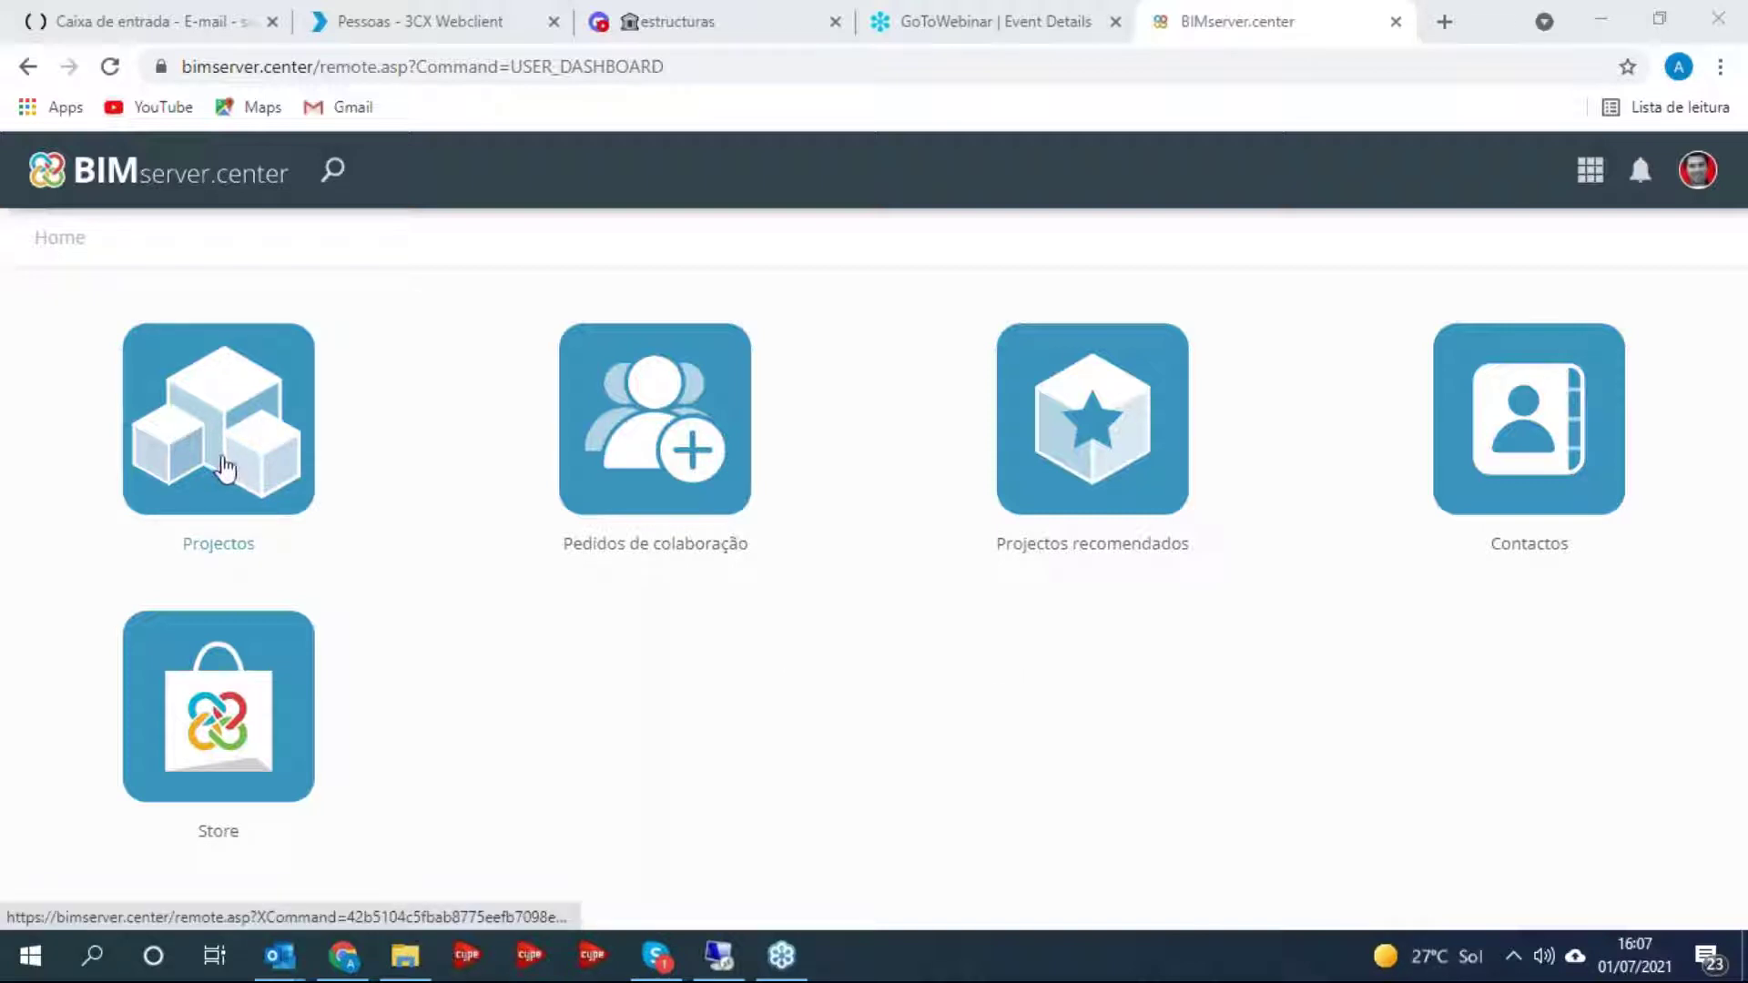
- Start a new project from the projects list and set its visibility to Não visível
{"action": "left_click", "coordinate": [226, 469]}
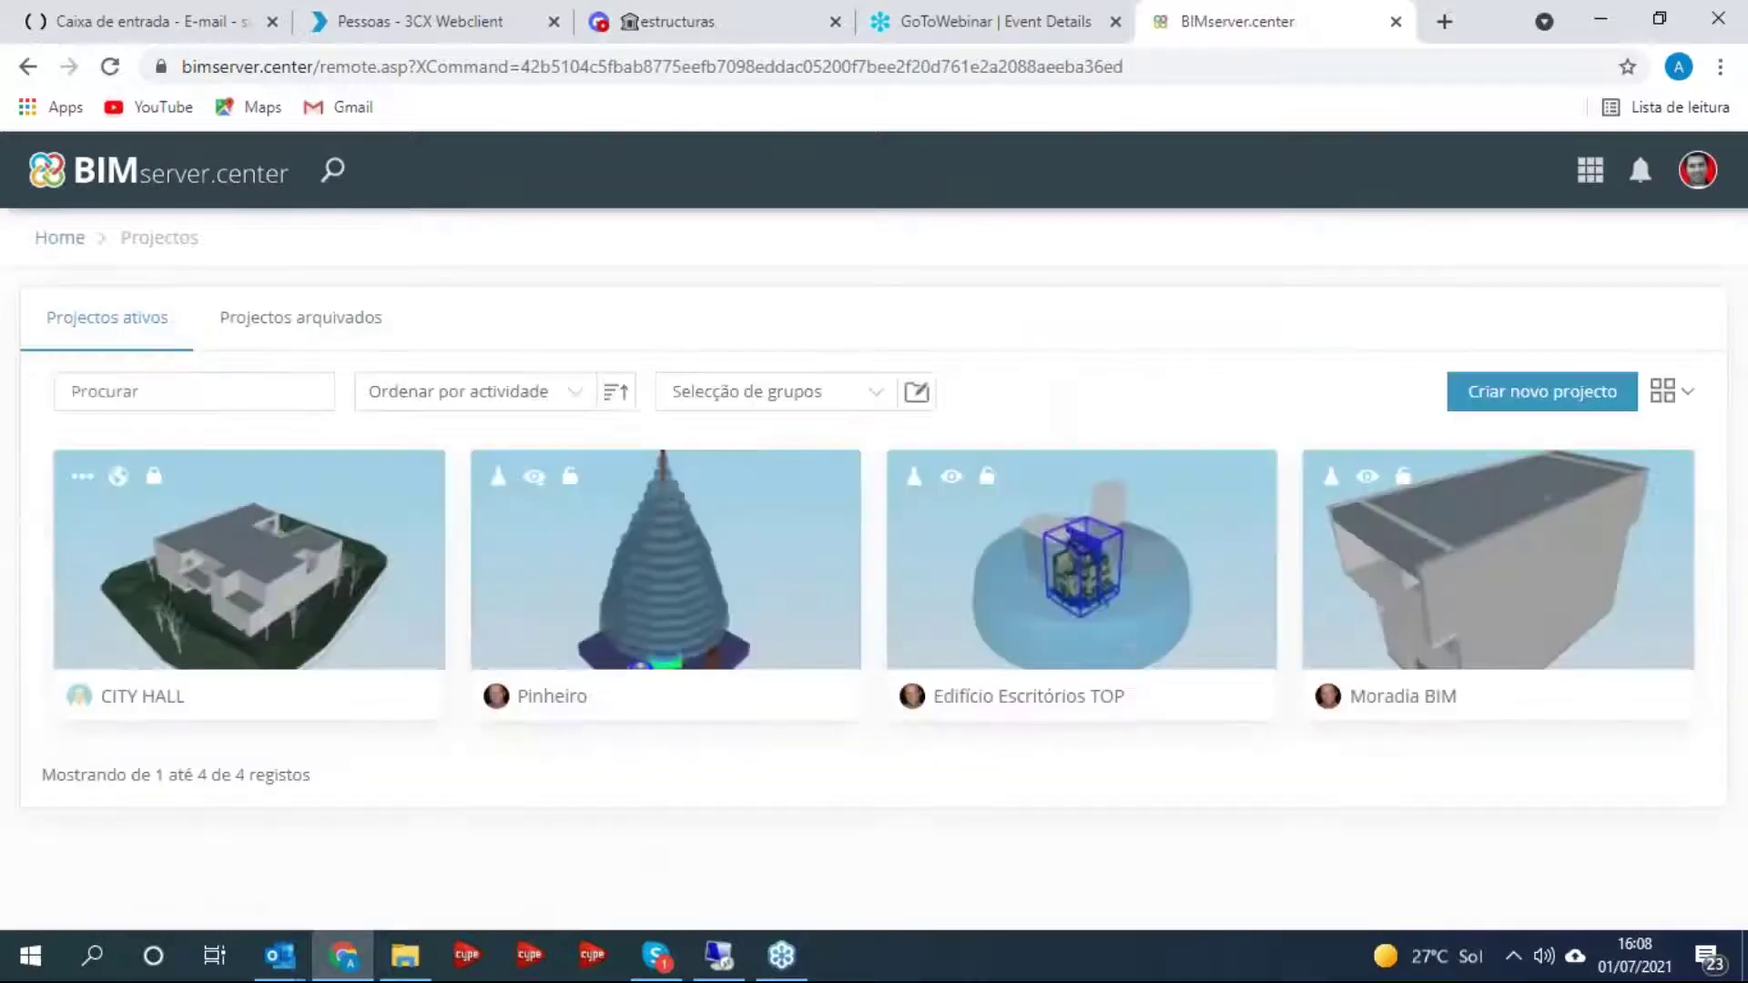
{"action": "left_click", "coordinate": [1518, 401]}
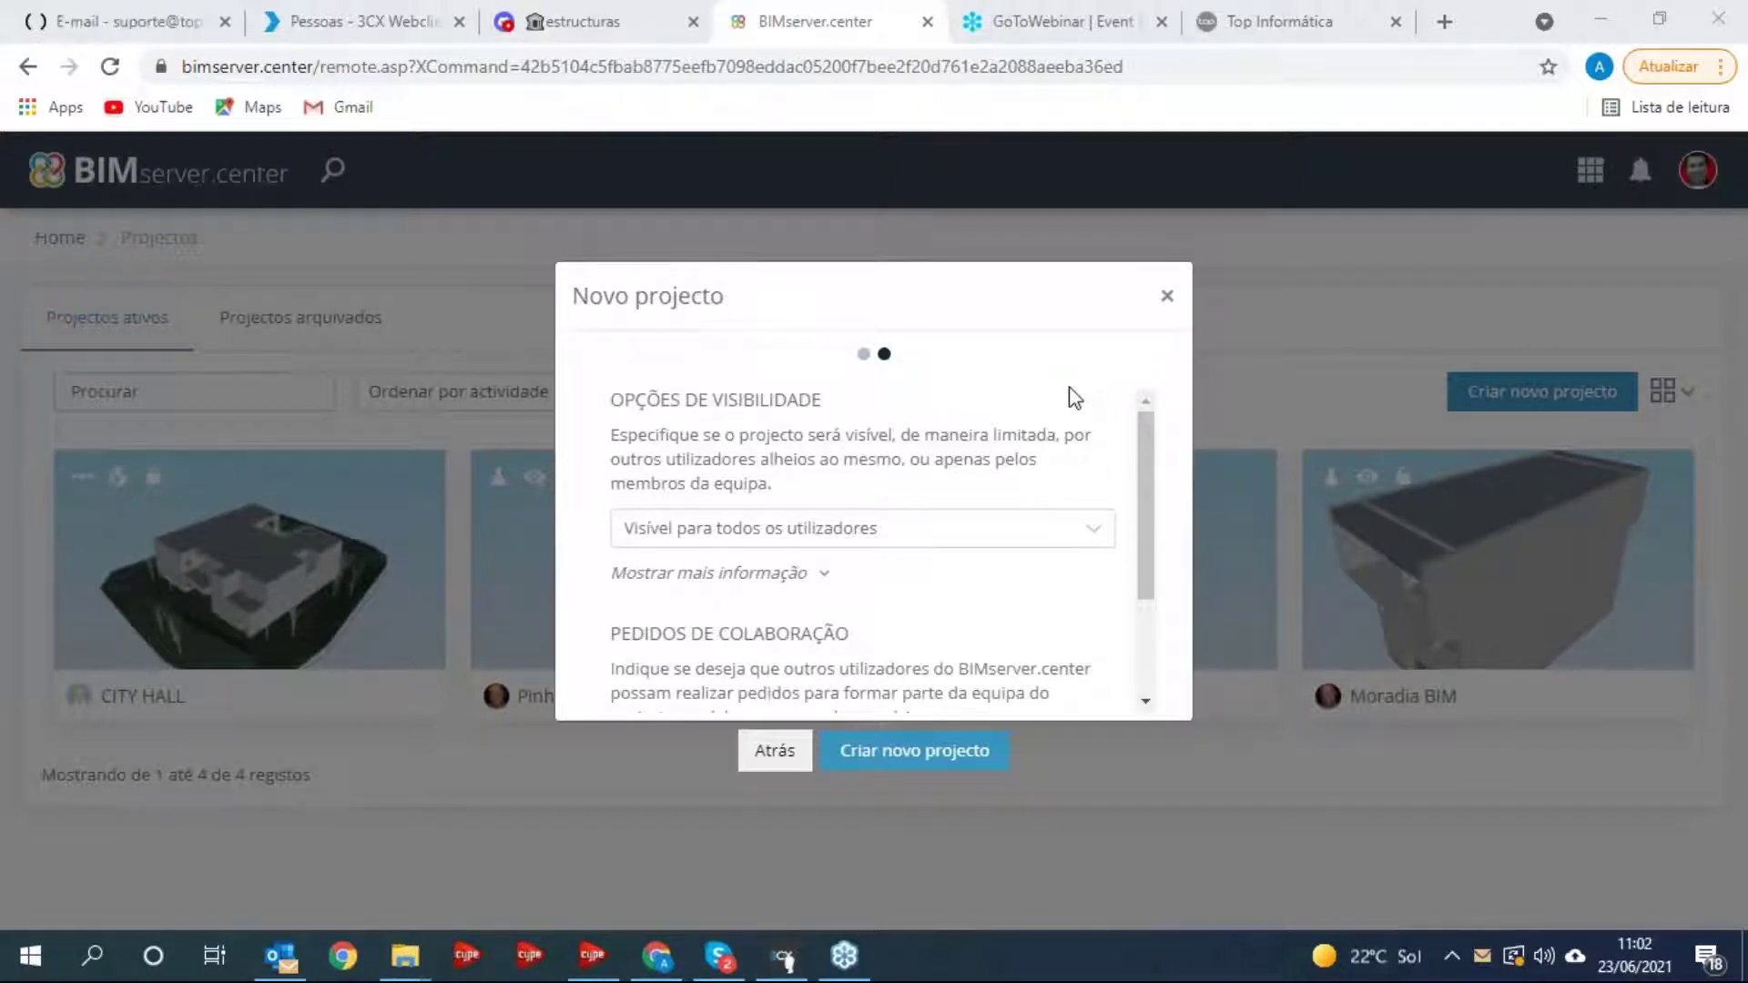
{"action": "left_click", "coordinate": [1100, 540]}
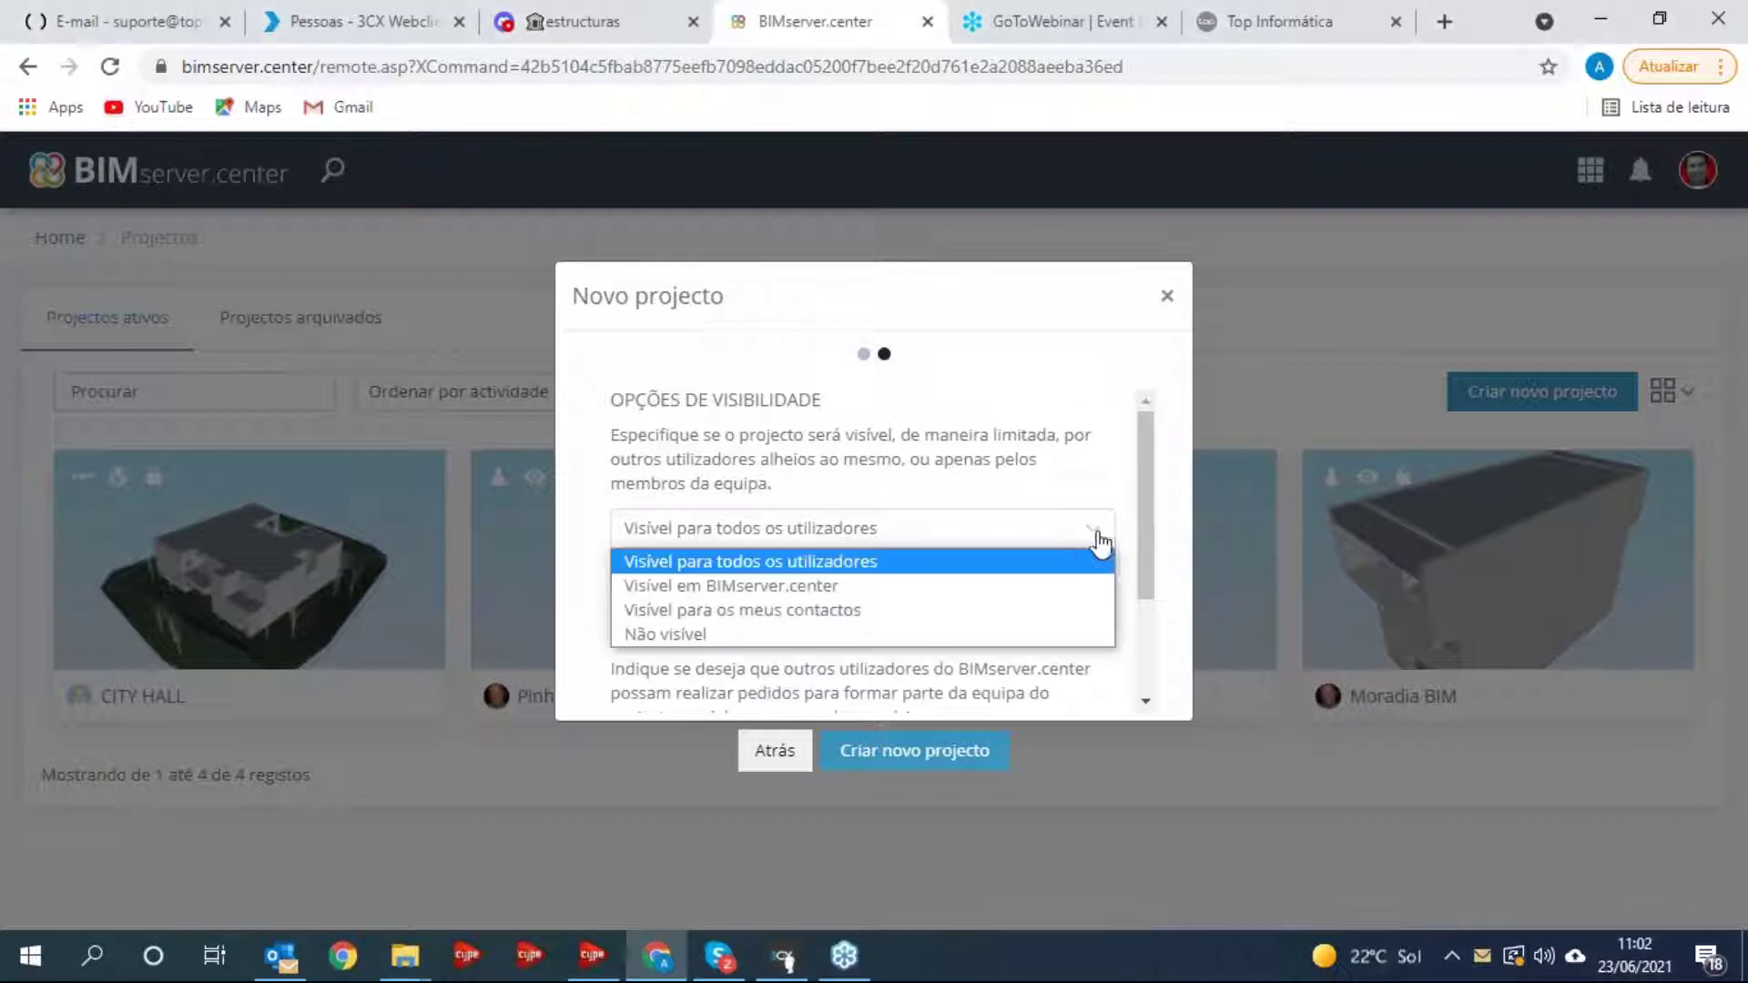
{"action": "left_click", "coordinate": [879, 635]}
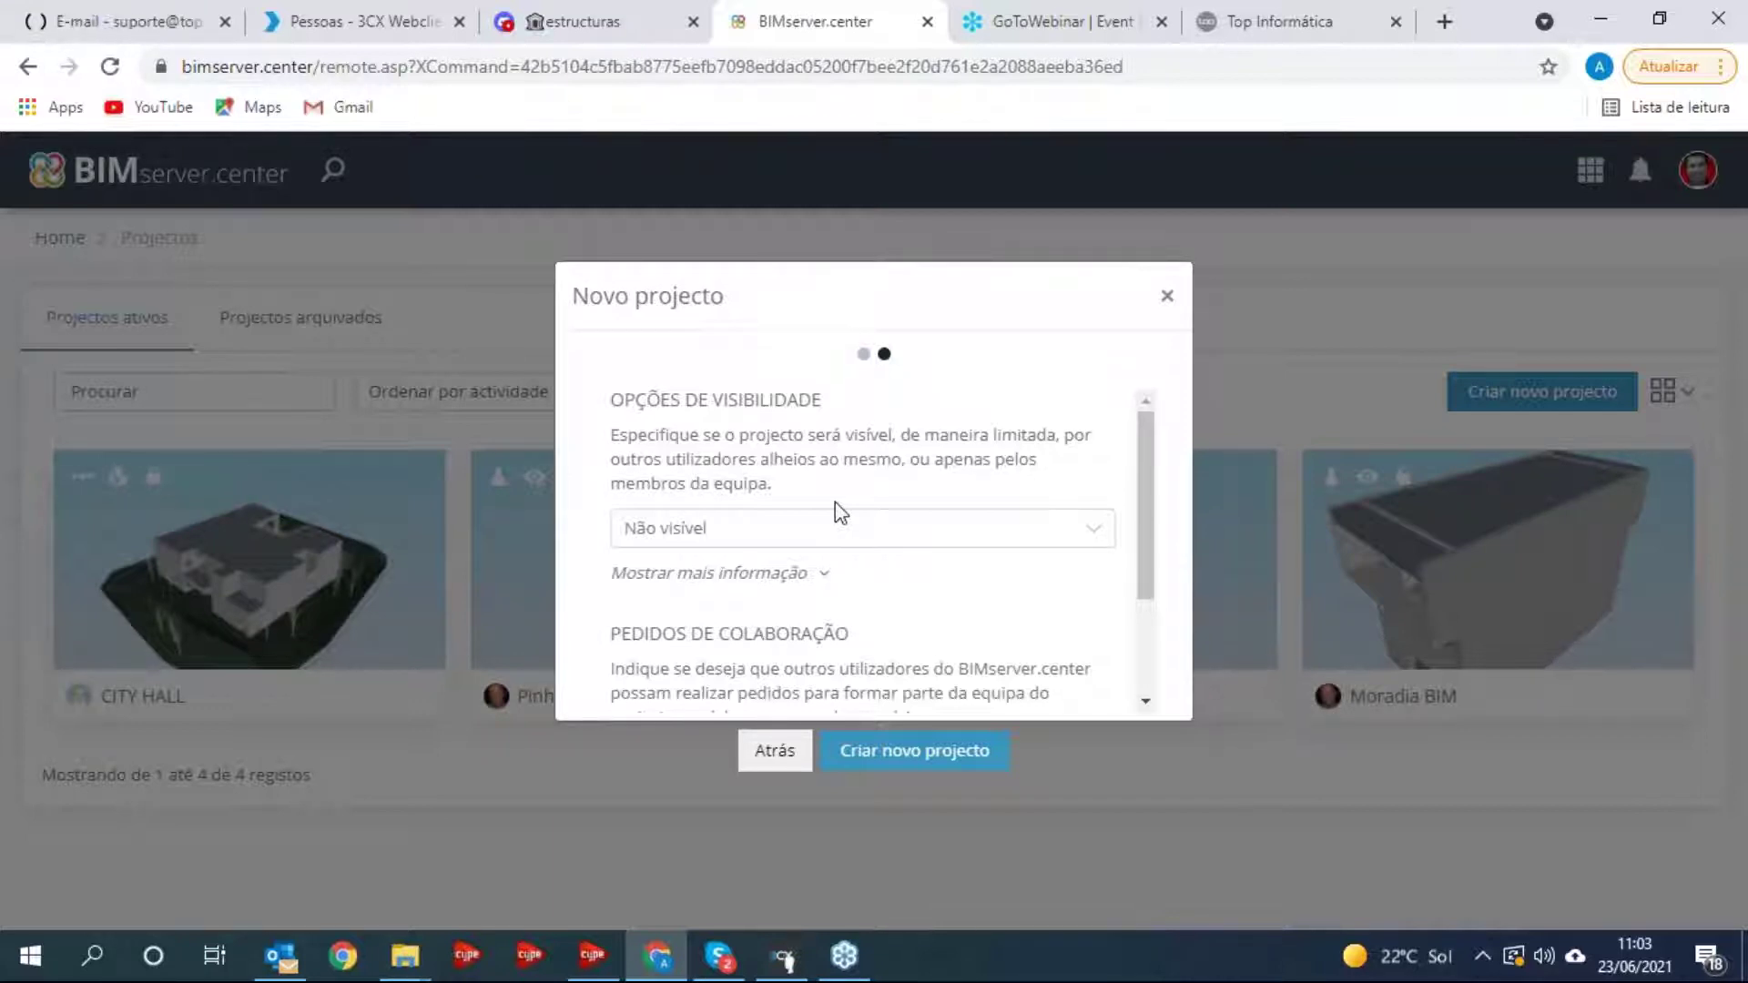
- Review the collaboration request options, keep them set to Fechado, and create the new project
{"action": "scroll", "coordinate": [831, 511], "scroll_direction": "down", "scroll_amount": 1}
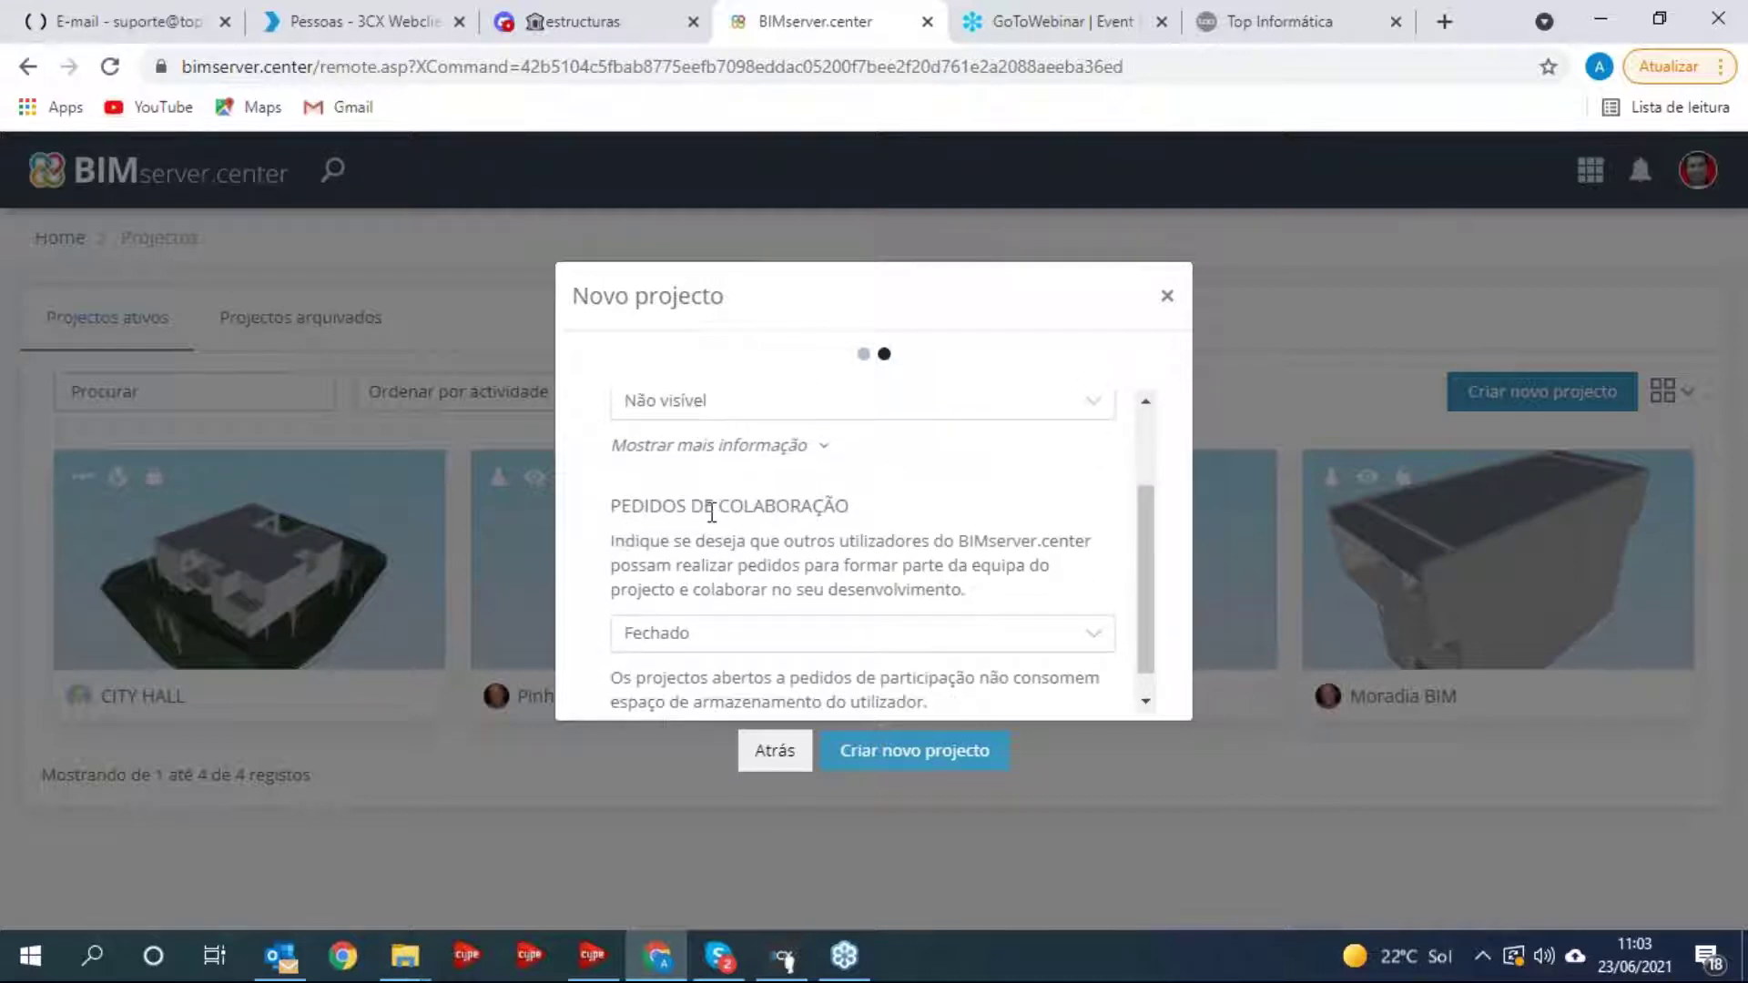
{"action": "left_click", "coordinate": [727, 652]}
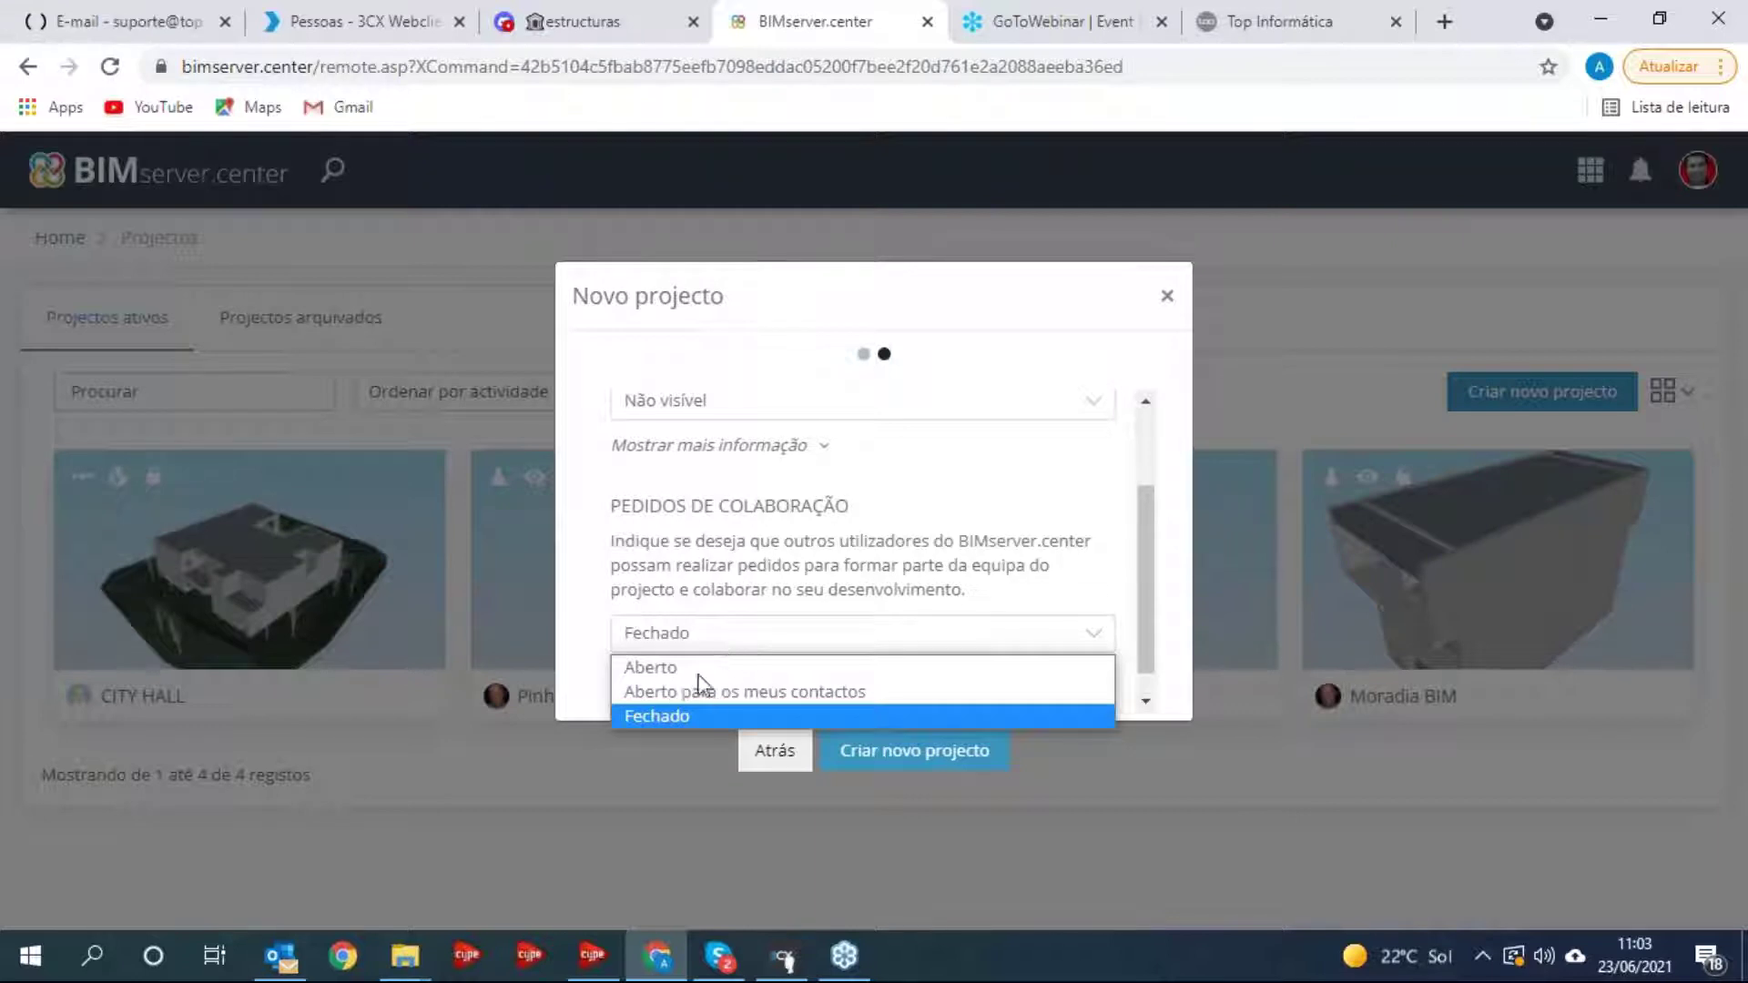
{"action": "left_click", "coordinate": [787, 570]}
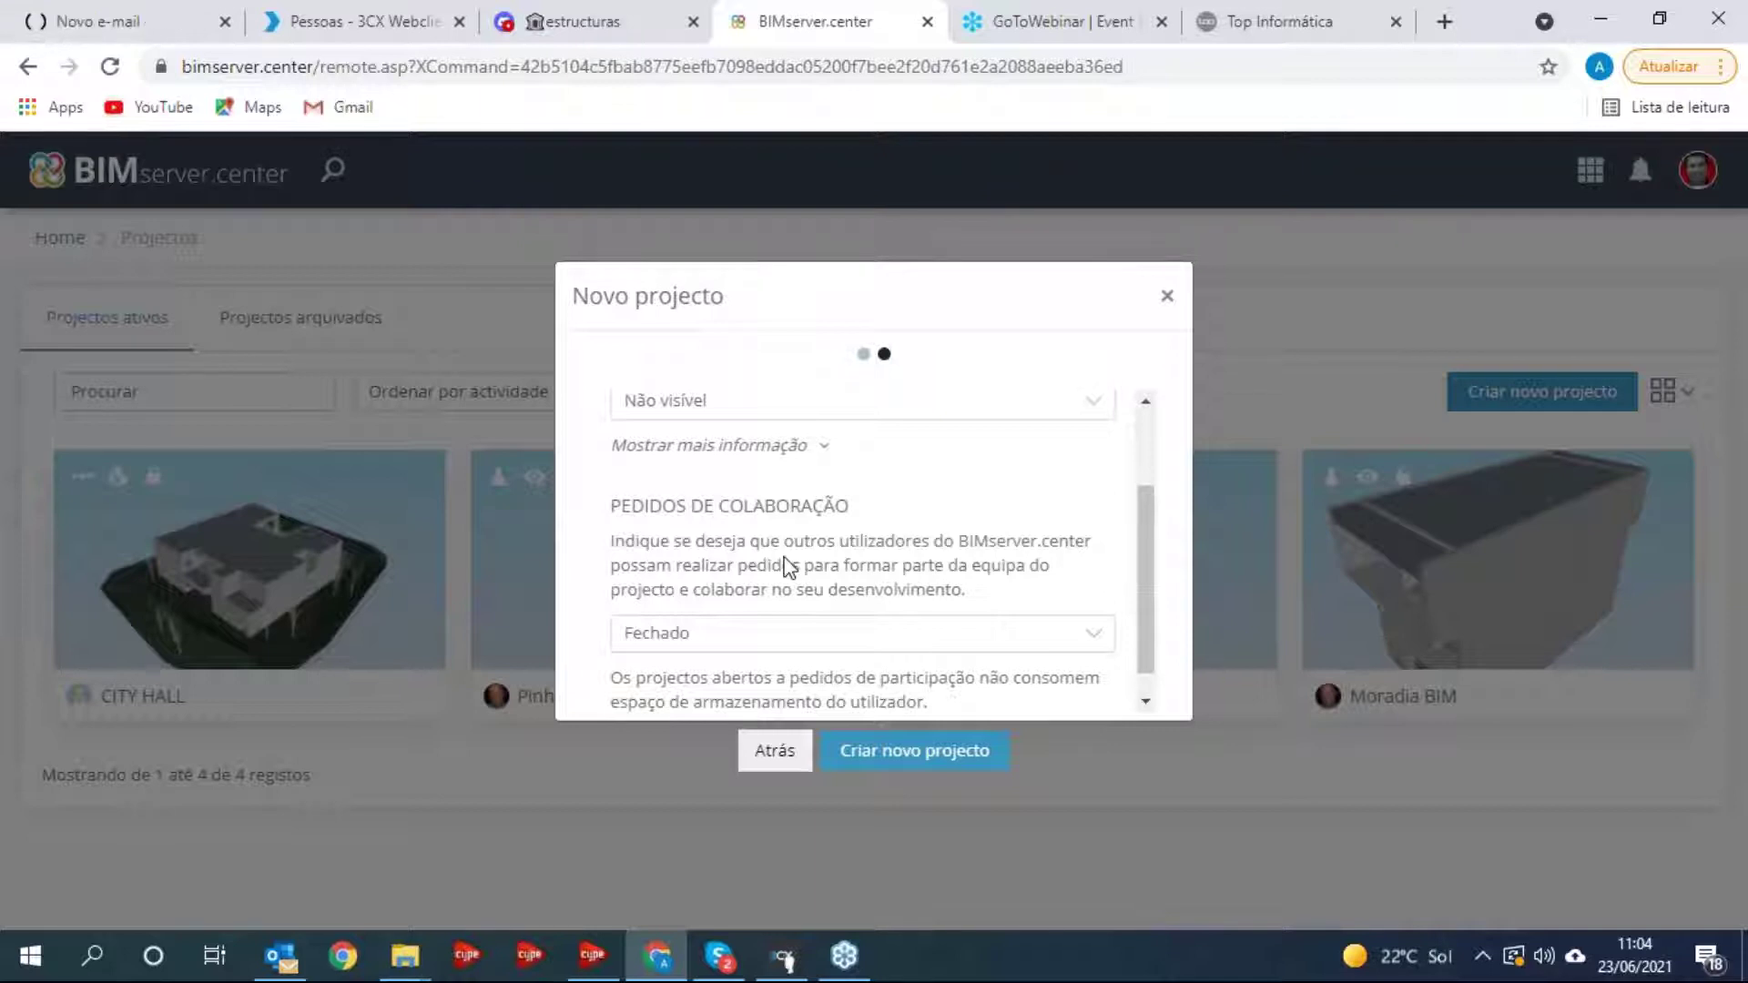
{"action": "scroll", "coordinate": [760, 609], "scroll_direction": "down", "scroll_amount": 1}
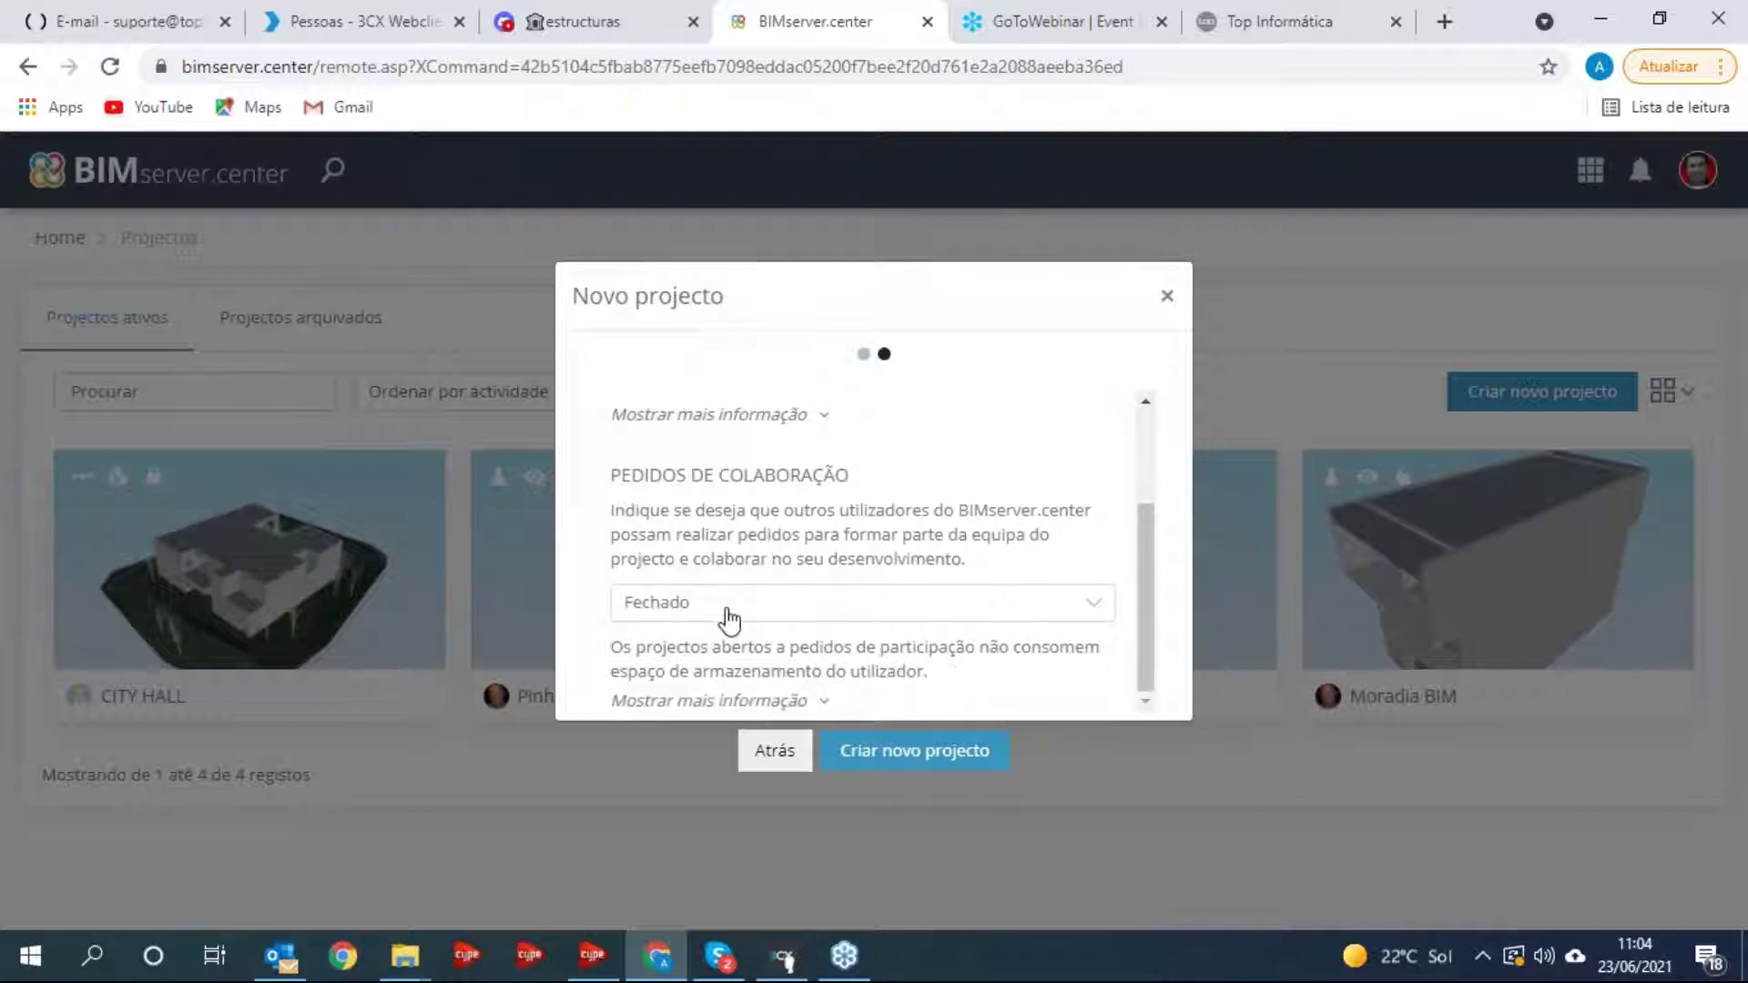
{"action": "left_click", "coordinate": [922, 754]}
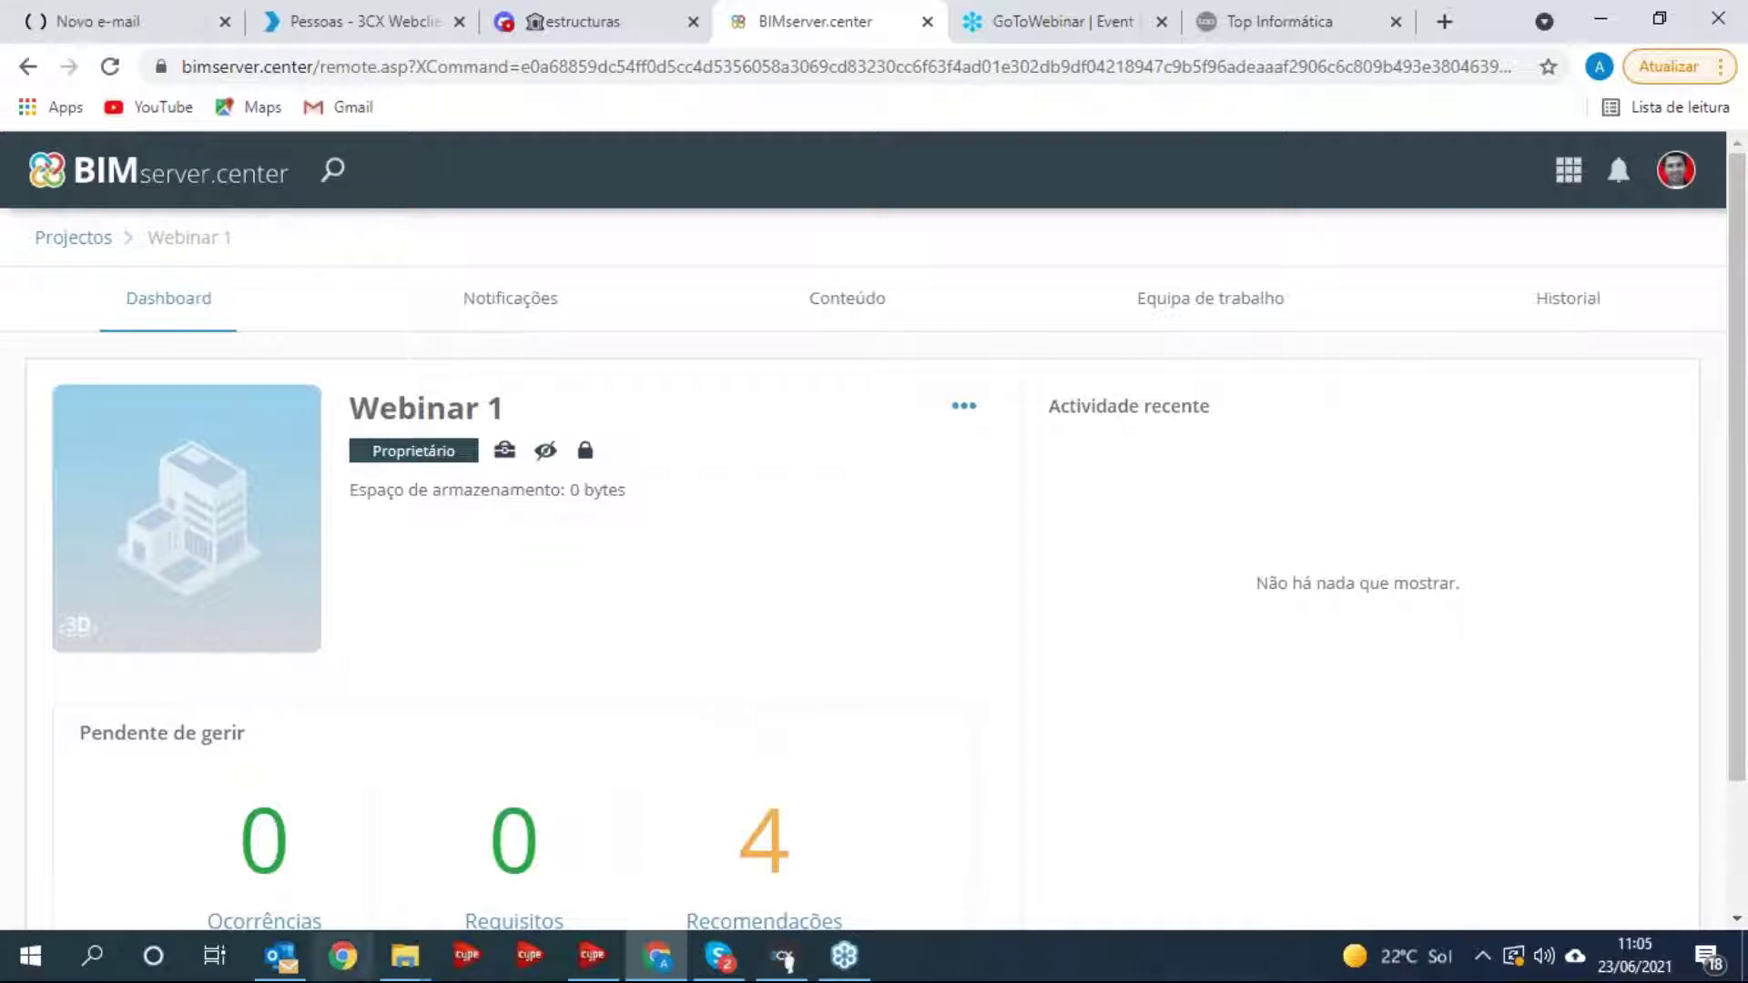
- Launch IFC Builder from the Programas Bim Server folder and open the recent file Habitação TOP_IFC Builder.cbim from the Projectos folder
{"action": "mouse_move", "coordinate": [405, 956]}
{"action": "left_click", "coordinate": [311, 847]}
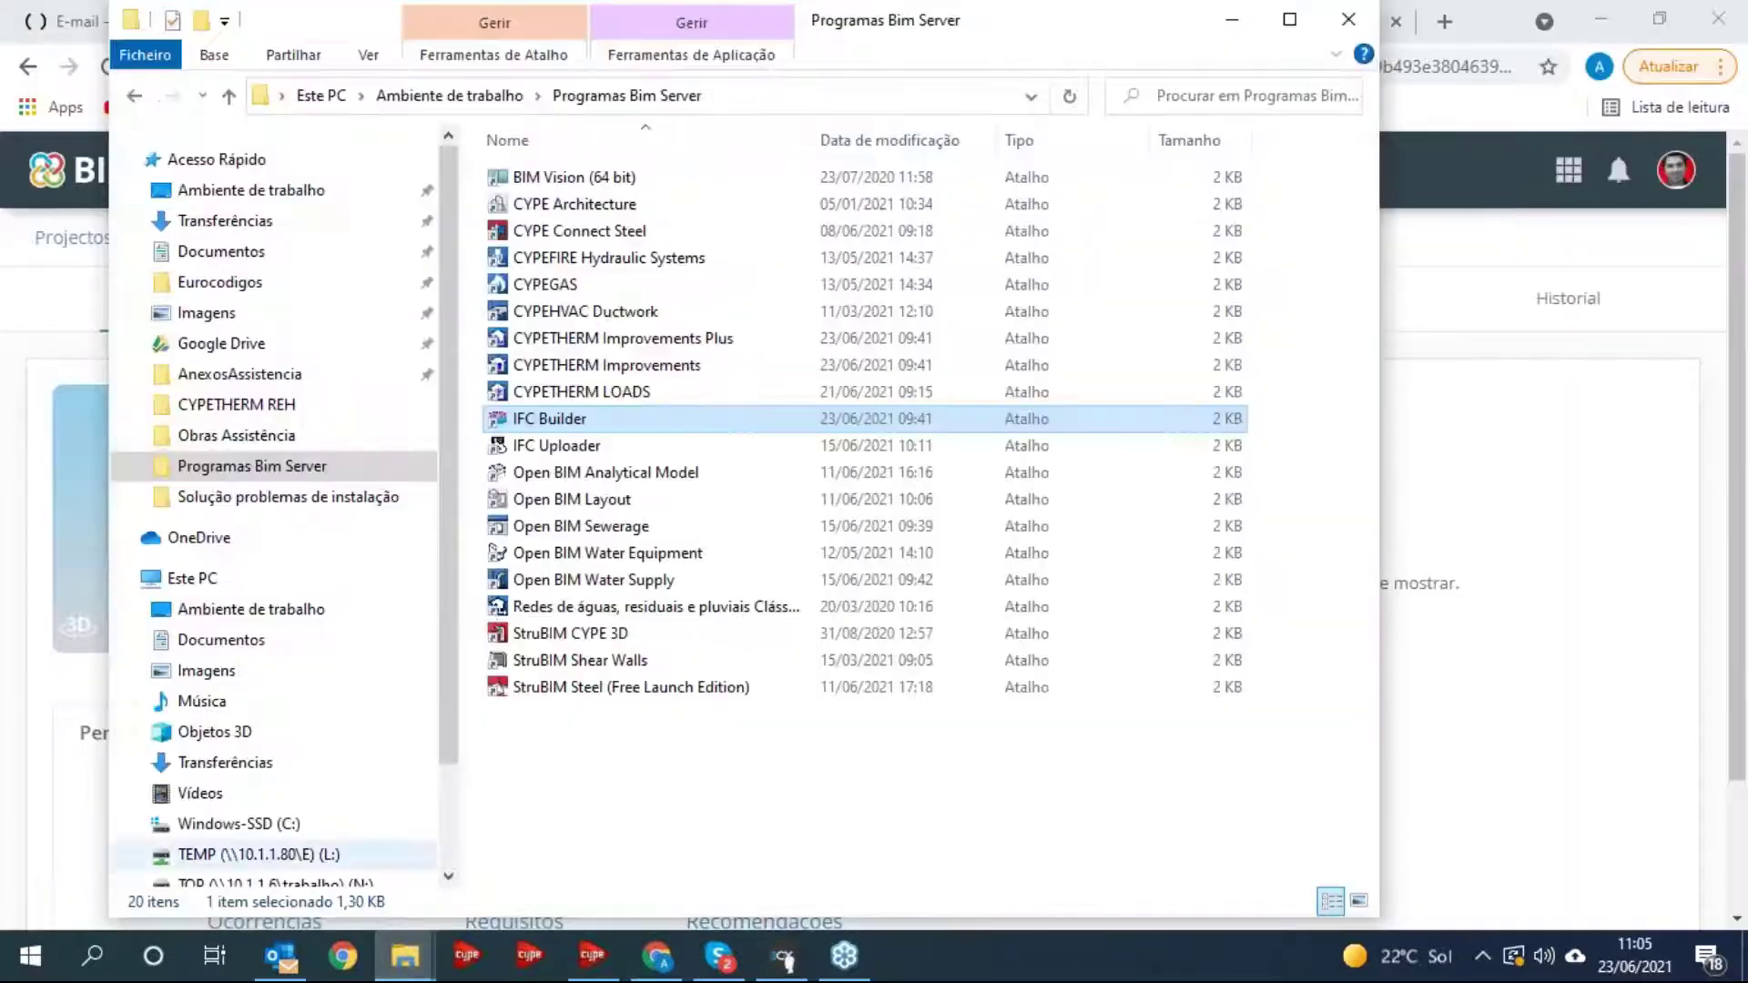
{"action": "double_click", "coordinate": [569, 420]}
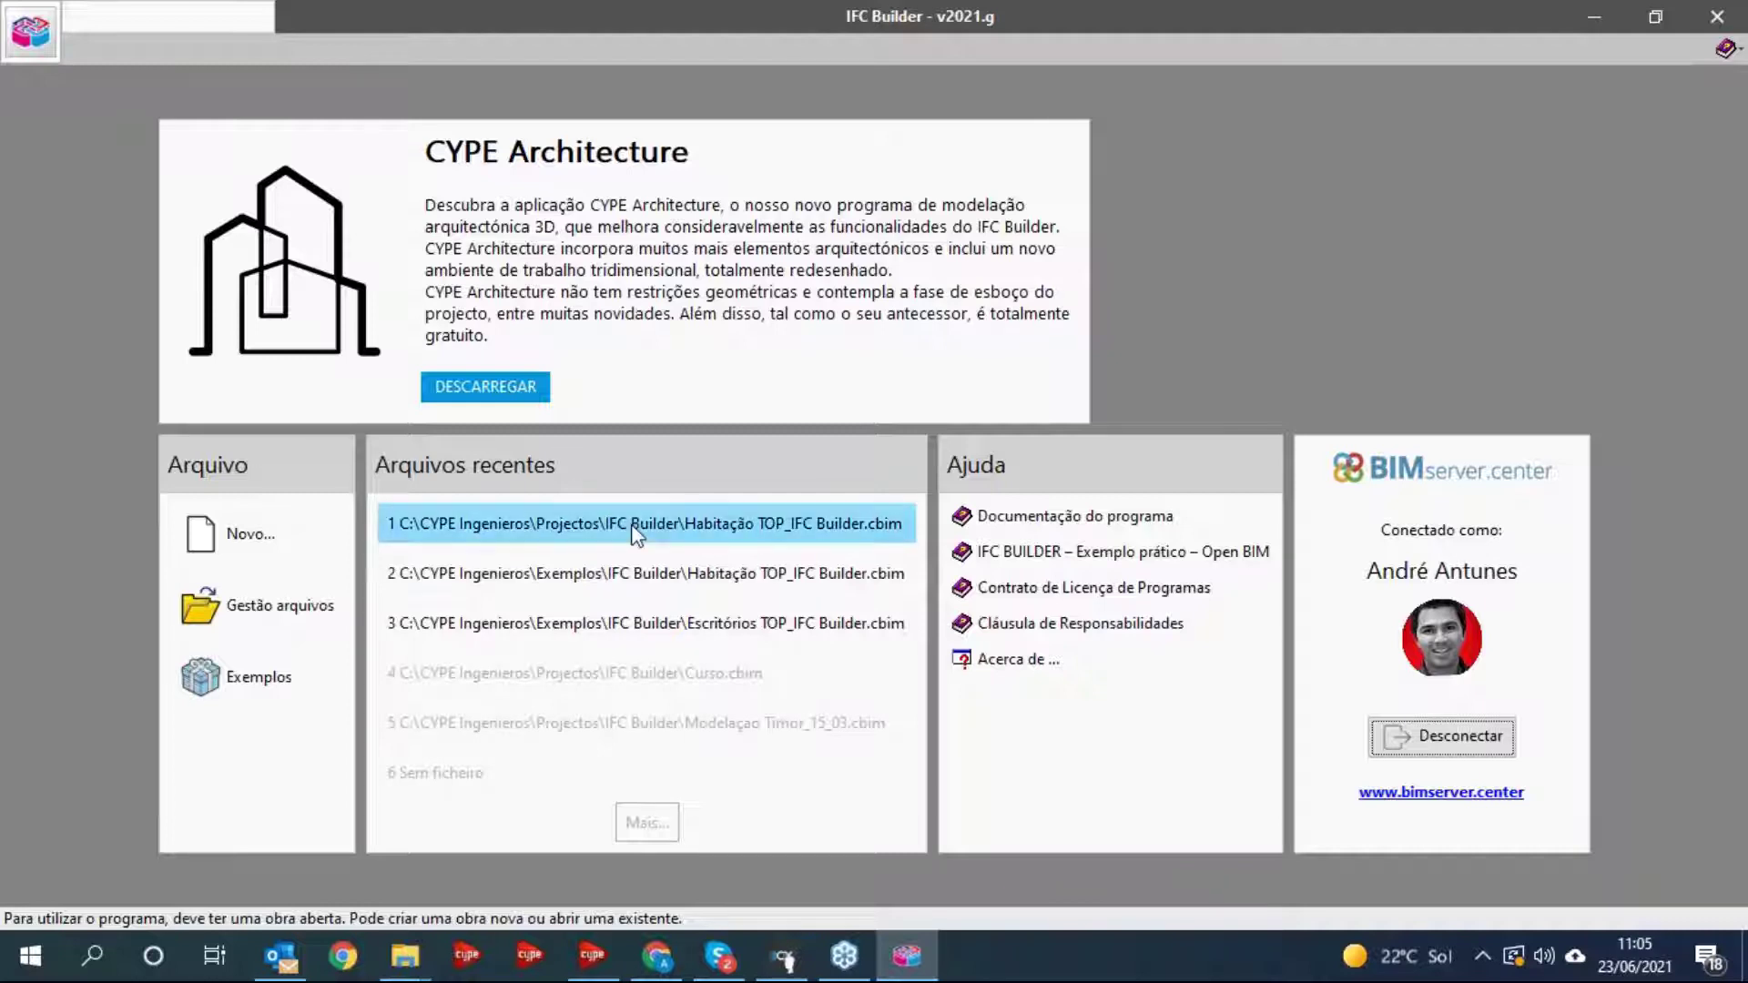
{"action": "left_click", "coordinate": [692, 523]}
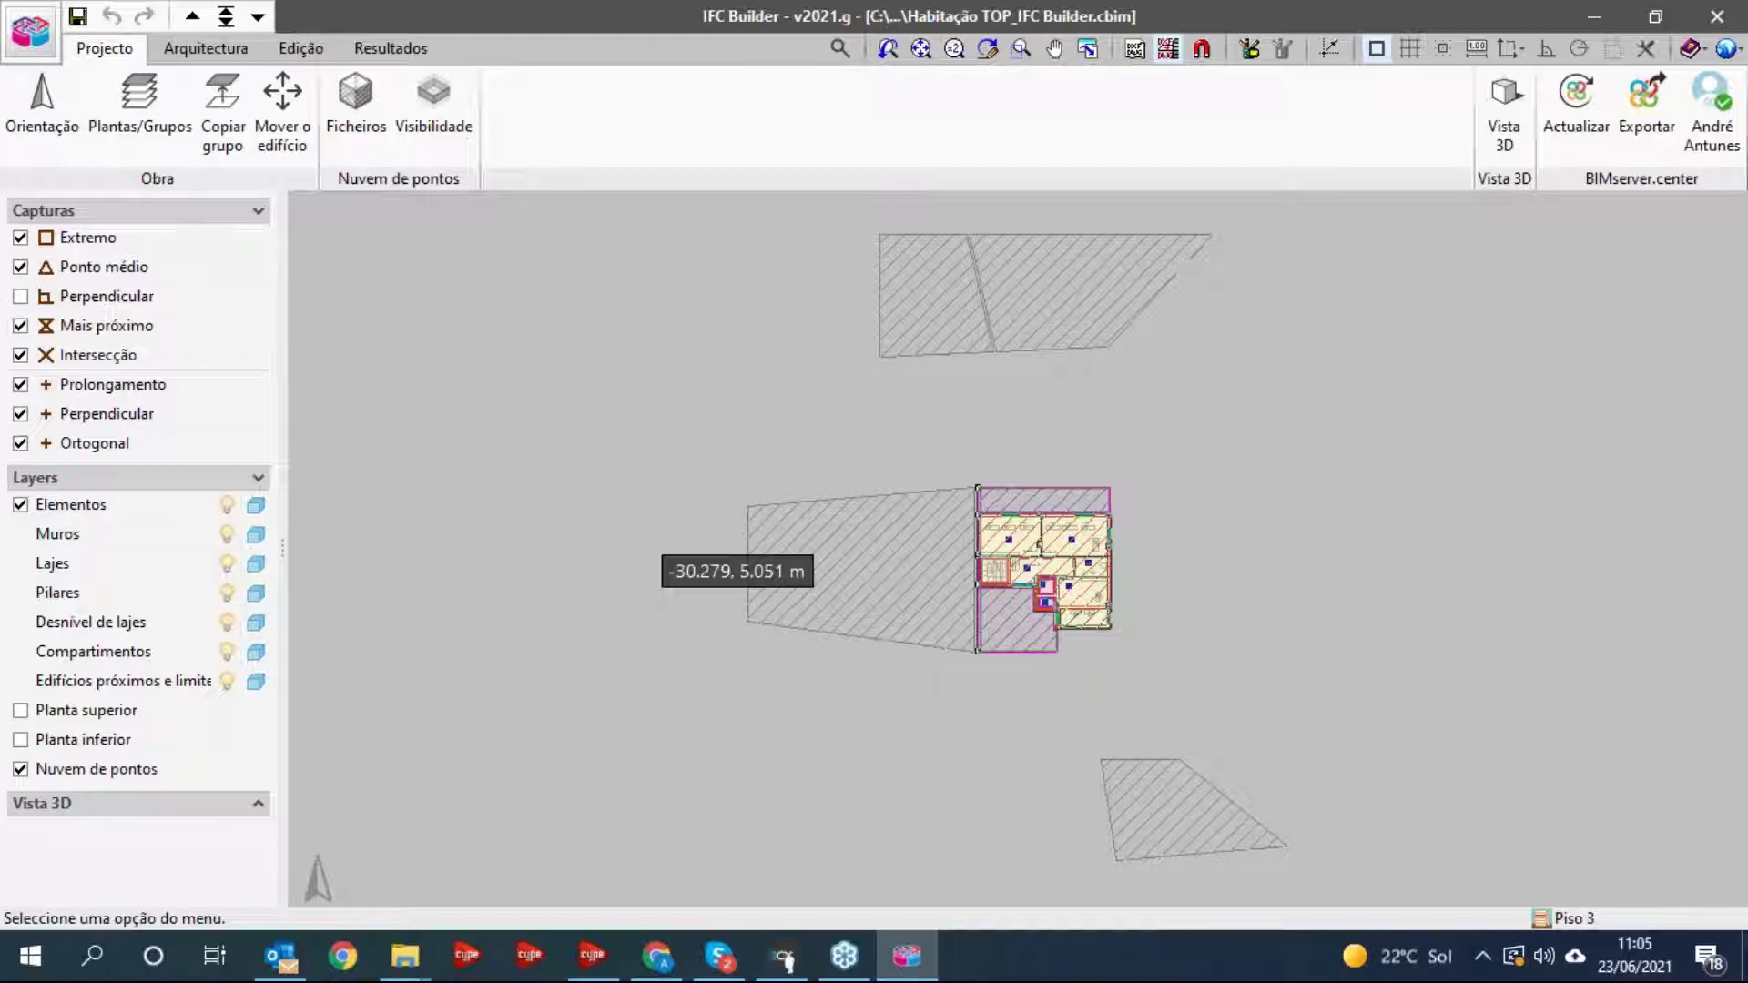
{"action": "scroll", "coordinate": [1024, 596], "scroll_direction": "up", "scroll_amount": 1}
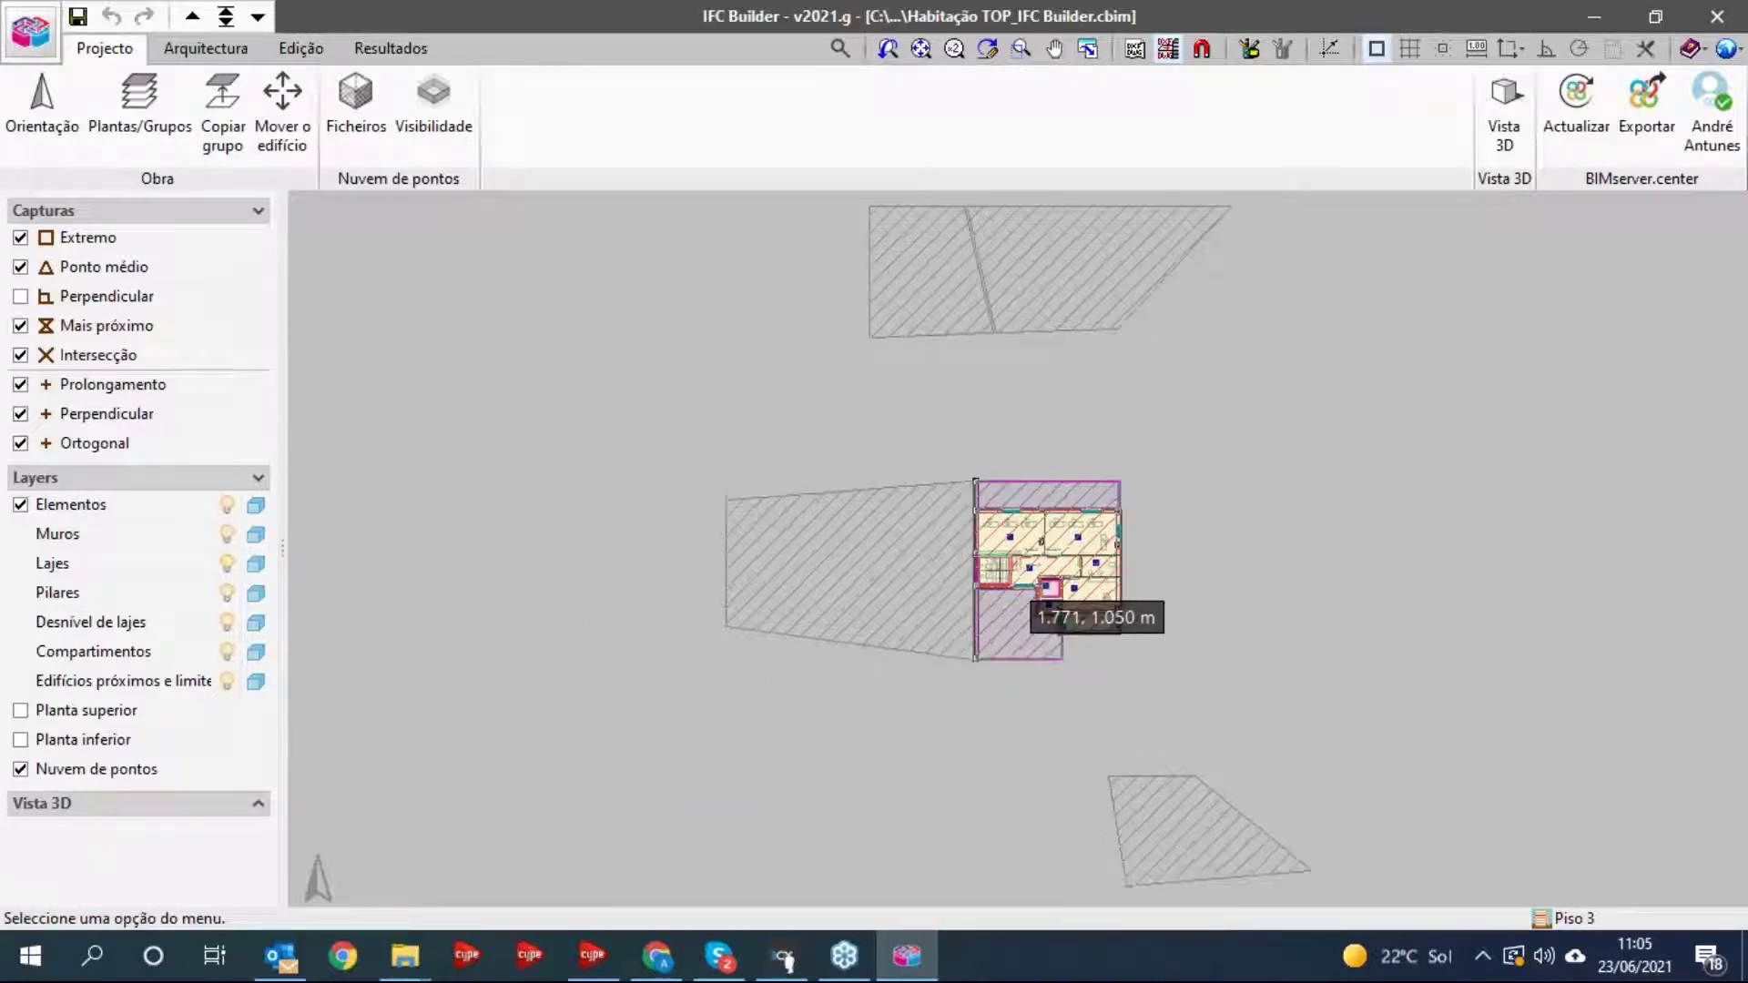
{"action": "scroll", "coordinate": [996, 566], "scroll_direction": "up", "scroll_amount": 4}
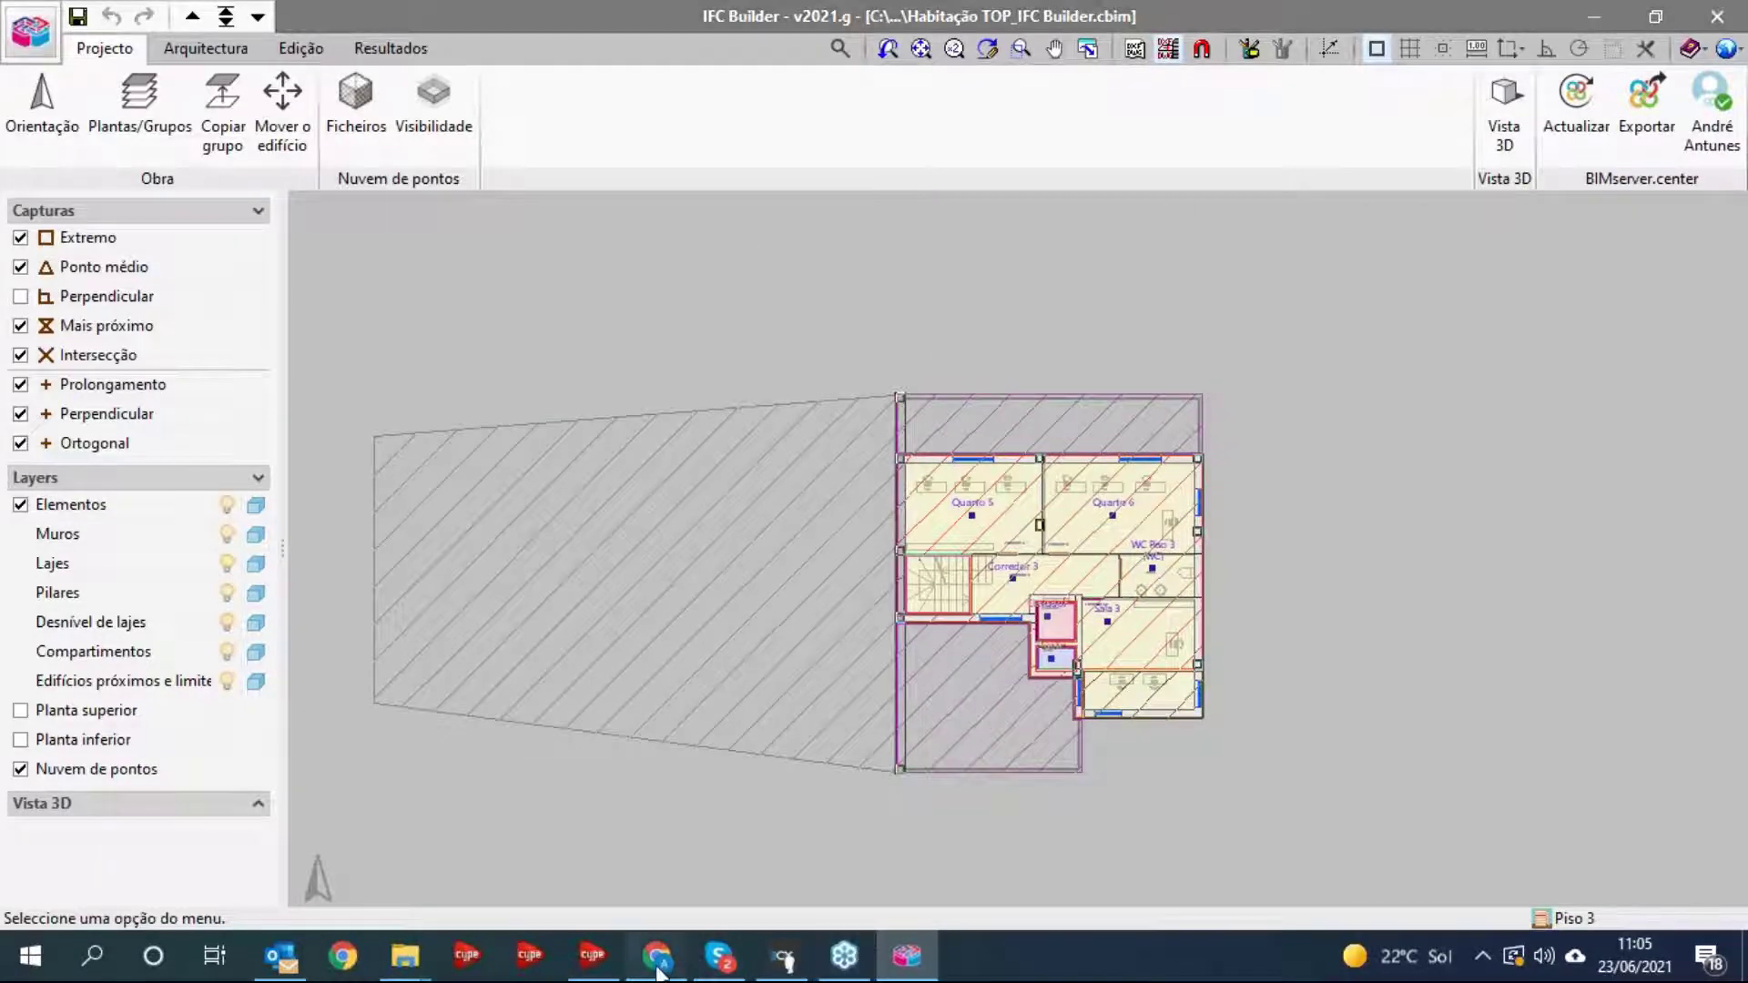
- Switch to Chrome to view the Store on the BIMserver.center home page, and look at the CYPE 2021 launcher's program list
{"action": "left_click", "coordinate": [657, 965]}
{"action": "left_click", "coordinate": [82, 239]}
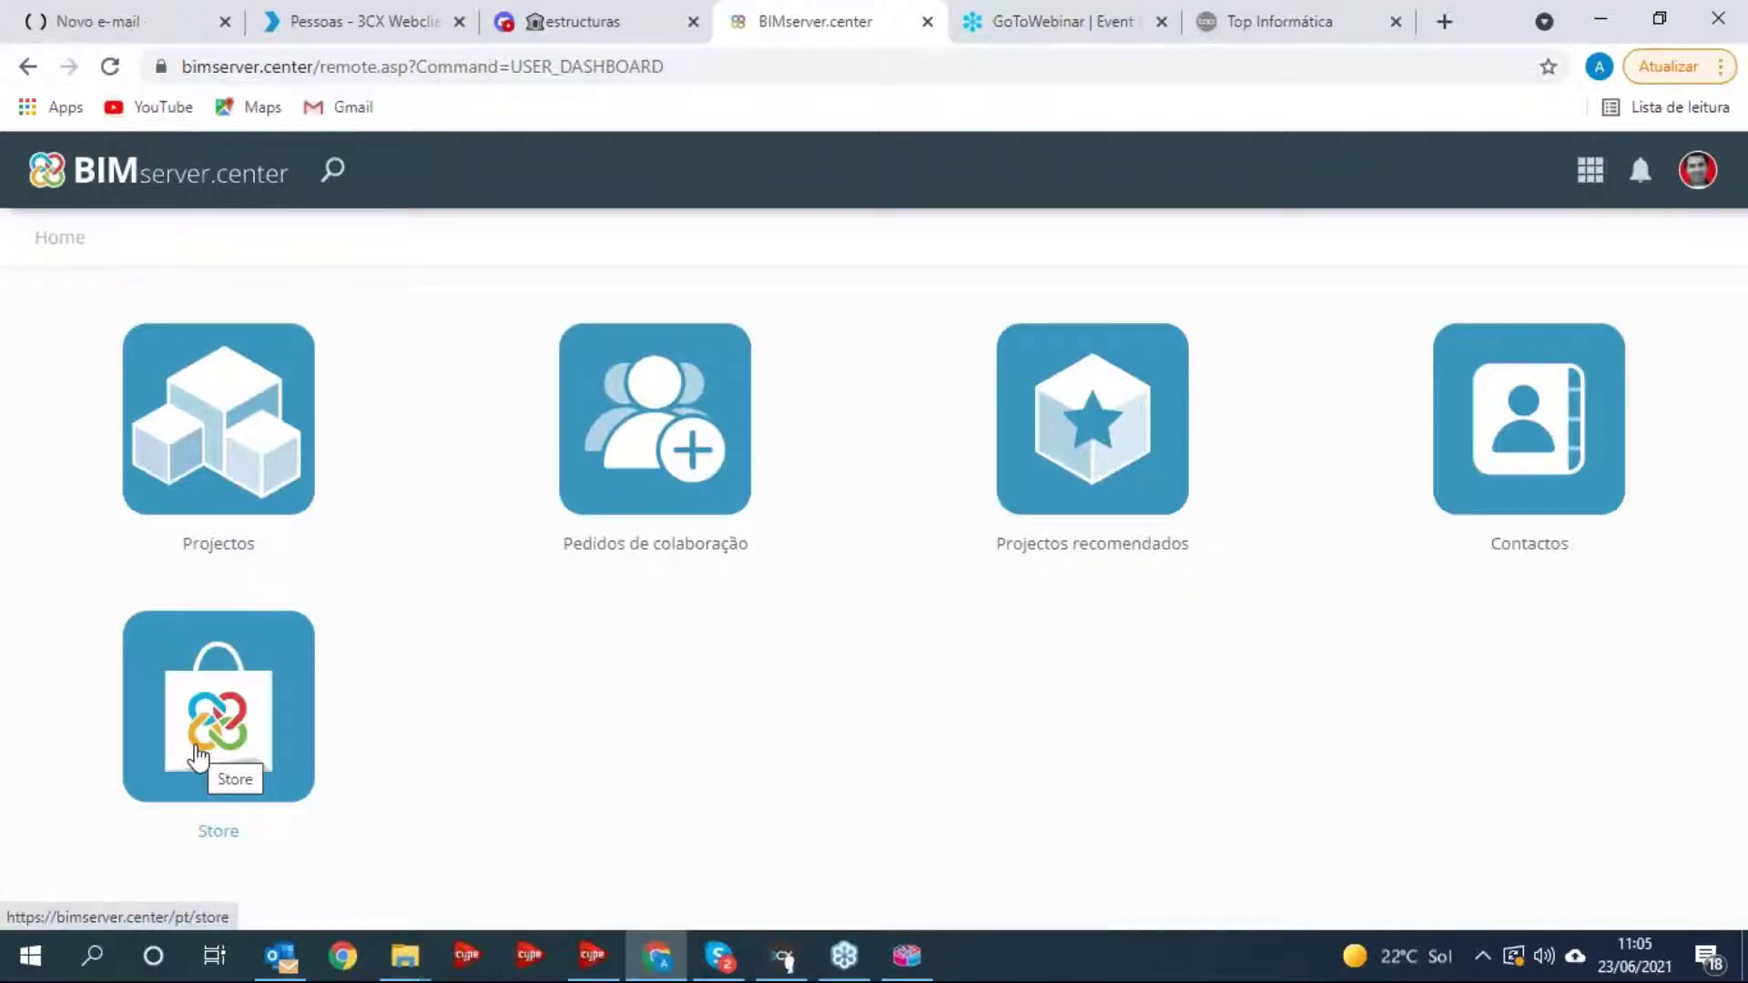
{"action": "left_click", "coordinate": [592, 955]}
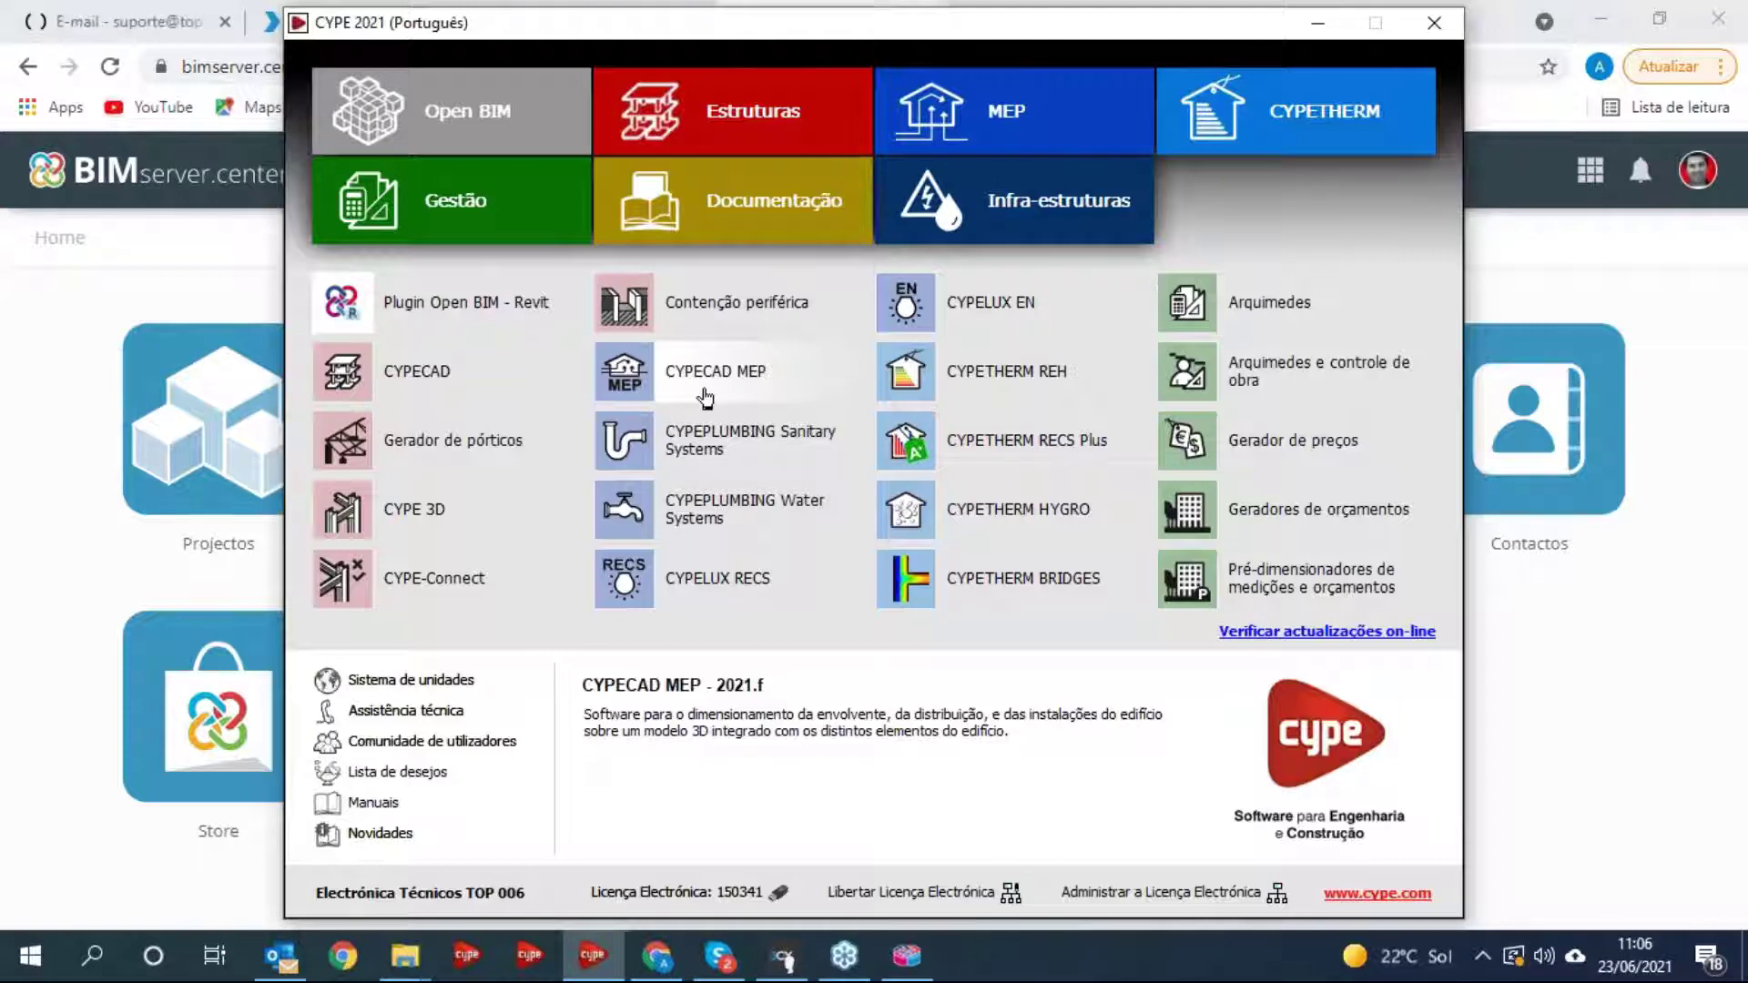
- Return to IFC Builder and display all floors of the building in a maximized 3D view
{"action": "left_click", "coordinate": [905, 956]}
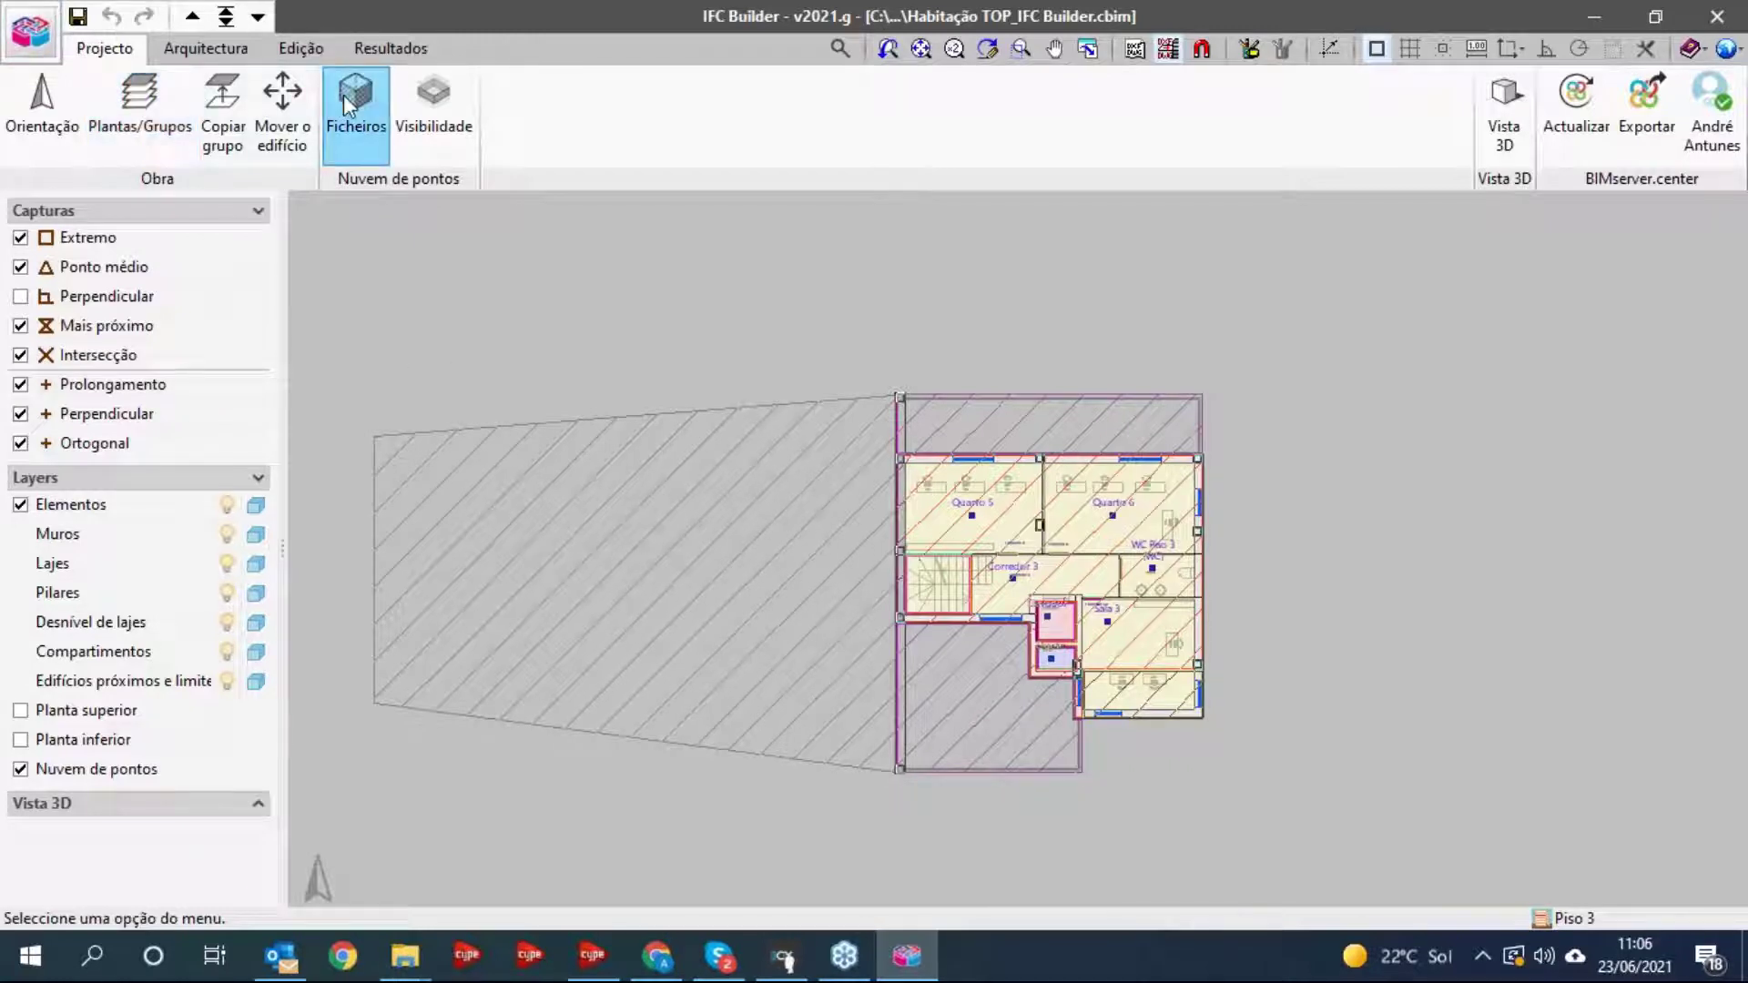
{"action": "left_click", "coordinate": [1504, 119]}
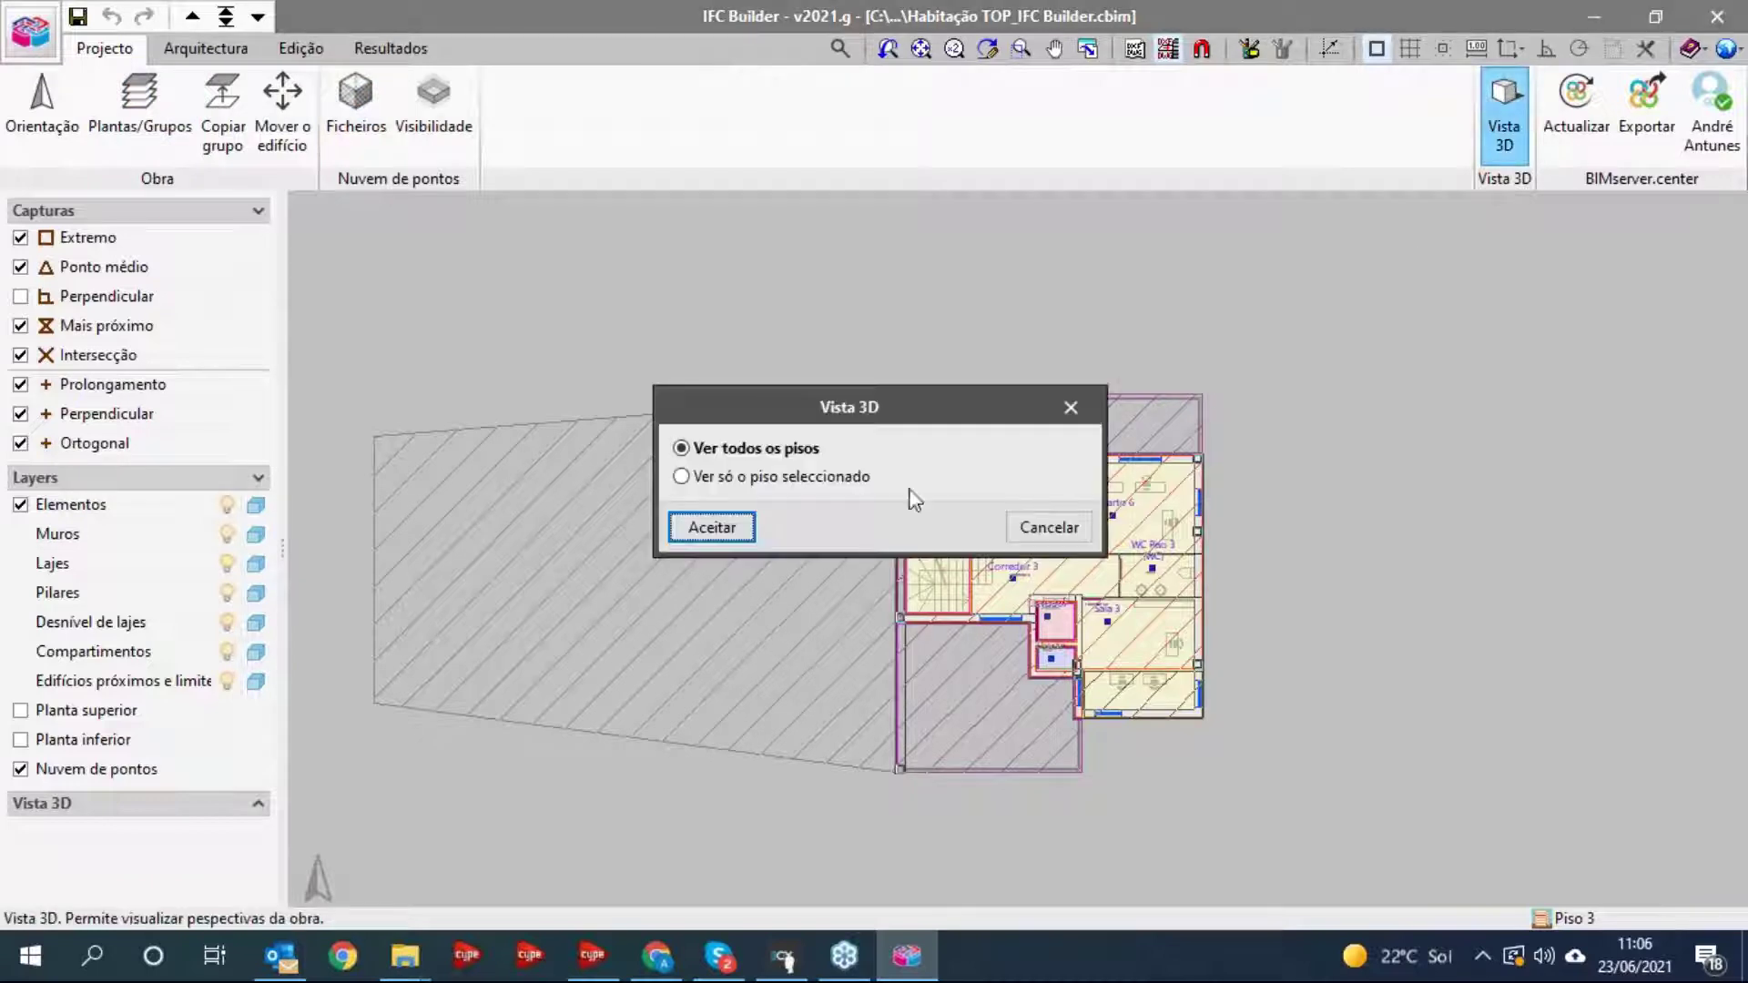
{"action": "left_click", "coordinate": [701, 528]}
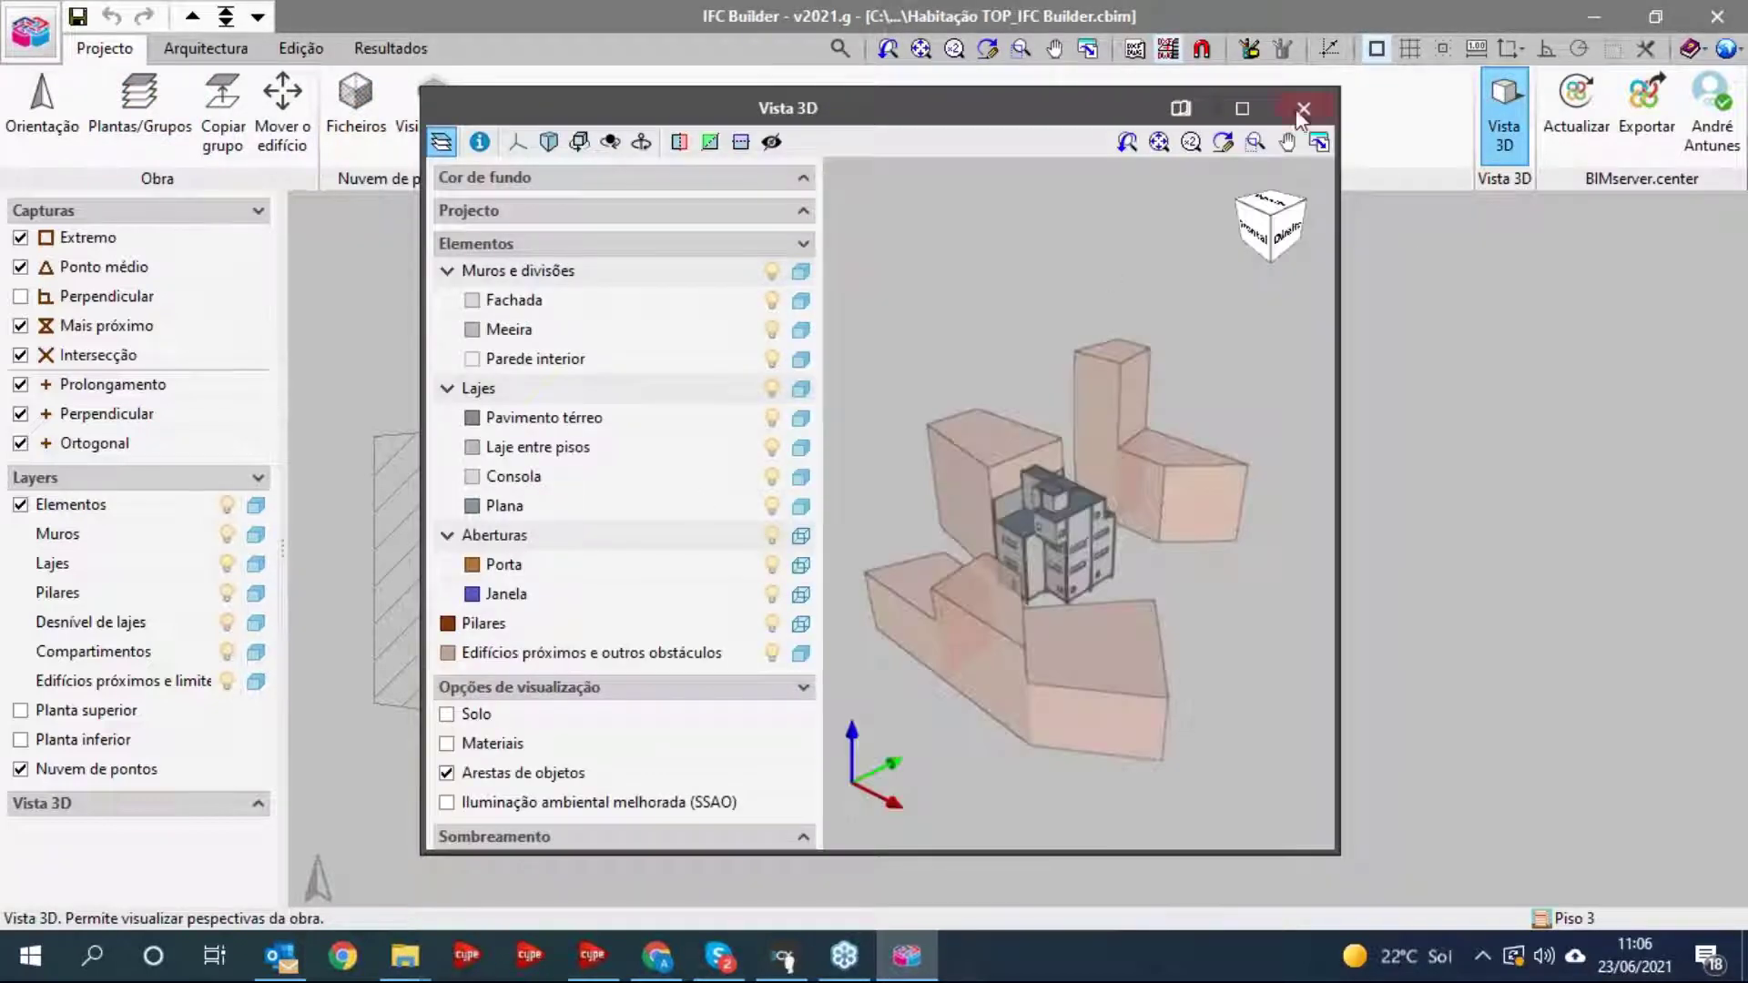
{"action": "left_click", "coordinate": [1242, 109]}
{"action": "scroll", "coordinate": [1068, 594], "scroll_direction": "up", "scroll_amount": 4}
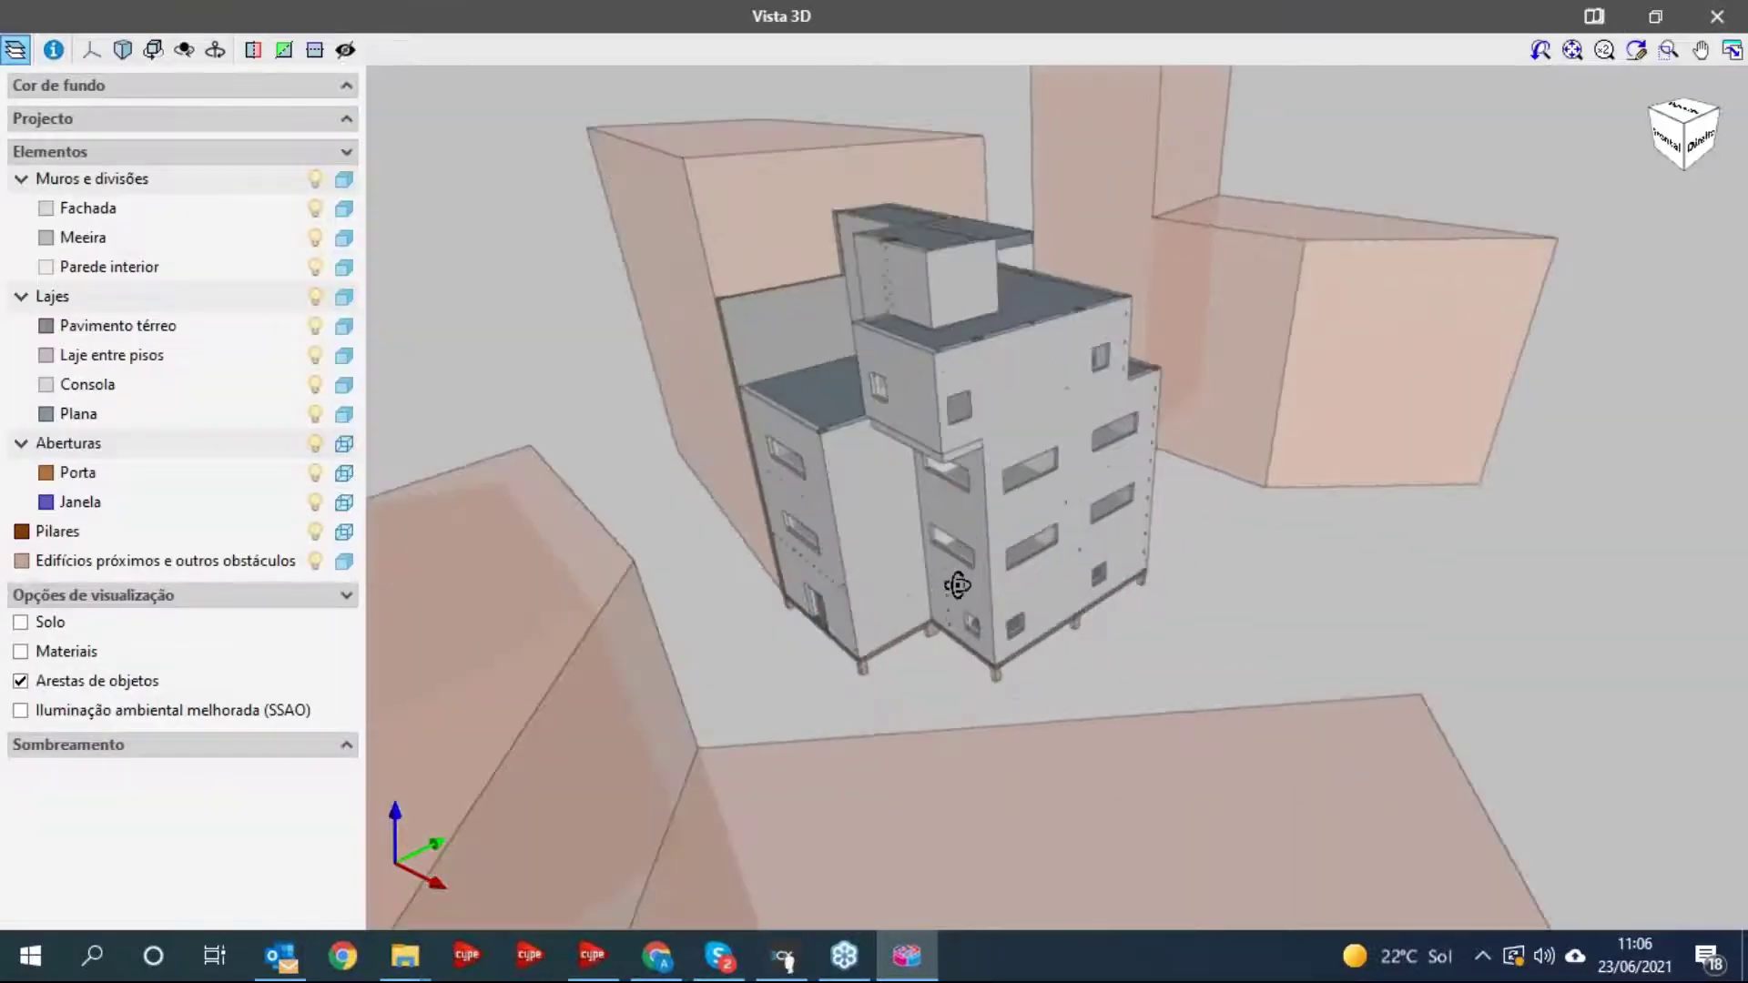
- Examine the building's facades, roof terraces, openings and neighbouring volumes in 3D from several sides, and close the 3D view
{"action": "left_click_drag", "start_coordinate": [958, 585], "coordinate": [1068, 582]}
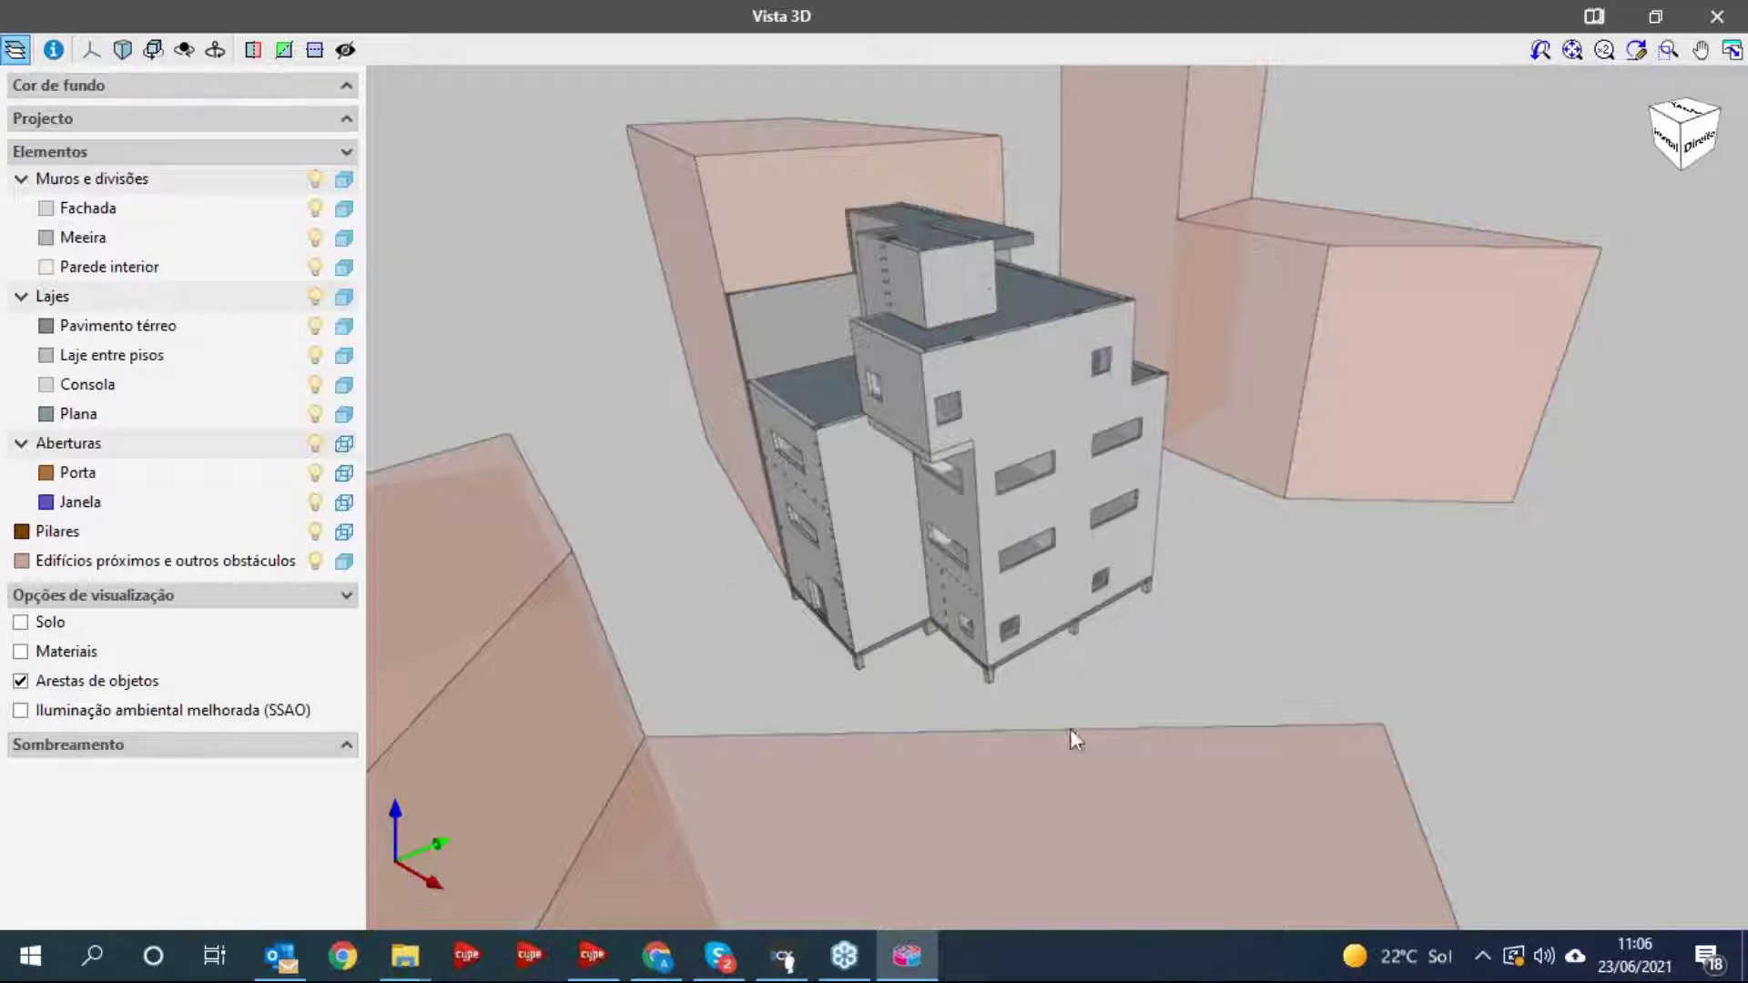
{"action": "left_click_drag", "start_coordinate": [1148, 474], "coordinate": [819, 464]}
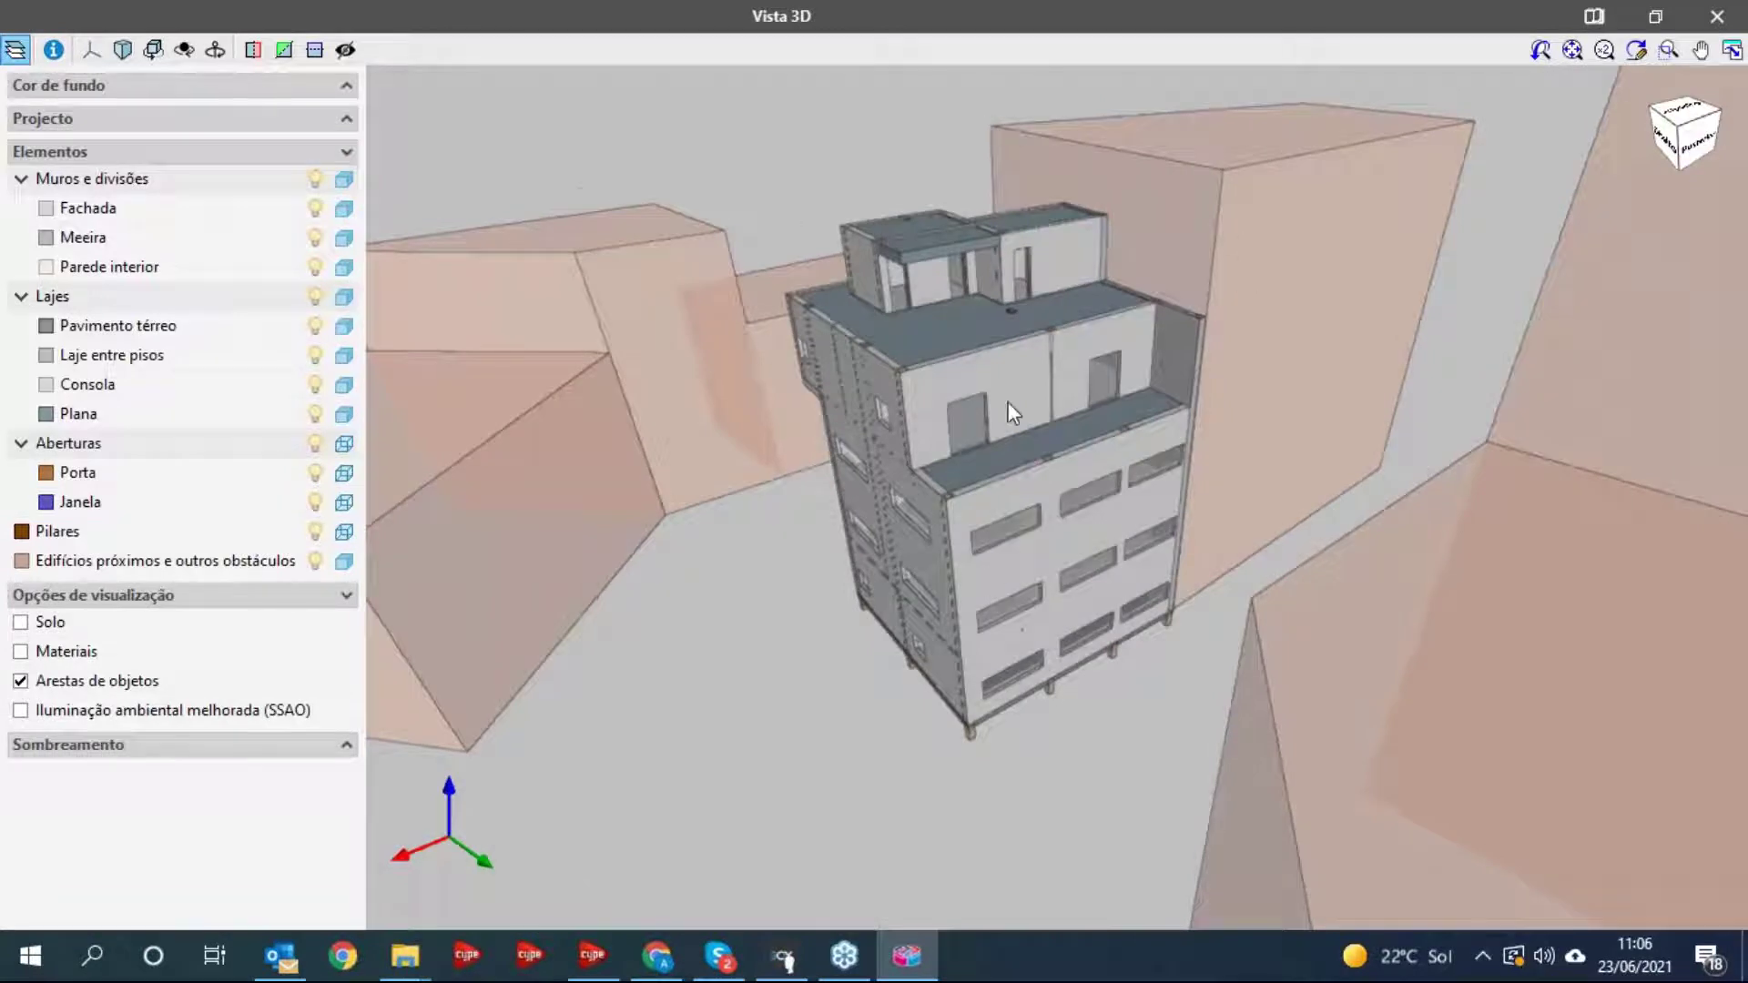
{"action": "left_click_drag", "start_coordinate": [949, 522], "coordinate": [904, 684]}
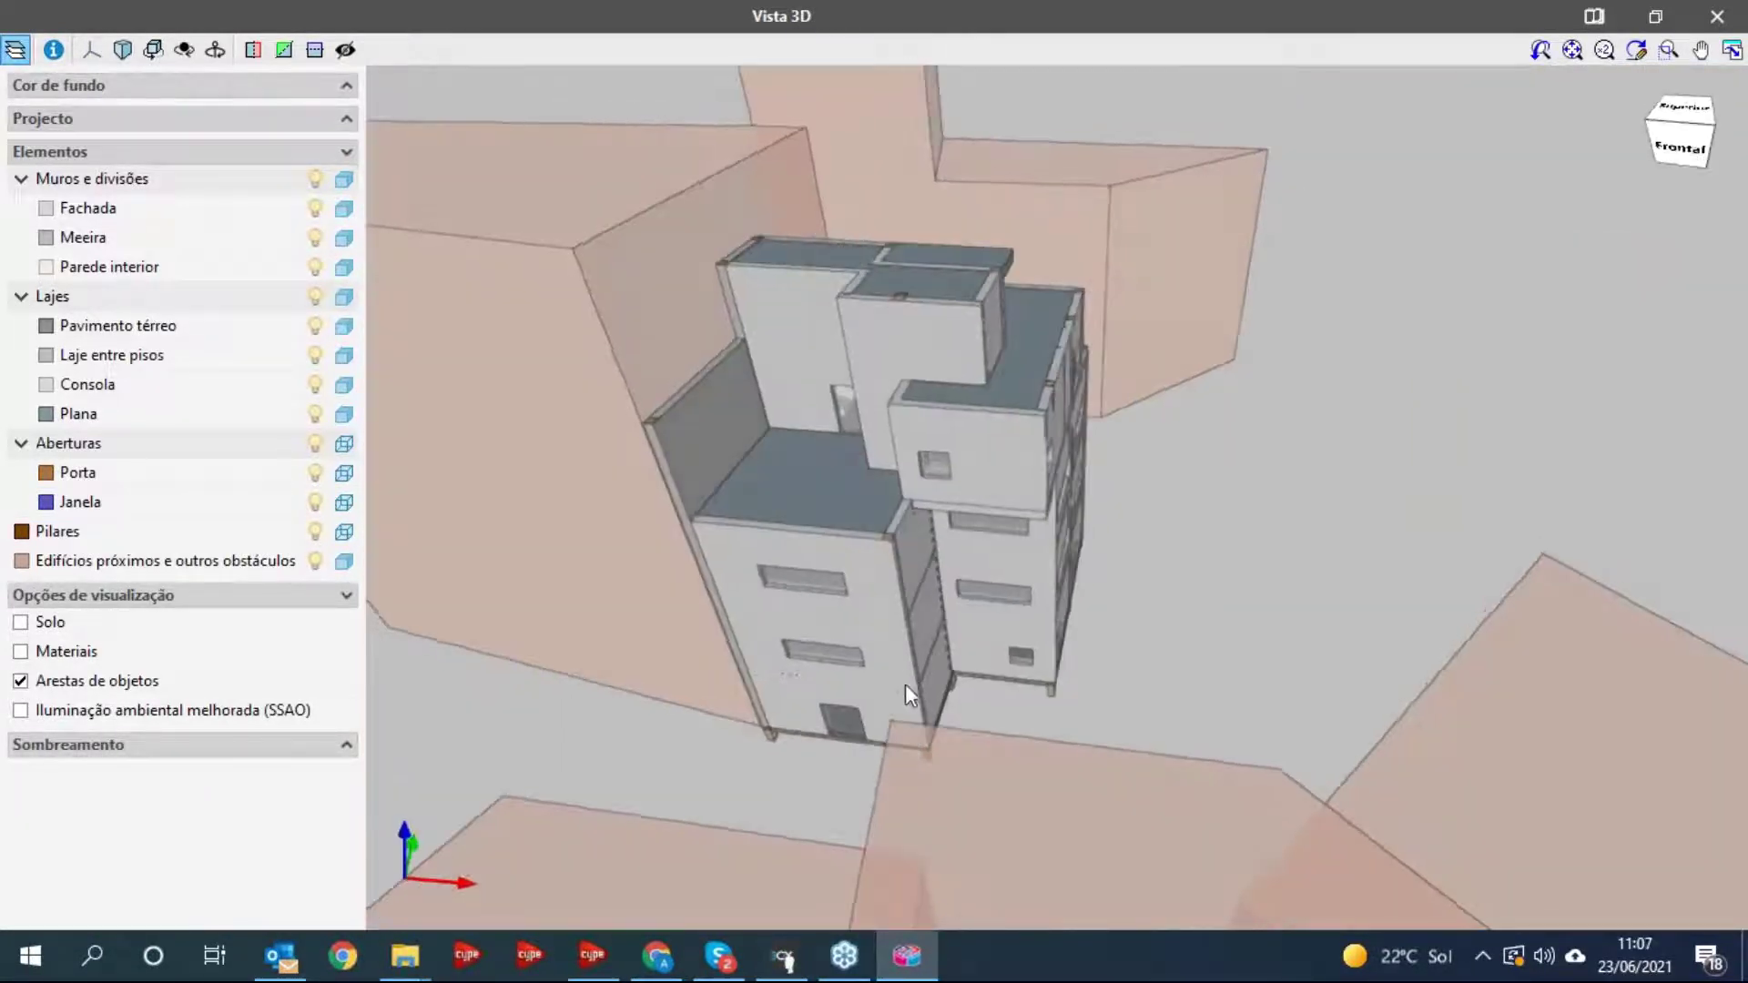
{"action": "scroll", "coordinate": [901, 686], "scroll_direction": "up", "scroll_amount": 5}
{"action": "scroll", "coordinate": [856, 673], "scroll_direction": "down", "scroll_amount": 3}
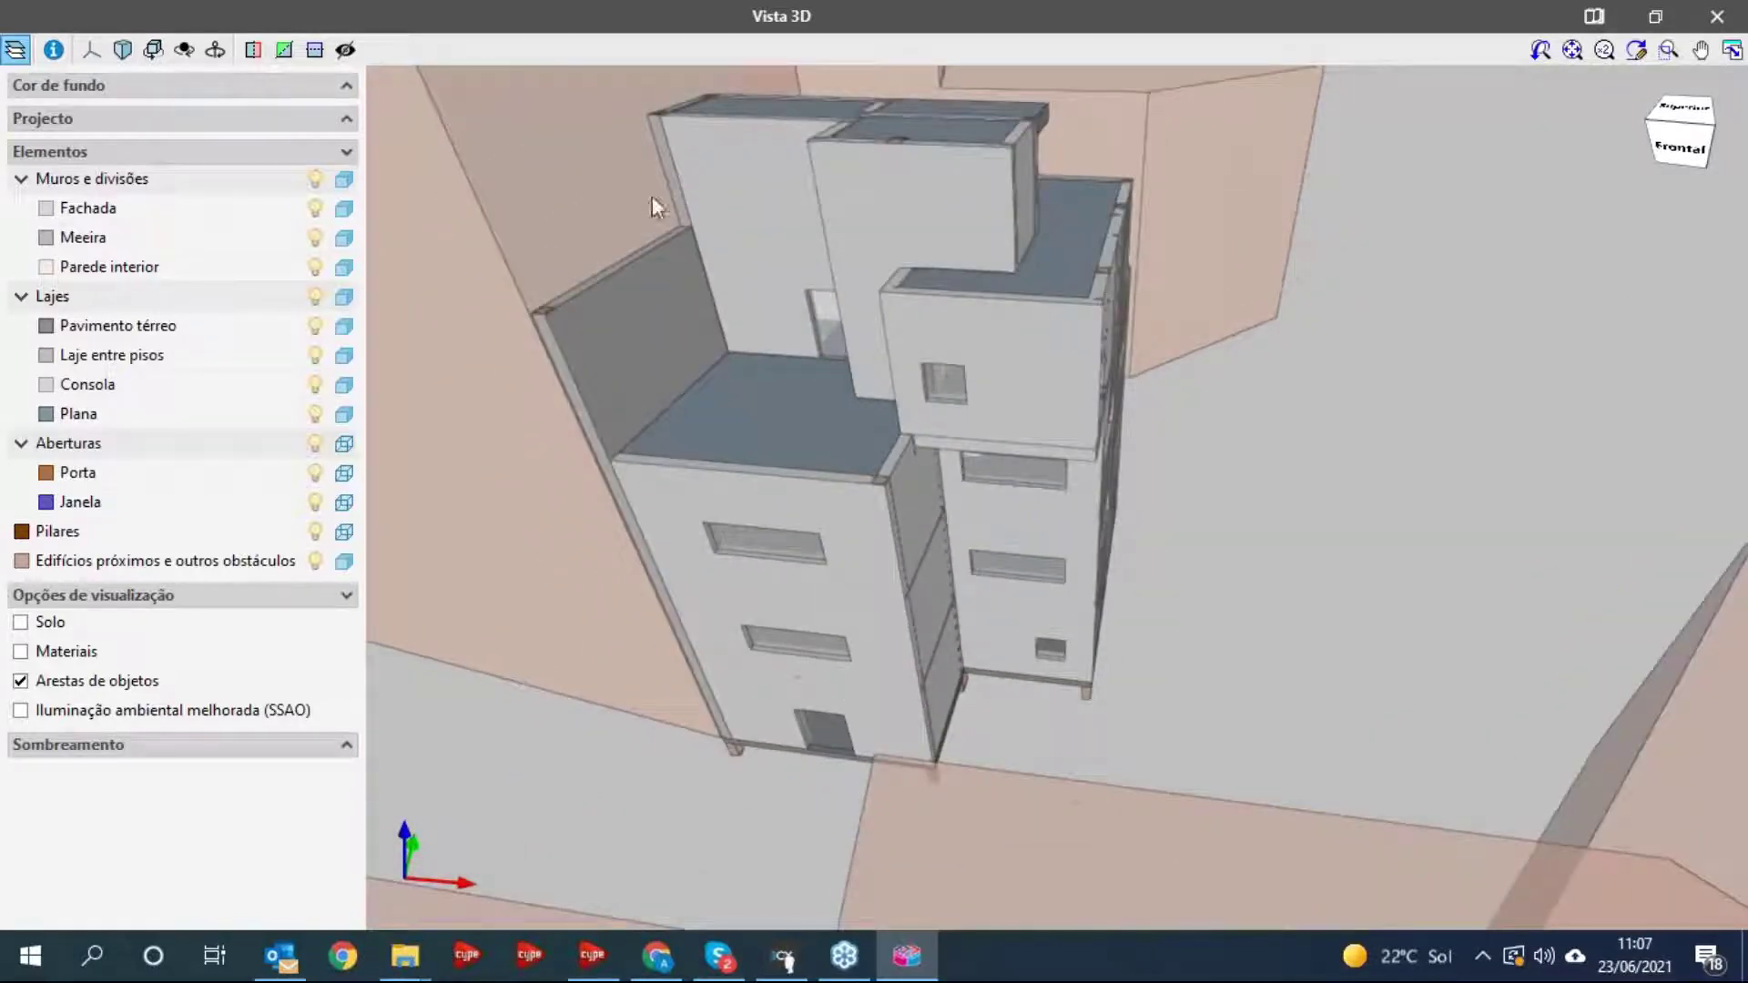
{"action": "scroll", "coordinate": [1001, 219], "scroll_direction": "down", "scroll_amount": 4}
{"action": "scroll", "coordinate": [874, 228], "scroll_direction": "up", "scroll_amount": 5}
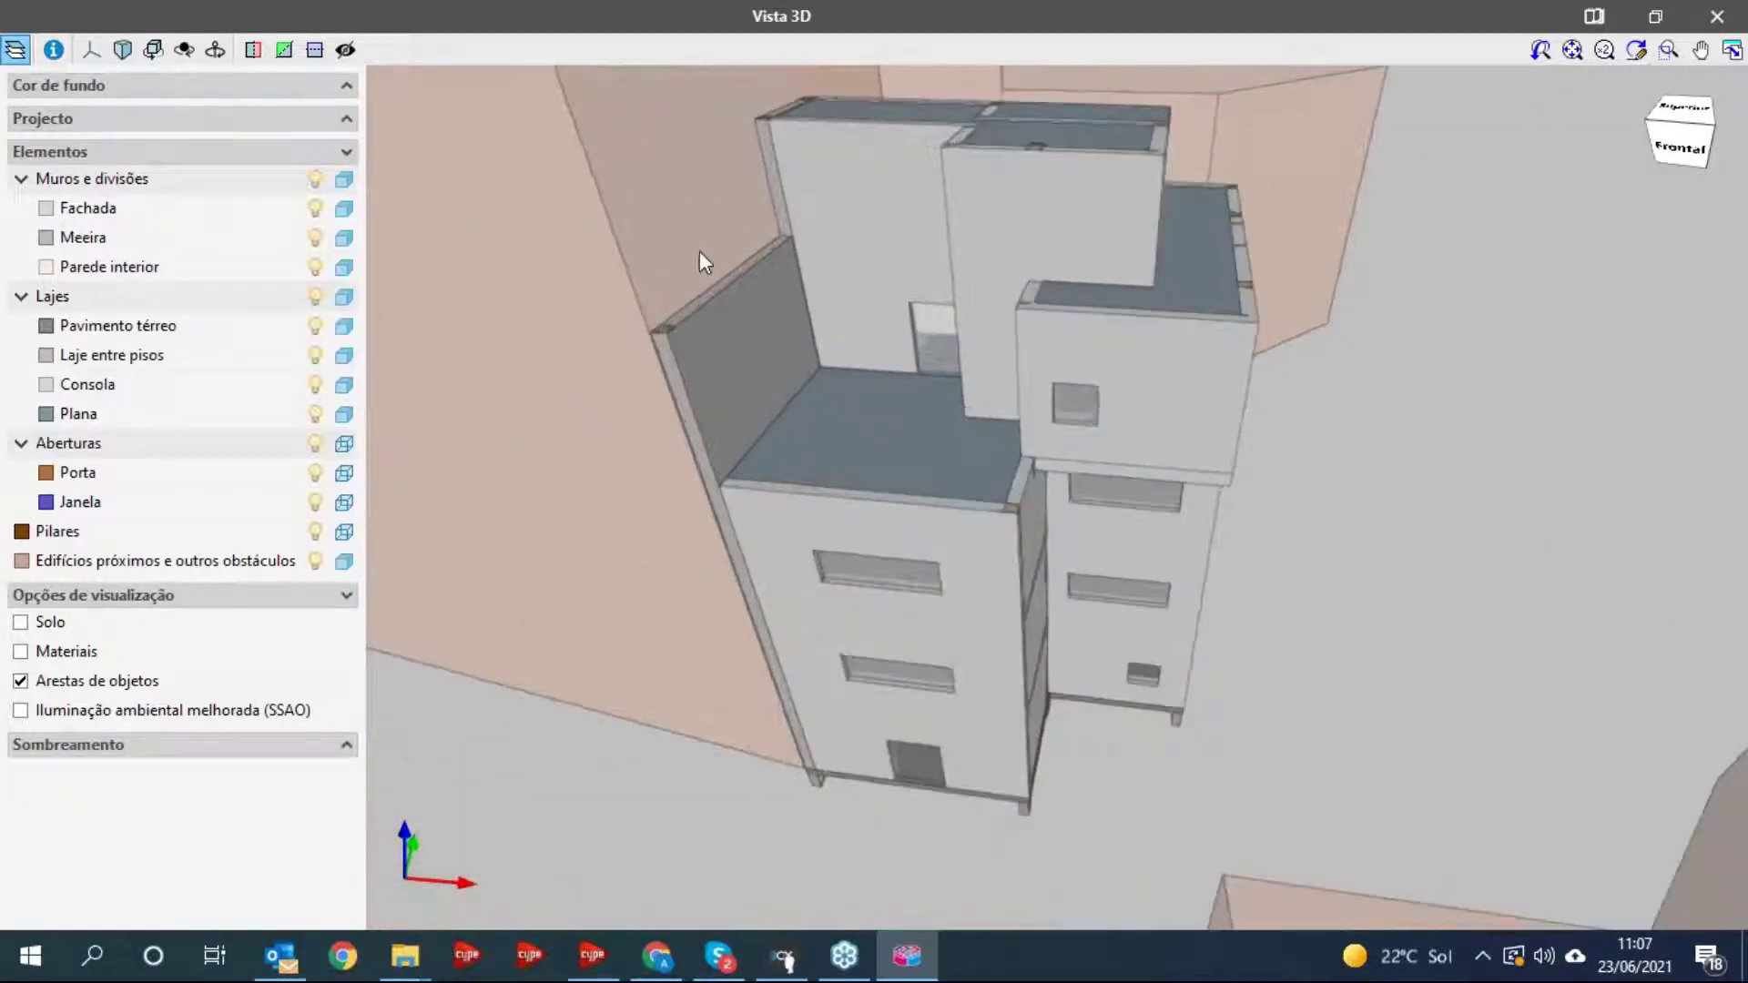
{"action": "left_click_drag", "start_coordinate": [1116, 249], "coordinate": [1062, 344]}
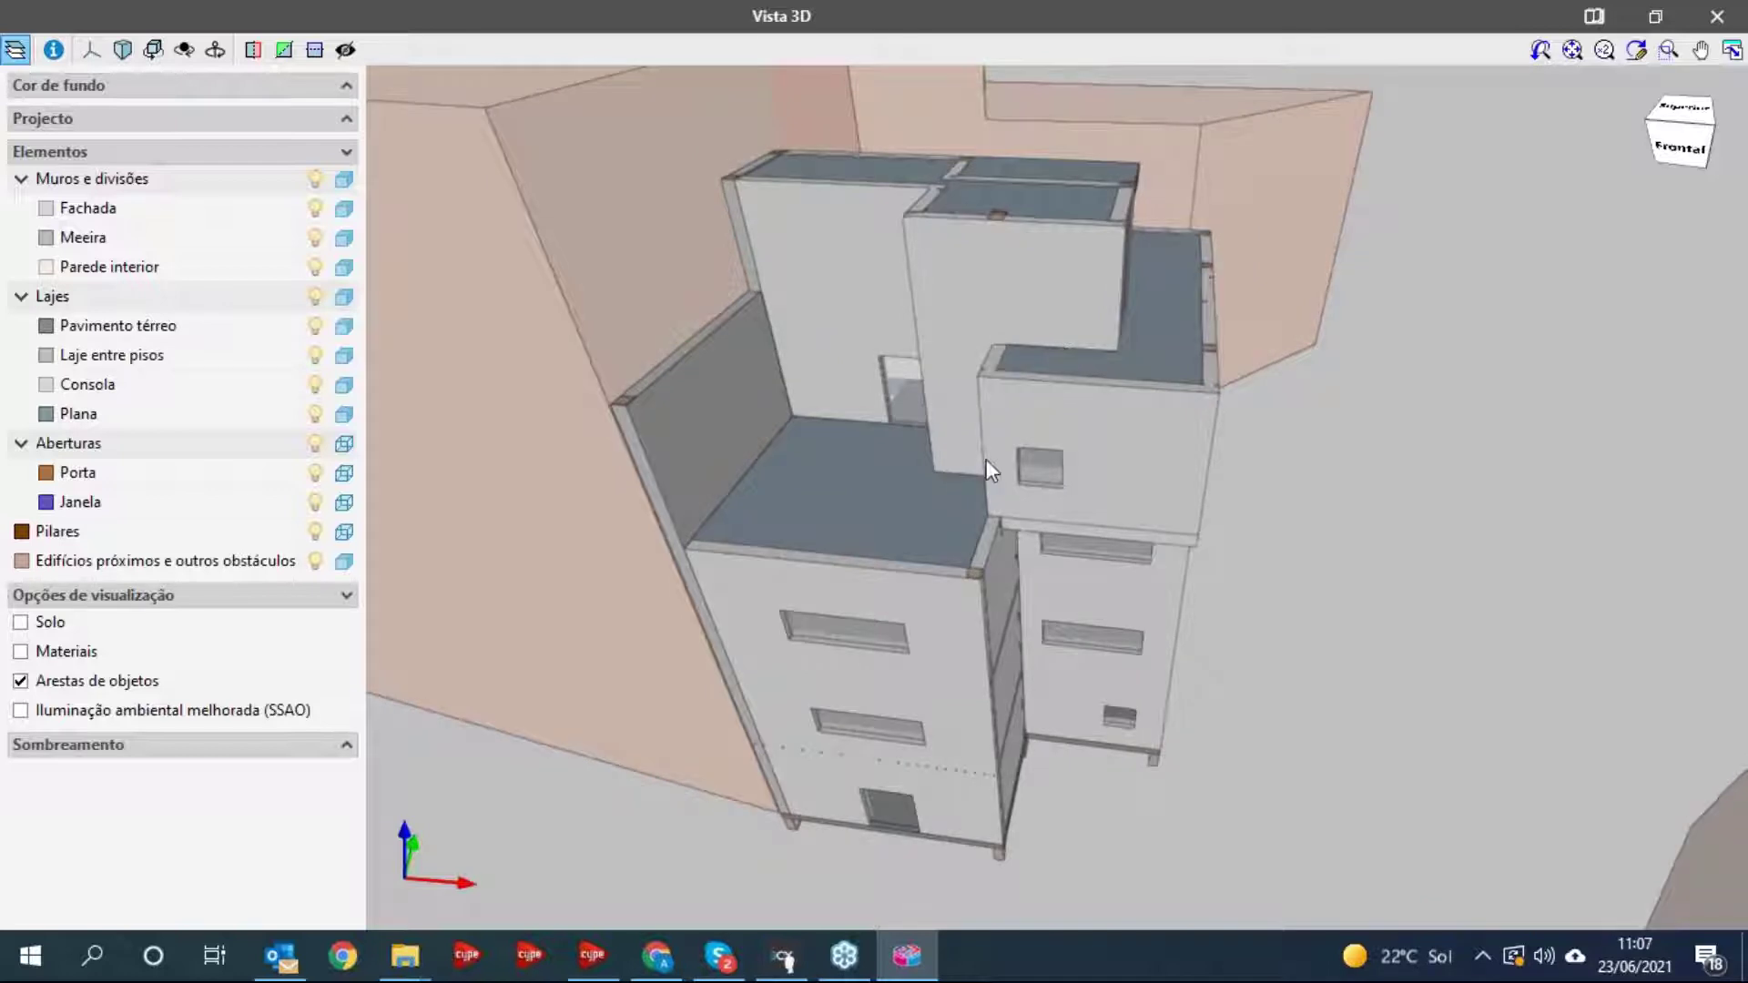
{"action": "scroll", "coordinate": [1056, 619], "scroll_direction": "up", "scroll_amount": 3}
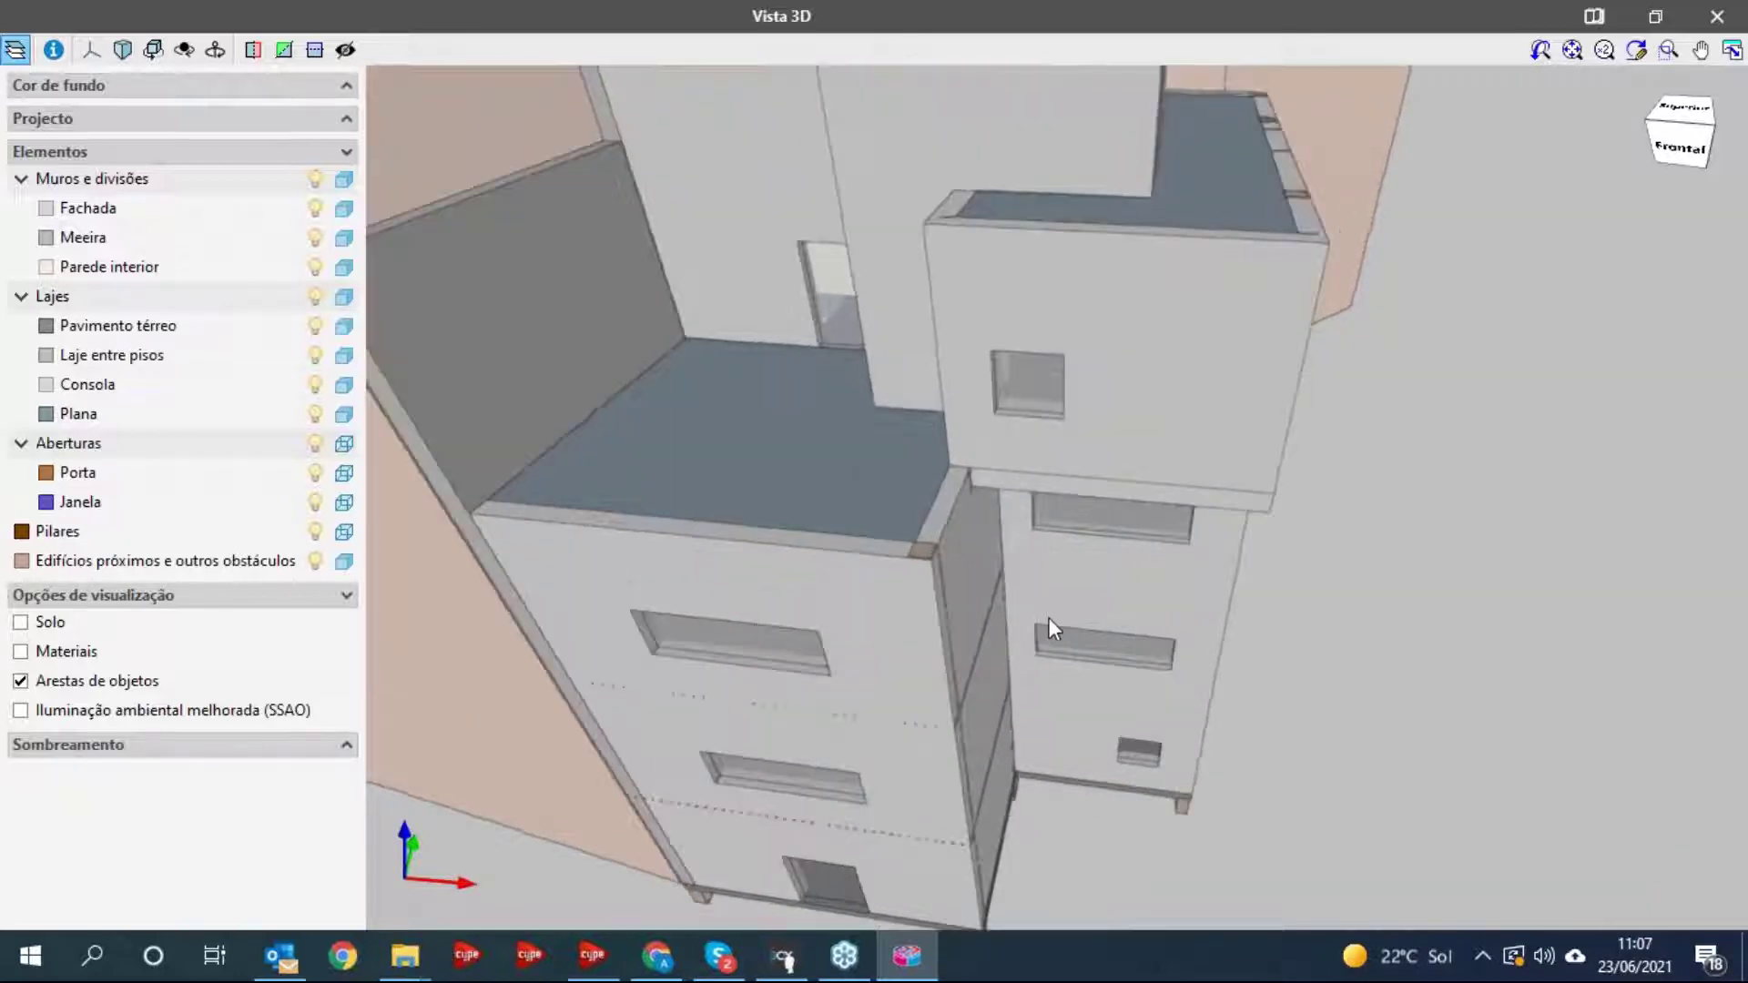
{"action": "left_click_drag", "start_coordinate": [1041, 628], "coordinate": [905, 526]}
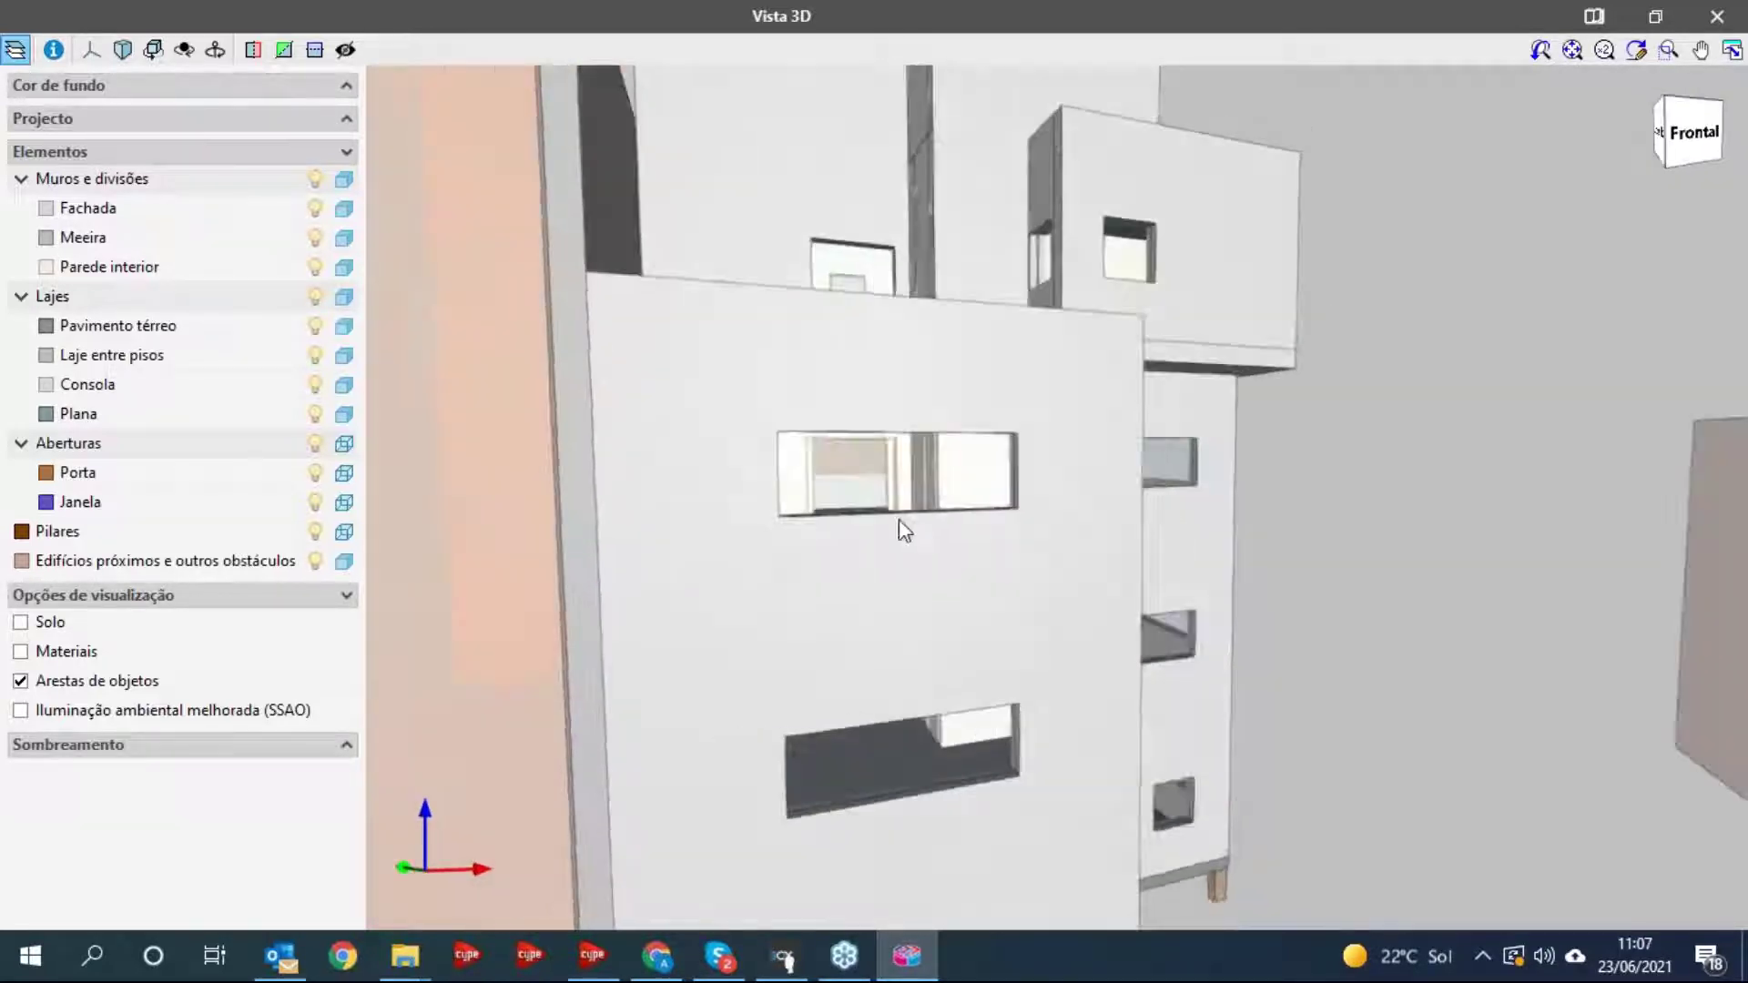
{"action": "scroll", "coordinate": [944, 577], "scroll_direction": "up", "scroll_amount": 1}
{"action": "scroll", "coordinate": [1093, 237], "scroll_direction": "up", "scroll_amount": 1}
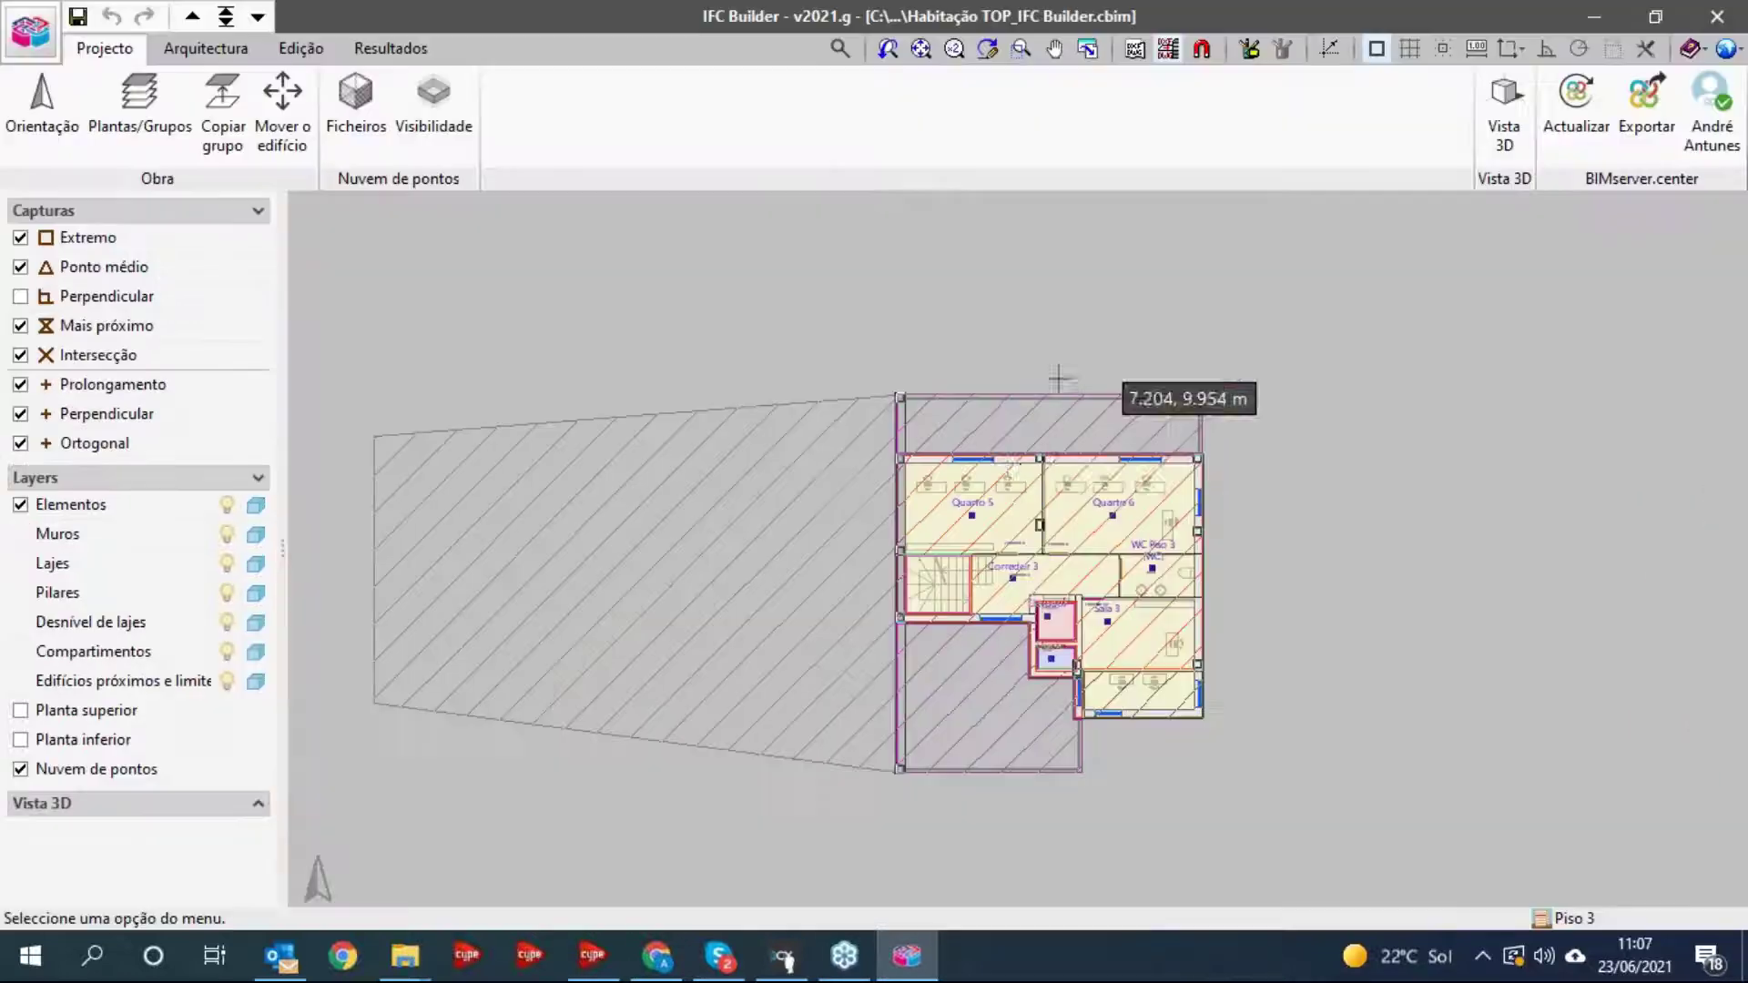
{"action": "left_click", "coordinate": [1717, 16]}
- Open the exterior wall along the staircase on Piso 3 for editing to view its wall type
{"action": "scroll", "coordinate": [1012, 579], "scroll_direction": "up", "scroll_amount": 4}
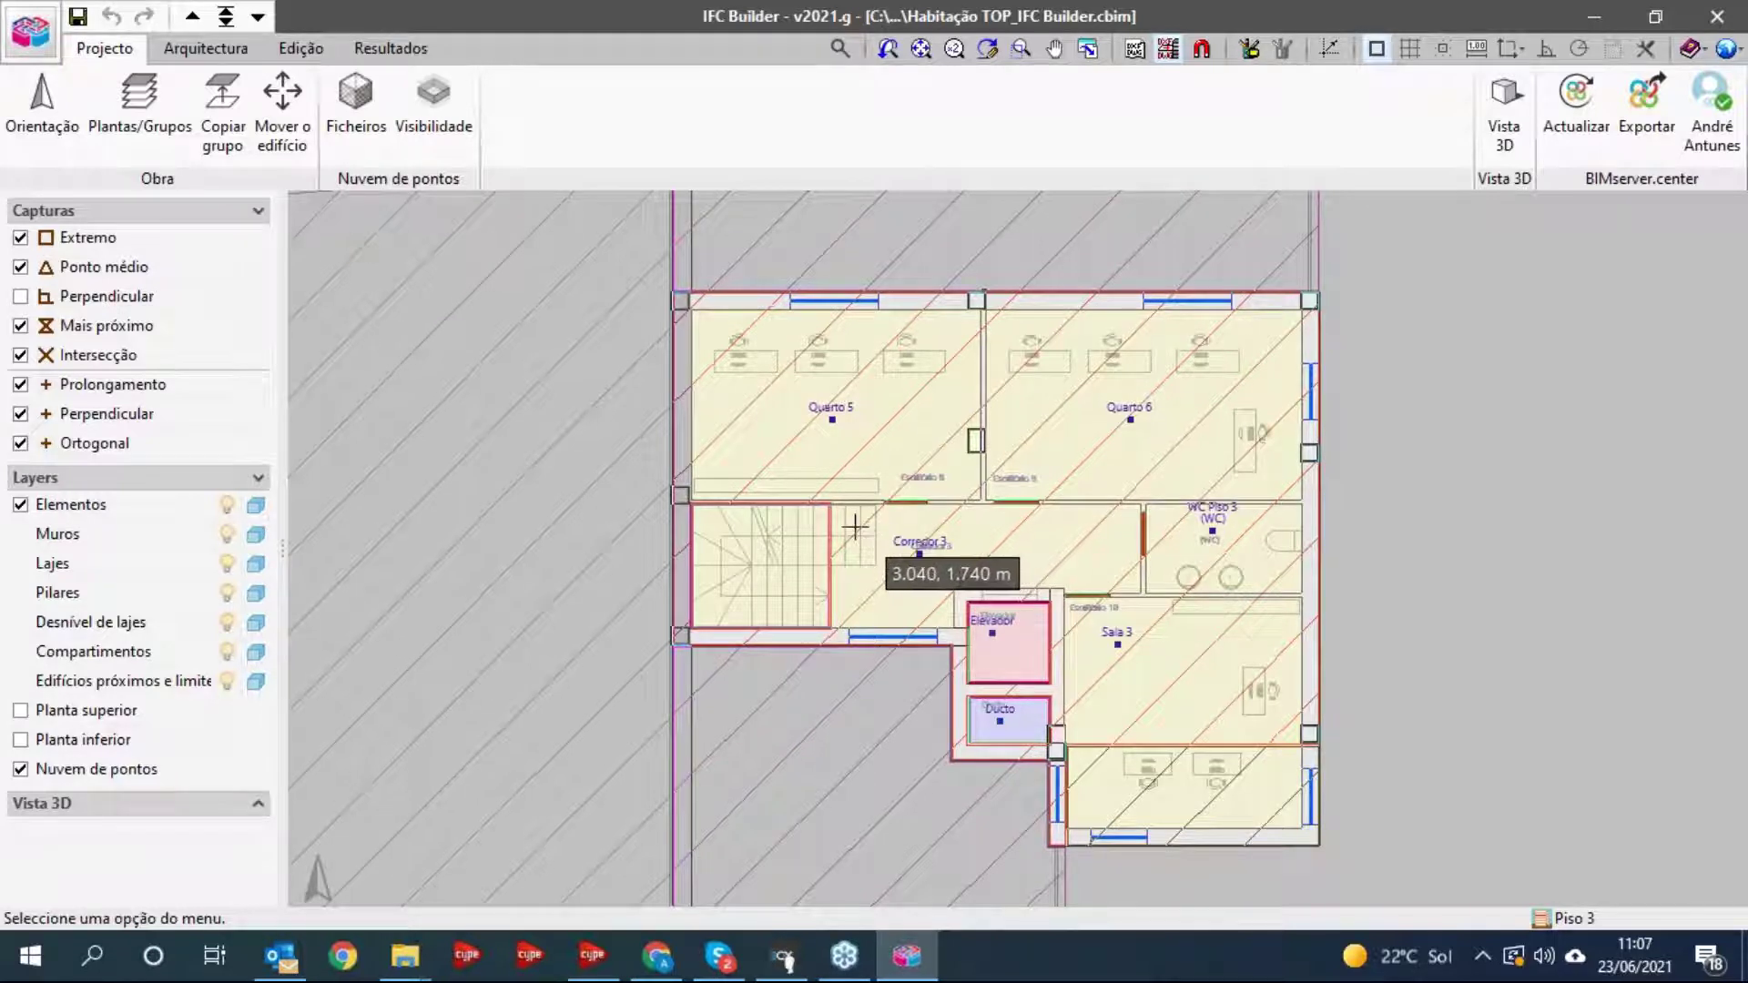
{"action": "mouse_move", "coordinate": [855, 528]}
{"action": "left_mouse_down"}
{"action": "mouse_move", "coordinate": [783, 546]}
{"action": "mouse_move", "coordinate": [826, 539]}
{"action": "left_mouse_up"}
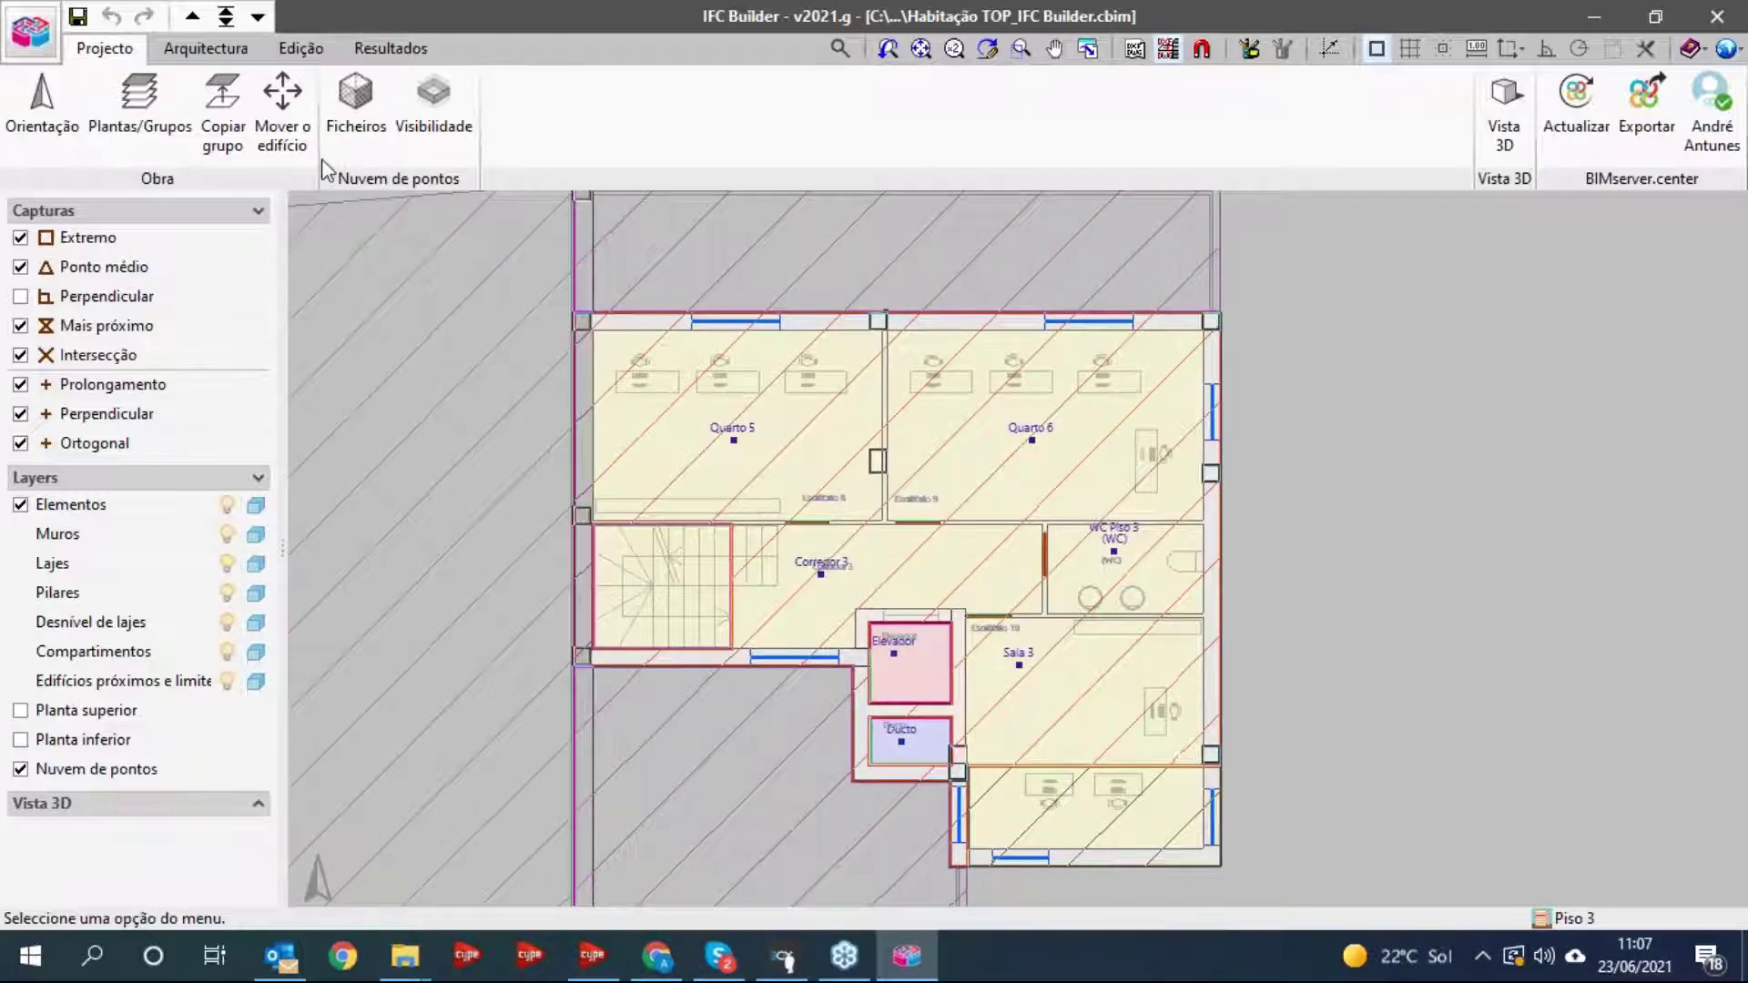
{"action": "left_click", "coordinate": [208, 48]}
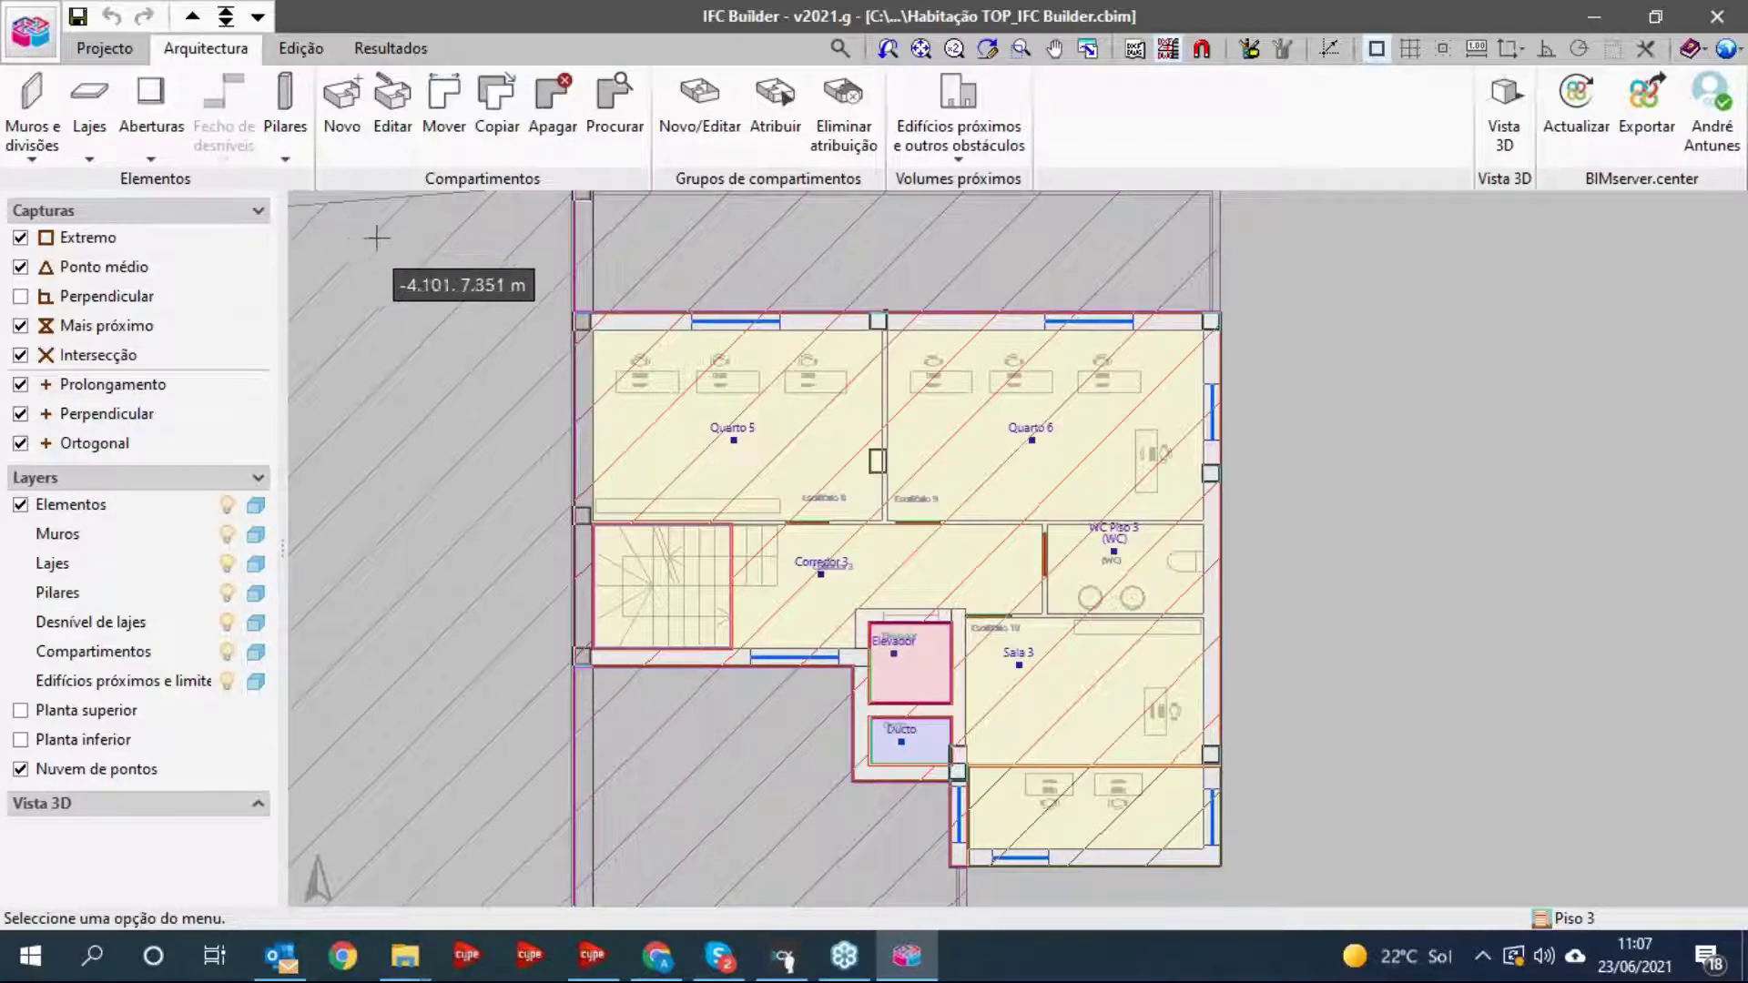
{"action": "left_click", "coordinate": [31, 116]}
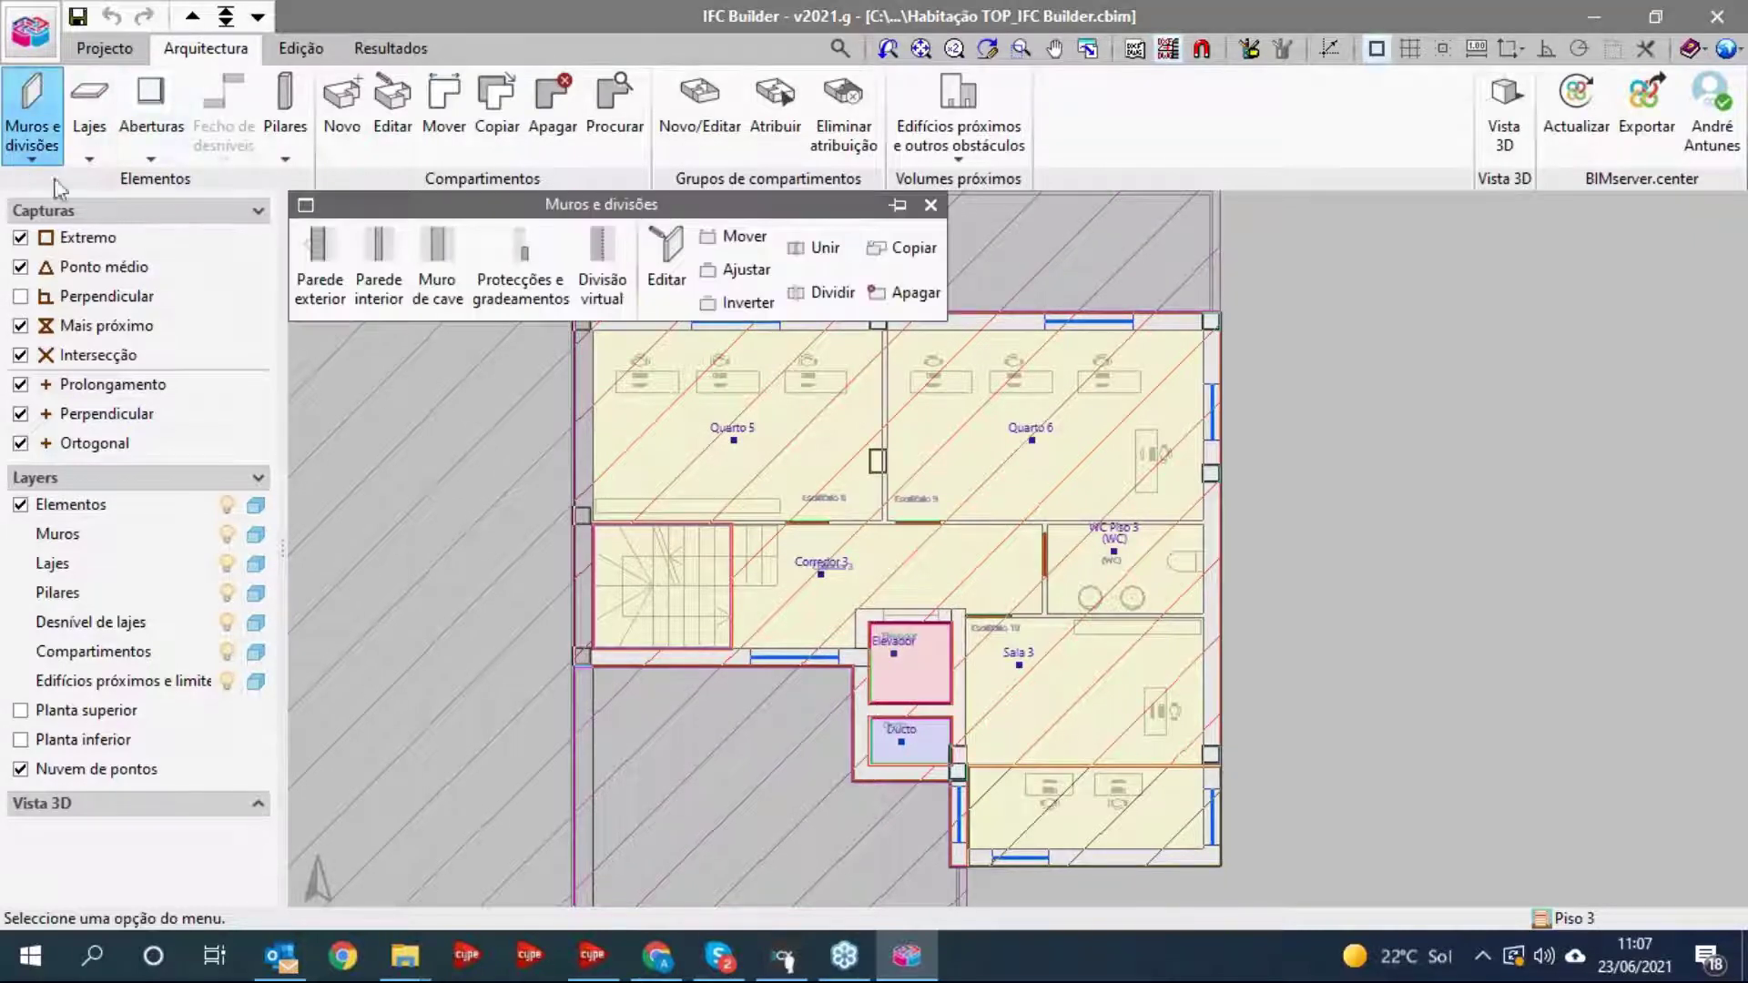
{"action": "left_click", "coordinate": [665, 264]}
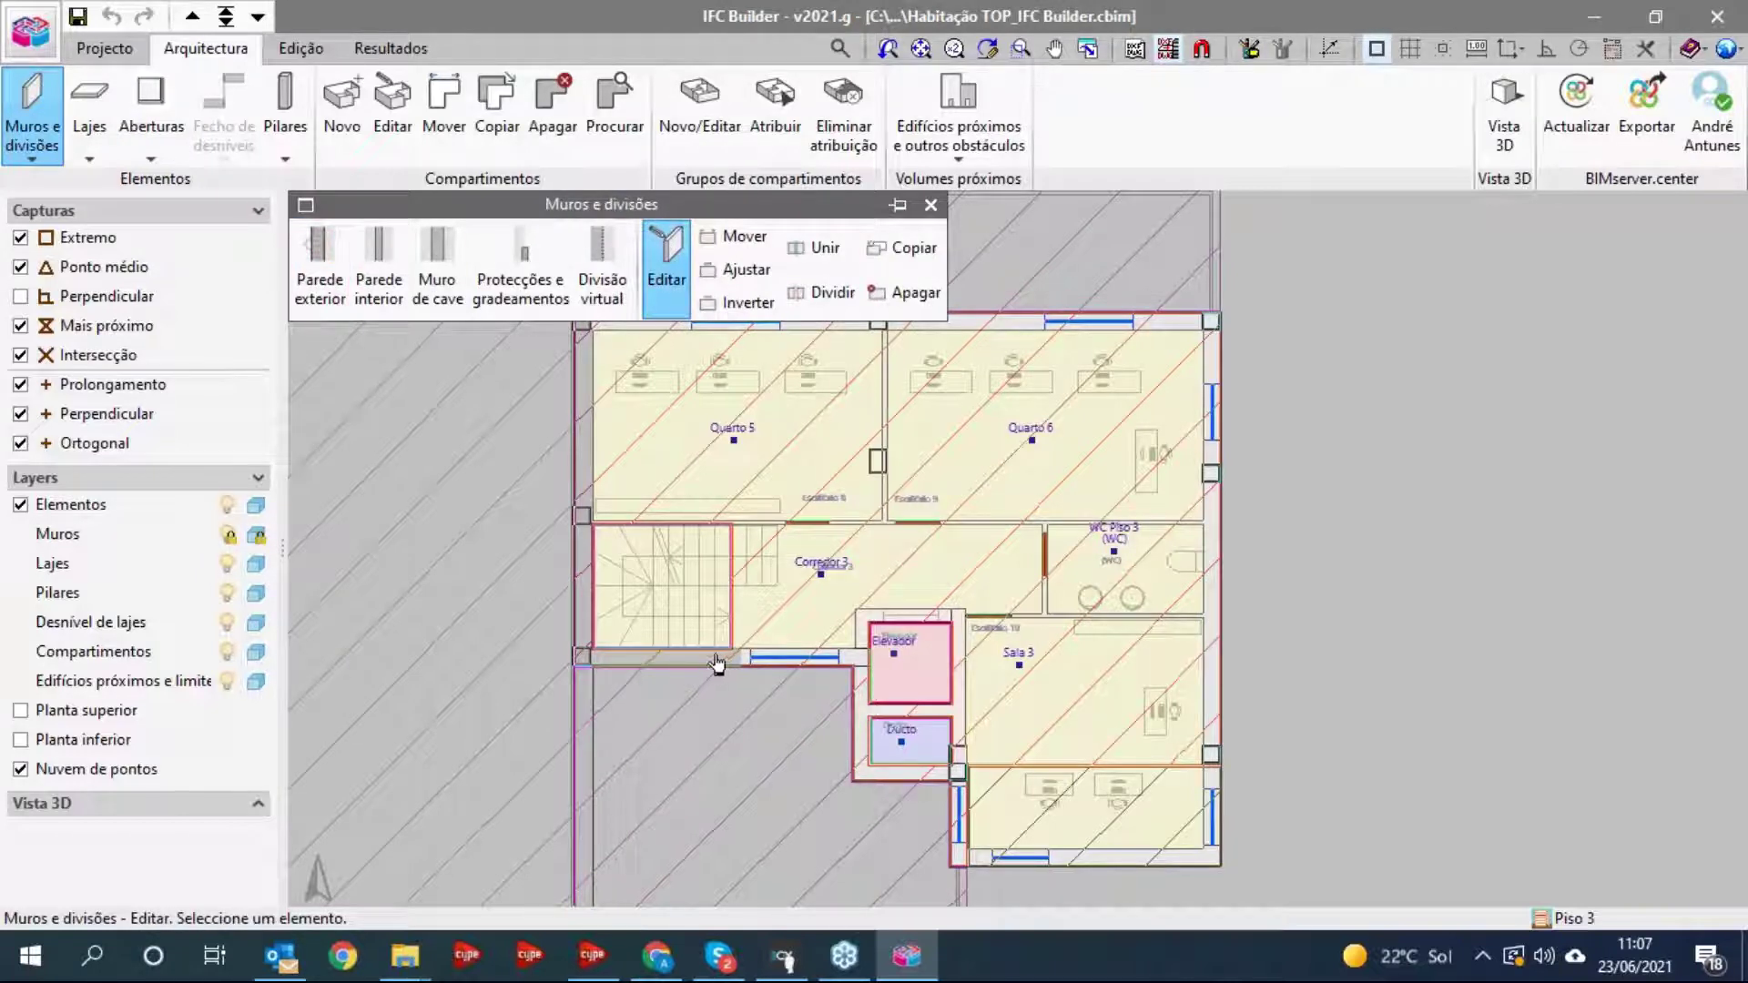
{"action": "scroll", "coordinate": [705, 669], "scroll_direction": "up", "scroll_amount": 1}
{"action": "scroll", "coordinate": [705, 673], "scroll_direction": "up", "scroll_amount": 2}
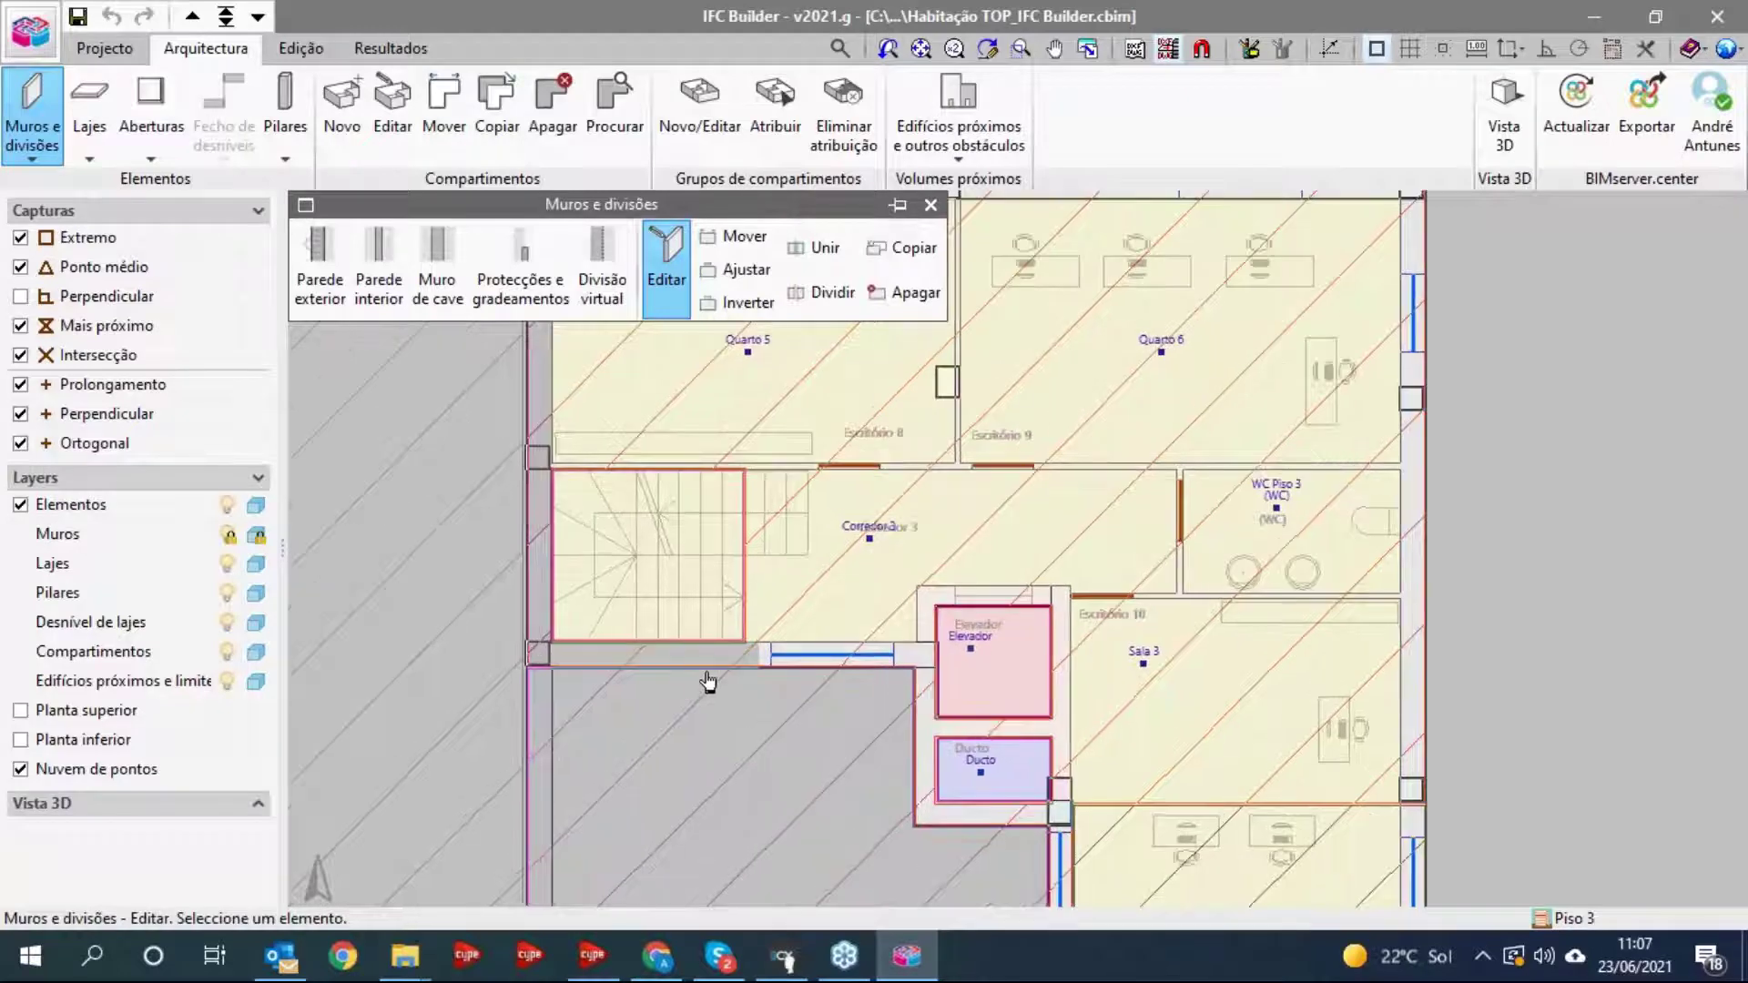
{"action": "left_click", "coordinate": [706, 679]}
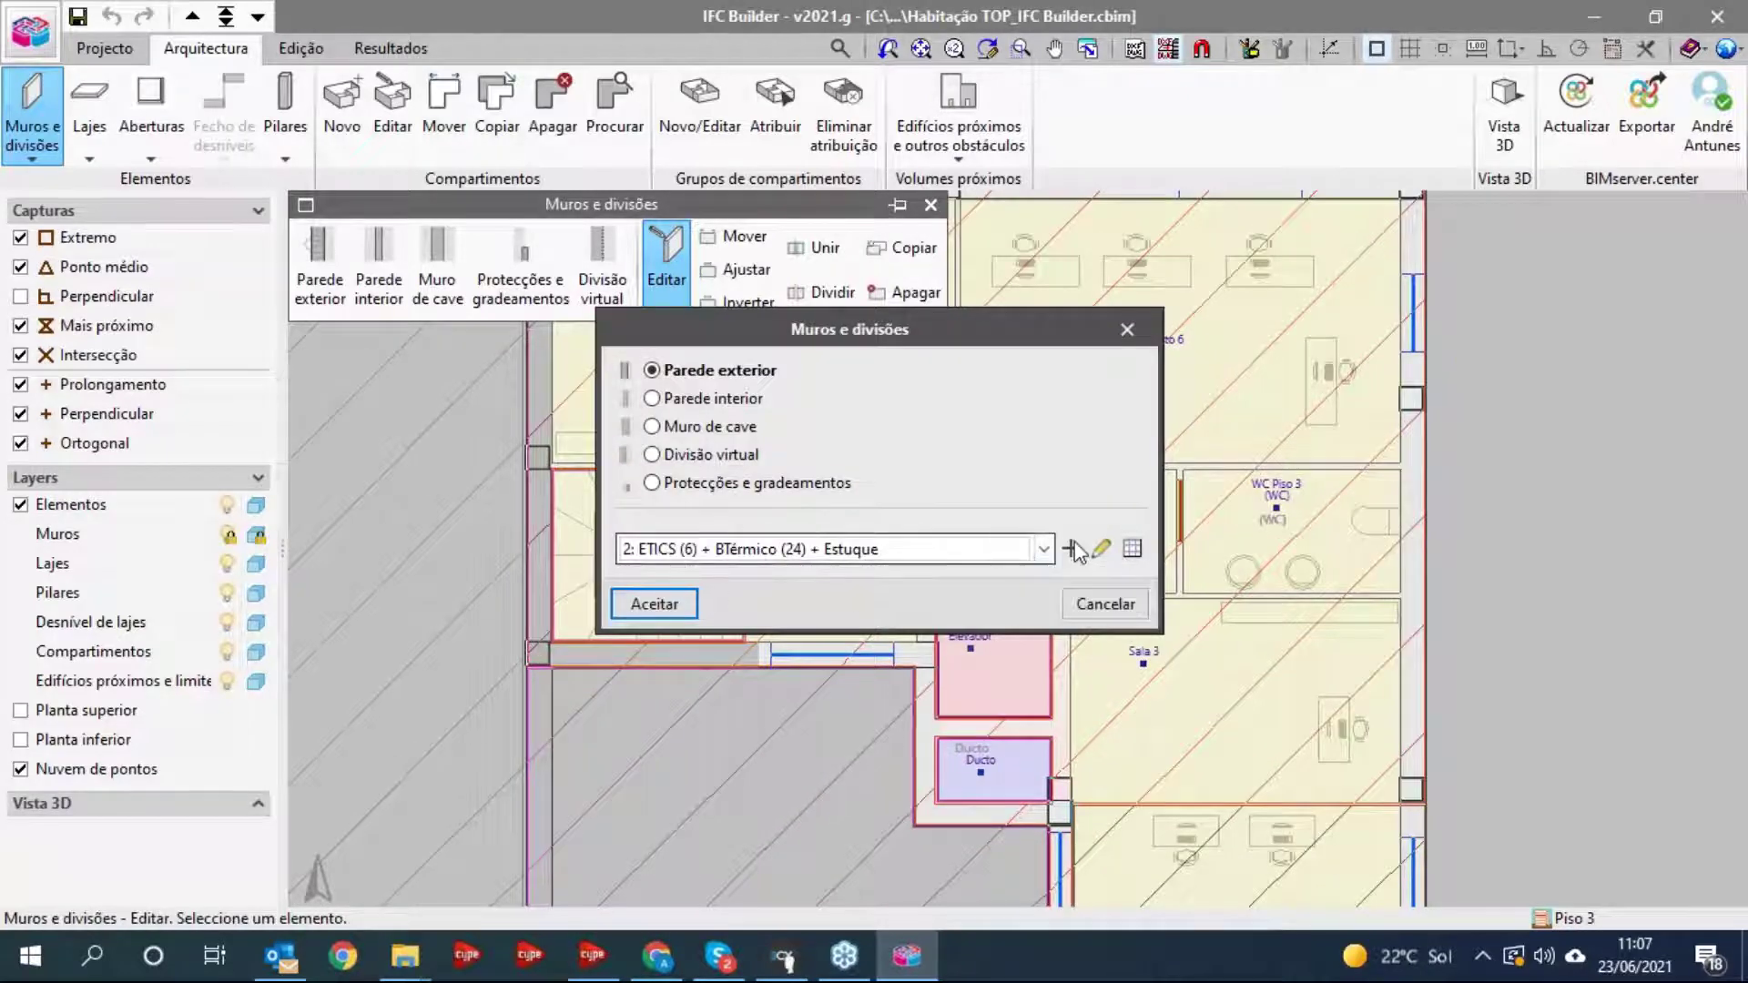
- Look at the façade wall types available in the project, and close the lists without changing the wall
{"action": "left_click", "coordinate": [1132, 549]}
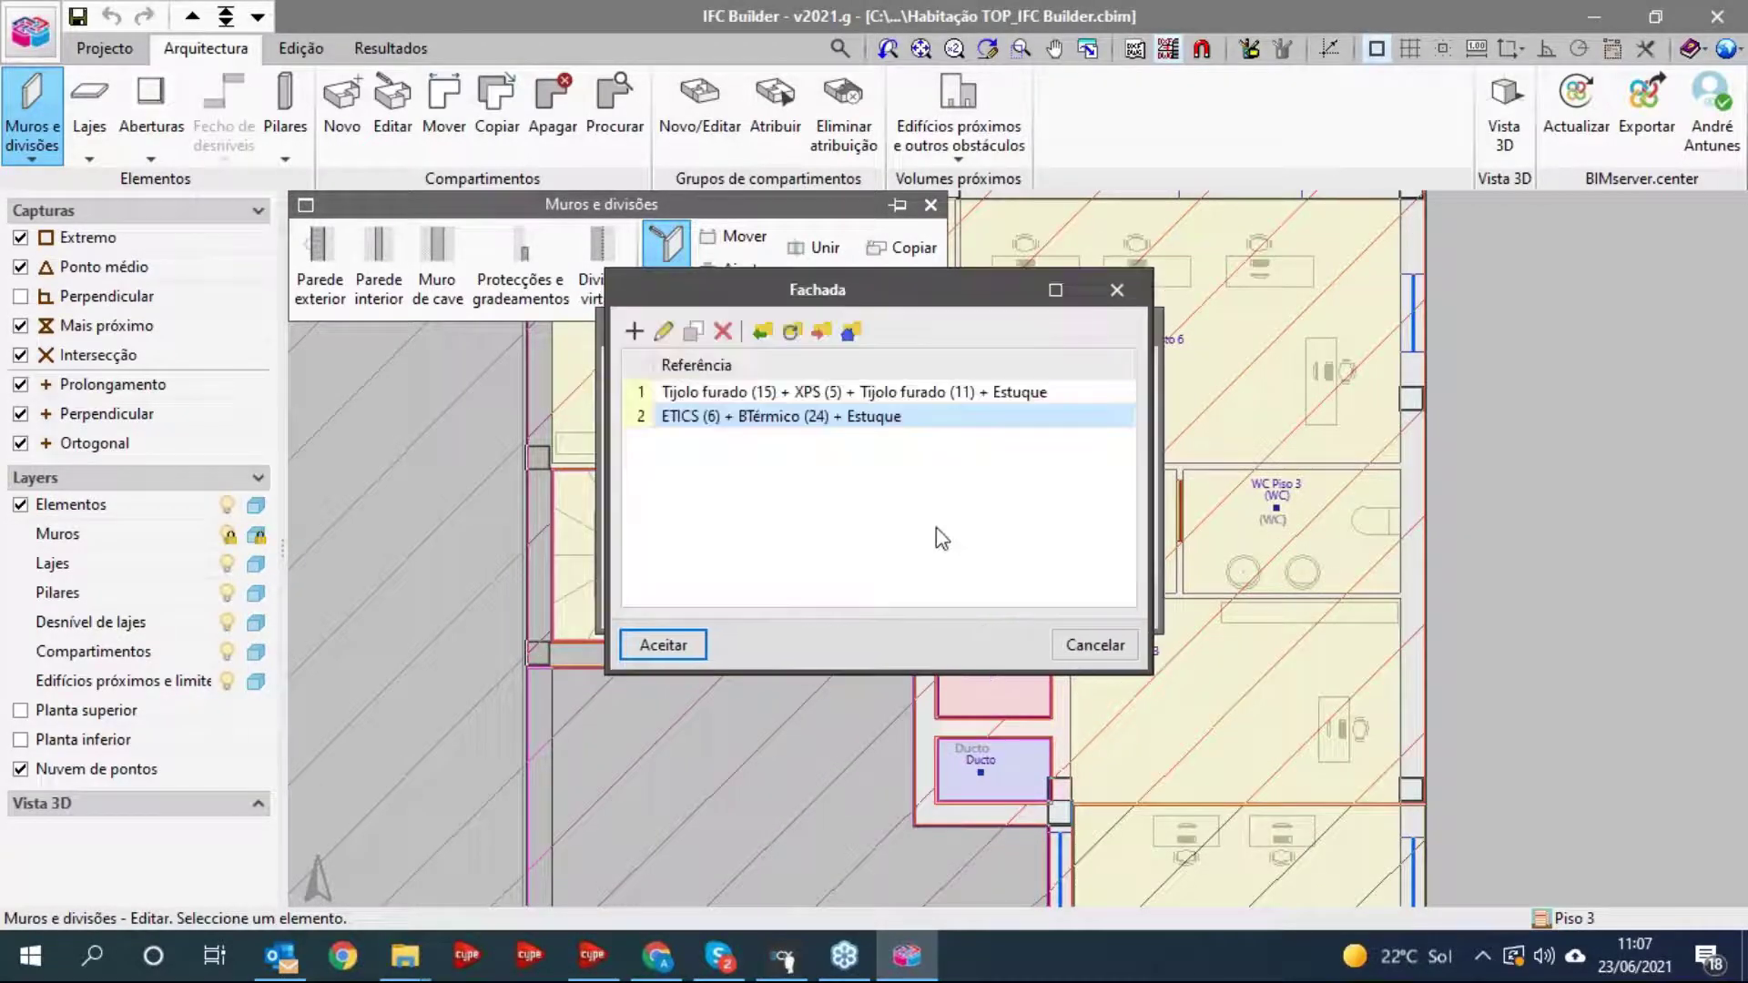
{"action": "left_click", "coordinate": [846, 401]}
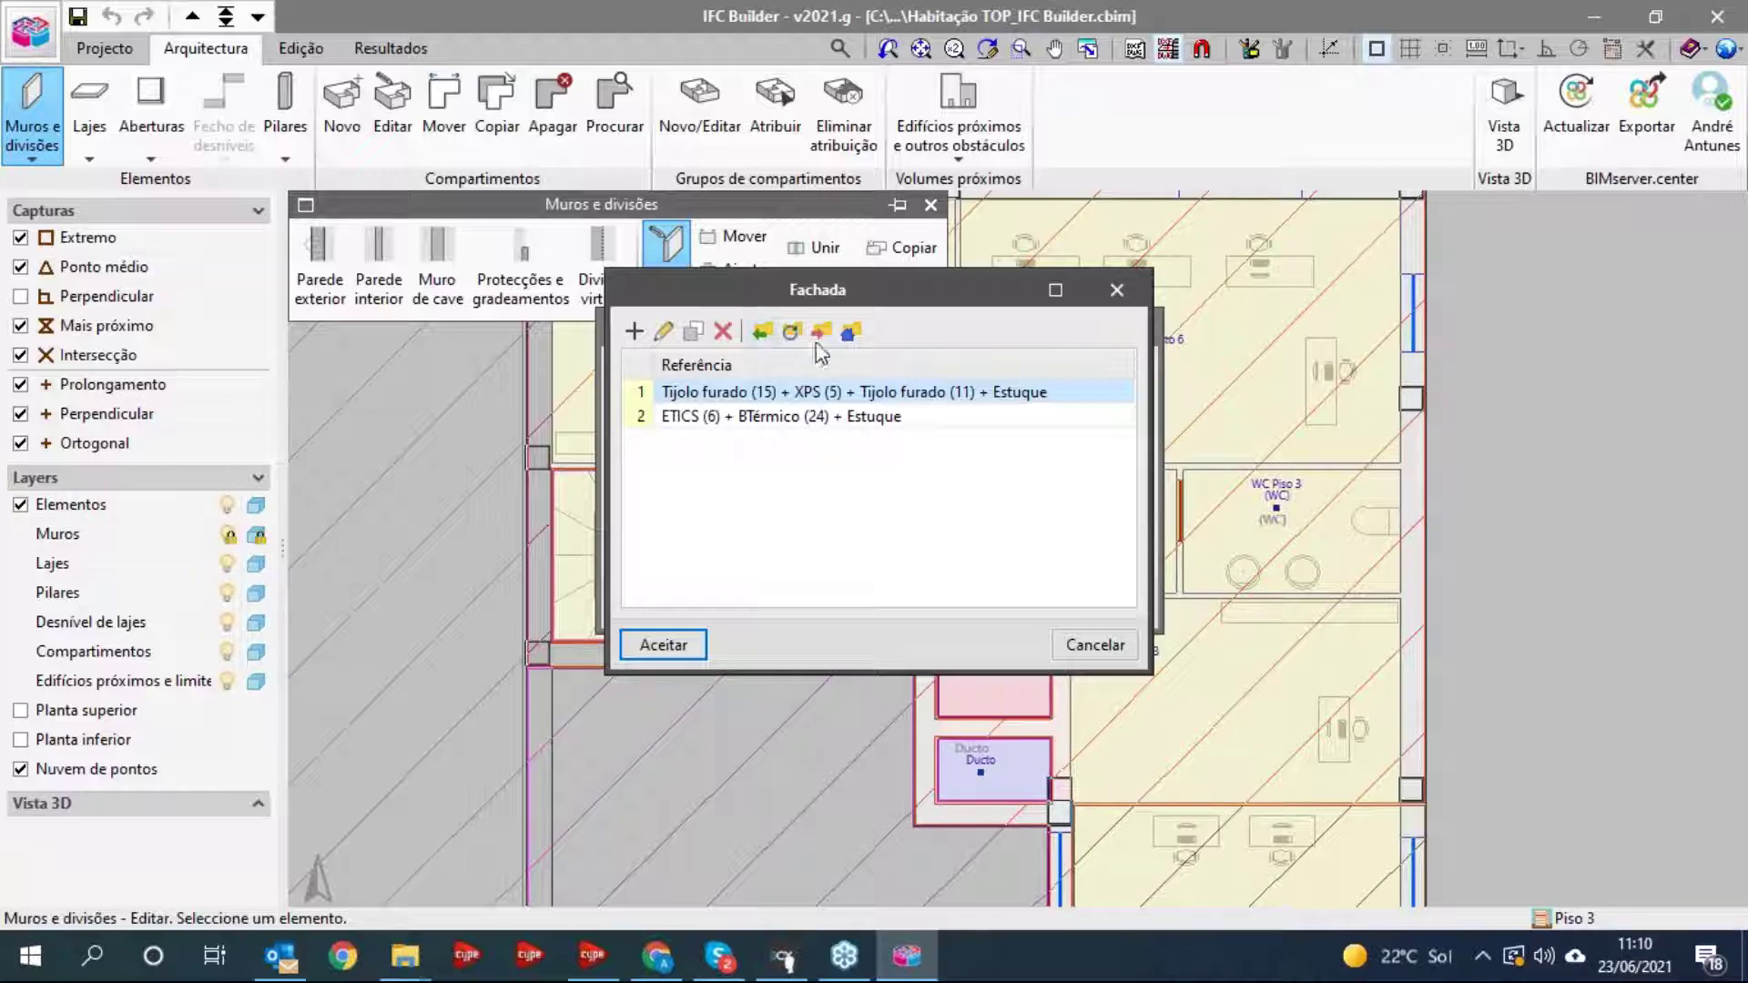
{"action": "left_click", "coordinate": [1117, 290]}
{"action": "left_click", "coordinate": [1126, 333]}
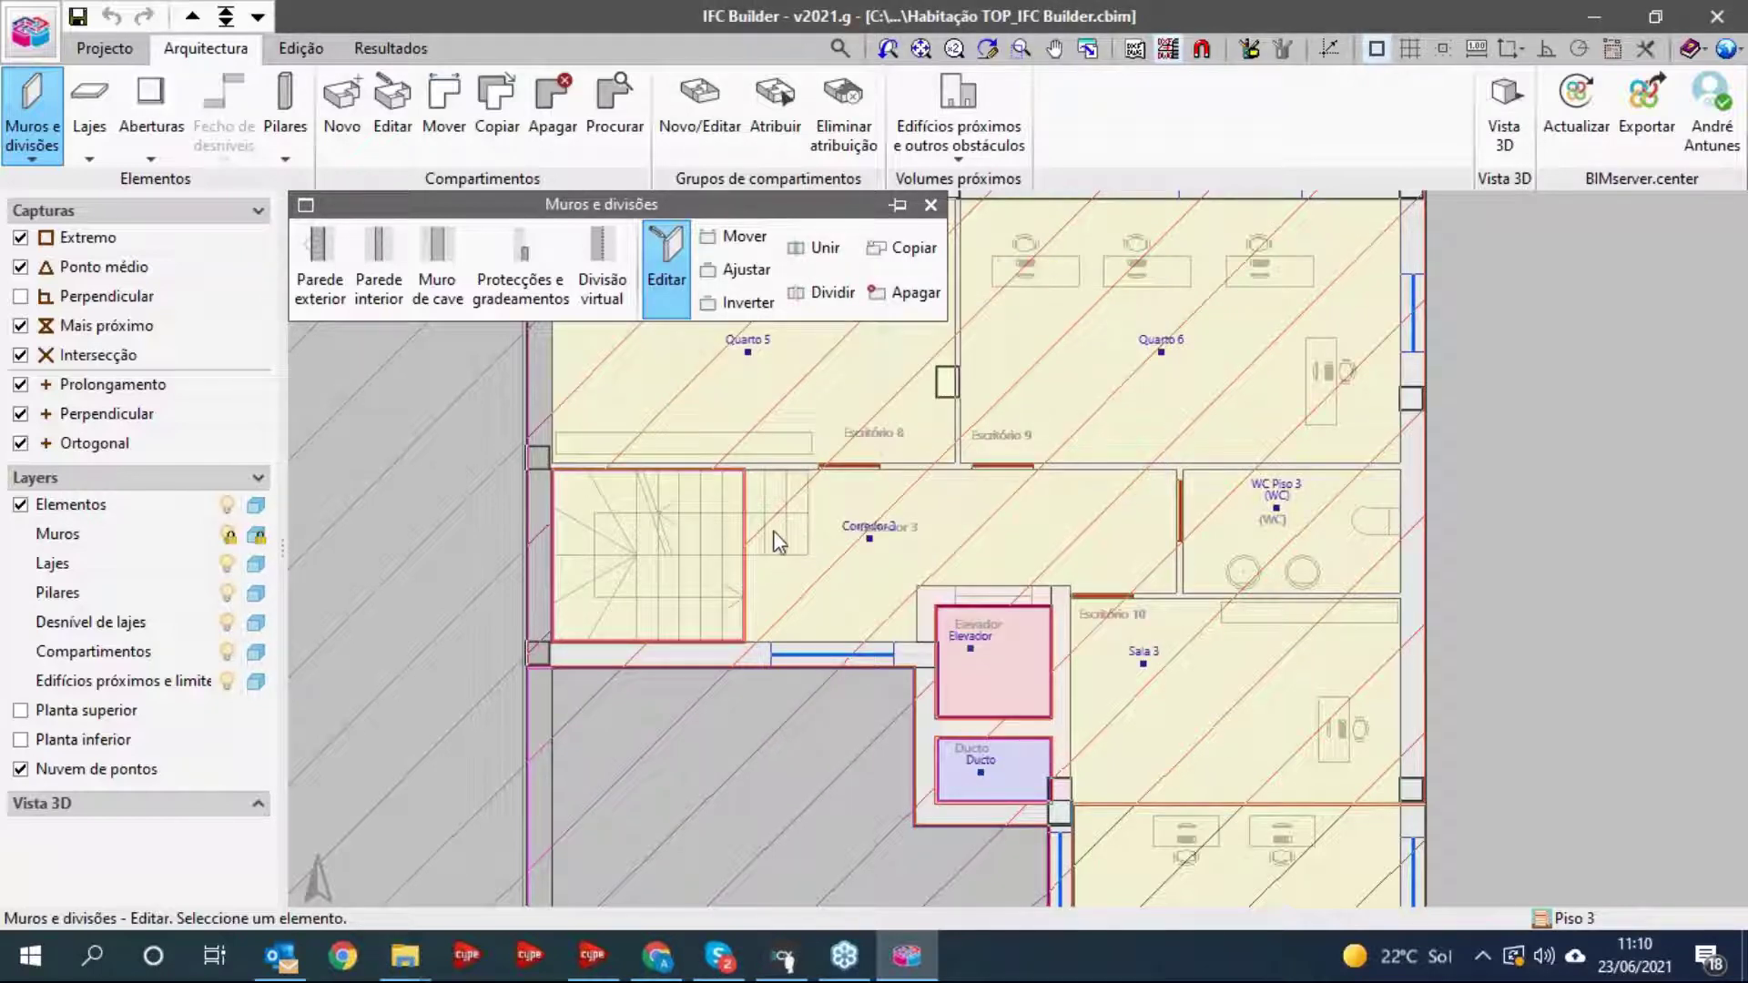
- Open the compartment groups for assignment, widen the dialog and move it aside to uncover the plan
{"action": "scroll", "coordinate": [742, 562], "scroll_direction": "down", "scroll_amount": 3}
{"action": "left_click_drag", "start_coordinate": [746, 562], "coordinate": [771, 606]}
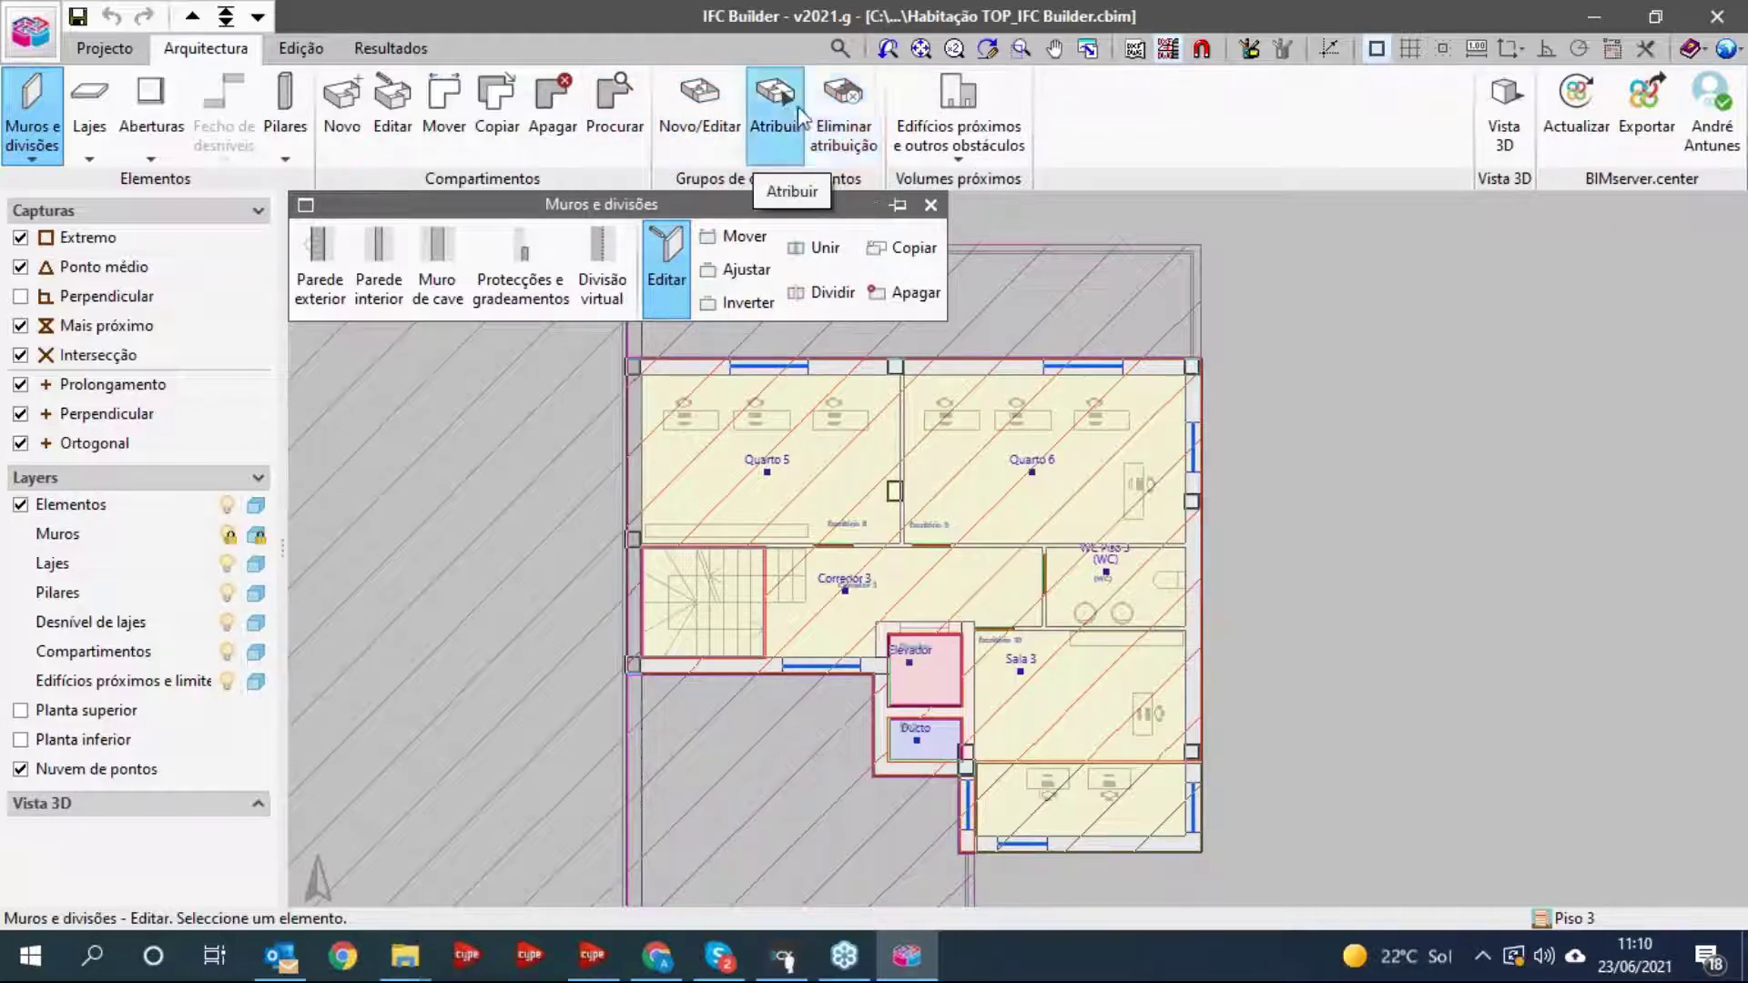
{"action": "left_click", "coordinate": [843, 123]}
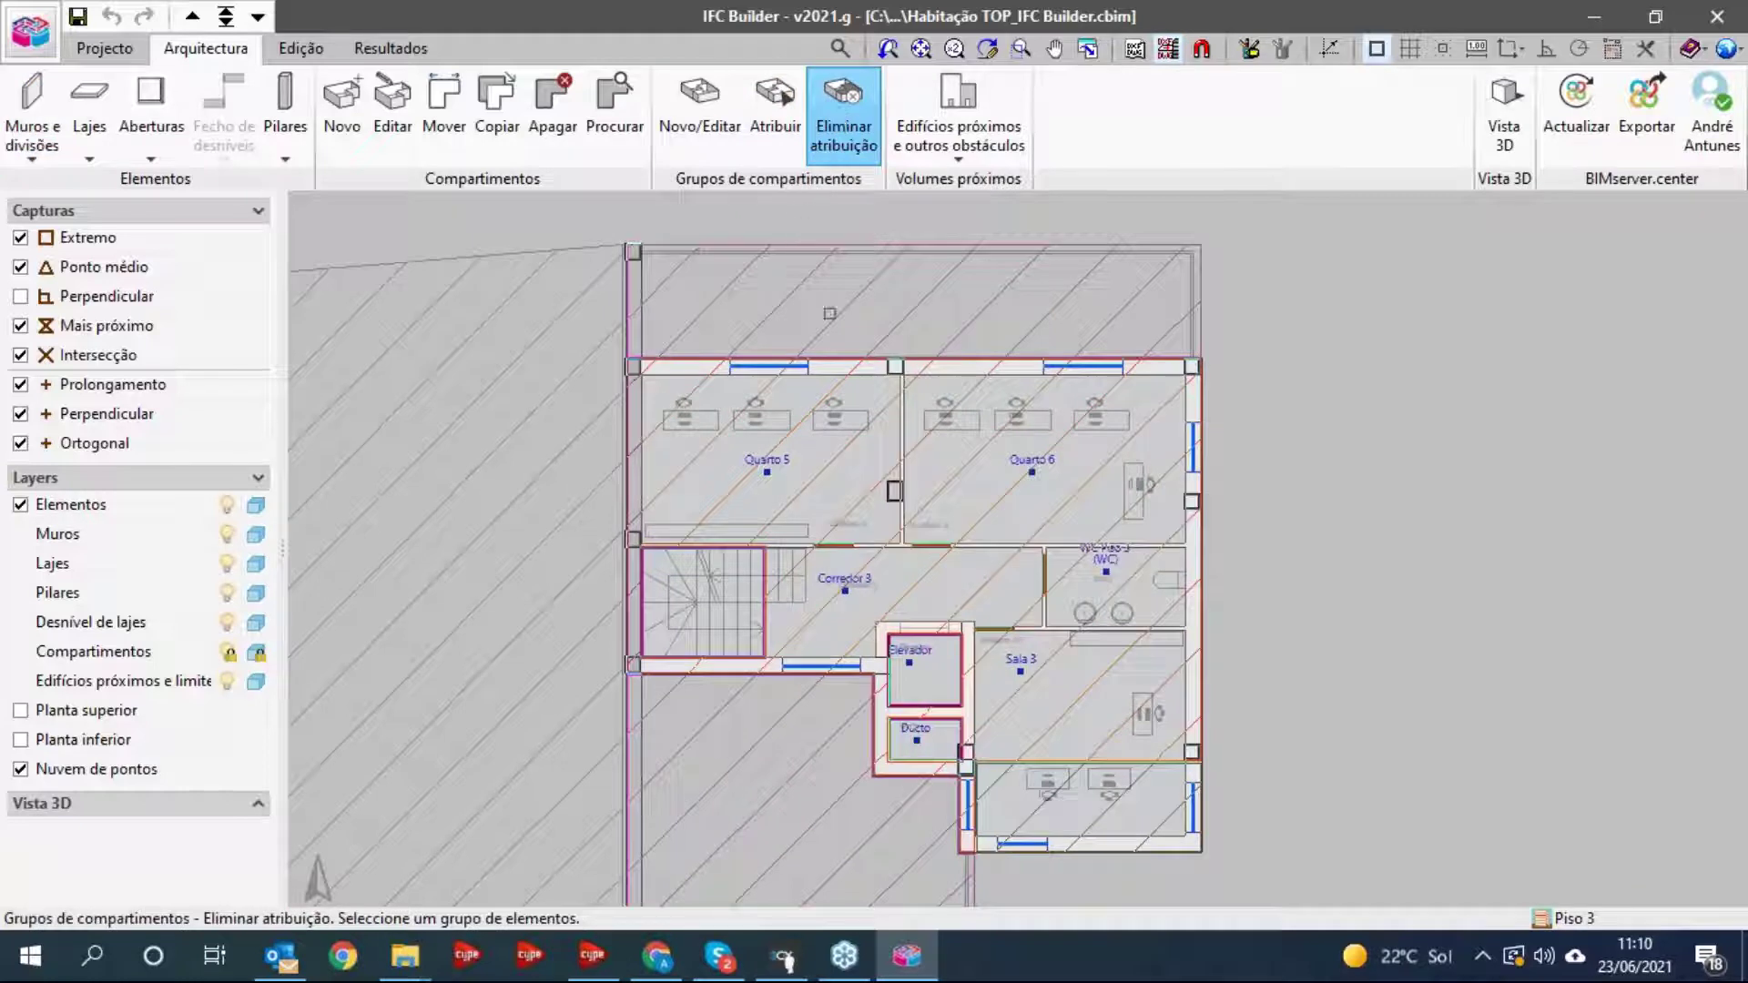
{"action": "left_click", "coordinate": [774, 110]}
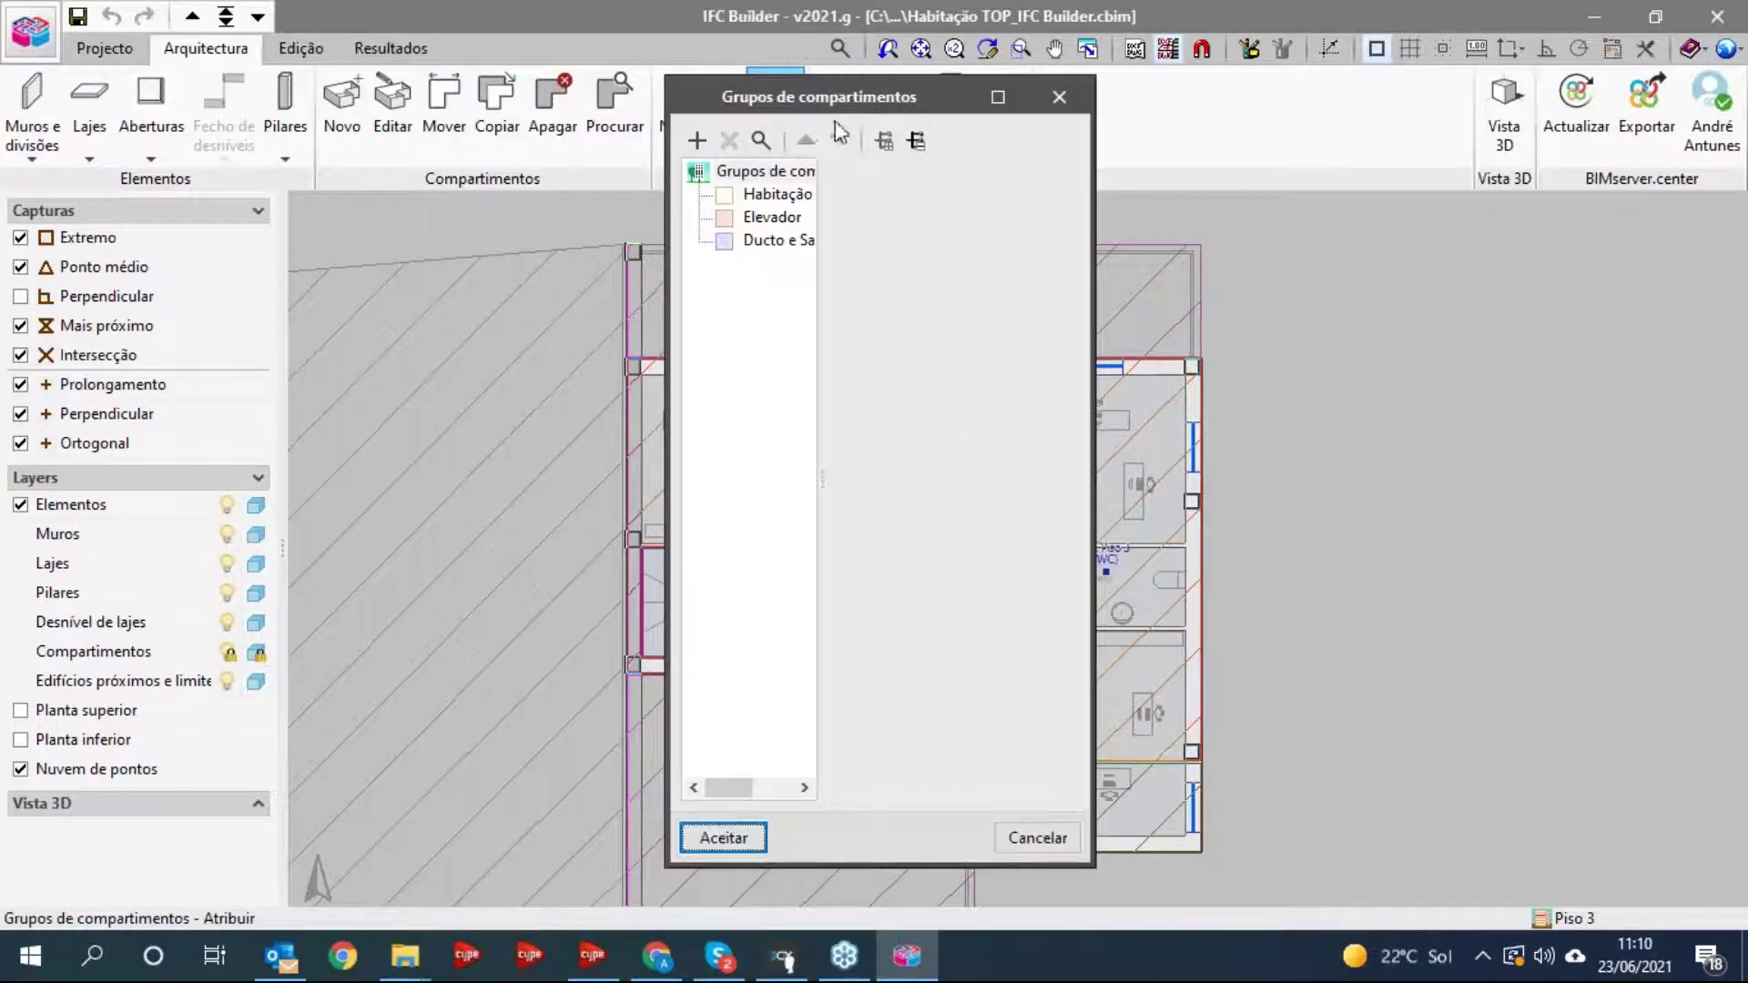
{"action": "left_click_drag", "start_coordinate": [916, 496], "coordinate": [1361, 496]}
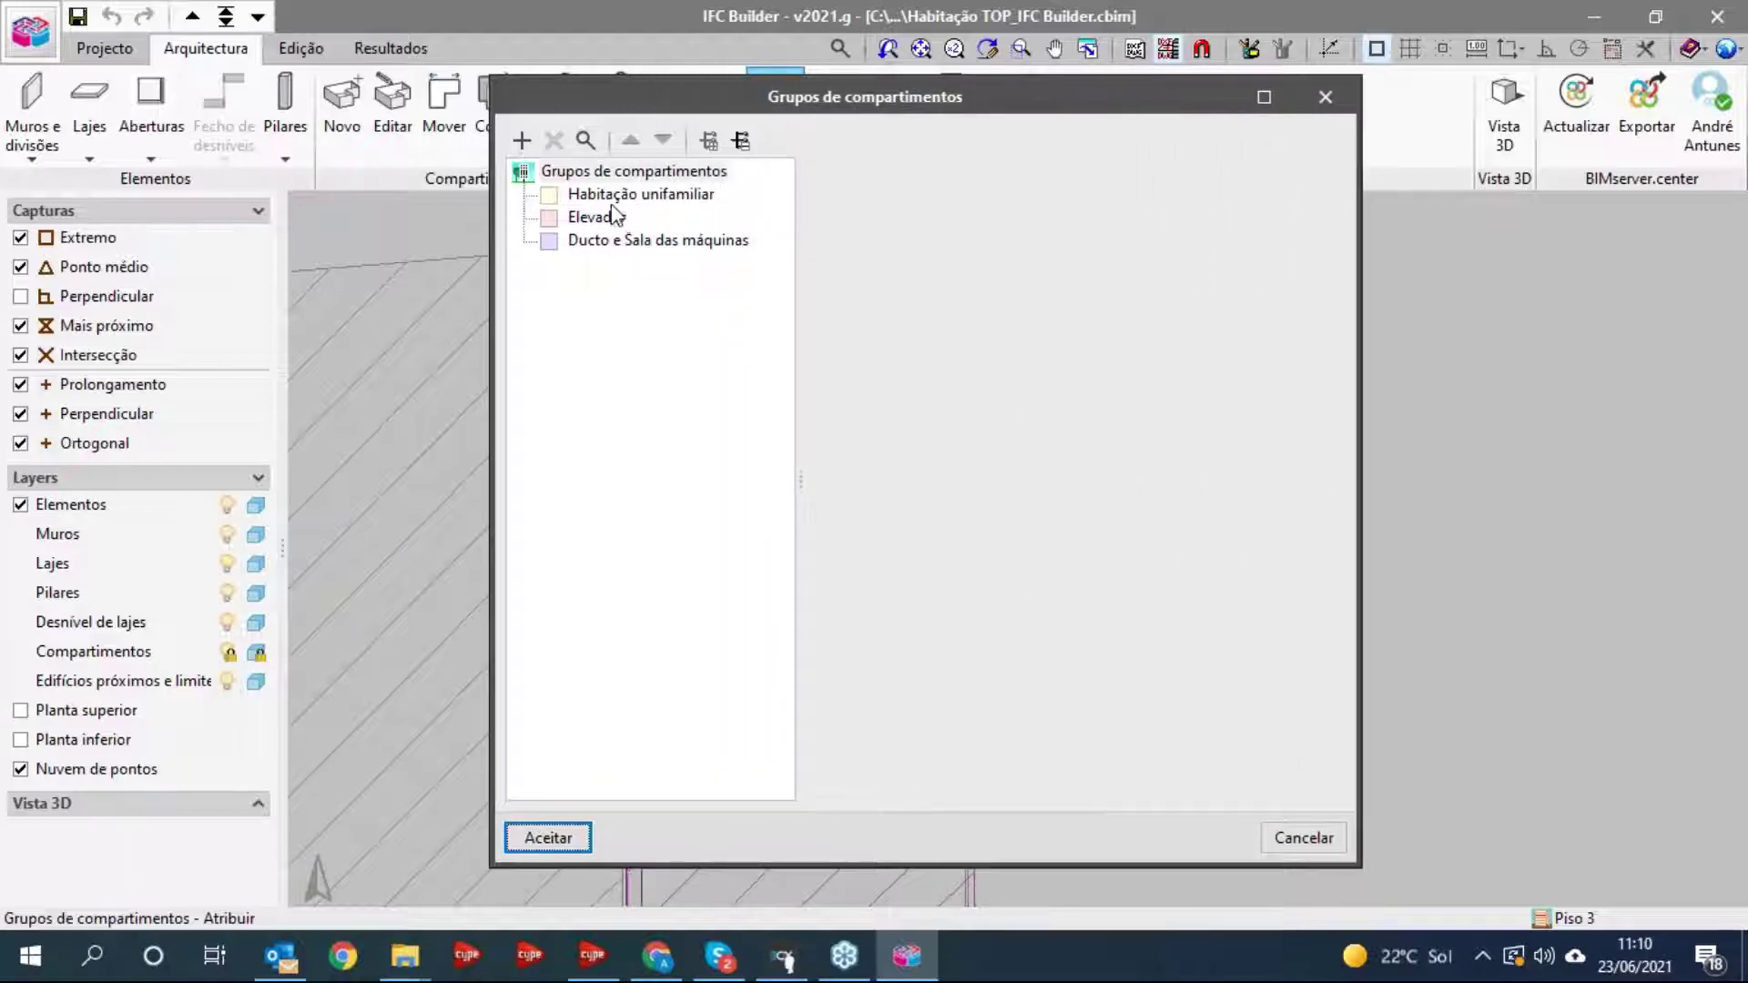
{"action": "left_click_drag", "start_coordinate": [668, 89], "coordinate": [227, 189]}
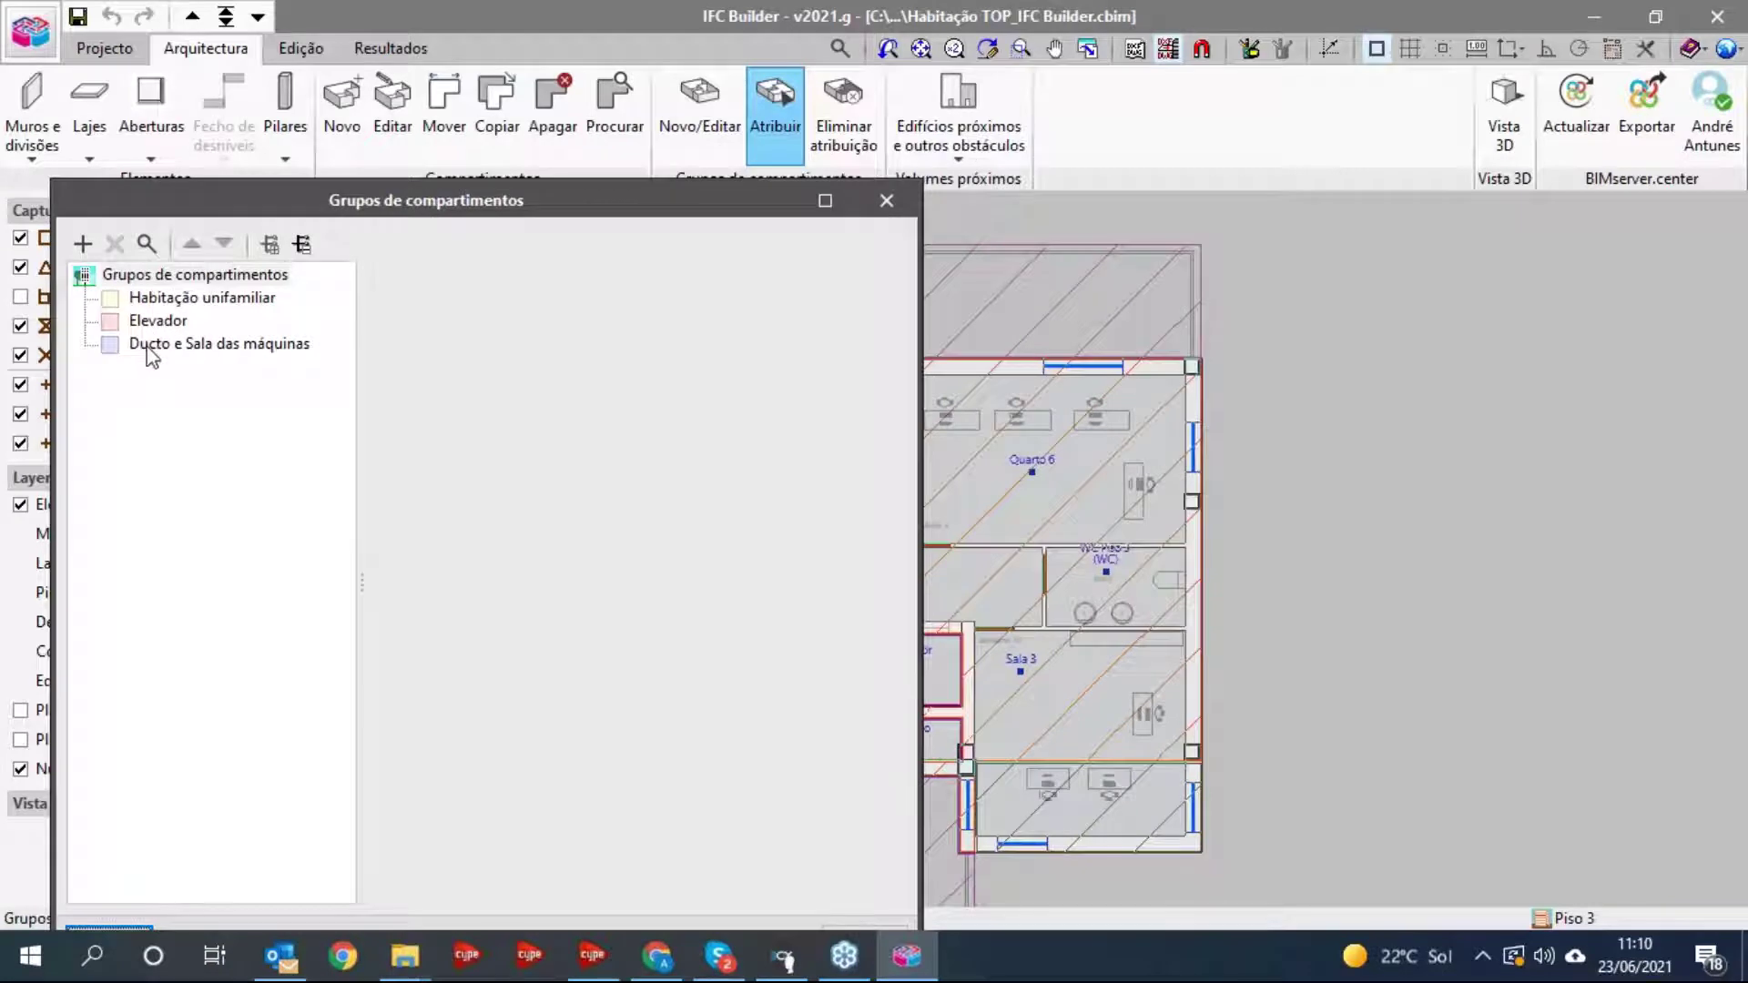
{"action": "left_click", "coordinate": [173, 281]}
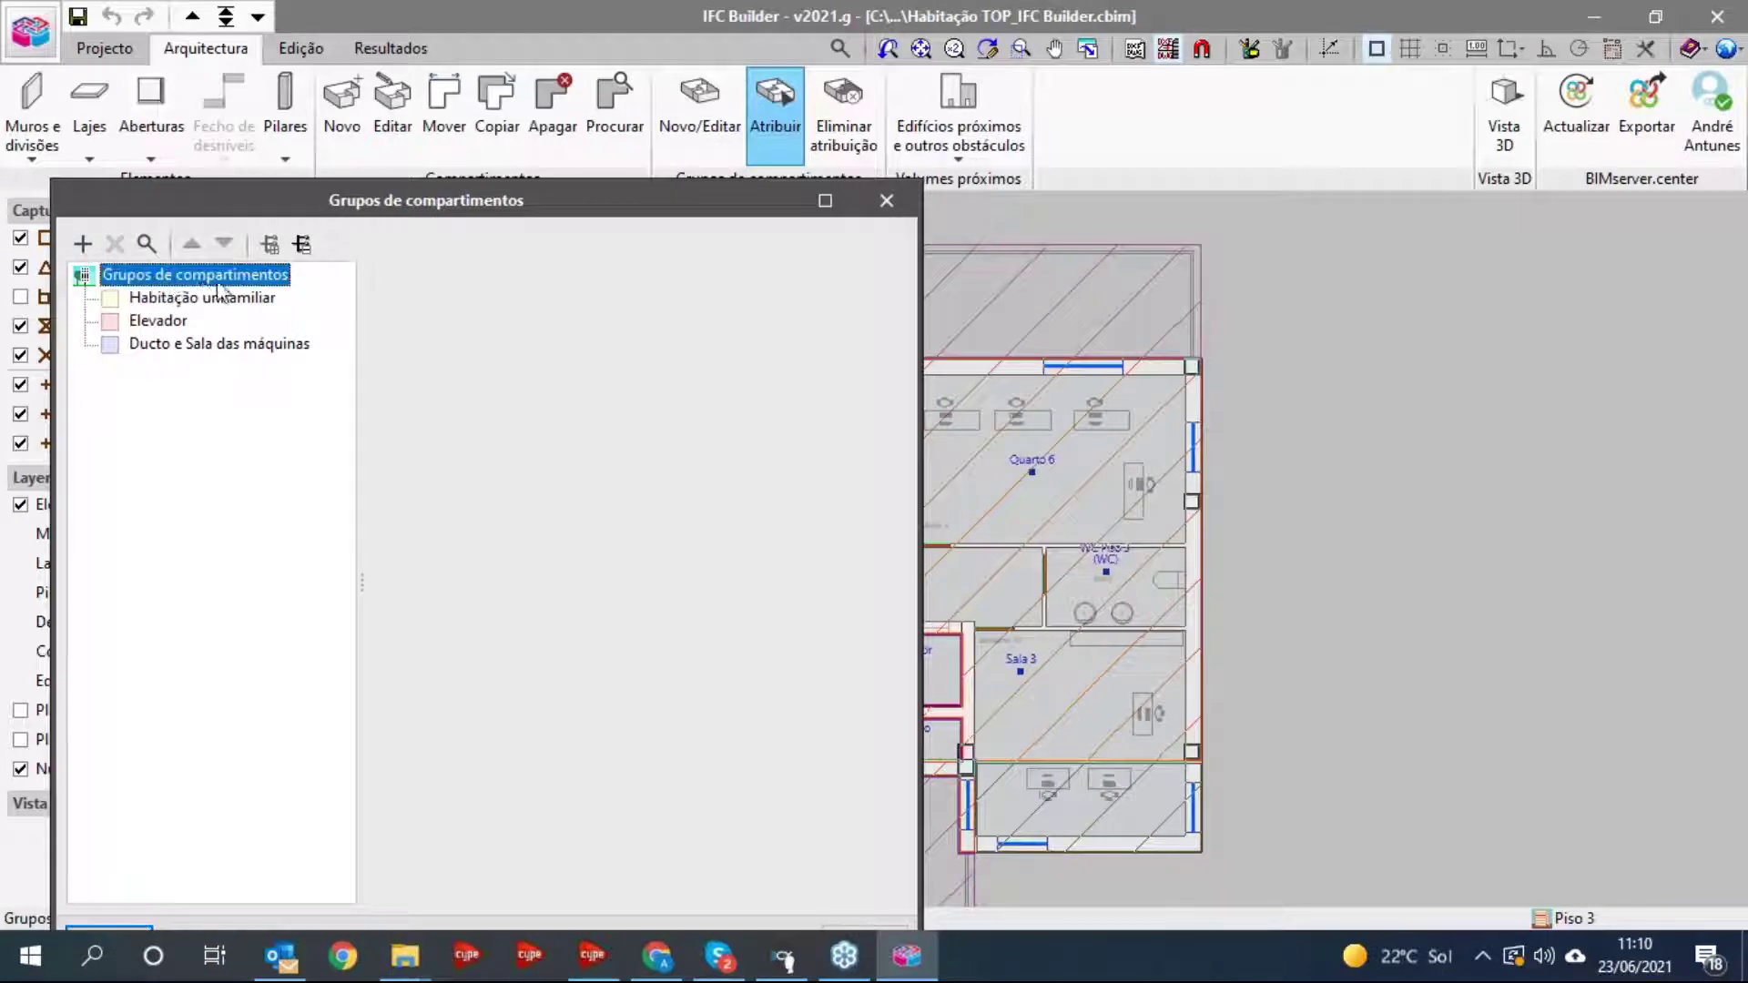
{"action": "left_click", "coordinate": [82, 243]}
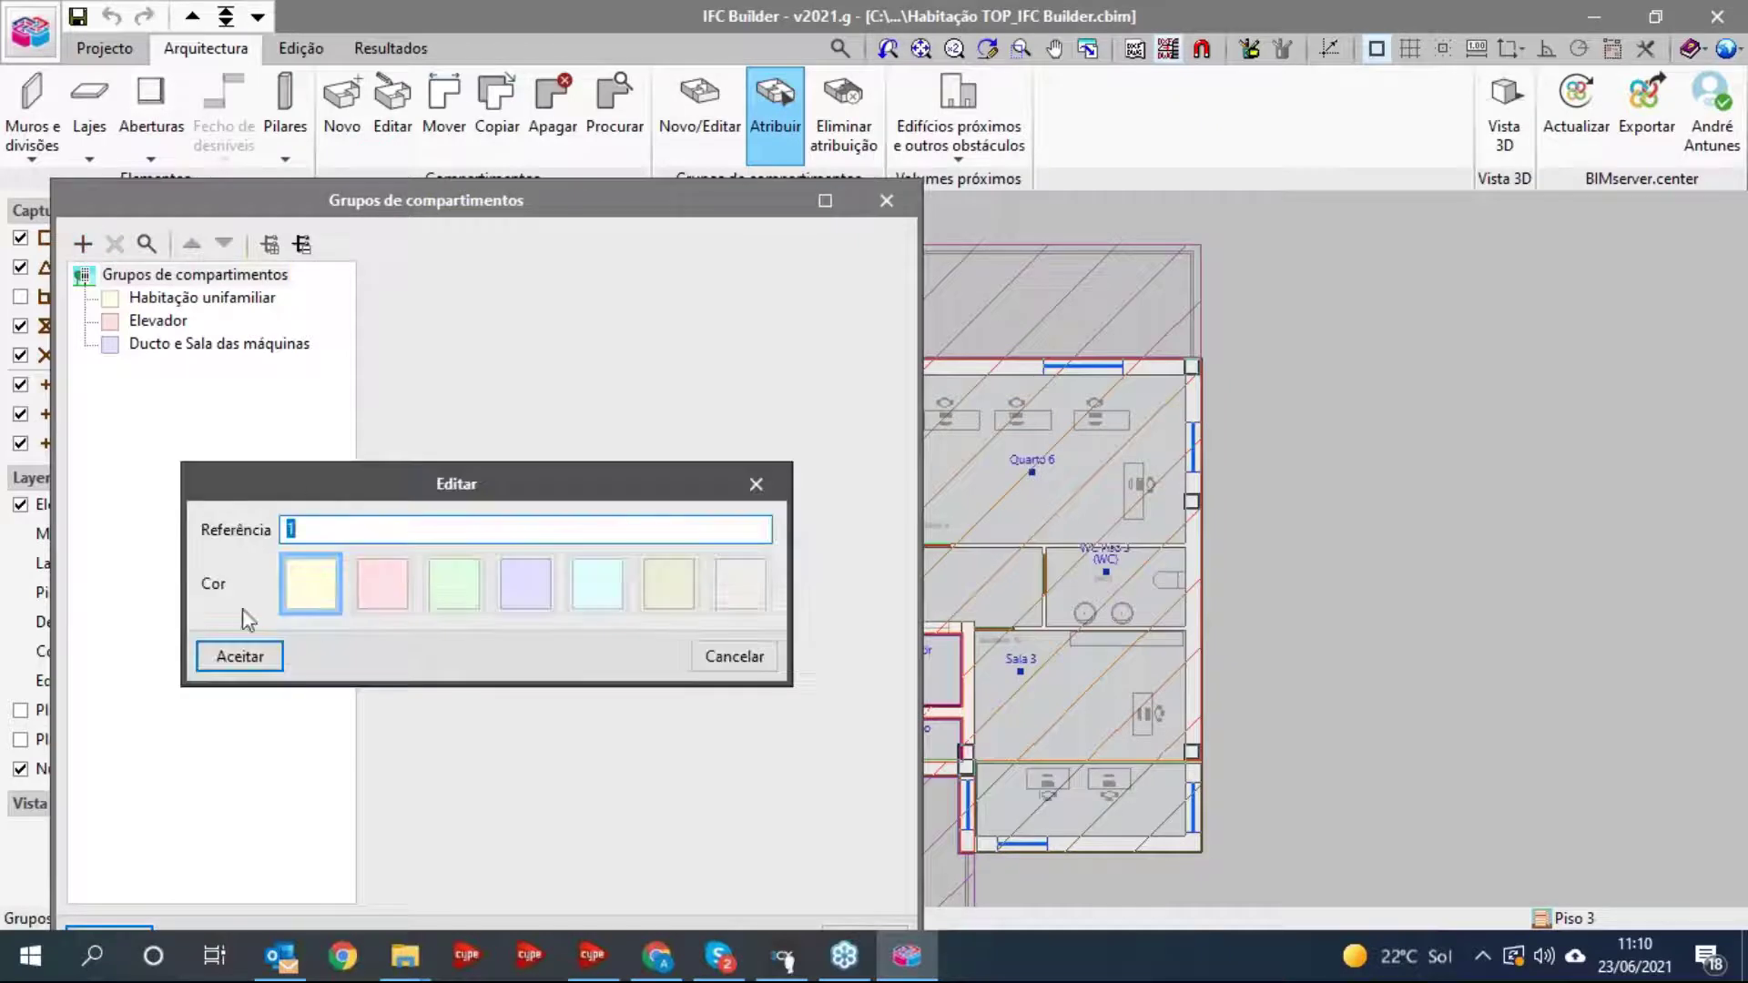
{"action": "left_click", "coordinate": [733, 655]}
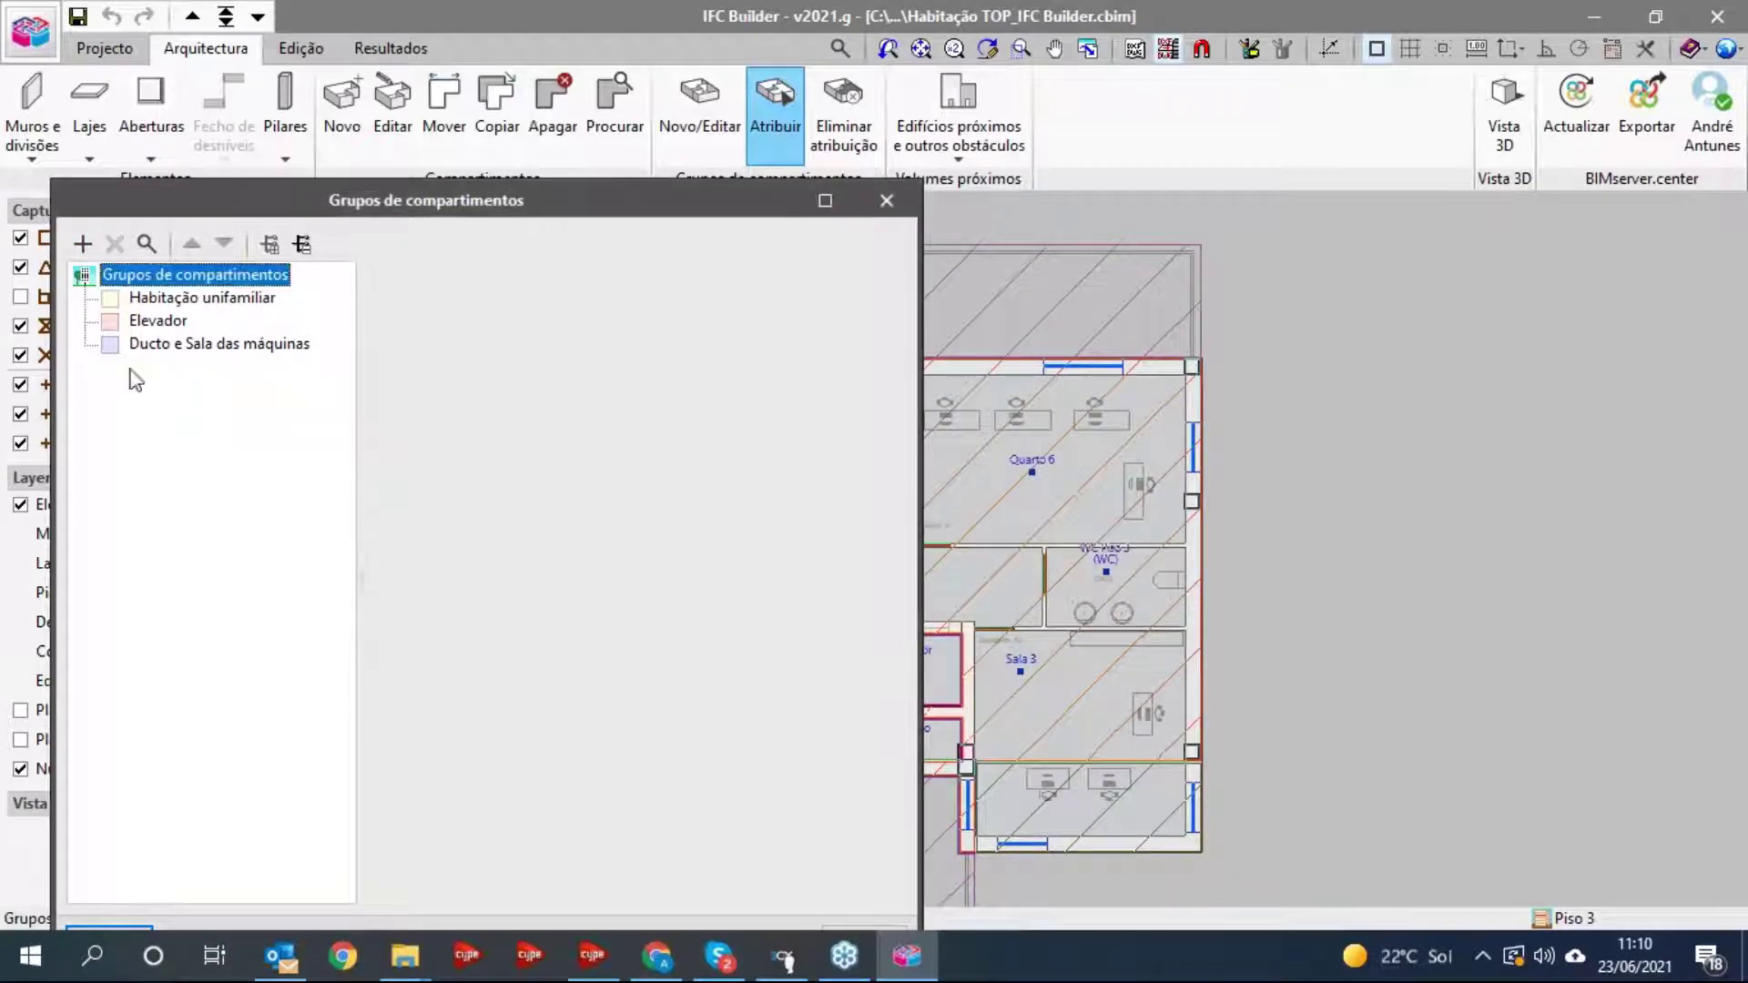
- Examine the compartments assigned to the Habitação unifamiliar, Elevador, and Ducto e Sala das máquinas groups, and close the groups dialog
{"action": "left_click", "coordinate": [169, 326]}
{"action": "left_click", "coordinate": [167, 298]}
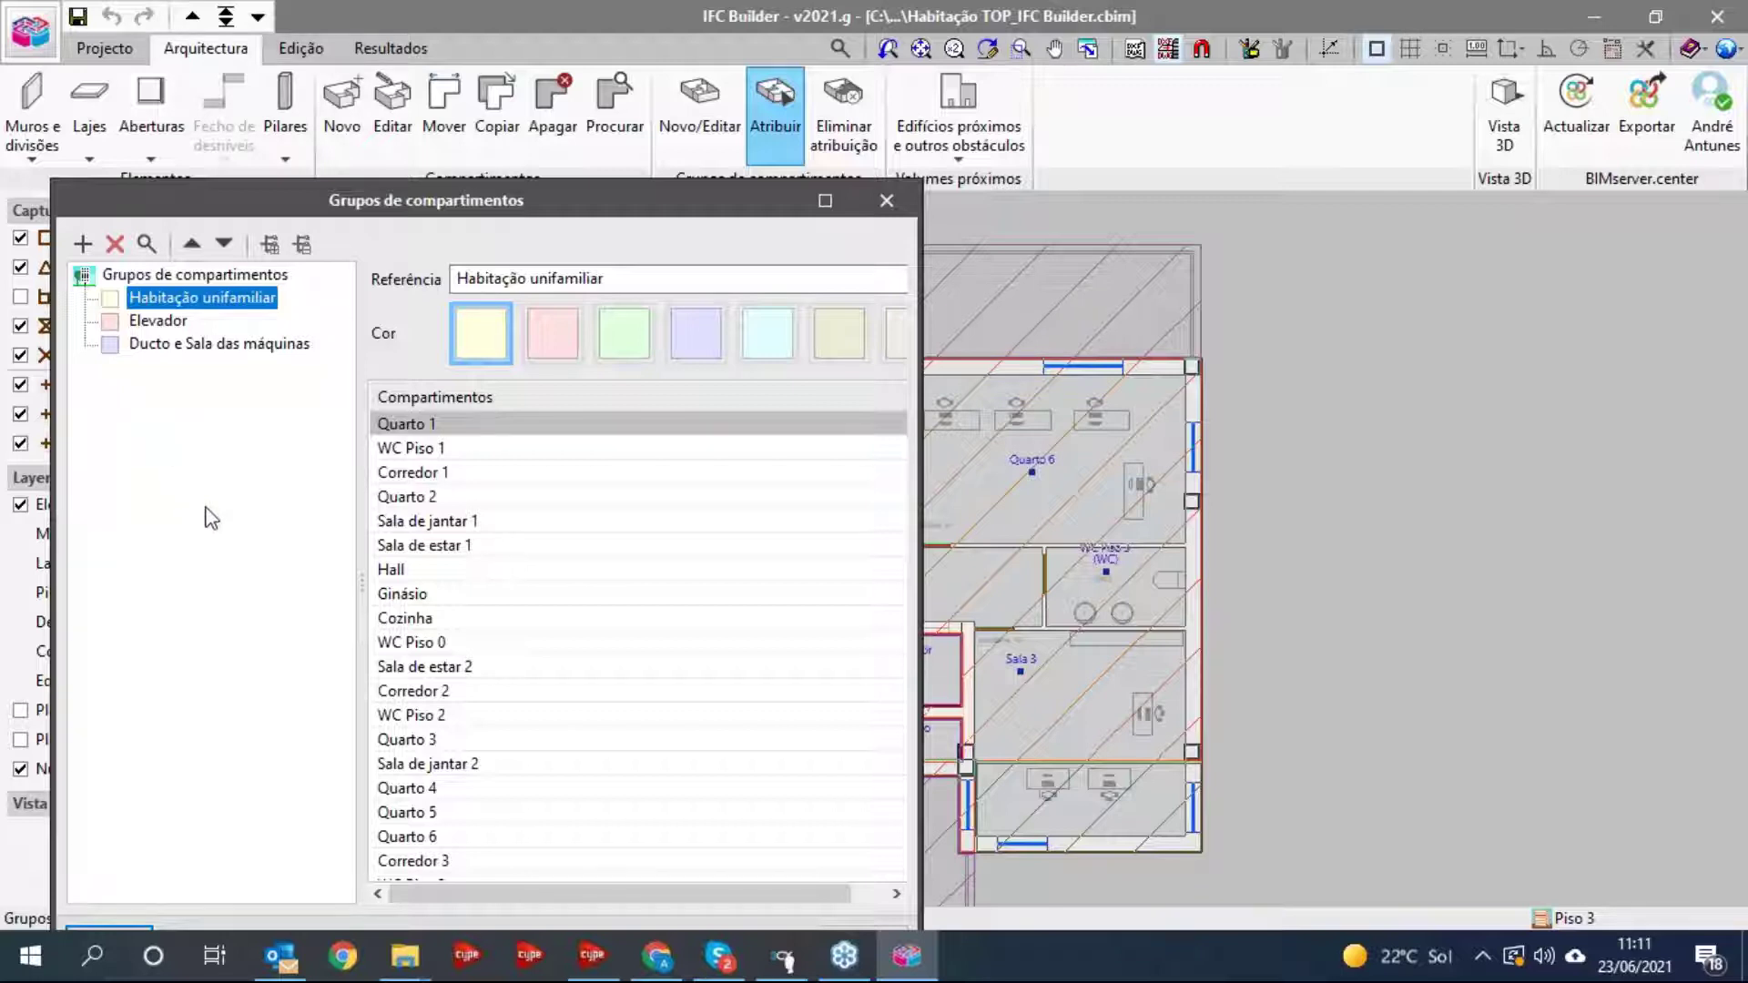
{"action": "left_click", "coordinate": [171, 325]}
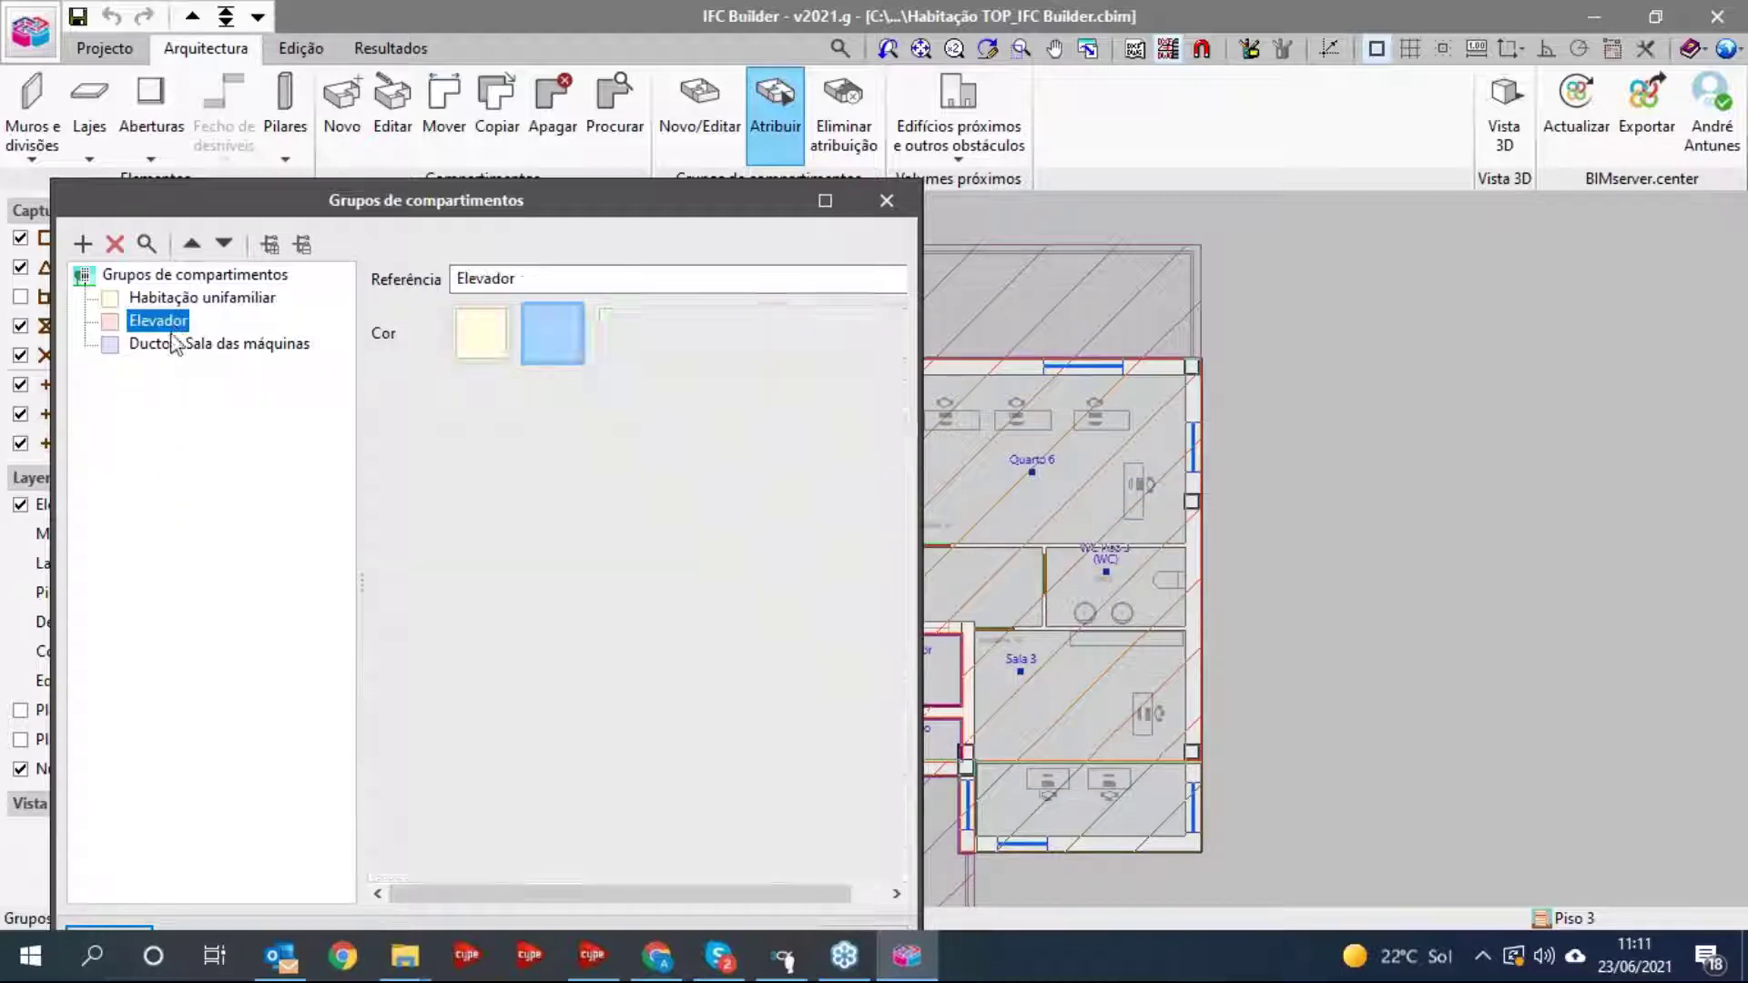
{"action": "left_click", "coordinate": [171, 344]}
{"action": "left_click", "coordinate": [171, 333]}
{"action": "left_click", "coordinate": [173, 344]}
{"action": "left_click", "coordinate": [168, 323]}
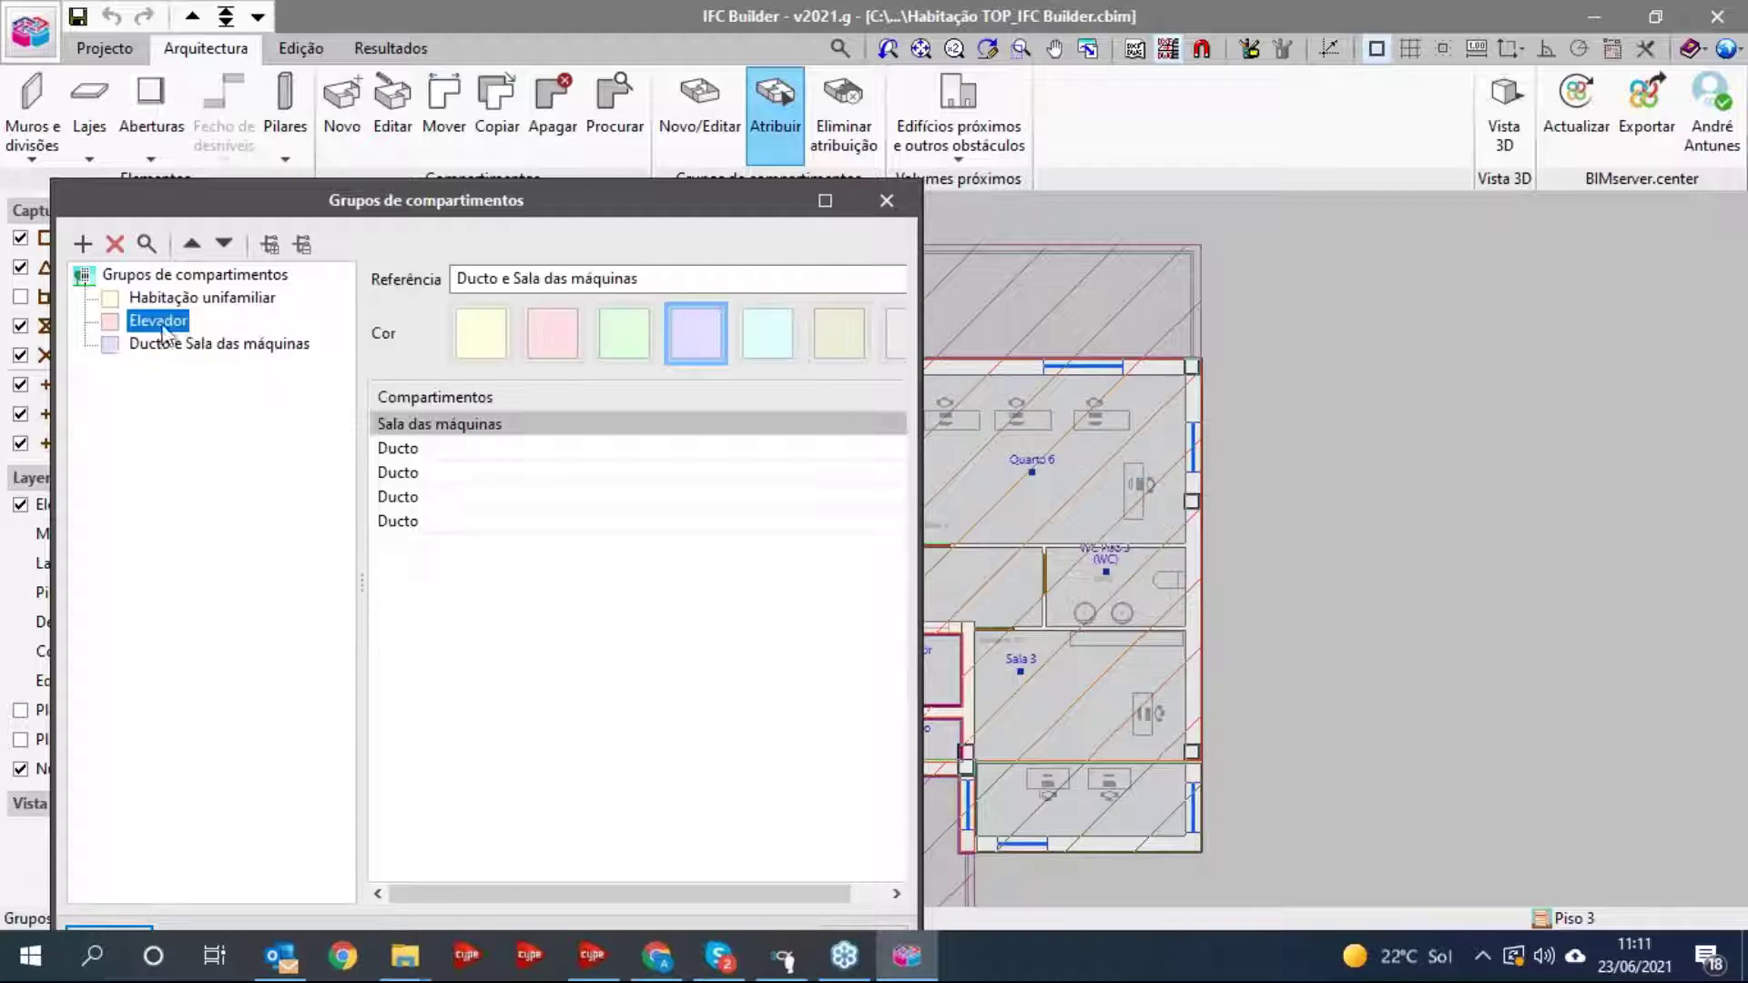
{"action": "left_click", "coordinate": [165, 344]}
{"action": "left_click", "coordinate": [160, 324]}
{"action": "left_click", "coordinate": [164, 344]}
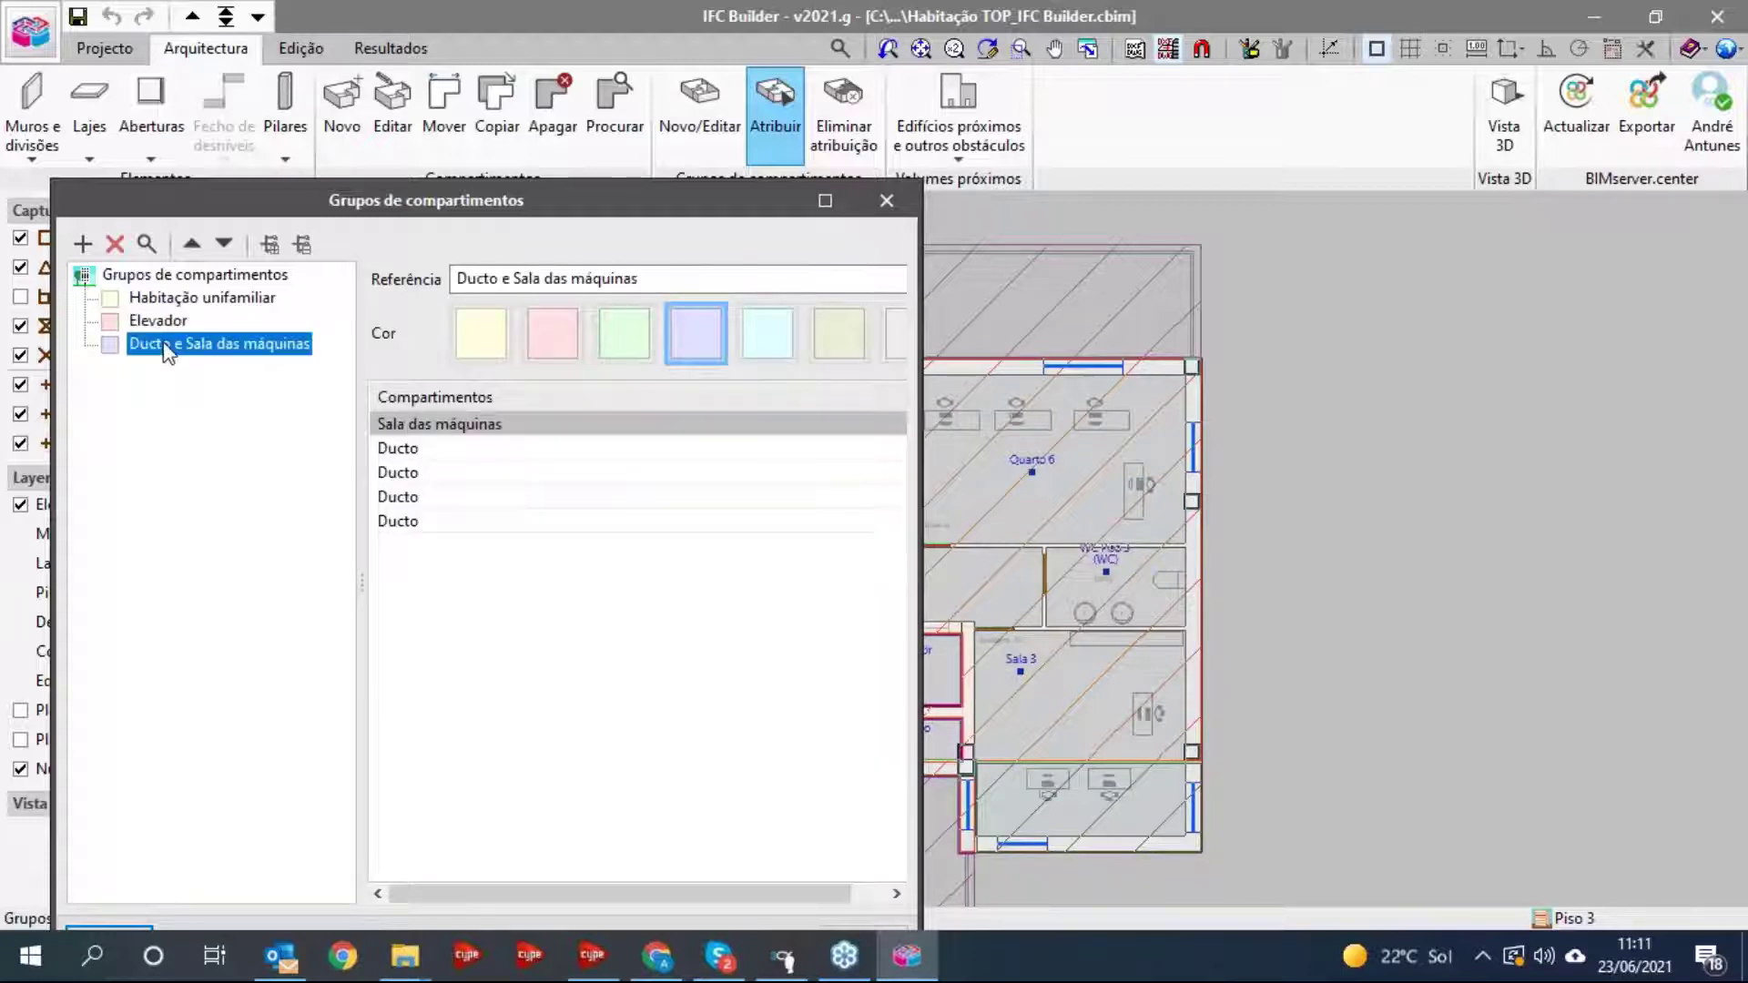
{"action": "left_click", "coordinate": [166, 320]}
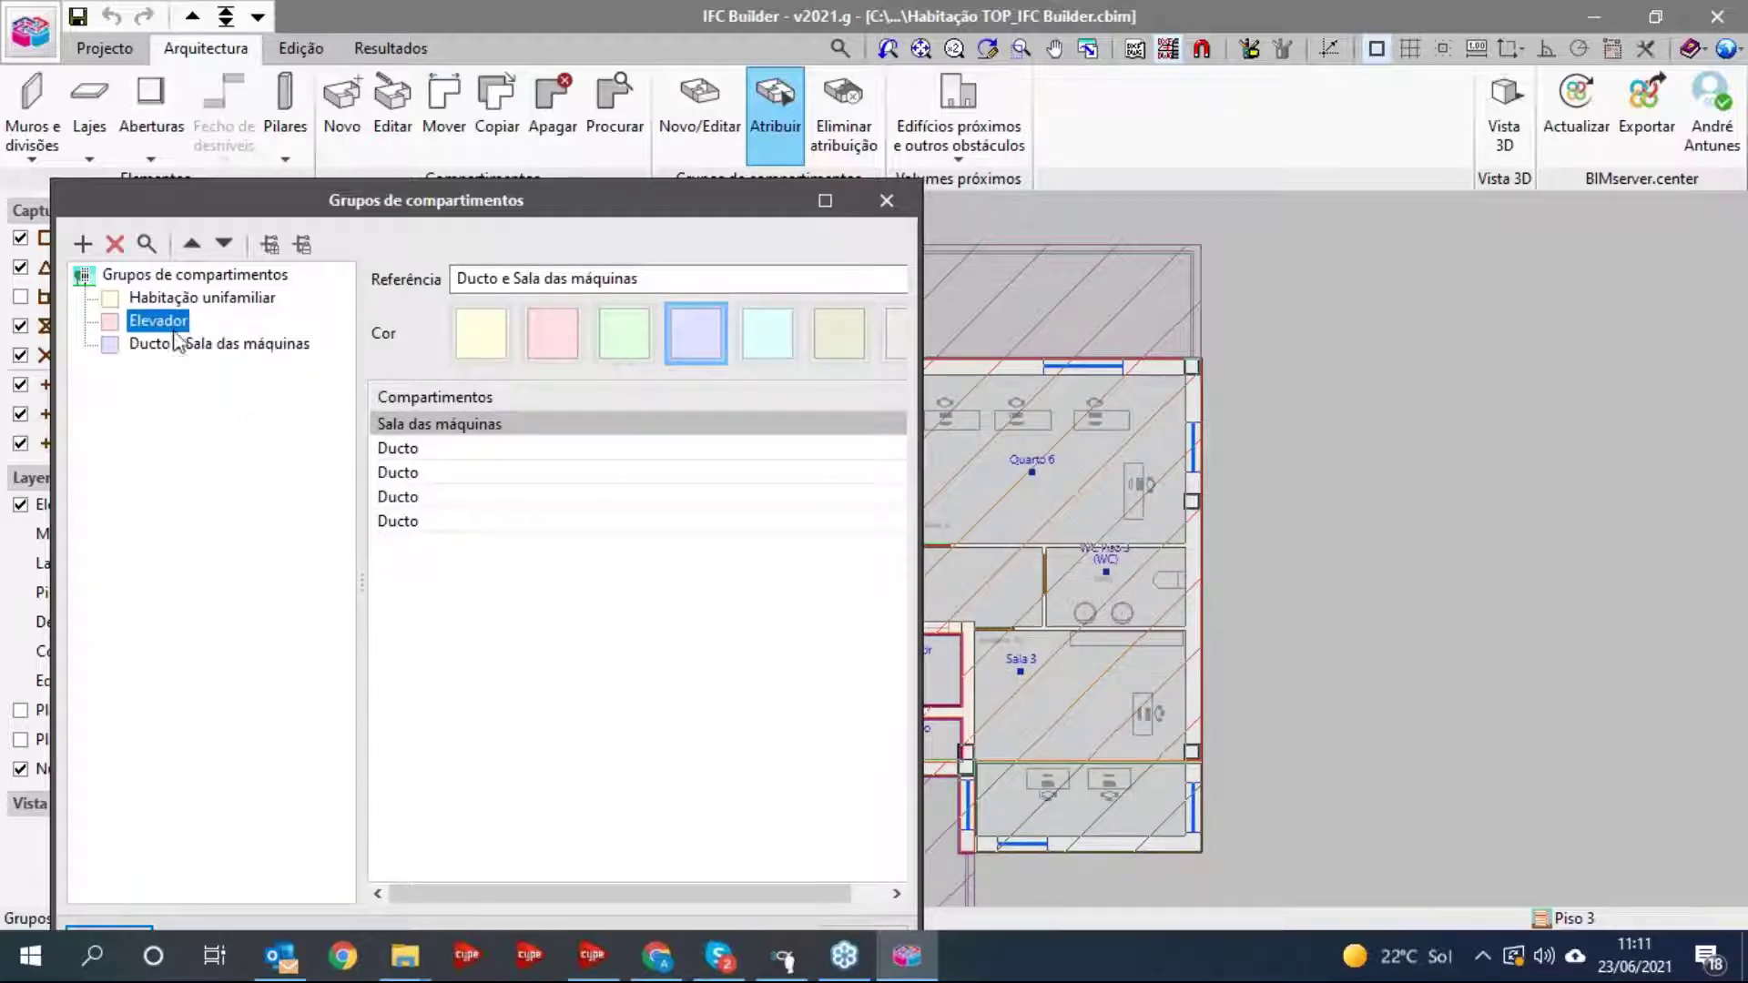
{"action": "left_click", "coordinate": [160, 346]}
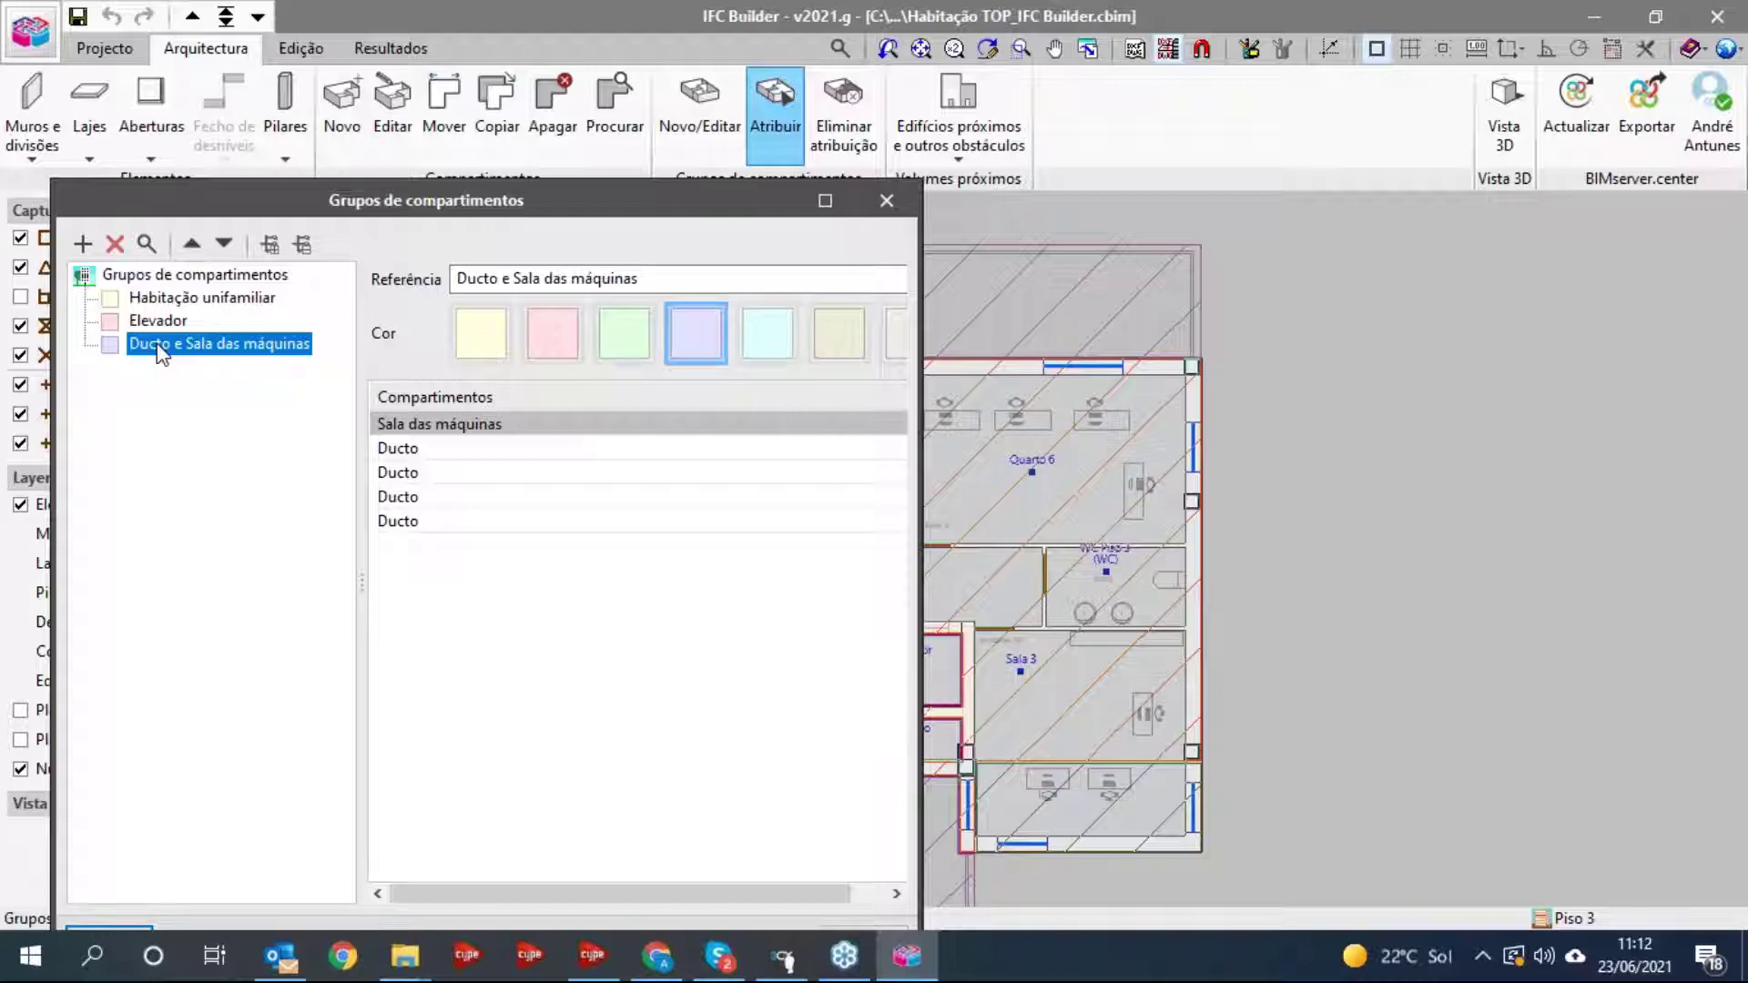
{"action": "left_click", "coordinate": [167, 324]}
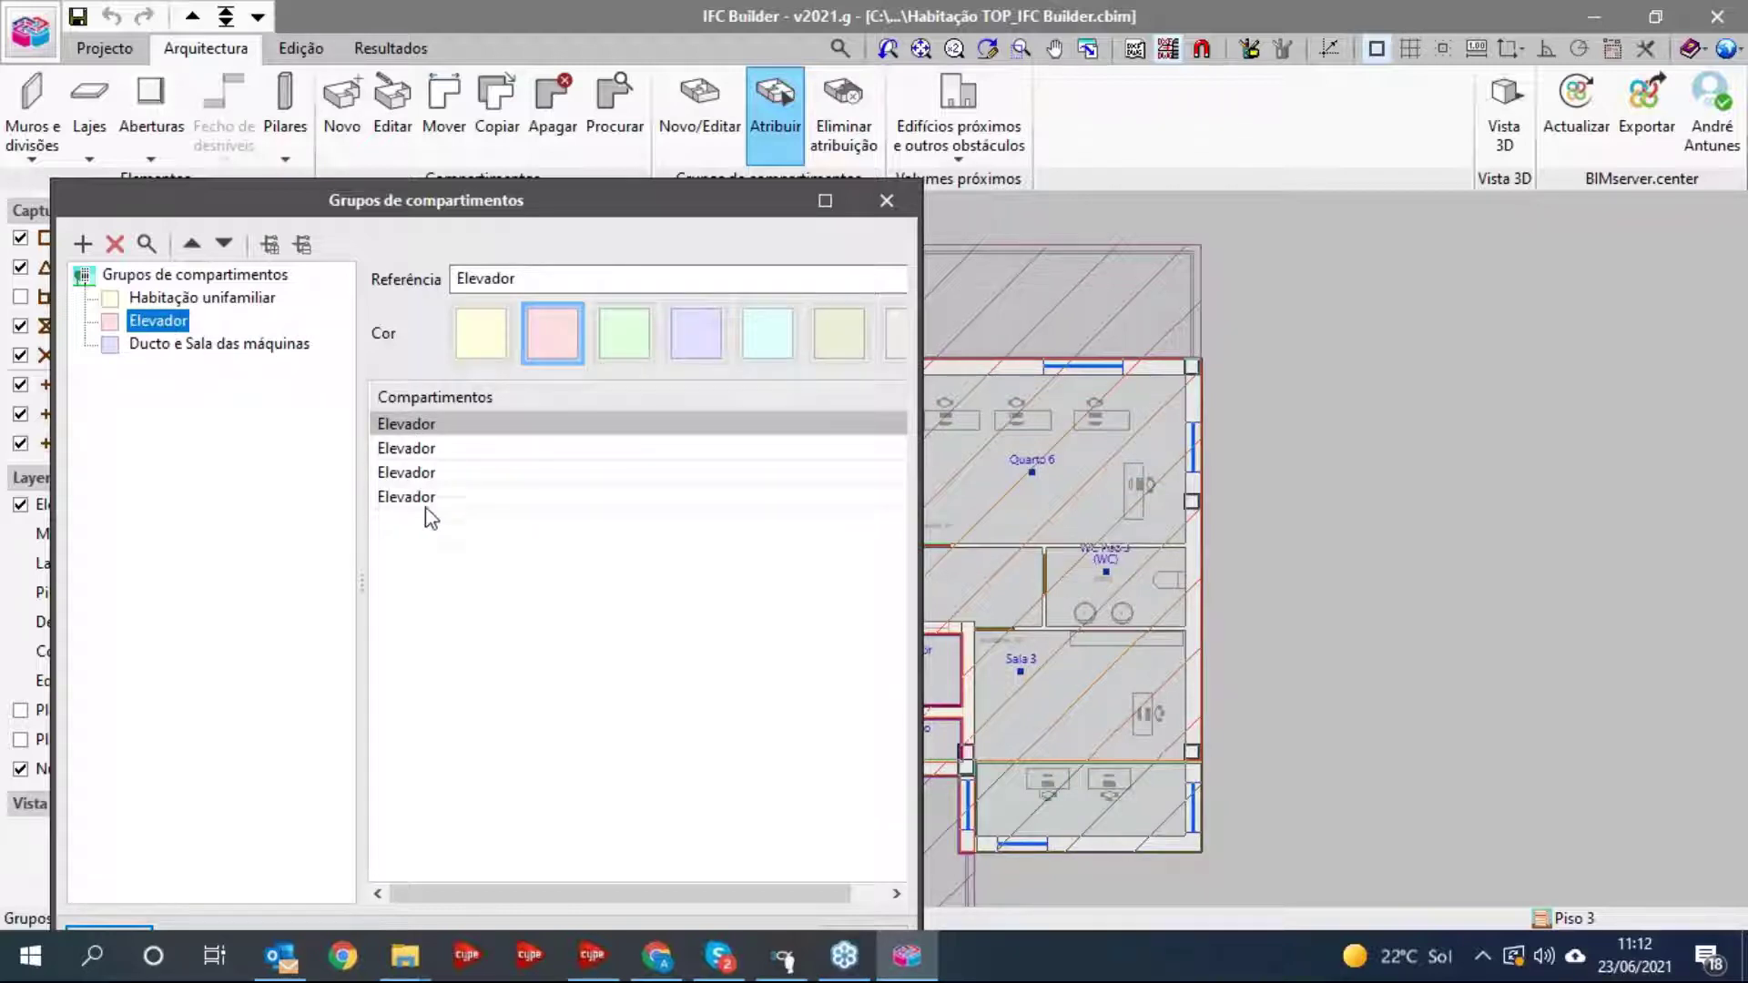
{"action": "left_click", "coordinate": [206, 350]}
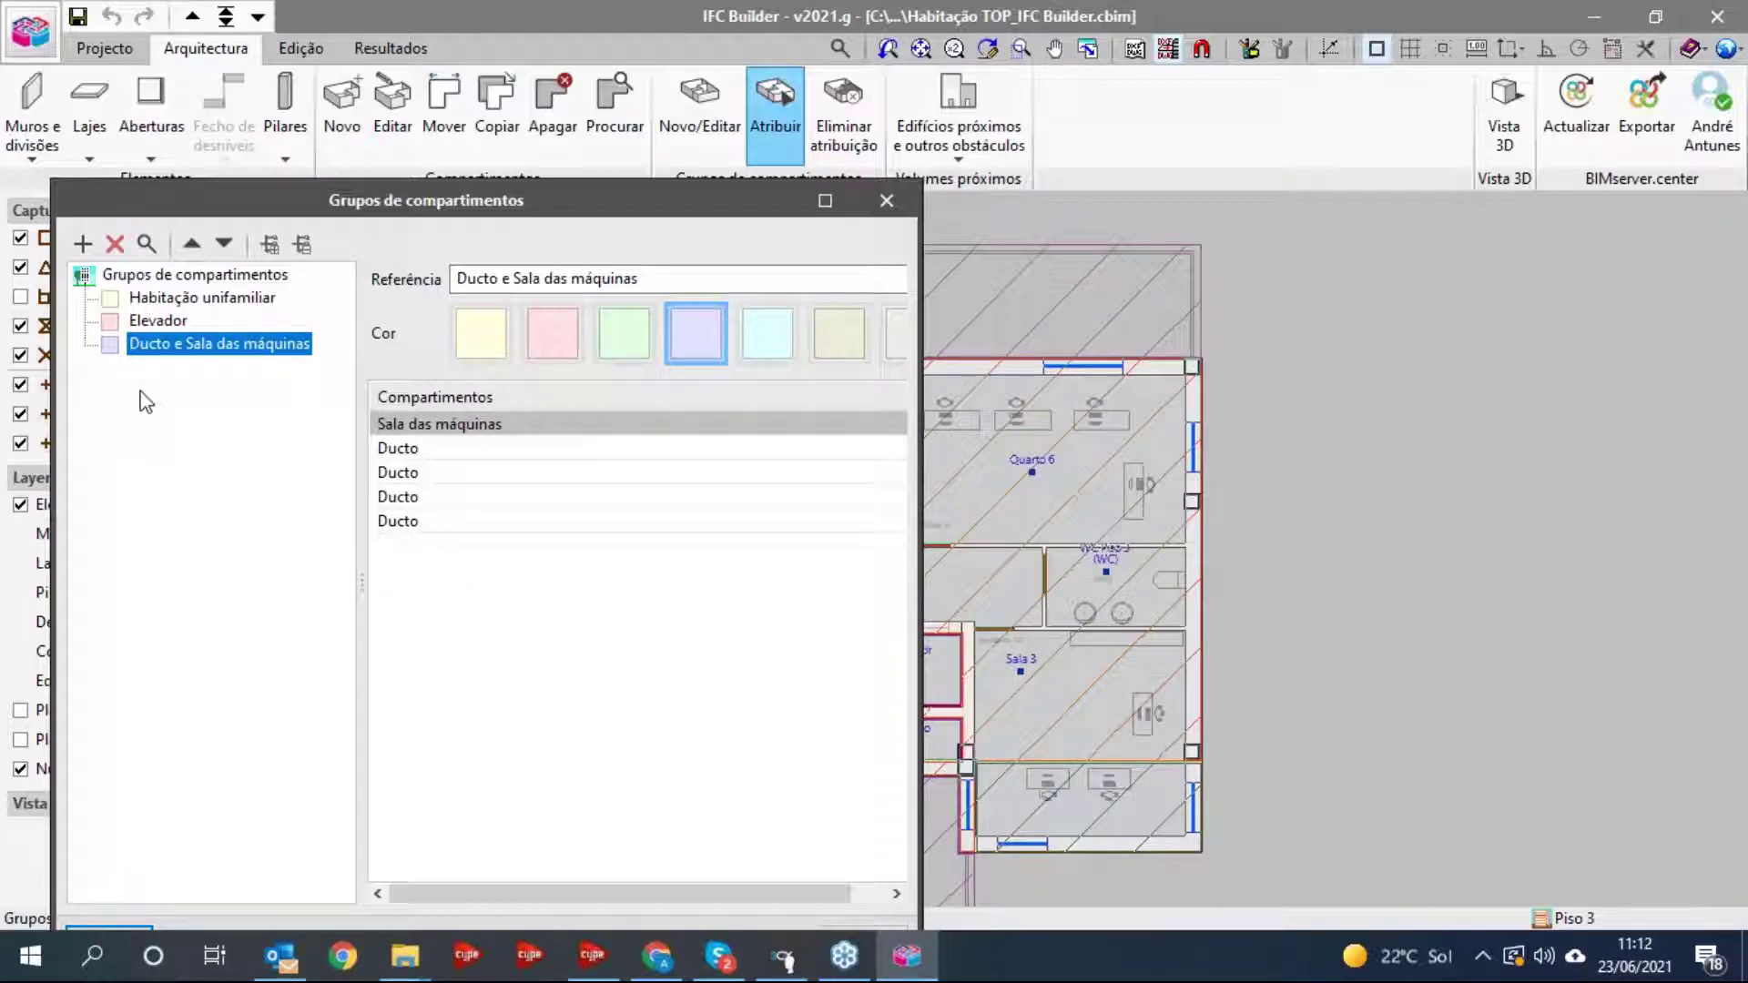
{"action": "left_click", "coordinate": [886, 200]}
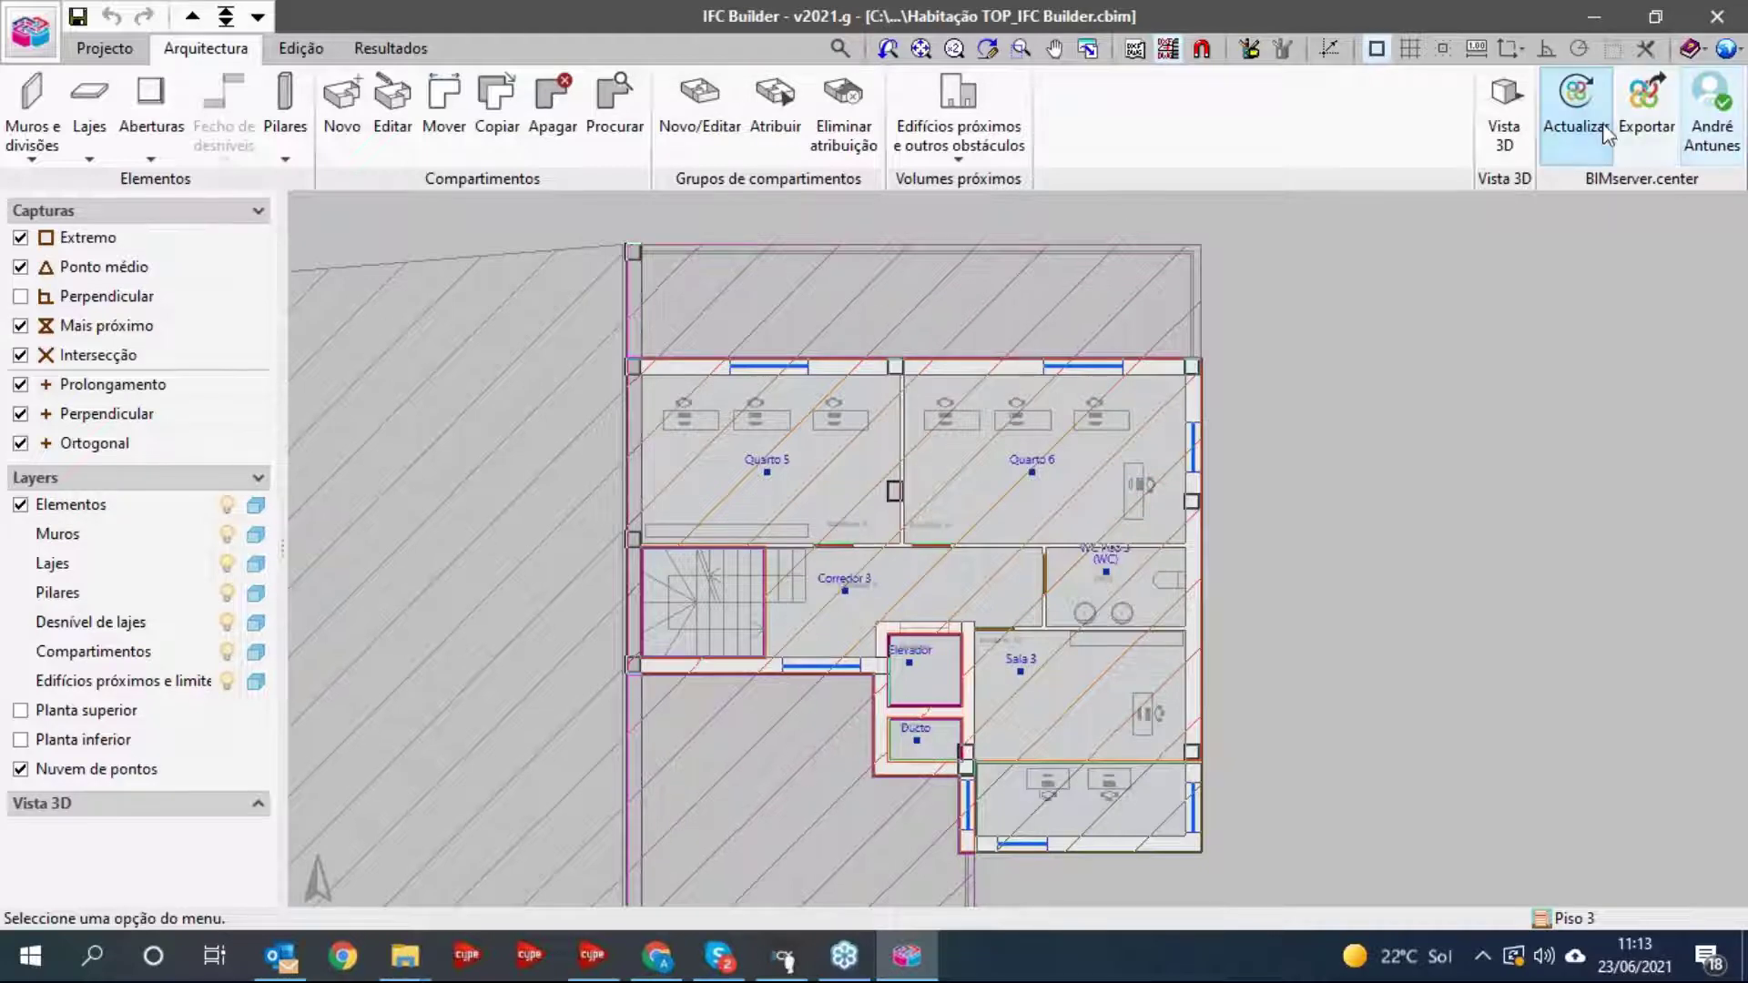
- Open the project selection for the BIMserver.center export, and check the active projects in Chrome before returning to IFC Builder
{"action": "left_click", "coordinate": [1645, 108]}
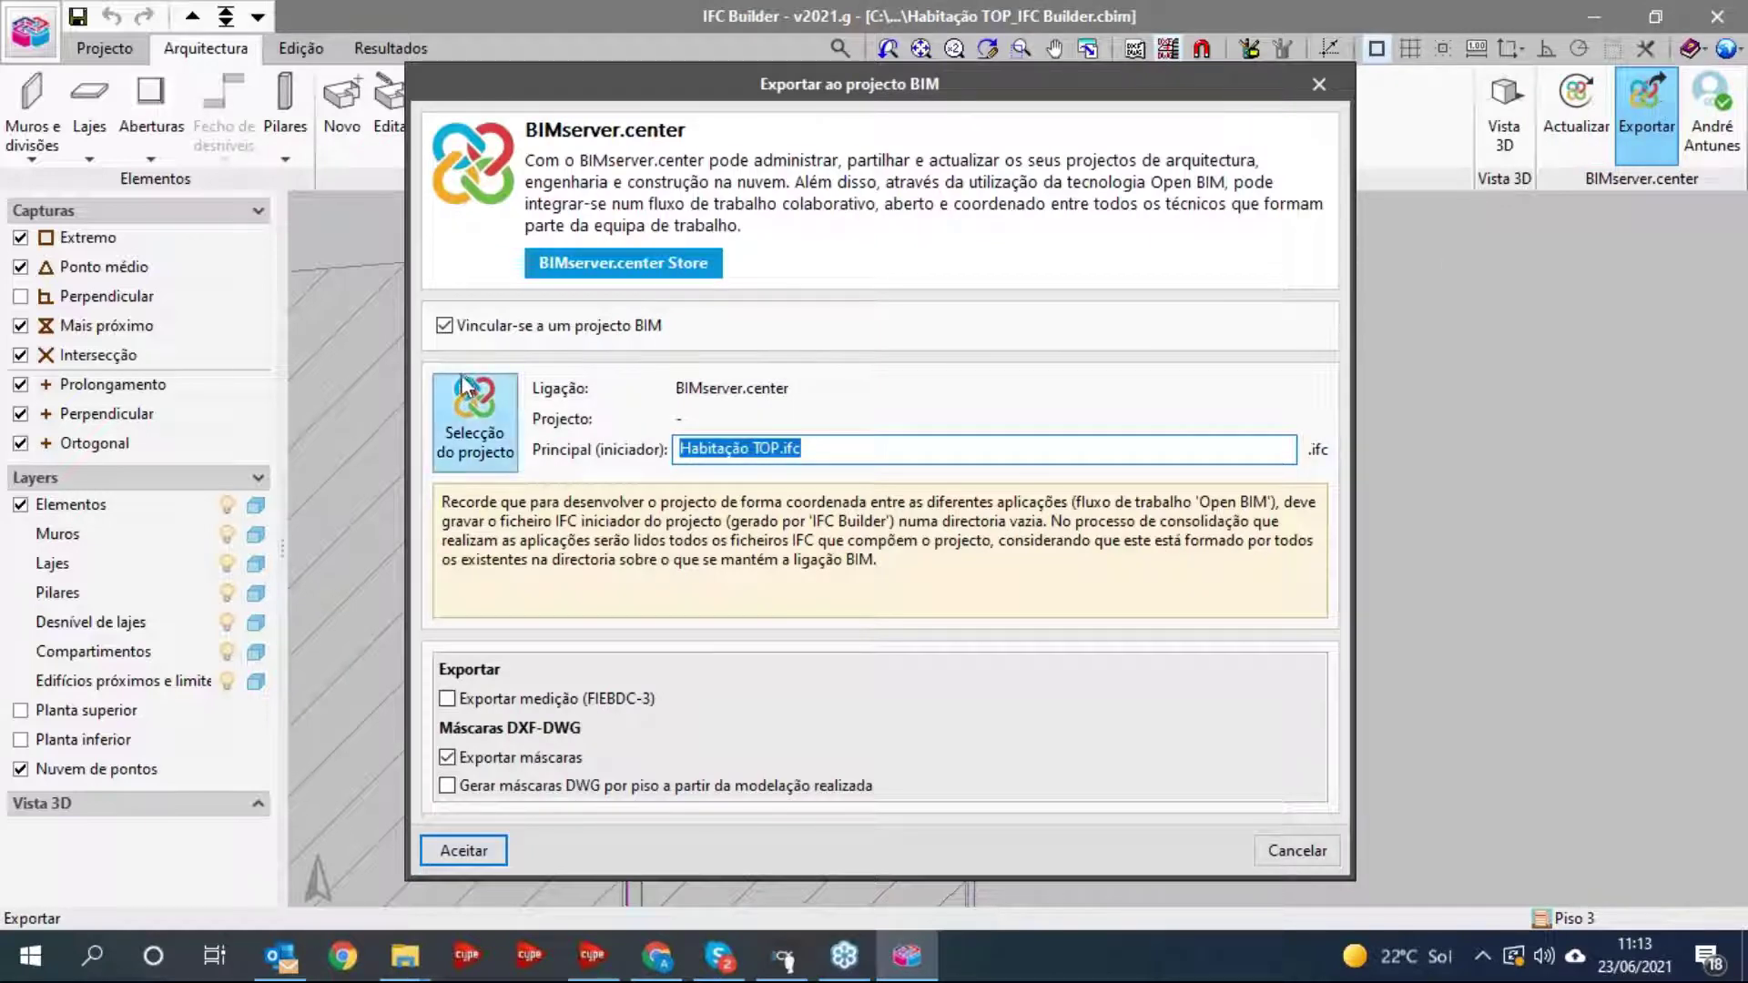
{"action": "left_click", "coordinate": [488, 425]}
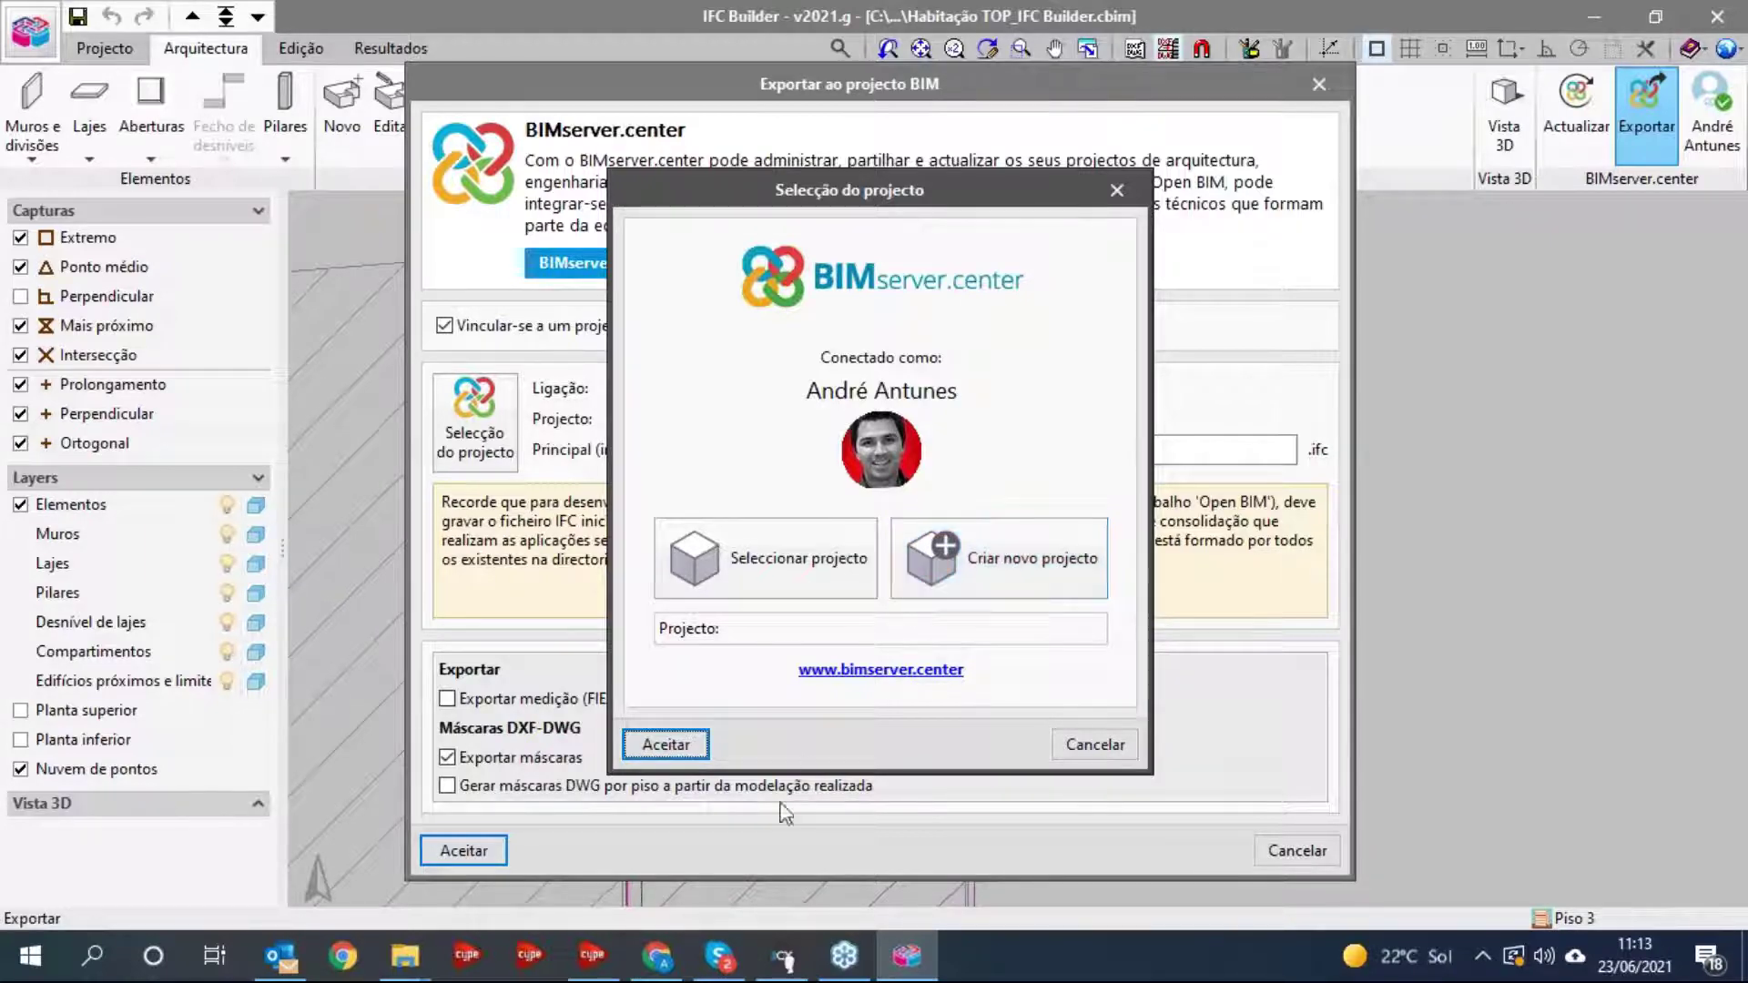
{"action": "left_click", "coordinate": [665, 960]}
{"action": "left_click", "coordinate": [242, 424]}
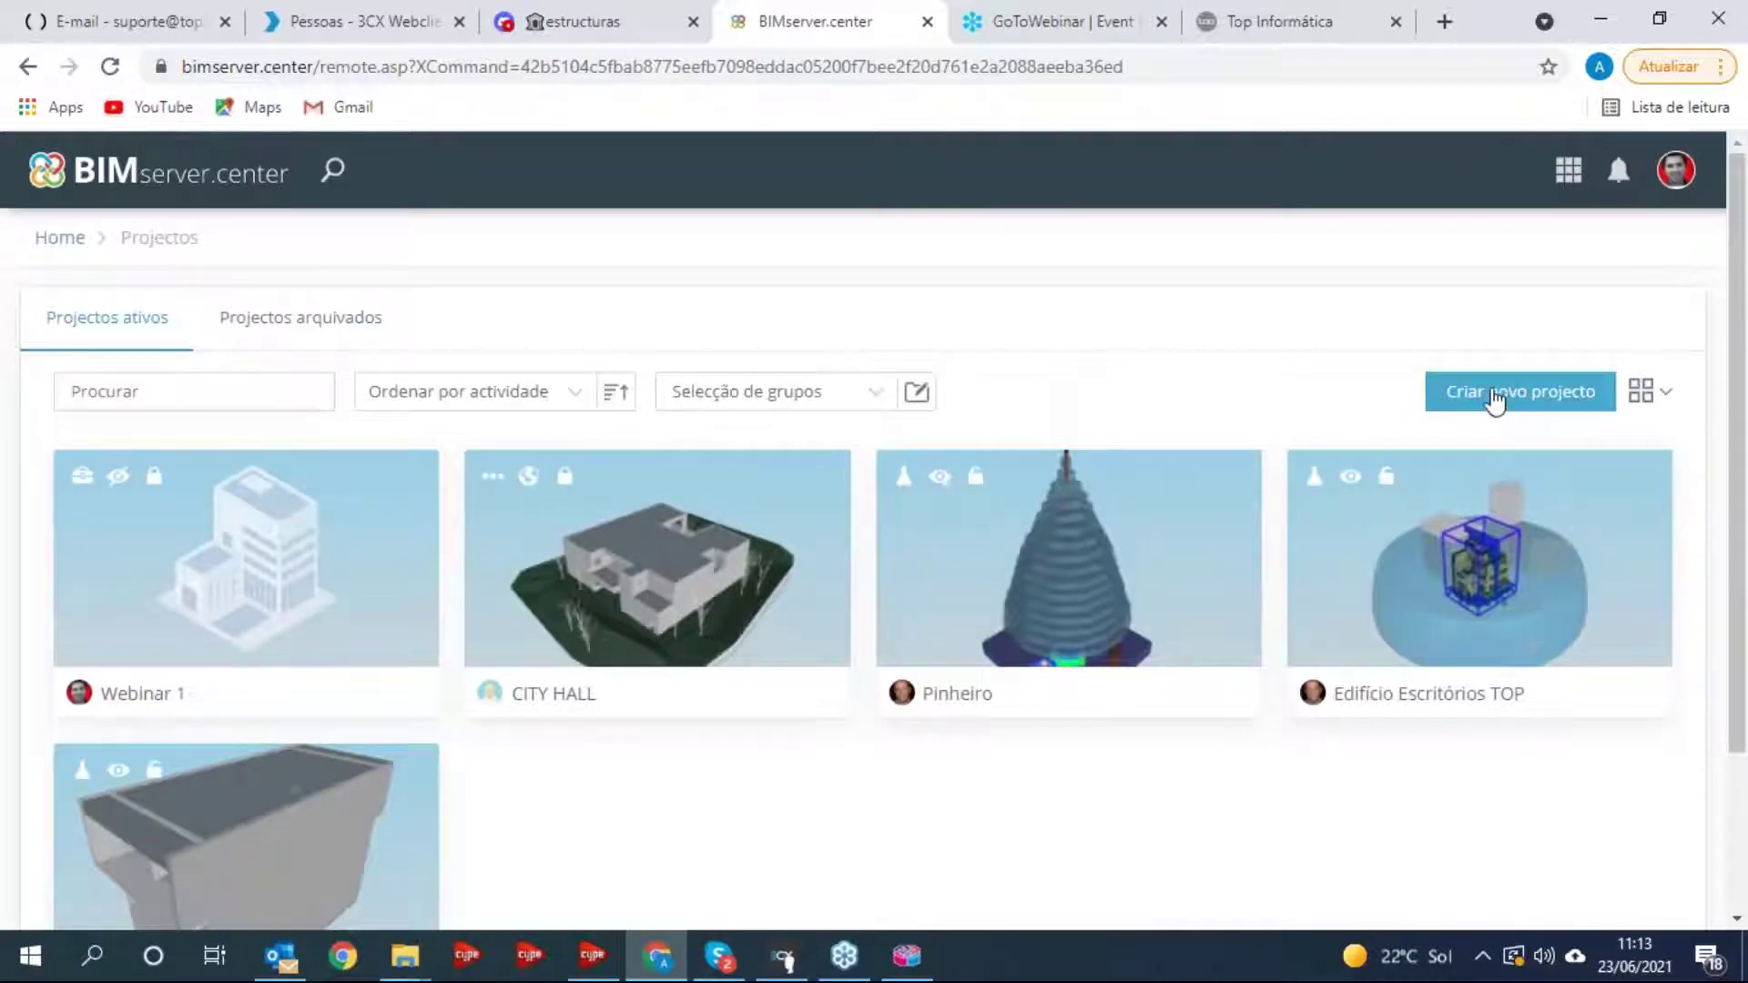
{"action": "left_click", "coordinate": [907, 956]}
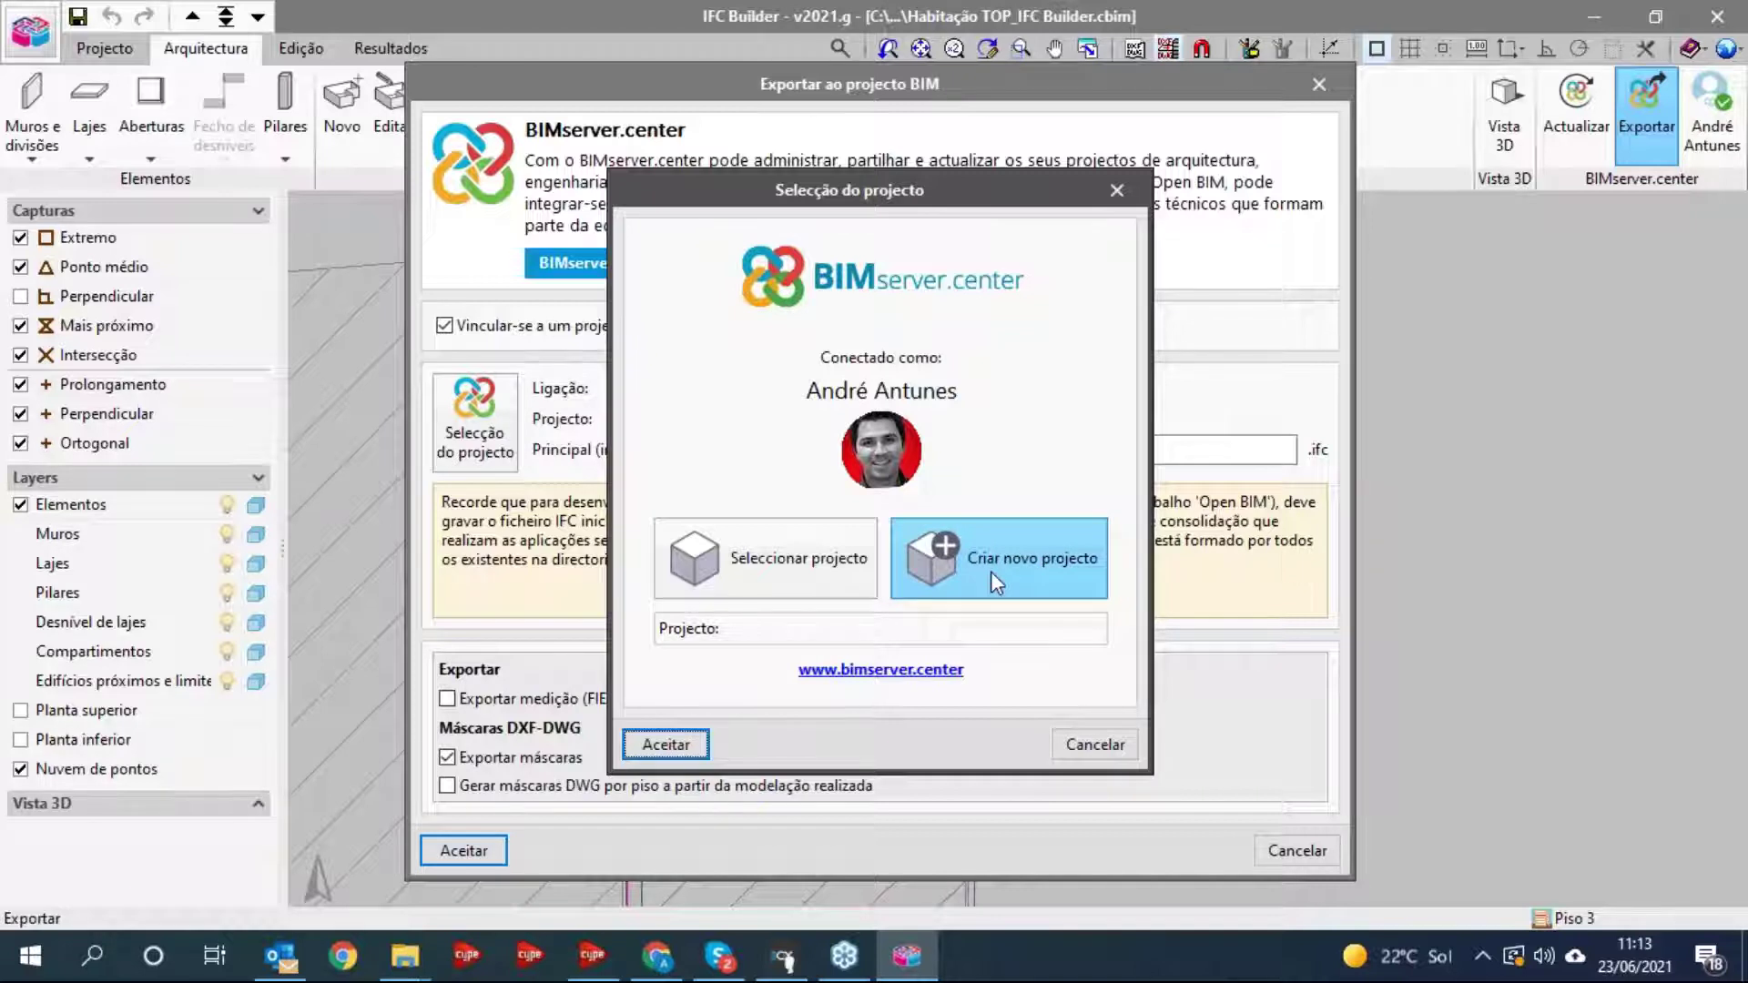
- Link the export to the existing BIMserver.center project Webinar 1
{"action": "left_click", "coordinate": [789, 550]}
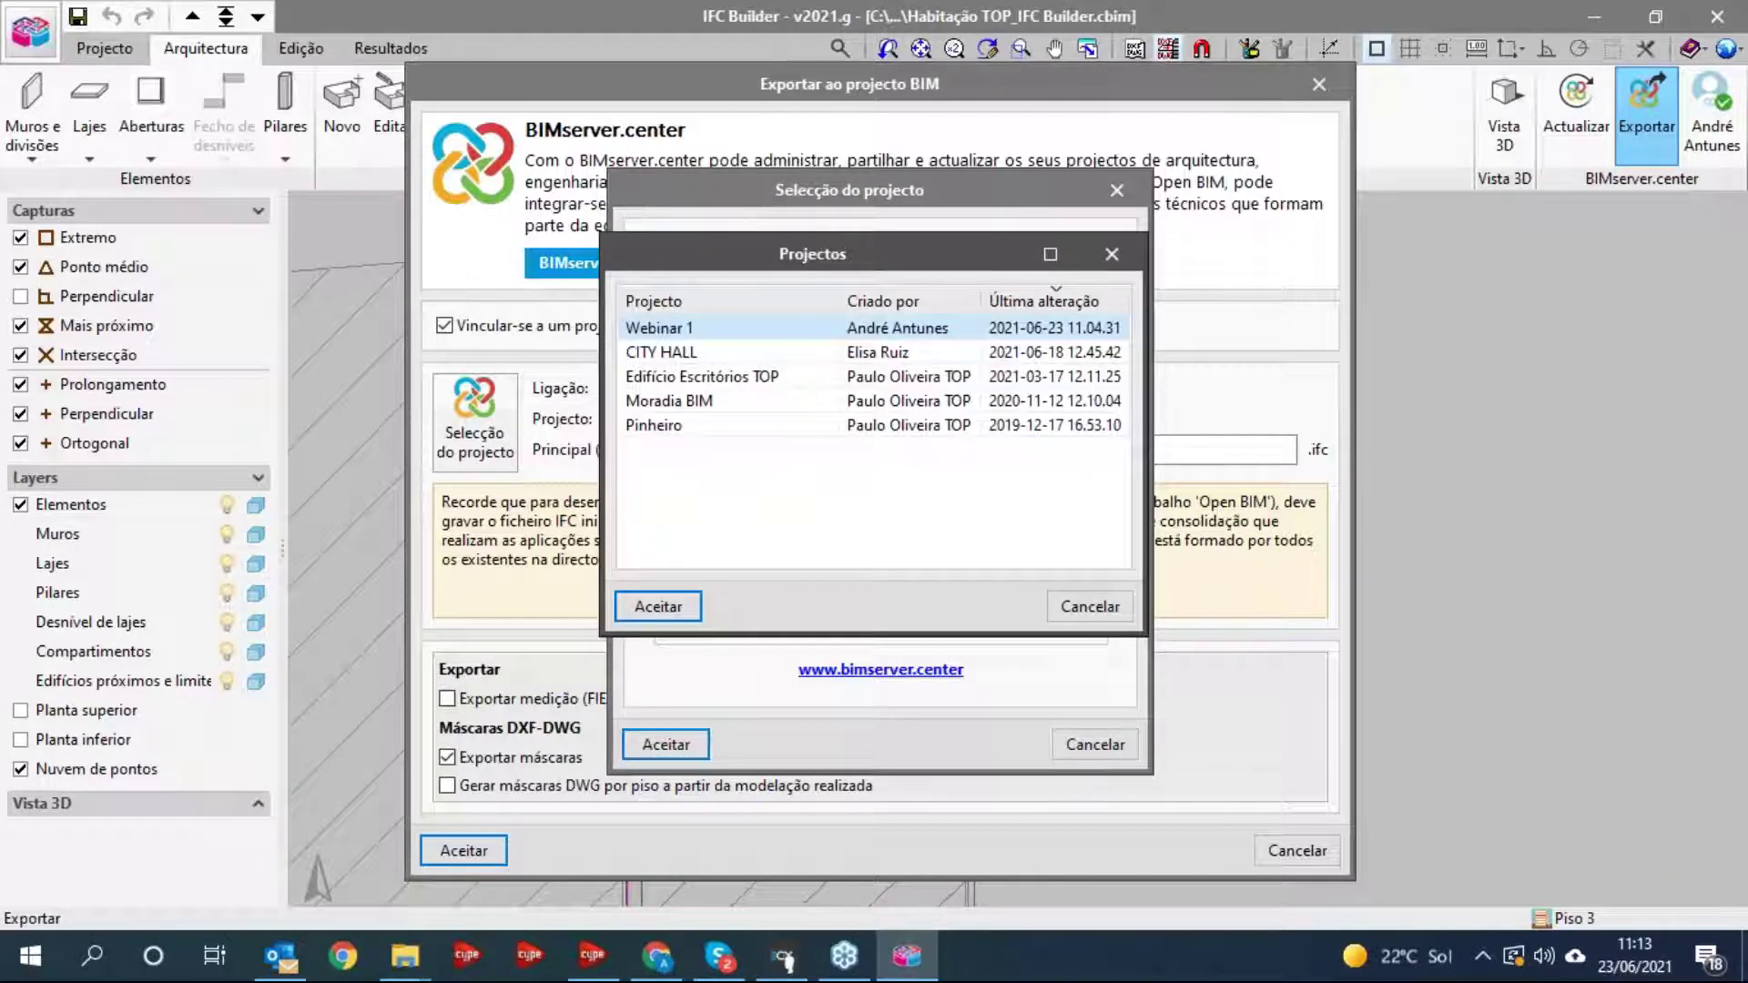
{"action": "left_click", "coordinate": [678, 329]}
{"action": "left_click", "coordinate": [691, 608]}
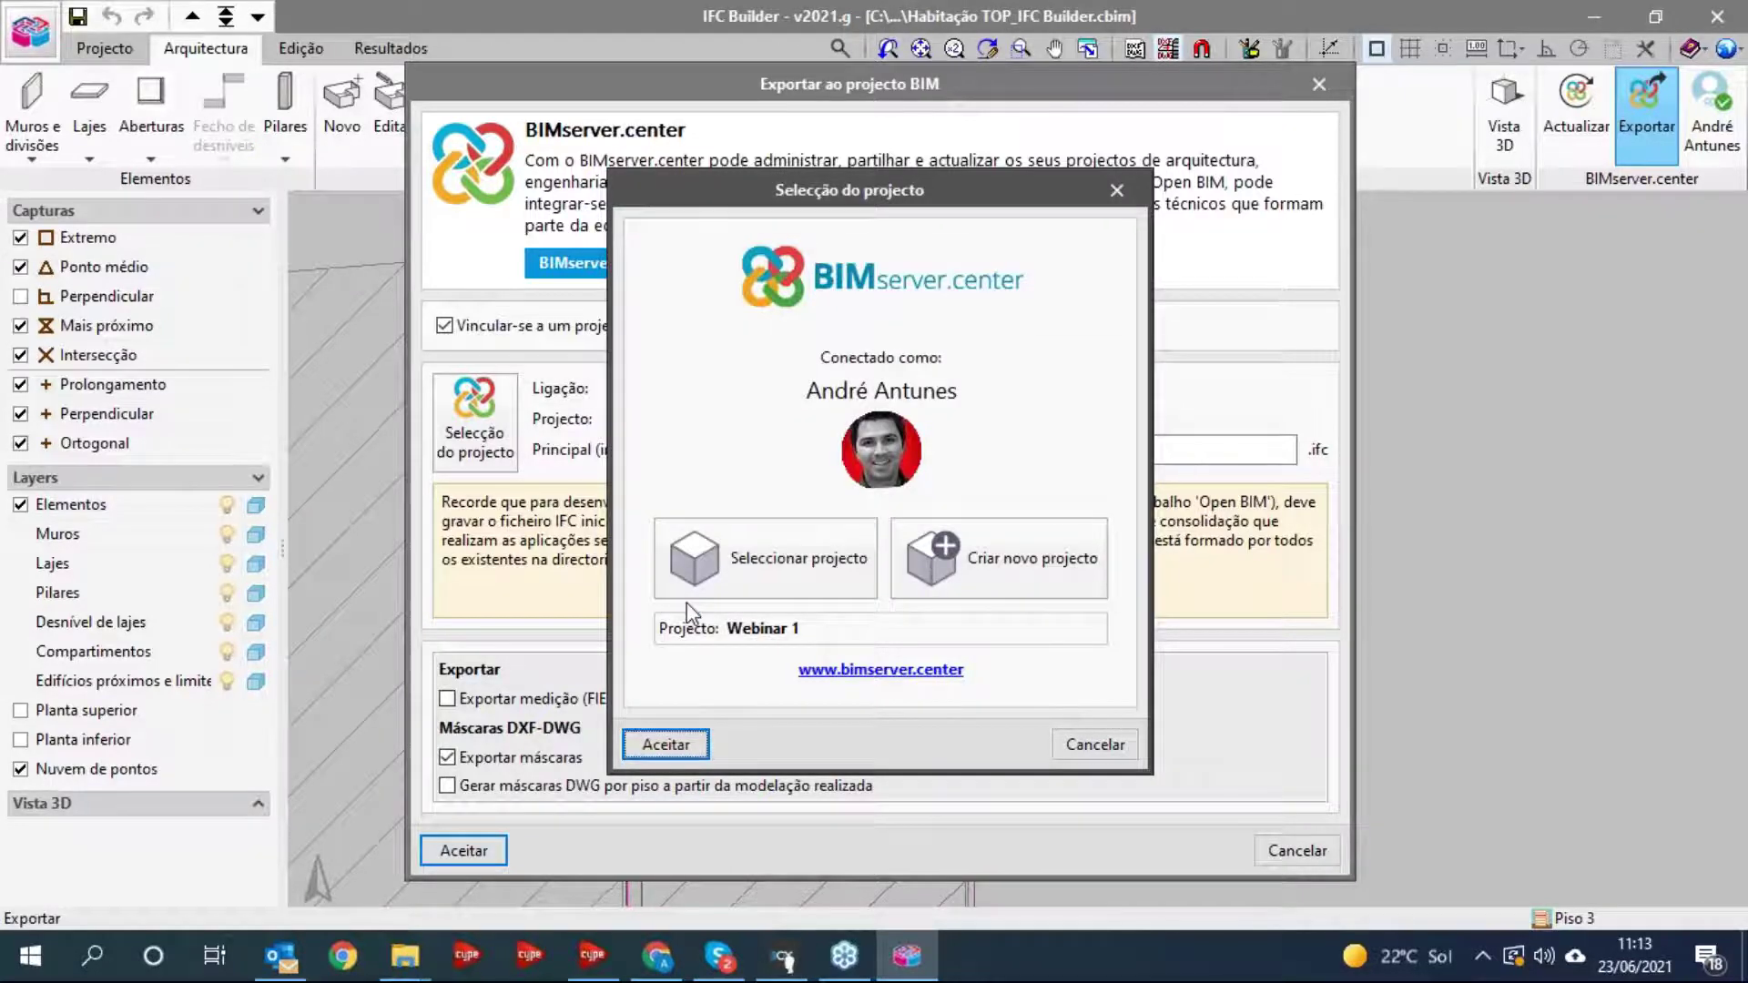
{"action": "left_click", "coordinate": [684, 742]}
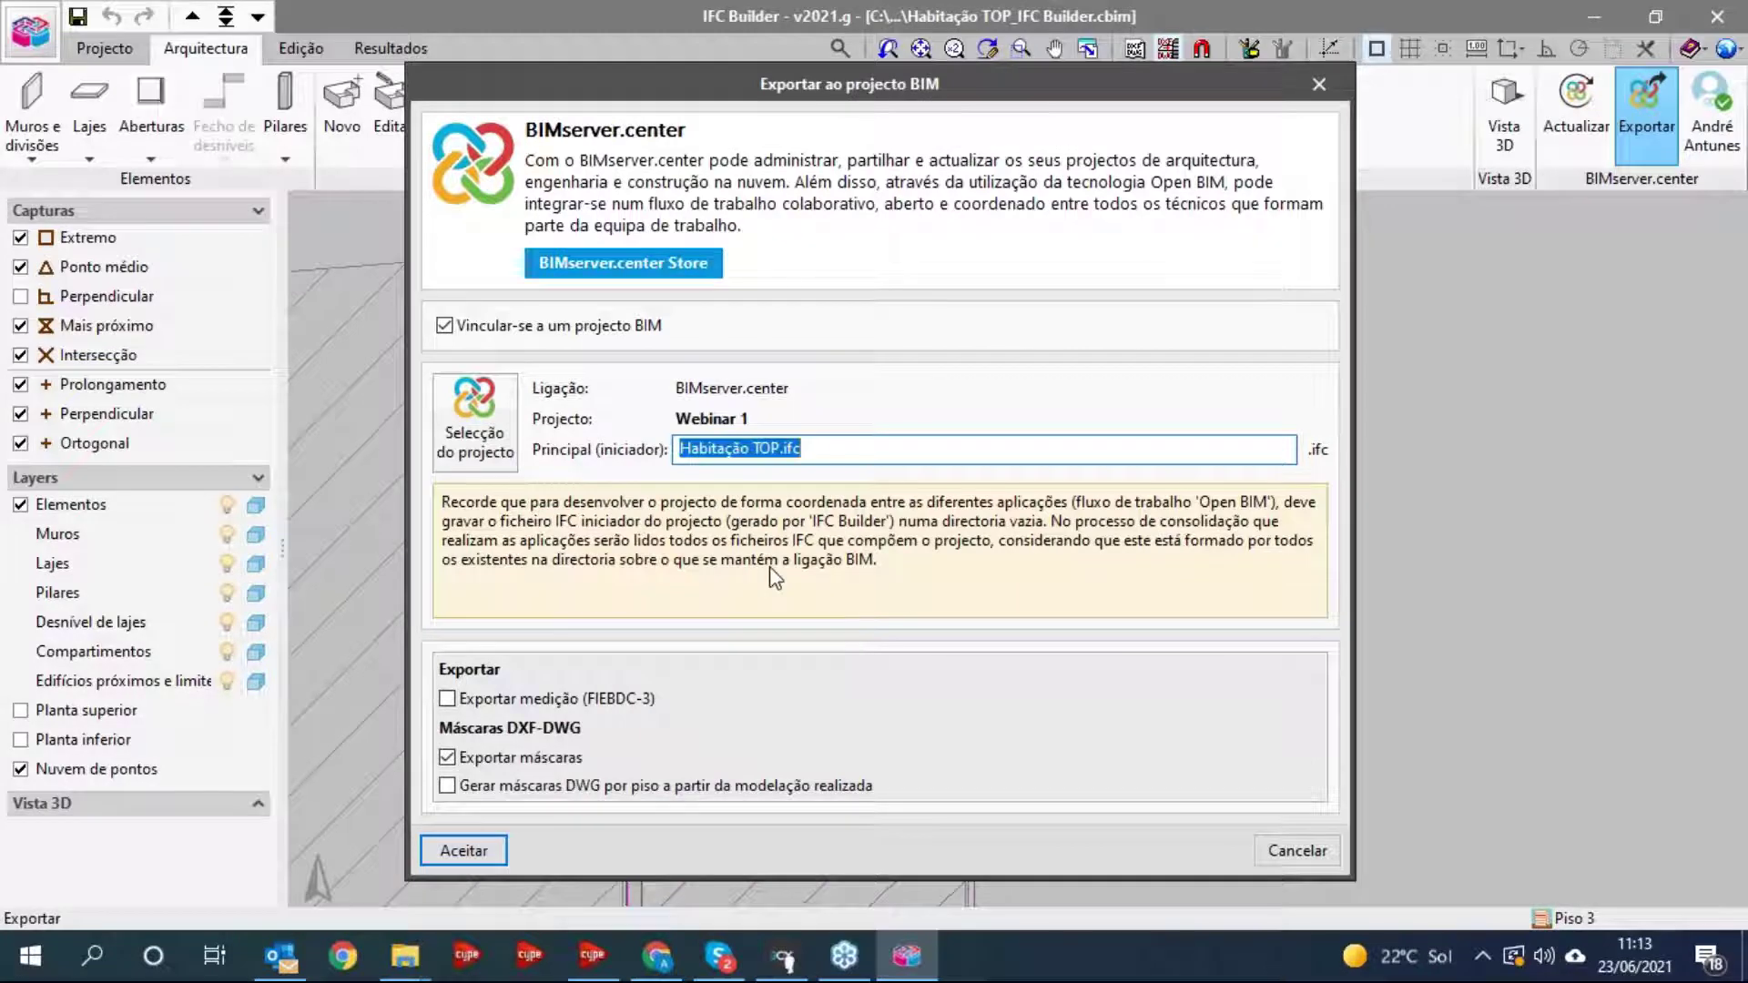
- Examine the Webinar 1 project's dashboard and work team on BIMserver.center in Chrome, and return to IFC Builder
{"action": "left_click", "coordinate": [659, 956]}
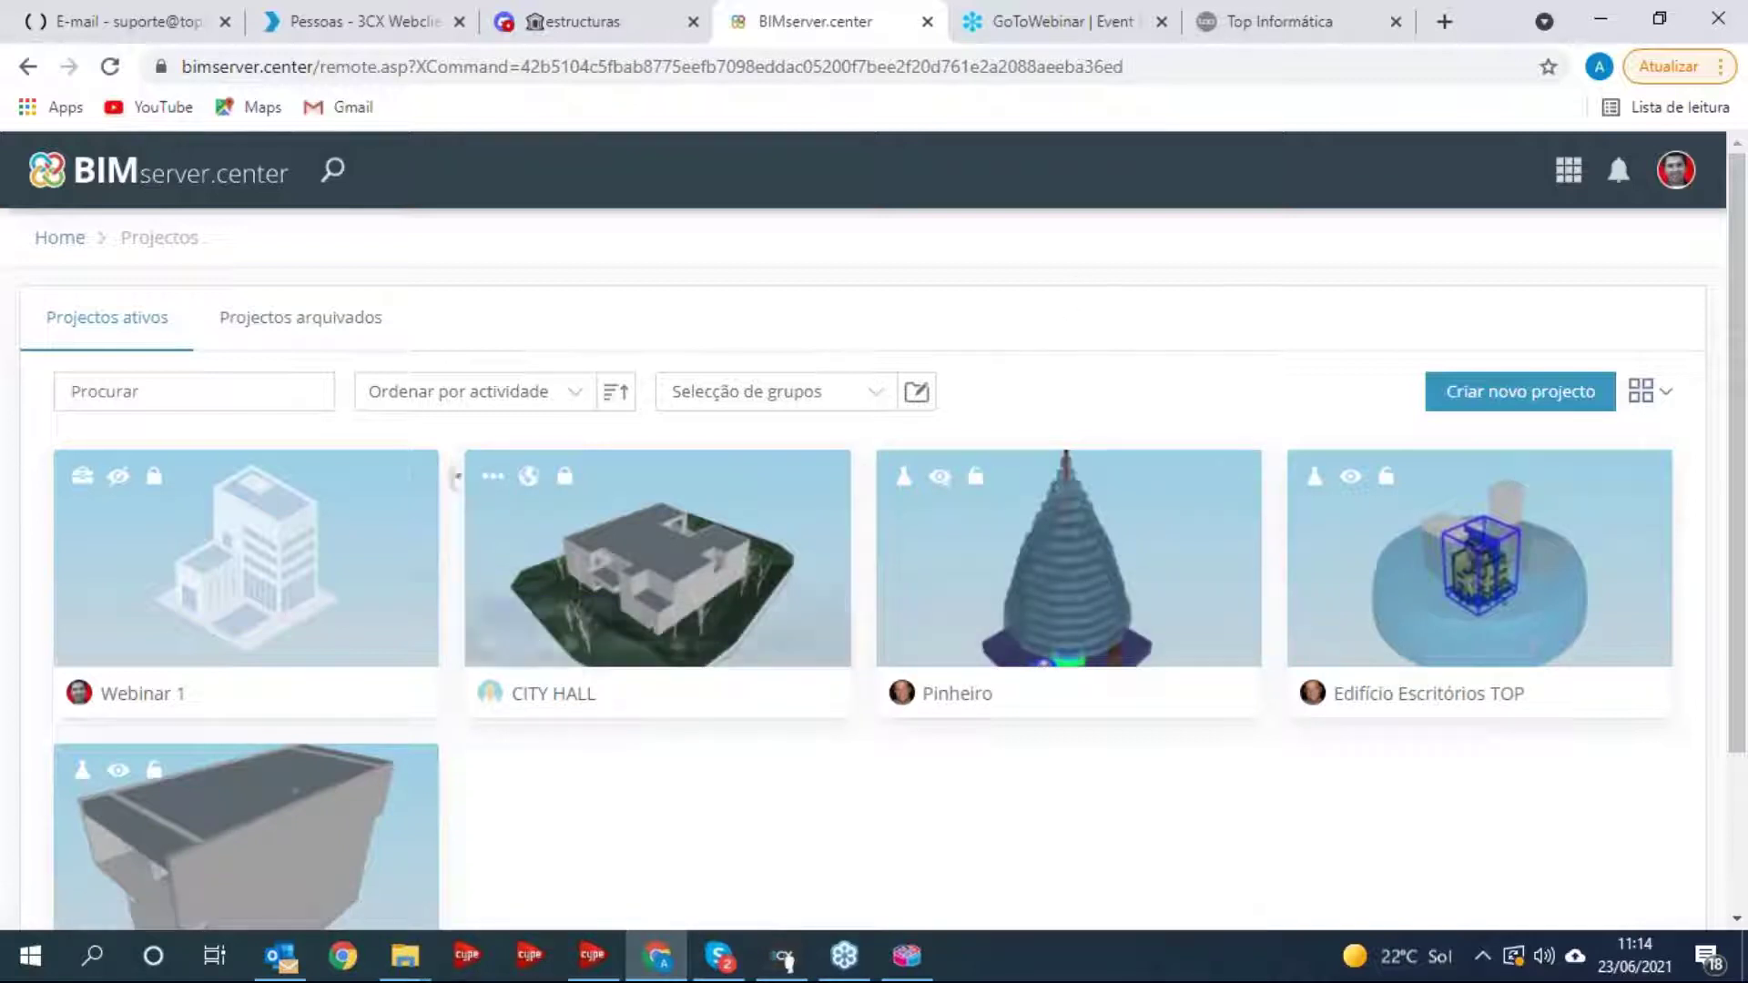
{"action": "left_click", "coordinate": [248, 579]}
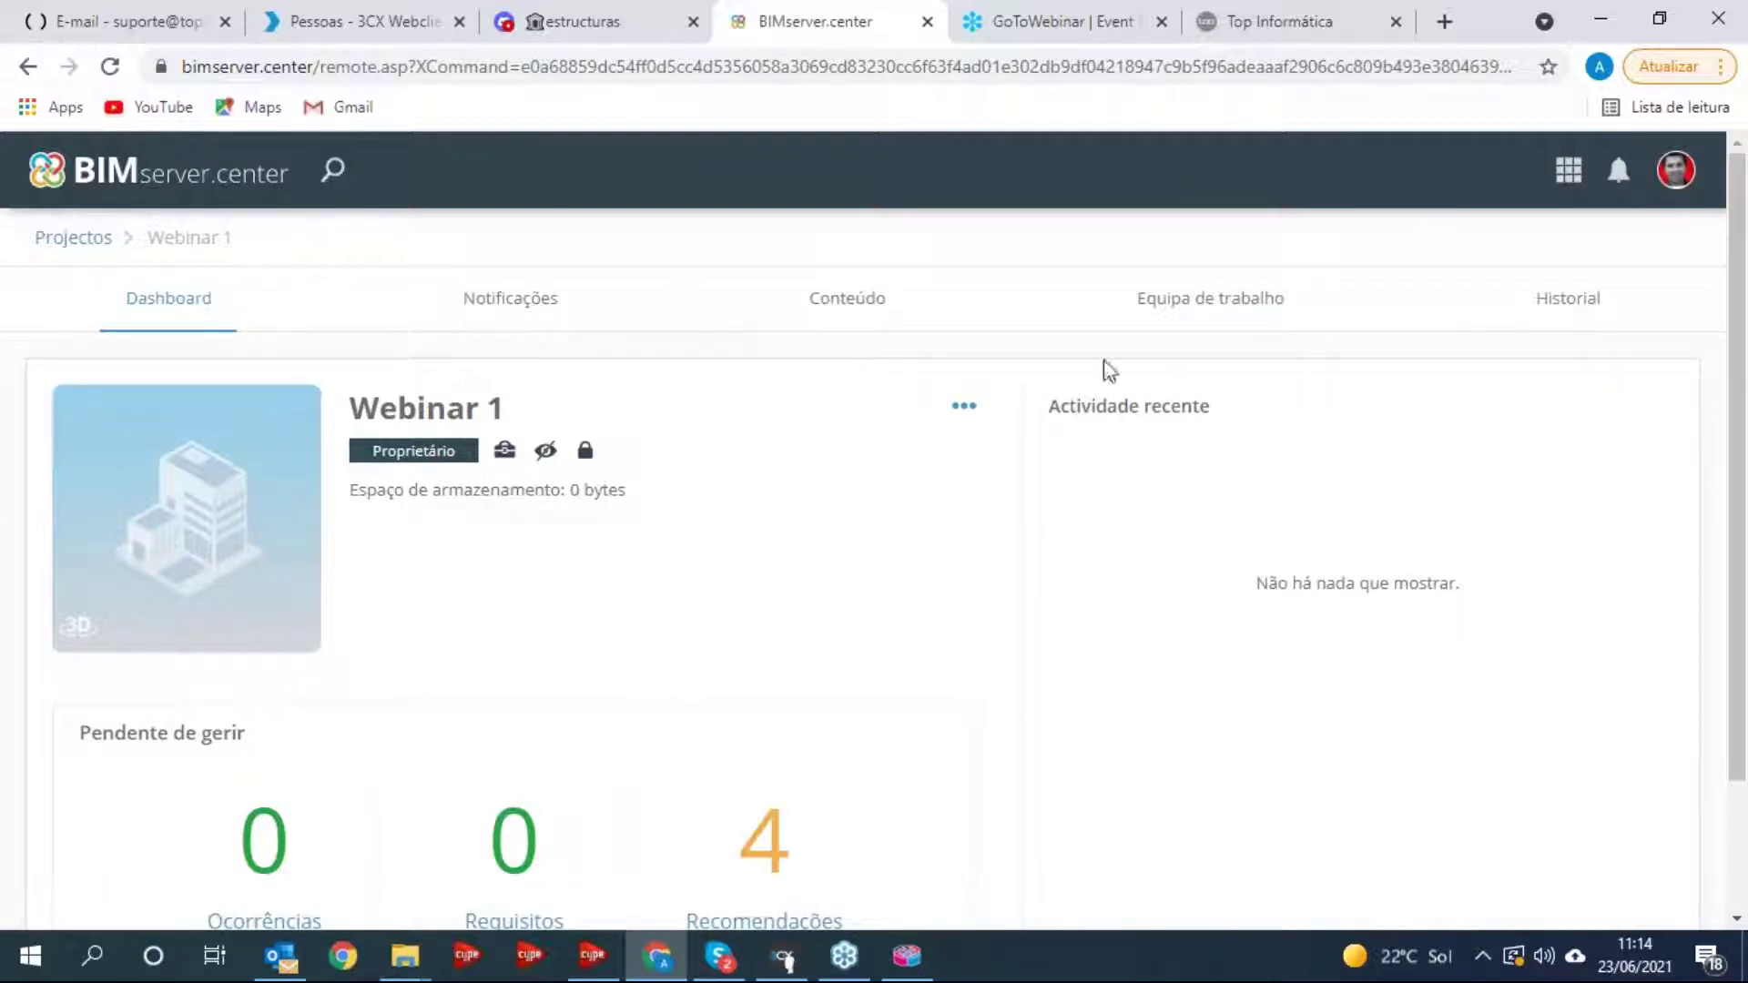
{"action": "left_click", "coordinate": [1213, 314]}
{"action": "left_click", "coordinate": [906, 955]}
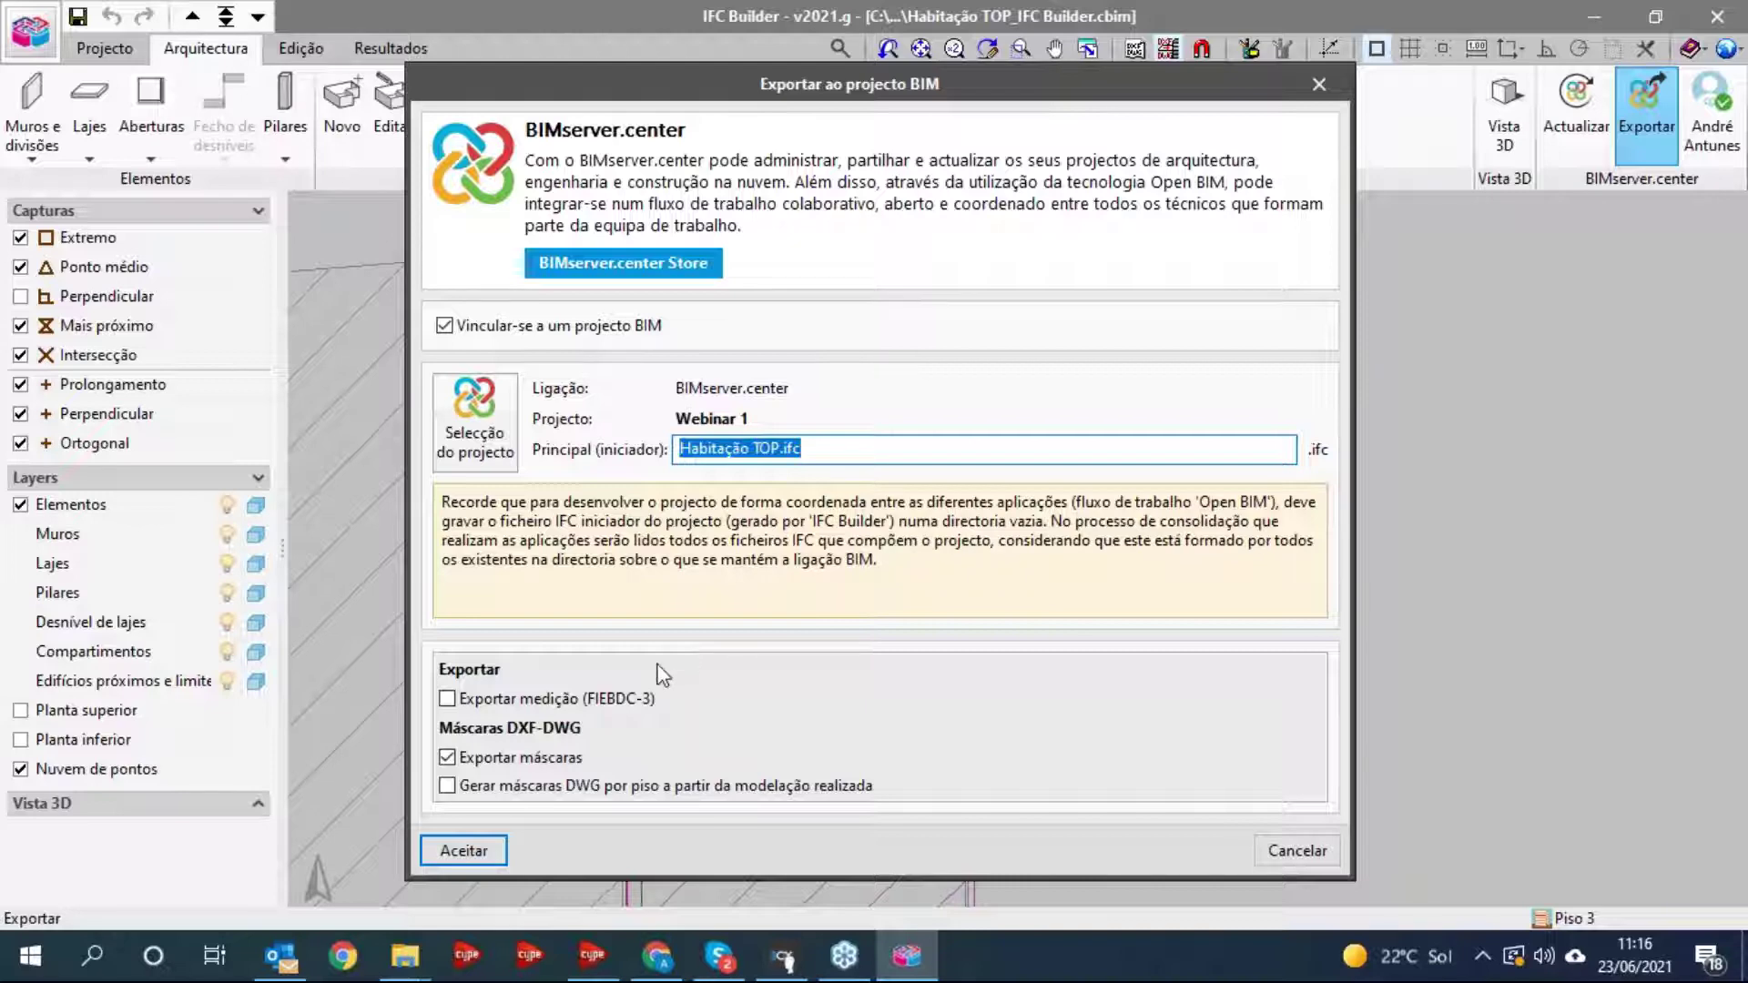
- Export the model as Habitação TOP.ifc to the linked Webinar 1 project with DXF-DWG masks included
{"action": "left_click", "coordinate": [464, 850]}
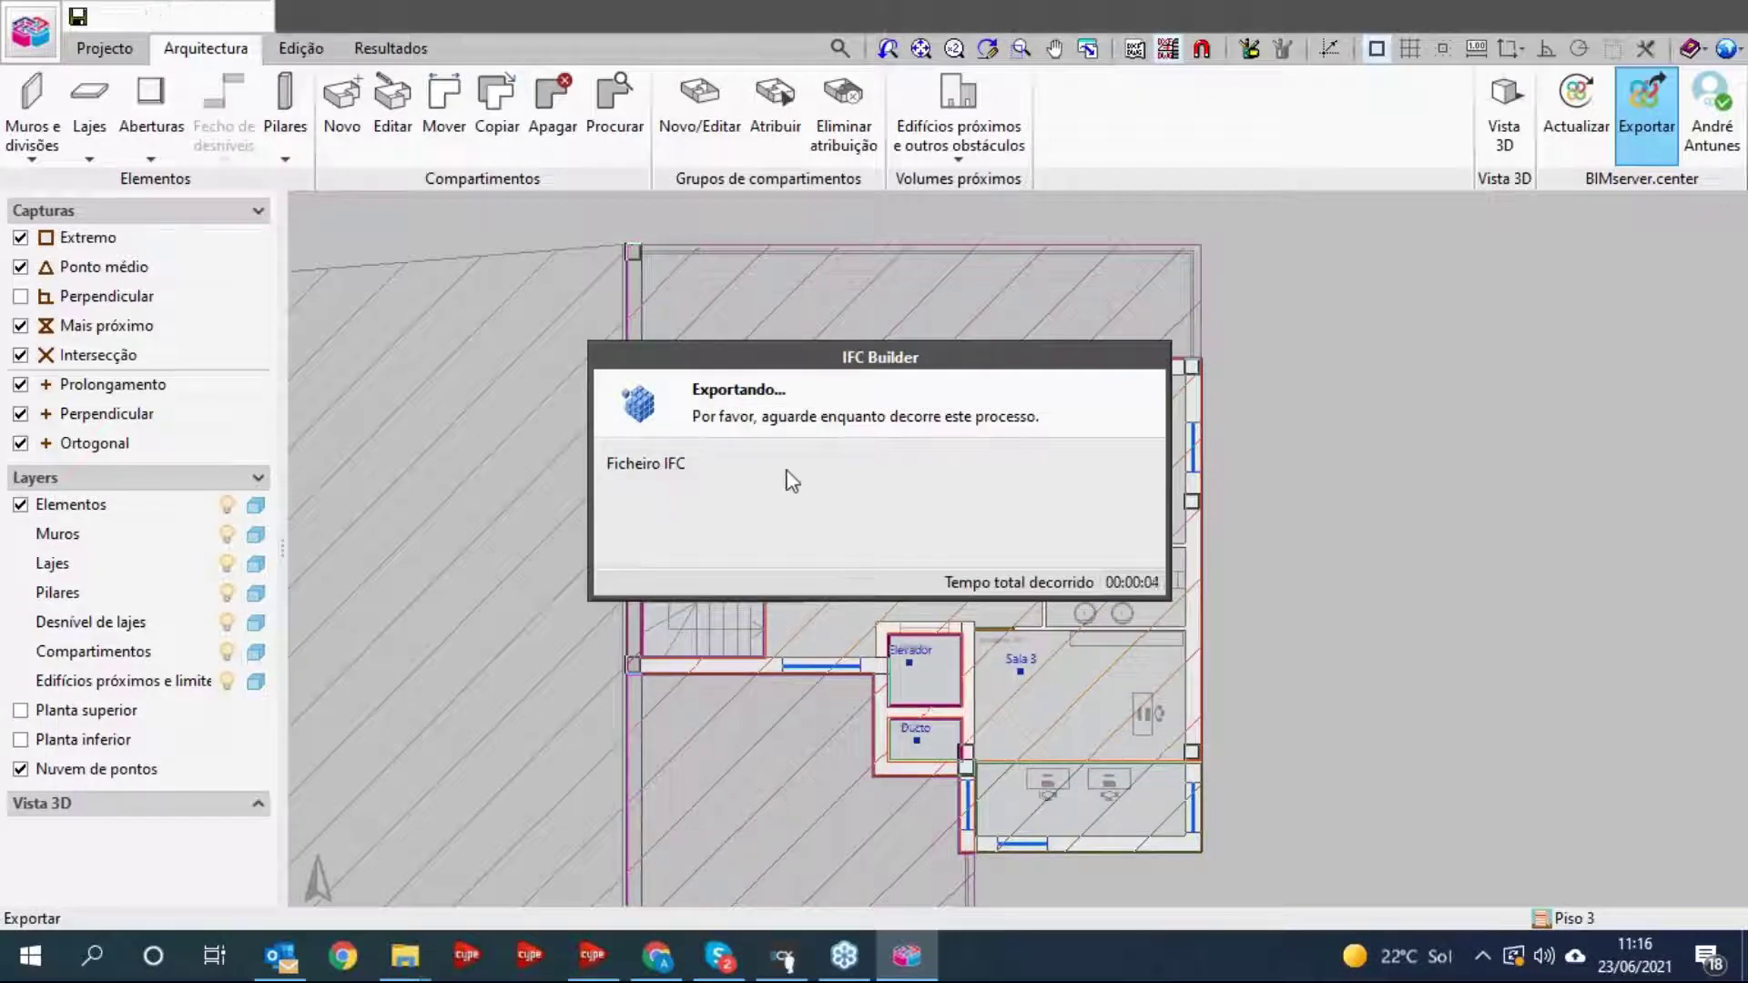
{"action": "left_click", "coordinate": [880, 538]}
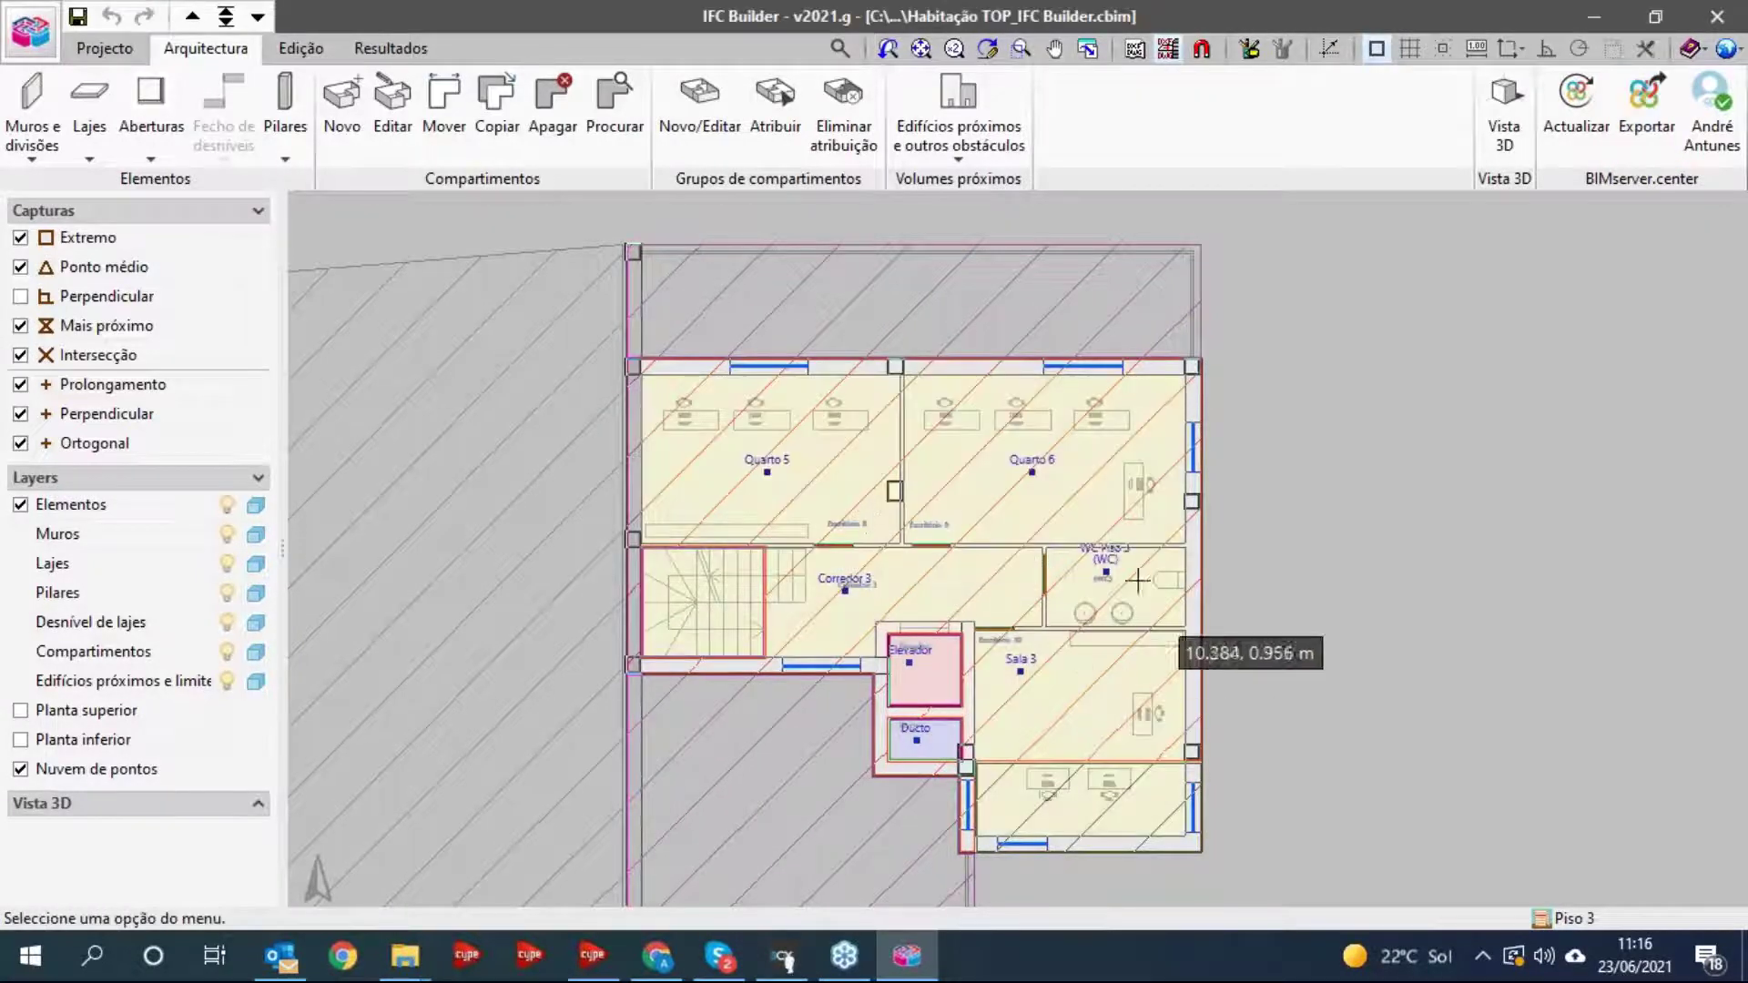
- Check the upload of Habitação TOP.ifc and the local copy folder in the BIMserver.center synchronizer, and minimize it
{"action": "left_click", "coordinate": [1484, 955]}
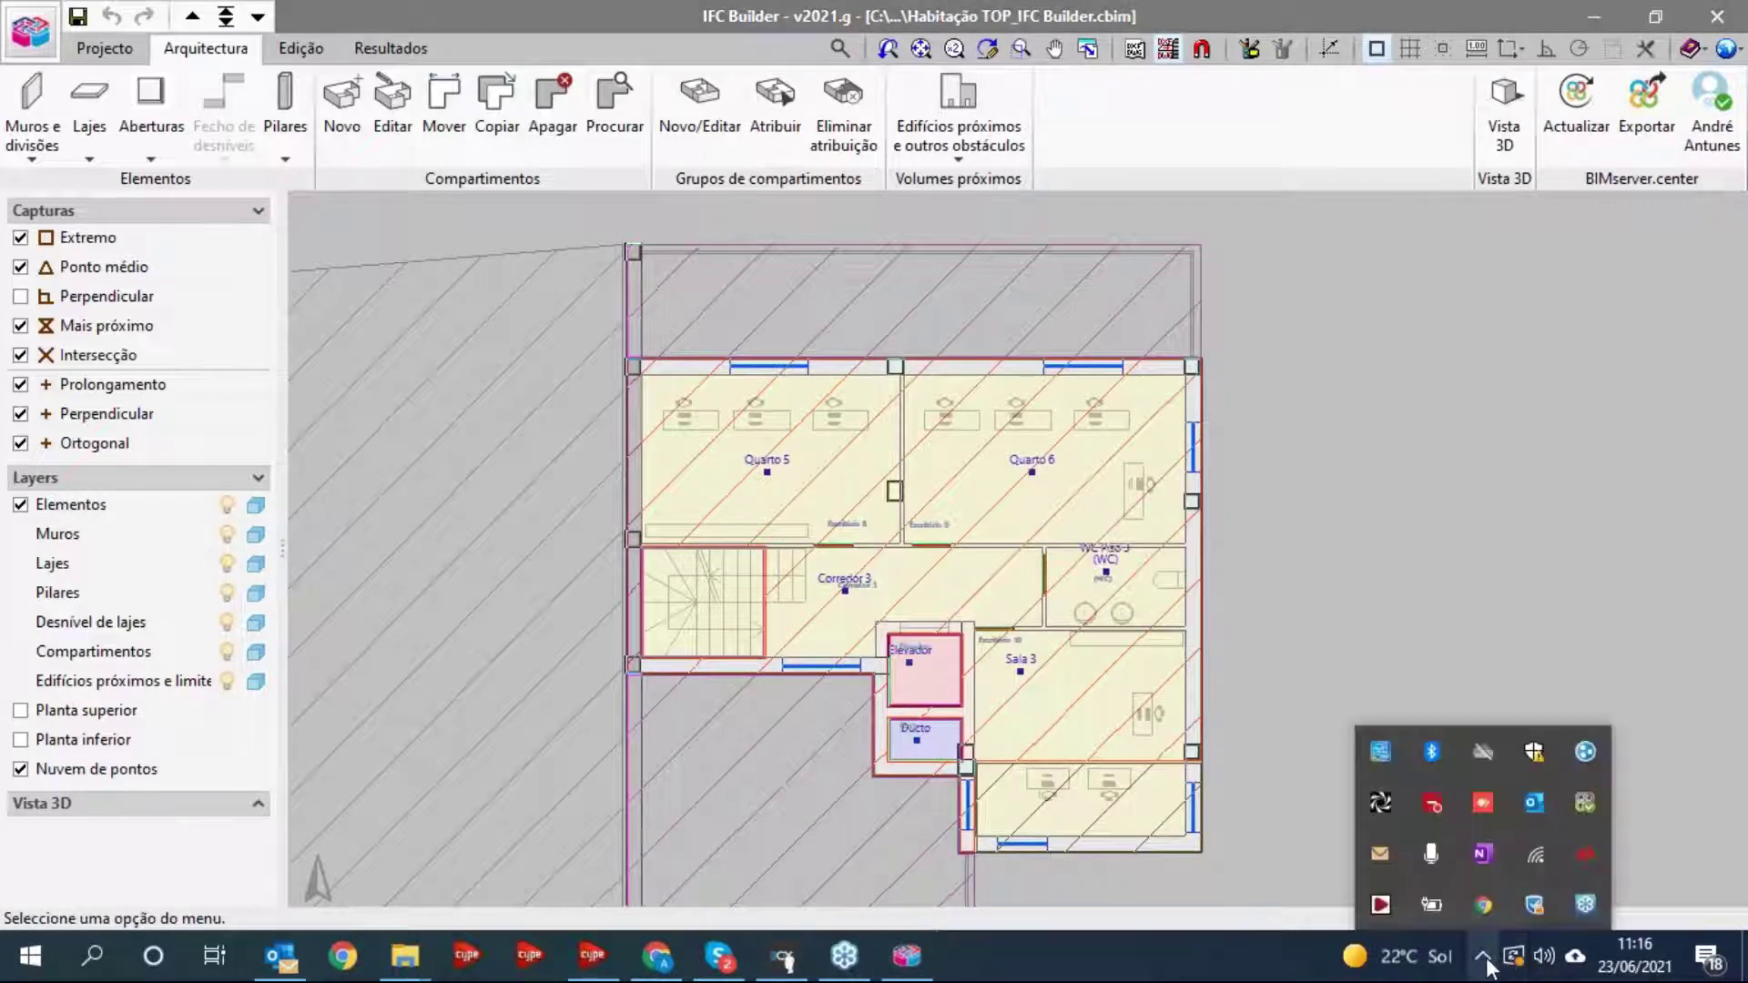
{"action": "left_click", "coordinate": [1585, 802]}
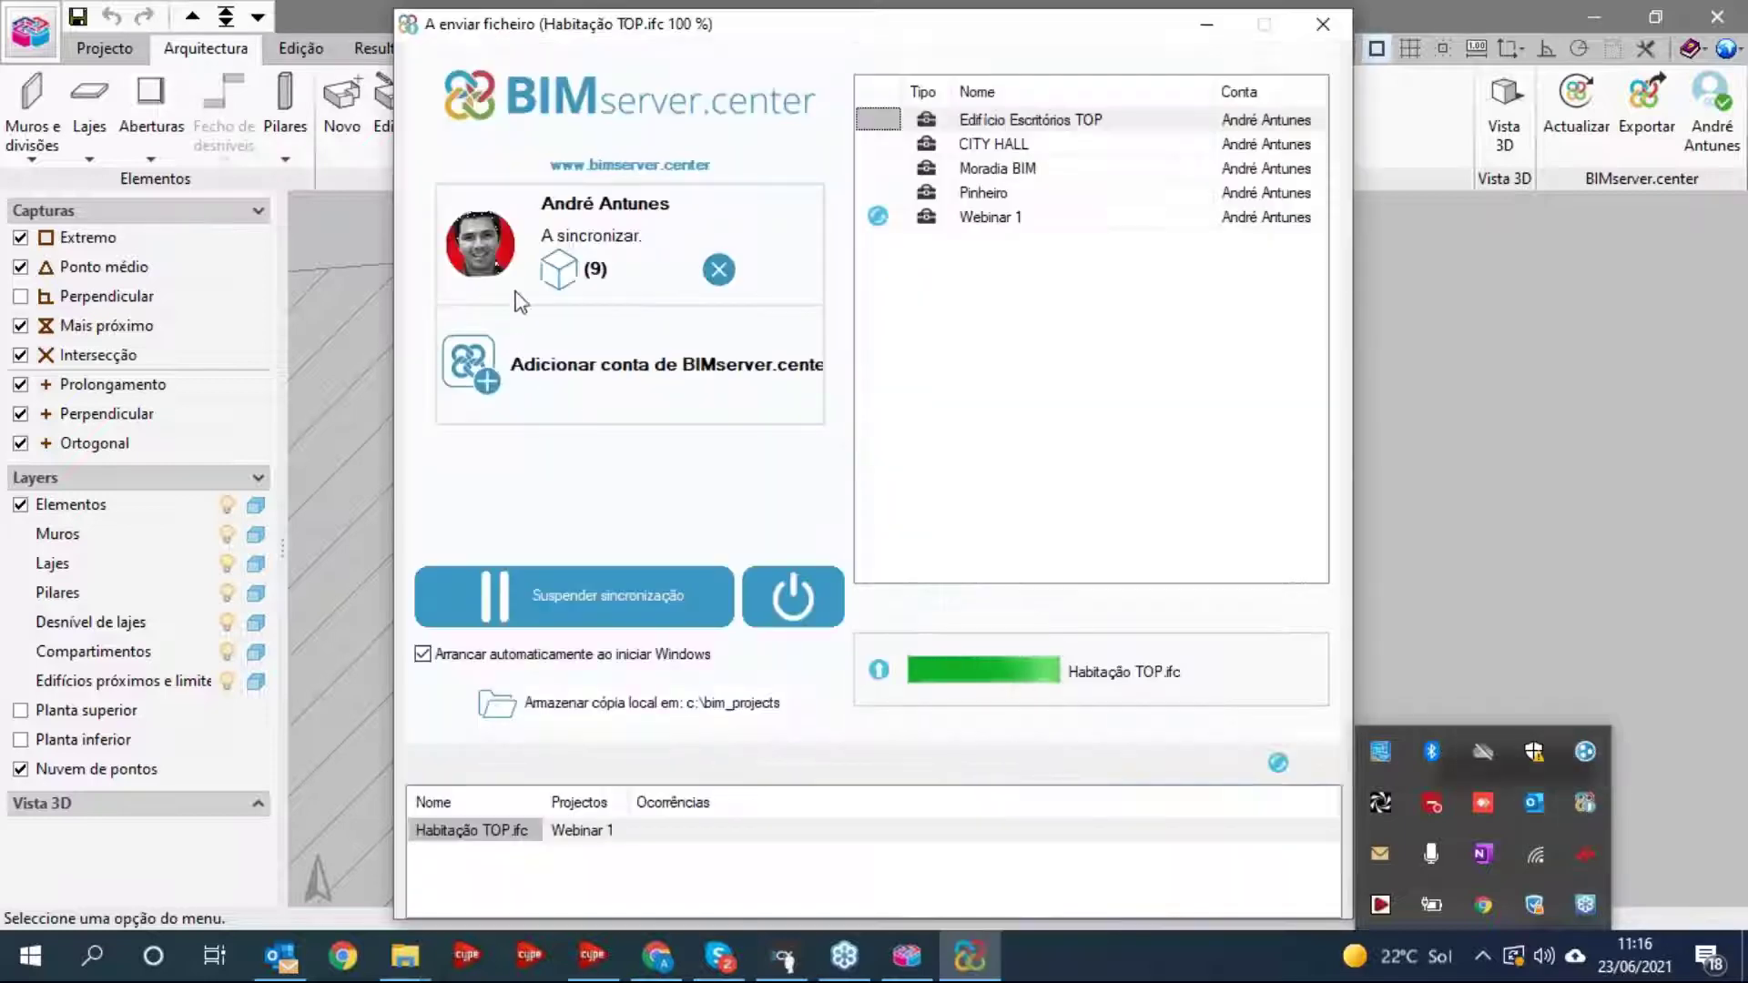
{"action": "left_click", "coordinate": [1049, 686]}
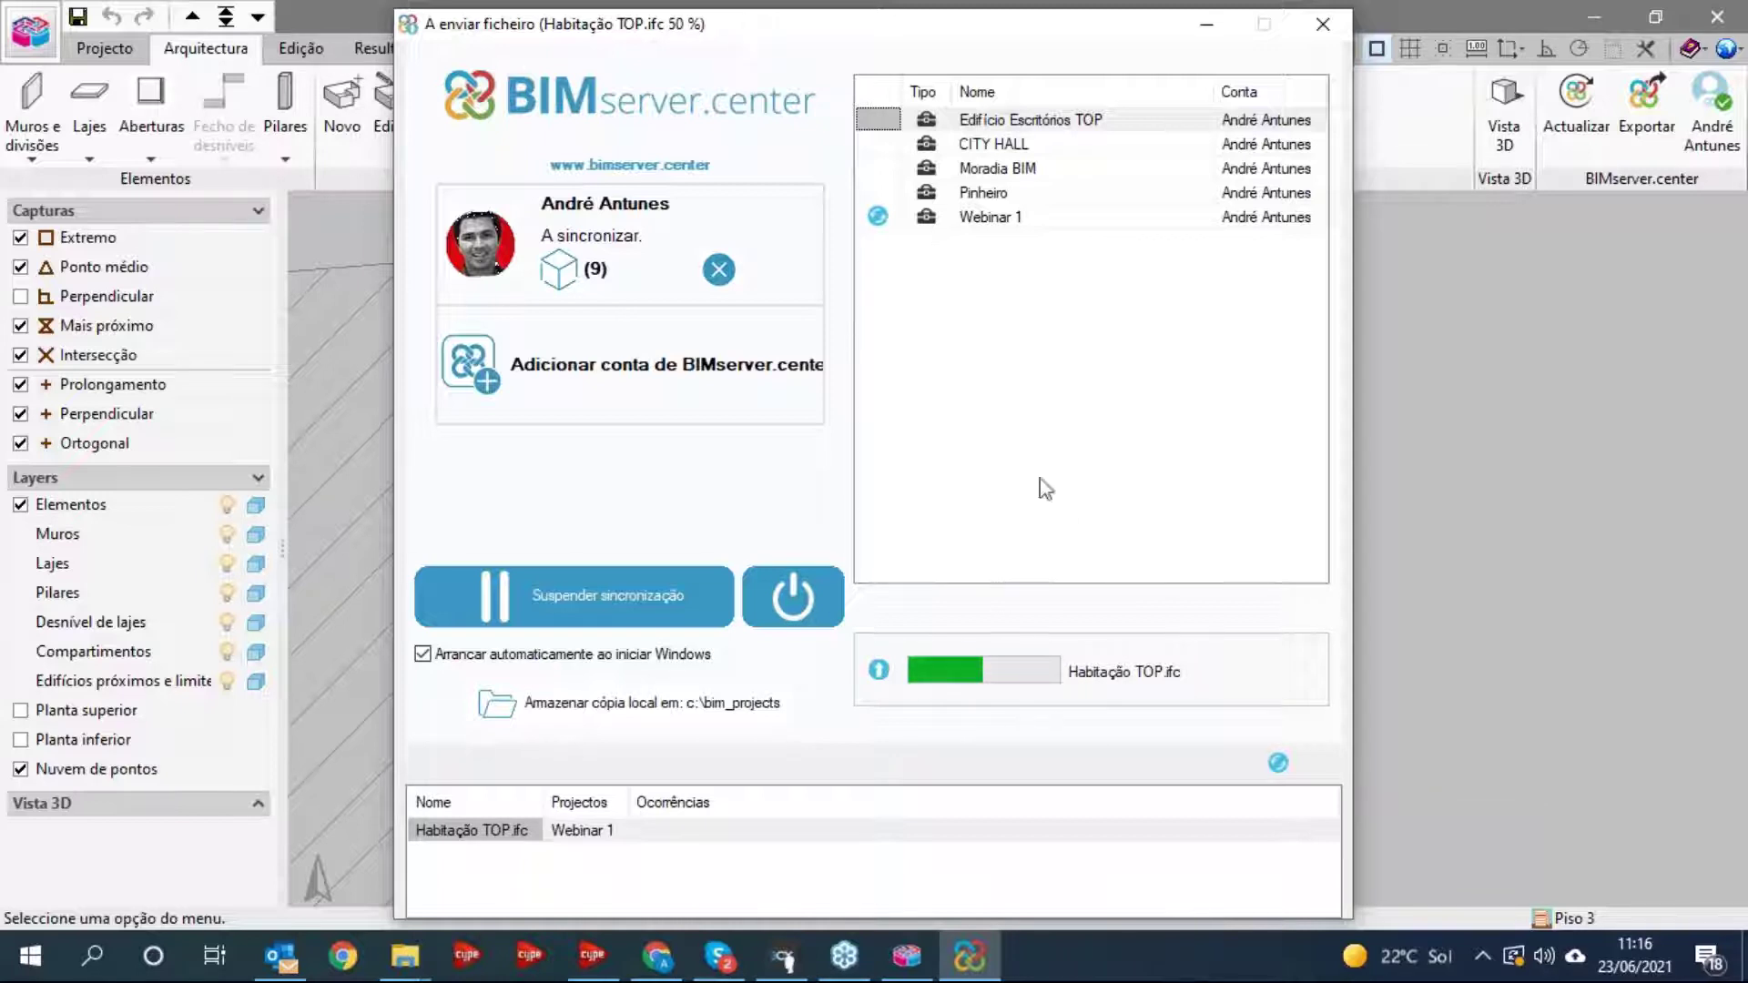
{"action": "left_click", "coordinate": [1484, 953]}
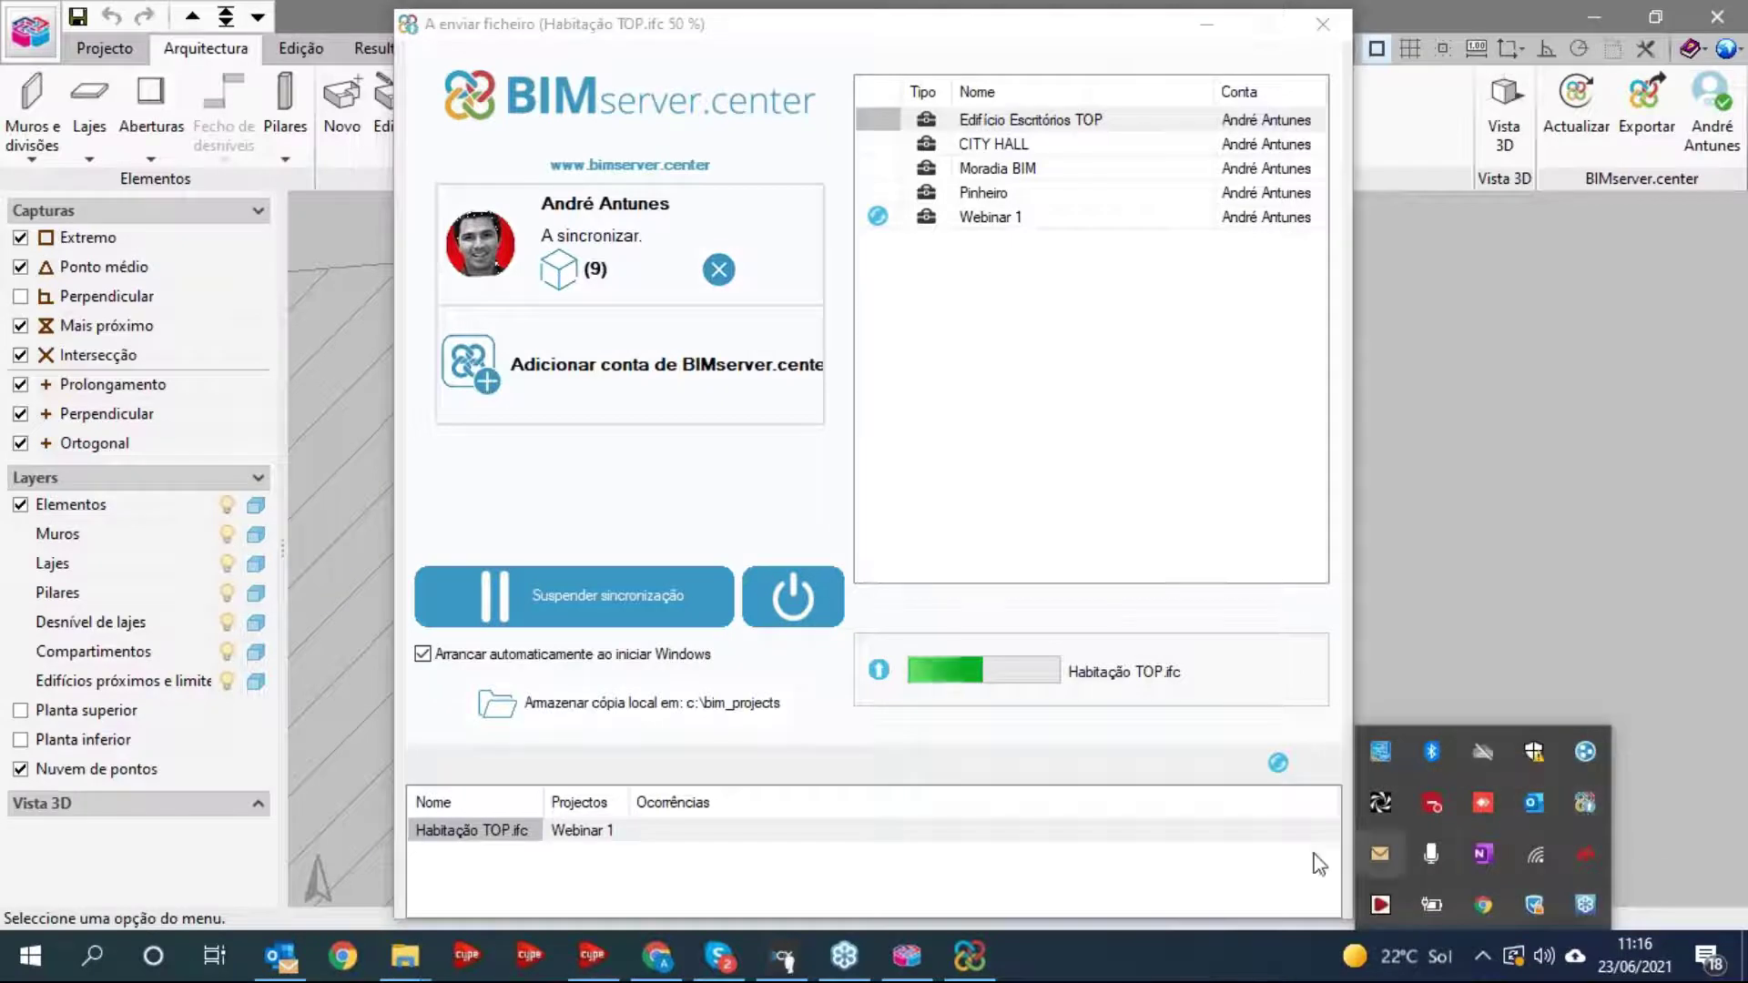
{"action": "left_click", "coordinate": [1278, 859]}
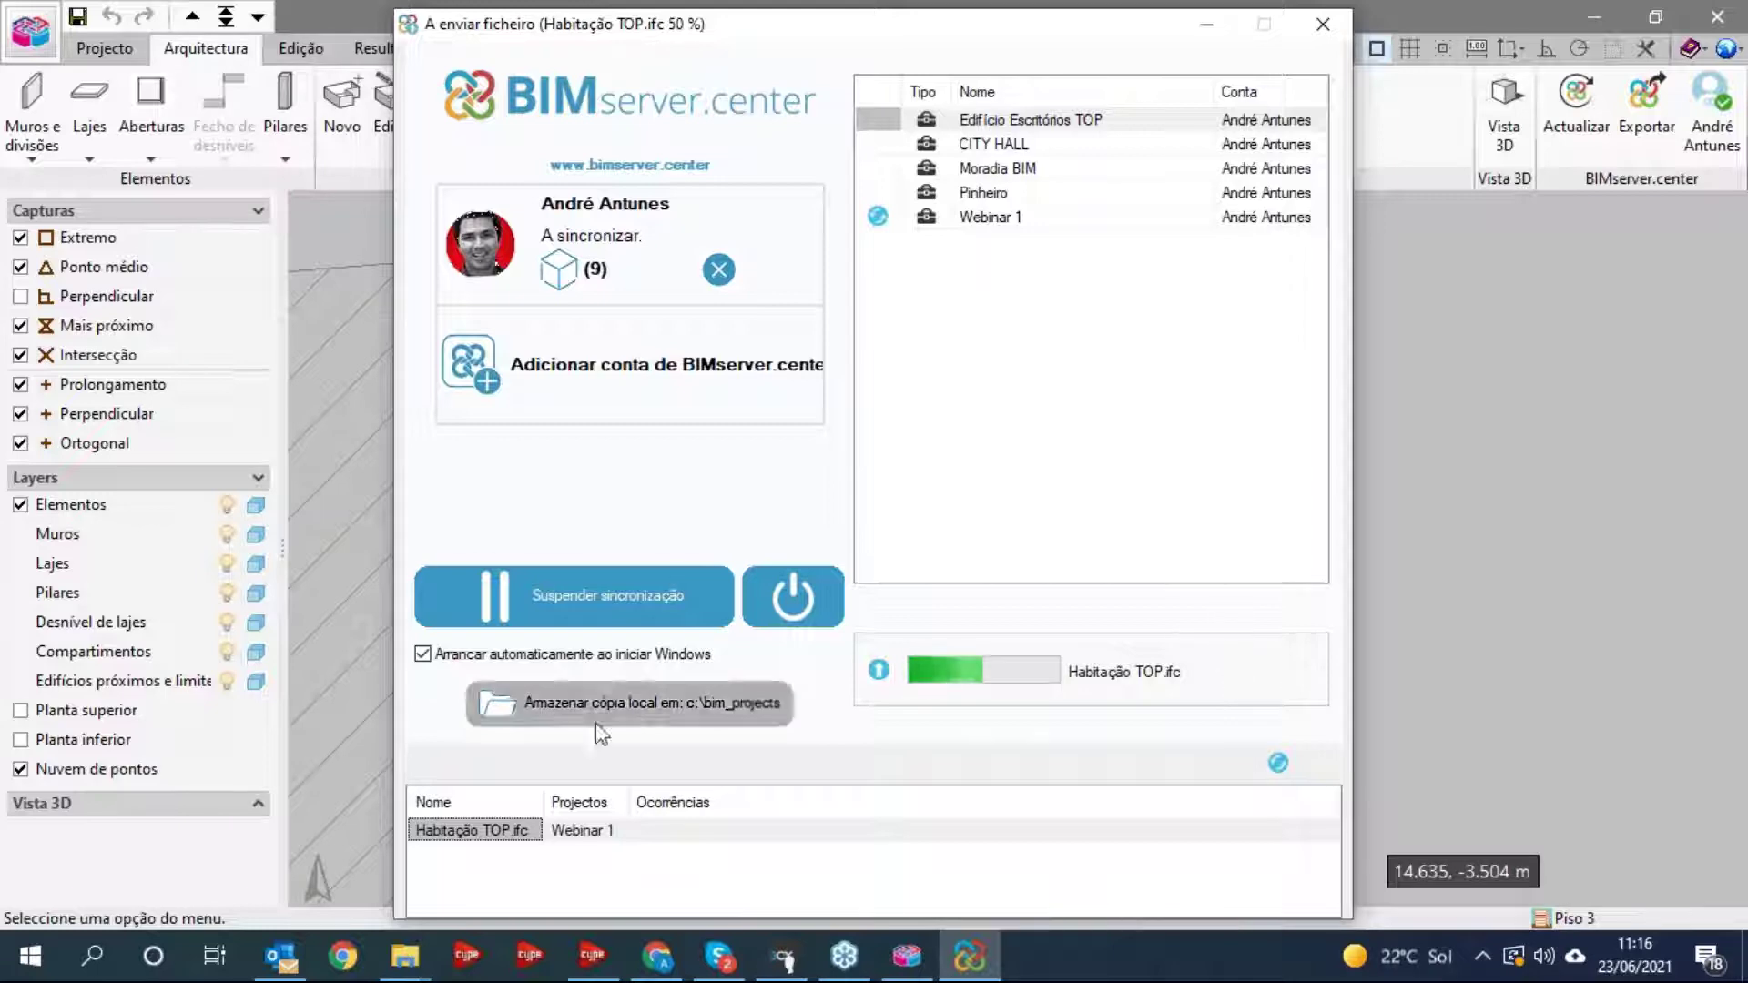
{"action": "left_click", "coordinate": [1207, 24]}
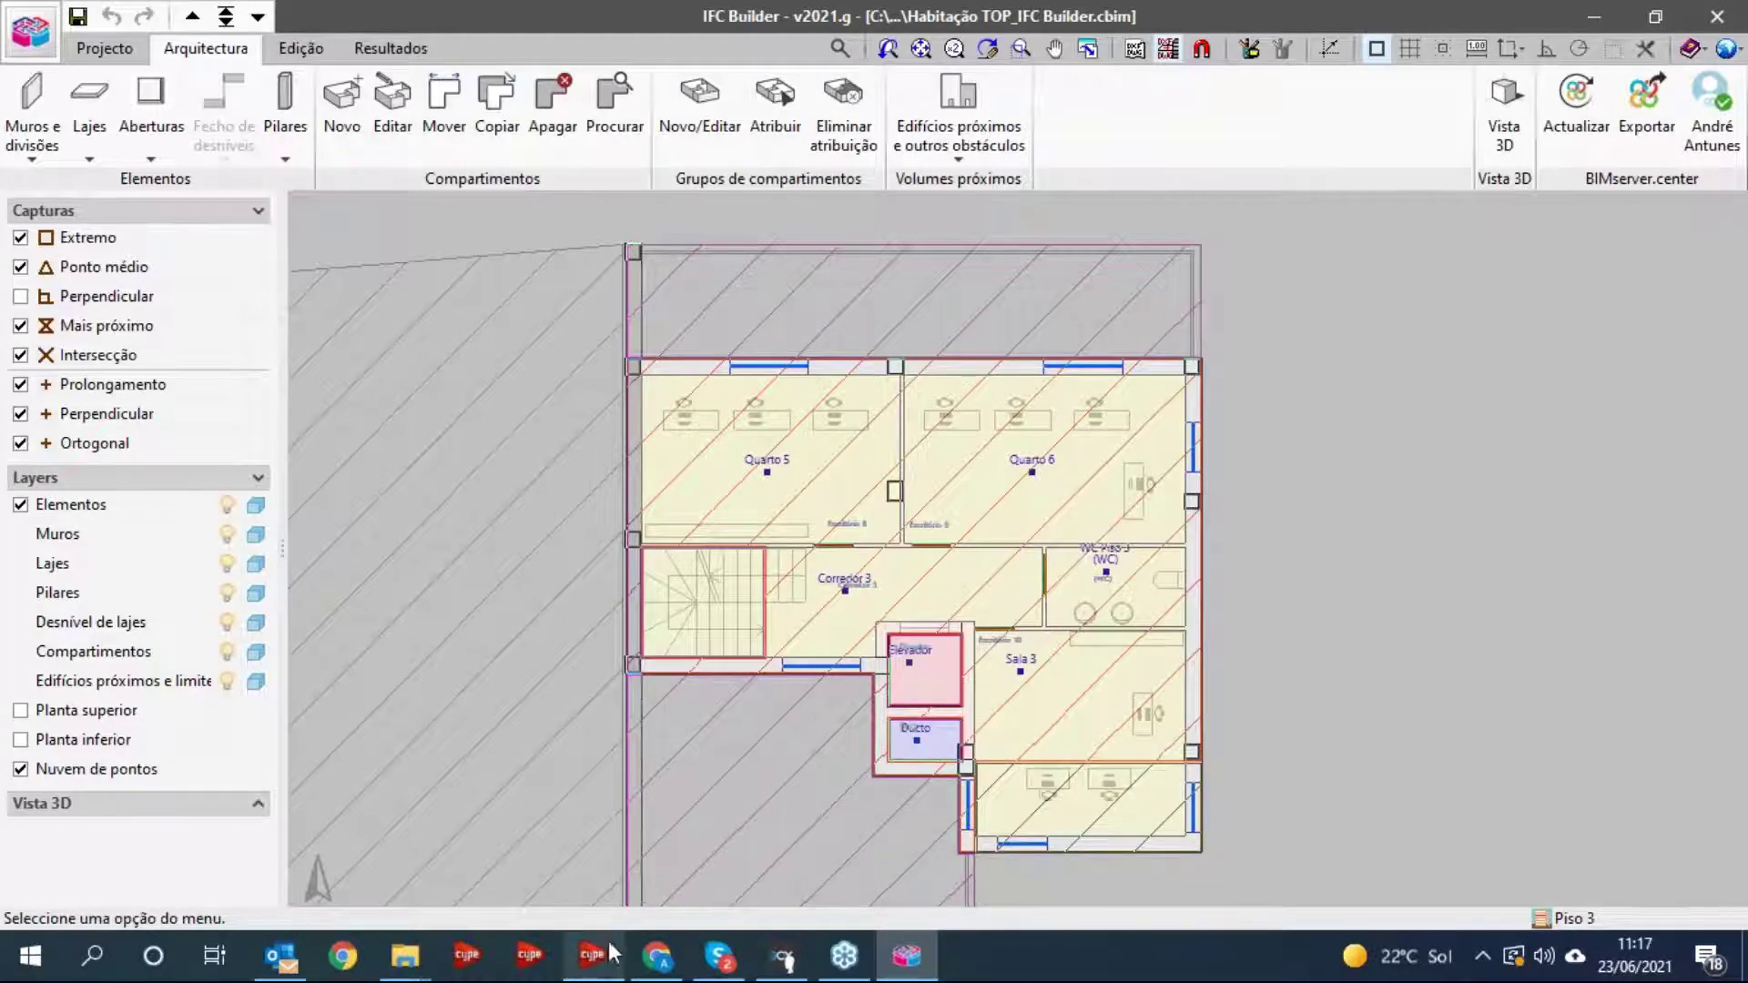
- Launch CYPETHERM REH from the CYPE 2021 launcher and create a new job with the file name Webinar 1
{"action": "left_click", "coordinate": [597, 963]}
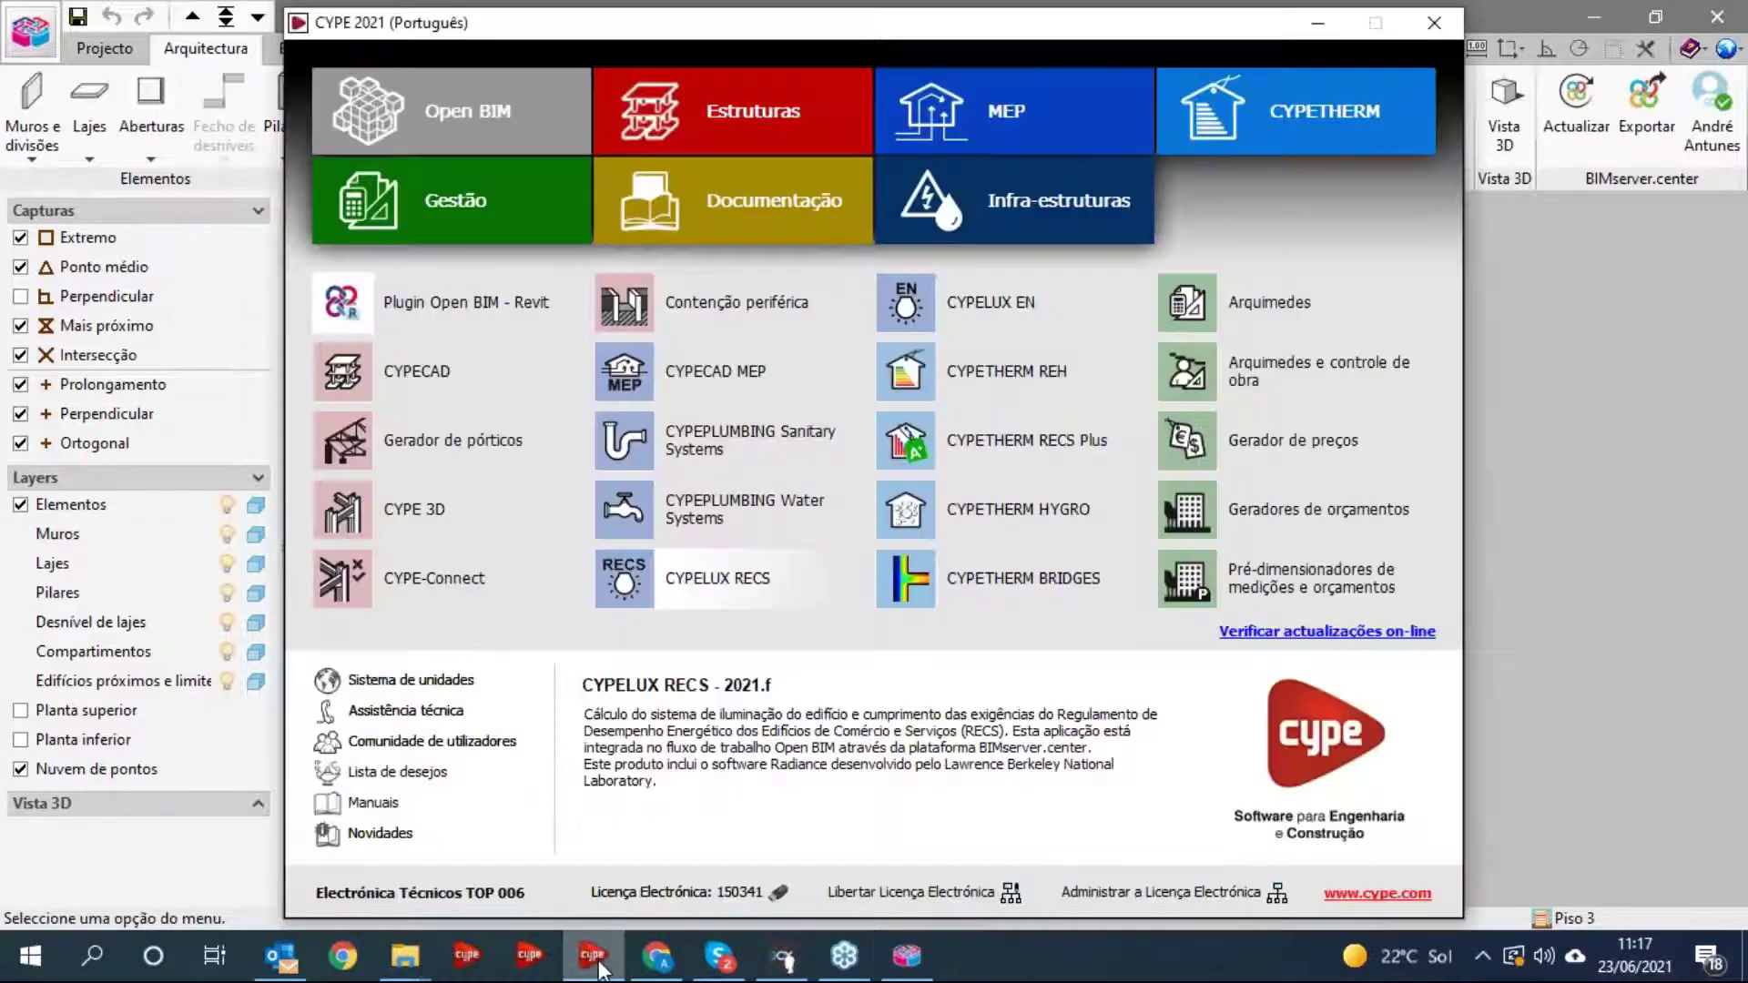
{"action": "left_click", "coordinate": [984, 390]}
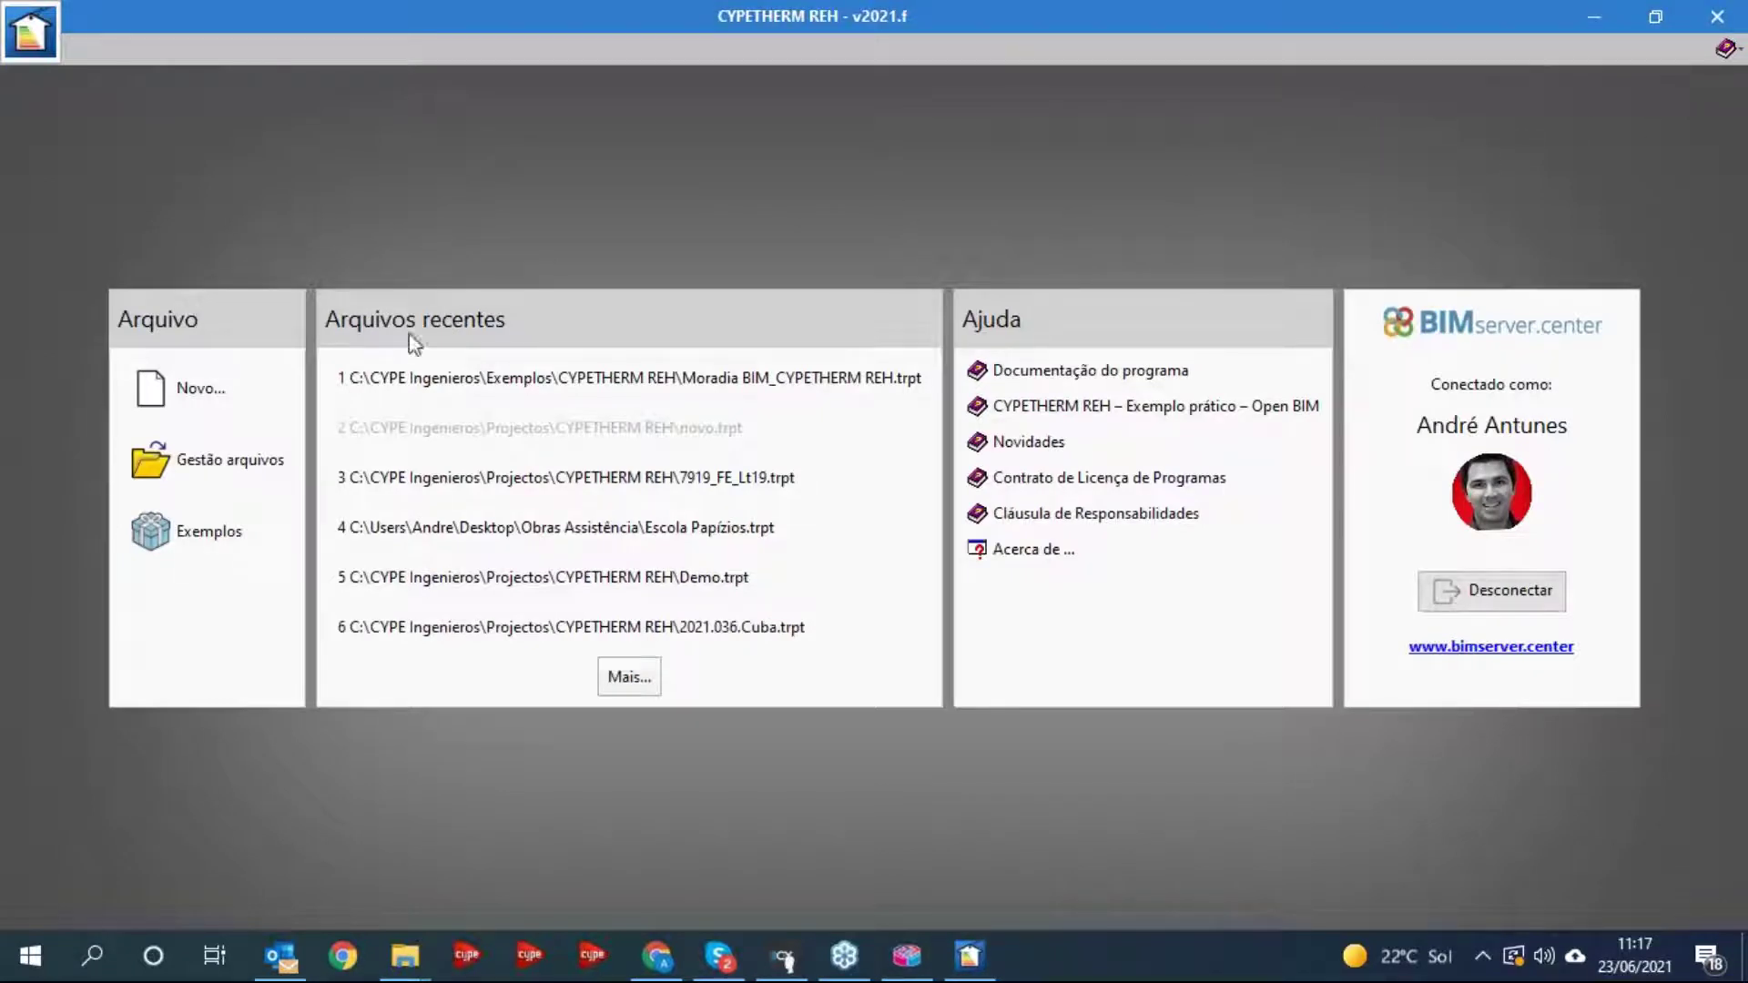
{"action": "left_click", "coordinate": [232, 382]}
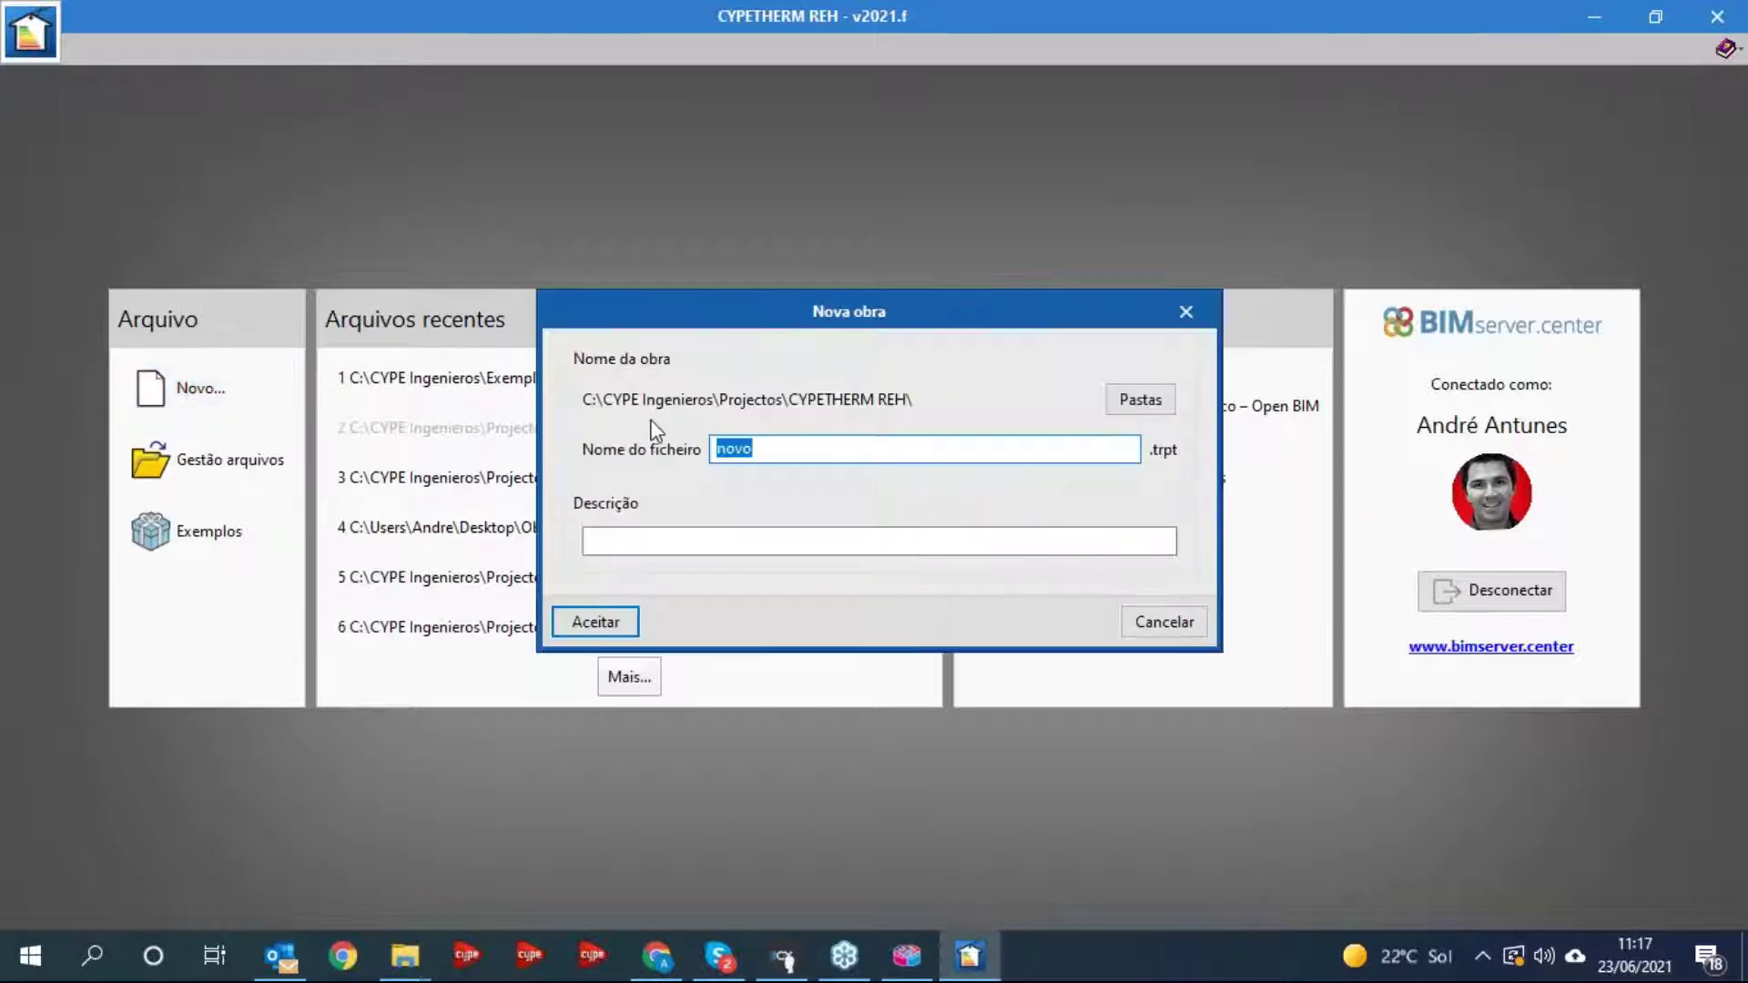
{"action": "type", "text": "Webinar 1"}
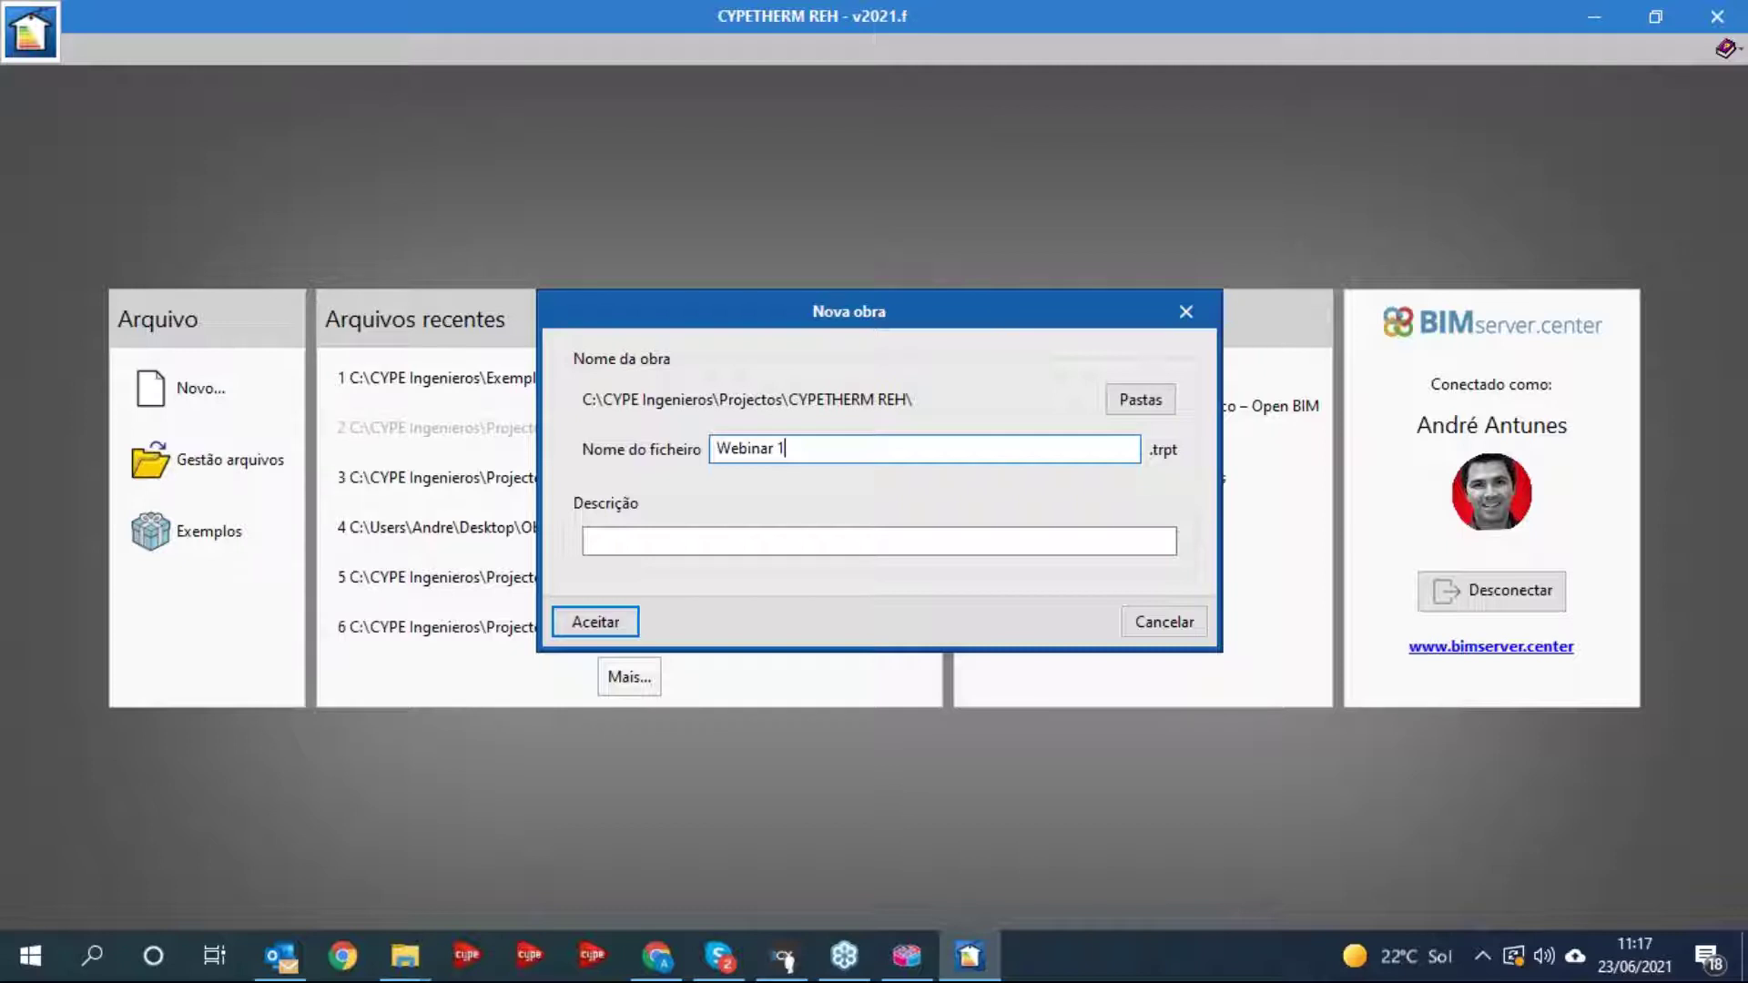
{"action": "left_click", "coordinate": [602, 625]}
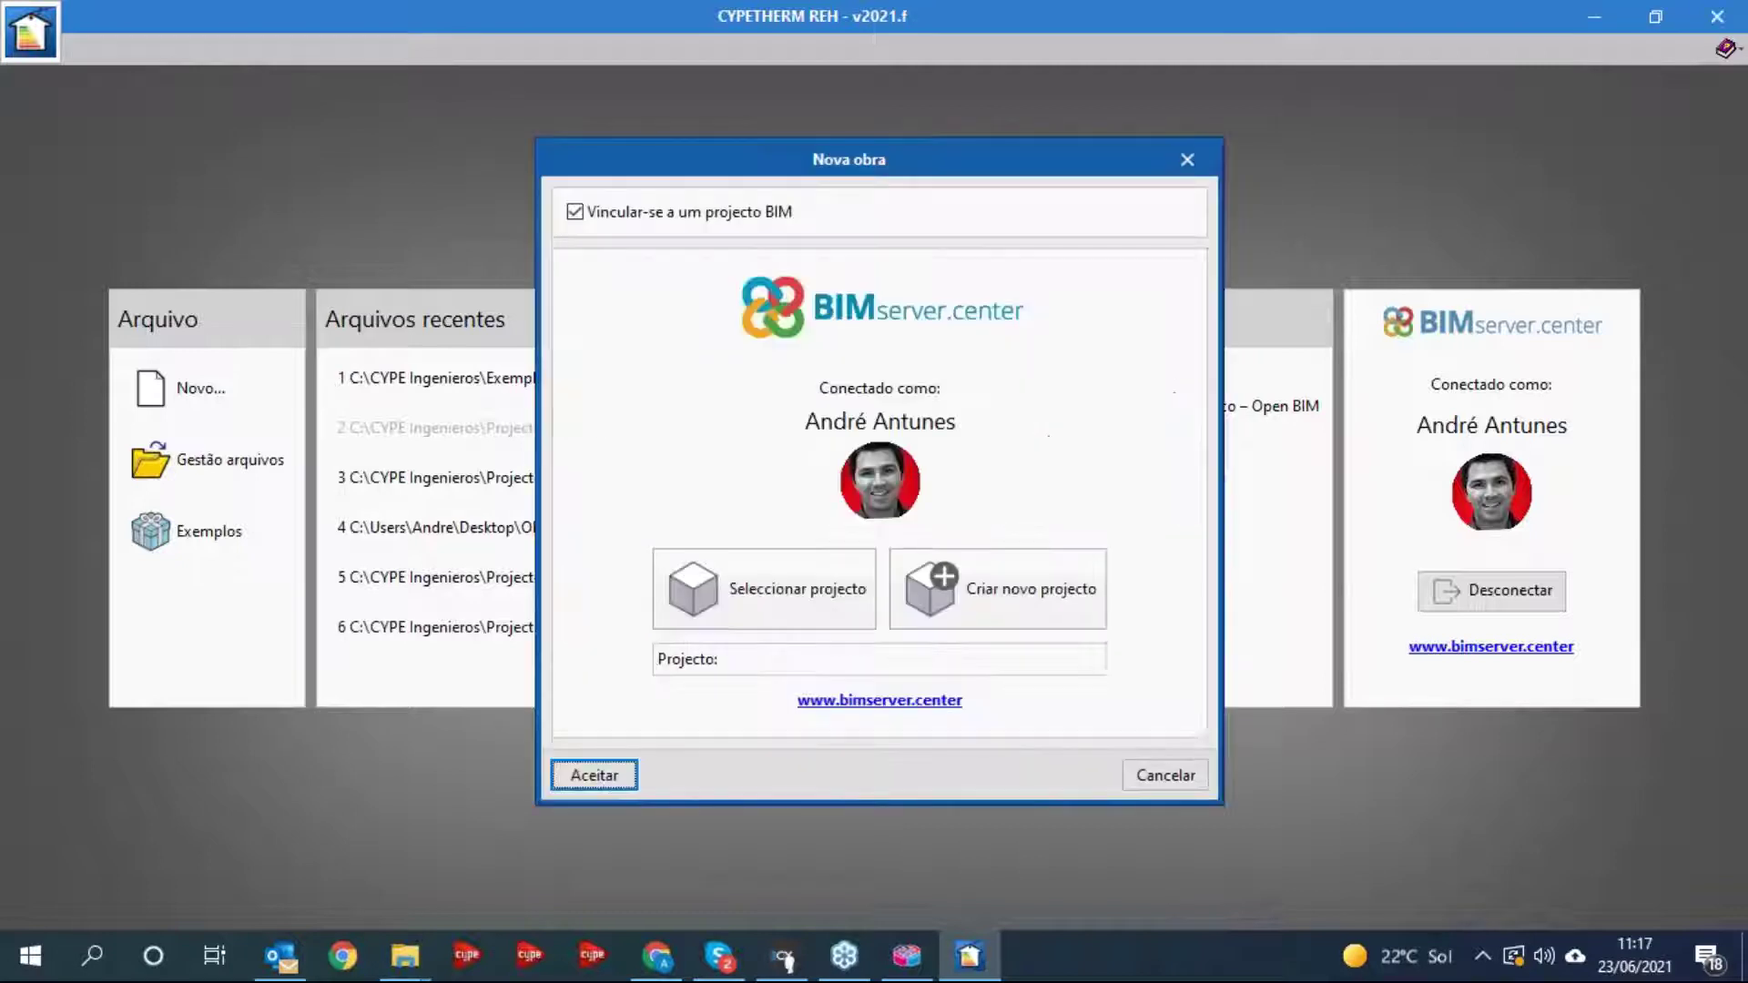
- Link the new job to the existing BIMserver.center project Webinar 1
{"action": "left_click", "coordinate": [733, 594]}
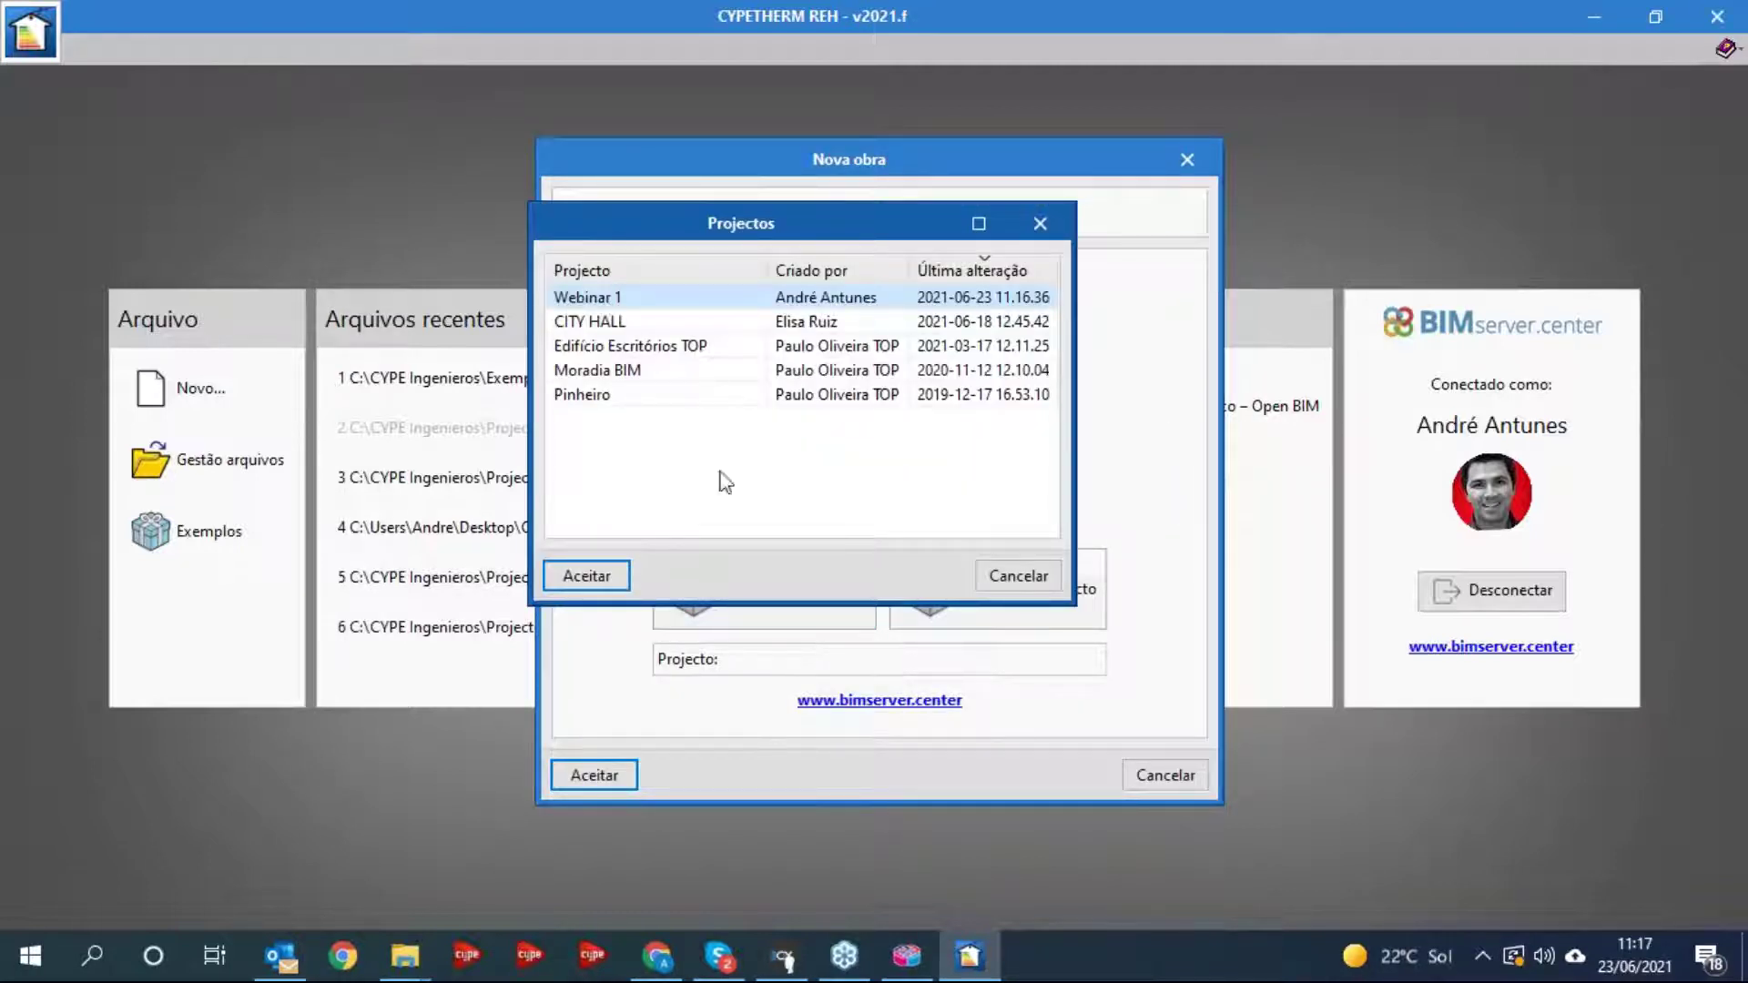
{"action": "left_click", "coordinate": [608, 579]}
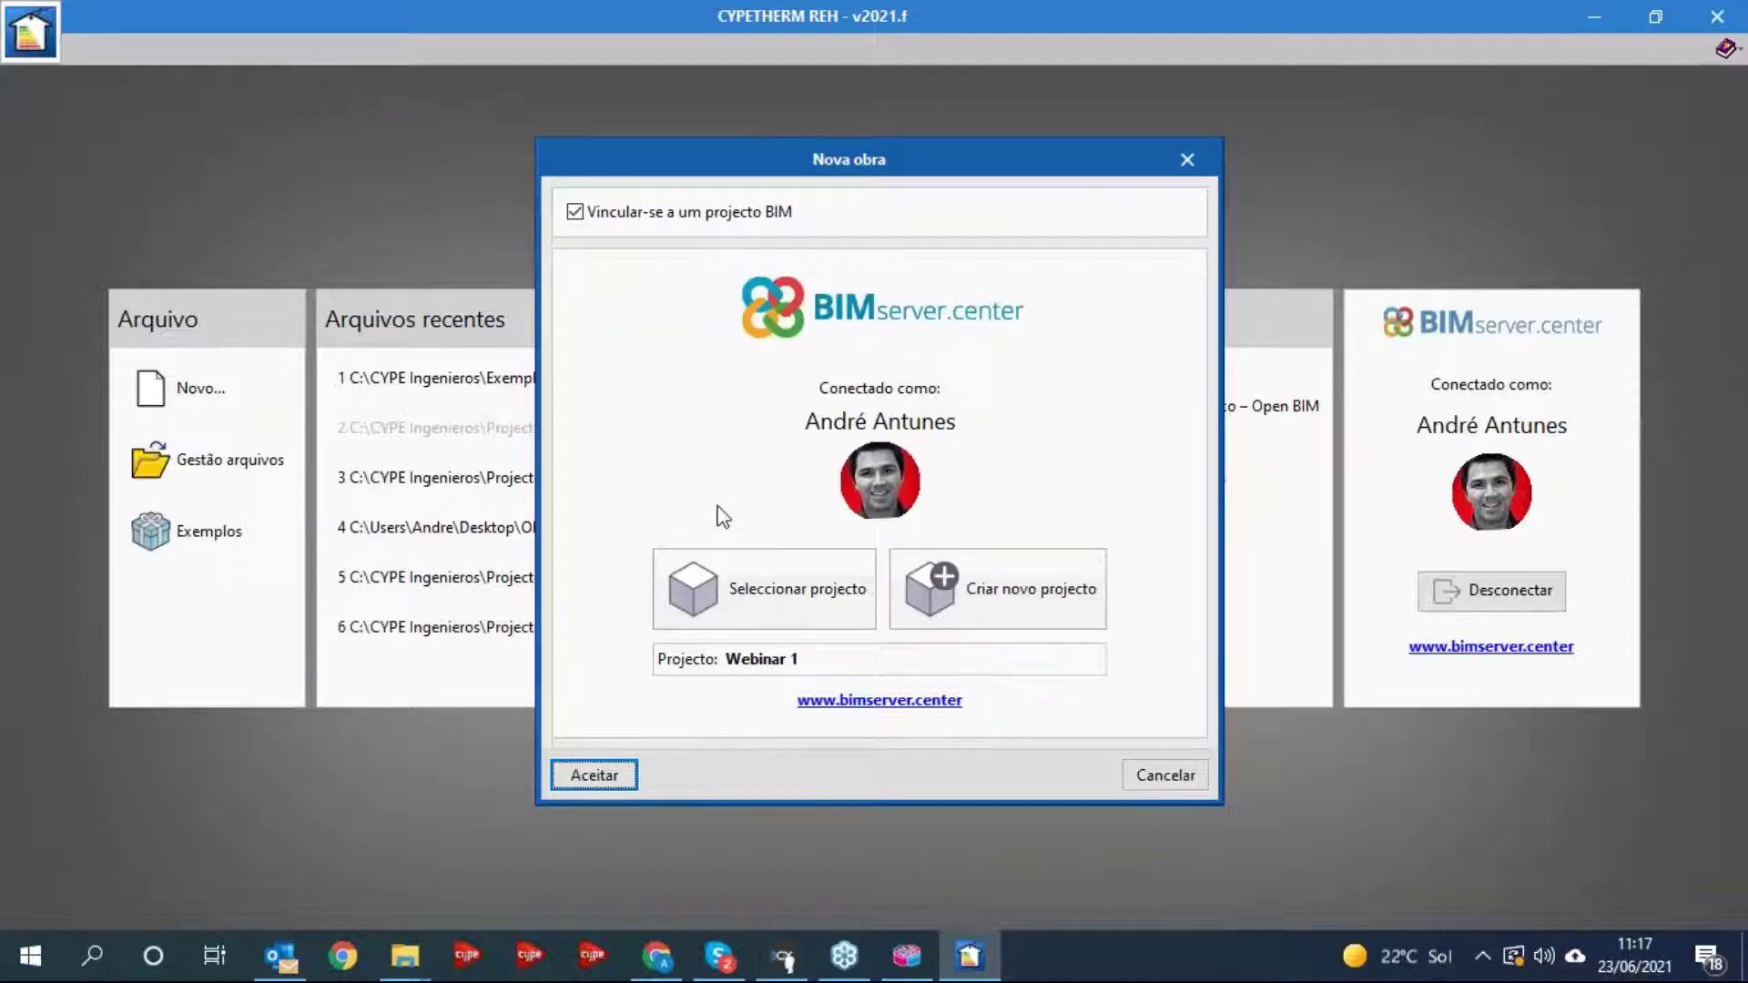
{"action": "left_click", "coordinate": [601, 776]}
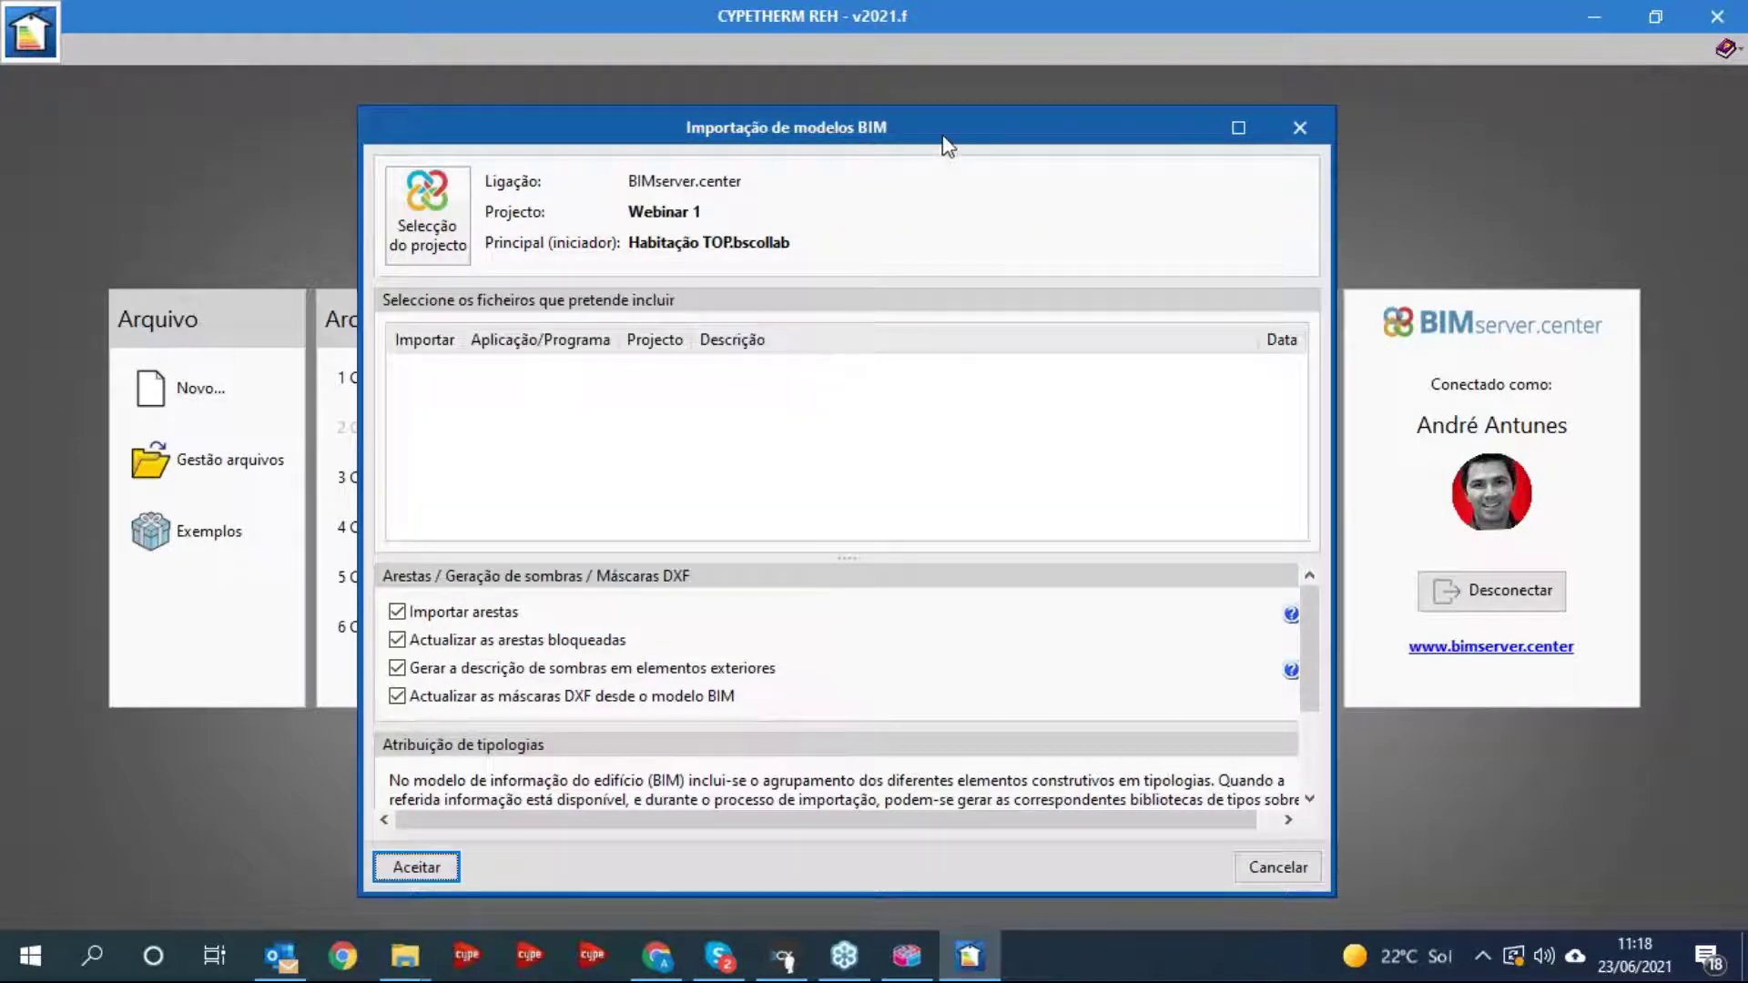
- Import the Habitação TOP BIM model with the typology search directory enabled at C:\, keeping the other import options selected
{"action": "left_click_drag", "start_coordinate": [940, 134], "coordinate": [870, 67]}
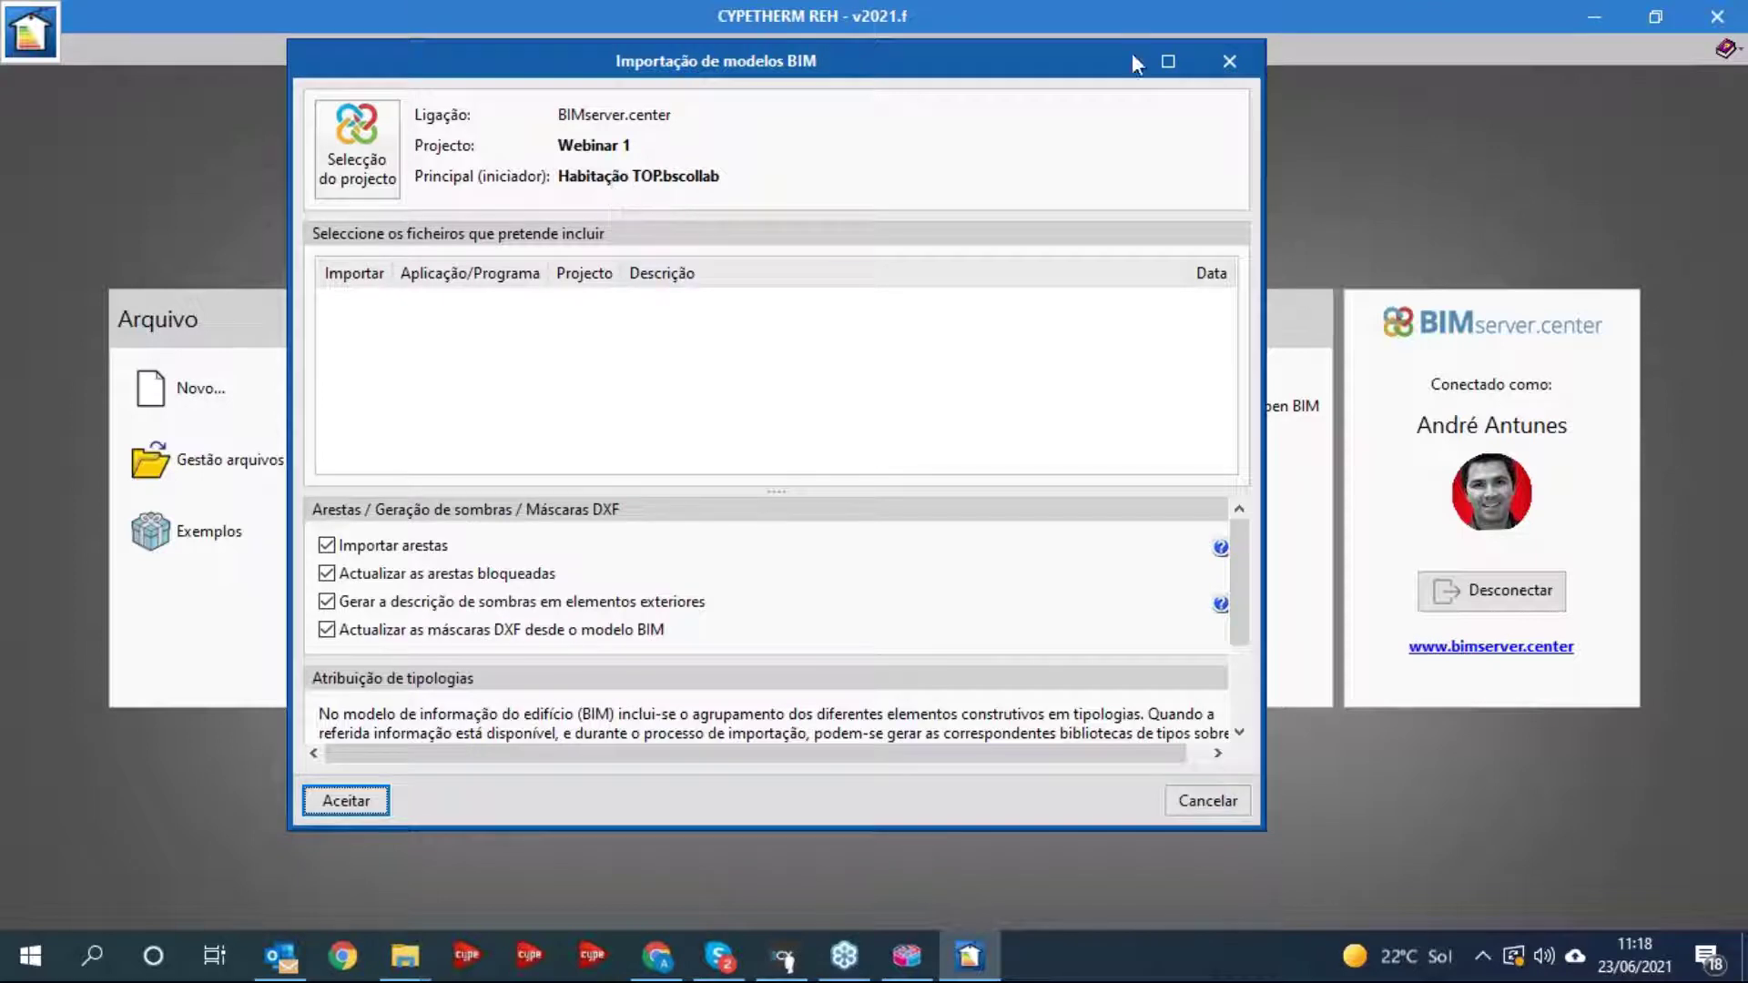
{"action": "left_click", "coordinate": [1164, 62]}
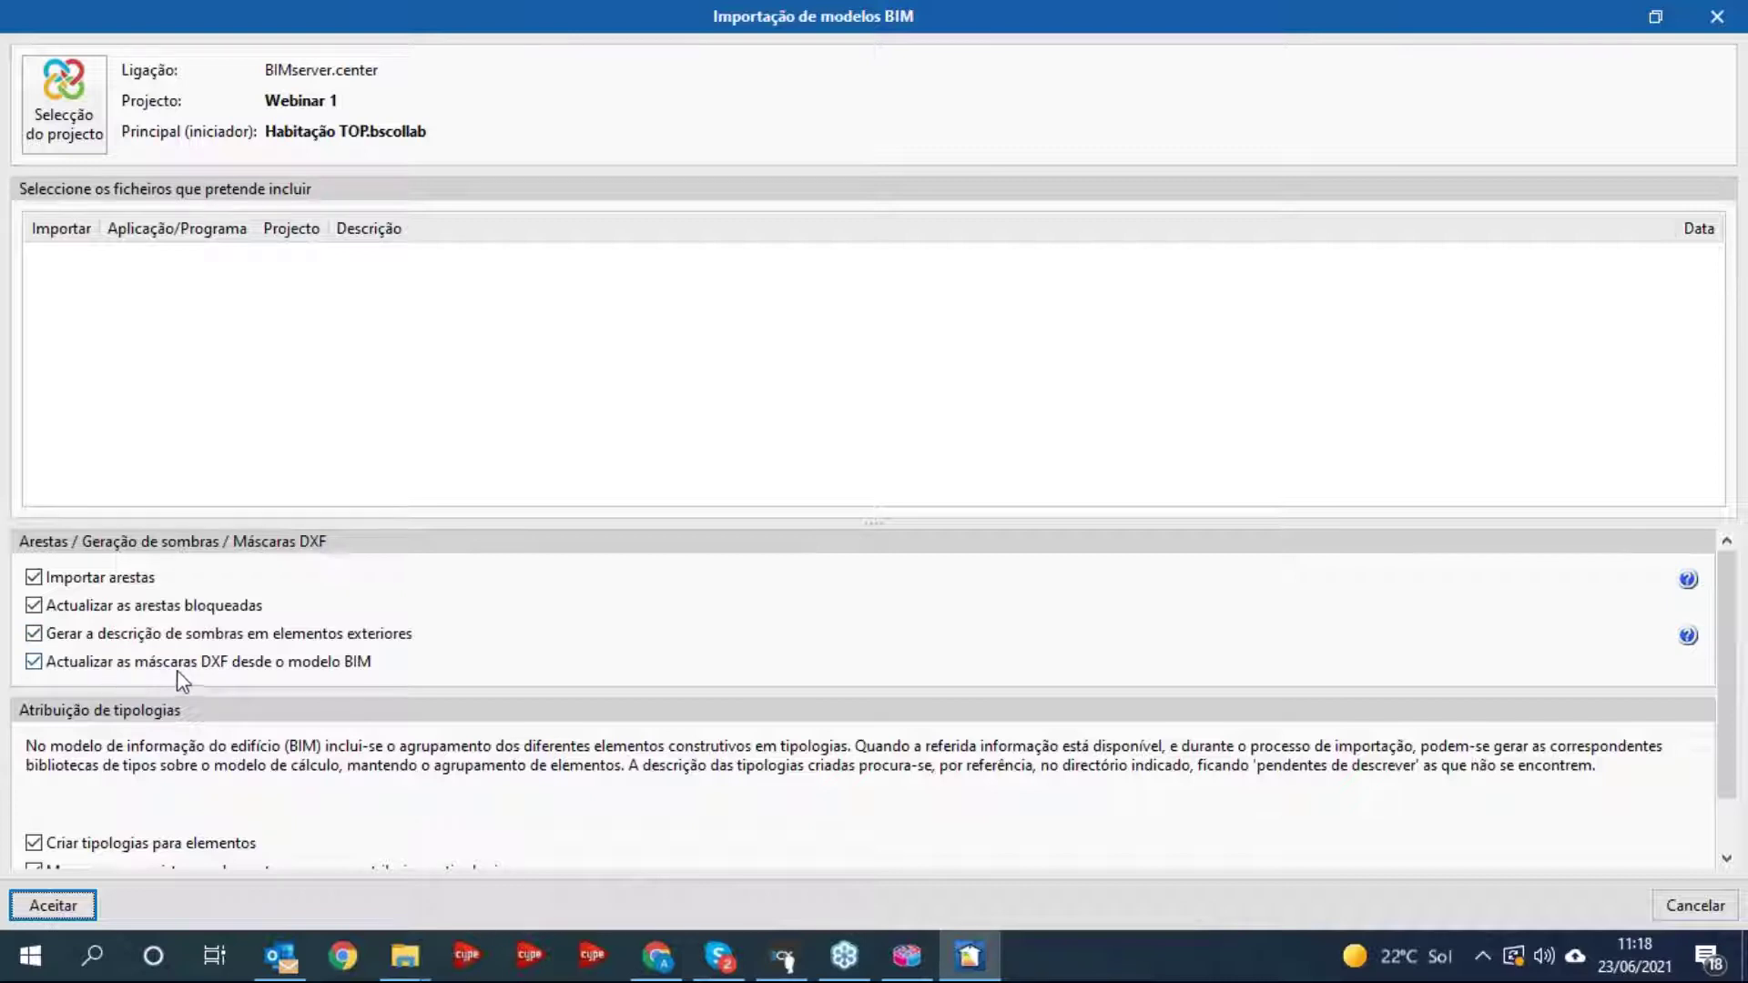
{"action": "scroll", "coordinate": [1732, 674], "scroll_direction": "down", "scroll_amount": 2}
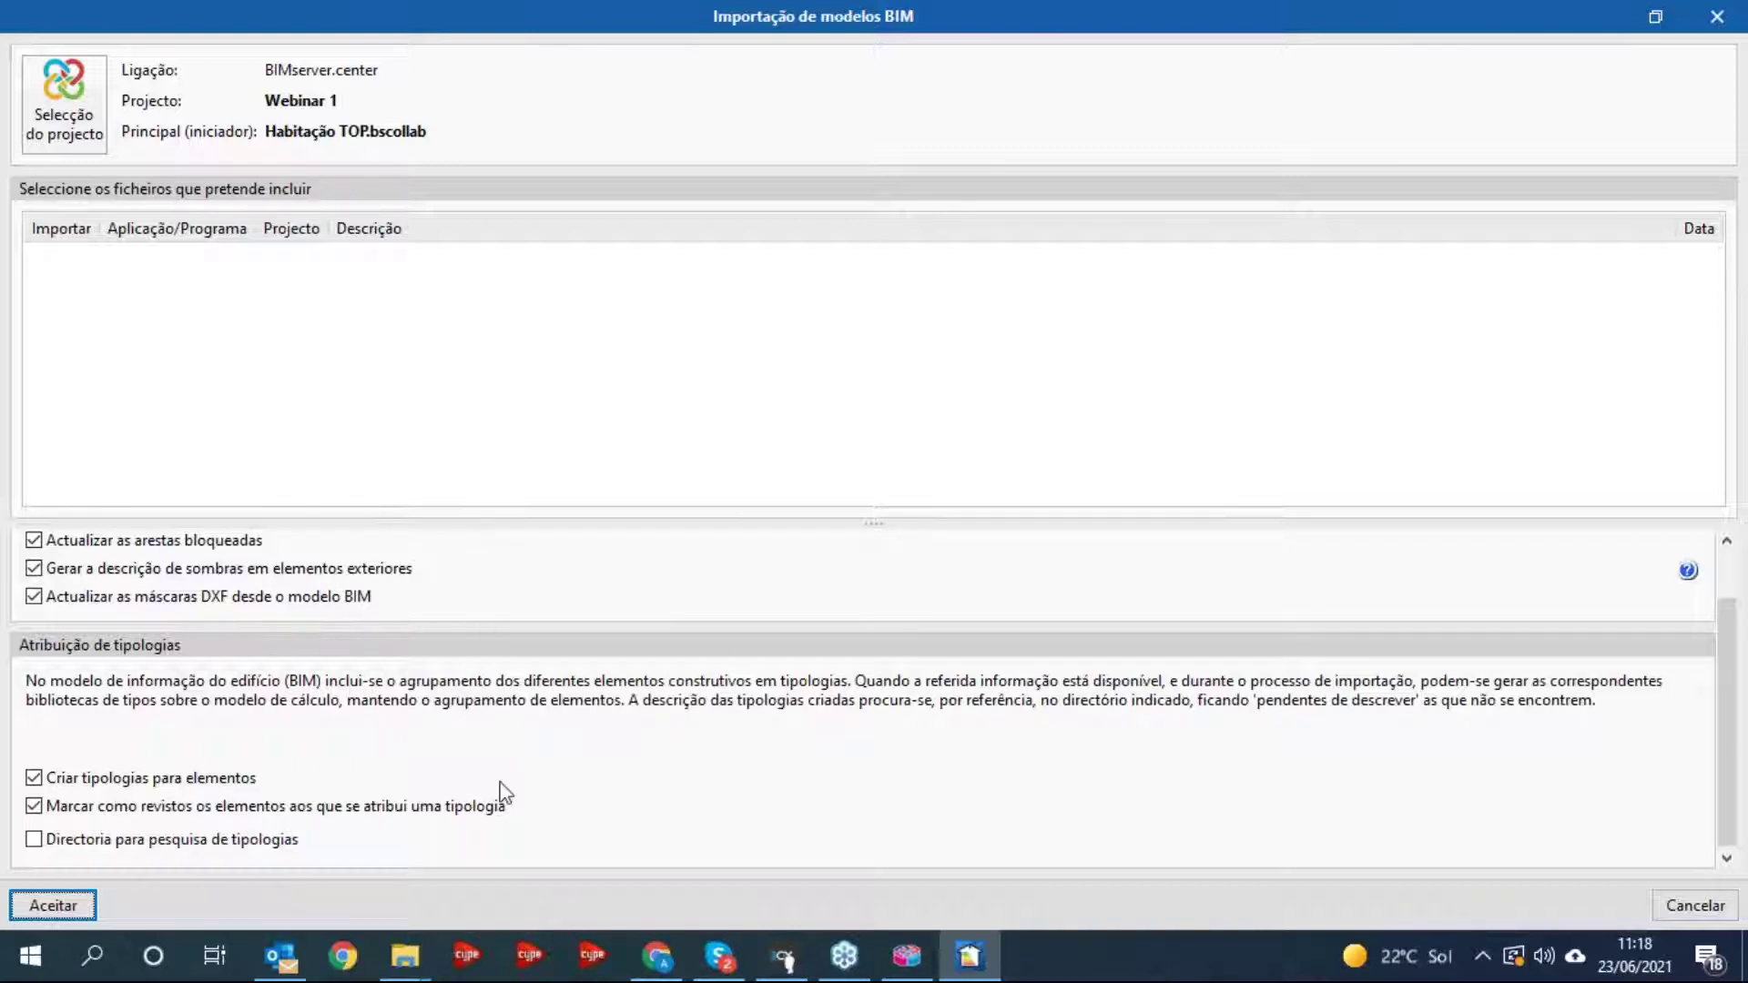
{"action": "left_click", "coordinate": [35, 839]}
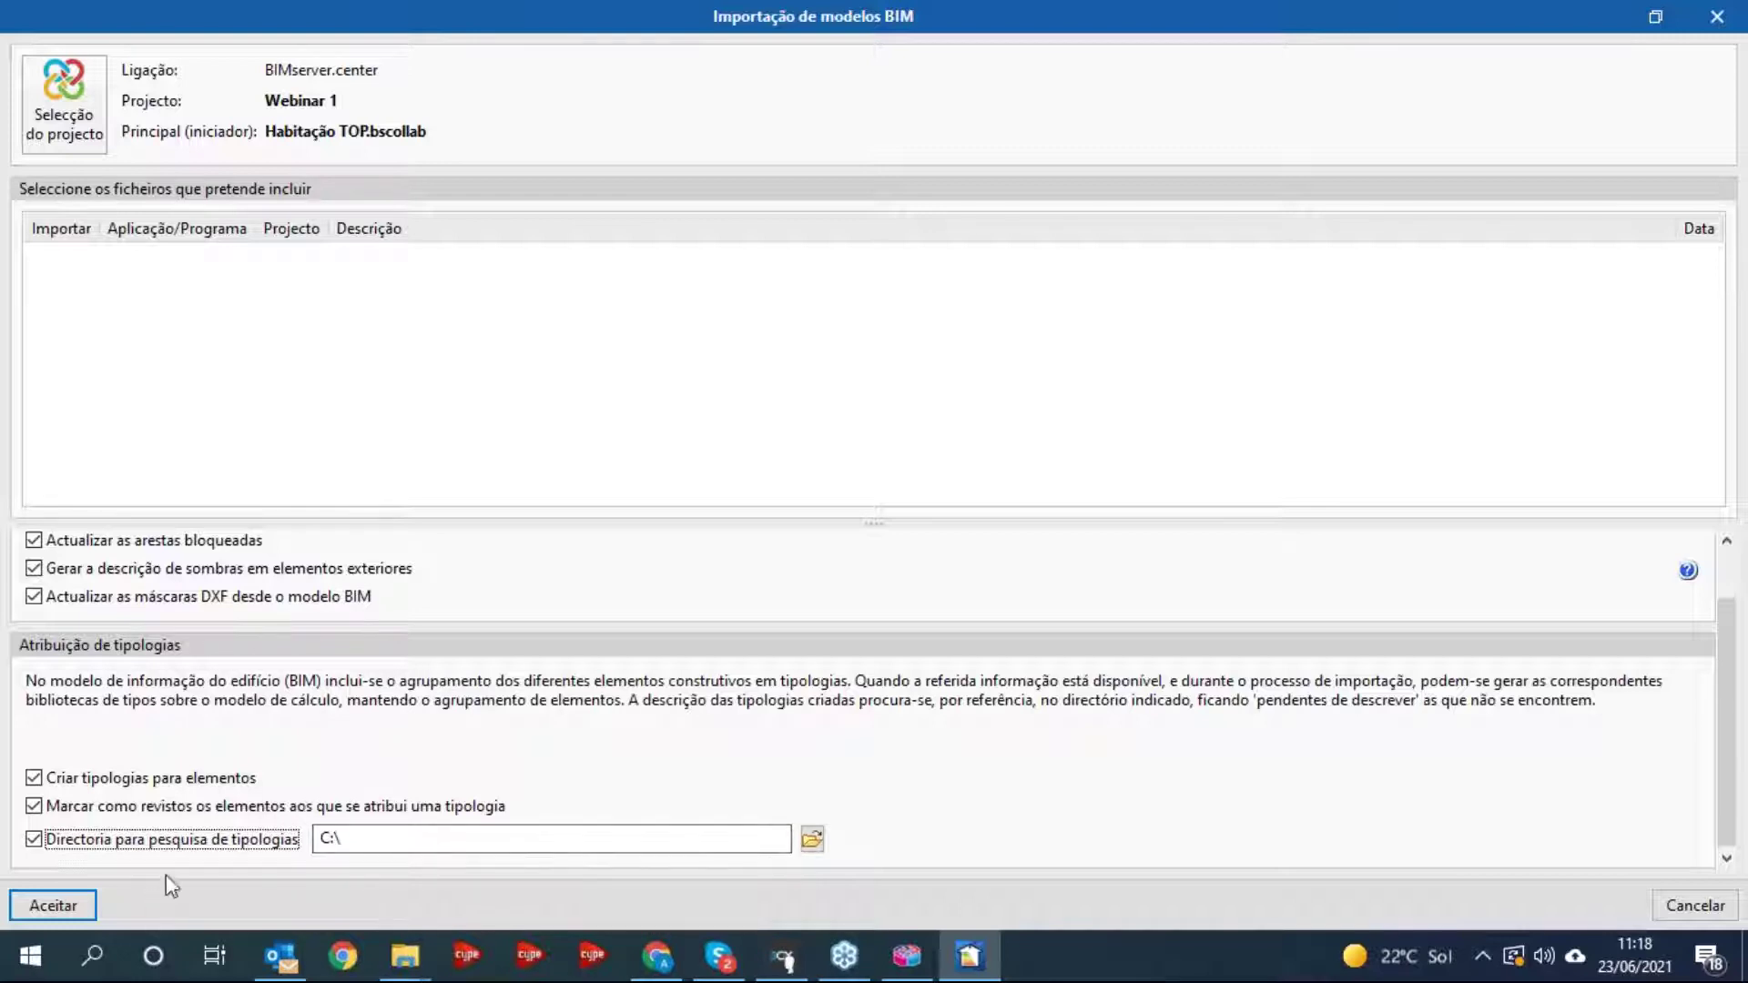
{"action": "left_click", "coordinate": [51, 905]}
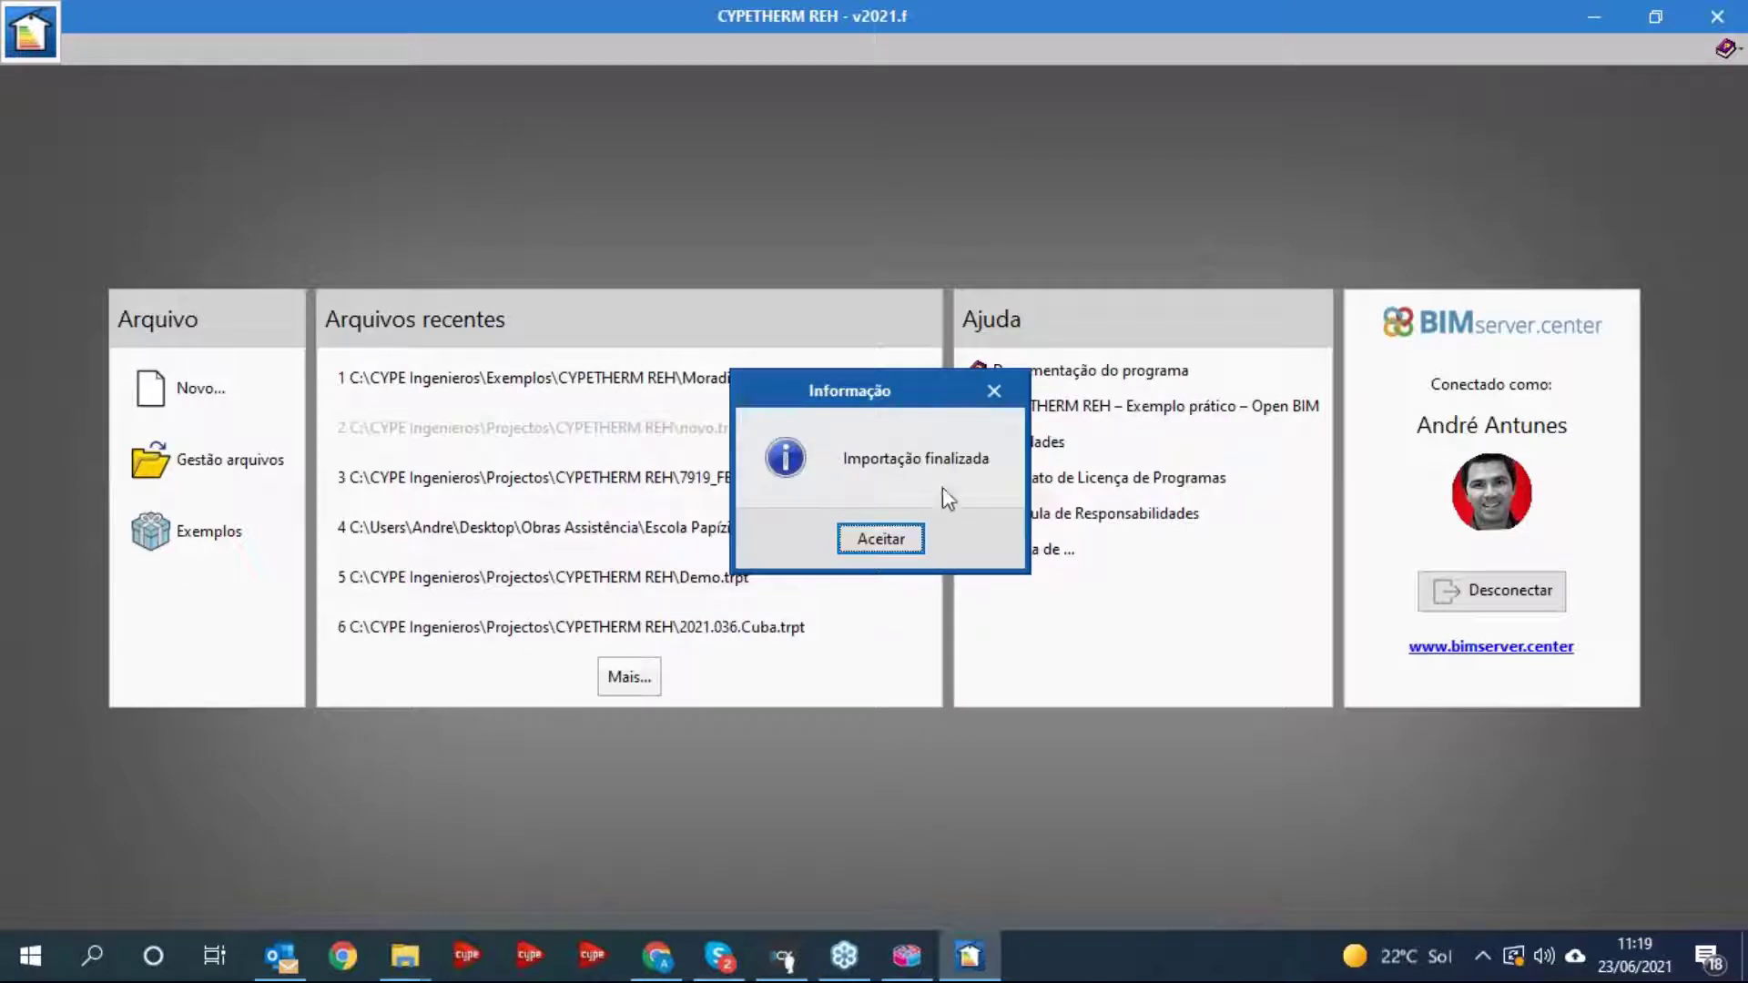
{"action": "left_click", "coordinate": [869, 538]}
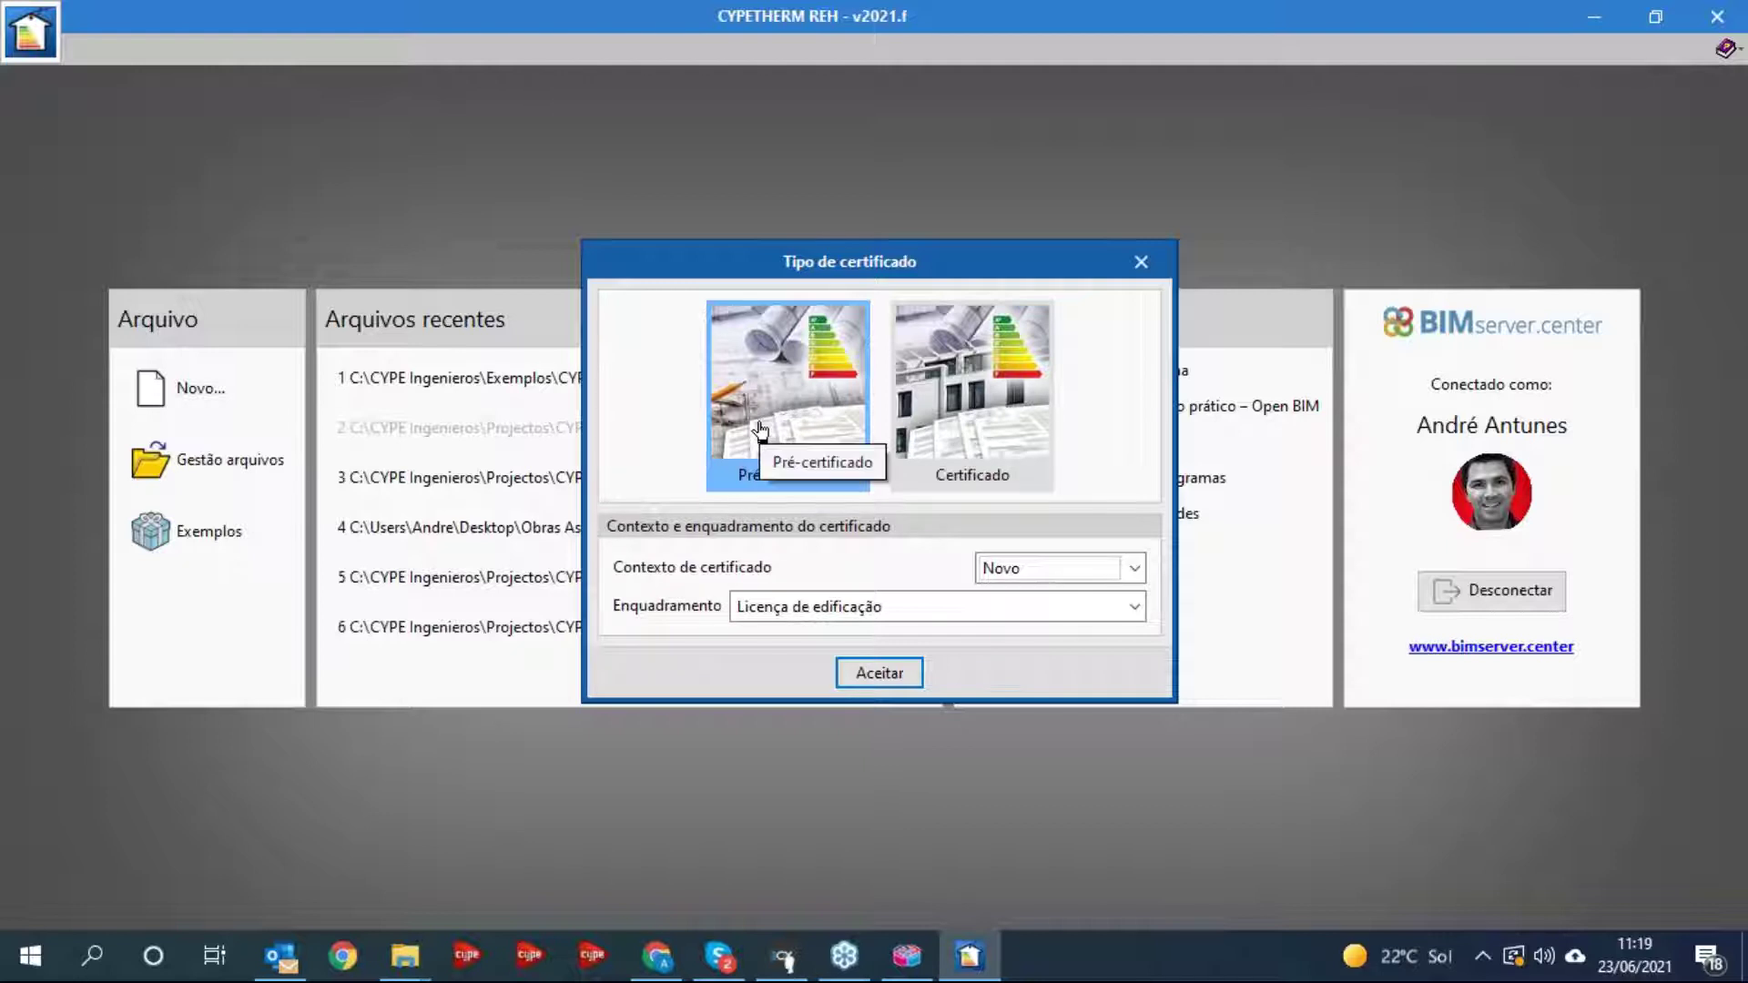
- Explore the Certificado type with the Existente context and its Enquadramento choices, and restore Pré-certificado with the Novo context
{"action": "left_click", "coordinate": [972, 387]}
{"action": "left_click", "coordinate": [1017, 570]}
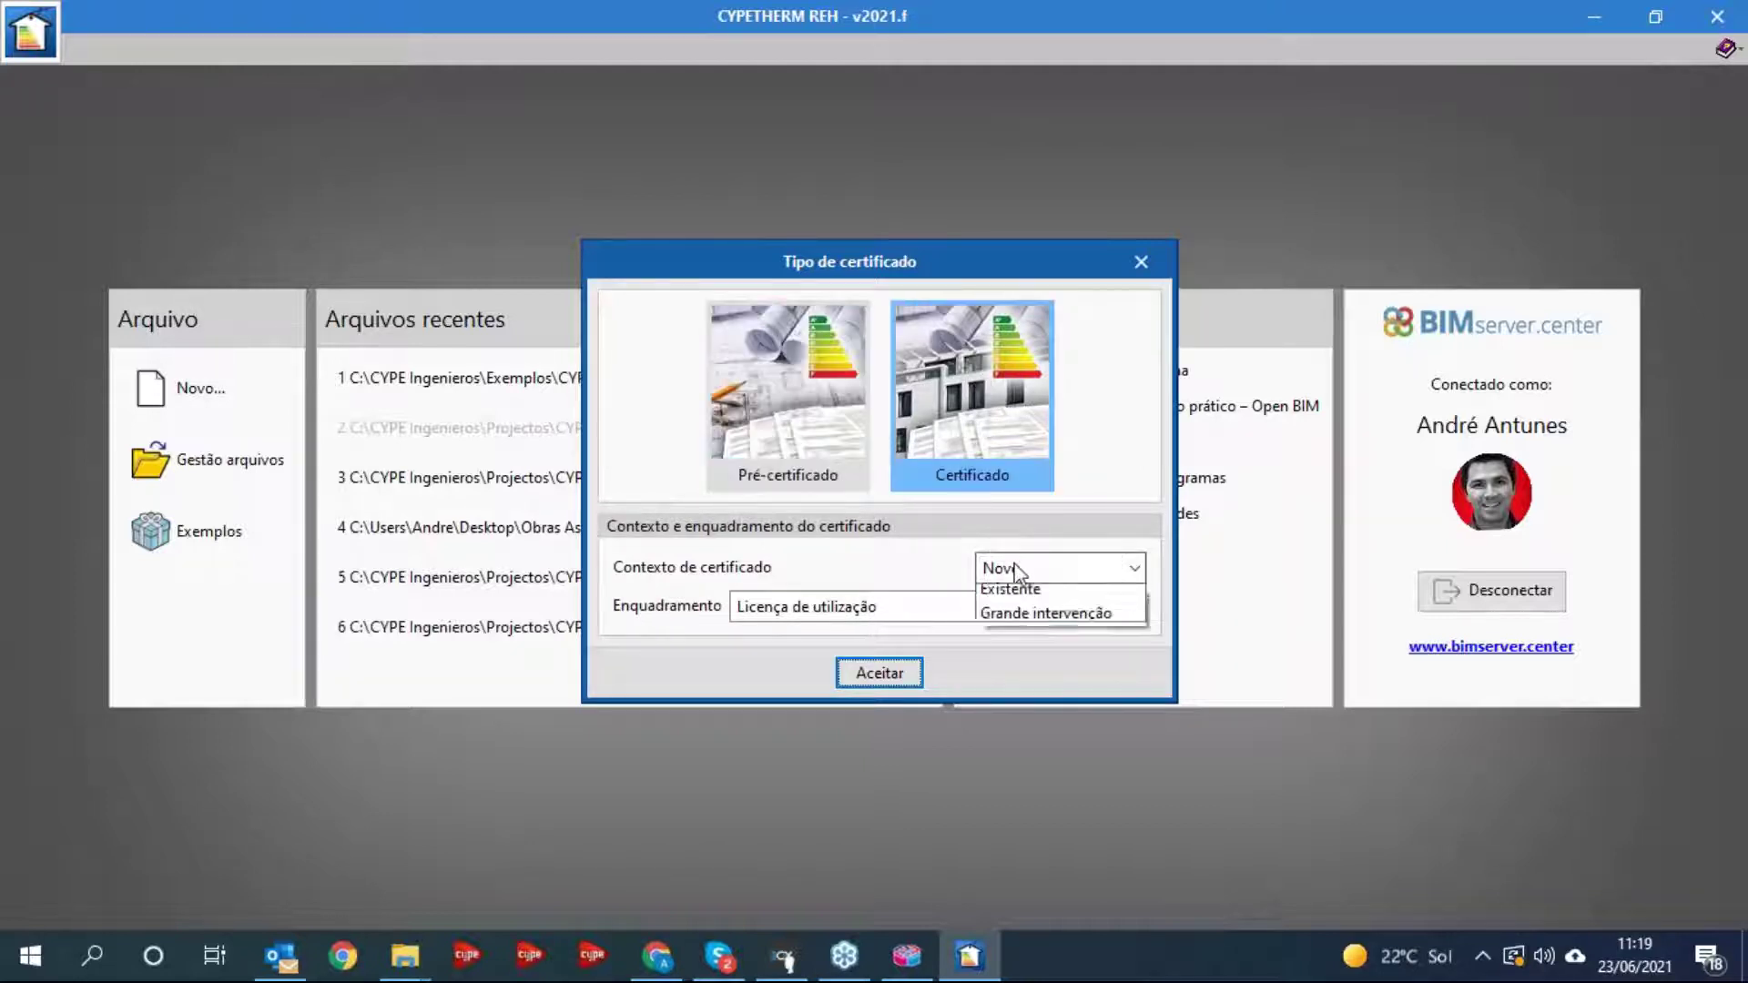
{"action": "left_click", "coordinate": [1010, 617]}
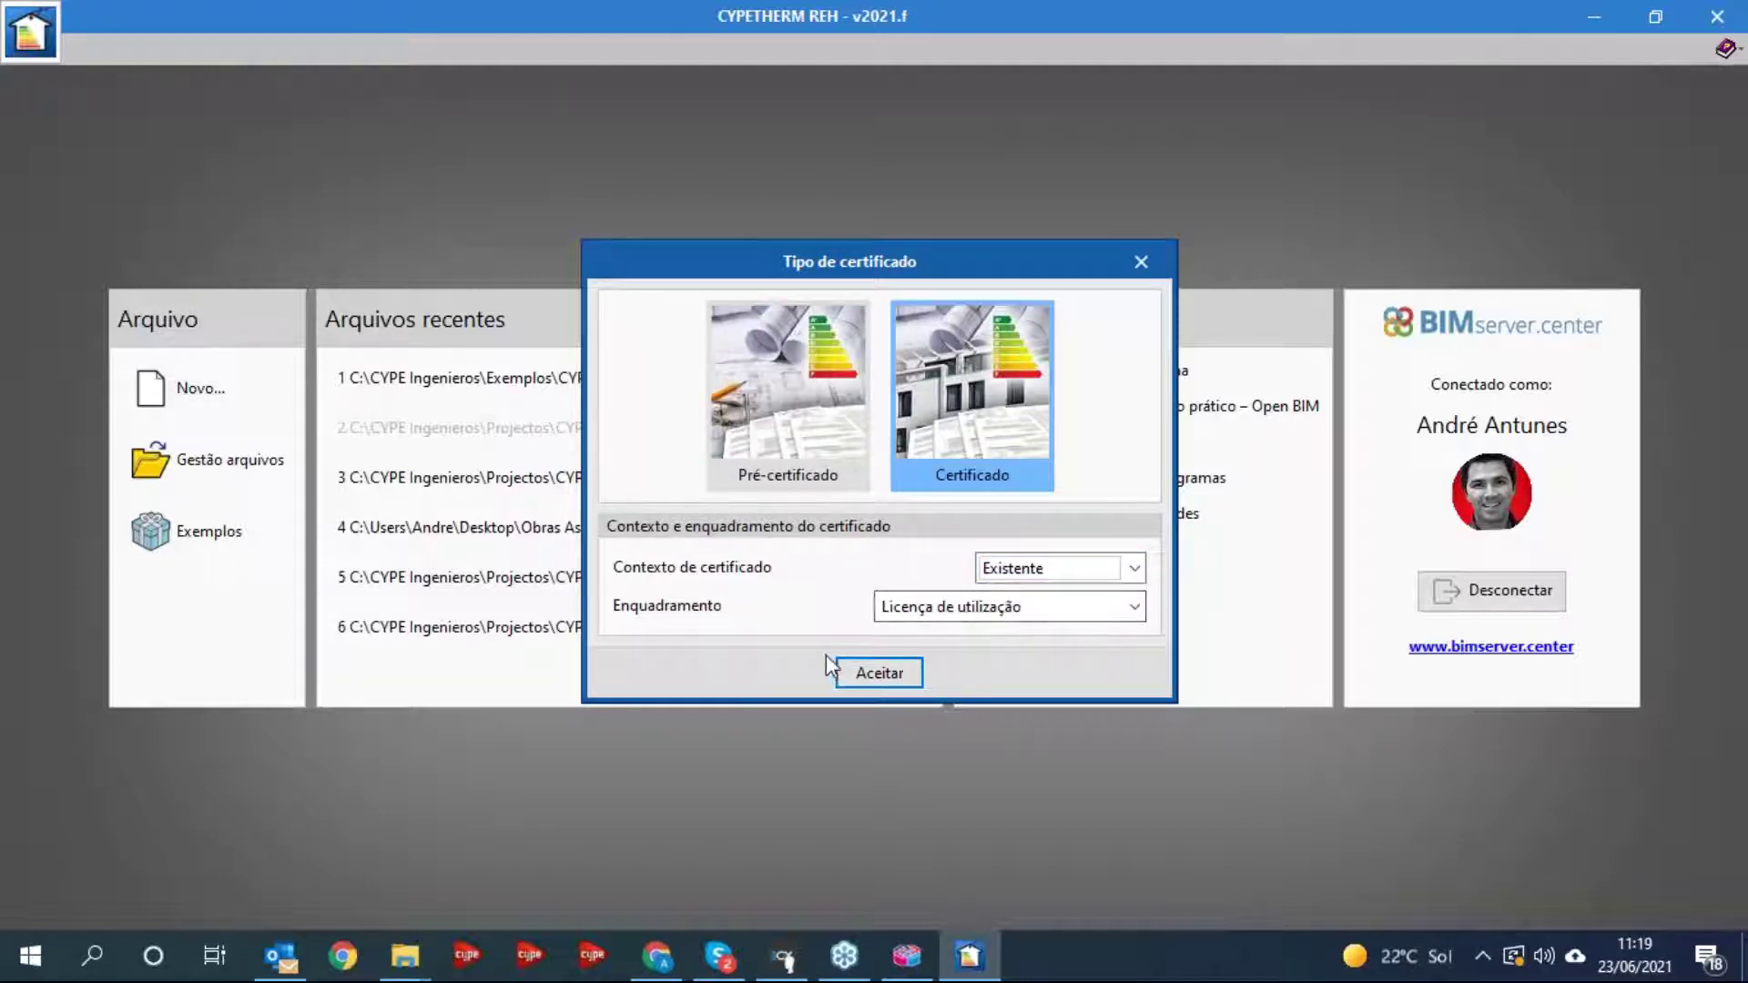
{"action": "left_click", "coordinate": [965, 607]}
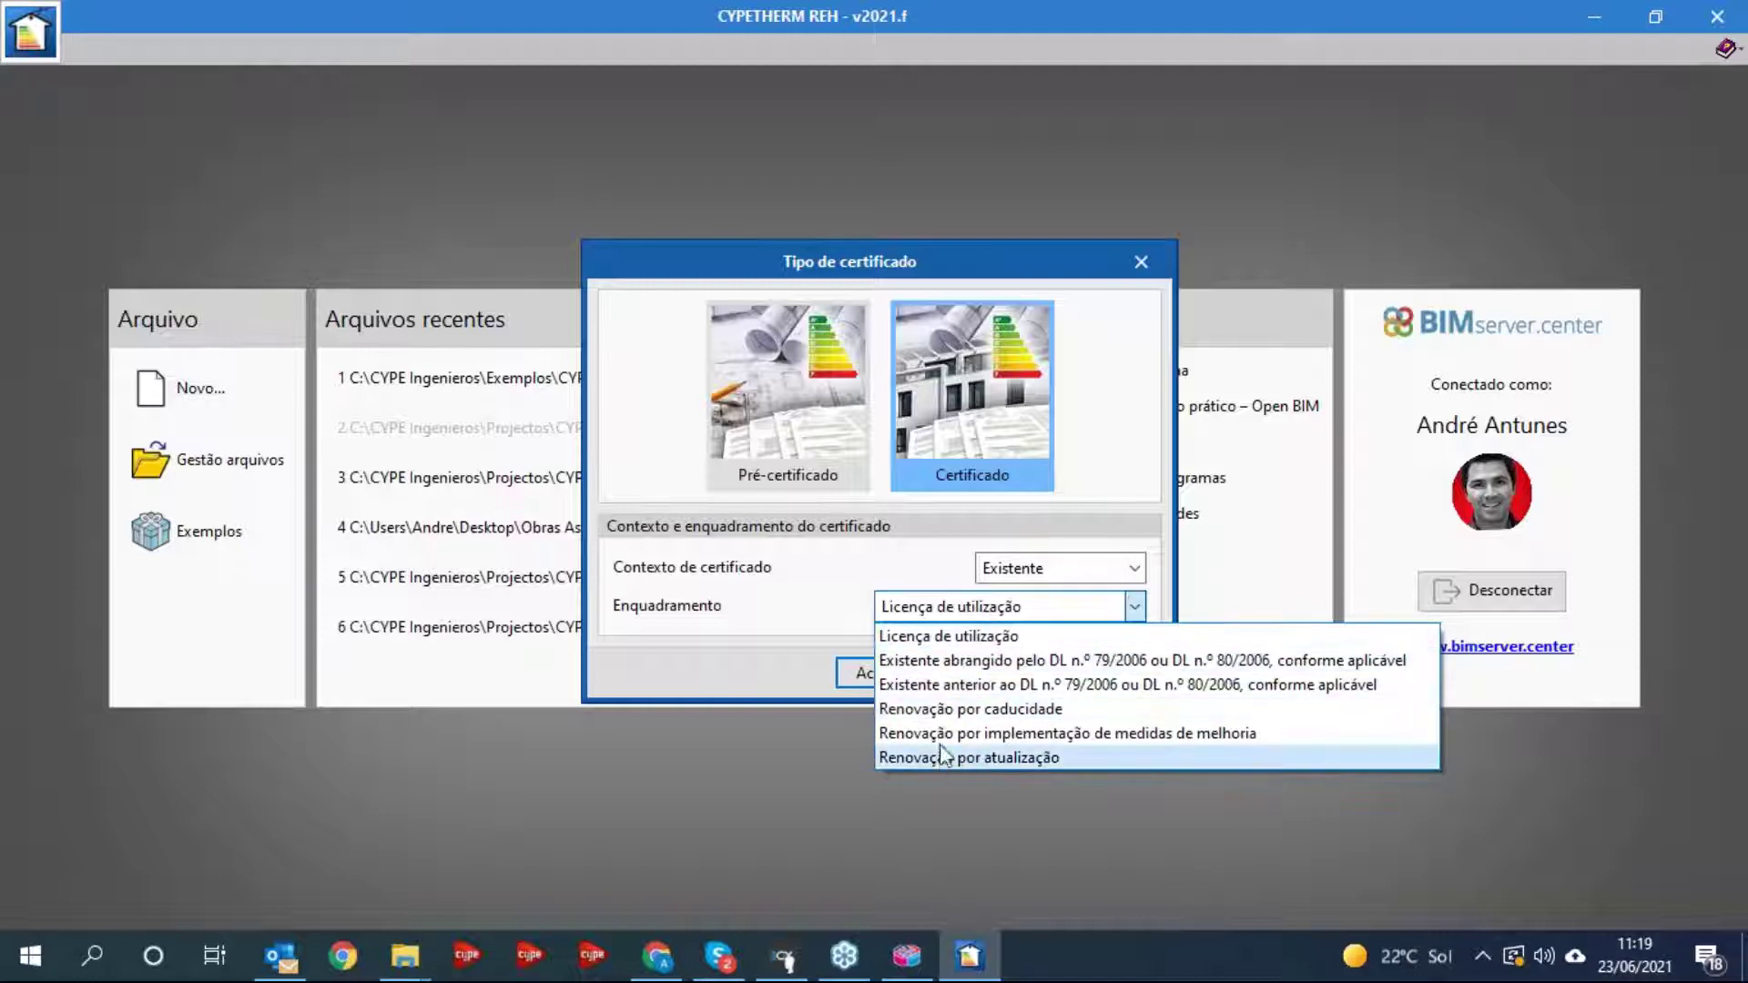
{"action": "left_click", "coordinate": [770, 401]}
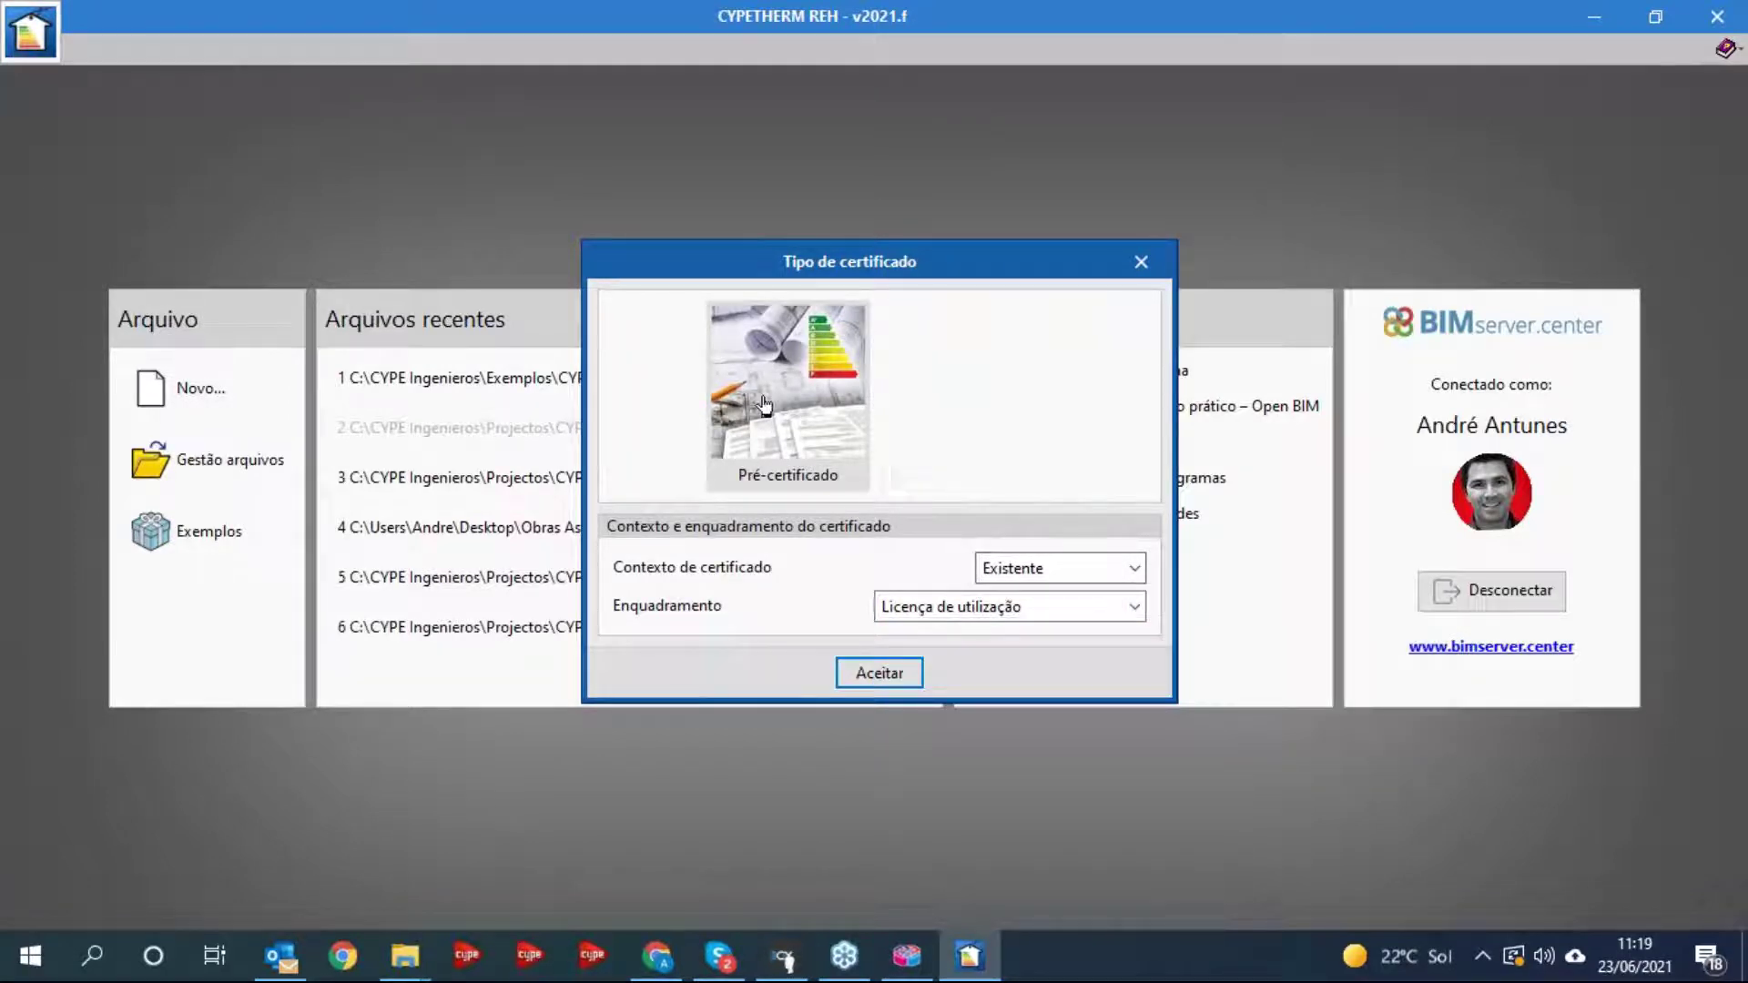
{"action": "left_click", "coordinate": [1011, 568]}
{"action": "left_click", "coordinate": [960, 615]}
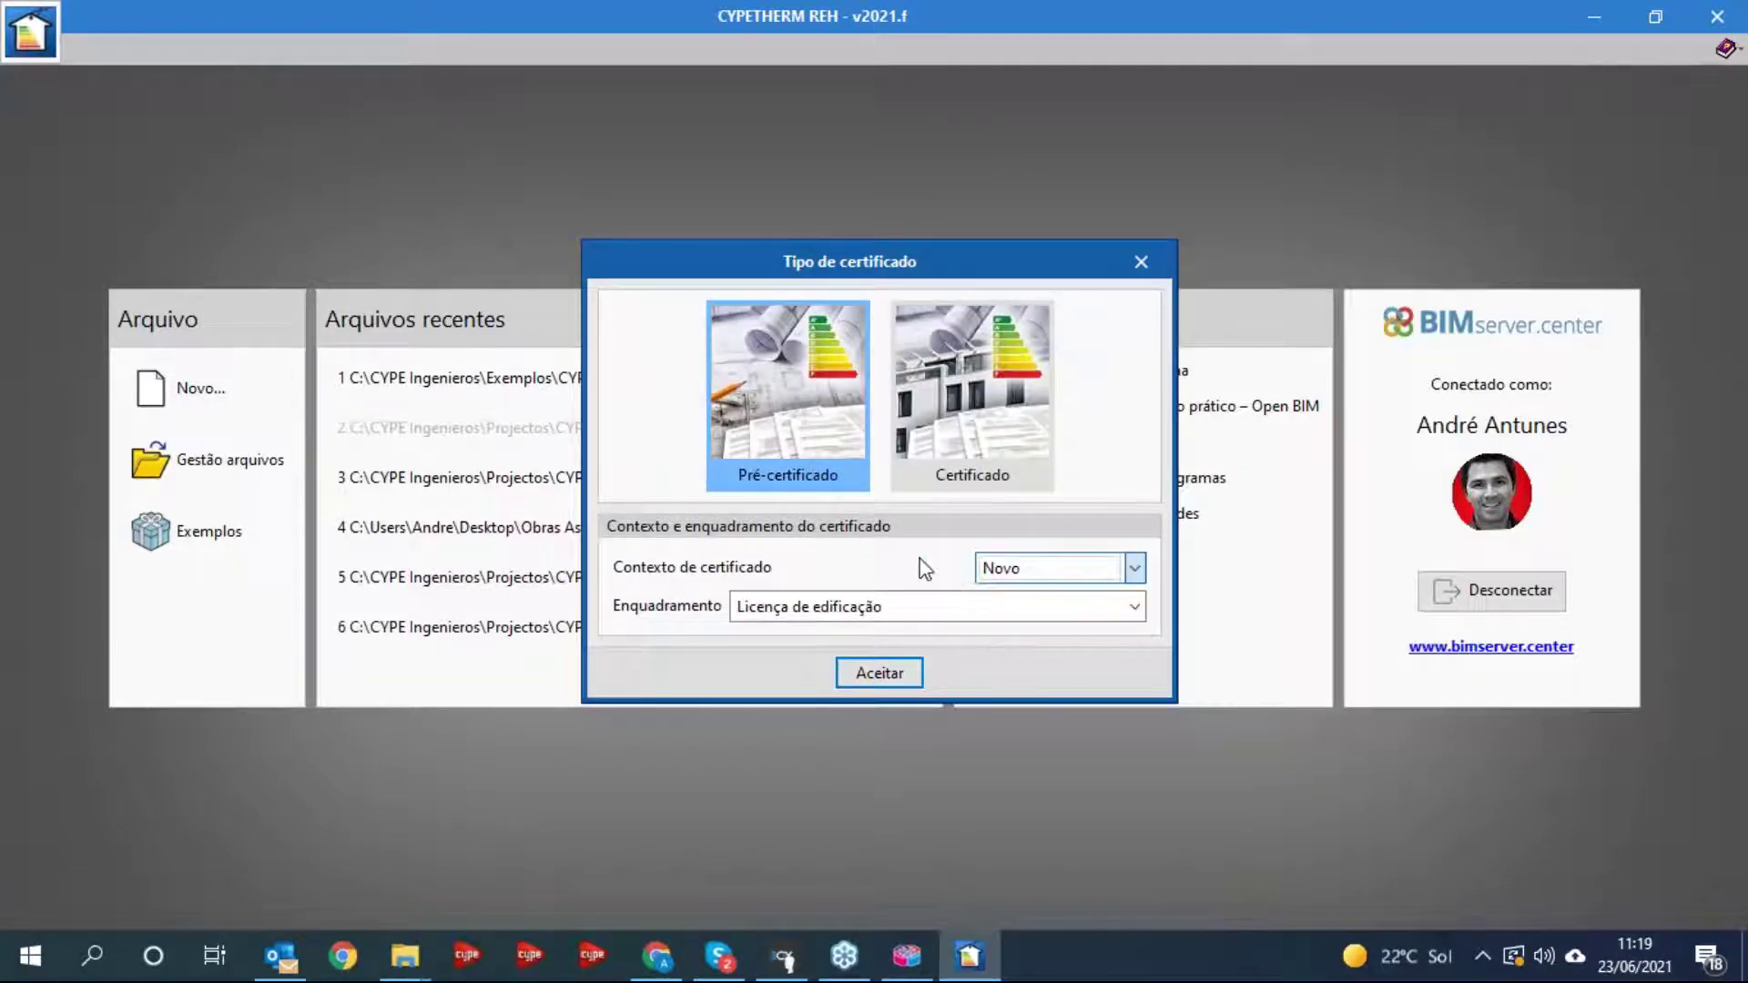
- Set the certificate type to Certificado, with the Novo context and Licença de utilização as its Enquadramento
{"action": "left_click", "coordinate": [998, 386]}
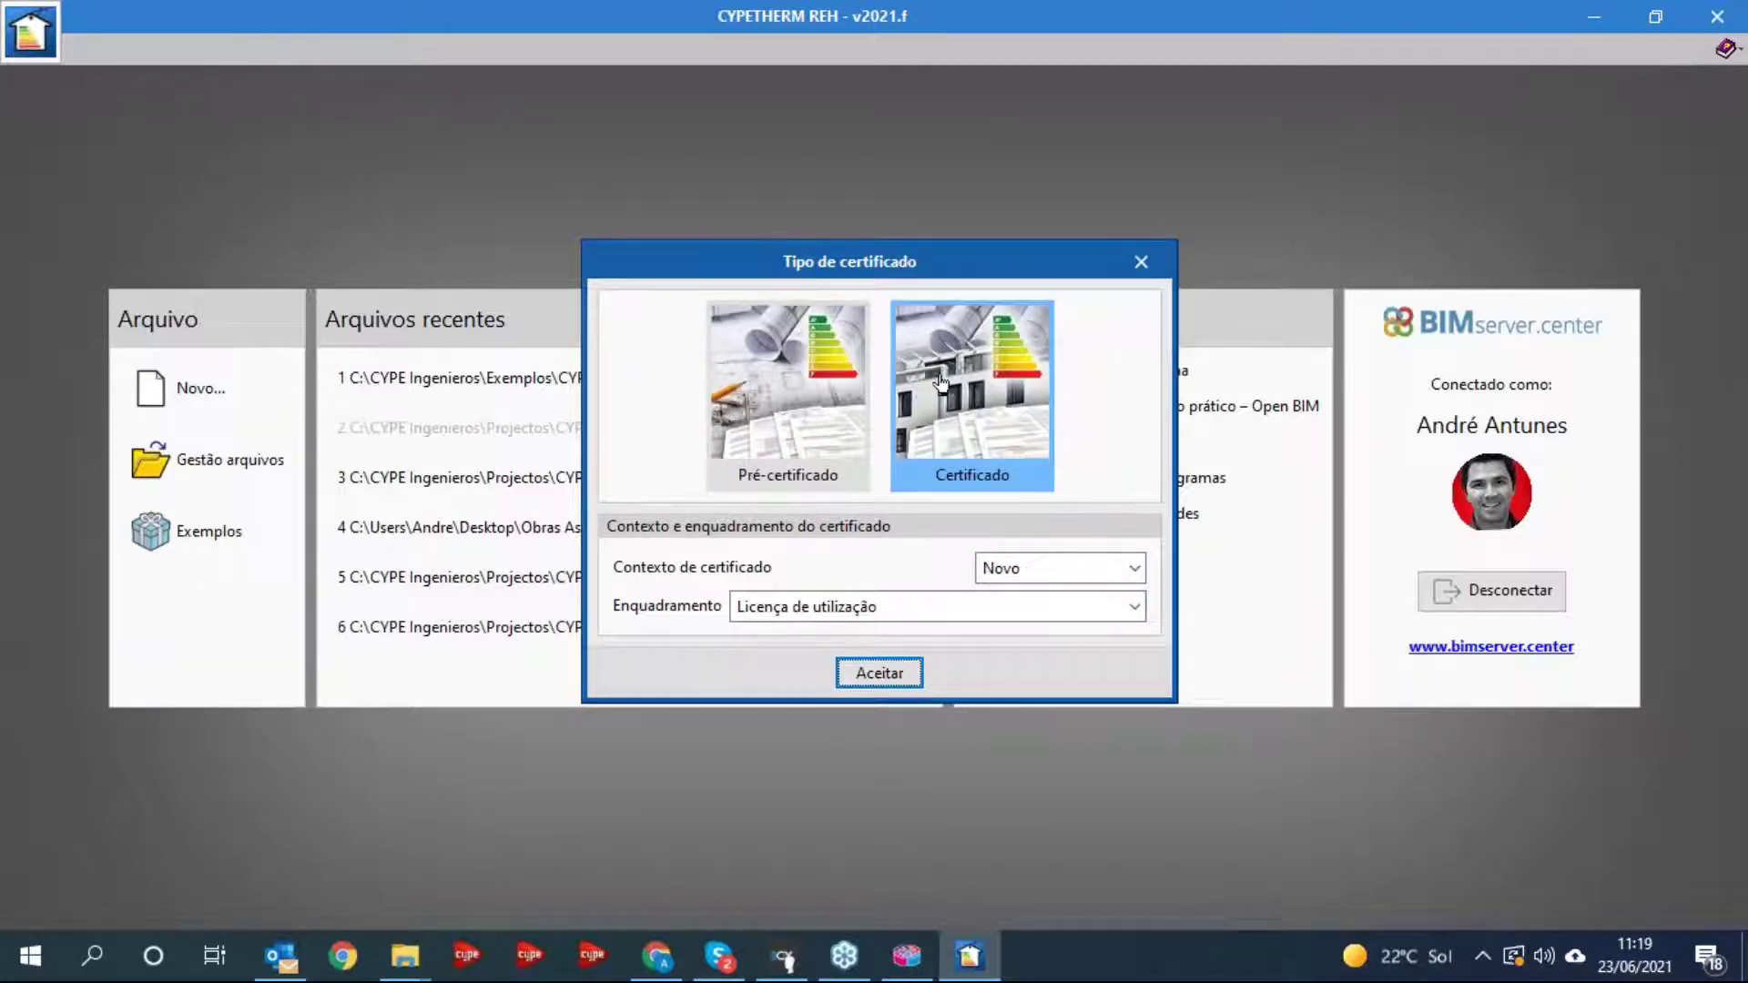
{"action": "left_click", "coordinate": [878, 675]}
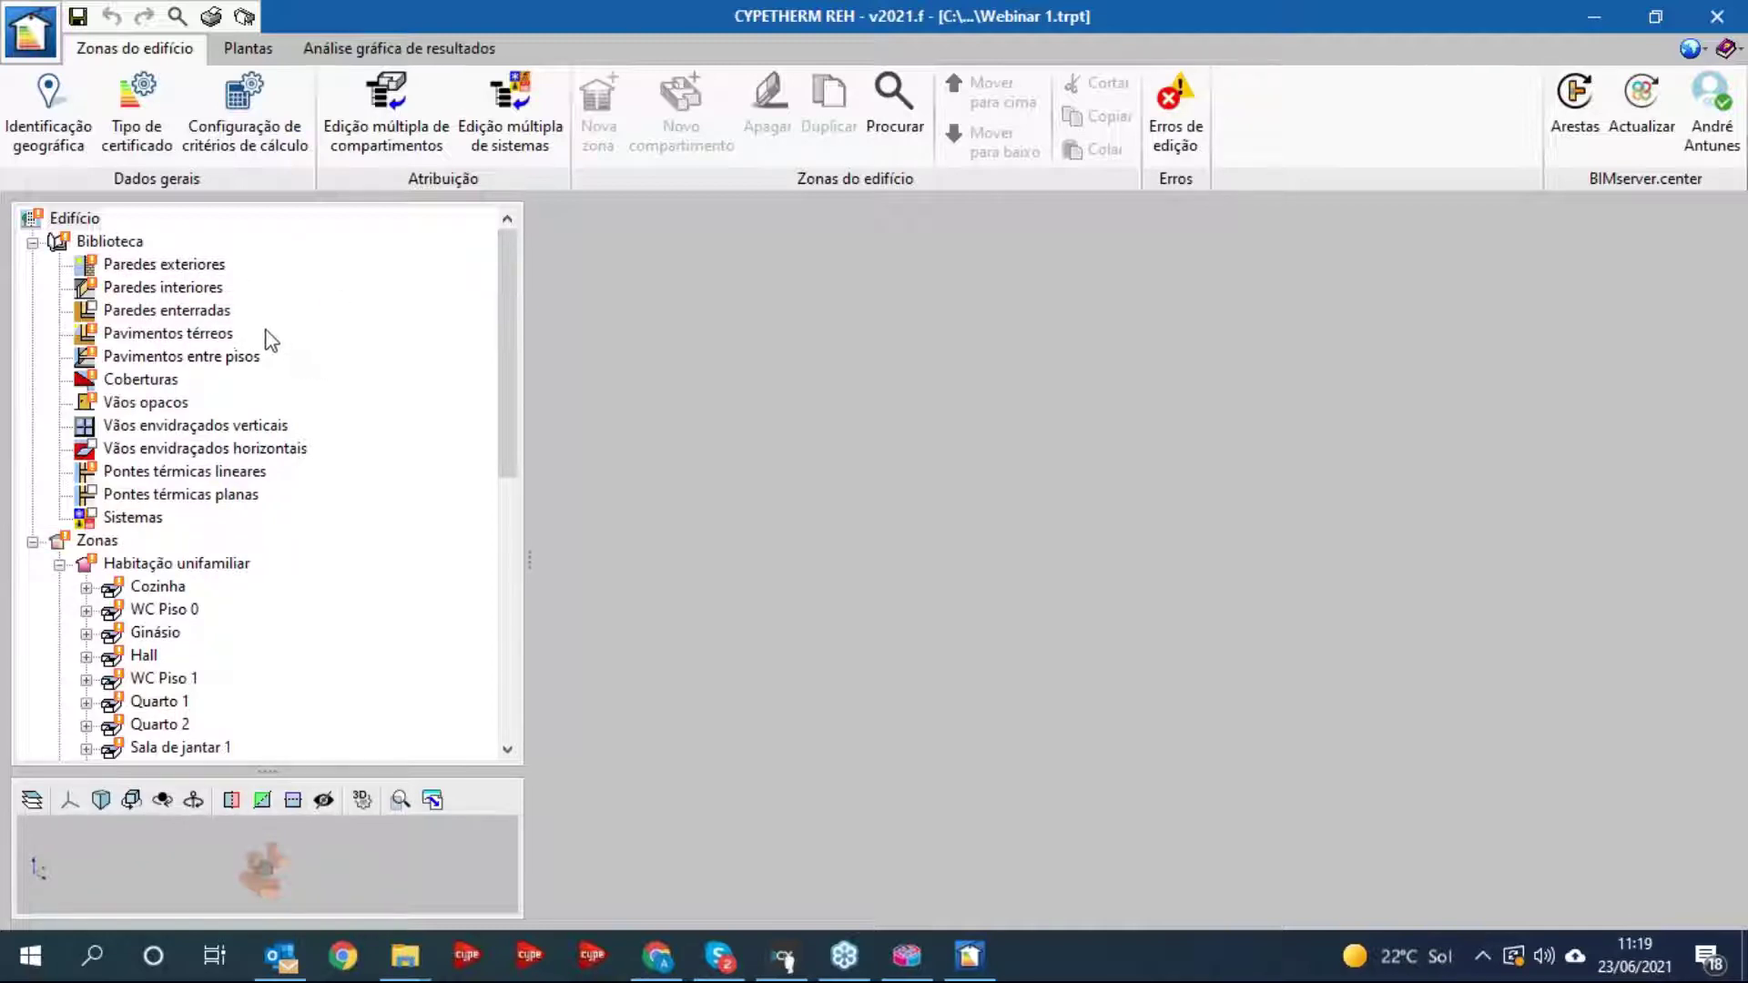
- Examine the two imported exterior wall typologies in the building library
{"action": "left_click", "coordinate": [163, 272]}
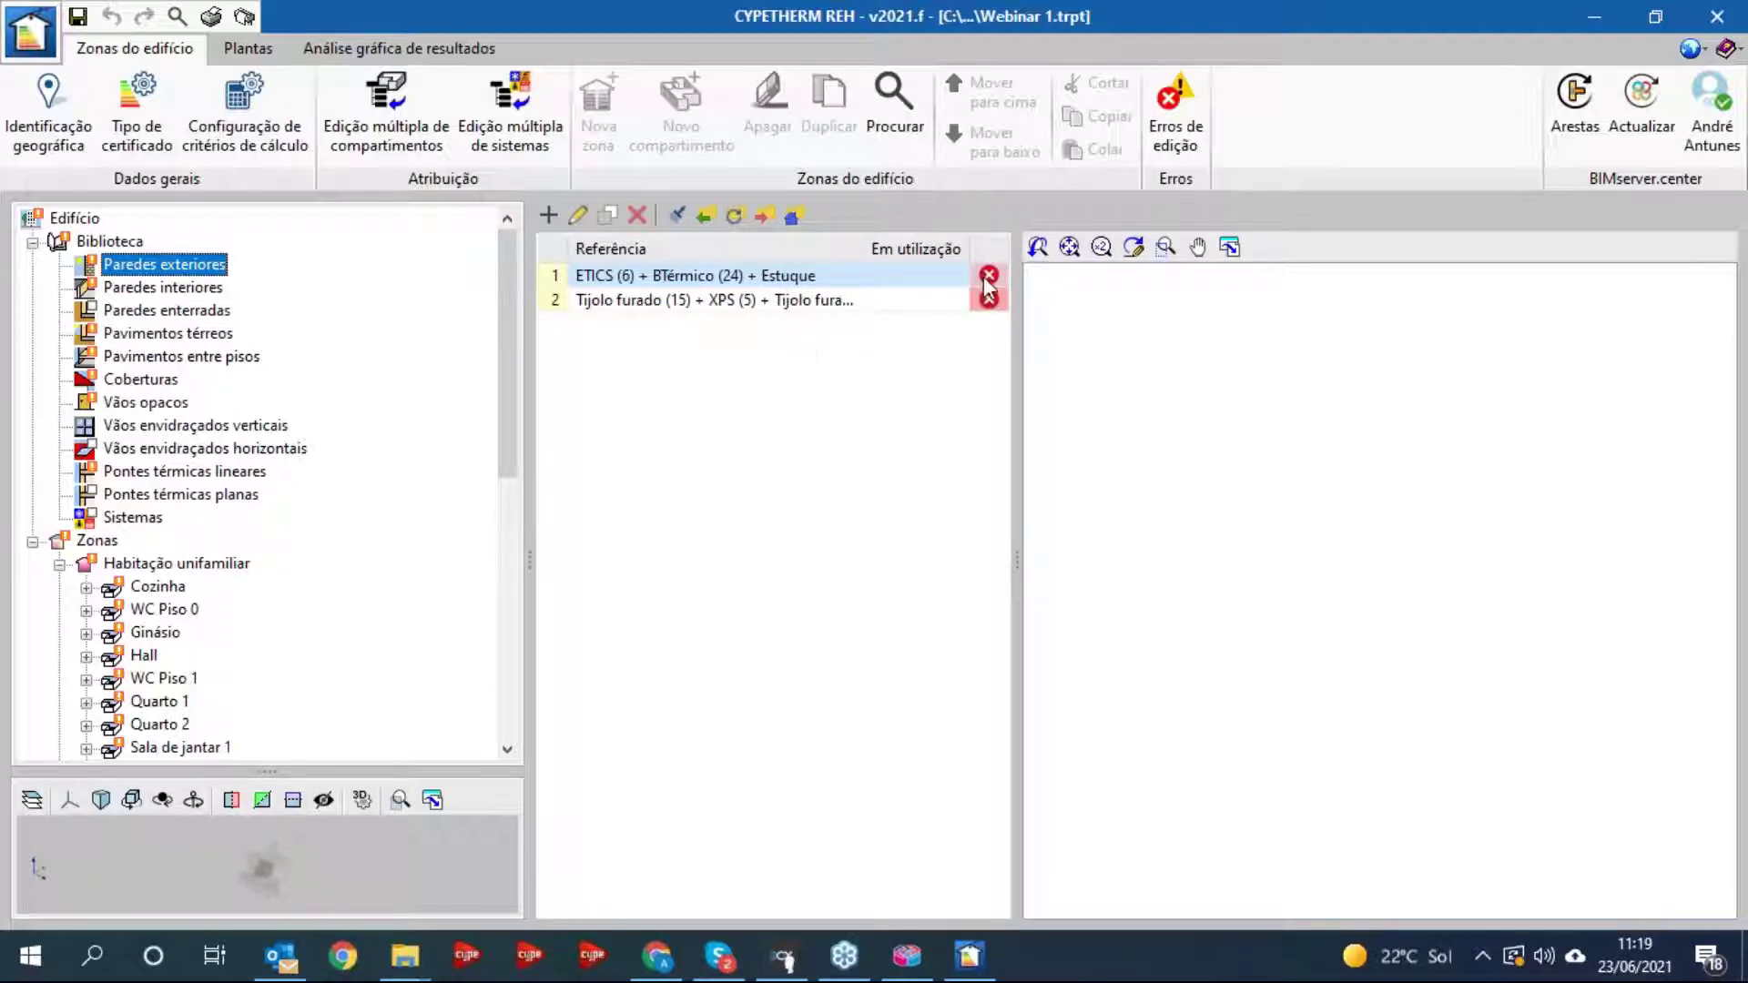
{"action": "left_click", "coordinate": [774, 302]}
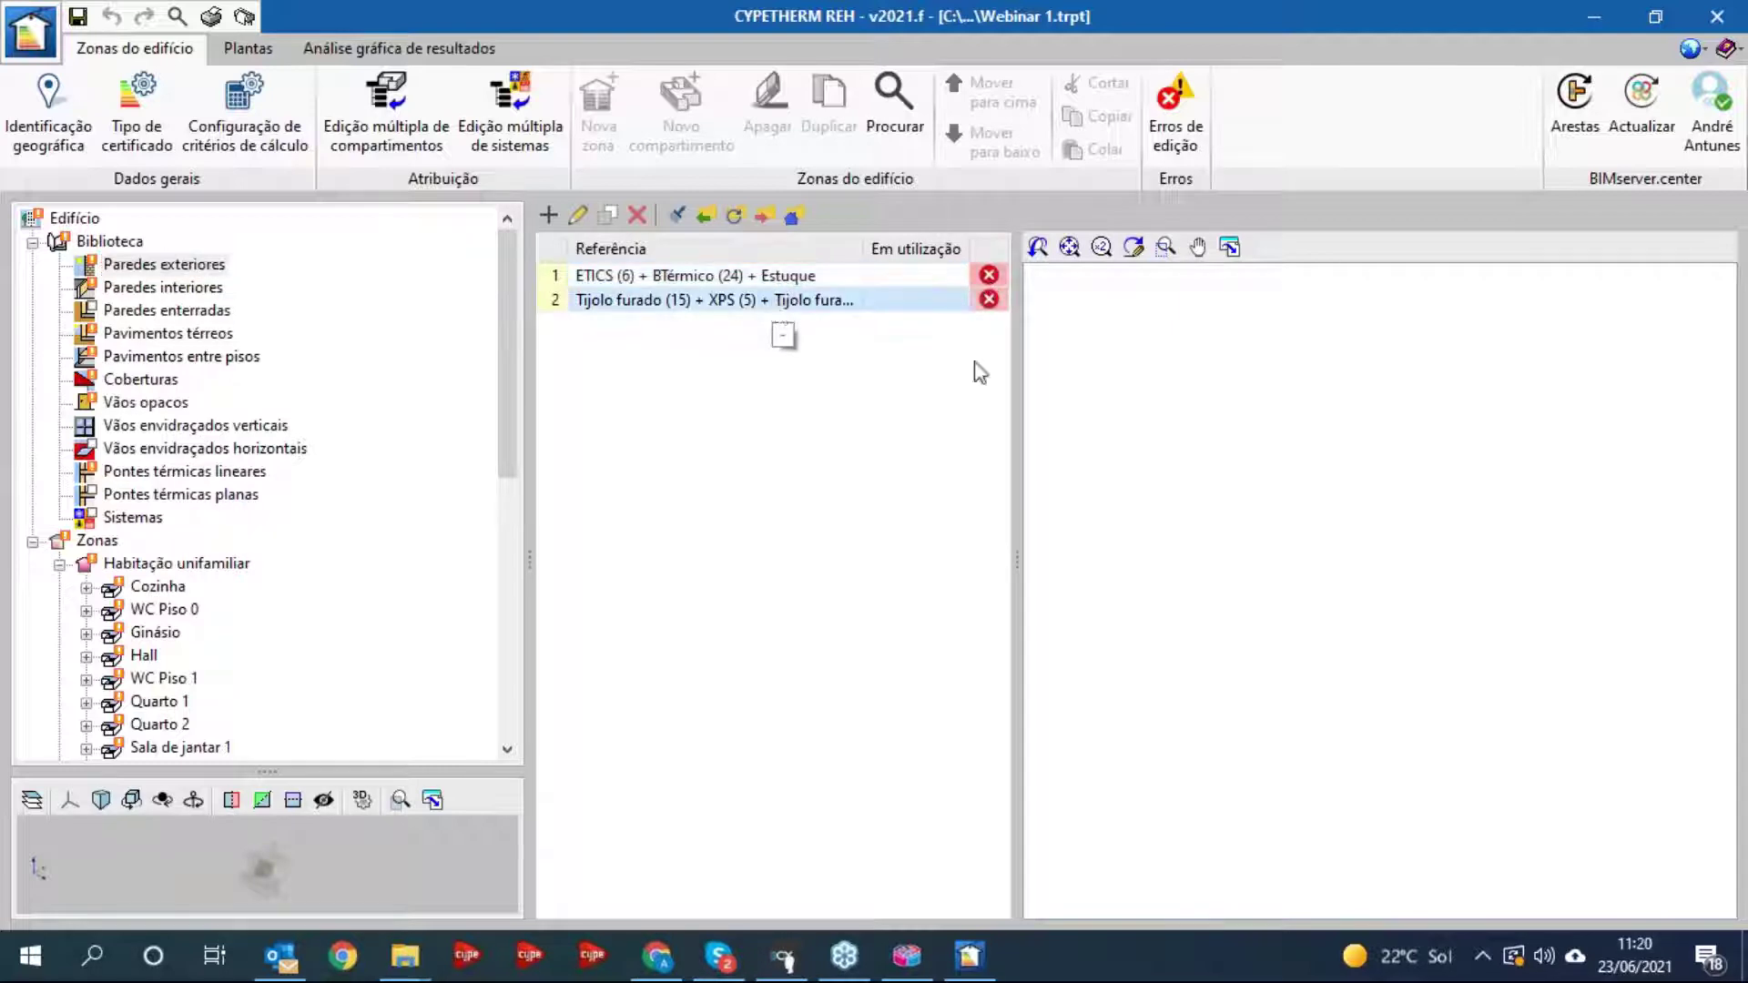
{"action": "left_click", "coordinate": [781, 274]}
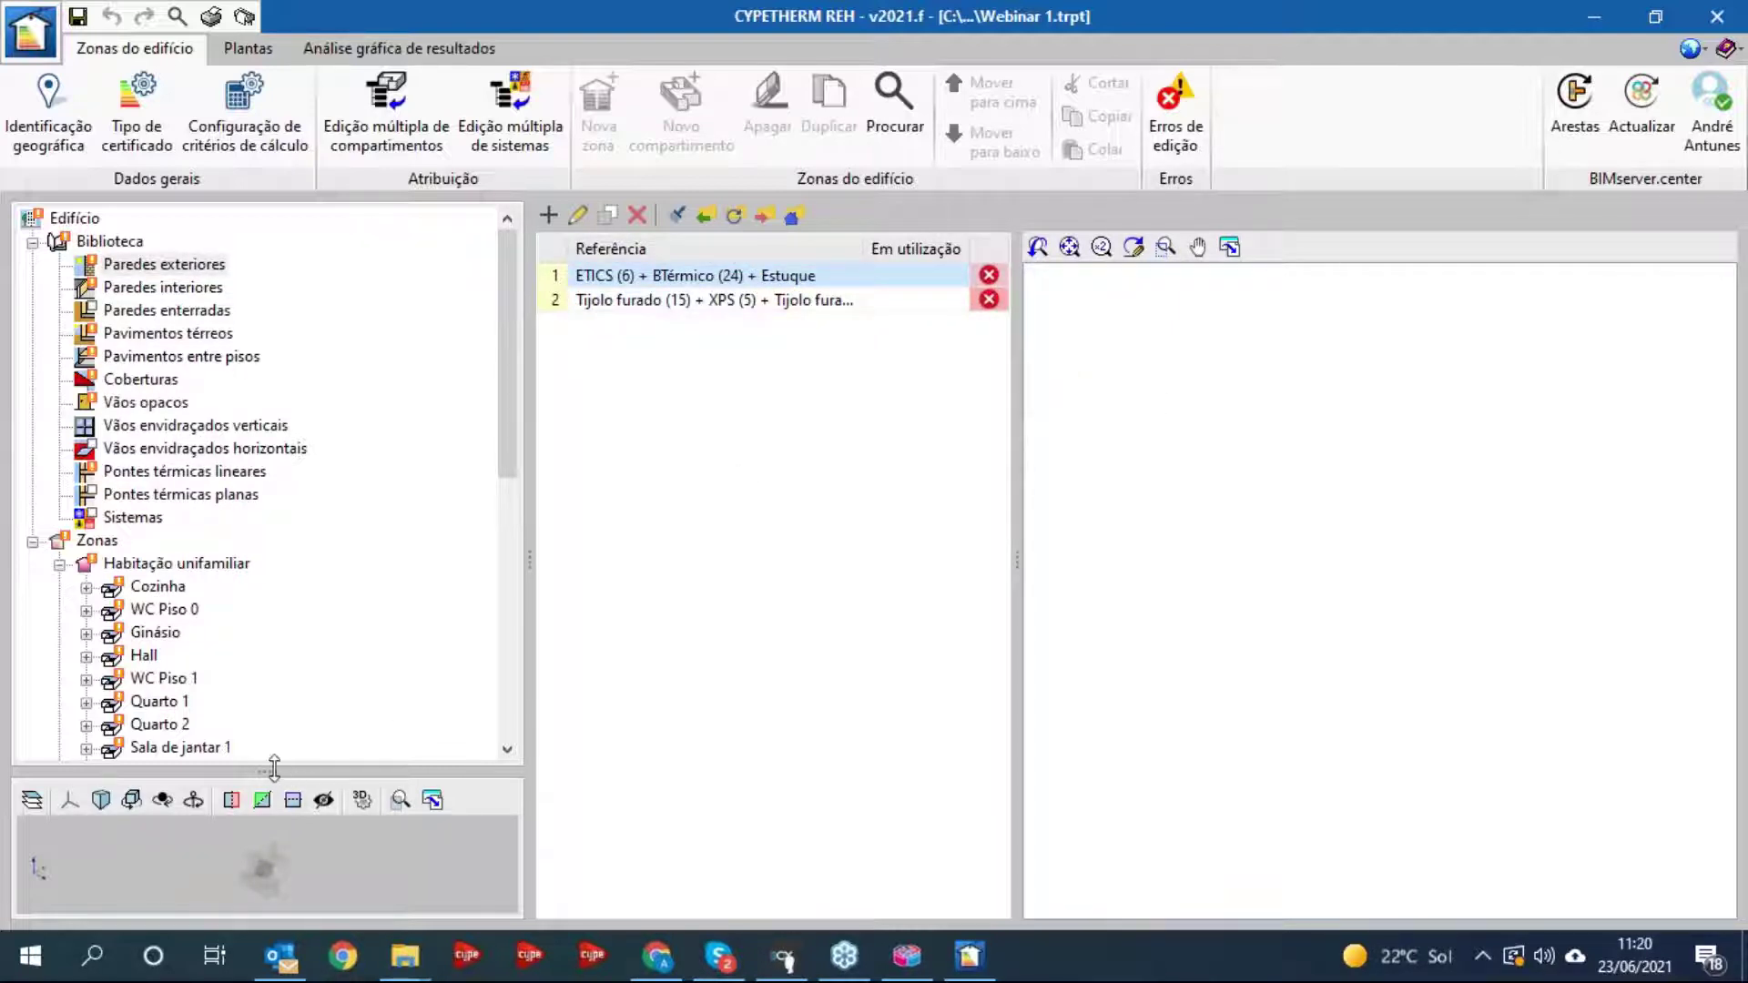
- Enlarge the 3D view and examine where each of the two exterior wall types occurs in the building
{"action": "left_click_drag", "start_coordinate": [270, 771], "coordinate": [277, 493]}
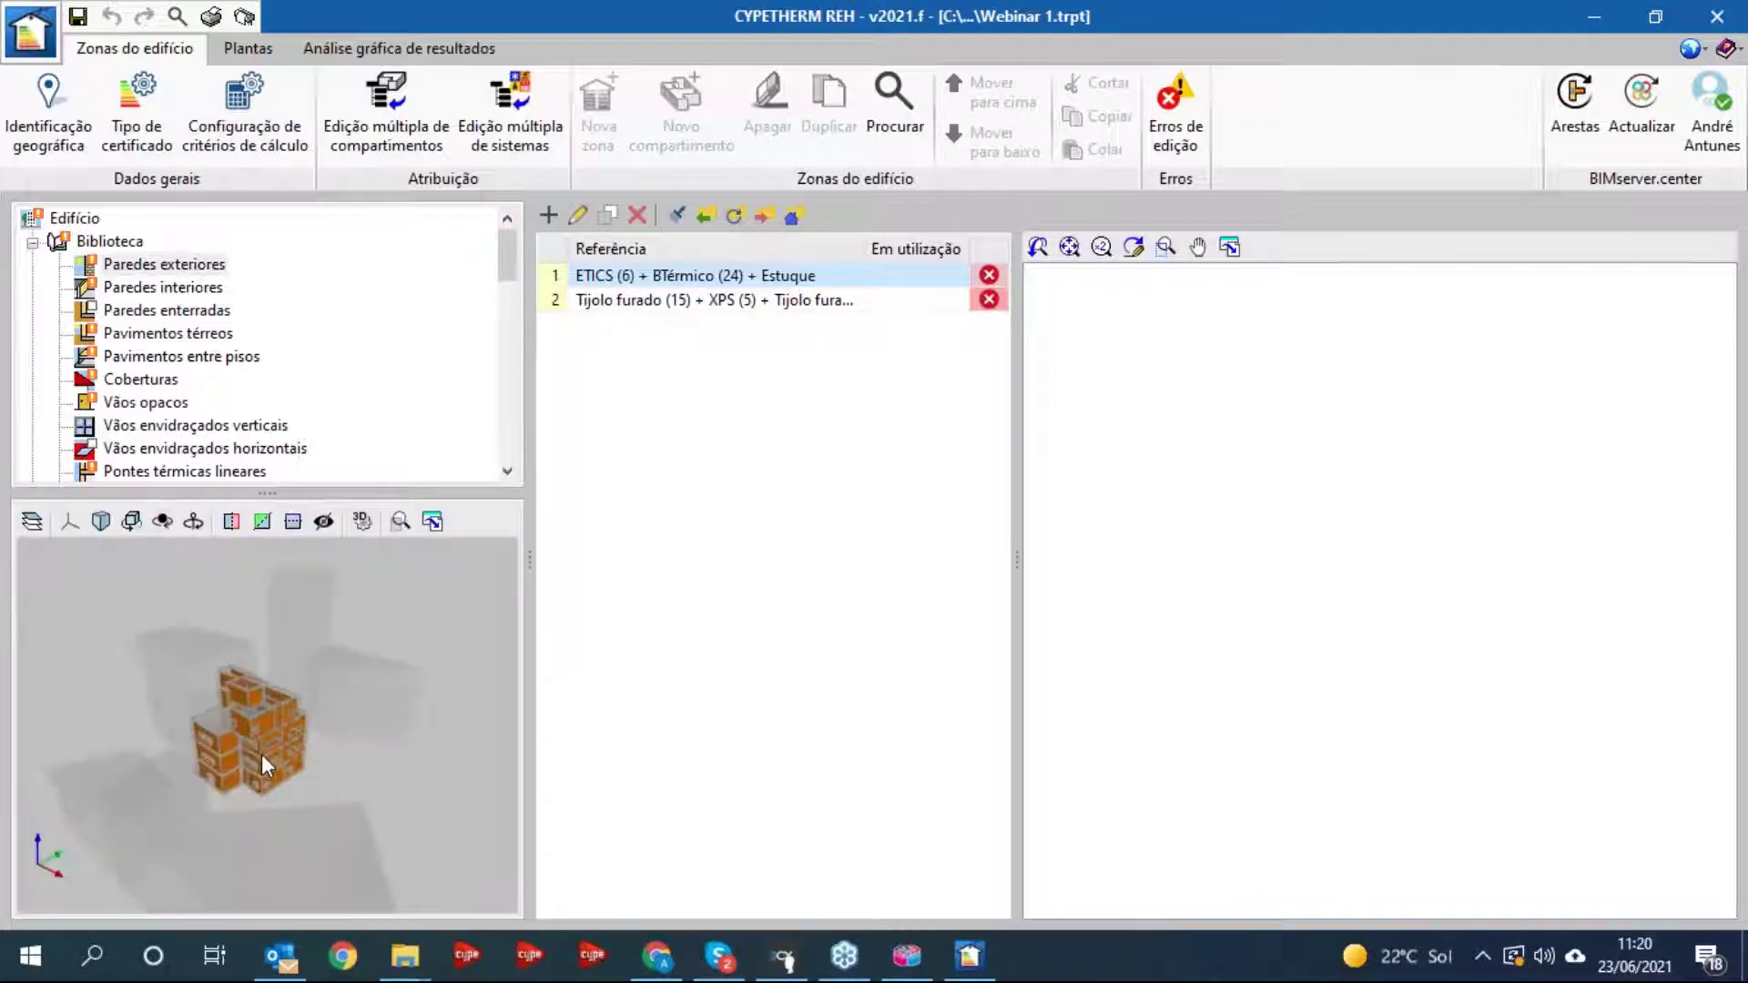
{"action": "left_click_drag", "start_coordinate": [260, 745], "coordinate": [271, 740]}
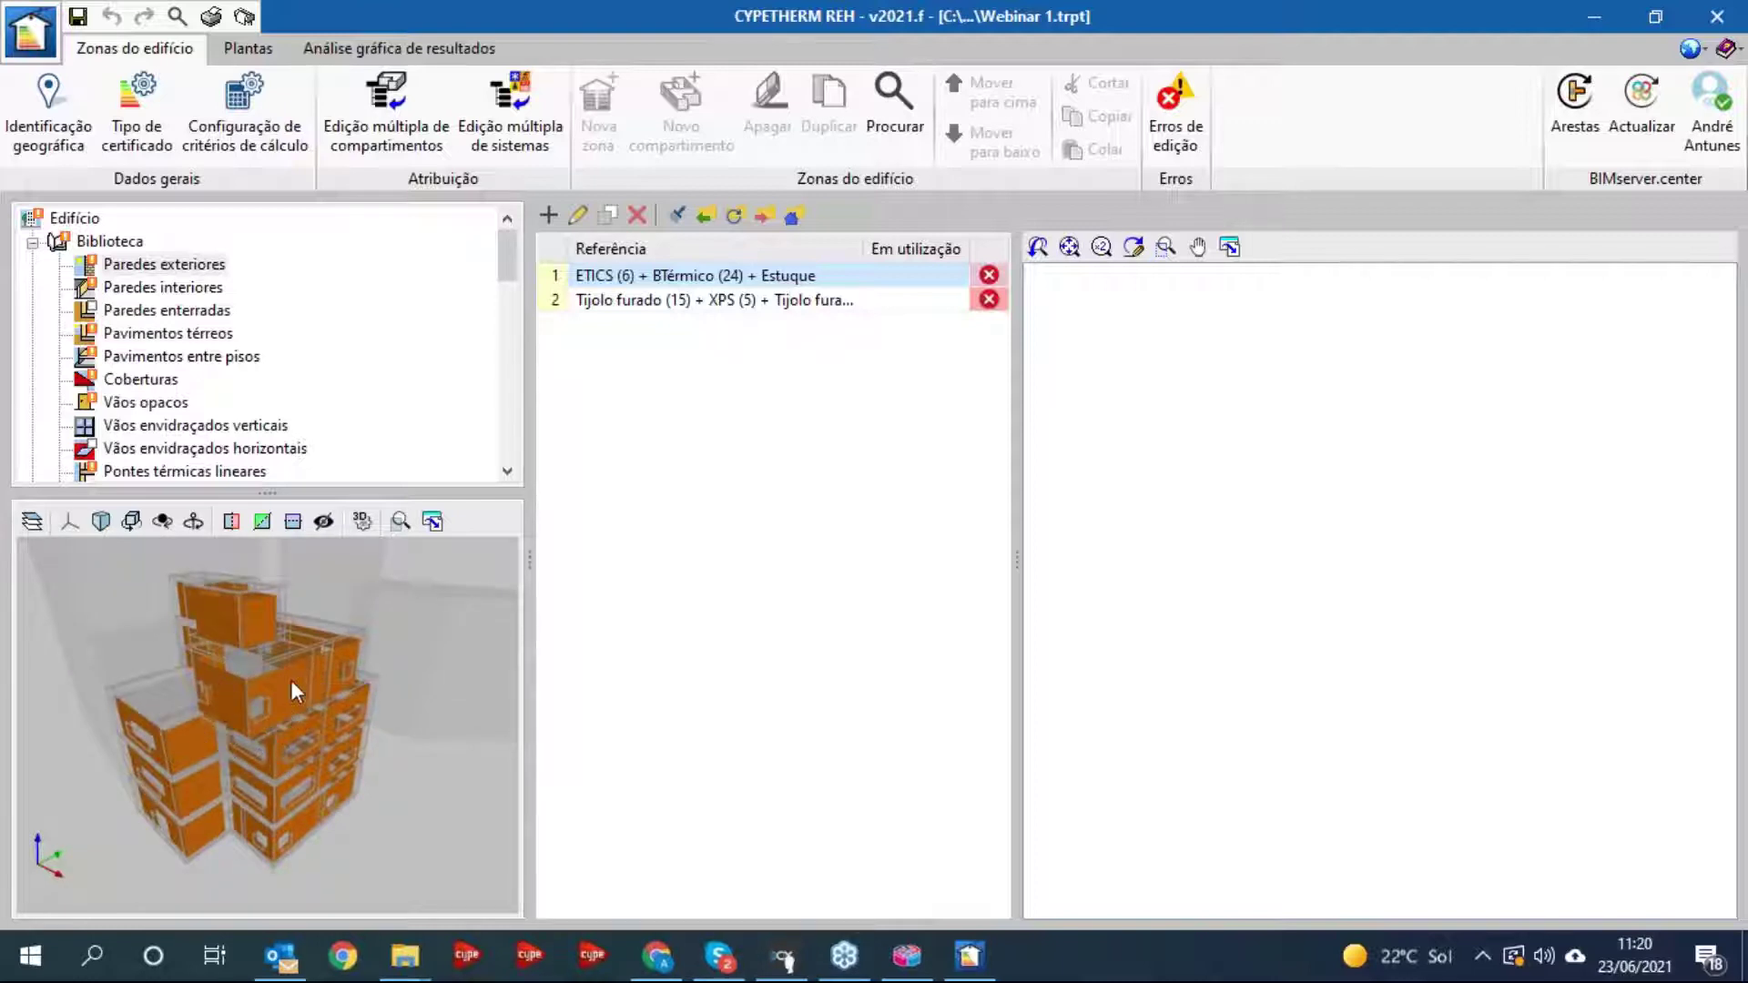
{"action": "left_click", "coordinate": [605, 303]}
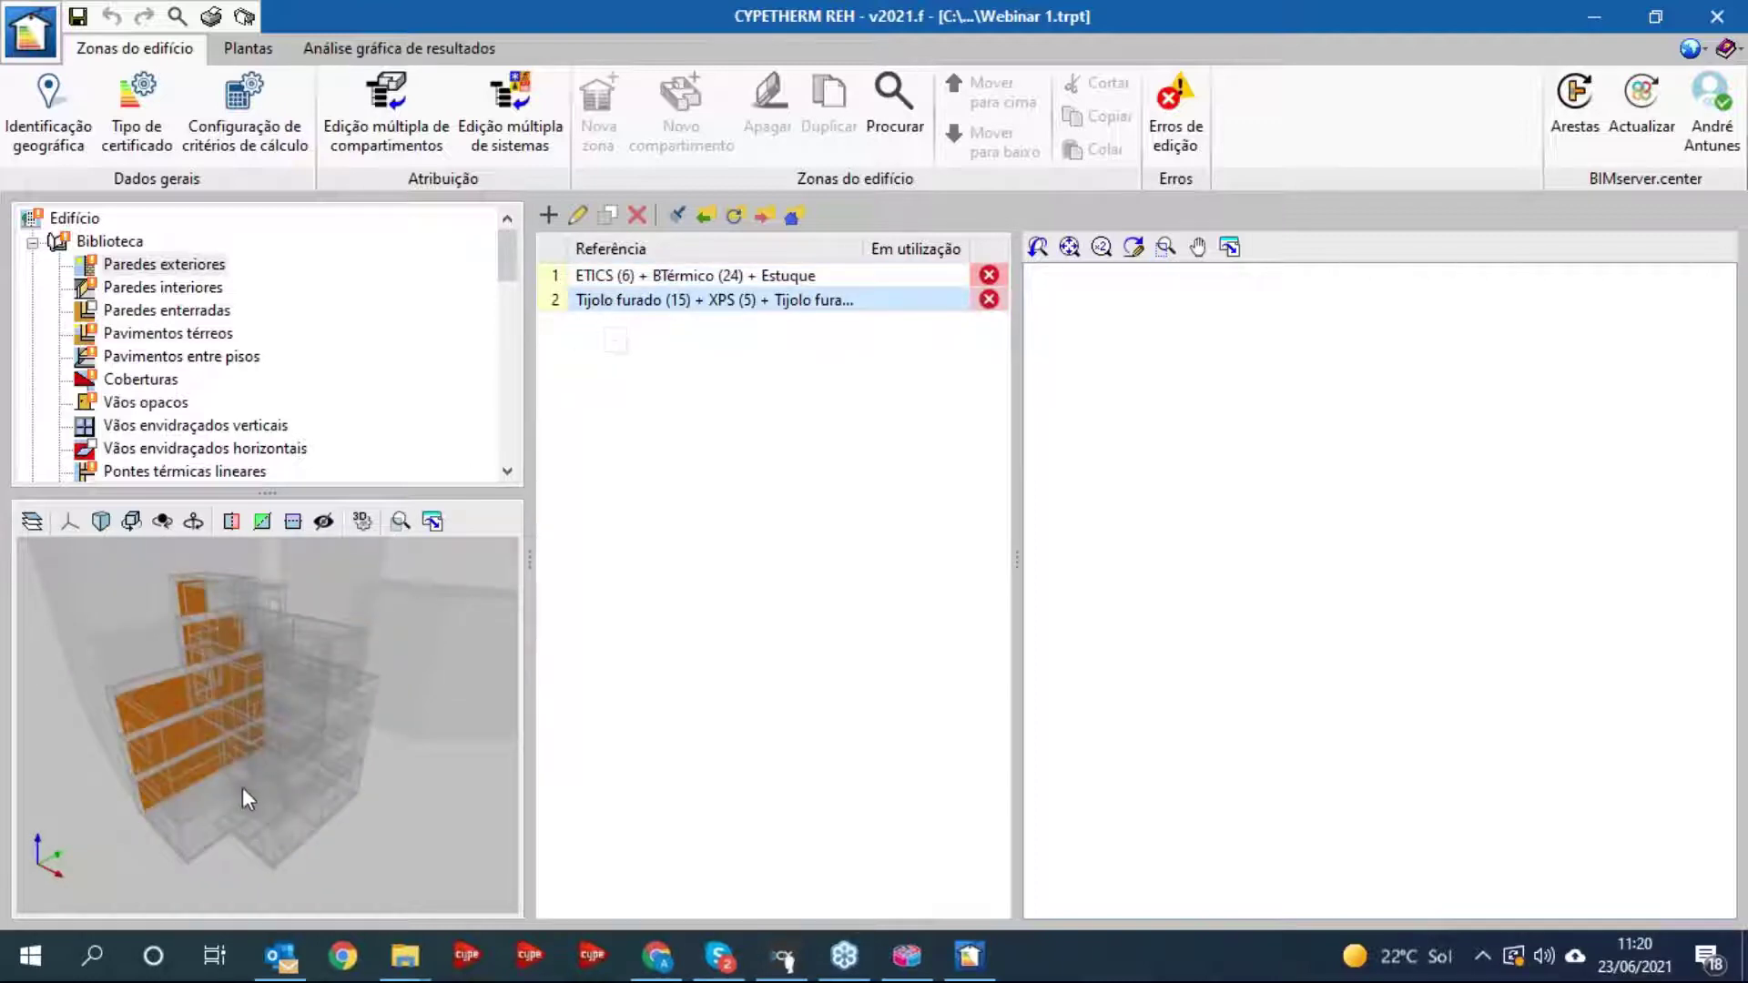
{"action": "left_click", "coordinate": [622, 278]}
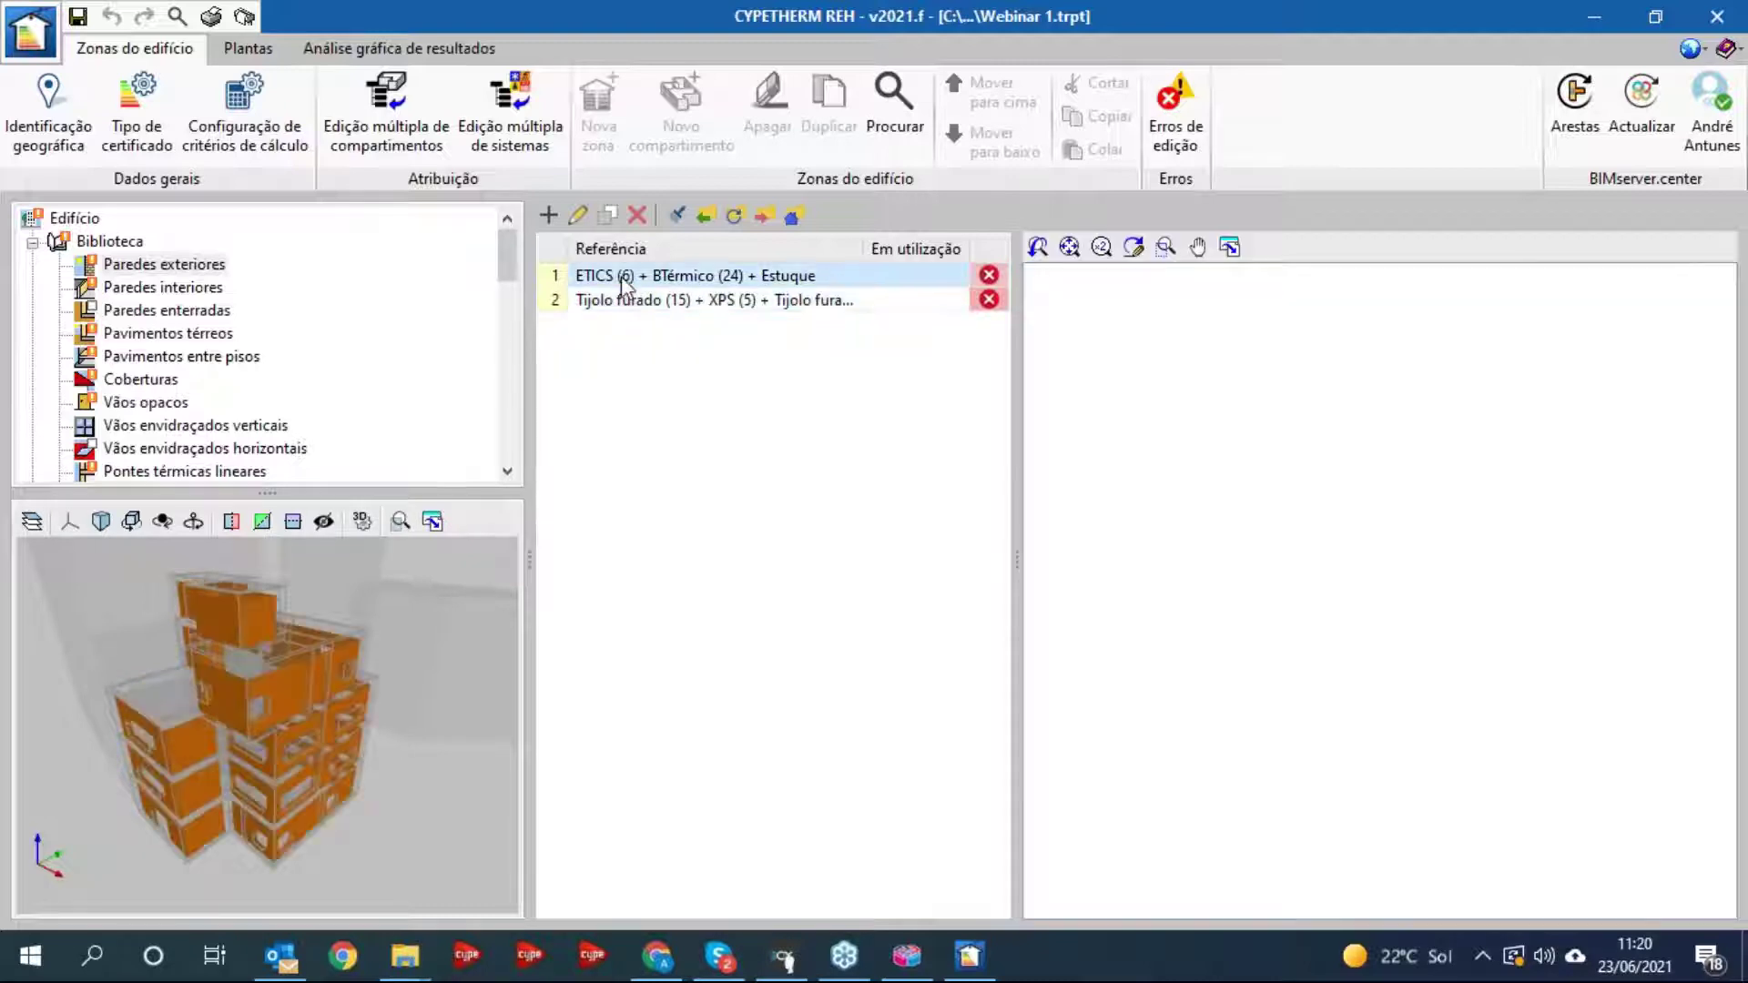
- Examine where the two interior wall types, Placa gesso + Lã de rocha and Betão armado + Lã de rocha, occur in the model
{"action": "left_click", "coordinate": [164, 288]}
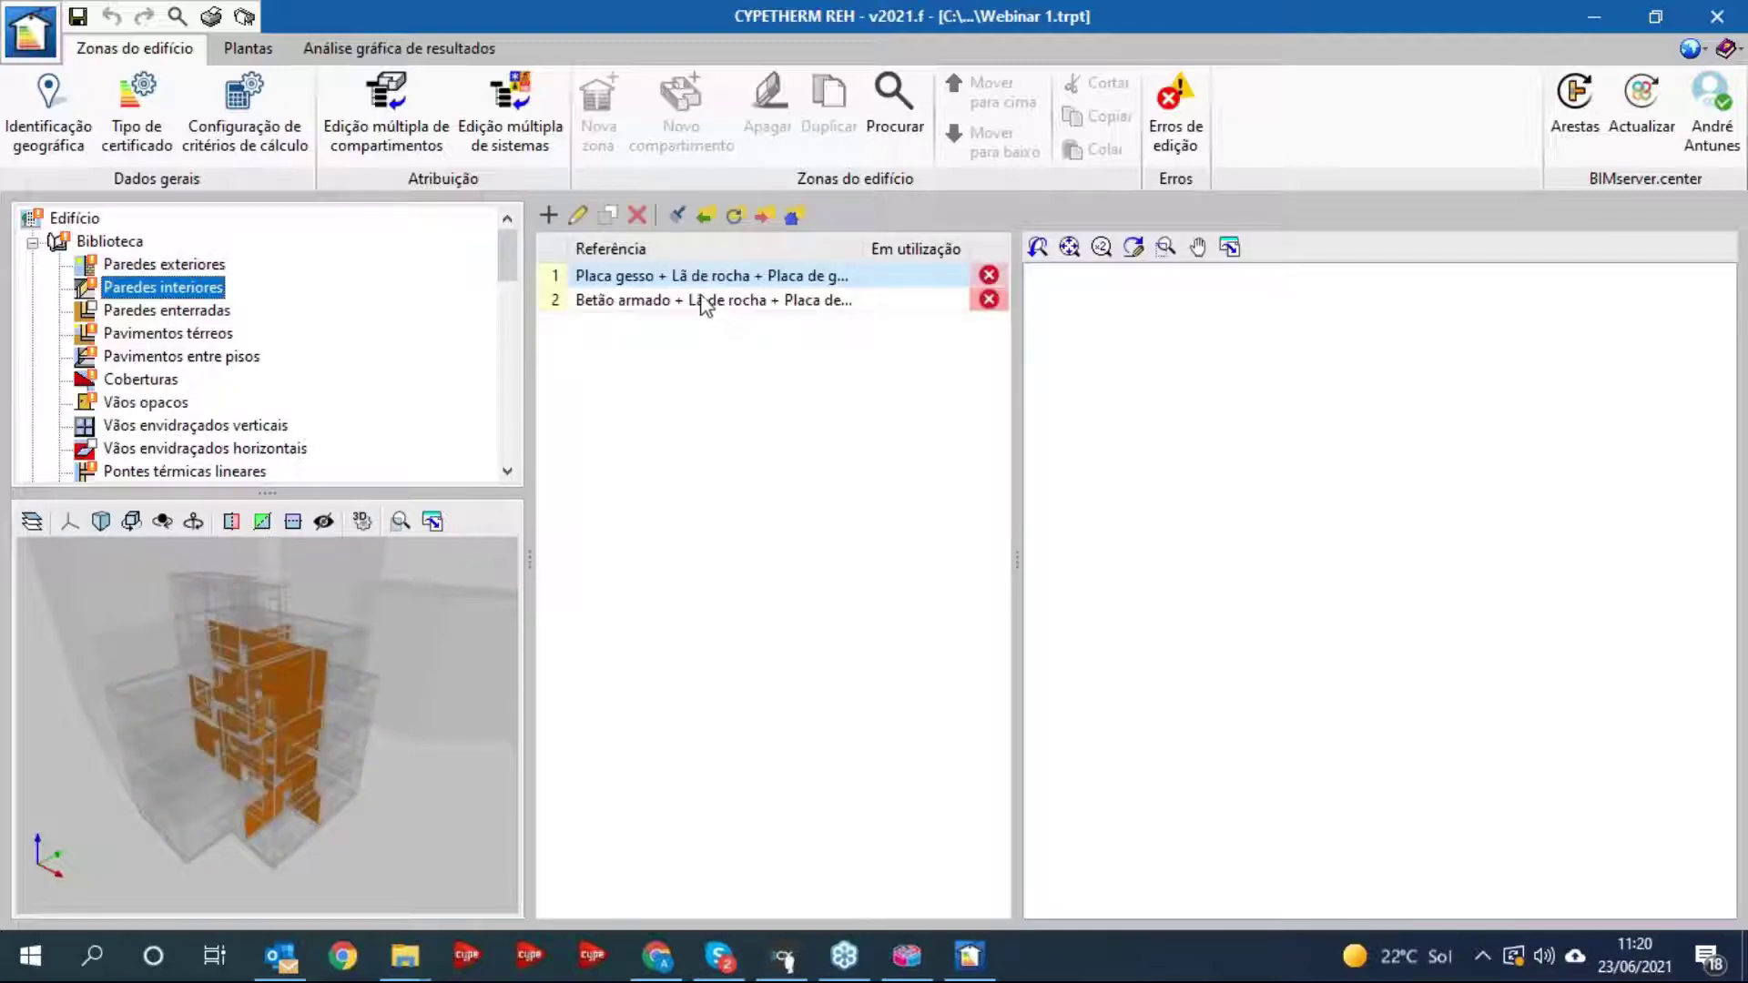
{"action": "left_click", "coordinate": [702, 301]}
{"action": "left_click", "coordinate": [697, 277]}
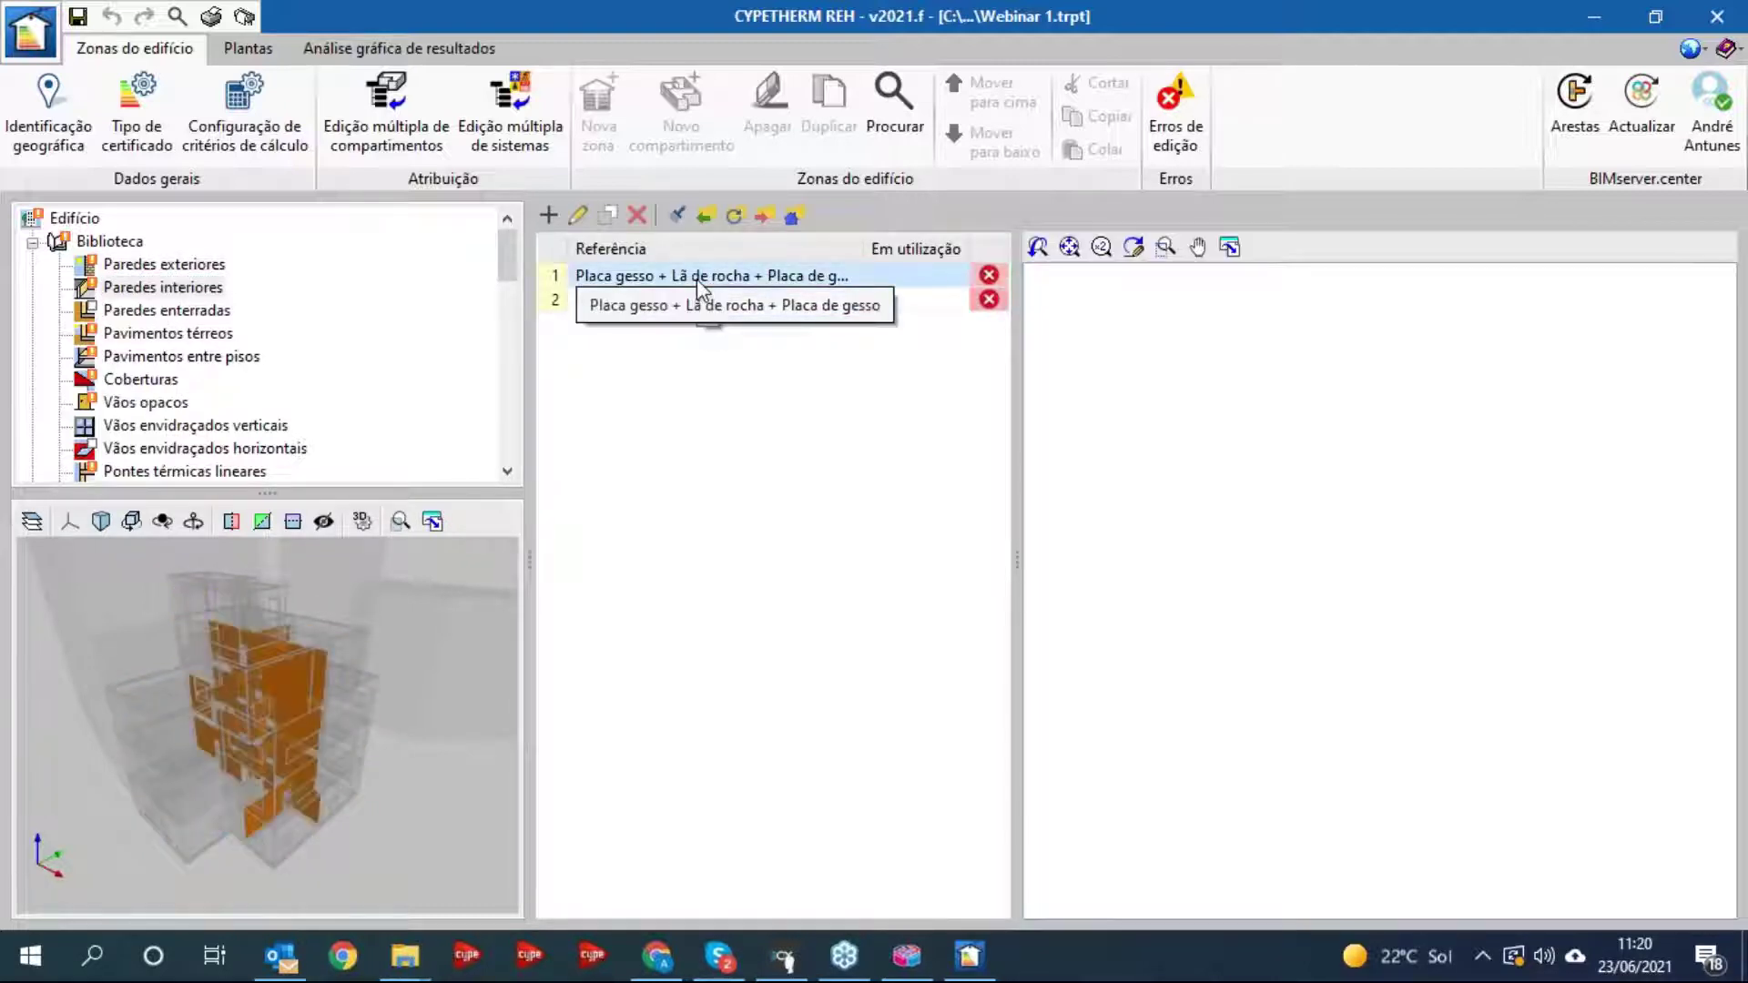
{"action": "left_click", "coordinate": [685, 306]}
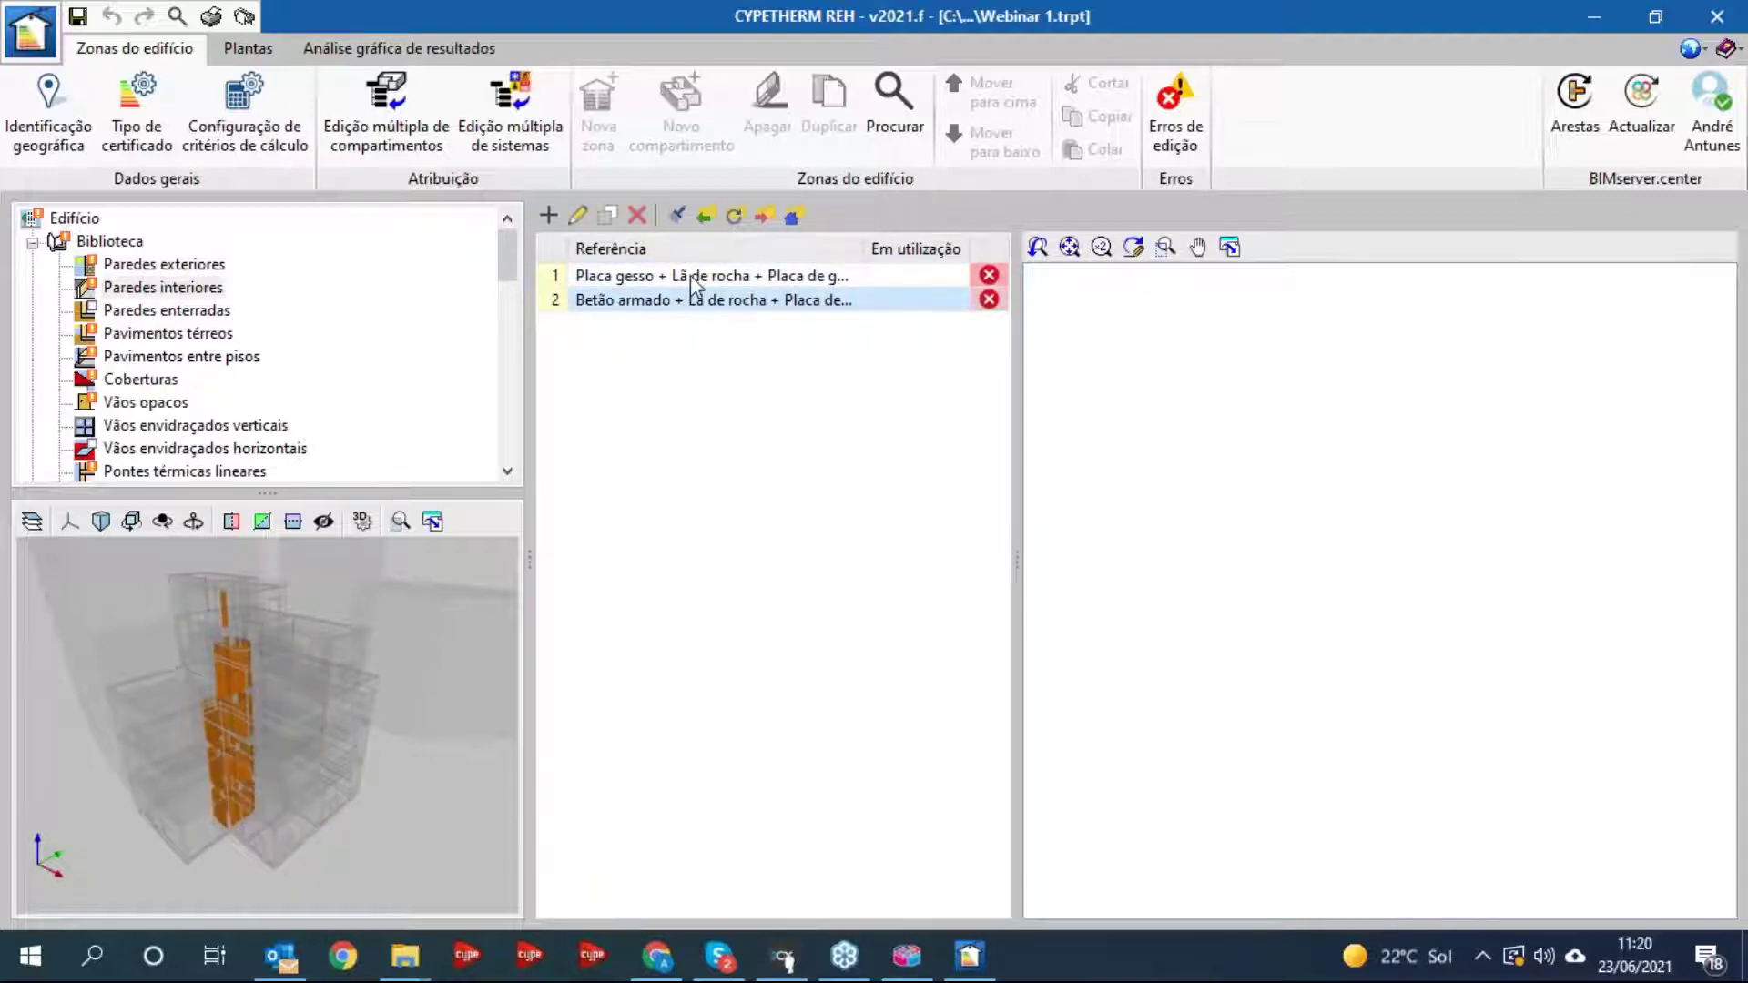
{"action": "left_click", "coordinate": [689, 284]}
{"action": "left_click", "coordinate": [685, 300]}
{"action": "mouse_move", "coordinate": [297, 692]}
{"action": "left_mouse_down"}
{"action": "mouse_move", "coordinate": [379, 702]}
{"action": "mouse_move", "coordinate": [300, 710]}
{"action": "left_mouse_up"}
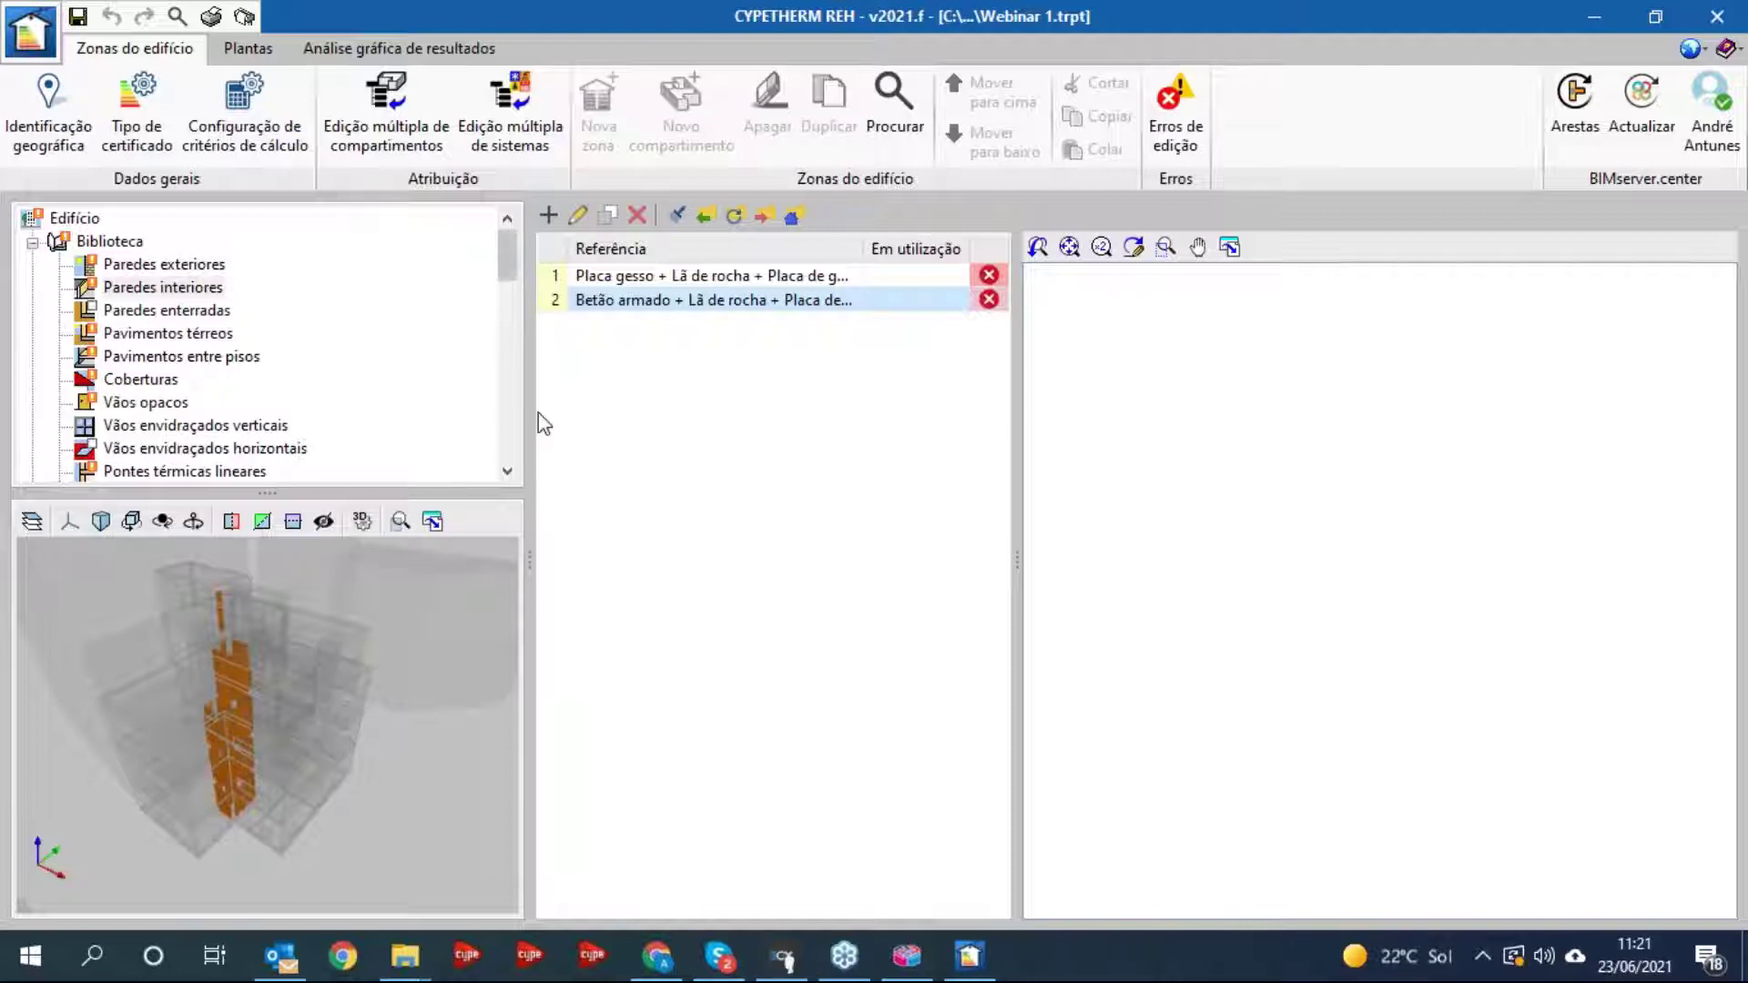
{"action": "left_click", "coordinate": [616, 283]}
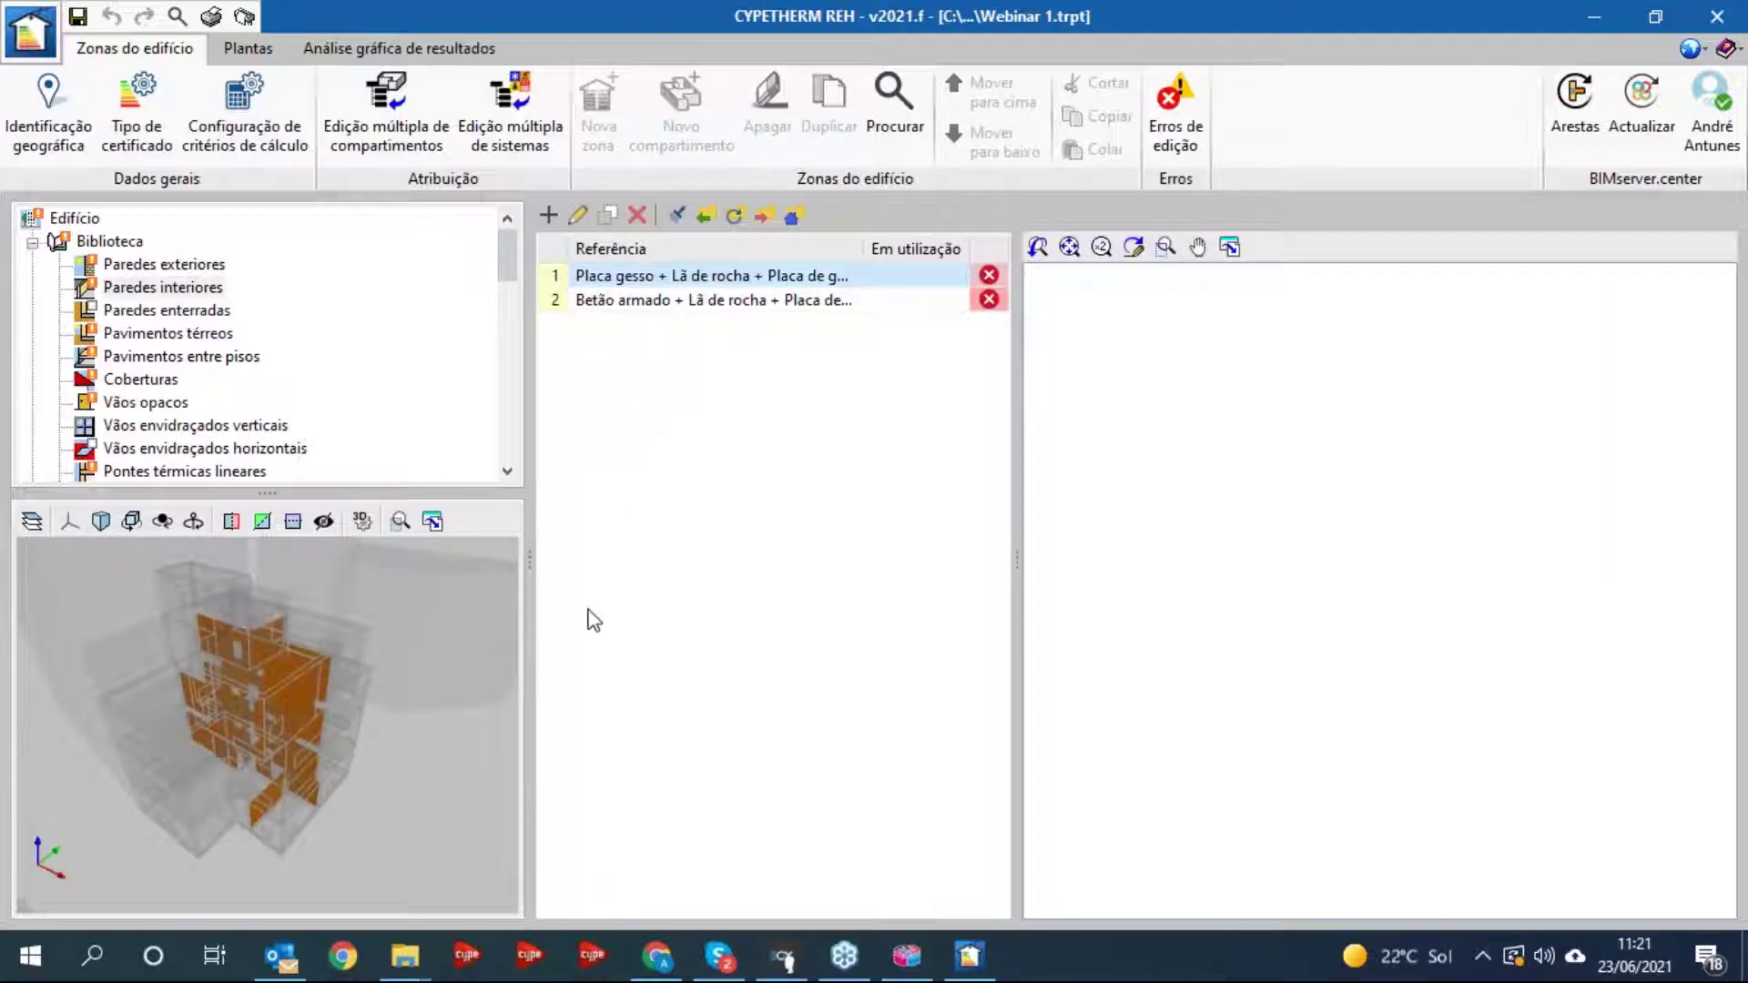
- Open the ETICS (6) + BTérmico (24) + Estuque exterior wall for editing, view its simplified definition, and return to Definição por camadas
{"action": "left_click", "coordinate": [132, 266]}
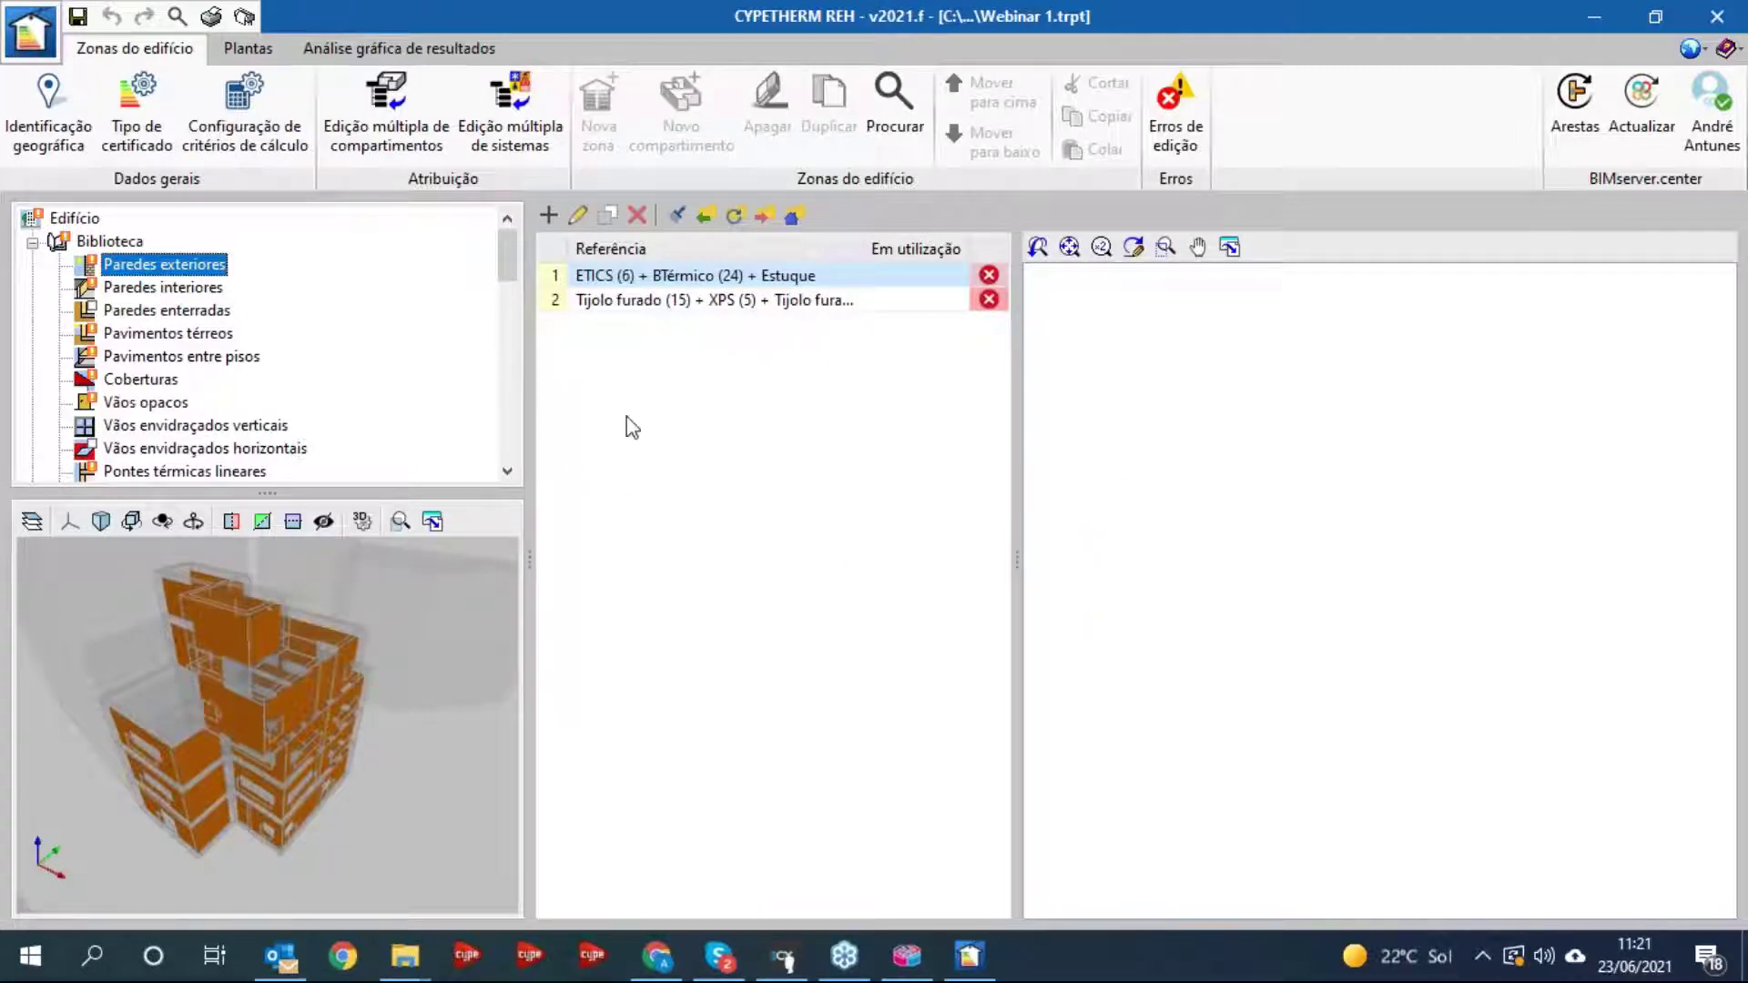
{"action": "left_click", "coordinate": [577, 217]}
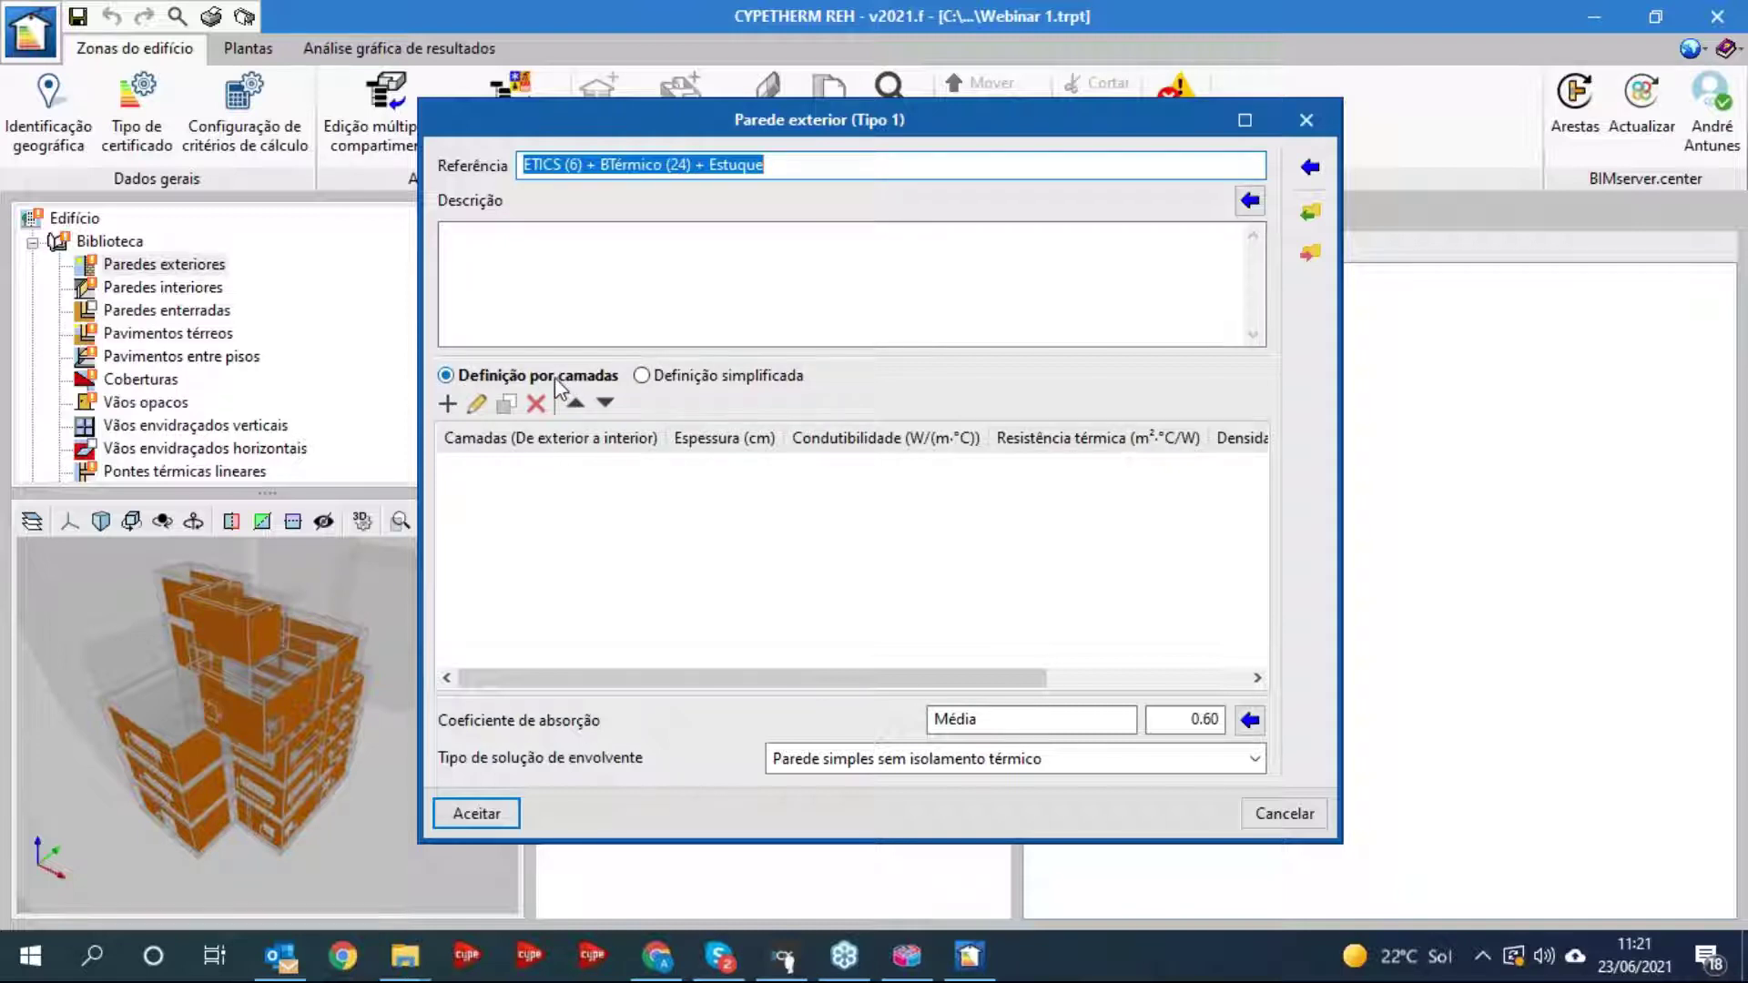
{"action": "left_click", "coordinate": [689, 382]}
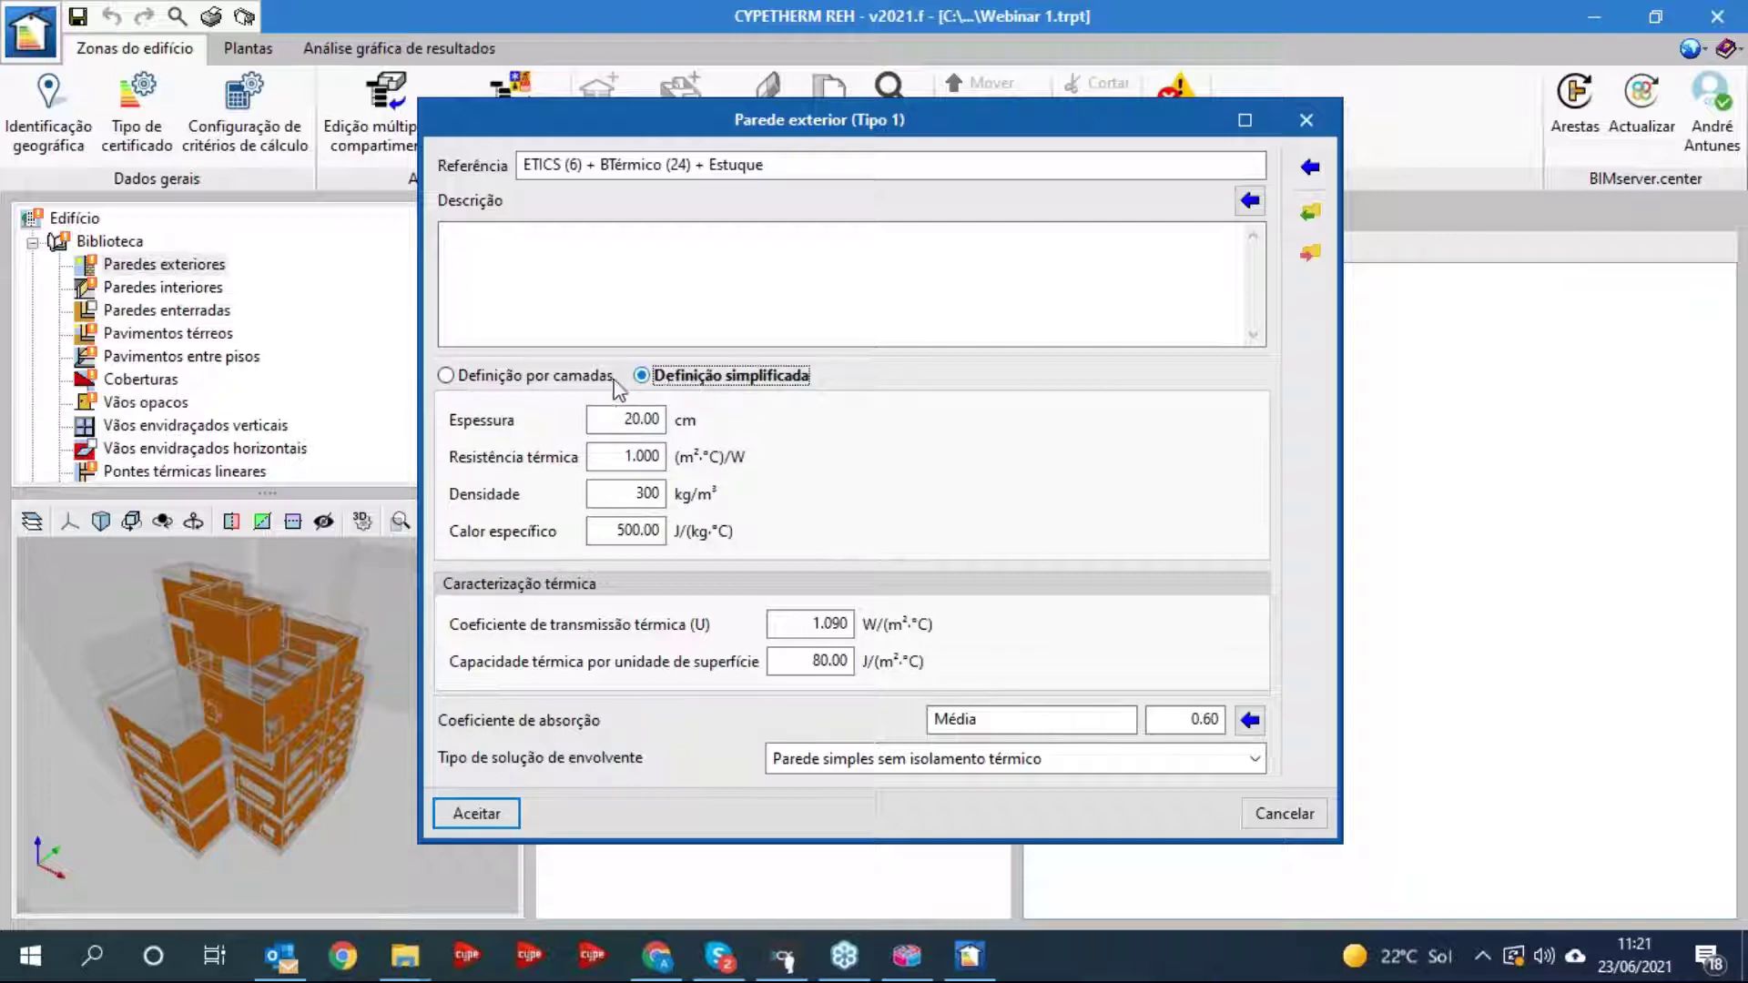
{"action": "left_click", "coordinate": [587, 383]}
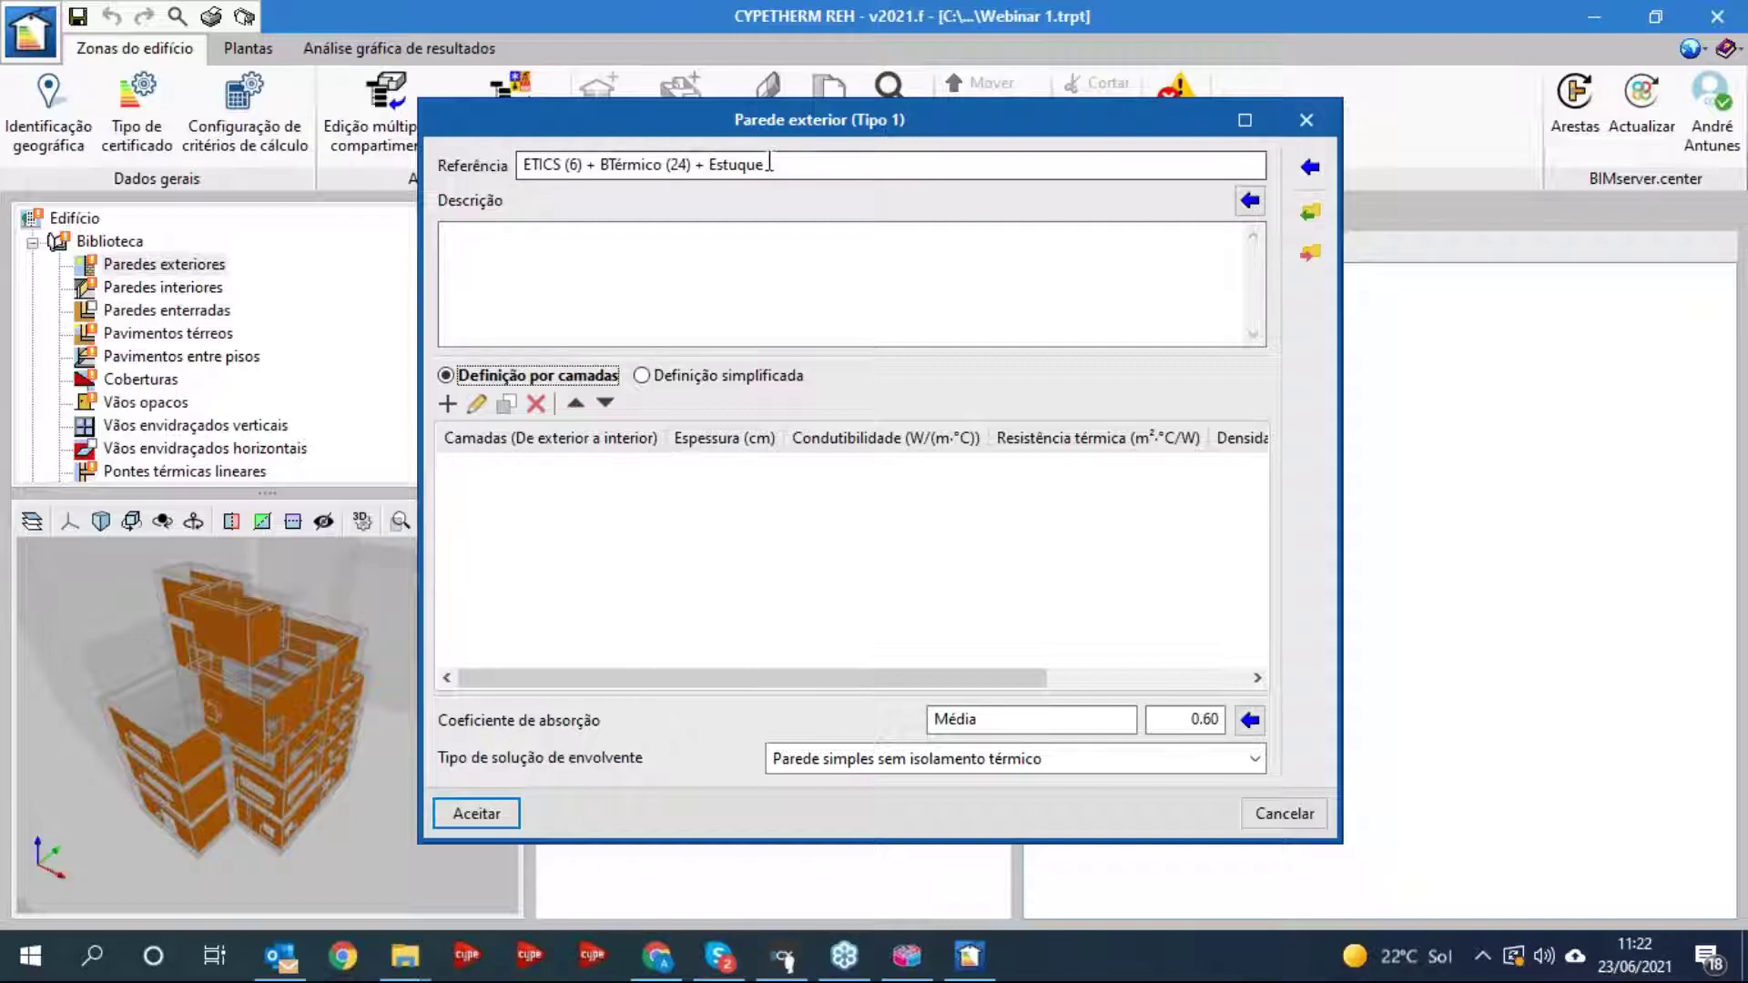
- Switch to IFC Builder, check the type reference of the exterior wall by Quarto 5 on Piso 3, and return to CYPETHERM REH
{"action": "left_click", "coordinate": [907, 956]}
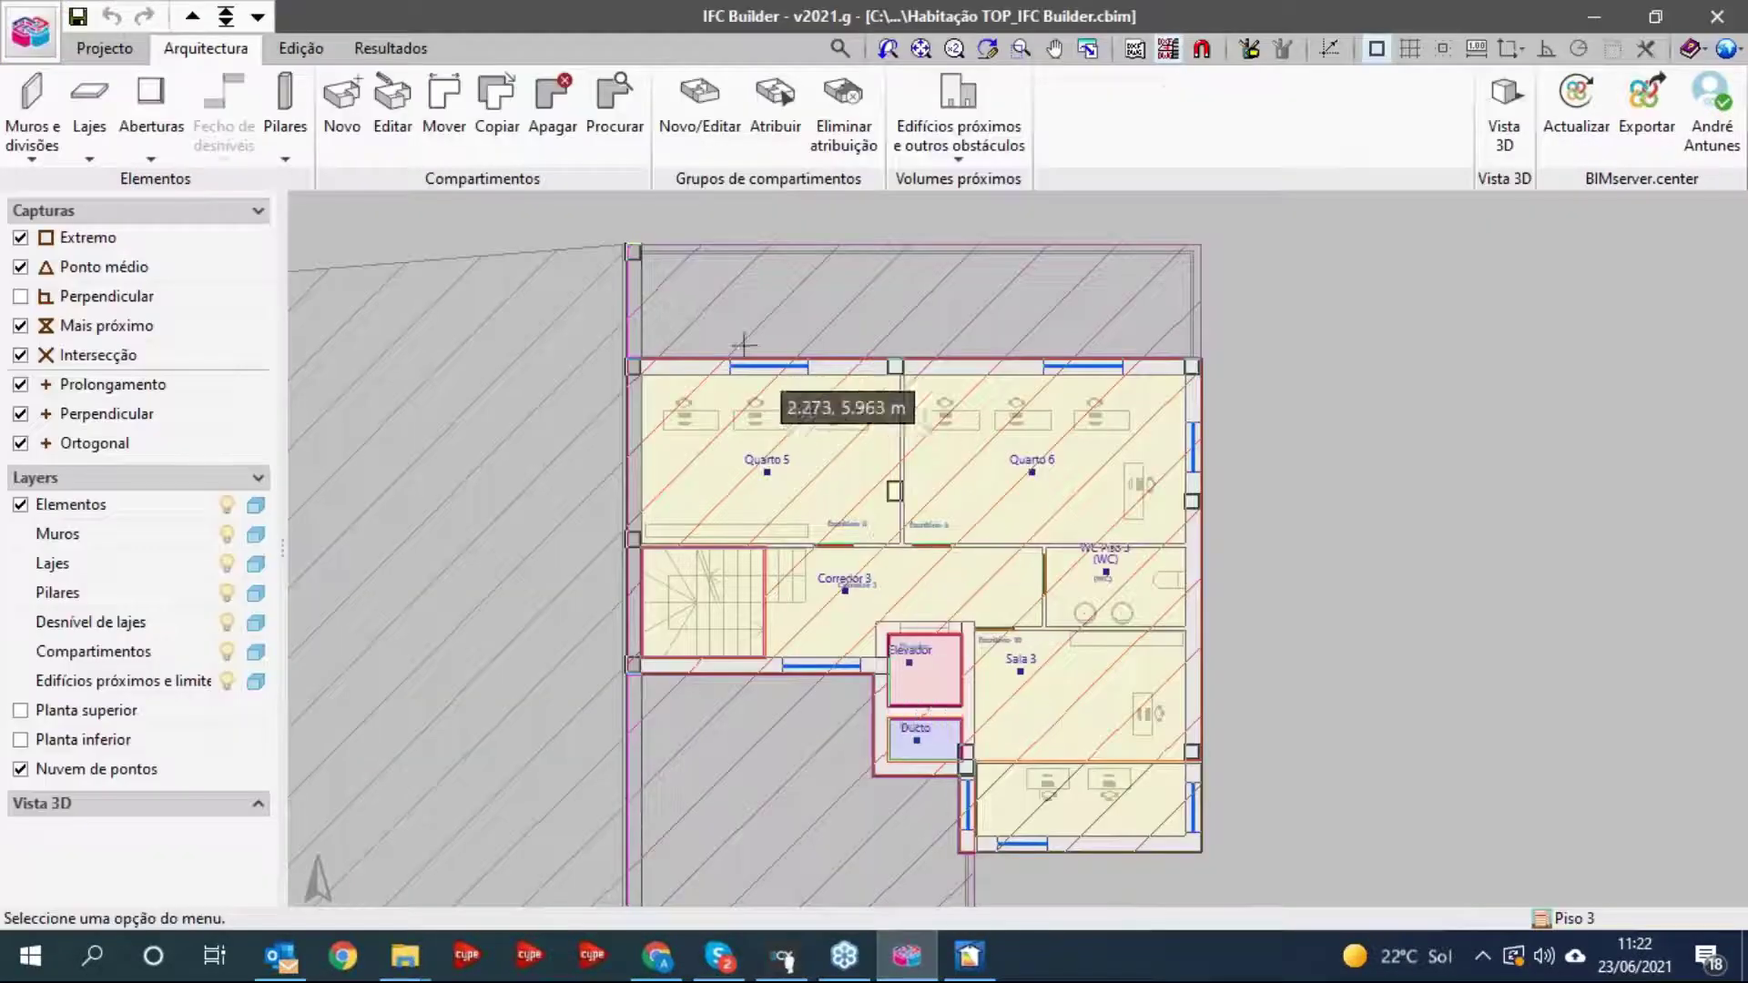
{"action": "left_click", "coordinate": [32, 114]}
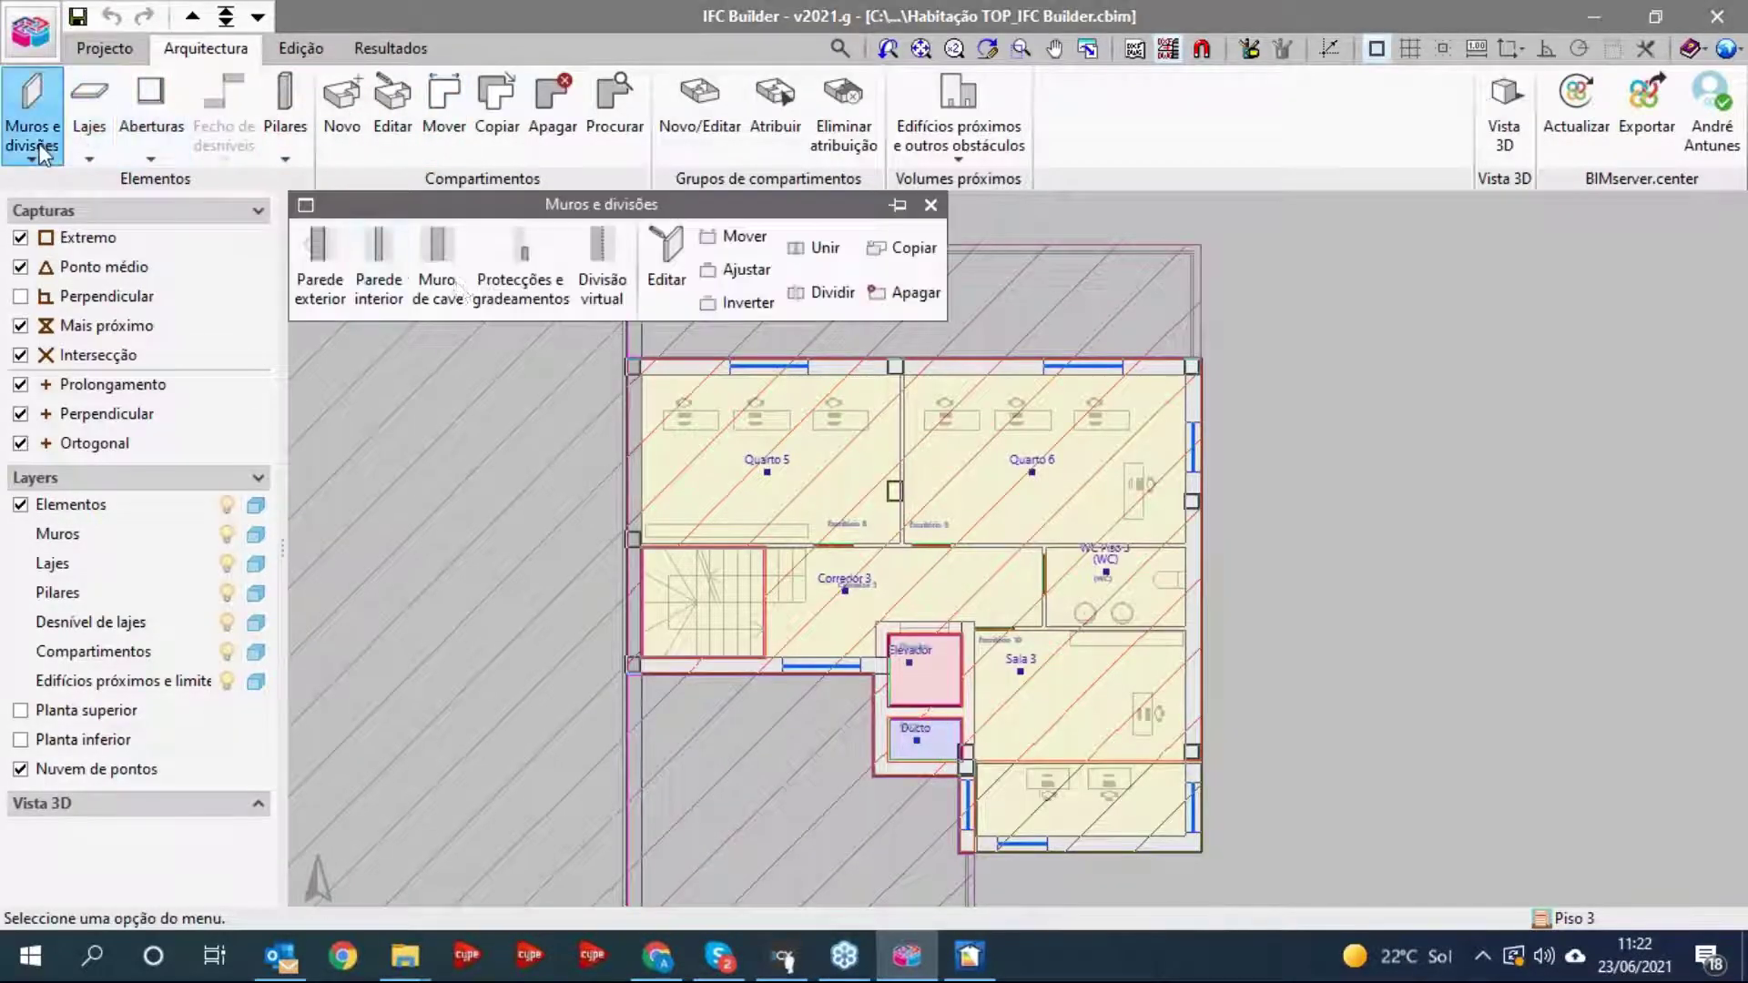
{"action": "left_click", "coordinate": [665, 269]}
{"action": "left_click", "coordinate": [711, 368]}
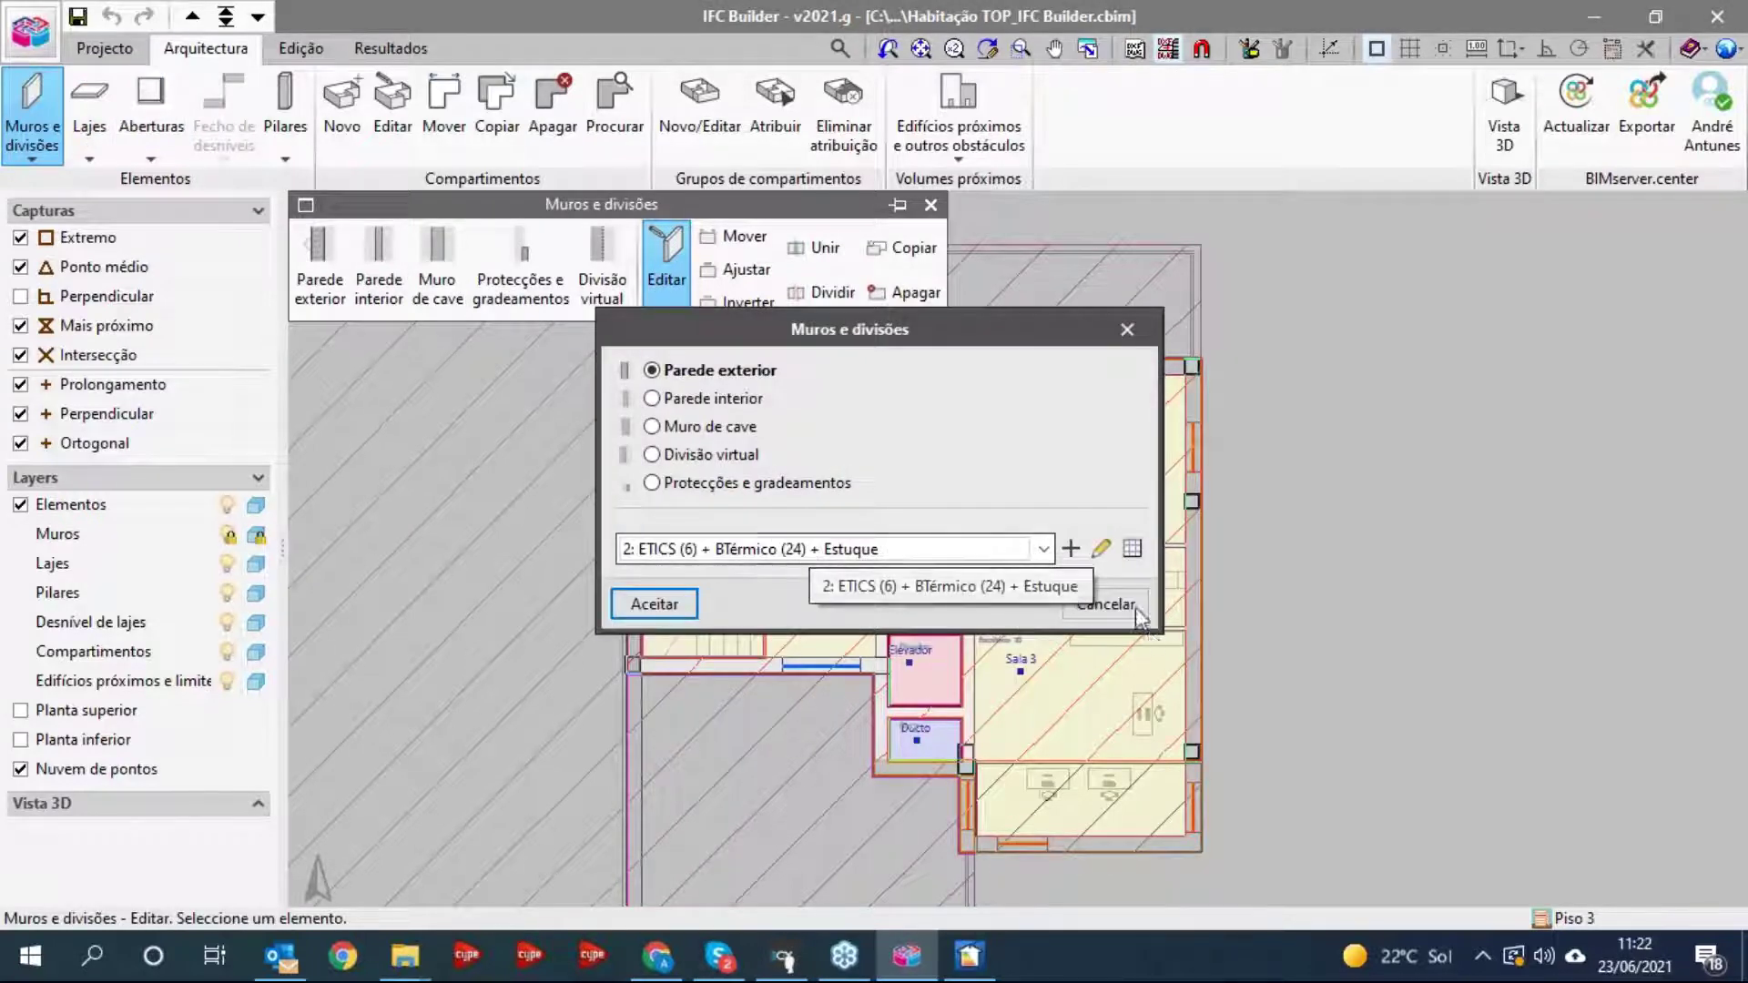
{"action": "left_click", "coordinate": [654, 604]}
{"action": "left_click", "coordinate": [930, 204]}
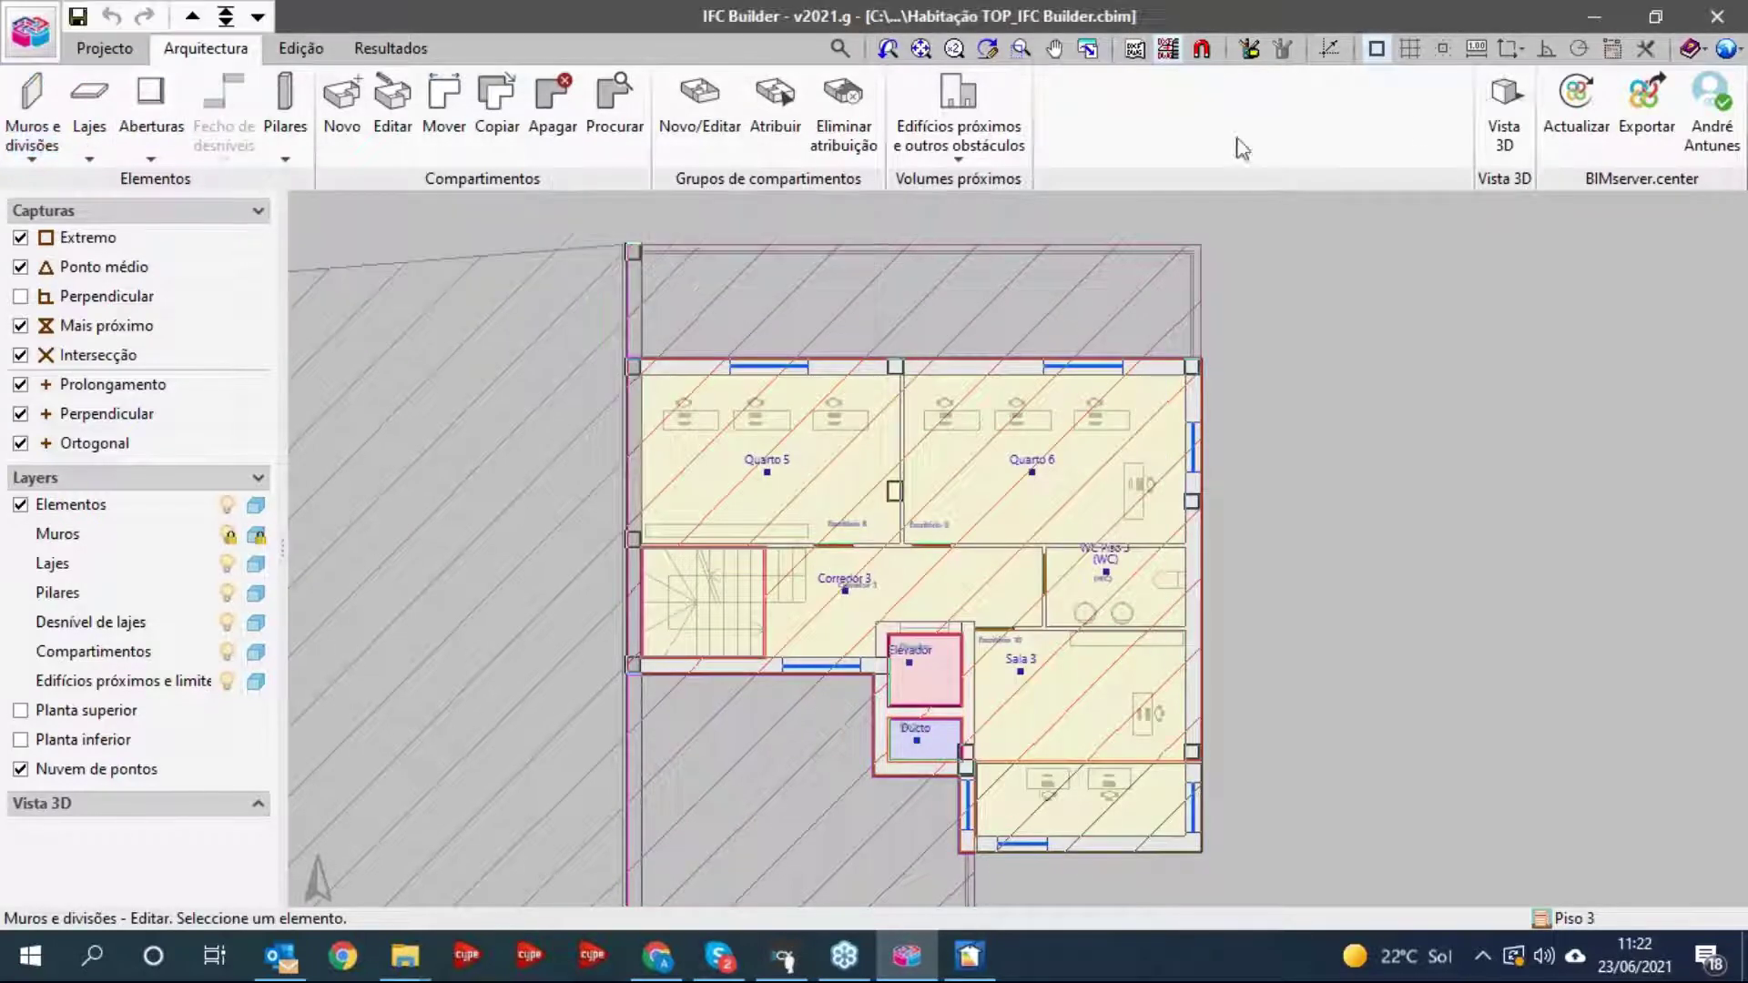
{"action": "left_click", "coordinate": [1659, 134]}
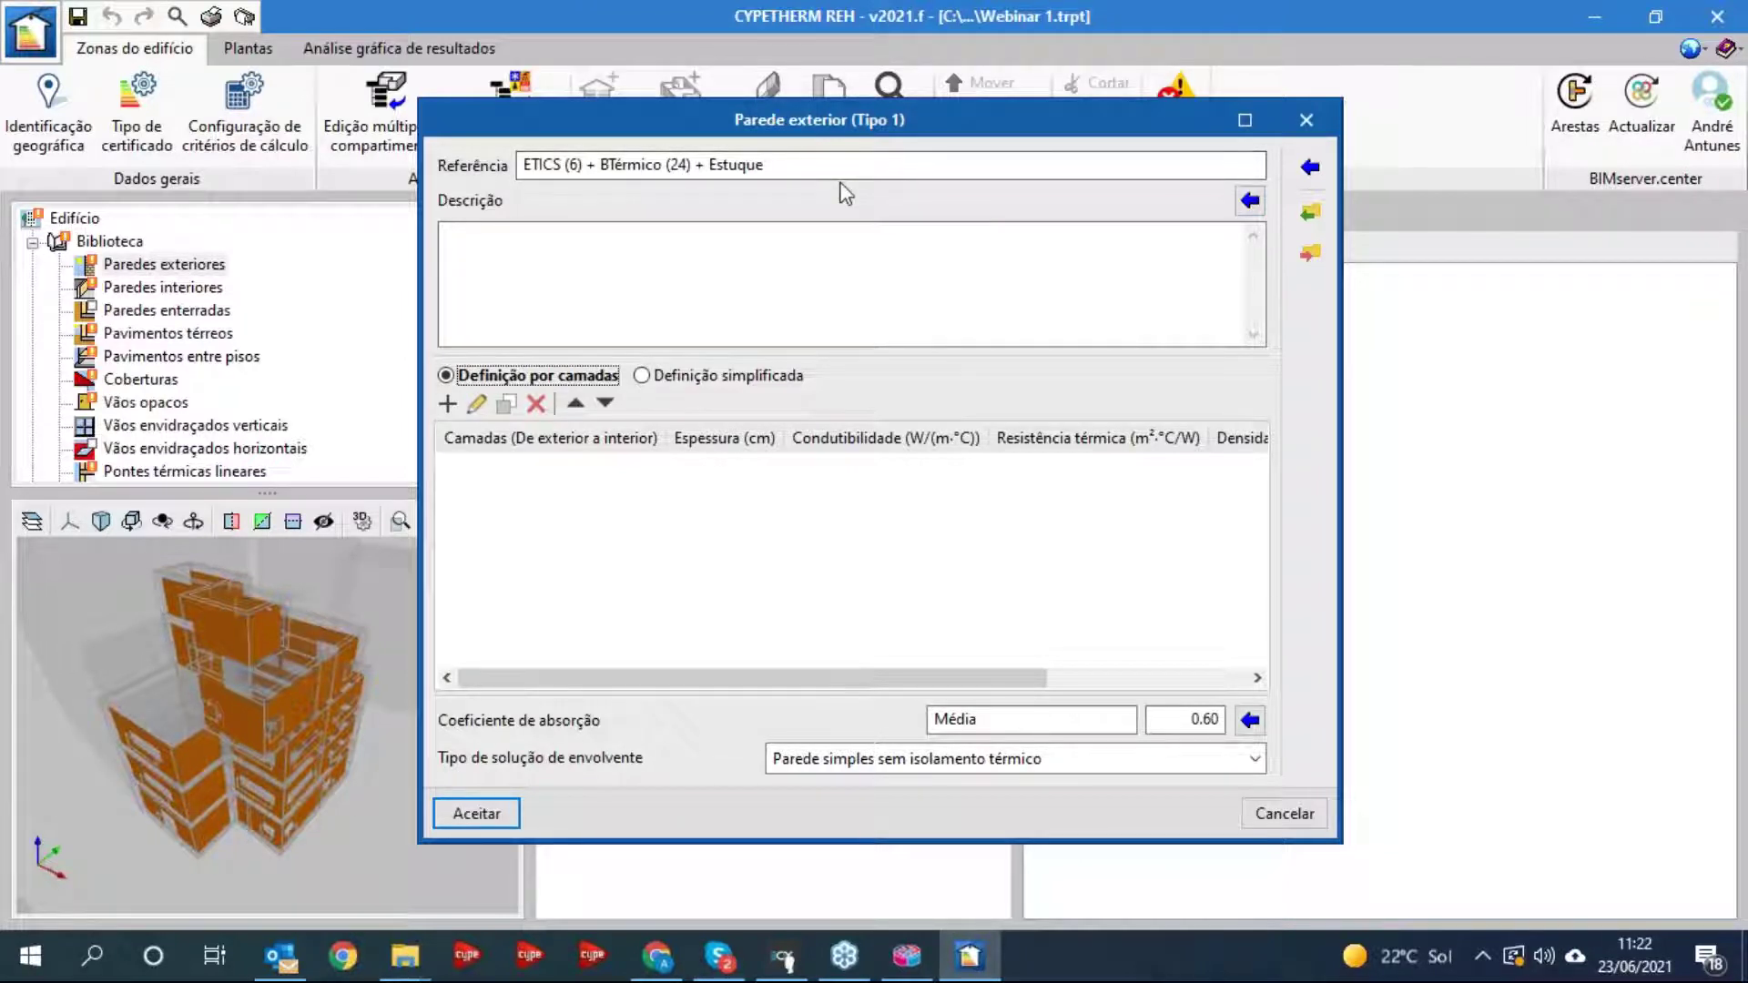
{"action": "left_click", "coordinate": [781, 165]}
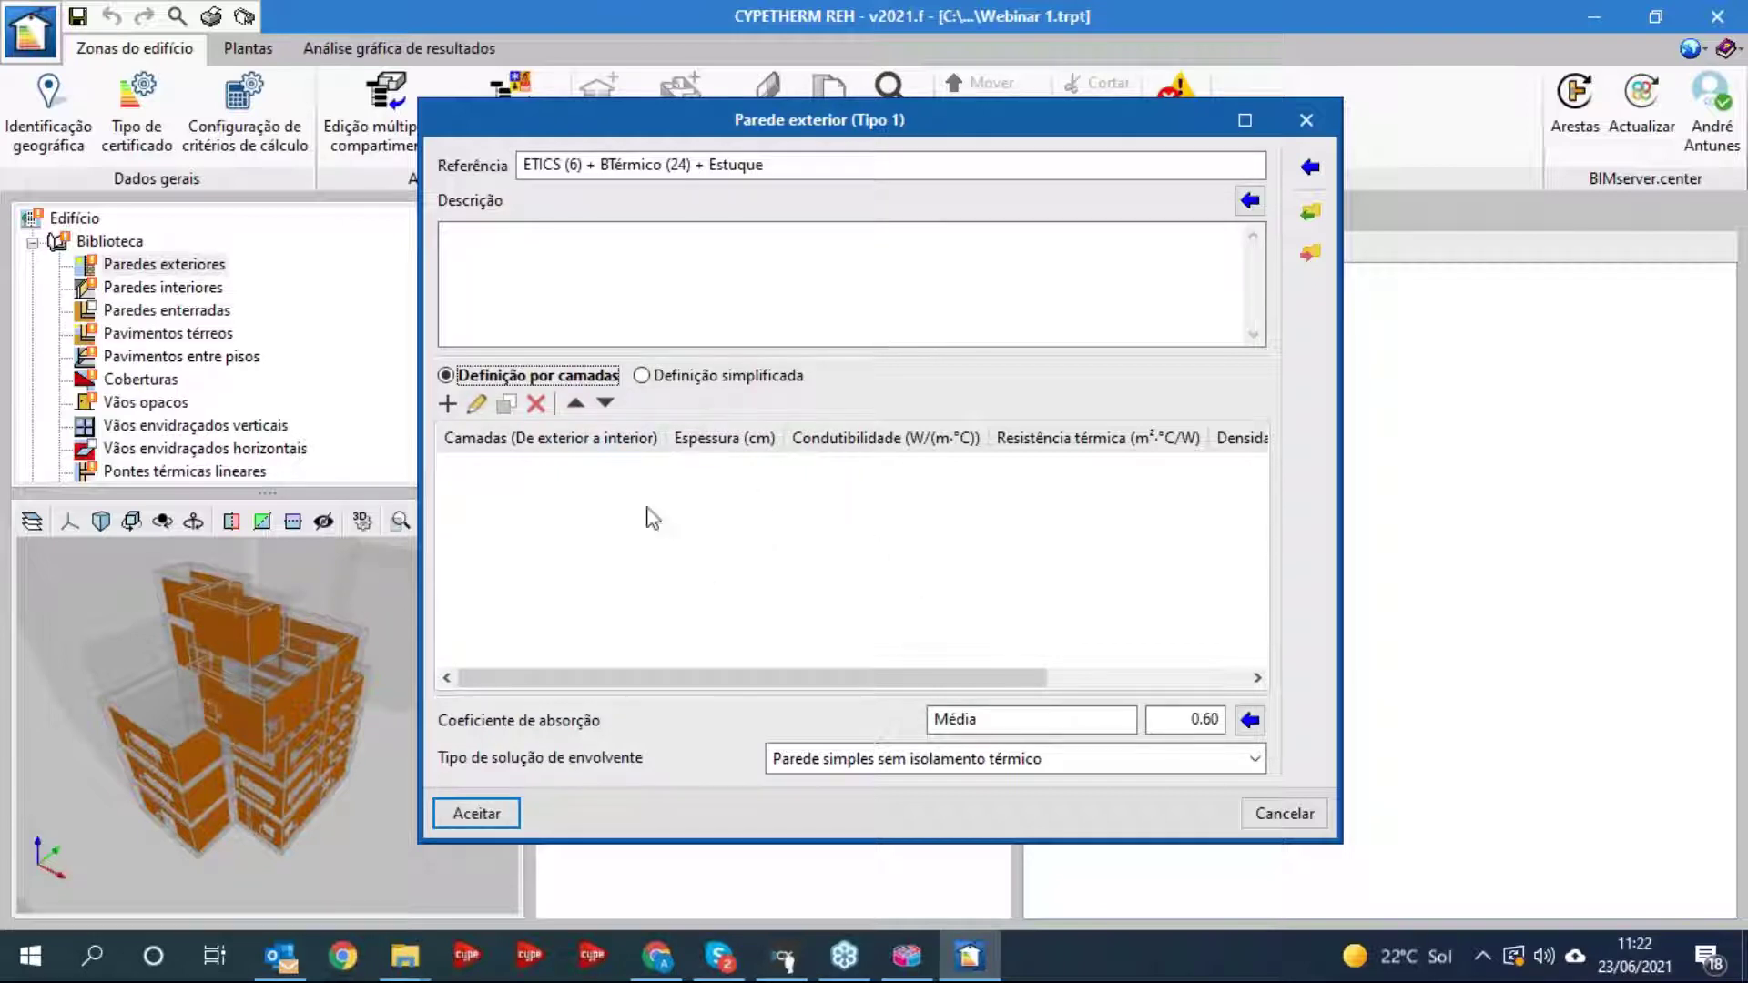
- Add a Tijolo cerâmico furado (20 cm) layer to the exterior wall from the Alvenaria materials of the LNEC library
{"action": "left_click", "coordinate": [448, 406]}
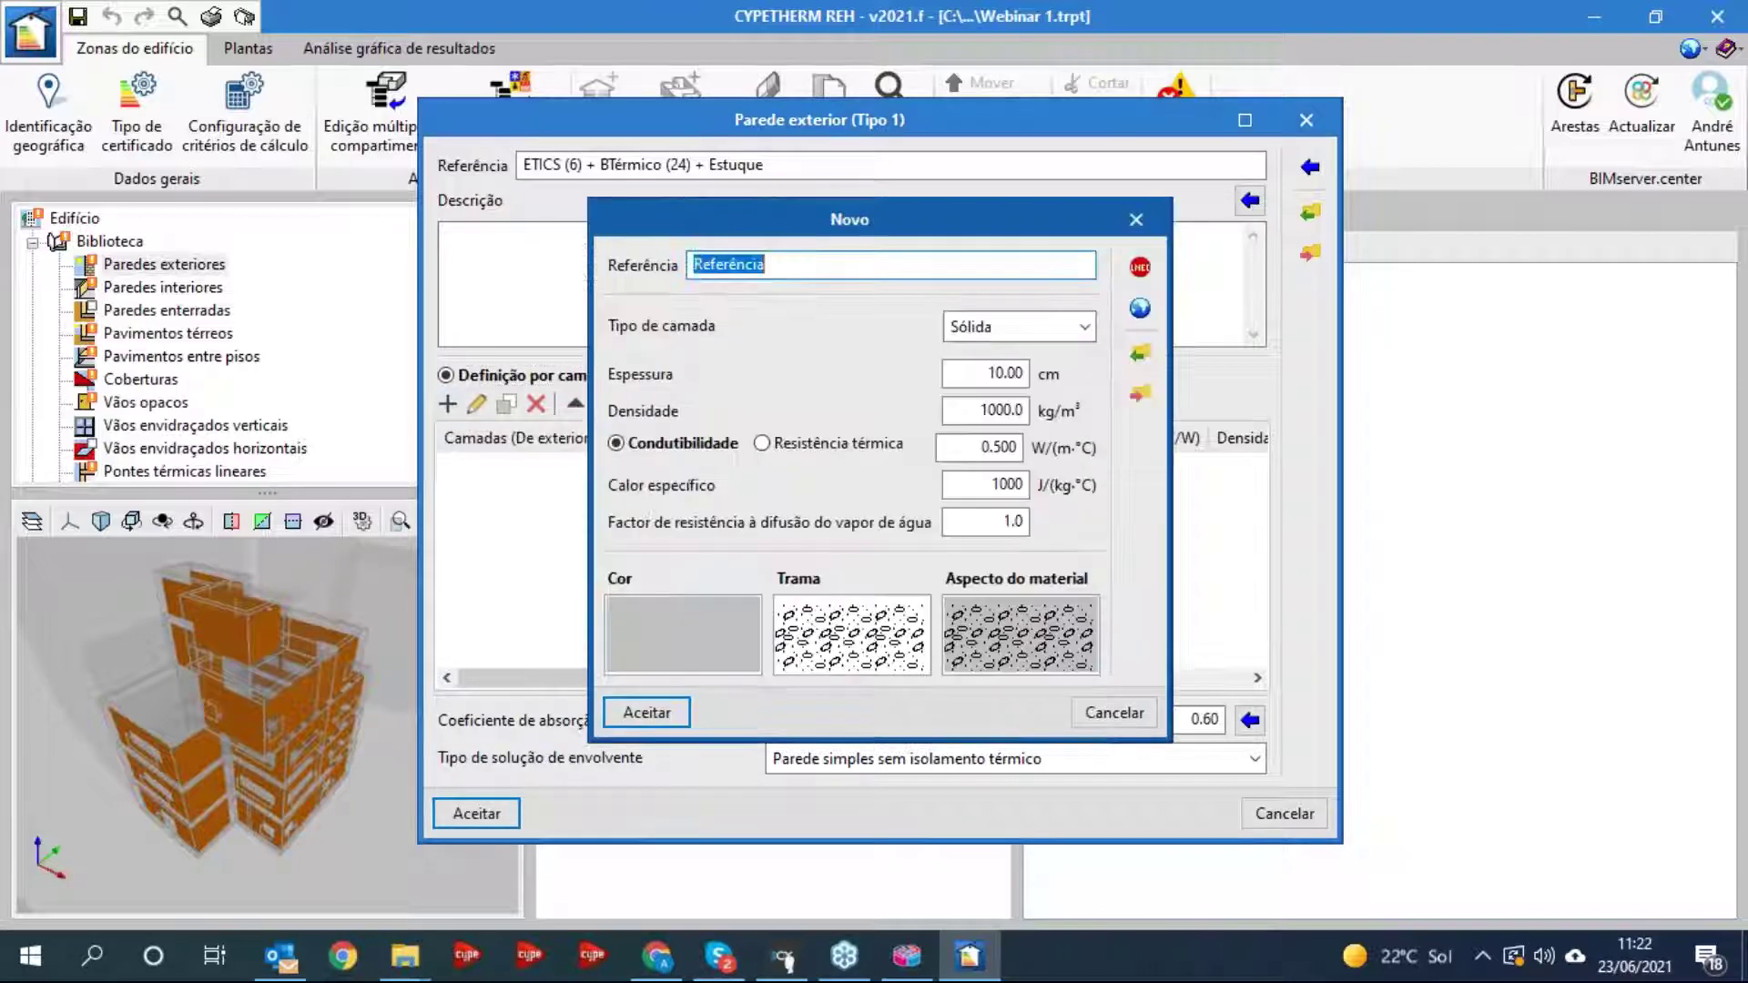
{"action": "left_click_drag", "start_coordinate": [853, 218], "coordinate": [866, 235]}
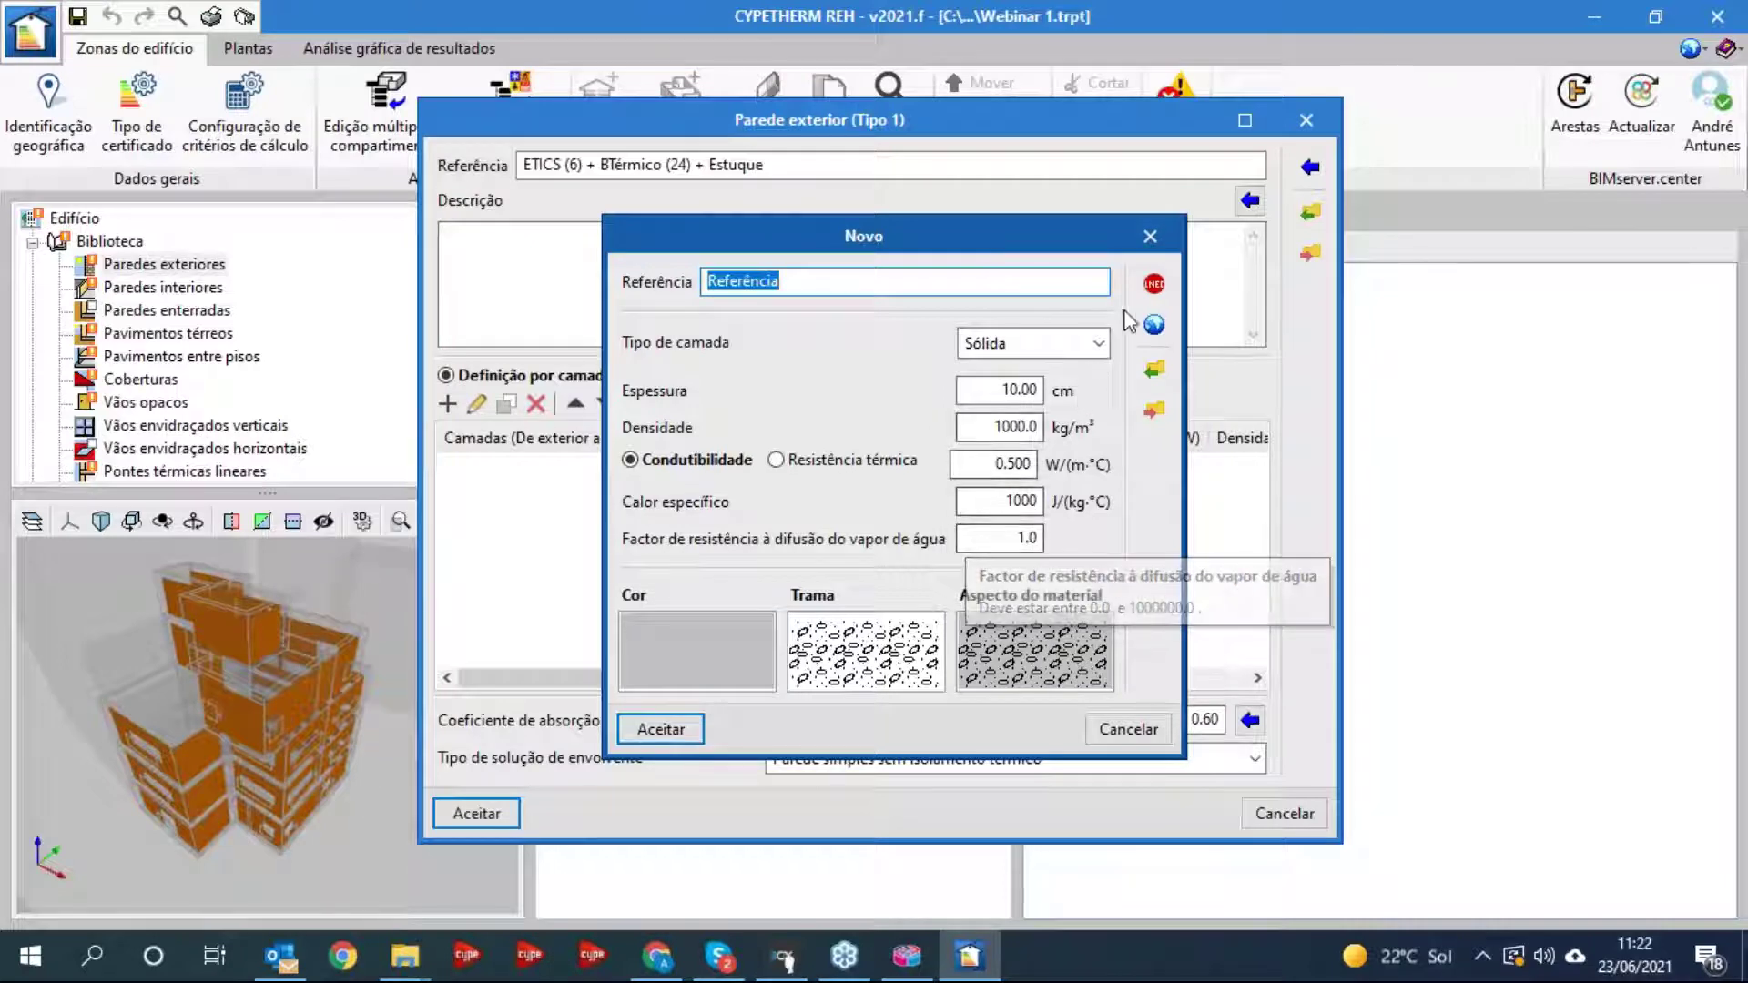
{"action": "left_click", "coordinate": [1155, 286]}
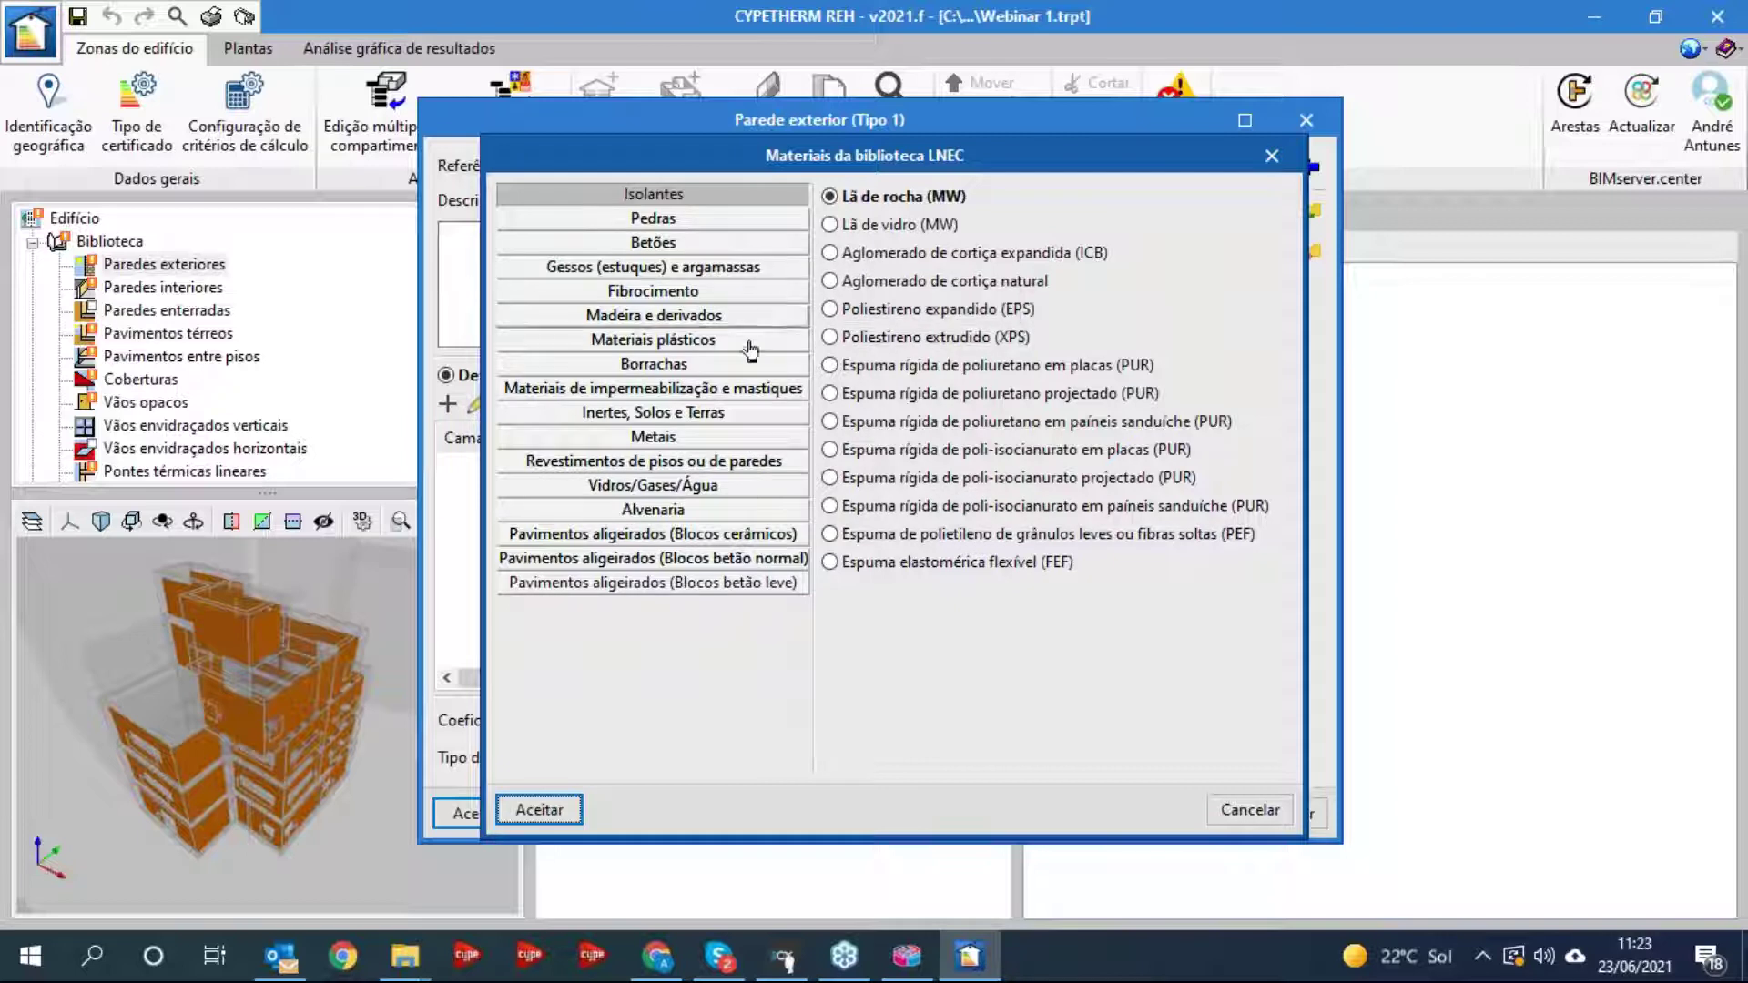
{"action": "left_click", "coordinate": [669, 510]}
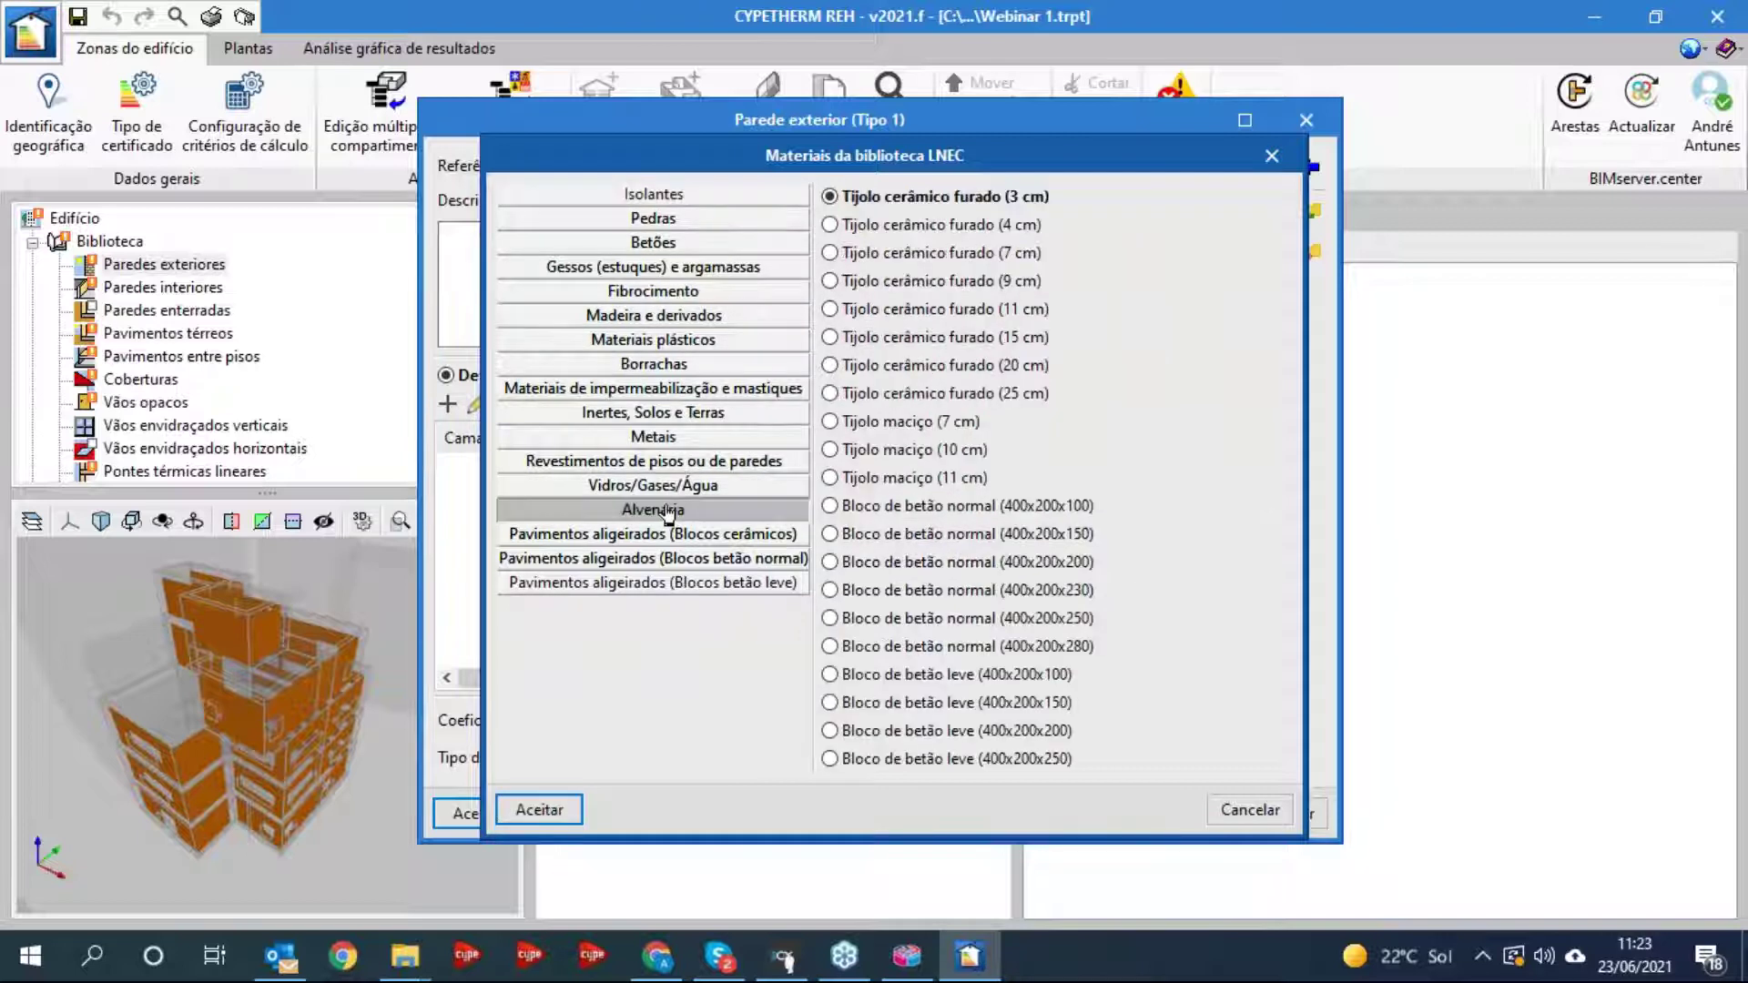
{"action": "left_click", "coordinate": [856, 397]}
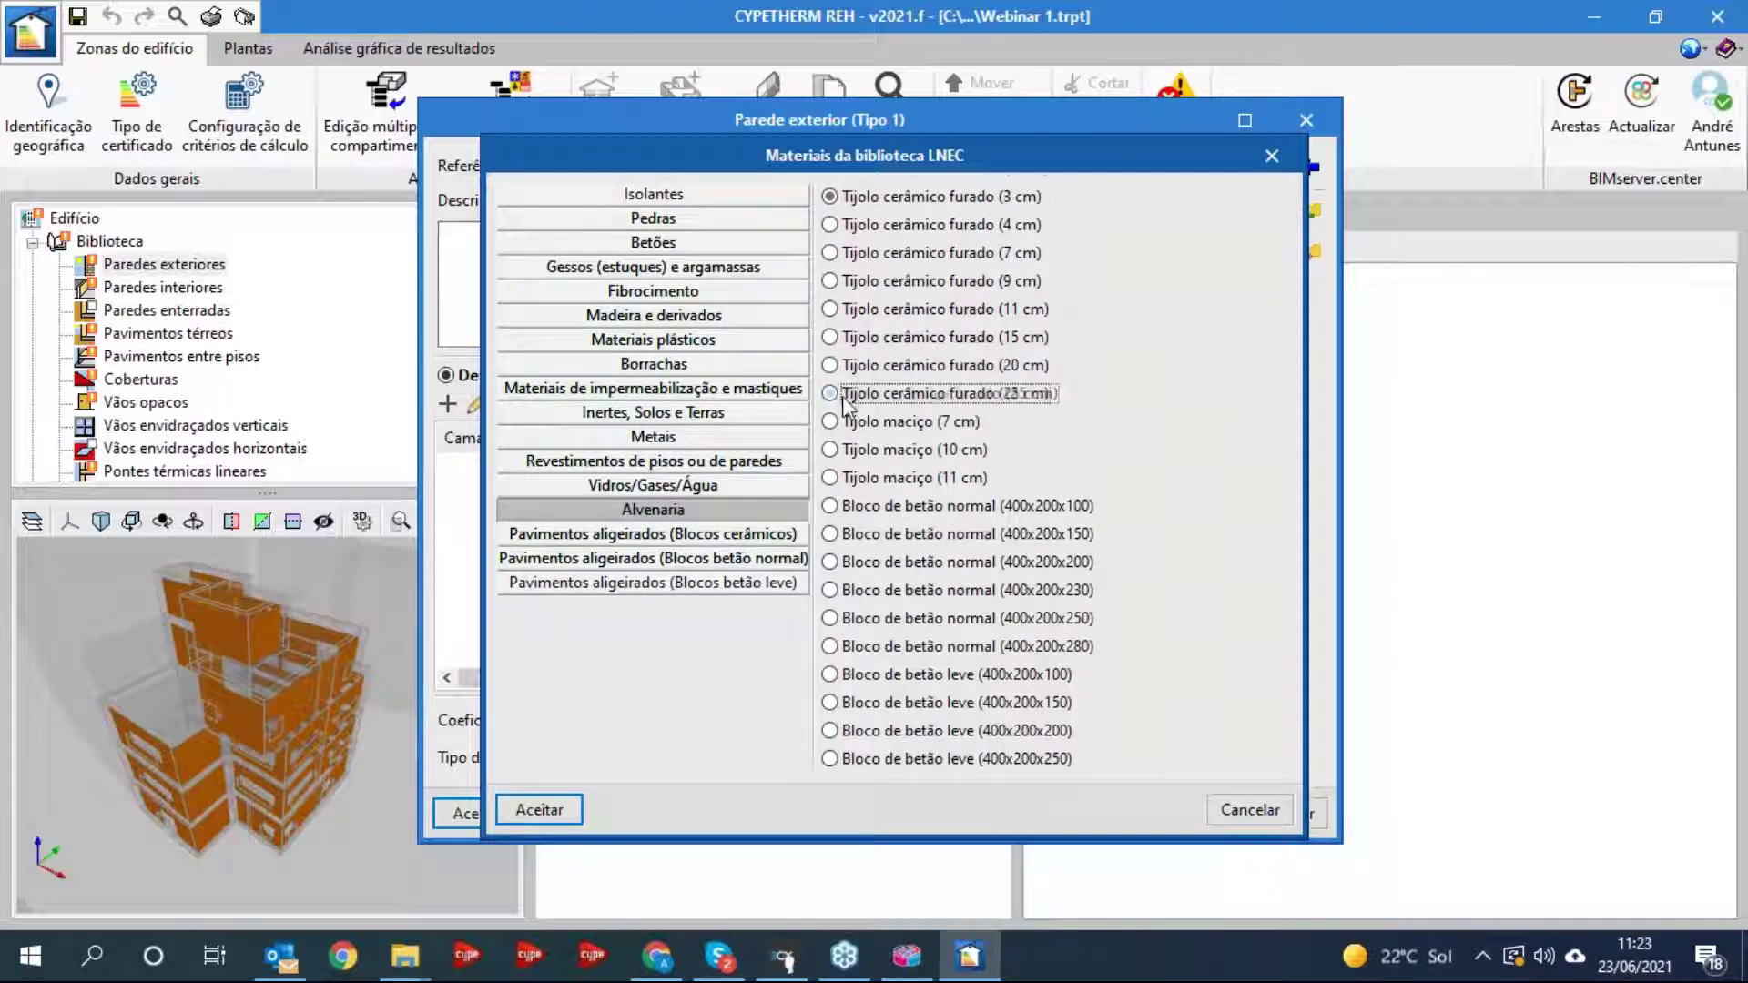
{"action": "left_click", "coordinate": [856, 366]}
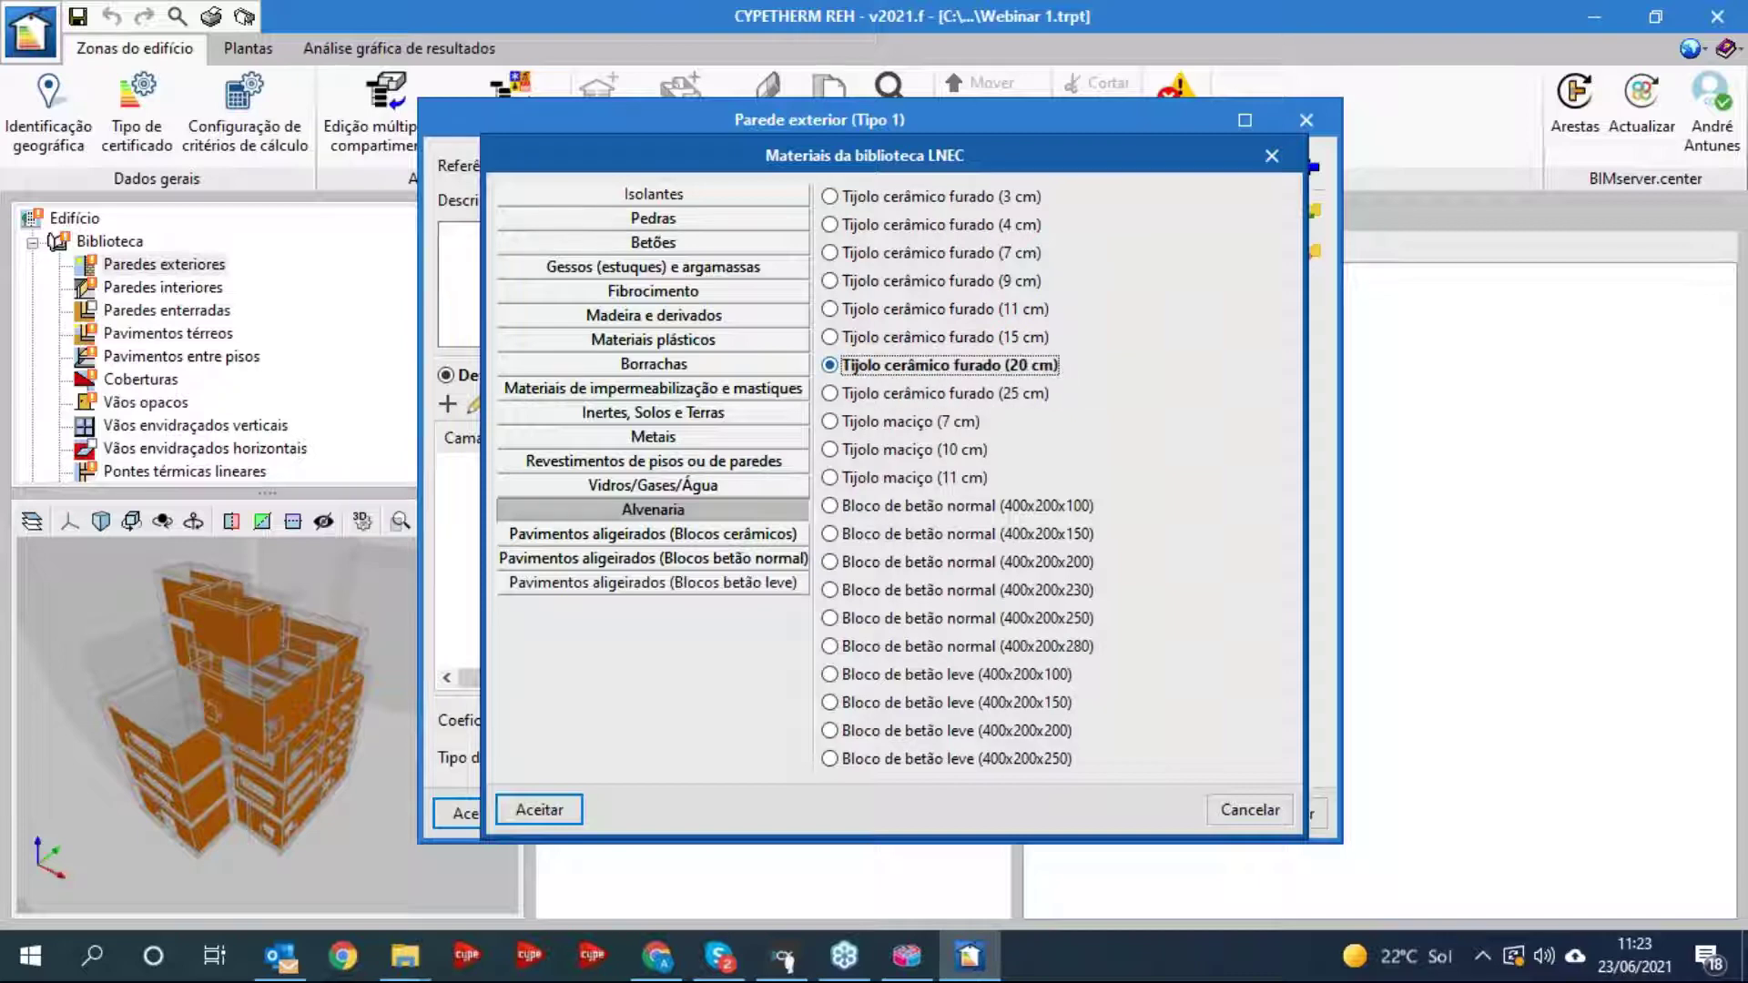
{"action": "left_click", "coordinate": [538, 810]}
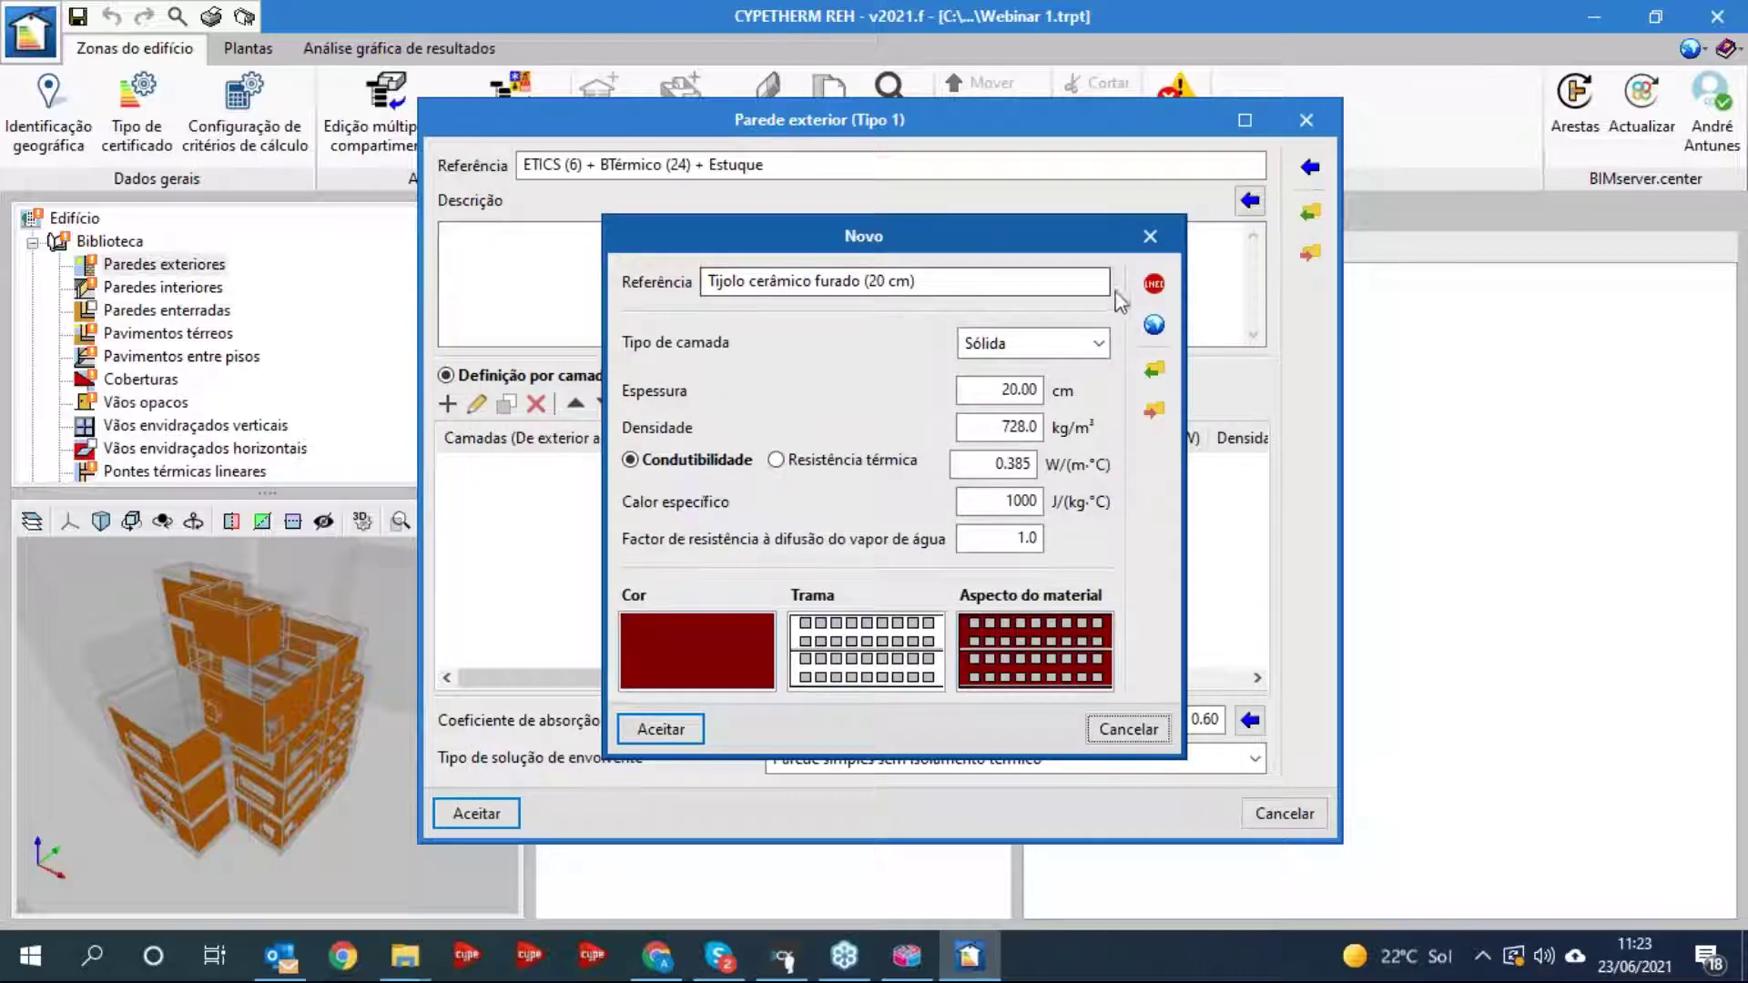
{"action": "left_click", "coordinate": [660, 728]}
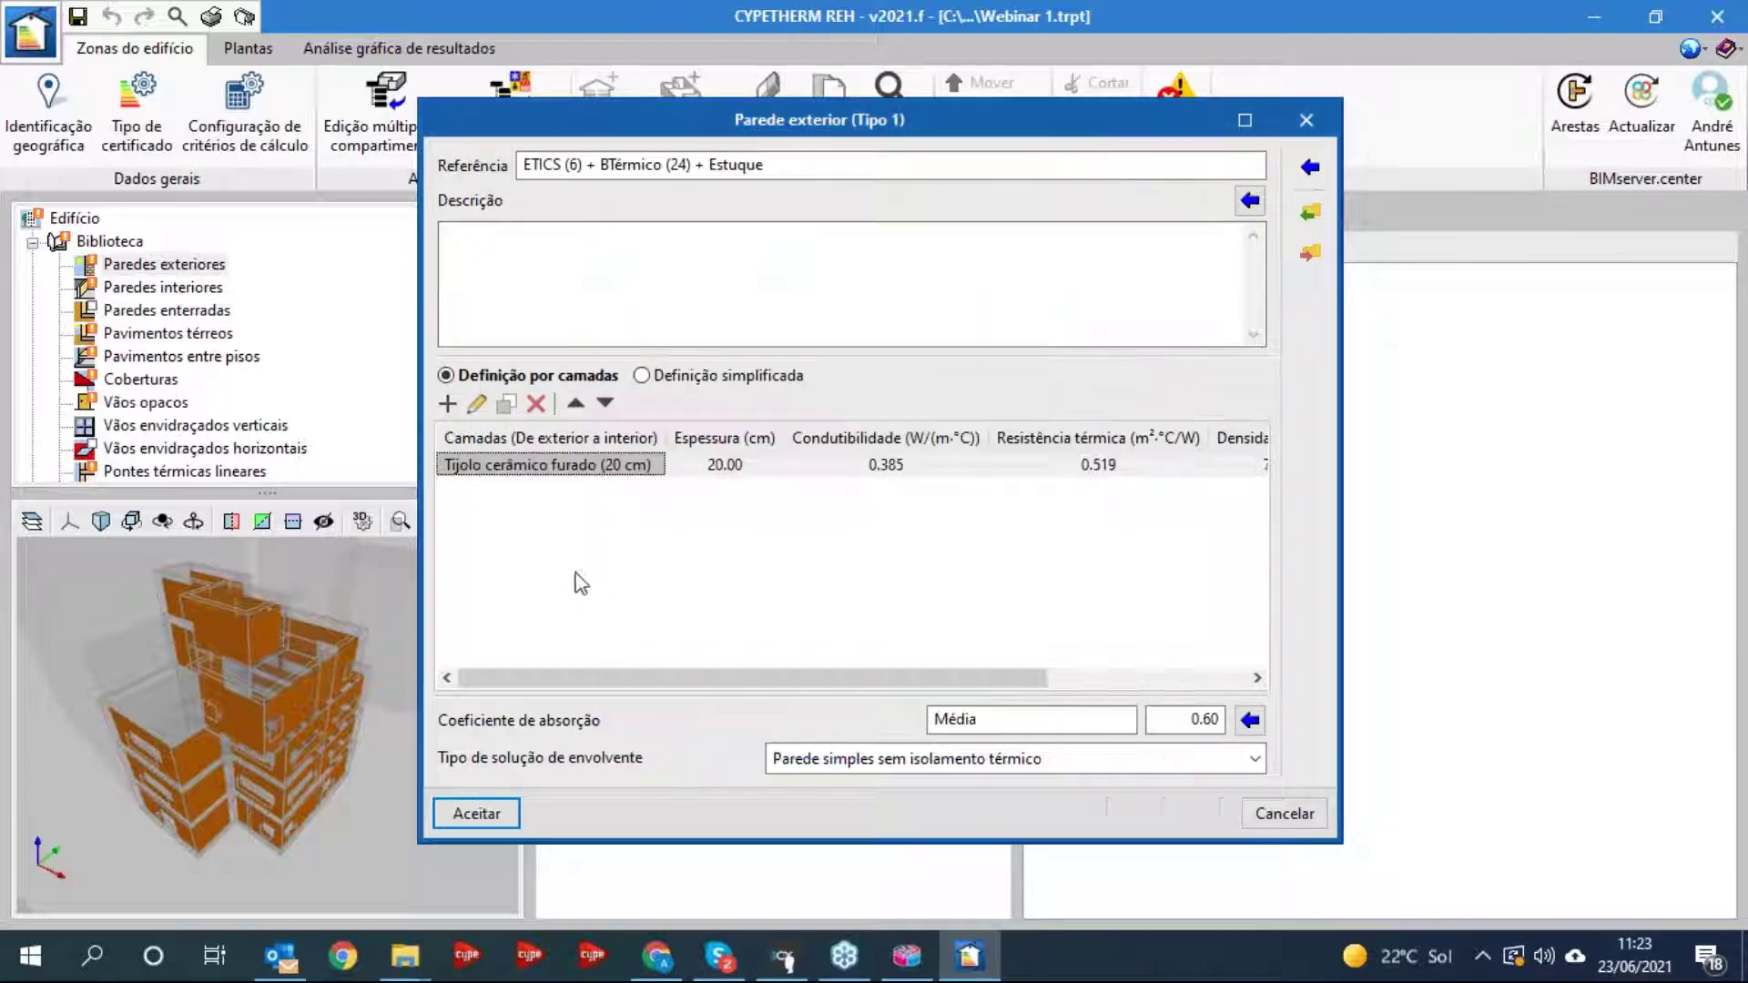
- Add a 5 cm Poliestireno extrudido (XPS) layer from the LNEC library and place it on the exterior side of the brick
{"action": "left_click", "coordinate": [449, 403]}
{"action": "left_click", "coordinate": [1128, 264]}
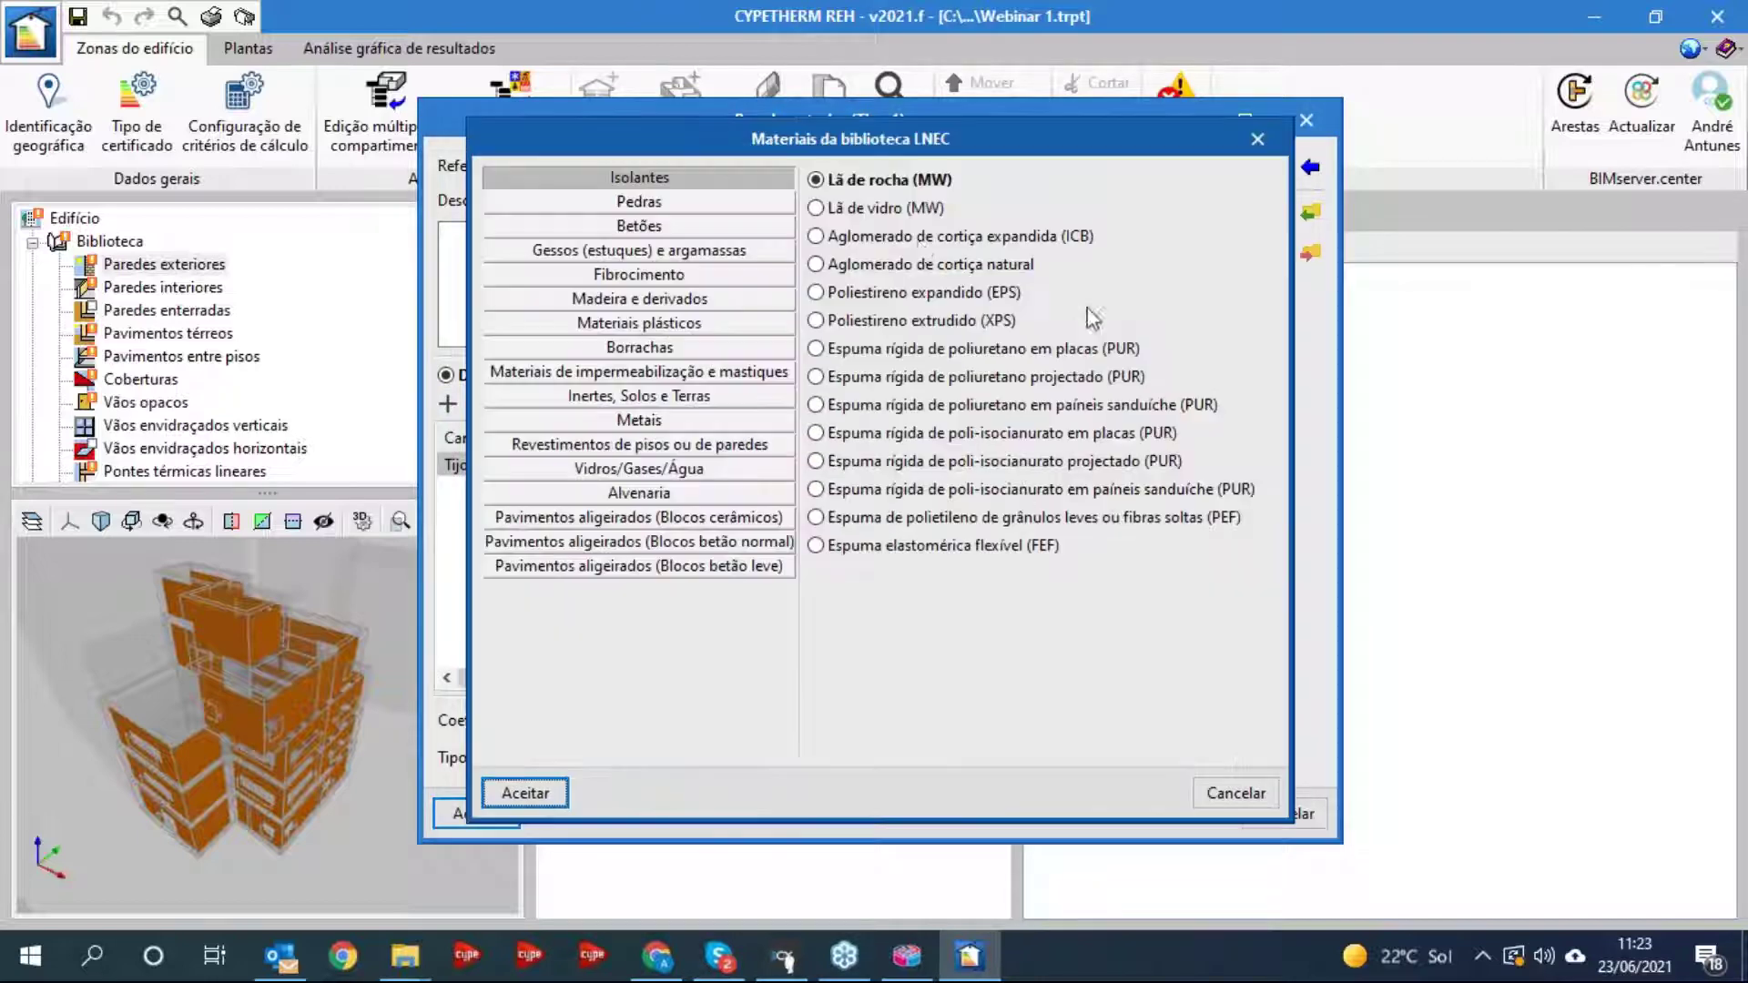
{"action": "left_click", "coordinate": [896, 324]}
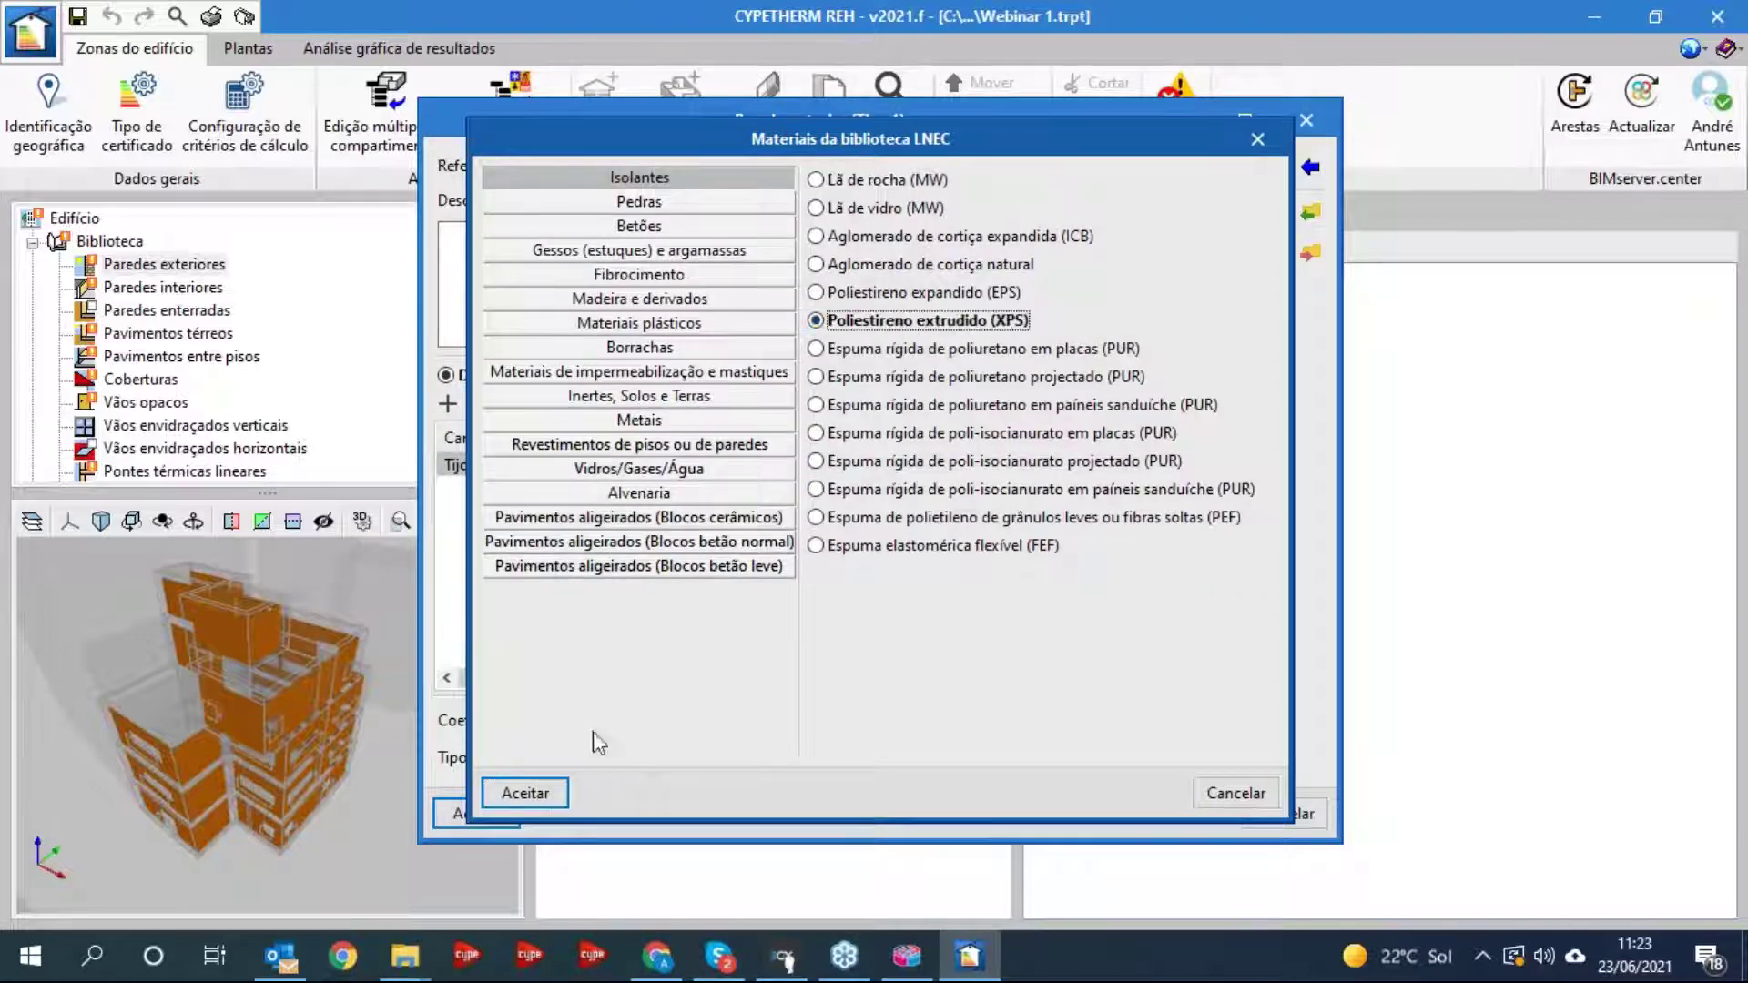
{"action": "left_click", "coordinate": [526, 792]}
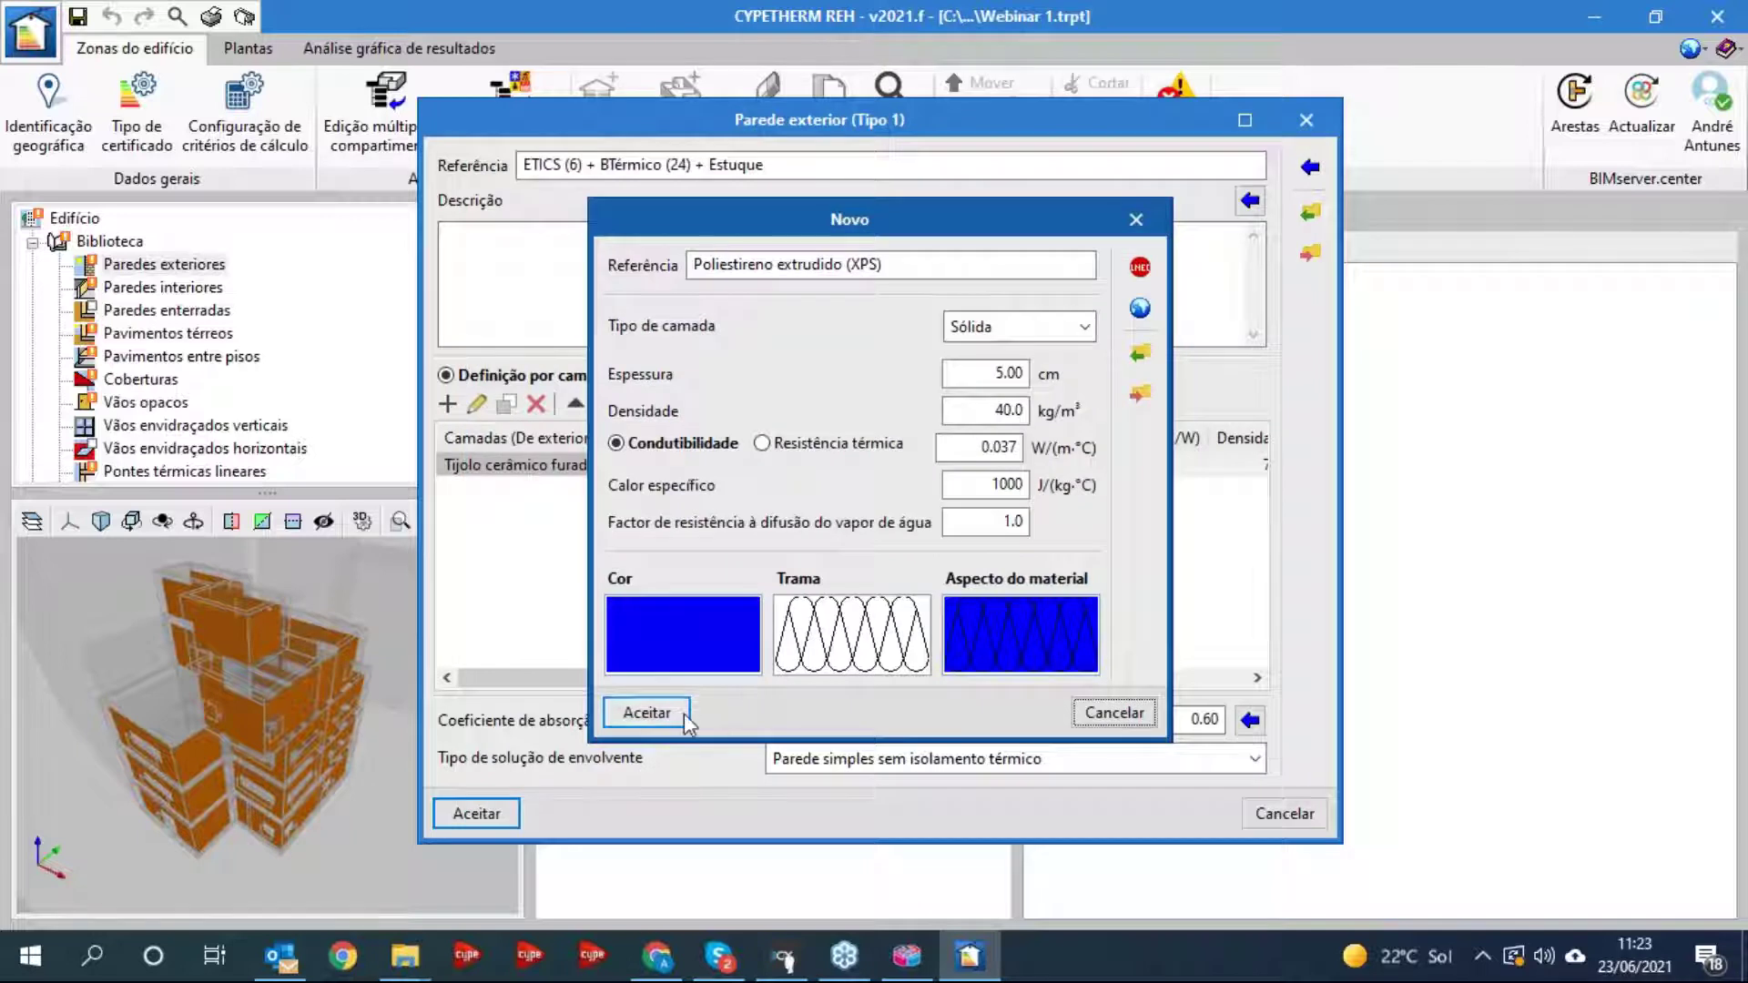
{"action": "left_click", "coordinate": [644, 712]}
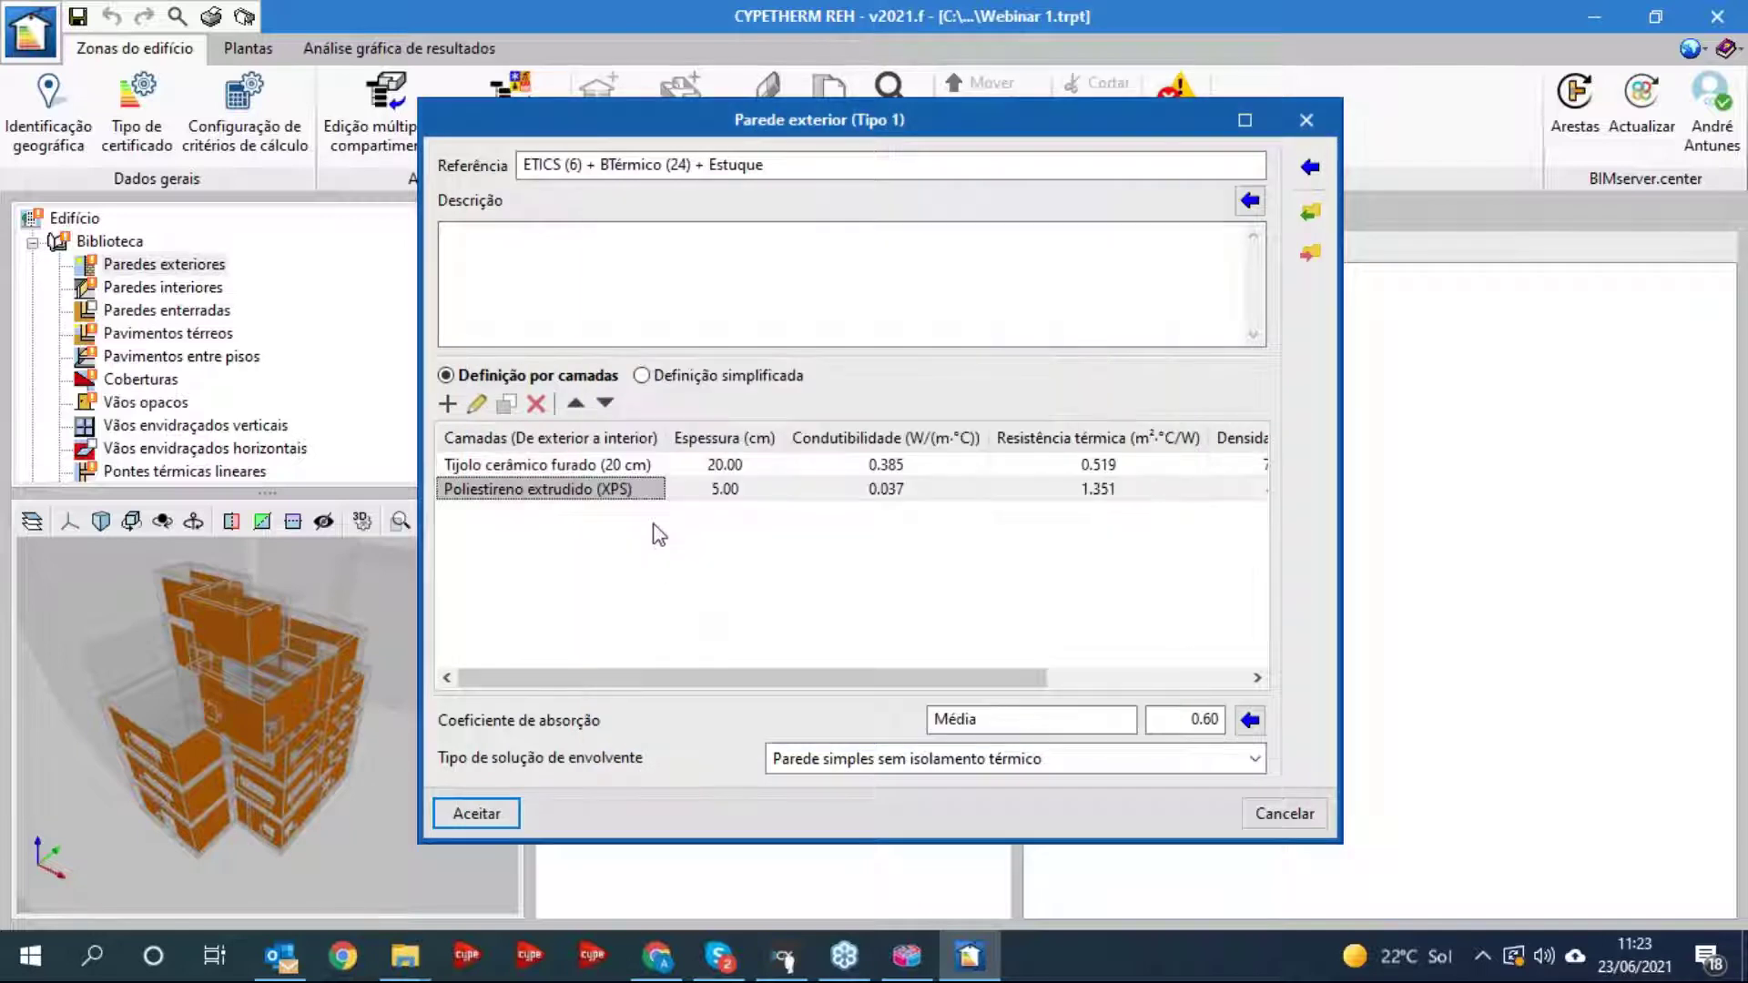
{"action": "left_click", "coordinate": [575, 402]}
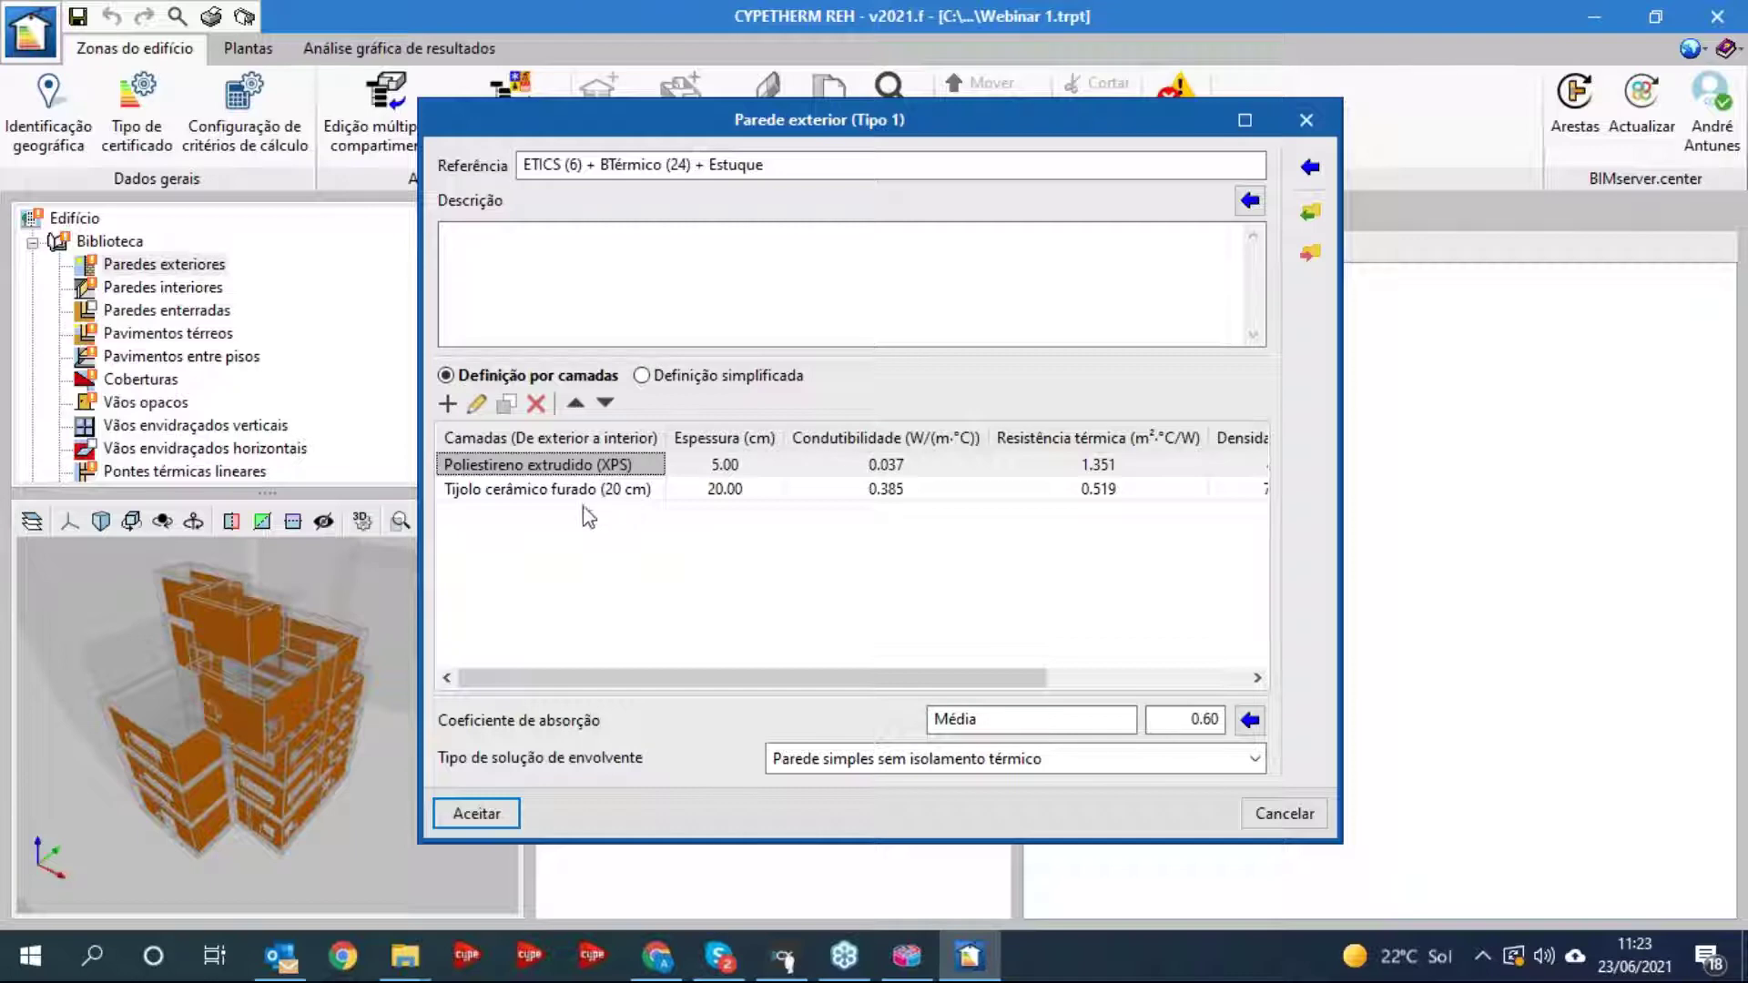
- Add a 2 cm Argamassa e reboco tradicional layer to the exterior wall from the Gessos (estuques) e argamassas materials of the LNEC library
{"action": "left_click", "coordinate": [447, 403]}
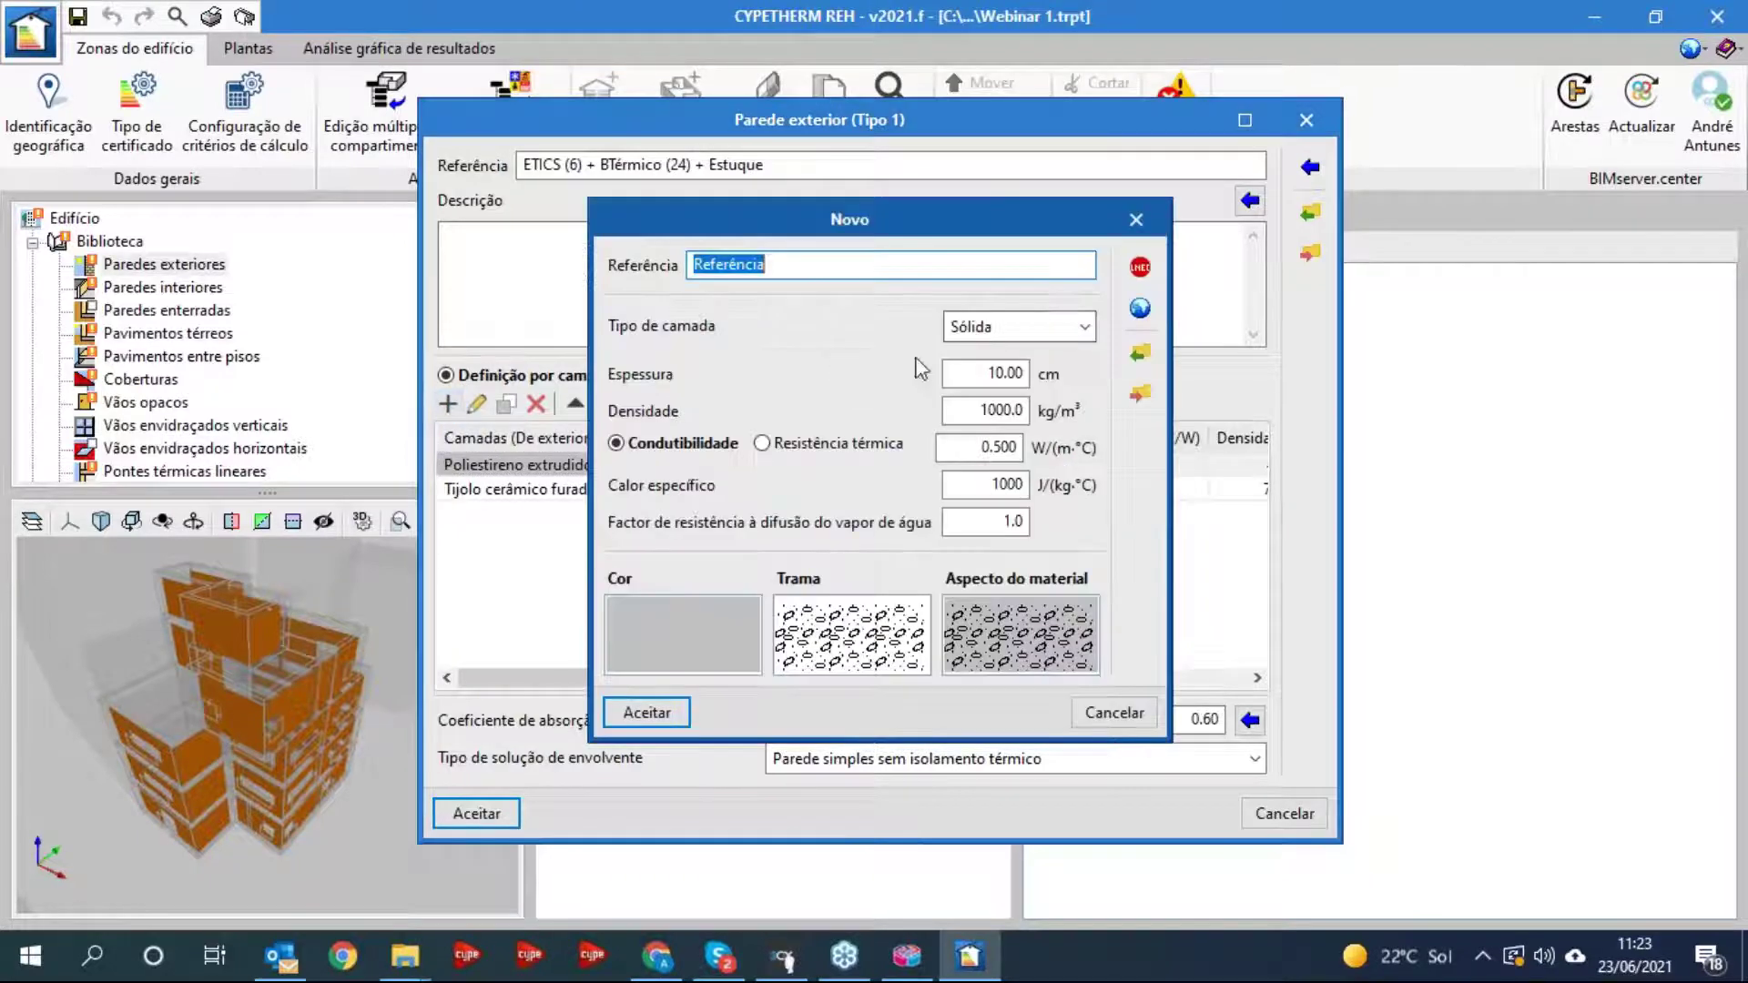
{"action": "left_click", "coordinate": [1139, 269]}
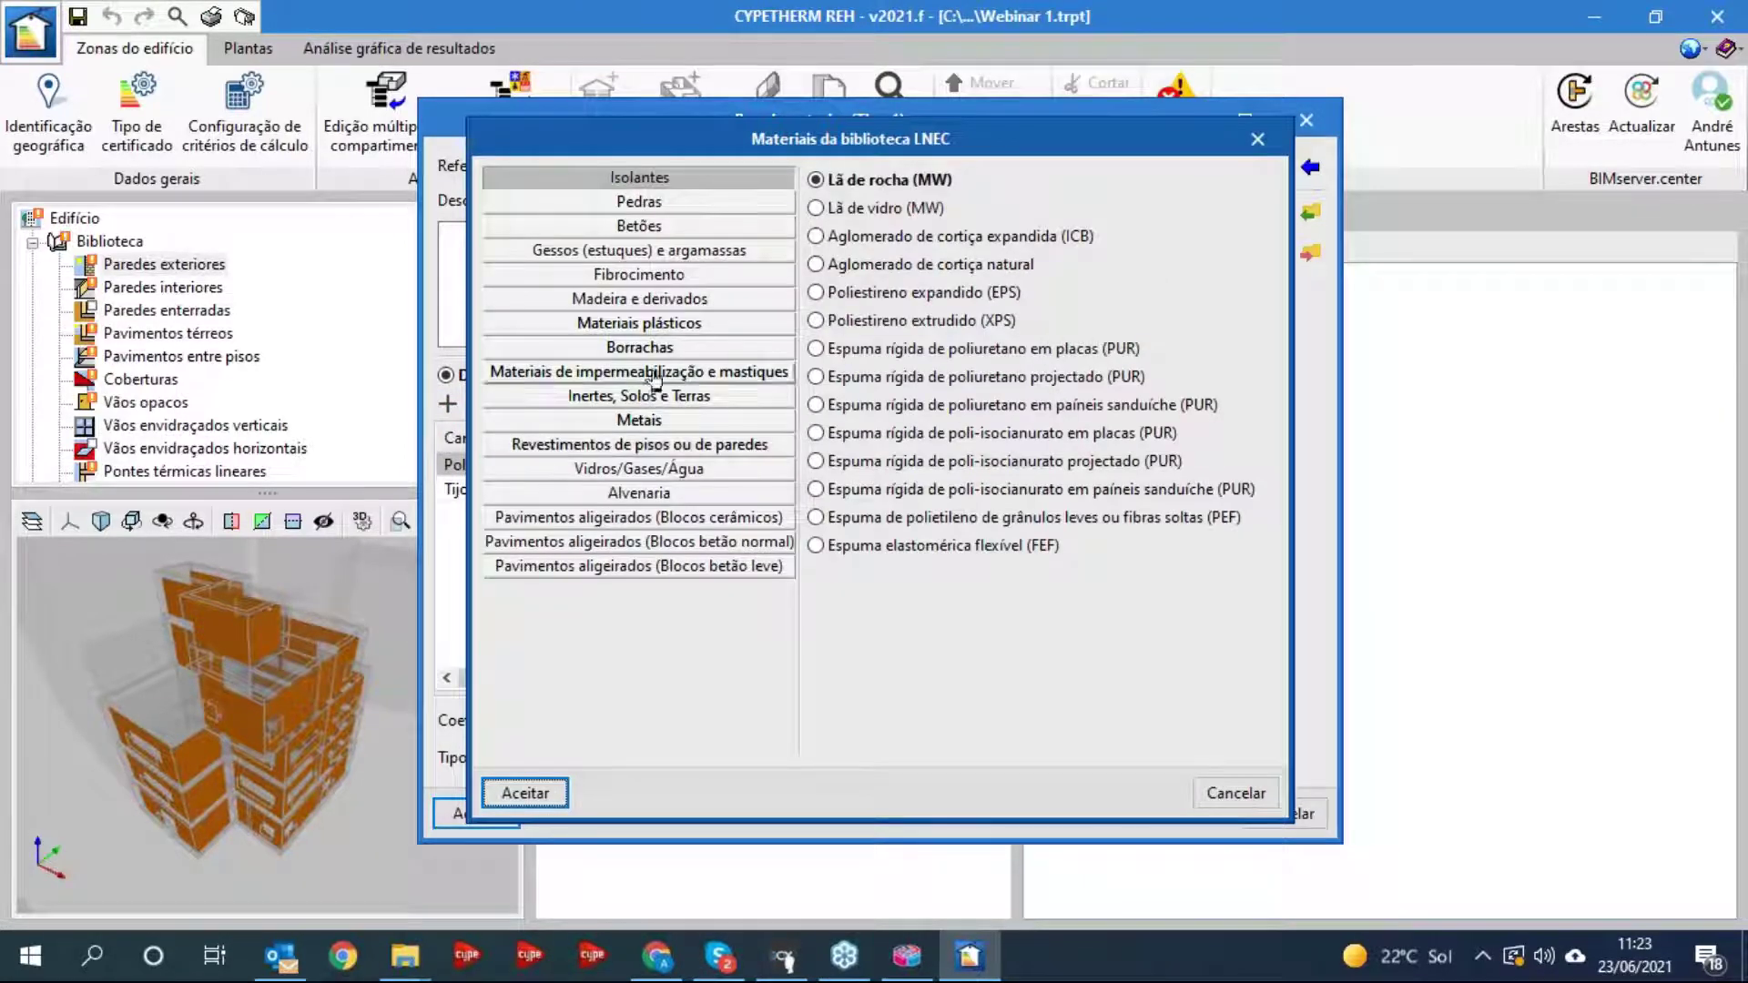
{"action": "left_click", "coordinate": [655, 253]}
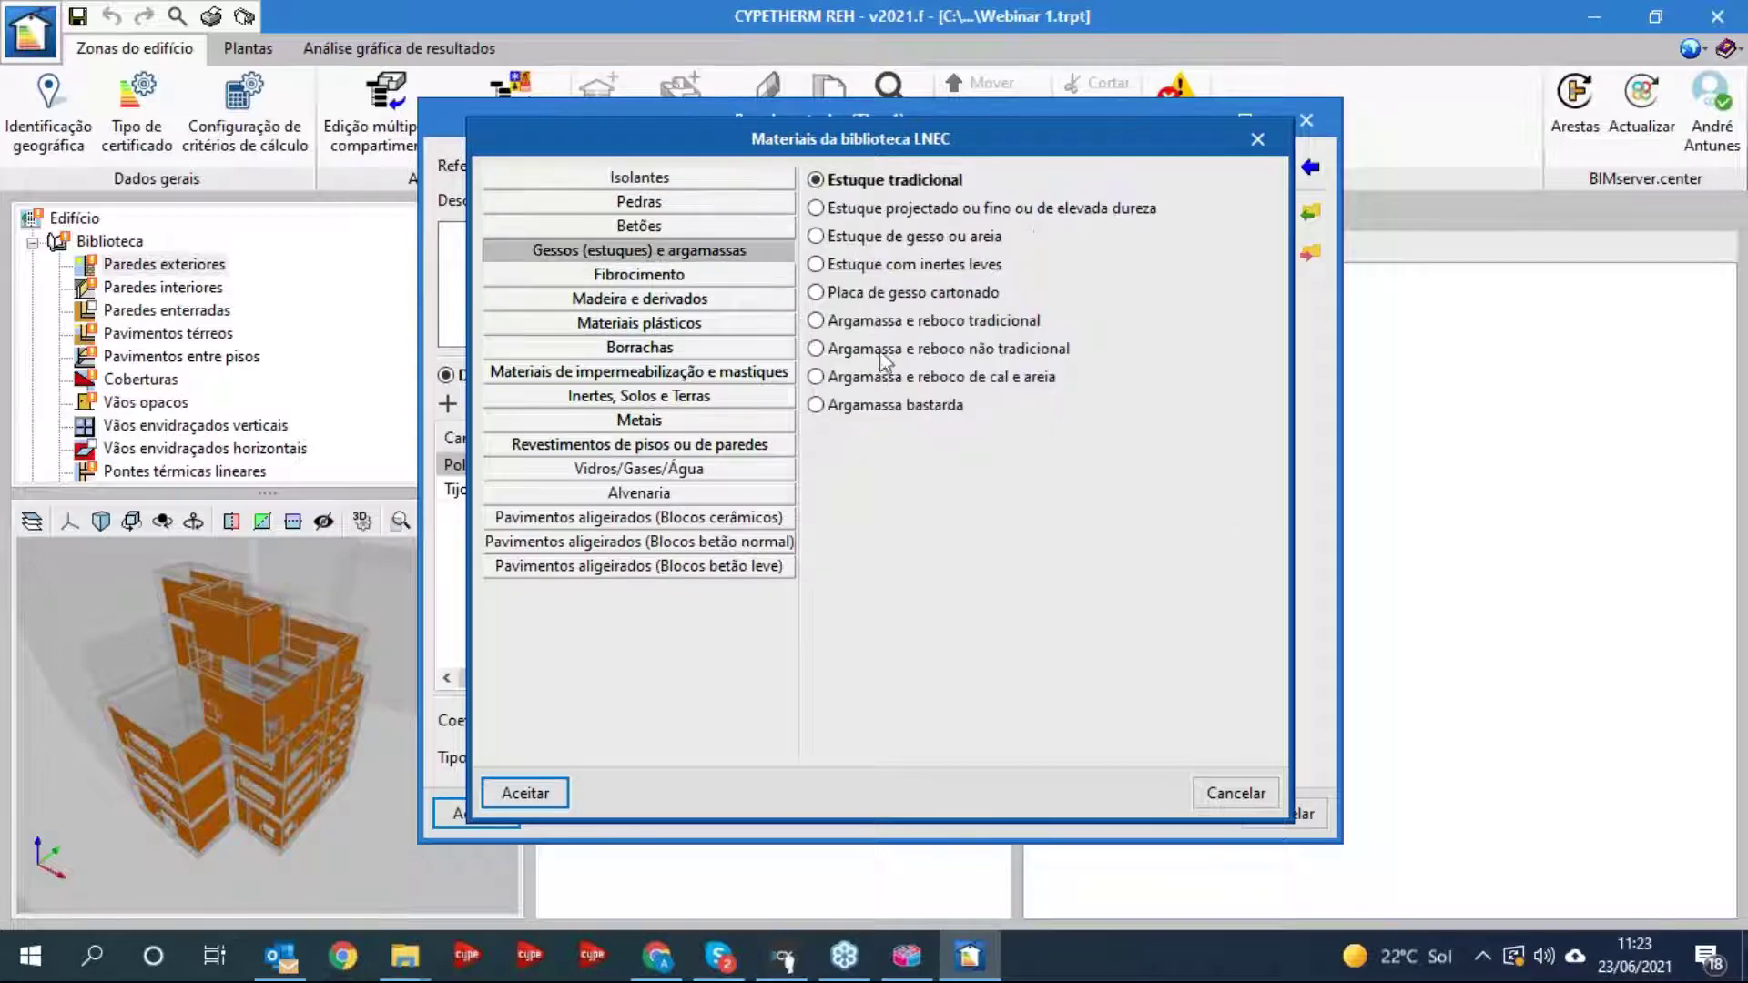
{"action": "left_click", "coordinate": [874, 321]}
{"action": "left_click", "coordinate": [558, 791]}
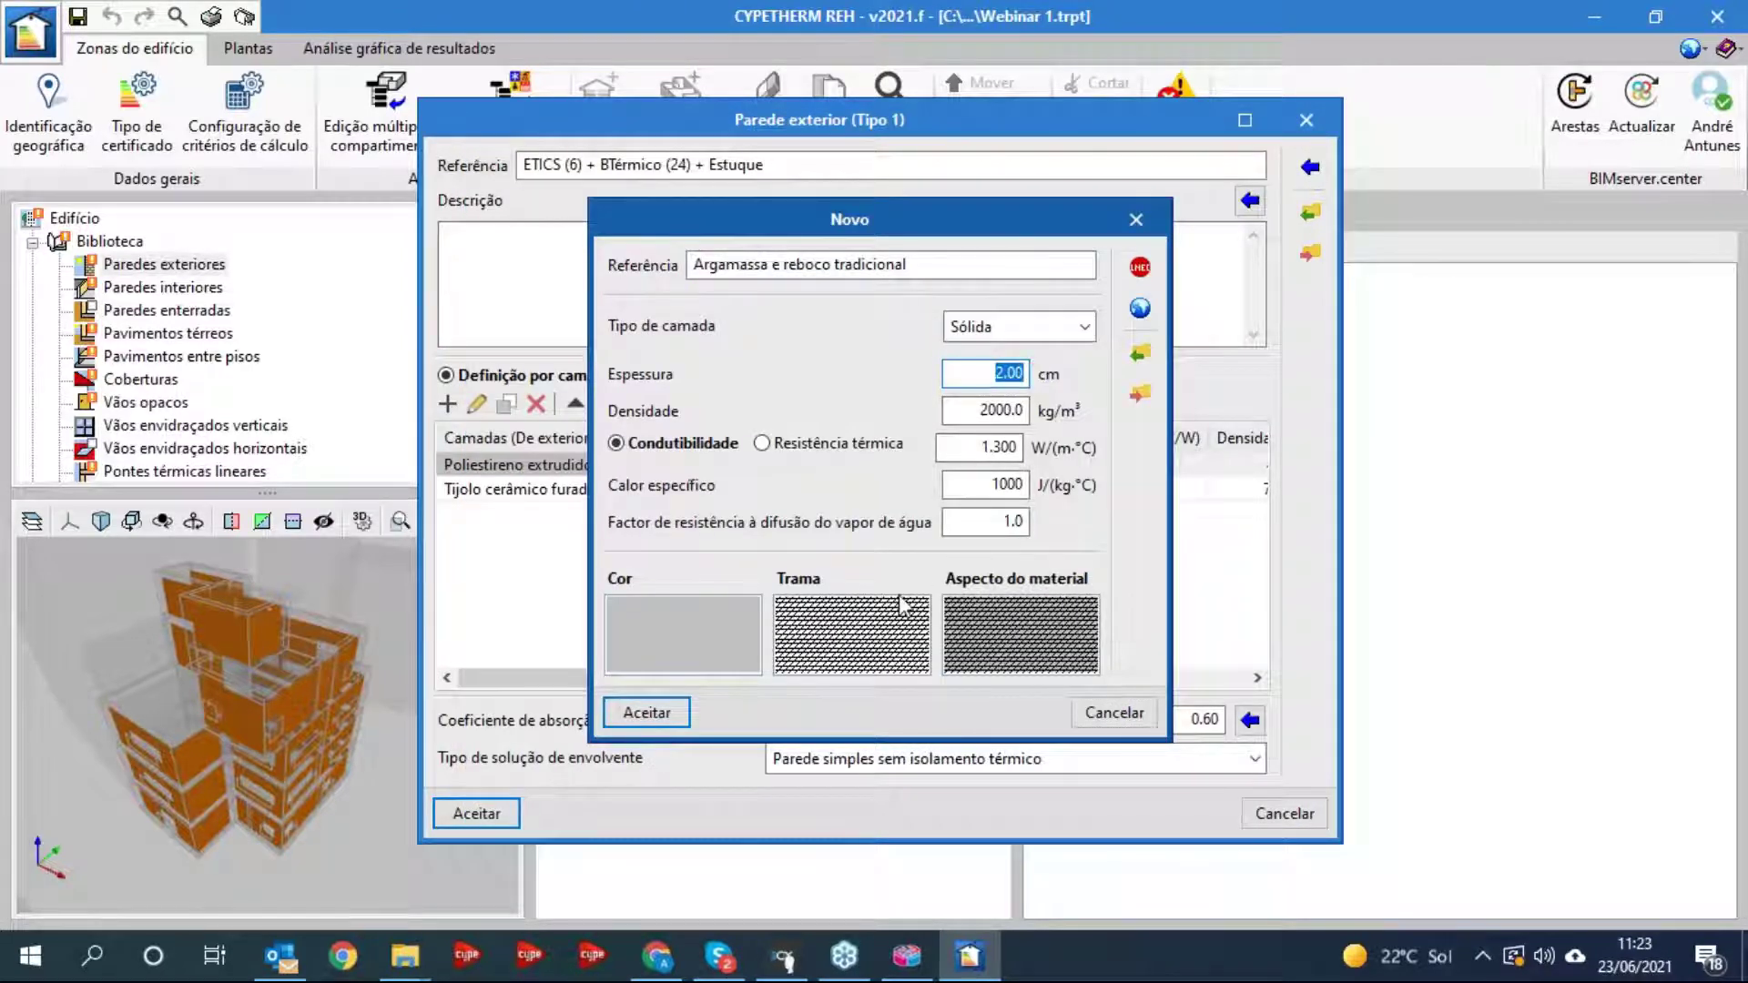
{"action": "left_click", "coordinate": [646, 713]}
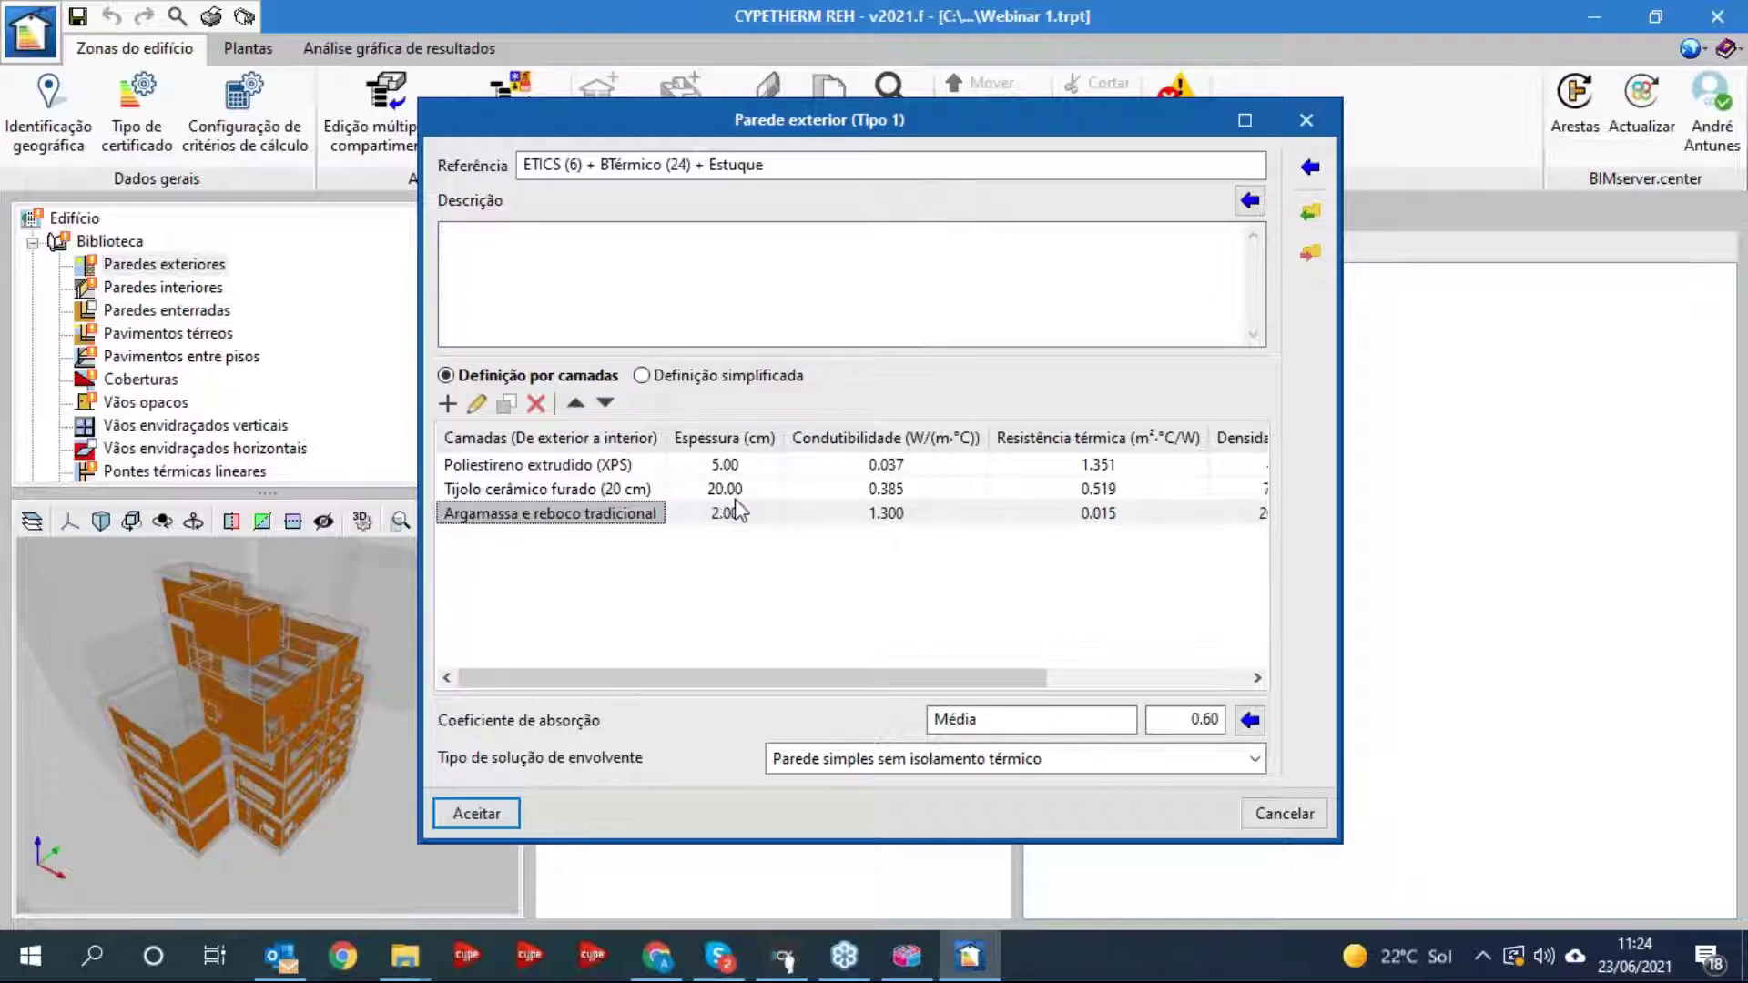
- Generate the exterior wall's automatic description and consult the solar absorption coefficient table without importing a value
{"action": "left_click", "coordinate": [1249, 201]}
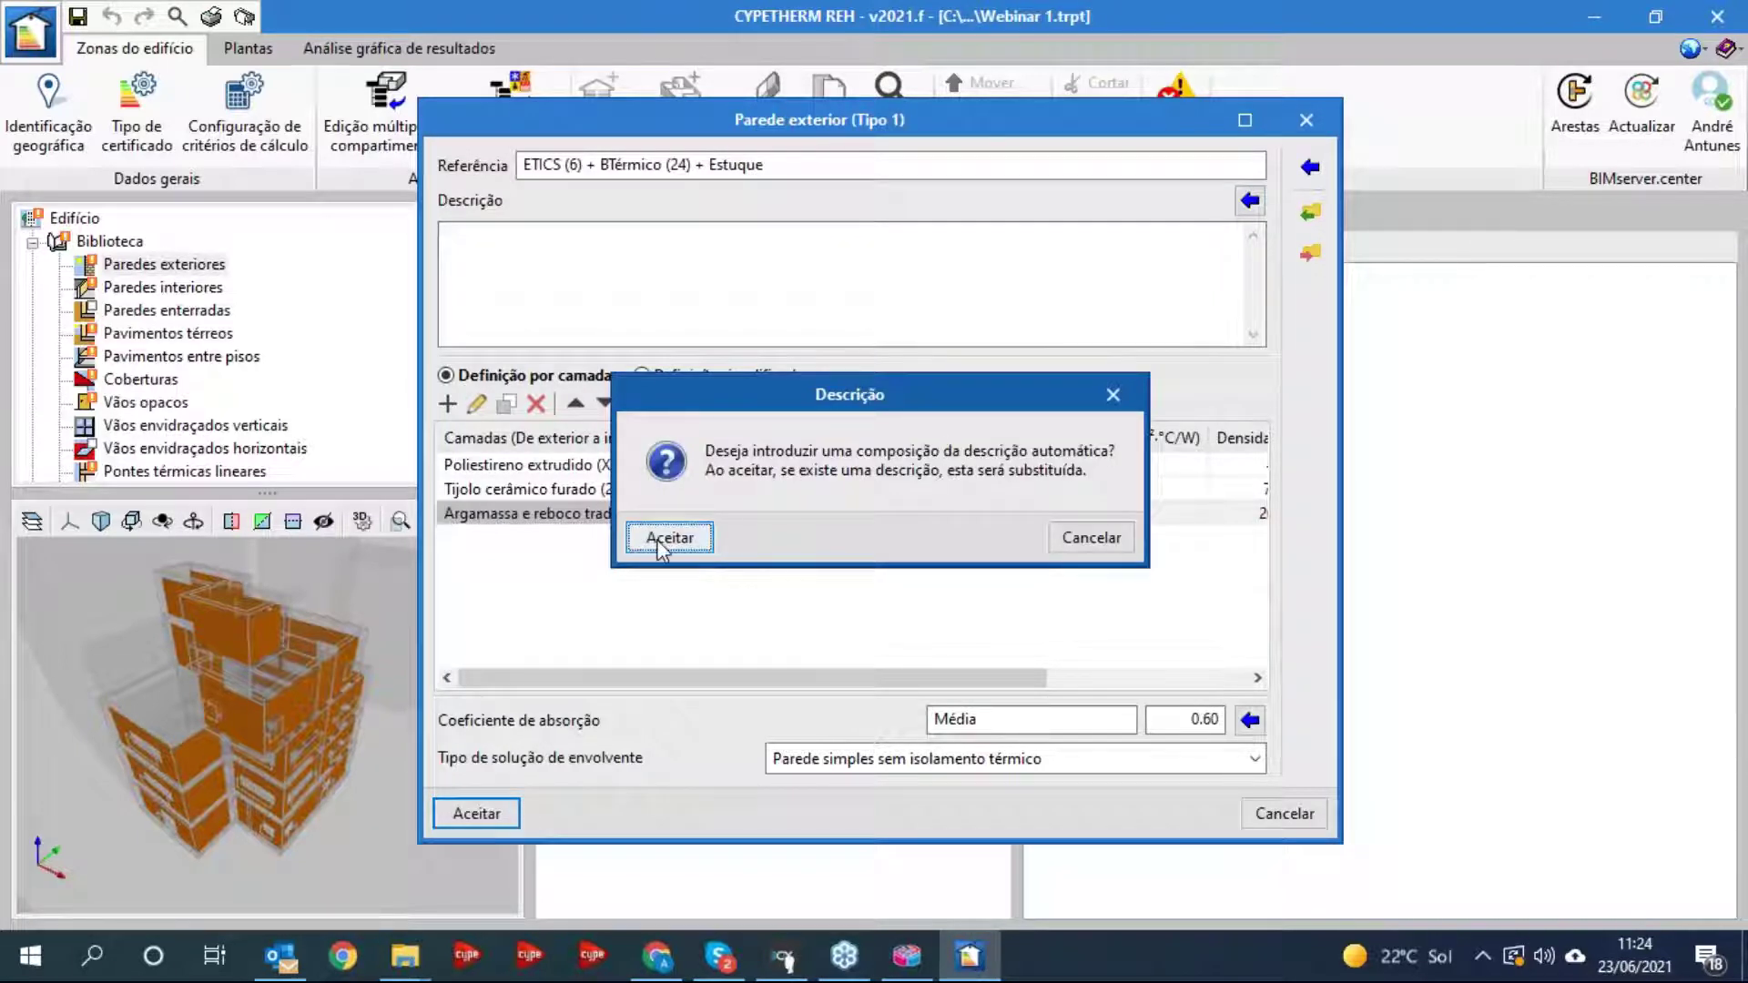
{"action": "left_click", "coordinate": [669, 538]}
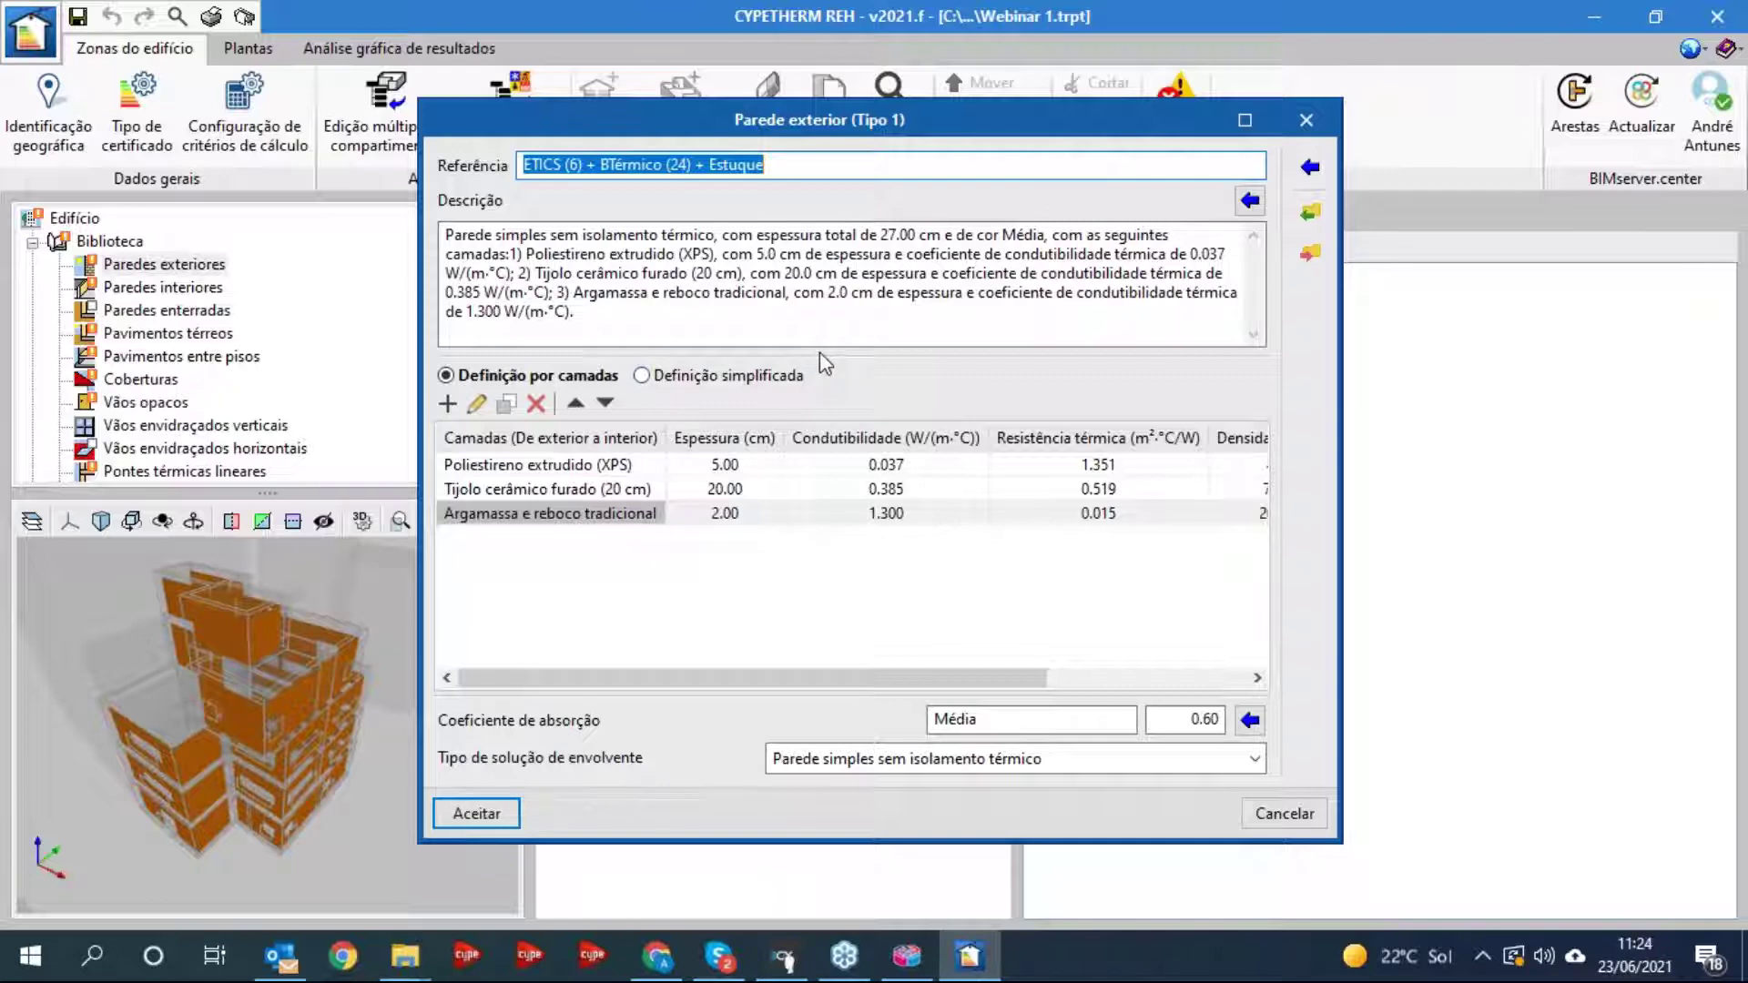
{"action": "left_click", "coordinate": [1250, 720]}
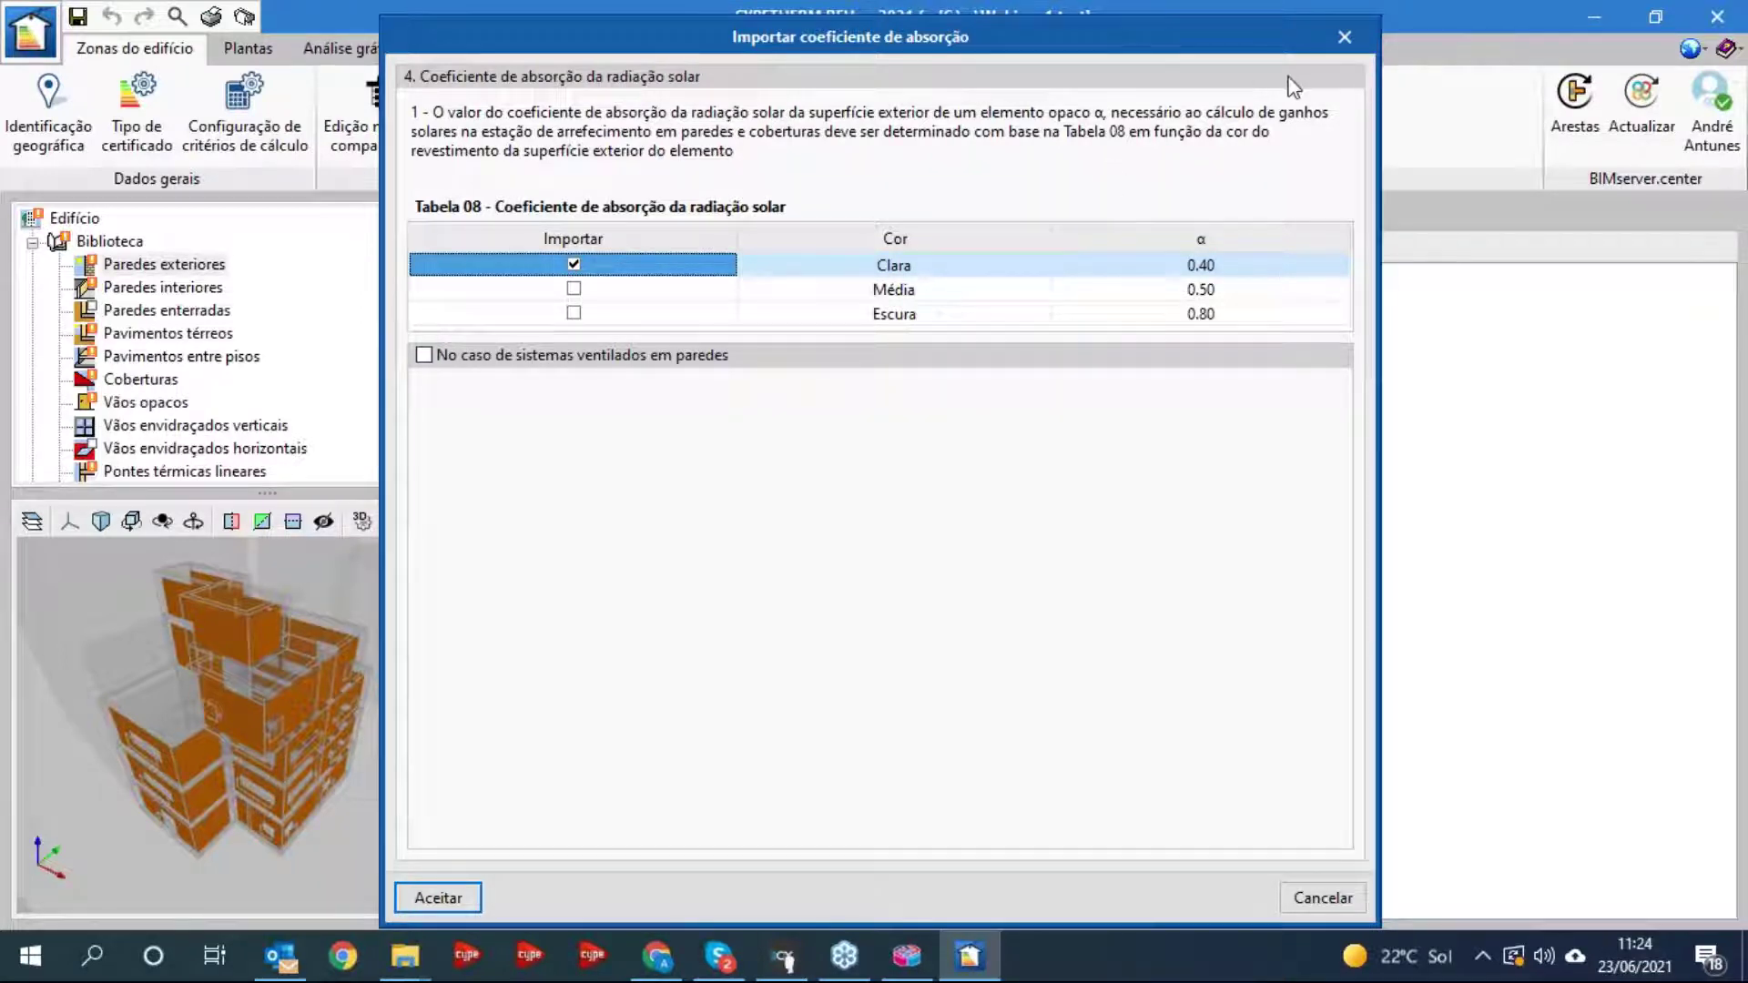
{"action": "left_click", "coordinate": [1344, 36]}
- Review the available envelope solution types, keep Parede simples sem isolamento térmico, and accept the exterior wall definition
{"action": "left_click", "coordinate": [872, 769]}
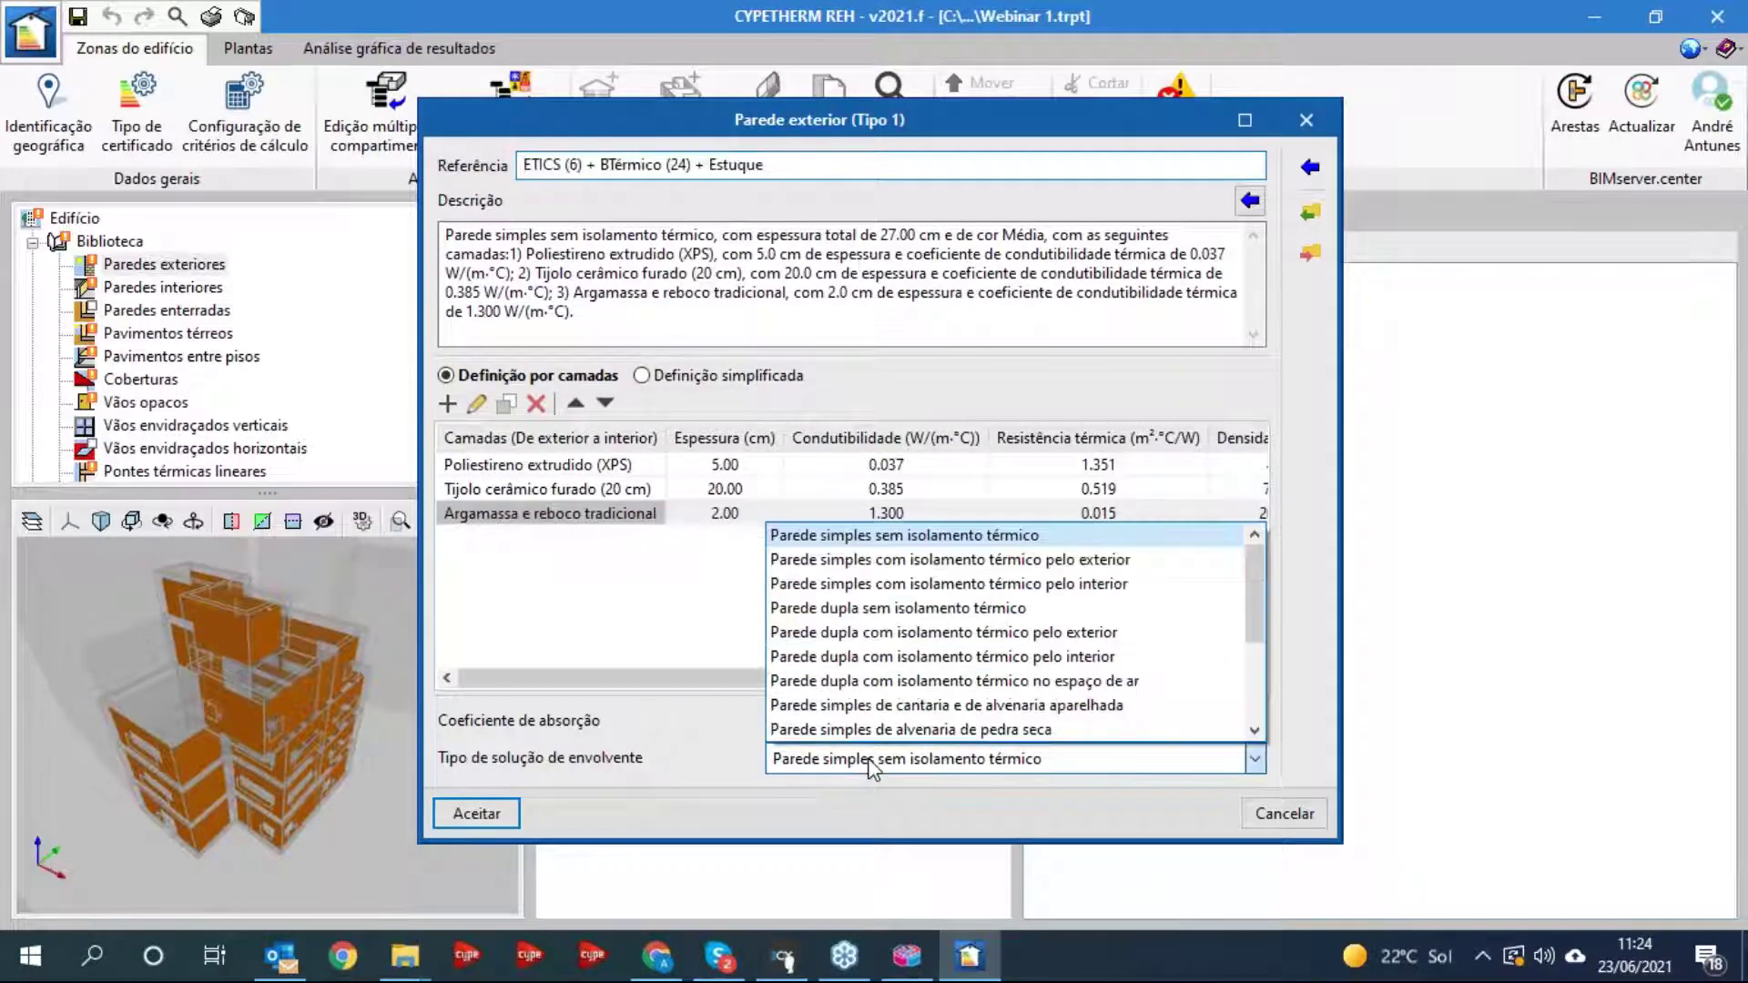
{"action": "left_click", "coordinate": [872, 770]}
{"action": "left_click", "coordinate": [1252, 763]}
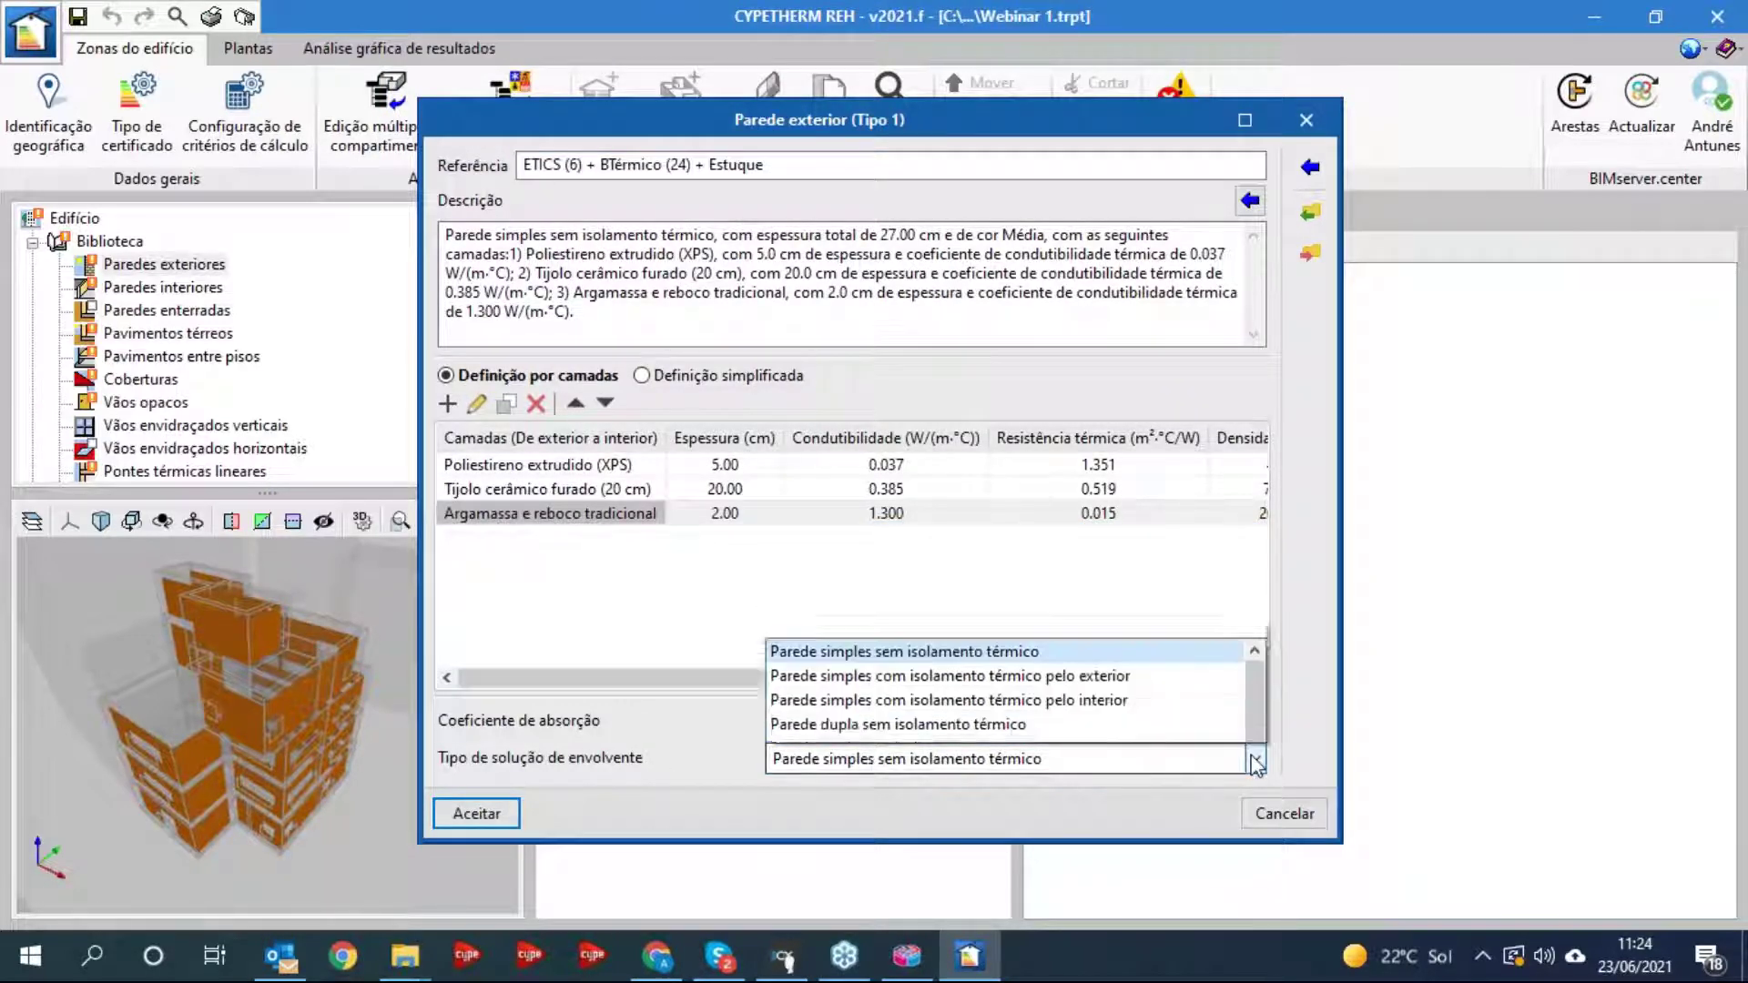
{"action": "mouse_move", "coordinate": [1261, 577]}
{"action": "left_mouse_down"}
{"action": "mouse_move", "coordinate": [1259, 679]}
{"action": "mouse_move", "coordinate": [1269, 571]}
{"action": "left_mouse_up"}
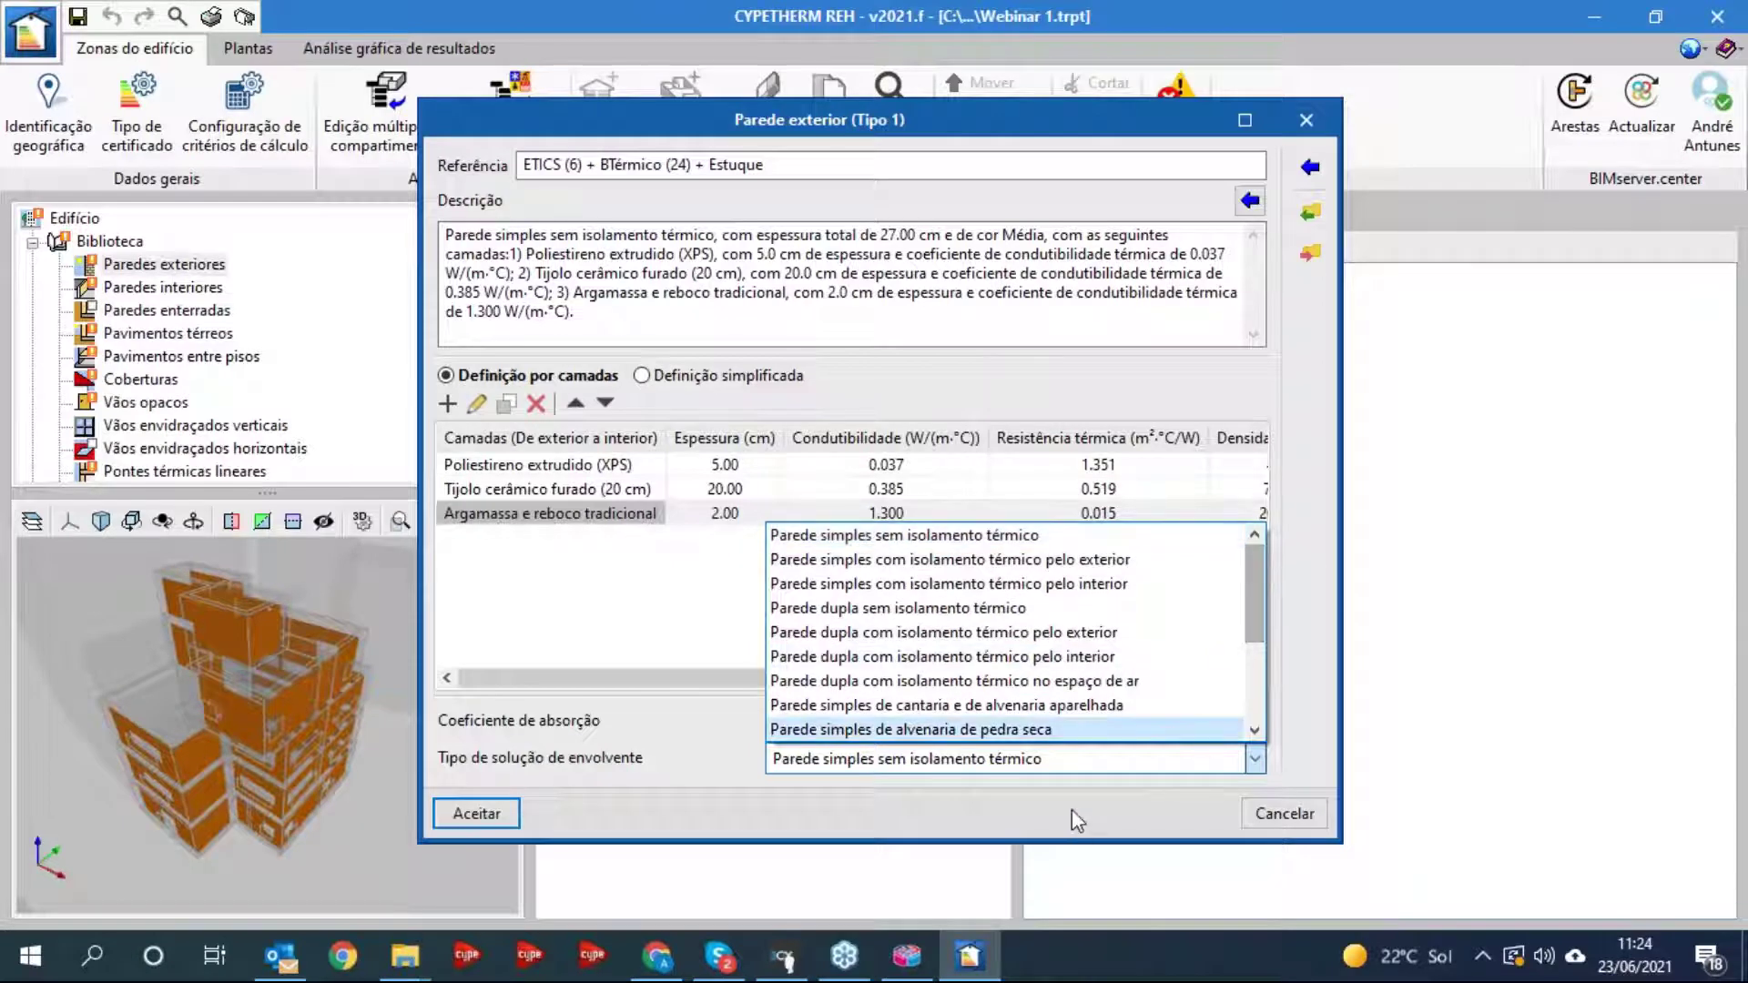
{"action": "left_click", "coordinate": [709, 822]}
{"action": "left_click", "coordinate": [478, 812]}
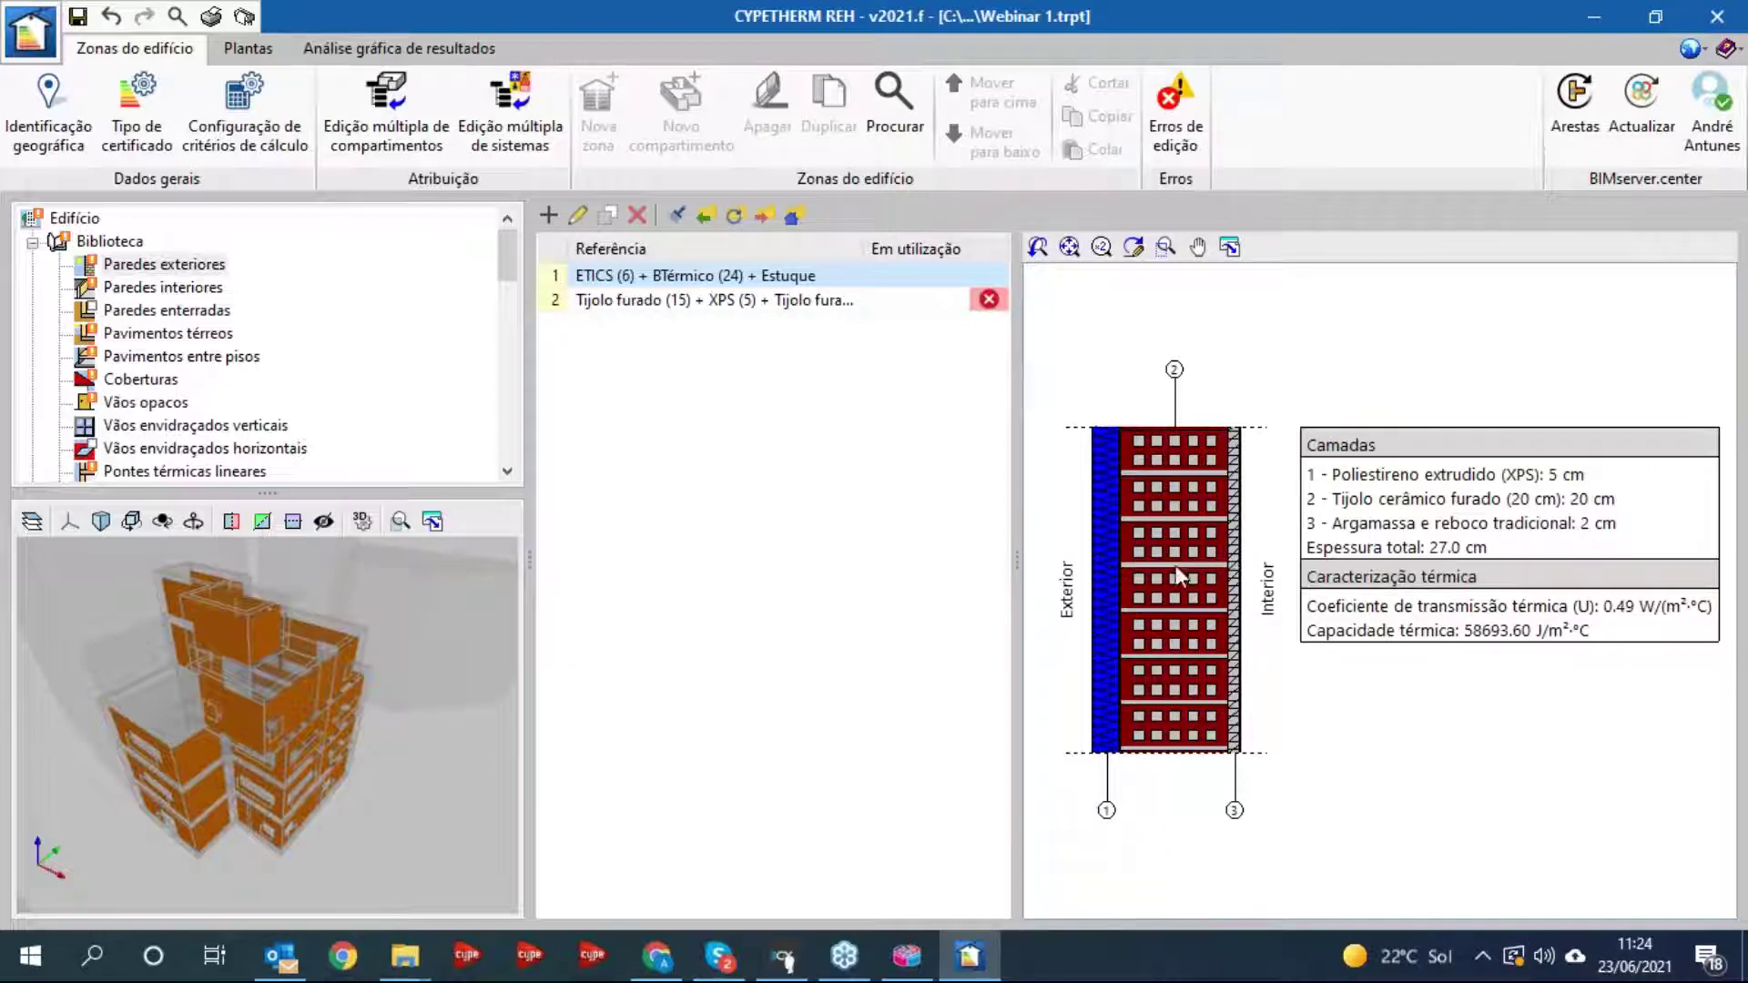
- View the layer definition and new-layer form of the Placa gesso + Lã de rocha interior wall and close it without changes
{"action": "left_click", "coordinate": [165, 287]}
{"action": "double_click", "coordinate": [731, 284]}
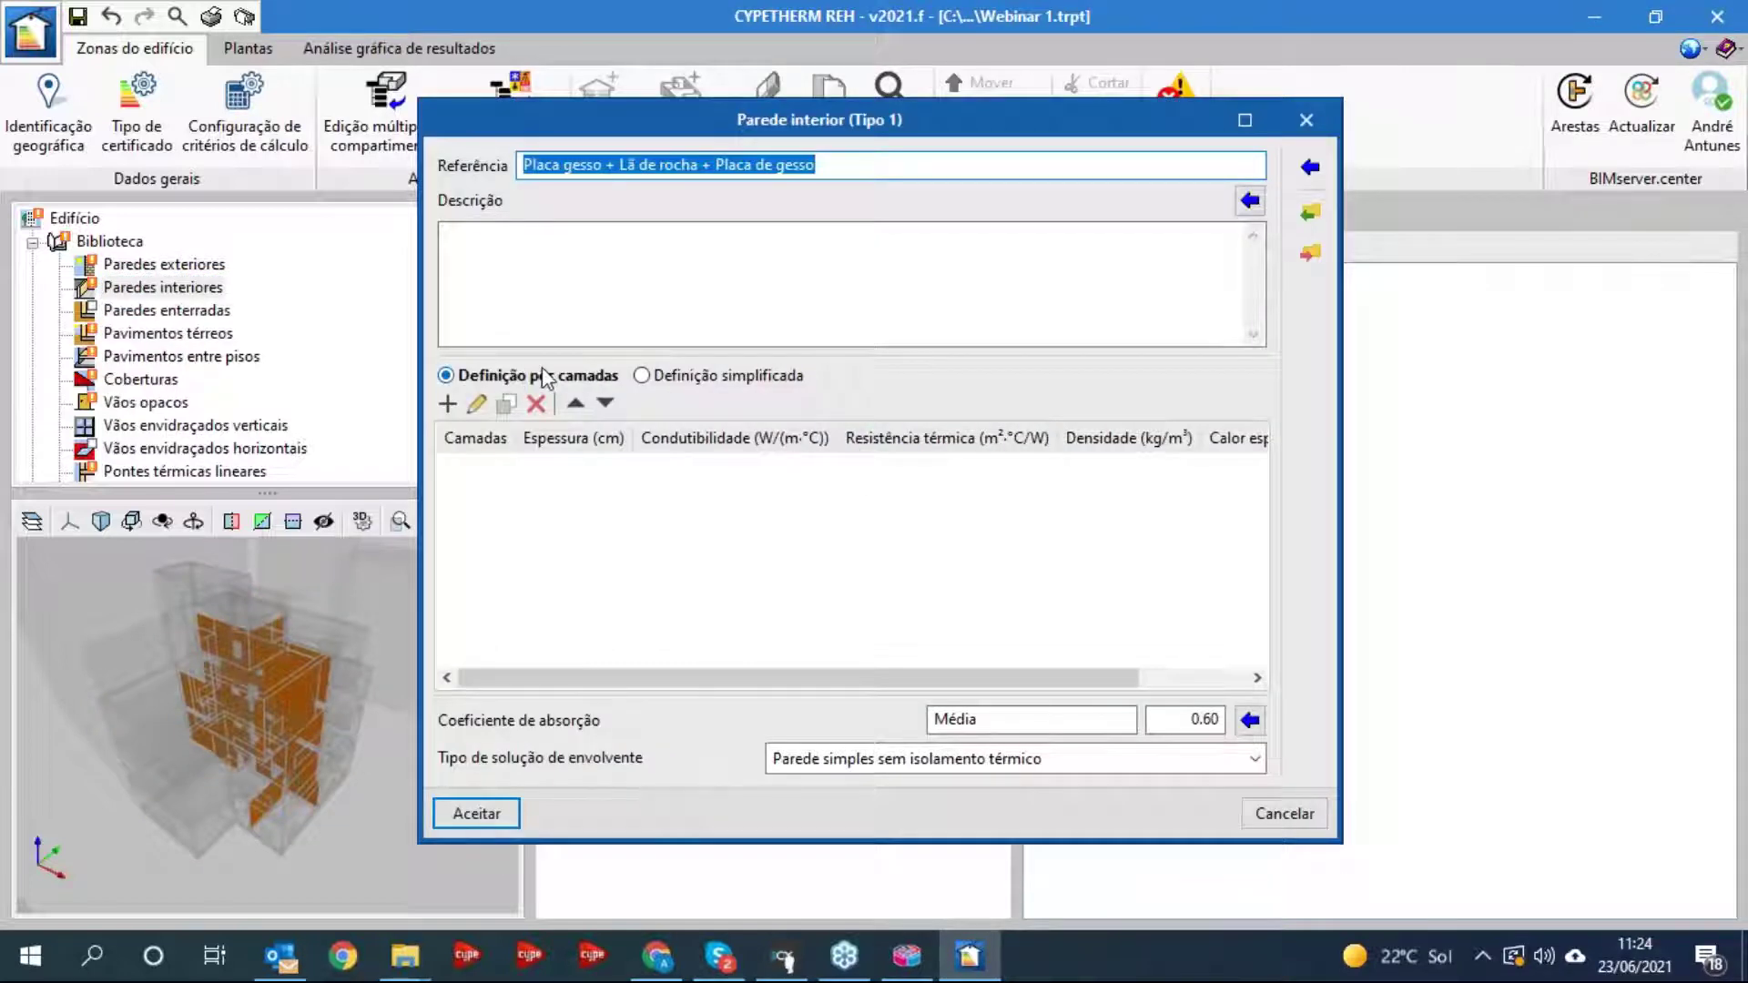
{"action": "left_click", "coordinate": [447, 403]}
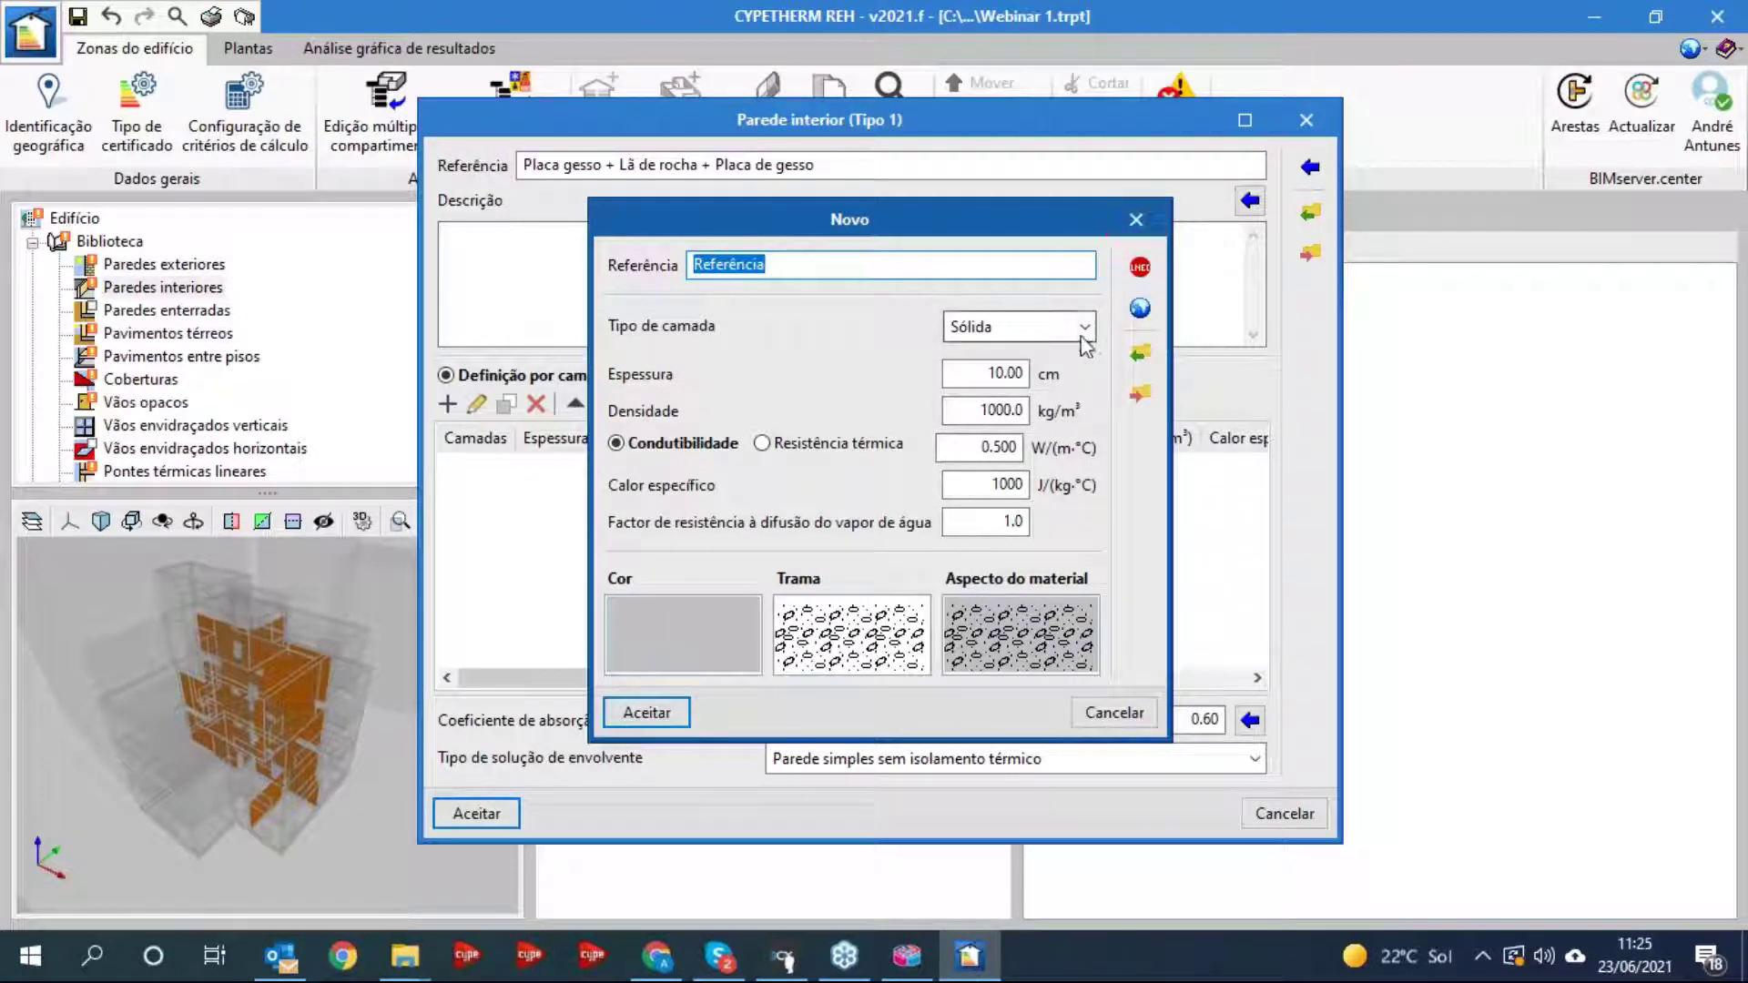
{"action": "left_click", "coordinate": [1135, 221]}
{"action": "left_click", "coordinate": [1309, 120]}
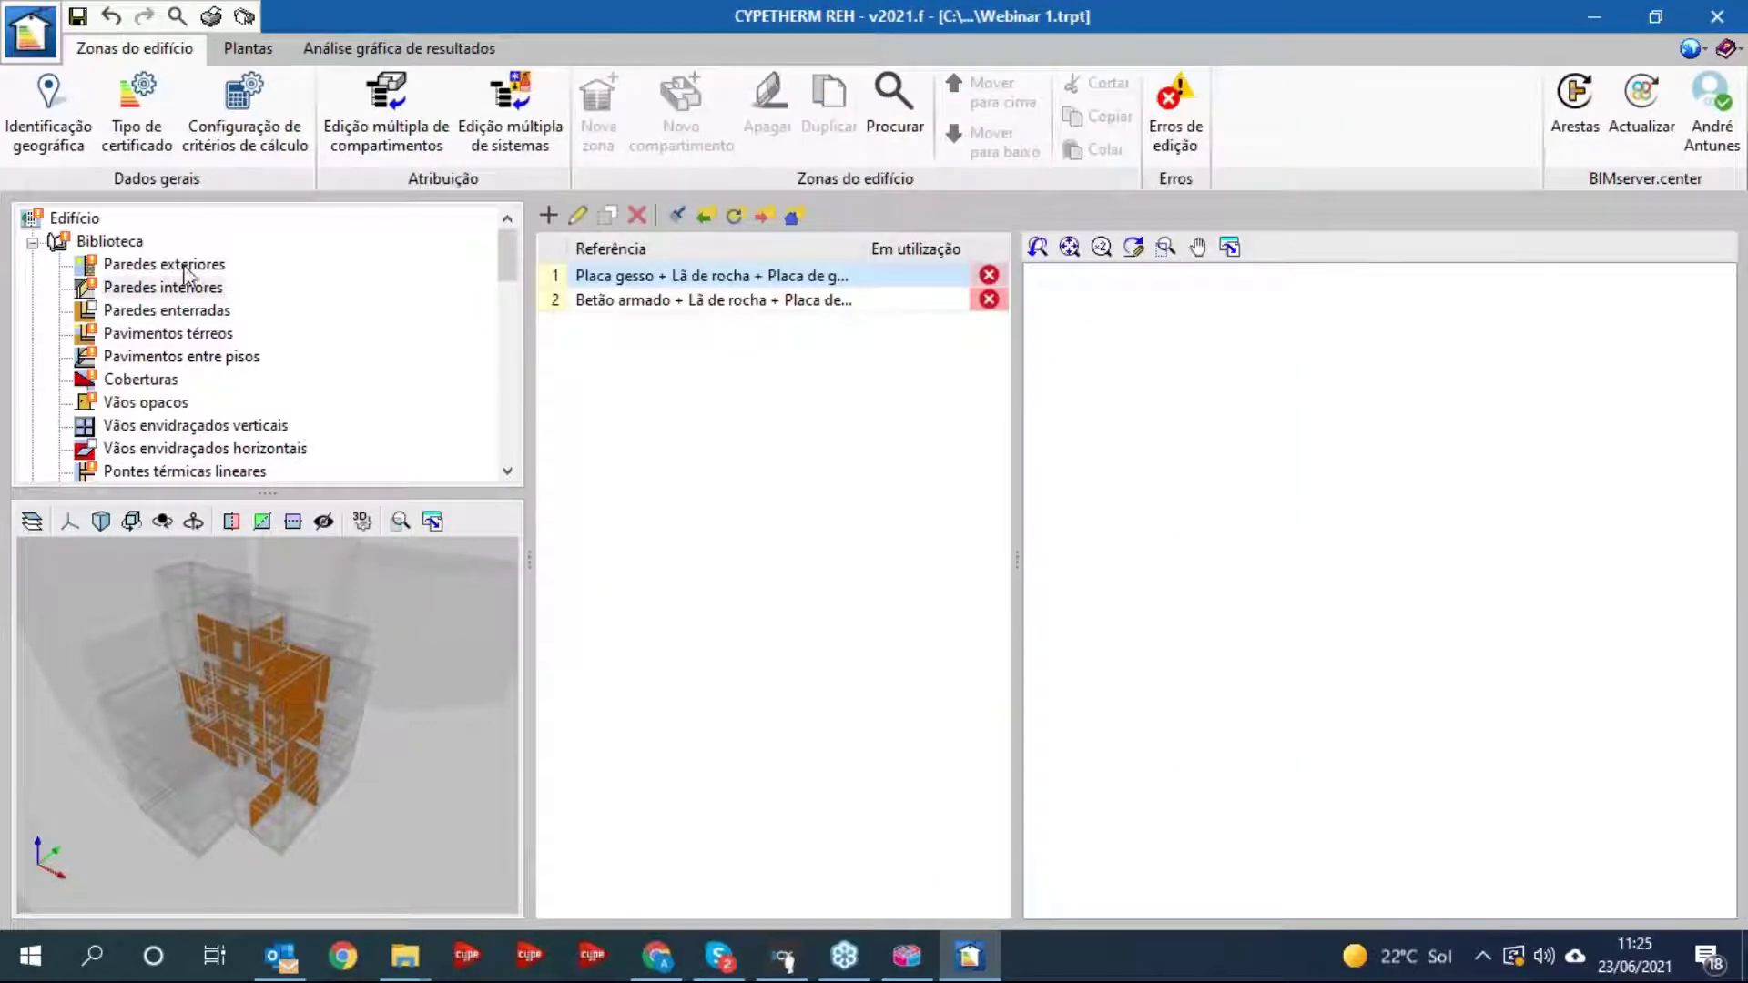
- Open the Betão armado + Poliestireno extrudido (XPS) ground floor and view the LNEC materials for a new layer without adding one
{"action": "left_click", "coordinate": [178, 333]}
{"action": "left_click", "coordinate": [714, 282]}
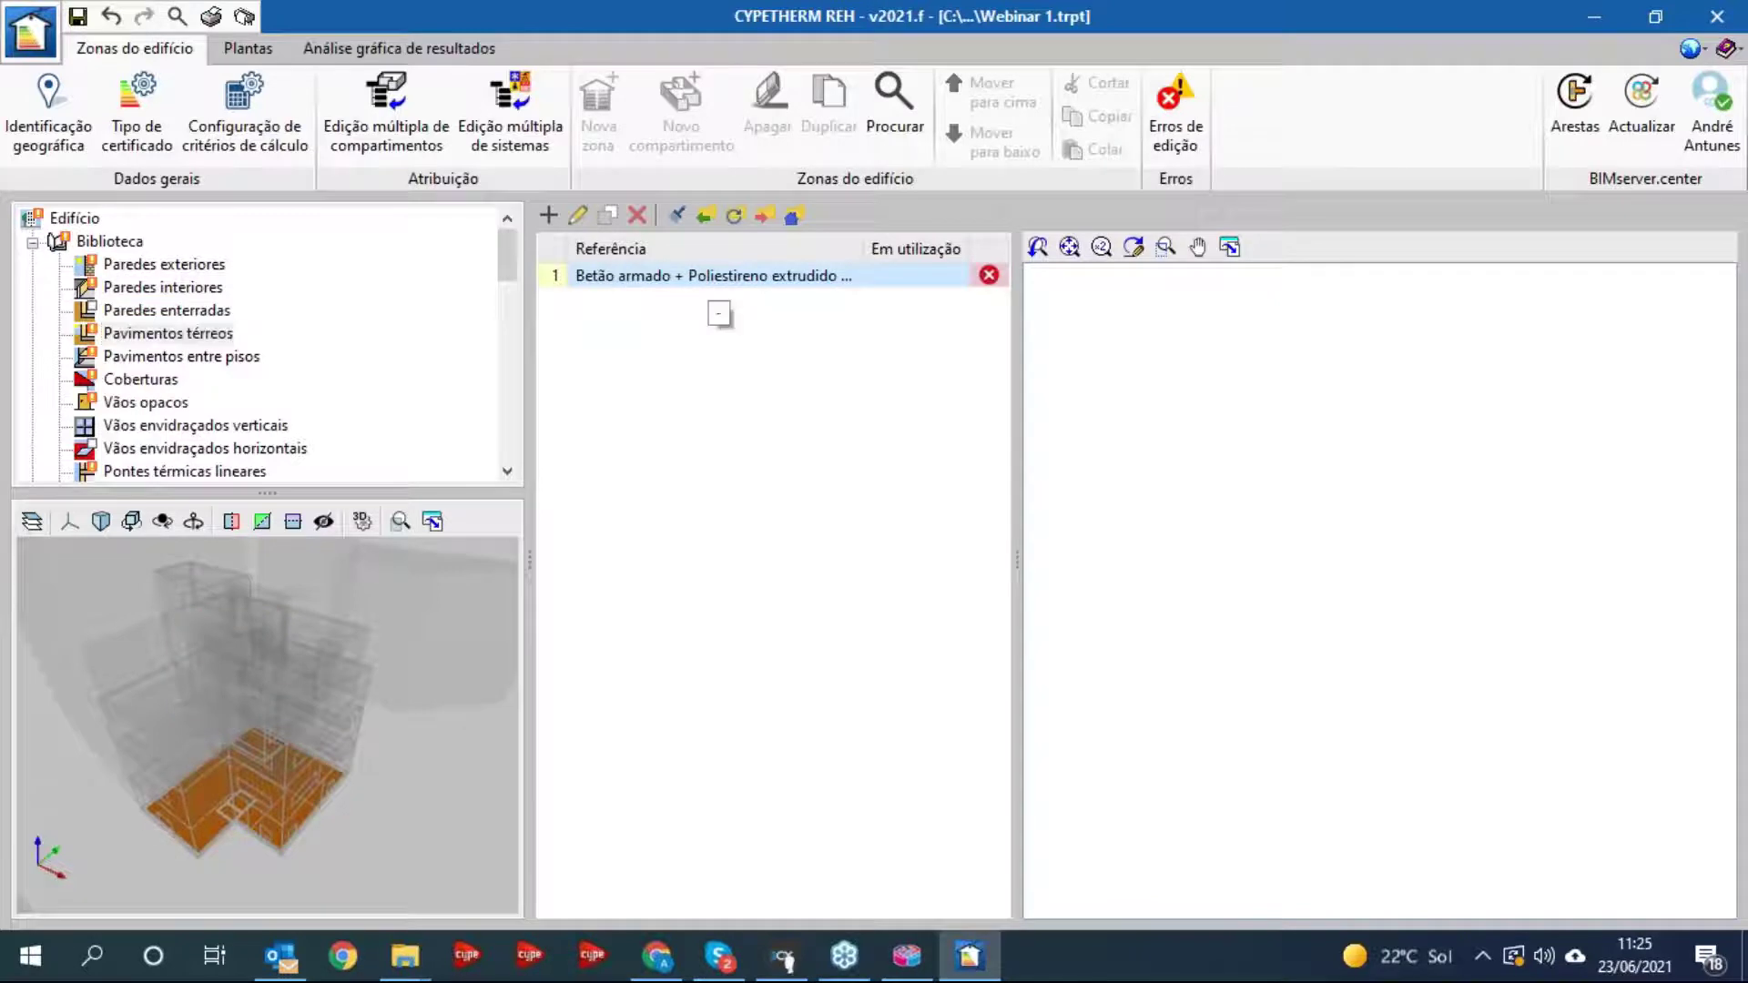
{"action": "double_click", "coordinate": [714, 276]}
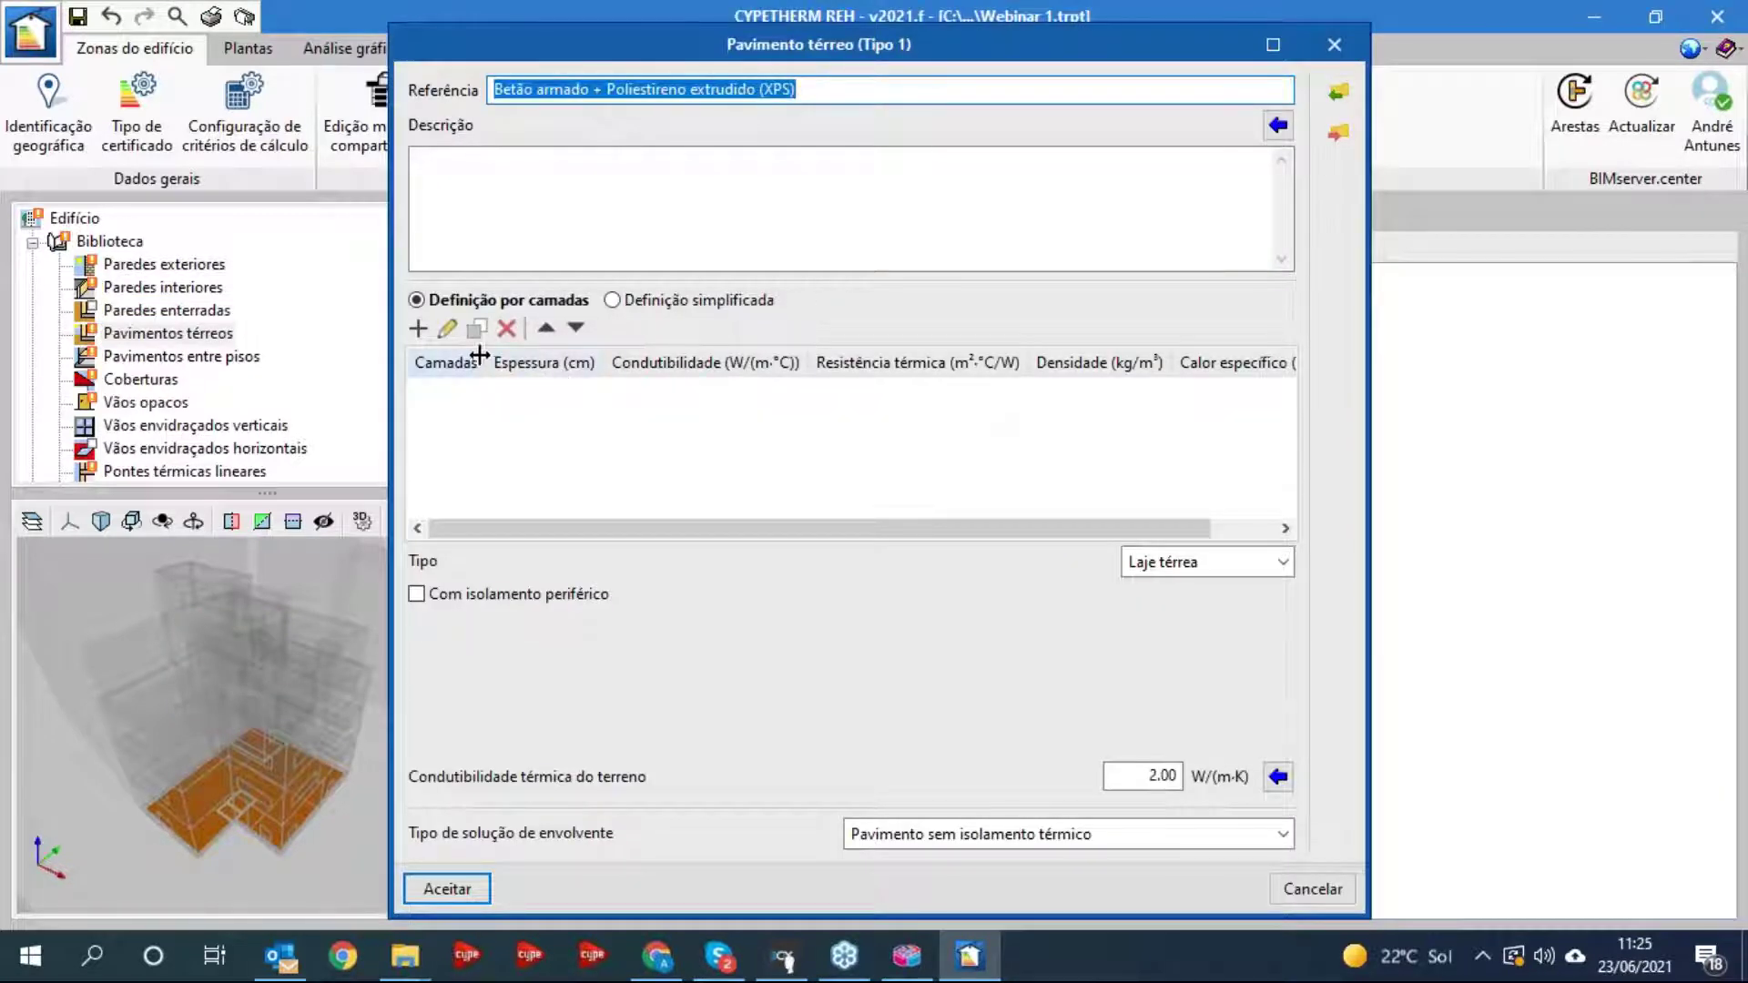
{"action": "left_click", "coordinate": [417, 327]}
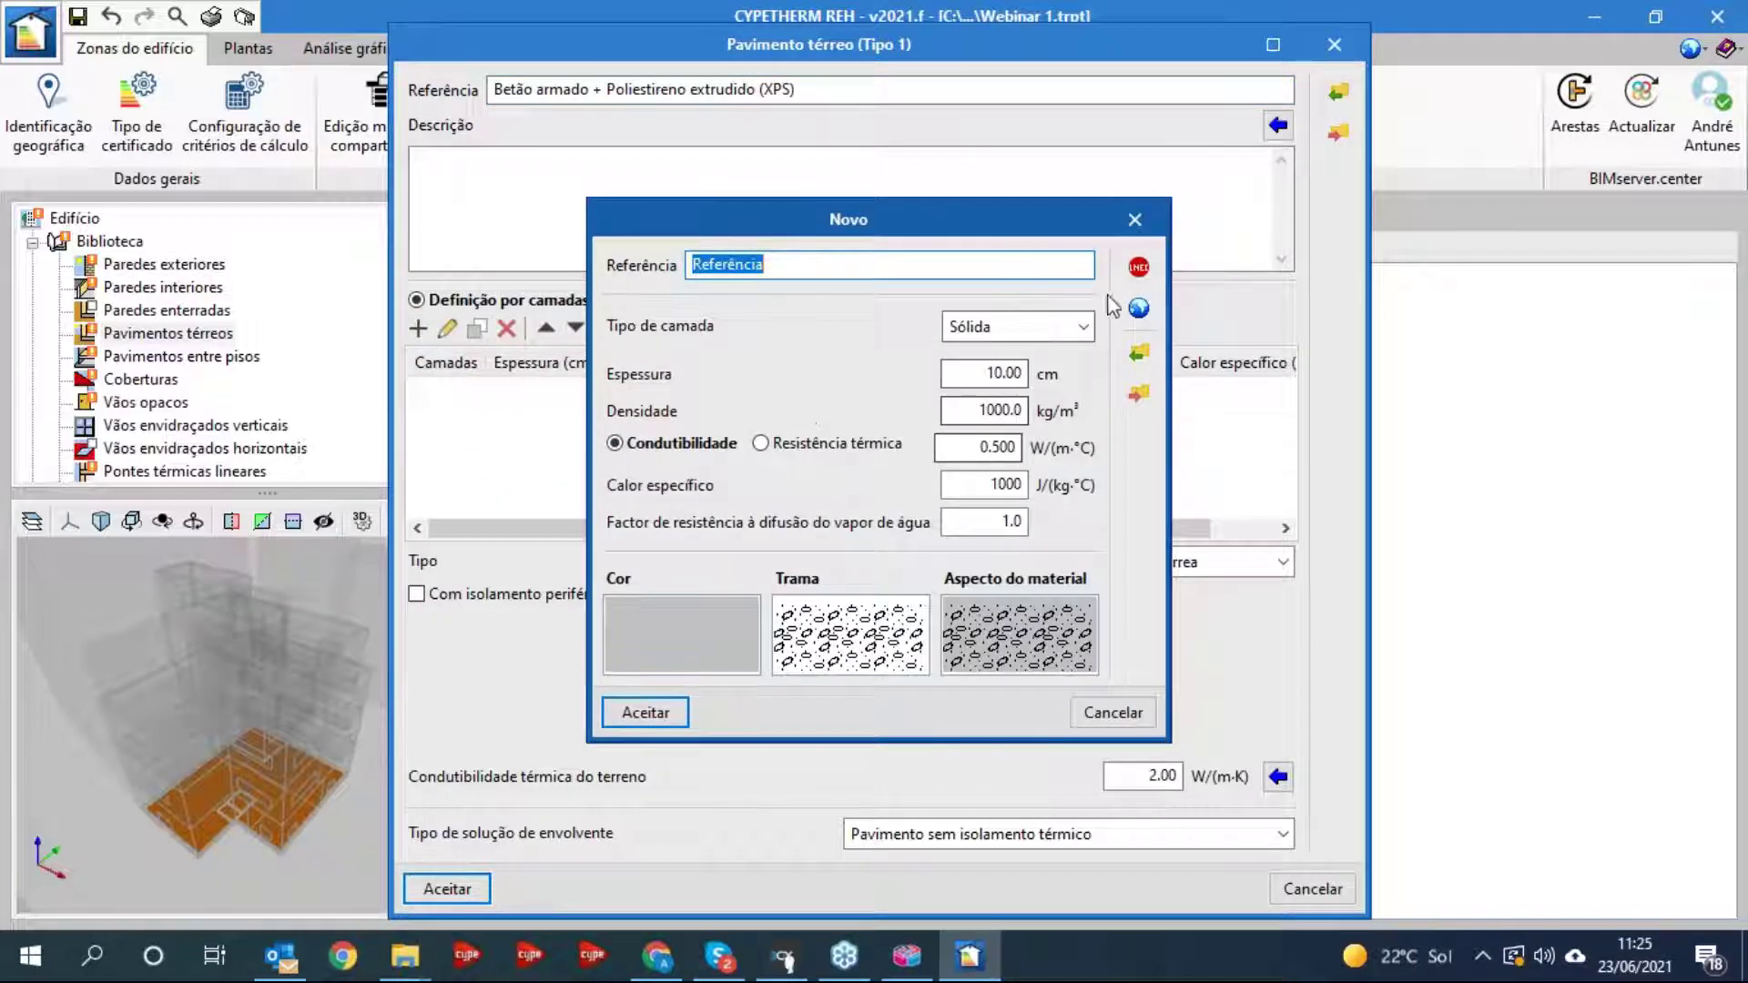
{"action": "left_click", "coordinate": [1138, 267]}
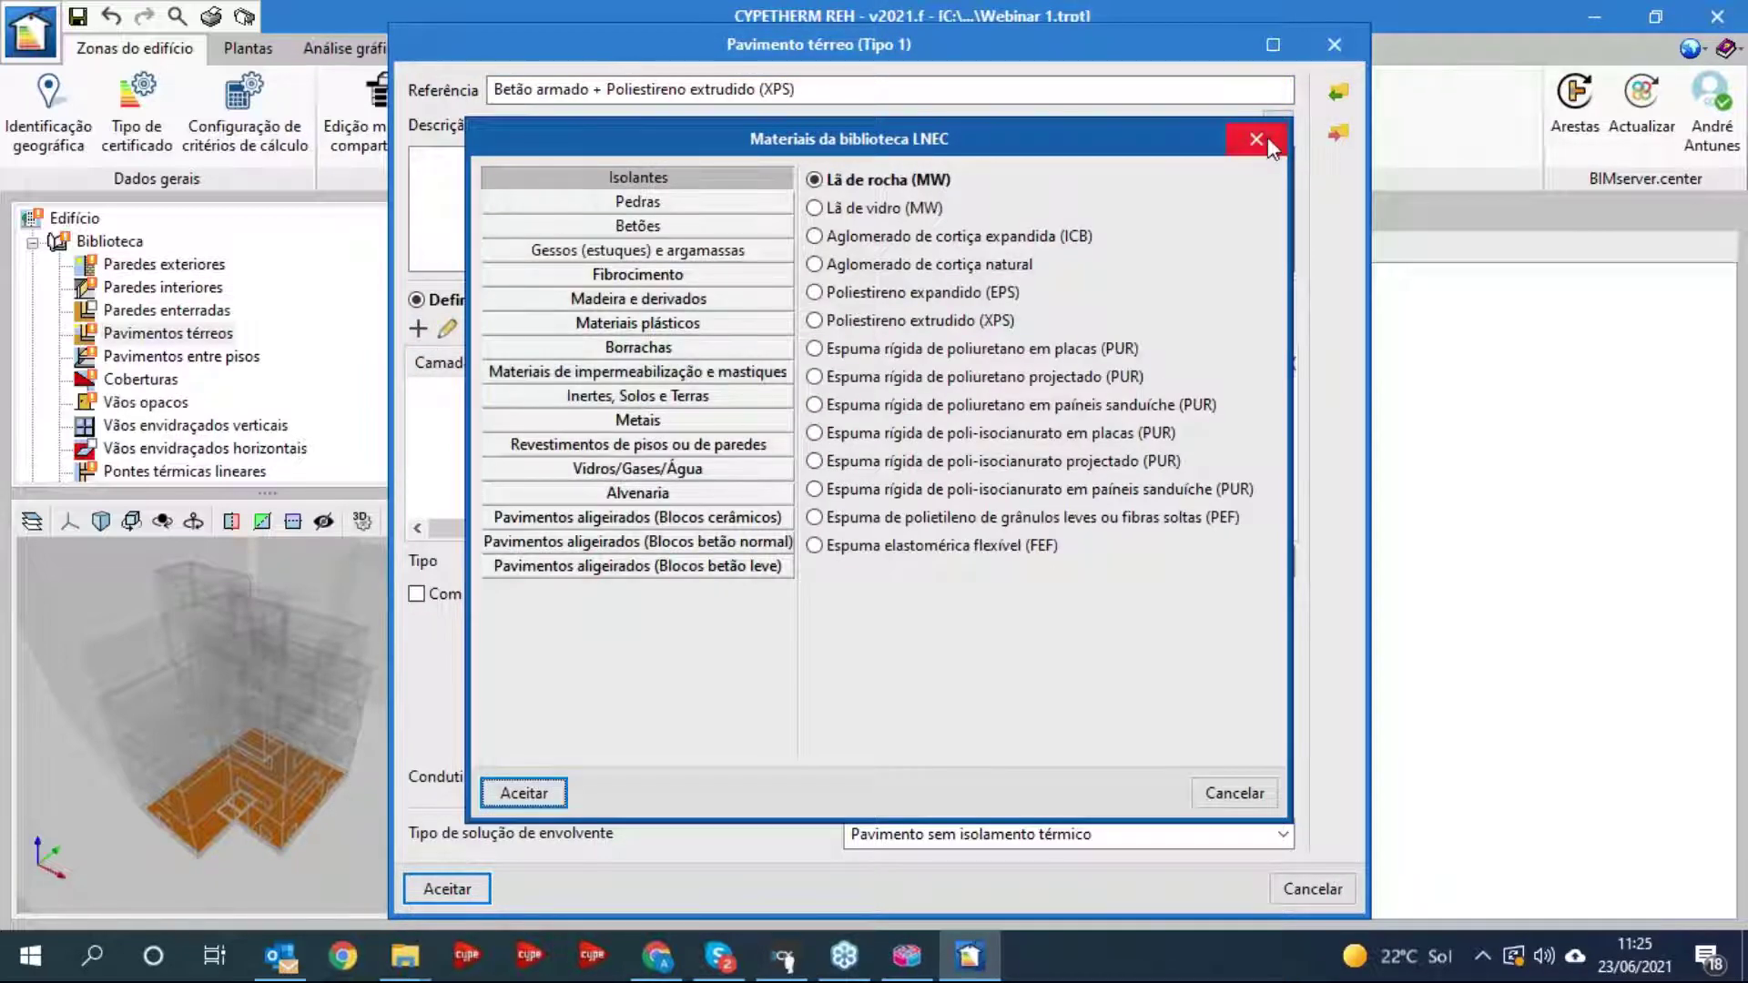
{"action": "left_click", "coordinate": [1276, 131]}
{"action": "left_click", "coordinate": [1138, 215]}
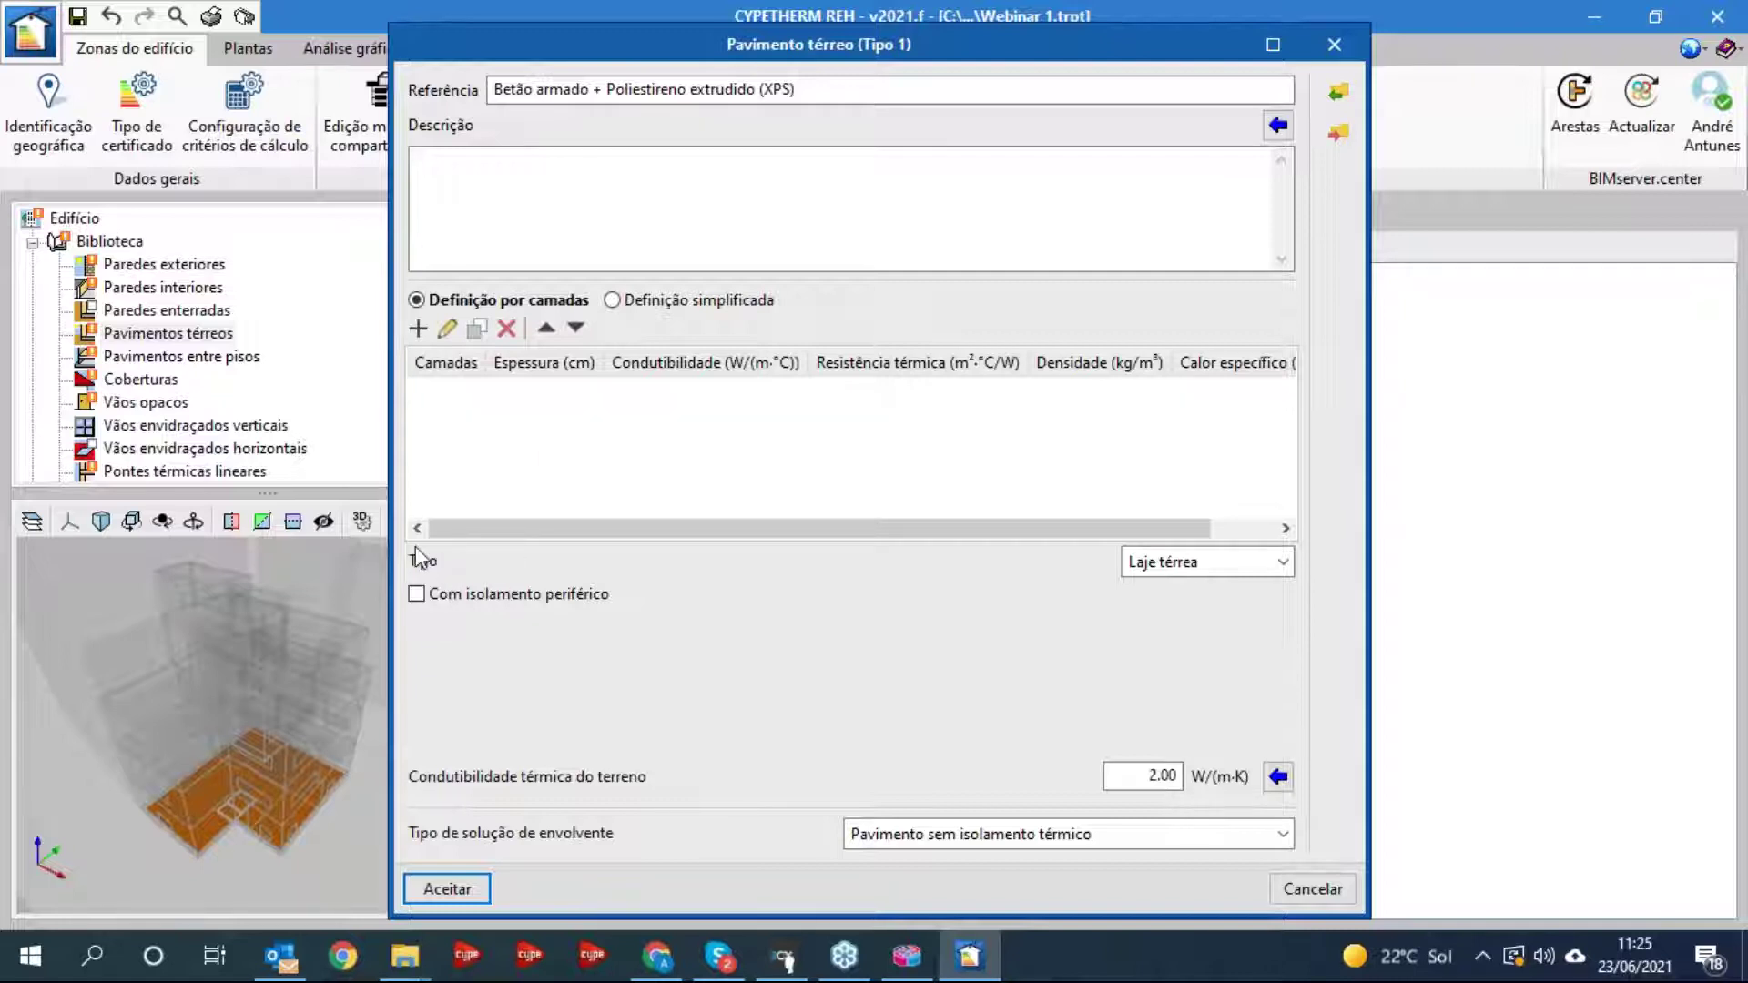
- Try the Laje térrea ventilada type with Protegida wind protection on the ground floor and discard the changes
{"action": "left_click", "coordinate": [1282, 562]}
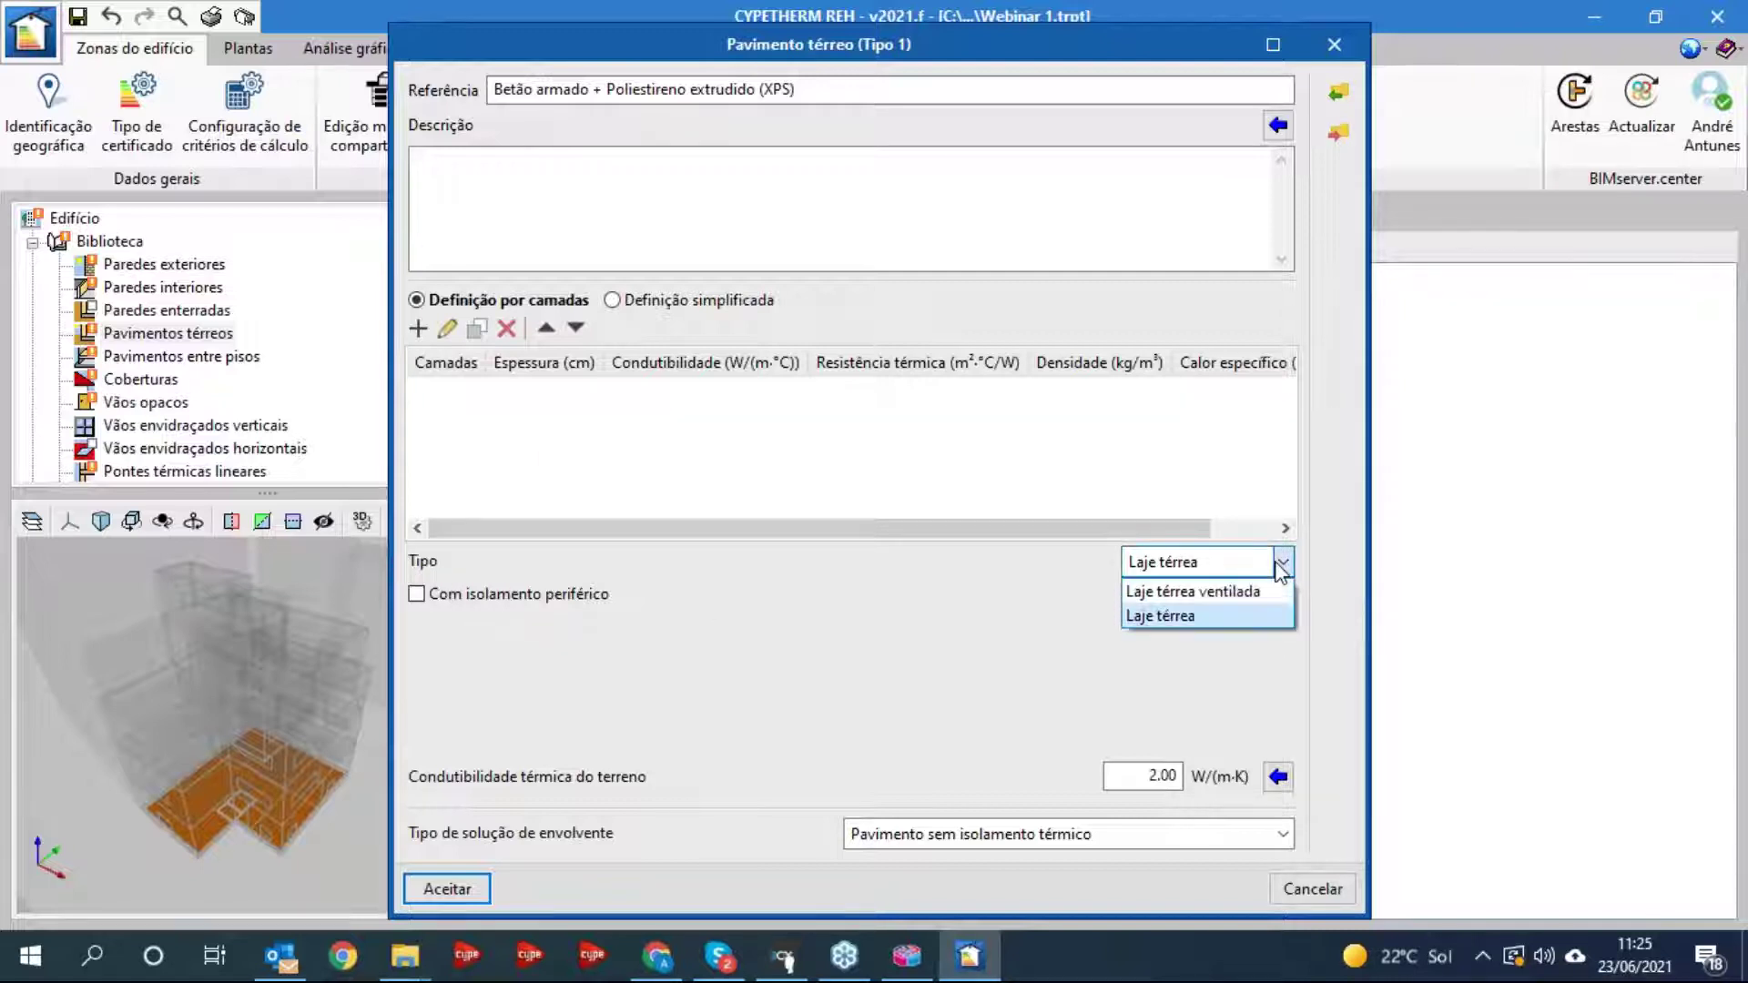
{"action": "left_click", "coordinate": [1187, 593]}
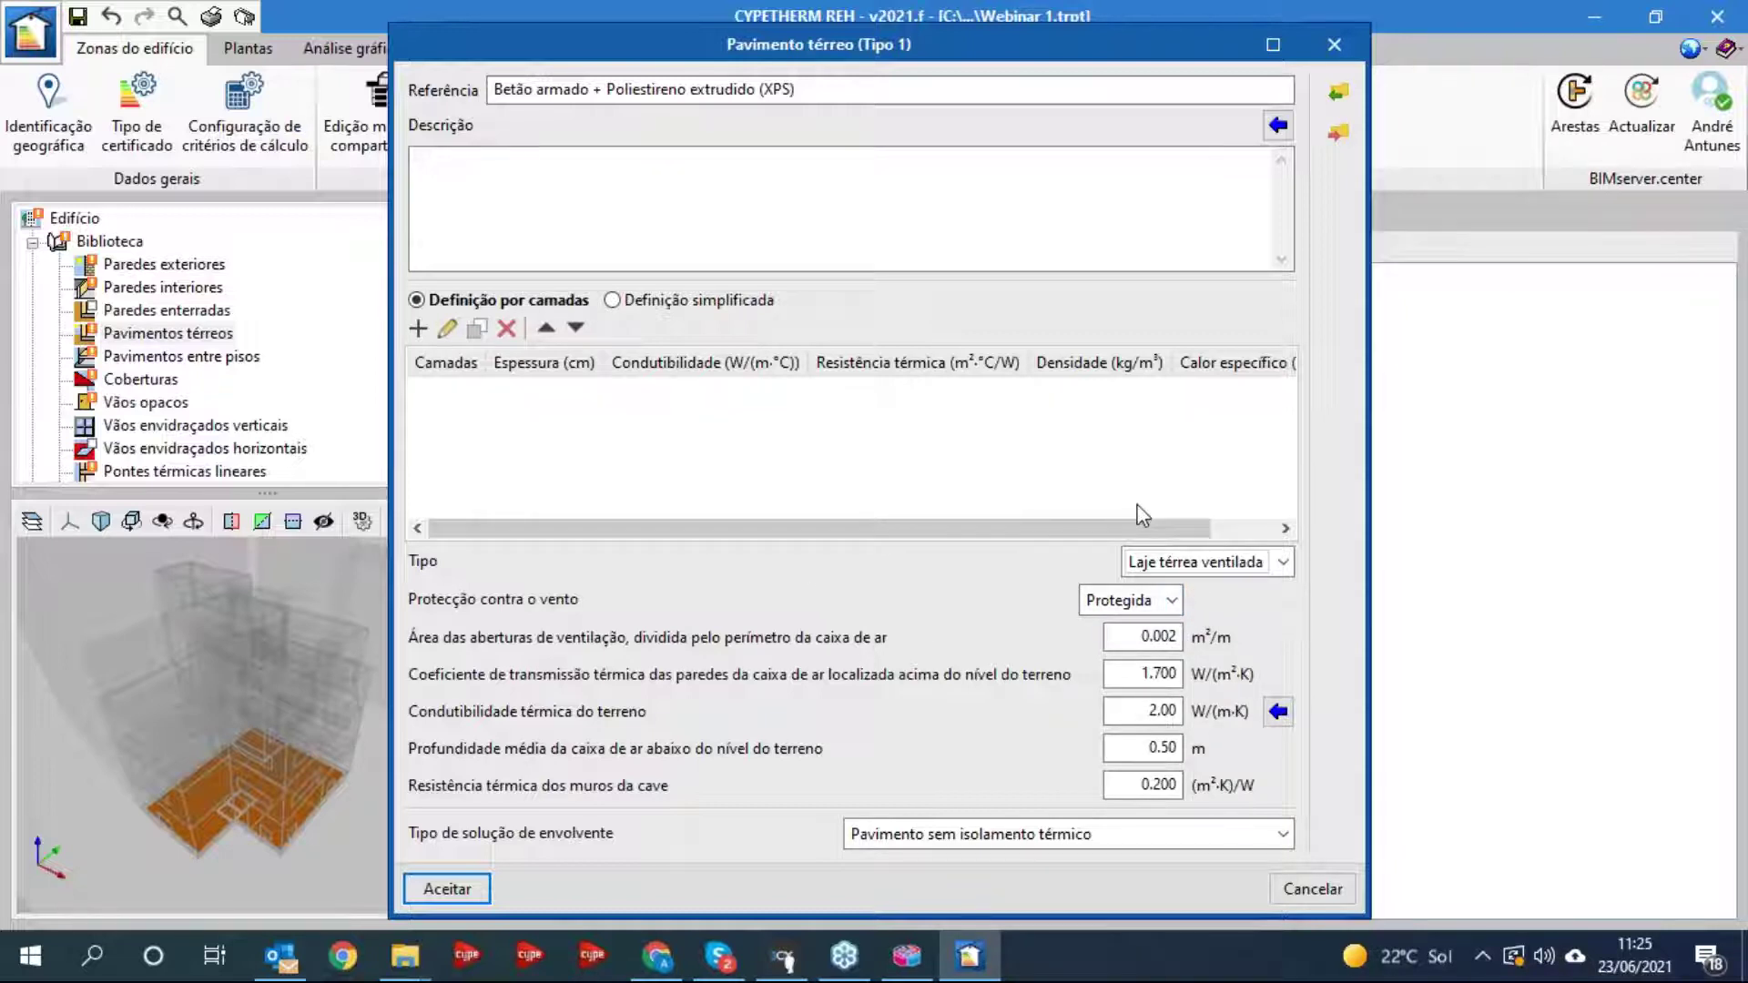
{"action": "left_click", "coordinate": [1172, 600]}
{"action": "left_click", "coordinate": [1118, 629]}
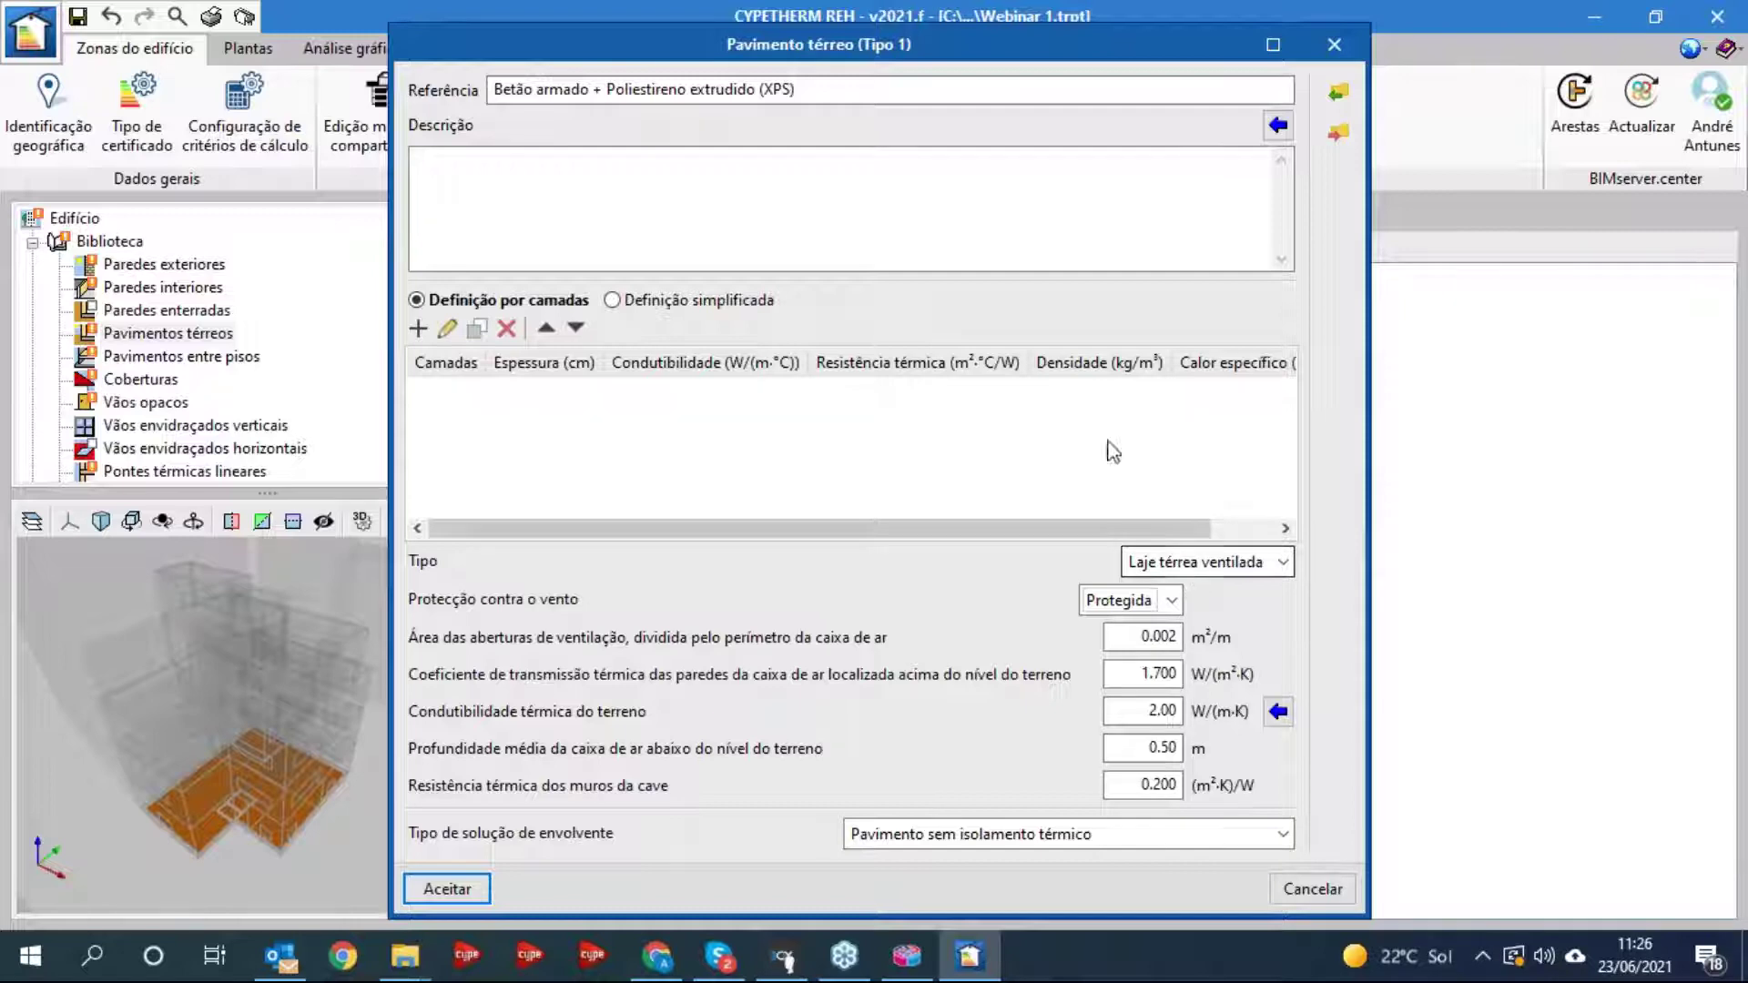
{"action": "left_click", "coordinate": [1334, 44]}
- View the Linóleo + Laje maciça + Teto falso intermediate floor and its new-layer form, and close it without changes
{"action": "left_click", "coordinate": [221, 360]}
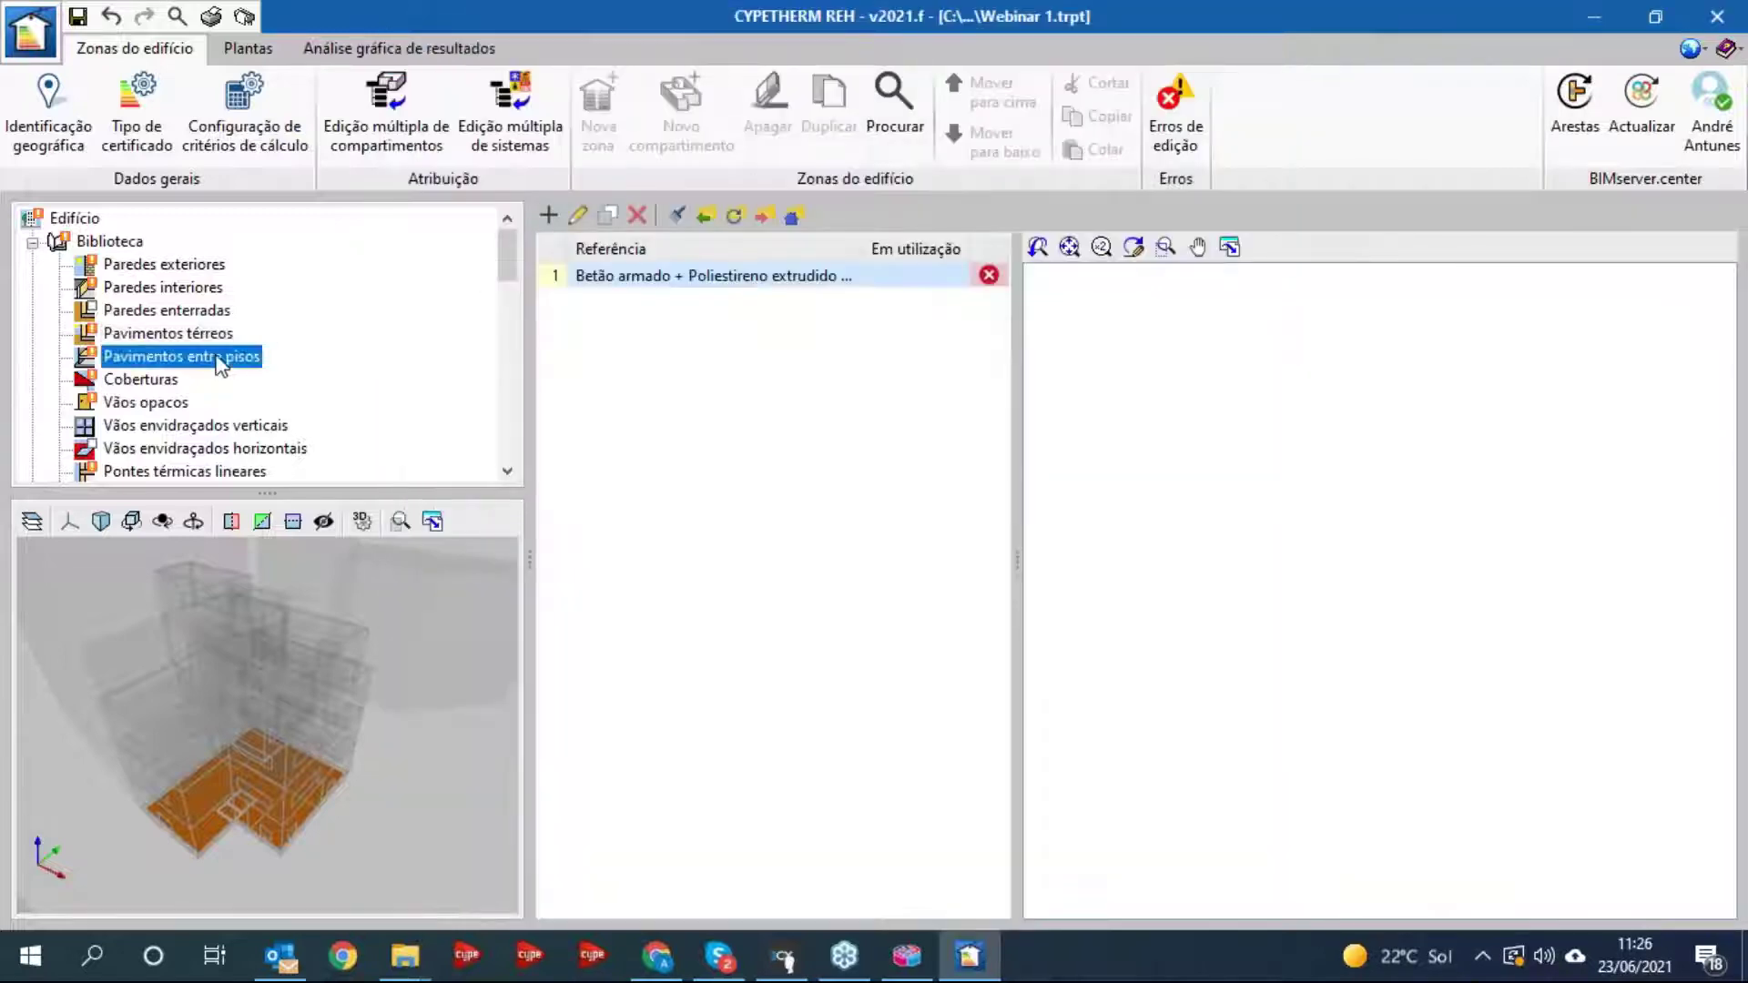
{"action": "left_click", "coordinate": [577, 215]}
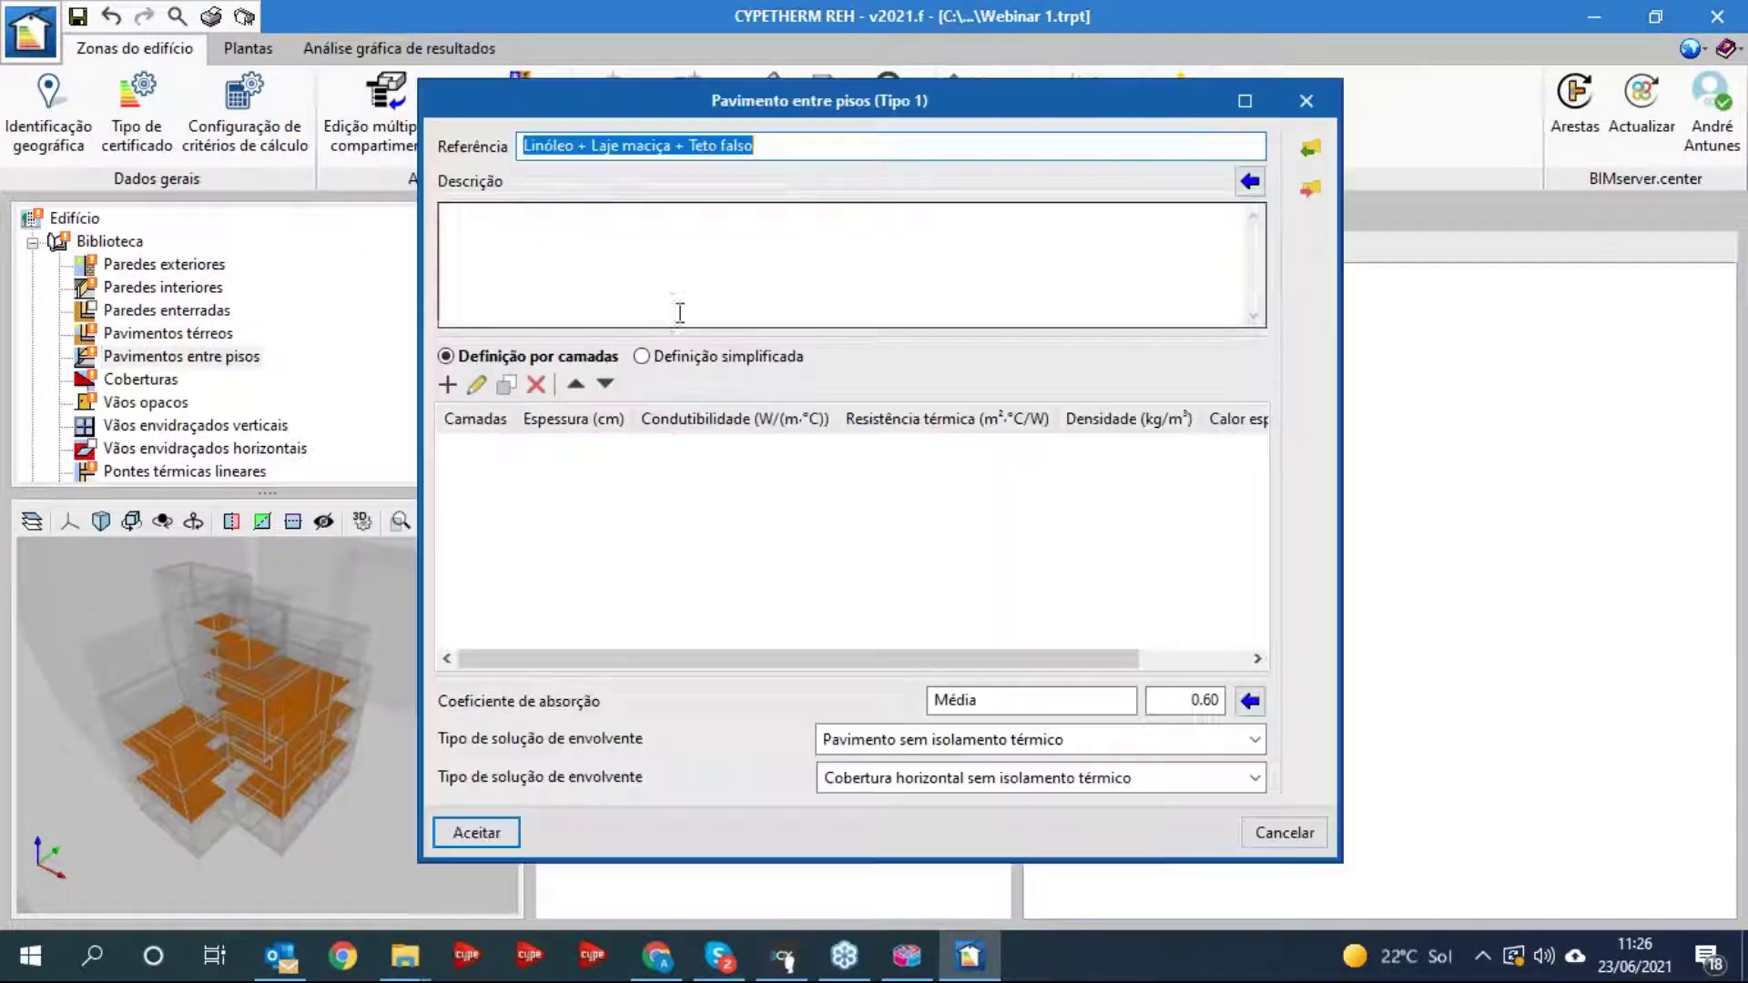
{"action": "left_click", "coordinate": [447, 384]}
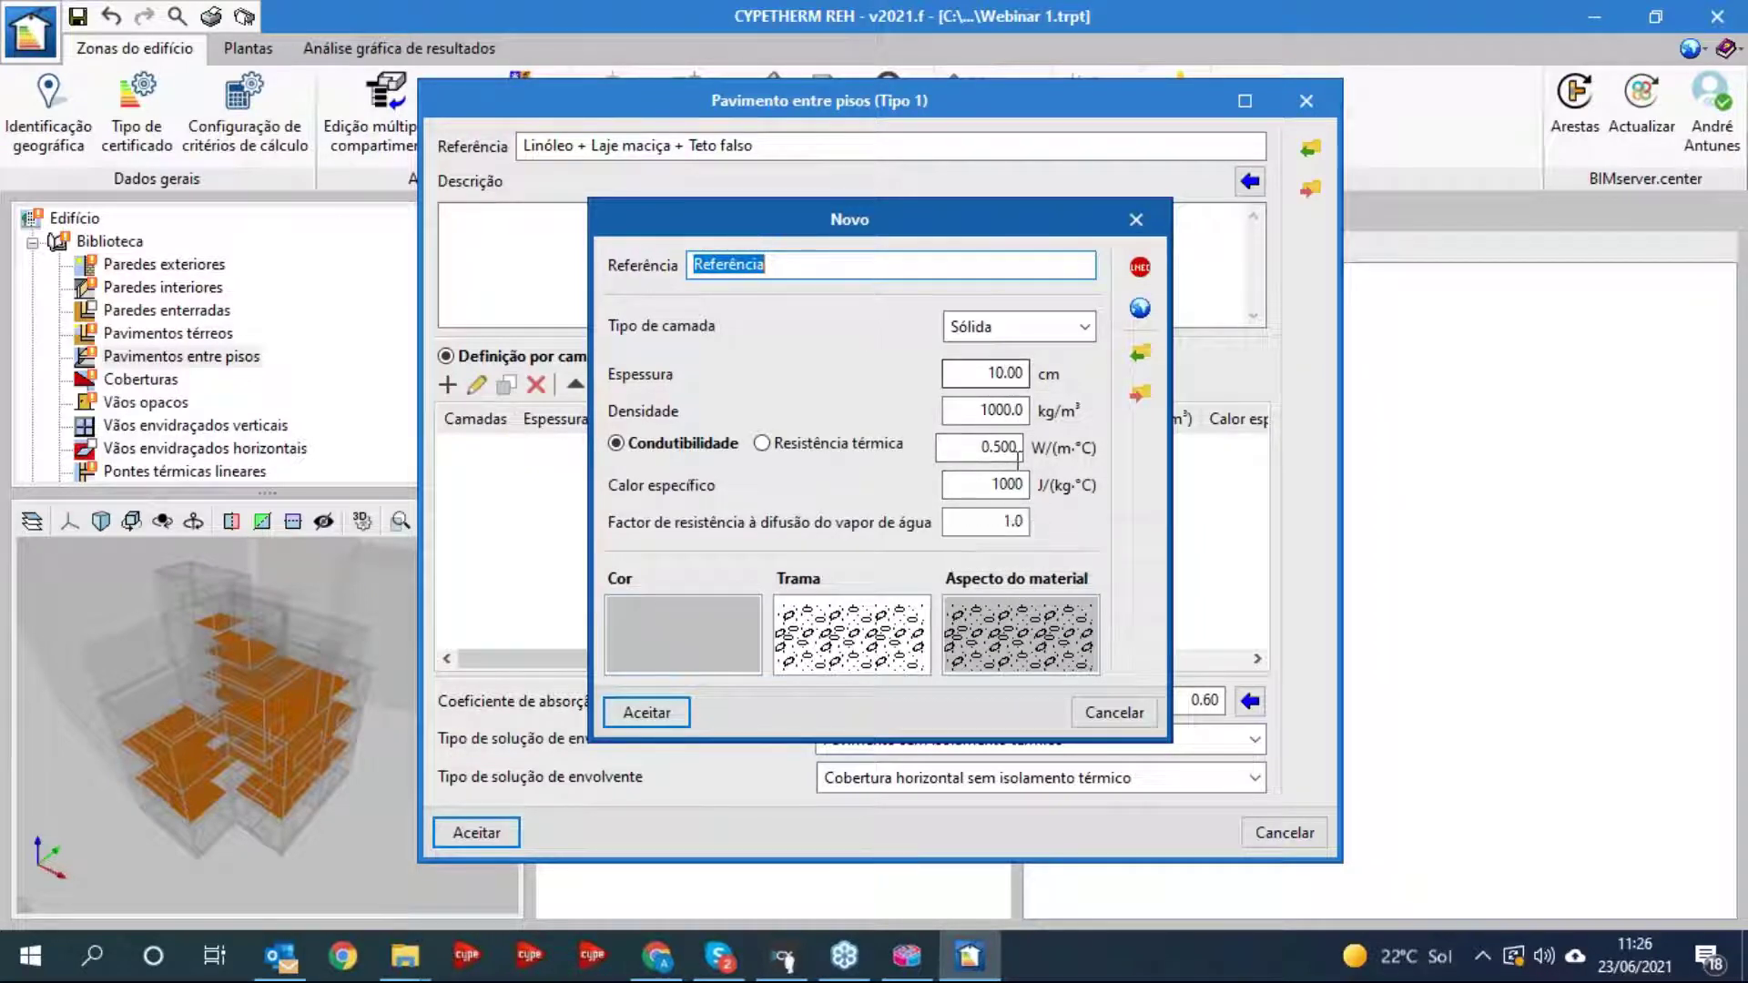
{"action": "left_click", "coordinate": [1120, 714]}
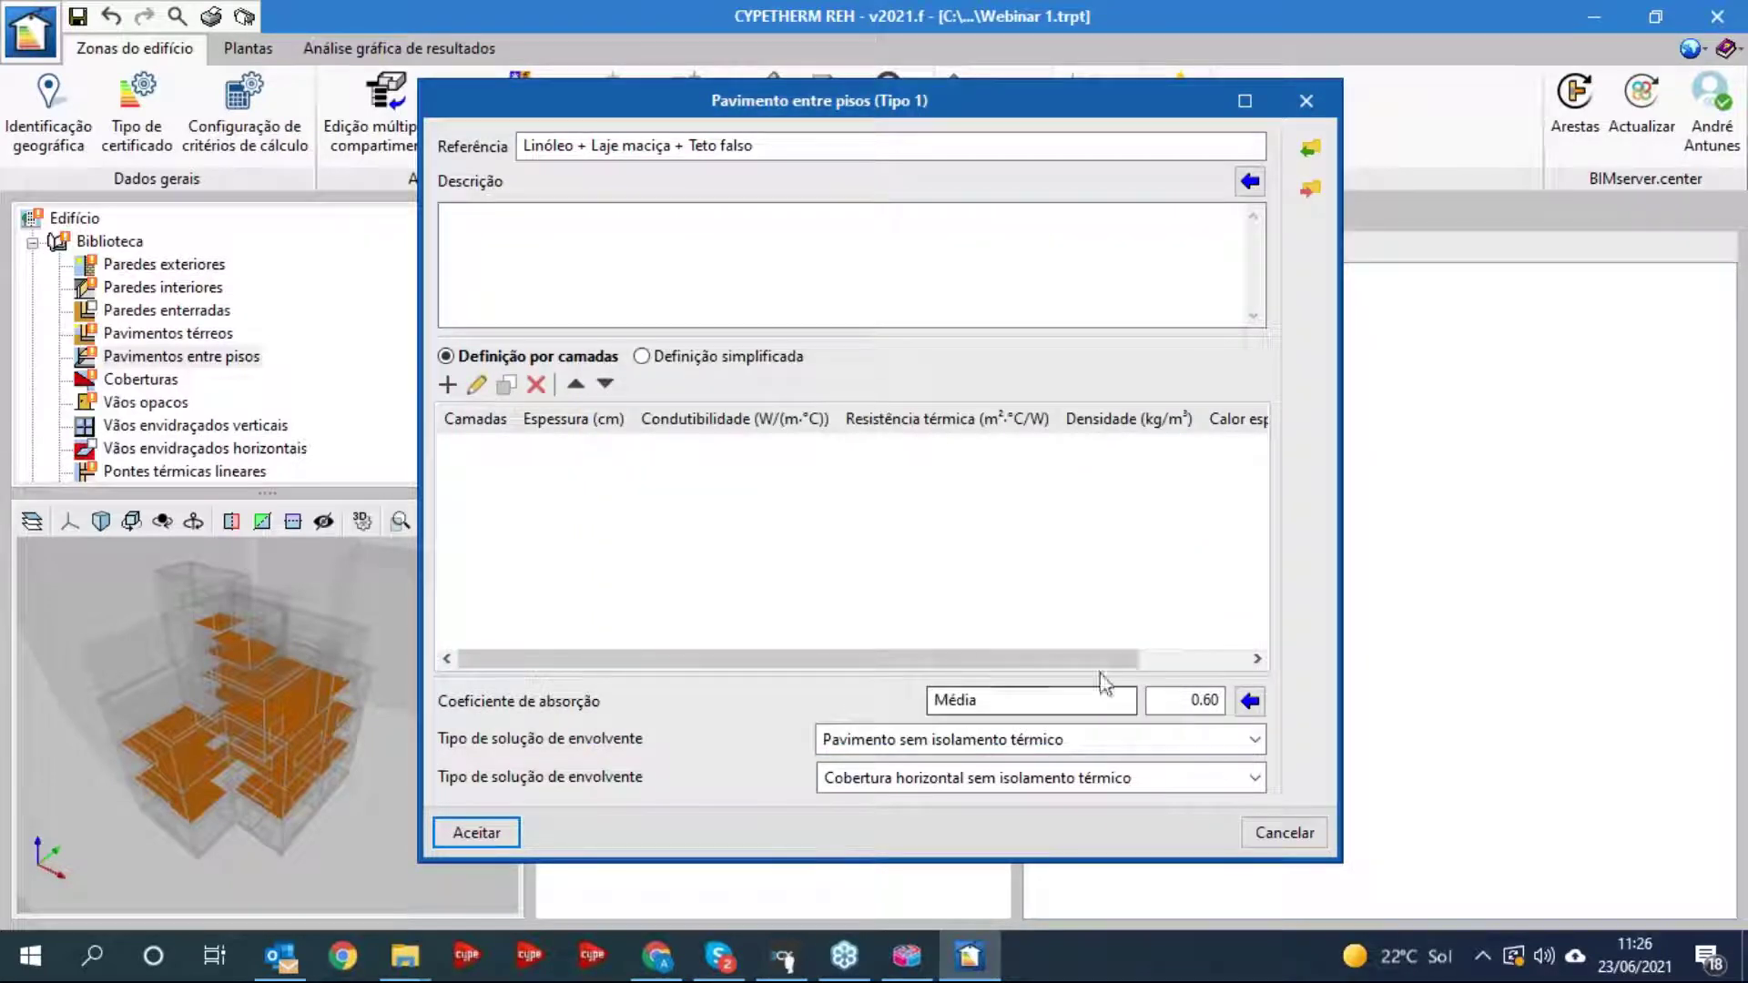
{"action": "left_click", "coordinate": [1292, 97]}
- View the first Cobertura plana invertida roof and the LNEC materials for its layers, and close it without changes
{"action": "left_click", "coordinate": [160, 381]}
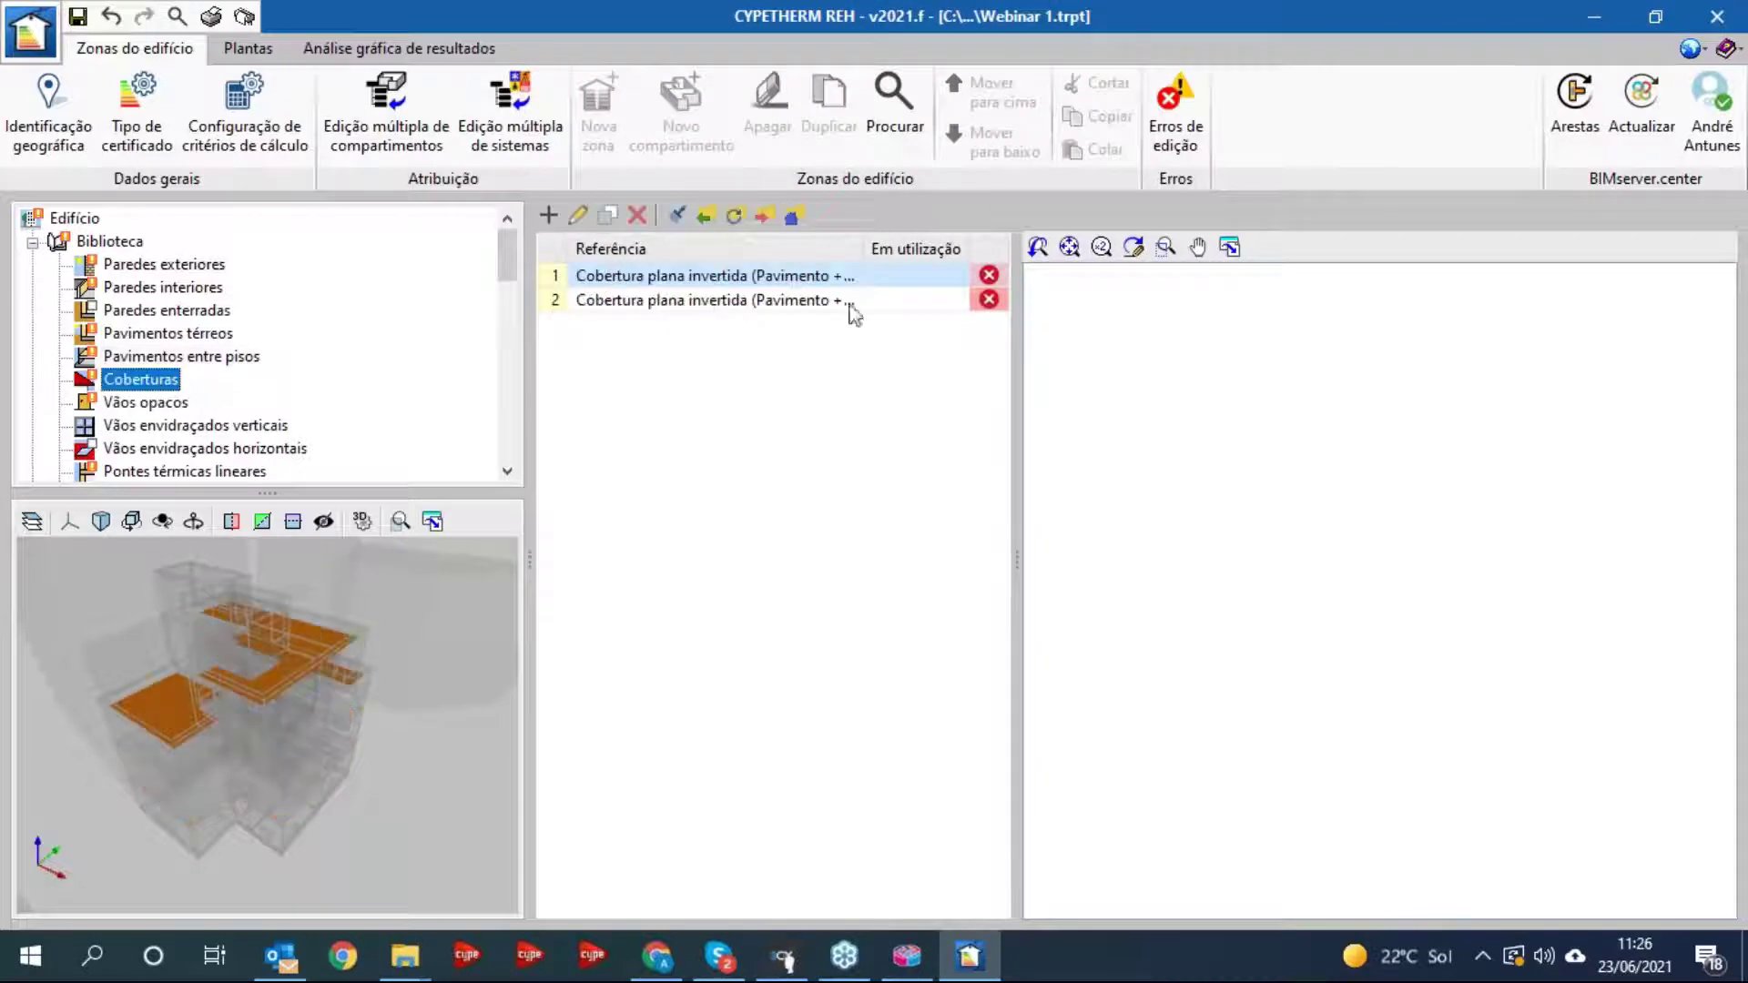
{"action": "left_click", "coordinate": [577, 216]}
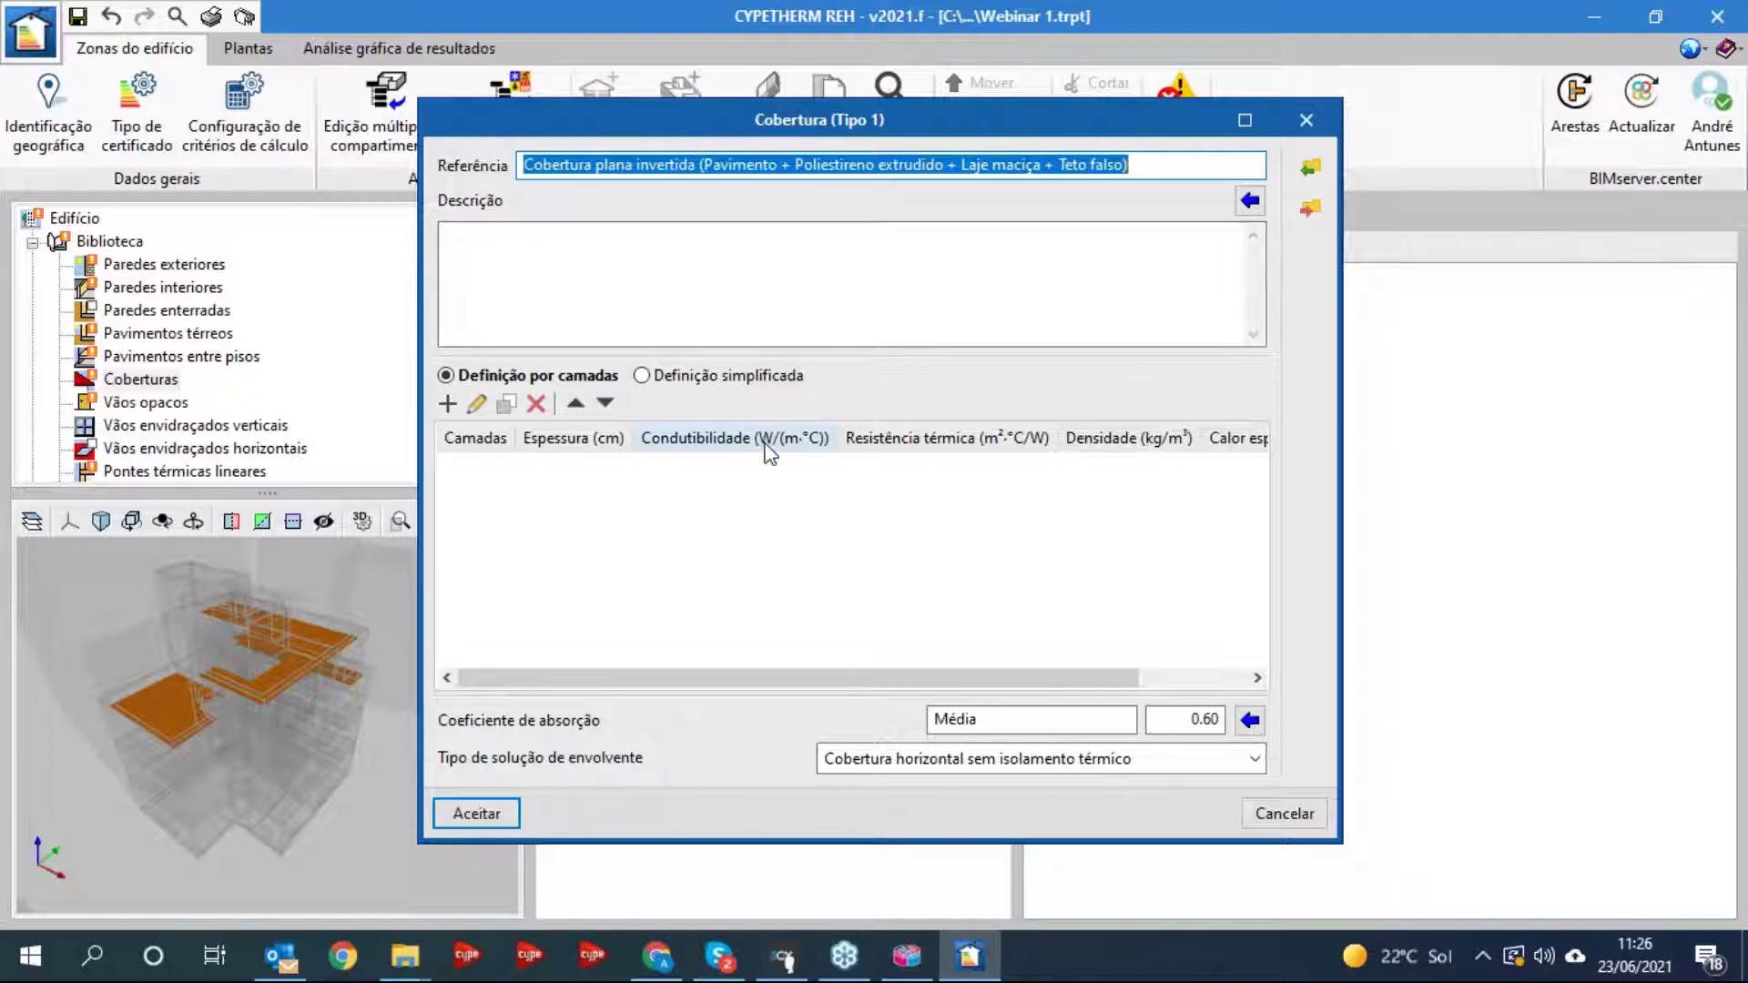
{"action": "left_click", "coordinate": [451, 404]}
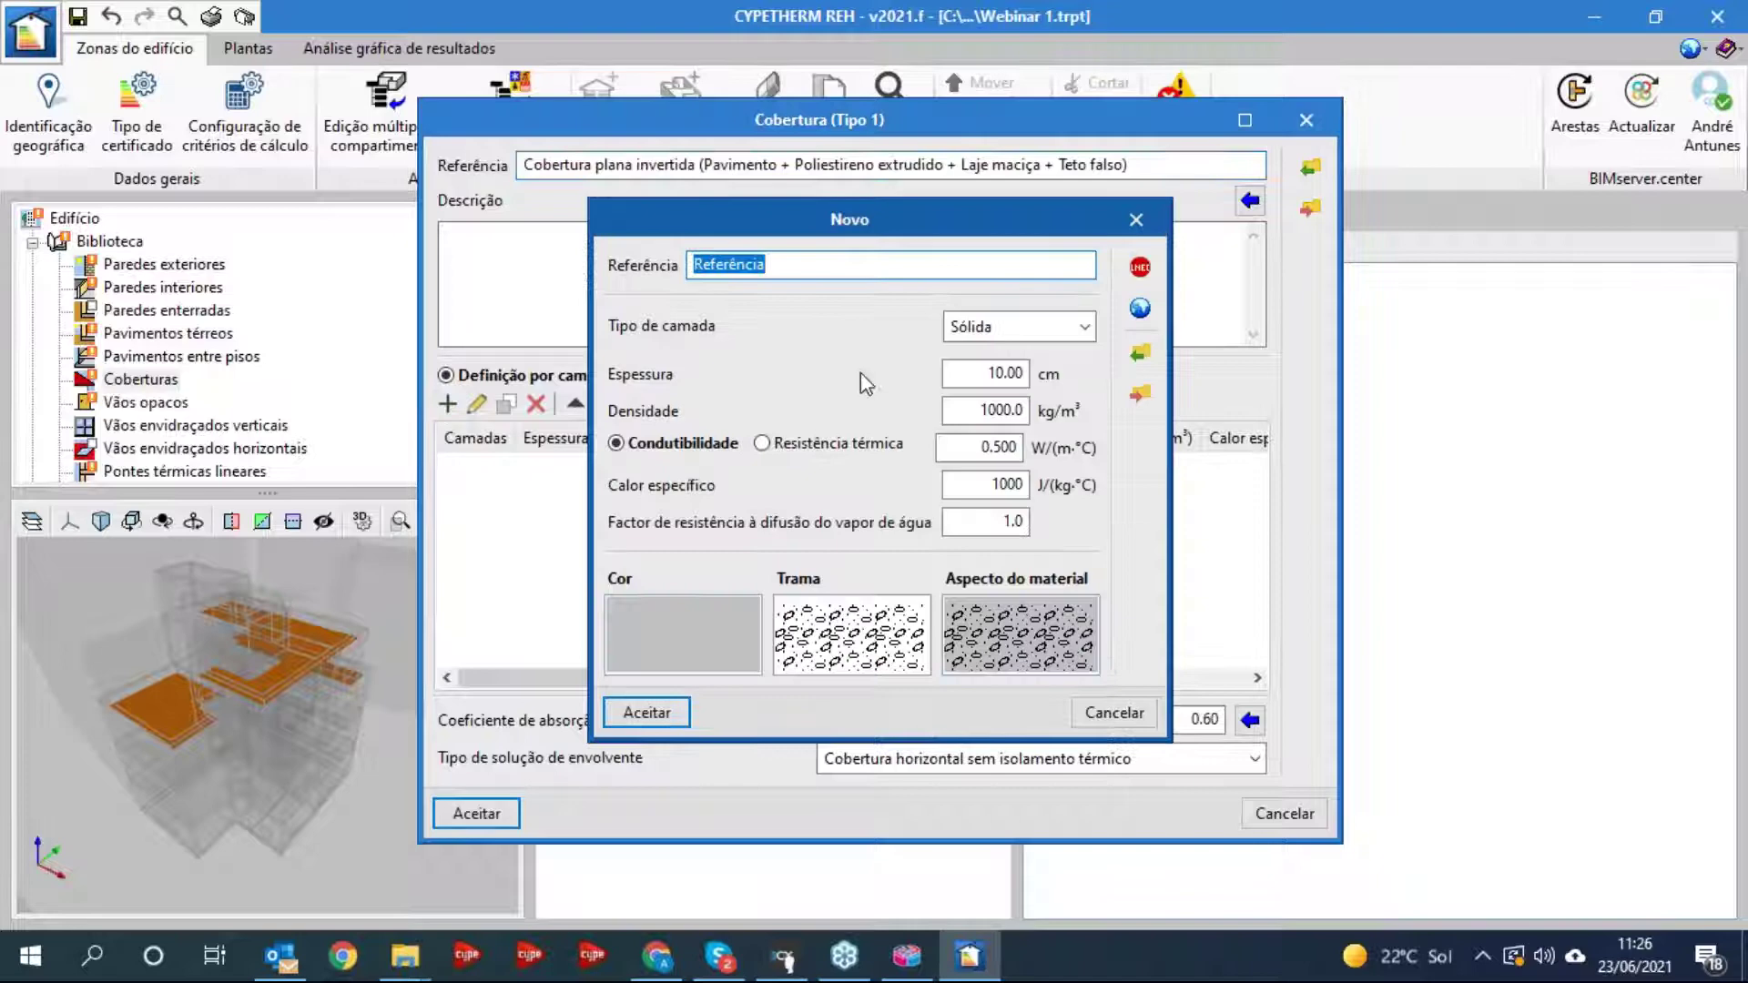
{"action": "left_click", "coordinate": [1139, 266]}
{"action": "left_click", "coordinate": [1229, 788]}
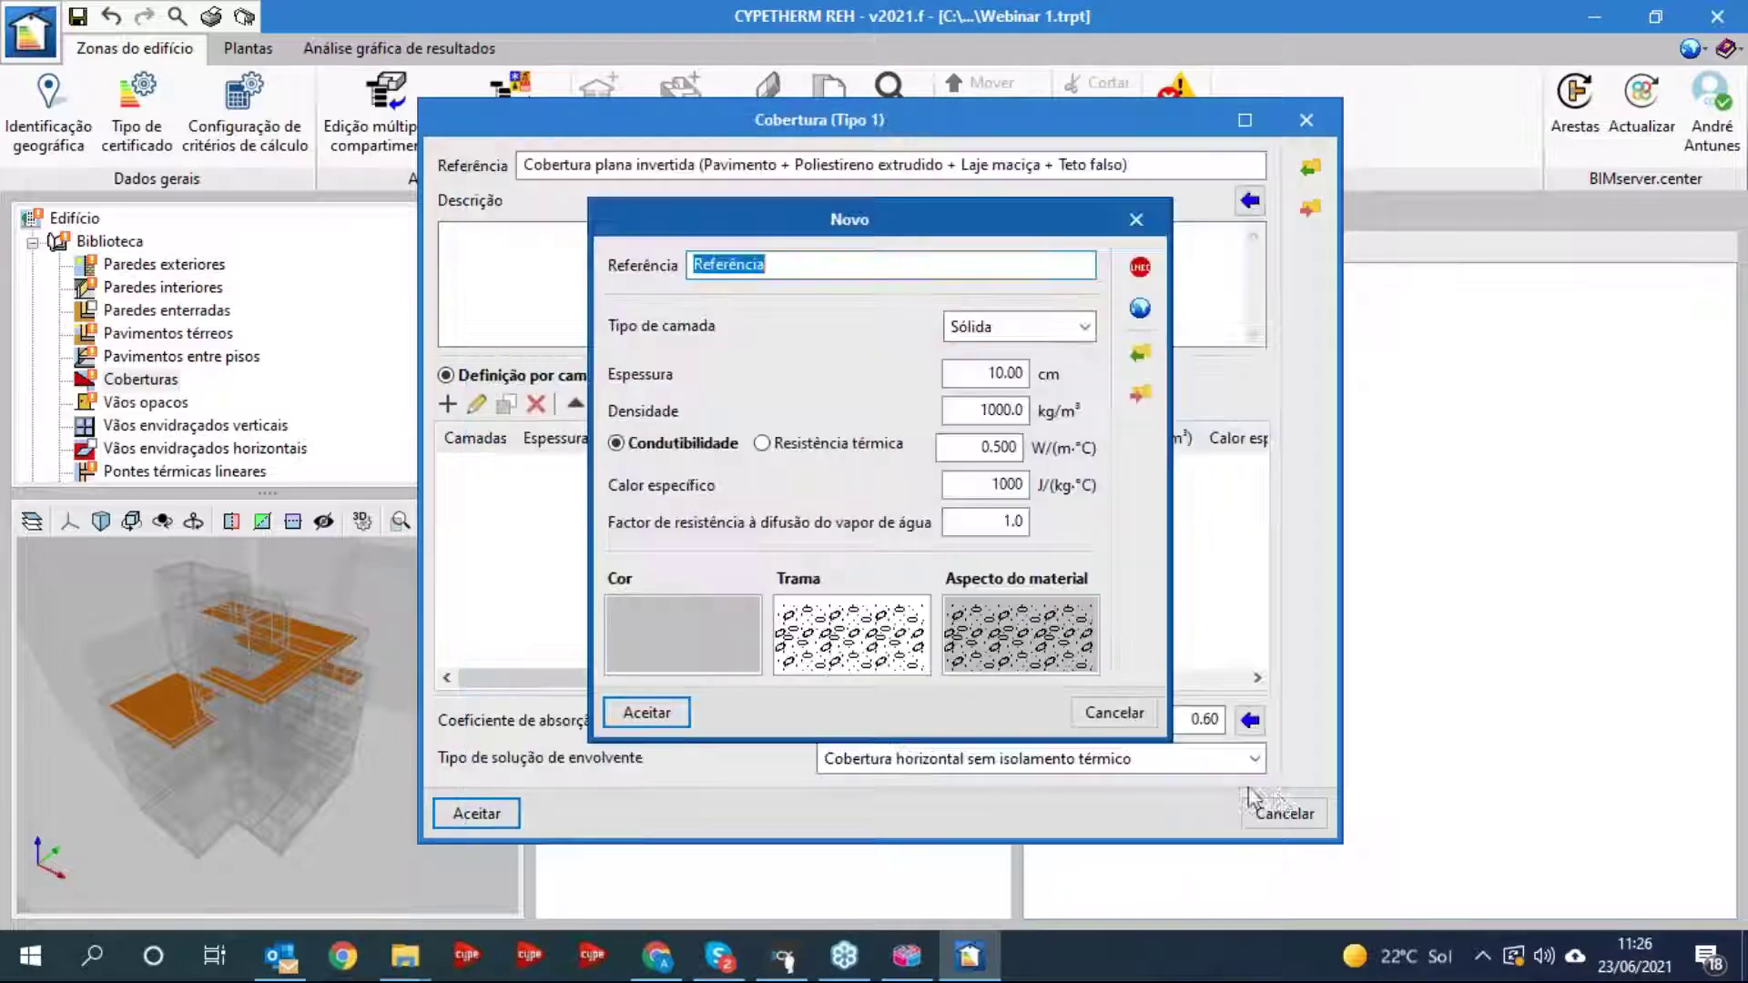
{"action": "left_click", "coordinate": [1116, 713]}
{"action": "left_click", "coordinate": [1297, 813]}
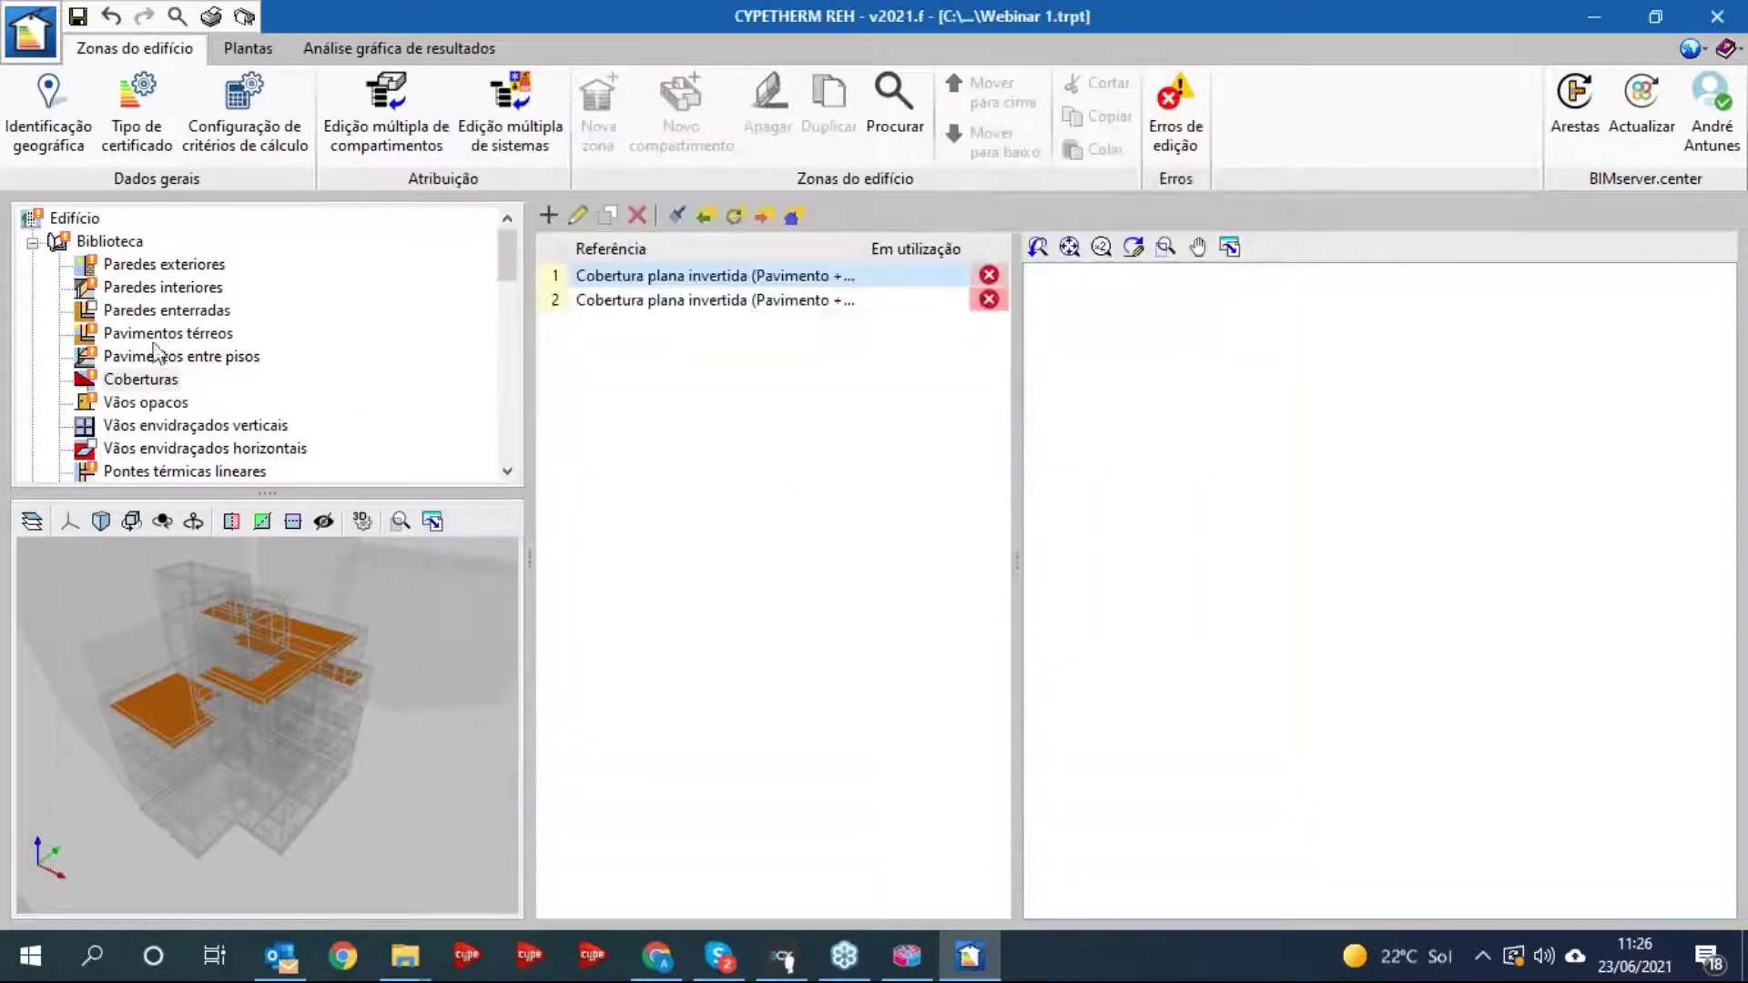
- Check the Porta interior opaque opening's thermal transmission field, close it without changes, and display the Vãos envidraçados verticais typologies
{"action": "left_click", "coordinate": [173, 406]}
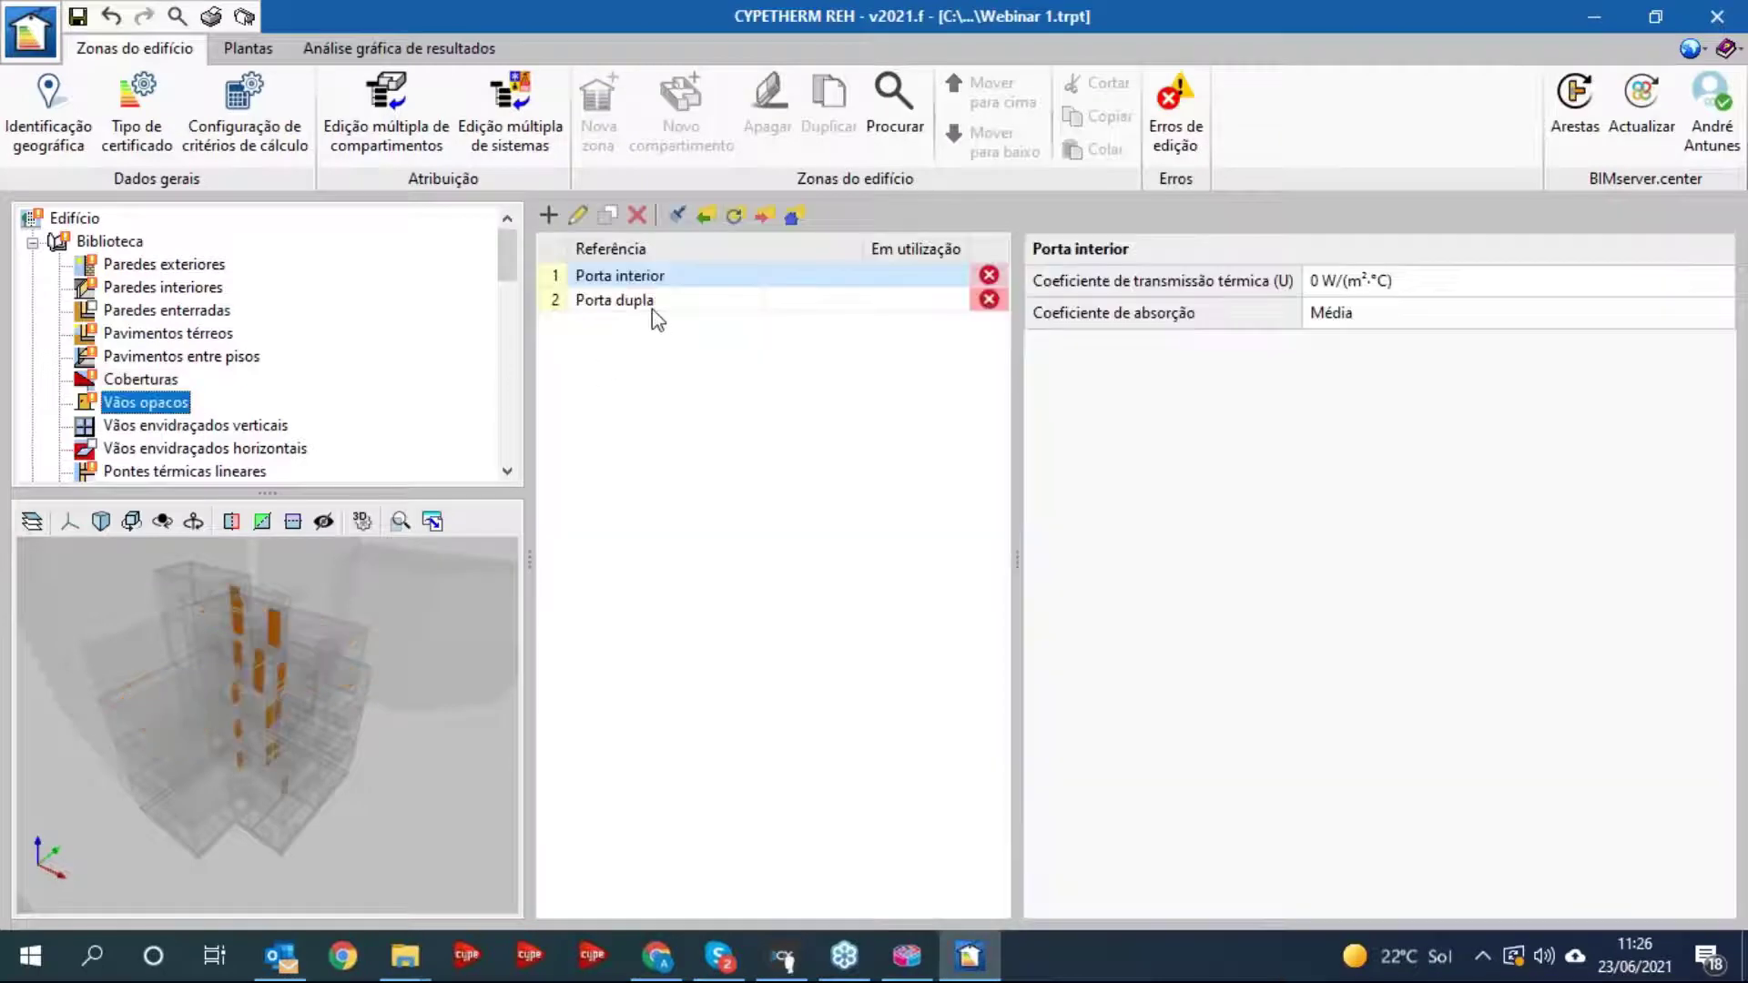
{"action": "left_click", "coordinate": [577, 216]}
{"action": "left_click_drag", "start_coordinate": [764, 289], "coordinate": [886, 318]}
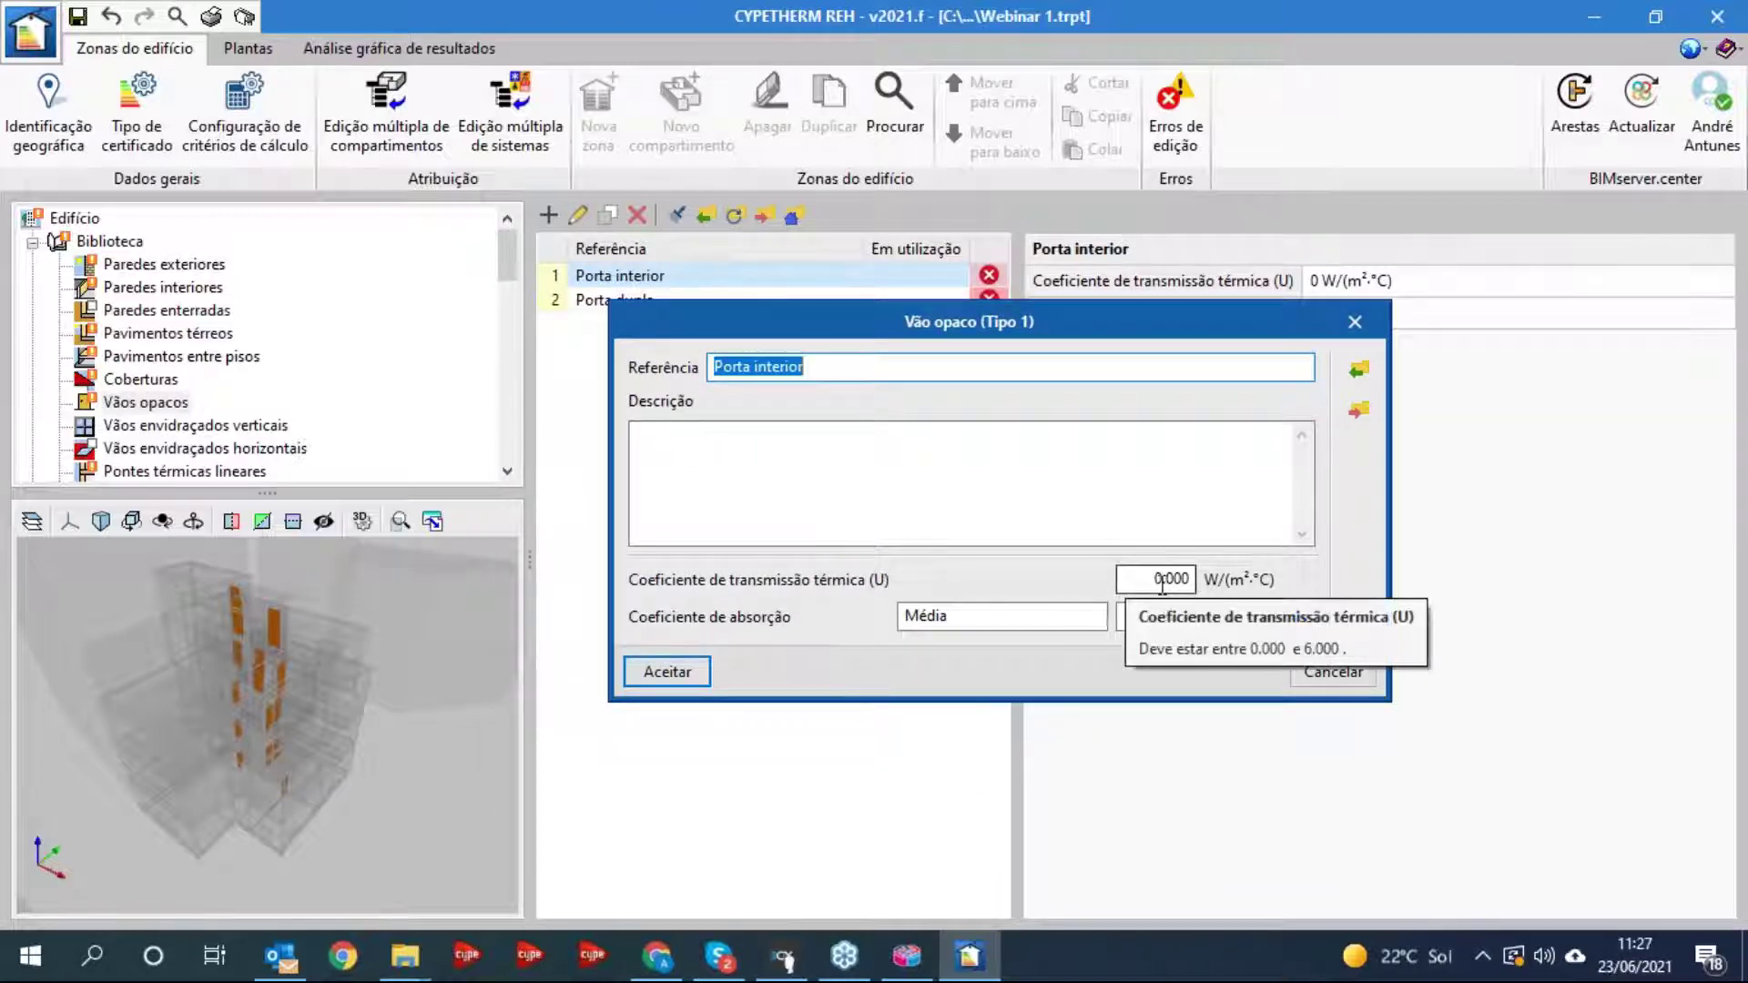
{"action": "left_click", "coordinate": [1351, 324]}
{"action": "left_click", "coordinate": [288, 426]}
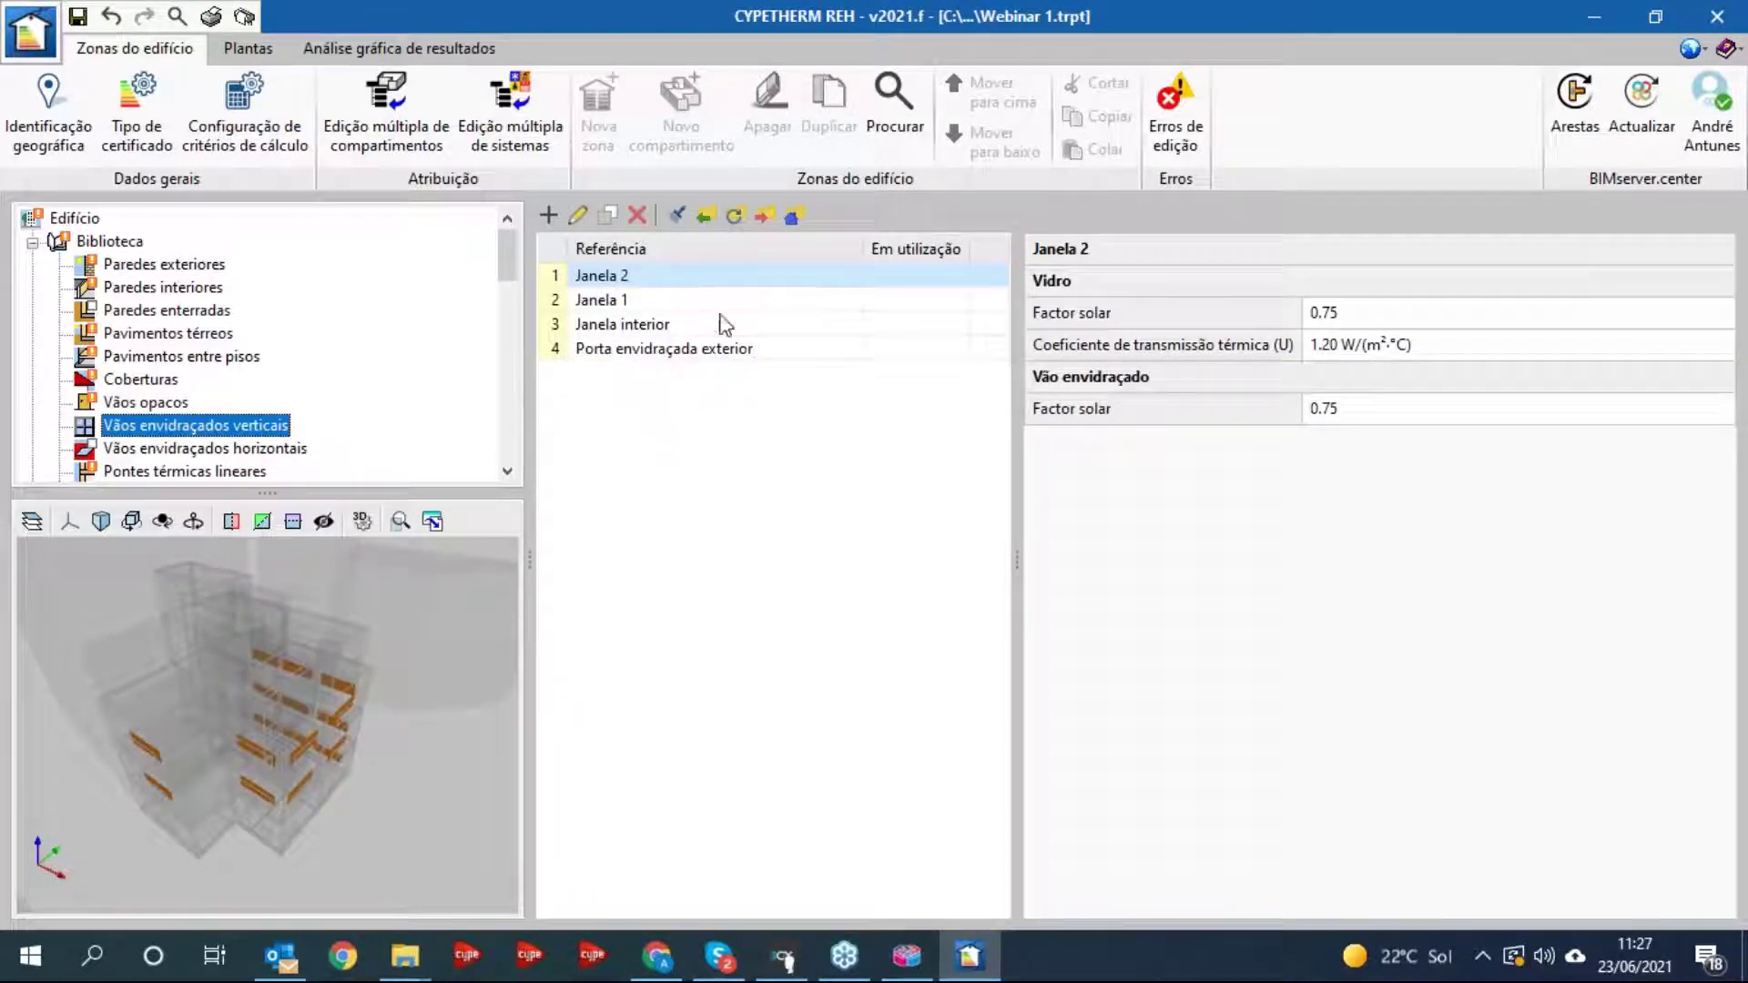
- Open the Janela 2 glazed opening and examine its window types and the optional global solar factor and thermal transmission fields
{"action": "left_click", "coordinate": [577, 214]}
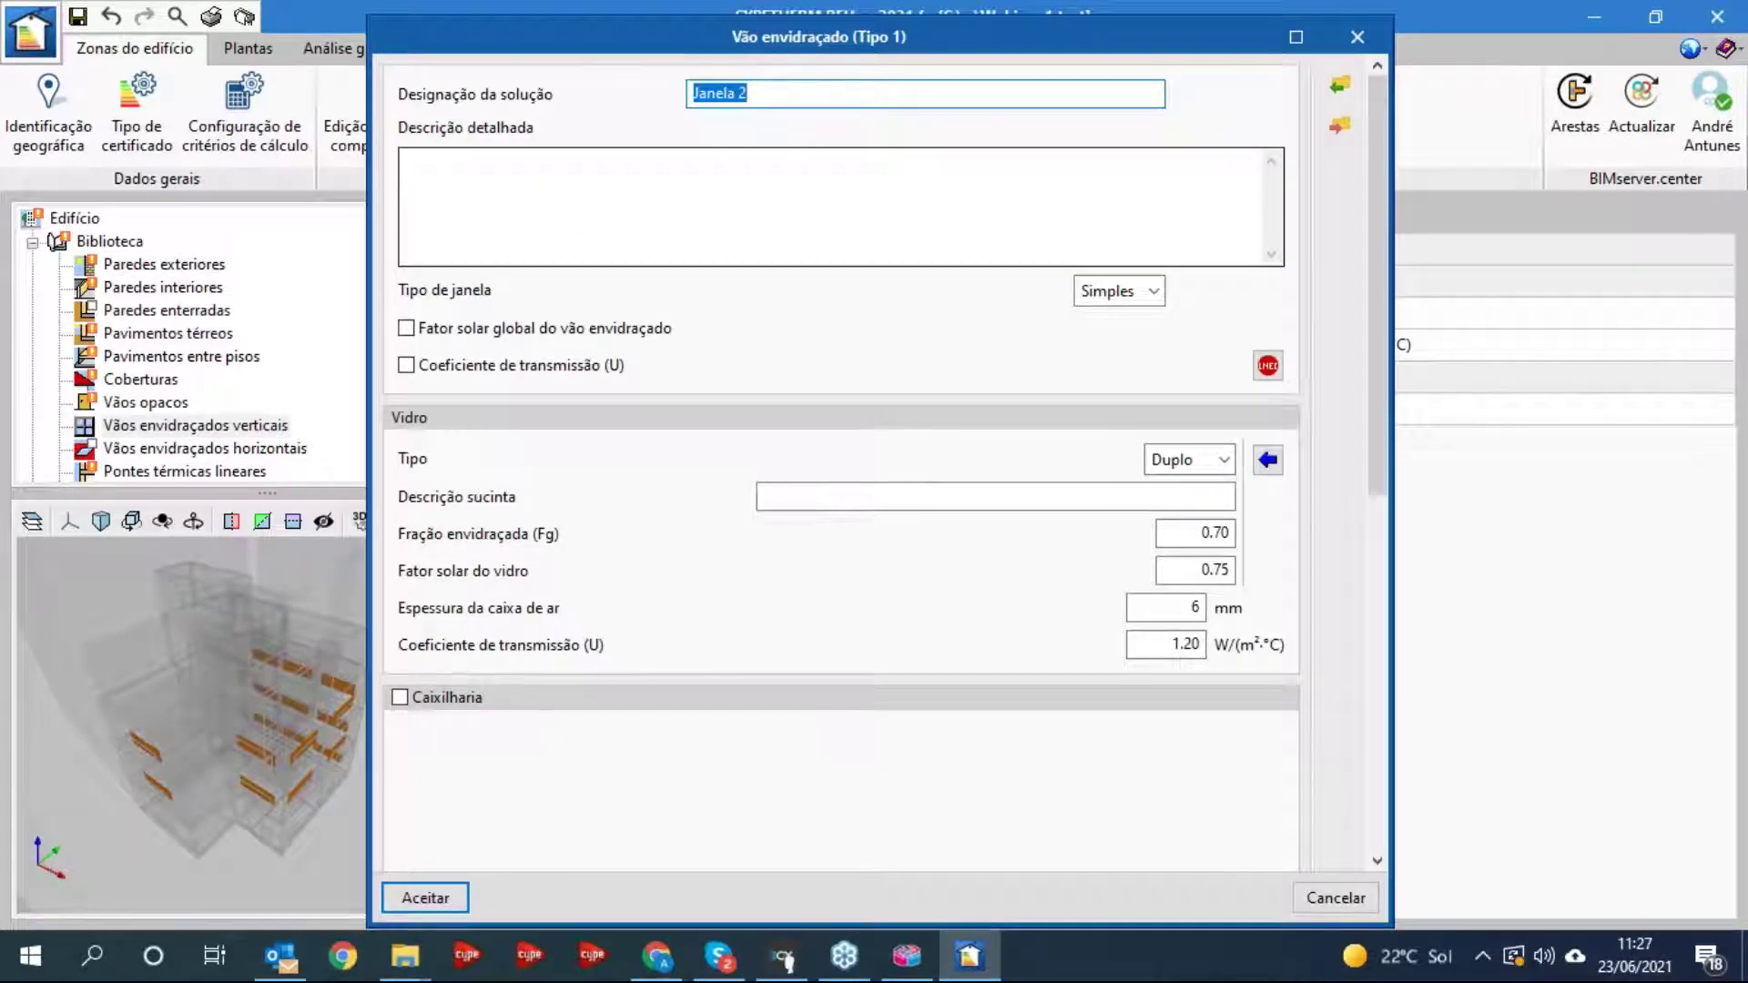
{"action": "left_click", "coordinate": [1153, 293]}
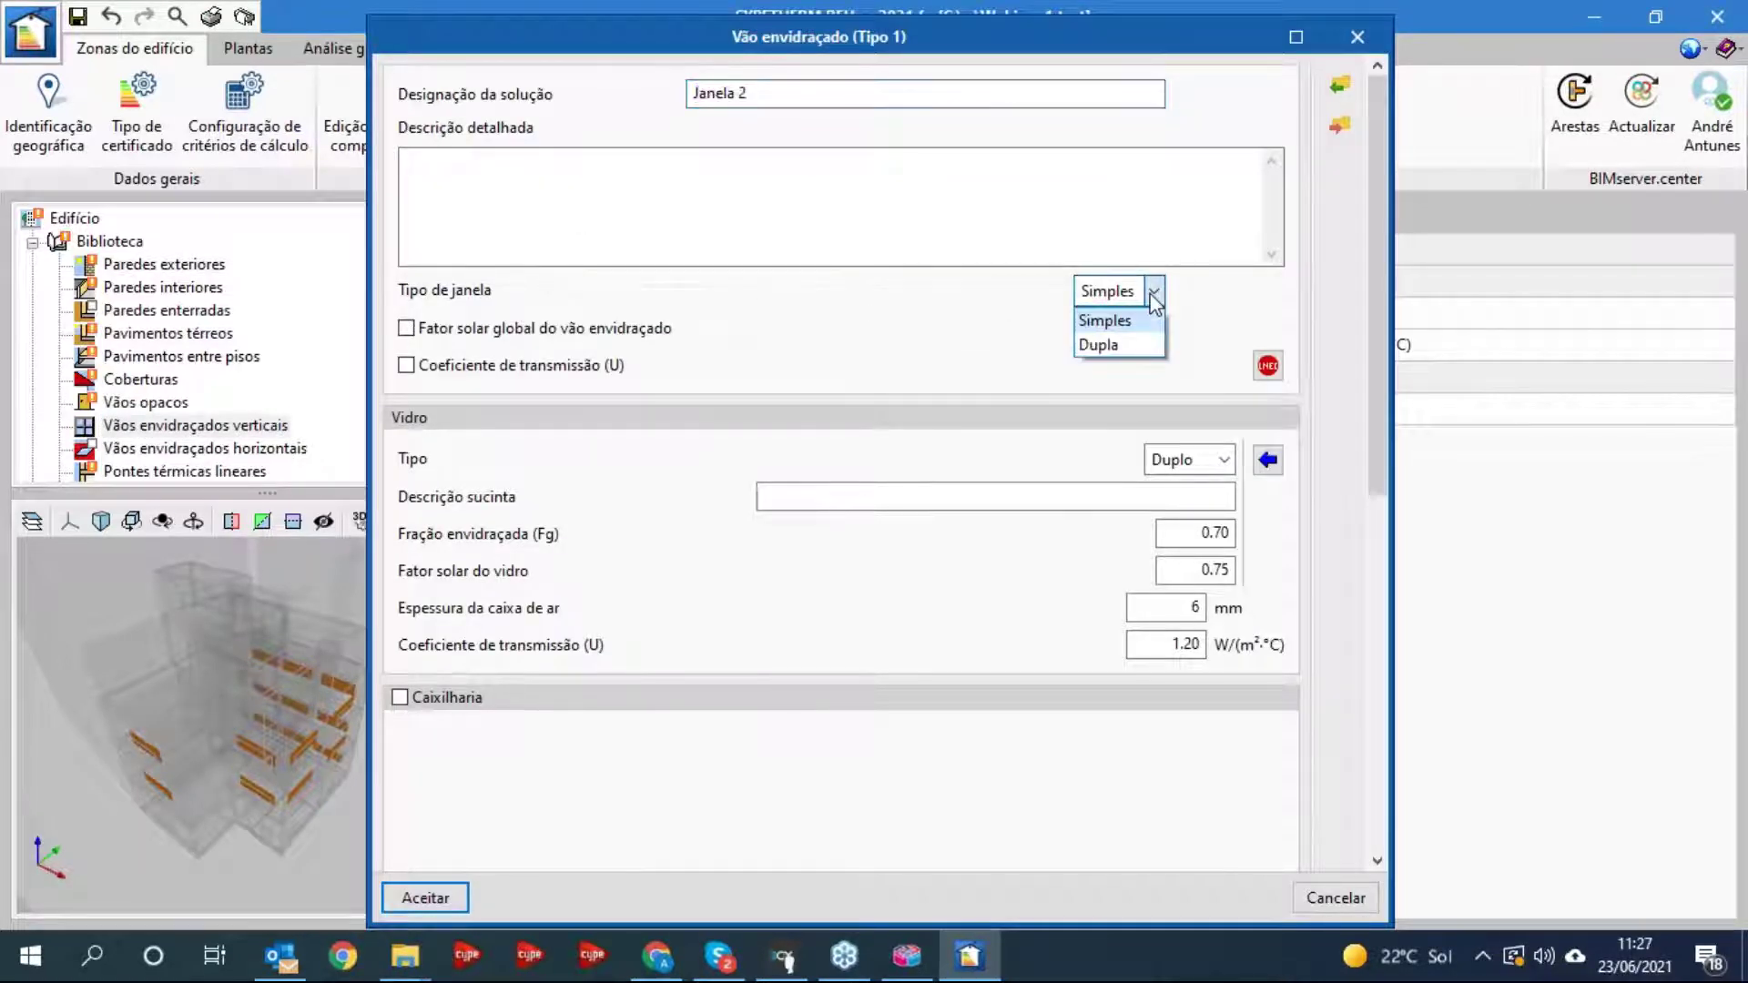
{"action": "left_click", "coordinate": [1151, 294]}
{"action": "left_click", "coordinate": [437, 334]}
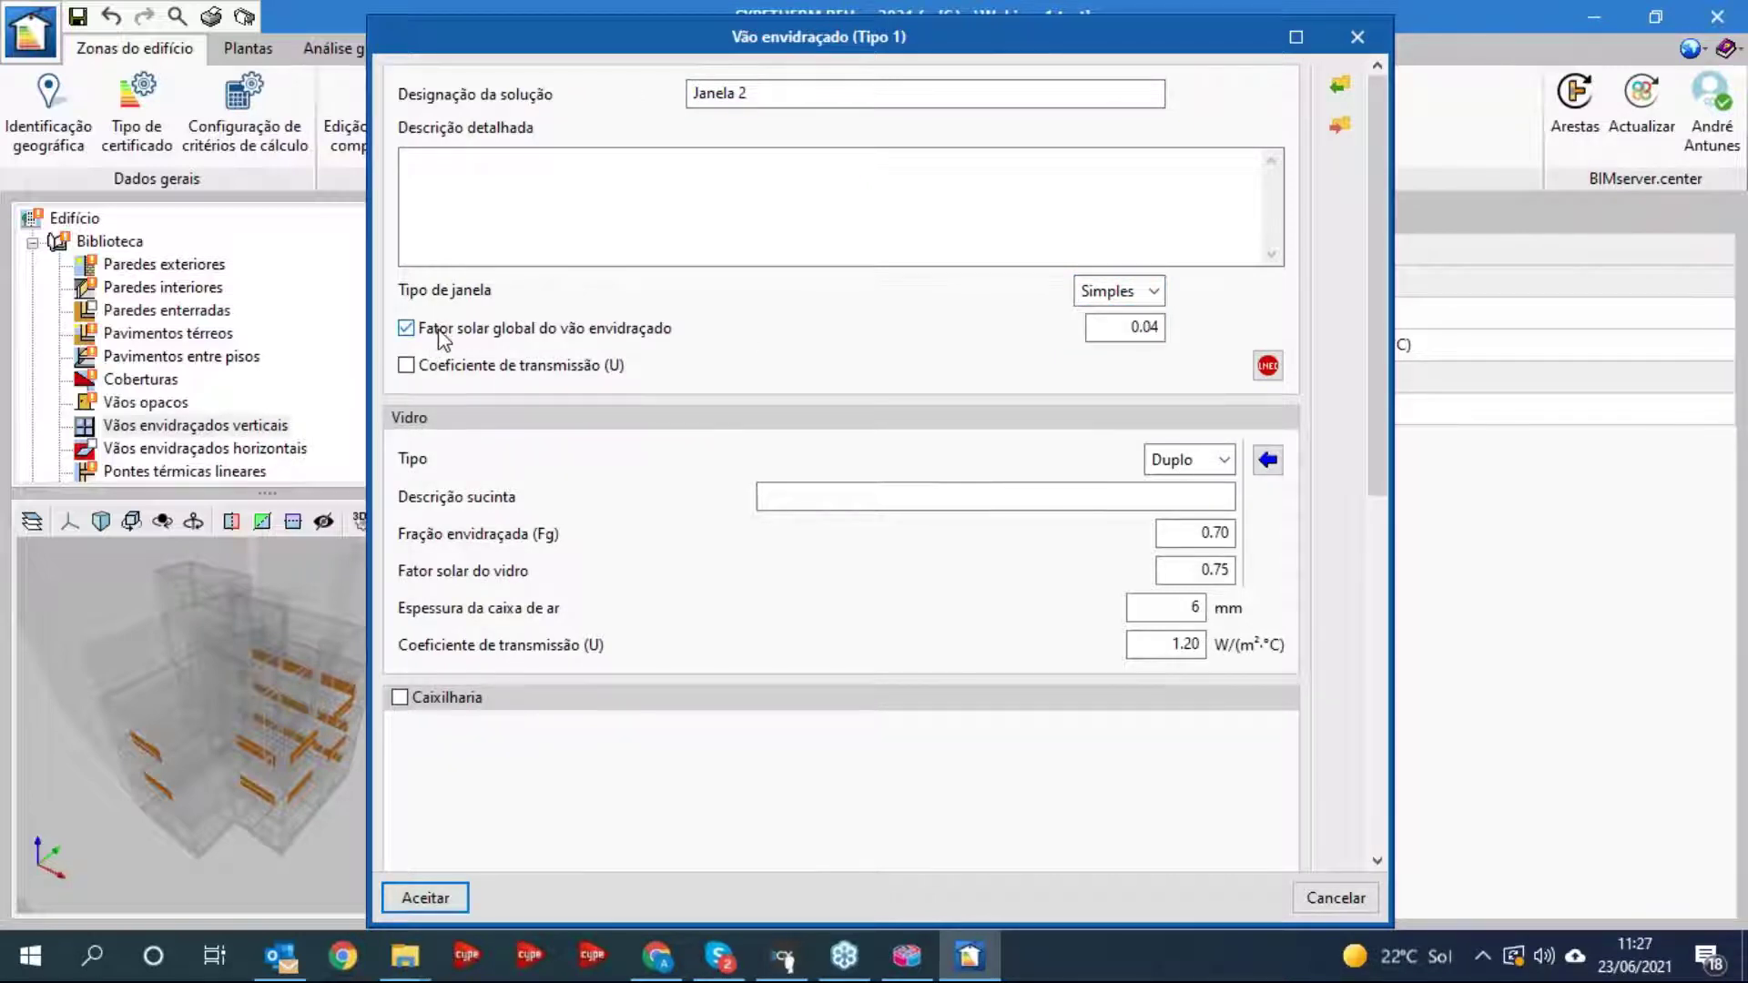
{"action": "left_click", "coordinate": [441, 333]}
{"action": "left_click", "coordinate": [451, 371]}
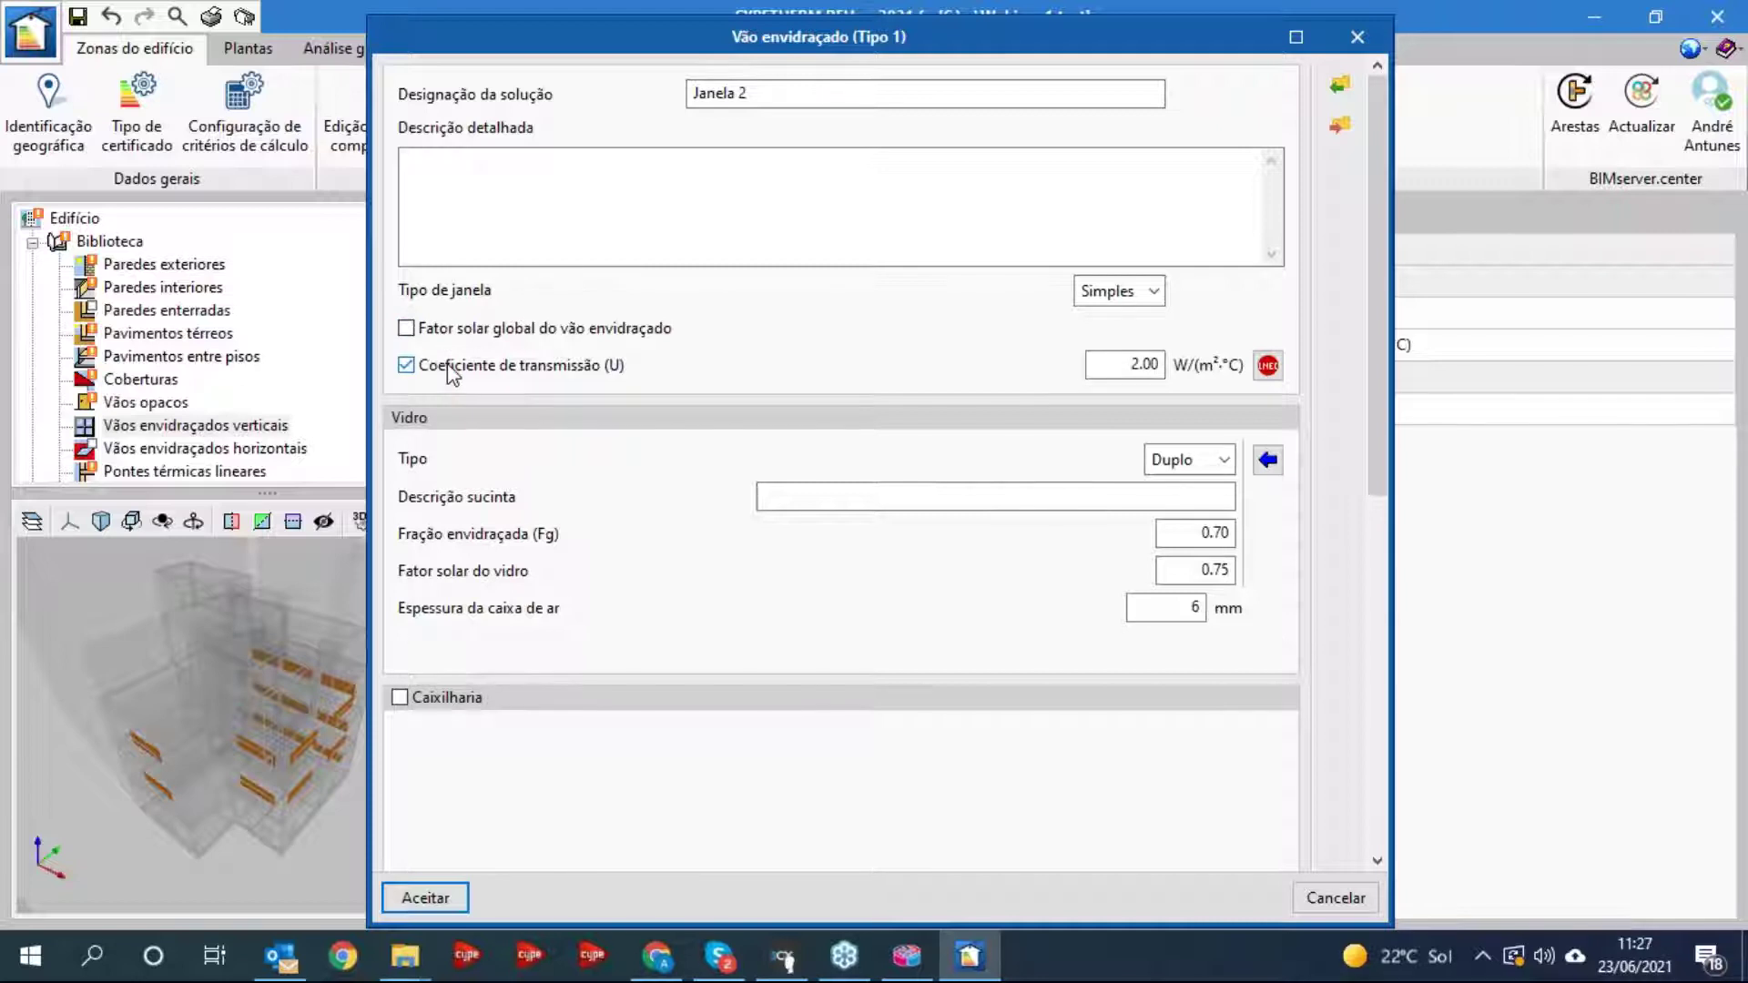
{"action": "left_click", "coordinate": [451, 368]}
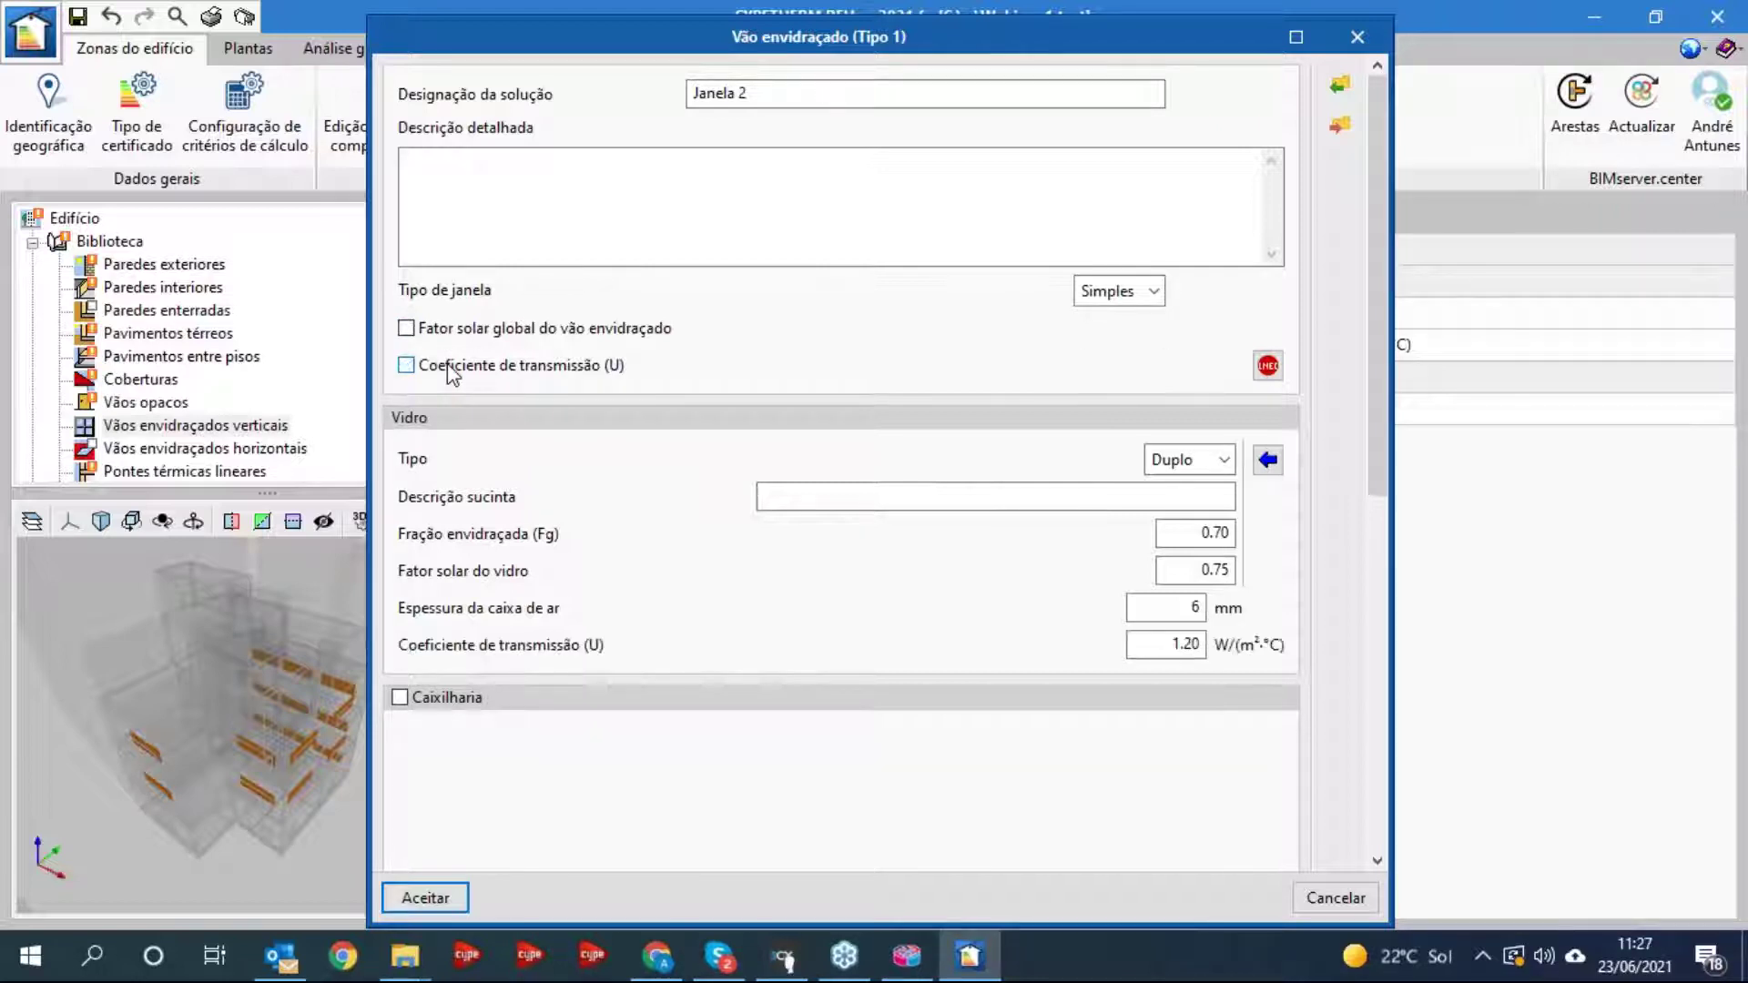
- Examine the single and double glass reference tables and Janela 2's glazed fraction, solar factor, air gap and transmission fields
{"action": "scroll", "coordinate": [608, 415], "scroll_direction": "down", "scroll_amount": 2}
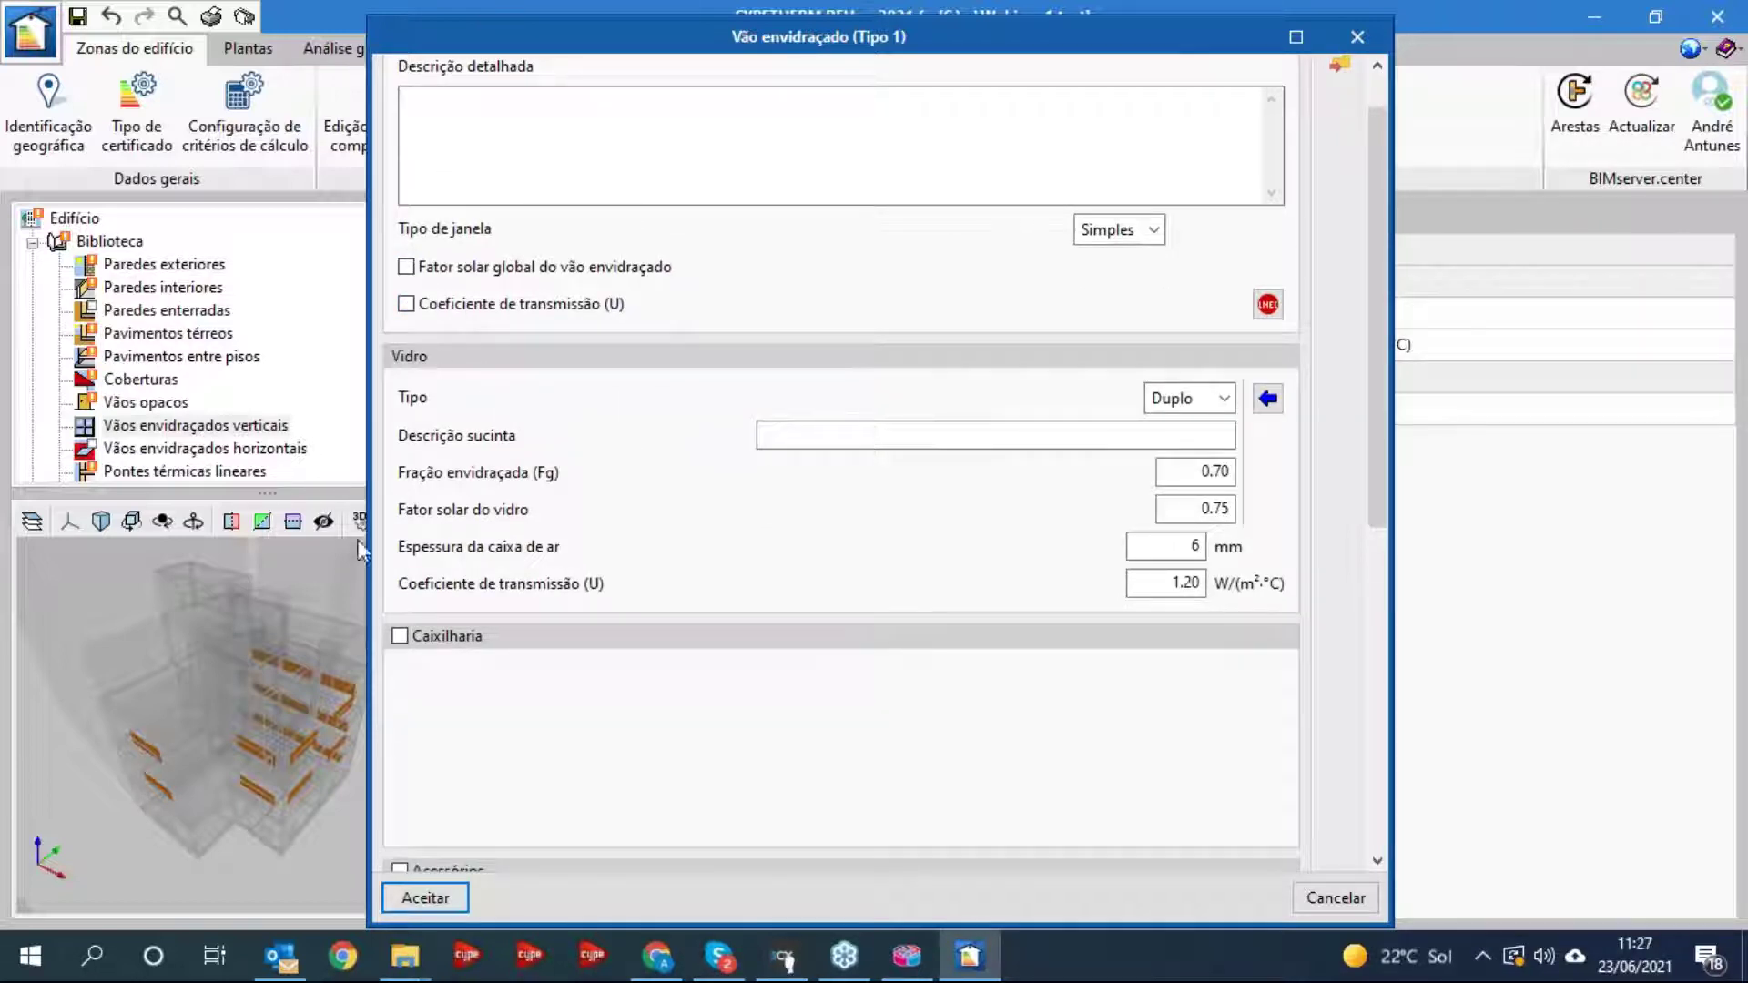
{"action": "left_click", "coordinate": [1267, 397]}
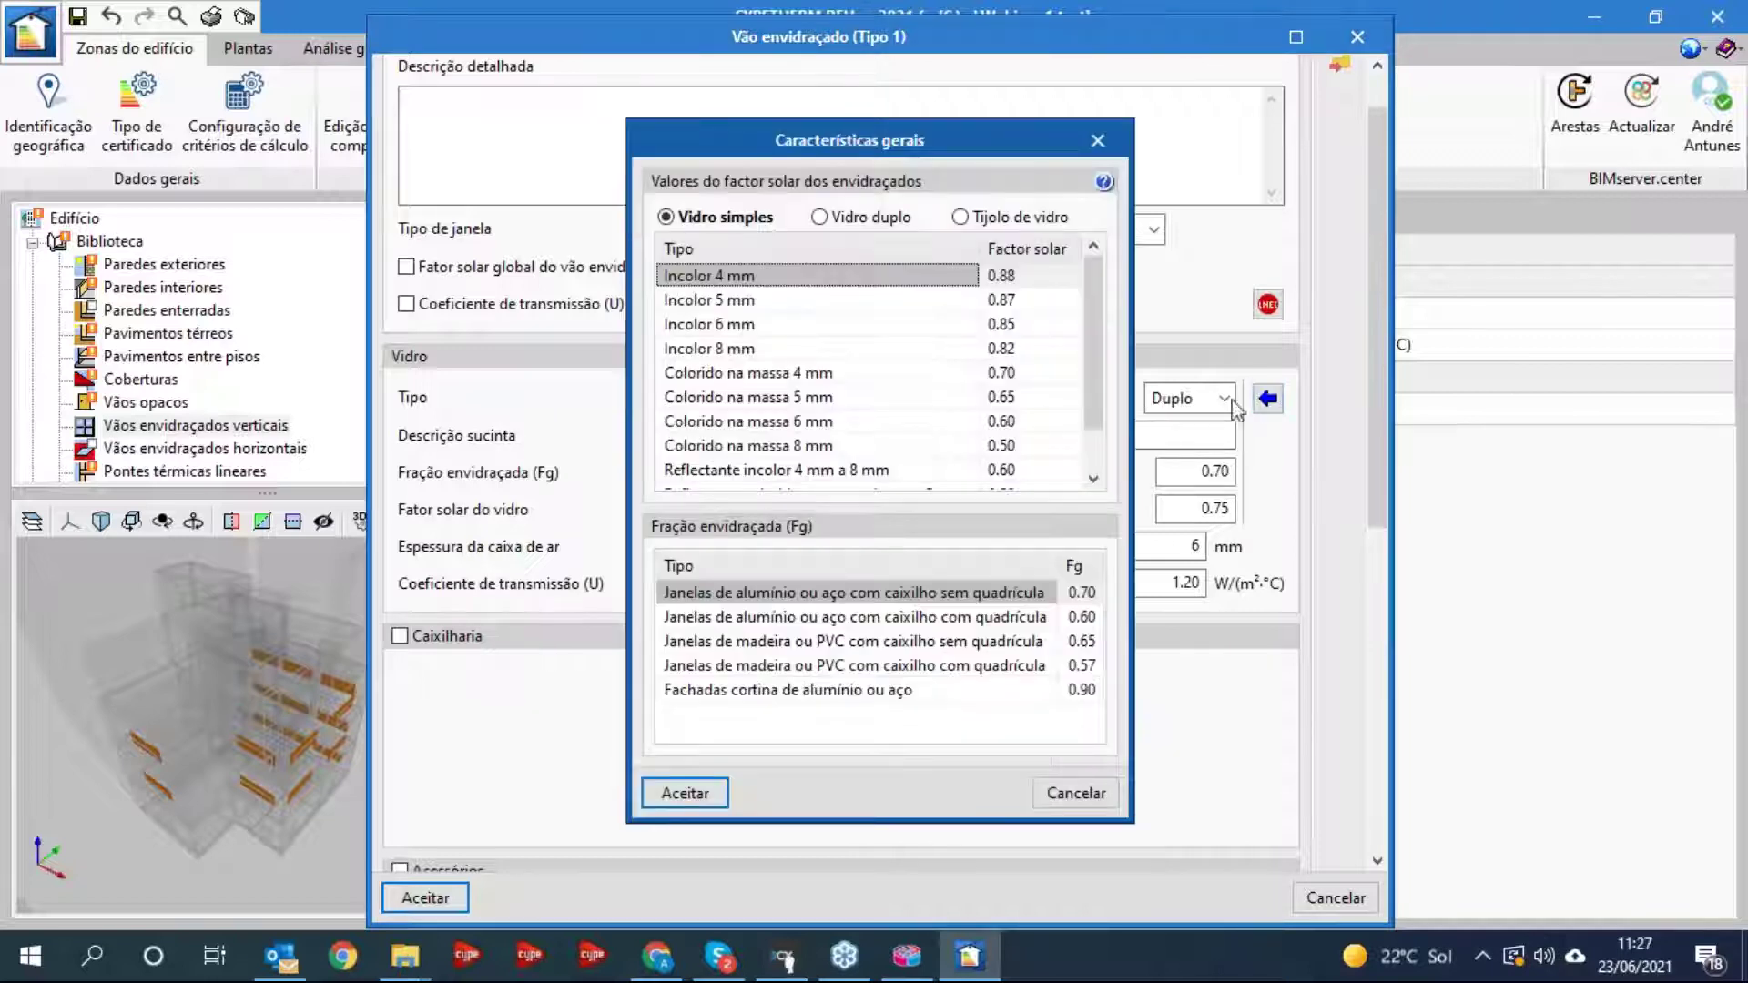
{"action": "left_click", "coordinate": [833, 220]}
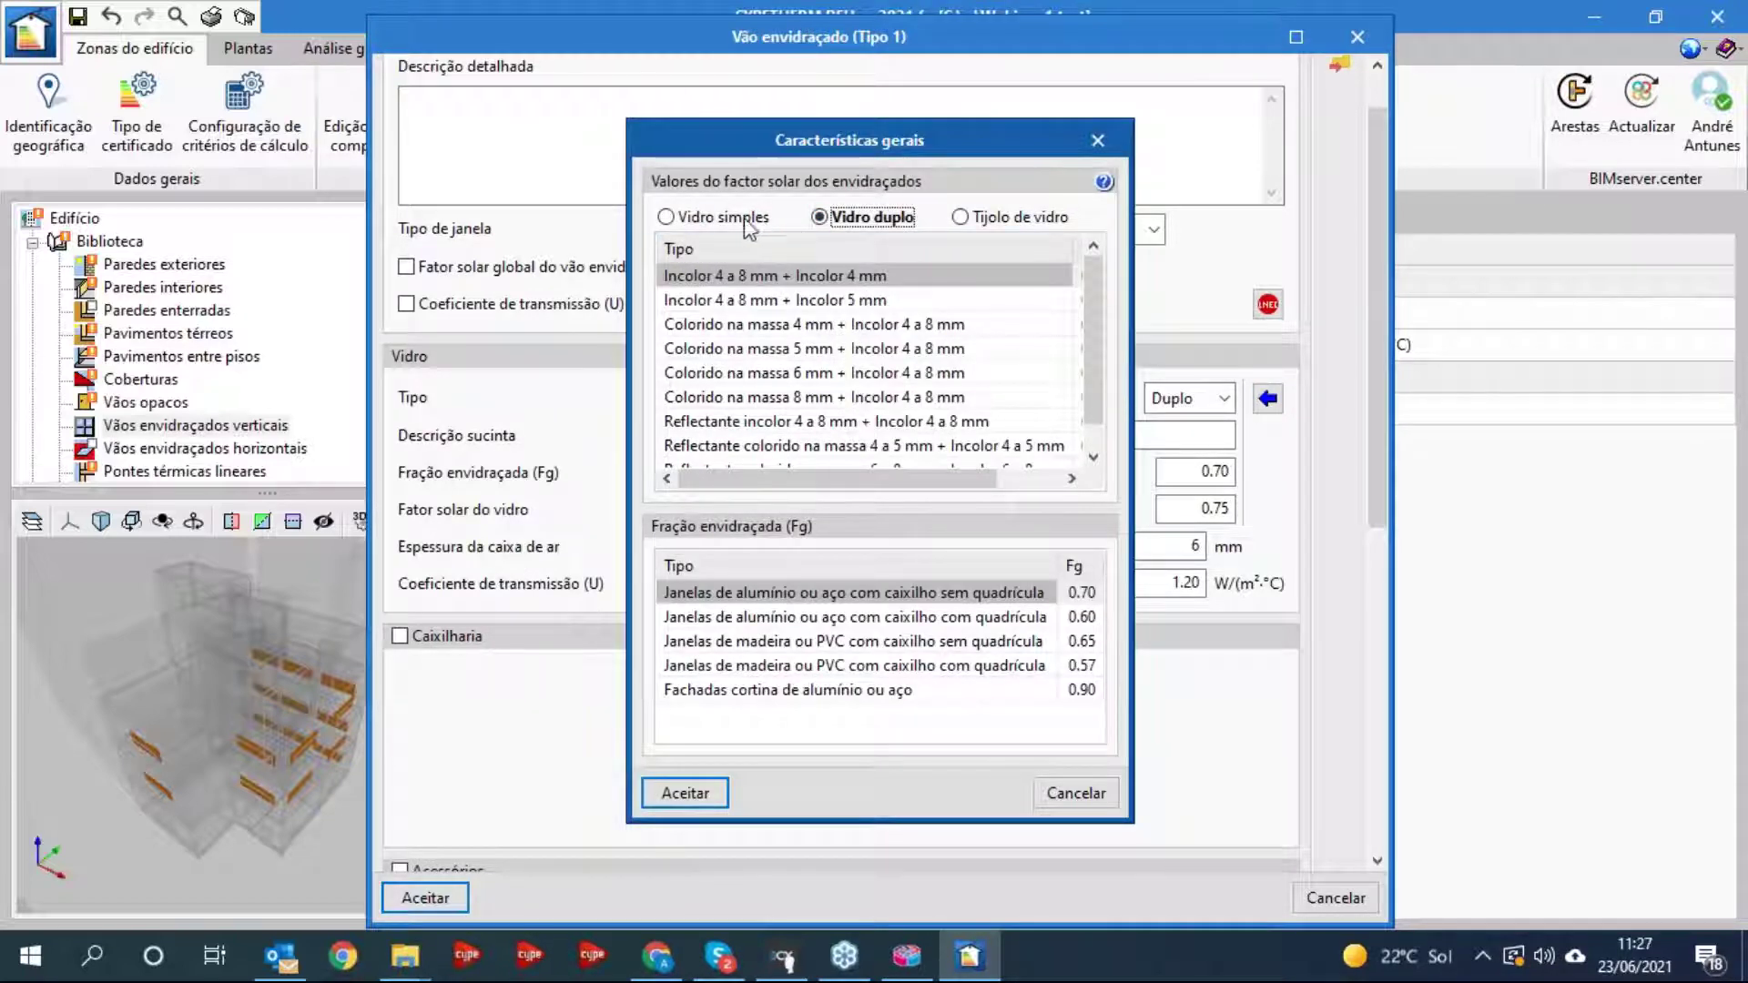
{"action": "left_click", "coordinate": [1098, 140]}
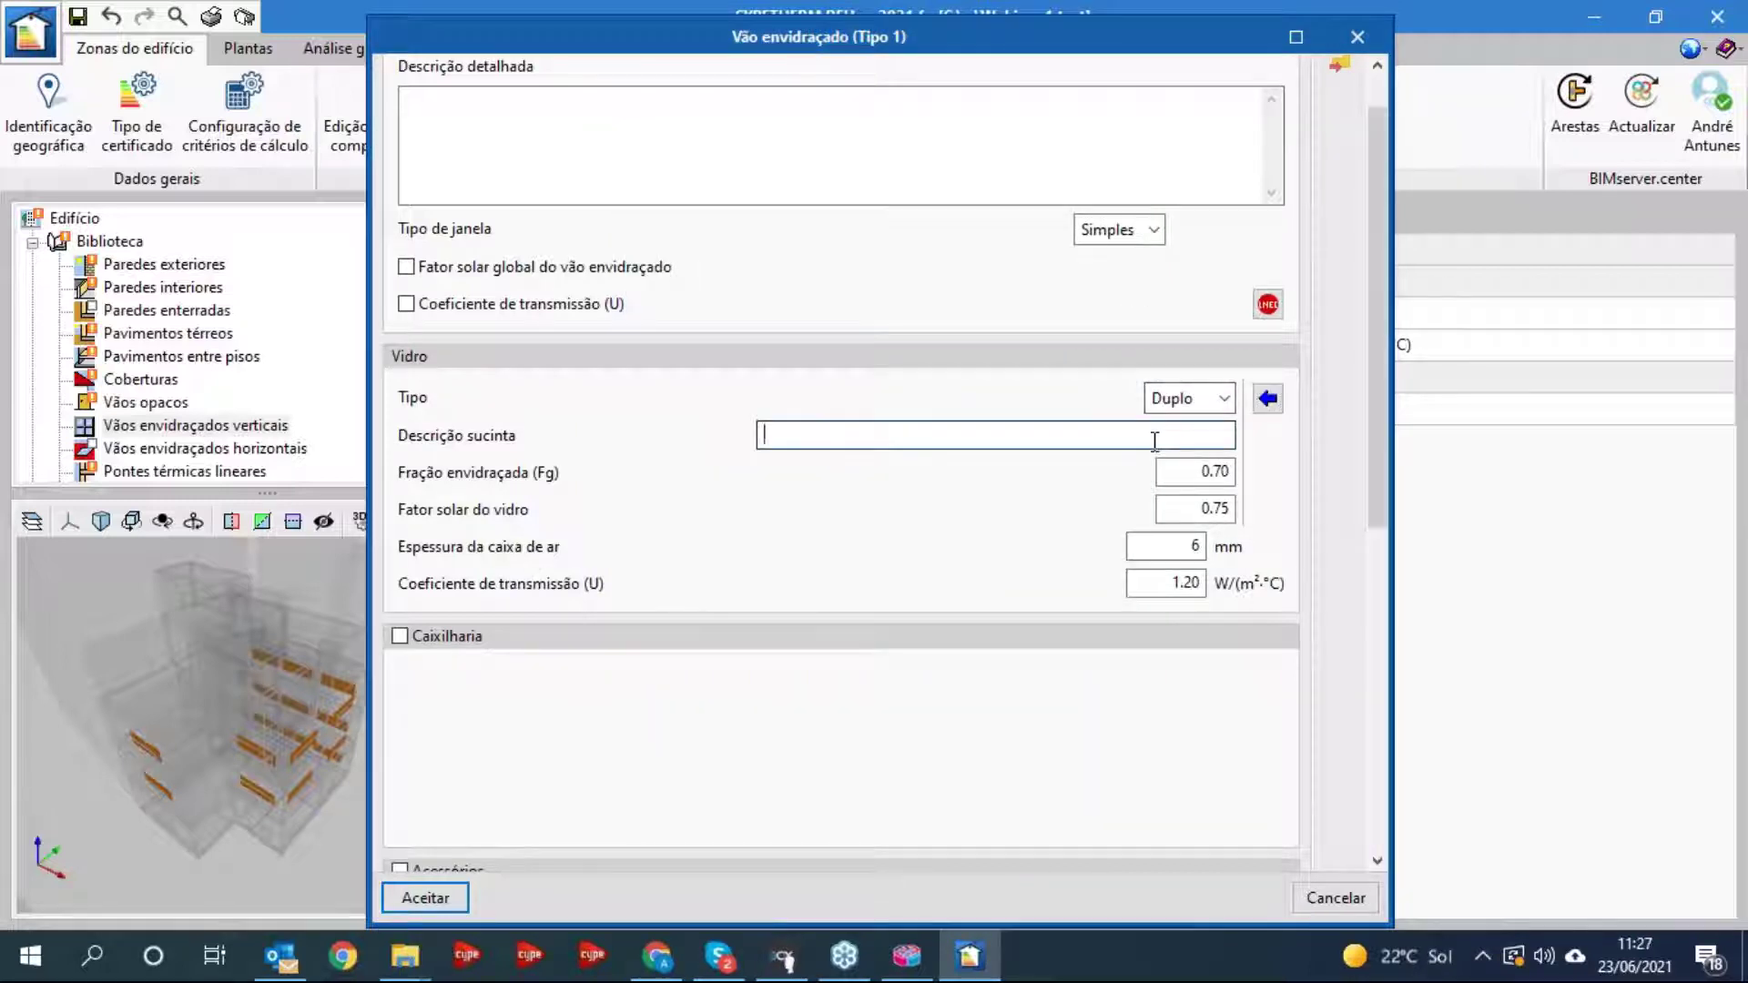
{"action": "left_click", "coordinate": [1176, 469]}
{"action": "left_click", "coordinate": [1176, 509]}
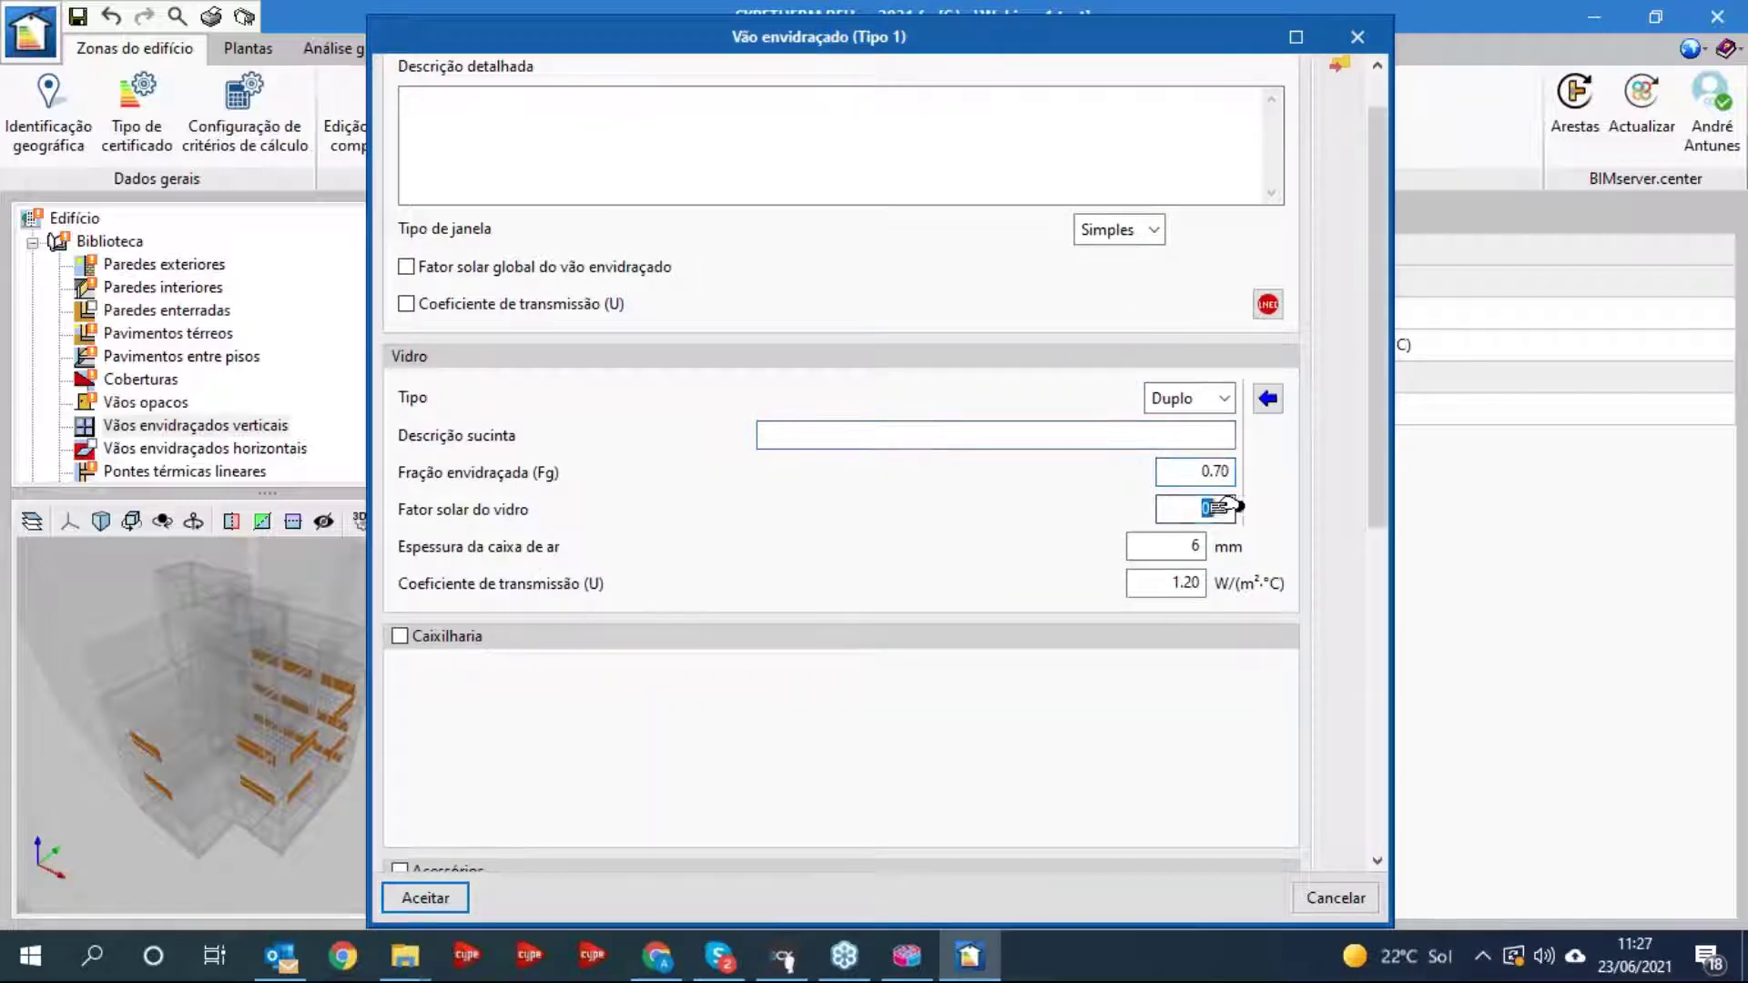
{"action": "left_click", "coordinate": [1170, 551]}
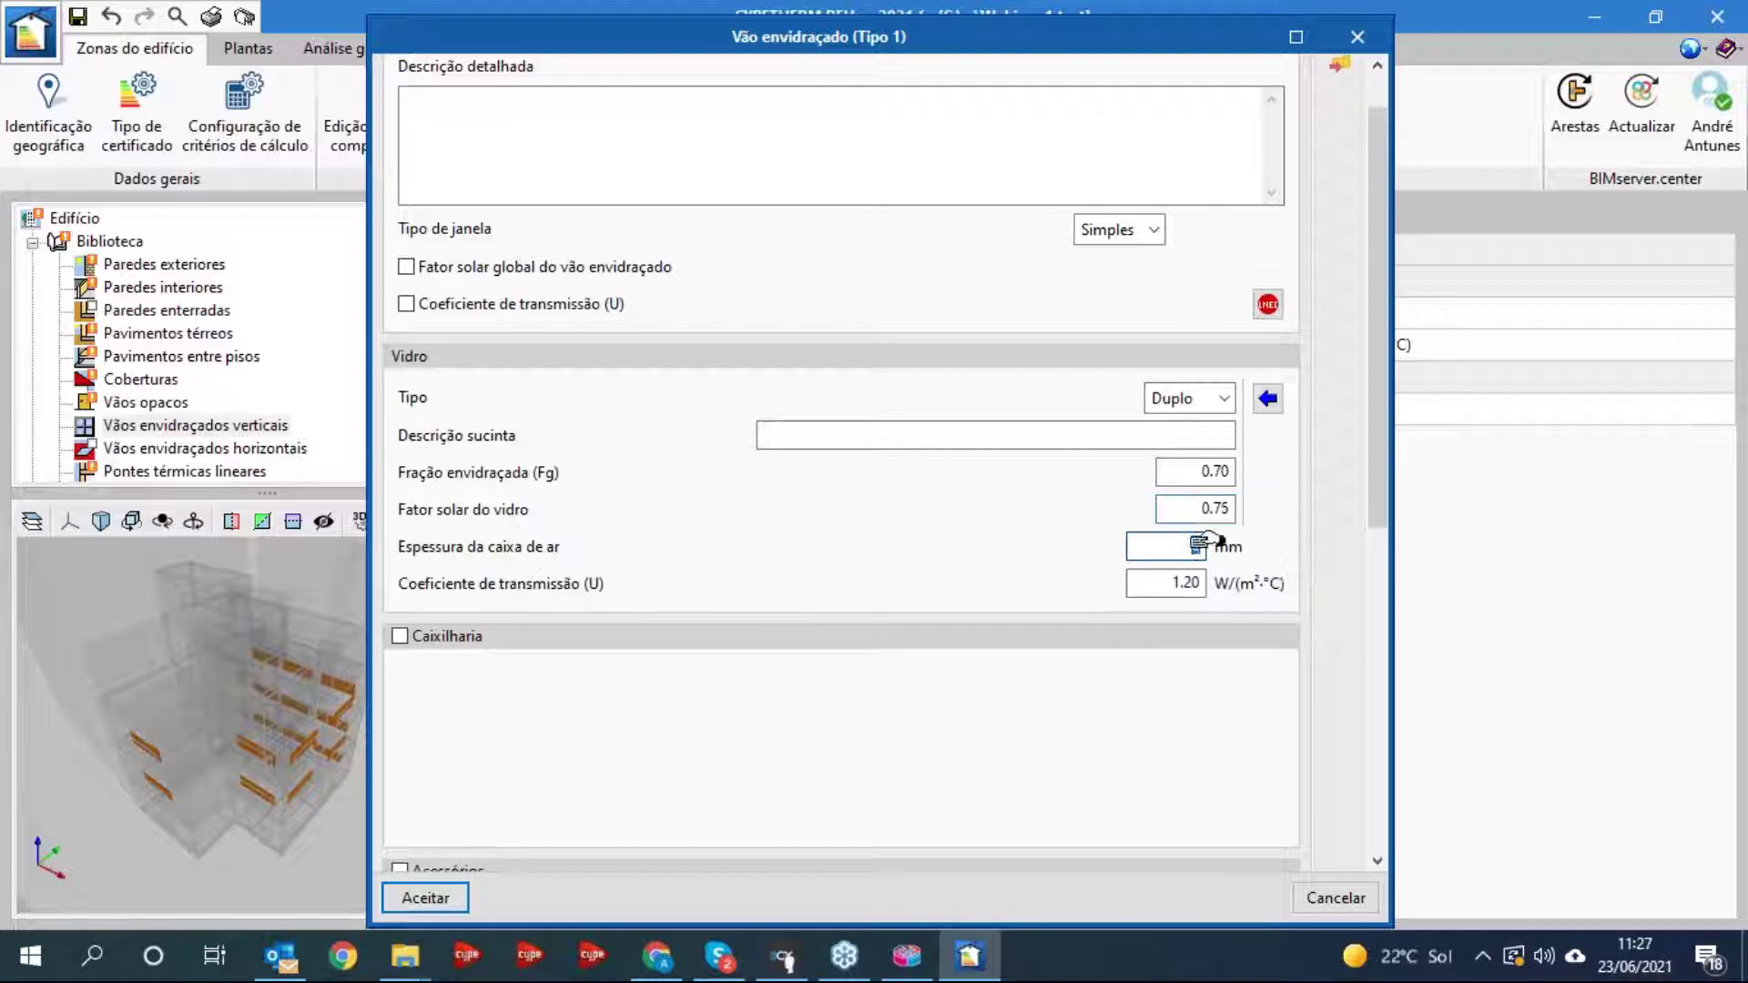
{"action": "left_click", "coordinate": [1188, 583]}
{"action": "scroll", "coordinate": [889, 551], "scroll_direction": "down", "scroll_amount": 3}
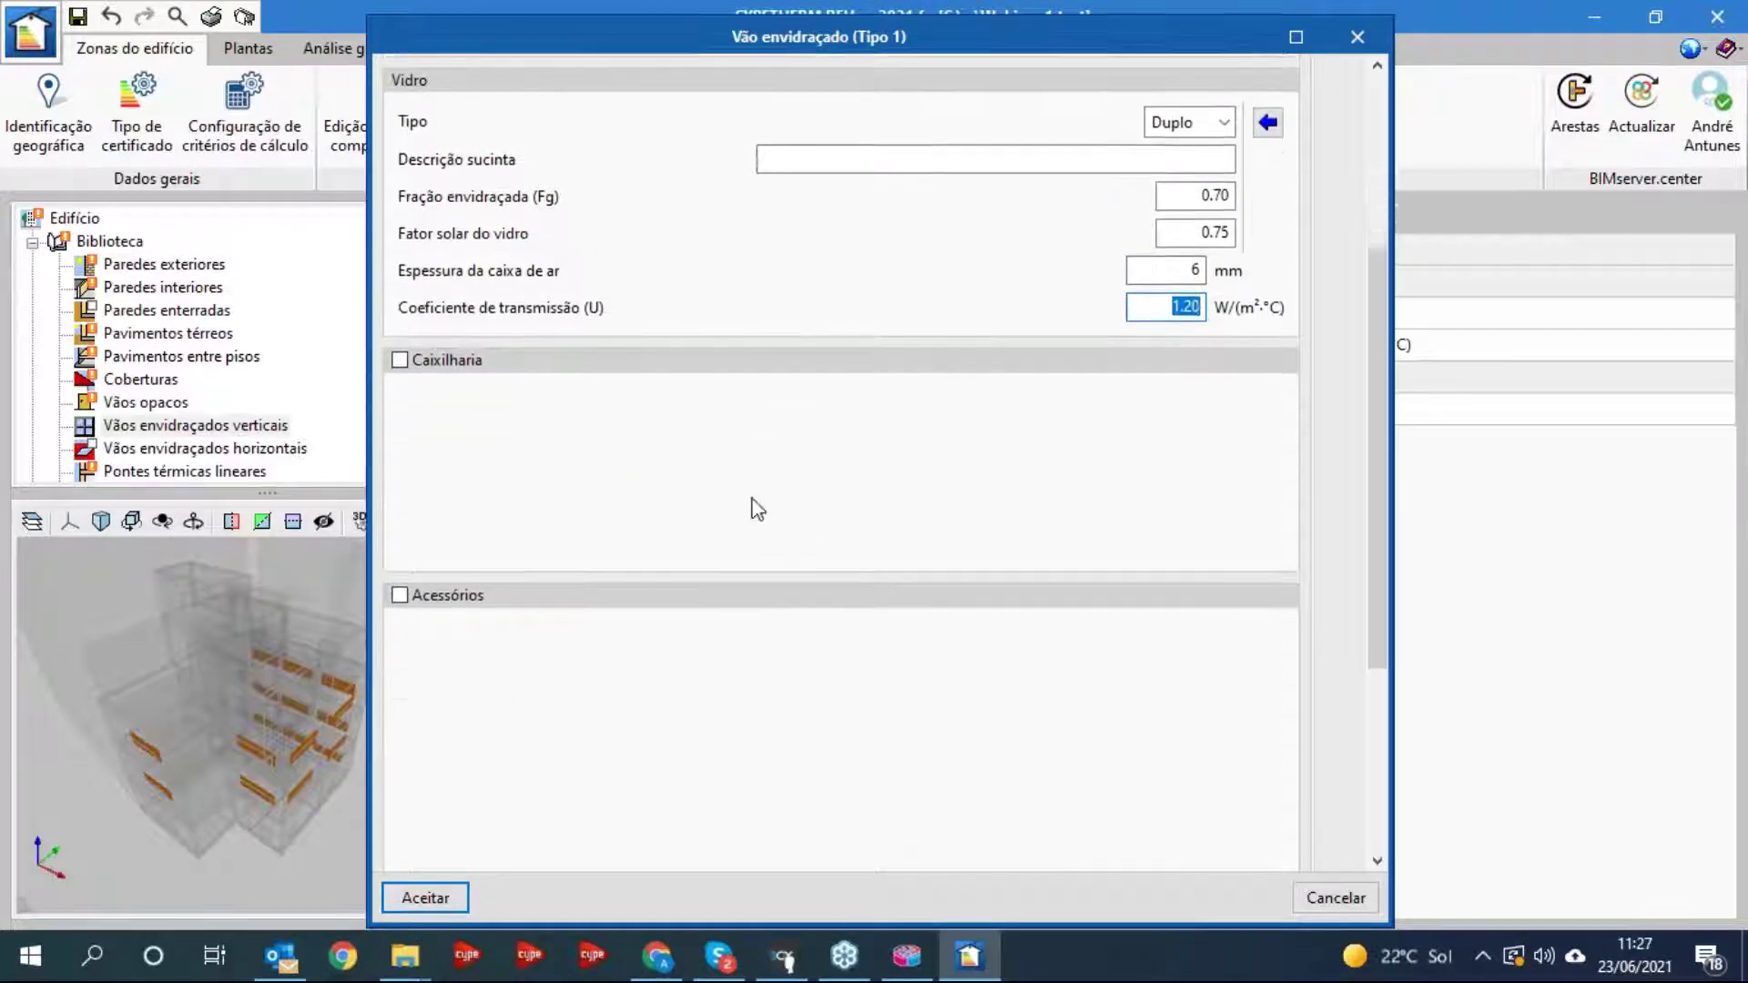
- Try enabling Janela 2's Caixilharia with the De correr type and toggle the linear thermal bridge between frame and glass
{"action": "left_click", "coordinate": [399, 359]}
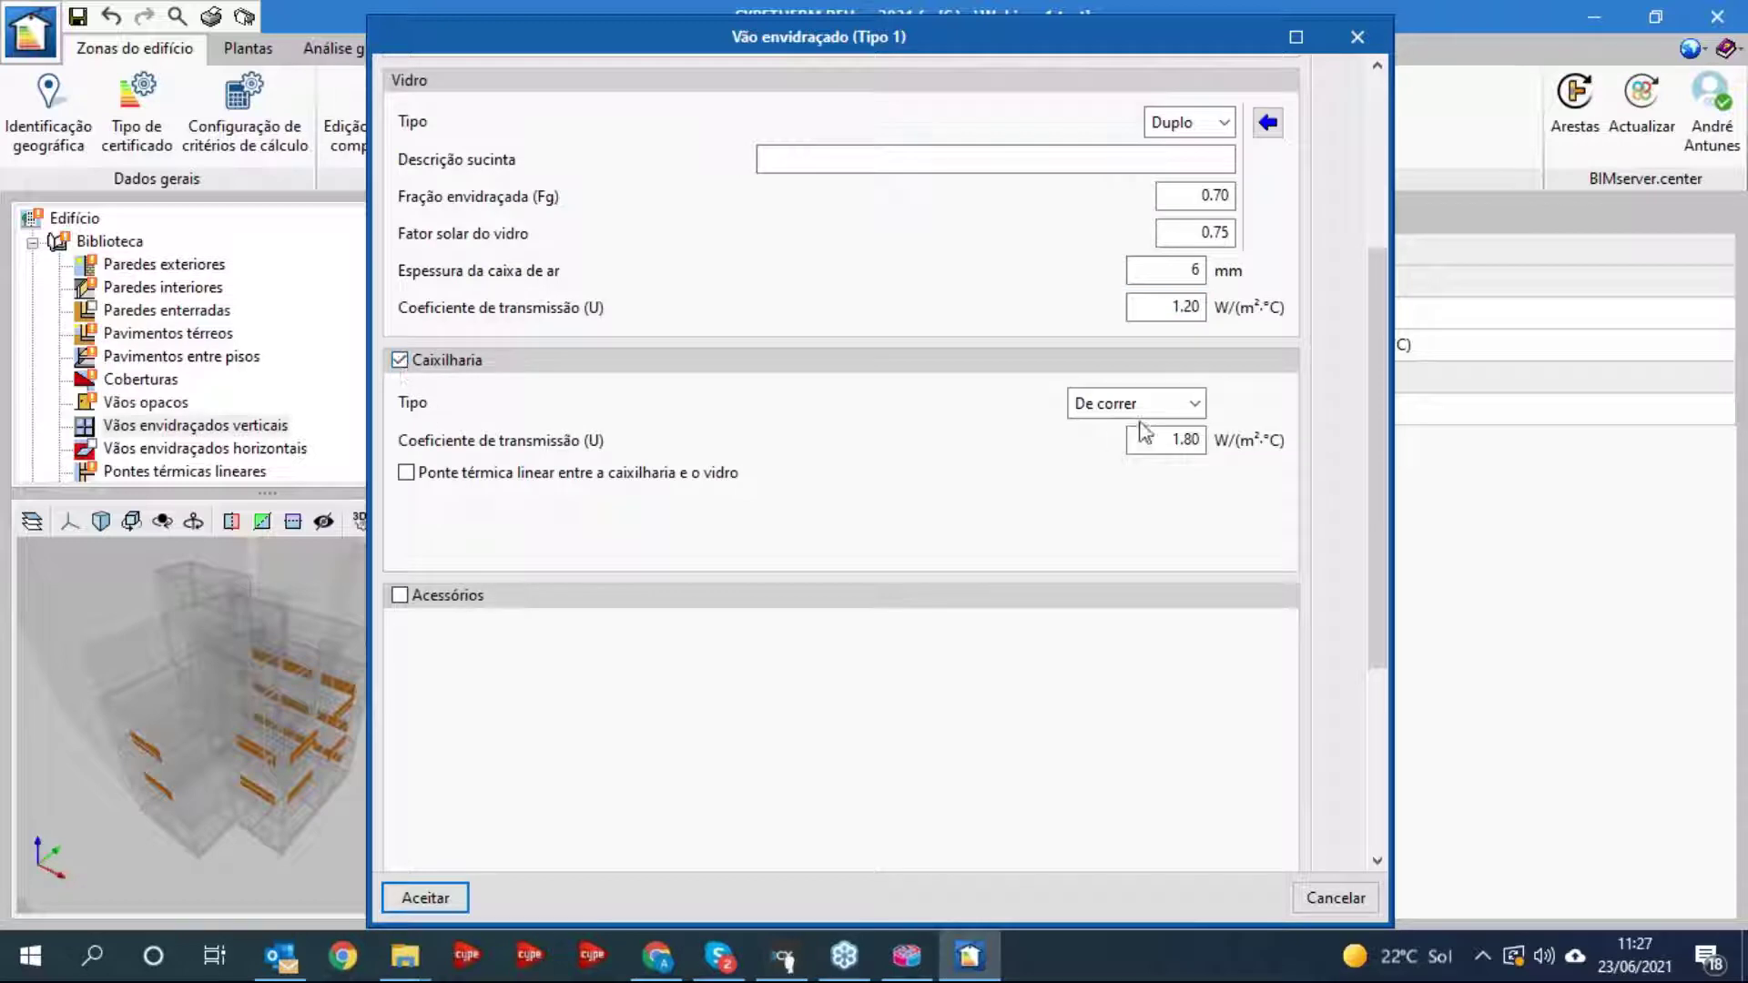
{"action": "left_click", "coordinate": [1189, 406]}
{"action": "left_click", "coordinate": [1185, 412]}
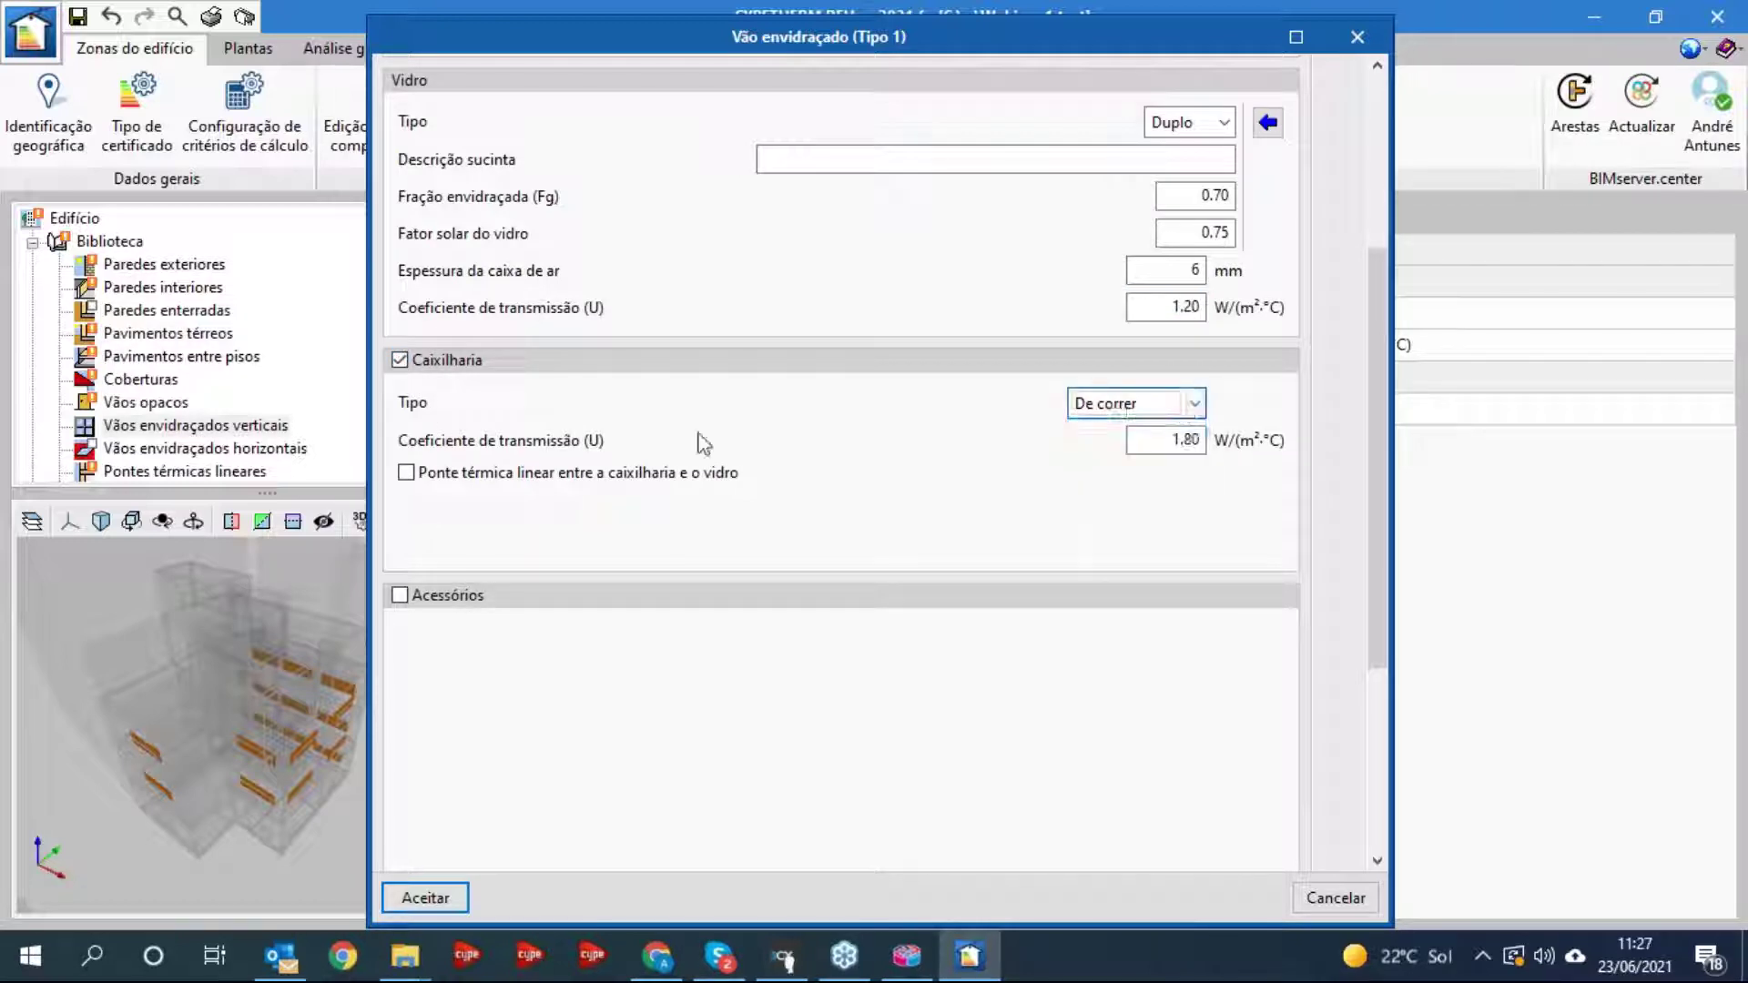
{"action": "left_click", "coordinate": [610, 482]}
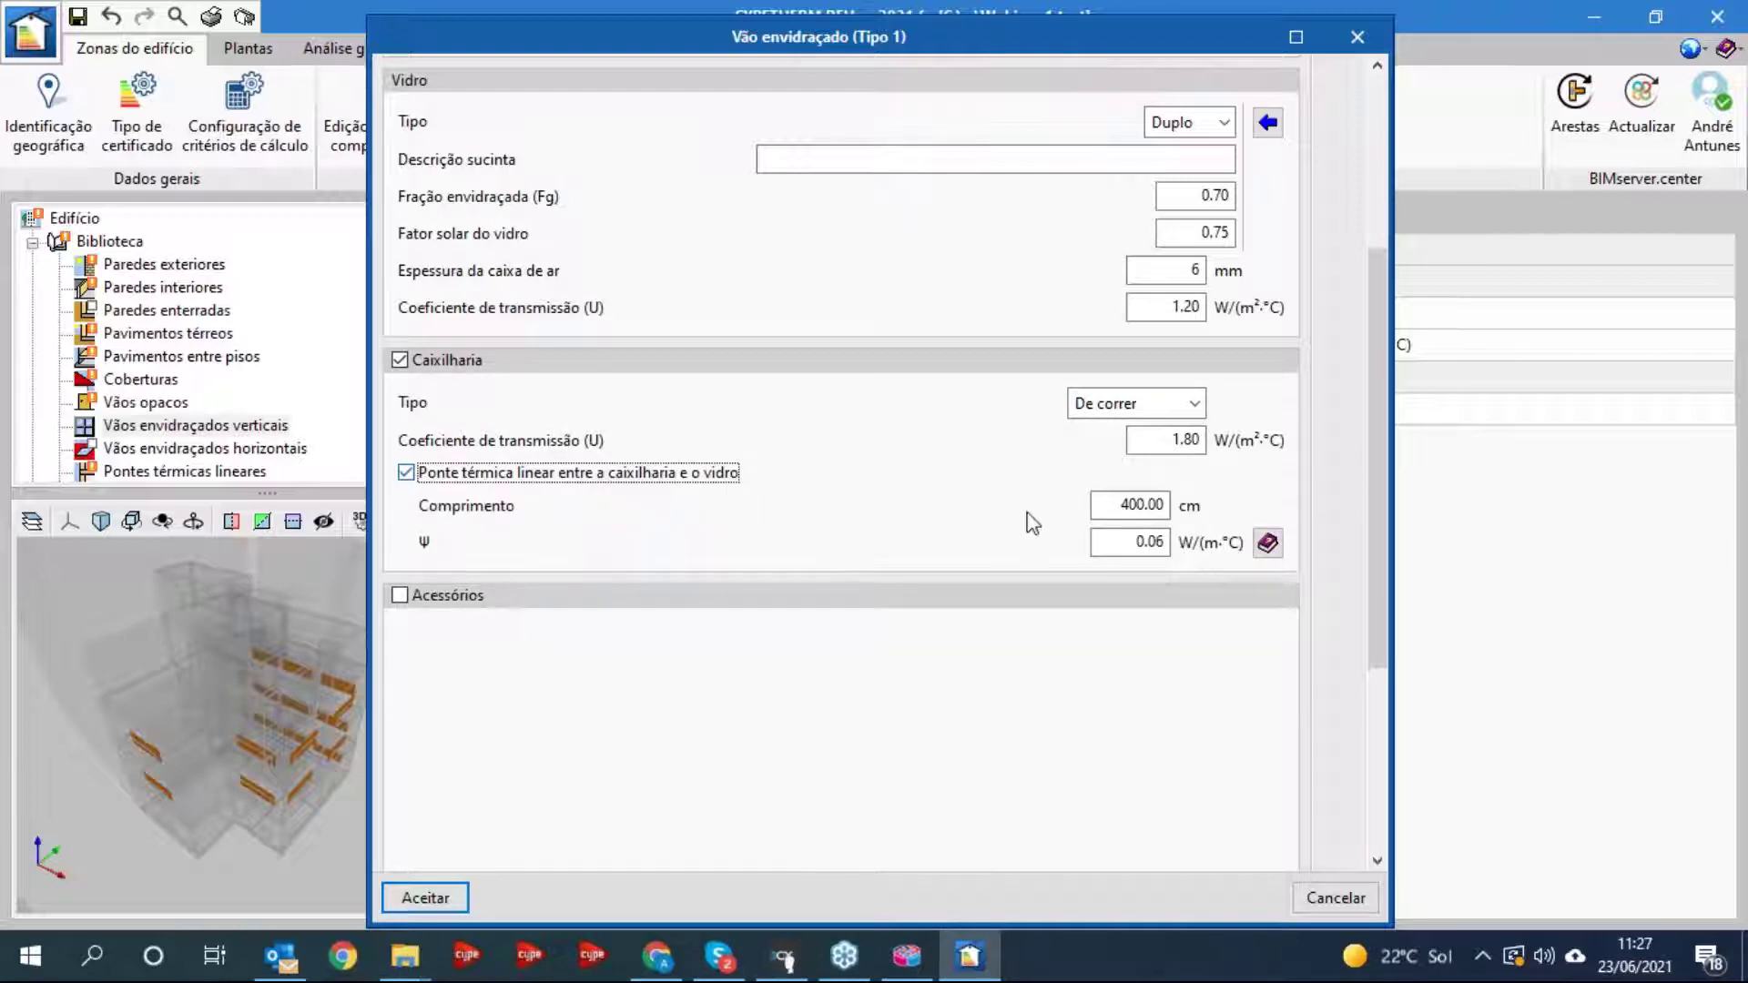
{"action": "left_click", "coordinate": [593, 483]}
- Enable Janela 2's Acessórios, try adding a blank accessory row and delete it
{"action": "scroll", "coordinate": [696, 484], "scroll_direction": "down", "scroll_amount": 3}
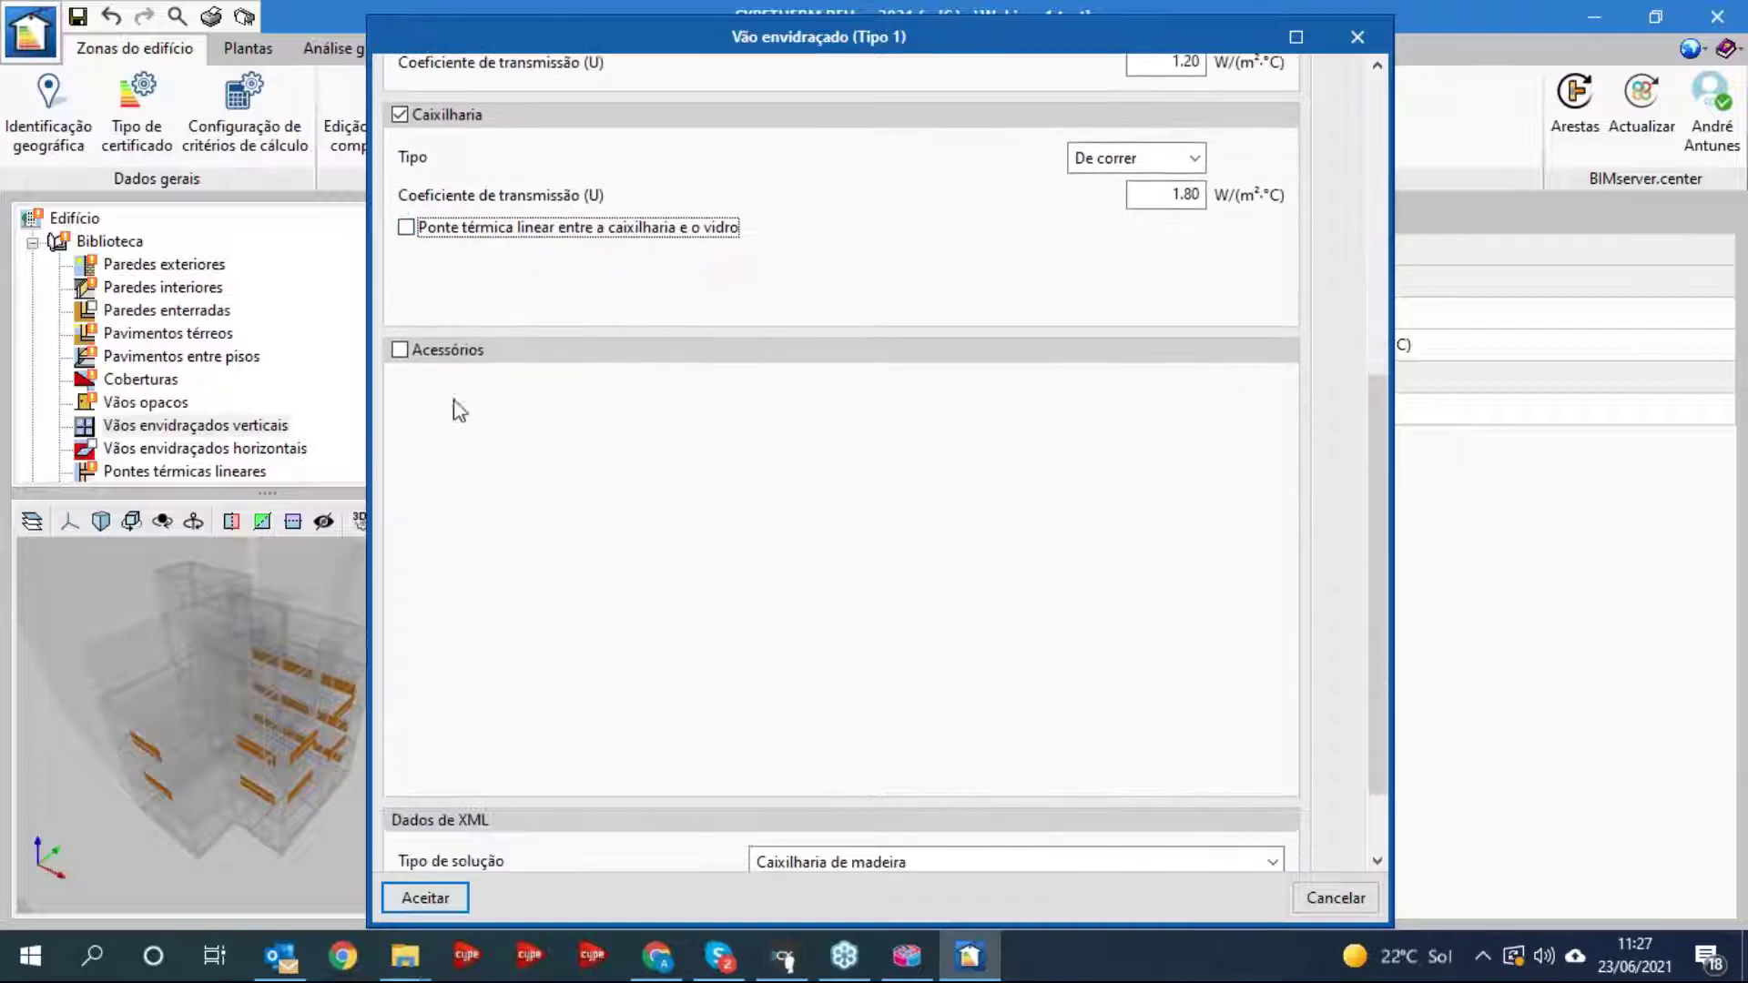
{"action": "left_click", "coordinate": [403, 353]}
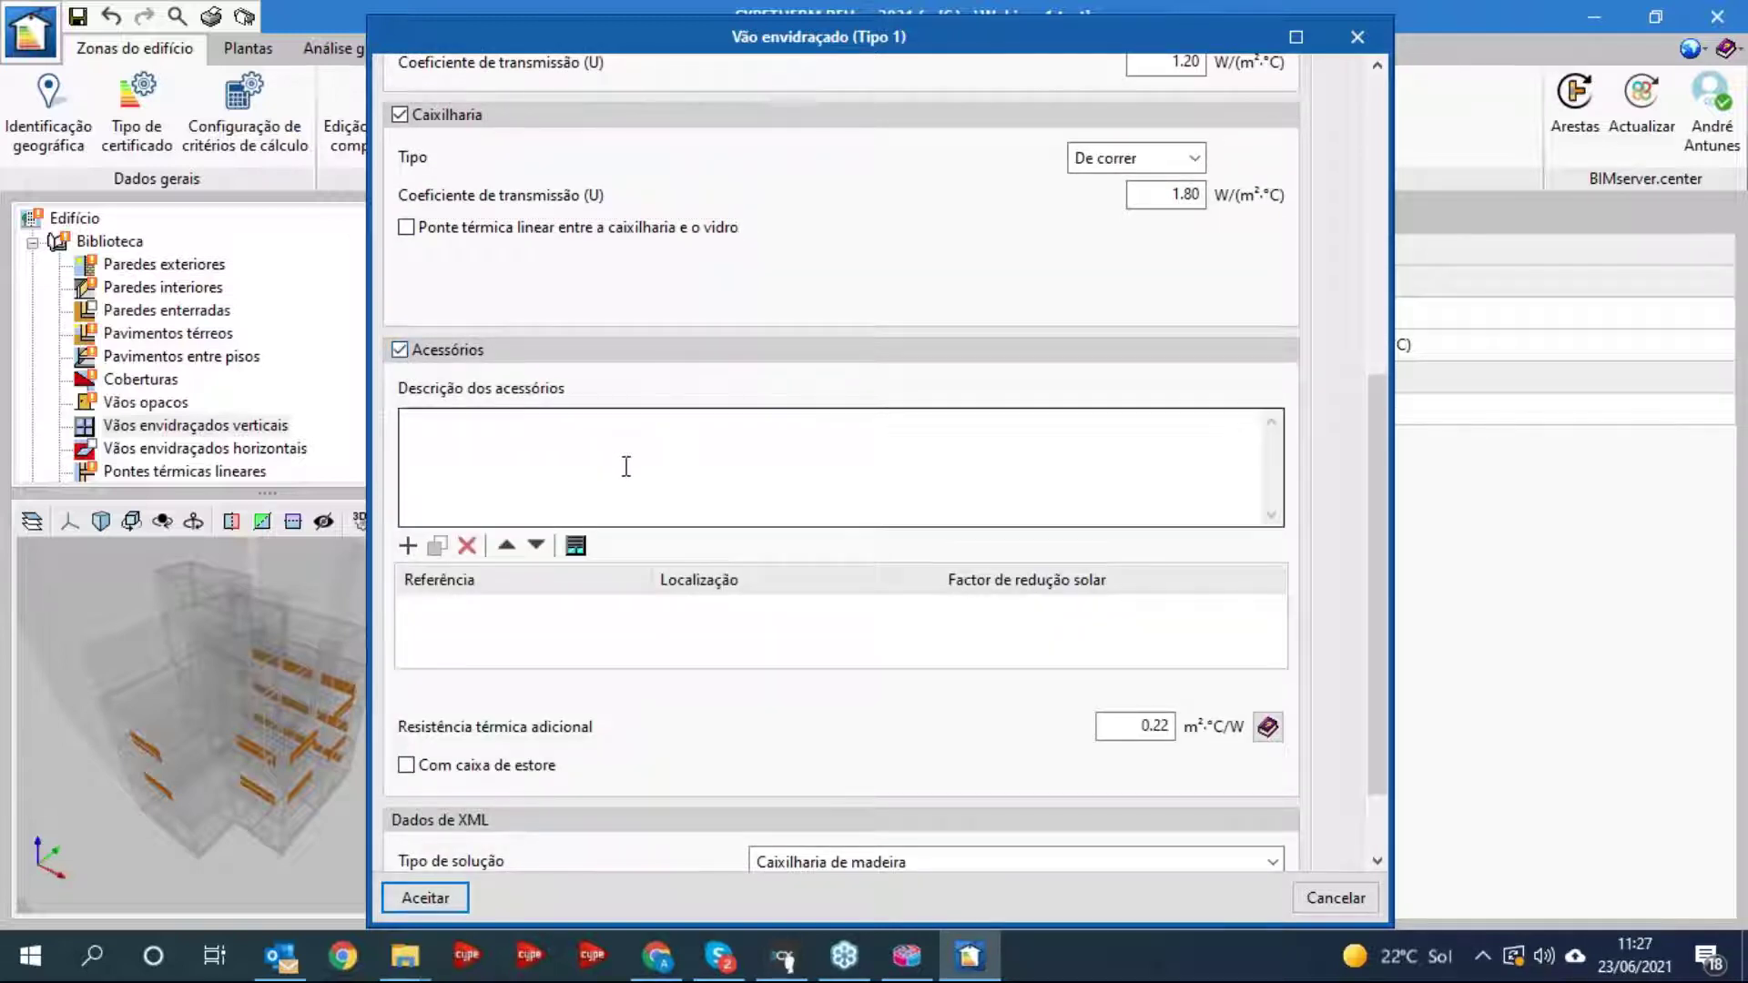
{"action": "left_click", "coordinate": [407, 546]}
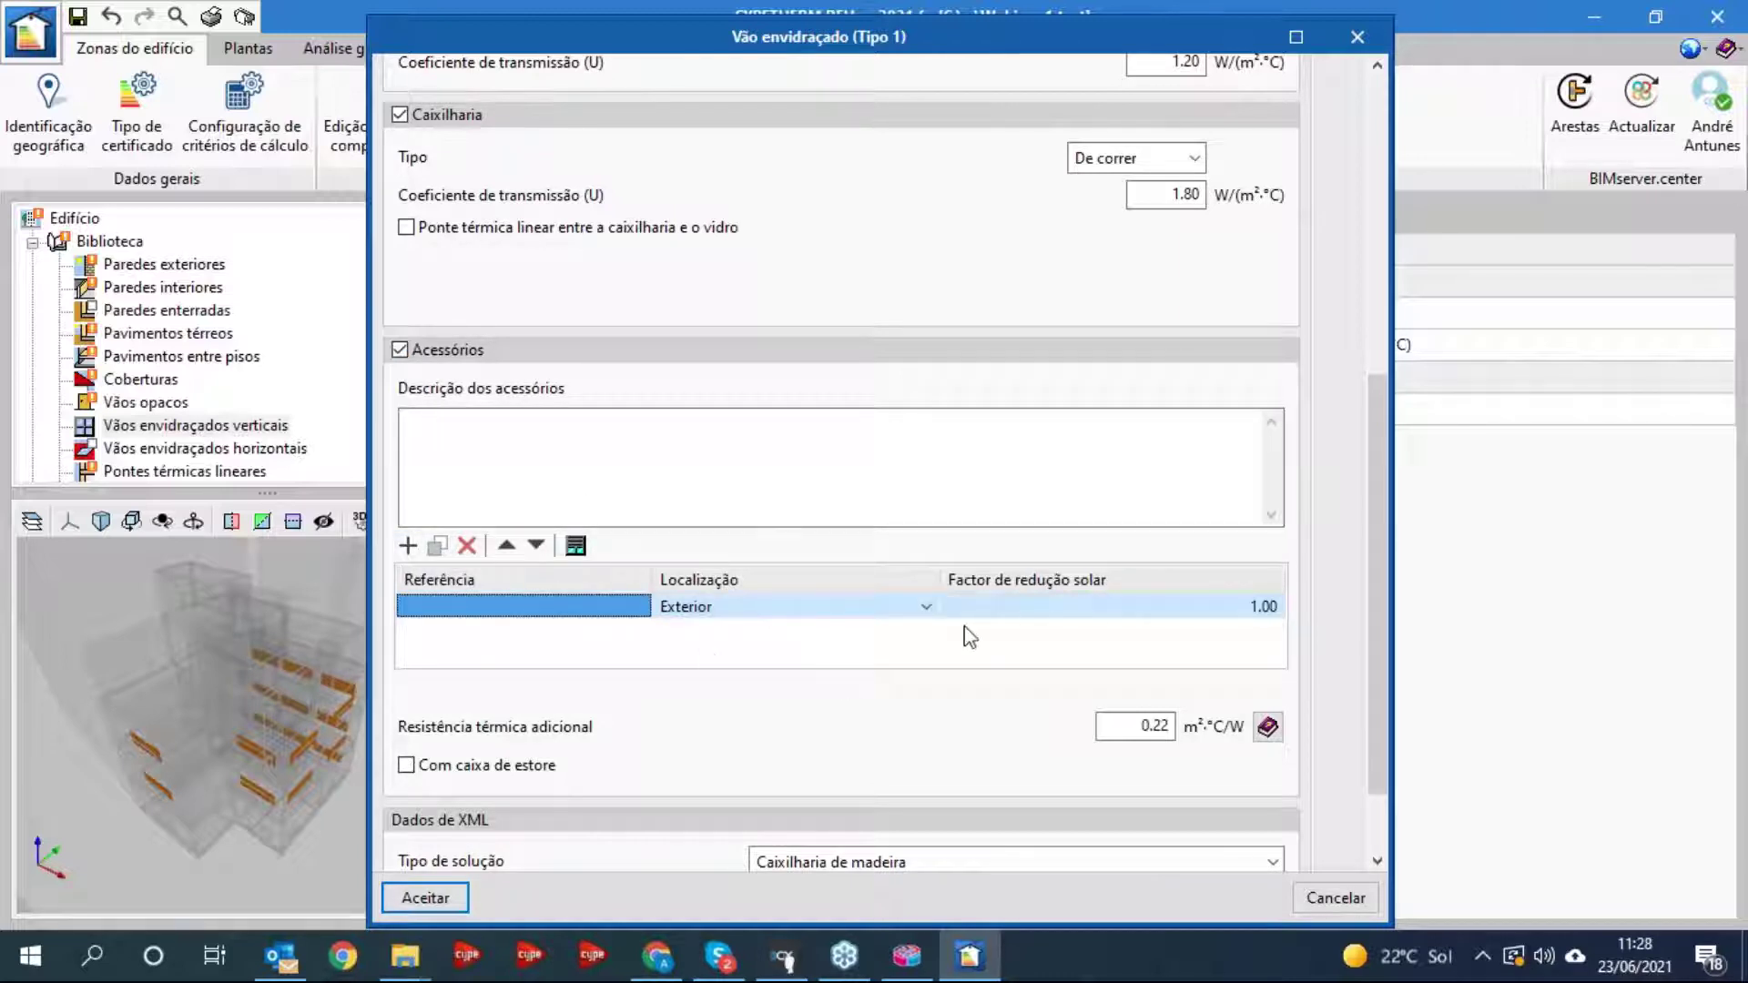
{"action": "left_click", "coordinate": [467, 546]}
{"action": "left_click", "coordinate": [744, 550]}
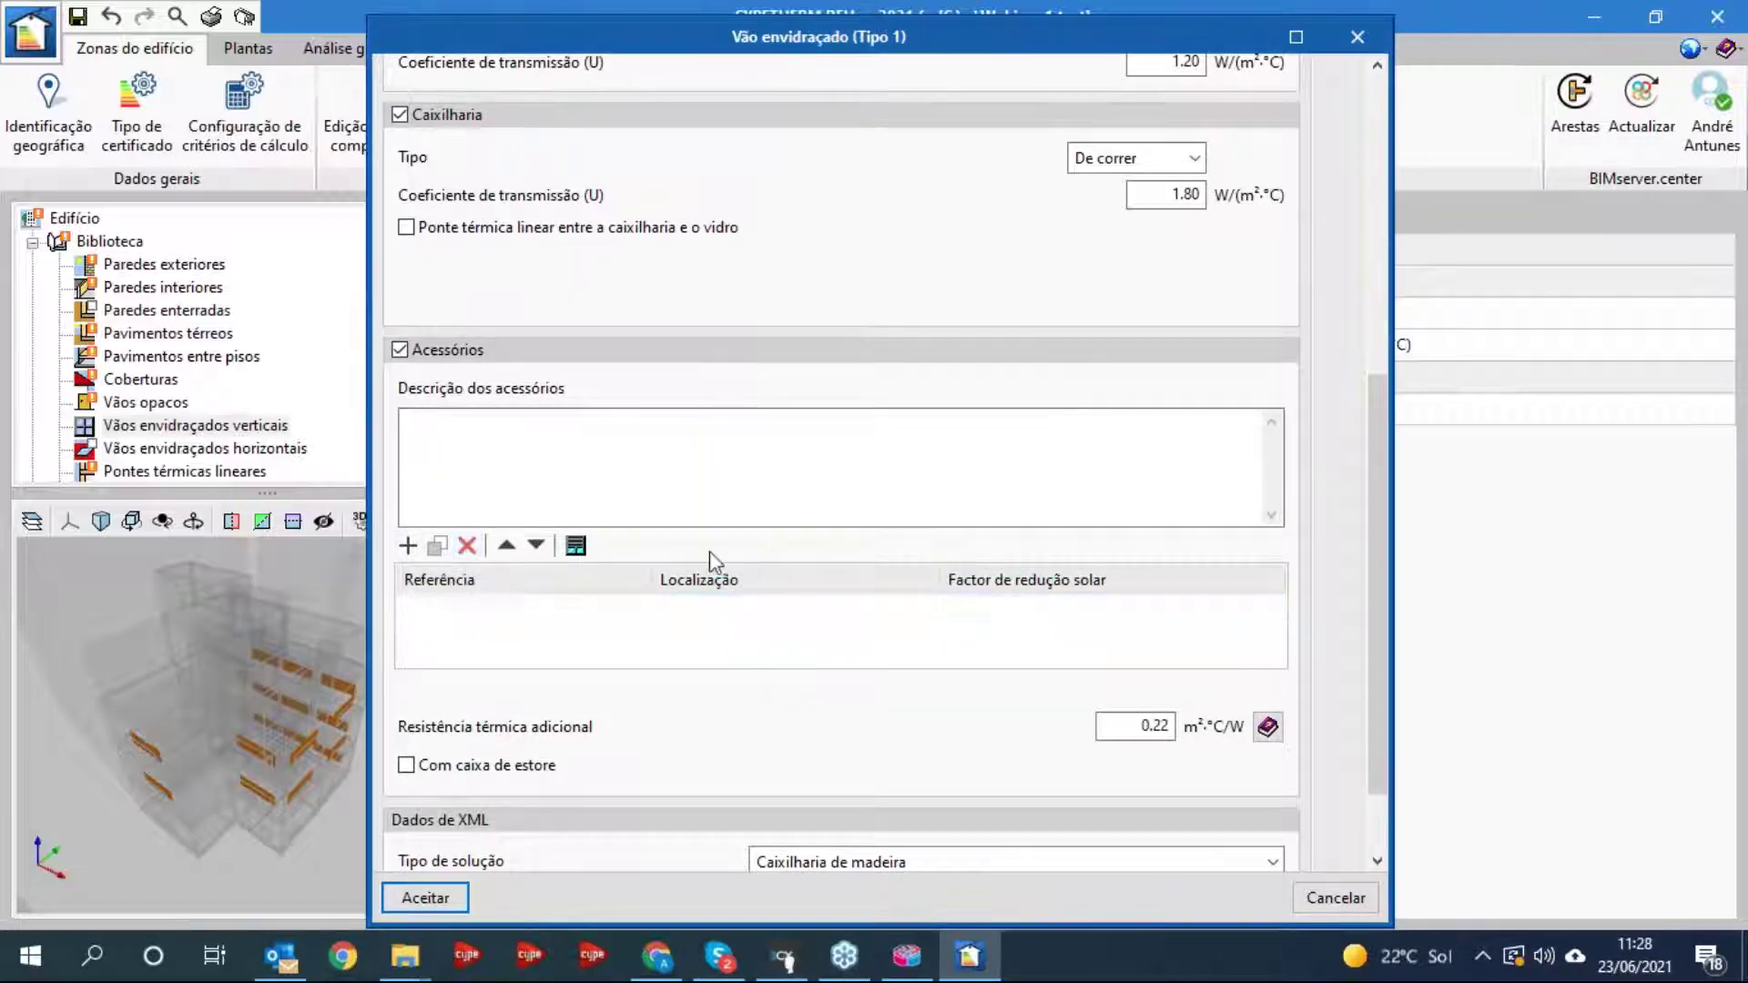
- Try importing accessory 1 as an exterior, light-coloured Portada de madeira for Simples glass, and delete it from the accessories list
{"action": "left_click", "coordinate": [575, 545]}
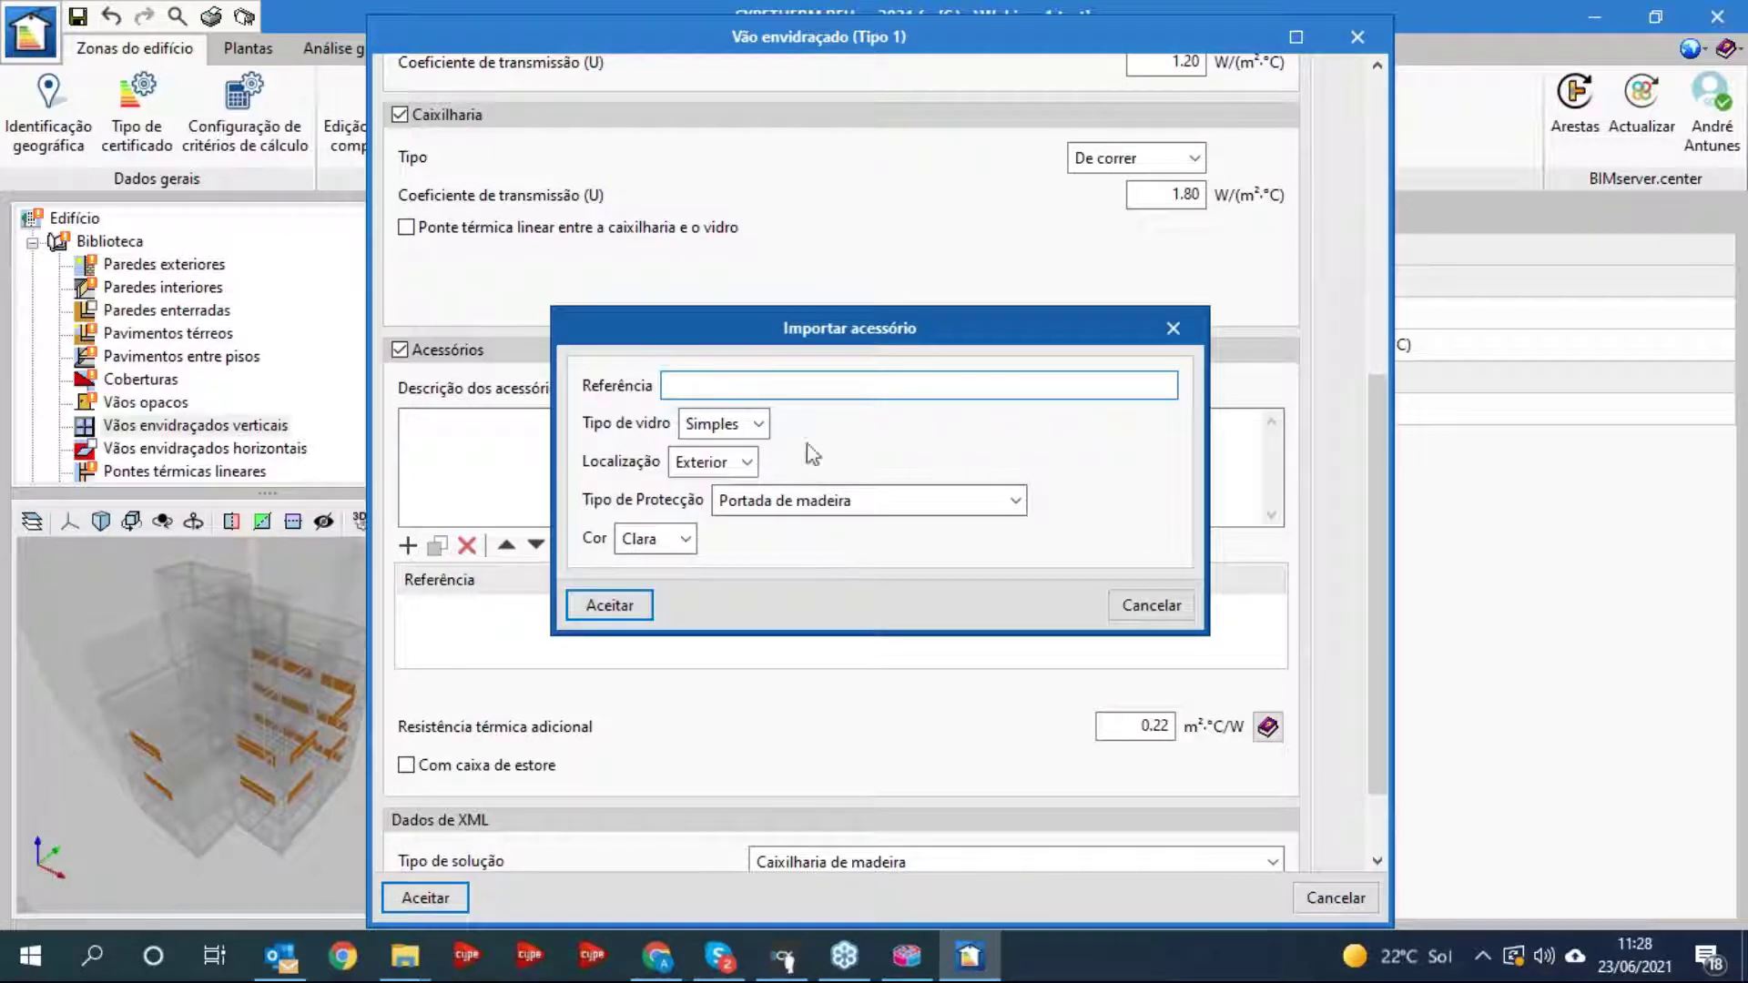
{"action": "left_click", "coordinate": [756, 424]}
{"action": "left_click", "coordinate": [701, 447]}
{"action": "left_click", "coordinate": [747, 462]}
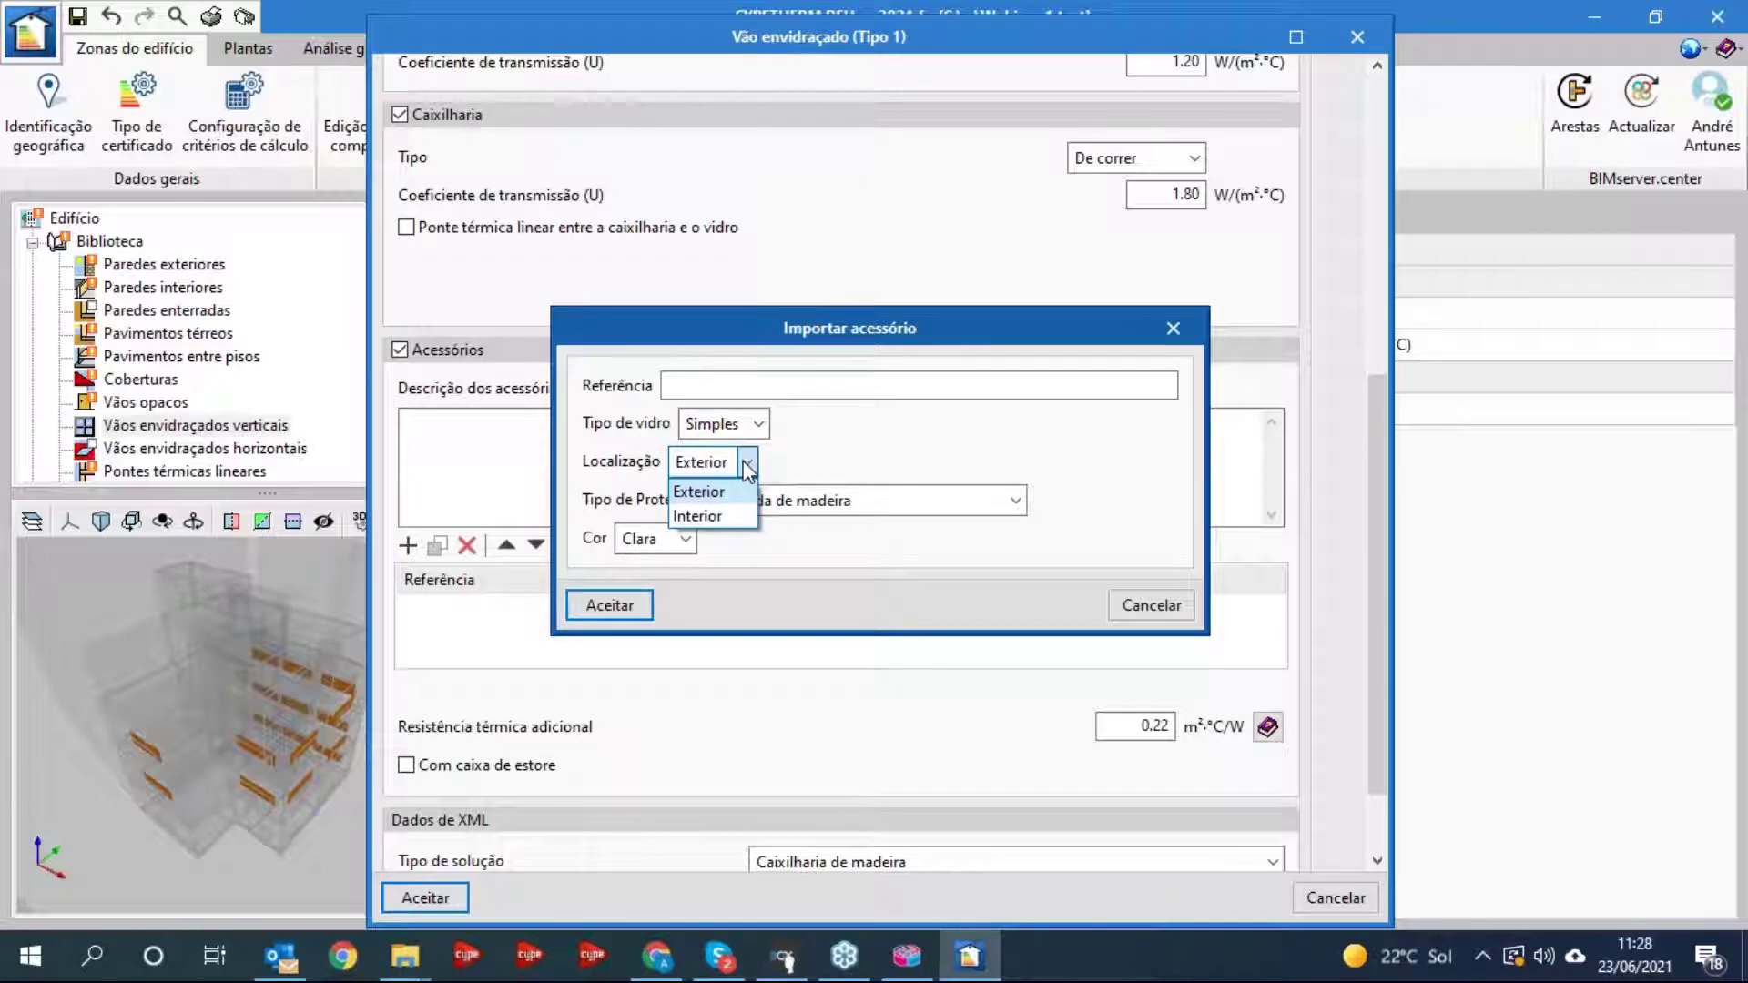
{"action": "left_click", "coordinate": [719, 492]}
{"action": "left_click", "coordinate": [784, 499]}
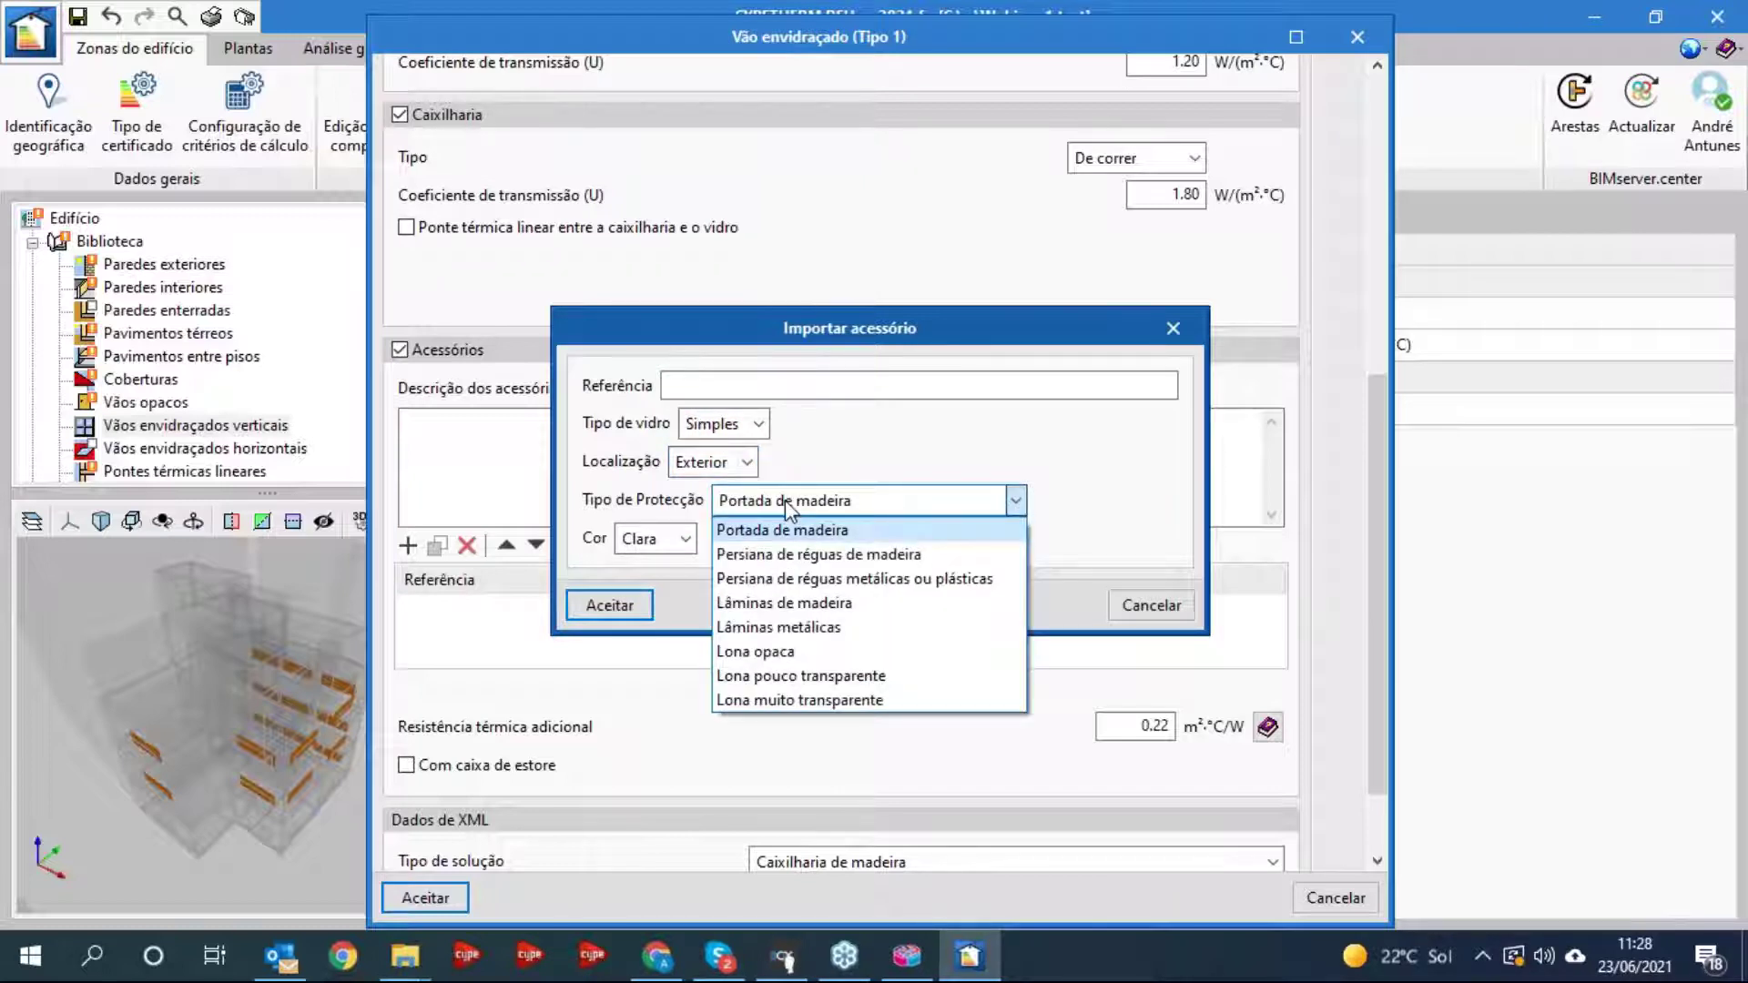
{"action": "left_click", "coordinate": [784, 500]}
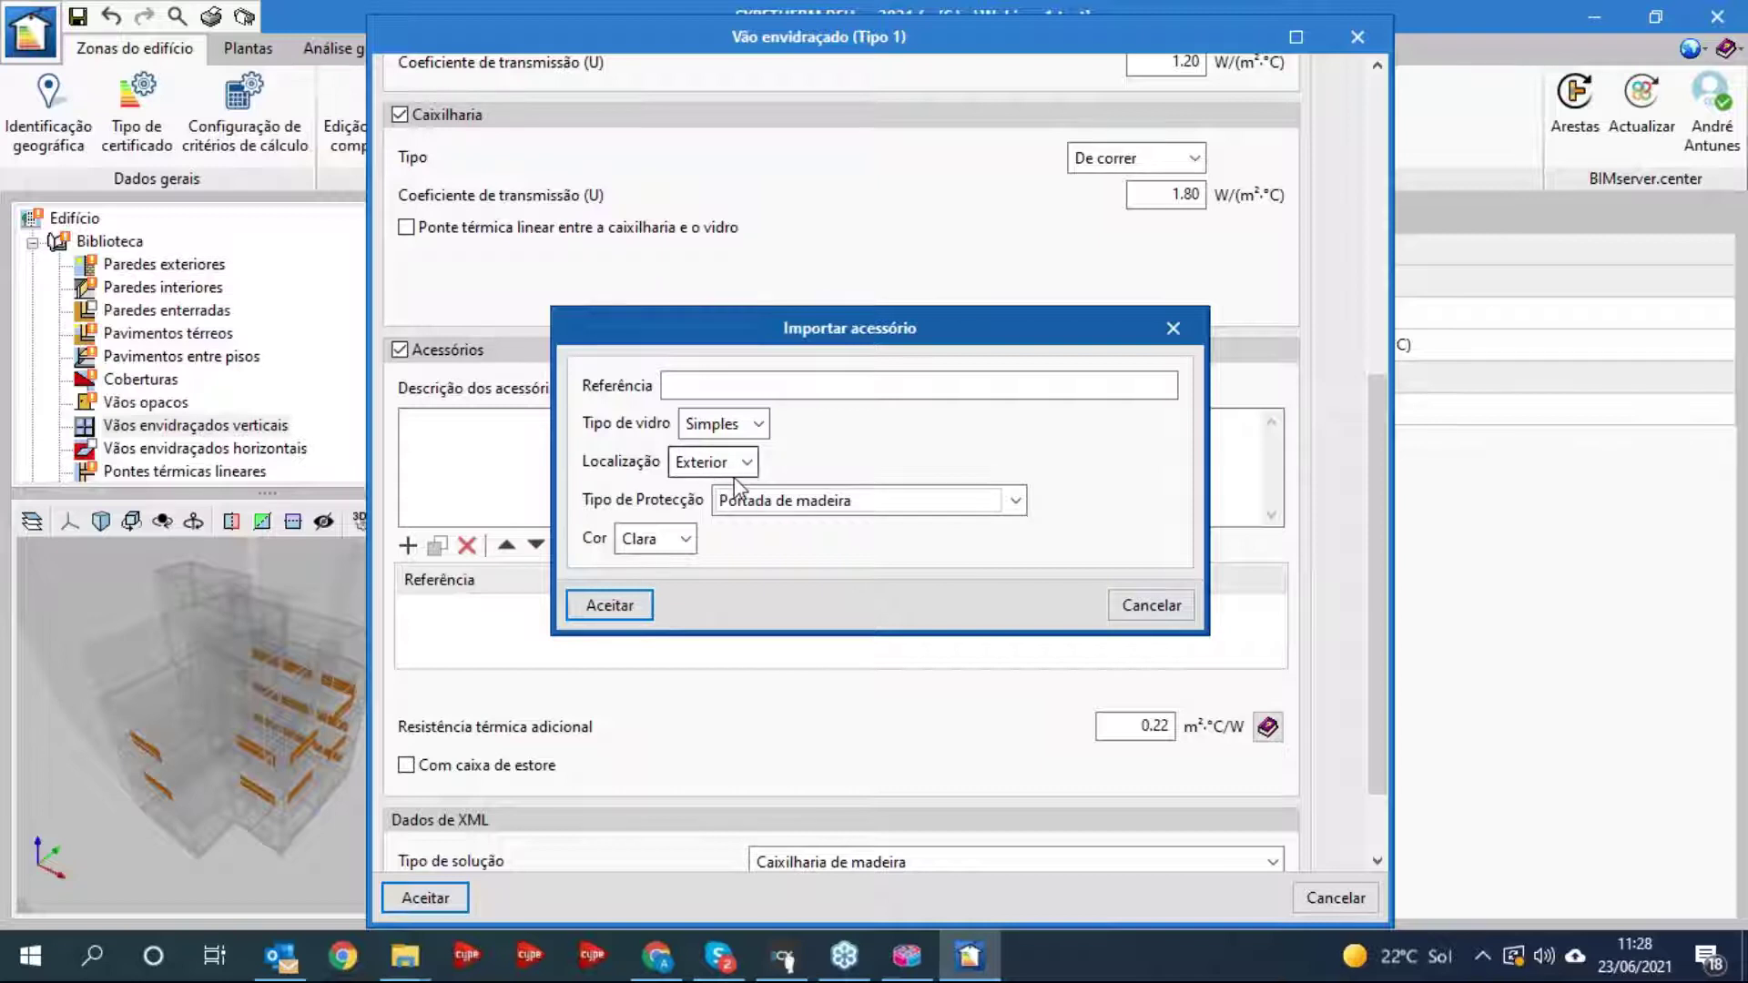
{"action": "left_click", "coordinate": [679, 384]}
{"action": "type", "text": "1"}
{"action": "left_click", "coordinate": [628, 605]}
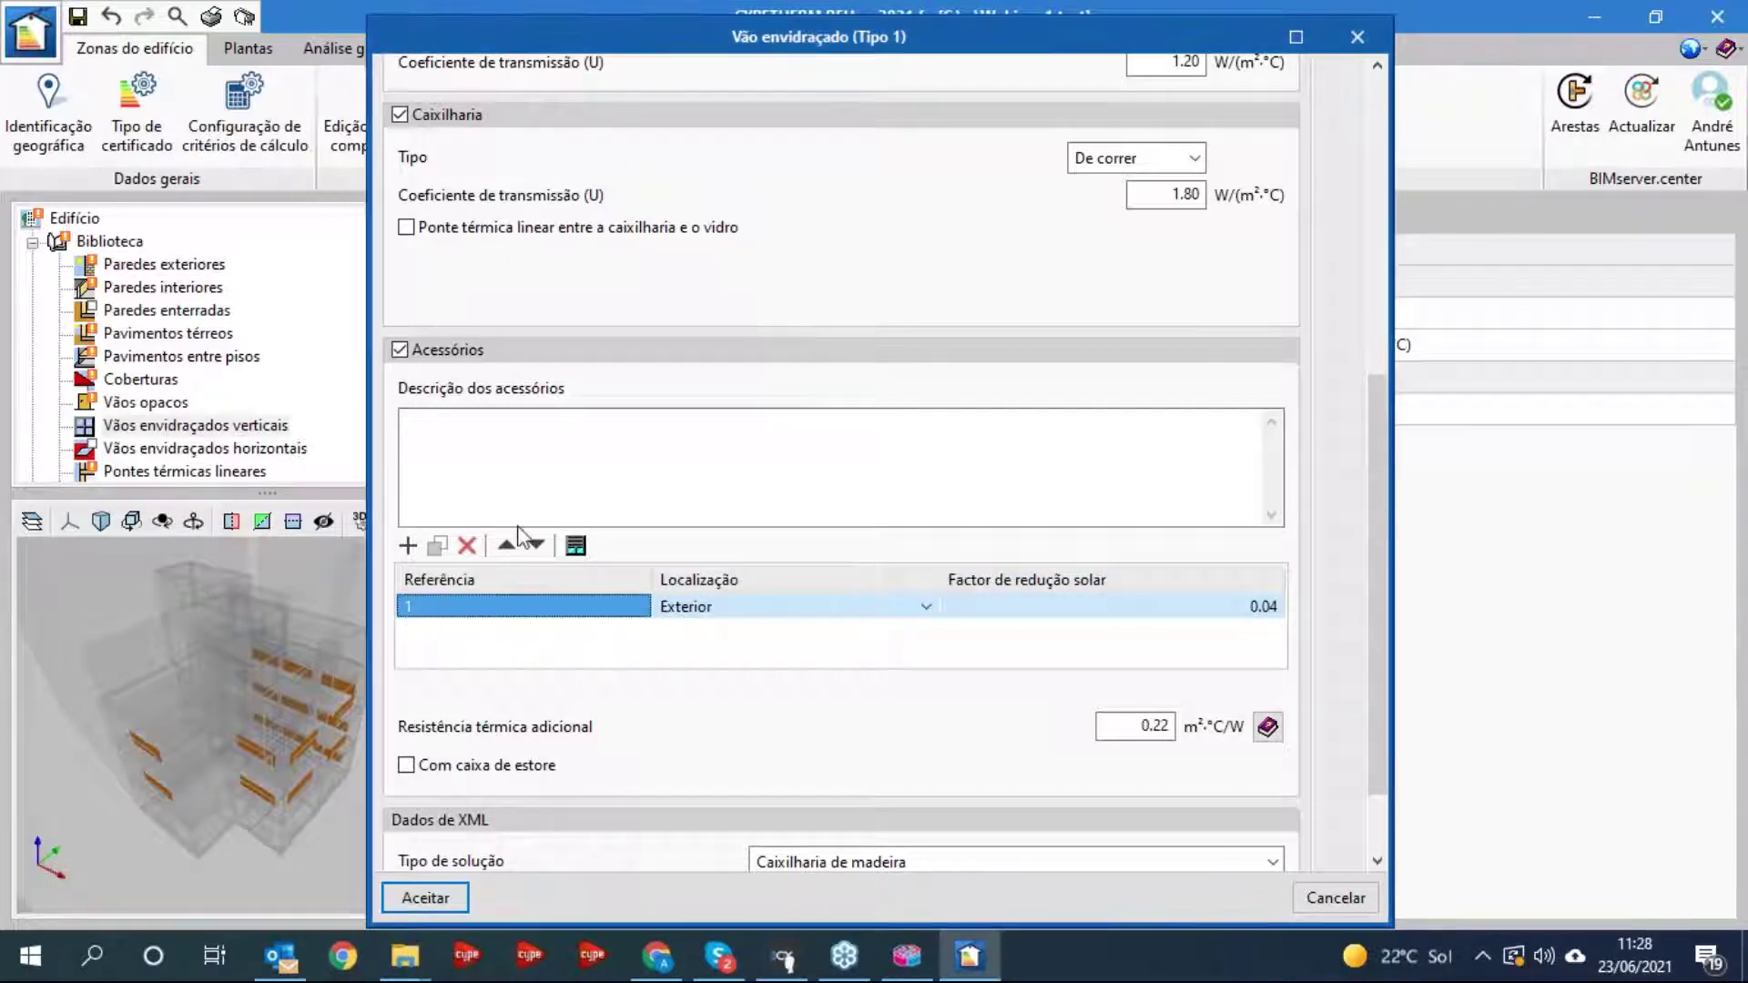
{"action": "left_click", "coordinate": [467, 546]}
{"action": "left_click", "coordinate": [803, 548]}
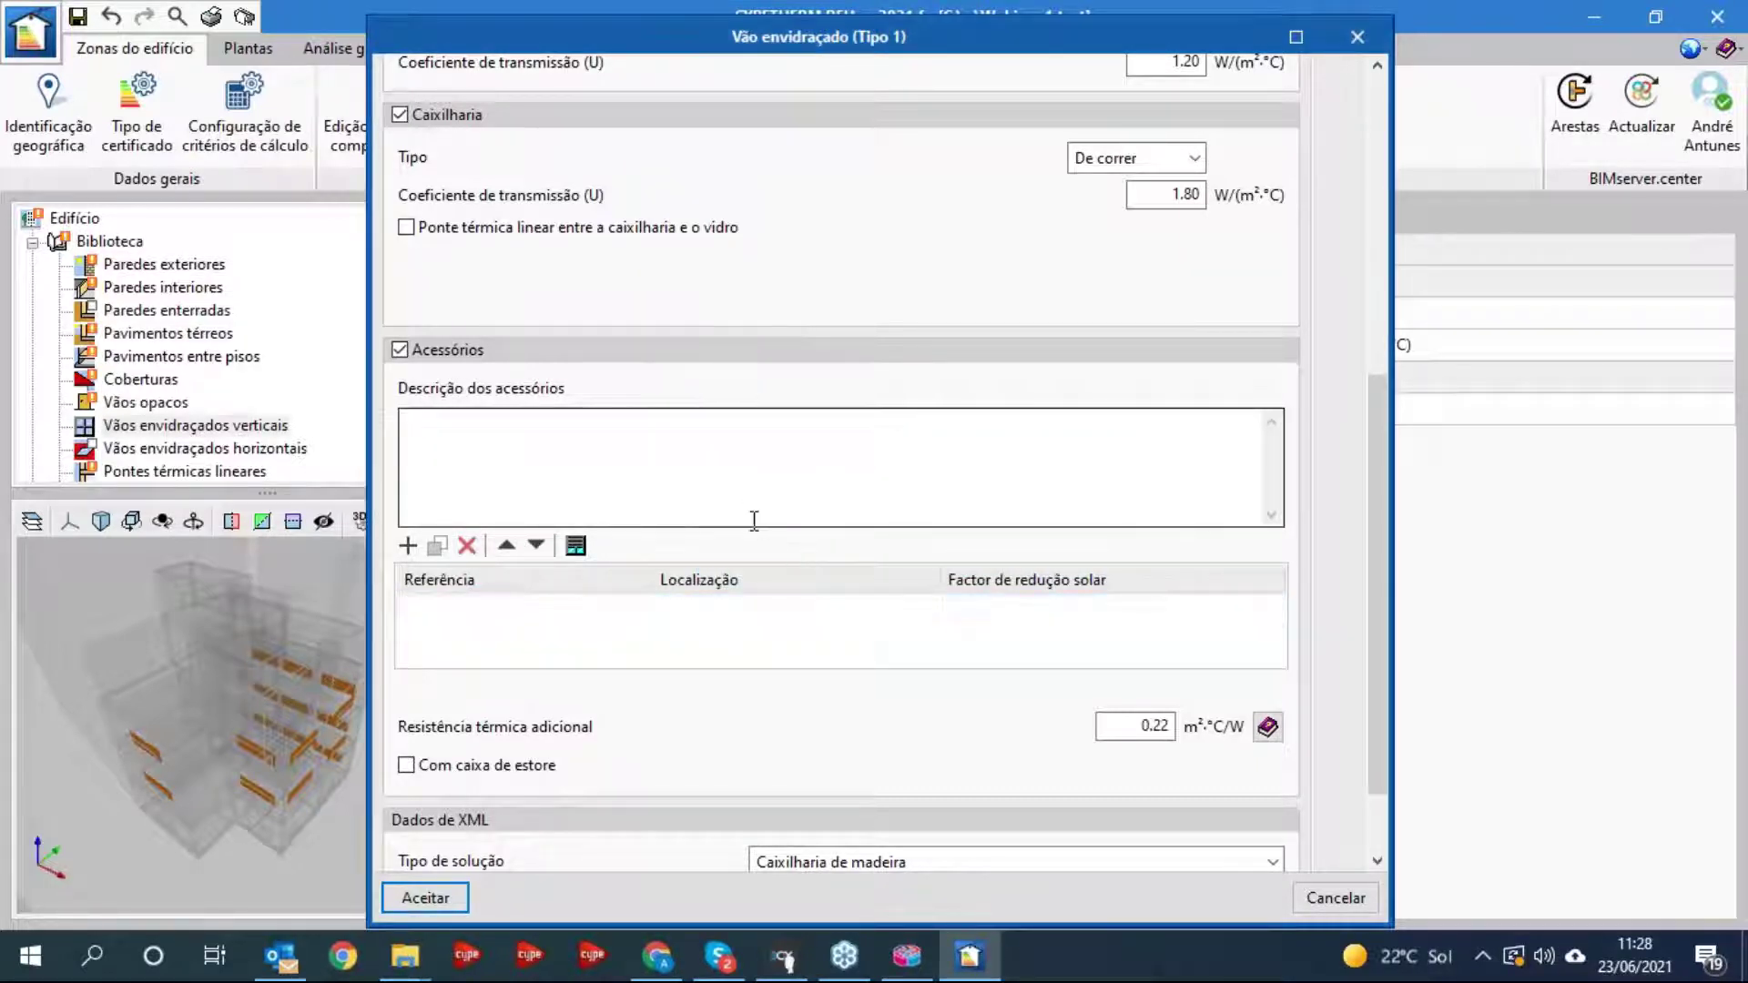
- View the flat thermal bridge form for the shutter box, and close it and Janela 2 without saving changes
{"action": "left_click_drag", "start_coordinate": [1376, 546], "coordinate": [1378, 630]}
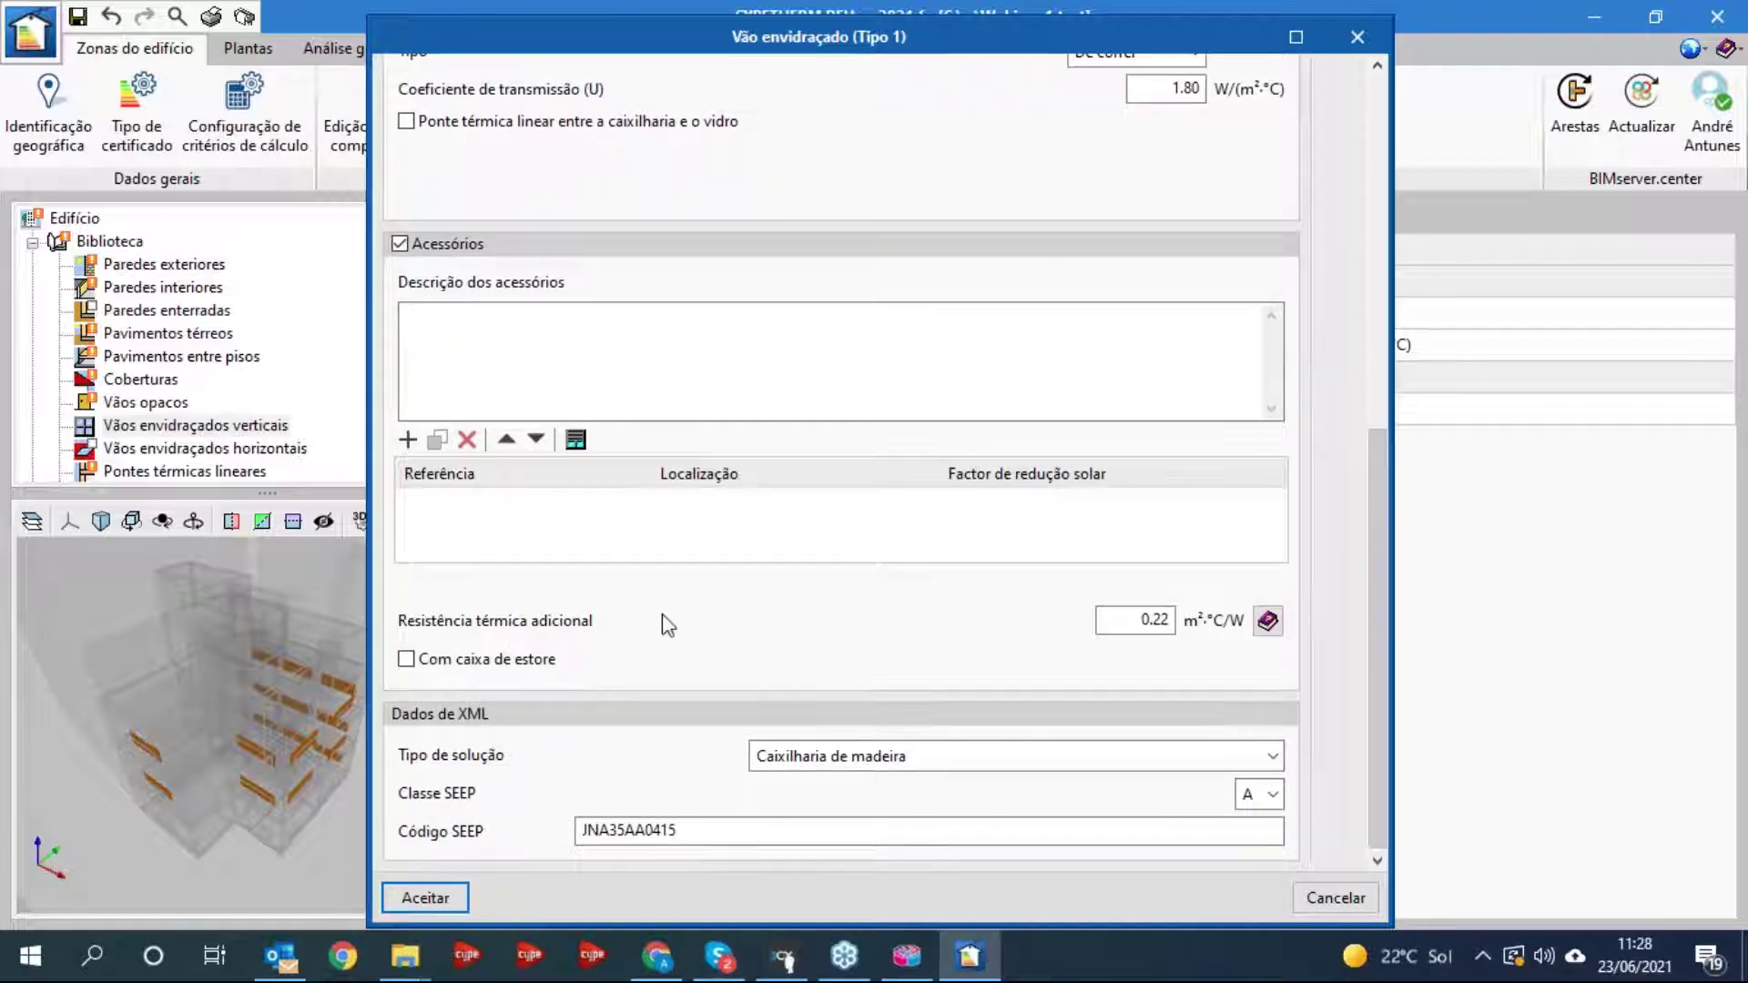
{"action": "left_click", "coordinate": [407, 658]}
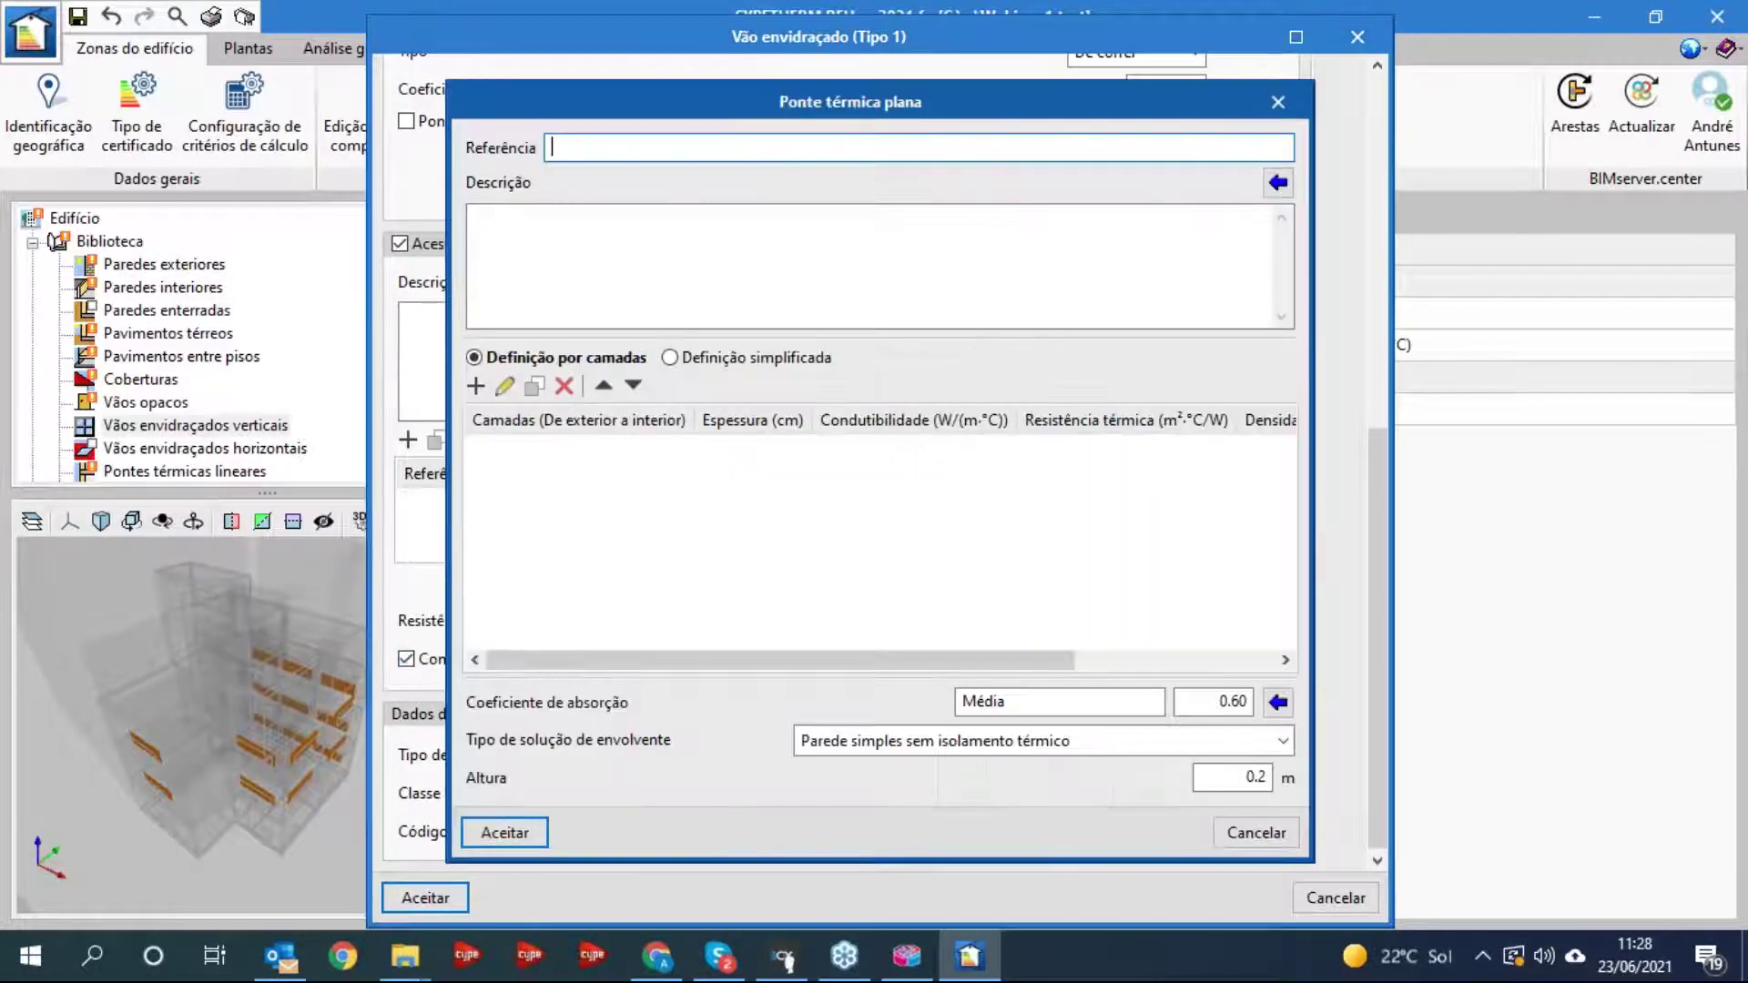
{"action": "left_click_drag", "start_coordinate": [846, 121], "coordinate": [1166, 86]}
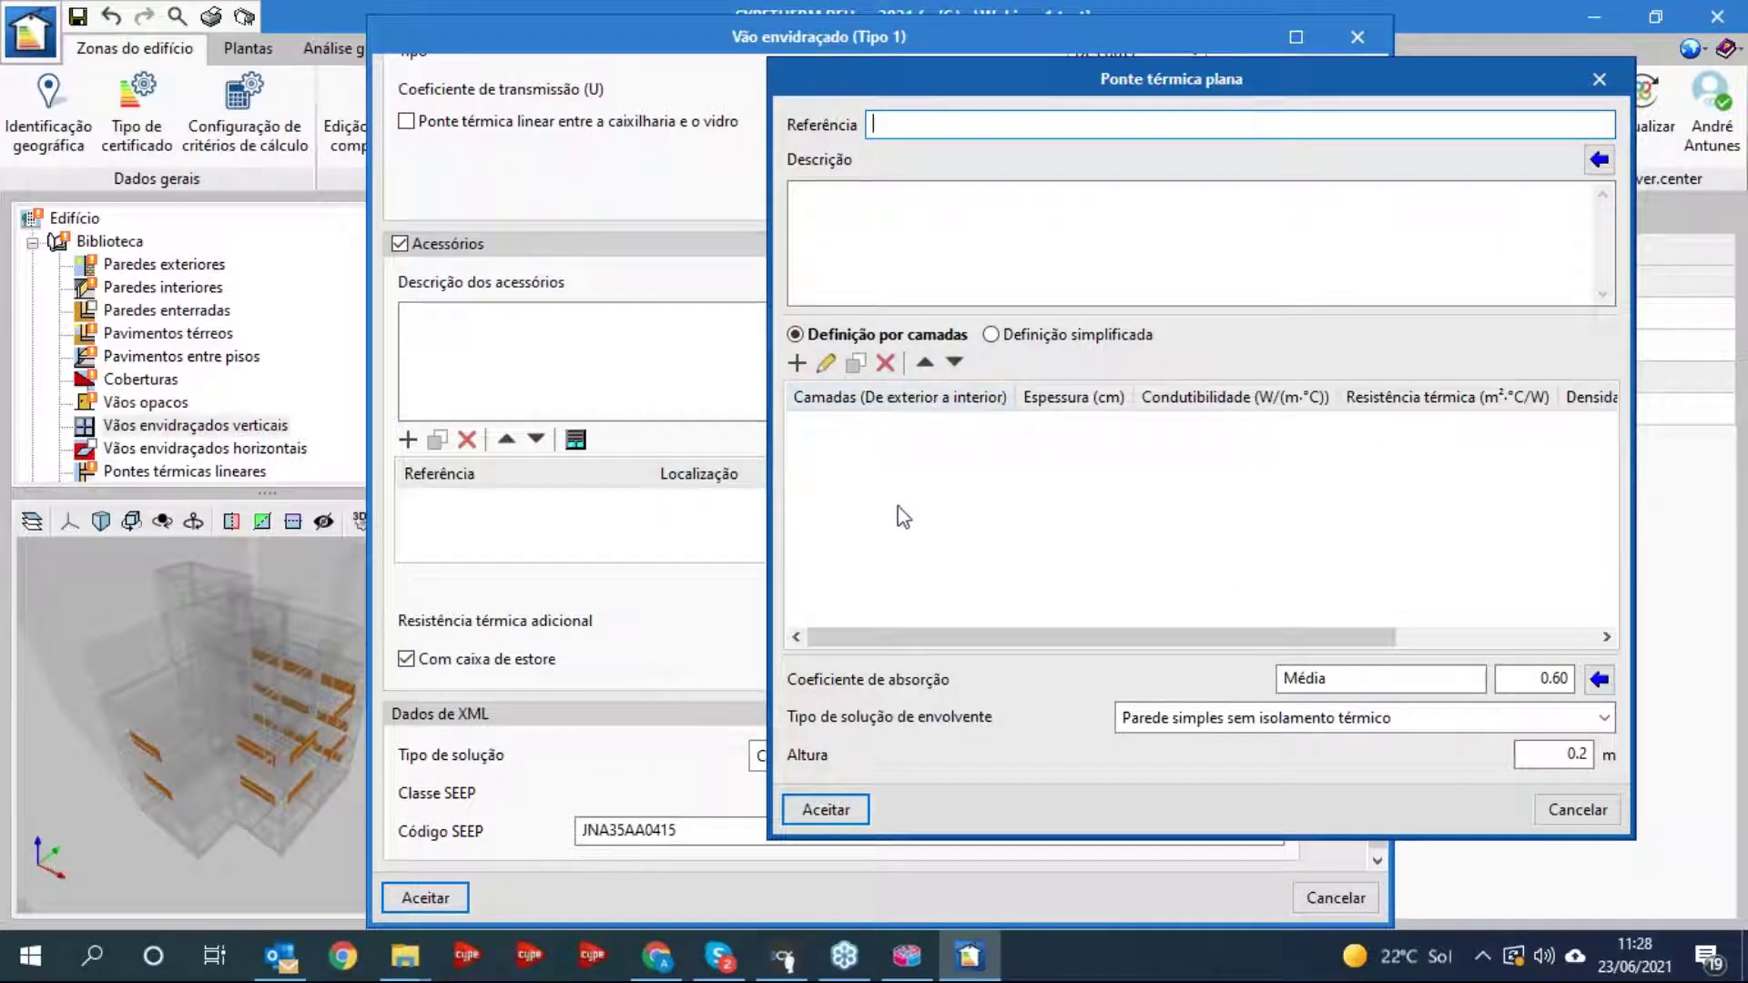
{"action": "left_click", "coordinate": [1600, 84]}
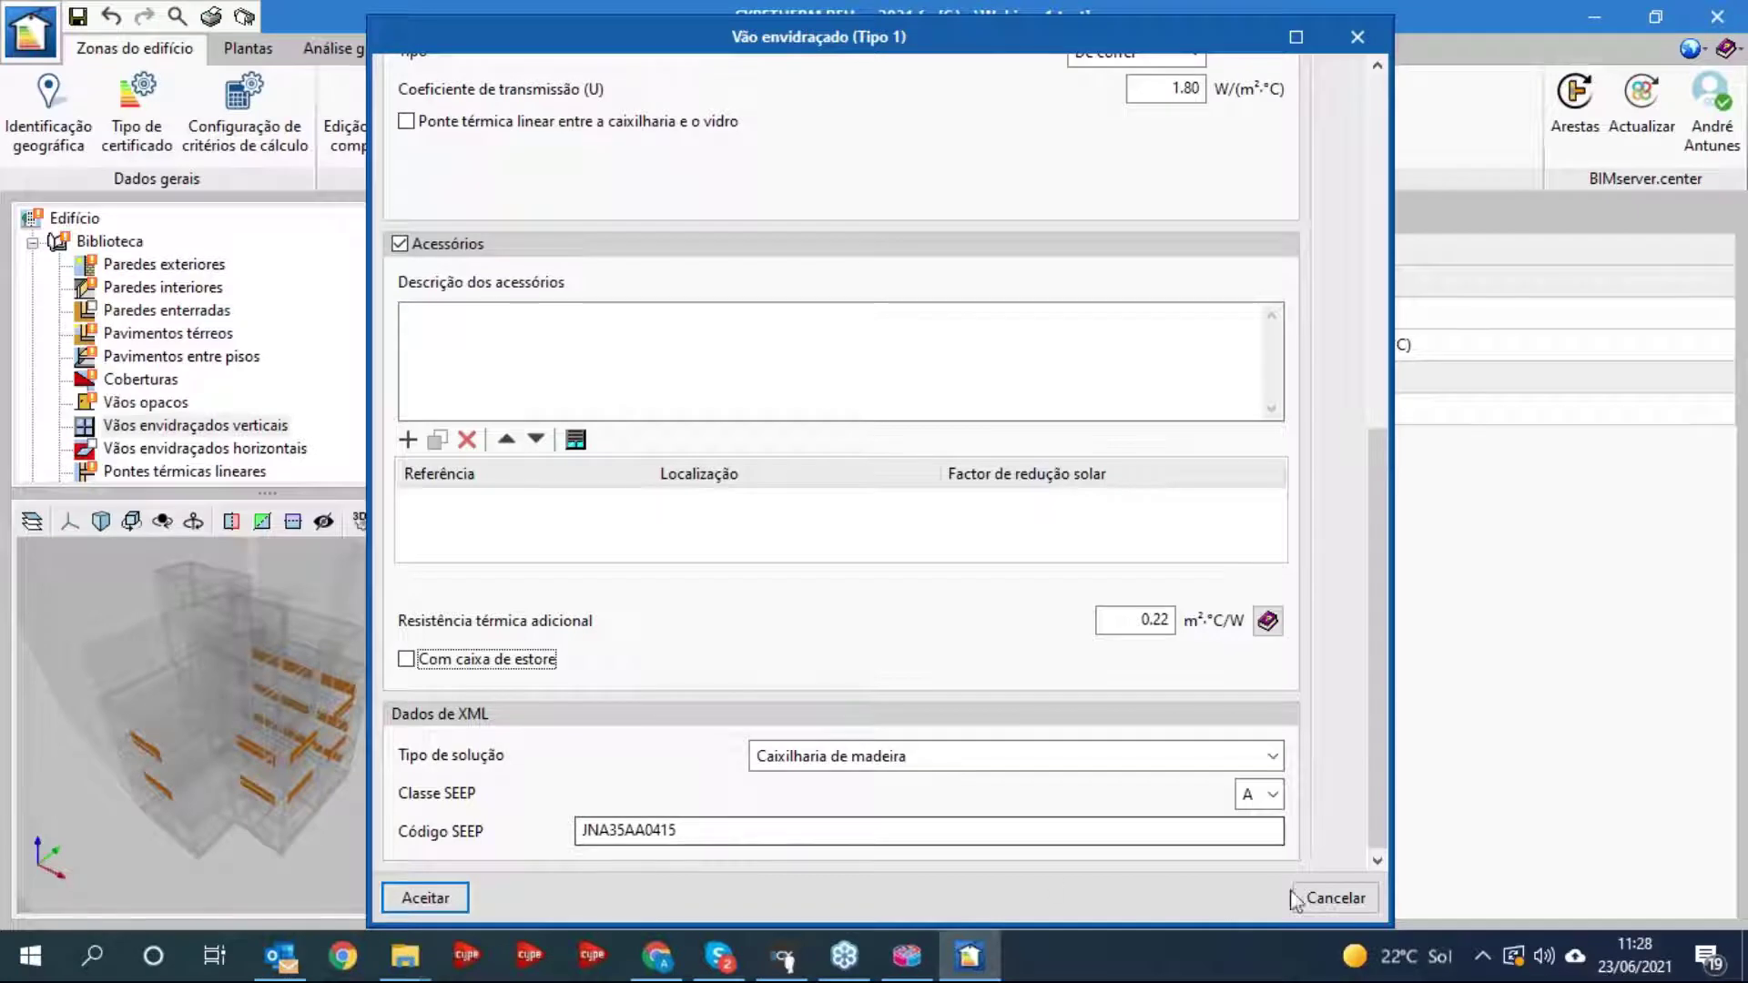
{"action": "left_click", "coordinate": [1335, 897]}
{"action": "scroll", "coordinate": [271, 427], "scroll_direction": "down", "scroll_amount": 2}
{"action": "scroll", "coordinate": [270, 430], "scroll_direction": "down", "scroll_amount": 1}
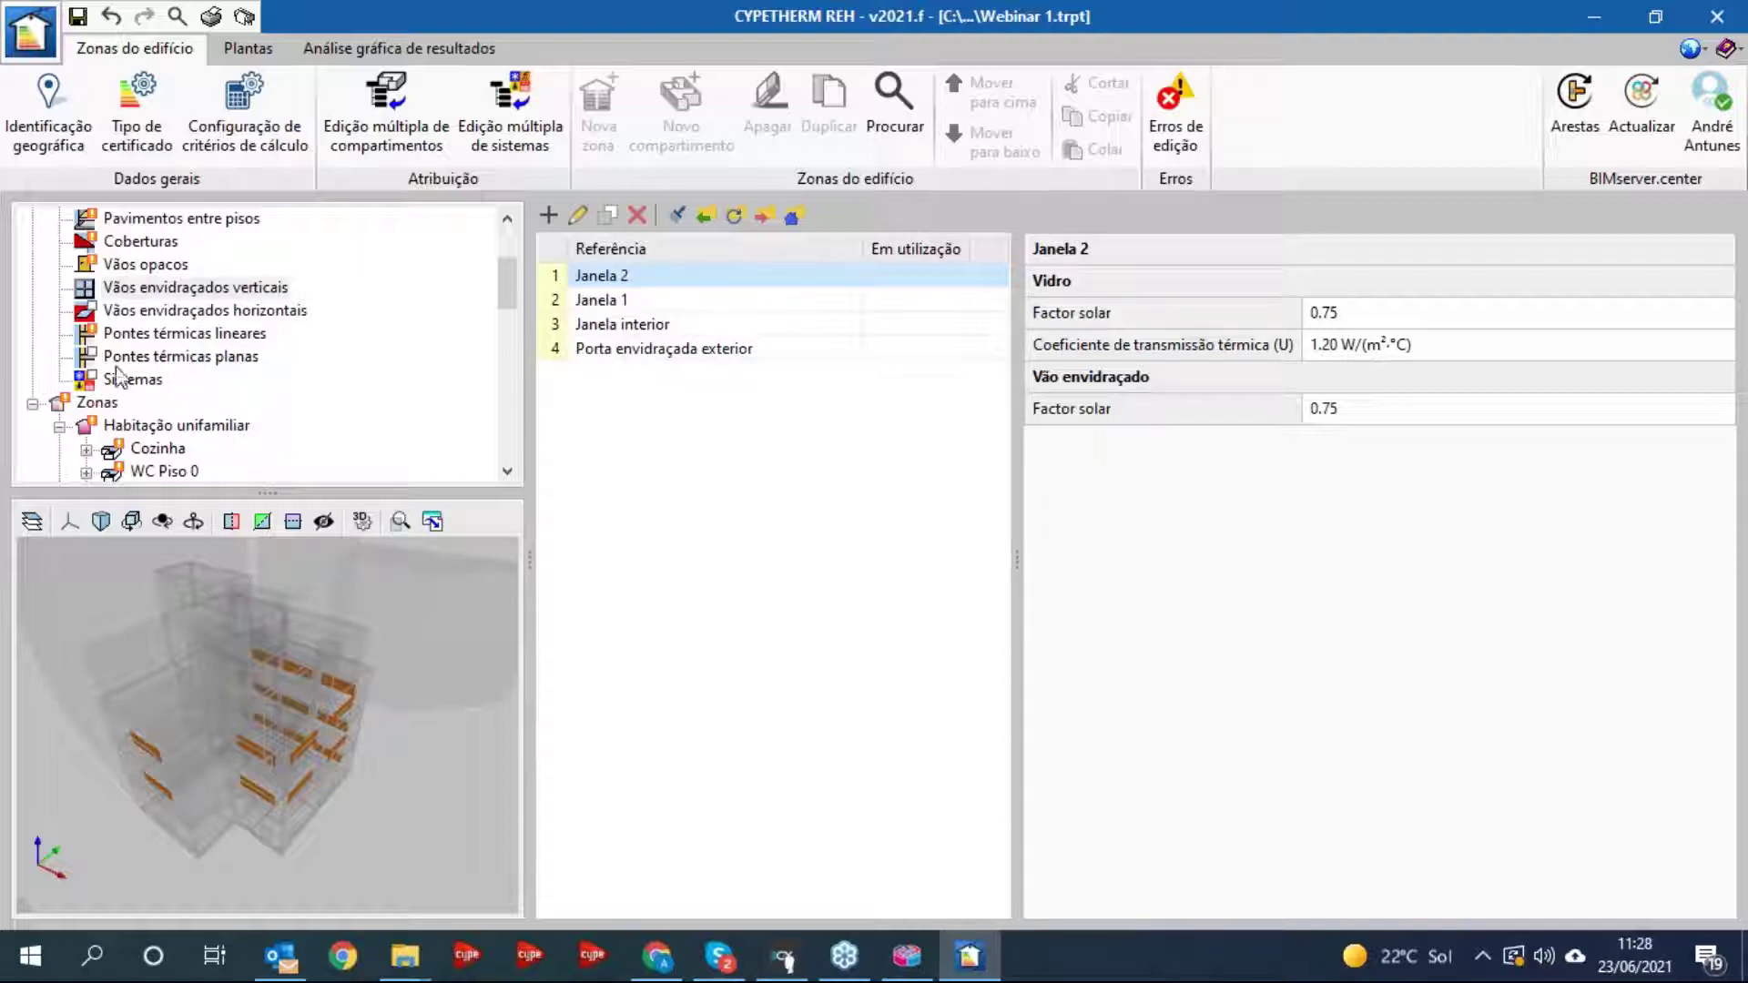
{"action": "scroll", "coordinate": [119, 375], "scroll_direction": "down", "scroll_amount": 2}
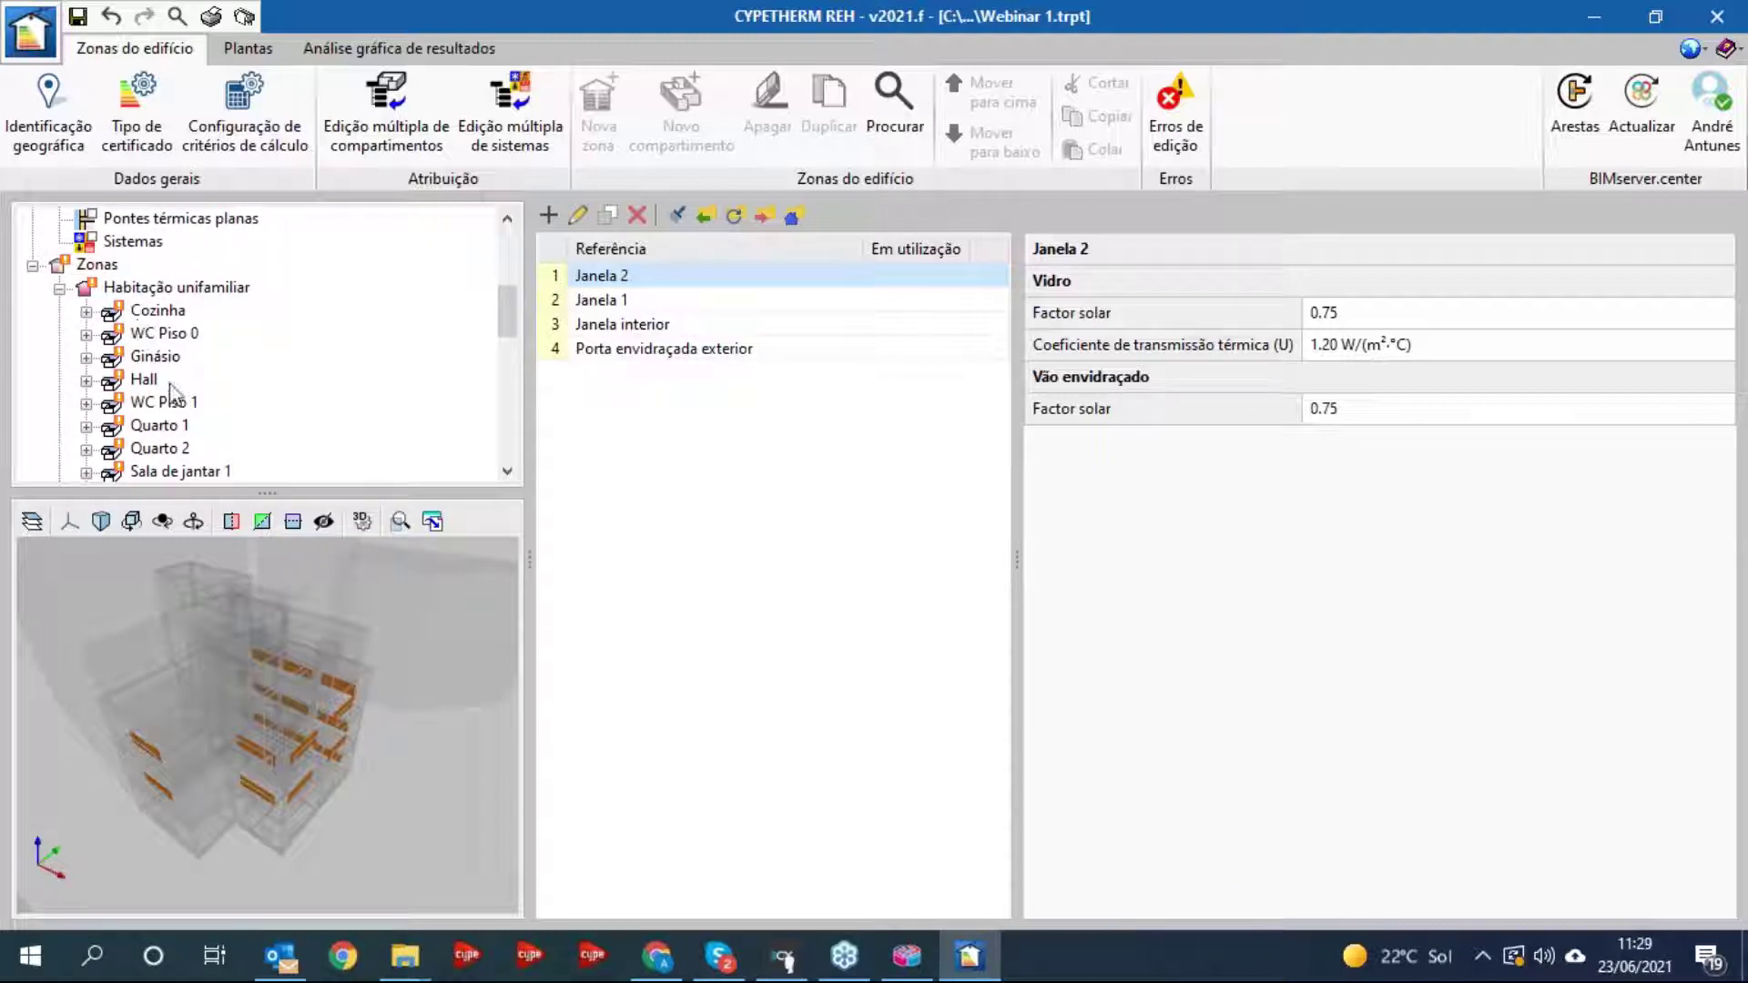
{"action": "scroll", "coordinate": [173, 391], "scroll_direction": "up", "scroll_amount": 4}
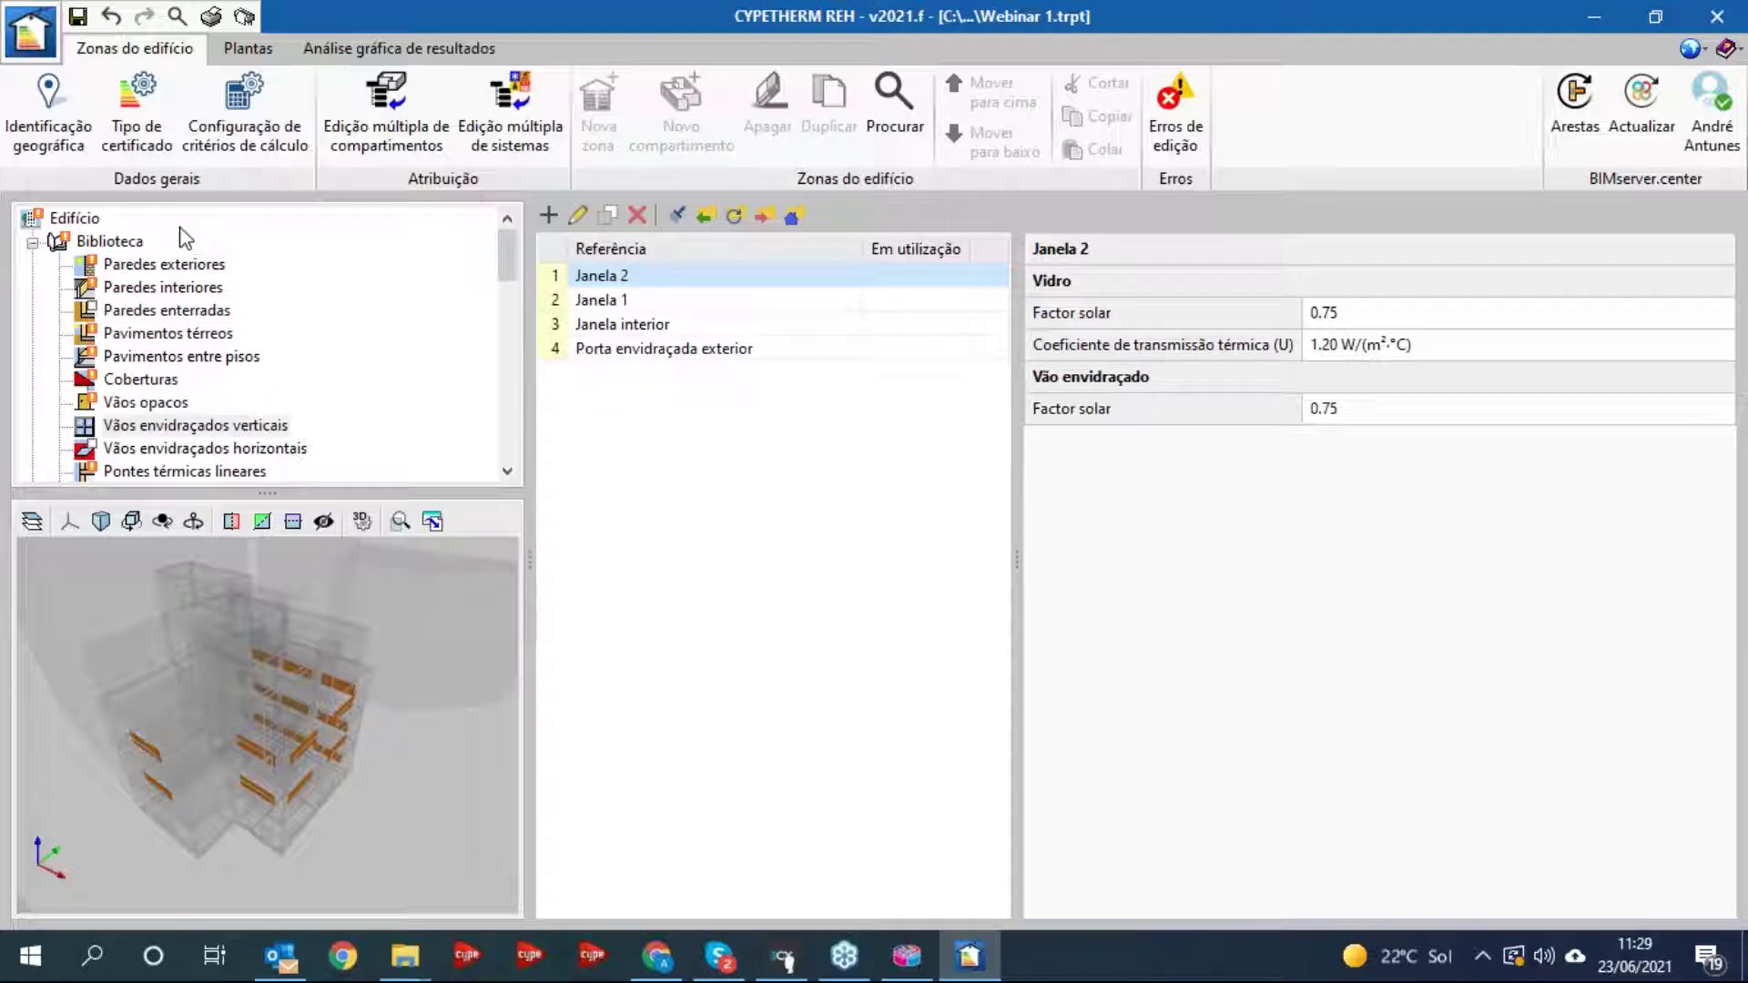
- Create a new project named Novo without saving the current one, and link it to the BIM project Webinar 1
{"action": "left_click", "coordinate": [31, 31]}
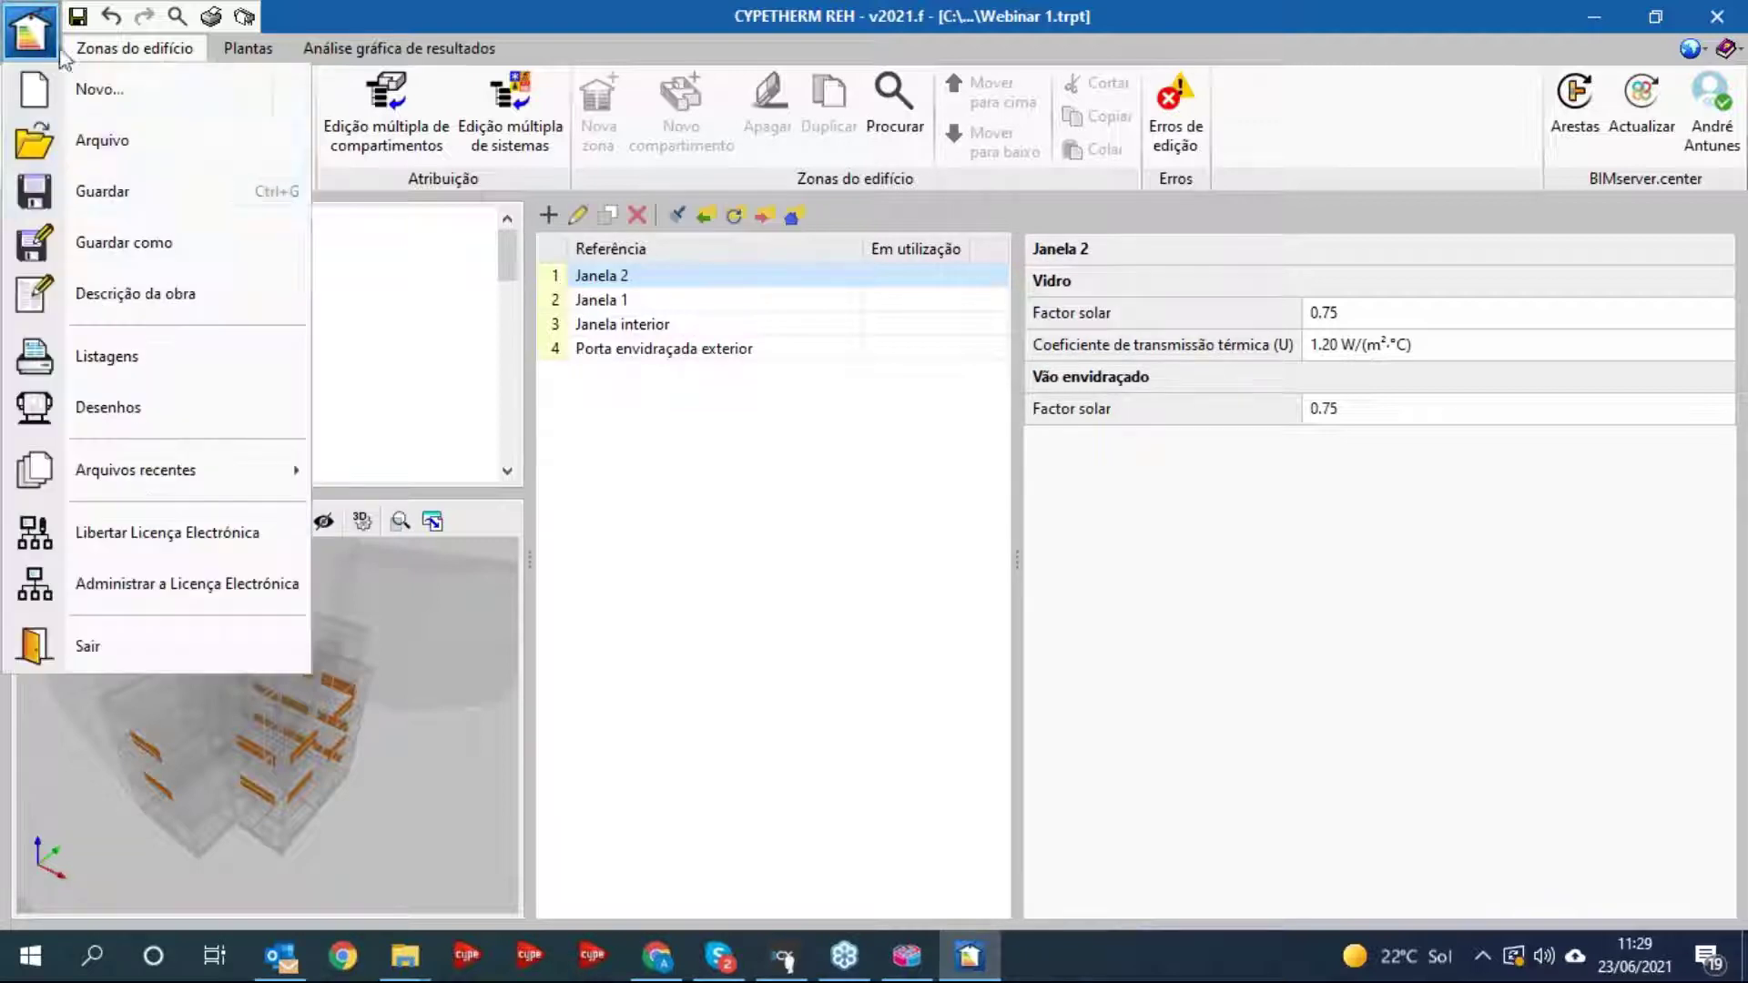
{"action": "left_click", "coordinate": [100, 88]}
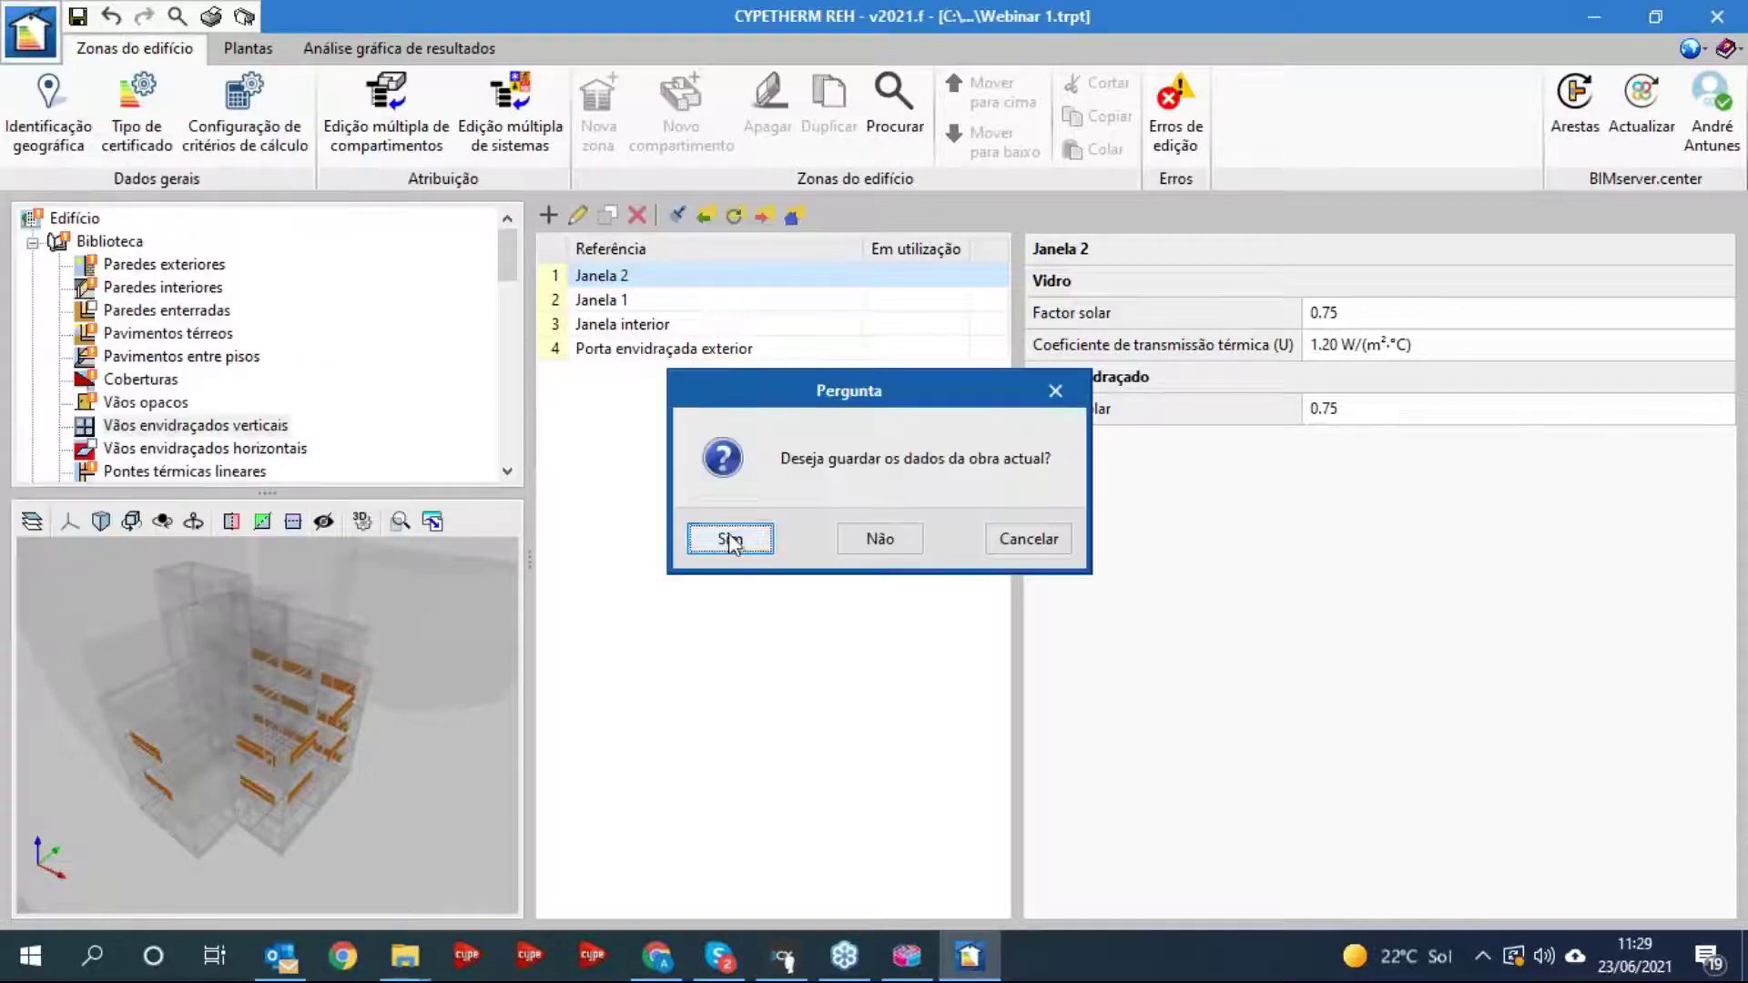
{"action": "left_click", "coordinate": [871, 544]}
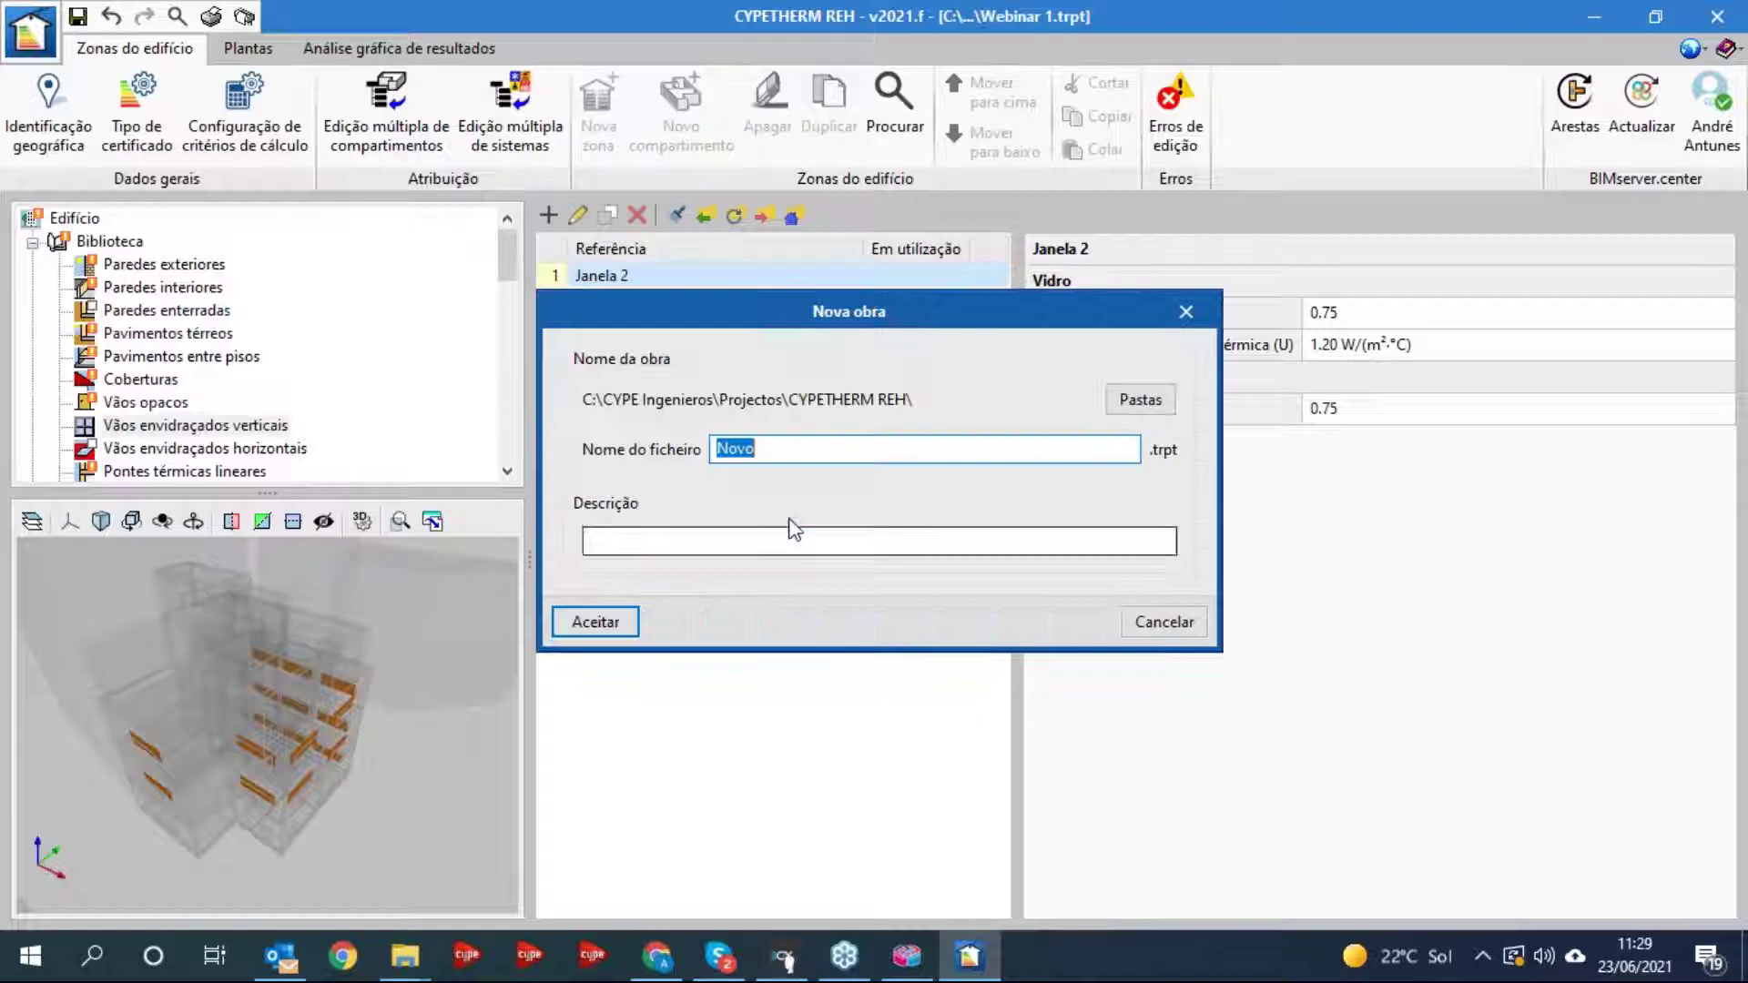
{"action": "left_click", "coordinate": [614, 622]}
{"action": "left_click", "coordinate": [753, 583]}
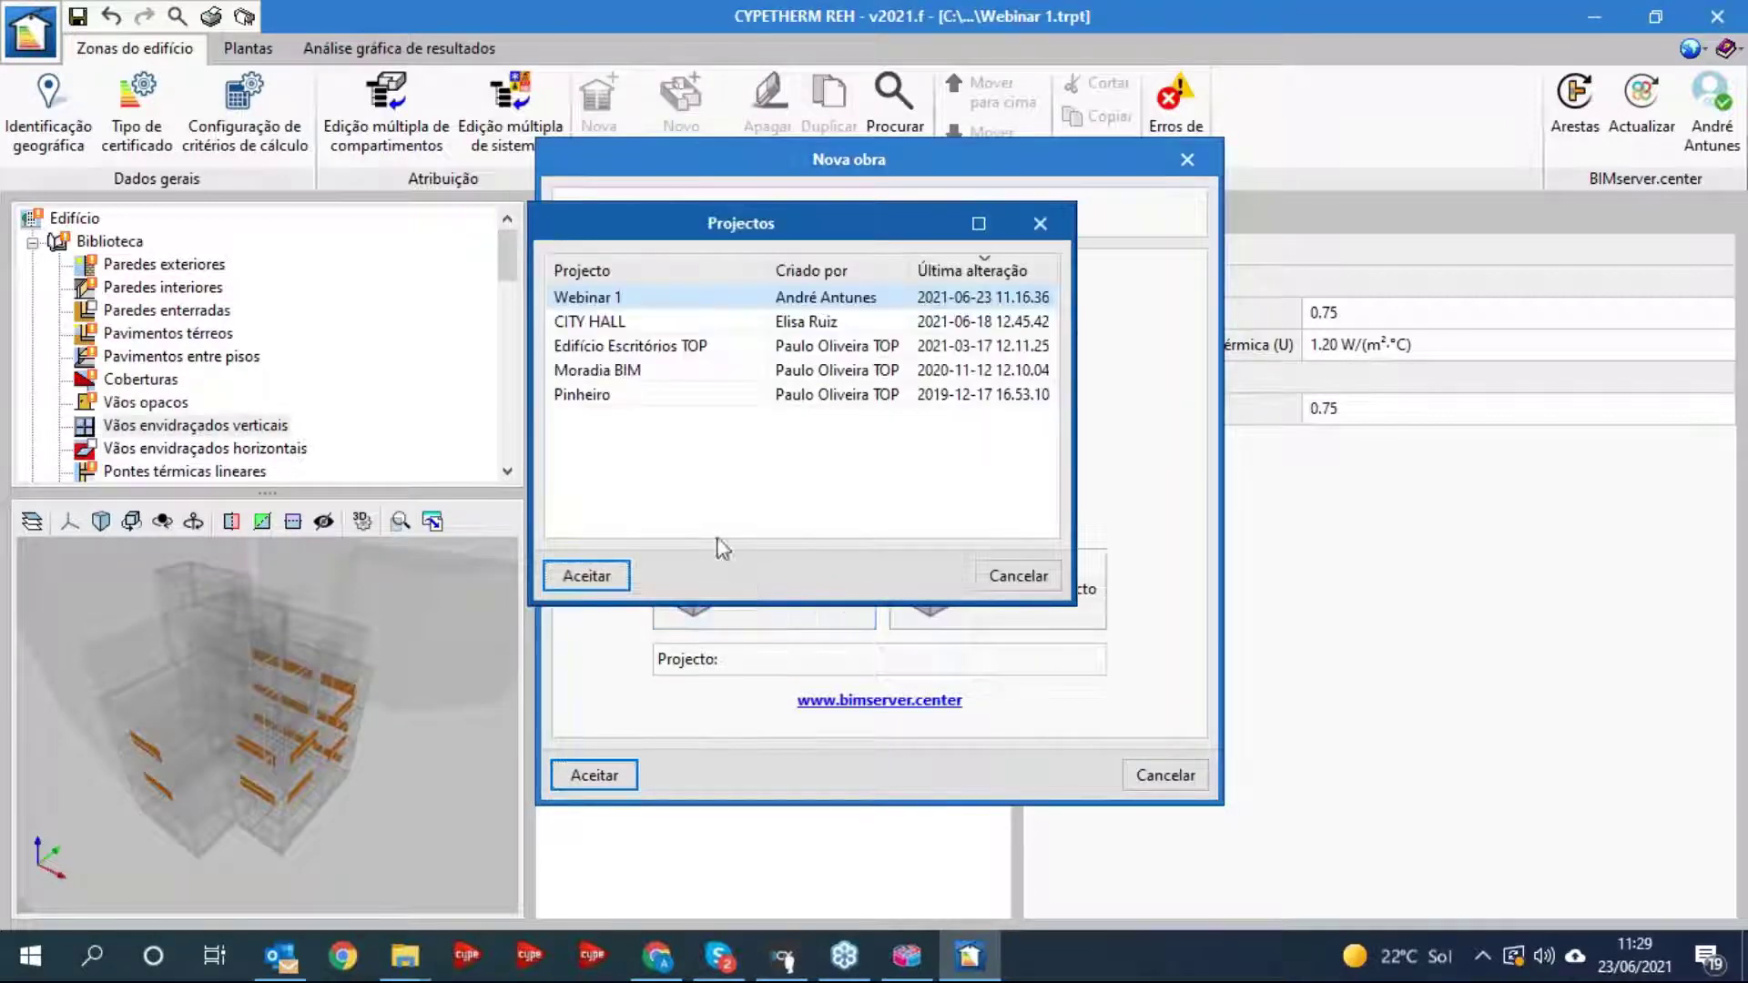
{"action": "left_click", "coordinate": [587, 576]}
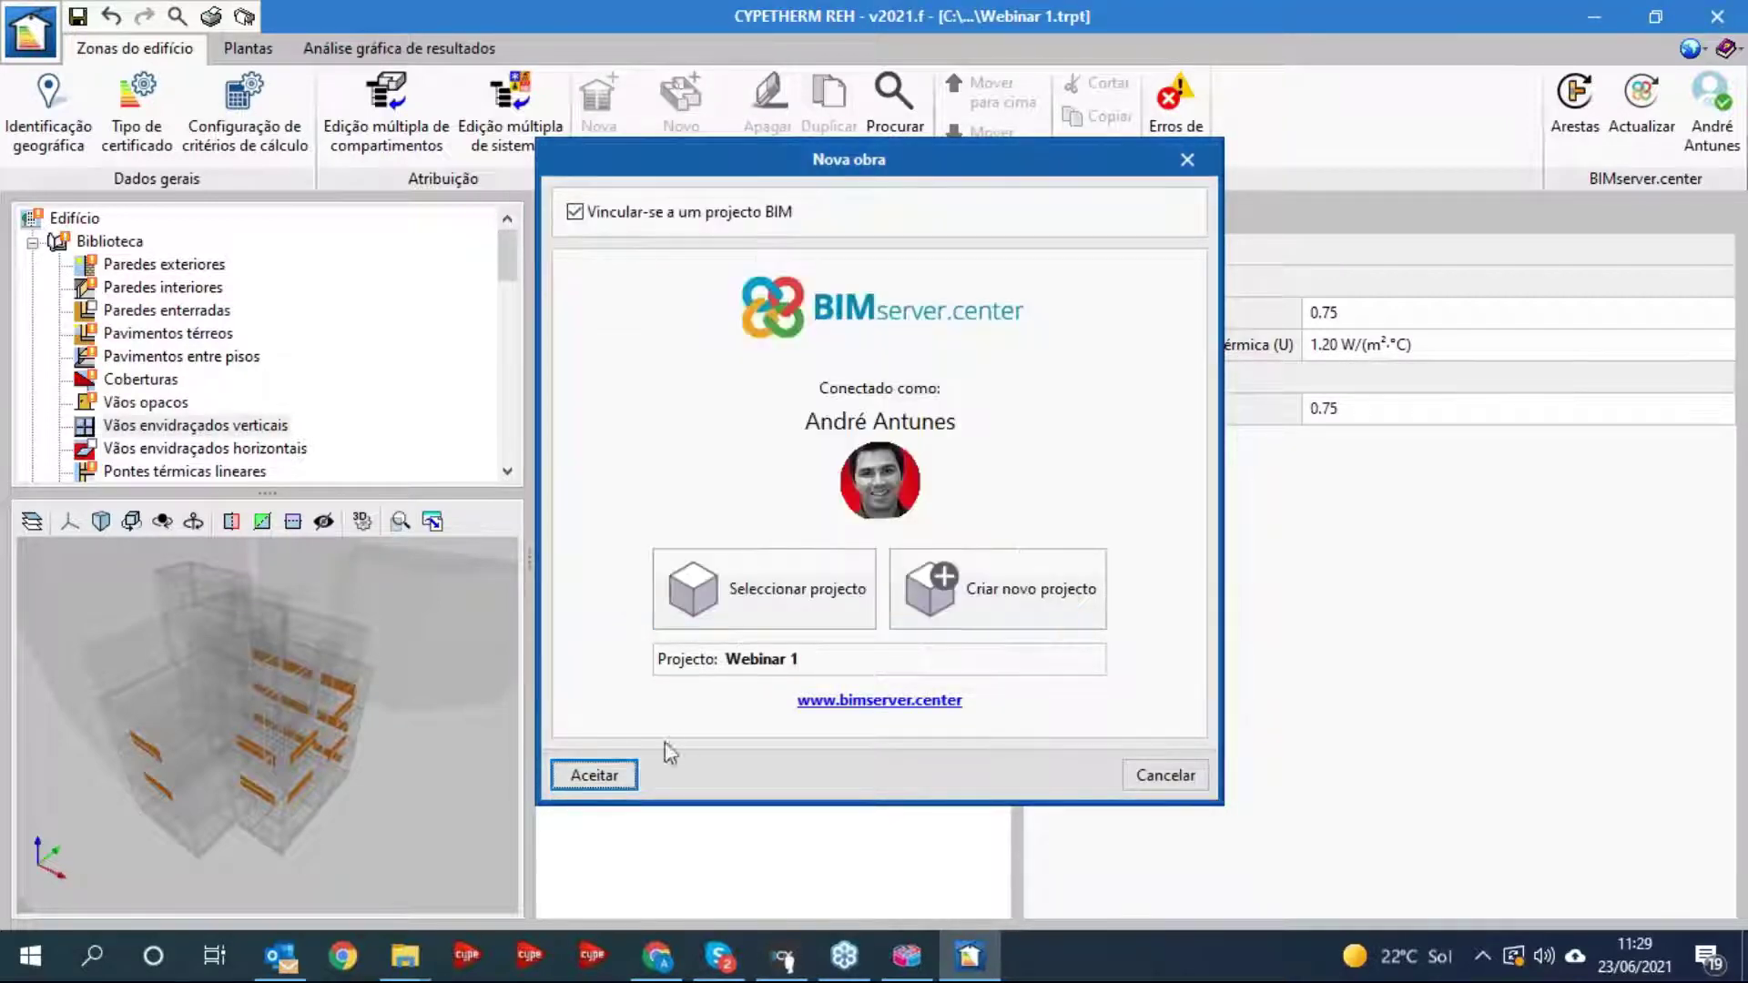
{"action": "left_click", "coordinate": [593, 774]}
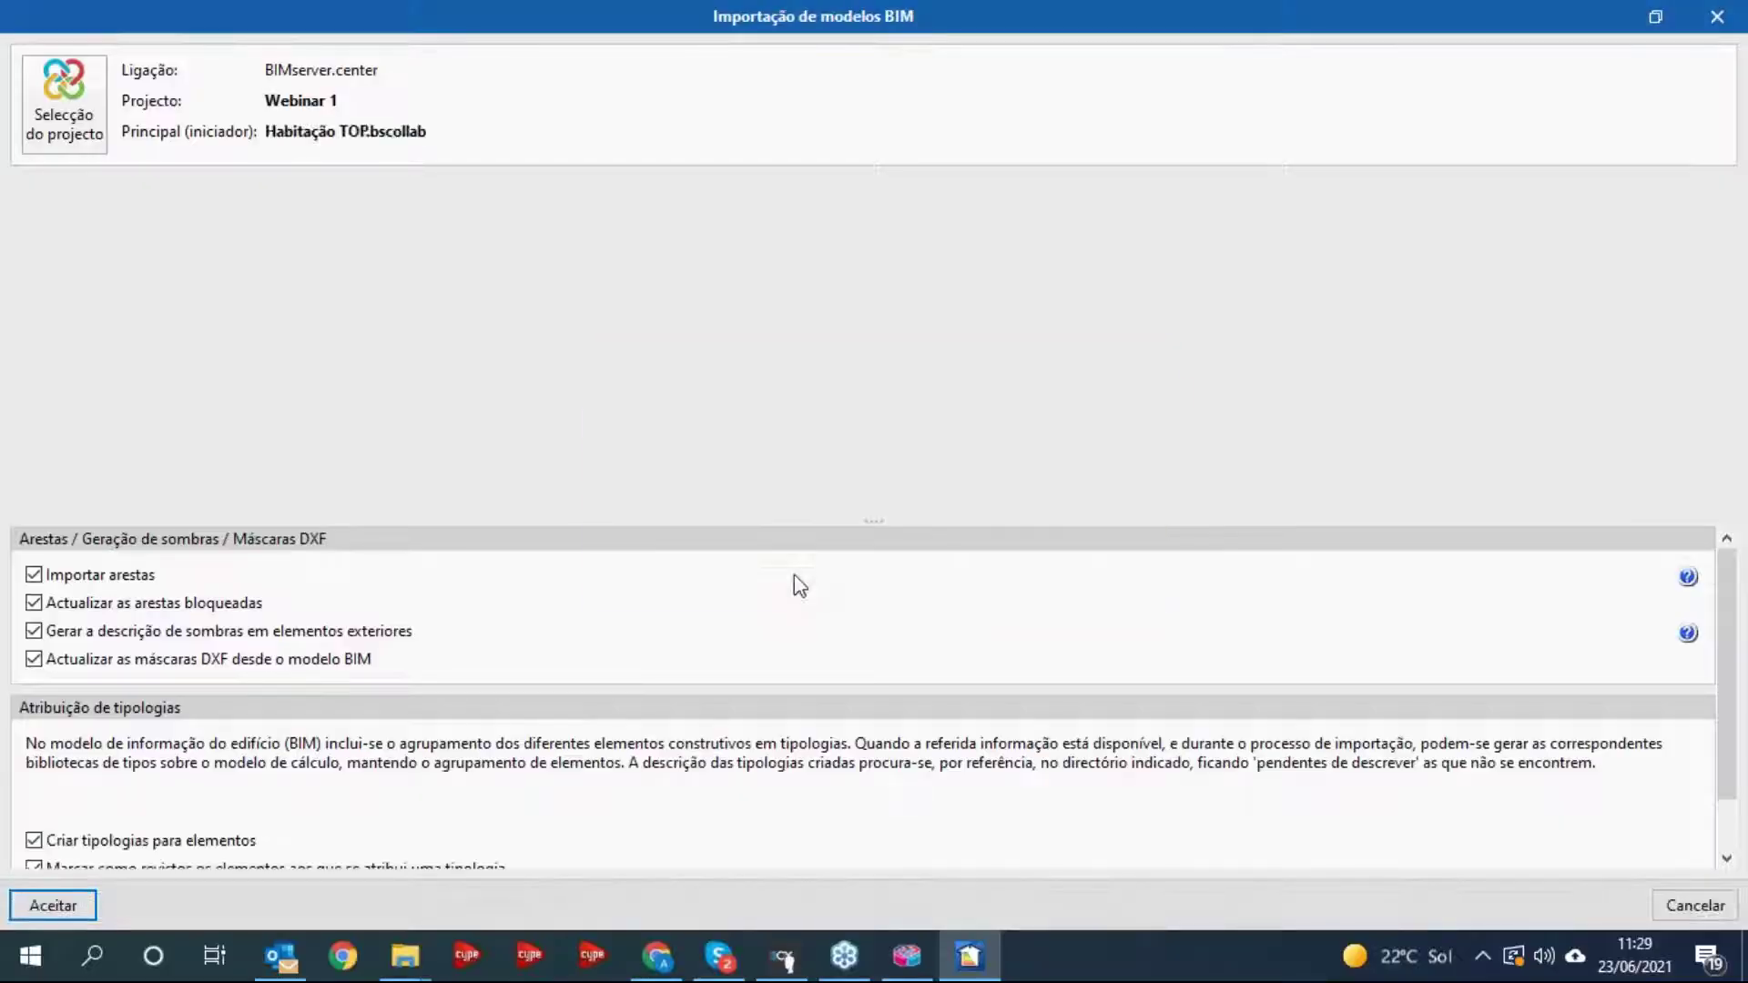
- Import the BIM model with the typology search directory set to the CYPETHERM RECS Plus Biblioteca folder under Módulo 05 on the desktop
{"action": "scroll", "coordinate": [620, 549], "scroll_direction": "down", "scroll_amount": 1}
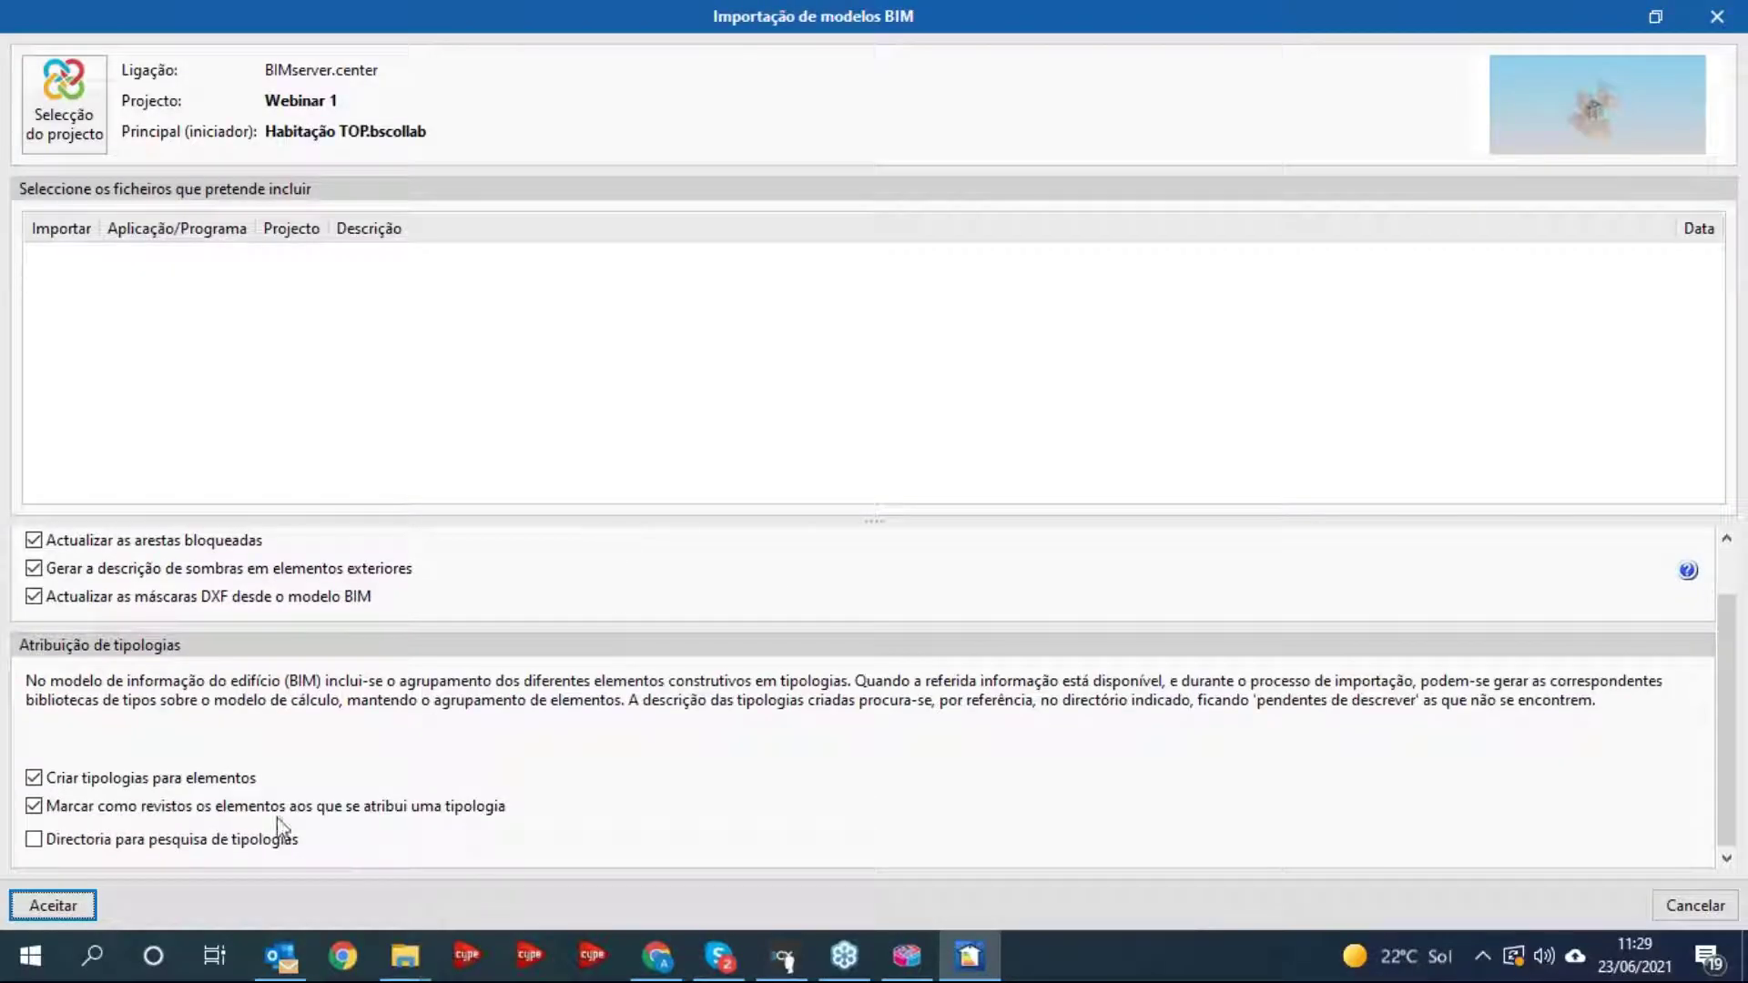
{"action": "left_click", "coordinate": [238, 840]}
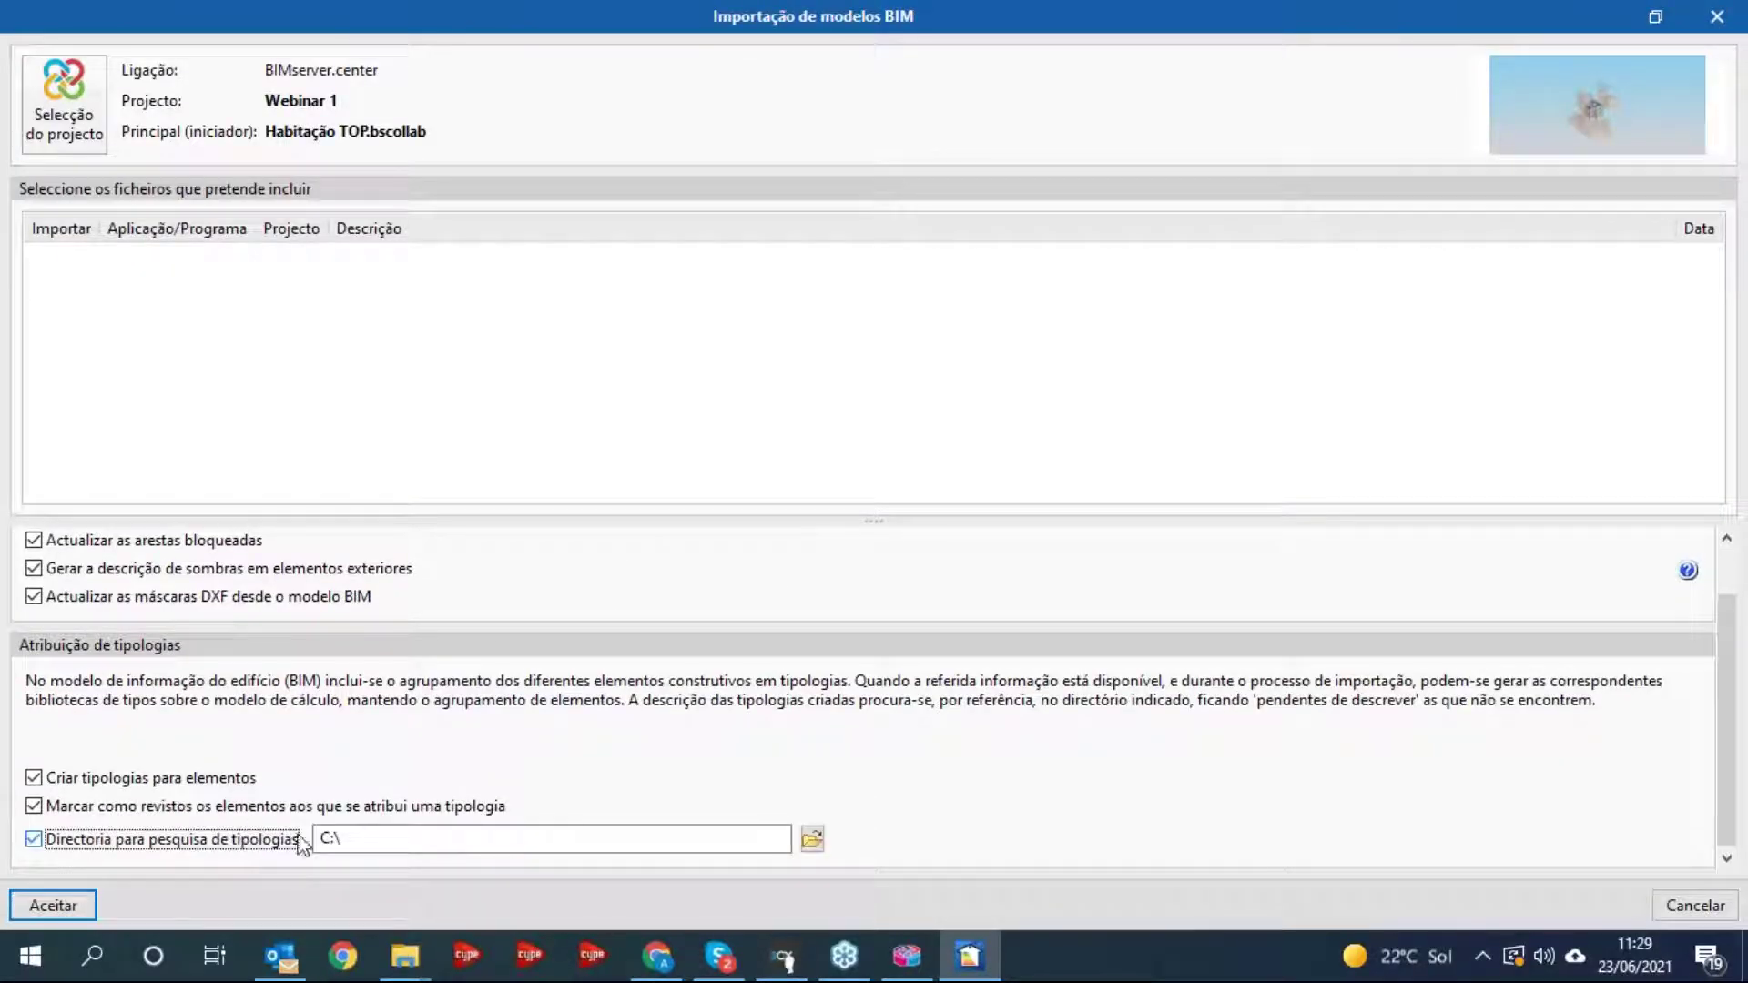
{"action": "left_click", "coordinate": [812, 839]}
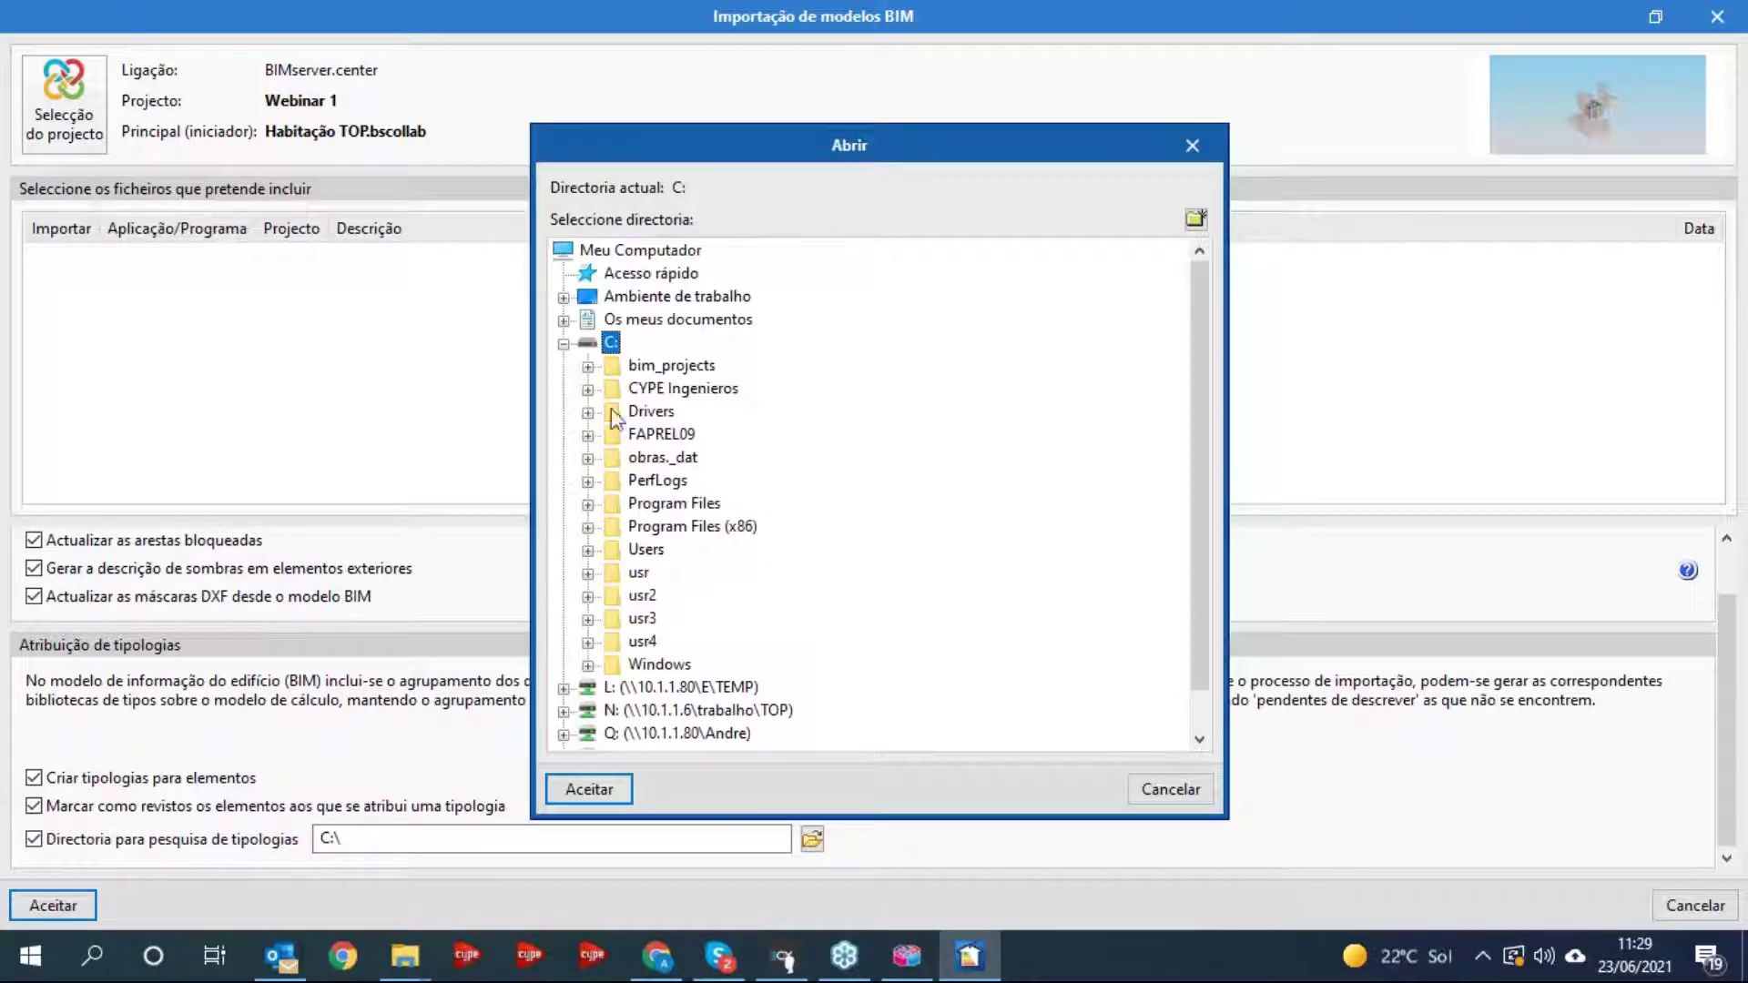
{"action": "left_click", "coordinate": [564, 297]}
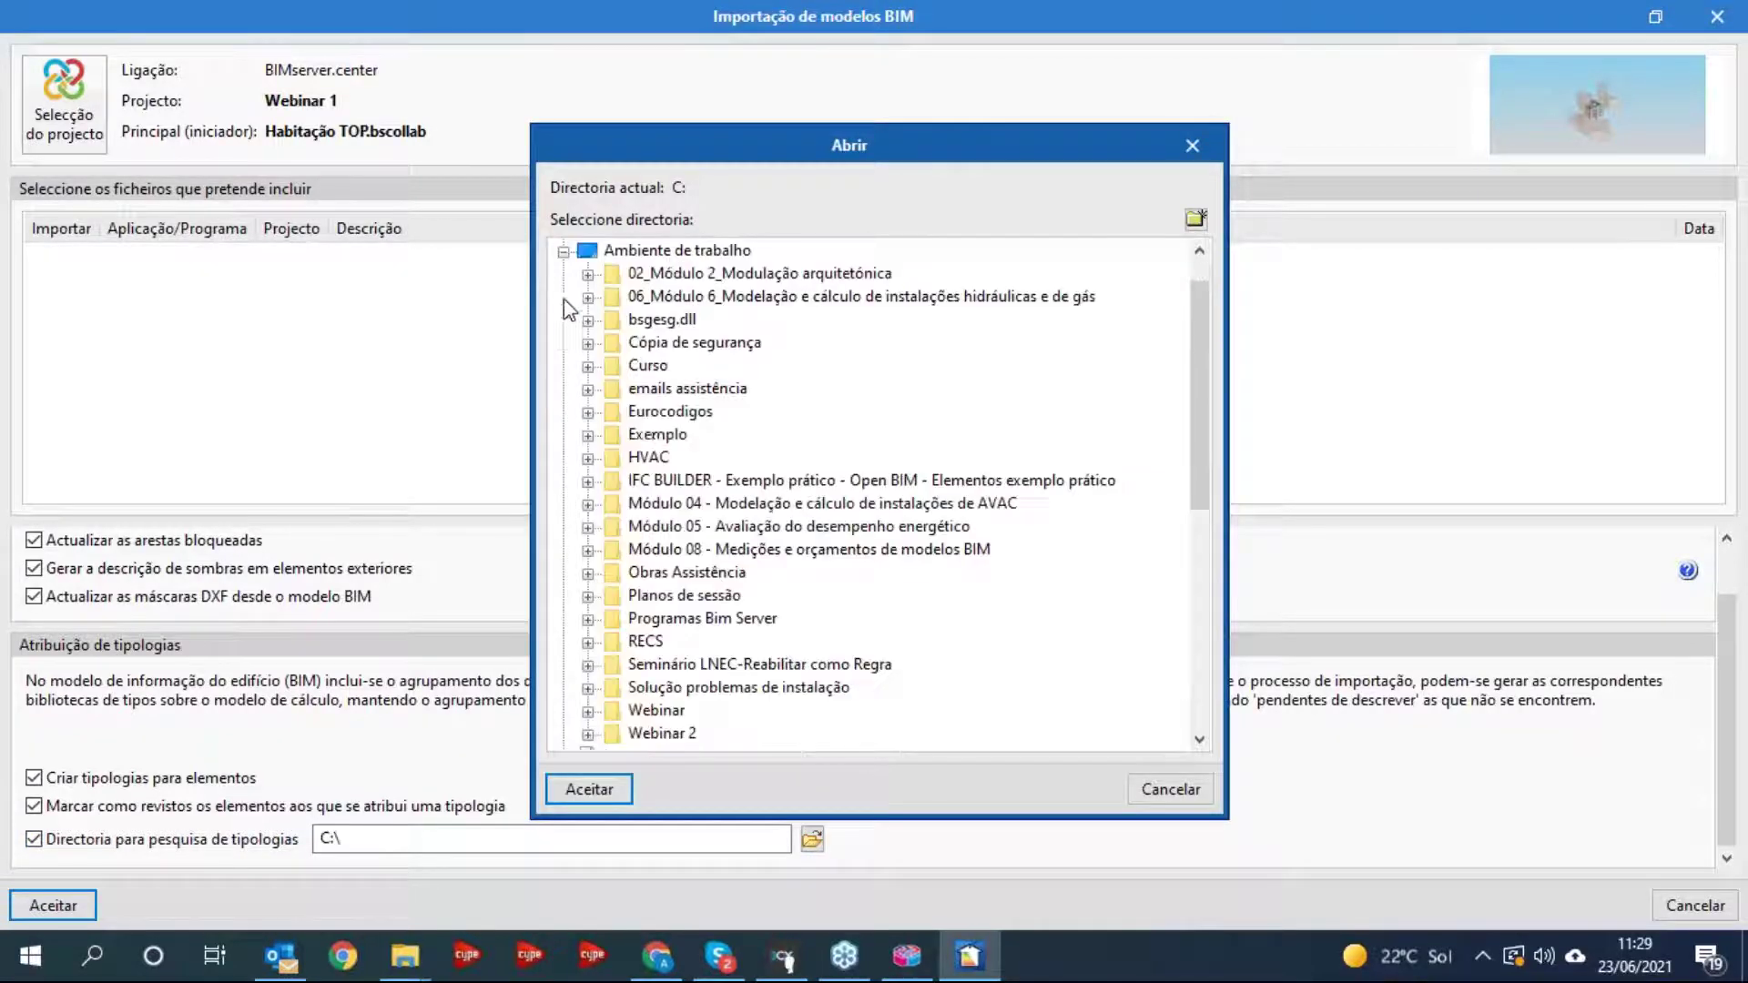
{"action": "left_click", "coordinate": [587, 526]}
{"action": "scroll", "coordinate": [605, 542], "scroll_direction": "down", "scroll_amount": 1}
{"action": "left_click", "coordinate": [612, 481]}
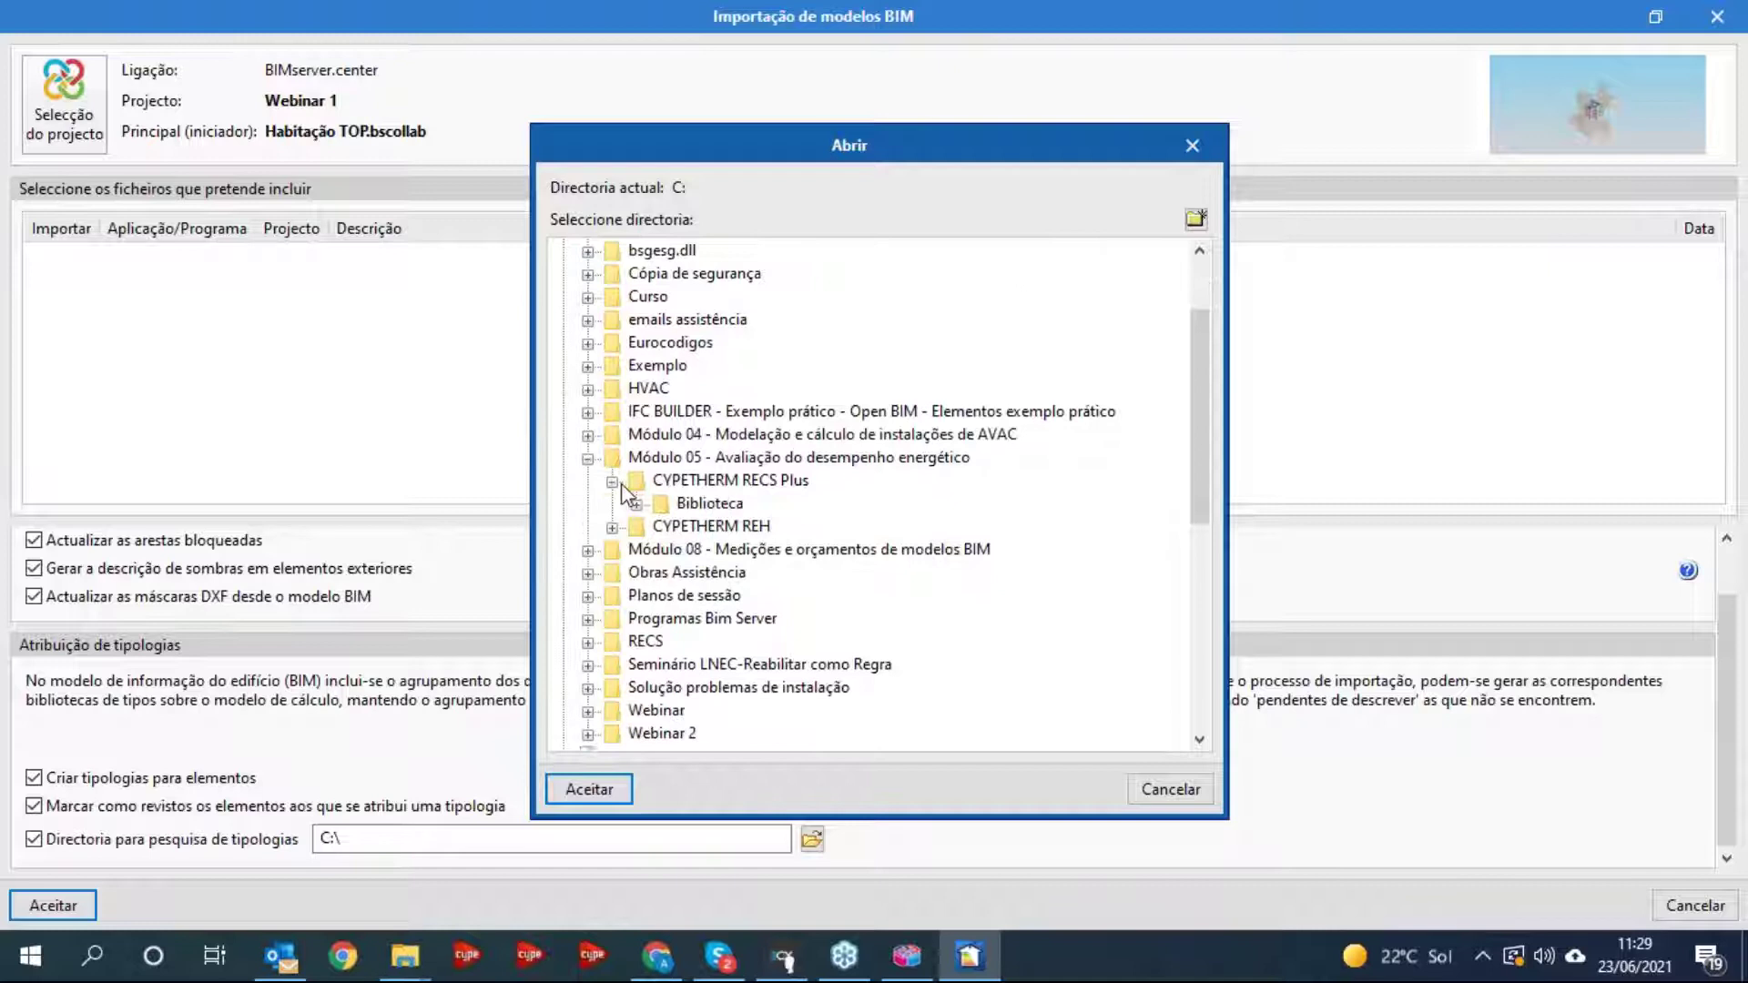
{"action": "left_click", "coordinate": [672, 504]}
{"action": "left_click", "coordinate": [613, 786]}
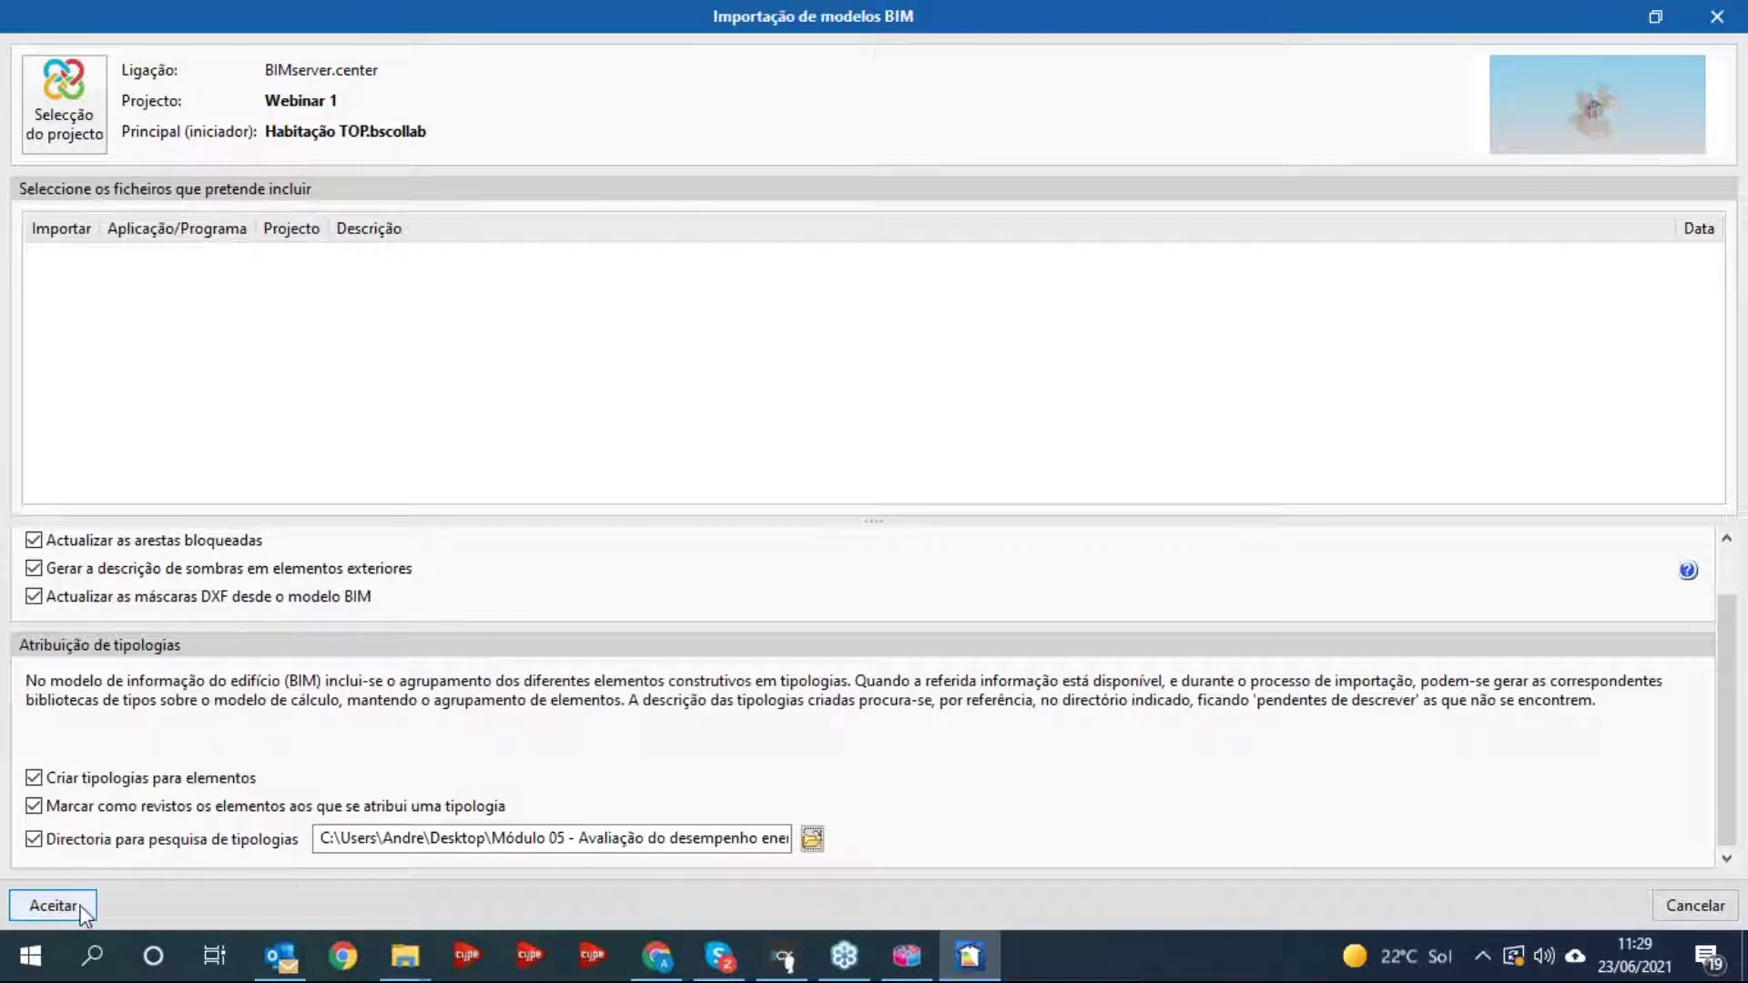
{"action": "left_click", "coordinate": [53, 905]}
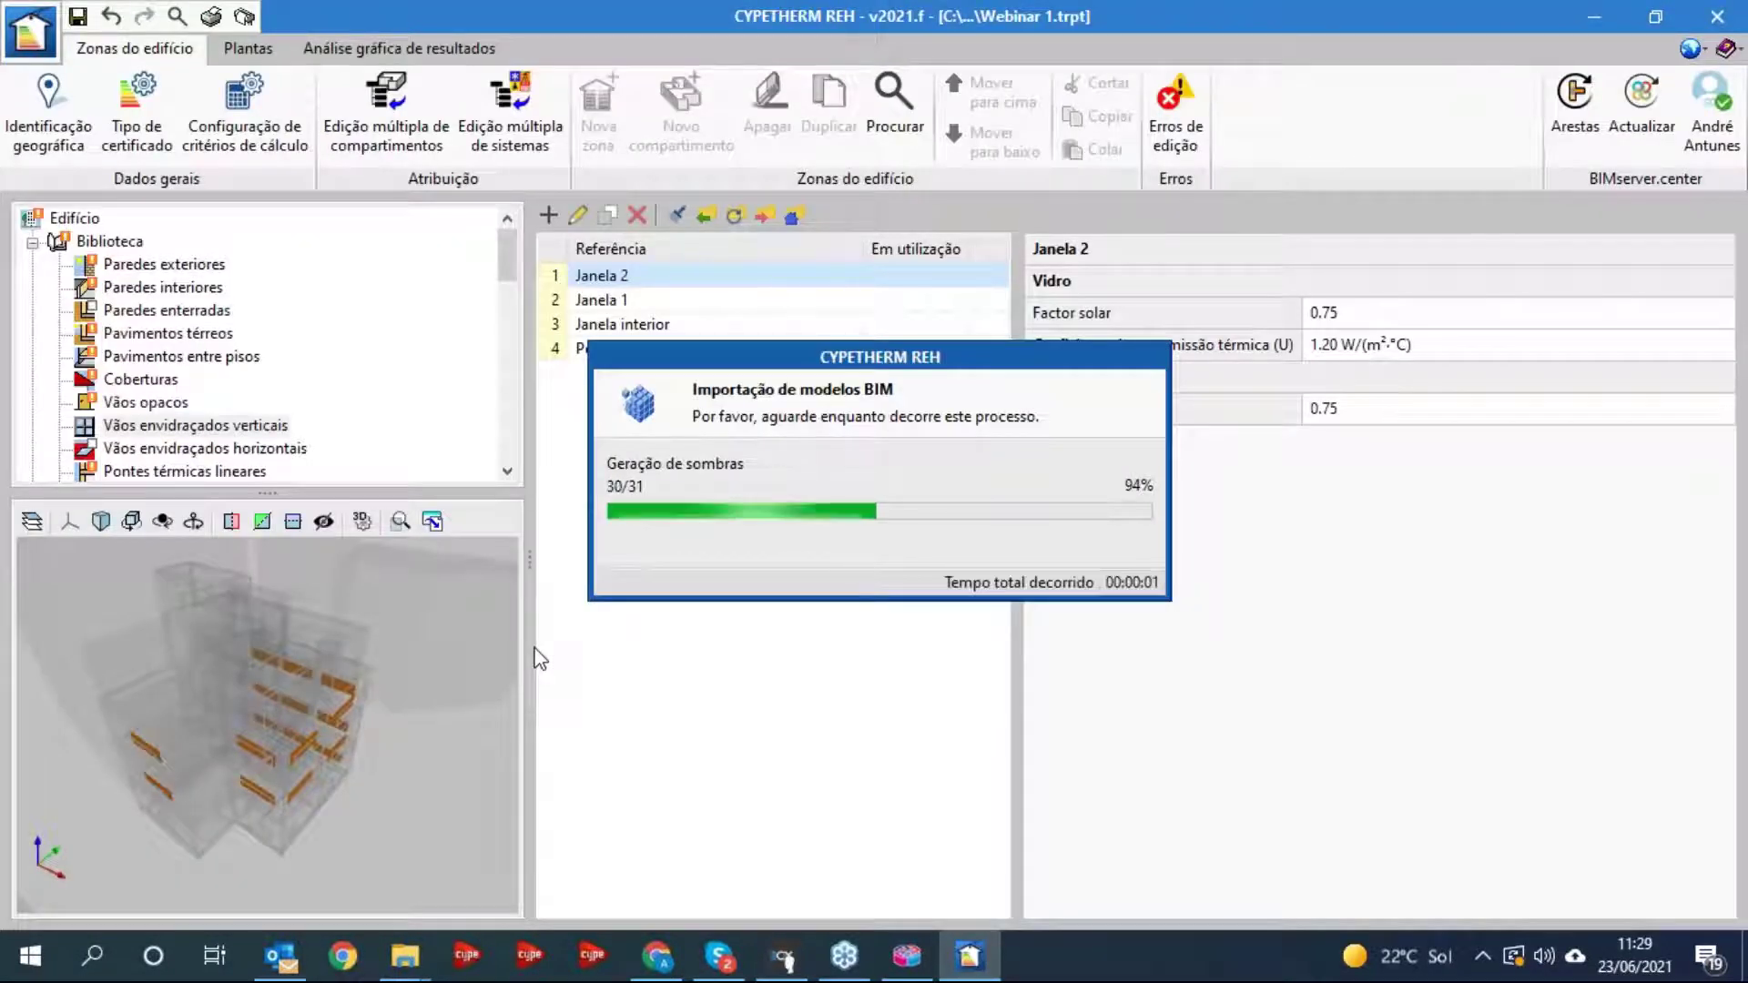
{"action": "left_click", "coordinate": [901, 544]}
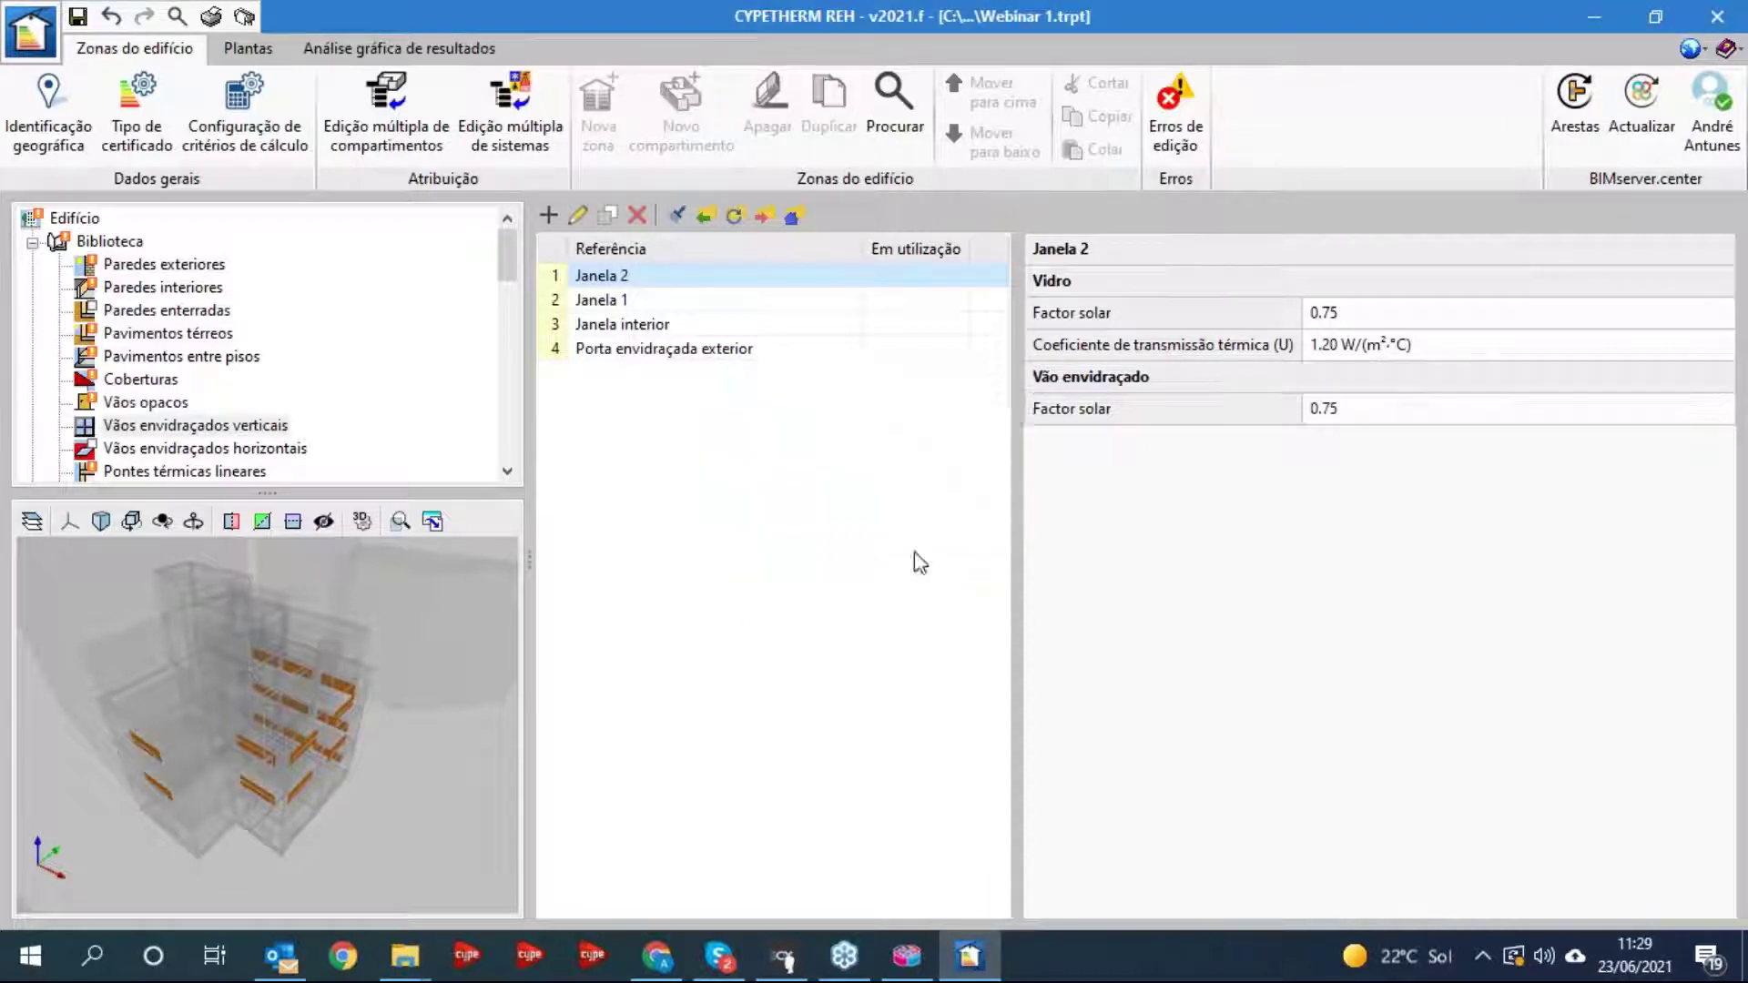
- Set the certificate type to Certificado with the context Existente
{"action": "left_click", "coordinate": [963, 419]}
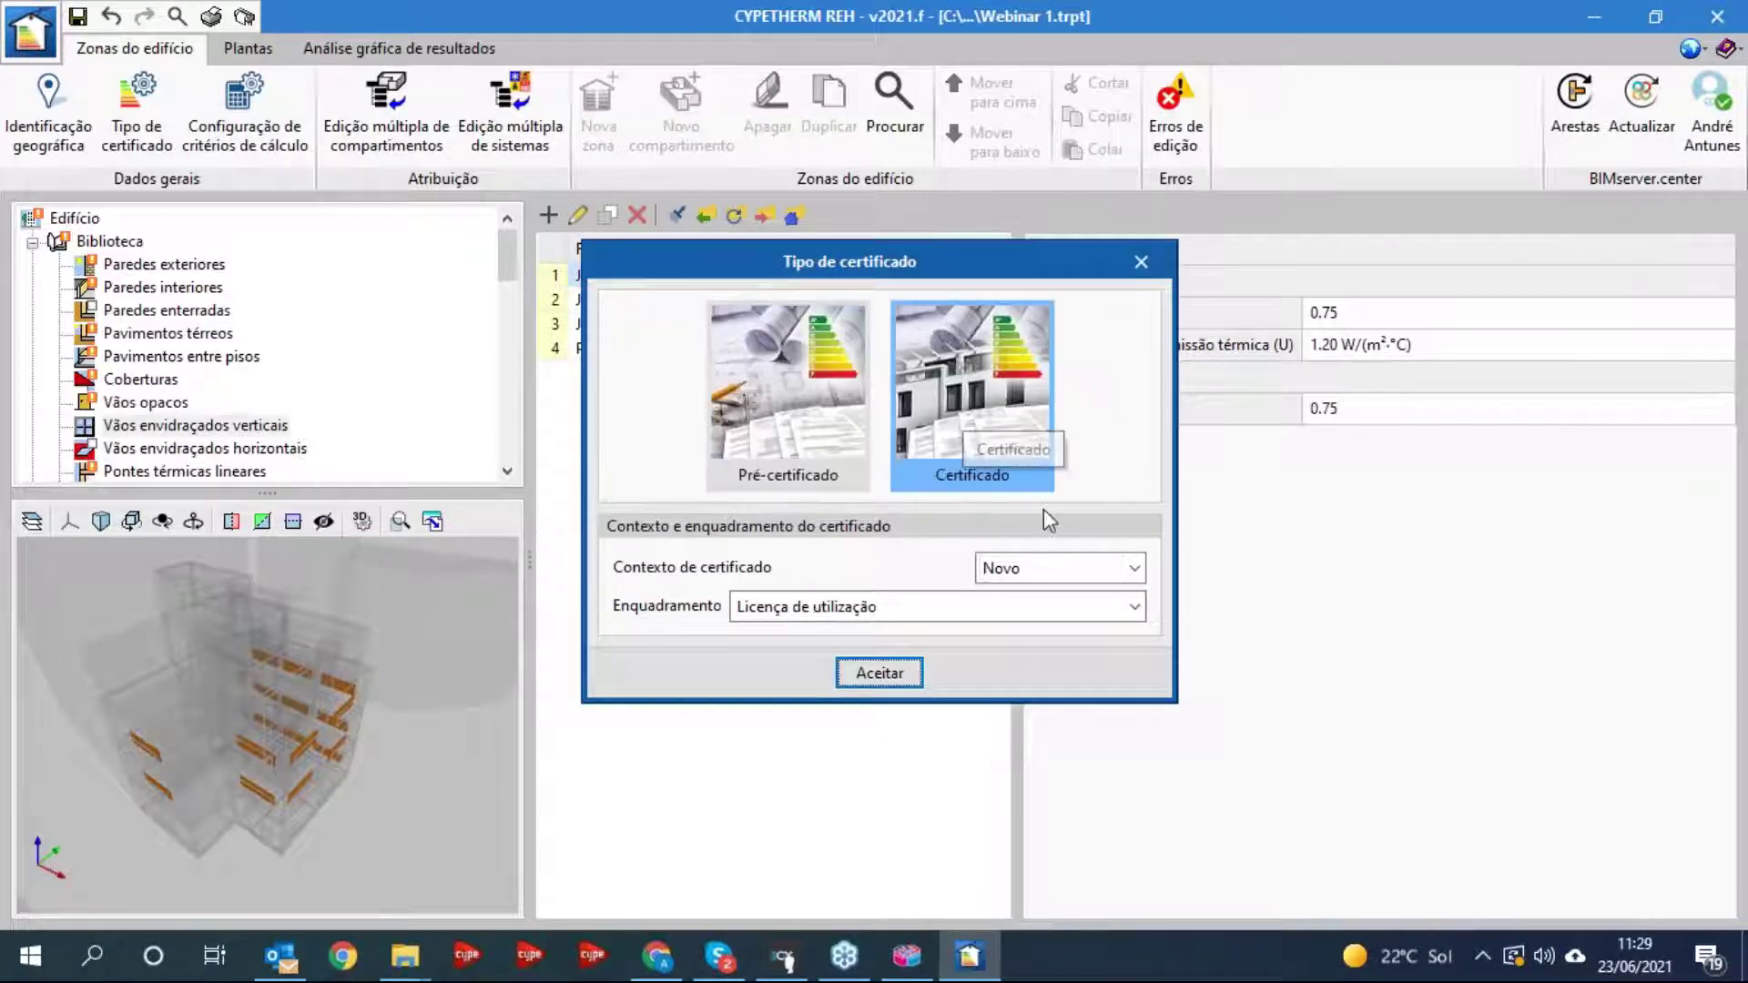
{"action": "left_click", "coordinate": [1049, 566]}
{"action": "left_click", "coordinate": [1035, 621]}
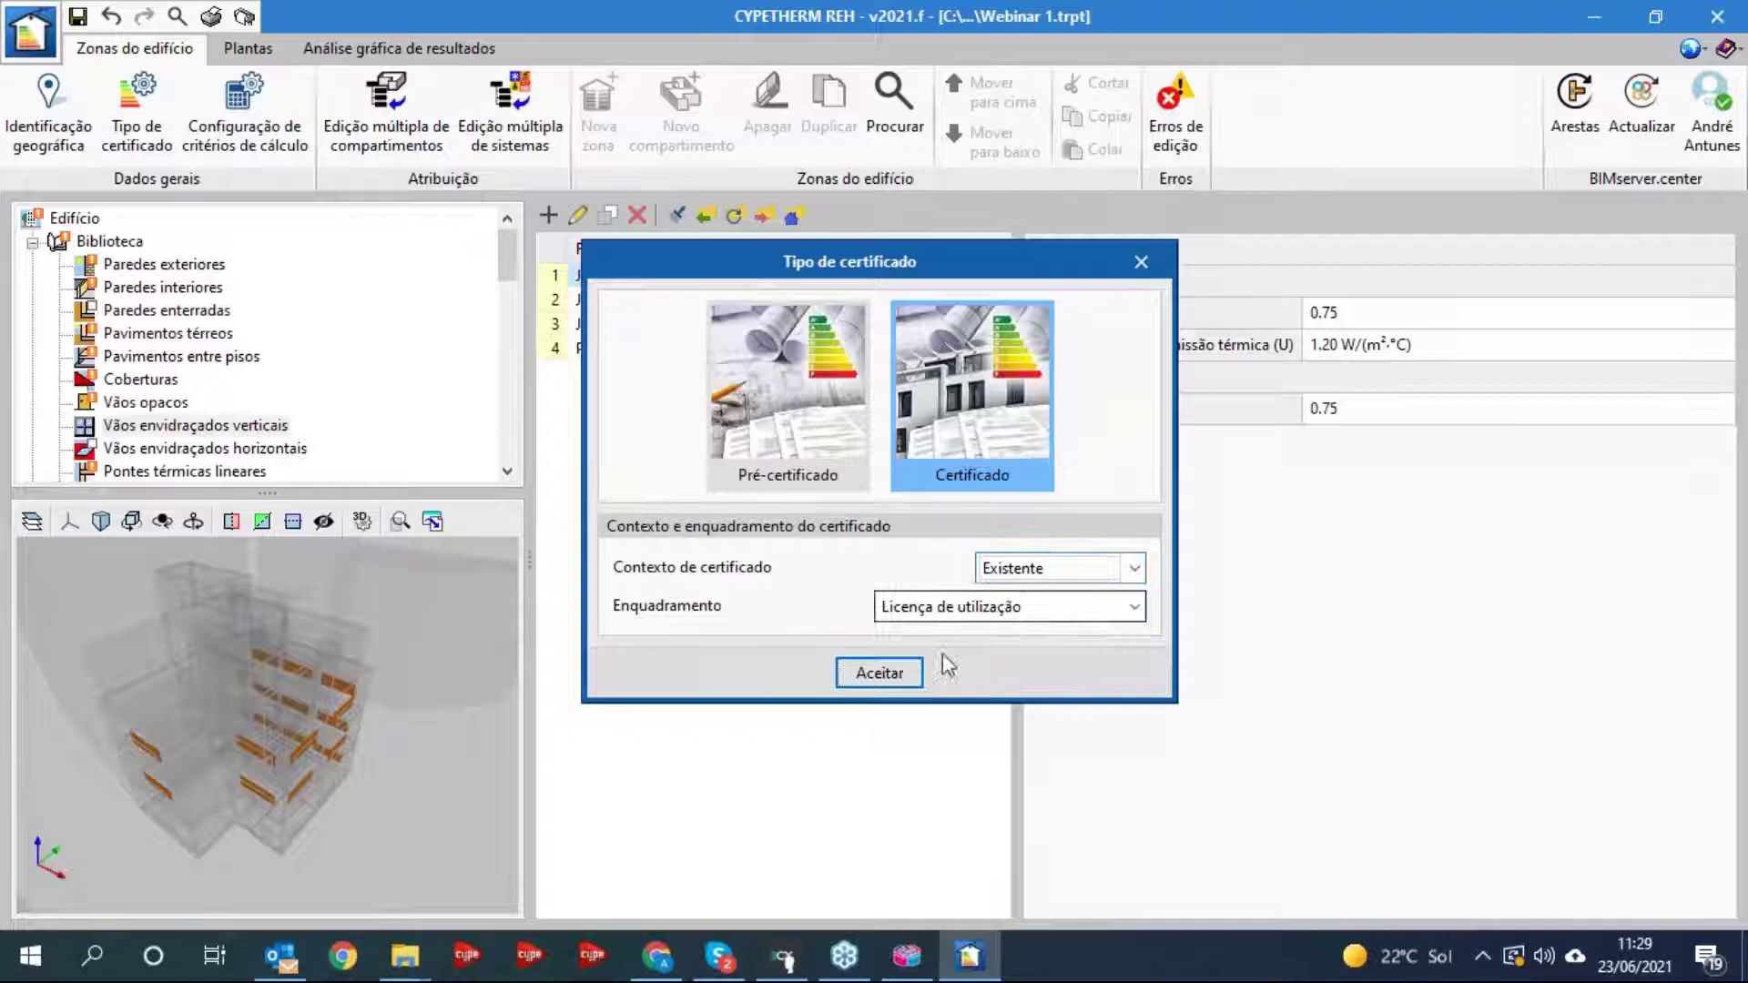
{"action": "left_click", "coordinate": [878, 673]}
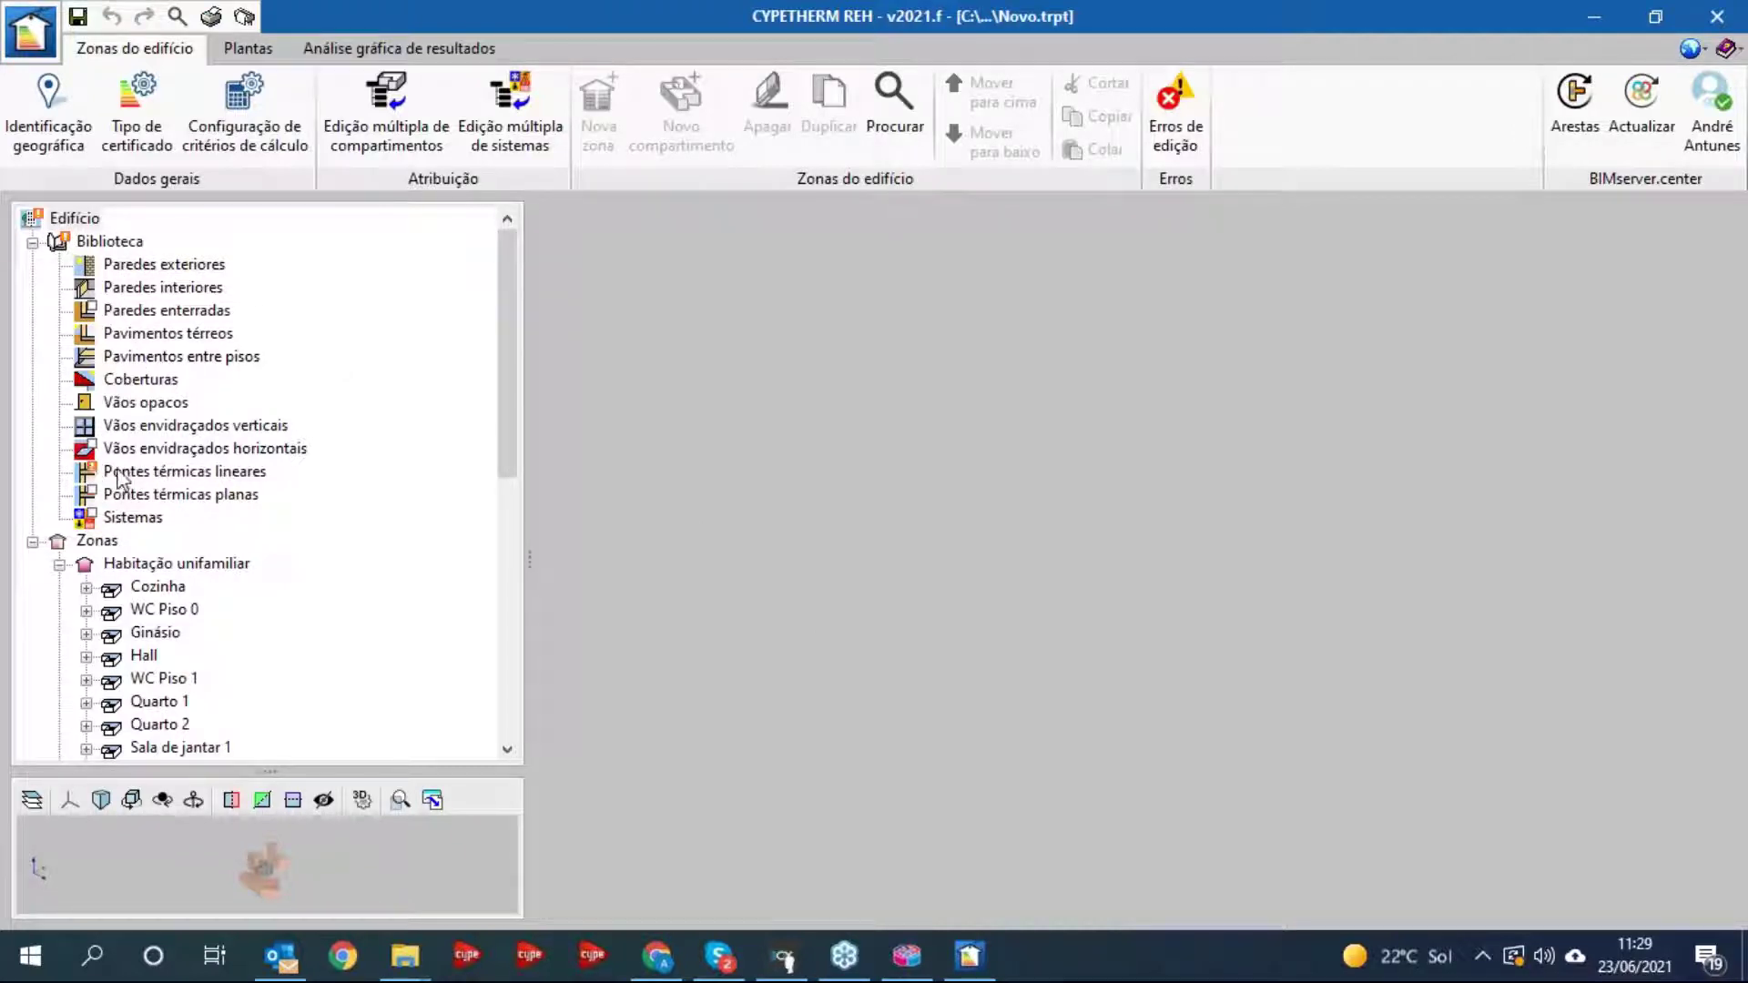
- Examine the imported typologies for exterior, interior and buried walls, ground floors and floors between storeys in the library
{"action": "left_click", "coordinate": [172, 273]}
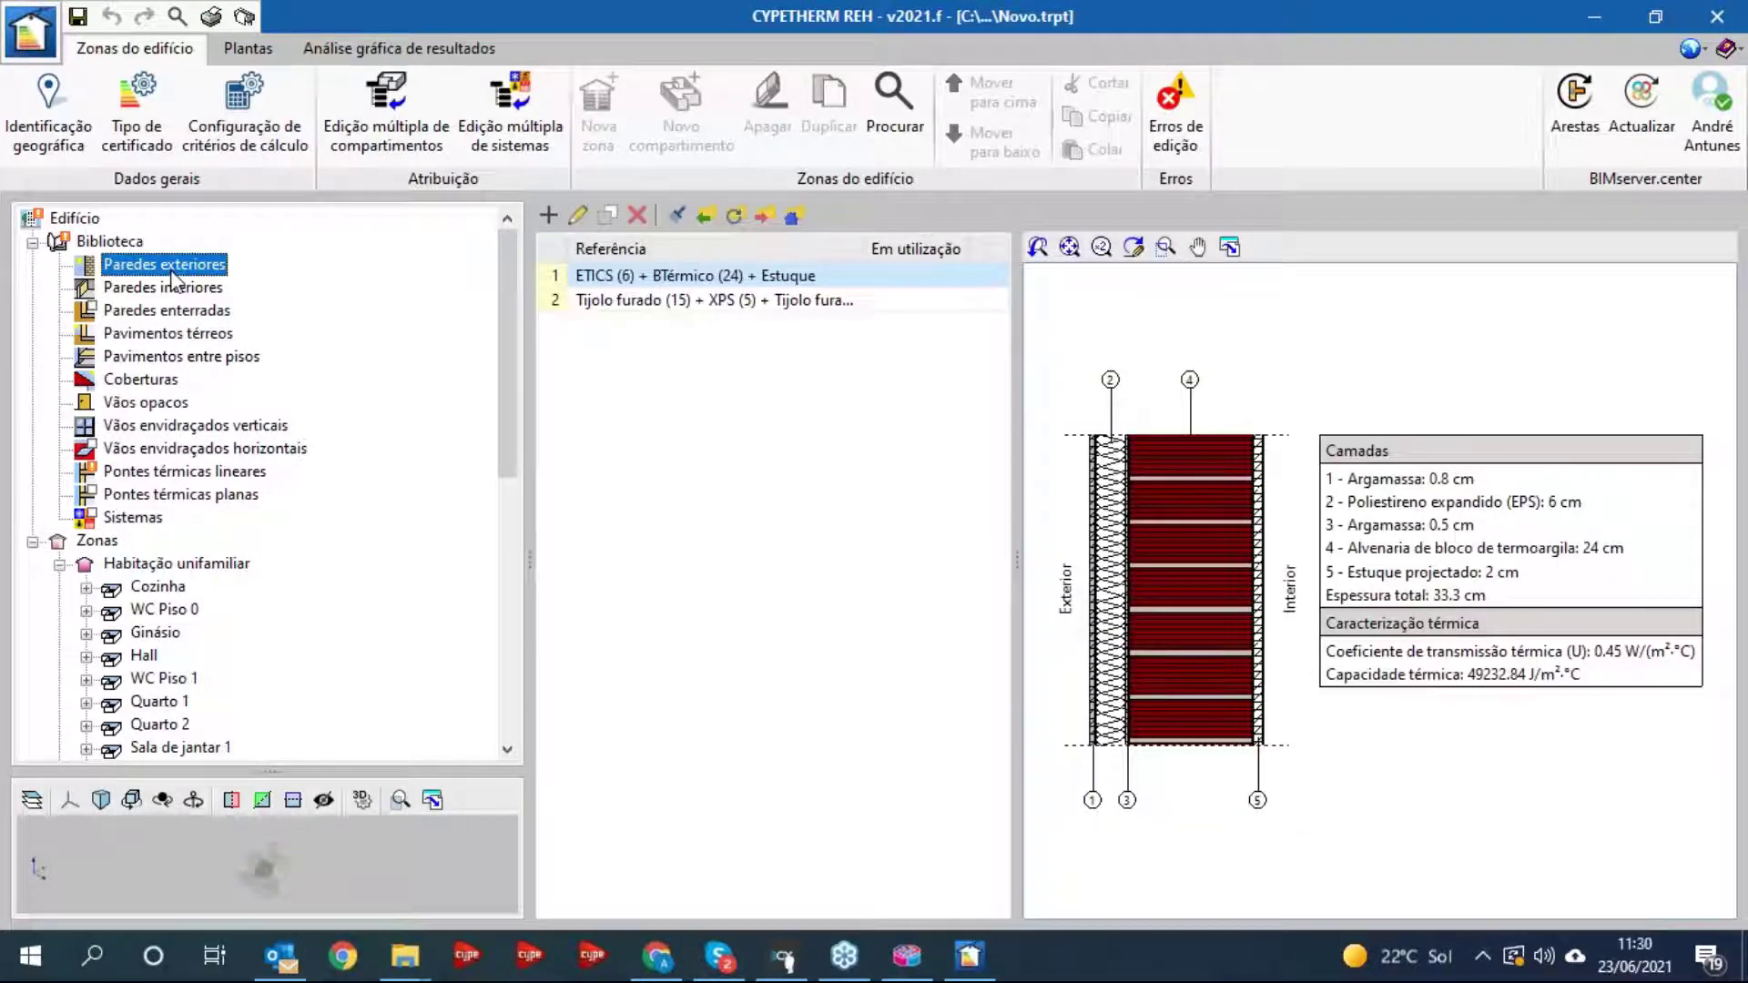
{"action": "left_click", "coordinate": [659, 301]}
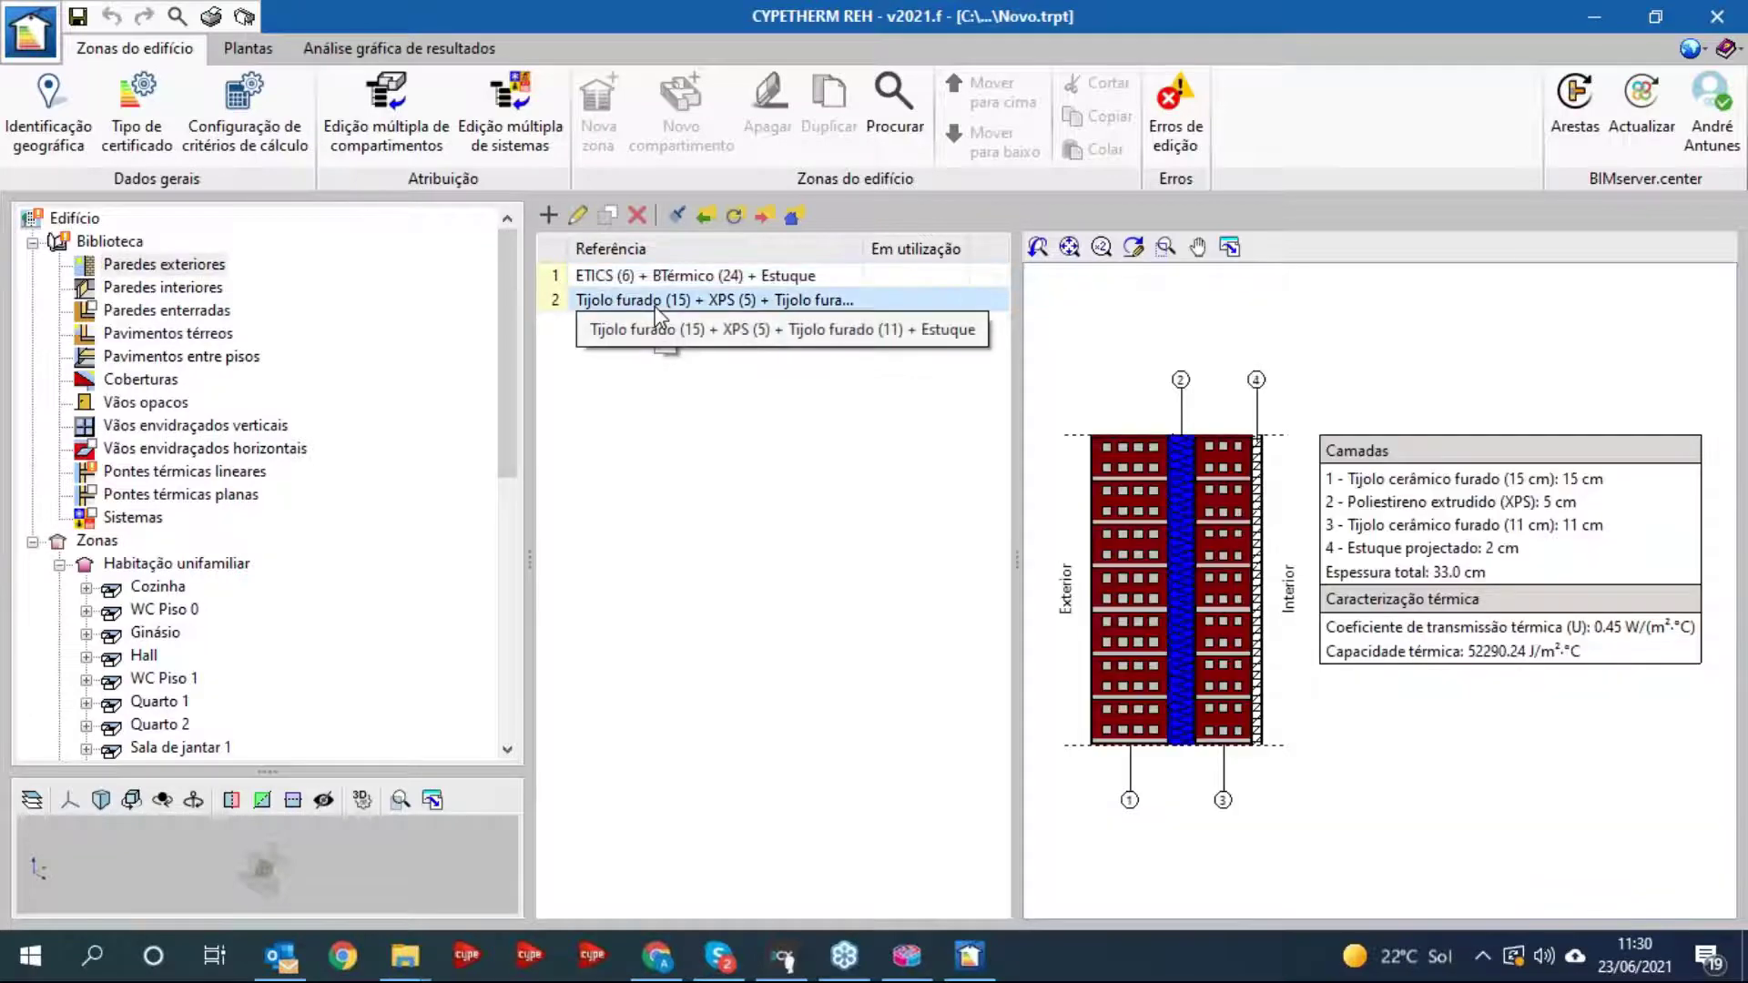
{"action": "left_click", "coordinate": [256, 292]}
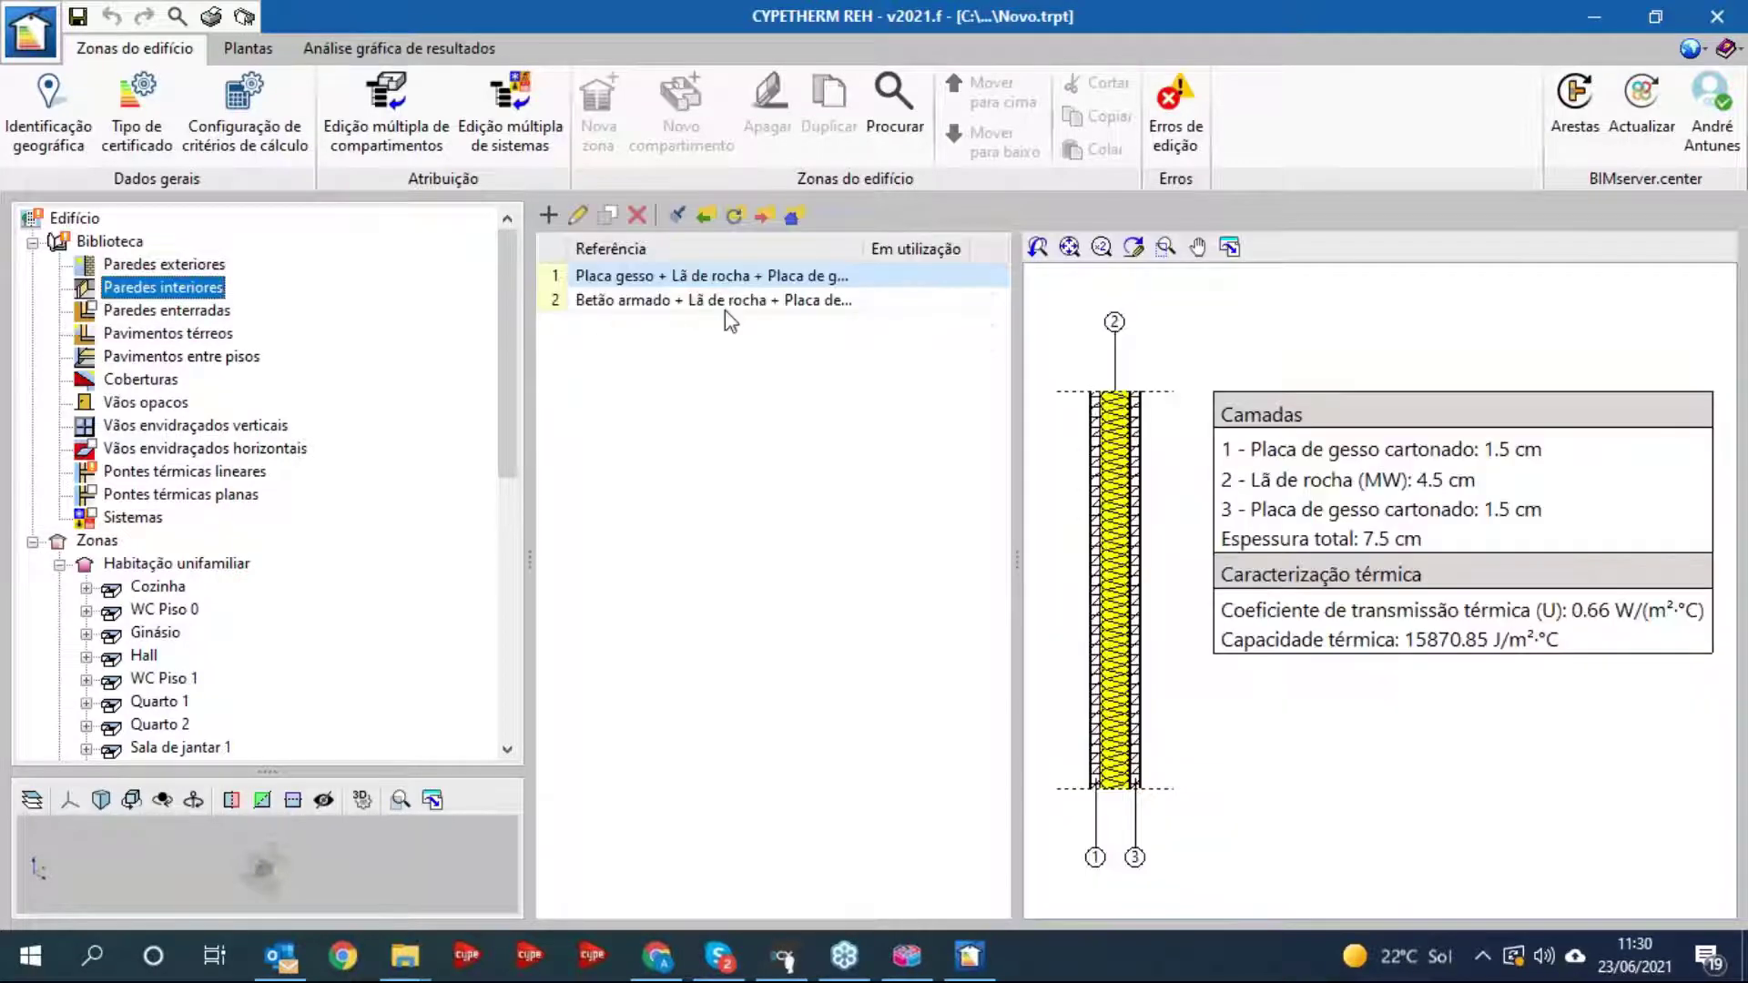
{"action": "left_click", "coordinate": [725, 307]}
{"action": "left_click", "coordinate": [196, 313]}
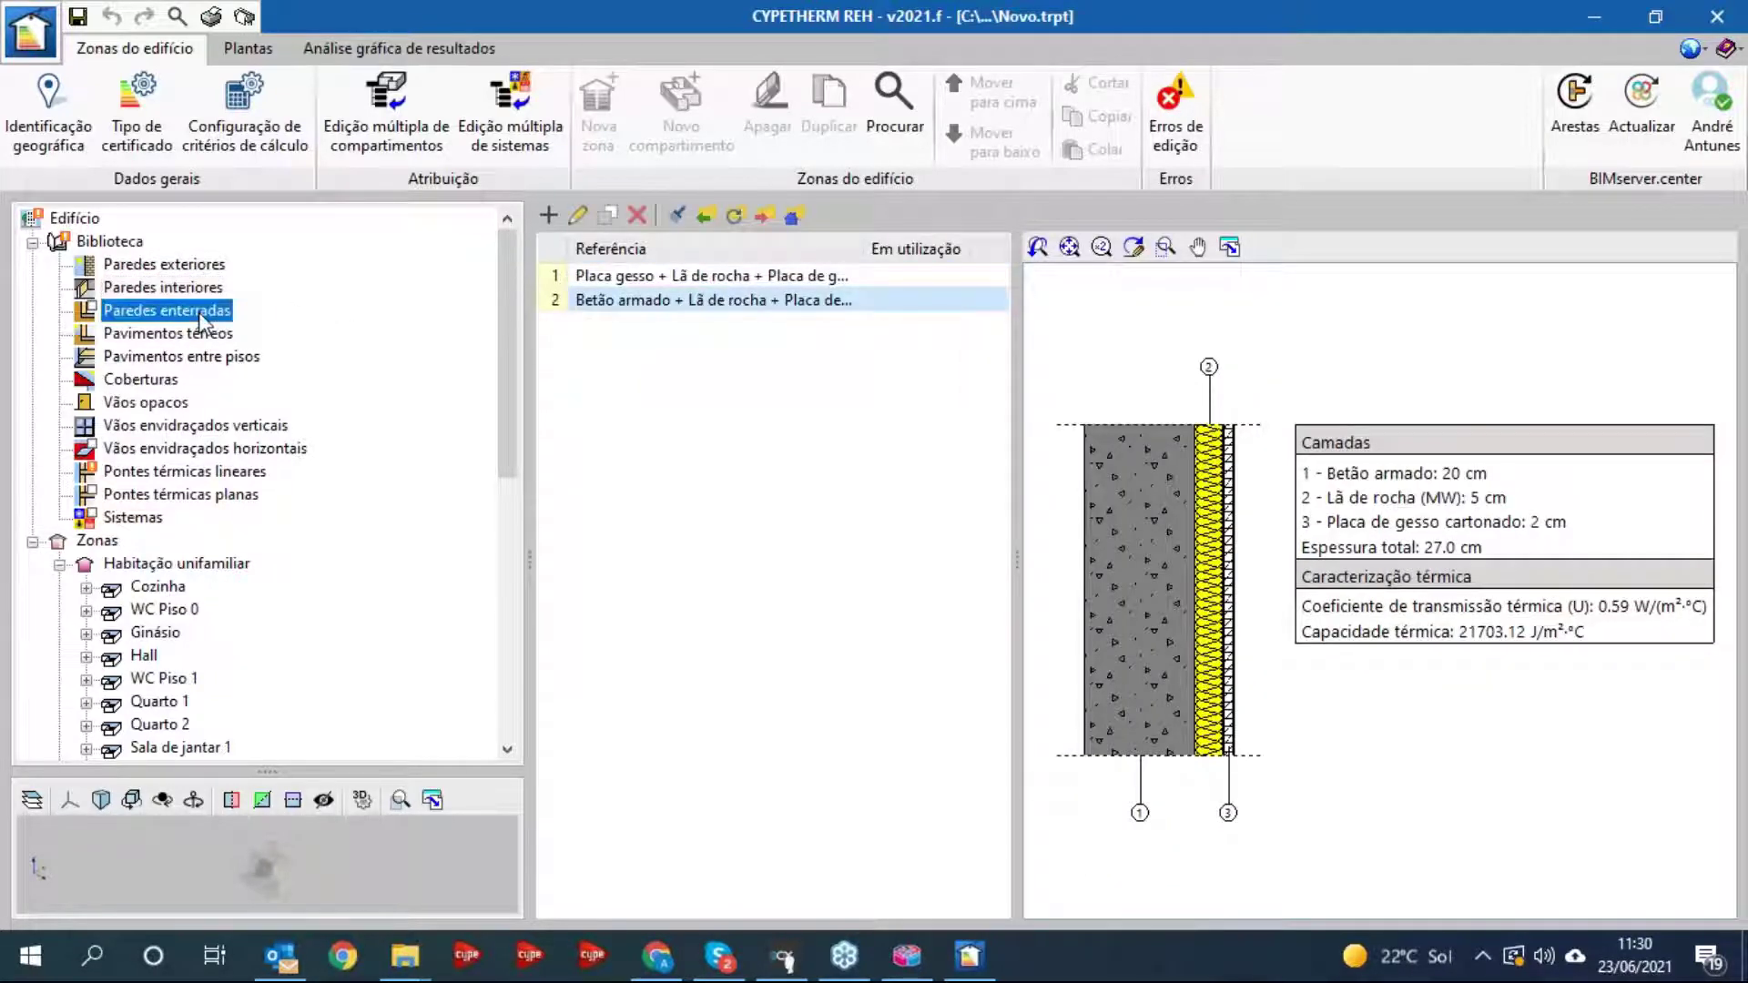
{"action": "left_click", "coordinate": [211, 337]}
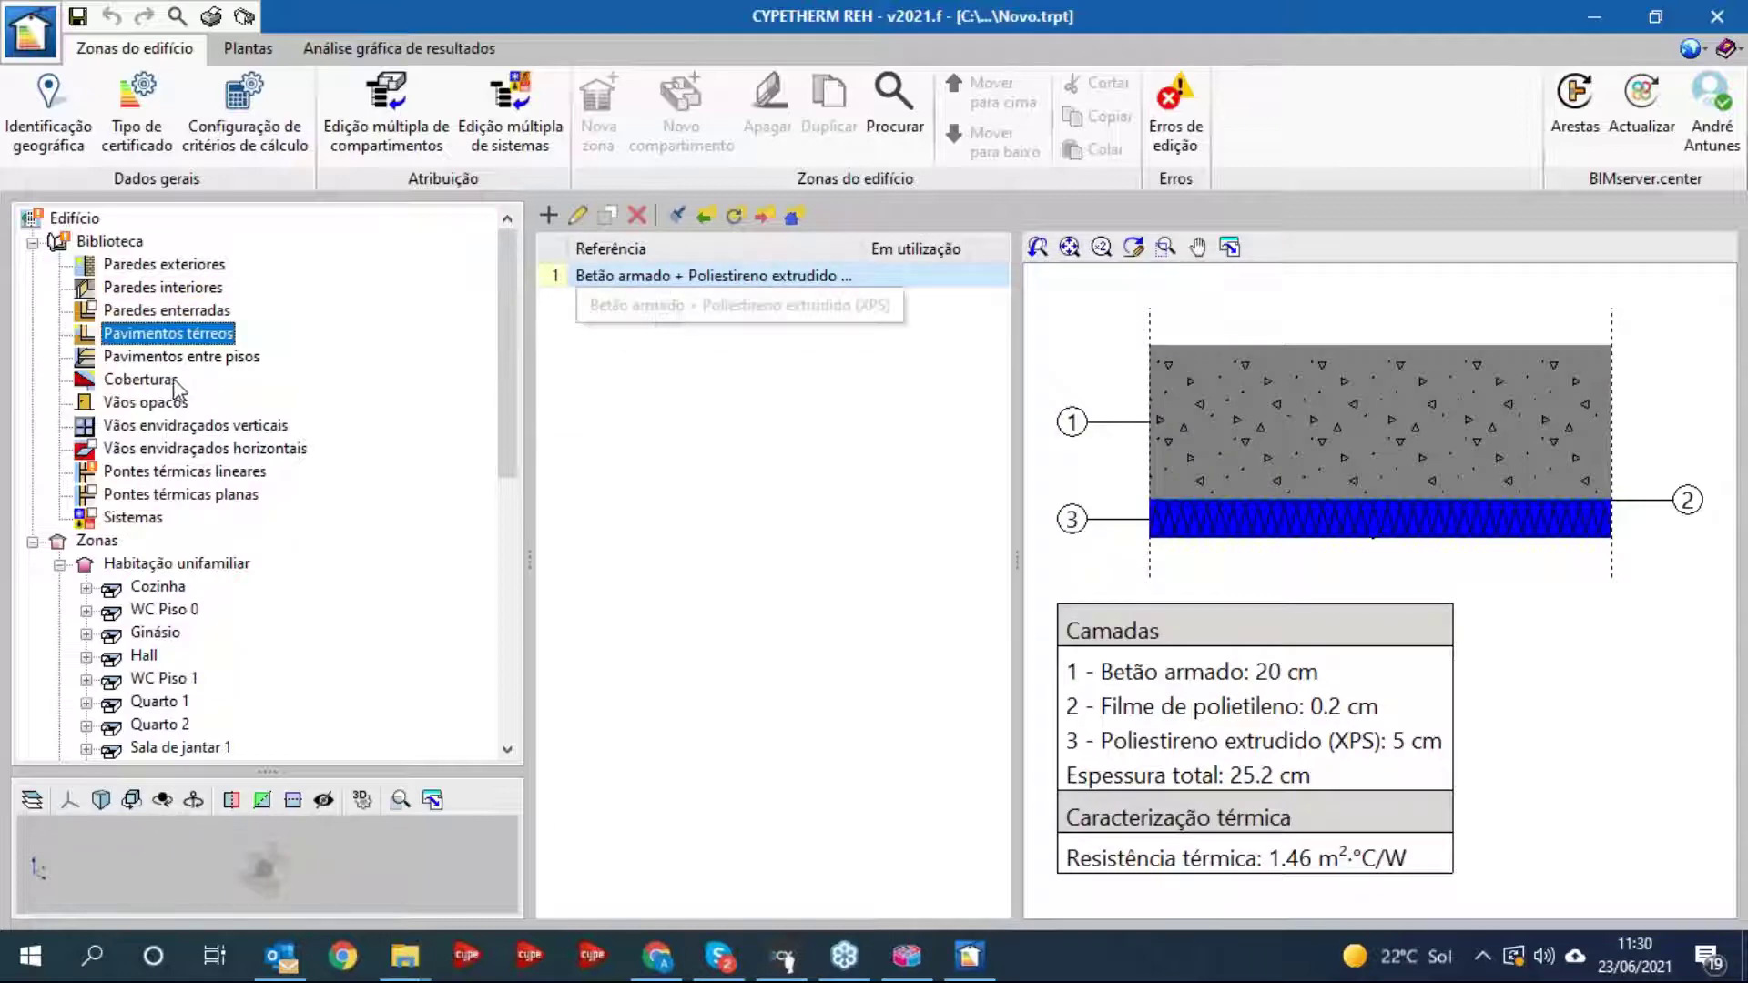
{"action": "left_click", "coordinate": [178, 358]}
{"action": "left_click", "coordinate": [648, 303]}
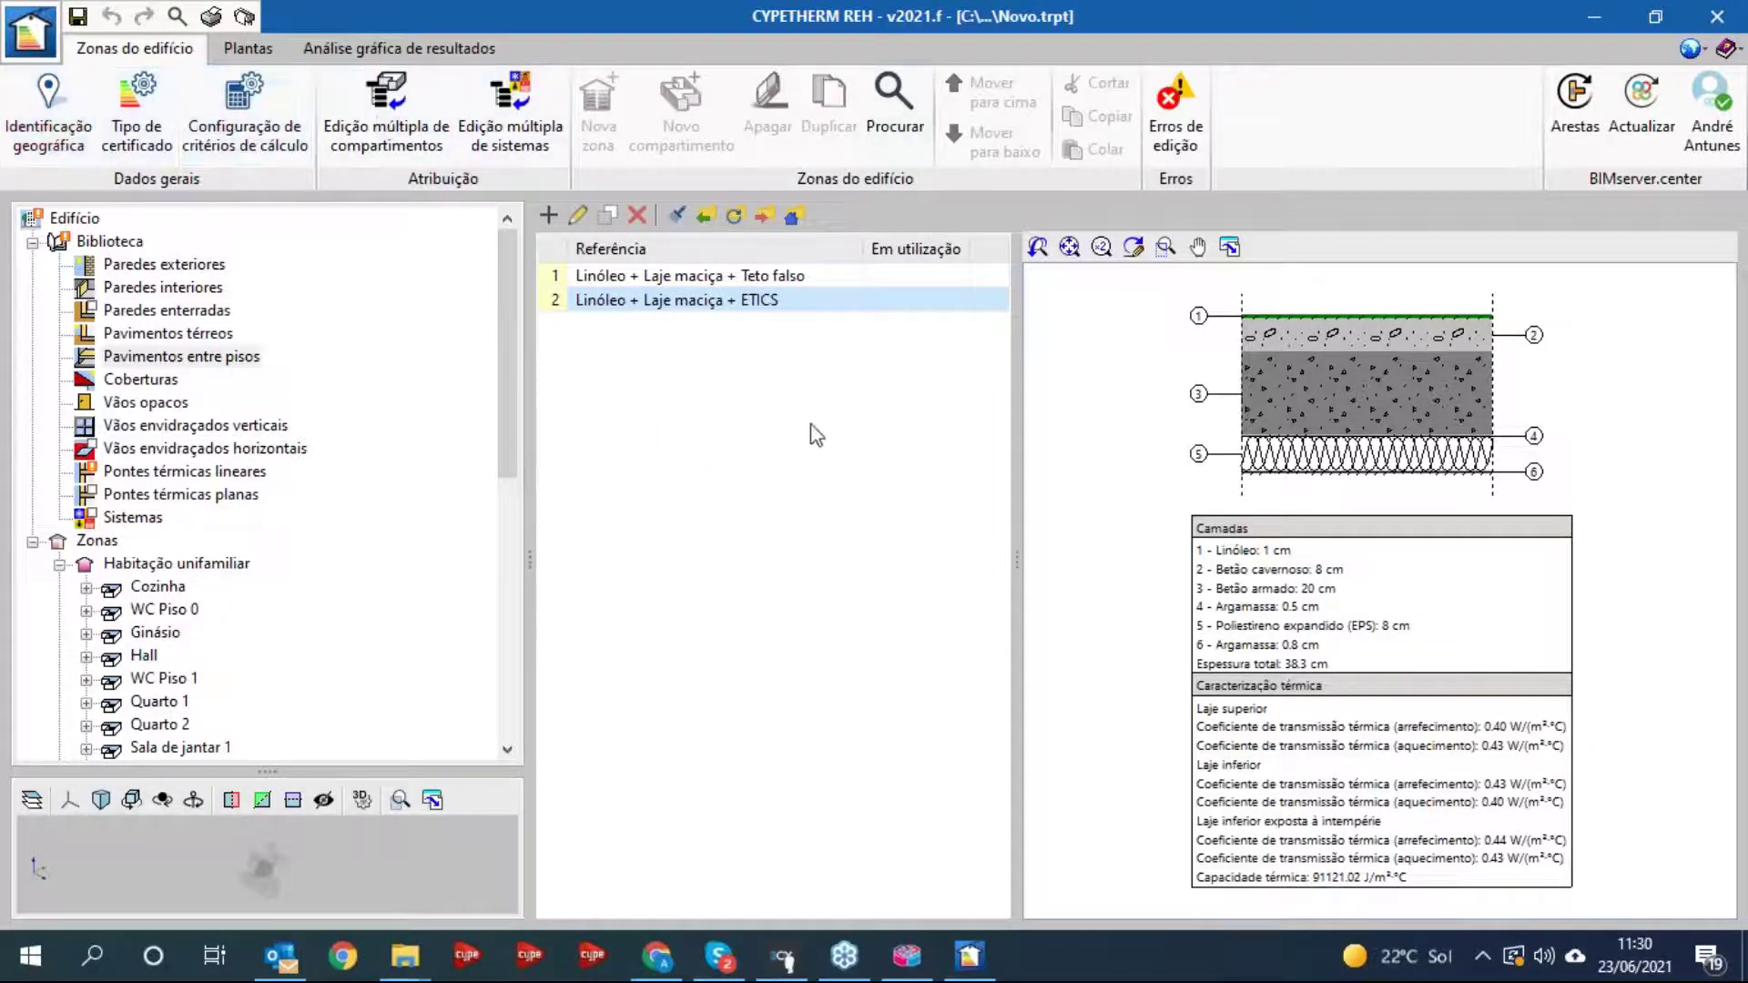
- Set the building's geographic location to Porto with an altitude of 98 m
{"action": "left_click", "coordinate": [35, 114]}
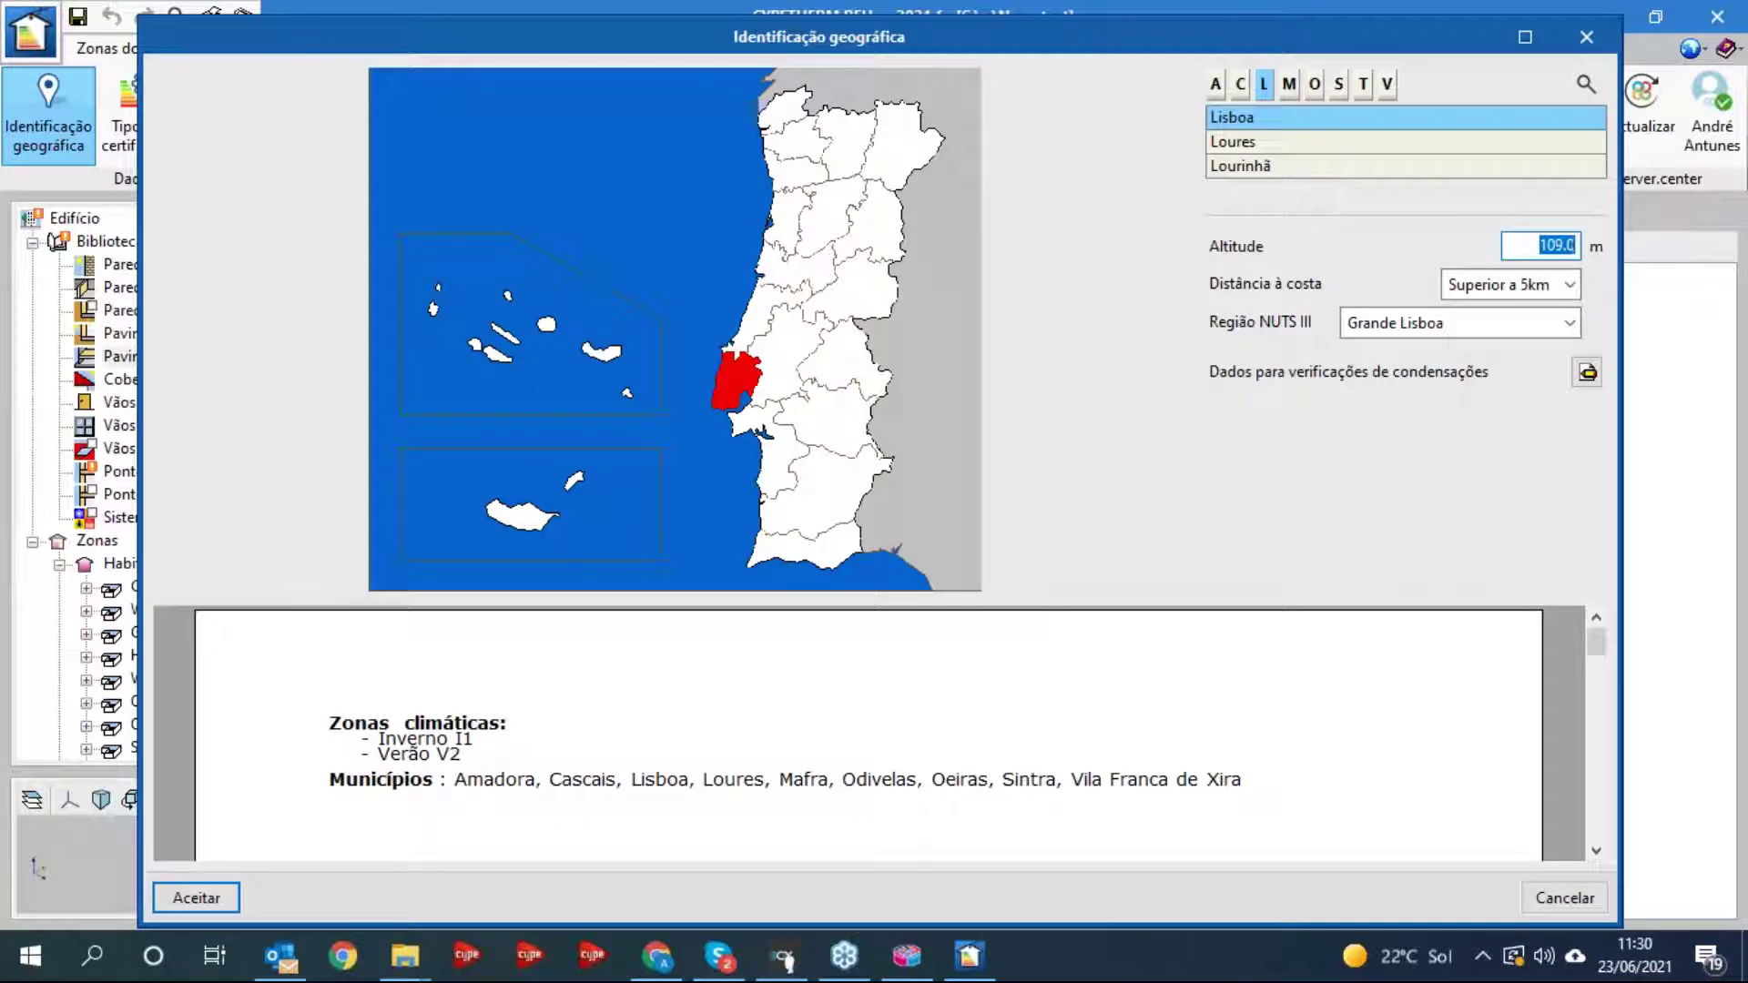
{"action": "left_click", "coordinate": [789, 175]}
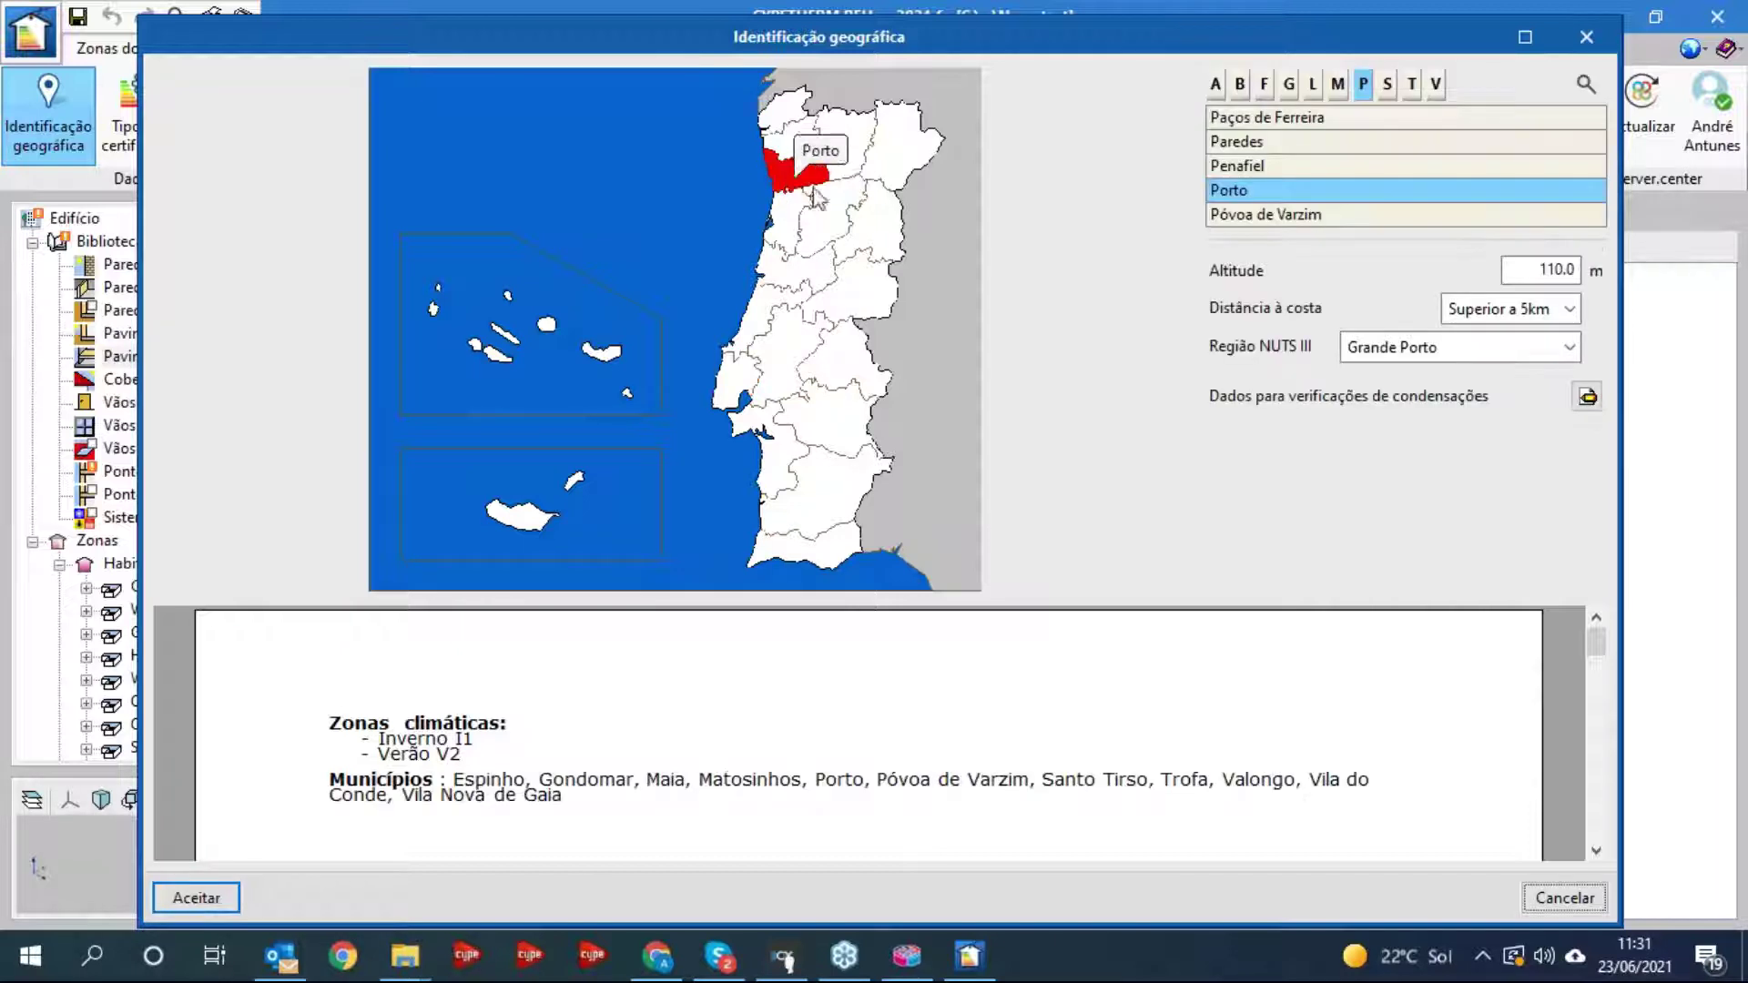
{"action": "double_click", "coordinate": [1558, 269]}
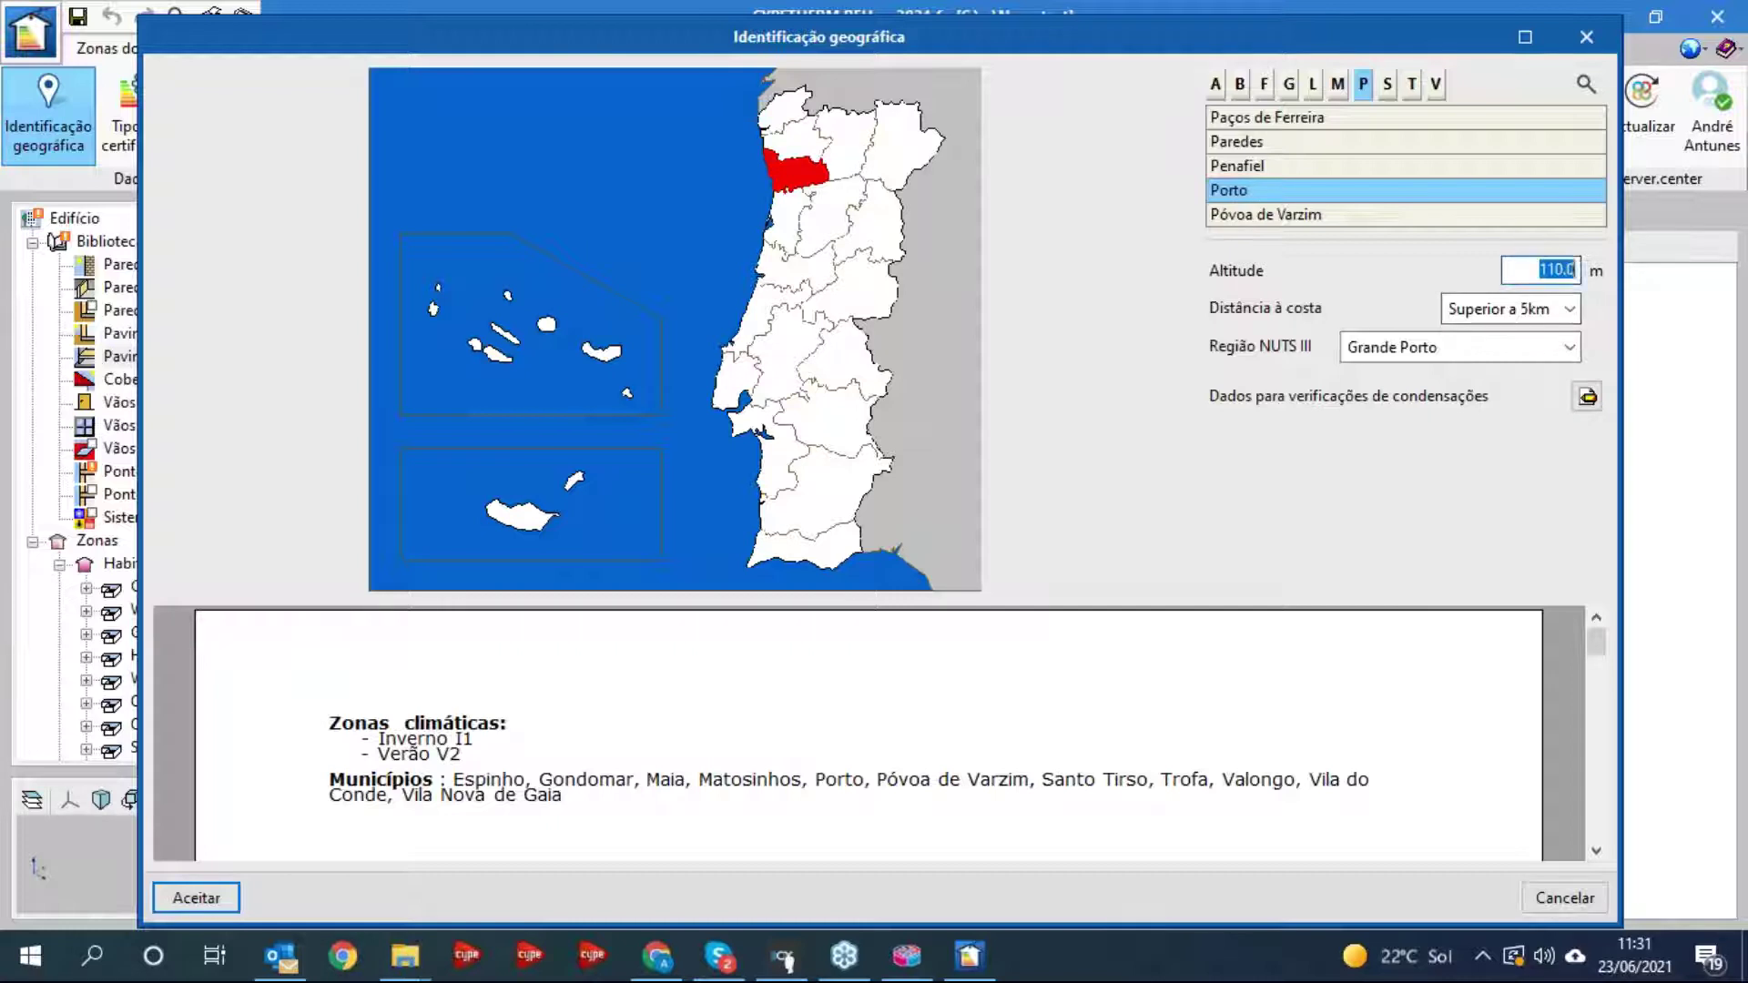
{"action": "type", "text": "98"}
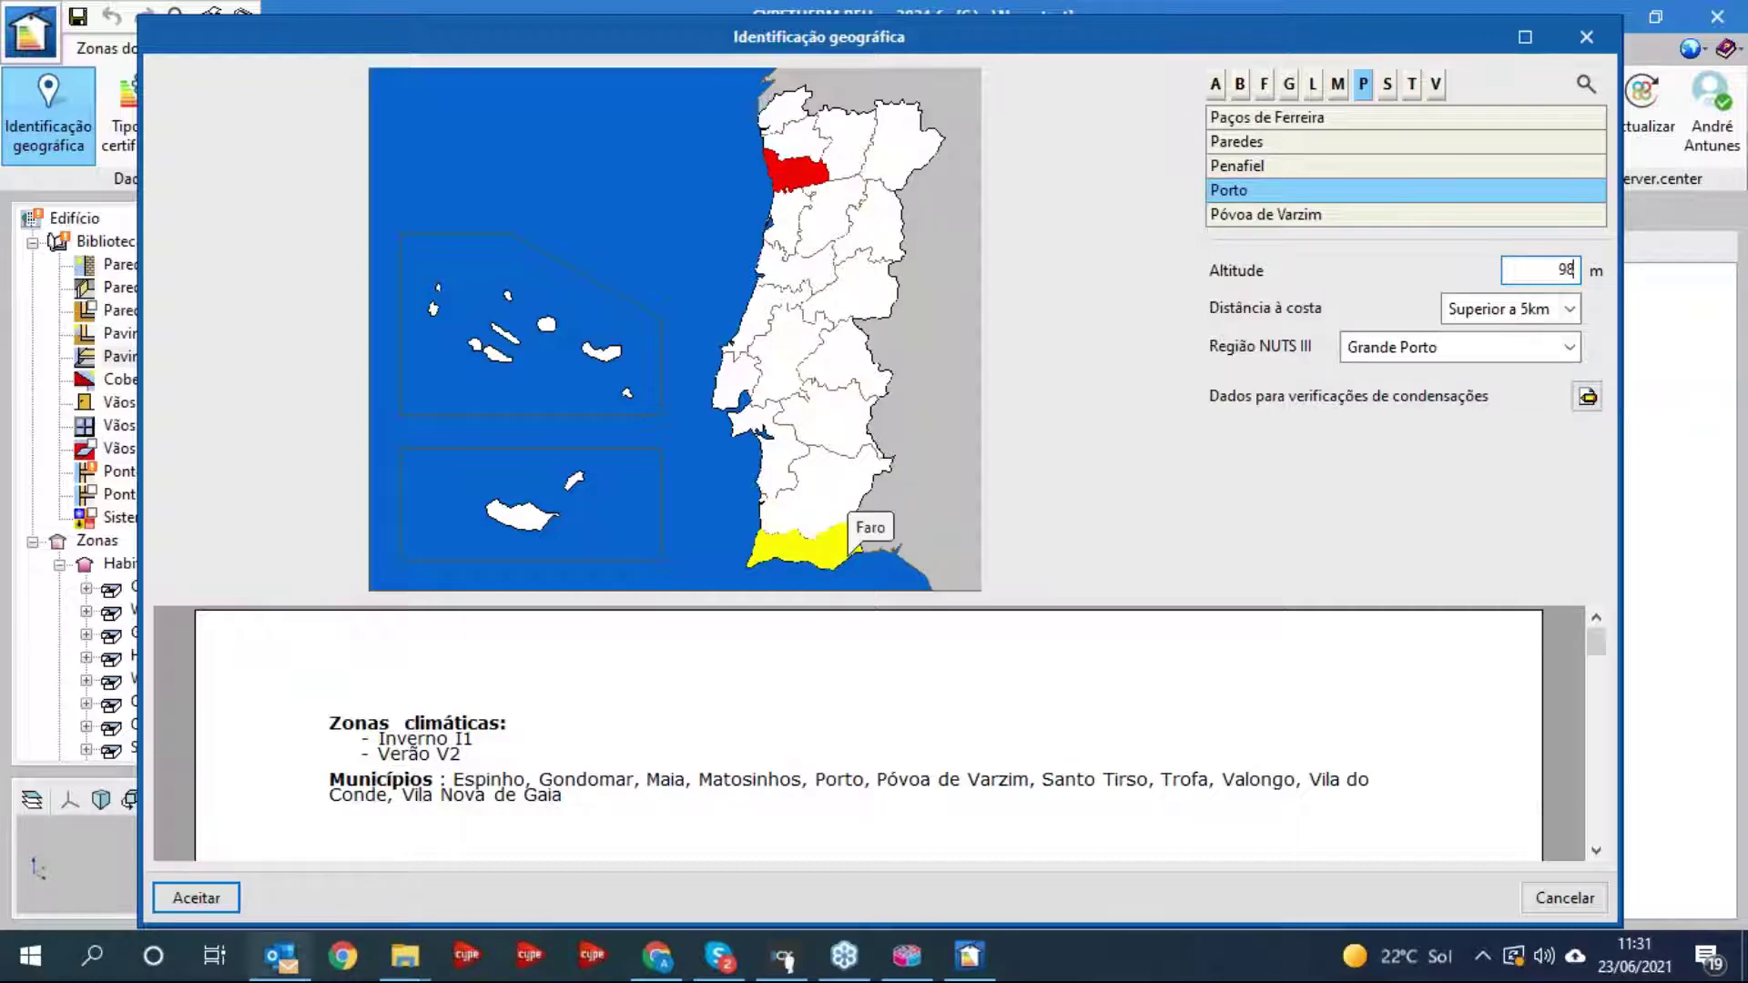
{"action": "left_click", "coordinate": [202, 899]}
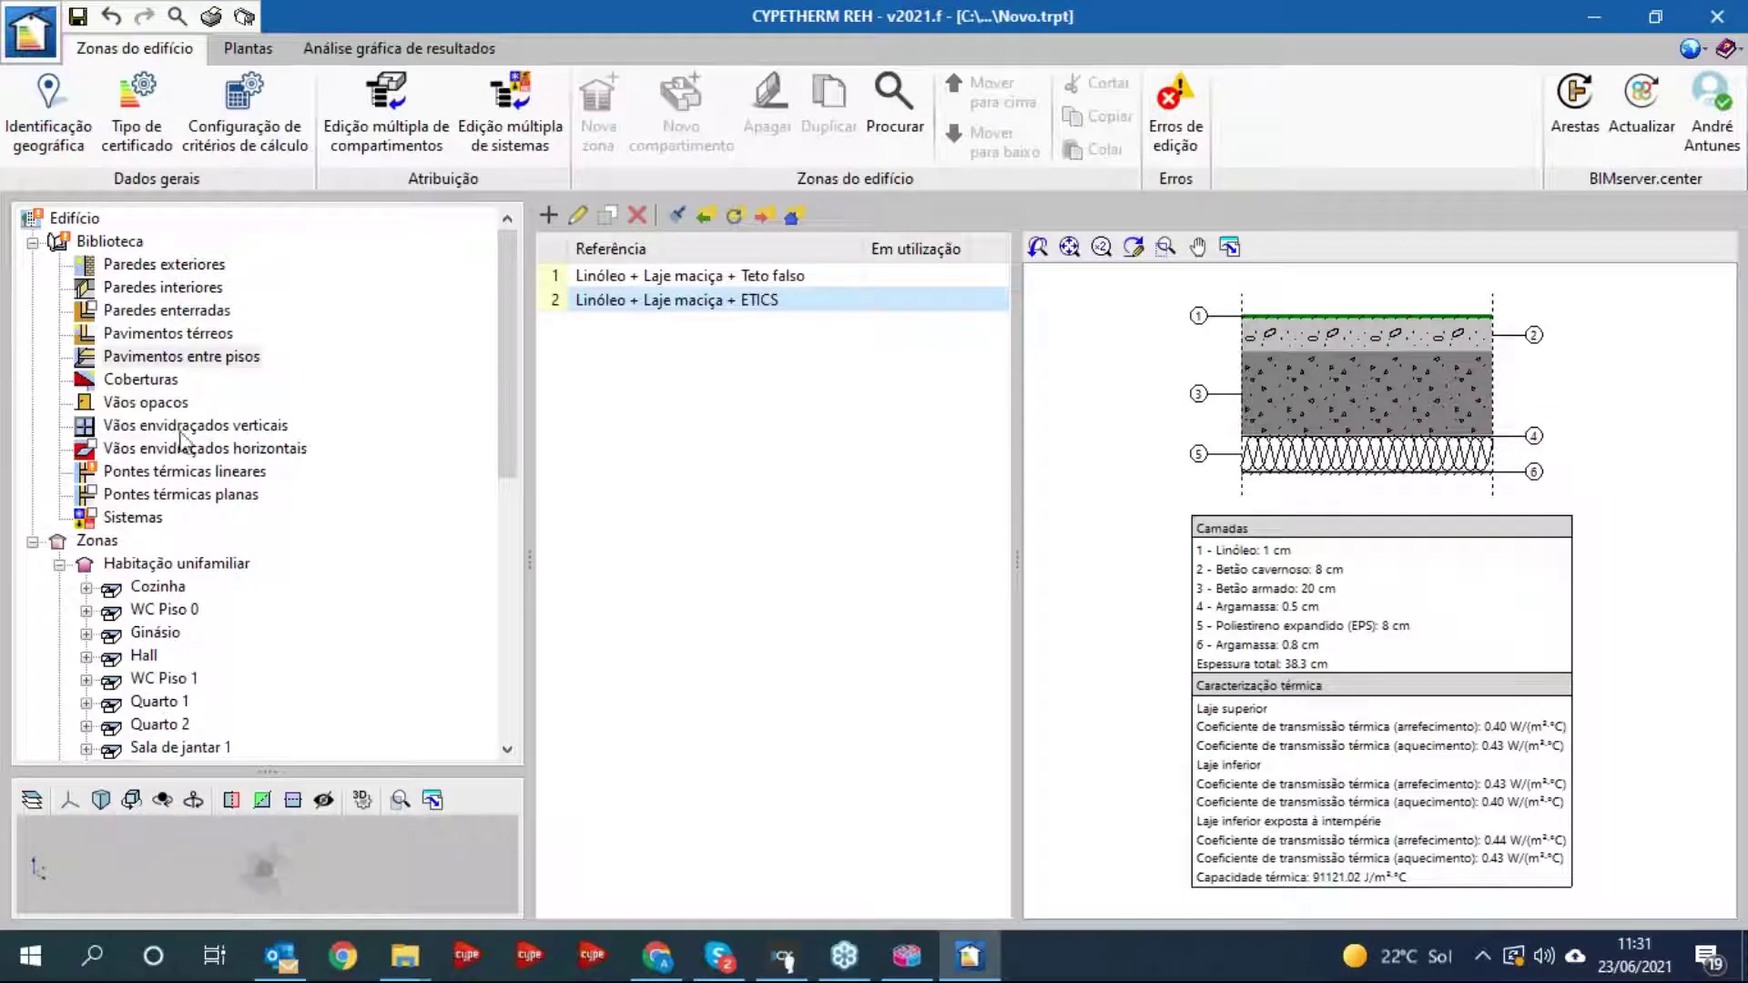
- Review the certificate type settings and the linear thermal bridge options in the calculation criteria
{"action": "left_click", "coordinate": [137, 116]}
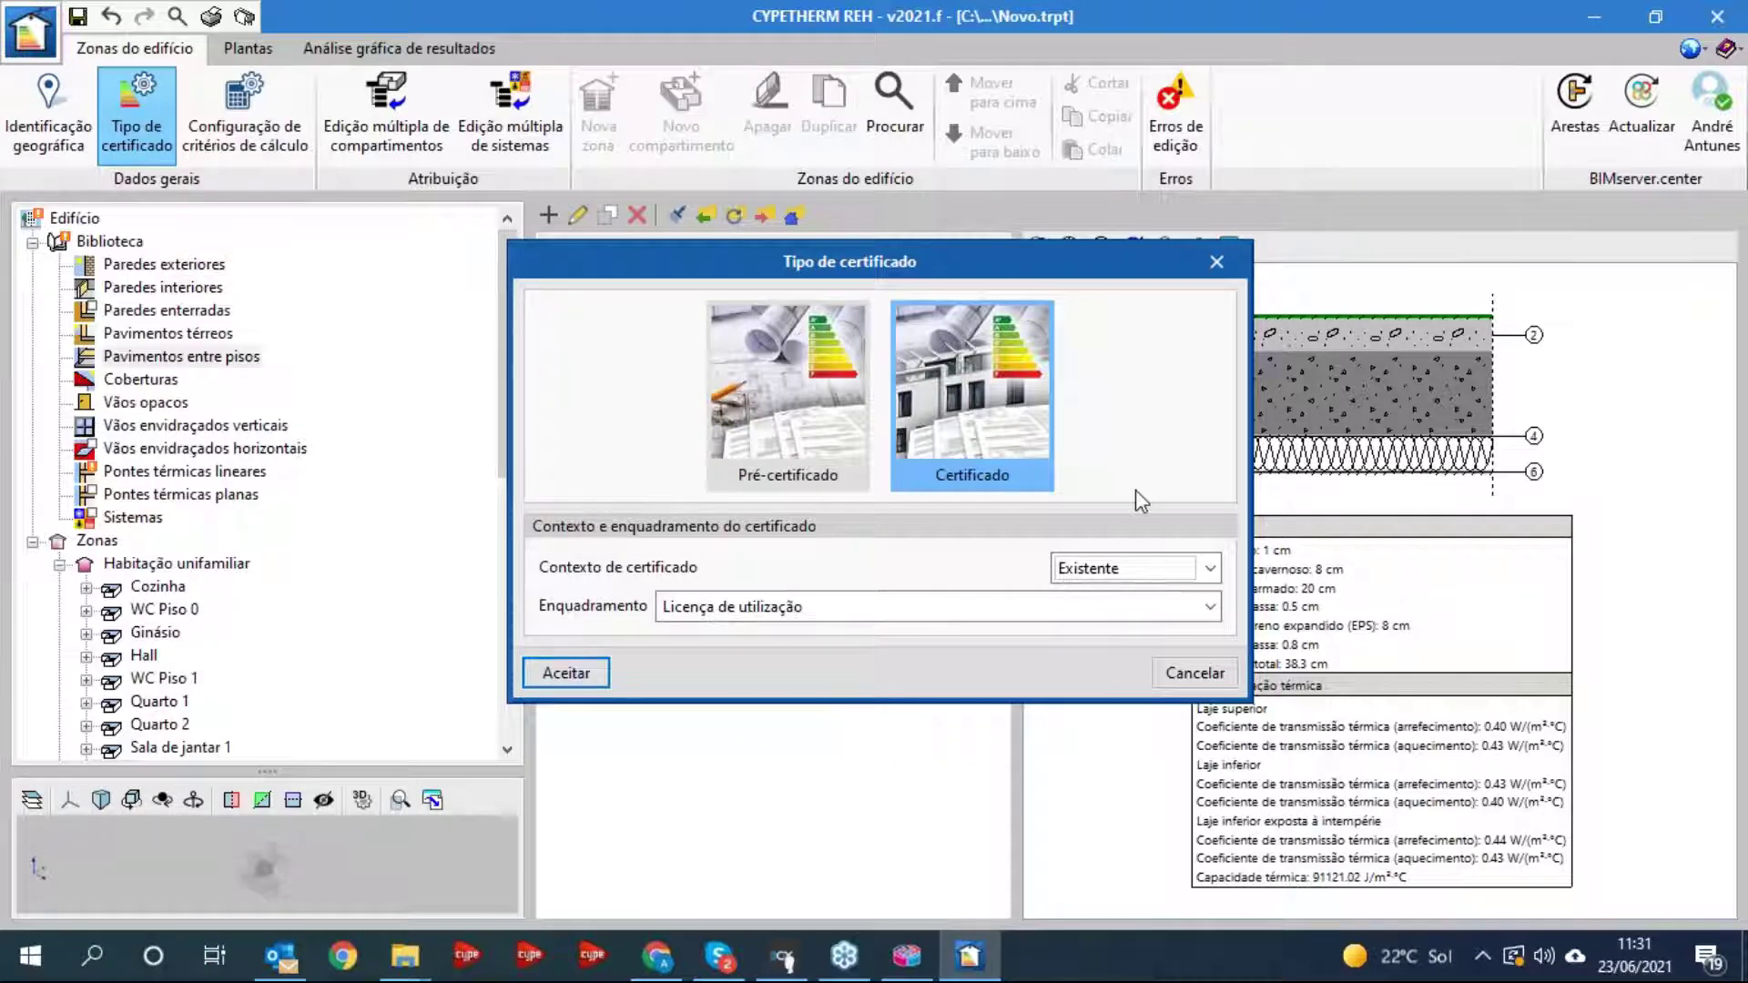
{"action": "left_click", "coordinate": [562, 675]}
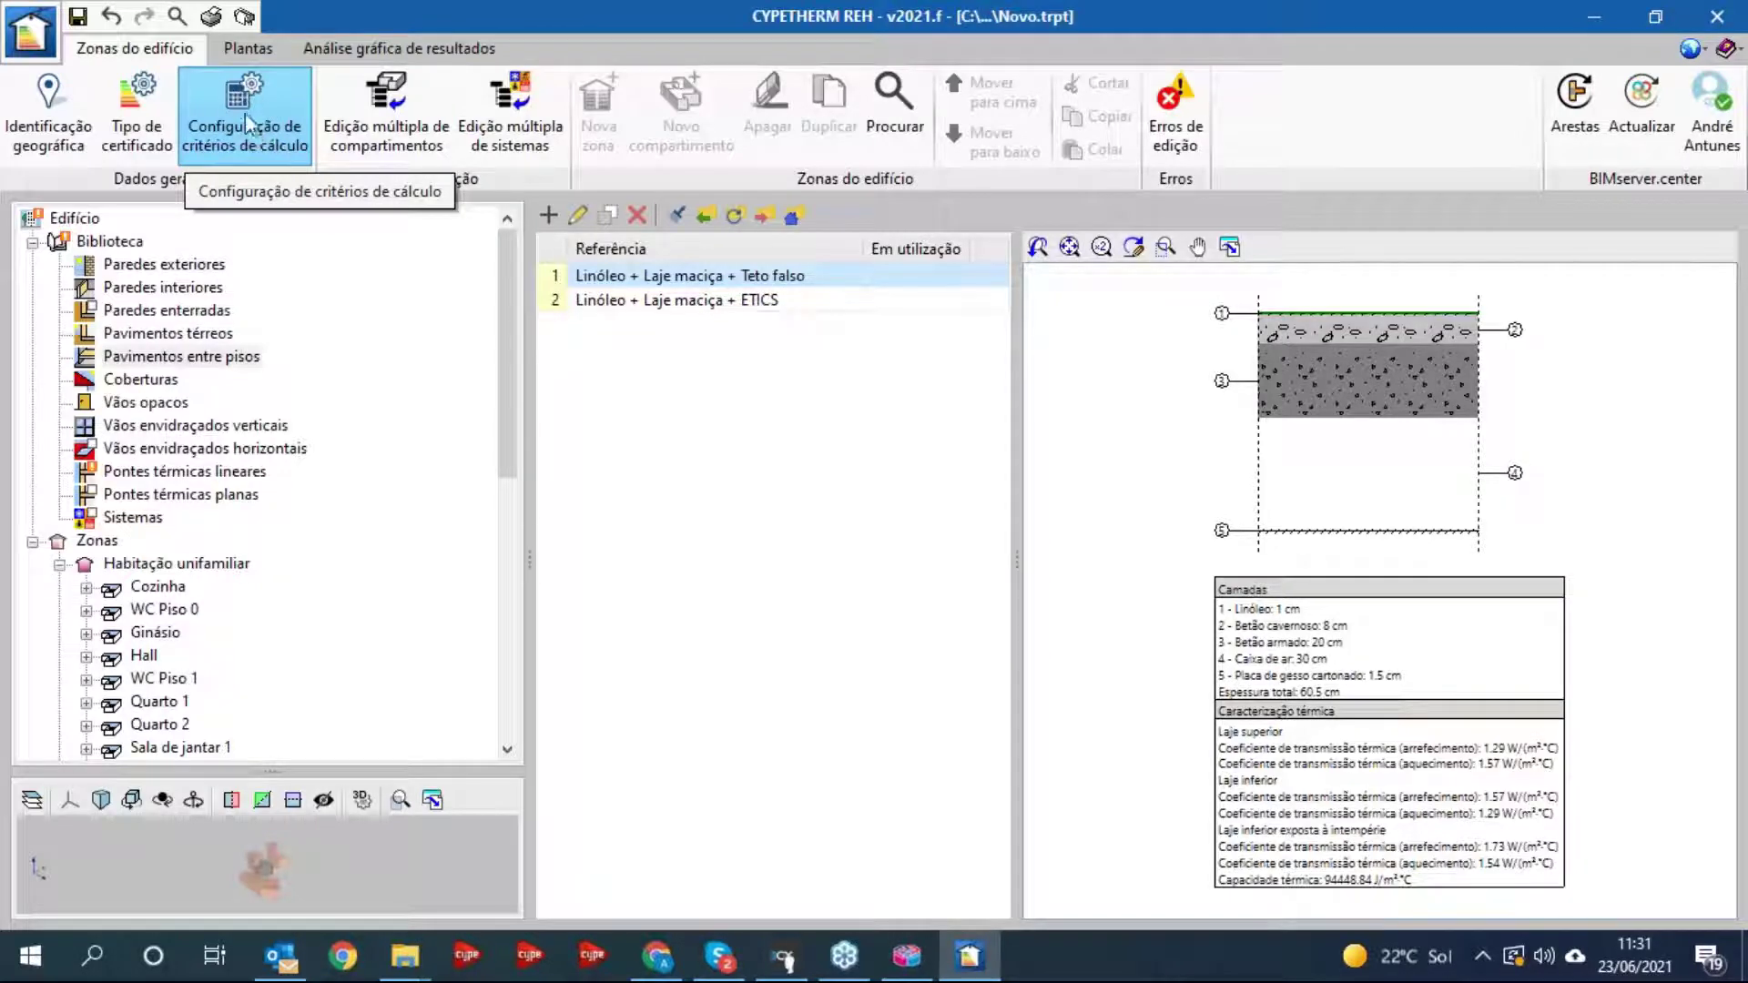
{"action": "left_click", "coordinate": [248, 123]}
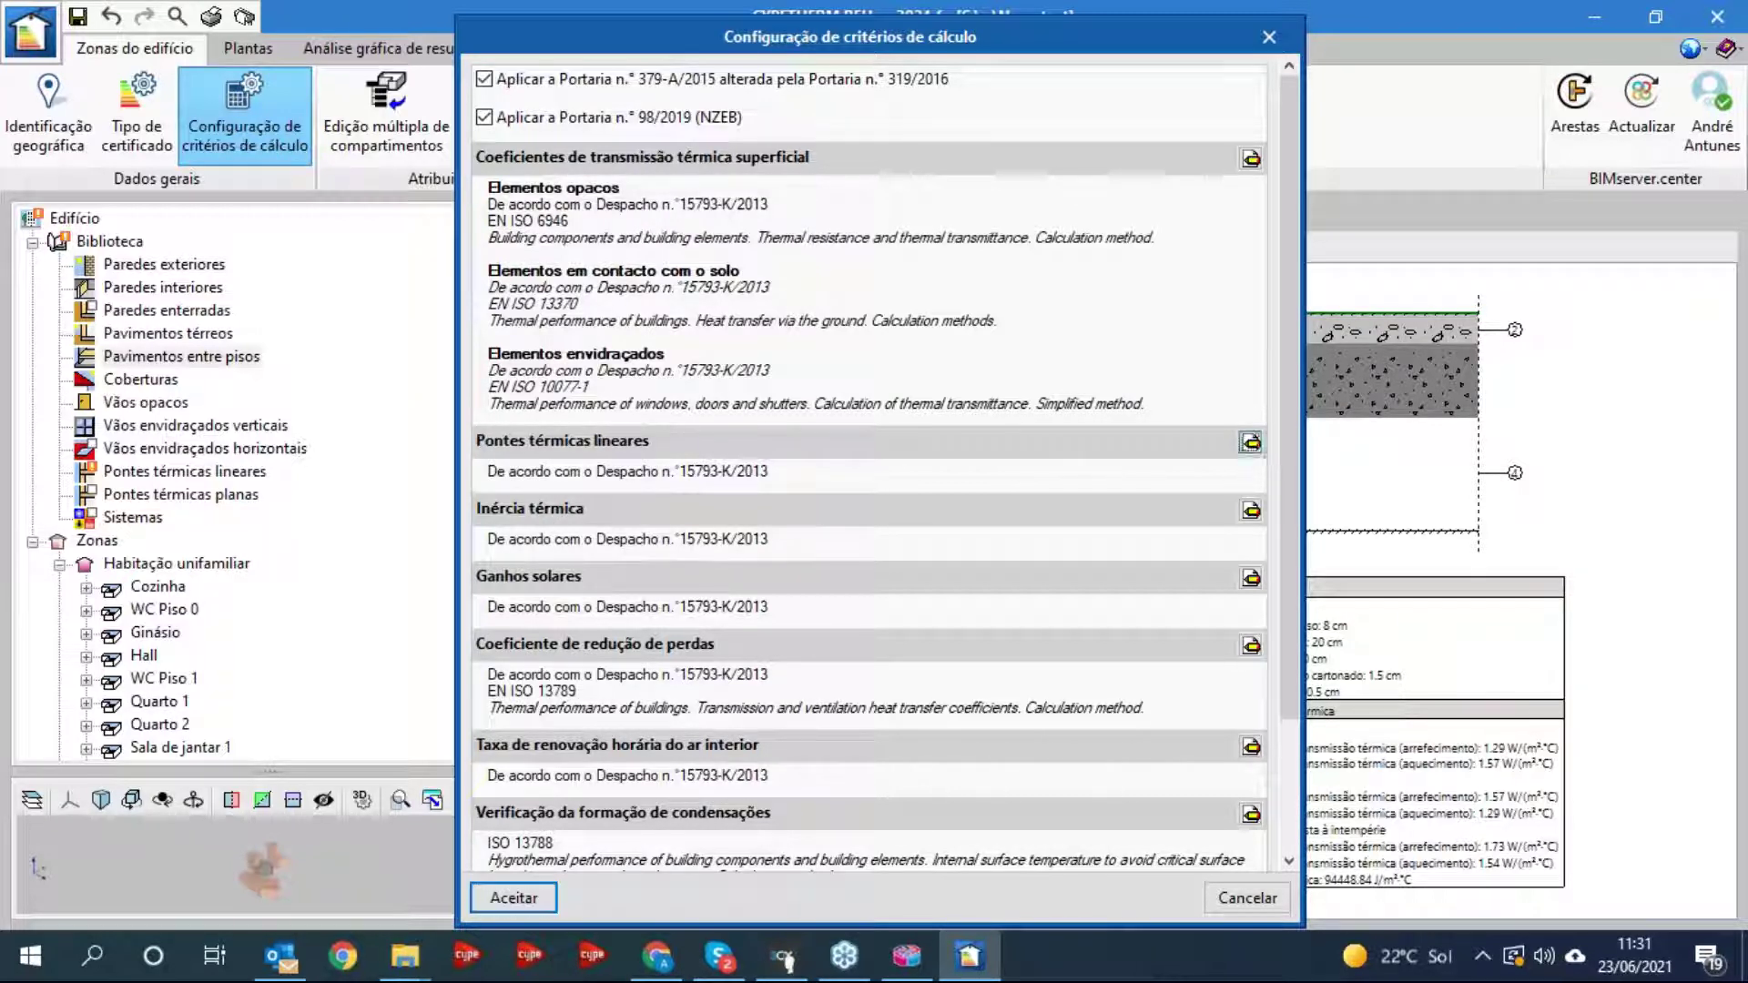
{"action": "left_click", "coordinate": [1251, 442]}
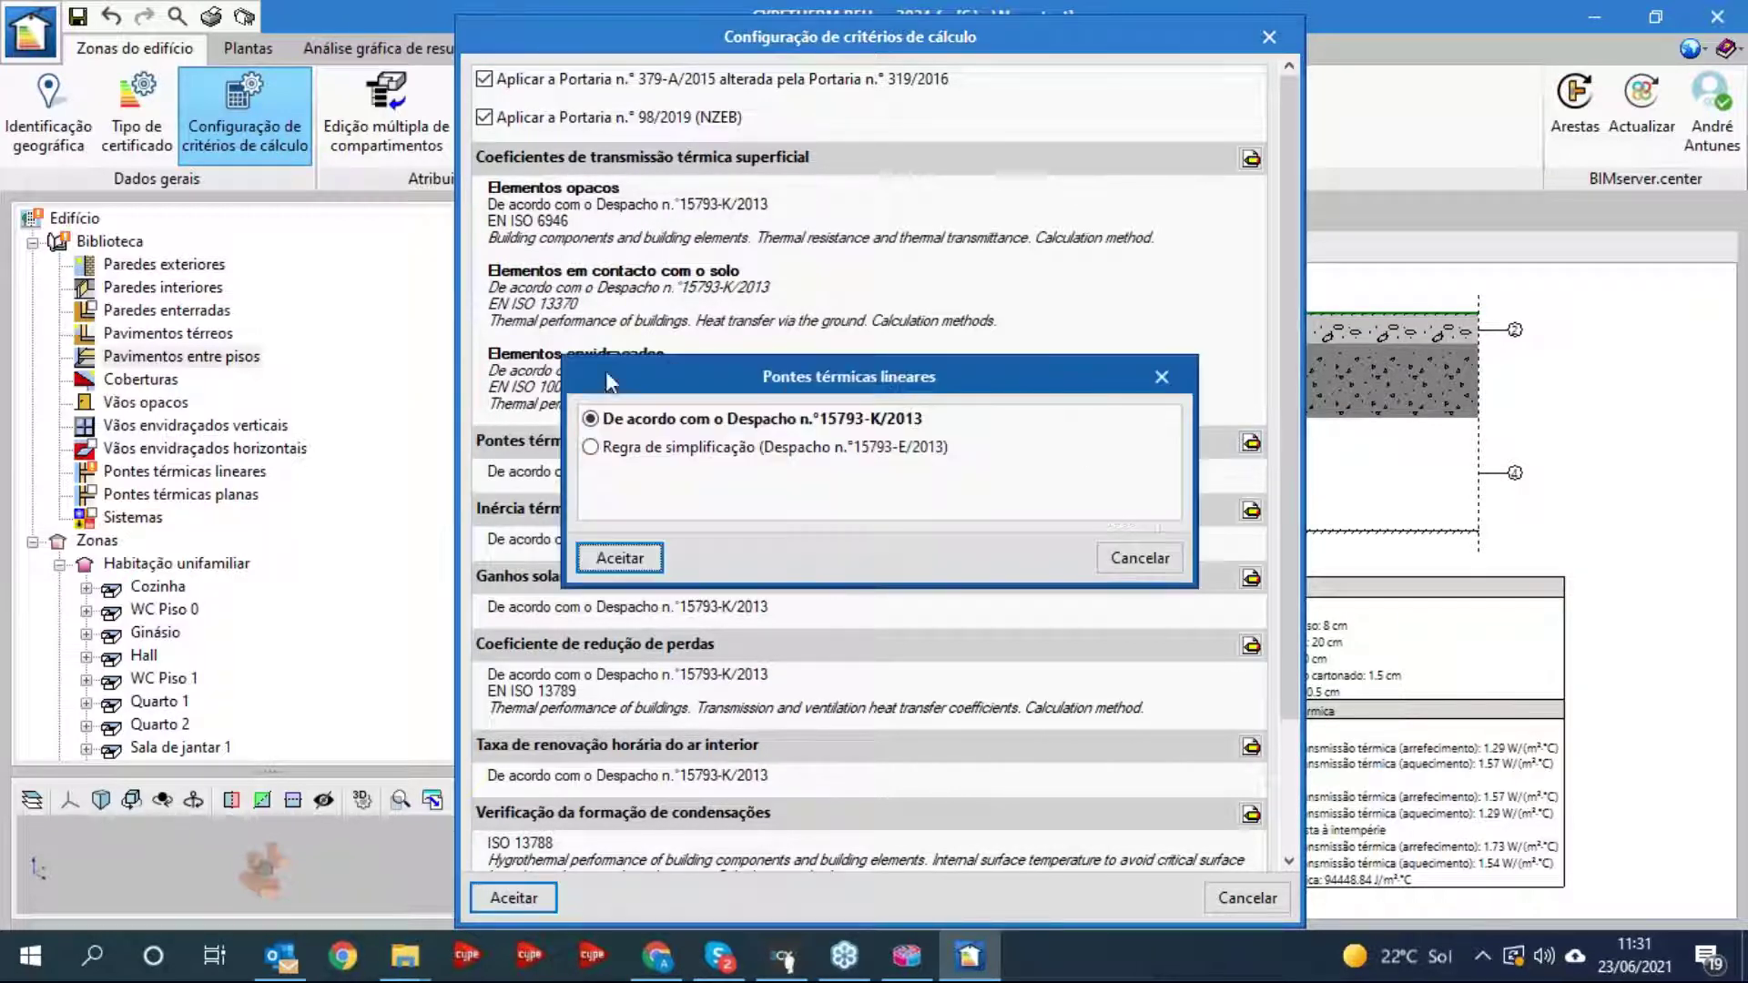
{"action": "left_click", "coordinate": [1138, 557]}
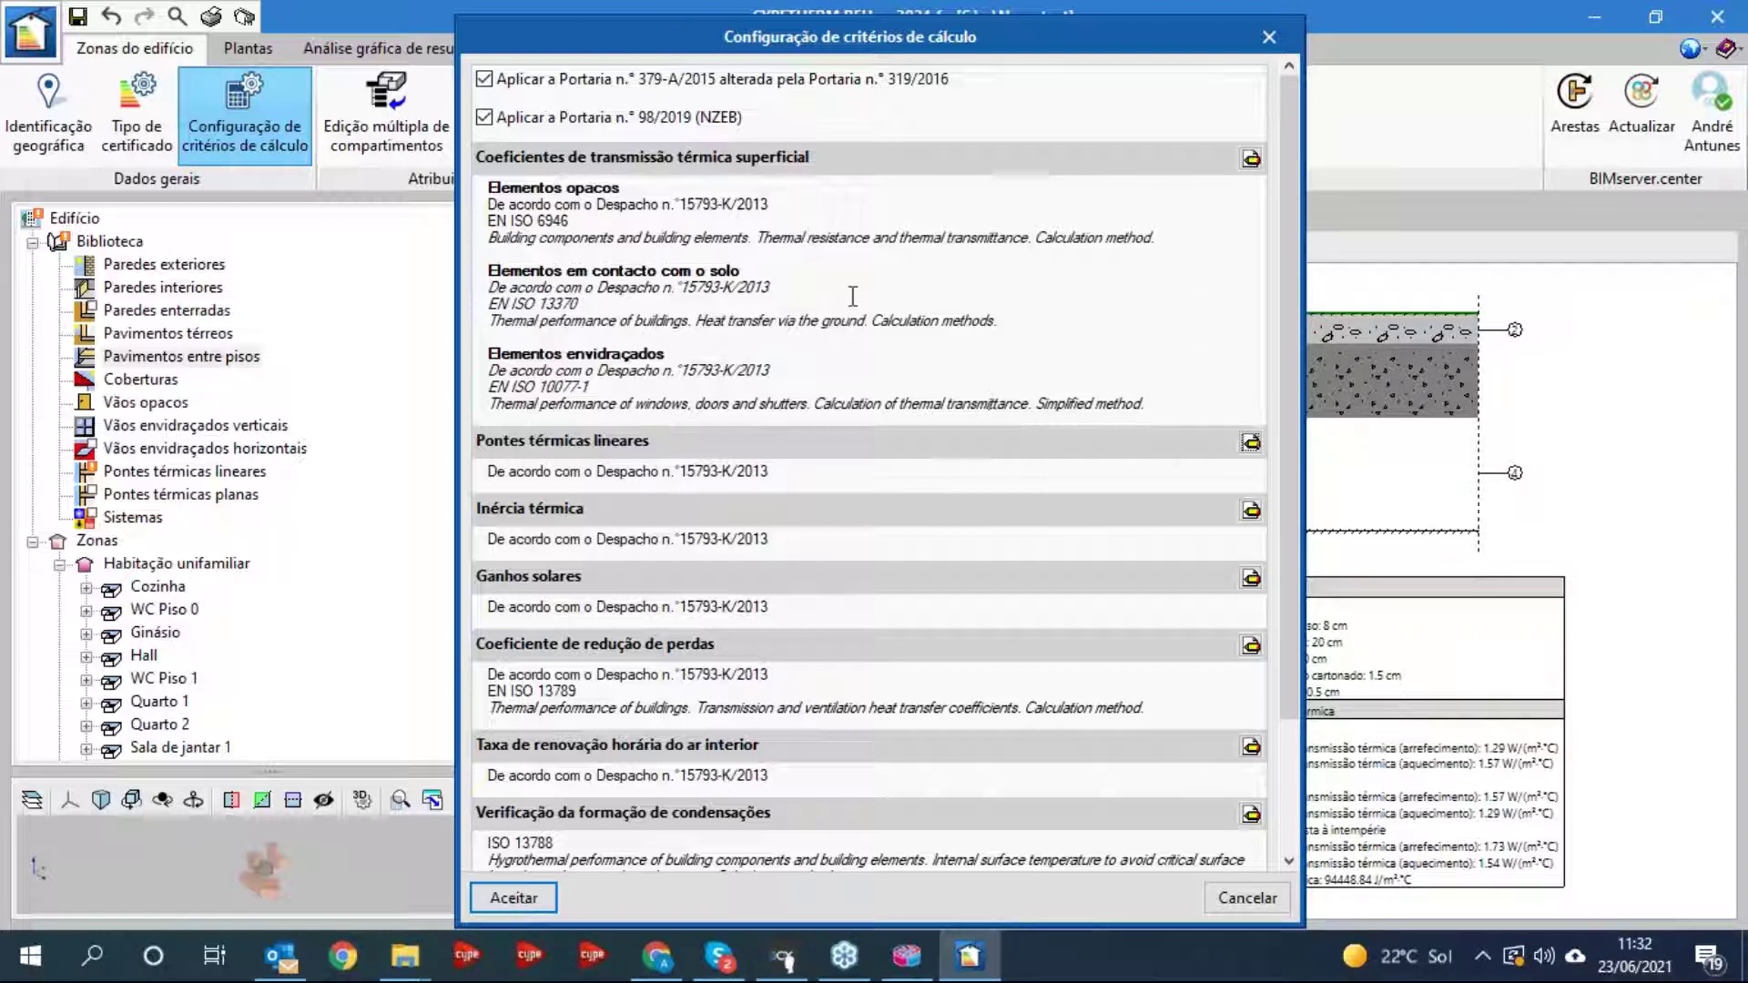
- Exclude Portaria n.º 98/2019 (NZEB) from the calculation criteria
{"action": "left_click", "coordinate": [557, 119]}
{"action": "left_click", "coordinate": [551, 123]}
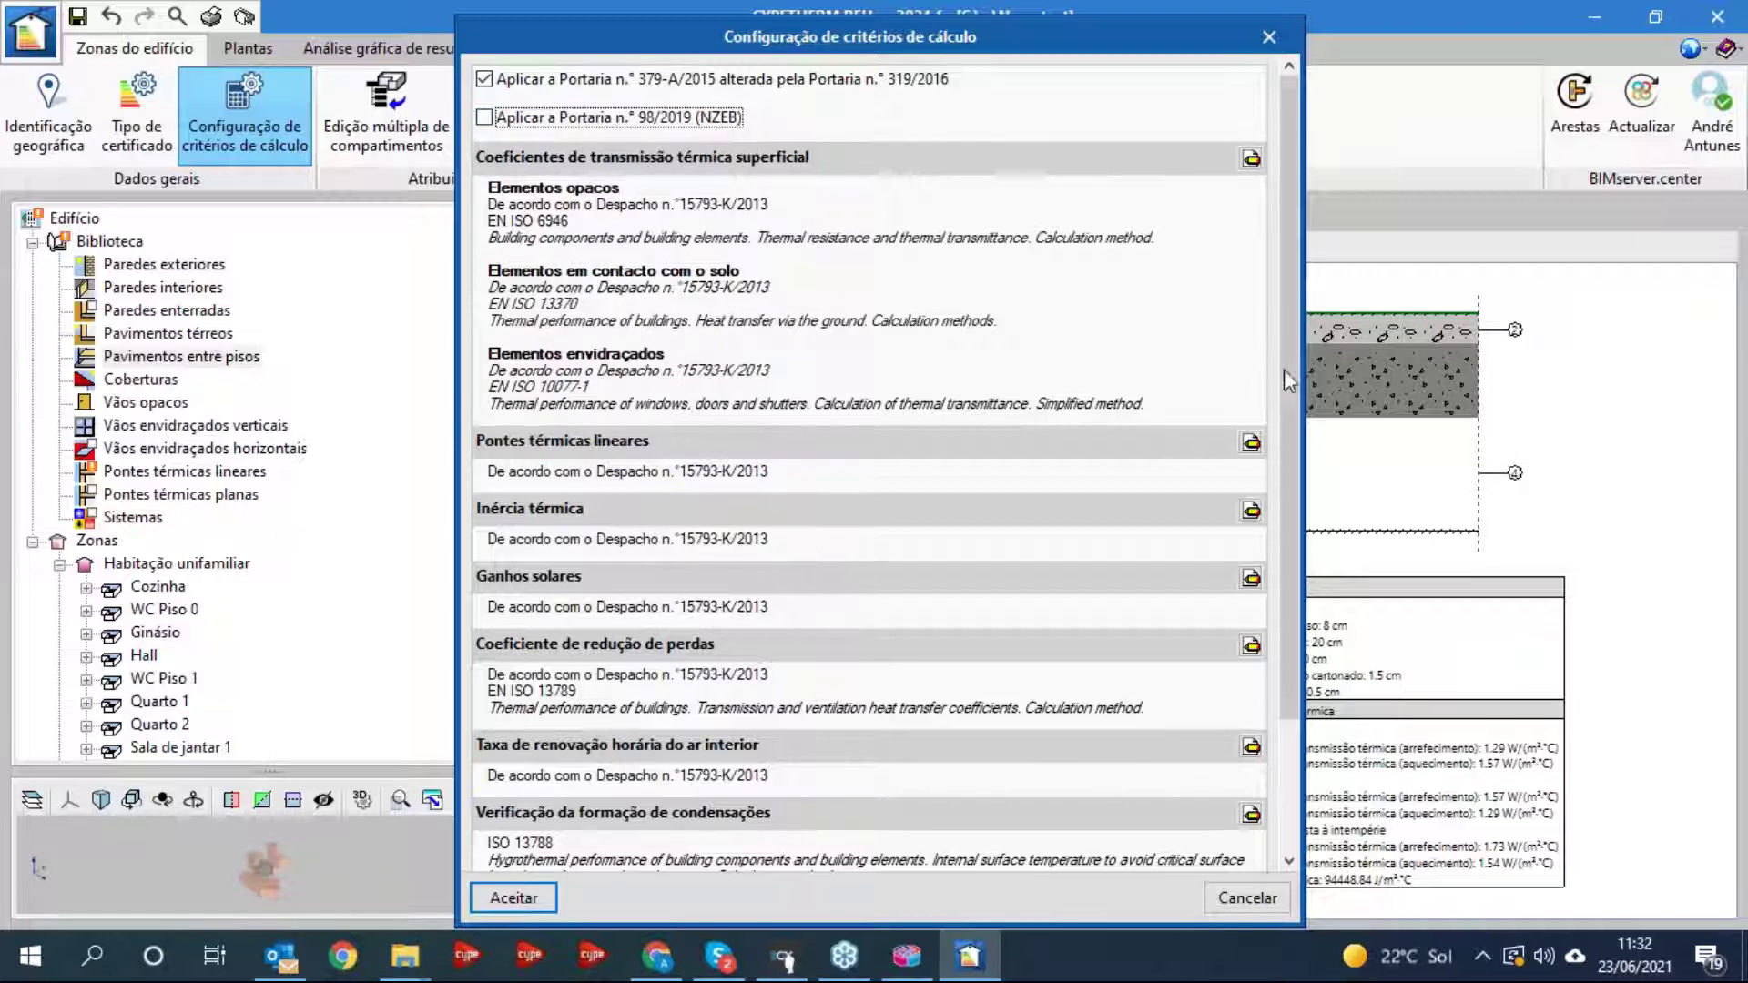
- Examine the calculation criteria options for linear thermal bridges, thermal inertia and condensation verification
{"action": "left_click_drag", "start_coordinate": [1287, 374], "coordinate": [1292, 483]}
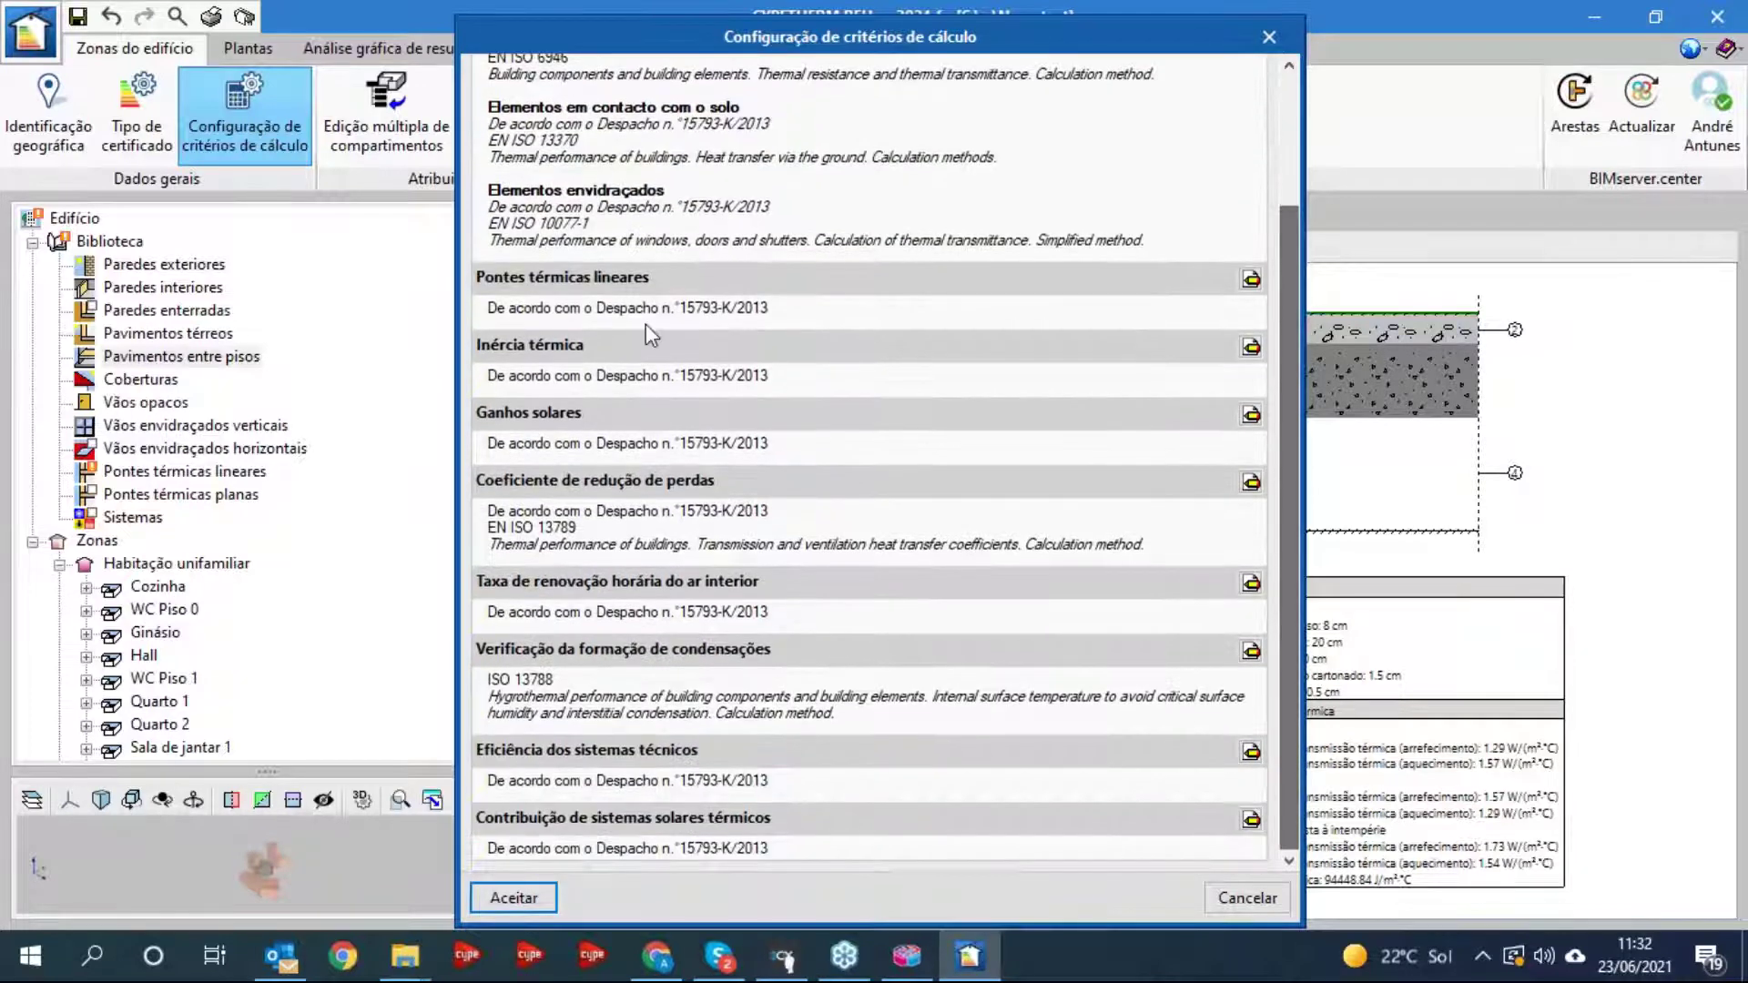
{"action": "left_click", "coordinate": [1251, 279]}
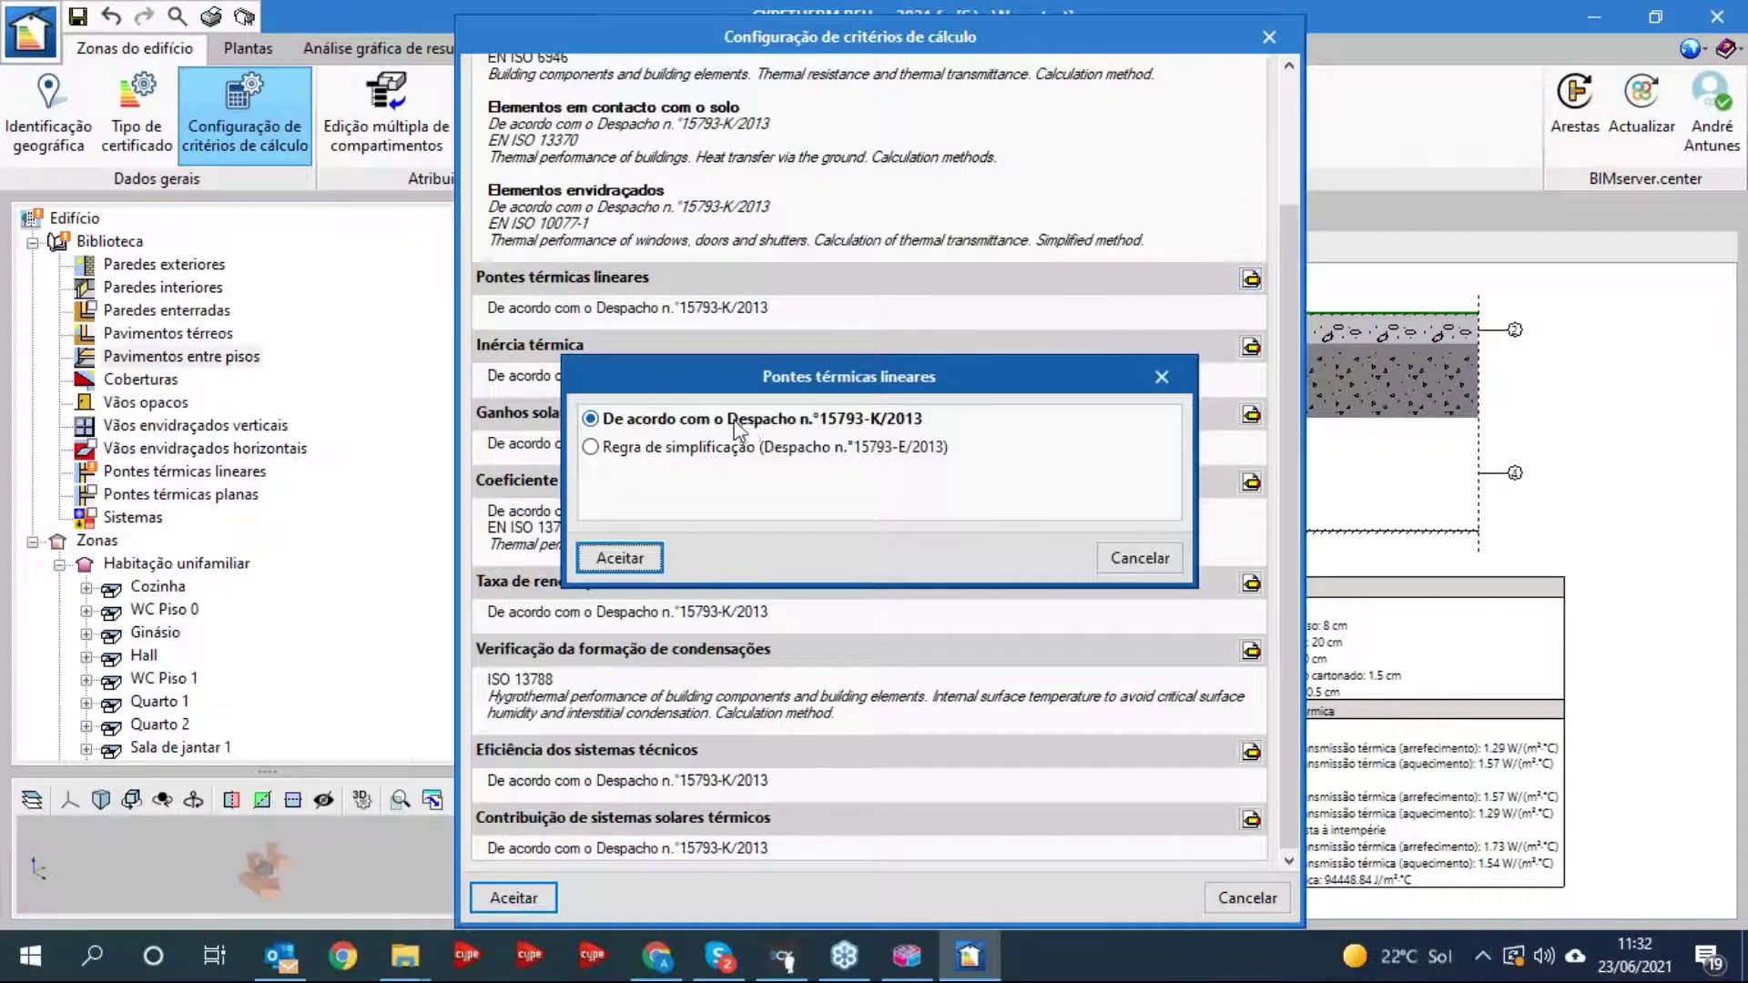
{"action": "left_click", "coordinate": [1139, 559]}
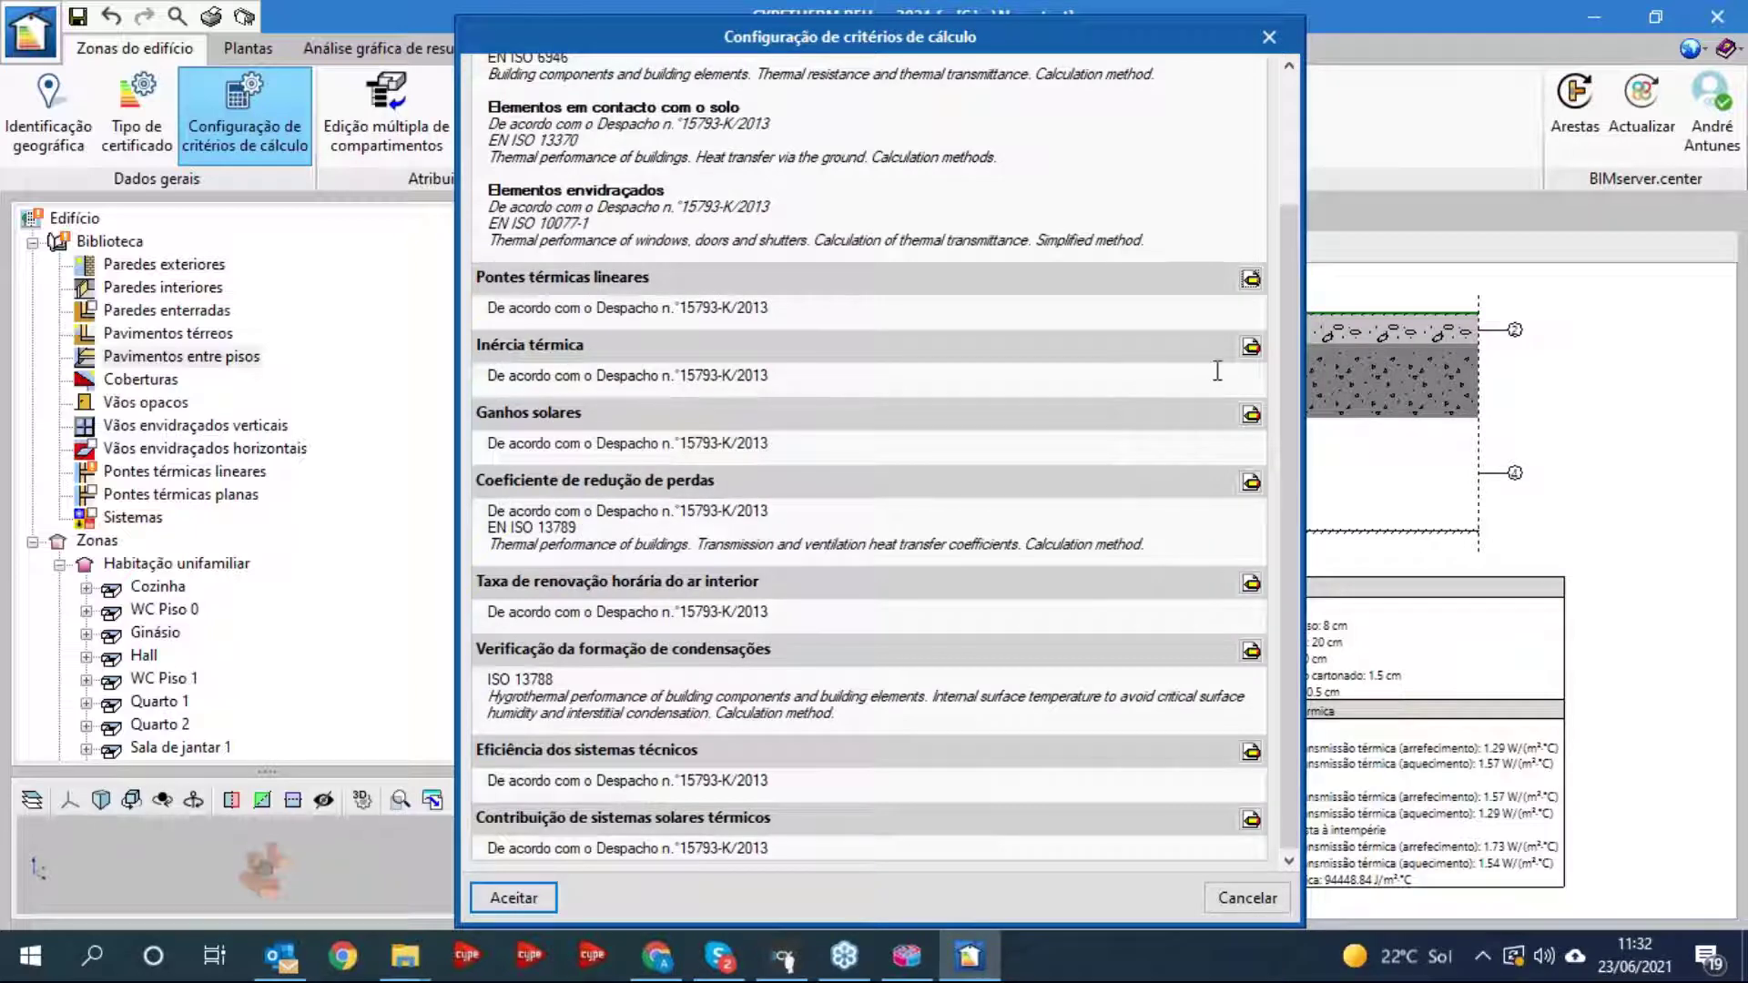
{"action": "left_click", "coordinate": [1250, 346]}
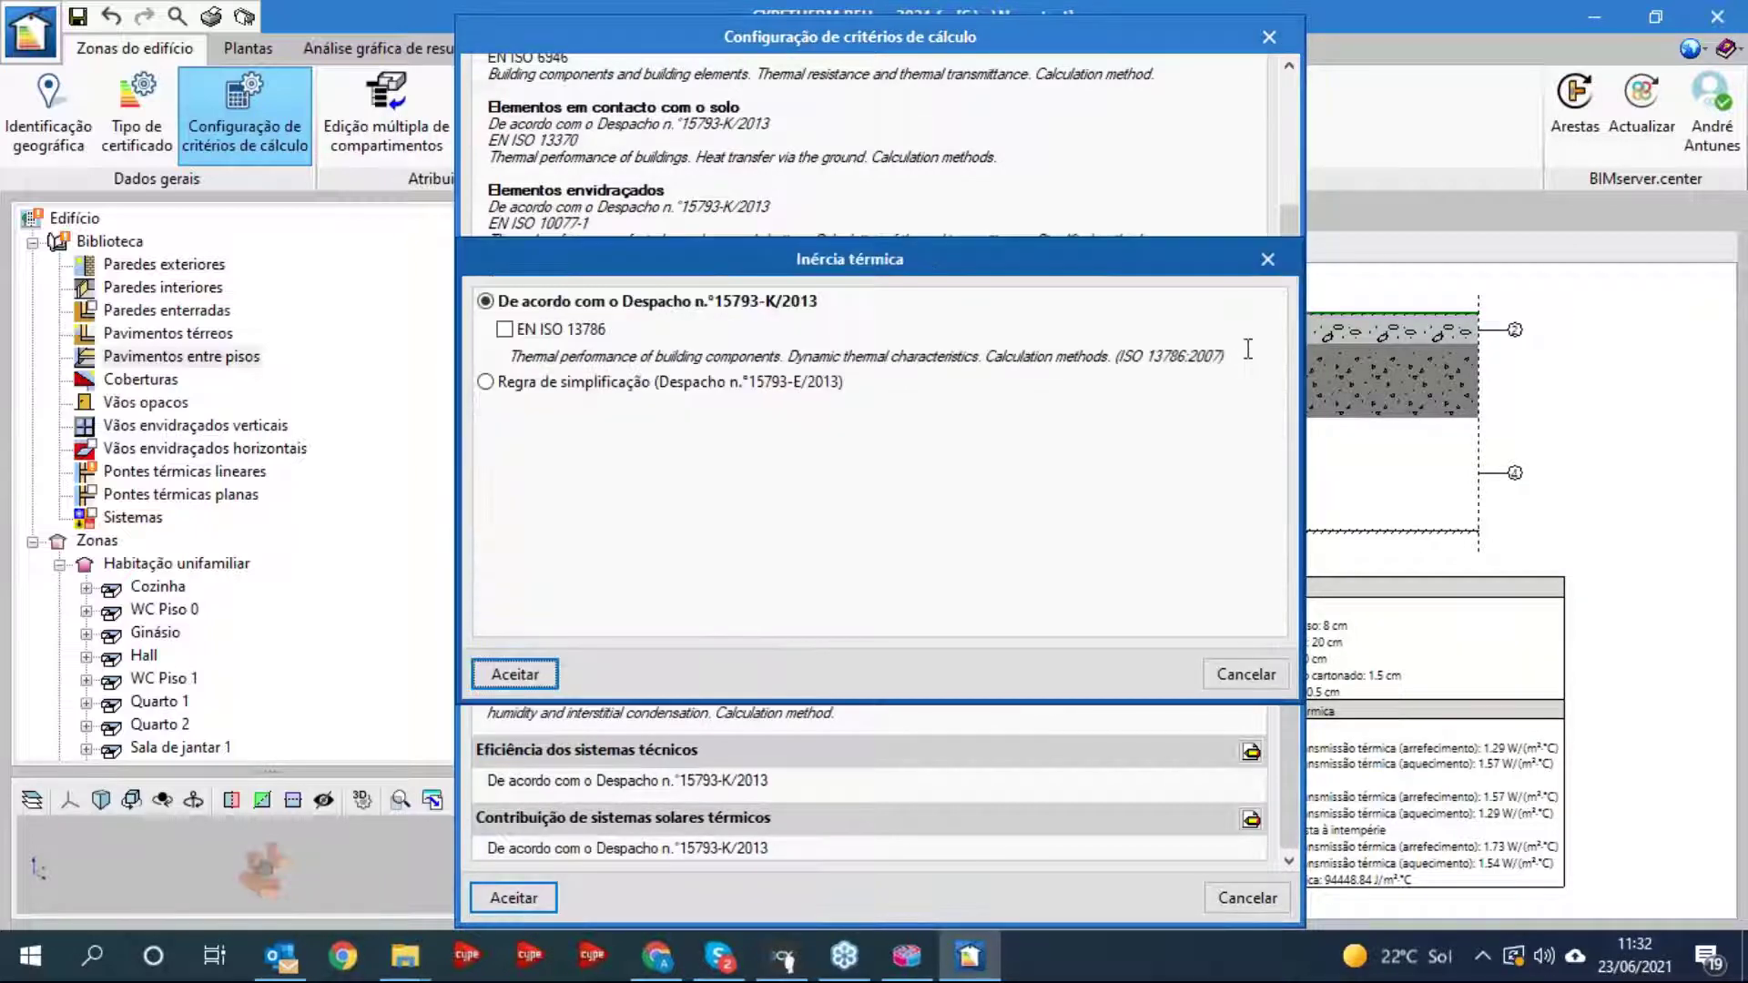
{"action": "left_click", "coordinate": [1243, 674]}
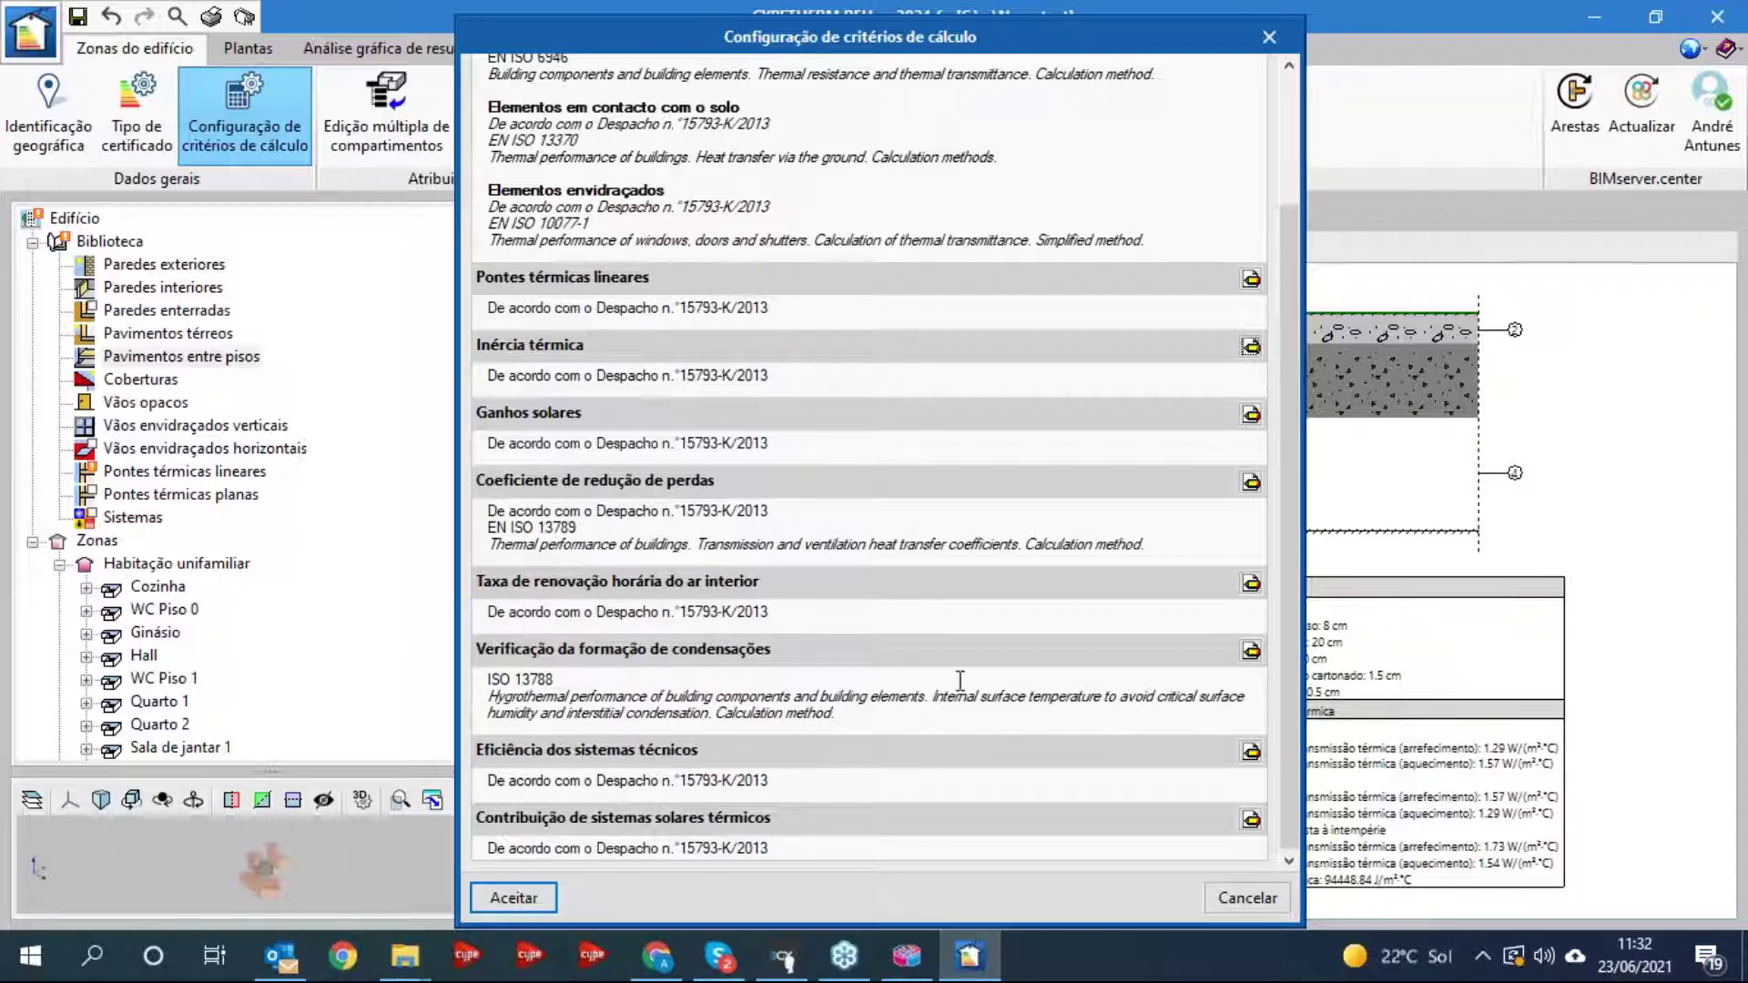
{"action": "left_click", "coordinate": [1250, 650]}
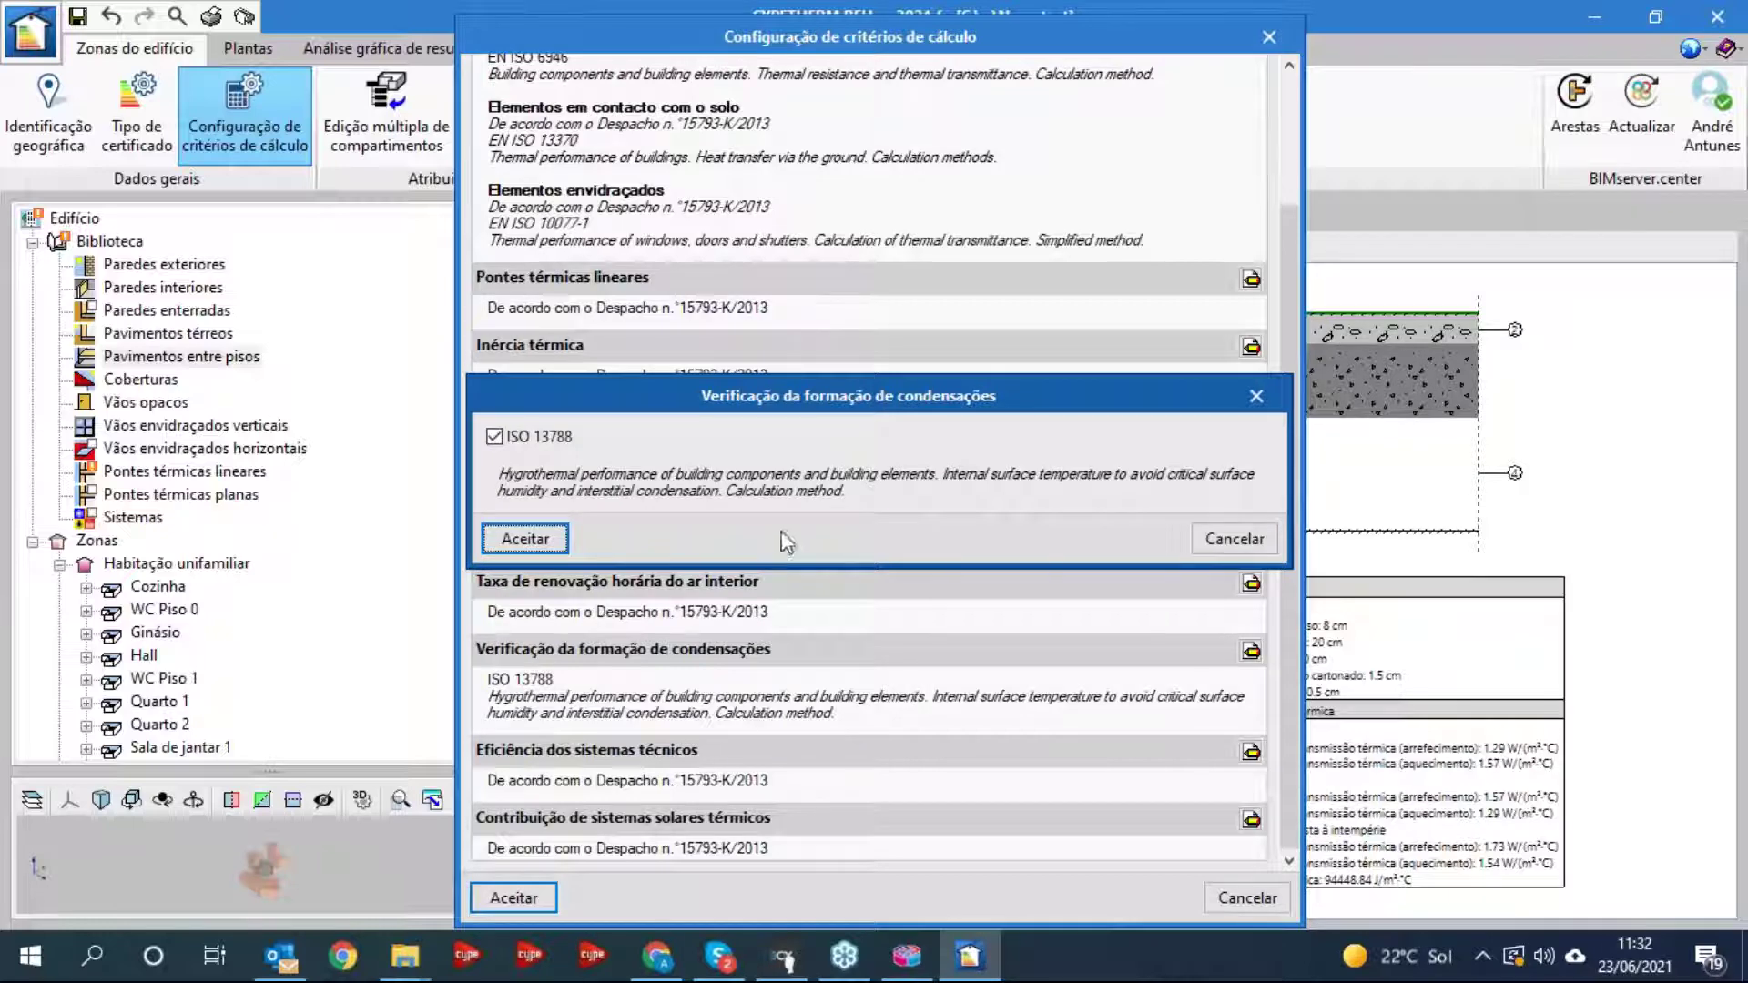
{"action": "left_click", "coordinate": [1231, 541]}
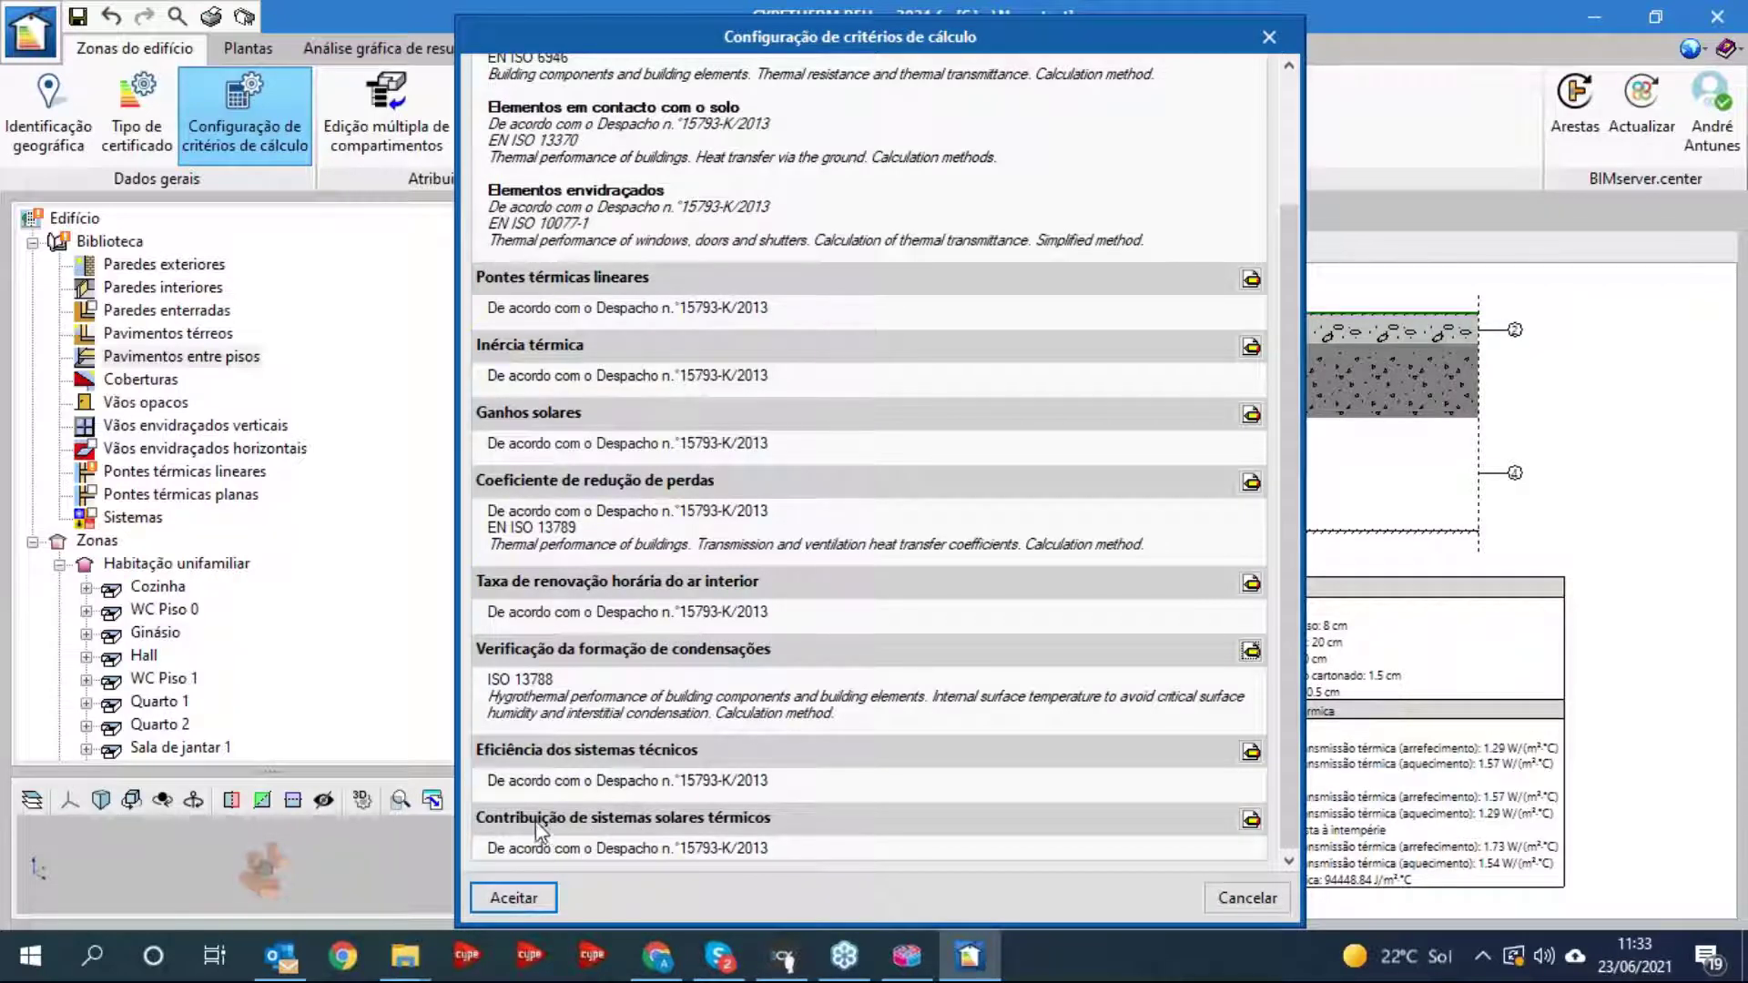
- Compare the Despacho n.º 15793-K/2013 and simplification rule options for the solar thermal contribution, keep the existing choice and accept the calculation criteria
{"action": "left_click", "coordinate": [1250, 819]}
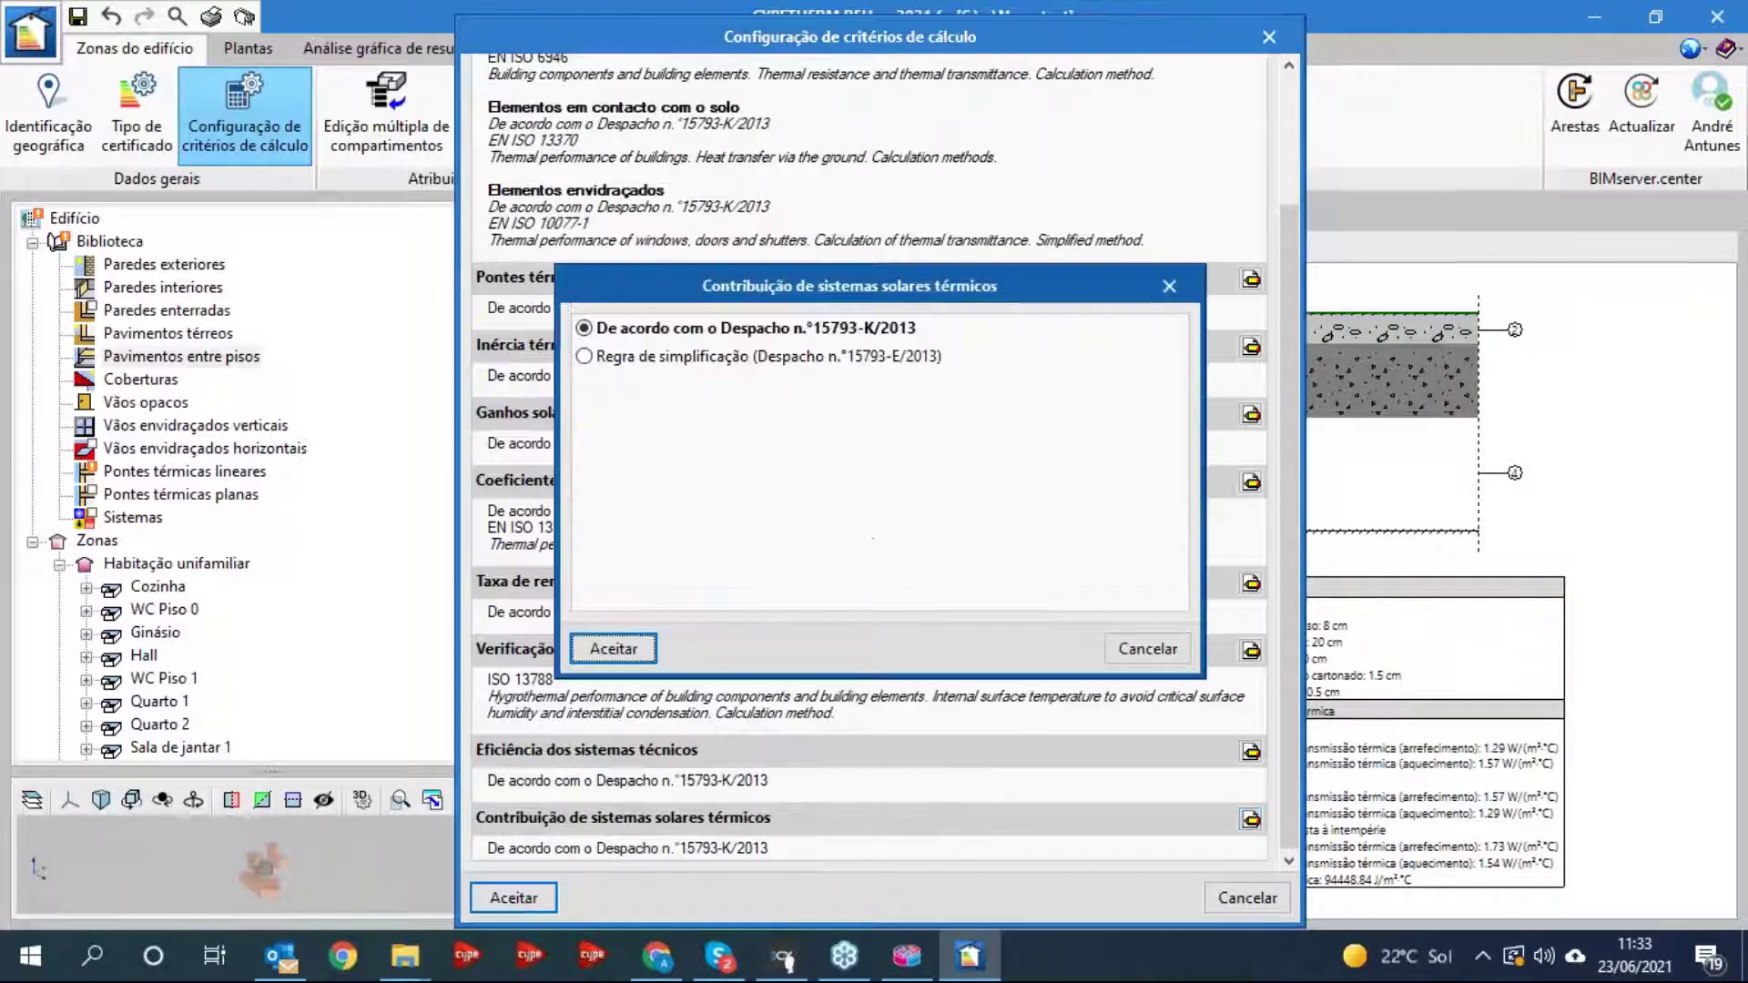
{"action": "left_click", "coordinate": [701, 357]}
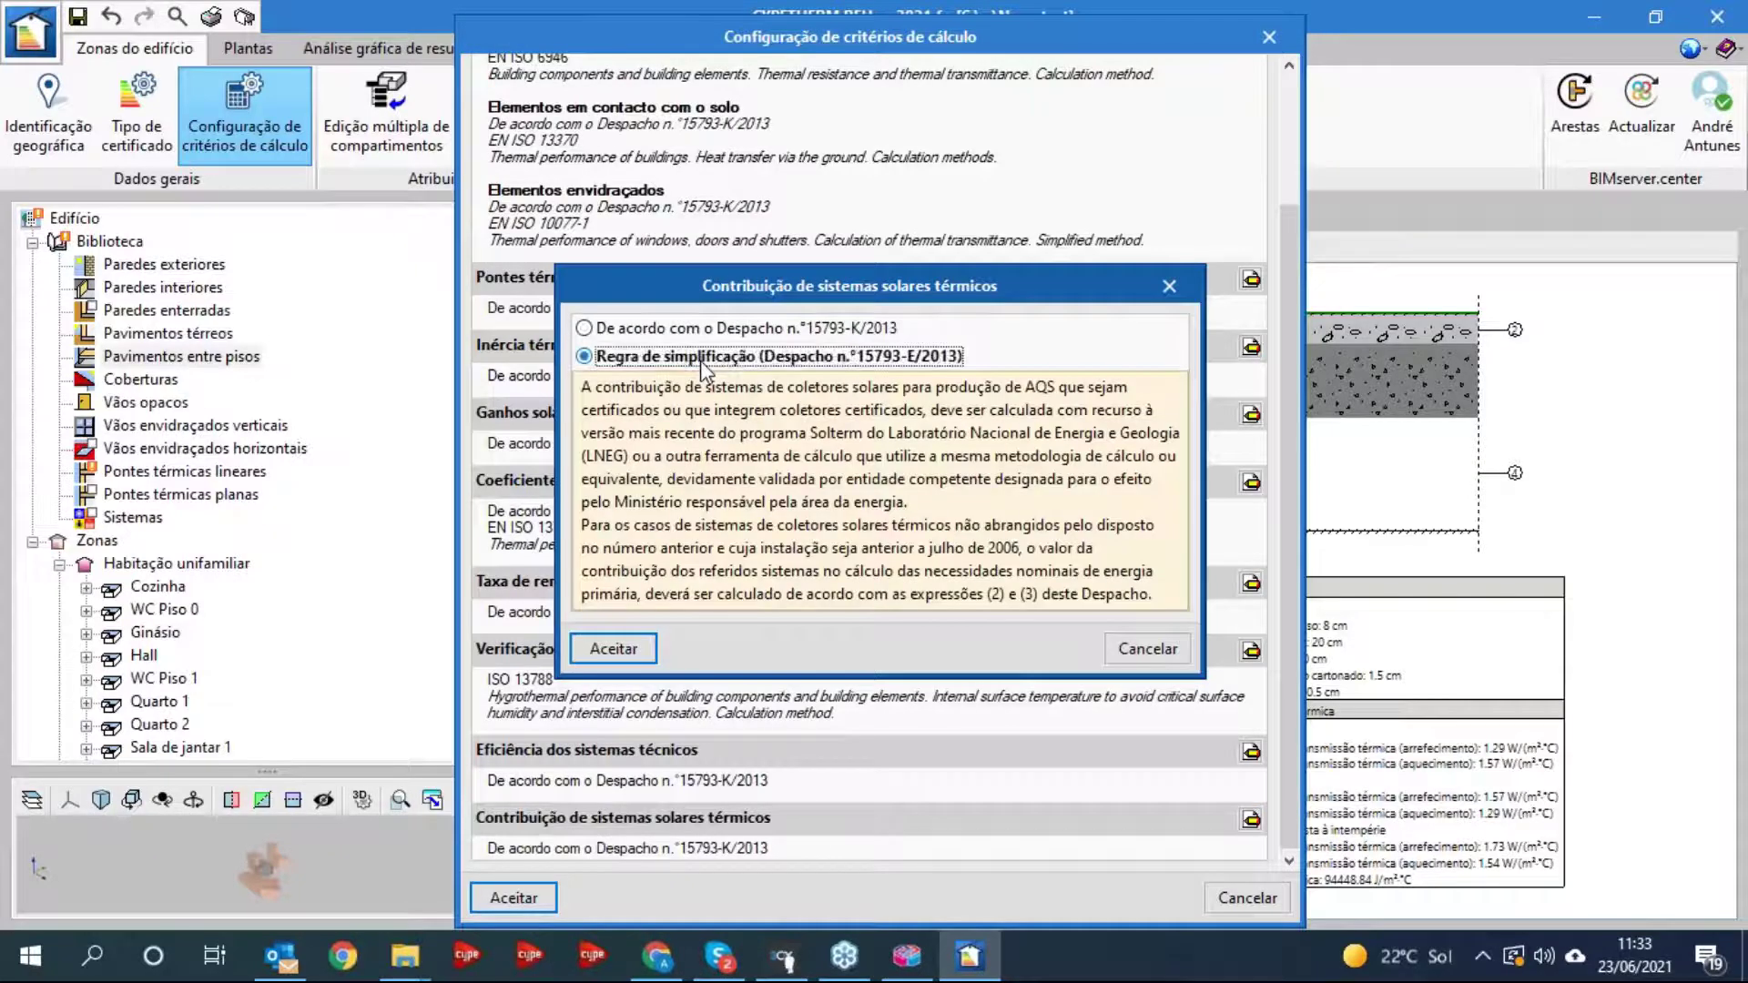
{"action": "left_click", "coordinate": [705, 330]}
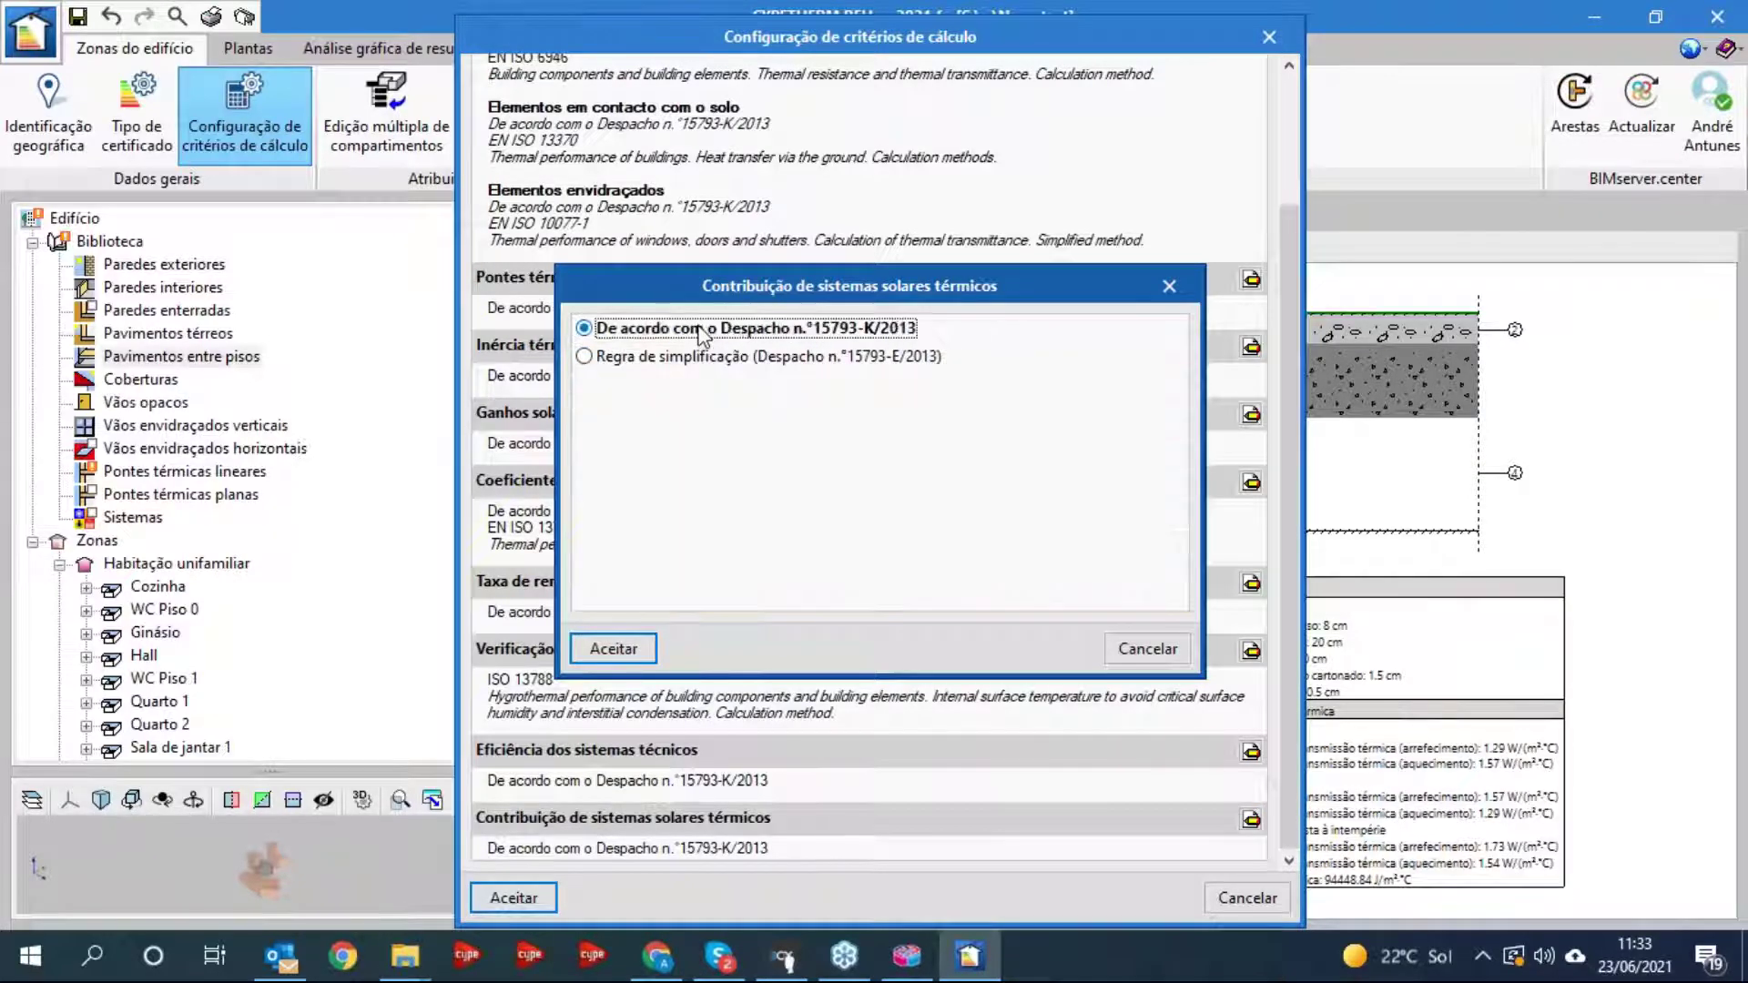
{"action": "left_click", "coordinate": [708, 358]}
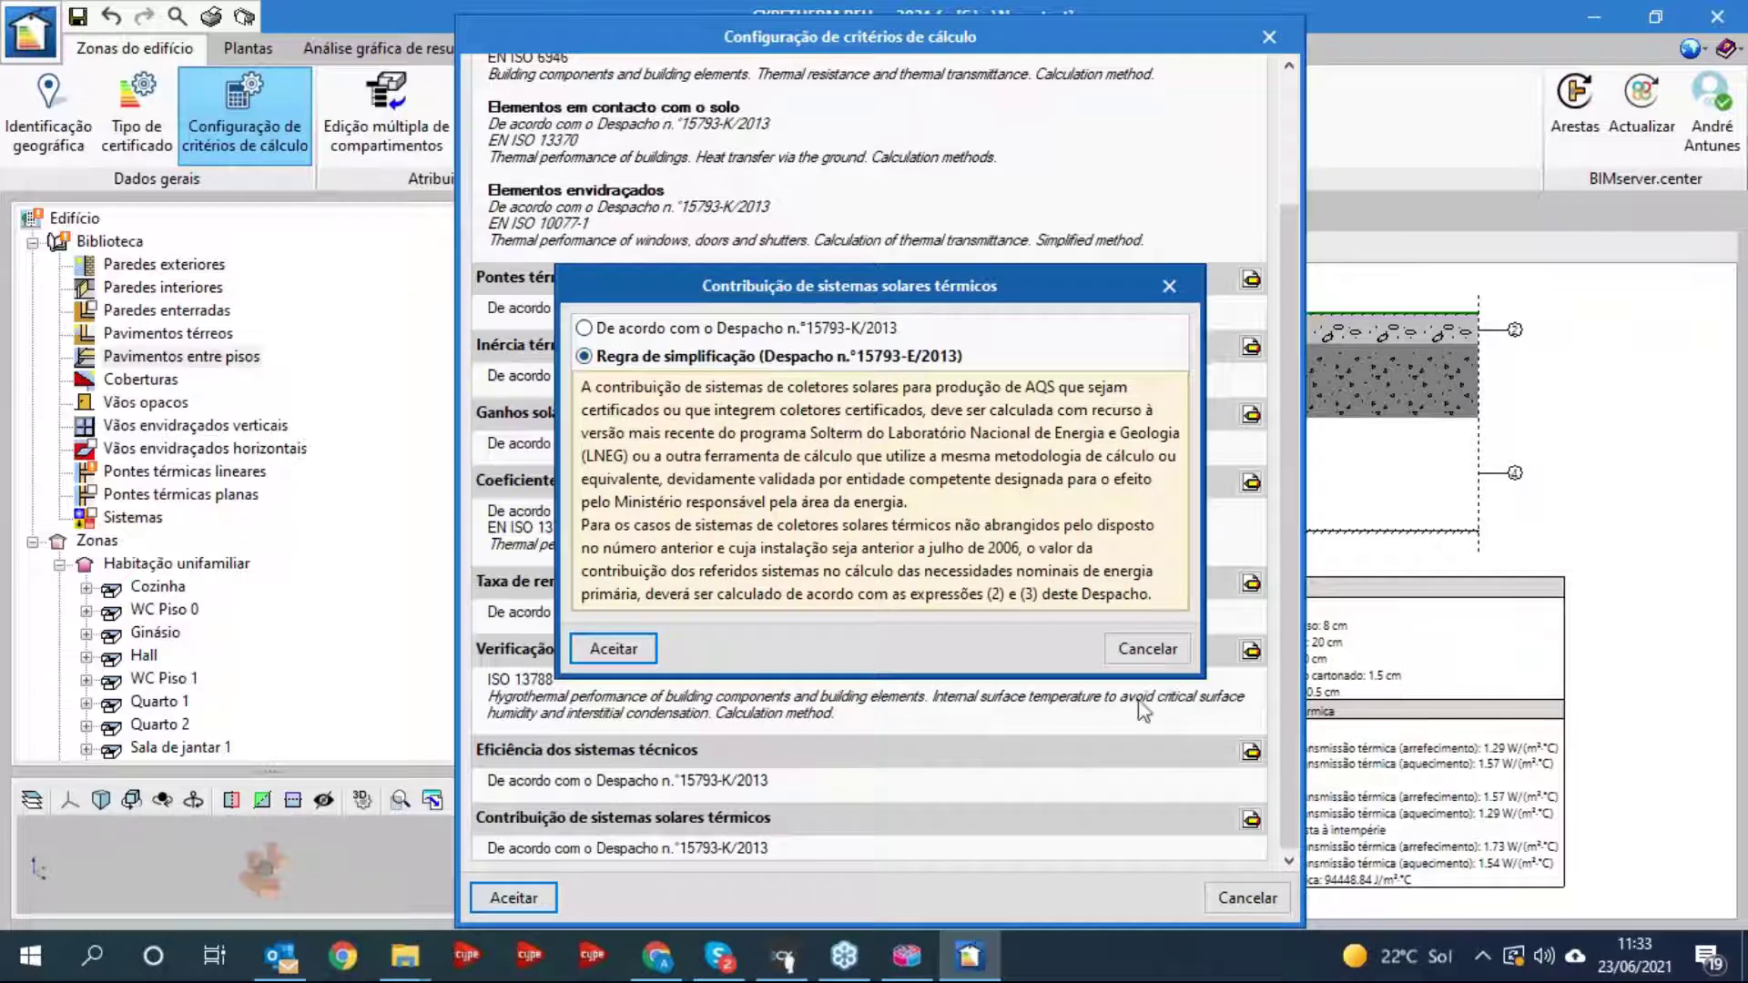
{"action": "left_click", "coordinate": [1147, 648]}
{"action": "scroll", "coordinate": [819, 637], "scroll_direction": "up", "scroll_amount": 3}
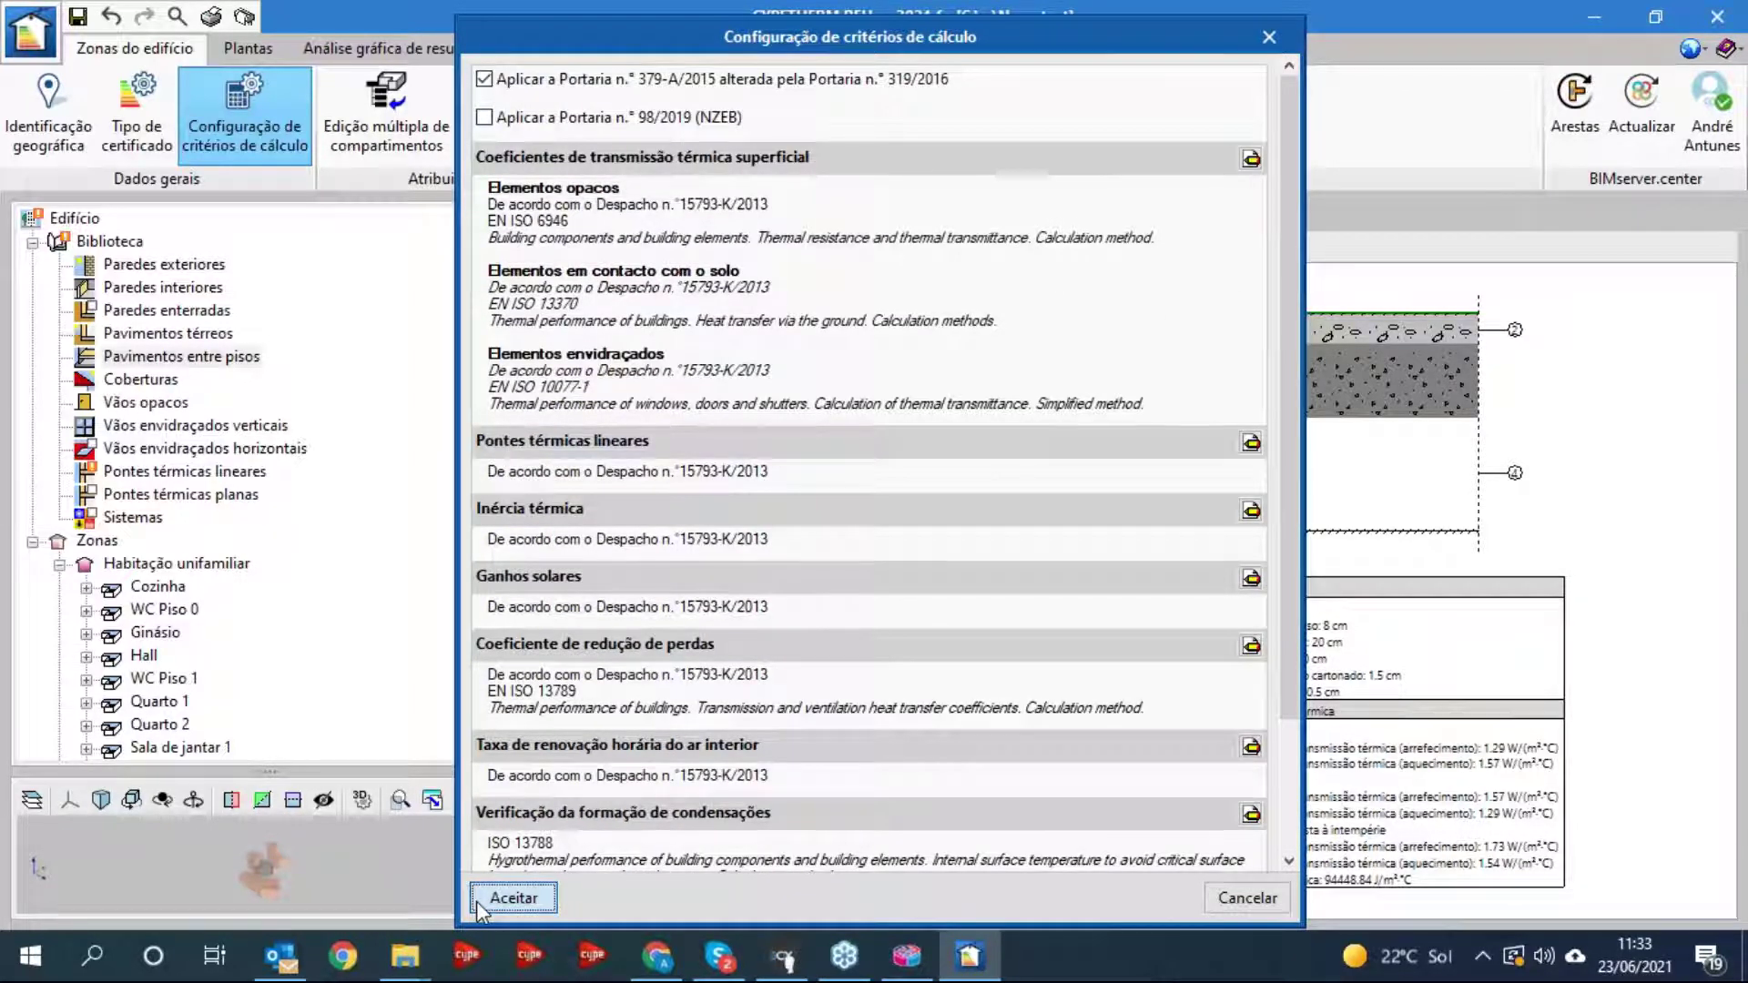
{"action": "left_click", "coordinate": [513, 897]}
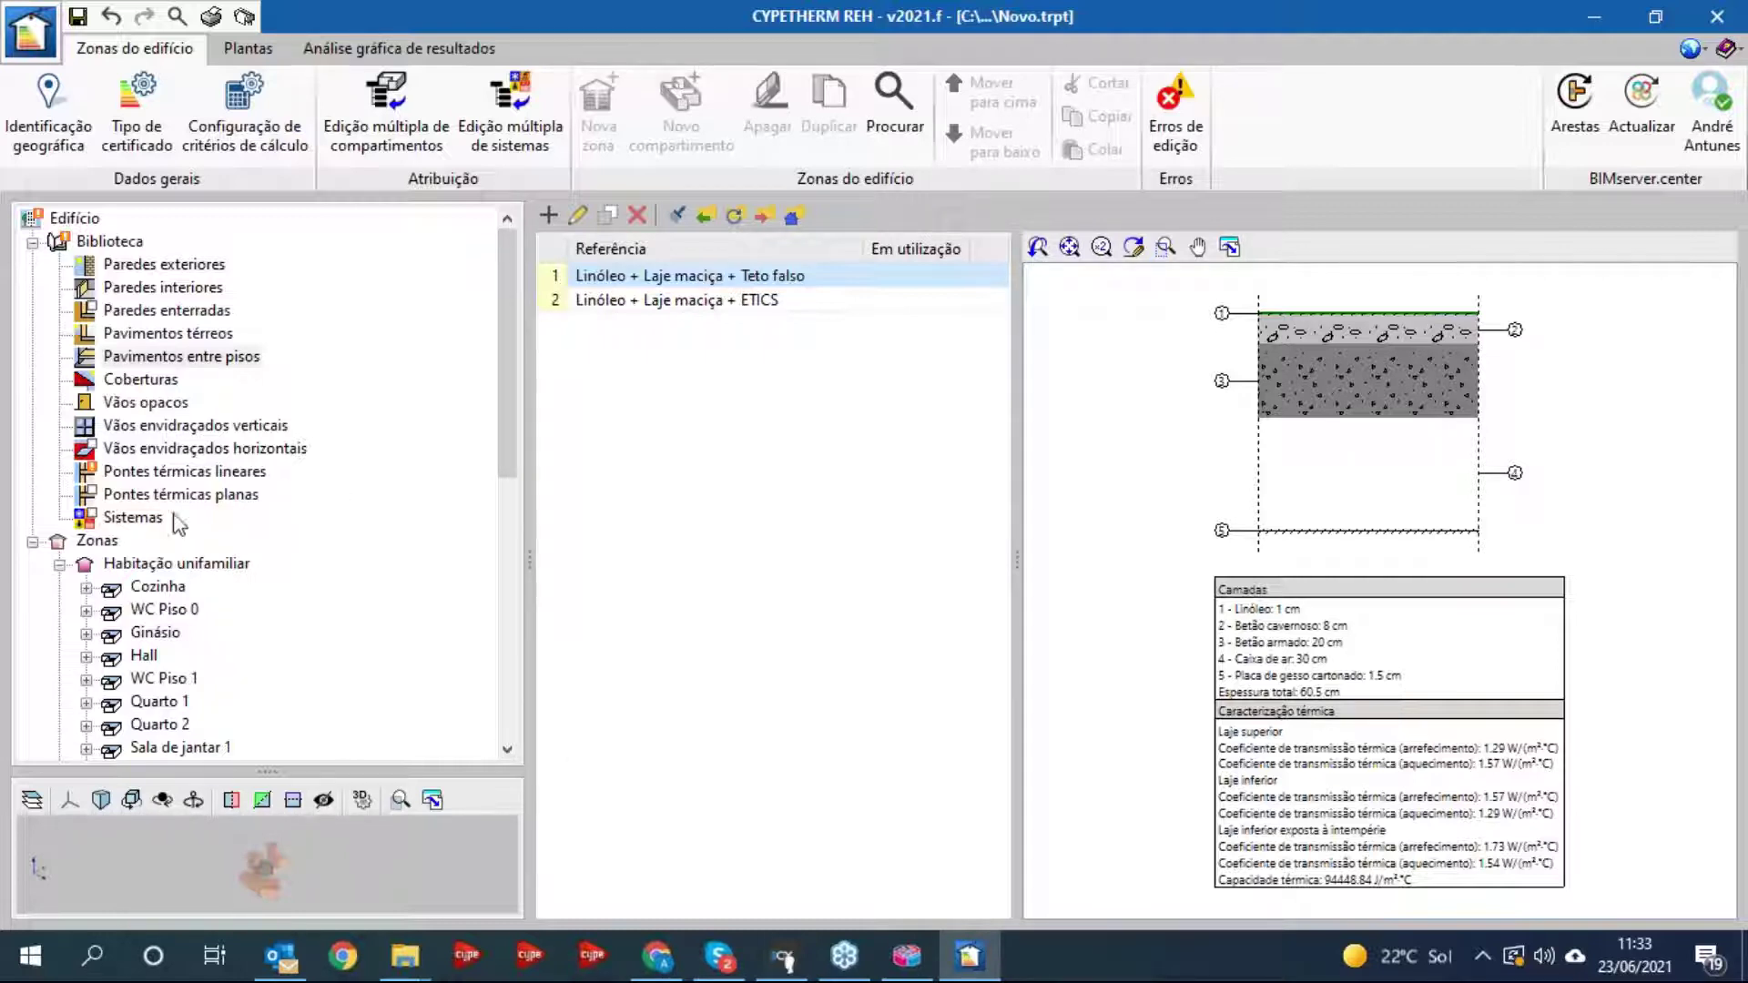
- Start a new generation system in the Sistemas library and view the cooling, A.Q.S., renewable and heating equipment categories
{"action": "left_click", "coordinate": [144, 520]}
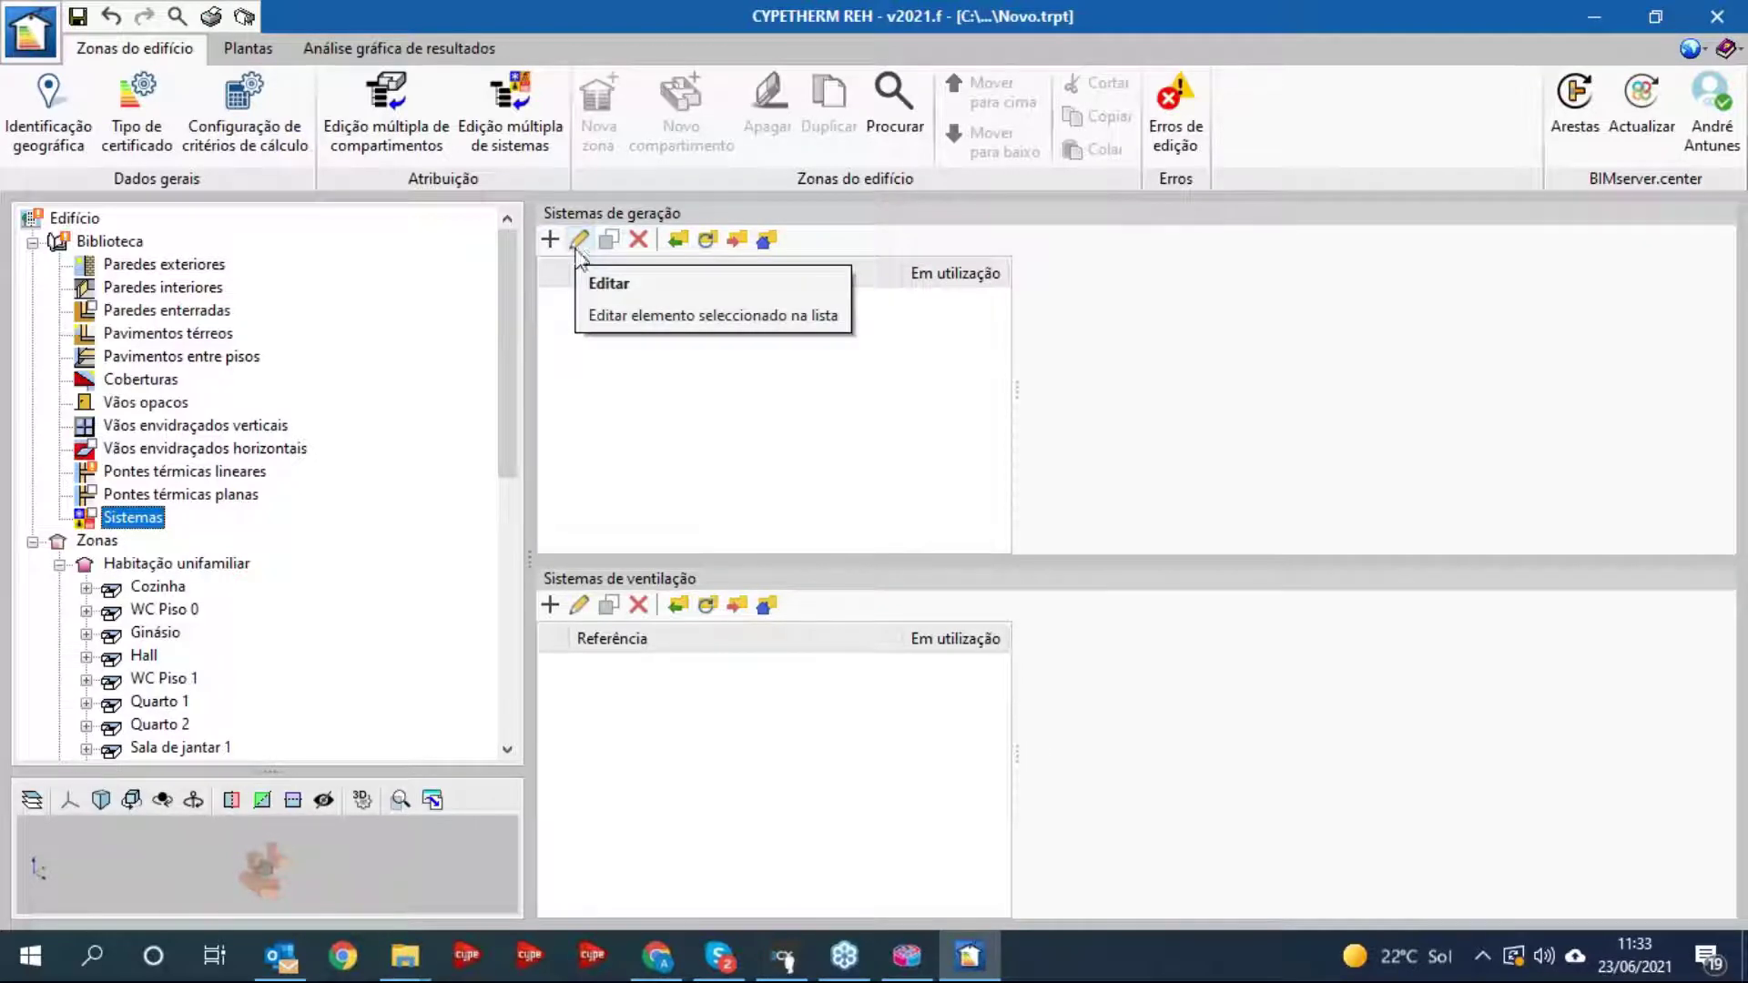
{"action": "left_click", "coordinate": [550, 239]}
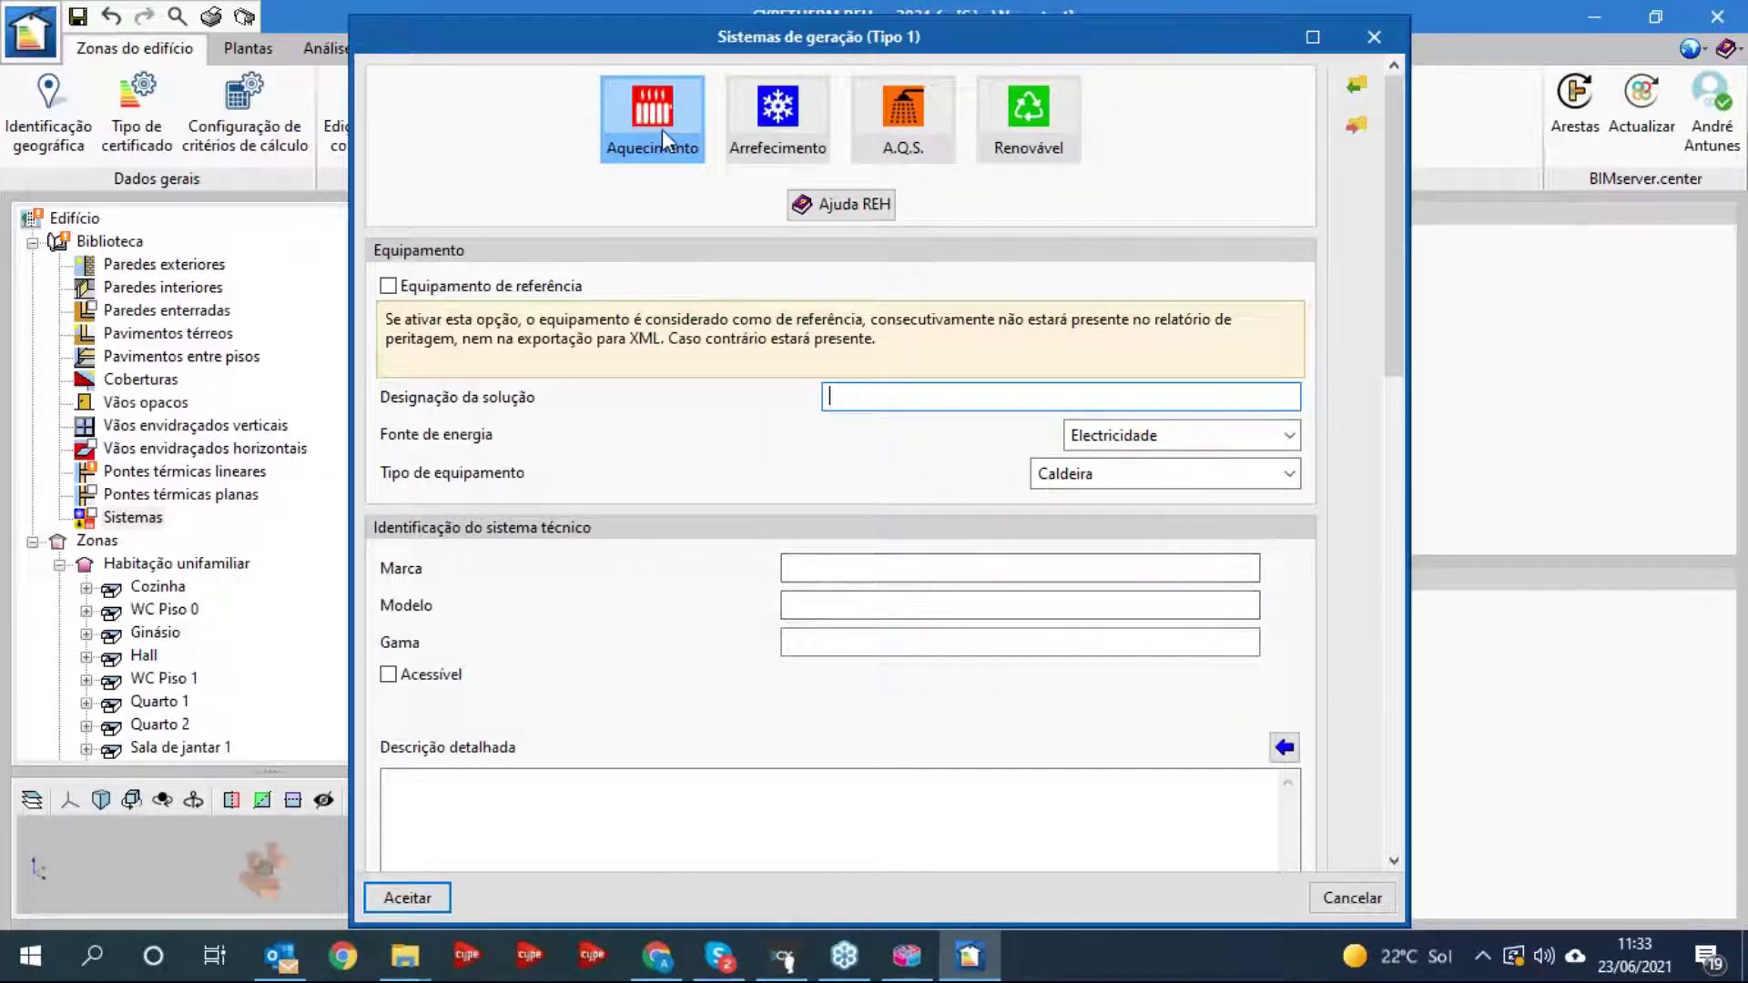
{"action": "left_click", "coordinate": [777, 123]}
{"action": "left_click", "coordinate": [913, 109]}
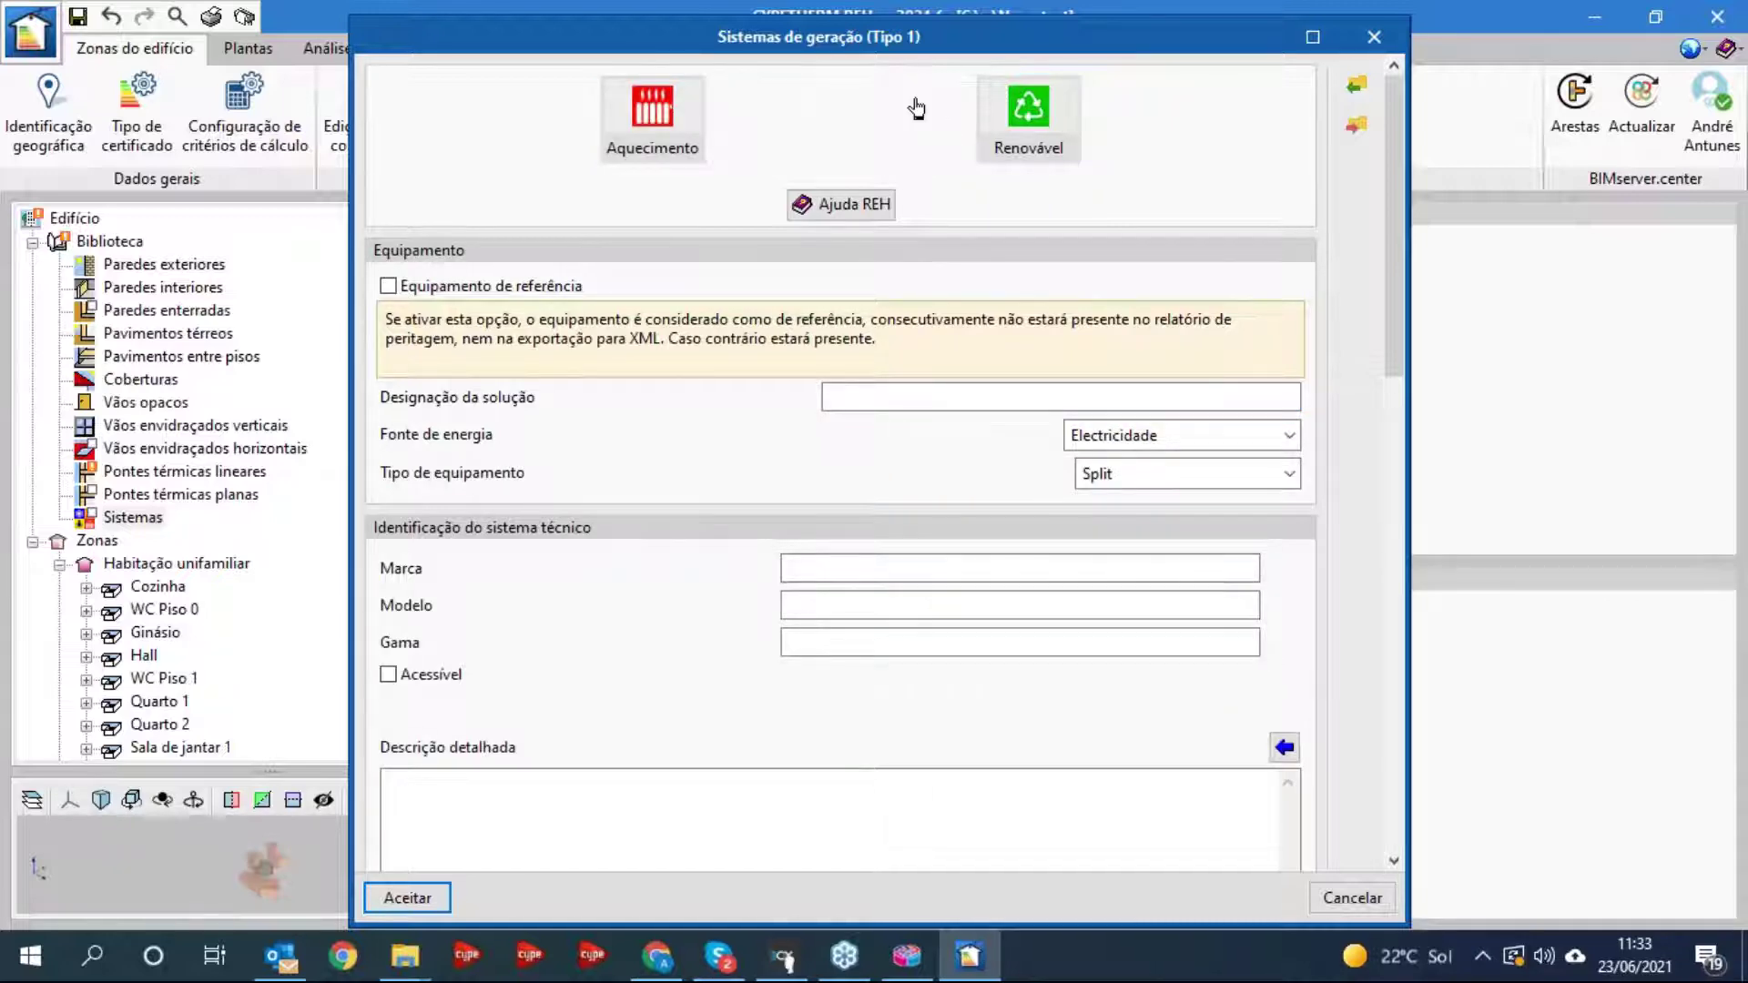
{"action": "left_click", "coordinate": [1043, 104]}
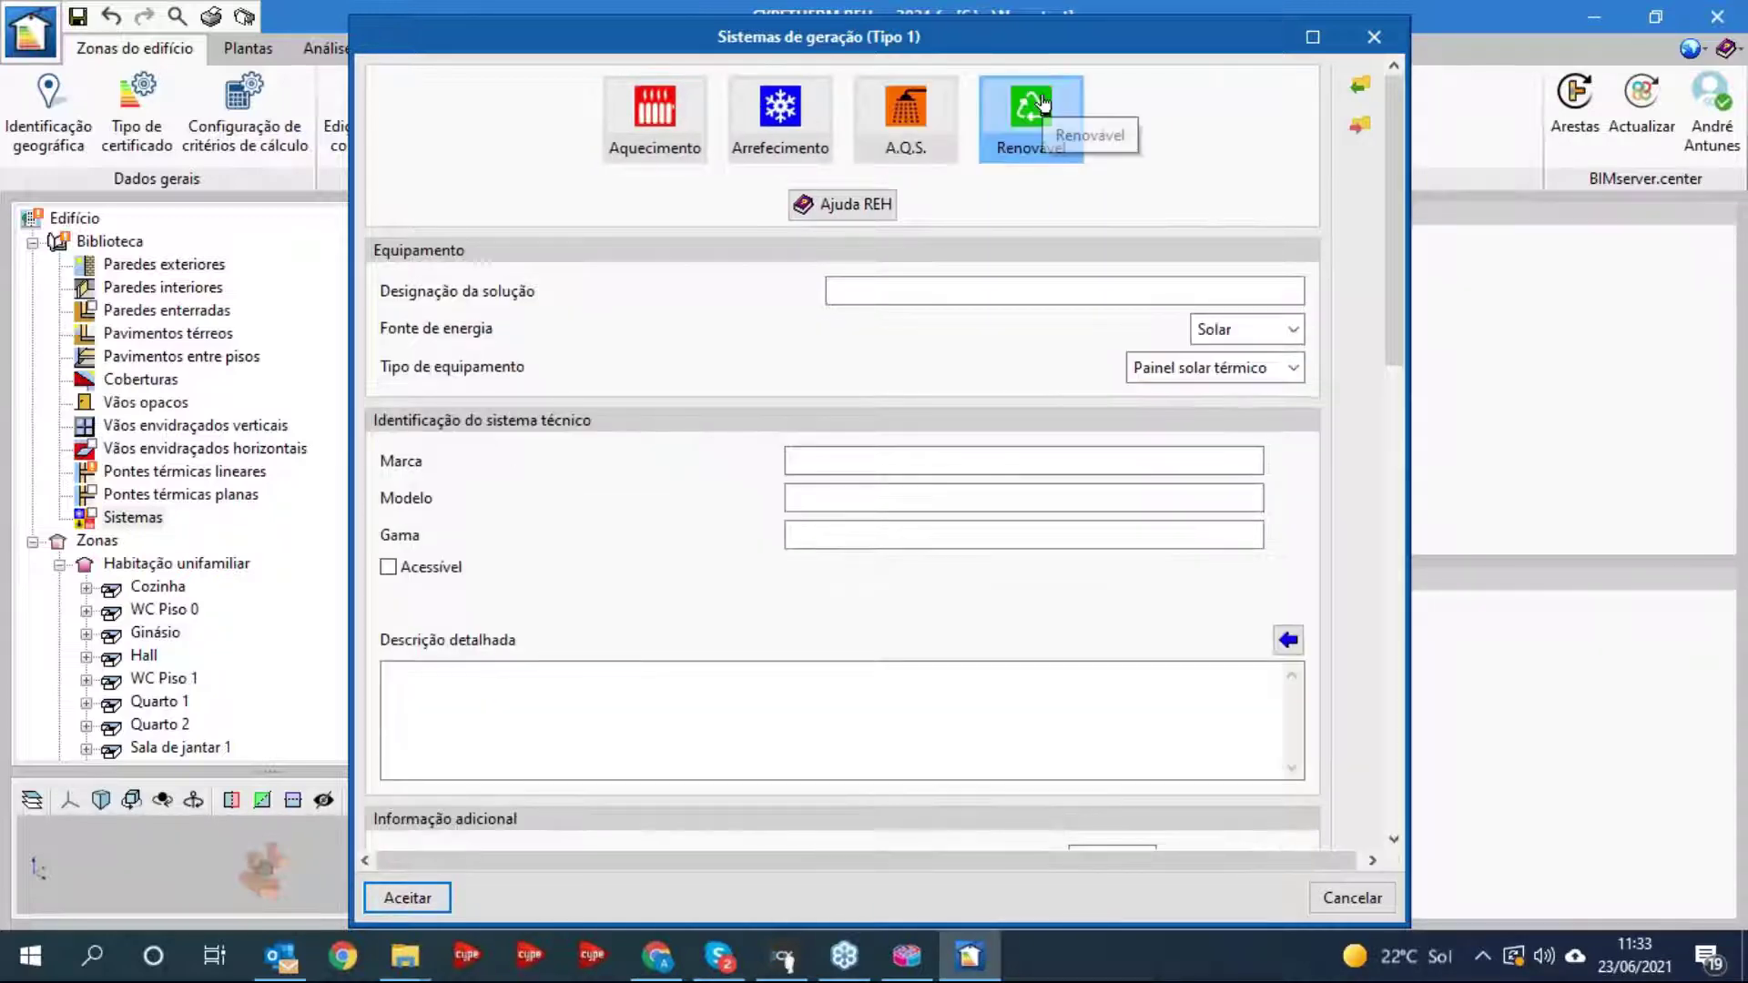
{"action": "left_click", "coordinate": [654, 127]}
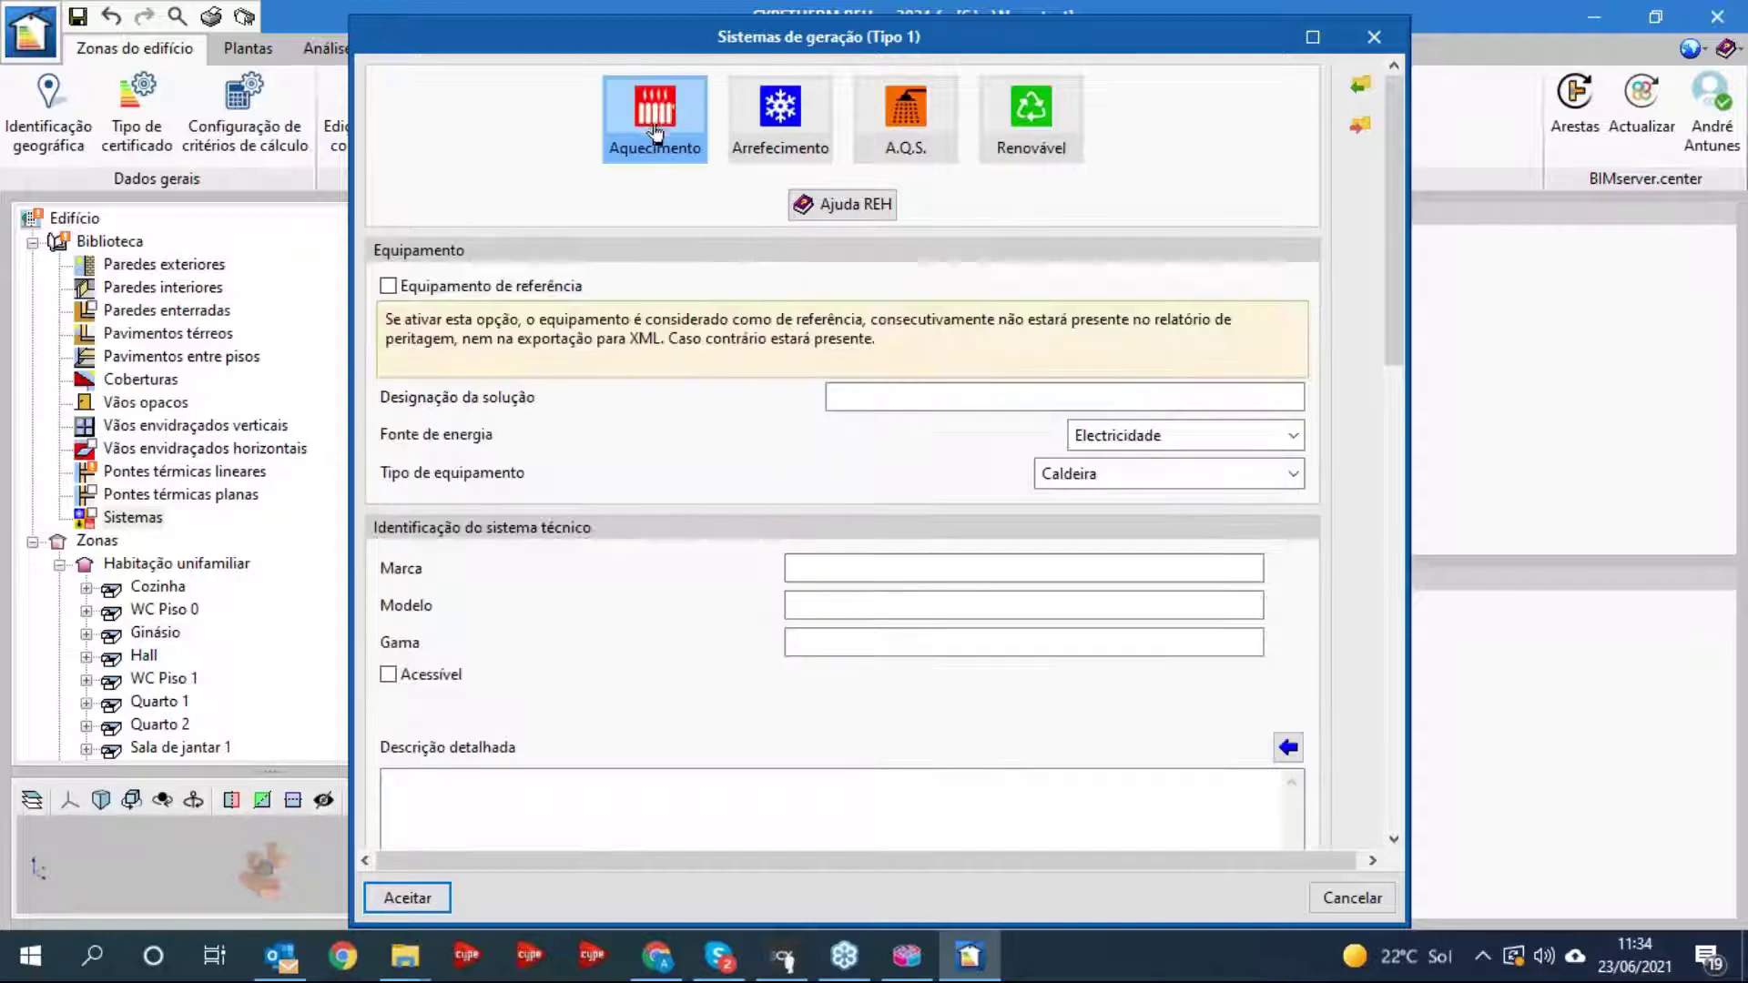
- Examine the energy source and equipment type choices available for the heating system
{"action": "left_click_drag", "start_coordinate": [1391, 228], "coordinate": [1391, 253]}
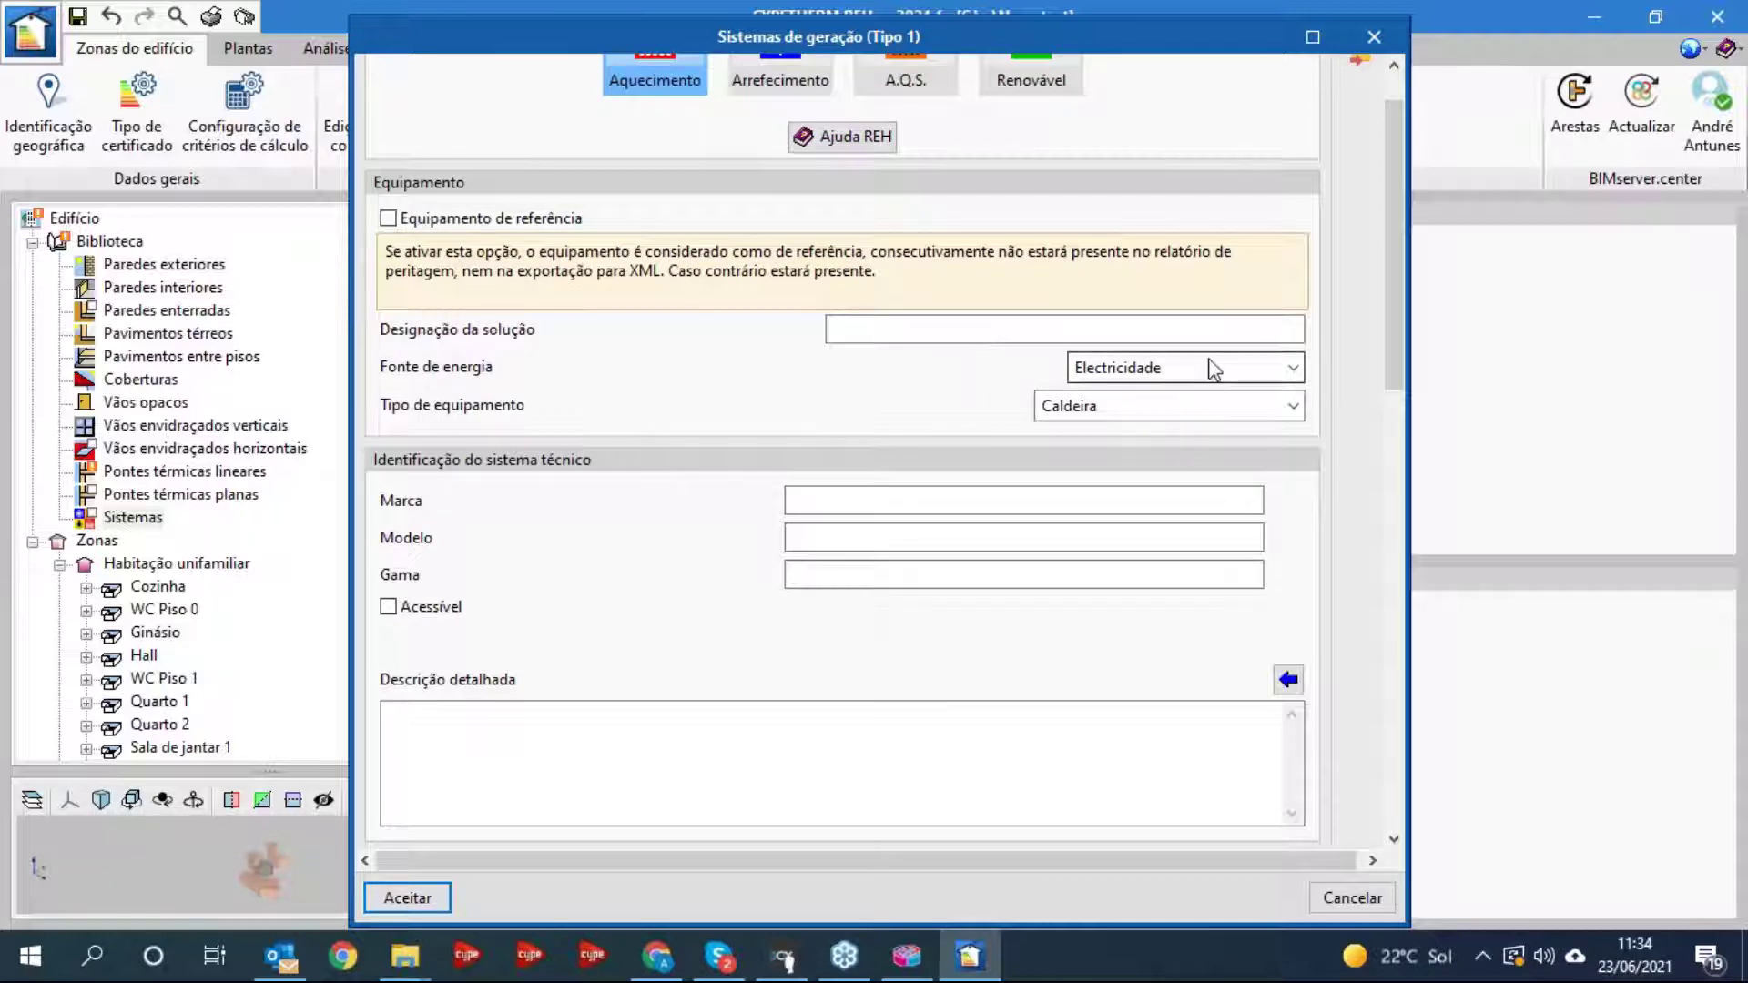
{"action": "left_click", "coordinate": [1256, 367]}
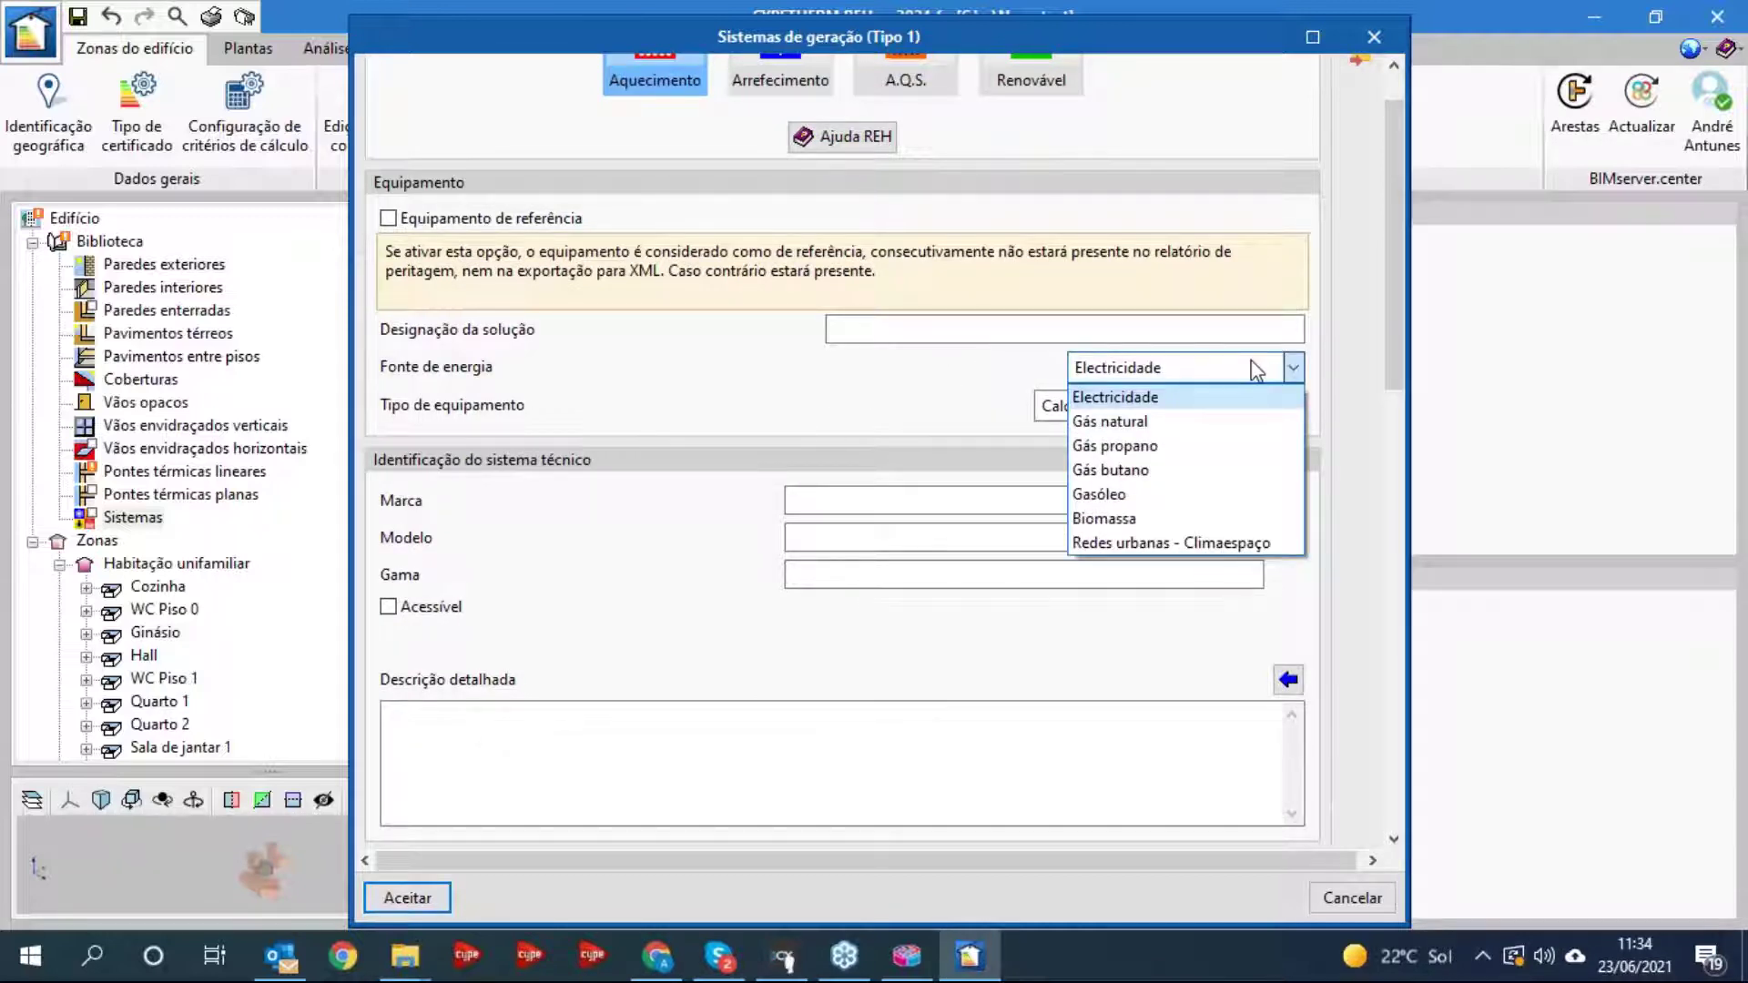
{"action": "left_click", "coordinate": [1256, 367]}
{"action": "left_click", "coordinate": [1212, 408]}
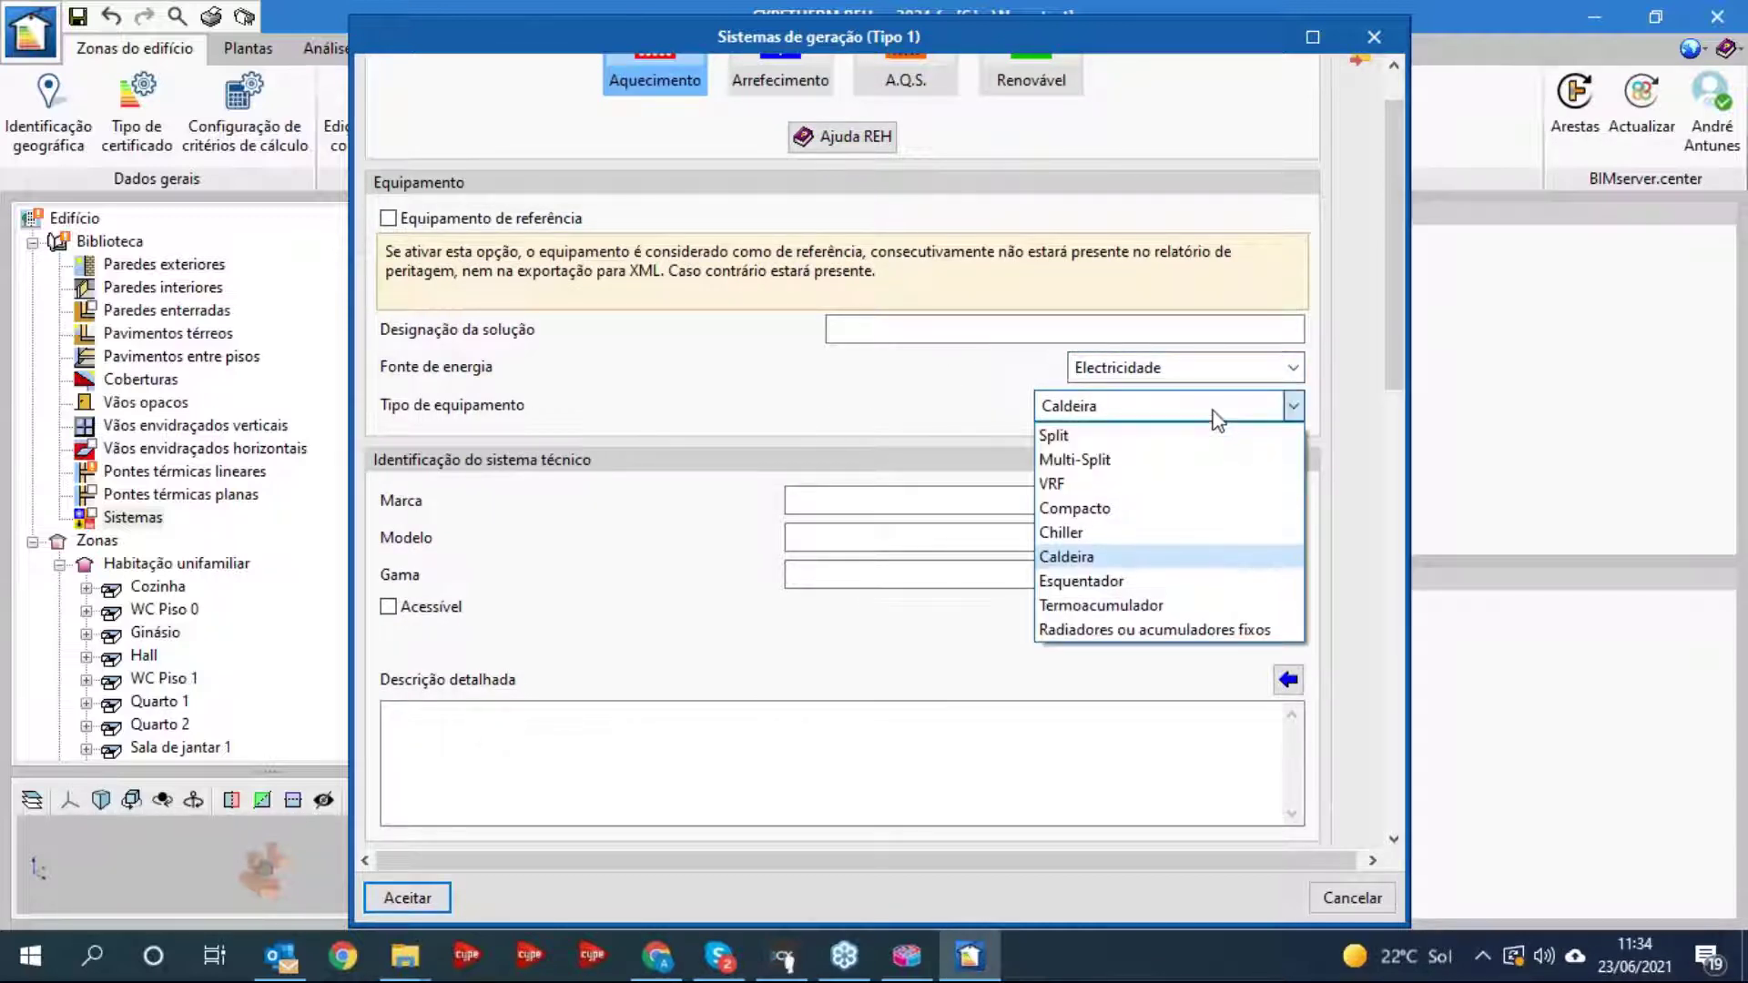
{"action": "left_click", "coordinate": [1217, 417]}
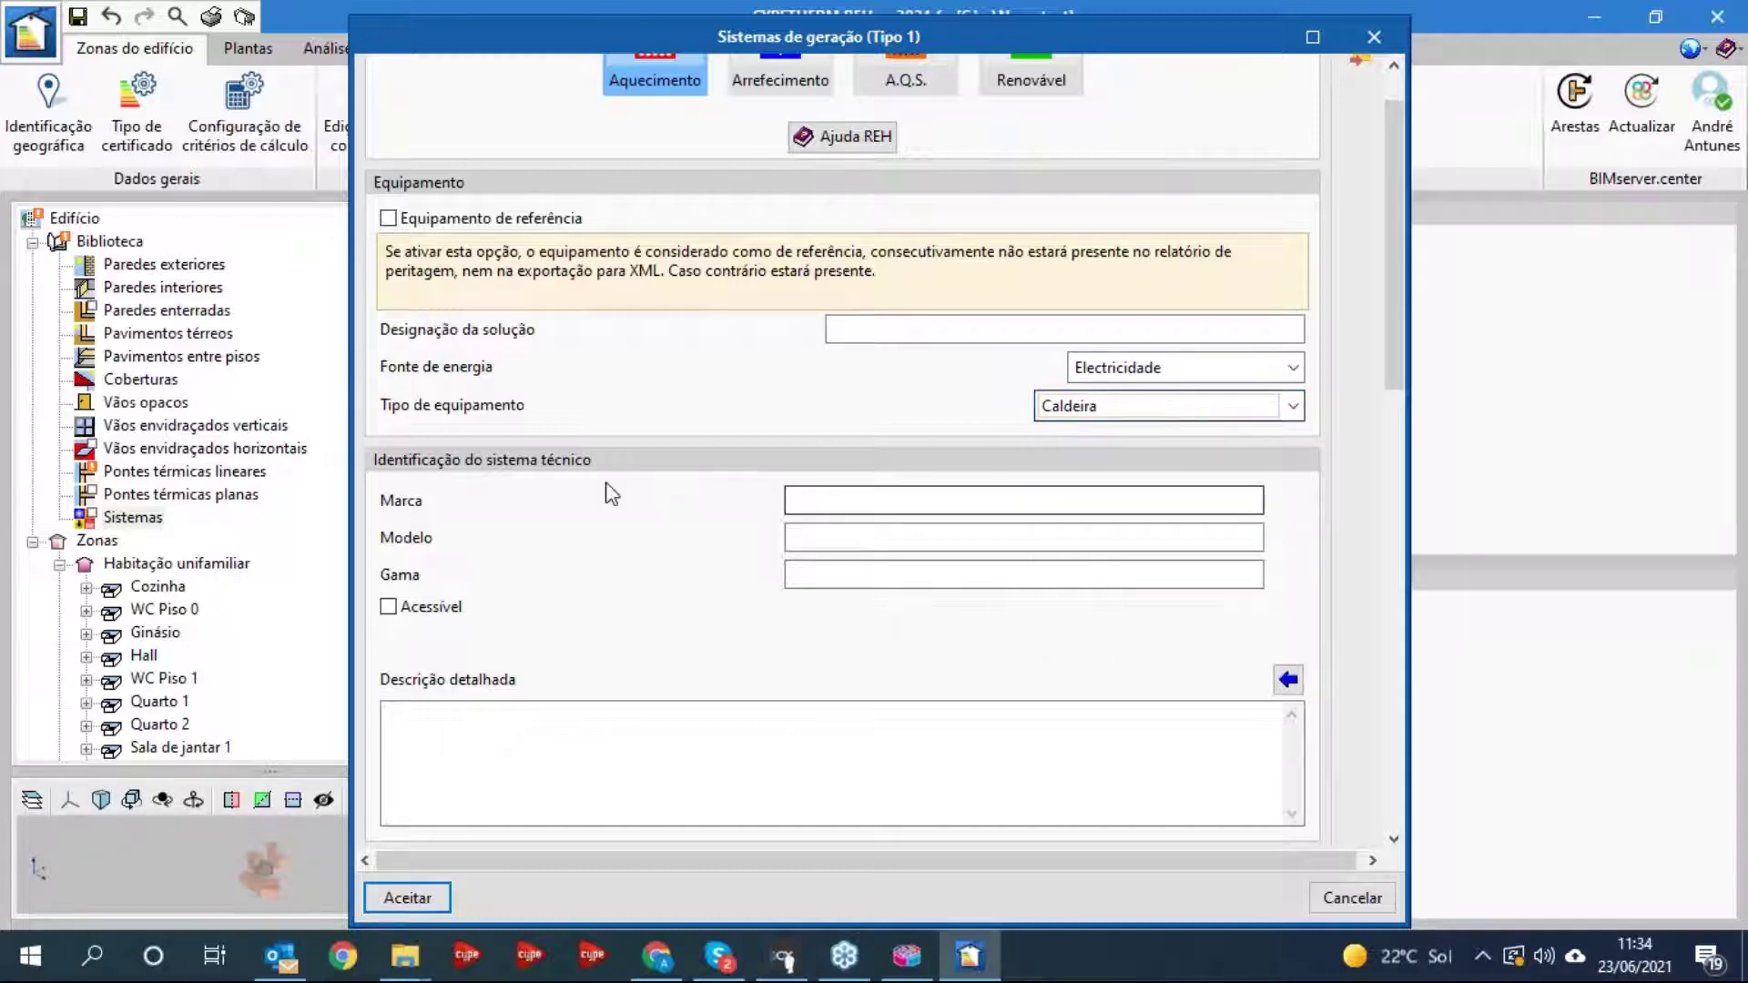
- Examine the heating system's identification, power, efficiency, installation and inspection fields, and try out the reference equipment option
{"action": "scroll", "coordinate": [604, 491], "scroll_direction": "down", "scroll_amount": 3}
{"action": "scroll", "coordinate": [591, 364], "scroll_direction": "down", "scroll_amount": 1}
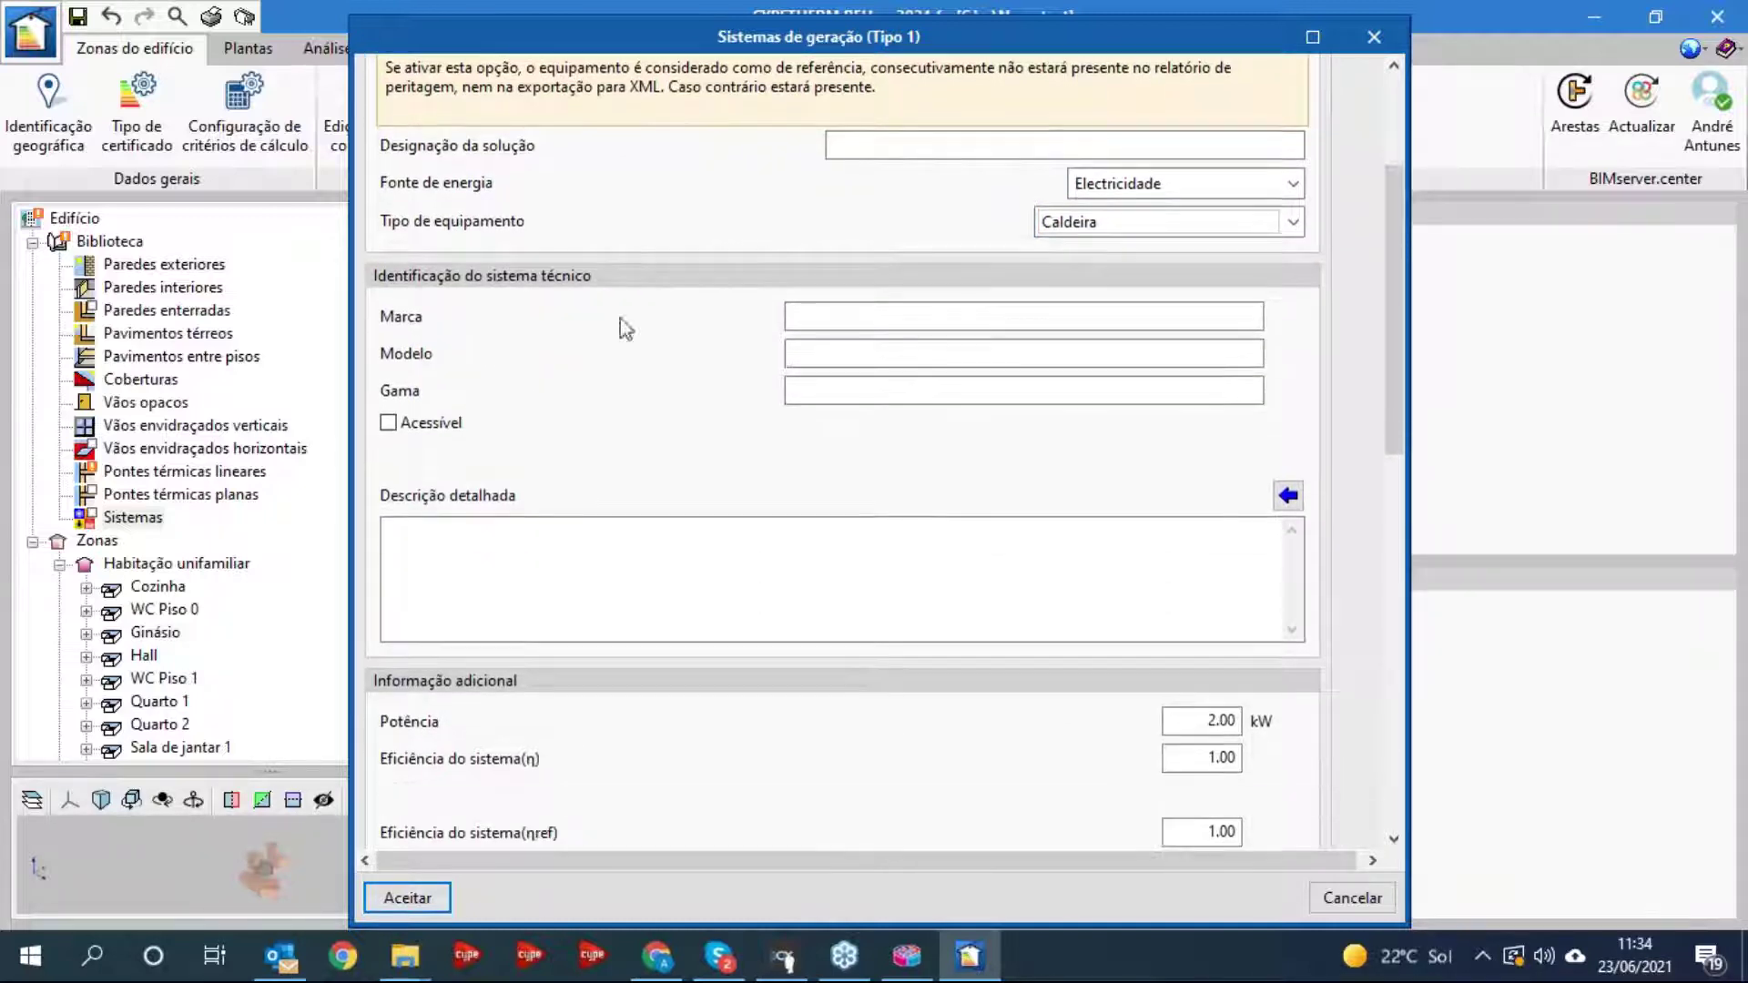
{"action": "scroll", "coordinate": [470, 339], "scroll_direction": "down", "scroll_amount": 3}
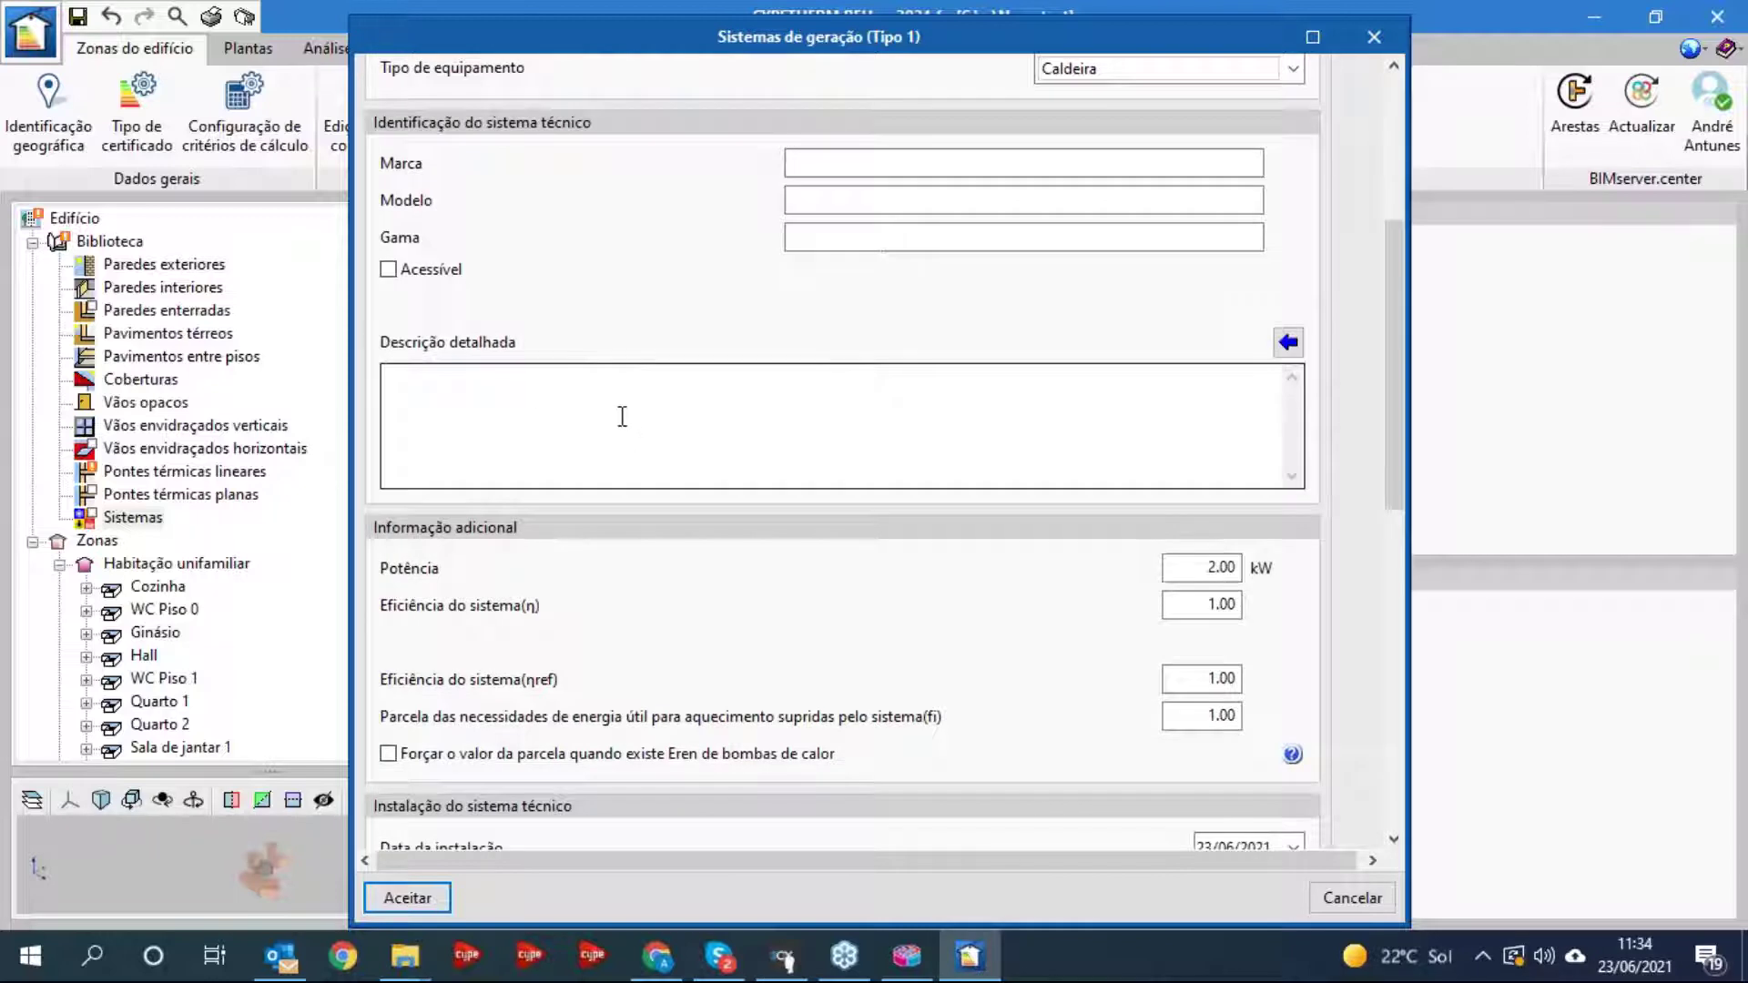
{"action": "scroll", "coordinate": [683, 586], "scroll_direction": "down", "scroll_amount": 5}
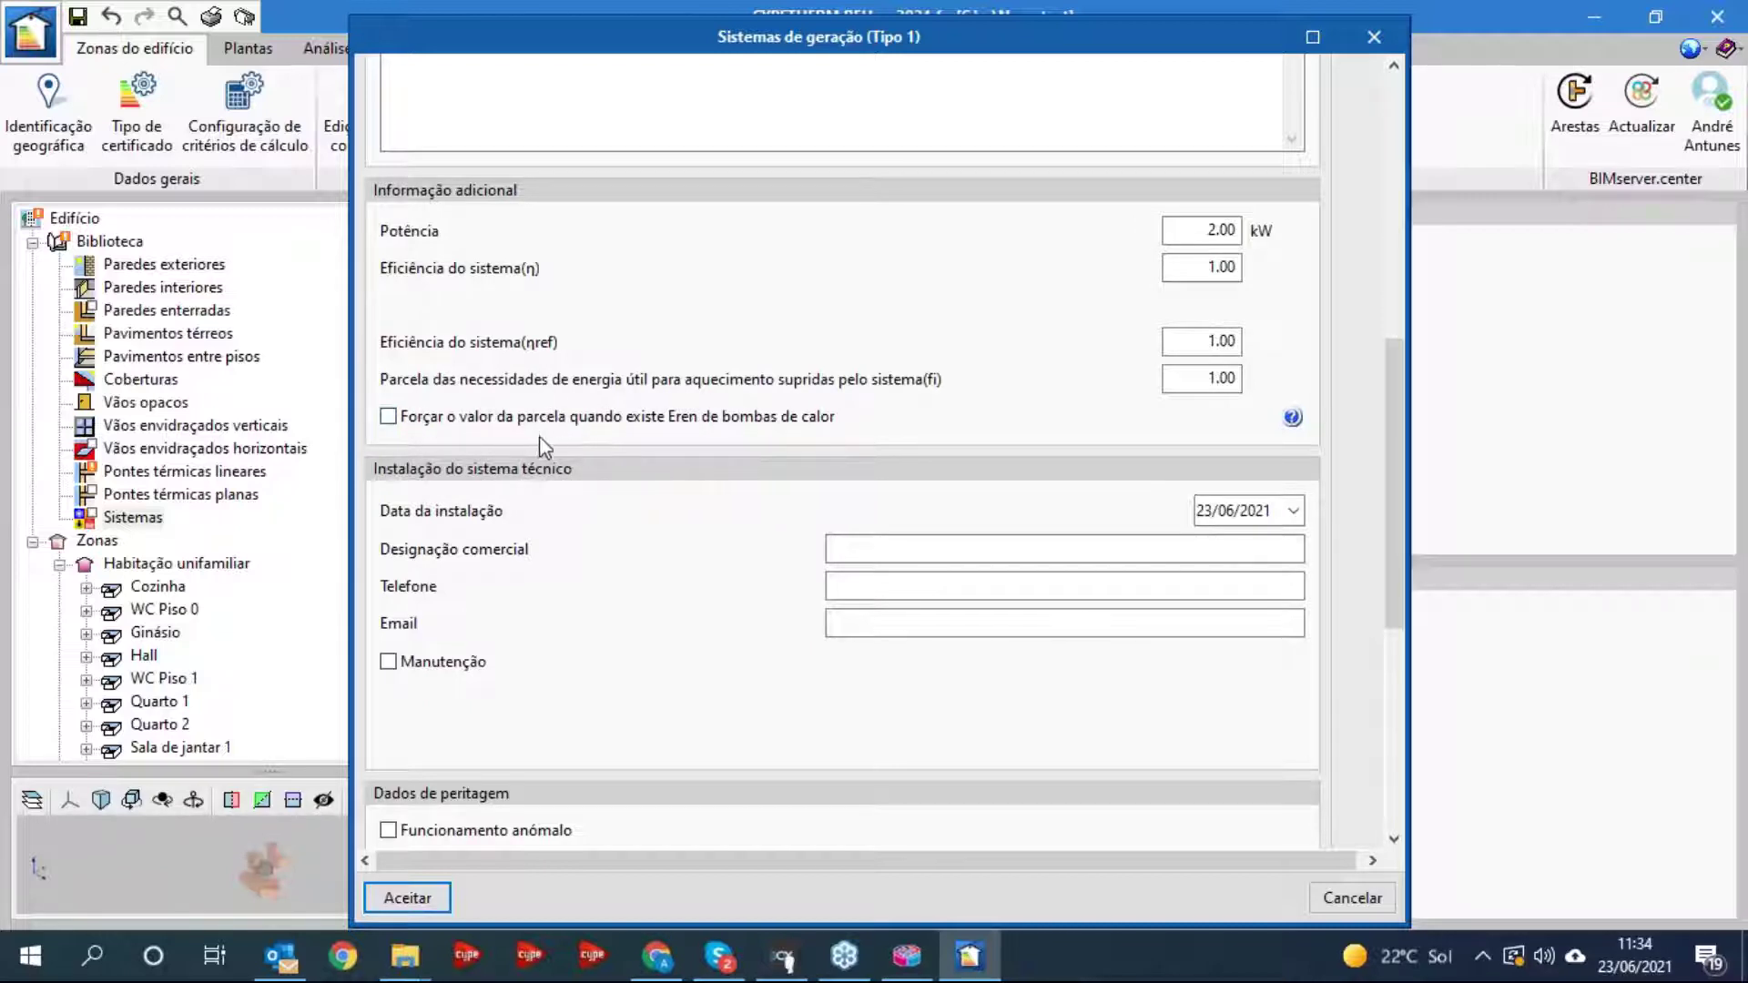
{"action": "scroll", "coordinate": [543, 445], "scroll_direction": "down", "scroll_amount": 1}
{"action": "scroll", "coordinate": [543, 445], "scroll_direction": "down", "scroll_amount": 2}
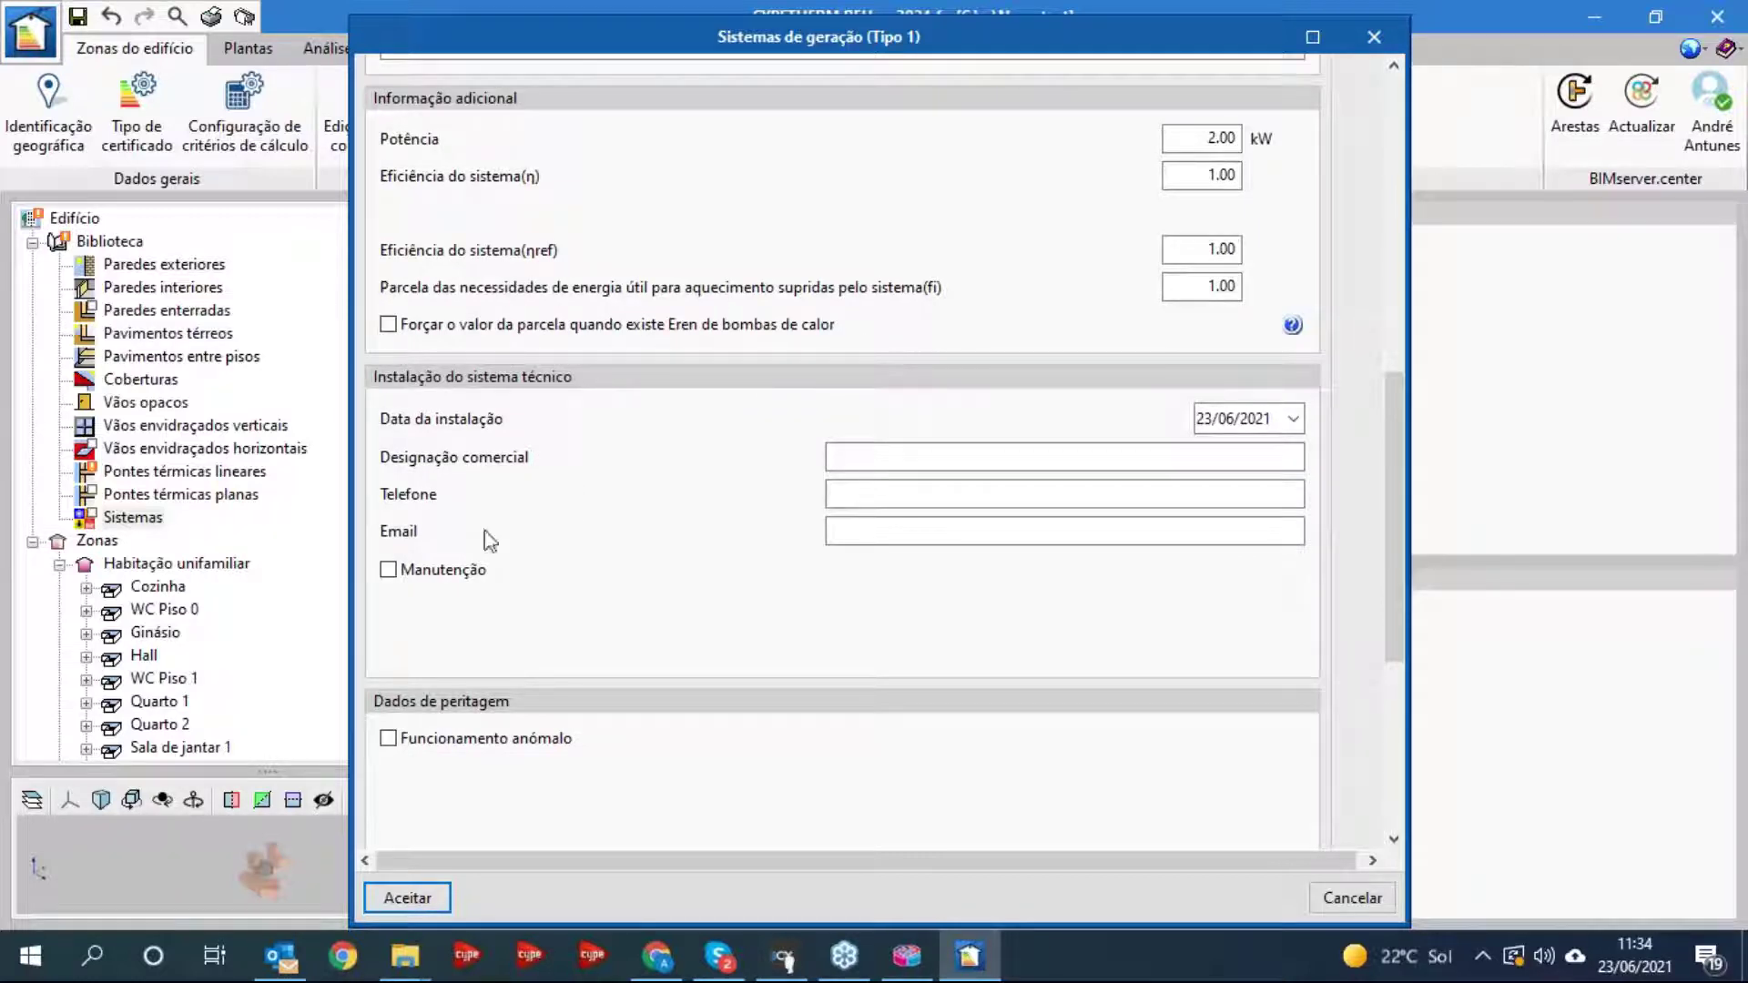
{"action": "scroll", "coordinate": [551, 522], "scroll_direction": "down", "scroll_amount": 2}
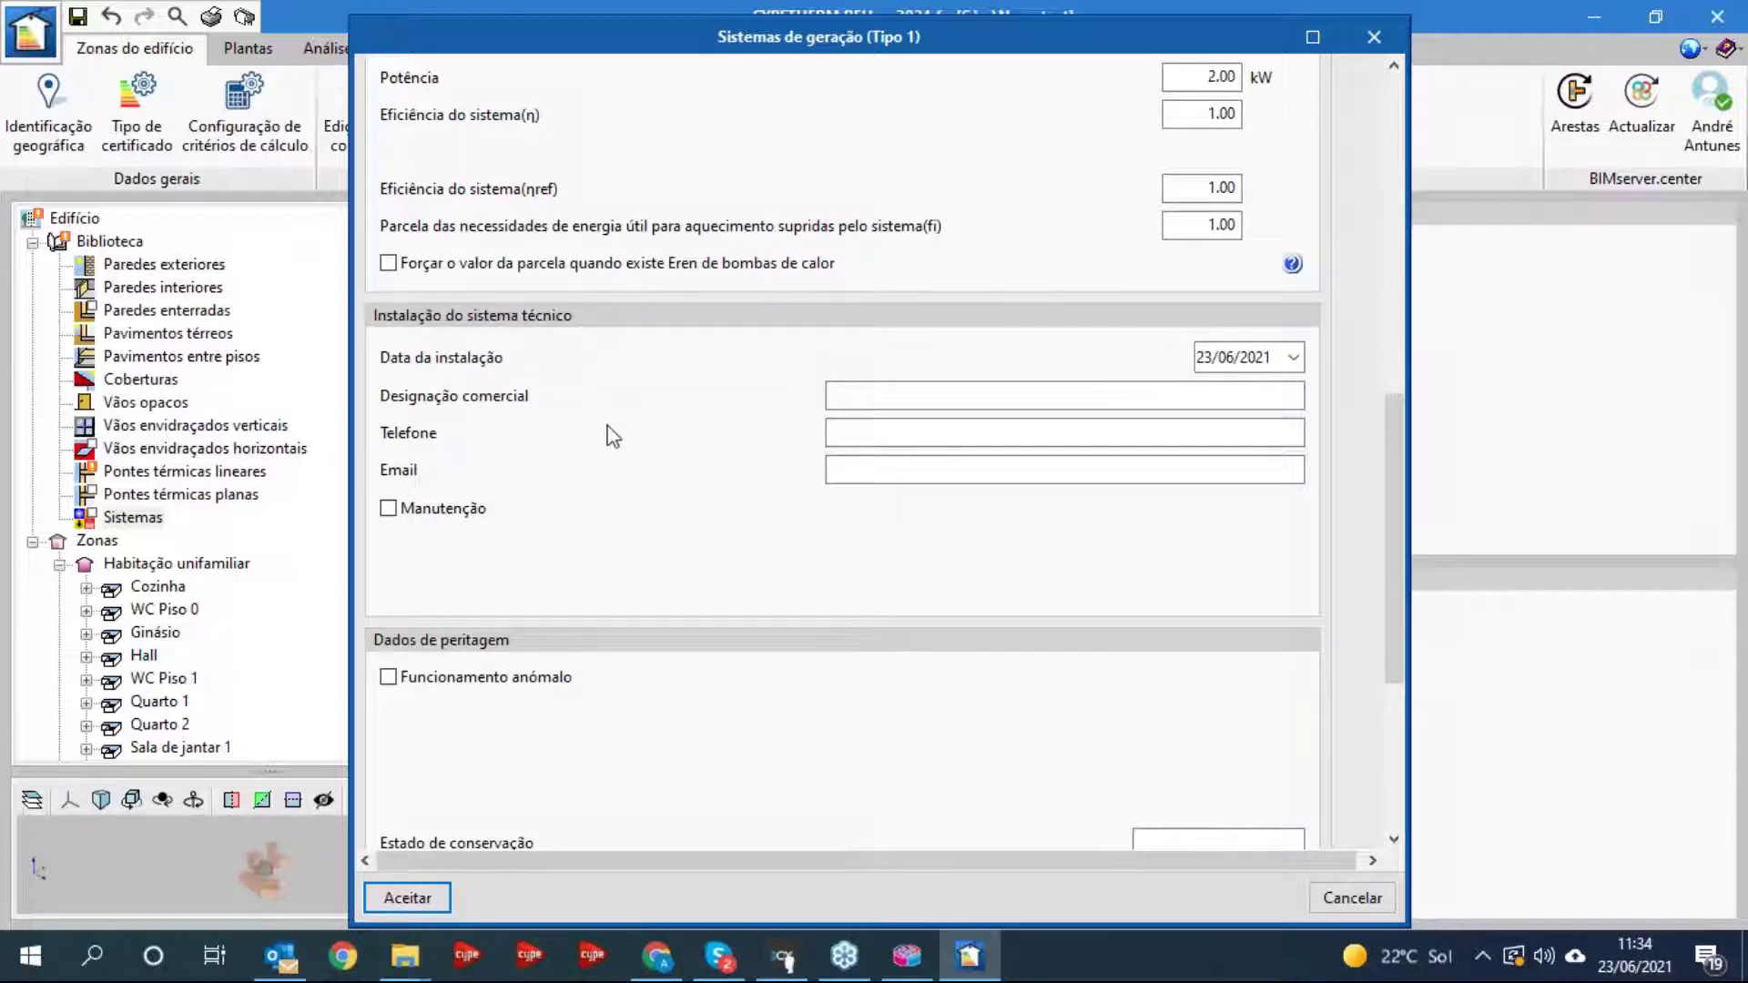
{"action": "scroll", "coordinate": [612, 437], "scroll_direction": "down", "scroll_amount": 10}
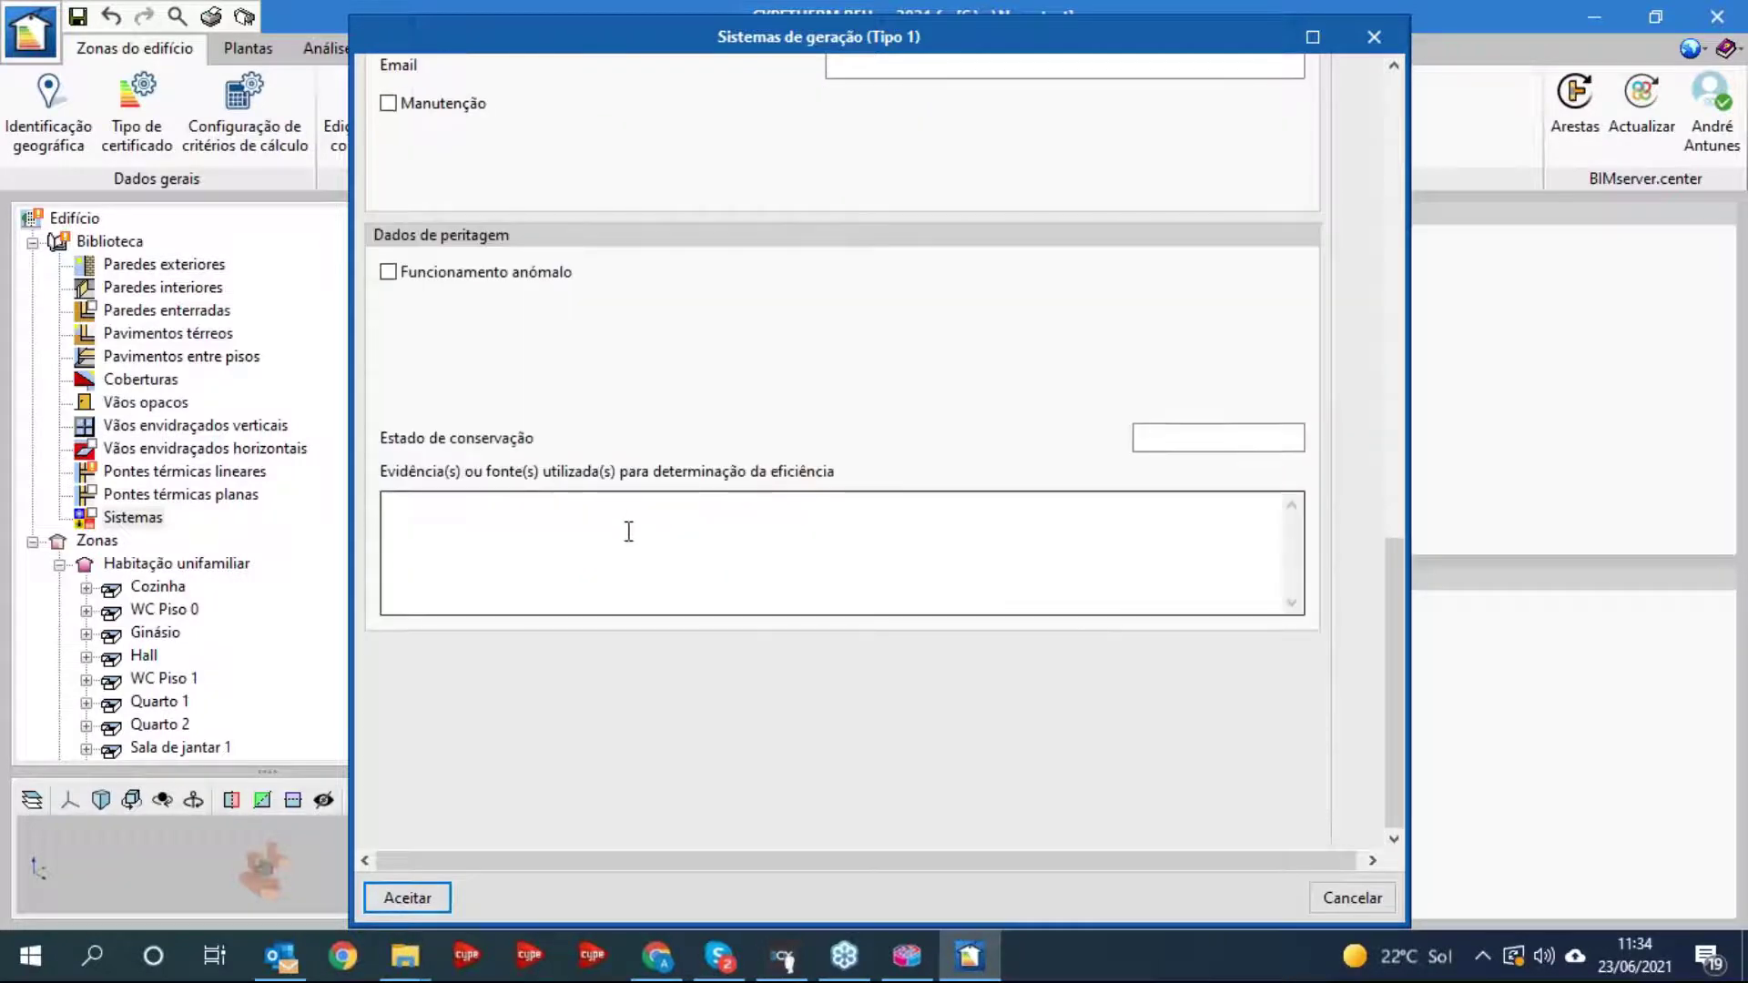
{"action": "scroll", "coordinate": [628, 531], "scroll_direction": "up", "scroll_amount": 18}
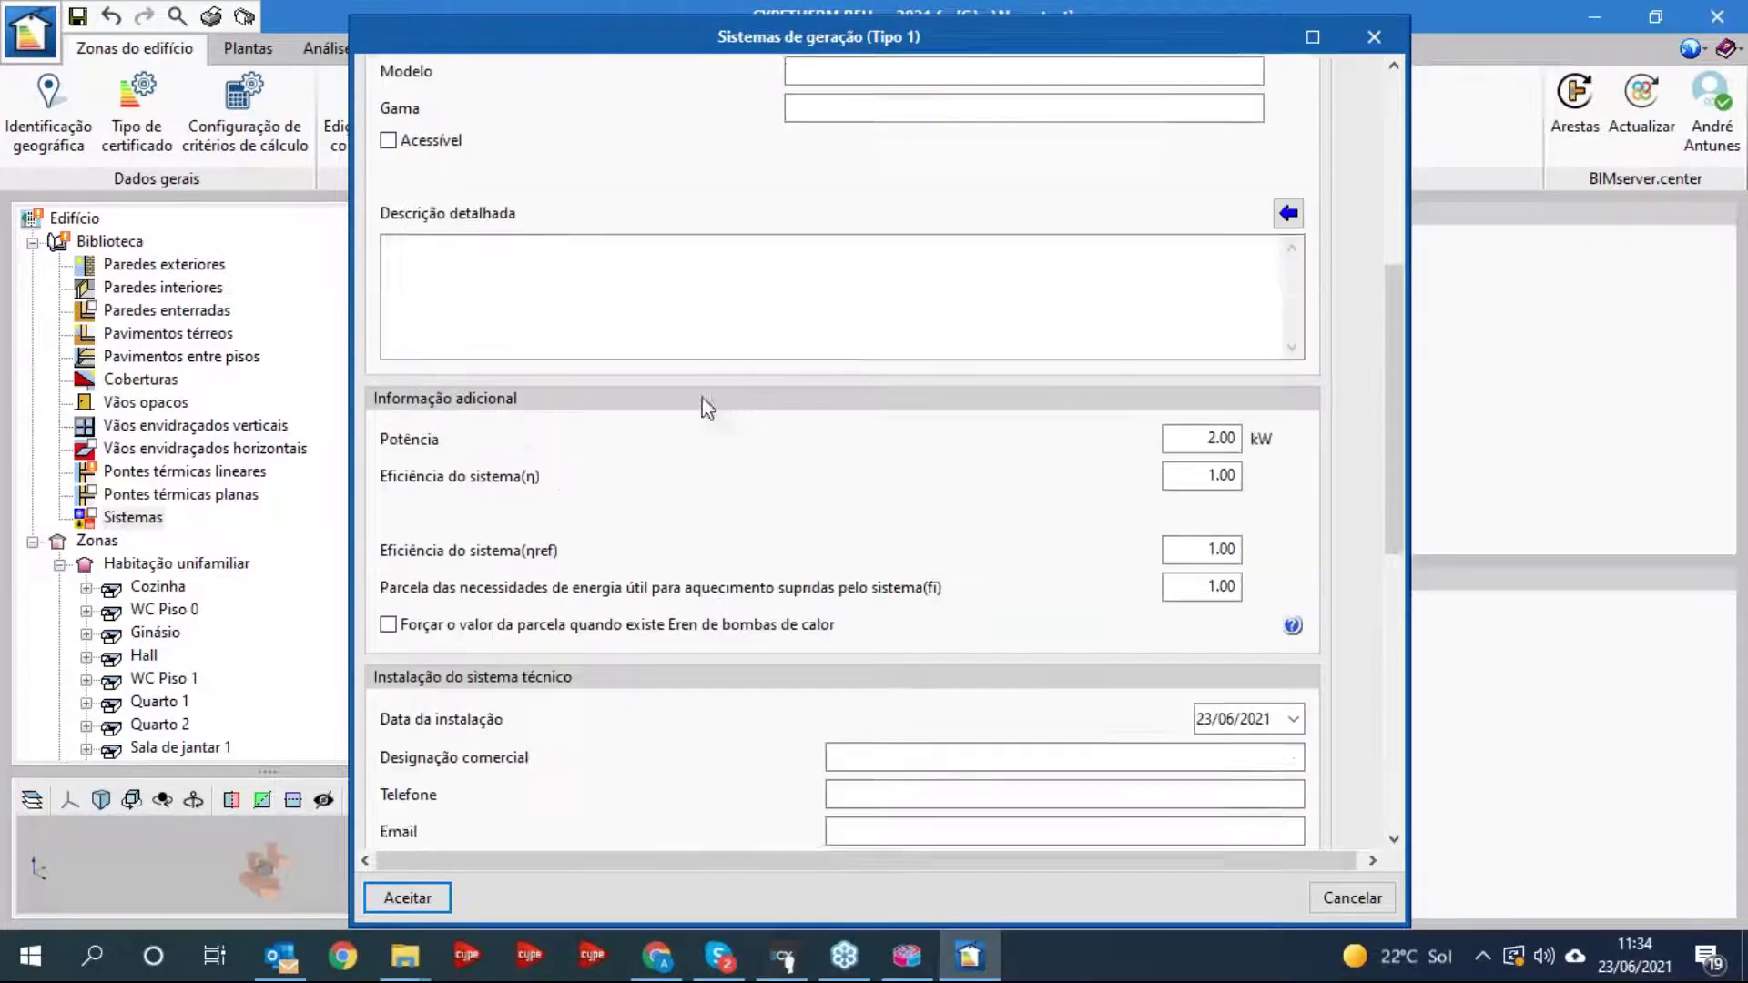
{"action": "scroll", "coordinate": [706, 407], "scroll_direction": "up", "scroll_amount": 2}
{"action": "left_click_drag", "start_coordinate": [1385, 362], "coordinate": [1387, 195]}
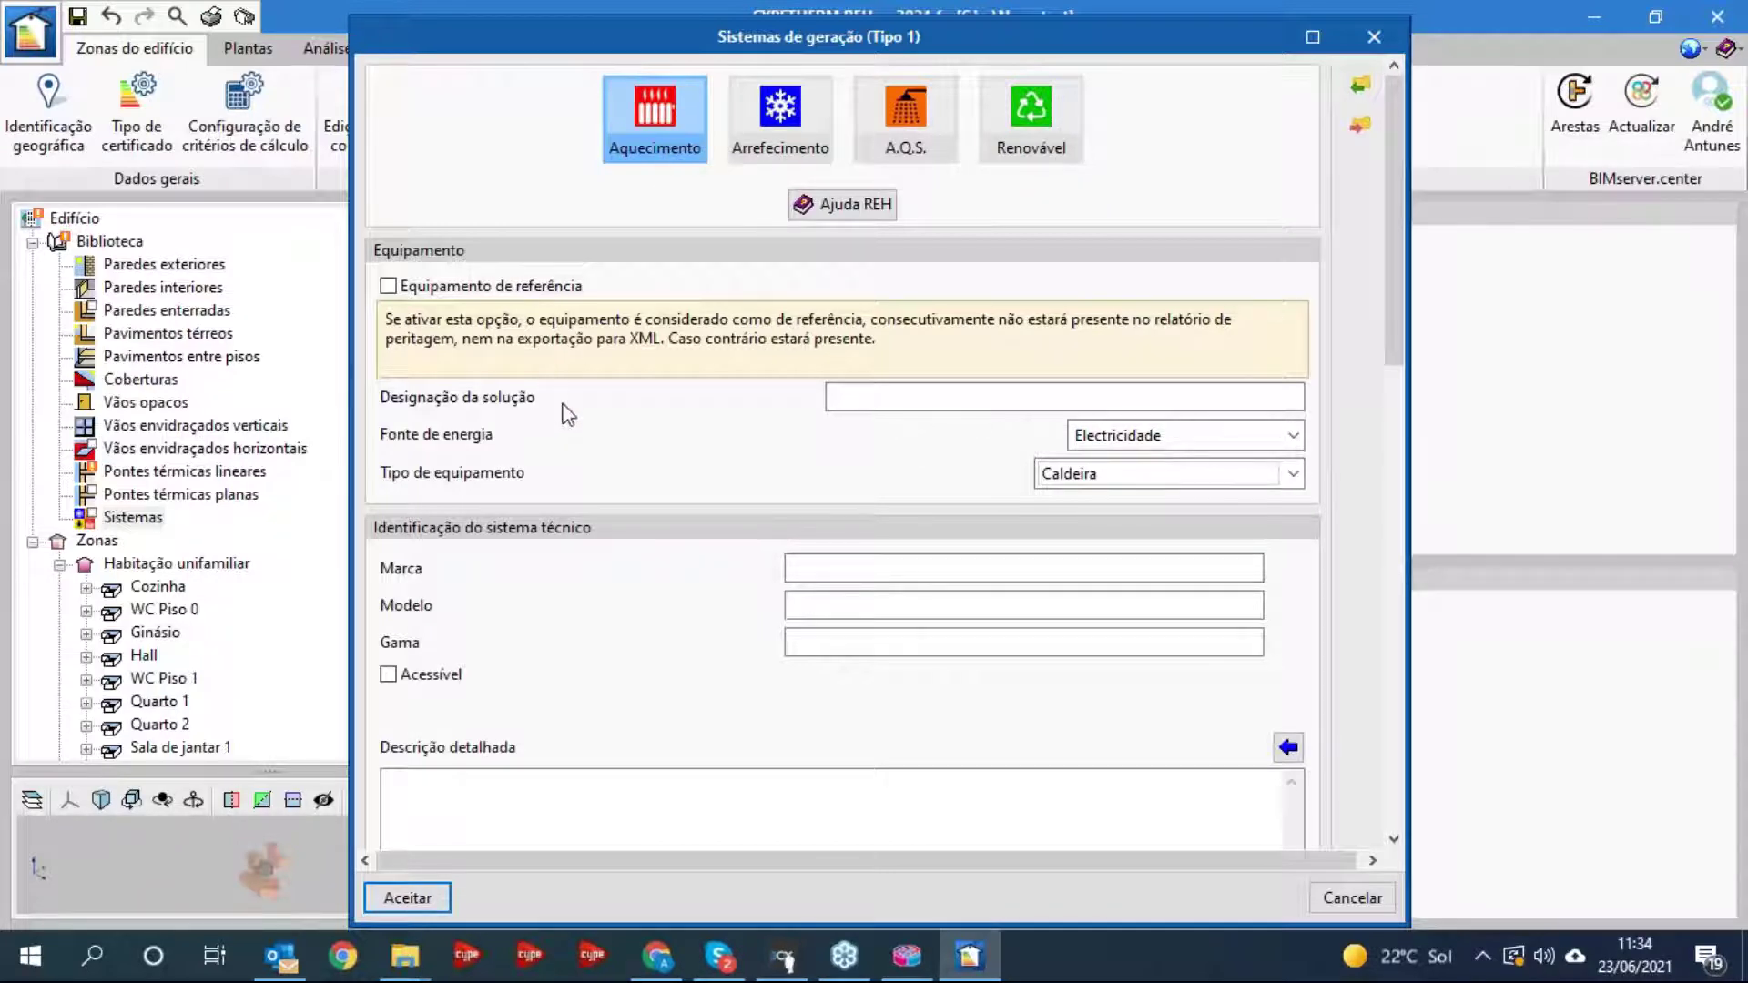
{"action": "left_click", "coordinate": [418, 288]}
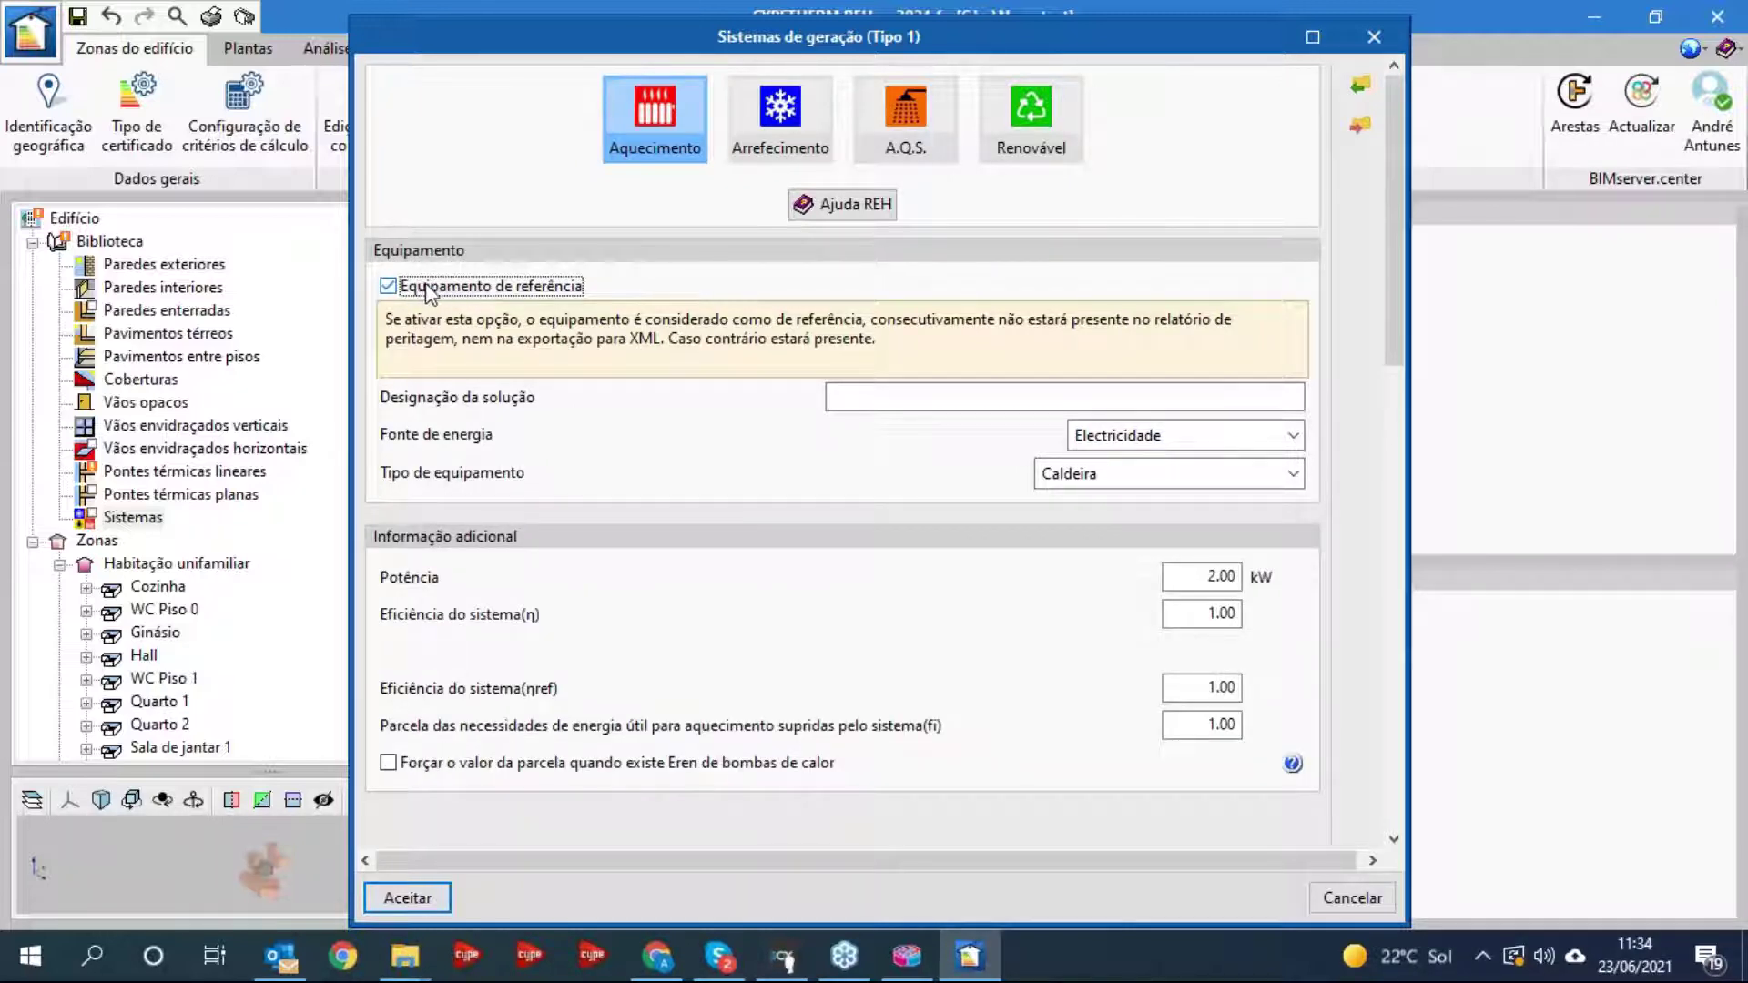
{"action": "left_click", "coordinate": [430, 292]}
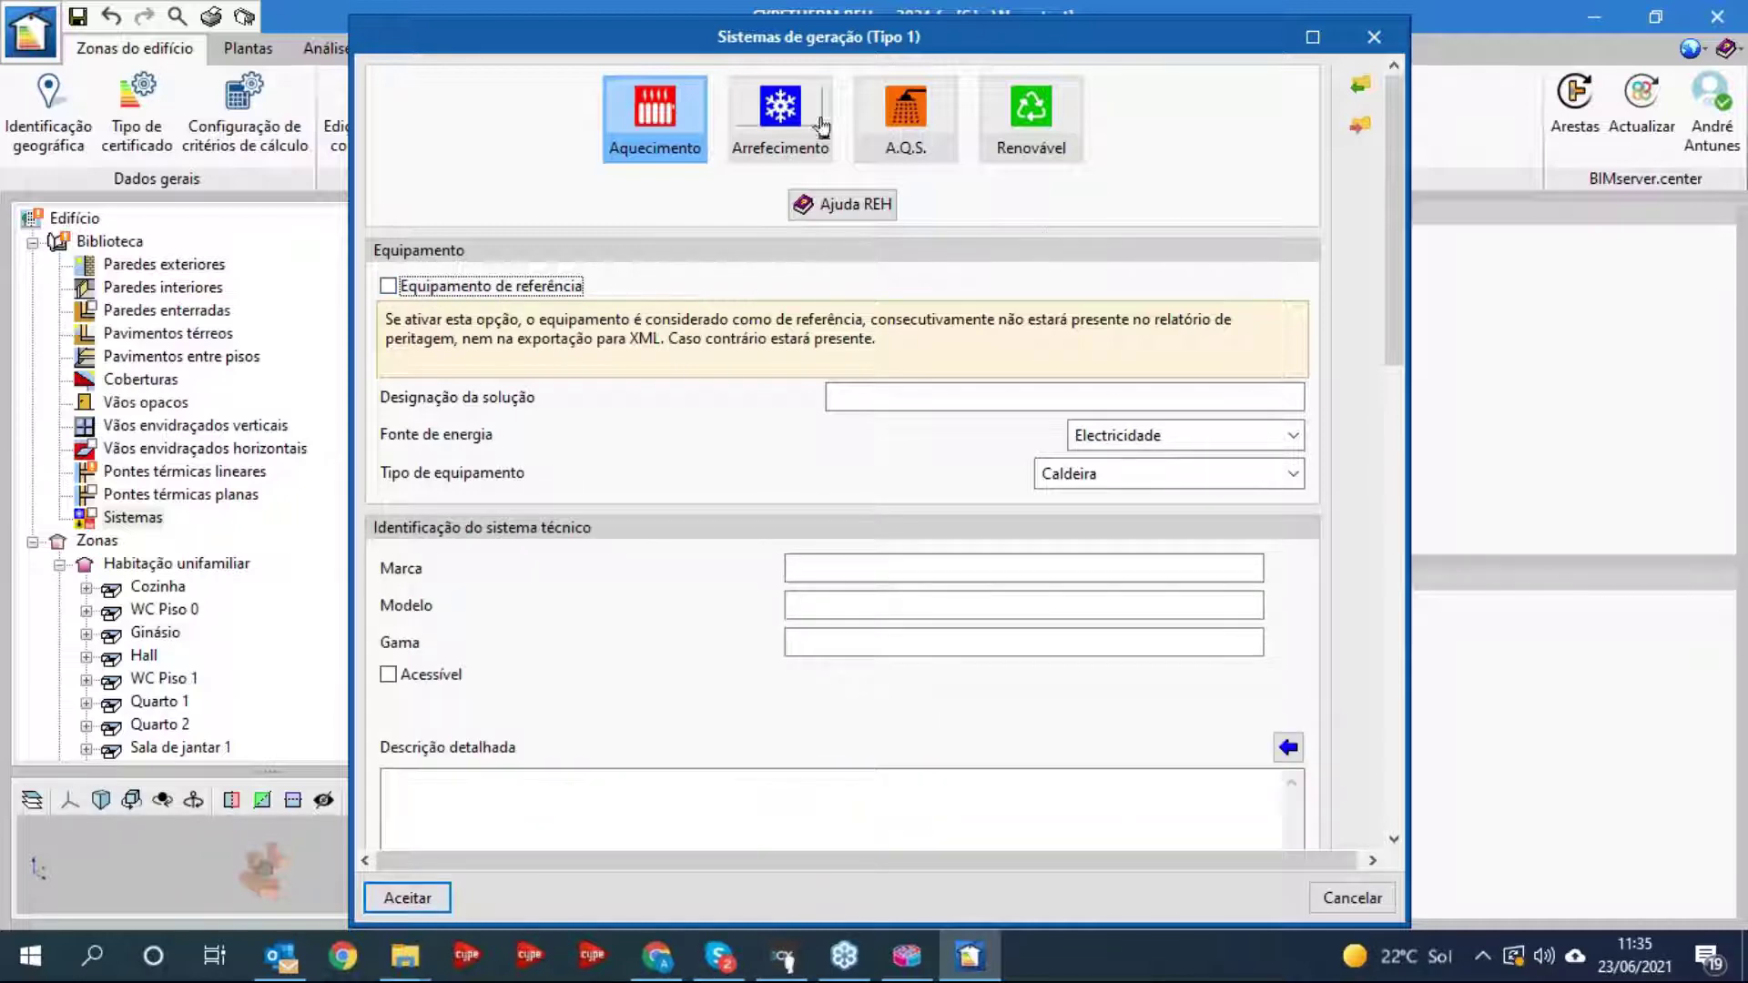
- Examine the renewable system's fields for Eren energy, shares by use, collector area and reference productivity
{"action": "left_click", "coordinate": [1037, 128]}
{"action": "left_click_drag", "start_coordinate": [1390, 226], "coordinate": [1394, 537]}
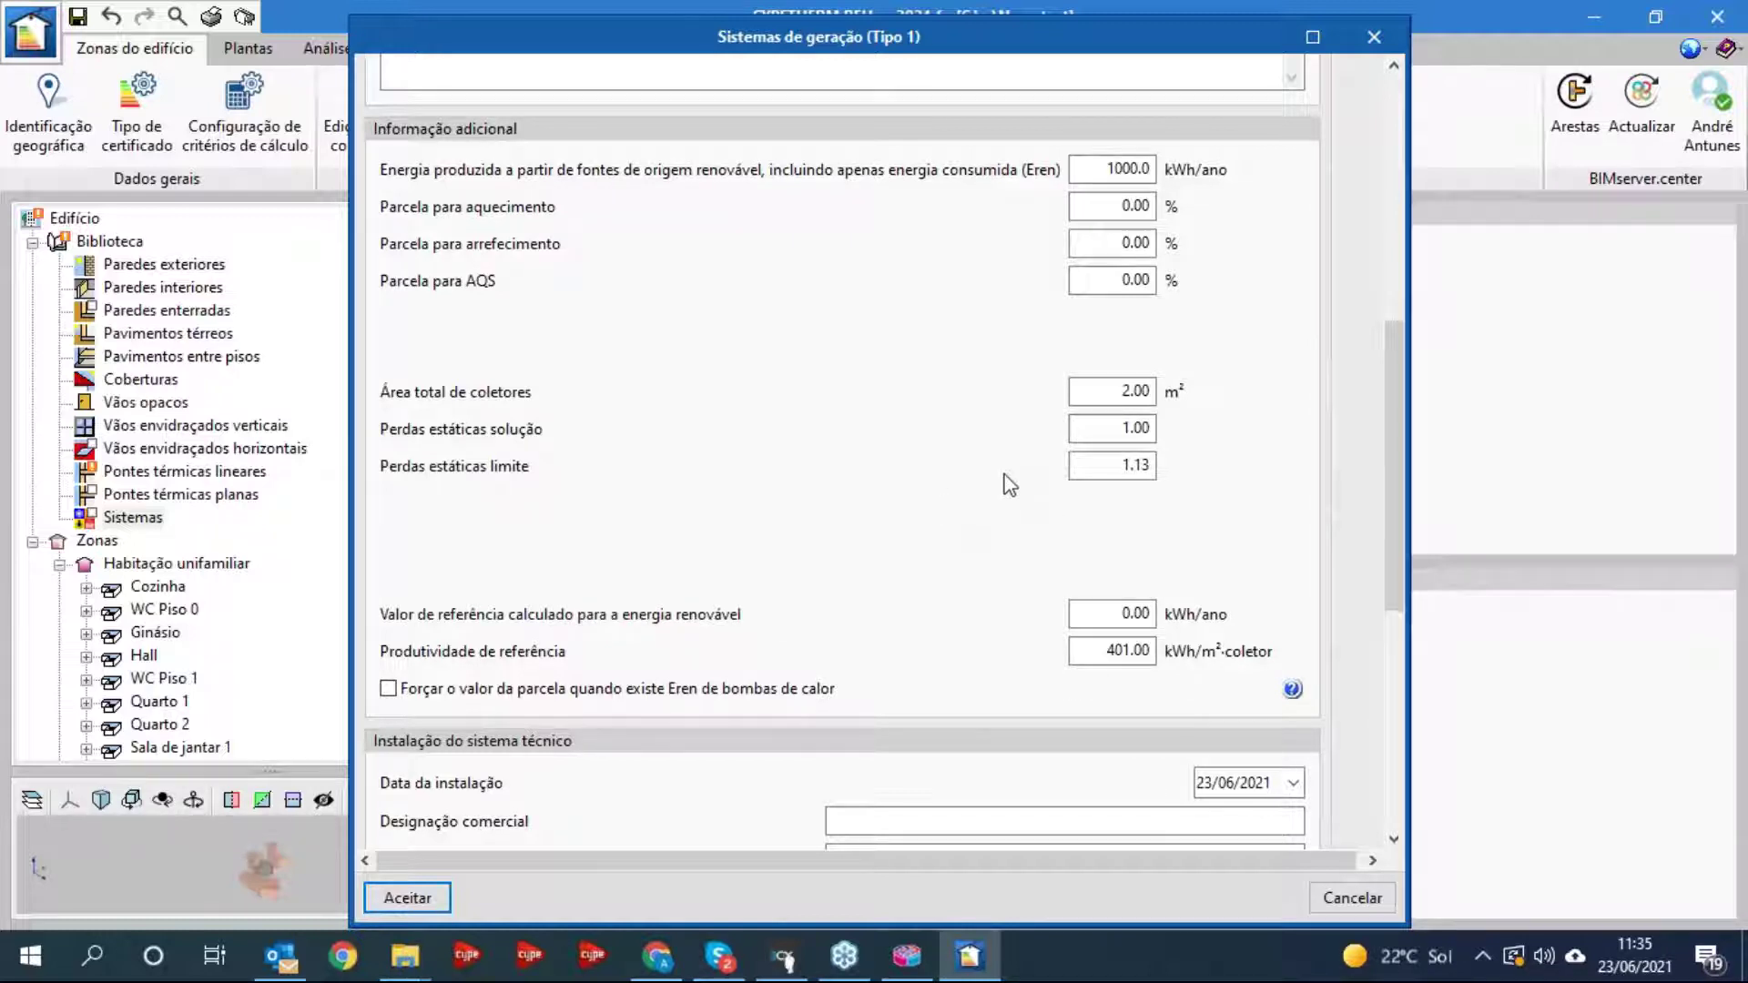
{"action": "left_click_drag", "start_coordinate": [1390, 483], "coordinate": [1351, 175]}
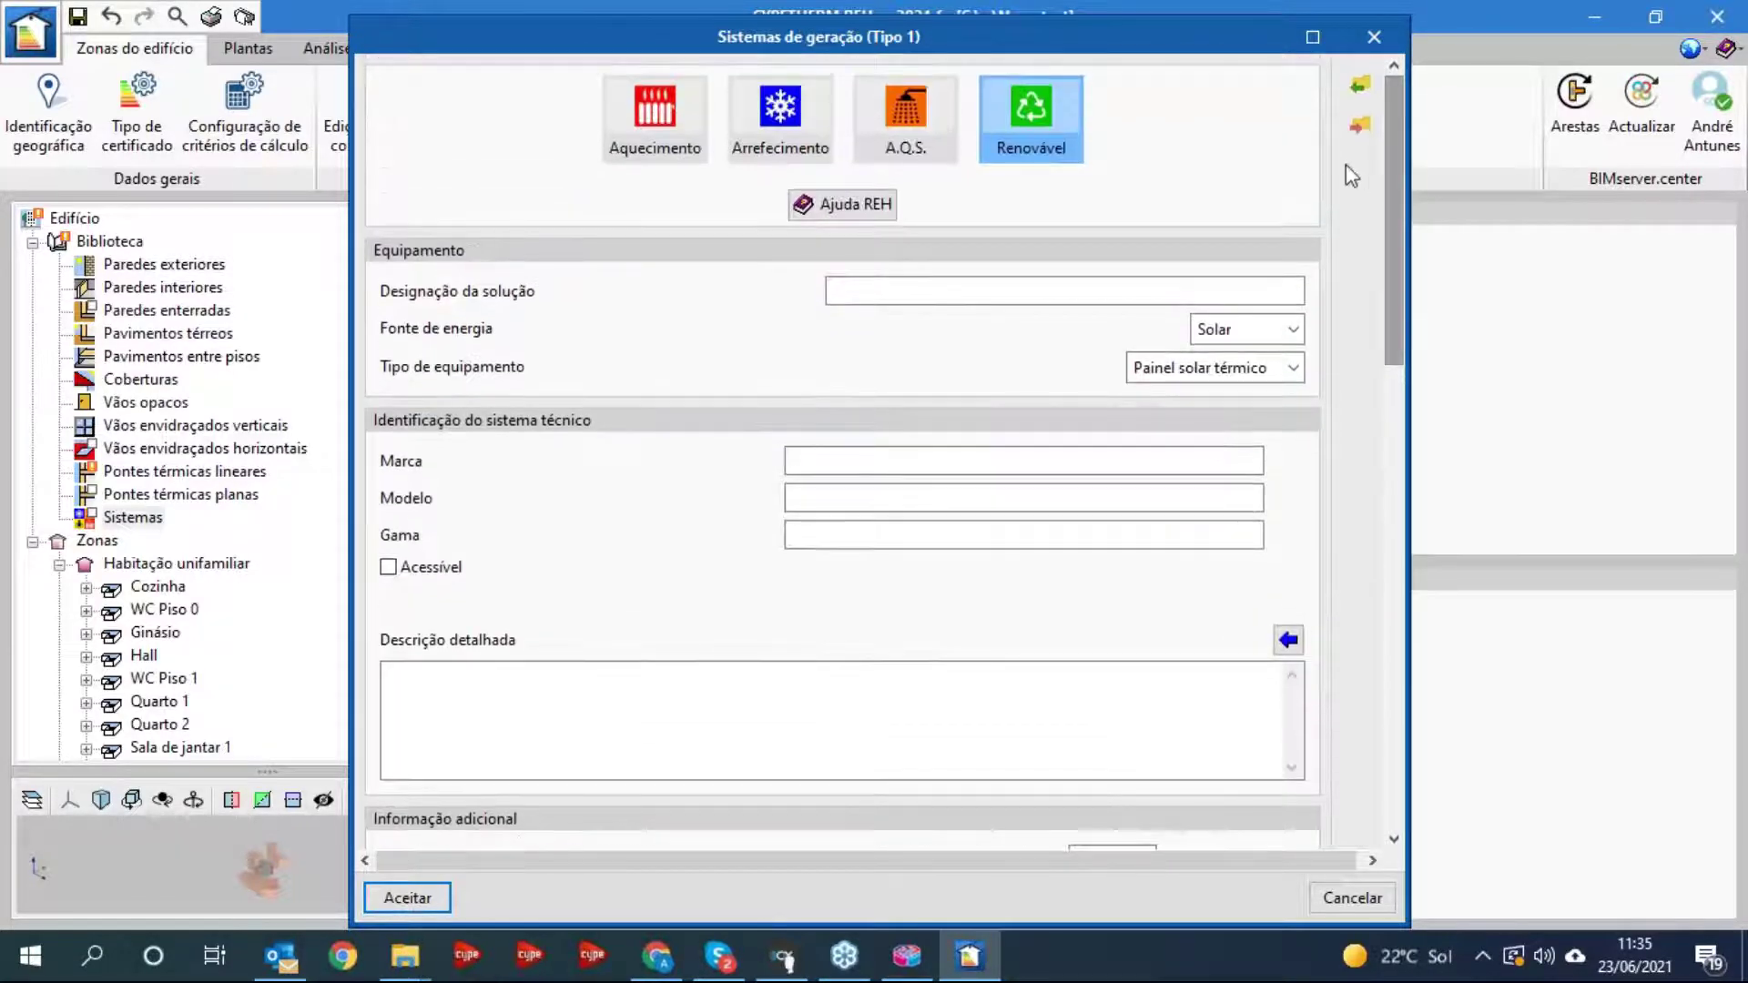
- Discard the new generation system and import Referência AQS, Referência aquecimento, Referência arrefecimento and Solar térmico from the saved generation system library
{"action": "left_click", "coordinate": [1375, 37]}
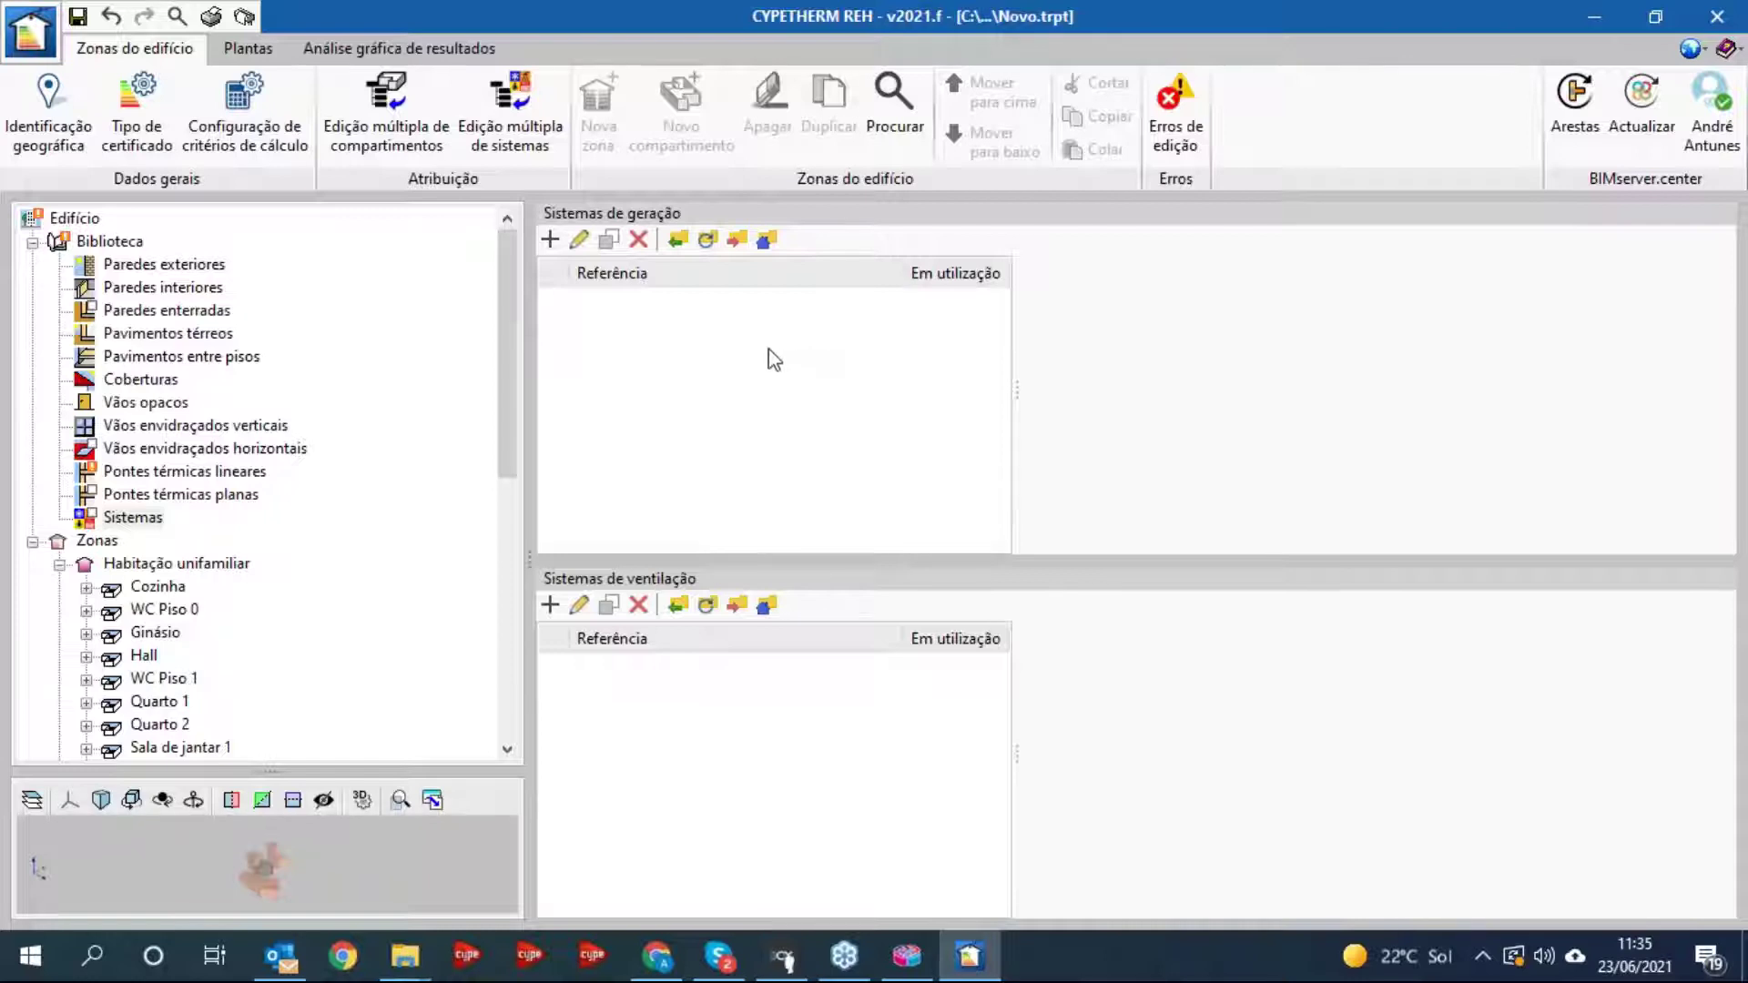
{"action": "left_click", "coordinate": [677, 239]}
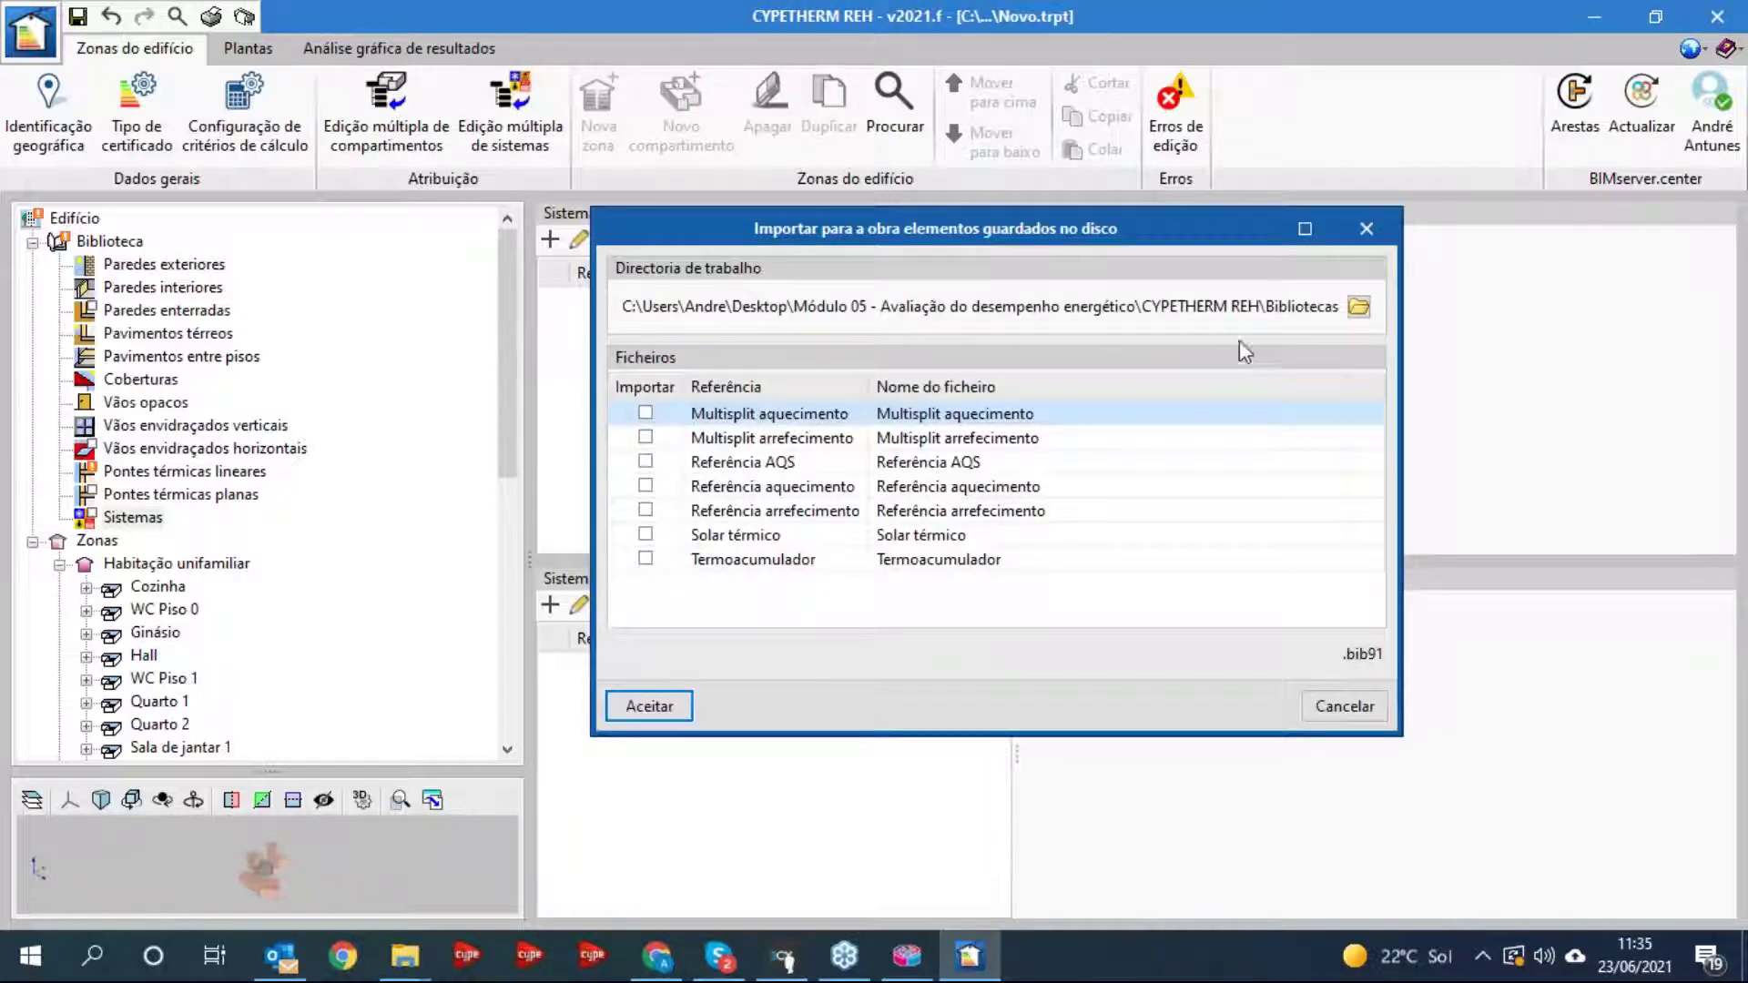
{"action": "left_click", "coordinate": [646, 462]}
{"action": "left_click", "coordinate": [646, 486]}
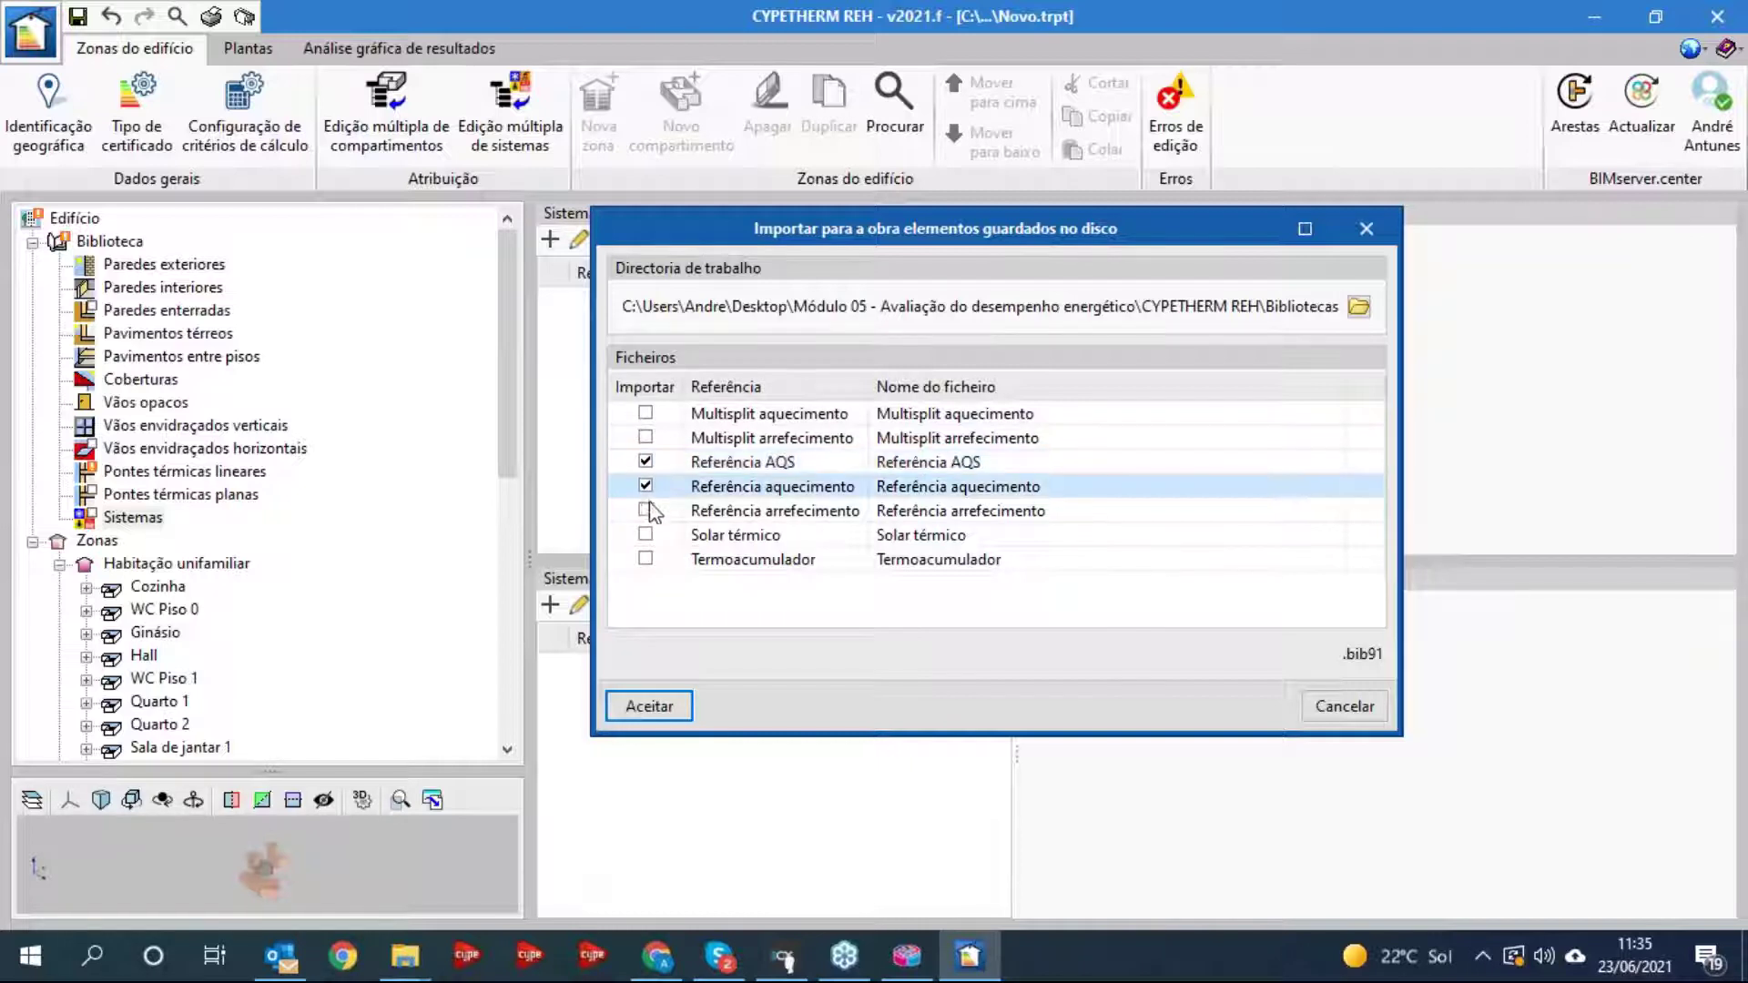
{"action": "left_click", "coordinate": [647, 511]}
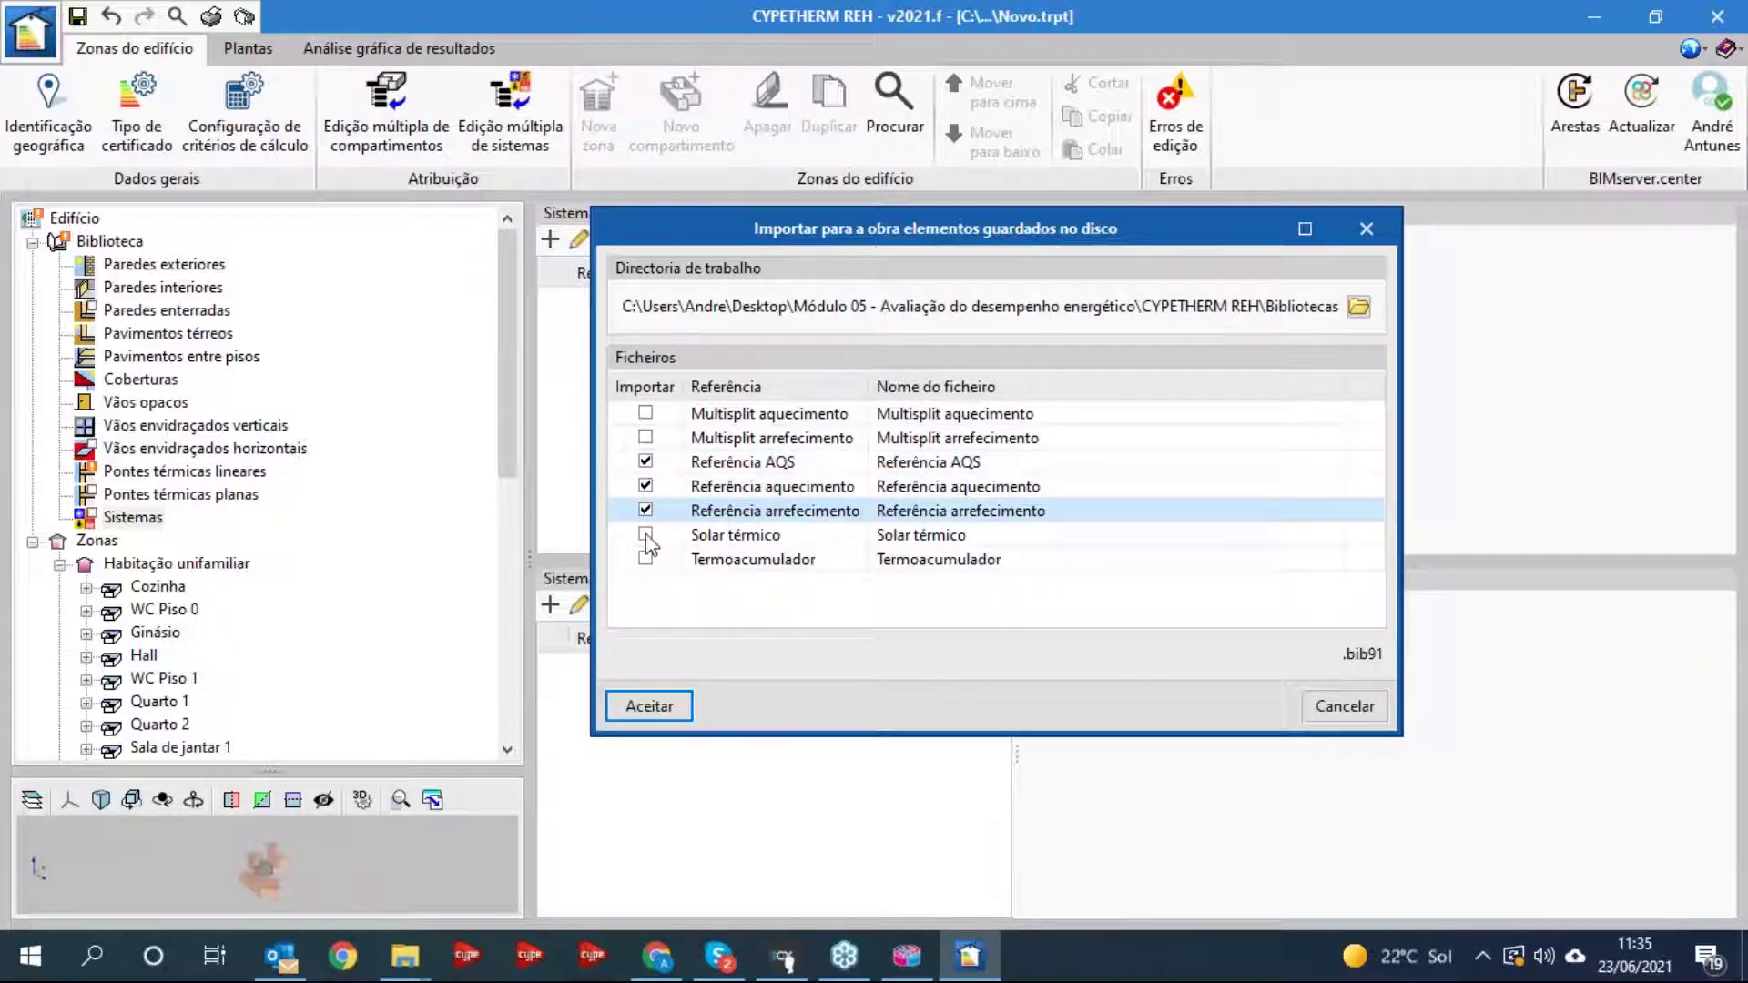
{"action": "left_click", "coordinate": [646, 534]}
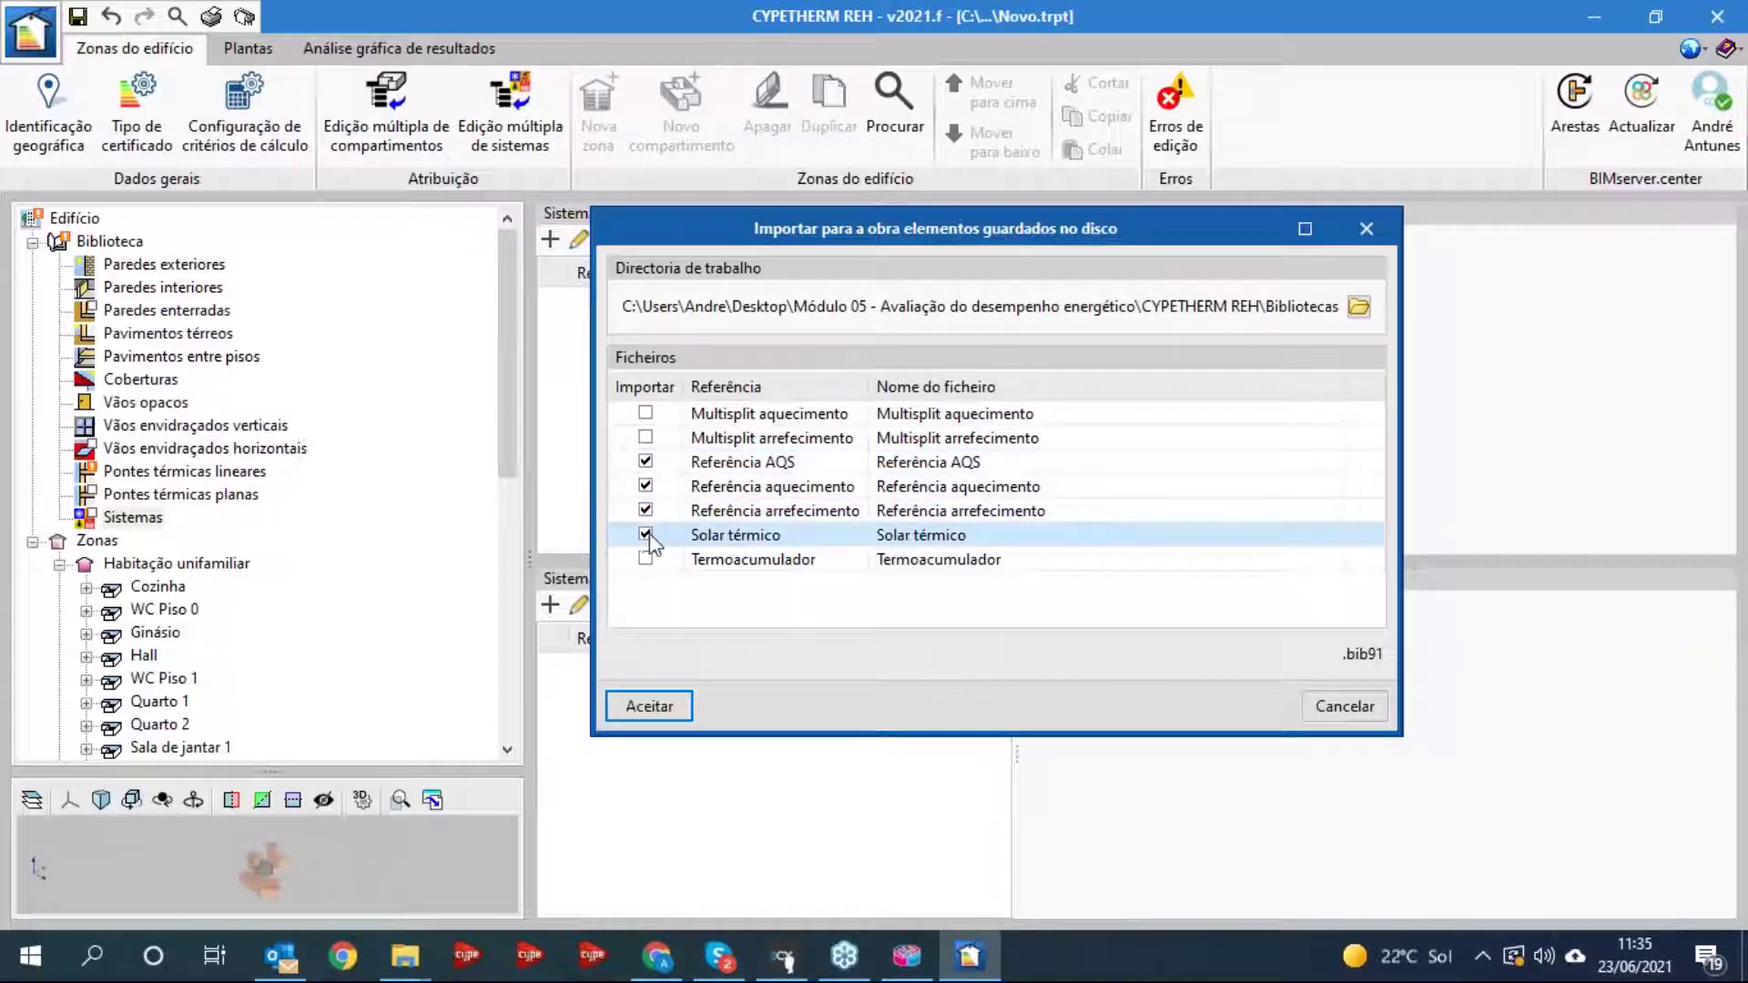
{"action": "left_click", "coordinate": [648, 708]}
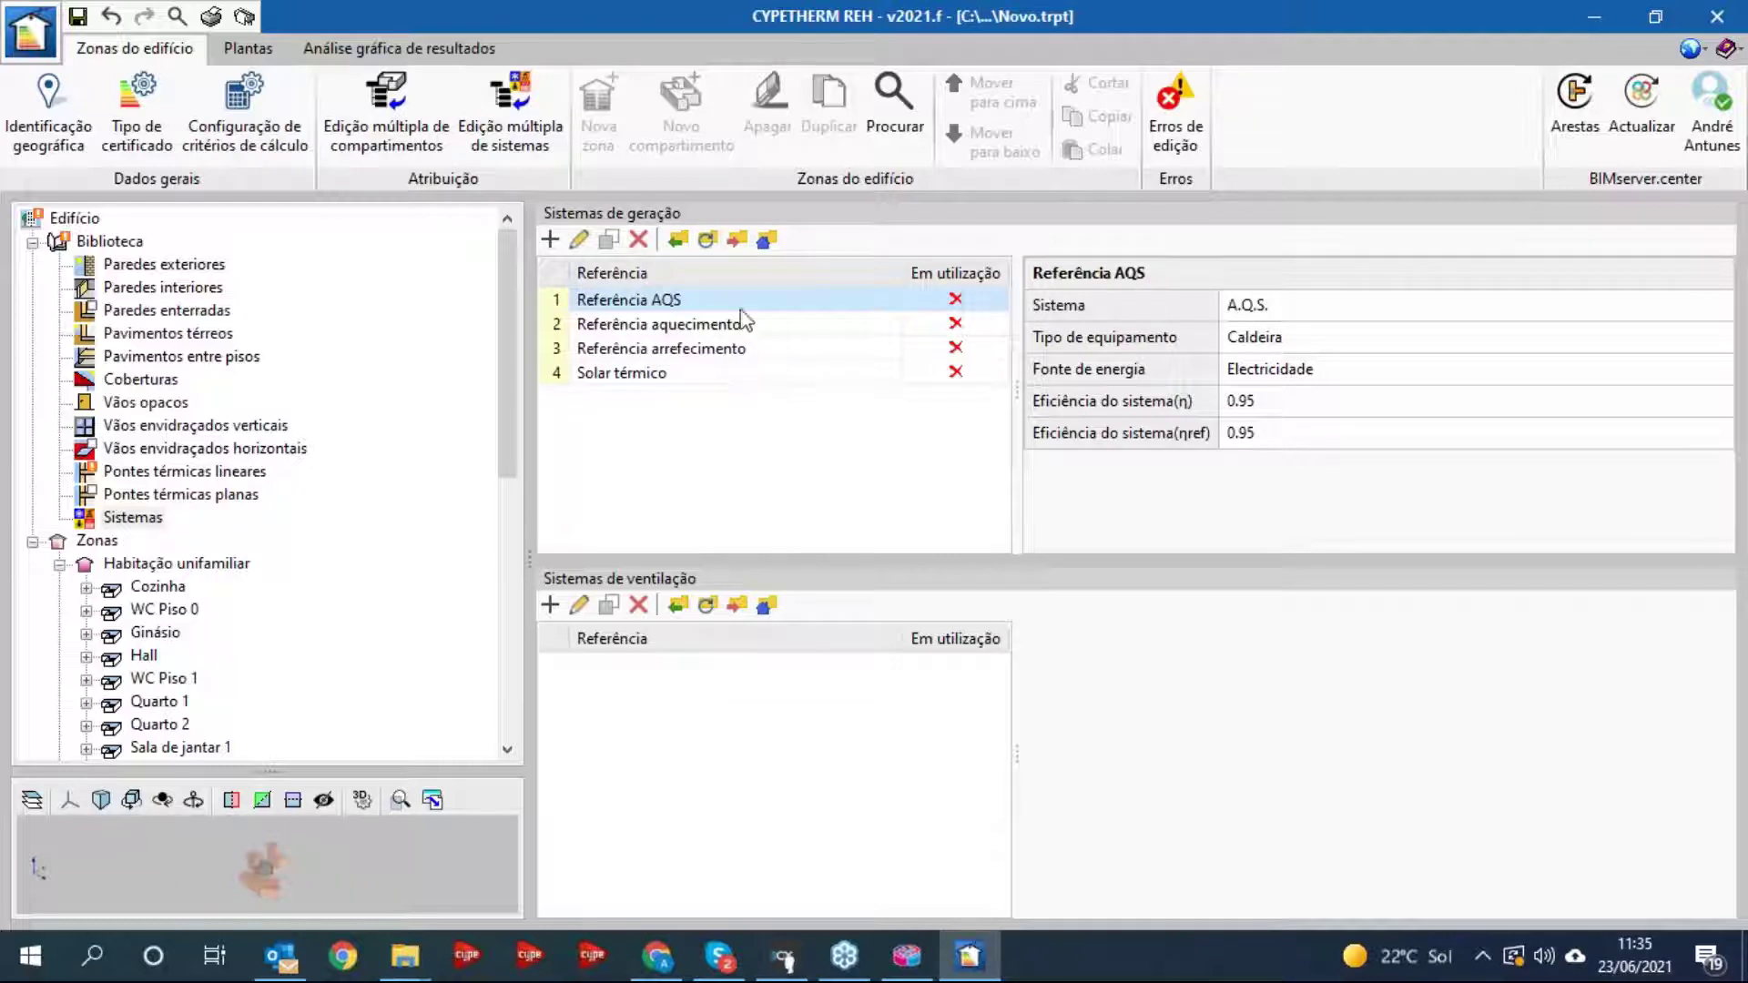
- Examine the Referência AQS generation system's equipment, power, efficiency and pipe insulation data without changing it
{"action": "left_click", "coordinate": [581, 240]}
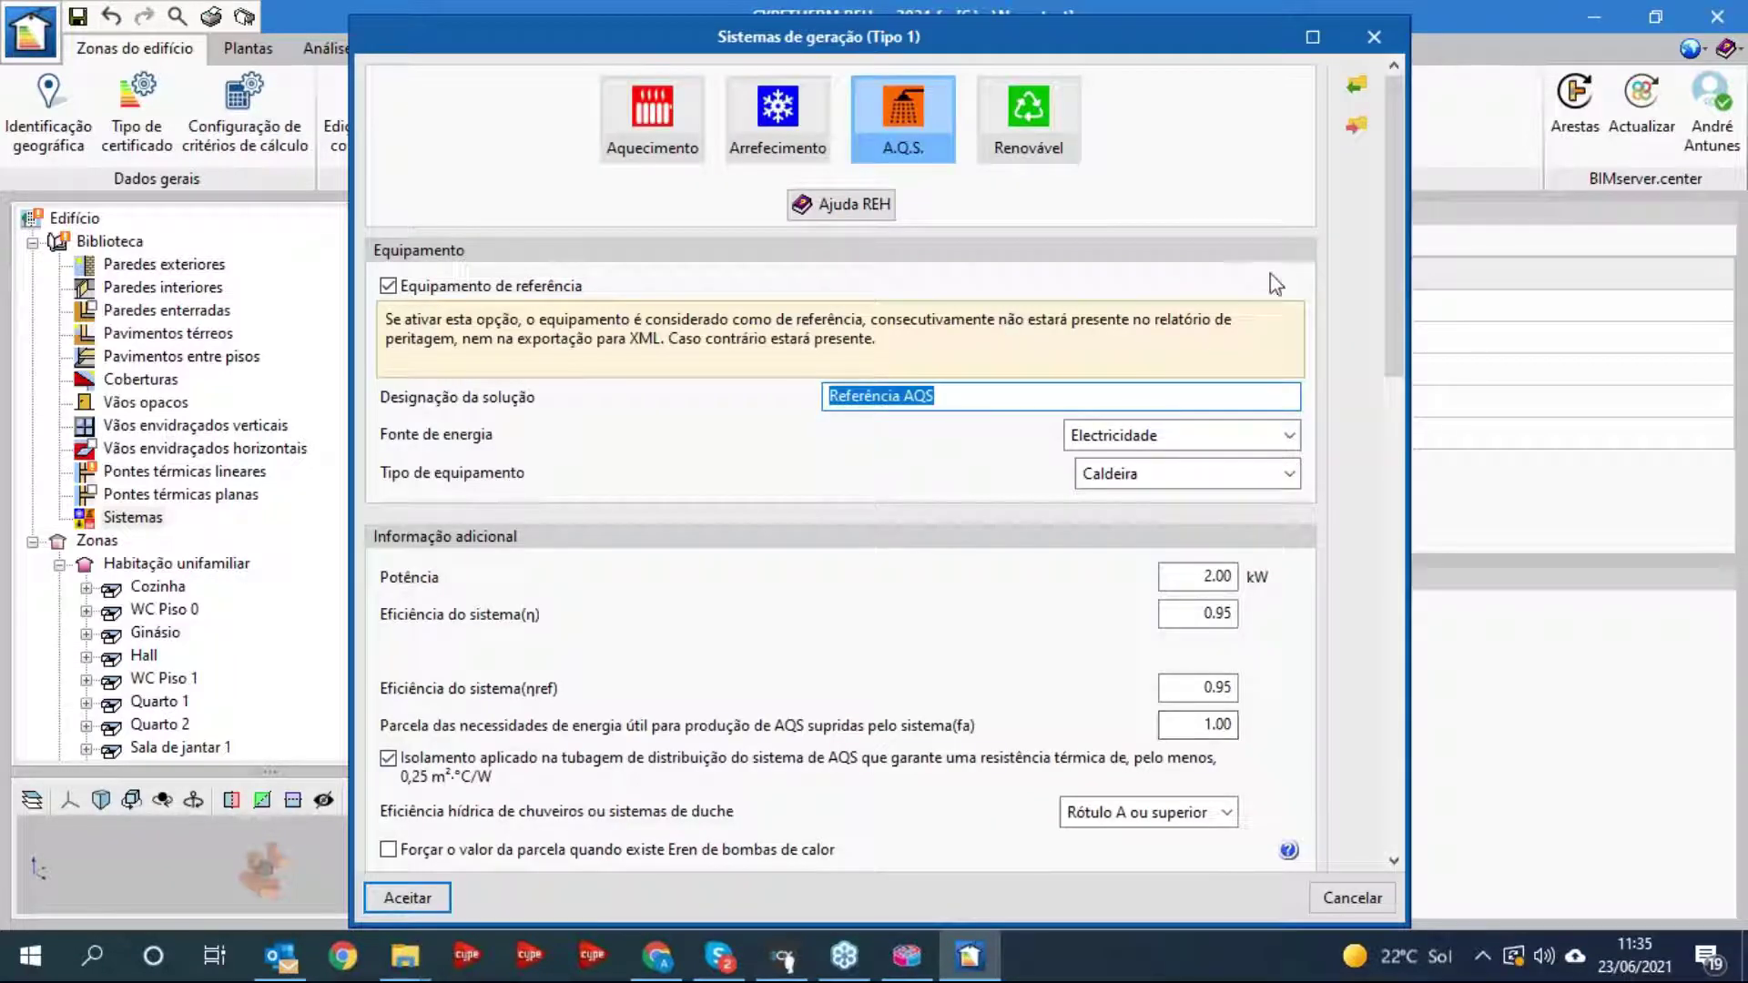
{"action": "scroll", "coordinate": [1388, 266], "scroll_direction": "down", "scroll_amount": 6}
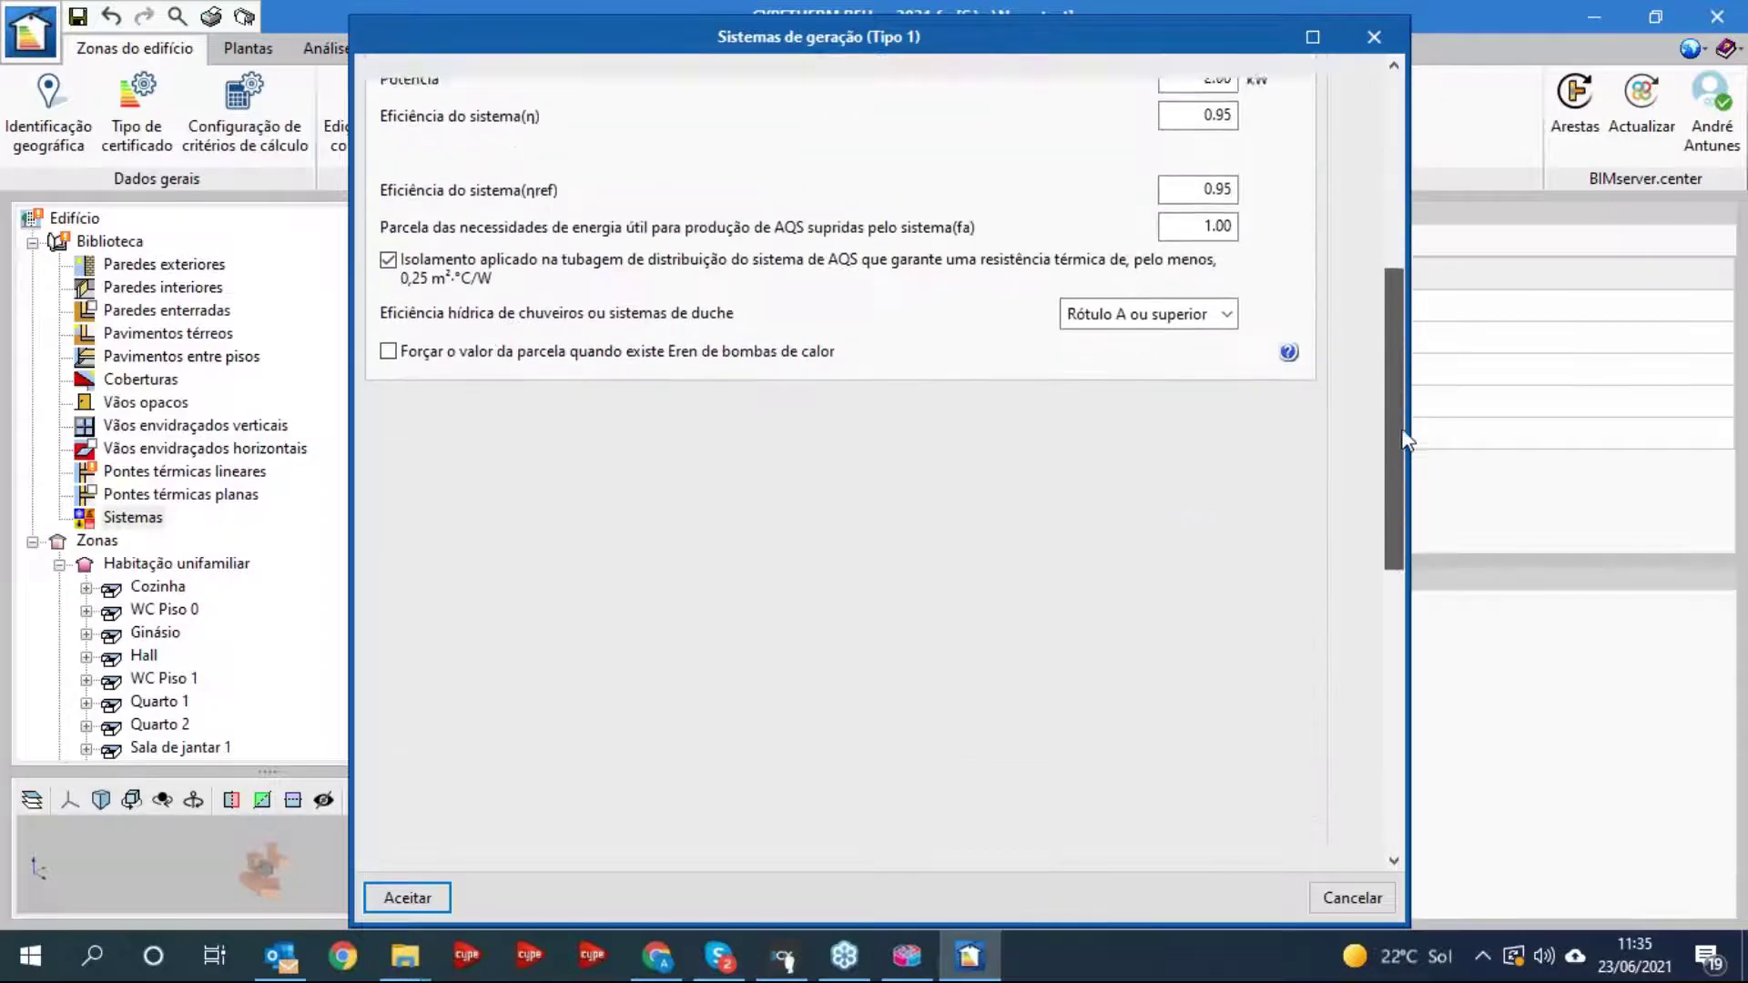
{"action": "scroll", "coordinate": [1395, 266], "scroll_direction": "up", "scroll_amount": 5}
{"action": "scroll", "coordinate": [1392, 259], "scroll_direction": "up", "scroll_amount": 1}
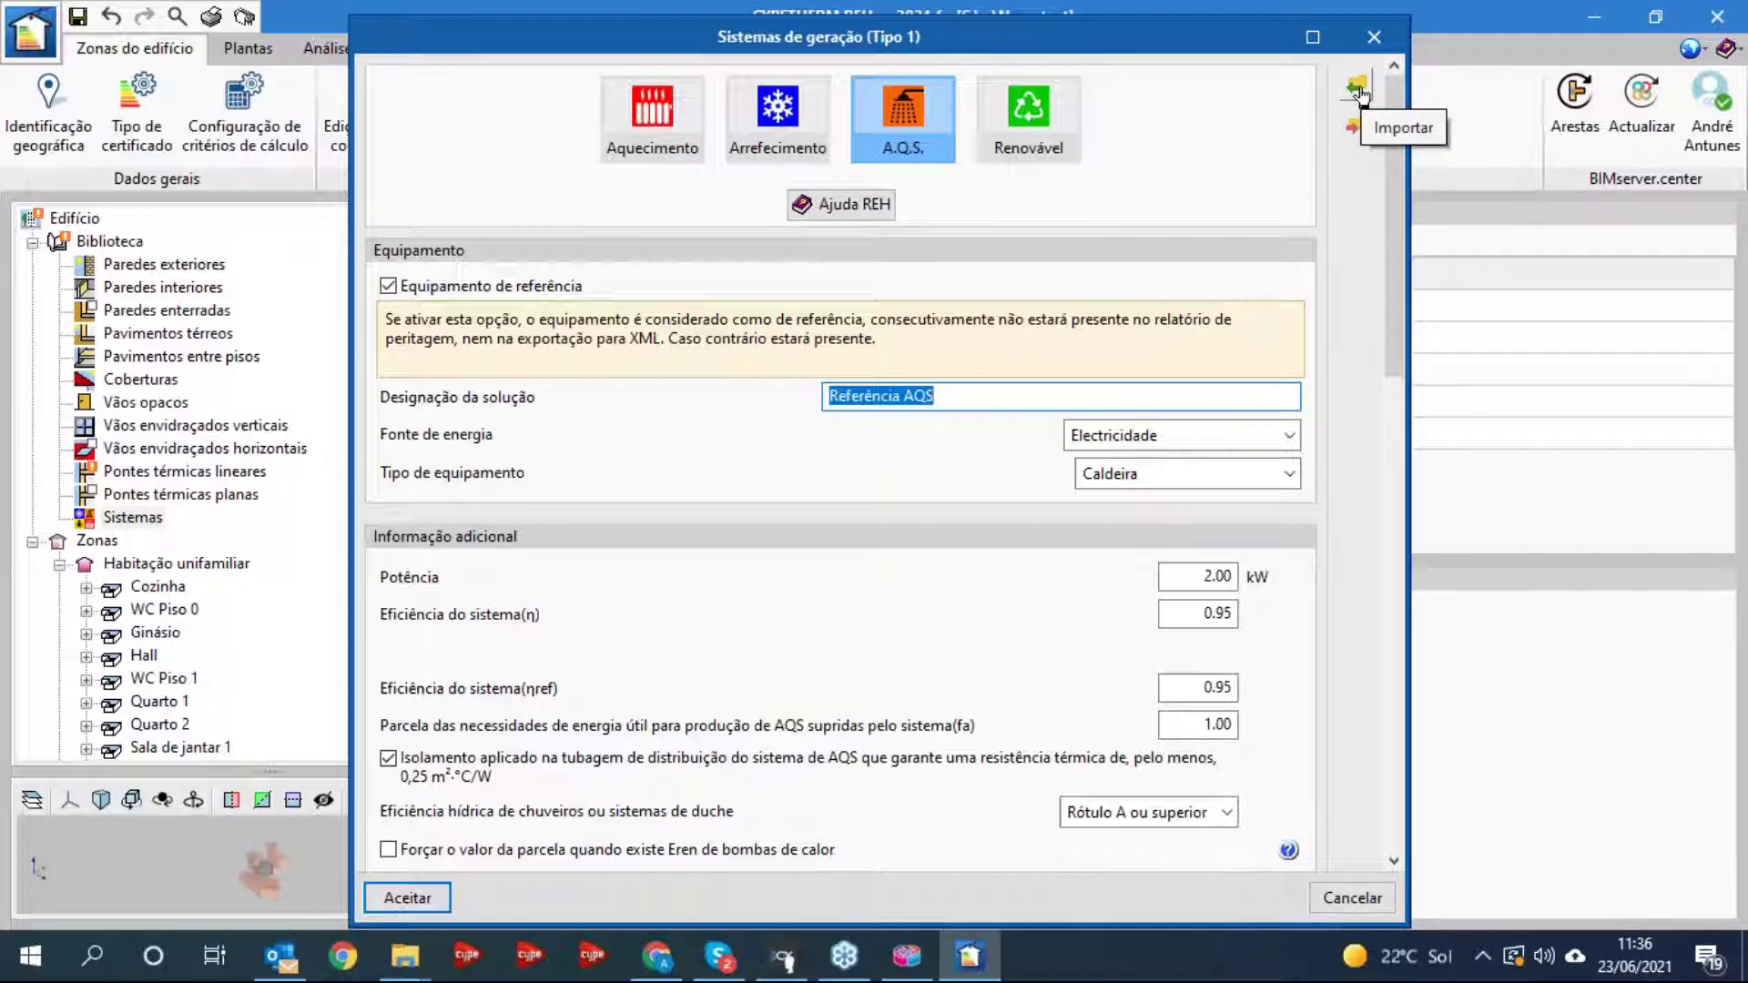
{"action": "left_click", "coordinate": [1375, 38]}
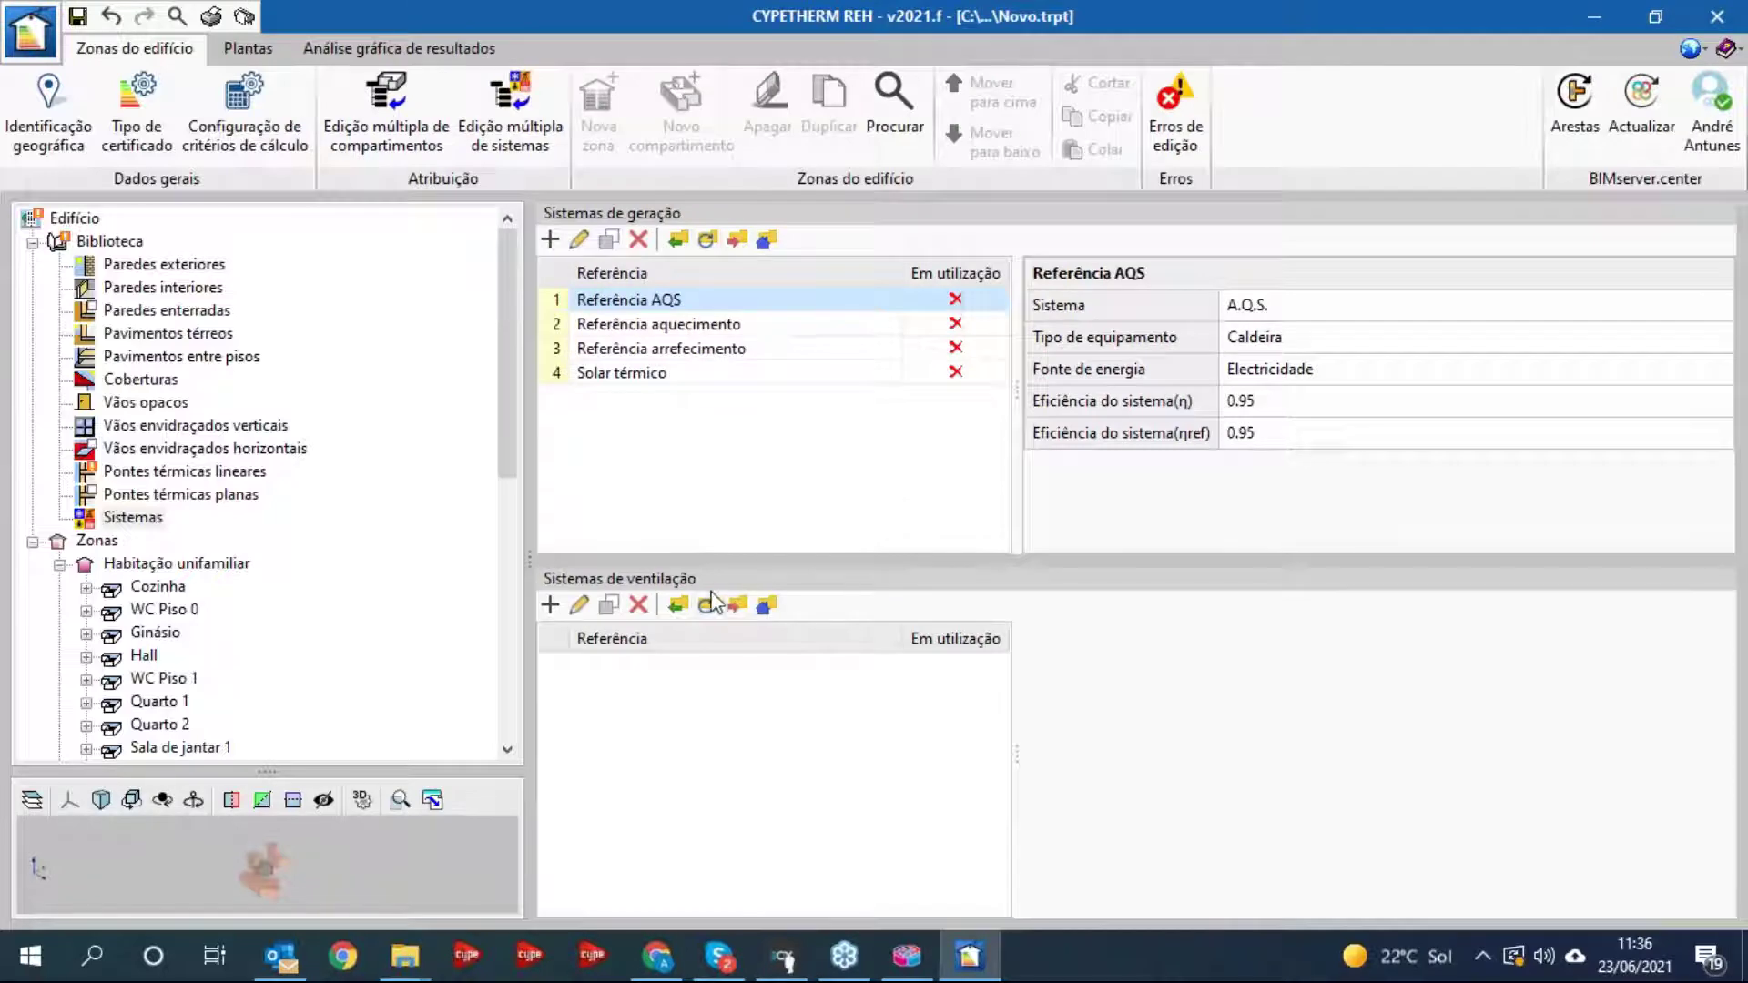
- Import the Natural ventilation system from the Bibliotecas folder under Módulo 05 - Avaliação do desempenho energético\CYPETHERM REH on the desktop
{"action": "left_click", "coordinate": [678, 605]}
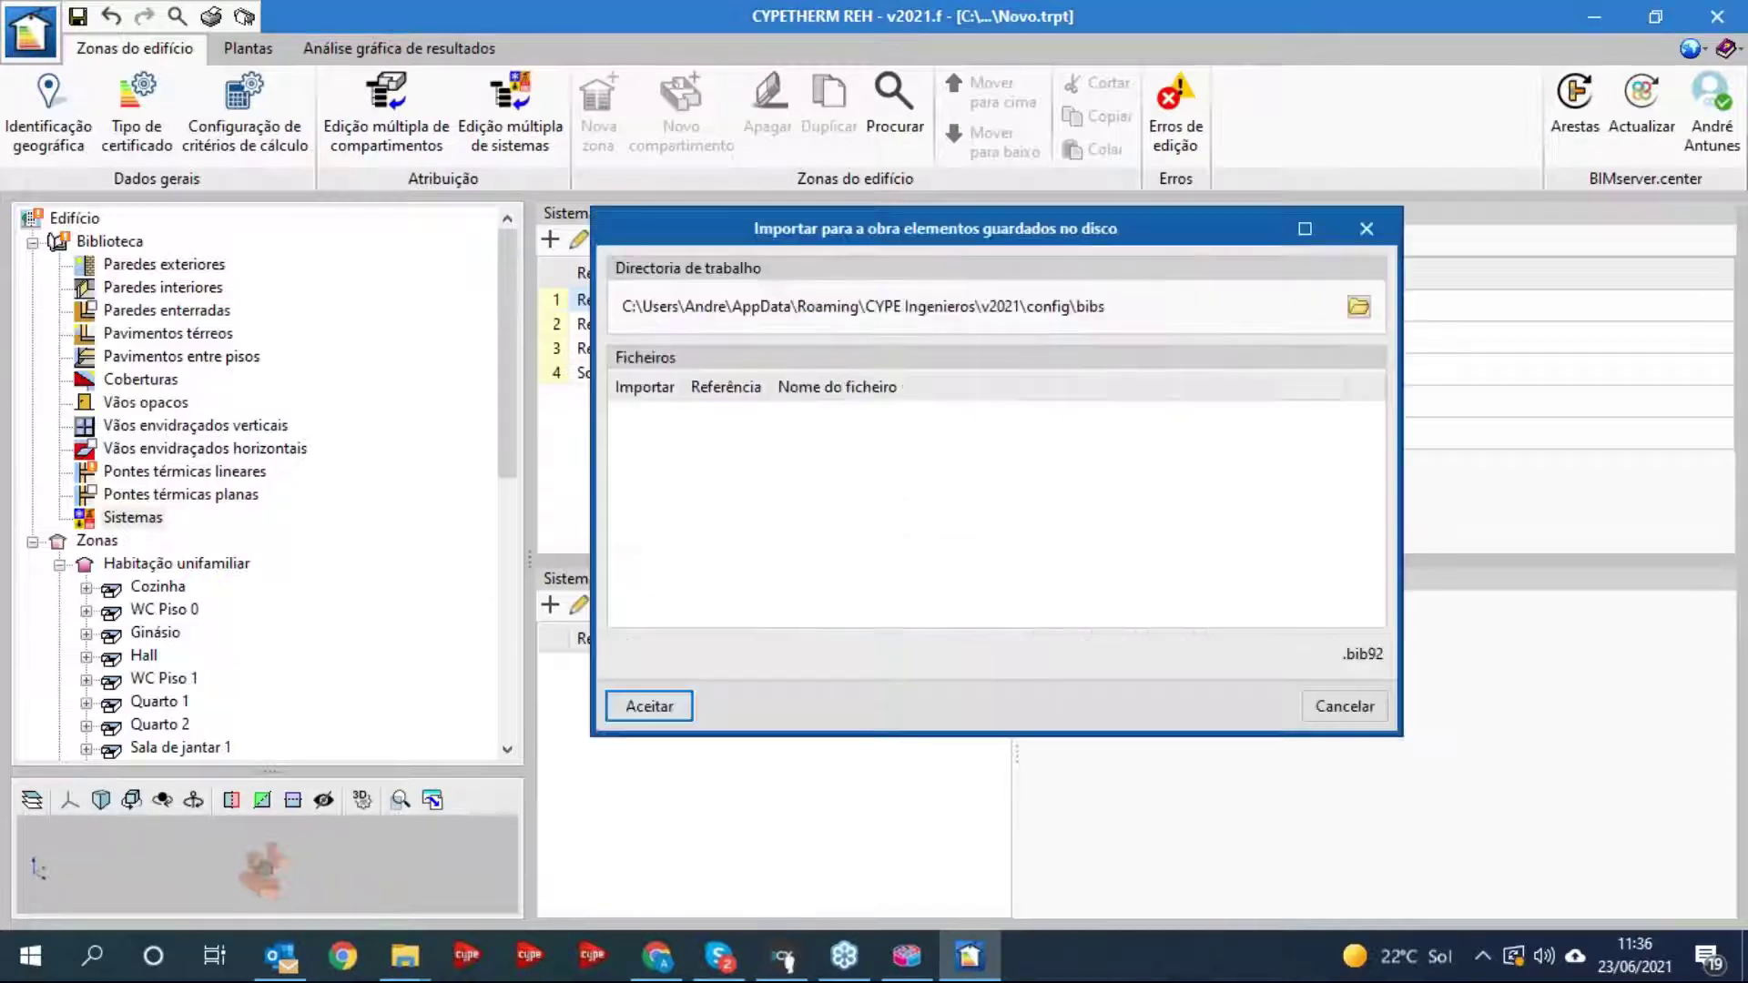
{"action": "left_click", "coordinate": [1358, 307]}
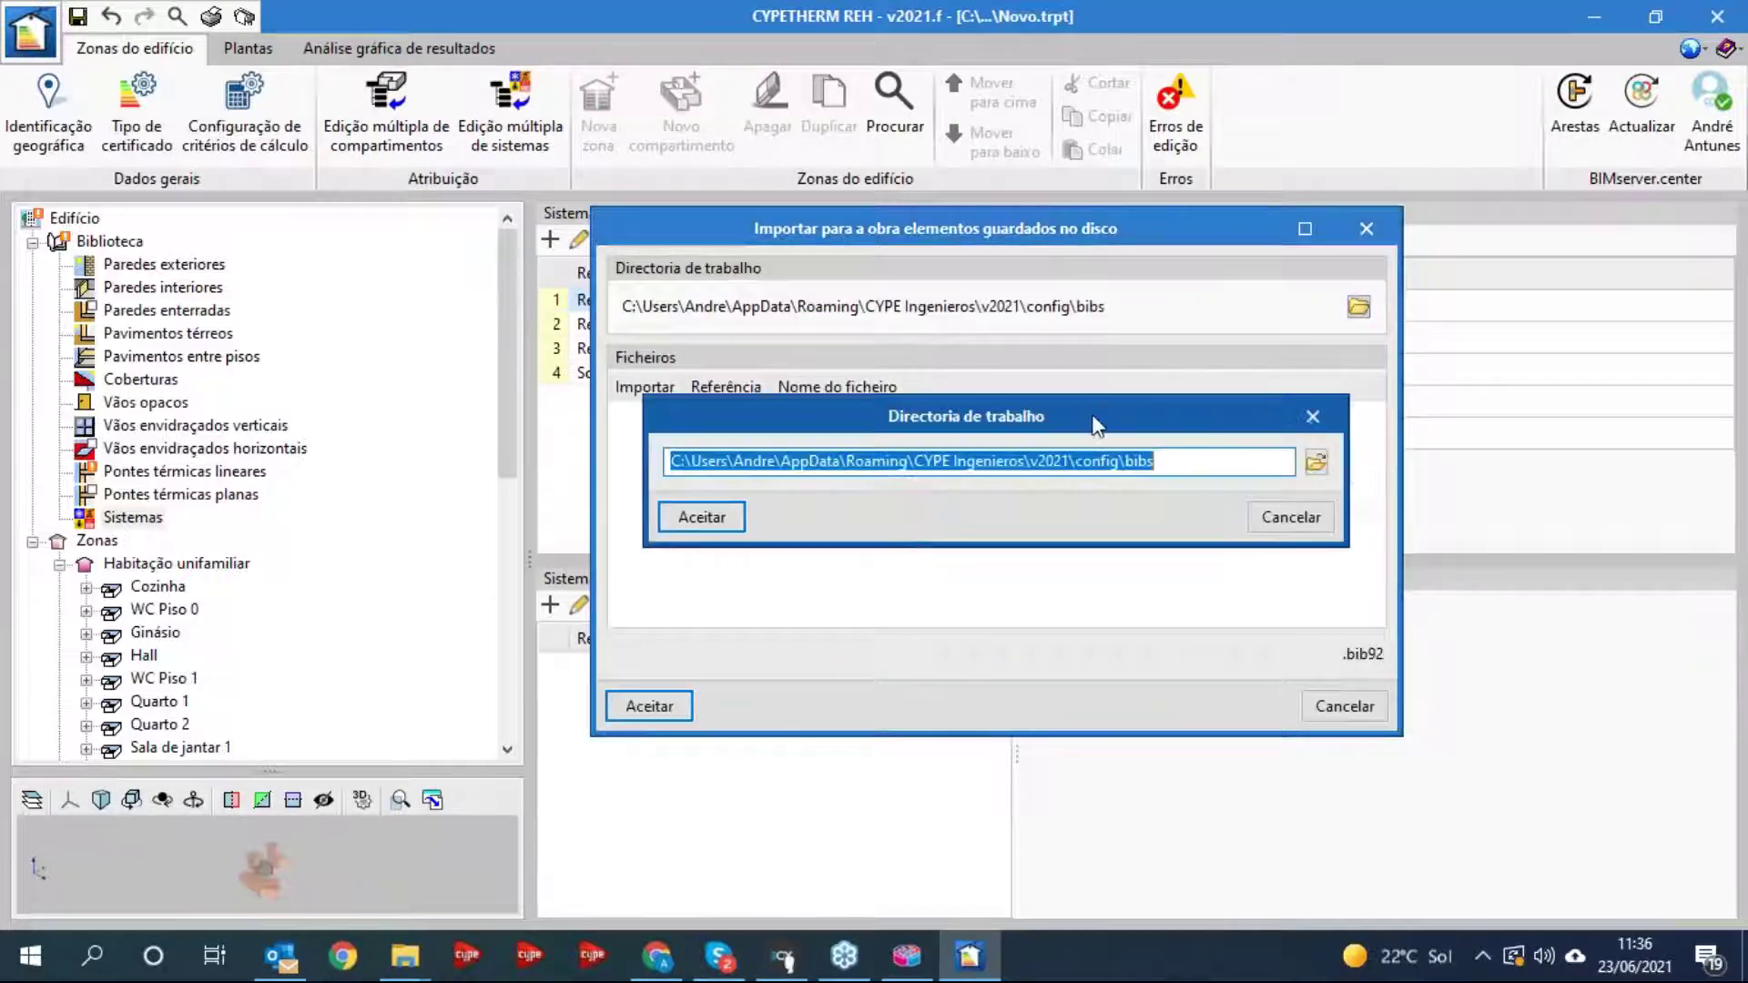
{"action": "left_click", "coordinate": [1320, 461]}
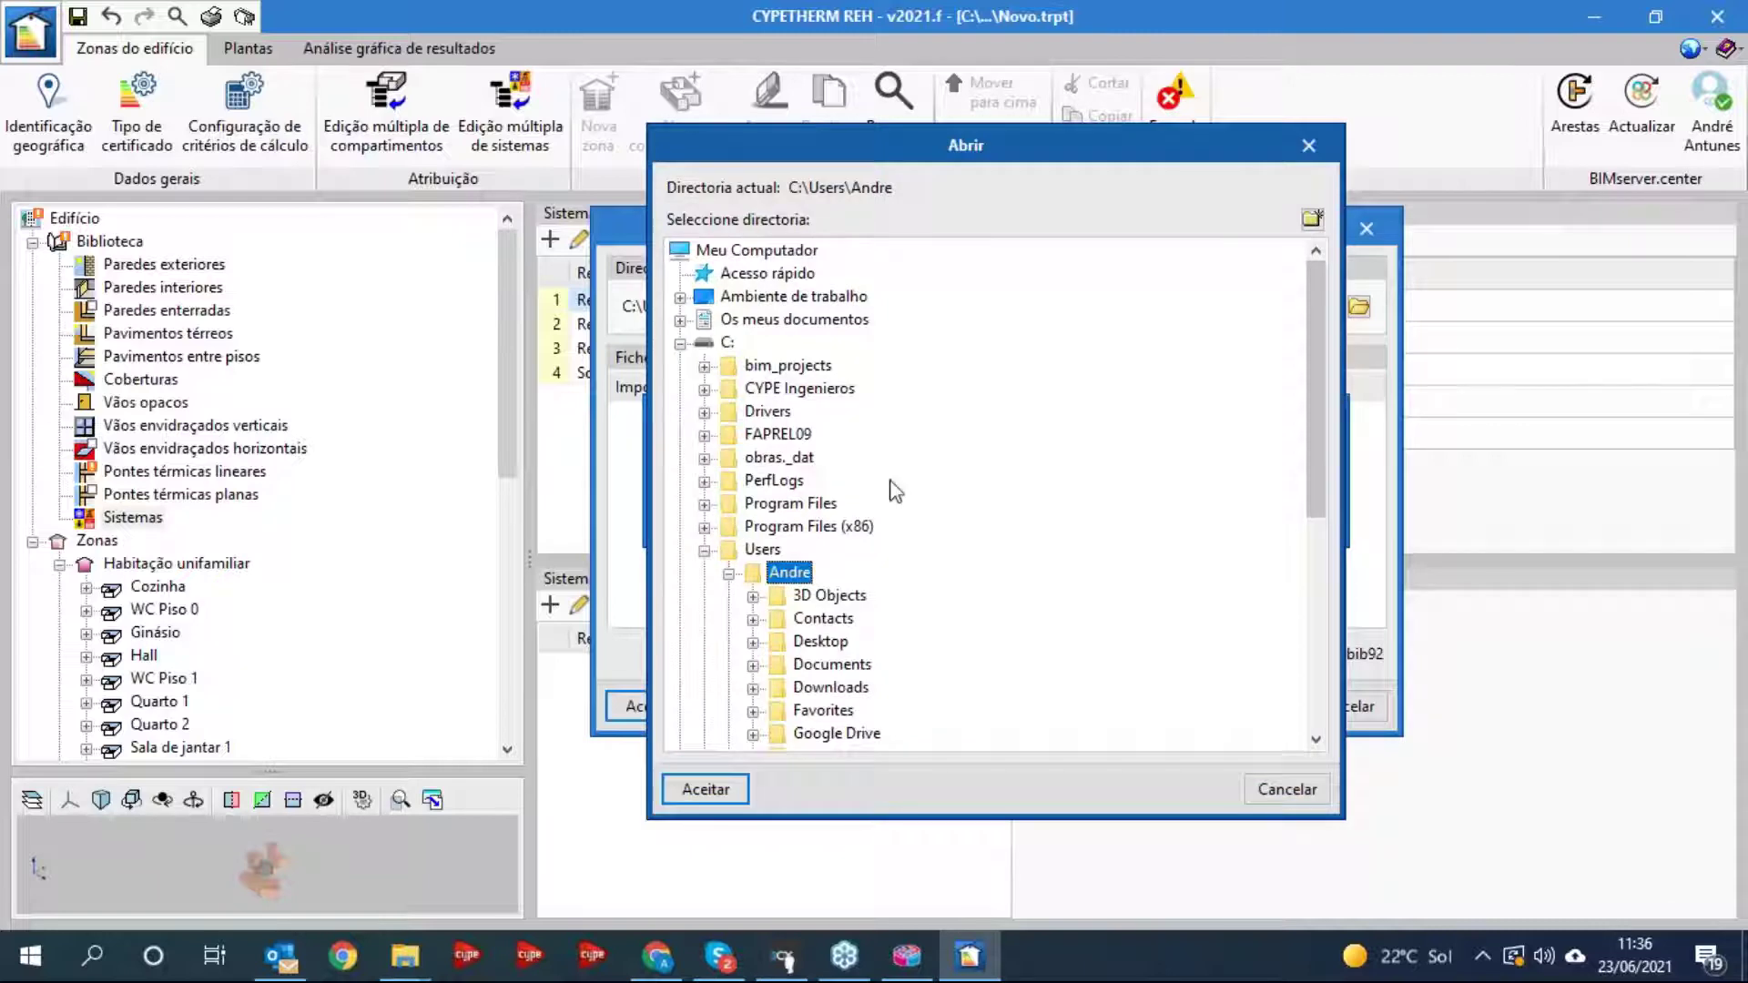
{"action": "left_click", "coordinate": [683, 297]}
{"action": "left_click", "coordinate": [703, 527]}
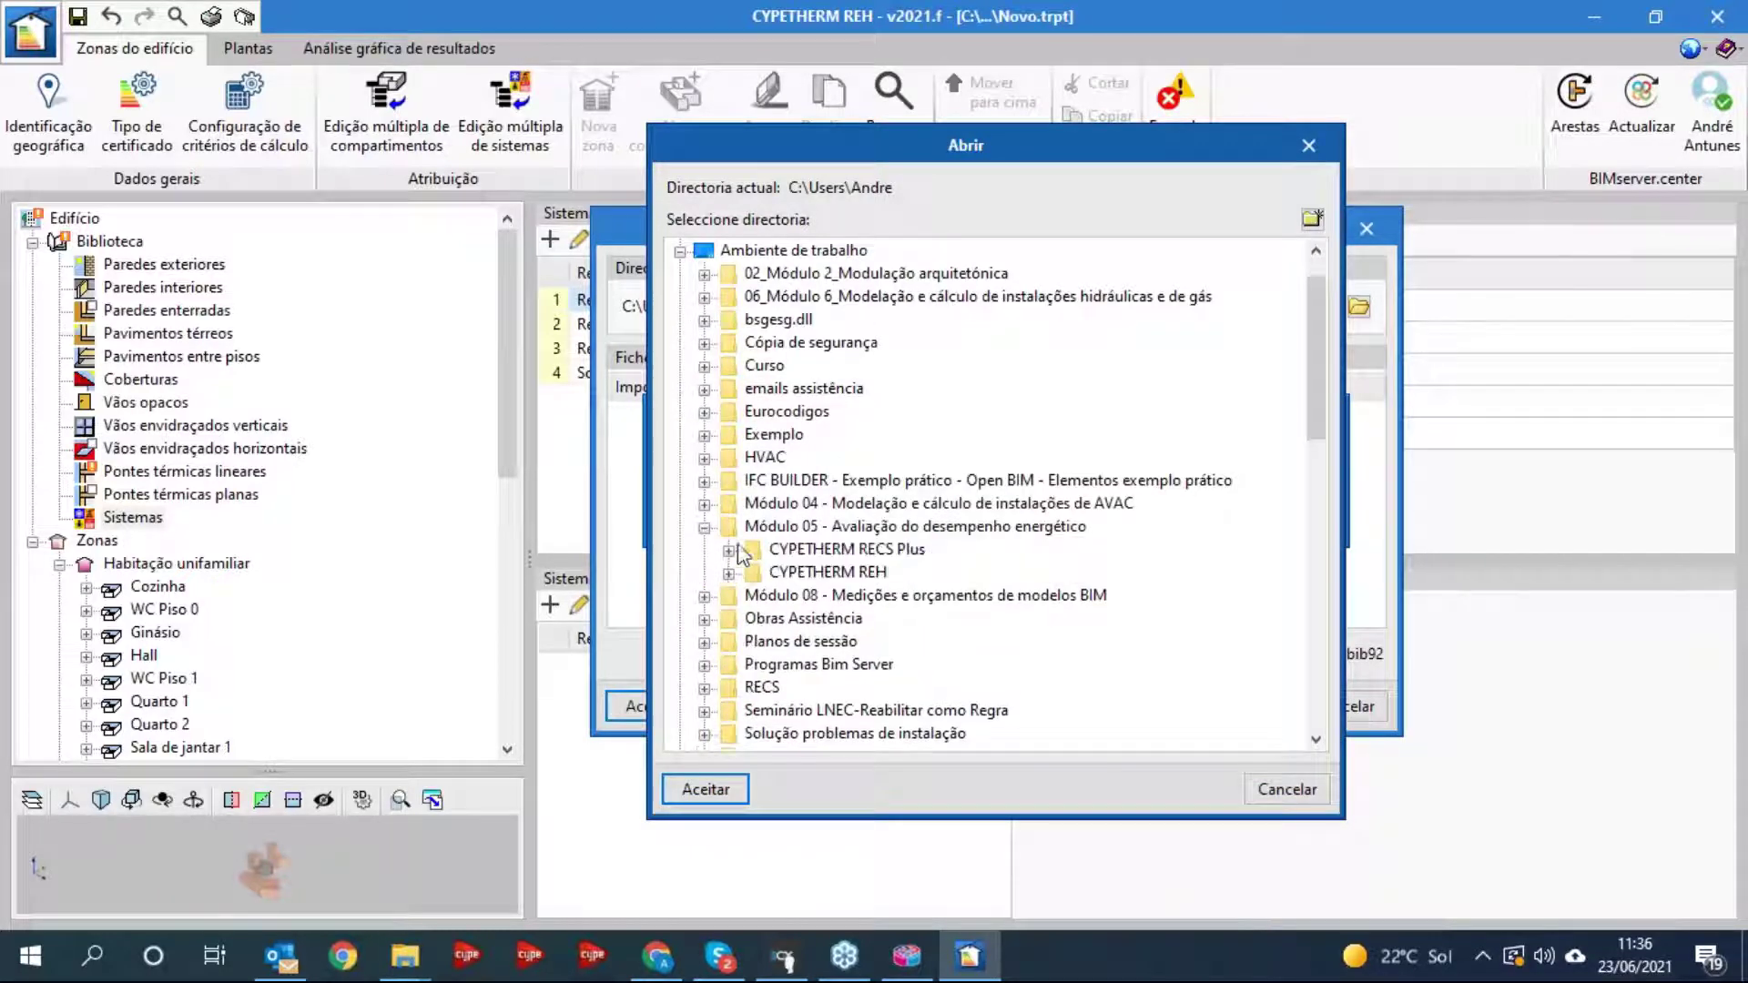
{"action": "left_click", "coordinate": [729, 572]}
{"action": "left_click", "coordinate": [805, 595]}
{"action": "left_click", "coordinate": [705, 789]}
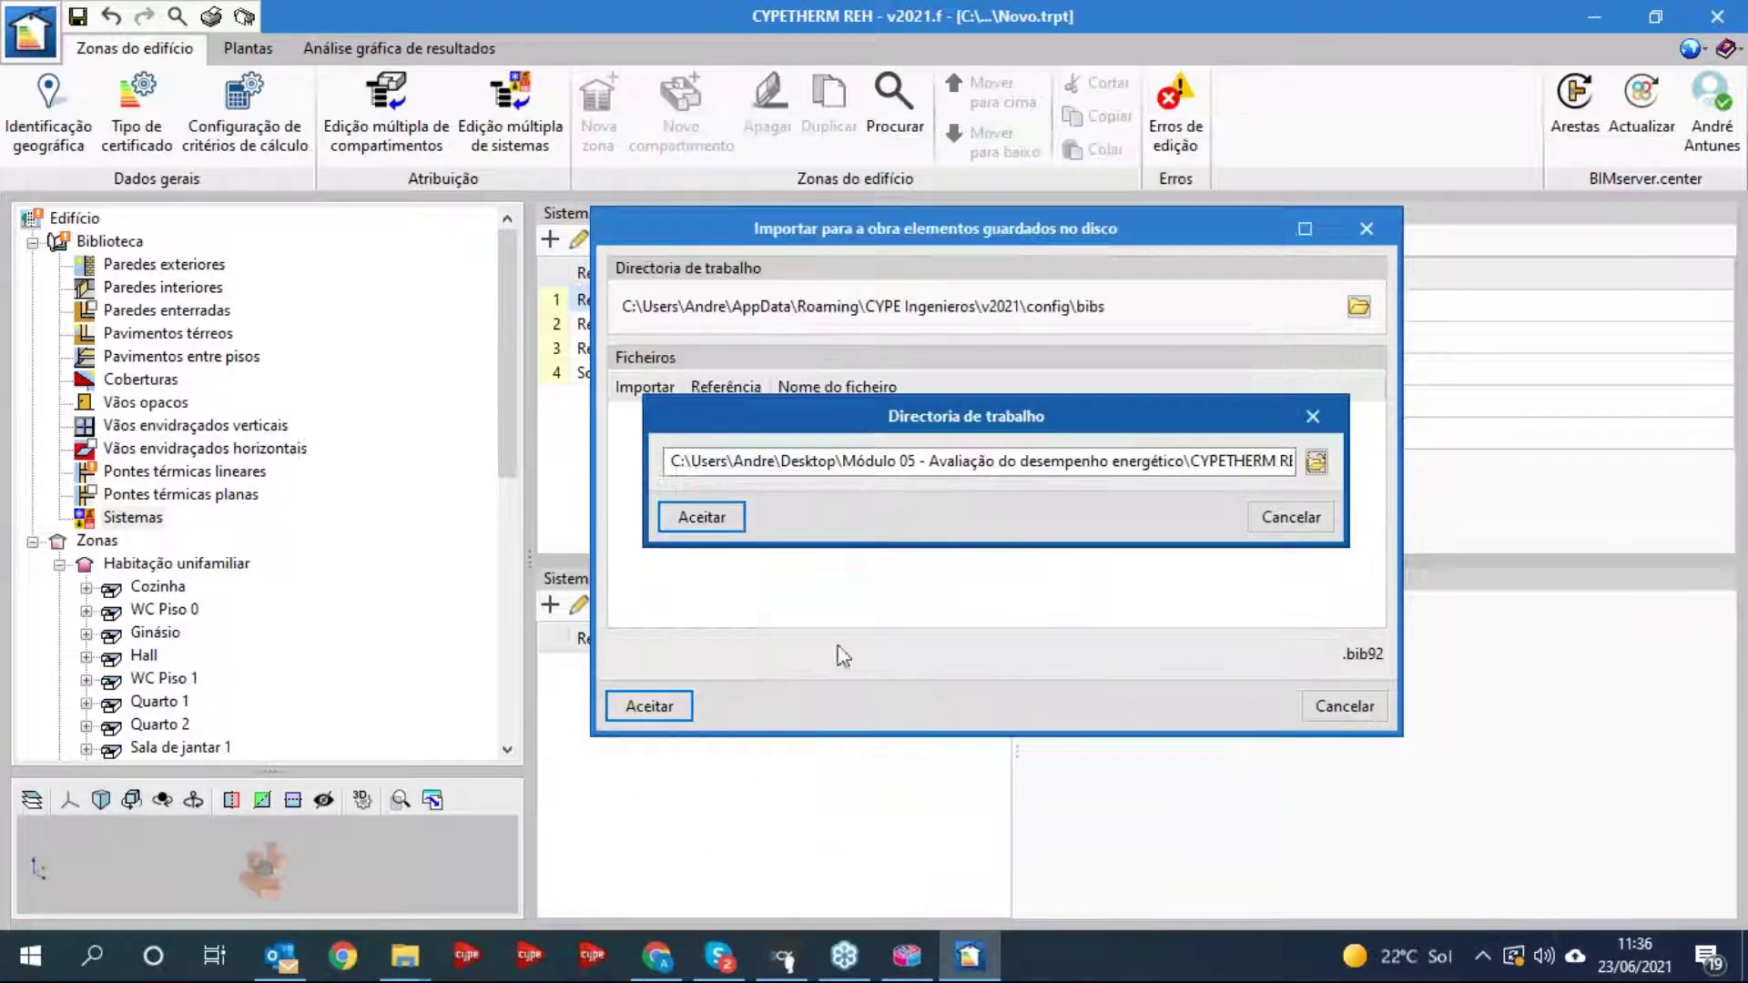
{"action": "left_click", "coordinate": [707, 510]}
{"action": "left_click", "coordinate": [645, 413]}
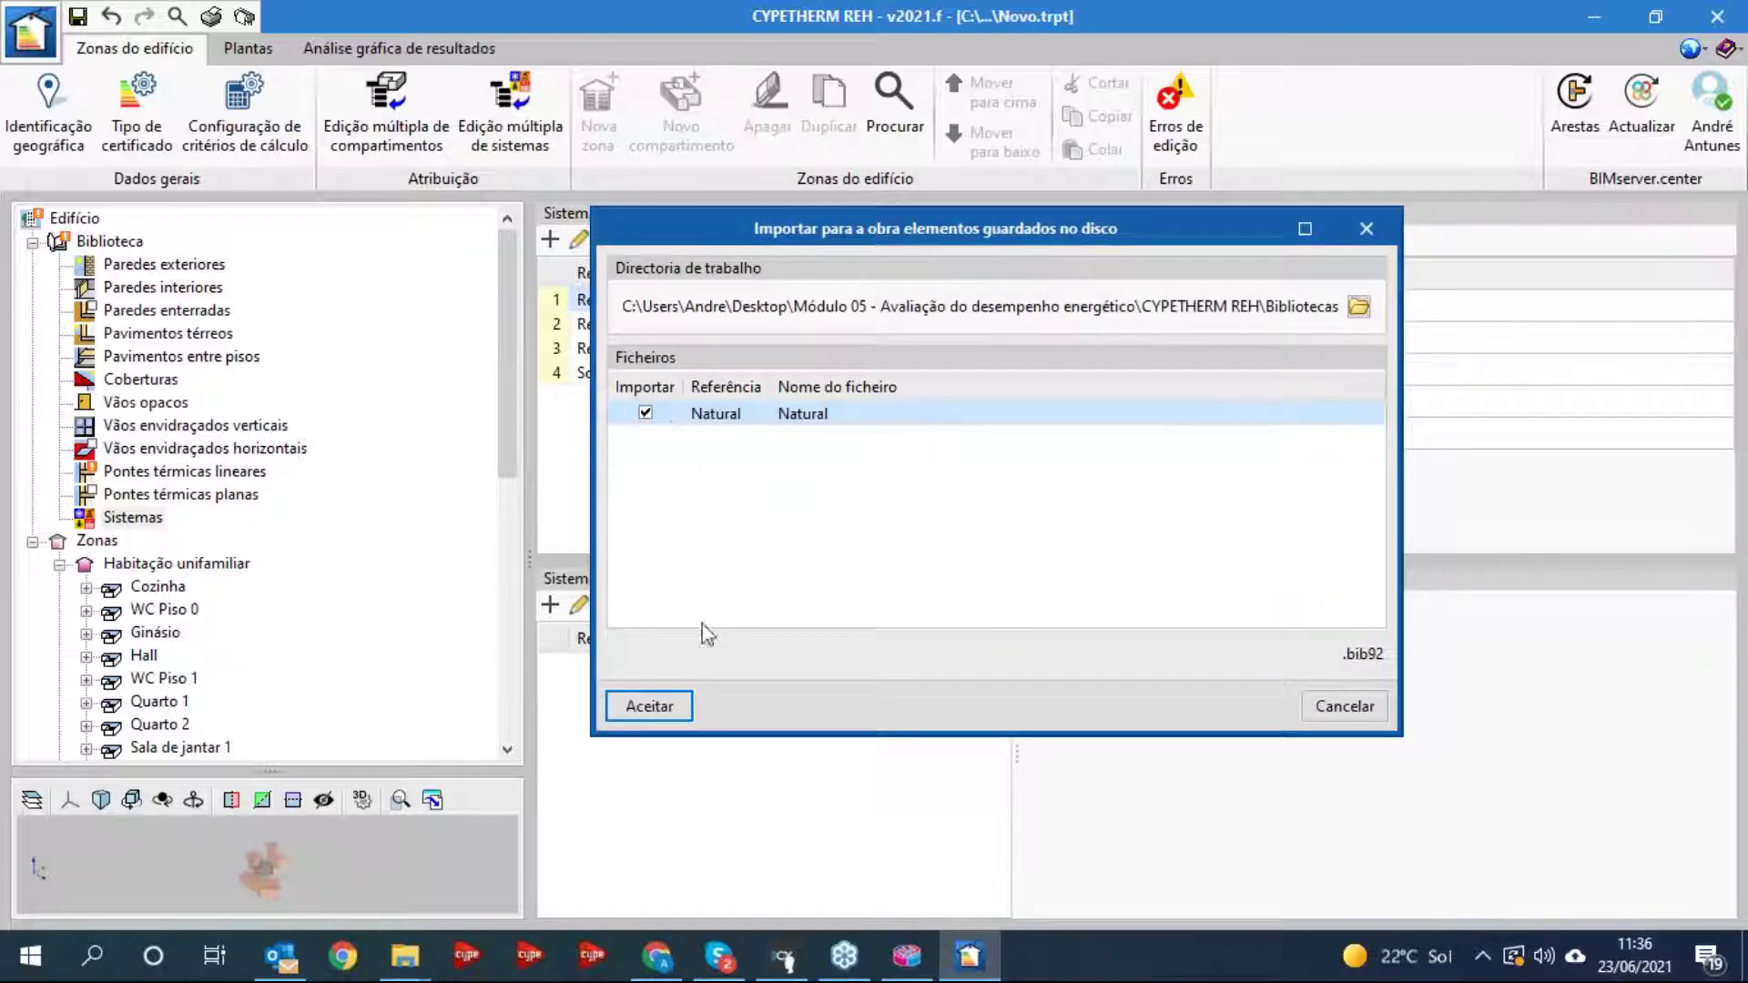
{"action": "left_click", "coordinate": [648, 706]}
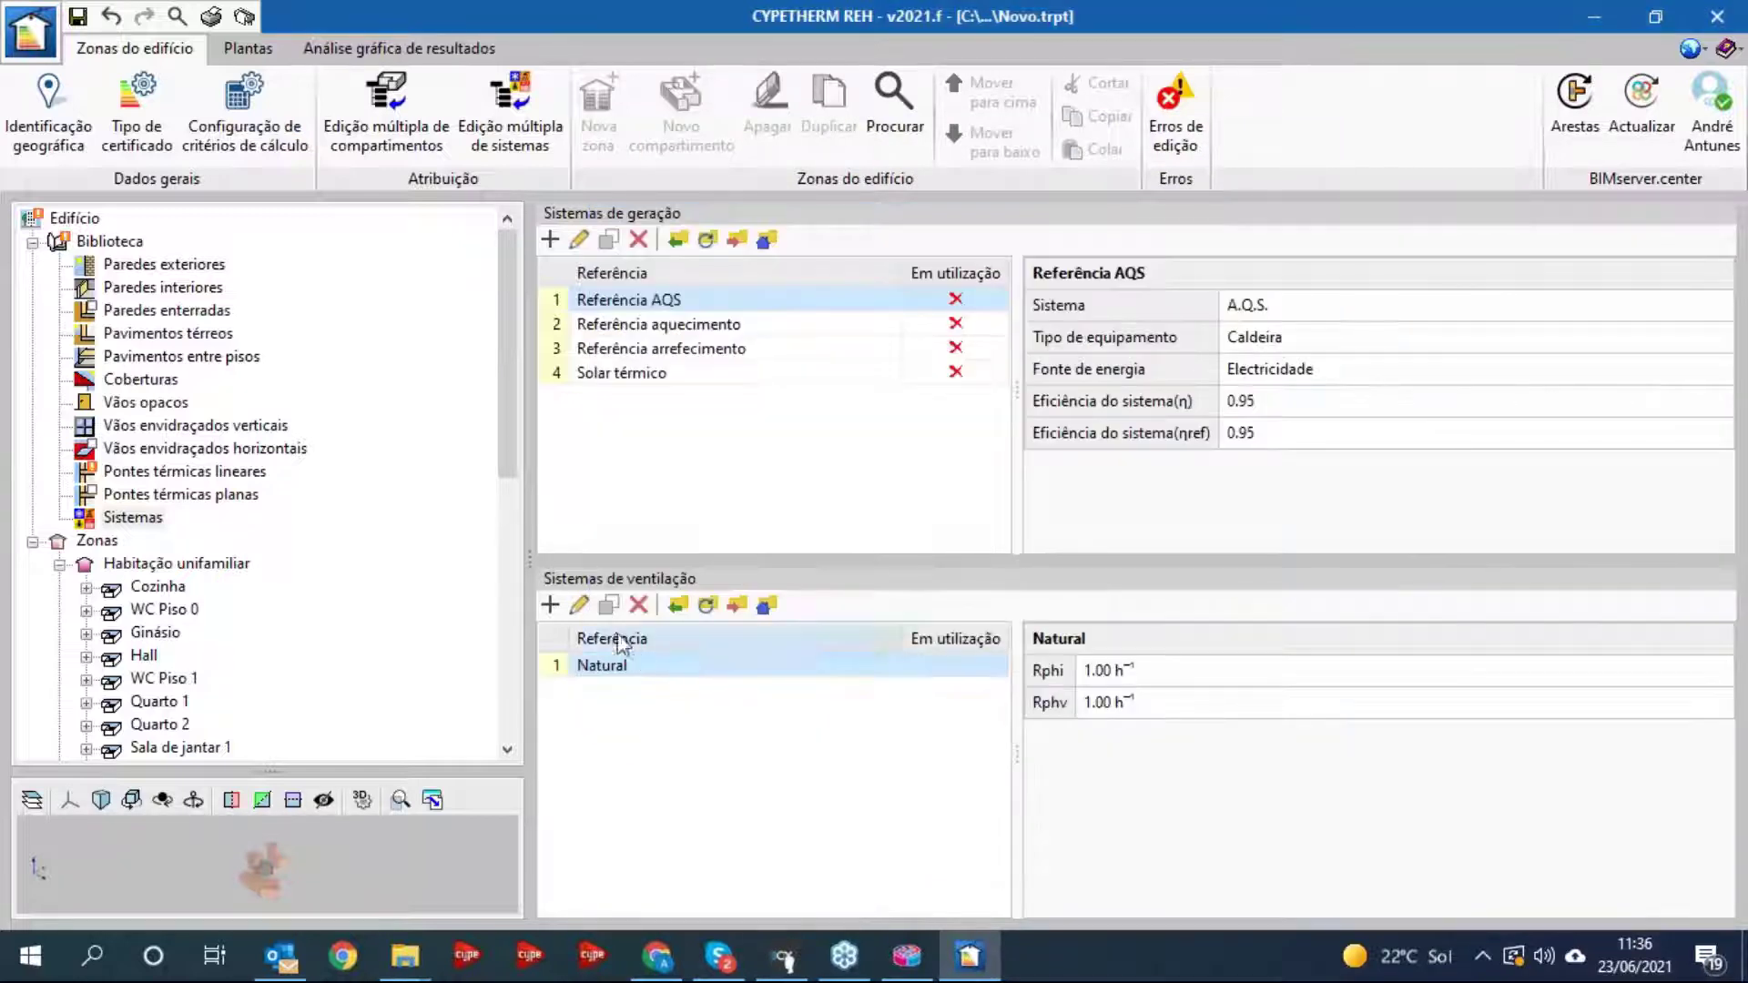
- Examine the Natural ventilation system's general options and its air change rates, then close it unchanged
{"action": "left_click", "coordinate": [586, 598]}
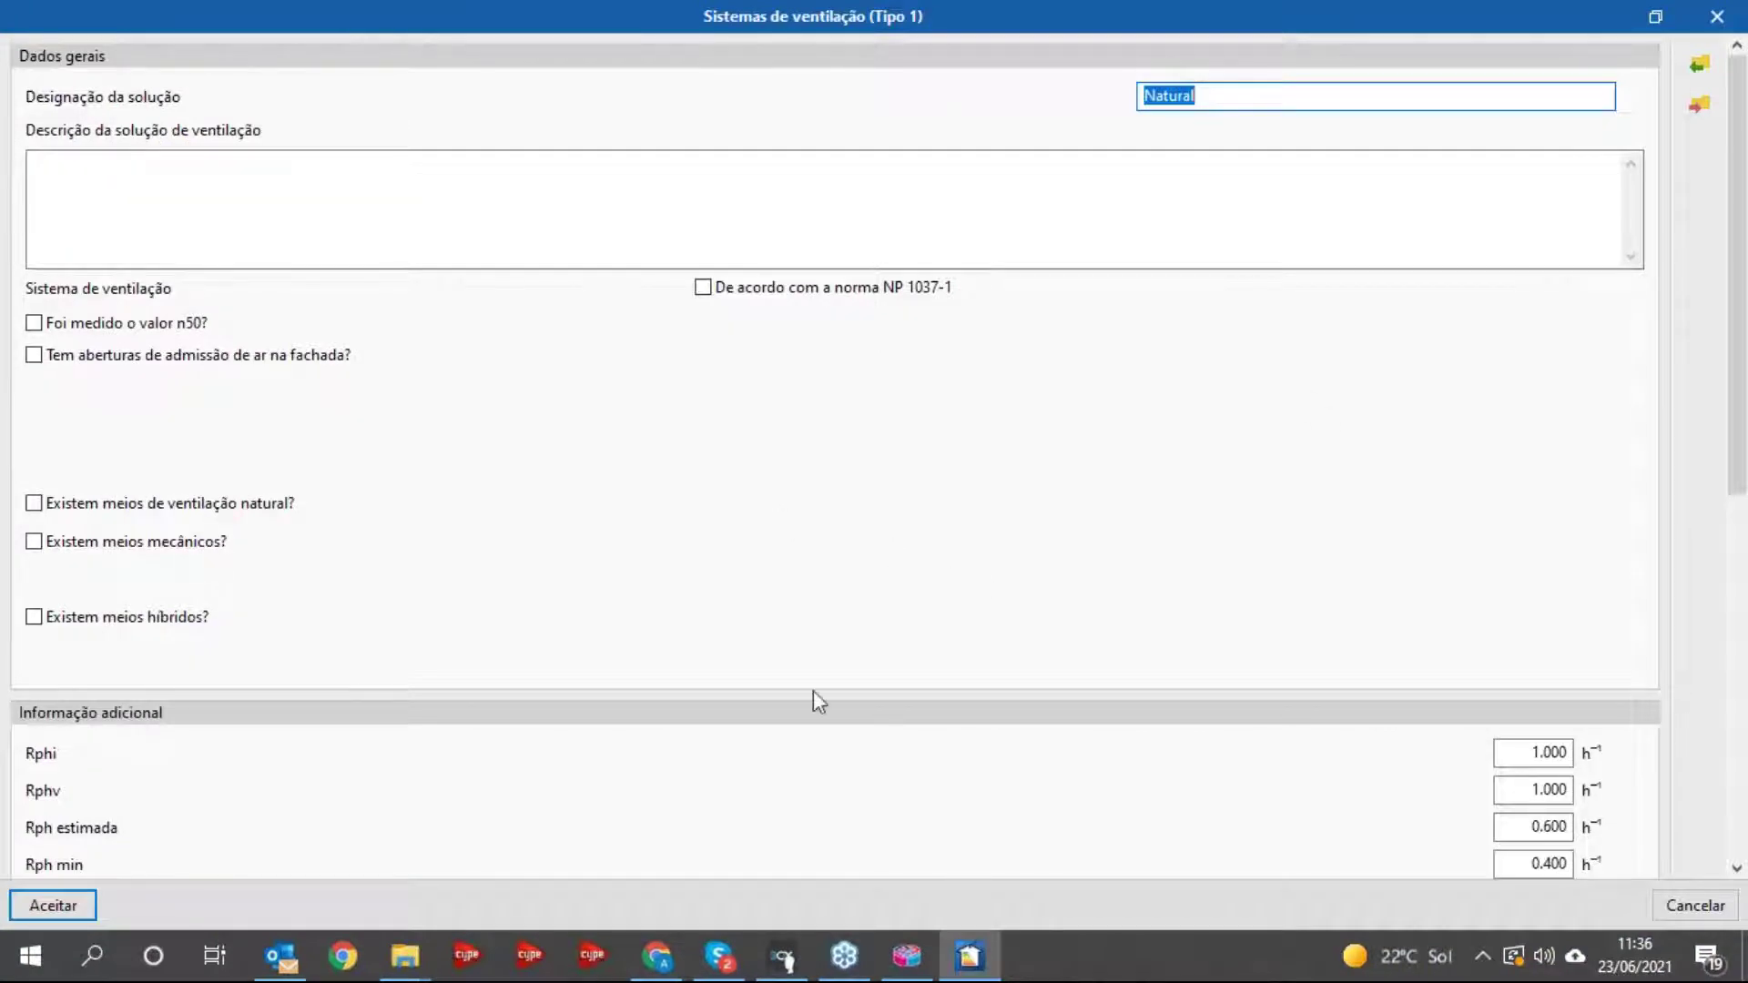
{"action": "scroll", "coordinate": [1184, 573], "scroll_direction": "down", "scroll_amount": 3}
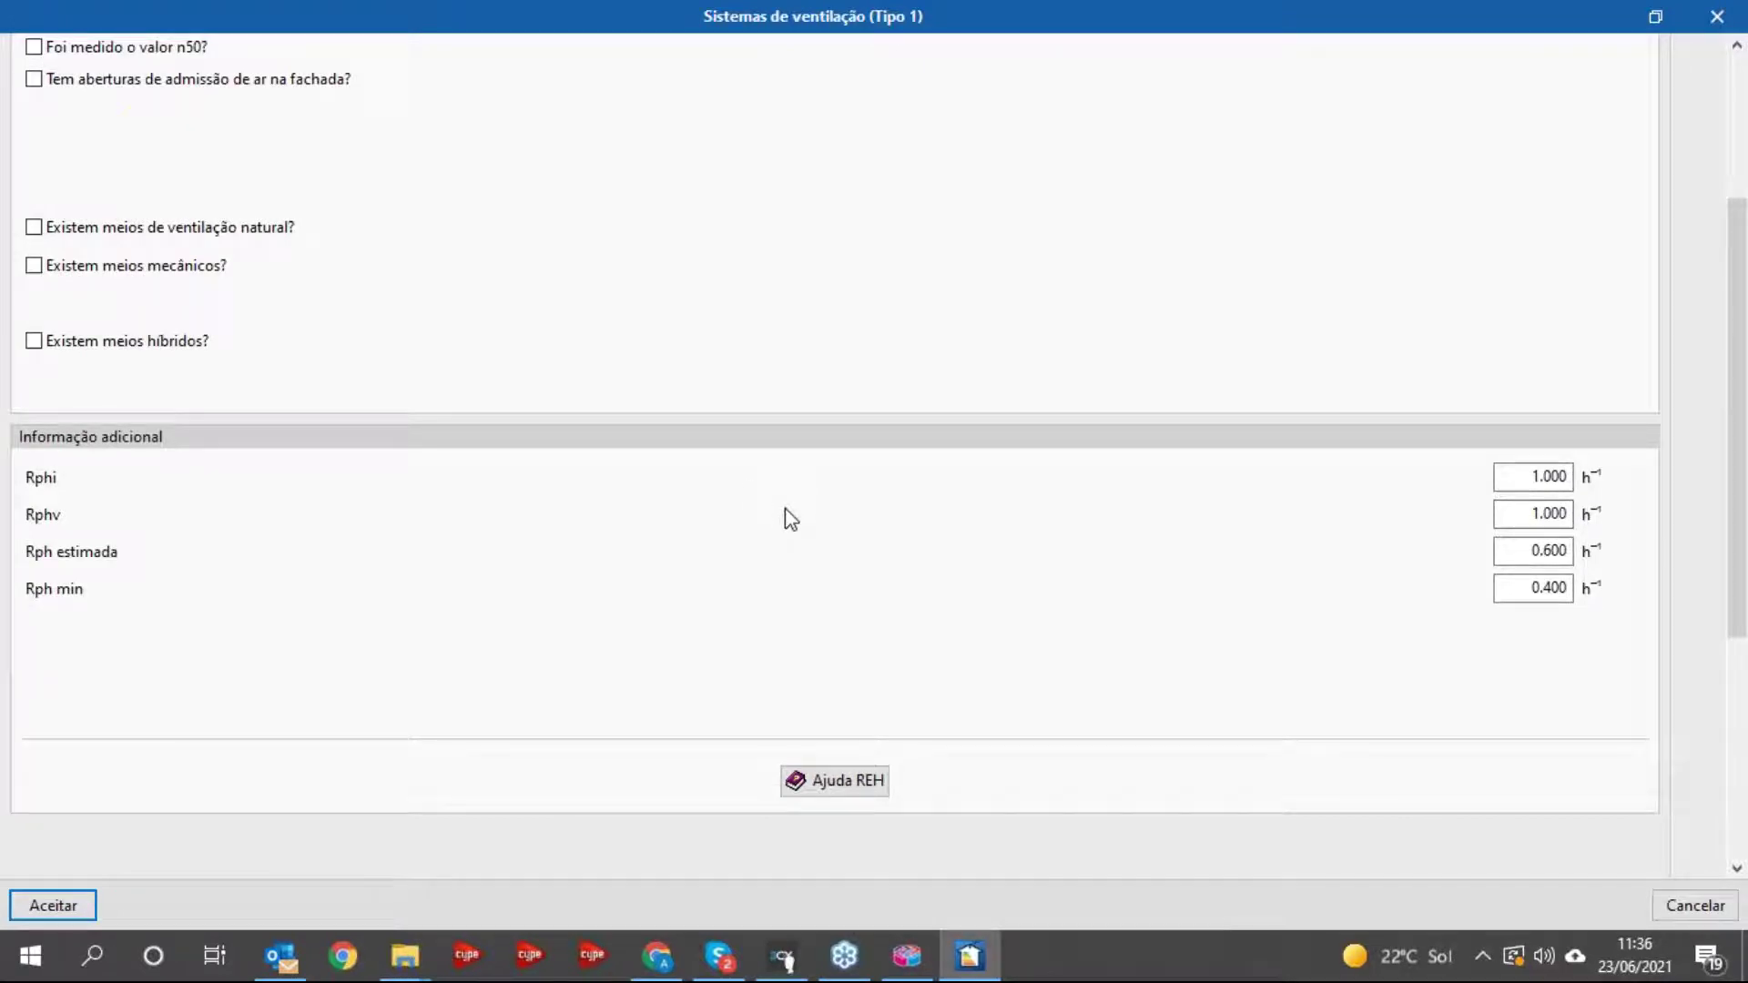
{"action": "scroll", "coordinate": [785, 511], "scroll_direction": "up", "scroll_amount": 1}
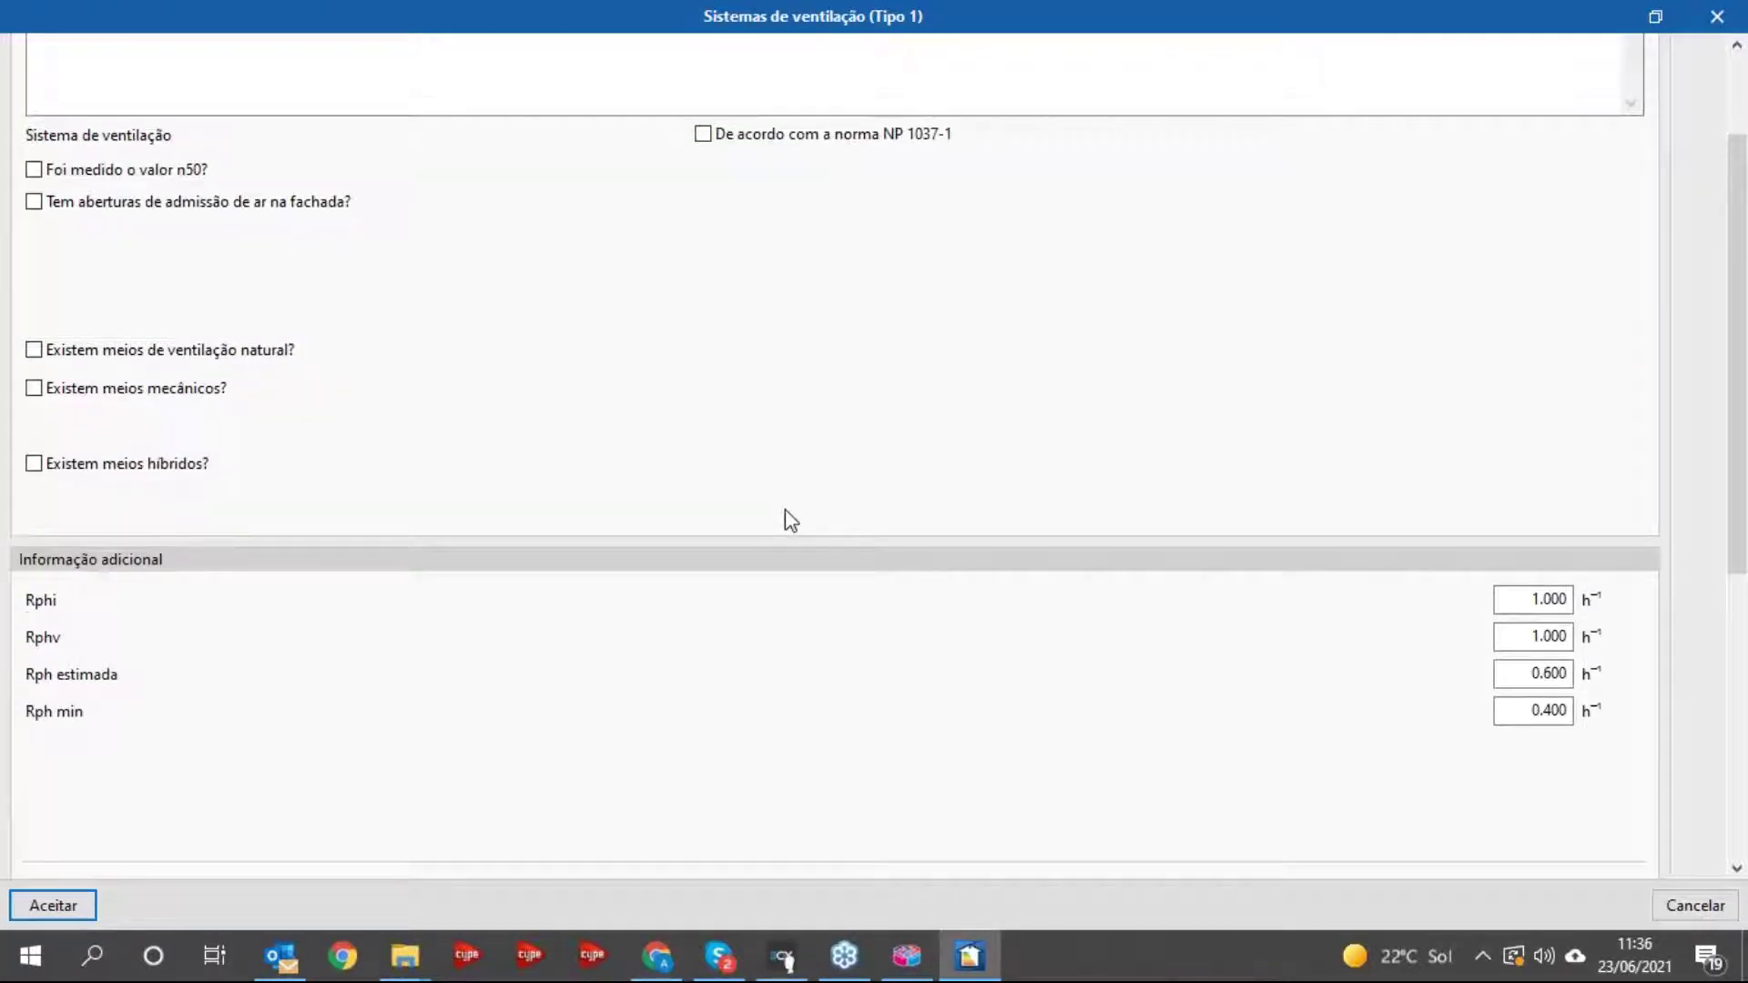
{"action": "scroll", "coordinate": [774, 537], "scroll_direction": "down", "scroll_amount": 1}
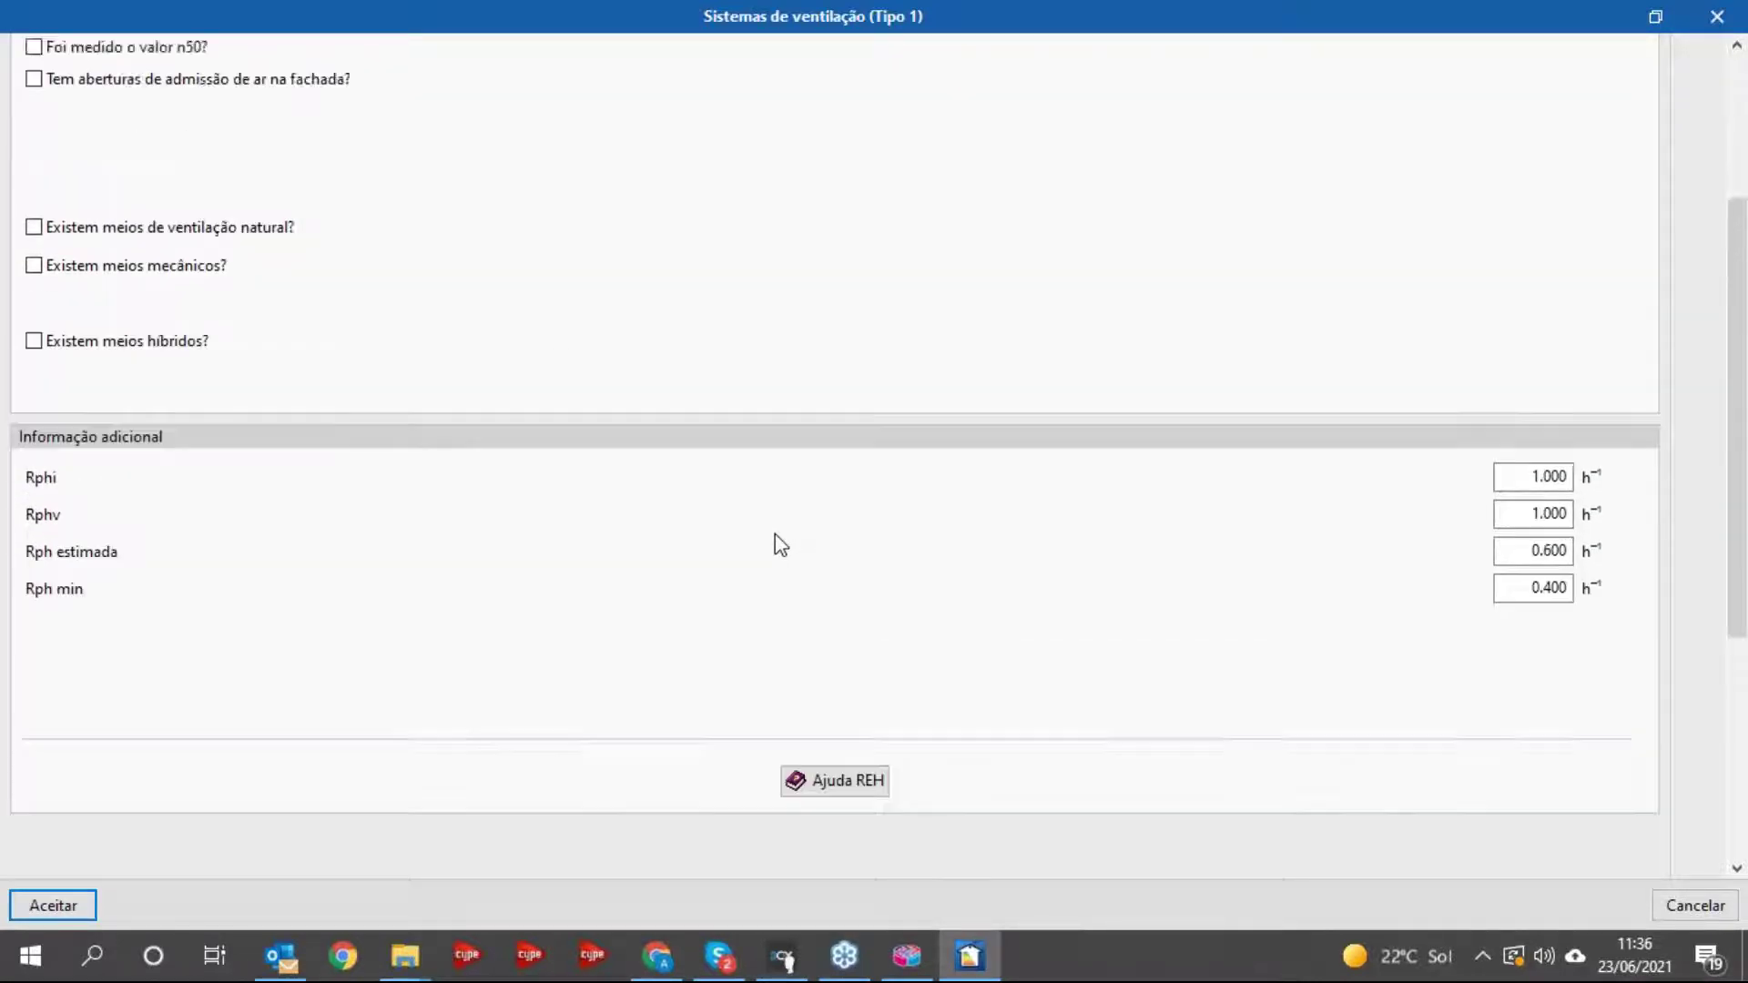
{"action": "scroll", "coordinate": [792, 532], "scroll_direction": "up", "scroll_amount": 2}
{"action": "scroll", "coordinate": [801, 531], "scroll_direction": "up", "scroll_amount": 1}
{"action": "left_click", "coordinate": [1716, 16]}
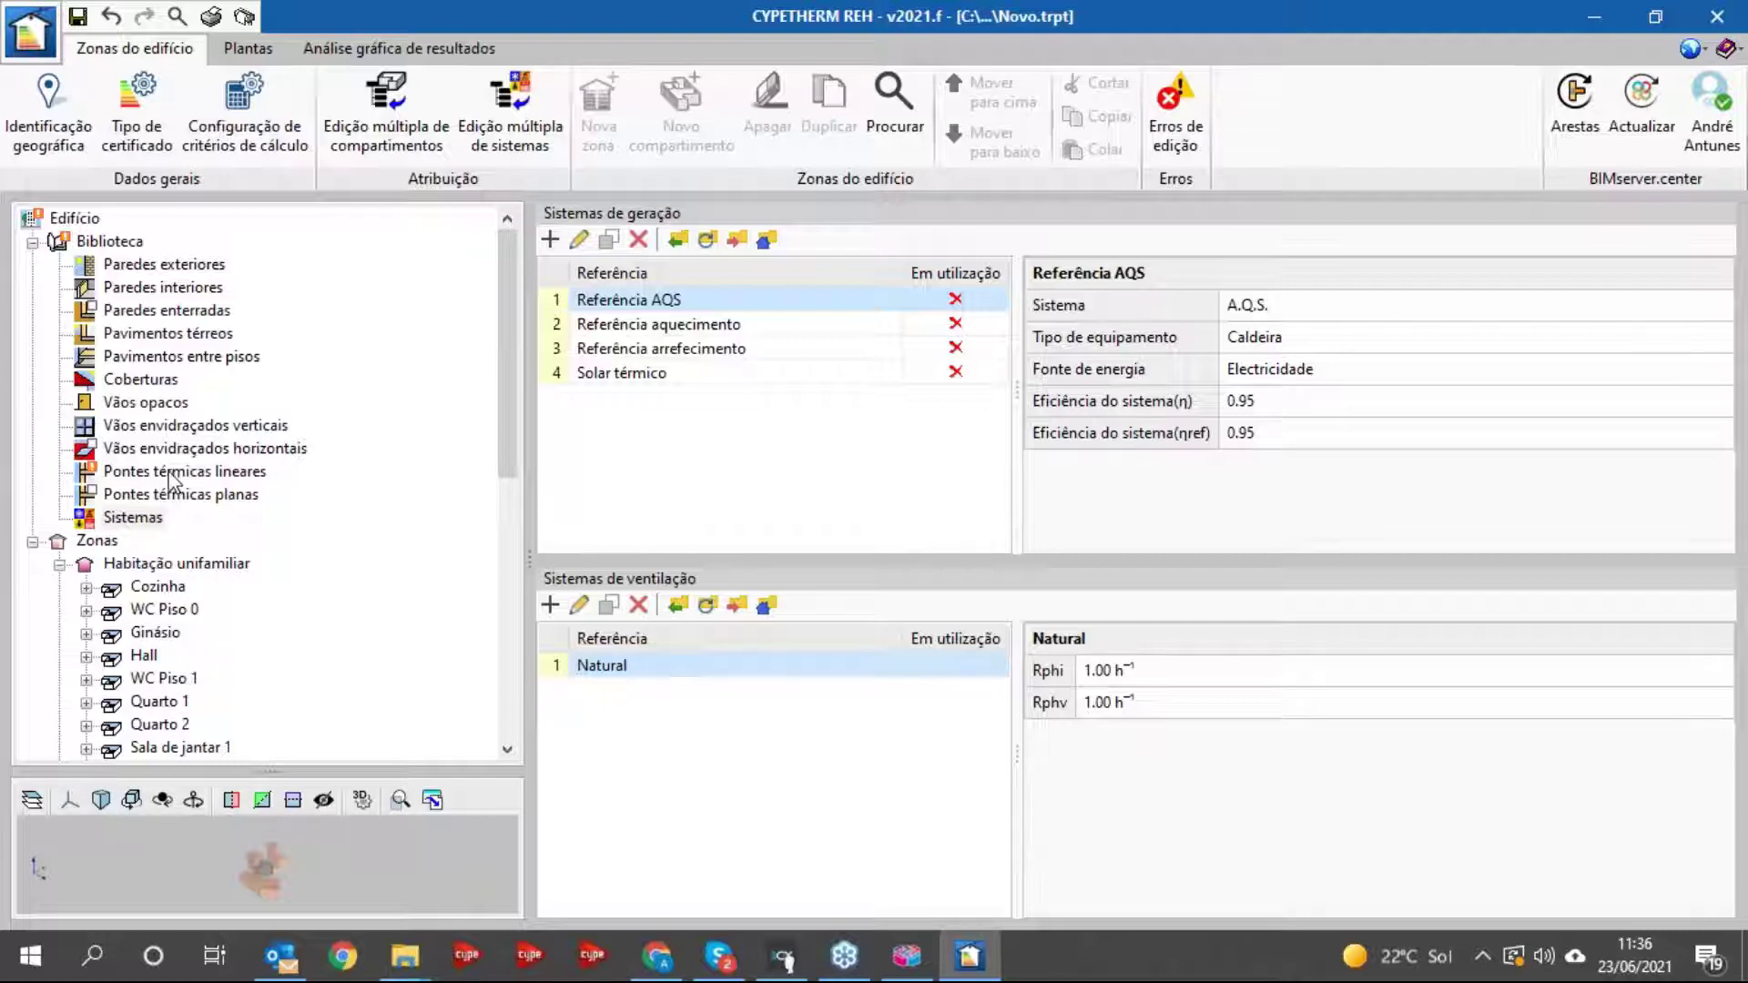
- Show the Habitação unifamiliar zone's data and collapse the compartment lists of all zones in the building tree
{"action": "left_click", "coordinate": [143, 564]}
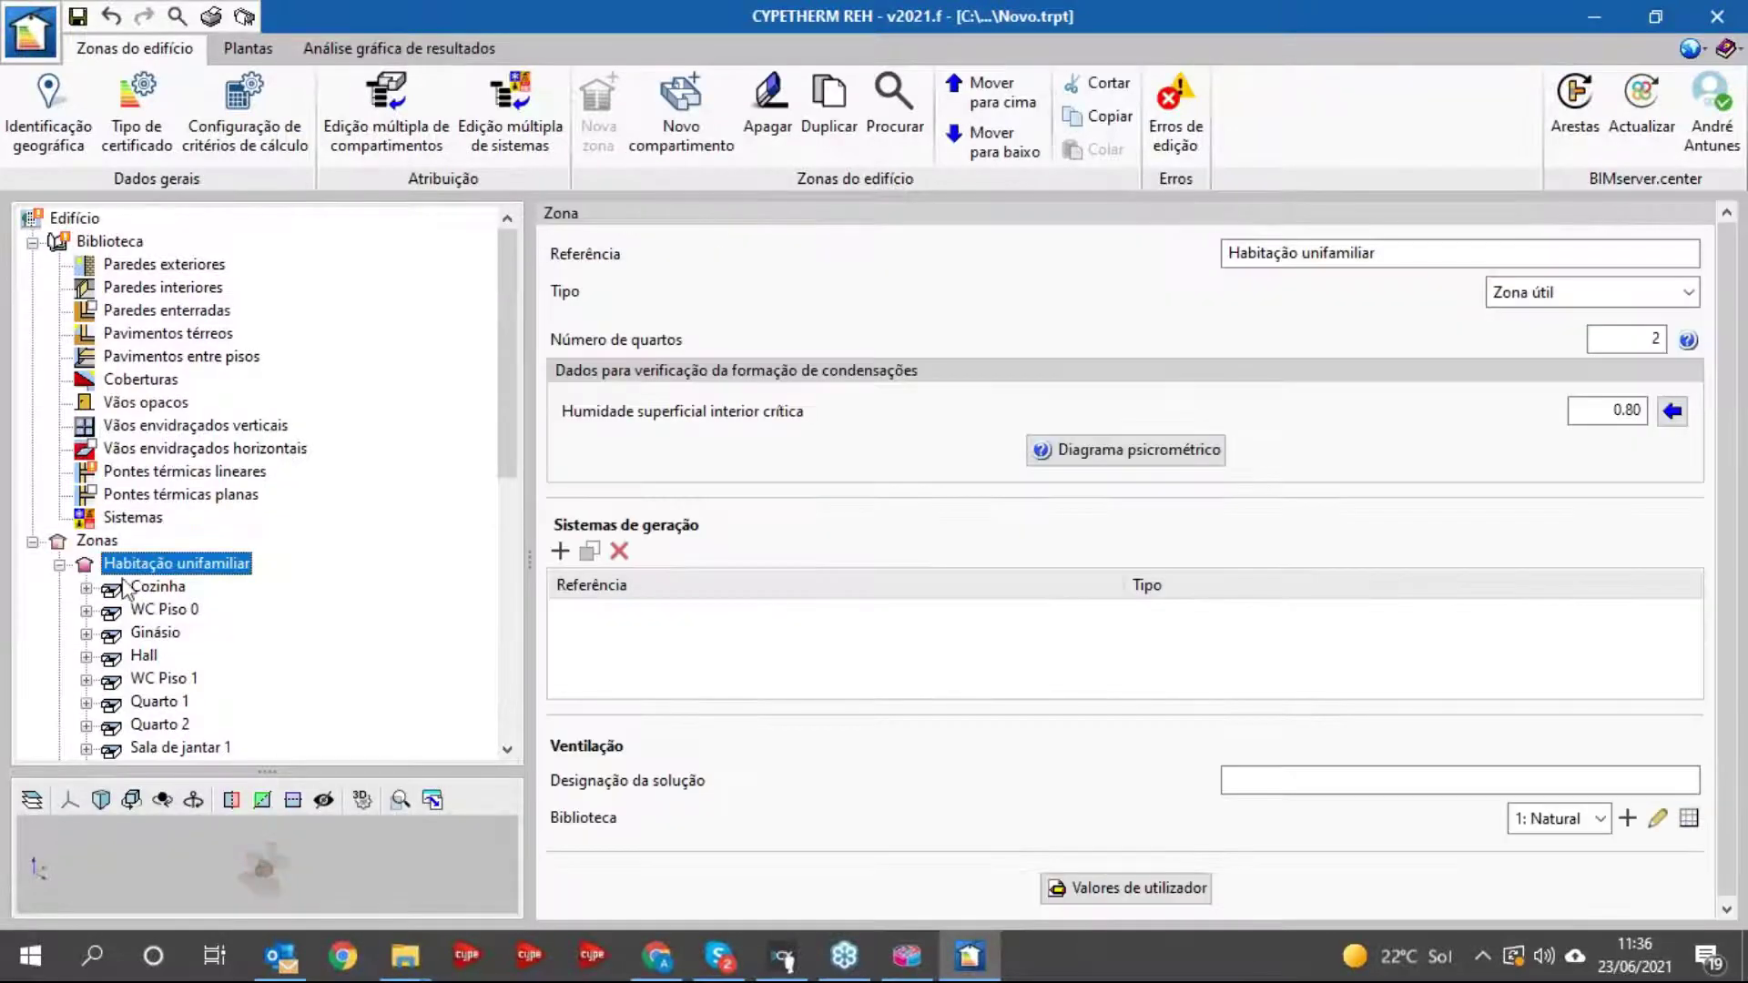
{"action": "left_click", "coordinate": [59, 565]}
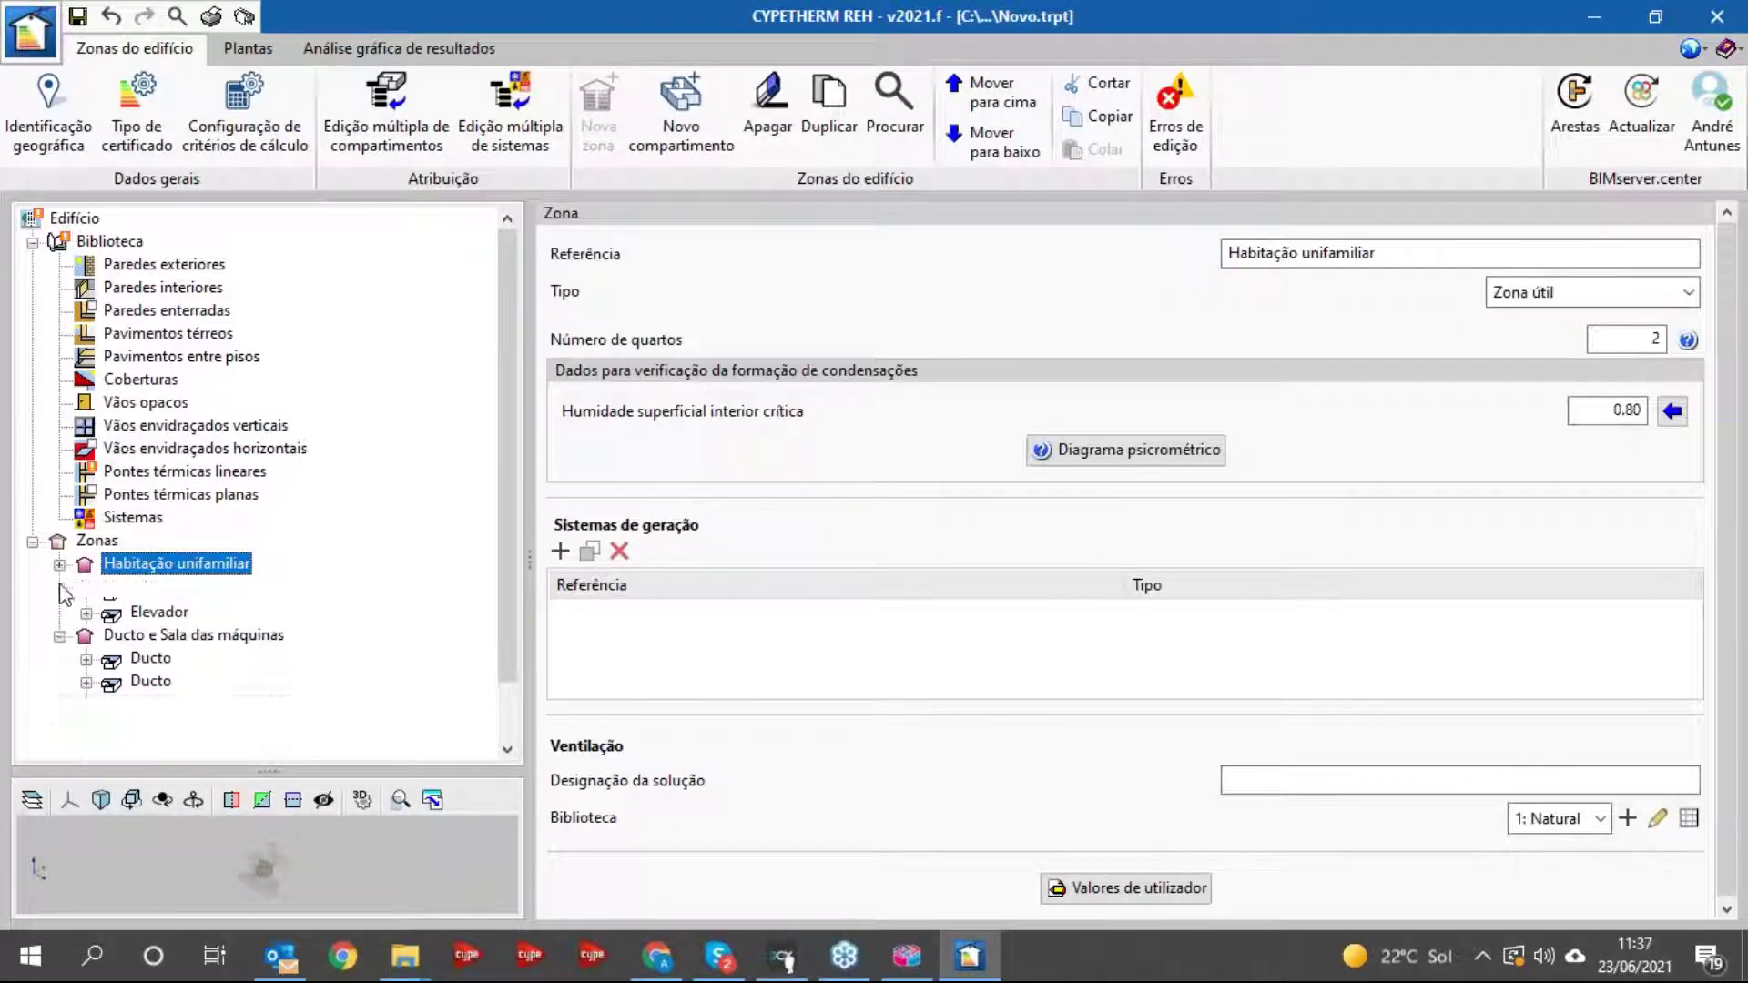
{"action": "left_click", "coordinate": [59, 610]}
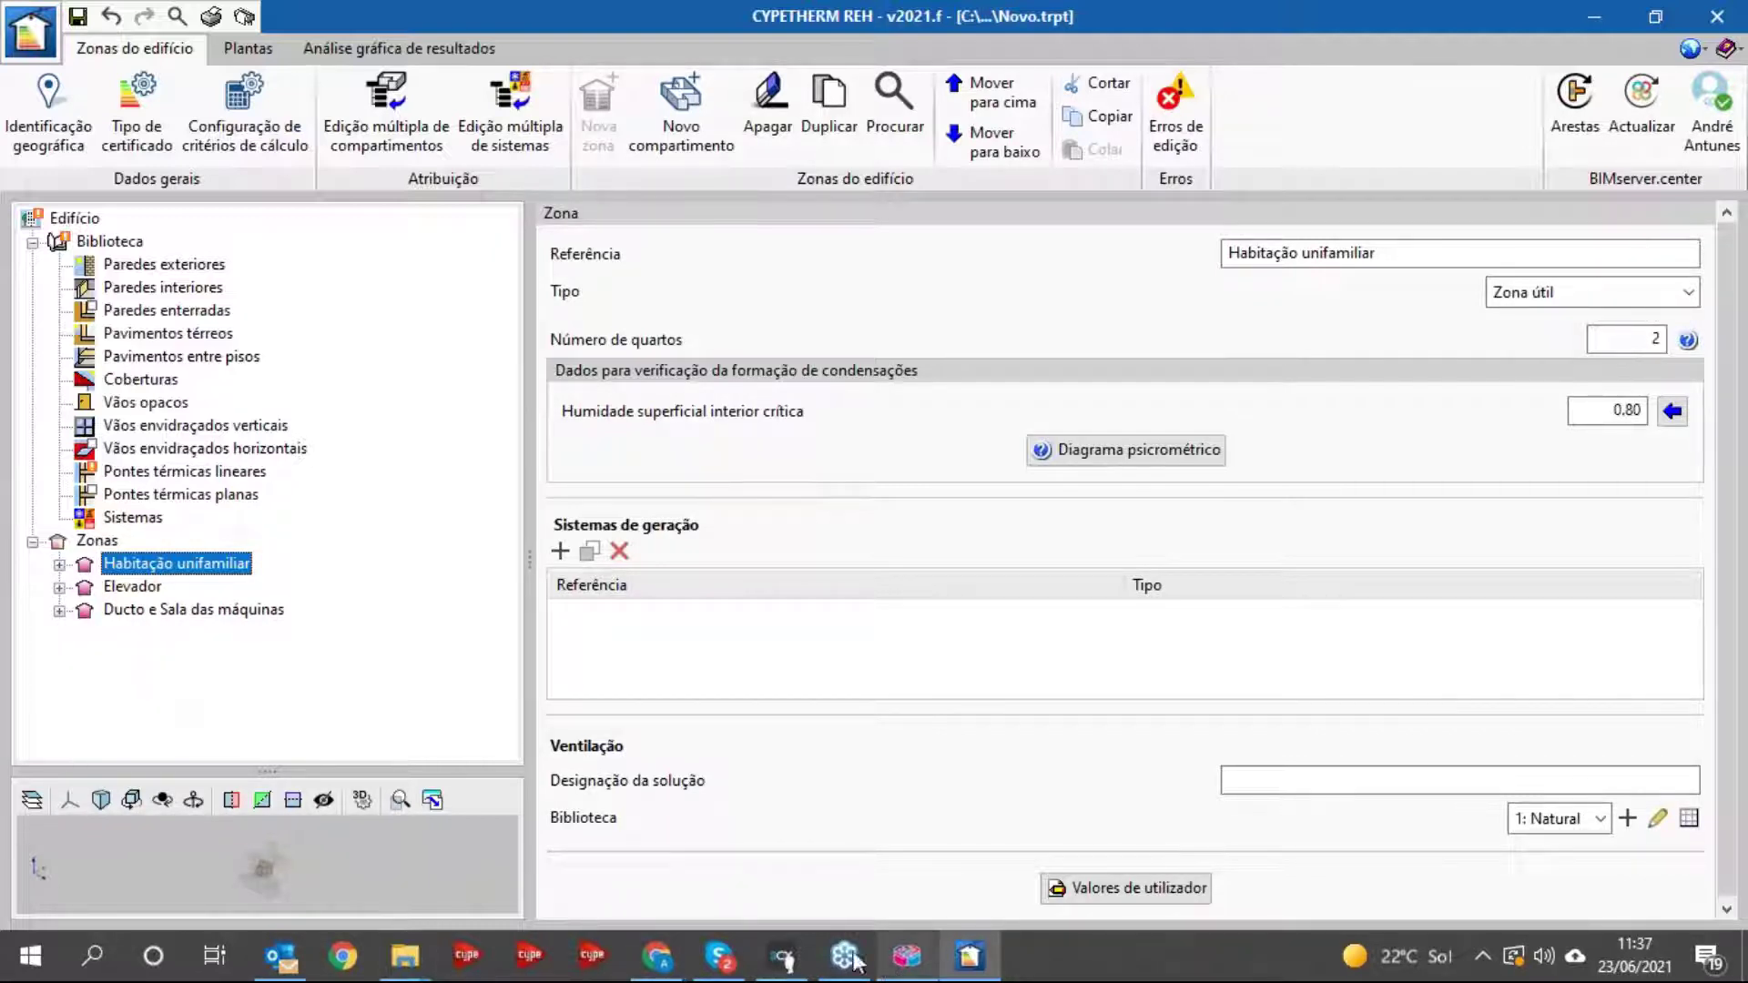
- Switch to IFC Builder, review the compartment groups that define the zones, and return to CYPETHERM REH
{"action": "left_click", "coordinate": [906, 956]}
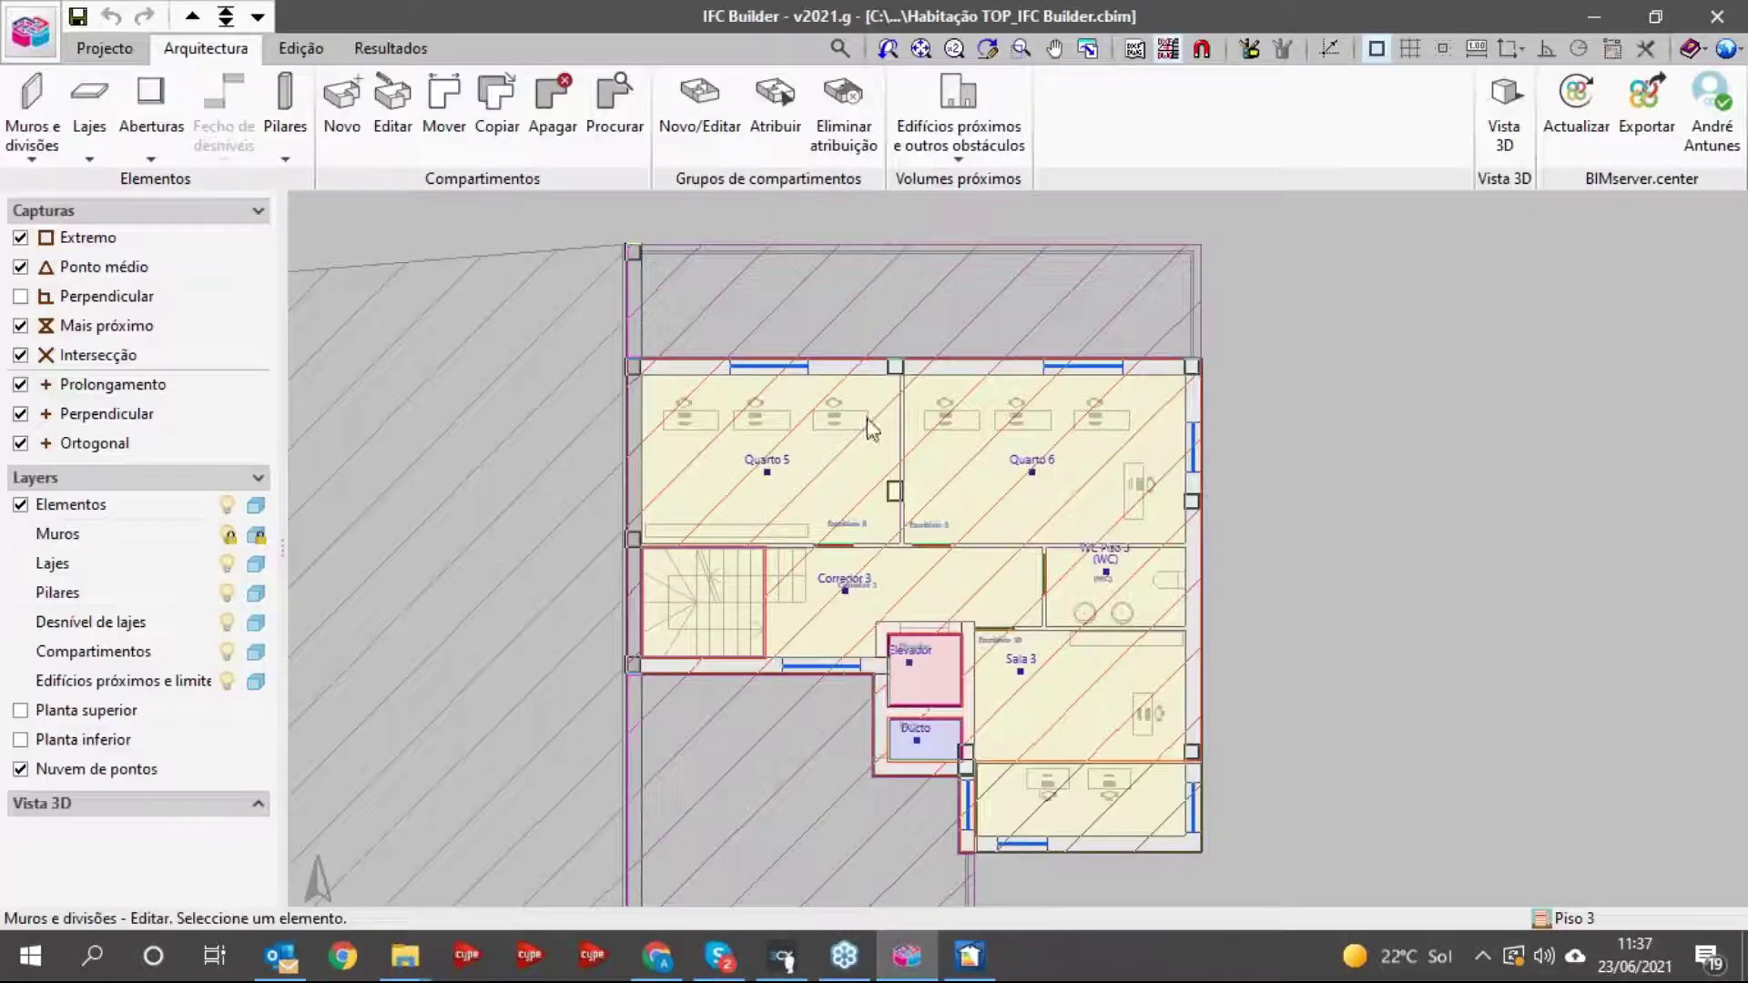
{"action": "left_click", "coordinate": [775, 107]}
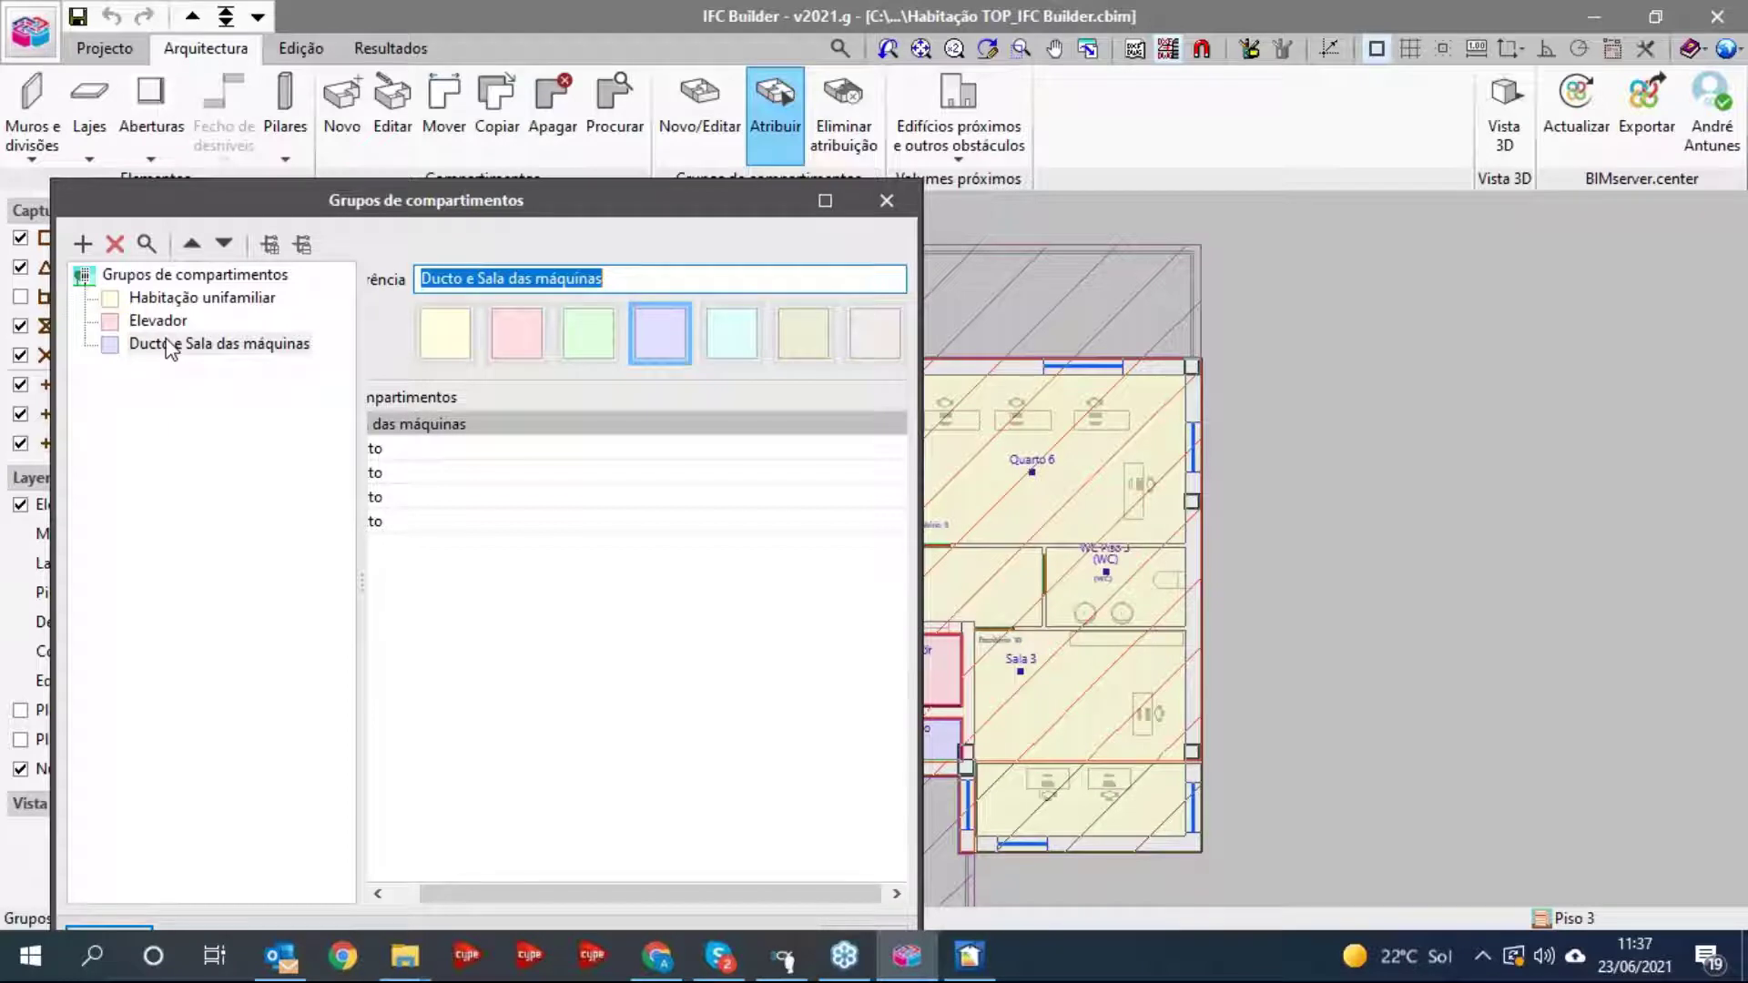
{"action": "left_click", "coordinate": [887, 204]}
{"action": "left_click", "coordinate": [970, 956]}
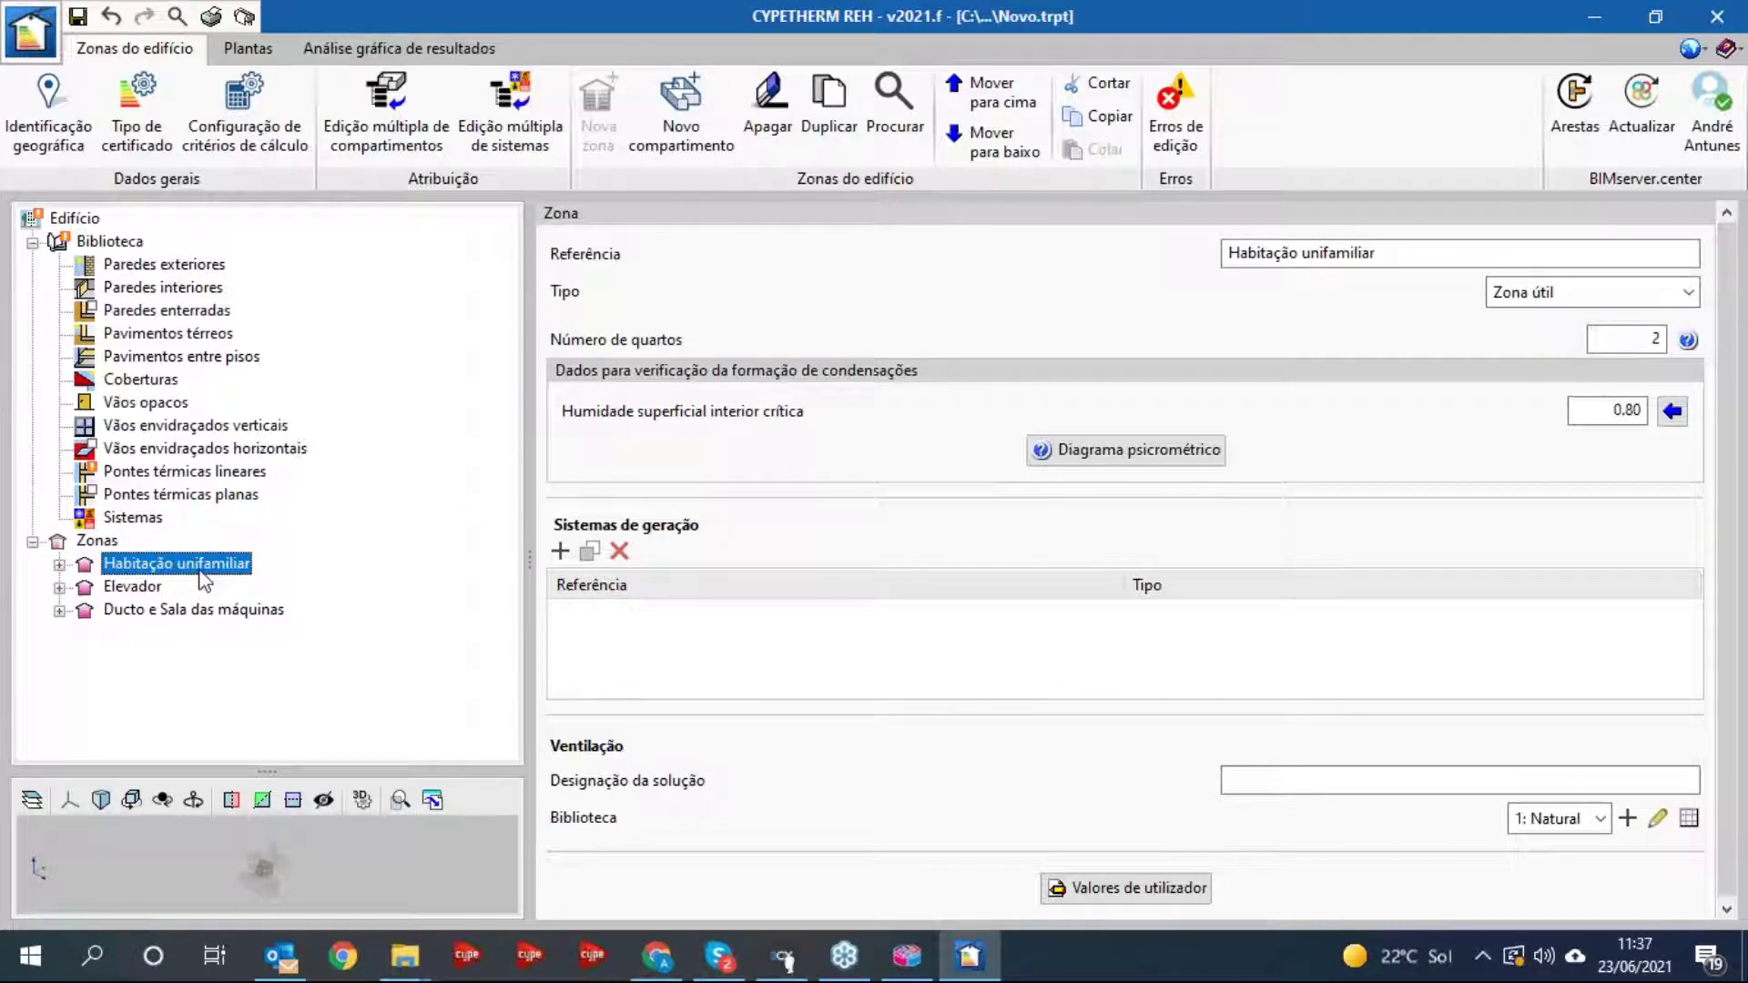
- Review the zone type choices for Habitação unifamiliar, keep Zona útil, and set the number of bedrooms to 6
{"action": "left_click", "coordinate": [1547, 292]}
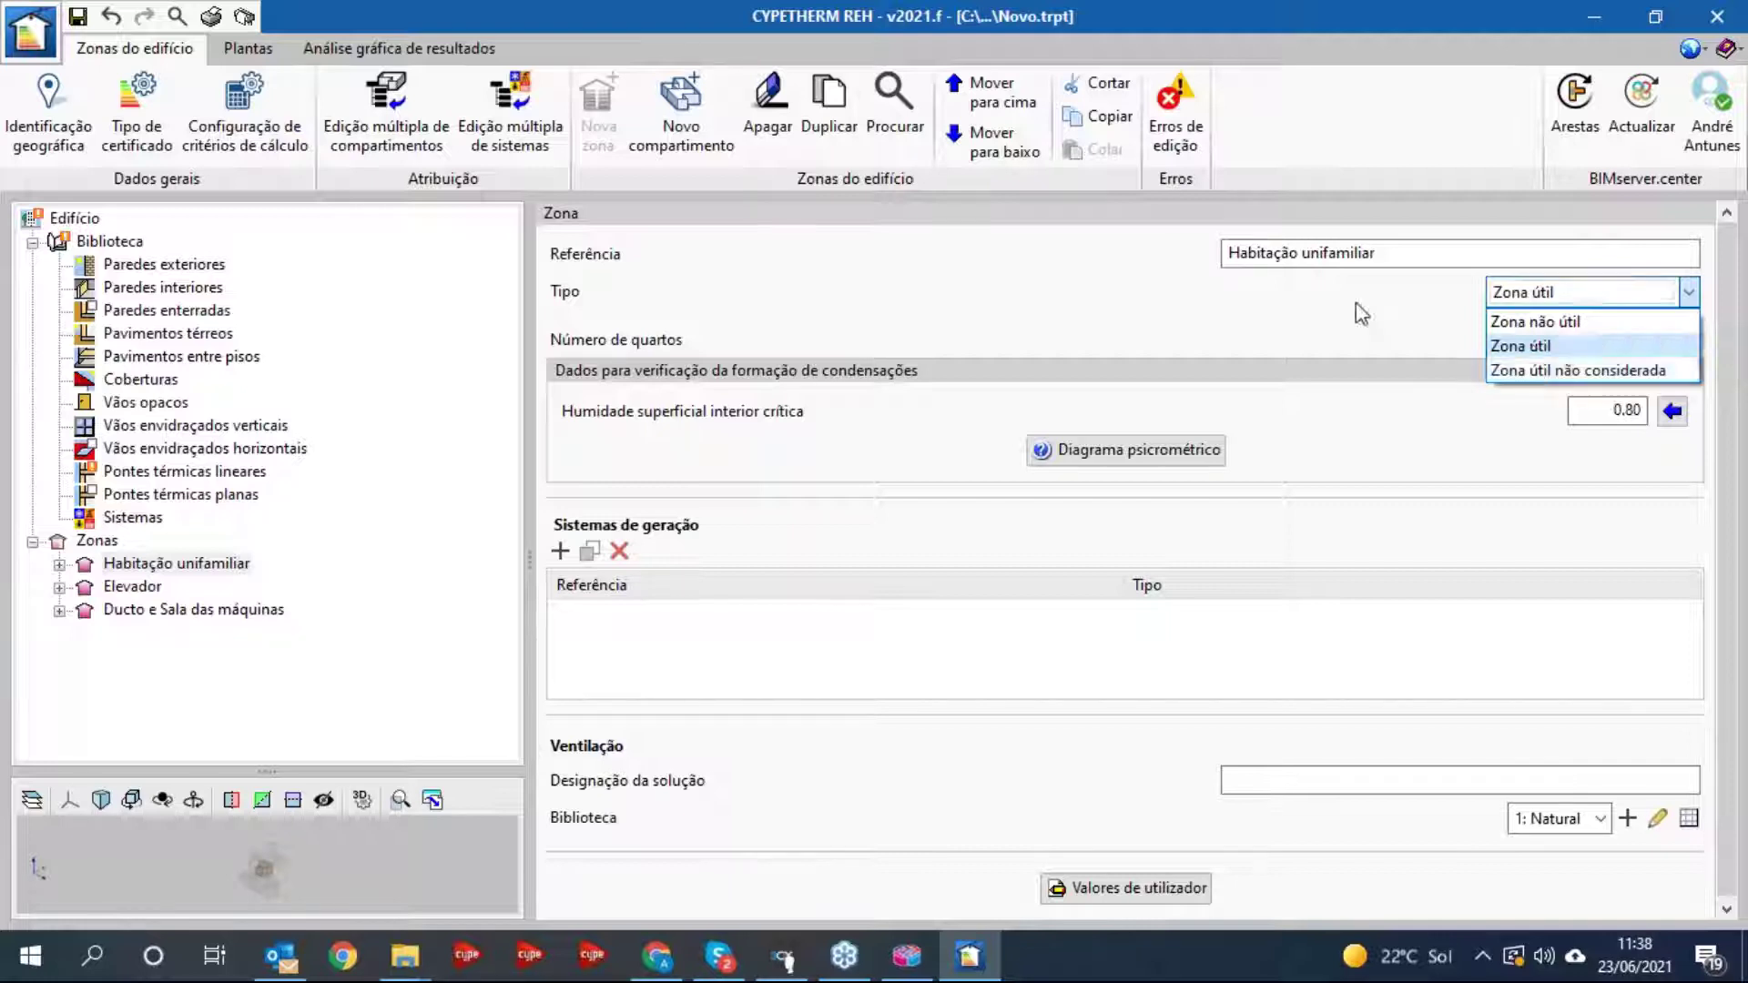
{"action": "left_click", "coordinate": [1381, 314]}
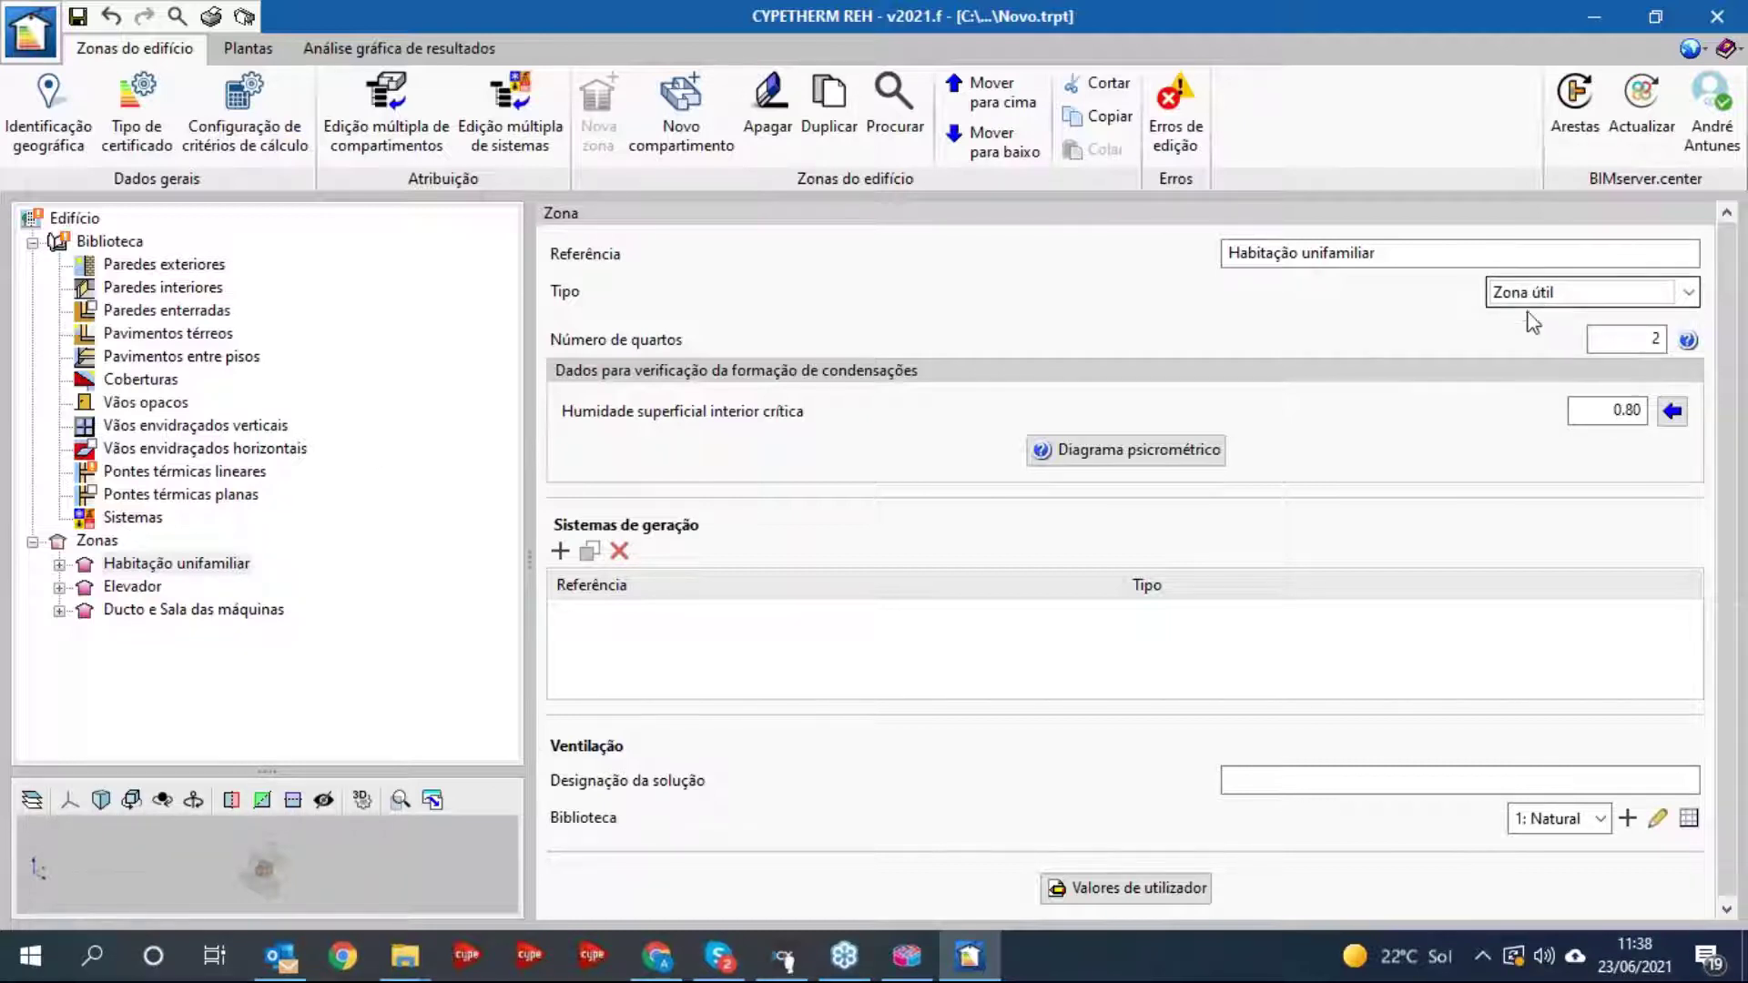
{"action": "double_click", "coordinate": [1643, 338]}
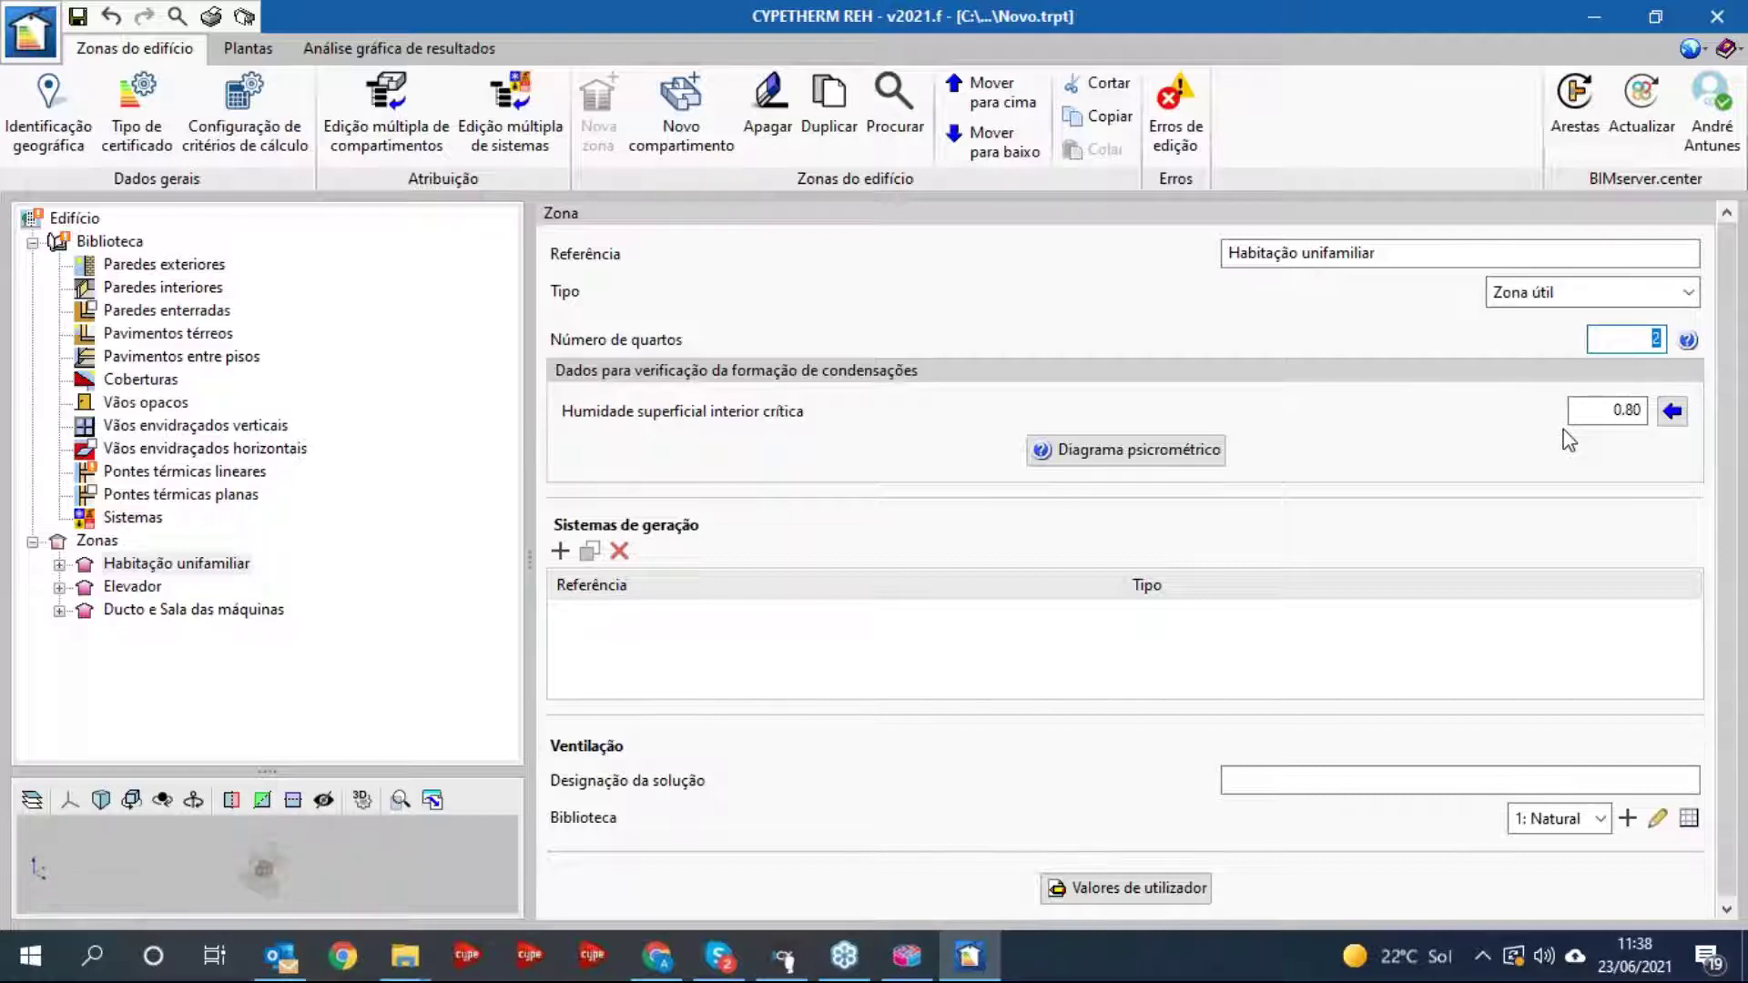
{"action": "type", "text": "6"}
- Add four generation system entries to the Habitação unifamiliar zone
{"action": "left_click", "coordinate": [560, 552]}
{"action": "left_click", "coordinate": [559, 552]}
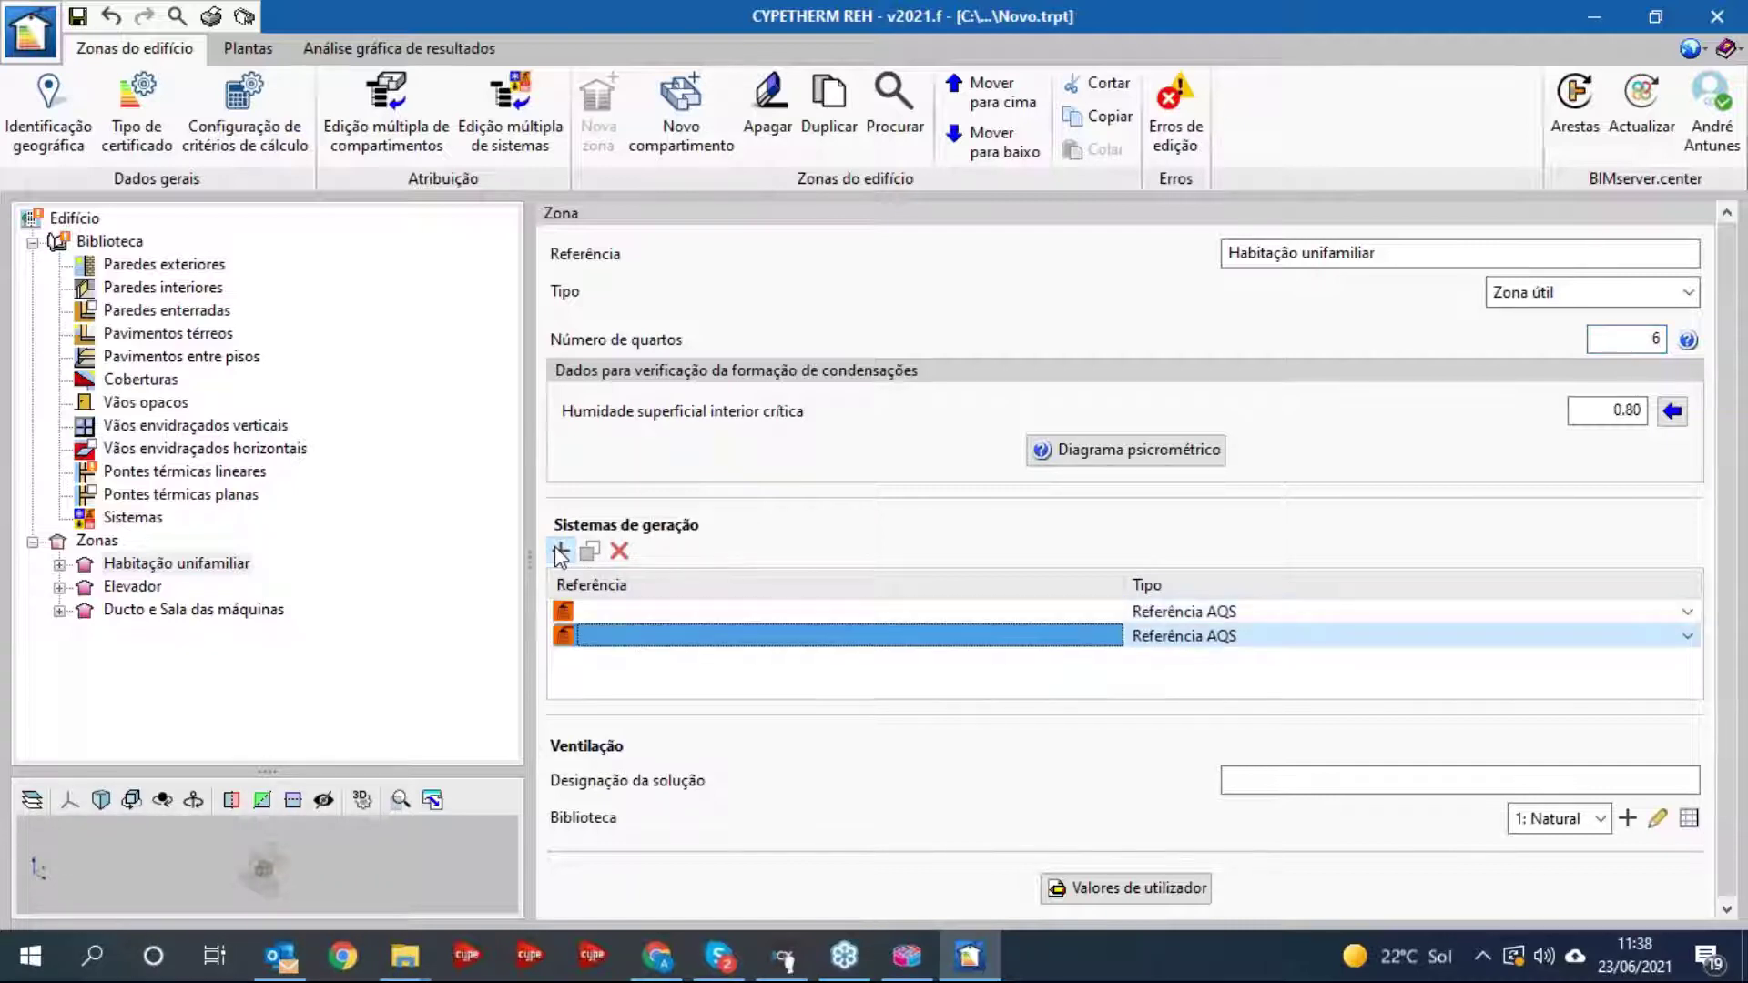
{"action": "left_click", "coordinate": [559, 552]}
{"action": "left_click", "coordinate": [560, 551]}
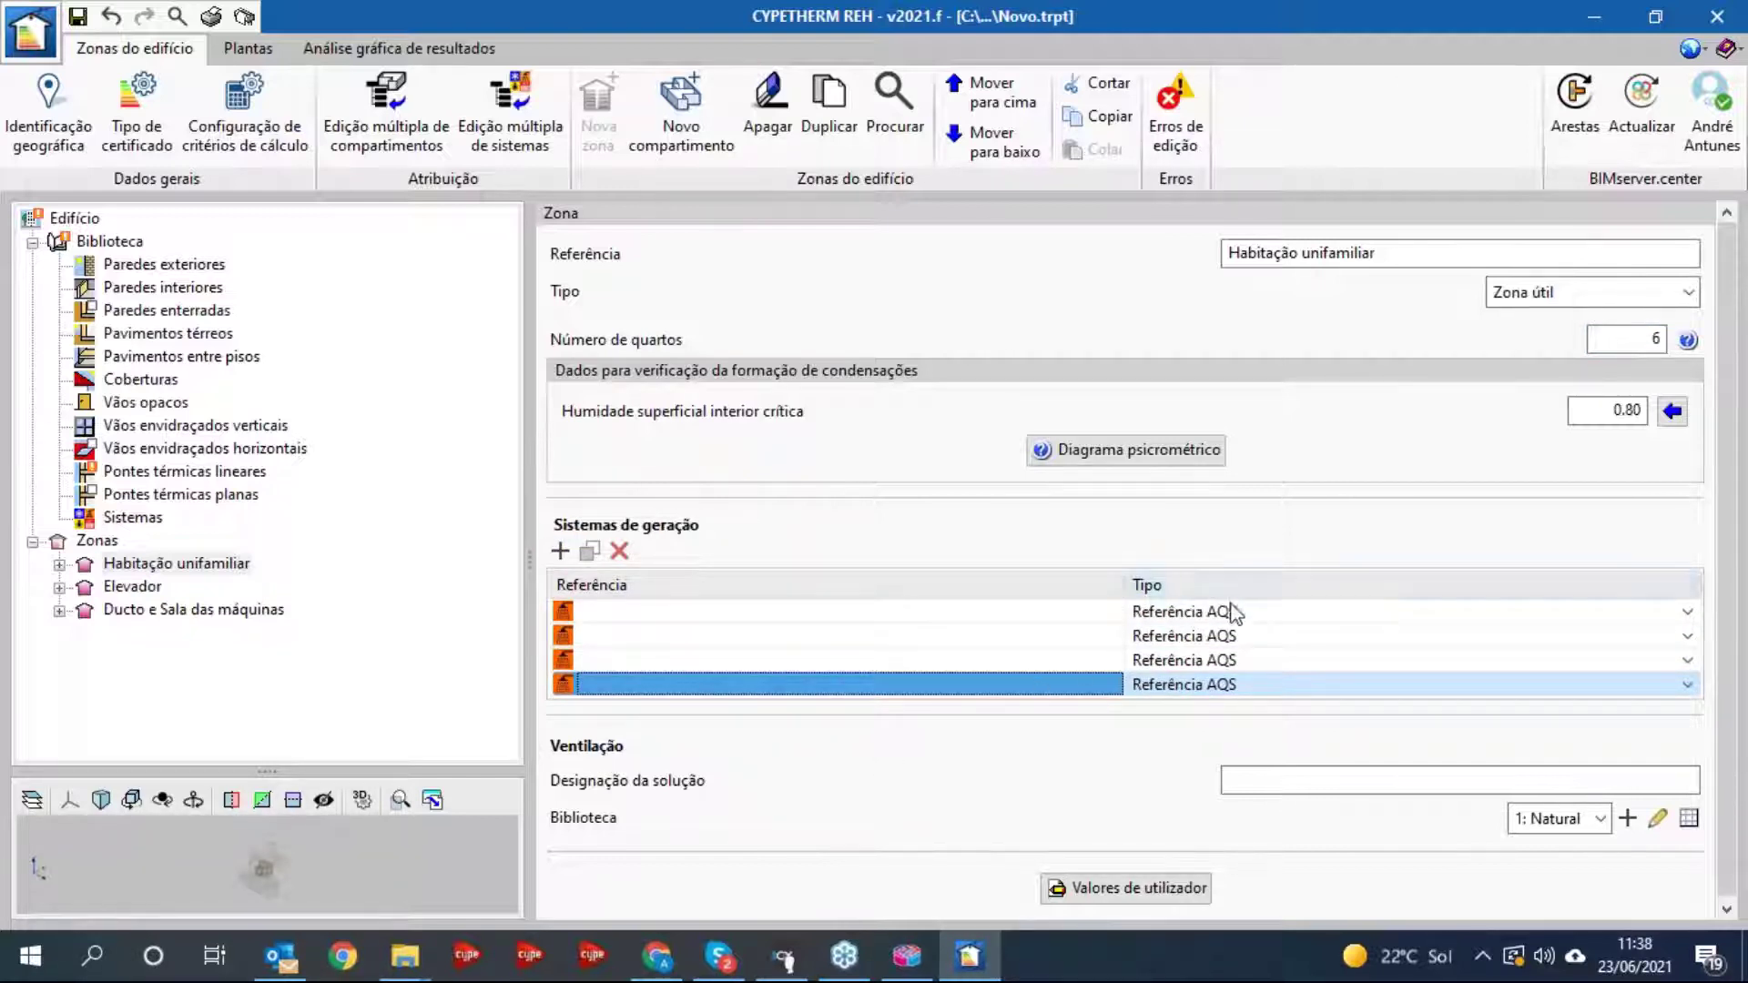
- Set the second, third and fourth generation systems of Habitação unifamiliar to Referência aquecimento, Referência arrefecimento and Solar térmico
{"action": "left_click", "coordinate": [1686, 636]}
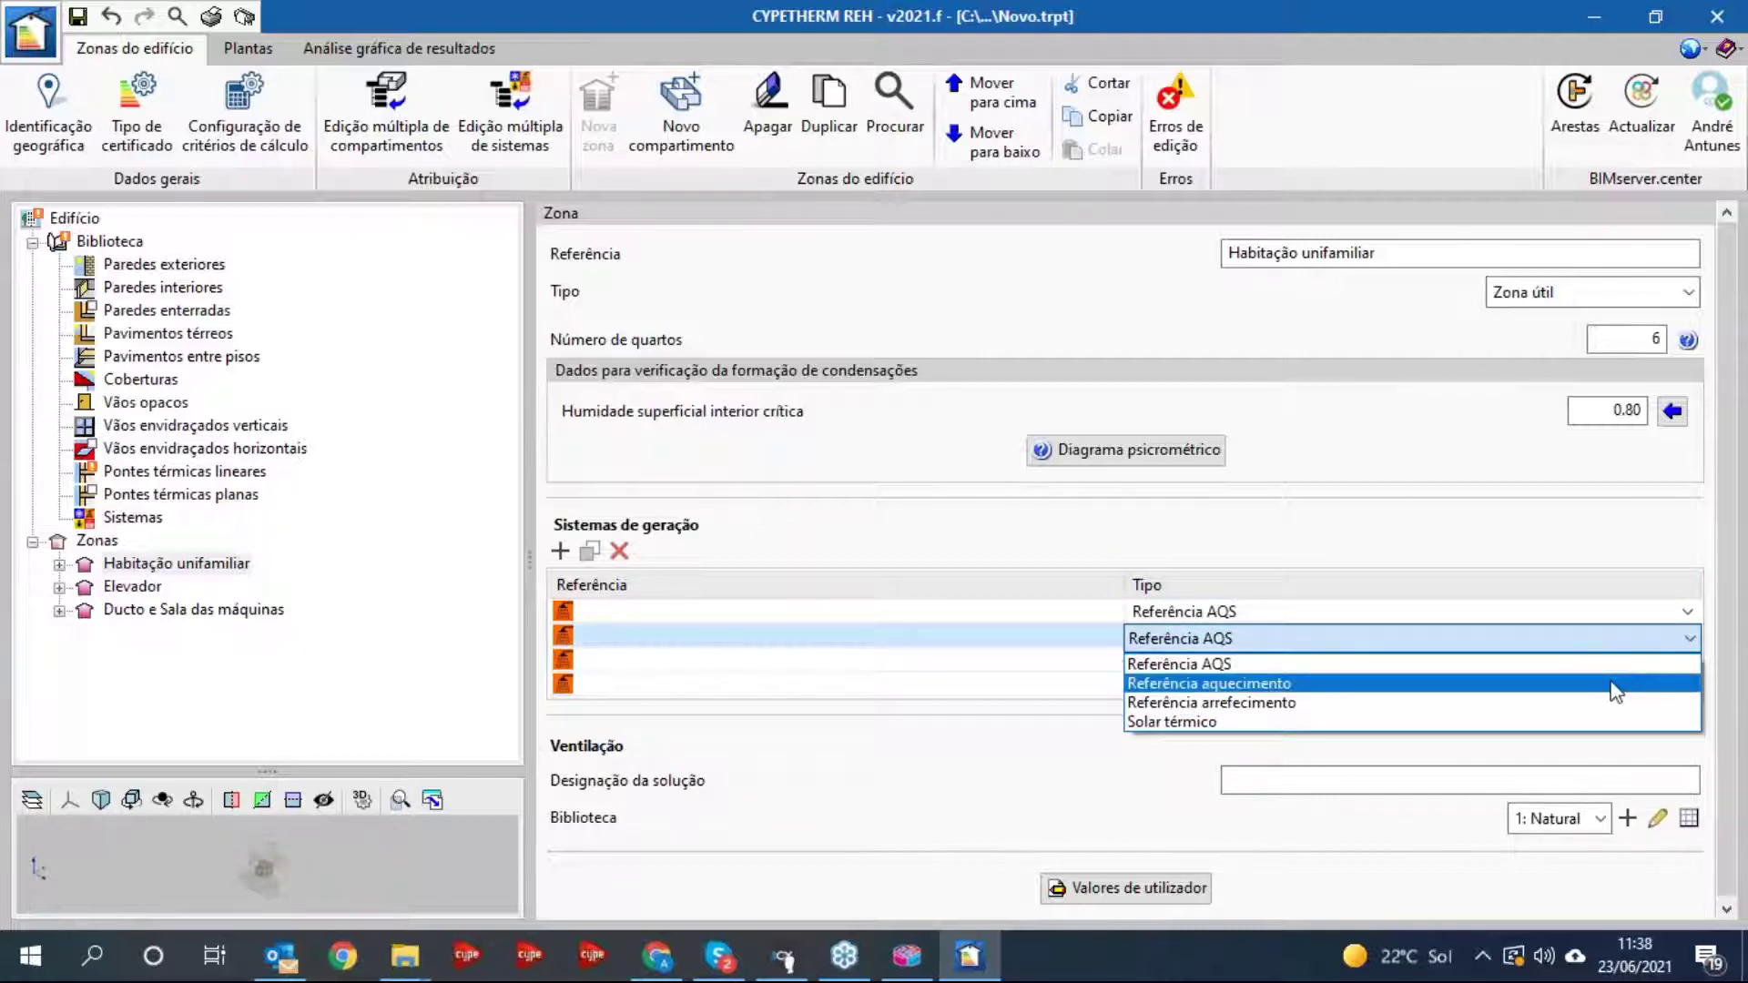
{"action": "left_click", "coordinate": [1616, 692]}
{"action": "left_click", "coordinate": [1689, 663]}
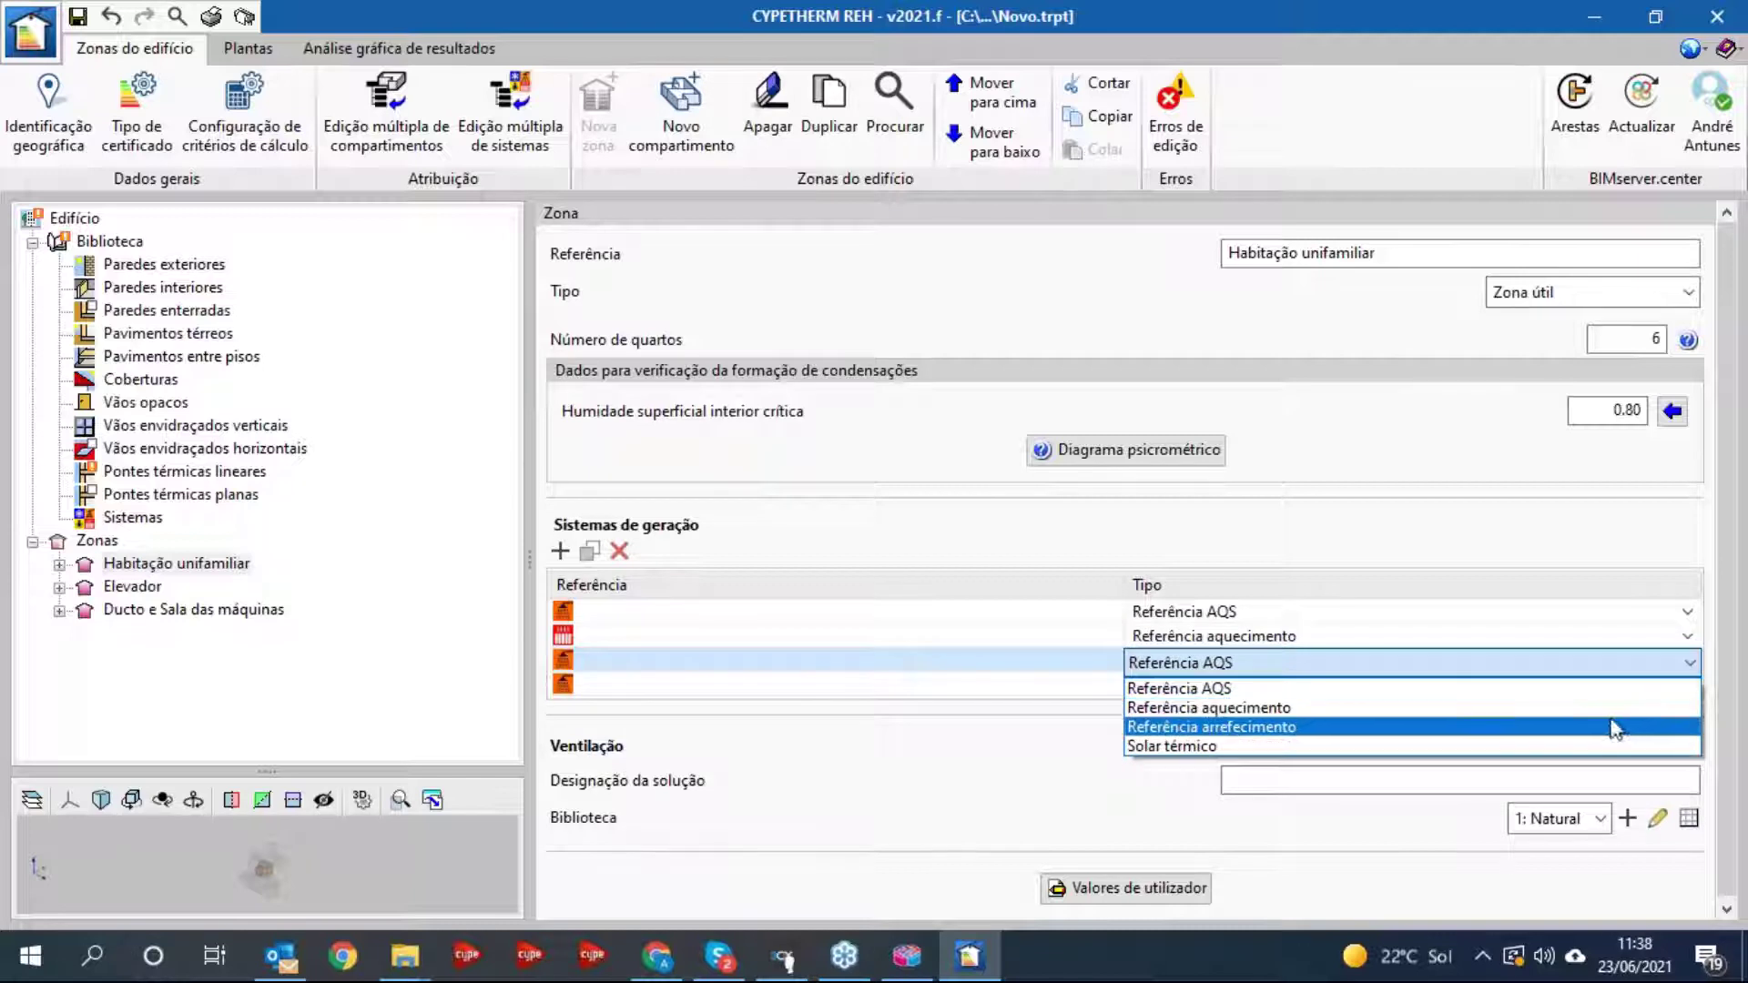
{"action": "left_click", "coordinate": [1614, 728]}
{"action": "left_click", "coordinate": [1685, 686]}
{"action": "left_click", "coordinate": [1684, 686]}
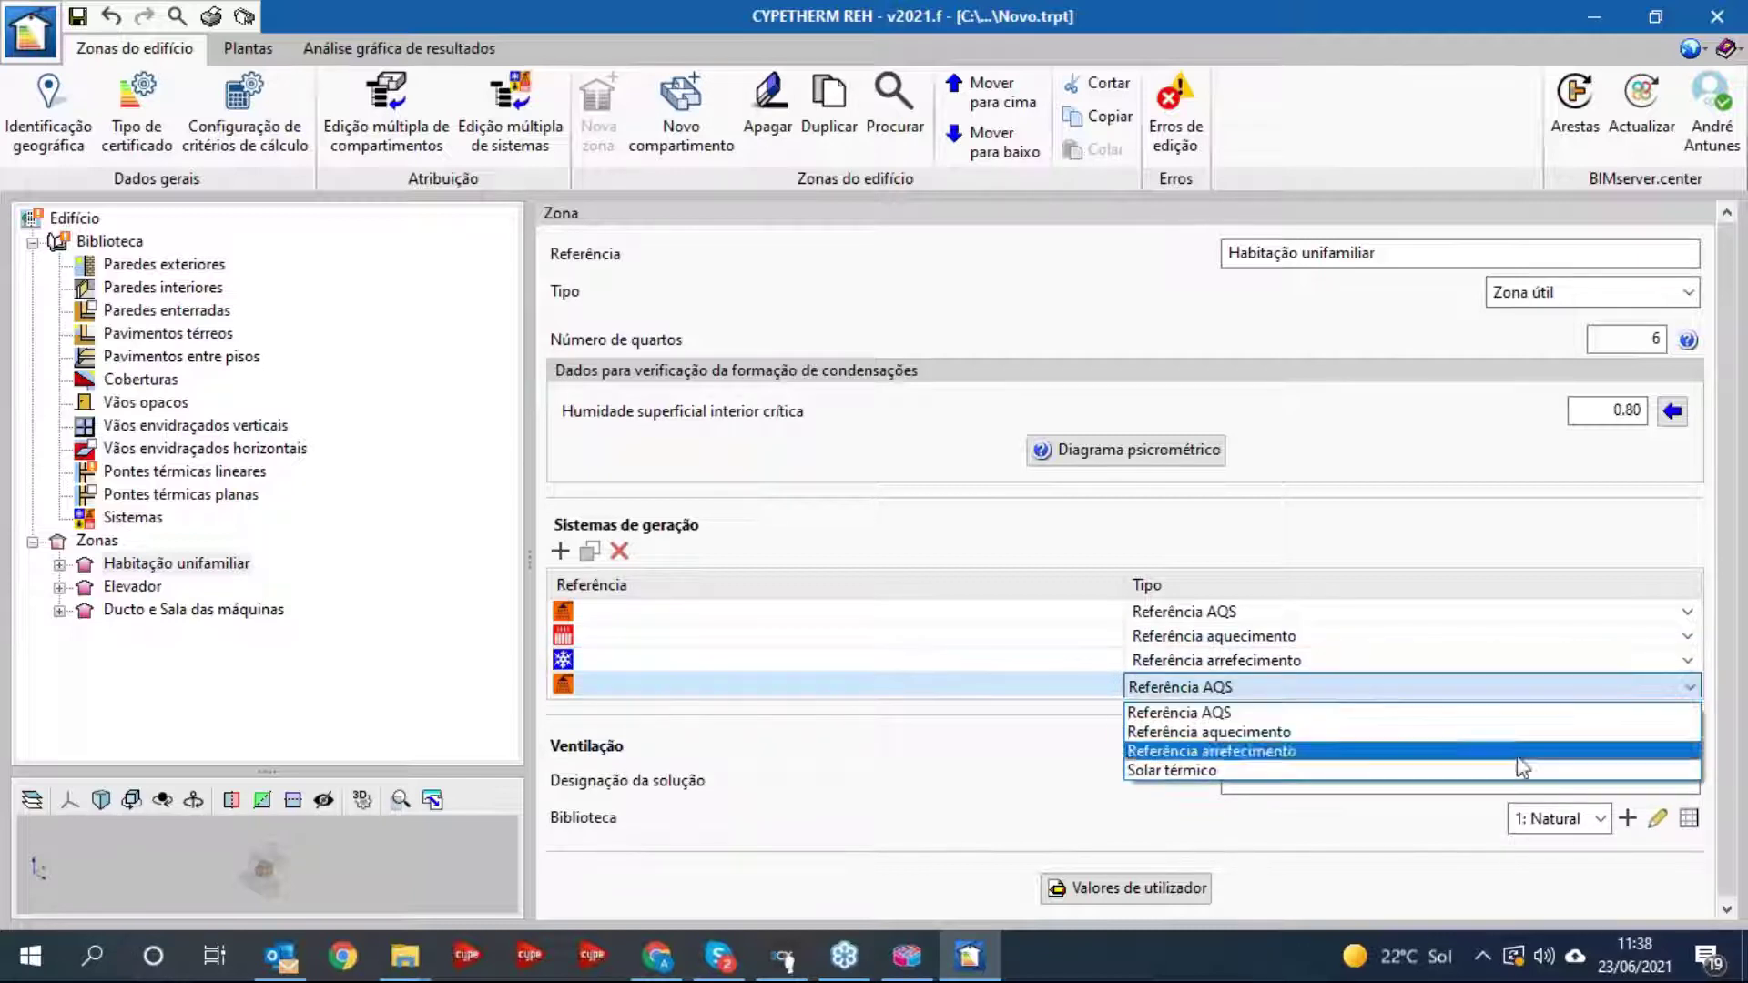
{"action": "left_click", "coordinate": [1511, 770]}
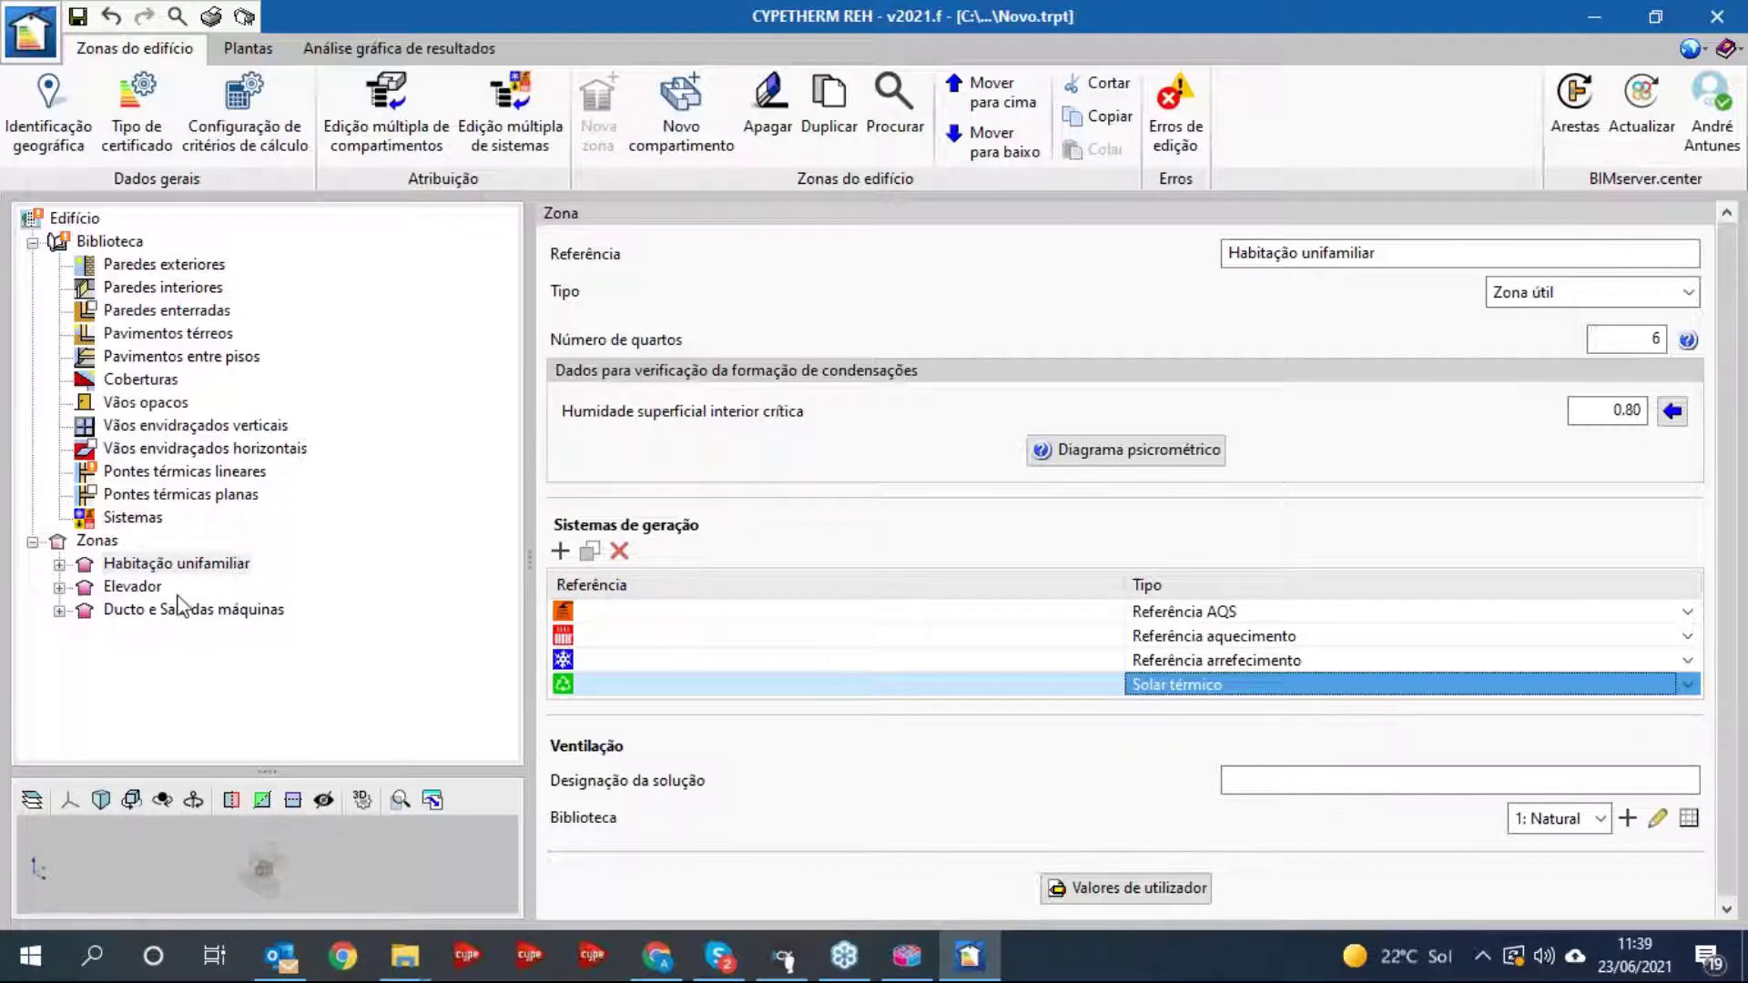
- Compare the generation systems assigned to the Habitação unifamiliar zone with those defined in the Sistemas library
{"action": "left_click", "coordinate": [134, 588]}
{"action": "left_click", "coordinate": [152, 562]}
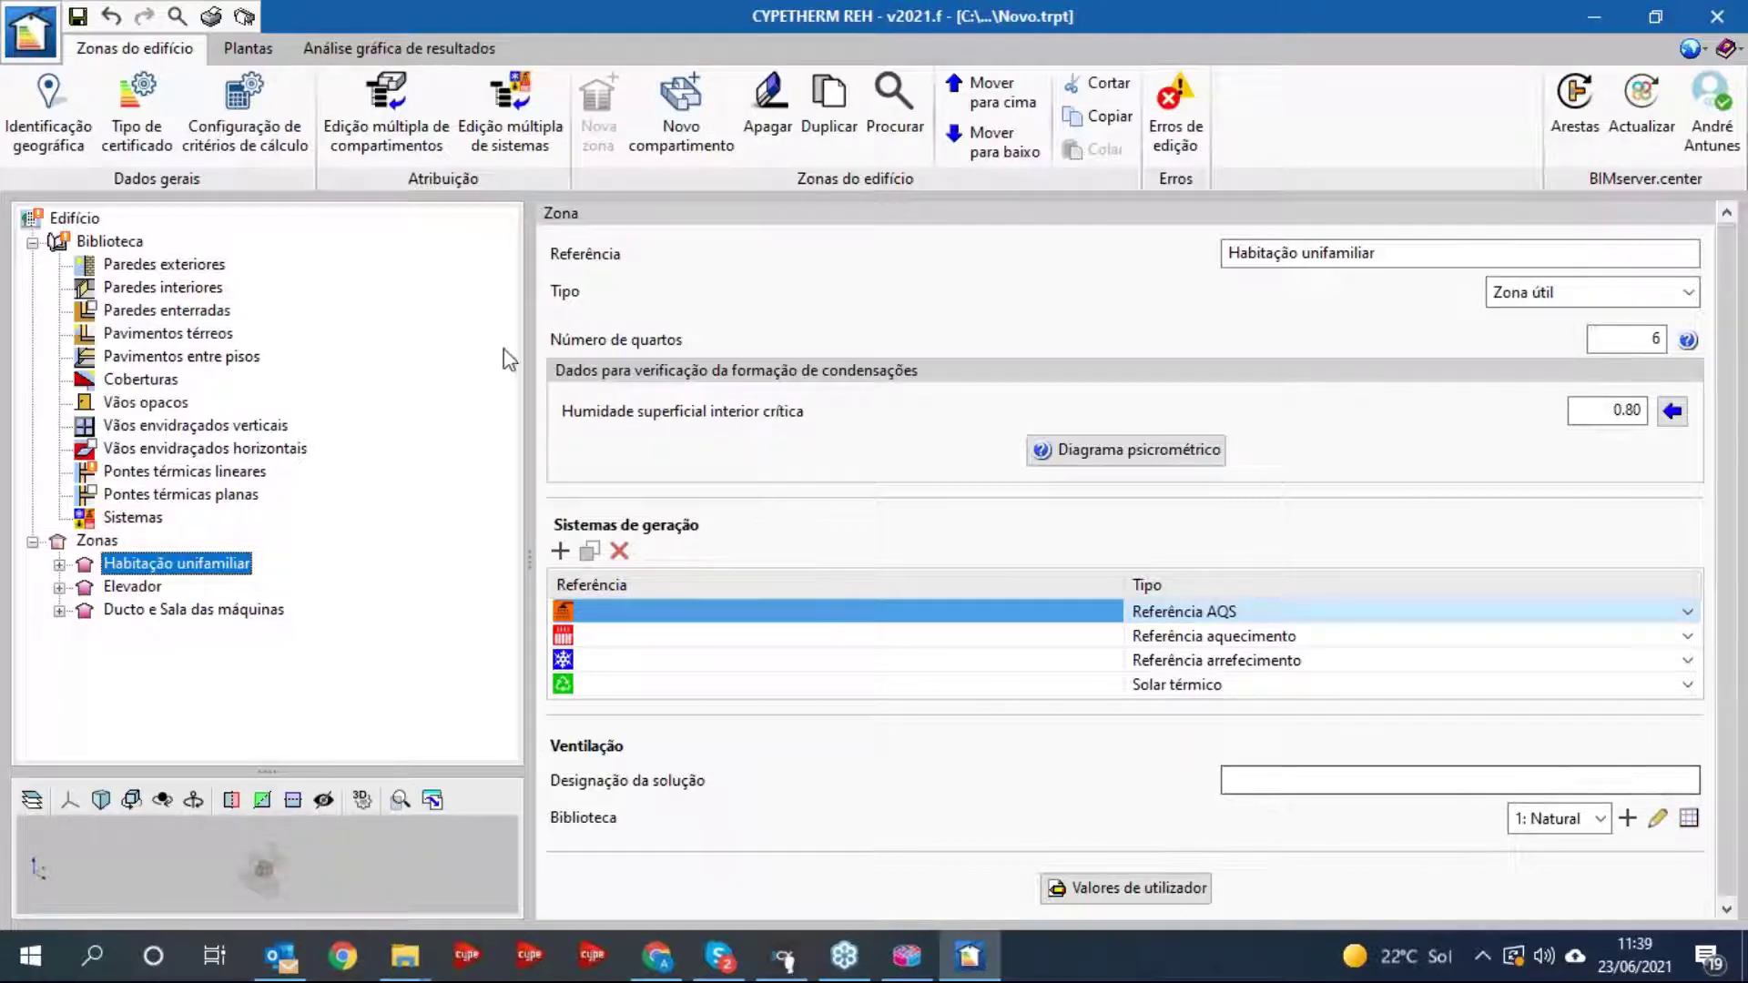
{"action": "left_click", "coordinate": [146, 517]}
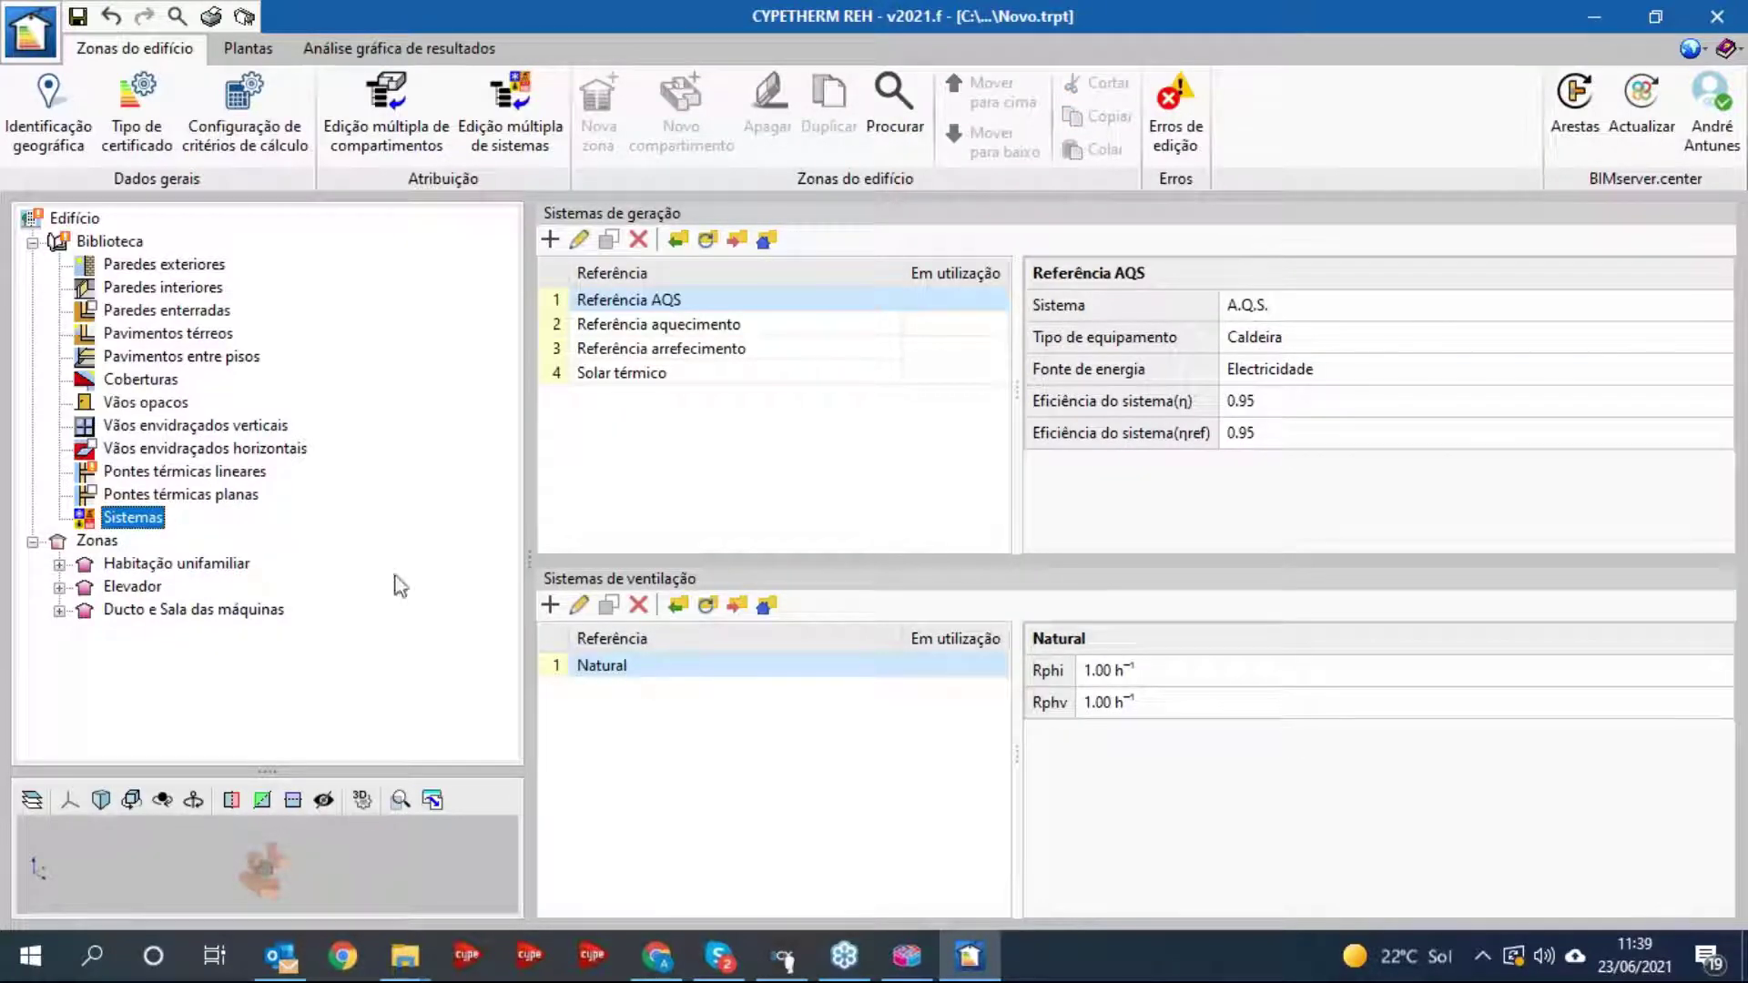
{"action": "left_click", "coordinate": [200, 564]}
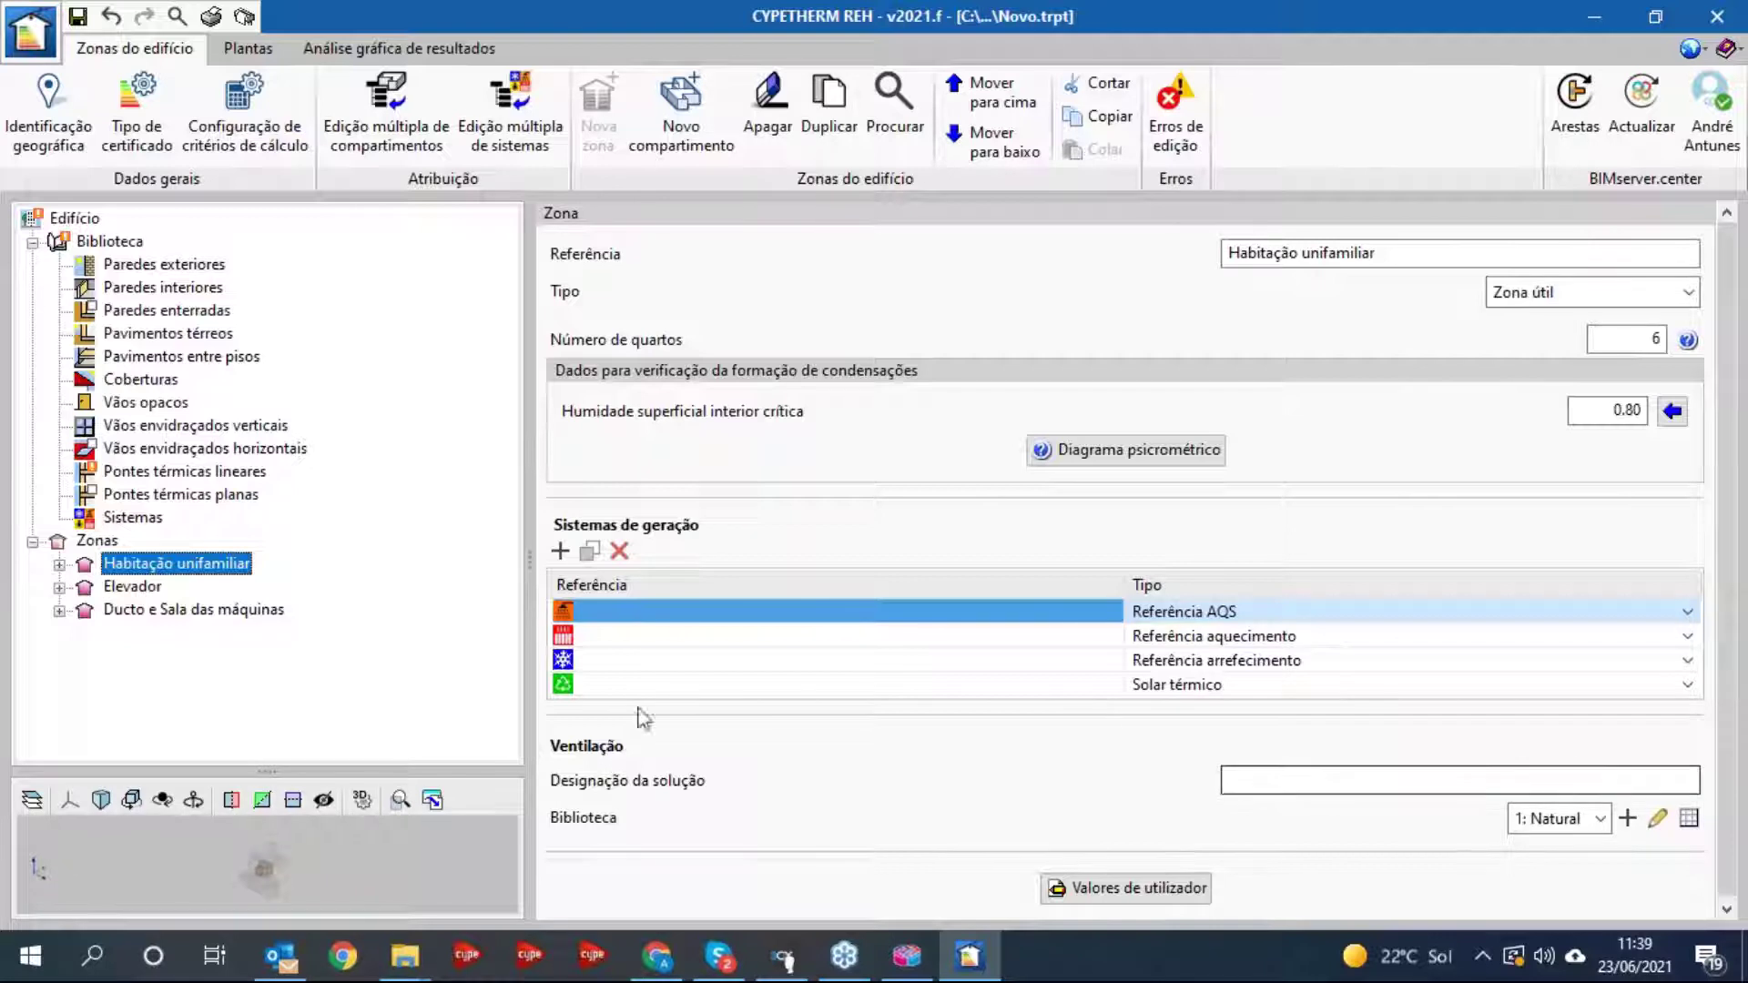
- Set the Elevador zone's type to Zona não útil
{"action": "left_click", "coordinate": [132, 588]}
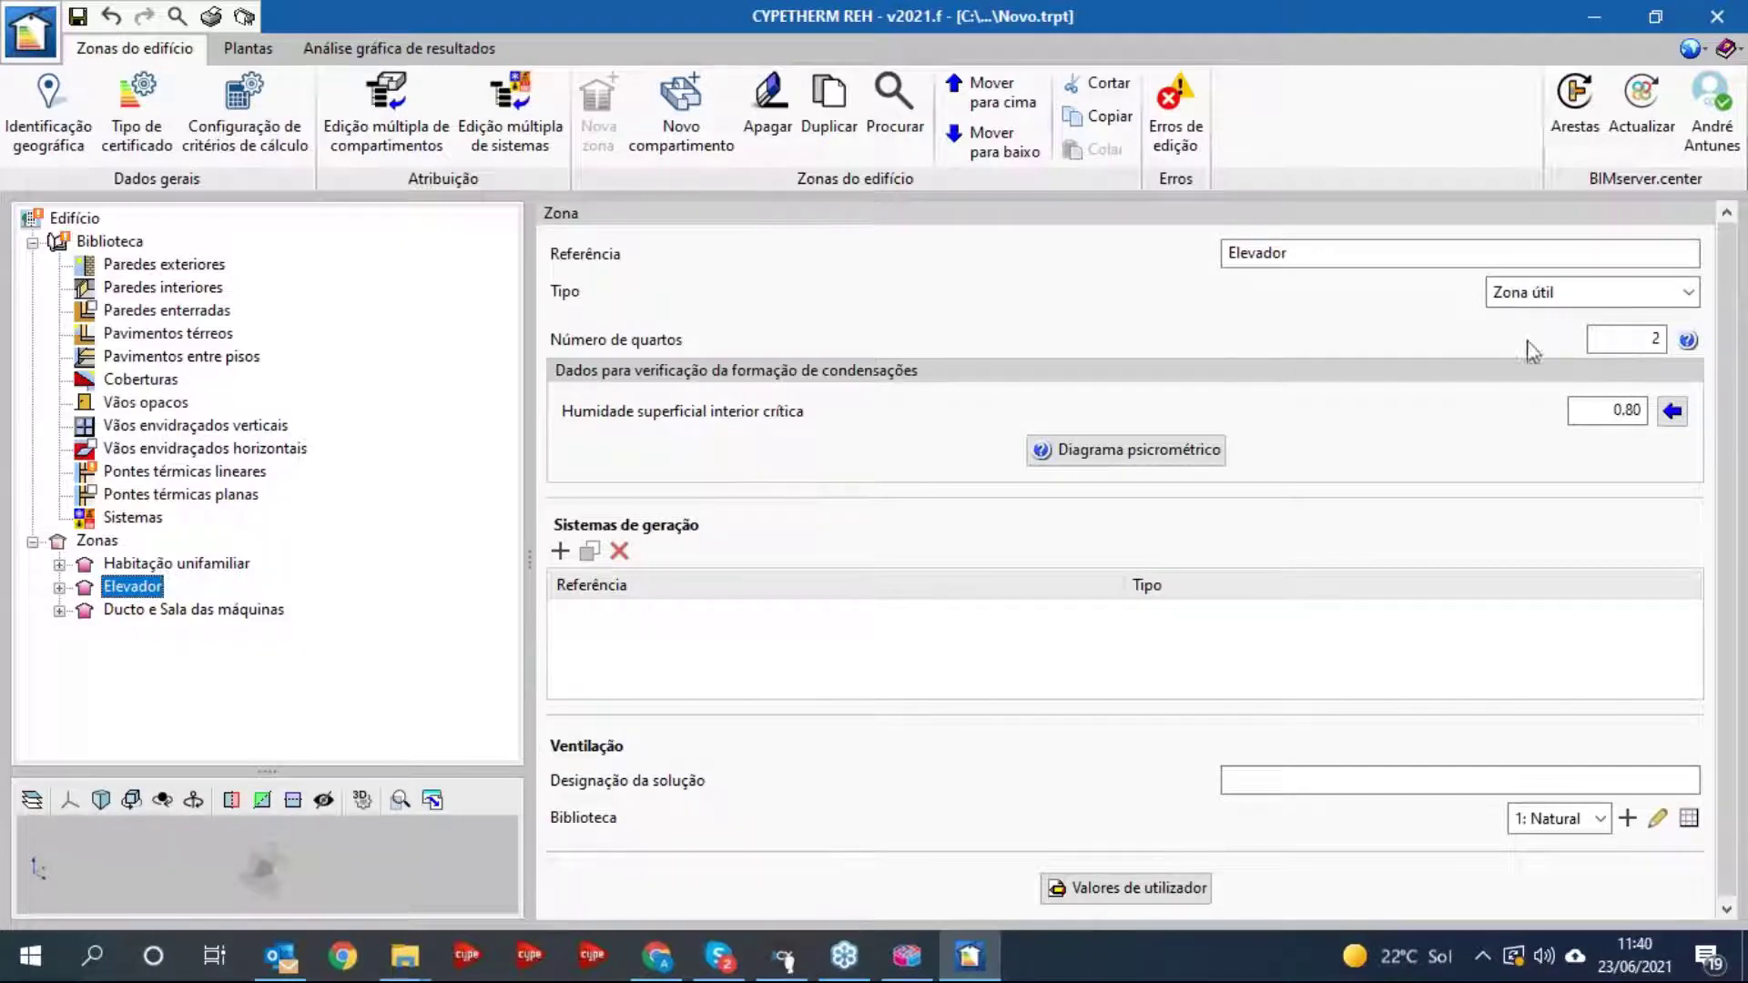
{"action": "left_click", "coordinate": [1575, 292]}
{"action": "left_click", "coordinate": [1538, 323]}
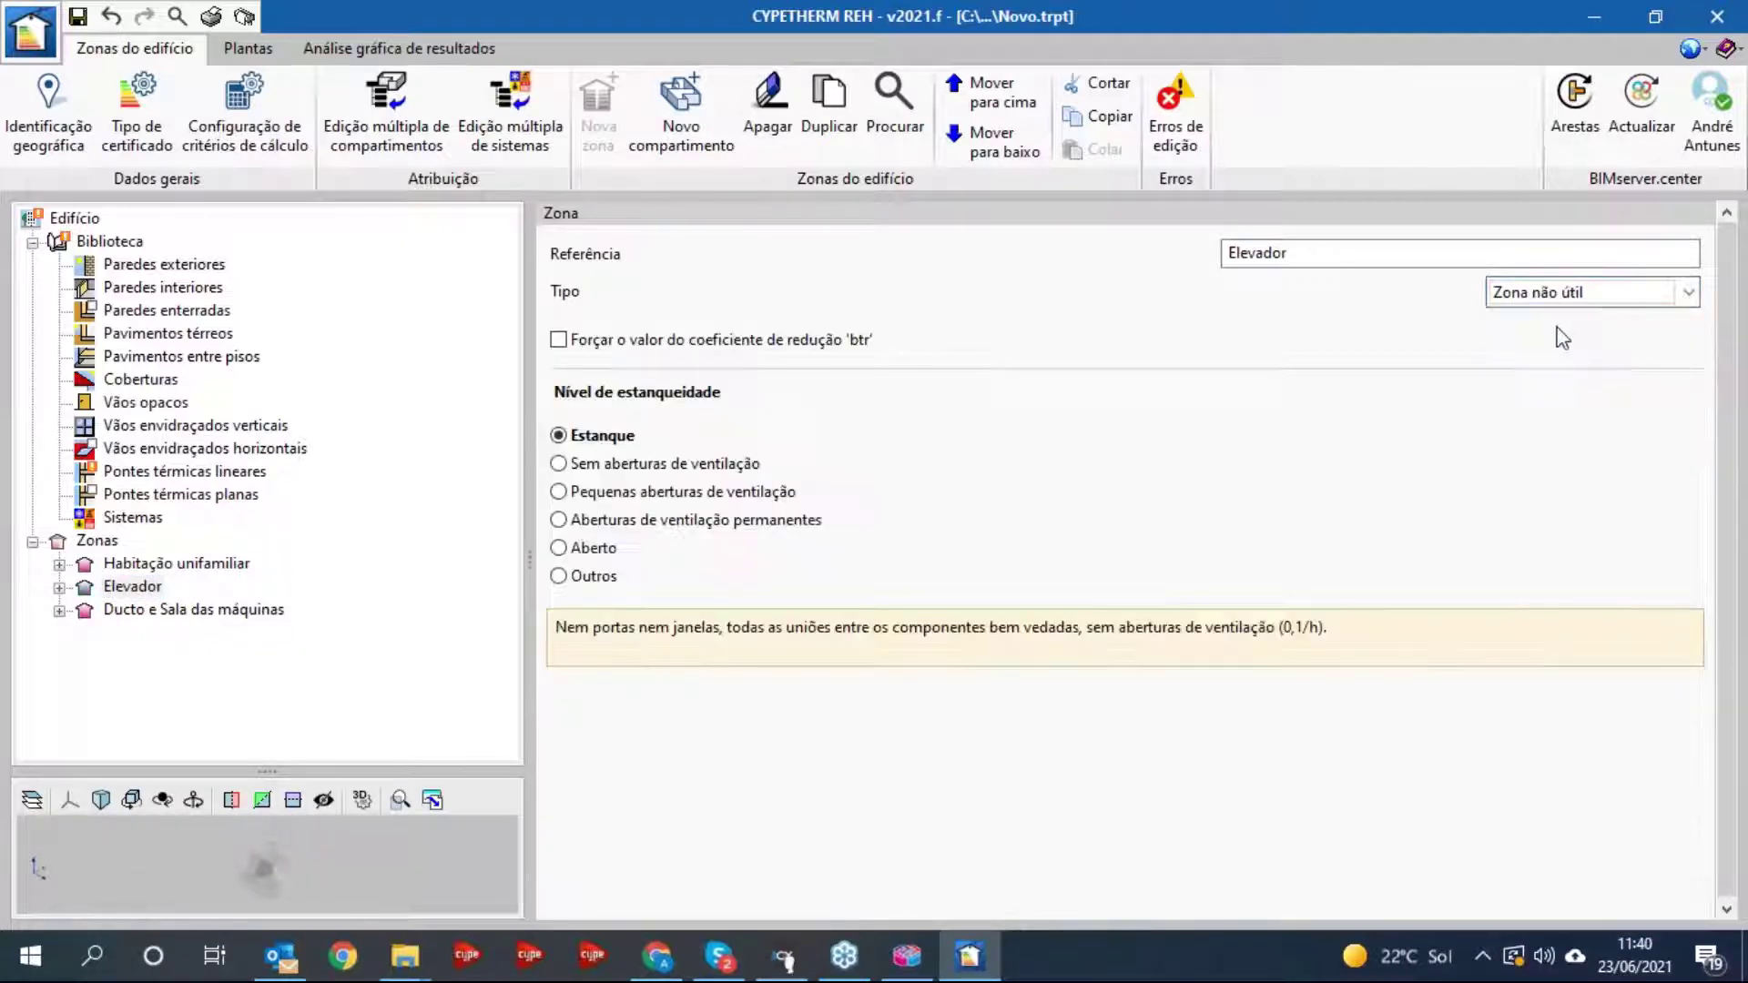
- Try forcing the Elevador zone's 'btr' reduction coefficient, disable it again, and set the airtightness level to Pequenas aberturas de ventilação
{"action": "left_click", "coordinate": [689, 344]}
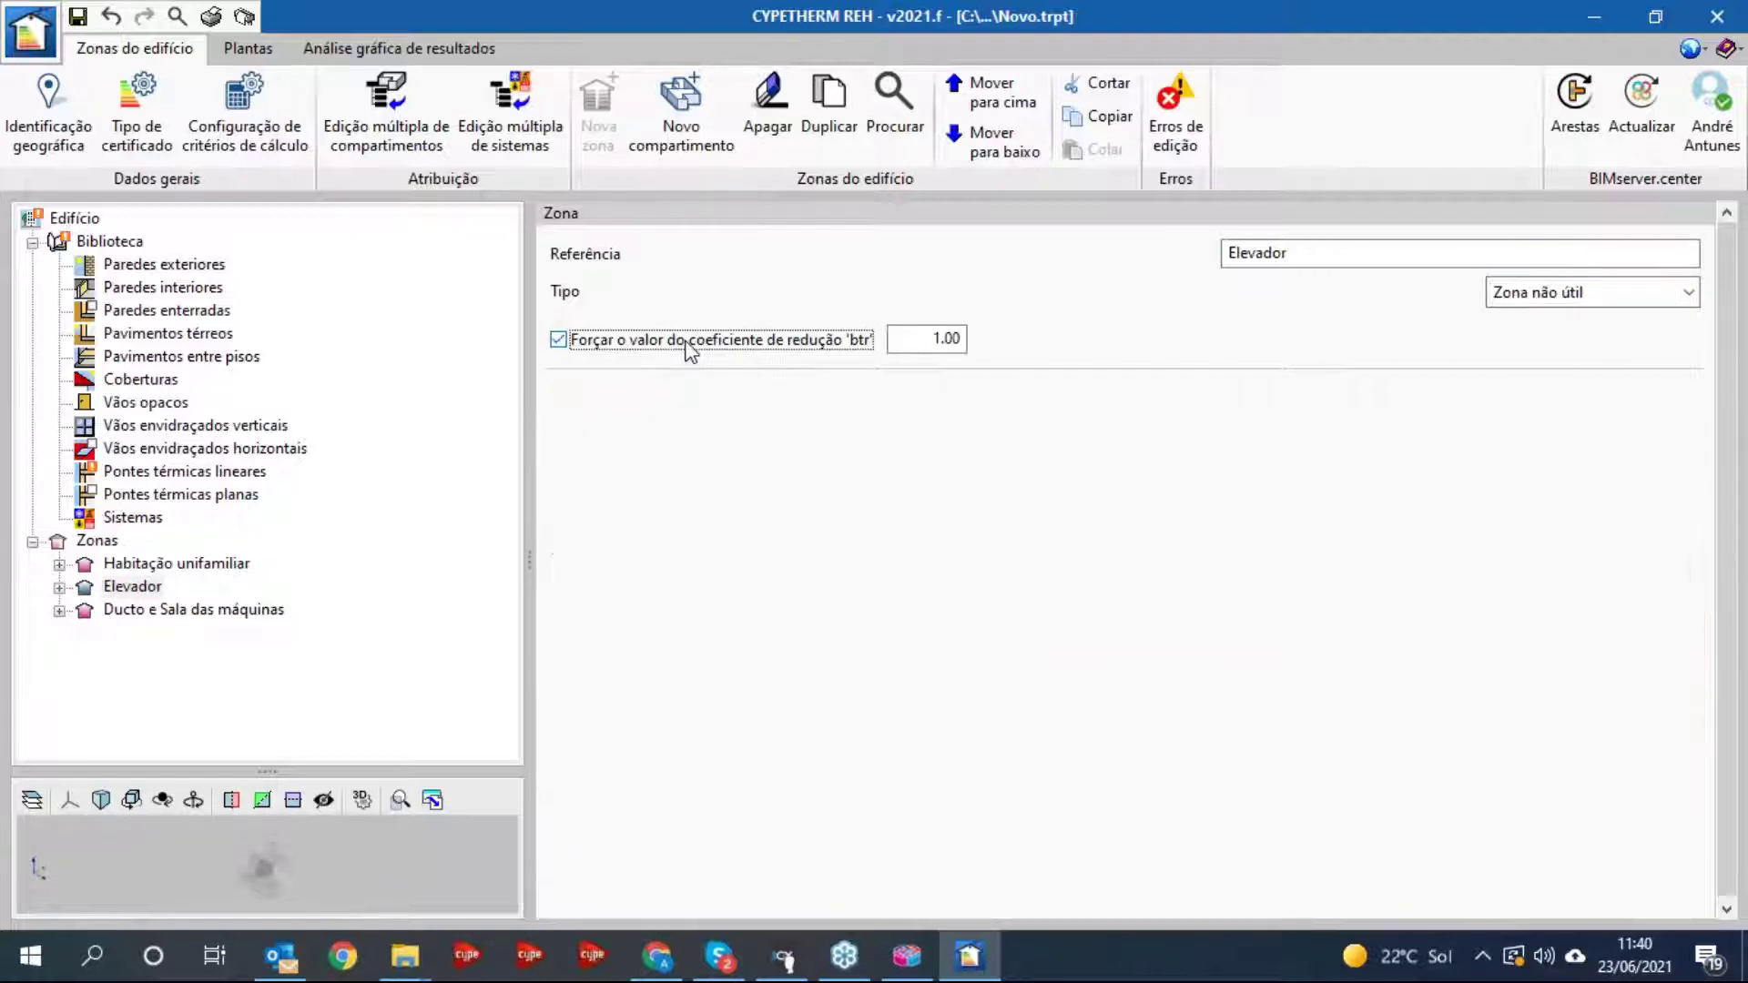
{"action": "left_click", "coordinate": [942, 338]}
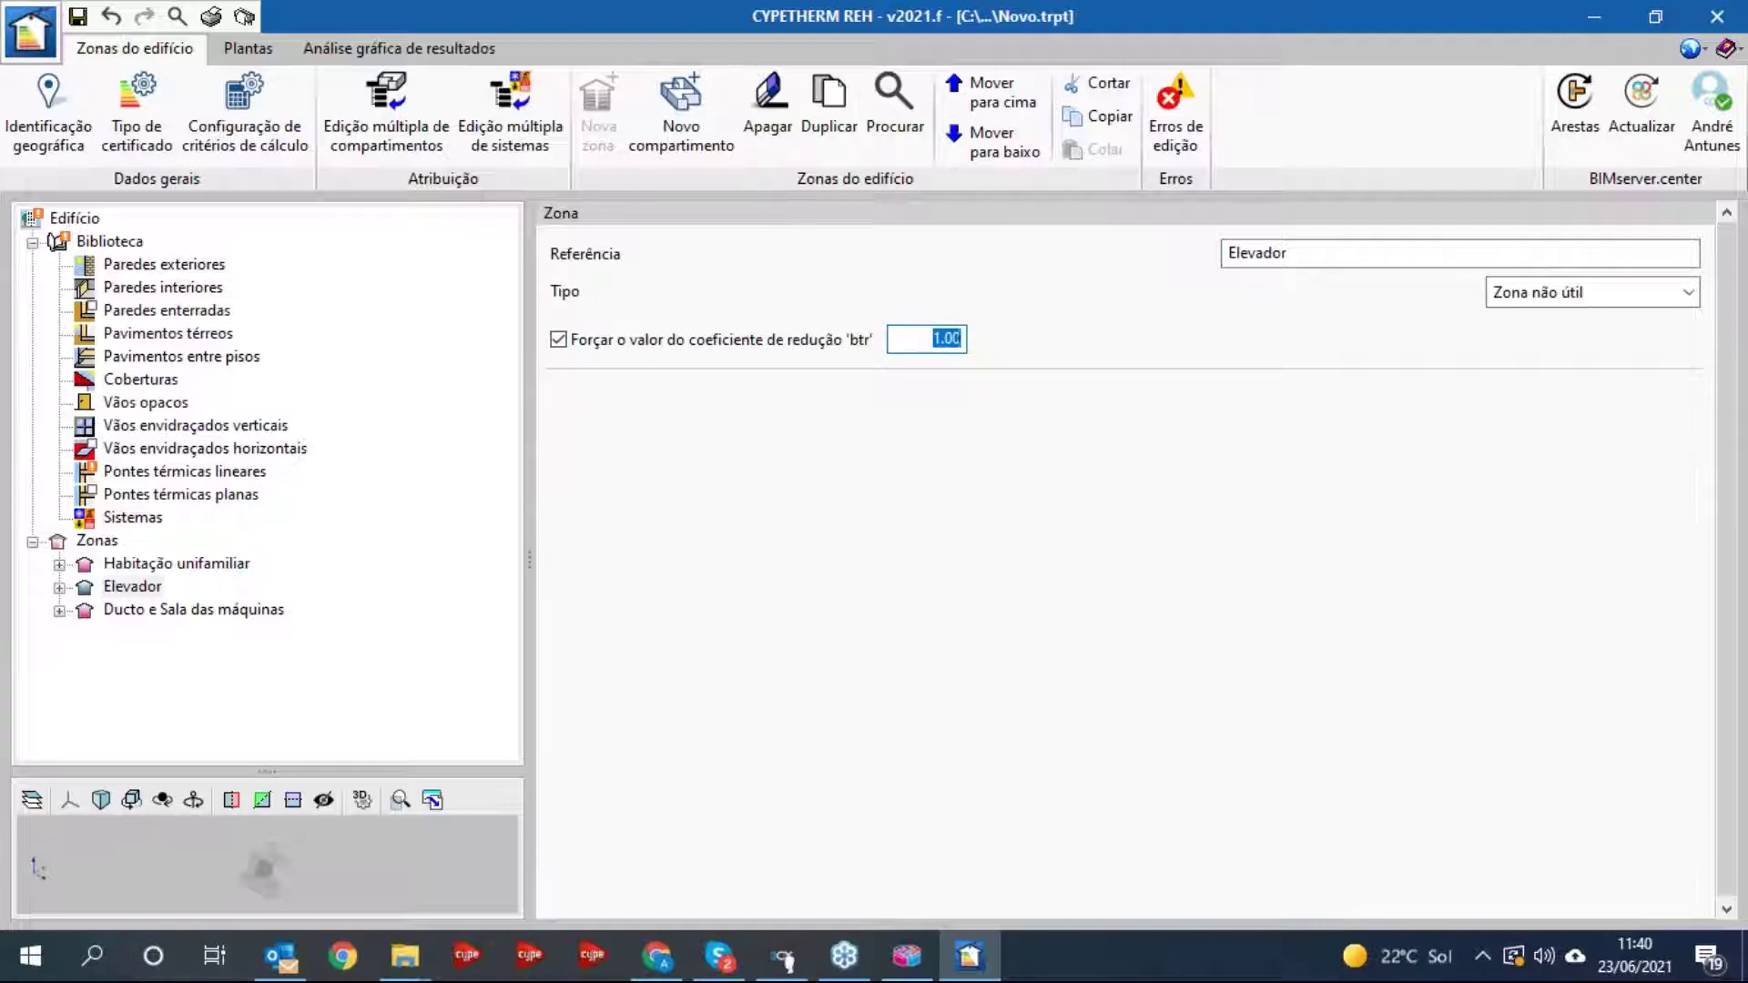
{"action": "left_click", "coordinate": [609, 344]}
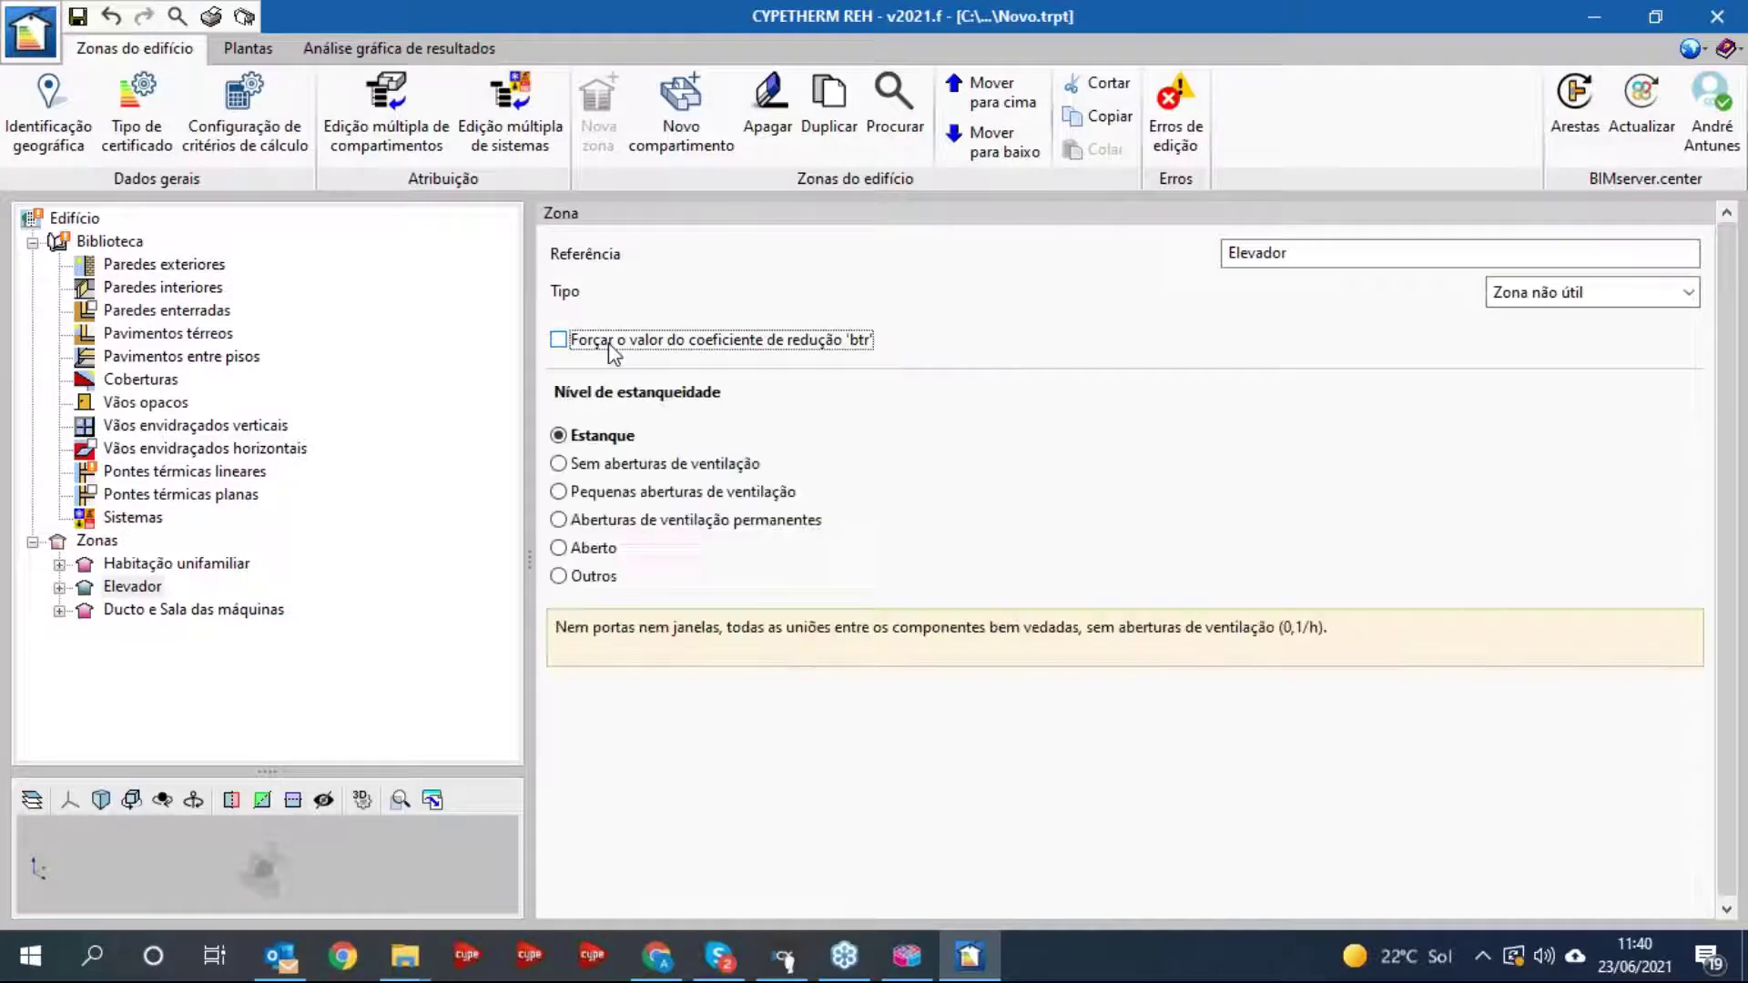
{"action": "left_click", "coordinate": [609, 496]}
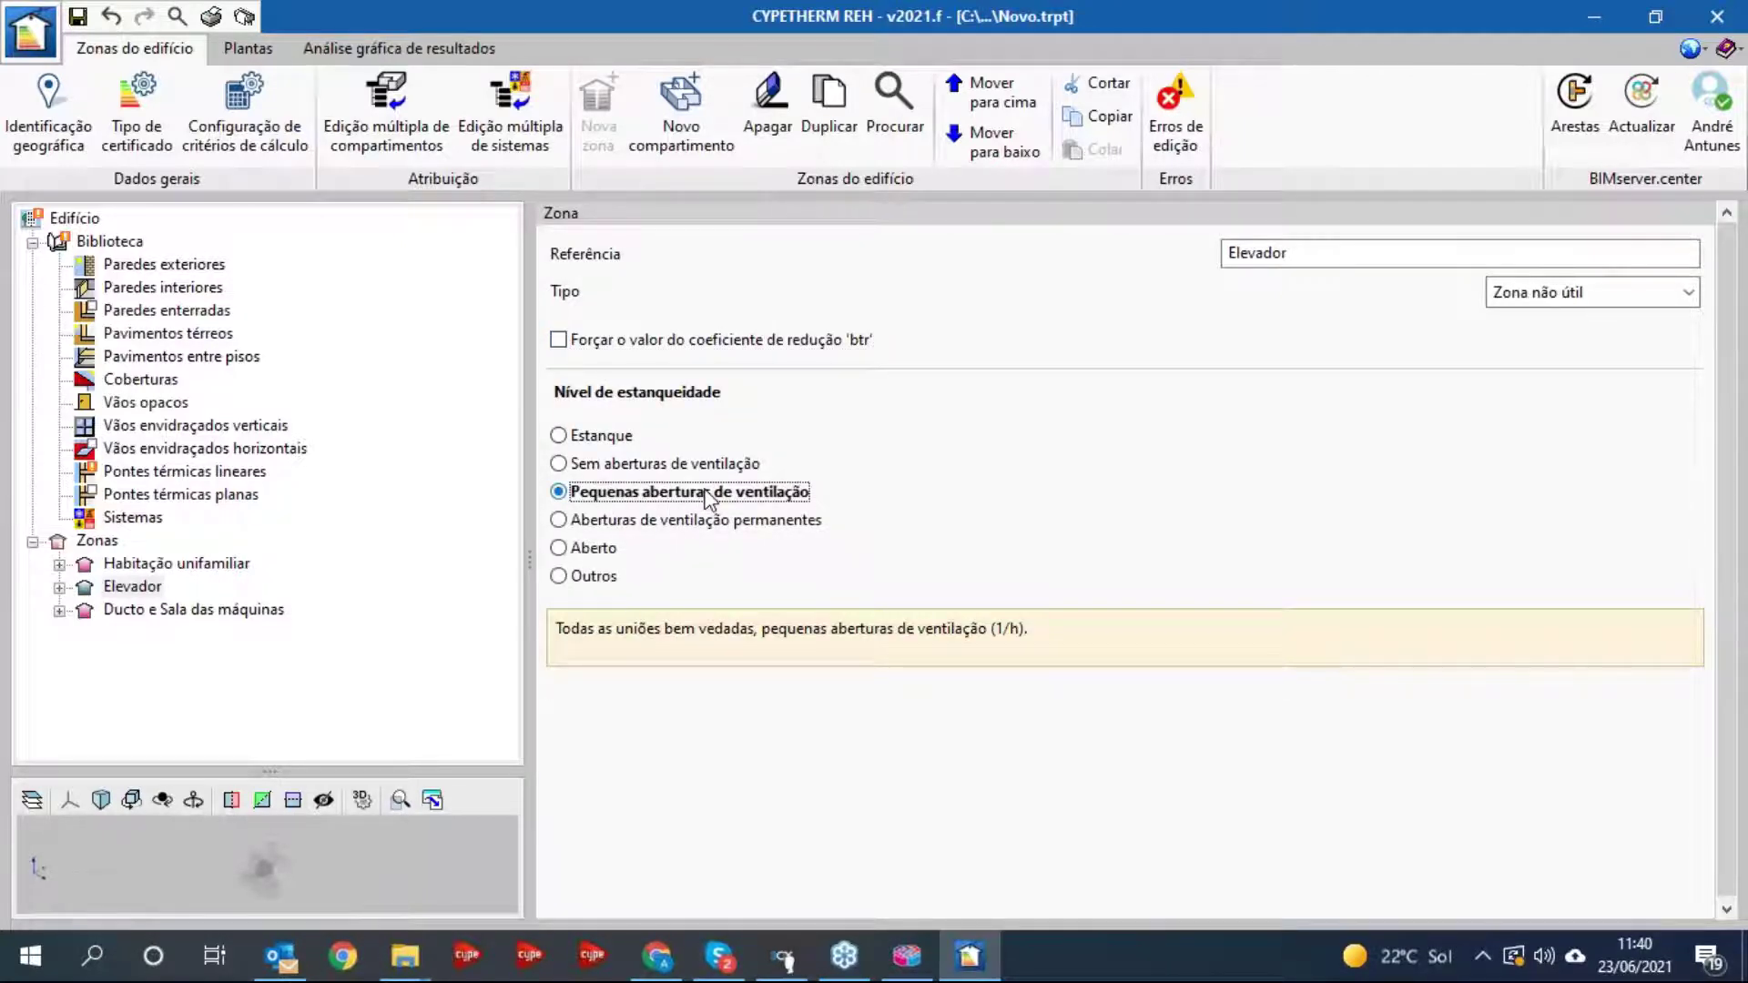
- Set the Ducto e Sala das máquinas zone to Zona não útil with airtightness level Pequenas aberturas de ventilação
{"action": "left_click", "coordinate": [200, 616]}
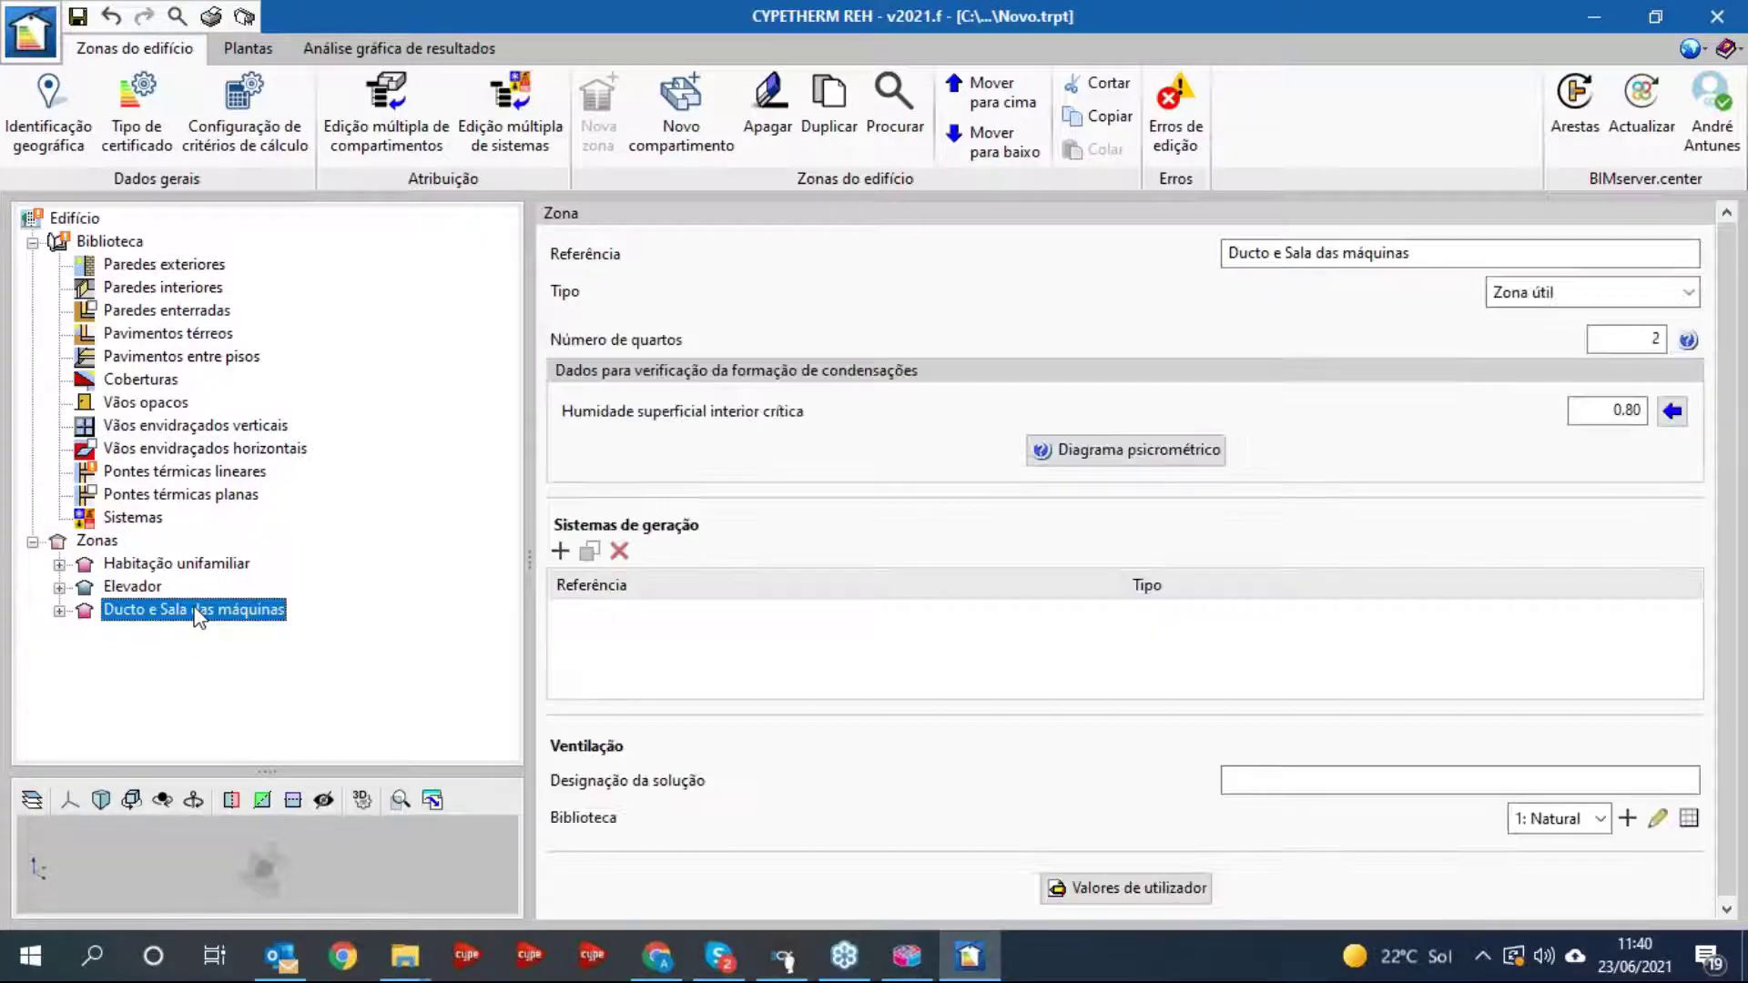
{"action": "left_click", "coordinate": [1513, 295]}
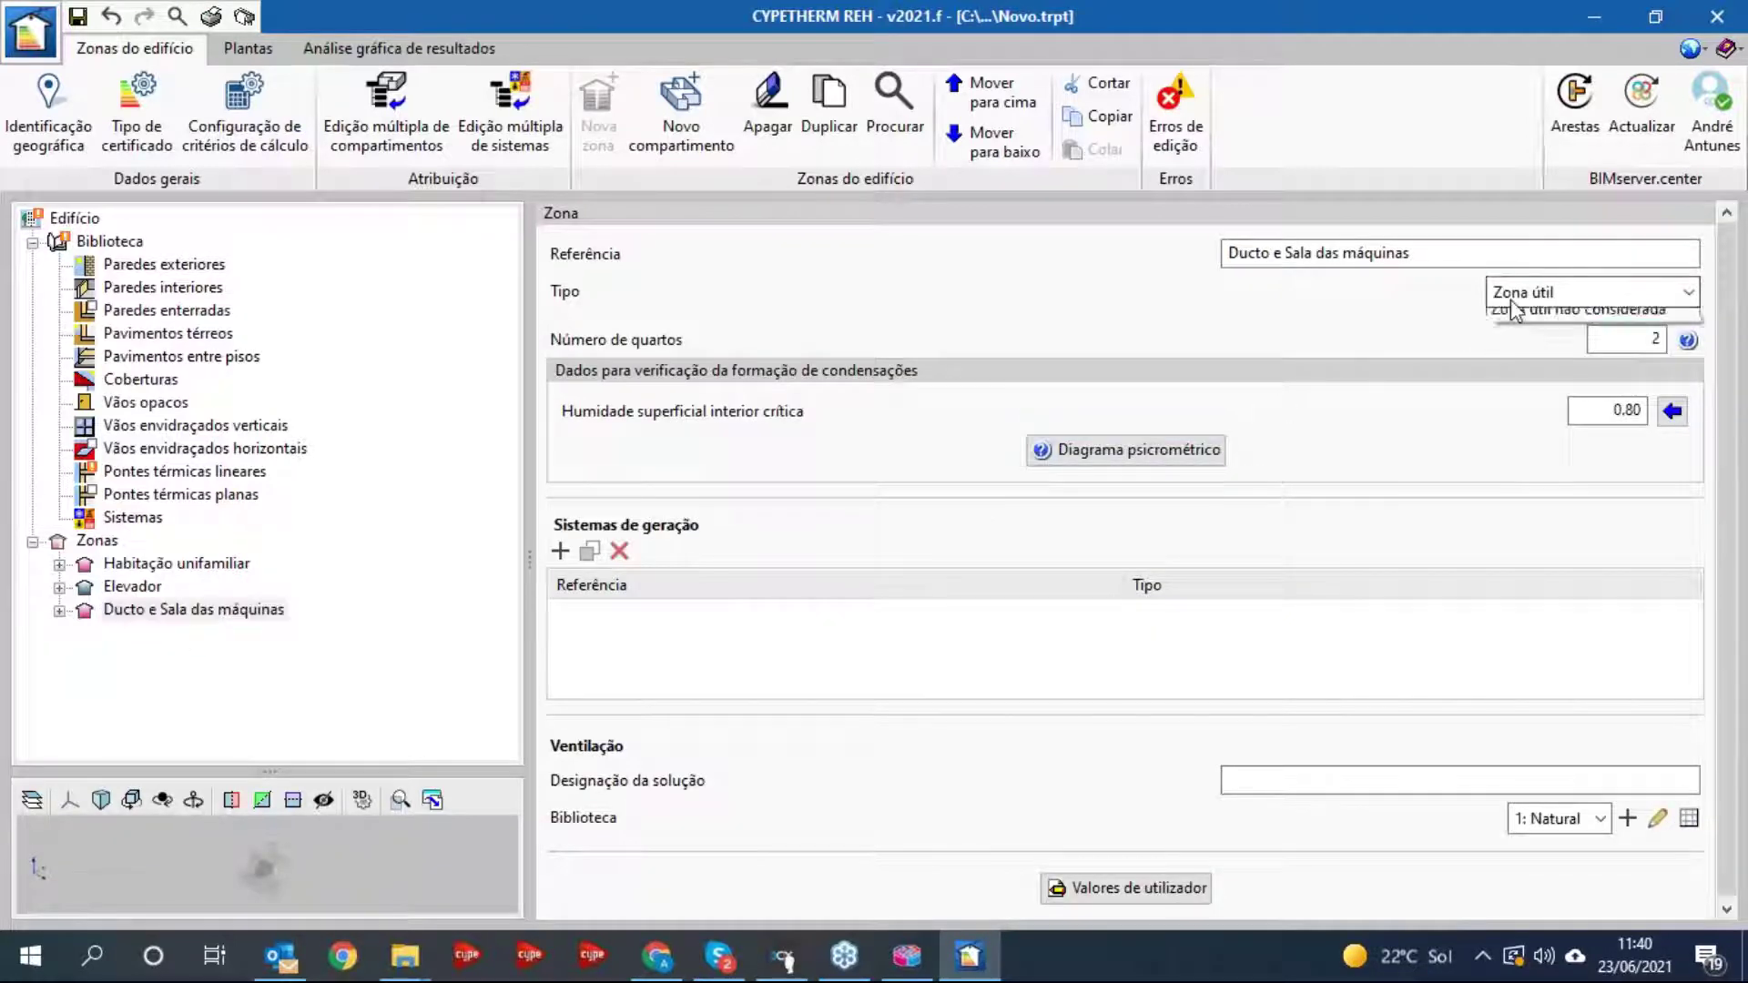
{"action": "left_click", "coordinate": [1518, 323]}
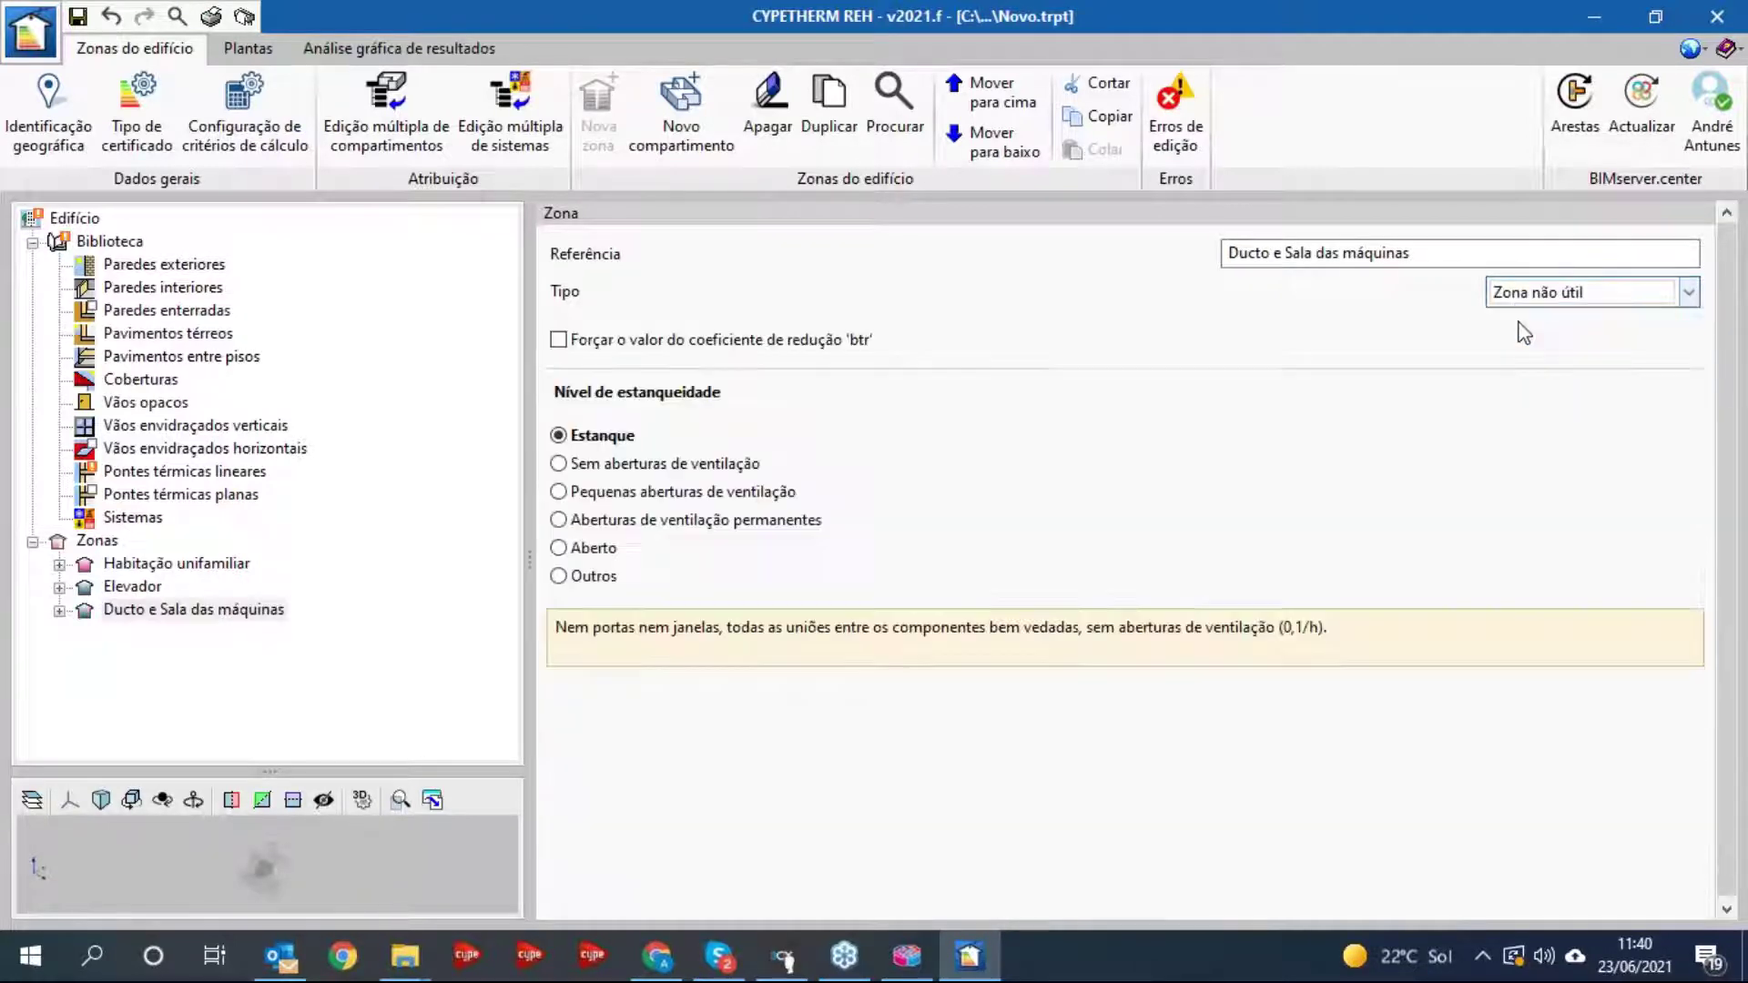
{"action": "left_click", "coordinate": [608, 496]}
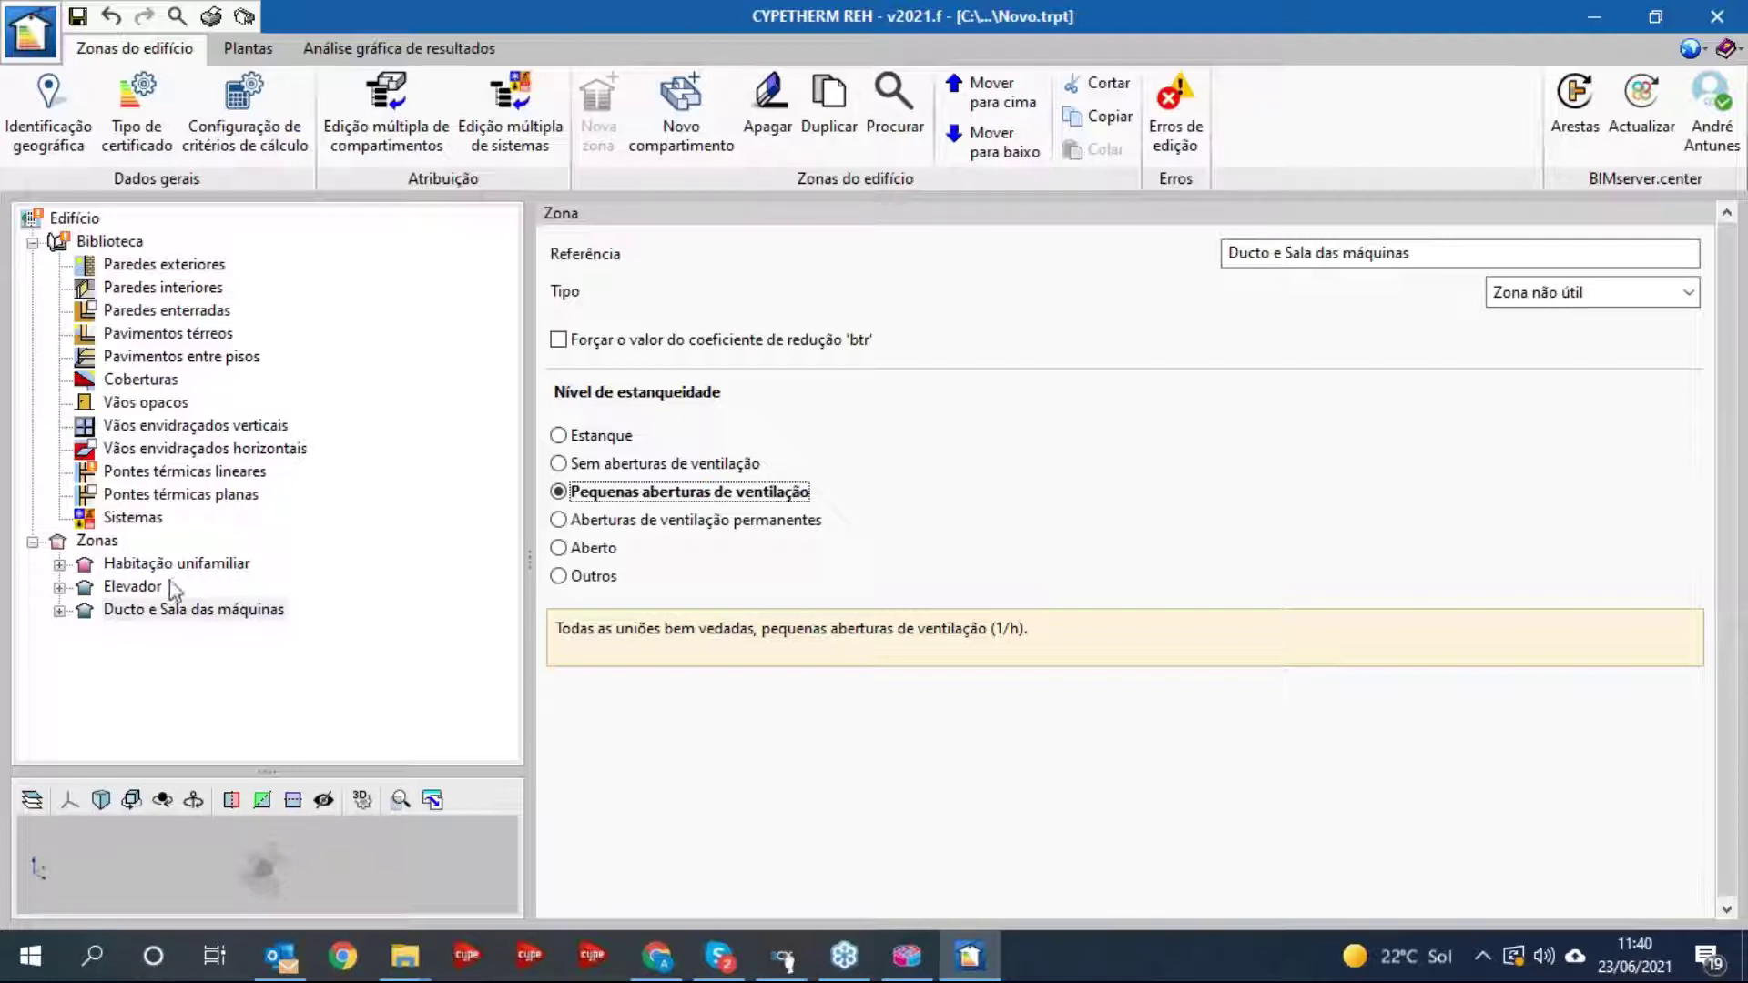
- Check the Habitação unifamiliar zone data and examine the linear thermal bridges in the library
{"action": "left_click", "coordinate": [128, 566]}
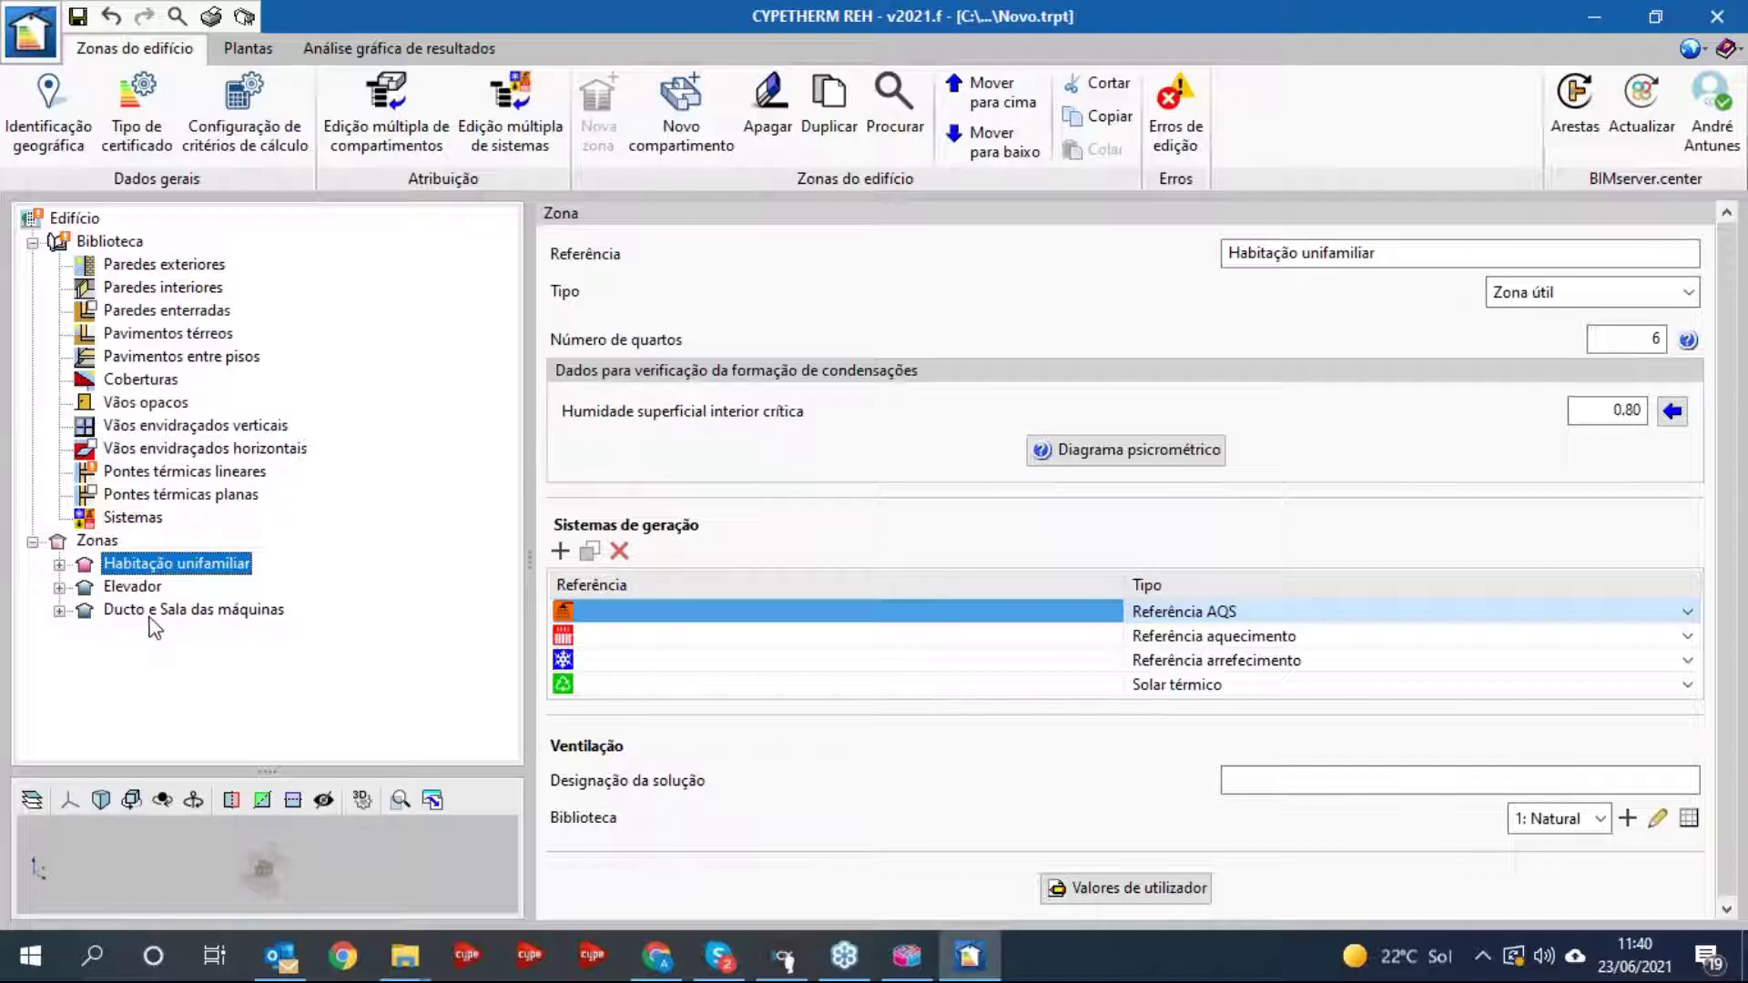
{"action": "left_click", "coordinate": [160, 474]}
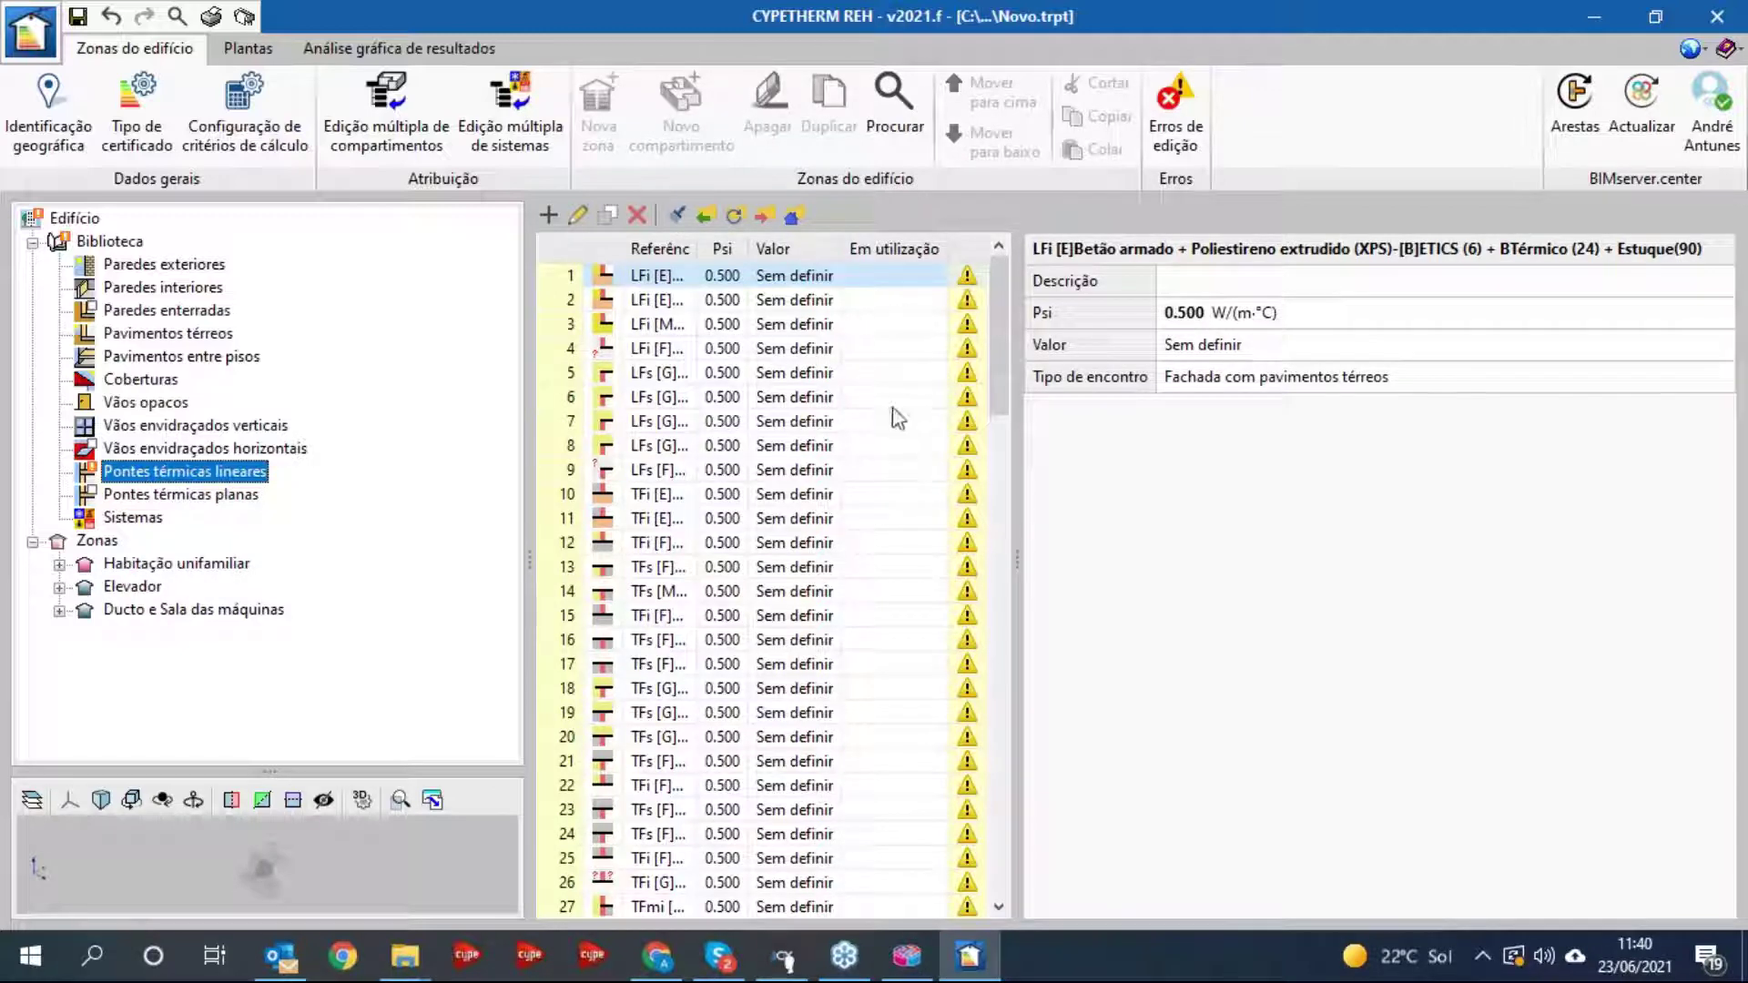
{"action": "mouse_move", "coordinate": [997, 331]}
{"action": "left_mouse_down"}
{"action": "mouse_move", "coordinate": [1001, 827]}
{"action": "mouse_move", "coordinate": [1002, 319]}
{"action": "left_mouse_up"}
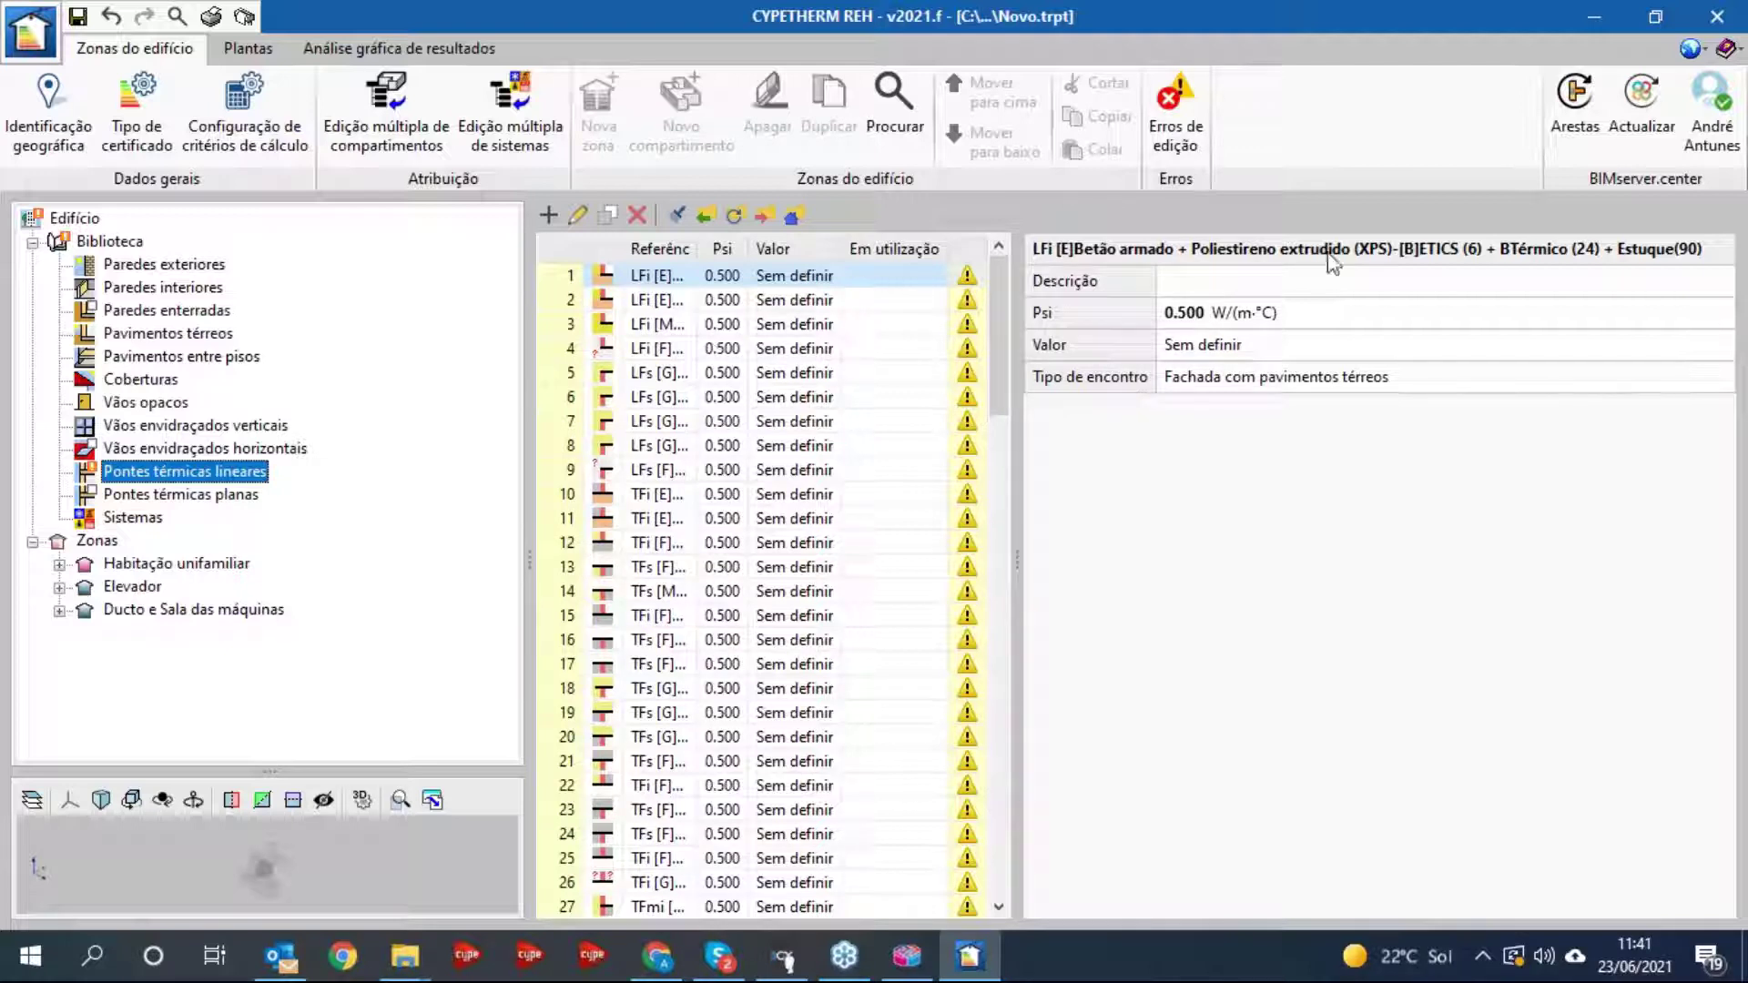
- Open the edge processing configuration and enable 'O isolante térmico da parede contacta com a caixilharia'
{"action": "left_click", "coordinate": [1577, 118]}
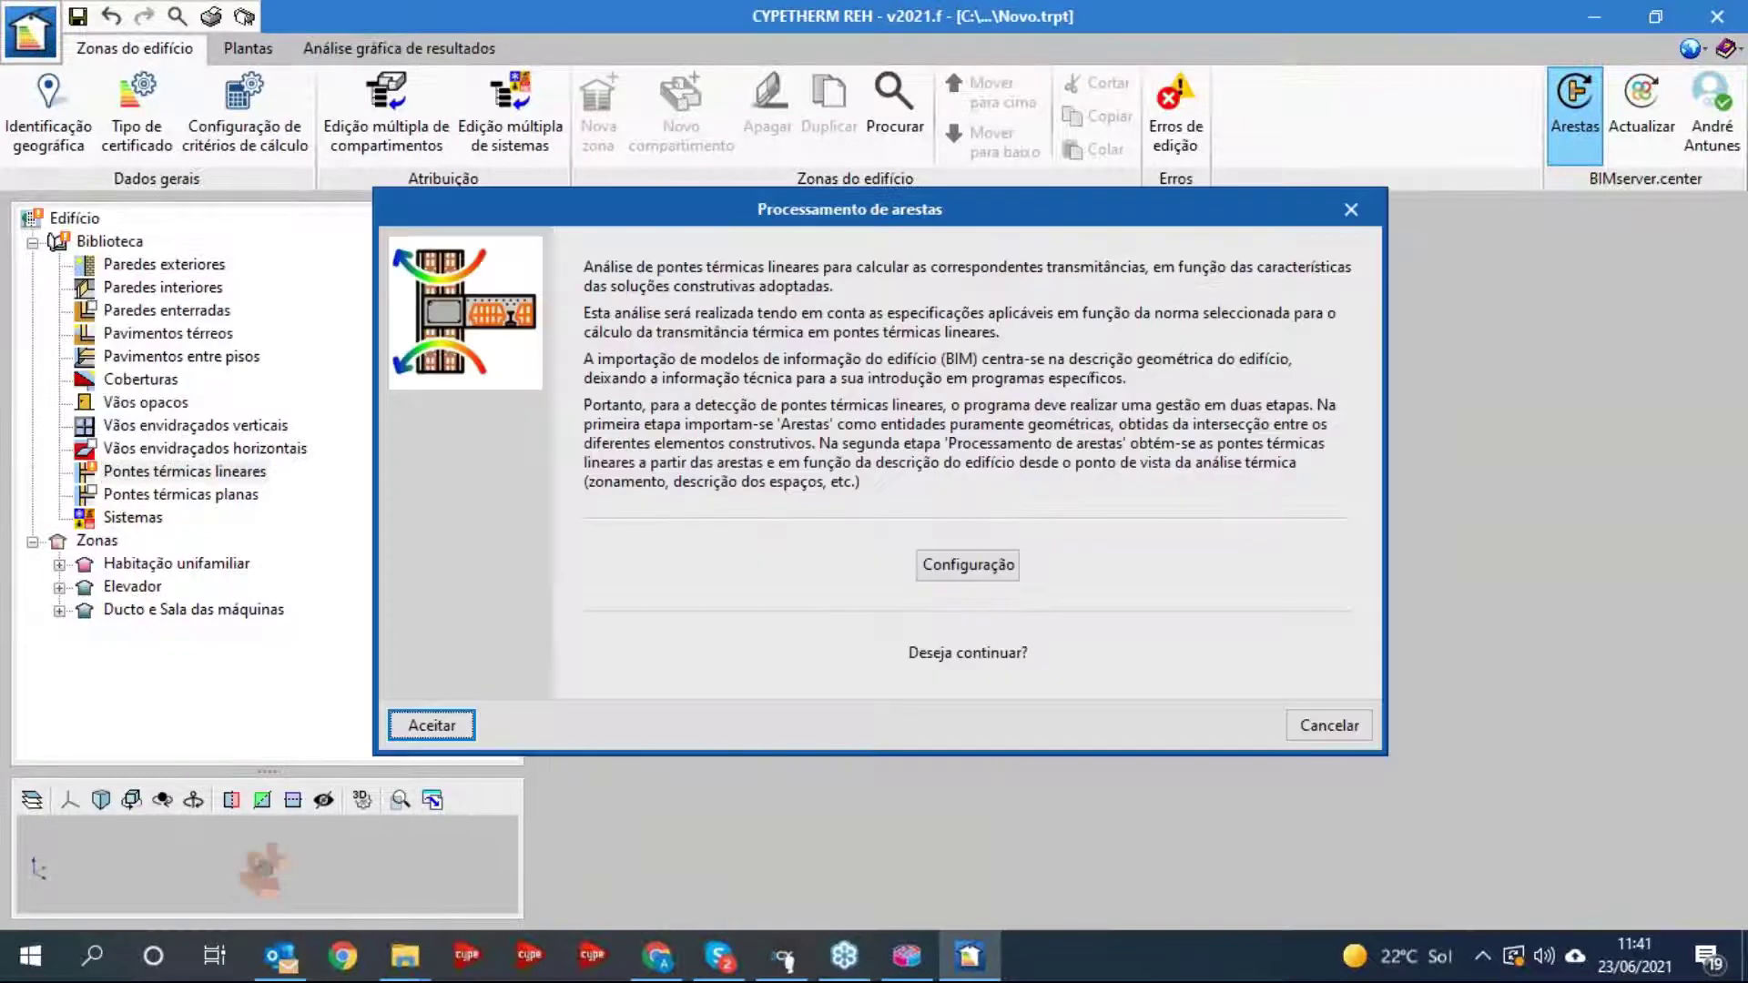
{"action": "left_click", "coordinate": [966, 567]}
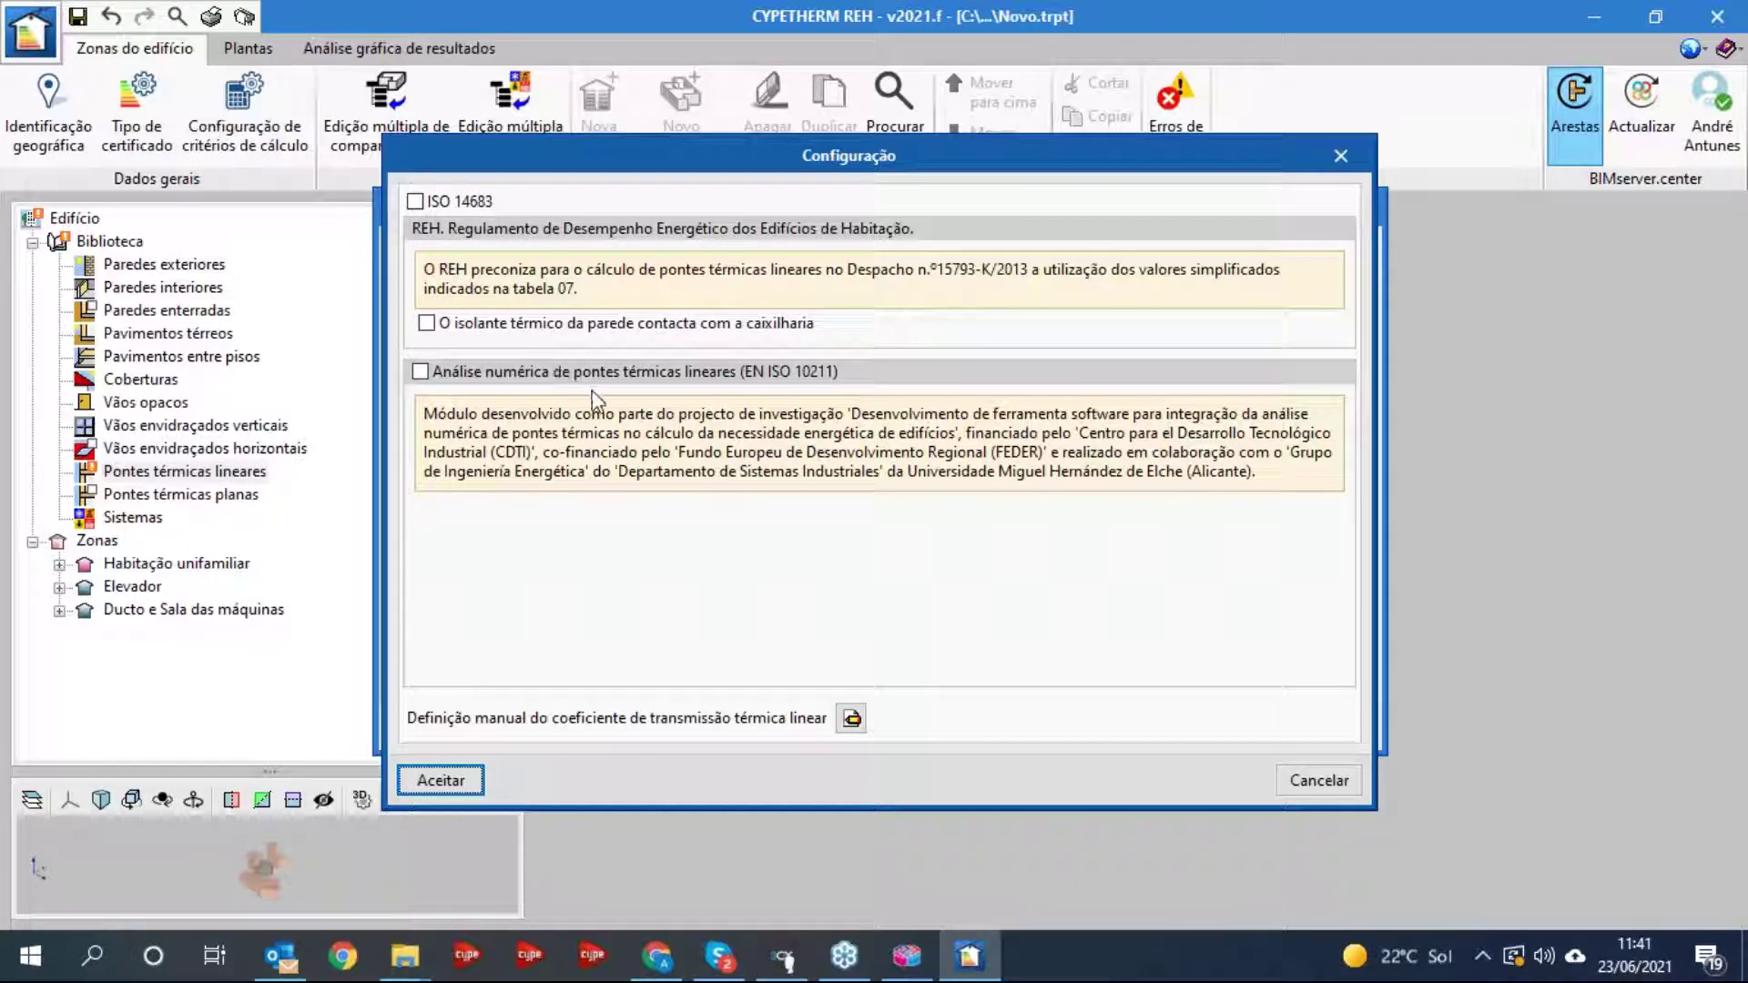
{"action": "left_click", "coordinate": [481, 327]}
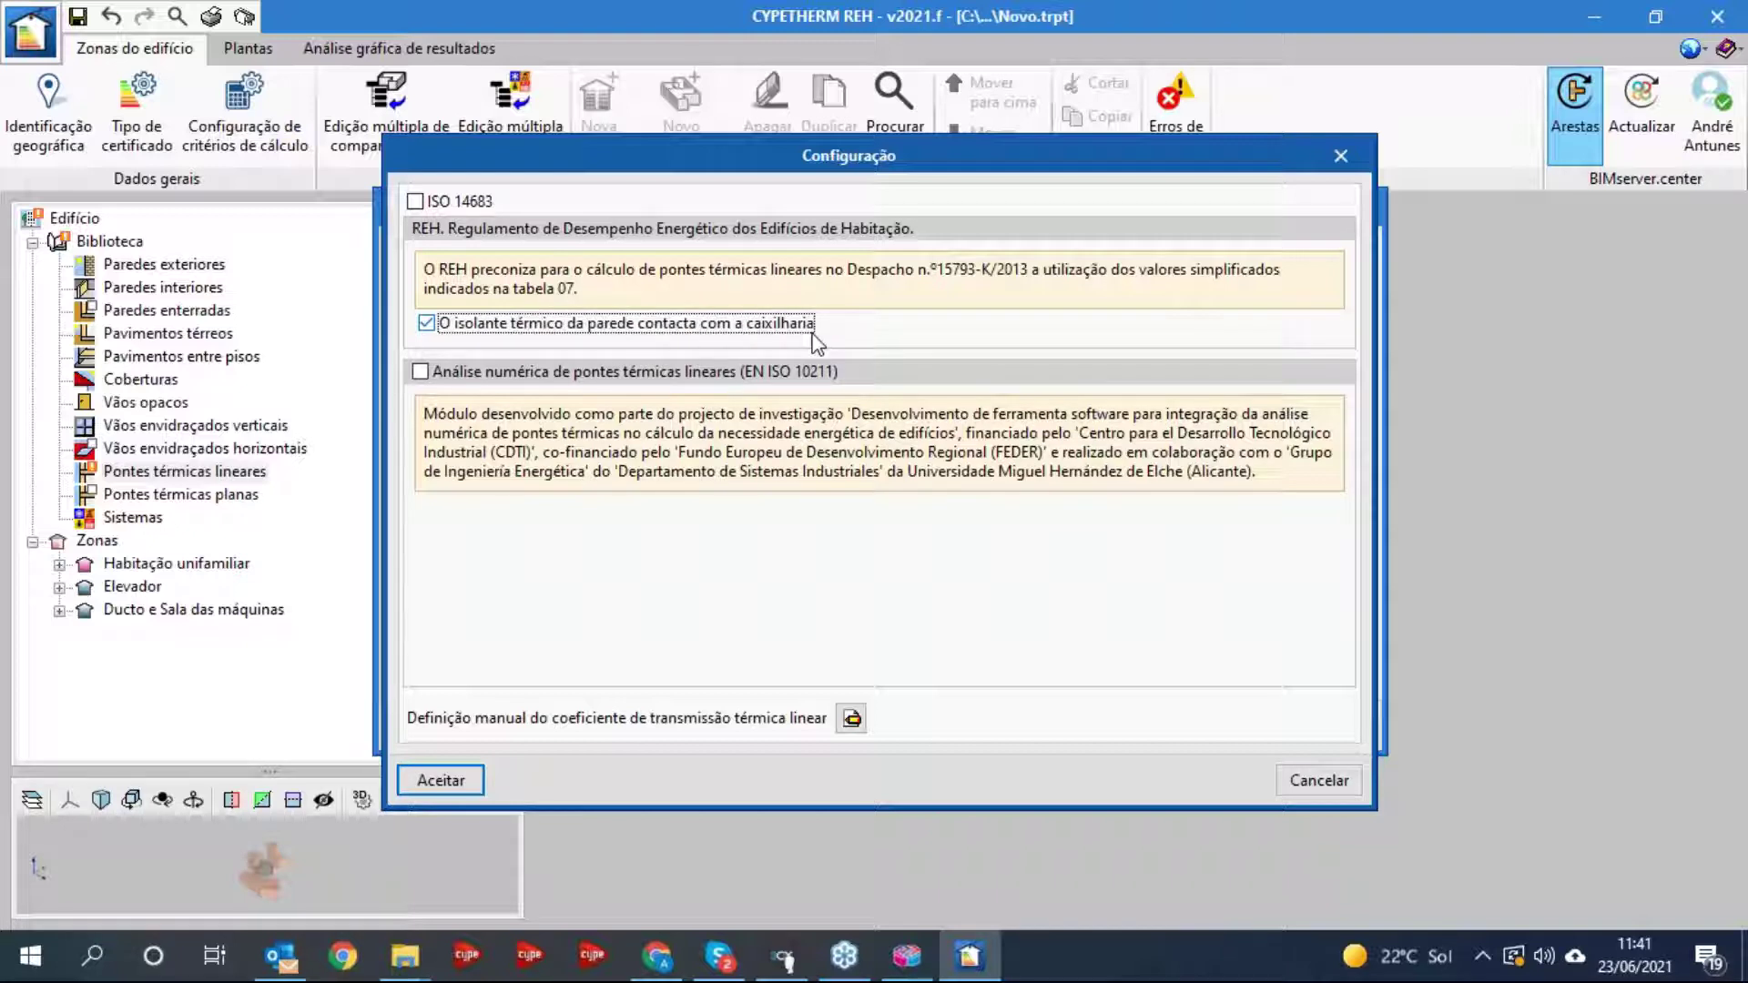
- Review the manual linear transmittance definitions and the Nunca, Sempre and Valor por defeito options for Fachada com pavimentos térreos, then cancel without changes
{"action": "left_click", "coordinate": [852, 719]}
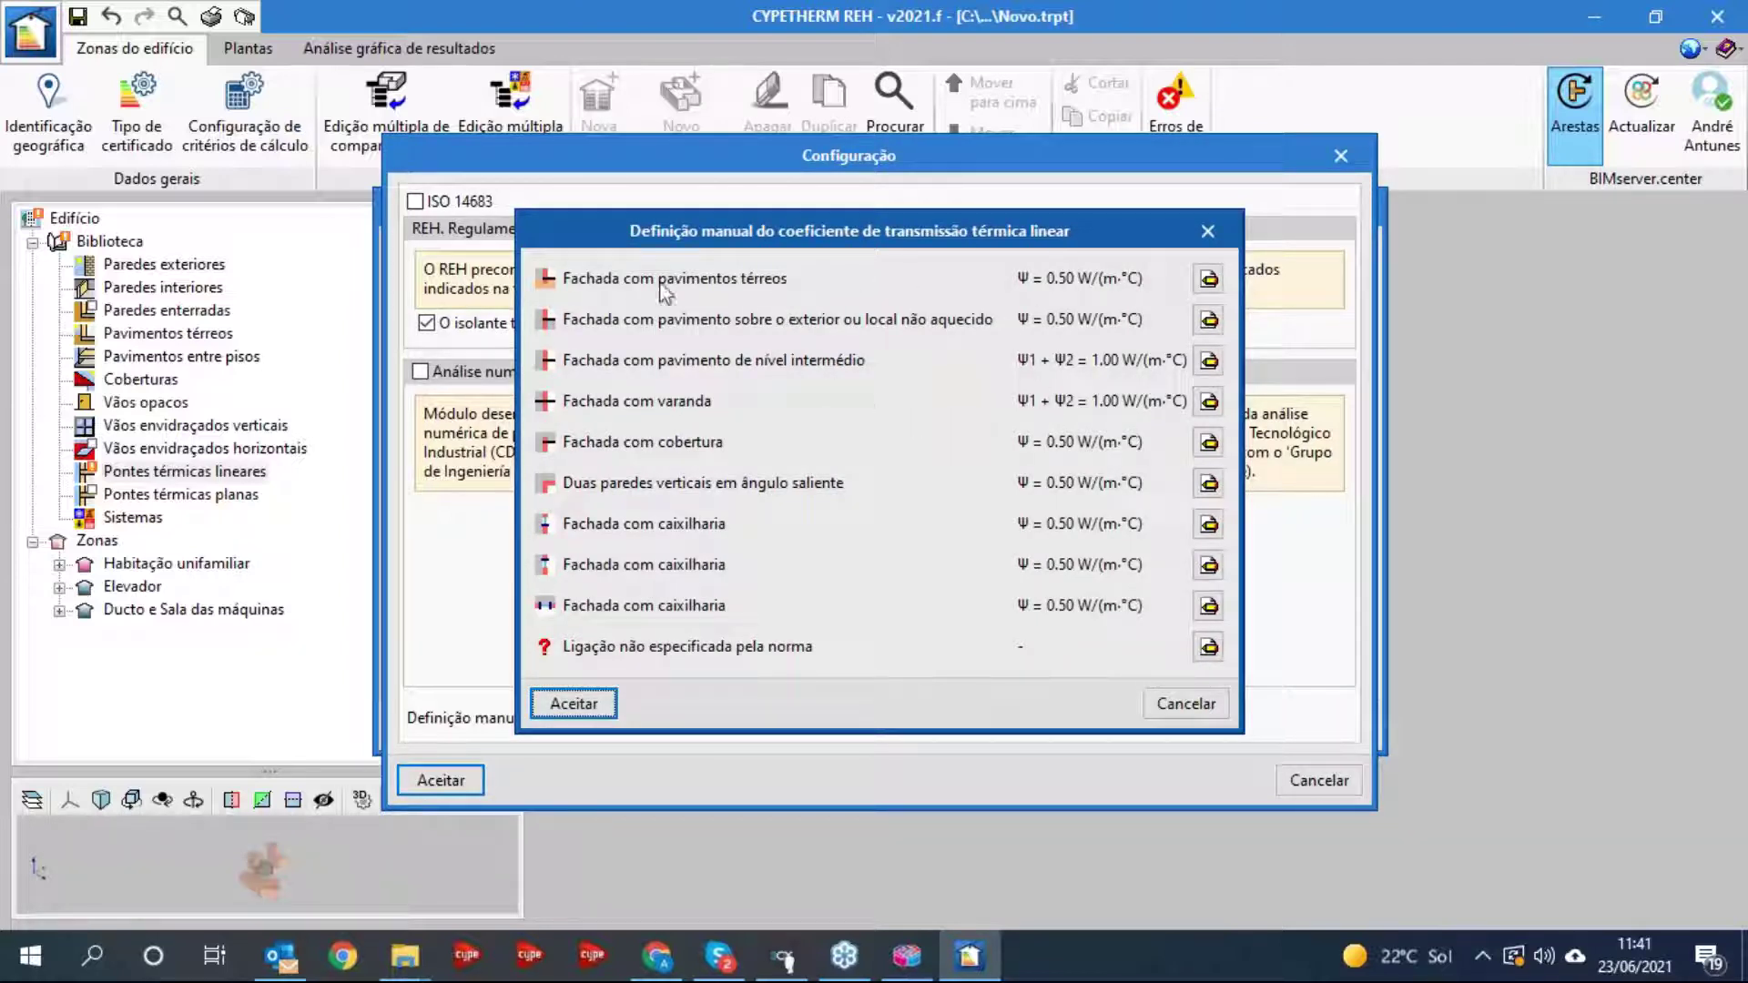
{"action": "left_click", "coordinate": [1209, 278]}
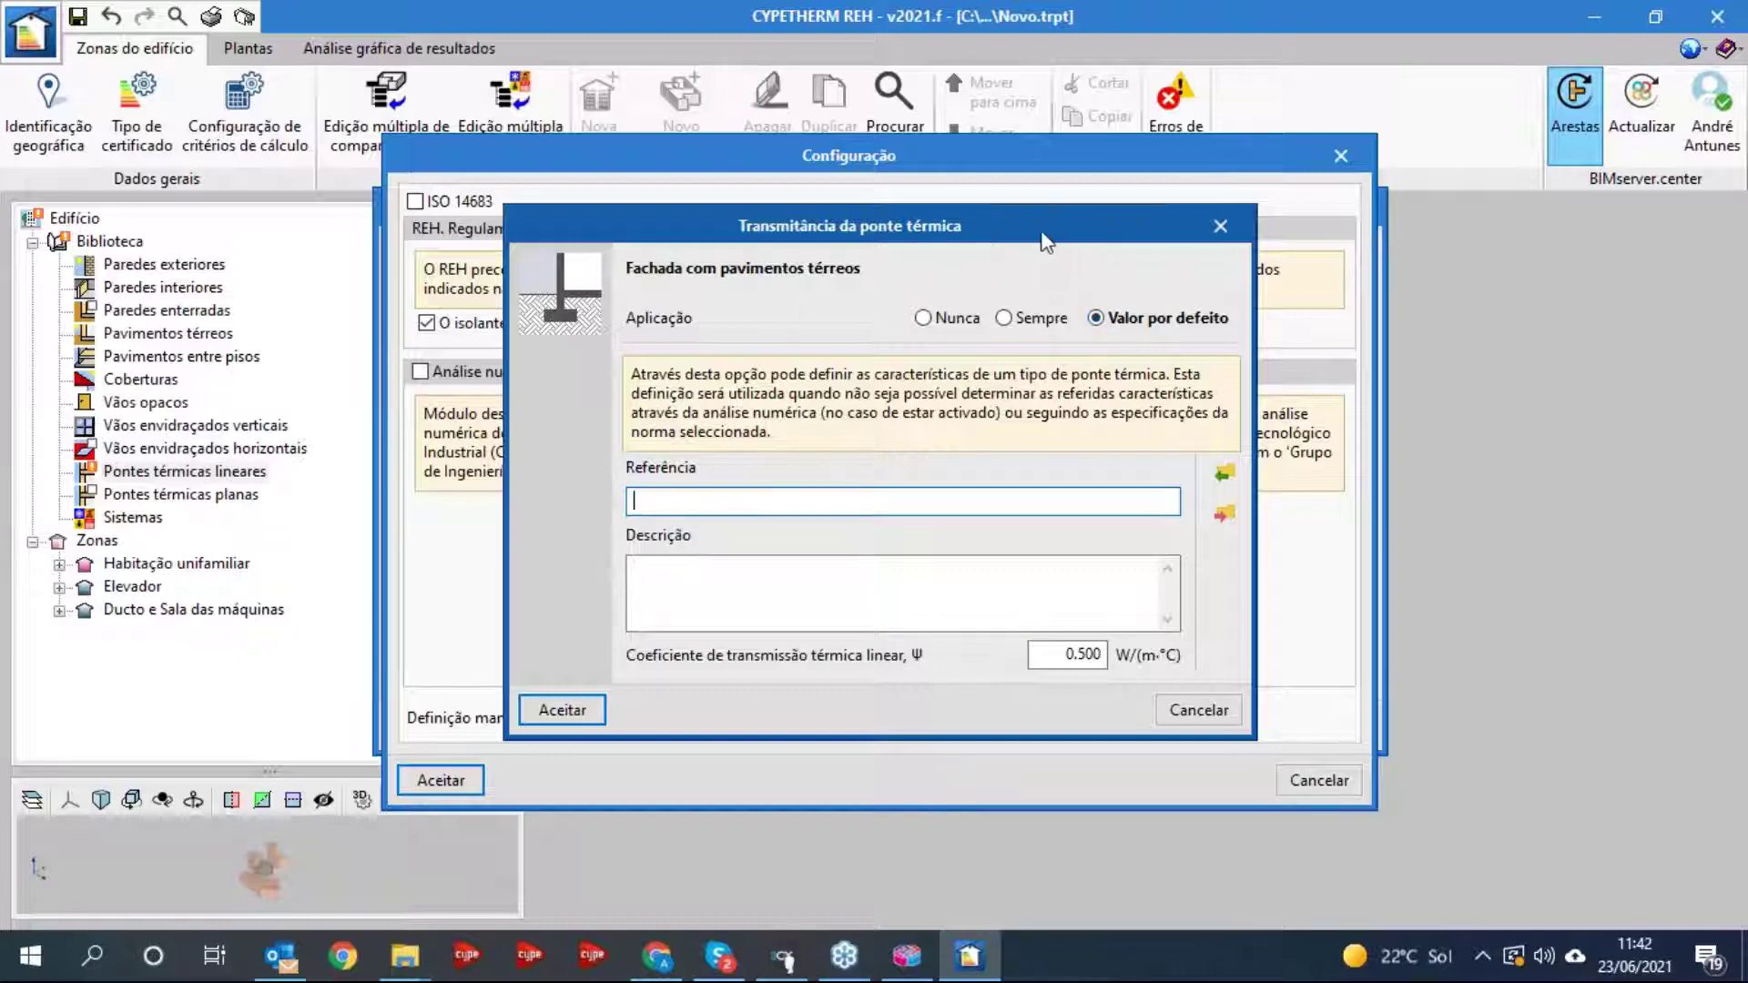
{"action": "left_click_drag", "start_coordinate": [1049, 241], "coordinate": [697, 198]}
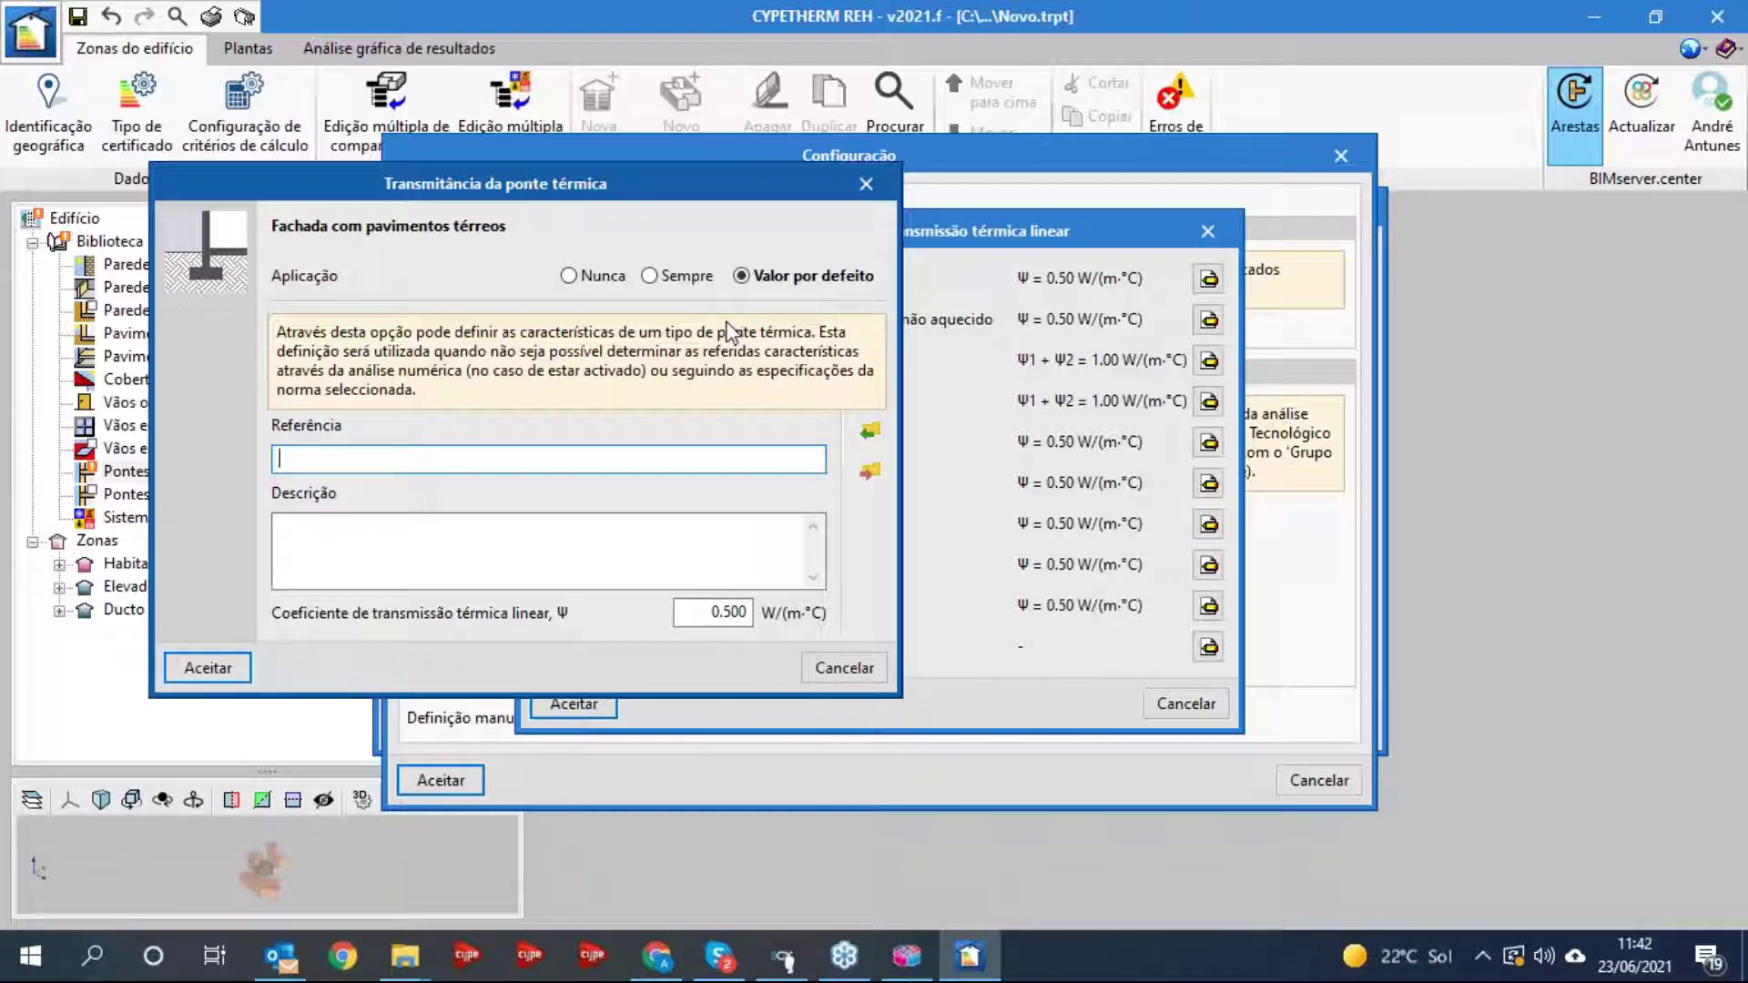
{"action": "left_click", "coordinate": [649, 281]}
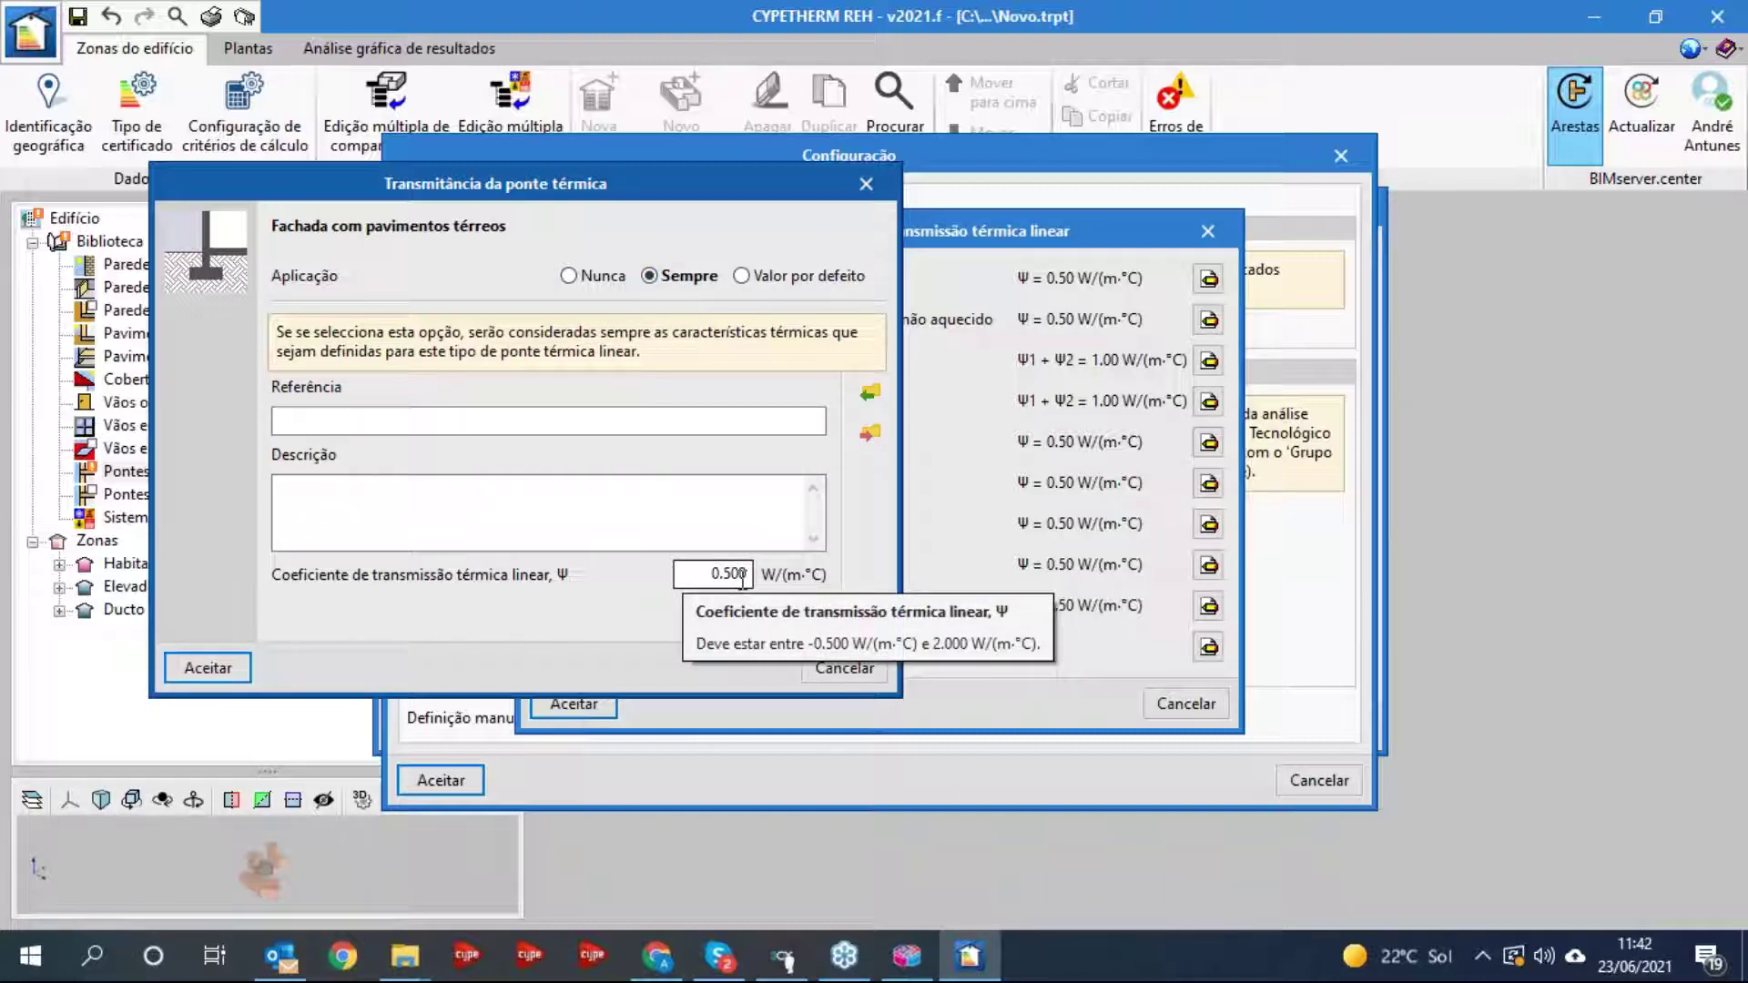
{"action": "left_click", "coordinate": [608, 276]}
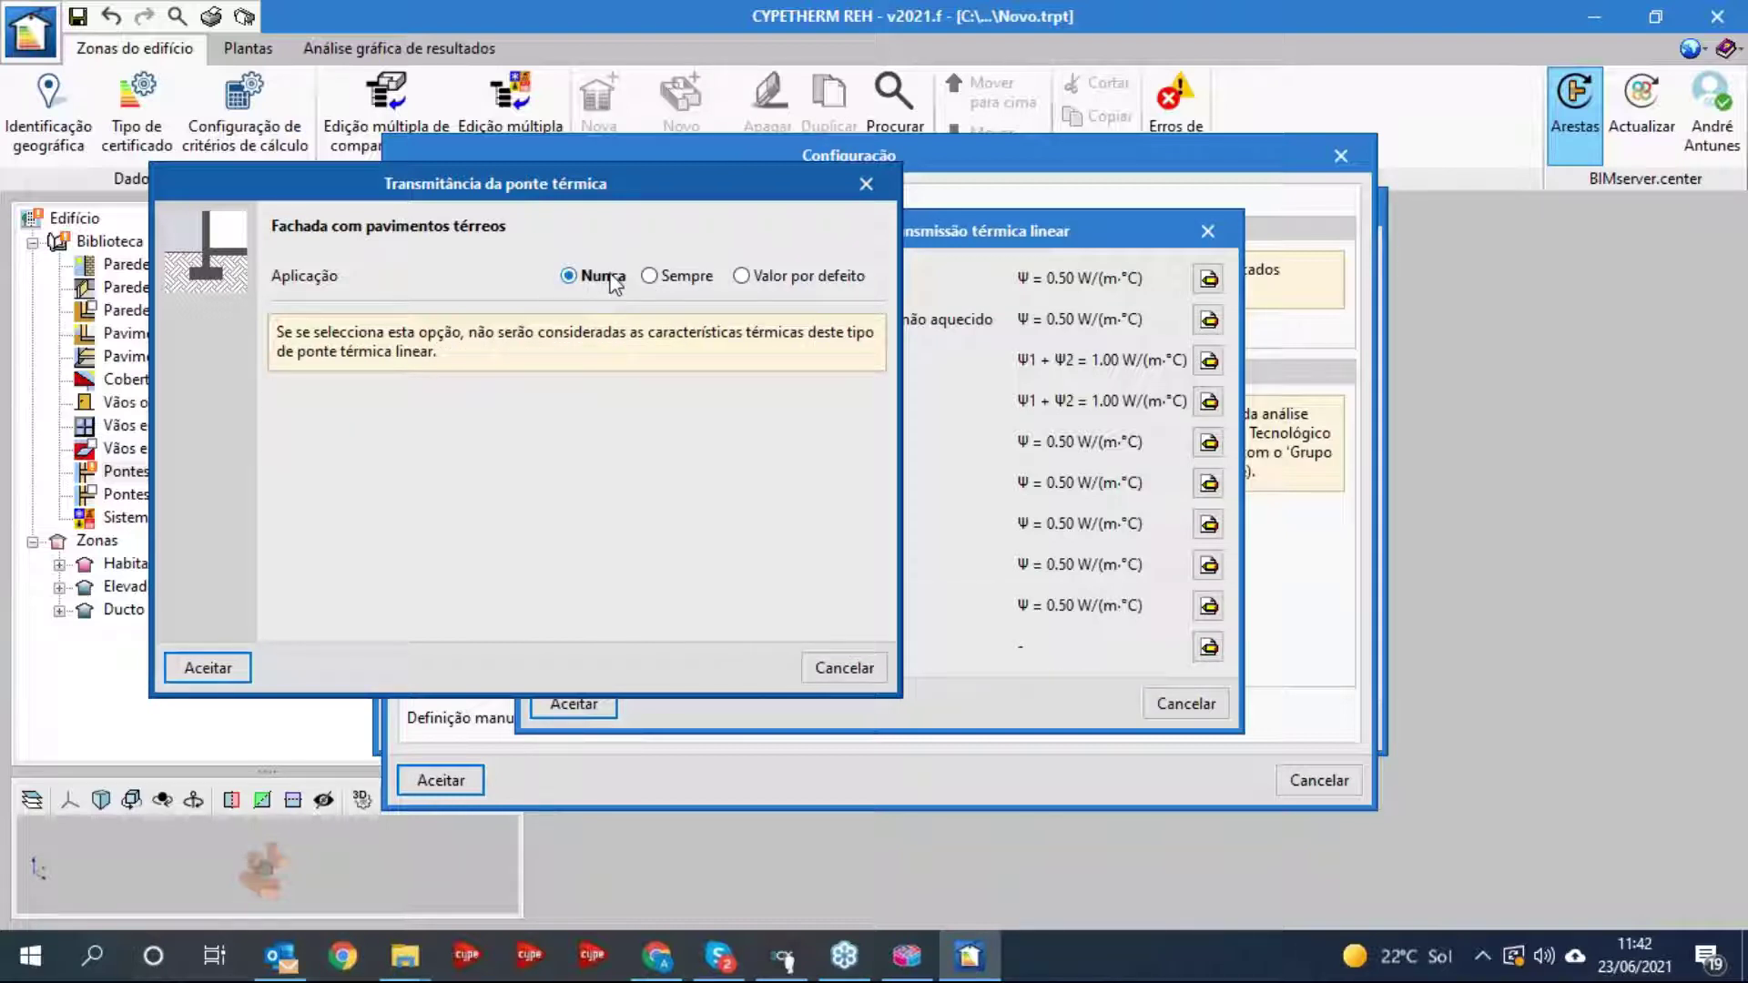
{"action": "left_click", "coordinate": [763, 277]}
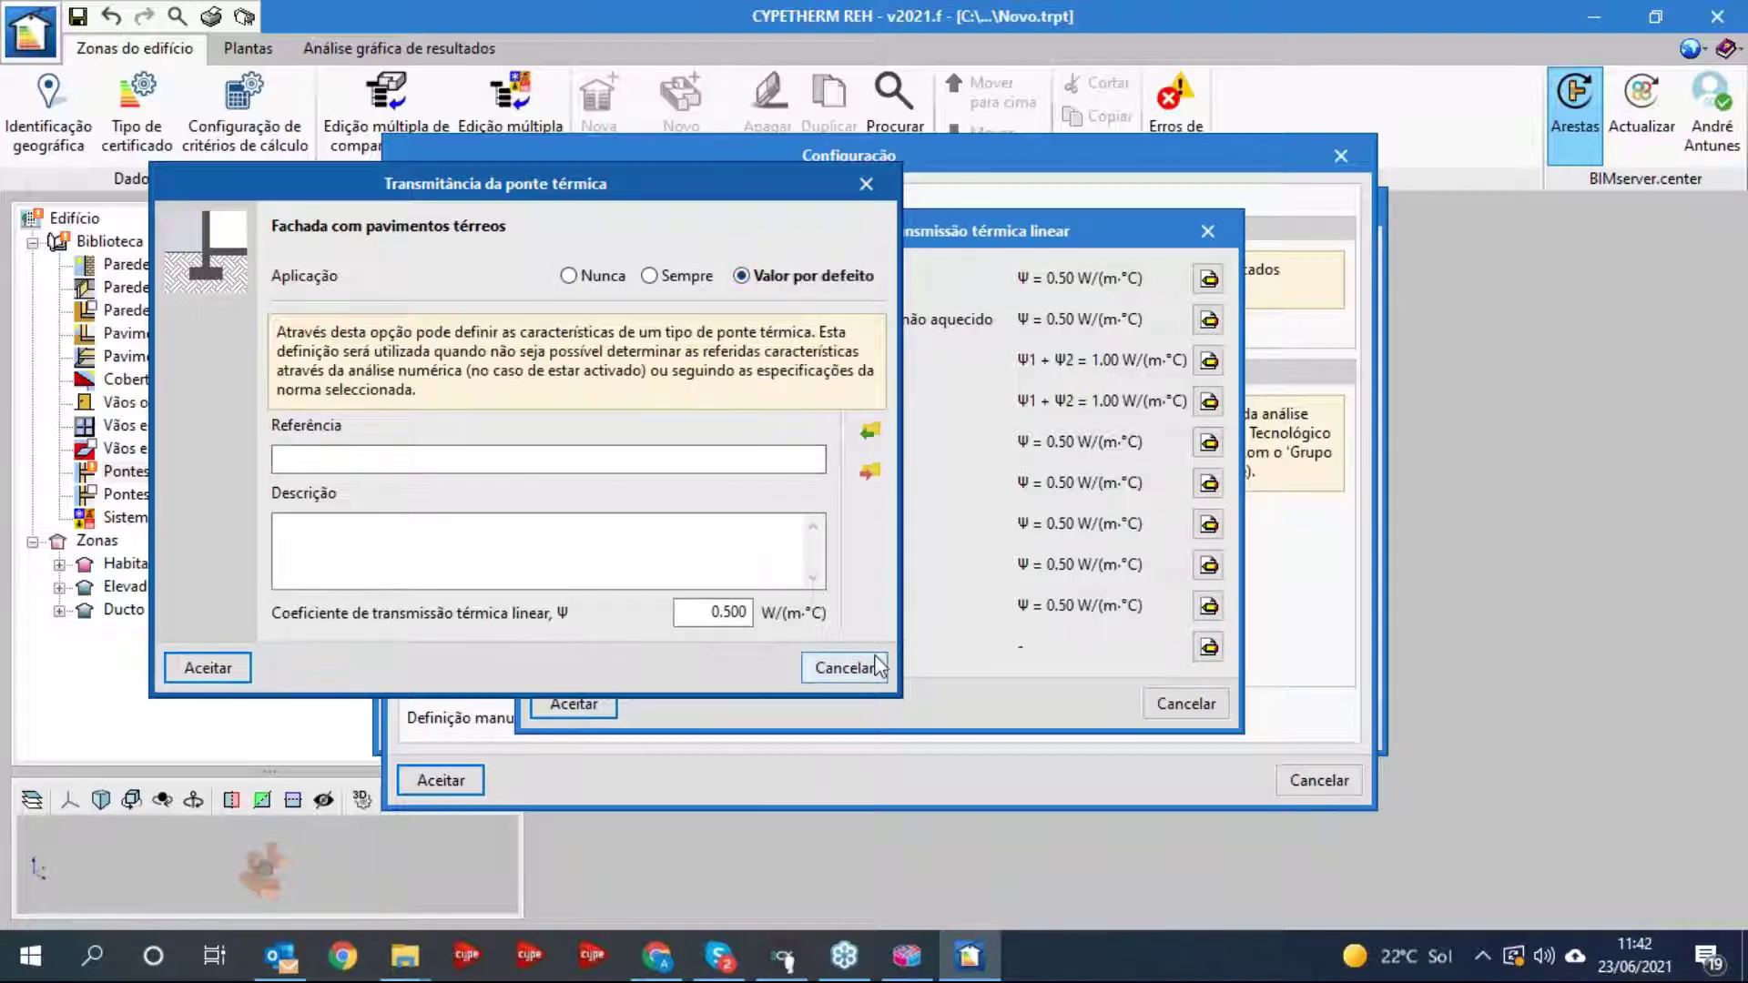
{"action": "left_click", "coordinate": [845, 667]}
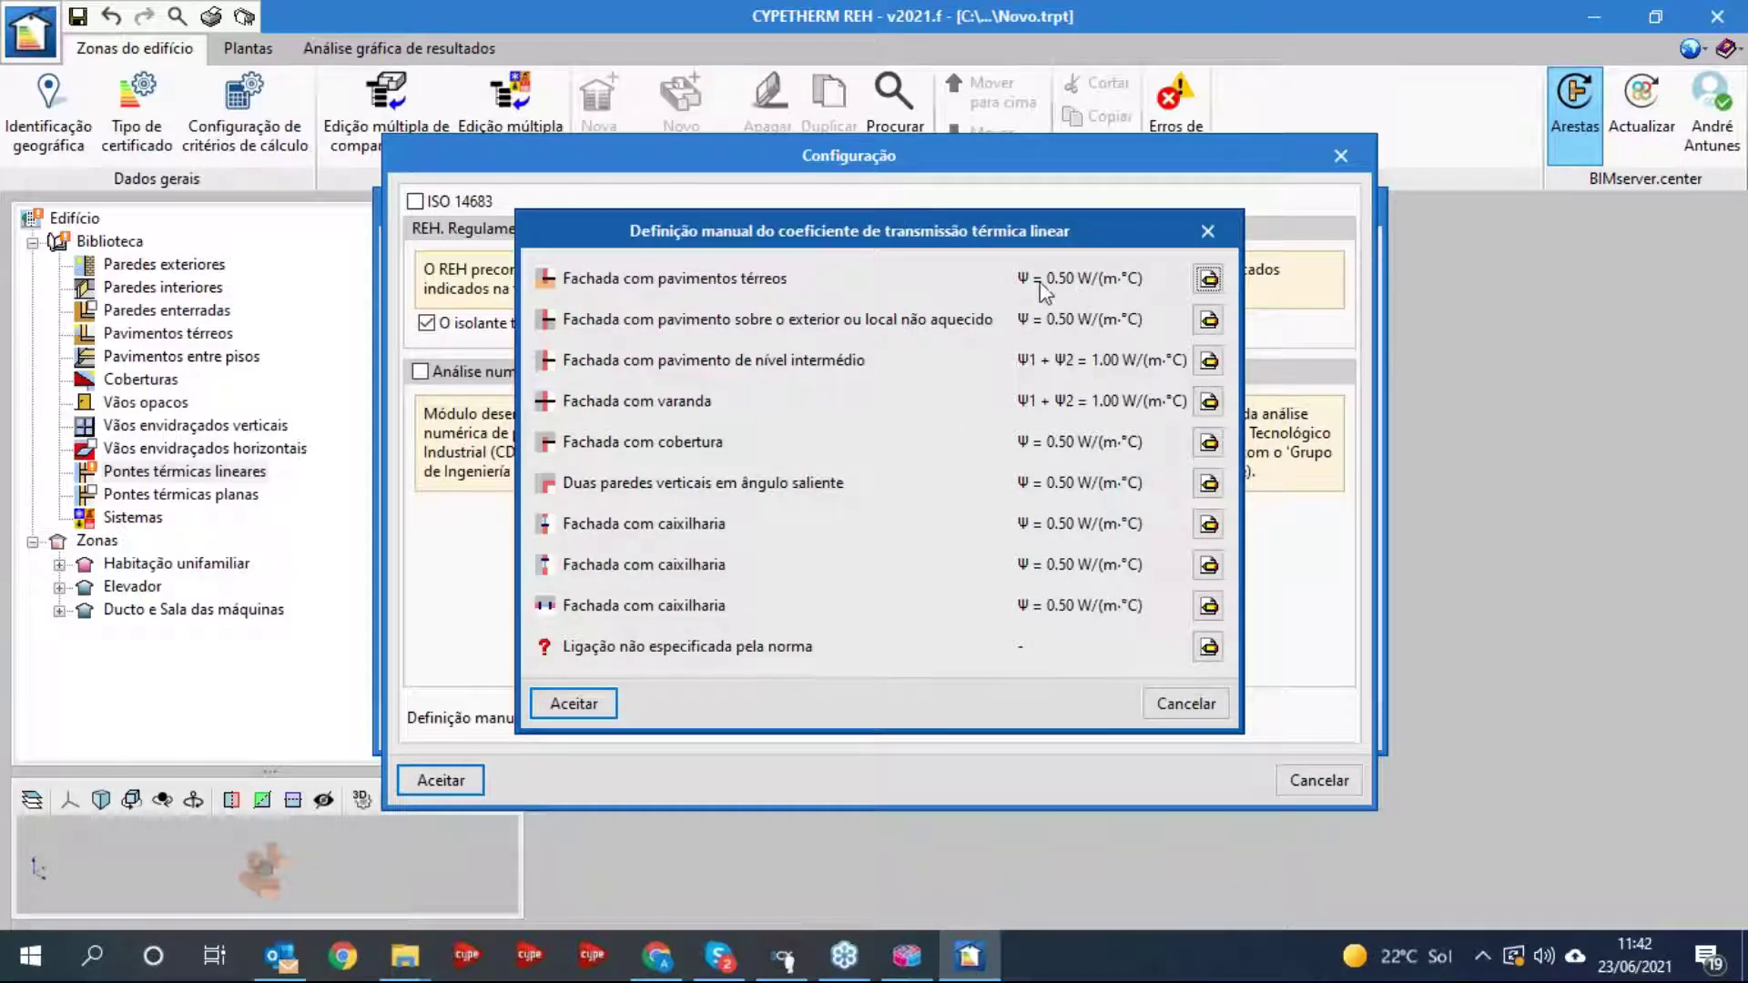
{"action": "left_click", "coordinate": [1218, 706]}
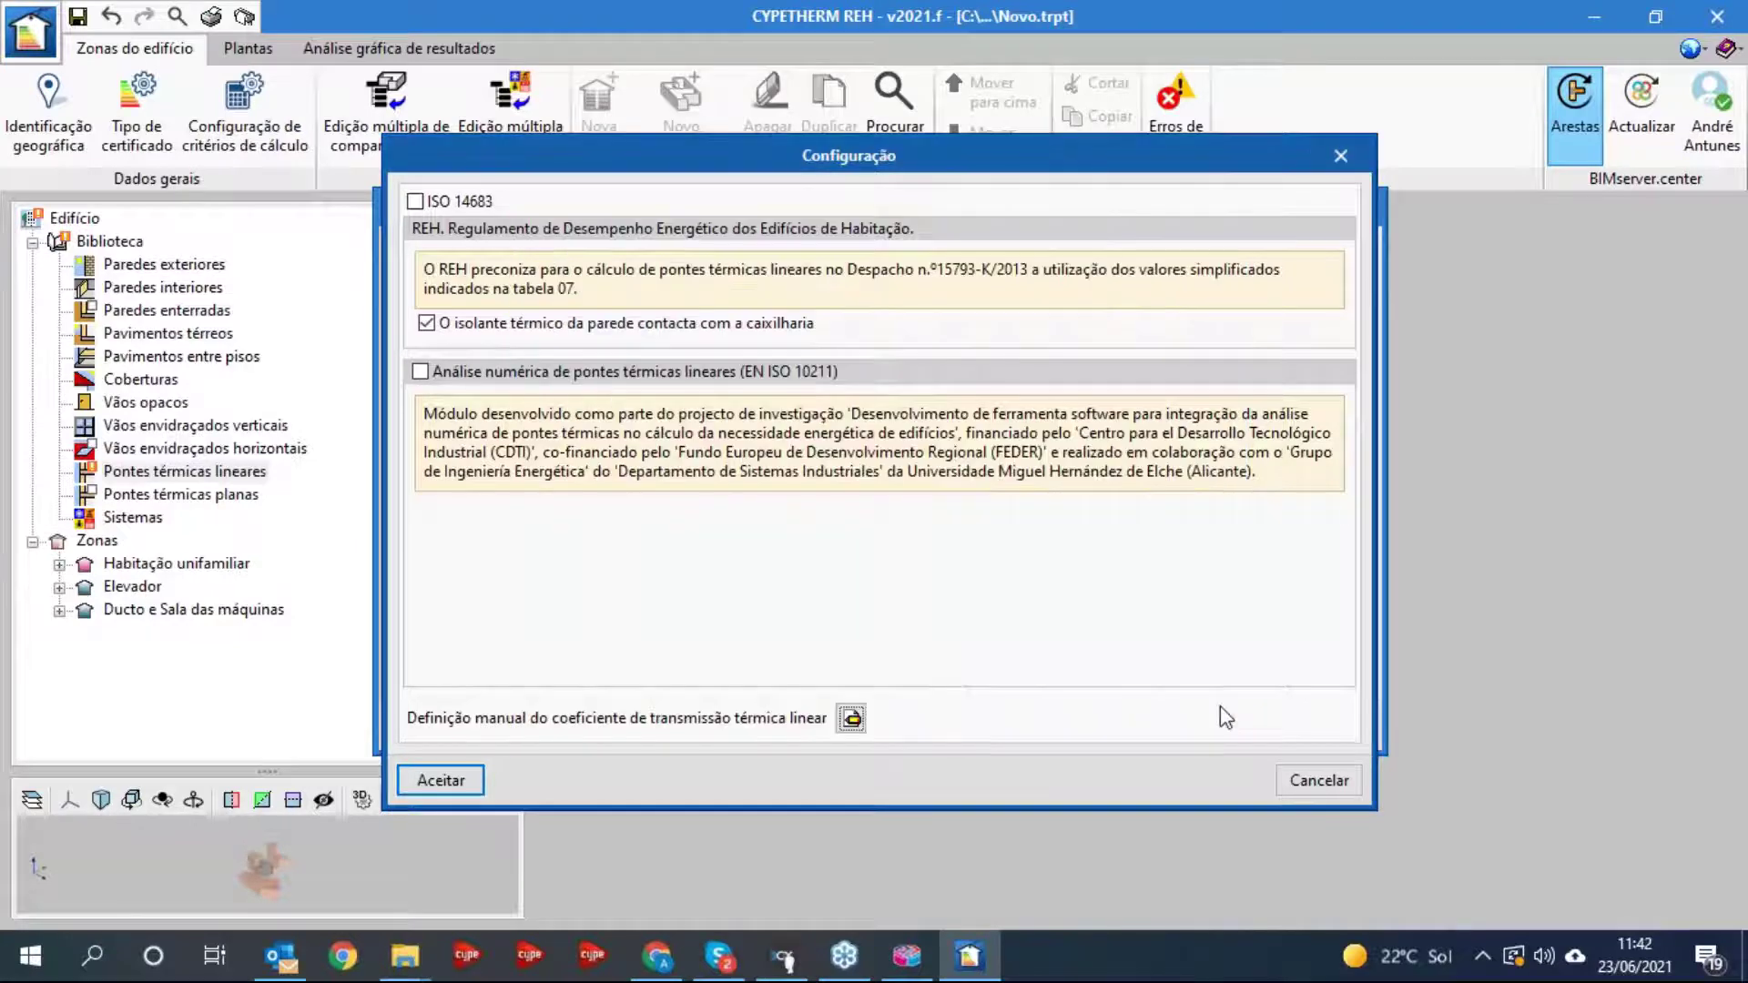
- Accept the edge processing configuration and run the processing of the building's edges
{"action": "left_click_drag", "start_coordinate": [911, 149], "coordinate": [1012, 128]}
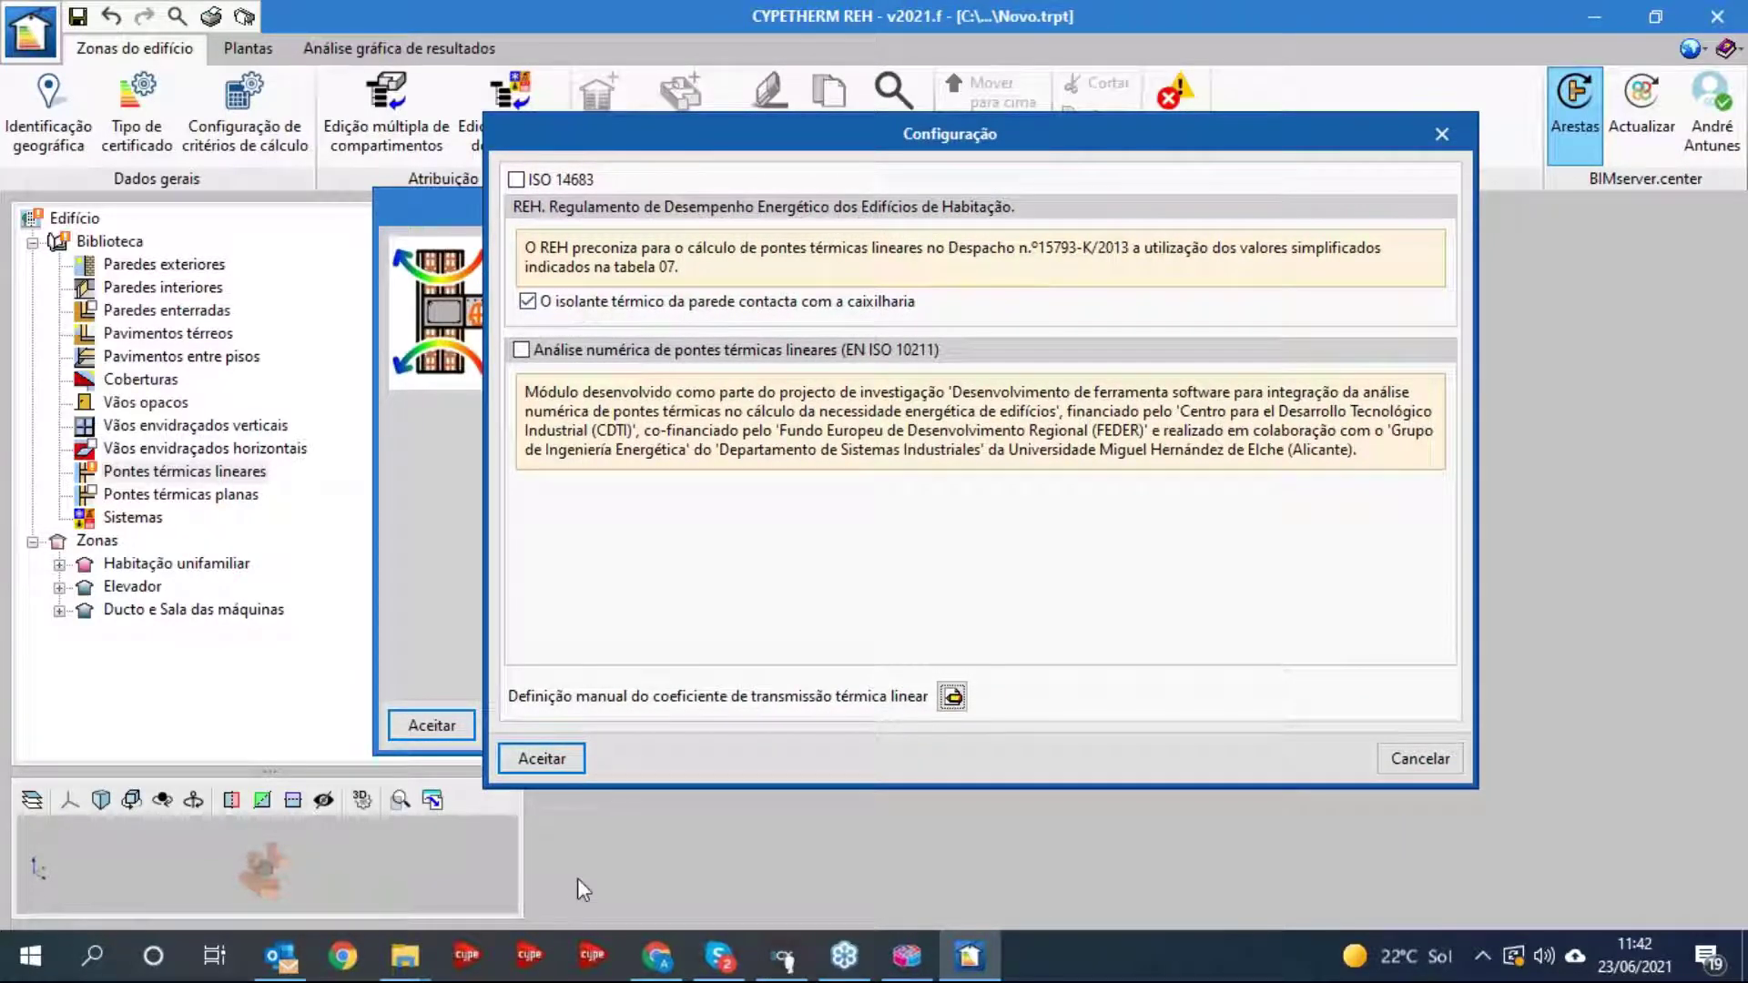
{"action": "left_click", "coordinate": [546, 761]}
{"action": "left_click", "coordinate": [428, 726]}
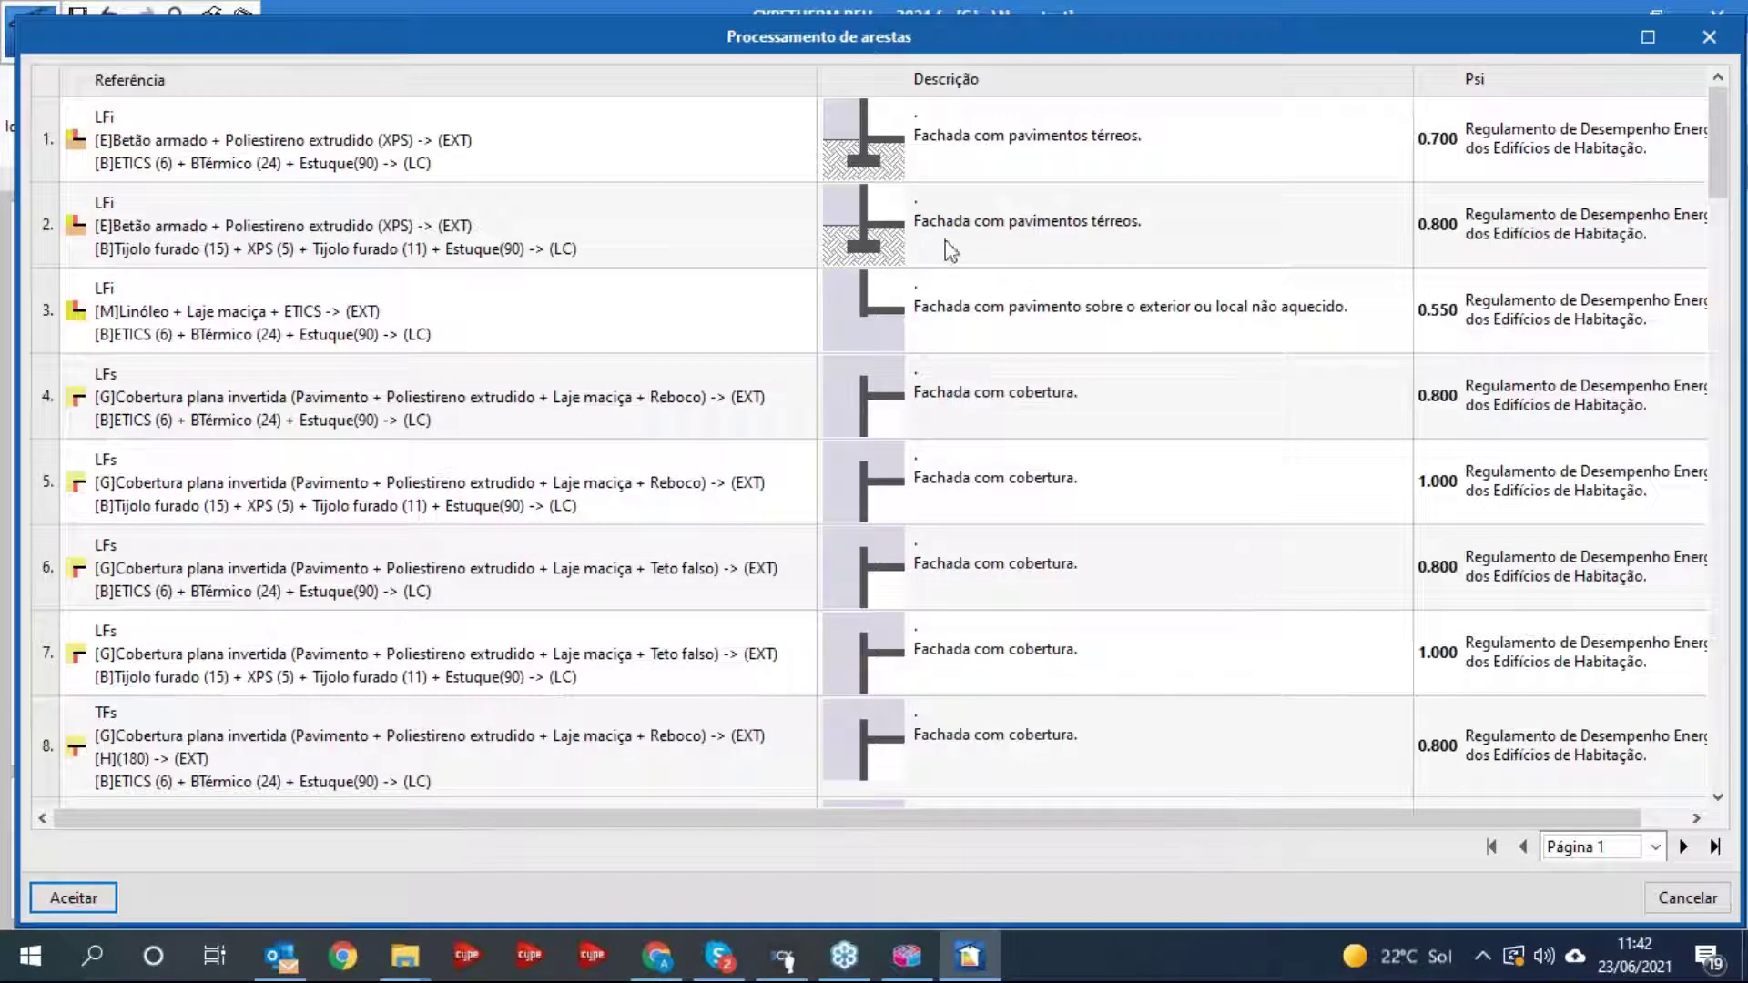
- Review the processed edges with their descriptions and Psi values, and accept them into the linear thermal bridge library
{"action": "scroll", "coordinate": [1274, 496], "scroll_direction": "down", "scroll_amount": 1}
{"action": "scroll", "coordinate": [1175, 492], "scroll_direction": "down", "scroll_amount": 8}
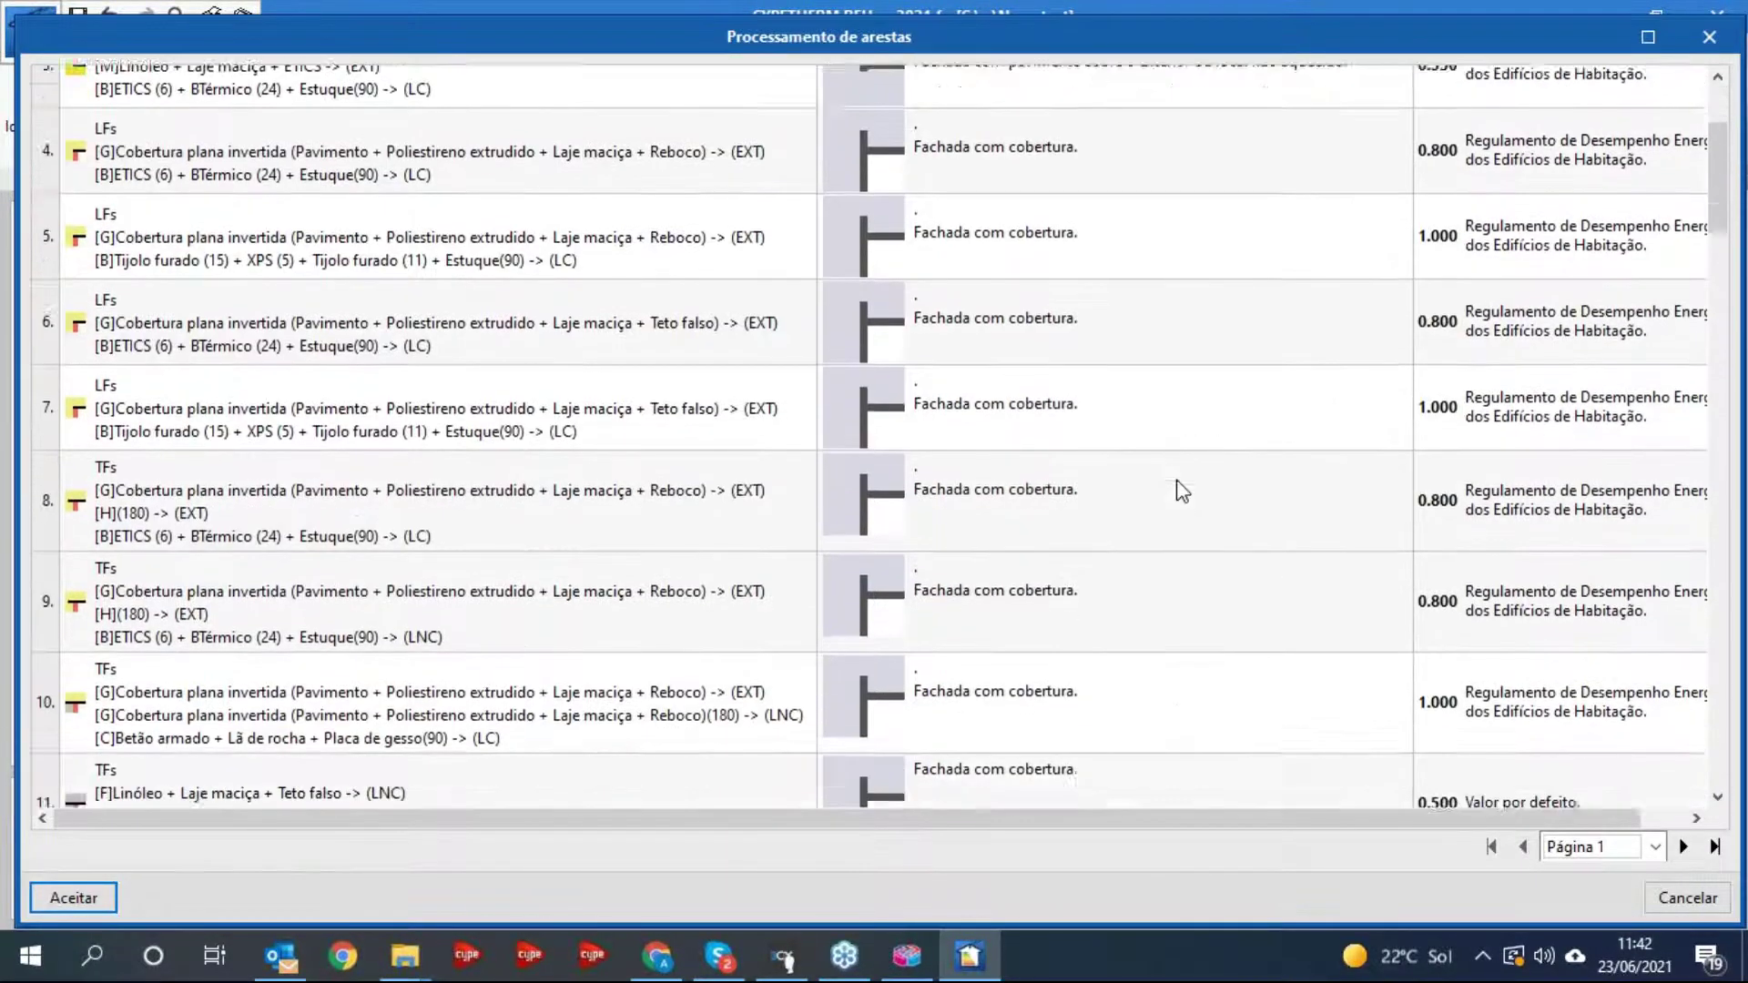
{"action": "scroll", "coordinate": [1173, 492], "scroll_direction": "down", "scroll_amount": 13}
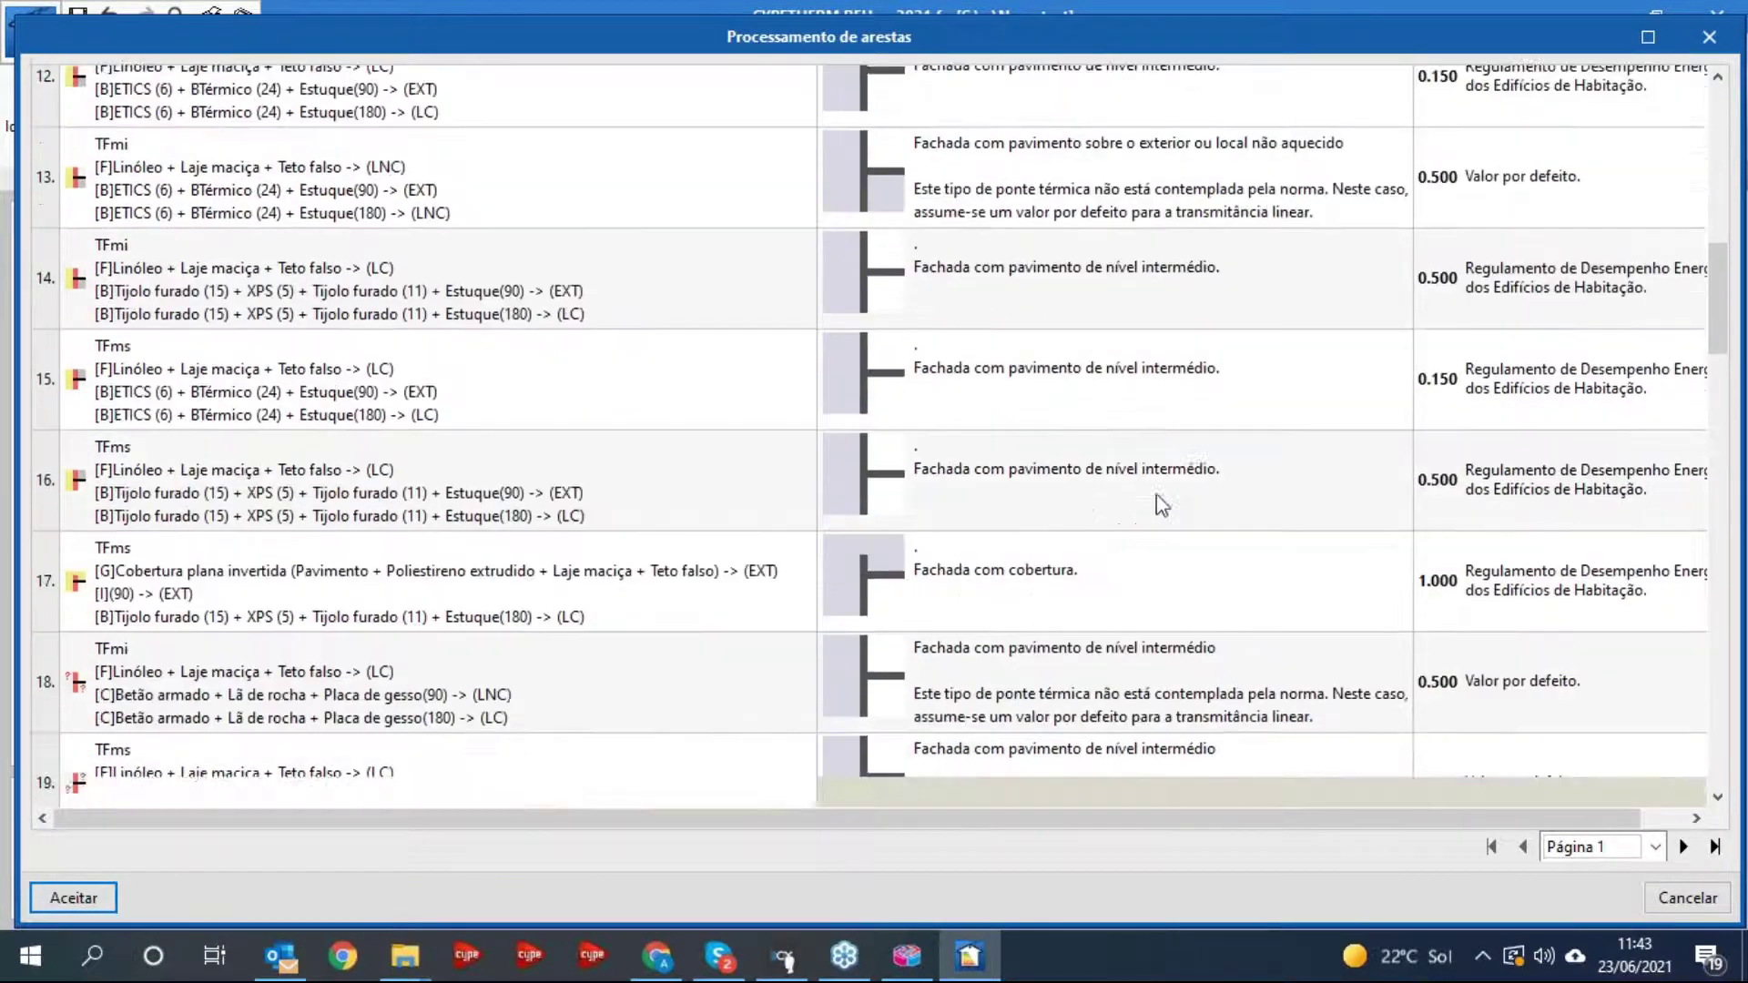
{"action": "scroll", "coordinate": [1129, 537], "scroll_direction": "down", "scroll_amount": 12}
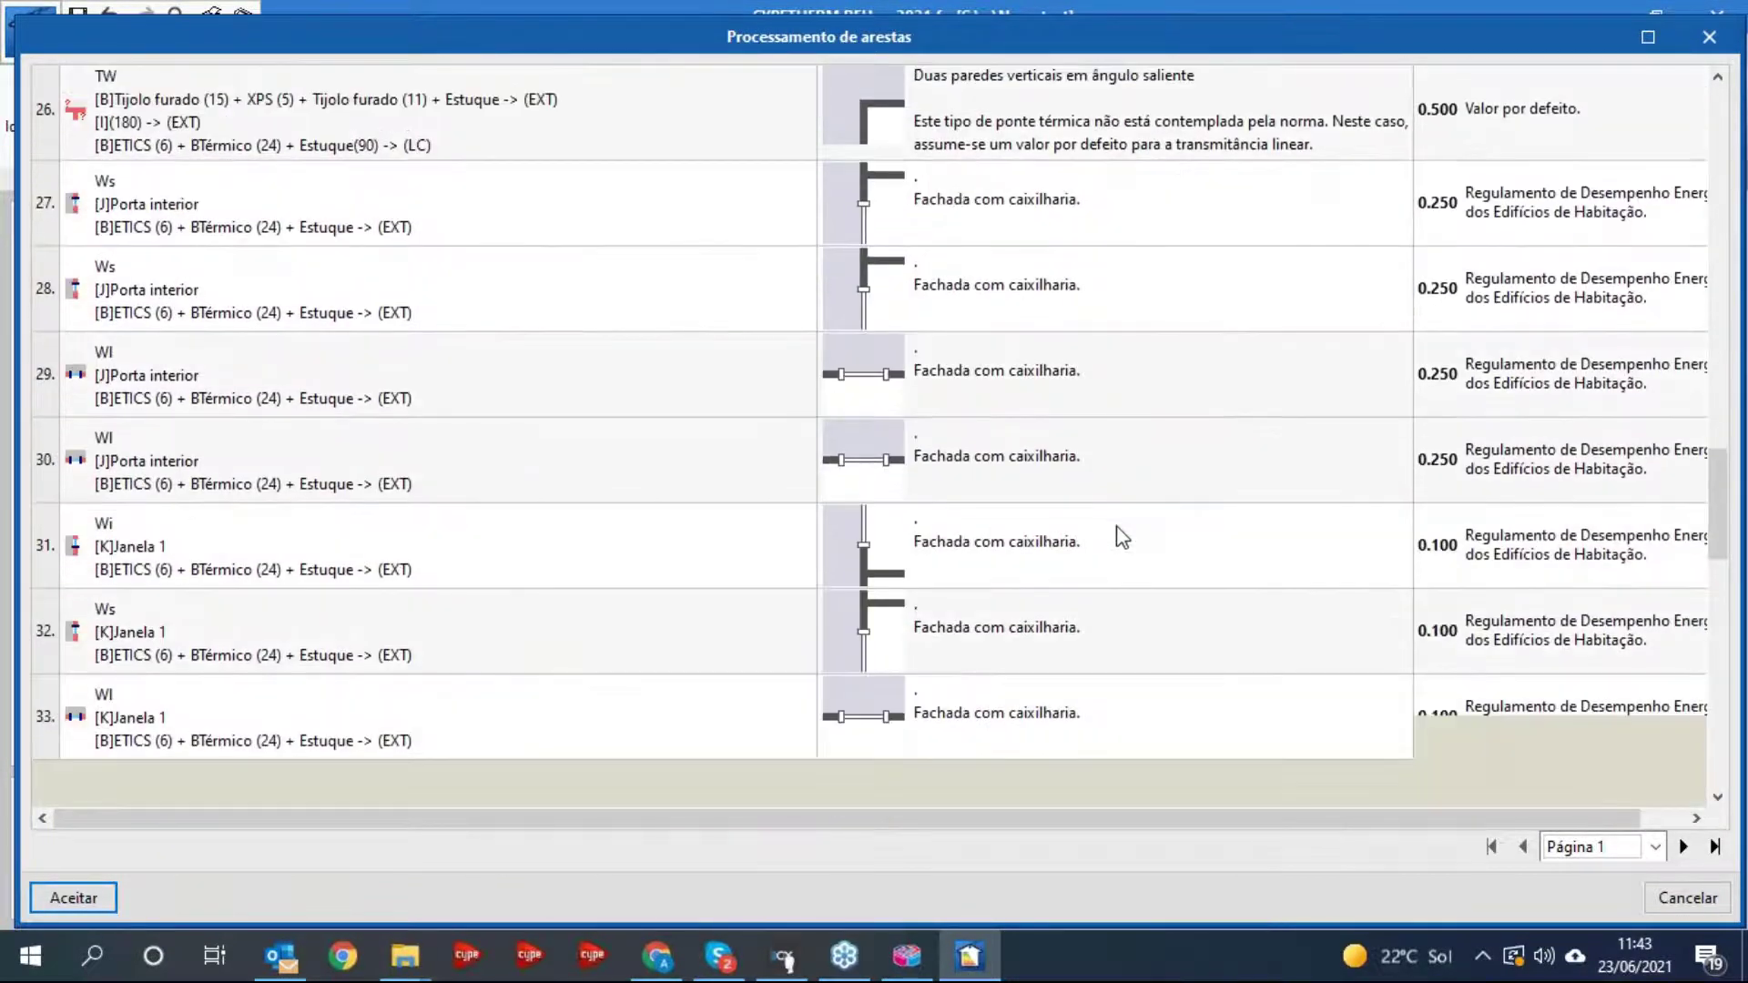
{"action": "scroll", "coordinate": [1100, 565], "scroll_direction": "down", "scroll_amount": 6}
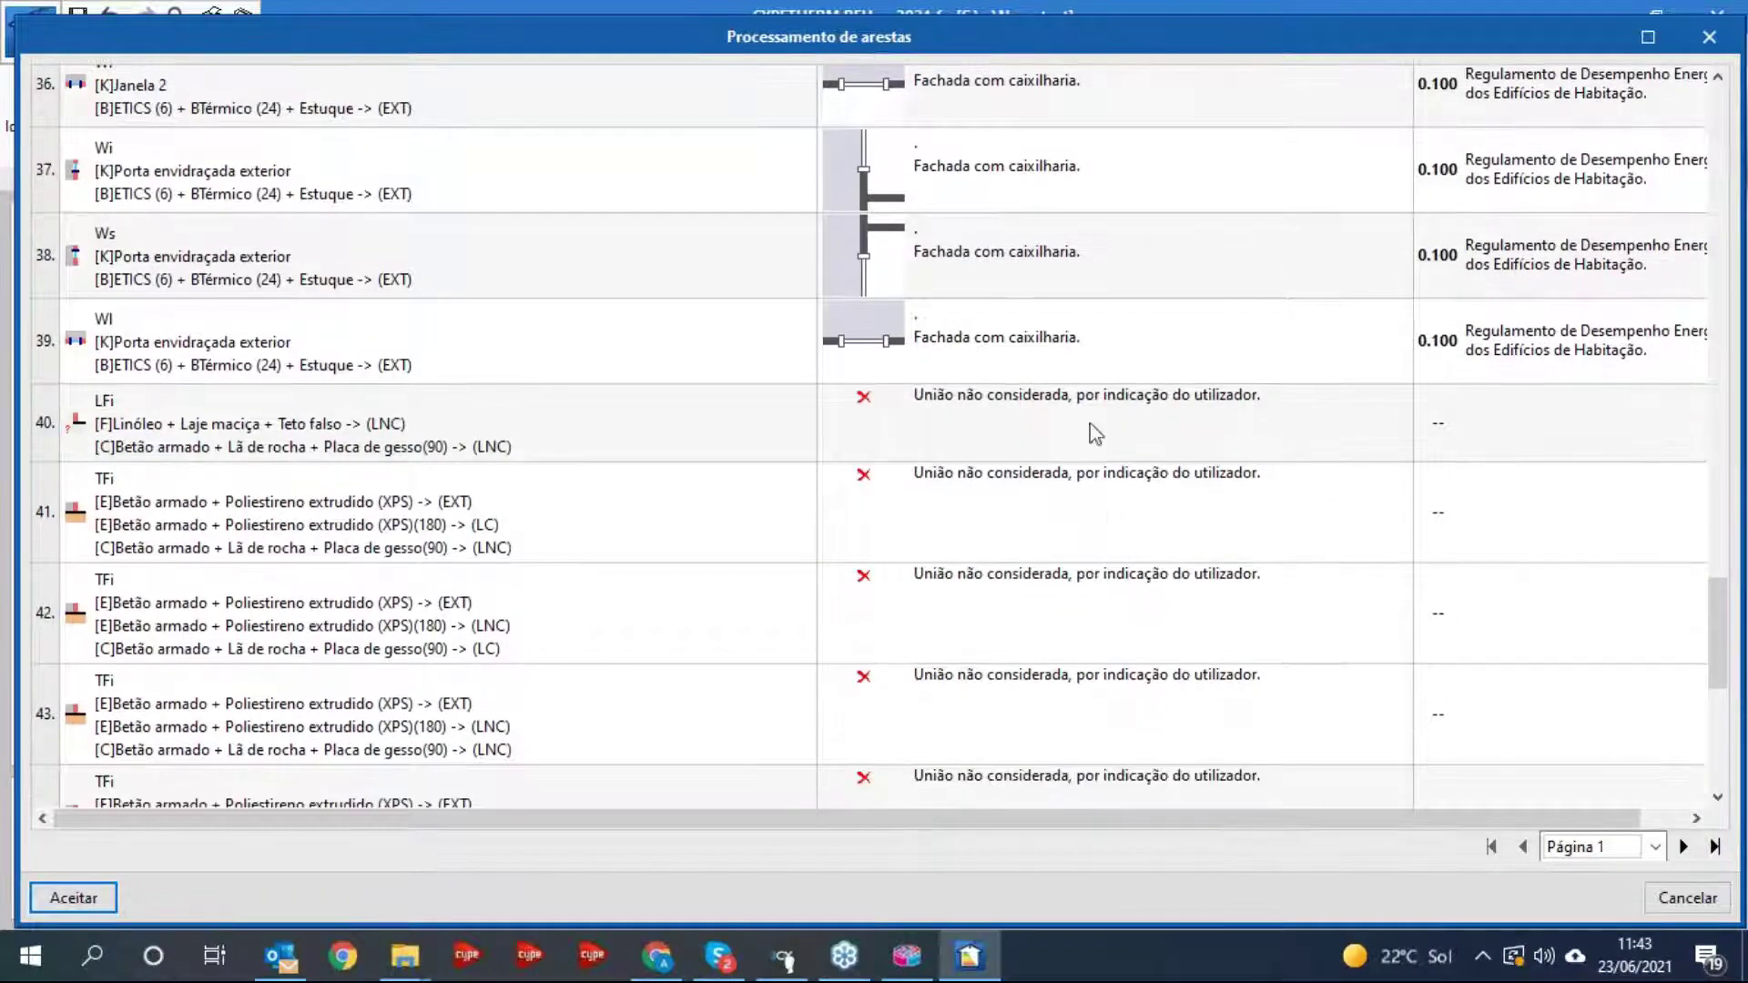
{"action": "scroll", "coordinate": [1068, 465], "scroll_direction": "down", "scroll_amount": 2}
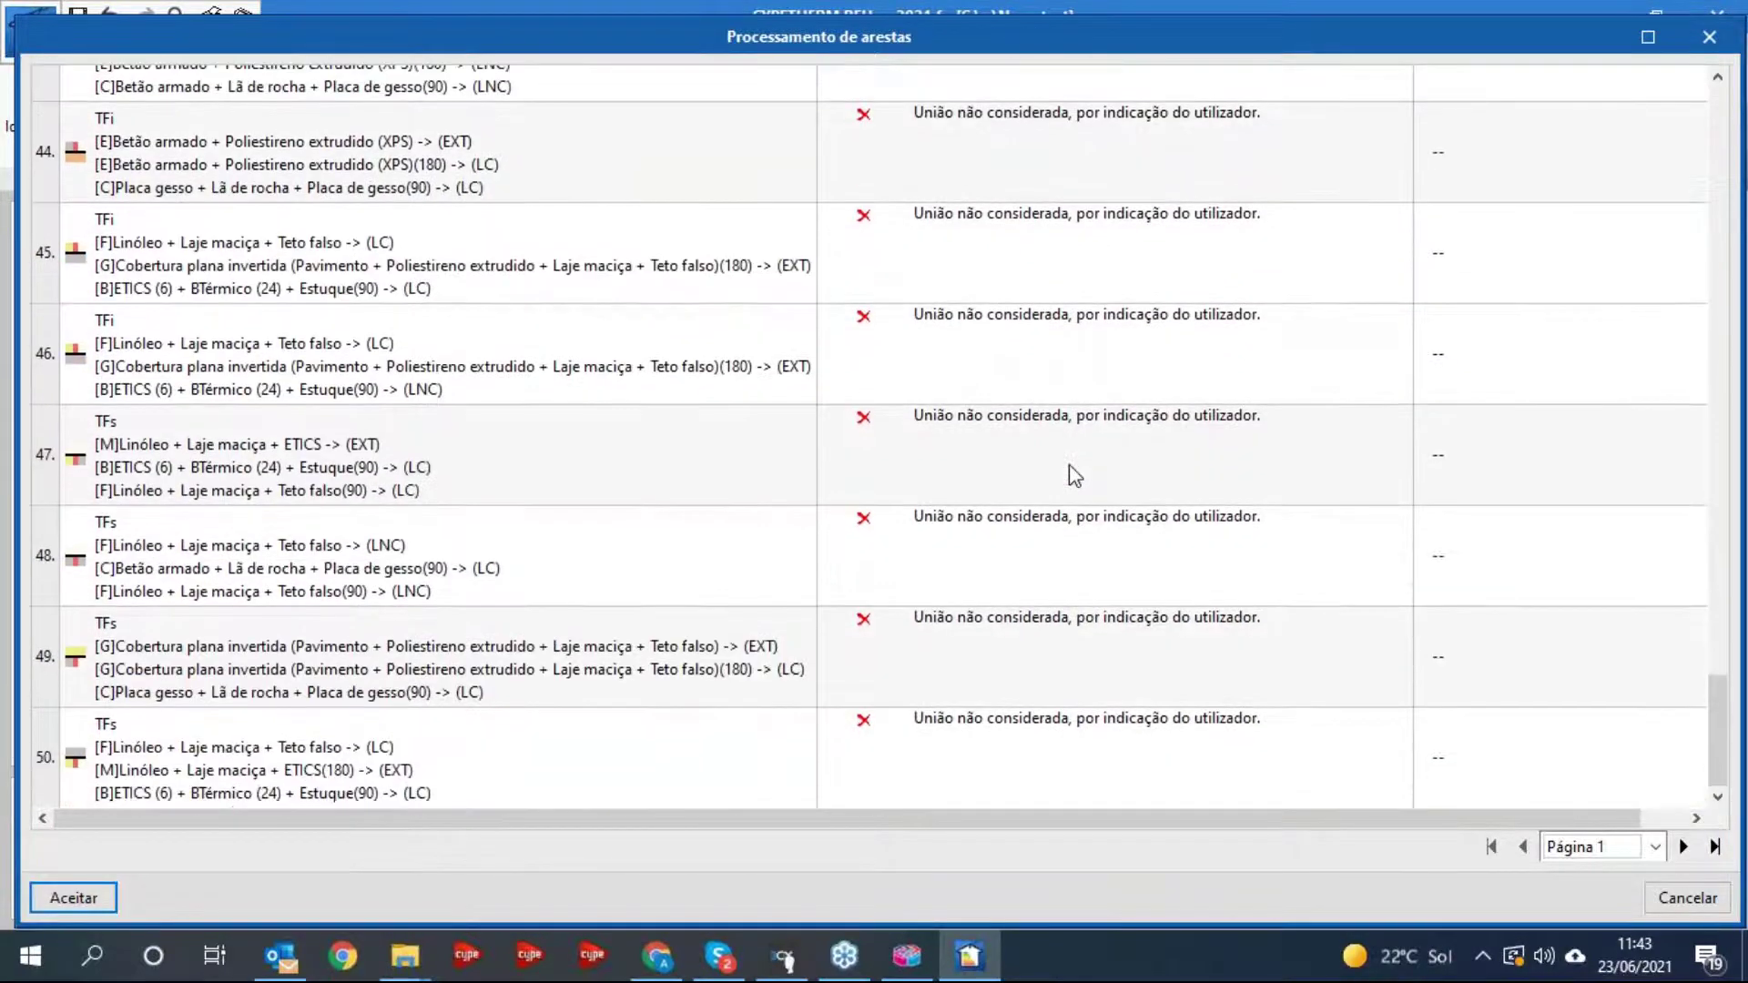
{"action": "scroll", "coordinate": [1068, 469], "scroll_direction": "up", "scroll_amount": 7}
{"action": "scroll", "coordinate": [1060, 482], "scroll_direction": "up", "scroll_amount": 12}
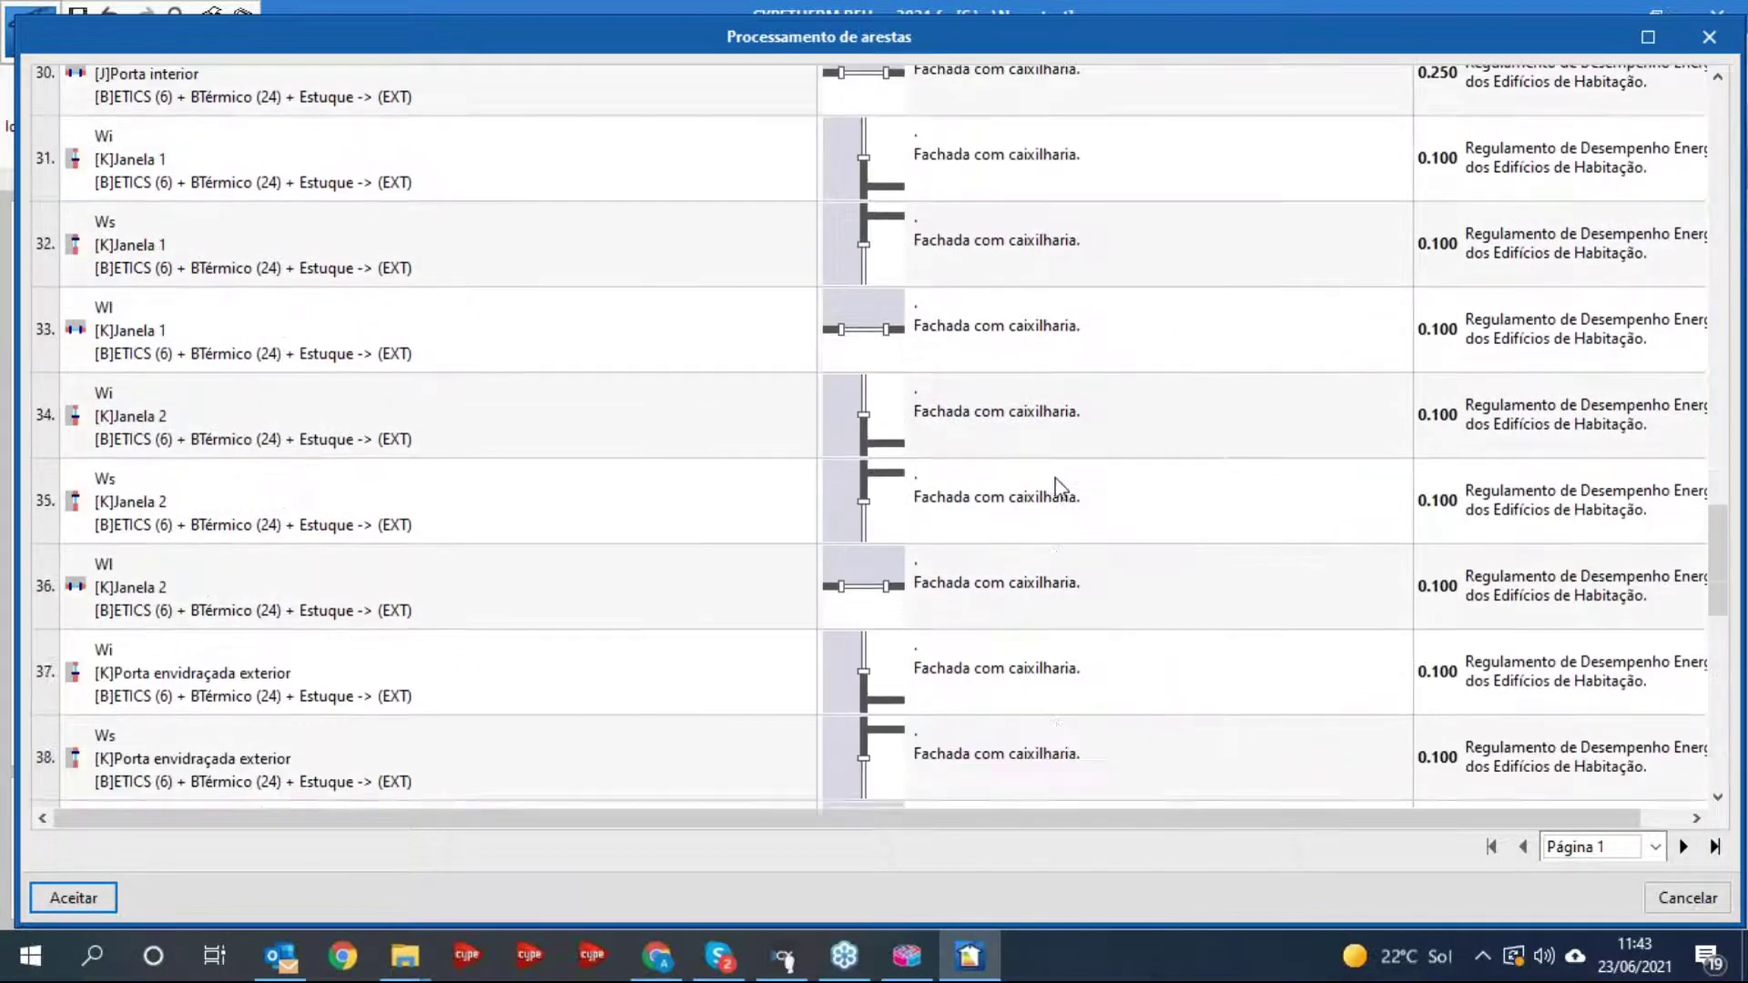
{"action": "left_click", "coordinate": [73, 897]}
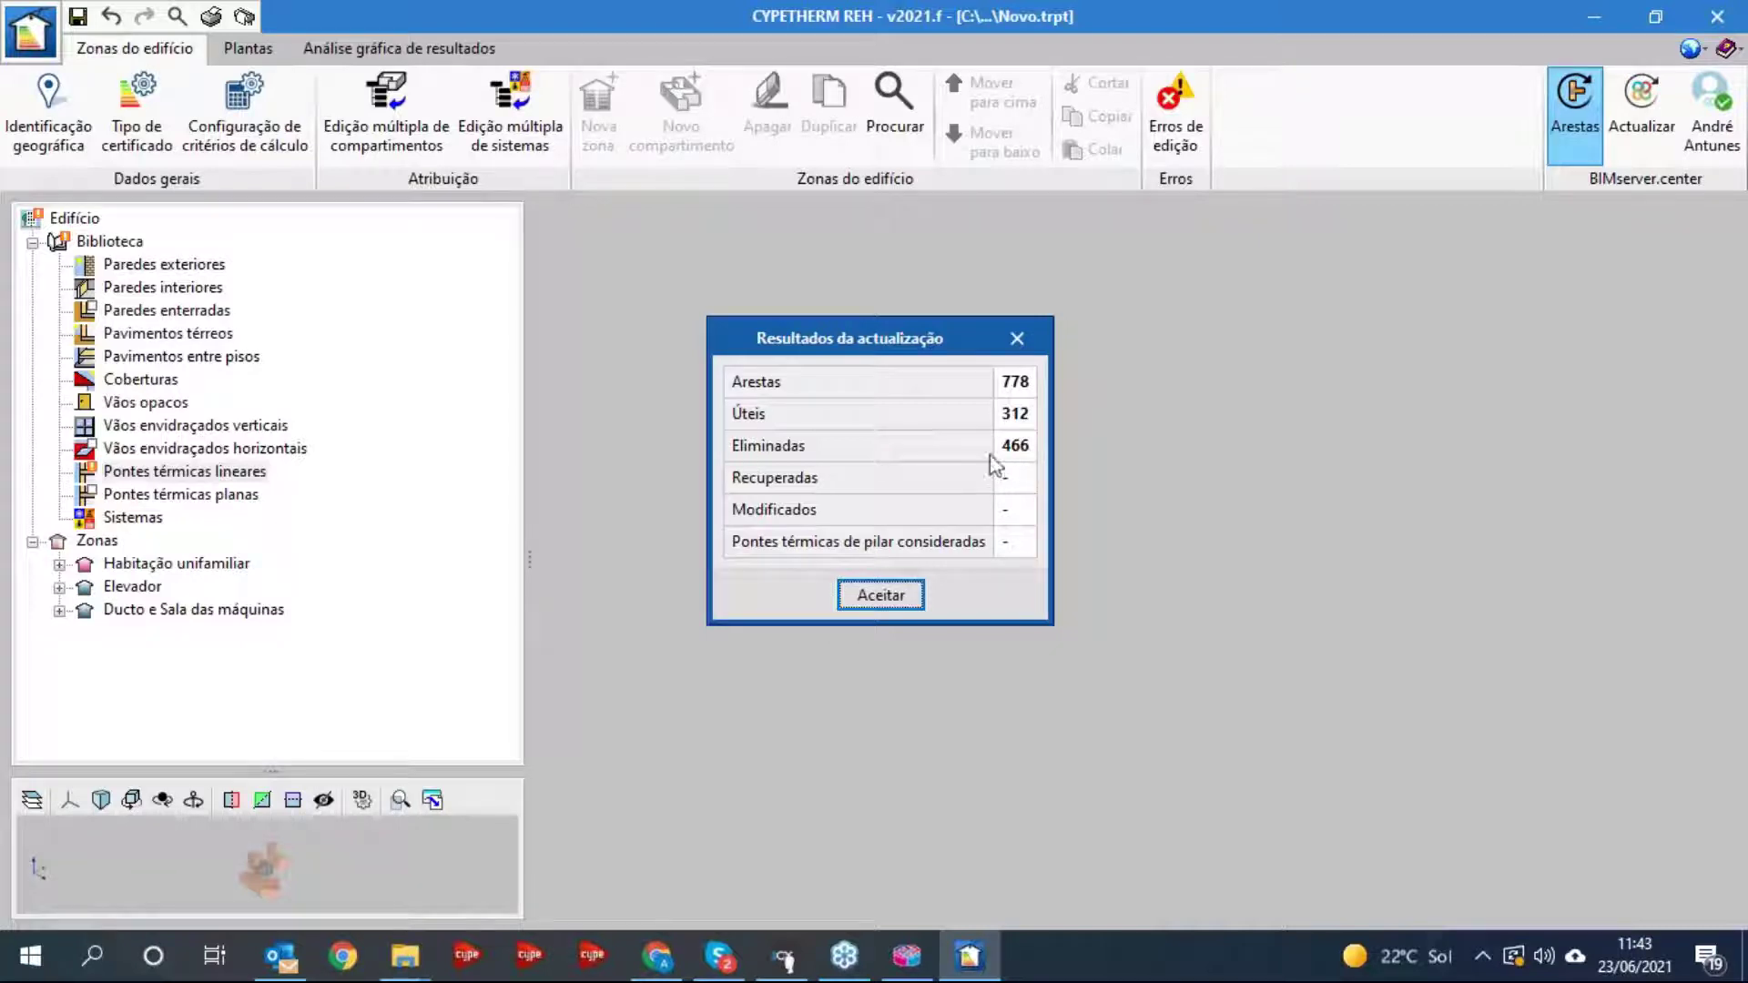
{"action": "left_click", "coordinate": [876, 597]}
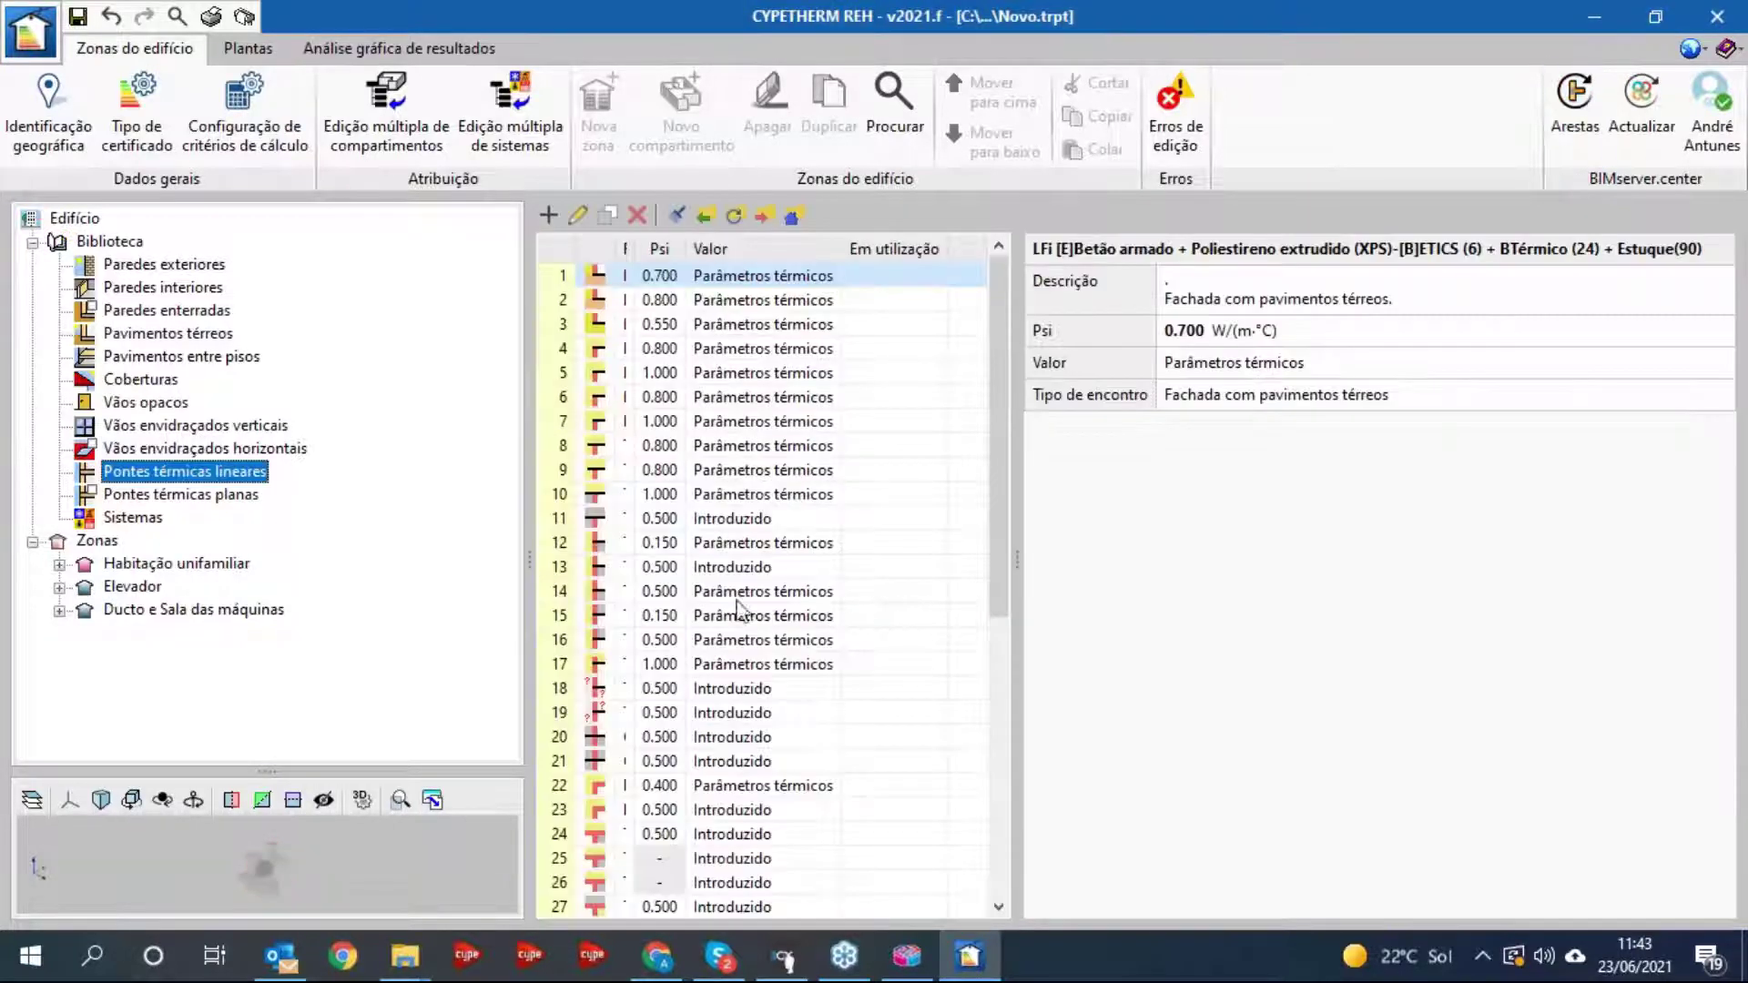
{"action": "mouse_move", "coordinate": [997, 435]}
{"action": "left_mouse_down"}
{"action": "mouse_move", "coordinate": [978, 689]}
{"action": "mouse_move", "coordinate": [990, 437]}
{"action": "left_mouse_up"}
- Expand the Habitação unifamiliar zone and examine the Cozinha compartment's general data and its interior wall settings
{"action": "left_click", "coordinate": [60, 565]}
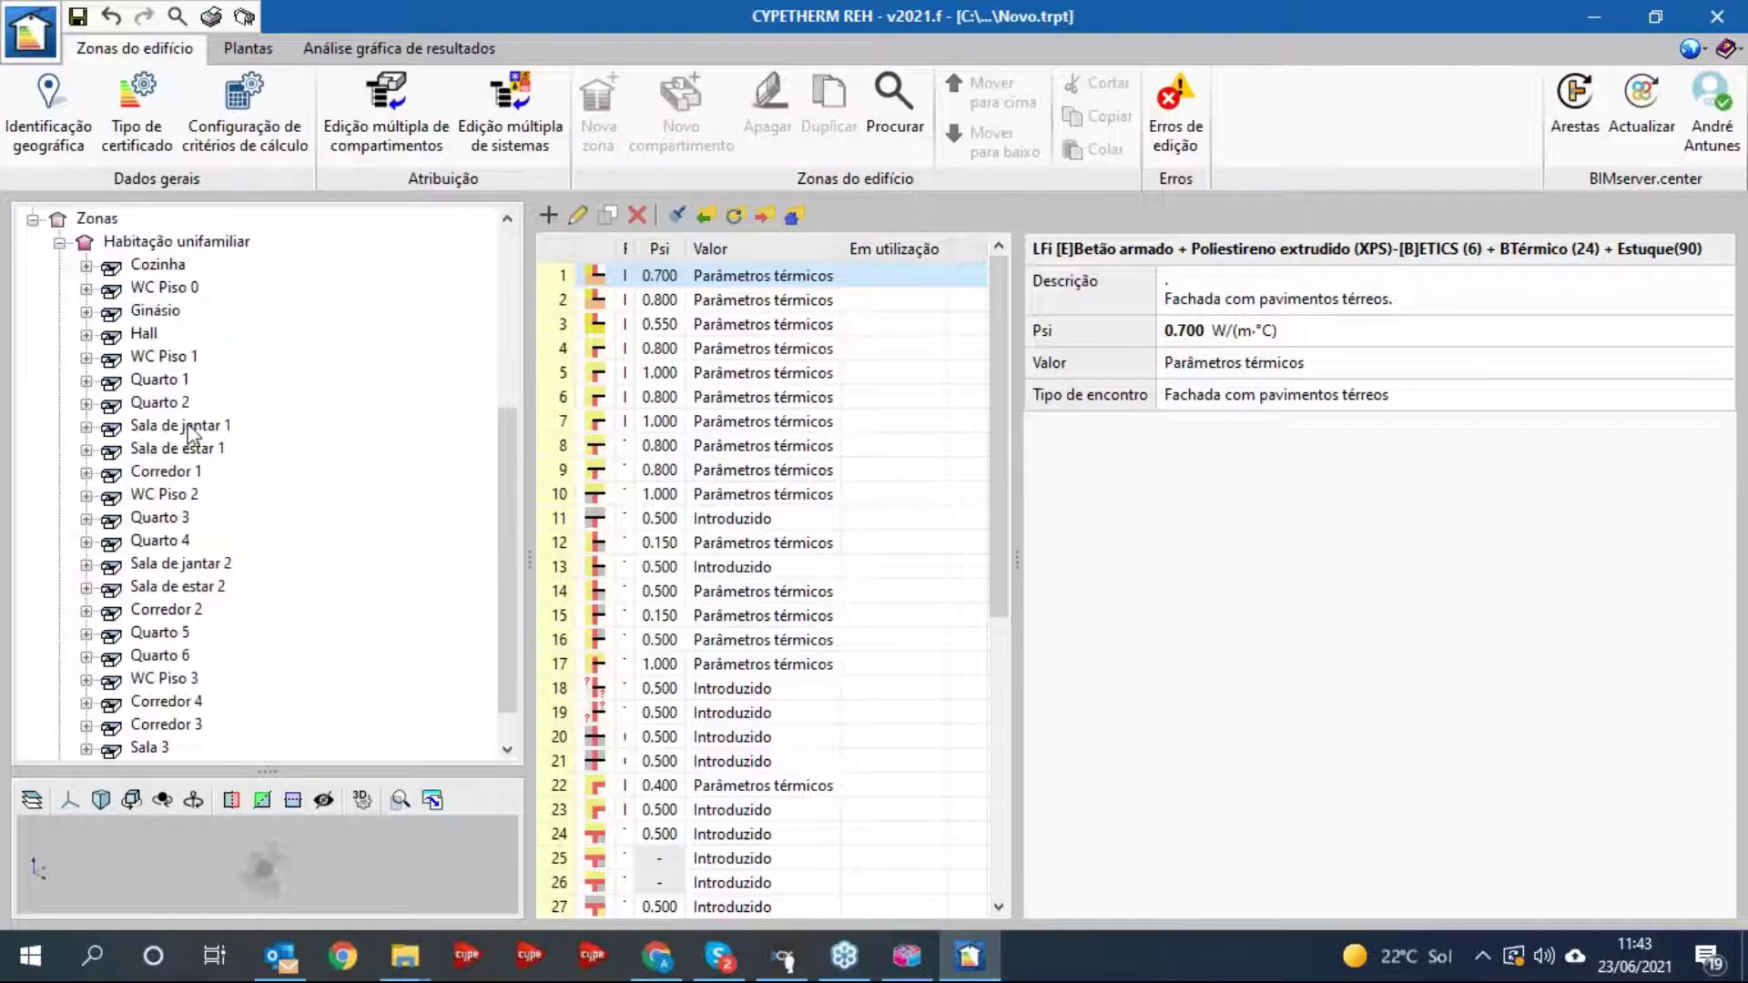
{"action": "left_click", "coordinate": [154, 269]}
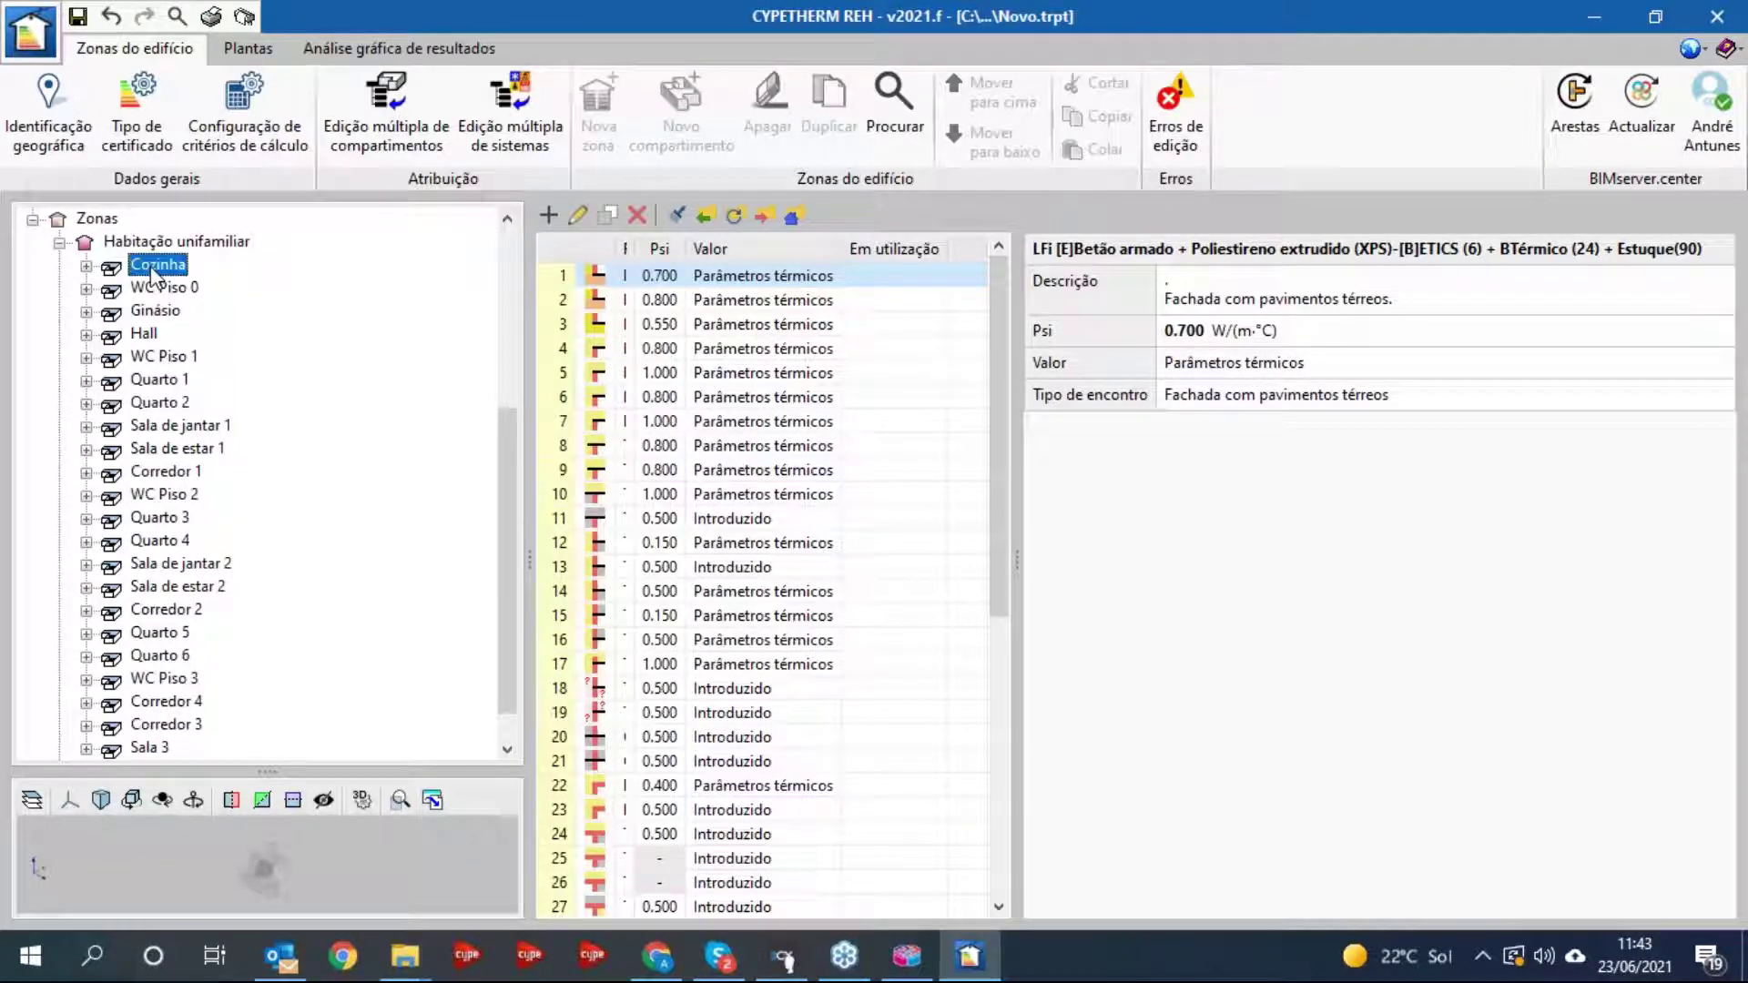
{"action": "left_click", "coordinate": [86, 267]}
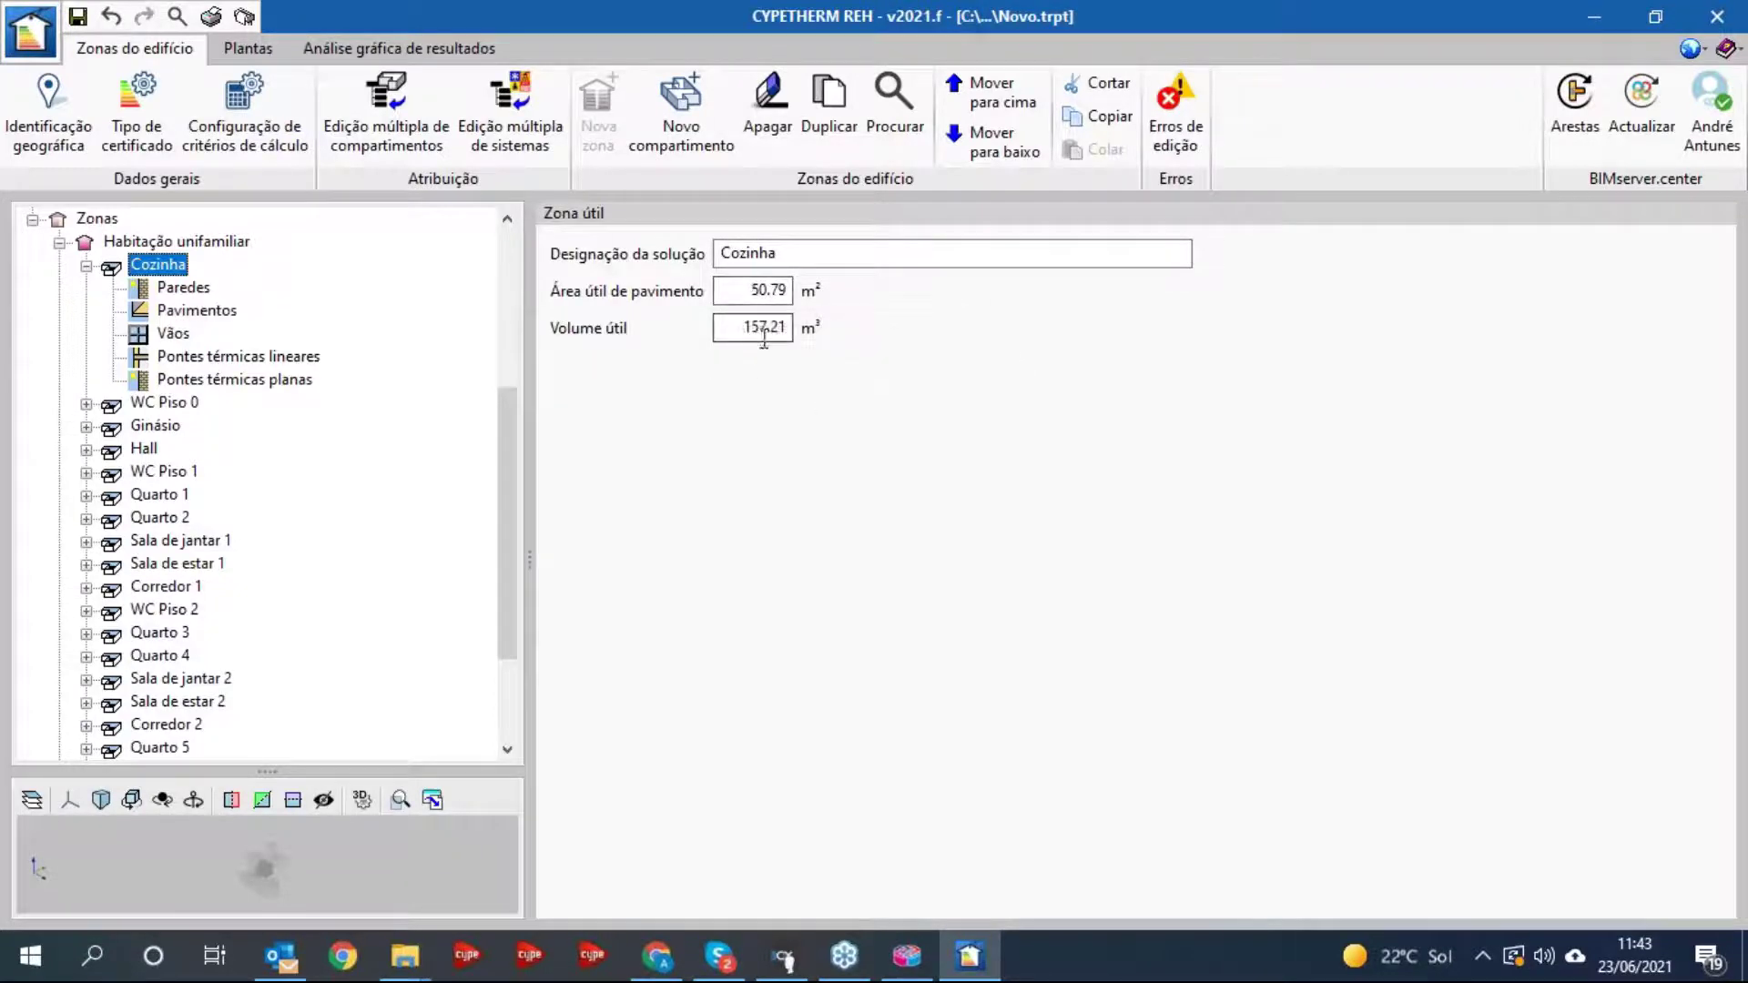
{"action": "left_click", "coordinate": [171, 289]}
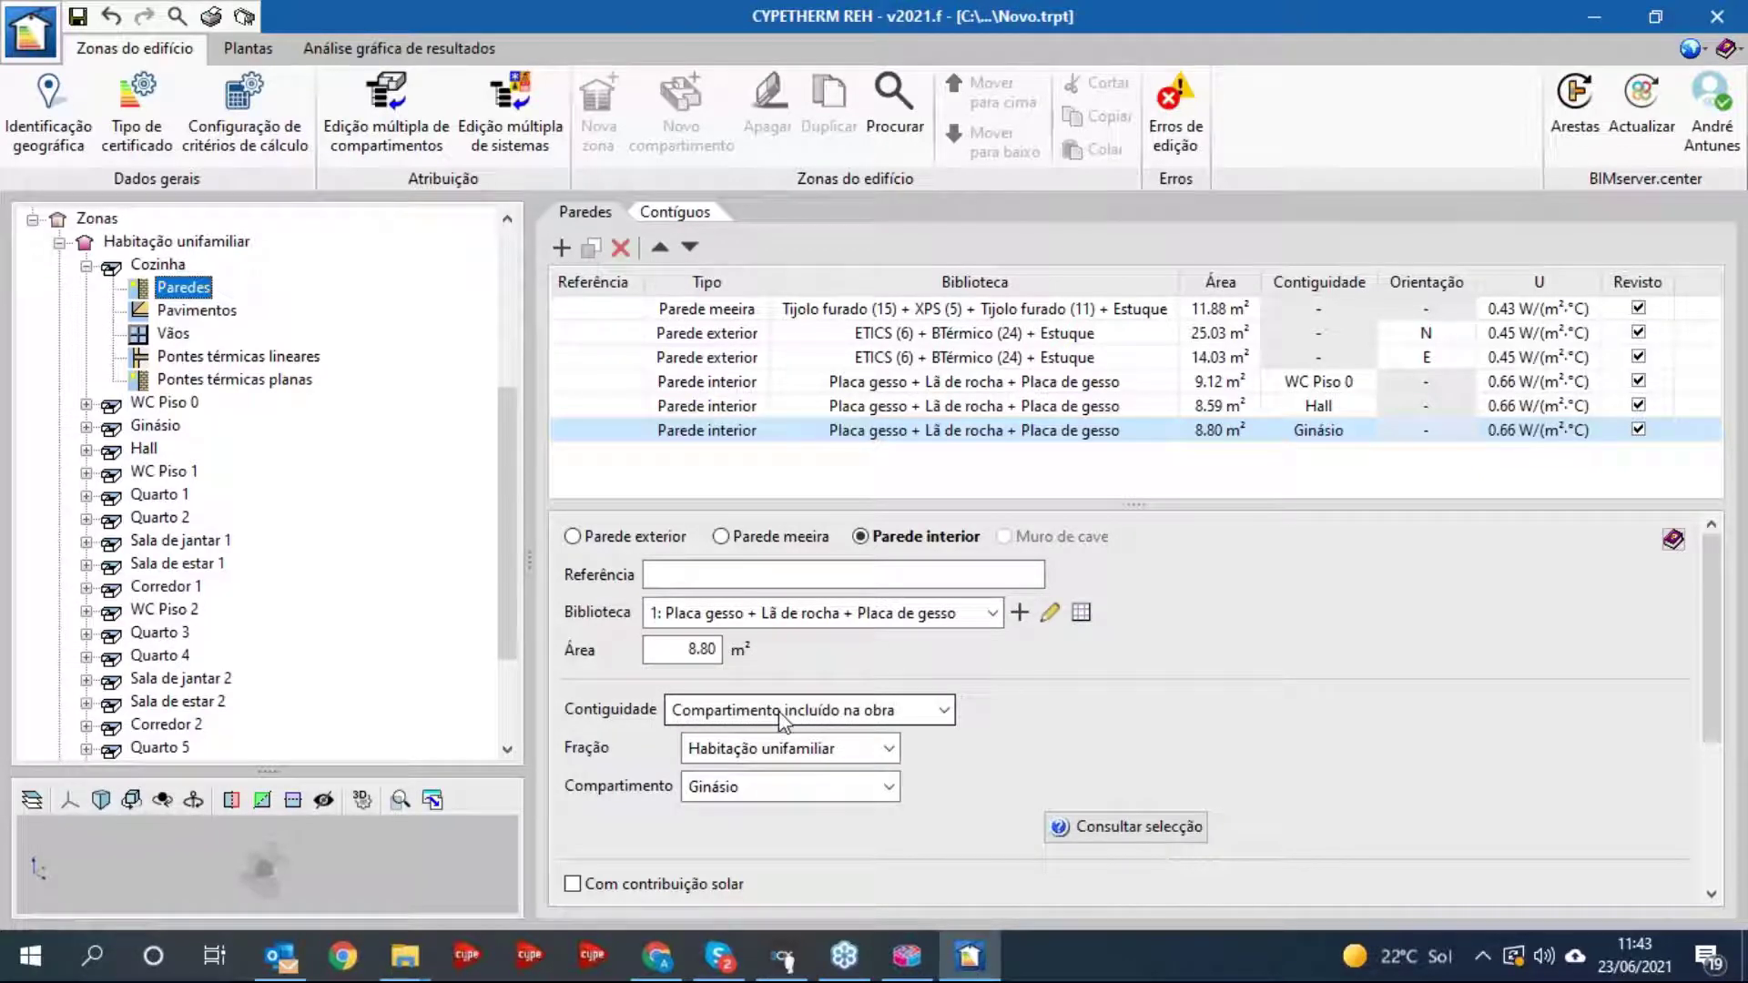
{"action": "scroll", "coordinate": [1248, 790], "scroll_direction": "down", "scroll_amount": 5}
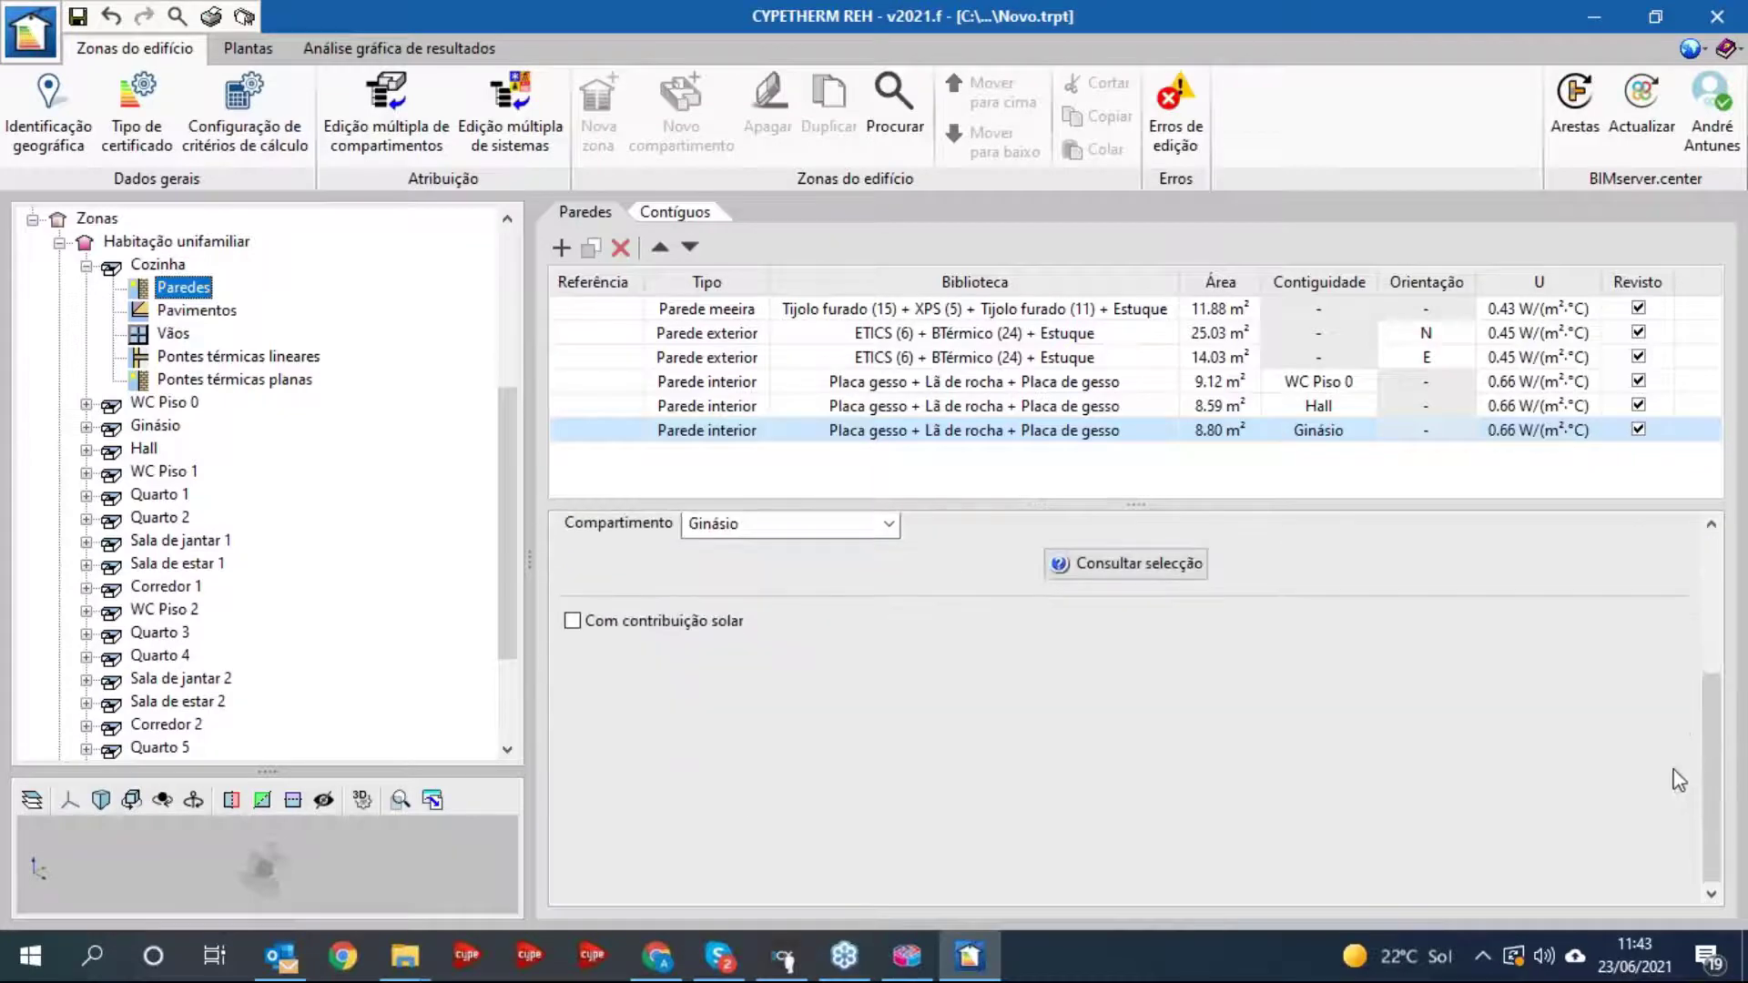
{"action": "scroll", "coordinate": [1647, 785], "scroll_direction": "up", "scroll_amount": 5}
{"action": "left_click", "coordinate": [911, 406]}
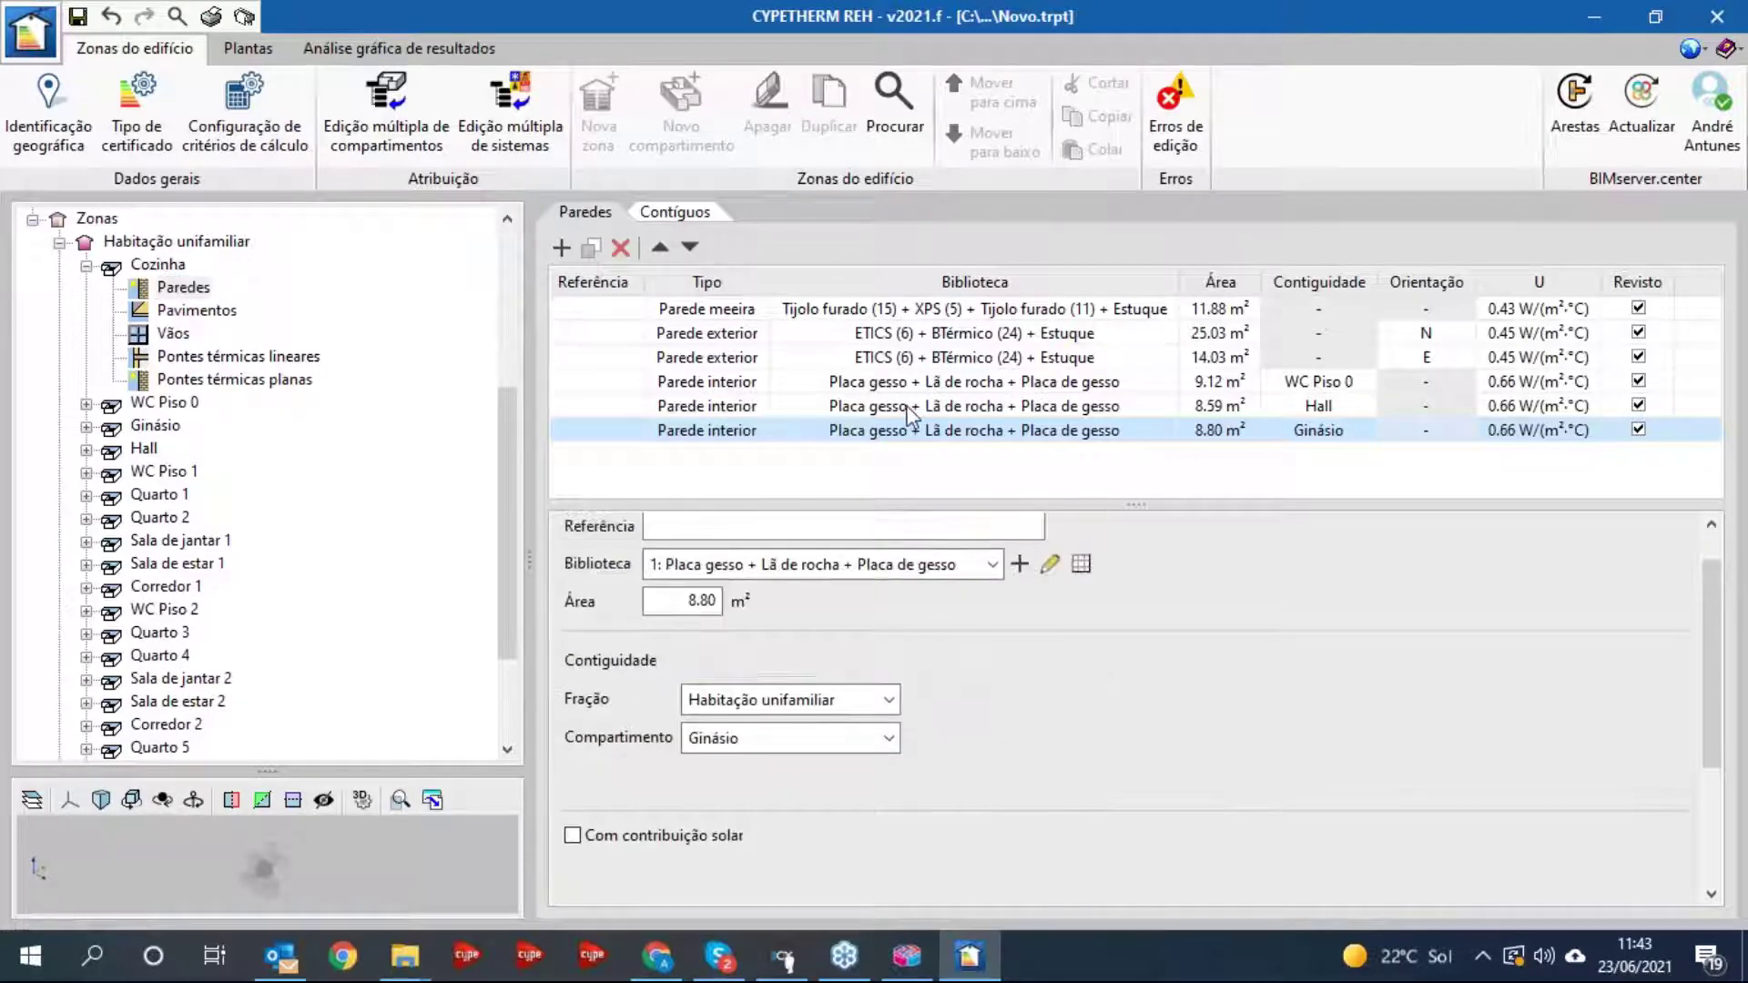
- Examine the solar contribution, orientation and shading angles of Cozinha's north-facing exterior wall
{"action": "left_click", "coordinate": [904, 333]}
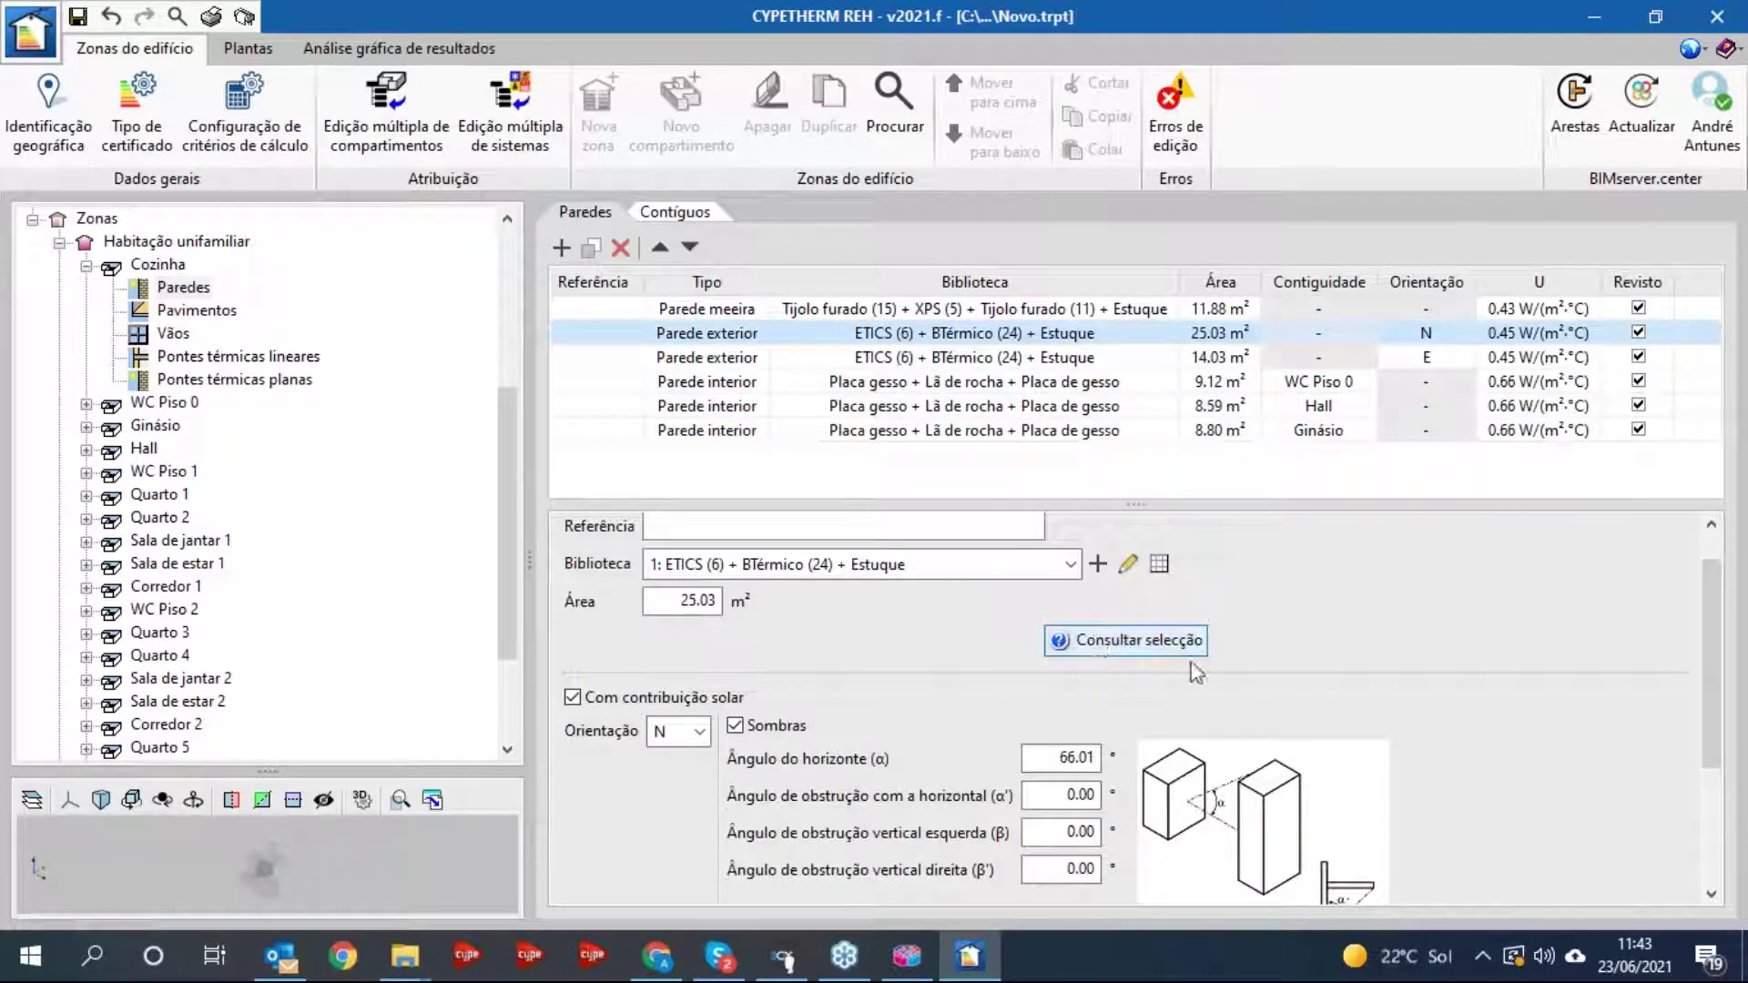
{"action": "scroll", "coordinate": [1301, 688], "scroll_direction": "down", "scroll_amount": 1}
{"action": "scroll", "coordinate": [819, 683], "scroll_direction": "down", "scroll_amount": 1}
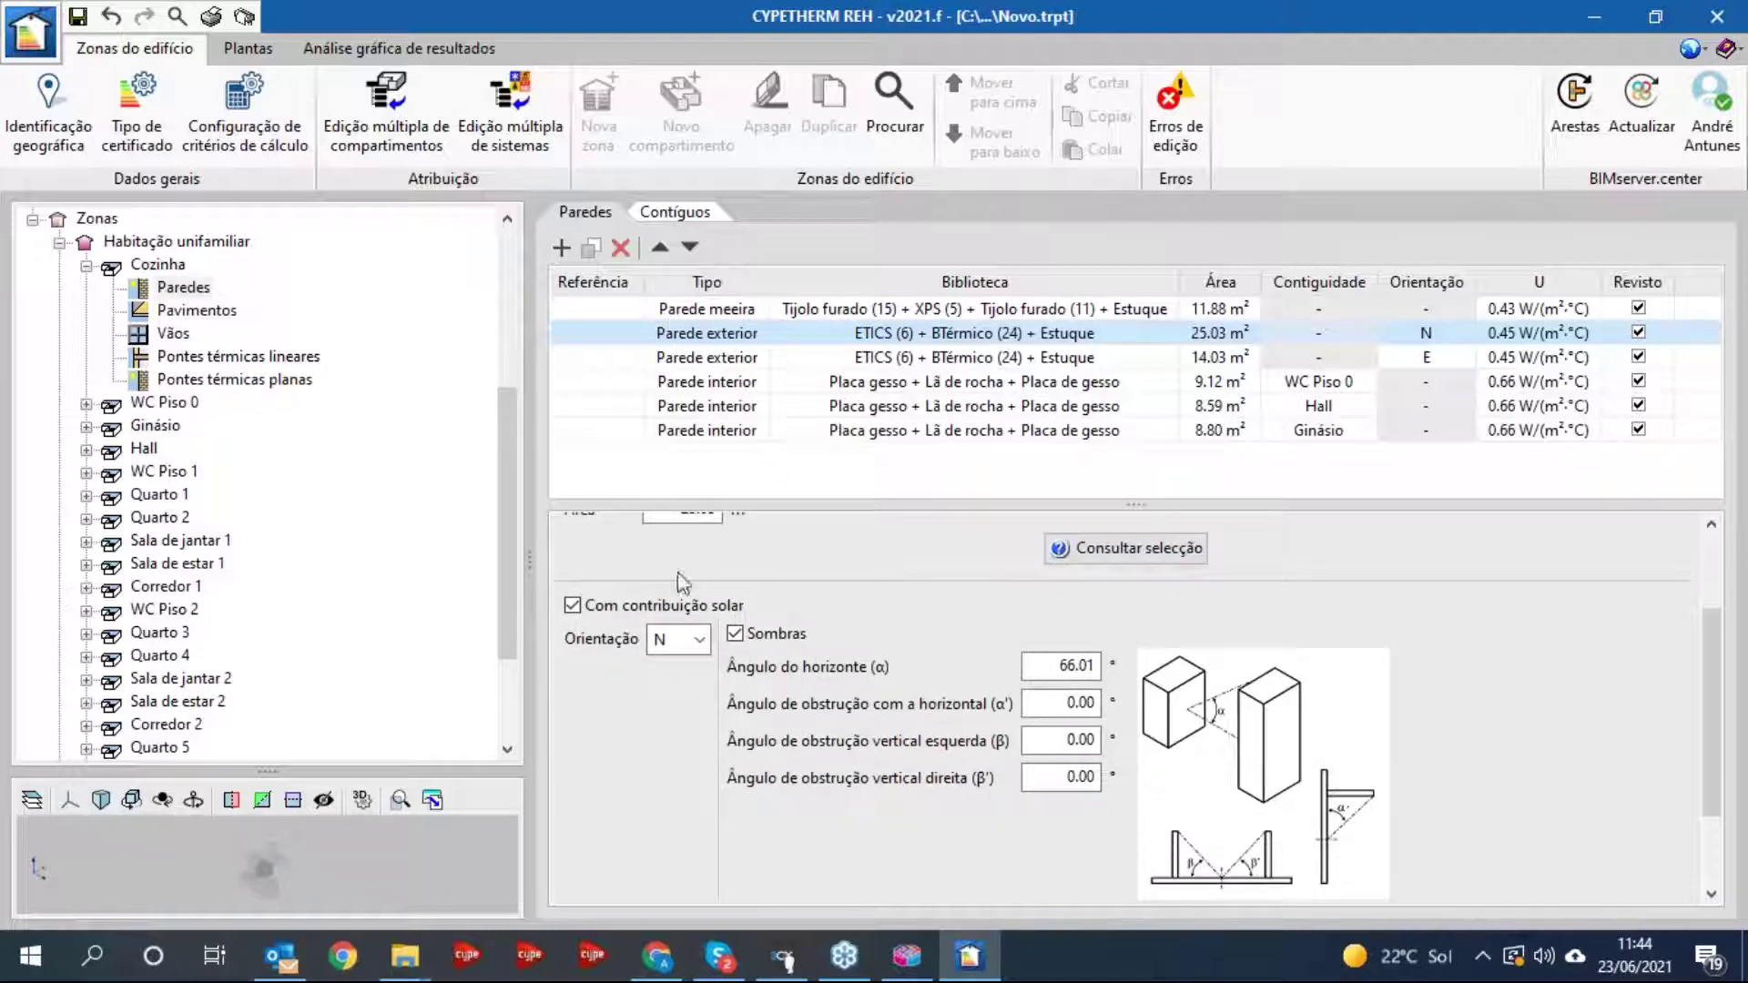
{"action": "scroll", "coordinate": [855, 801], "scroll_direction": "down", "scroll_amount": 1}
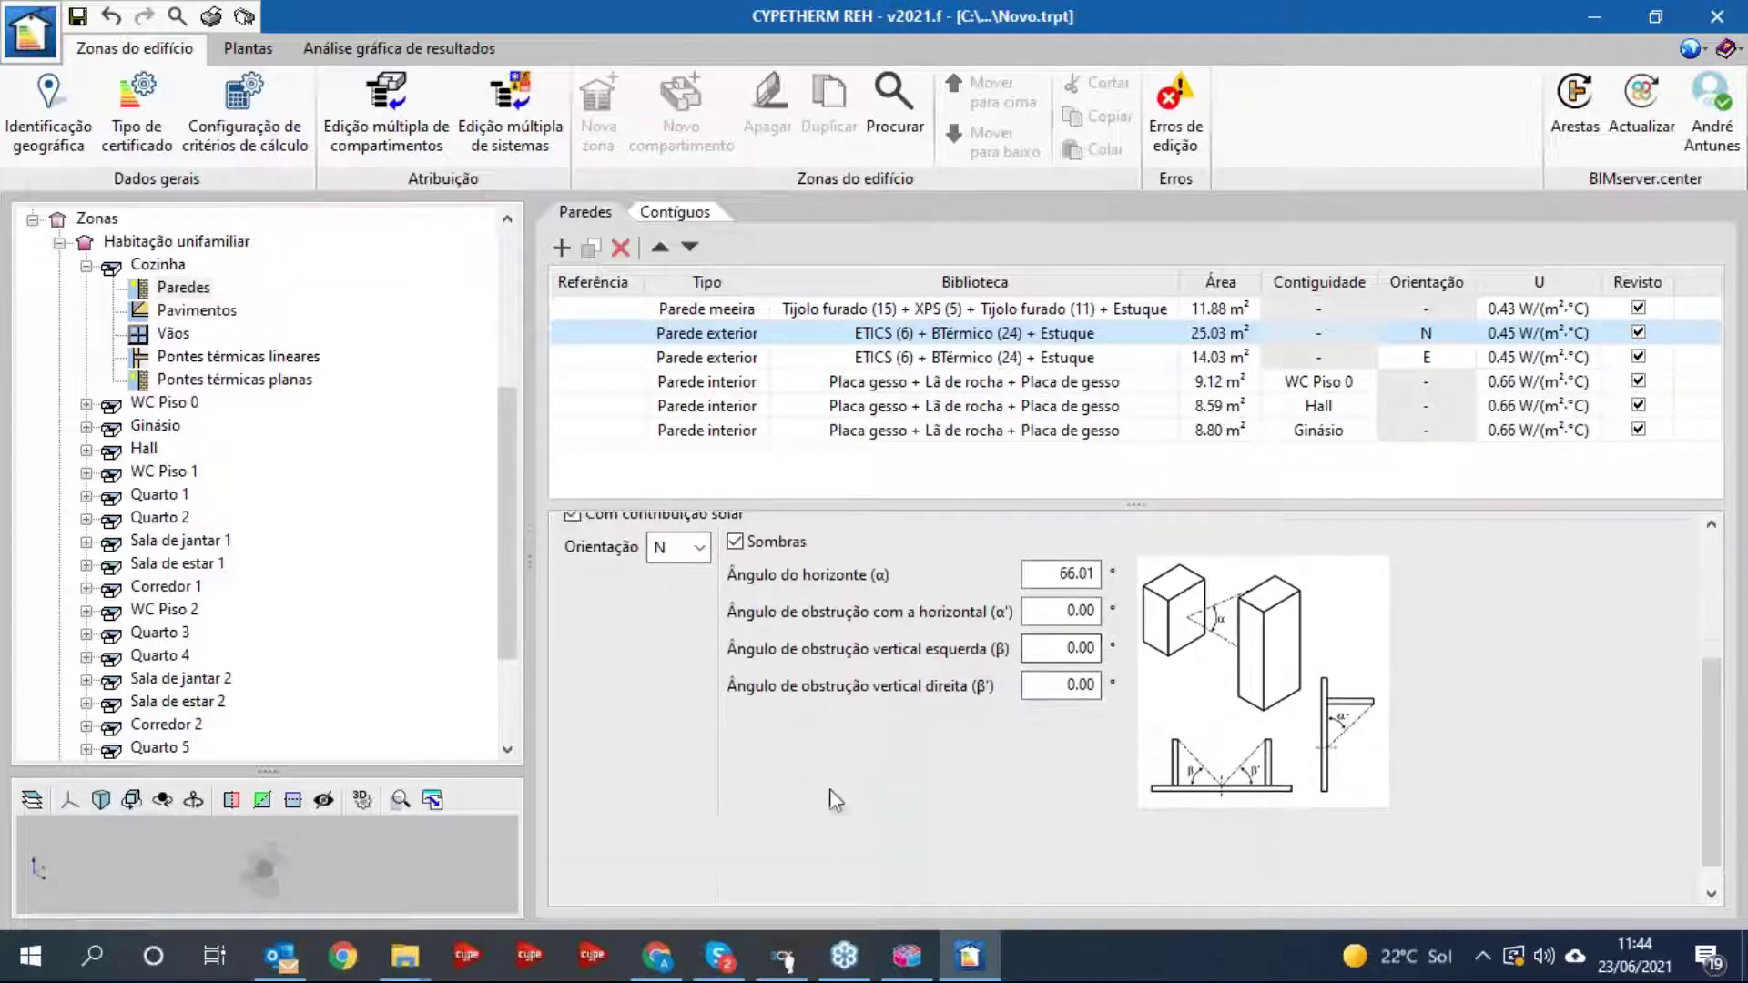
{"action": "scroll", "coordinate": [755, 778], "scroll_direction": "up", "scroll_amount": 1}
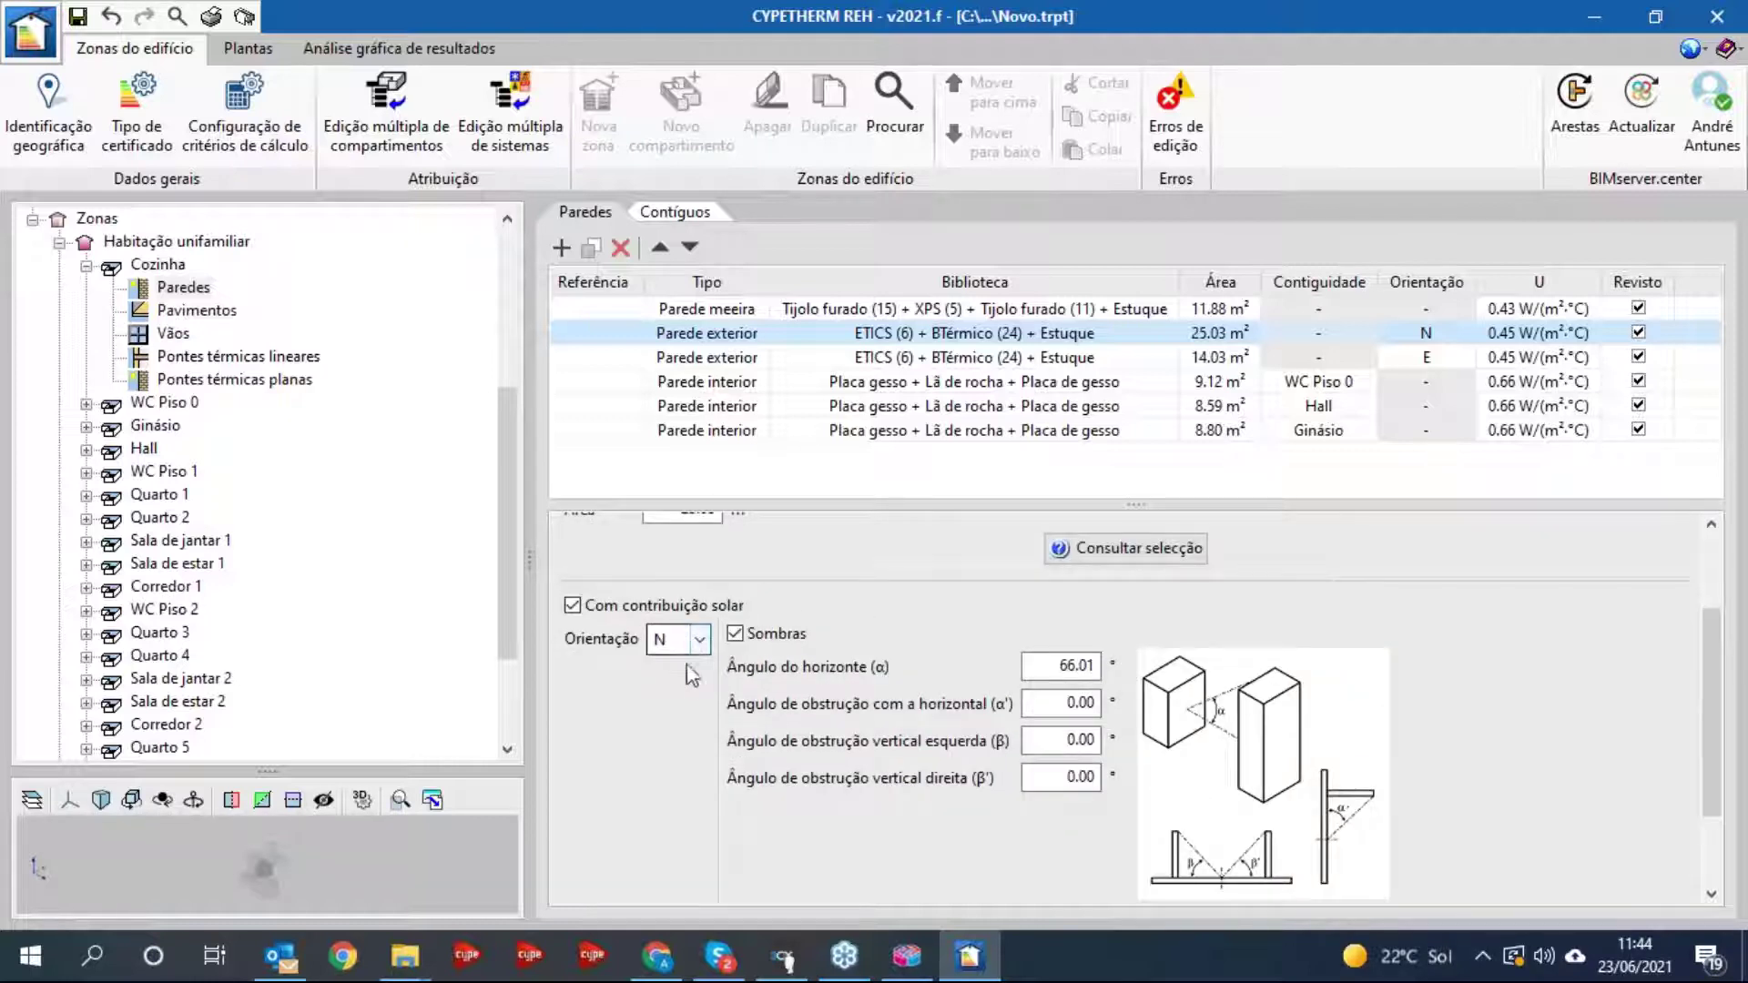
{"action": "scroll", "coordinate": [702, 762], "scroll_direction": "up", "scroll_amount": 2}
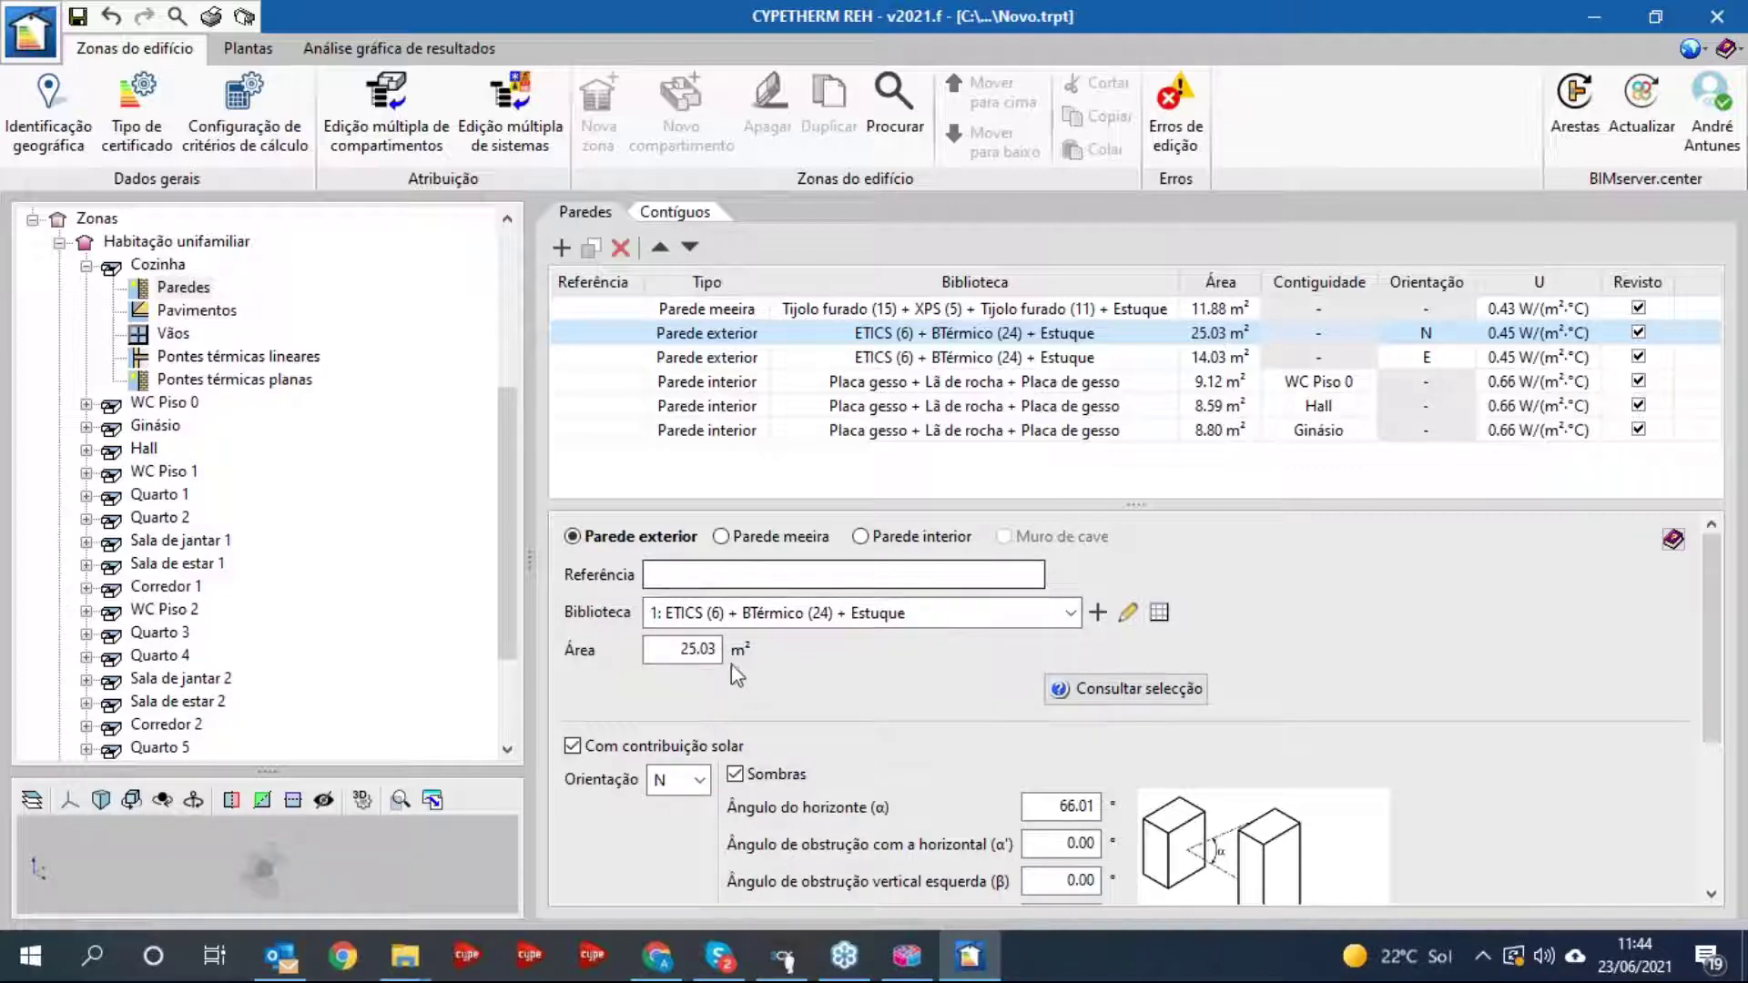
- Check the north wall's area, view the Piso 3 plan in IFC Builder, and return to CYPETHERM REH
{"action": "left_click_drag", "start_coordinate": [679, 648], "coordinate": [733, 646]}
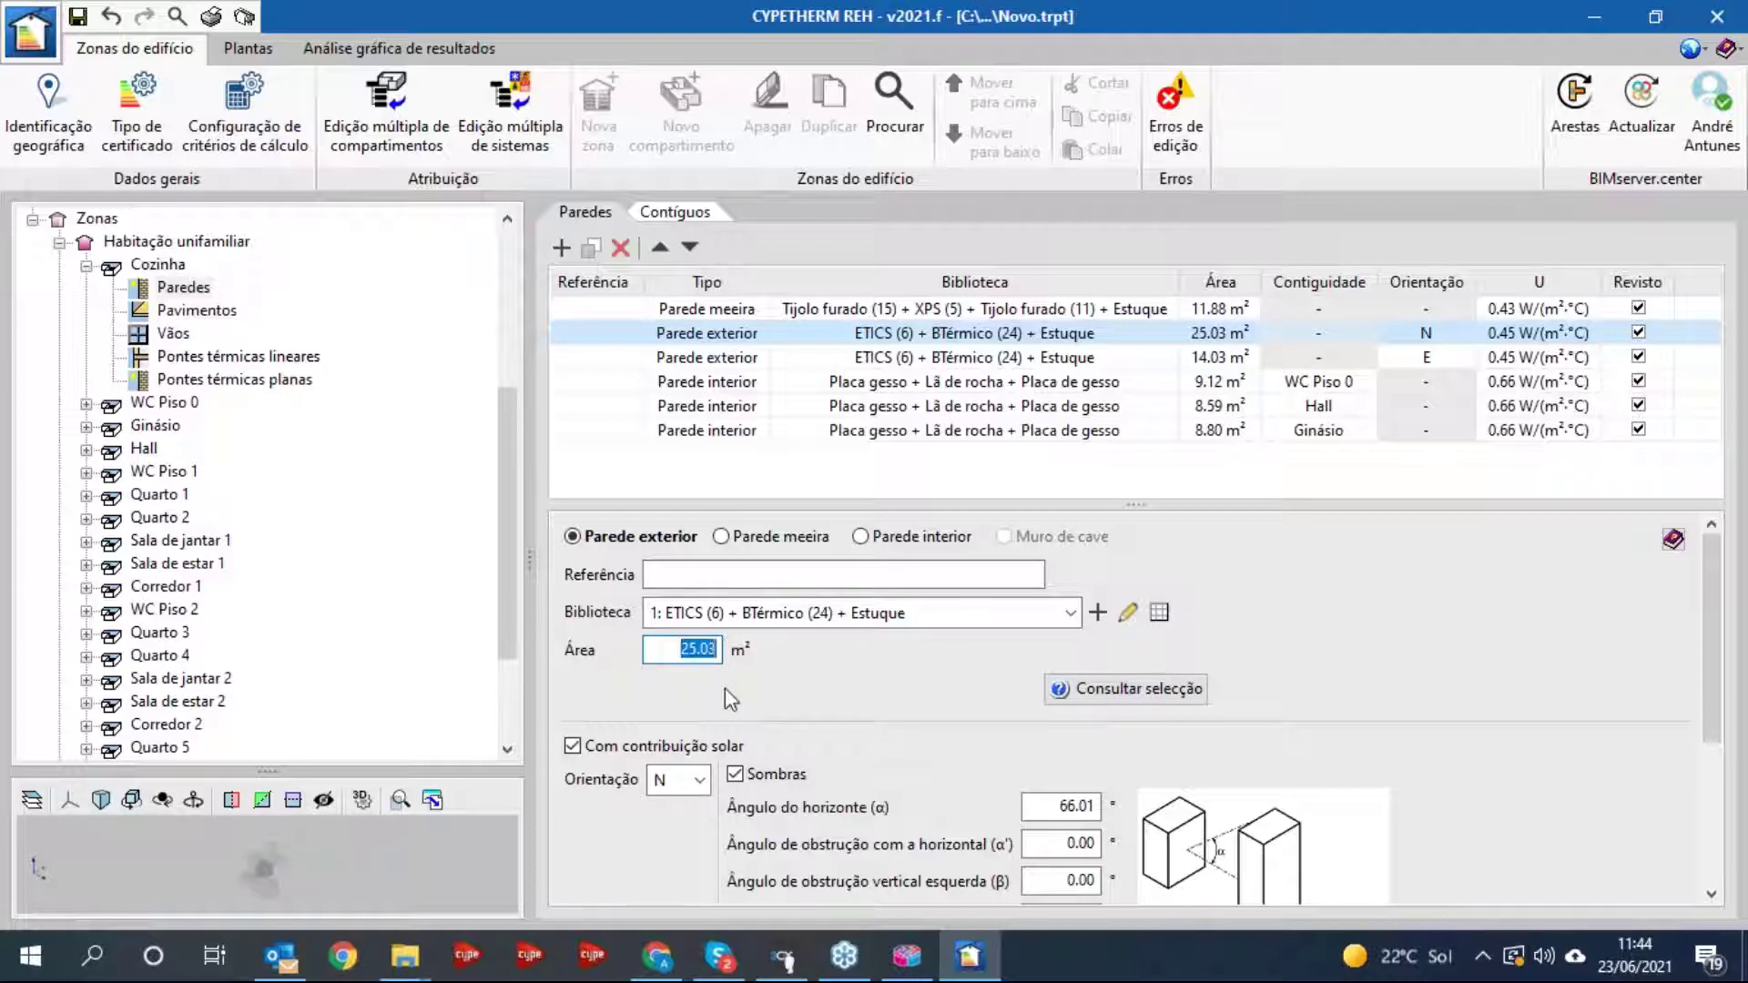
{"action": "left_click", "coordinate": [718, 652]}
{"action": "left_click", "coordinate": [906, 957]}
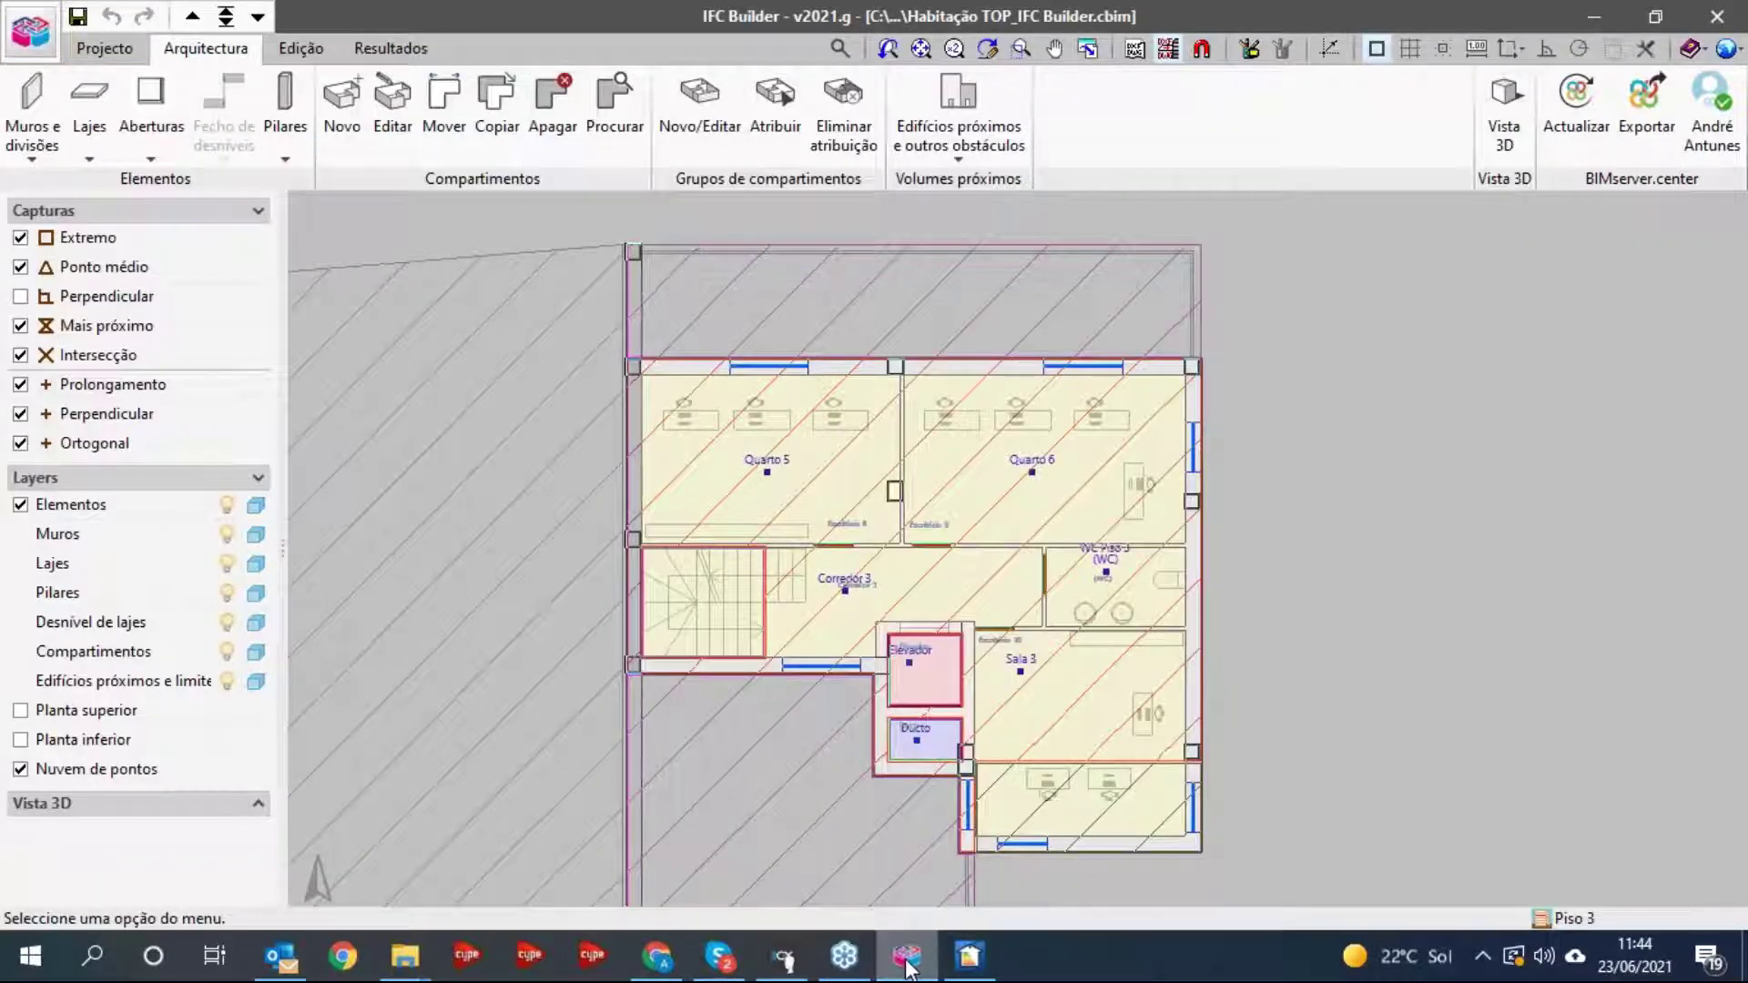
{"action": "left_click", "coordinate": [983, 961]}
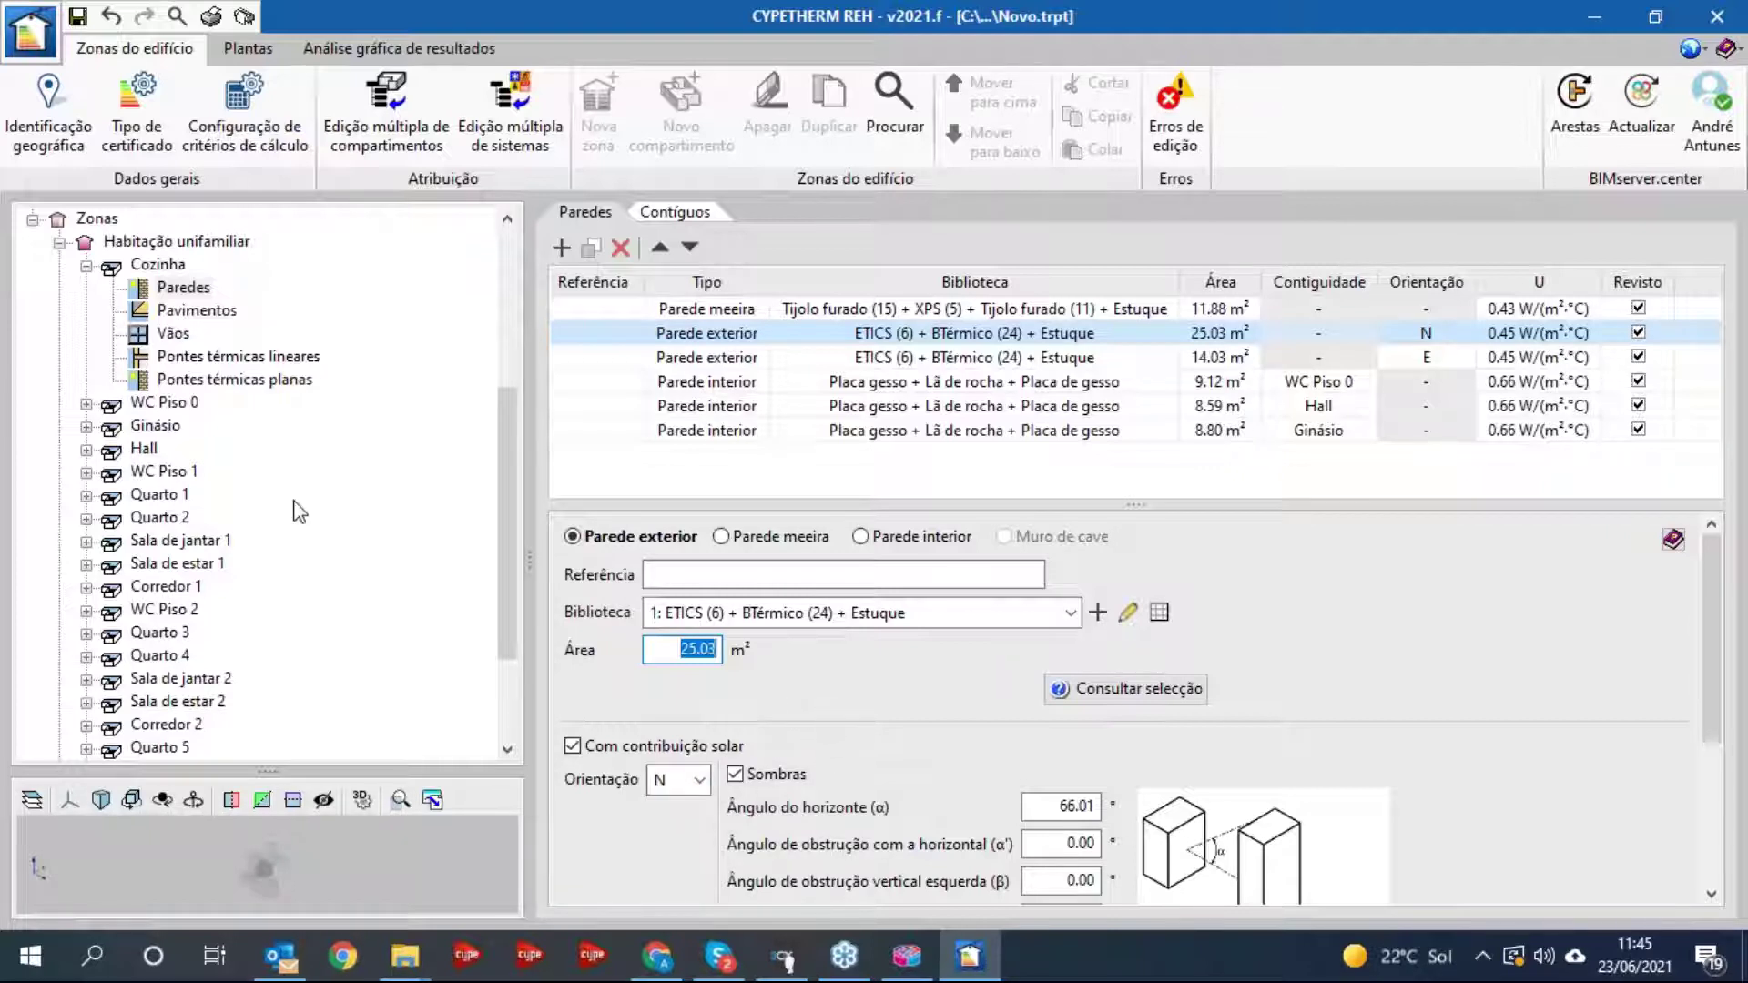
- Enlarge the 3D view and identify each of Cozinha's exterior, interior and party walls in the model
{"action": "left_click_drag", "start_coordinate": [264, 771], "coordinate": [265, 457]}
{"action": "scroll", "coordinate": [249, 703], "scroll_direction": "up", "scroll_amount": 10}
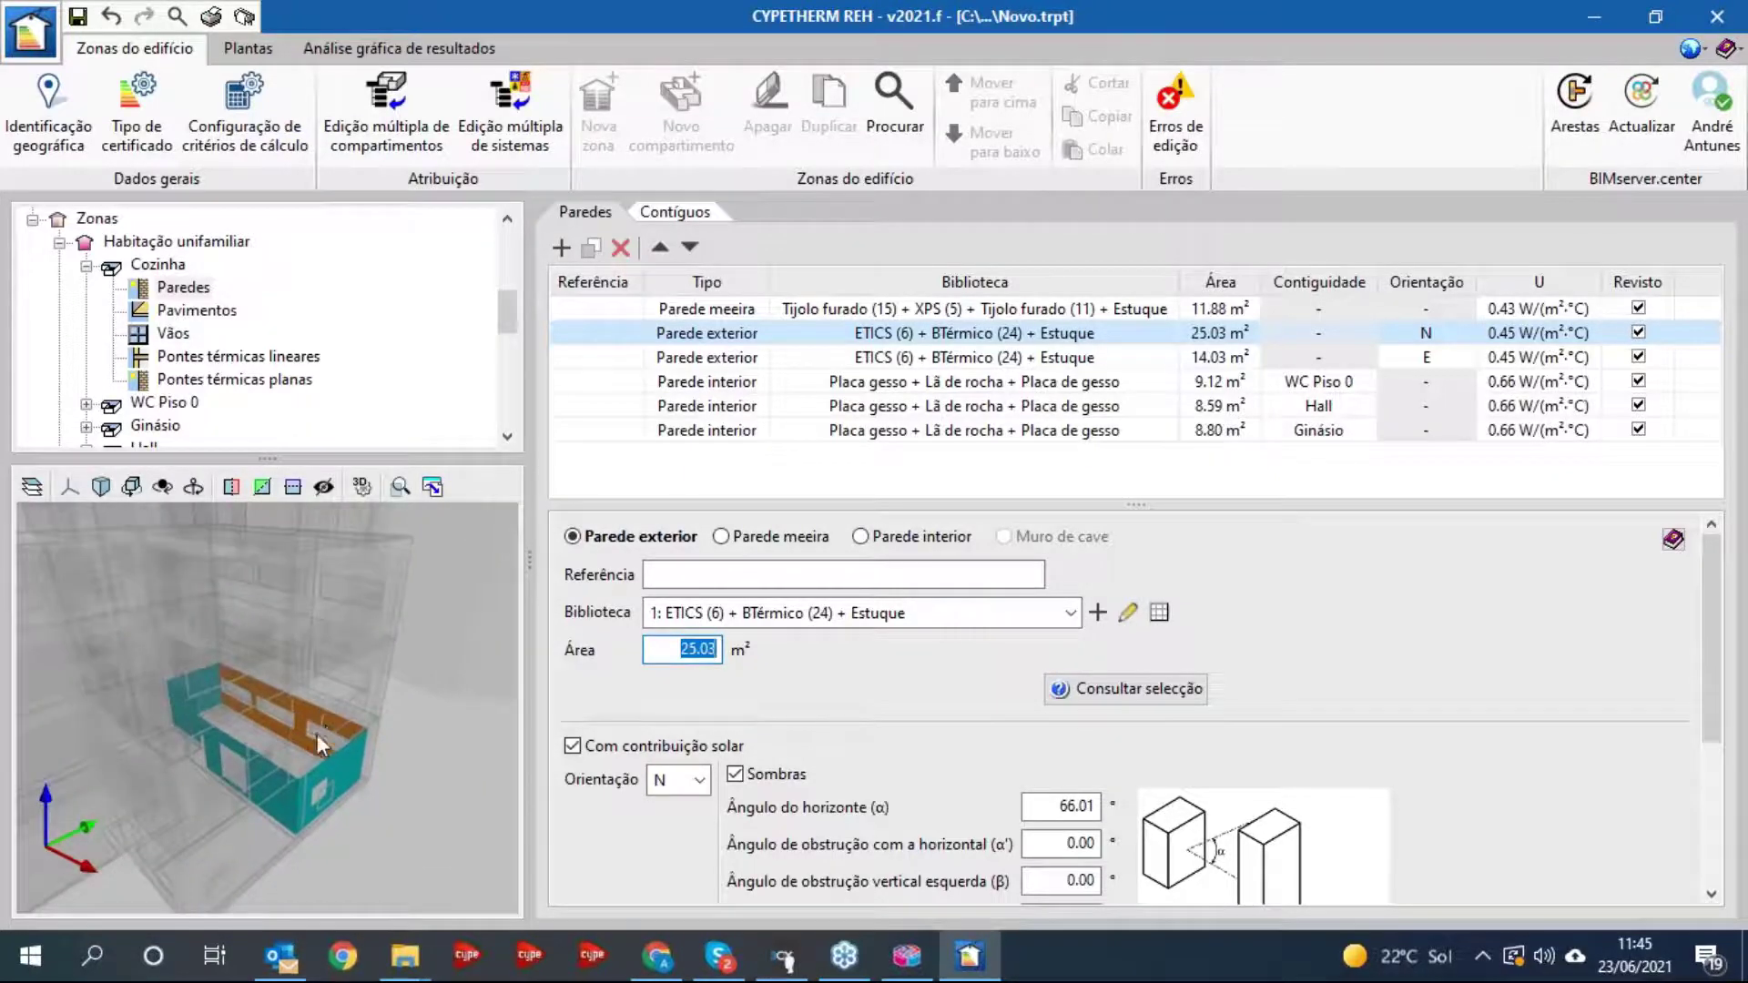
{"action": "left_click_drag", "start_coordinate": [309, 735], "coordinate": [321, 740]}
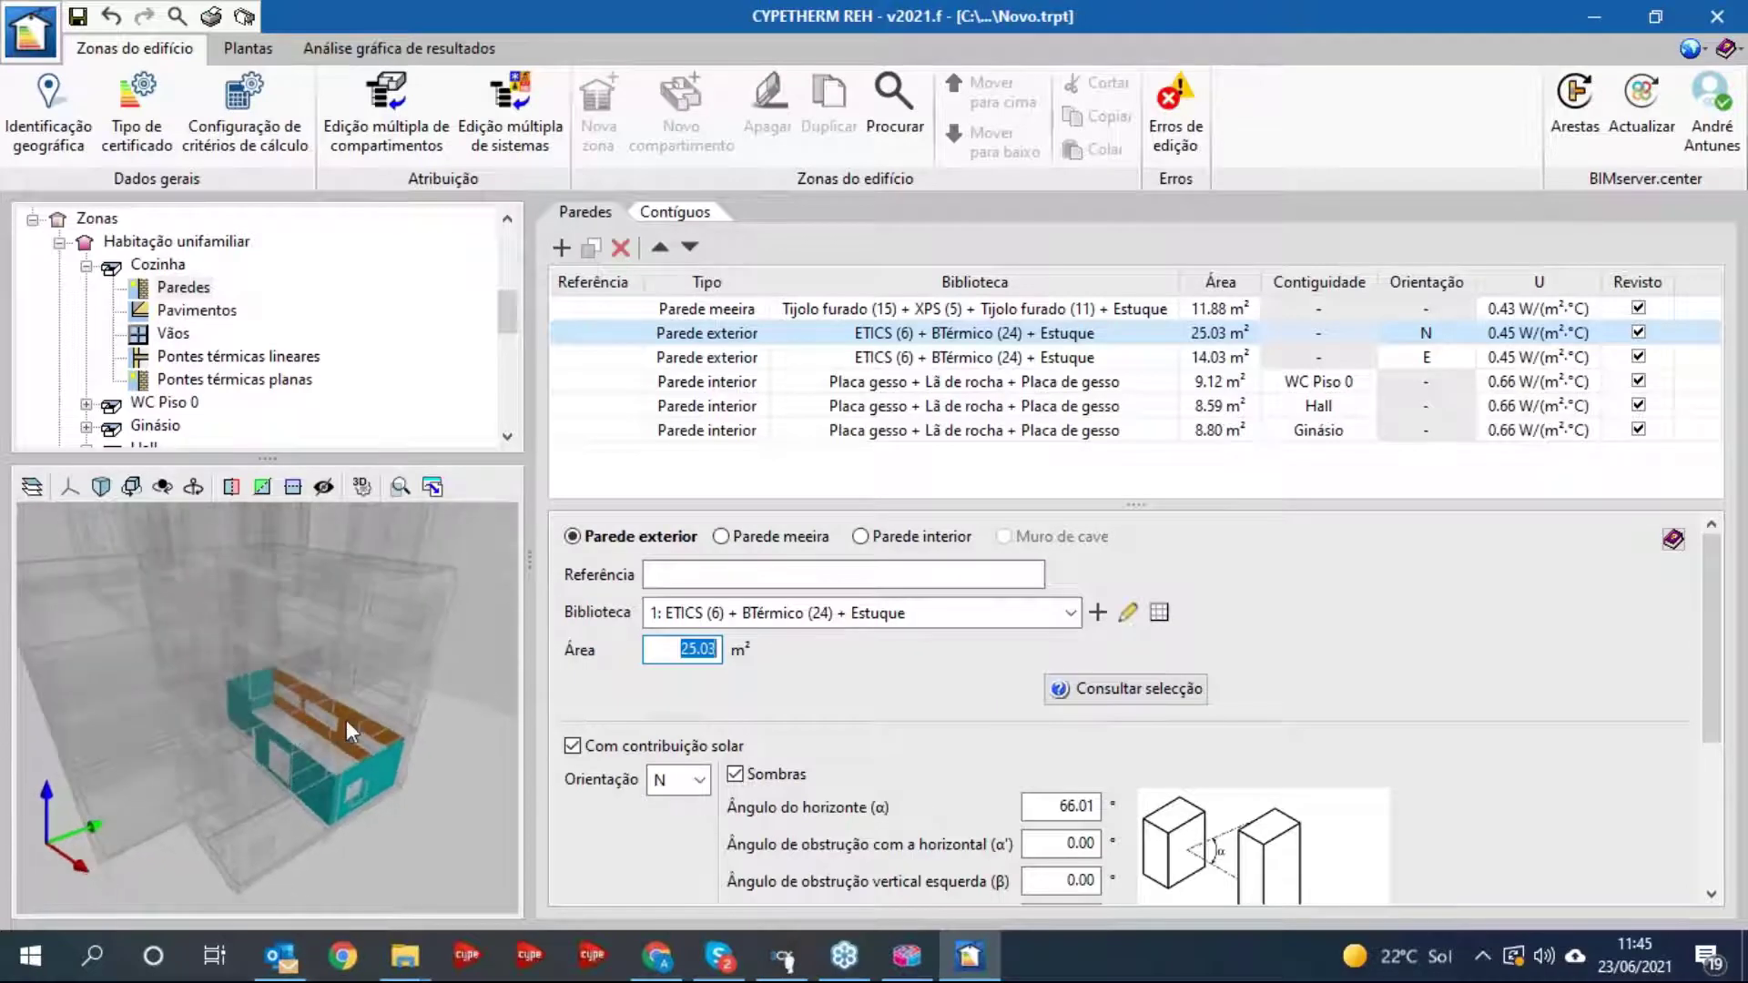
{"action": "left_click", "coordinate": [752, 359]}
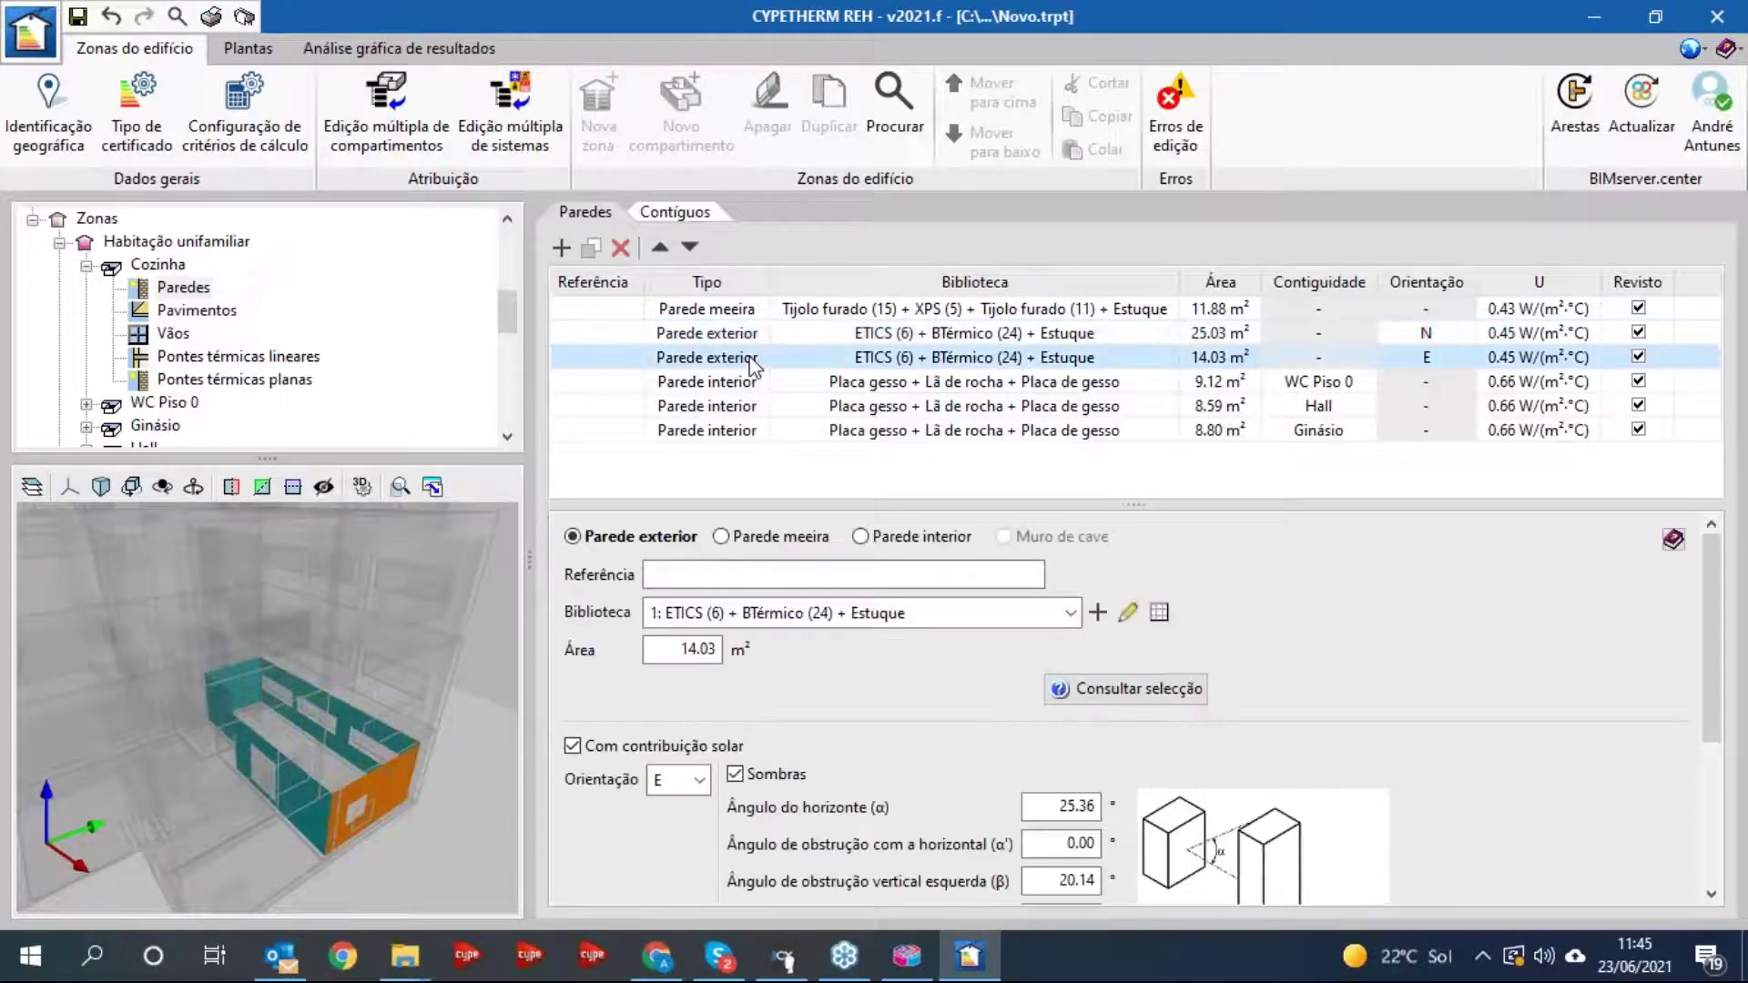
{"action": "left_click", "coordinate": [745, 382]}
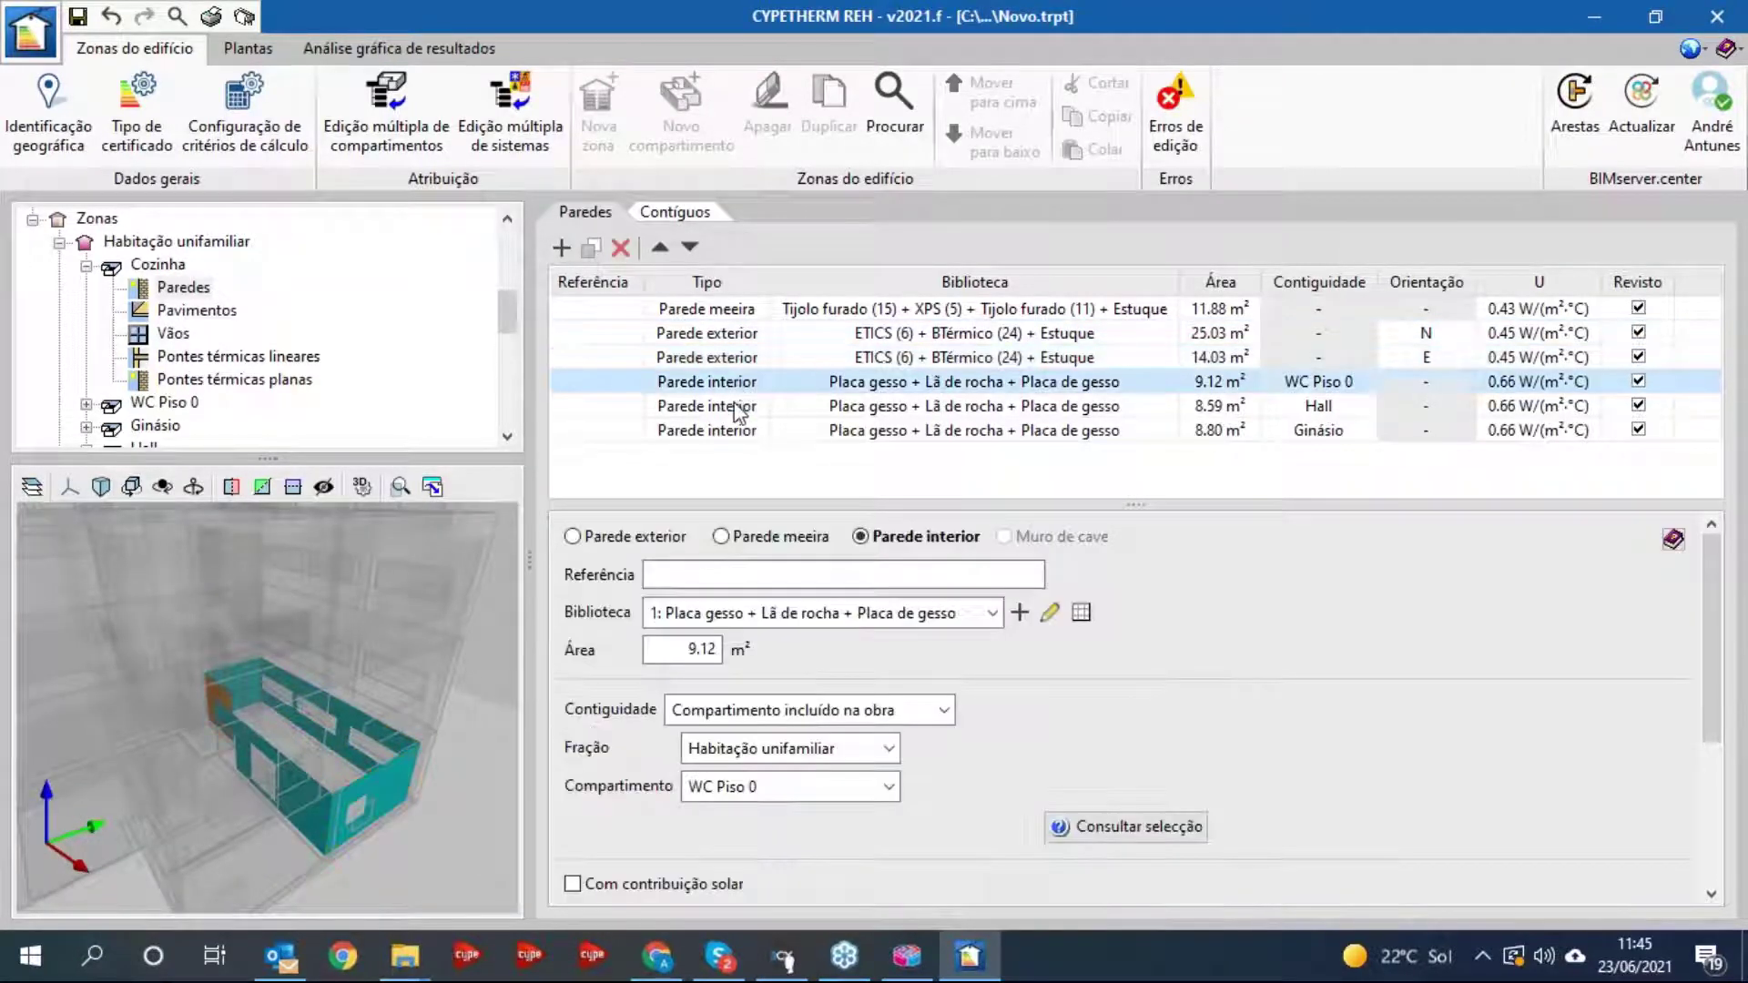
{"action": "left_click", "coordinate": [733, 409]}
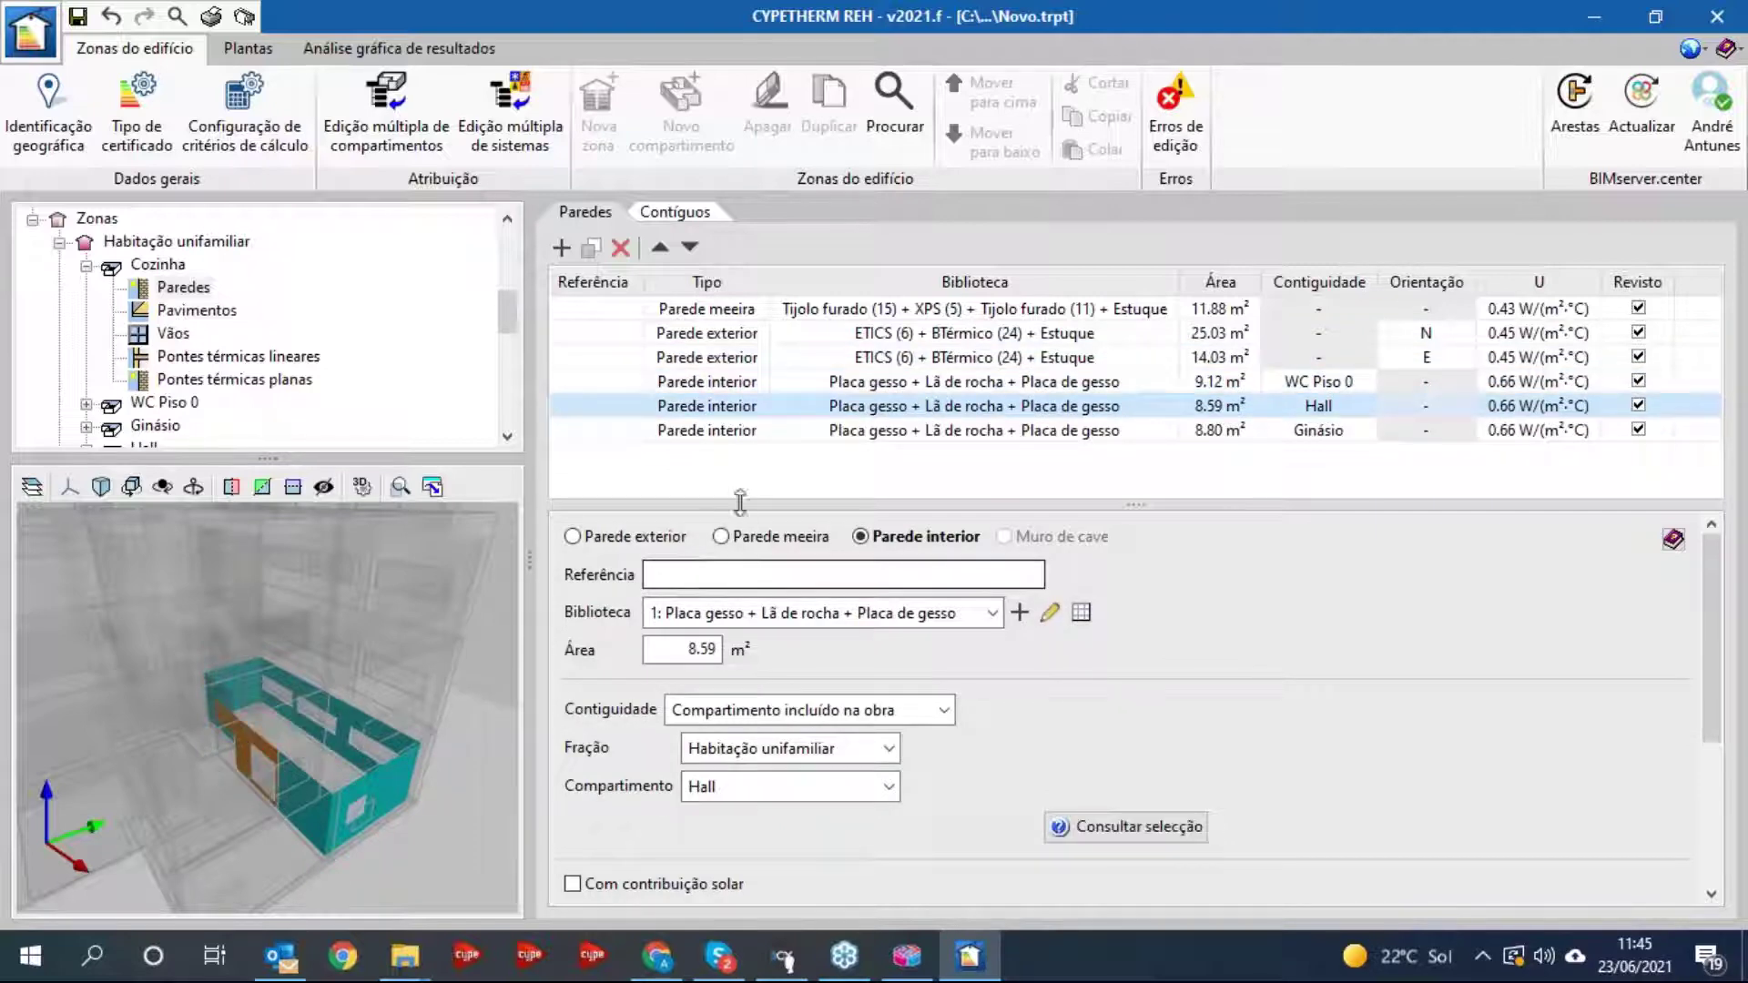
{"action": "left_click", "coordinate": [737, 433]}
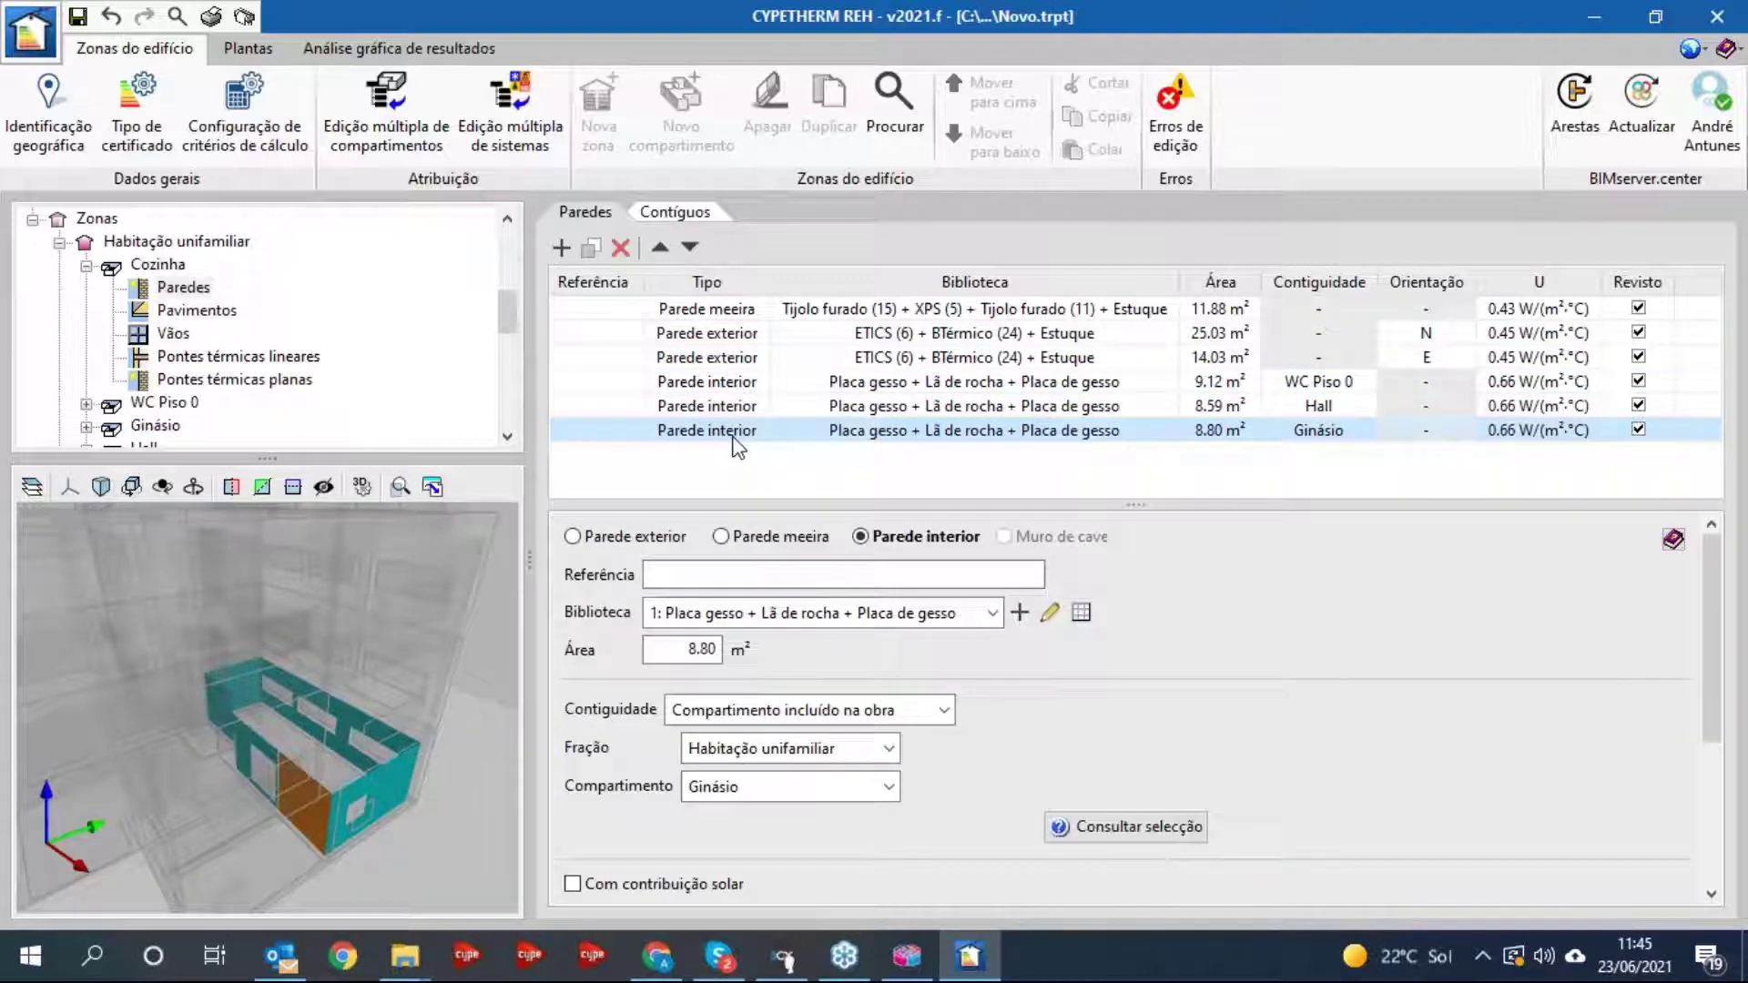
{"action": "left_click", "coordinate": [731, 314]}
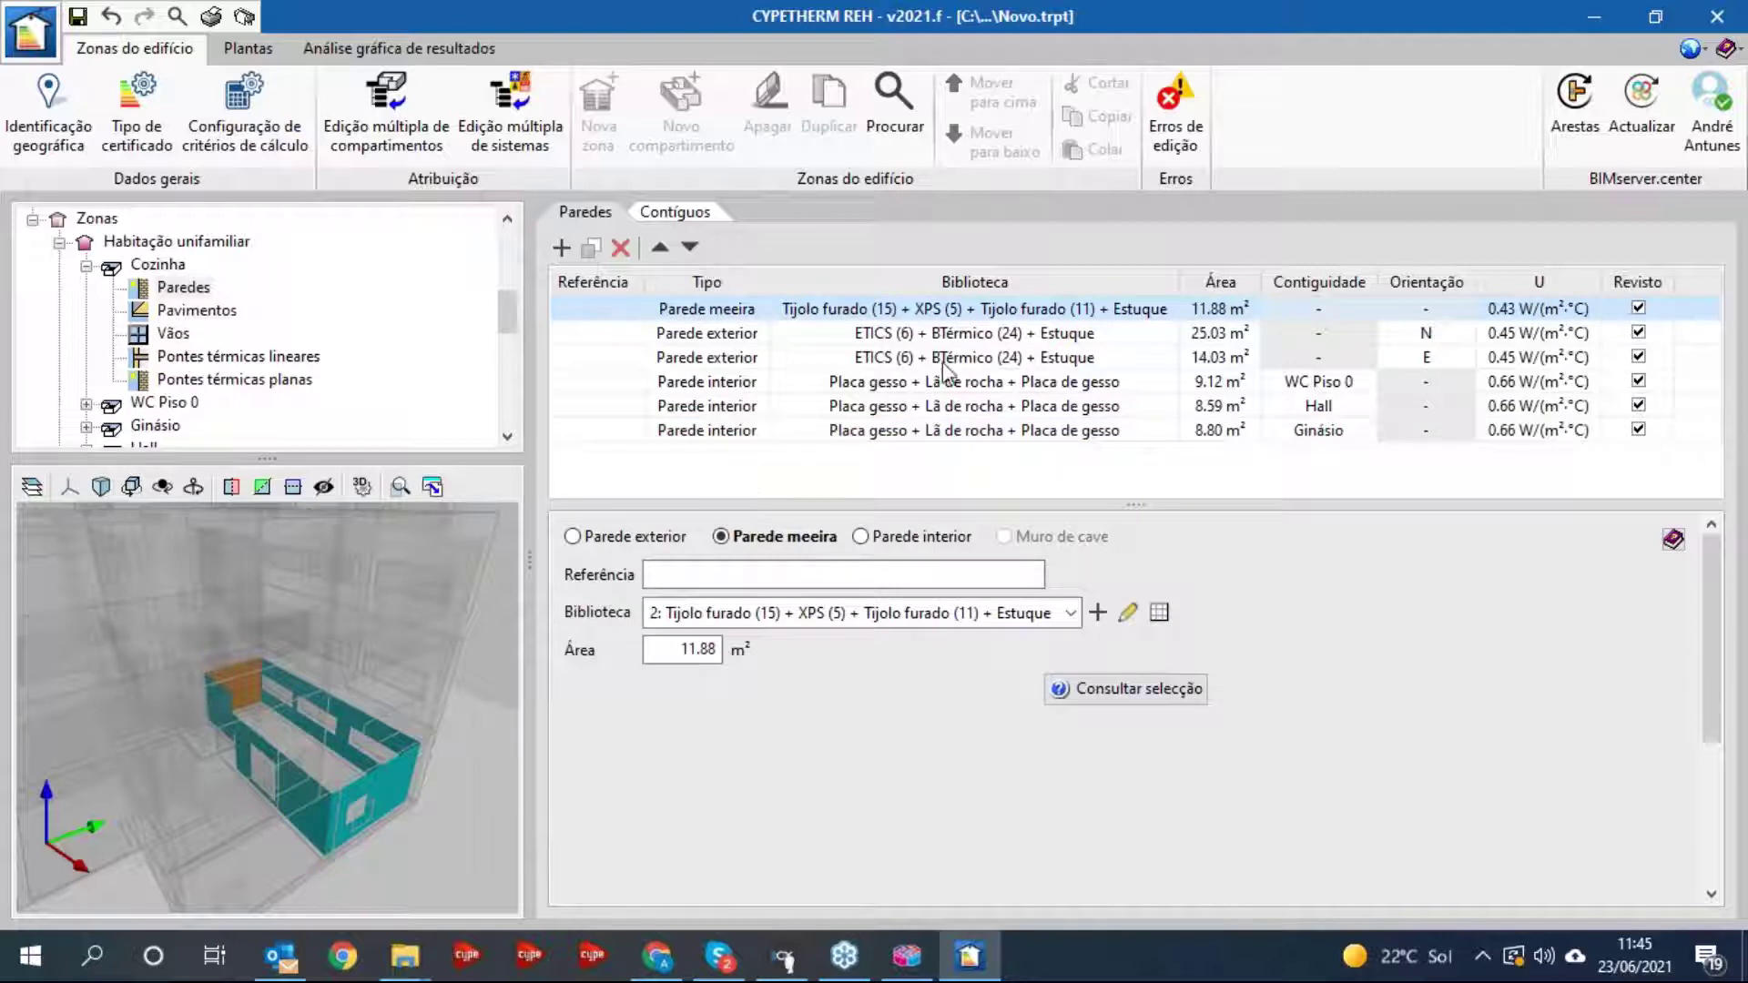
{"action": "left_click", "coordinate": [736, 340]}
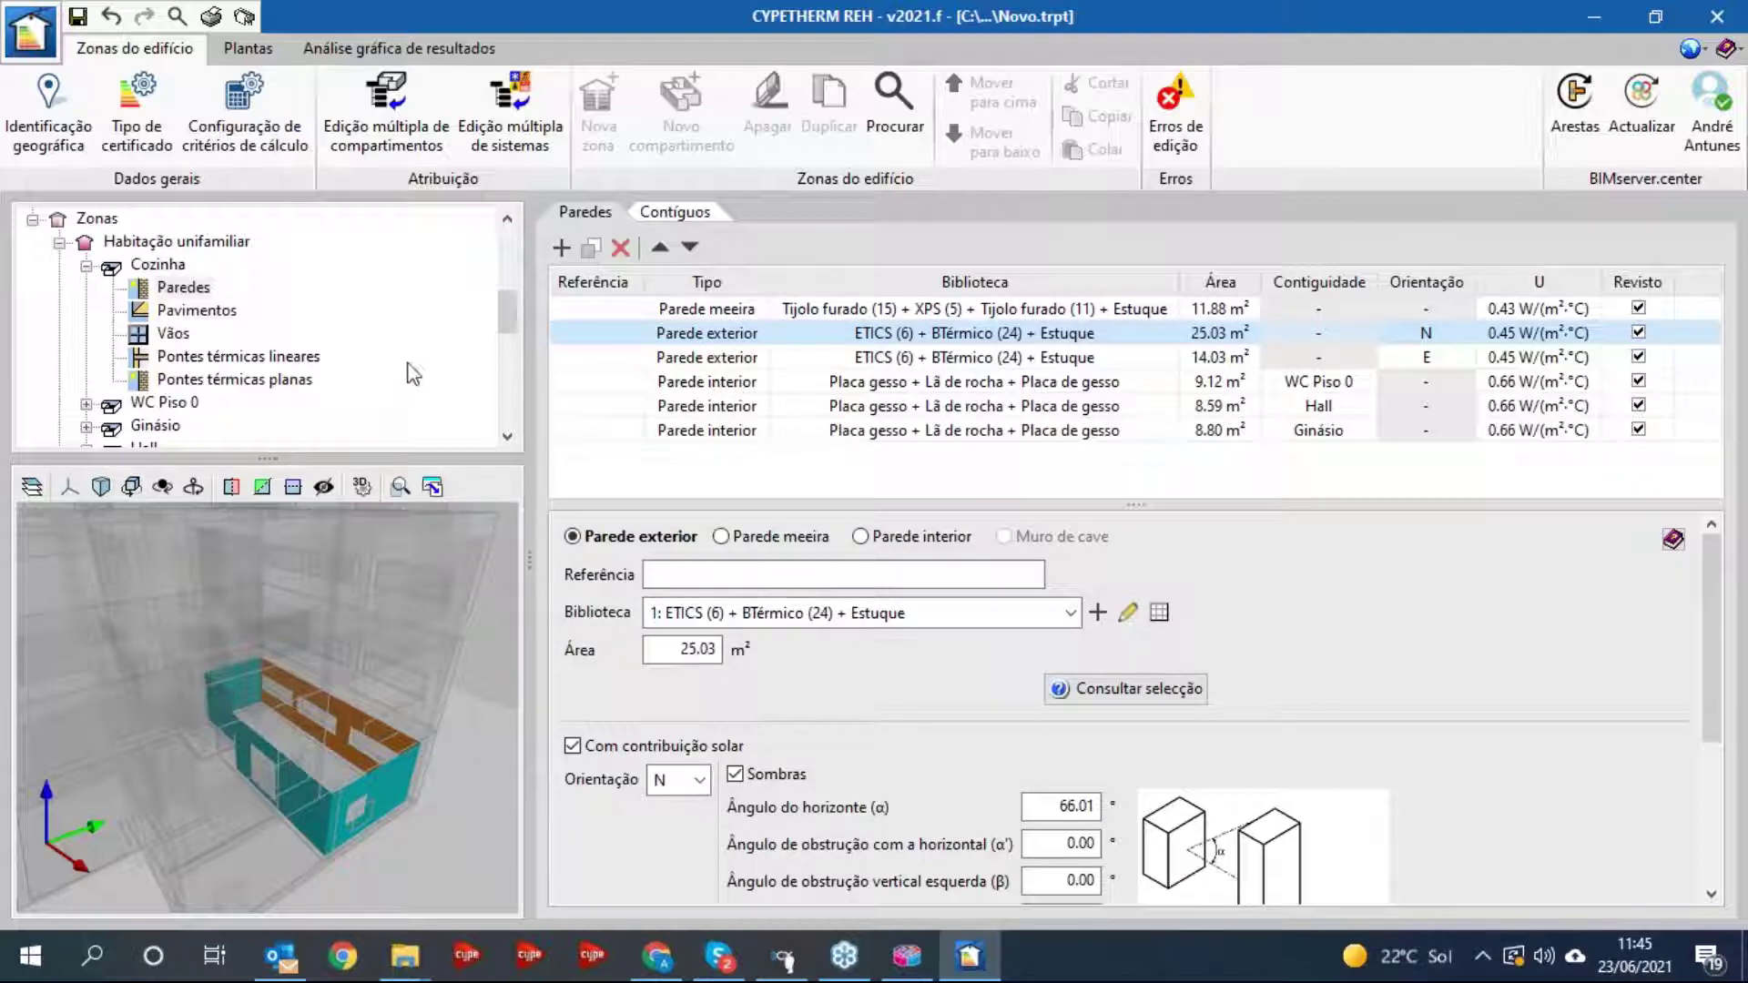
- Start importing plane thermal bridges from disk, using Desktop\Módulo 05 - Avaliação do desempenho energético\CYPETHERM REH\Bibliotecas as the working directory
{"action": "left_click", "coordinate": [86, 267]}
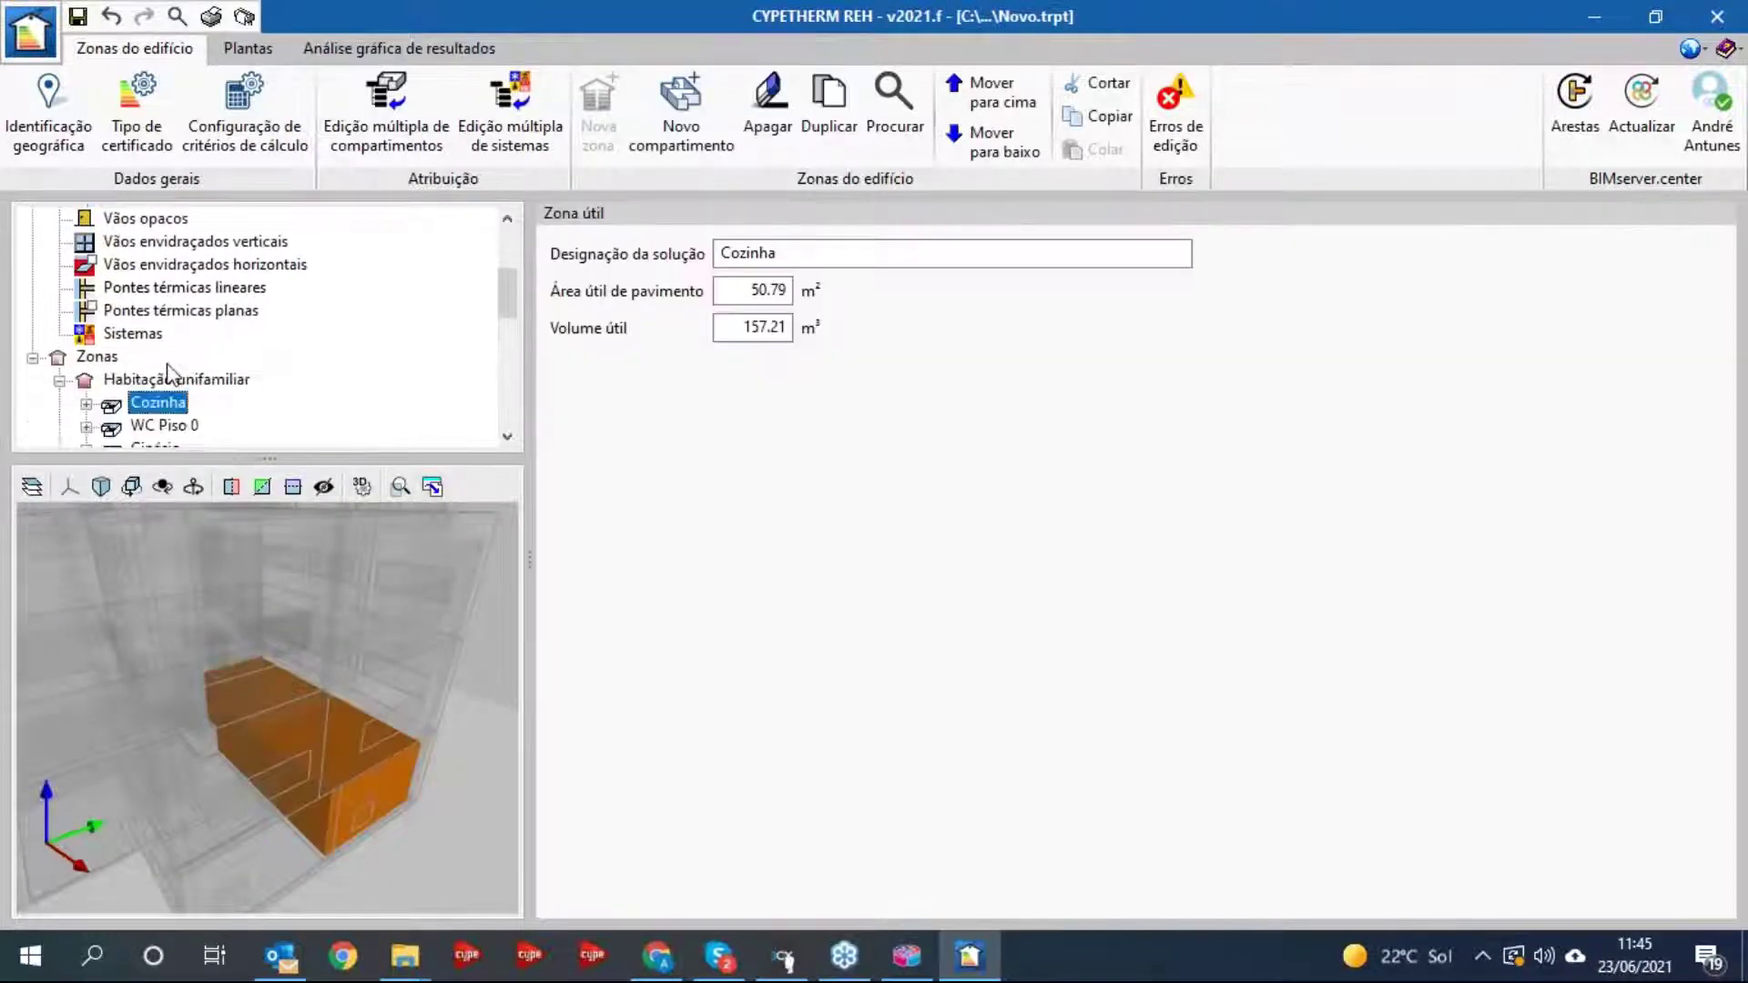
{"action": "left_click", "coordinate": [166, 311]}
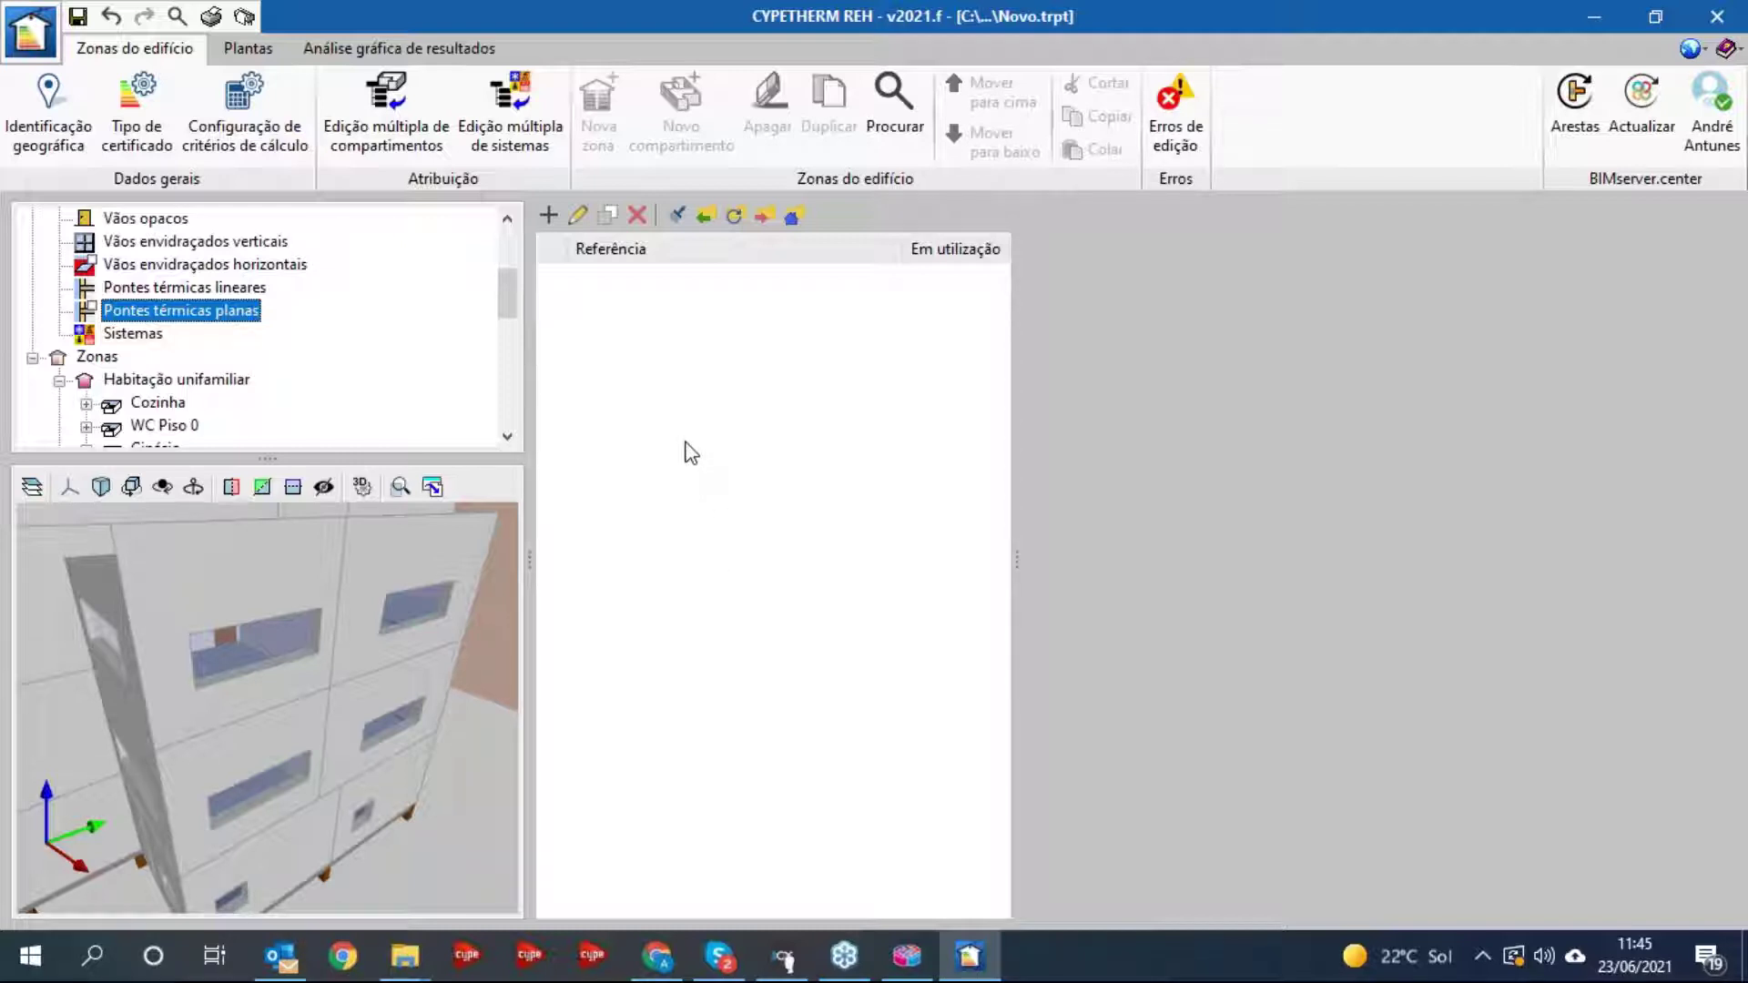
{"action": "left_click", "coordinate": [707, 216]}
{"action": "left_click", "coordinate": [1358, 307]}
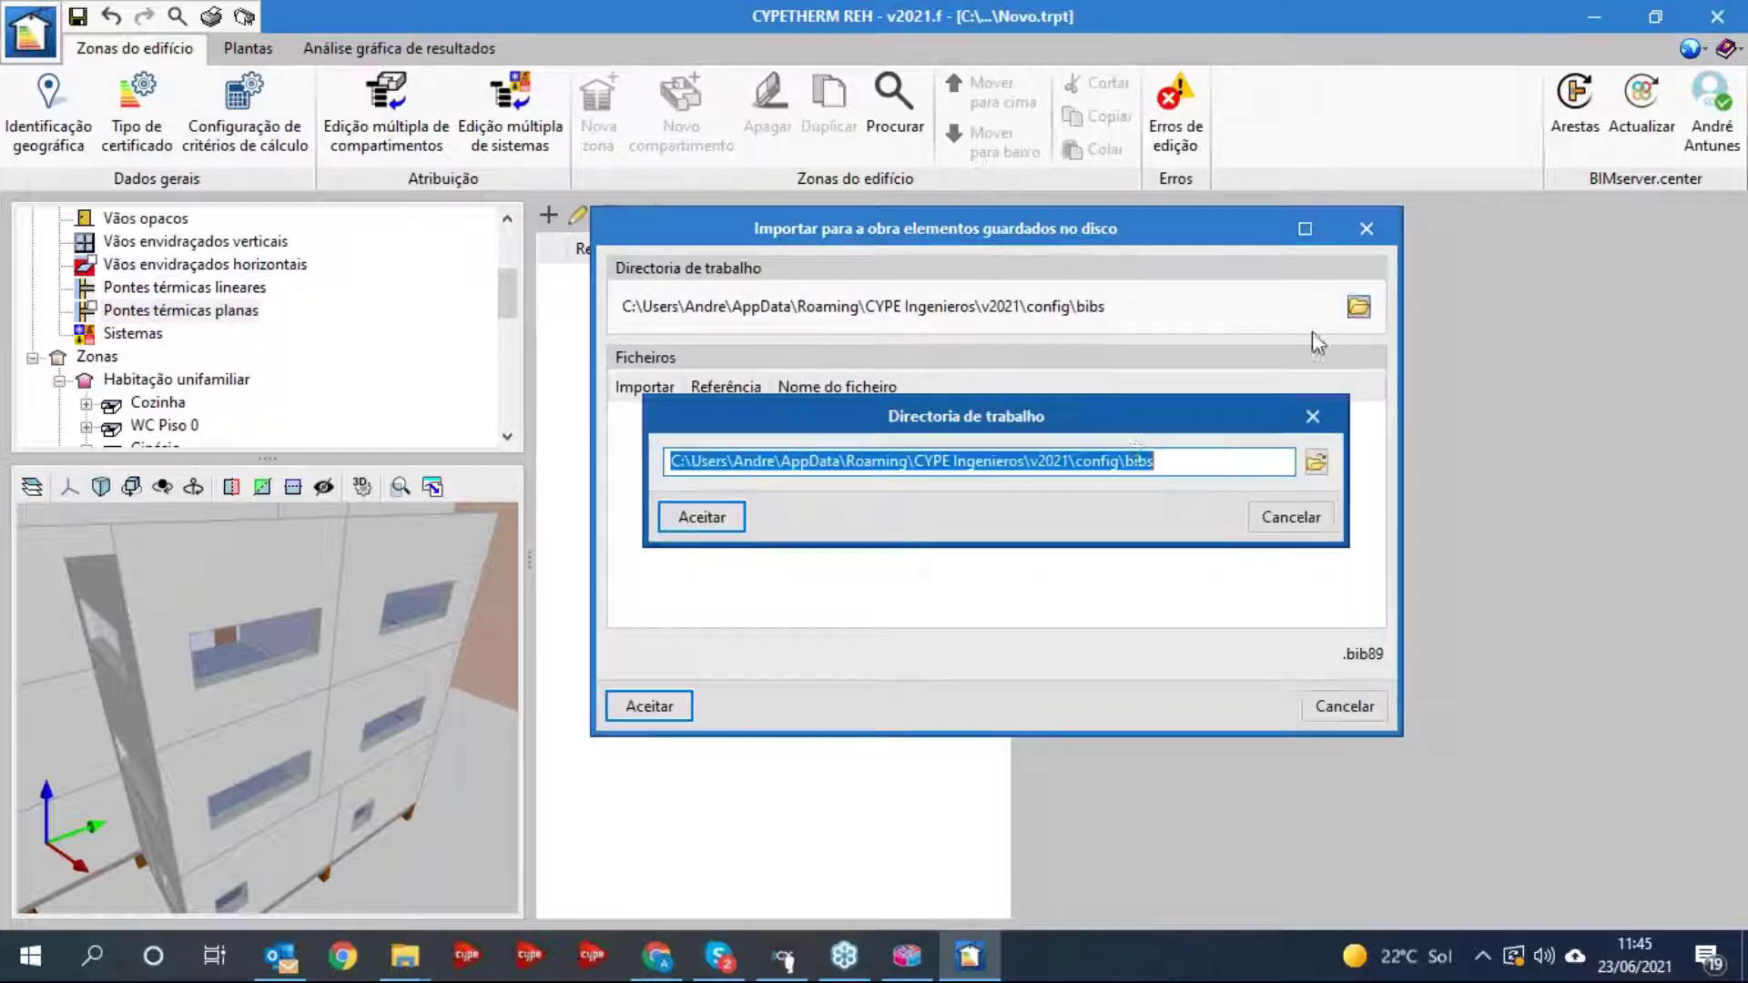
{"action": "left_click", "coordinate": [1314, 464]}
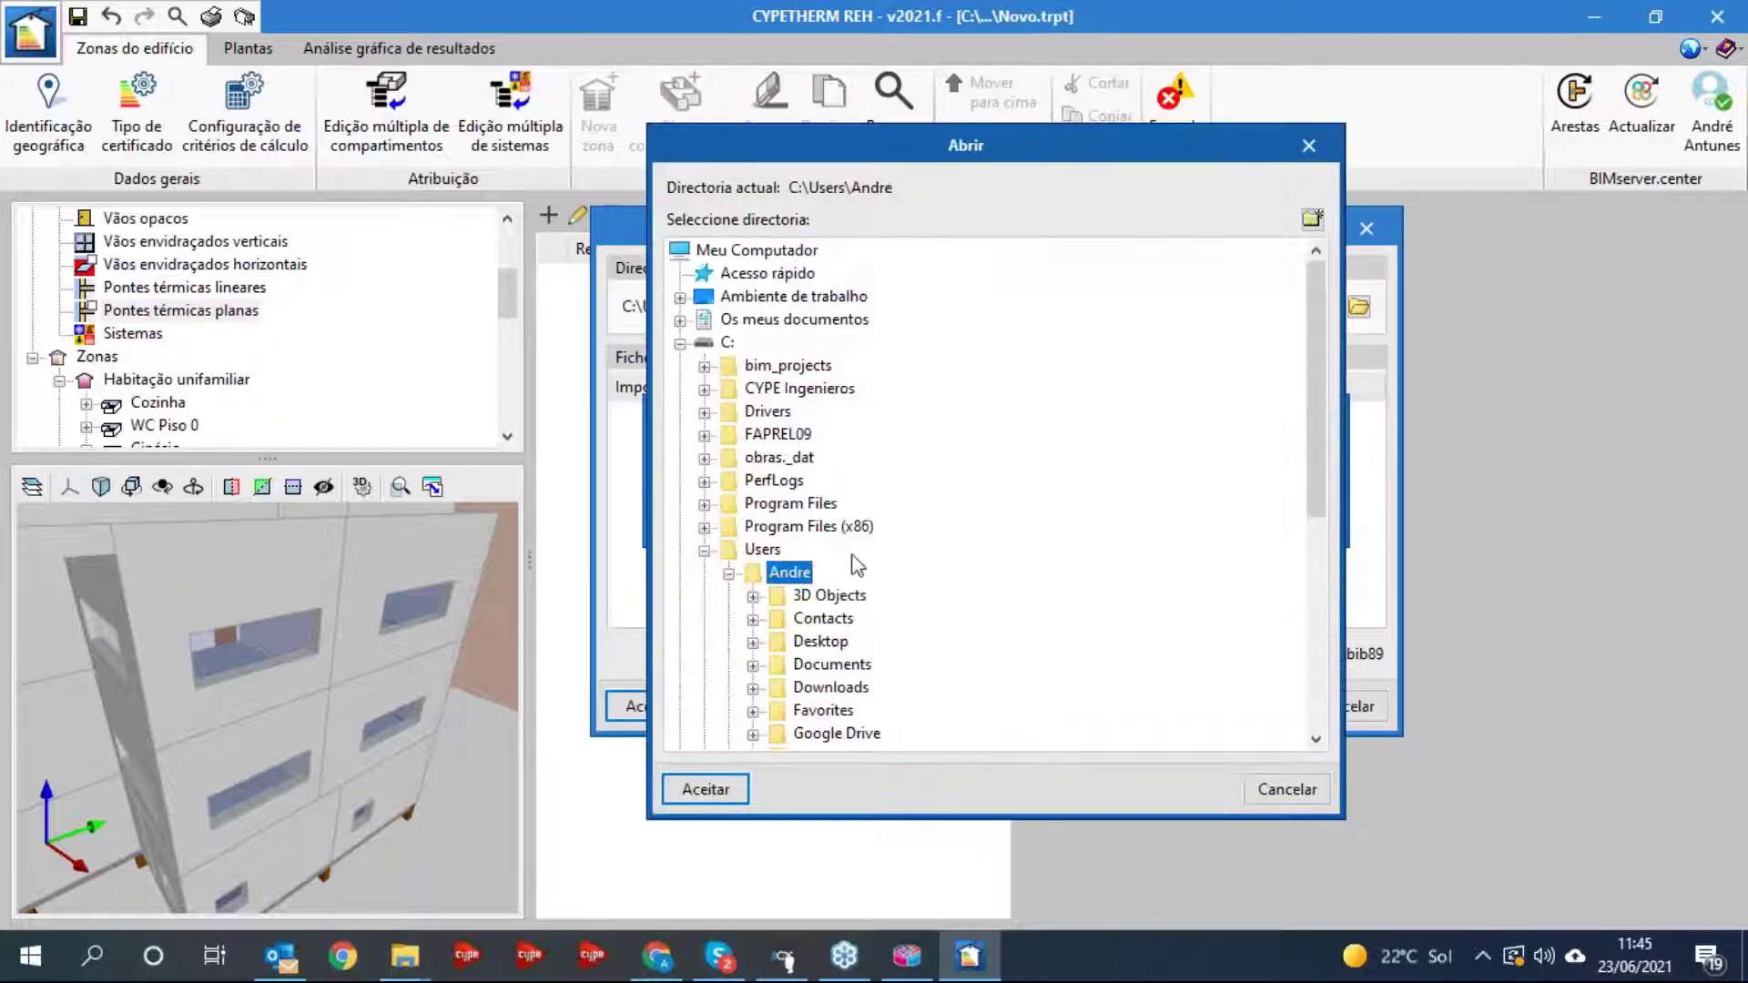
{"action": "left_click", "coordinate": [680, 298]}
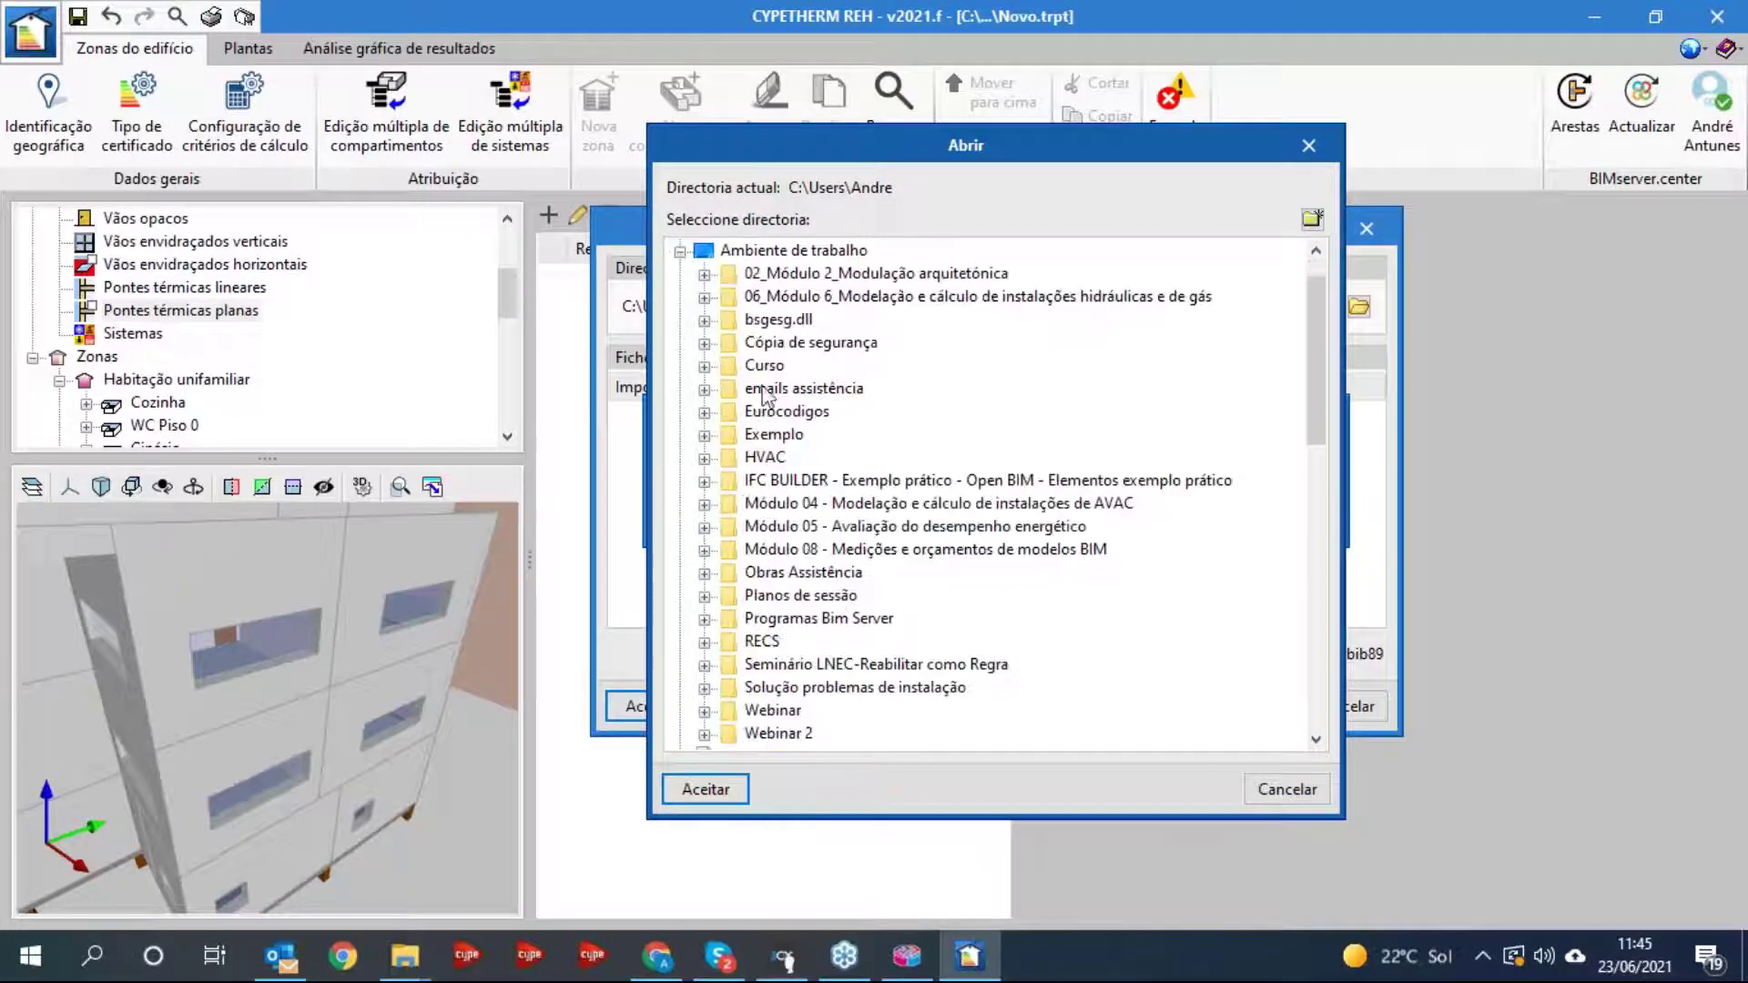
{"action": "left_click", "coordinate": [704, 526]}
{"action": "left_click", "coordinate": [810, 572]}
{"action": "left_click", "coordinate": [728, 573]}
{"action": "left_click", "coordinate": [809, 595]}
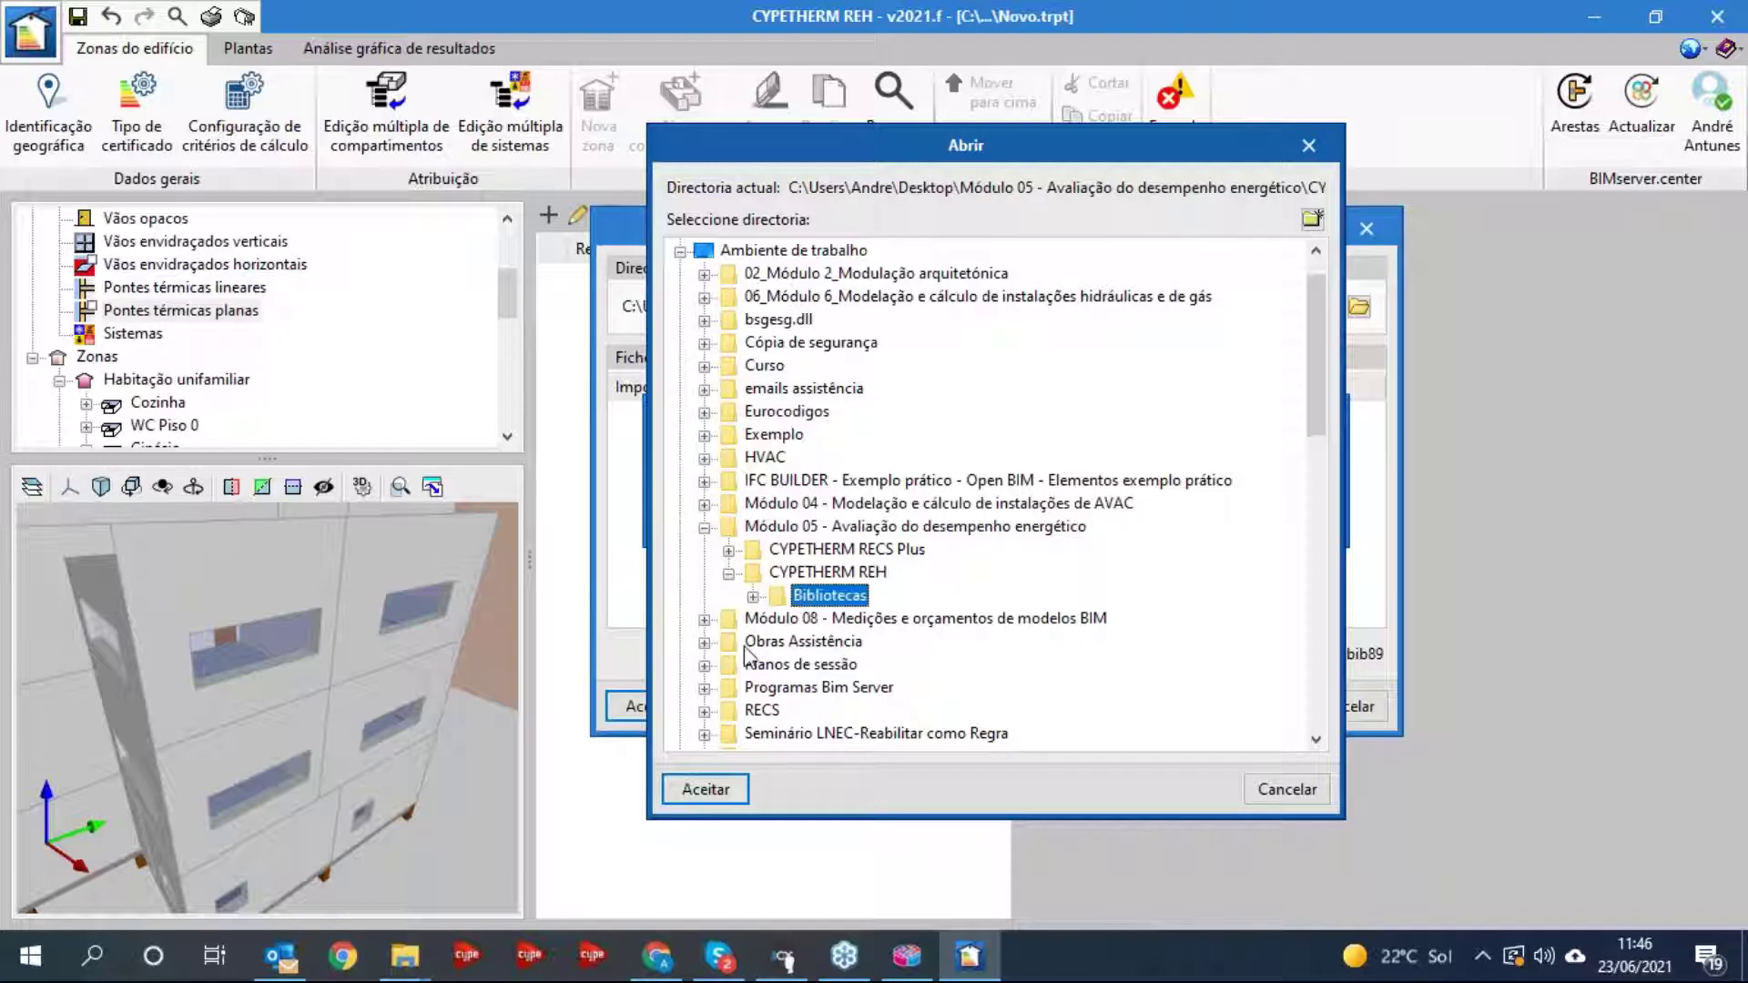
{"action": "left_click", "coordinate": [706, 789]}
{"action": "left_click", "coordinate": [703, 515]}
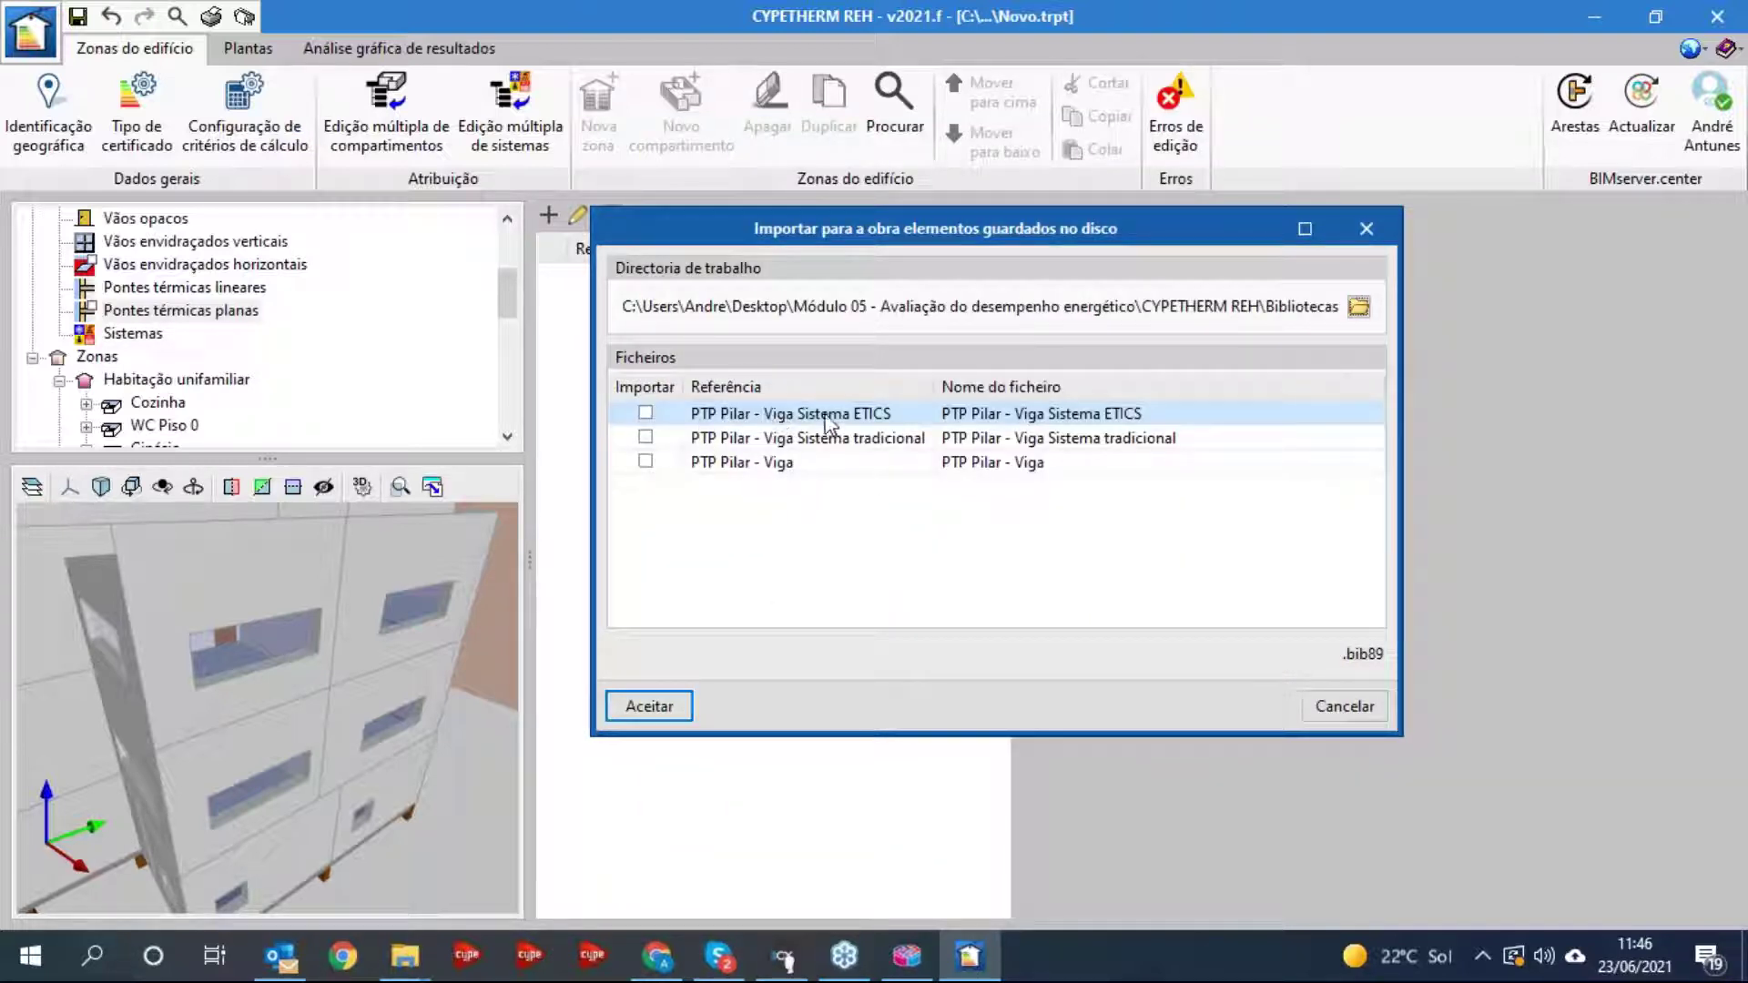
- Import the plane thermal bridge PTP Pilar - Viga Sistema ETICS and review its layer definition without changing it
{"action": "left_click", "coordinate": [646, 415]}
{"action": "left_click", "coordinate": [650, 707]}
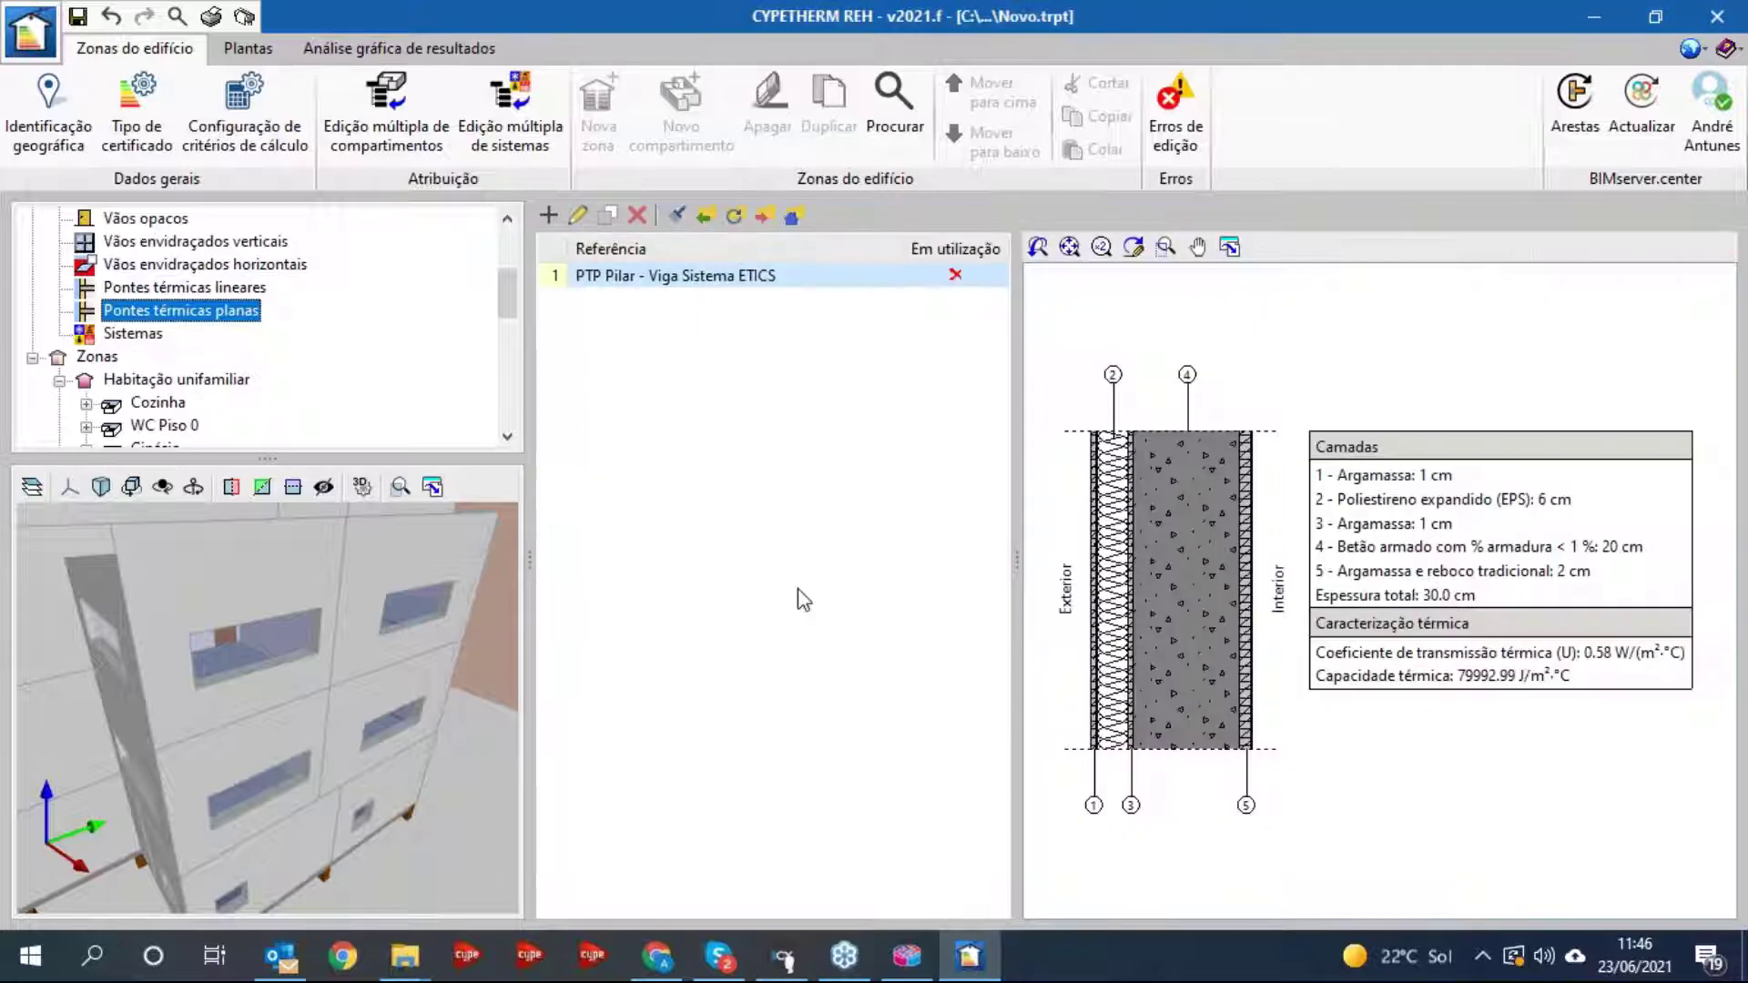
{"action": "left_click", "coordinate": [579, 216]}
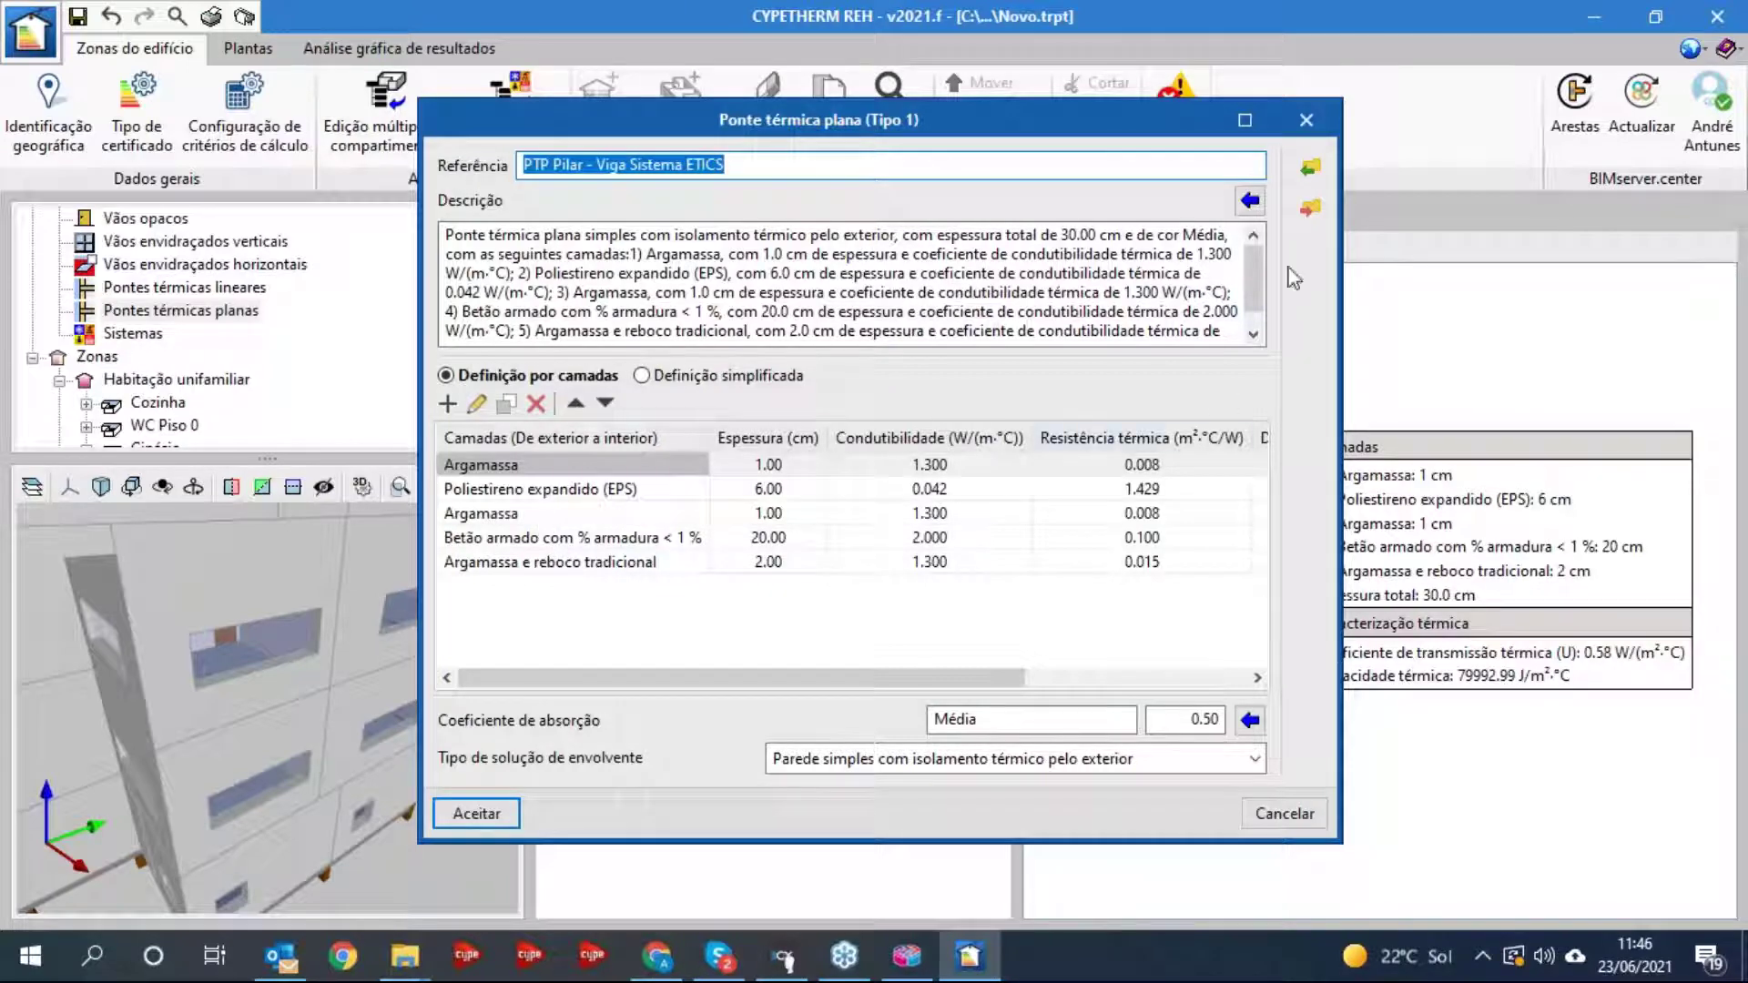
{"action": "left_click", "coordinate": [1307, 120]}
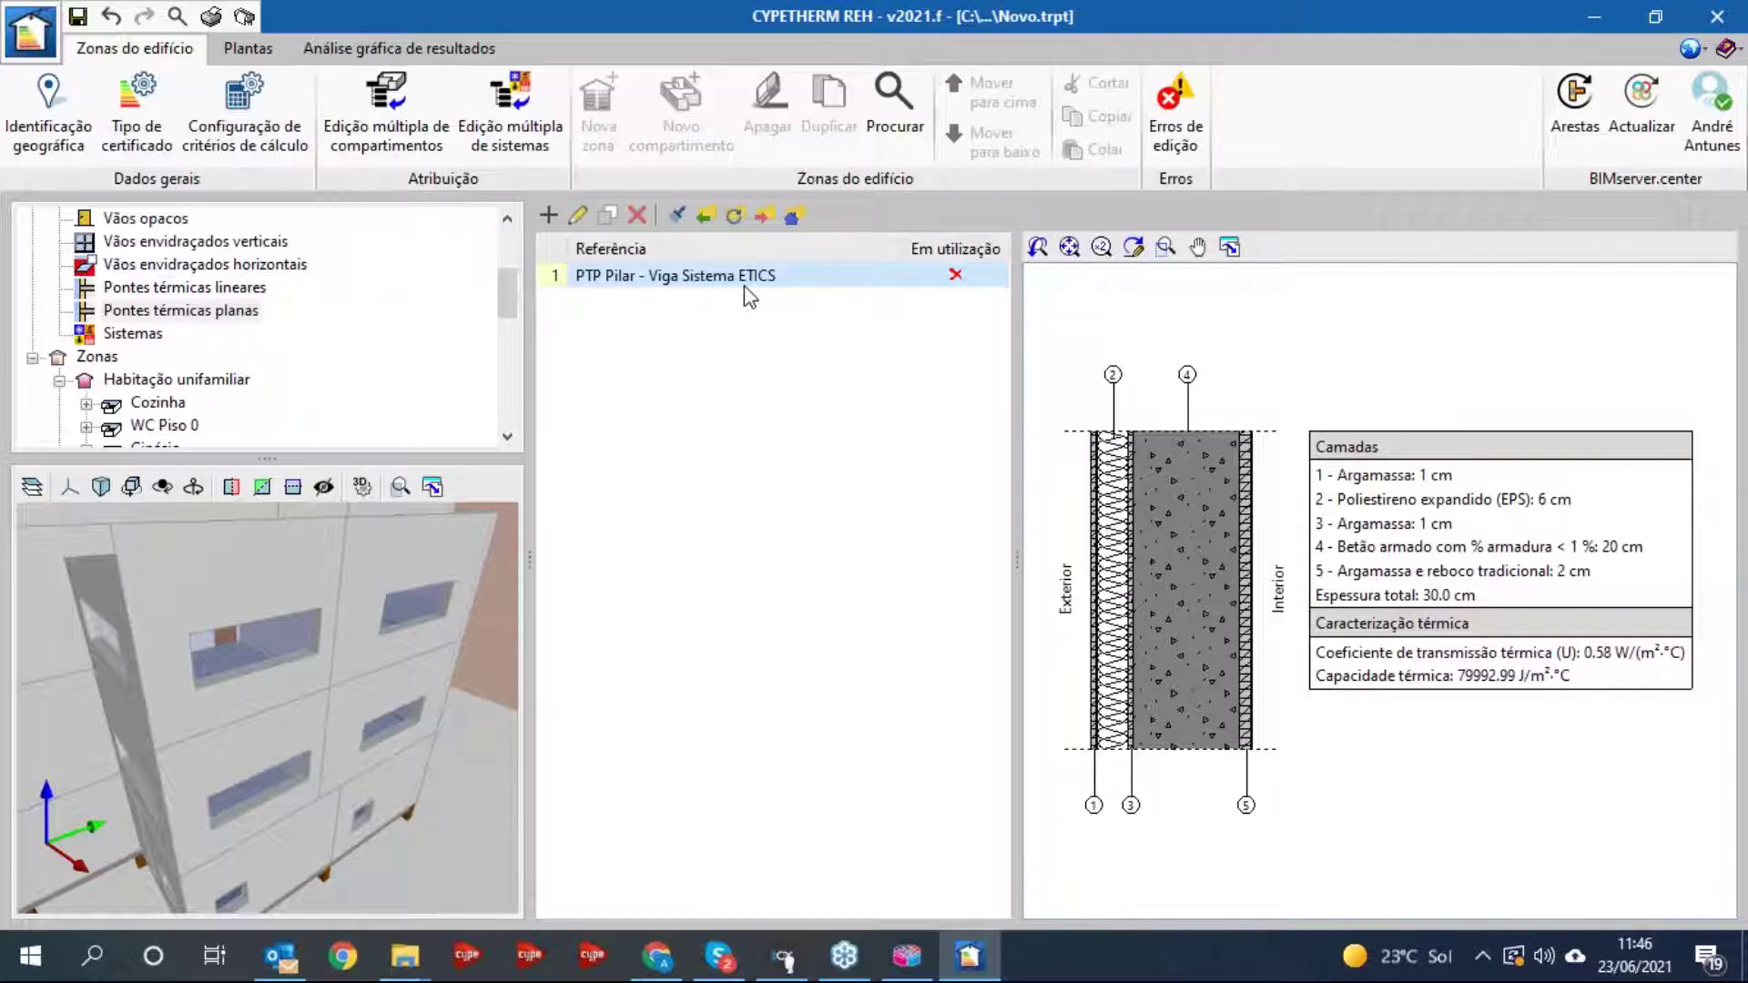
- Add an exterior pillar plane thermal bridge to Cozinha with reference PTP, area 2.00 m², solar contribution and N orientation
{"action": "scroll", "coordinate": [160, 310], "scroll_direction": "down", "scroll_amount": 1}
{"action": "left_click", "coordinate": [141, 334]}
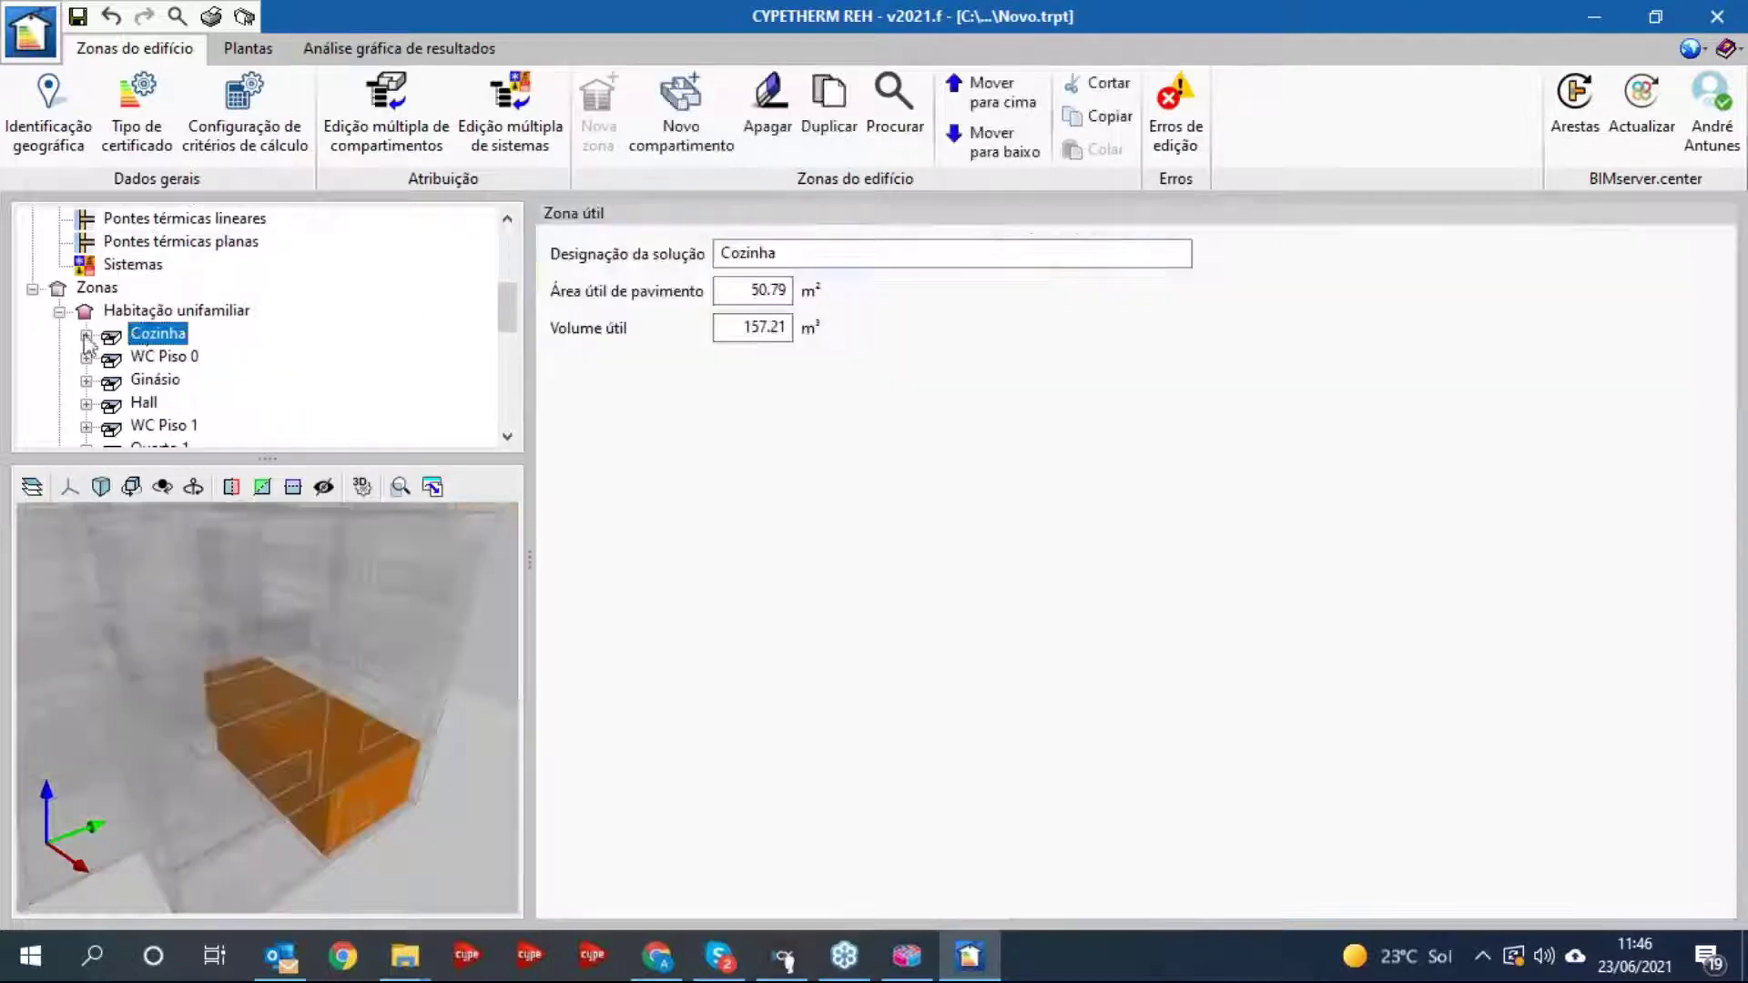
{"action": "left_click", "coordinate": [86, 334]}
{"action": "scroll", "coordinate": [191, 360], "scroll_direction": "down", "scroll_amount": 1}
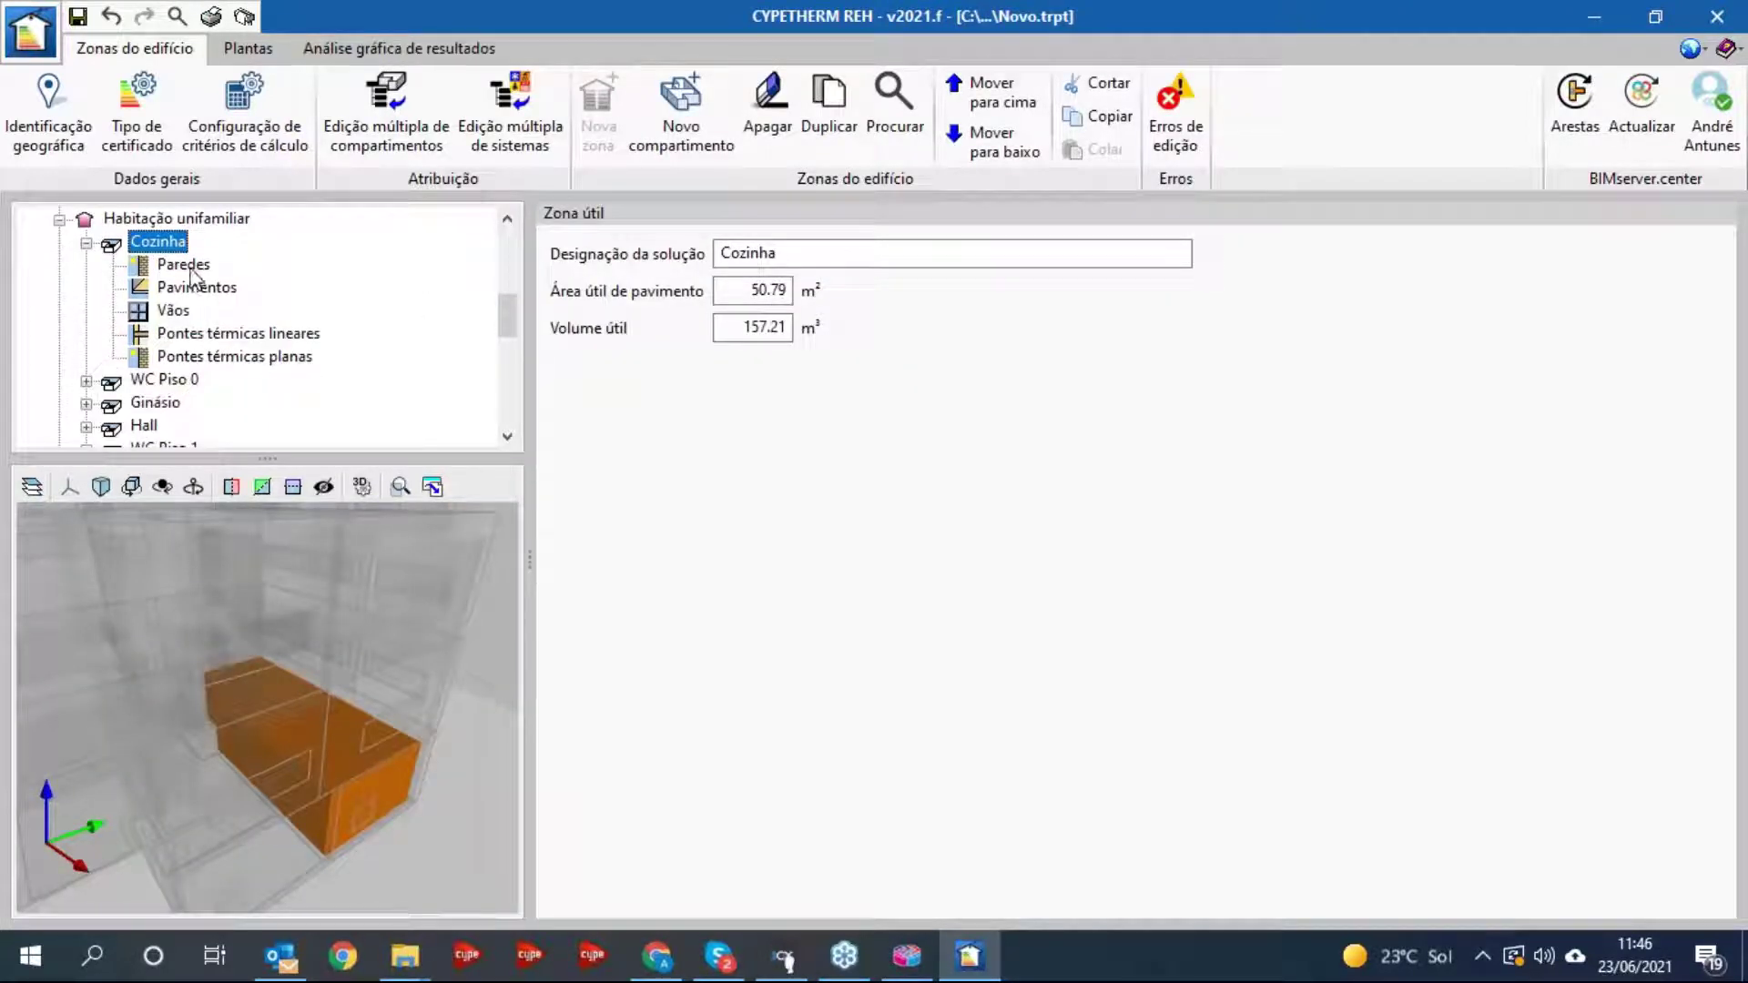
{"action": "left_click", "coordinate": [239, 358]}
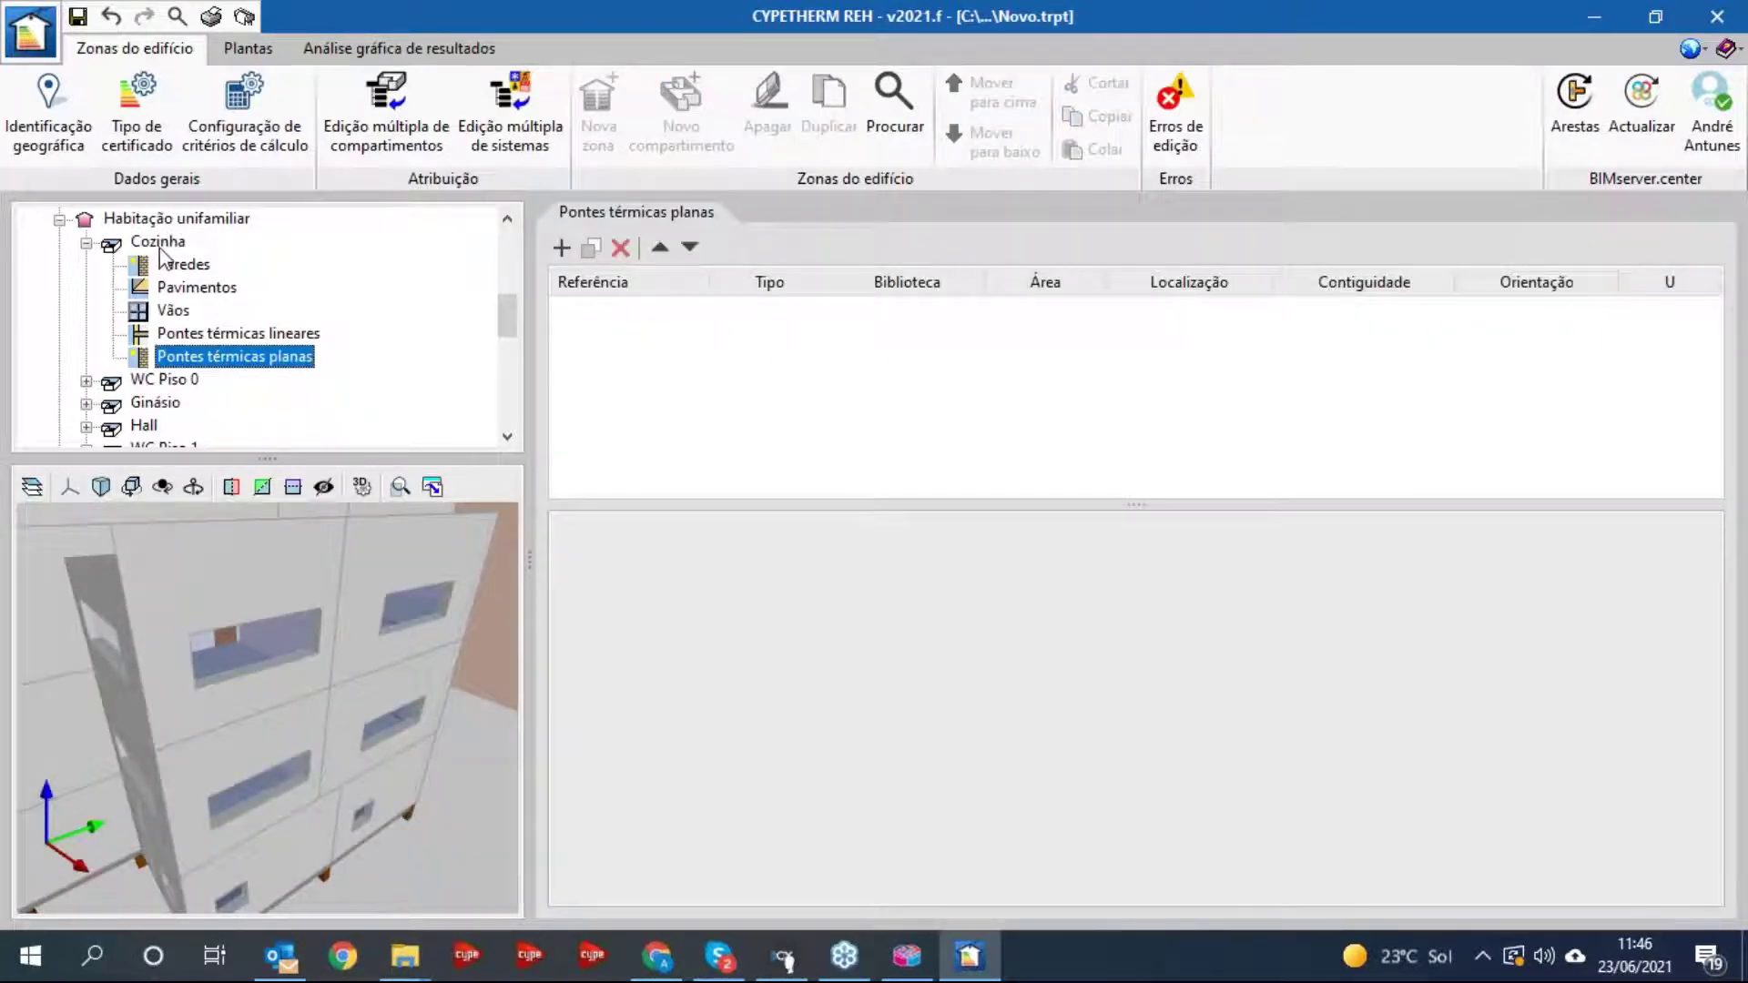
{"action": "left_click", "coordinate": [562, 250]}
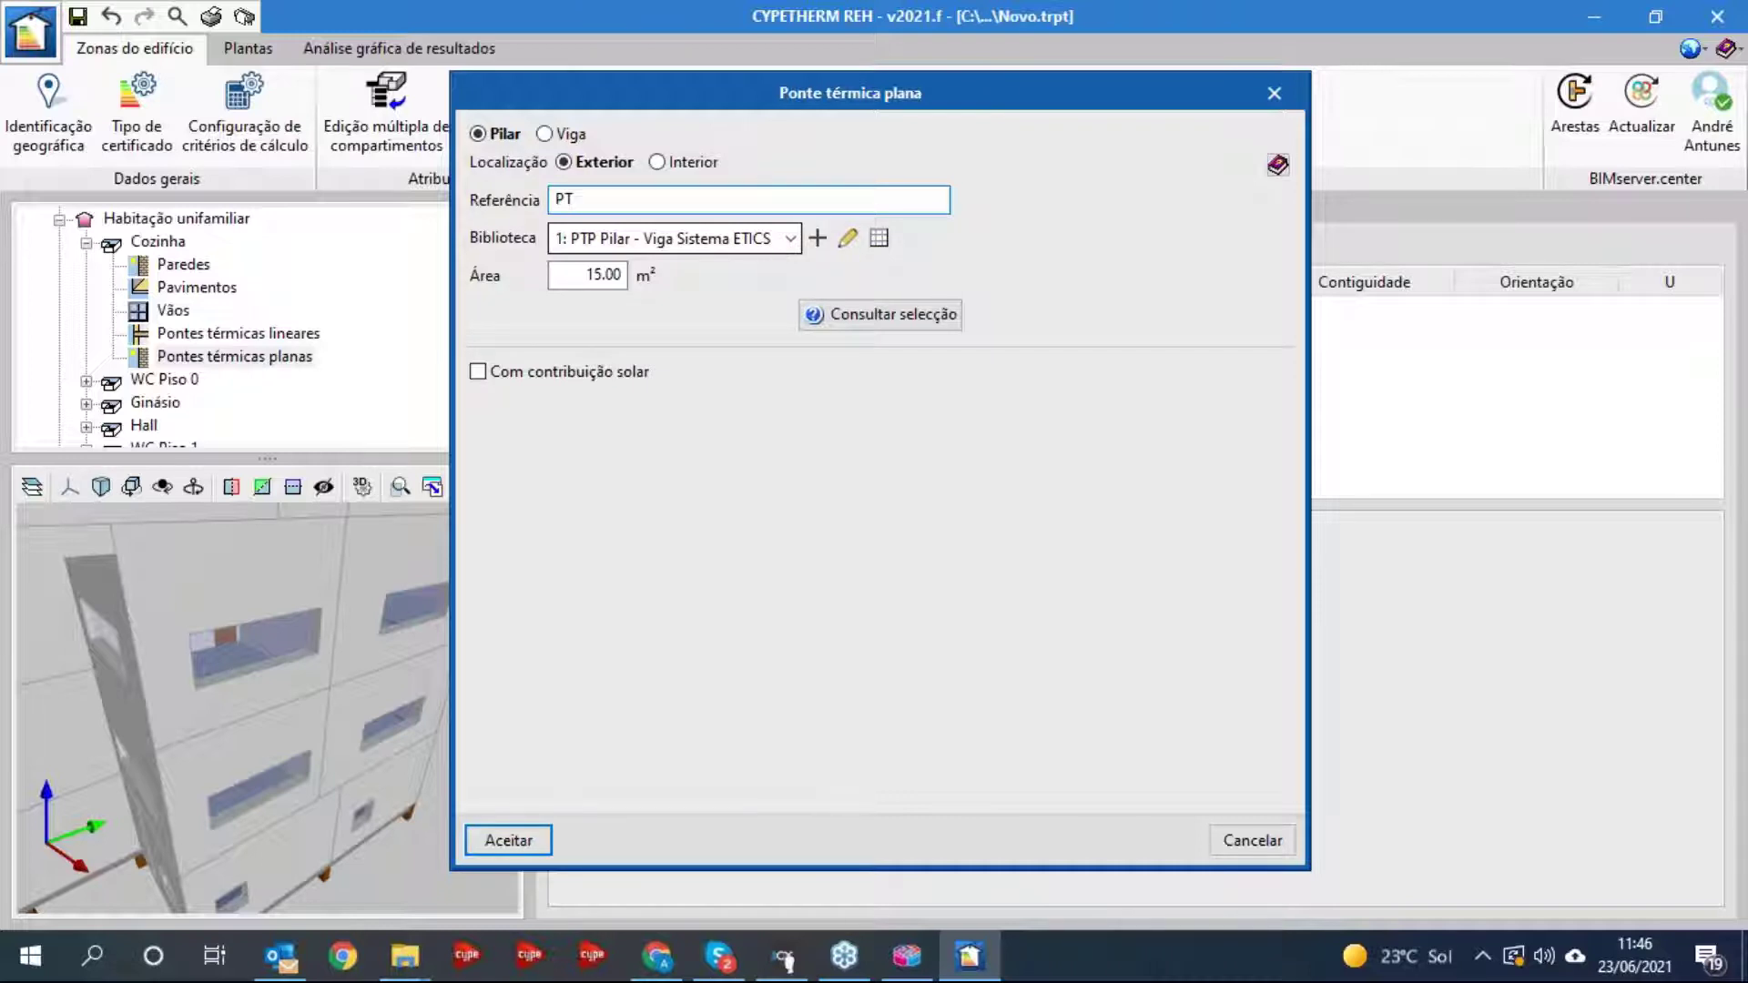
{"action": "double_click", "coordinate": [606, 275]}
{"action": "type", "text": "2"}
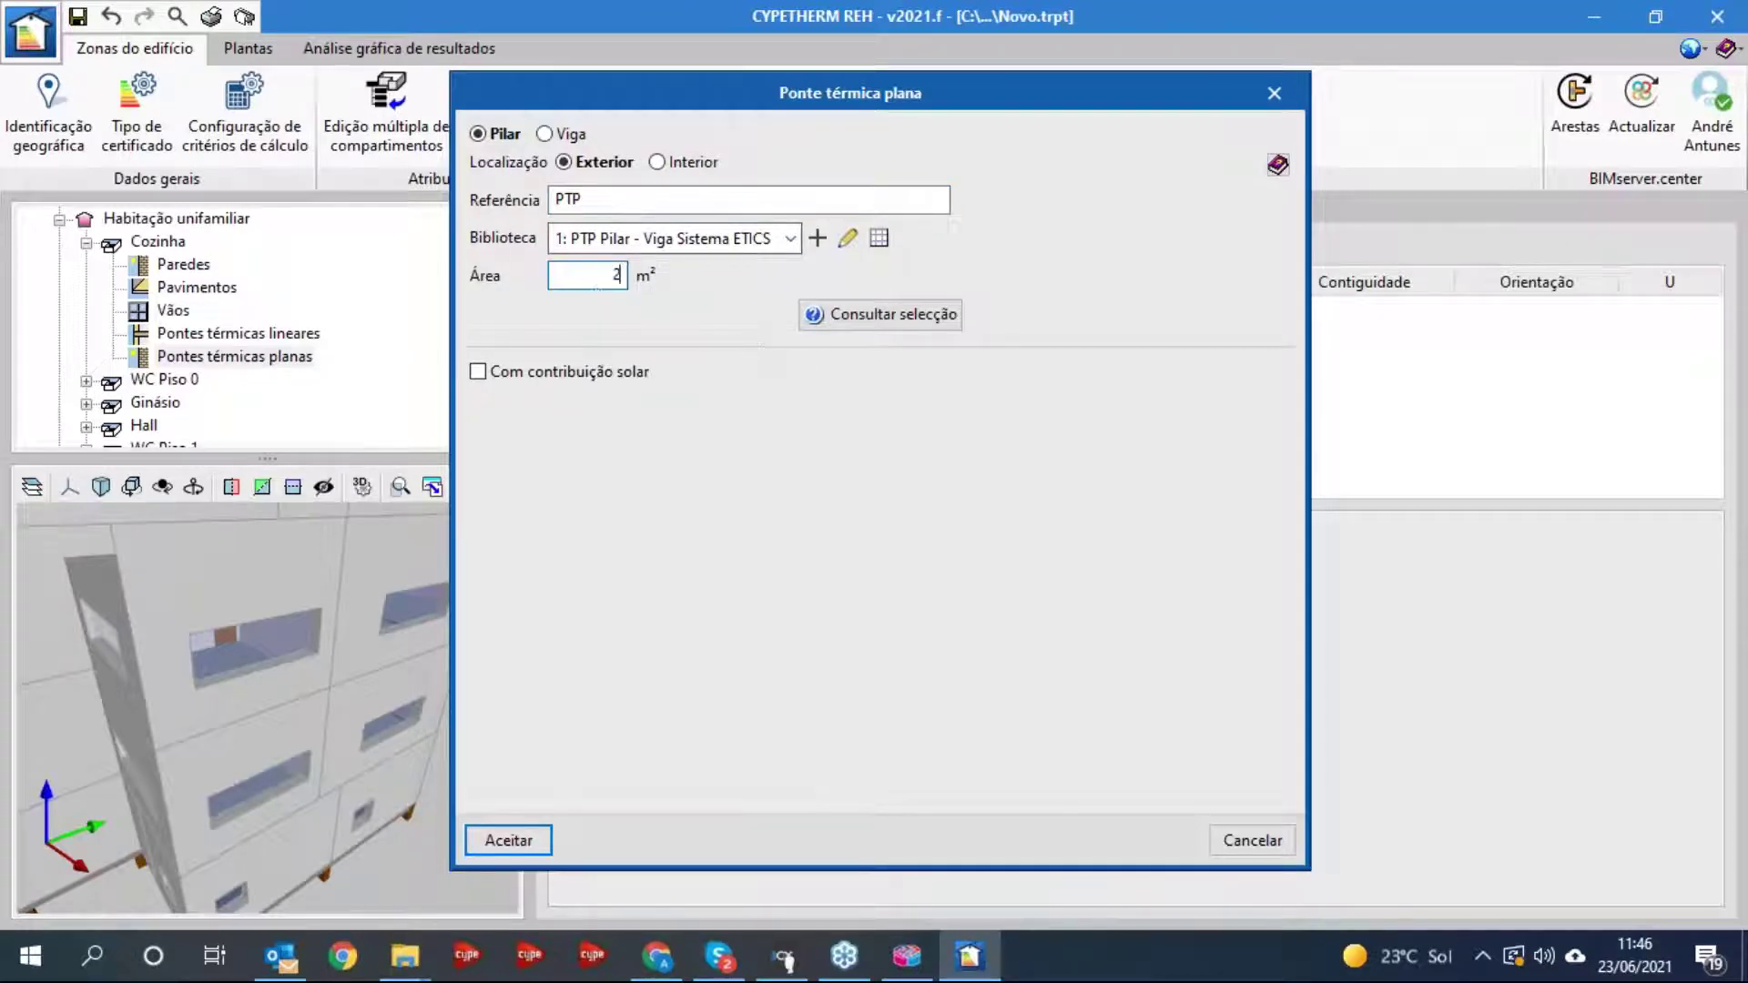
{"action": "left_click", "coordinate": [534, 844]}
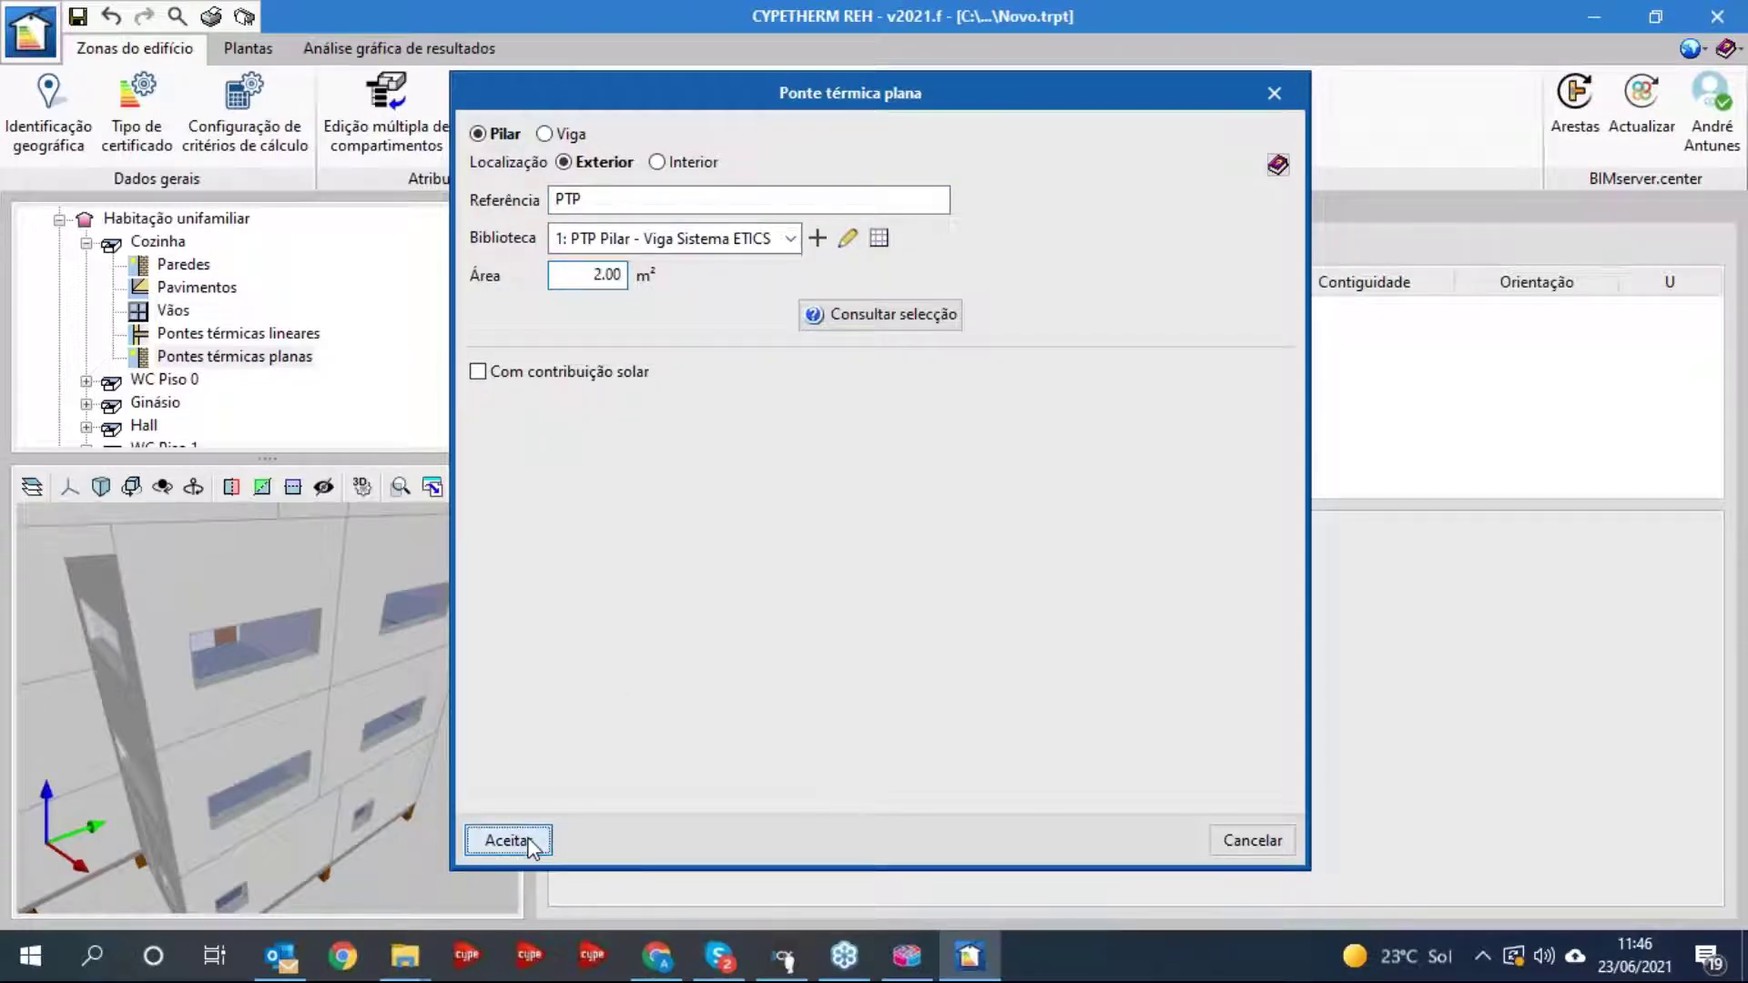
{"action": "left_click", "coordinate": [572, 373]}
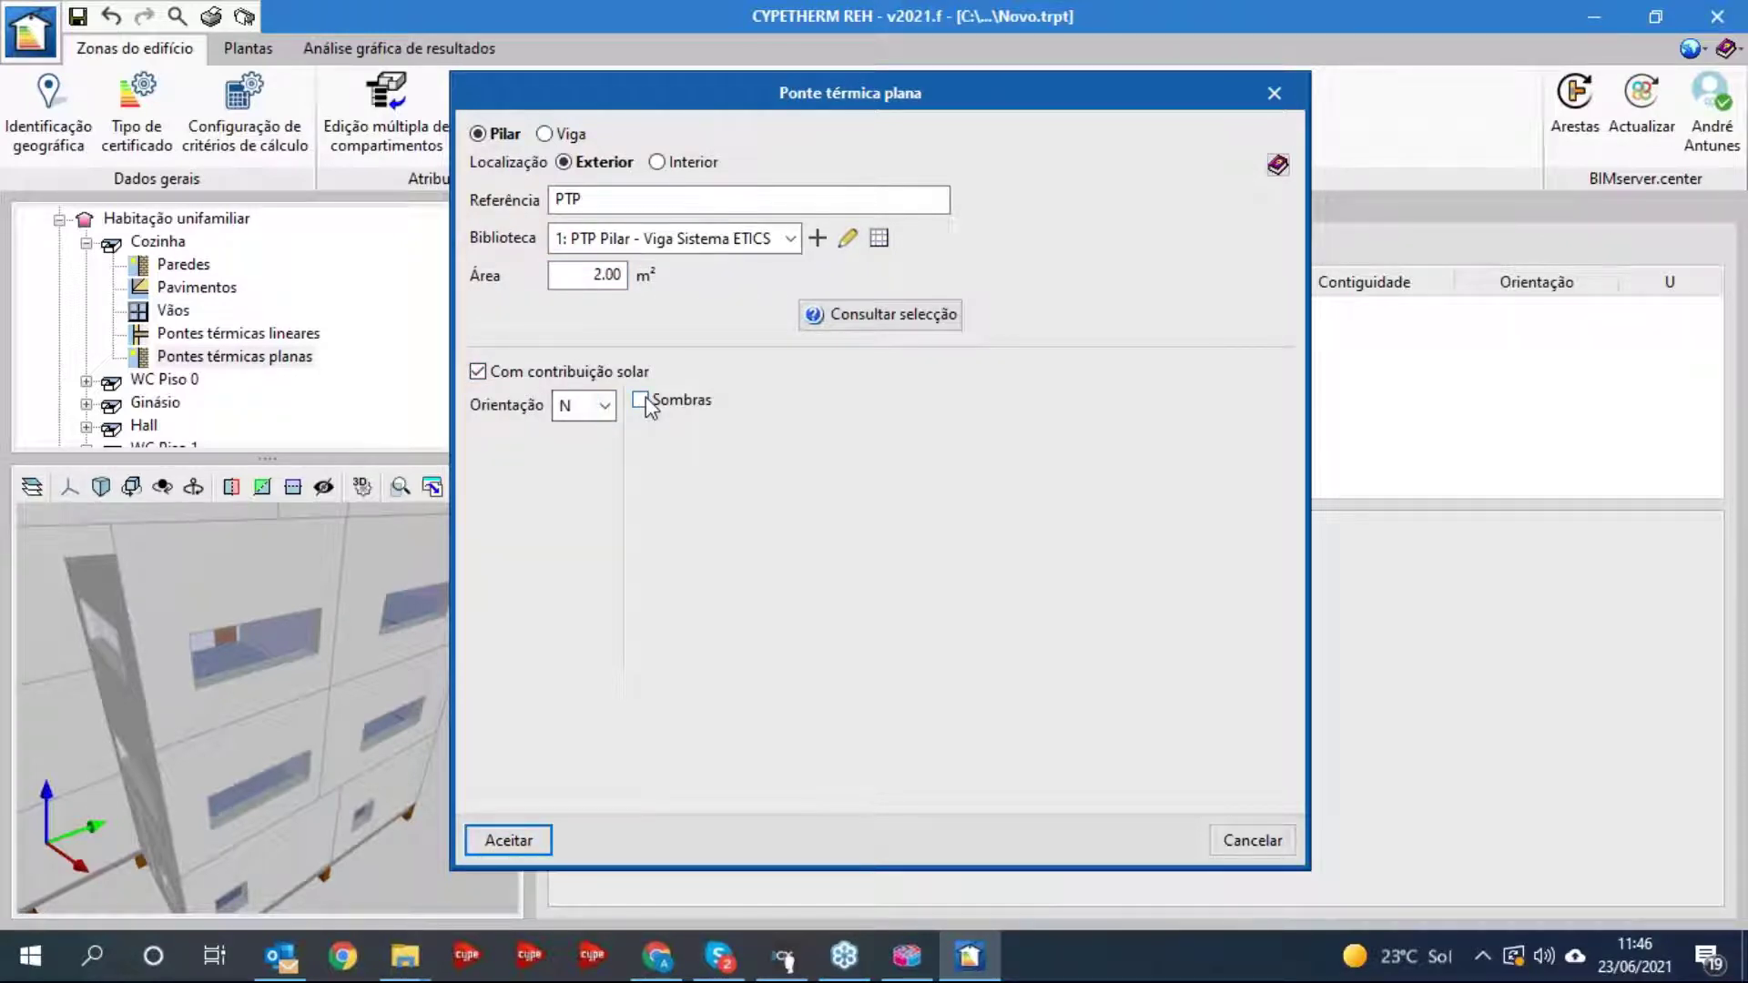
{"action": "left_click", "coordinate": [517, 838]}
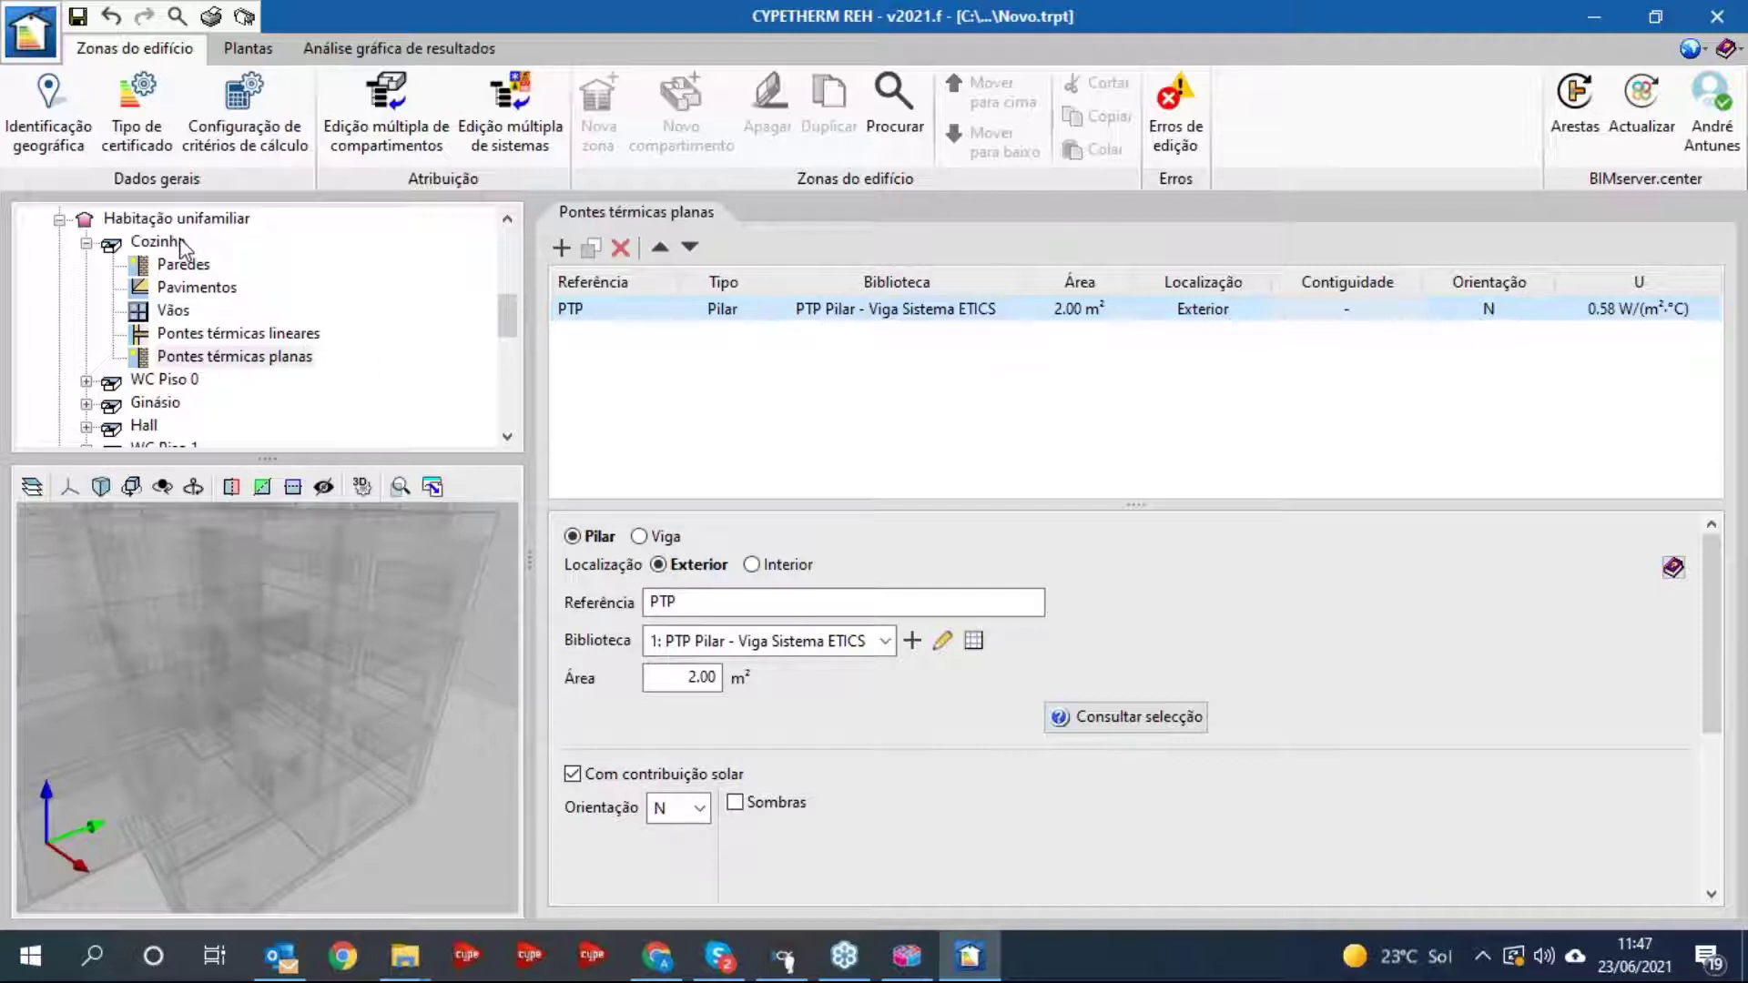
- Set the area of Cozinha's east-facing exterior wall to 12.03 m²
{"action": "scroll", "coordinate": [394, 691], "scroll_direction": "up", "scroll_amount": 3}
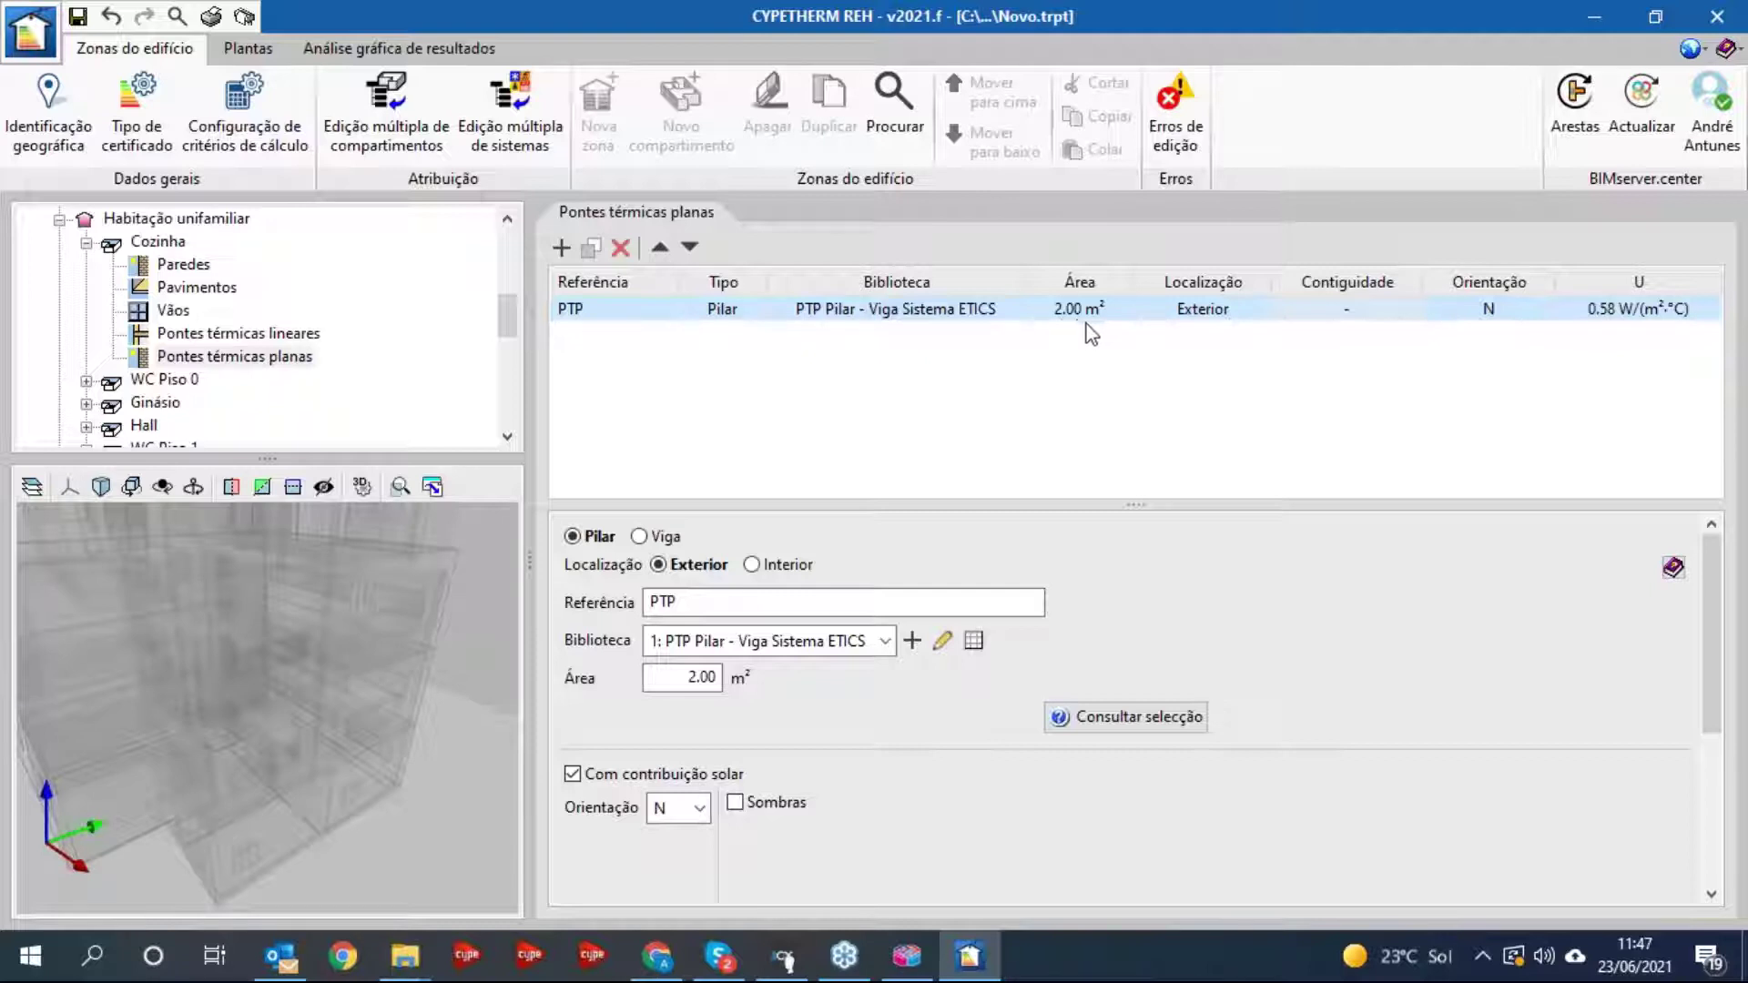
{"action": "left_click", "coordinate": [193, 273]}
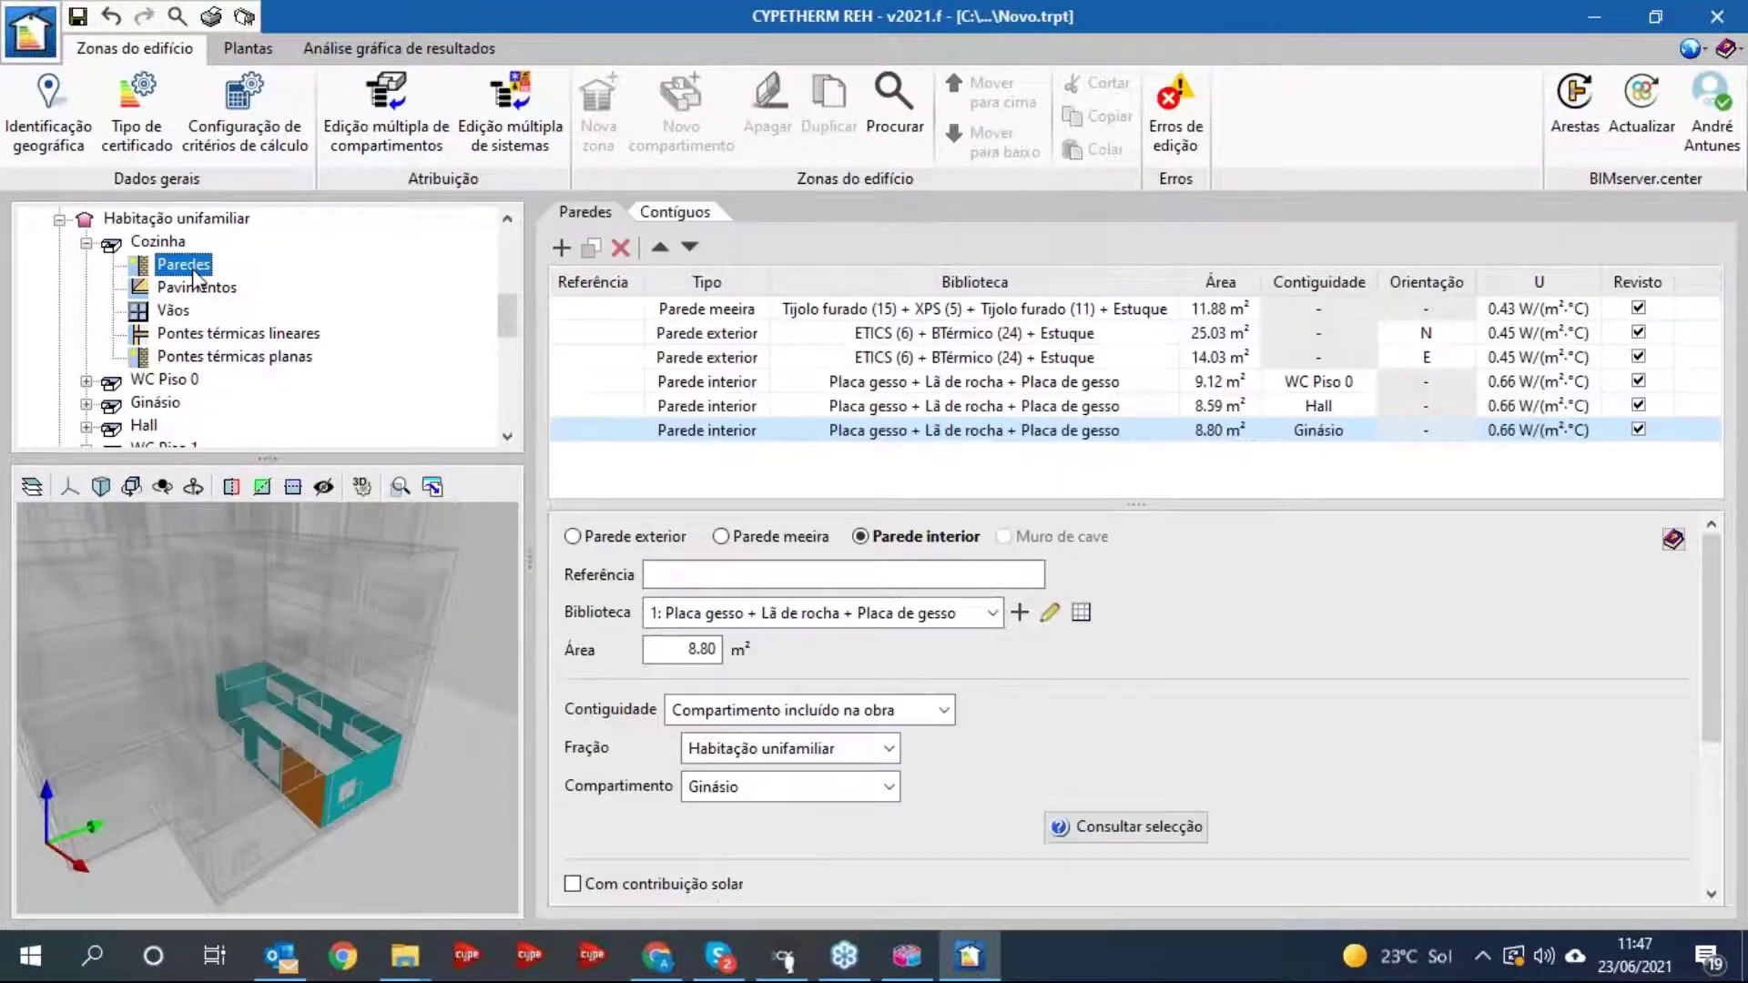
{"action": "left_click", "coordinate": [754, 311]}
{"action": "left_click", "coordinate": [748, 342]}
{"action": "left_click", "coordinate": [750, 359]}
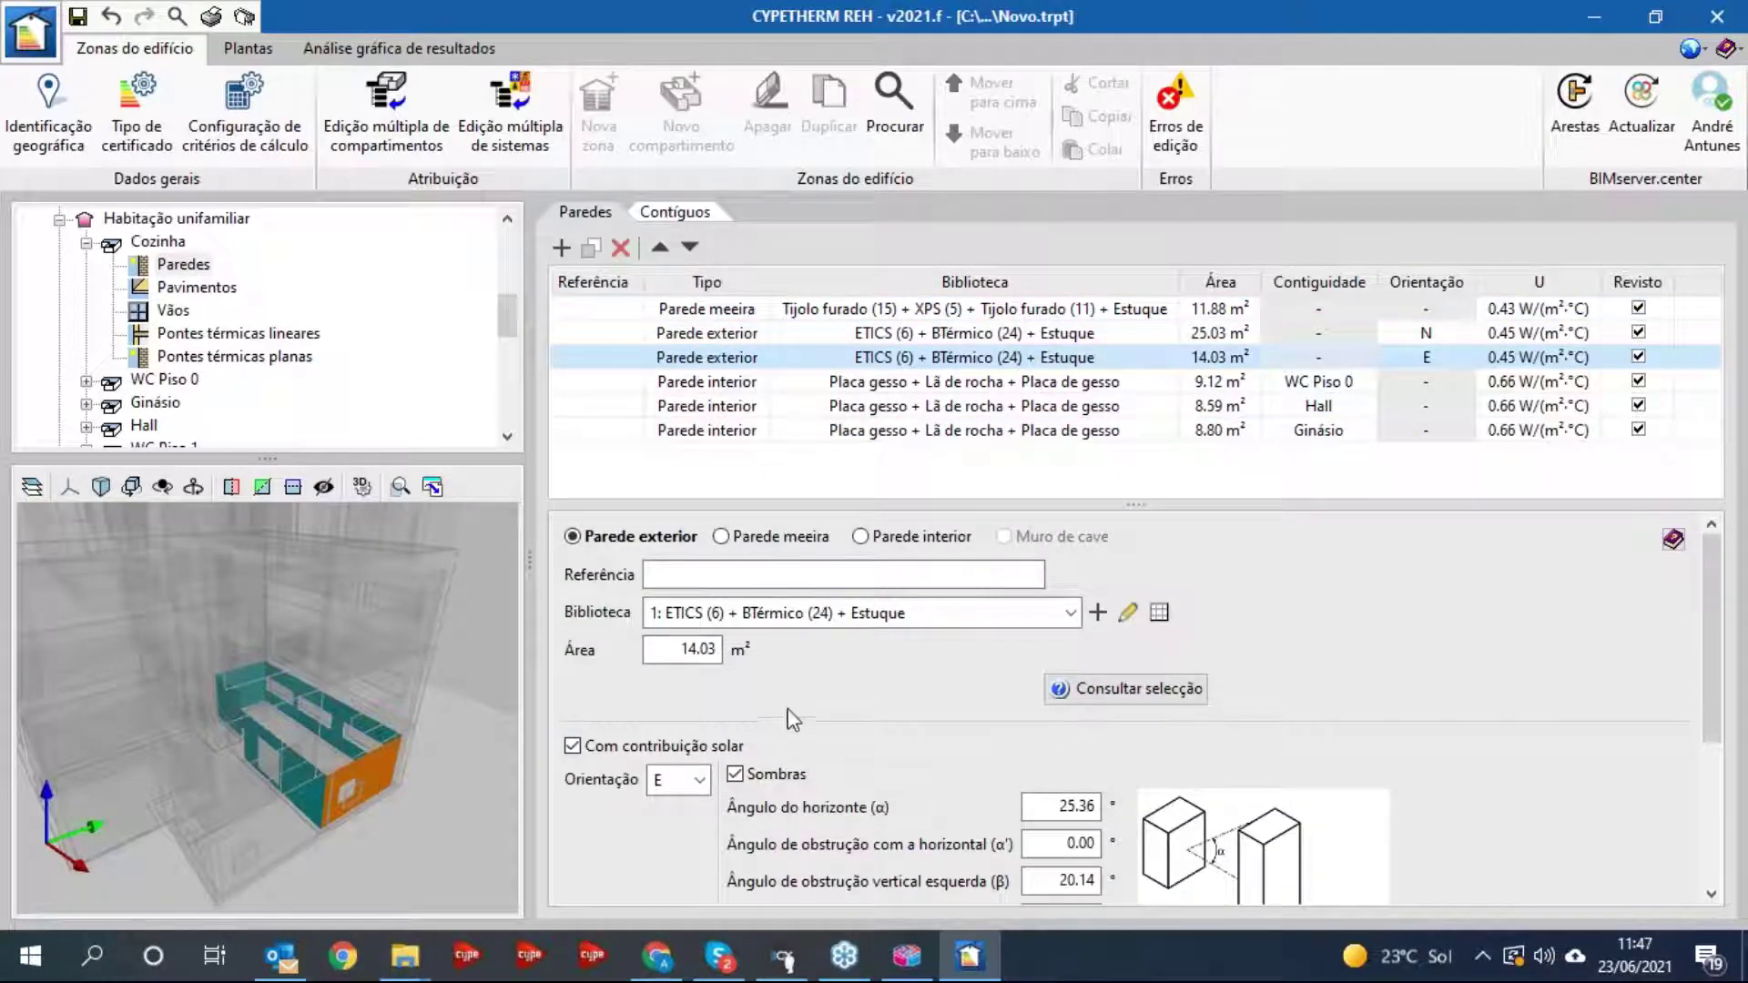
{"action": "left_click", "coordinate": [692, 650]}
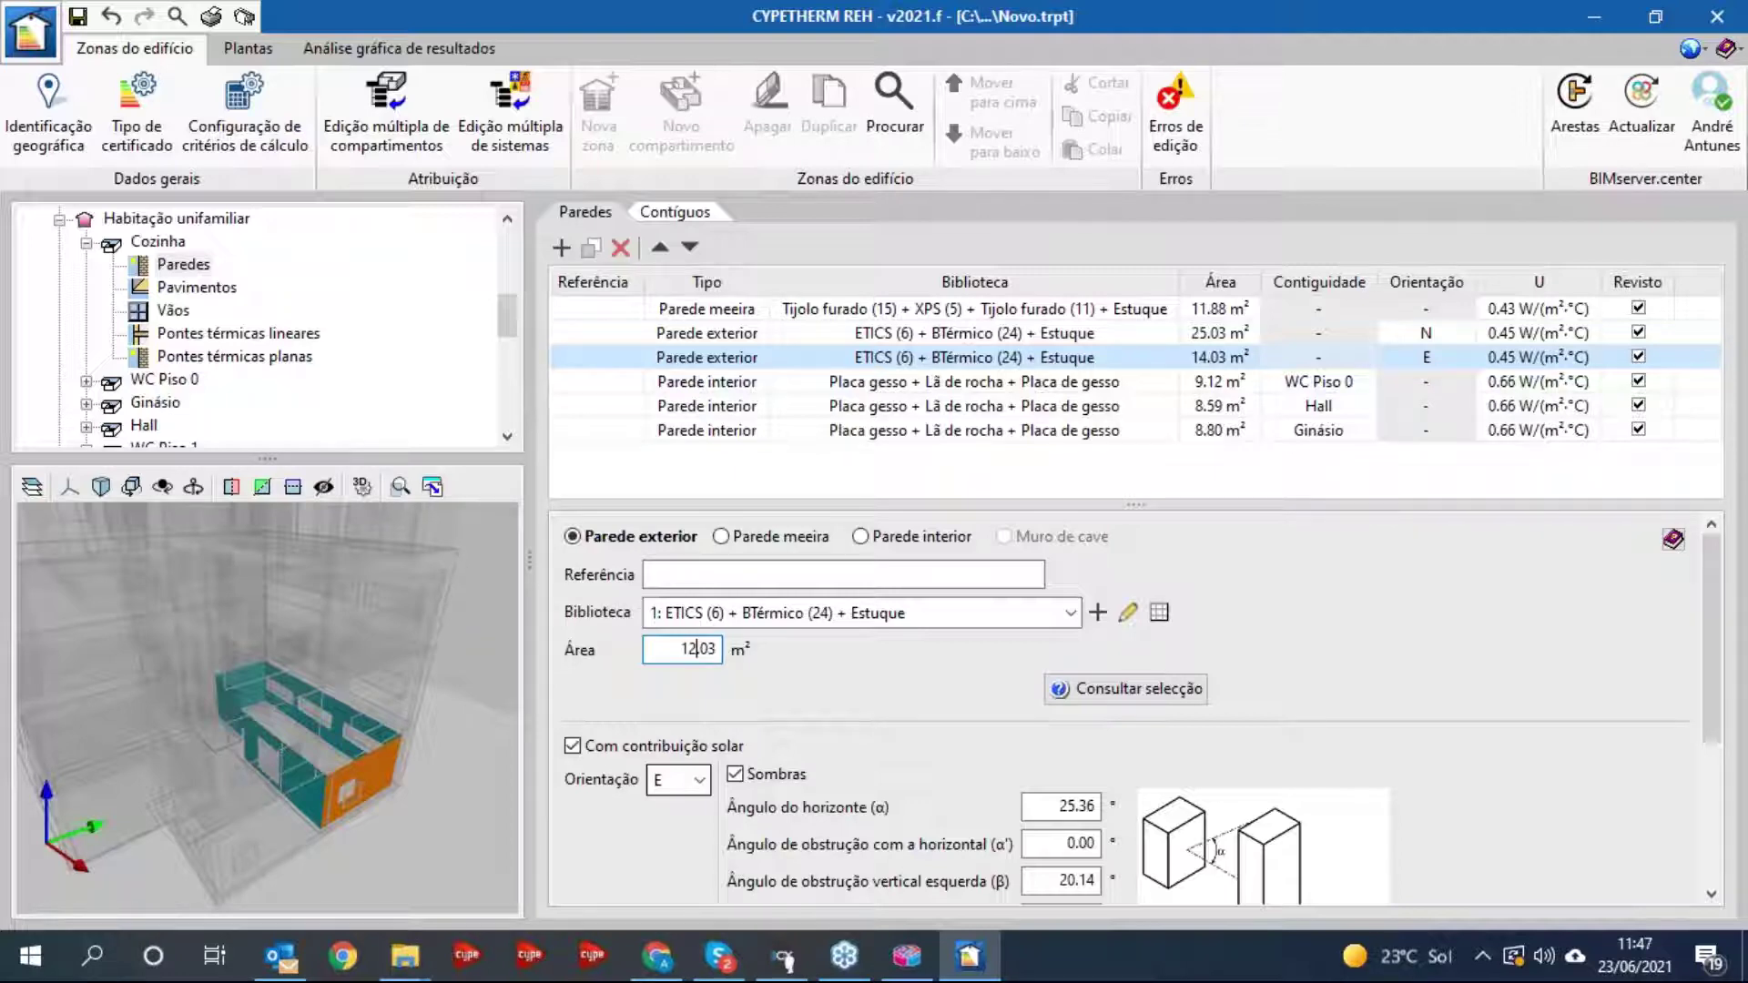
- Review Cozinha's PTP plane thermal bridge, and check the areas of its north- and east-facing exterior walls
{"action": "left_click", "coordinate": [309, 357]}
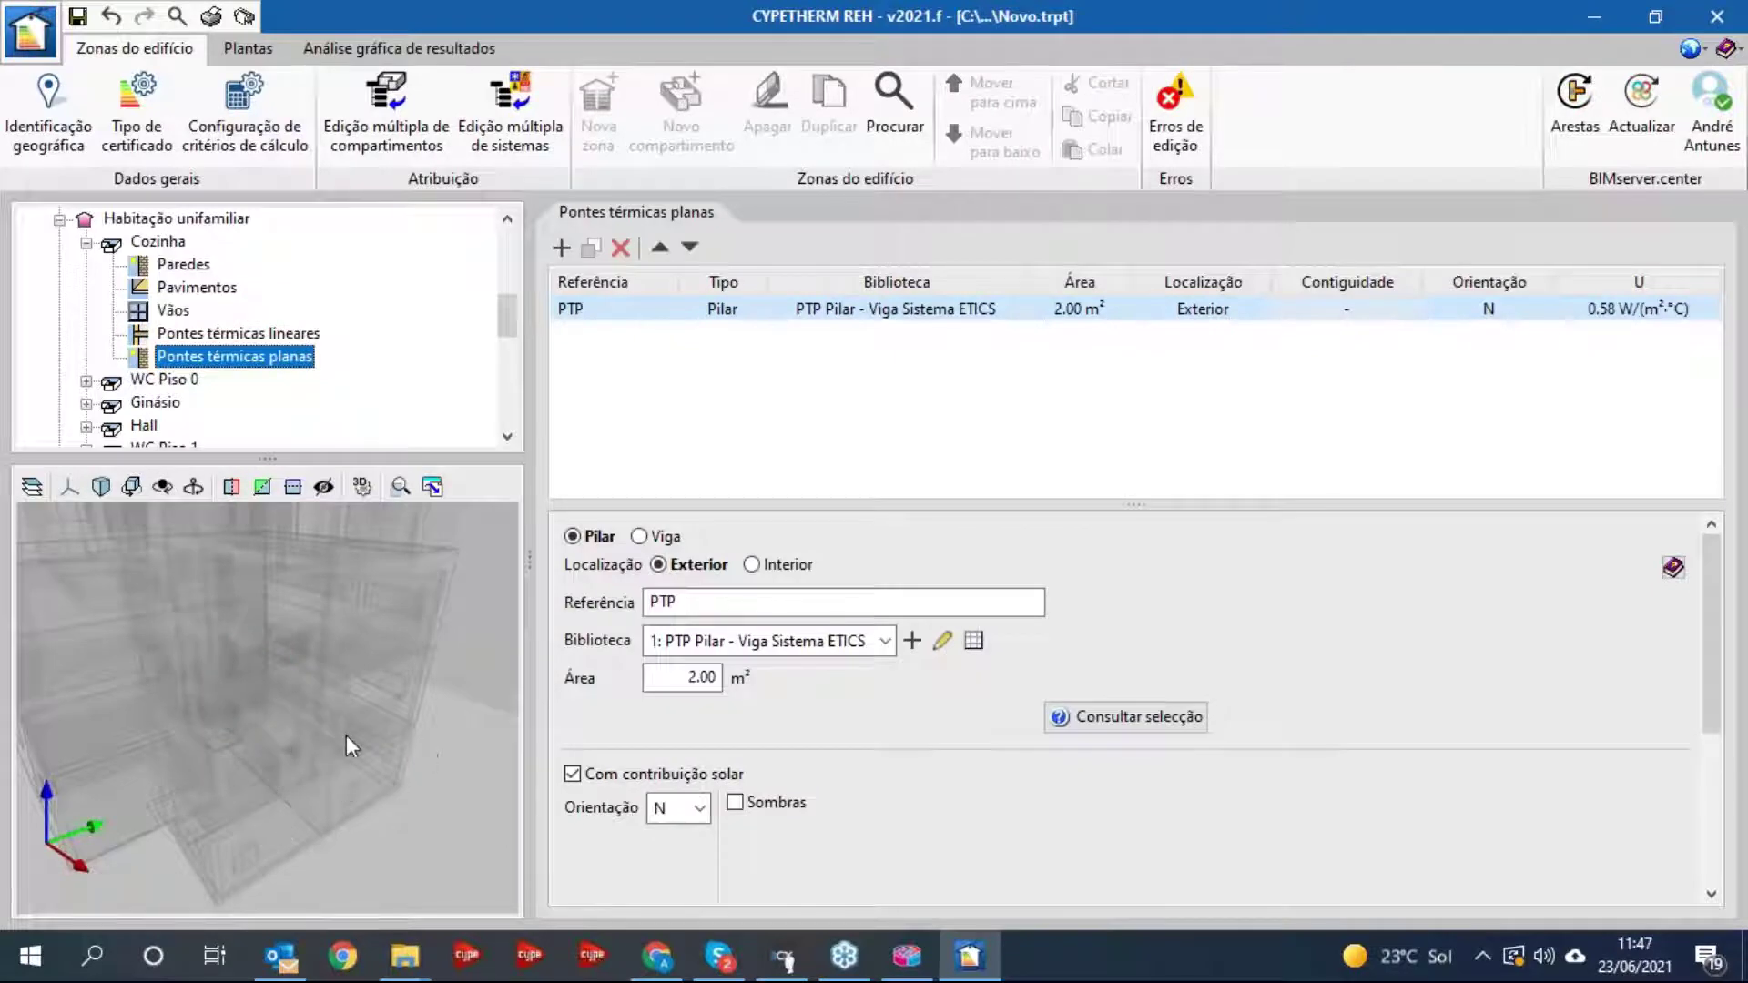
{"action": "left_click", "coordinate": [200, 267]}
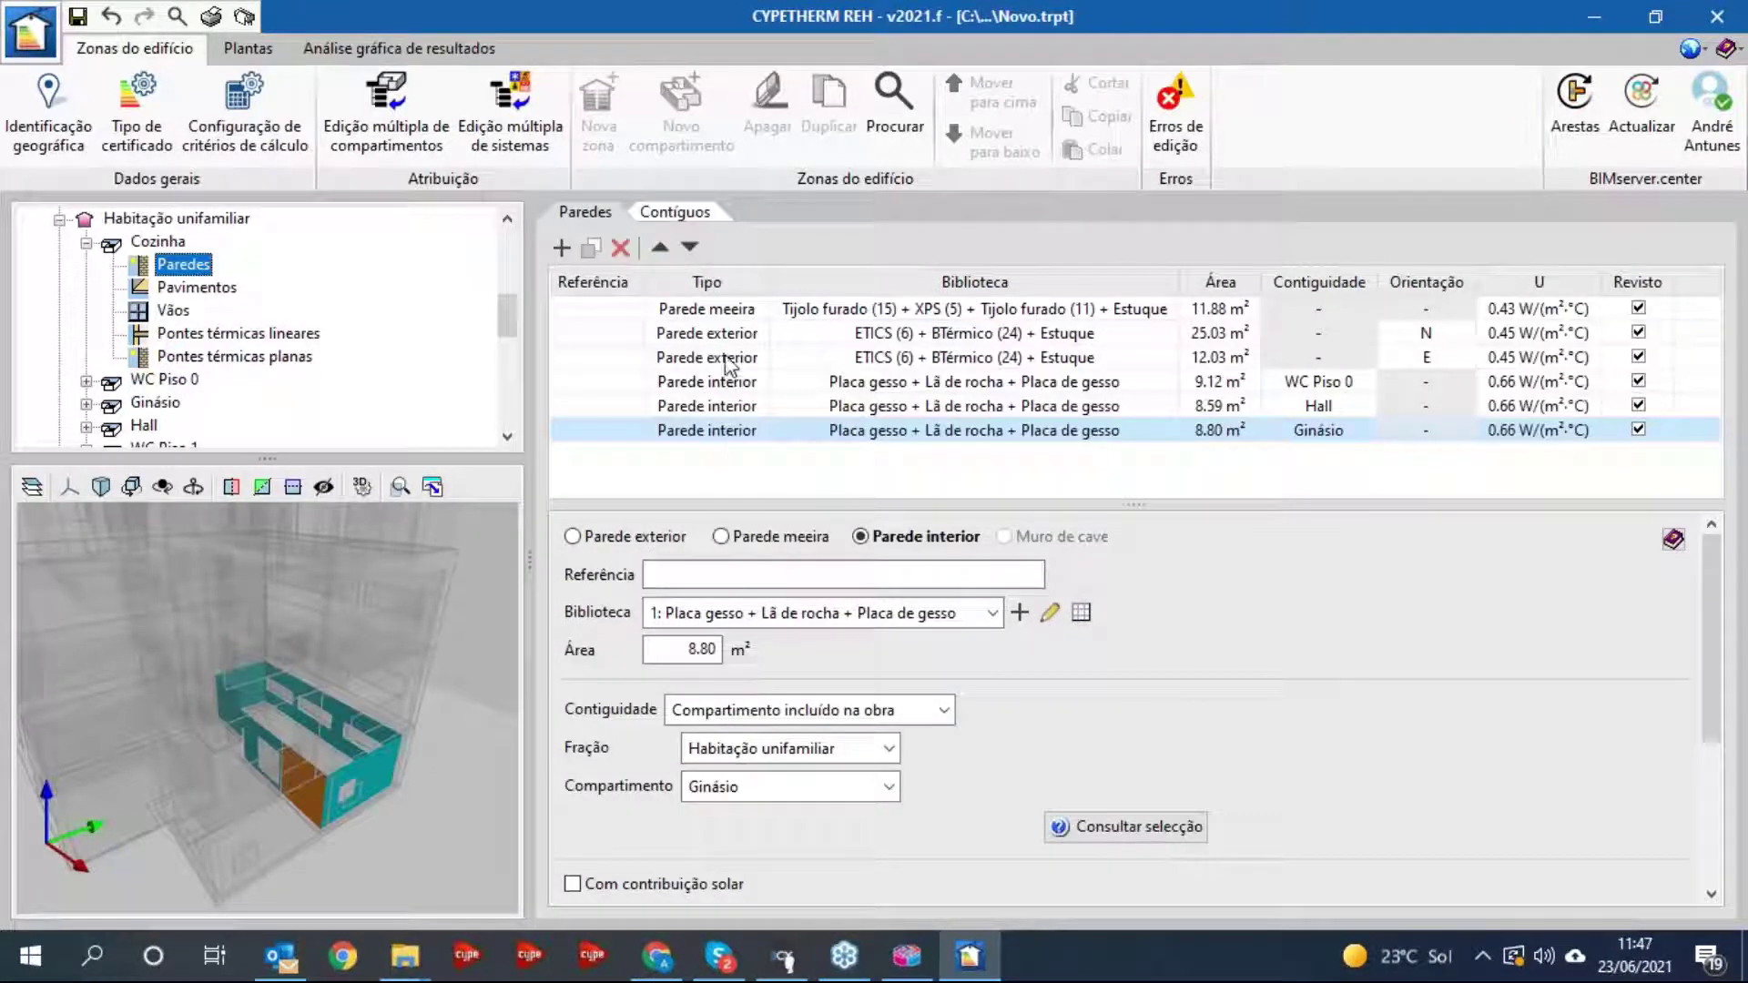
{"action": "left_click", "coordinate": [724, 338]}
{"action": "left_click", "coordinate": [725, 357]}
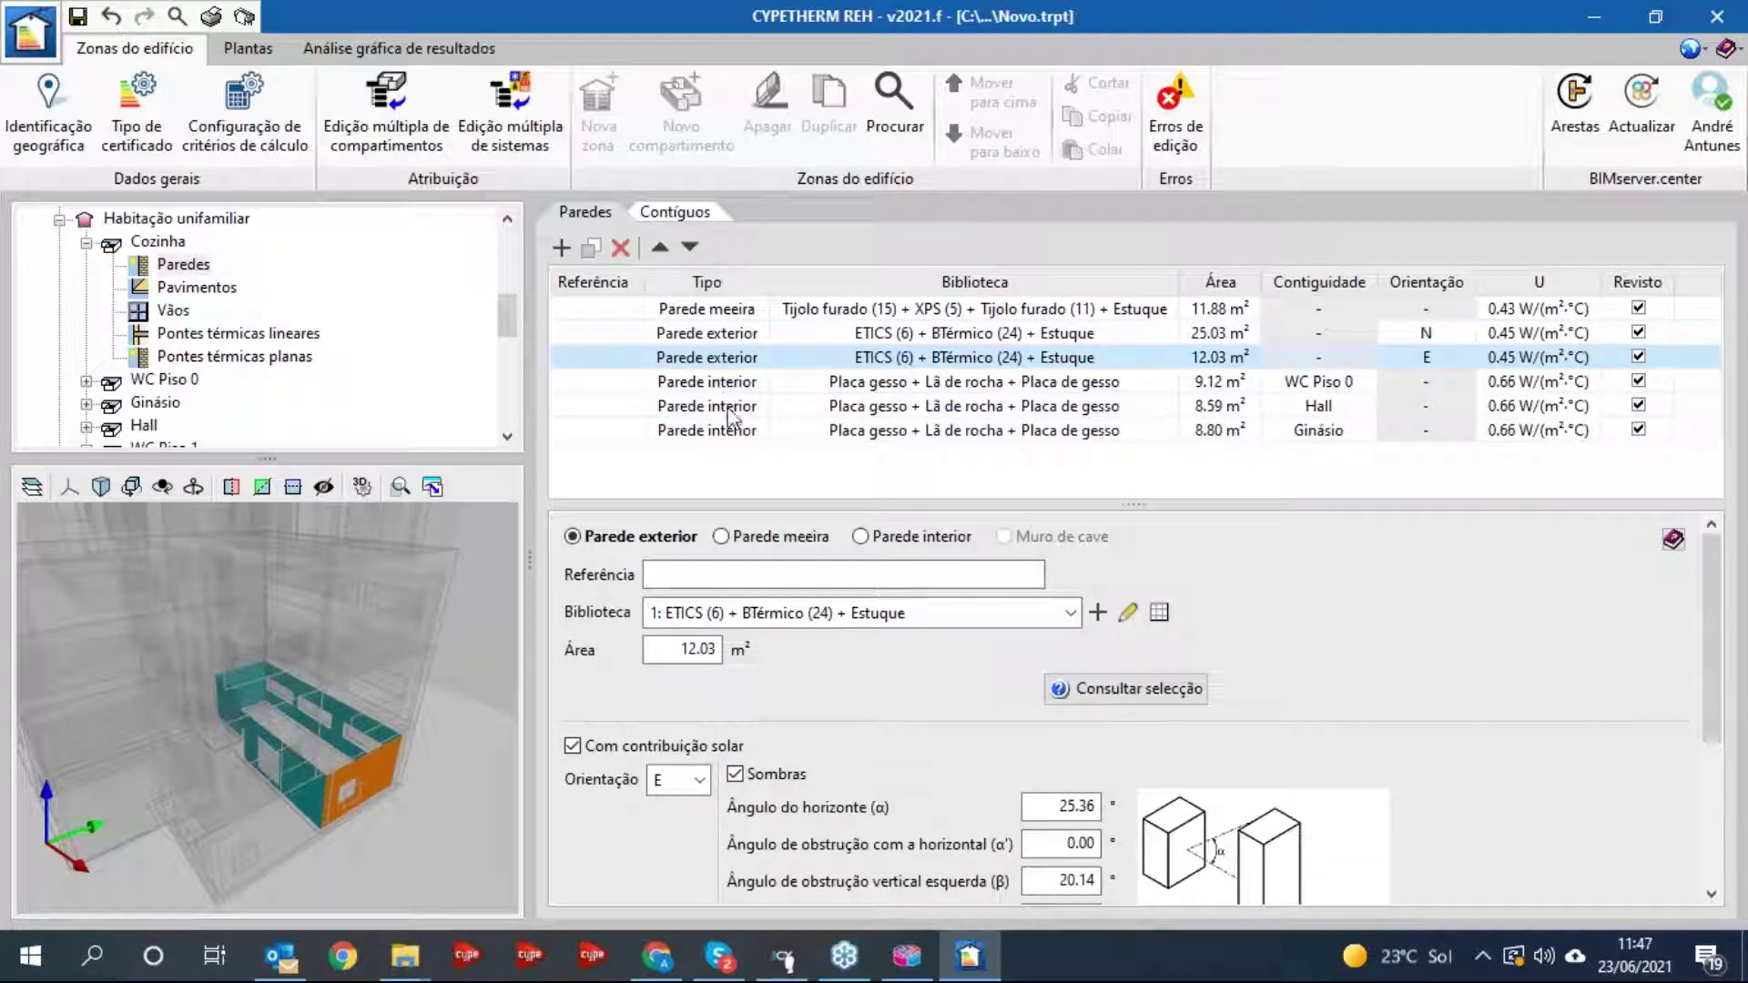
{"action": "left_click", "coordinate": [693, 649]}
- Collapse the Cozinha compartment and the Habitação unifamiliar zone, and go back to the building's library elements
{"action": "left_click", "coordinate": [86, 243]}
{"action": "scroll", "coordinate": [86, 433], "scroll_direction": "down", "scroll_amount": 1}
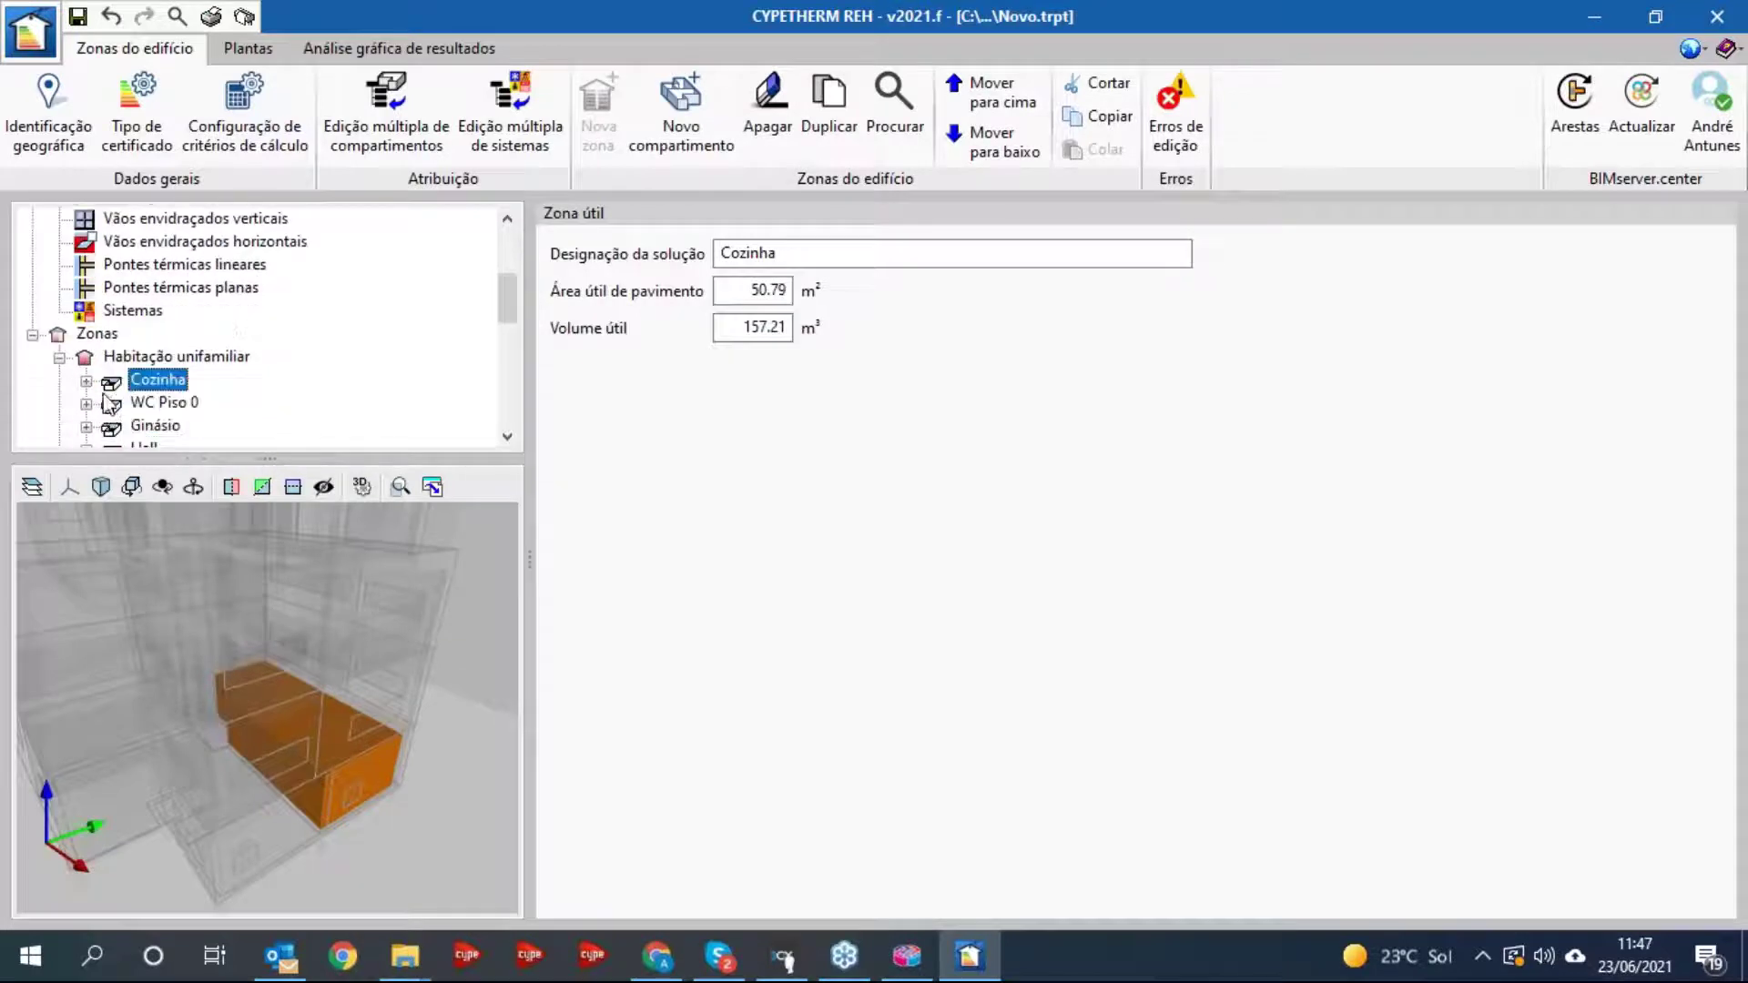
{"action": "left_click", "coordinate": [59, 357]}
{"action": "scroll", "coordinate": [294, 394], "scroll_direction": "up", "scroll_amount": 2}
{"action": "scroll", "coordinate": [287, 373], "scroll_direction": "up", "scroll_amount": 2}
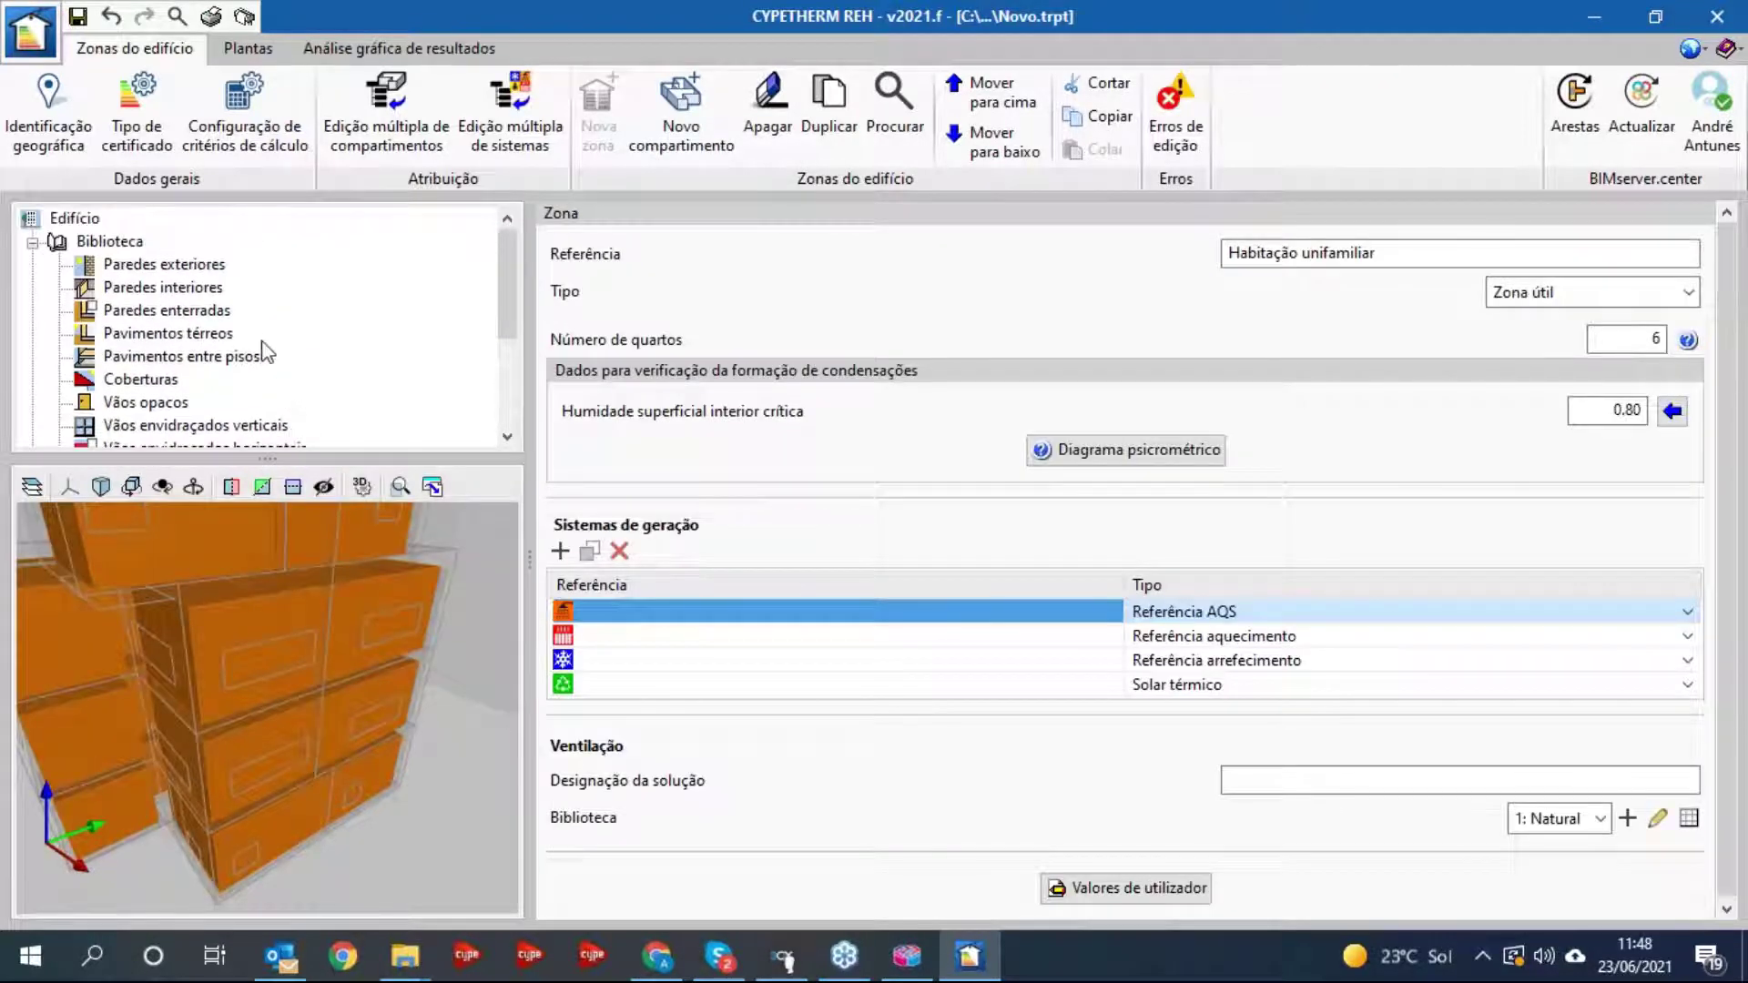
- Show the Piso 0 floor plan and check the properties of the Cozinha's east exterior wall without changing them
{"action": "scroll", "coordinate": [267, 351], "scroll_direction": "down", "scroll_amount": 3}
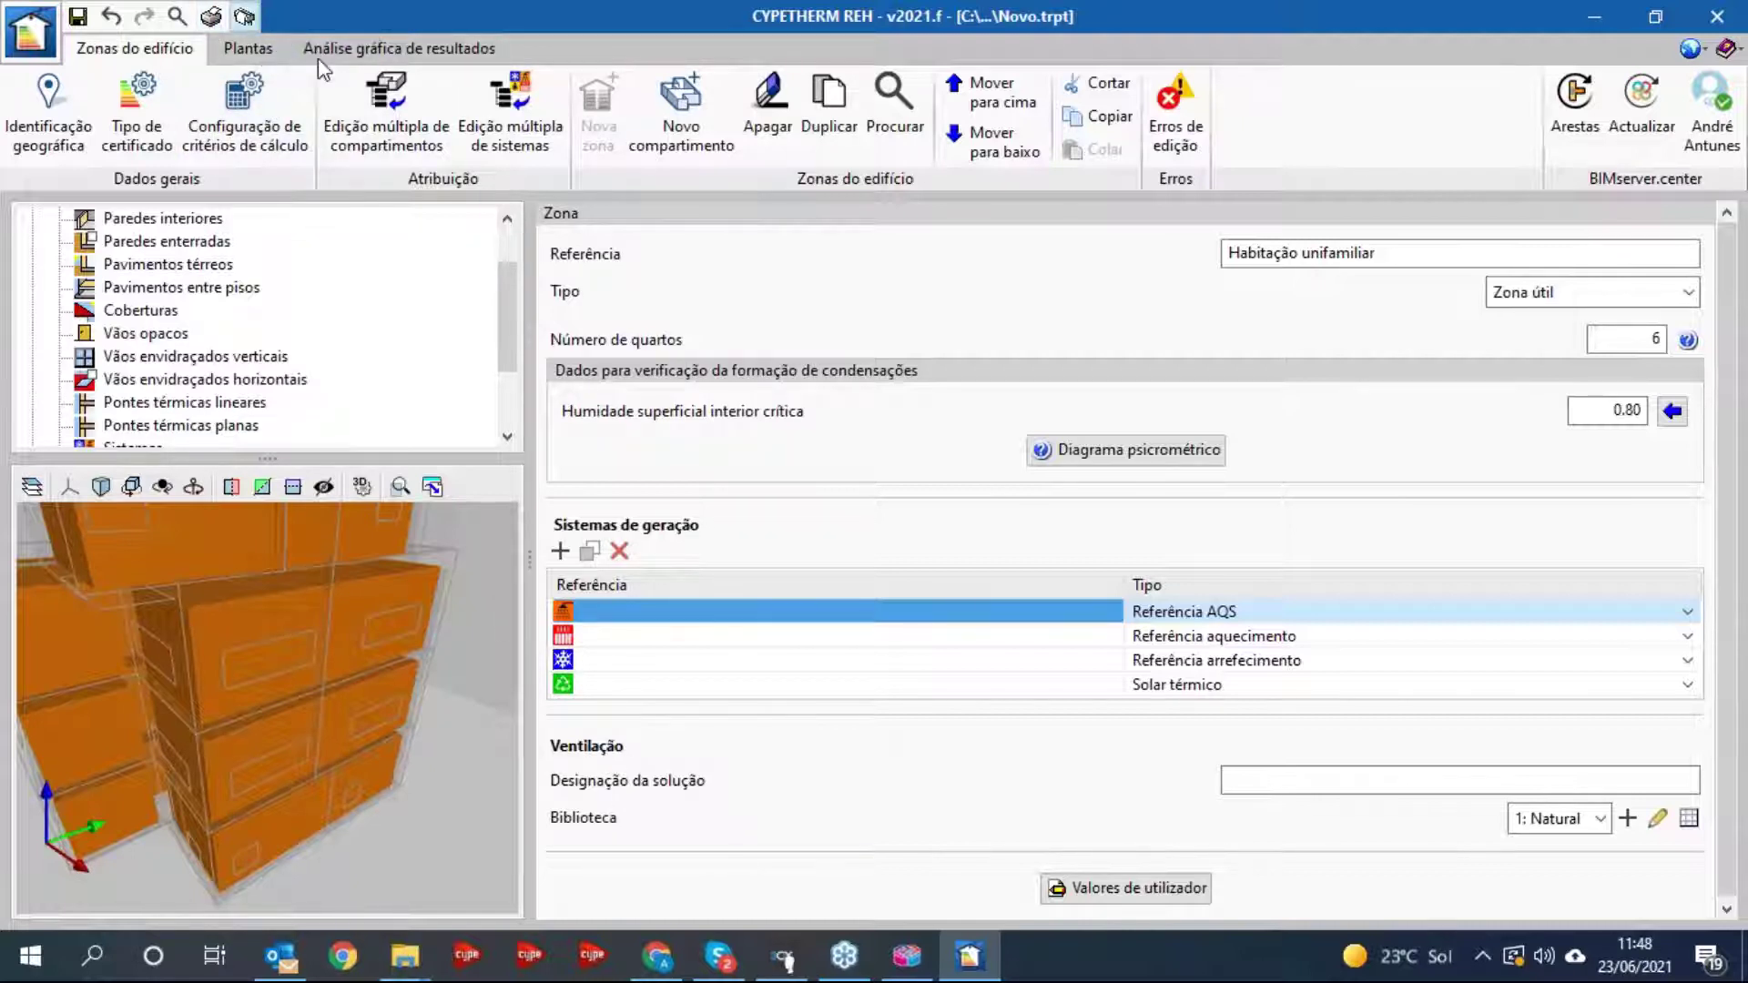
{"action": "left_click", "coordinate": [247, 49]}
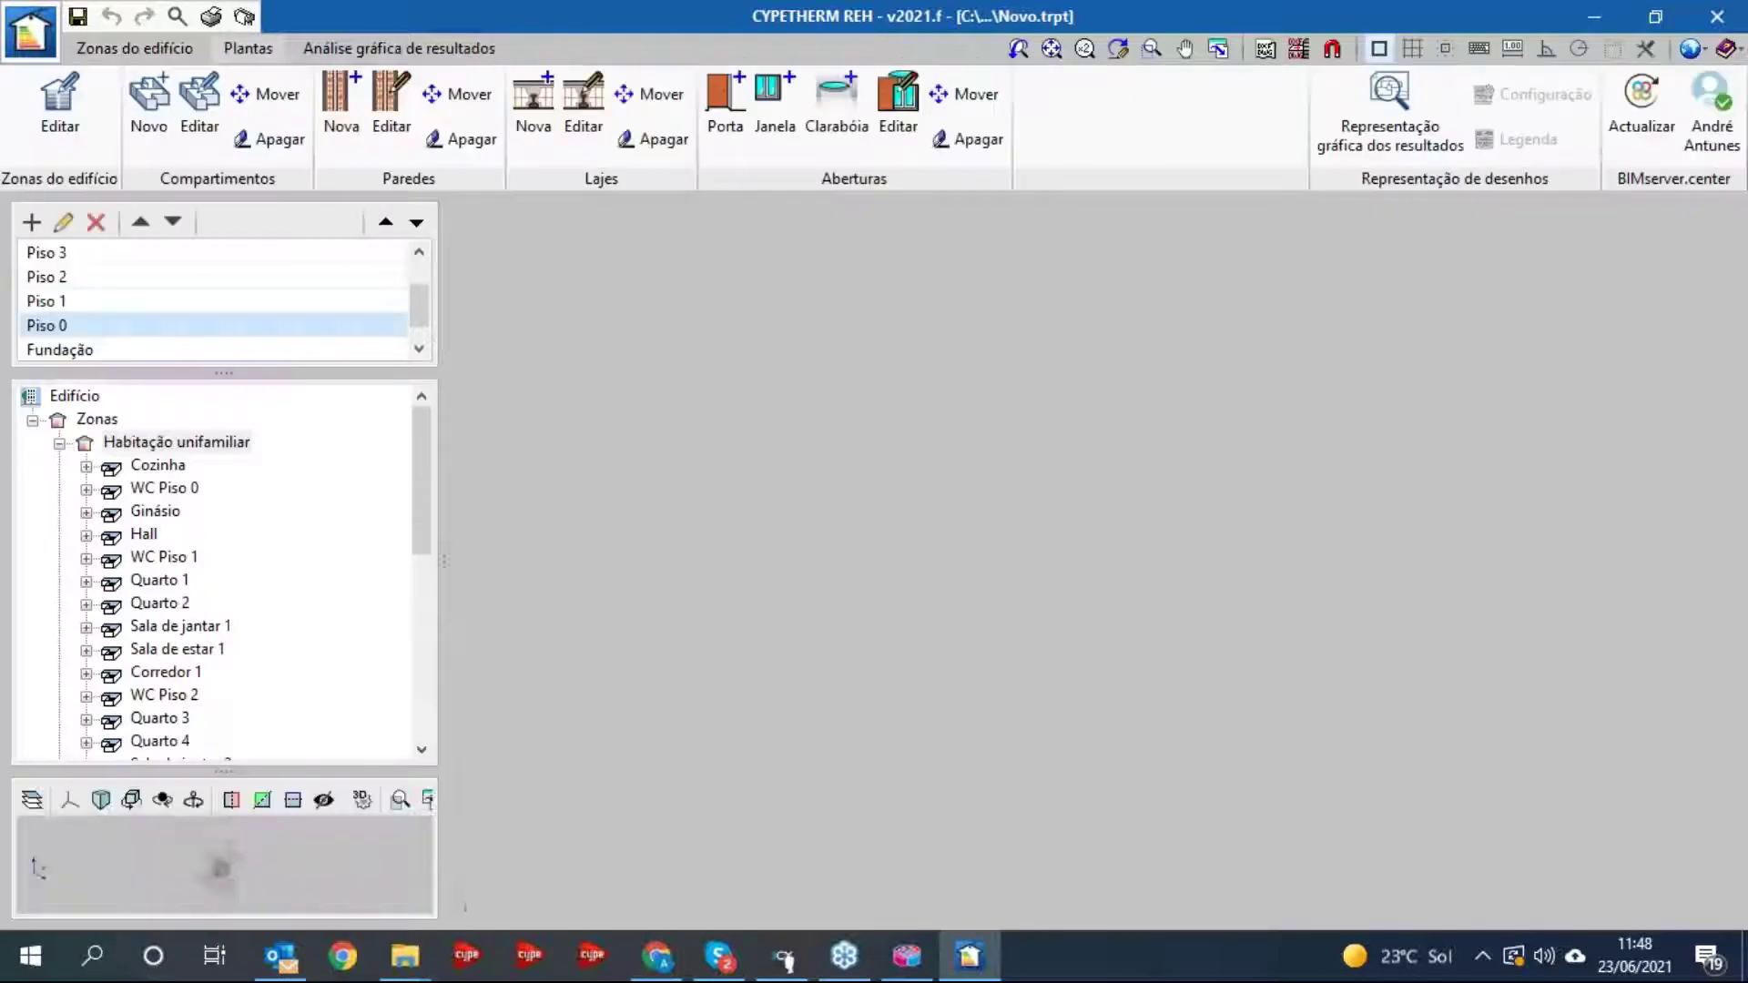
{"action": "scroll", "coordinate": [901, 560], "scroll_direction": "down", "scroll_amount": 5}
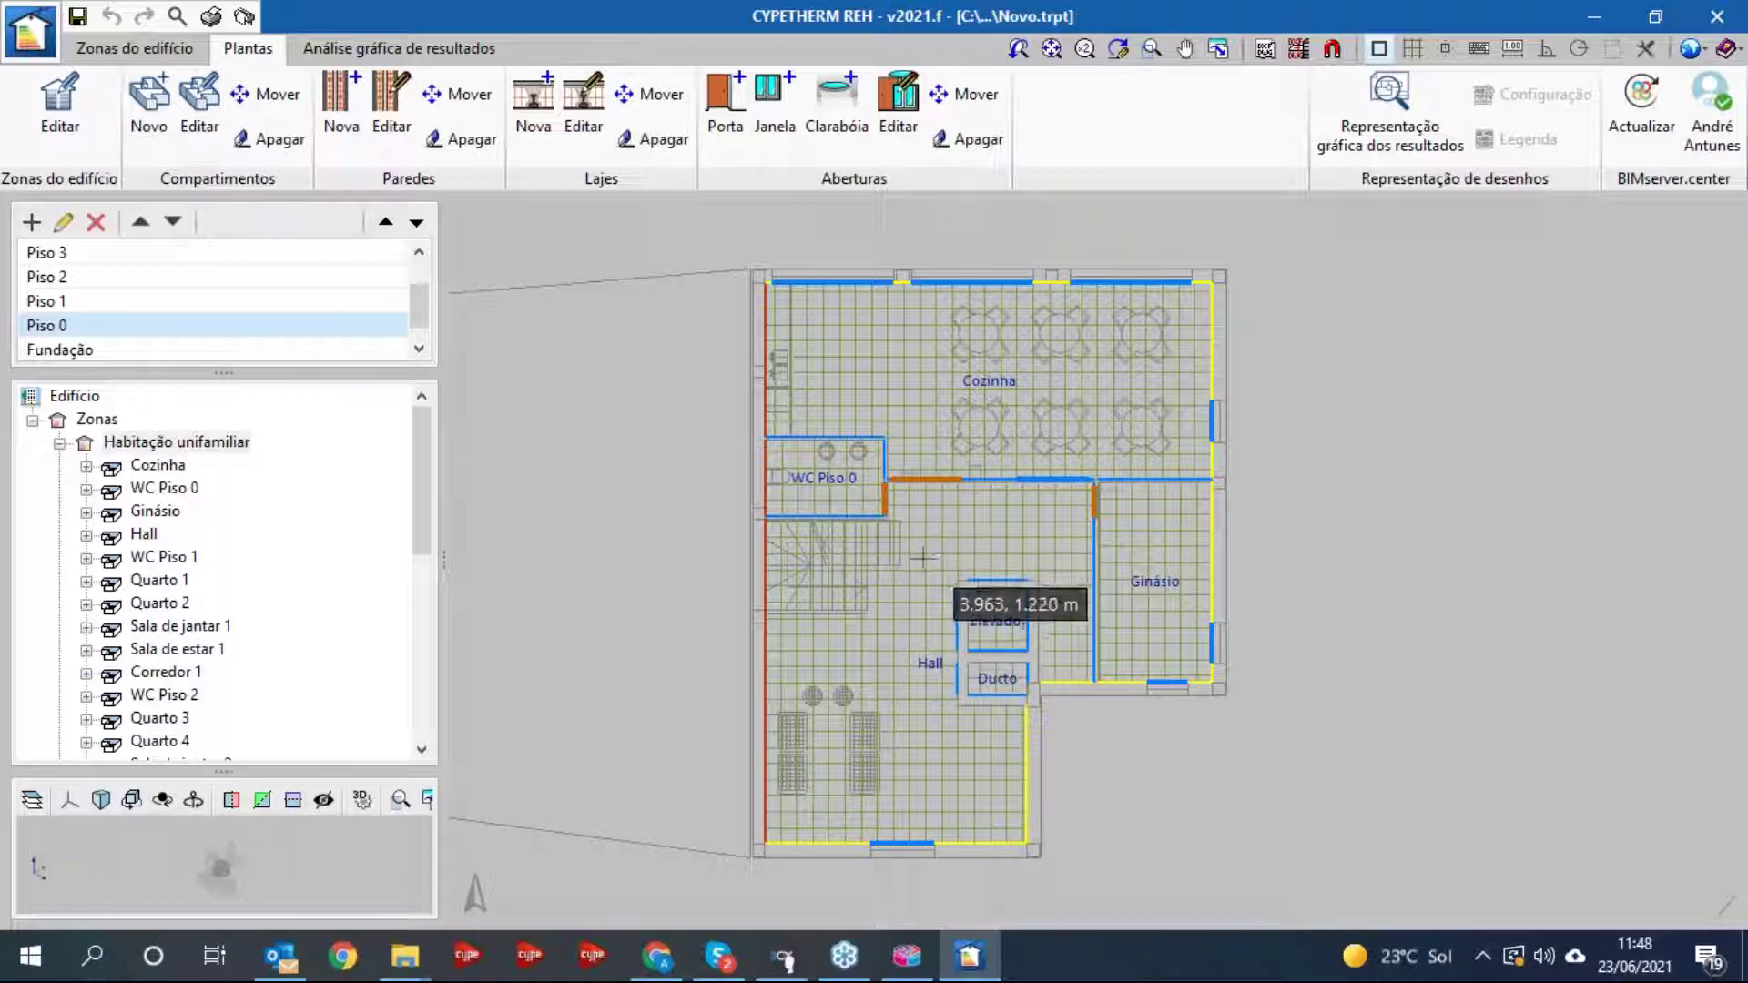
{"action": "left_click_drag", "start_coordinate": [918, 553], "coordinate": [903, 546]}
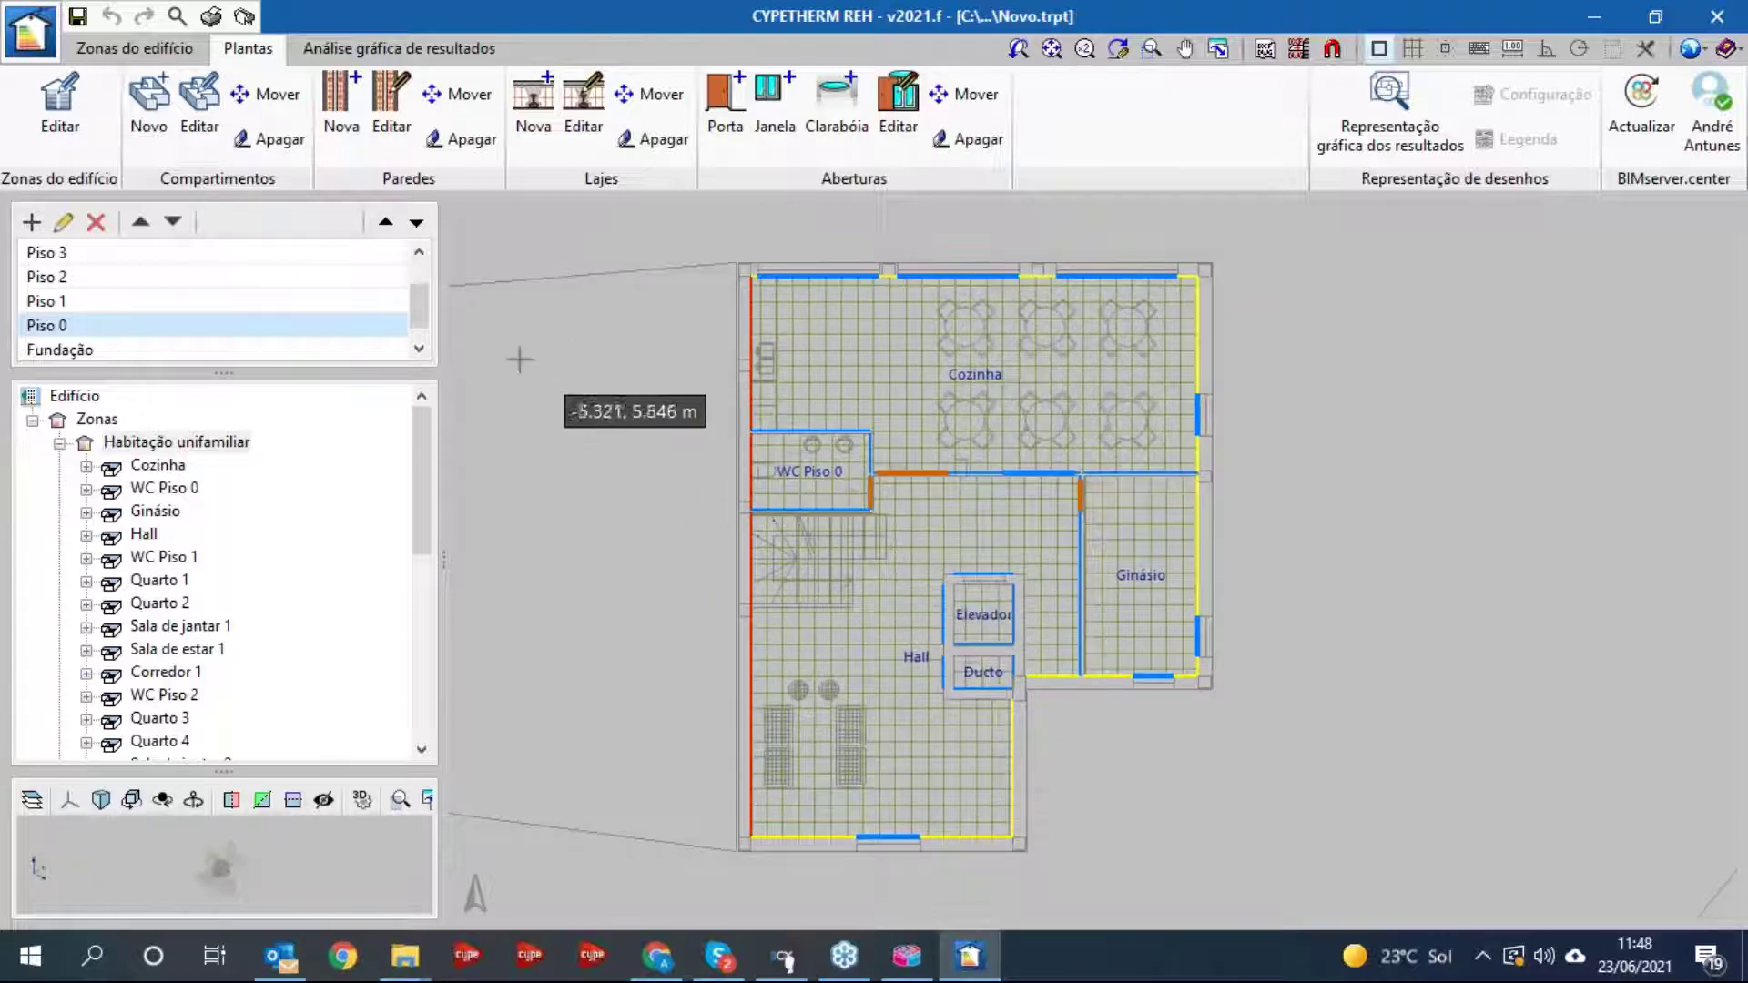
{"action": "left_click", "coordinate": [389, 117]}
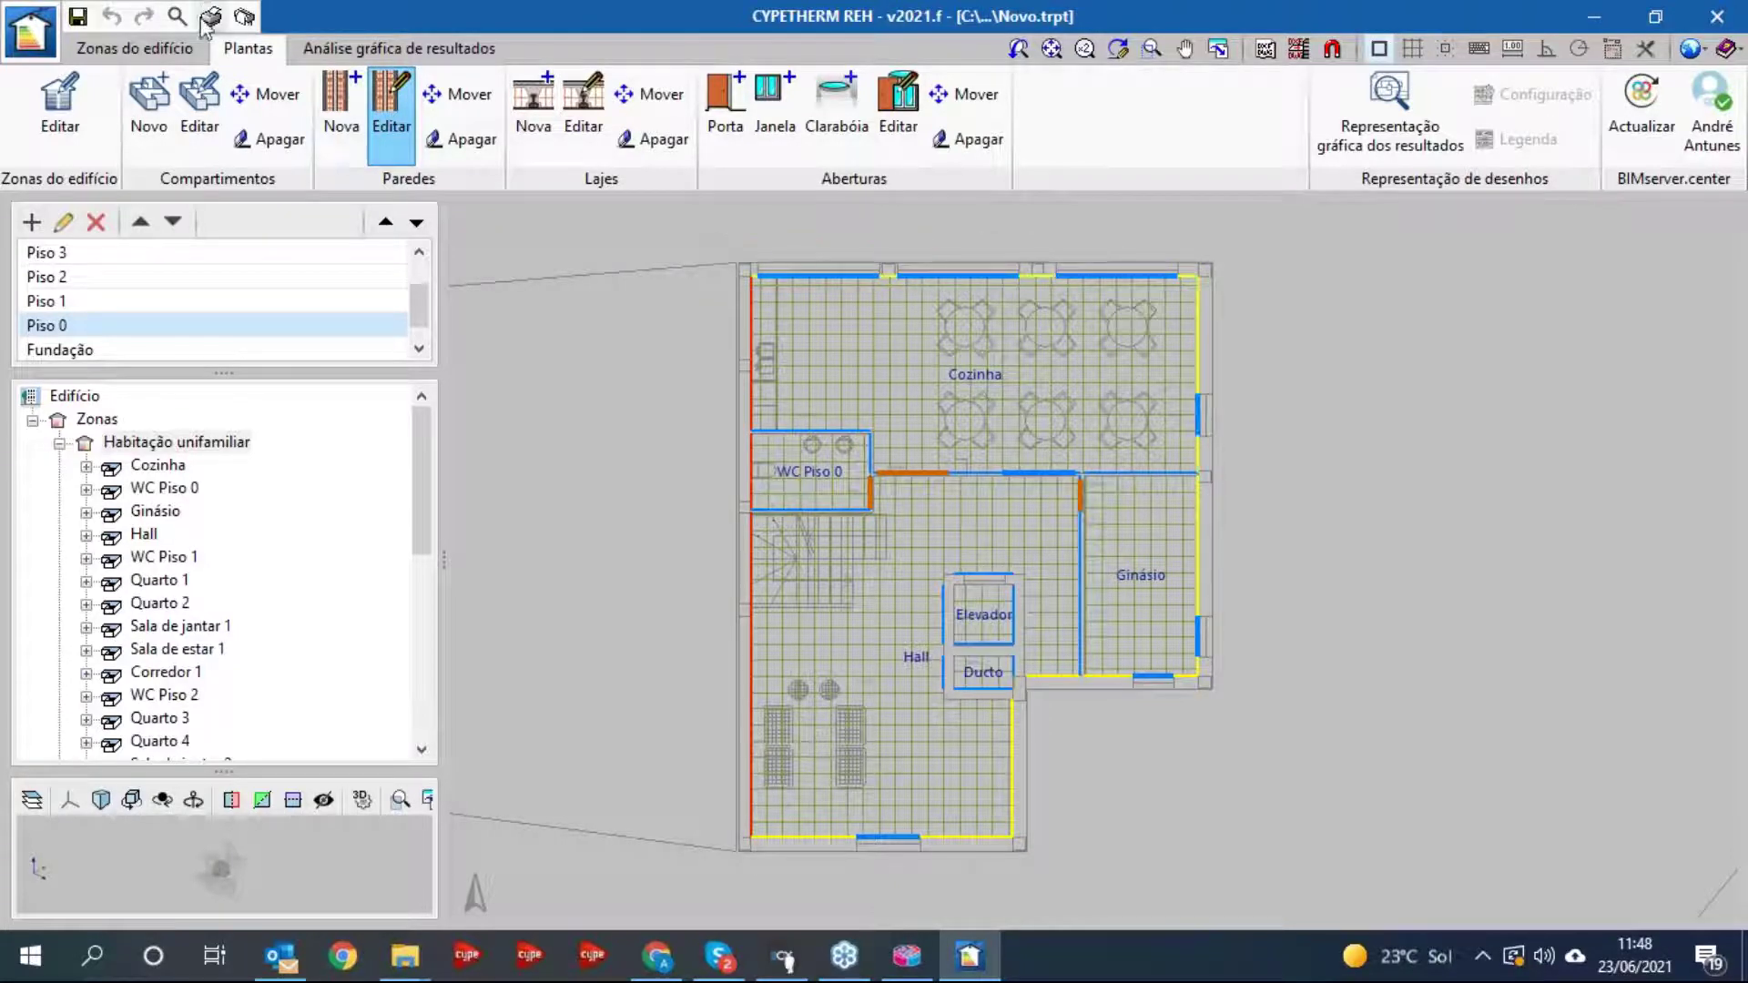
{"action": "left_click", "coordinate": [1201, 347]}
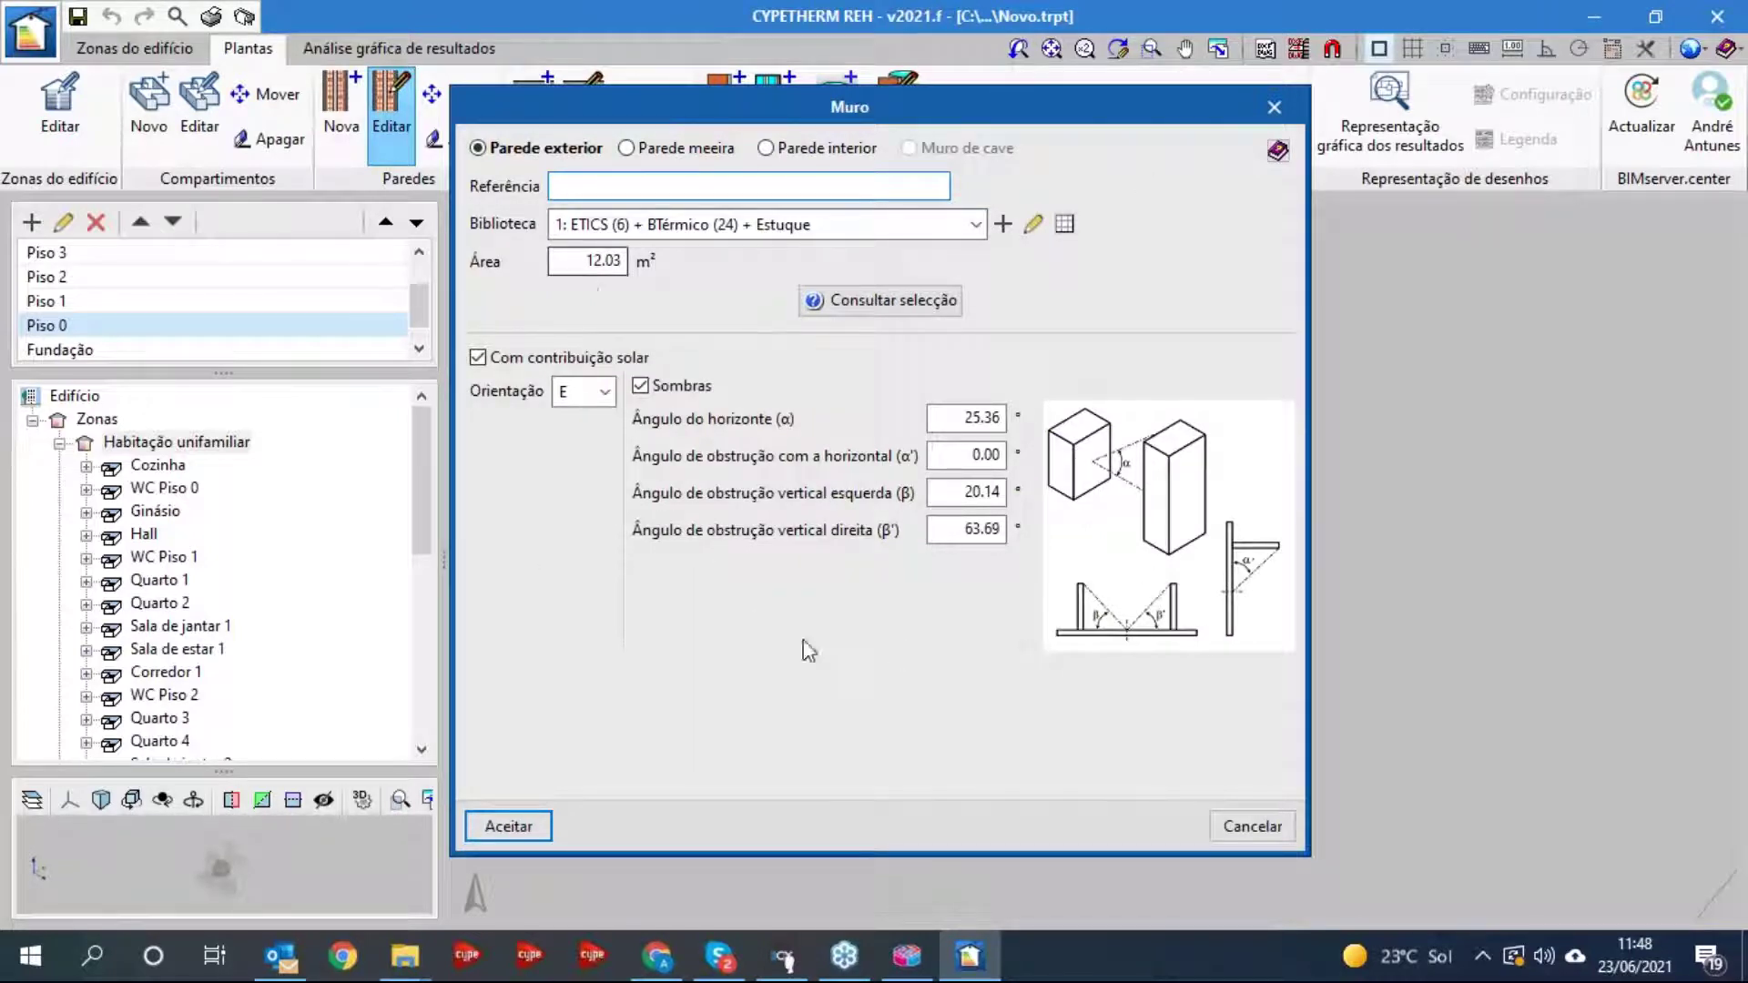
{"action": "left_click", "coordinate": [1274, 107]}
- Check the ground-floor slab properties of the Cozinha on the Piso 0 plan without changing them
{"action": "left_click", "coordinate": [596, 115]}
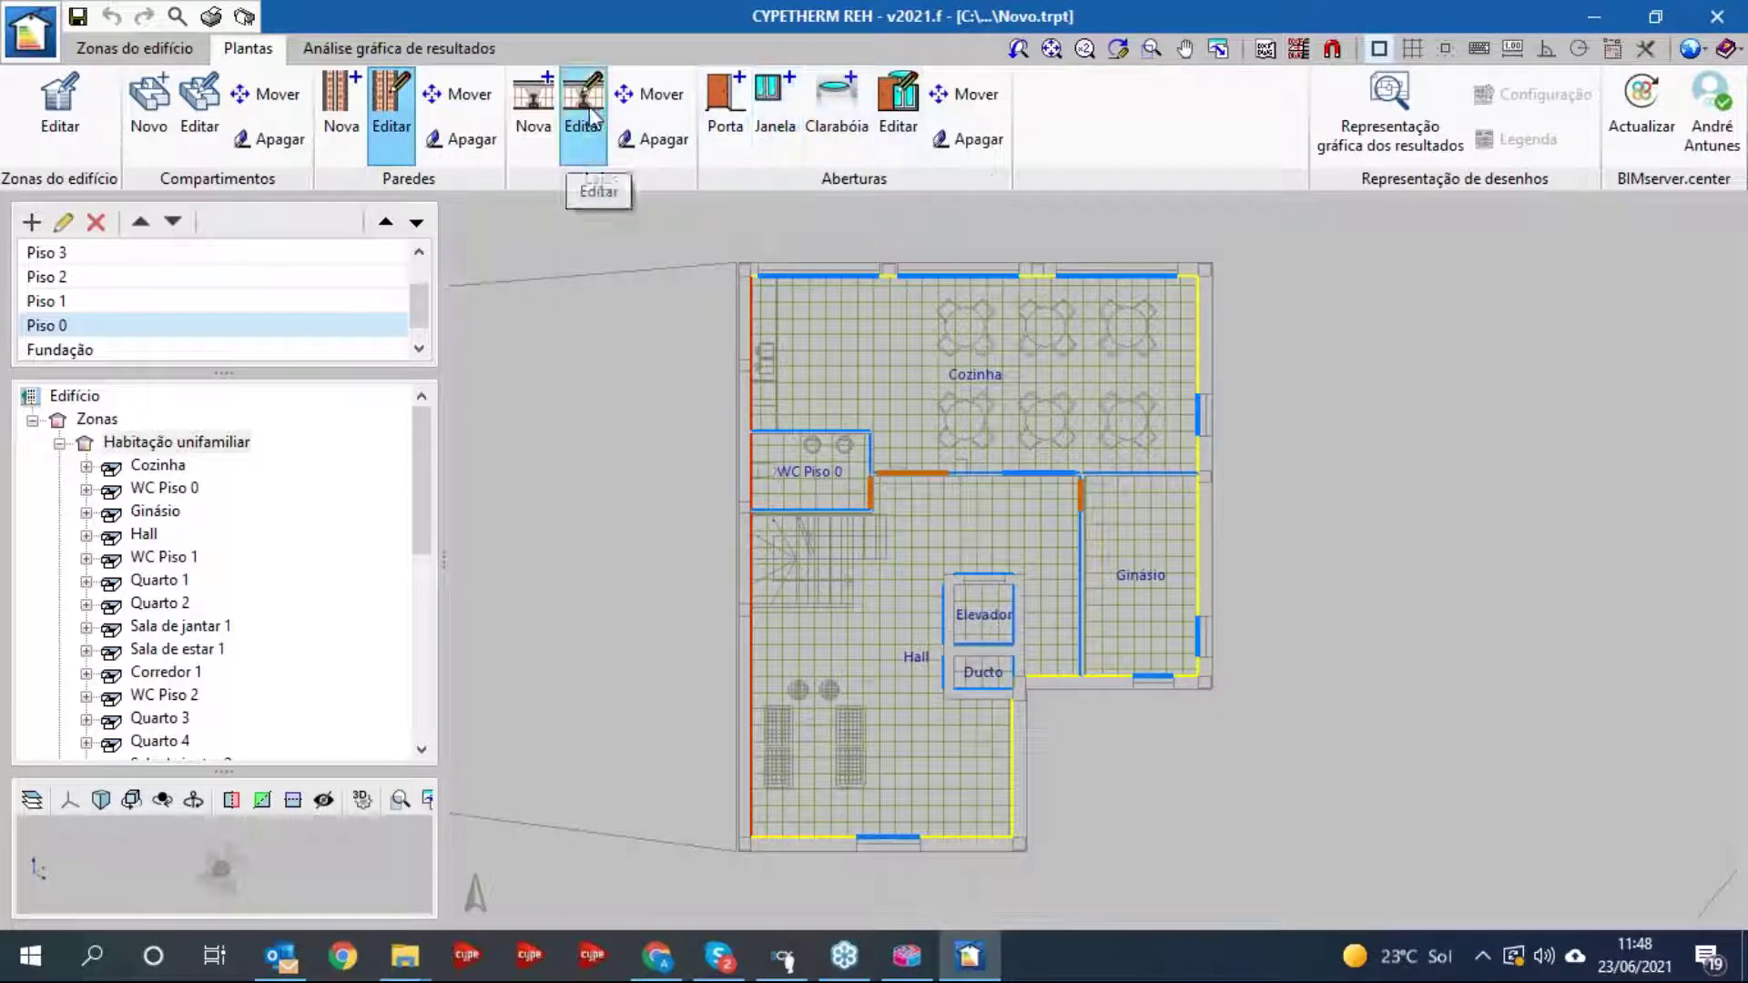
{"action": "left_click", "coordinate": [1135, 287]}
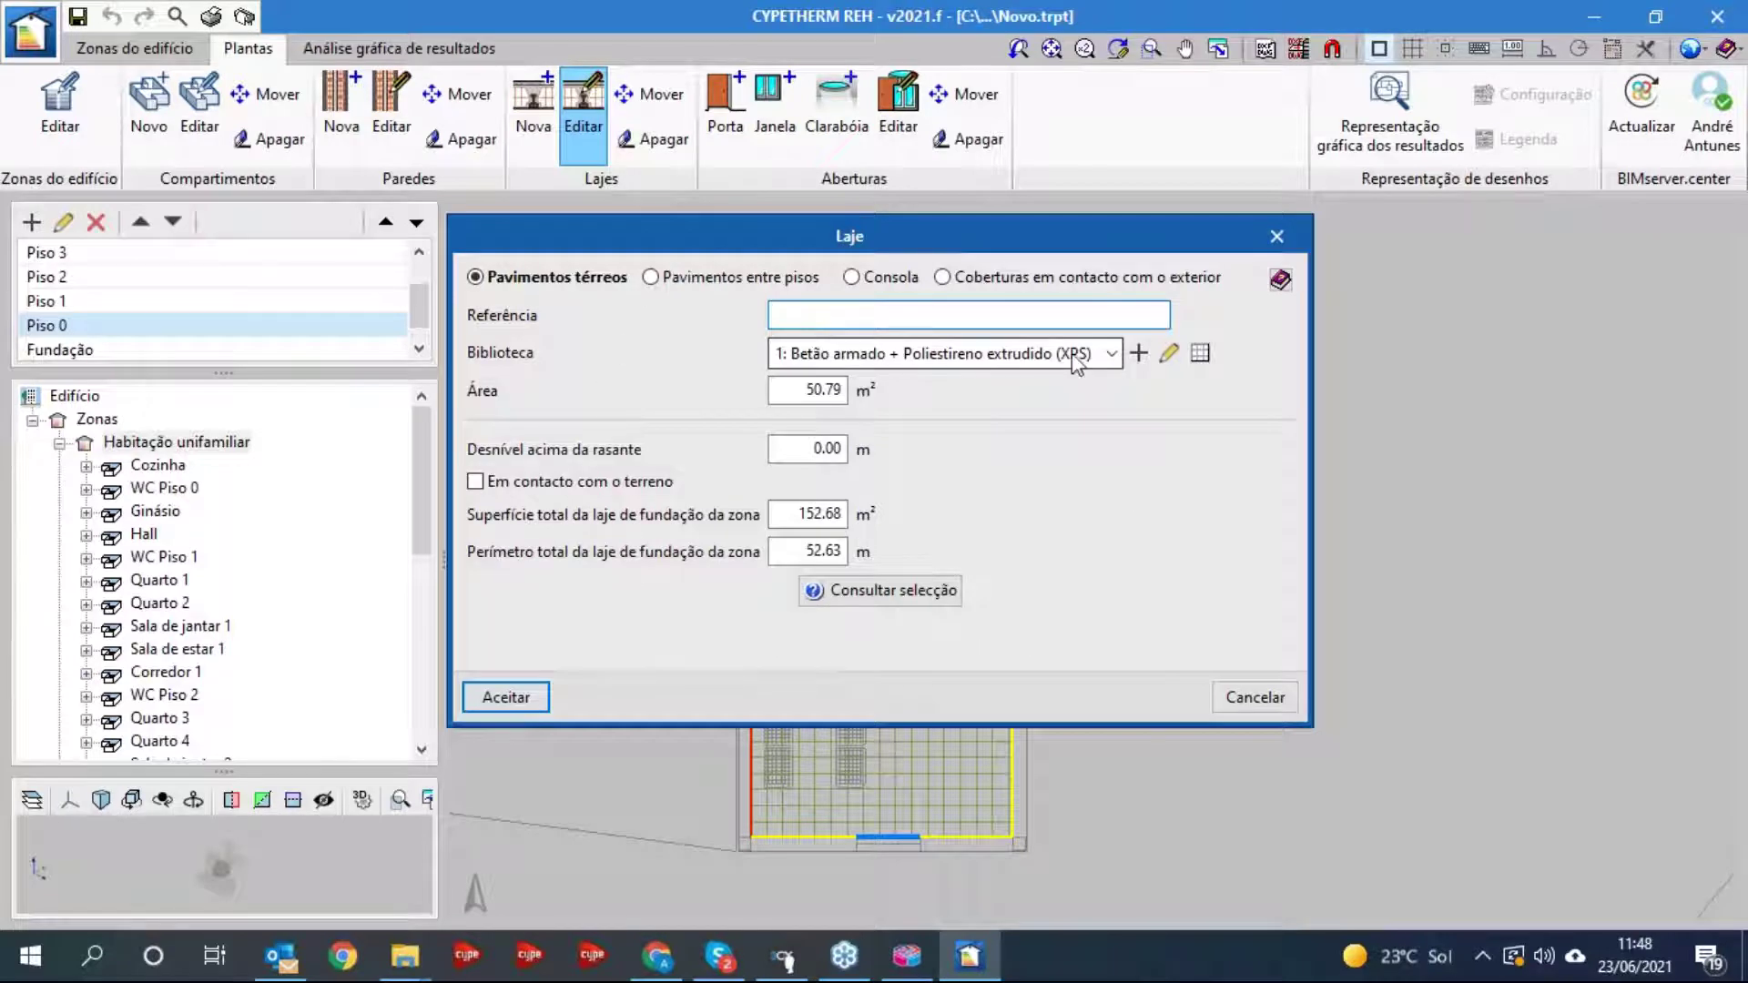
{"action": "key", "text": "Escape"}
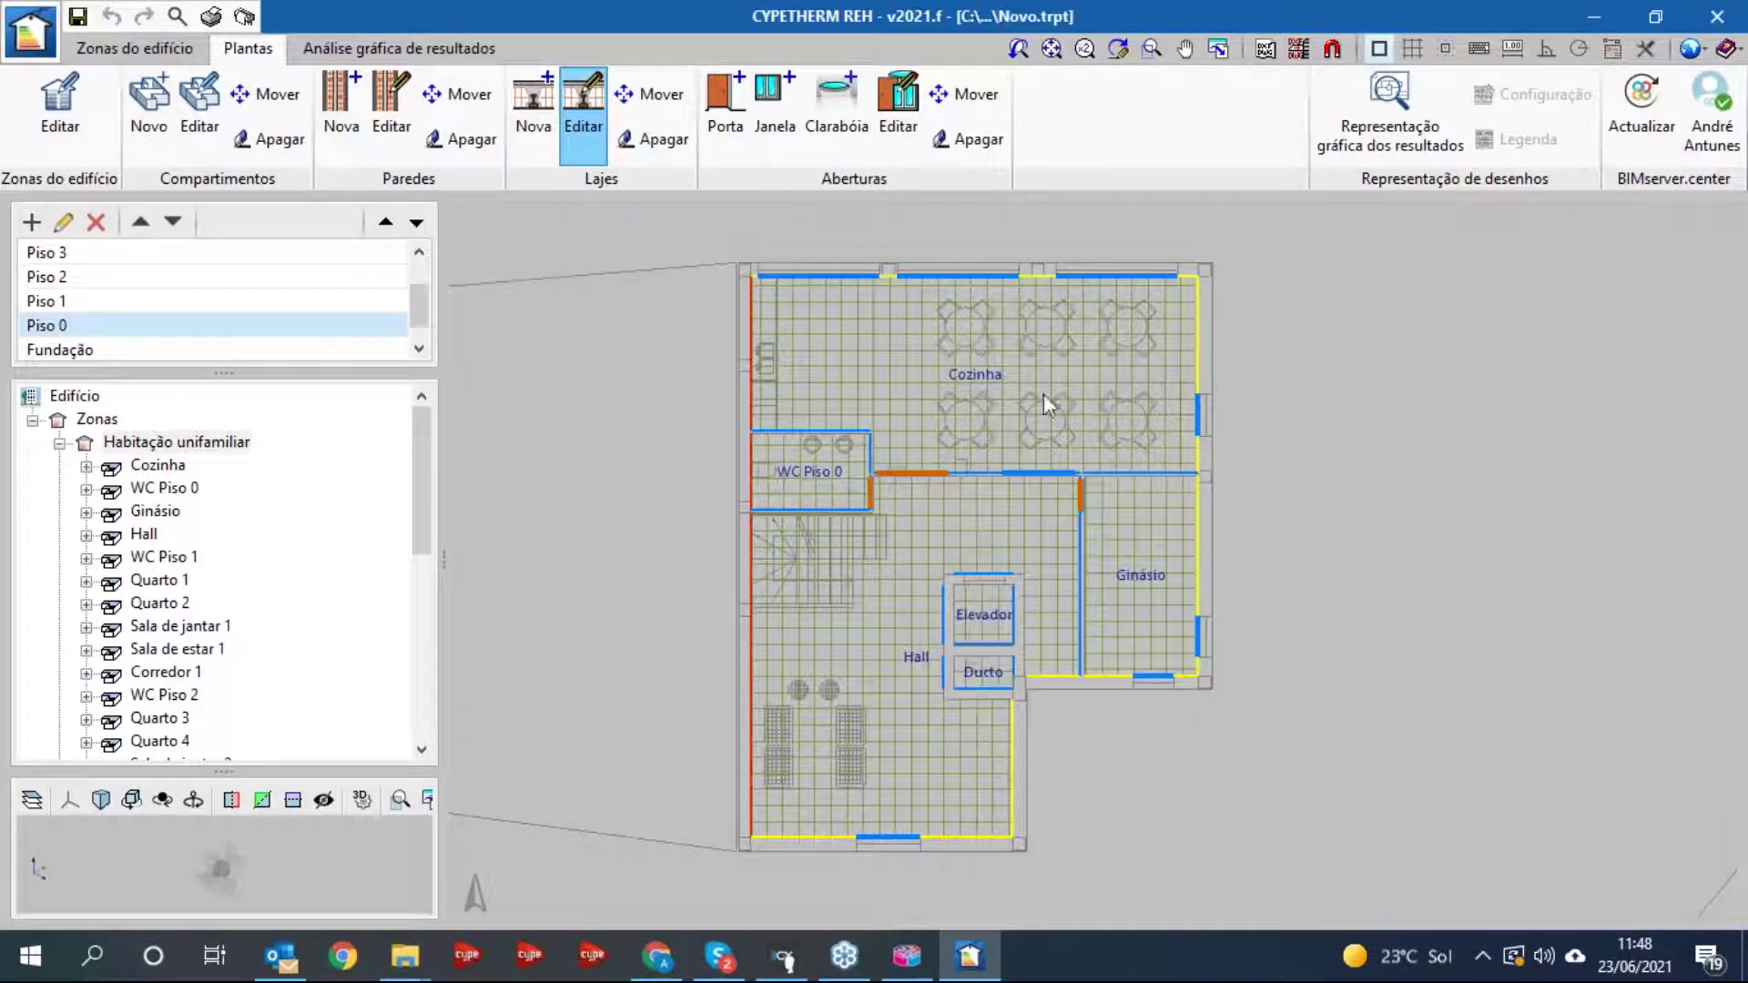
{"action": "scroll", "coordinate": [969, 550], "scroll_direction": "up", "scroll_amount": 2}
{"action": "mouse_move", "coordinate": [966, 553]}
{"action": "left_mouse_down"}
{"action": "mouse_move", "coordinate": [964, 534]}
{"action": "mouse_move", "coordinate": [950, 548]}
{"action": "left_mouse_up"}
{"action": "scroll", "coordinate": [969, 523], "scroll_direction": "down", "scroll_amount": 2}
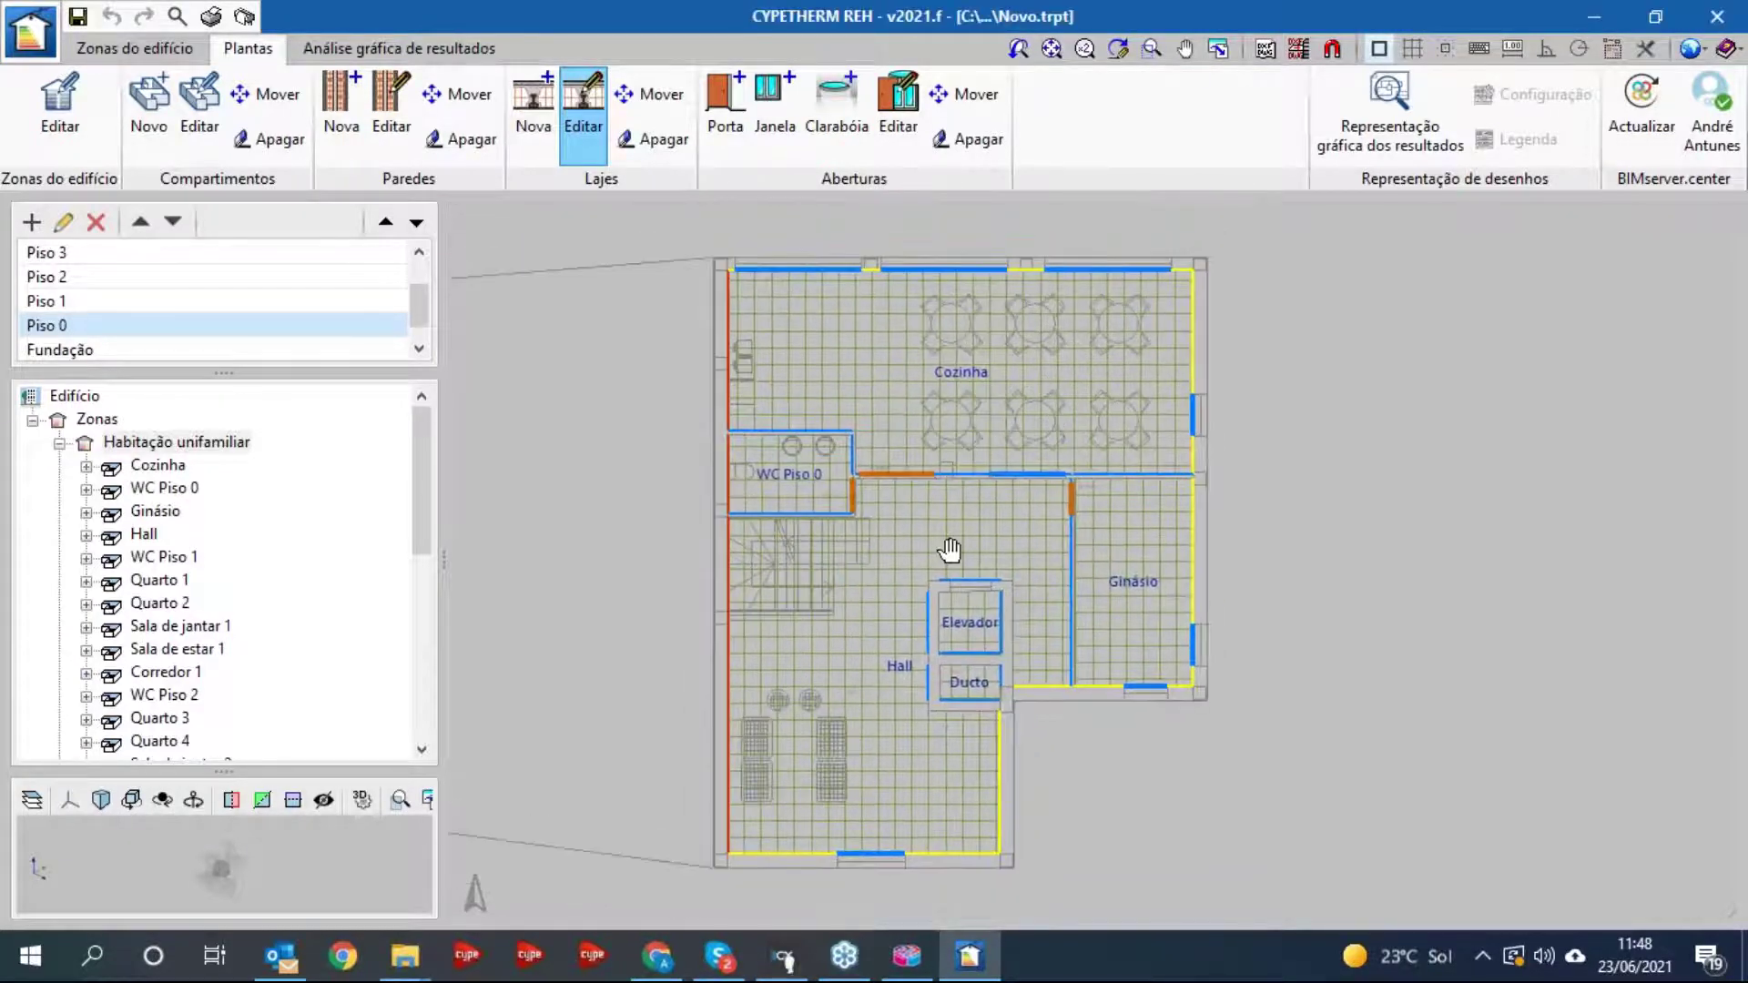
- Examine the Piso 0 floor plan, look at the architectural model in IFC Builder, and return to CYPETHERM REH
{"action": "left_click", "coordinate": [135, 49]}
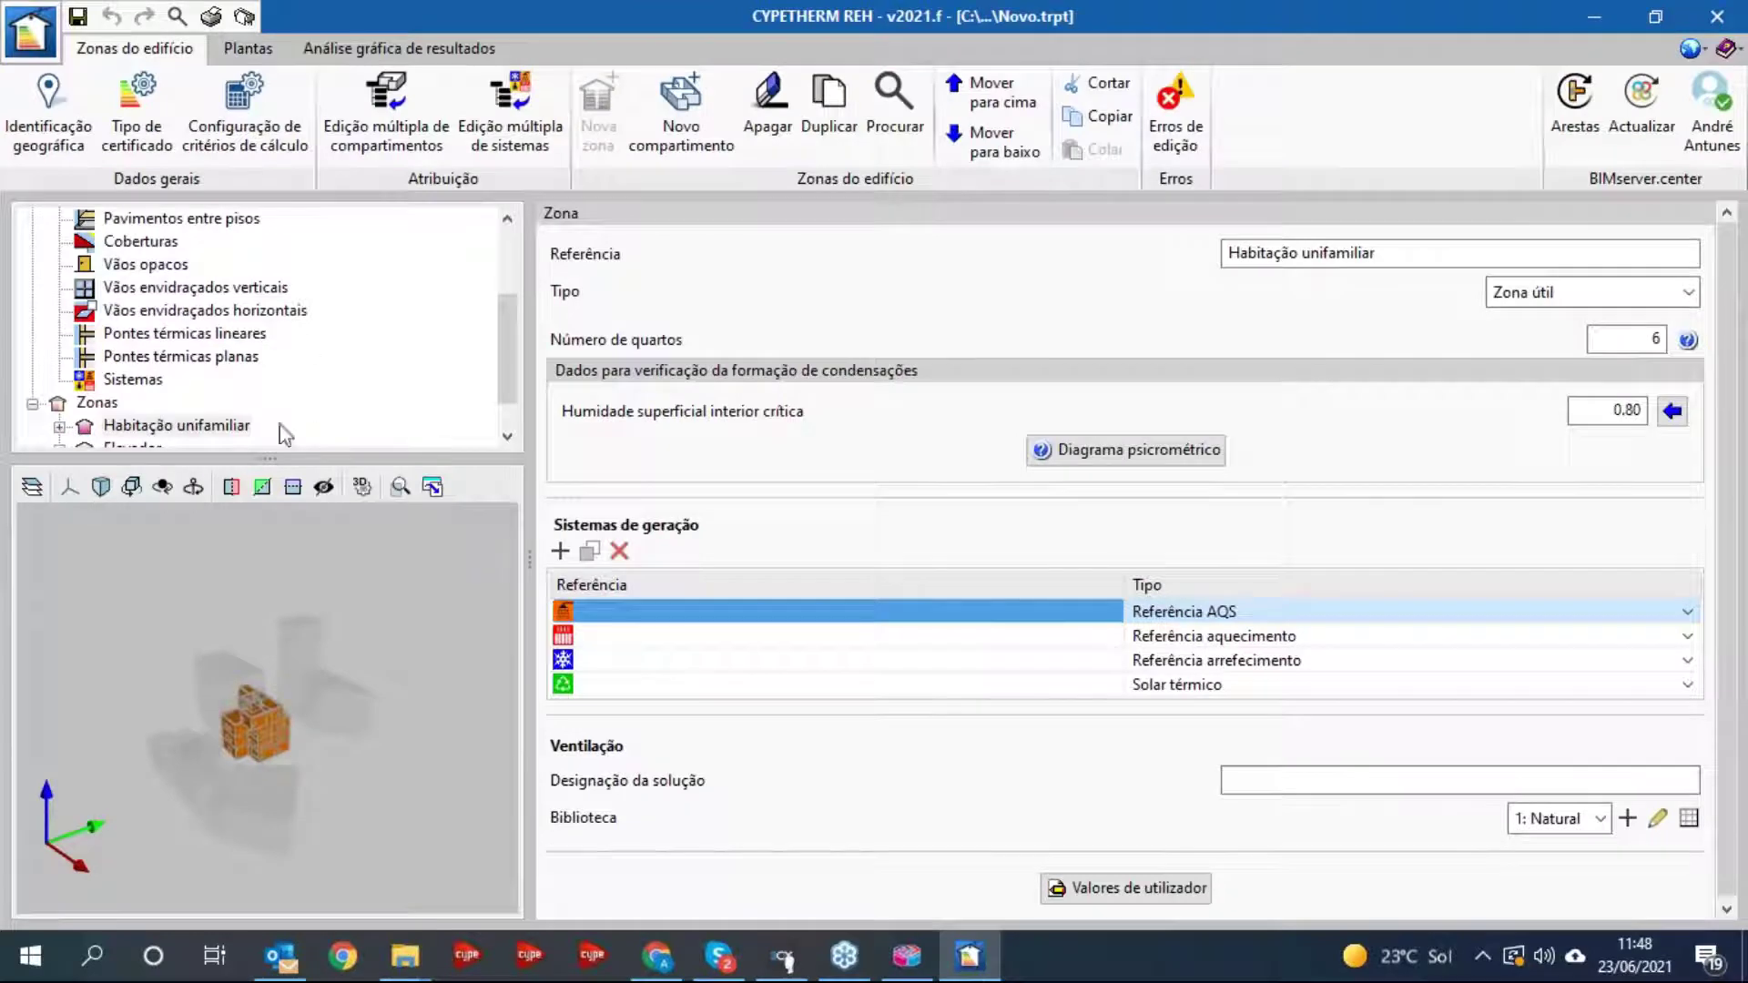
{"action": "left_click", "coordinate": [247, 48]}
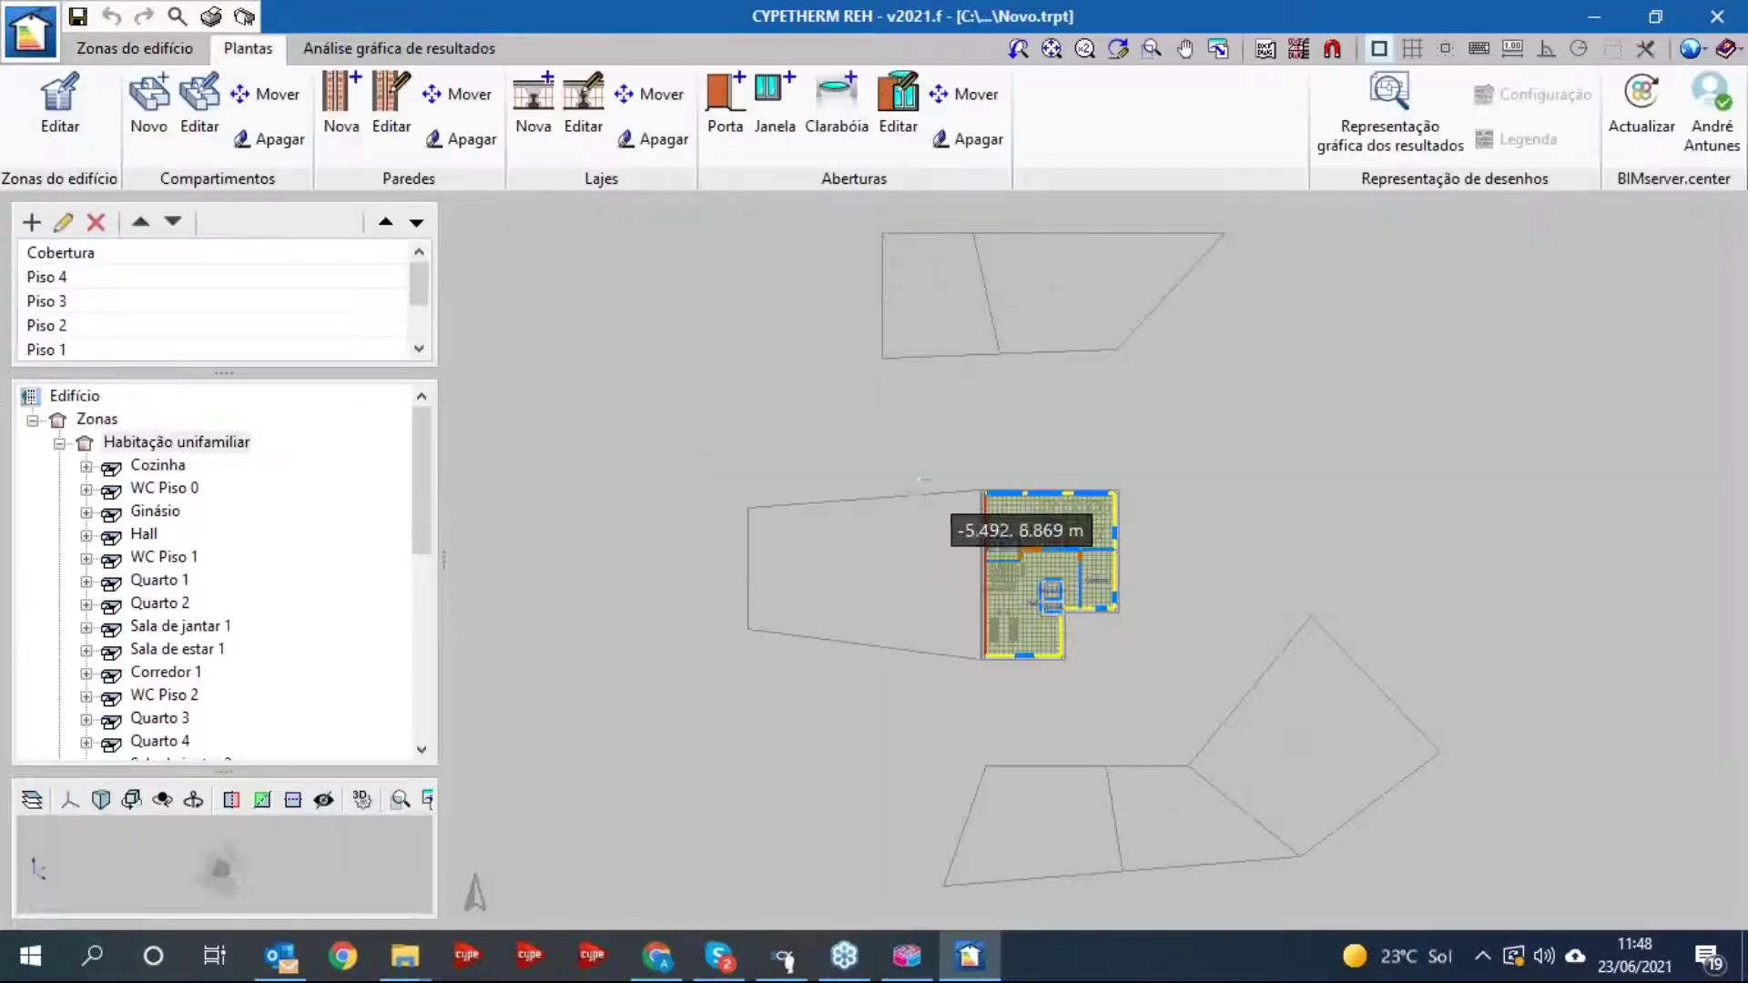
{"action": "scroll", "coordinate": [922, 480], "scroll_direction": "up", "scroll_amount": 6}
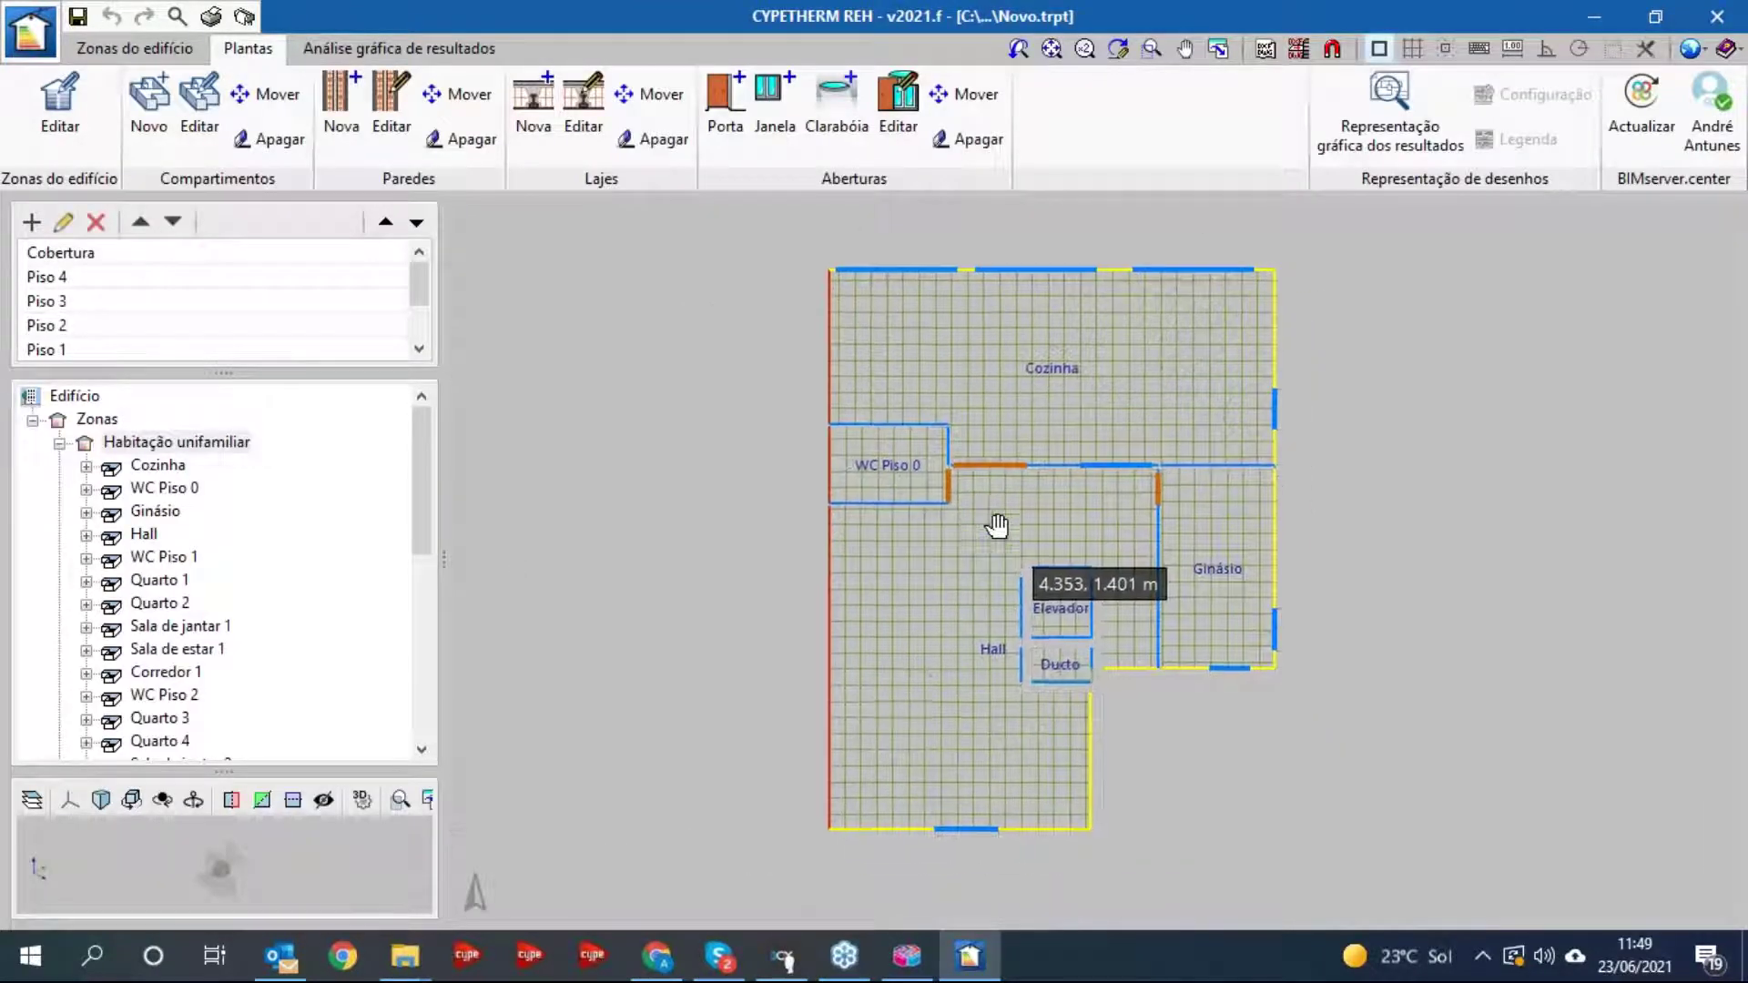
{"action": "scroll", "coordinate": [997, 525], "scroll_direction": "up", "scroll_amount": 1}
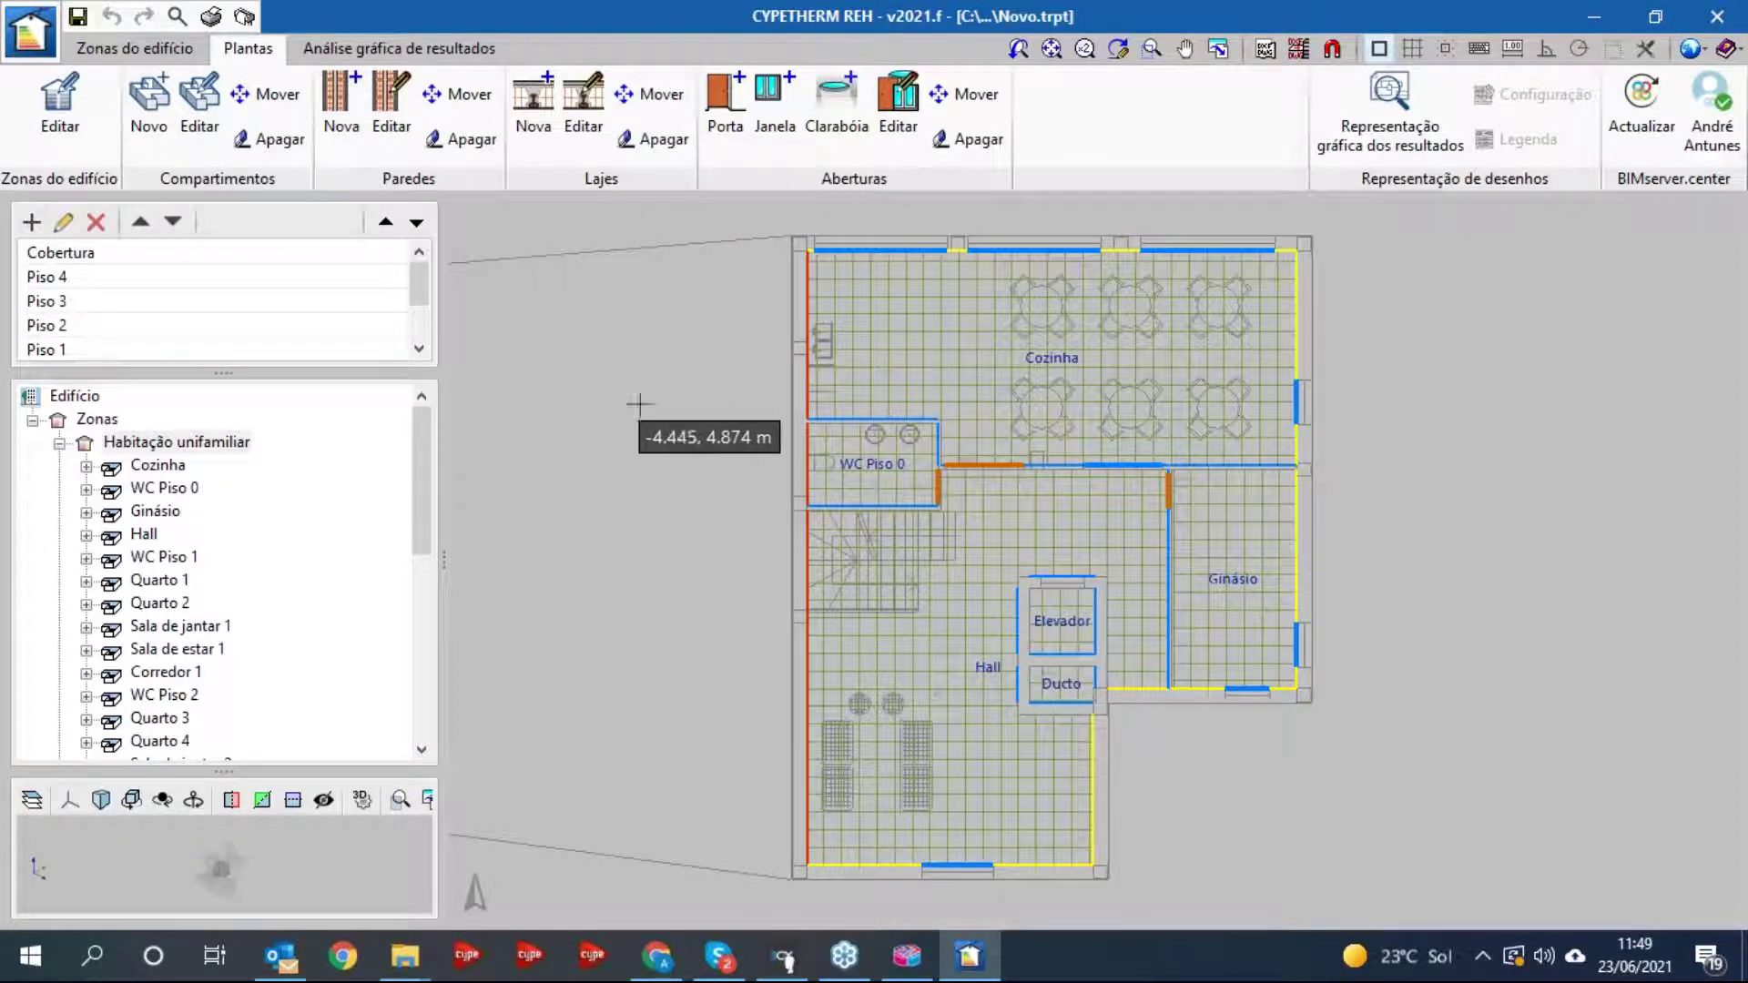
{"action": "left_click_drag", "start_coordinate": [1101, 509], "coordinate": [1090, 506]}
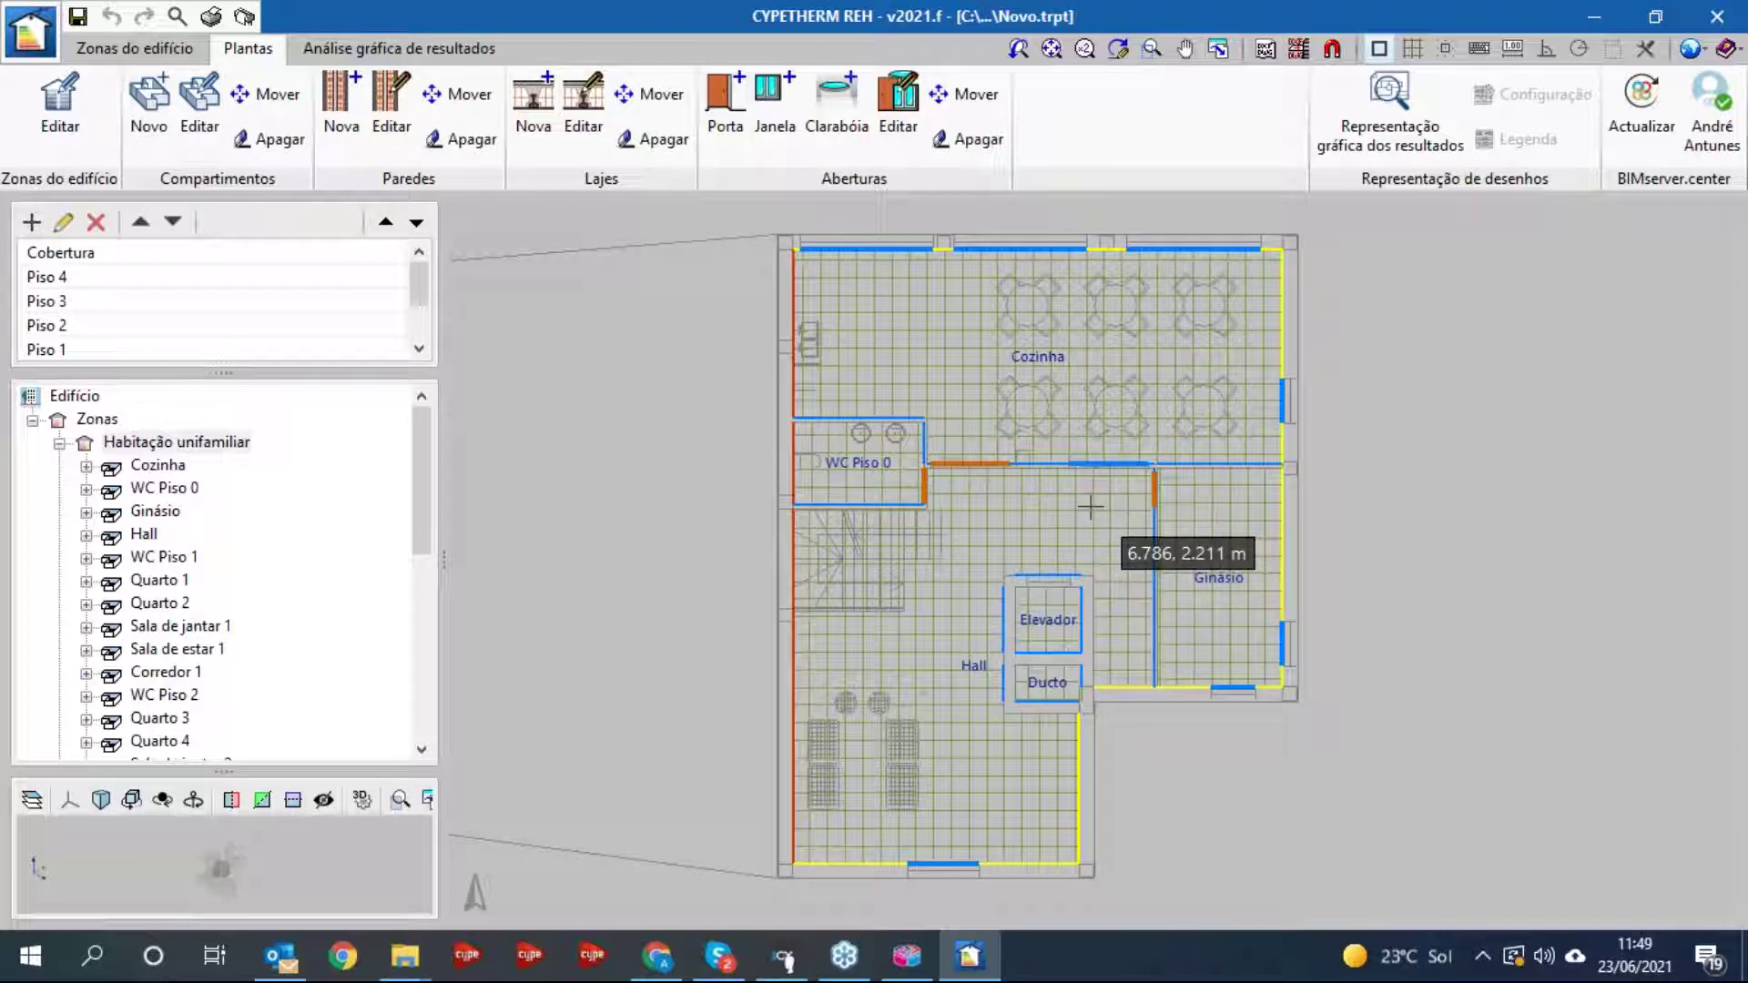
{"action": "left_click", "coordinate": [908, 957]}
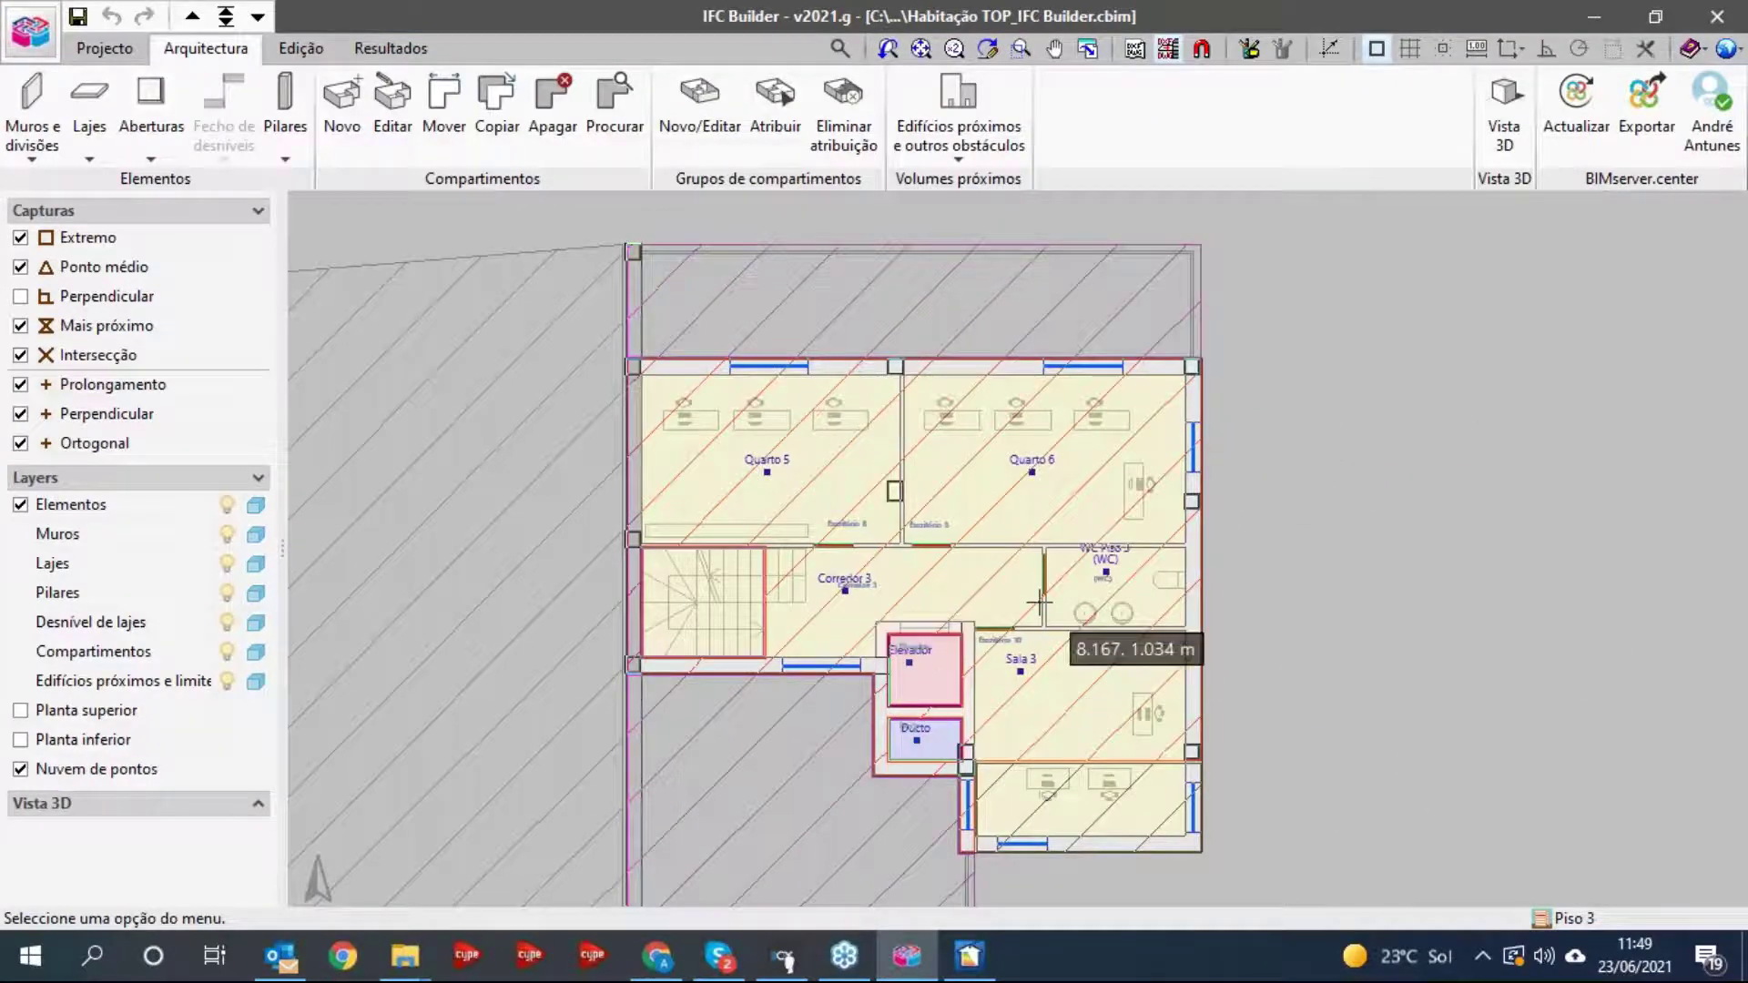
{"action": "key", "text": "alt+Tab"}
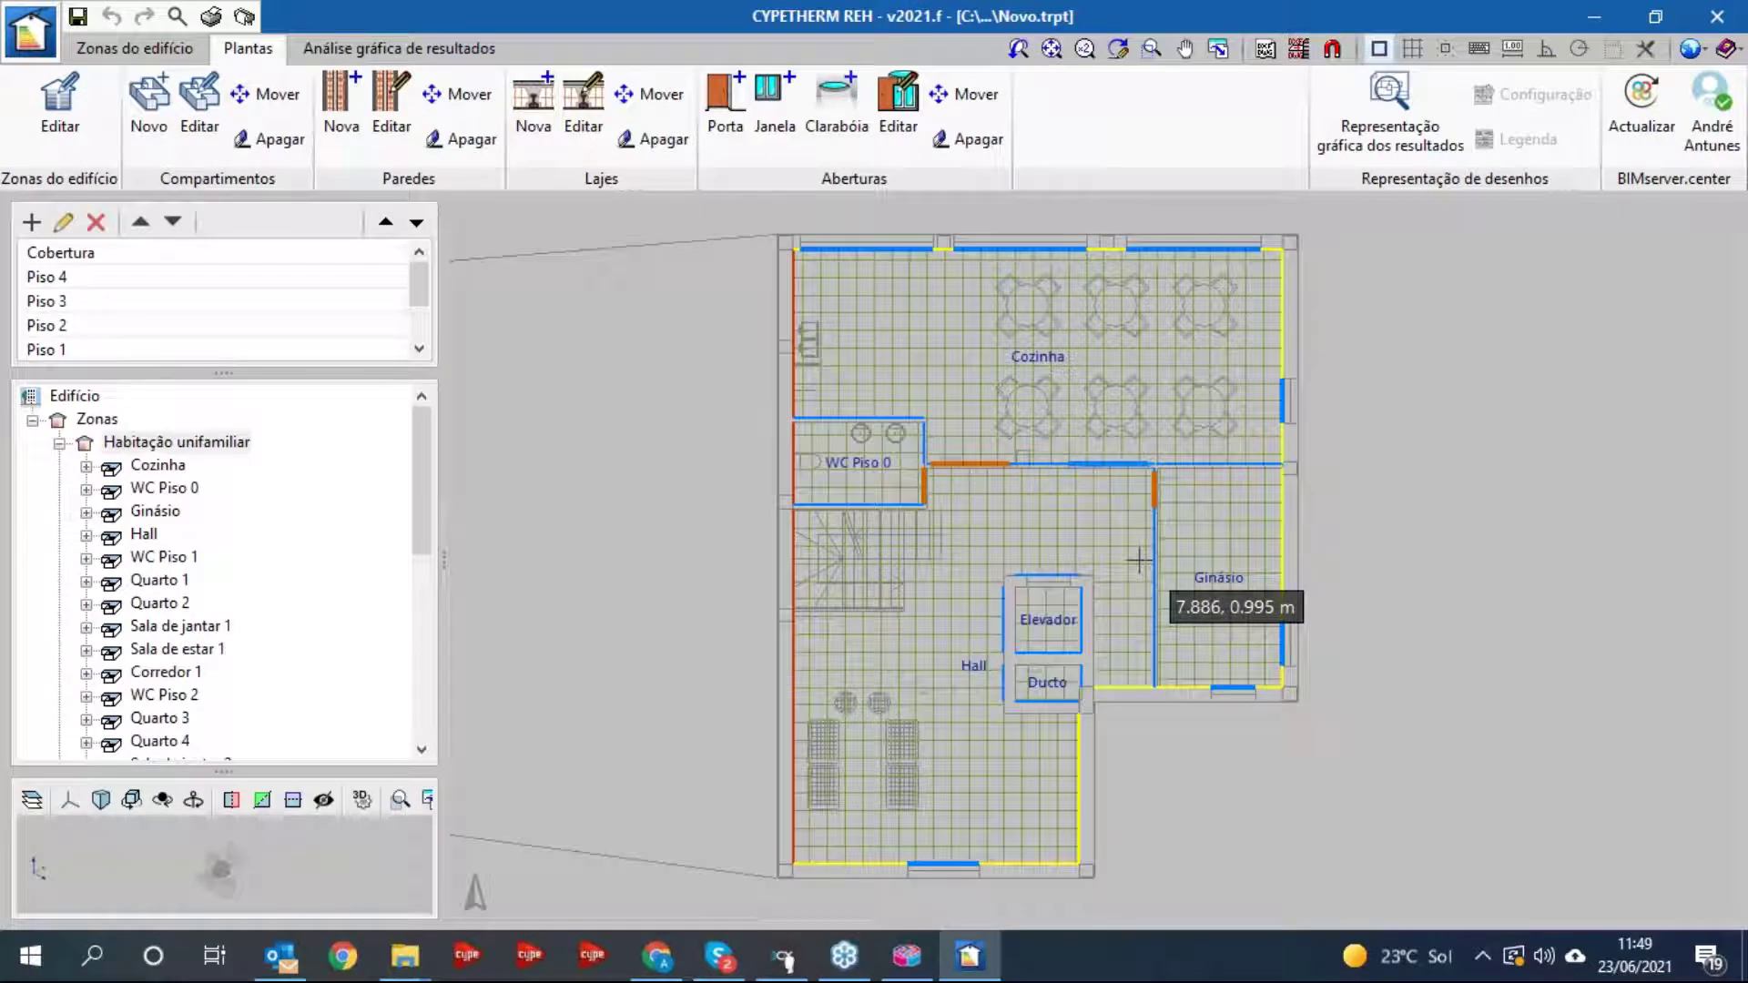
- Show the linear thermal bridges of the Cozinha compartment in the Habitação unifamiliar zone and view them in the 3D model
{"action": "left_click", "coordinate": [145, 48]}
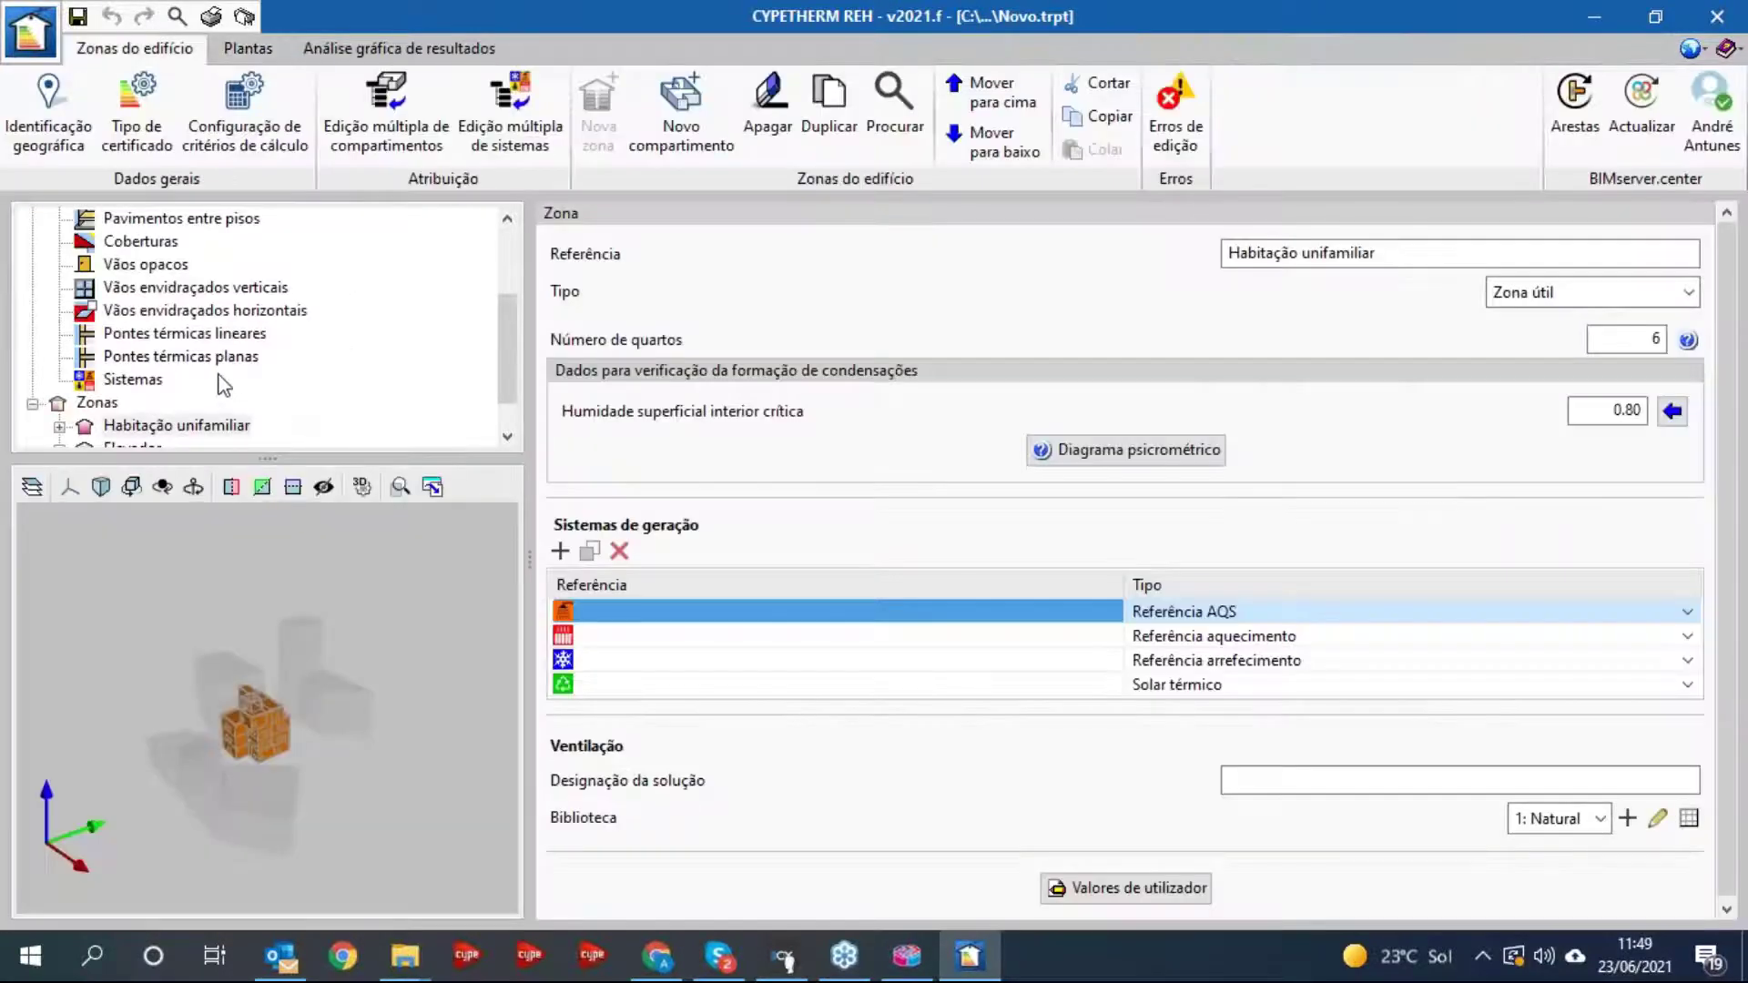
{"action": "scroll", "coordinate": [221, 382], "scroll_direction": "down", "scroll_amount": 1}
{"action": "left_click", "coordinate": [59, 381]}
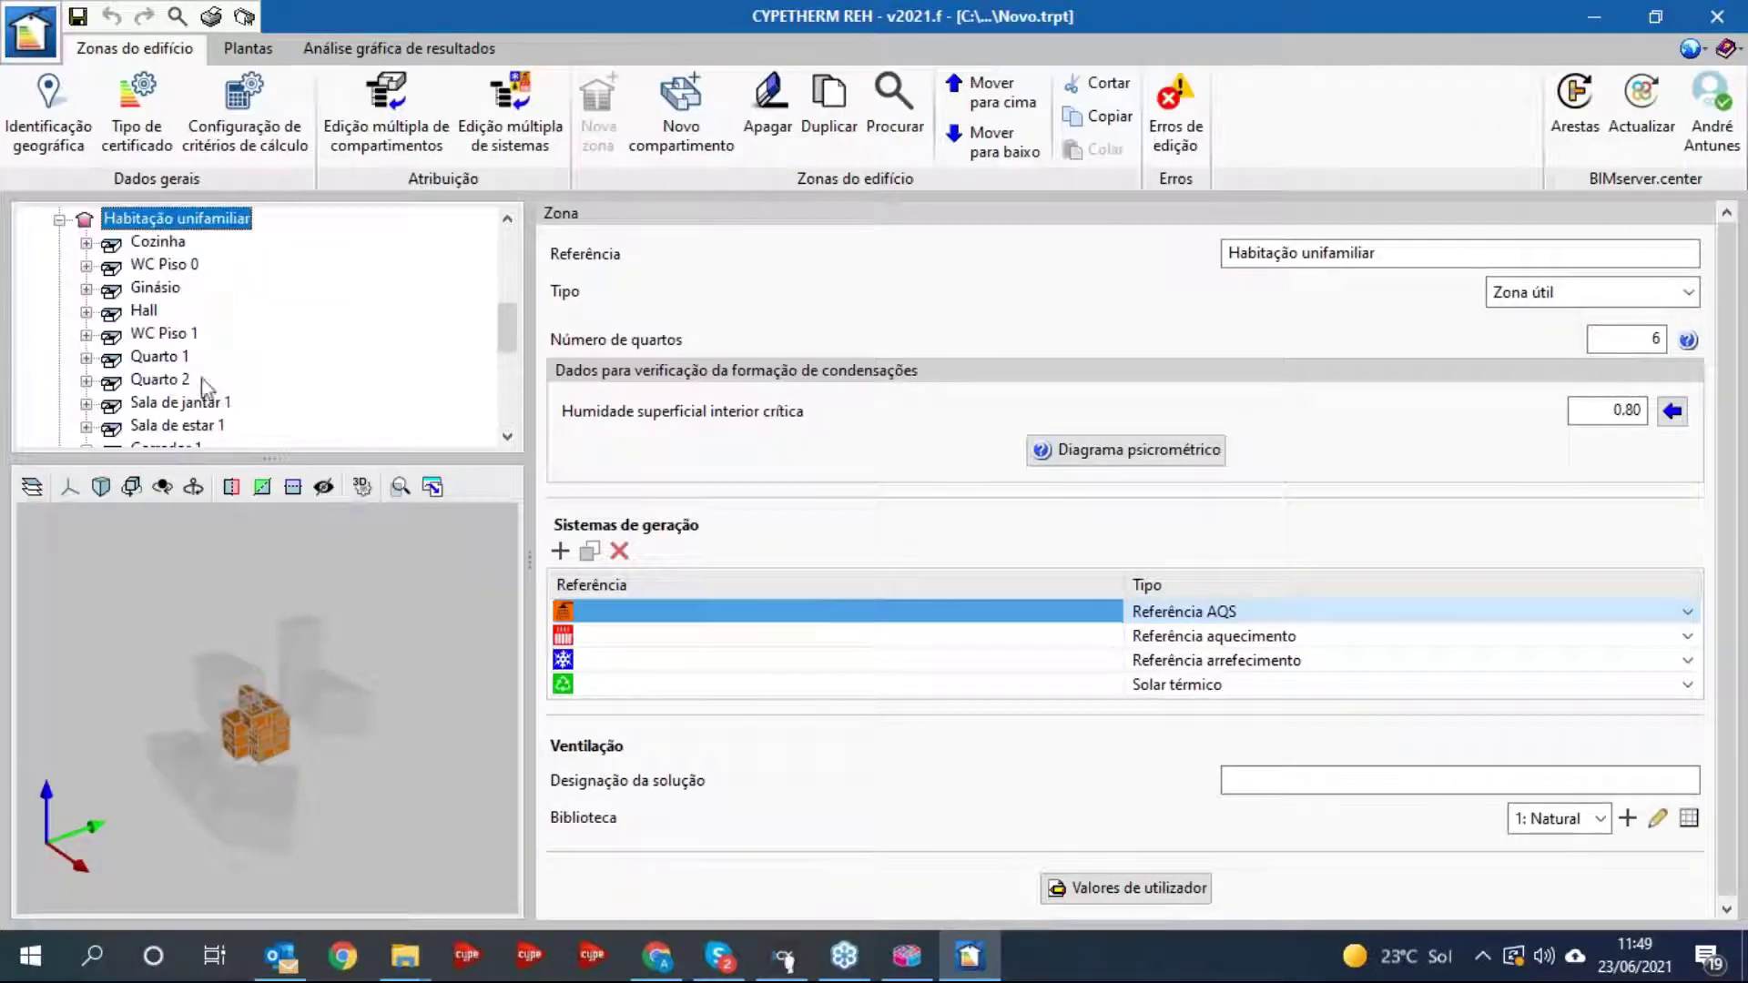
{"action": "left_click", "coordinate": [155, 242]}
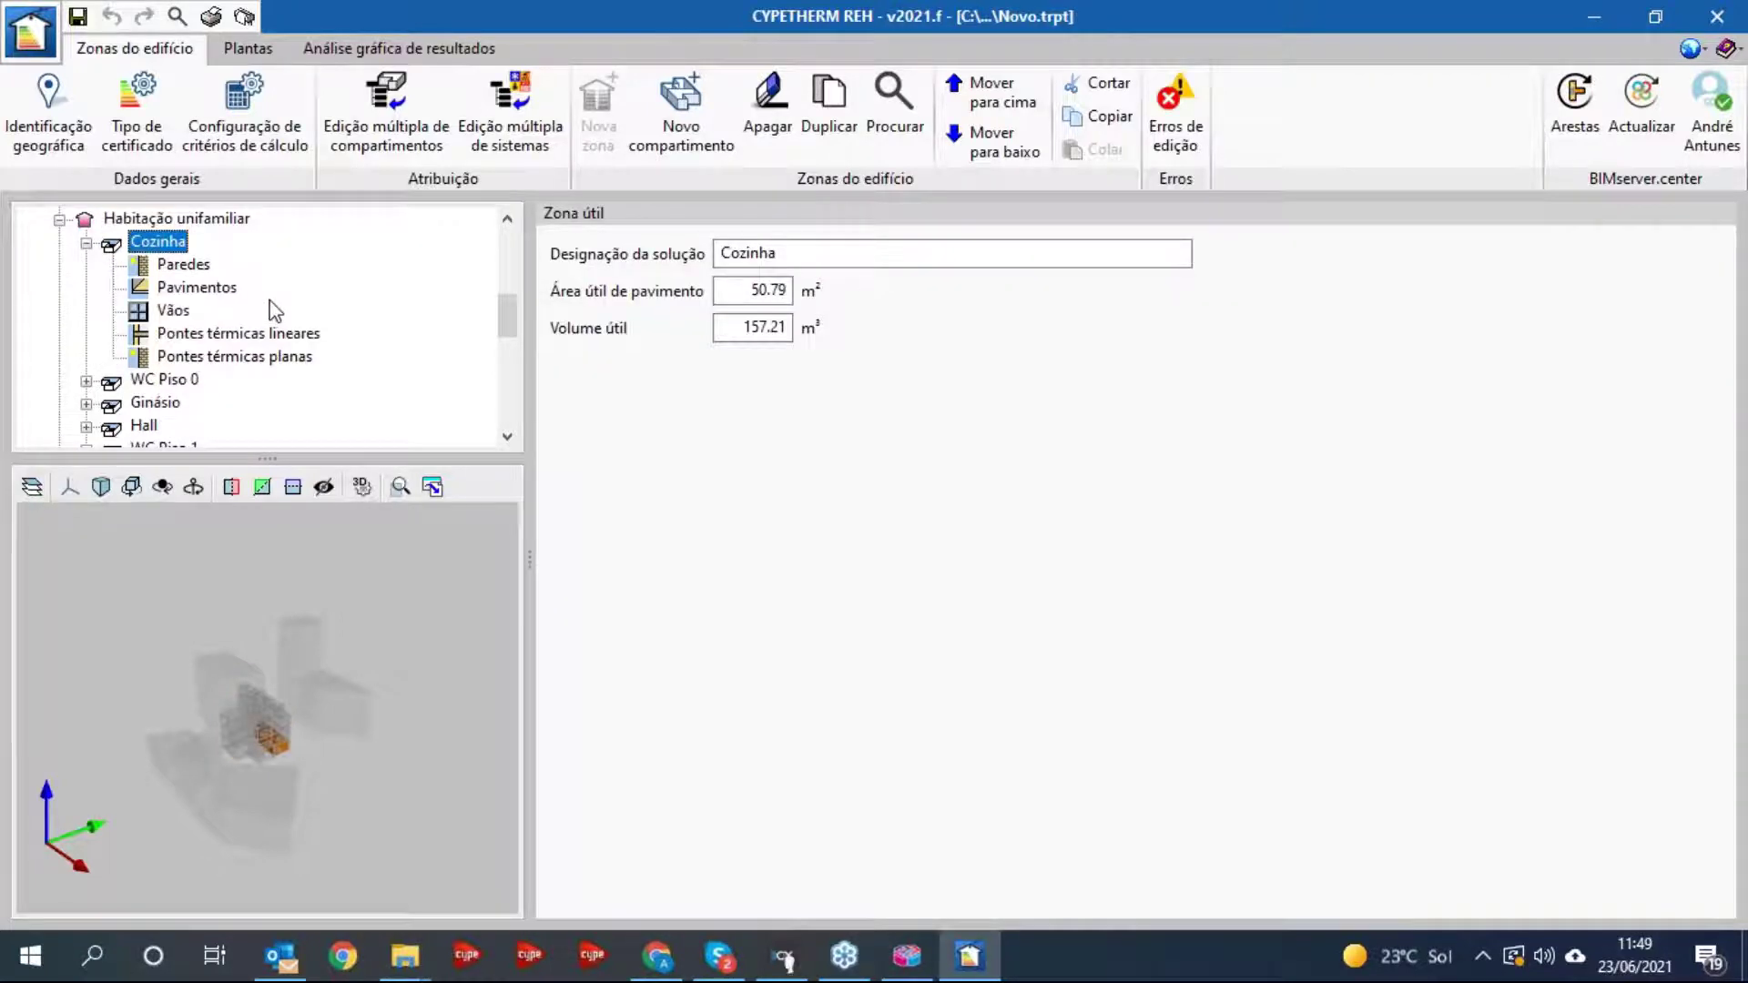
{"action": "left_click", "coordinate": [242, 336]}
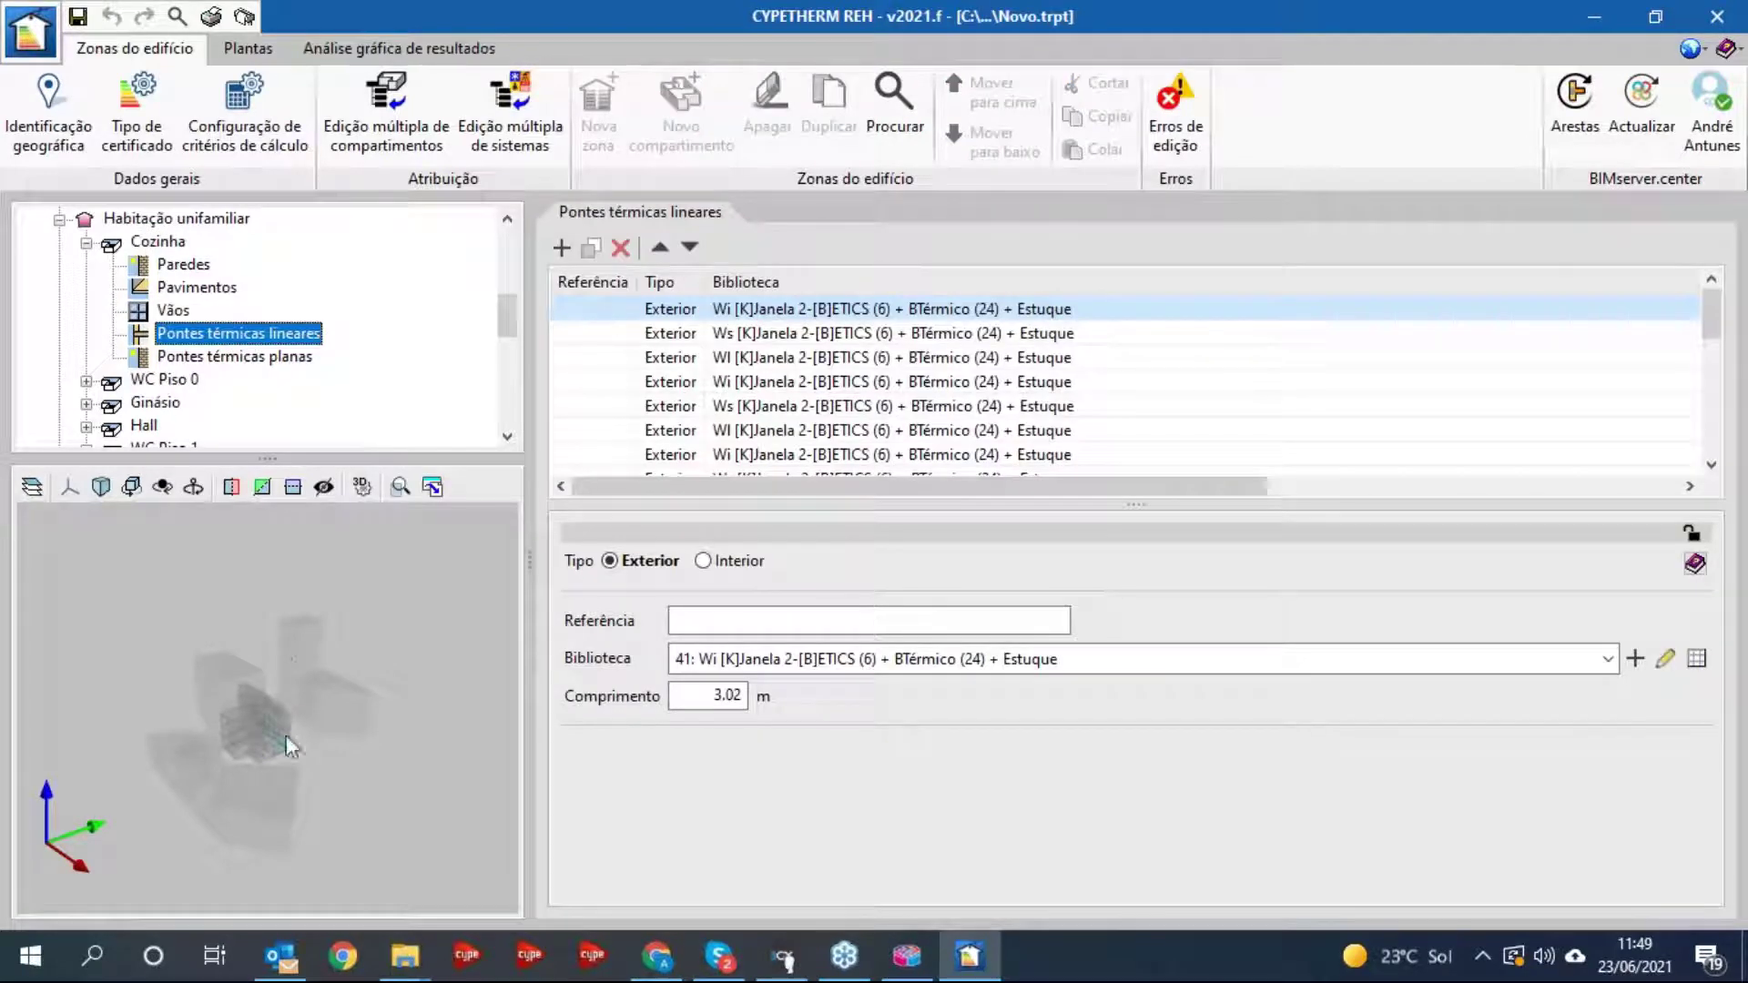
{"action": "scroll", "coordinate": [286, 735], "scroll_direction": "up", "scroll_amount": 5}
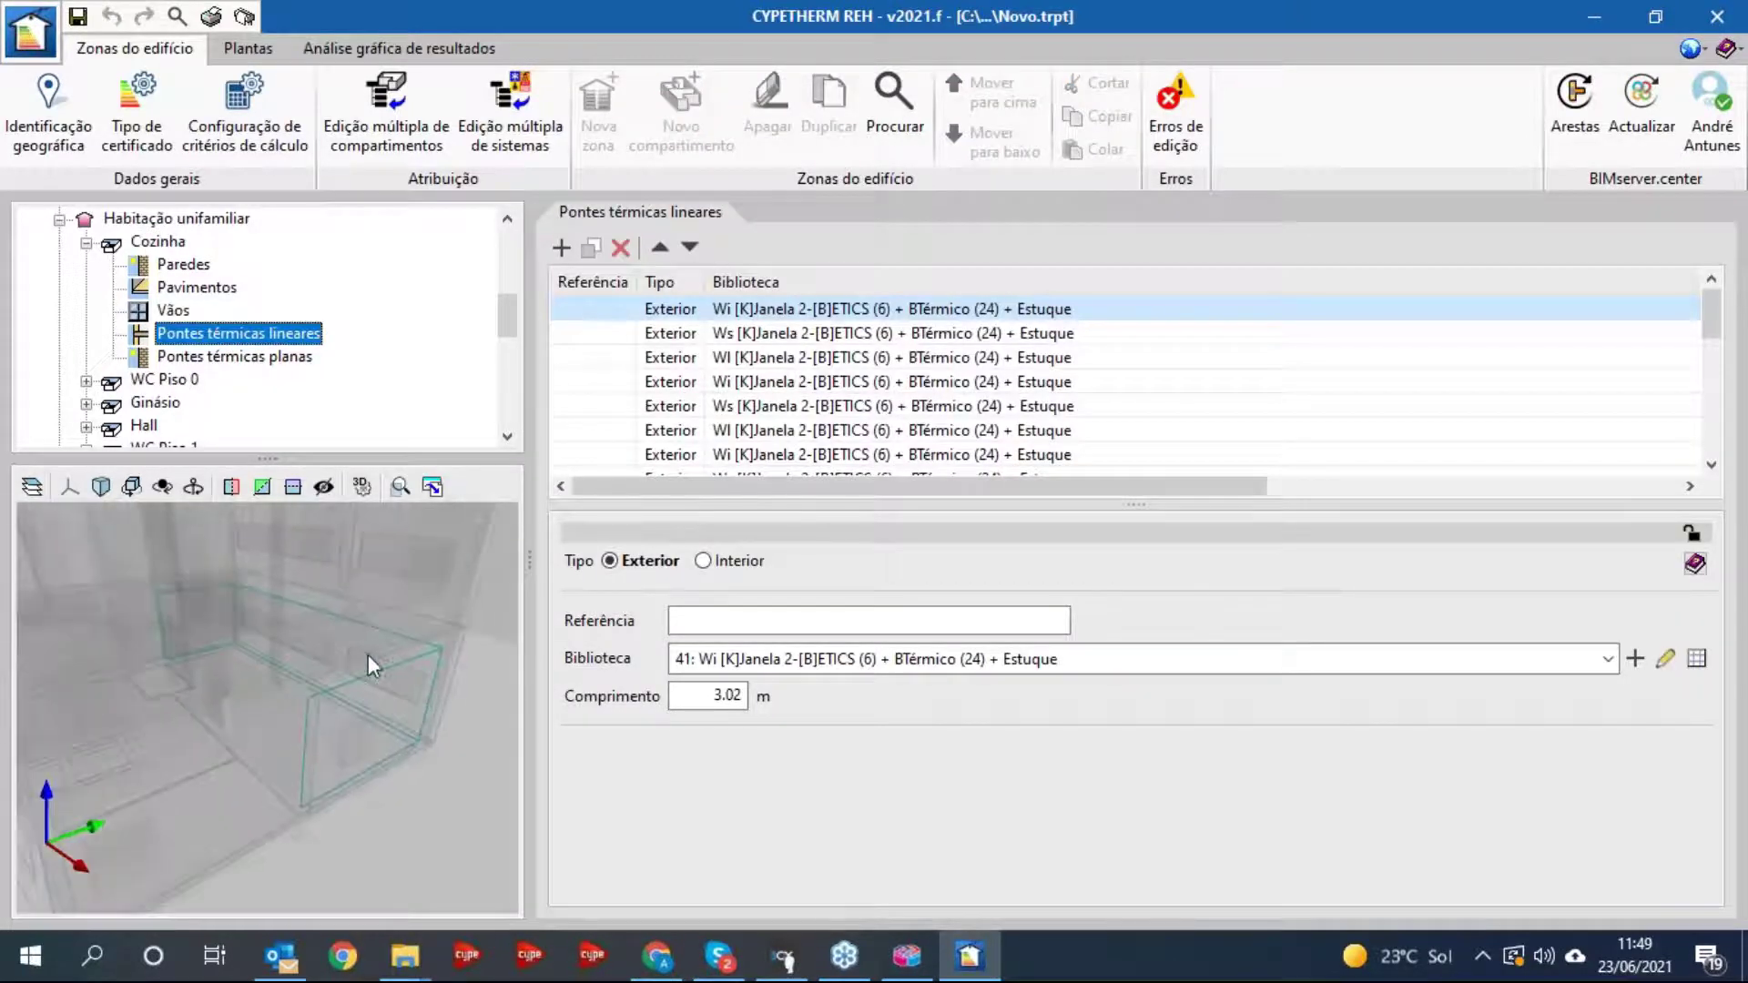
- Go through the Cozinha's Janela 2 linear thermal bridges one by one, checking each one's library entry and length
{"action": "left_click", "coordinate": [767, 334]}
{"action": "left_click", "coordinate": [761, 358]}
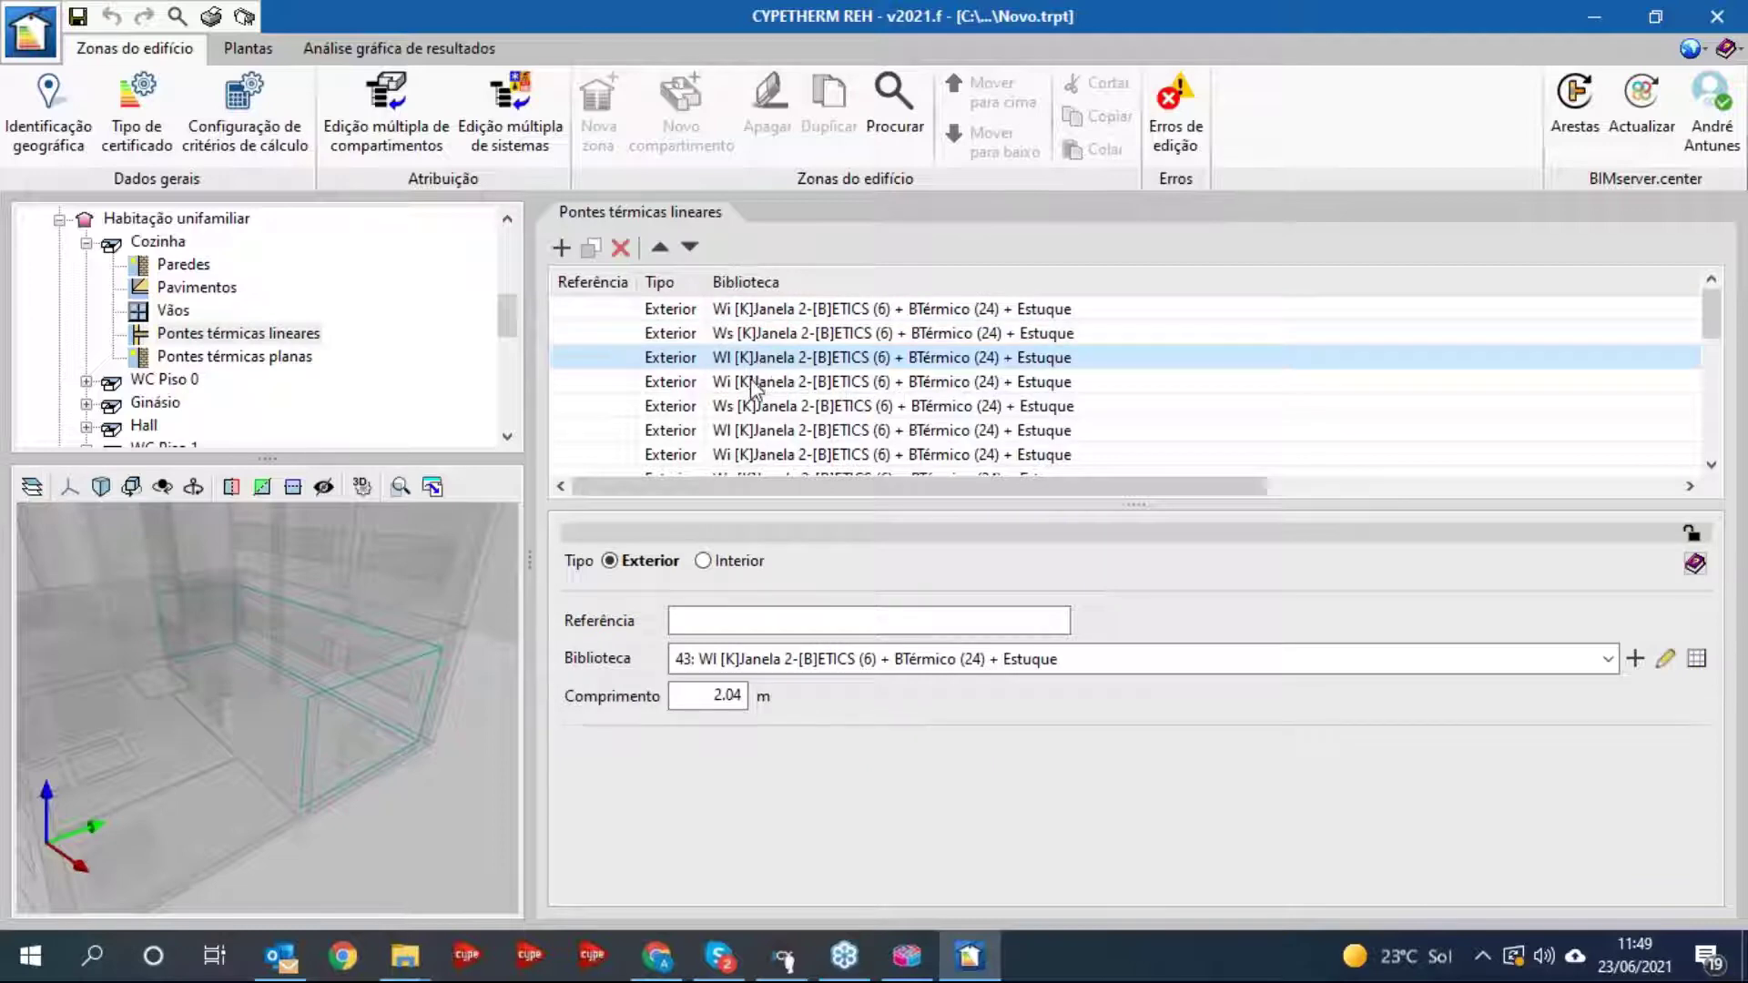
{"action": "left_click", "coordinate": [751, 382]}
{"action": "left_click", "coordinate": [750, 406]}
{"action": "left_click", "coordinate": [746, 431]}
{"action": "left_click", "coordinate": [742, 455]}
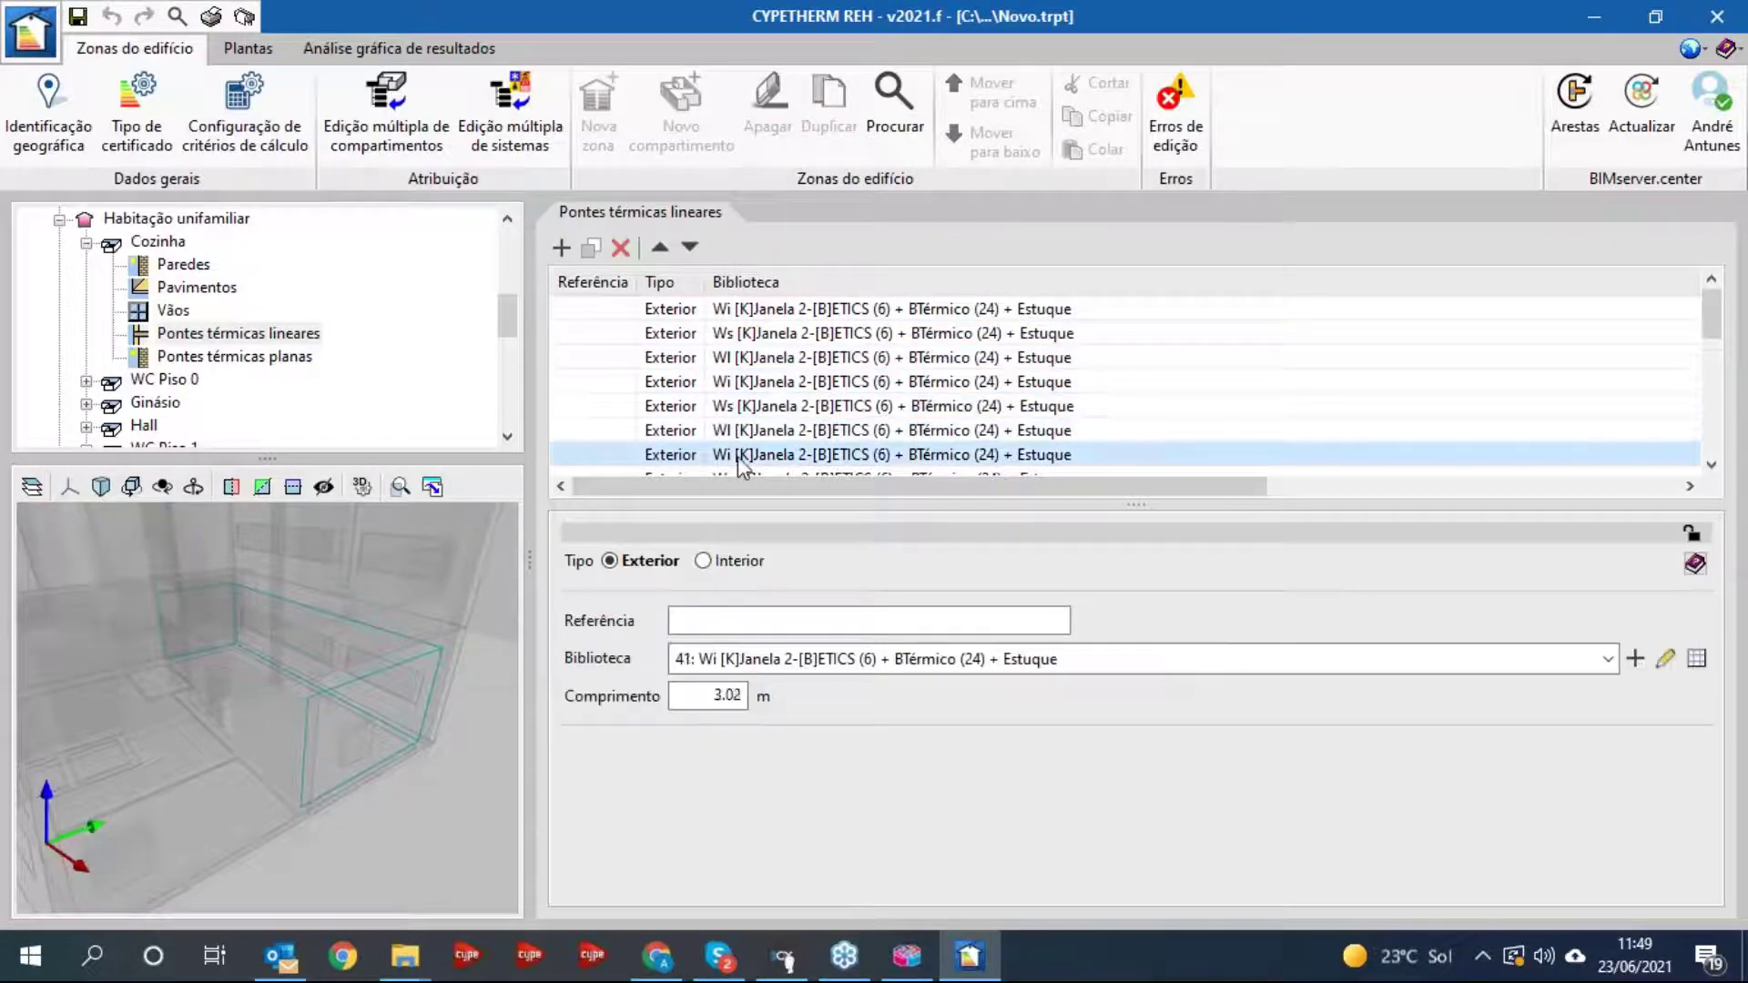
{"action": "left_click", "coordinate": [742, 471]}
{"action": "scroll", "coordinate": [746, 460], "scroll_direction": "down", "scroll_amount": 3}
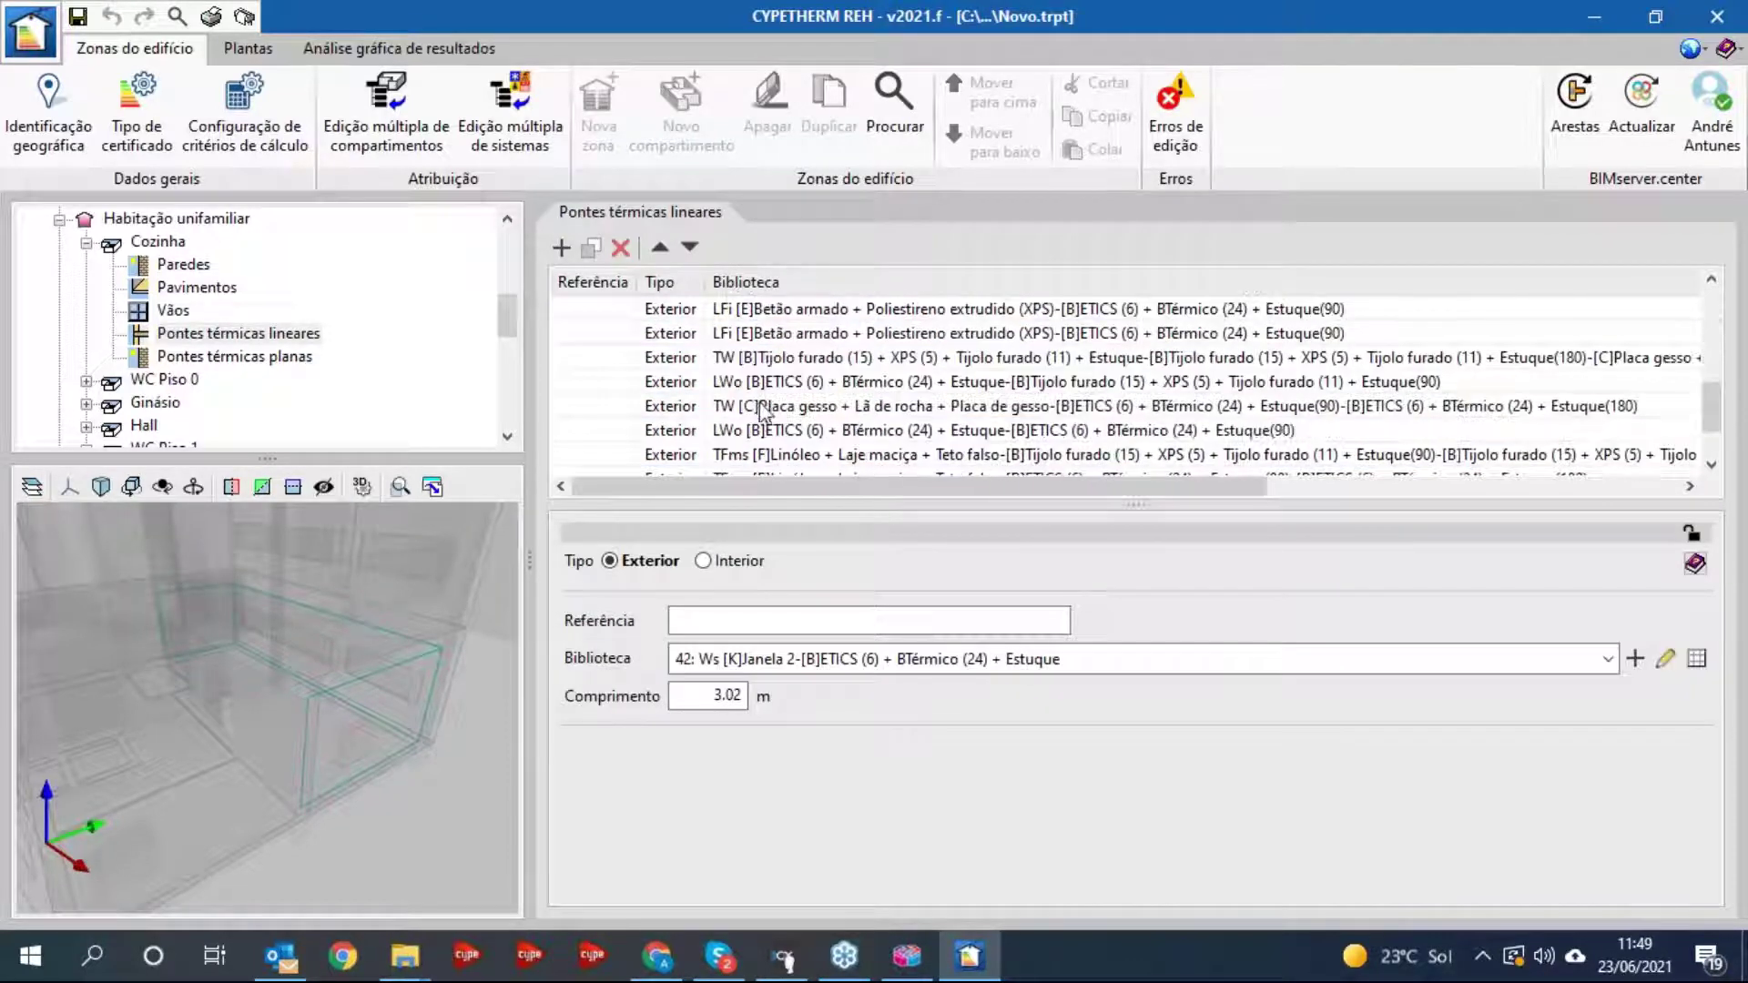
- Check the LWo ETICS wall corner bridge of the Cozinha and view the form for a new linear thermal bridge without adding one
{"action": "left_click", "coordinate": [763, 407]}
{"action": "left_click", "coordinate": [758, 435]}
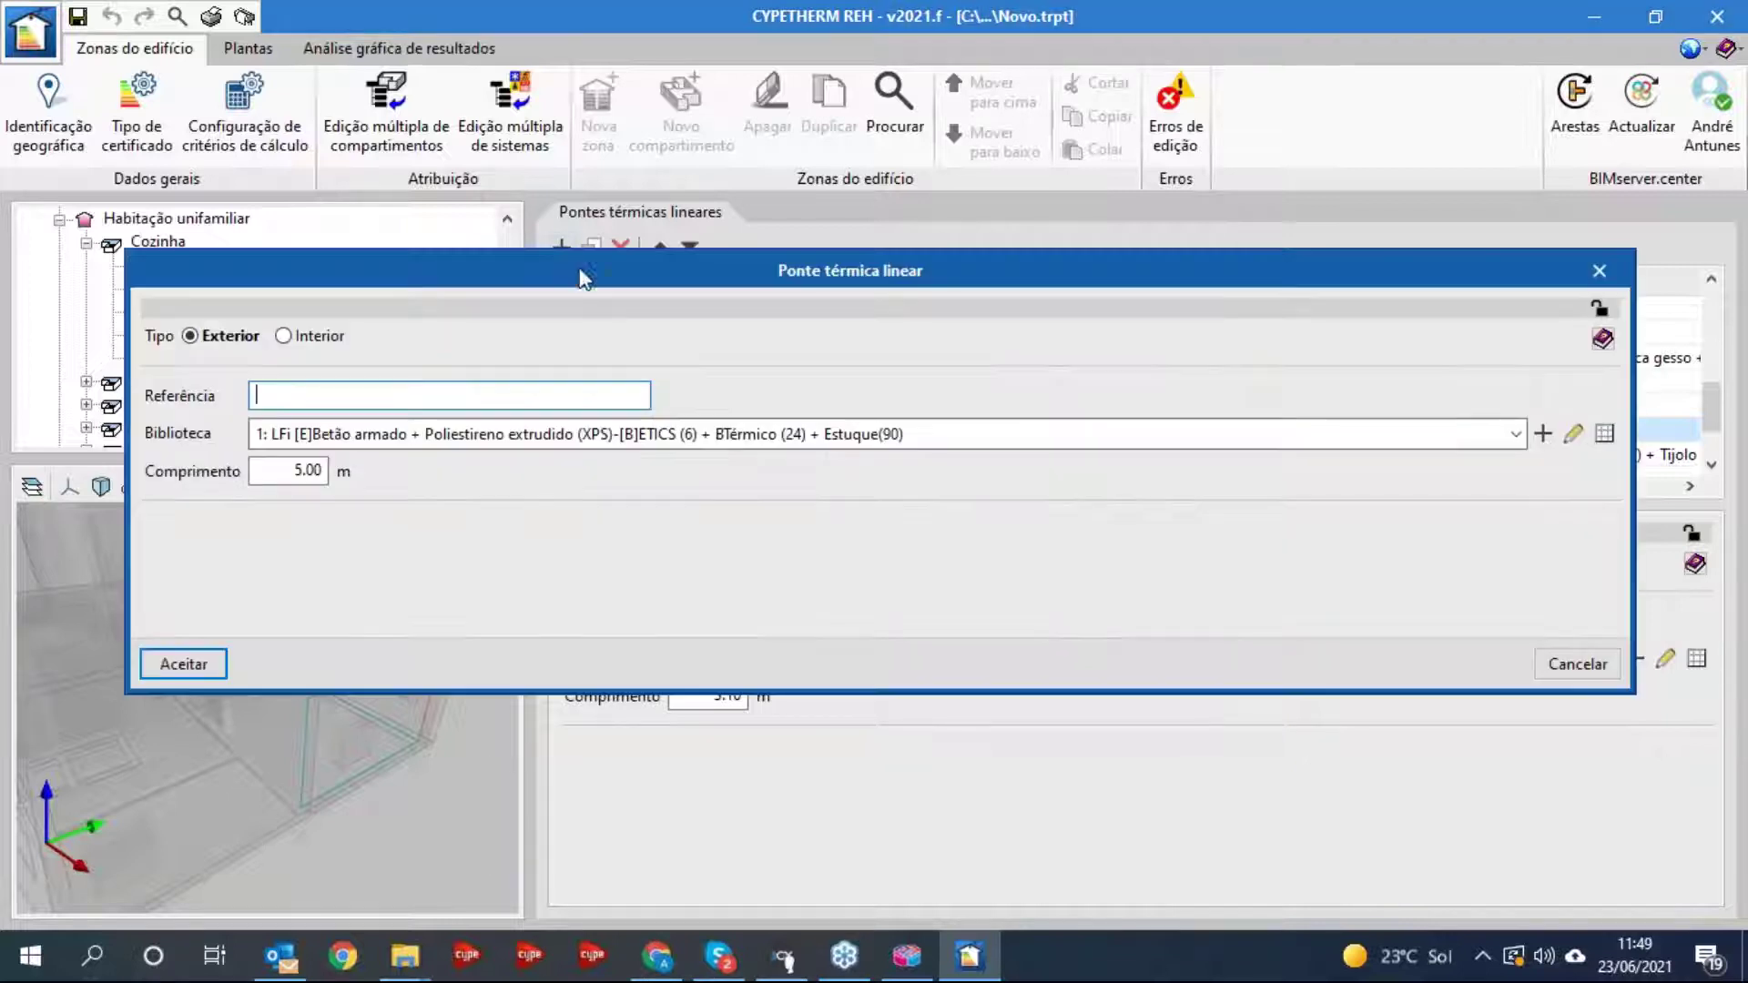
{"action": "left_click", "coordinate": [561, 247]}
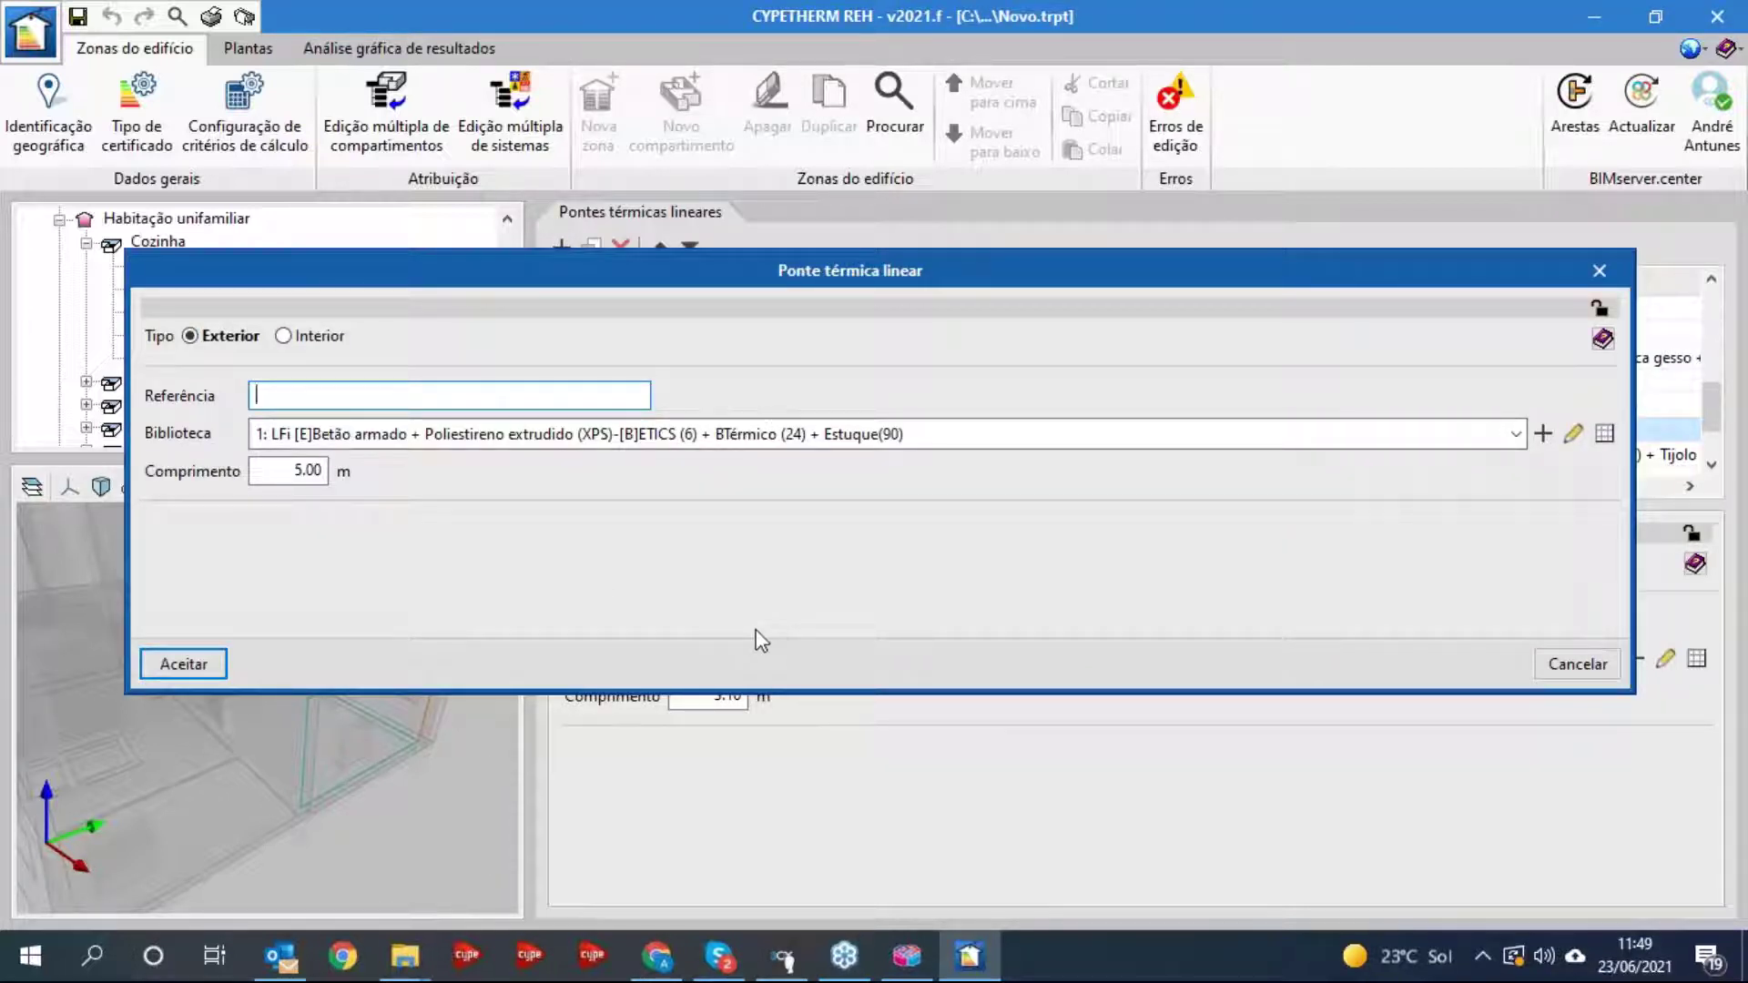
{"action": "left_click", "coordinate": [1584, 663]}
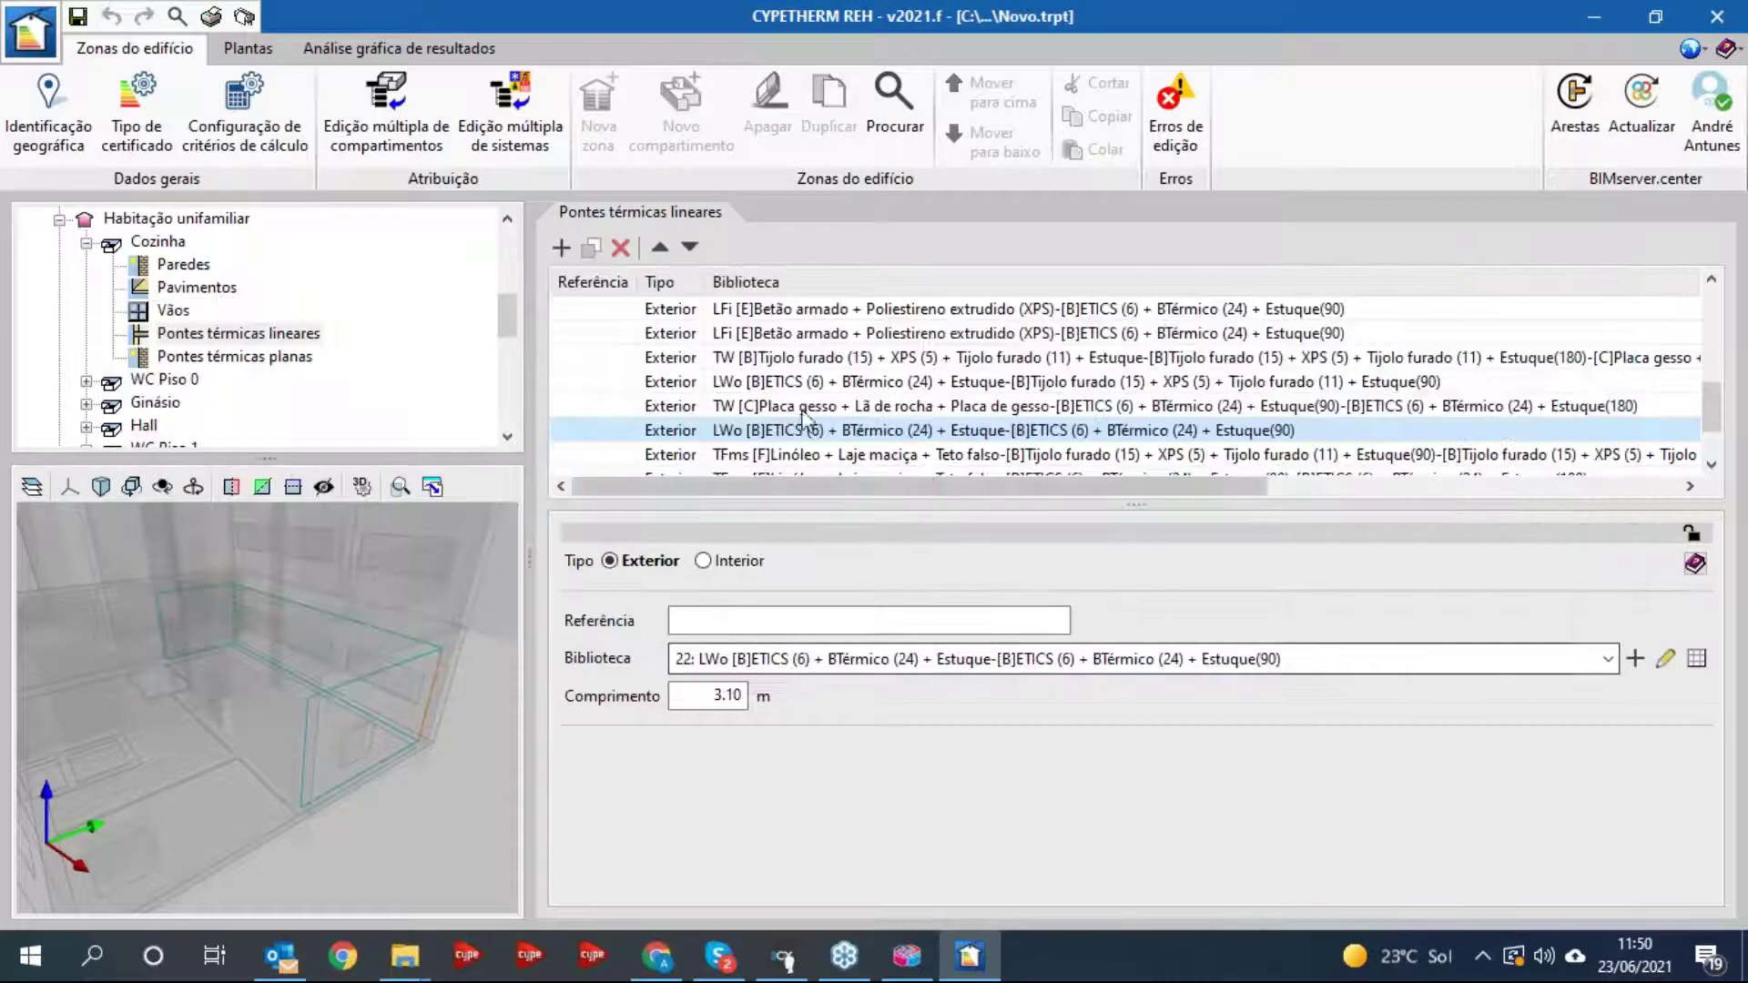
- Run the building calculation from the graphical results analysis, with the Piso 0 plan in view
{"action": "left_click", "coordinate": [344, 52]}
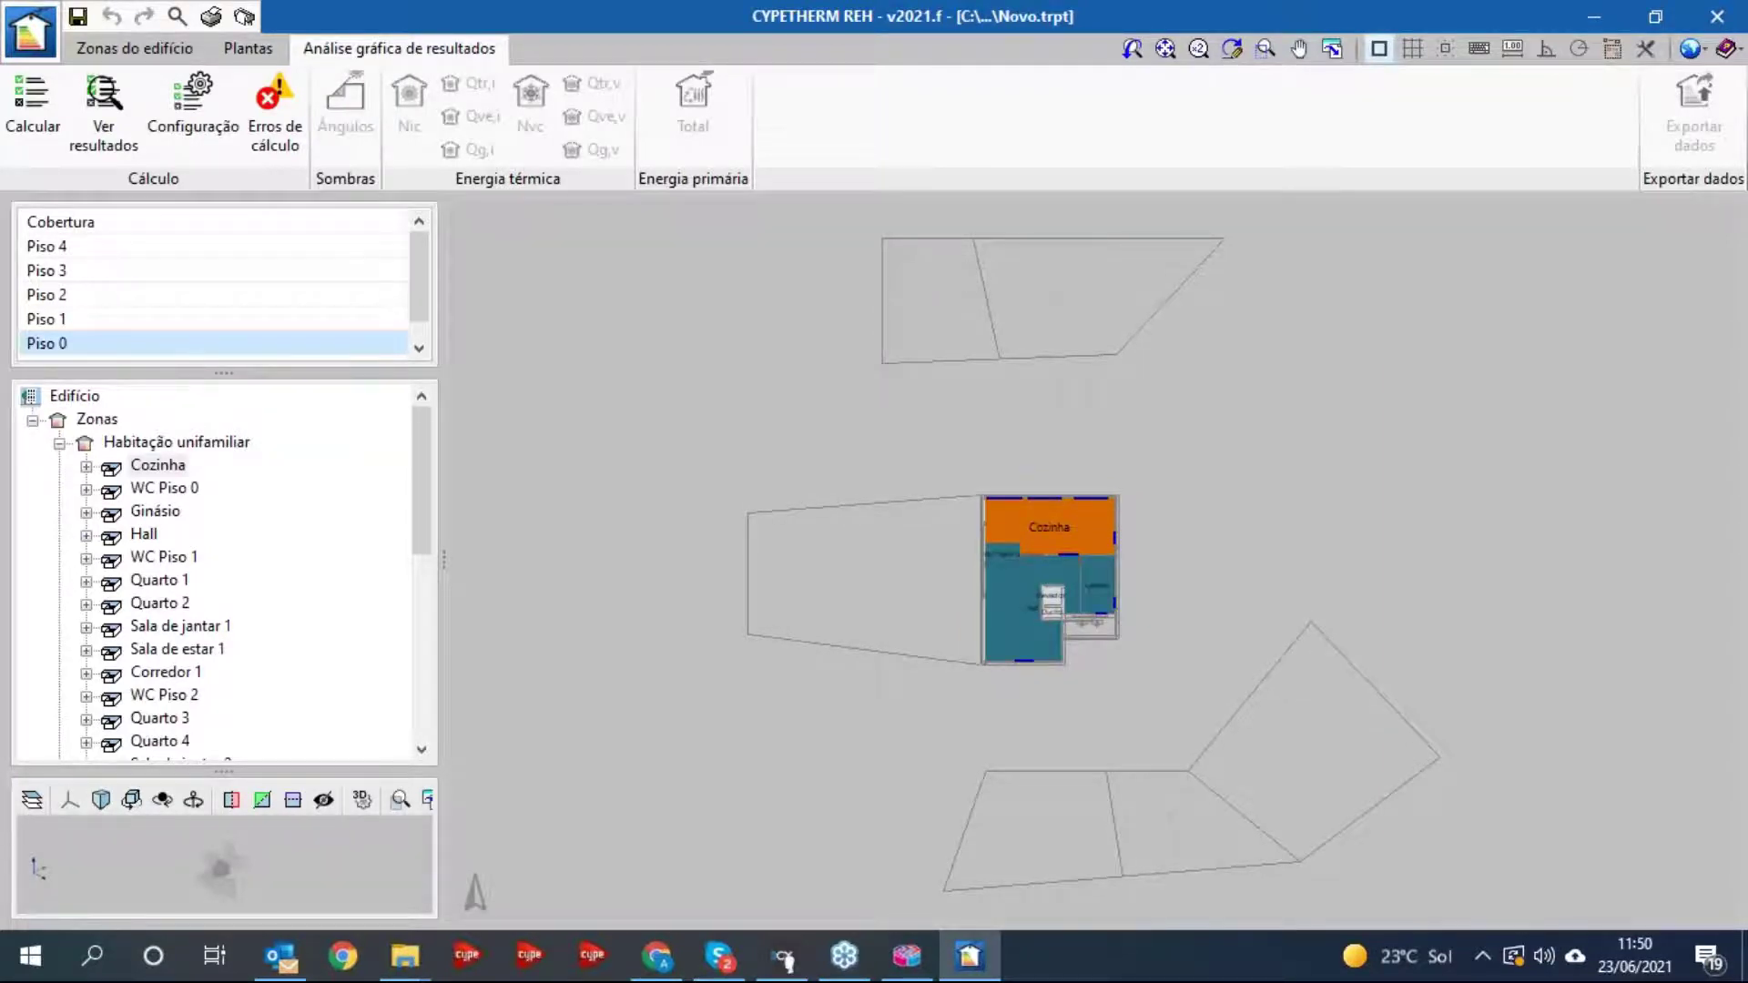
{"action": "scroll", "coordinate": [1087, 280], "scroll_direction": "up", "scroll_amount": 4}
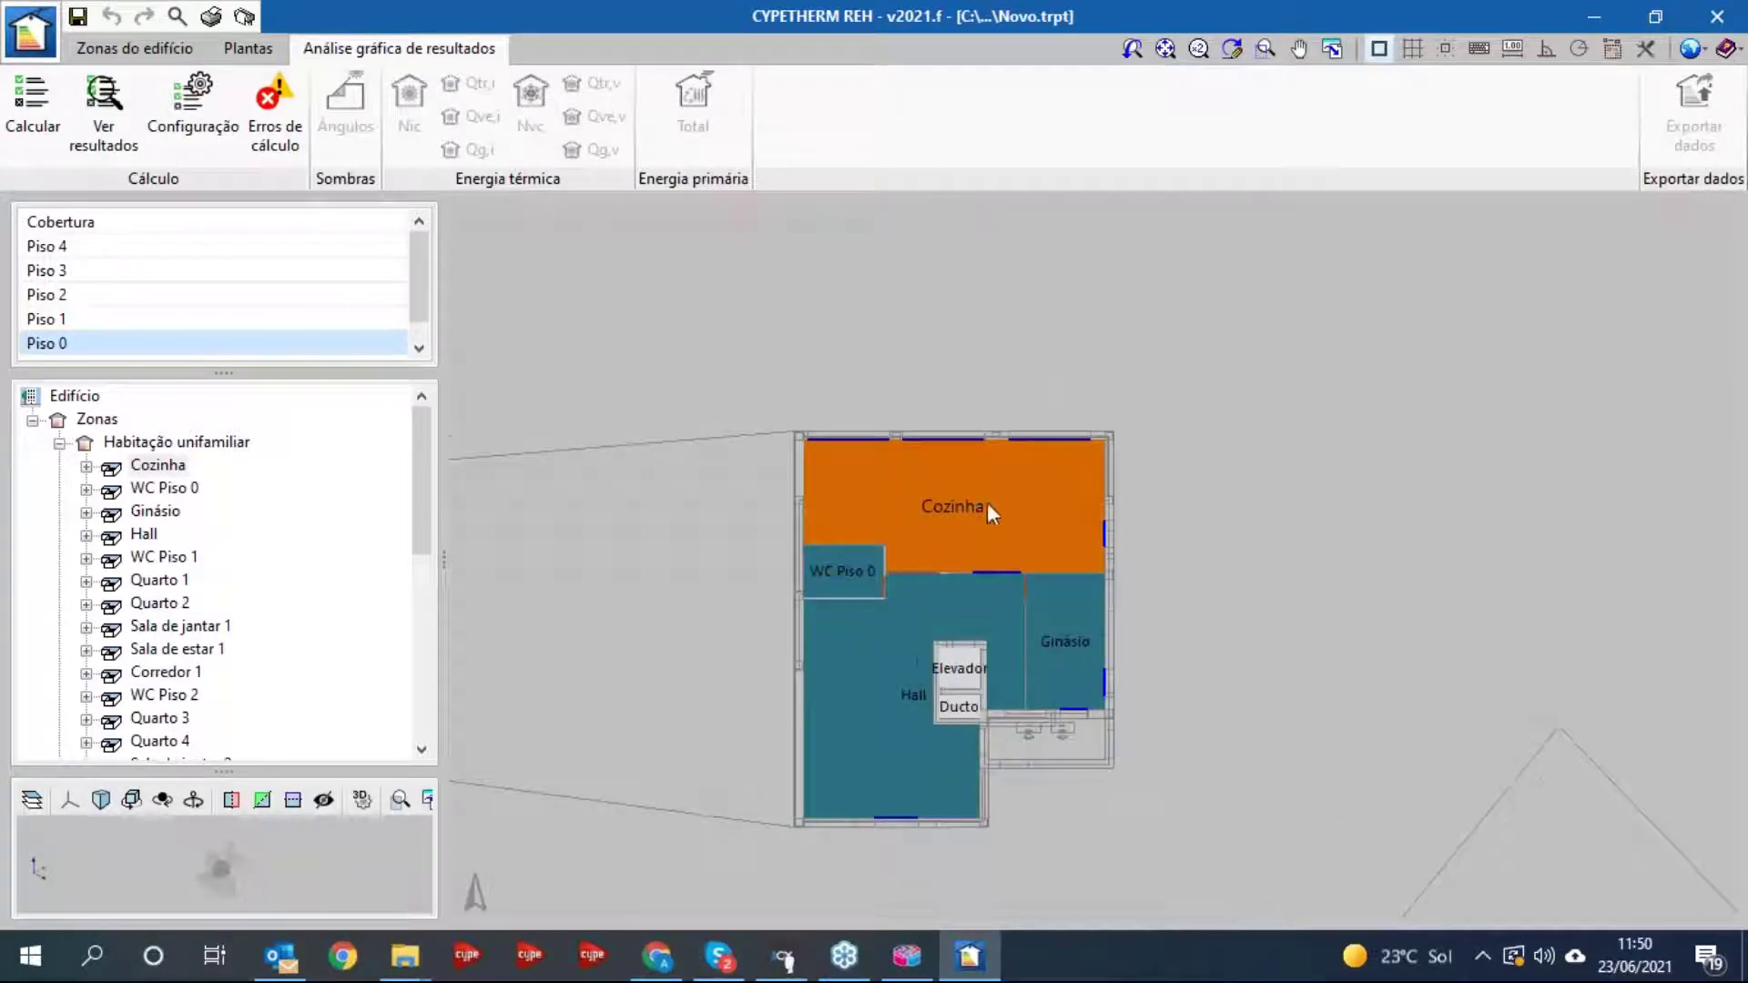
{"action": "scroll", "coordinate": [956, 505], "scroll_direction": "up", "scroll_amount": 2}
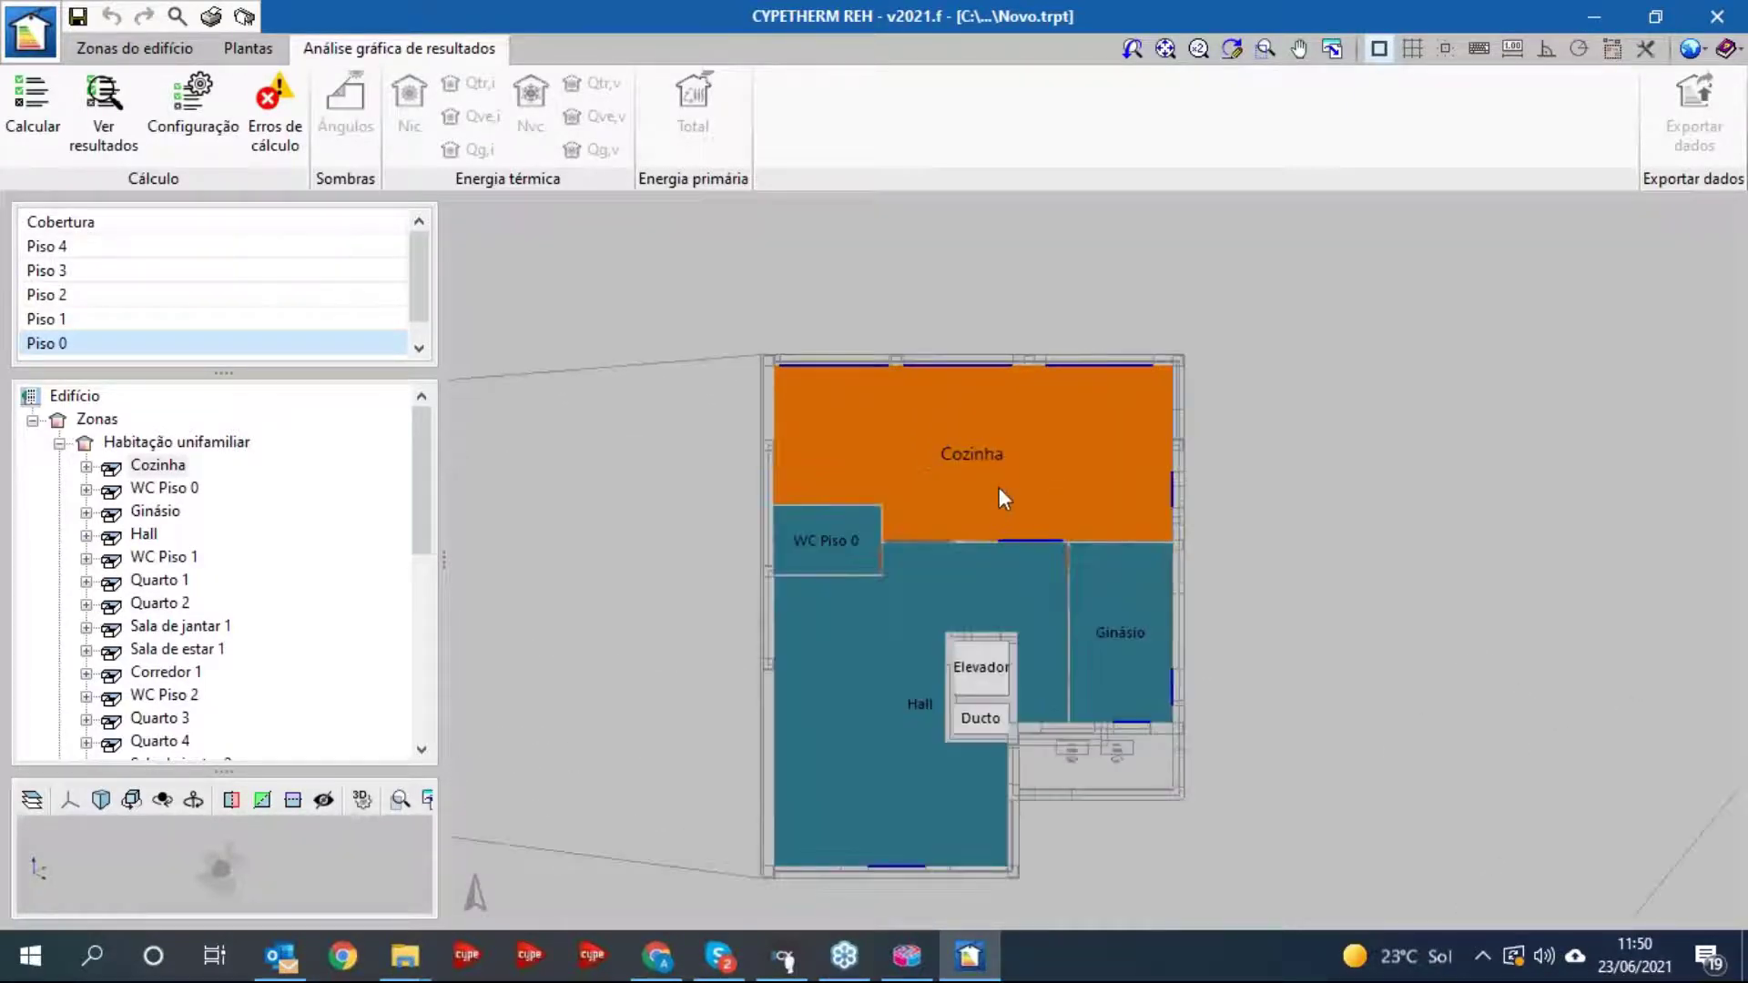
{"action": "scroll", "coordinate": [1080, 508], "scroll_direction": "up", "scroll_amount": 1}
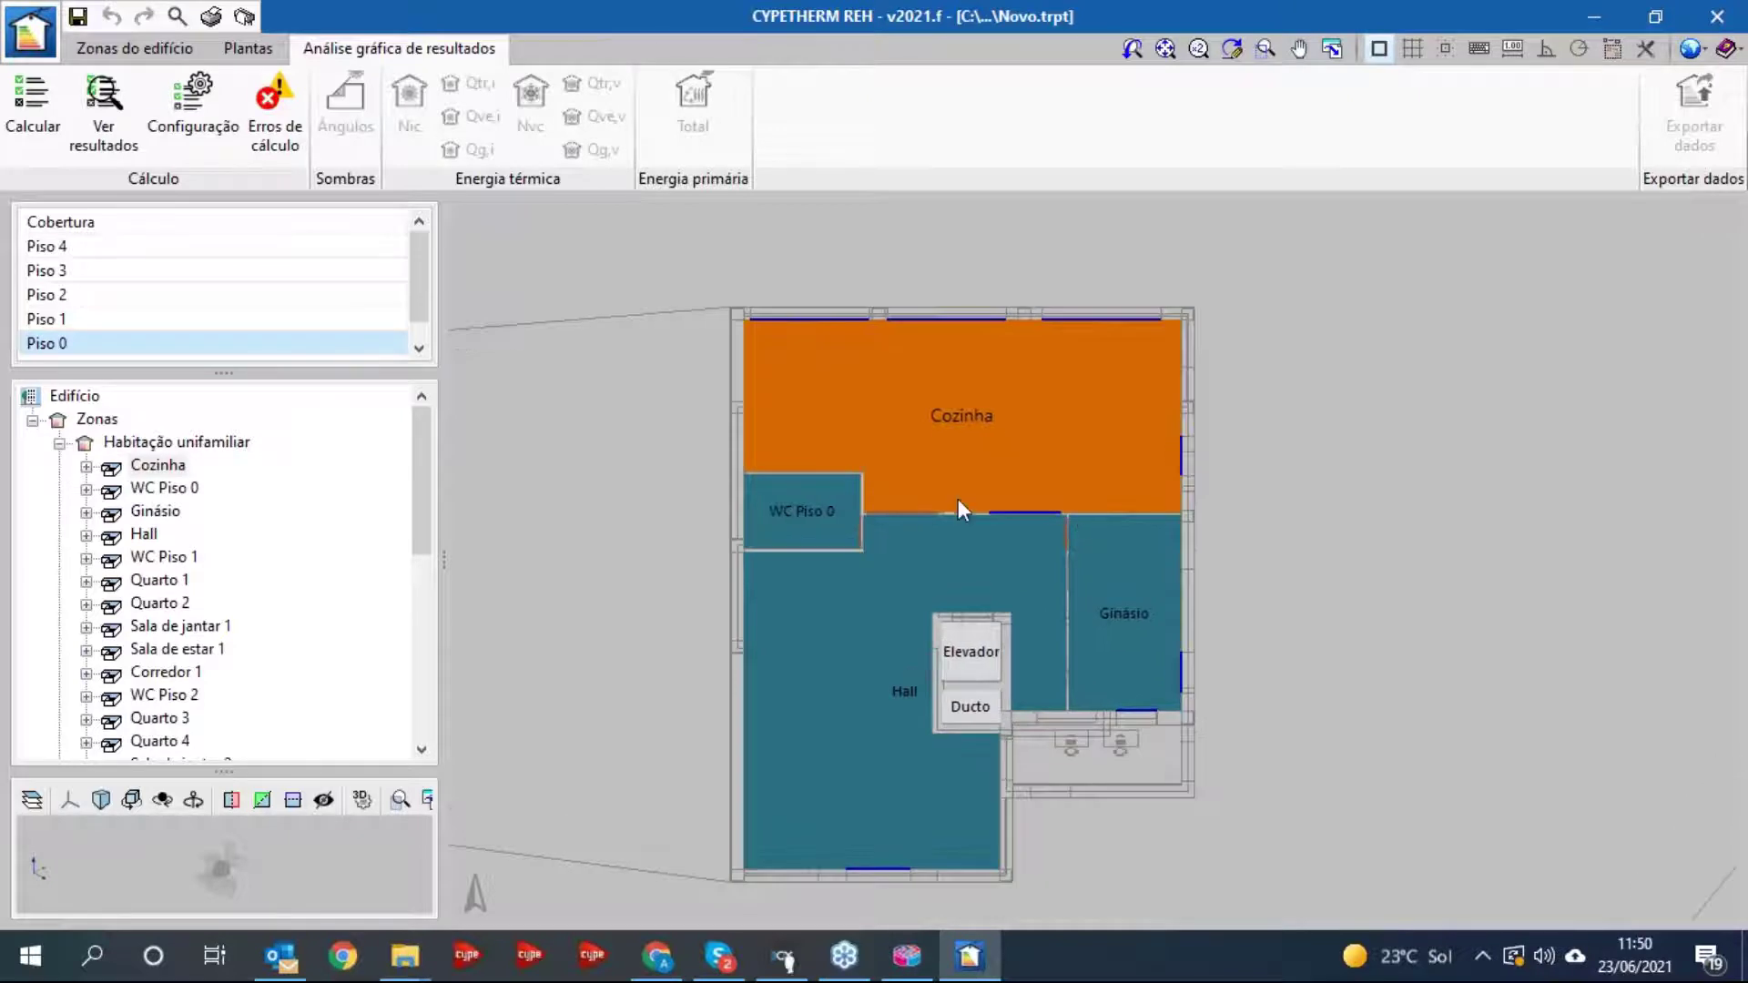
{"action": "left_click", "coordinate": [33, 107]}
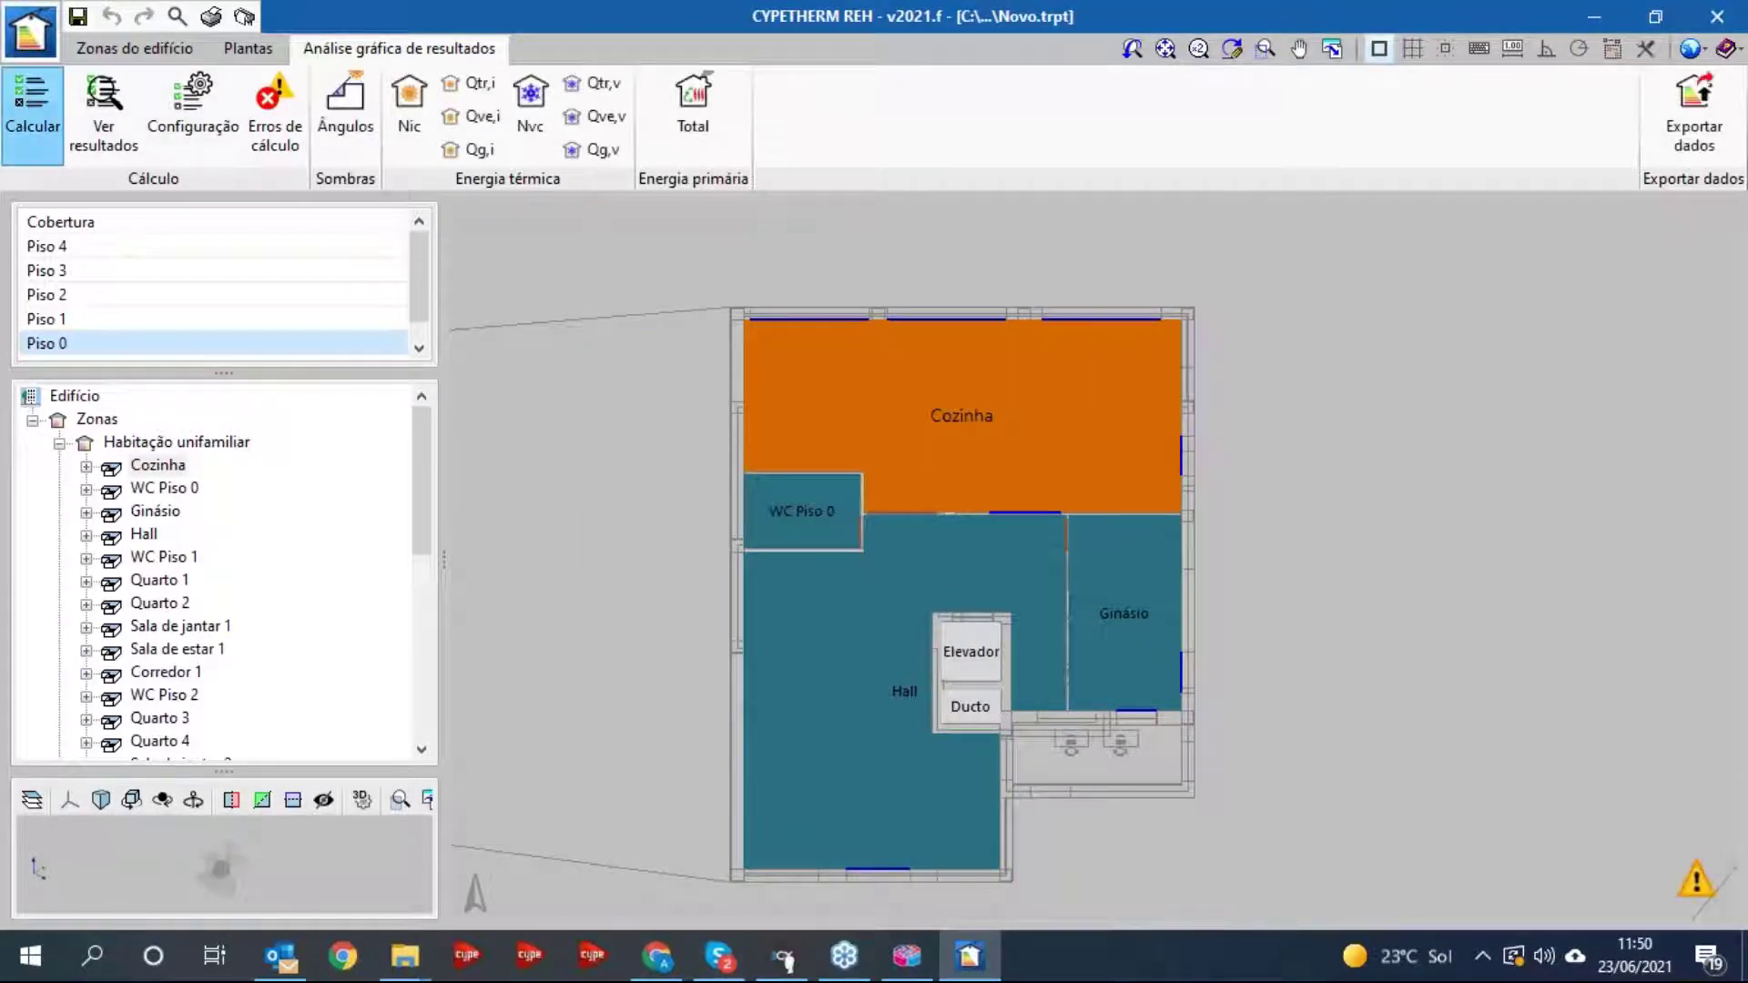
- Display the Nic heating needs and the Nvc cooling needs on the Piso 0 plan
{"action": "mouse_move", "coordinate": [961, 428]}
{"action": "mouse_move", "coordinate": [905, 699]}
{"action": "left_click", "coordinate": [417, 114]}
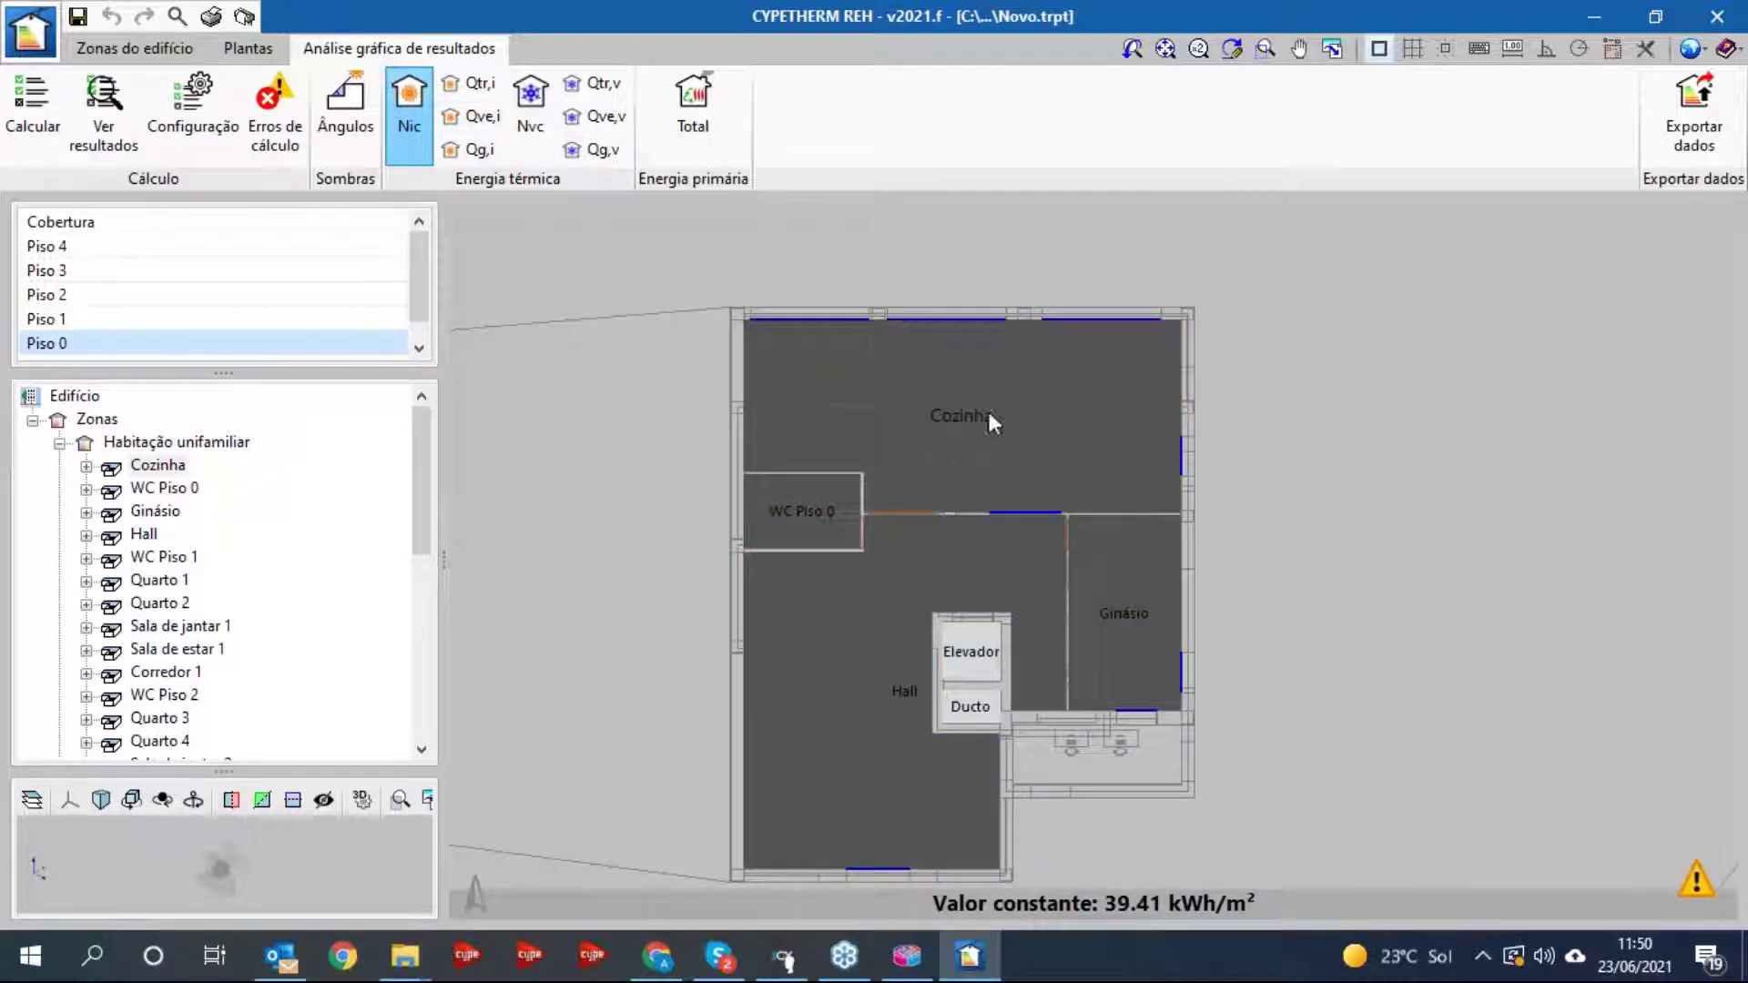
{"action": "left_click", "coordinate": [534, 118]}
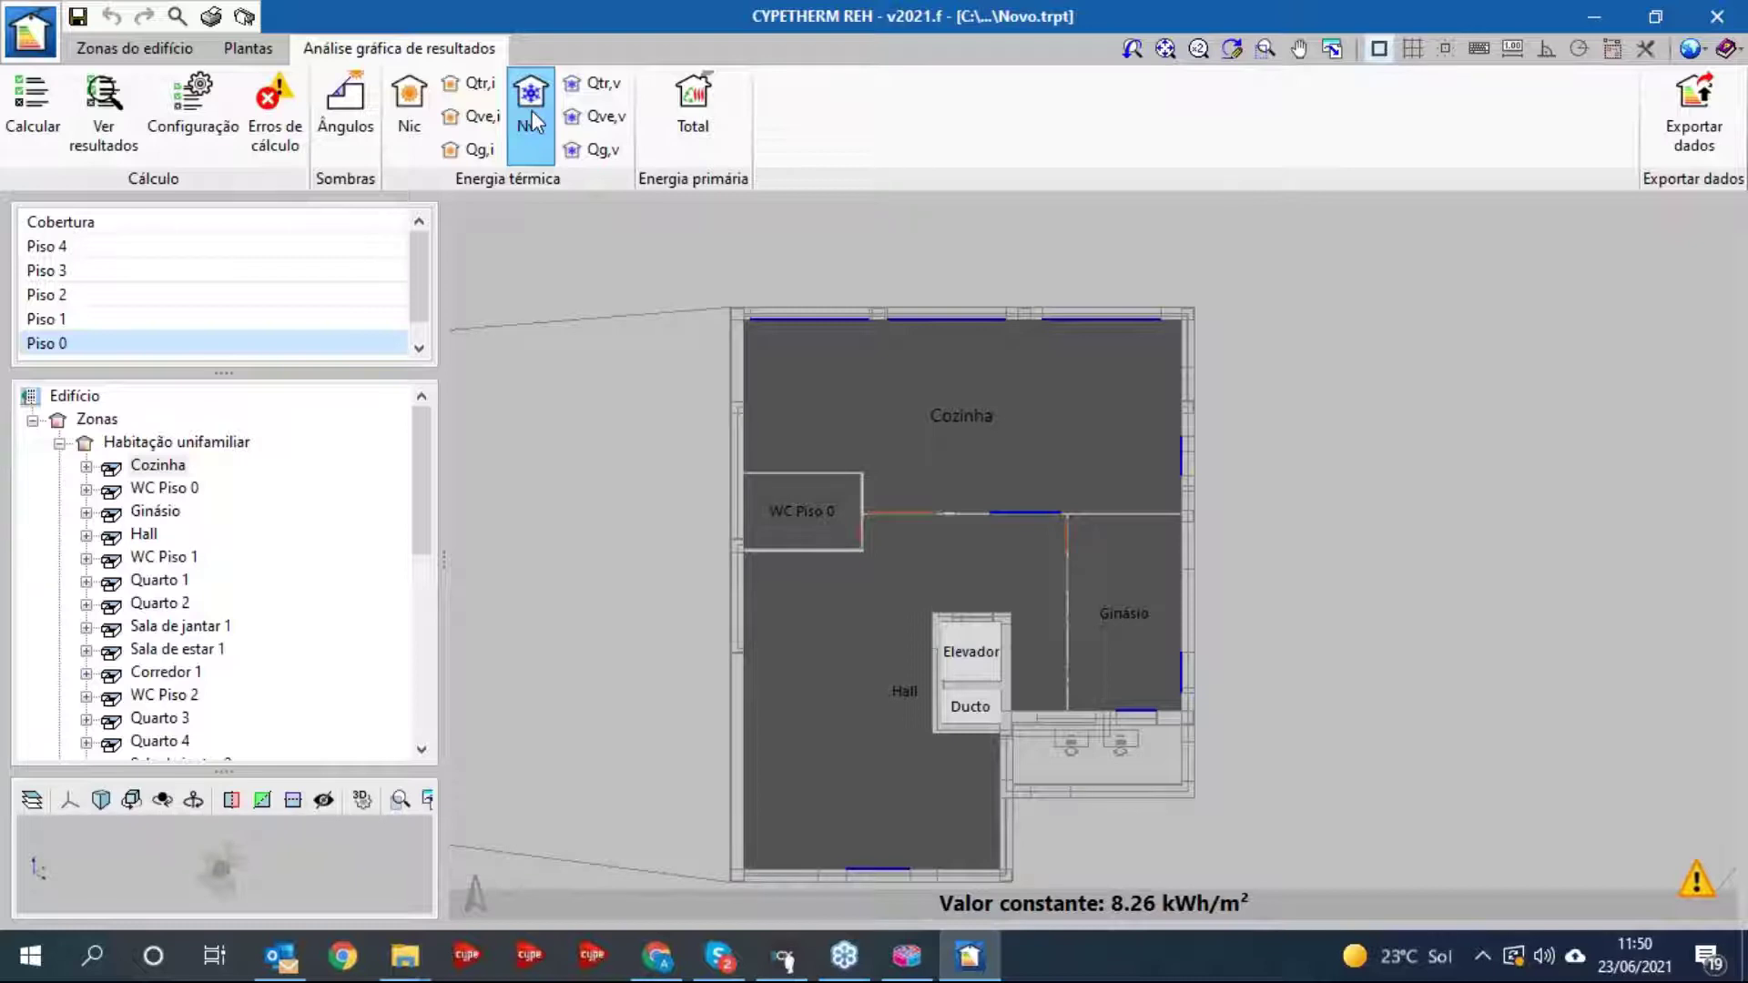
- Display the cooling components Qtr,v, Qve,v and Qg,v one after another on the Piso 0 plan
{"action": "left_click", "coordinate": [583, 83]}
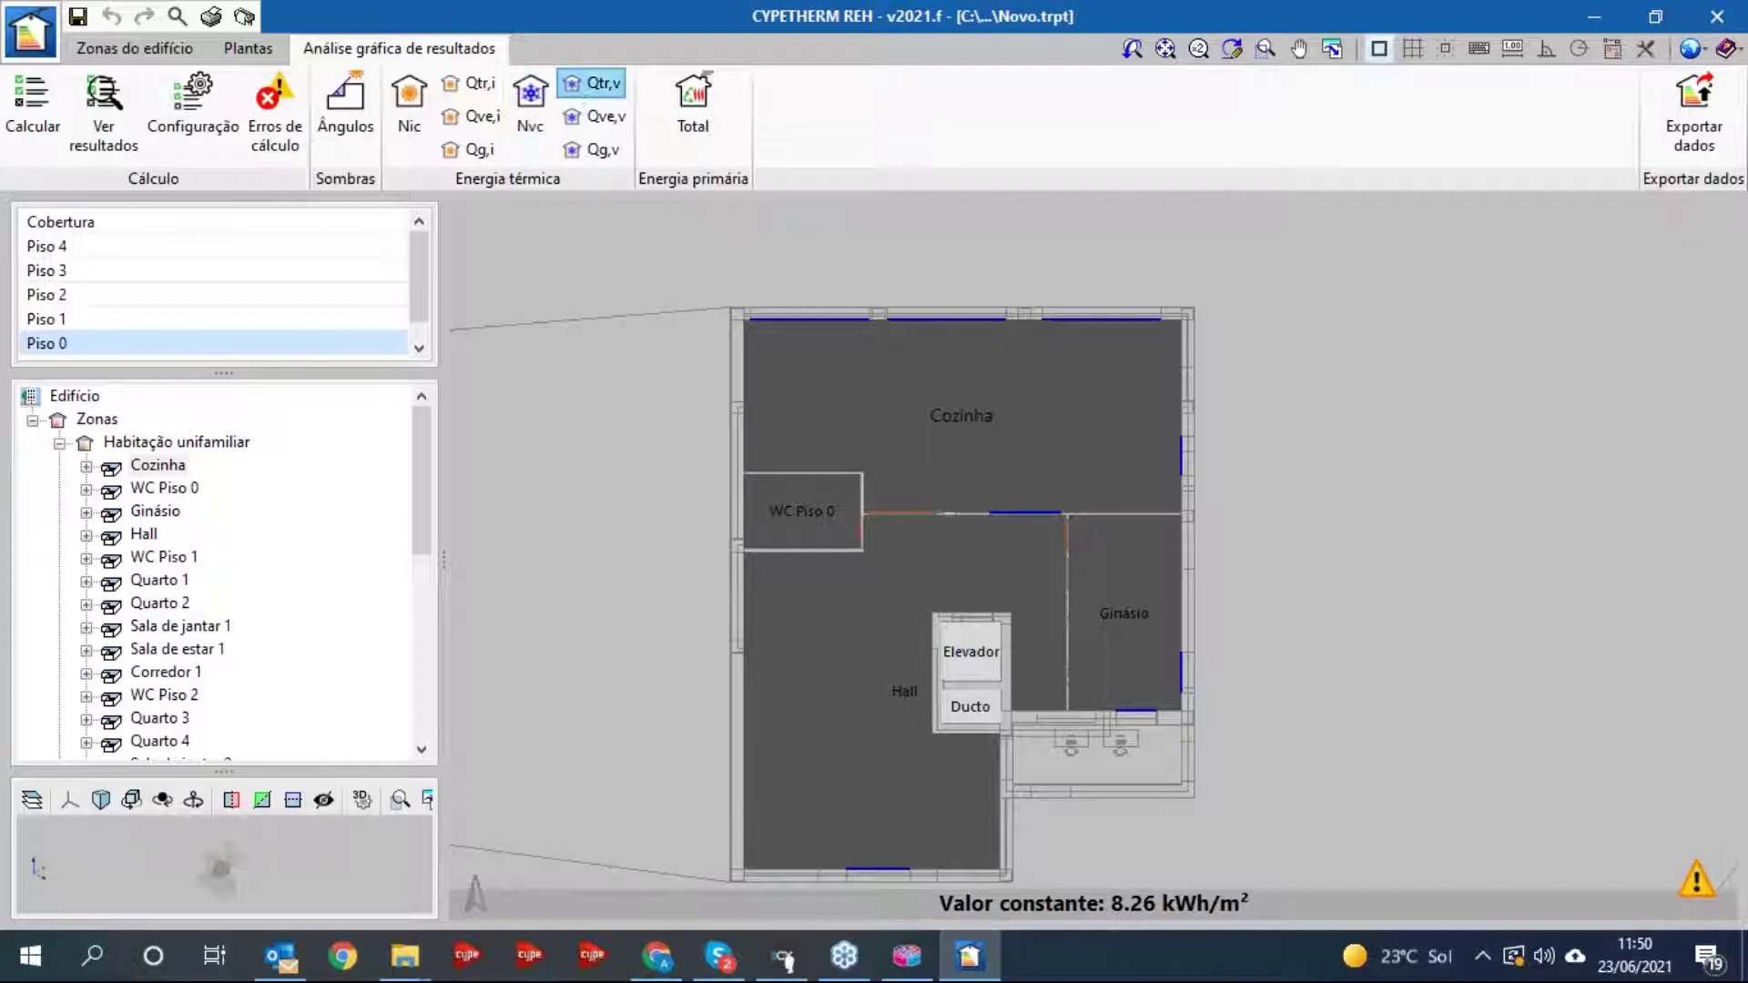
{"action": "left_click", "coordinate": [574, 112]}
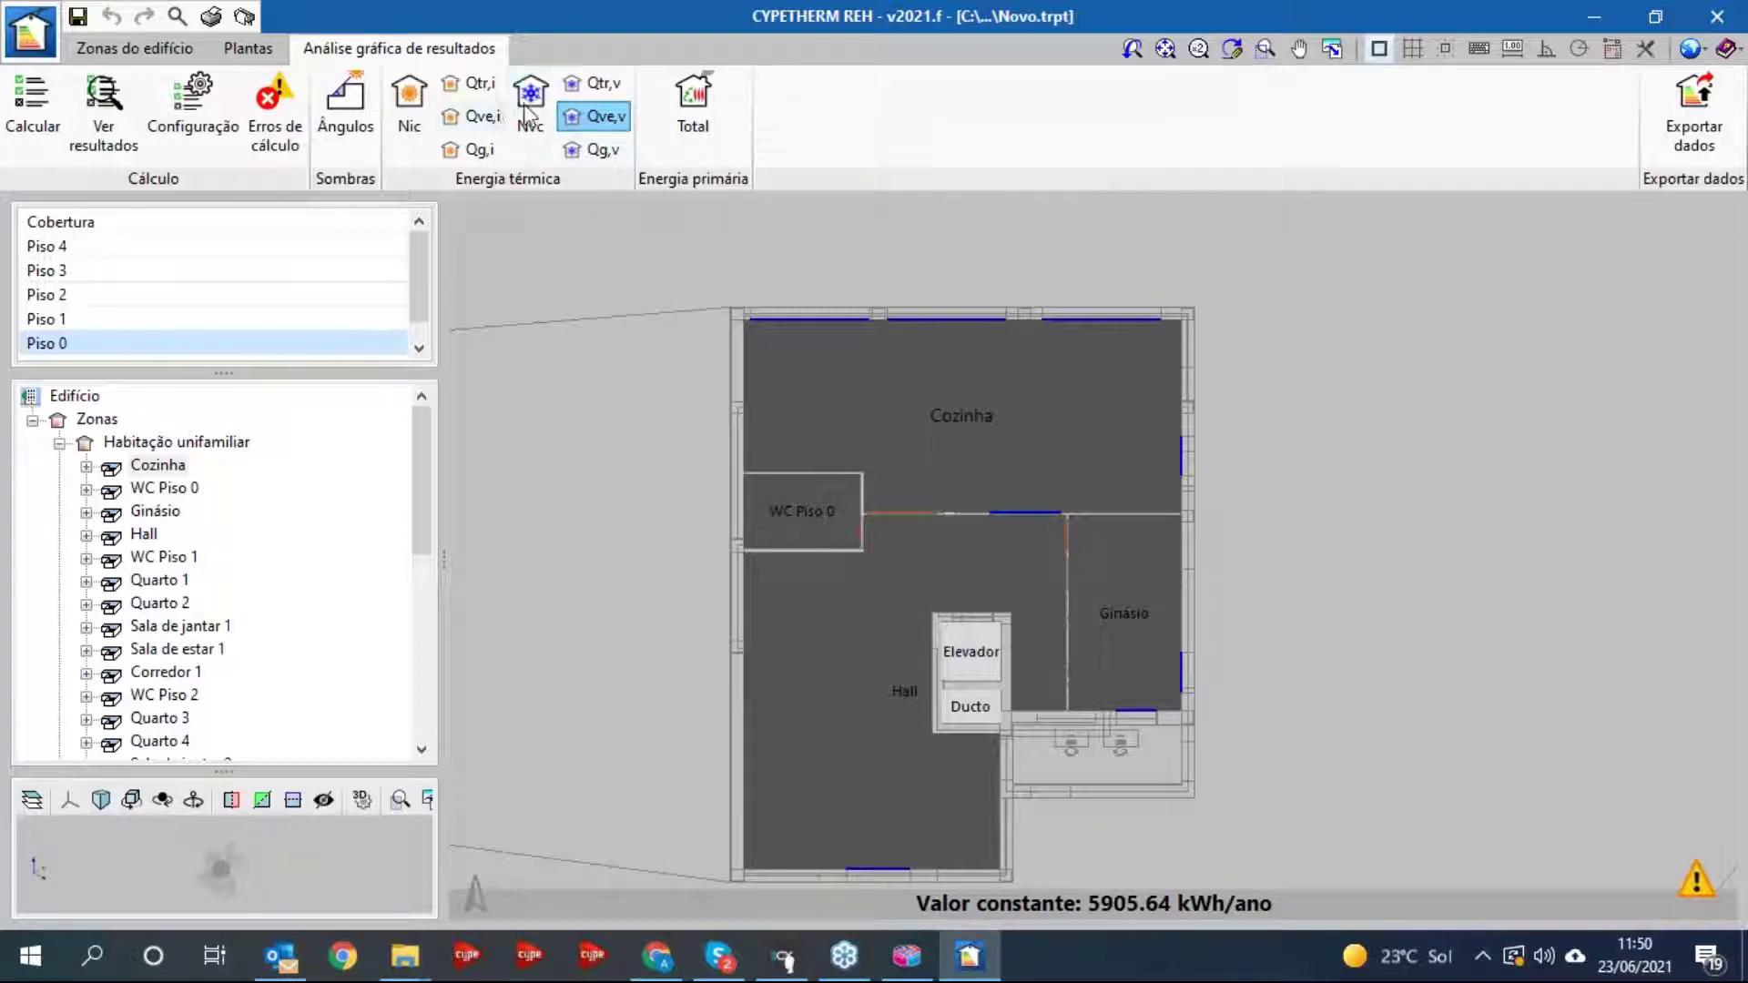
{"action": "left_click", "coordinate": [592, 149]}
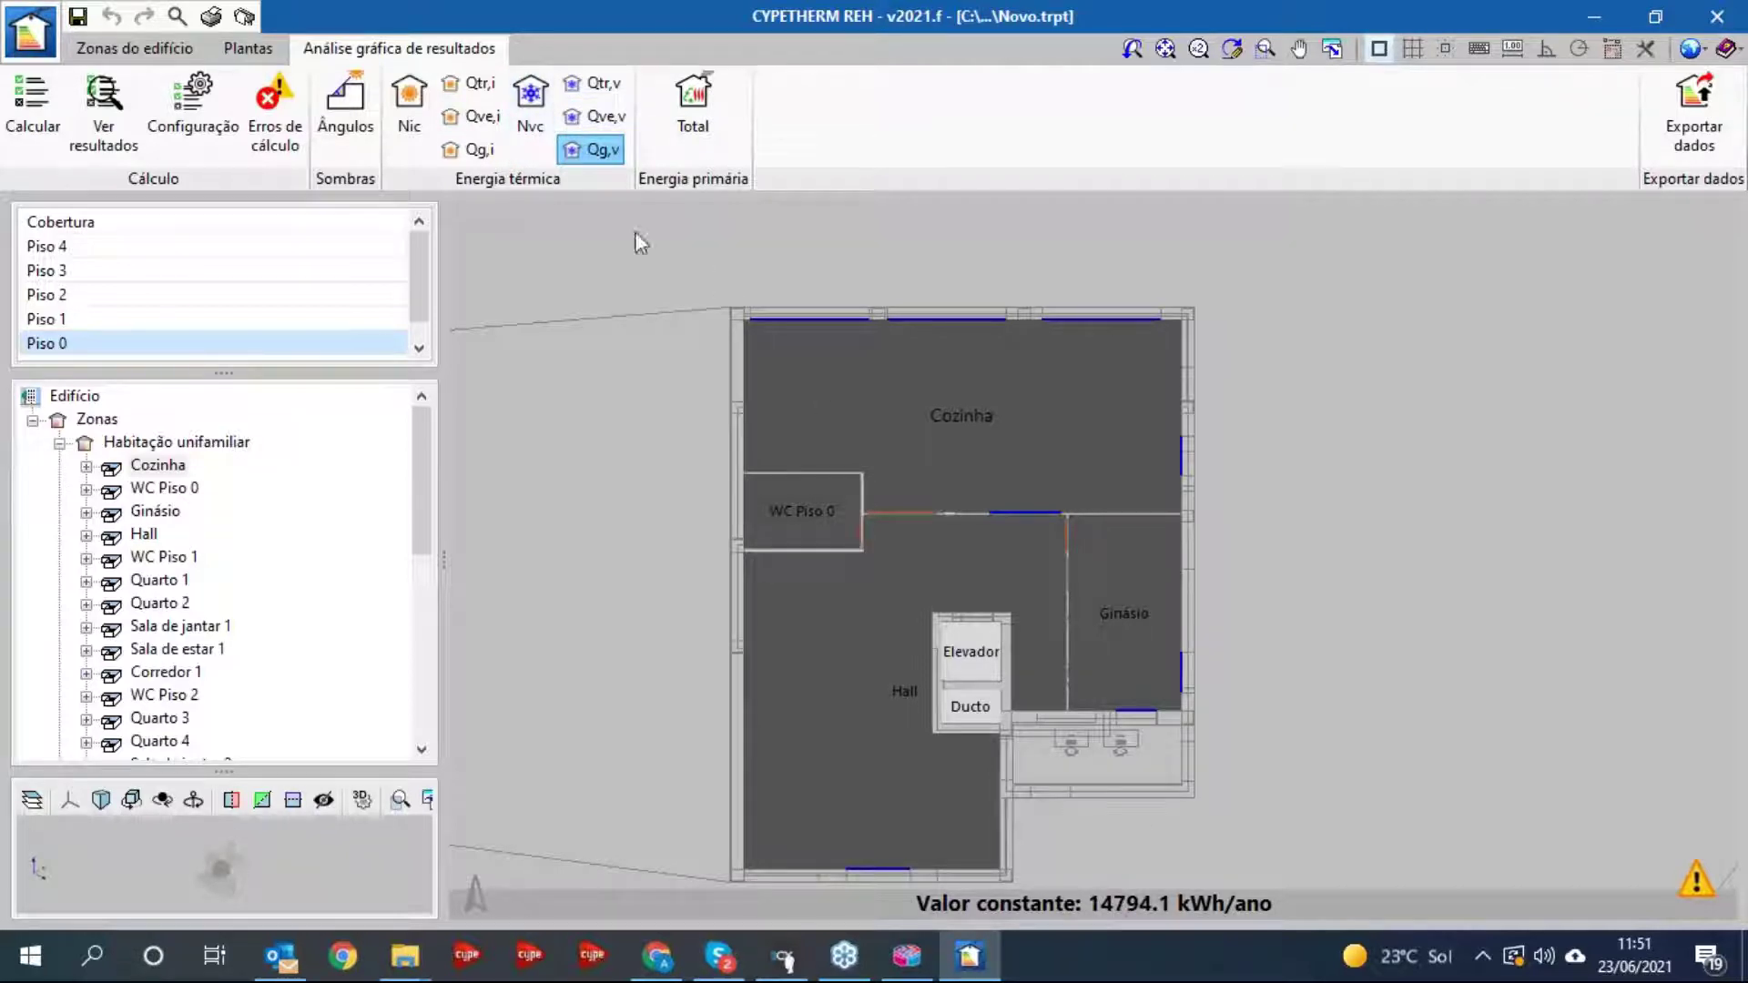
- Display the heating components Qtr,i, Qve,i and Qg,i on the Piso 0 plan and compare them with the Nic needs
{"action": "left_click", "coordinate": [477, 151]}
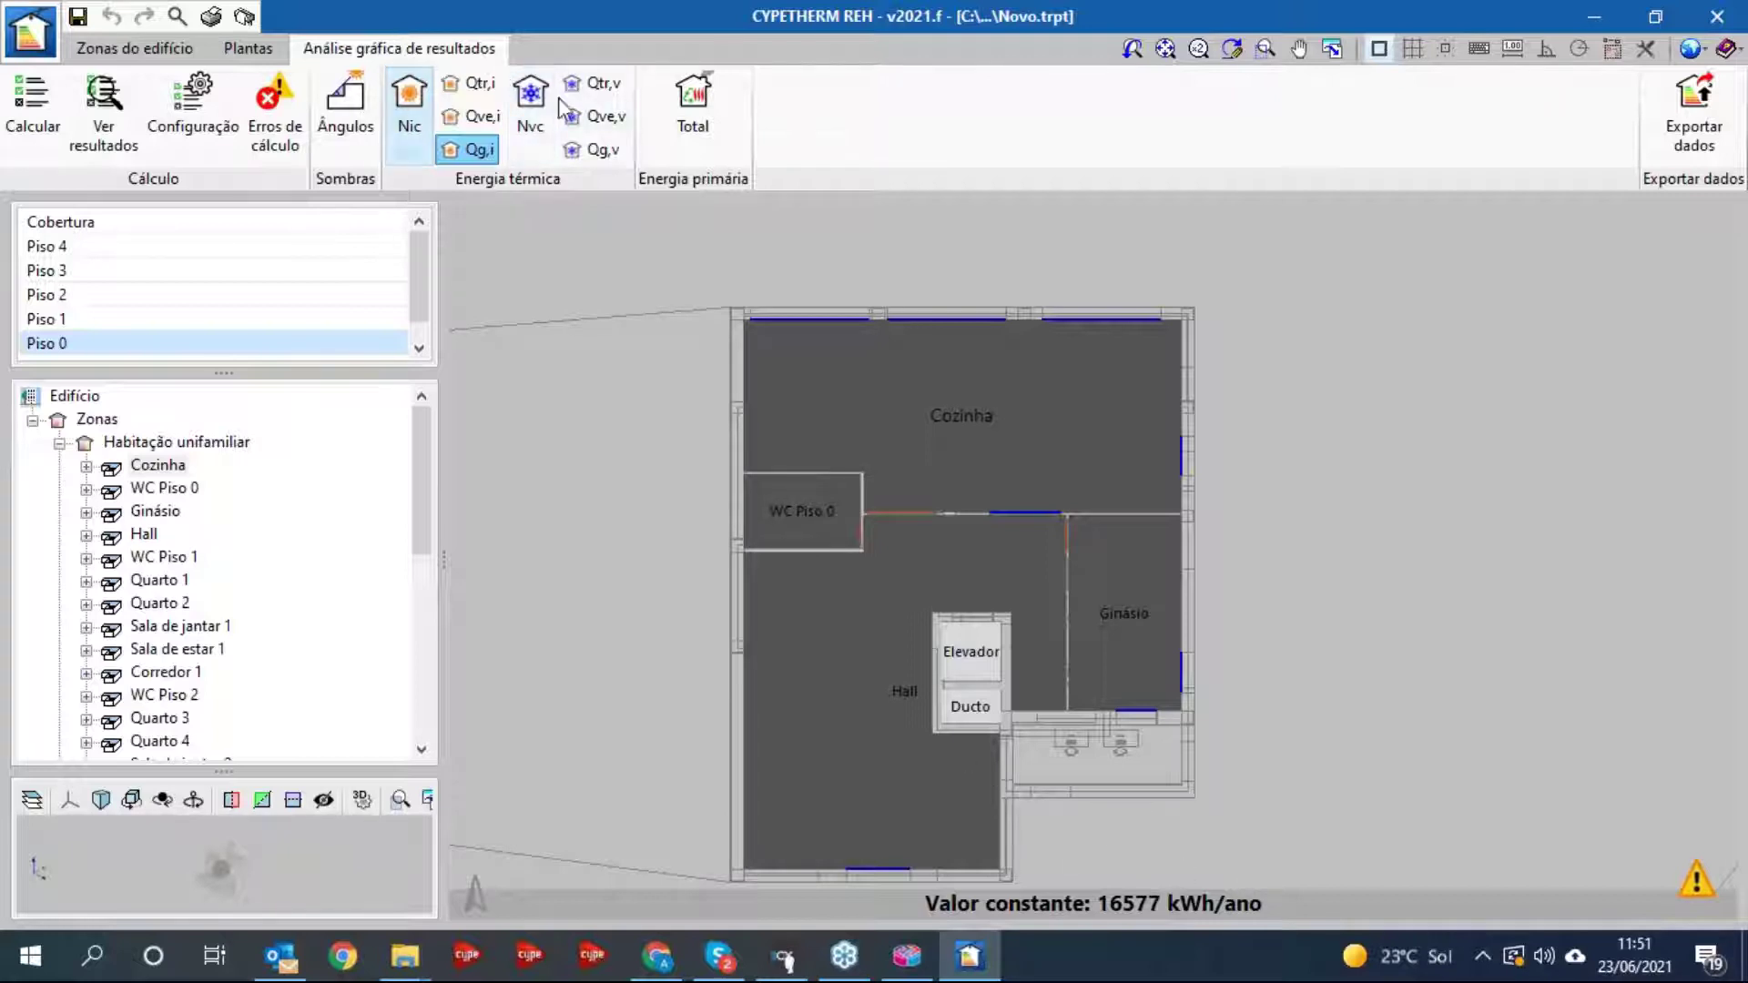
{"action": "left_click", "coordinate": [476, 115]}
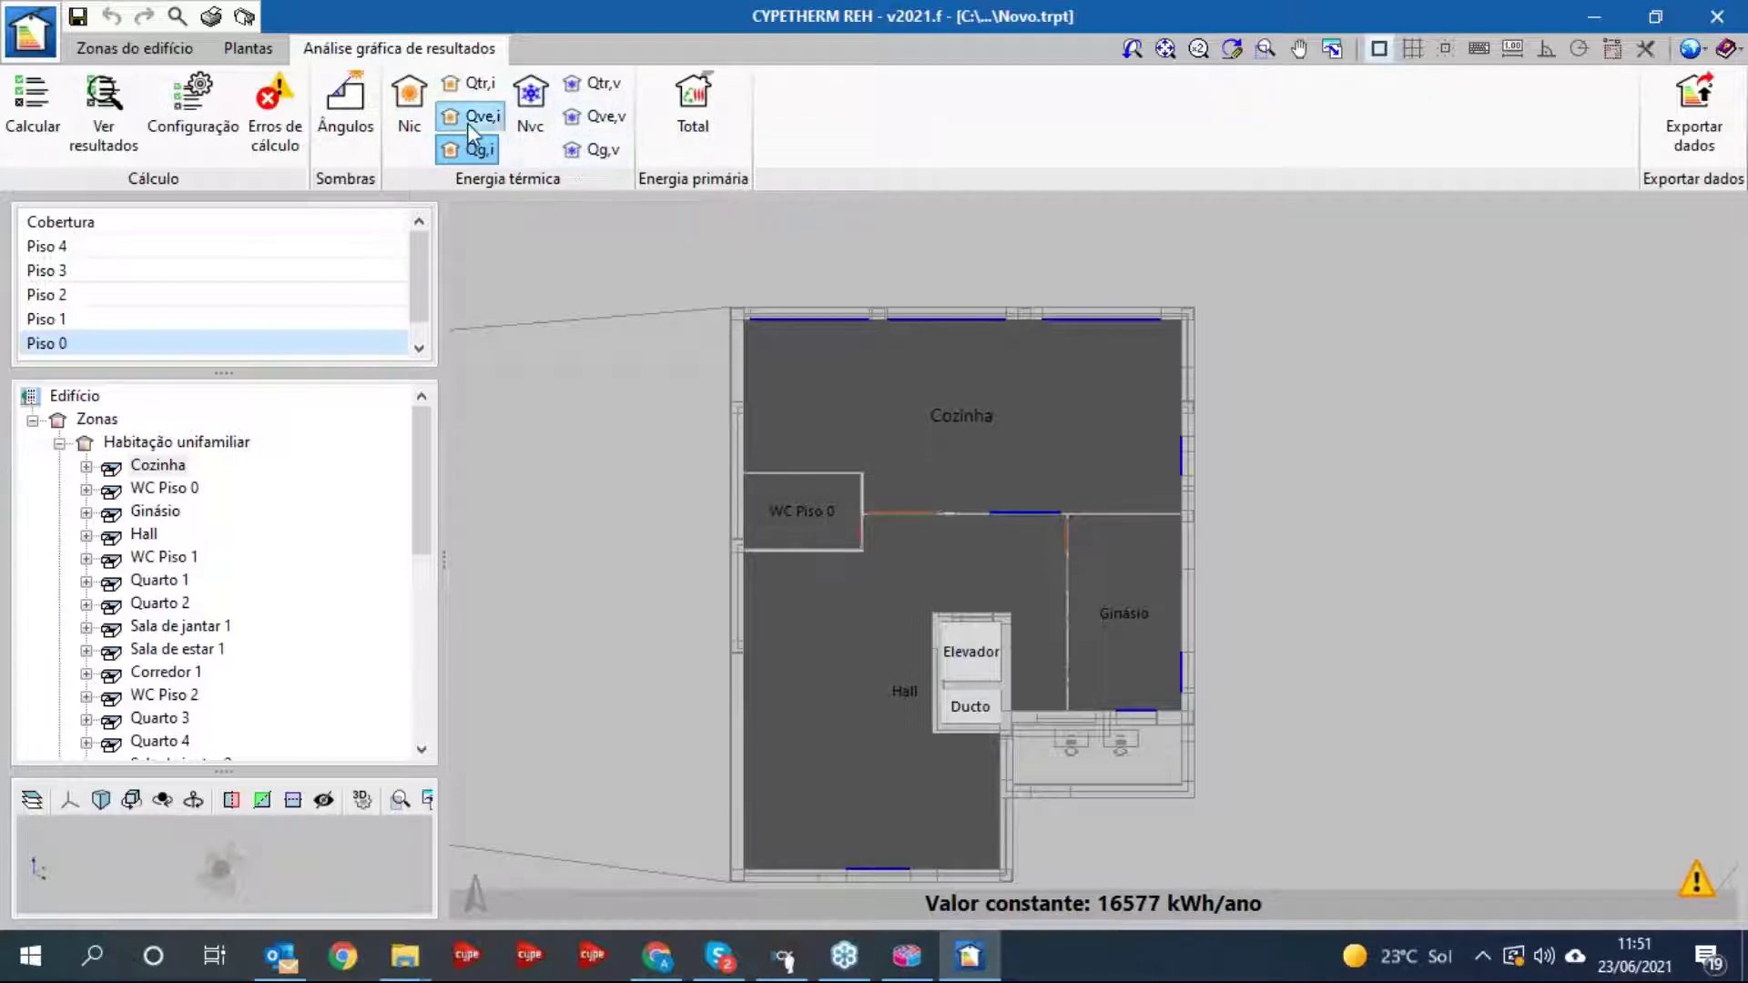
{"action": "left_click", "coordinate": [475, 84]}
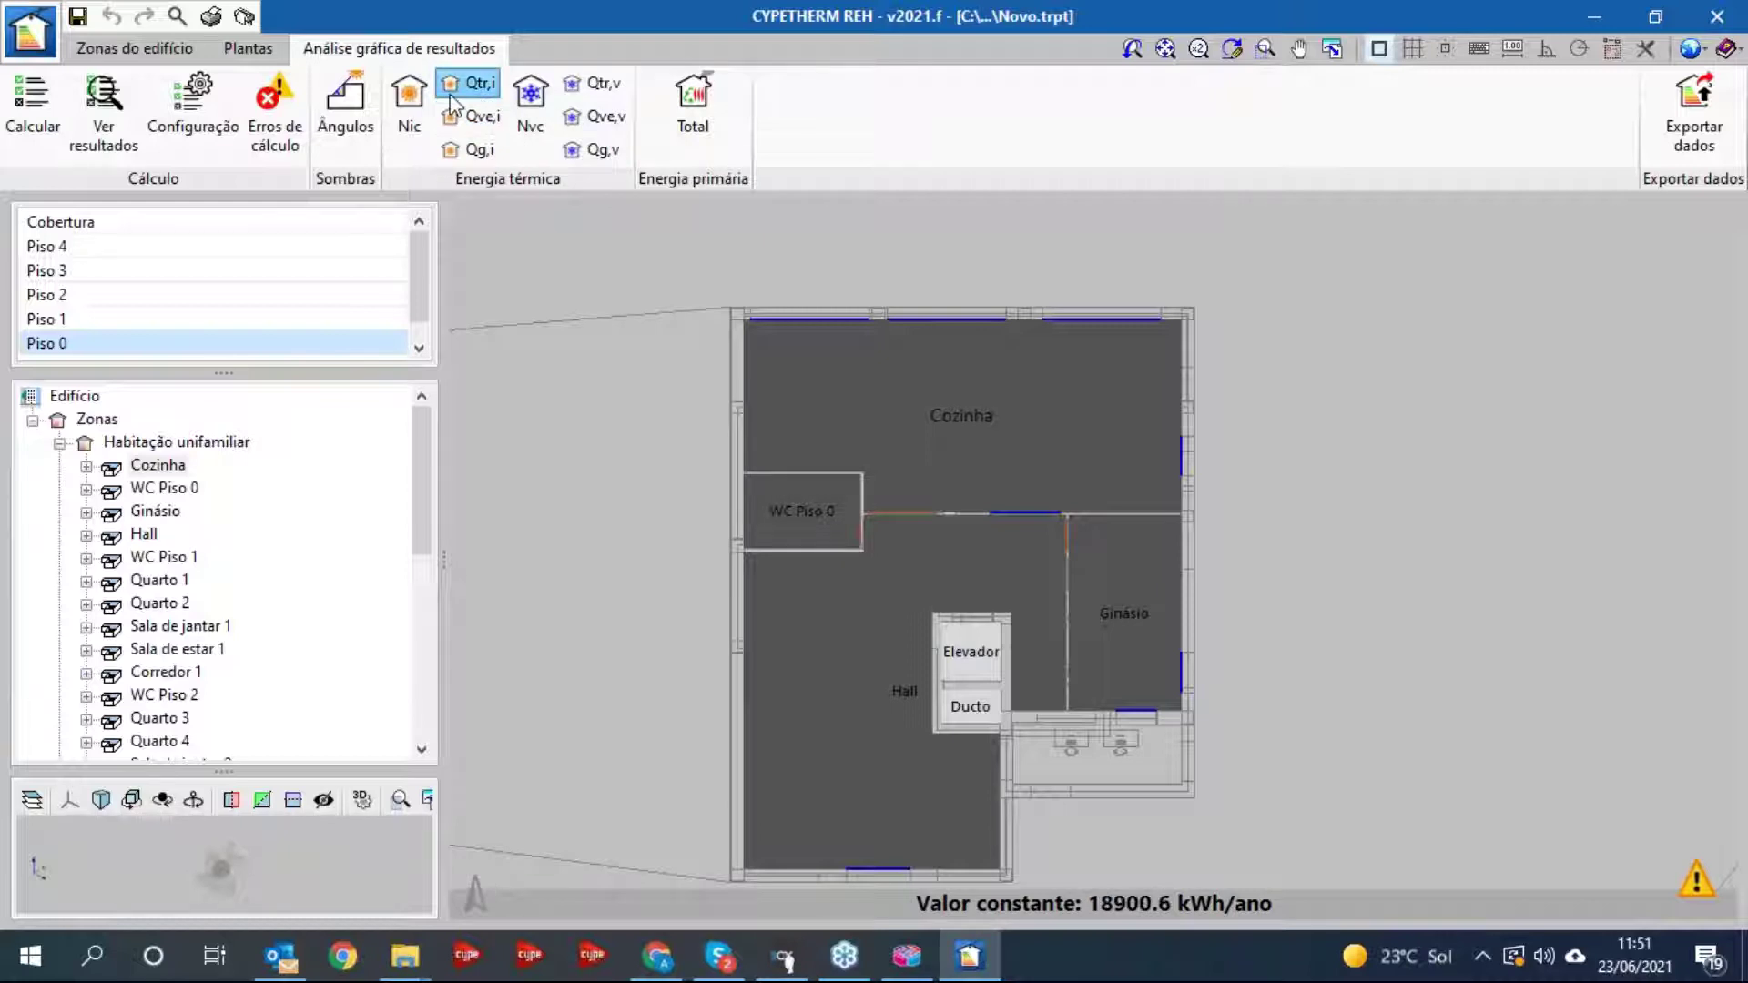
{"action": "left_click", "coordinate": [409, 105]}
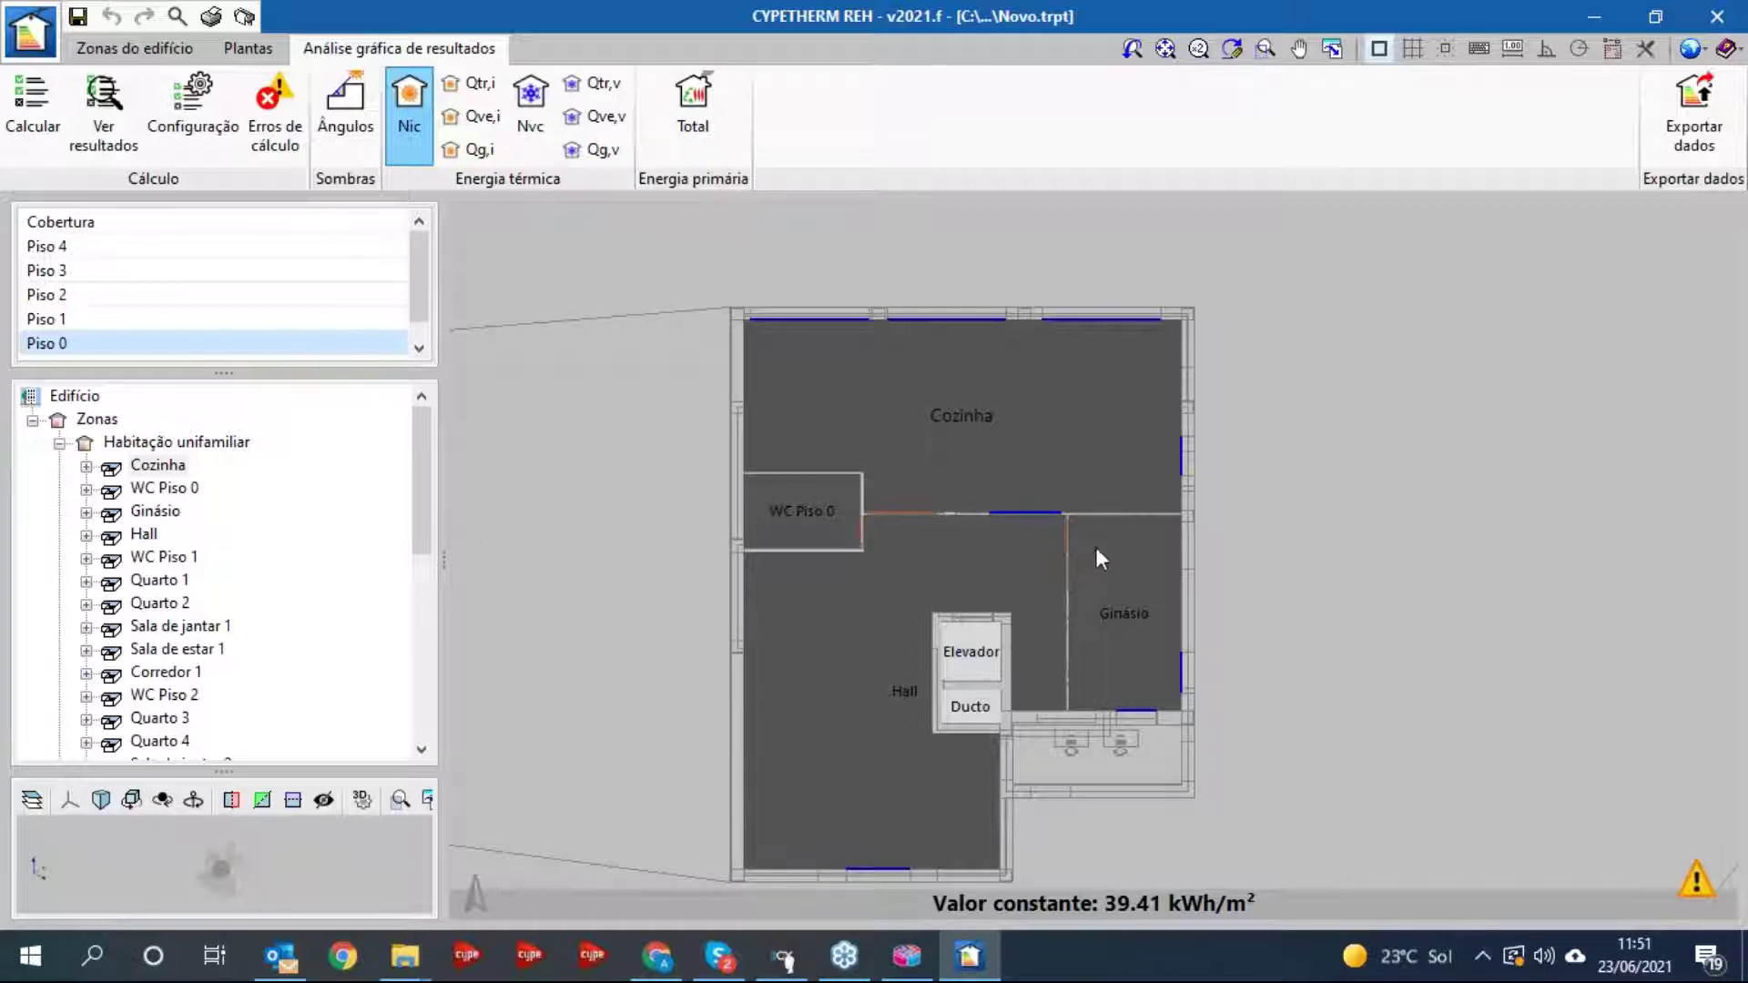
{"action": "left_click", "coordinate": [469, 85]}
{"action": "left_click", "coordinate": [450, 118]}
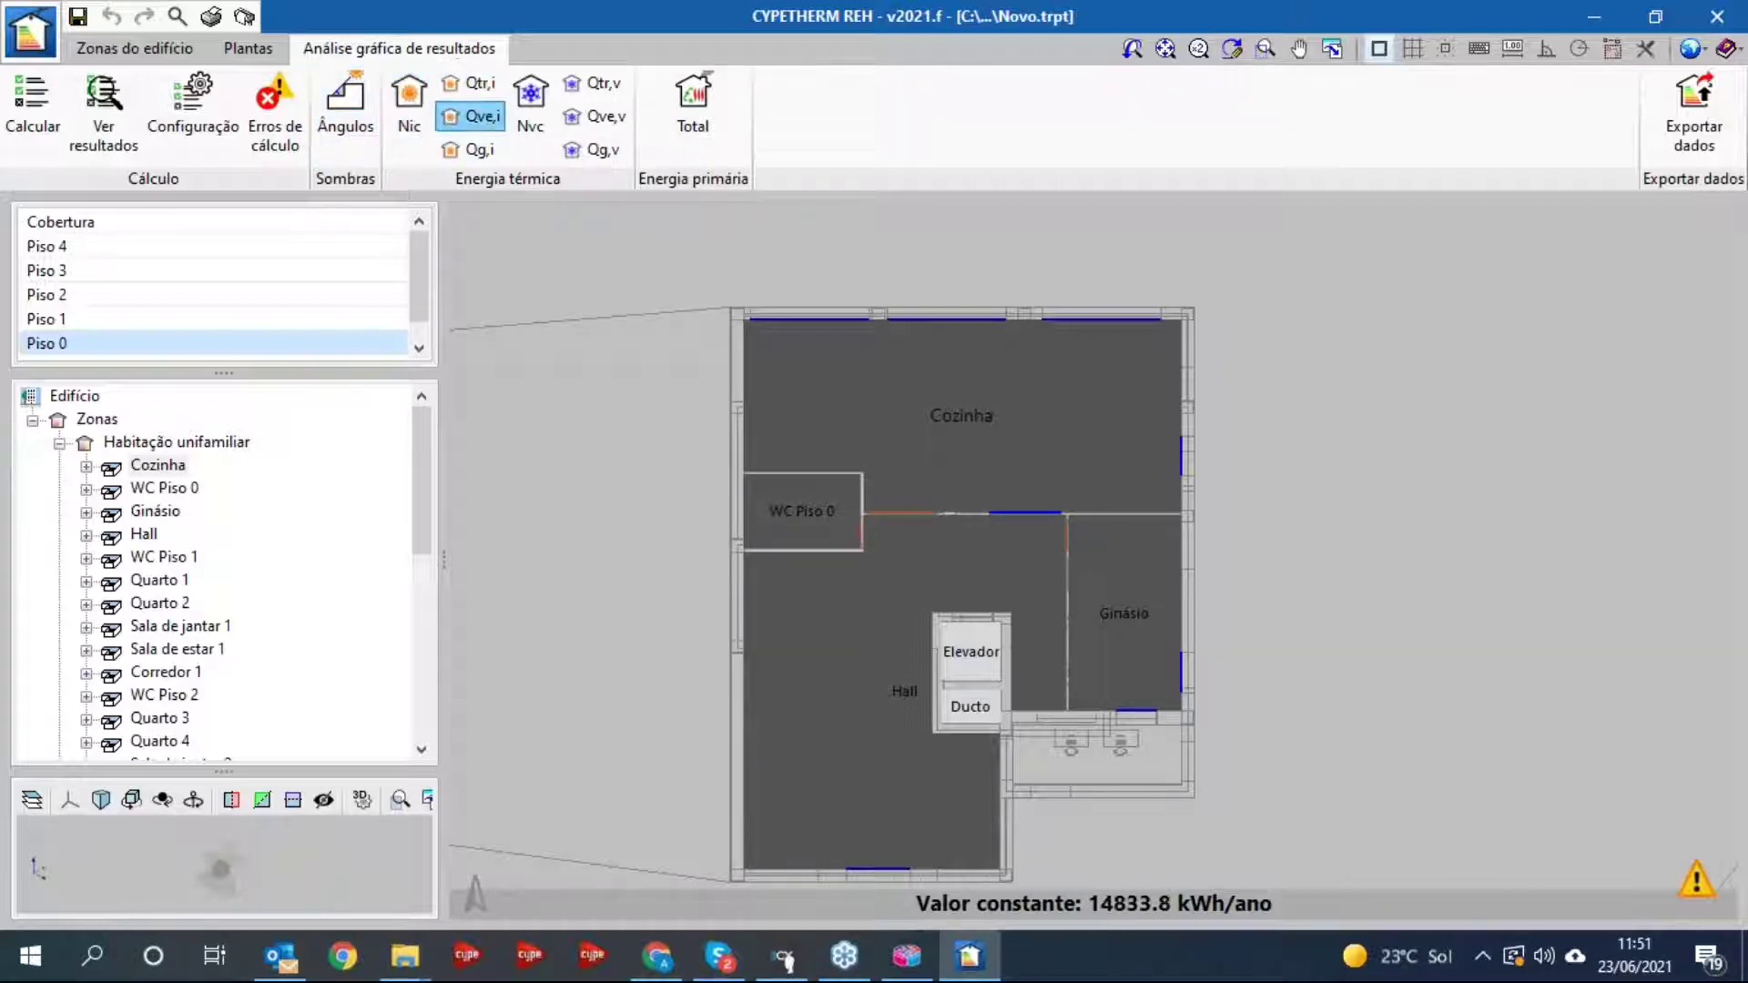
{"action": "left_click", "coordinate": [453, 151]}
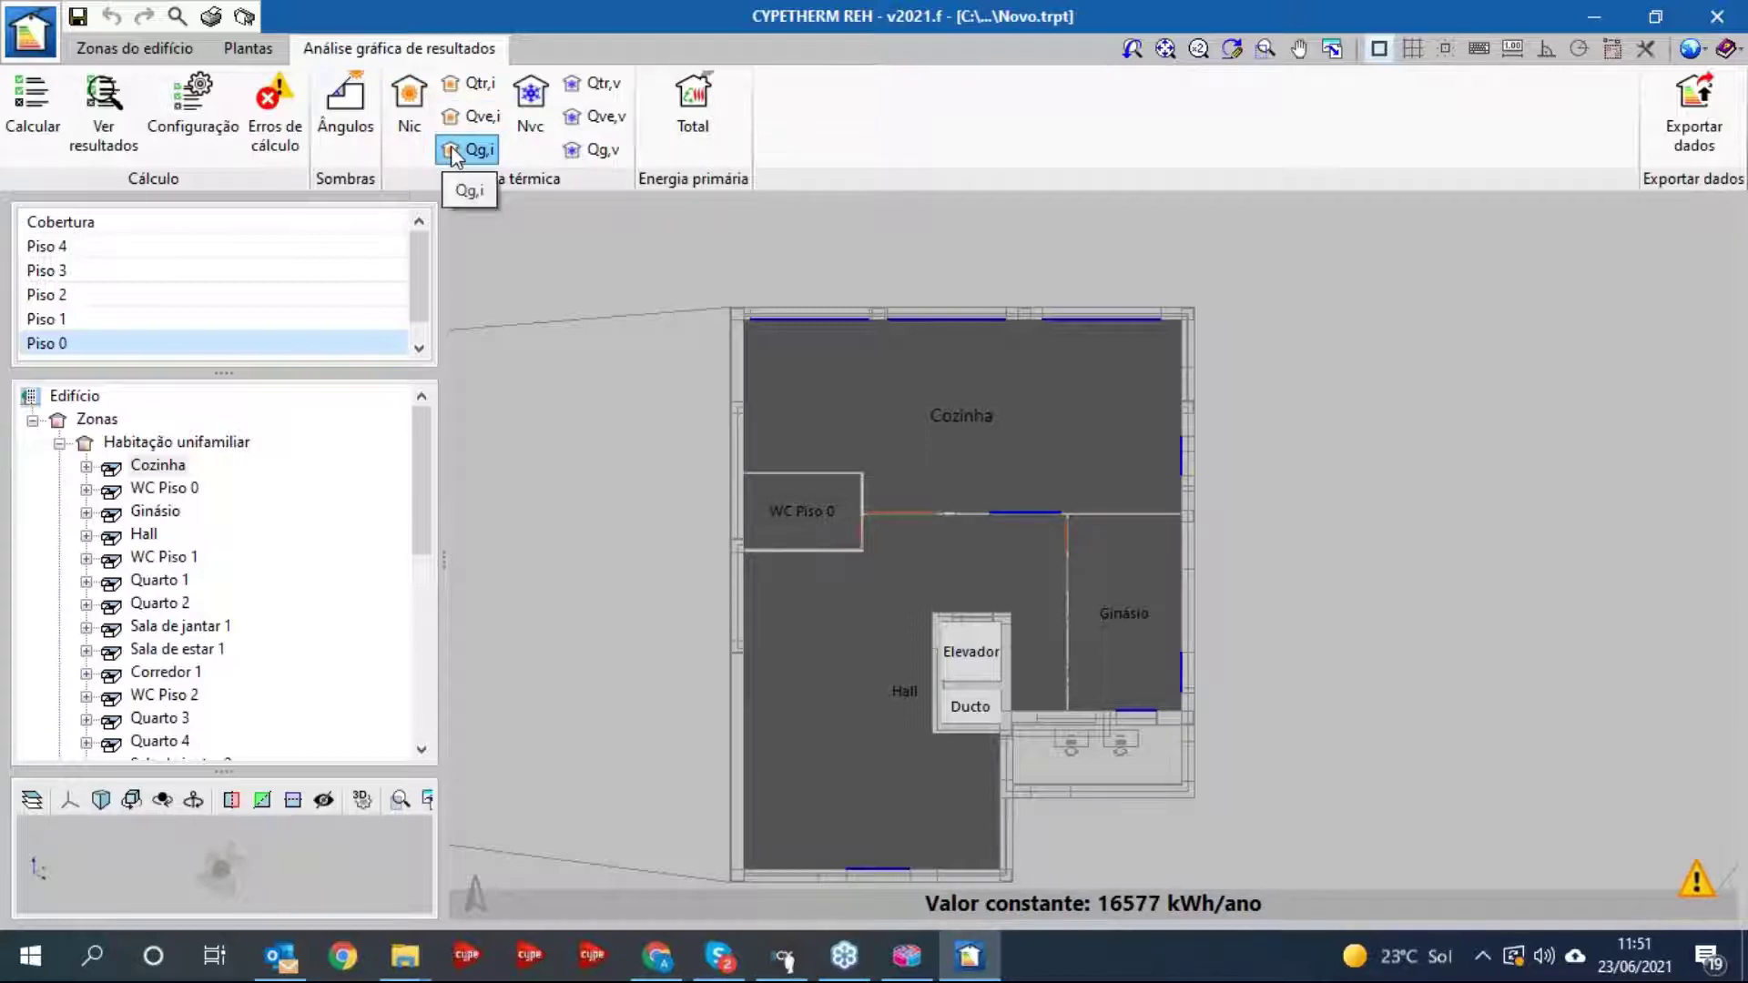
- View the zone's results report full screen and review its gain, cooling and AQS charts against the reference building
{"action": "left_click", "coordinate": [104, 102]}
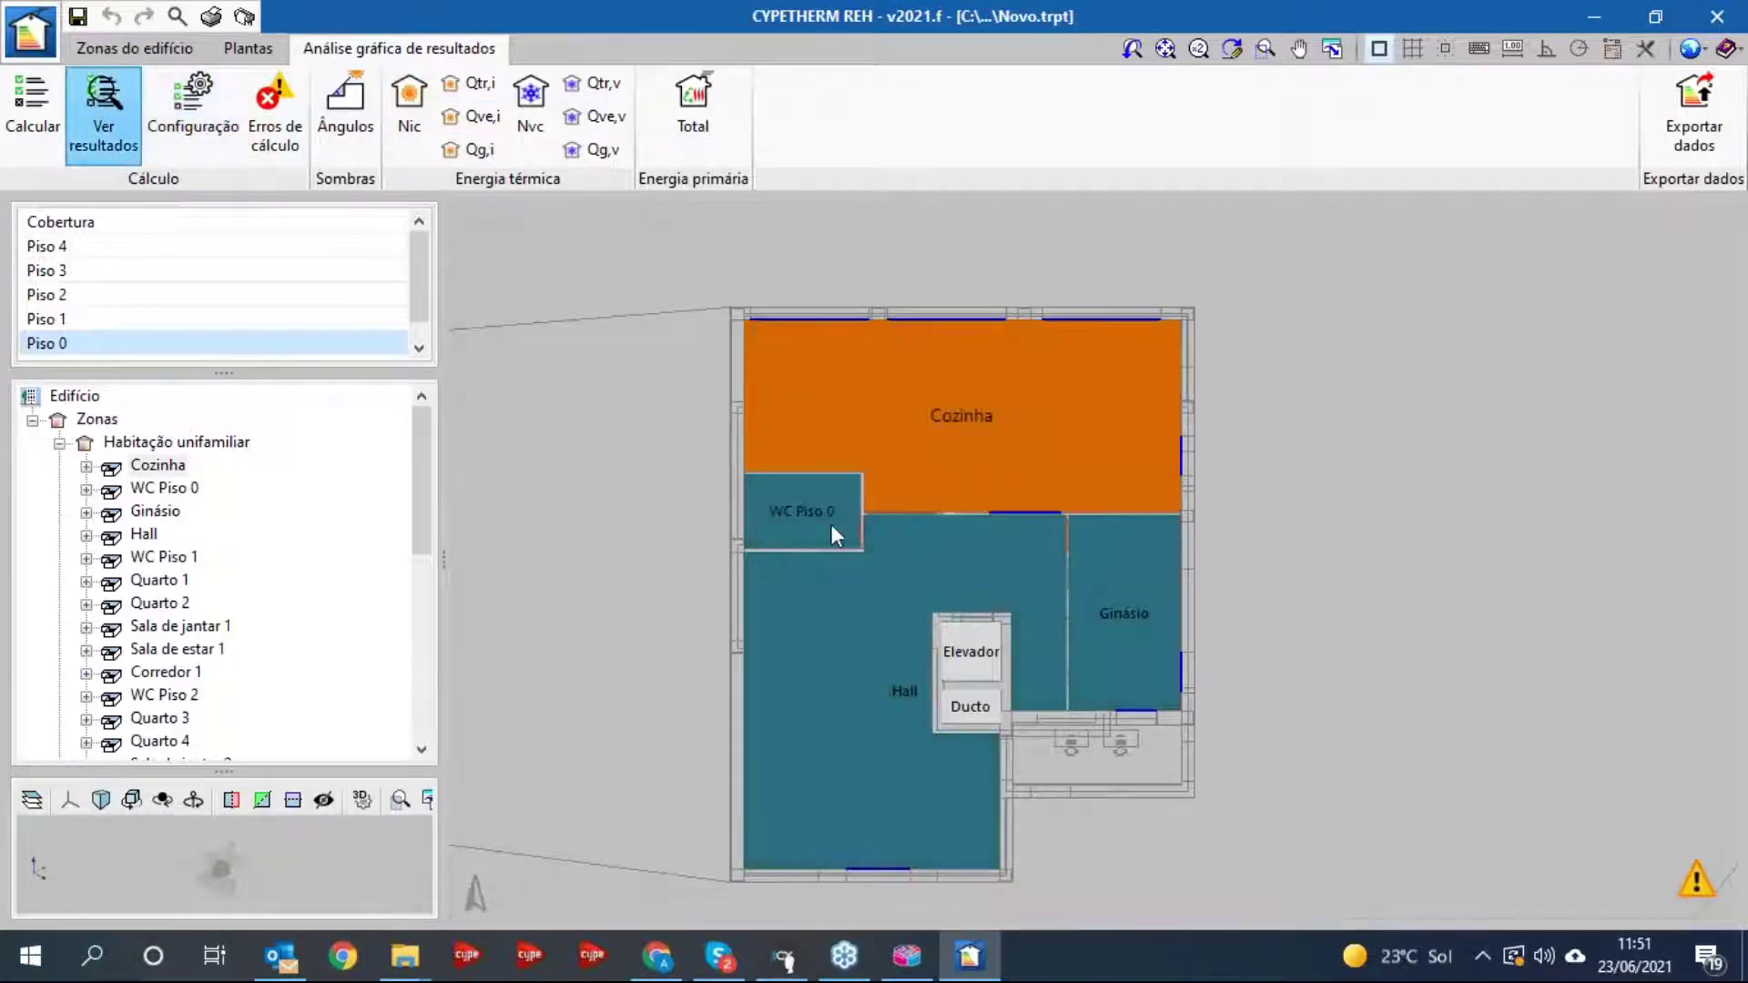
{"action": "mouse_move", "coordinate": [805, 526]}
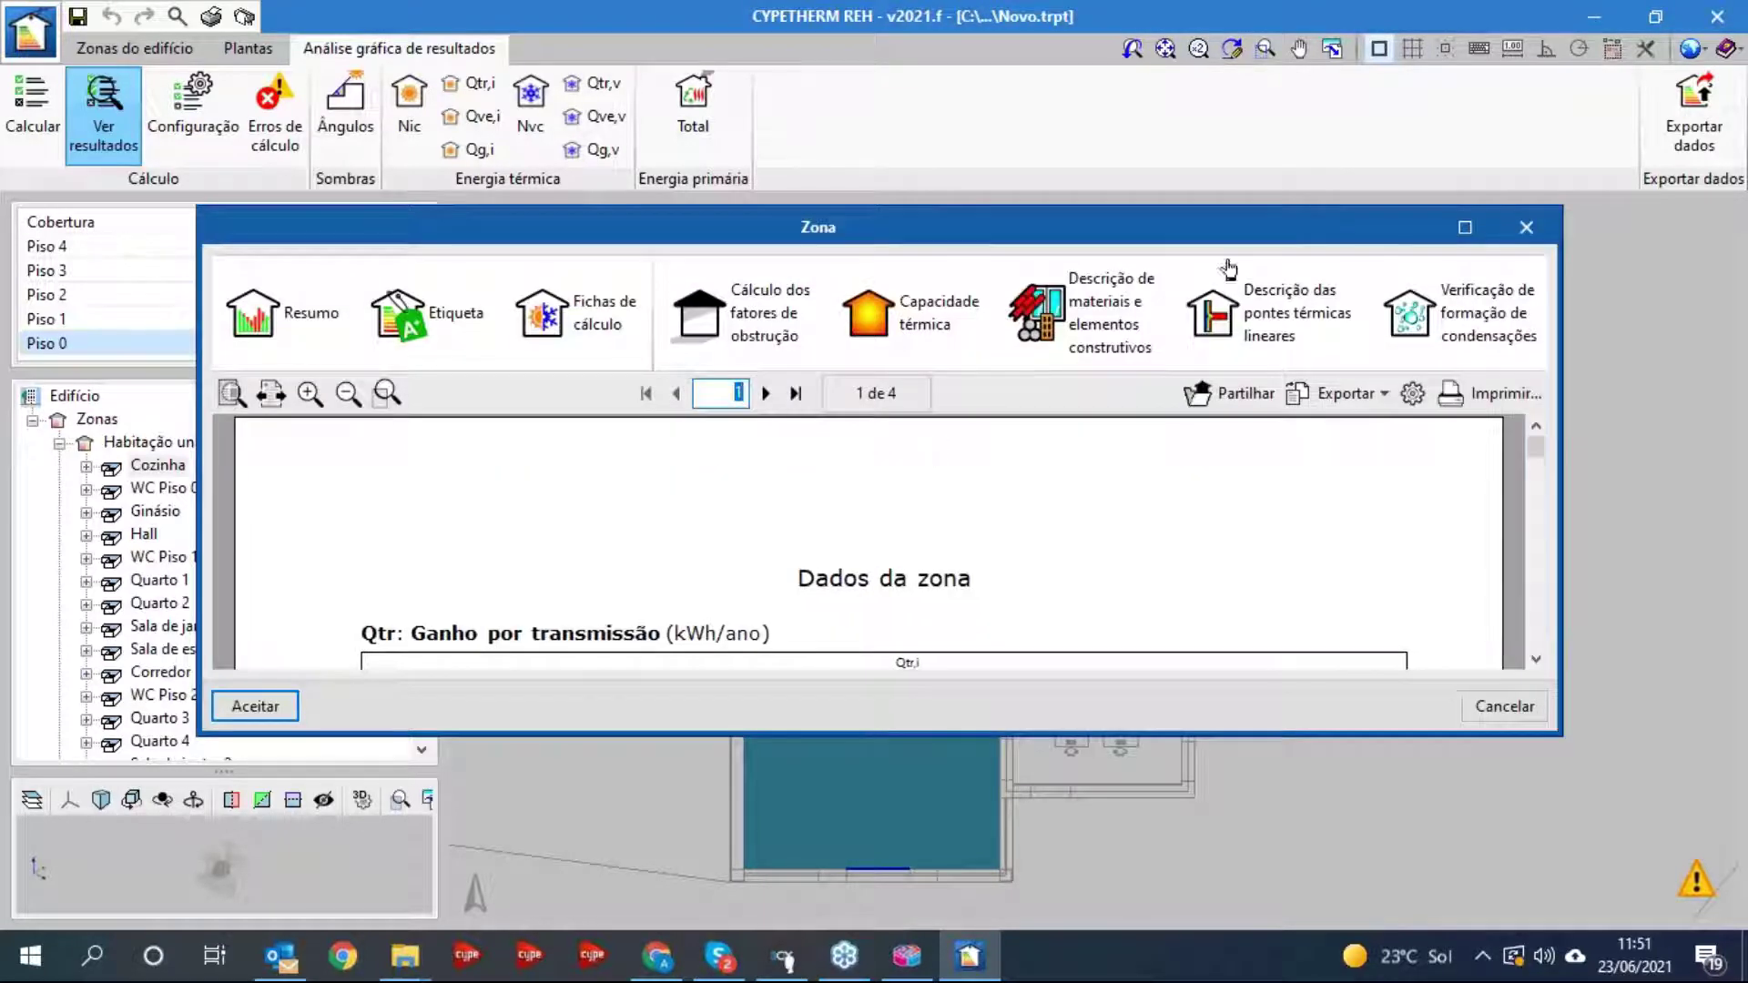
{"action": "left_click", "coordinate": [1459, 227]}
{"action": "scroll", "coordinate": [995, 395], "scroll_direction": "down", "scroll_amount": 3}
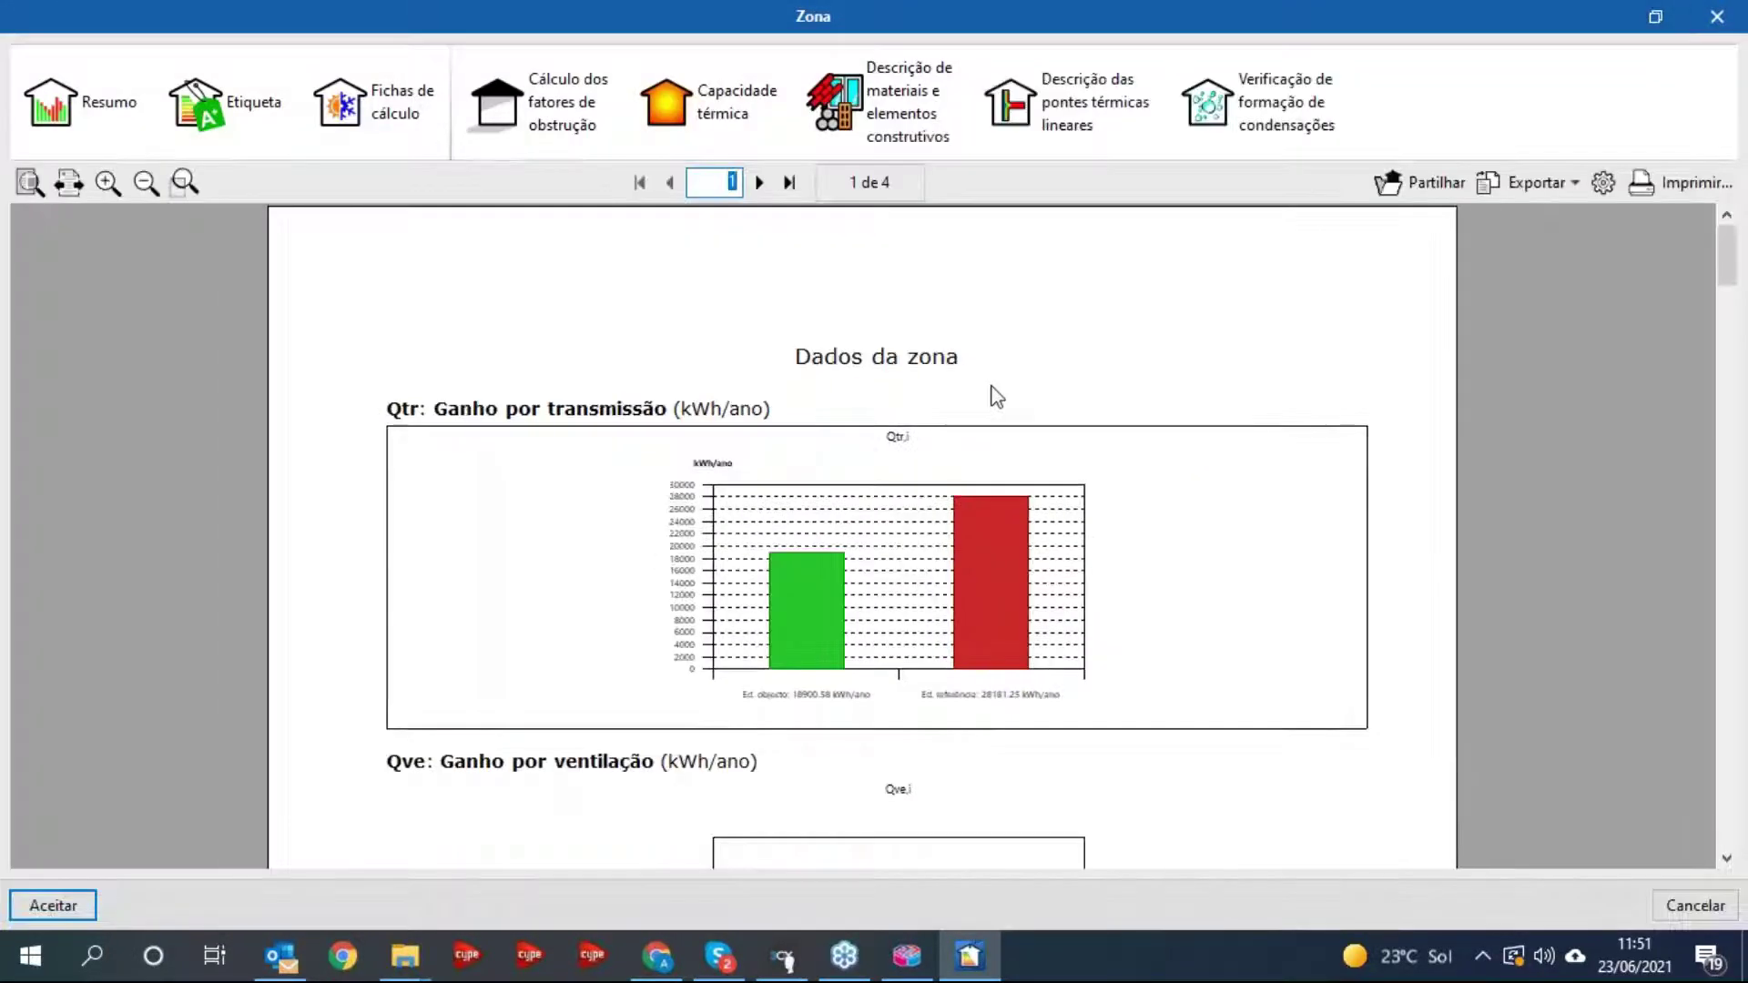
{"action": "scroll", "coordinate": [974, 437], "scroll_direction": "down", "scroll_amount": 5}
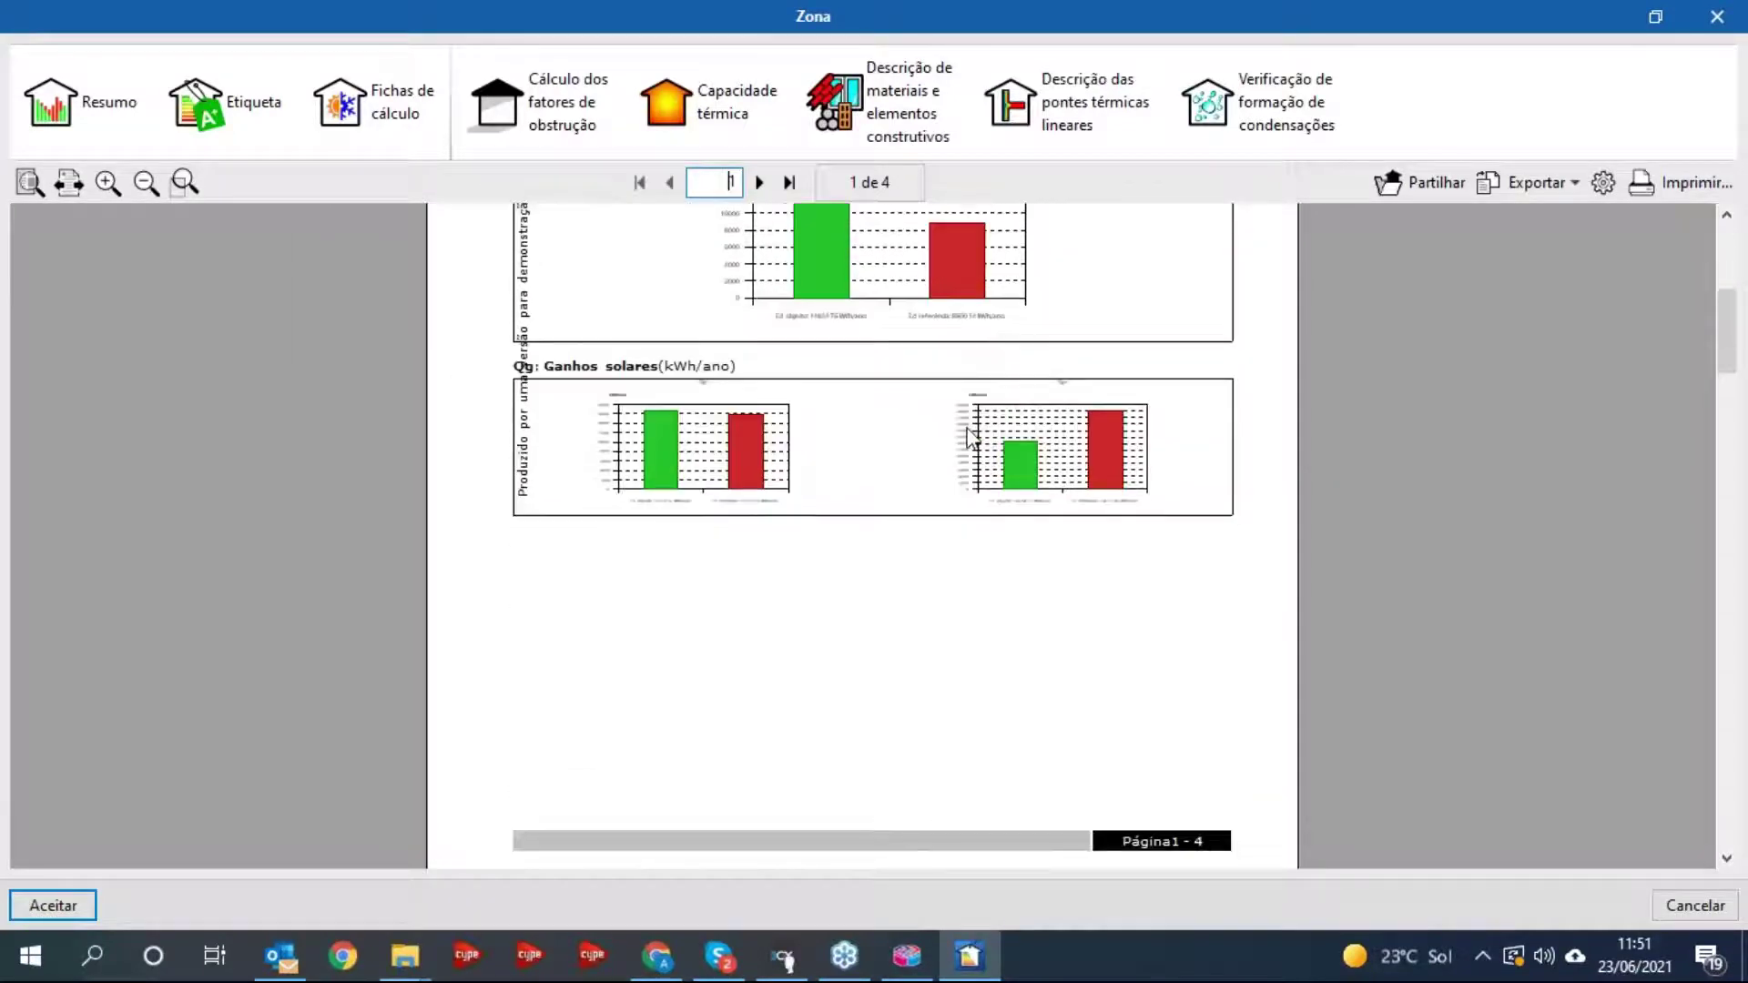
{"action": "scroll", "coordinate": [966, 440], "scroll_direction": "up", "scroll_amount": 4}
{"action": "scroll", "coordinate": [967, 442], "scroll_direction": "up", "scroll_amount": 2}
{"action": "scroll", "coordinate": [967, 443], "scroll_direction": "up", "scroll_amount": 1}
{"action": "scroll", "coordinate": [961, 446], "scroll_direction": "down", "scroll_amount": 5}
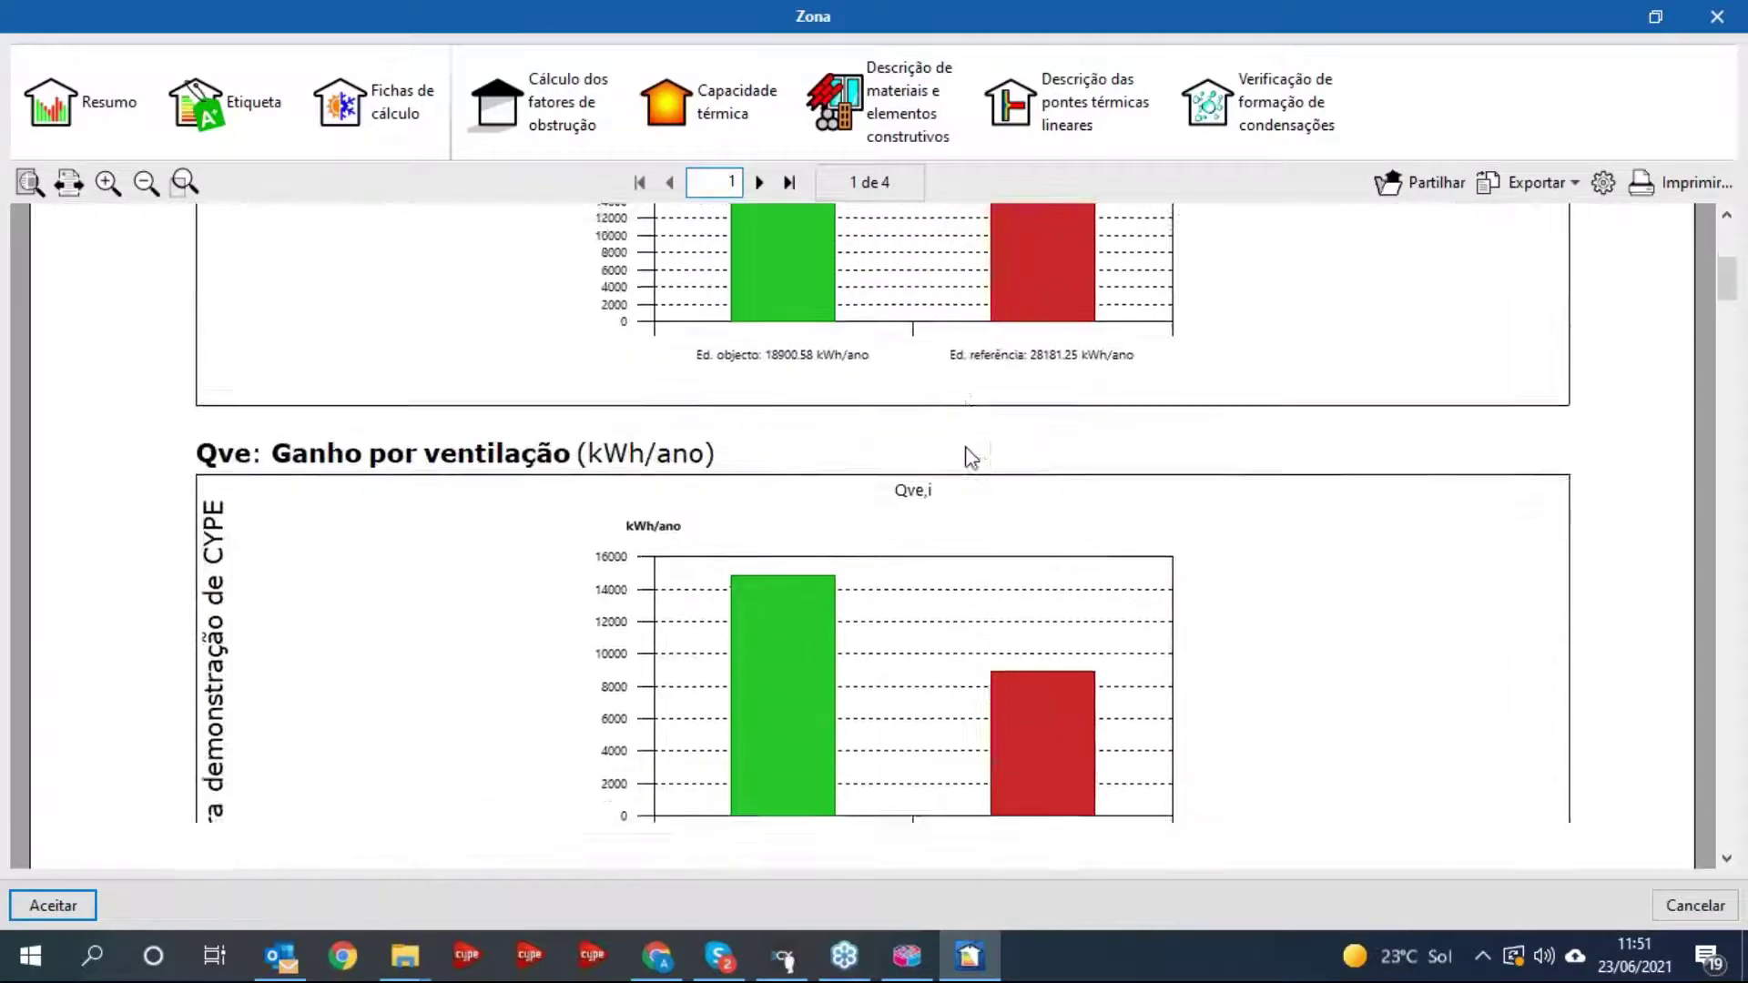
{"action": "scroll", "coordinate": [971, 455], "scroll_direction": "down", "scroll_amount": 10}
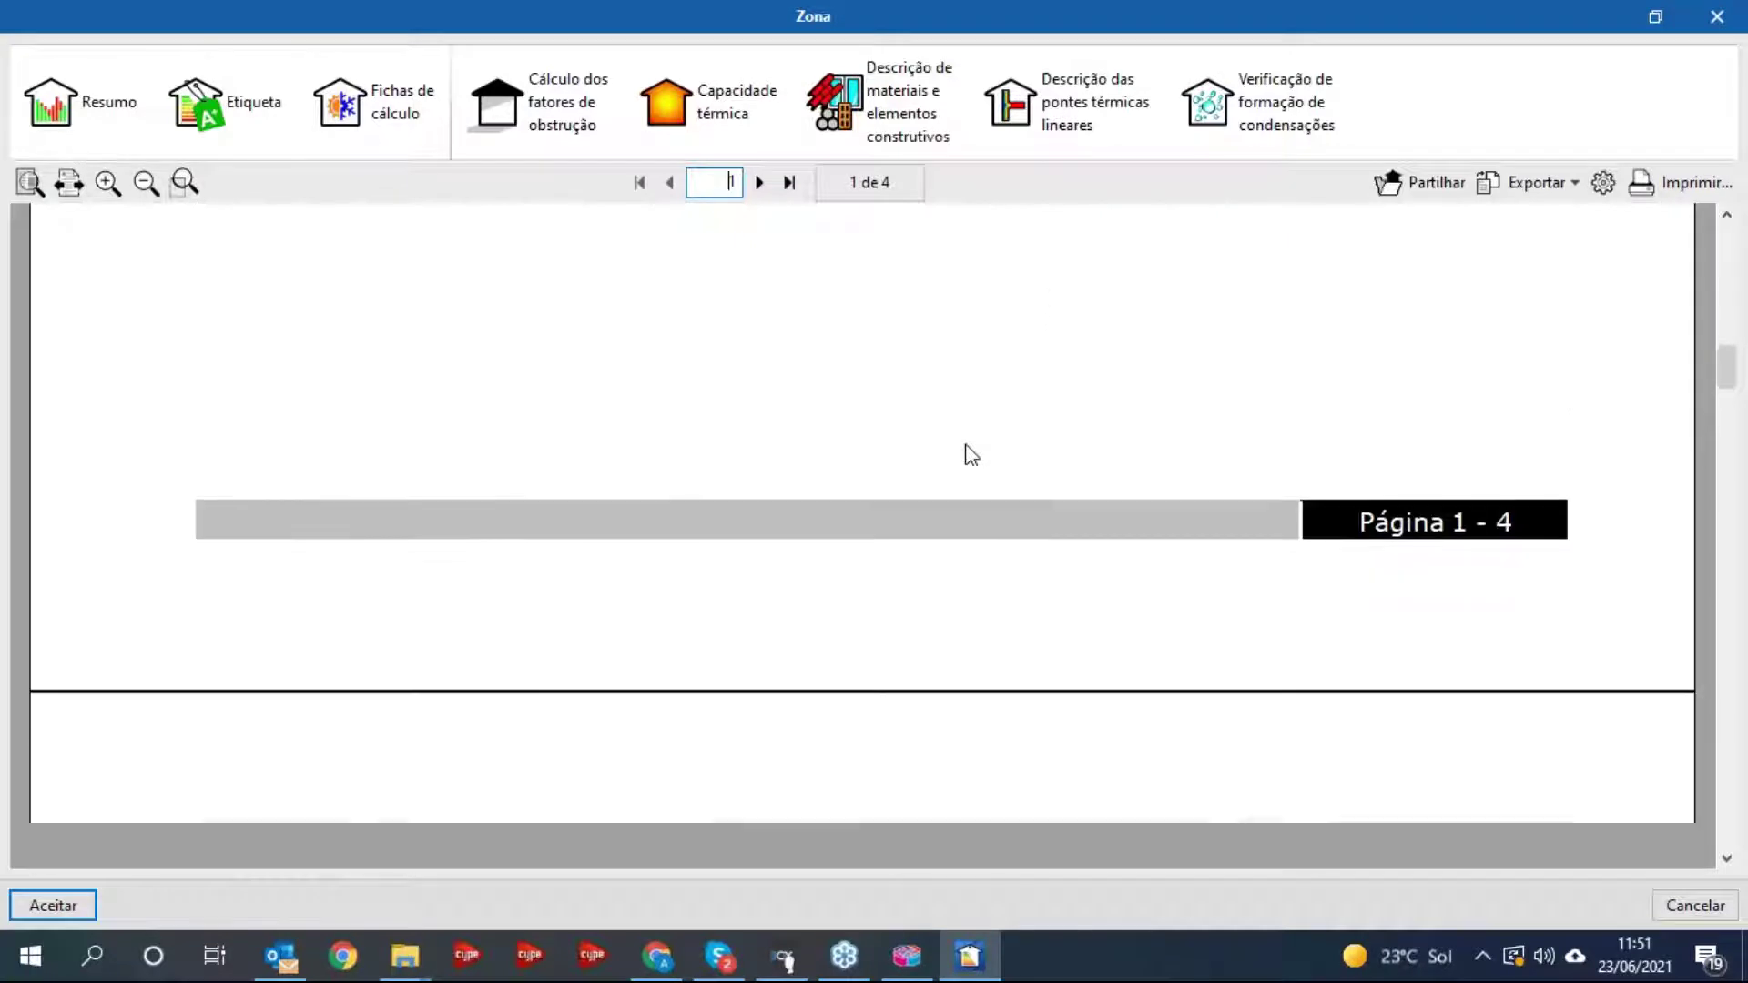
{"action": "scroll", "coordinate": [972, 455], "scroll_direction": "down", "scroll_amount": 10}
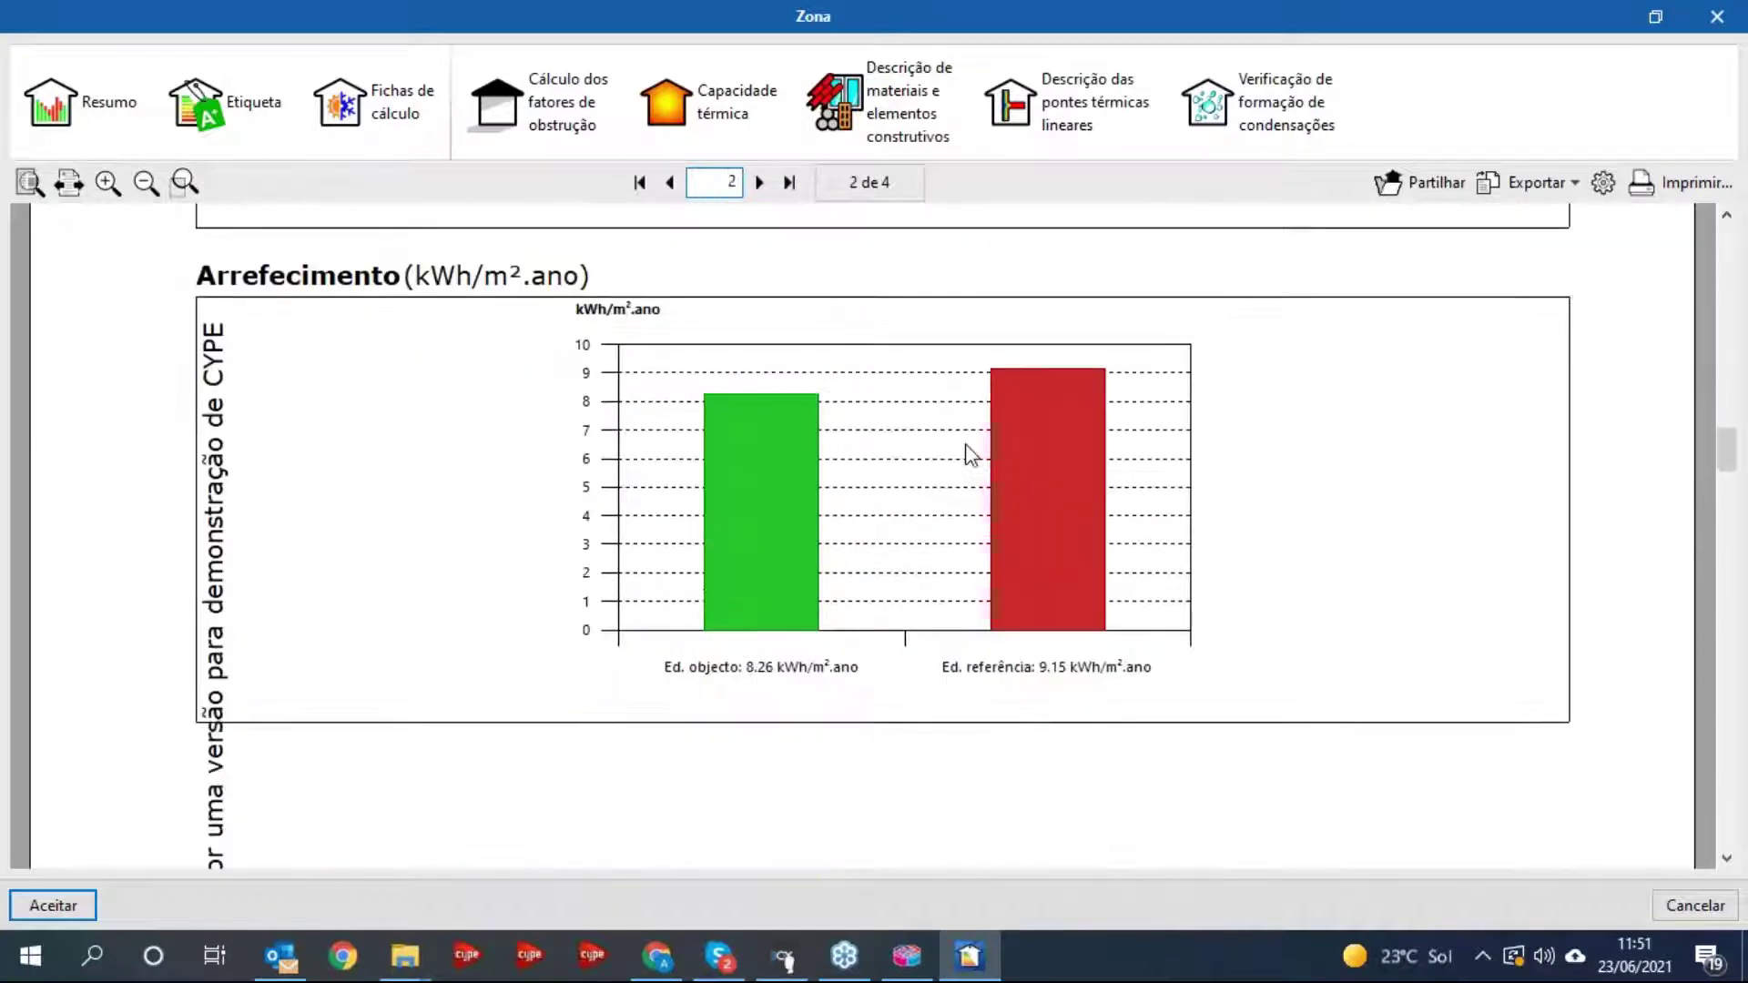
{"action": "scroll", "coordinate": [964, 444], "scroll_direction": "down", "scroll_amount": 5}
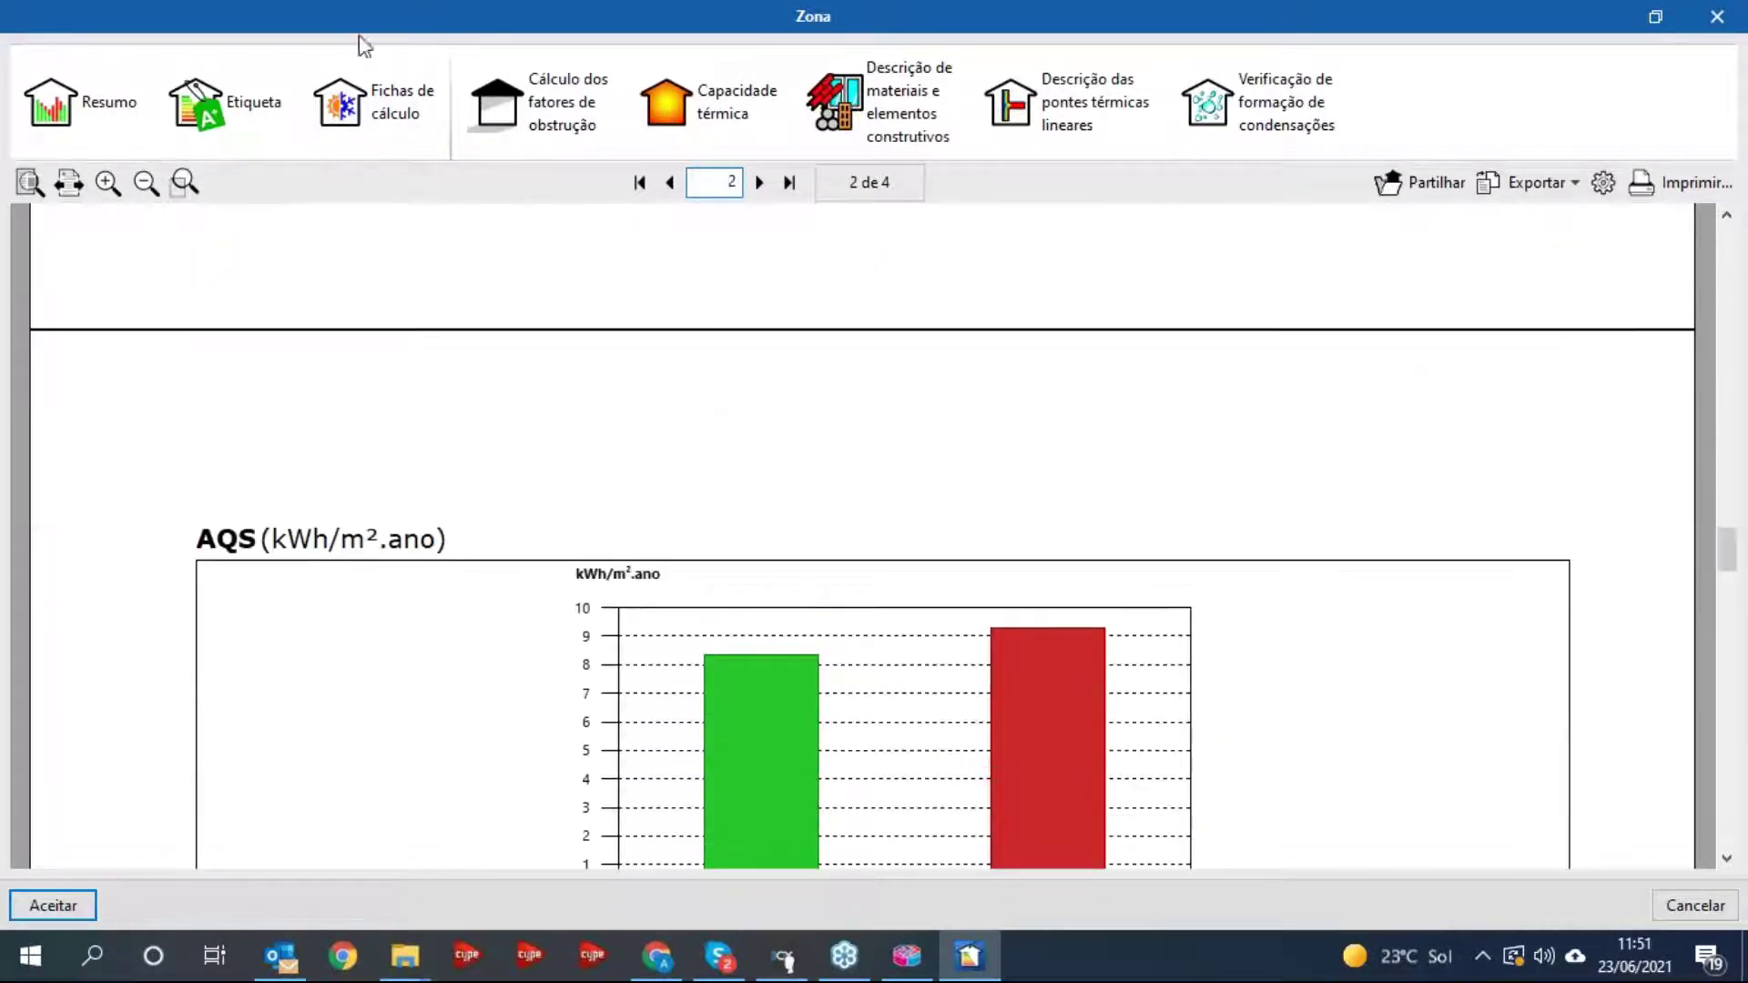
- Show the zone's energy label report and check the energy class scale on page 3
{"action": "left_click", "coordinate": [206, 116]}
{"action": "scroll", "coordinate": [673, 446], "scroll_direction": "down", "scroll_amount": 10}
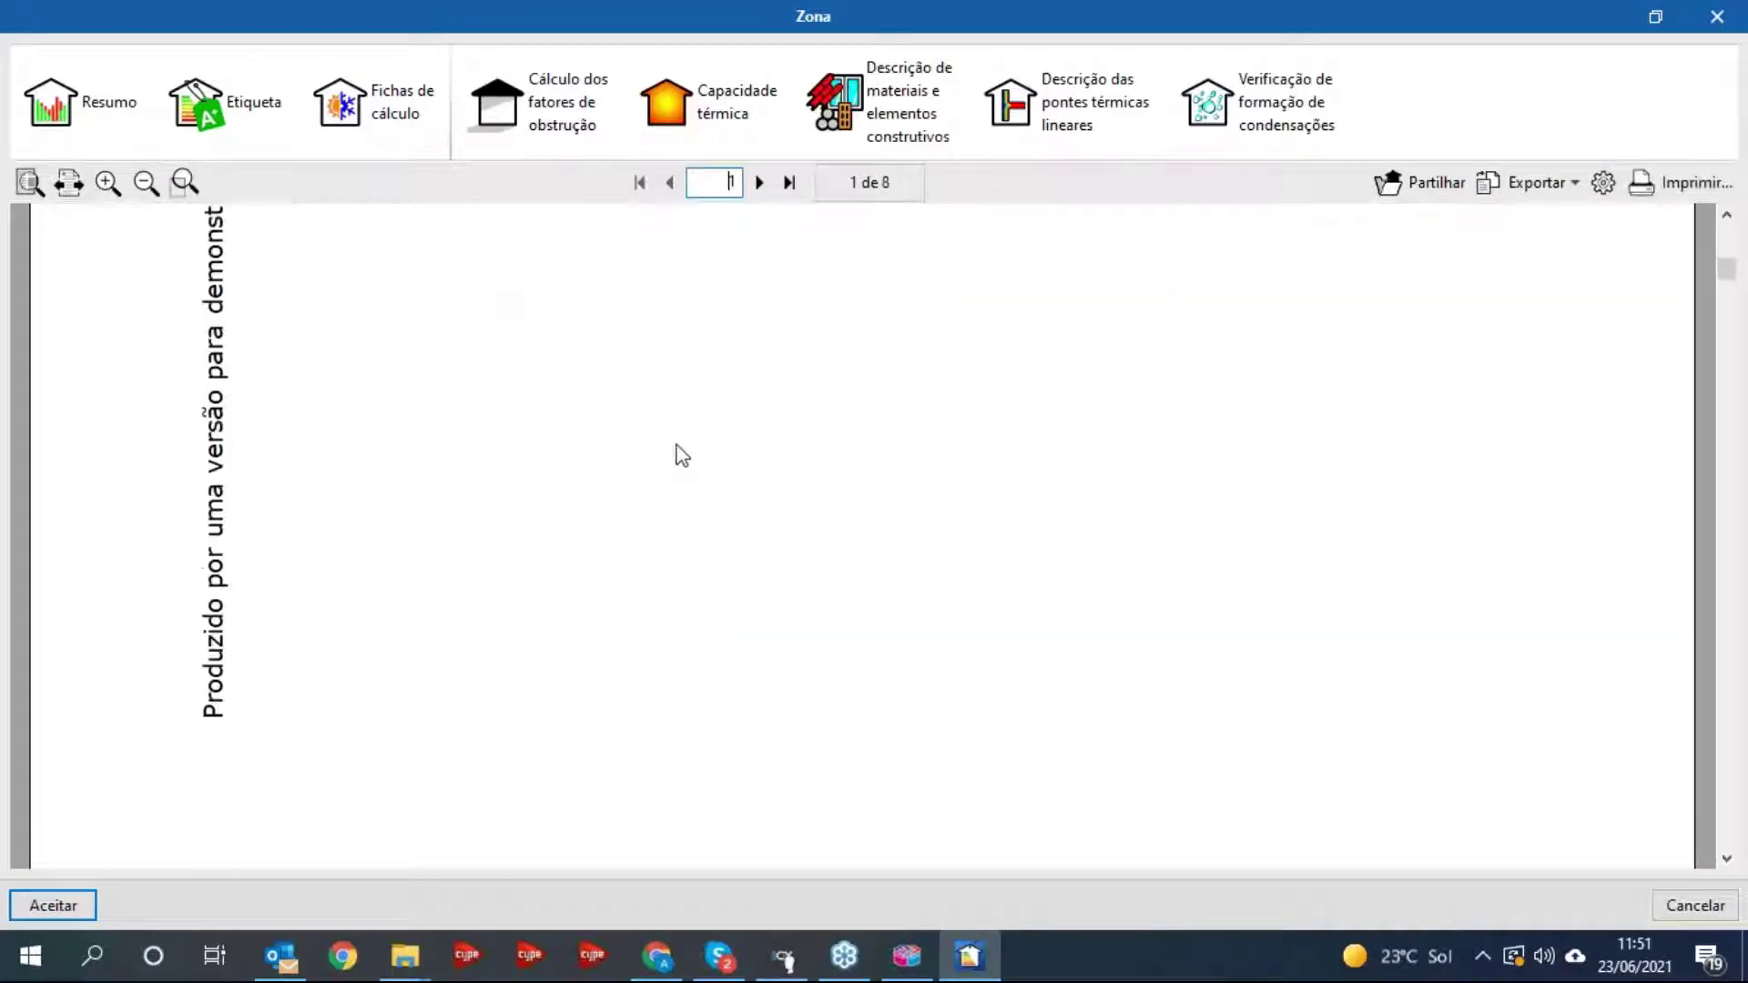
{"action": "scroll", "coordinate": [683, 458], "scroll_direction": "down", "scroll_amount": 15}
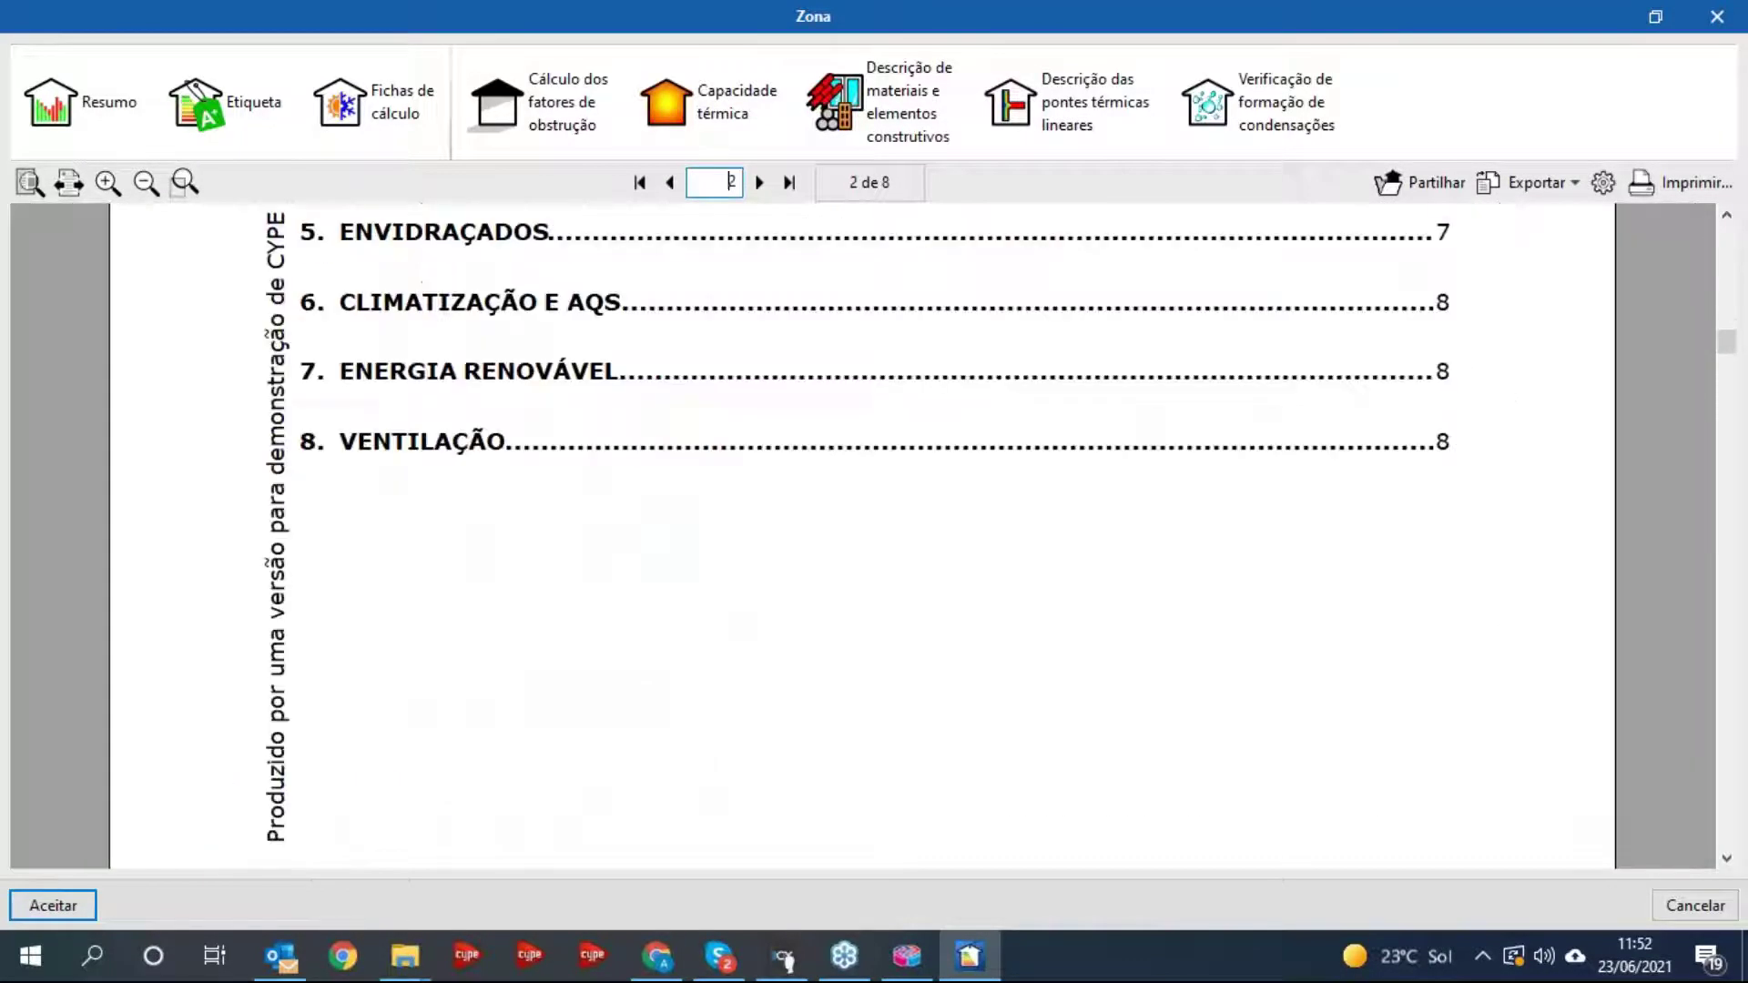
{"action": "scroll", "coordinate": [690, 460], "scroll_direction": "down", "scroll_amount": 8}
{"action": "scroll", "coordinate": [701, 476], "scroll_direction": "up", "scroll_amount": 4}
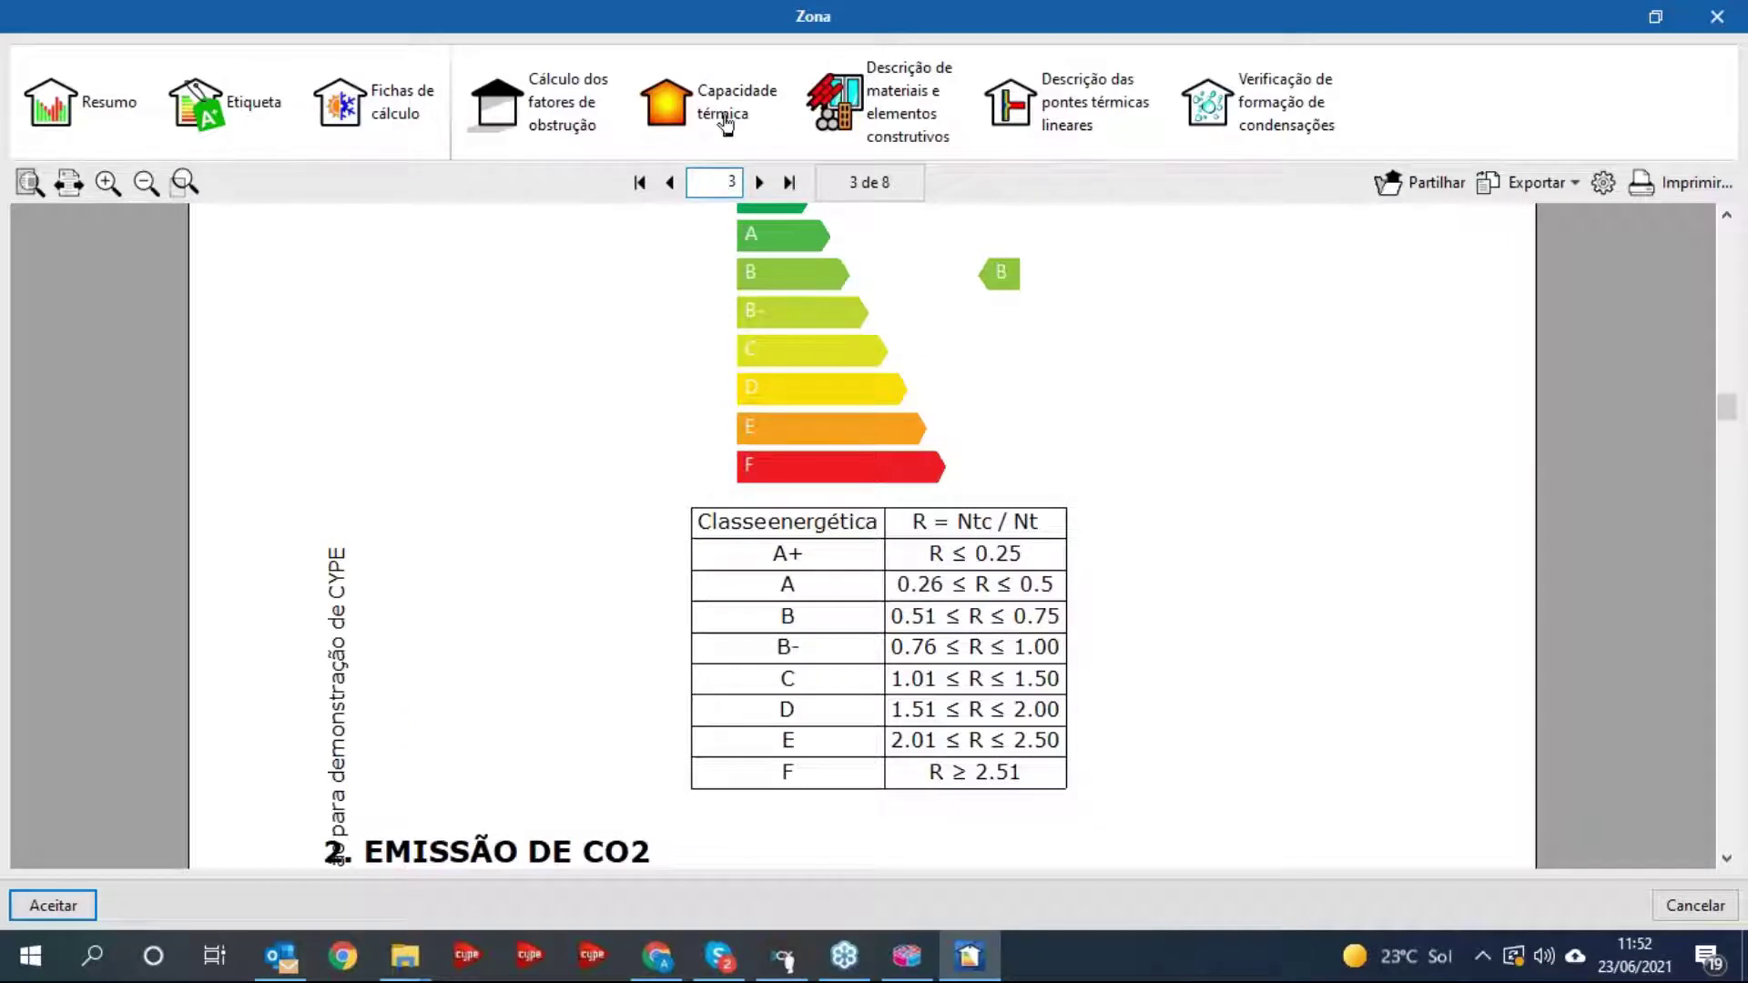
- Show the report describing materials and construction elements and read through its façade, party wall and roof layer listings
{"action": "left_click", "coordinate": [855, 115]}
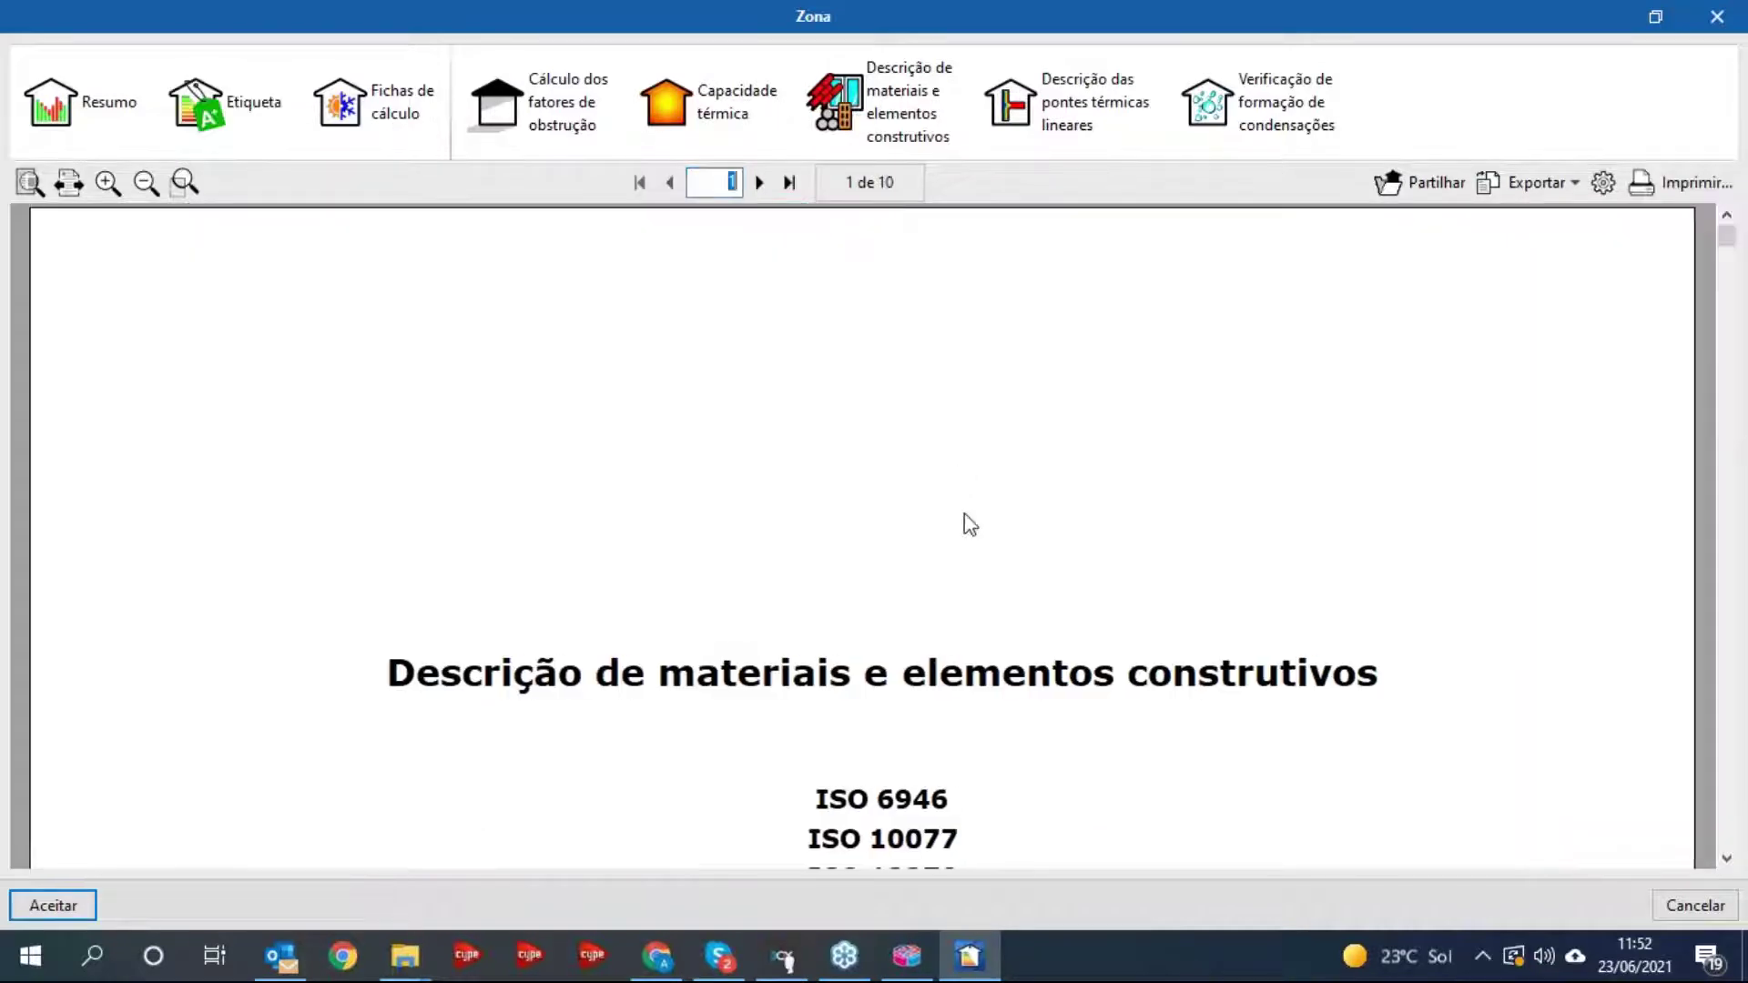
{"action": "scroll", "coordinate": [931, 527], "scroll_direction": "down", "scroll_amount": 5}
{"action": "scroll", "coordinate": [928, 526], "scroll_direction": "down", "scroll_amount": 10}
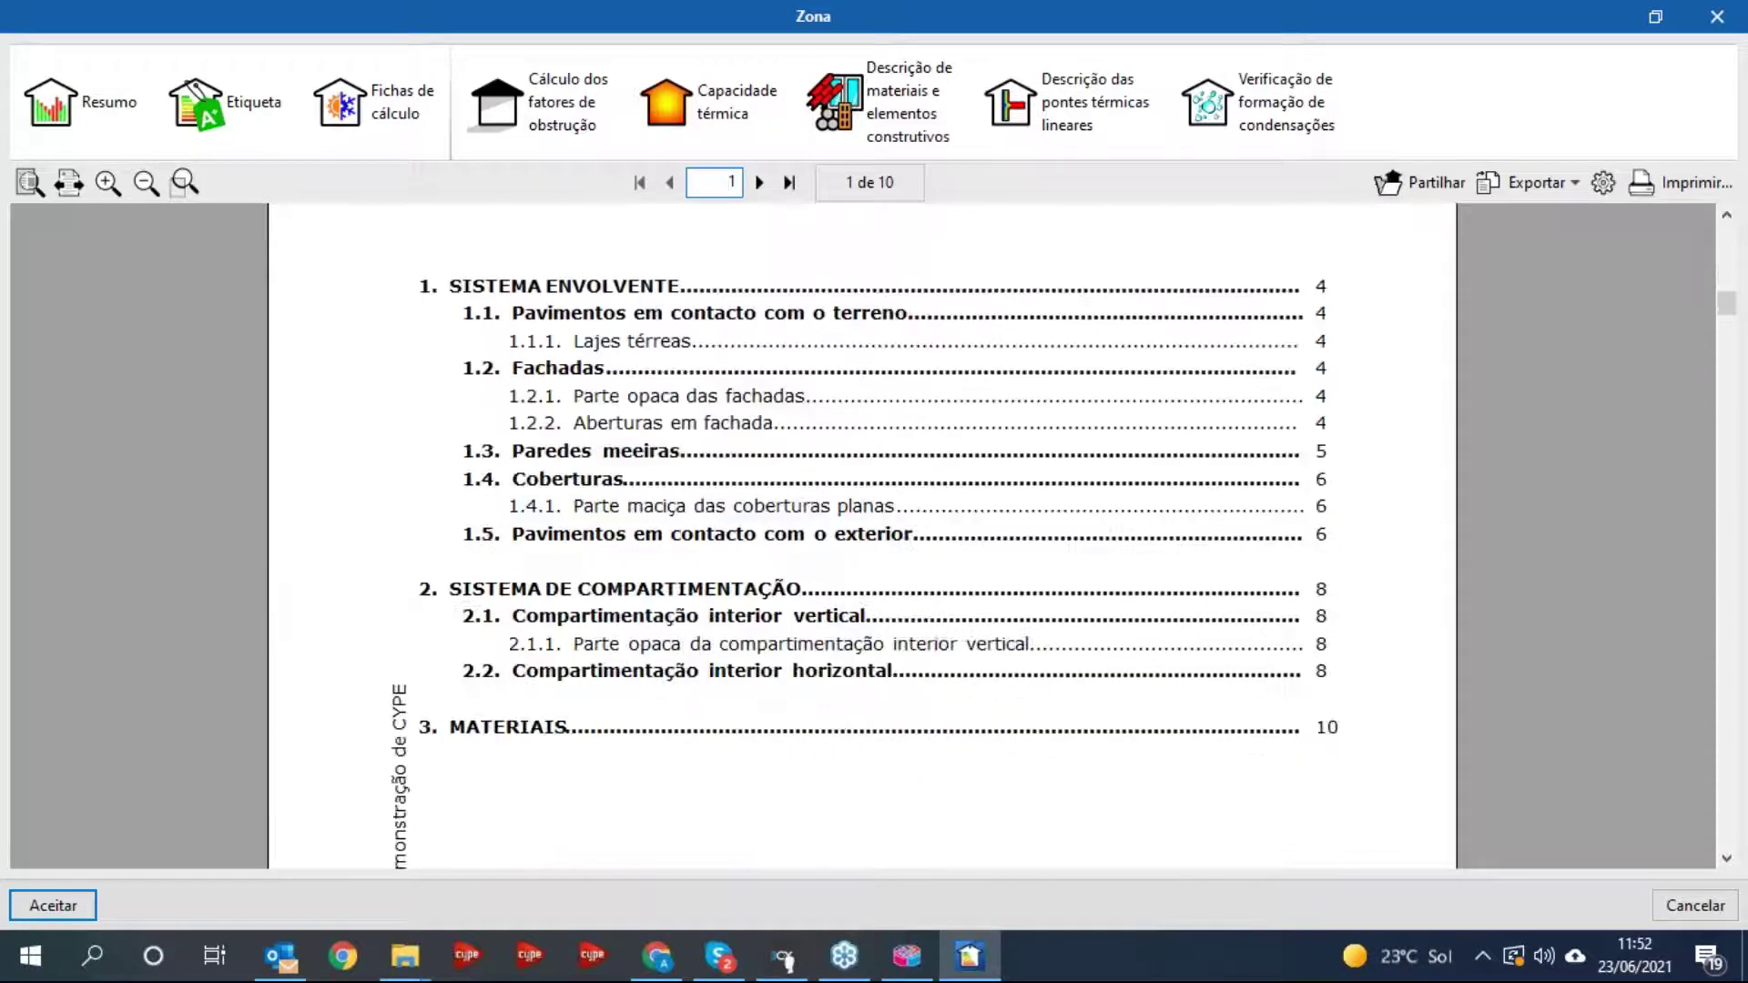
{"action": "scroll", "coordinate": [910, 522], "scroll_direction": "down", "scroll_amount": 15}
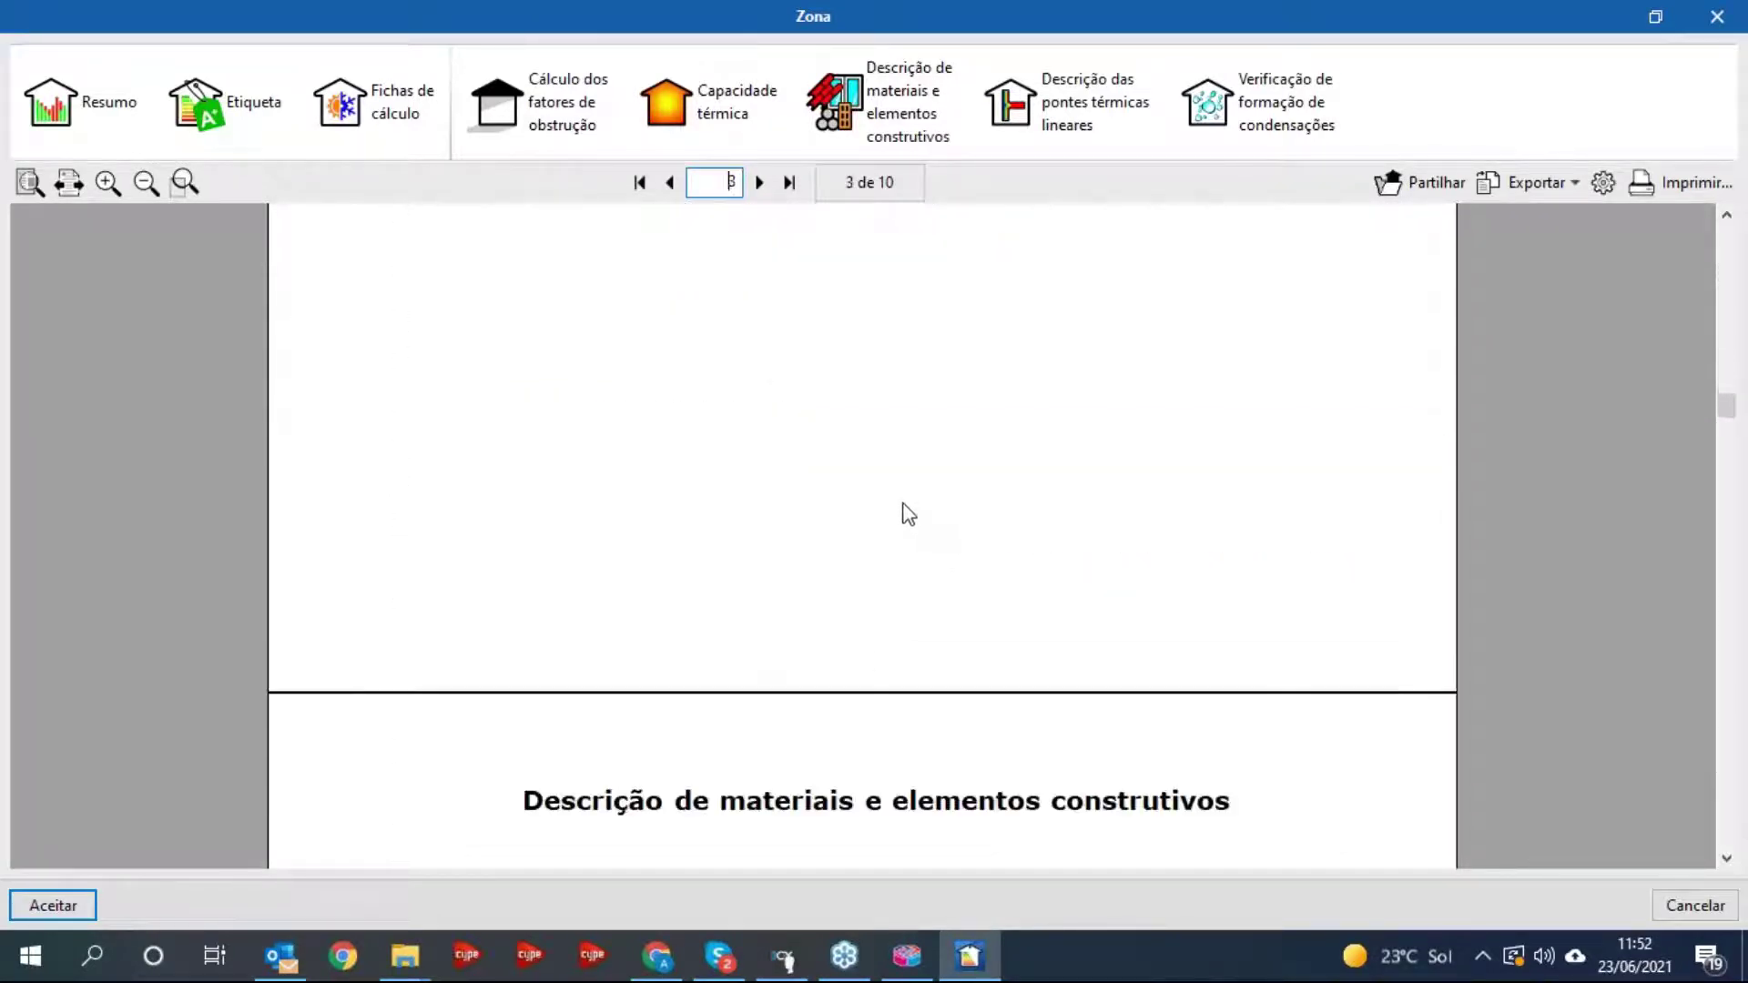
{"action": "scroll", "coordinate": [803, 475], "scroll_direction": "down", "scroll_amount": 12}
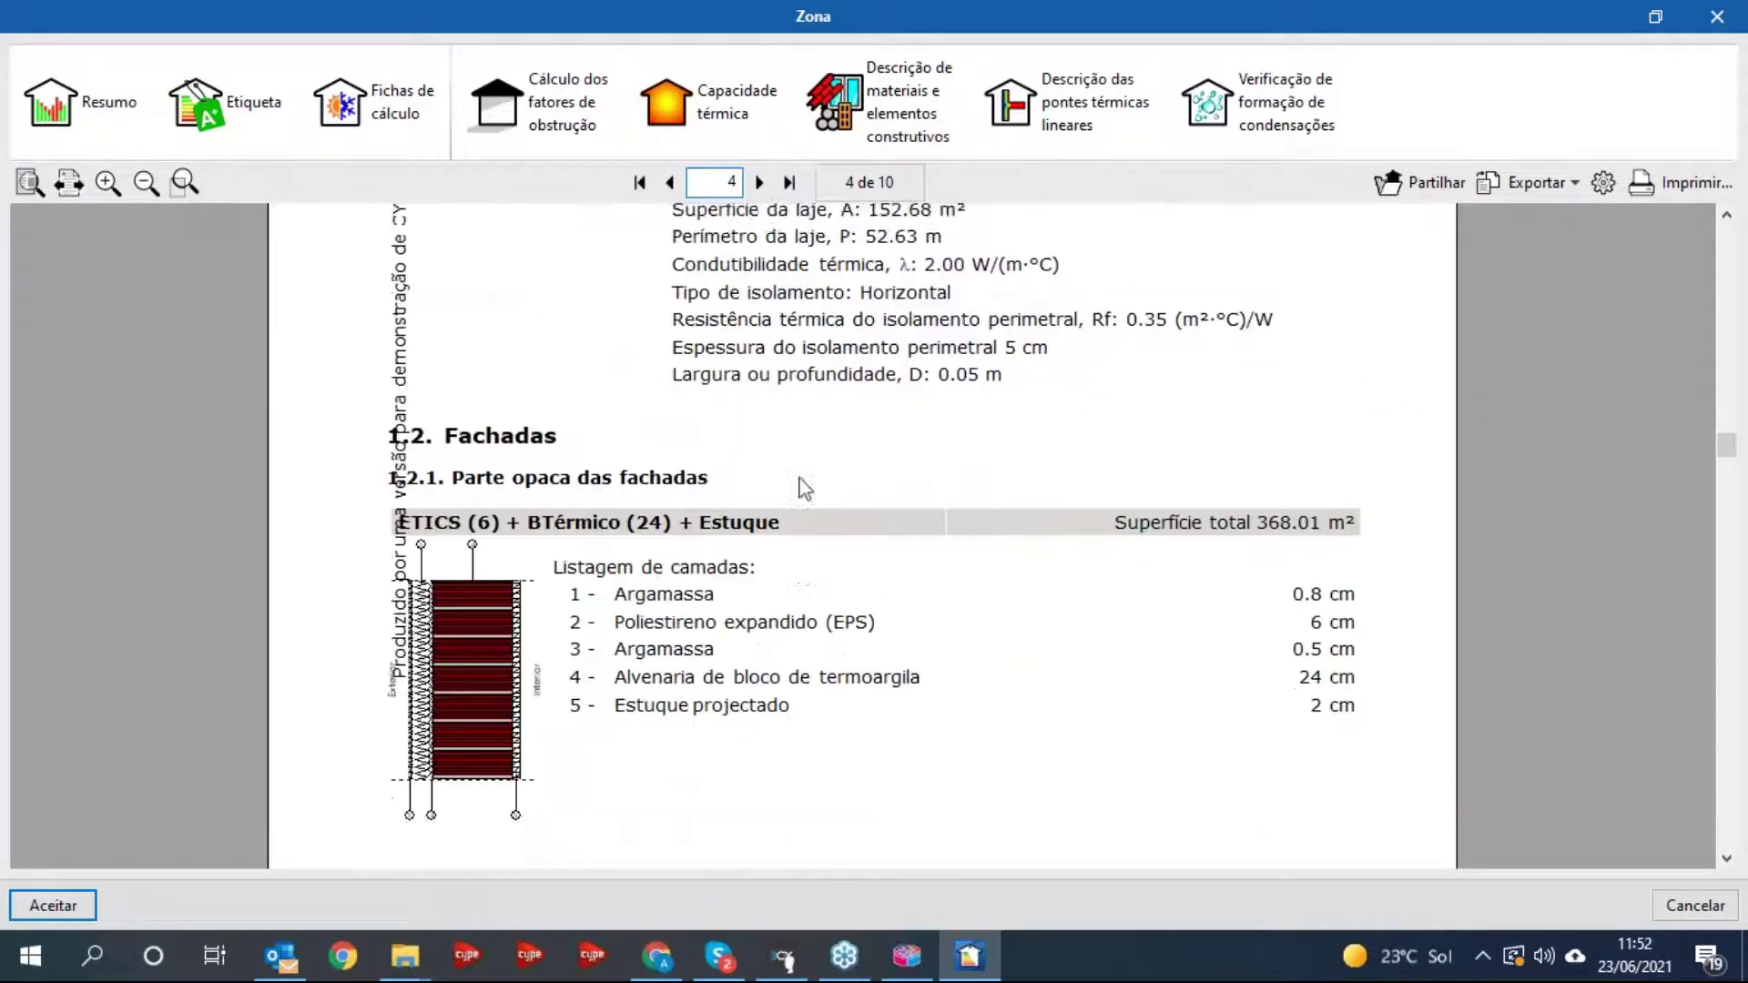
{"action": "scroll", "coordinate": [803, 475], "scroll_direction": "down", "scroll_amount": 12}
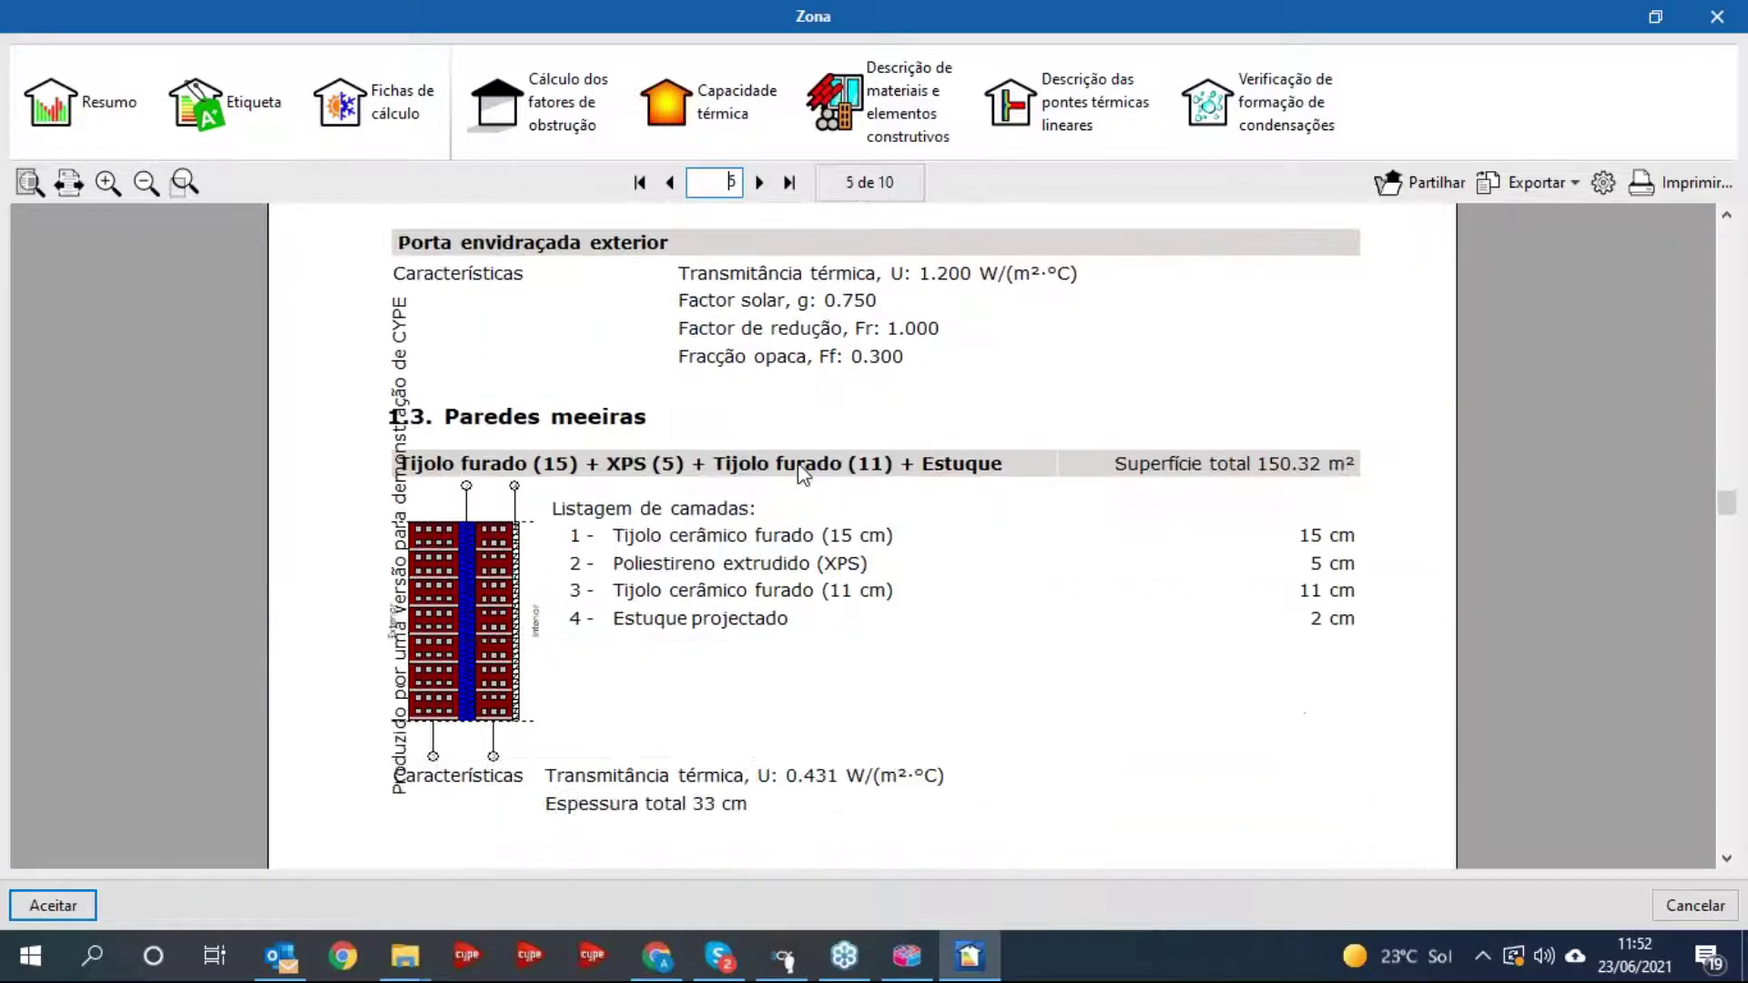
{"action": "scroll", "coordinate": [801, 474], "scroll_direction": "down", "scroll_amount": 10}
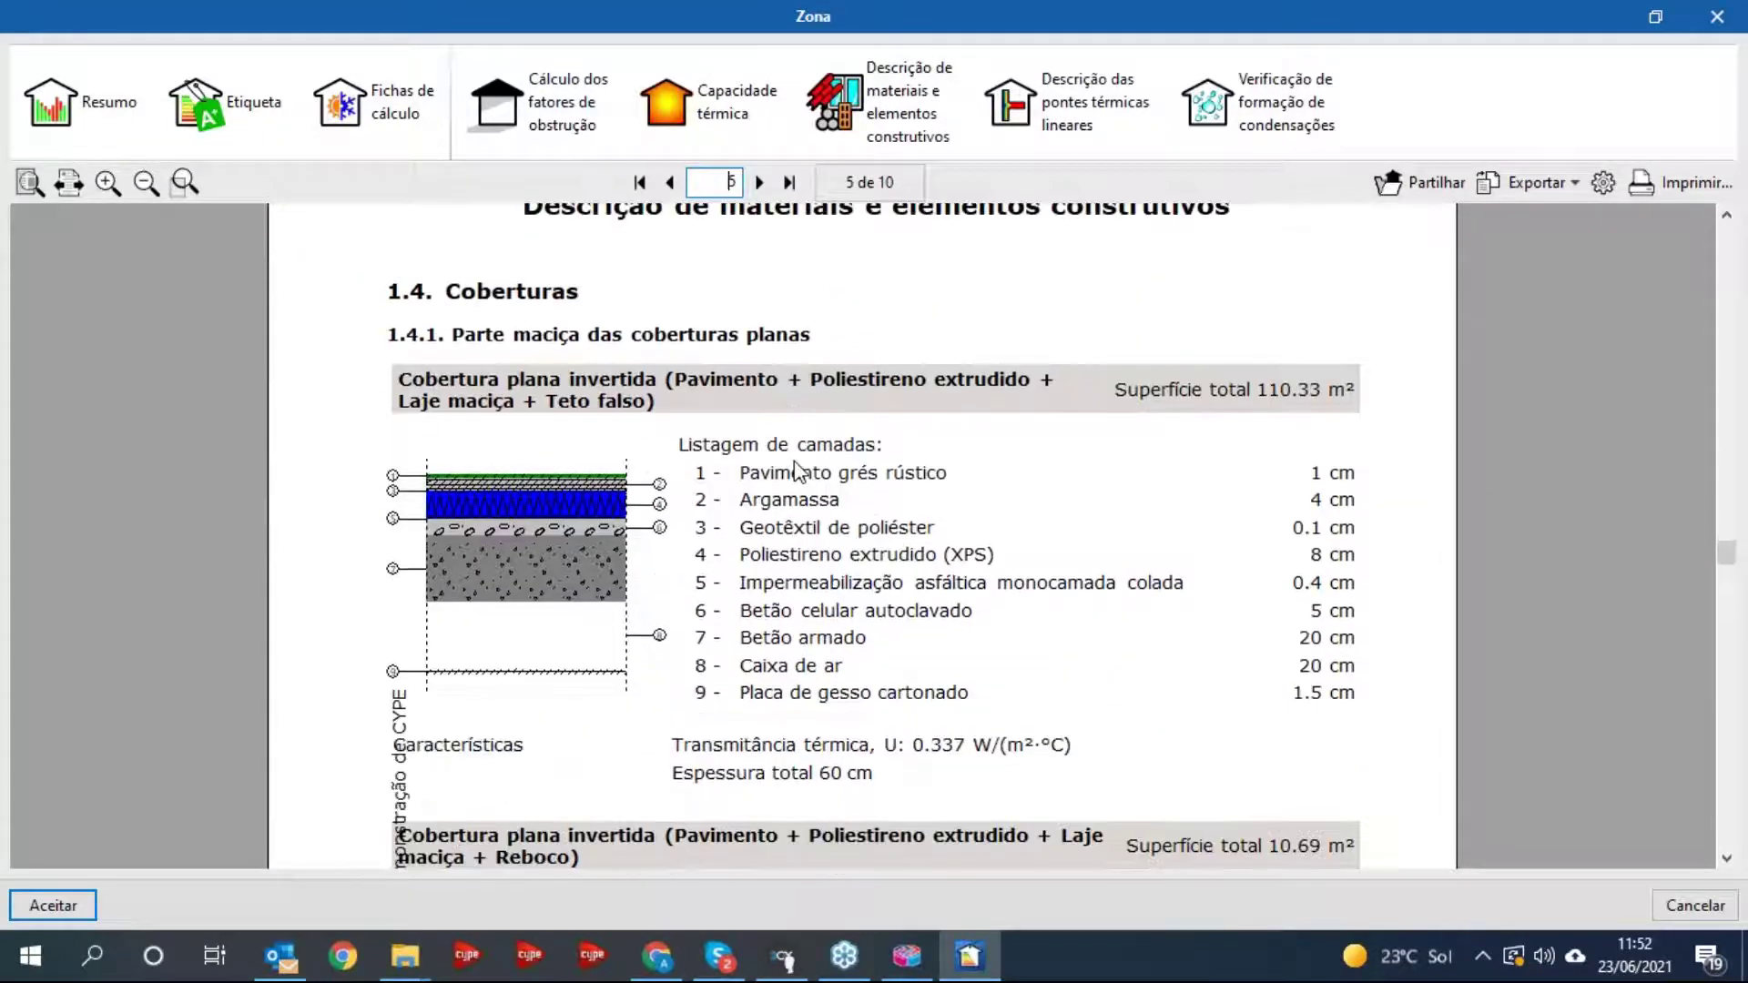
{"action": "scroll", "coordinate": [892, 557], "scroll_direction": "down", "scroll_amount": 5}
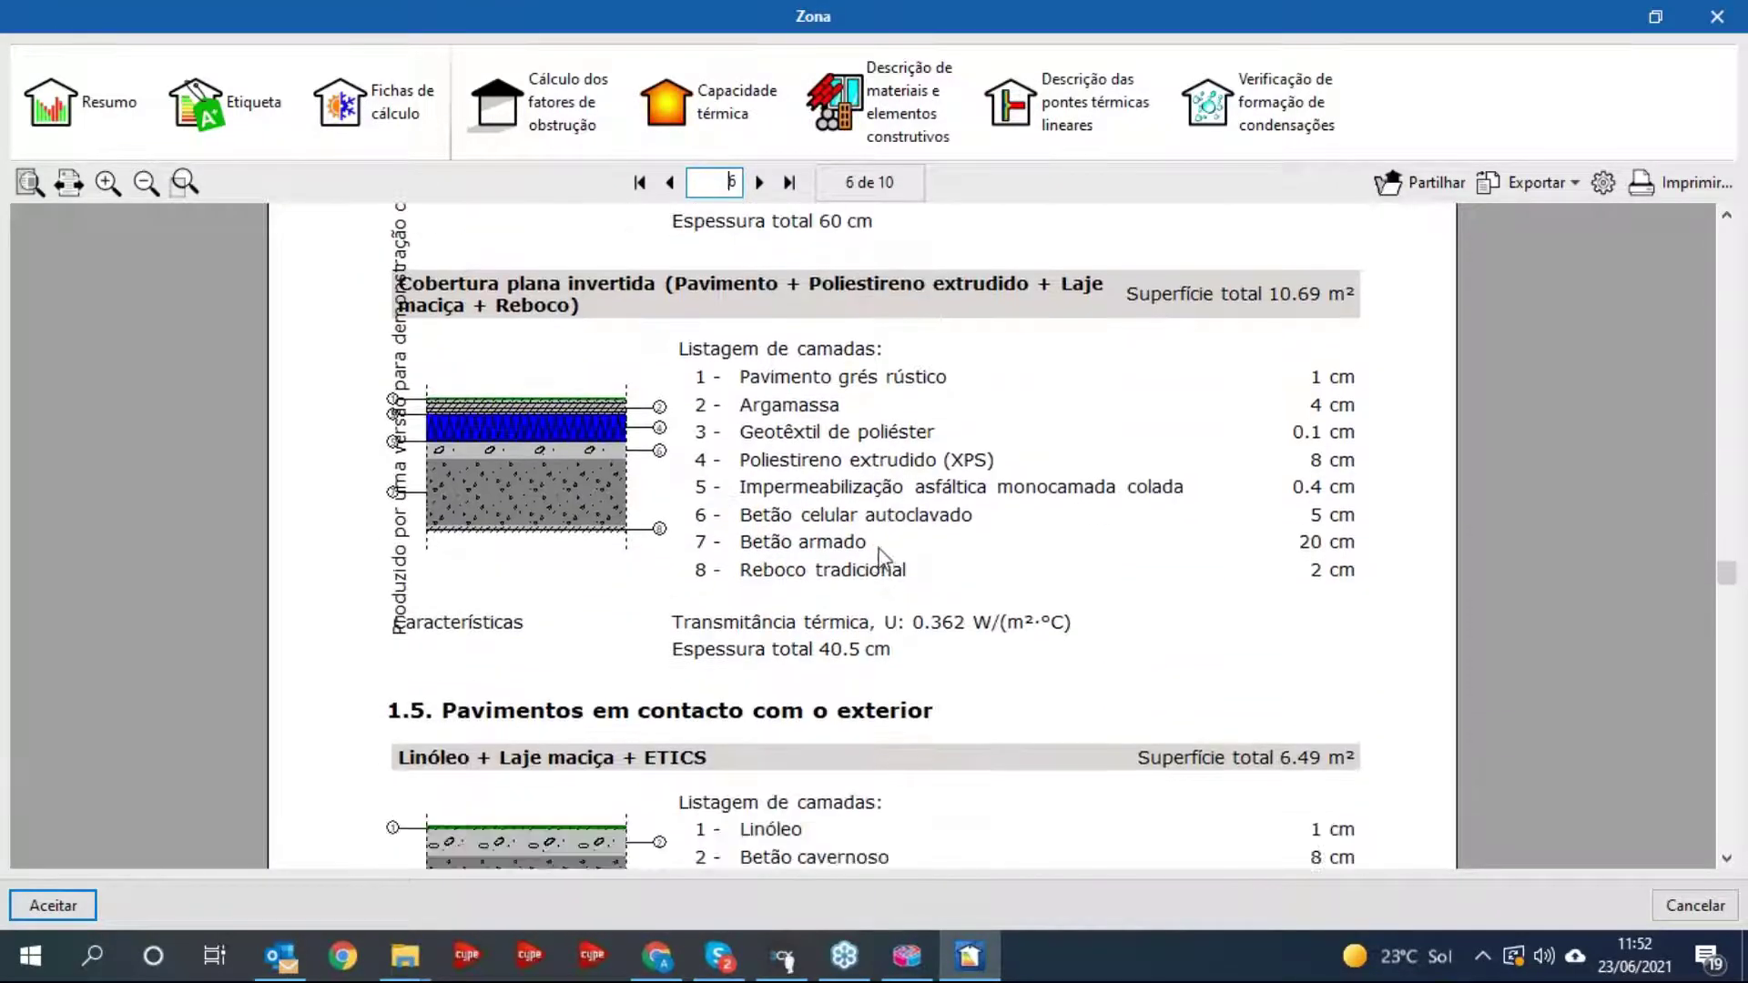
- Review the condensation check report up to the ETICS exterior wall's construction description, and close the zone results
{"action": "left_click", "coordinate": [1210, 80]}
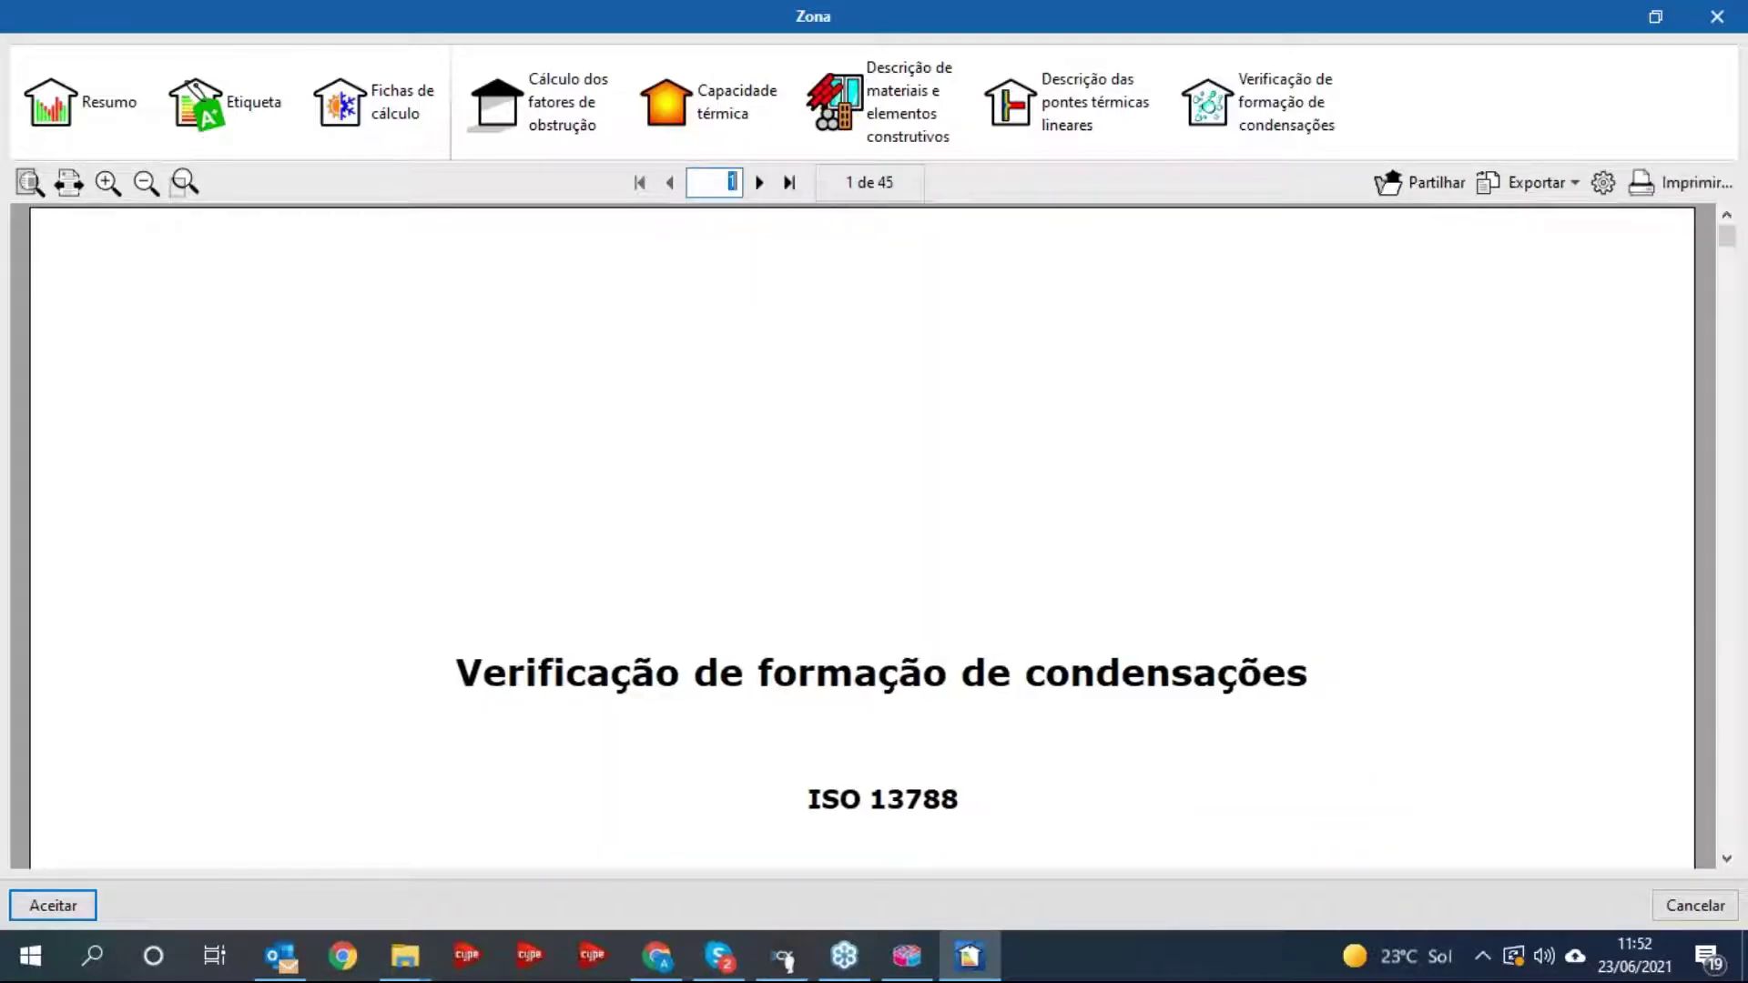
{"action": "scroll", "coordinate": [970, 513], "scroll_direction": "down", "scroll_amount": 5}
{"action": "scroll", "coordinate": [938, 569], "scroll_direction": "down", "scroll_amount": 10}
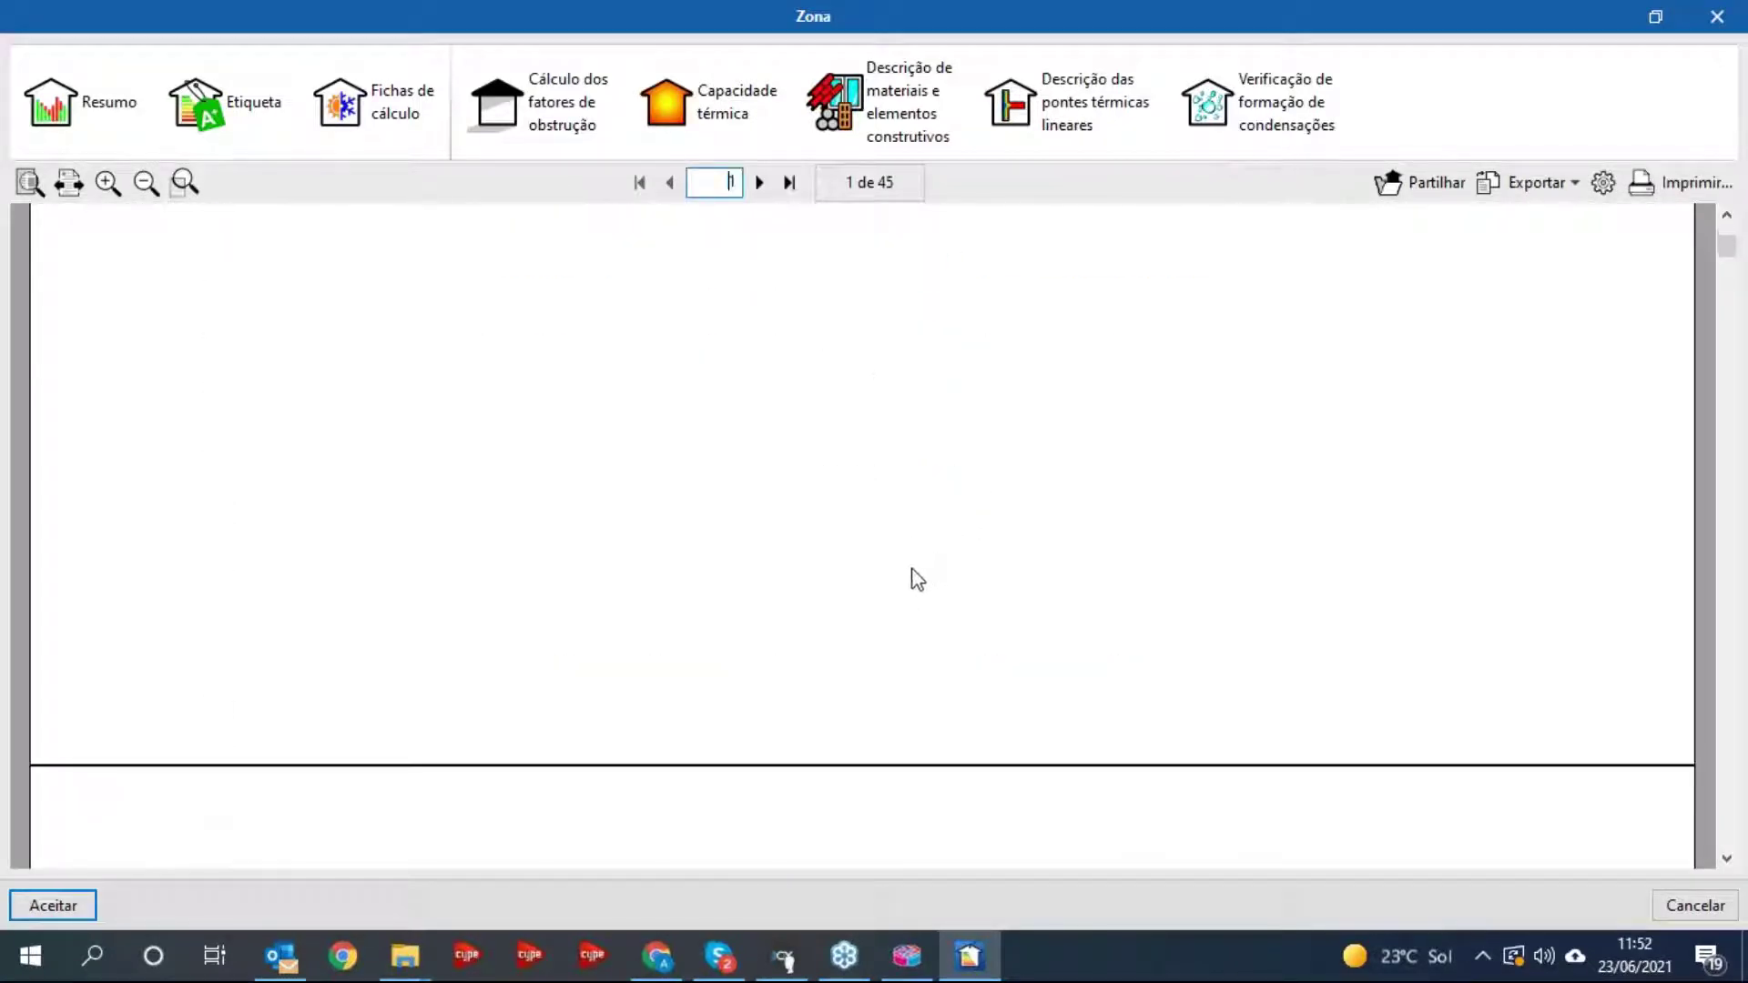
{"action": "scroll", "coordinate": [892, 583], "scroll_direction": "down", "scroll_amount": 15}
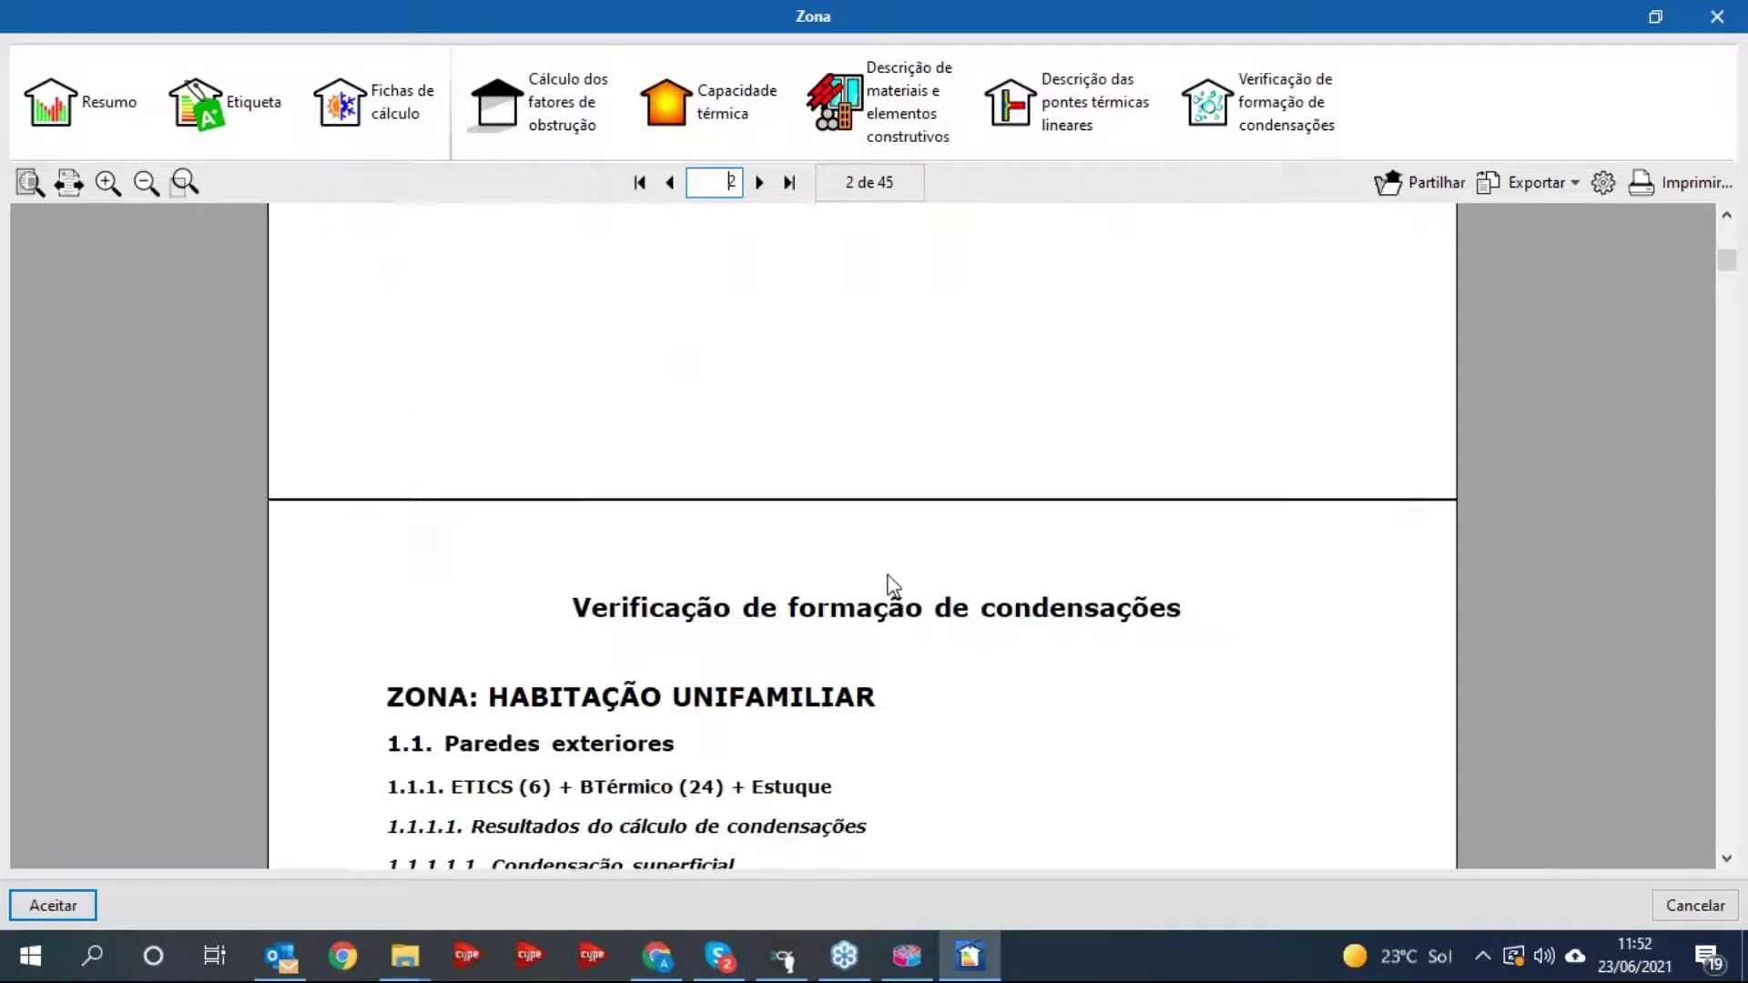
{"action": "scroll", "coordinate": [892, 583], "scroll_direction": "down", "scroll_amount": 10}
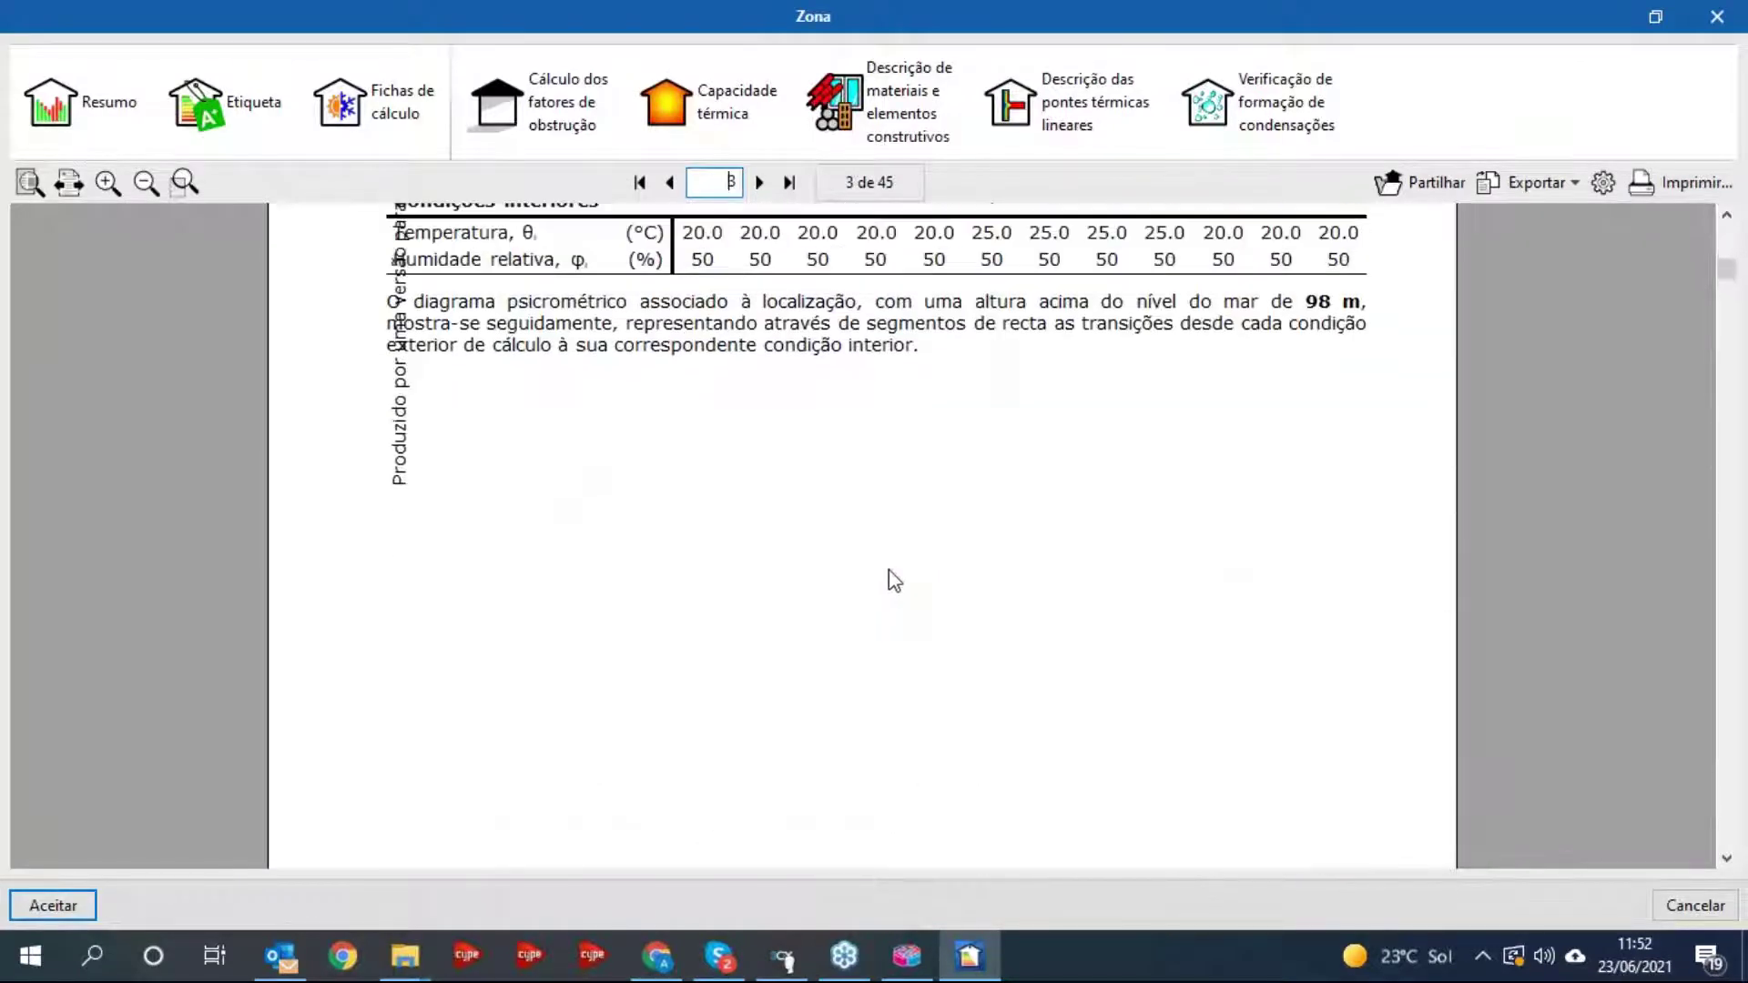
{"action": "scroll", "coordinate": [890, 582], "scroll_direction": "down", "scroll_amount": 10}
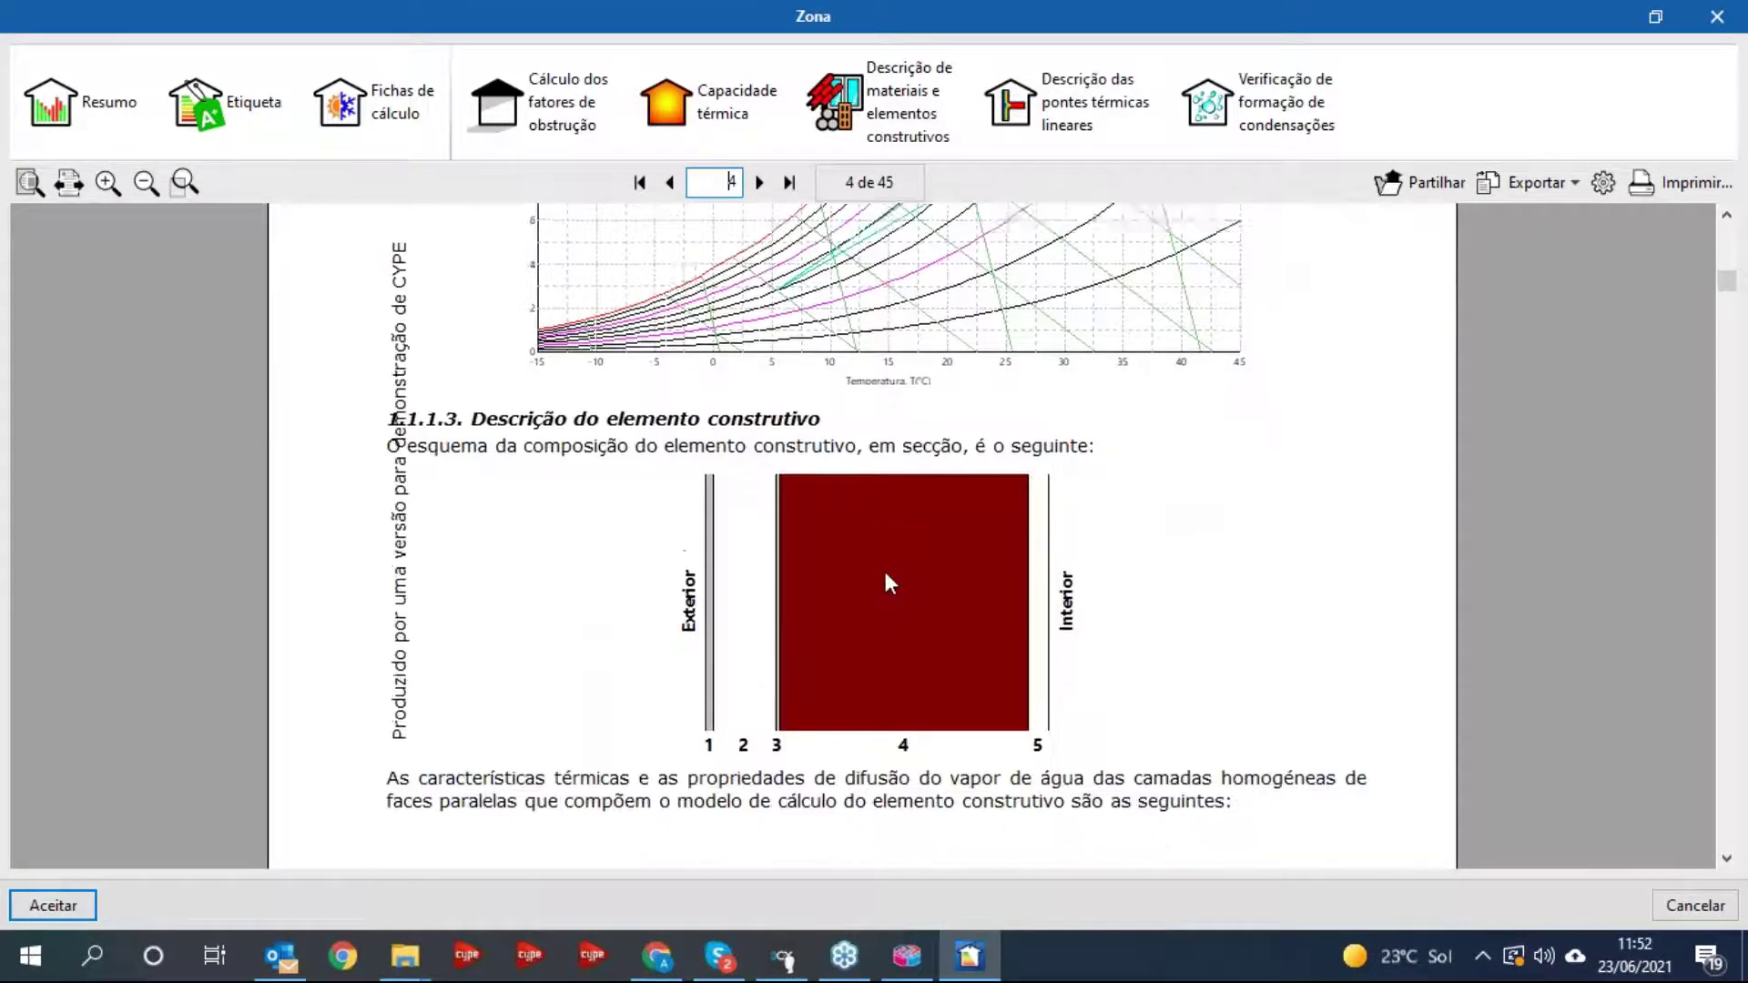
{"action": "left_click", "coordinate": [1720, 17]}
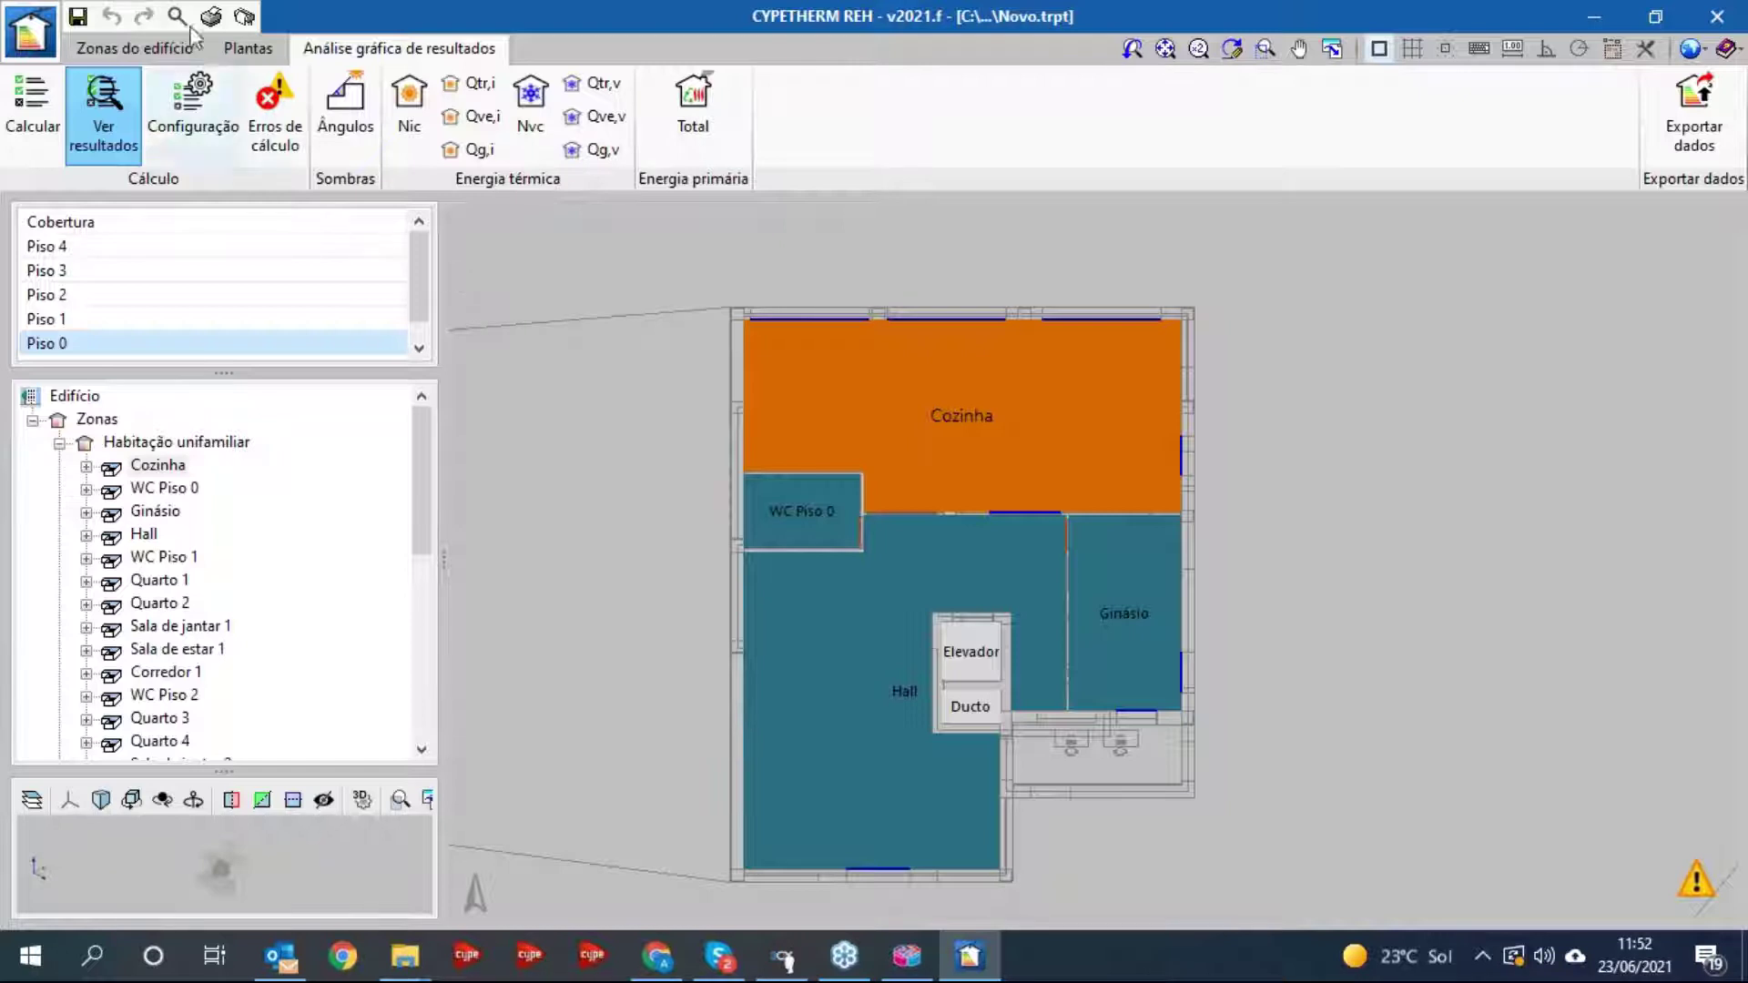
- Open the project's document data and review the general characteristics and the agents' forms down to the qualified expert section
{"action": "left_click", "coordinate": [193, 104]}
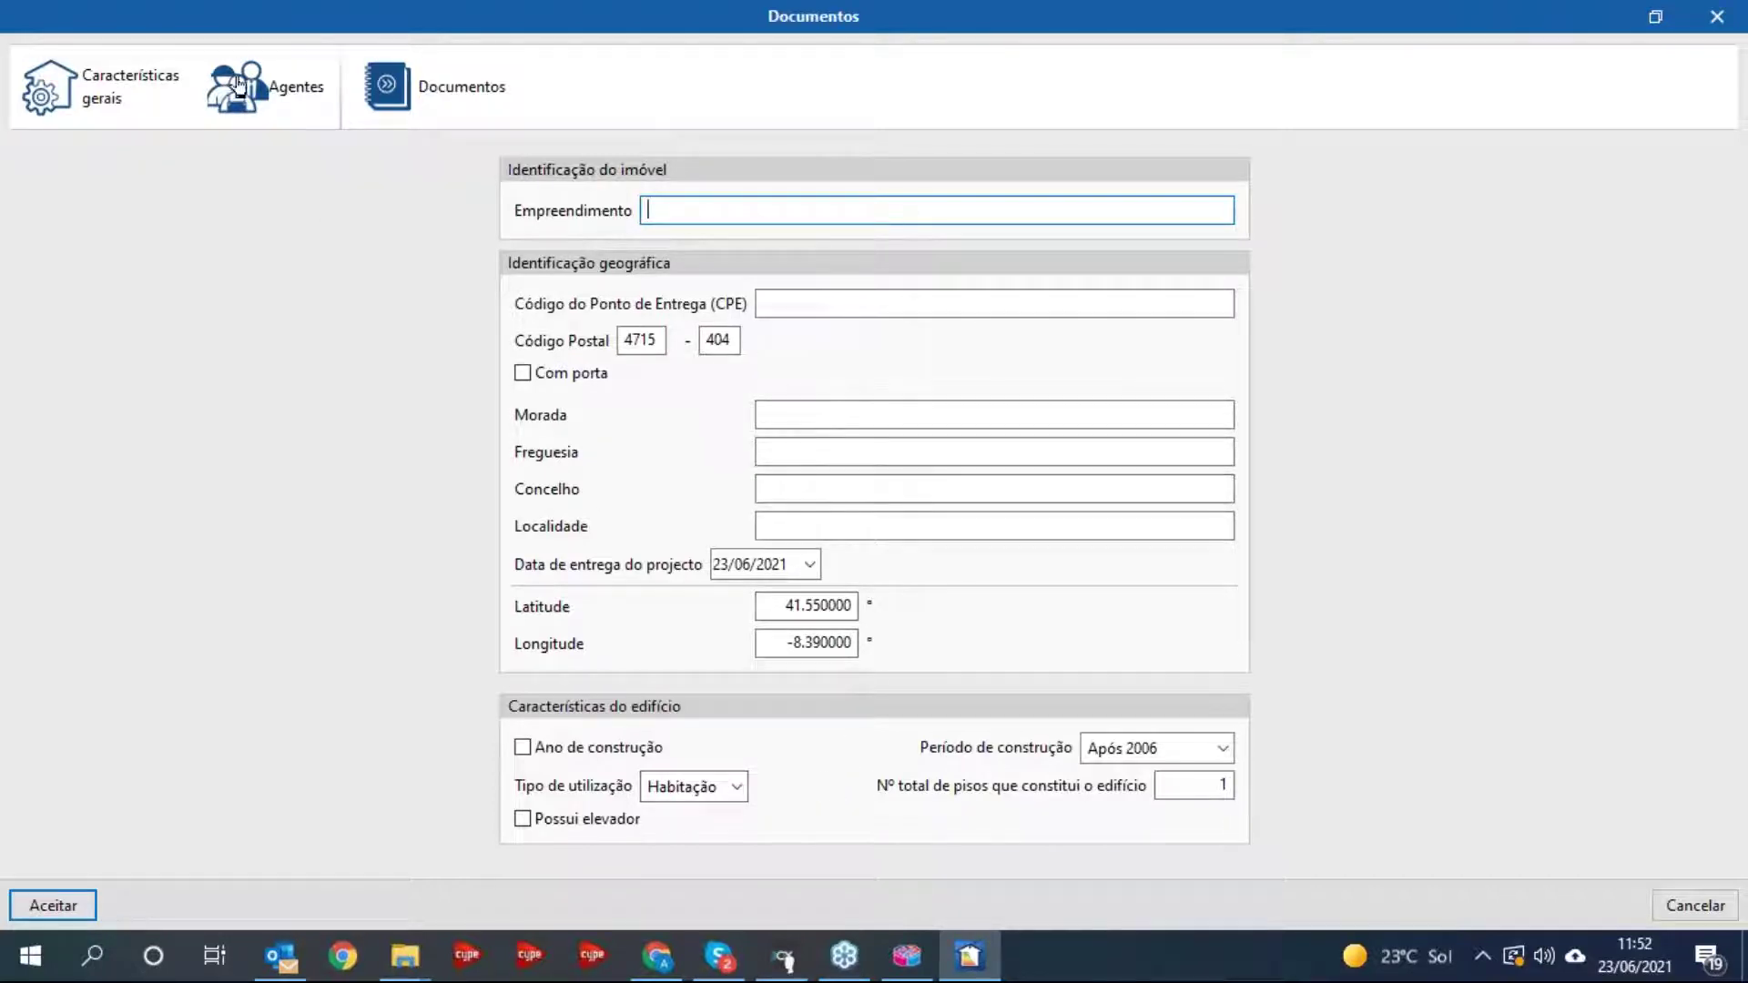
{"action": "left_click", "coordinate": [261, 101]}
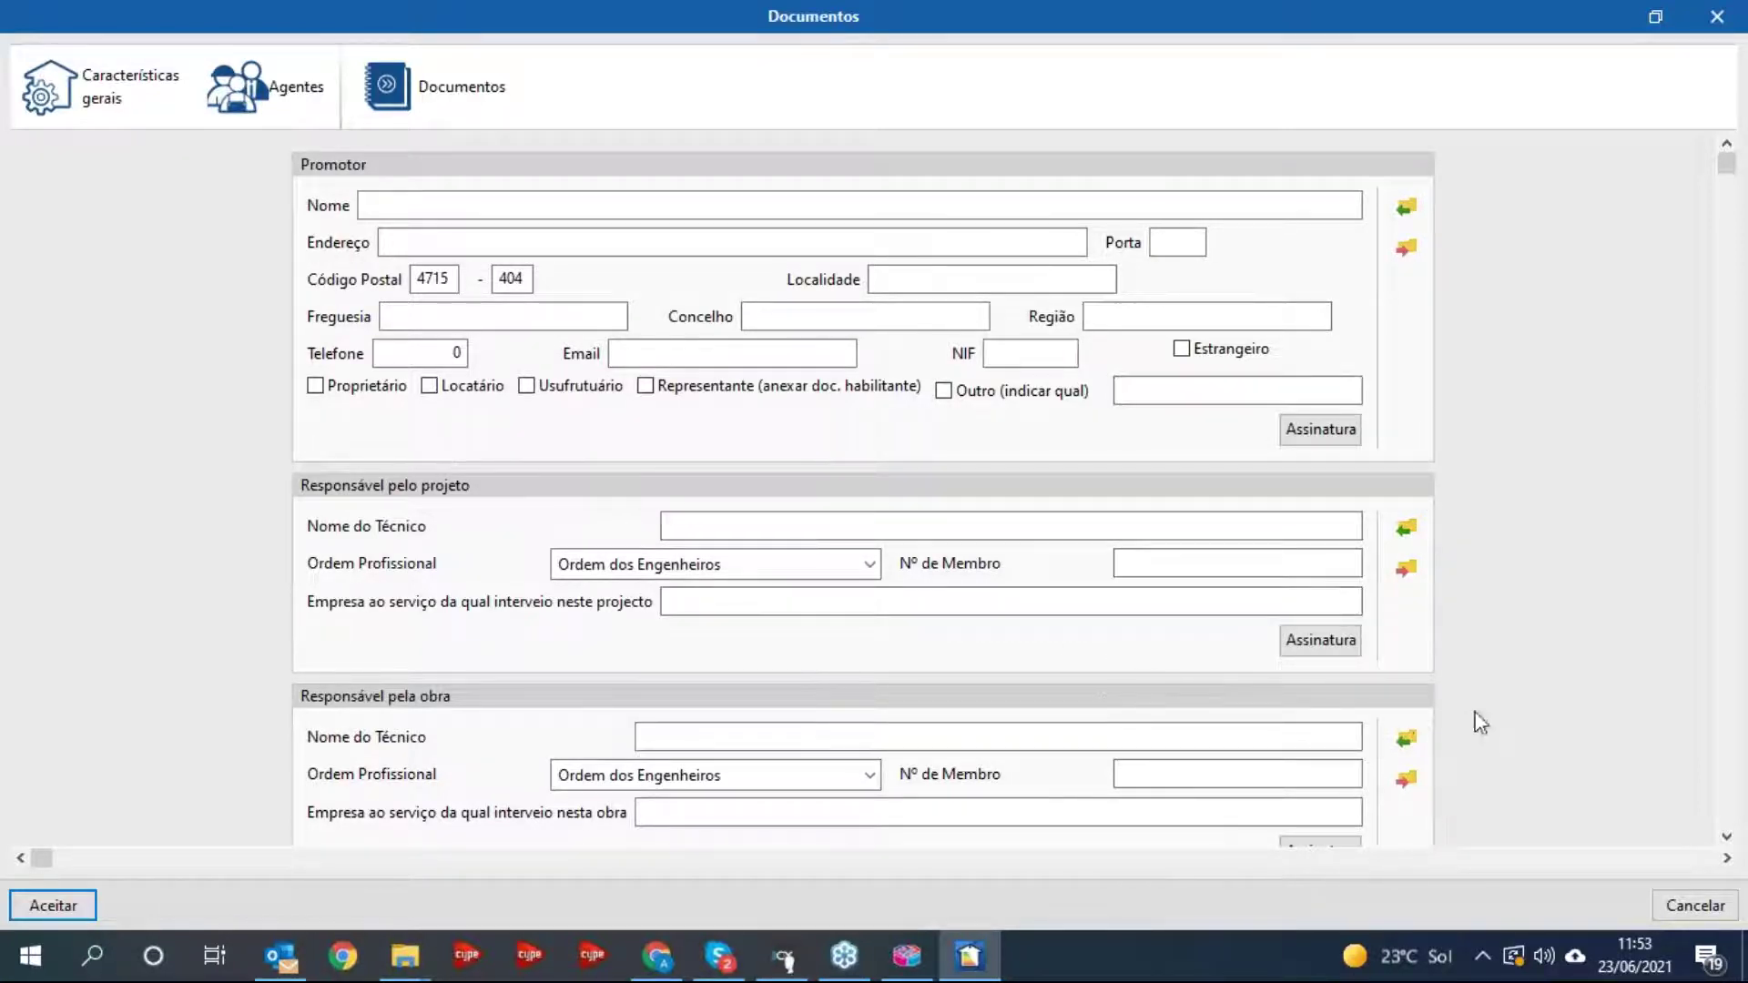
{"action": "scroll", "coordinate": [1167, 691], "scroll_direction": "down", "scroll_amount": 3}
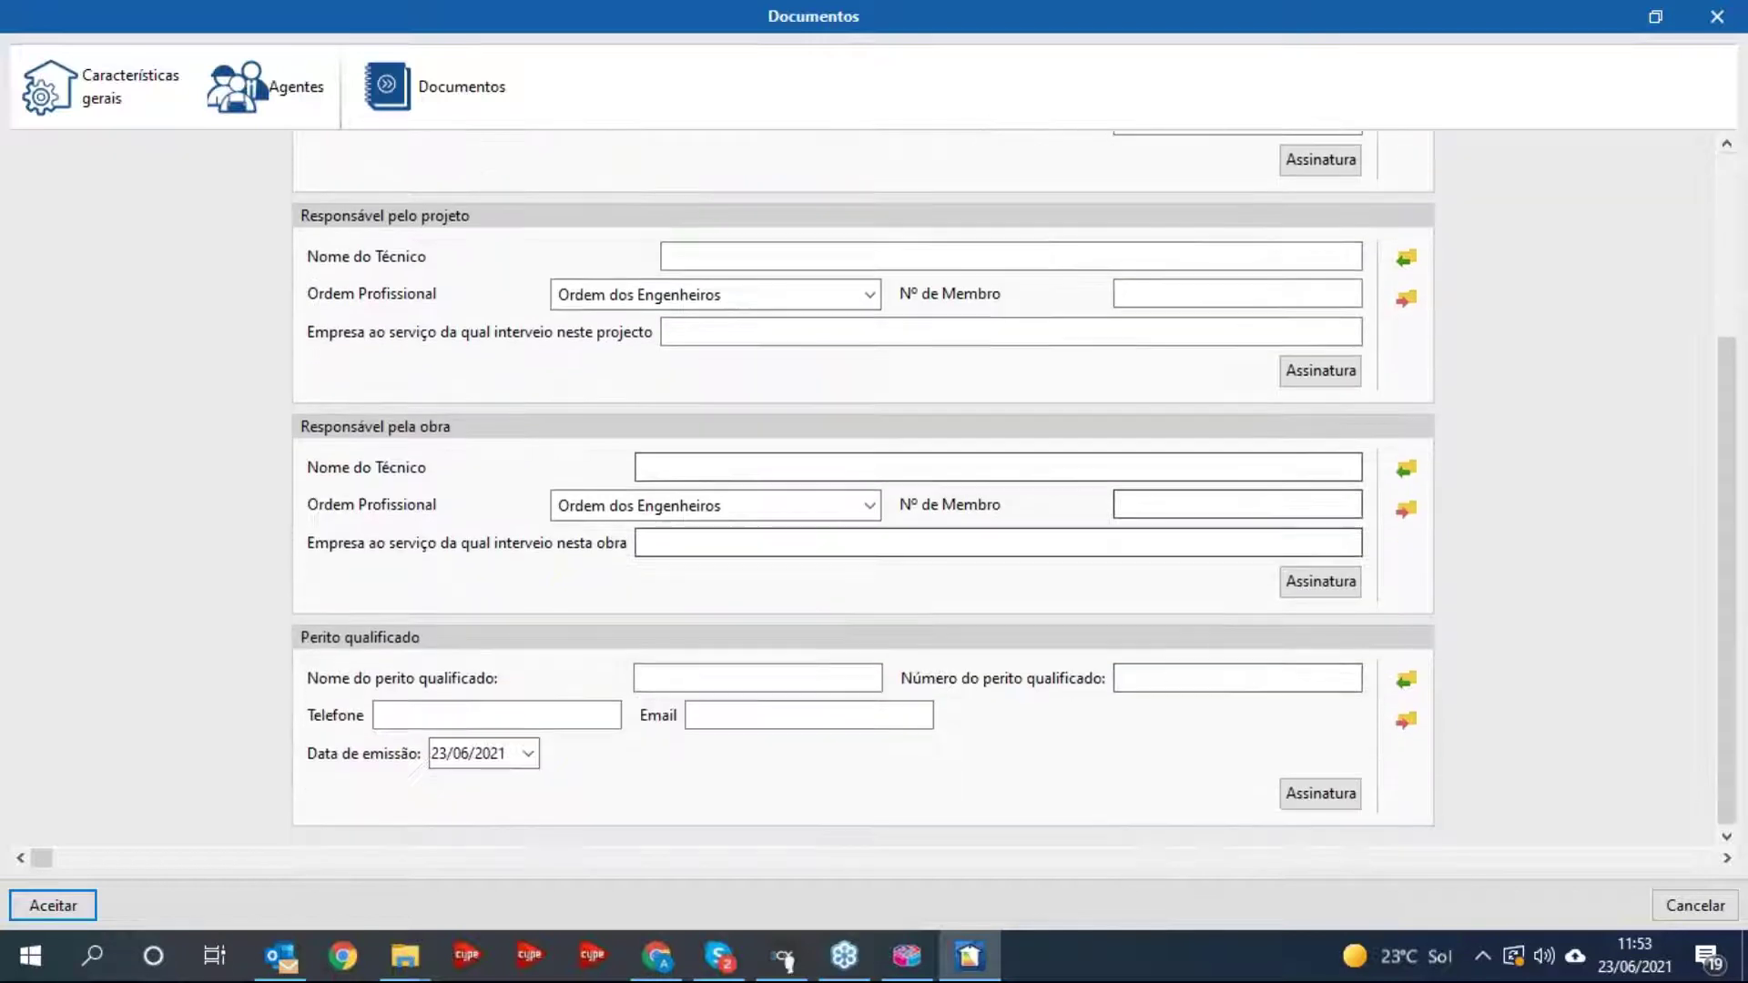
{"action": "scroll", "coordinate": [596, 720], "scroll_direction": "up", "scroll_amount": 3}
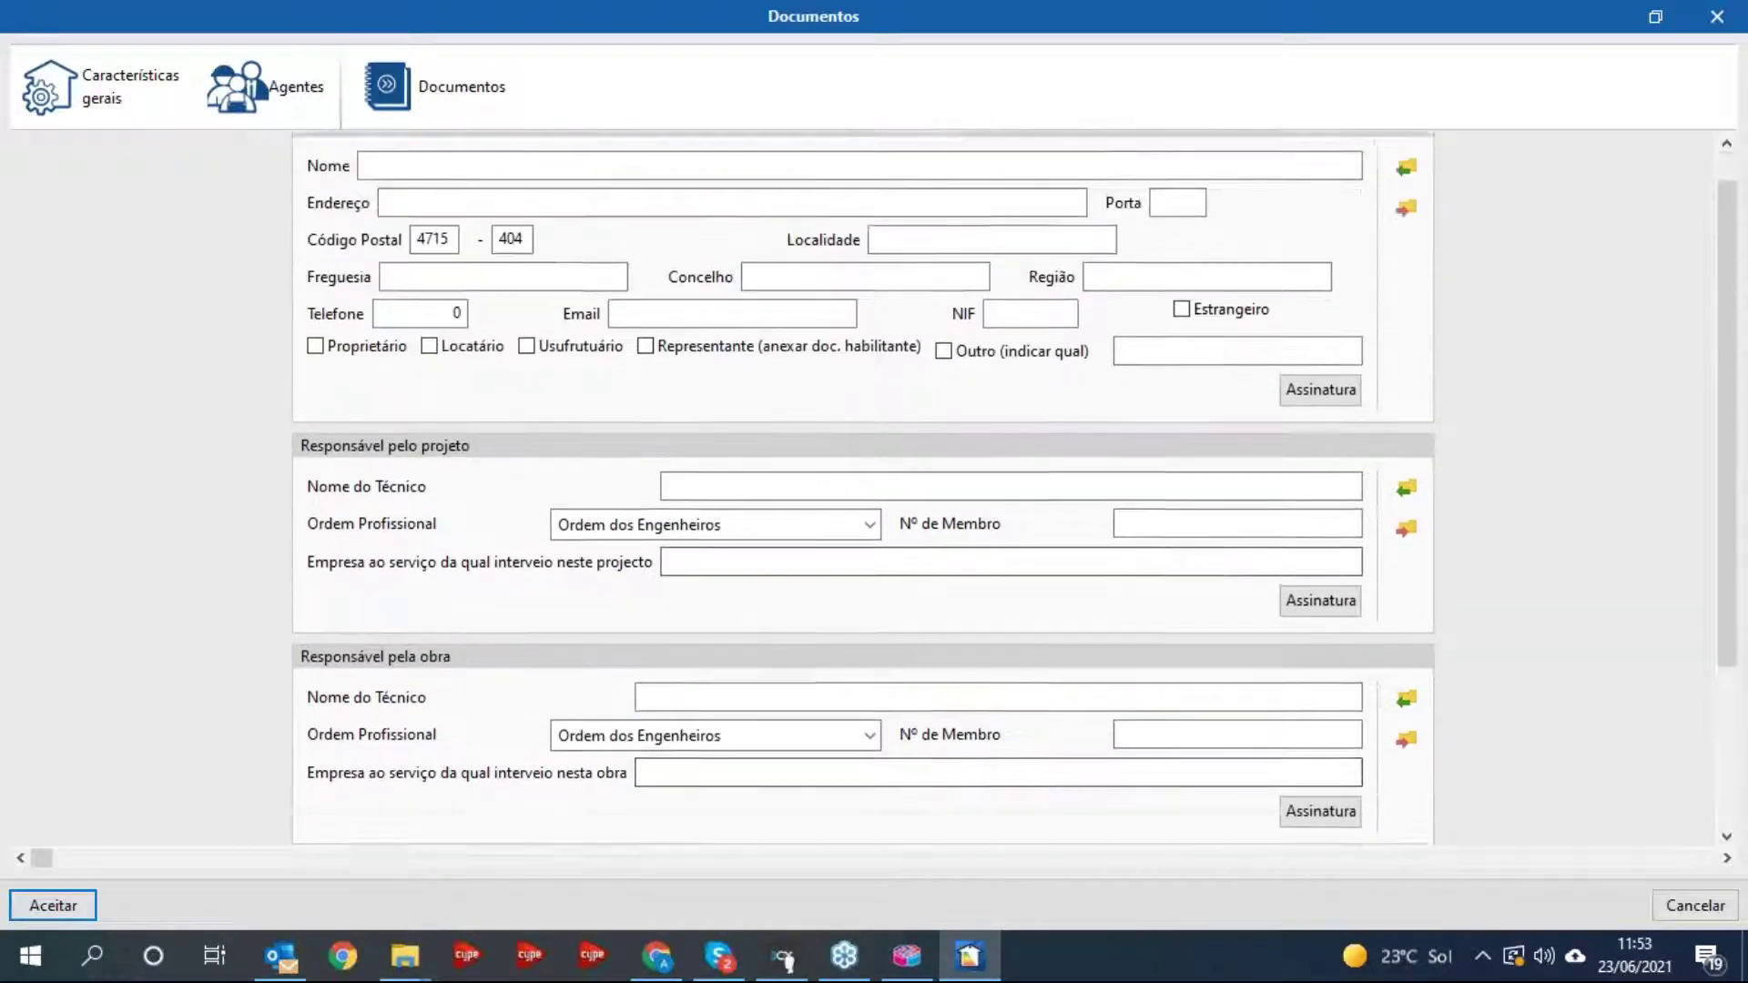
- Show the document data of the Habitação unifamiliar zone and review its property identification and property characteristics forms
{"action": "left_click", "coordinate": [414, 107]}
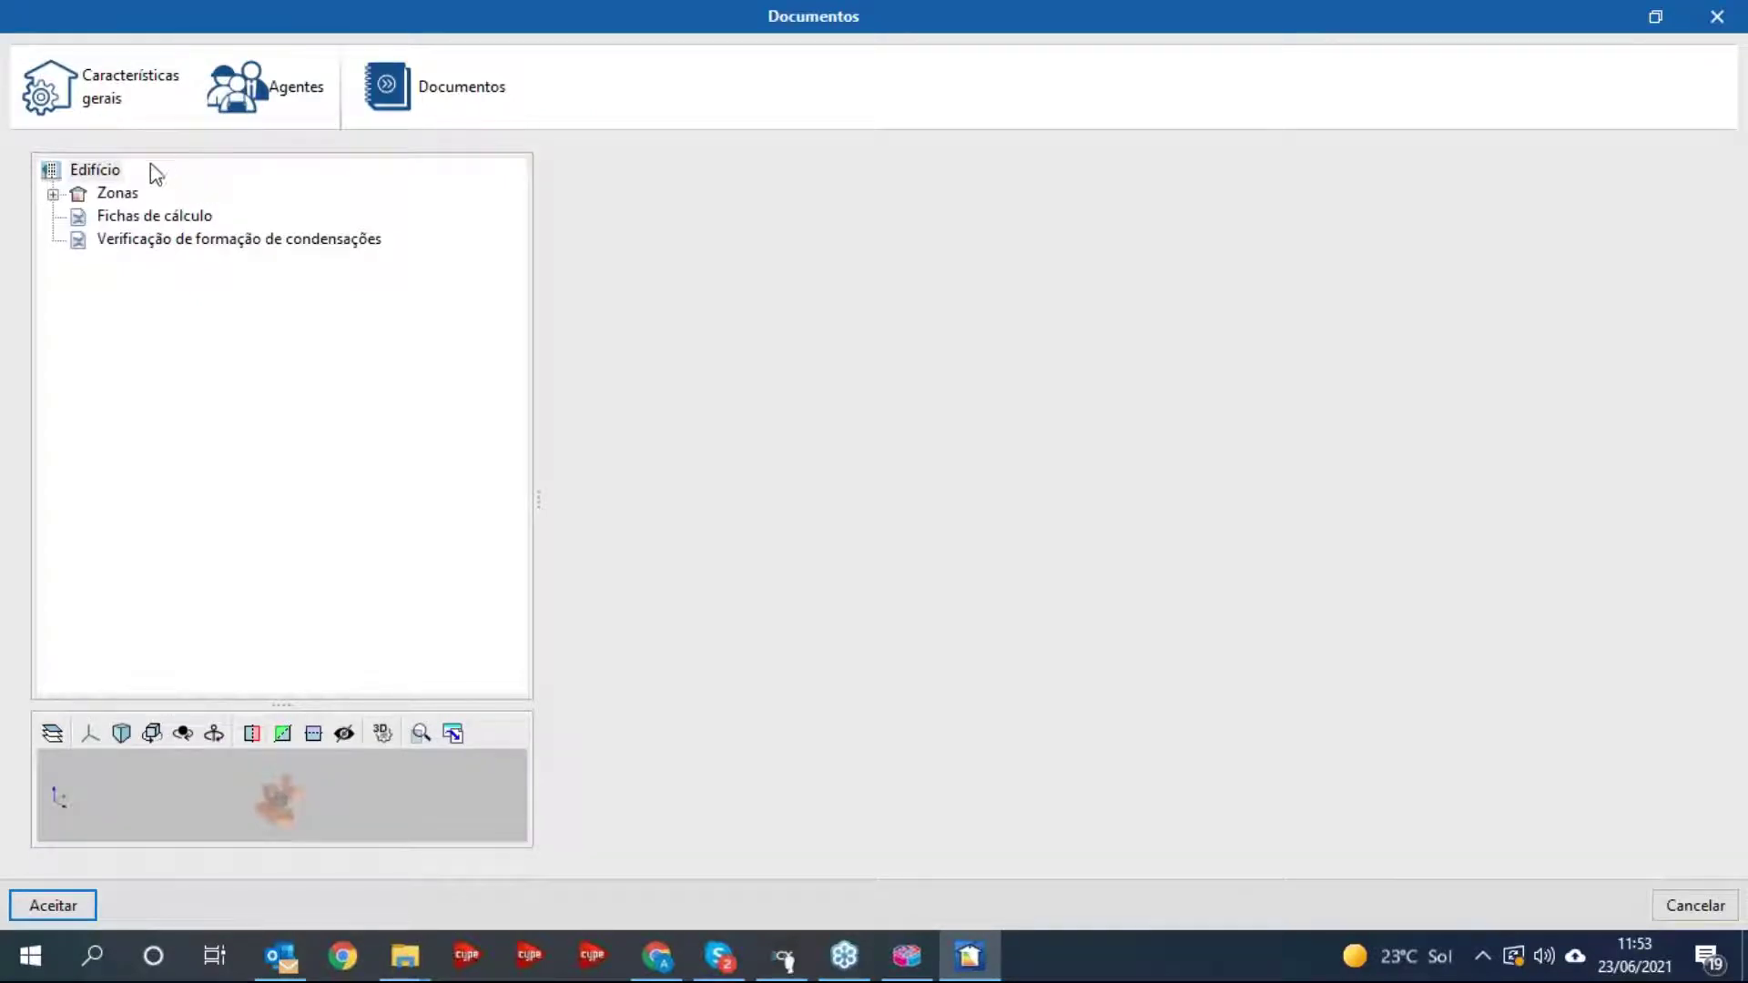
{"action": "left_click", "coordinate": [53, 194]}
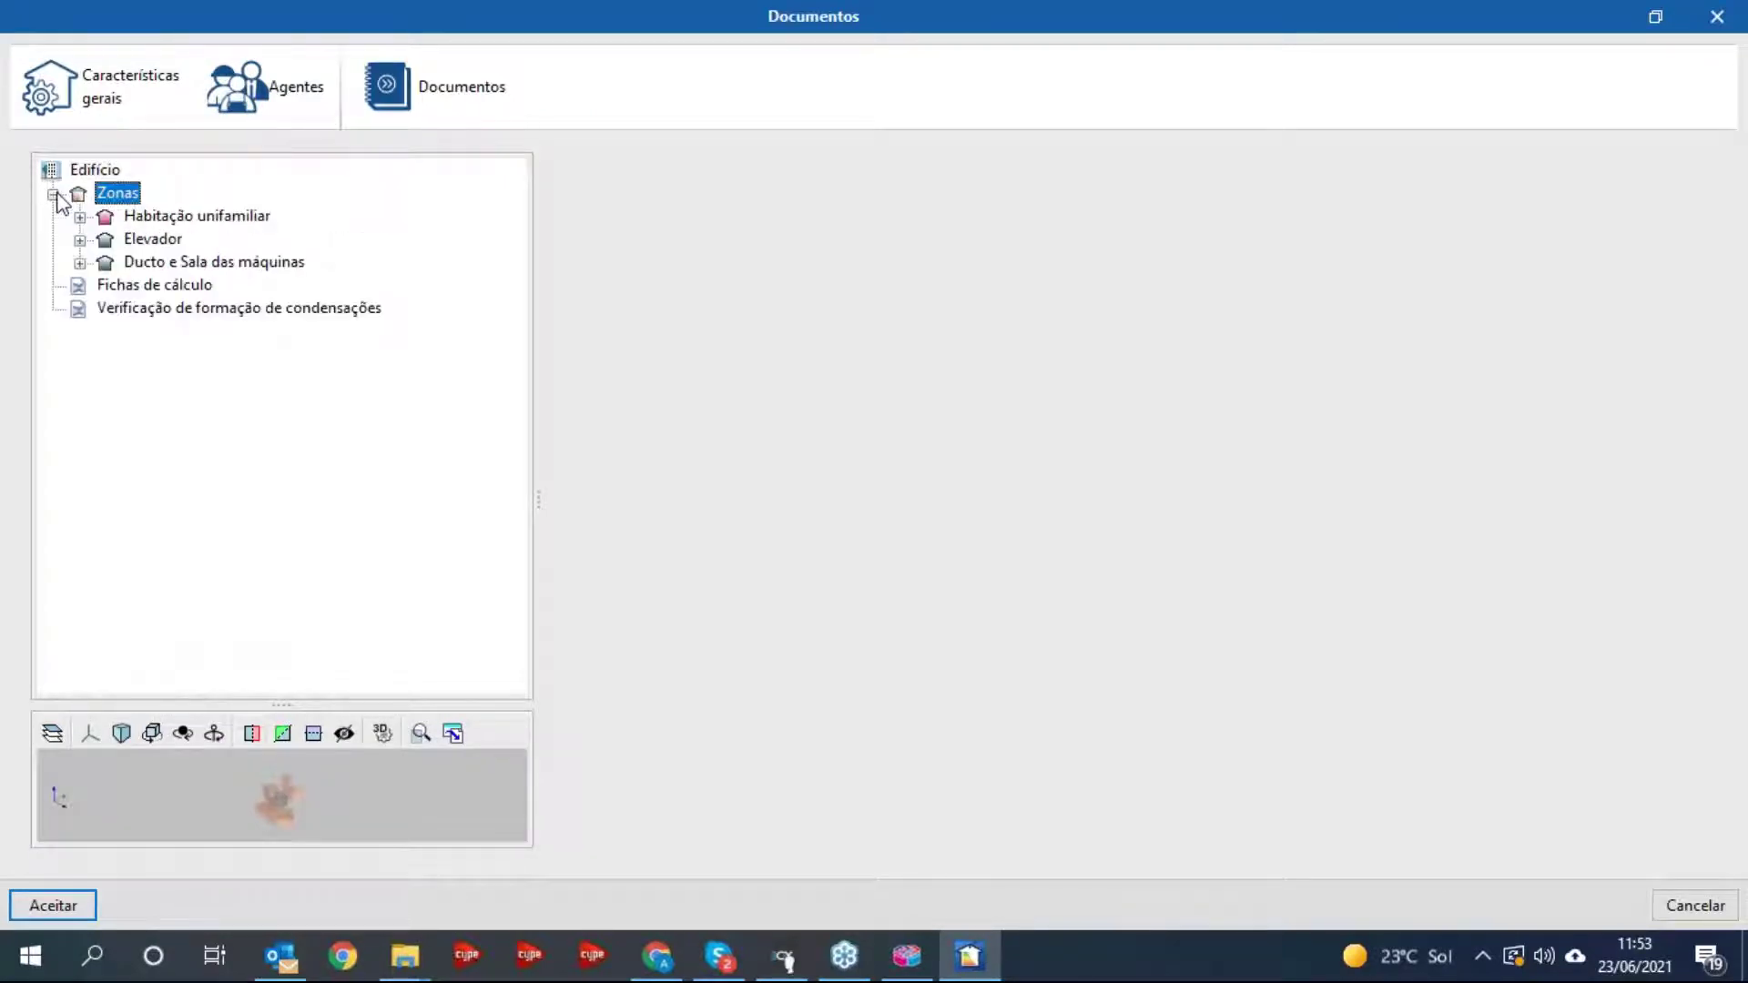
{"action": "left_click", "coordinate": [167, 221]}
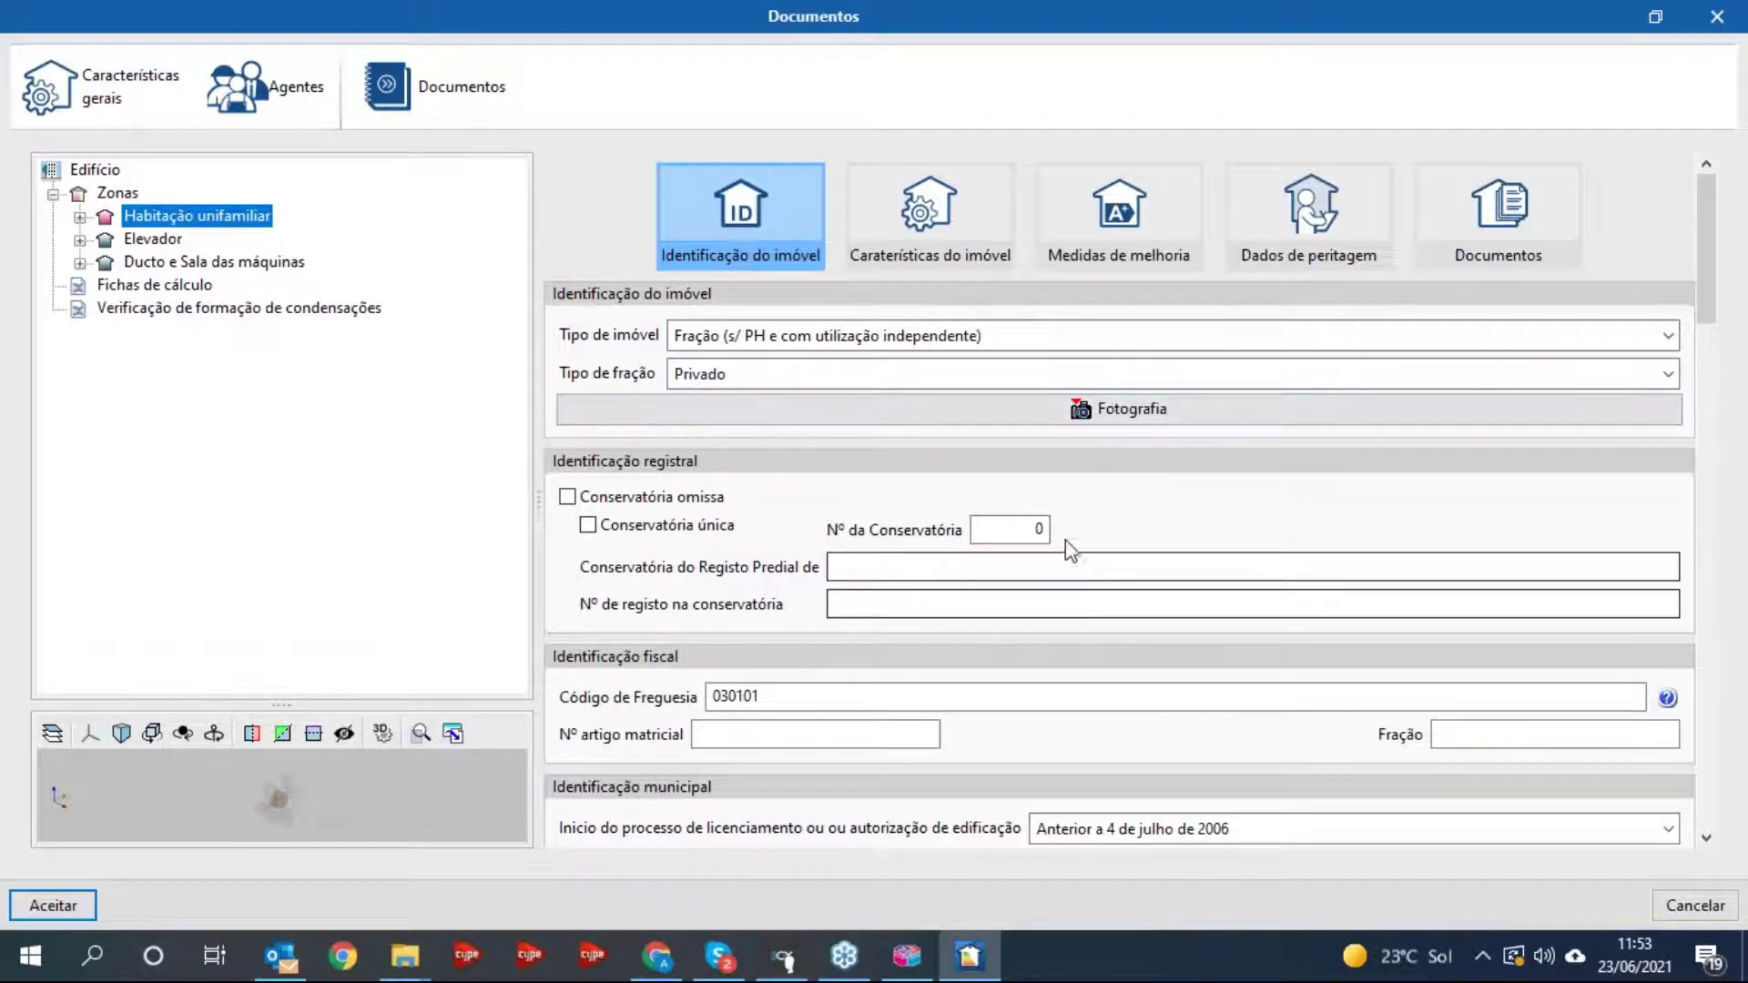
{"action": "scroll", "coordinate": [811, 440], "scroll_direction": "down", "scroll_amount": 3}
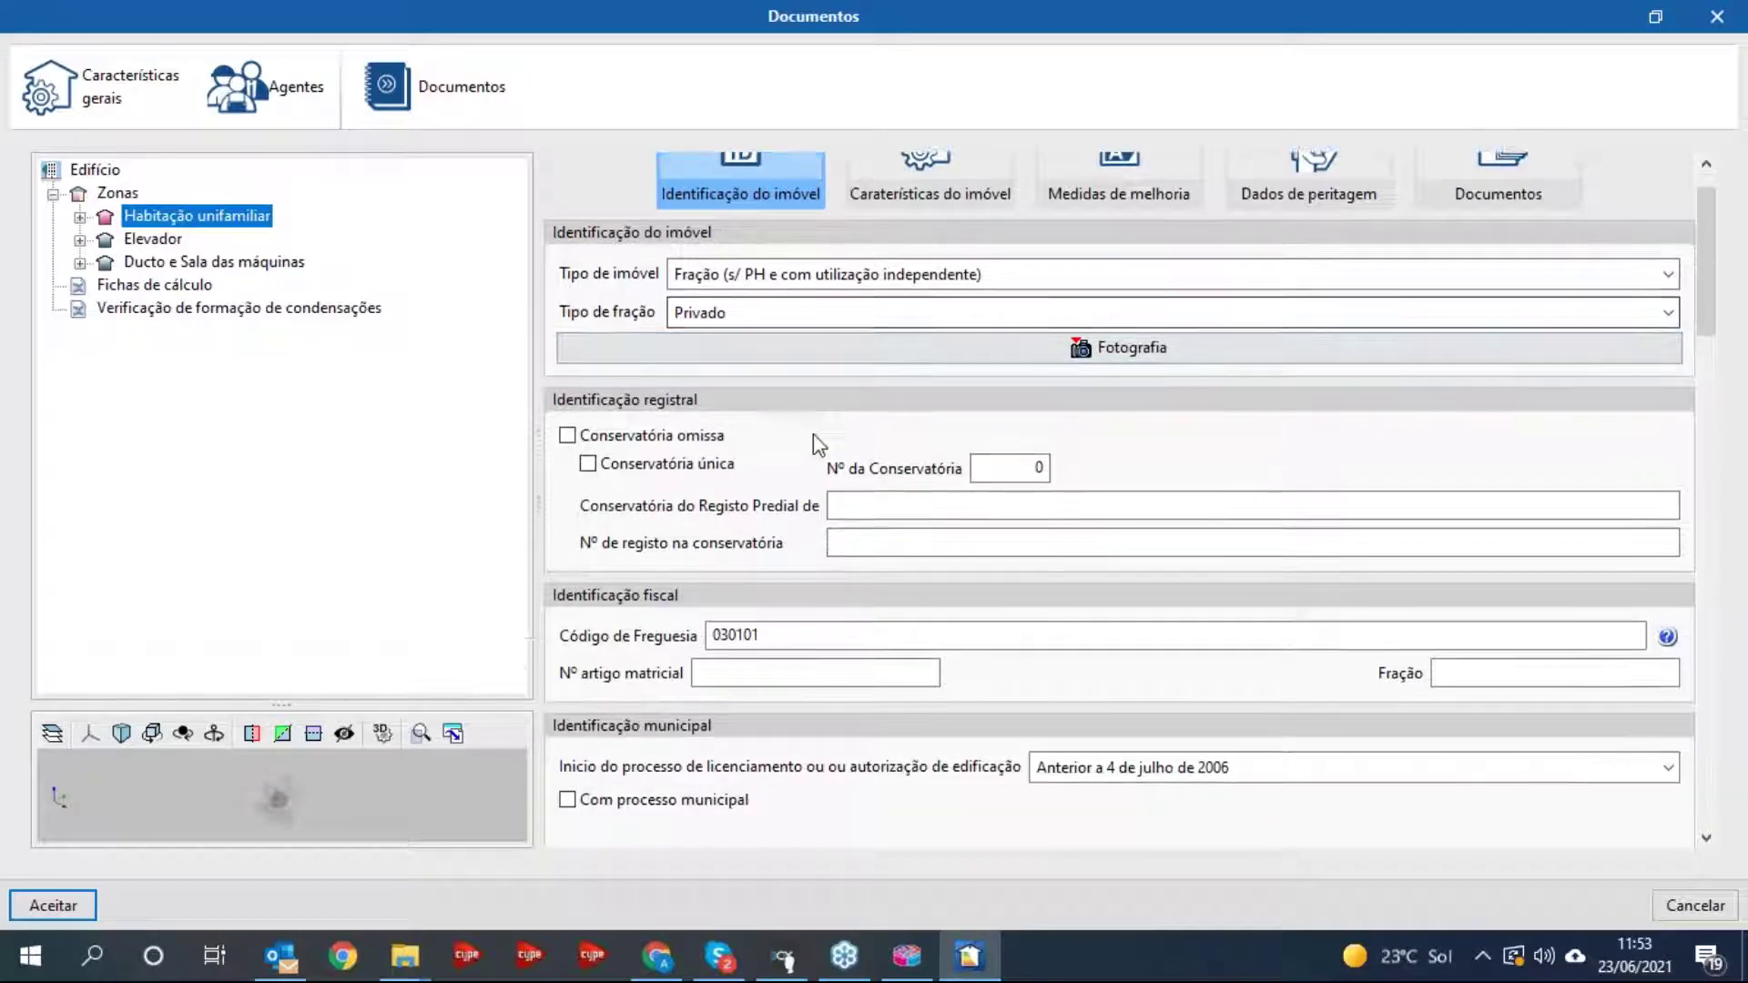
{"action": "scroll", "coordinate": [824, 452], "scroll_direction": "up", "scroll_amount": 3}
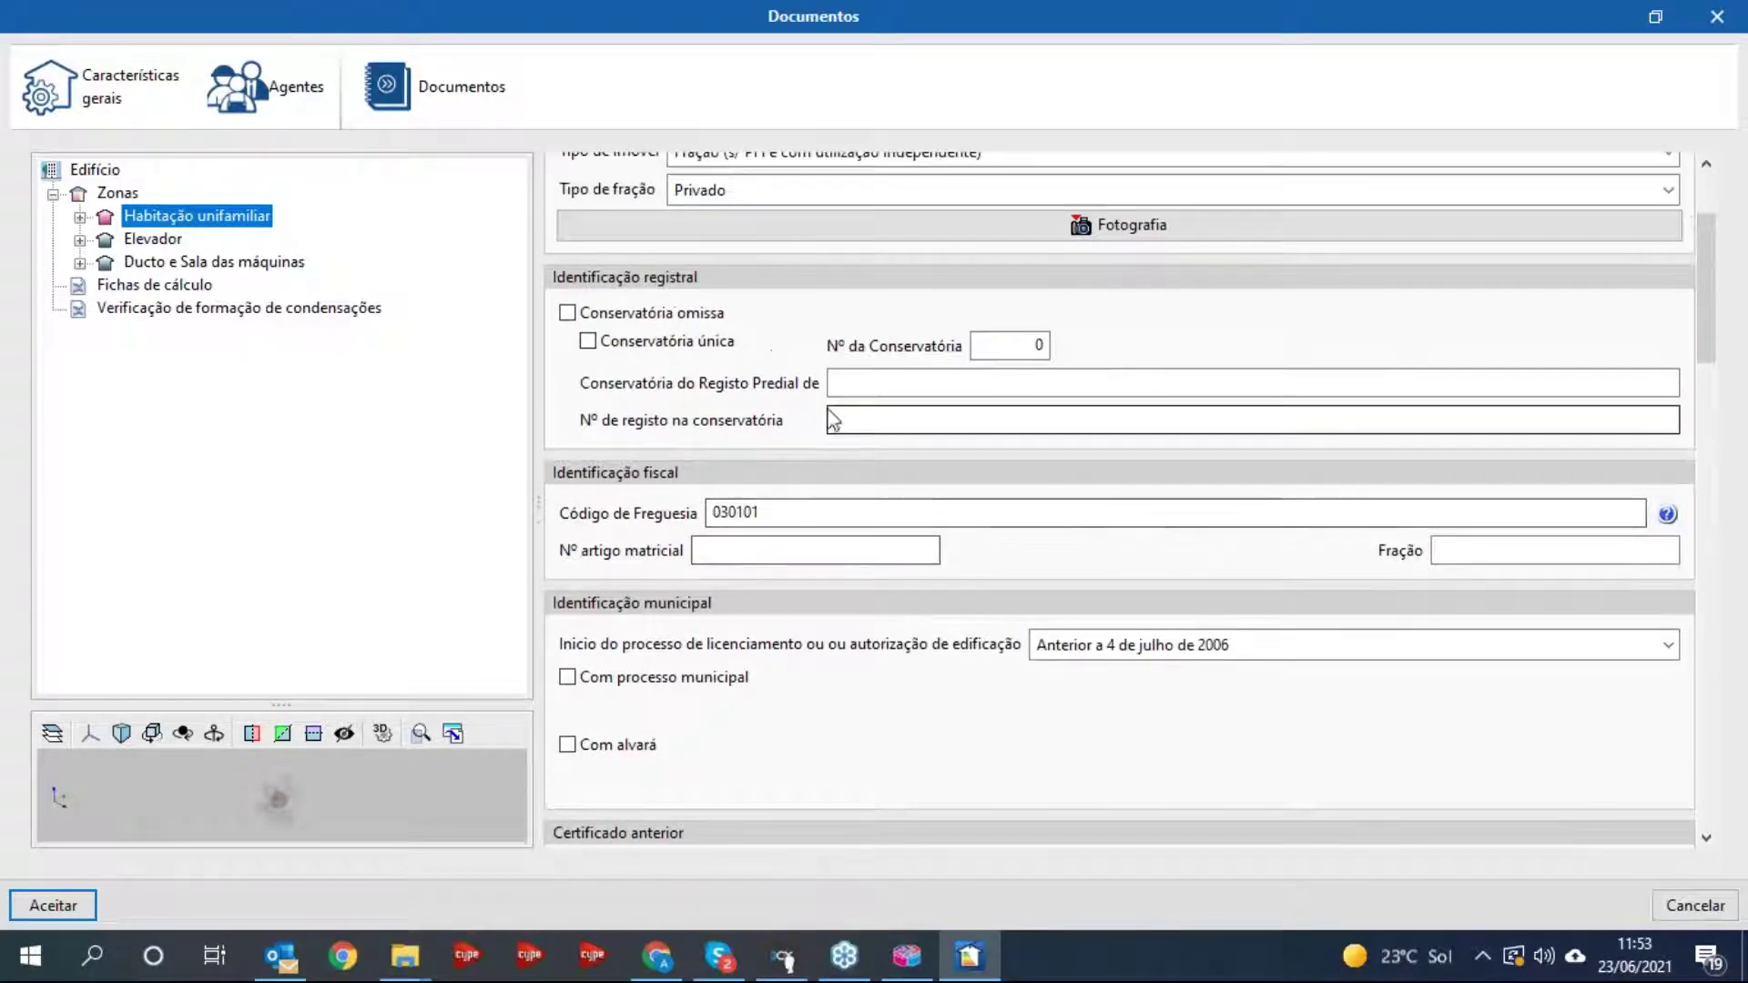
{"action": "left_click", "coordinate": [952, 241]}
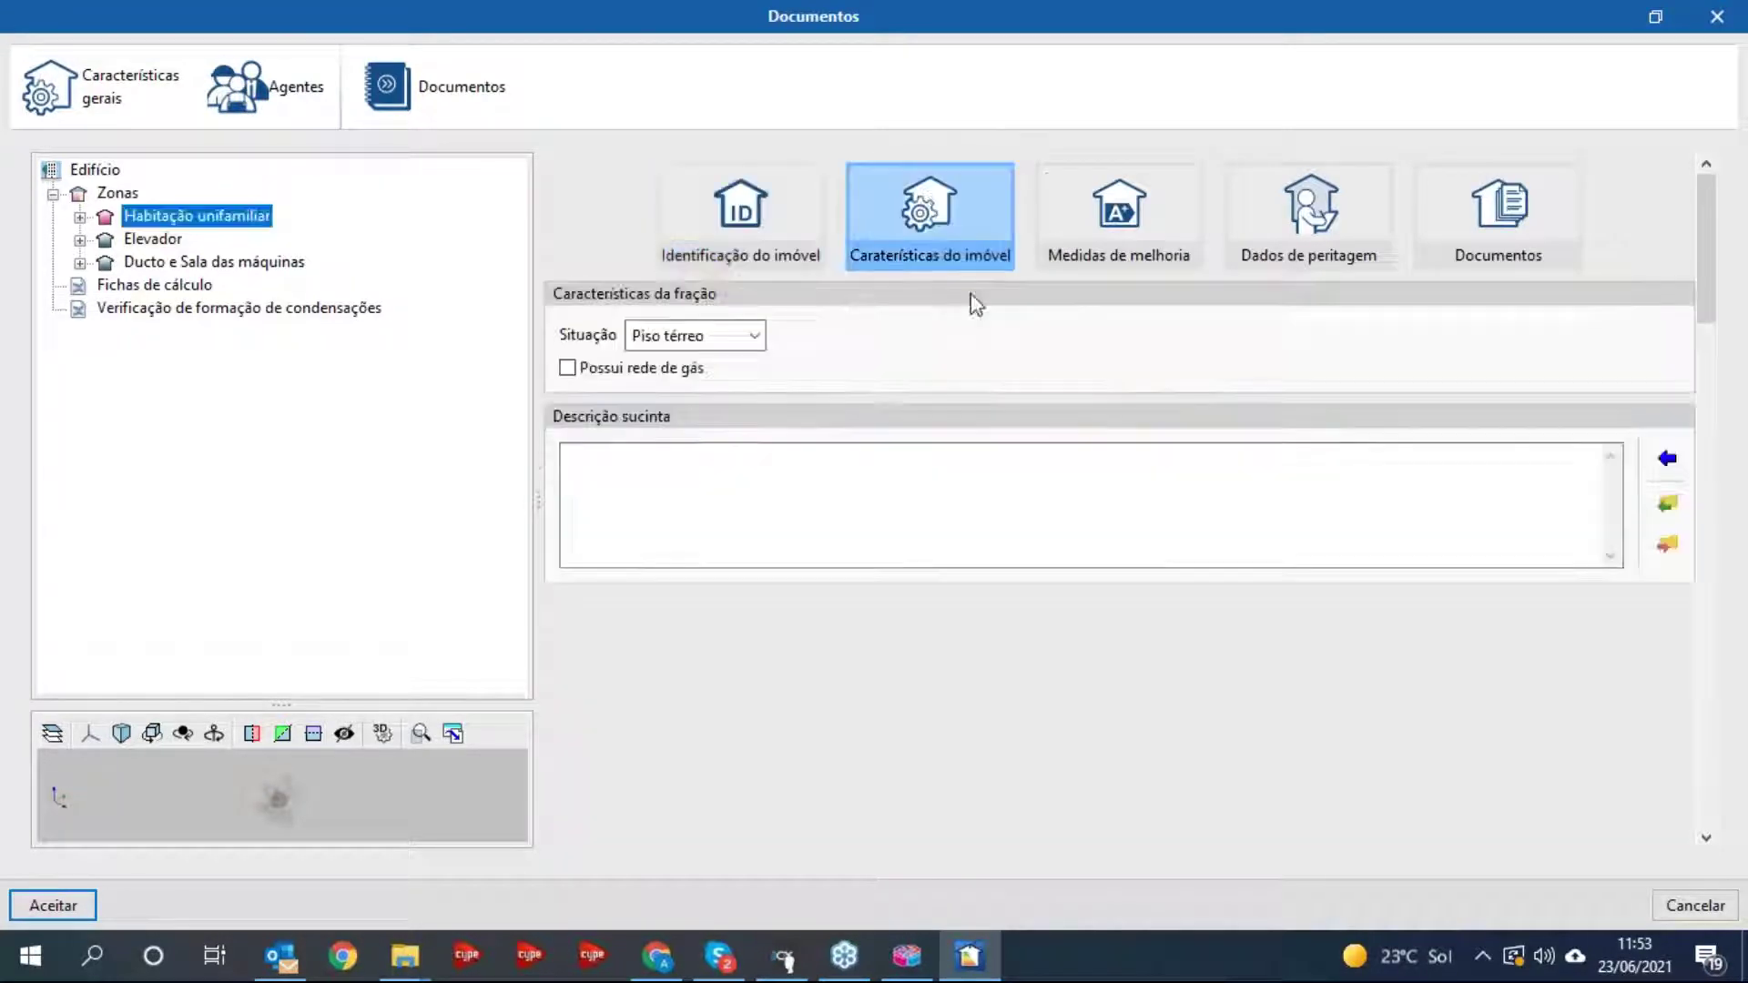
- Set the zone's certificate to include improvement measures and examine the form for a new measure, closing it without adding one
{"action": "left_click", "coordinate": [1122, 219]}
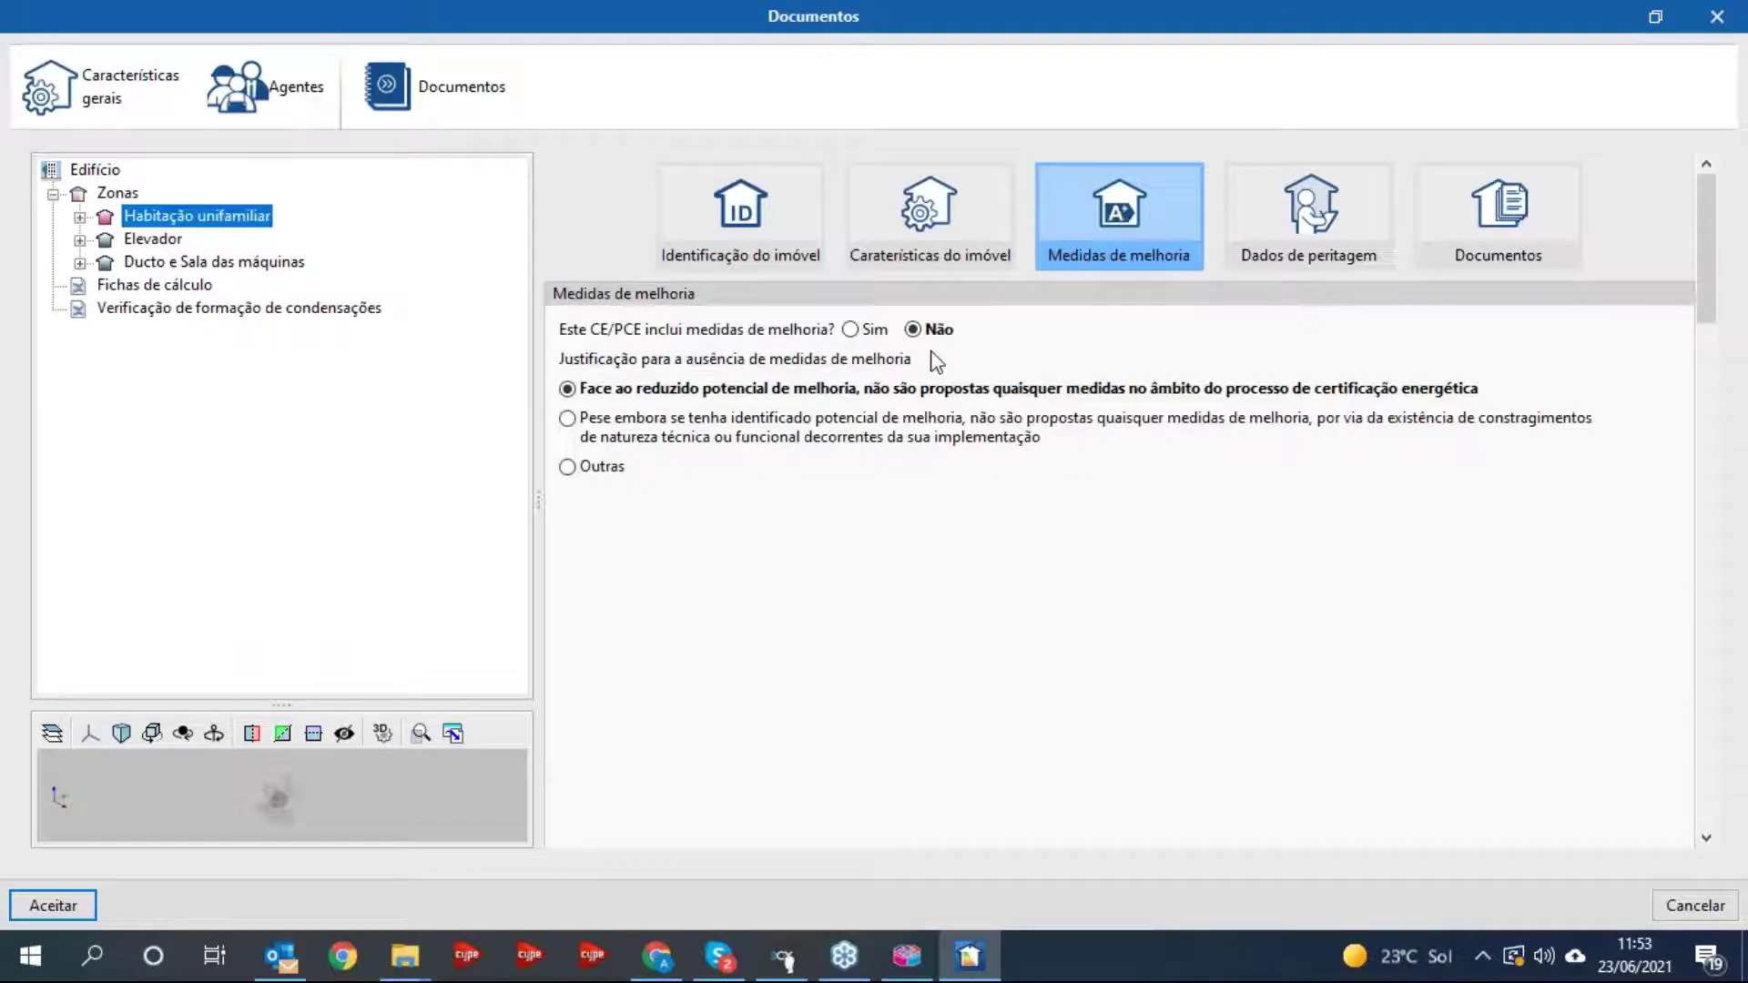
{"action": "left_click", "coordinate": [874, 334]}
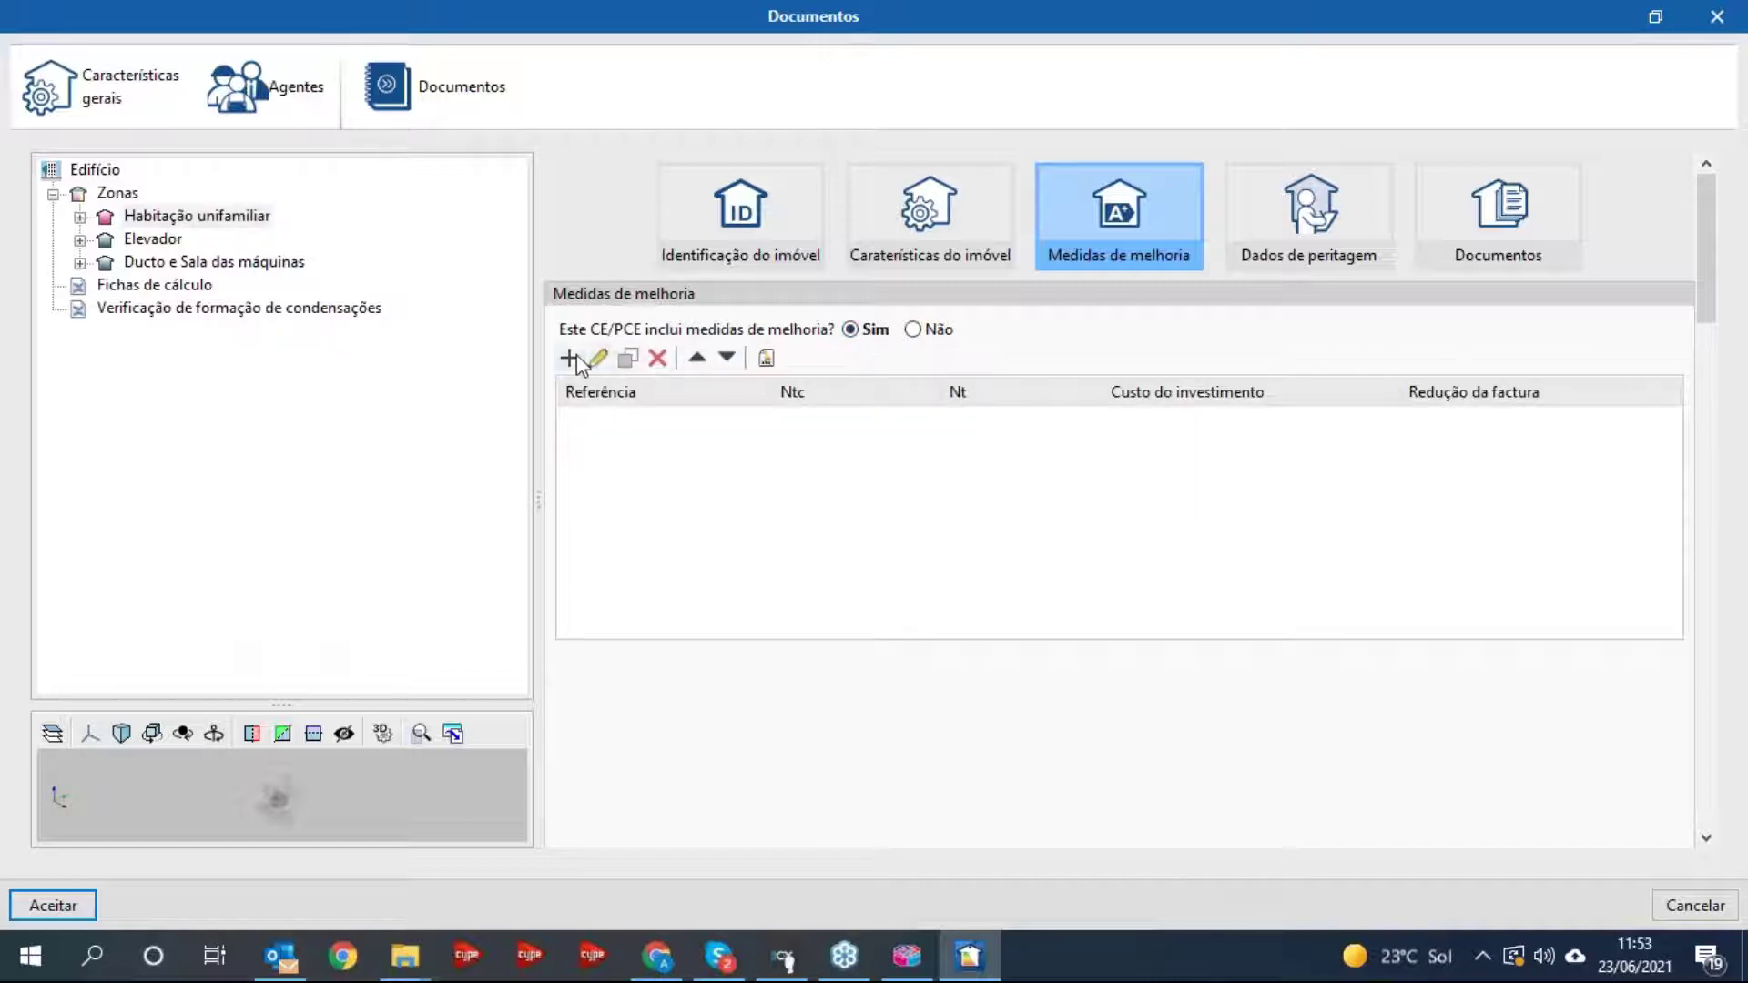
{"action": "left_click", "coordinate": [570, 357]}
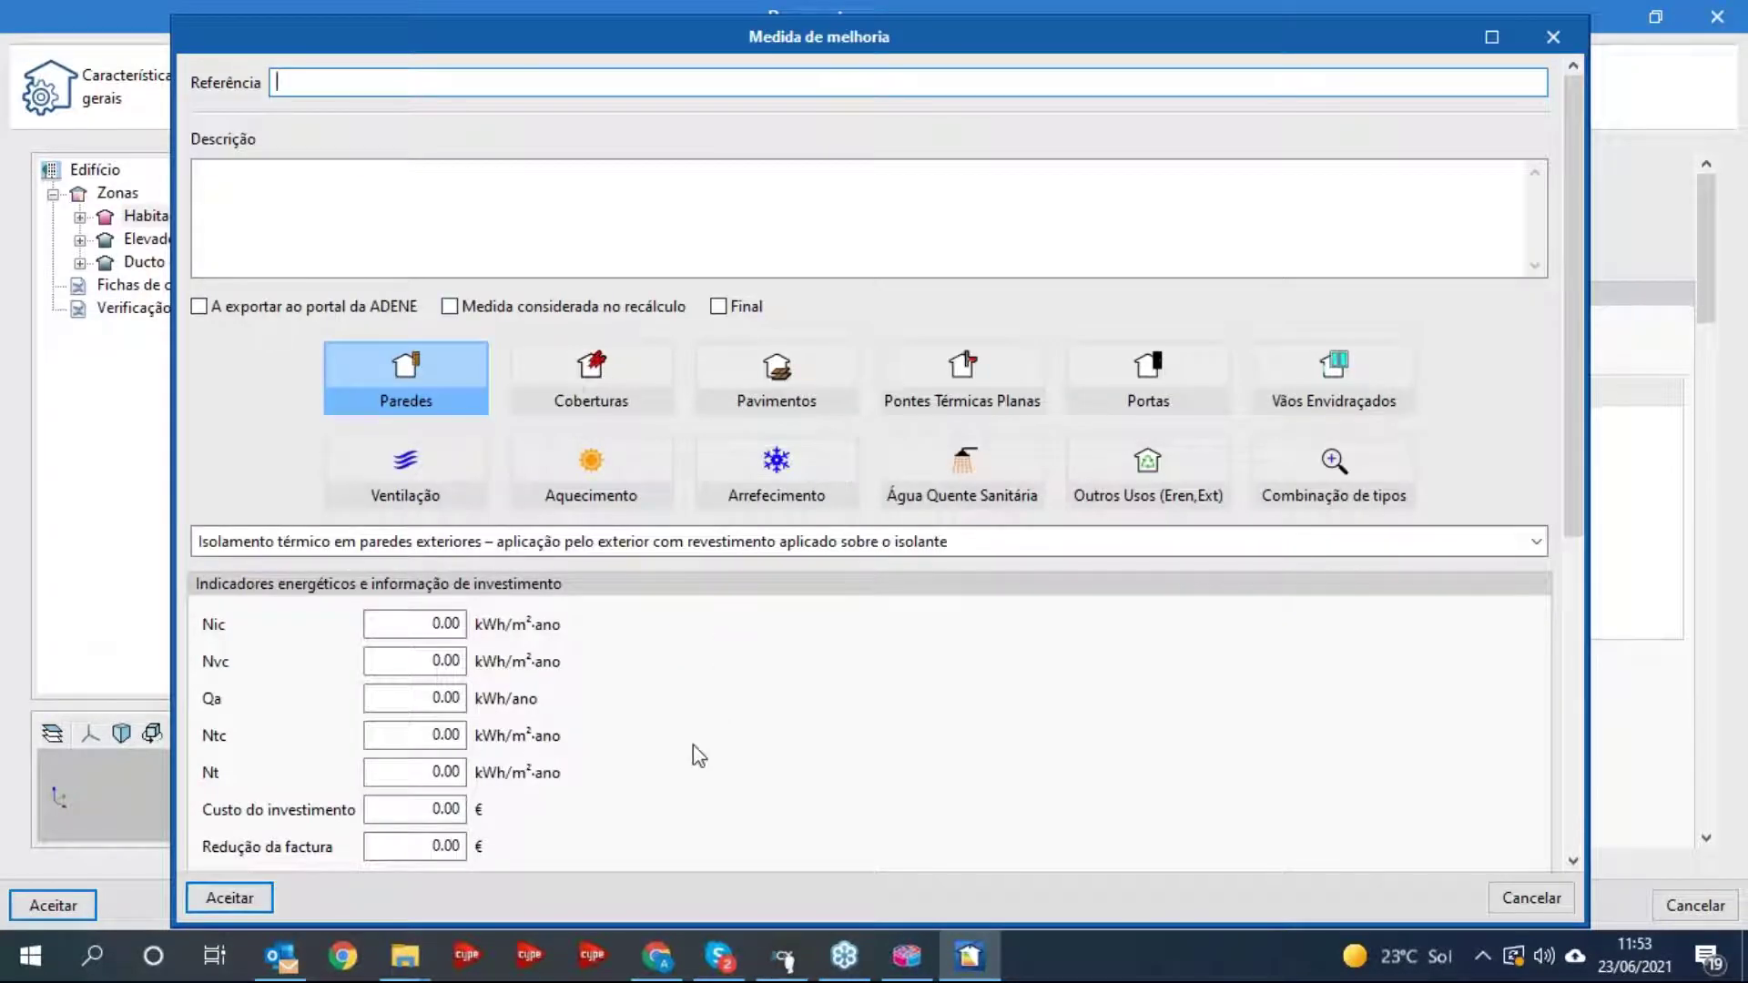
{"action": "left_click_drag", "start_coordinate": [1570, 317], "coordinate": [1546, 273]}
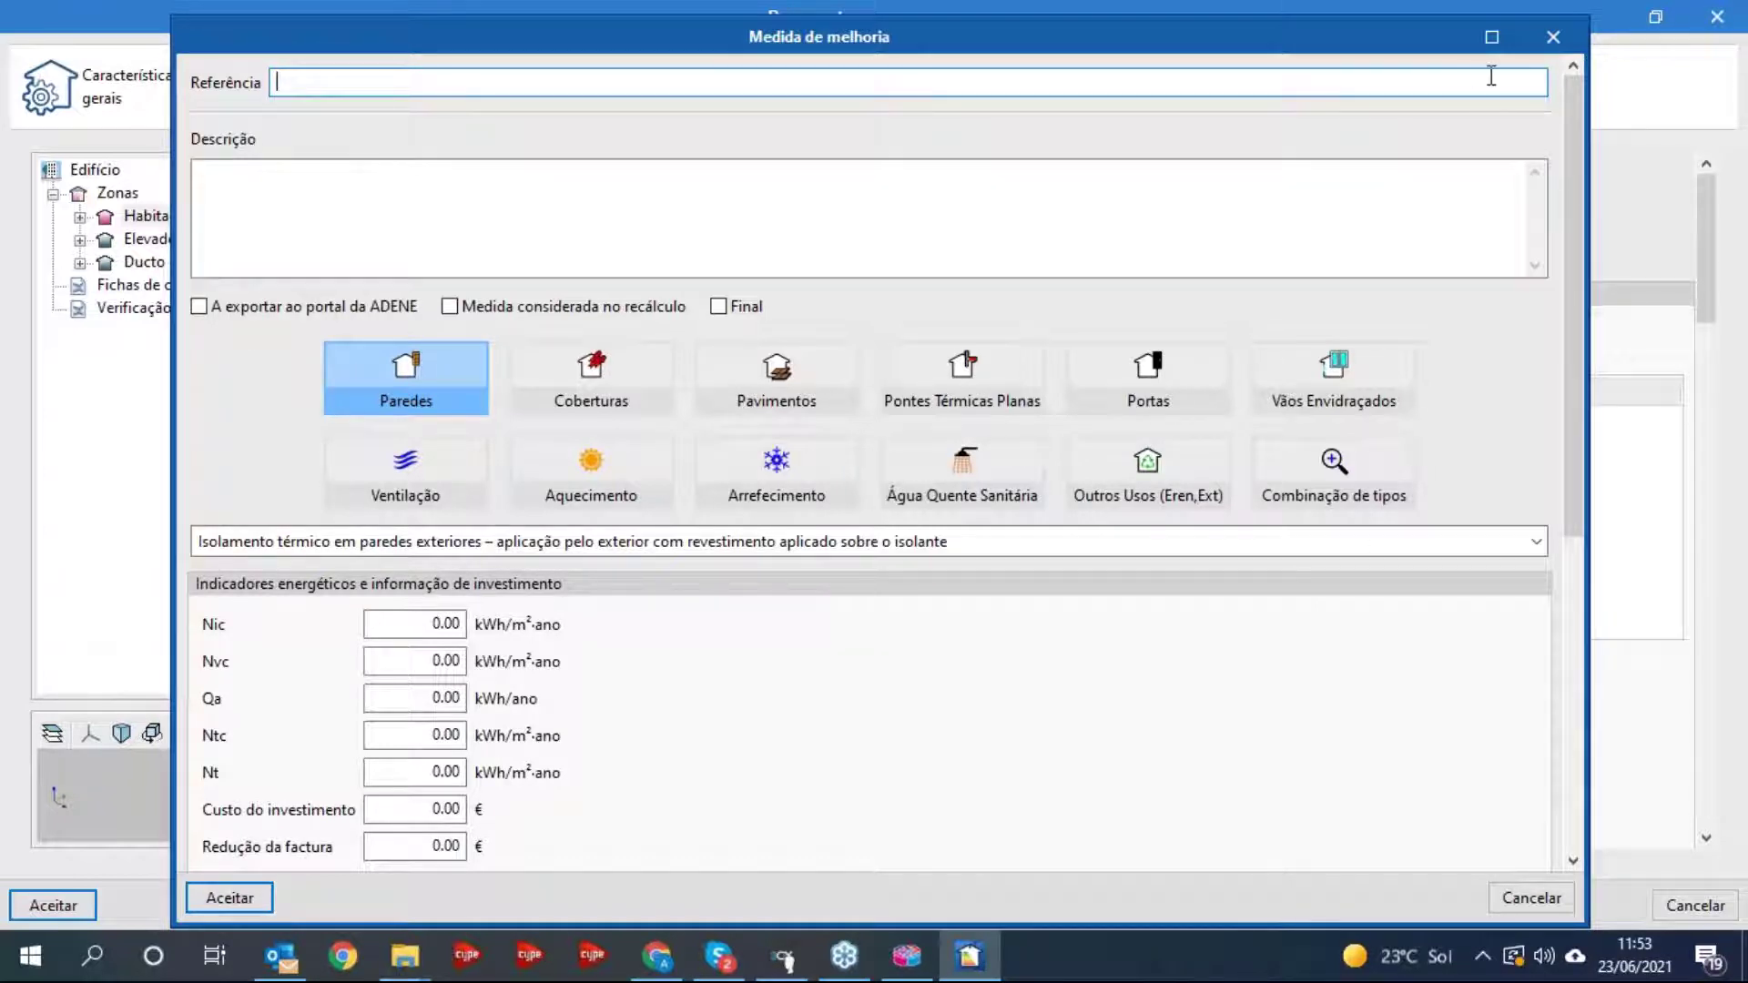
{"action": "left_click", "coordinate": [1552, 41]}
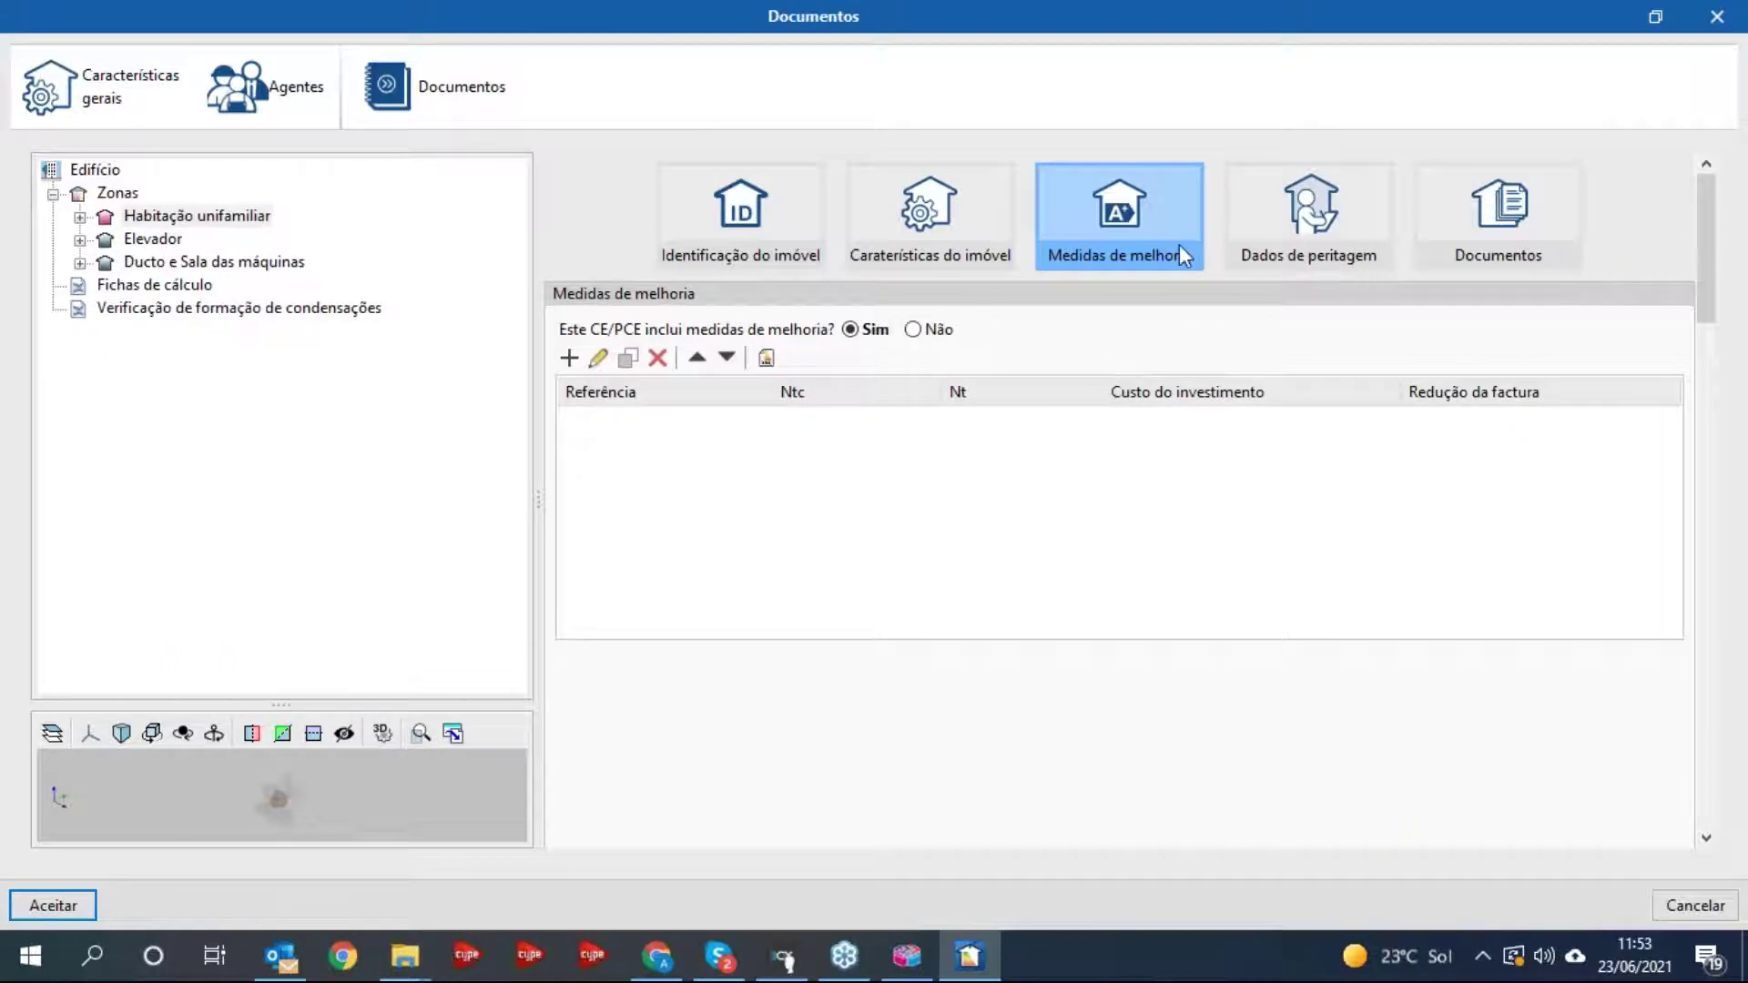
- Review the zone's expert survey data, from the inspection details to the photographic report and incident options
{"action": "left_click", "coordinate": [1294, 212]}
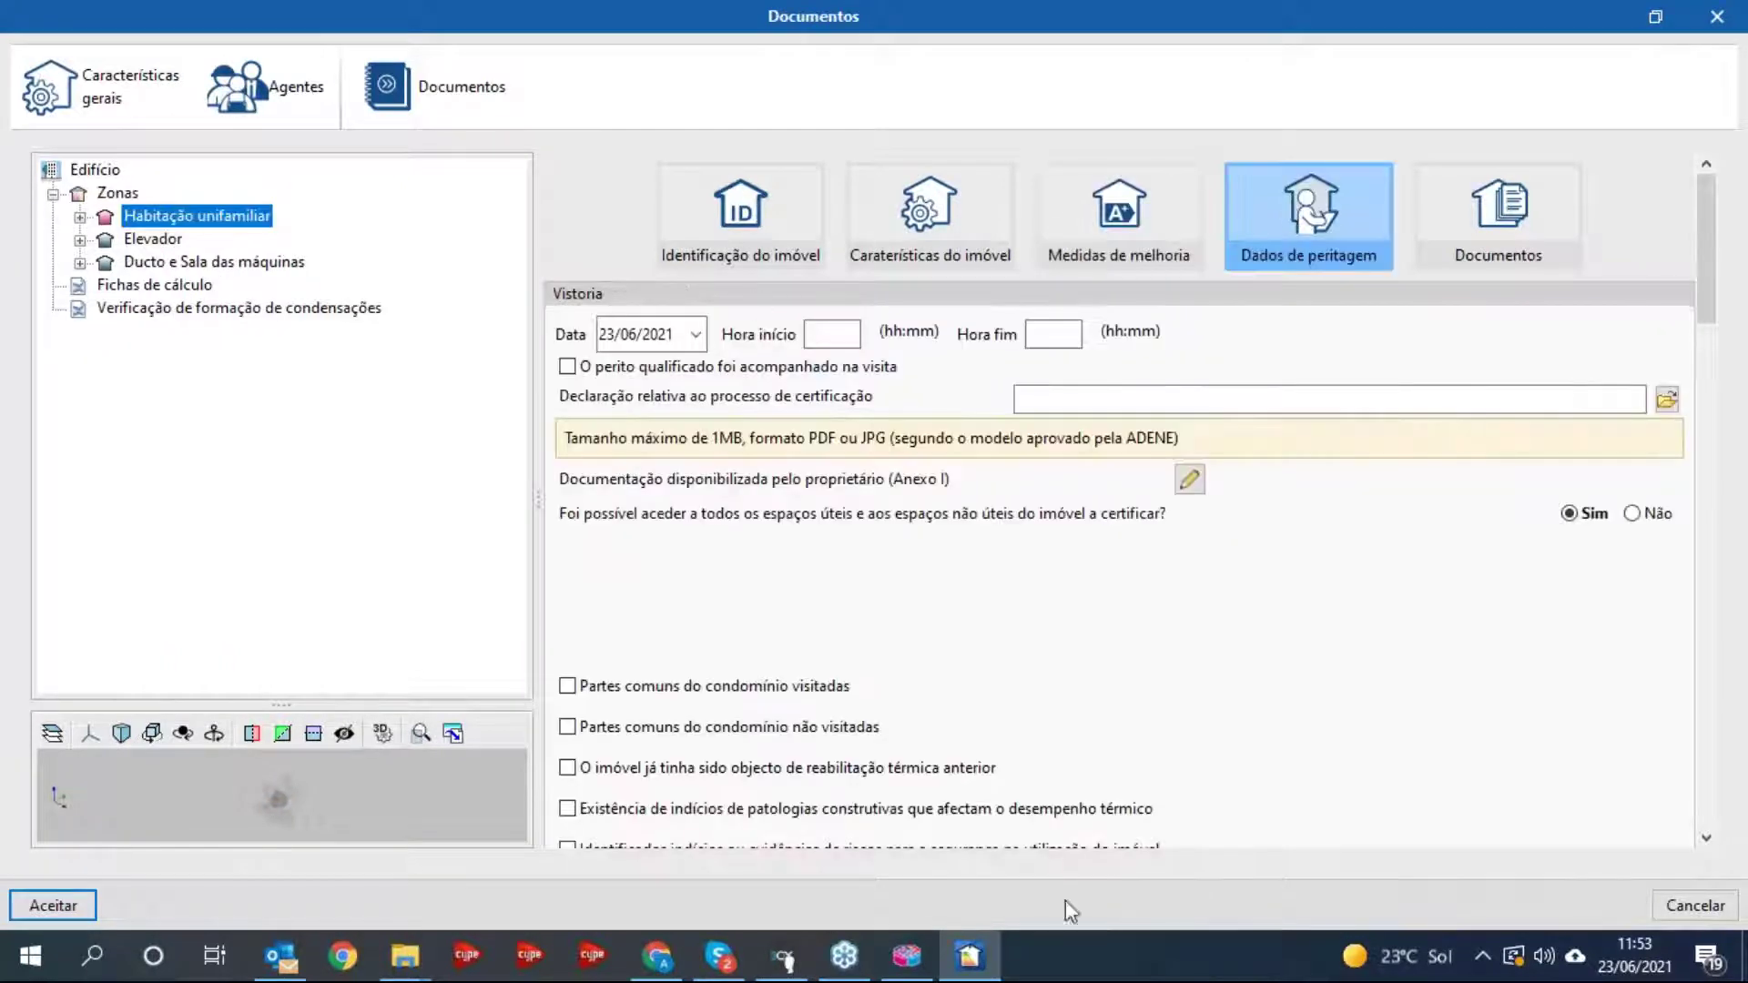
{"action": "scroll", "coordinate": [928, 560], "scroll_direction": "down", "scroll_amount": 5}
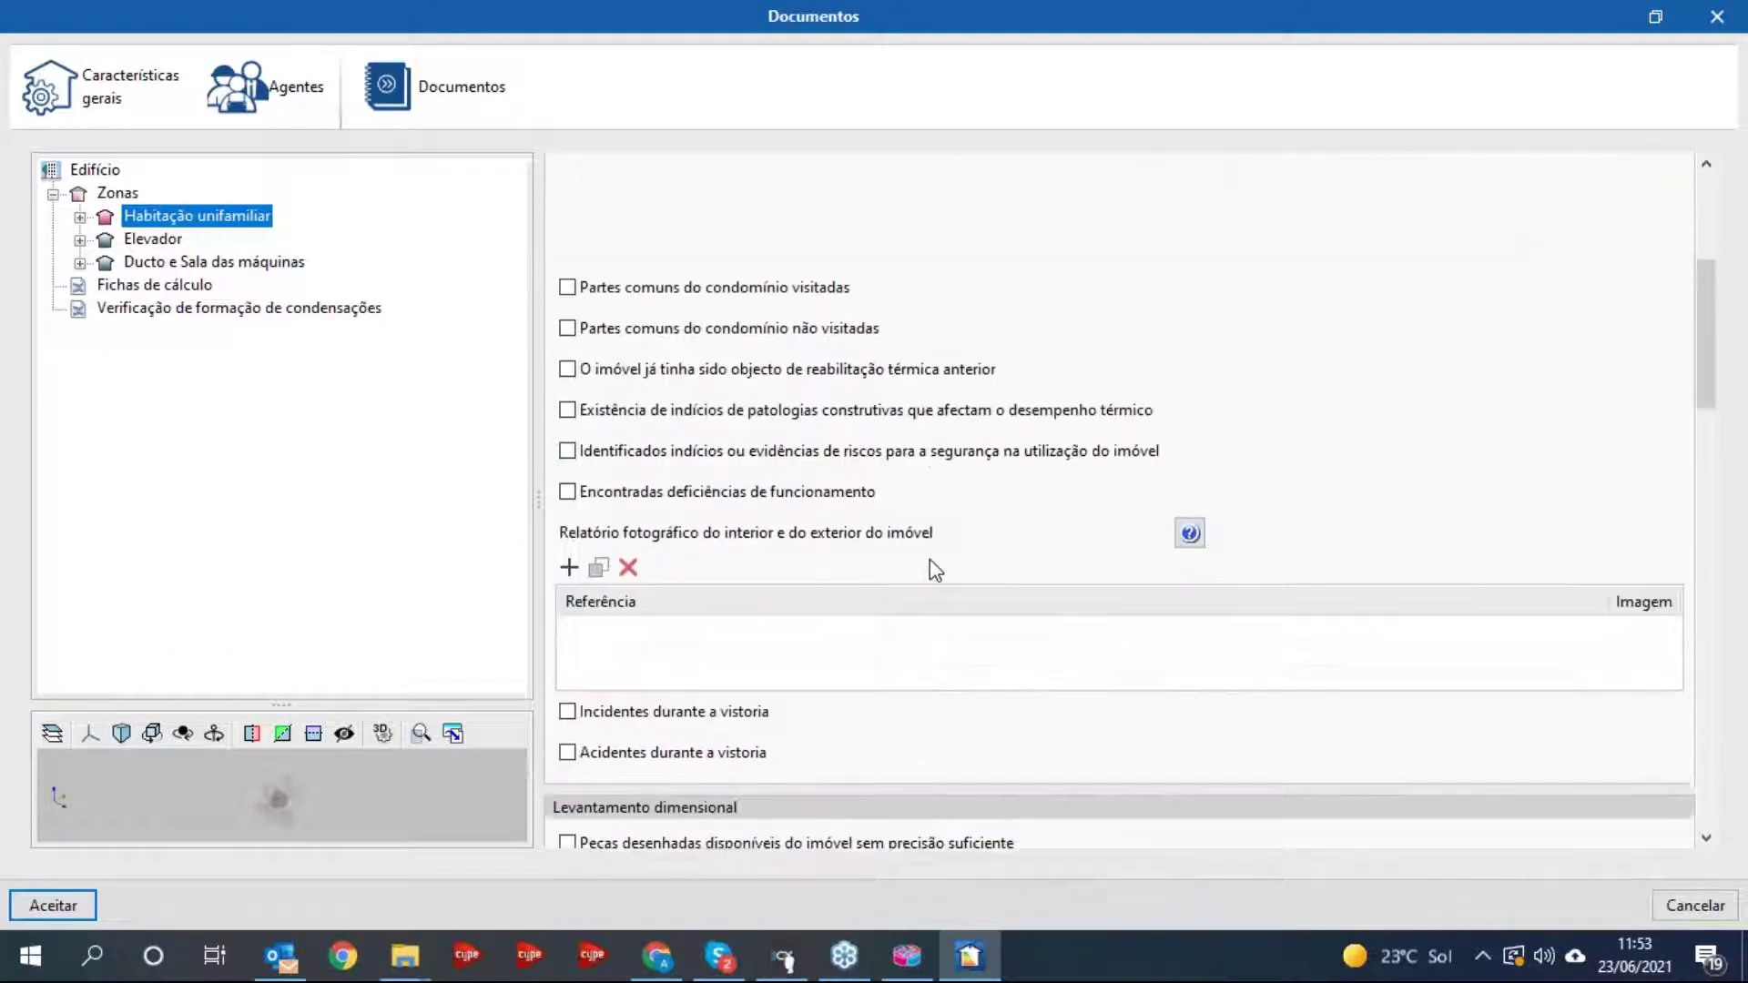
{"action": "scroll", "coordinate": [930, 564], "scroll_direction": "up", "scroll_amount": 5}
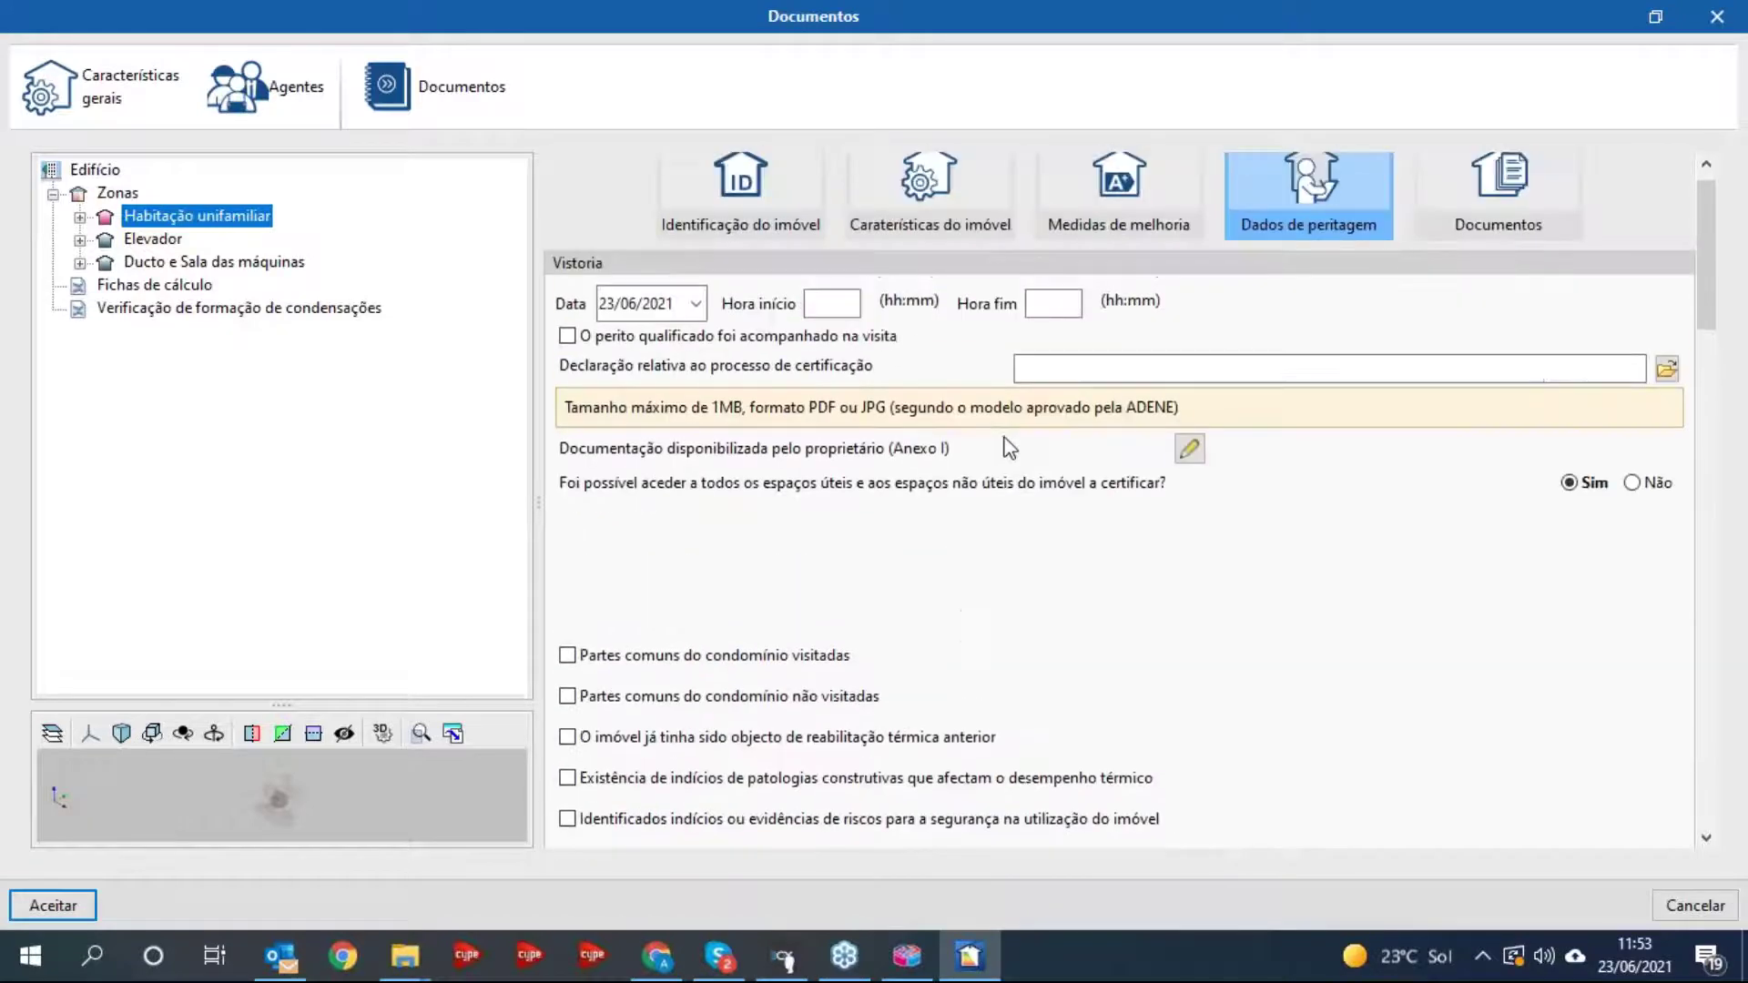
- Review the zone's required file attachments and their size and format limits, and return to the property identification form
{"action": "left_click", "coordinate": [1457, 232]}
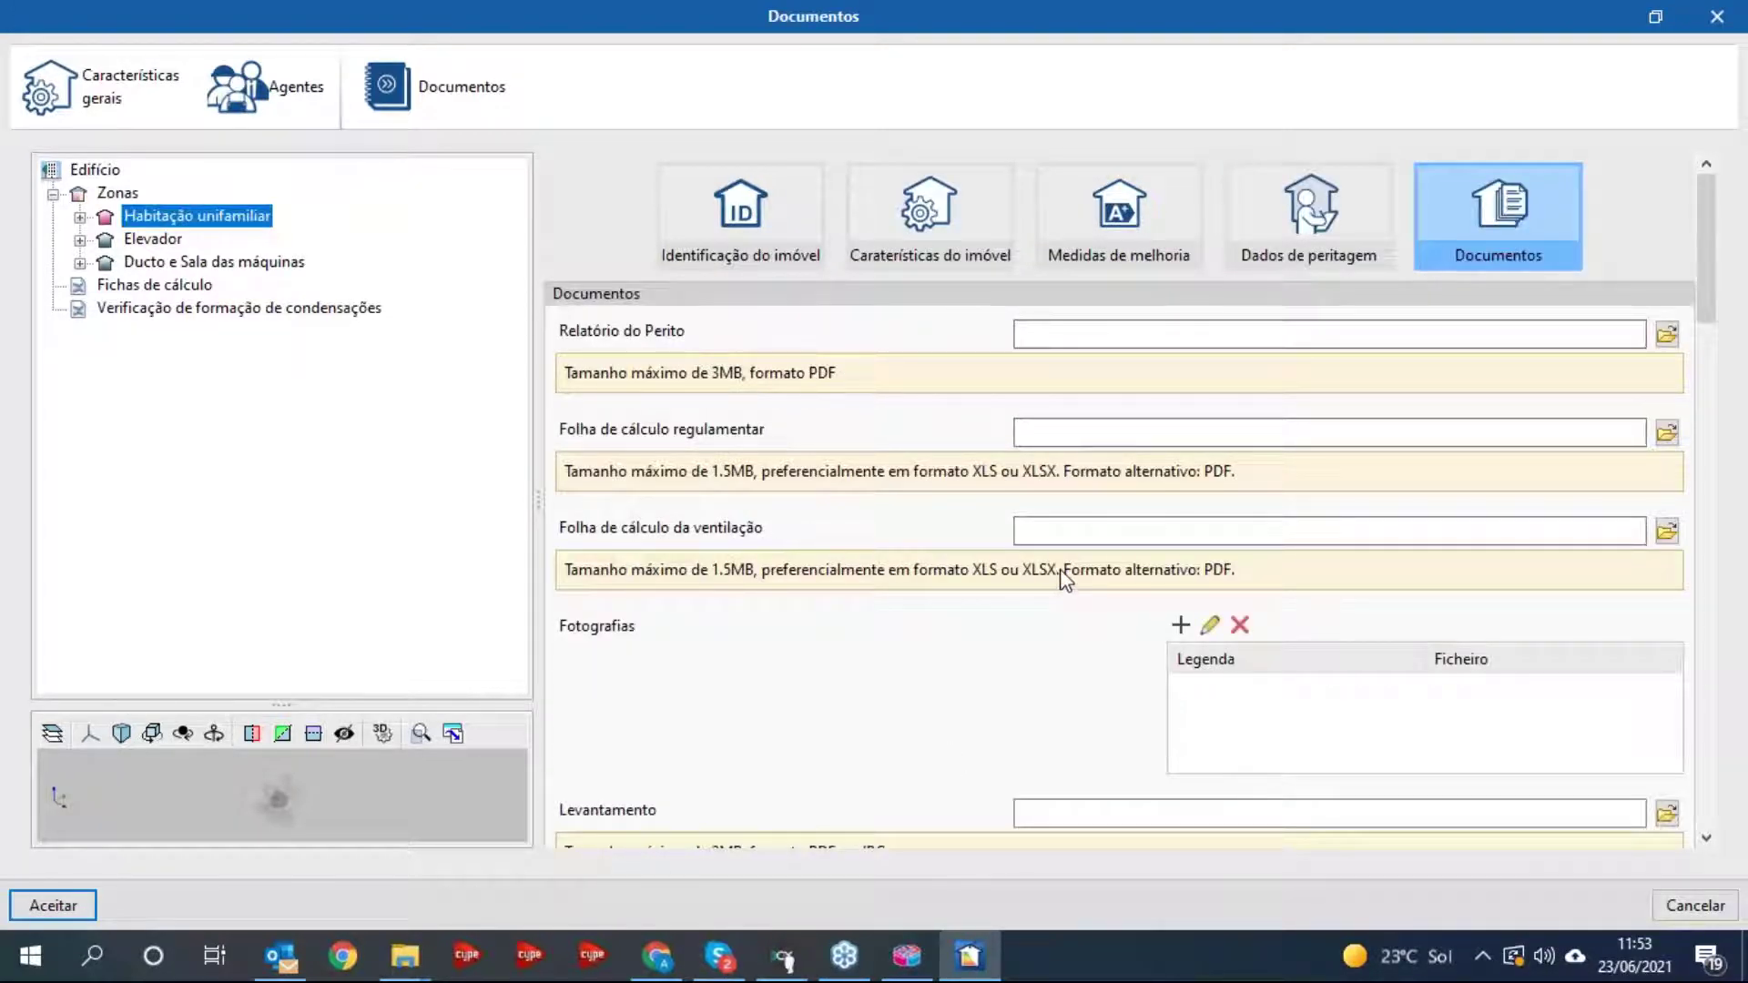
{"action": "scroll", "coordinate": [1061, 573], "scroll_direction": "down", "scroll_amount": 3}
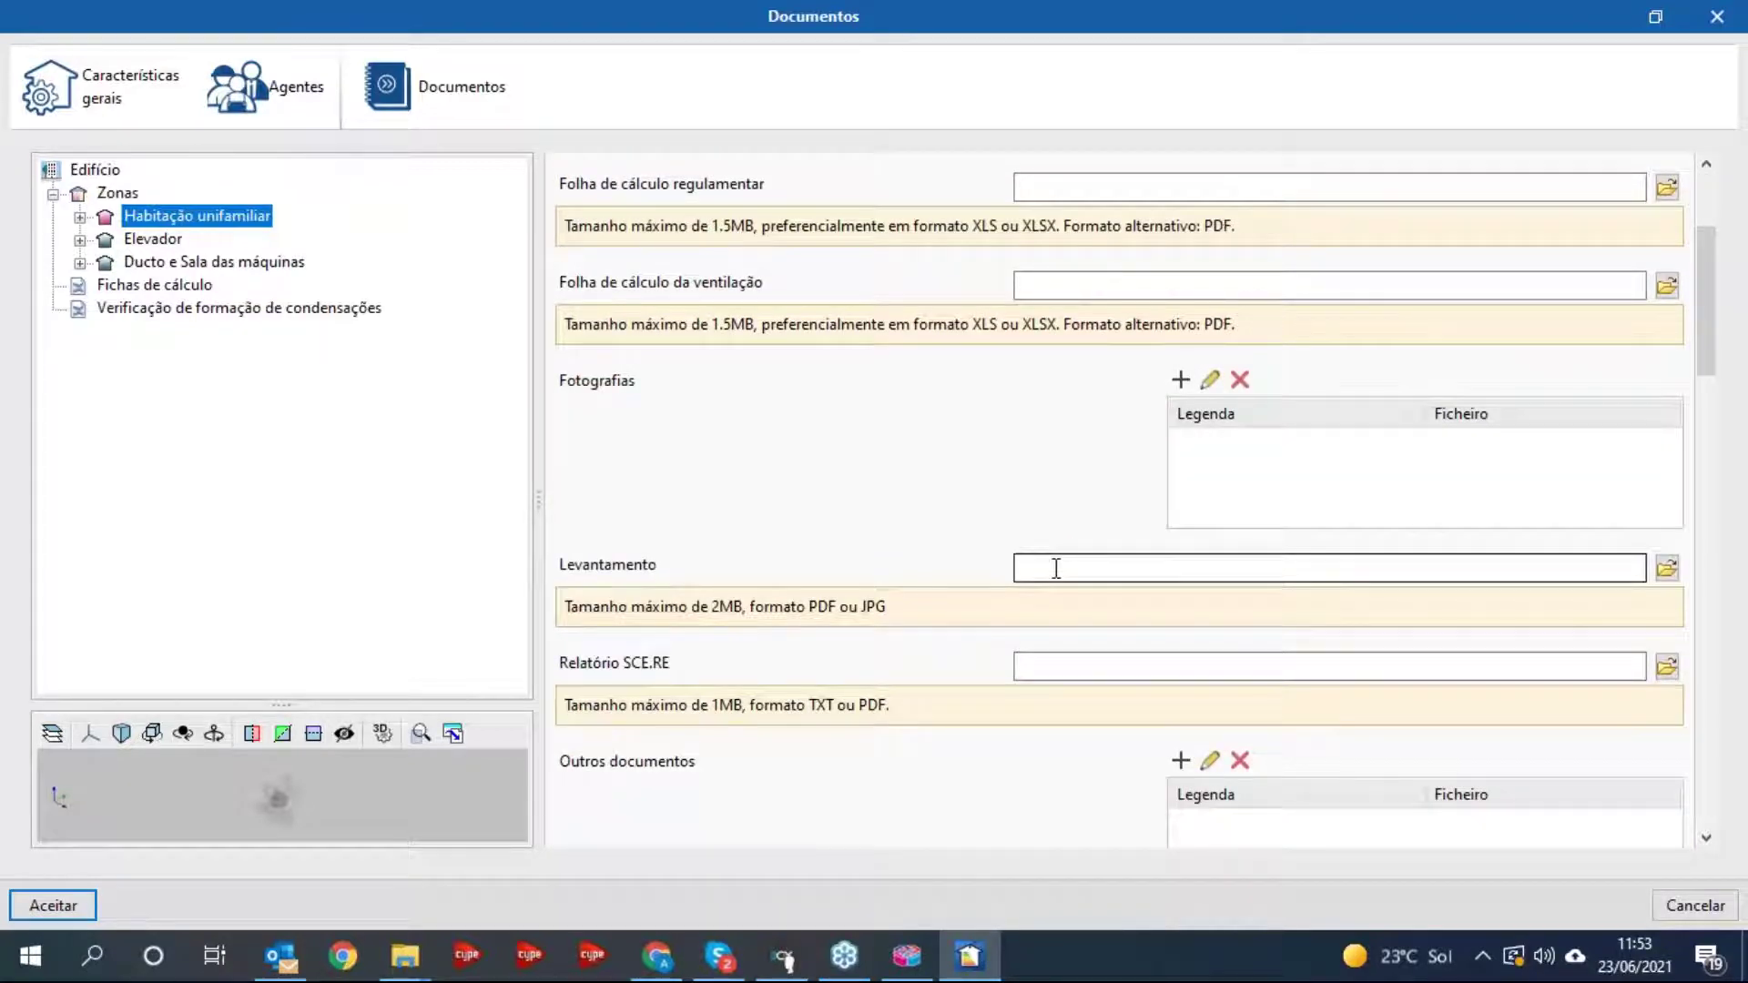
{"action": "scroll", "coordinate": [965, 555], "scroll_direction": "up", "scroll_amount": 3}
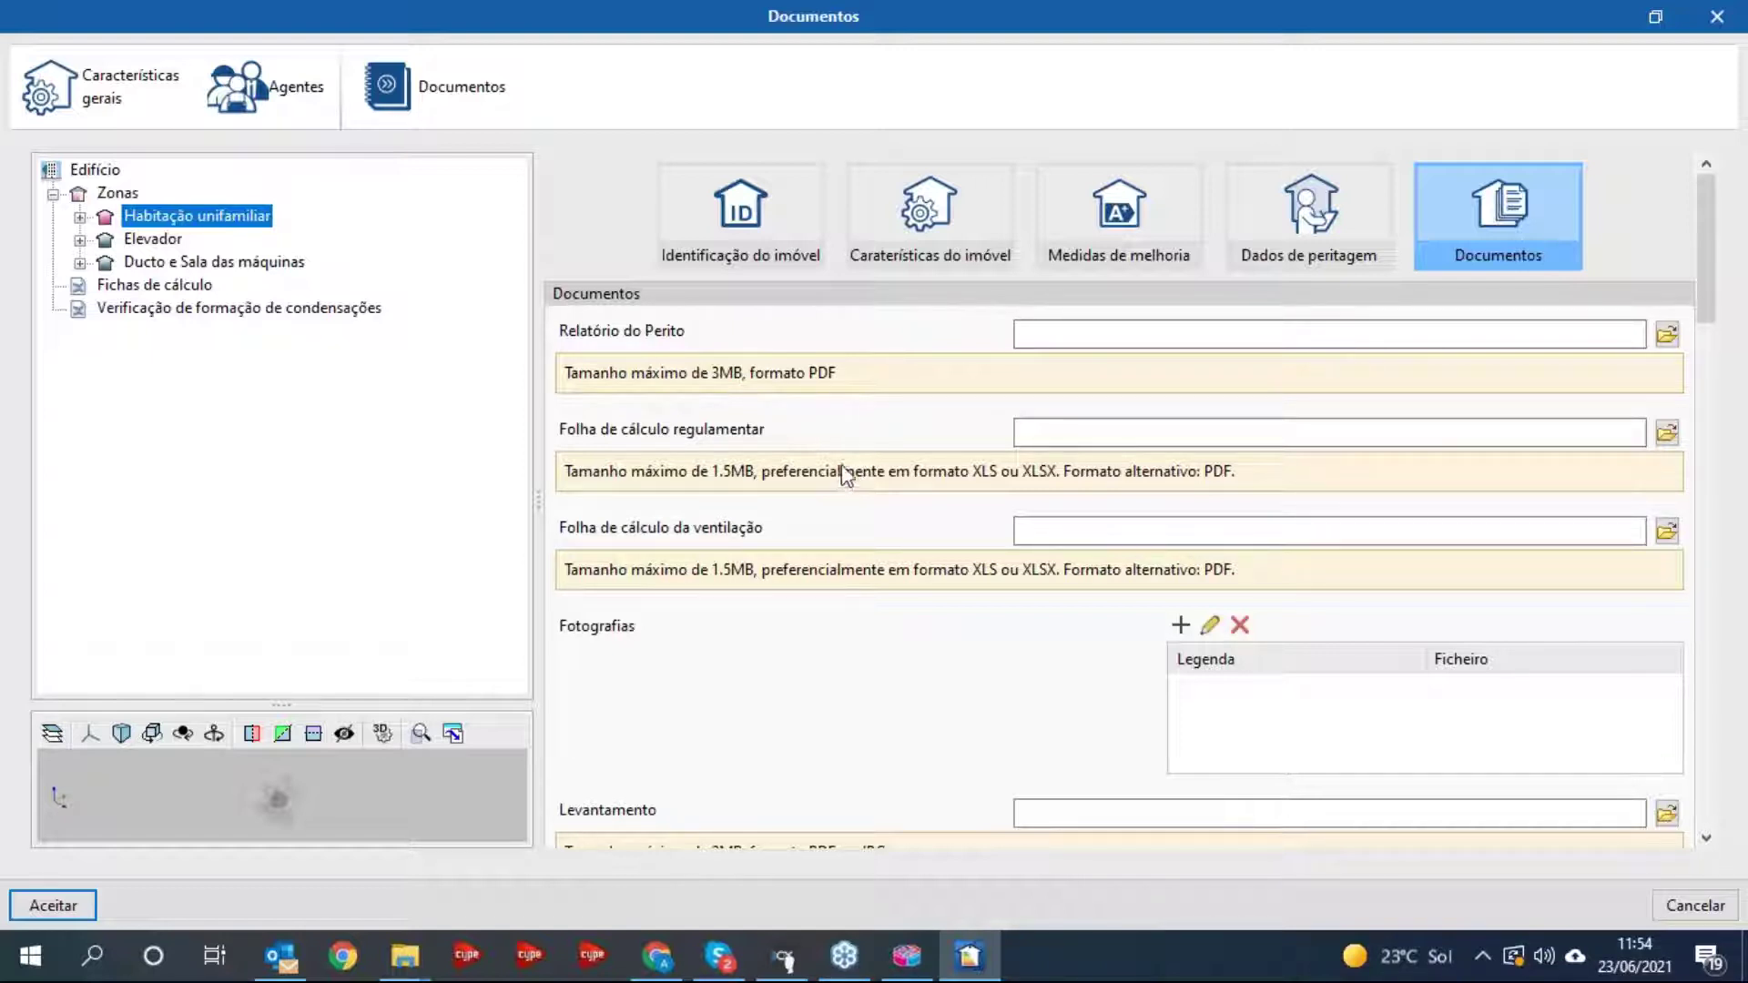
{"action": "left_click", "coordinate": [752, 234]}
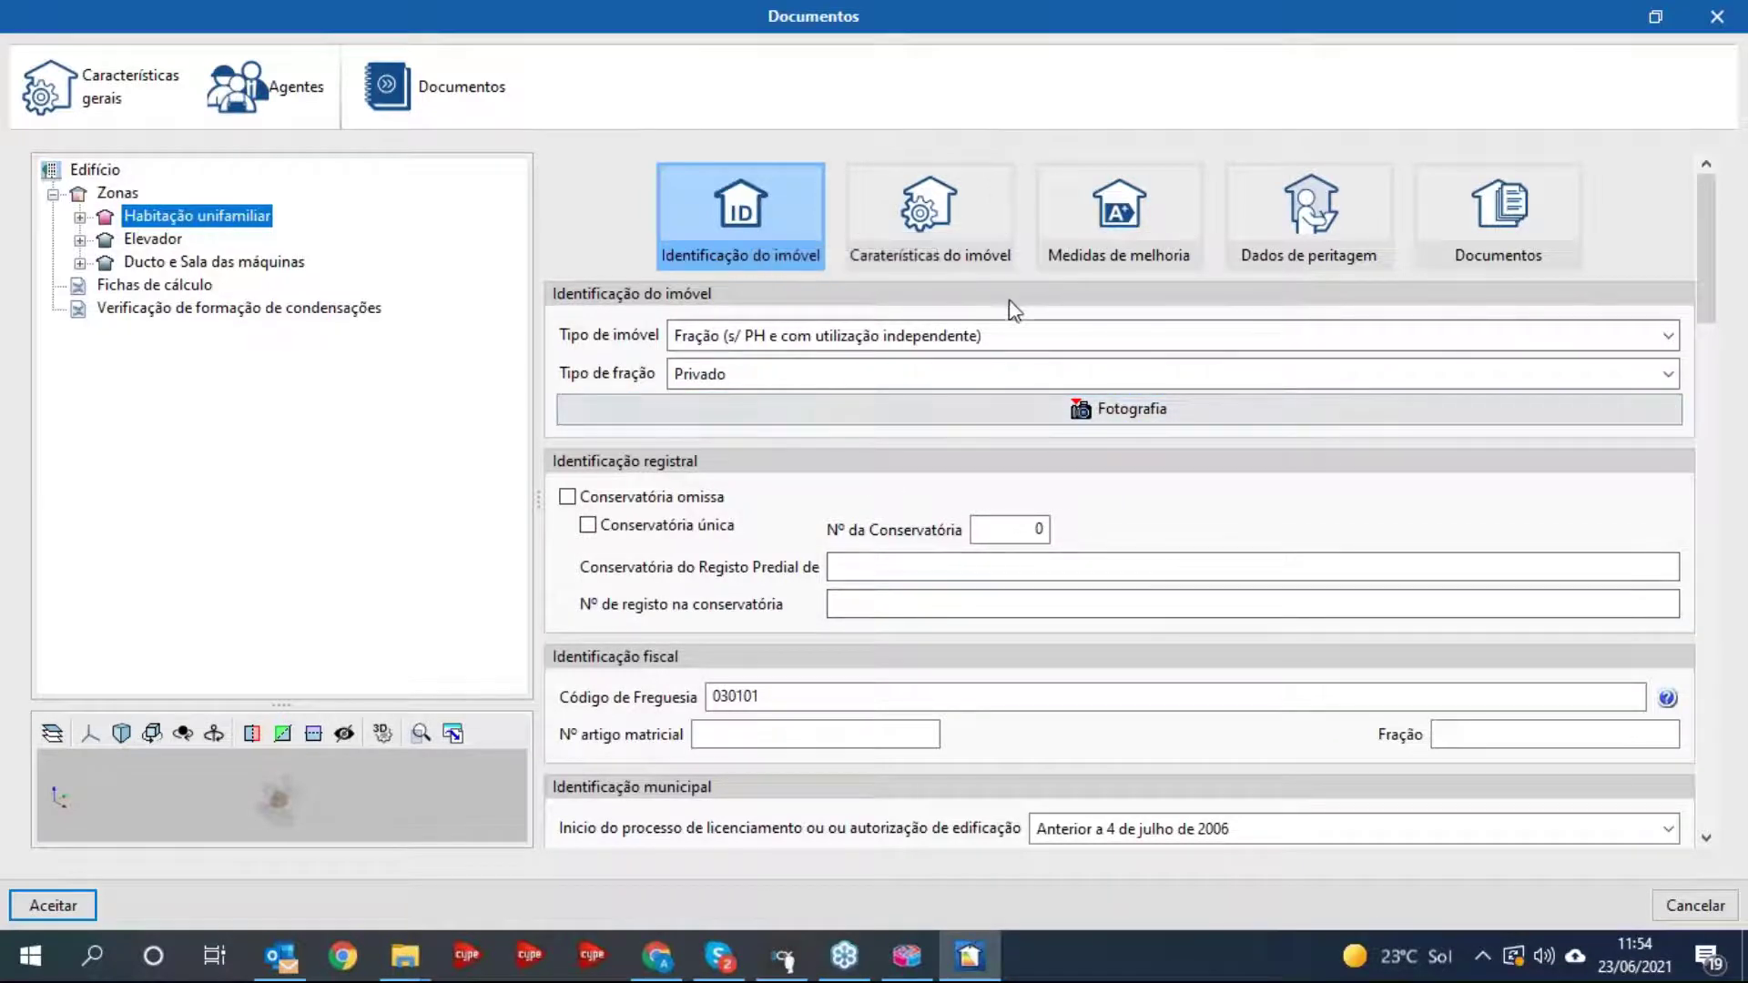
- Show the Habitação unifamiliar zone's Fichas de cálculo report and examine Ficha n.º 1 with its enlarged calculation summary table
{"action": "left_click", "coordinate": [80, 217]}
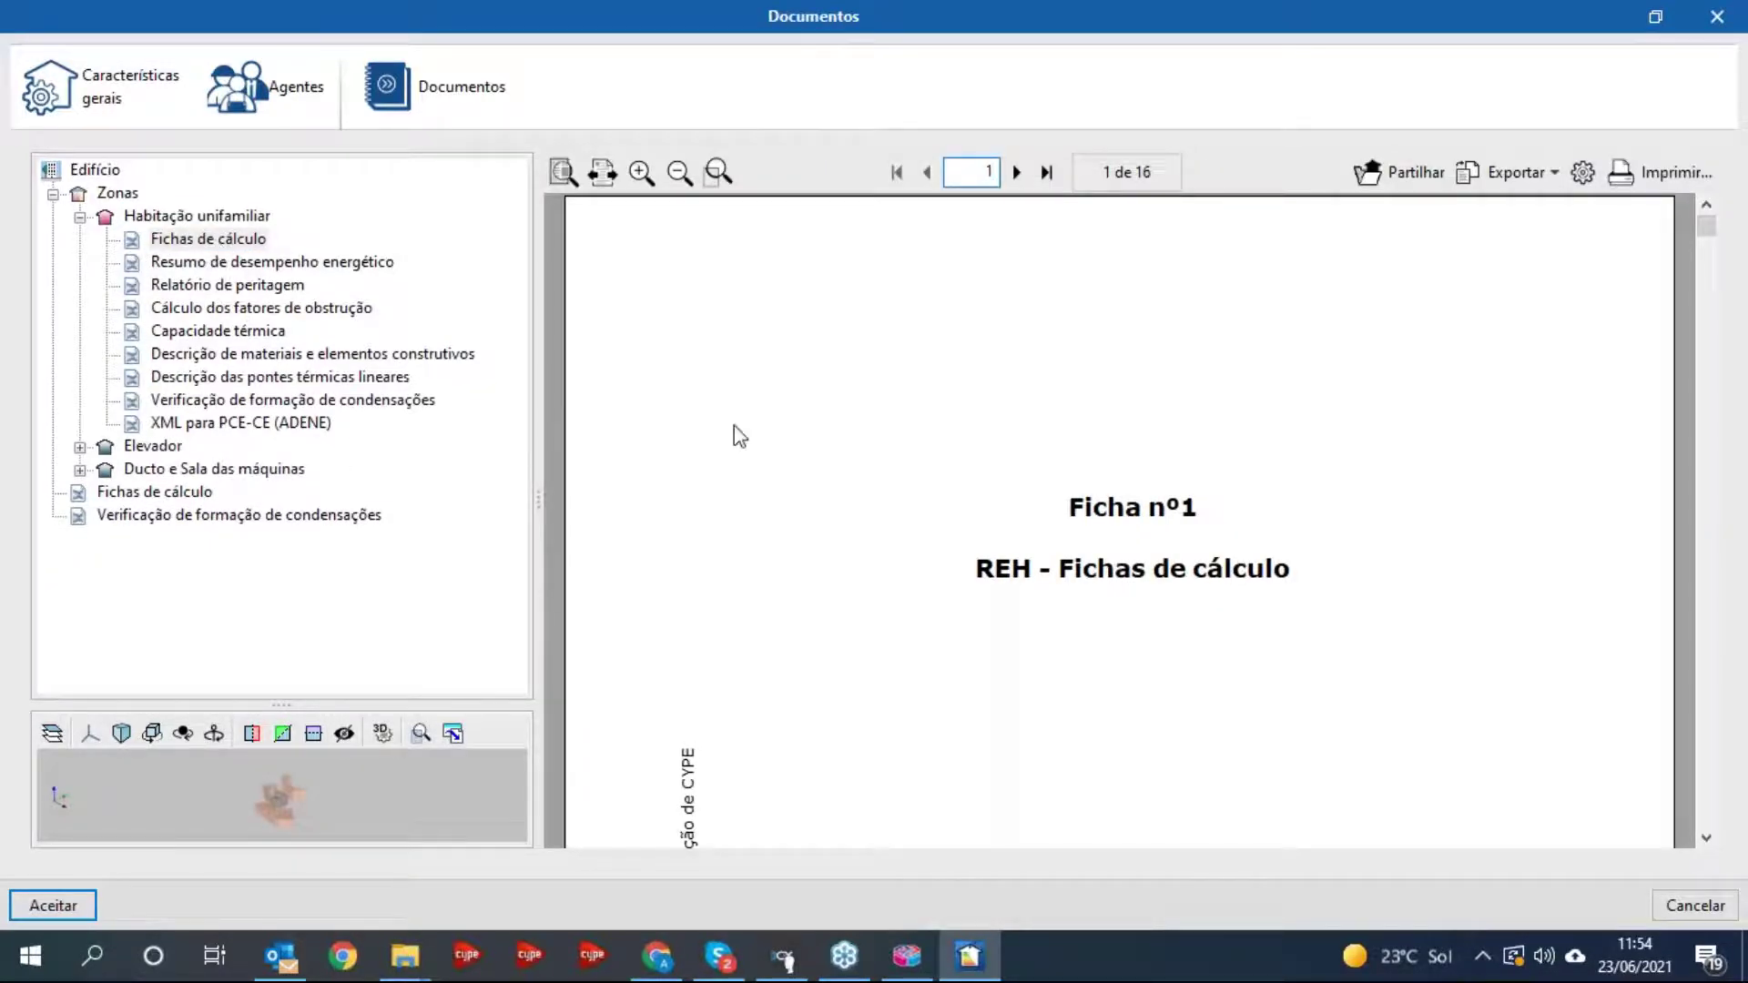
{"action": "scroll", "coordinate": [893, 479], "scroll_direction": "down", "scroll_amount": 10}
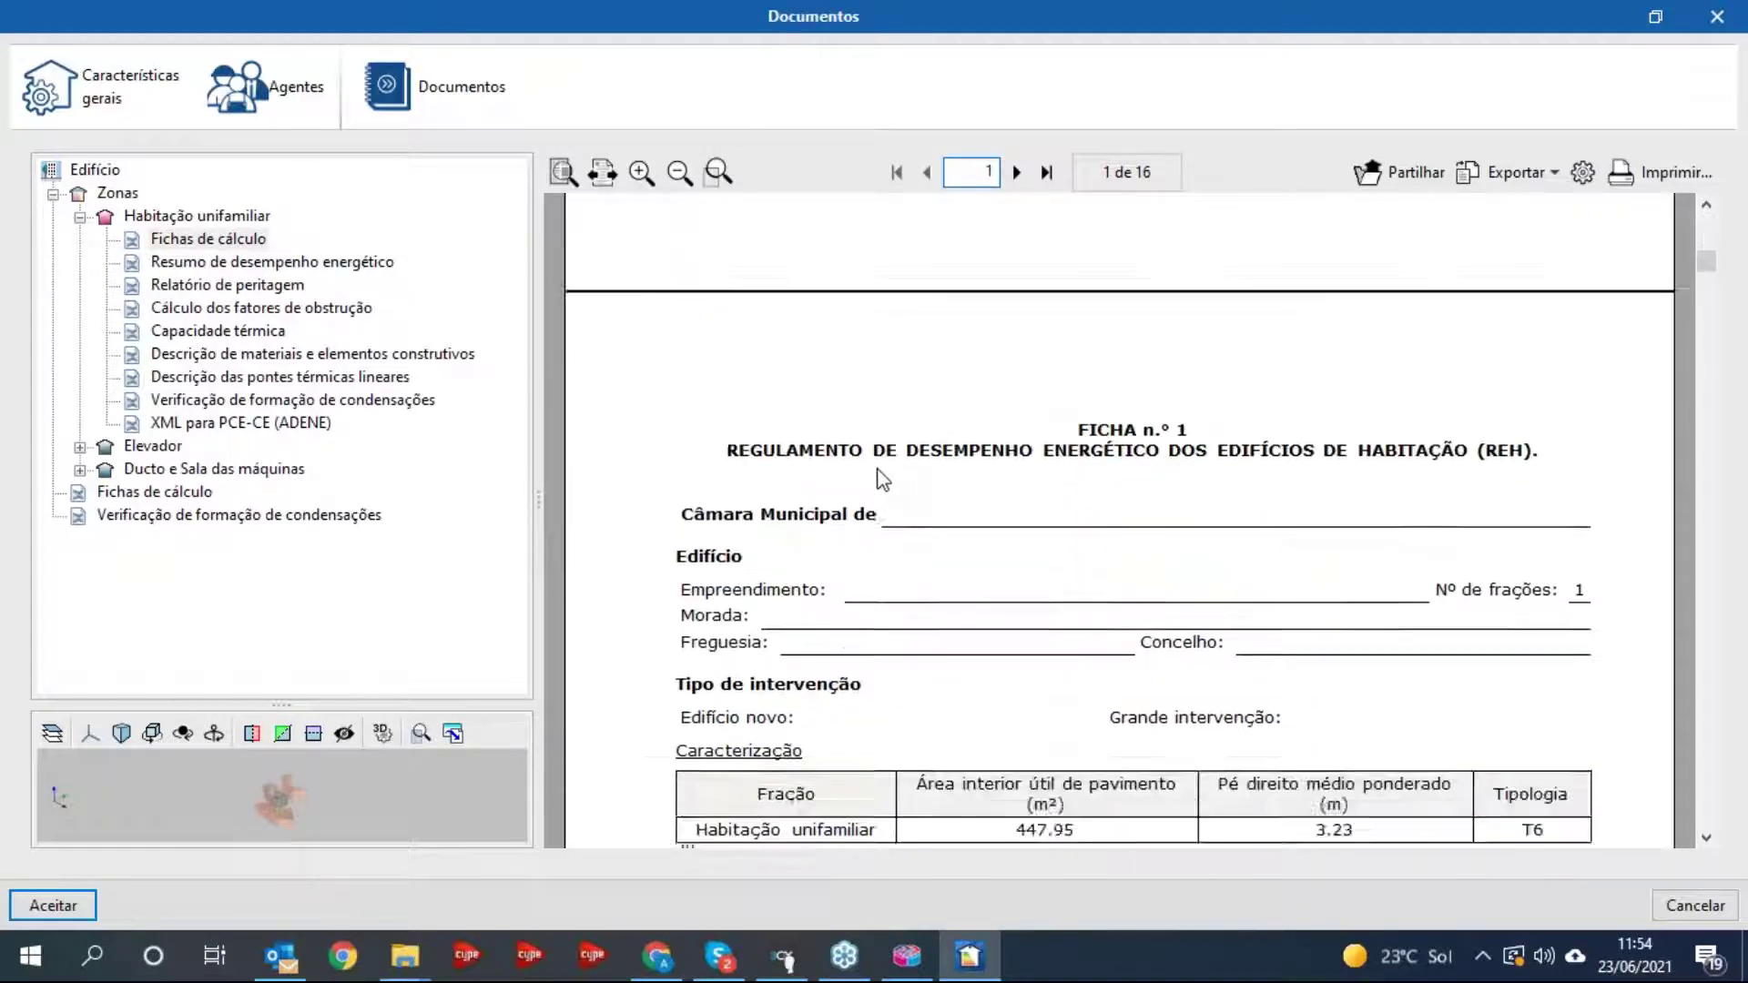
{"action": "scroll", "coordinate": [883, 479], "scroll_direction": "down", "scroll_amount": 5}
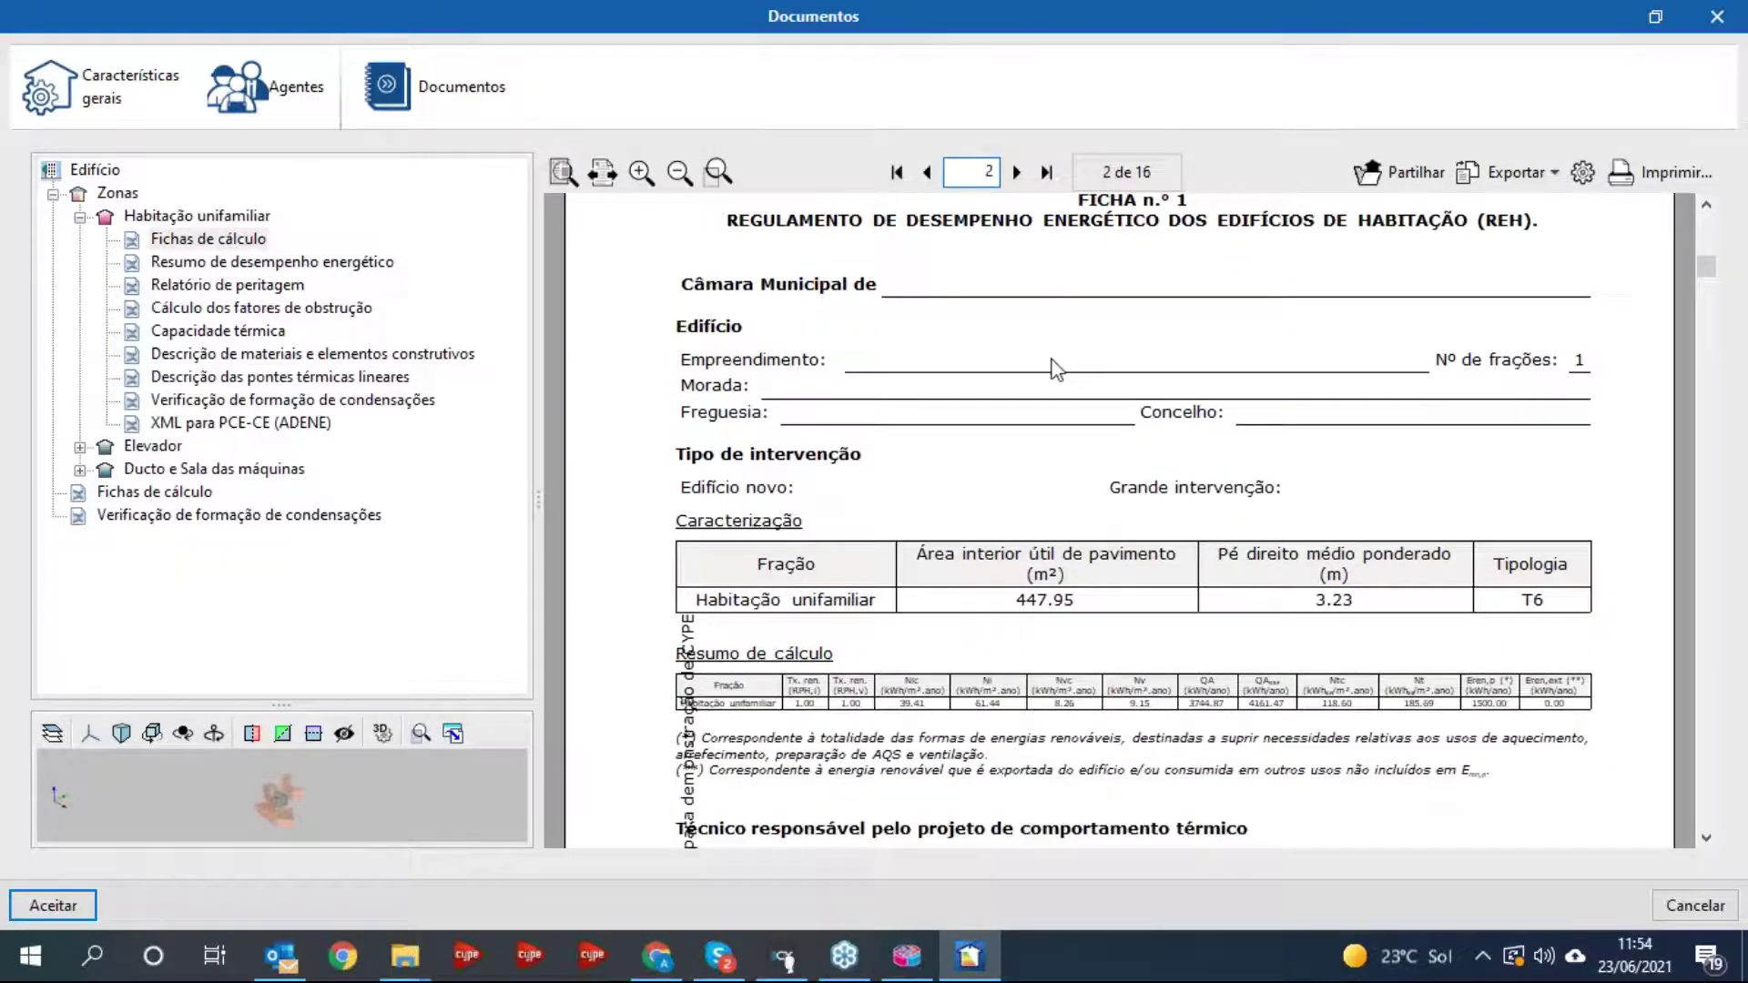
{"action": "scroll", "coordinate": [1054, 369], "scroll_direction": "down", "scroll_amount": 3}
{"action": "scroll", "coordinate": [1054, 368], "scroll_direction": "up", "scroll_amount": 3}
{"action": "scroll", "coordinate": [1054, 371], "scroll_direction": "down", "scroll_amount": 3}
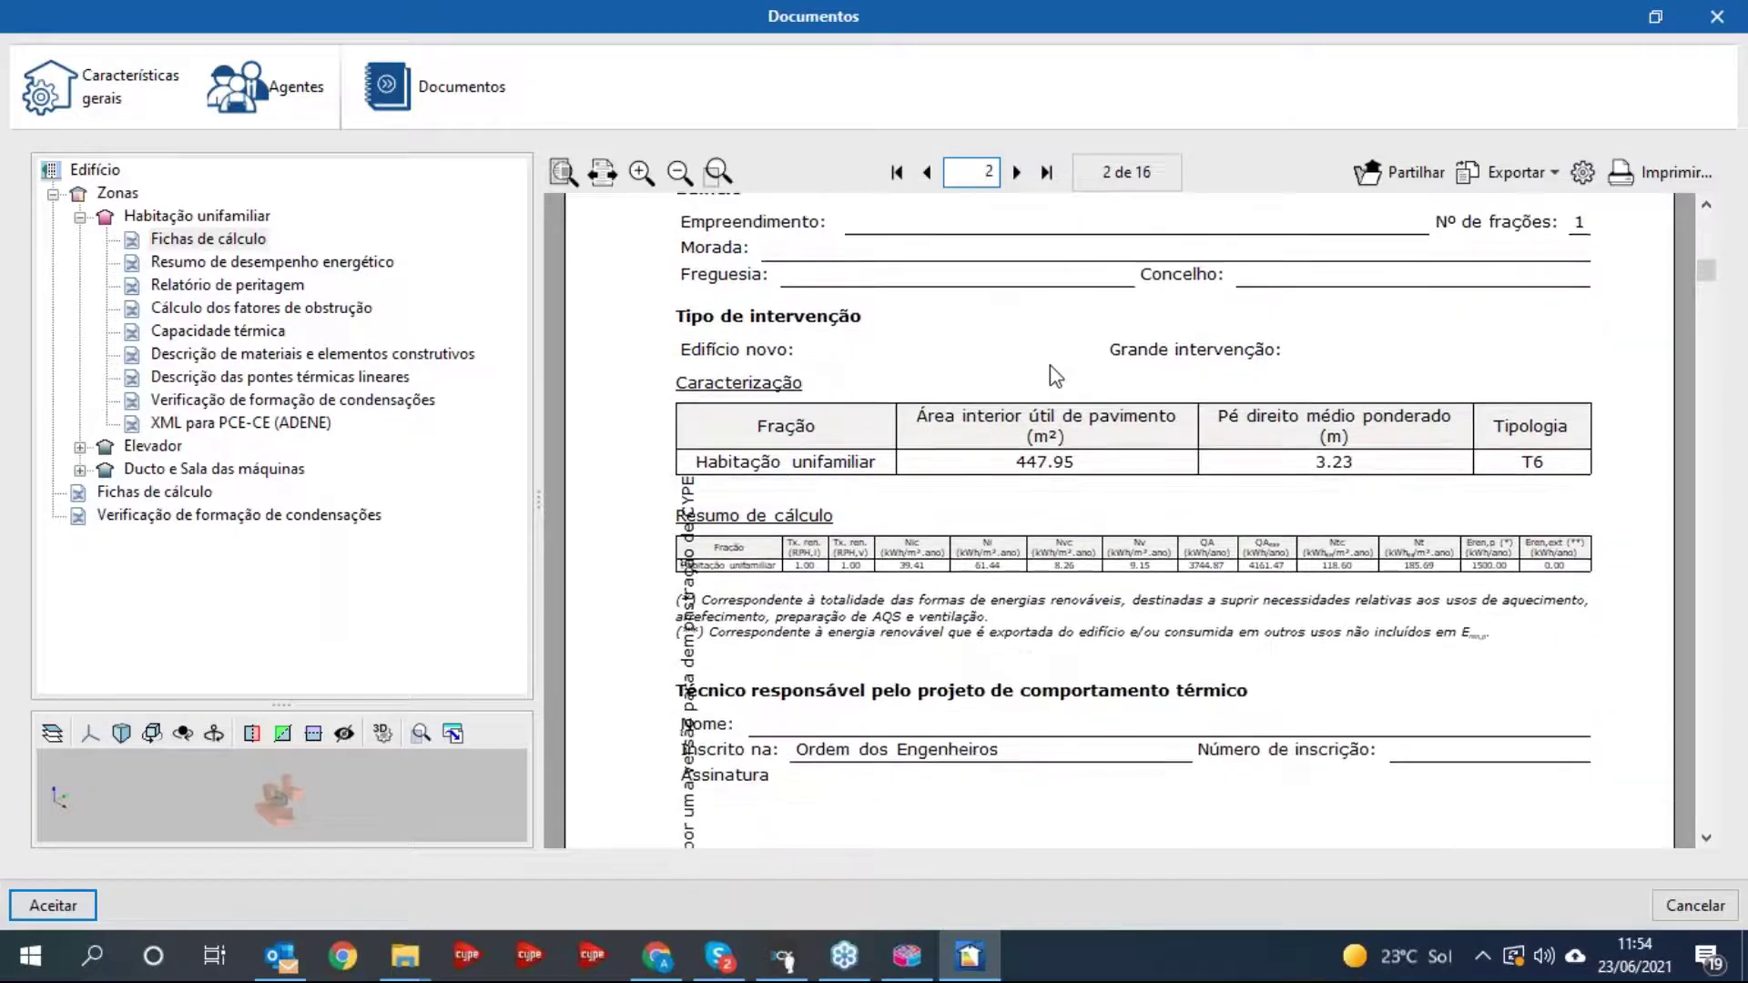
{"action": "scroll", "coordinate": [1149, 531], "scroll_direction": "up", "scroll_amount": 2}
{"action": "scroll", "coordinate": [1232, 544], "scroll_direction": "down", "scroll_amount": 2}
{"action": "scroll", "coordinate": [1234, 547], "scroll_direction": "up", "scroll_amount": 1}
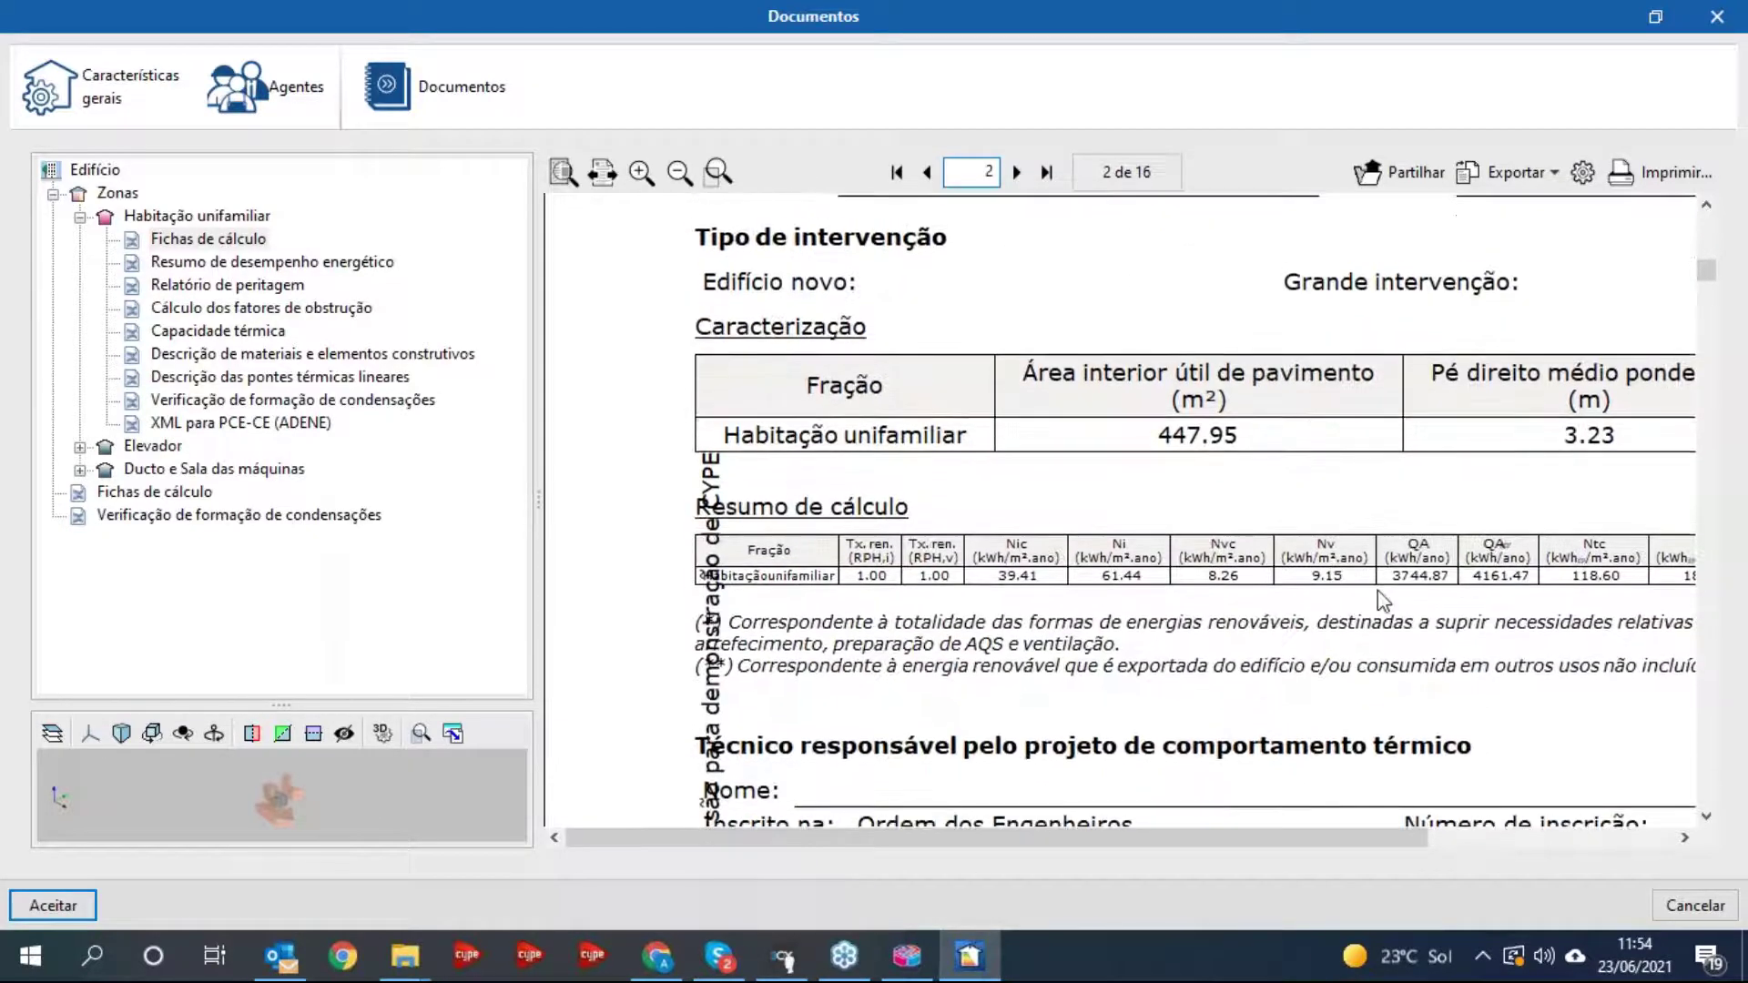
{"action": "left_click_drag", "start_coordinate": [1229, 839], "coordinate": [1275, 860]}
{"action": "scroll", "coordinate": [1156, 676], "scroll_direction": "down", "scroll_amount": 2}
- Examine the rest of the Fichas de cálculo report, from Ficha de cálculo A on transmission heat transfer through to the last page
{"action": "scroll", "coordinate": [1148, 664], "scroll_direction": "down", "scroll_amount": 11}
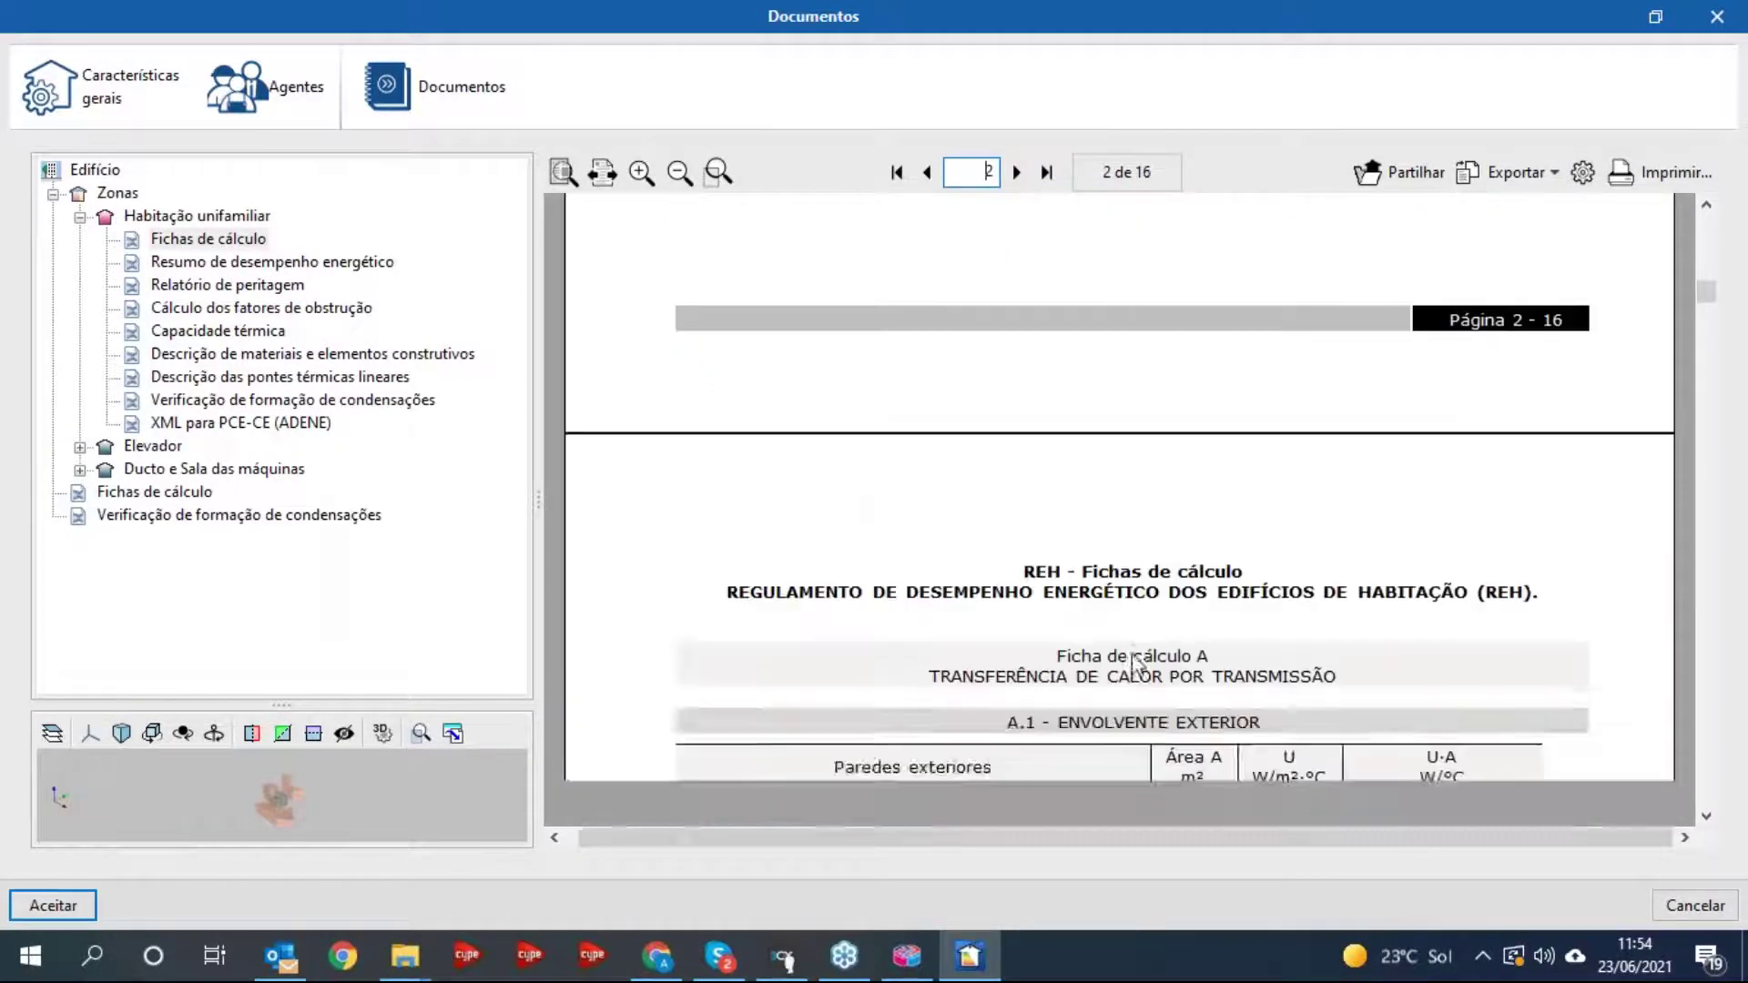
{"action": "scroll", "coordinate": [1135, 662], "scroll_direction": "down", "scroll_amount": 10}
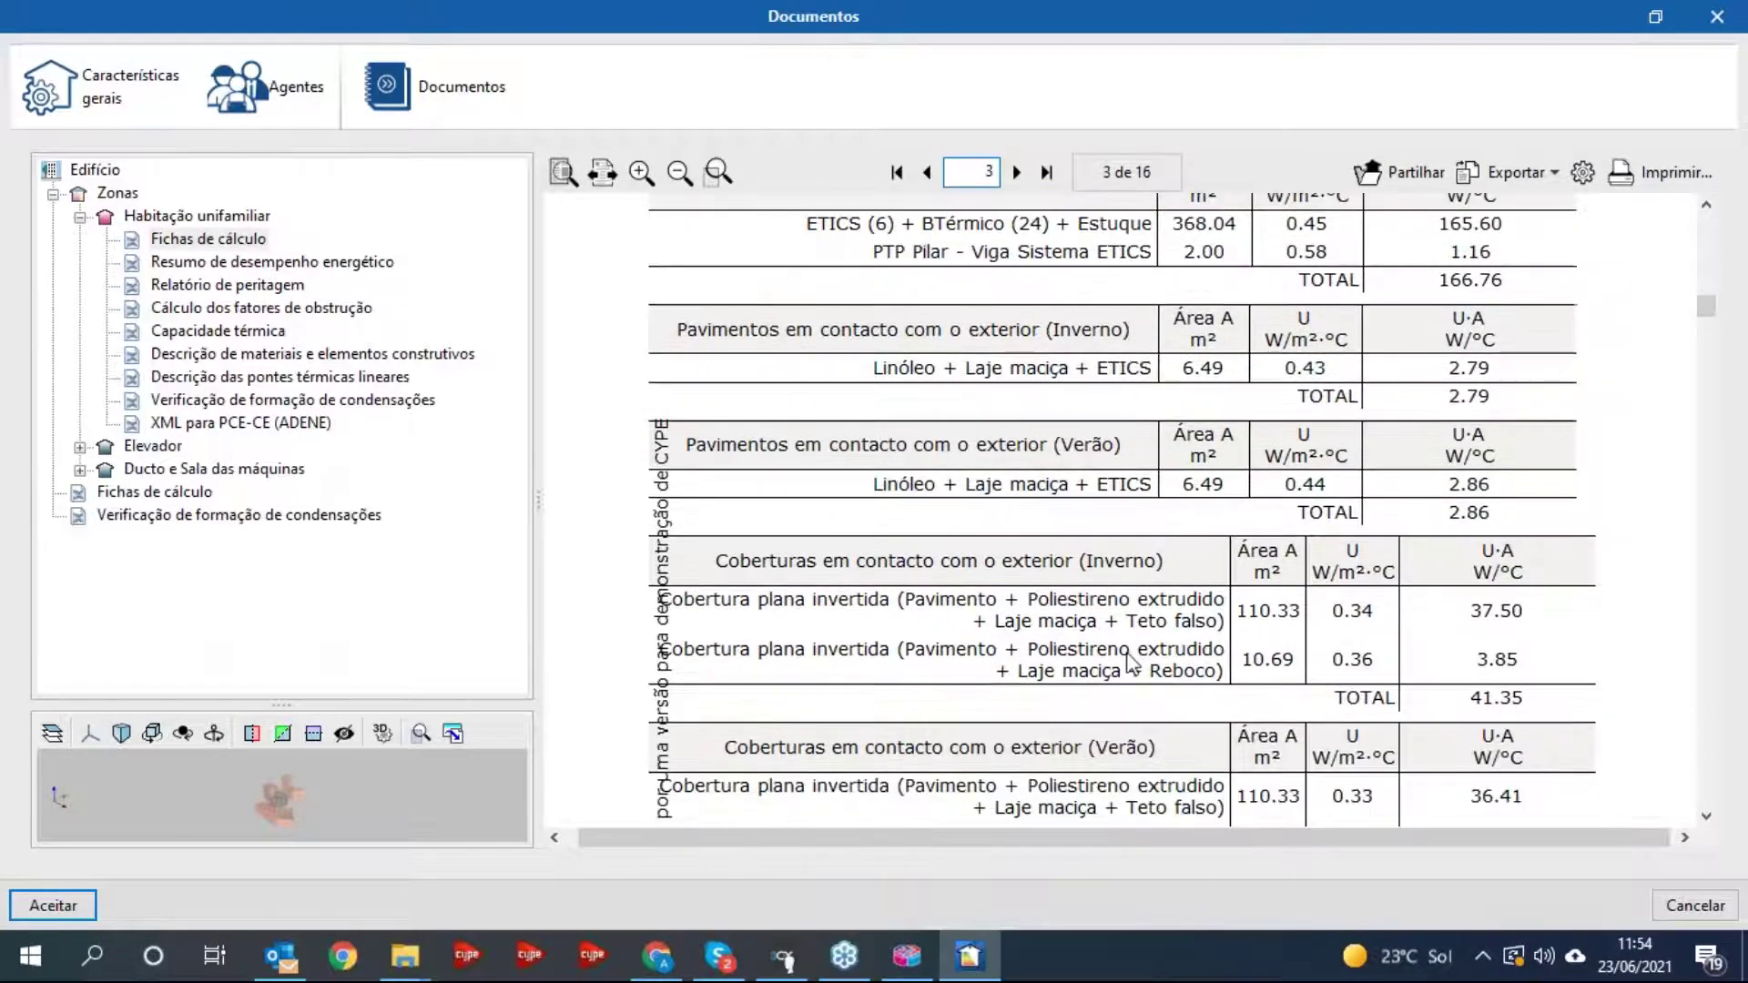
{"action": "scroll", "coordinate": [1128, 663], "scroll_direction": "down", "scroll_amount": 10}
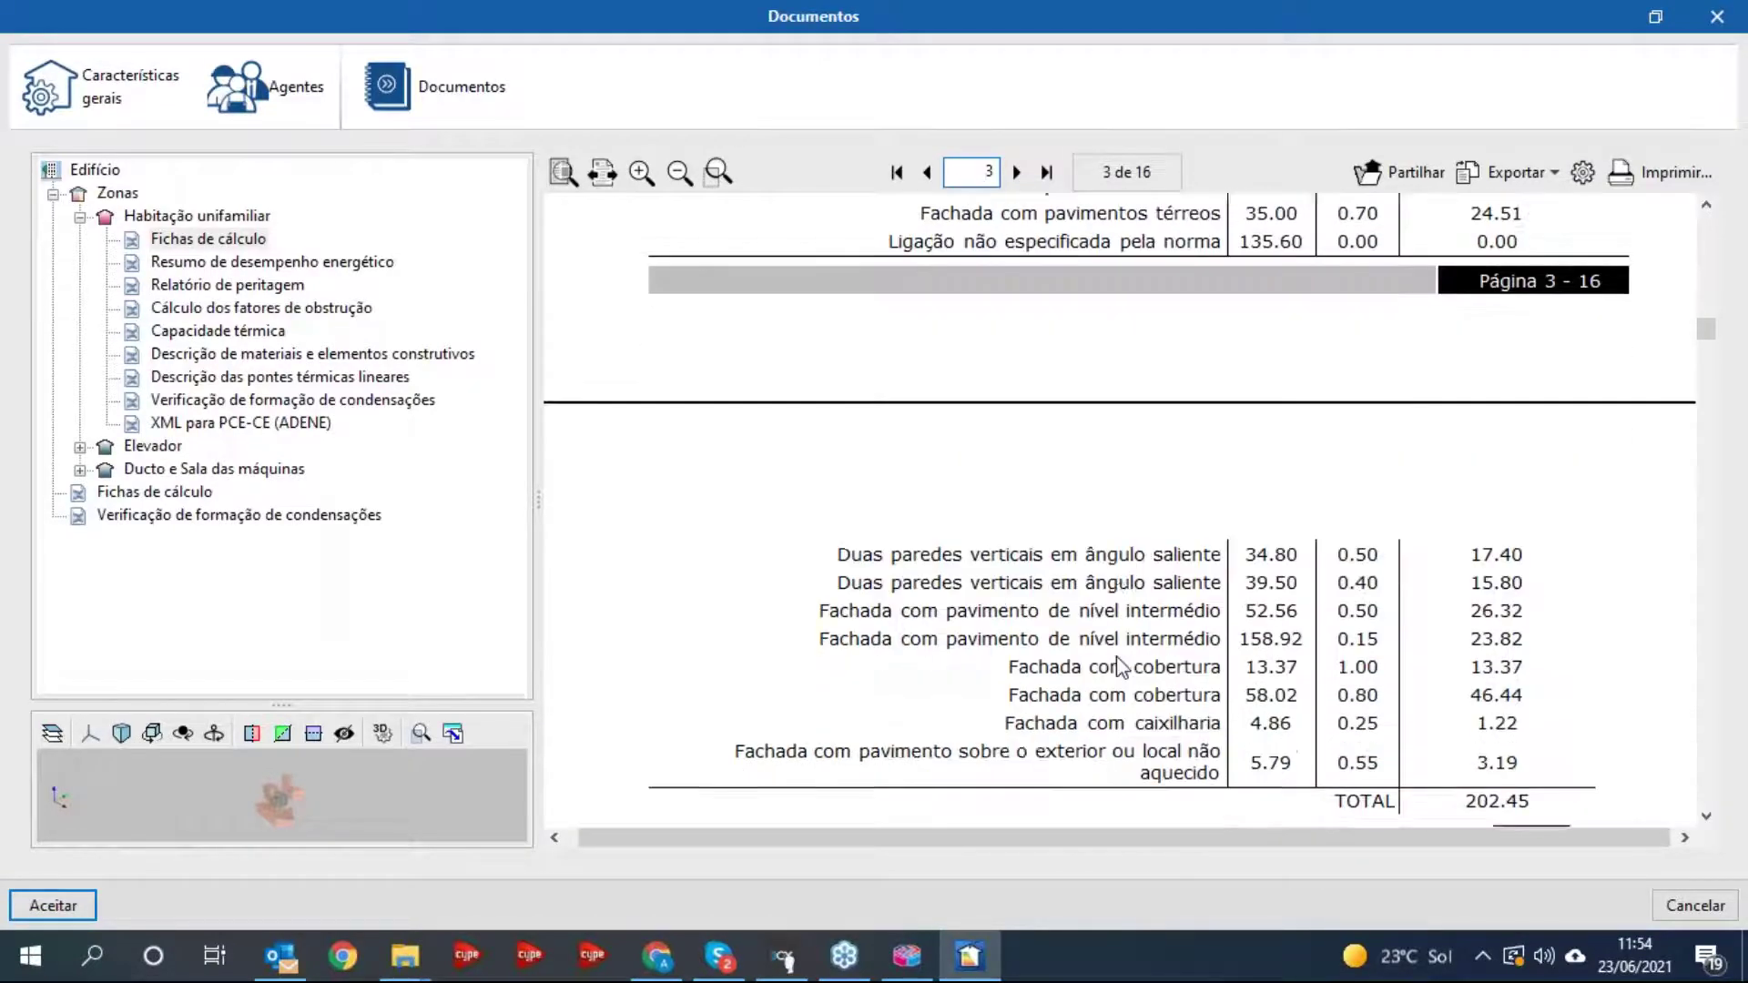
{"action": "scroll", "coordinate": [1116, 656], "scroll_direction": "down", "scroll_amount": 5}
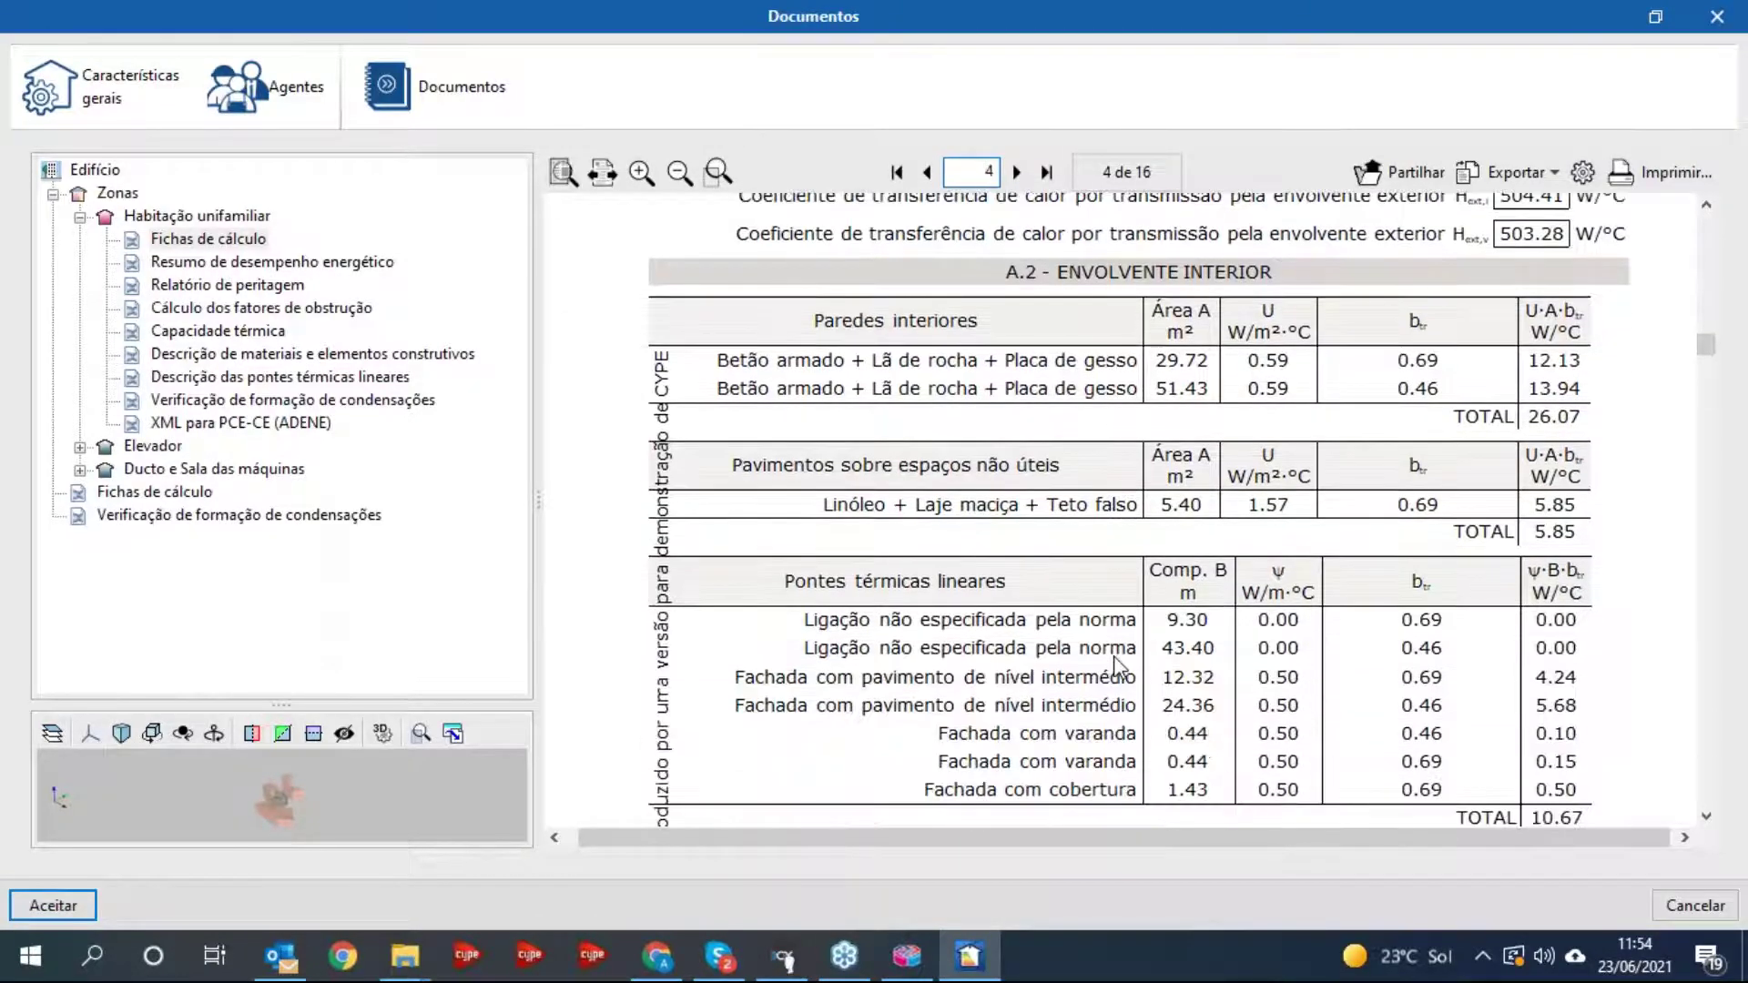
{"action": "scroll", "coordinate": [1117, 667], "scroll_direction": "down", "scroll_amount": 10}
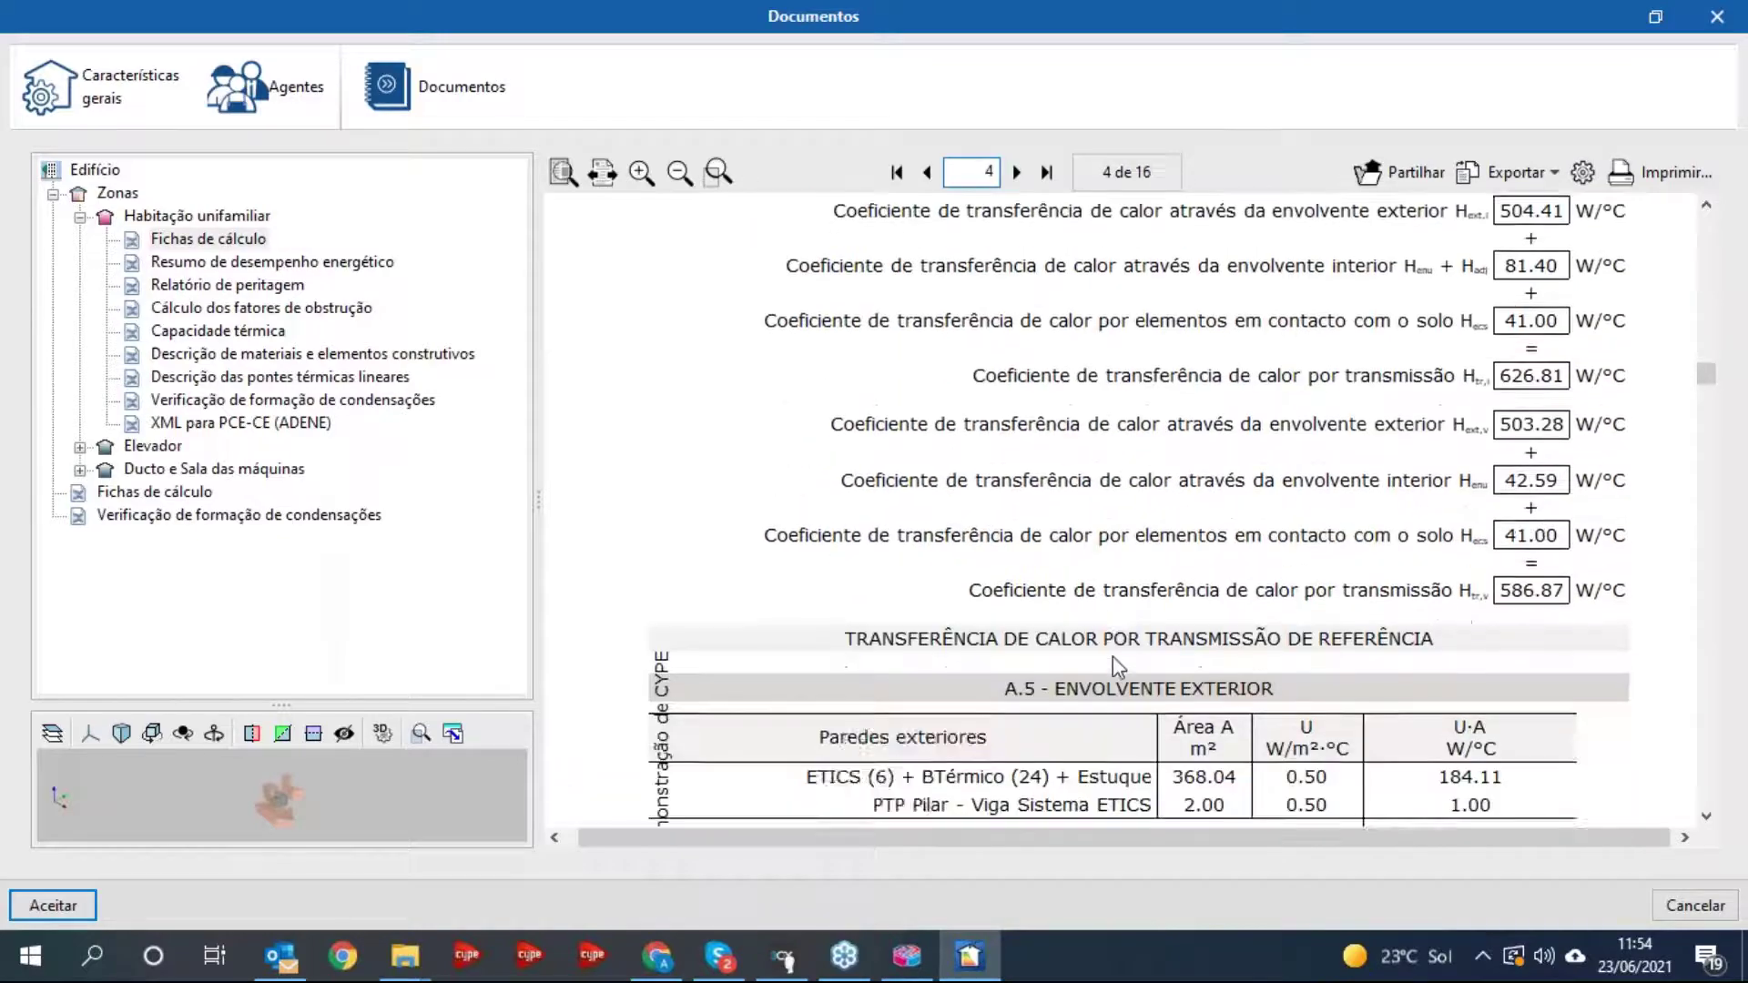
{"action": "scroll", "coordinate": [1117, 667], "scroll_direction": "down", "scroll_amount": 10}
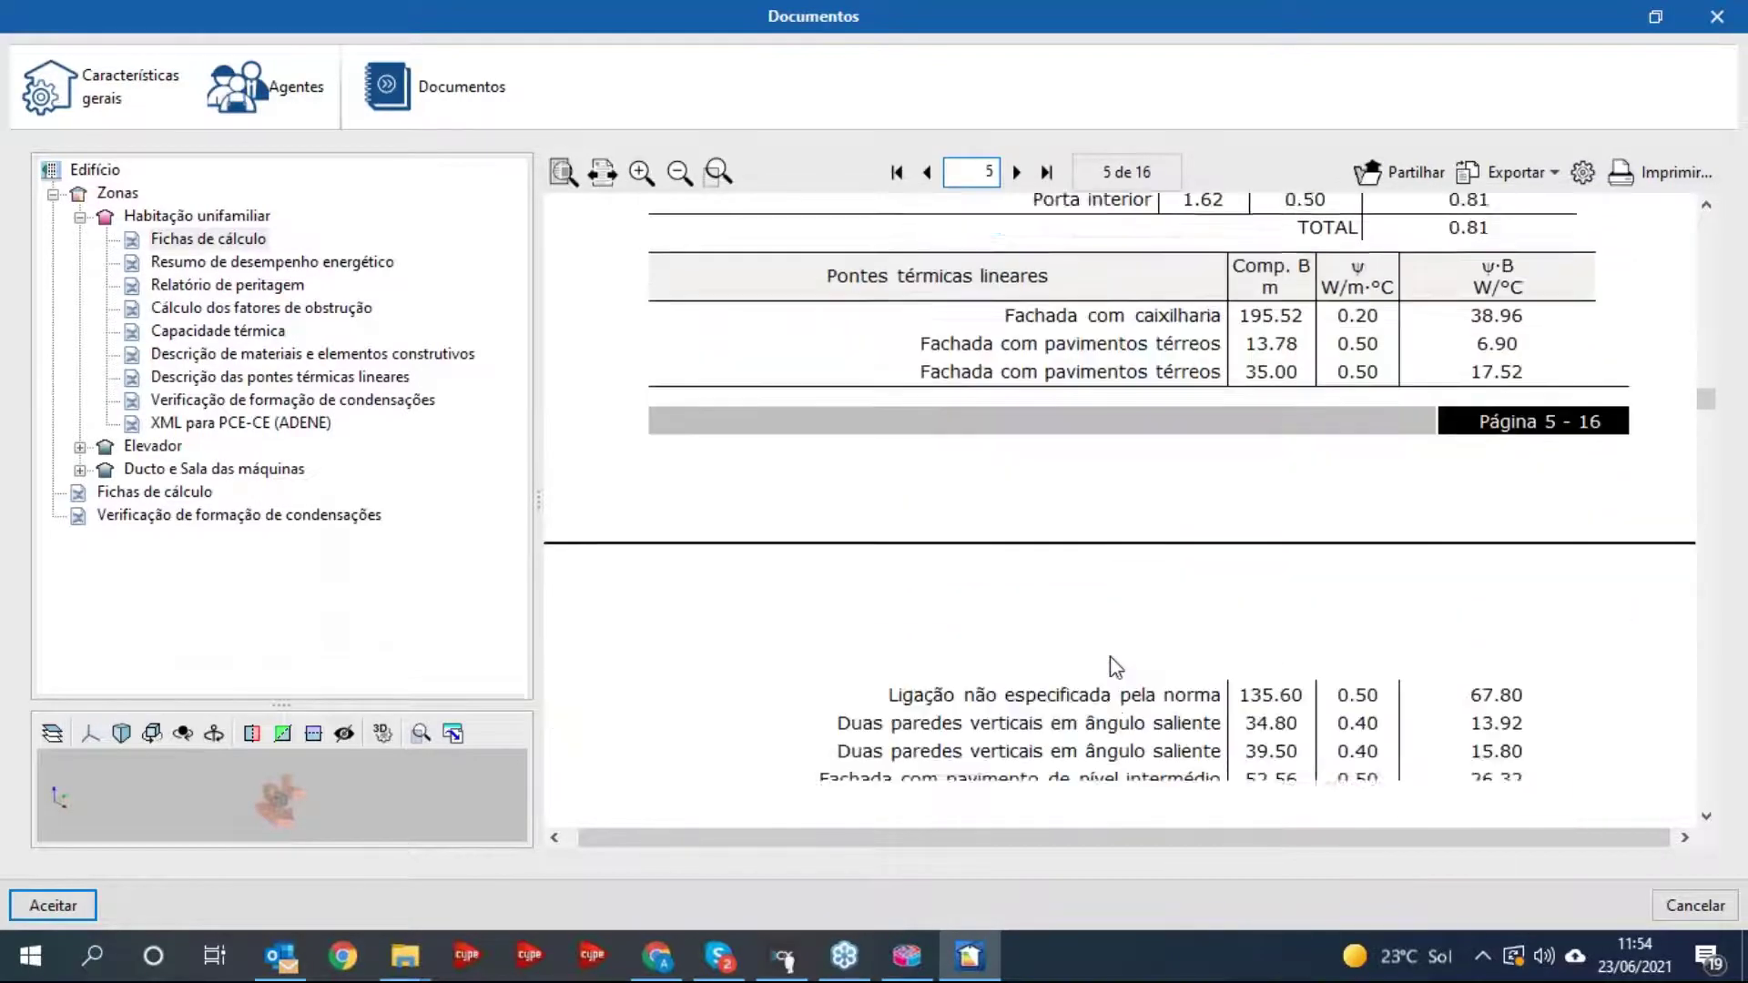
{"action": "scroll", "coordinate": [1112, 659], "scroll_direction": "down", "scroll_amount": 10}
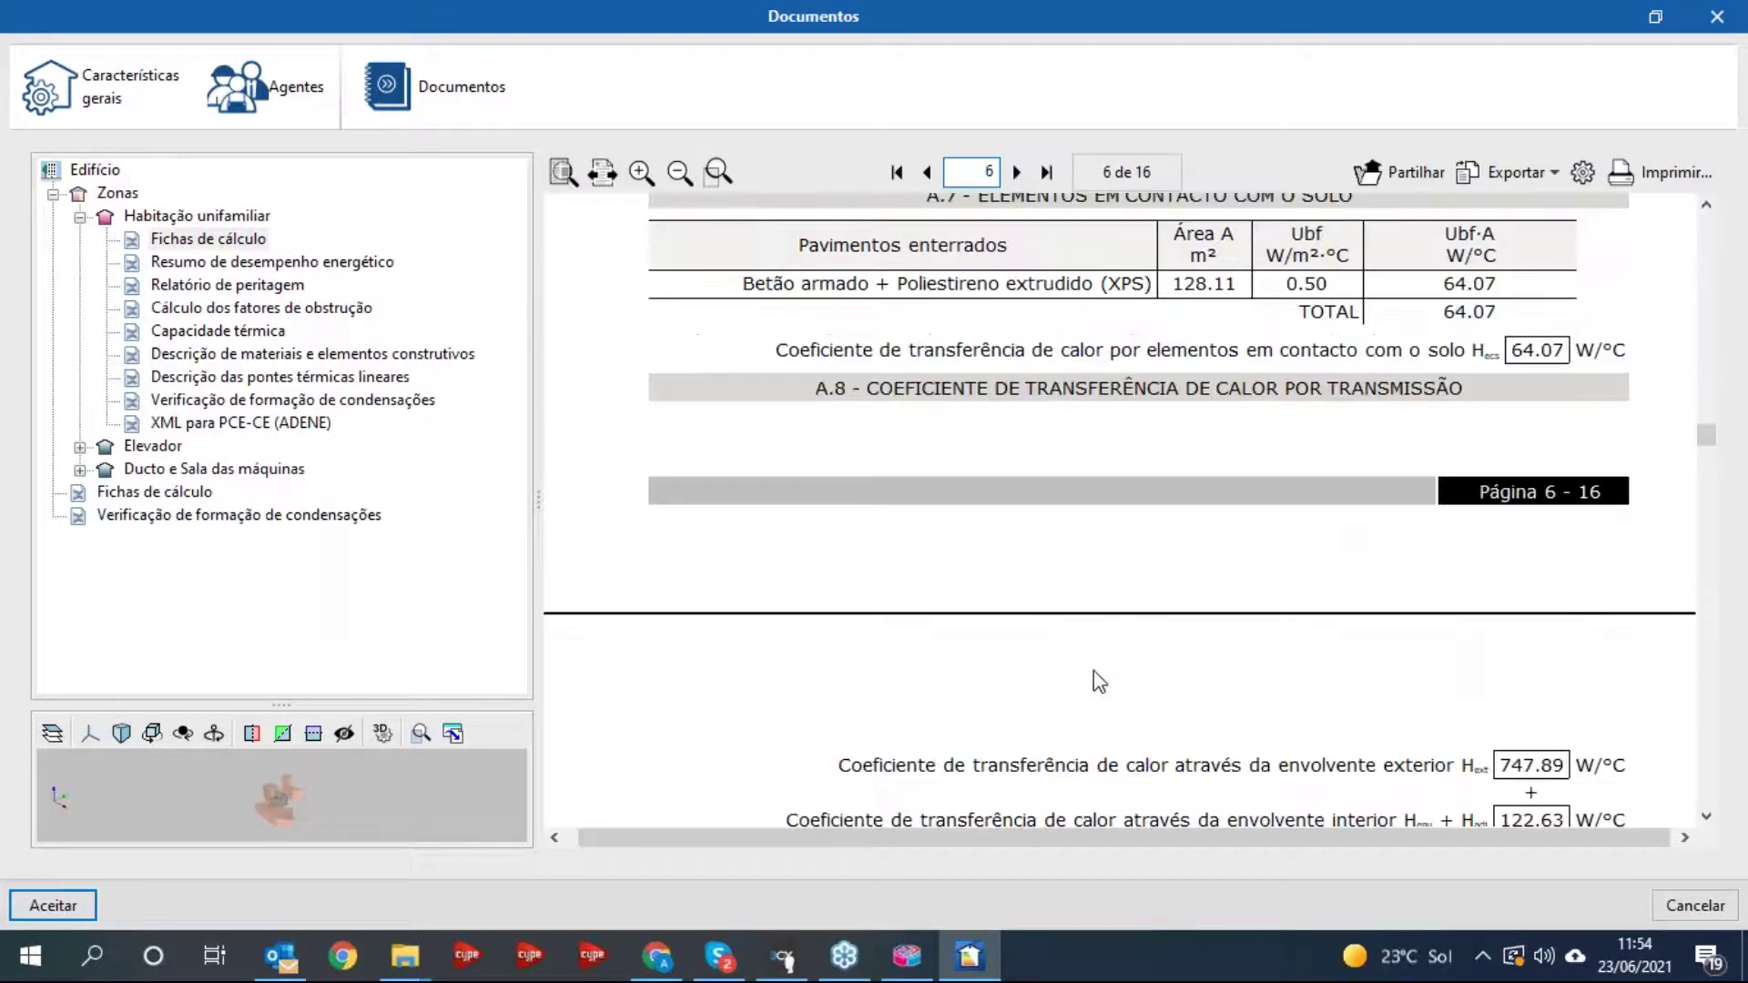
{"action": "scroll", "coordinate": [1098, 682], "scroll_direction": "down", "scroll_amount": 10}
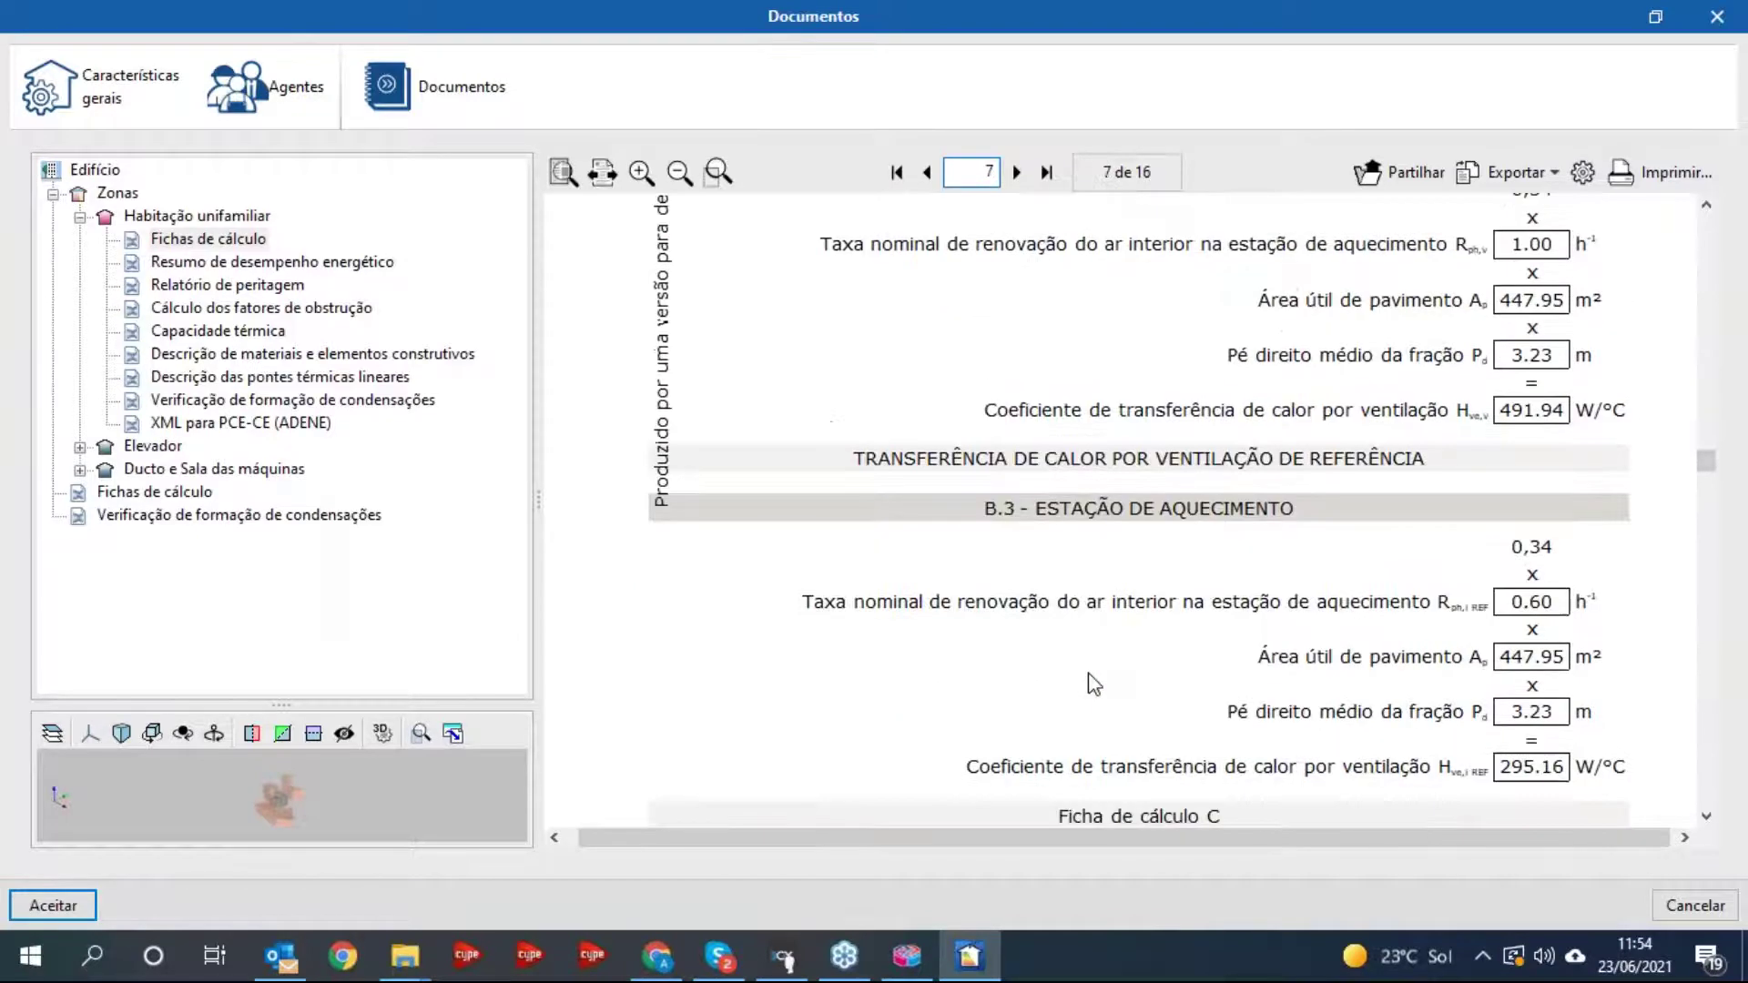
{"action": "scroll", "coordinate": [1093, 684], "scroll_direction": "down", "scroll_amount": 10}
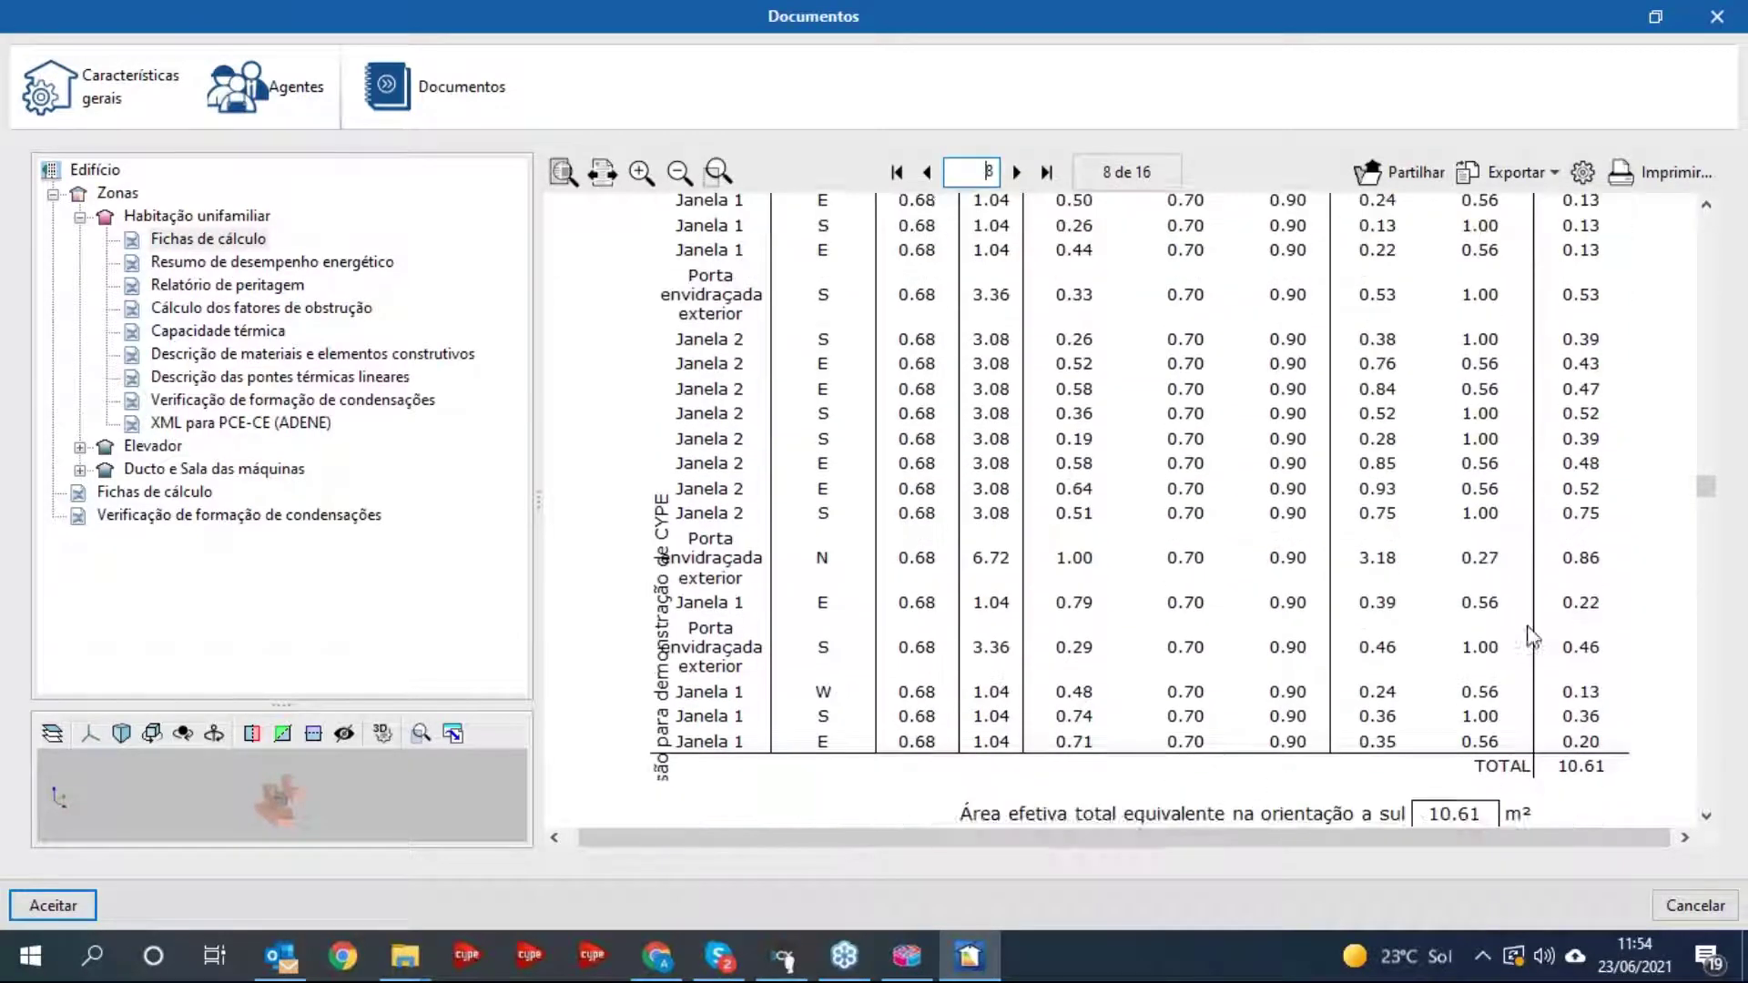
{"action": "scroll", "coordinate": [1532, 637], "scroll_direction": "down", "scroll_amount": 1}
{"action": "left_click_drag", "start_coordinate": [1706, 493], "coordinate": [1702, 803]}
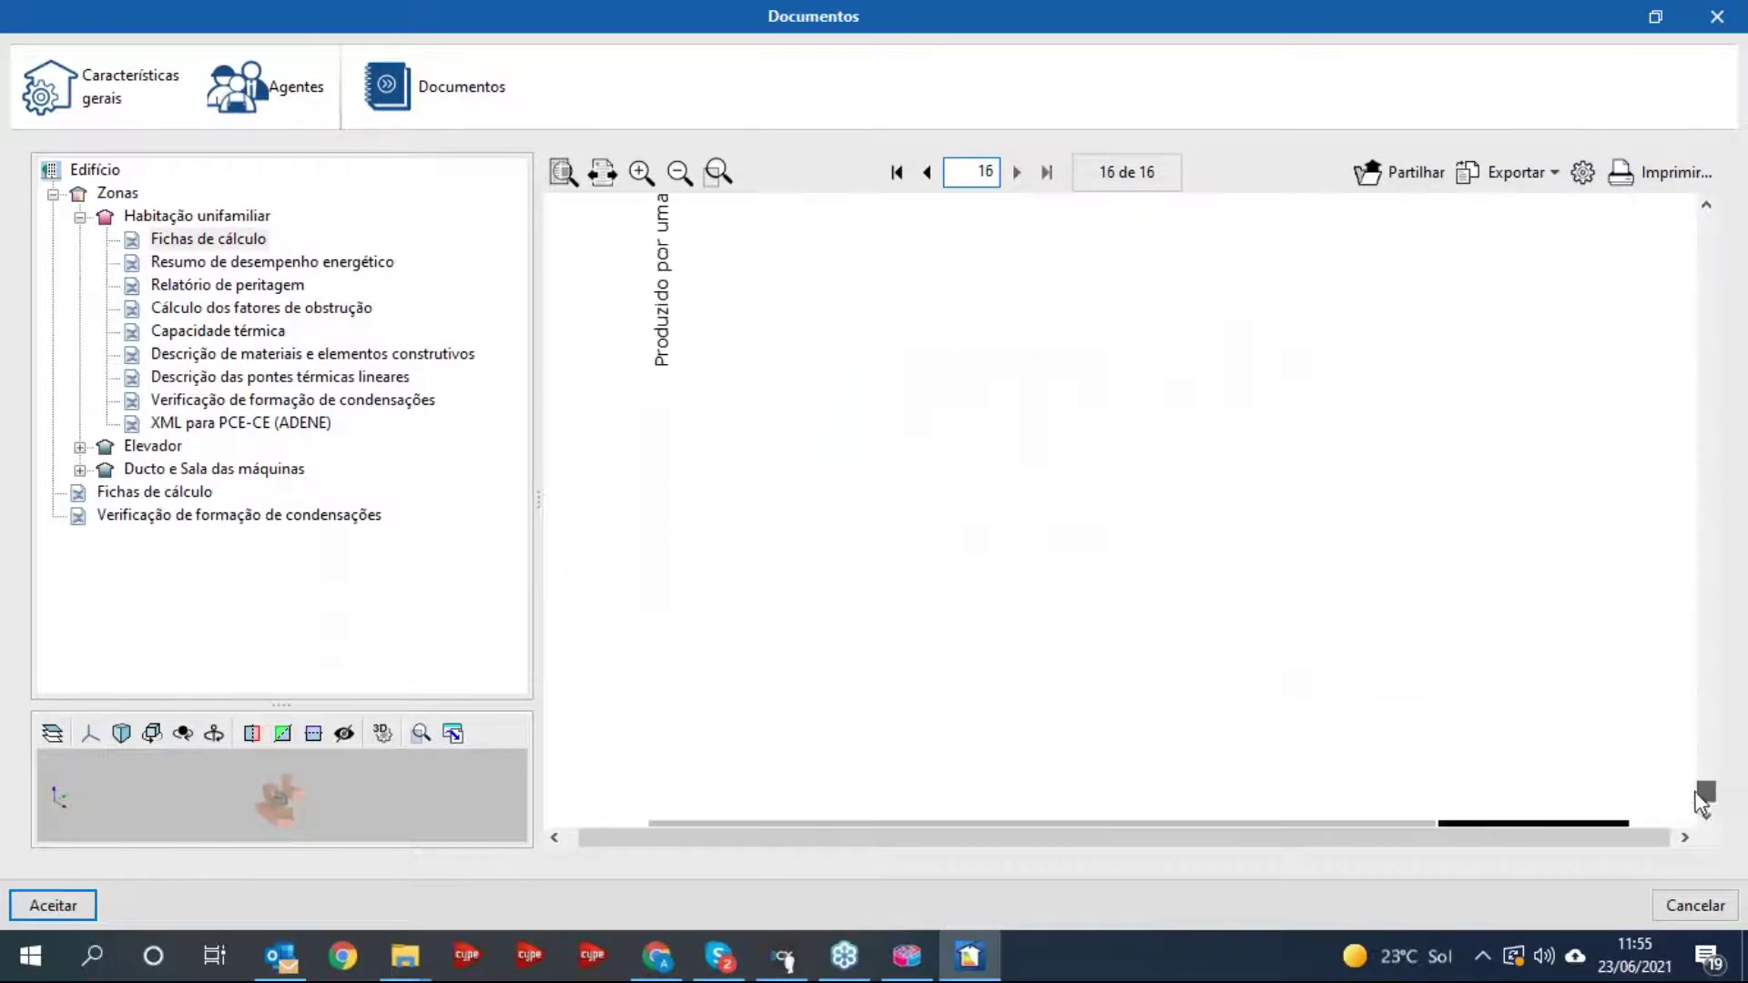
- Show the zone's Resumo de desempenho energético report and review its energy class, CO2 emissions, energy requirements and element descriptions
{"action": "left_click", "coordinate": [244, 263]}
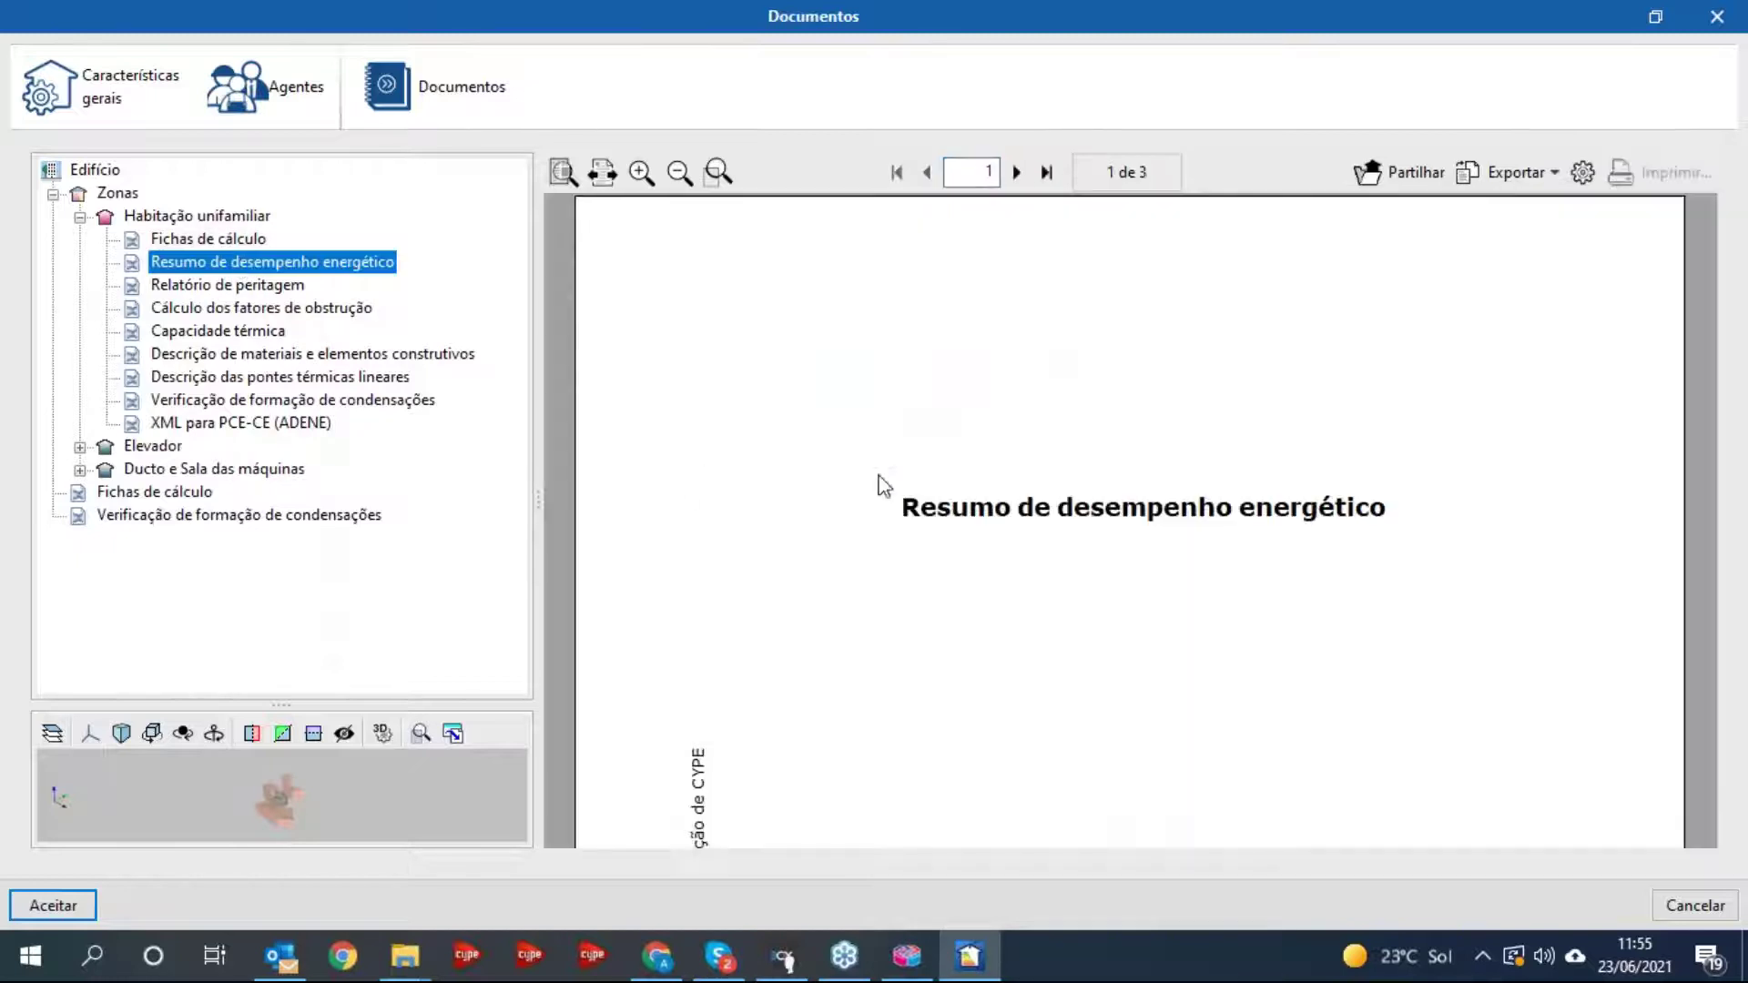
{"action": "scroll", "coordinate": [888, 556], "scroll_direction": "down", "scroll_amount": 10}
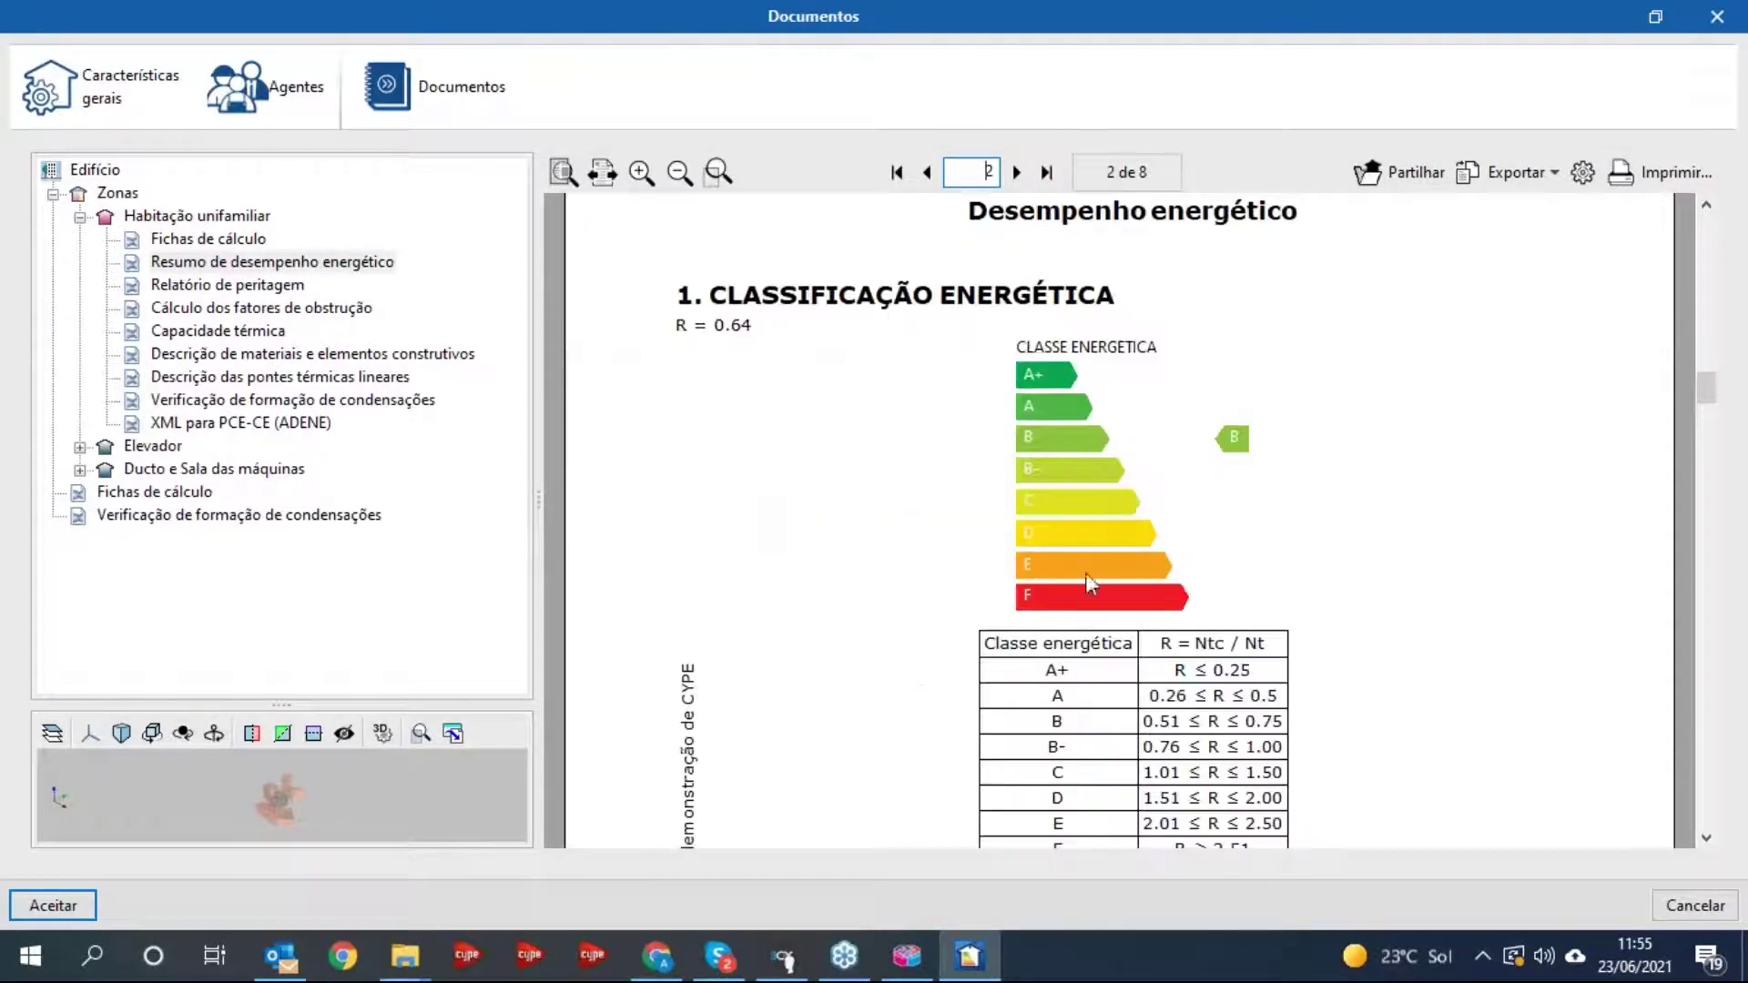
{"action": "scroll", "coordinate": [1091, 583], "scroll_direction": "down", "scroll_amount": 1}
{"action": "scroll", "coordinate": [1107, 561], "scroll_direction": "down", "scroll_amount": 12}
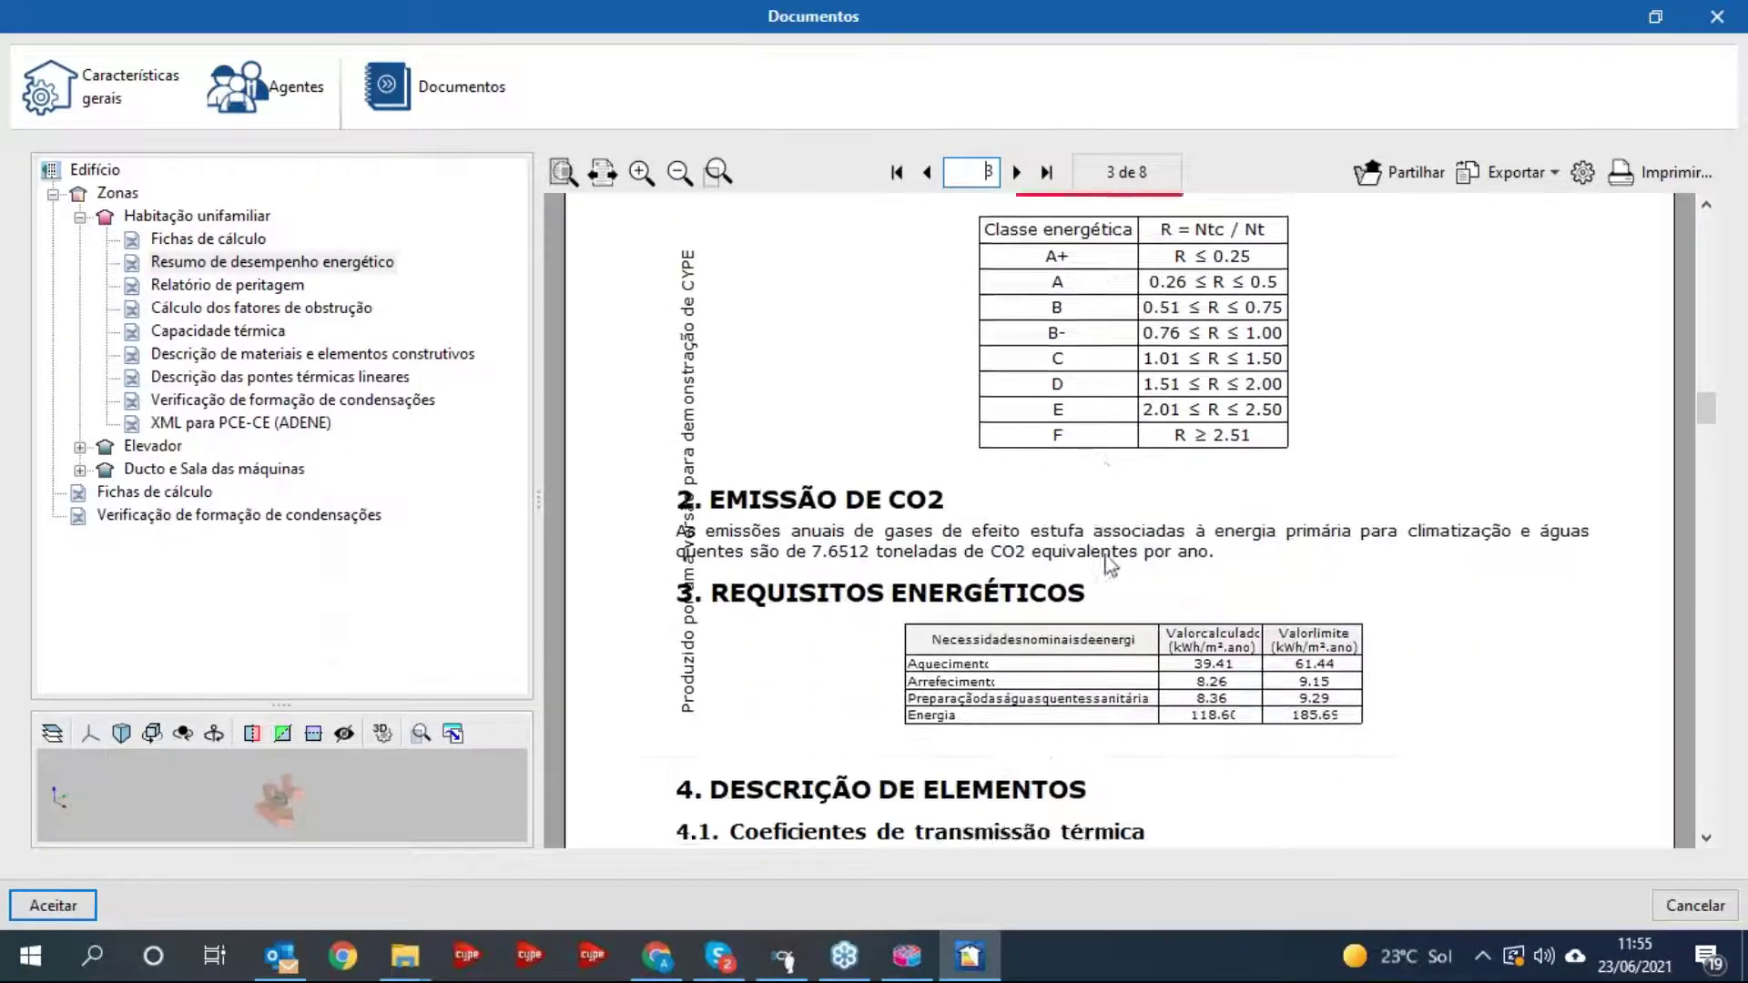
{"action": "scroll", "coordinate": [1101, 573], "scroll_direction": "down", "scroll_amount": 12}
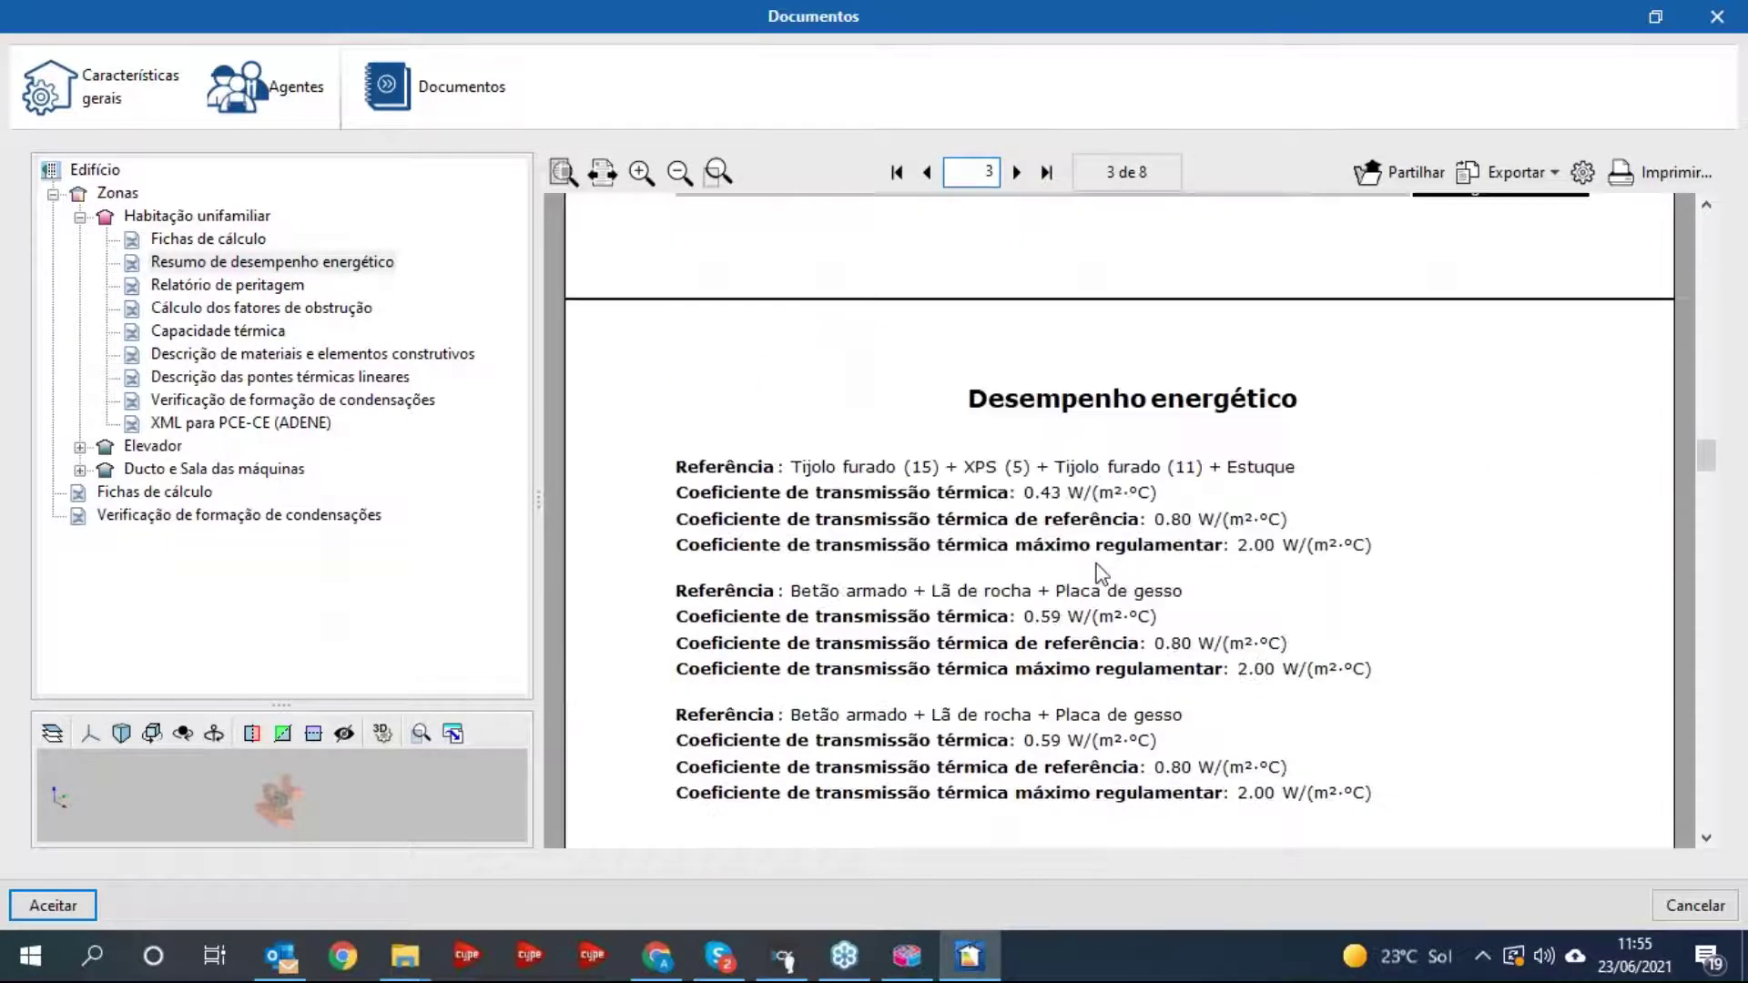
{"action": "scroll", "coordinate": [1102, 573], "scroll_direction": "down", "scroll_amount": 2}
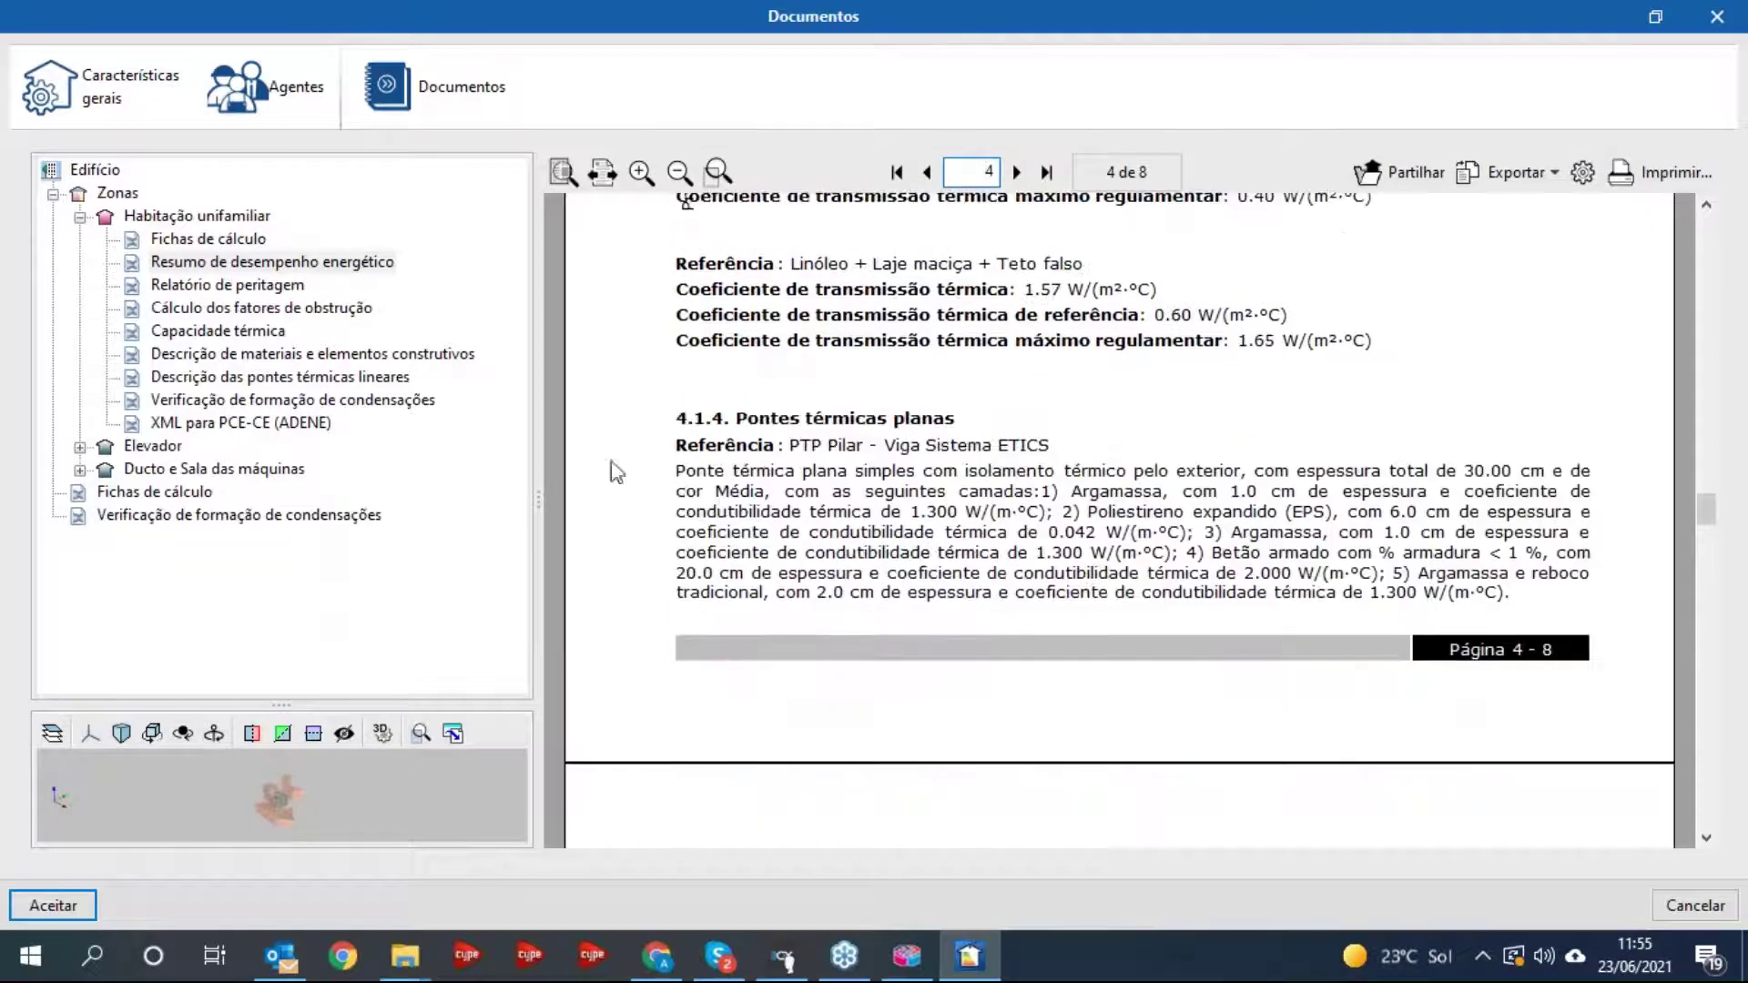
- Show the zone's Relatório de peritagem and review its cover, index and introduction
{"action": "left_click", "coordinate": [246, 286]}
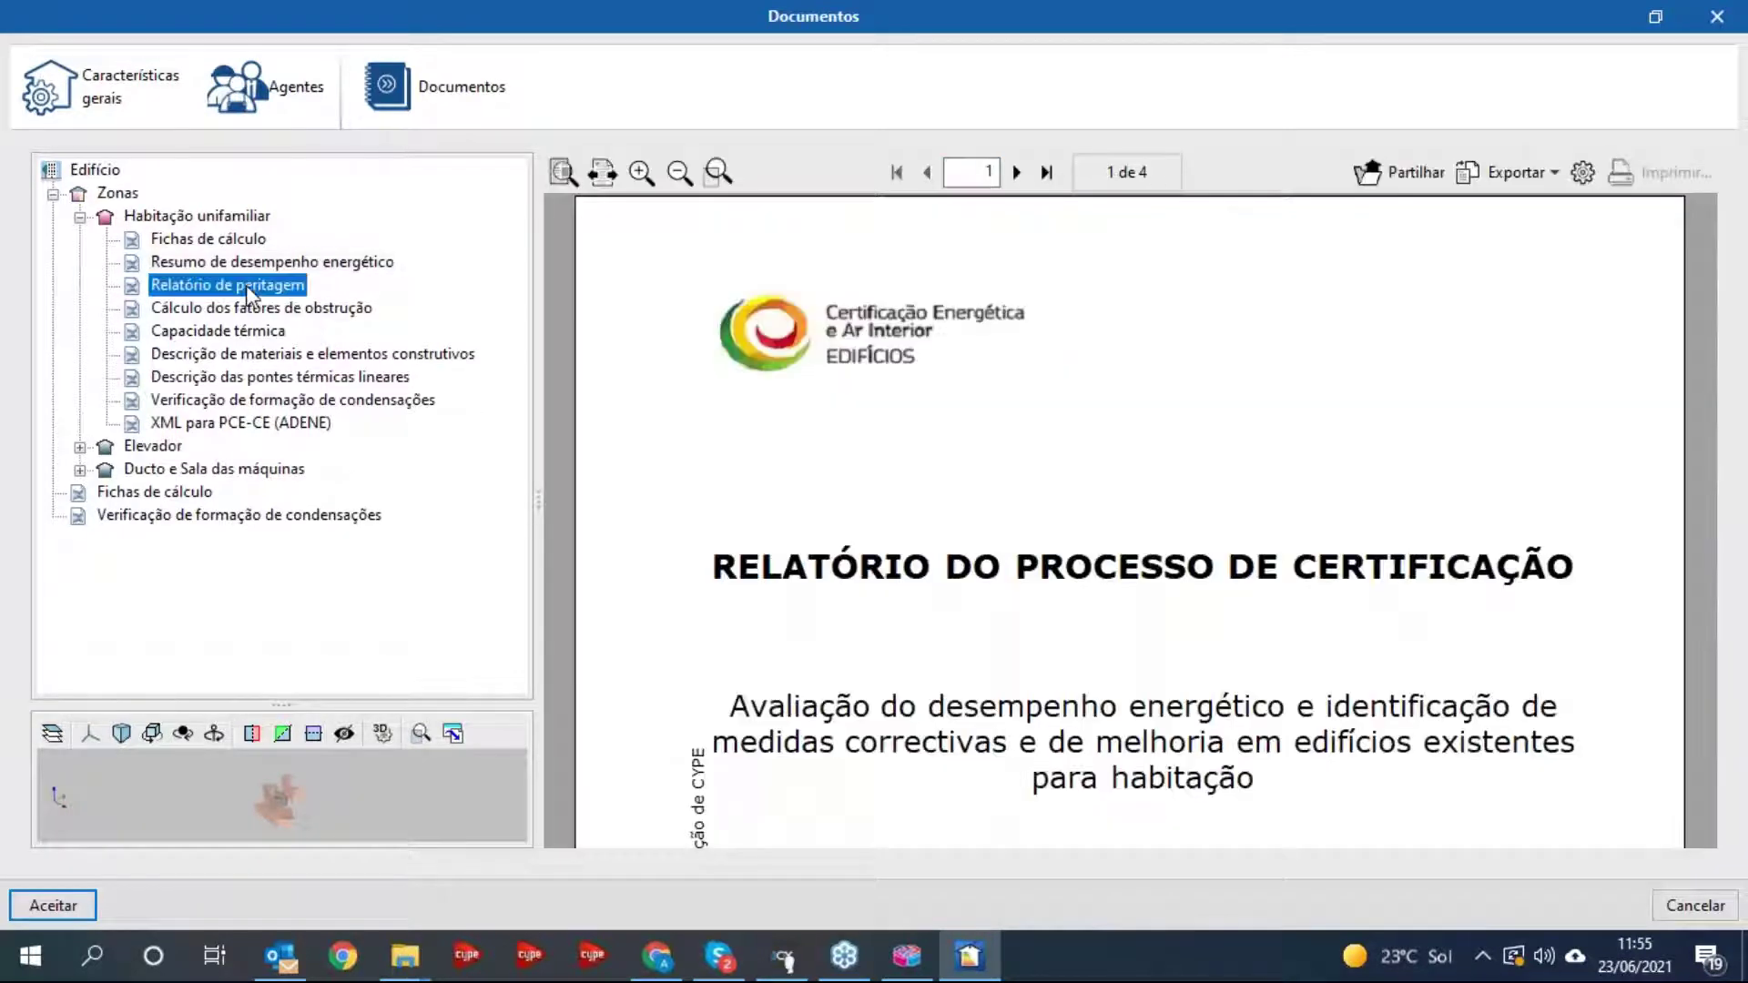
{"action": "scroll", "coordinate": [1182, 582], "scroll_direction": "down", "scroll_amount": 6}
{"action": "scroll", "coordinate": [1181, 596], "scroll_direction": "down", "scroll_amount": 20}
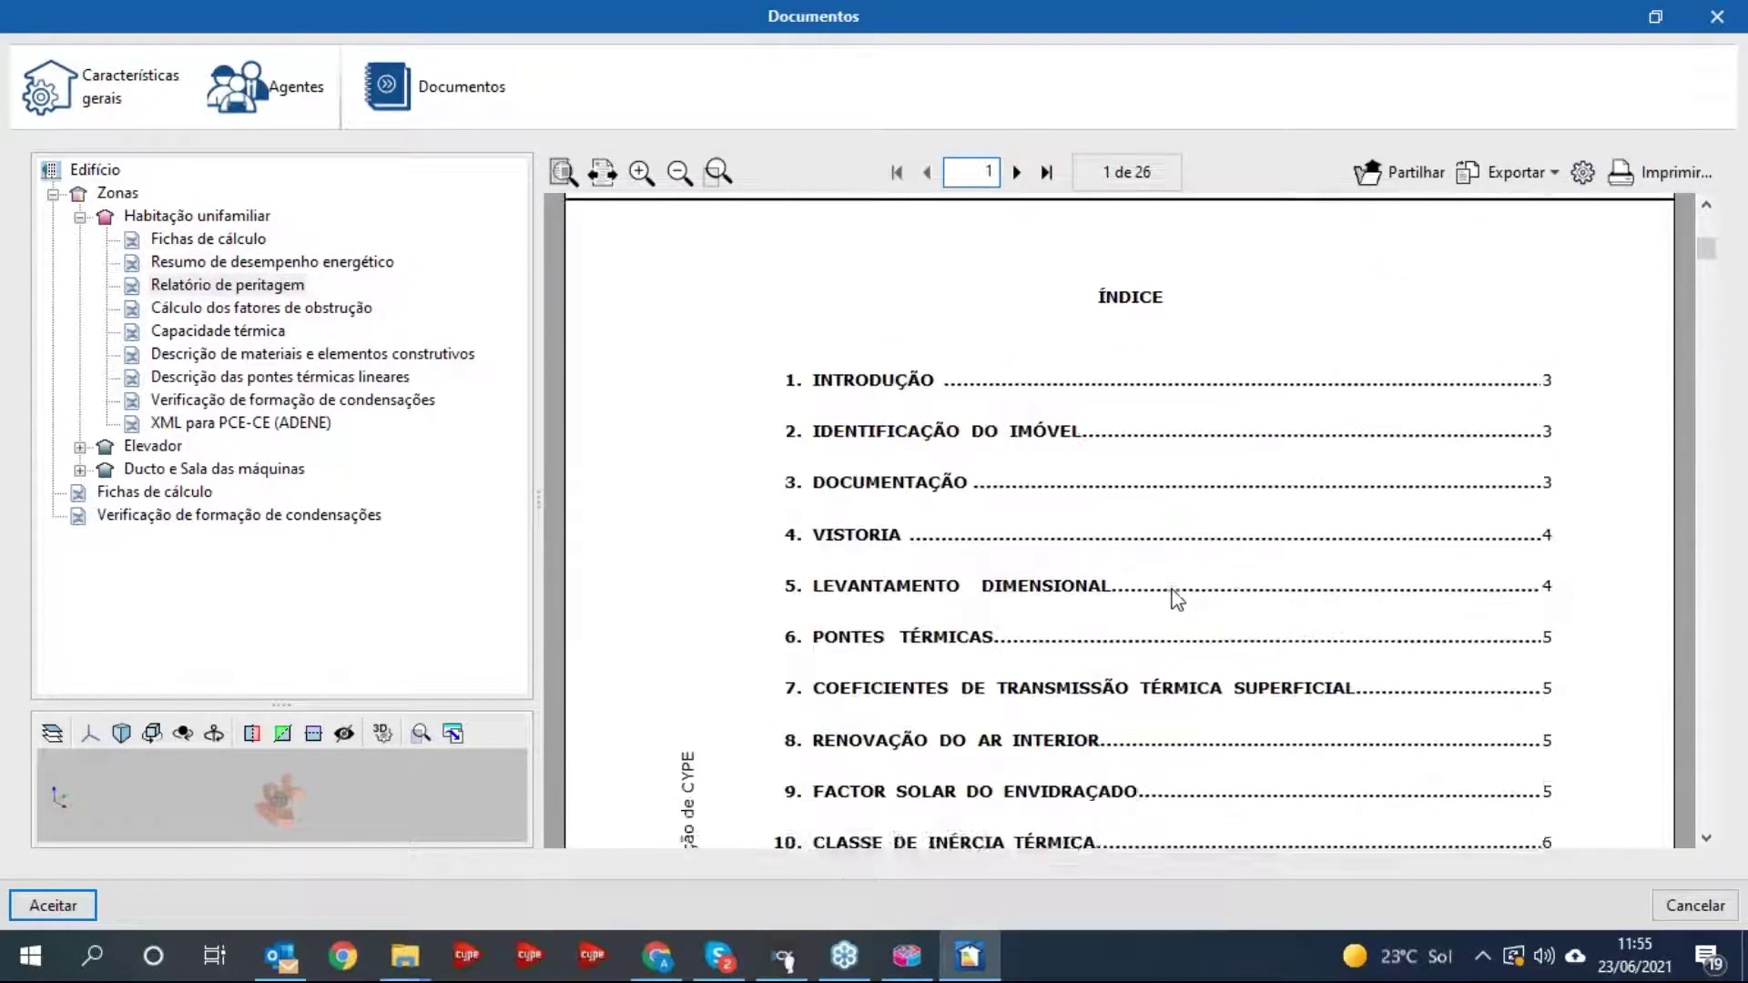
{"action": "scroll", "coordinate": [1119, 519], "scroll_direction": "down", "scroll_amount": 5}
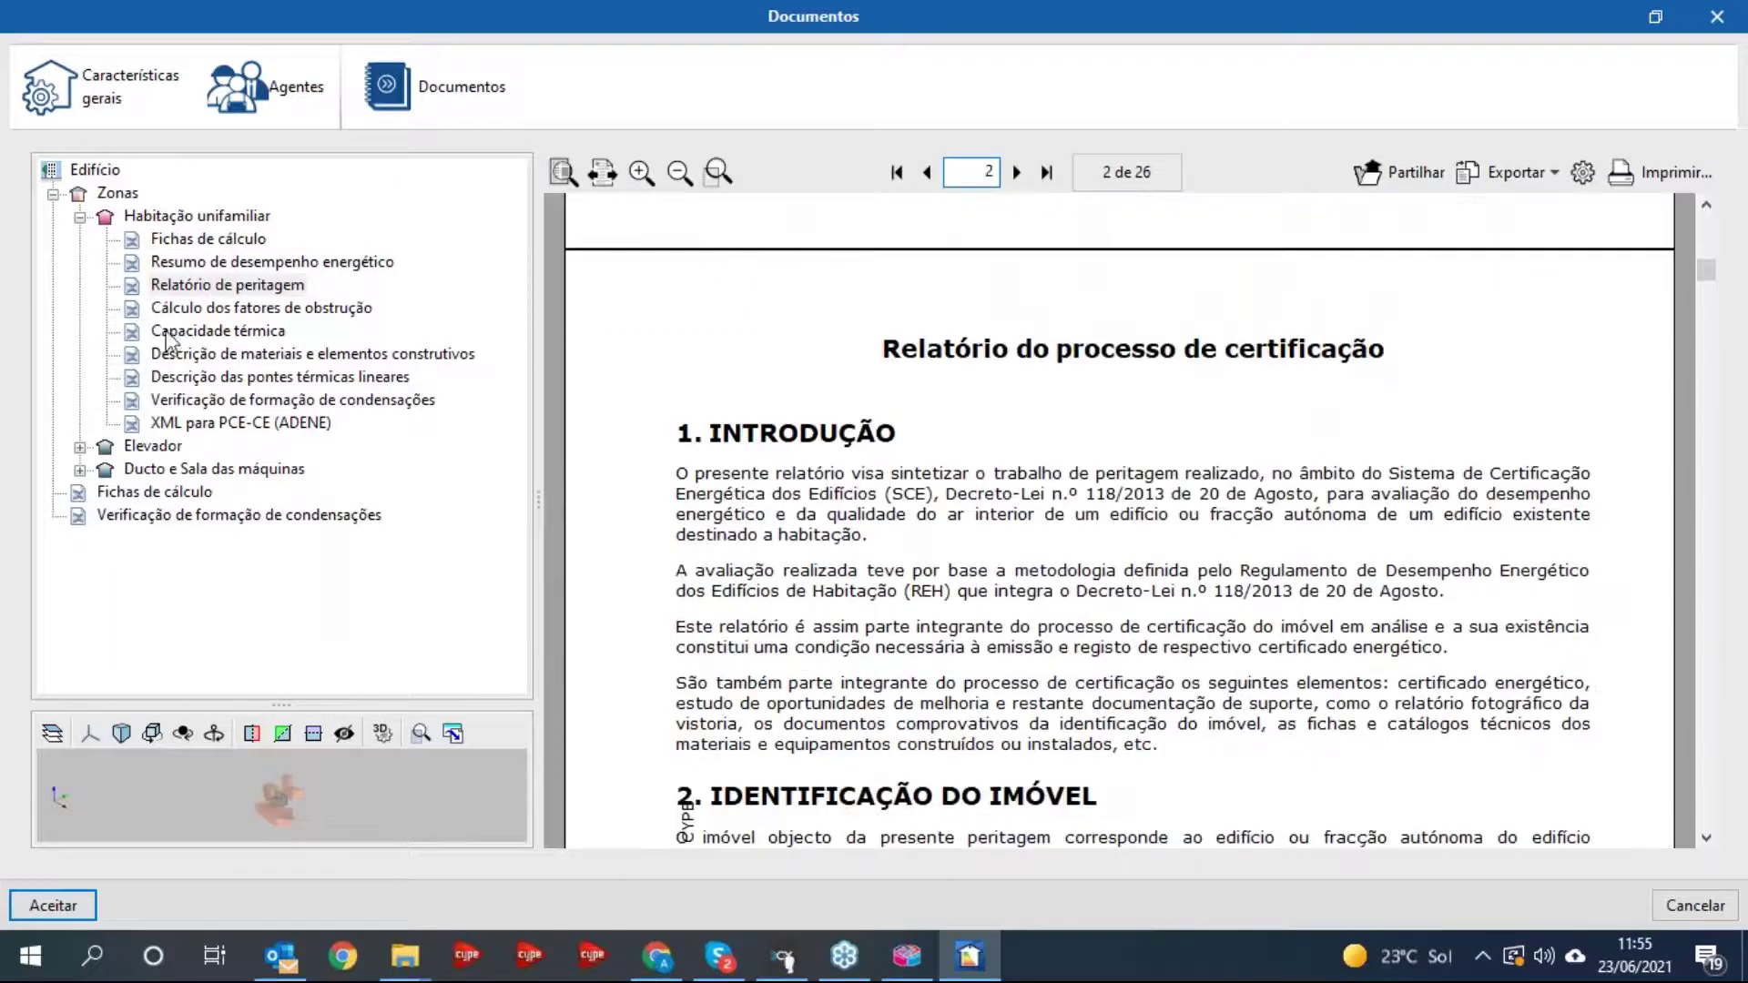
- Show the Cálculo dos fatores de obstrução report and examine the glazing obstruction factor tables, including those for the cooling season
{"action": "left_click", "coordinate": [196, 308]}
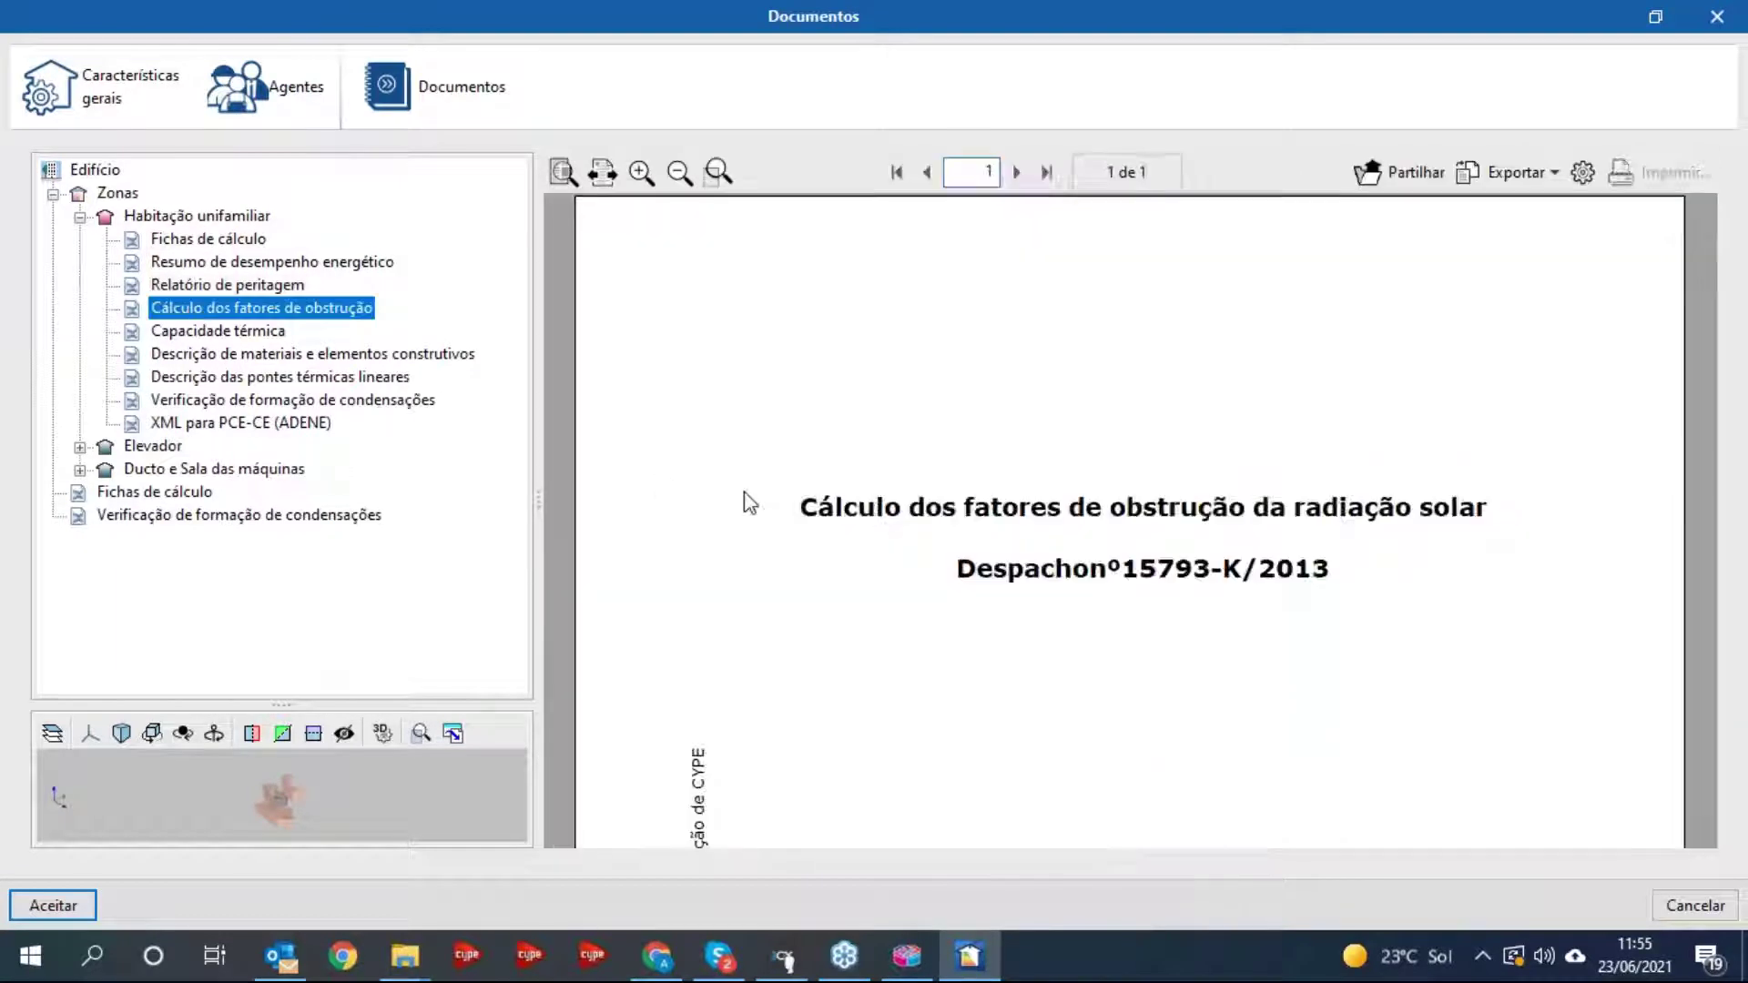
{"action": "left_click", "coordinate": [854, 486]}
{"action": "scroll", "coordinate": [854, 487], "scroll_direction": "down", "scroll_amount": 10}
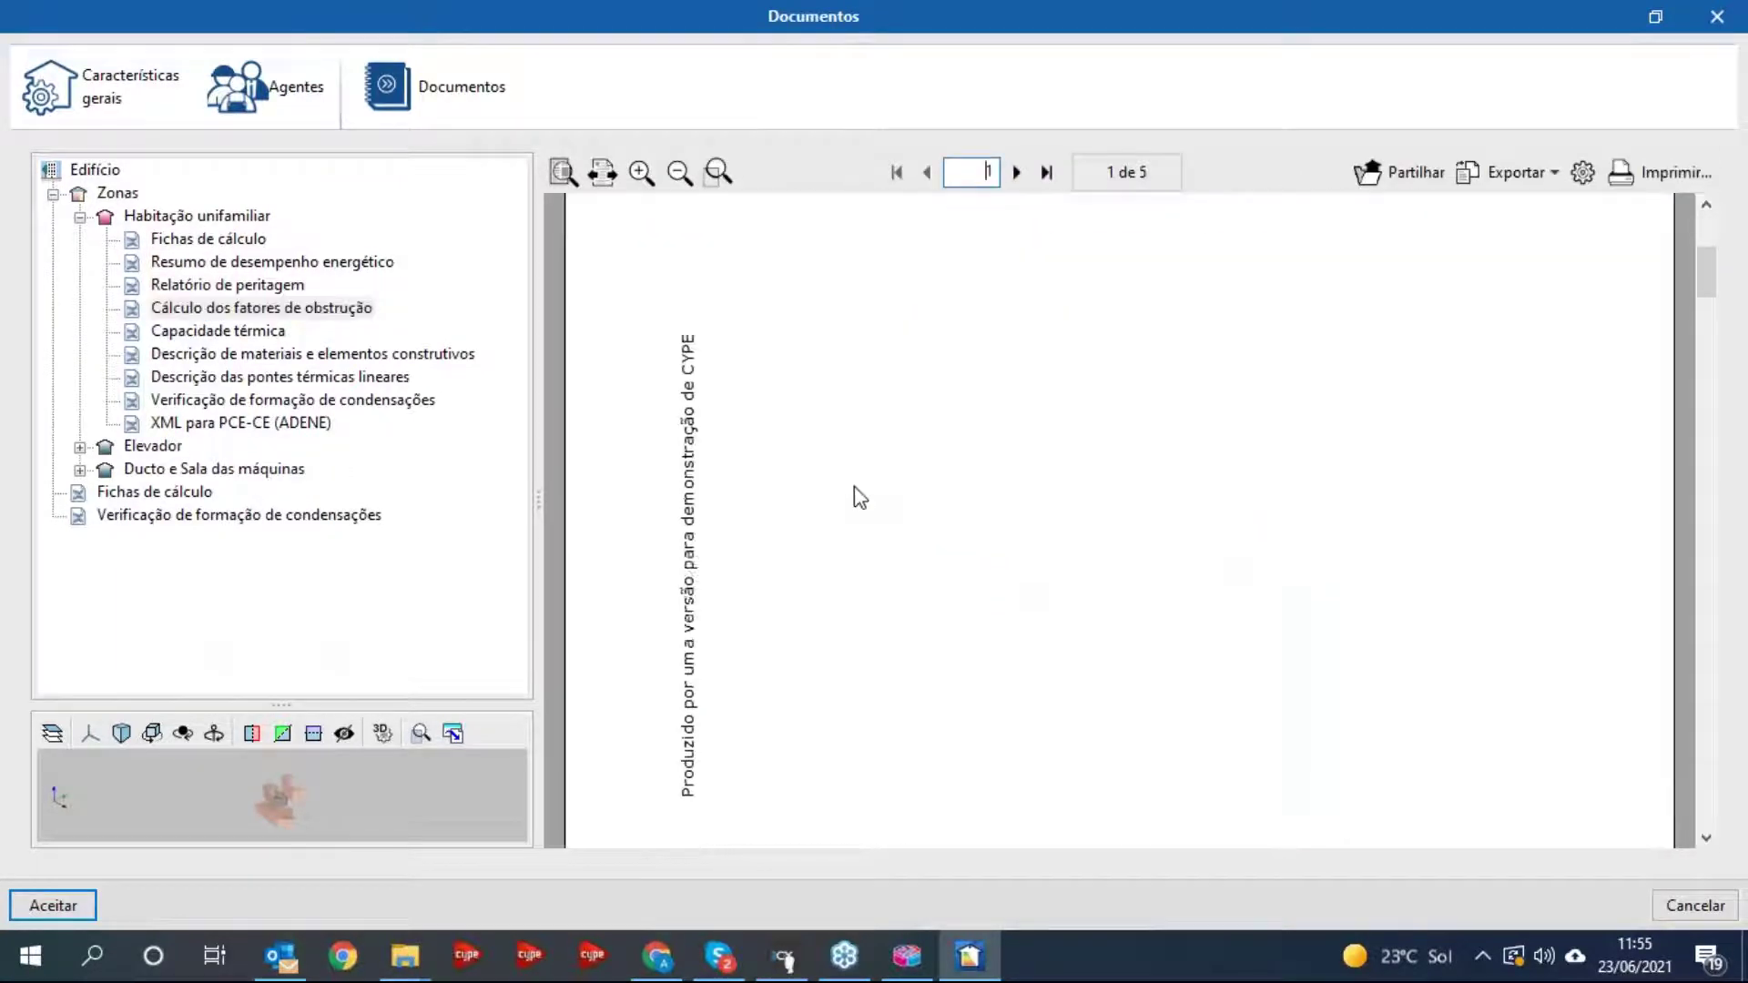
{"action": "scroll", "coordinate": [858, 499], "scroll_direction": "down", "scroll_amount": 15}
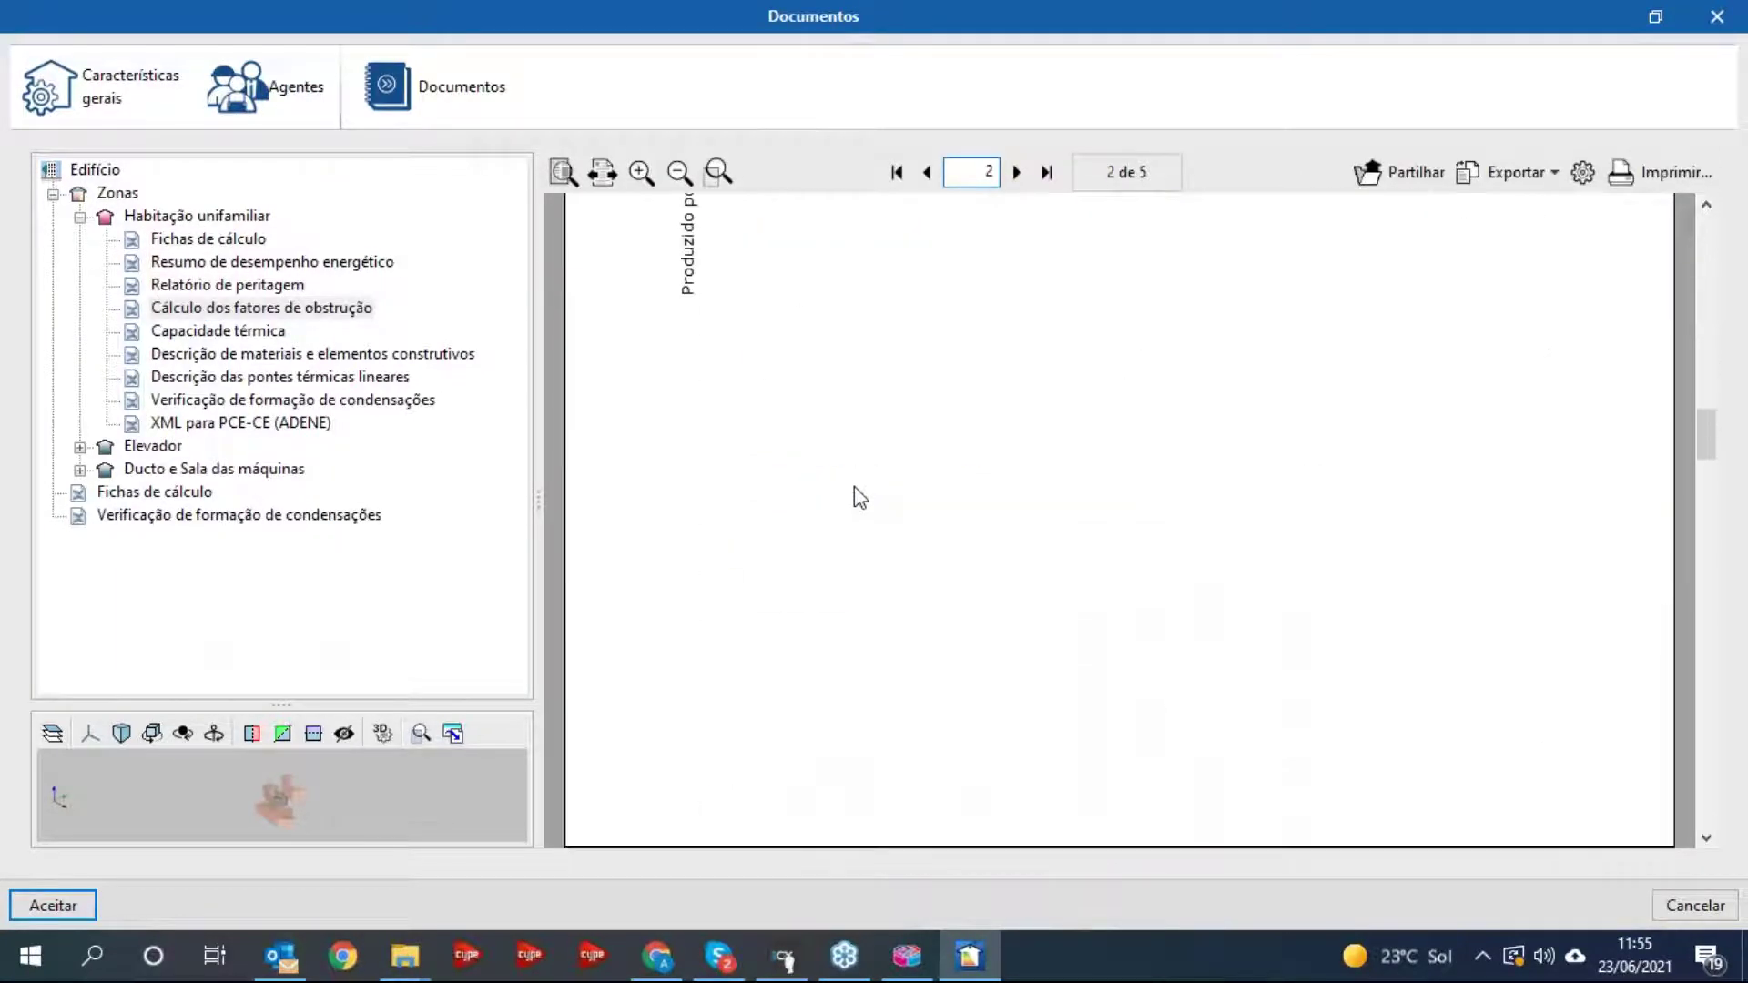
{"action": "scroll", "coordinate": [1218, 511], "scroll_direction": "up", "scroll_amount": 1}
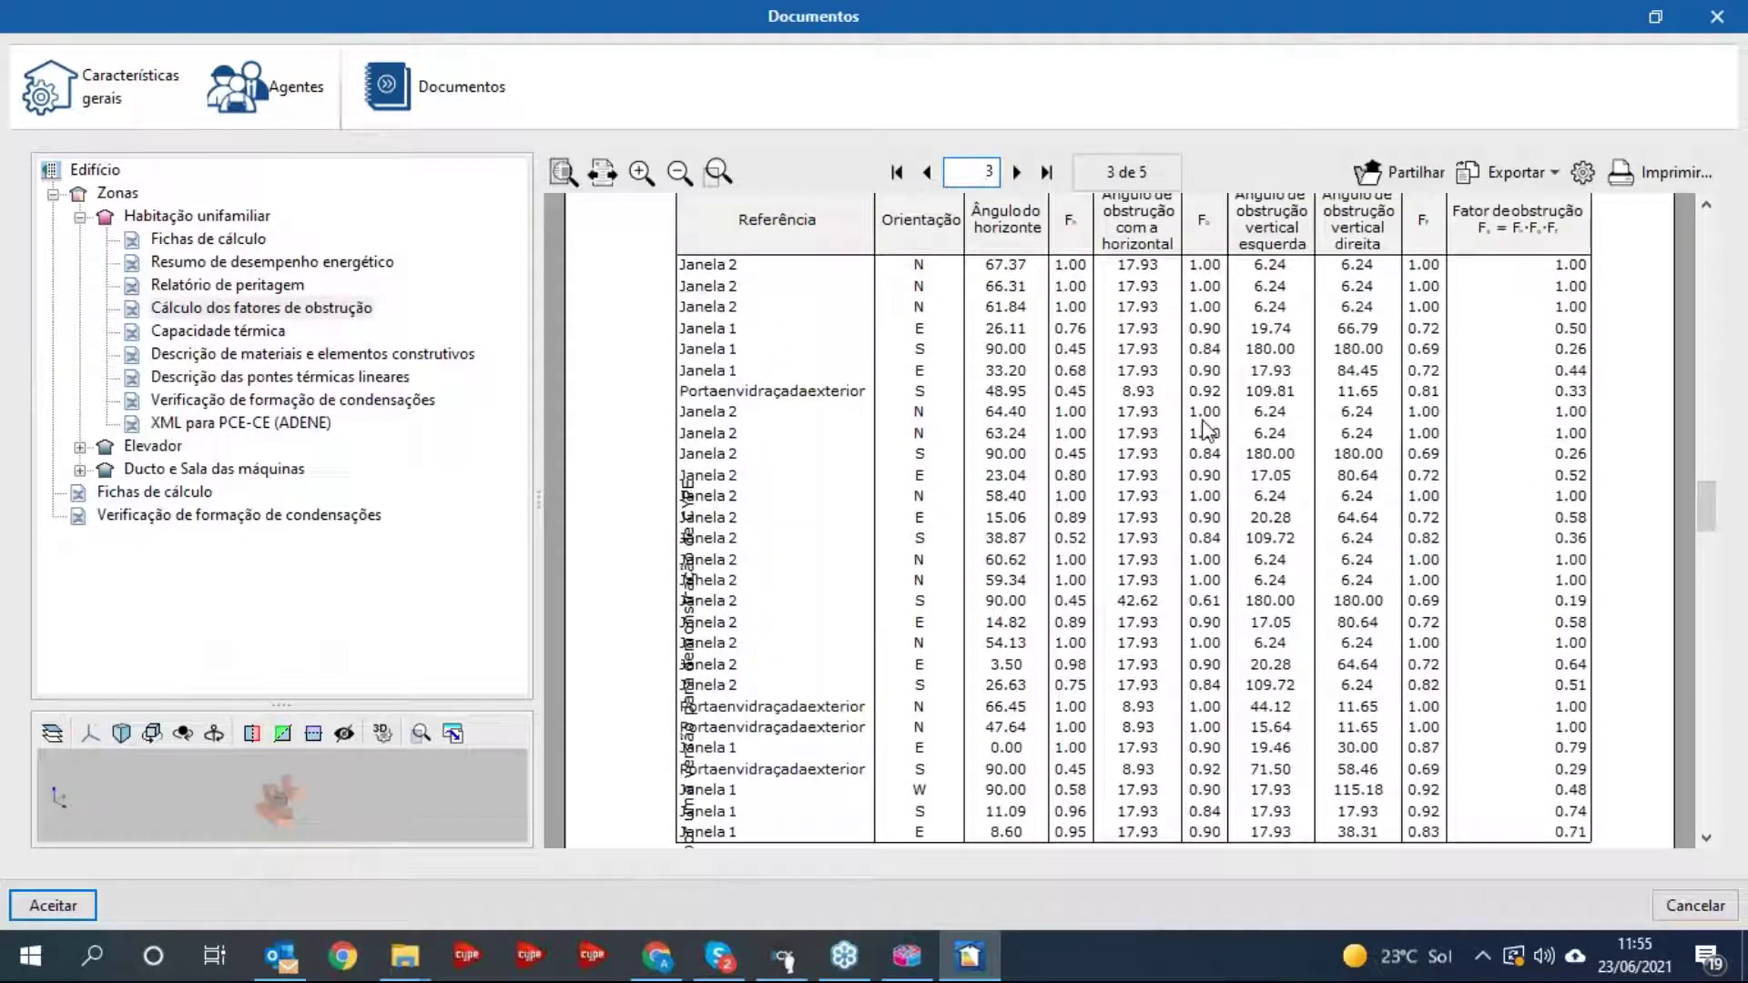
{"action": "scroll", "coordinate": [1202, 437], "scroll_direction": "down", "scroll_amount": 10}
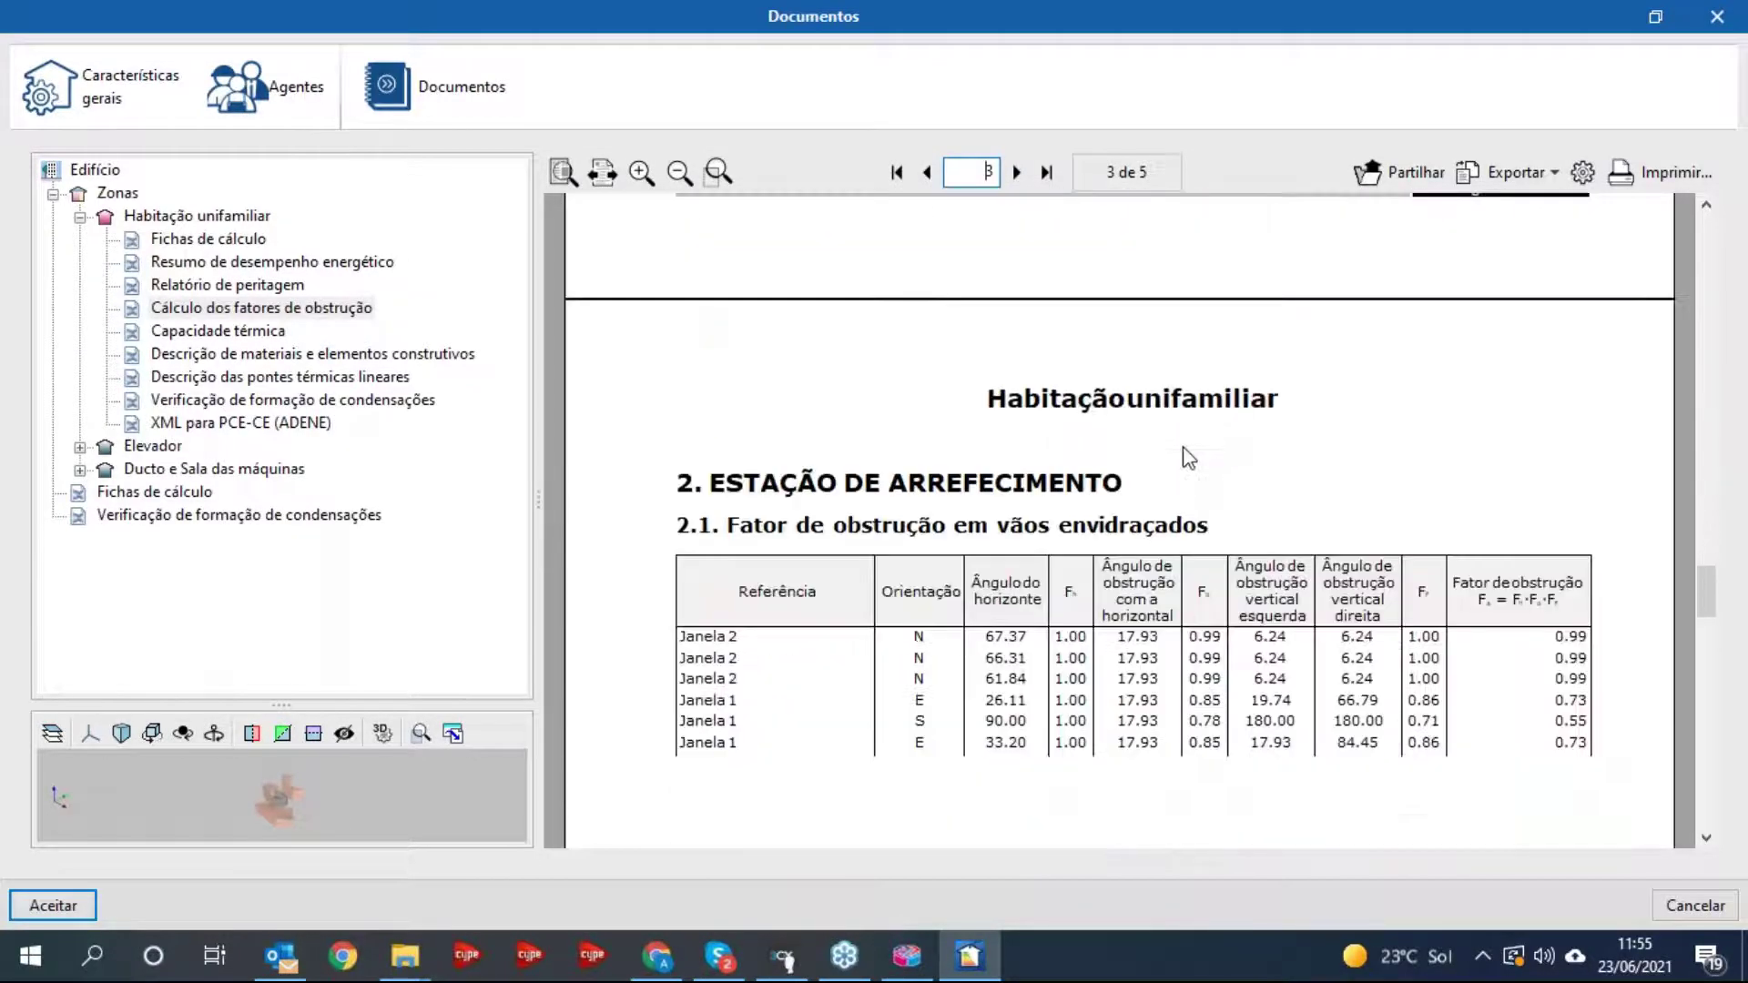
{"action": "scroll", "coordinate": [1188, 456], "scroll_direction": "down", "scroll_amount": 3}
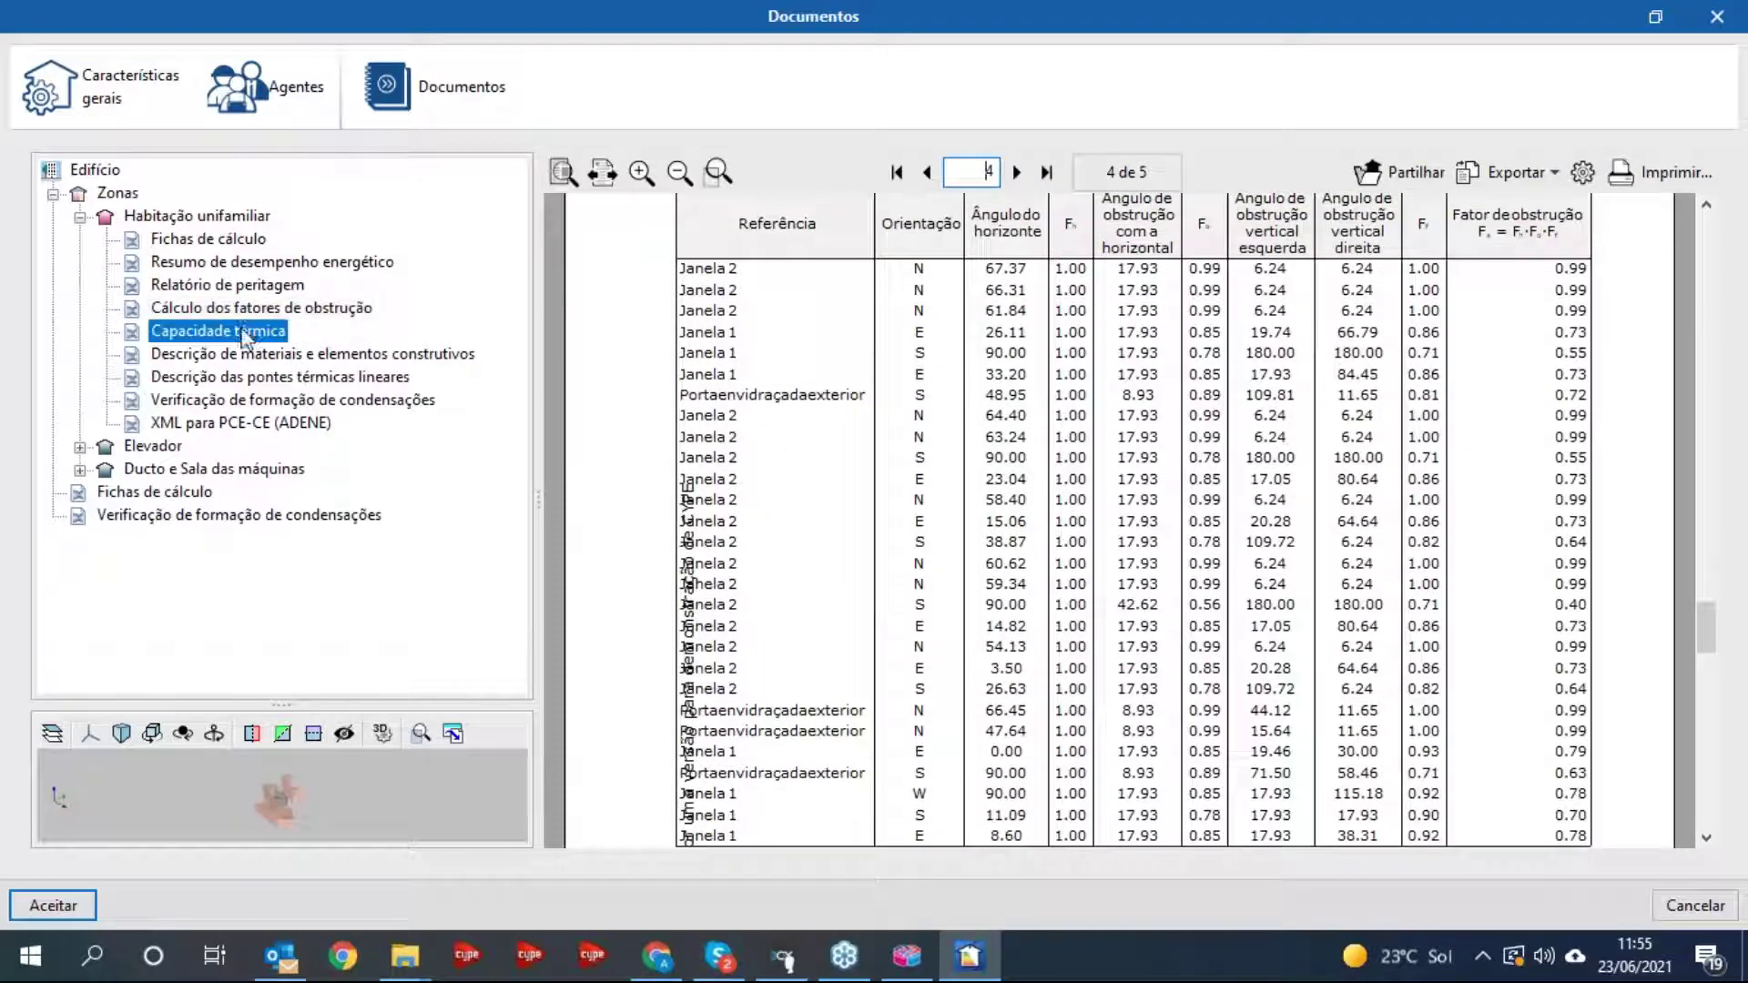
- Review the Capacidade térmica report, from the general data and results per construction element to the zone's thermal inertia class
{"action": "scroll", "coordinate": [1315, 501], "scroll_direction": "down", "scroll_amount": 5}
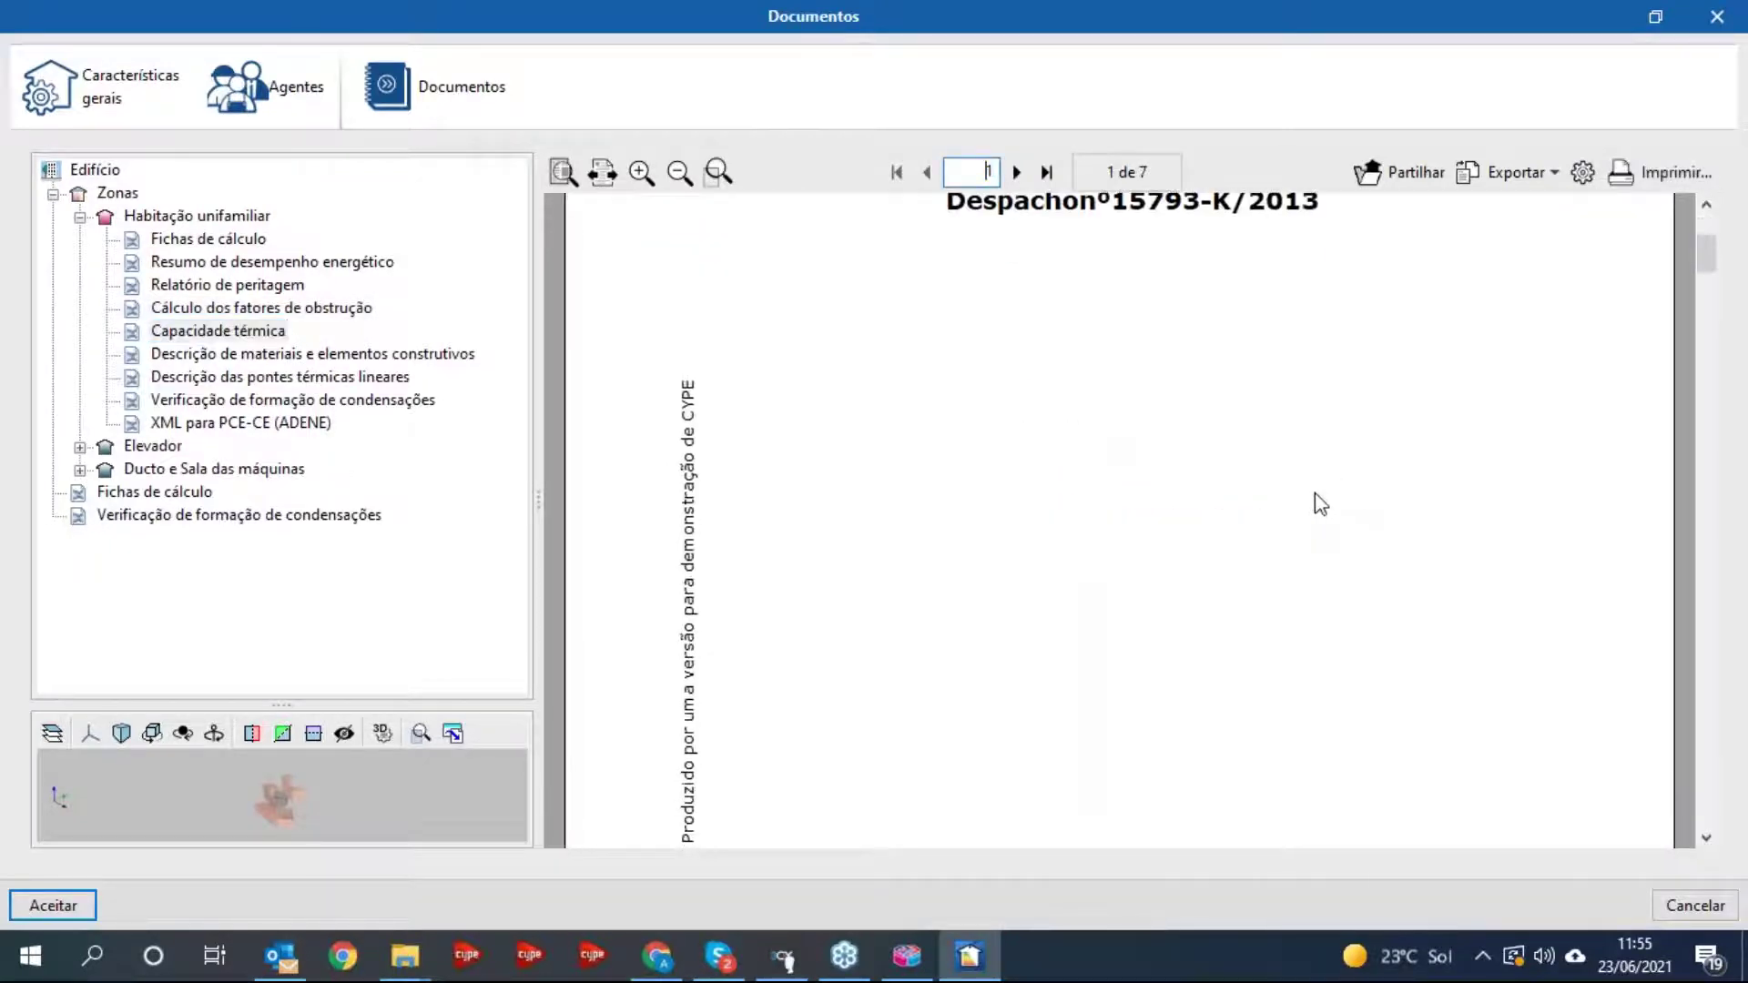
{"action": "scroll", "coordinate": [1317, 501], "scroll_direction": "down", "scroll_amount": 10}
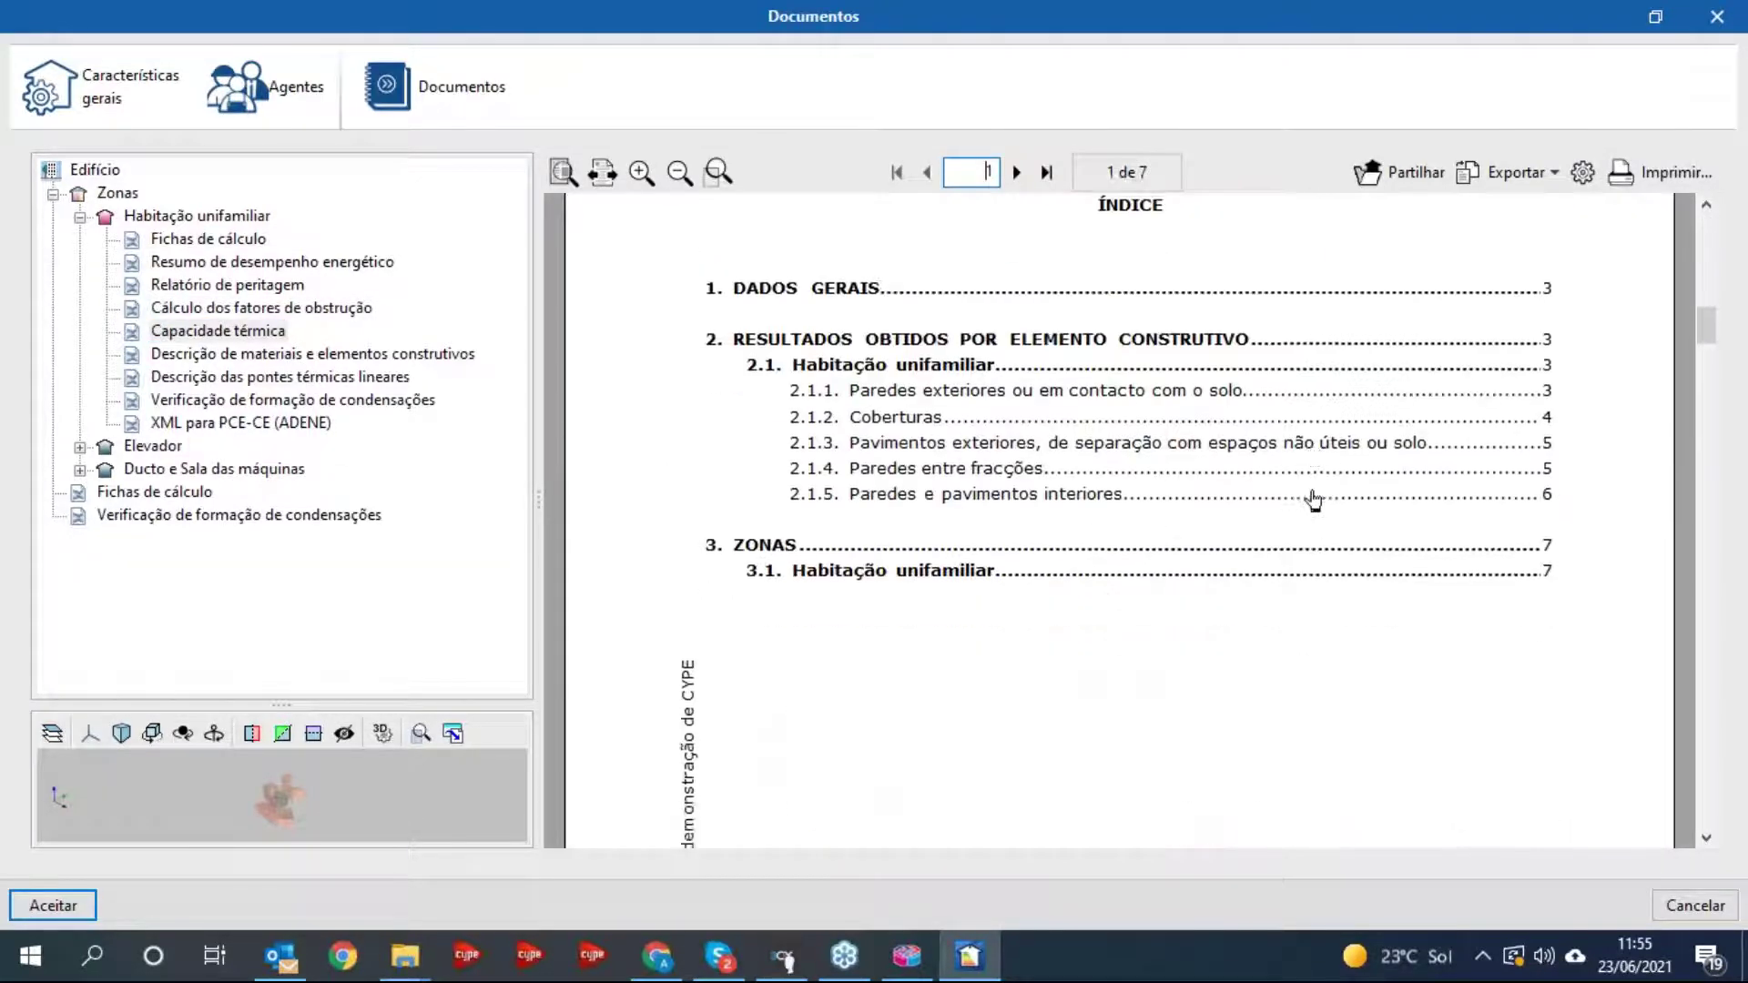
{"action": "scroll", "coordinate": [1317, 506], "scroll_direction": "down", "scroll_amount": 8}
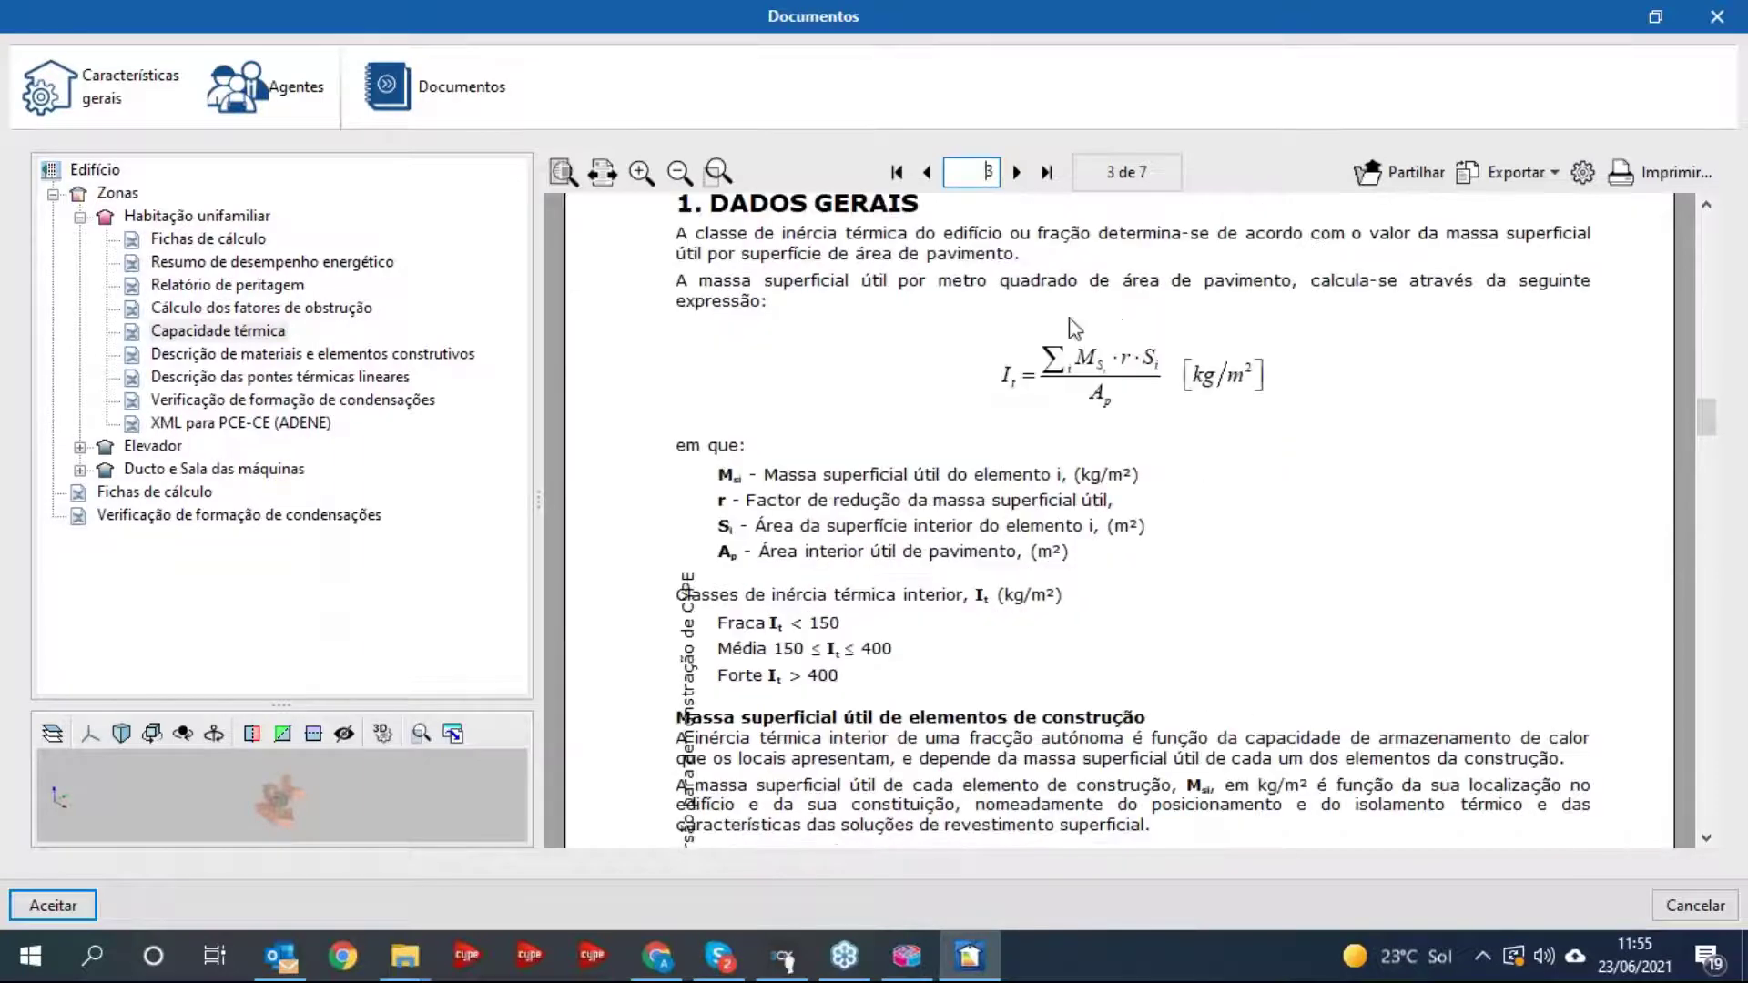
{"action": "scroll", "coordinate": [1074, 328], "scroll_direction": "down", "scroll_amount": 10}
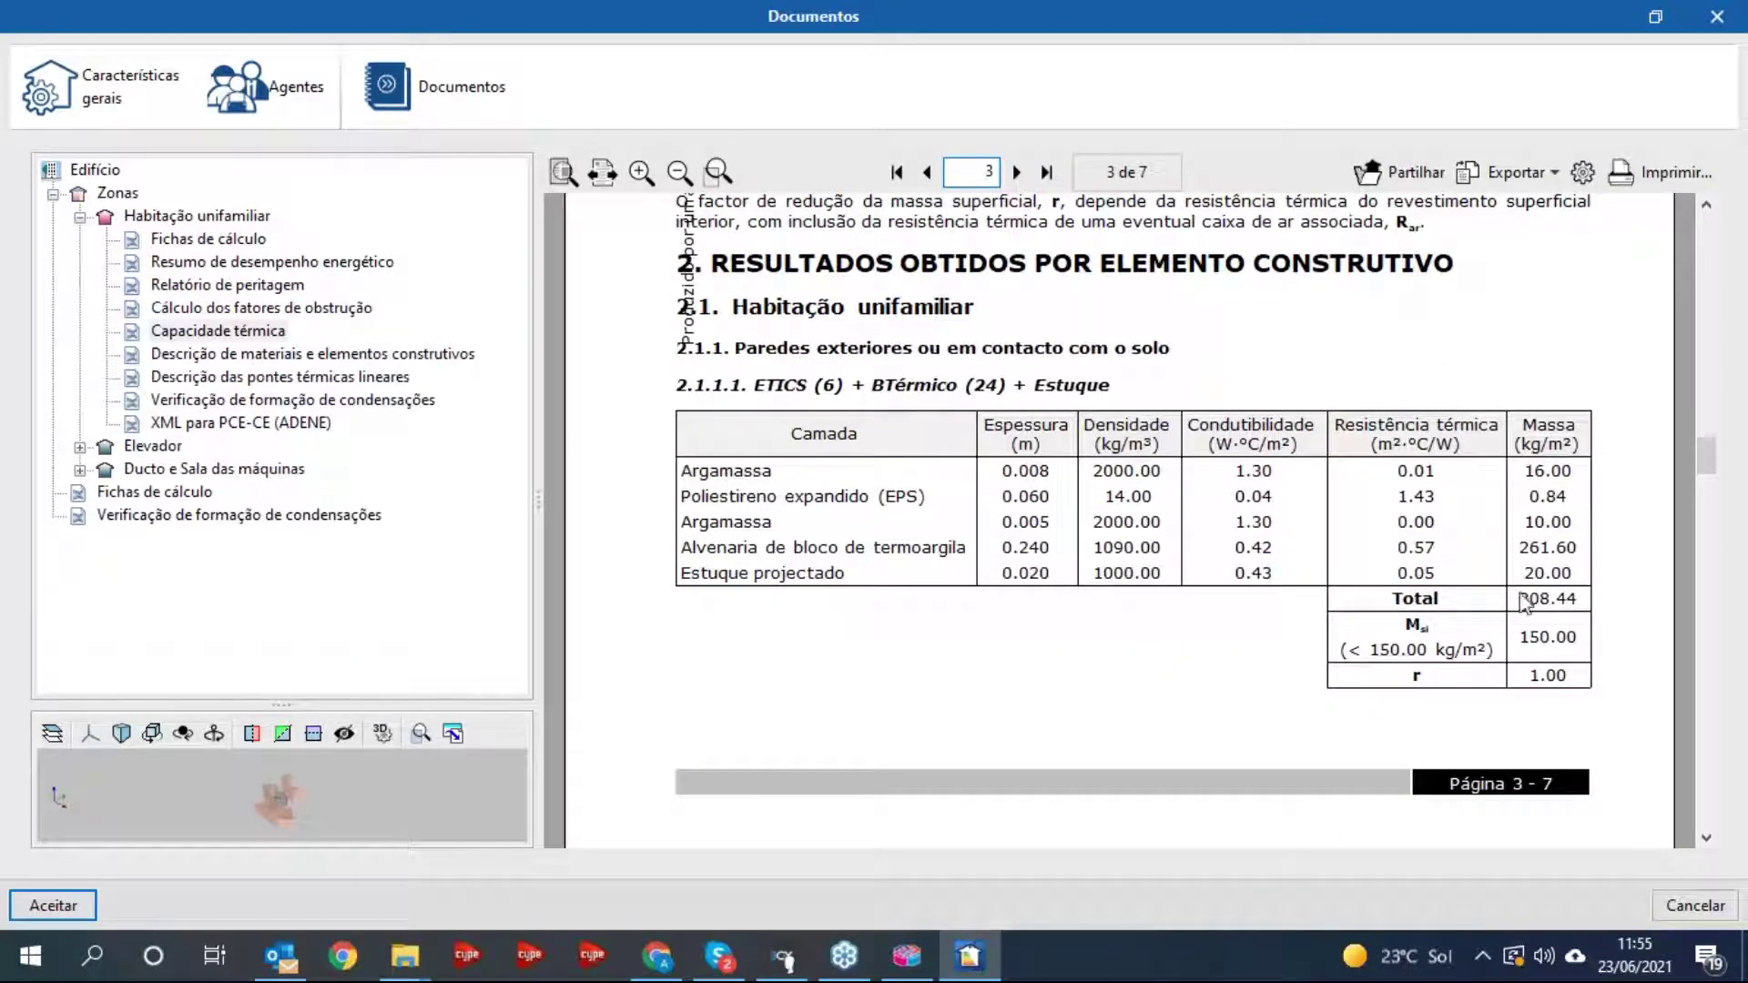
{"action": "scroll", "coordinate": [1522, 600], "scroll_direction": "down", "scroll_amount": 15}
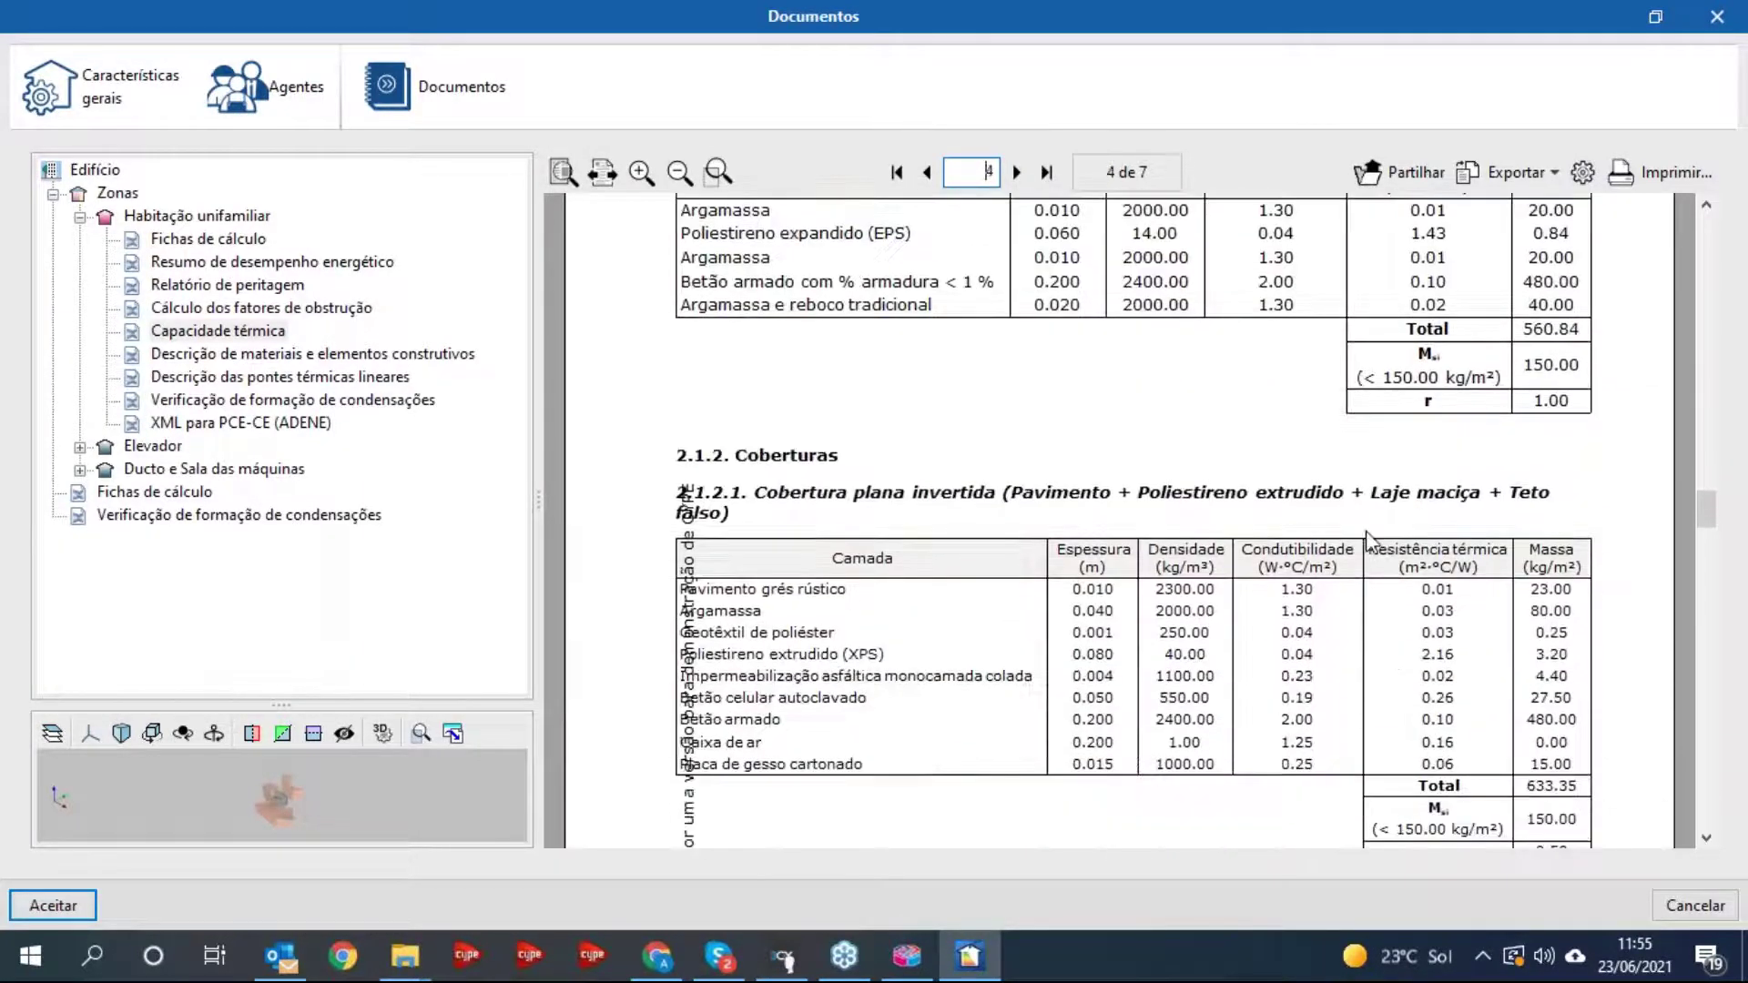
{"action": "scroll", "coordinate": [1365, 537], "scroll_direction": "down", "scroll_amount": 12}
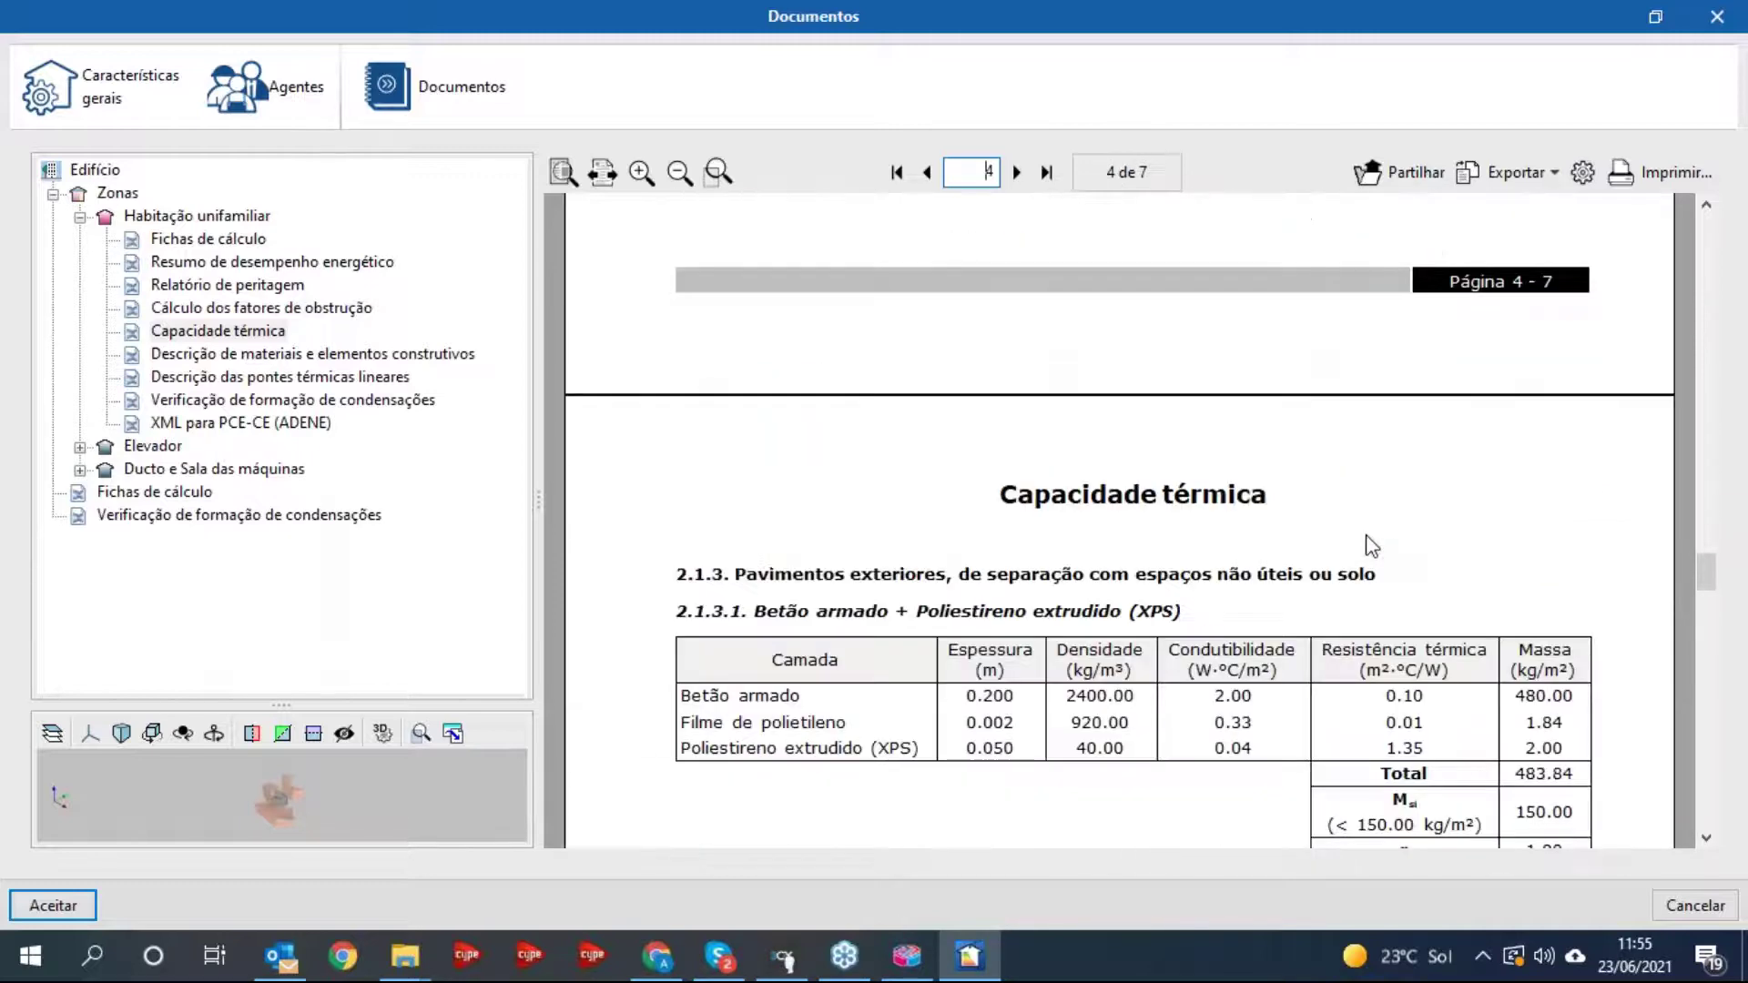
{"action": "scroll", "coordinate": [1372, 547], "scroll_direction": "down", "scroll_amount": 15}
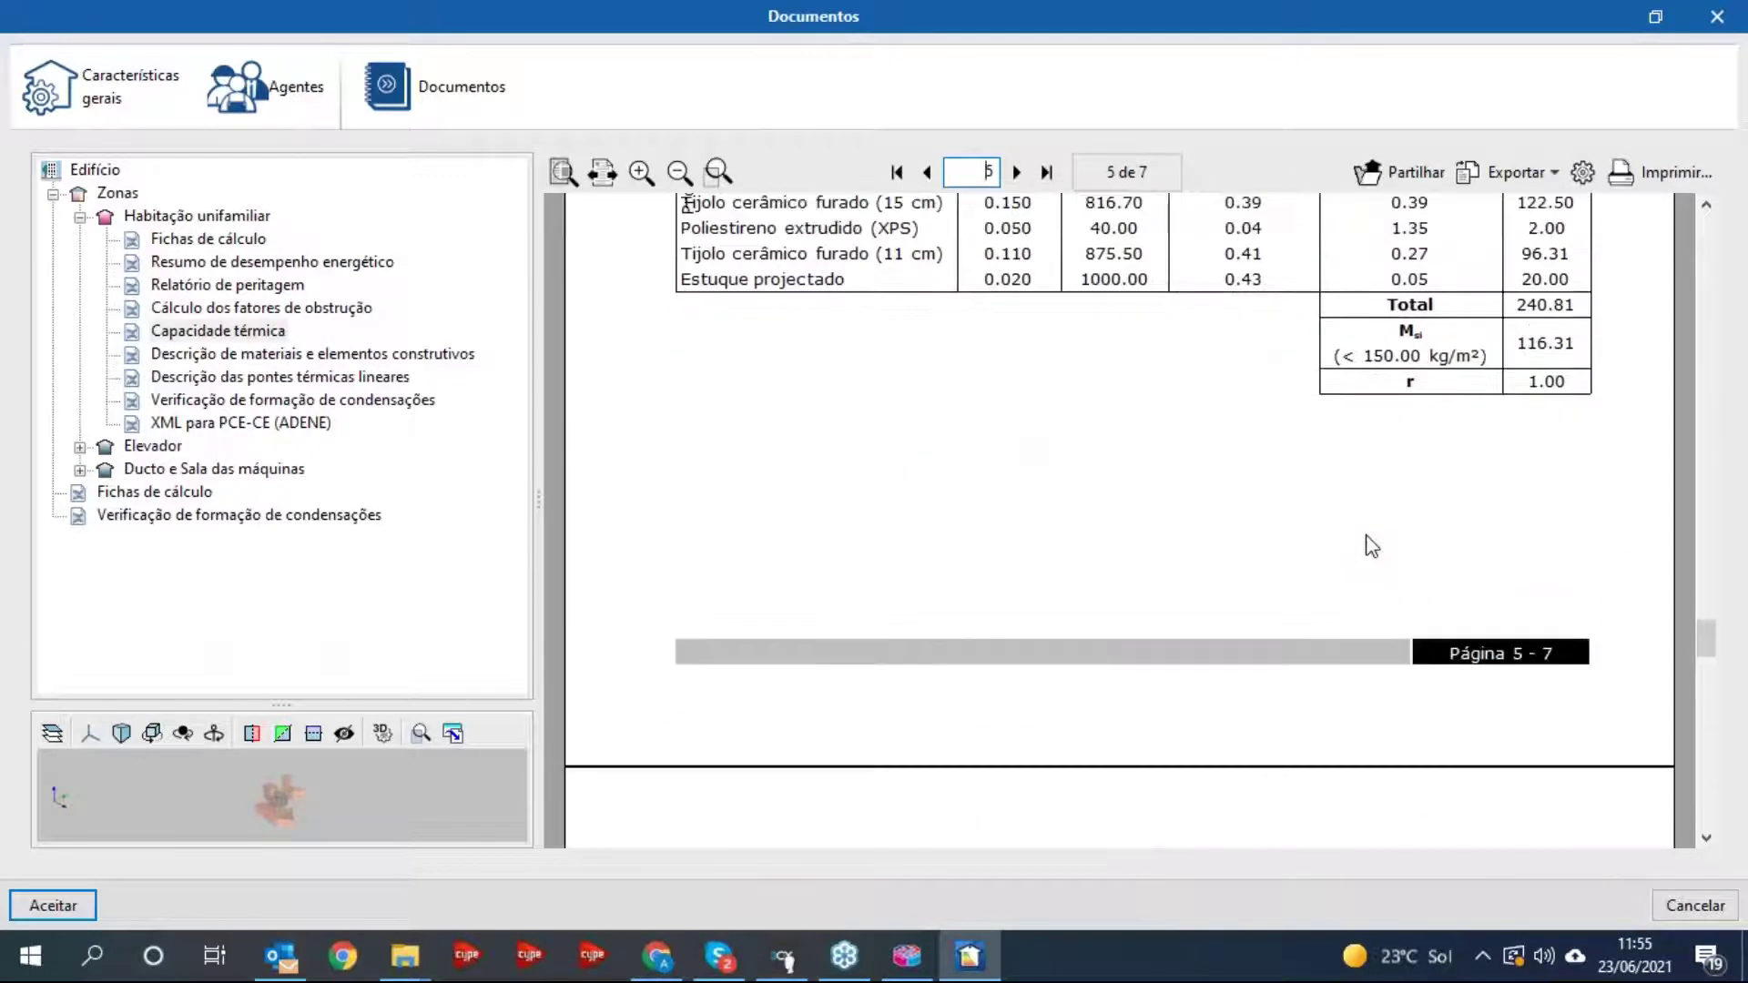
{"action": "scroll", "coordinate": [1372, 546], "scroll_direction": "down", "scroll_amount": 8}
{"action": "scroll", "coordinate": [1365, 538], "scroll_direction": "down", "scroll_amount": 10}
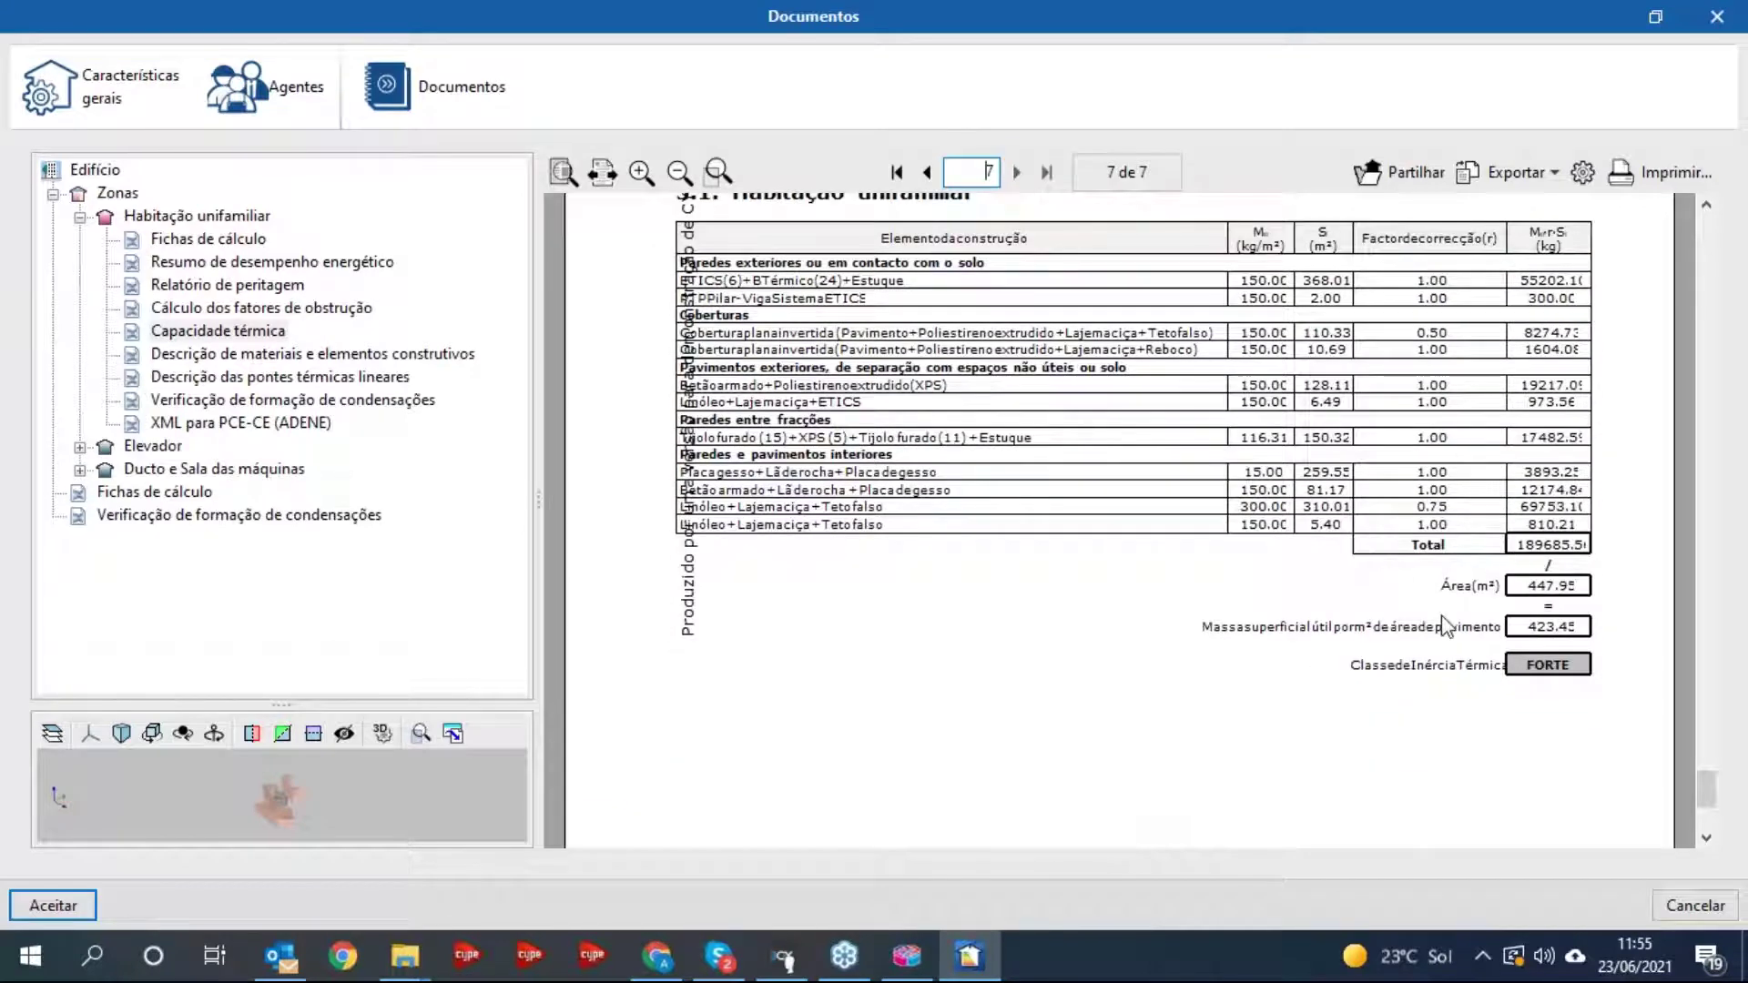
- Review the Descrição de materiais e elementos construtivos report's layer listings and open the Descrição das pontes térmicas lineares report
{"action": "left_click", "coordinate": [272, 363]}
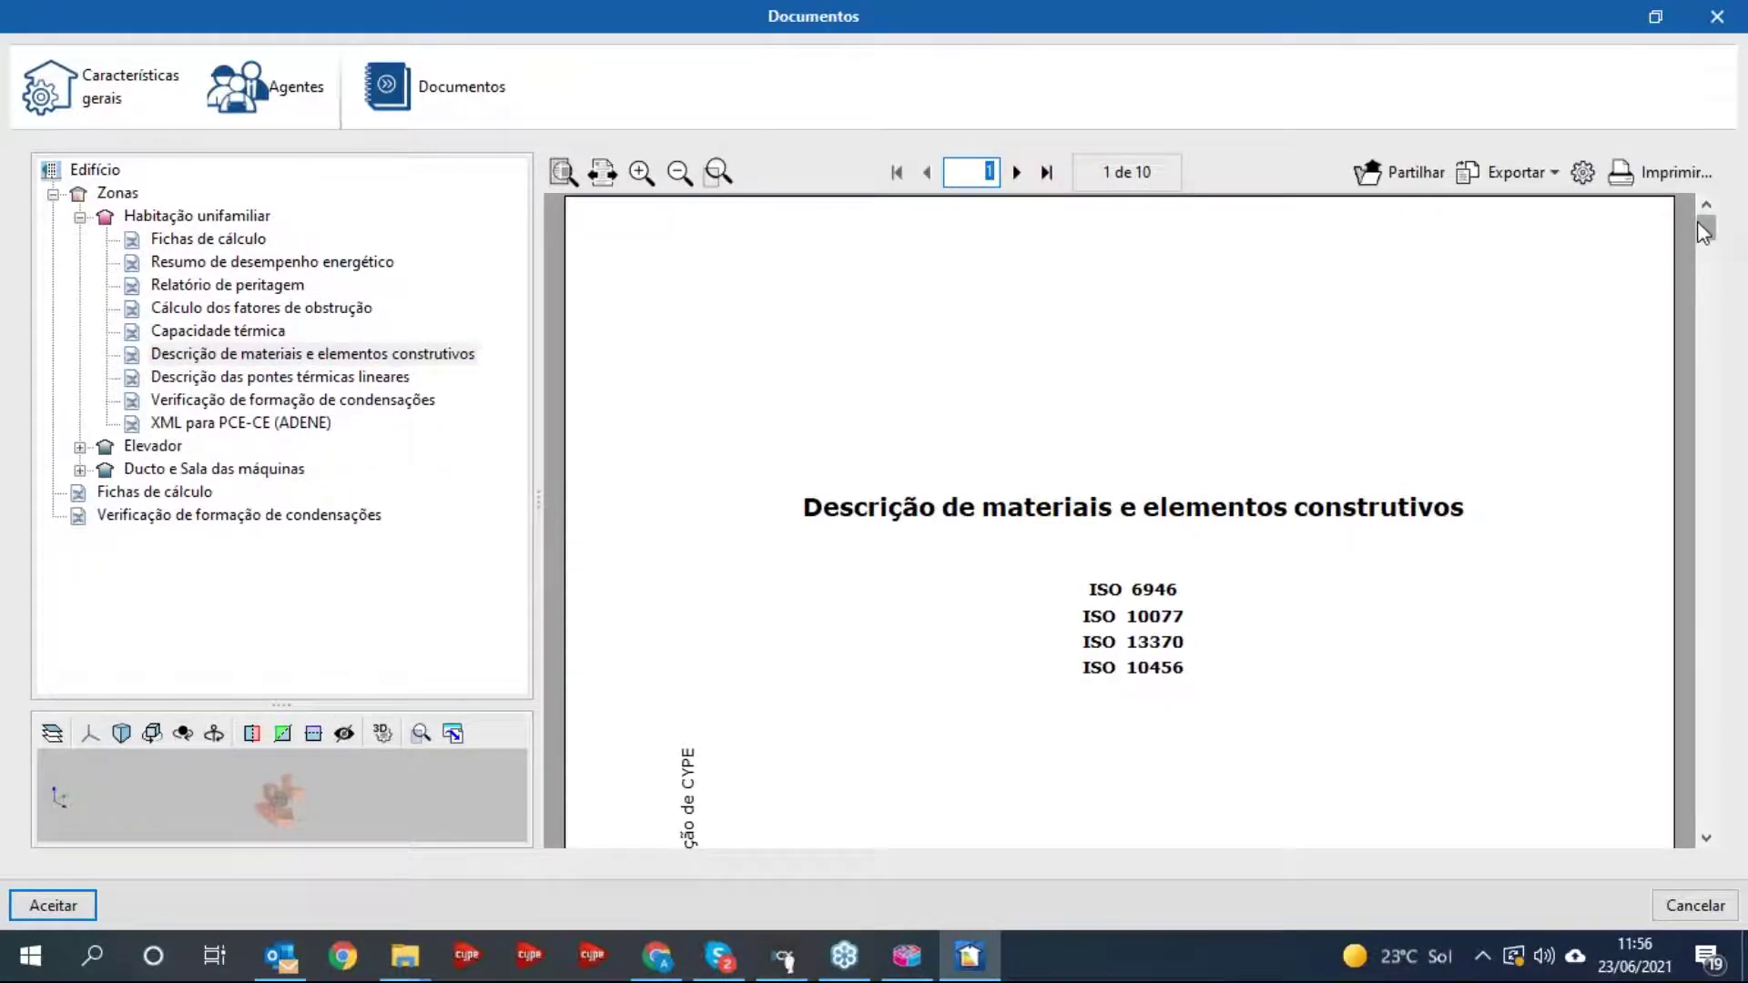
{"action": "left_click_drag", "start_coordinate": [1704, 227], "coordinate": [1706, 684]}
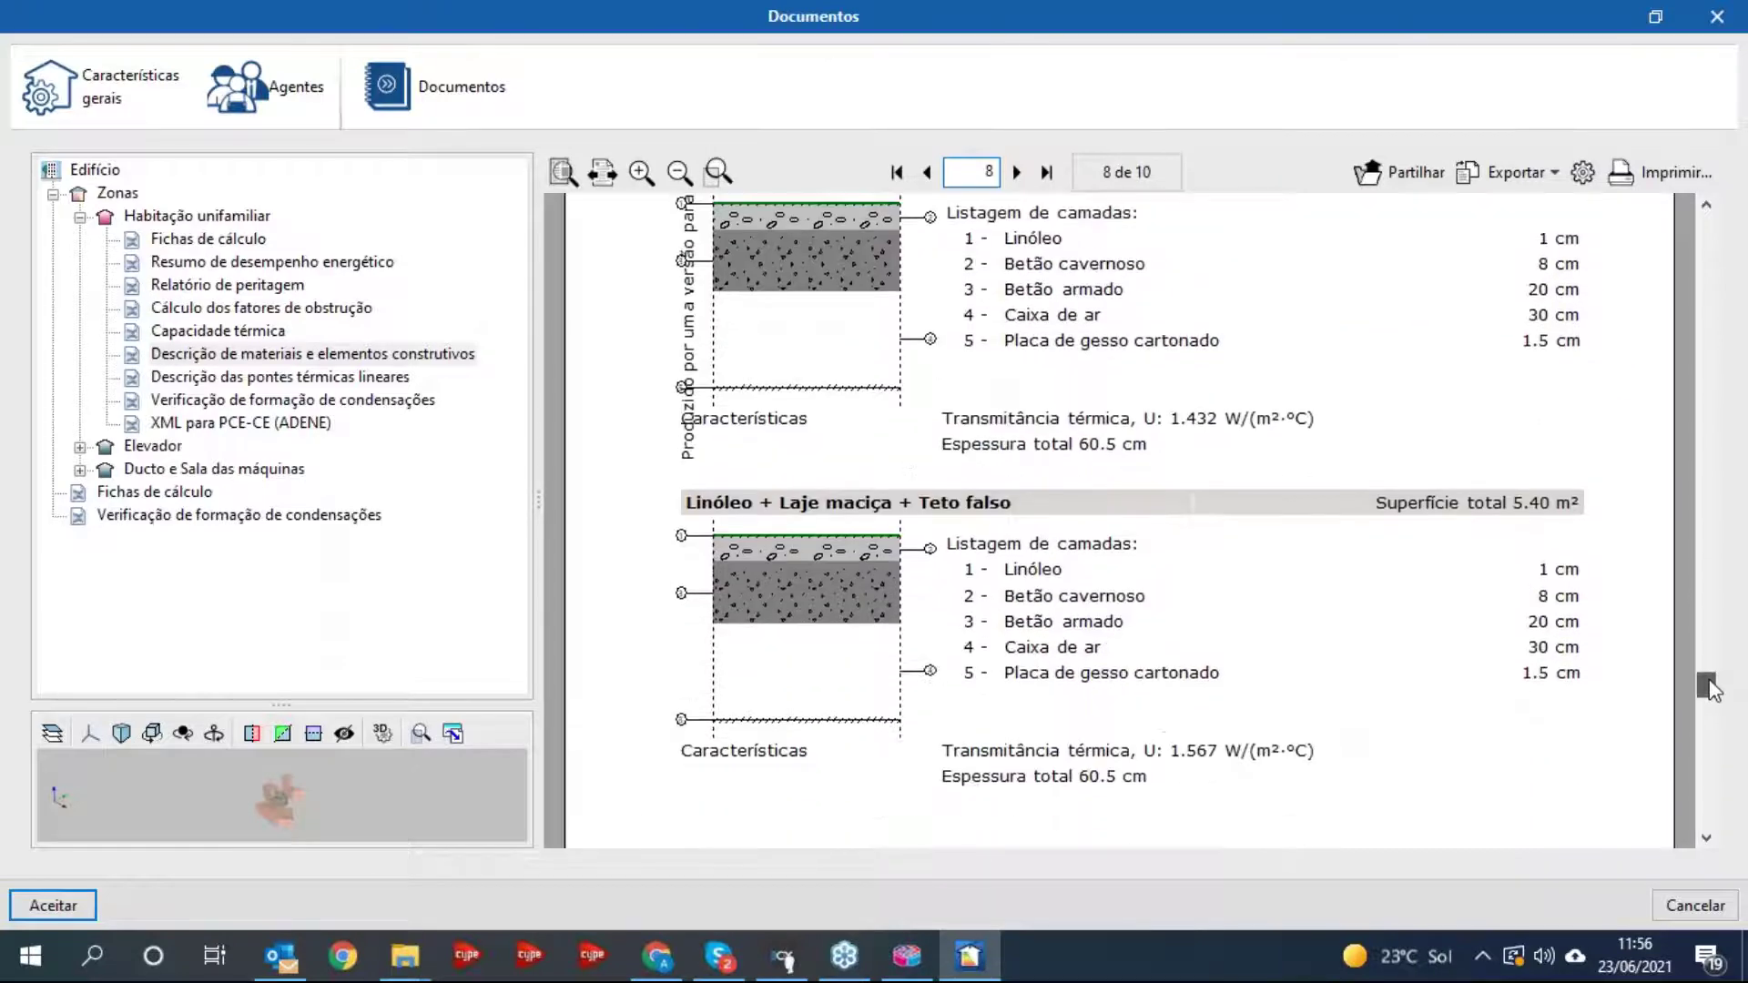
{"action": "left_click", "coordinate": [223, 377]}
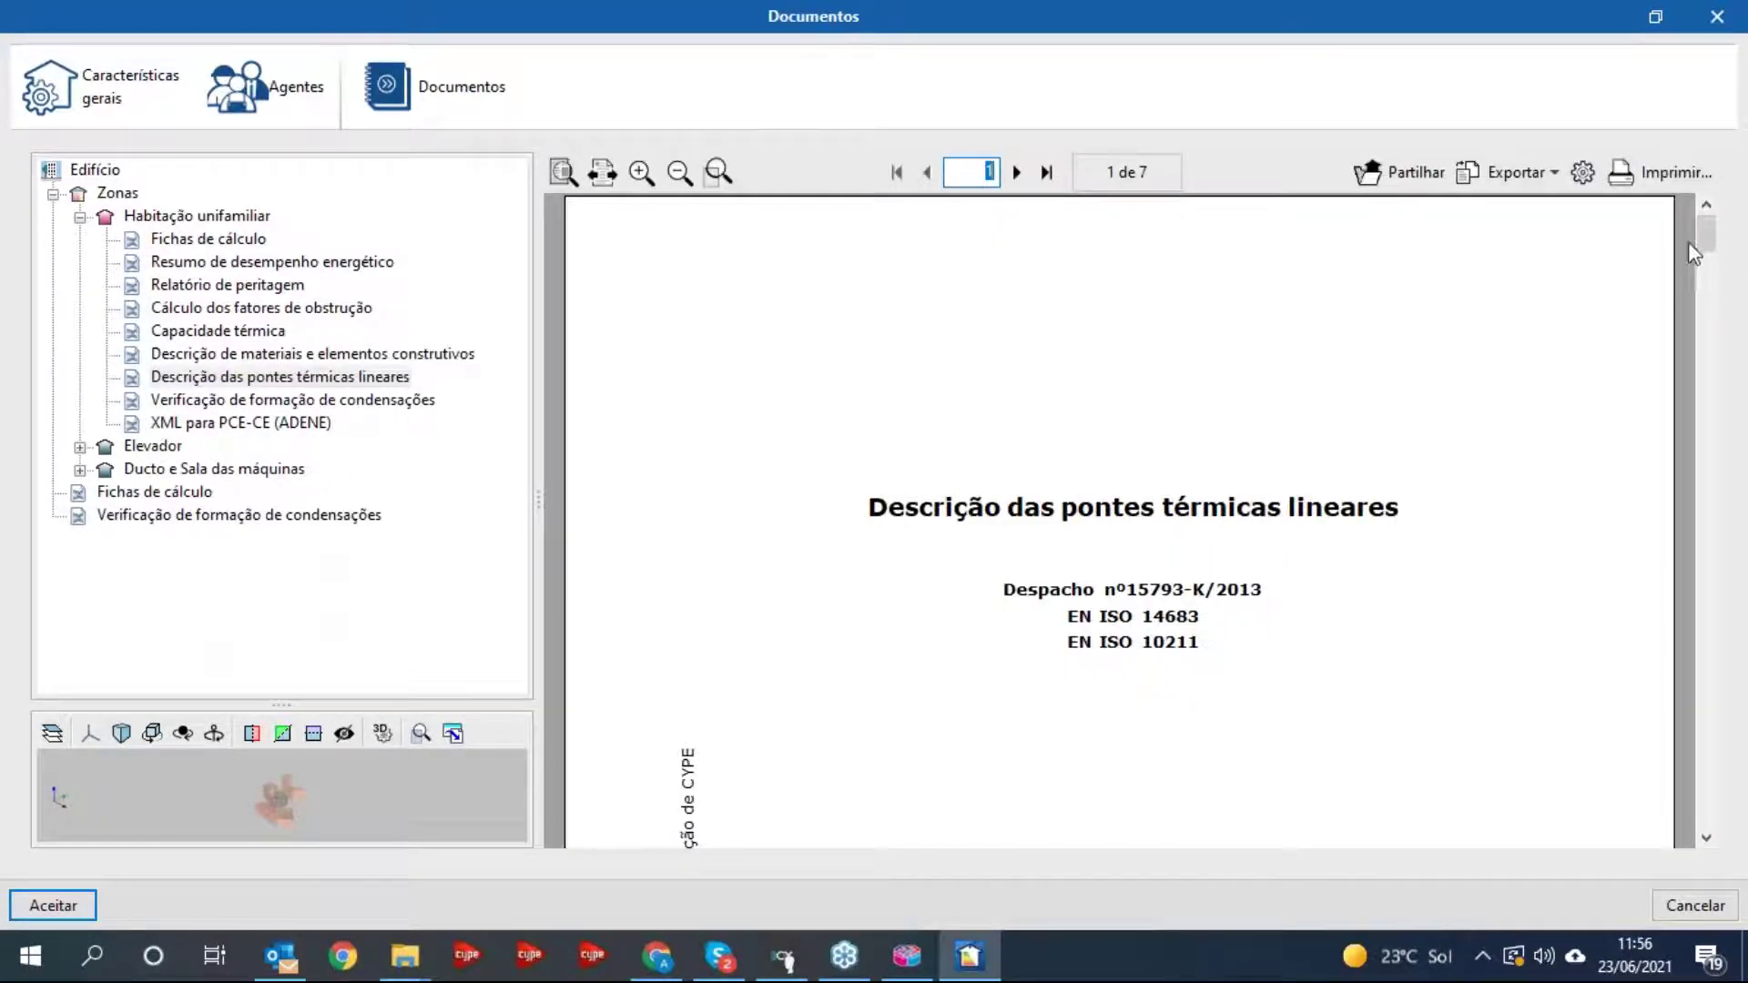
- Skim the linear thermal bridges report and examine the zone's Verificação de formação de condensações report, including hygrothermal conditions, element layers and surface condensation results
{"action": "left_click_drag", "start_coordinate": [1705, 235], "coordinate": [1652, 571]}
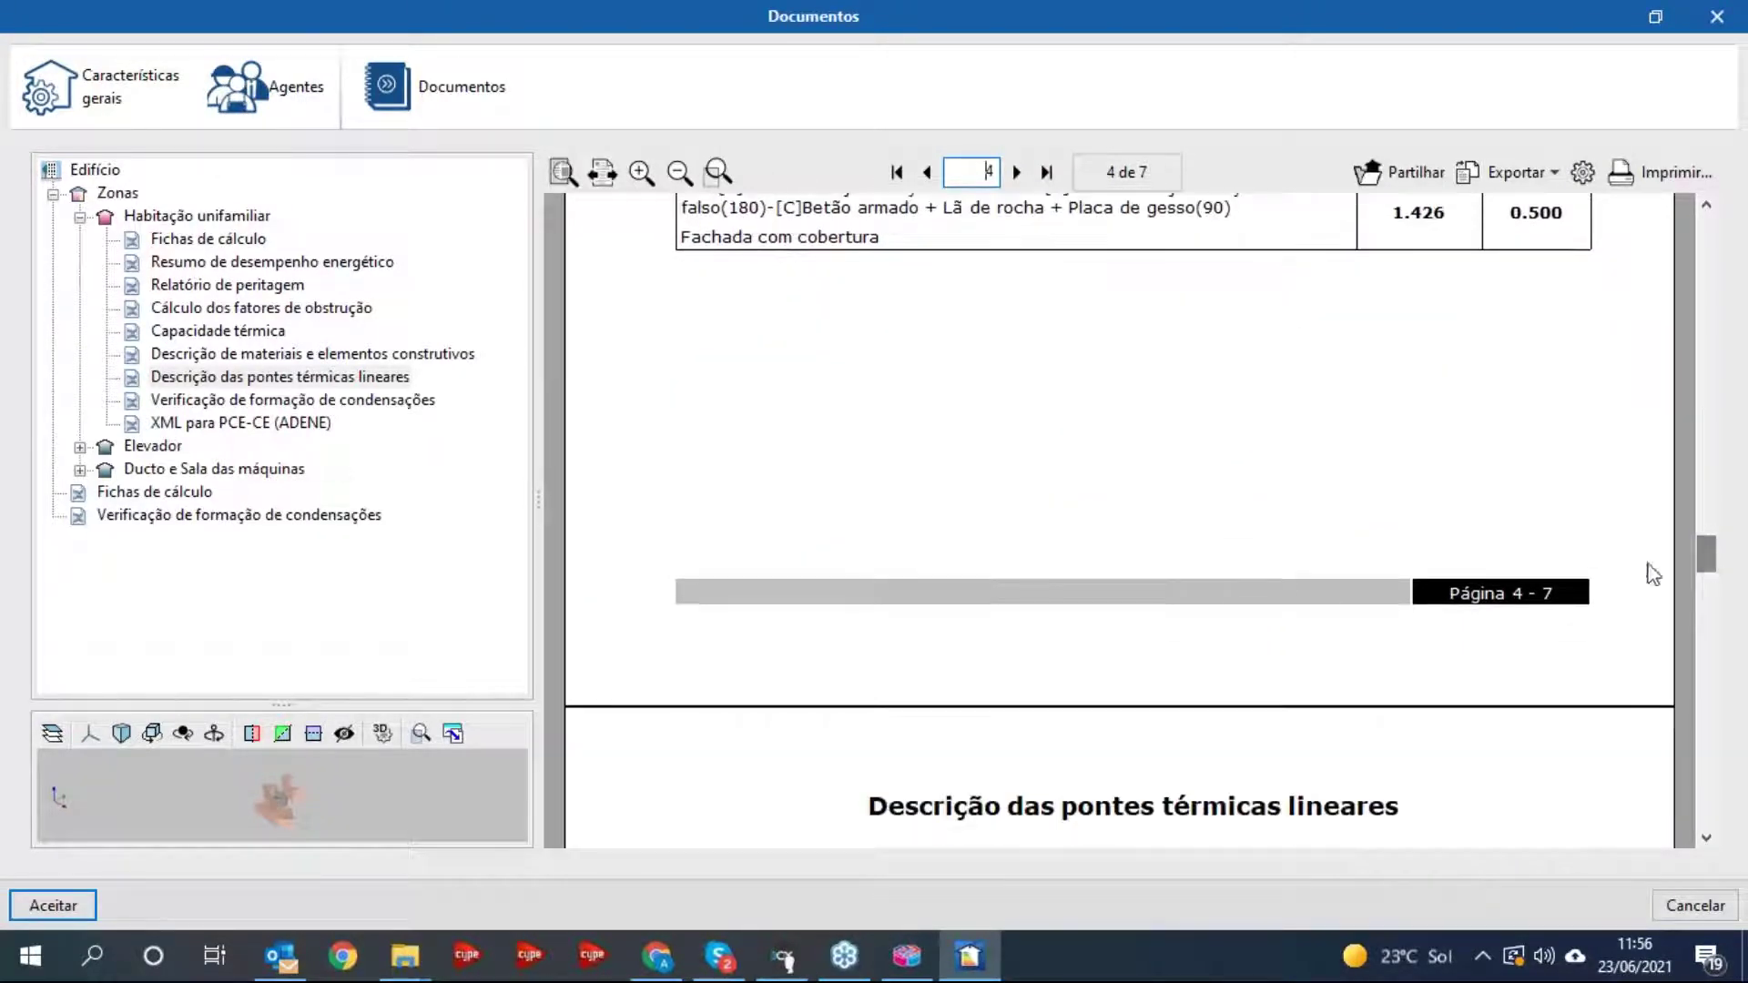
{"action": "left_click", "coordinate": [223, 400]}
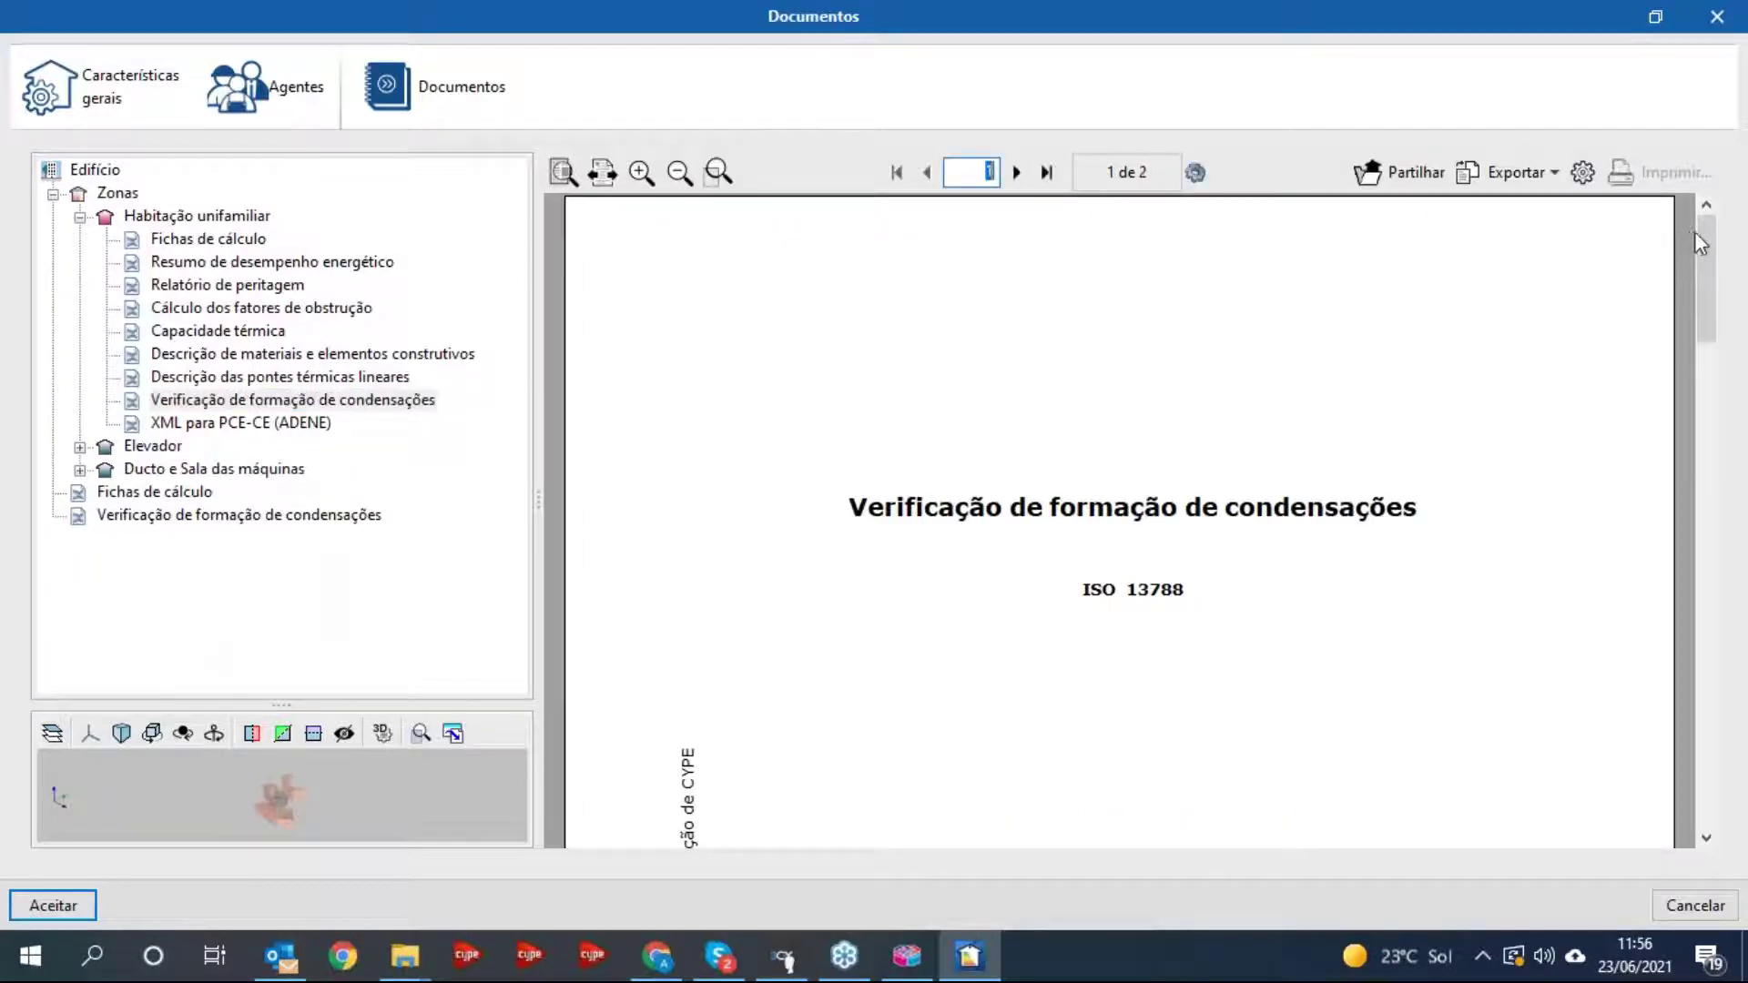
{"action": "left_click_drag", "start_coordinate": [1695, 231], "coordinate": [1698, 566]}
{"action": "scroll", "coordinate": [1252, 531], "scroll_direction": "down", "scroll_amount": 6}
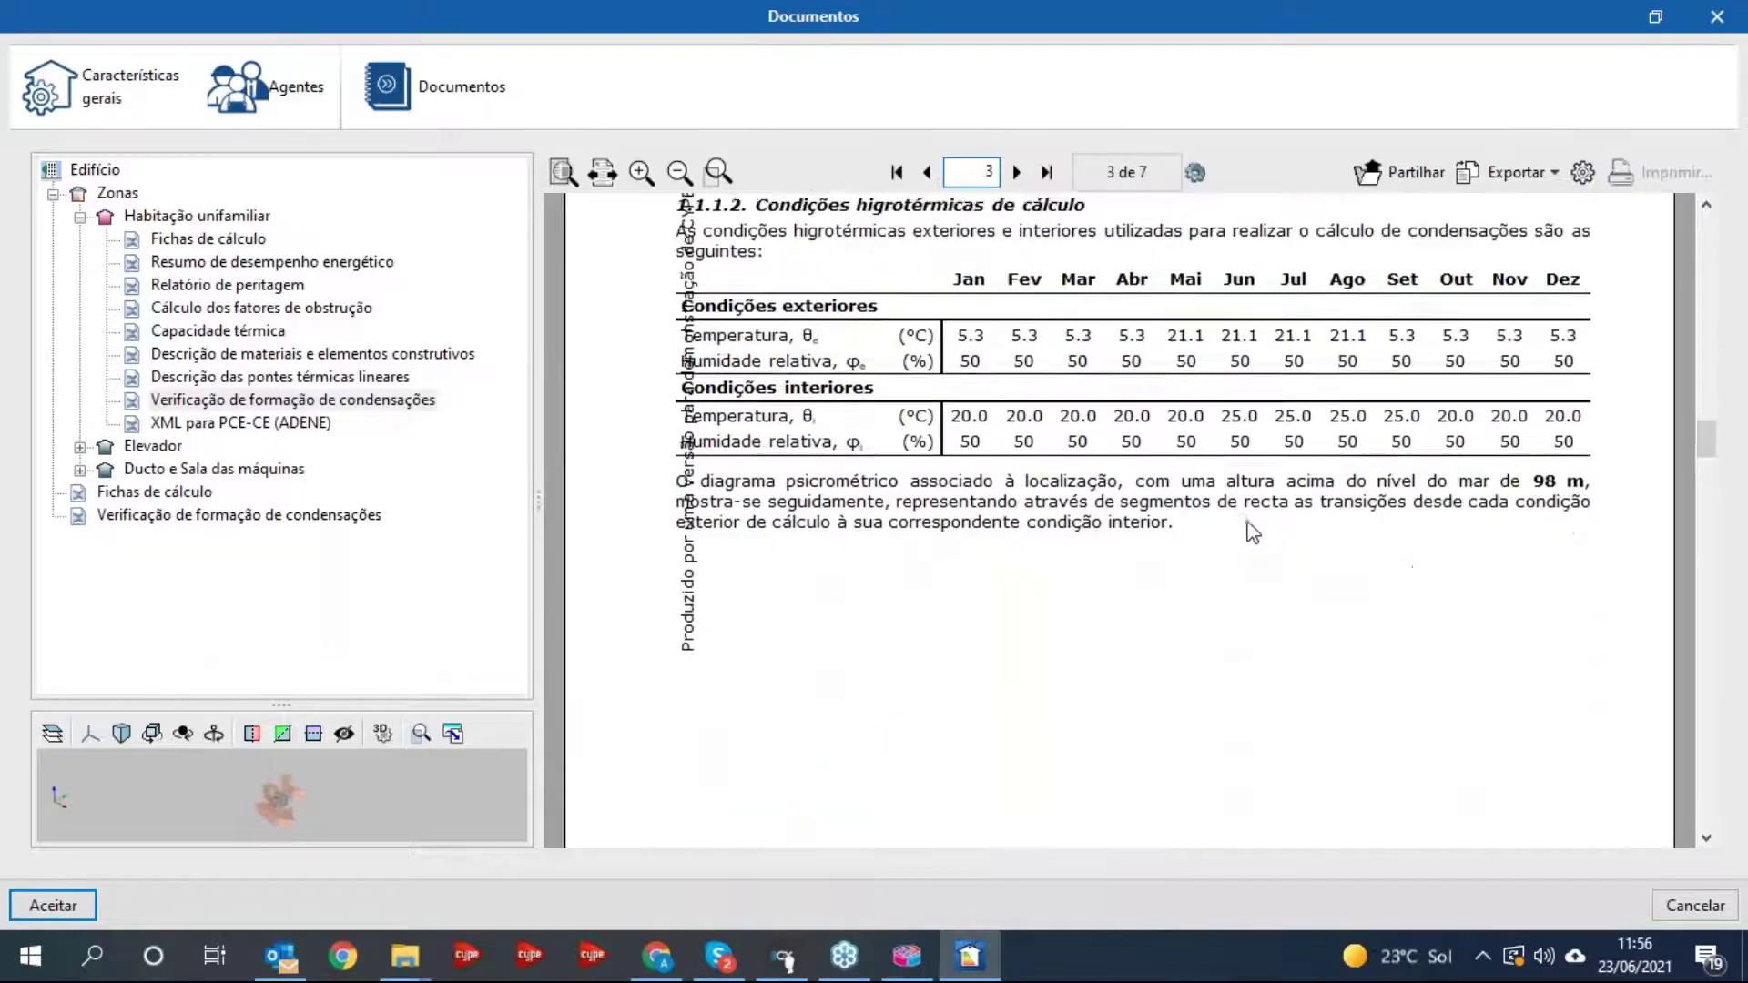
{"action": "scroll", "coordinate": [1252, 531], "scroll_direction": "down", "scroll_amount": 10}
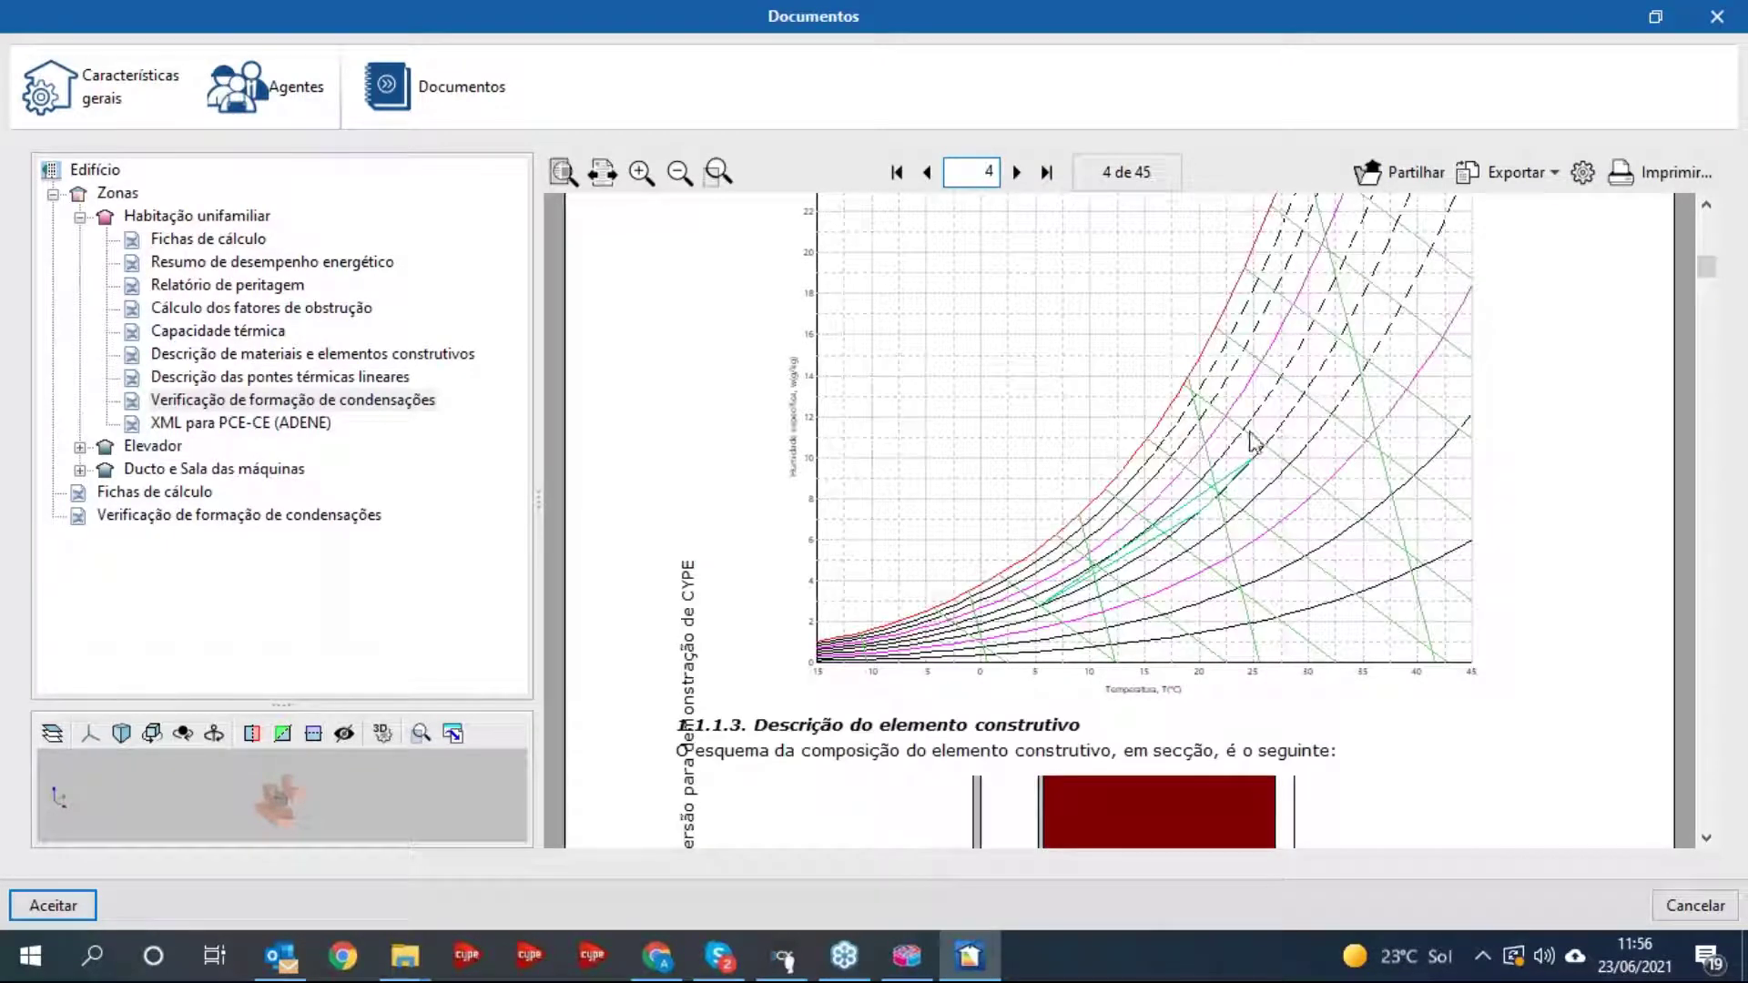
{"action": "scroll", "coordinate": [1352, 373], "scroll_direction": "down", "scroll_amount": 6}
{"action": "scroll", "coordinate": [1351, 375], "scroll_direction": "down", "scroll_amount": 14}
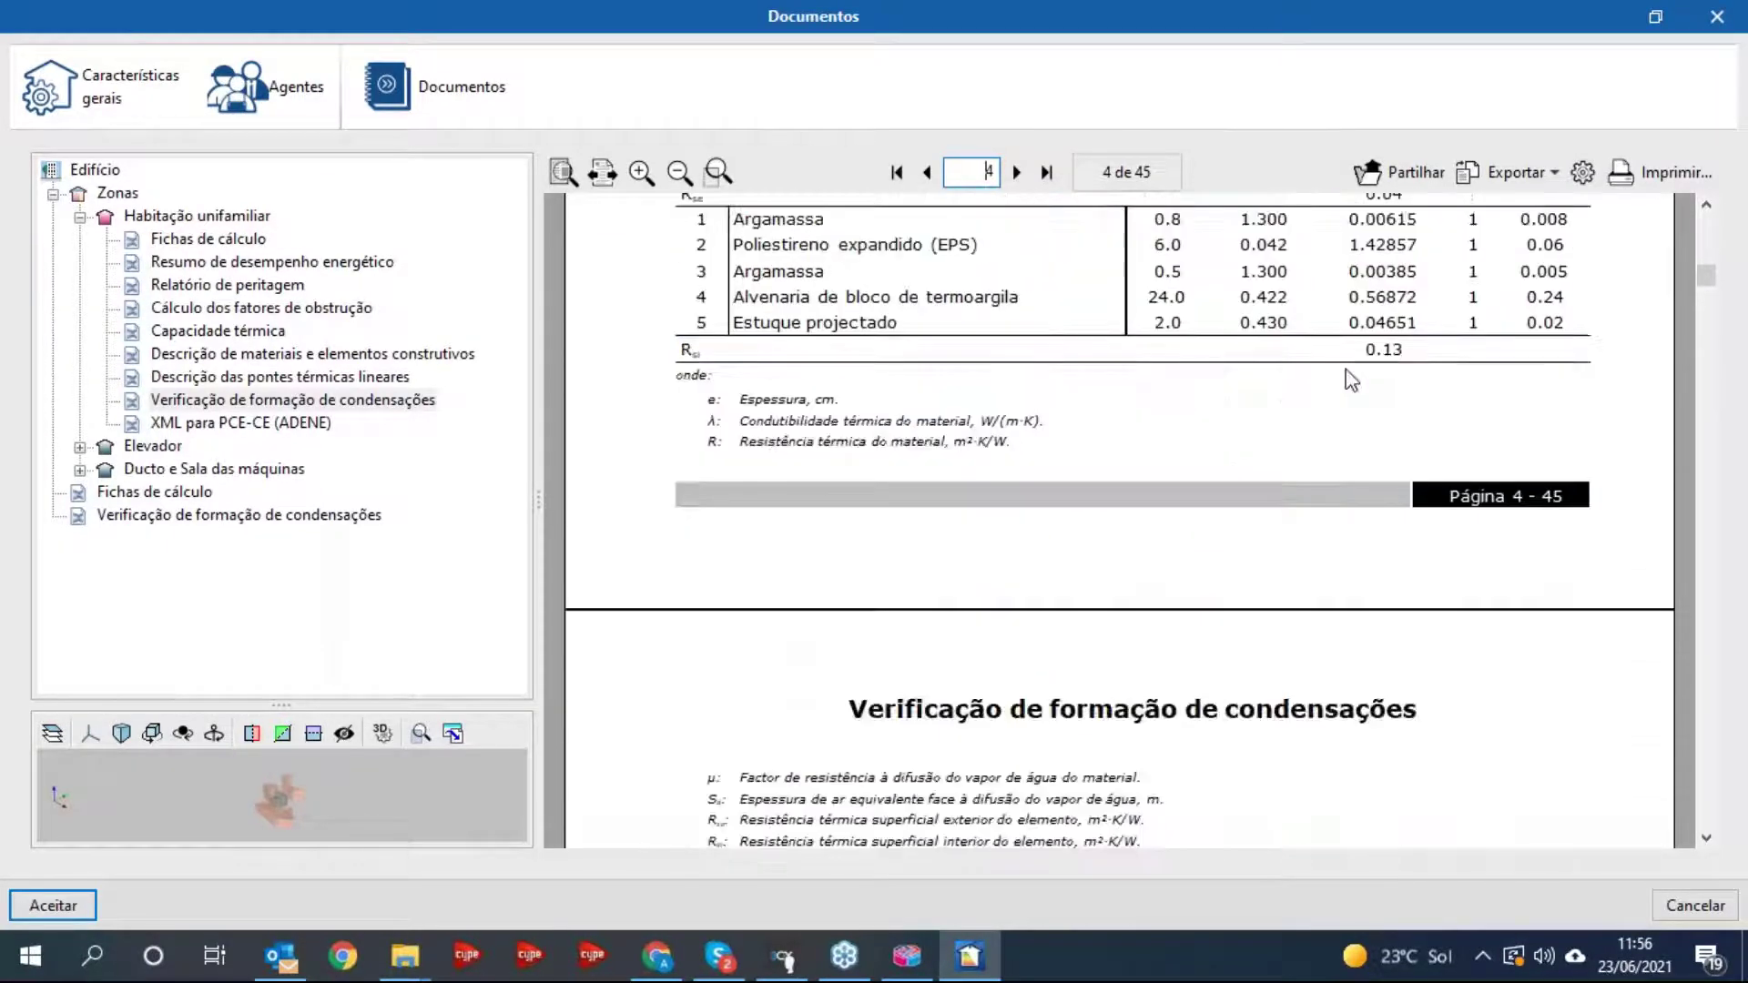
{"action": "scroll", "coordinate": [1342, 382], "scroll_direction": "down", "scroll_amount": 14}
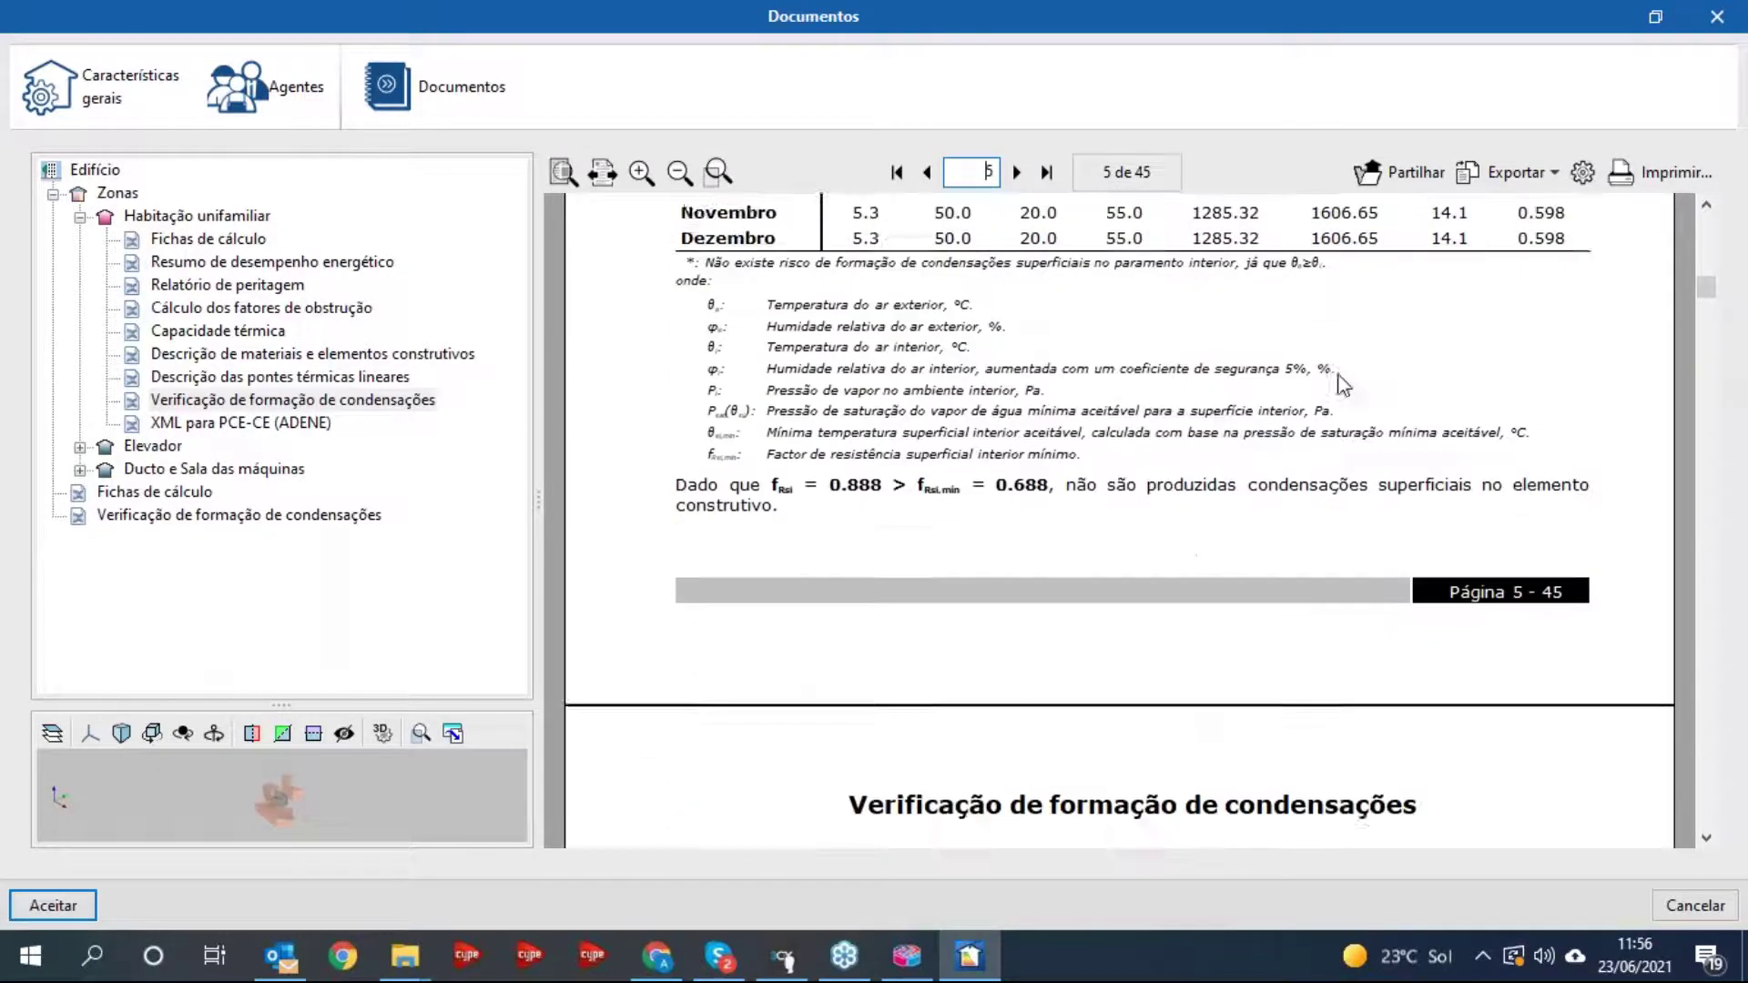
{"action": "scroll", "coordinate": [1343, 382], "scroll_direction": "down", "scroll_amount": 6}
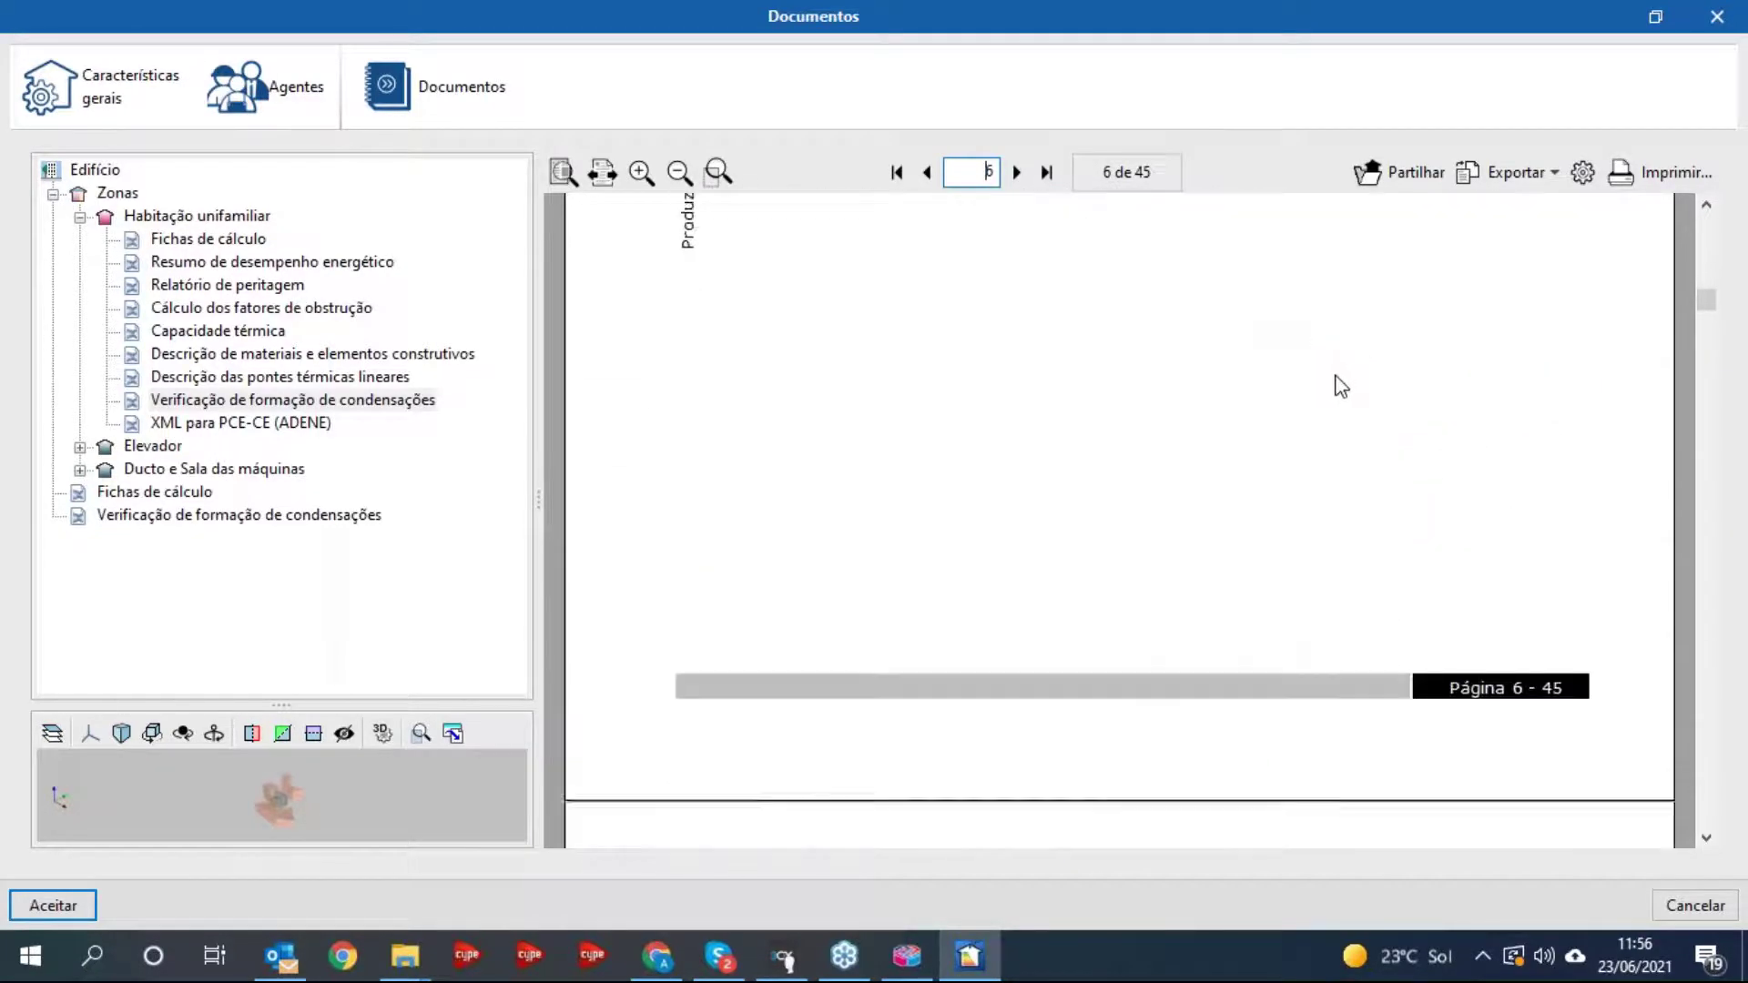
- Show the XML para PCE-CE (ADENE) export page and the export formats offered for the zone's Fichas de cálculo
{"action": "left_click", "coordinate": [241, 424]}
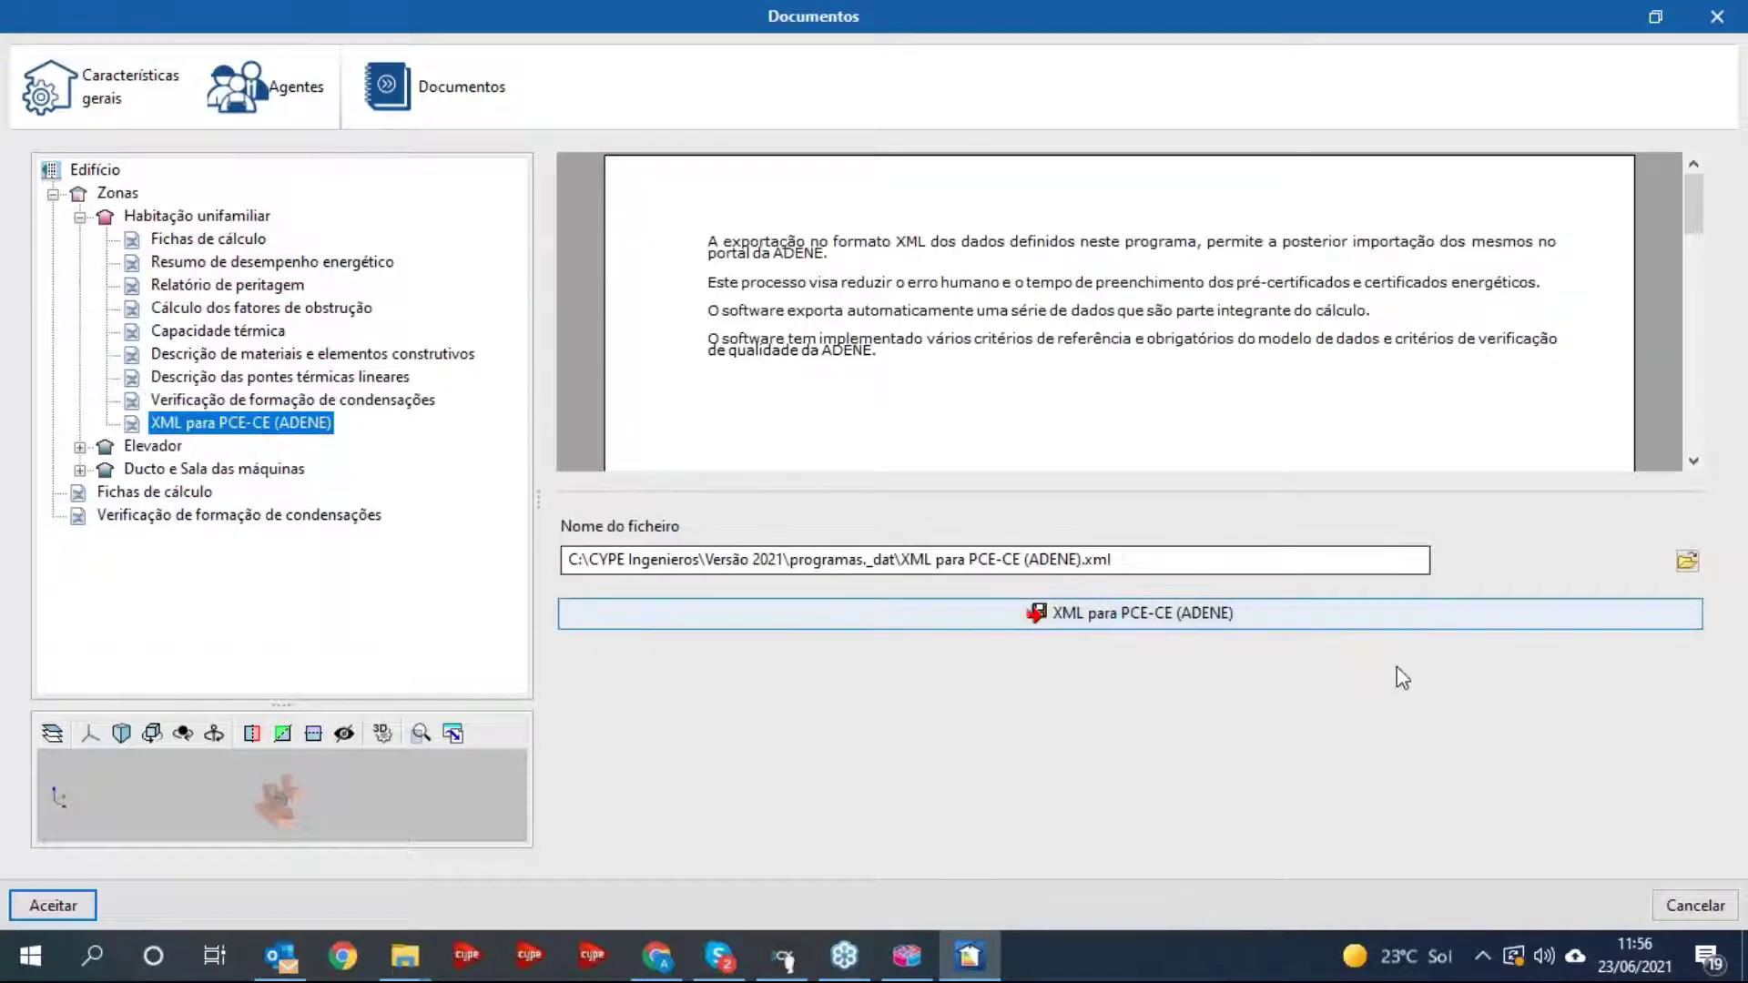
{"action": "left_click", "coordinate": [1138, 627]}
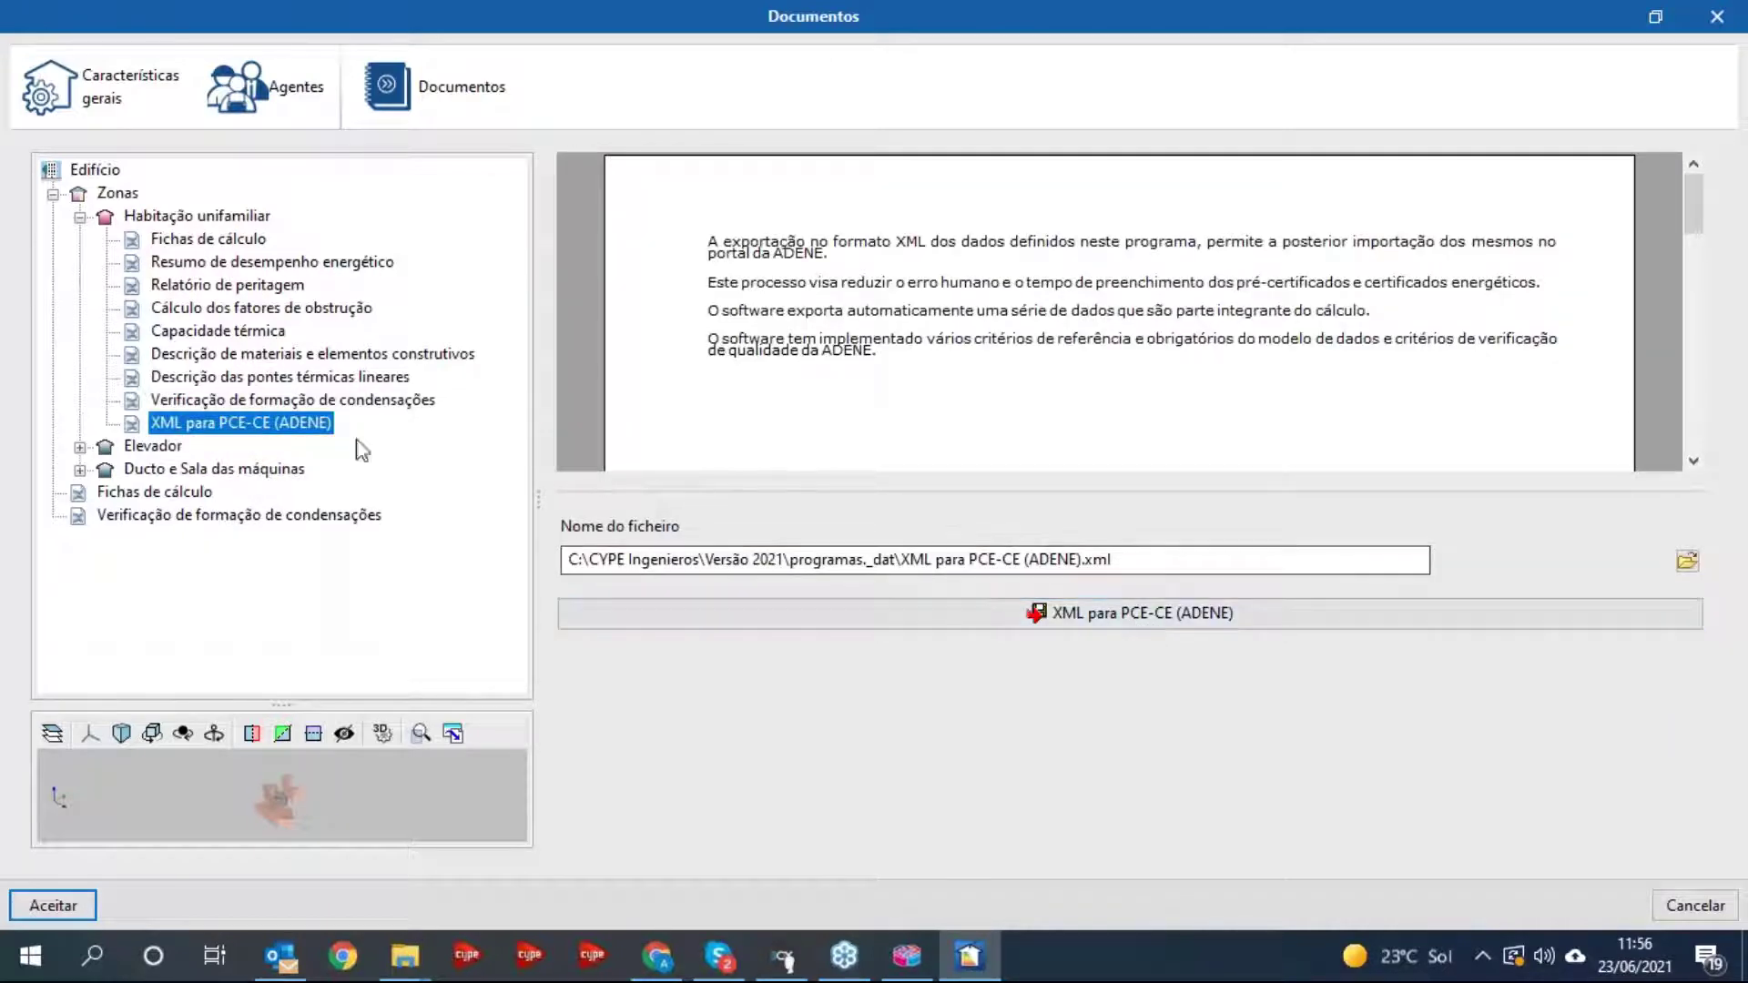
{"action": "left_click", "coordinate": [222, 242]}
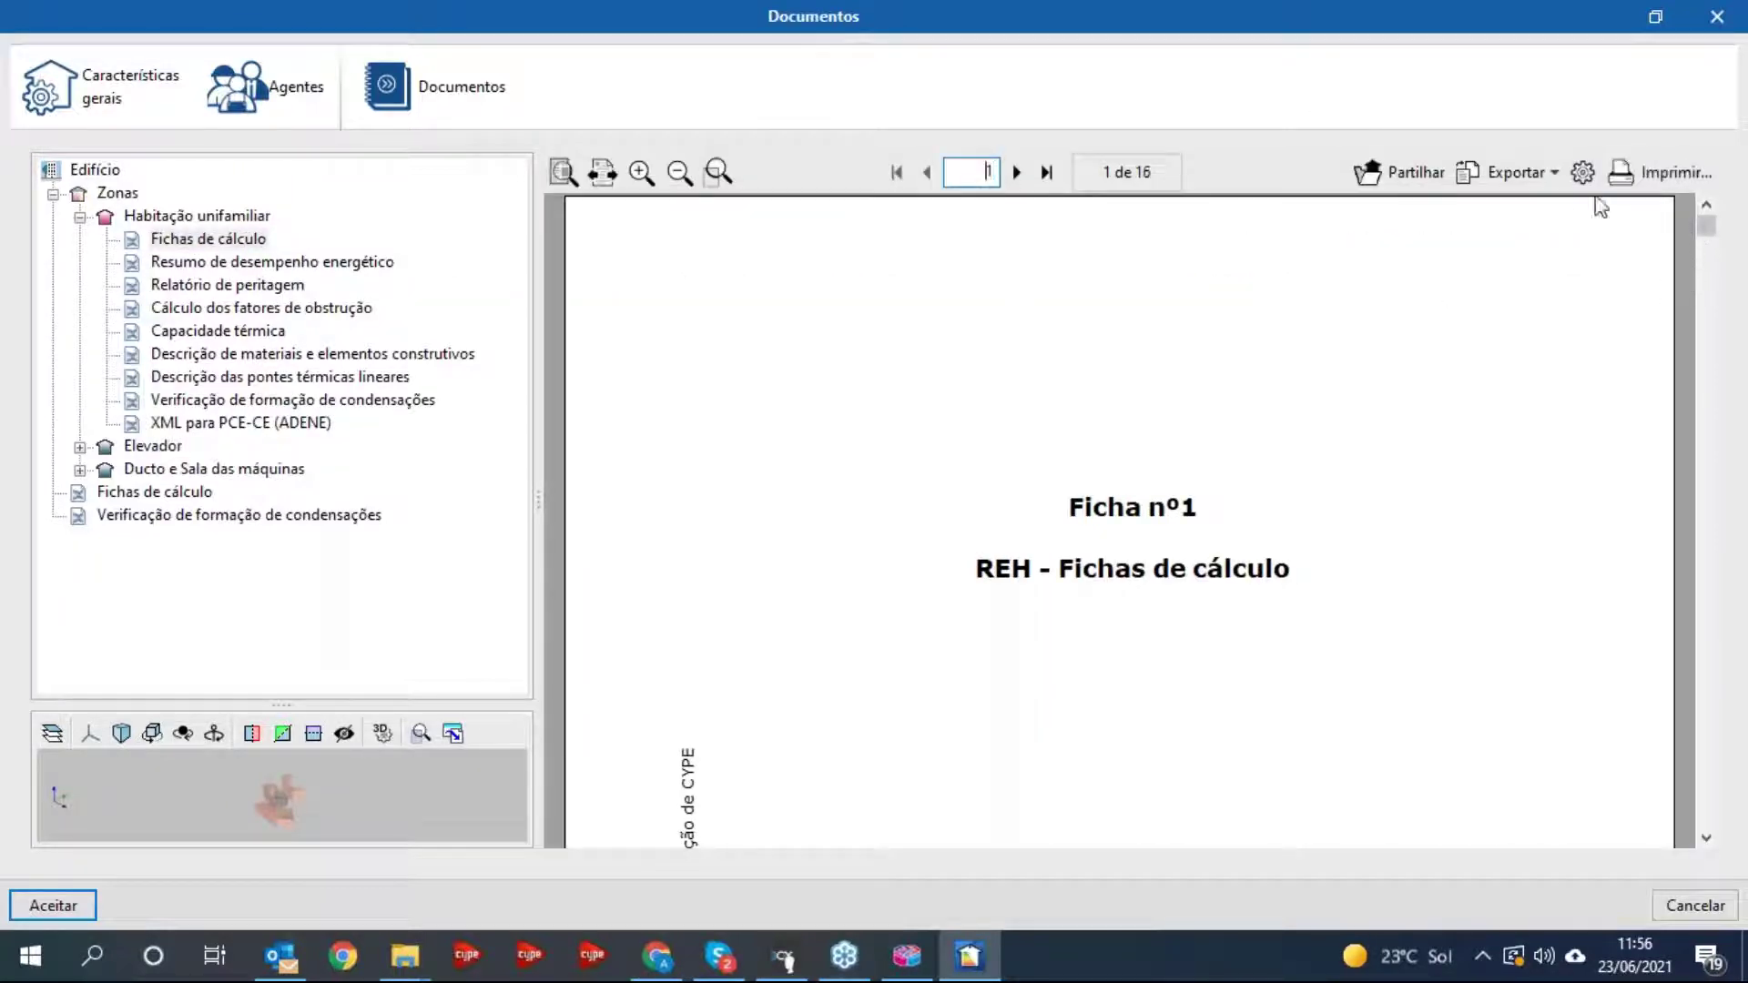
{"action": "left_click", "coordinate": [1516, 173]}
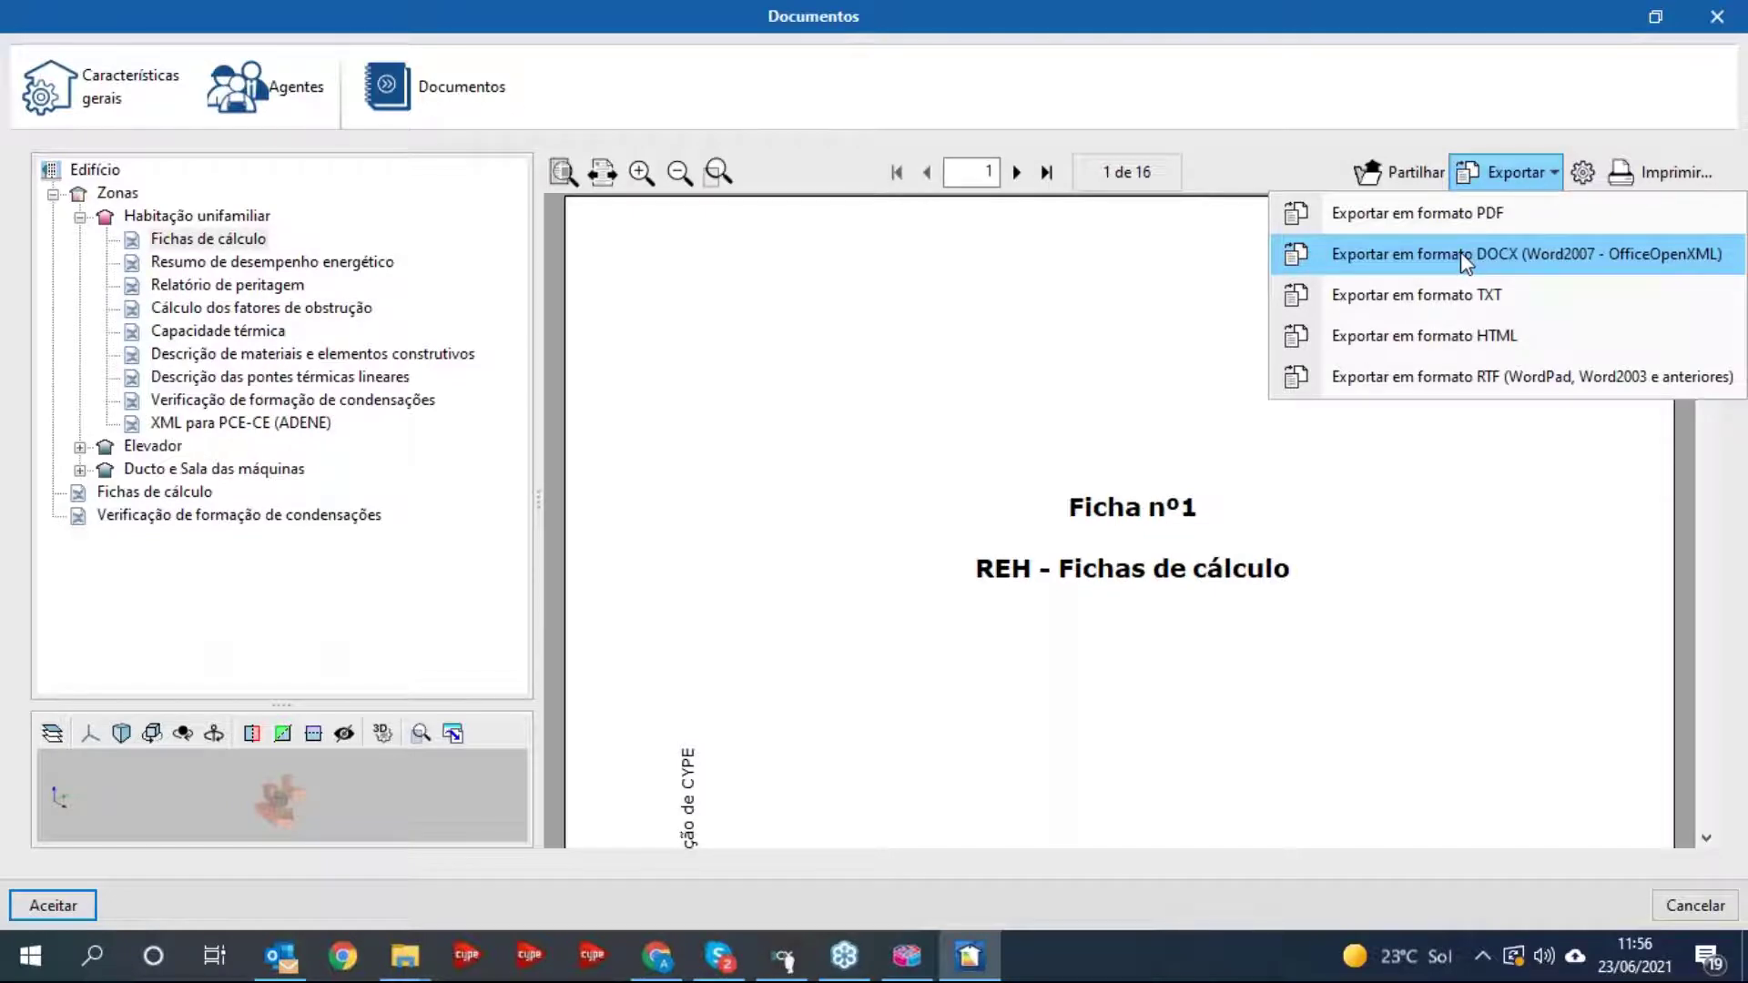
{"action": "left_click", "coordinate": [1291, 148]}
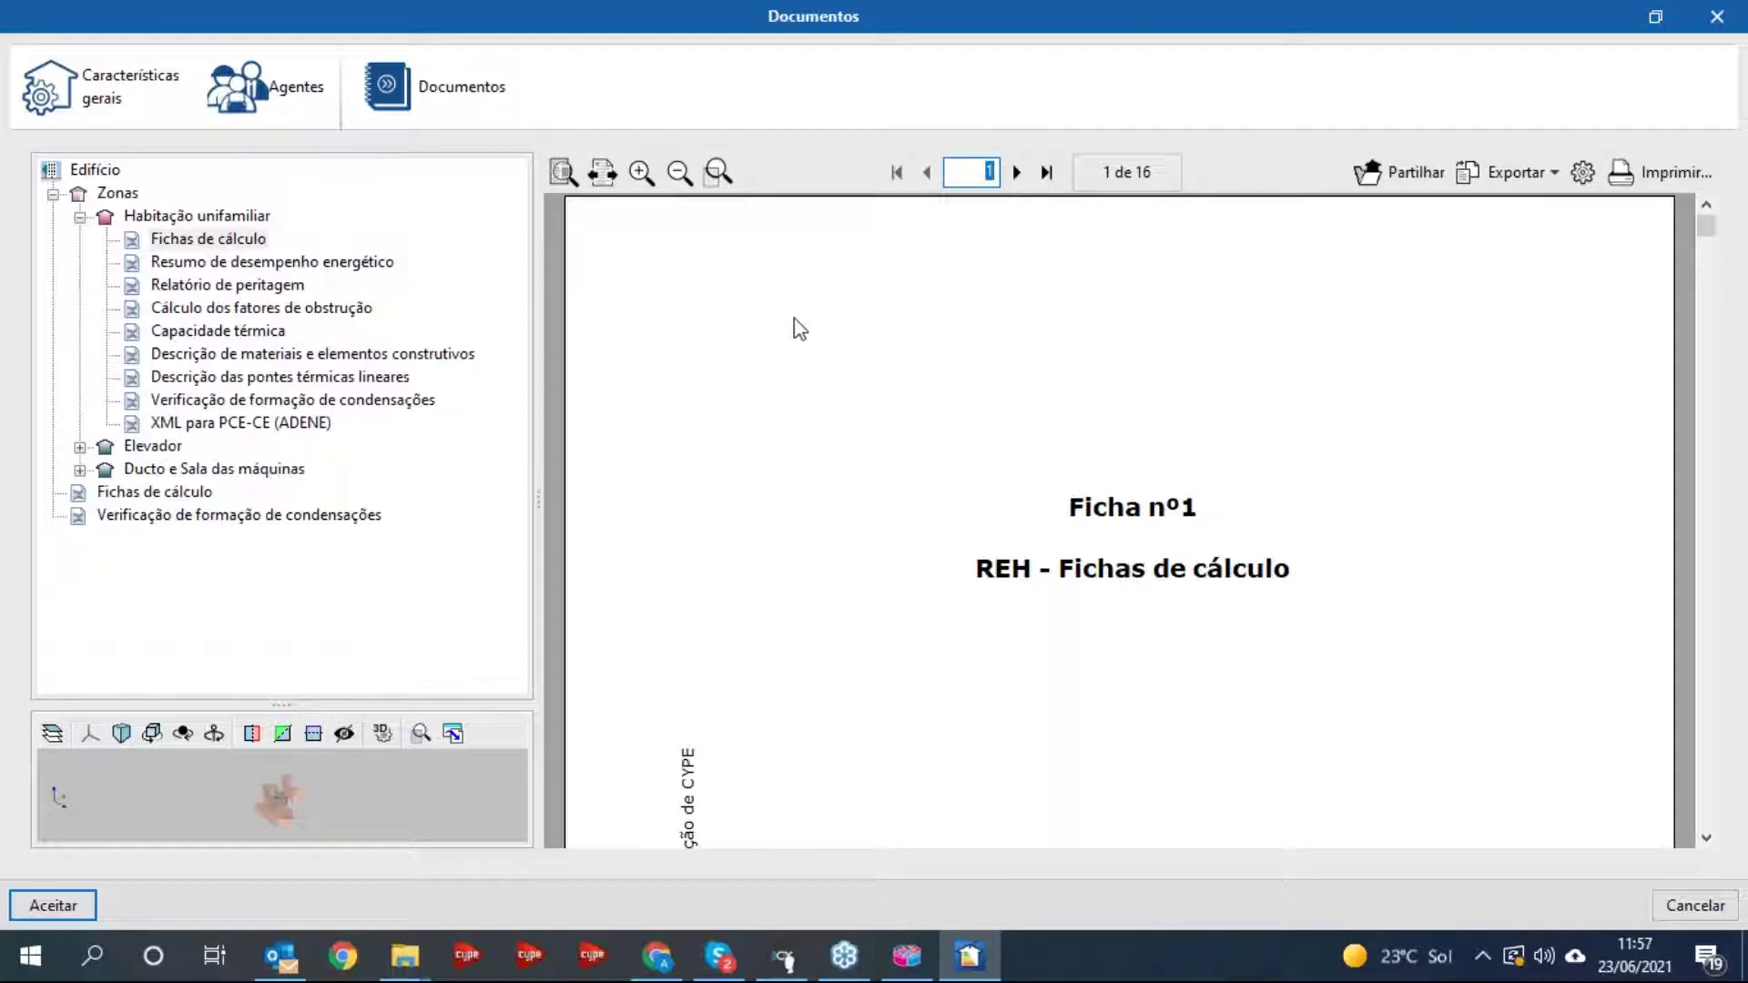
- Review the Elevador zone's Cálculo do factor de redução report, from the calculation method to the reduction factor
{"action": "left_click", "coordinate": [80, 446]}
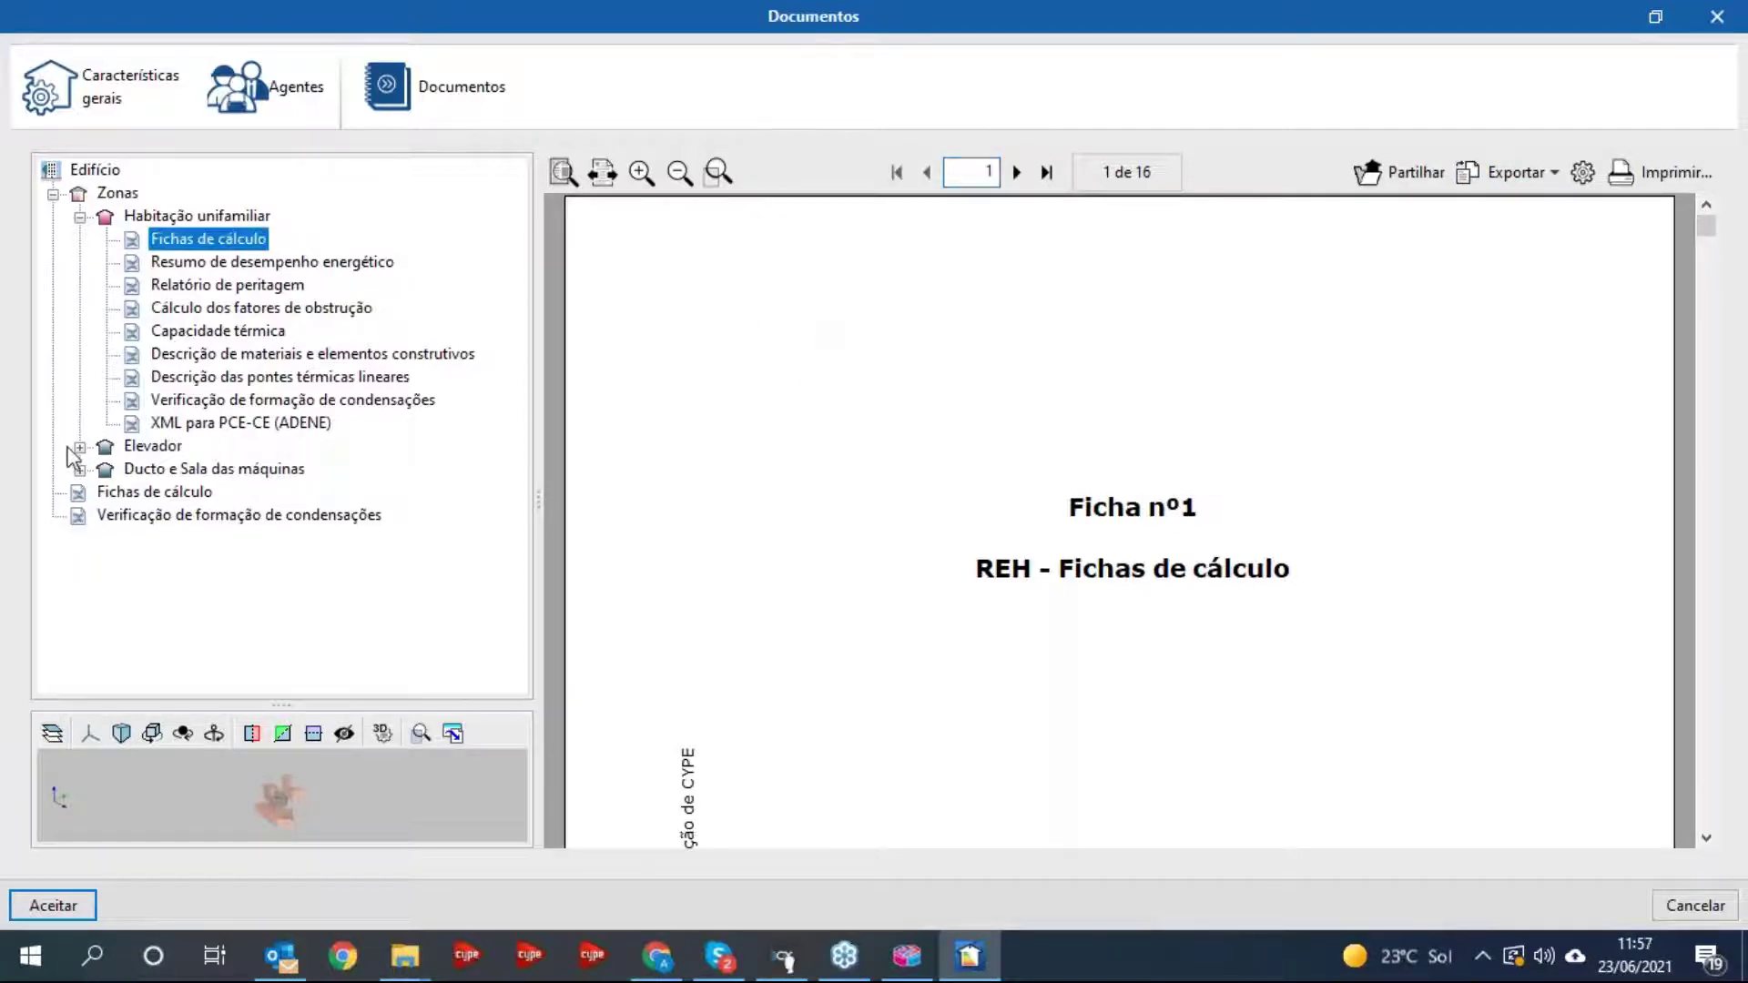
{"action": "left_click", "coordinate": [204, 473]}
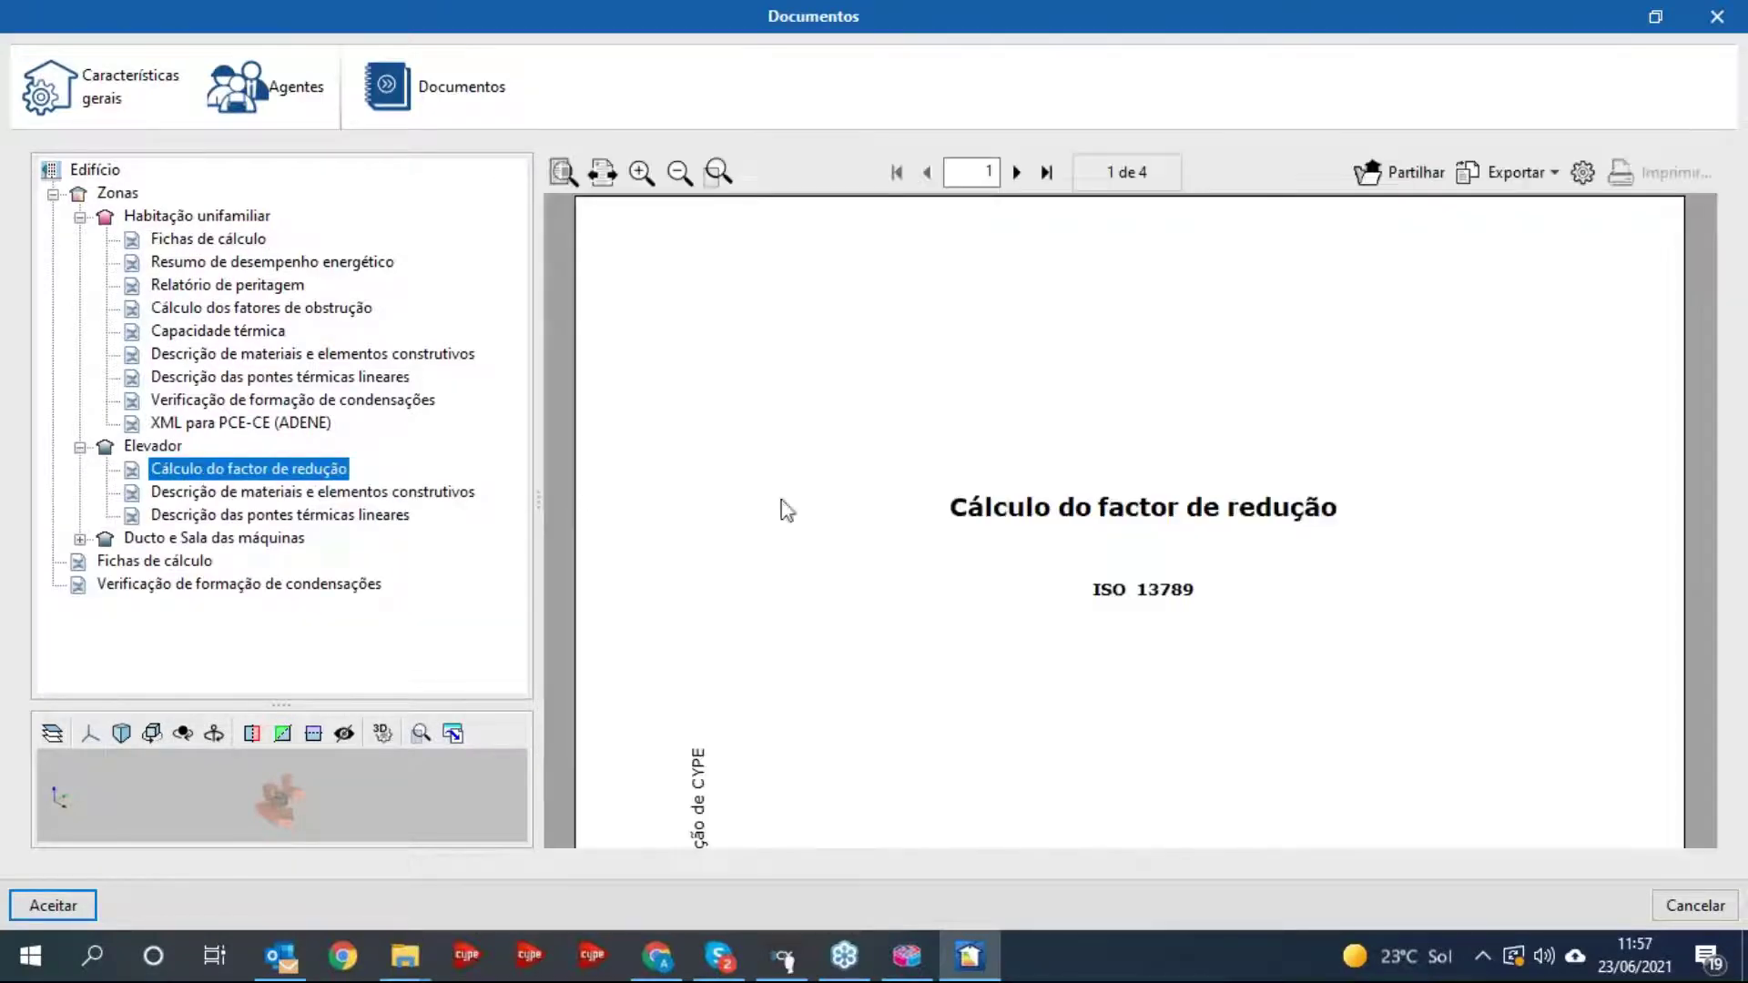
{"action": "scroll", "coordinate": [1099, 537], "scroll_direction": "down", "scroll_amount": 6}
{"action": "scroll", "coordinate": [1046, 554], "scroll_direction": "down", "scroll_amount": 15}
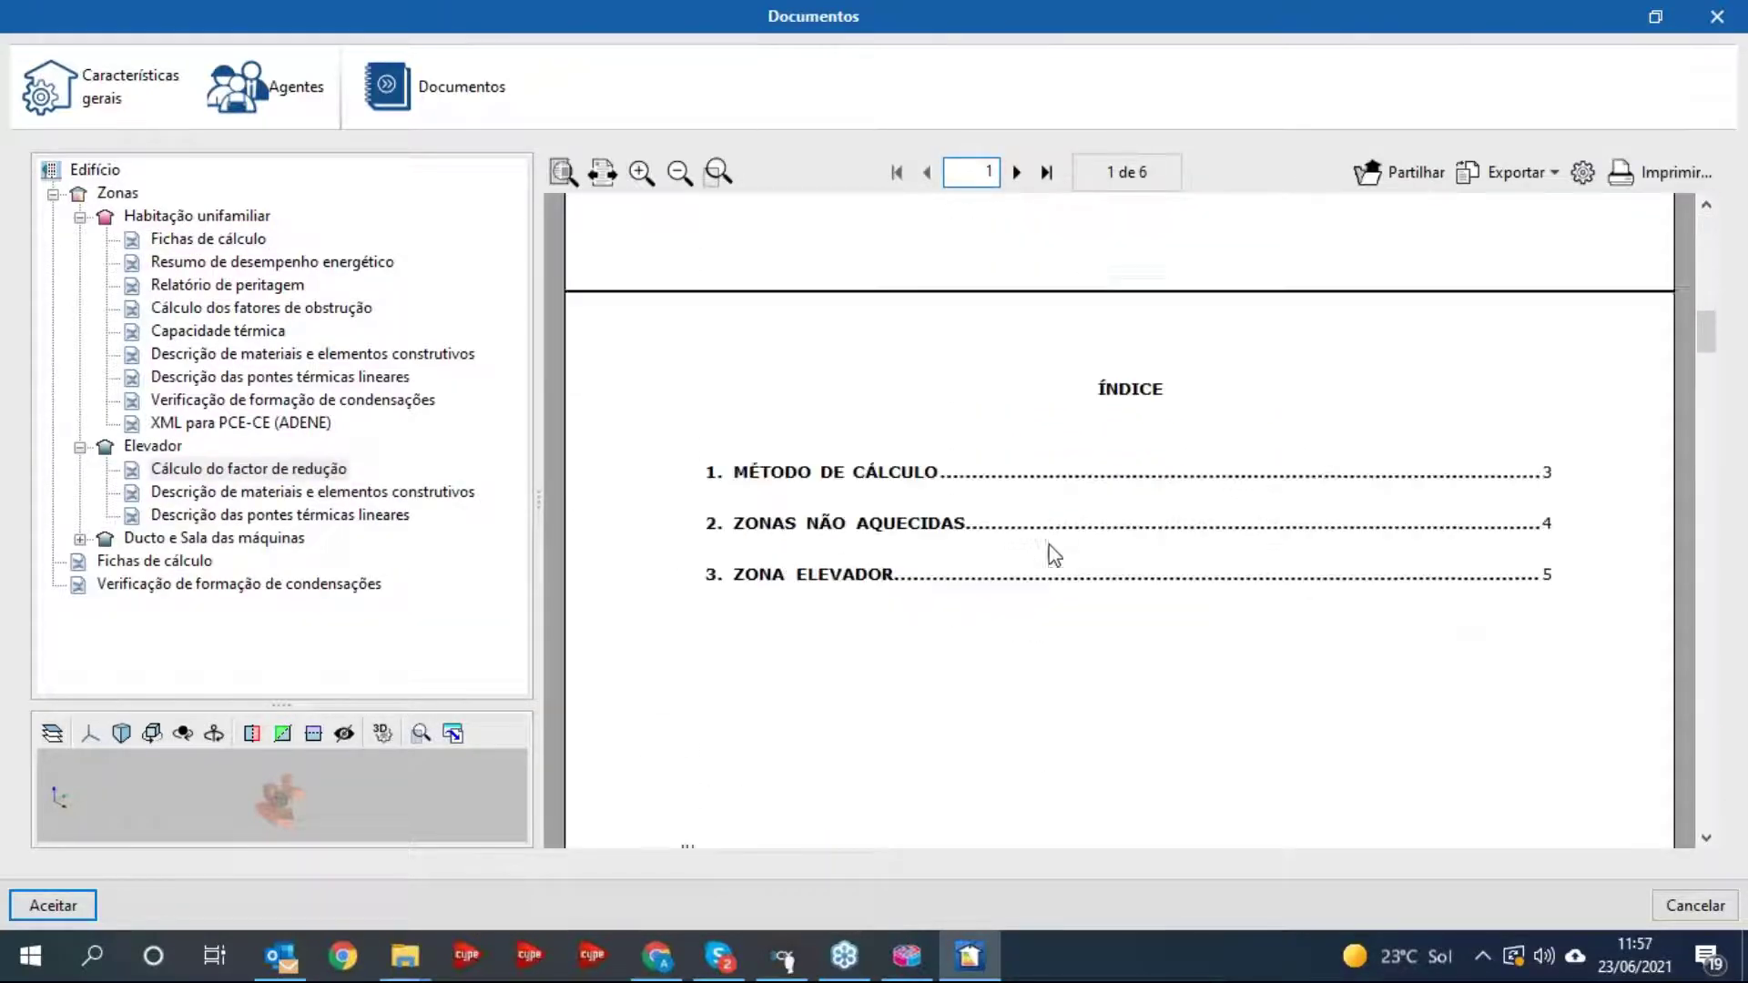
{"action": "scroll", "coordinate": [1211, 583], "scroll_direction": "down", "scroll_amount": 12}
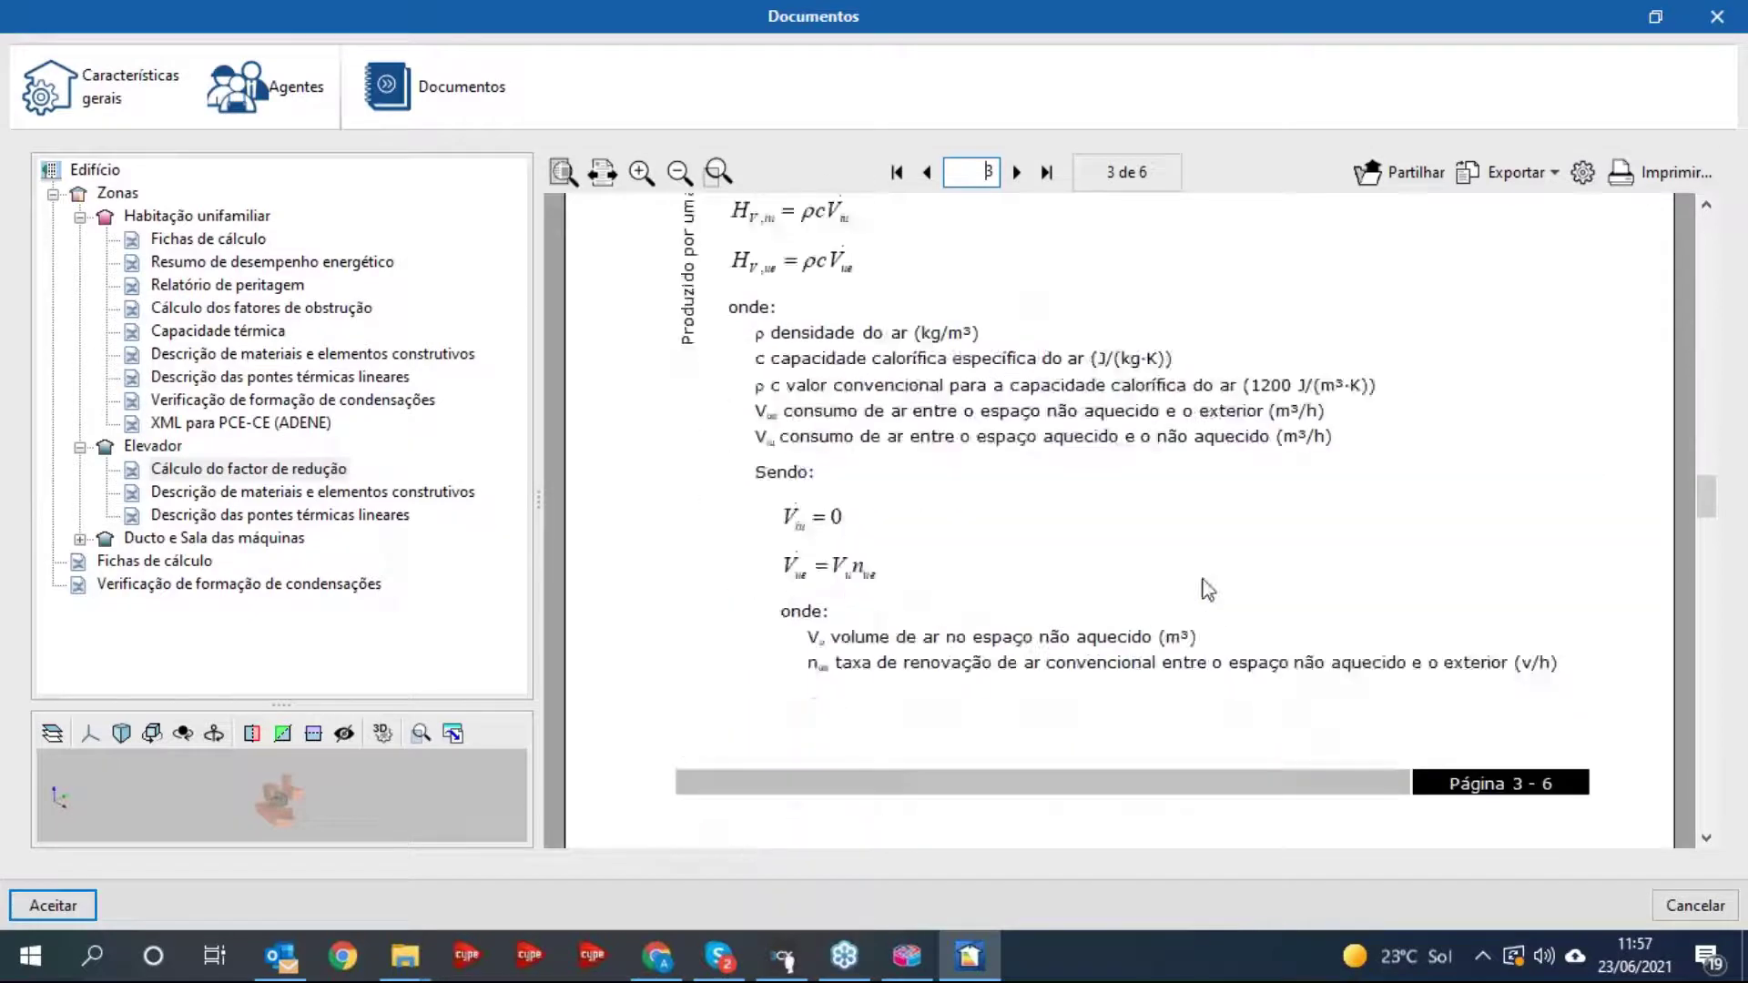
{"action": "scroll", "coordinate": [1202, 594], "scroll_direction": "down", "scroll_amount": 12}
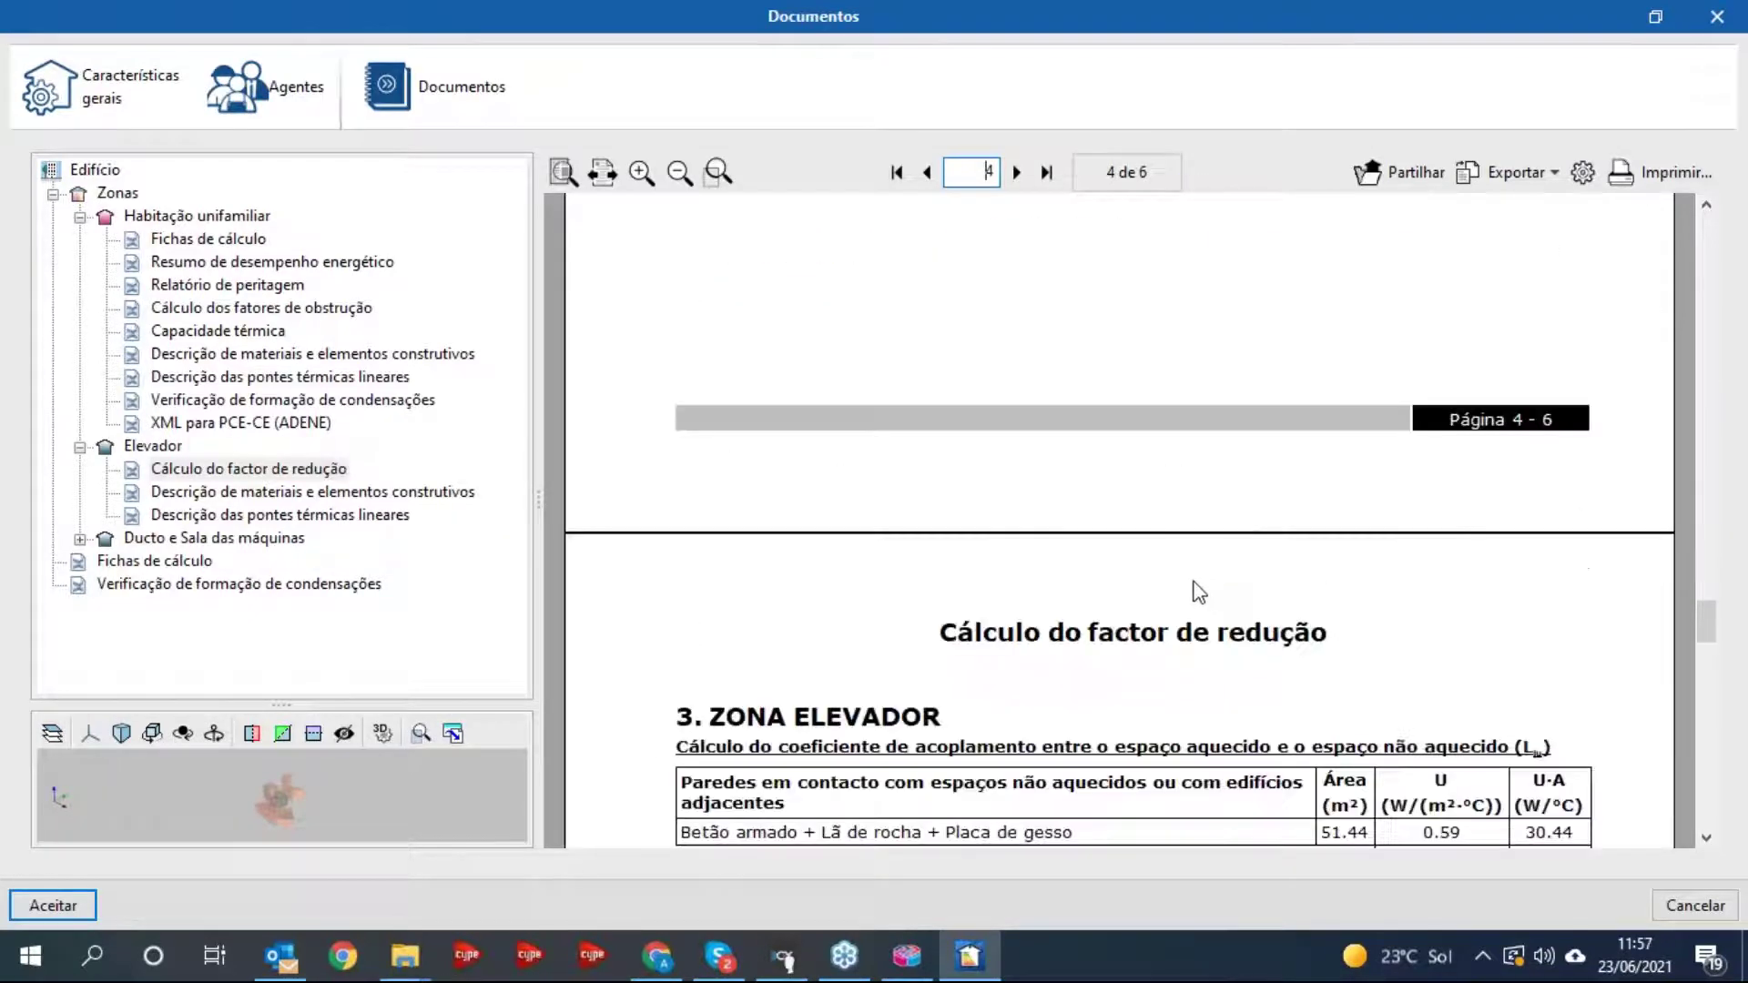
{"action": "scroll", "coordinate": [1198, 594], "scroll_direction": "down", "scroll_amount": 10}
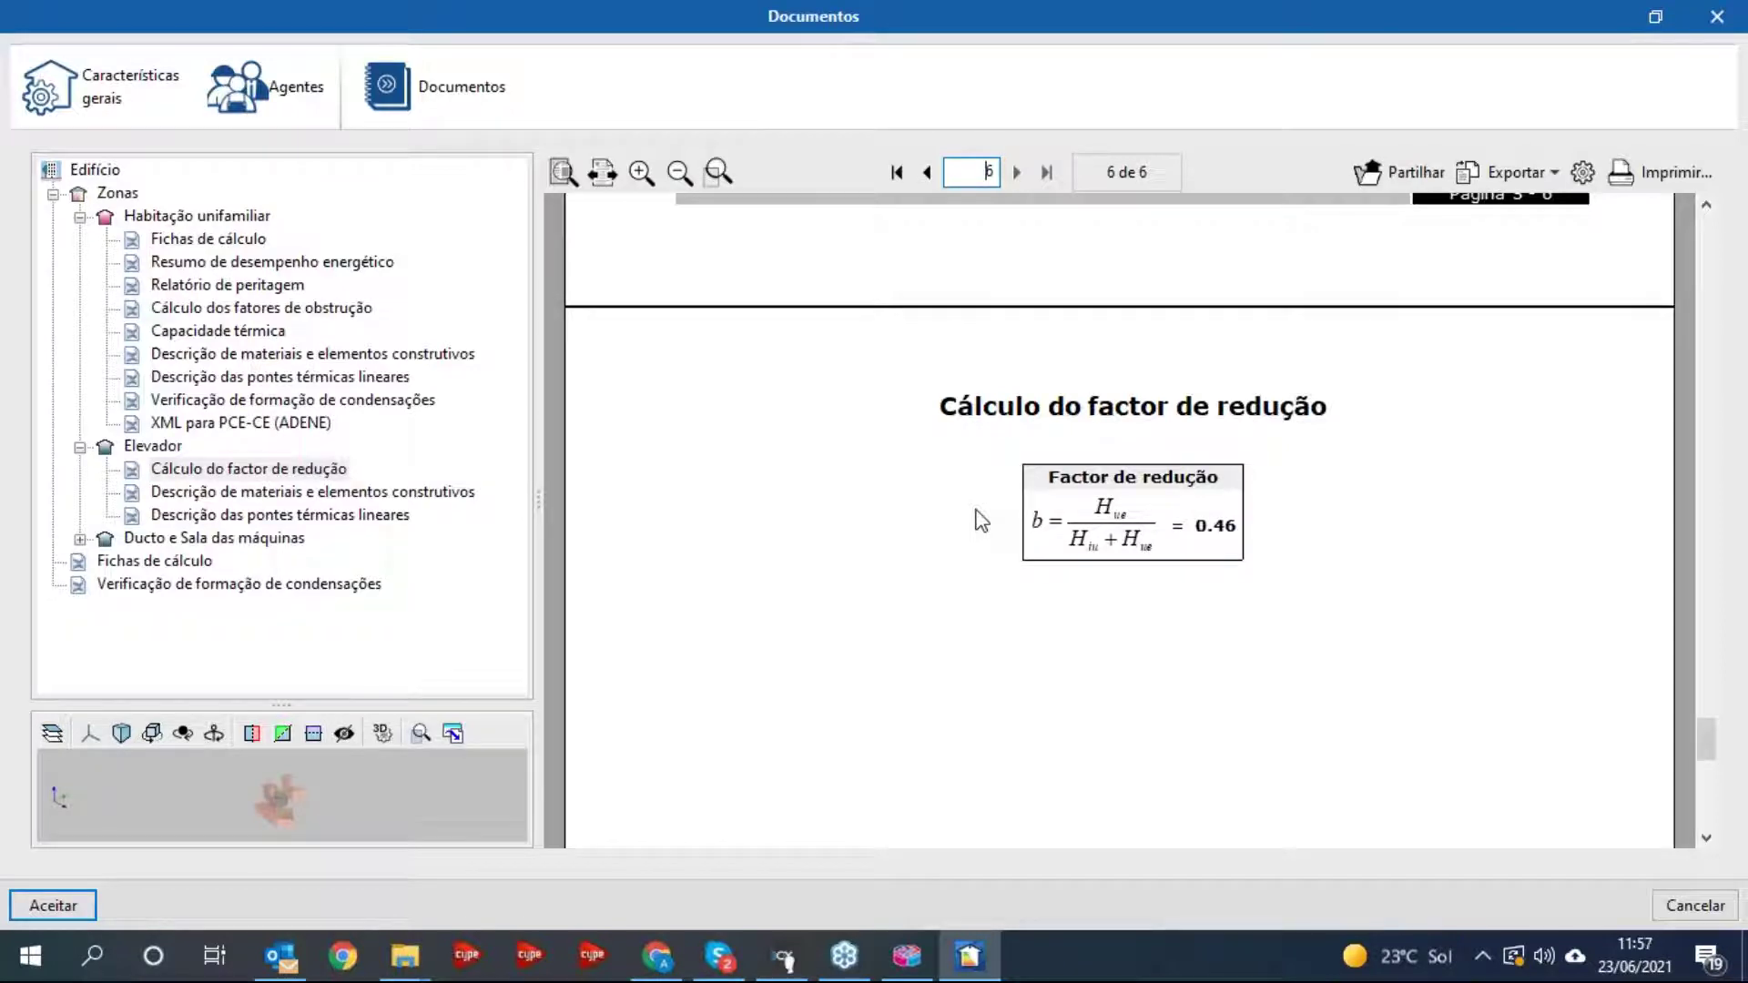
- View the Medidas de melhoria data of the Habitação unifamiliar zone and leave the documents without saving changes
{"action": "left_click", "coordinate": [175, 218]}
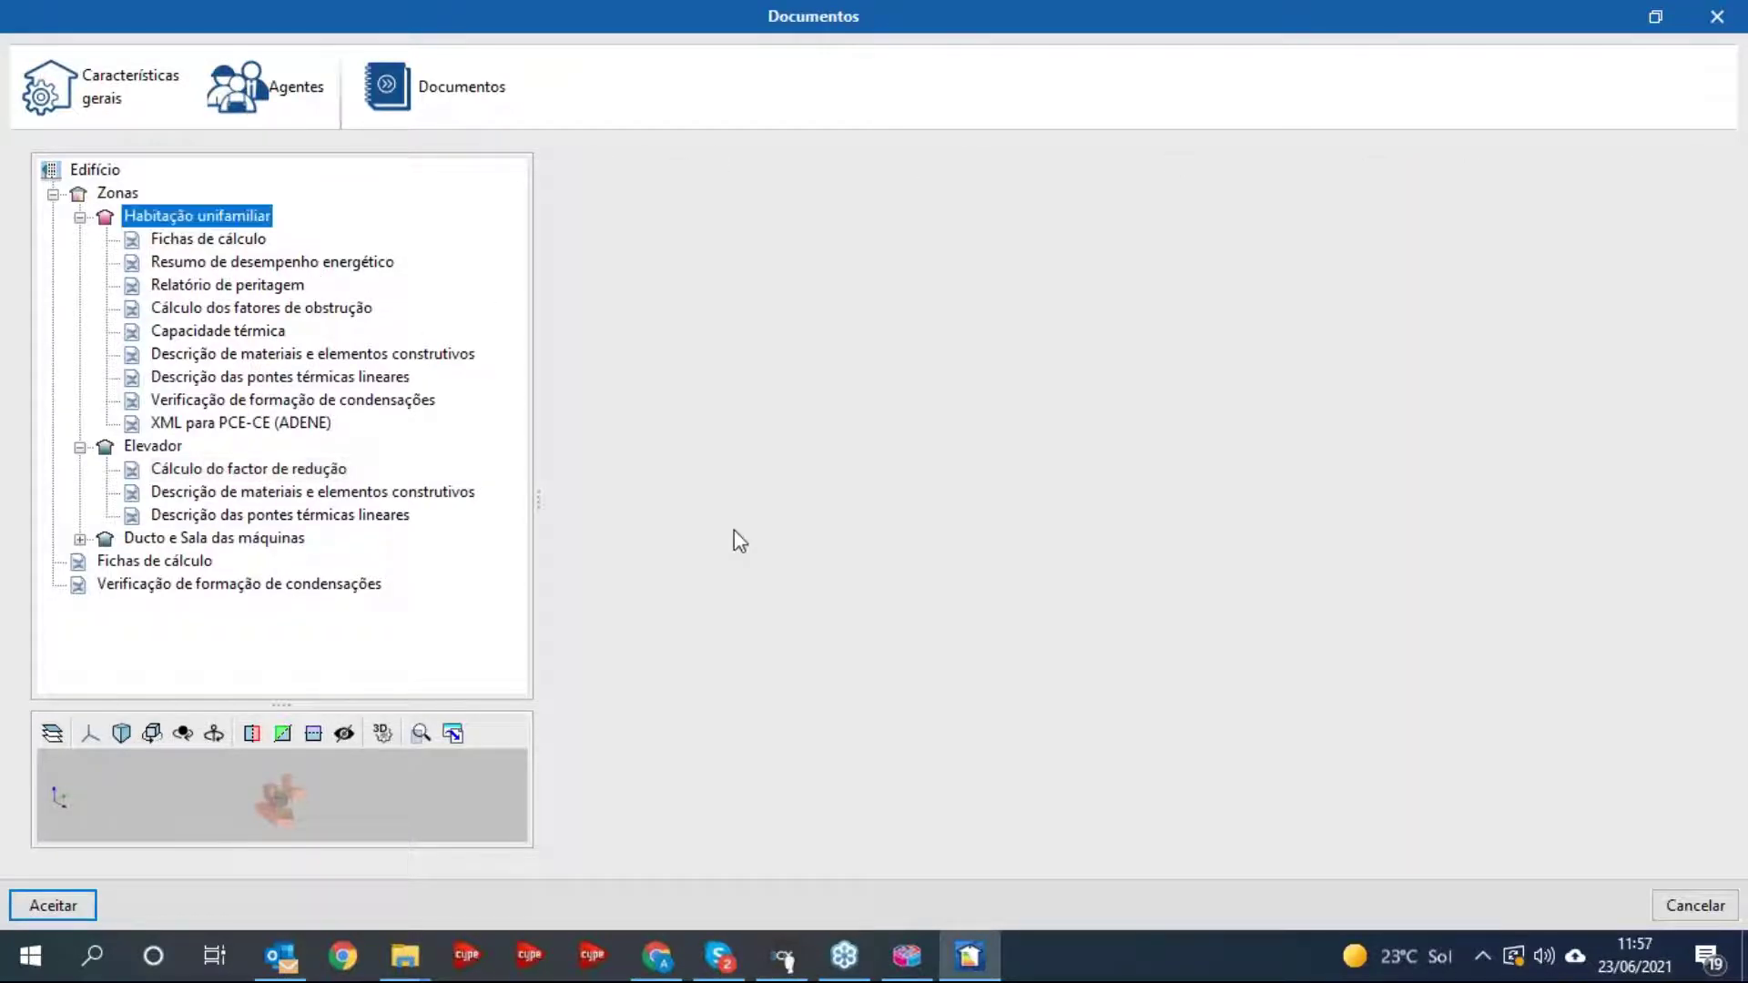
{"action": "left_click", "coordinate": [1106, 207]}
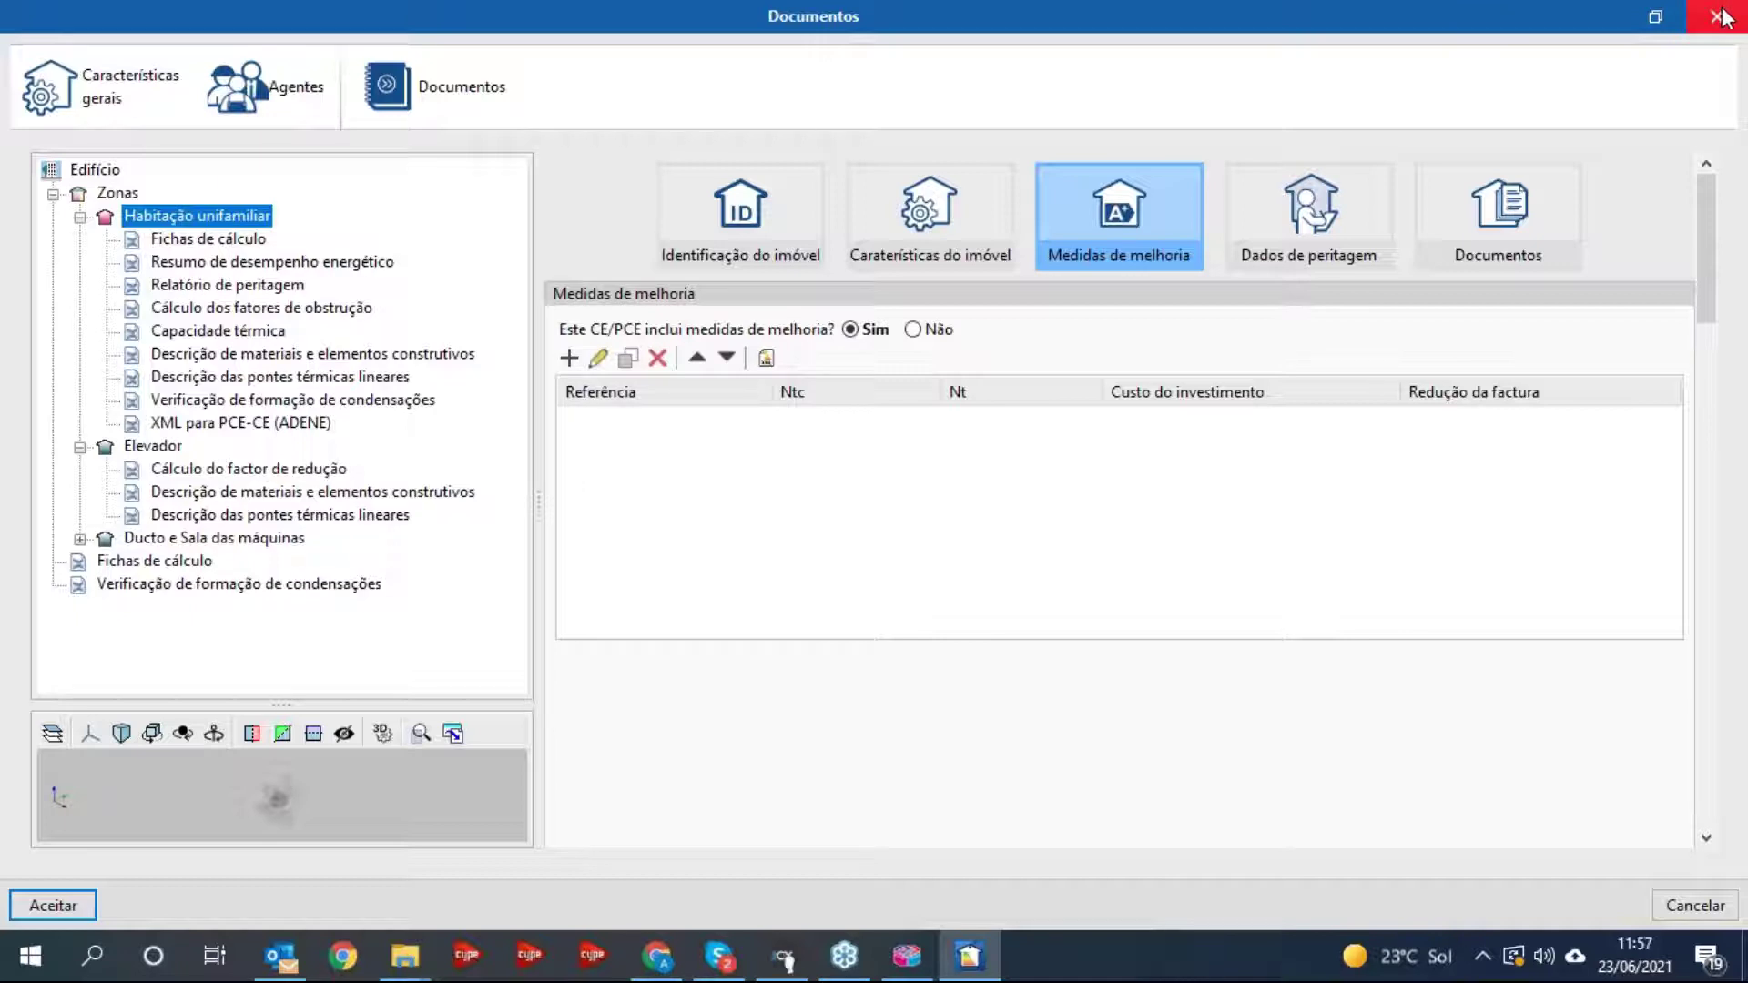
{"action": "left_click", "coordinate": [1720, 909]}
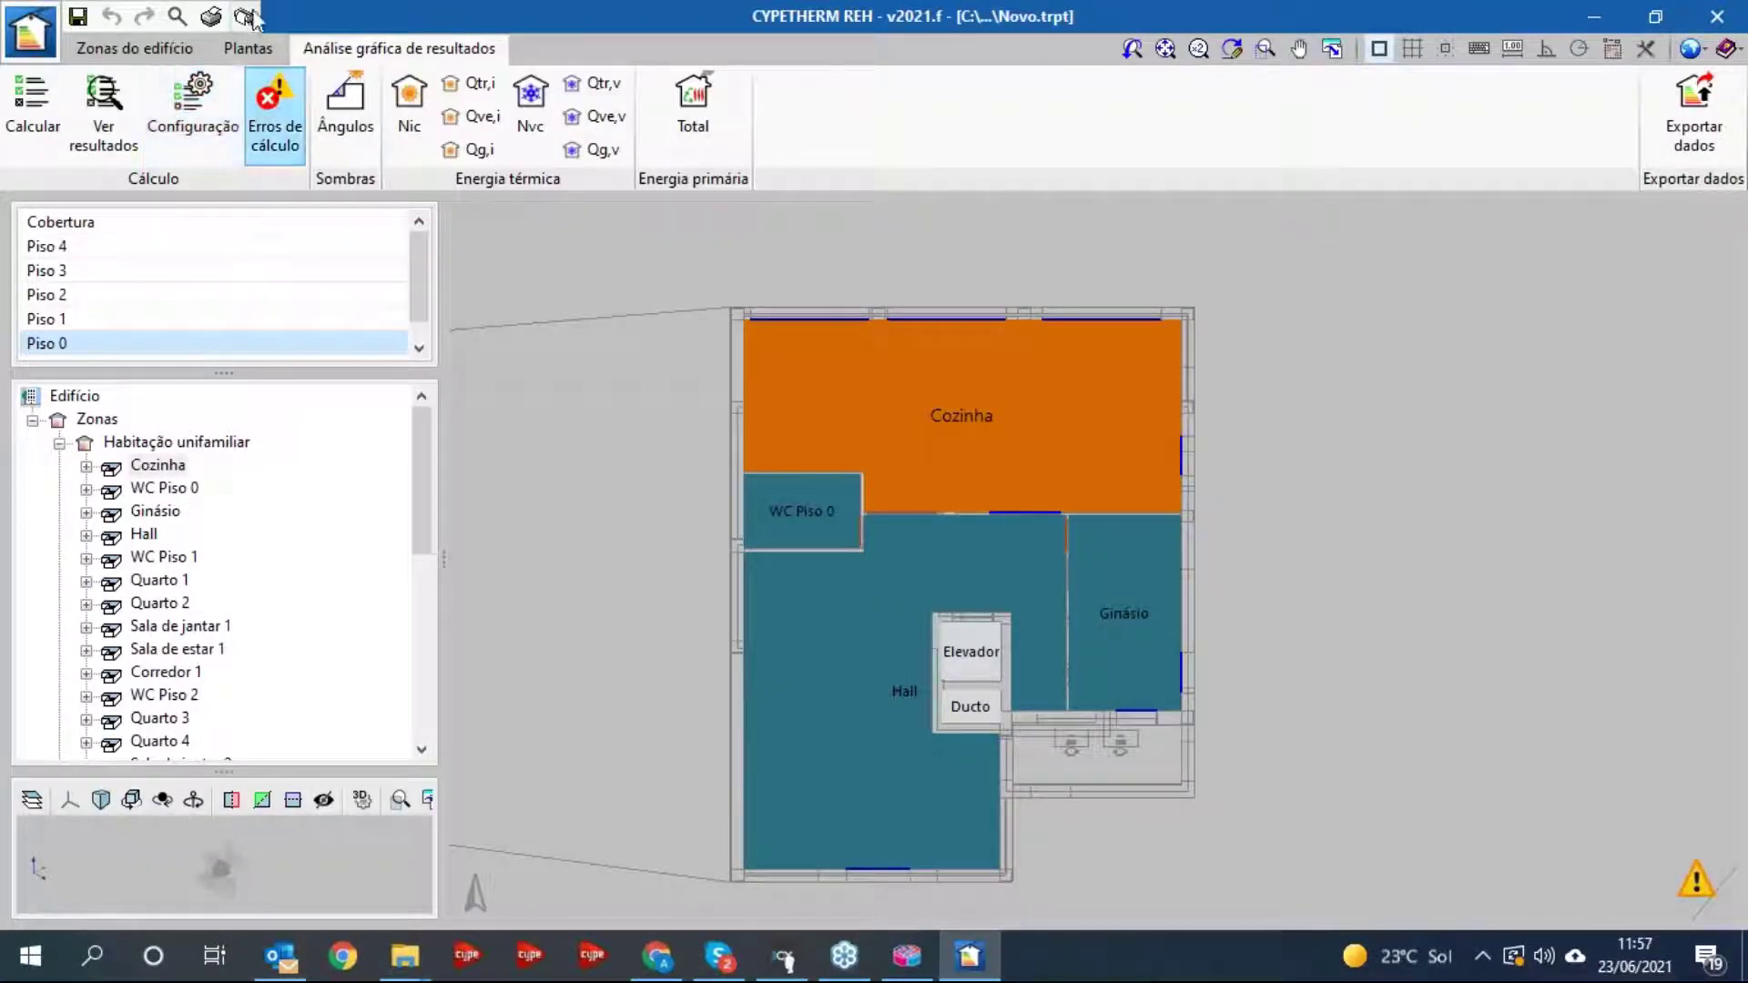
{"action": "left_click", "coordinate": [136, 49]}
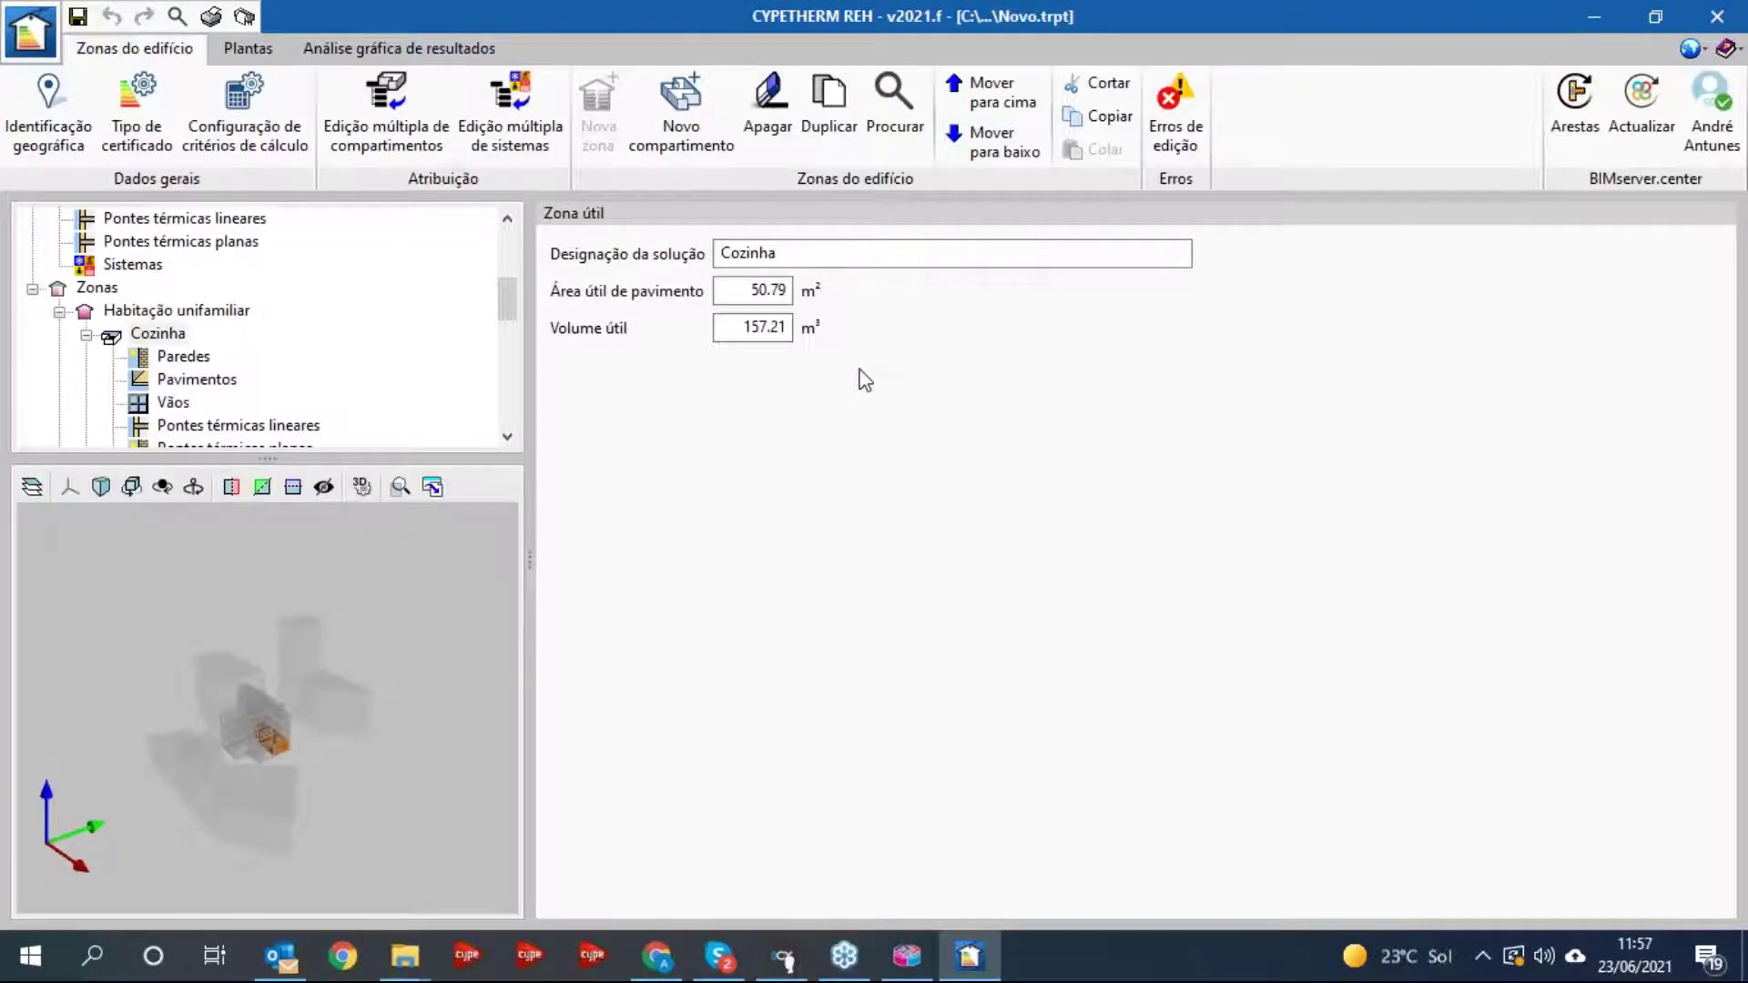
{"action": "left_click", "coordinate": [373, 48]}
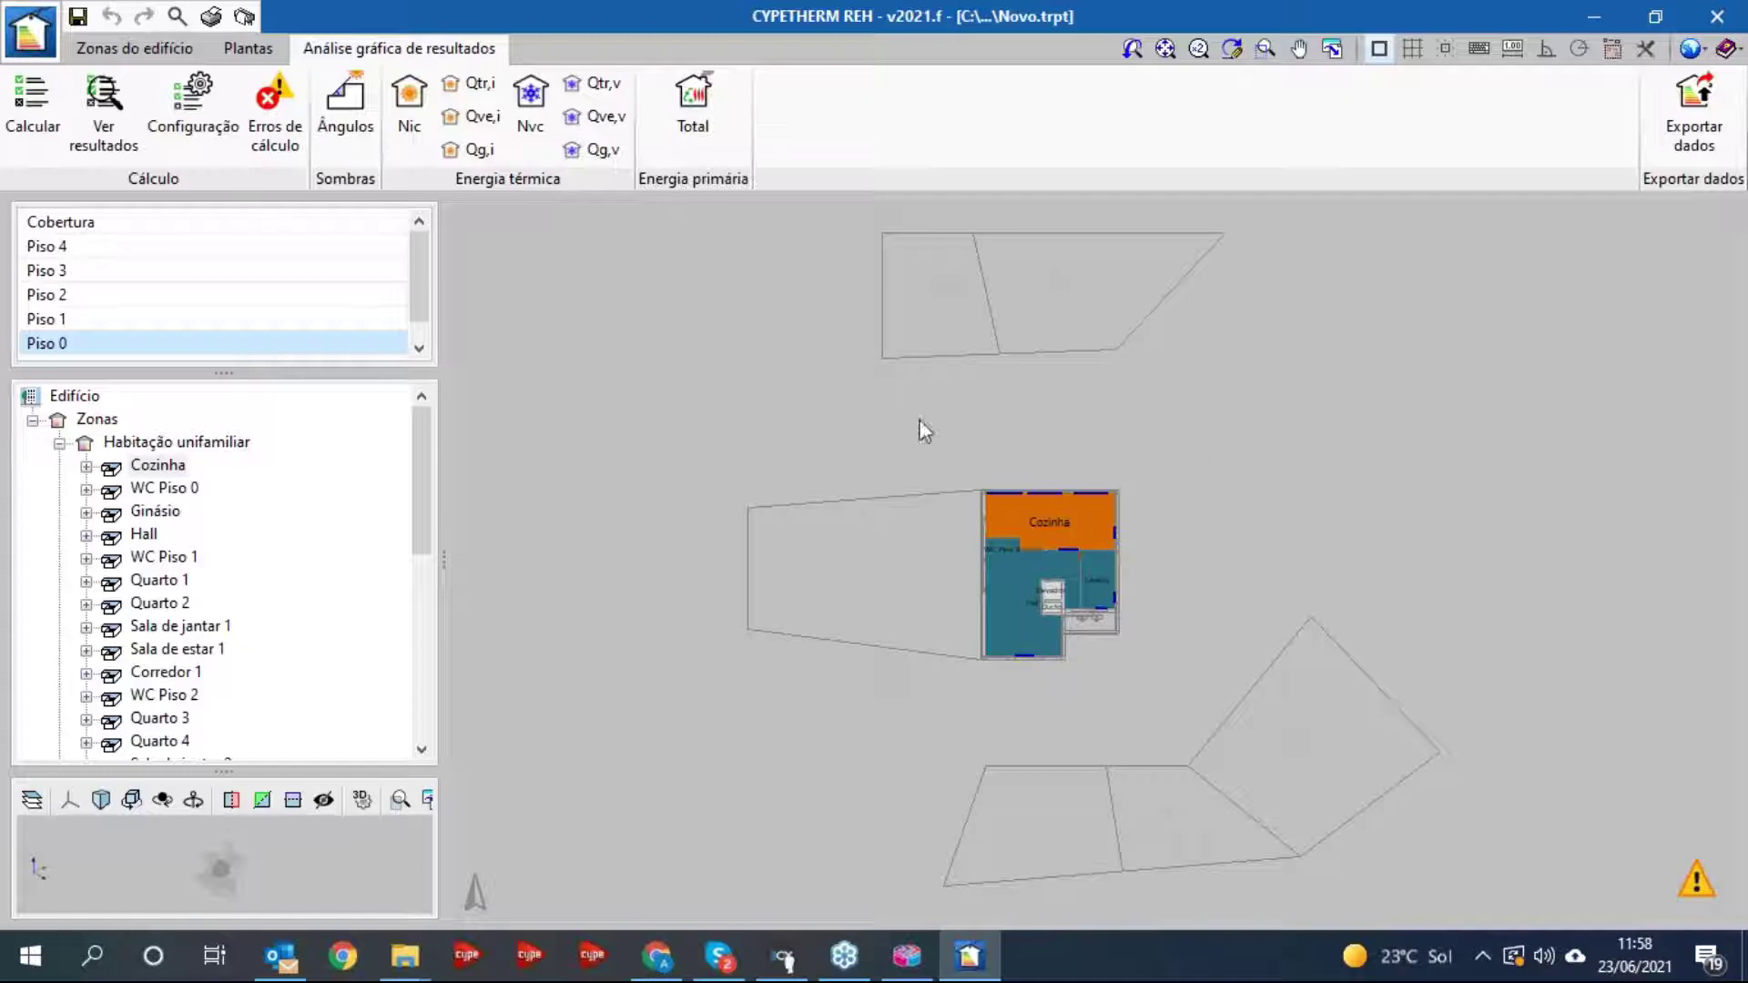
{"action": "left_click_drag", "start_coordinate": [1037, 394], "coordinate": [992, 403]}
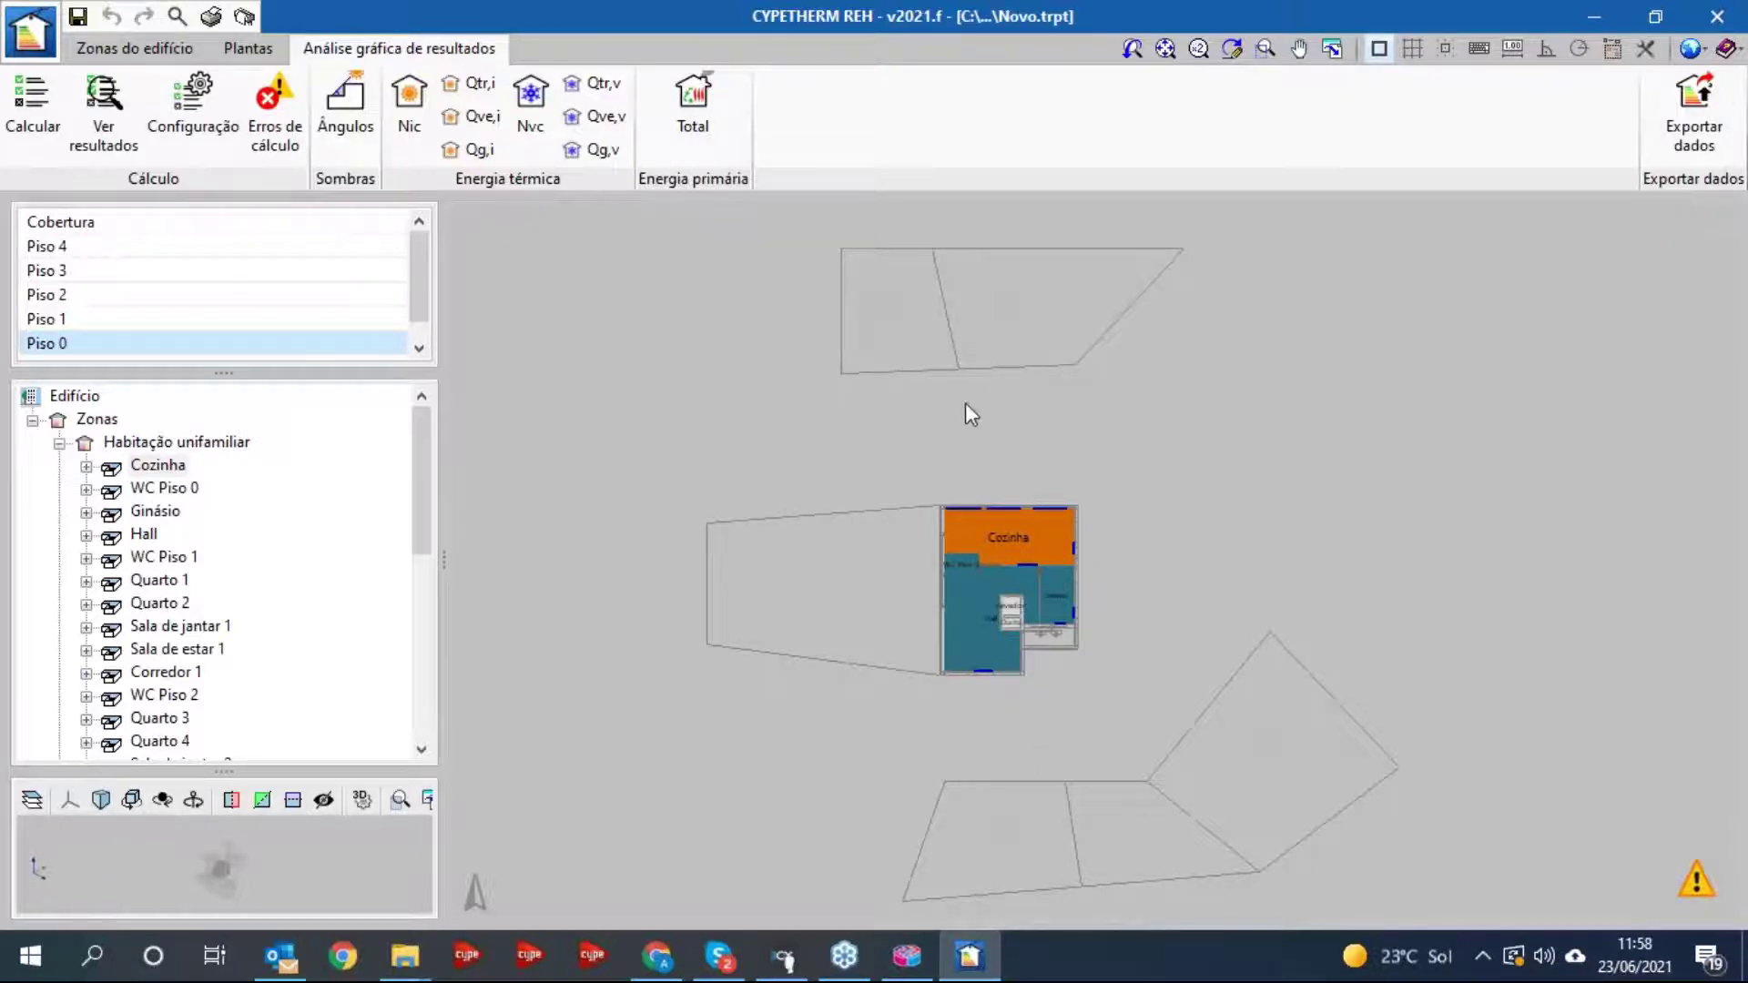
- Export the Habitação unifamiliar data as Situação inicial to the file Certificação energética REH, with the measure reference "S I"
{"action": "left_click", "coordinate": [1663, 106]}
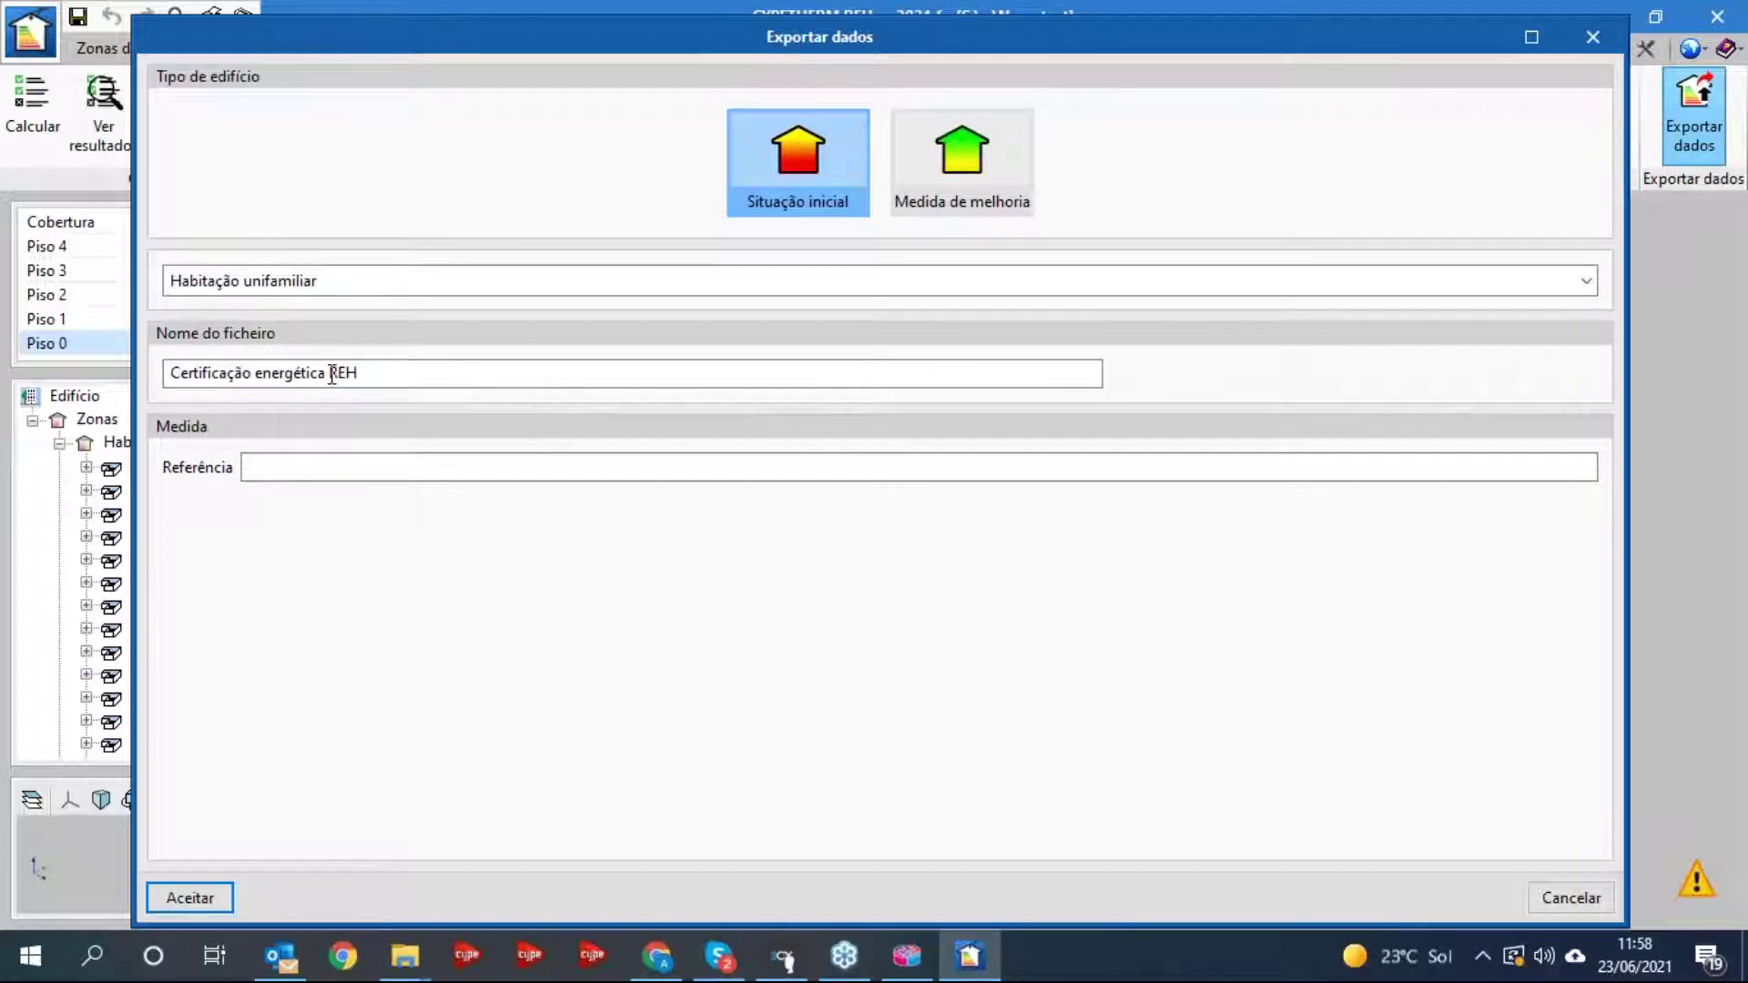
{"action": "left_click", "coordinate": [295, 470]}
{"action": "type", "text": "SI"}
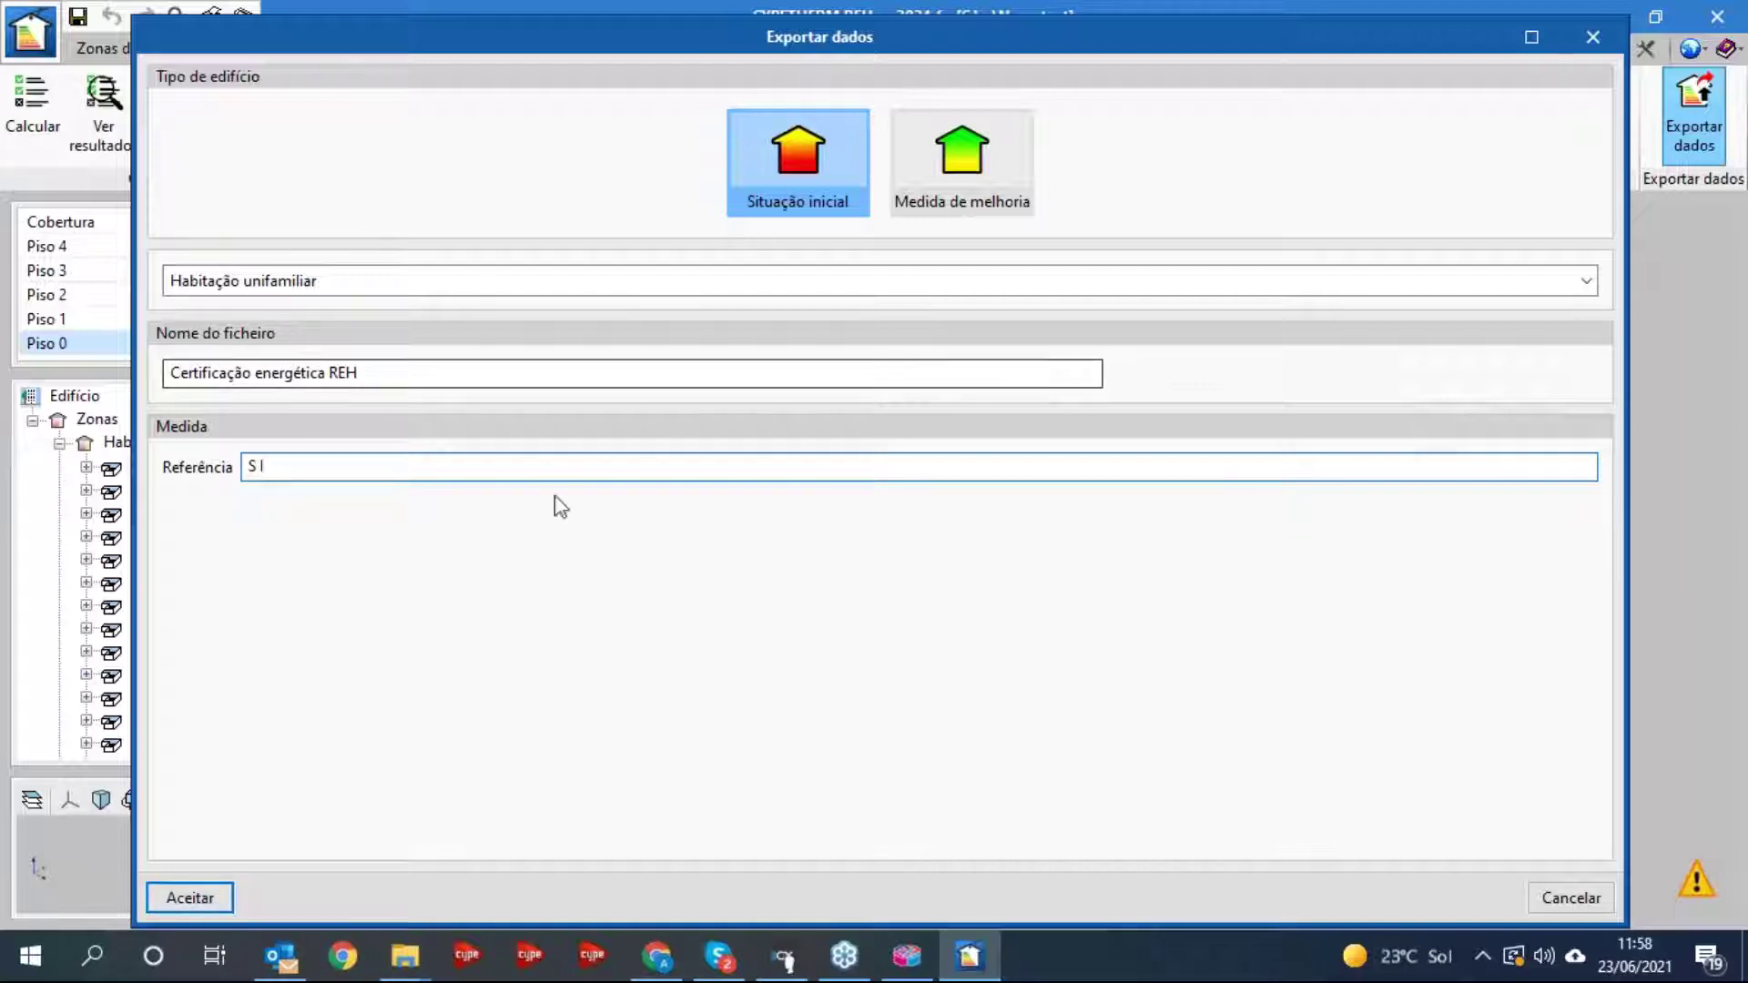
{"action": "left_click", "coordinate": [160, 898]}
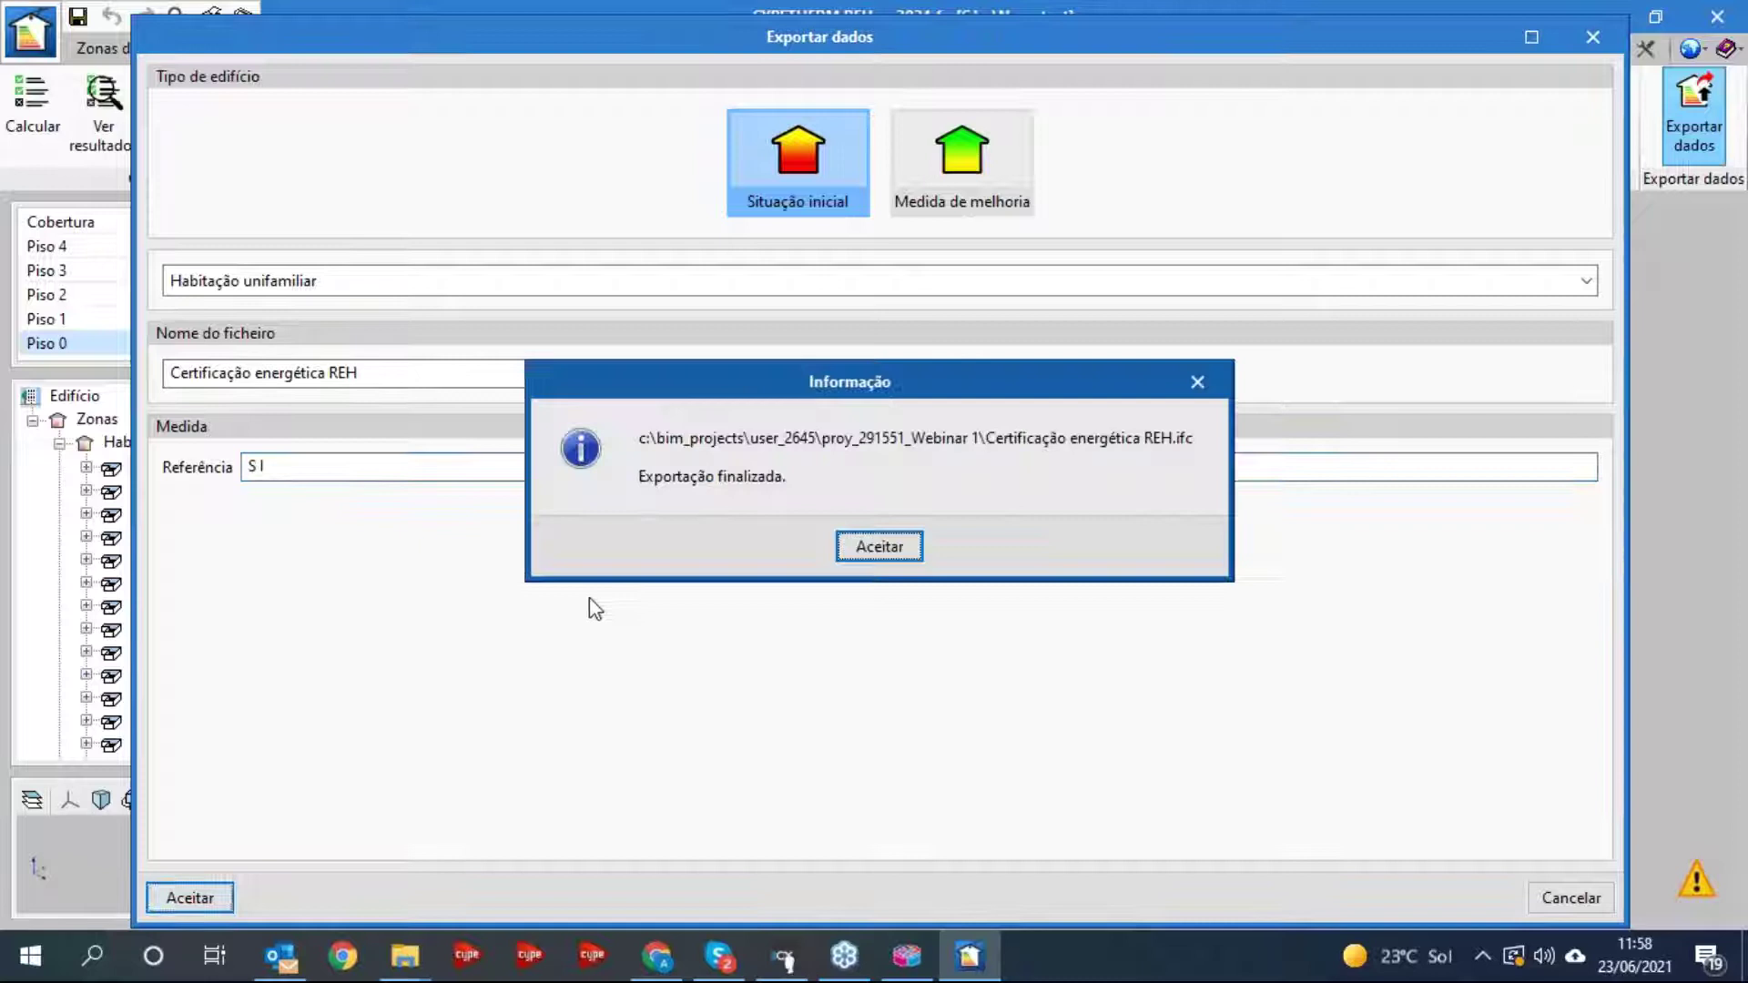
{"action": "left_click", "coordinate": [855, 547]}
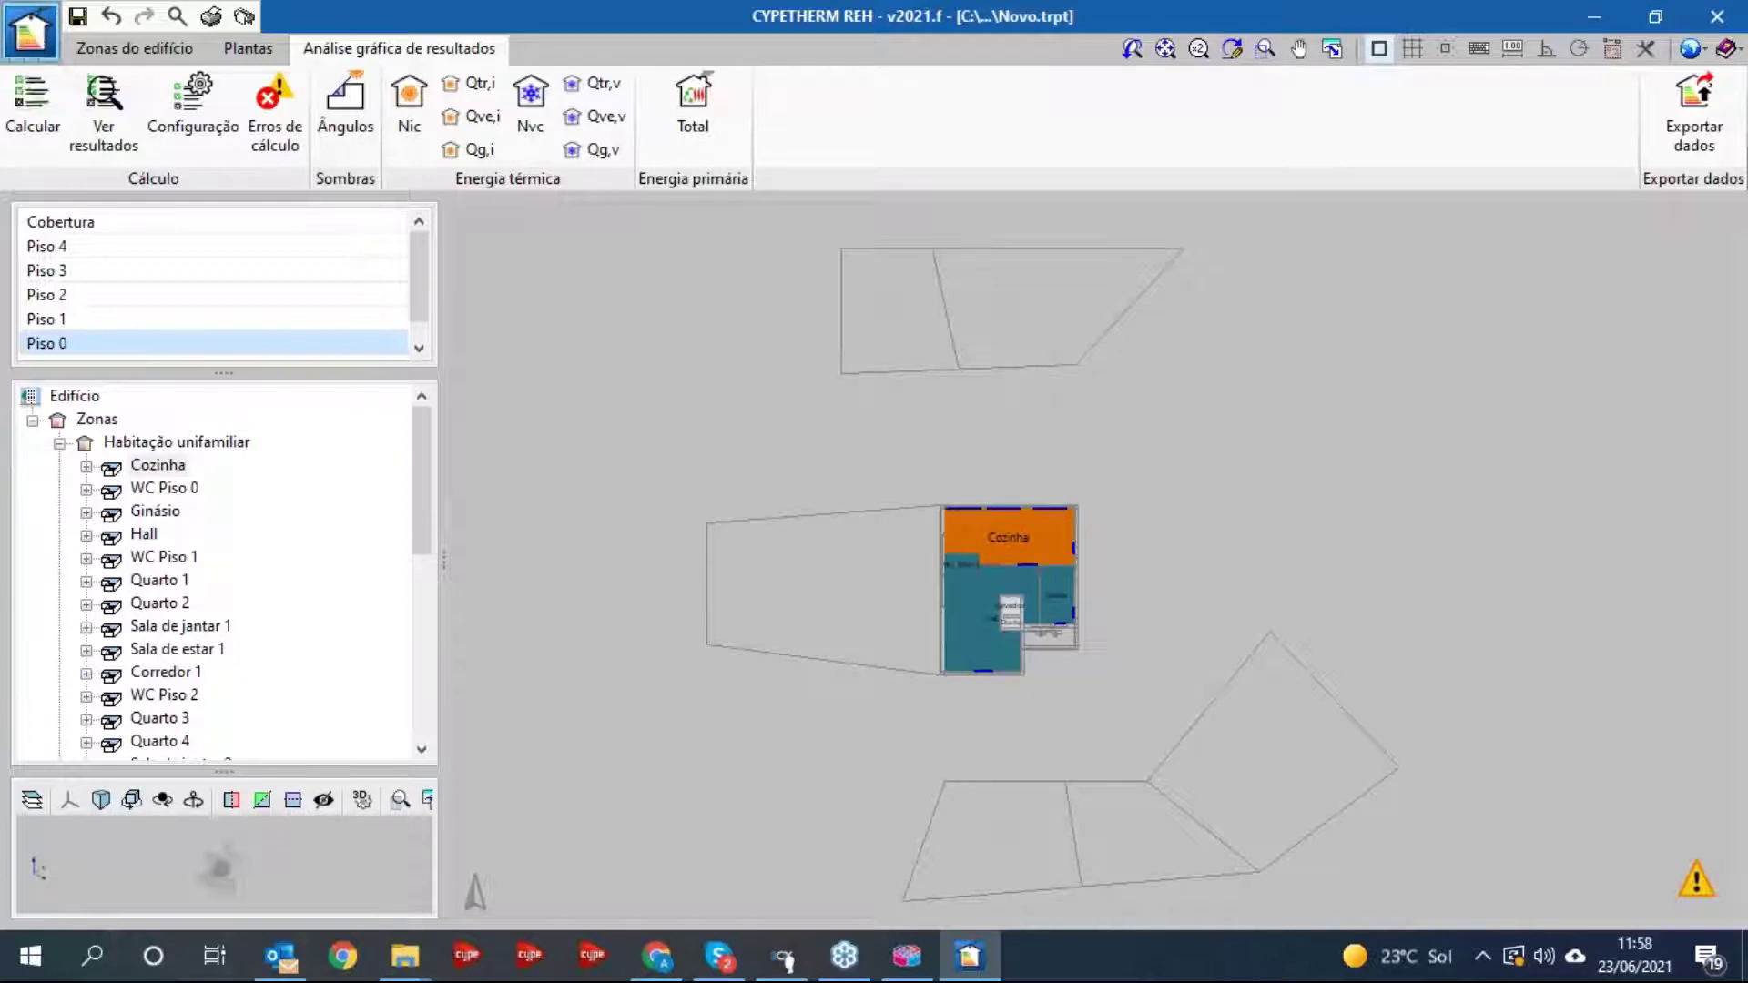
- Save the project under the new file name "Webinar 1 MM1"
{"action": "left_click", "coordinate": [39, 35]}
{"action": "left_click", "coordinate": [134, 252]}
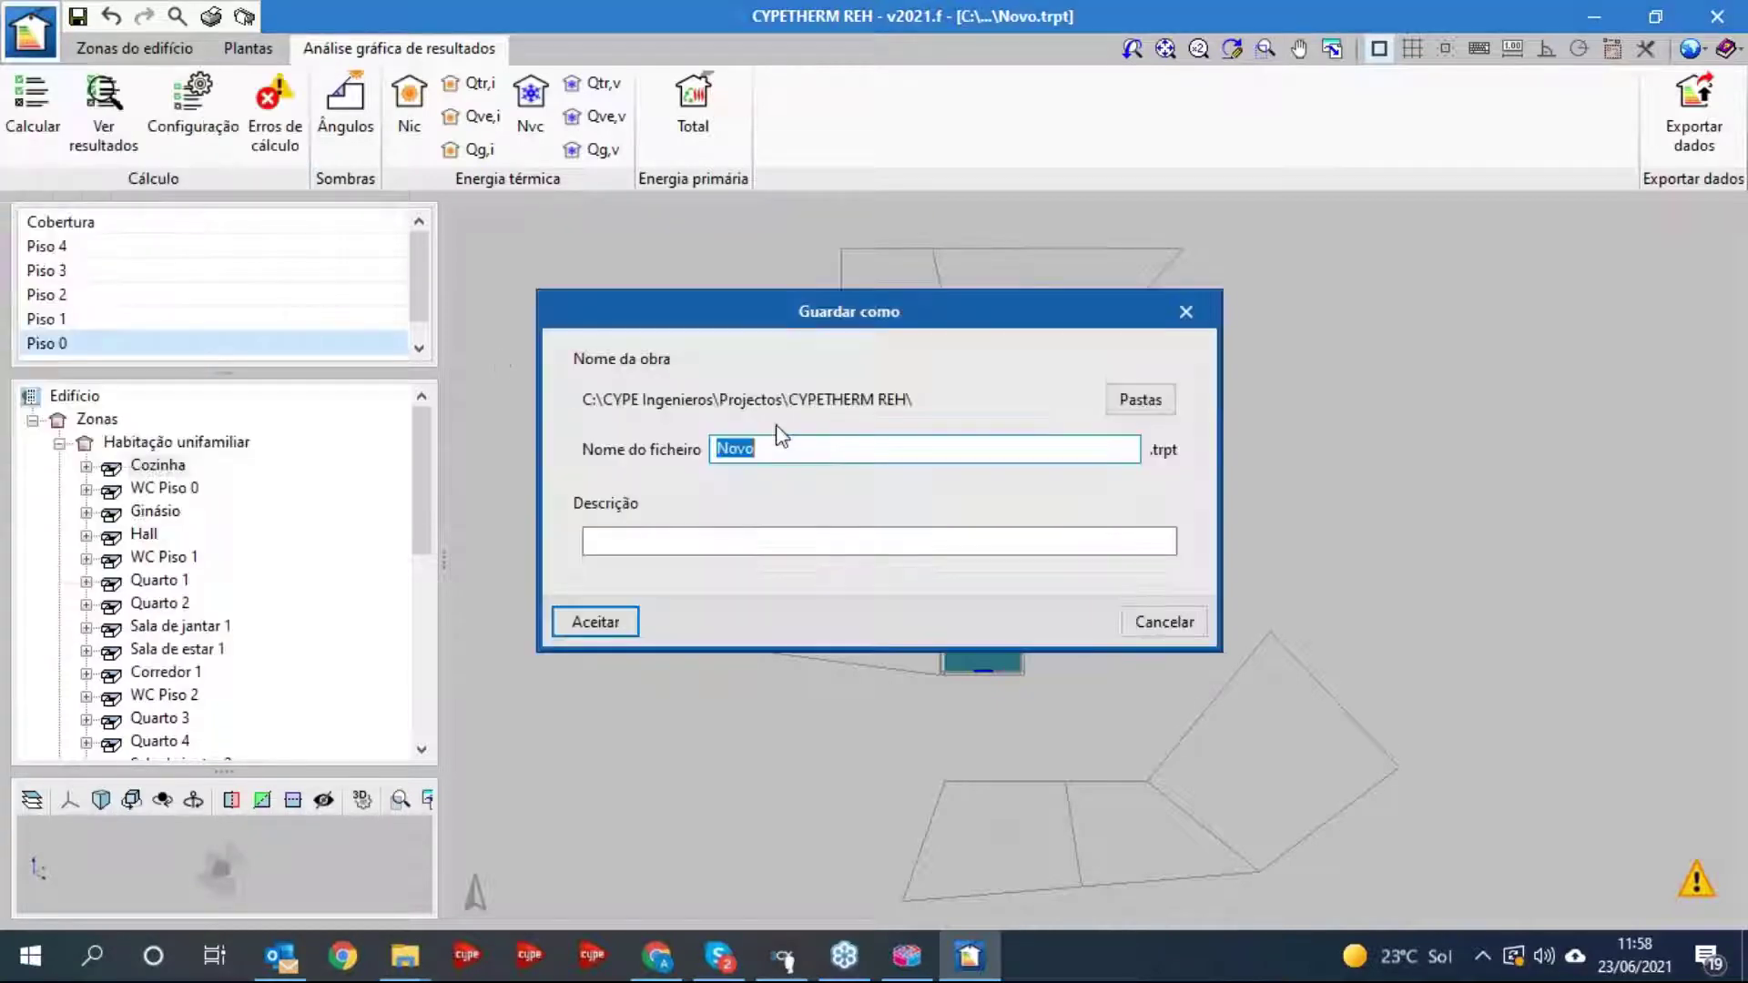
{"action": "left_click", "coordinate": [831, 455]}
{"action": "type", "text": "Webinar 1 MM1"}
{"action": "left_click", "coordinate": [626, 623]}
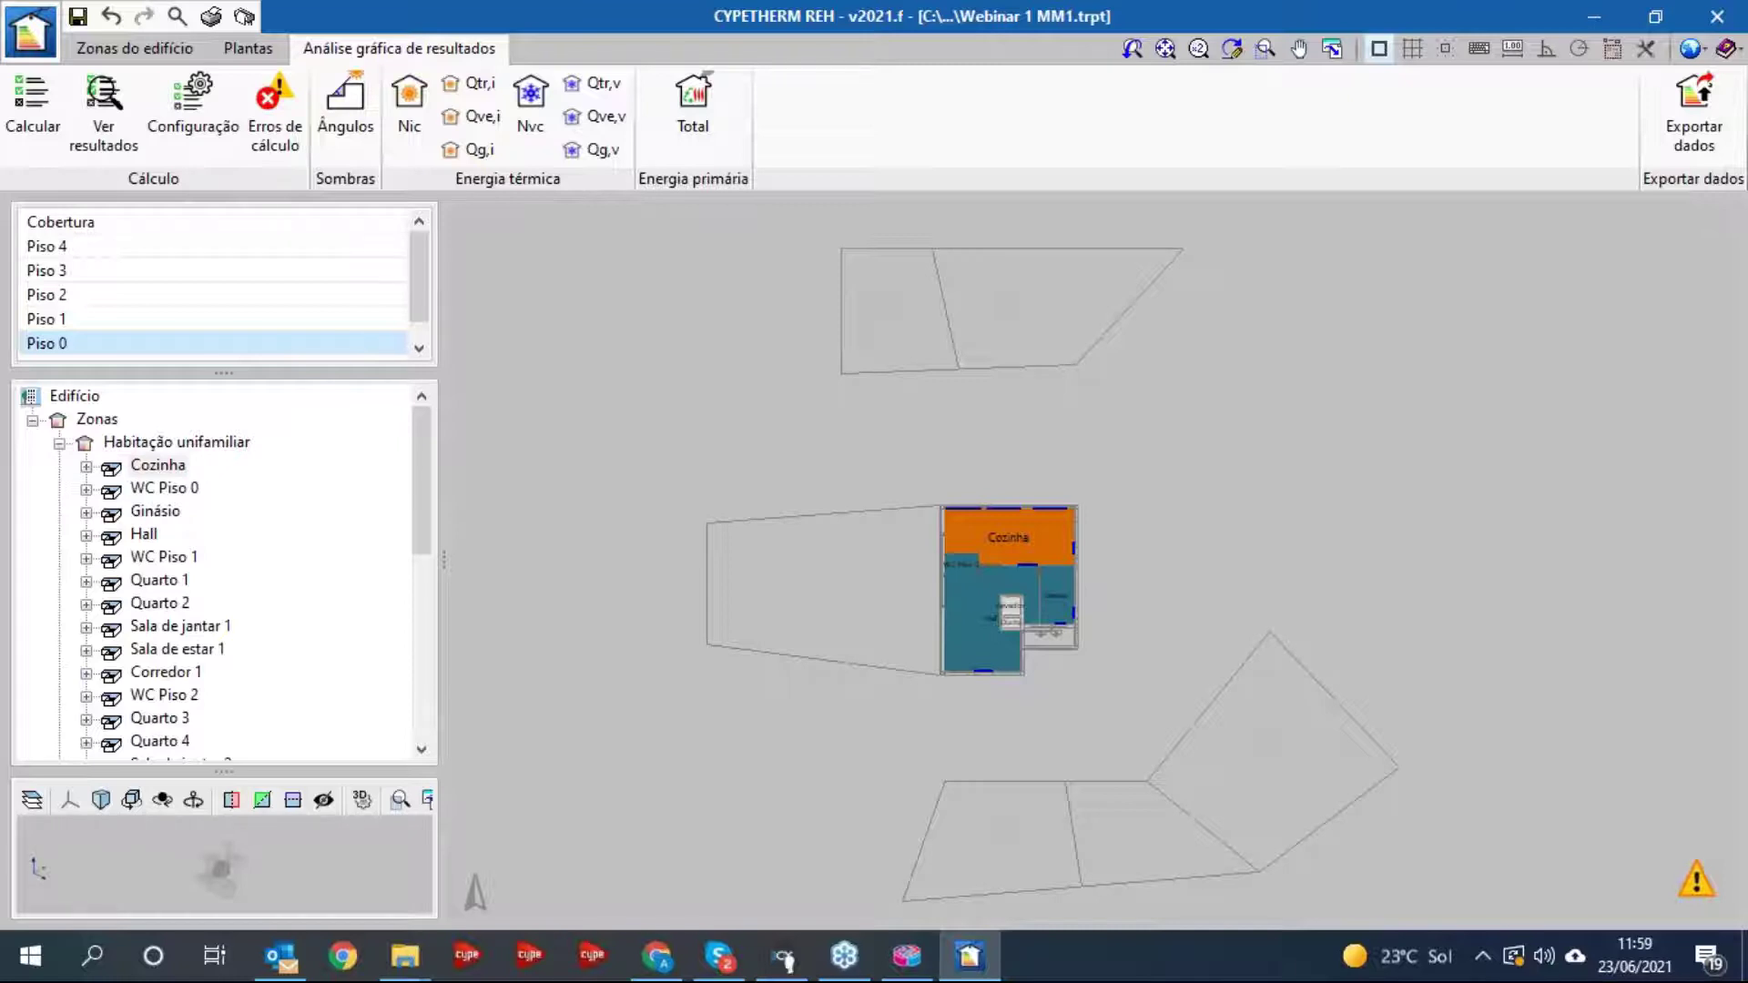
- Import the Multisplit aquecimento and Multisplit arrefecimento generation systems from the saved library into the project
{"action": "left_click", "coordinate": [141, 50]}
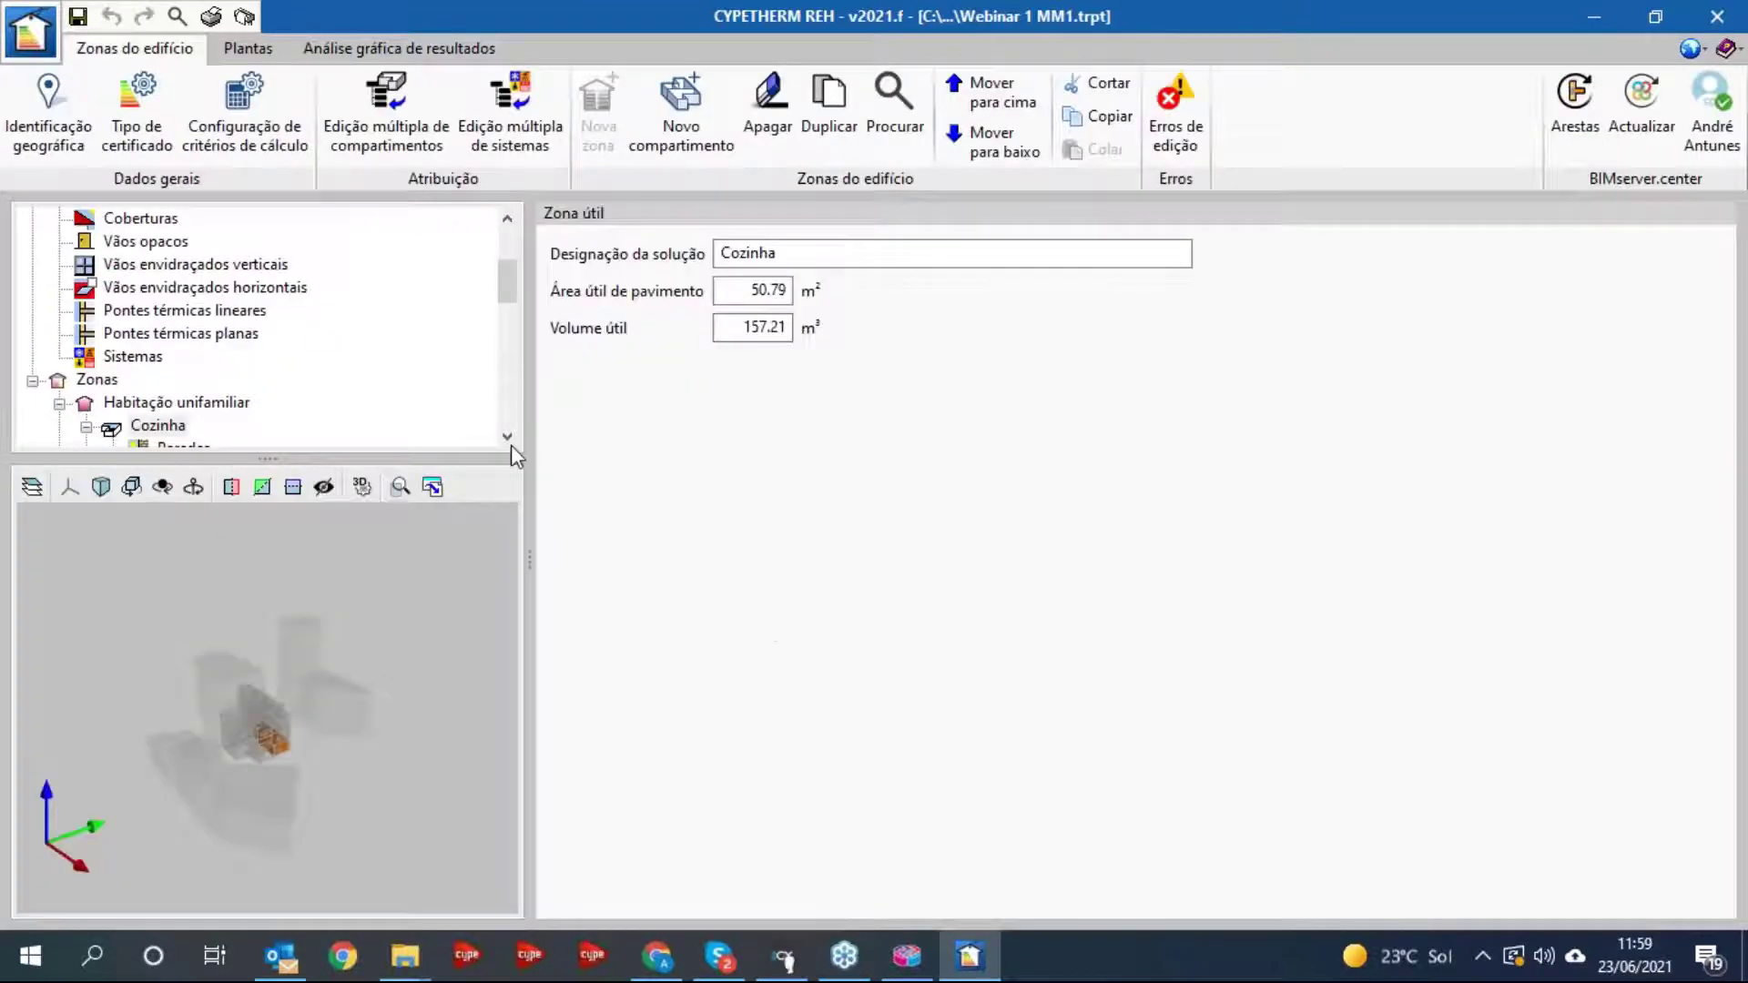
{"action": "left_click", "coordinate": [151, 357]}
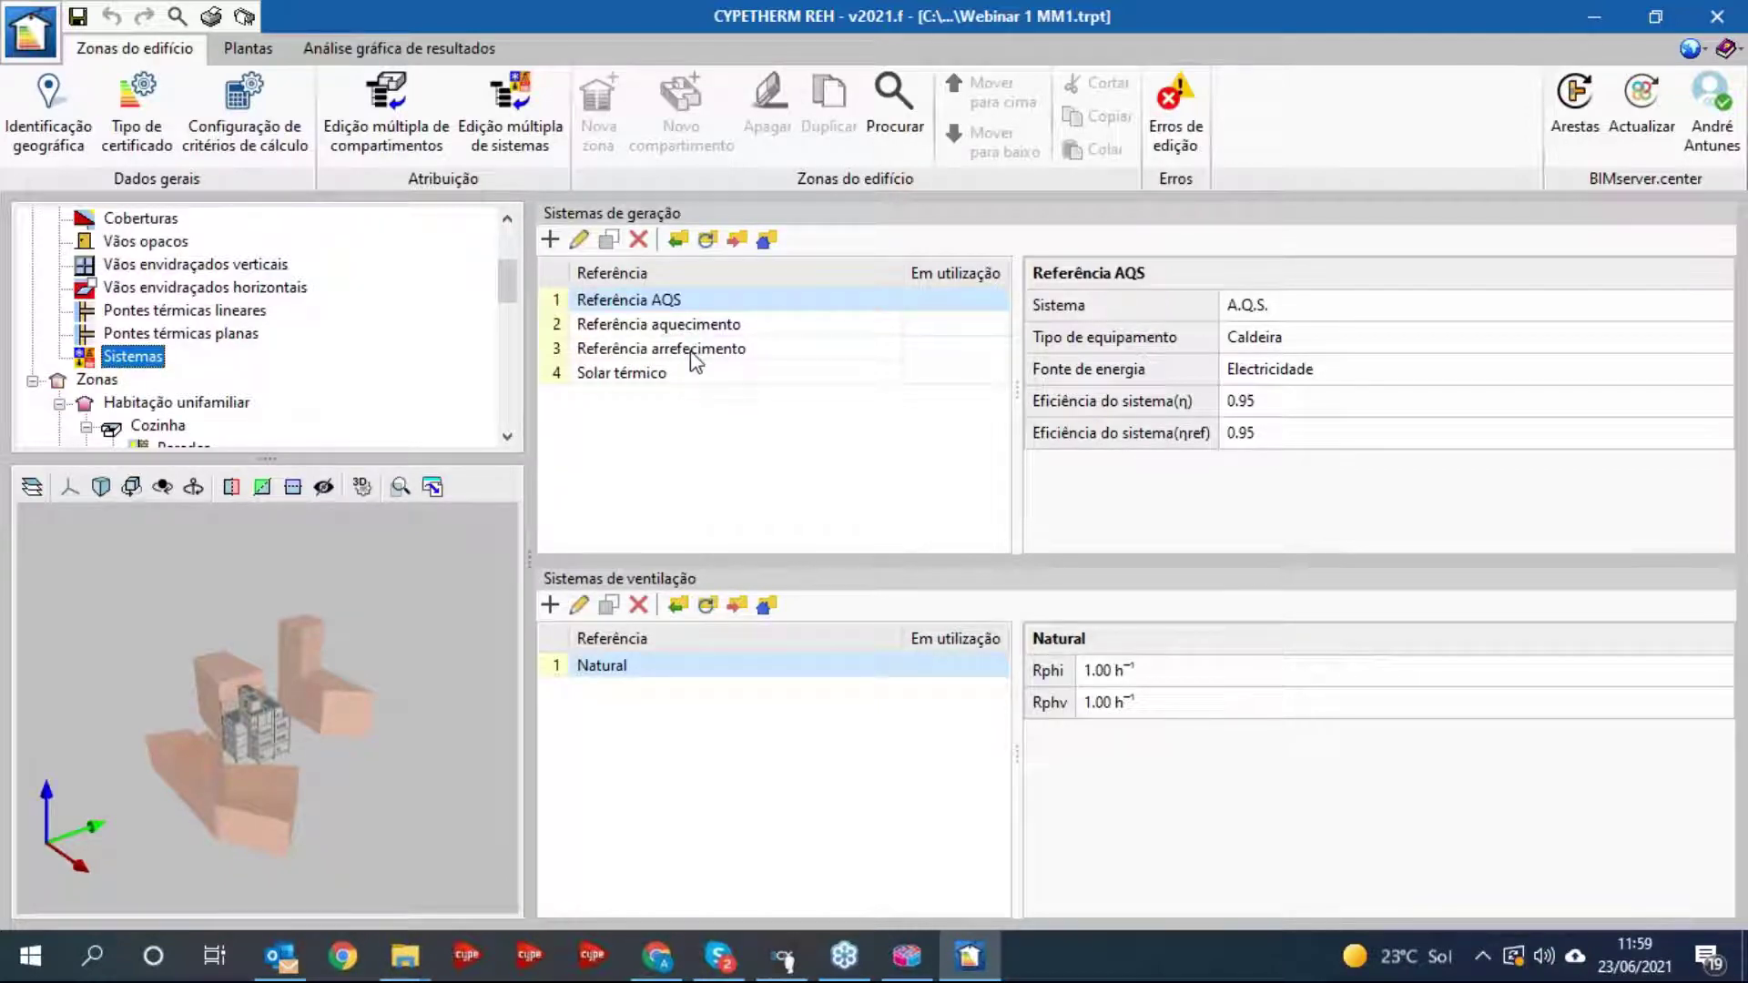
{"action": "left_click", "coordinate": [678, 240]}
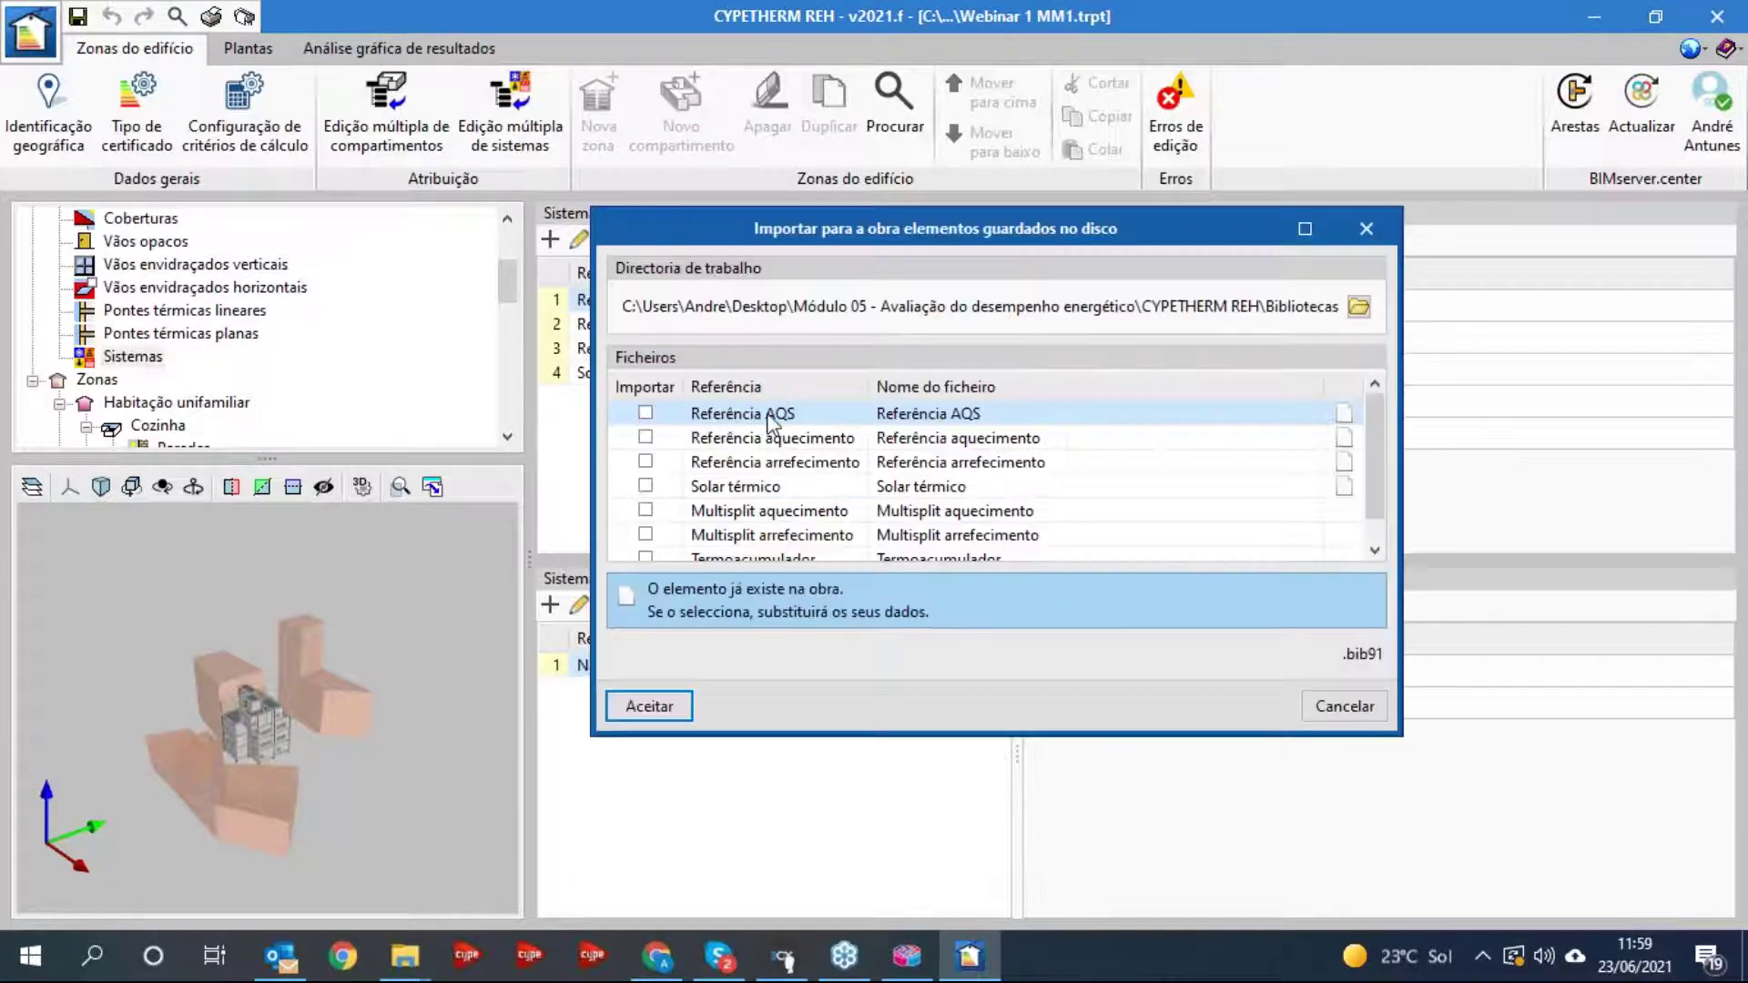
{"action": "left_click", "coordinate": [645, 510]}
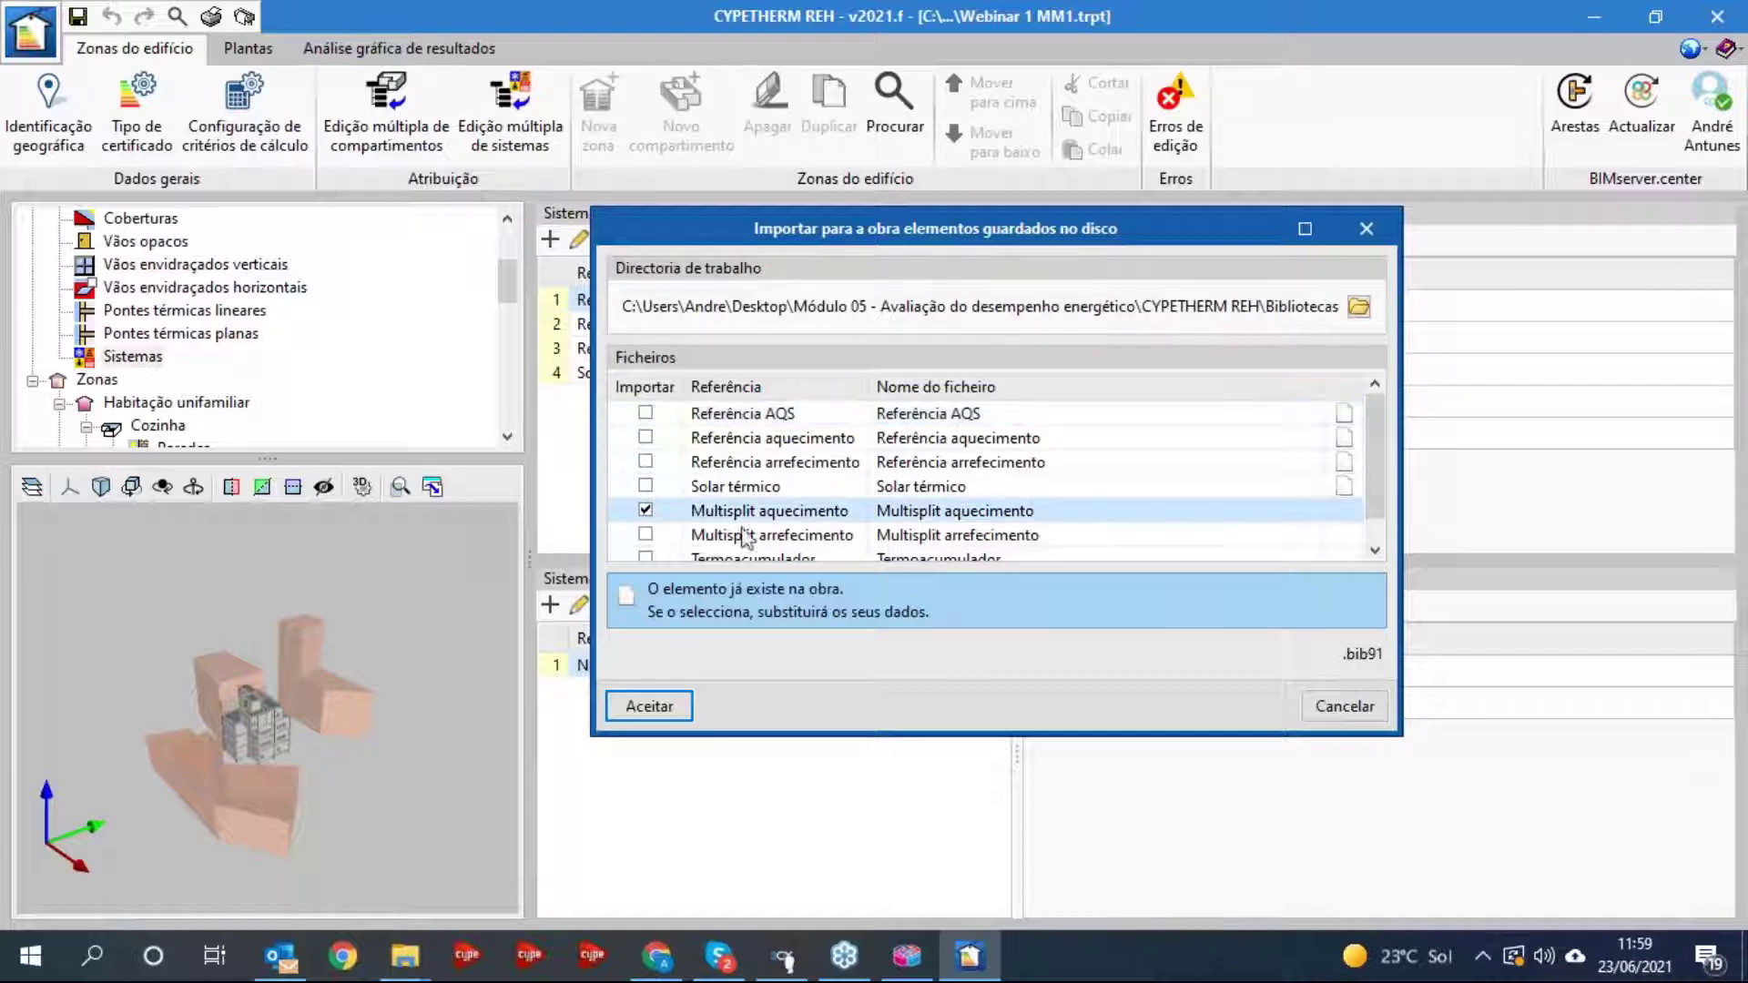
{"action": "left_click", "coordinate": [645, 534]}
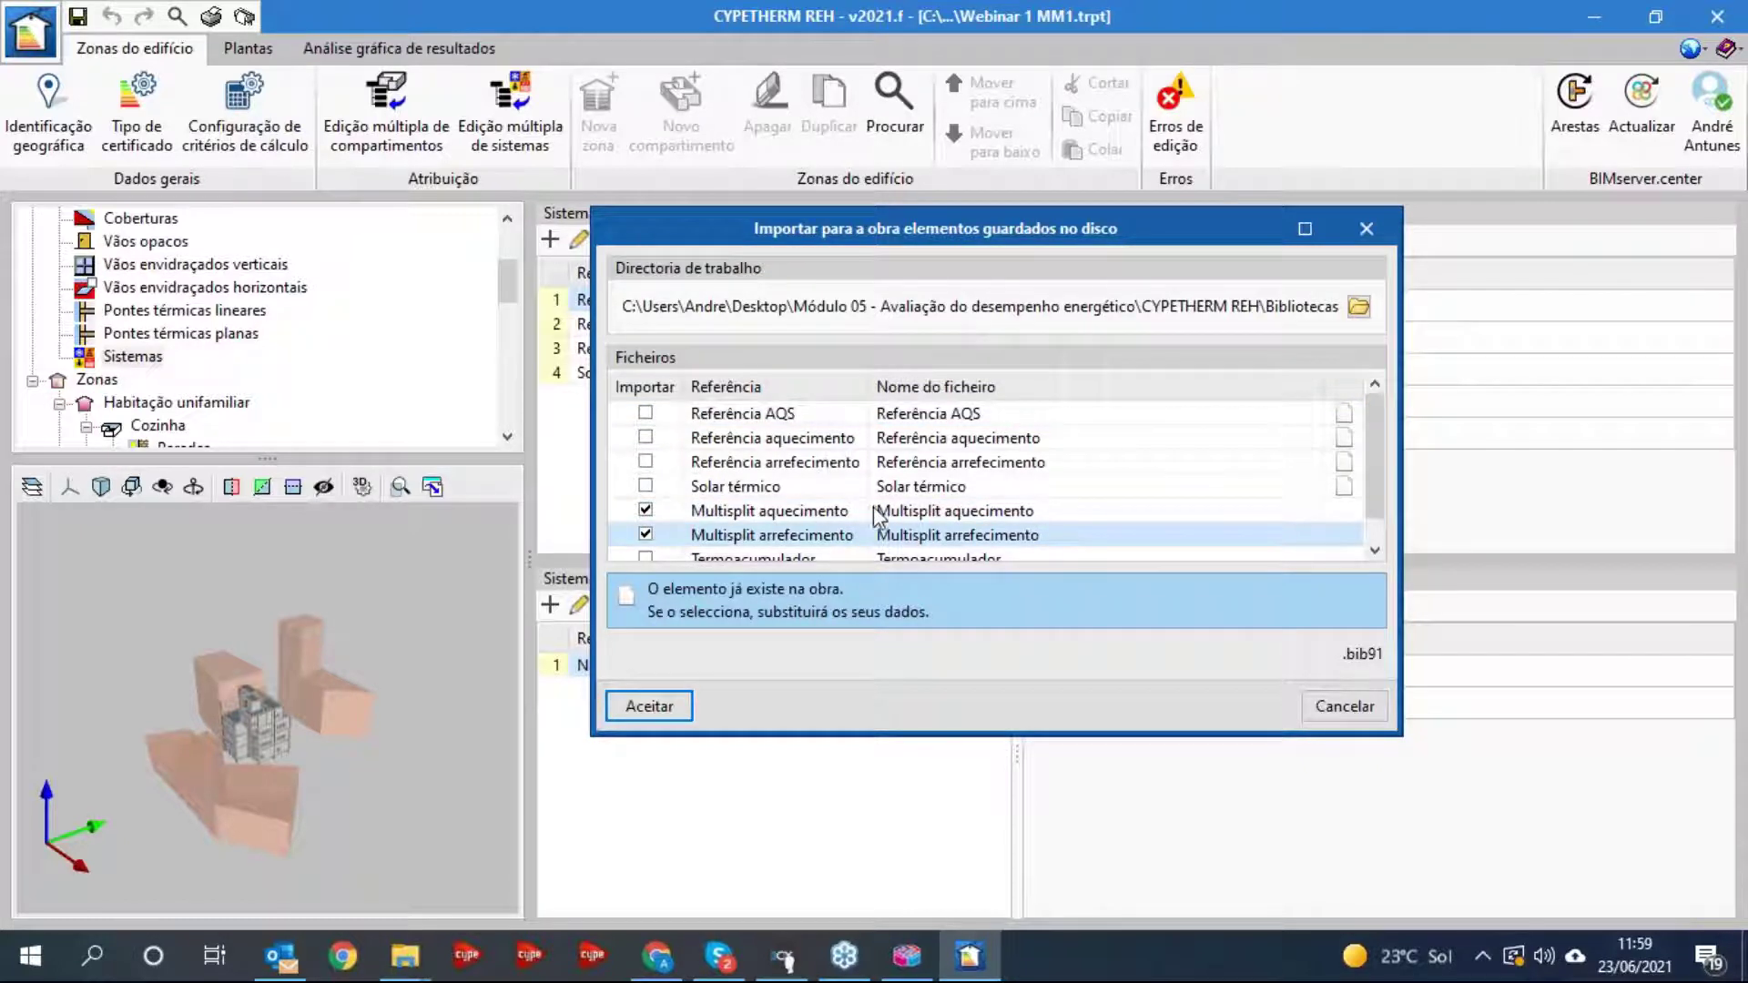
{"action": "scroll", "coordinate": [880, 512], "scroll_direction": "down", "scroll_amount": 1}
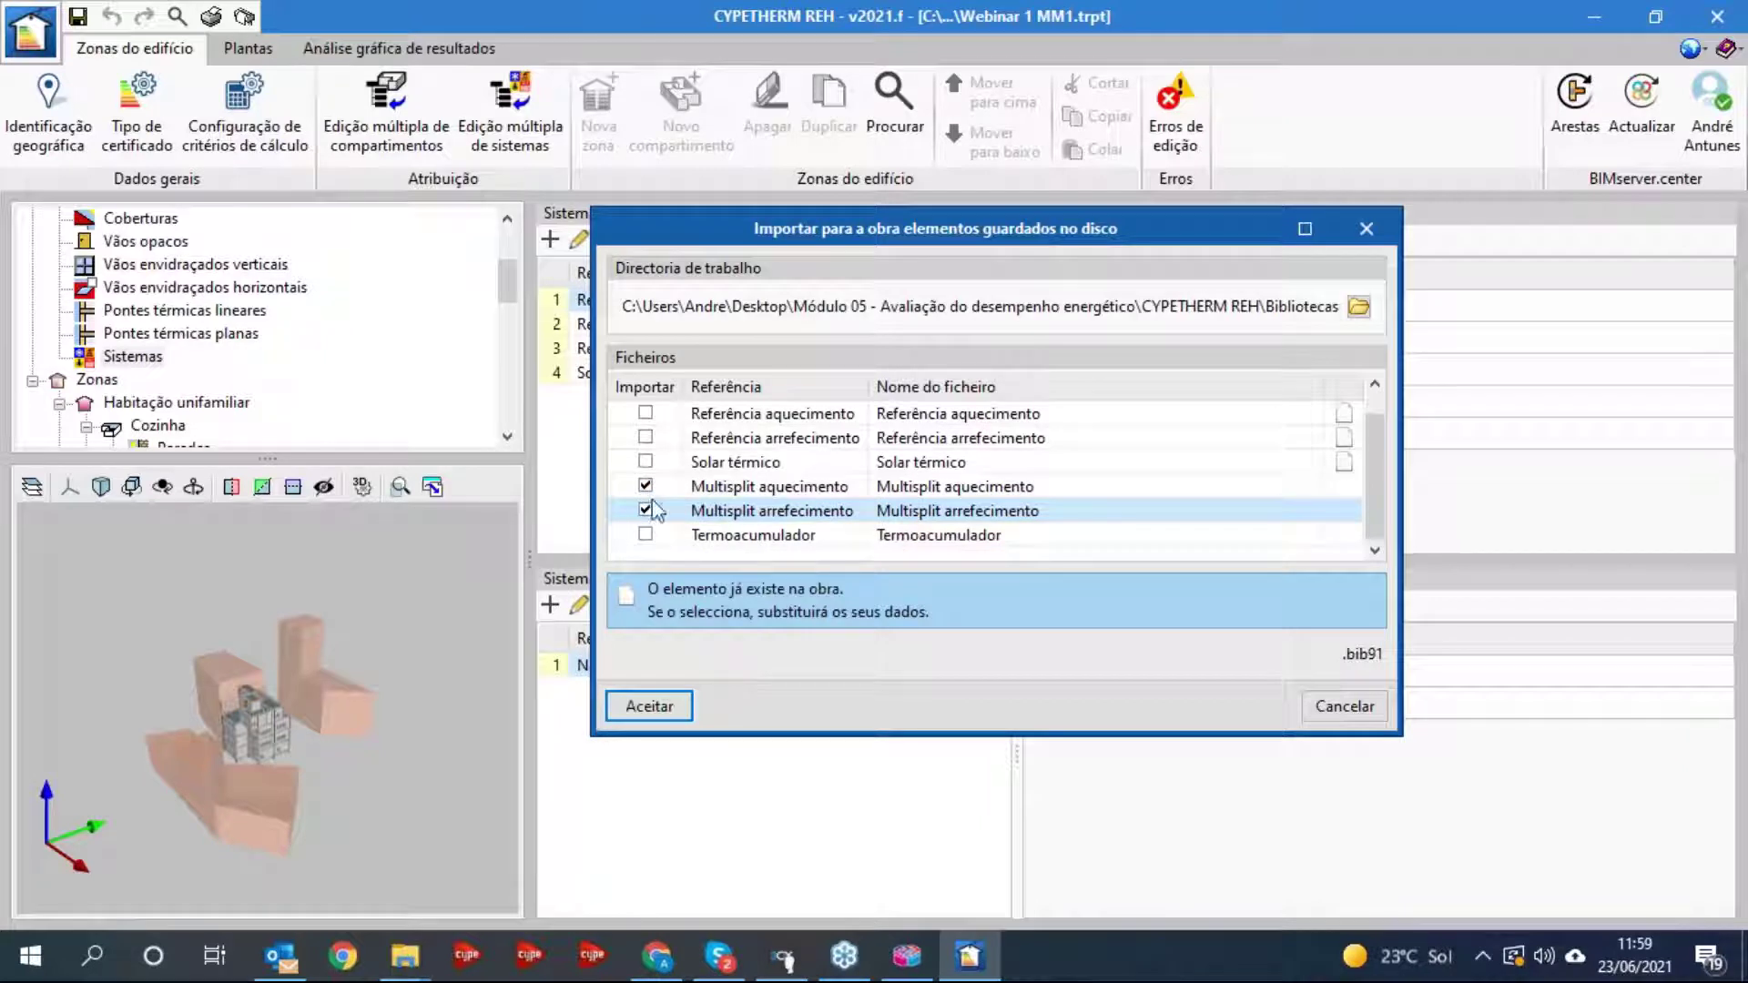
{"action": "left_click", "coordinate": [659, 706]}
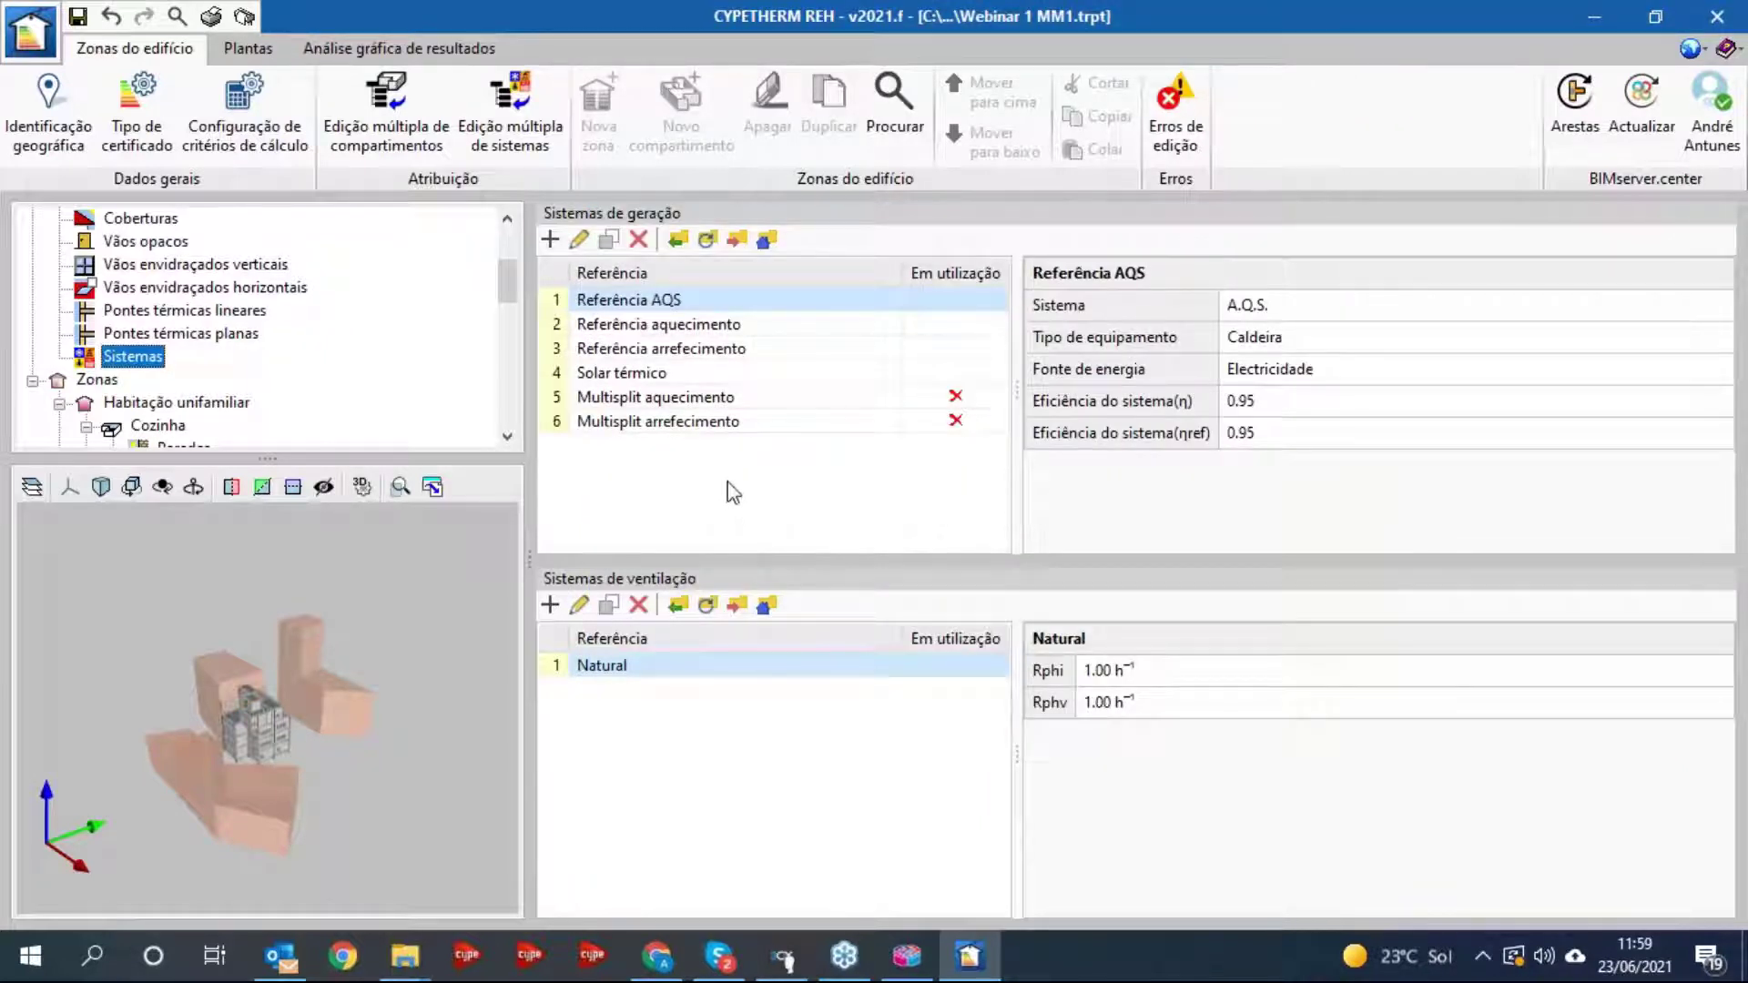
- View the equipment data of the Multisplit aquecimento system and leave it without changes
{"action": "double_click", "coordinate": [699, 406]}
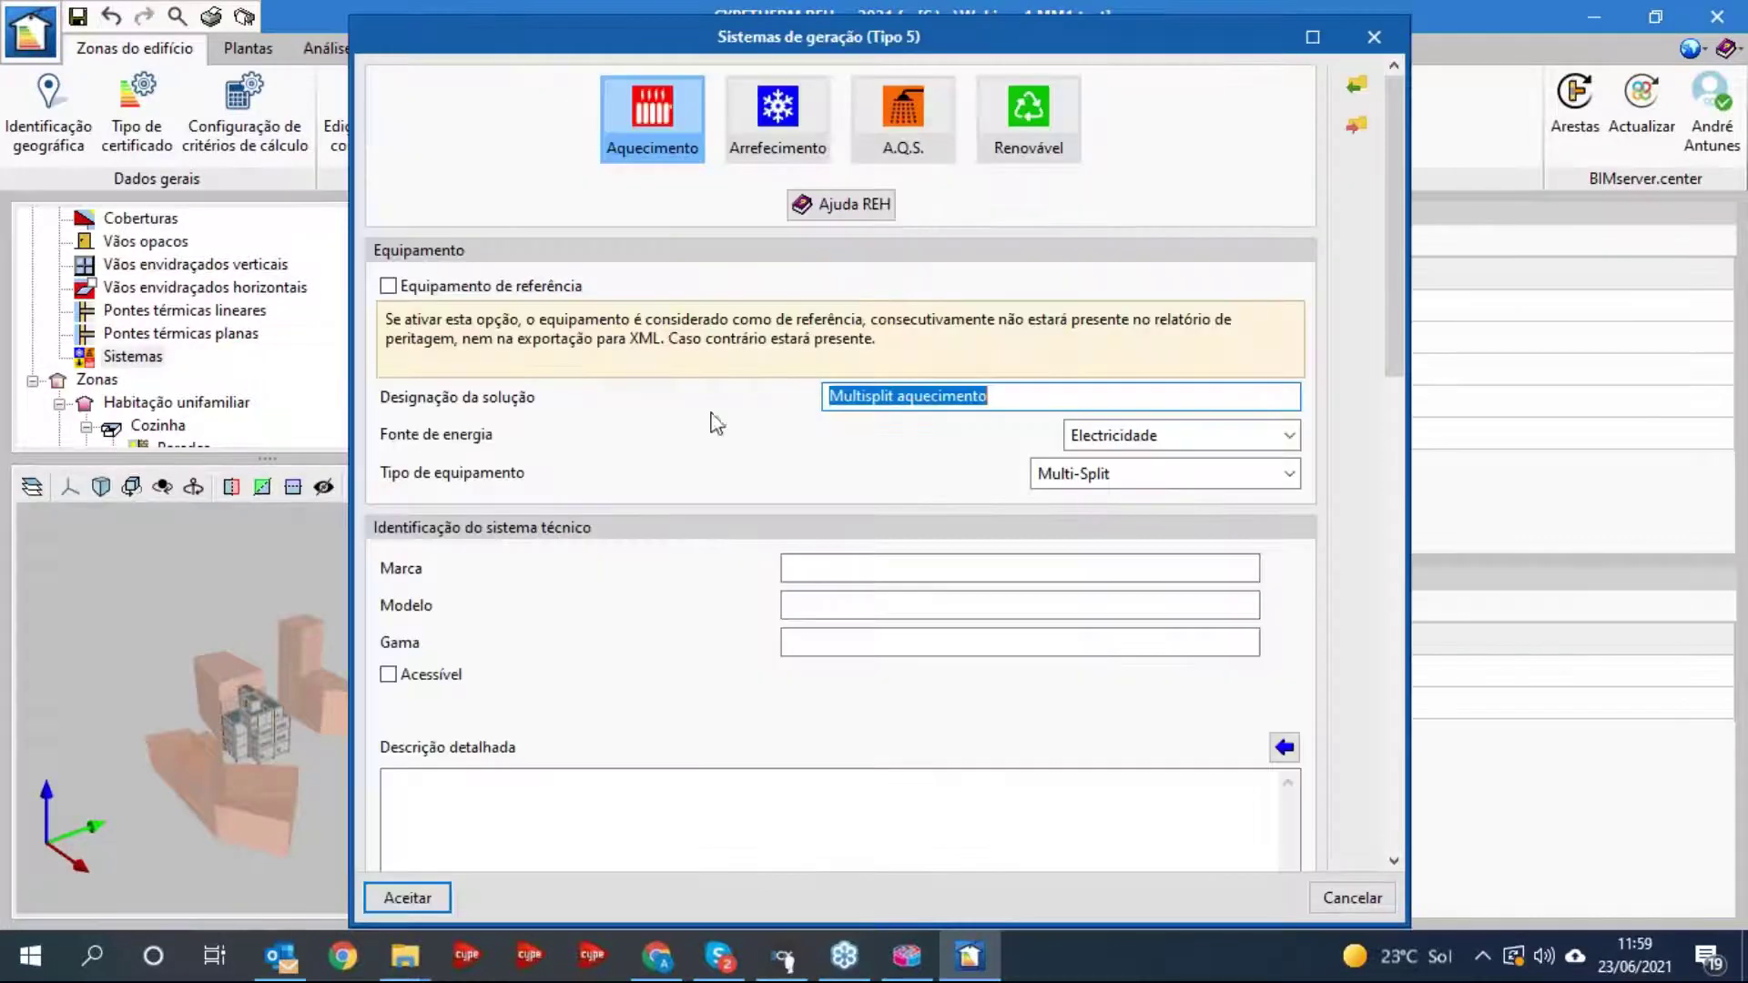
{"action": "left_click_drag", "start_coordinate": [1397, 304], "coordinate": [1414, 255]}
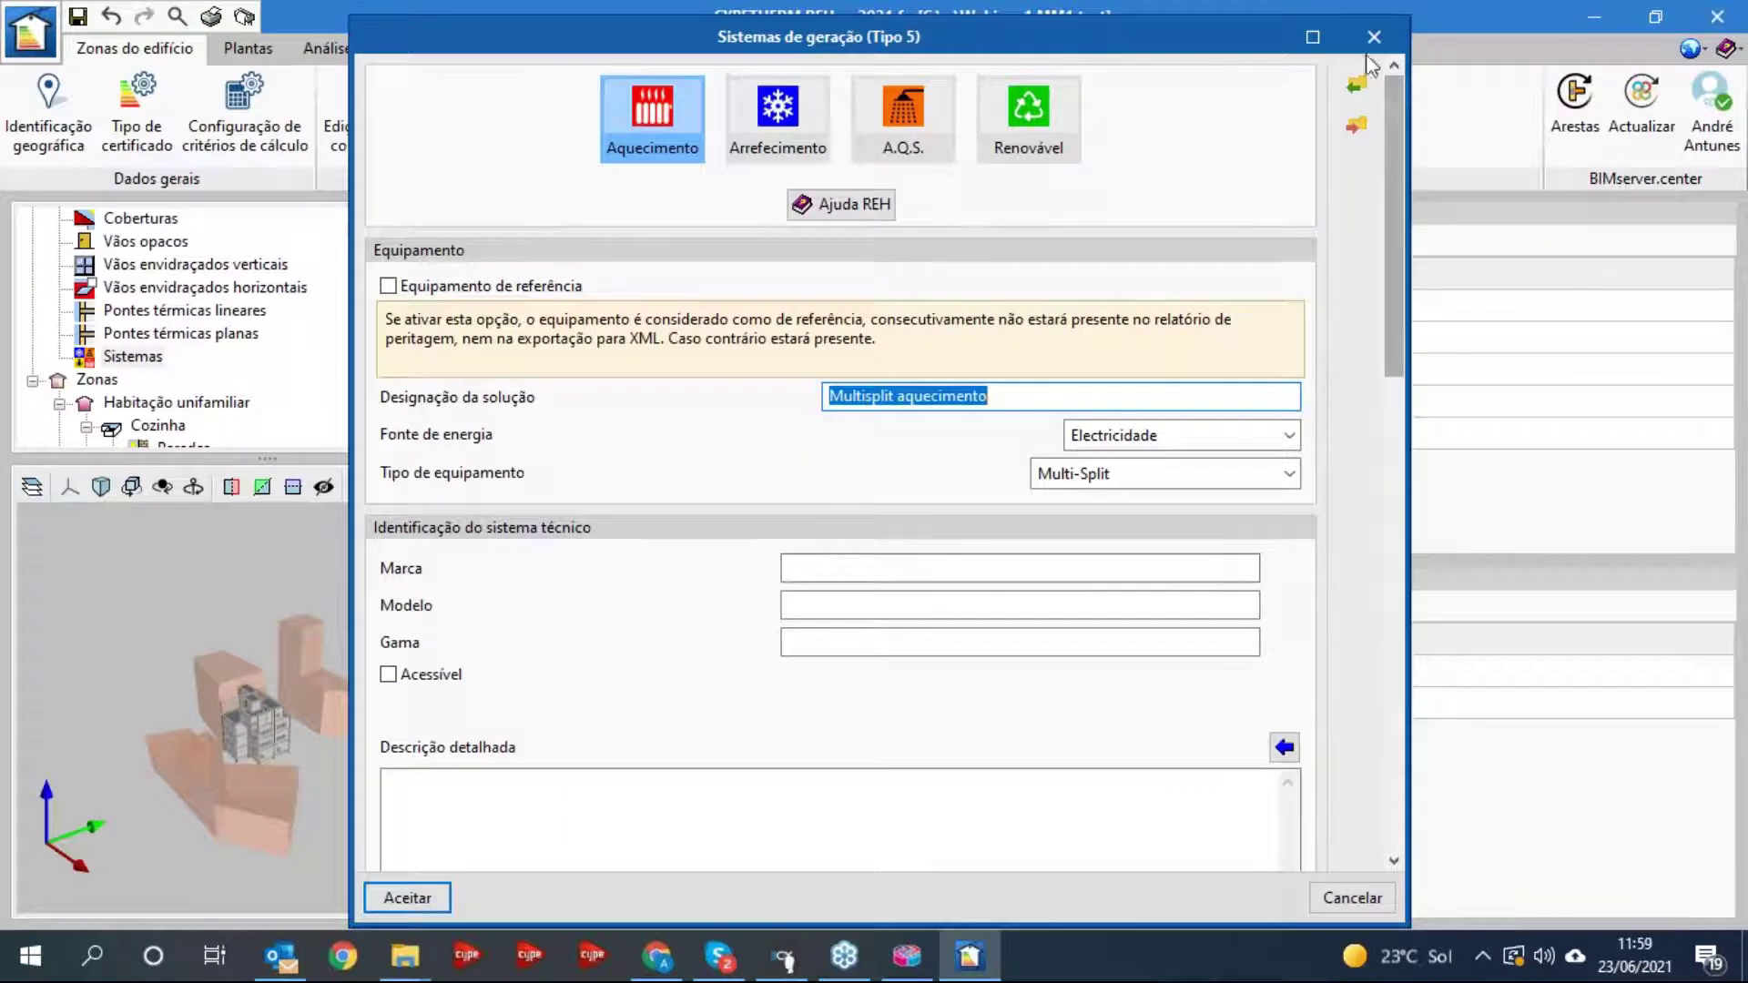
{"action": "left_click", "coordinate": [1371, 40]}
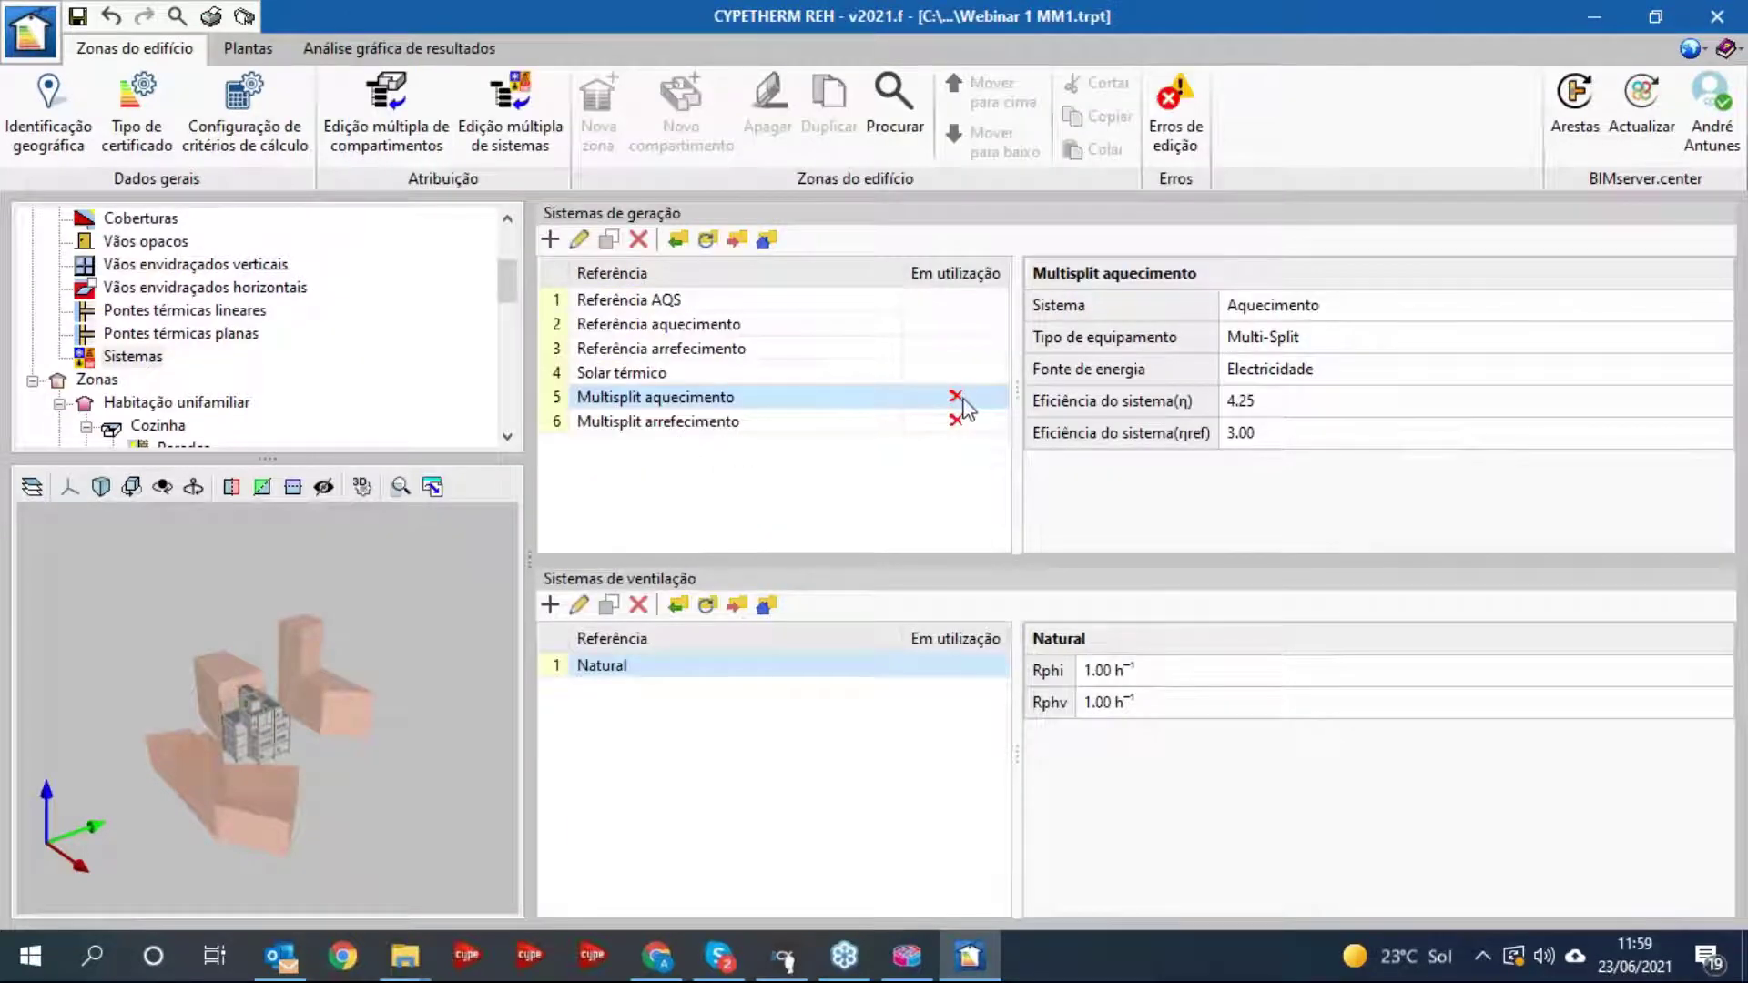
- Assign Multisplit aquecimento as the heating system and Multisplit arrefecimento as the cooling system of the Habitação unifamiliar zone
{"action": "left_click", "coordinate": [156, 407]}
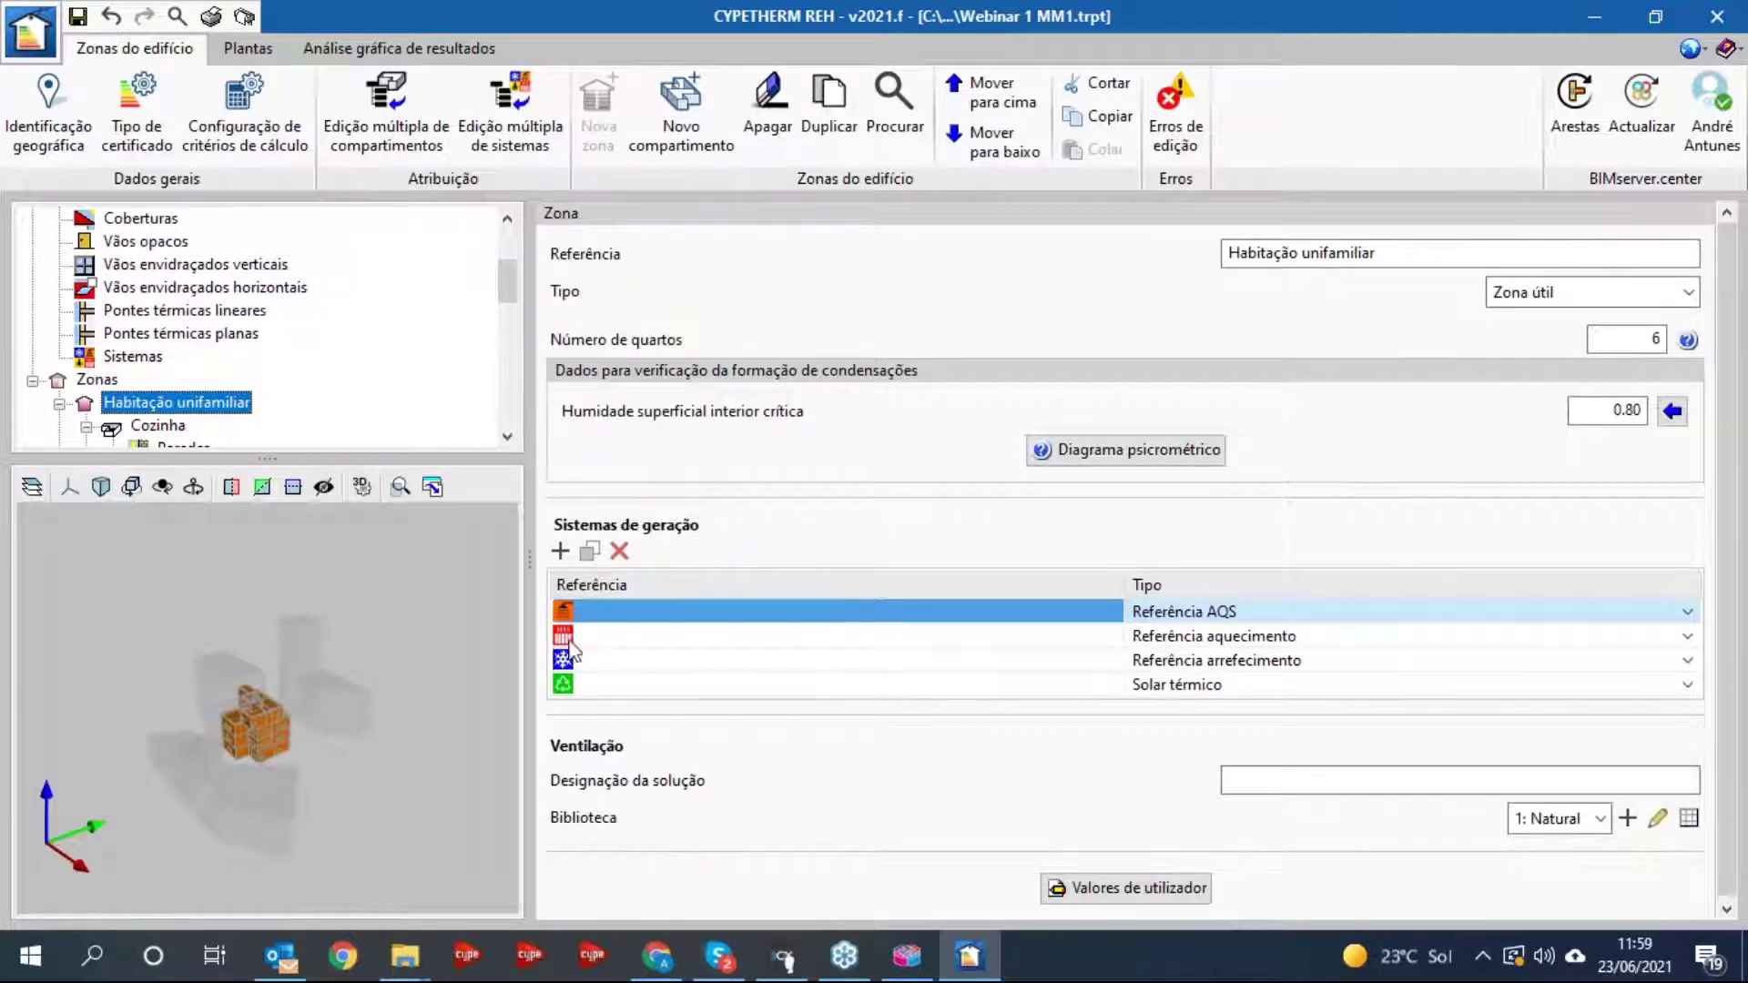
{"action": "left_click", "coordinate": [1688, 639]}
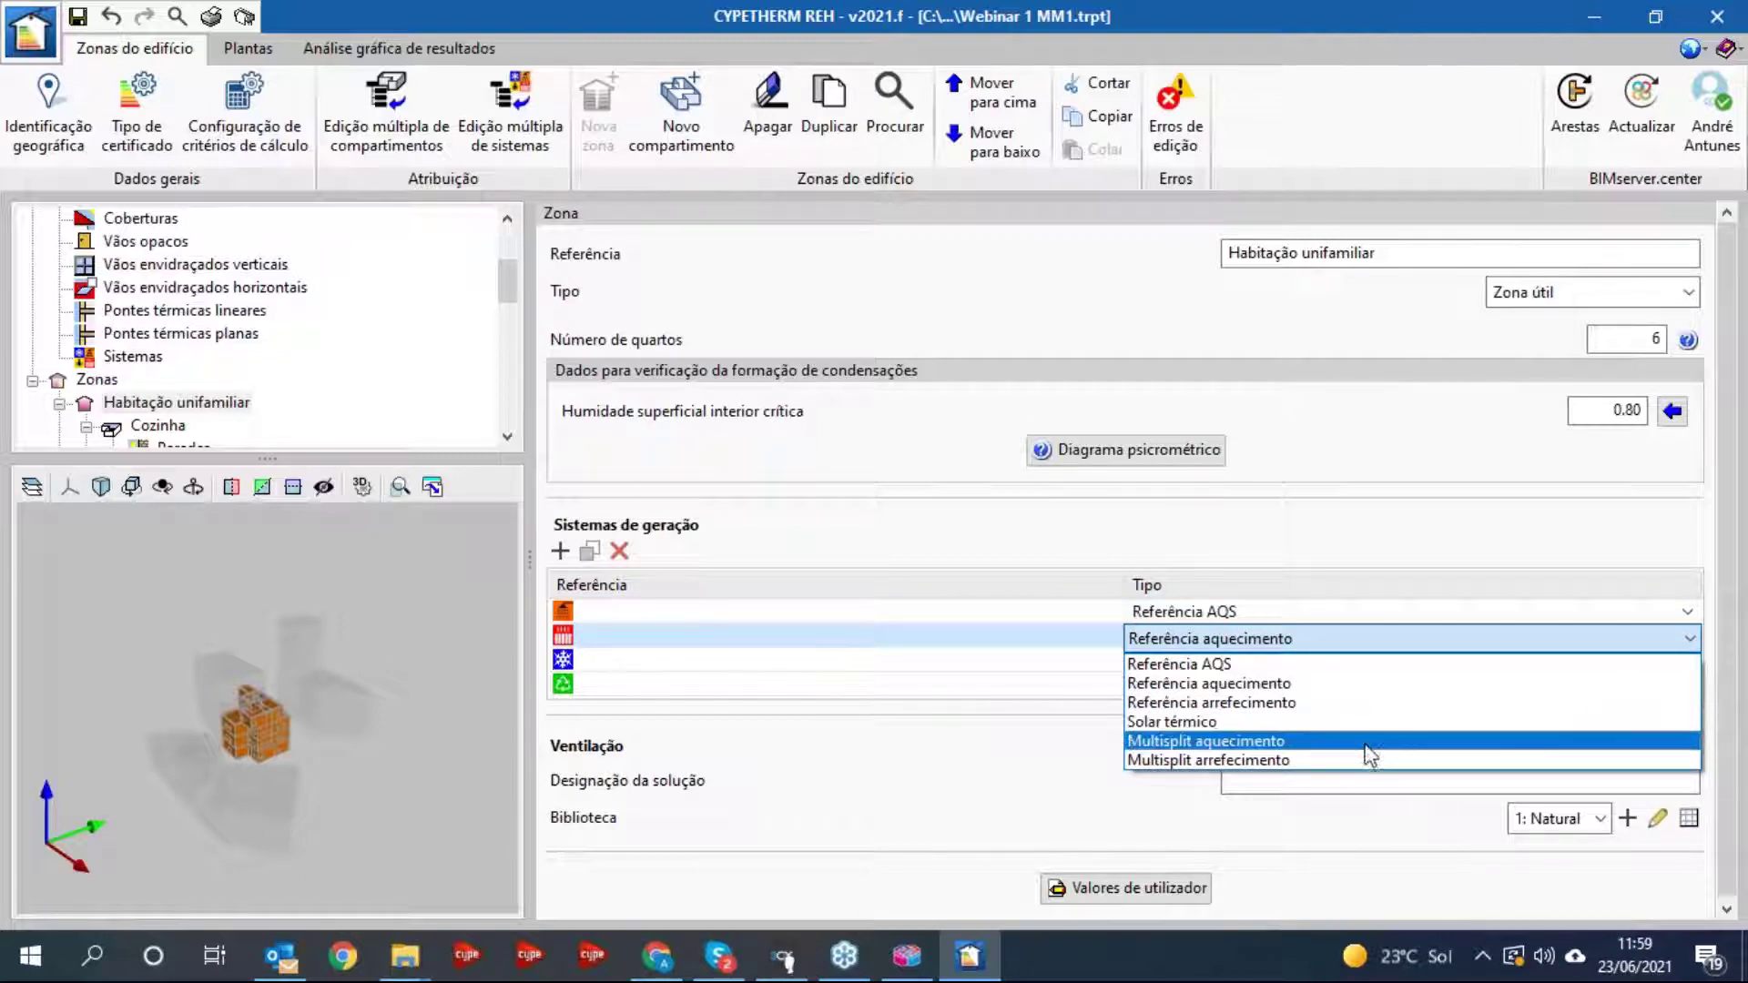
{"action": "left_click", "coordinate": [1292, 743]}
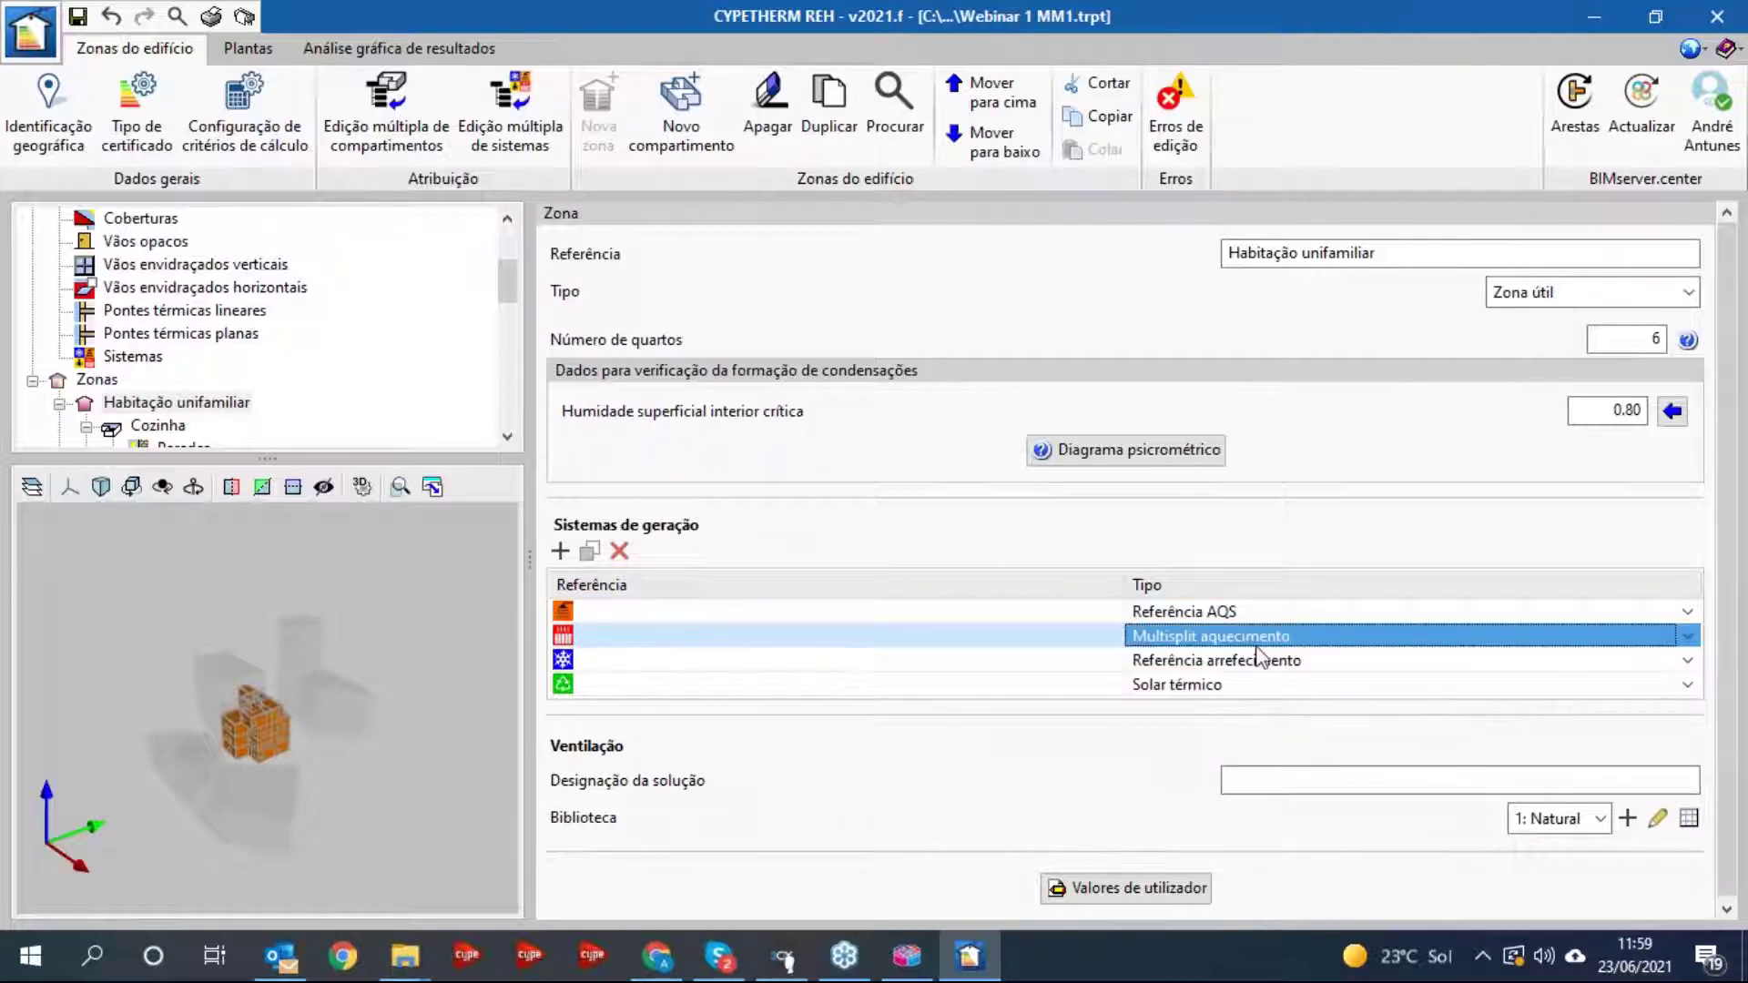
{"action": "left_click", "coordinate": [1687, 661]}
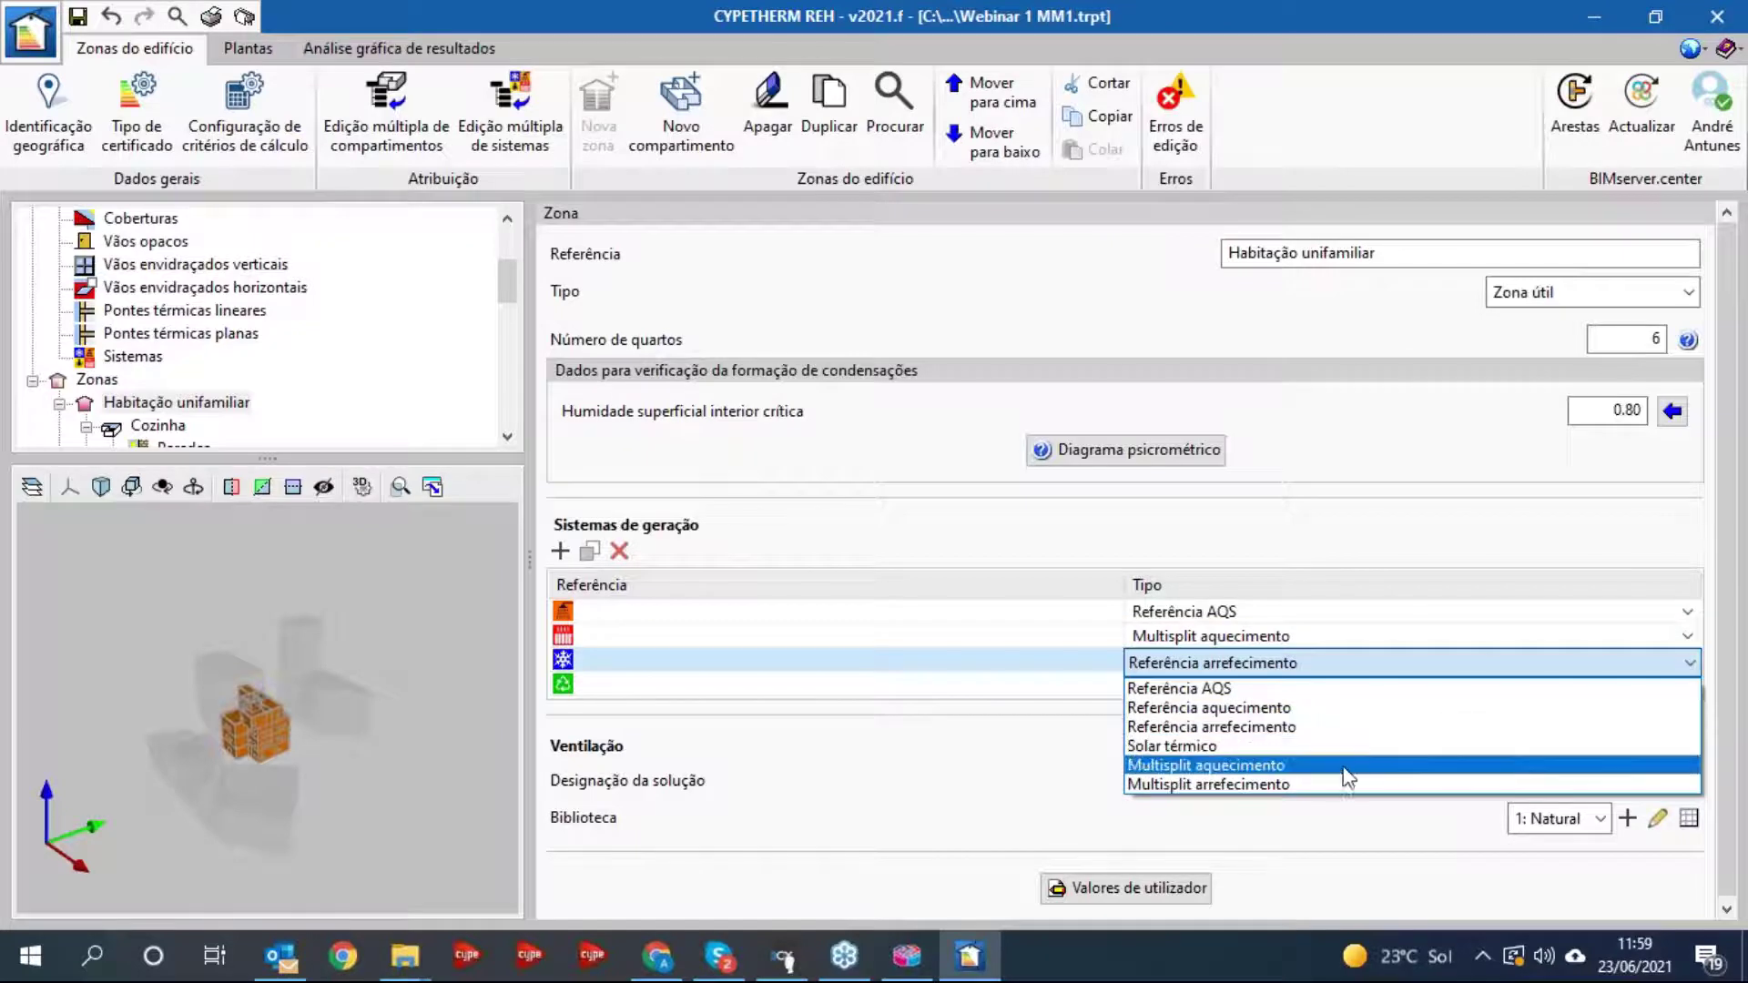
{"action": "left_click", "coordinate": [1329, 784]}
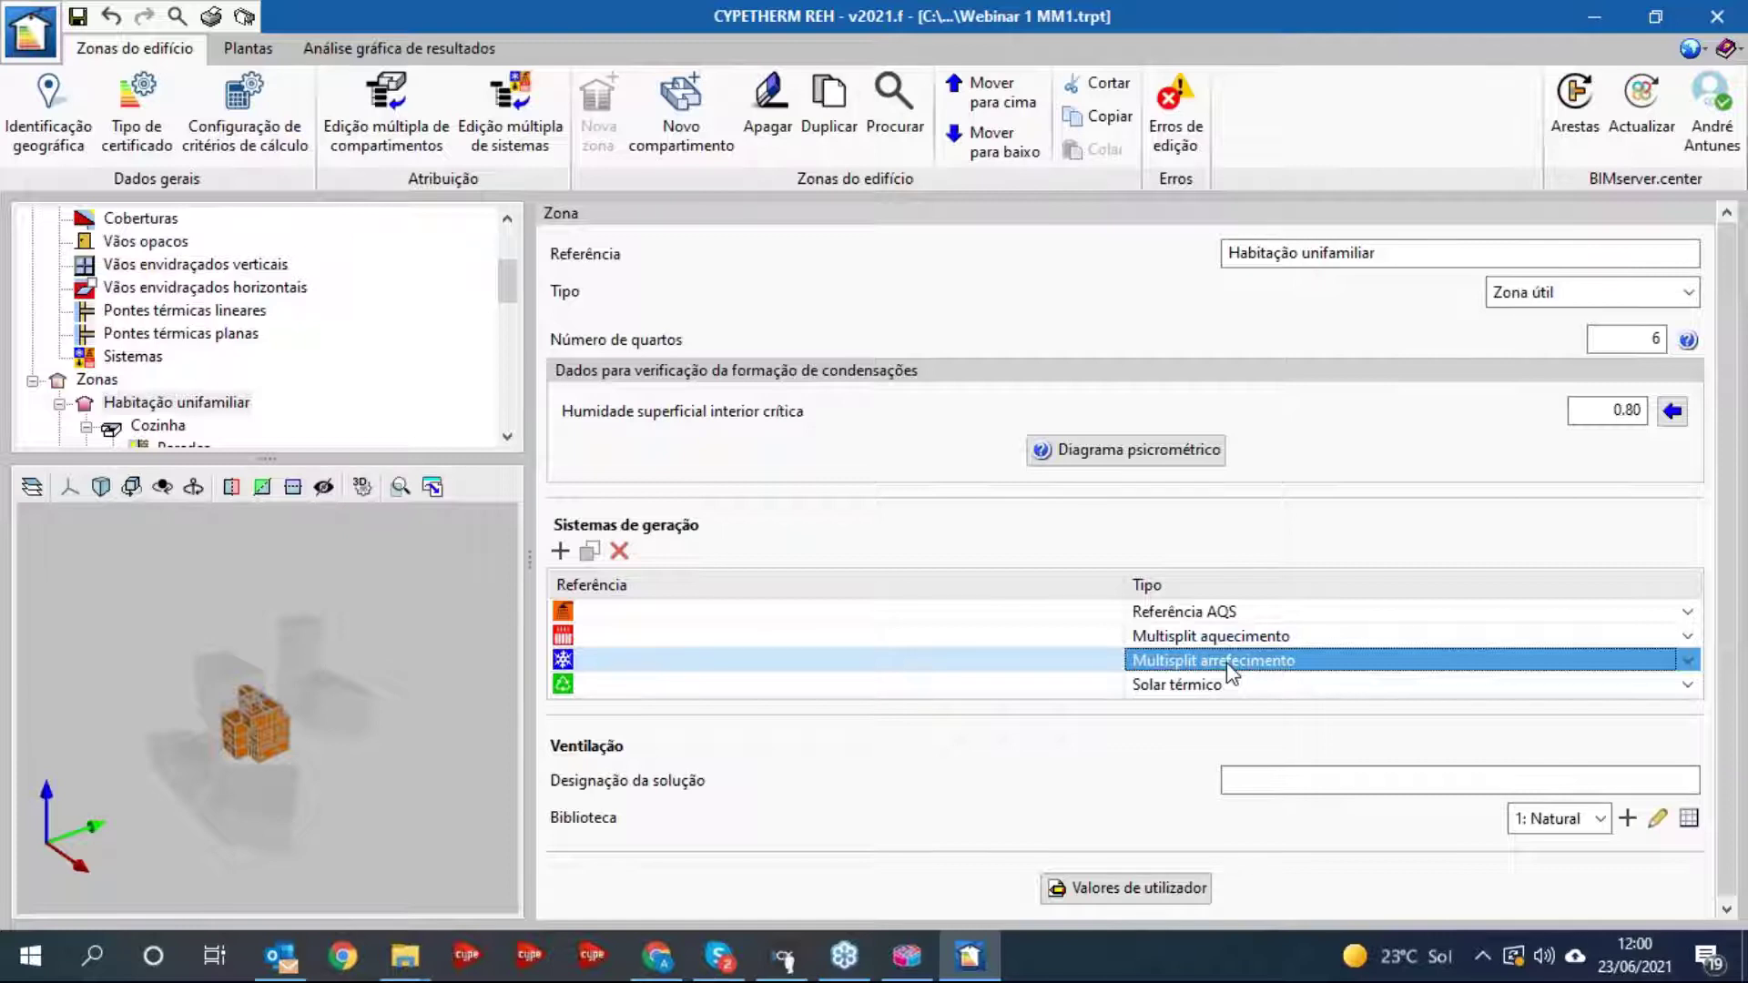
- Set the zone's cooling system to Referência arrefecimento, keeping Multisplit aquecimento for heating
{"action": "left_click", "coordinate": [1686, 661]}
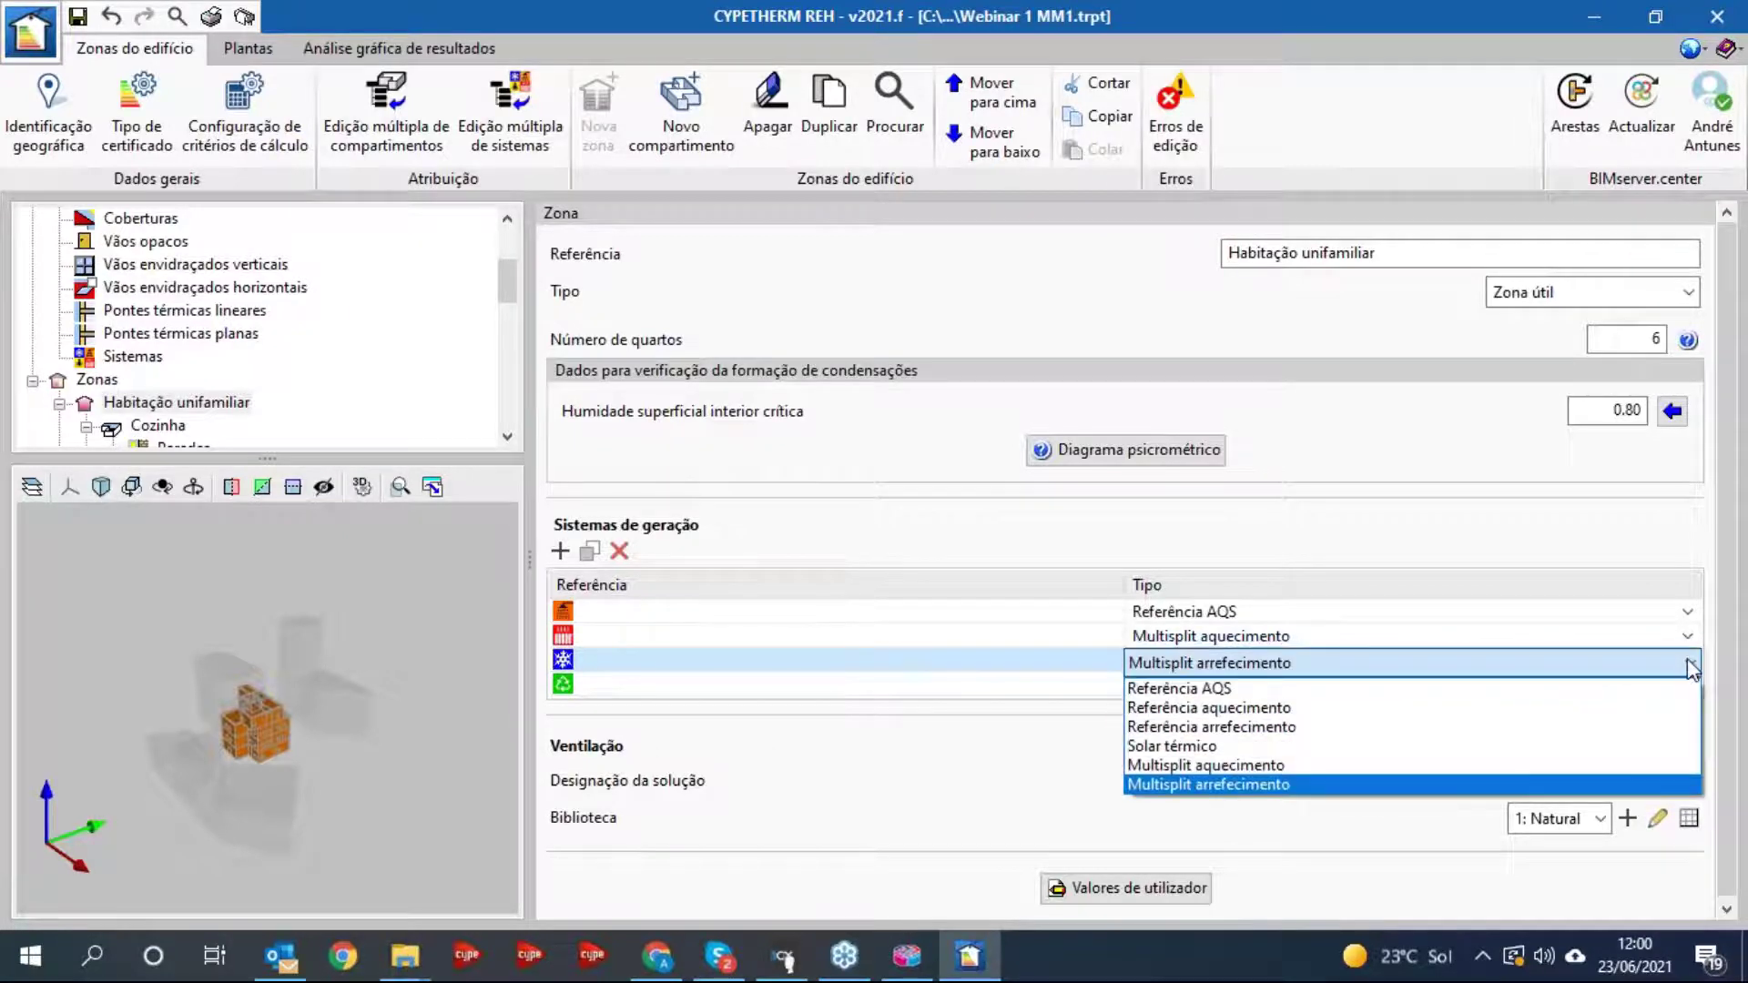
{"action": "left_click", "coordinate": [1683, 664]}
{"action": "left_click", "coordinate": [1687, 636]}
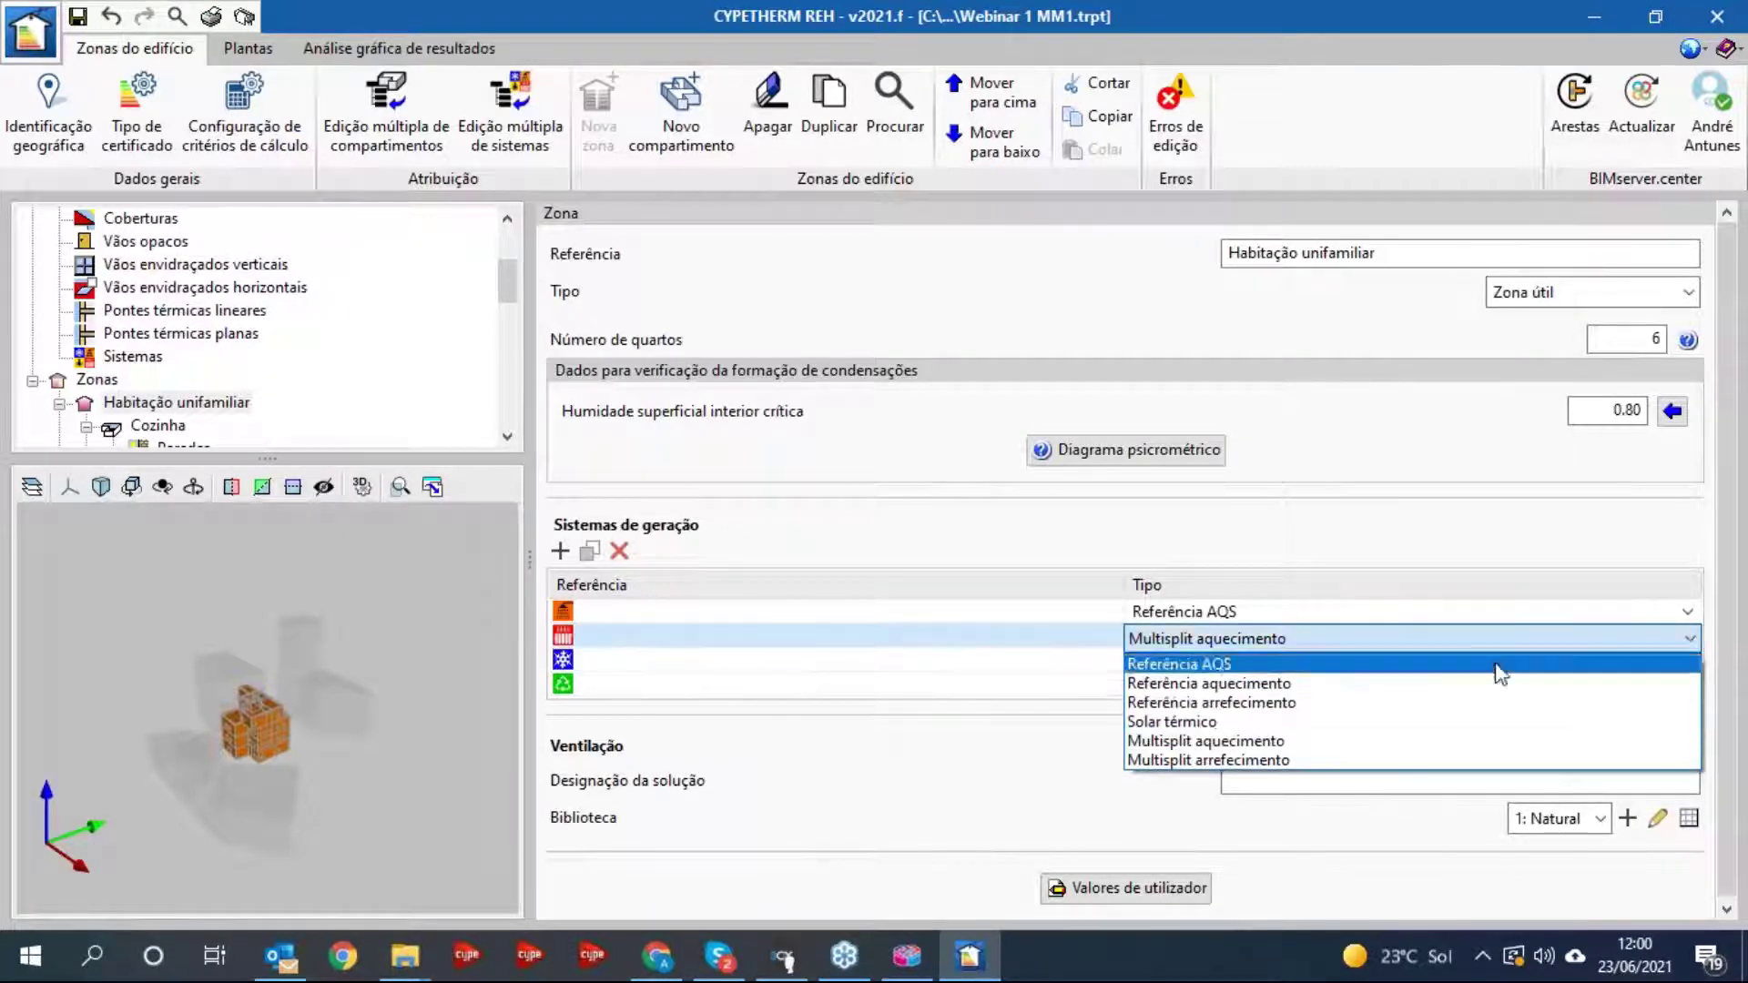
{"action": "left_click", "coordinate": [1253, 742]}
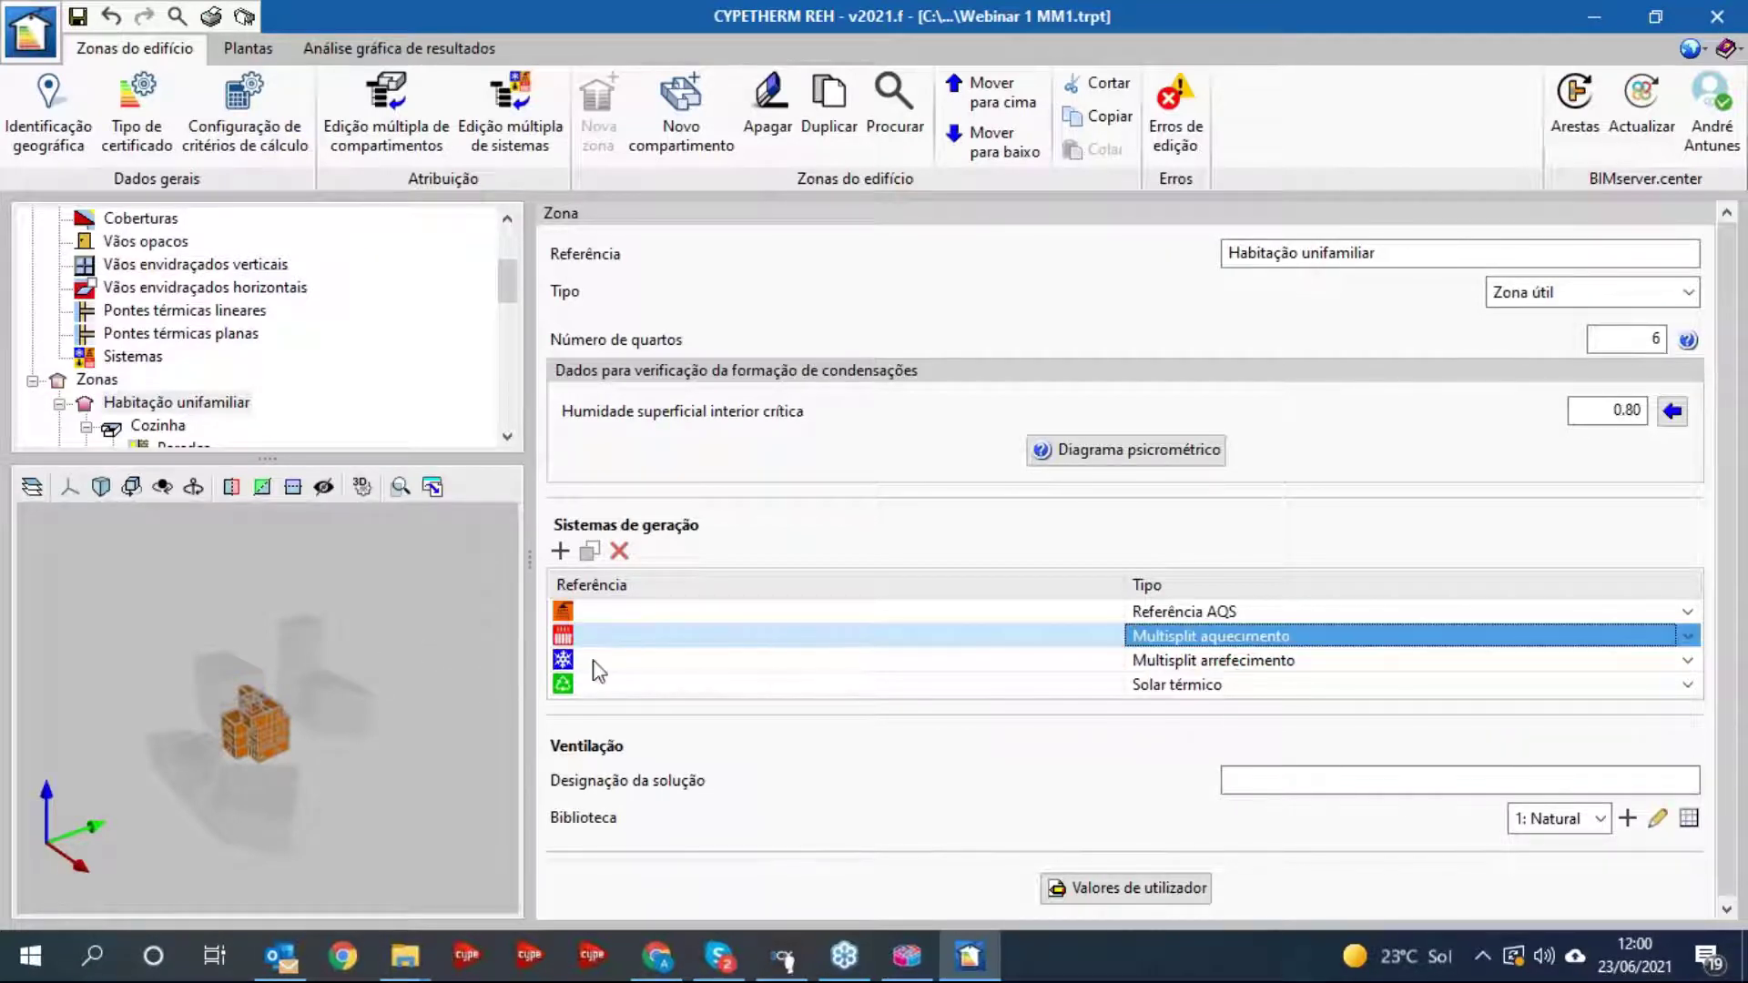
{"action": "left_click", "coordinate": [1679, 661]}
{"action": "left_click", "coordinate": [1686, 662]}
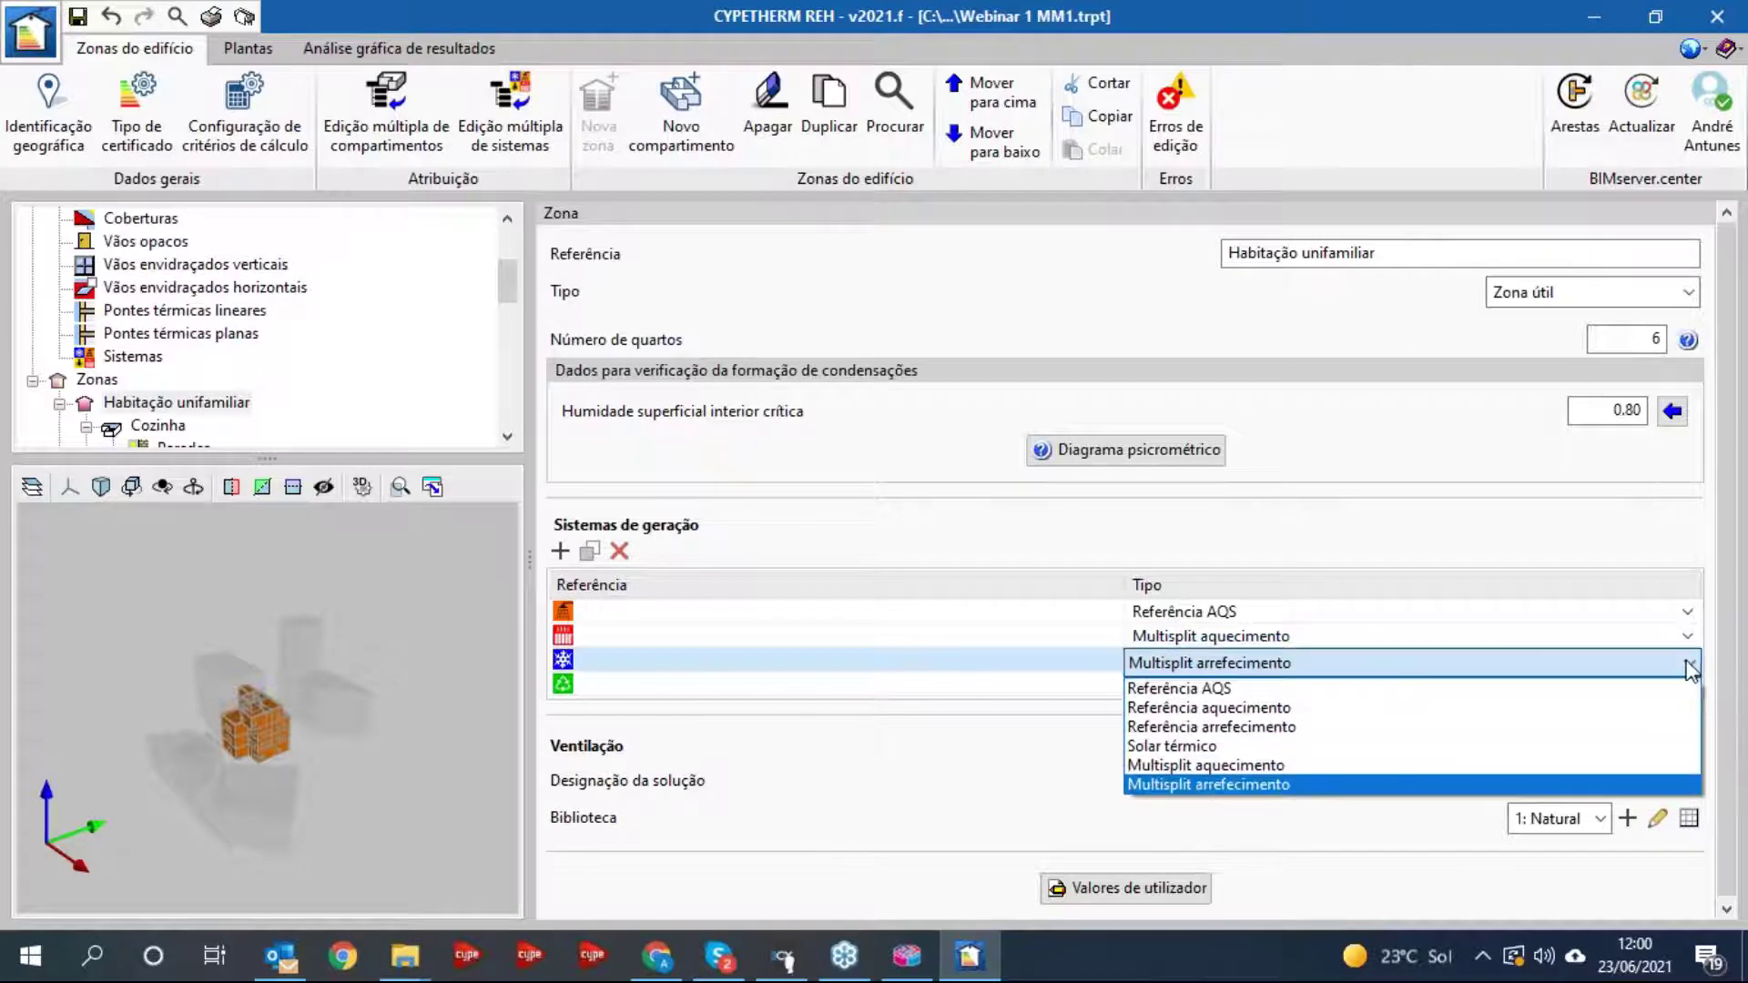
{"action": "left_click", "coordinate": [1311, 727]}
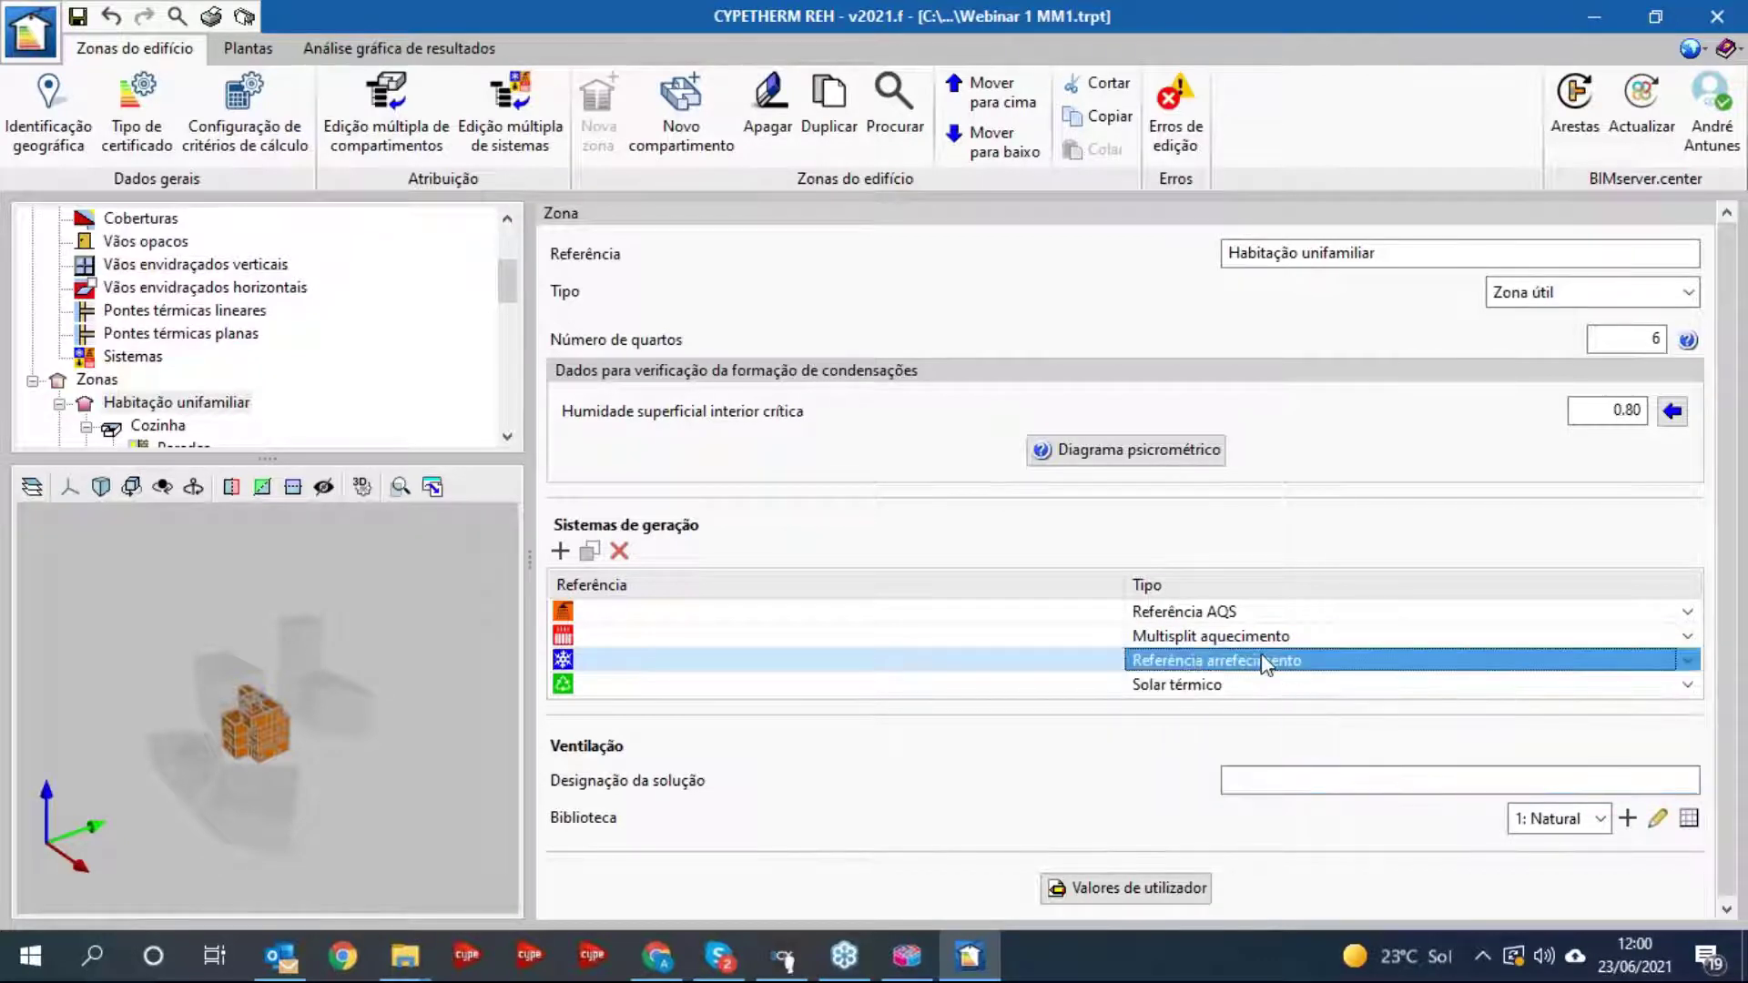
{"action": "left_click", "coordinate": [1211, 642]}
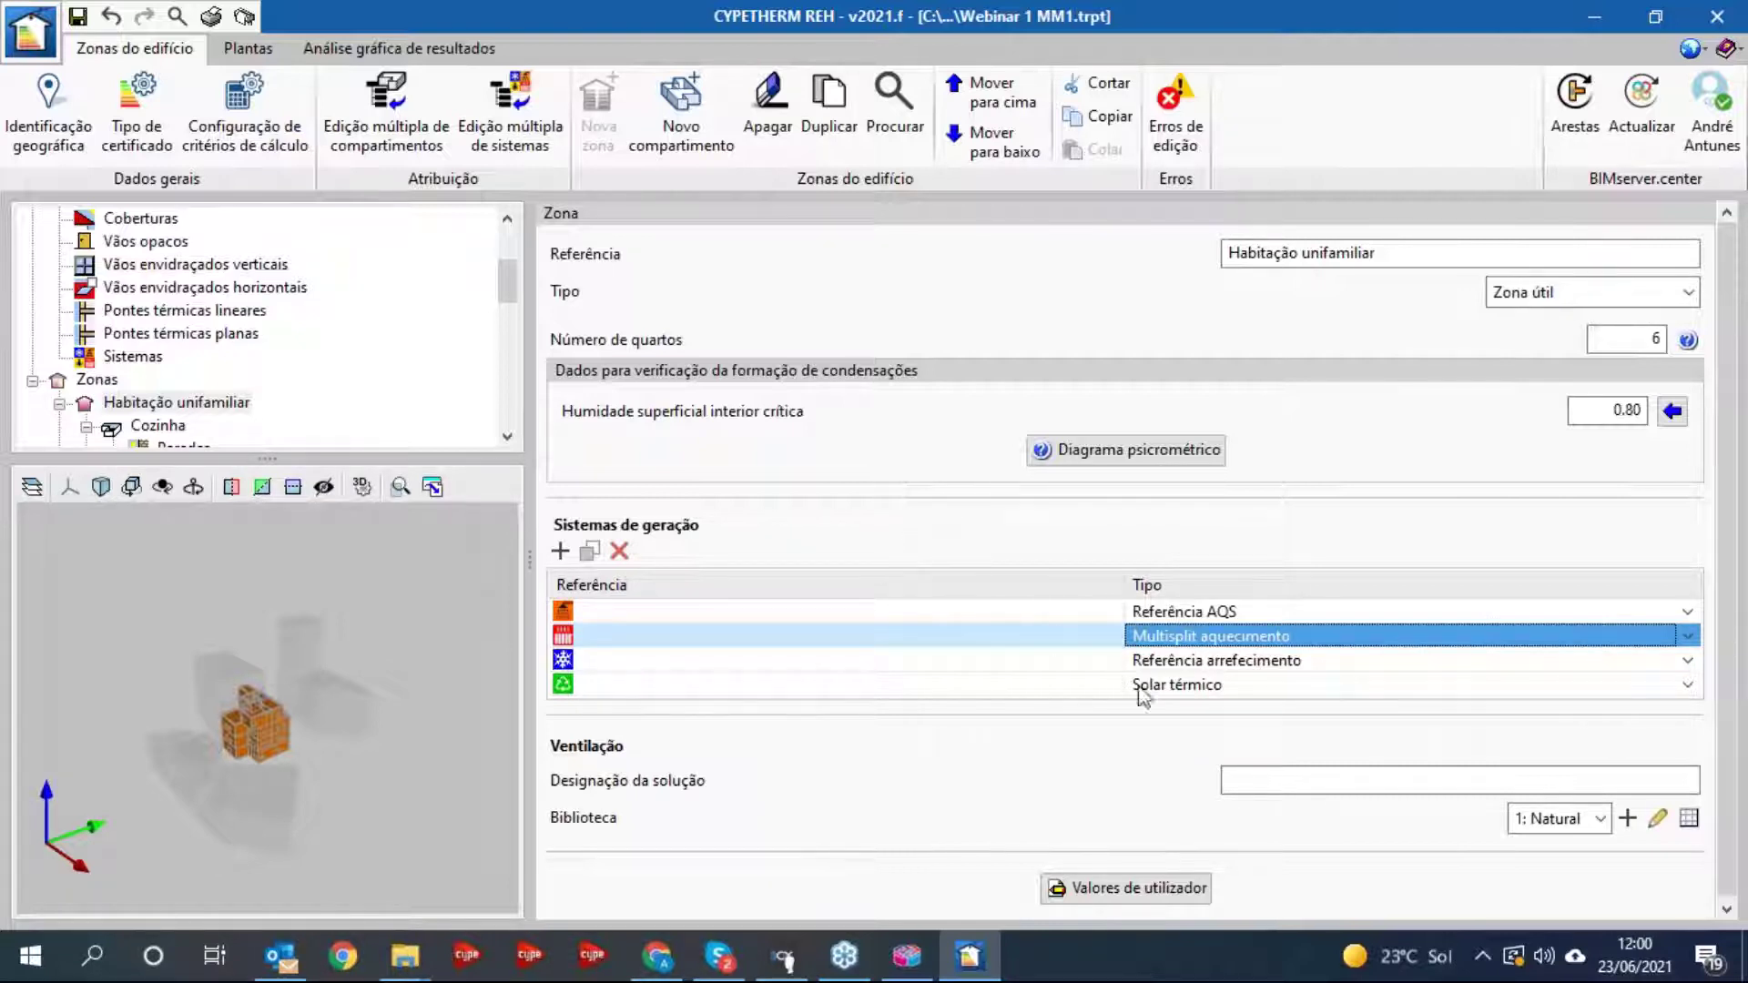
- Start a data export of Habitação unifamiliar as Medida de melhoria with the file name "Certificação energética REH MM1"
{"action": "left_click", "coordinate": [399, 48]}
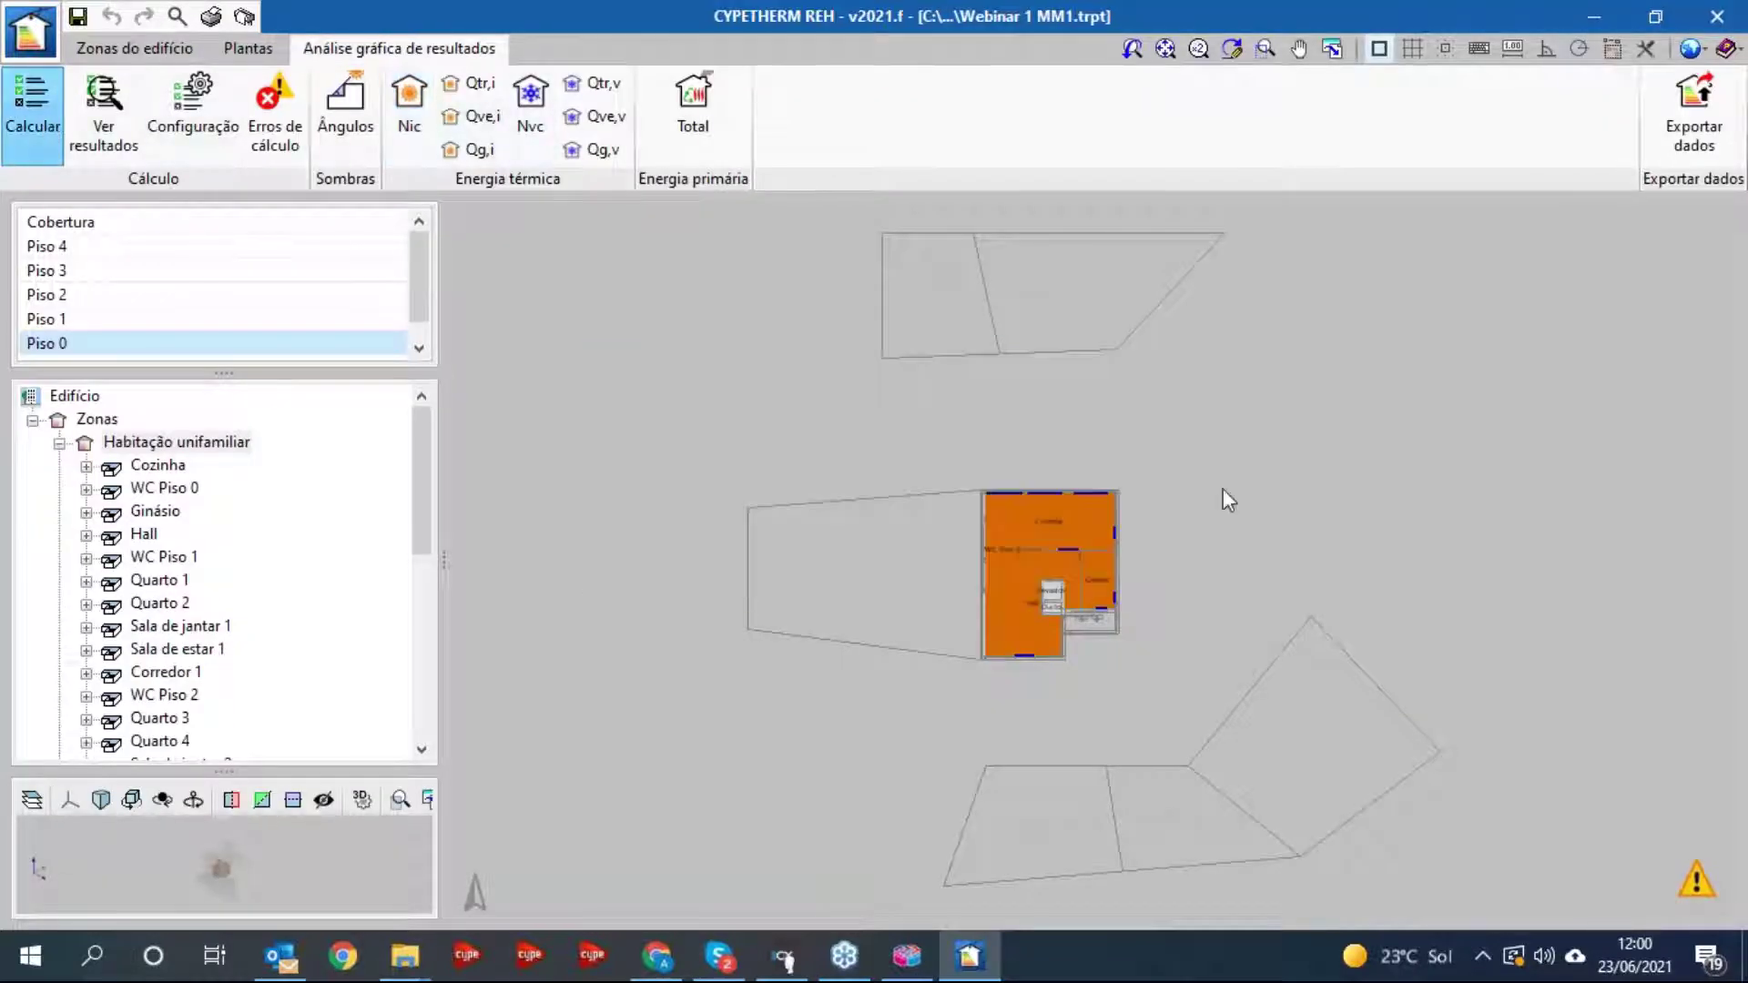
{"action": "left_click", "coordinate": [1673, 127]}
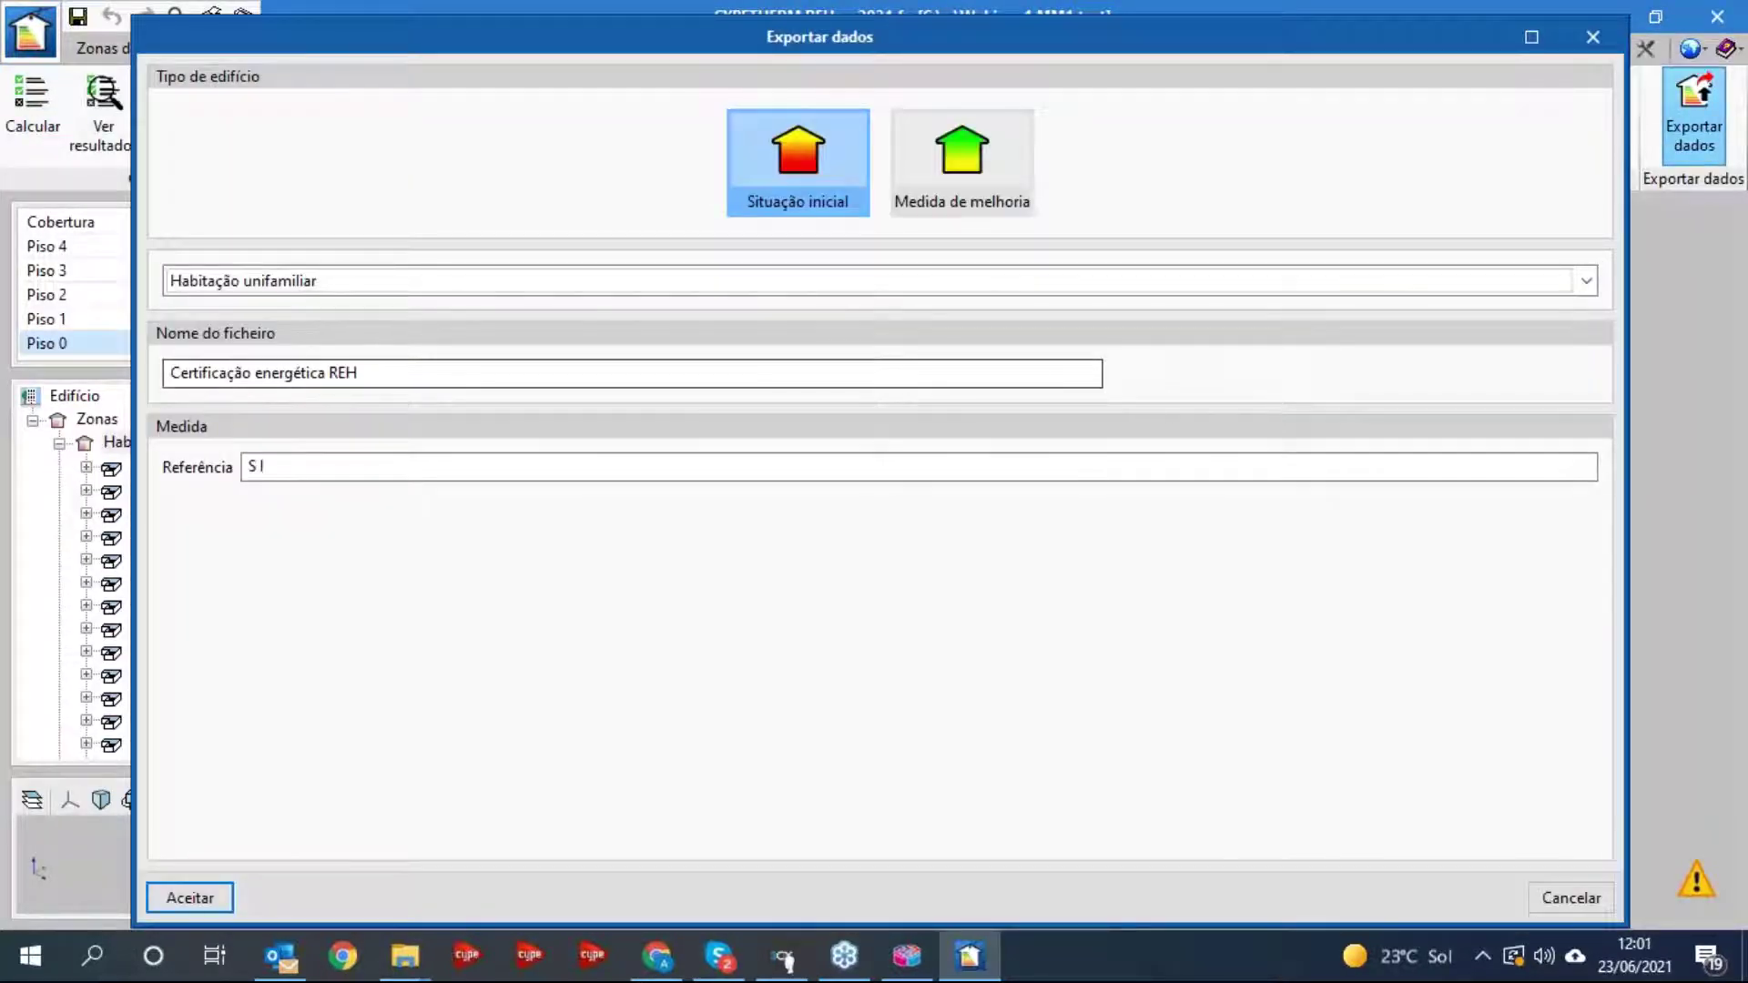
{"action": "left_click", "coordinate": [952, 159]}
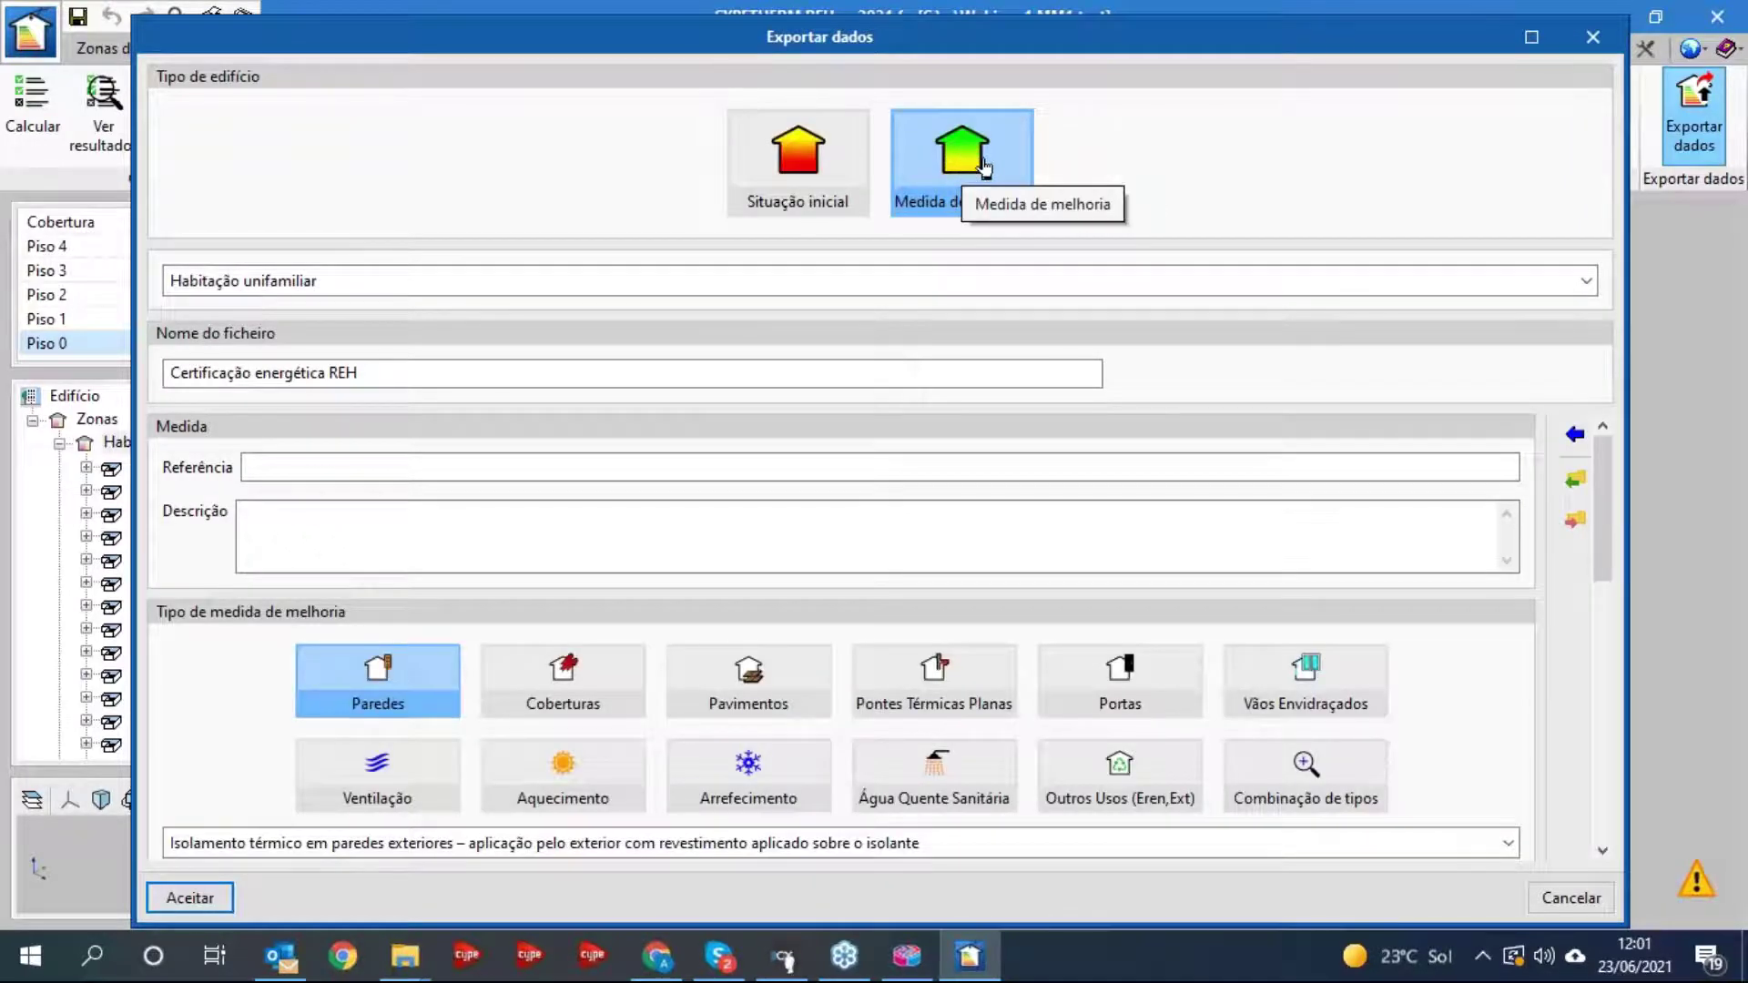
{"action": "left_click", "coordinate": [449, 379]}
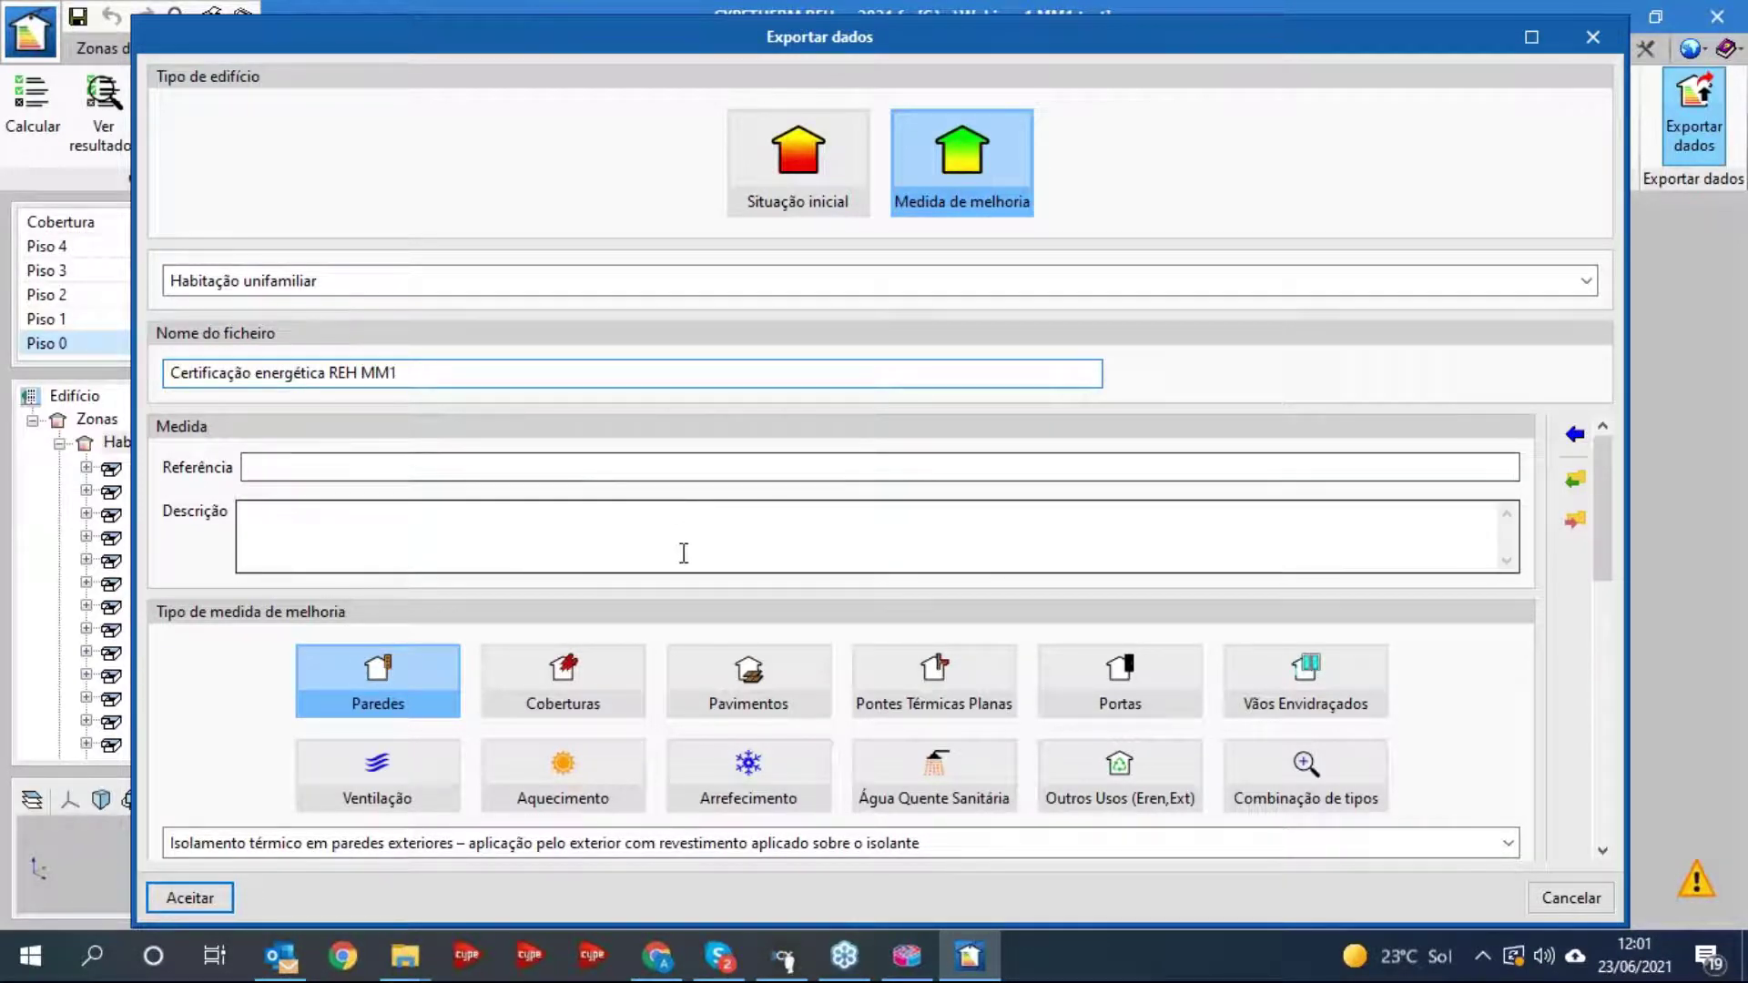
- Set the type of improvement measure to Aquecimento for the export
{"action": "left_click_drag", "start_coordinate": [1607, 532], "coordinate": [1611, 573]}
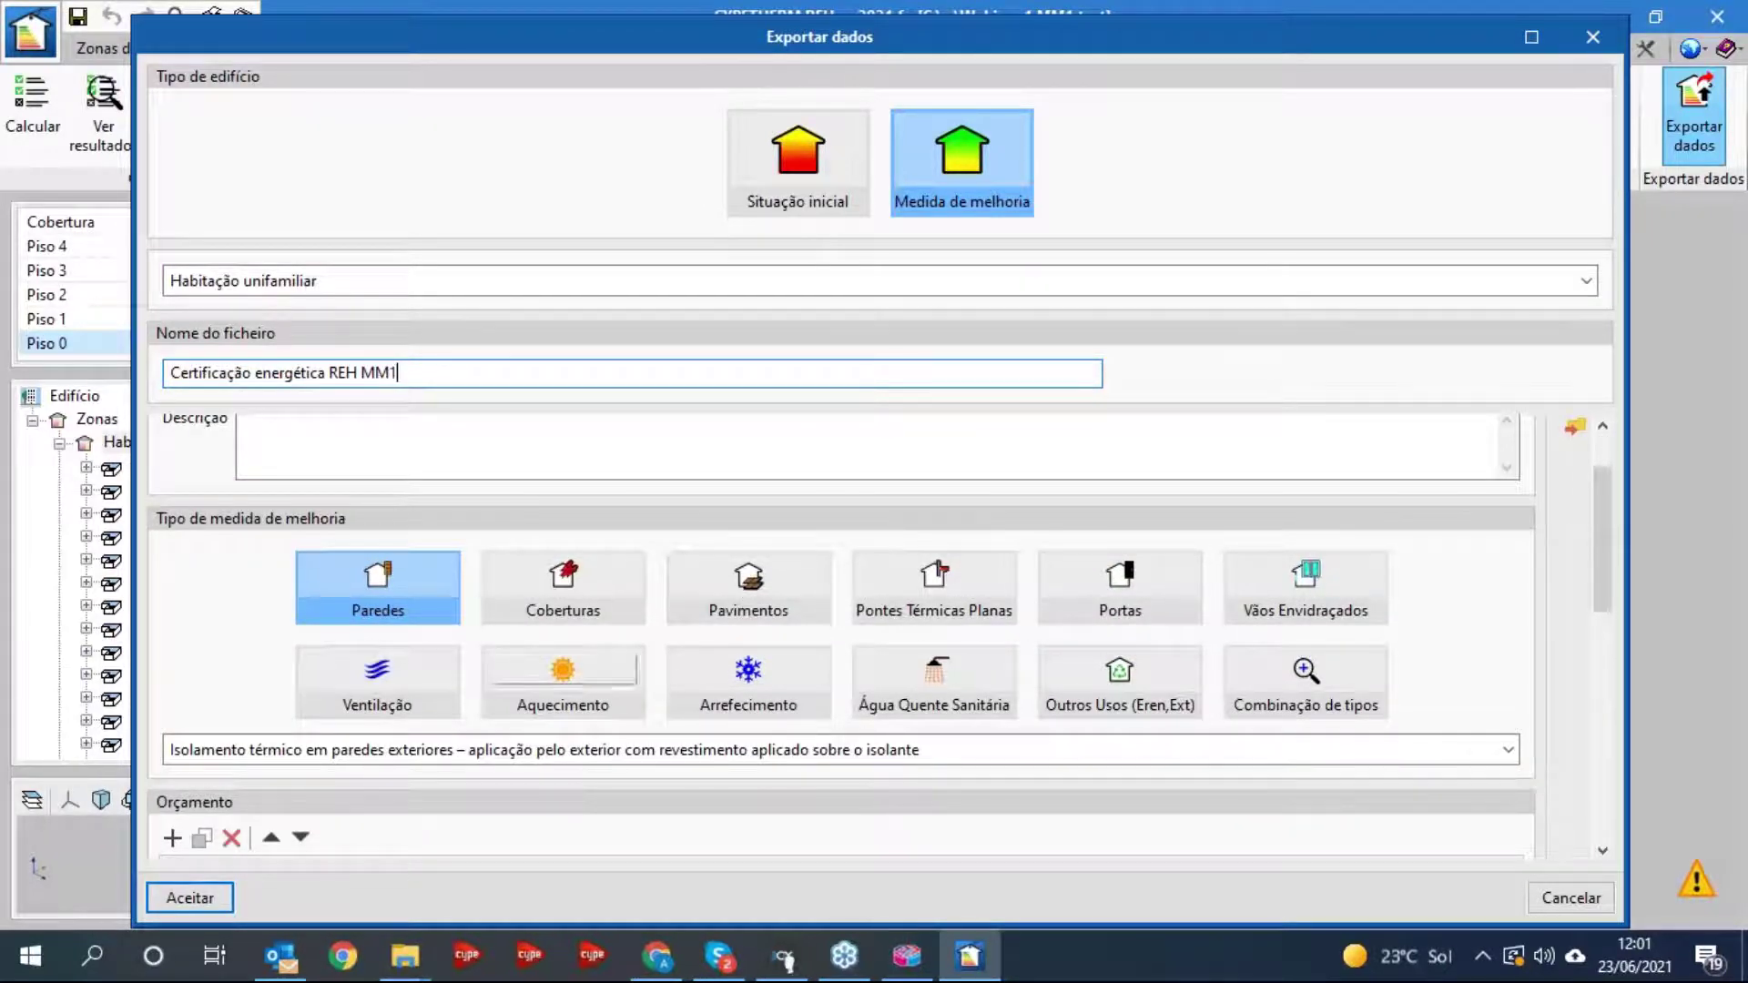
{"action": "left_click_drag", "start_coordinate": [1611, 566], "coordinate": [1591, 612]}
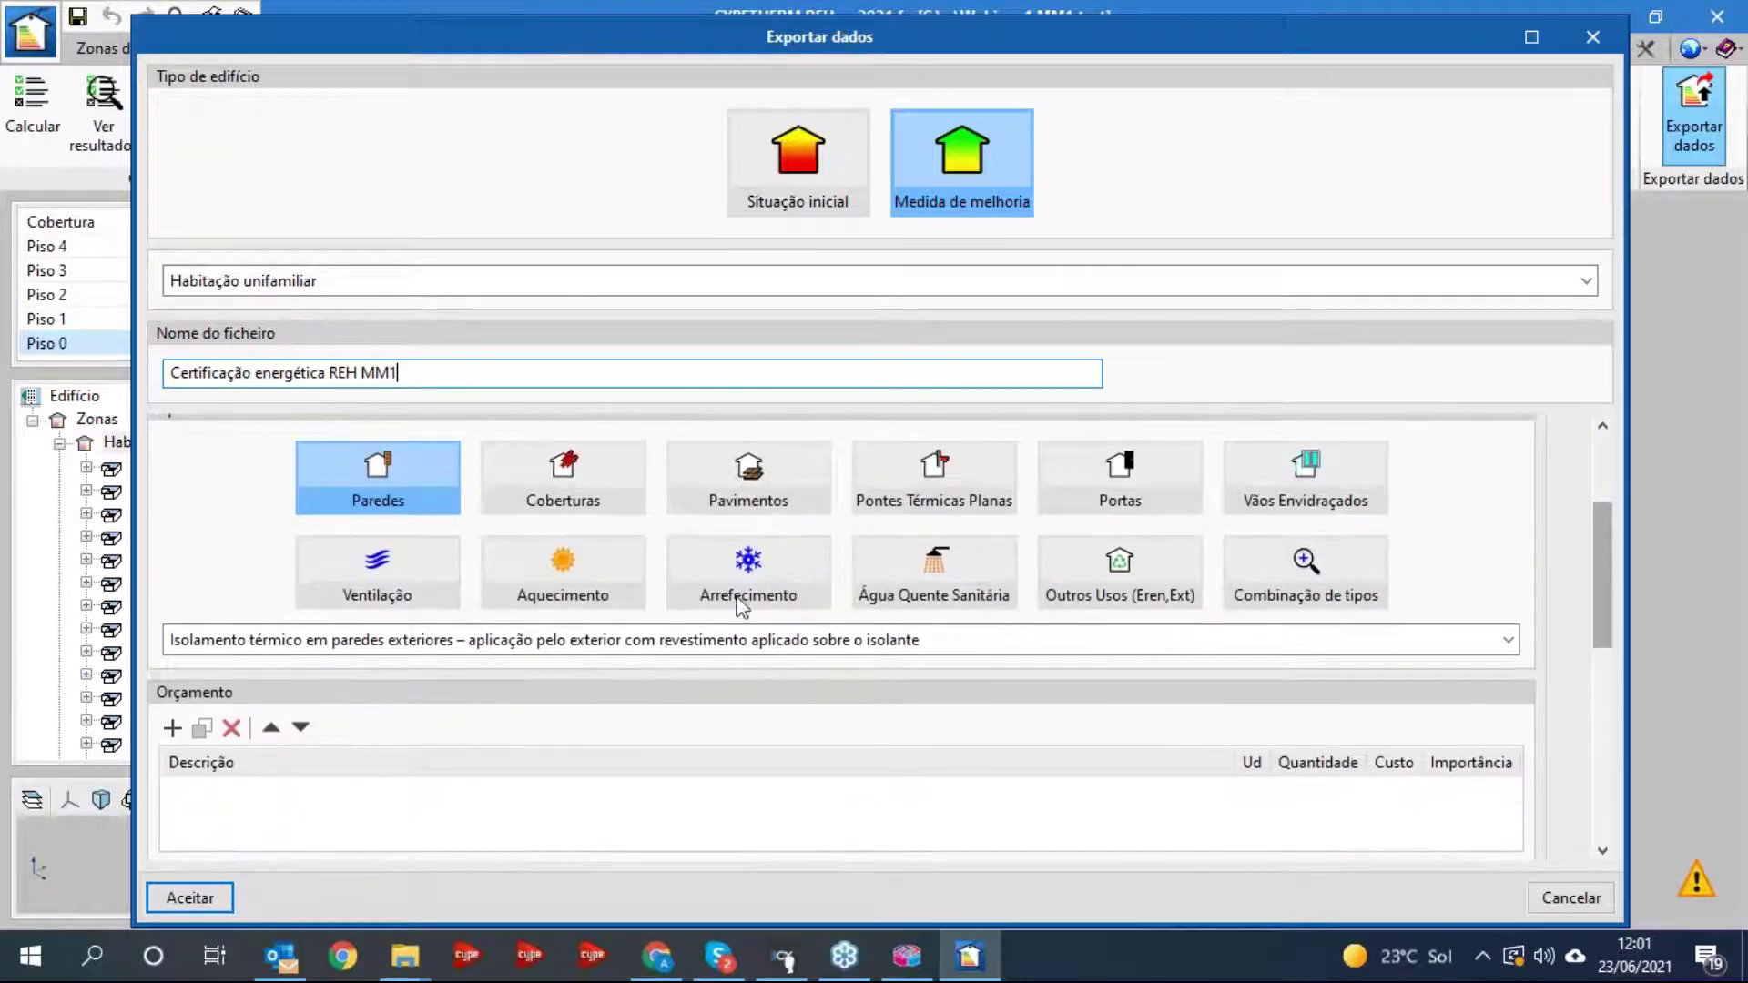
{"action": "left_click", "coordinate": [562, 571]}
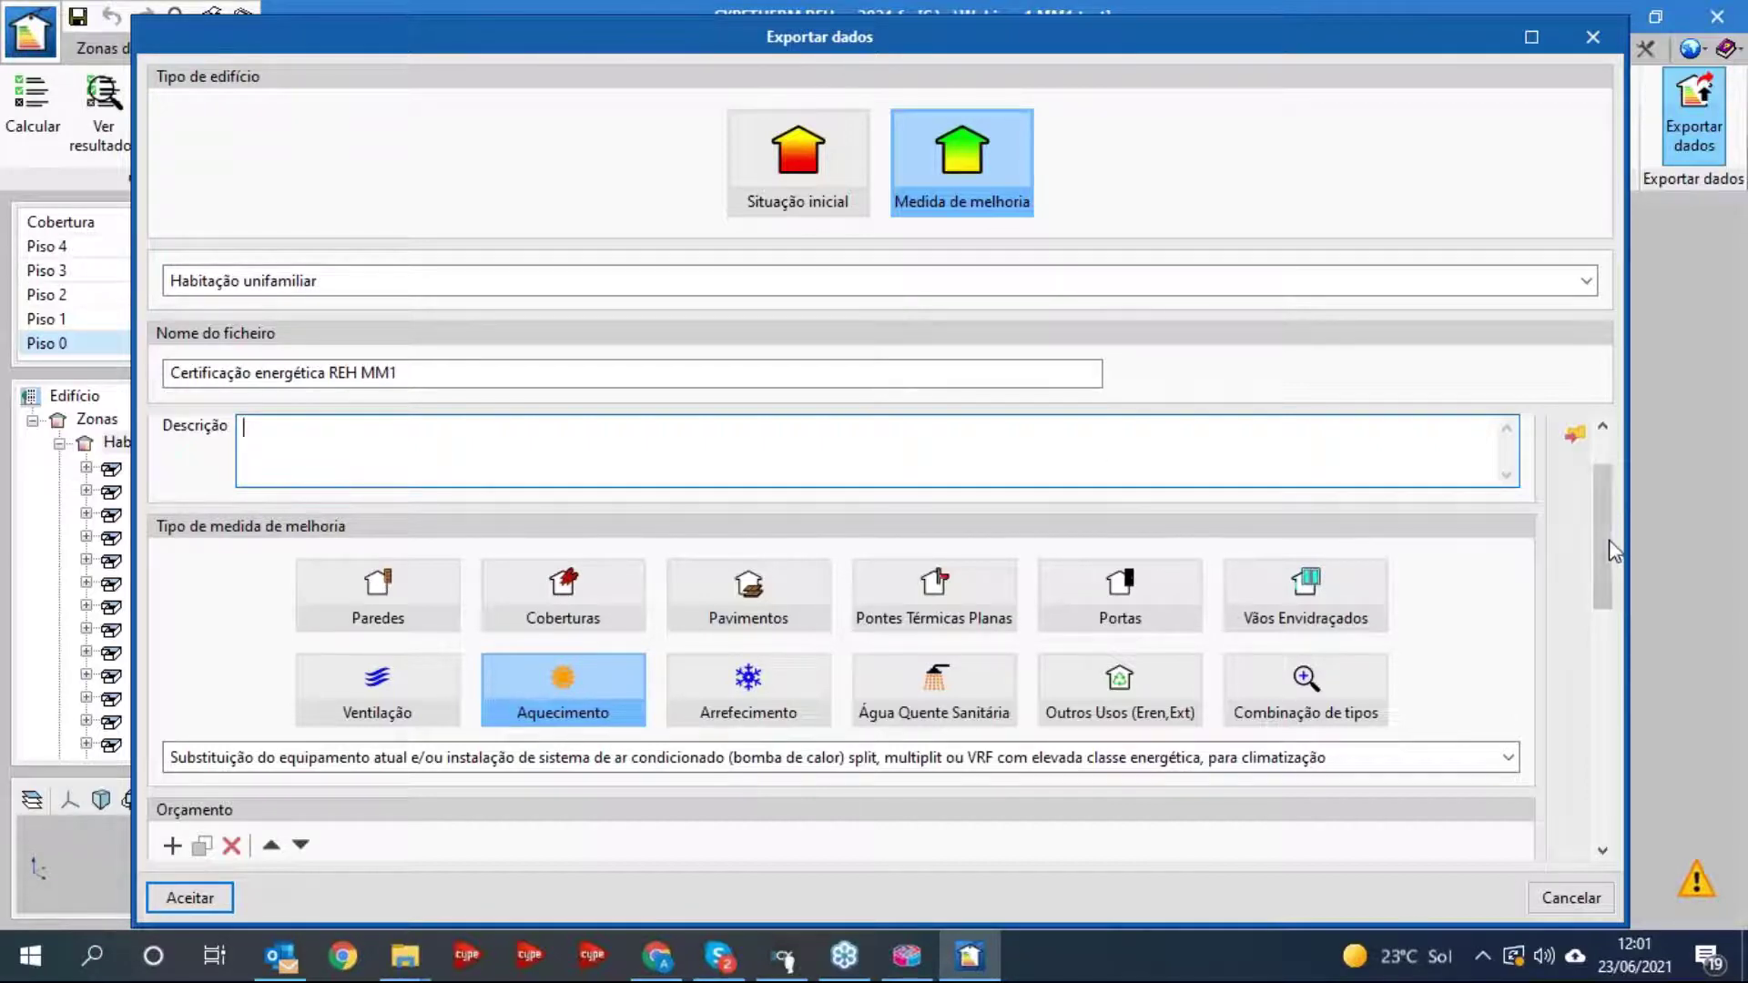
- Review the measure's budget, associated costs, maintenance costs and subsidies sections and the list of predefined budgets, without choosing one
{"action": "left_click_drag", "start_coordinate": [1608, 541], "coordinate": [1622, 637]}
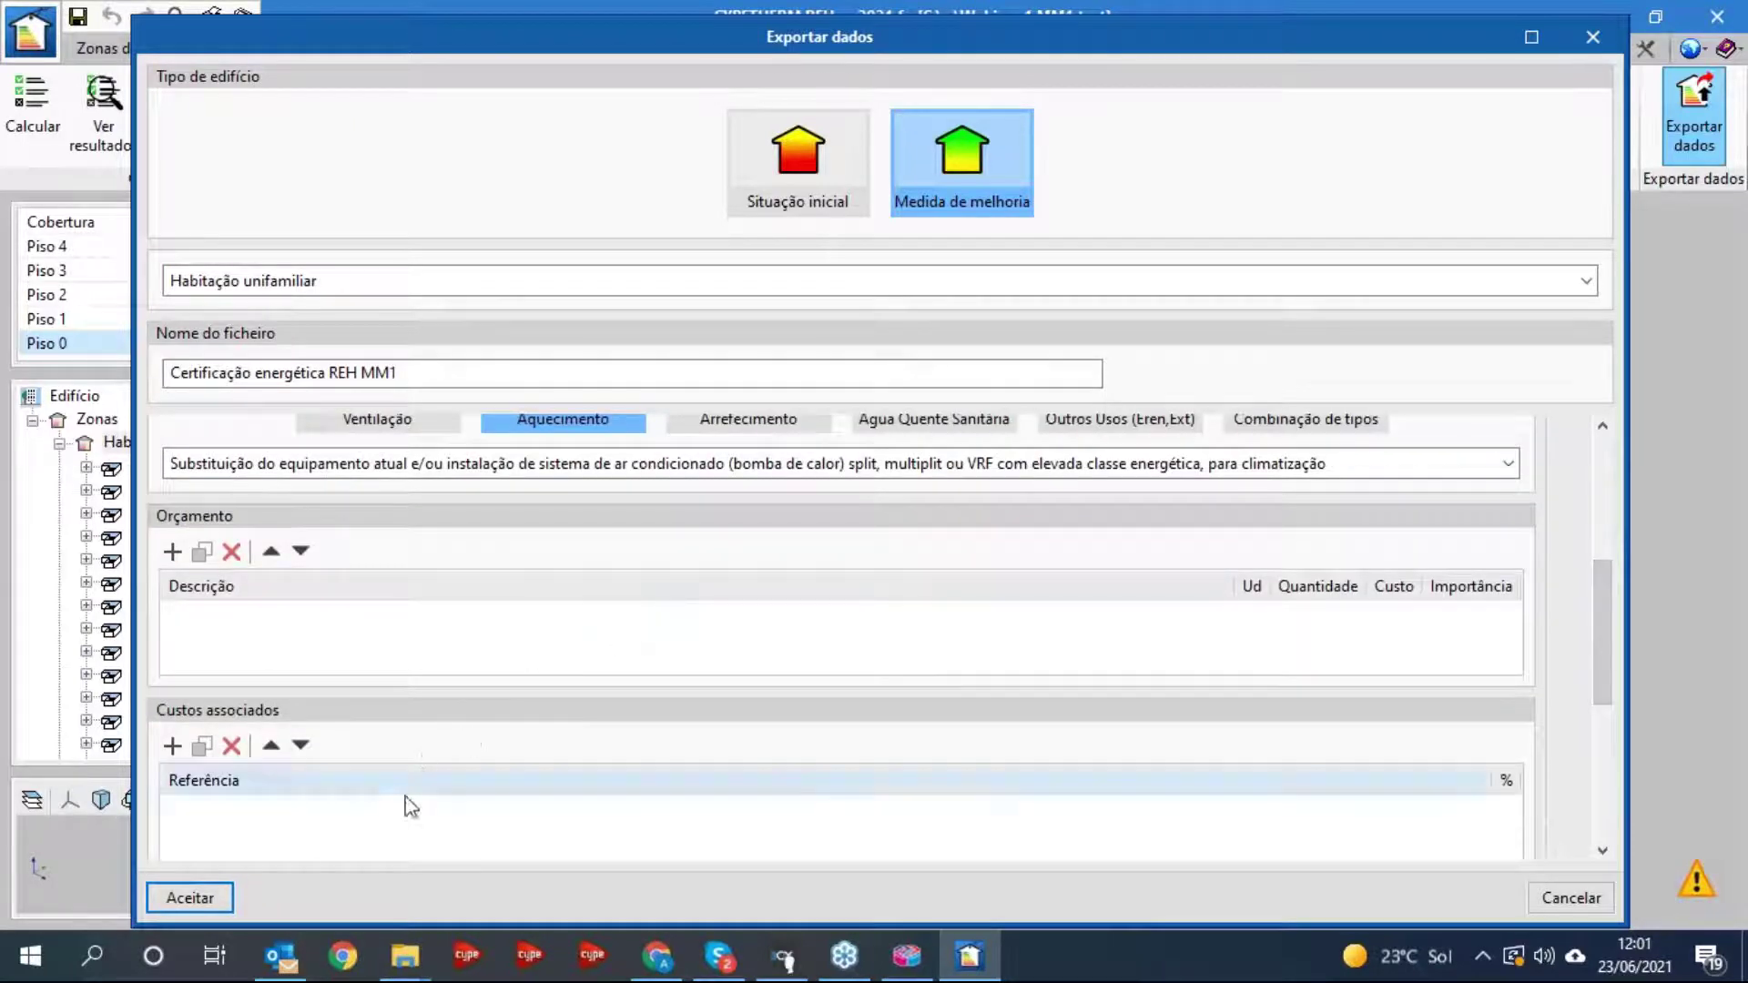
{"action": "left_click_drag", "start_coordinate": [1595, 653], "coordinate": [1595, 739]}
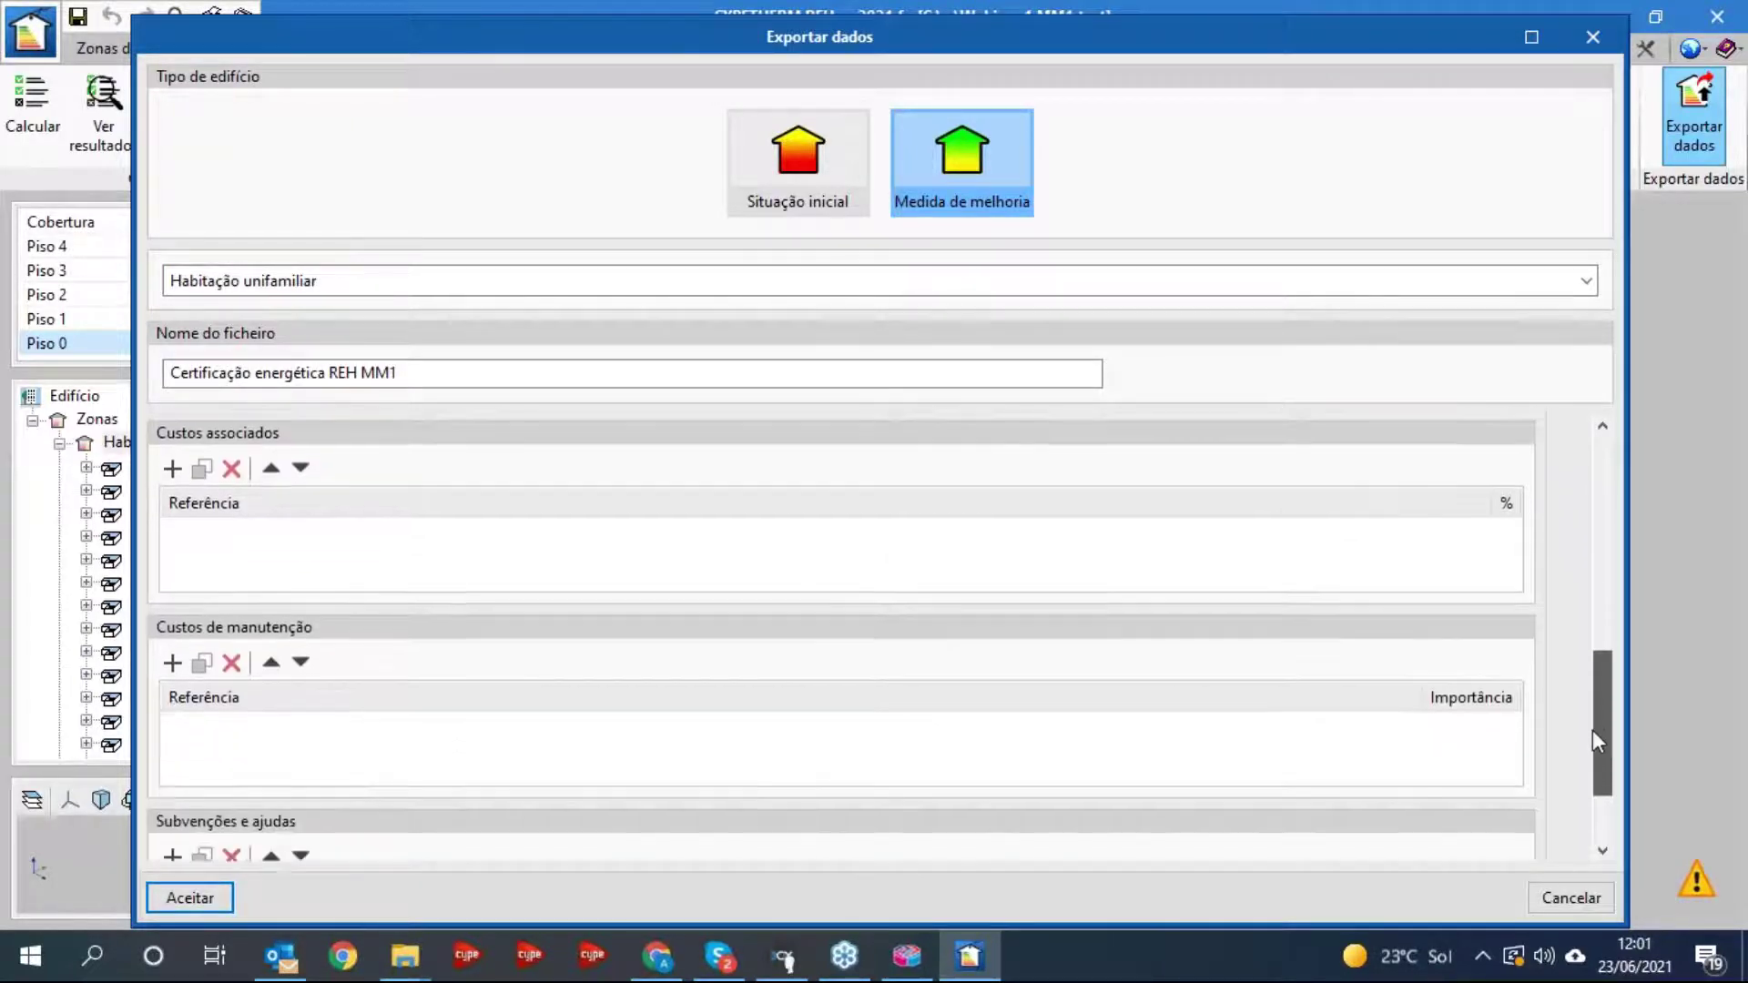
{"action": "scroll", "coordinate": [1608, 746], "scroll_direction": "down", "scroll_amount": 3}
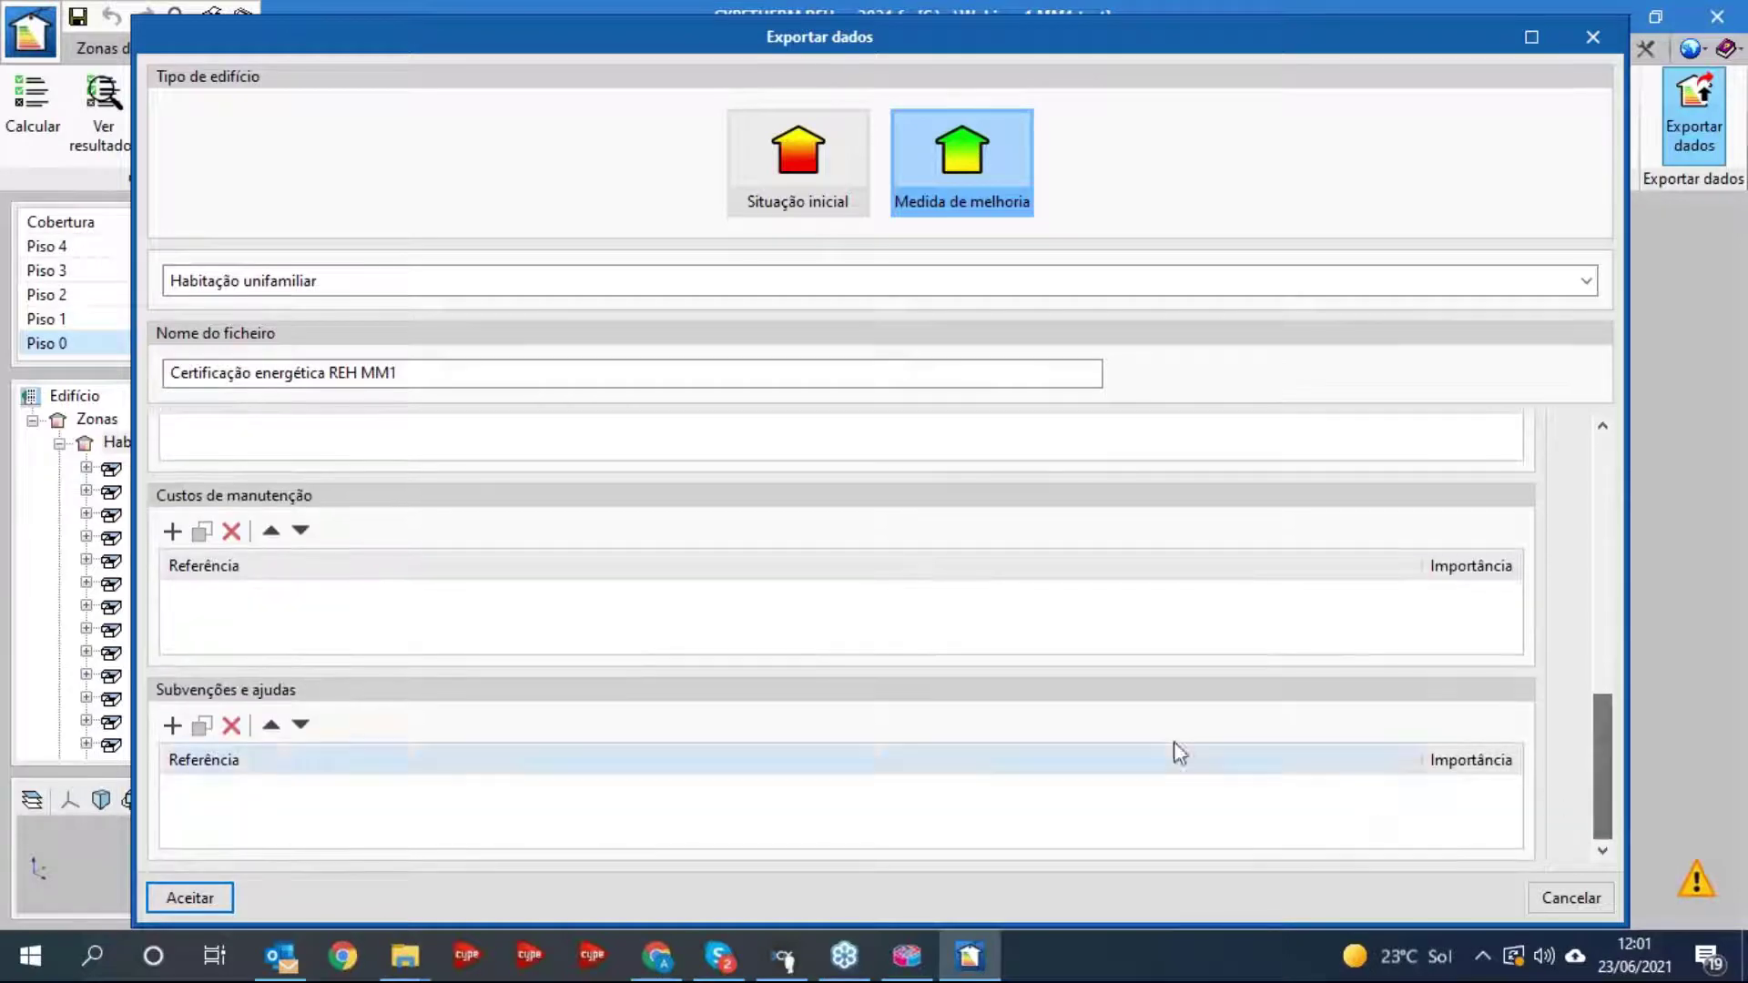
{"action": "left_click_drag", "start_coordinate": [1602, 769], "coordinate": [1618, 641]}
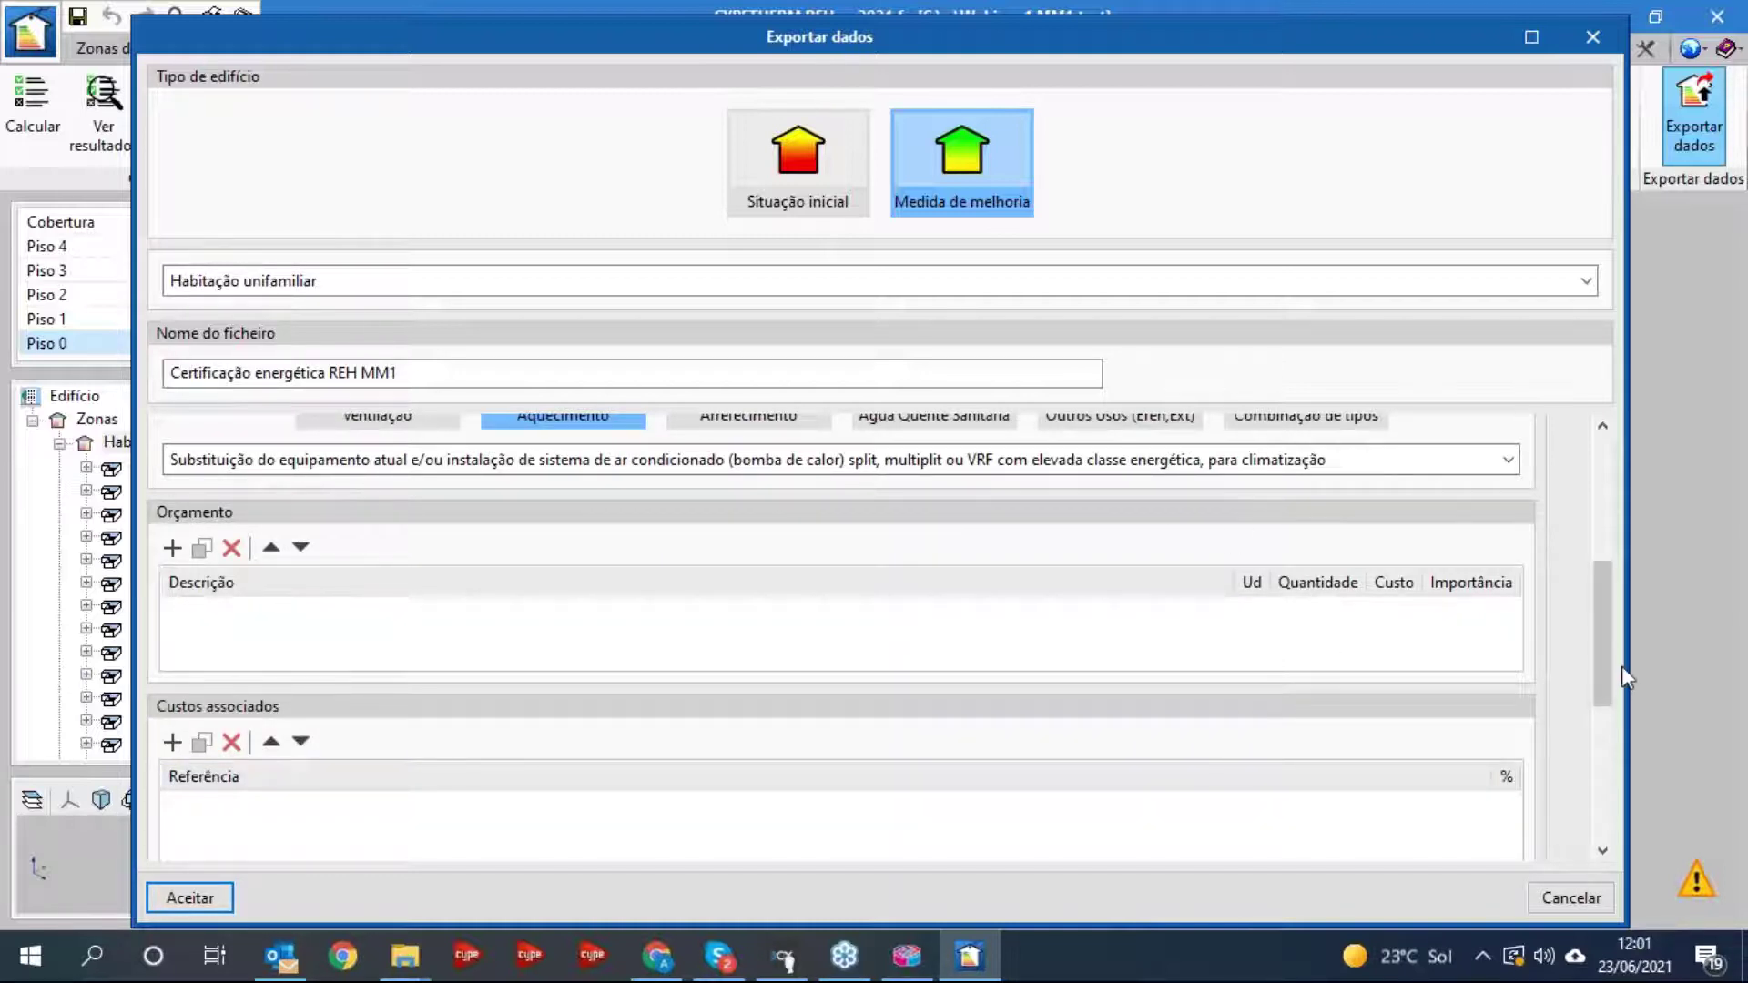
{"action": "left_click_drag", "start_coordinate": [1608, 661], "coordinate": [1608, 498]}
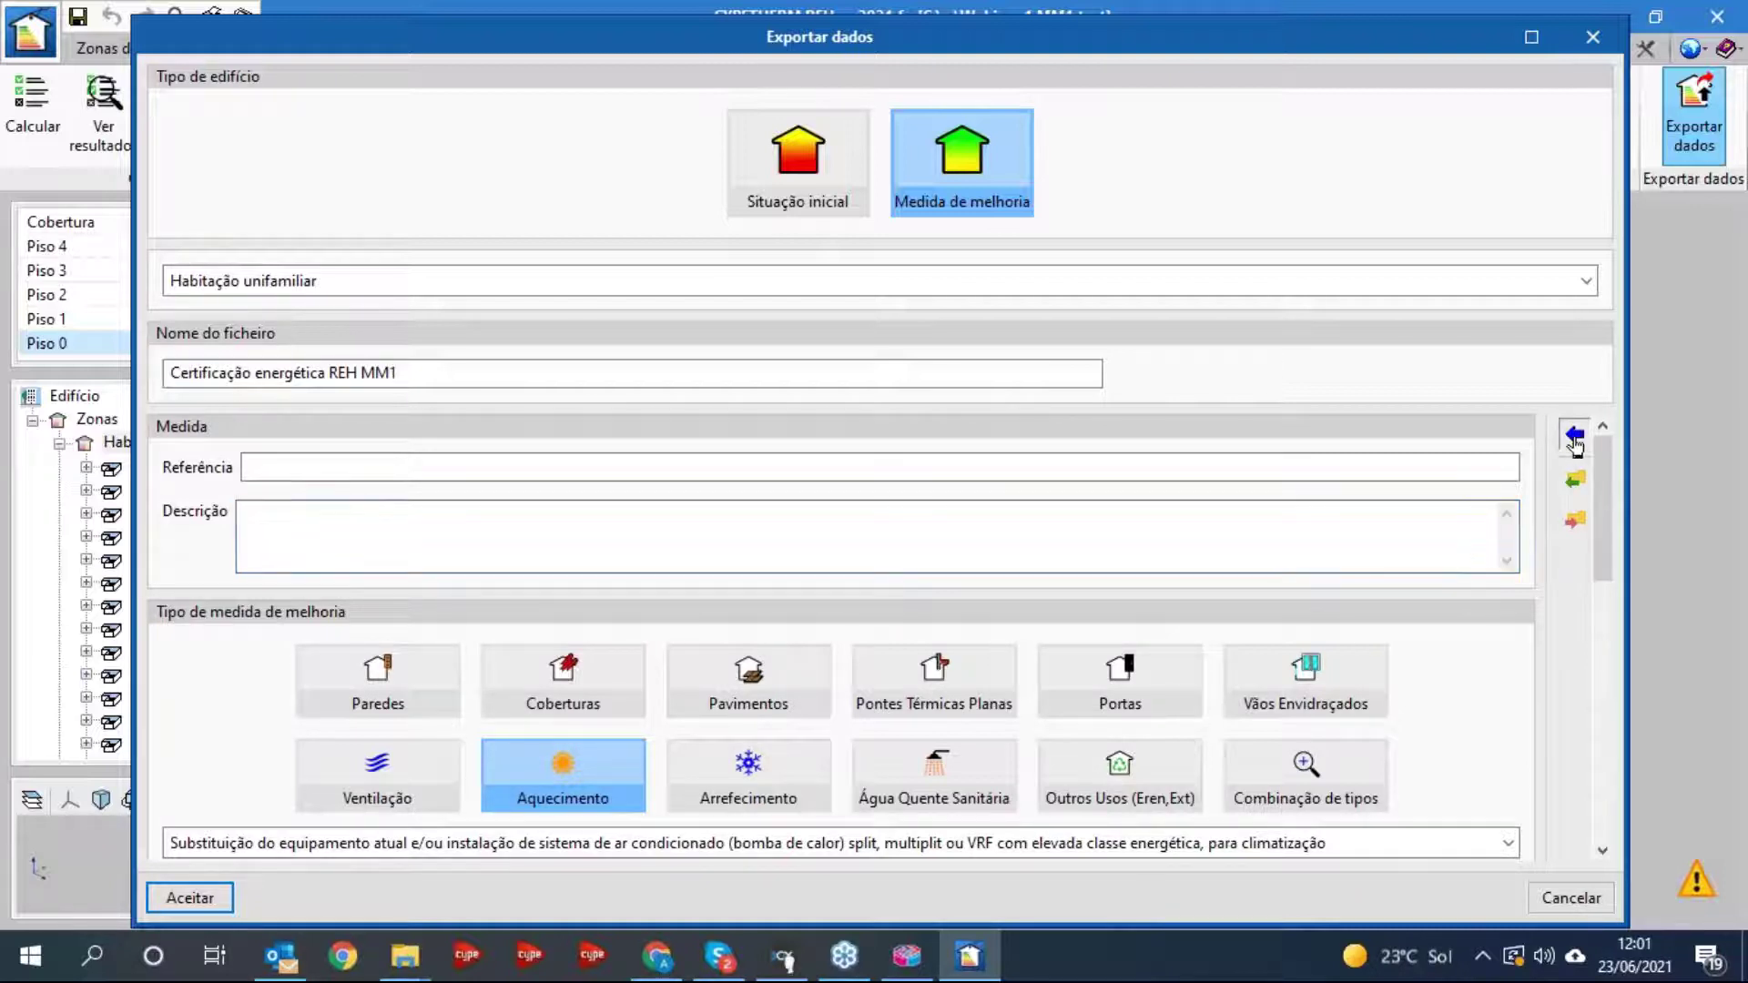
{"action": "left_click", "coordinate": [1574, 437]}
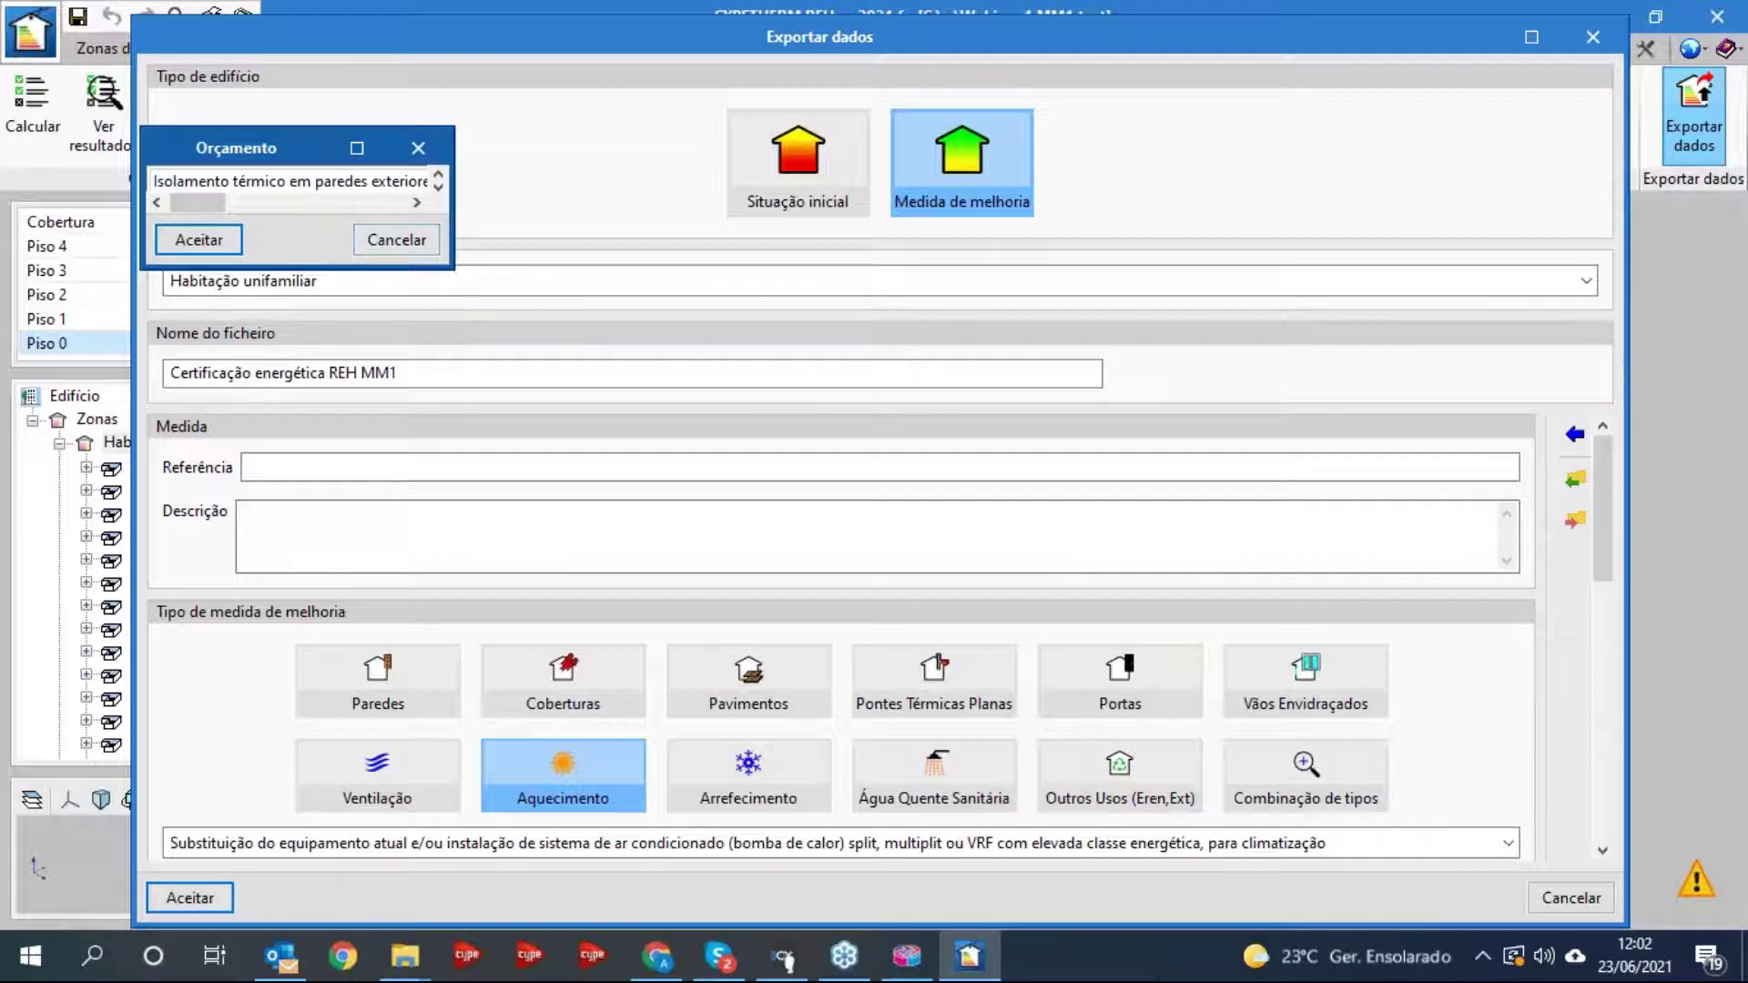
{"action": "left_click_drag", "start_coordinate": [446, 264], "coordinate": [1298, 772]}
{"action": "left_click", "coordinate": [1261, 148]}
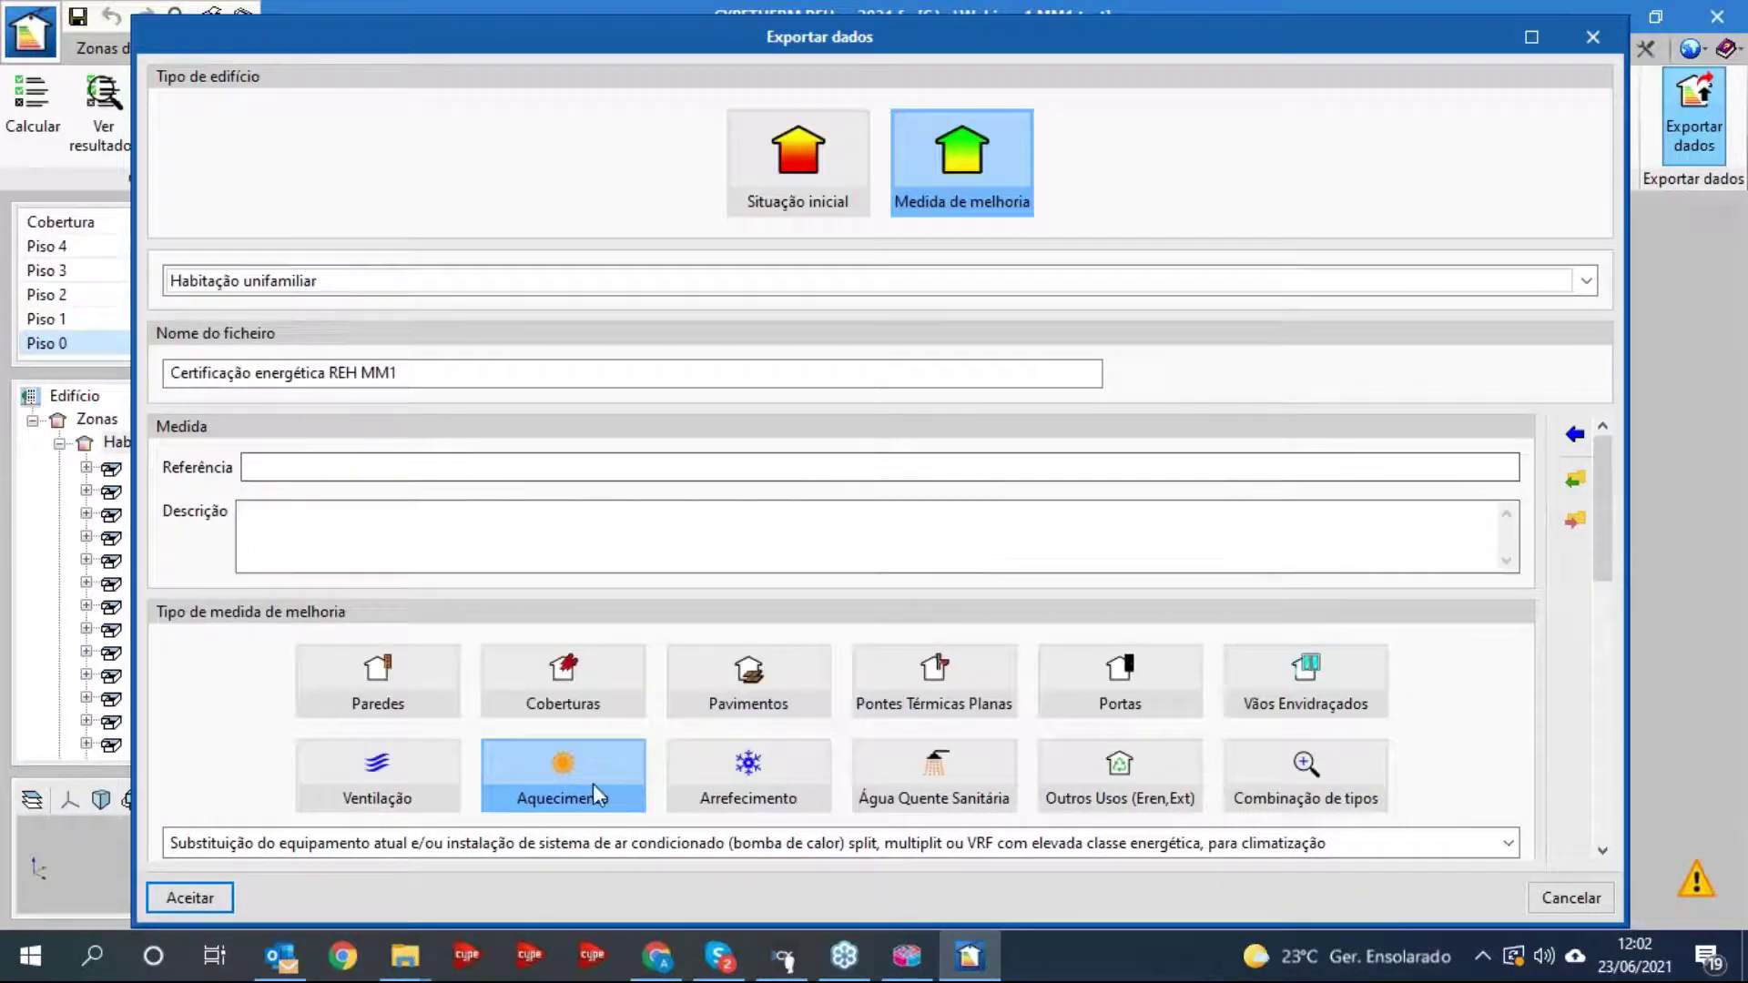
- Fill in the measure from the predefined Aquecimento budget IBL001 - Unidade exterior de ar condicionado, bomba de calor
{"action": "left_click", "coordinate": [1574, 436]}
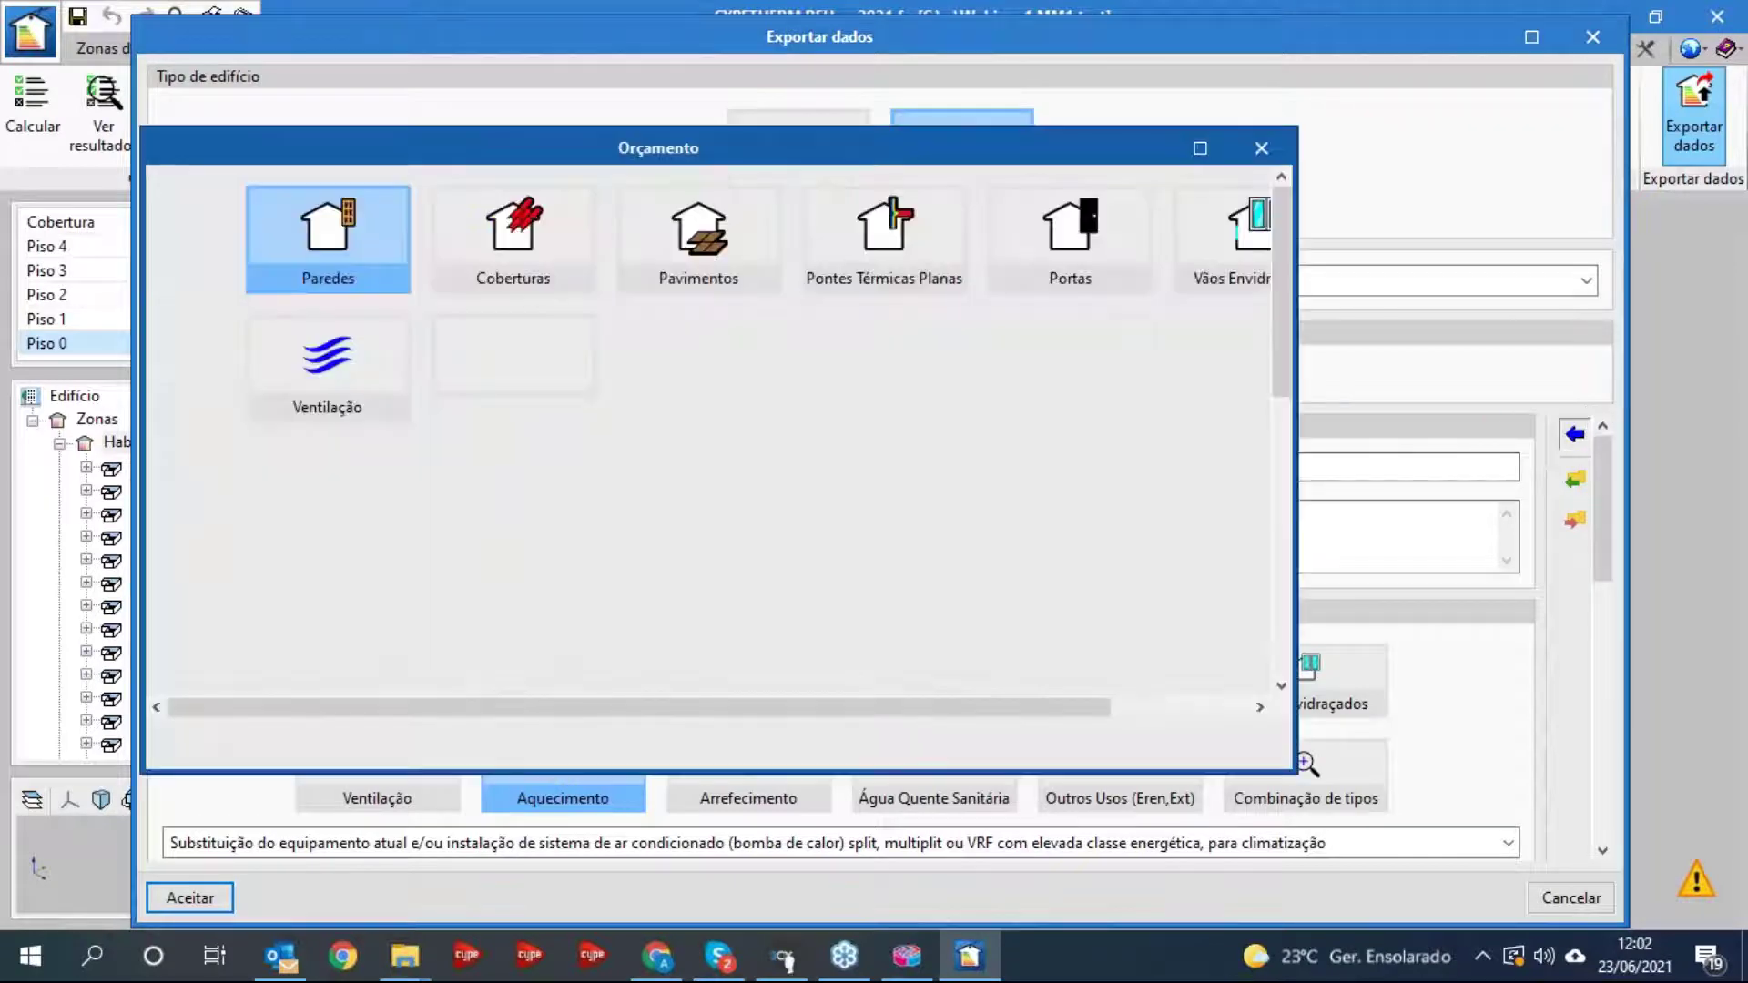
{"action": "left_click", "coordinate": [514, 363]}
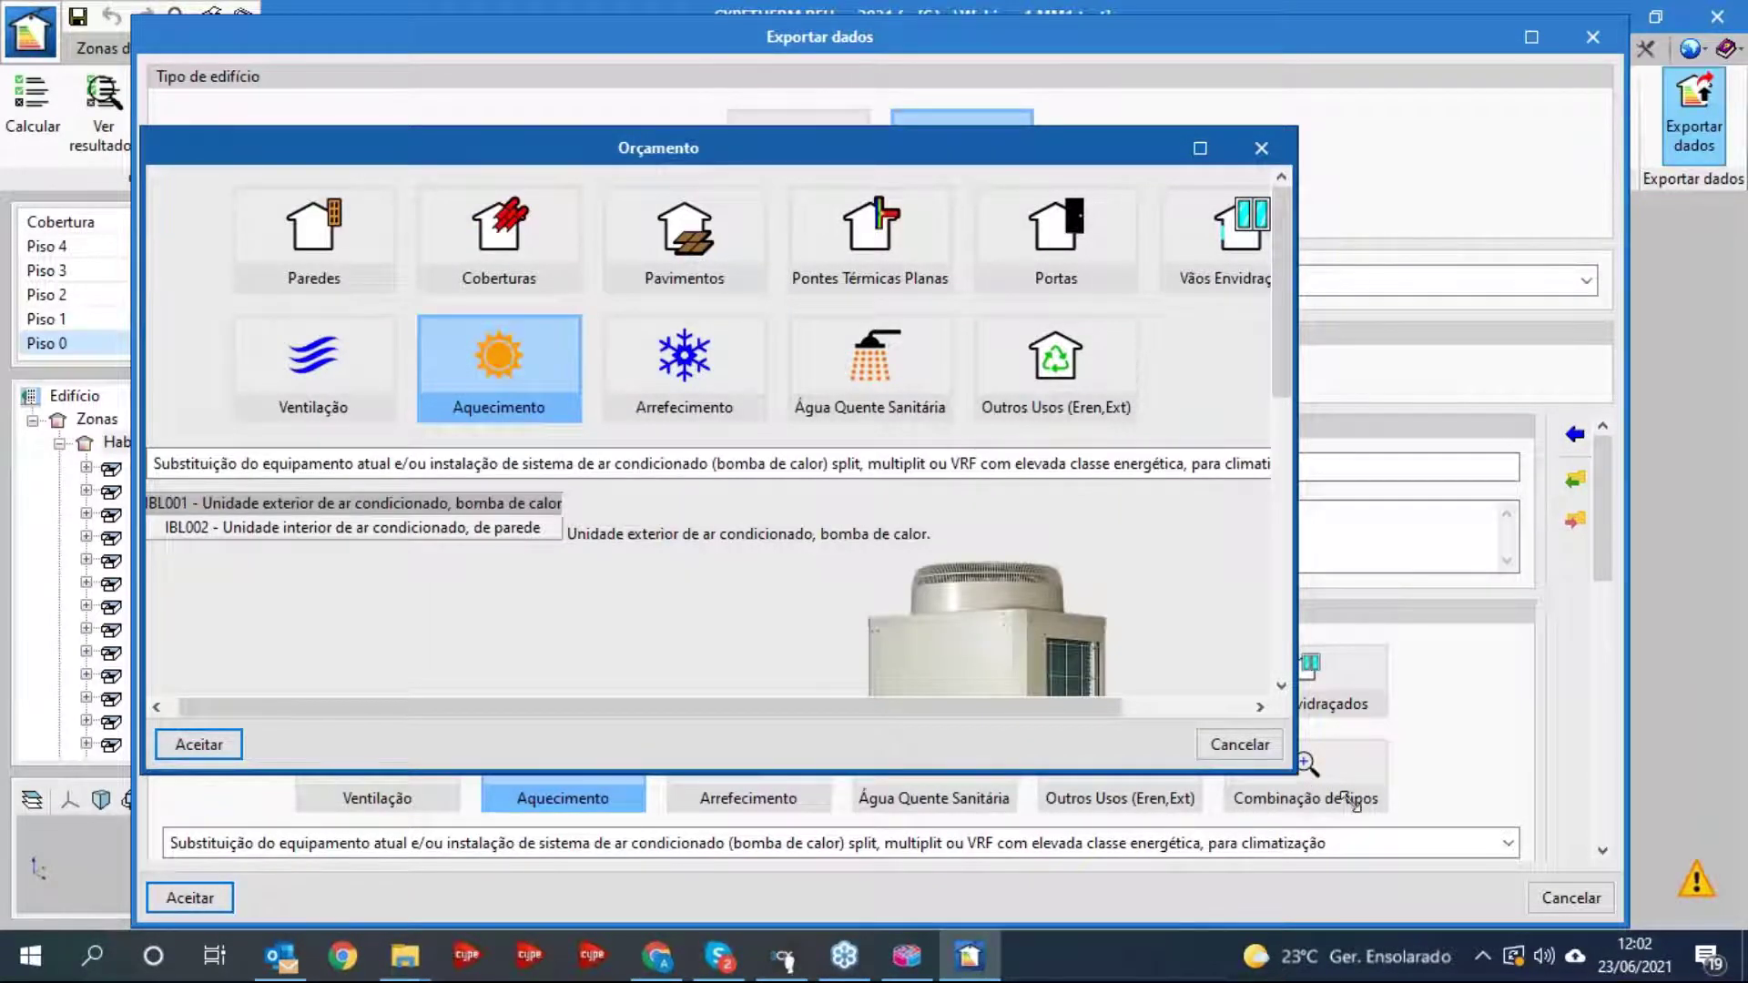
{"action": "left_click_drag", "start_coordinate": [1297, 772], "coordinate": [1559, 877]}
{"action": "left_click", "coordinate": [1475, 148]}
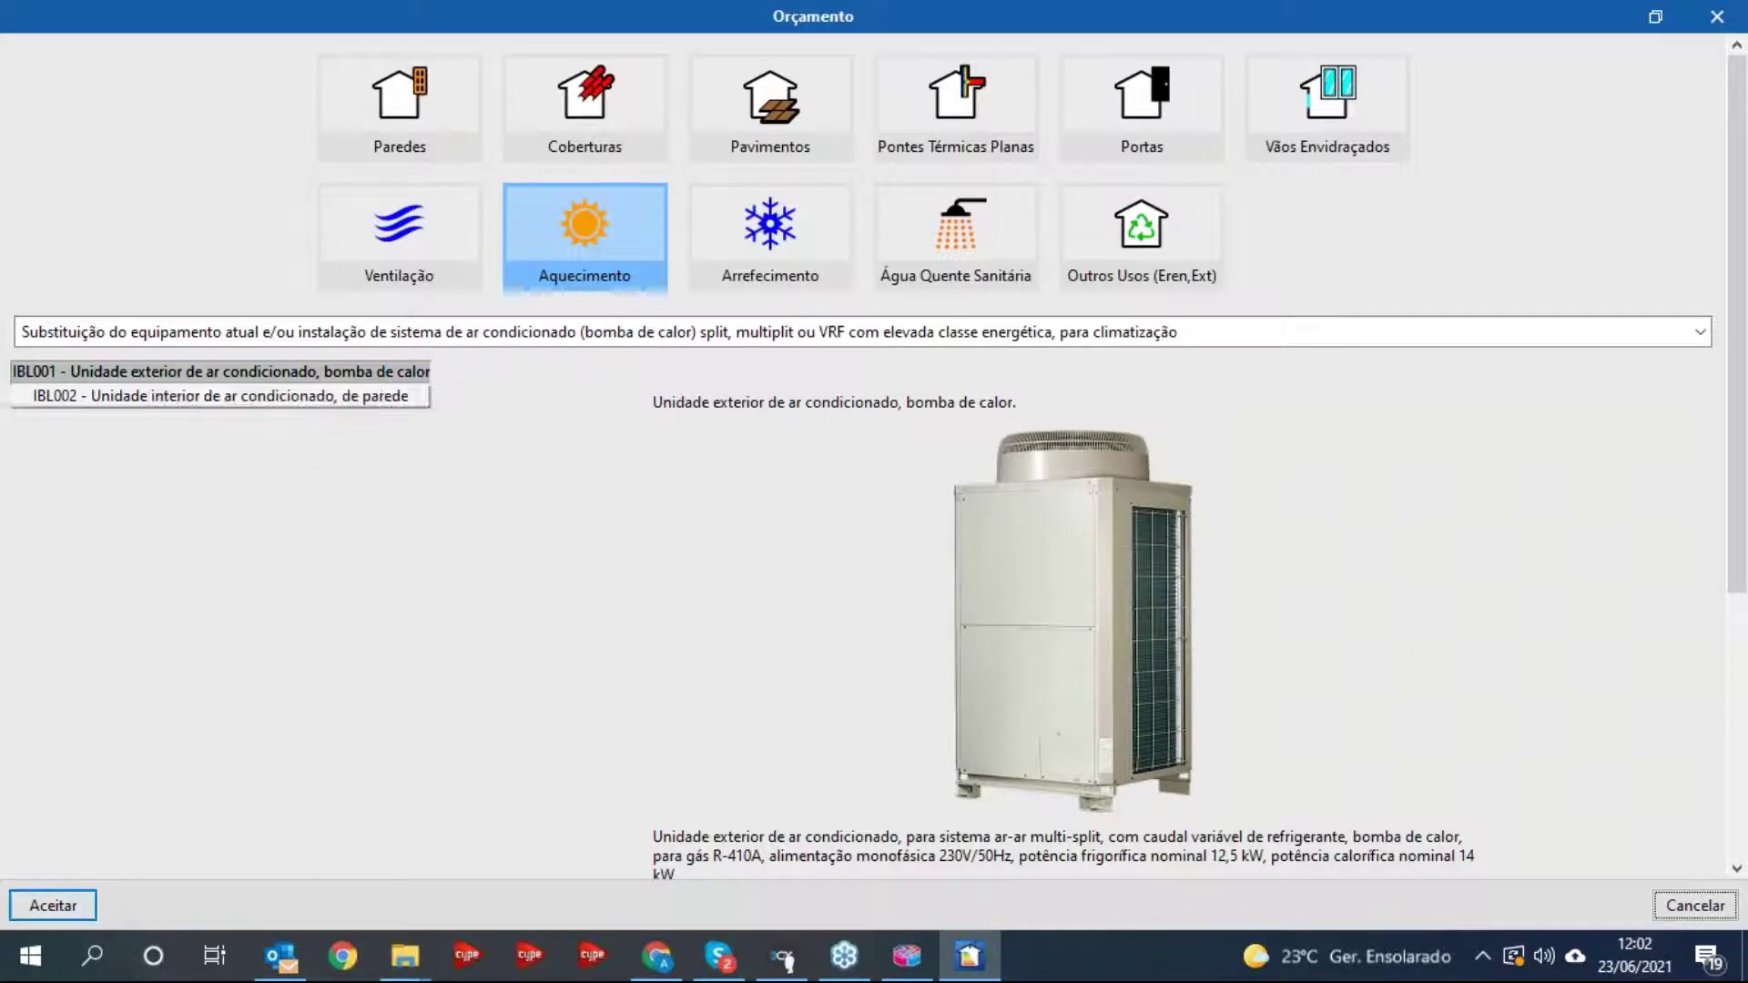
{"action": "left_click", "coordinate": [53, 905]}
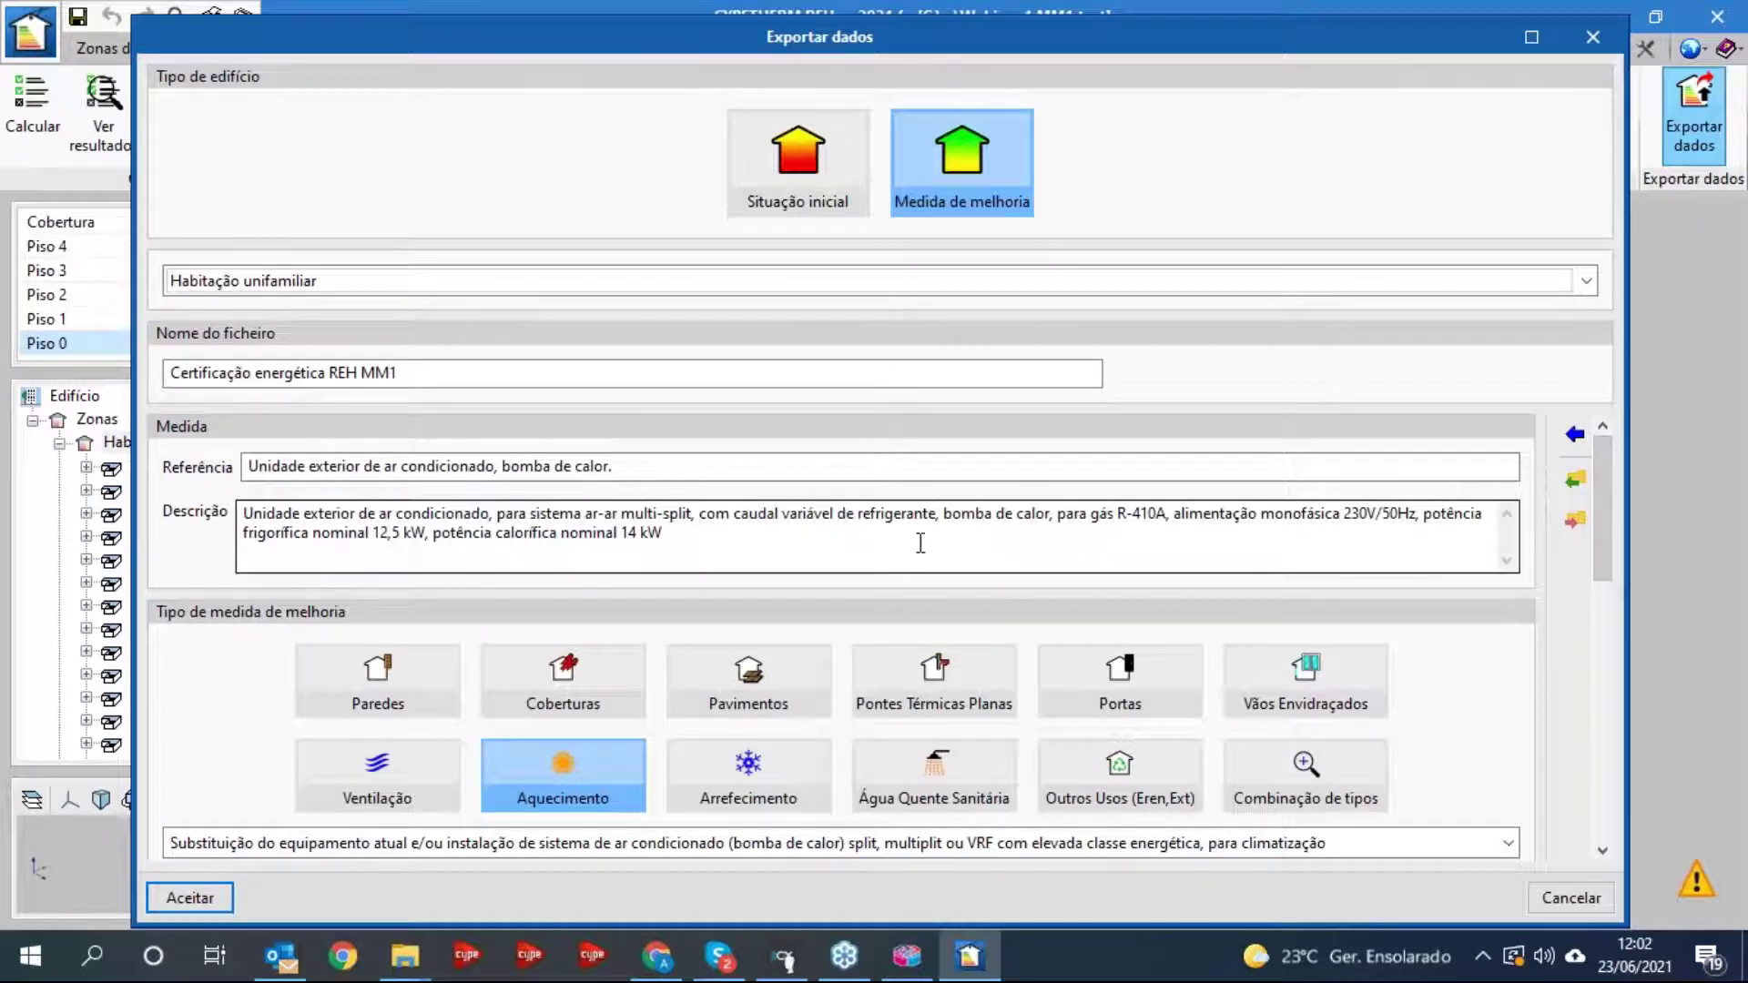
- Run the improvement-measure export of "Certificação energética REH MM1" and close the export
{"action": "mouse_move", "coordinate": [1600, 501]}
{"action": "left_mouse_down"}
{"action": "mouse_move", "coordinate": [1621, 647]}
{"action": "mouse_move", "coordinate": [1609, 772]}
{"action": "mouse_move", "coordinate": [1596, 466]}
{"action": "left_mouse_up"}
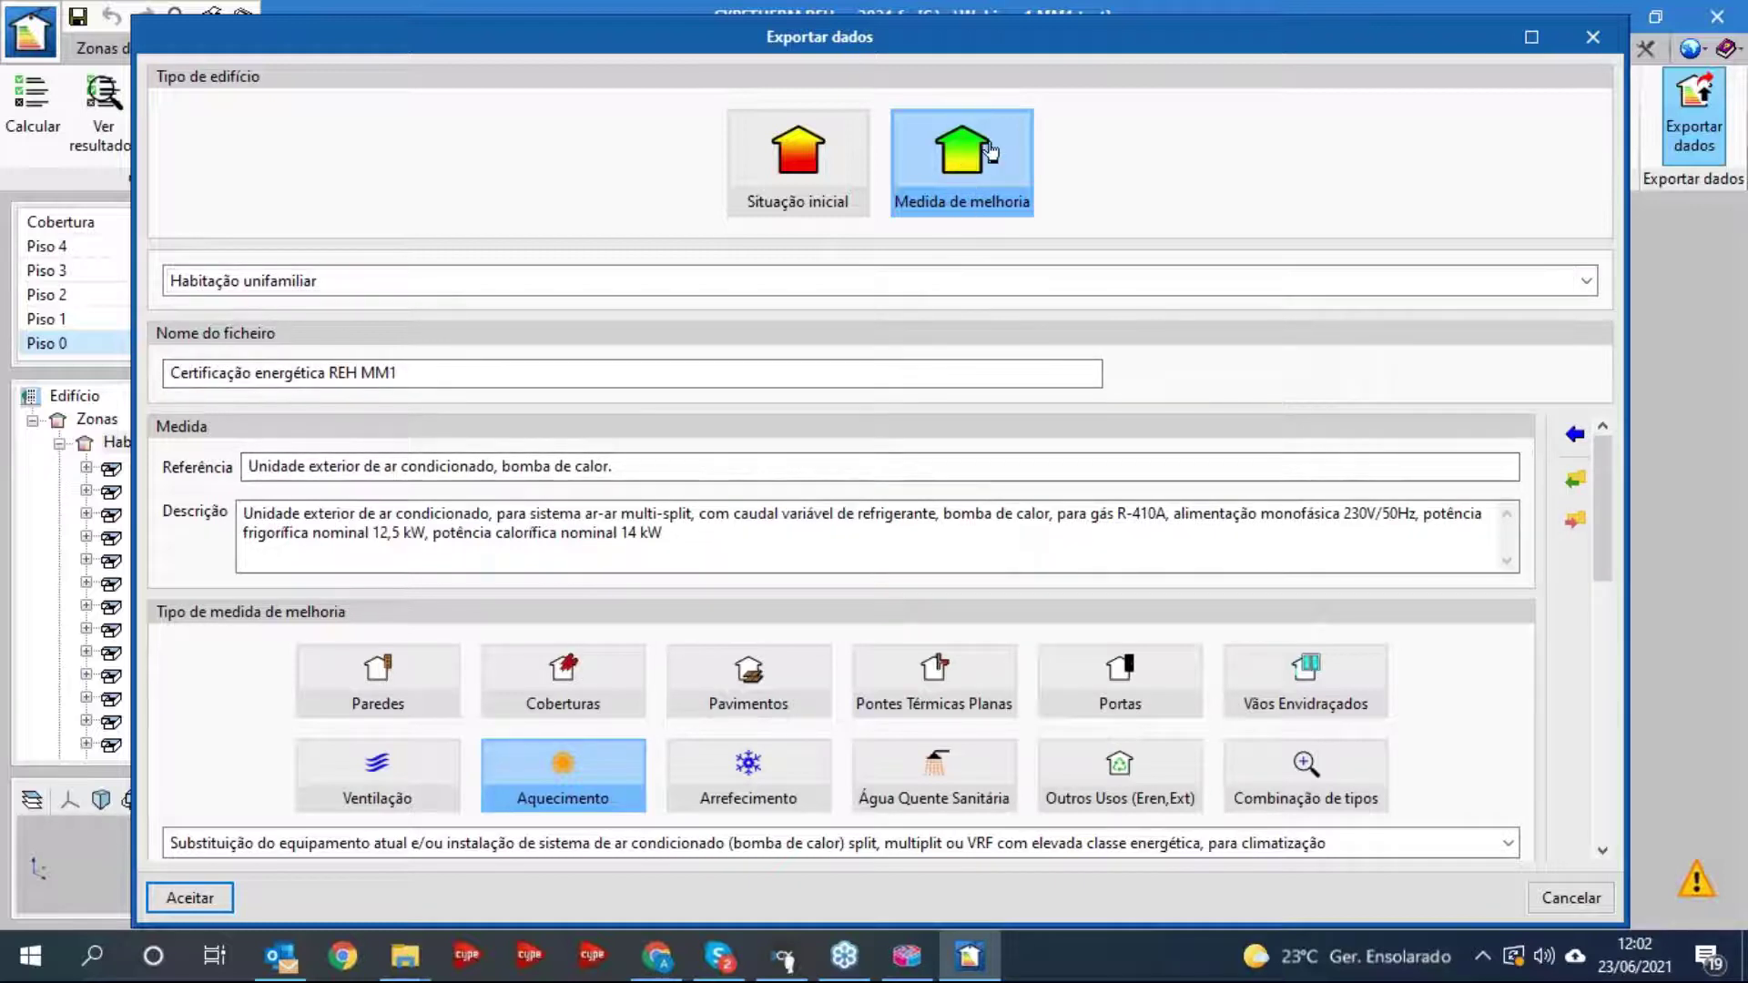
{"action": "left_click", "coordinate": [191, 899]}
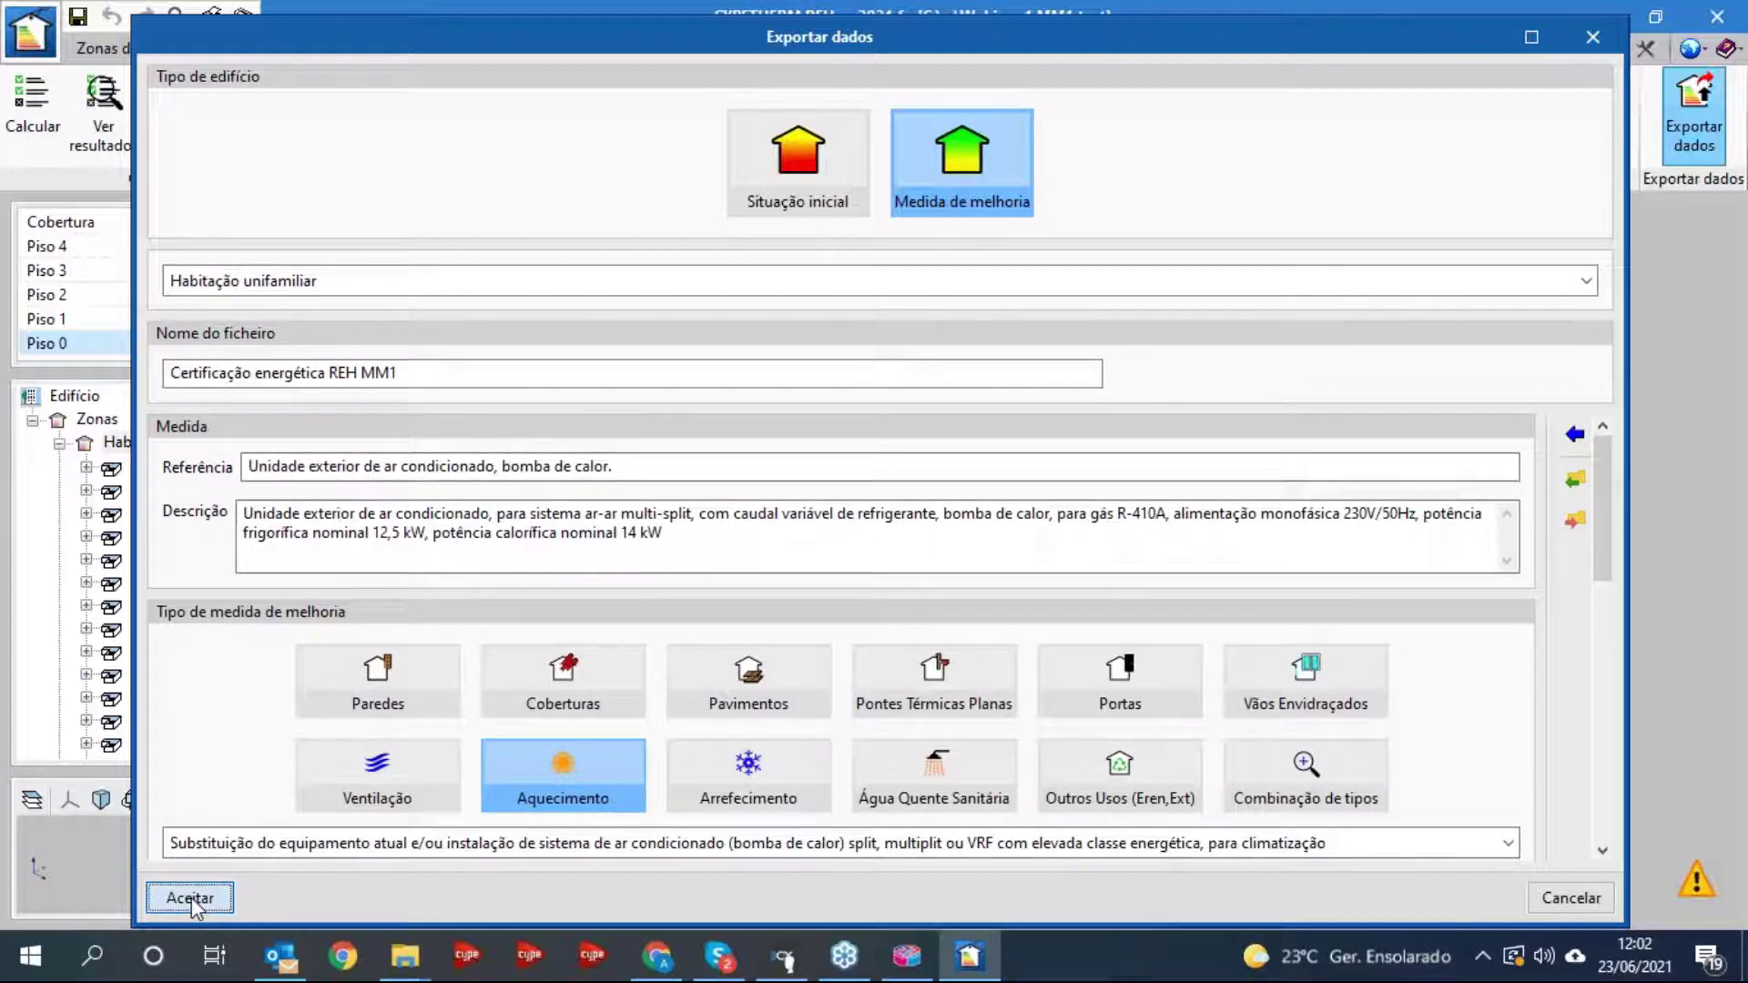
{"action": "key", "text": "Return"}
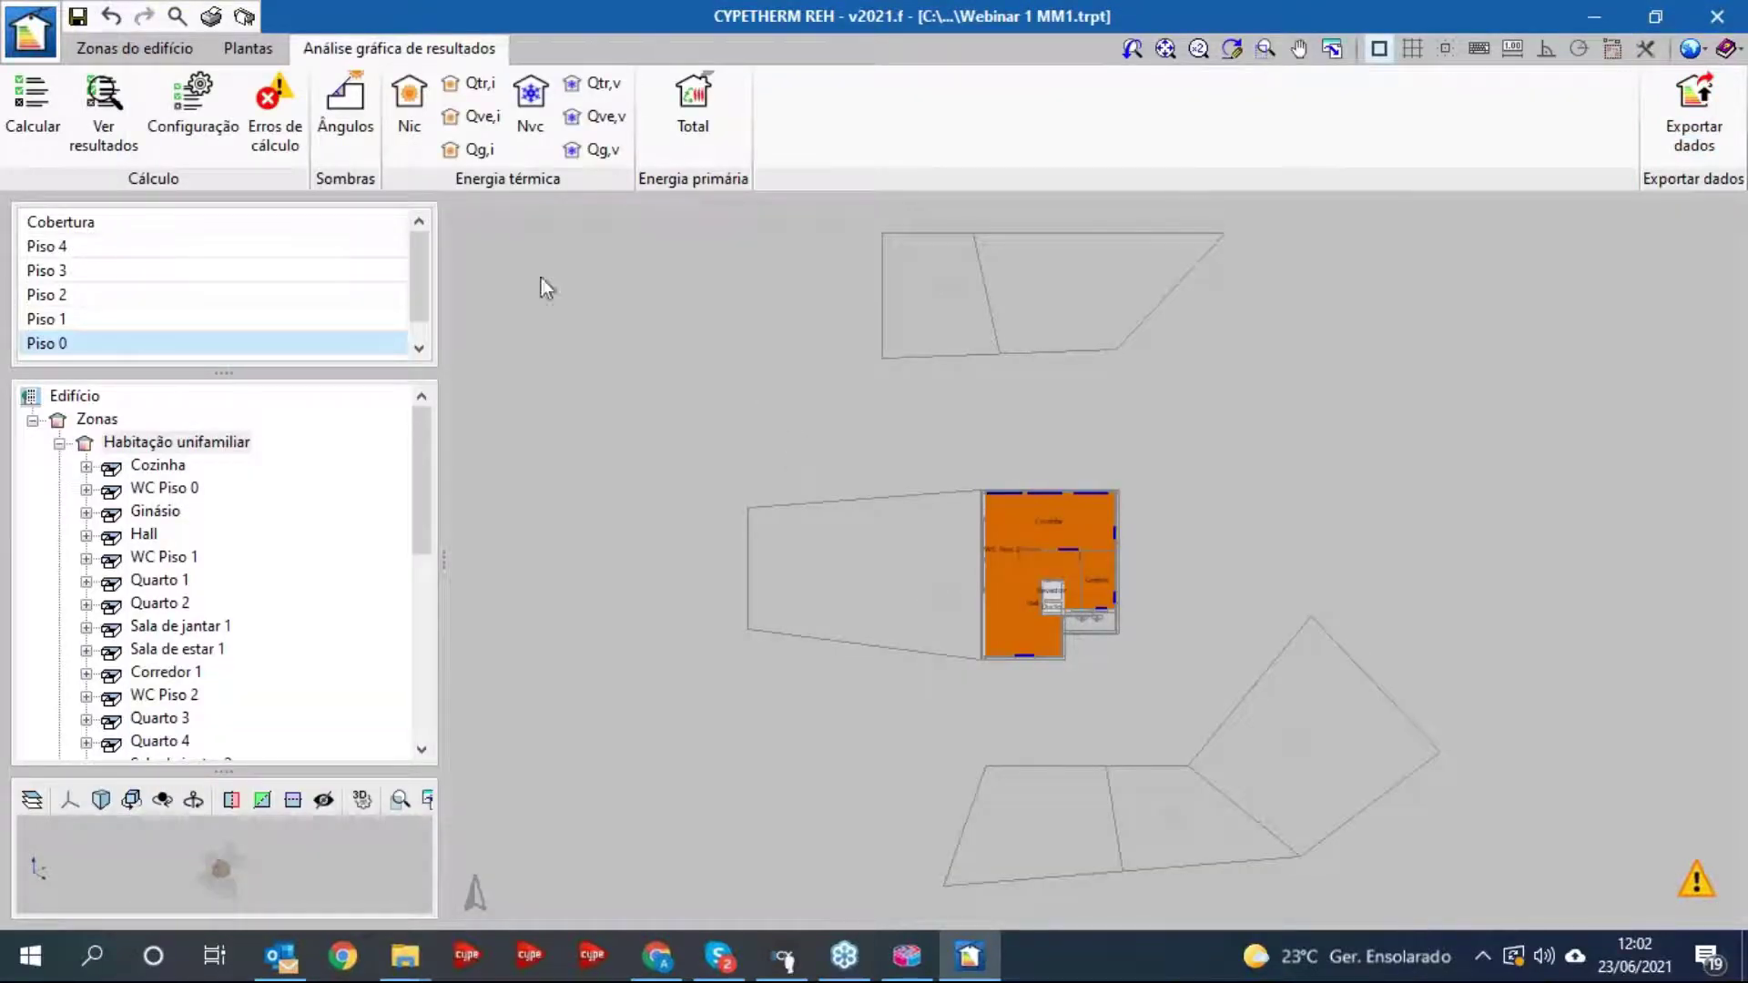
- Reopen the base project Webinar 1.trpt, saving the data of the Webinar 1 MM1 project
{"action": "left_click", "coordinate": [30, 30]}
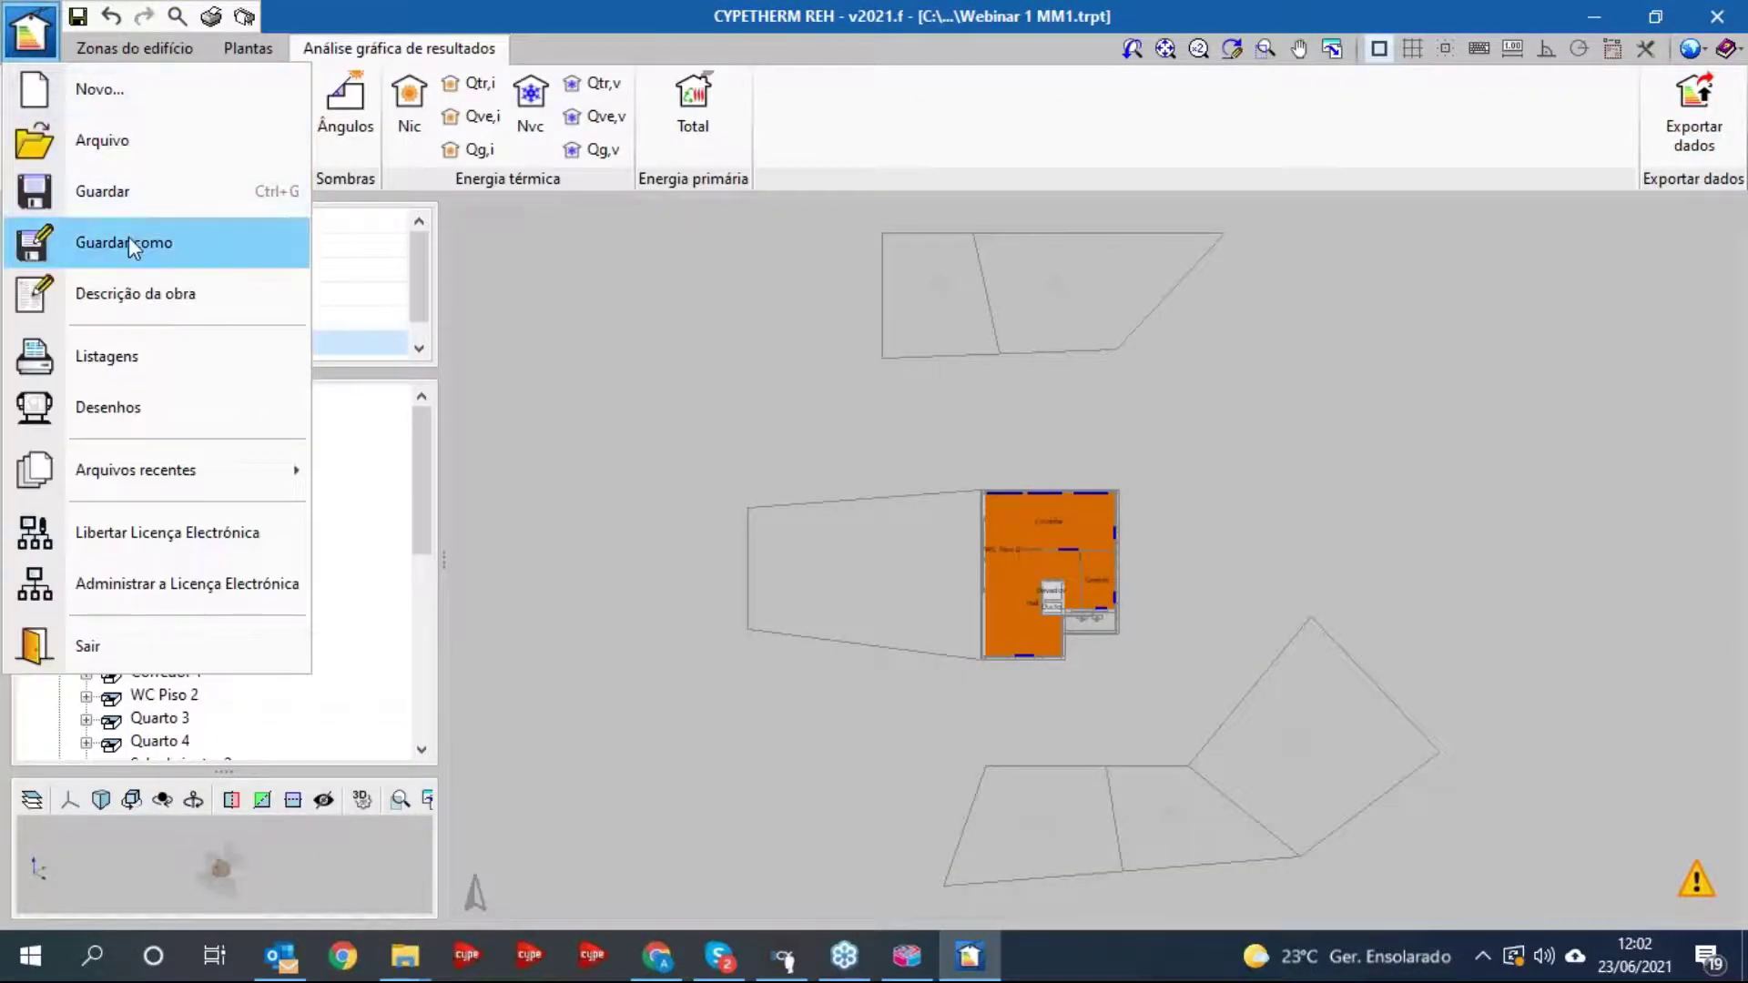
{"action": "mouse_move", "coordinate": [173, 469]}
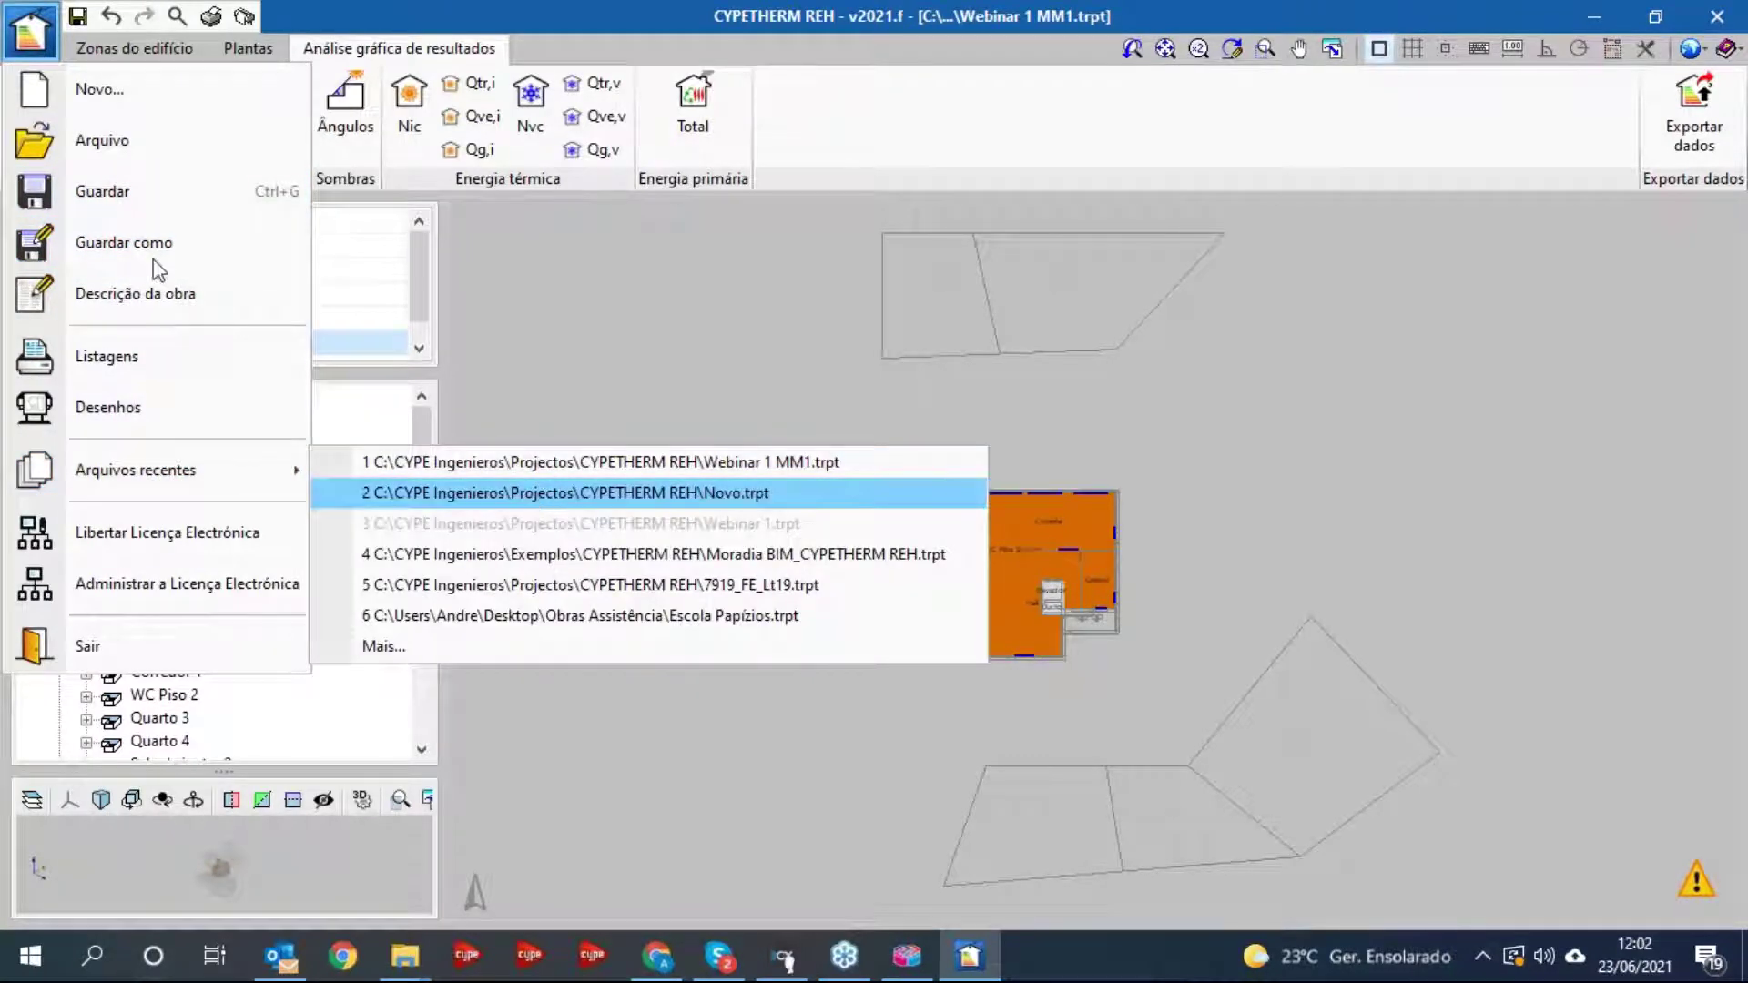
{"action": "left_click", "coordinate": [105, 145]}
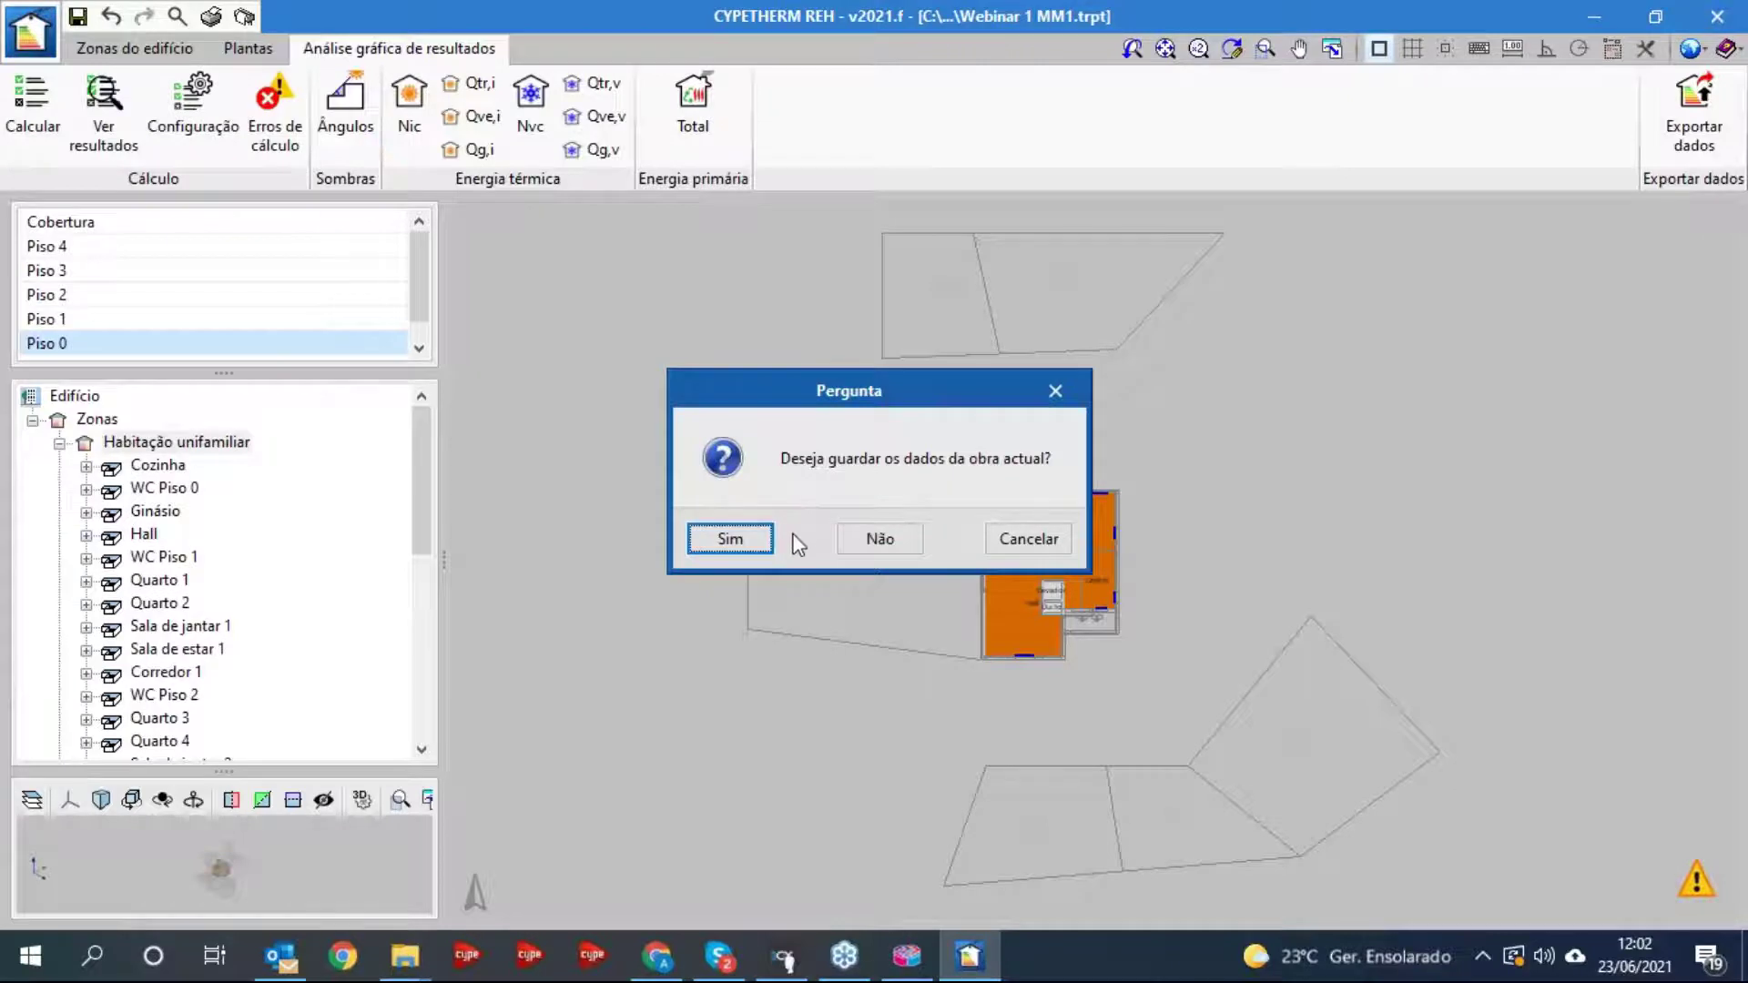
{"action": "left_click", "coordinate": [770, 539]}
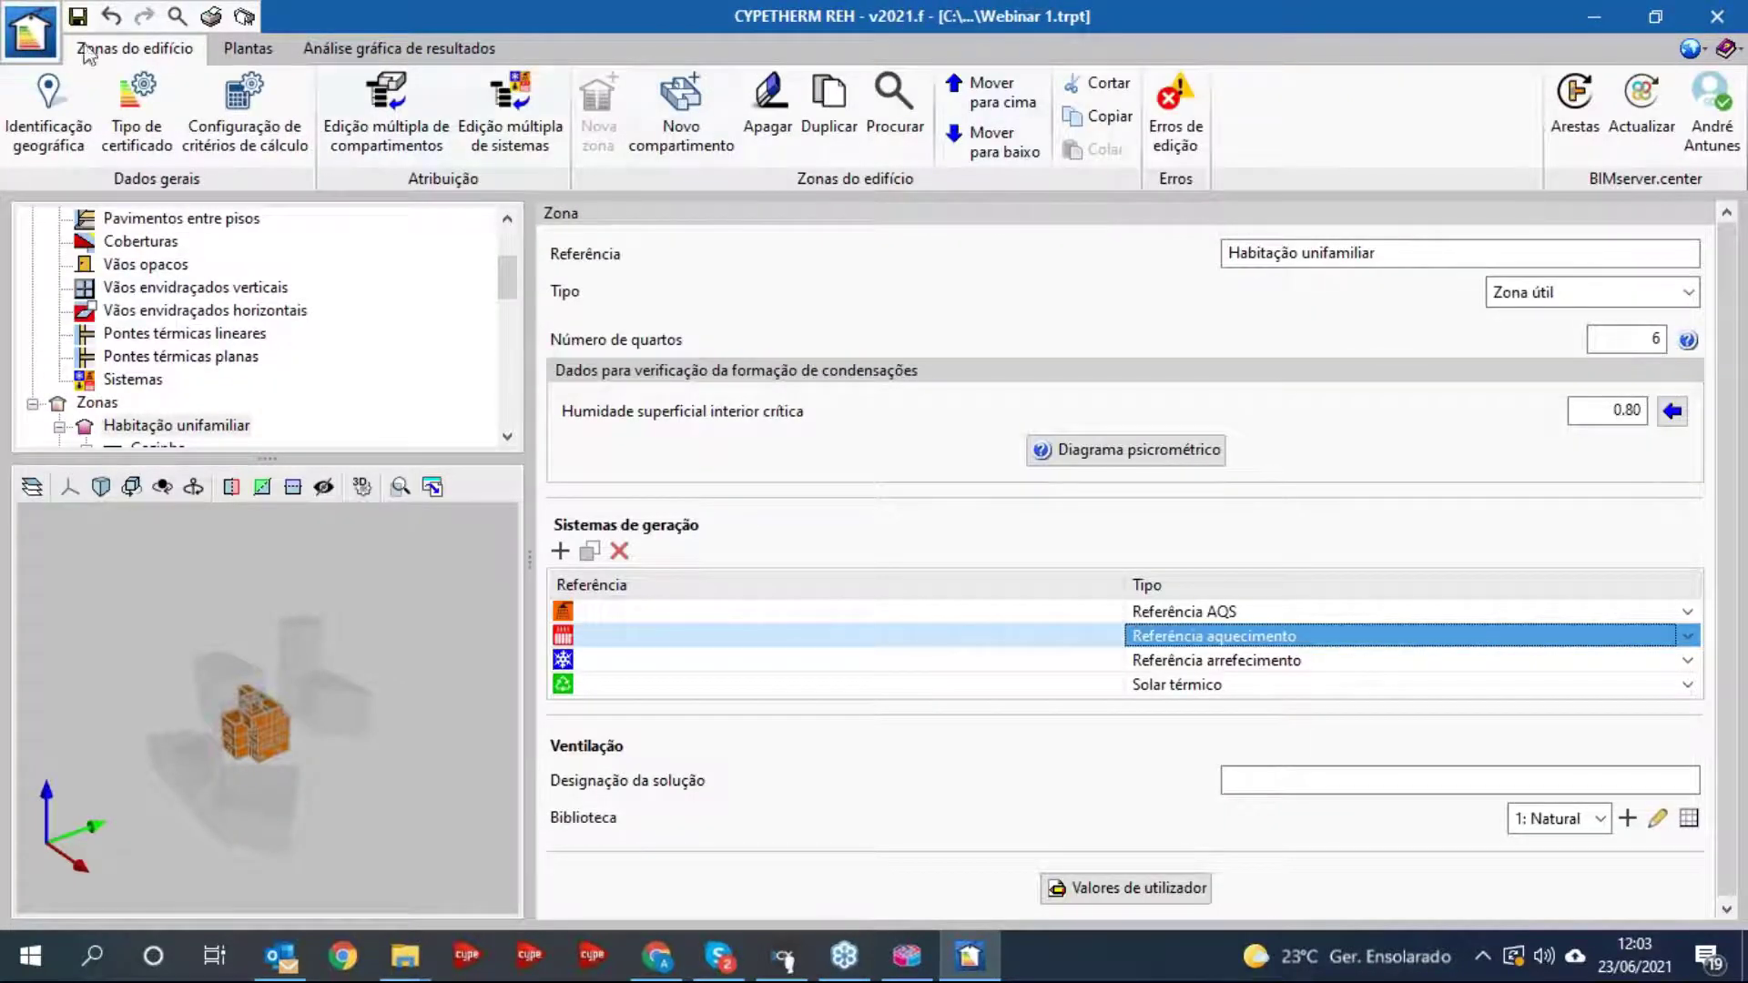
{"action": "left_click", "coordinate": [30, 32]}
{"action": "left_click", "coordinate": [118, 242]}
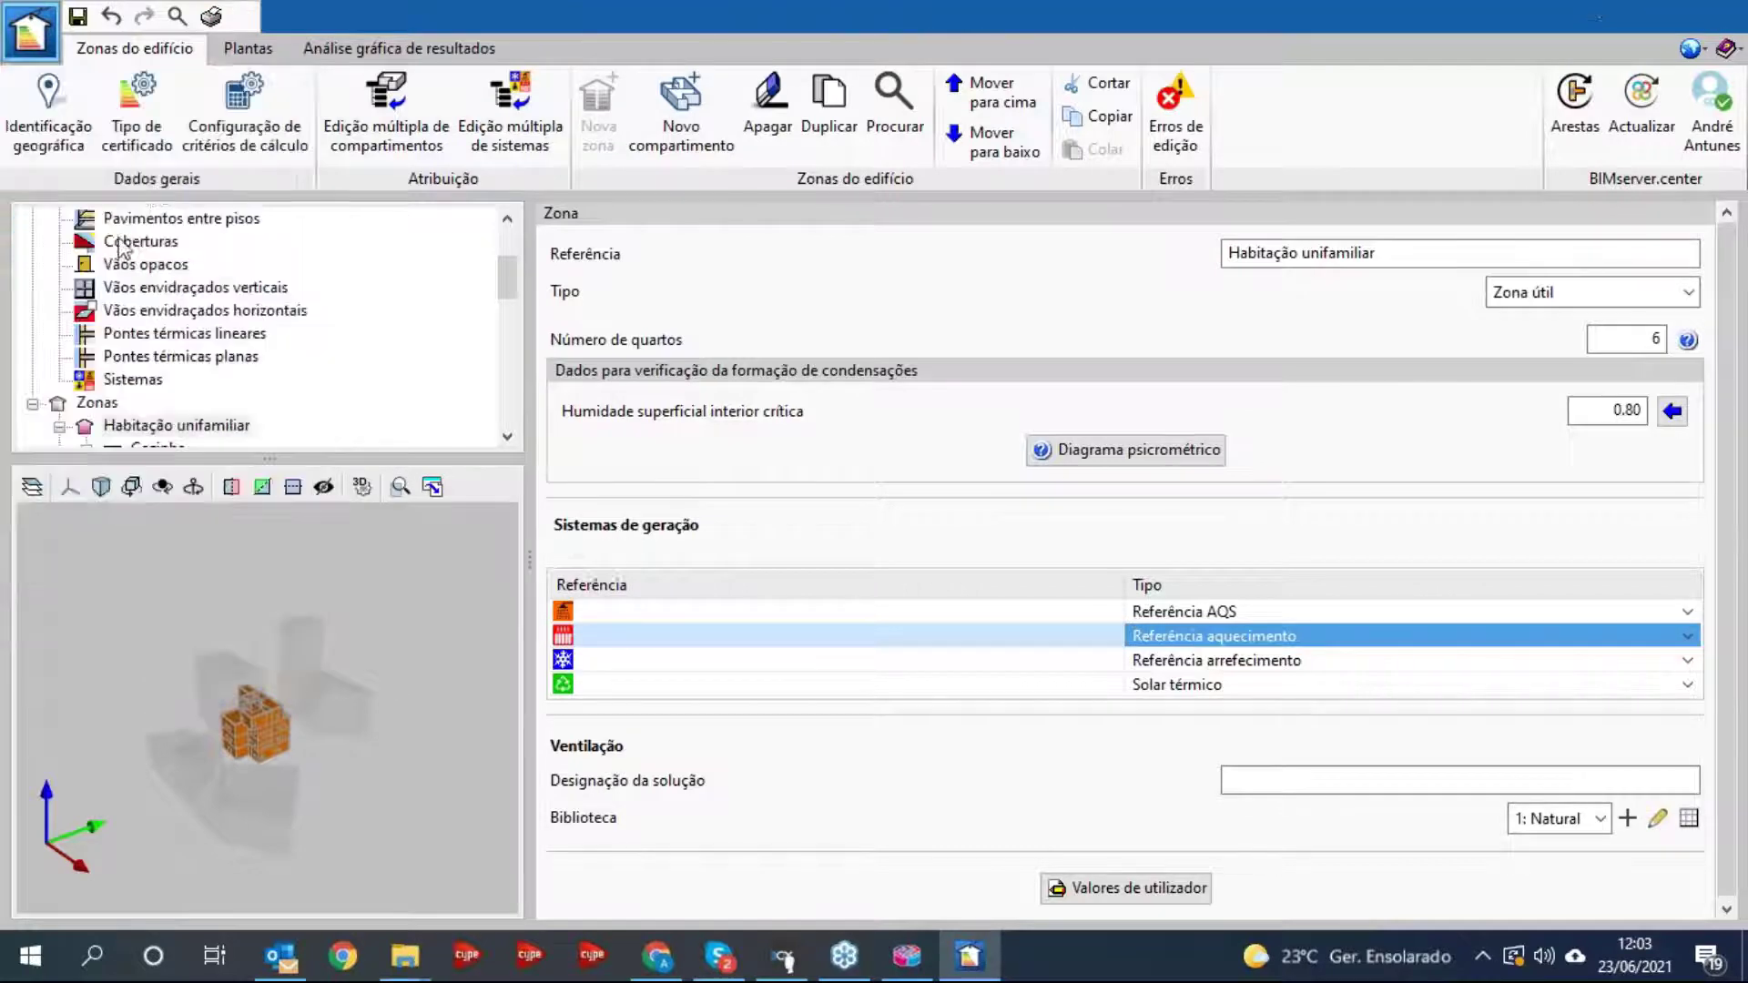
{"action": "left_click", "coordinate": [856, 447]}
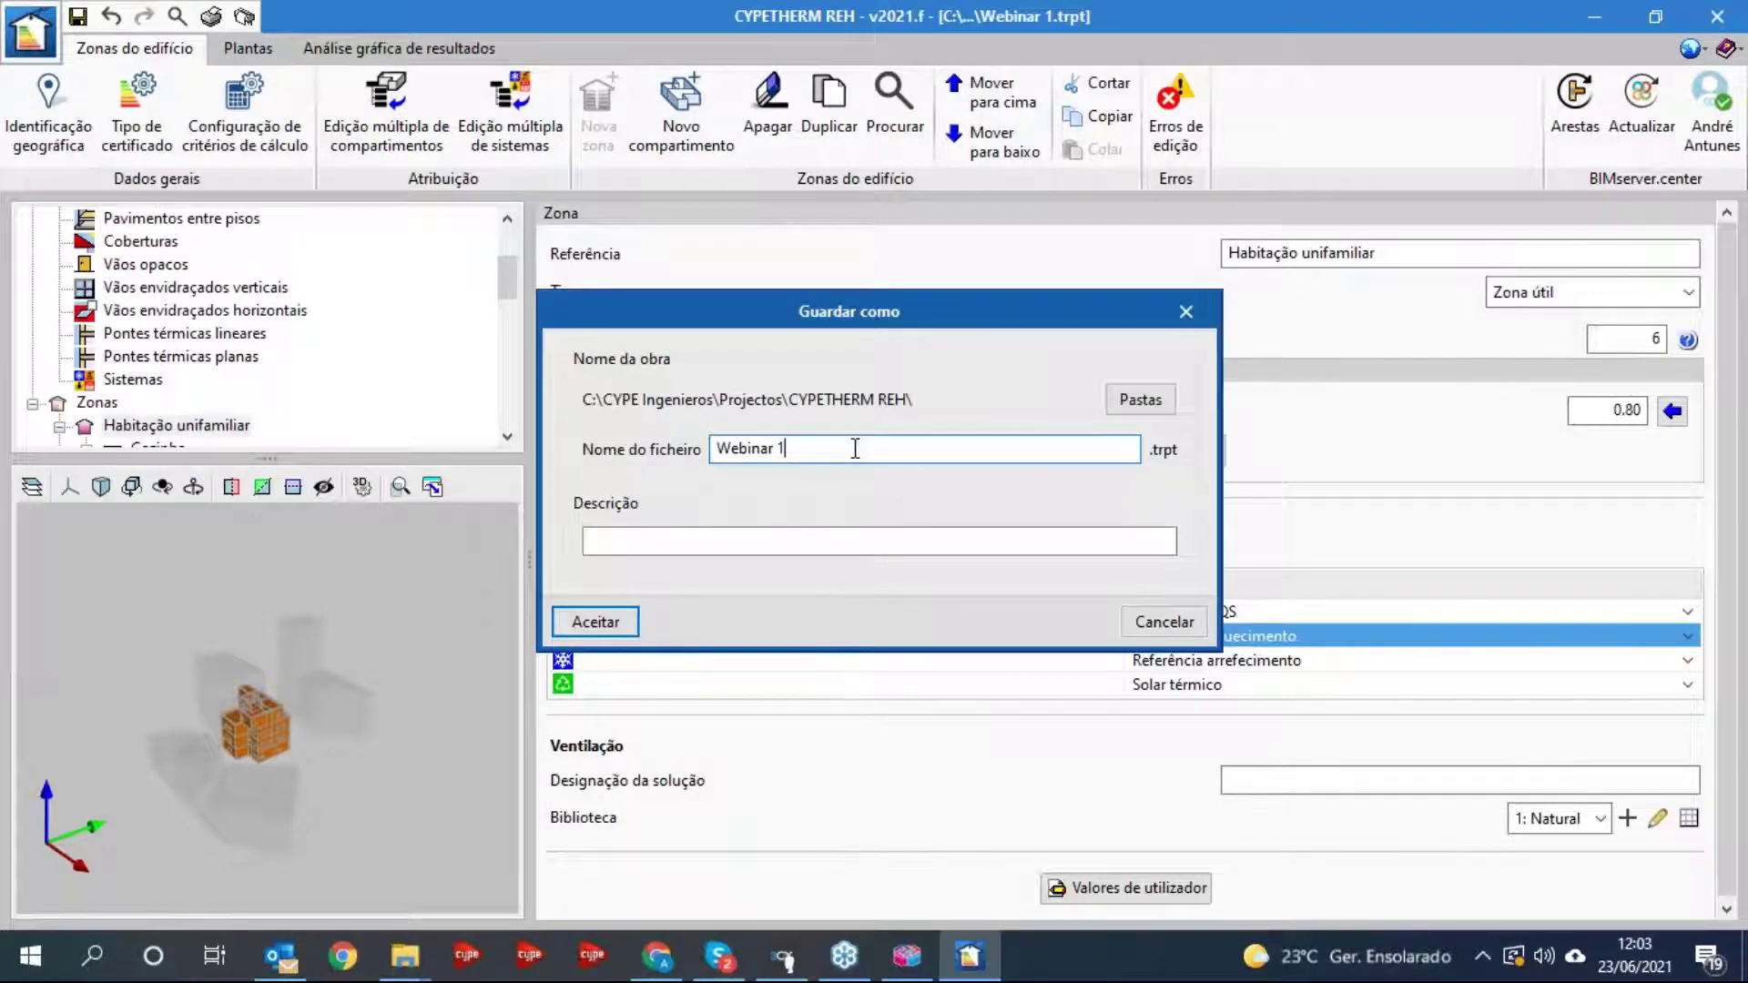
{"action": "left_click", "coordinate": [1186, 315]}
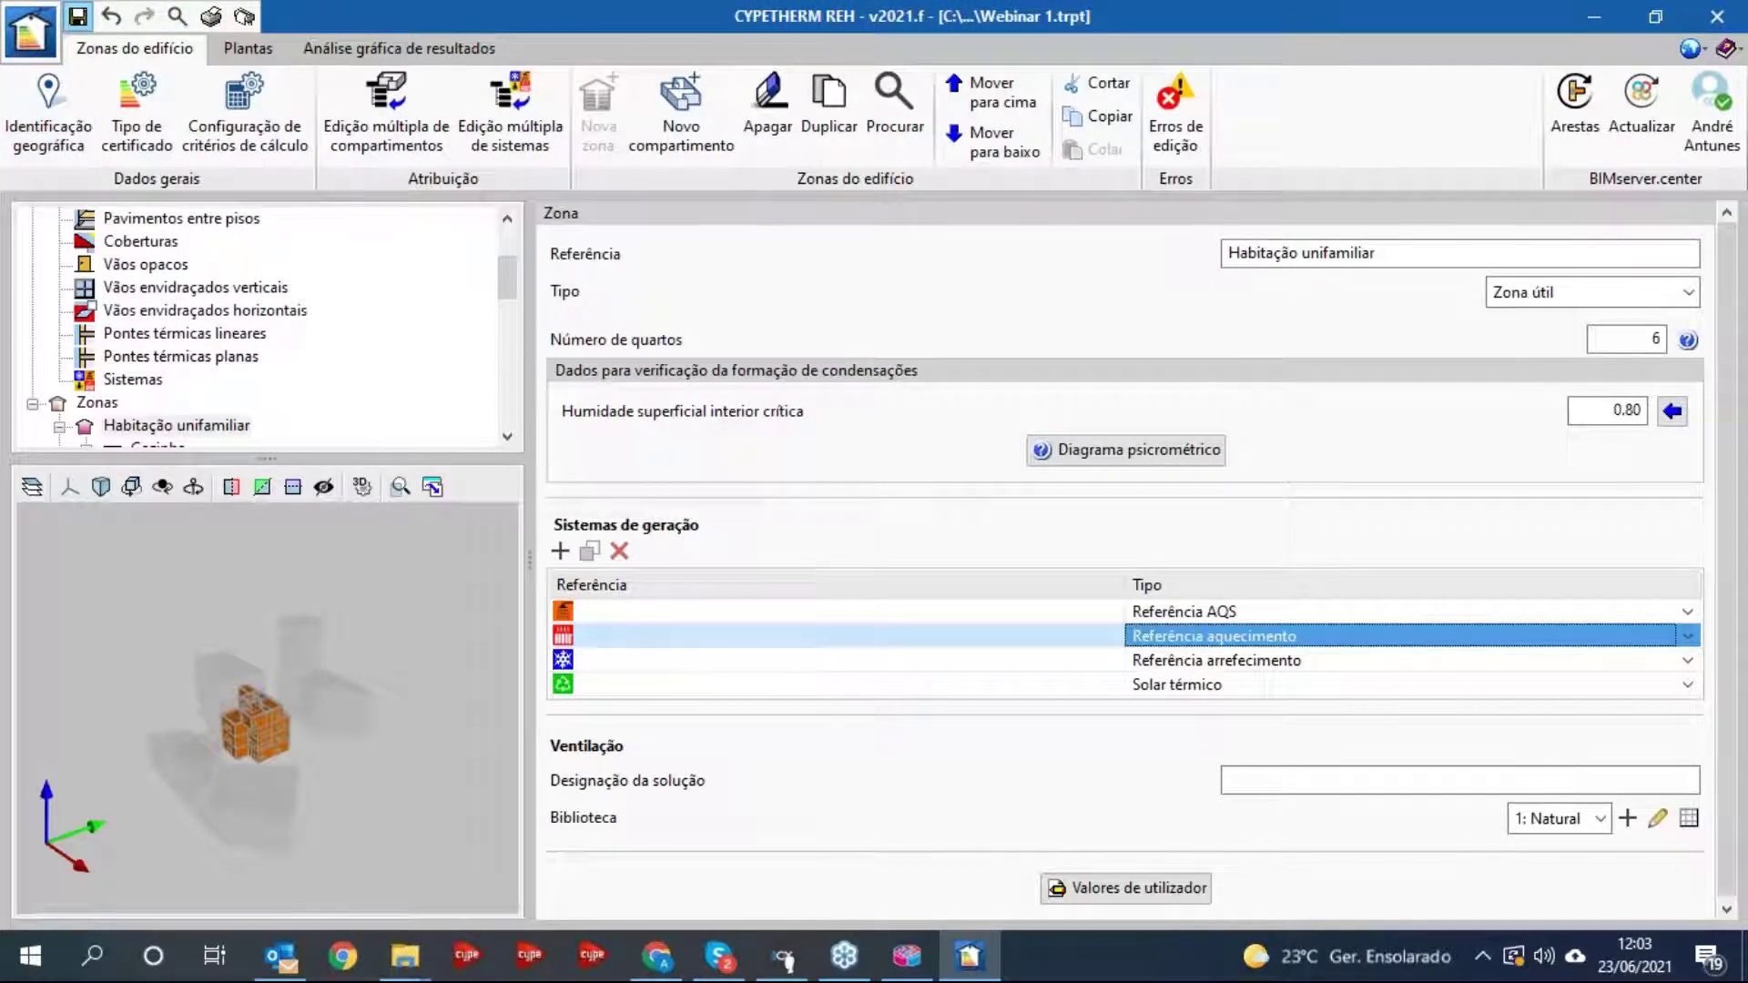
- Save a copy of the base project under the file name "Webinar 1 MM2"
{"action": "left_click", "coordinate": [30, 32]}
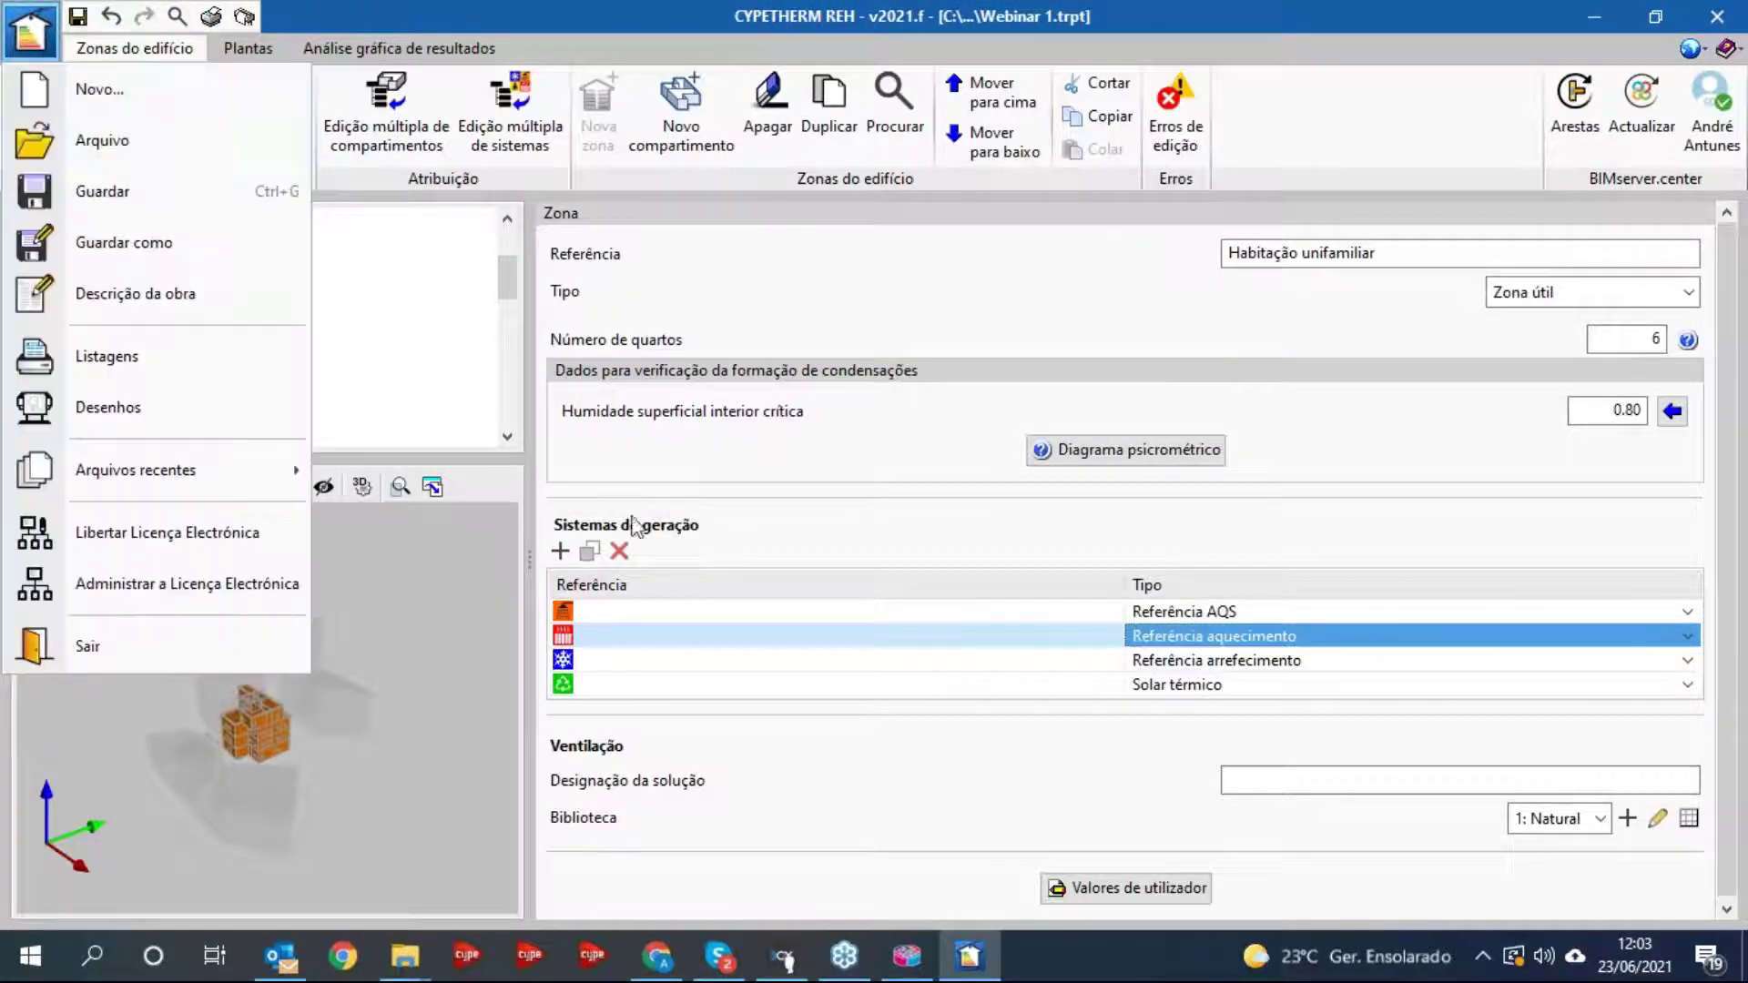
{"action": "left_click", "coordinate": [127, 247]}
{"action": "left_click", "coordinate": [827, 449]}
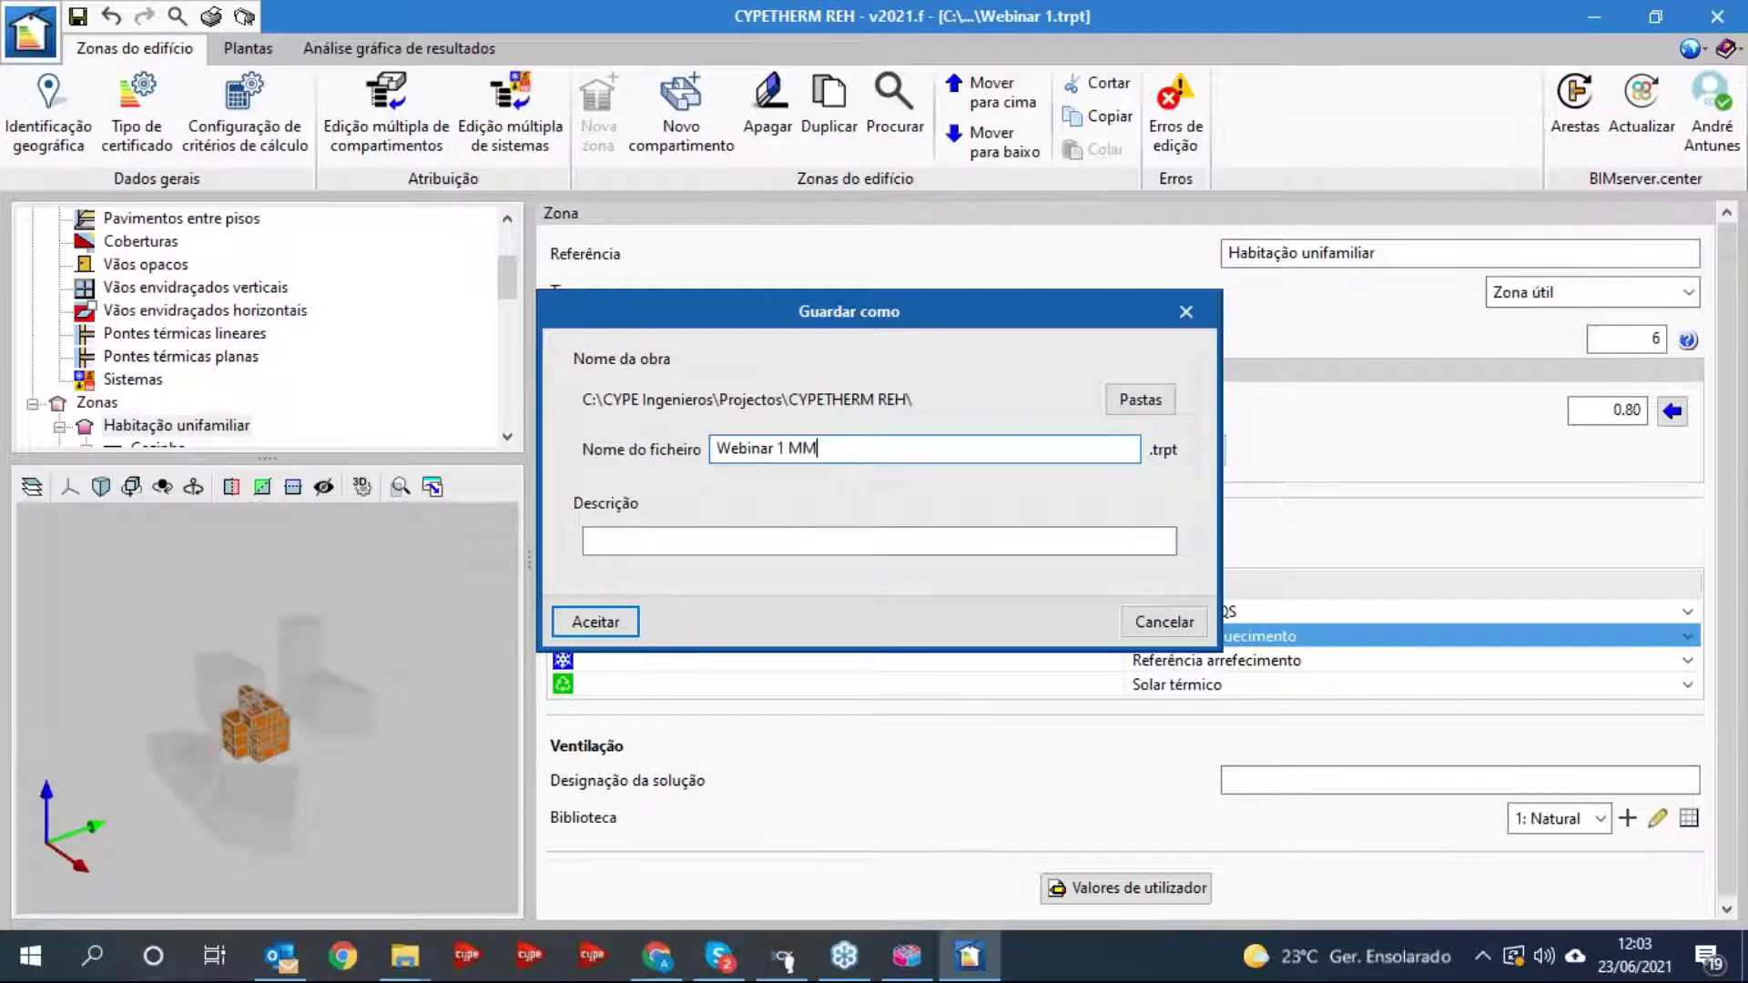
{"action": "left_click", "coordinate": [587, 619]}
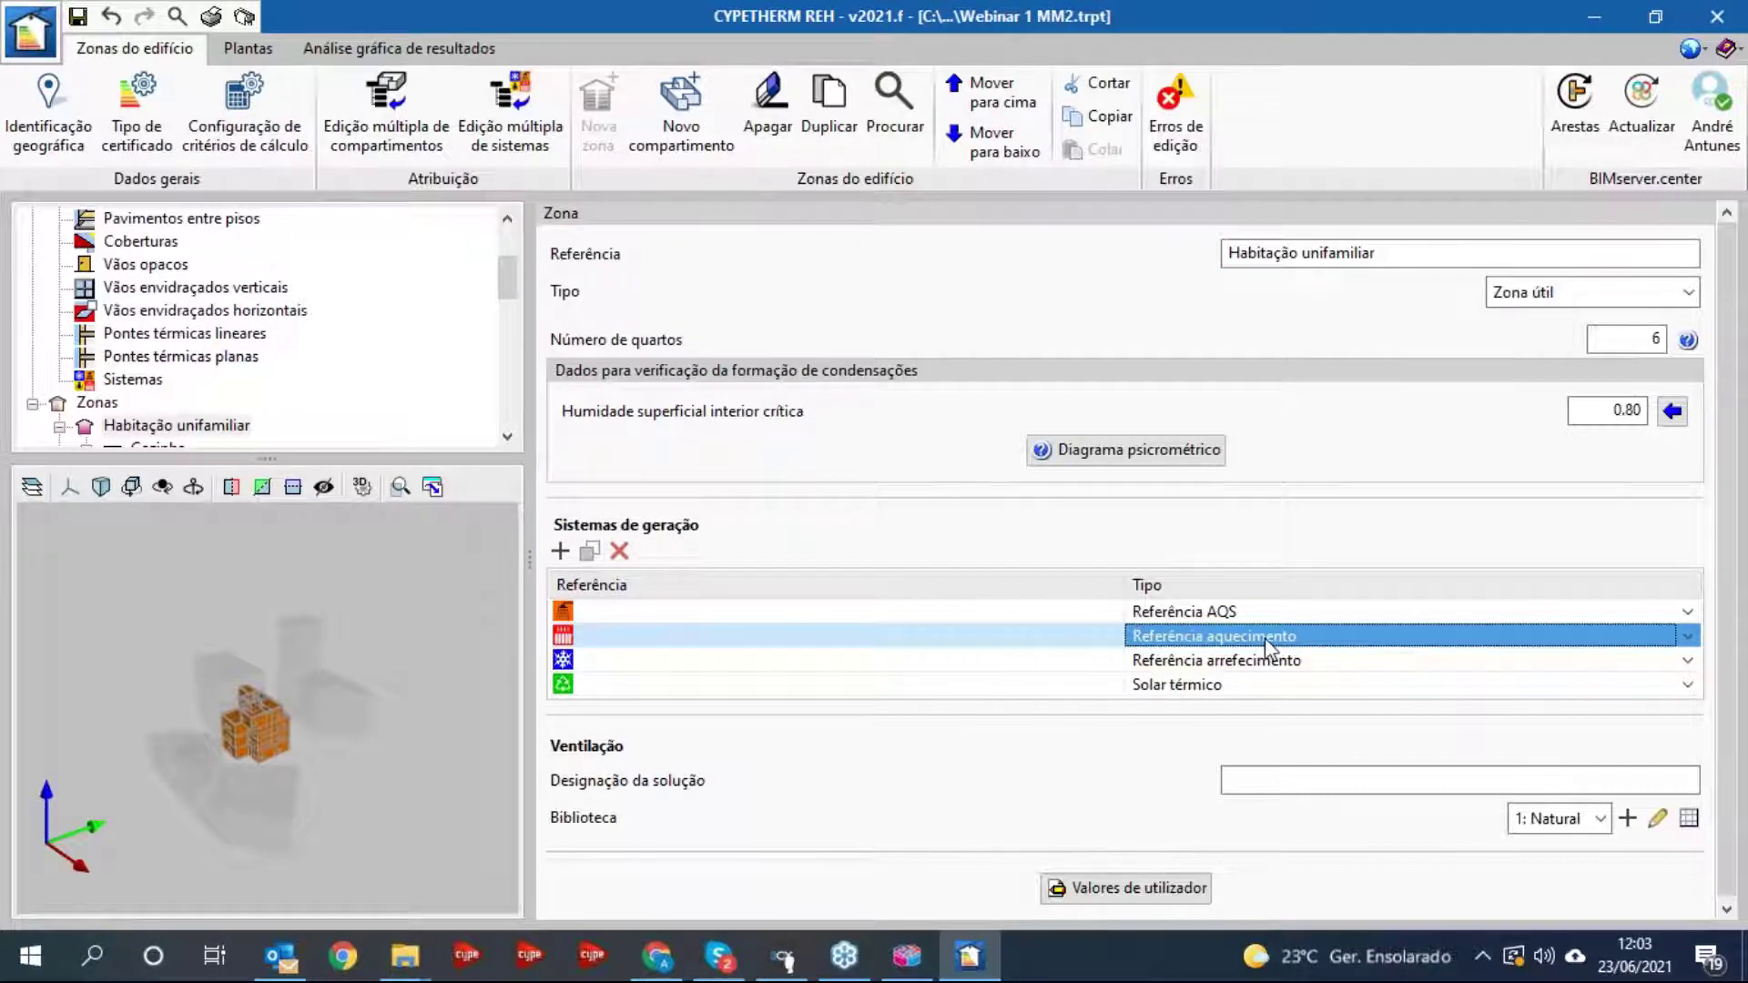
- Set the cooling system of the Habitação unifamiliar zone to Multisplit arrefecimento
{"action": "left_click", "coordinate": [1689, 662]}
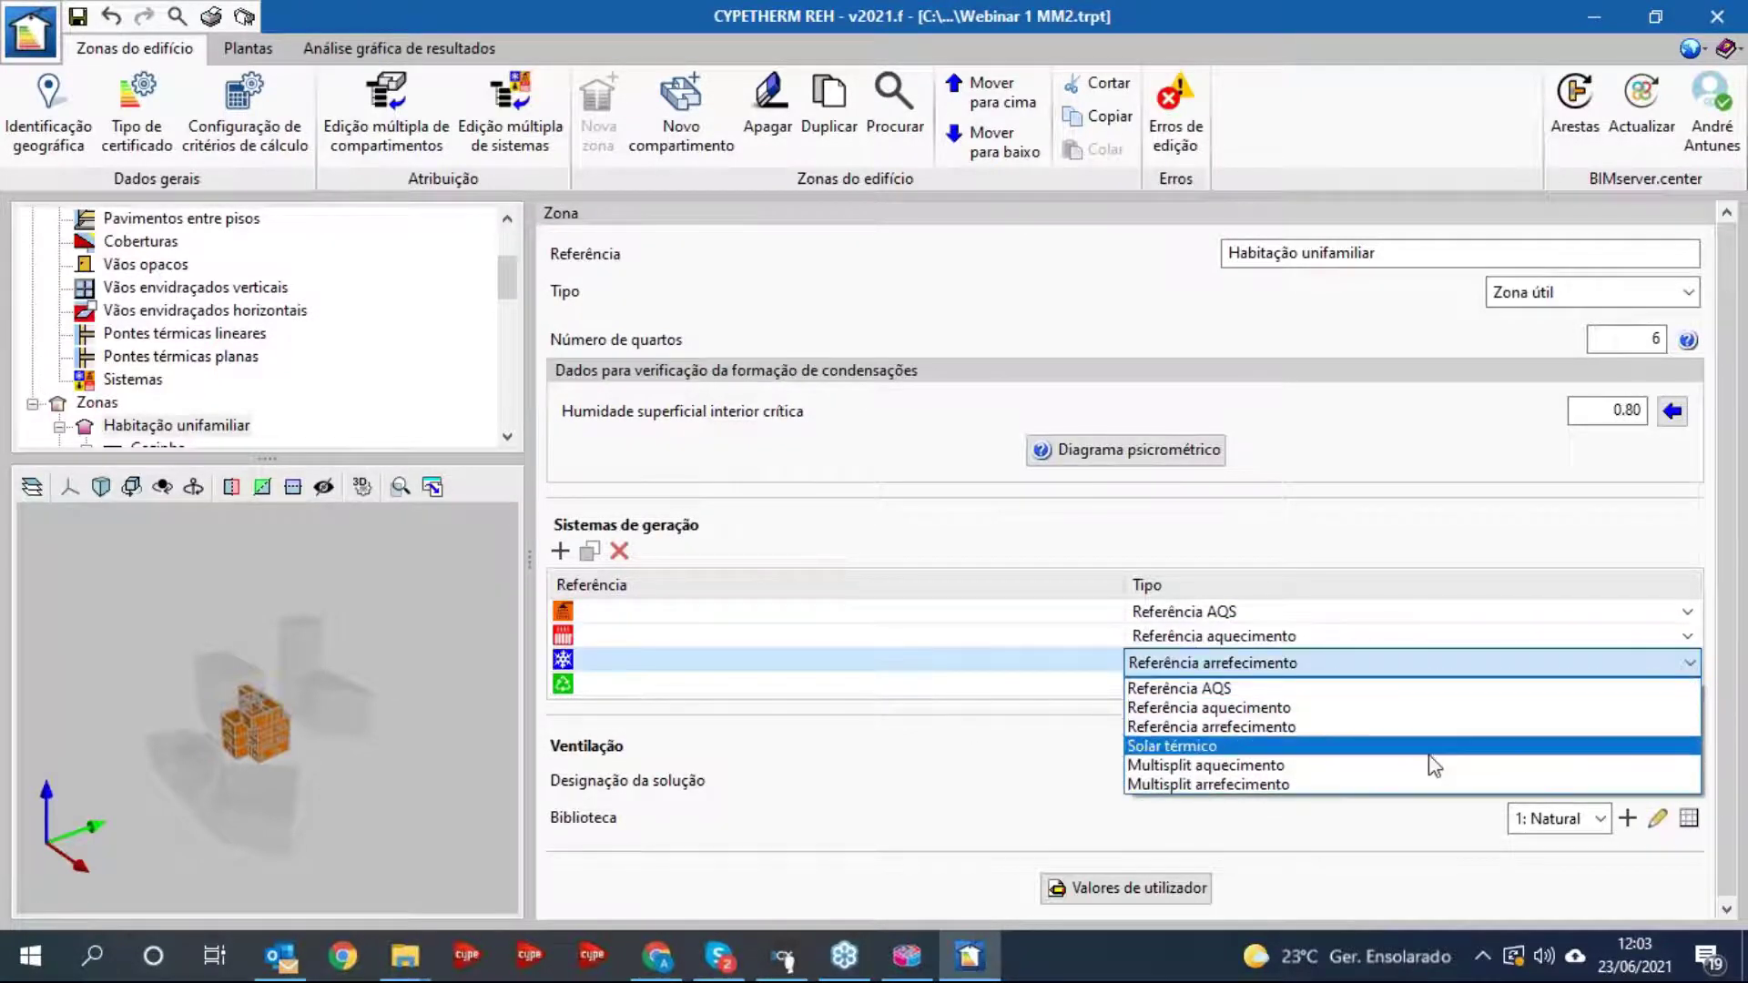
{"action": "left_click", "coordinate": [1324, 786]}
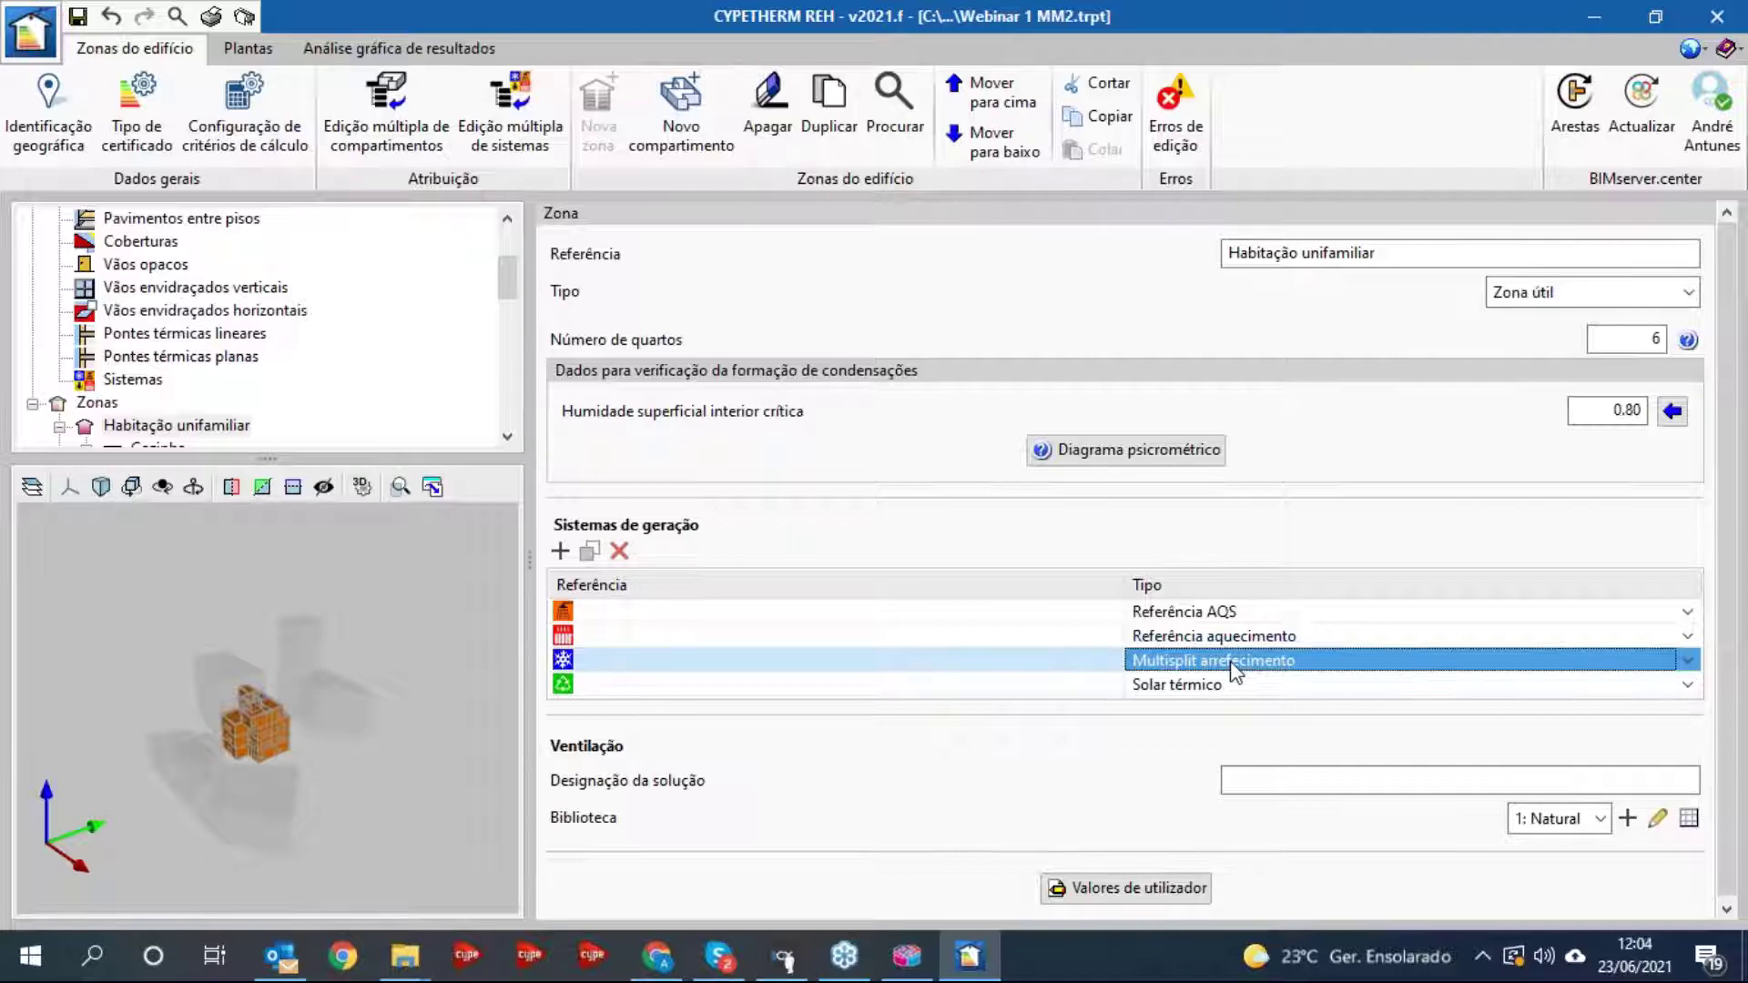
- Start a Medida de melhoria data export with the file name "Certificação energética REH MM2" and the measure type Arrefecimento
{"action": "left_click", "coordinate": [415, 44]}
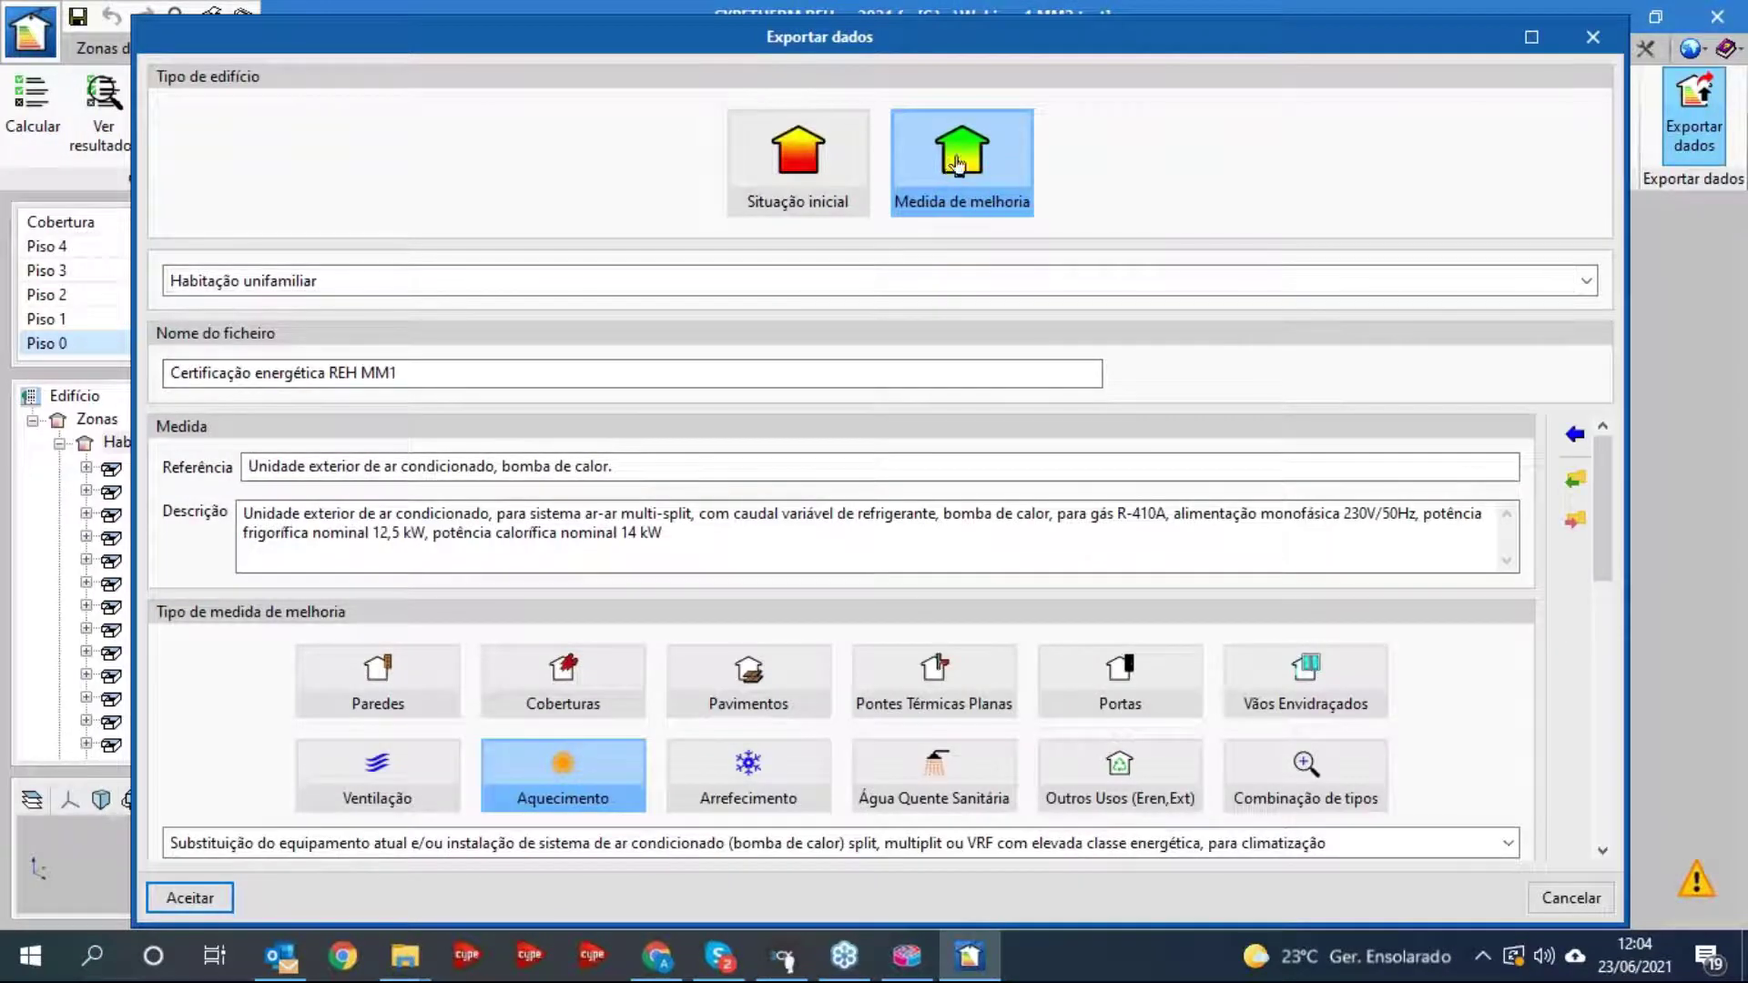
{"action": "left_click", "coordinate": [451, 370]}
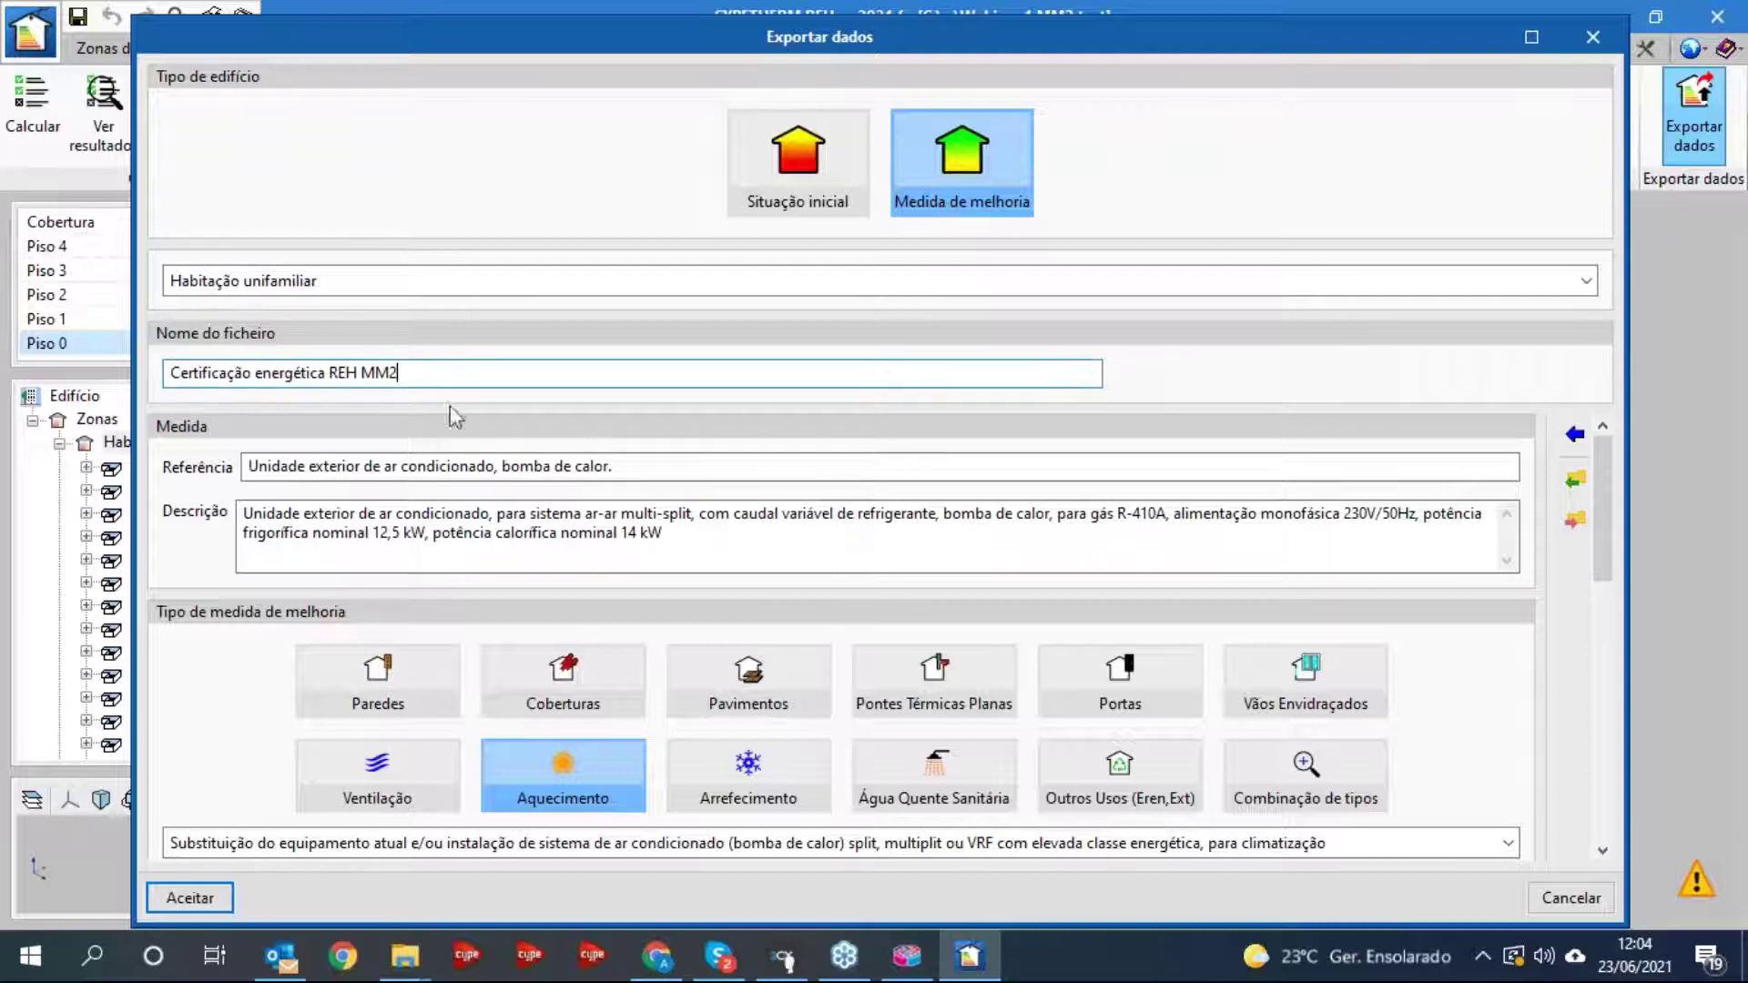
{"action": "scroll", "coordinate": [1599, 542], "scroll_direction": "down", "scroll_amount": 2}
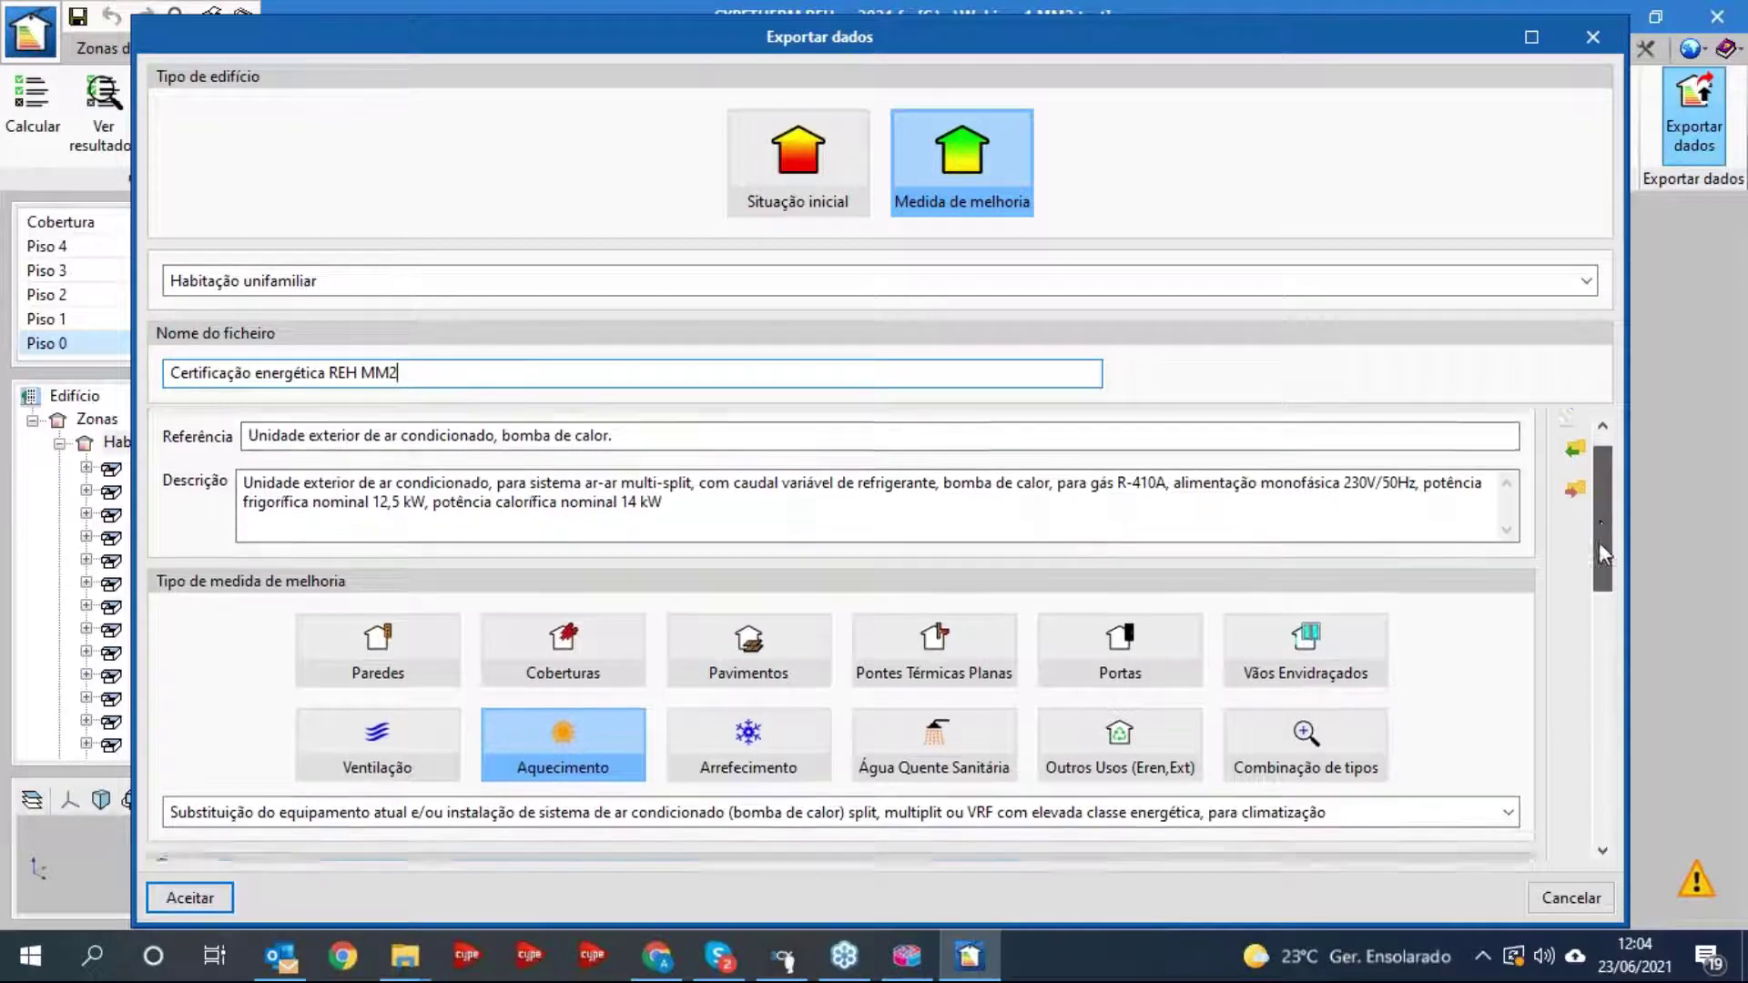
{"action": "left_click", "coordinate": [748, 719]}
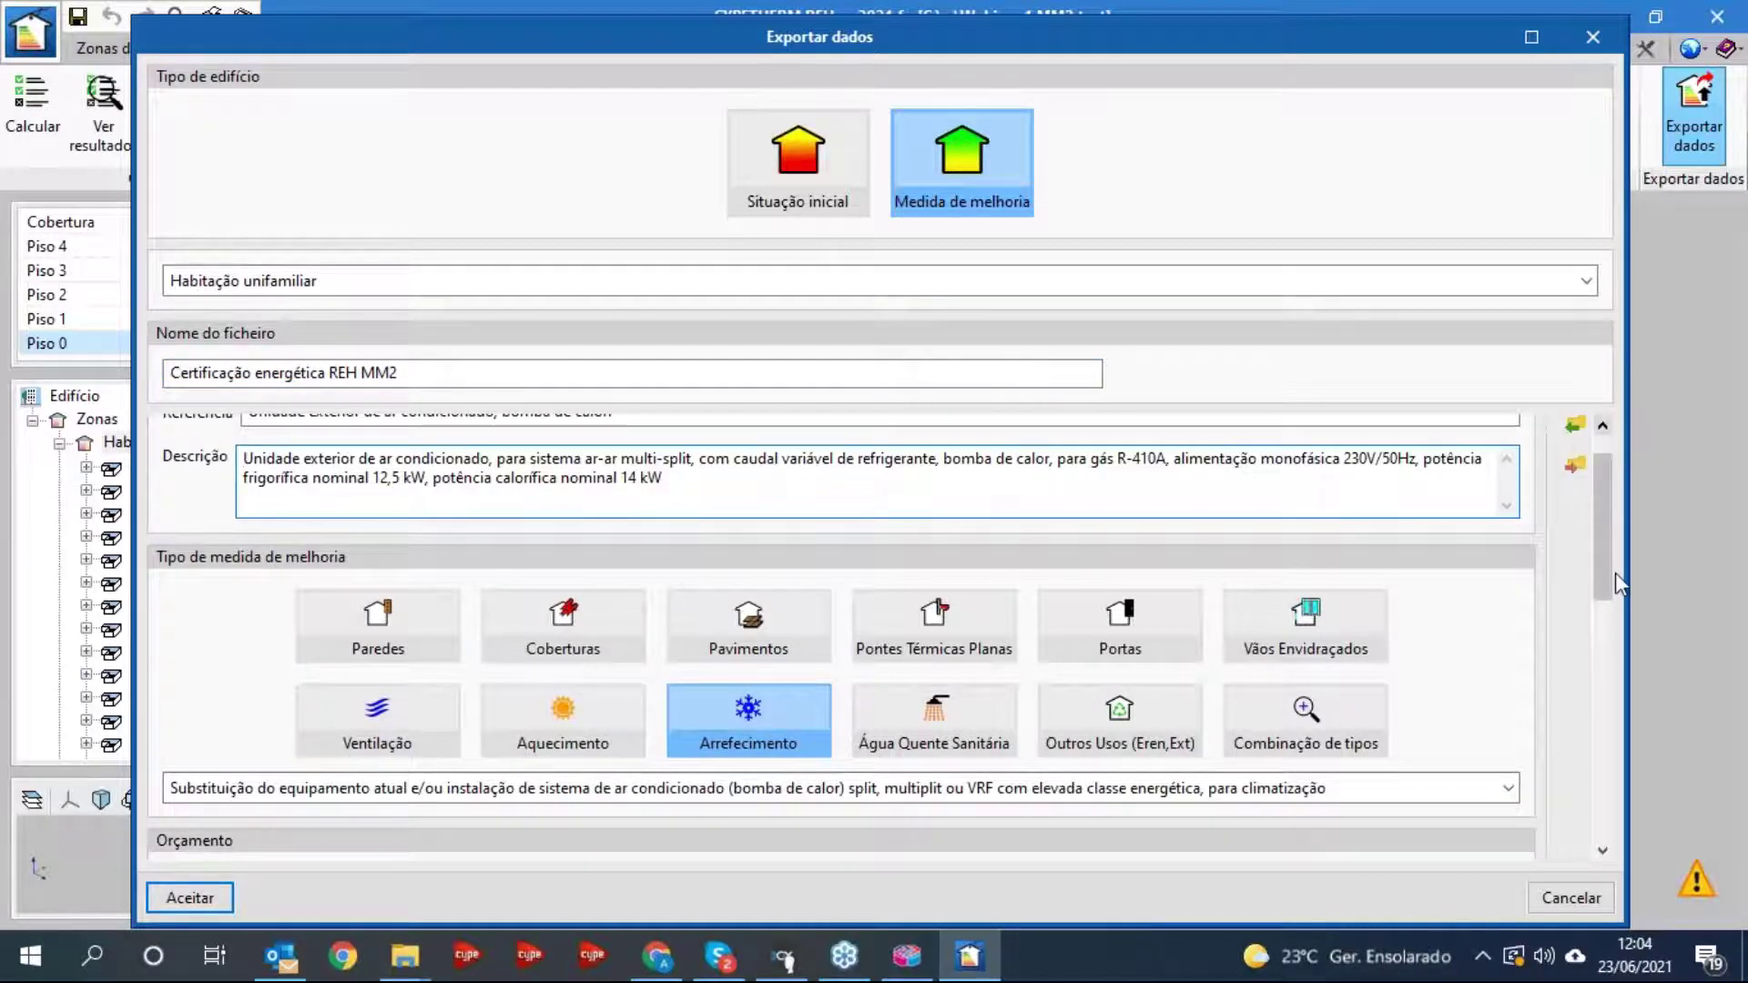
- Fill in the measure from the predefined Arrefecimento budget IBL001 - Unidade exterior de ar condicionado, bomba de calor
{"action": "scroll", "coordinate": [1574, 437], "scroll_direction": "up", "scroll_amount": 1}
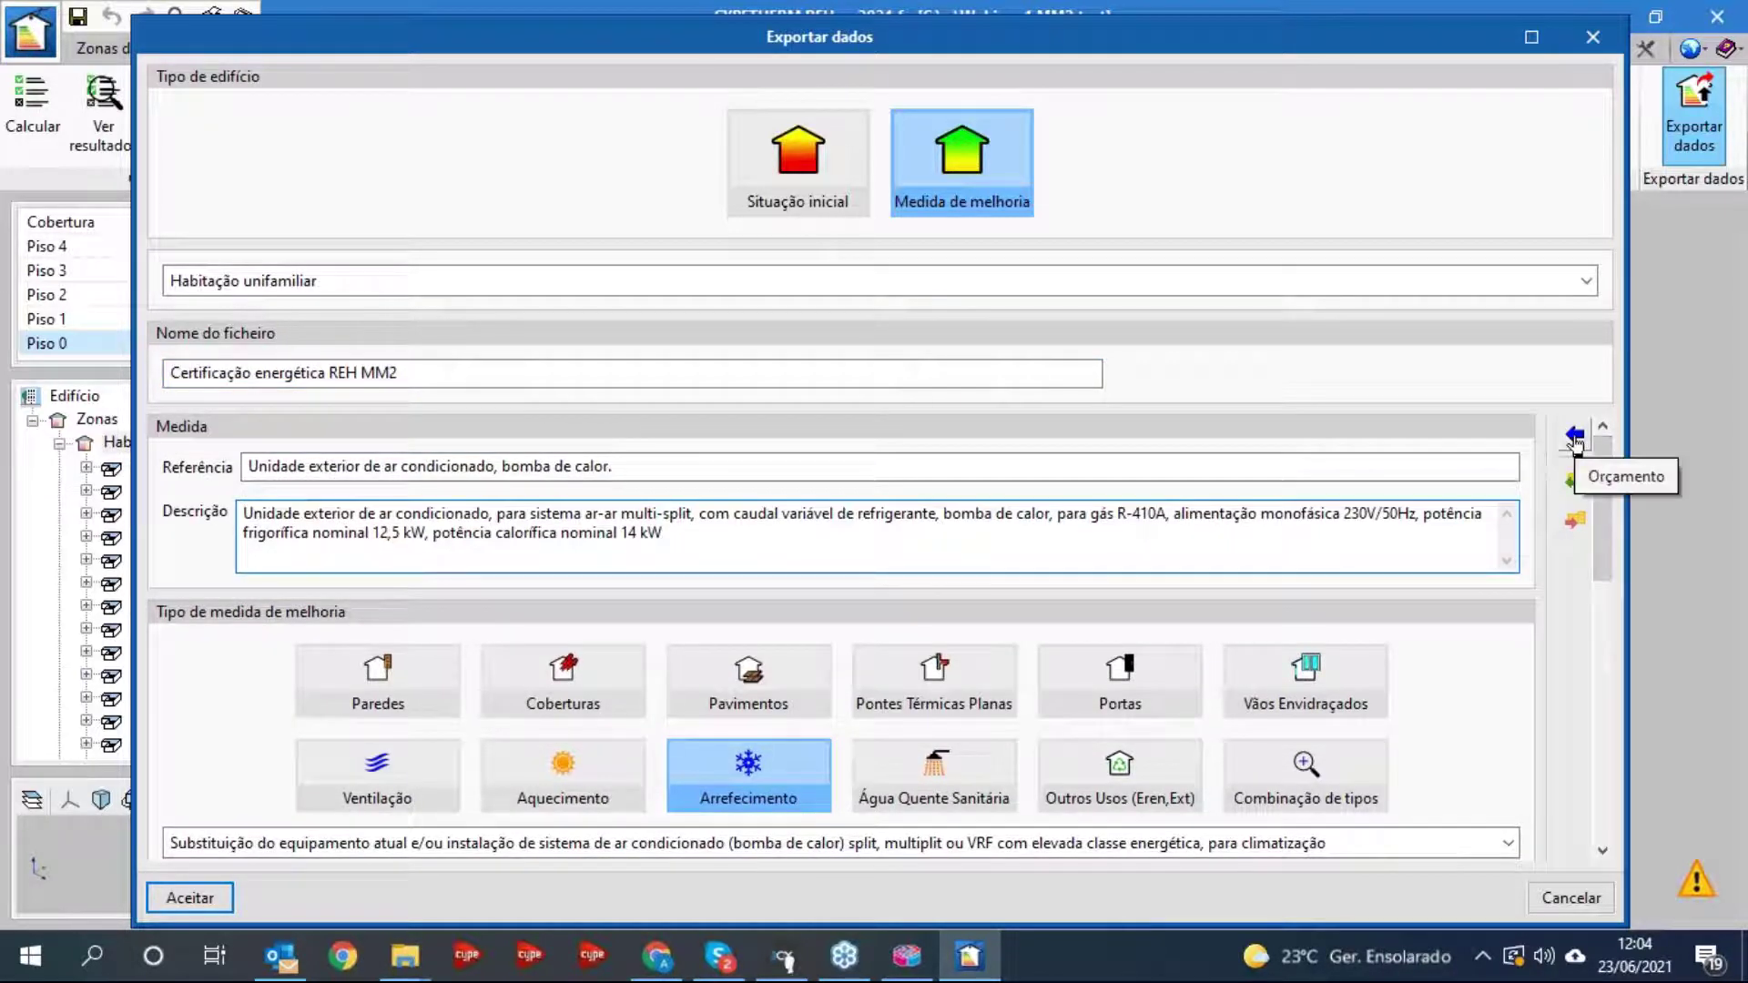
{"action": "left_click", "coordinate": [1573, 439]}
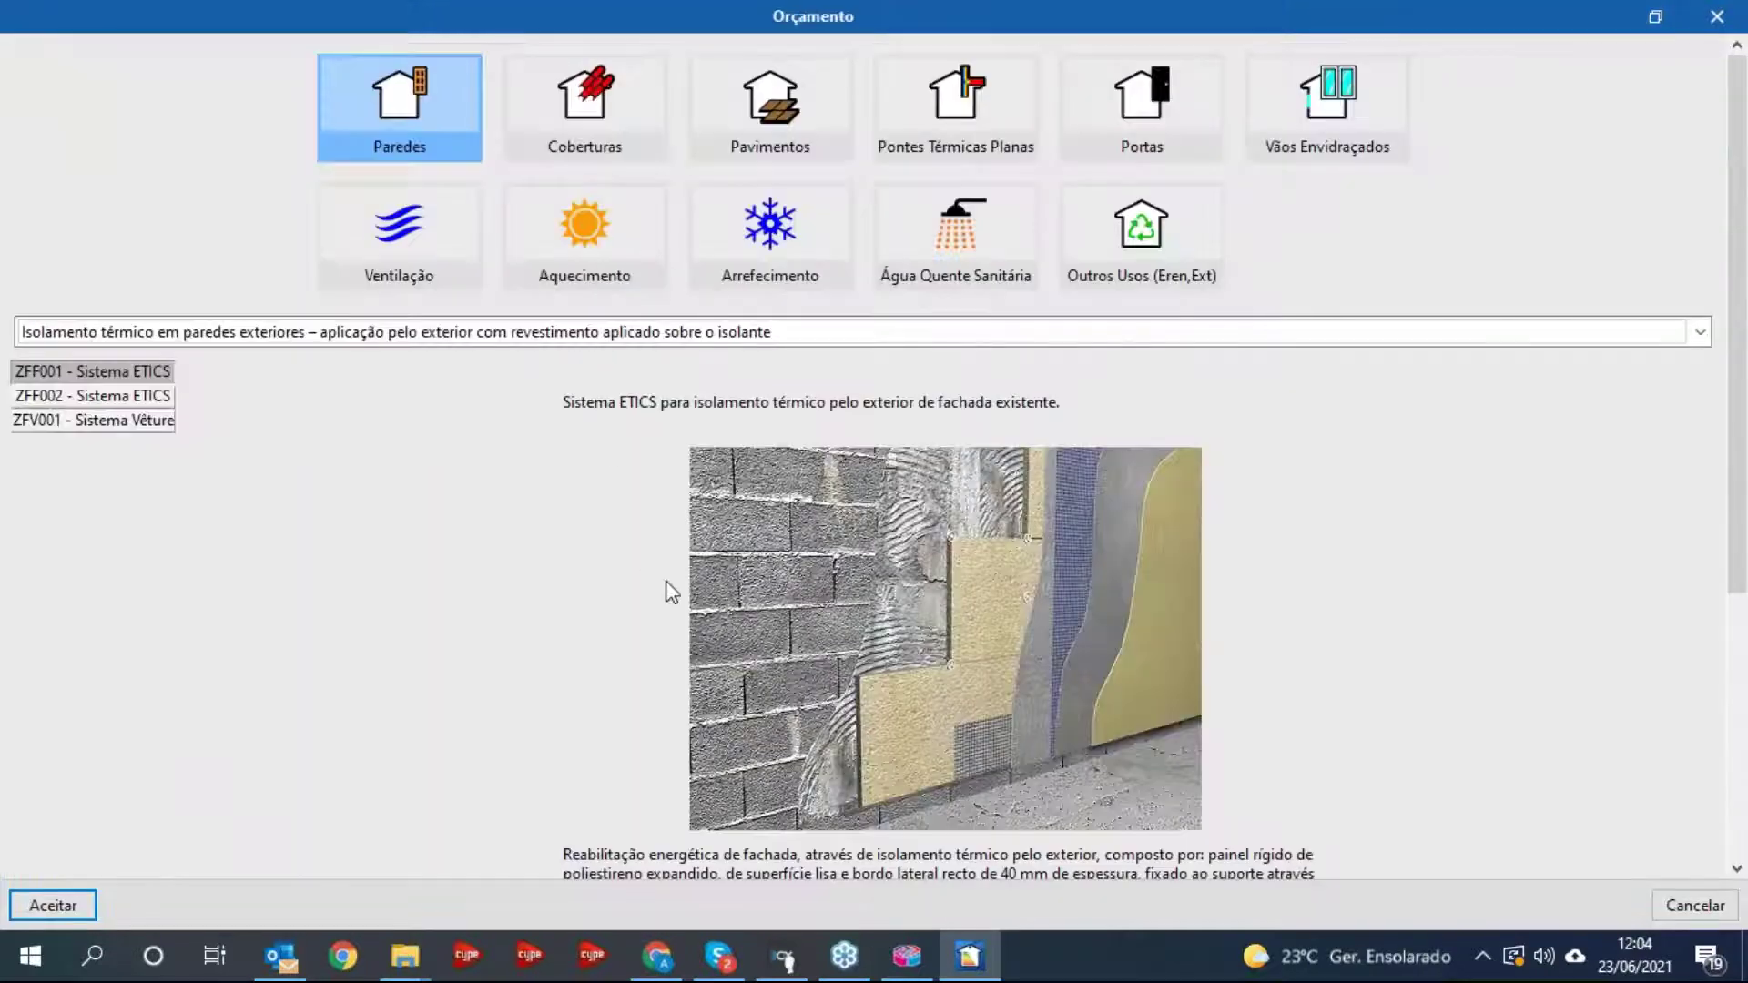
{"action": "left_click", "coordinate": [702, 273]}
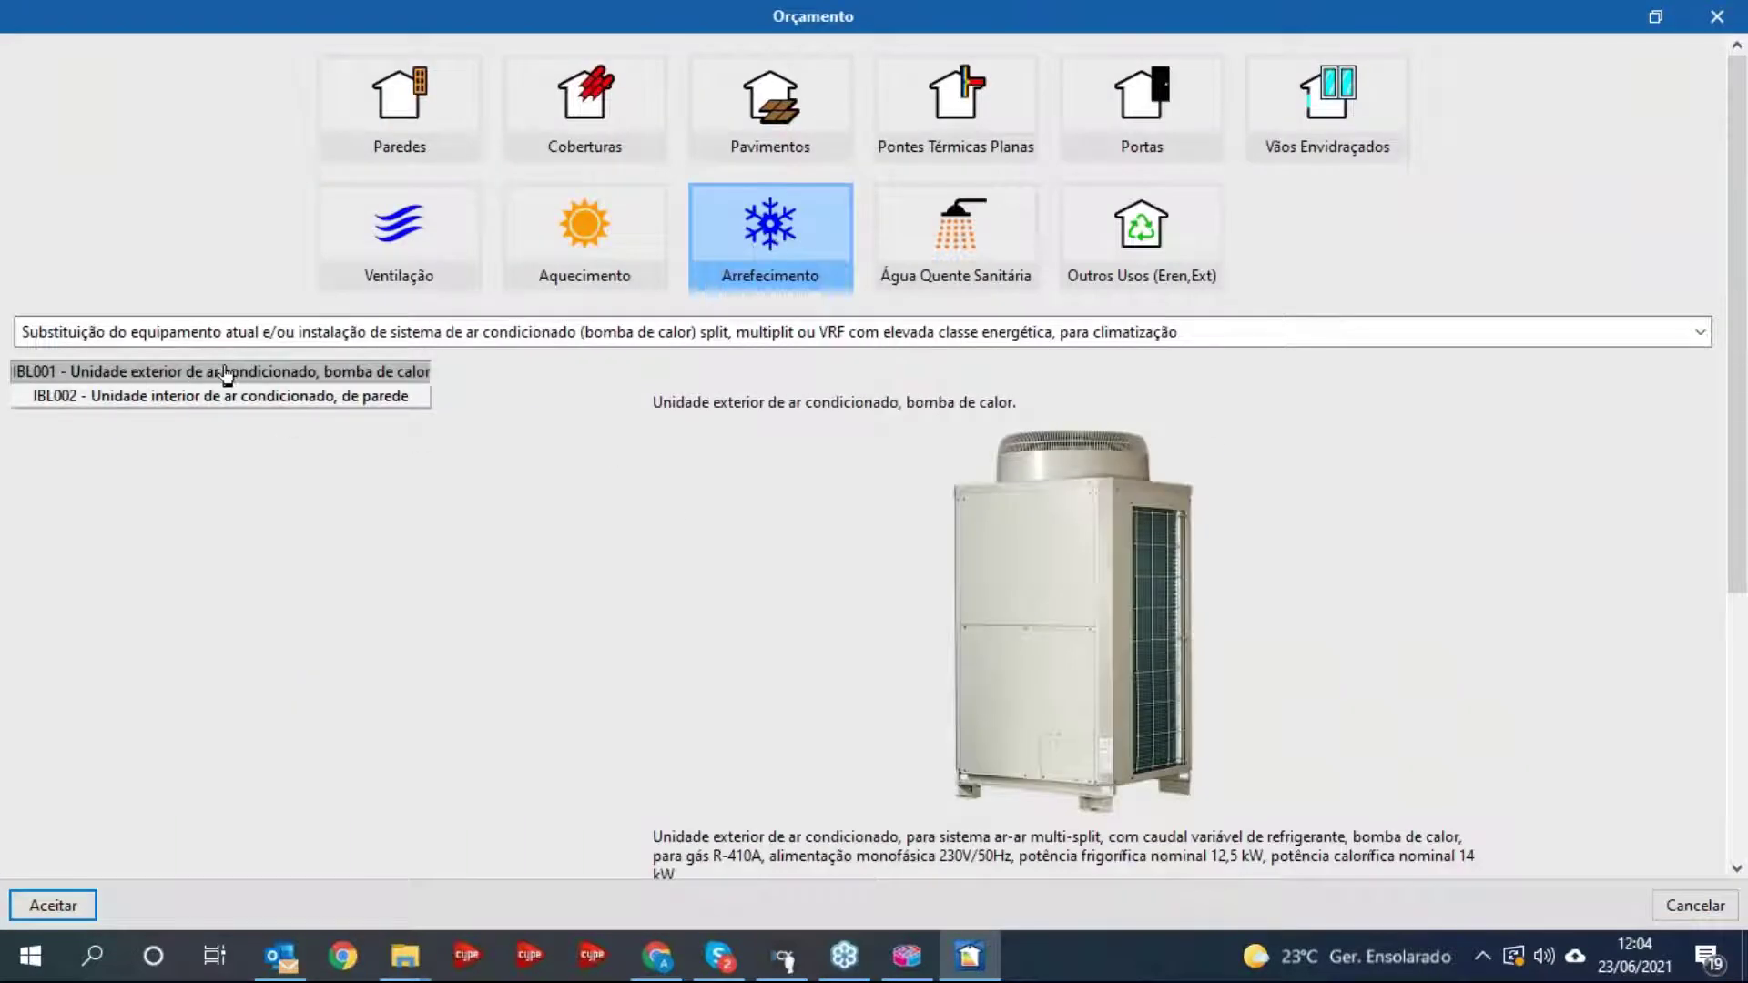
{"action": "left_click", "coordinate": [74, 913]}
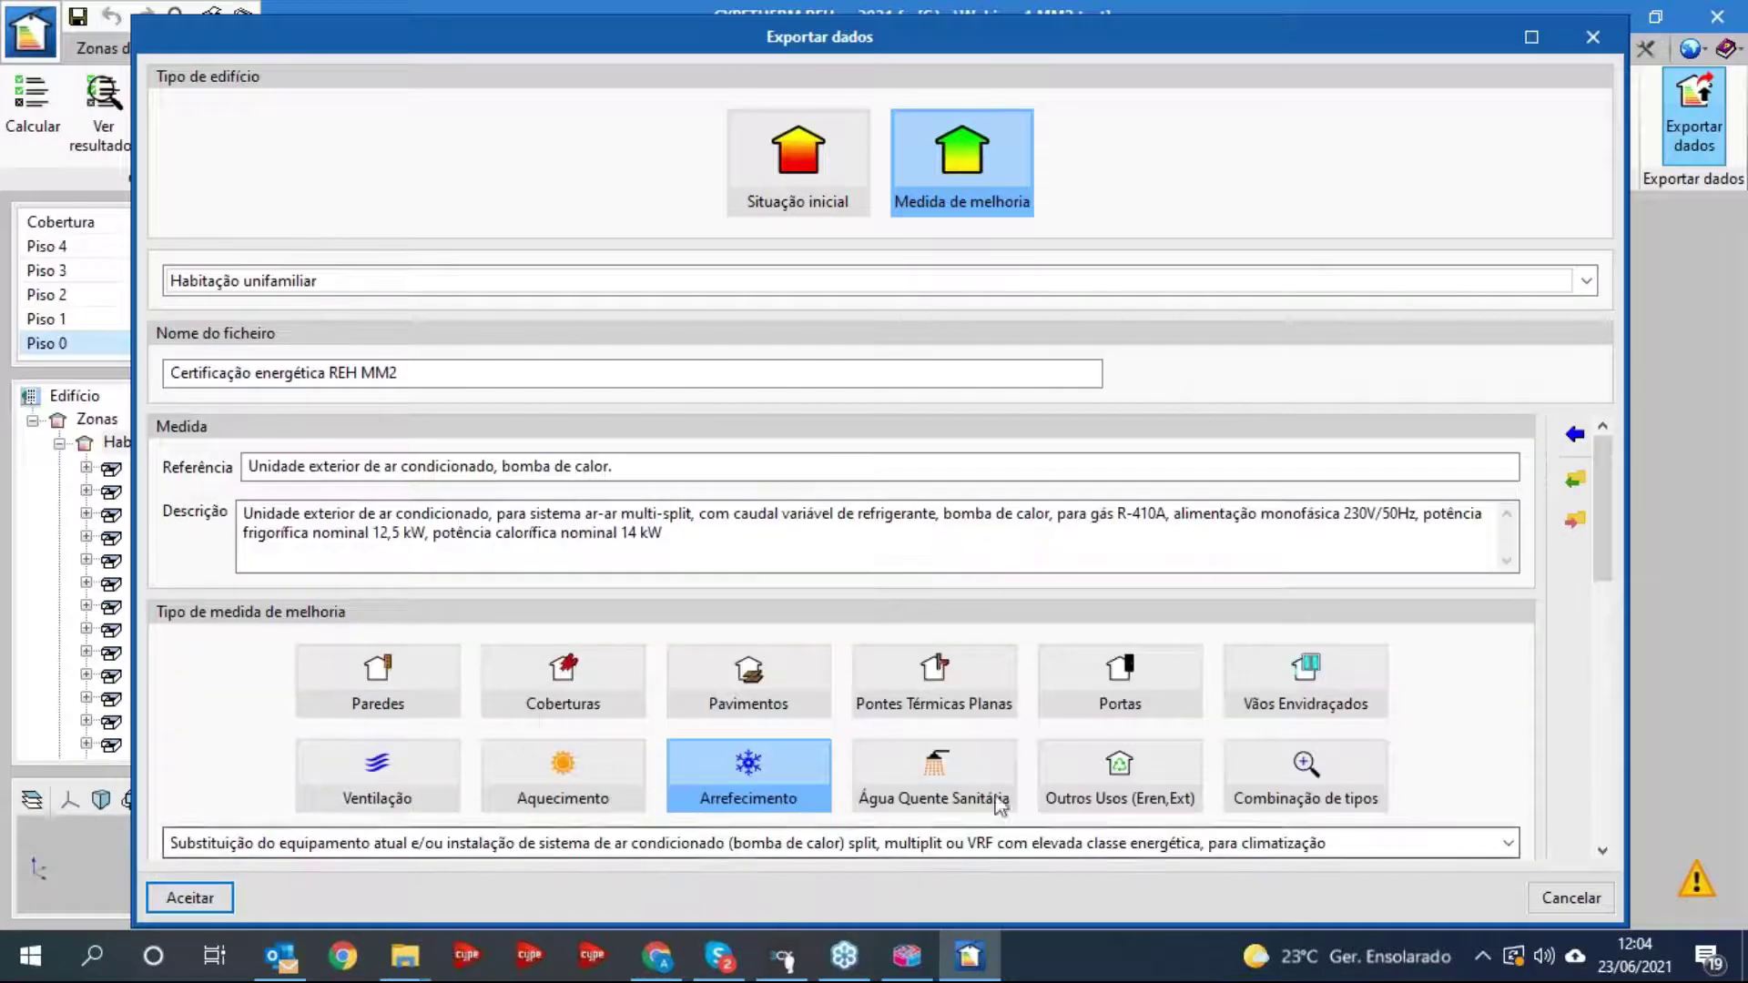
- Check the measure's budget entry and run the export of "Certificação energética REH MM2"
{"action": "left_click_drag", "start_coordinate": [1607, 583], "coordinate": [1625, 666]}
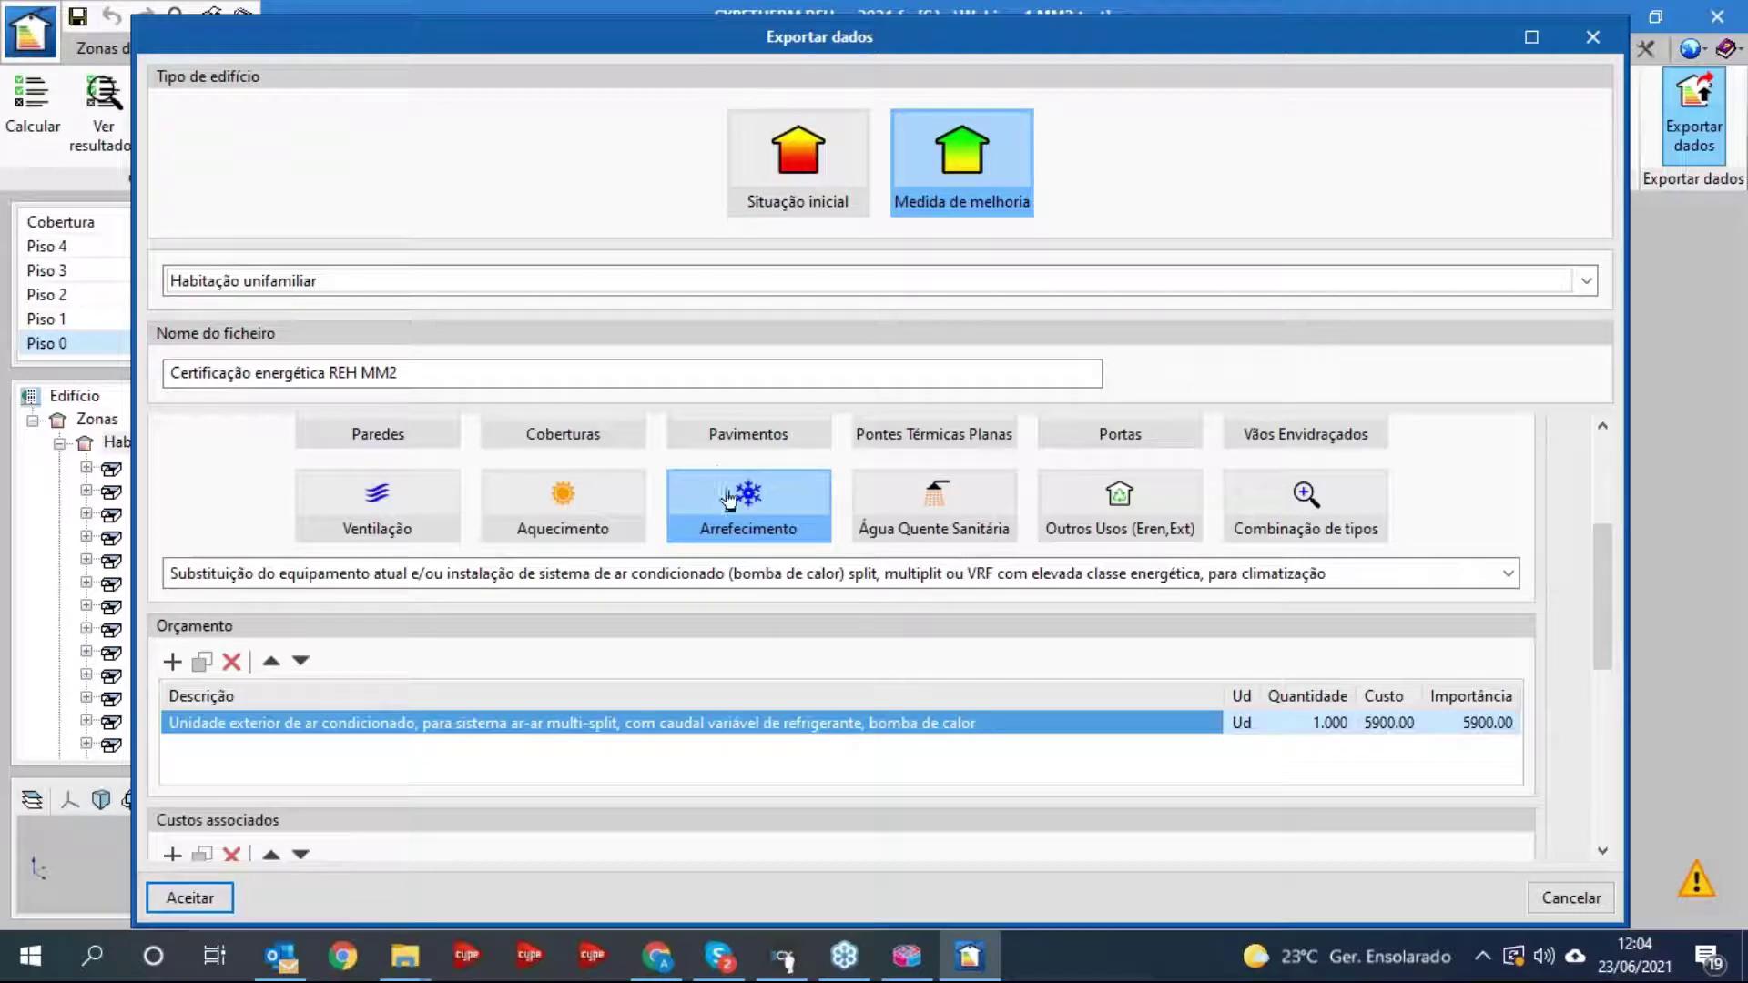
{"action": "left_click_drag", "start_coordinate": [1602, 573], "coordinate": [1610, 483]}
{"action": "left_click", "coordinate": [188, 899]}
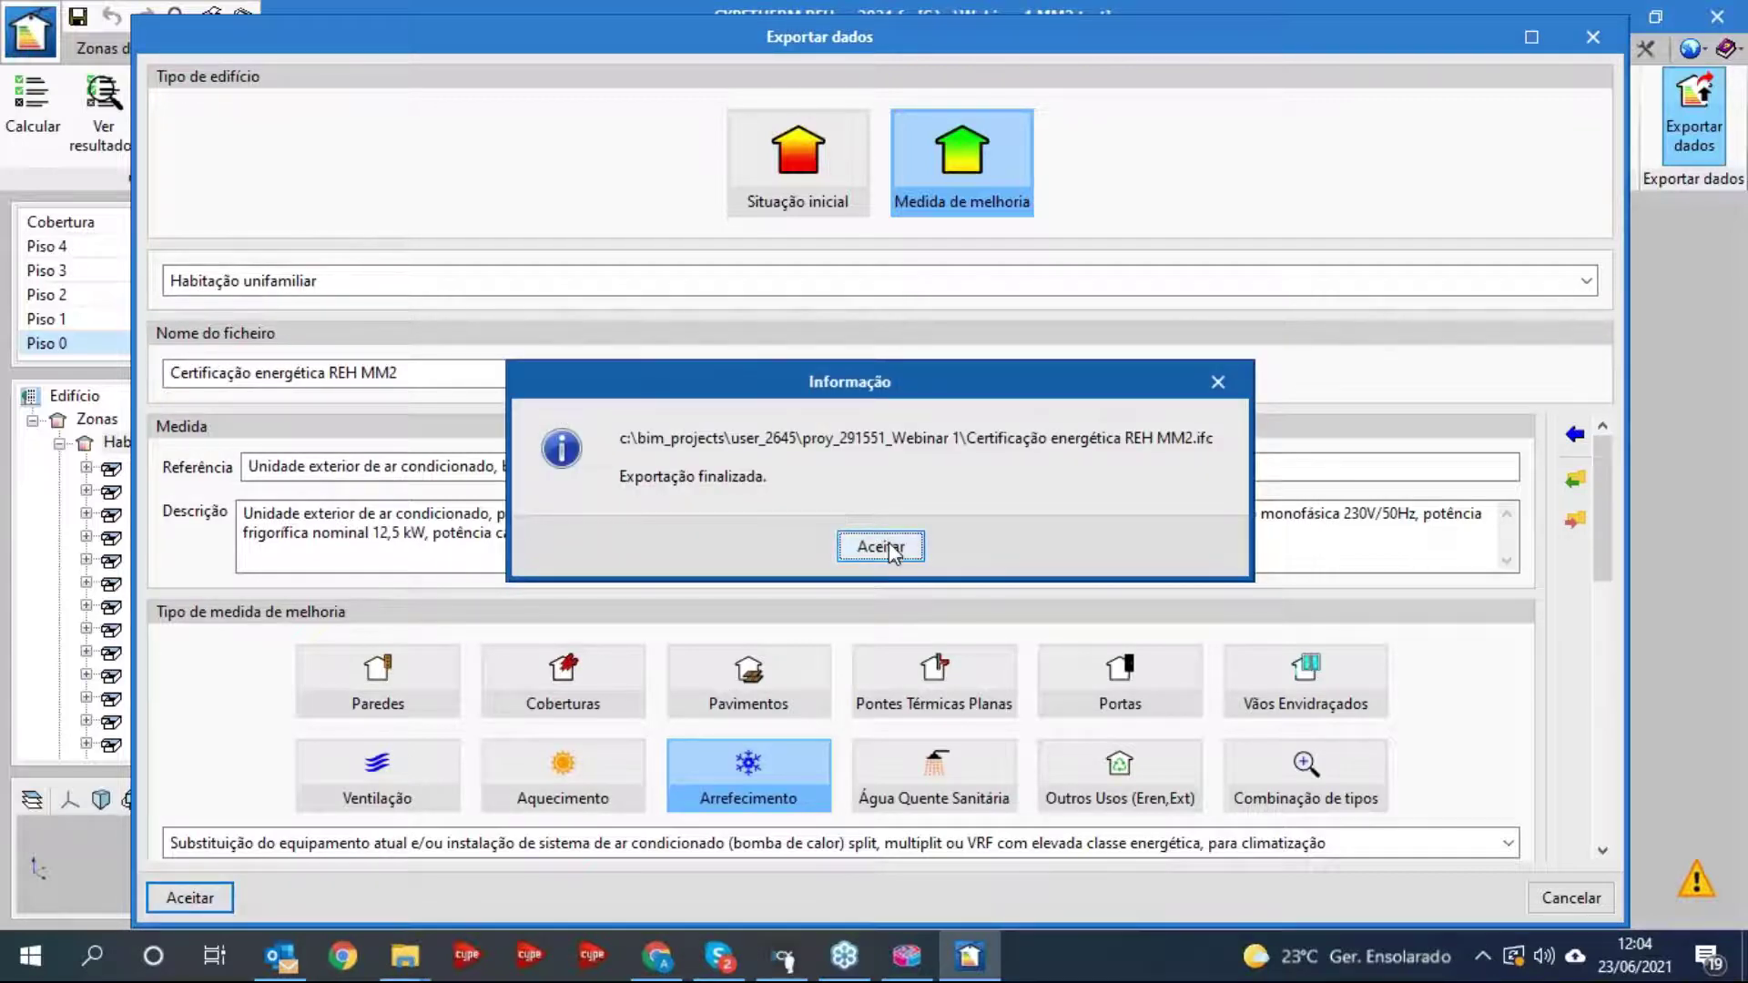
{"action": "left_click", "coordinate": [880, 546]}
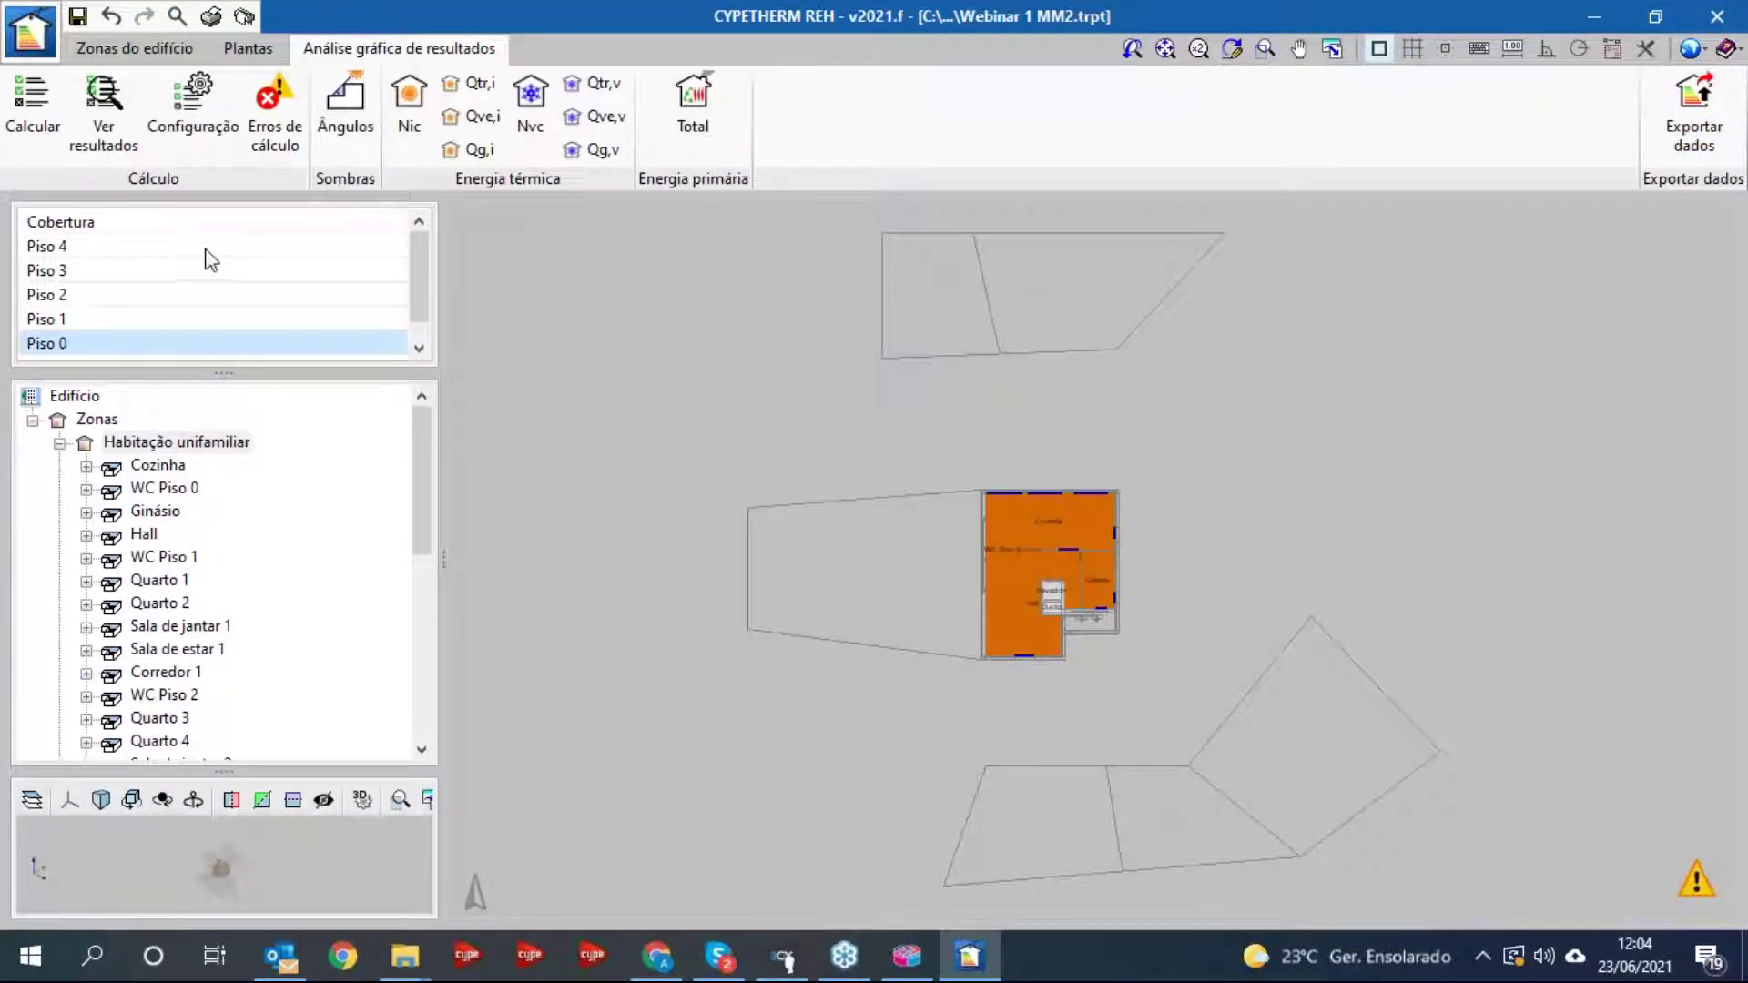
- Save the Webinar 1 MM2 project and reopen Webinar 1.trpt from the recent files
{"action": "left_click", "coordinate": [27, 32]}
{"action": "mouse_move", "coordinate": [145, 470]}
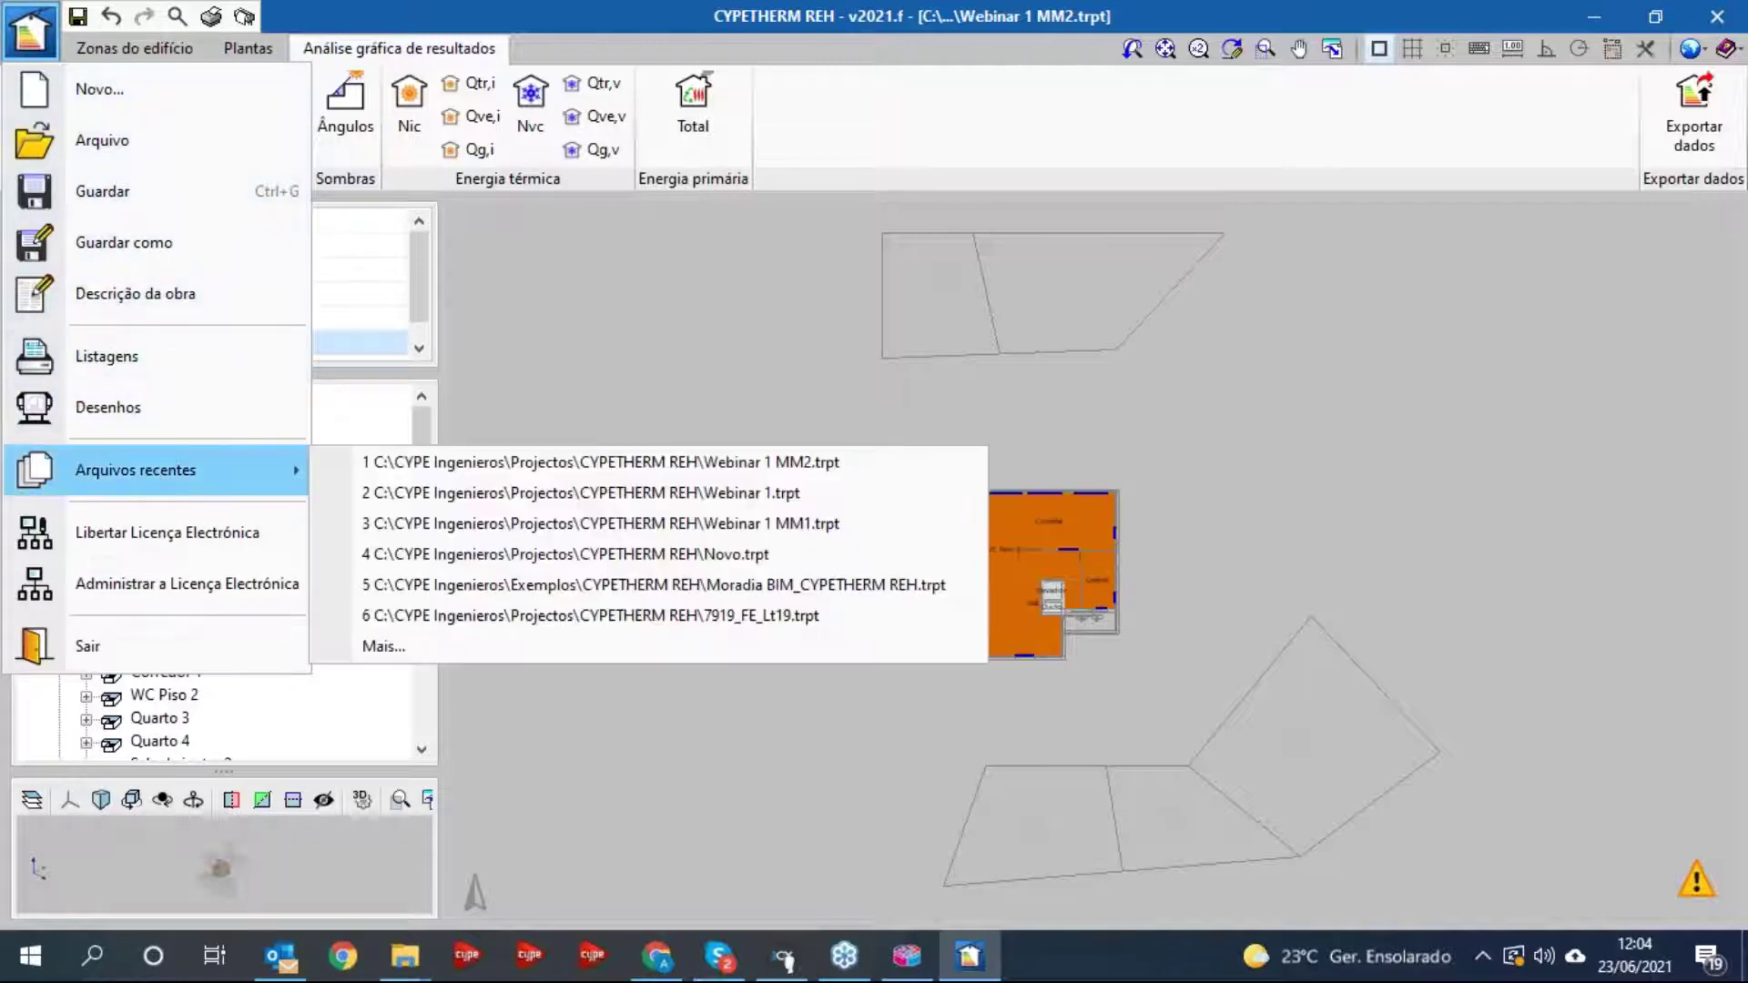
{"action": "left_click", "coordinate": [534, 500]}
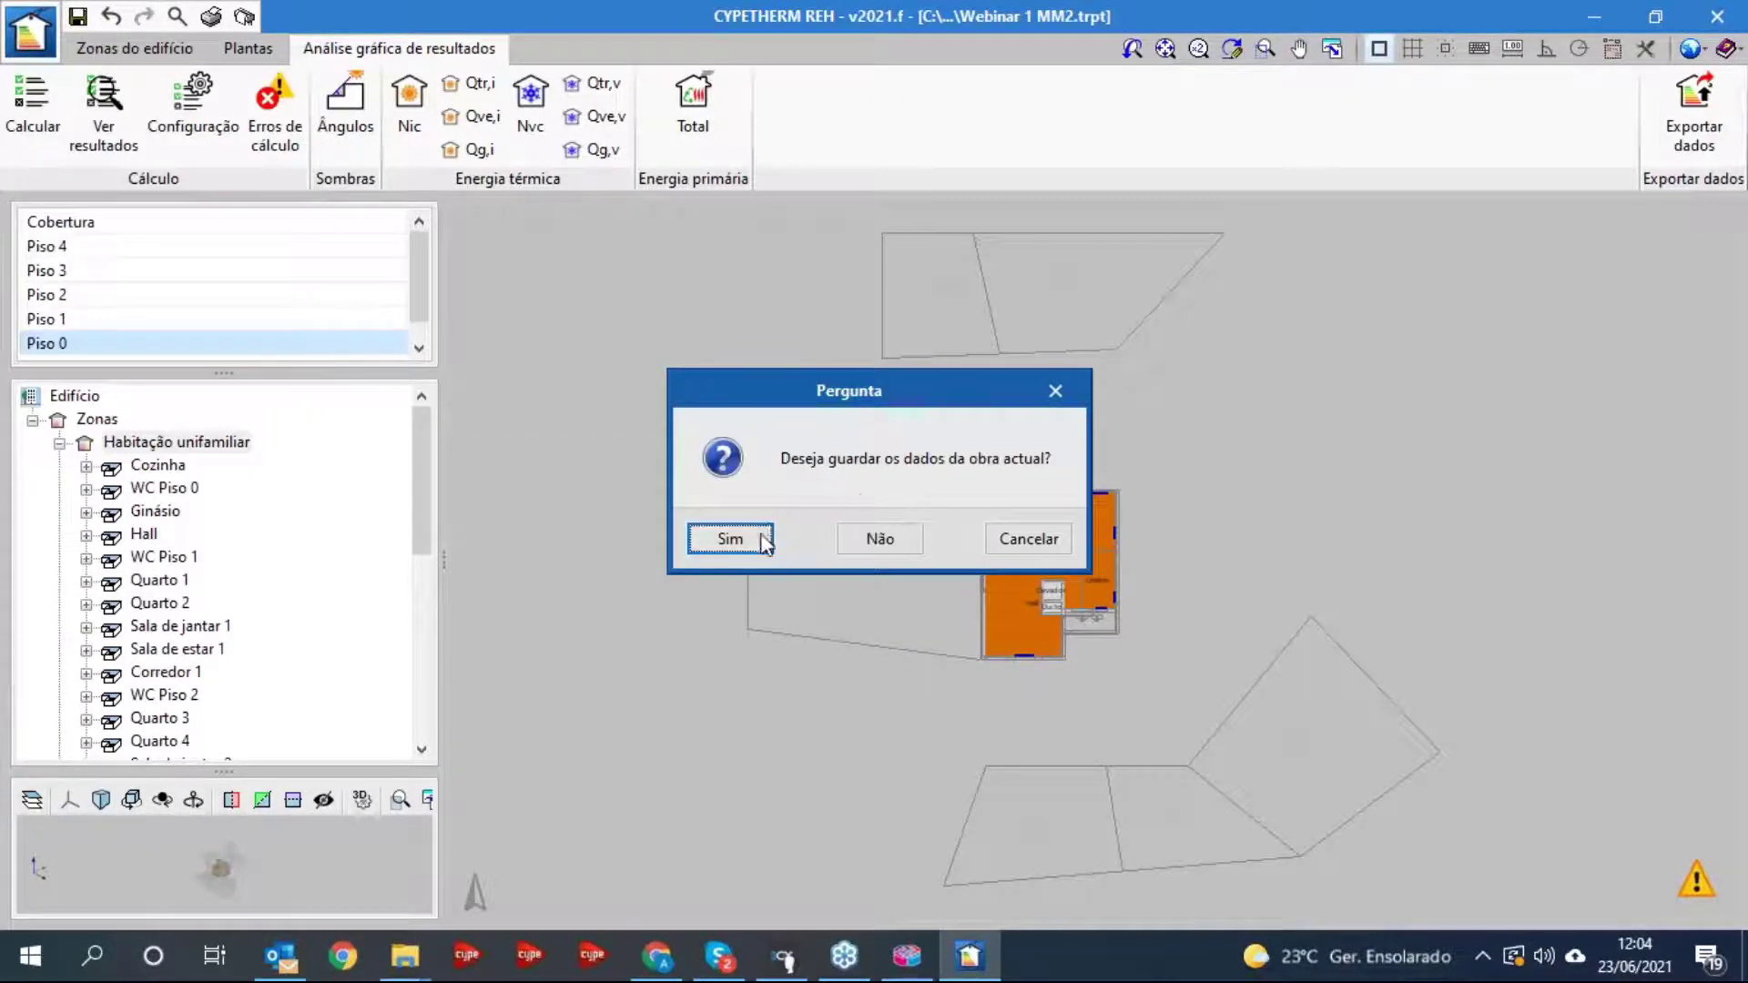
{"action": "left_click", "coordinate": [763, 539]}
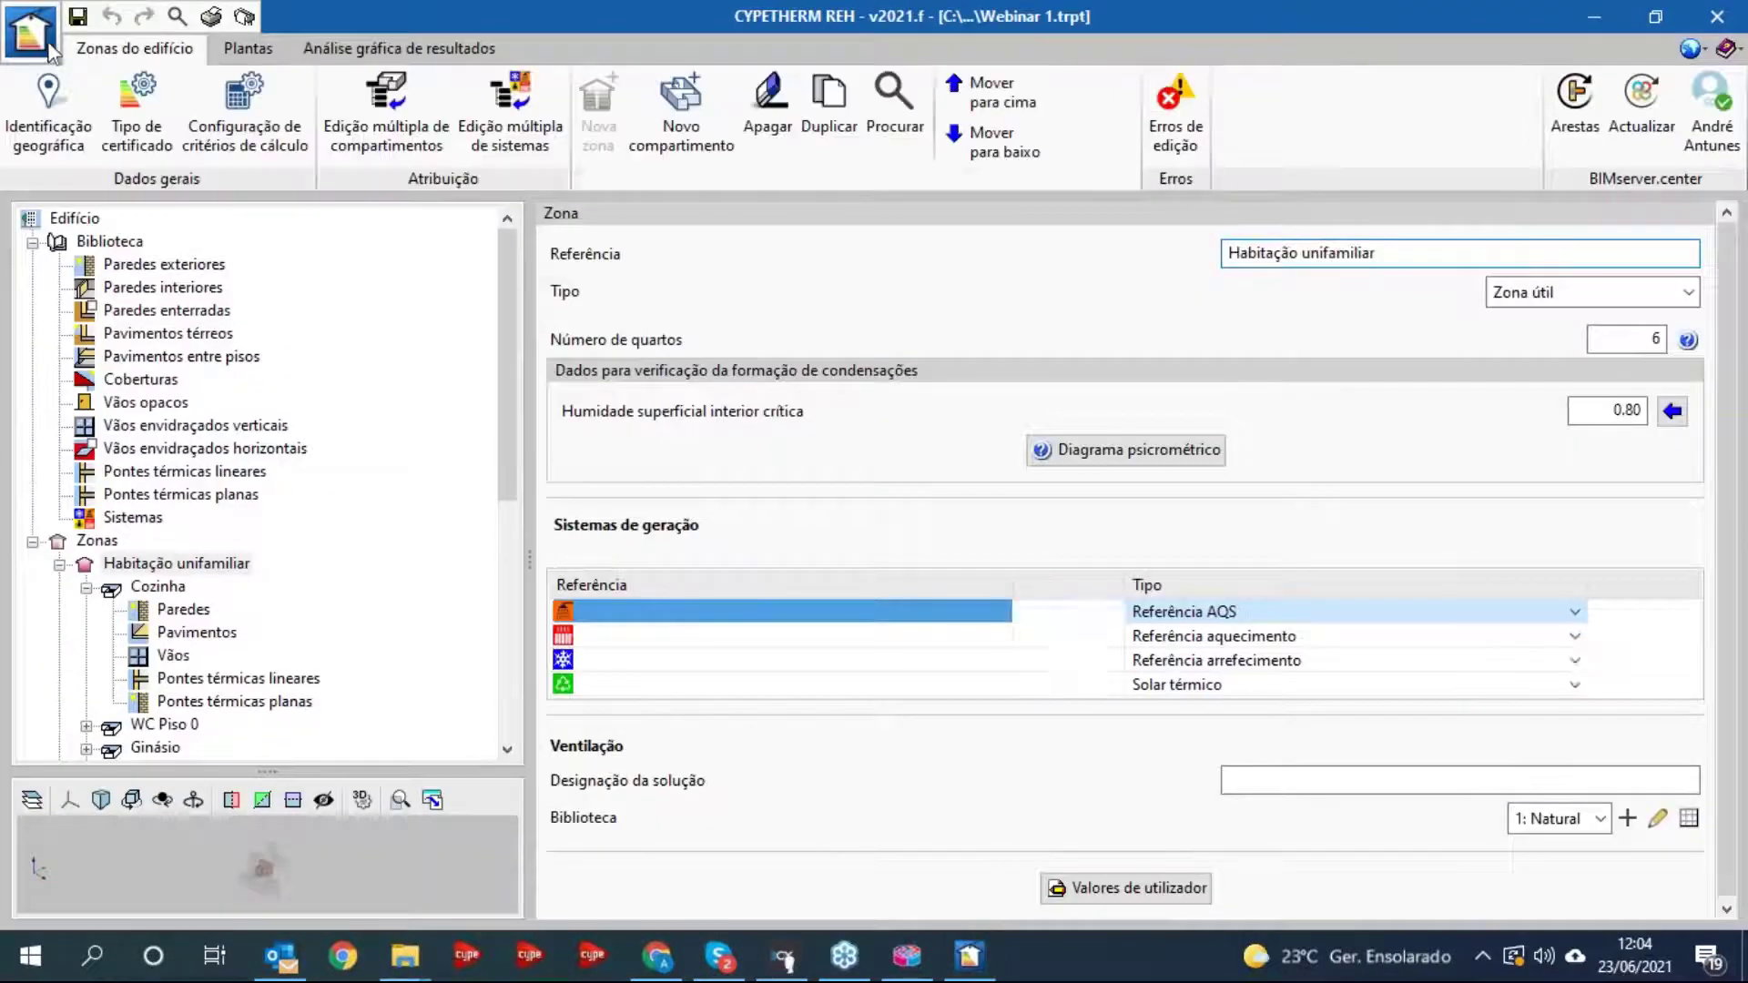
- Save a copy of the project under the file name "Webinar 1 MM1_2"
{"action": "left_click", "coordinate": [30, 30]}
{"action": "left_click", "coordinate": [100, 242]}
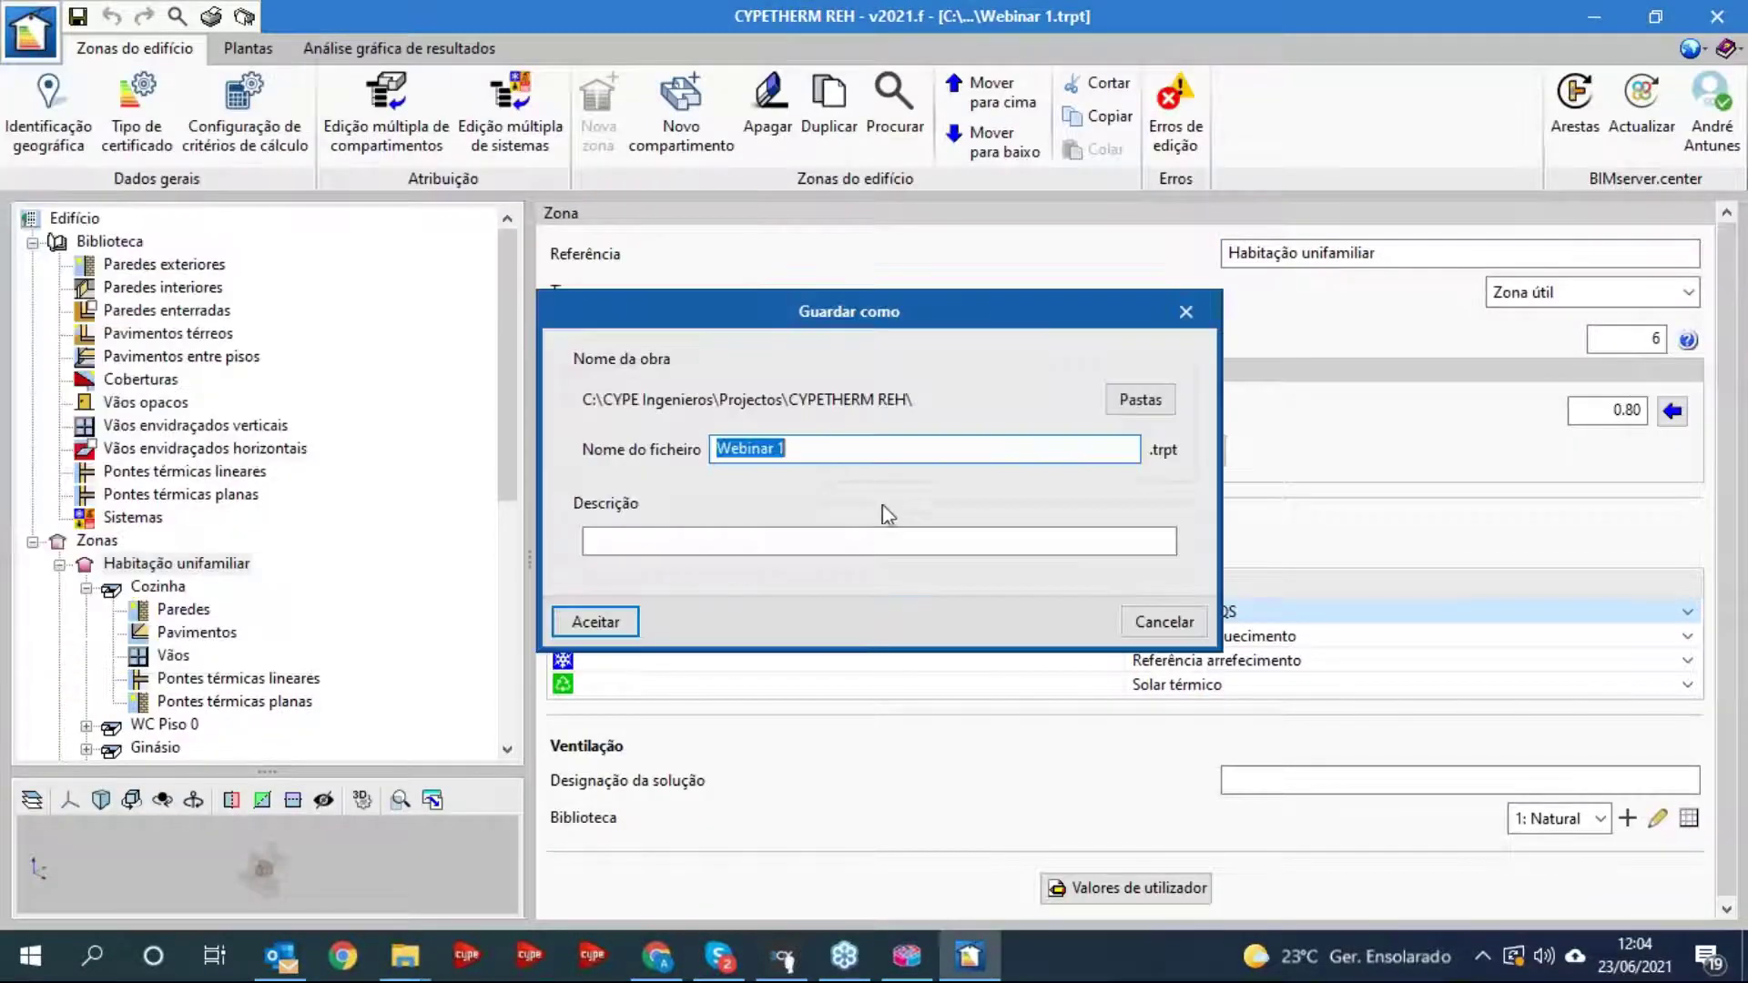
{"action": "left_click", "coordinate": [860, 458]}
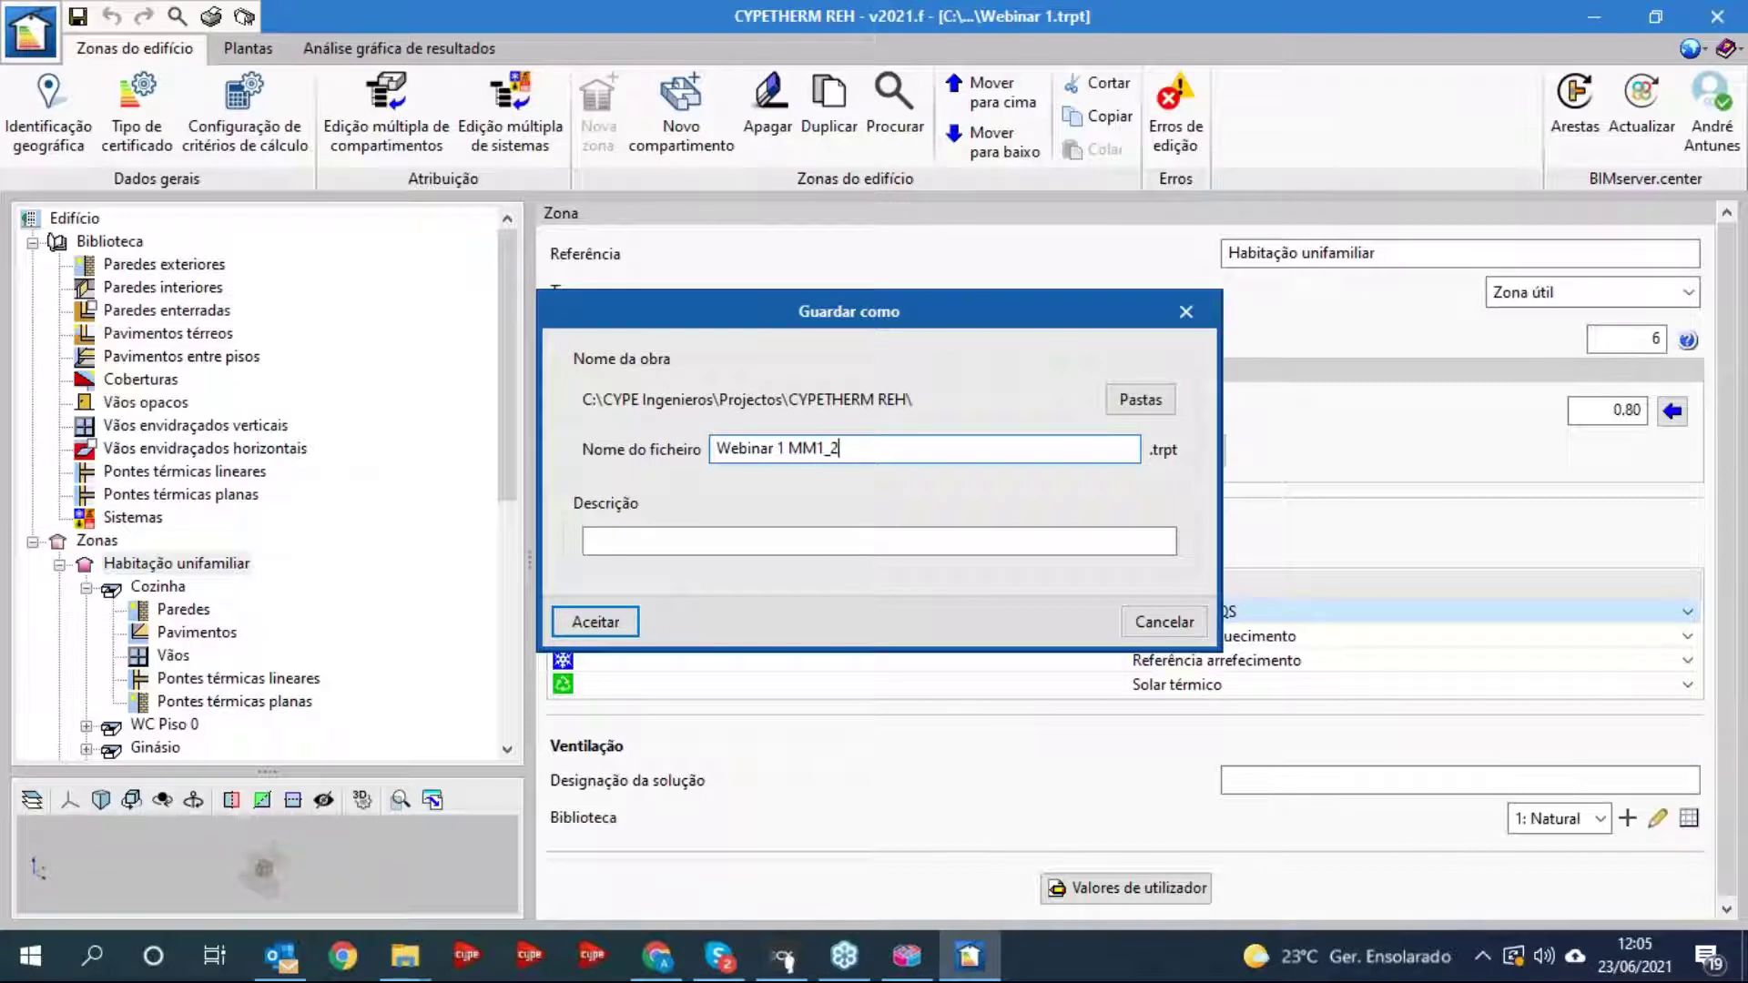
{"action": "type", "text": "MM1_2"}
{"action": "left_click", "coordinate": [616, 623]}
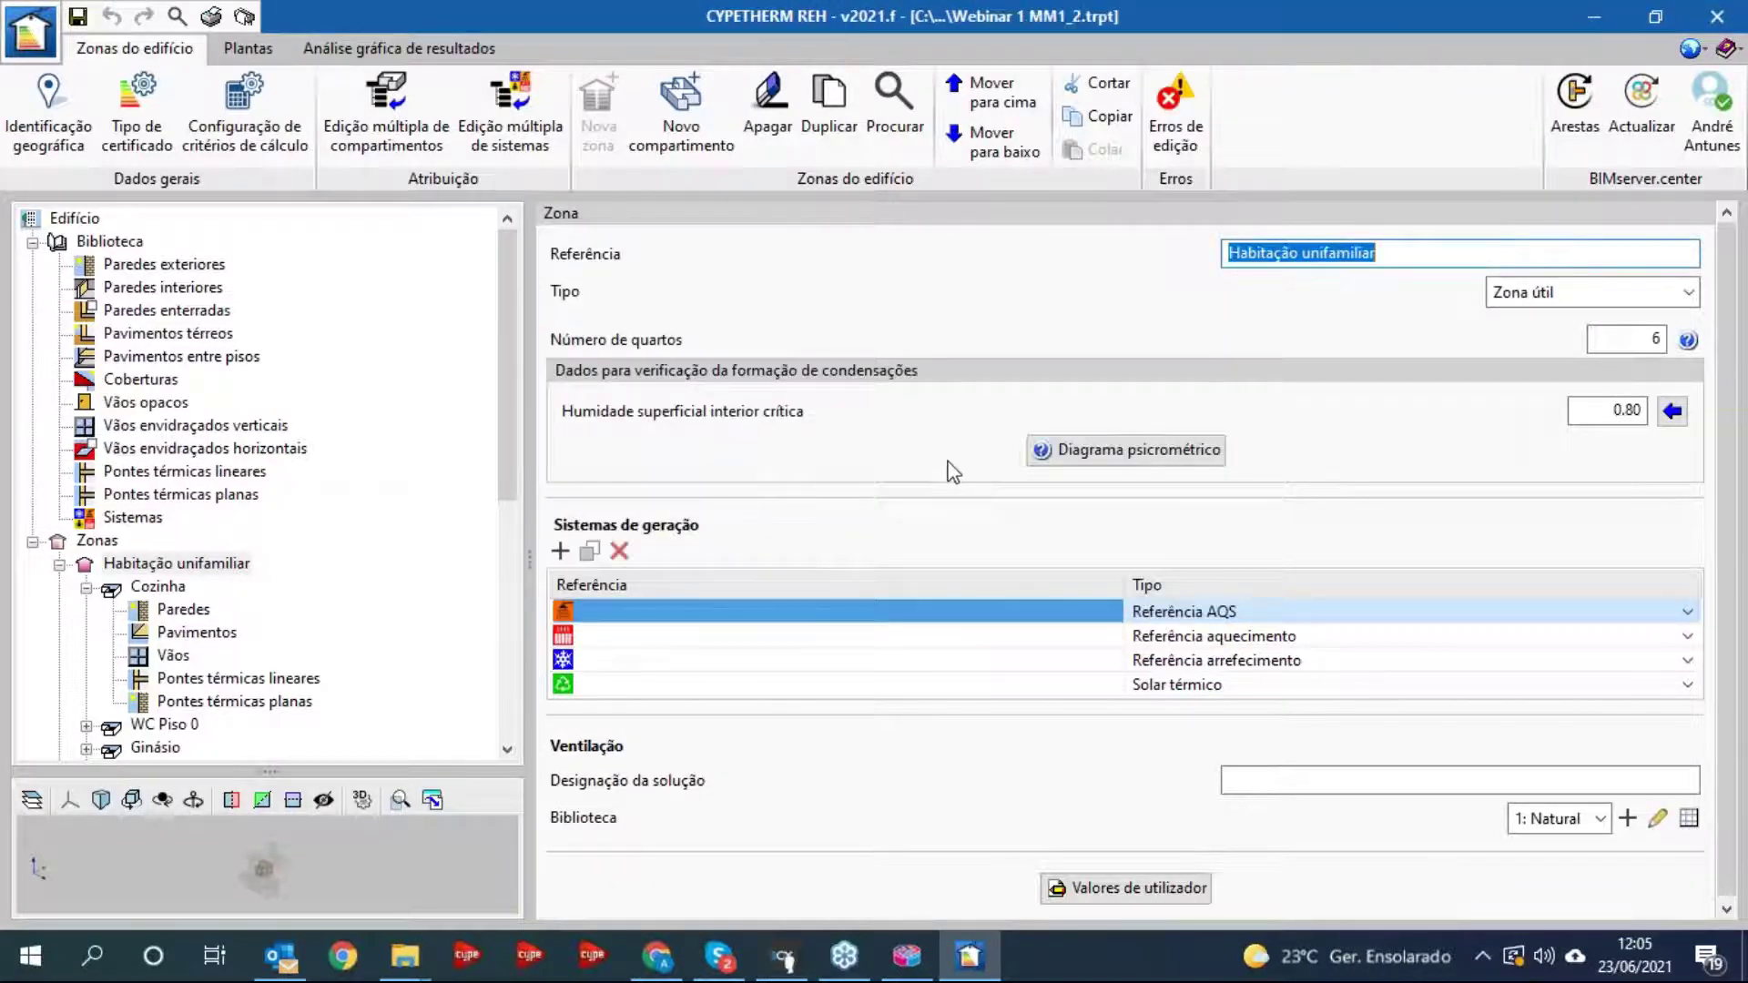
- Change the zone's heating reference system to Multisplit aquecimento and its cooling reference system to Multisplit arrefecimento
{"action": "left_click", "coordinate": [1686, 637]}
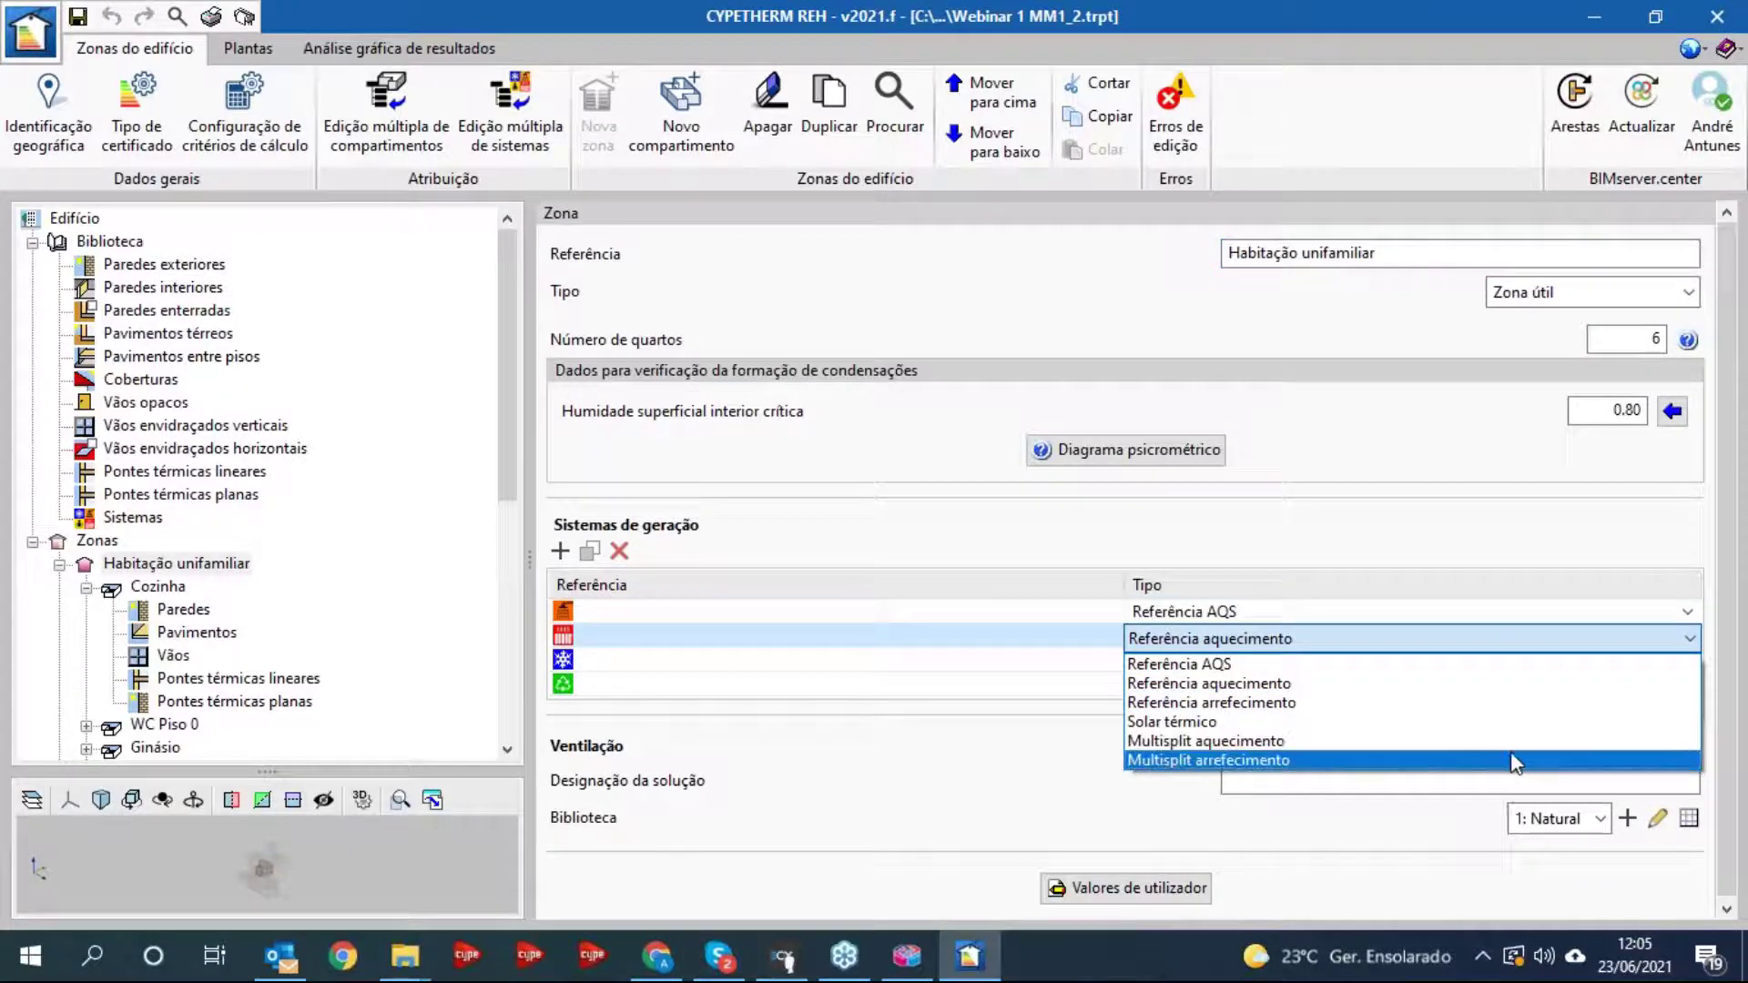
{"action": "left_click", "coordinate": [1509, 740]}
{"action": "left_click", "coordinate": [1688, 663]}
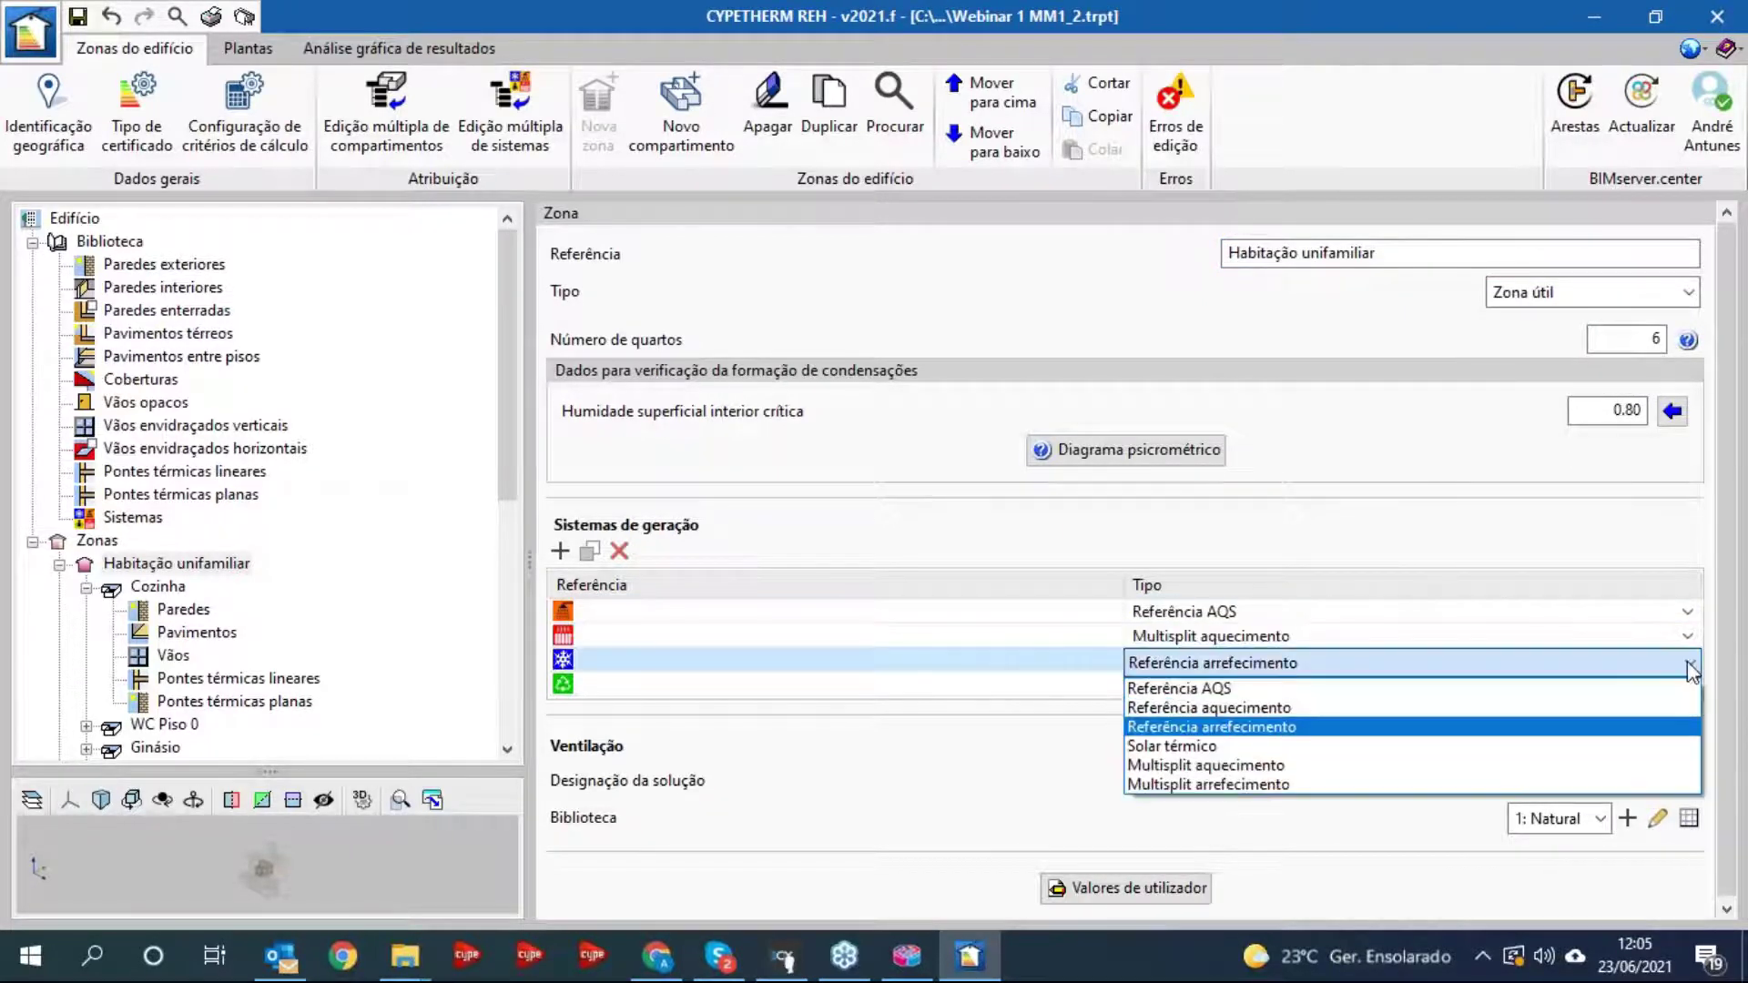
{"action": "left_click", "coordinate": [1374, 785]}
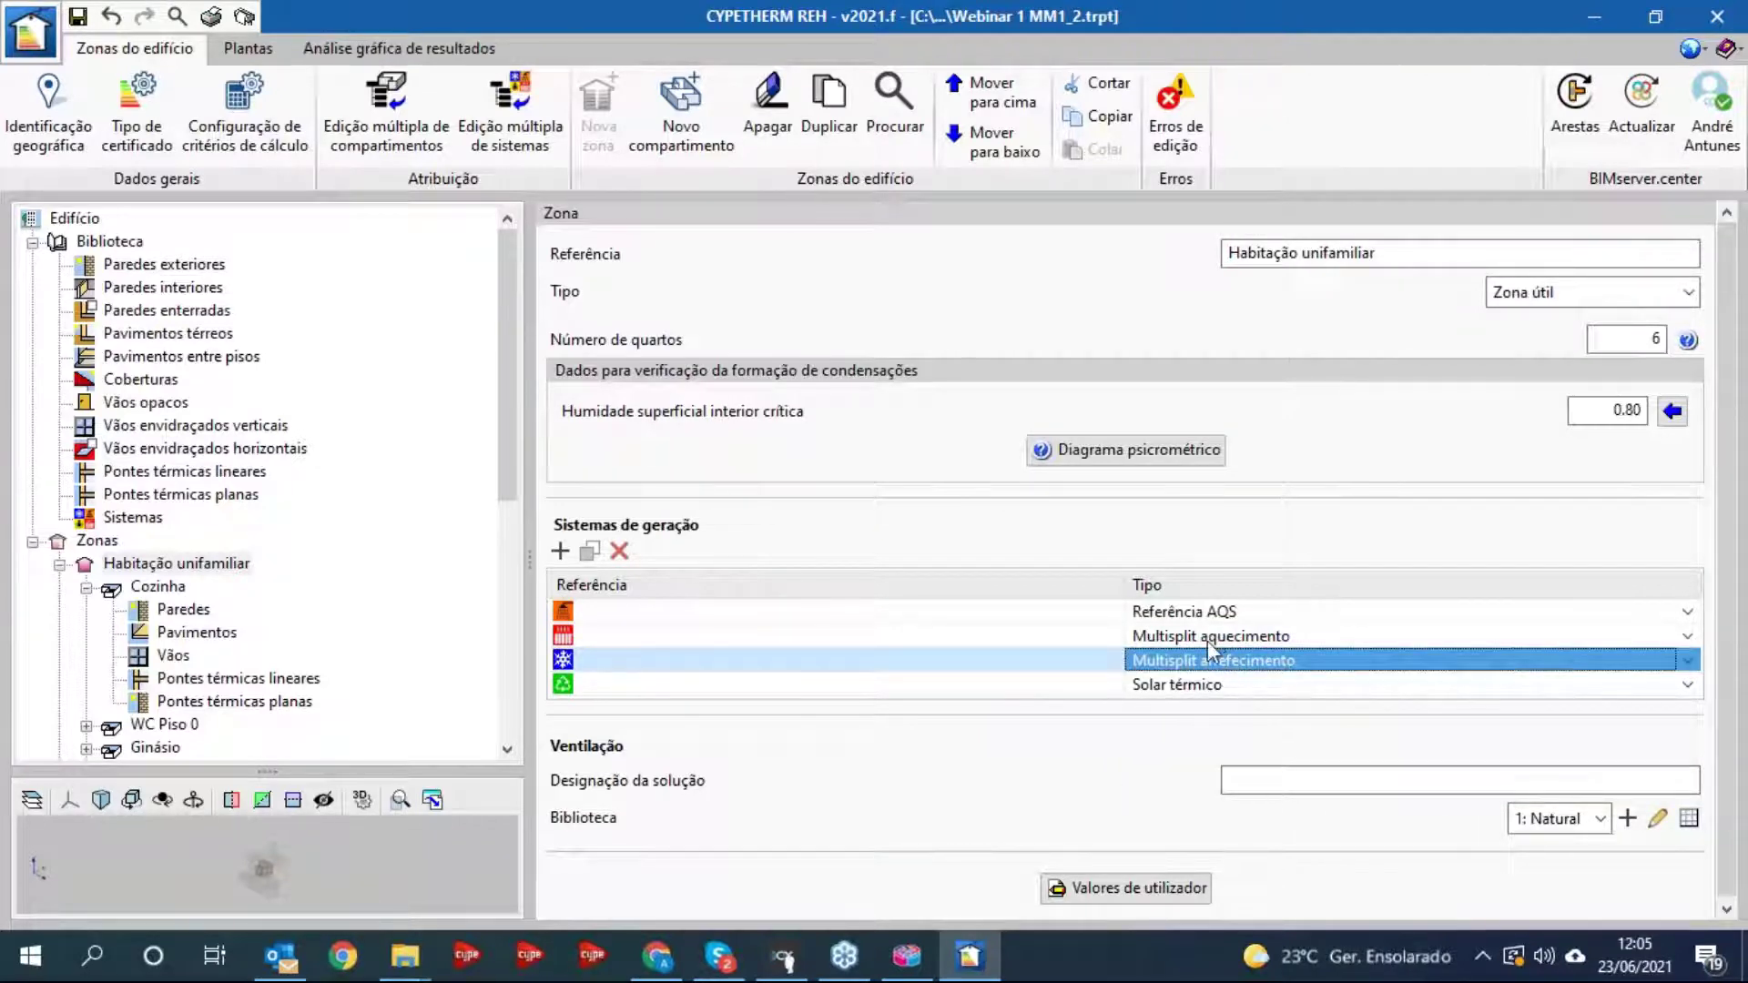
- Start a Medida de melhoria data export and fill it in from the Aquecimento budget IBL001 - Unidade exterior de ar condicionado, bomba de calor
{"action": "left_click", "coordinate": [375, 51]}
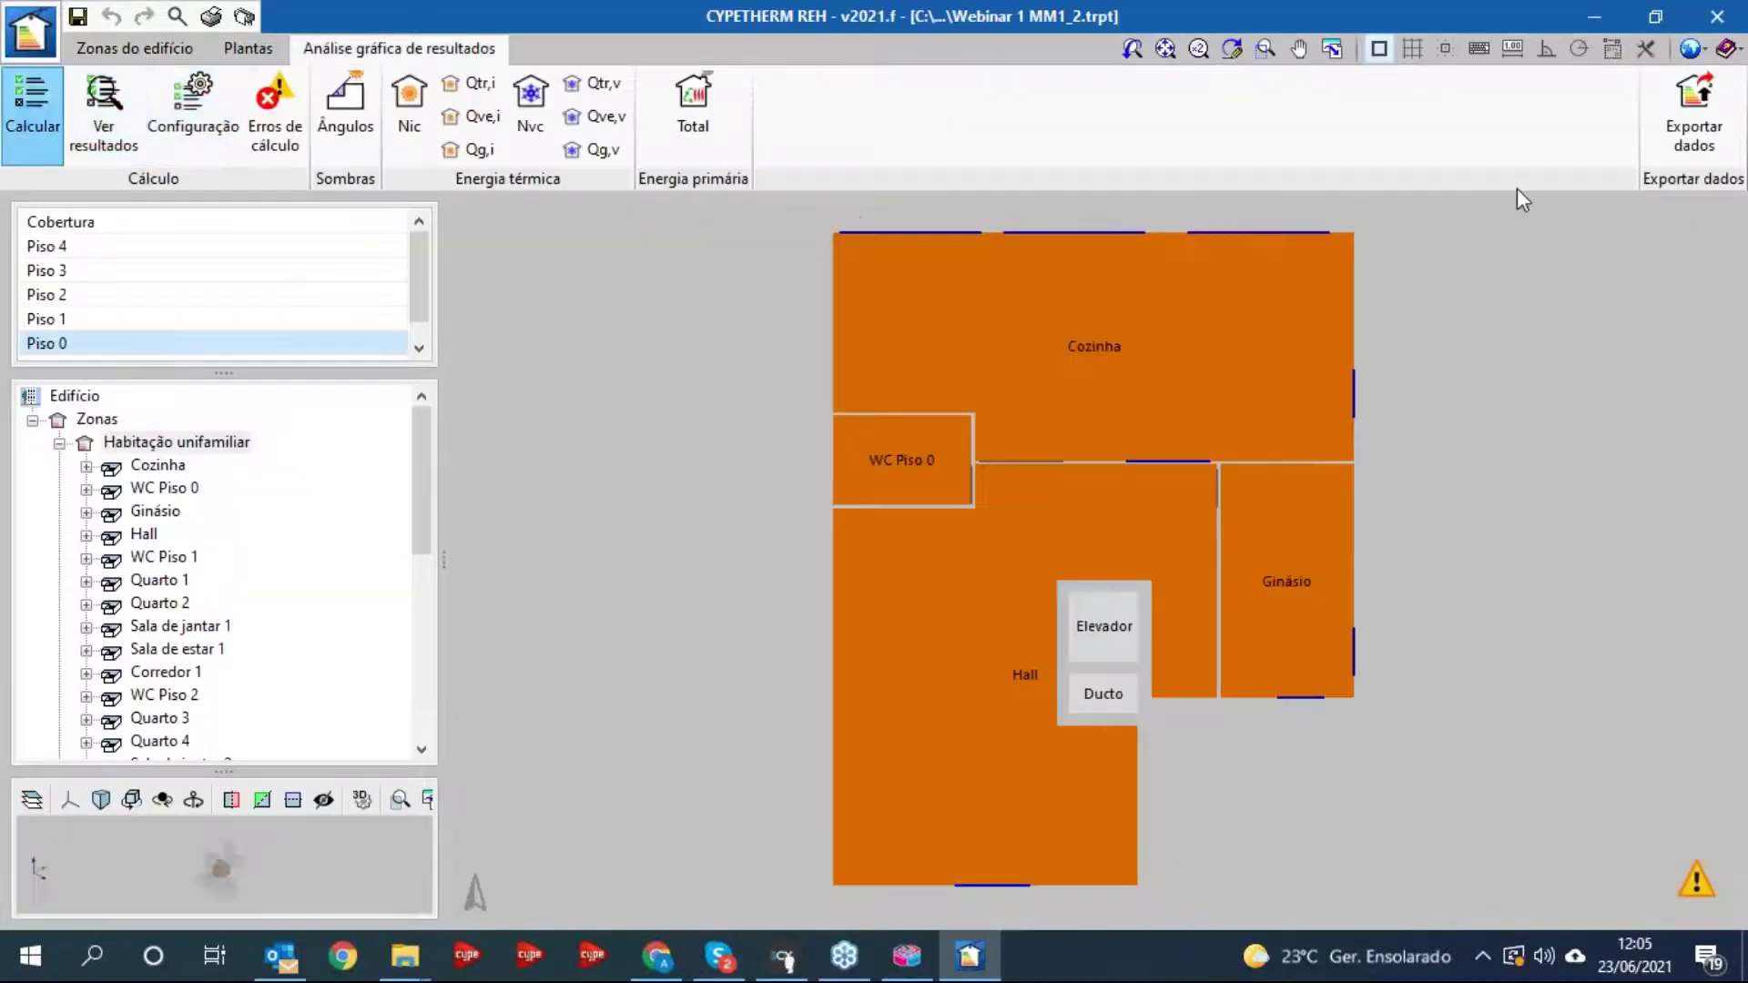
{"action": "left_click", "coordinate": [1680, 132]}
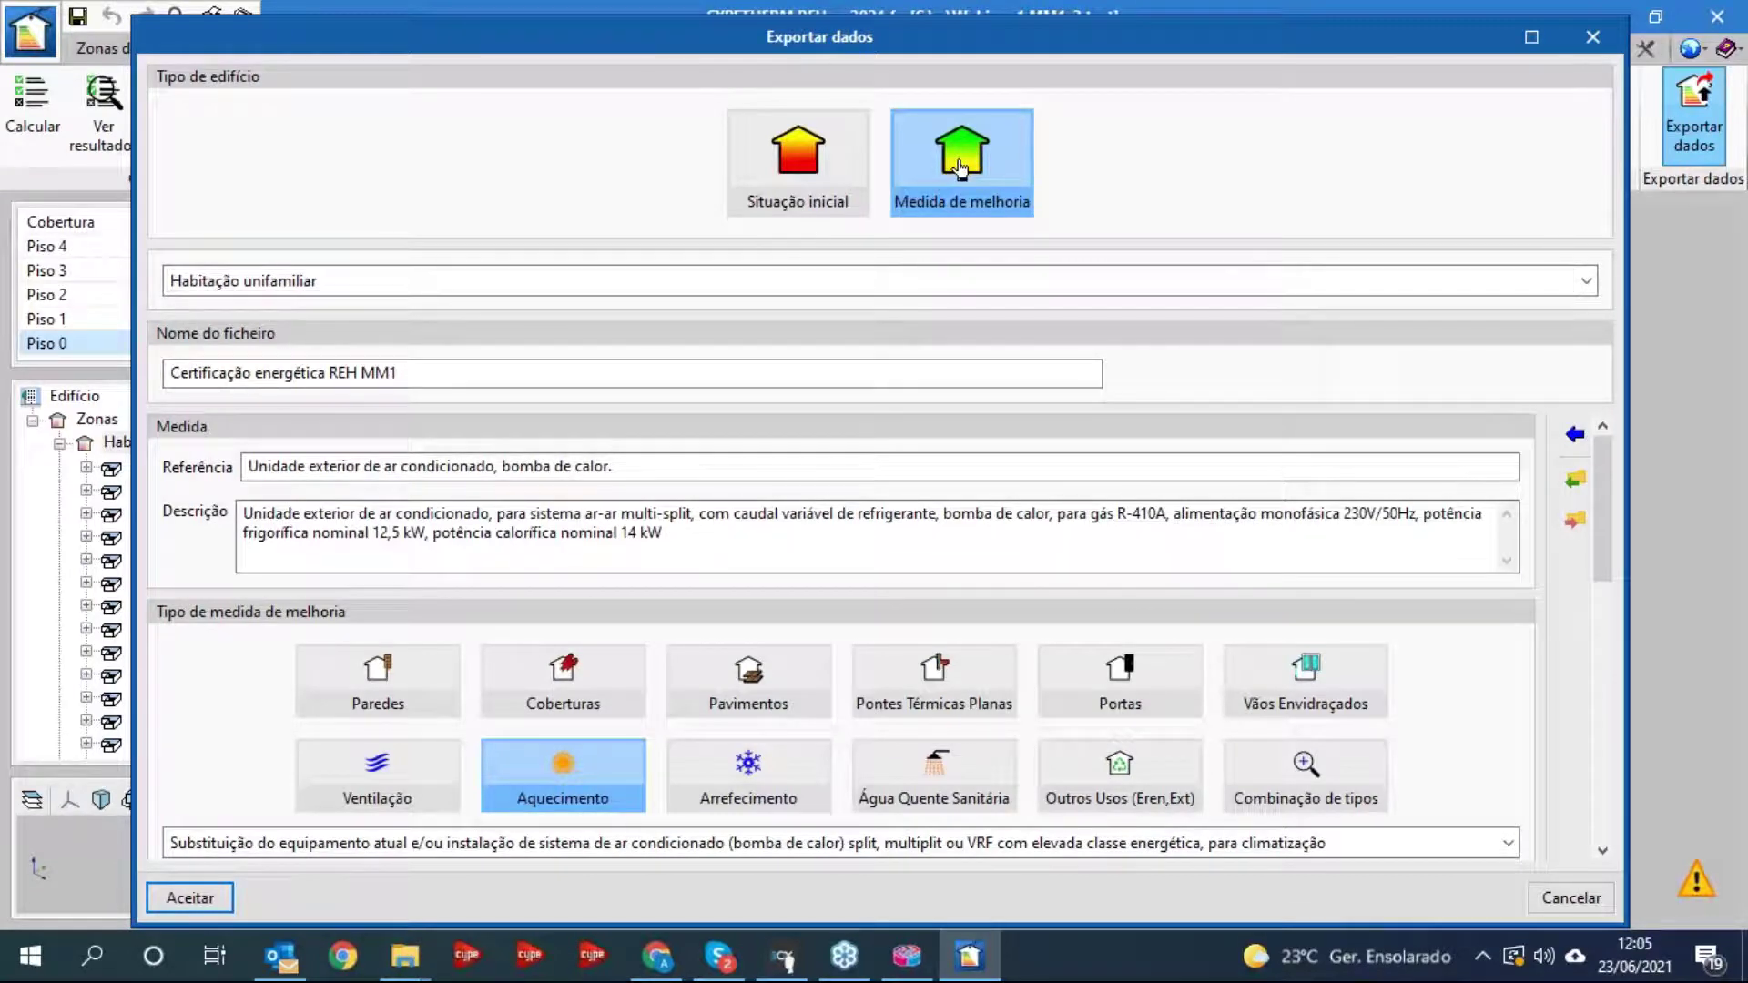
{"action": "left_click", "coordinate": [1575, 435]}
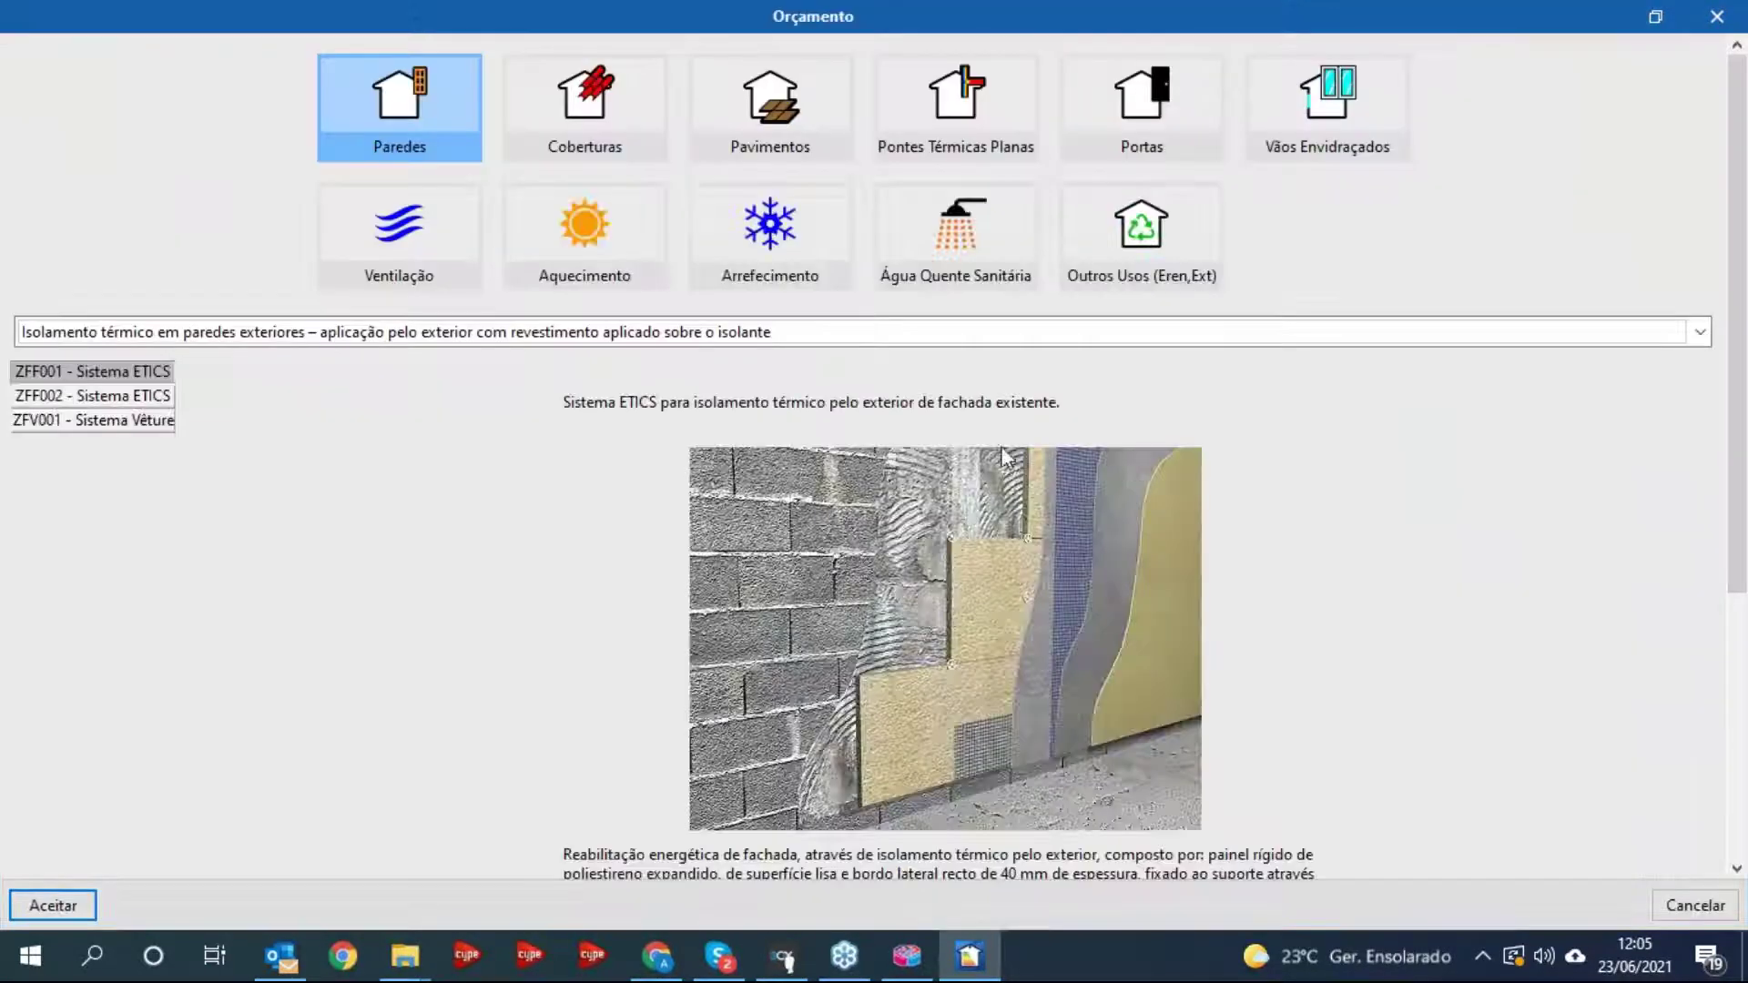
{"action": "left_click", "coordinate": [584, 232]}
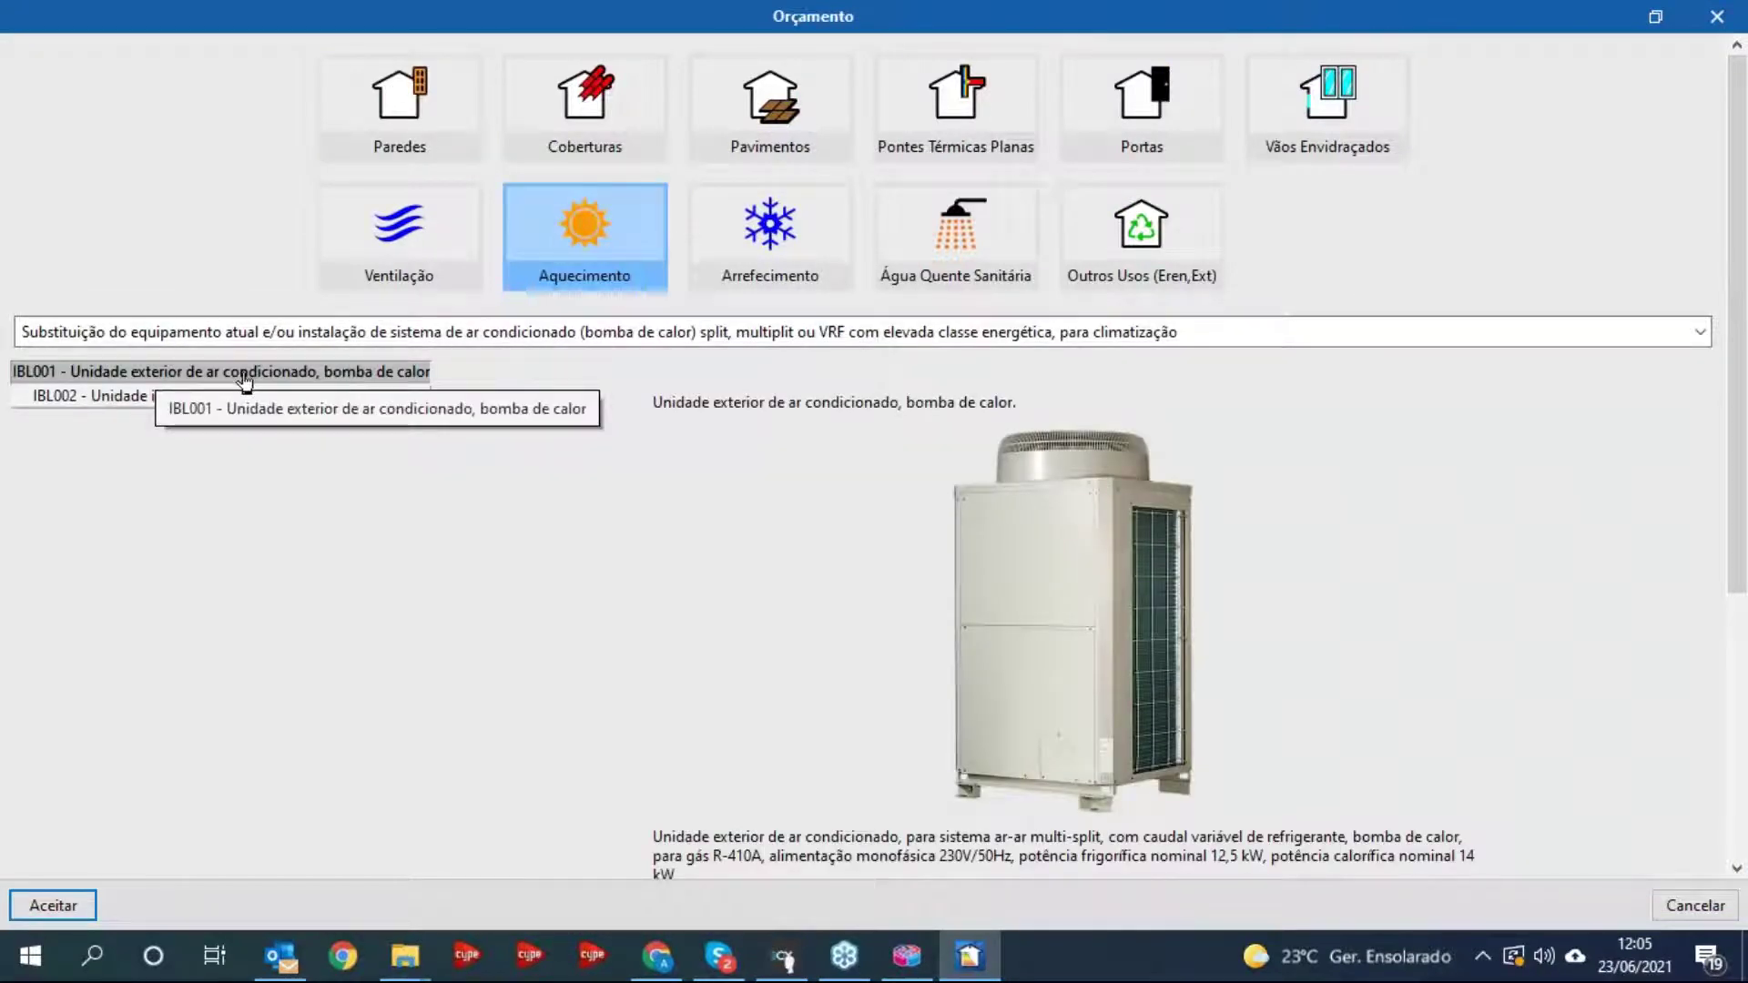
{"action": "left_click", "coordinate": [53, 905]}
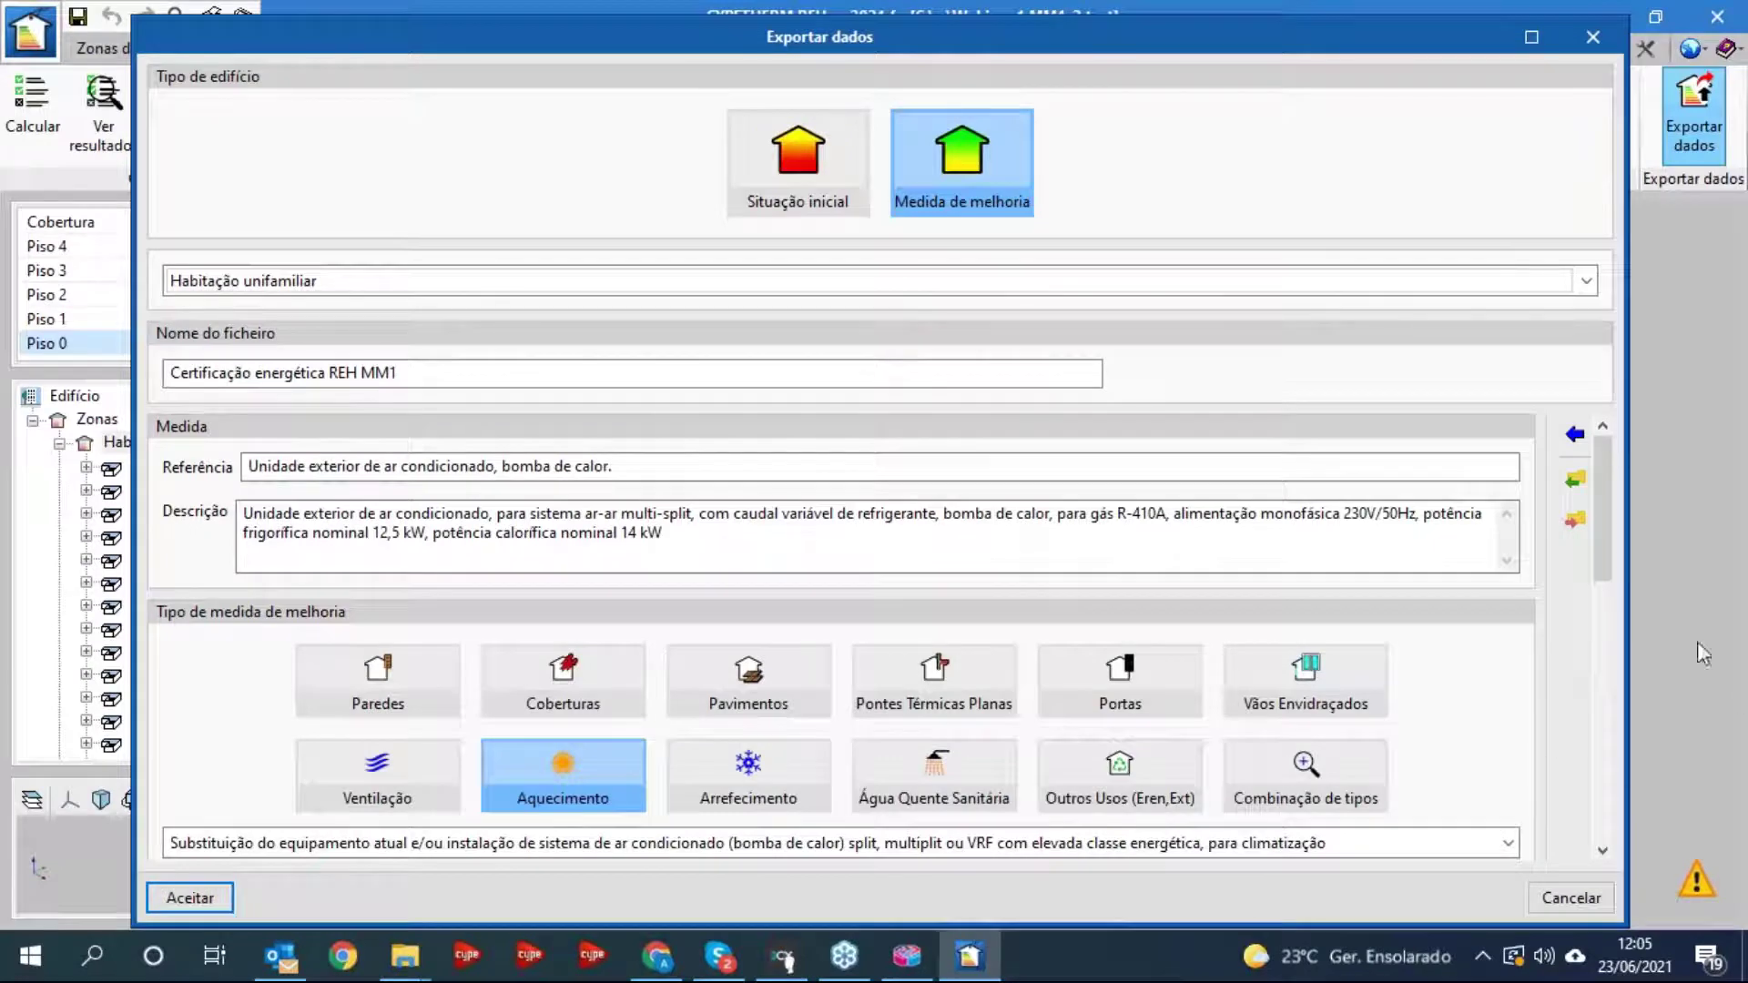
- Set the improvement measure type to Combinação de tipos and check the measure's budget and associated costs
{"action": "left_click_drag", "start_coordinate": [1609, 555], "coordinate": [1614, 651]}
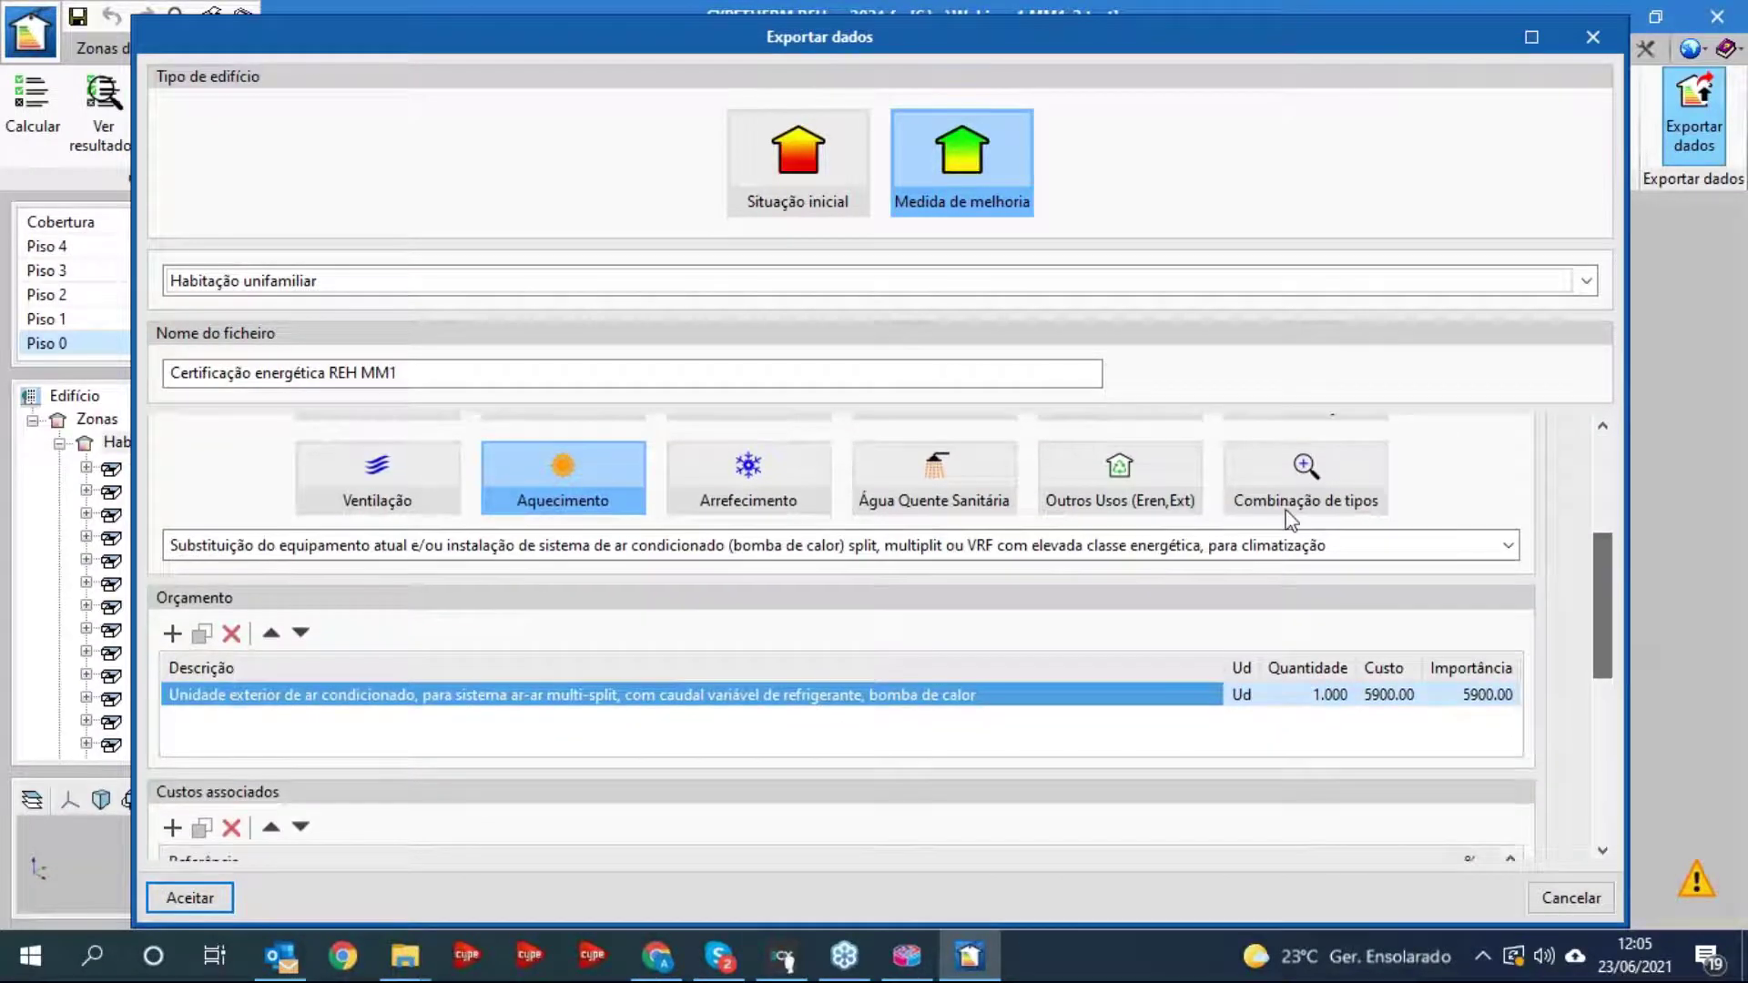
{"action": "left_click", "coordinate": [1304, 465]}
{"action": "left_click_drag", "start_coordinate": [1593, 539], "coordinate": [1597, 615]}
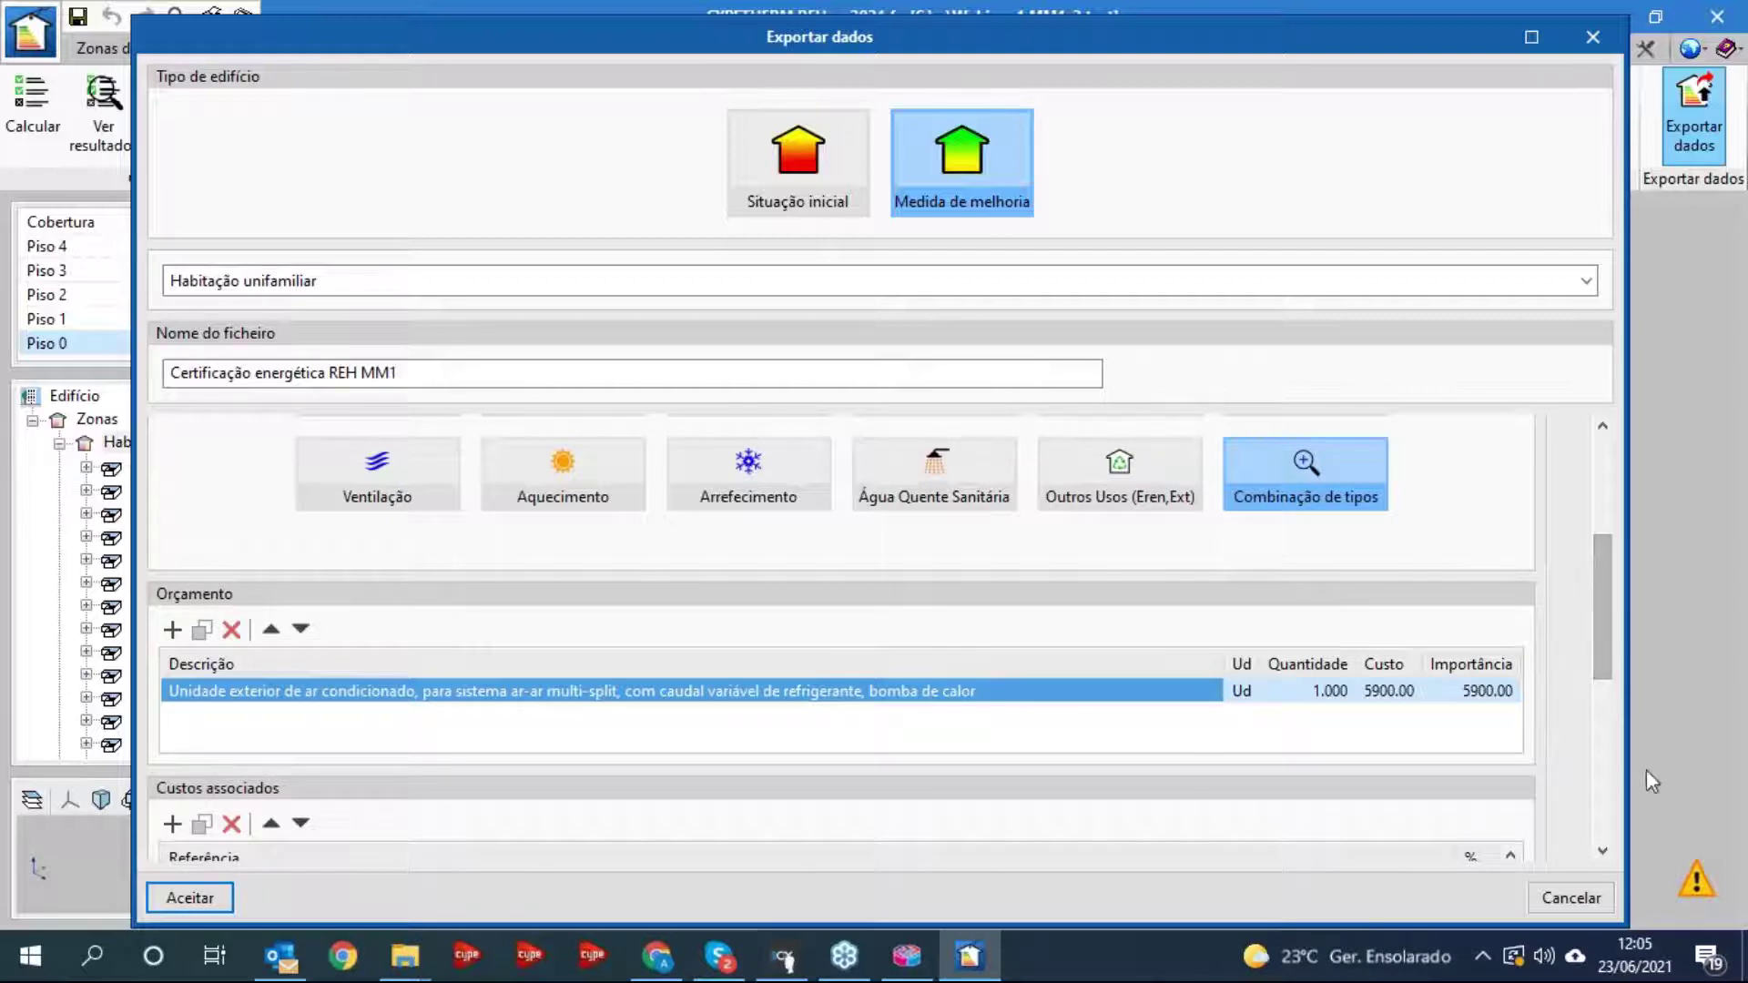
{"action": "left_click_drag", "start_coordinate": [1603, 630], "coordinate": [1598, 682]}
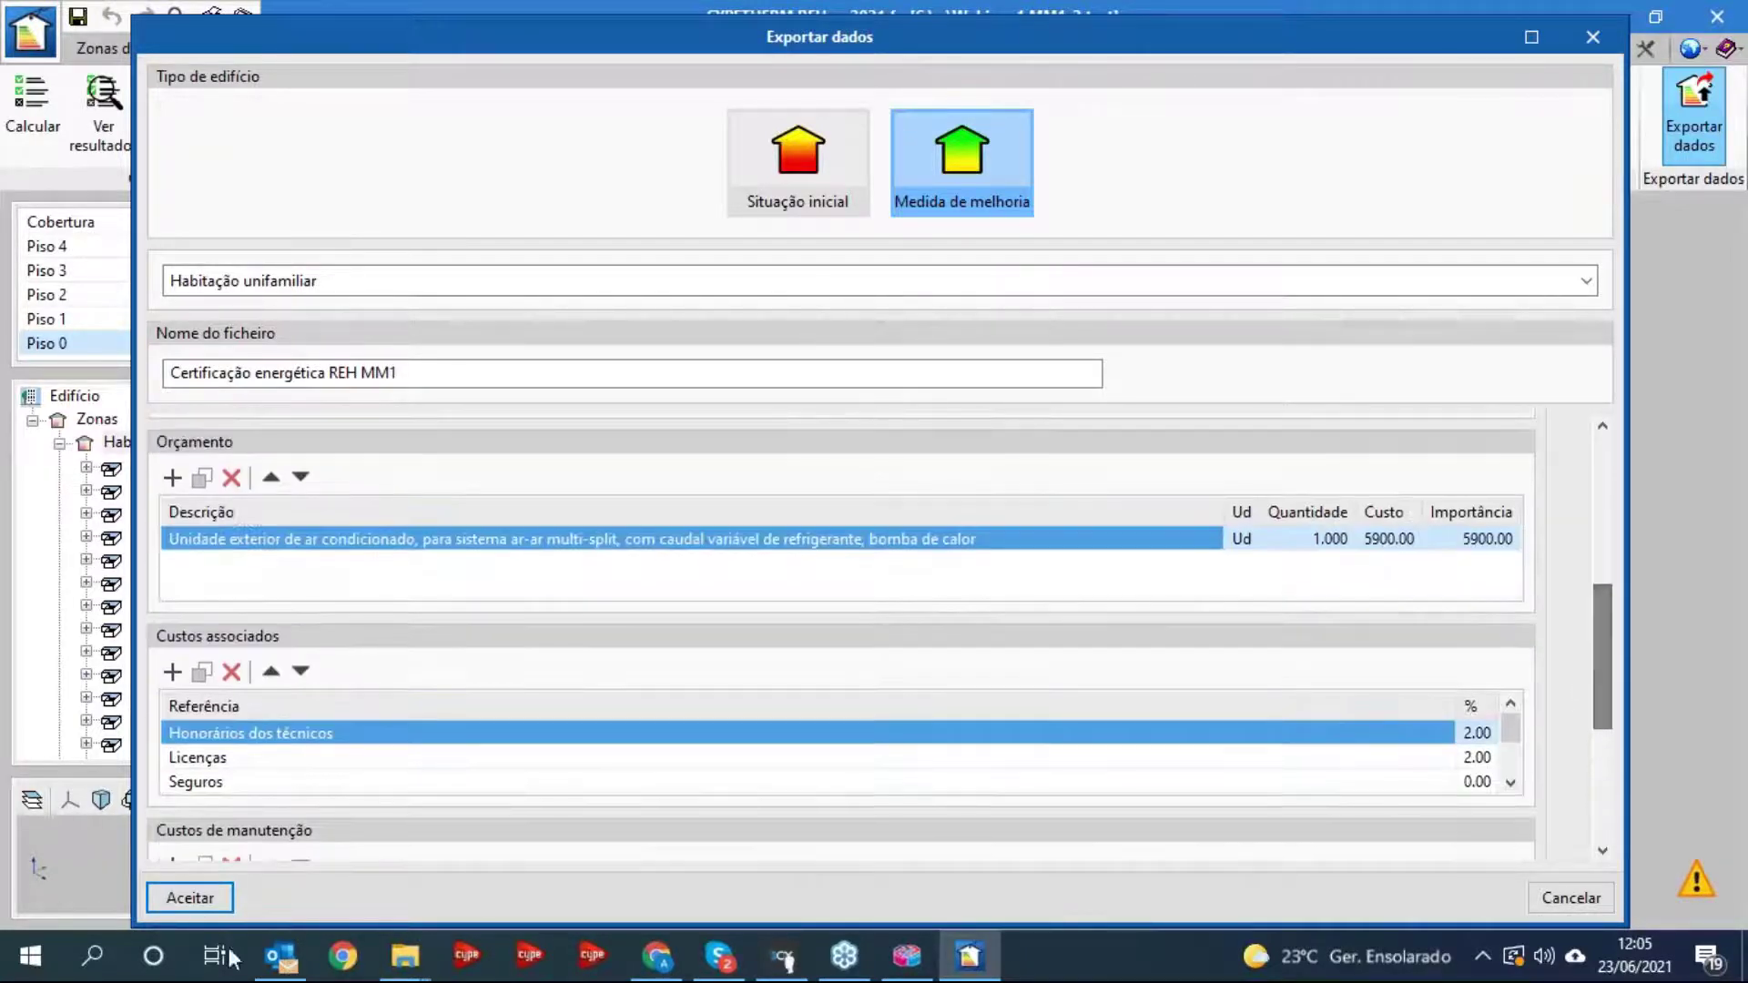
- Run the combined measure's export under the file name "Certificação energética REH MM1", replacing the existing IFC file
{"action": "left_click", "coordinate": [193, 899]}
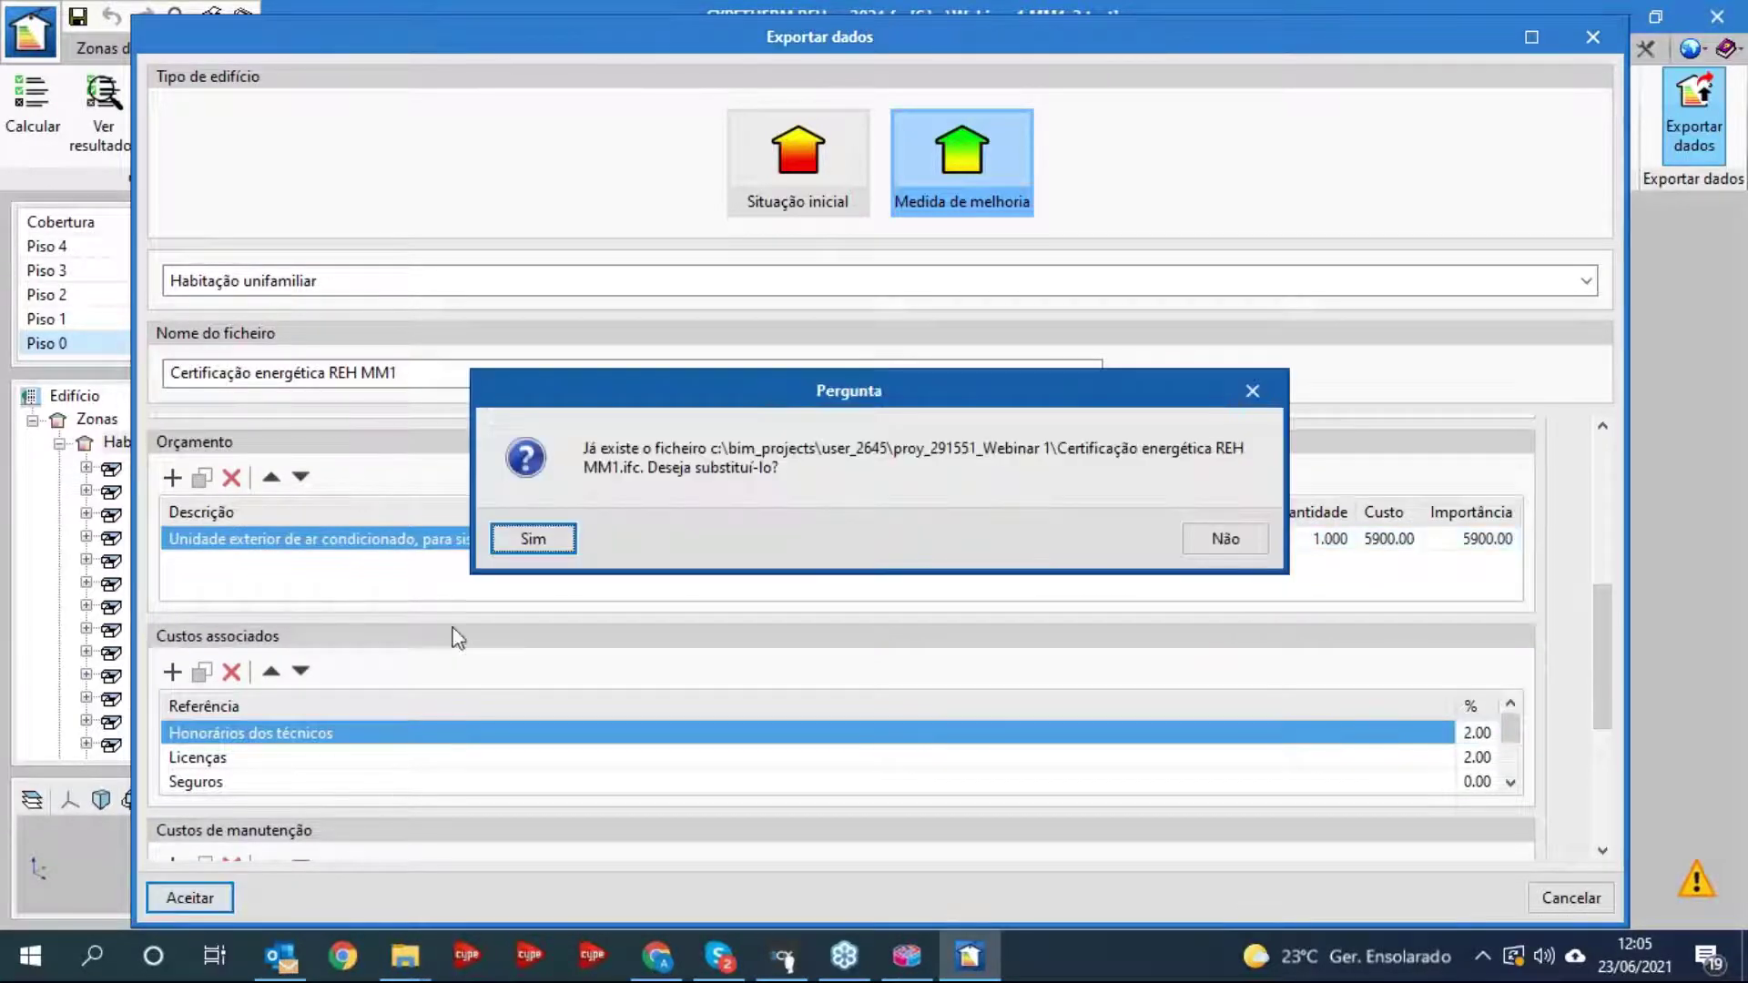
{"action": "left_click", "coordinate": [524, 544]}
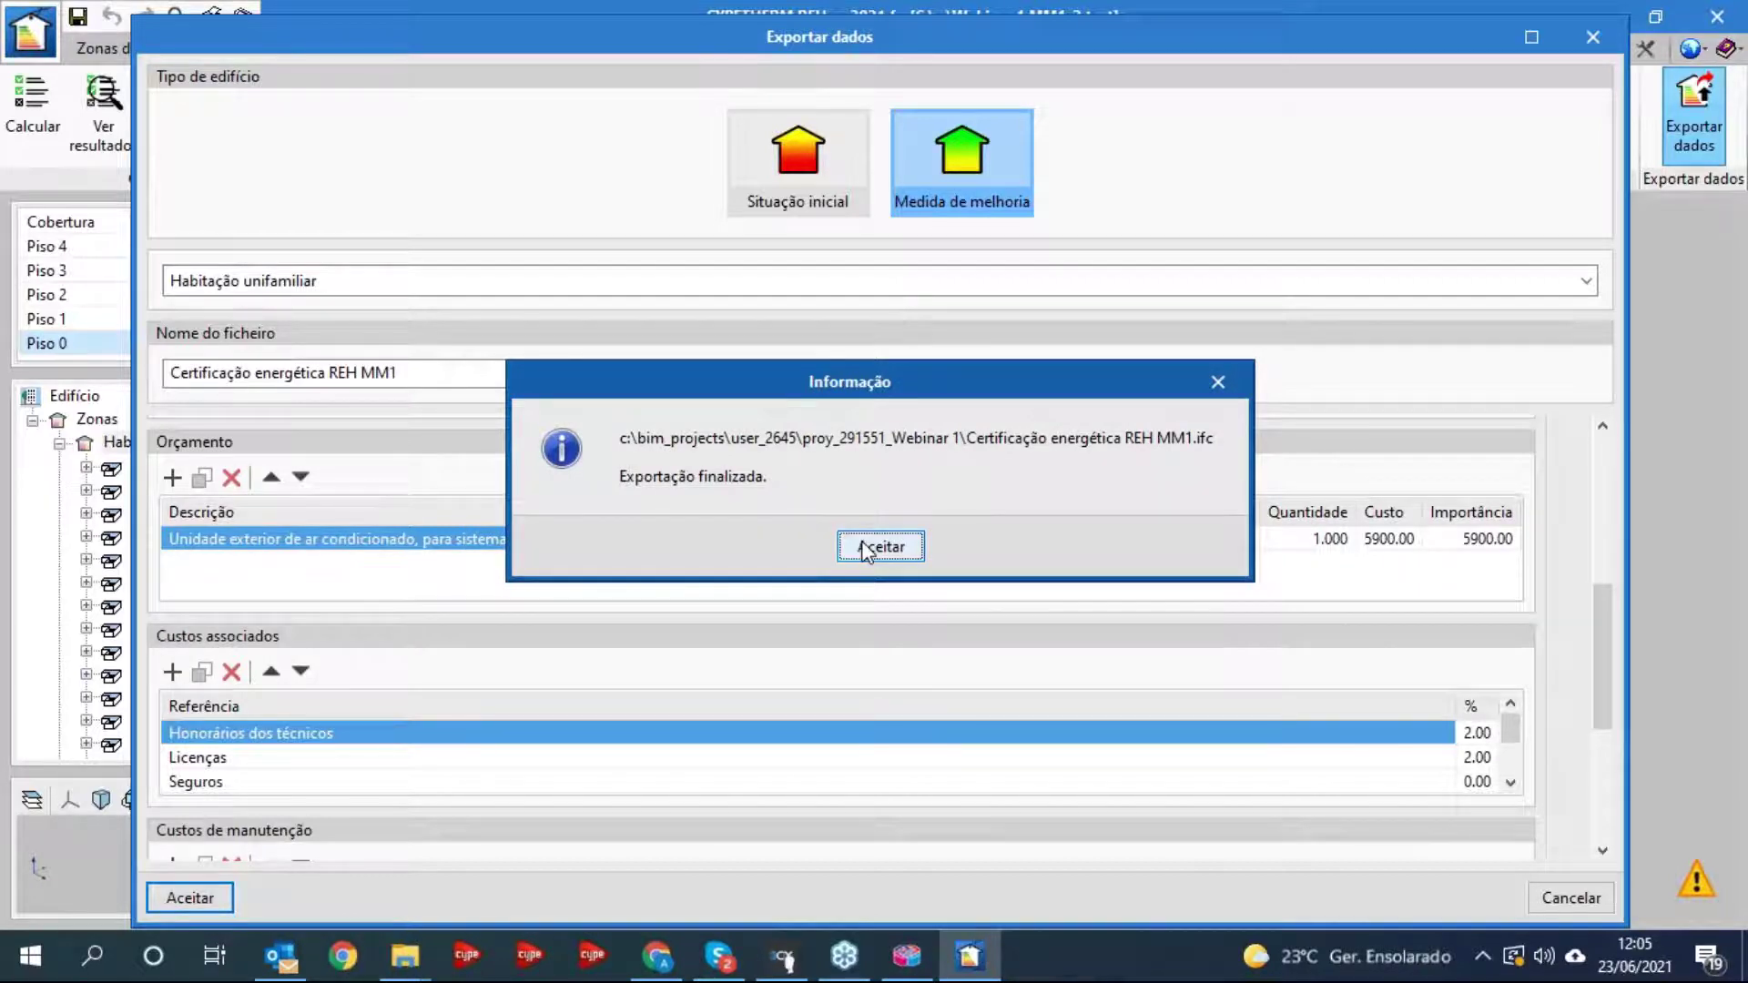
{"action": "left_click", "coordinate": [865, 548]}
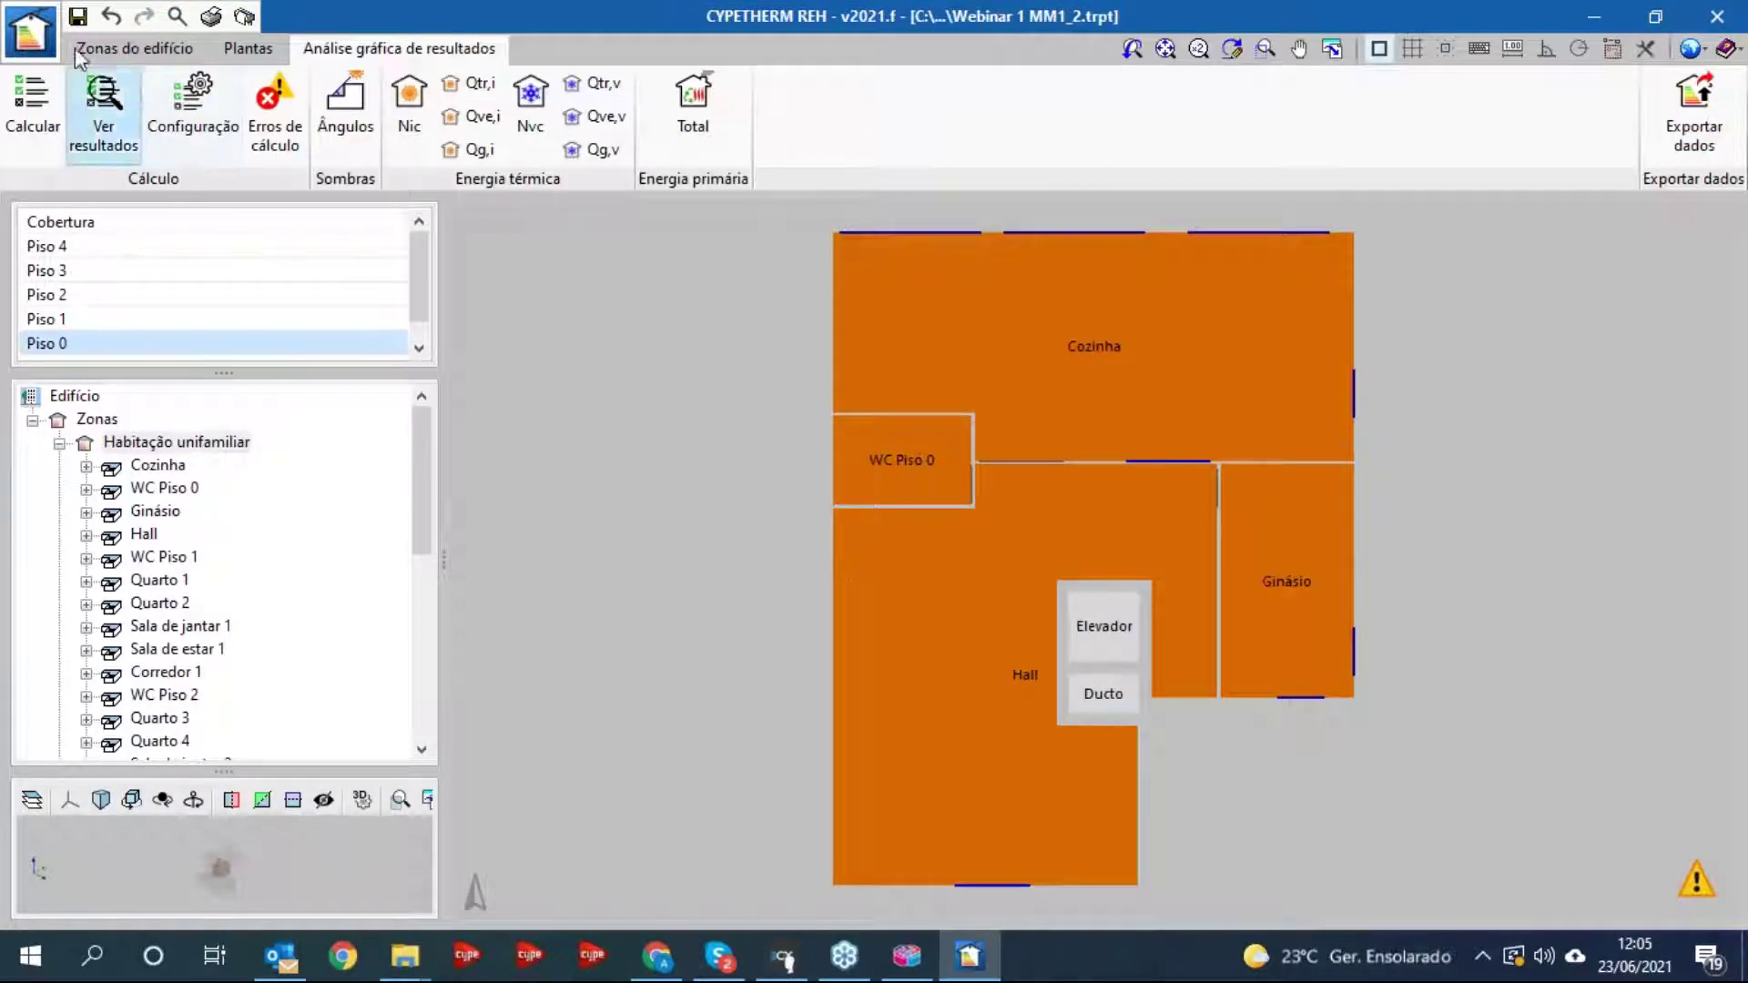
{"action": "left_click", "coordinate": [30, 30]}
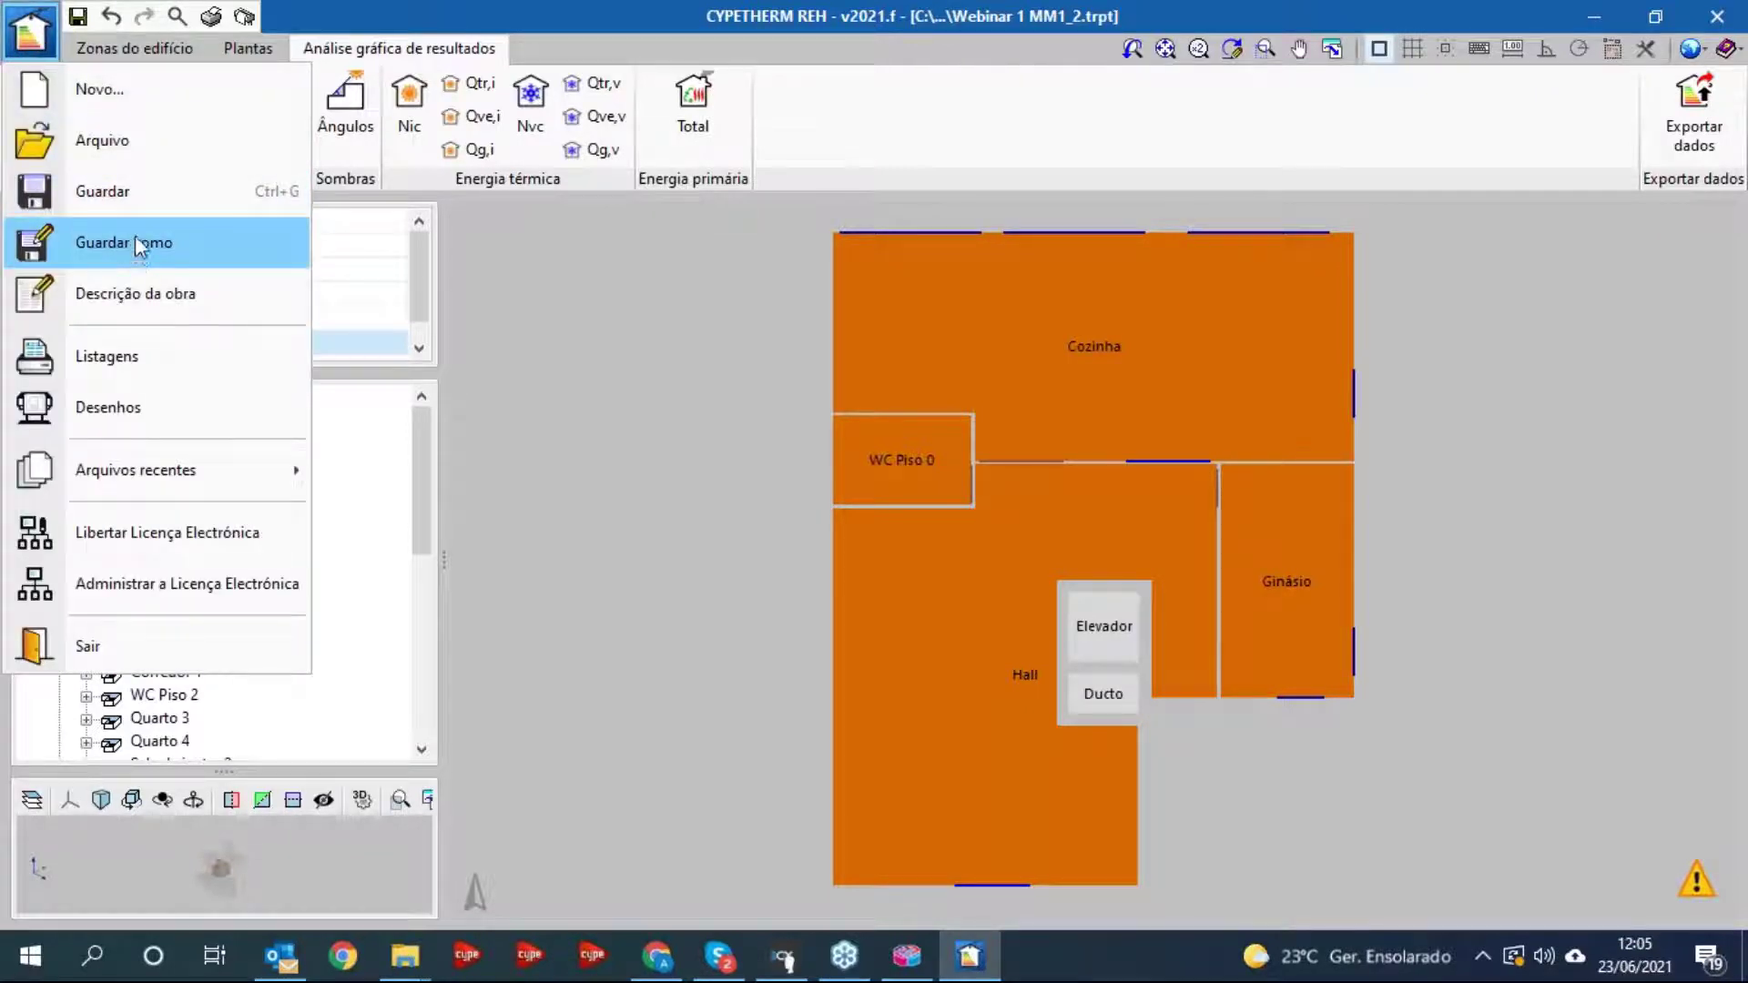
{"action": "mouse_move", "coordinate": [138, 468]}
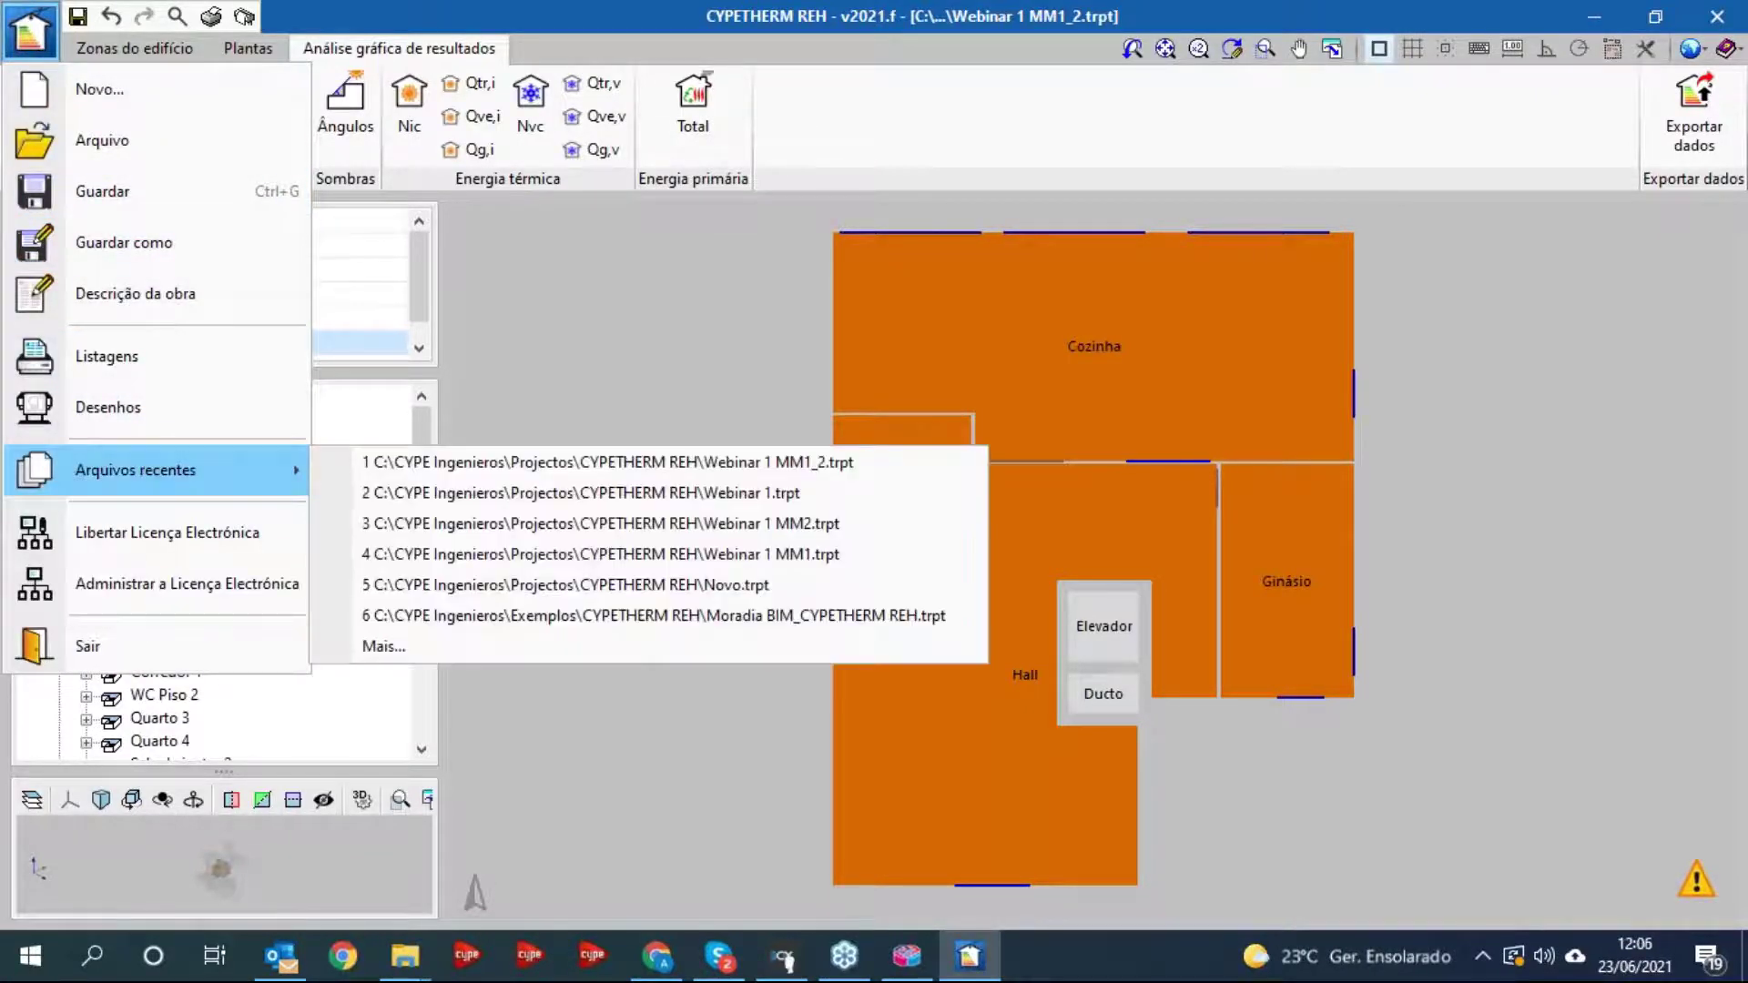
{"action": "left_click", "coordinate": [869, 136]}
{"action": "left_click", "coordinate": [30, 30]}
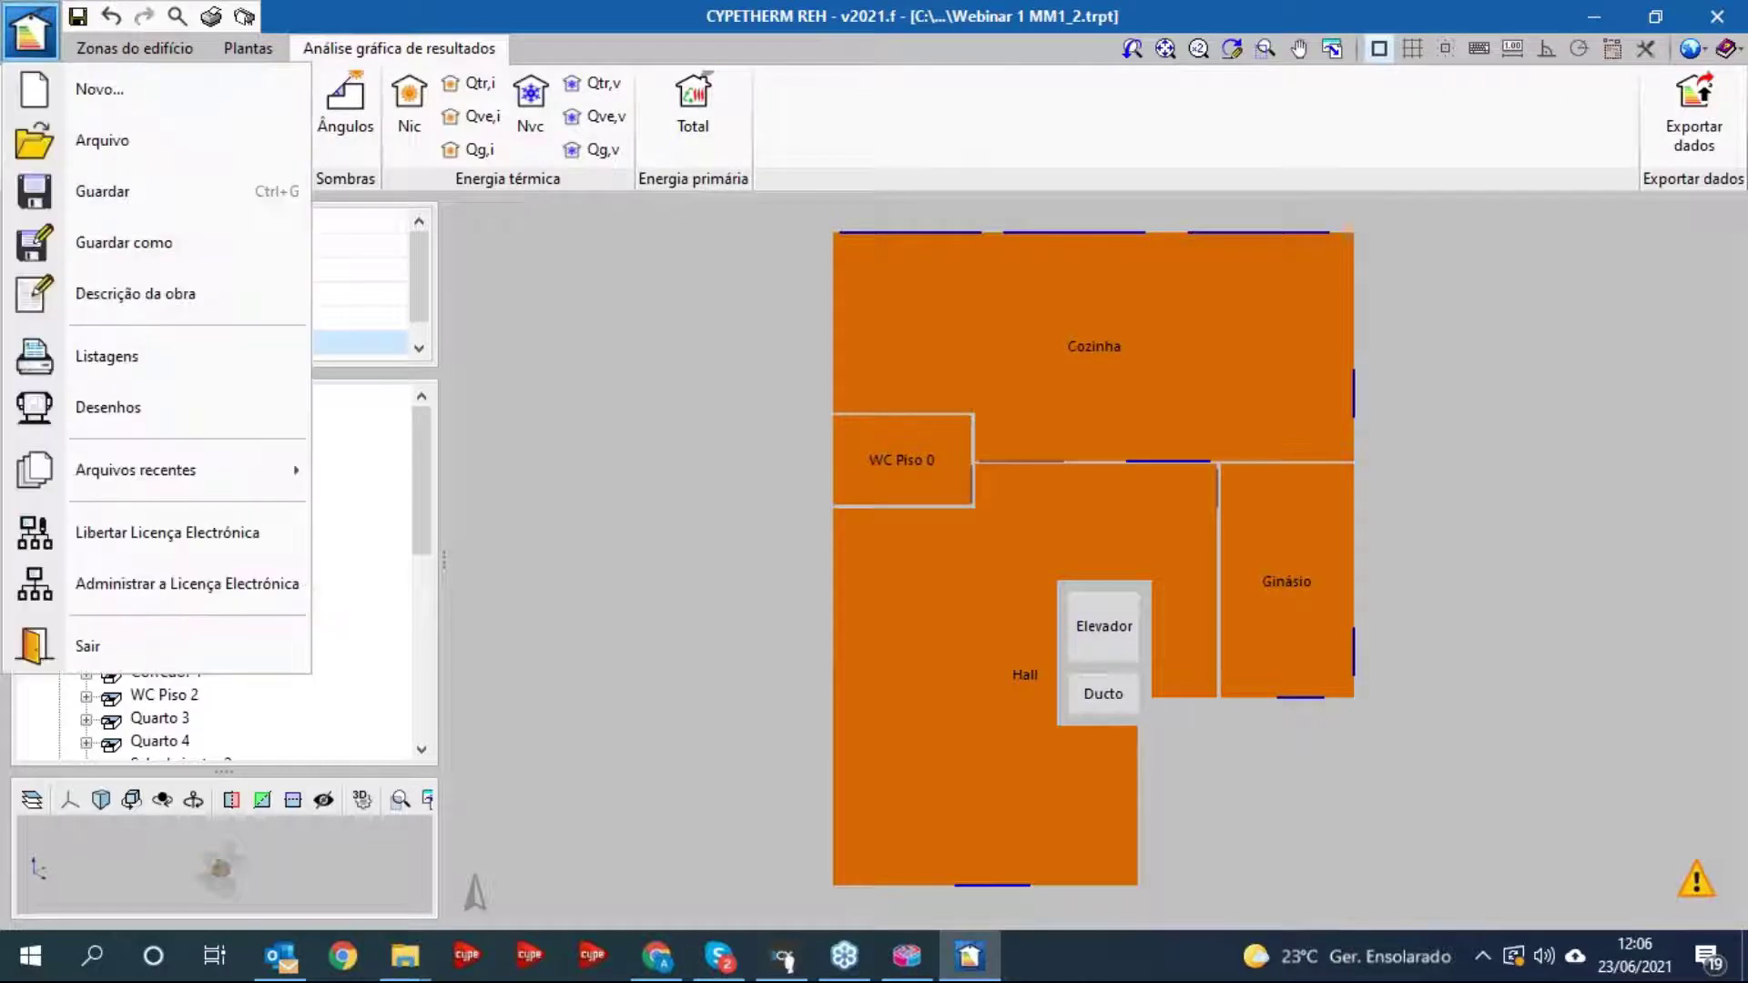
{"action": "left_click", "coordinate": [1425, 160]}
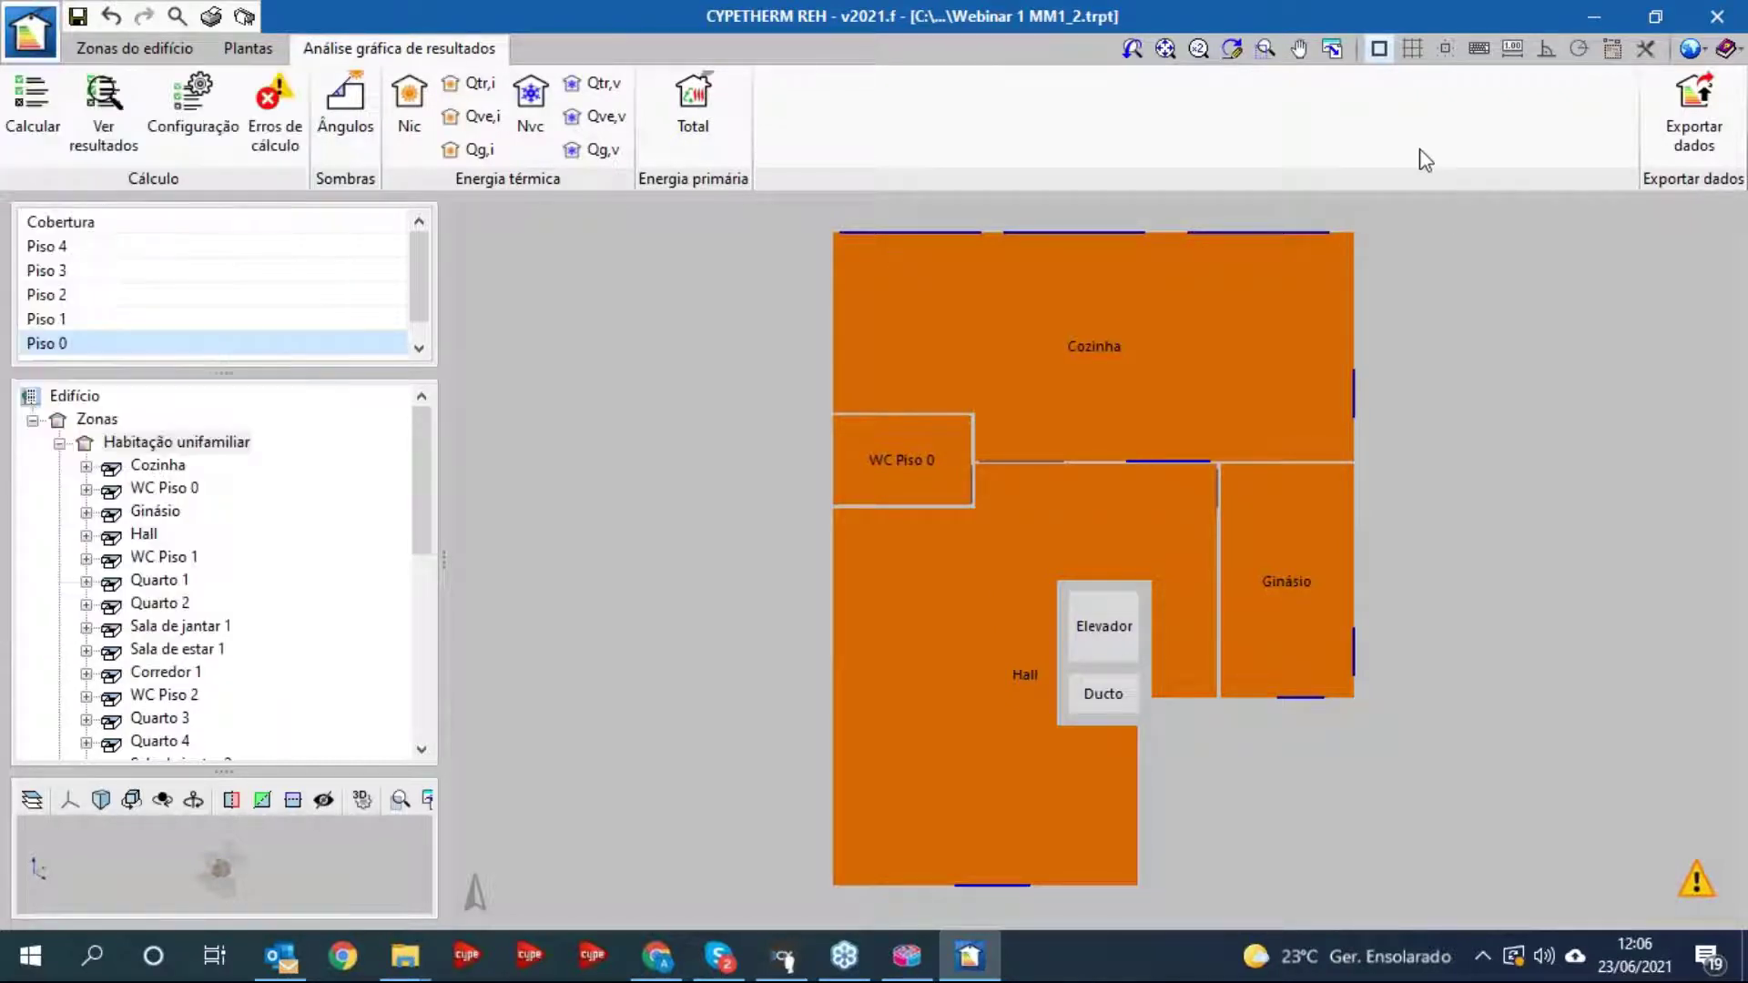
- Export the combined measure again with the file name "Certificação energética REH MM1_2"
{"action": "left_click", "coordinate": [1698, 120]}
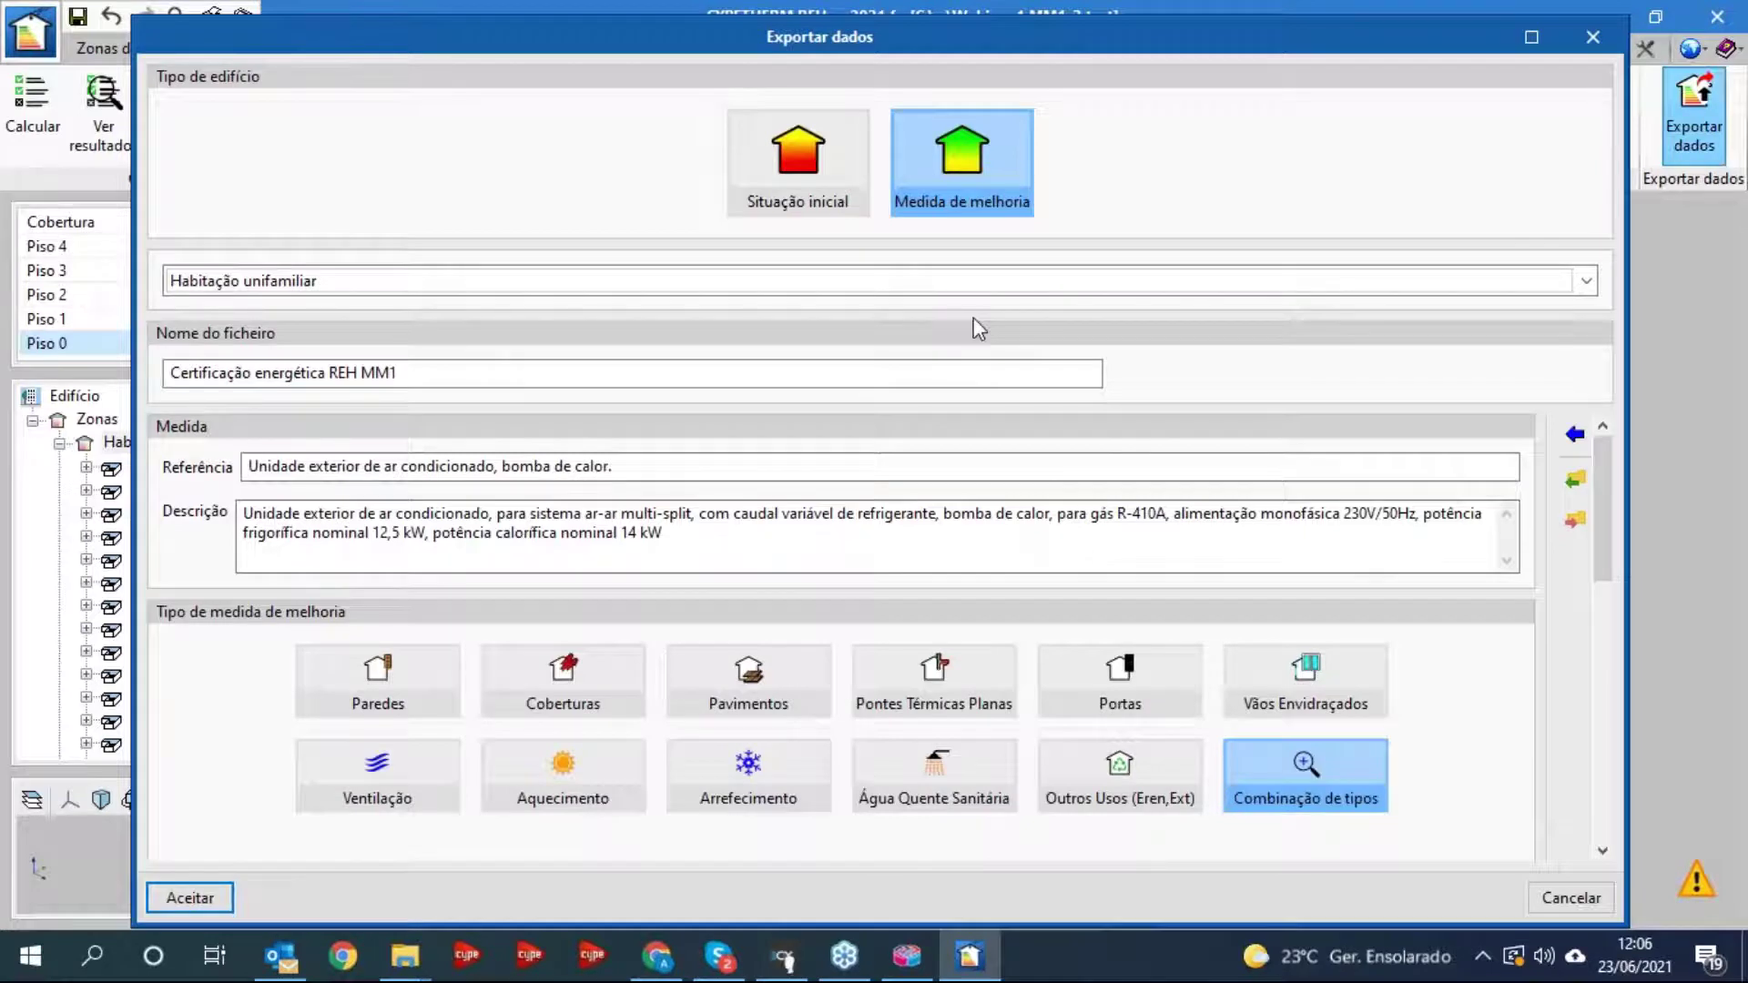
{"action": "left_click", "coordinate": [410, 375]}
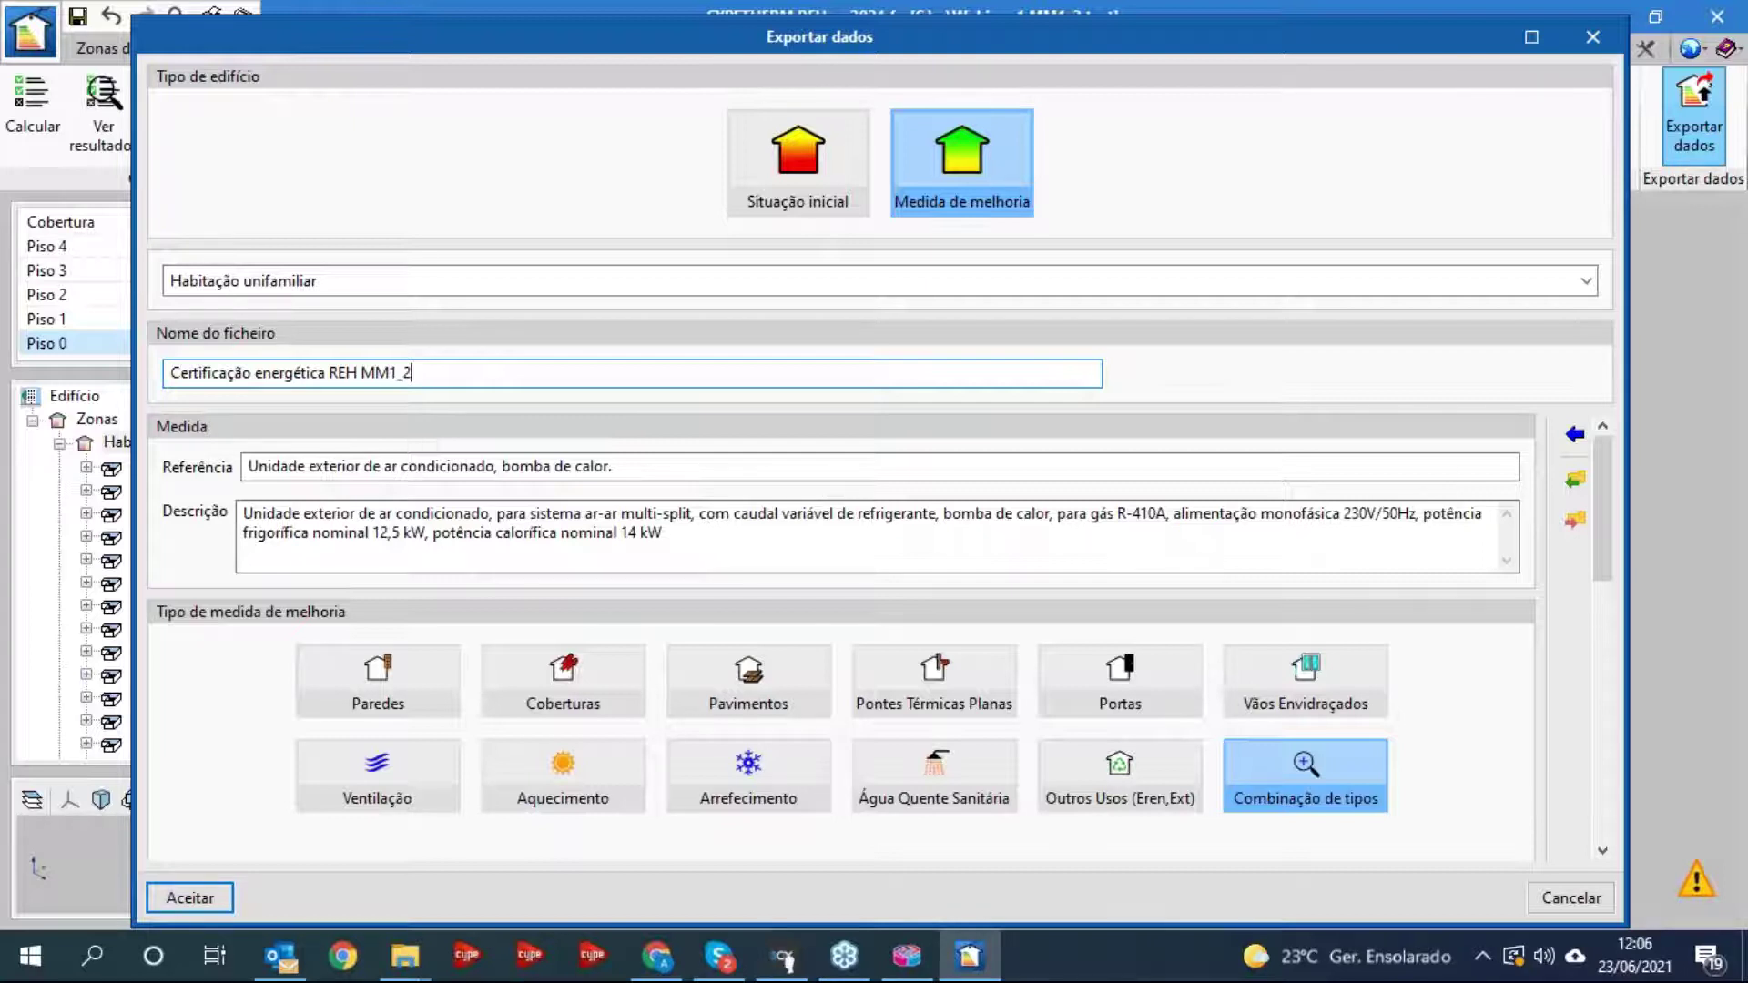
{"action": "left_click", "coordinate": [202, 899]}
{"action": "left_click", "coordinate": [928, 551]}
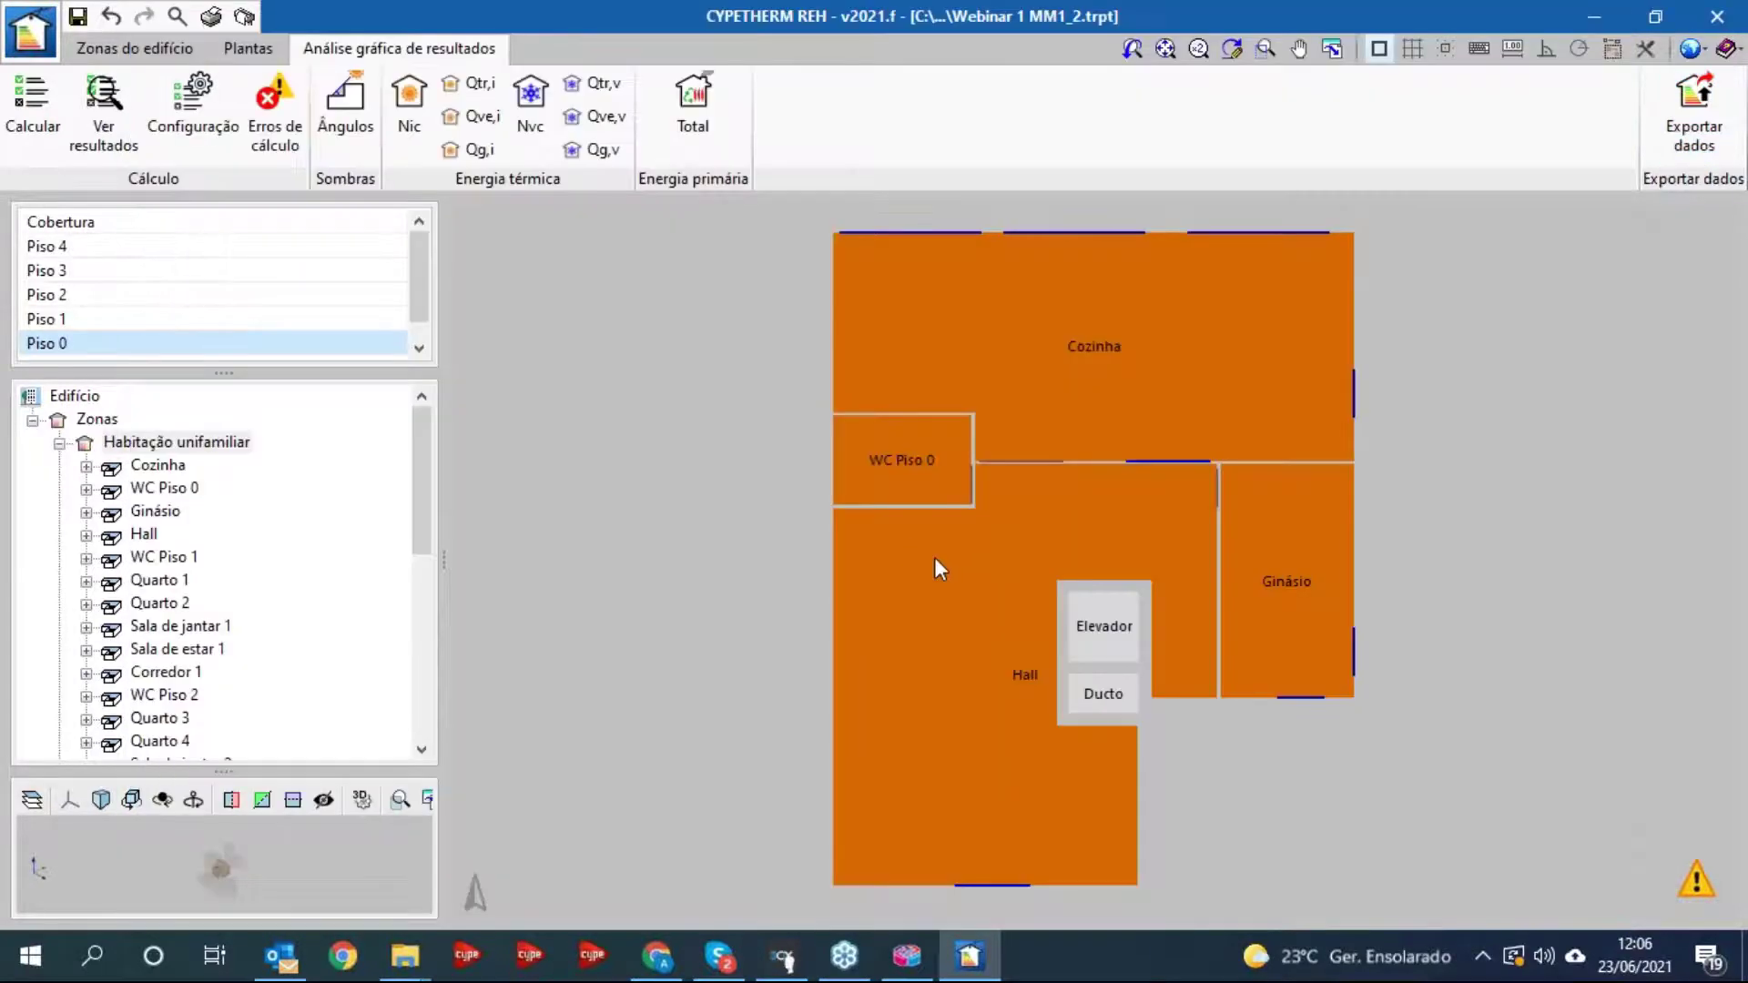
- Open Webinar 1 MM1.trpt from the recent files, saving the current project's data
{"action": "left_click", "coordinate": [30, 30]}
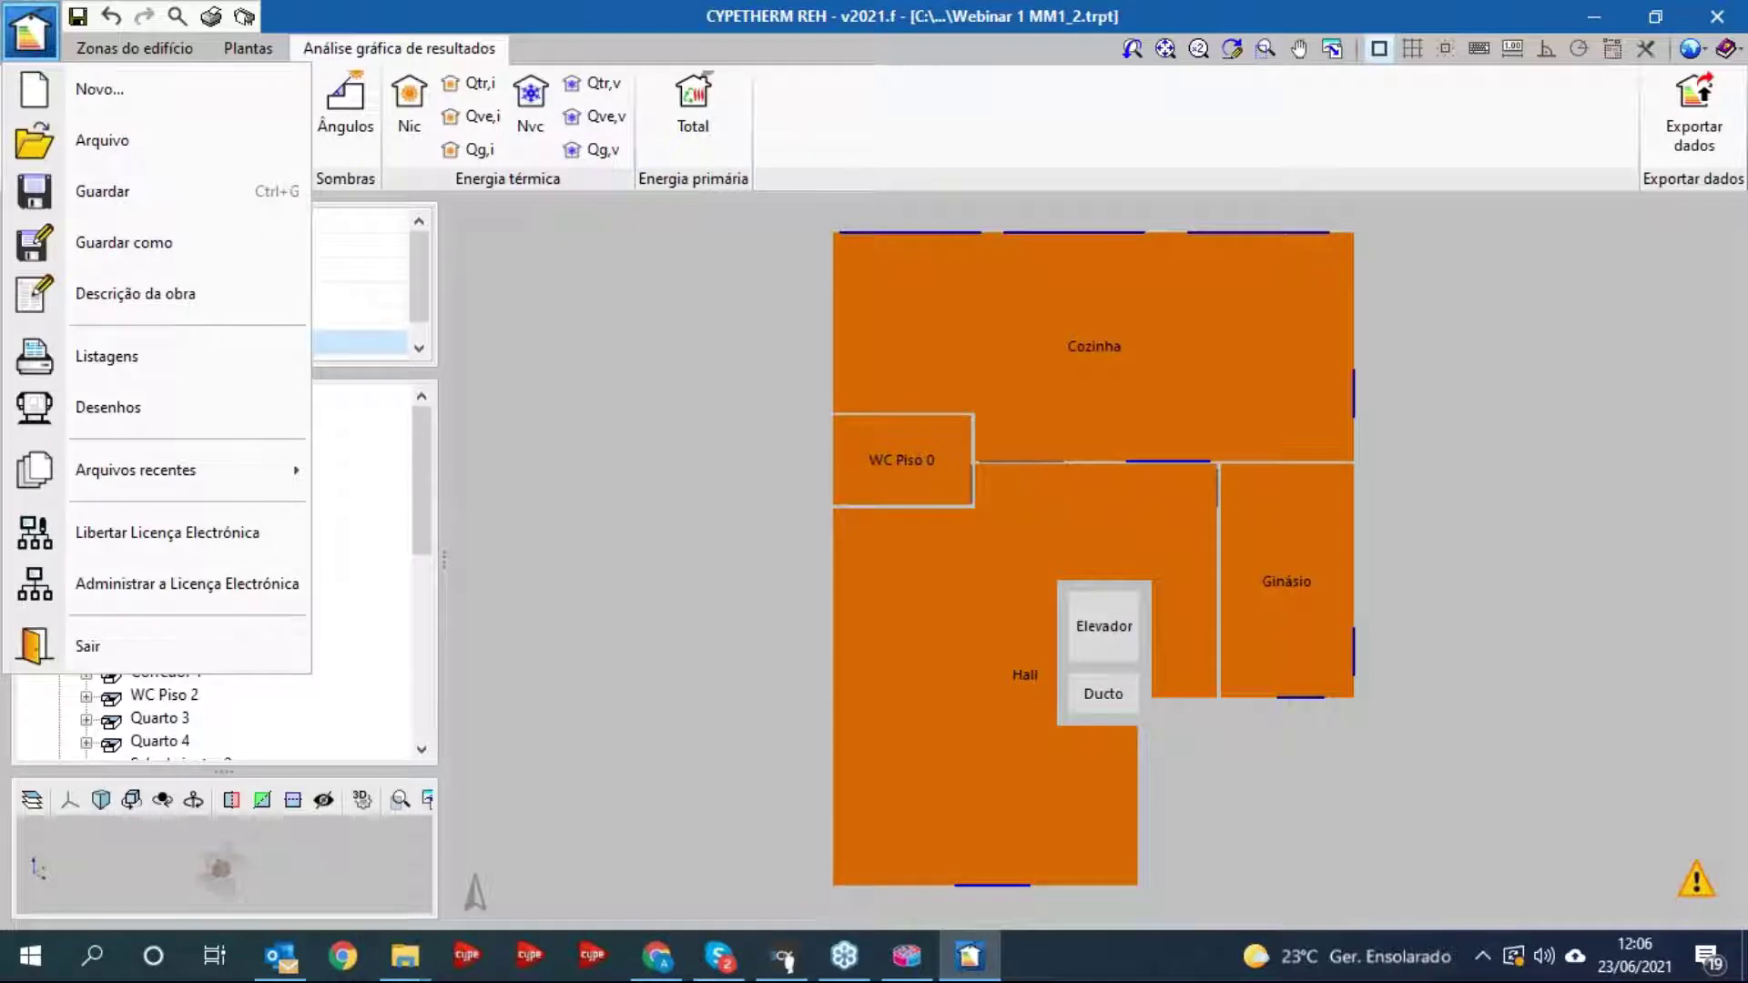
{"action": "left_click", "coordinate": [130, 492]}
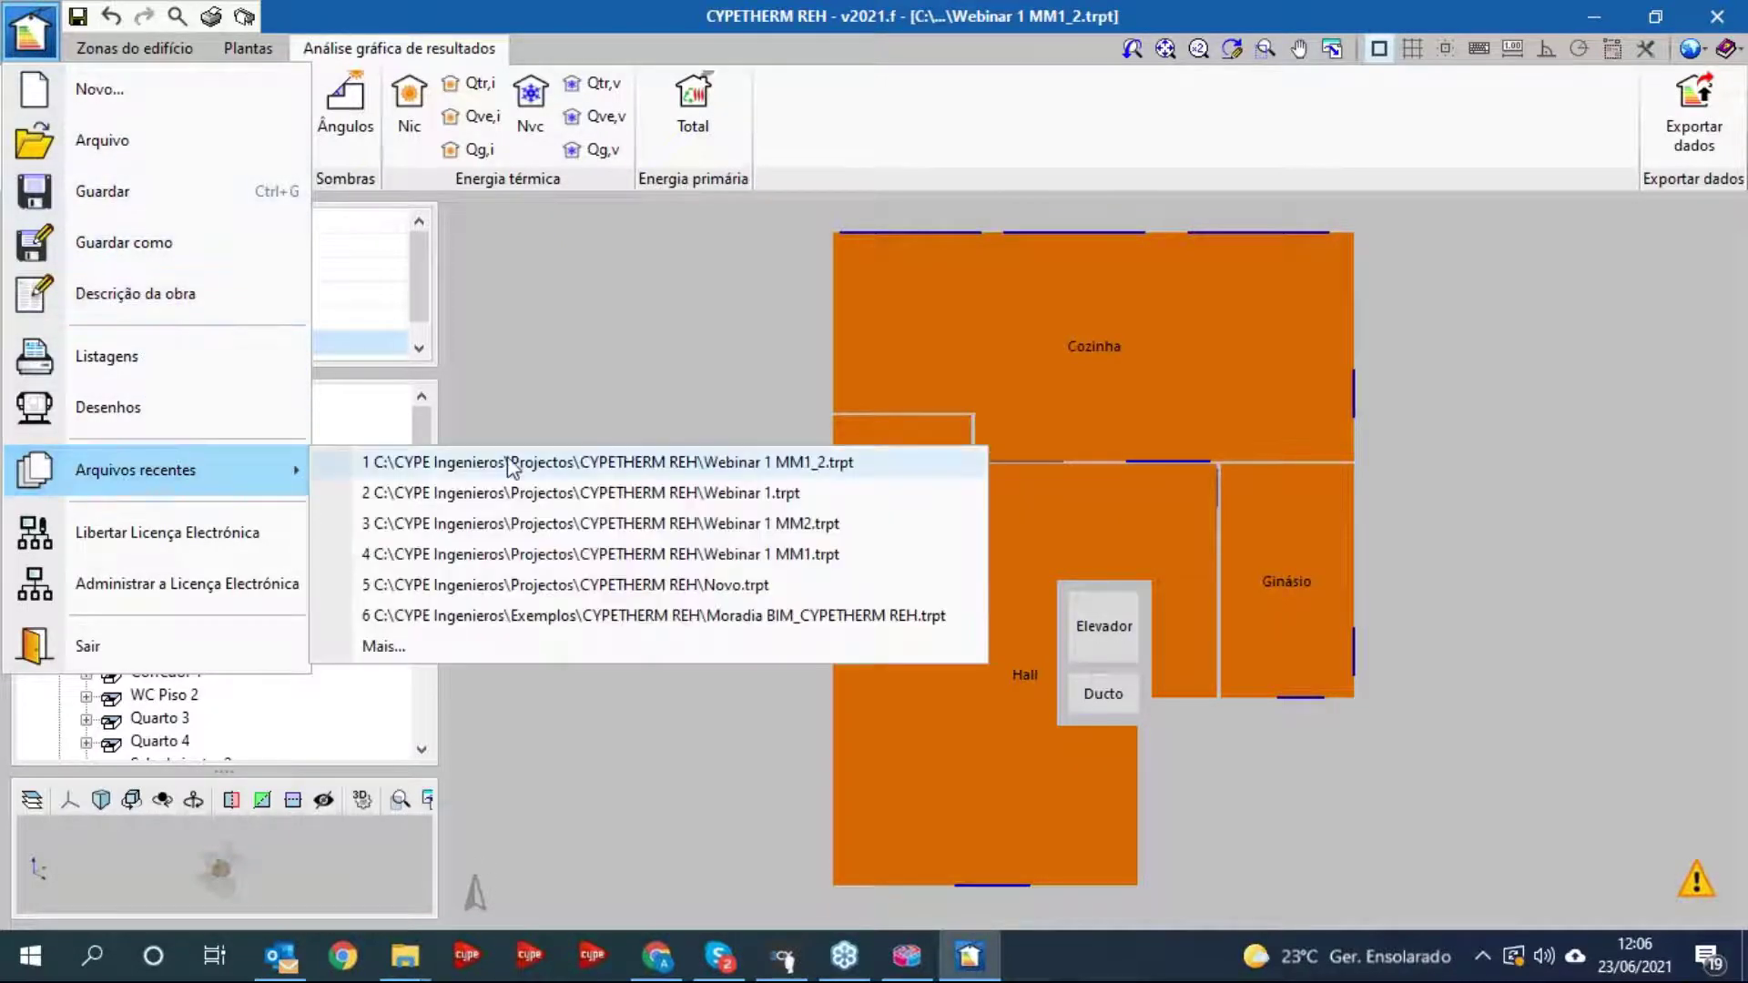
{"action": "left_click", "coordinate": [634, 557]}
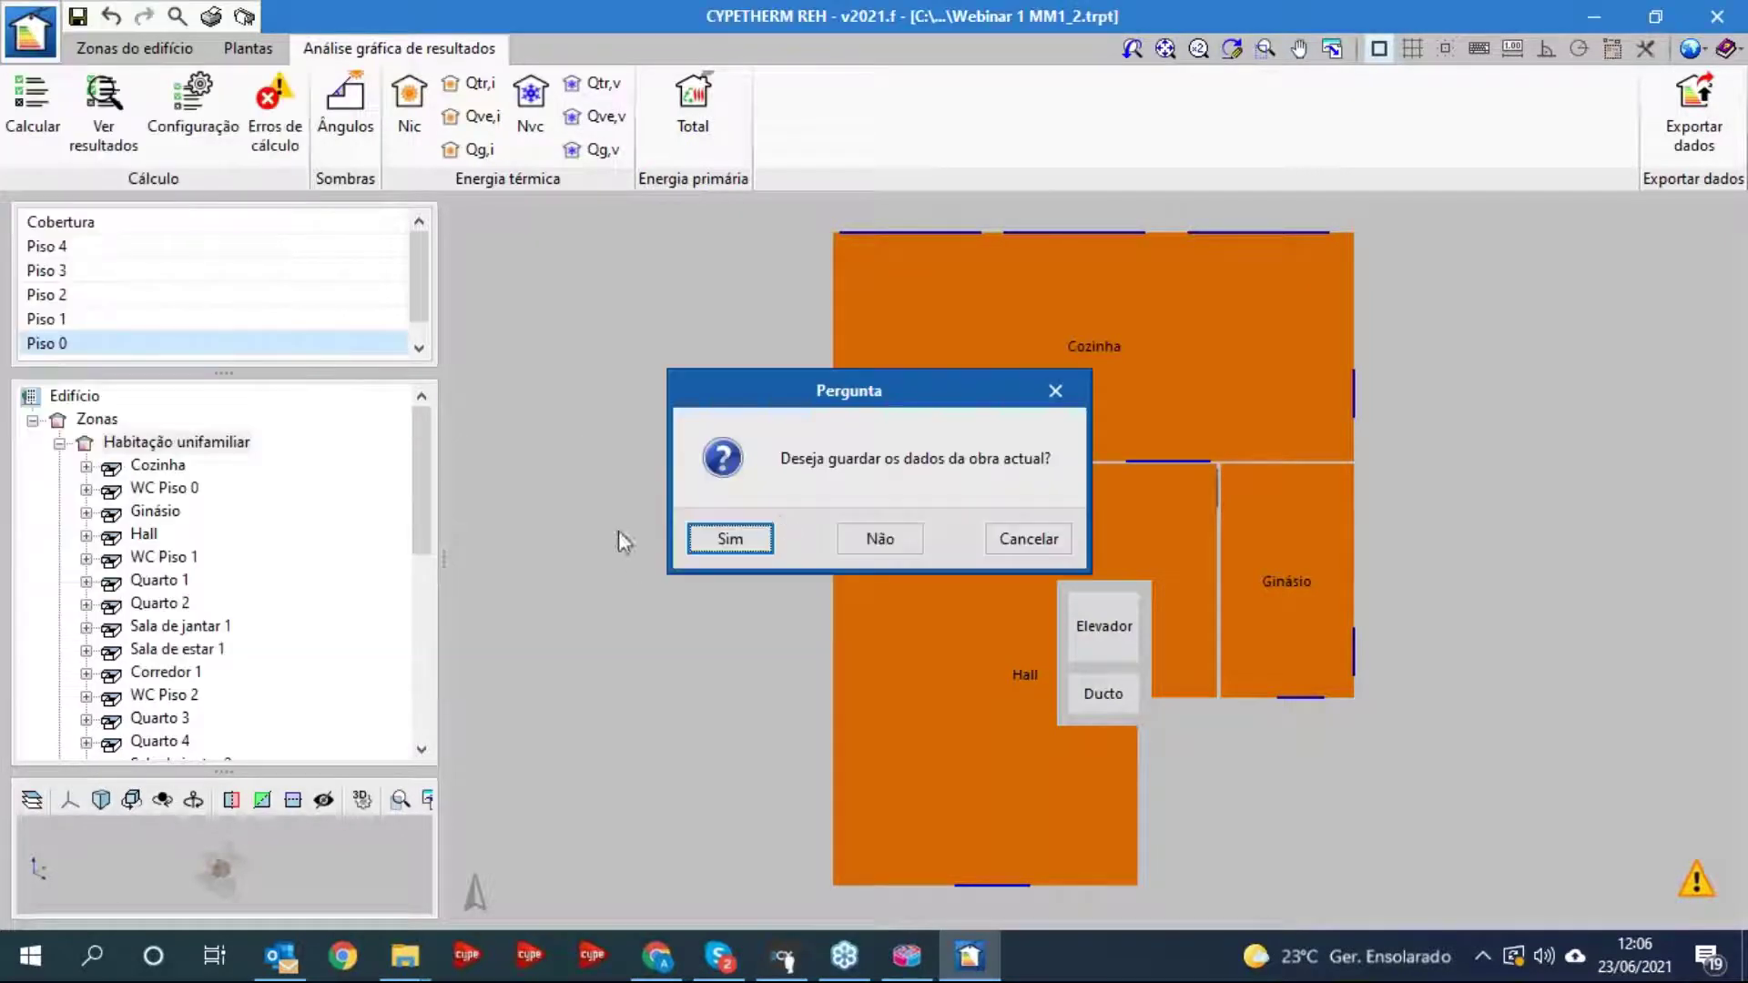
{"action": "left_click", "coordinate": [760, 544]}
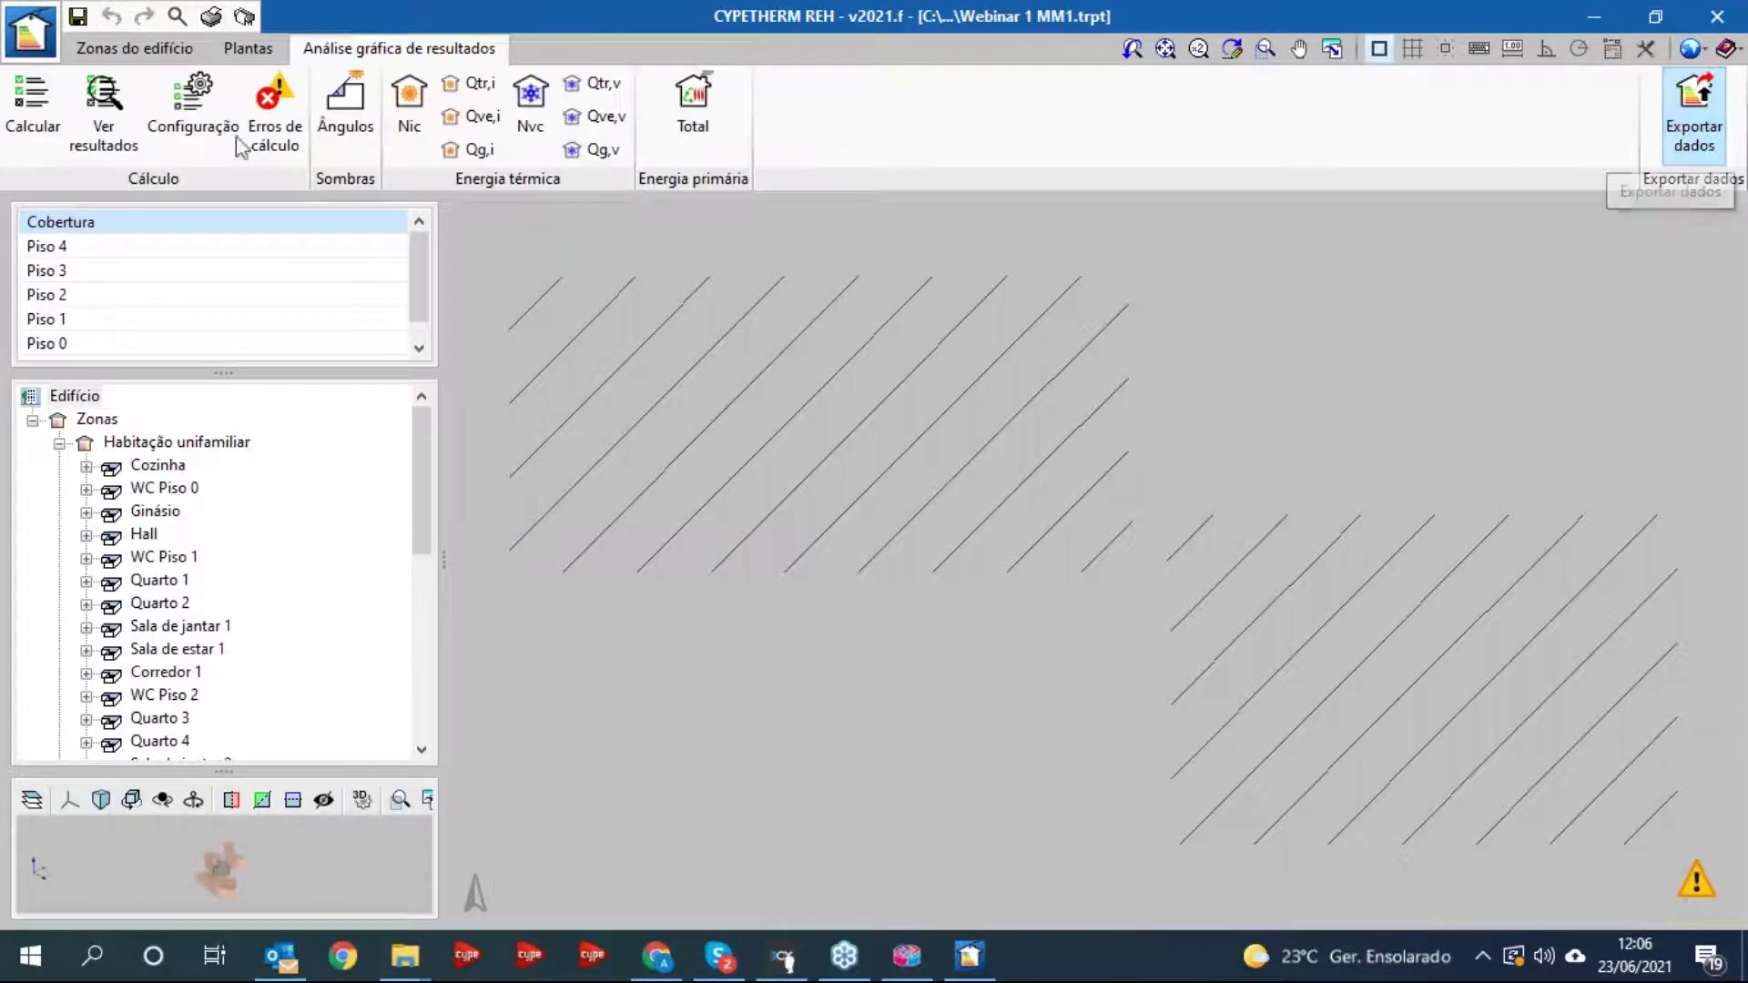
- Export the Aquecimento measure again as "Certificação energética REH MM1", replacing the existing IFC file
{"action": "left_click", "coordinate": [1693, 114]}
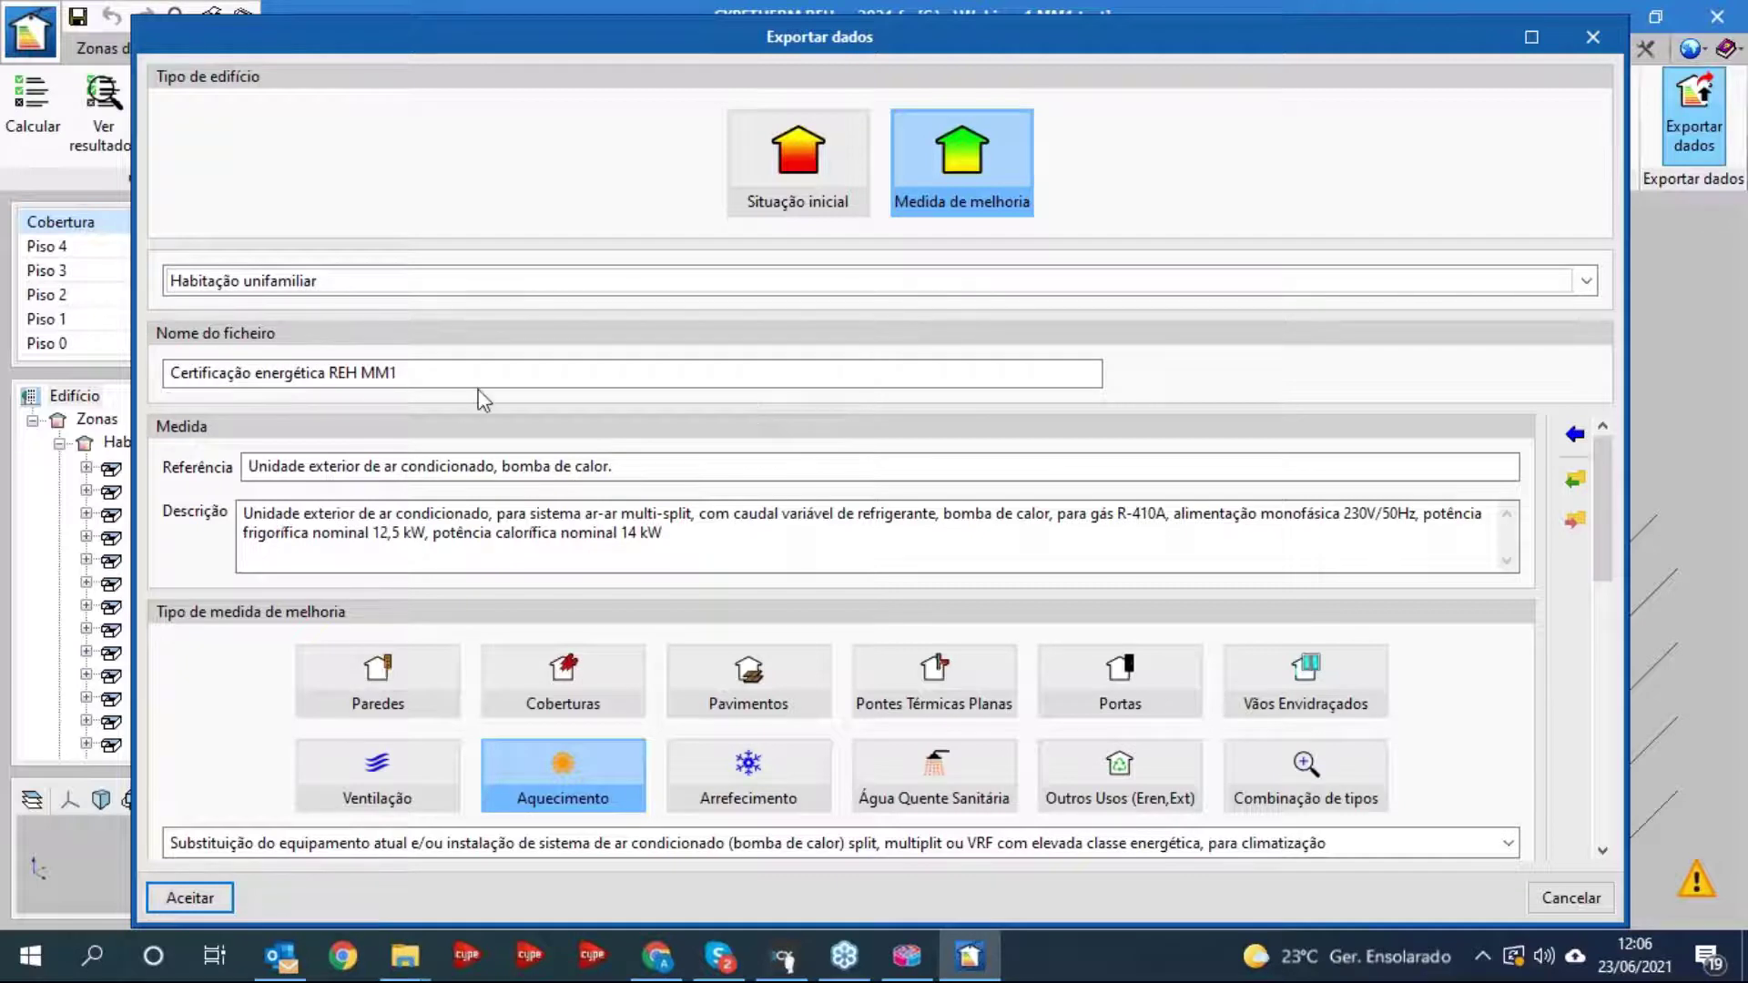
{"action": "left_click", "coordinate": [182, 899]}
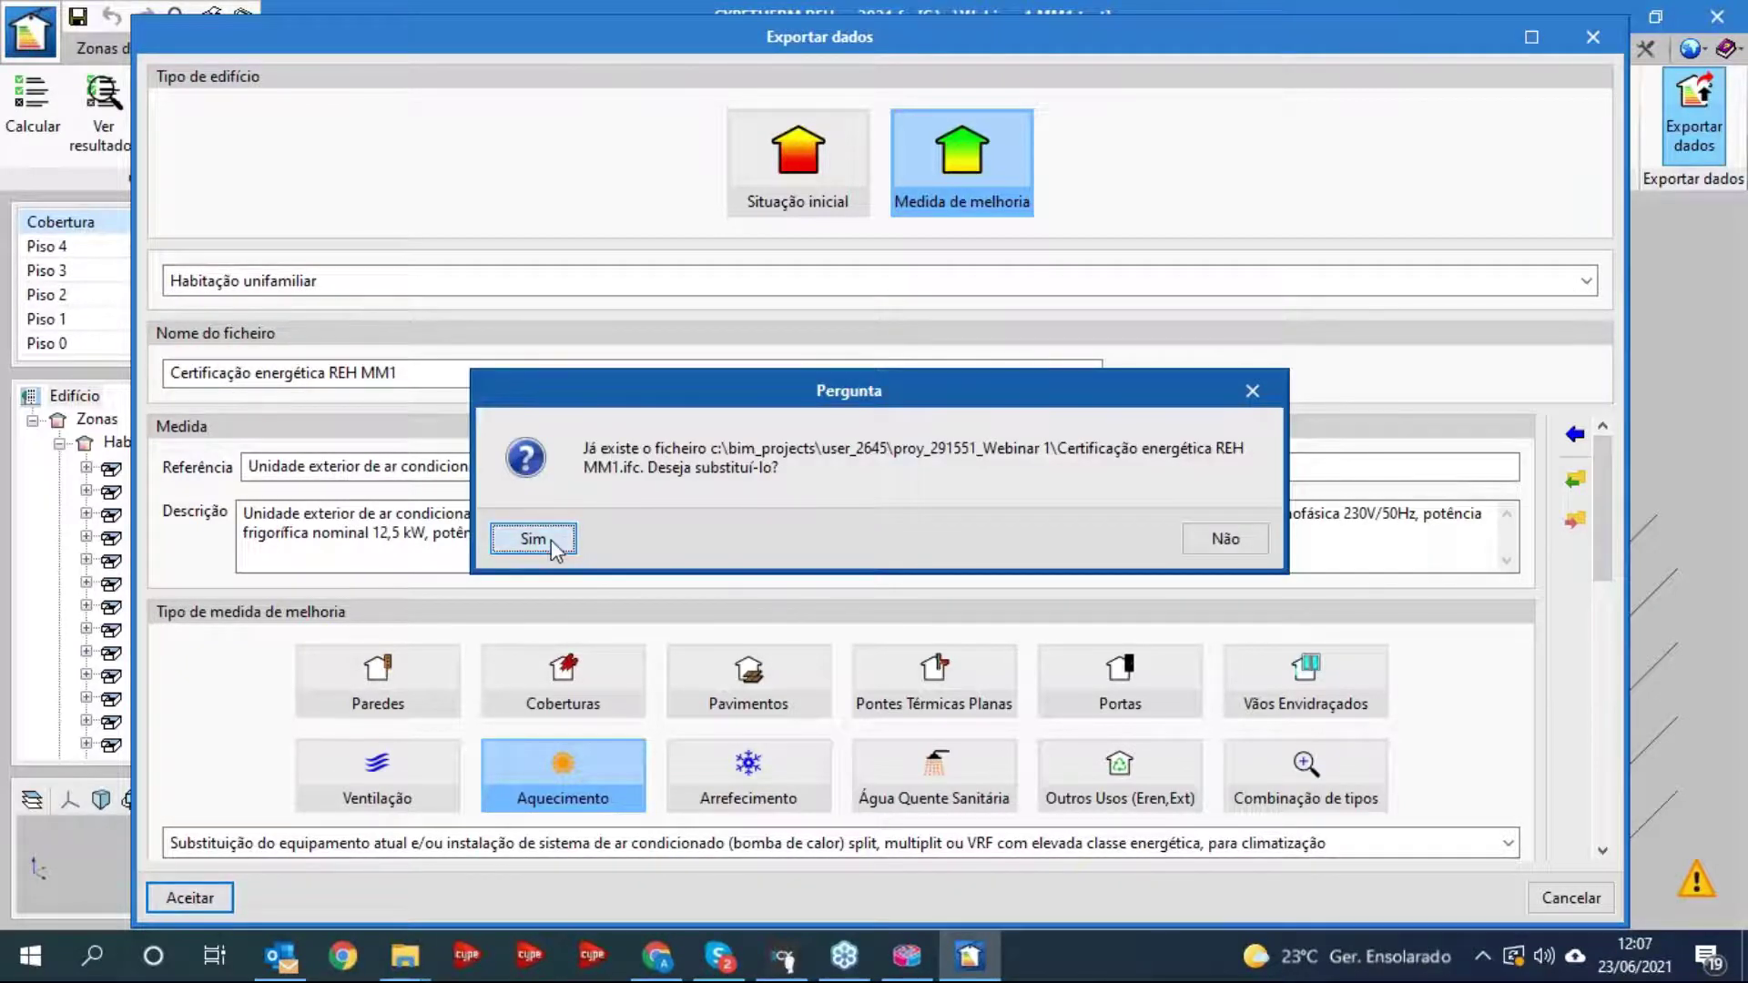
{"action": "left_click", "coordinate": [552, 539]}
{"action": "left_click", "coordinate": [883, 537]}
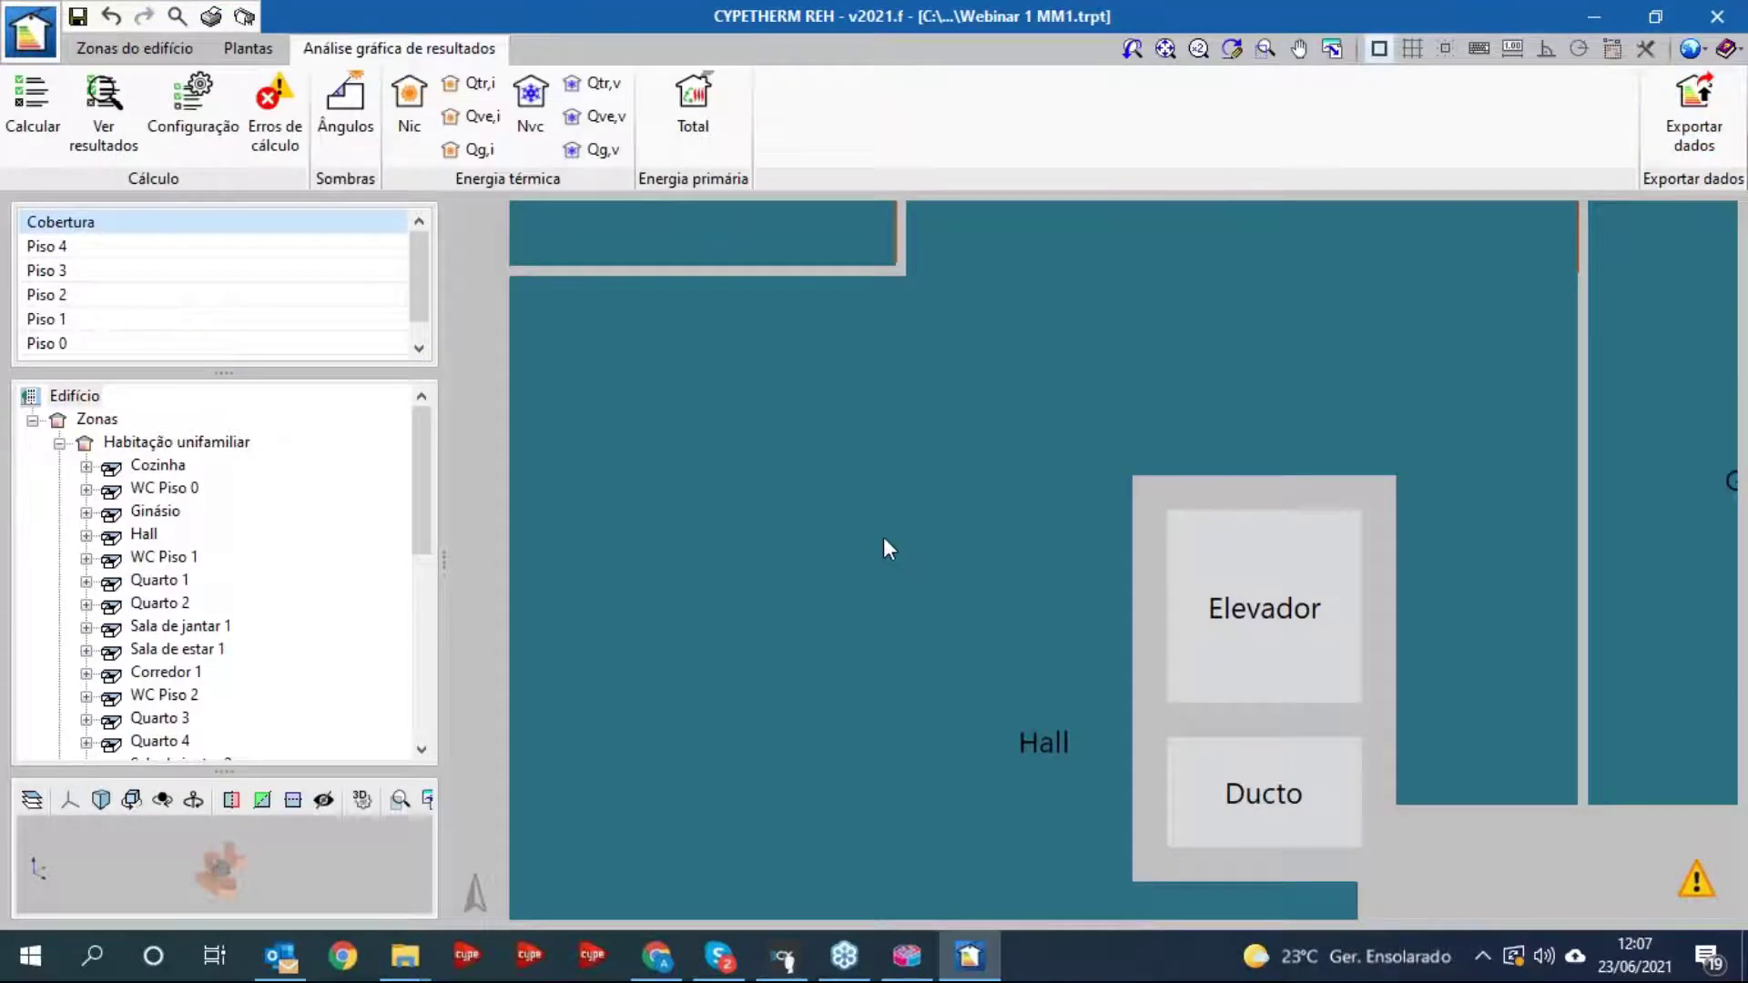
{"action": "scroll", "coordinate": [992, 429], "scroll_direction": "down", "scroll_amount": 5}
{"action": "left_click_drag", "start_coordinate": [992, 425], "coordinate": [926, 472]}
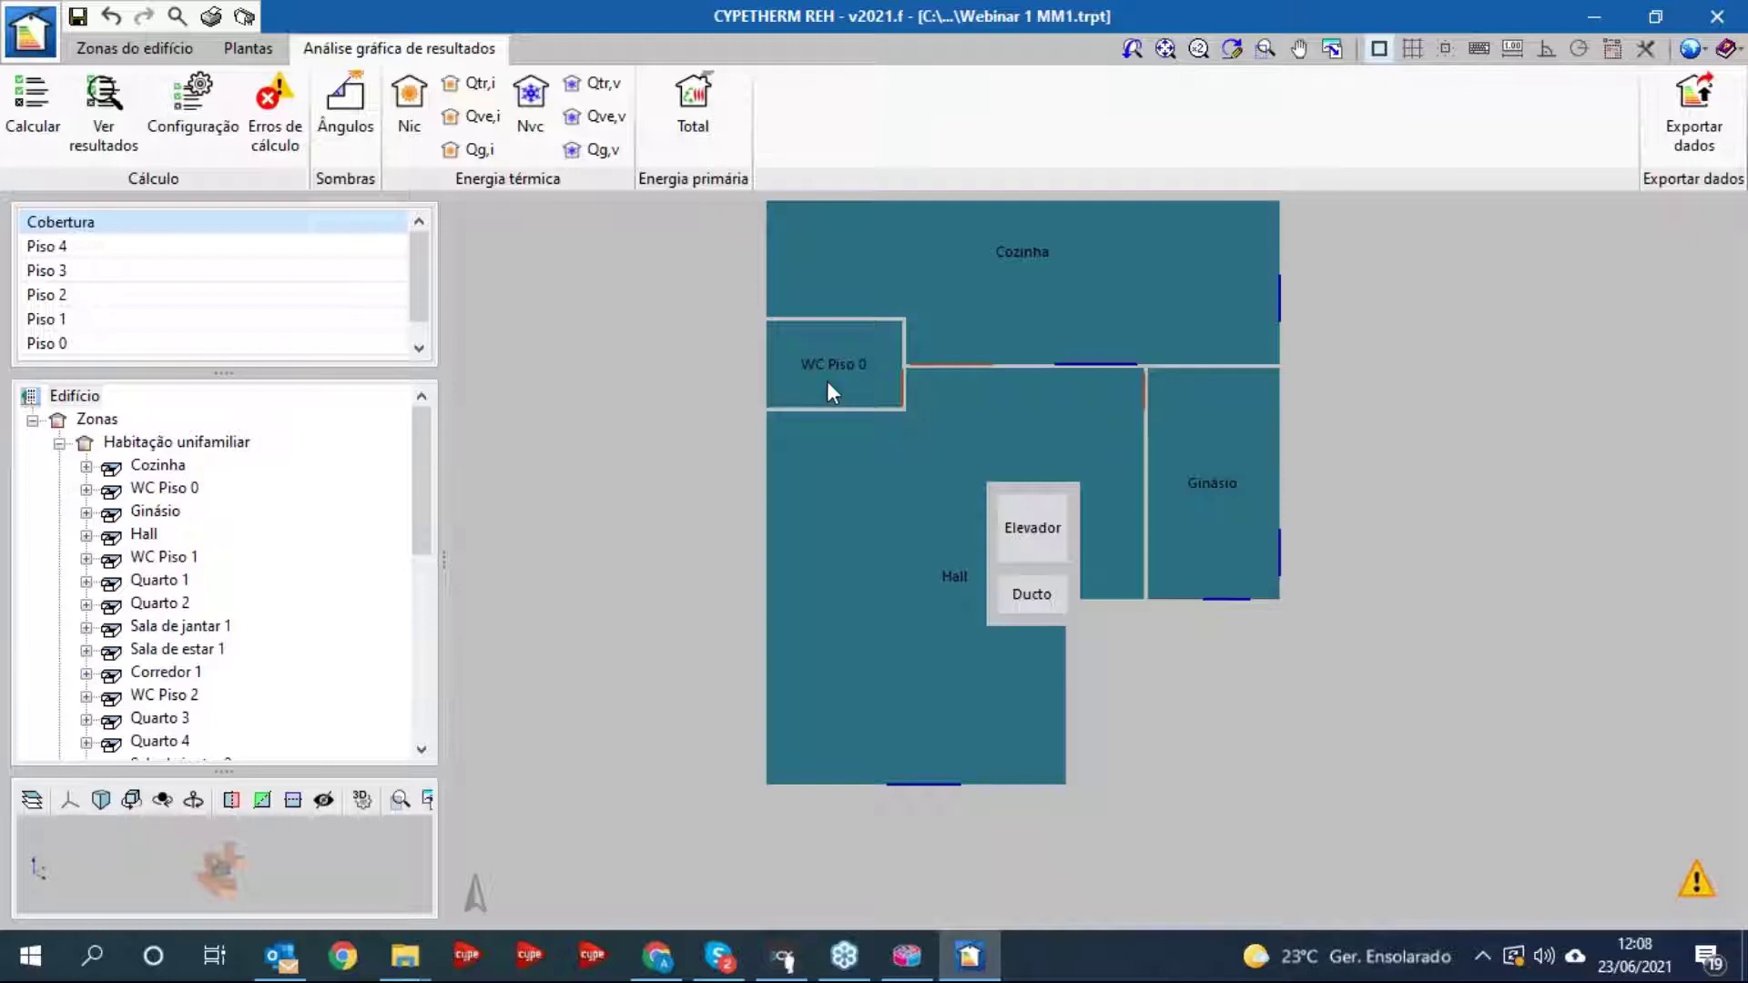
{"action": "left_click", "coordinate": [1684, 108]}
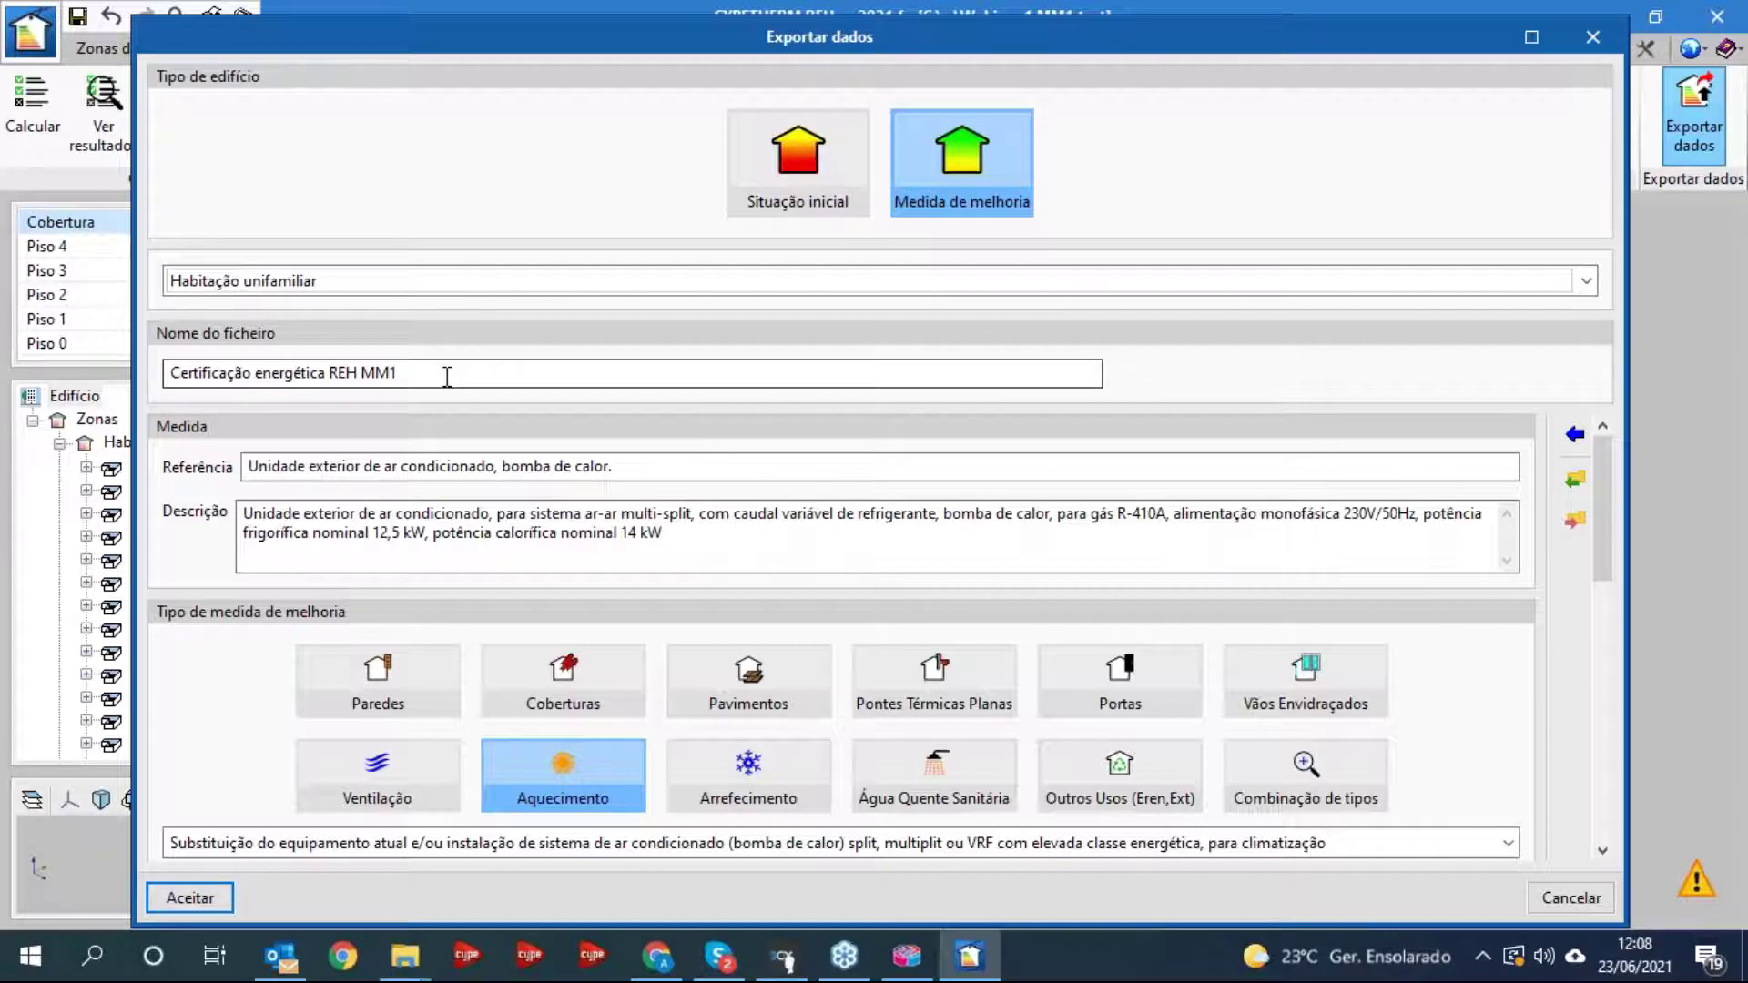
{"action": "left_click", "coordinate": [1592, 37]}
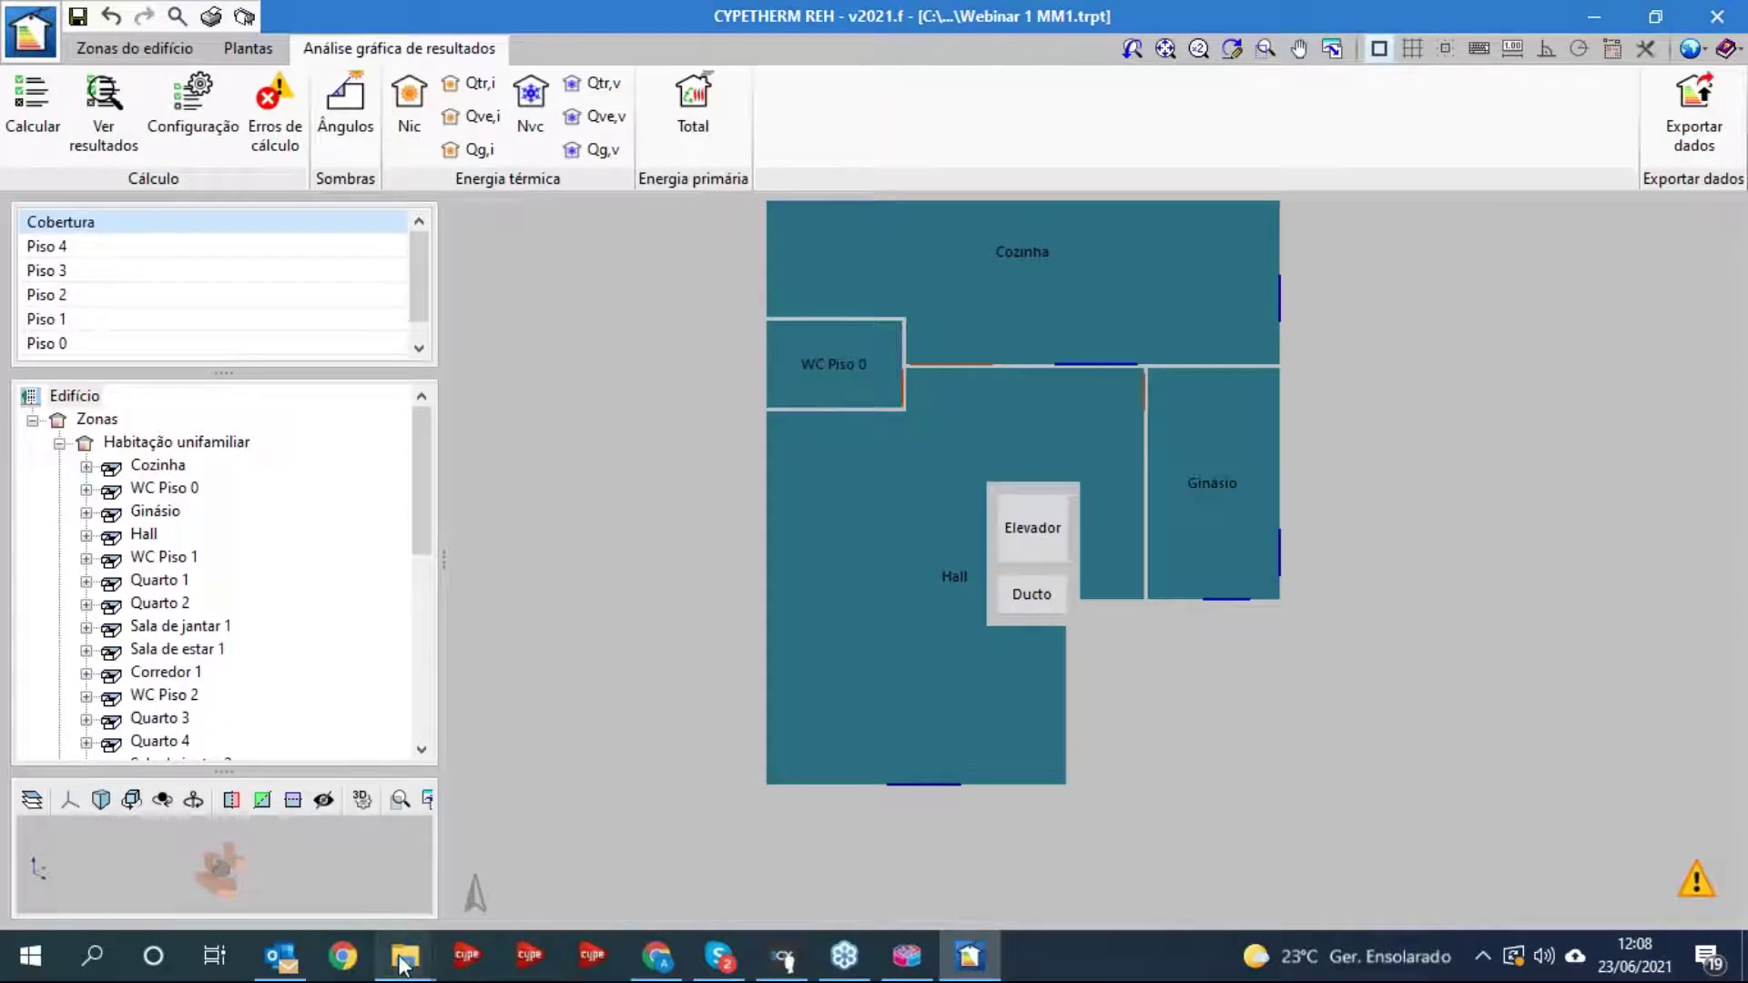
- Launch CYPETHERM Improvements from the Programas Bim Server folder
{"action": "mouse_move", "coordinate": [405, 954]}
{"action": "mouse_move", "coordinate": [478, 859]}
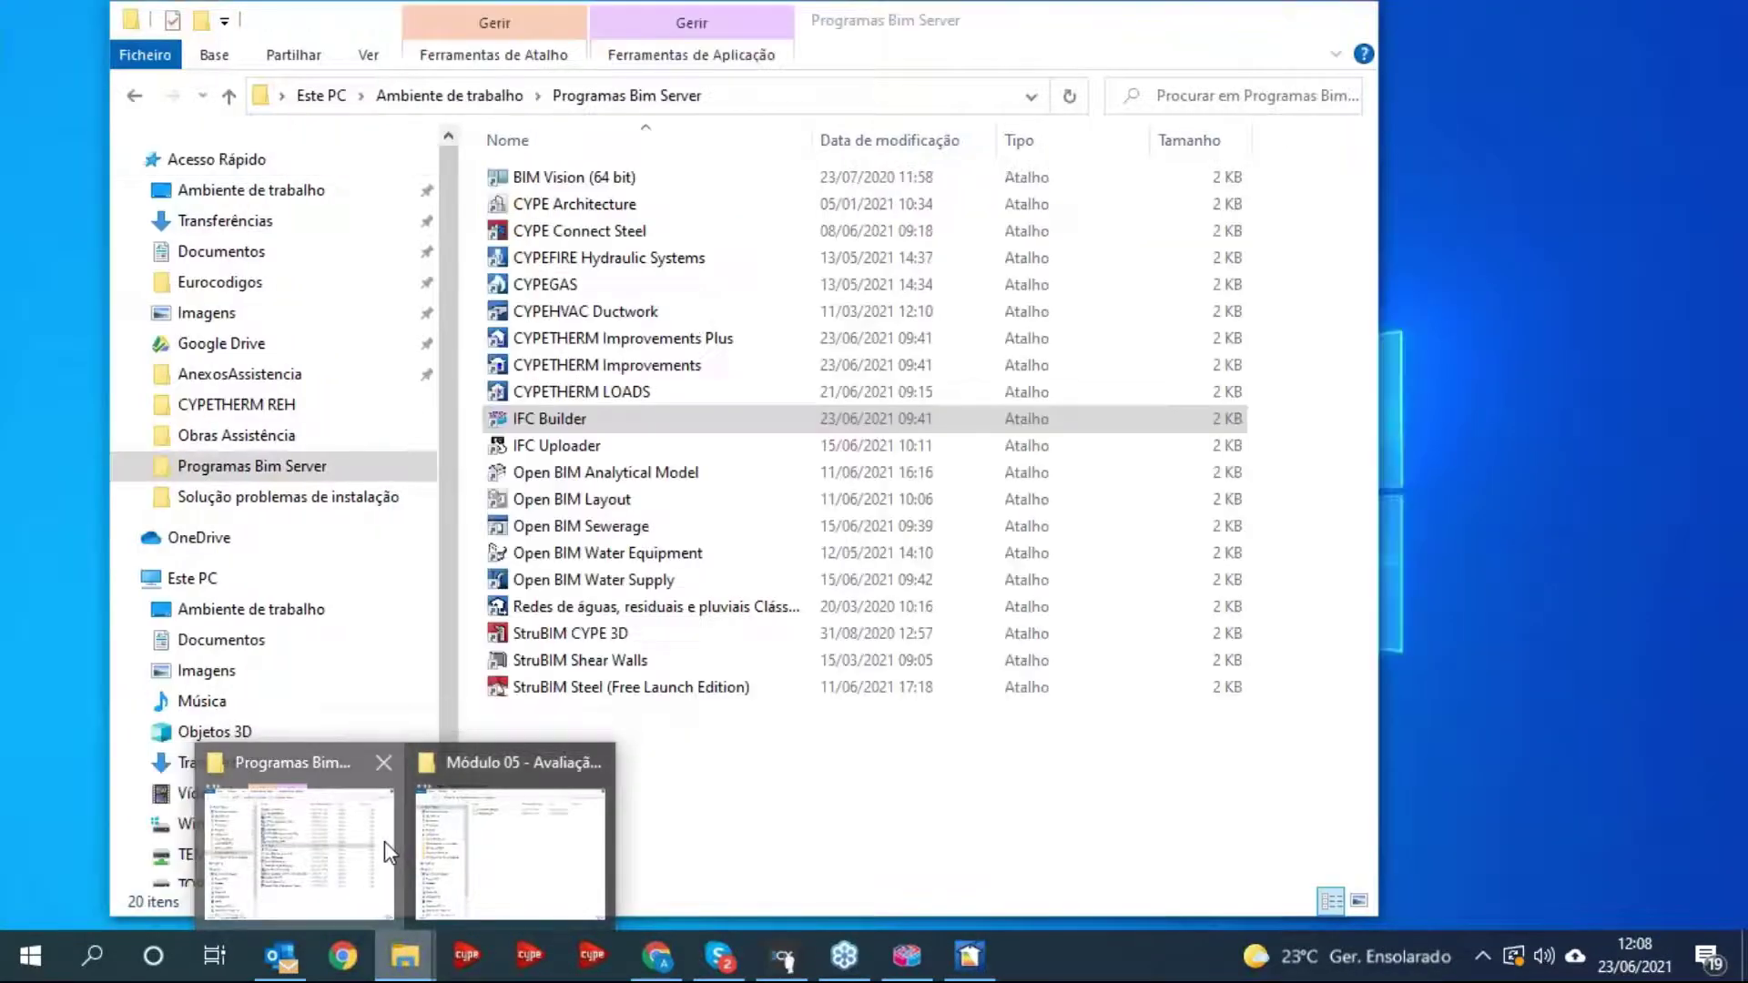
{"action": "left_click", "coordinate": [384, 841]}
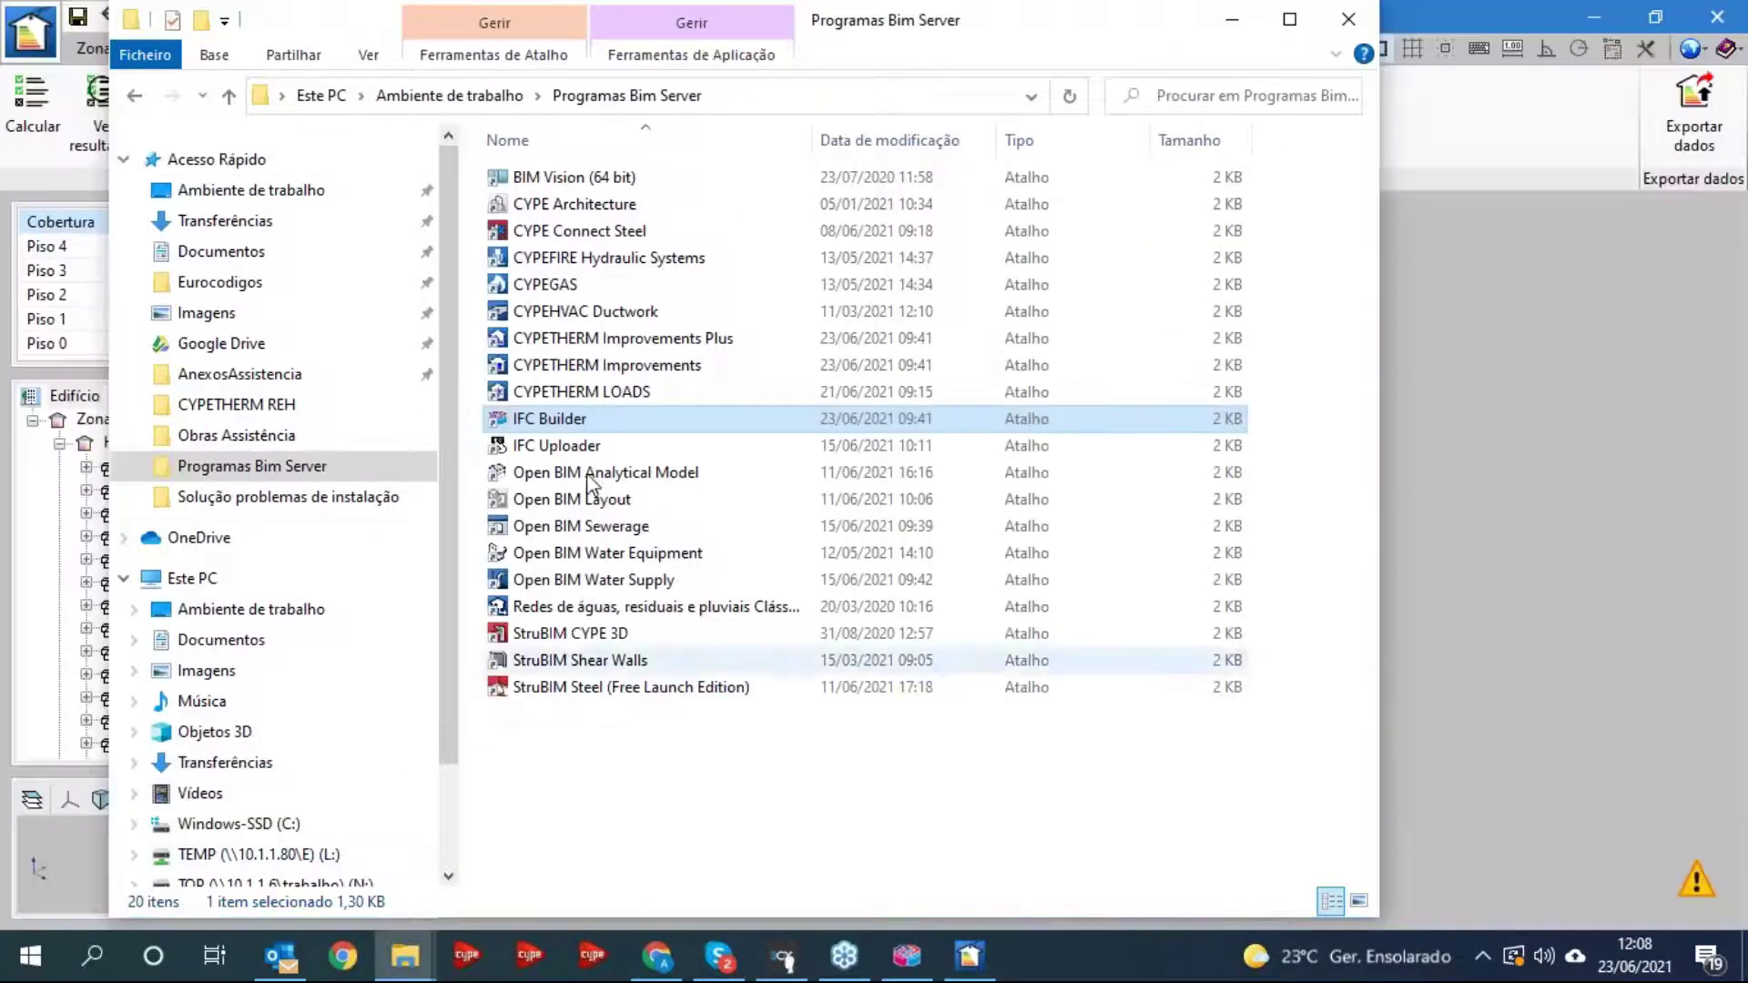
{"action": "left_click", "coordinate": [608, 368]}
{"action": "double_click", "coordinate": [593, 366]}
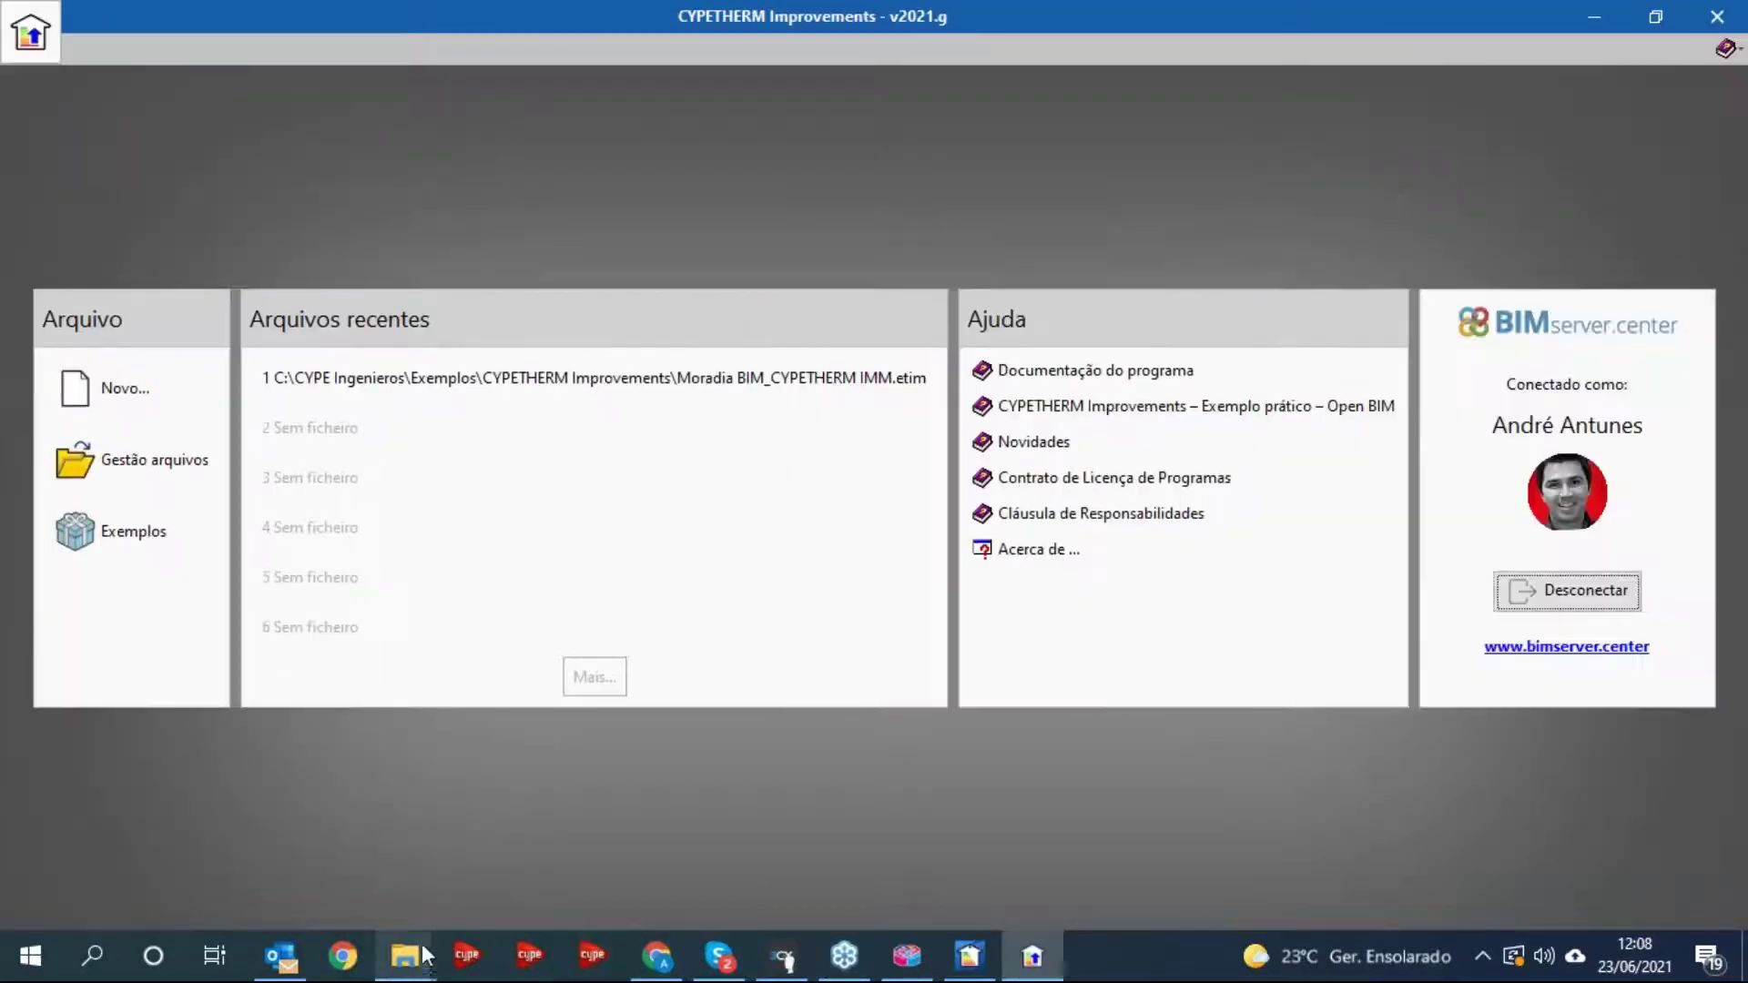
- Look at the BIMserver.center home dashboard in the browser and return to CYPETHERM Improvements
{"action": "left_click", "coordinate": [656, 956]}
{"action": "left_click", "coordinate": [73, 182]}
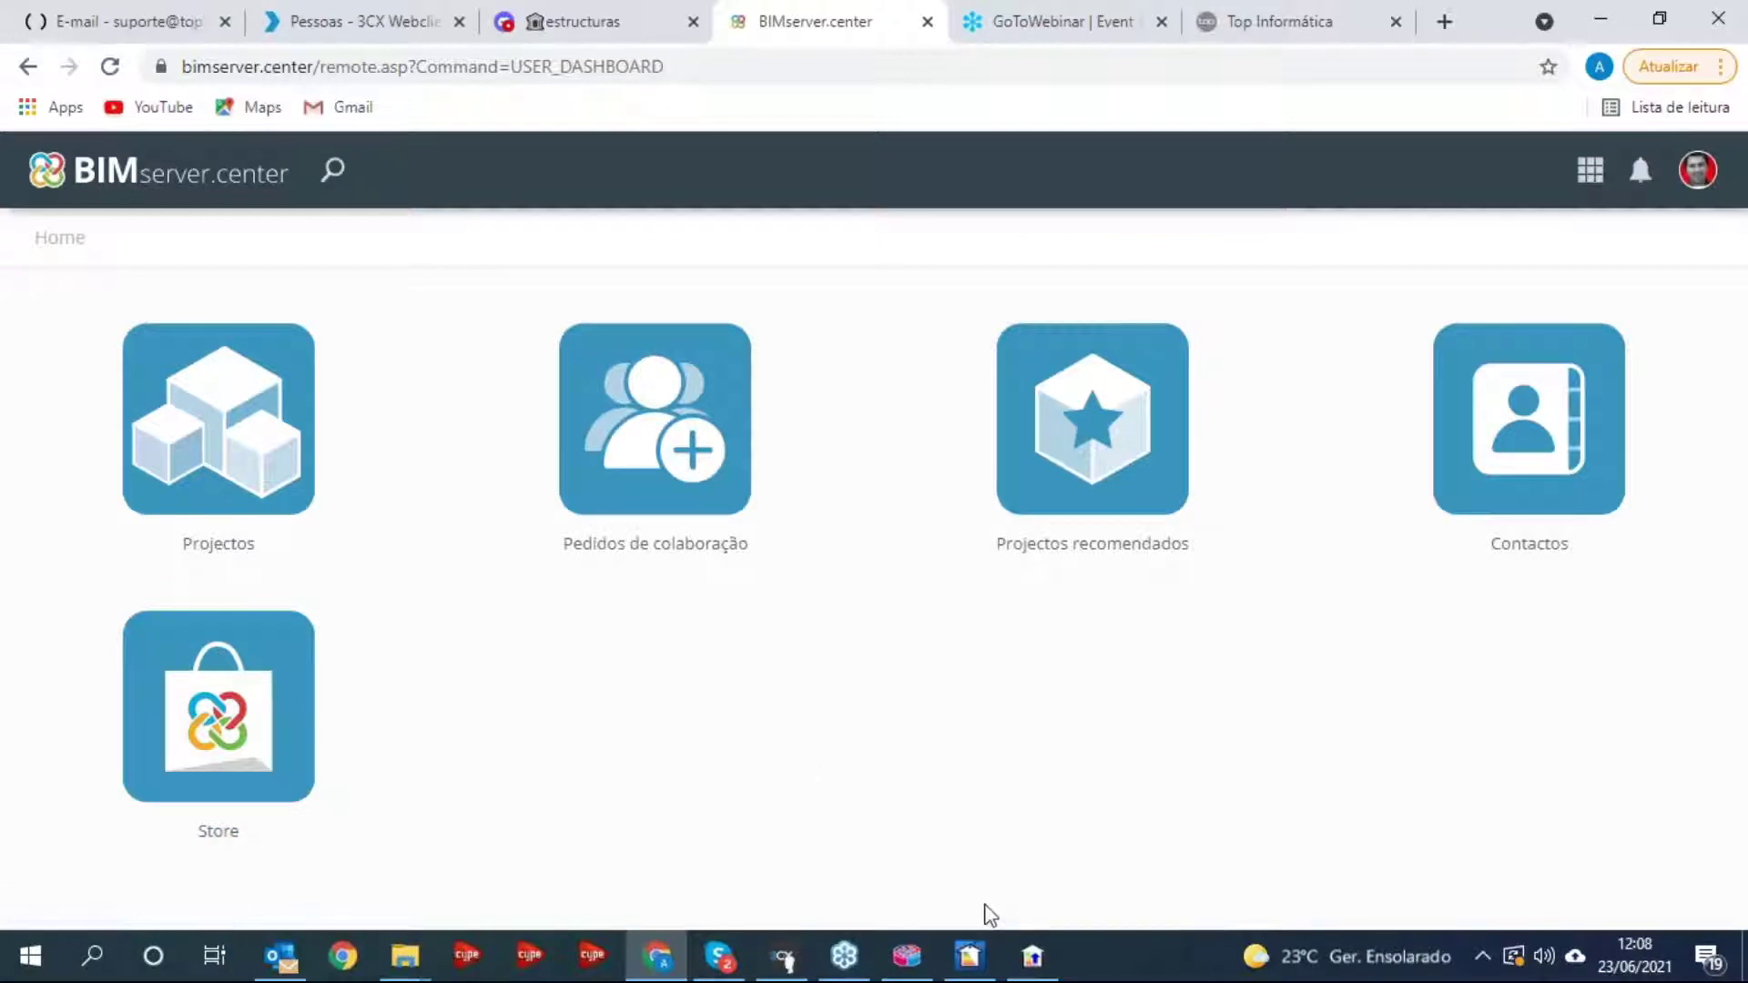
{"action": "left_click", "coordinate": [1033, 955]}
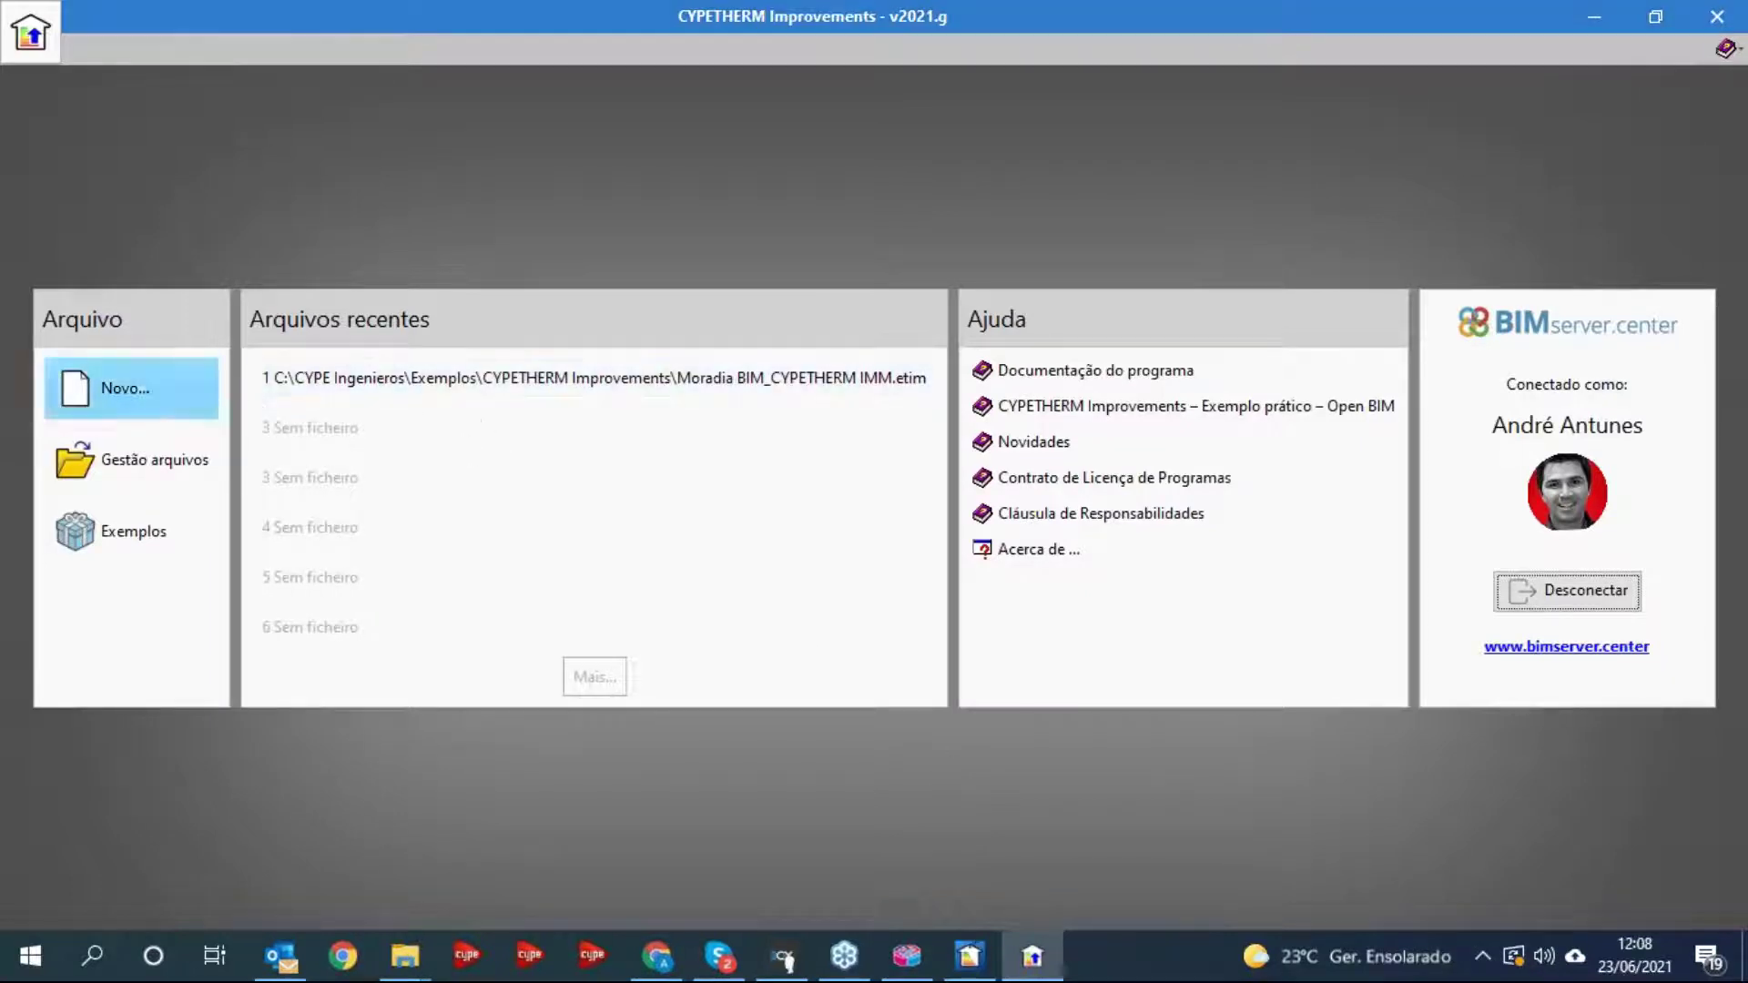
- Create a new job with the file name "Webinar 1" and link it to the BIMserver.center project Webinar 1
{"action": "left_click", "coordinate": [125, 387]}
{"action": "type", "text": "Webinar 1"}
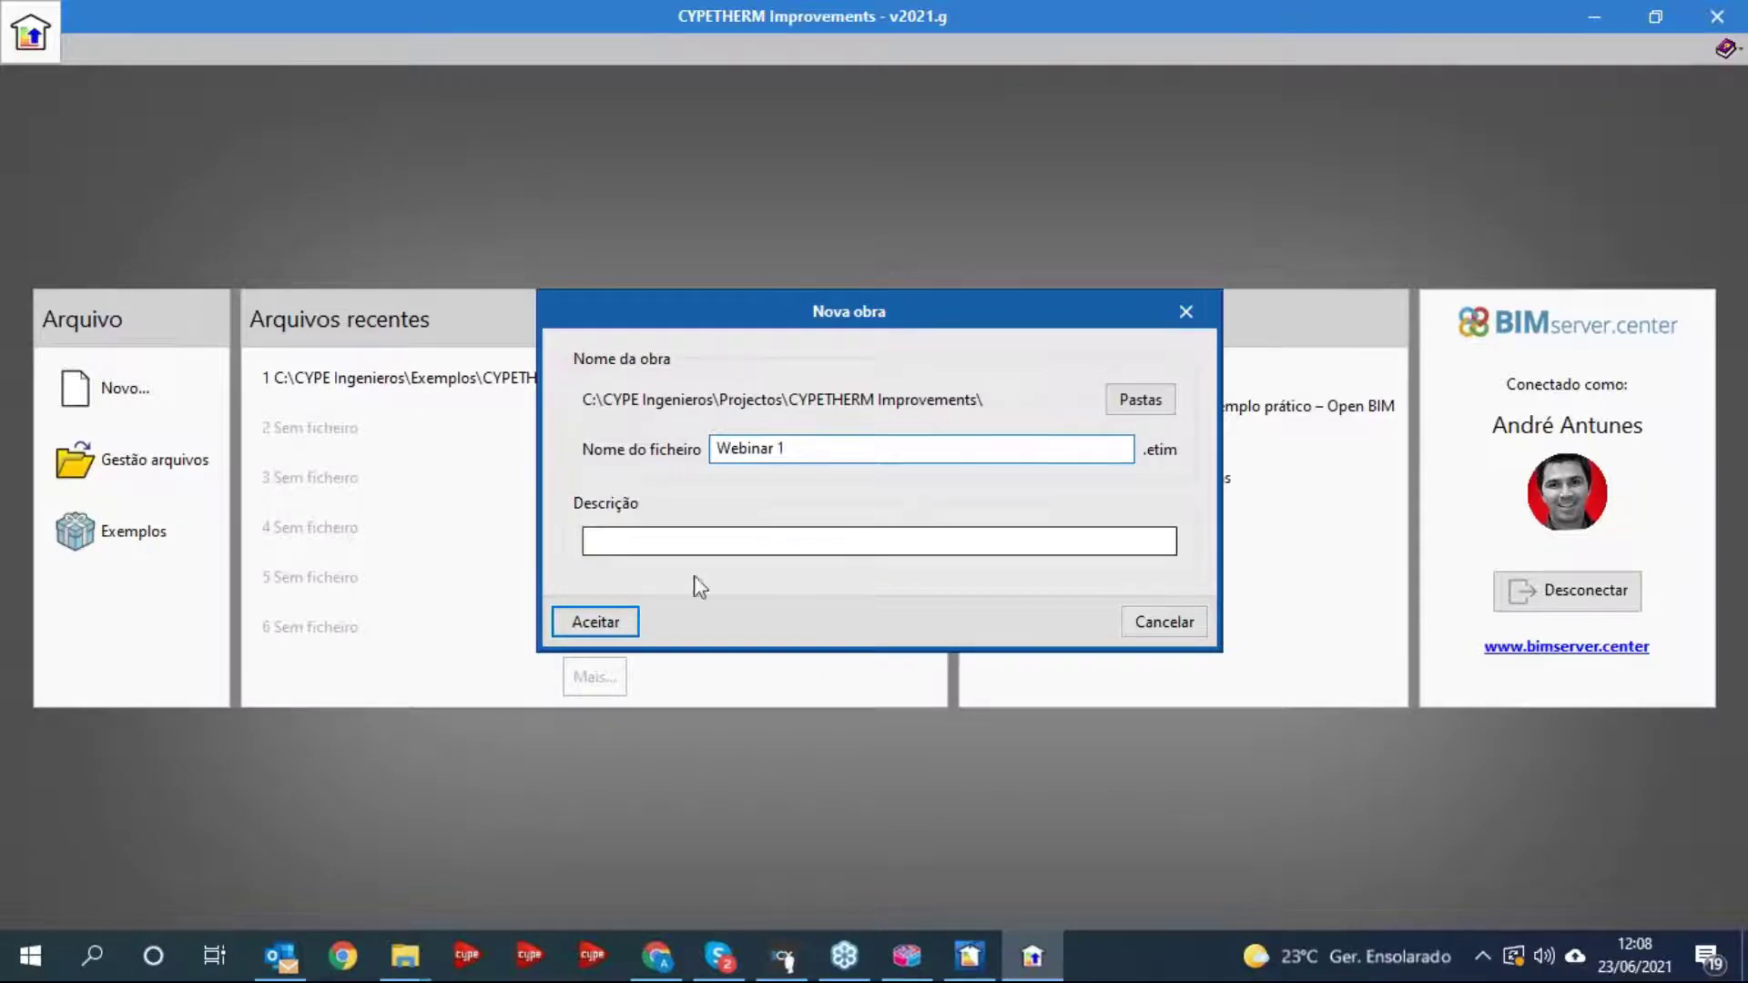
{"action": "left_click", "coordinate": [615, 619]}
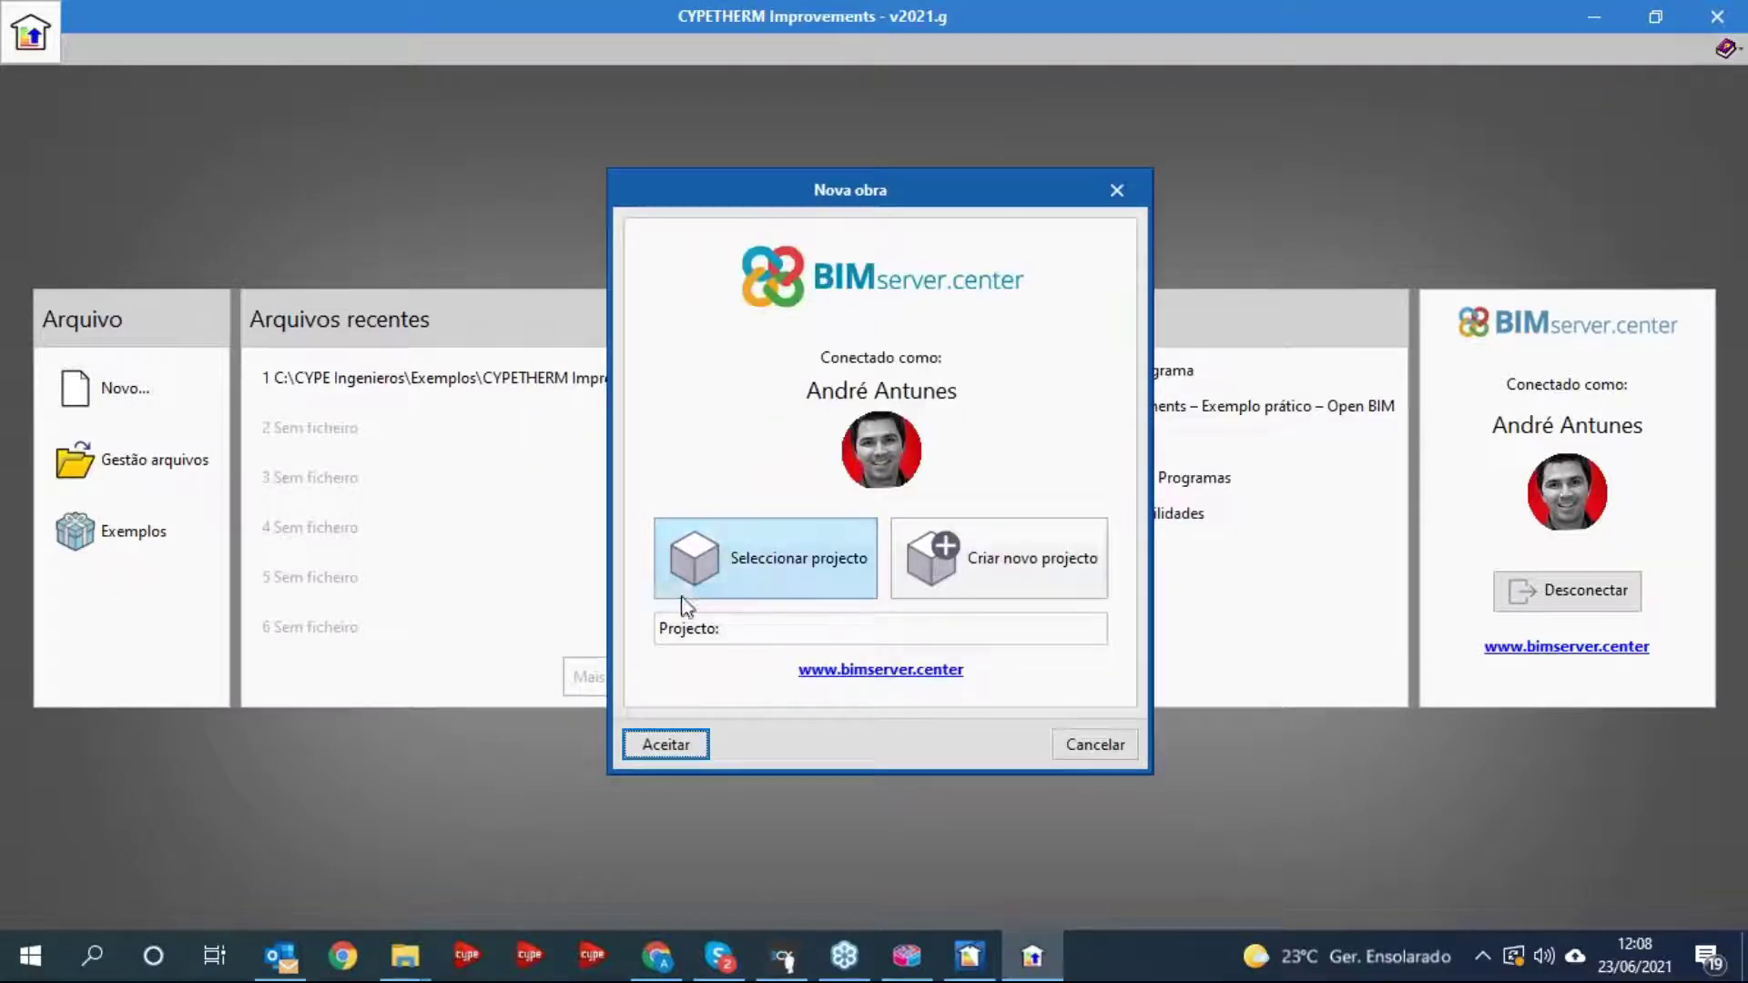
{"action": "left_click", "coordinate": [785, 561]}
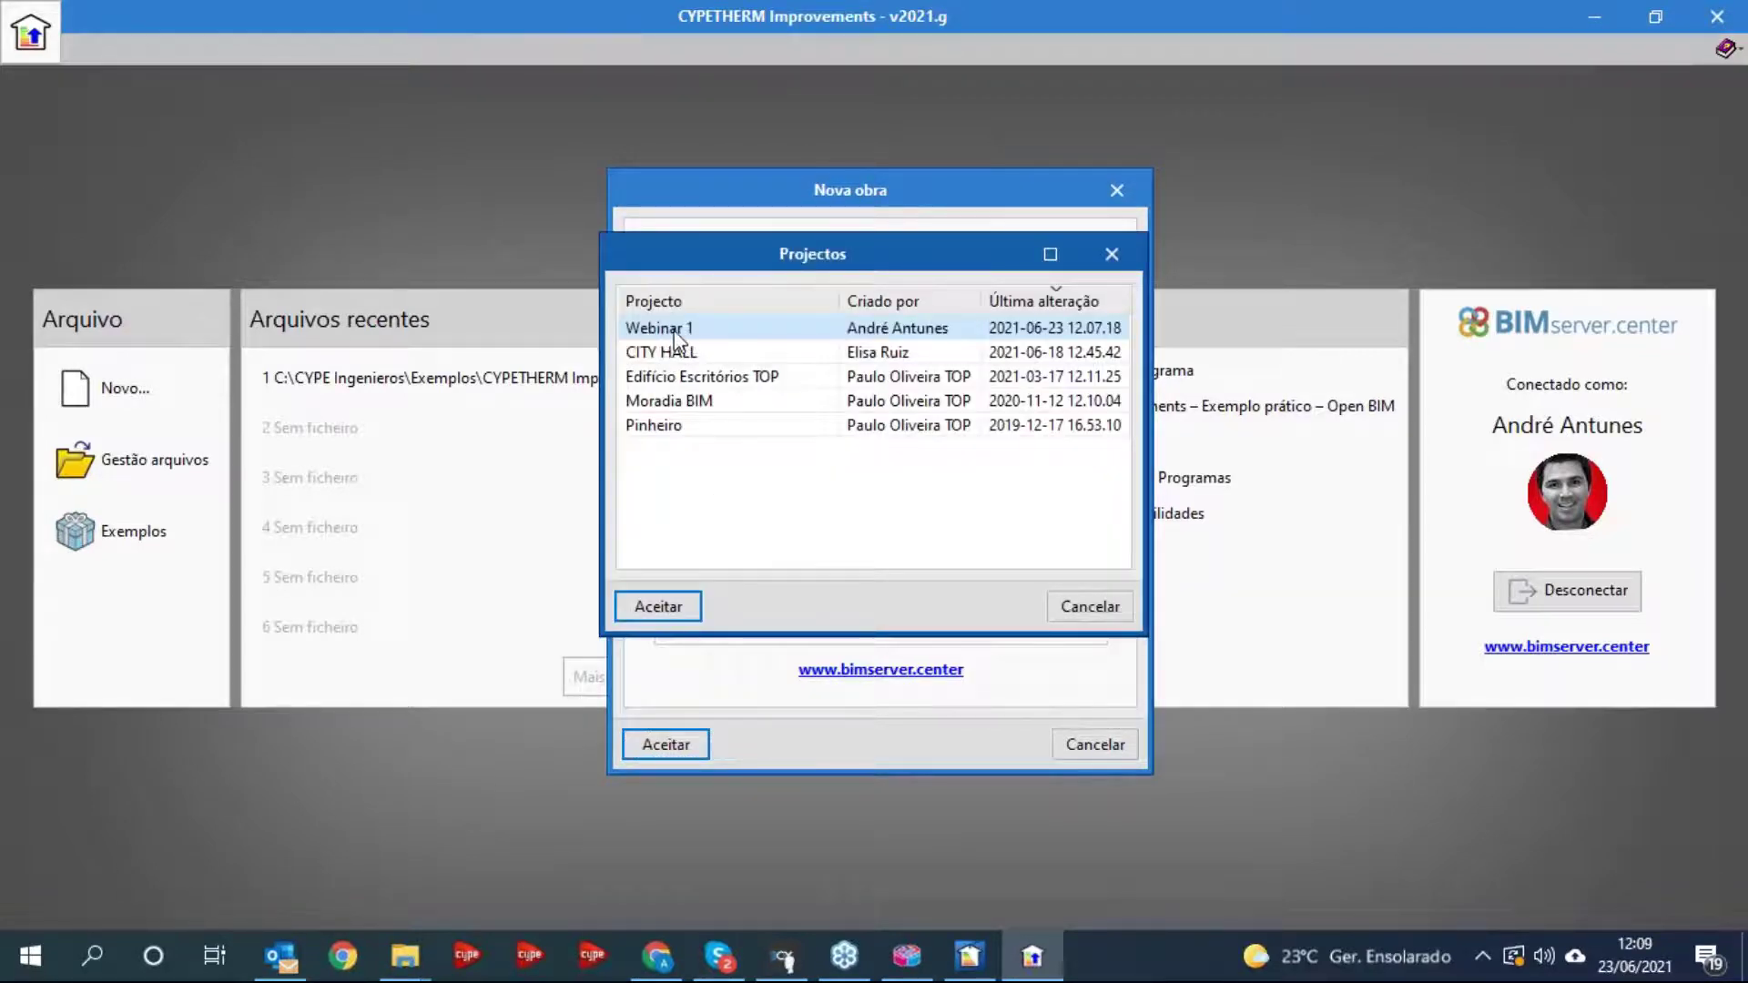
{"action": "left_click", "coordinate": [690, 608]}
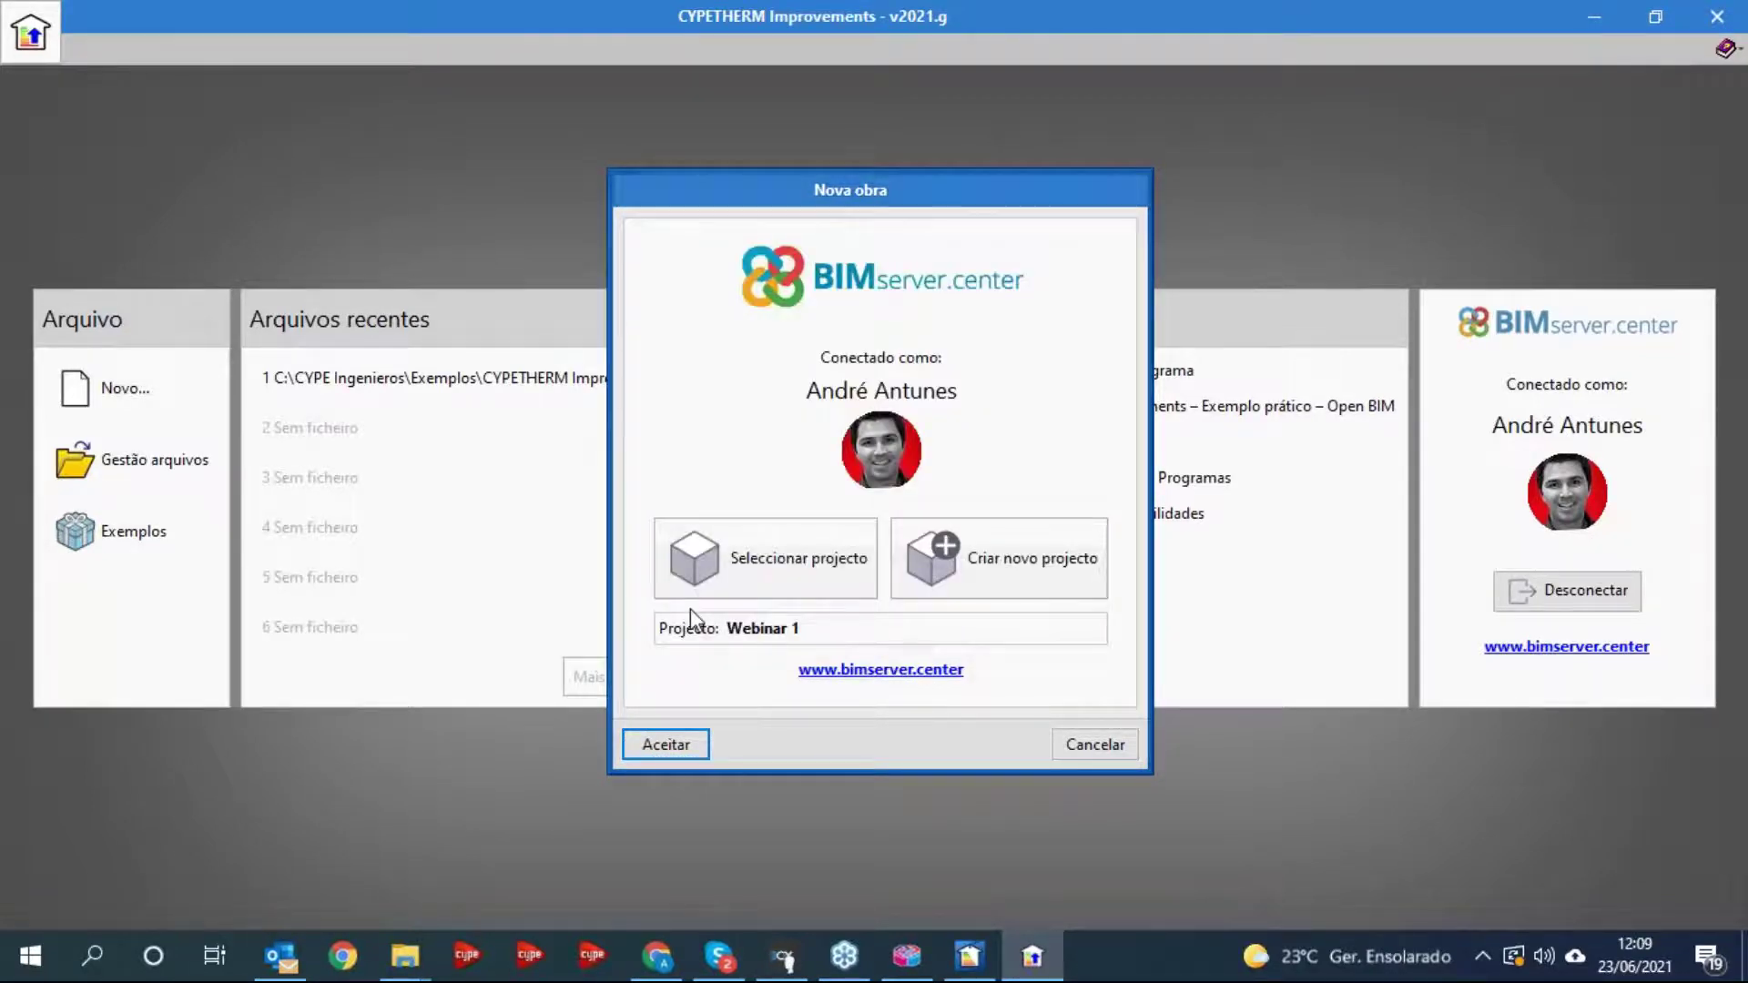
{"action": "left_click", "coordinate": [670, 743]}
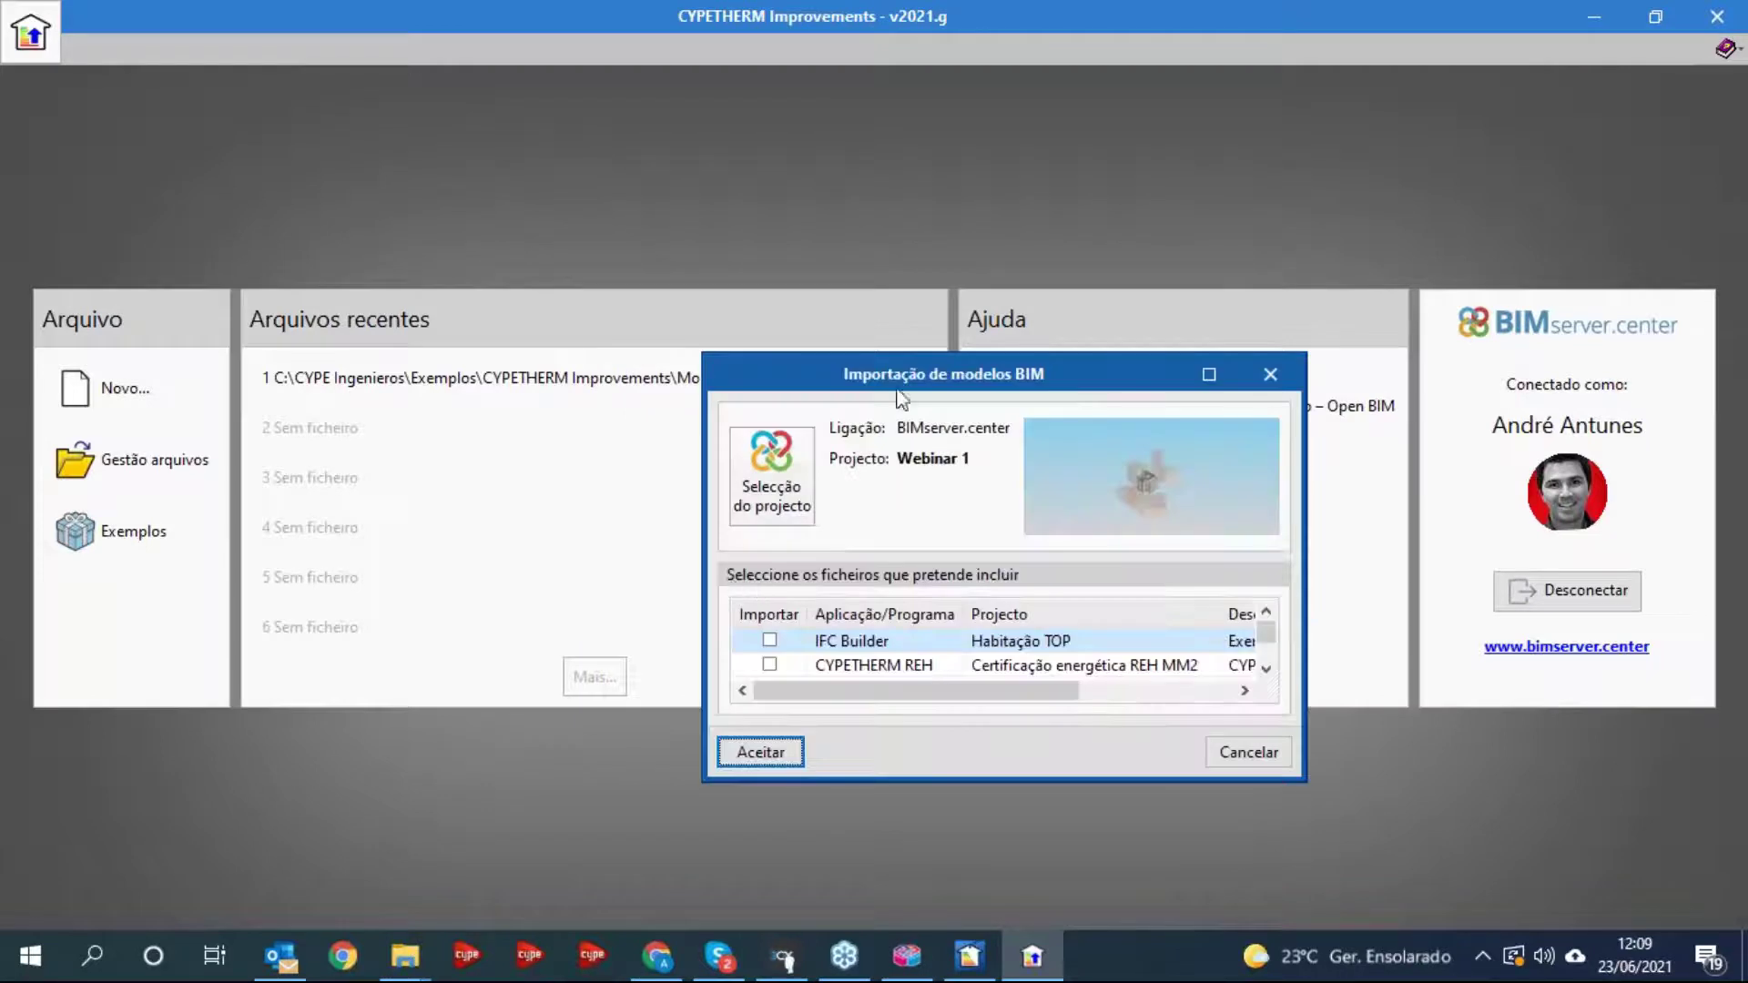
- Import the CYPETHERM REH models Certificação energética REH, REH MM1, REH MM1_2 and REH MM2, leaving out the IFC Builder model
{"action": "left_click_drag", "start_coordinate": [899, 375], "coordinate": [662, 201]}
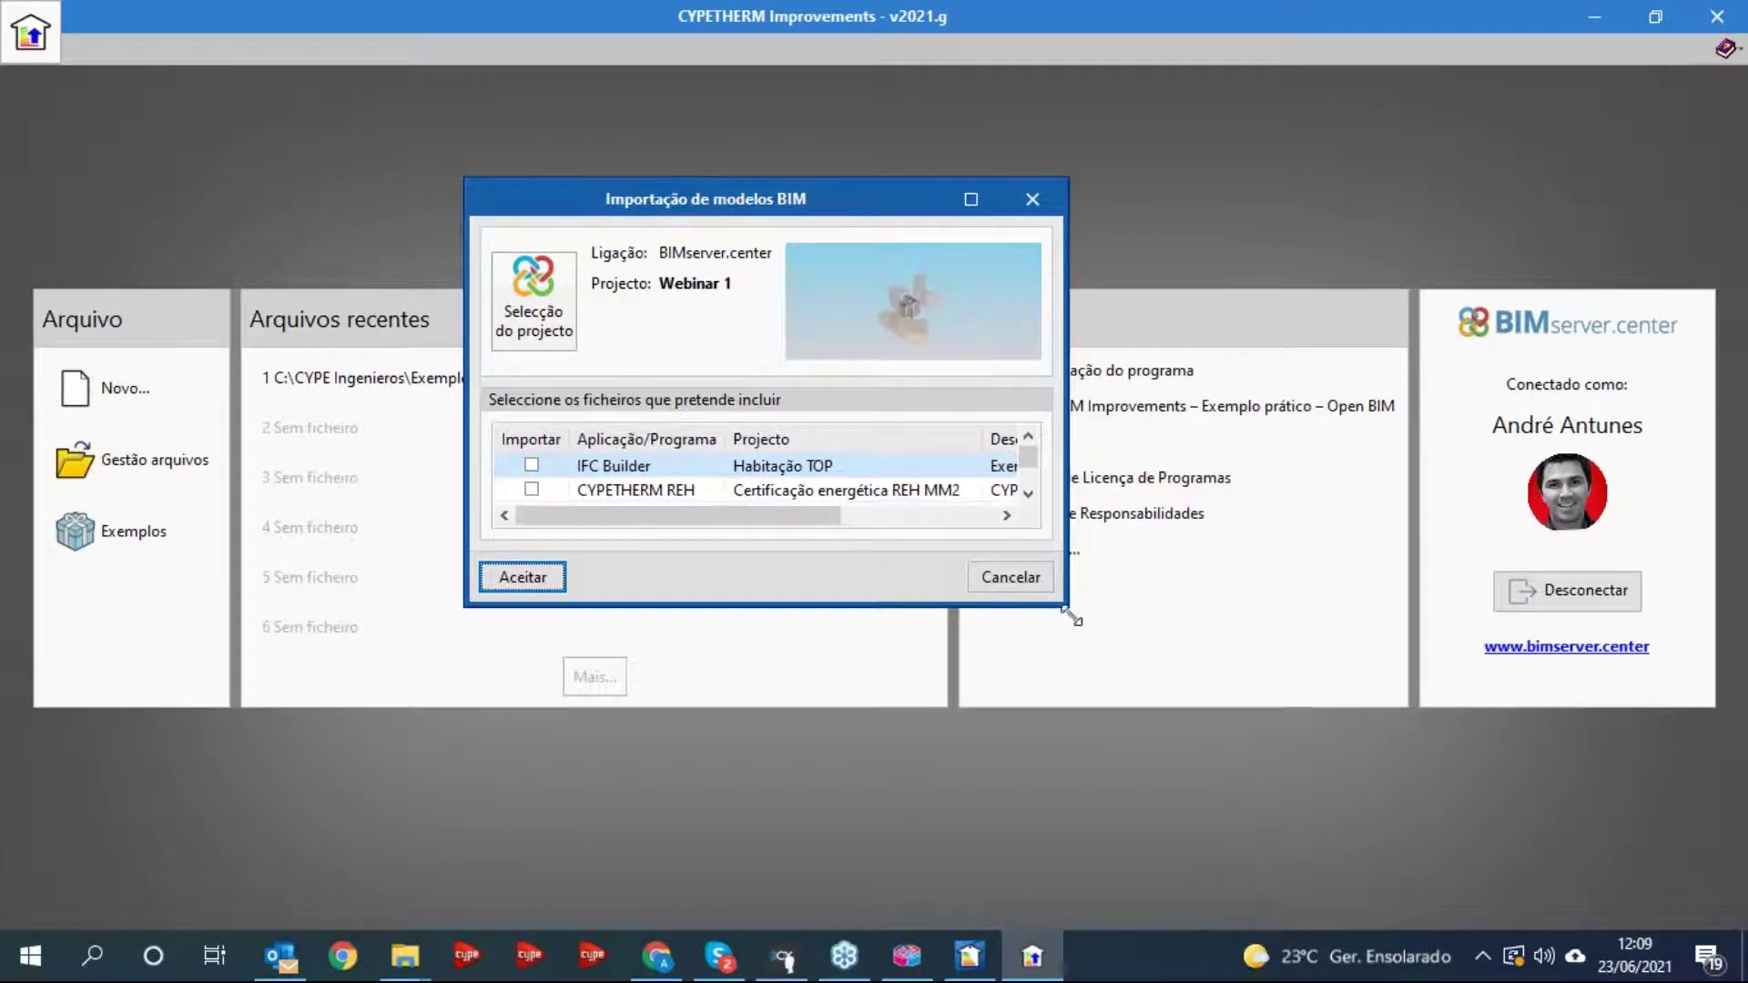
{"action": "left_click_drag", "start_coordinate": [1066, 605], "coordinate": [1477, 726]}
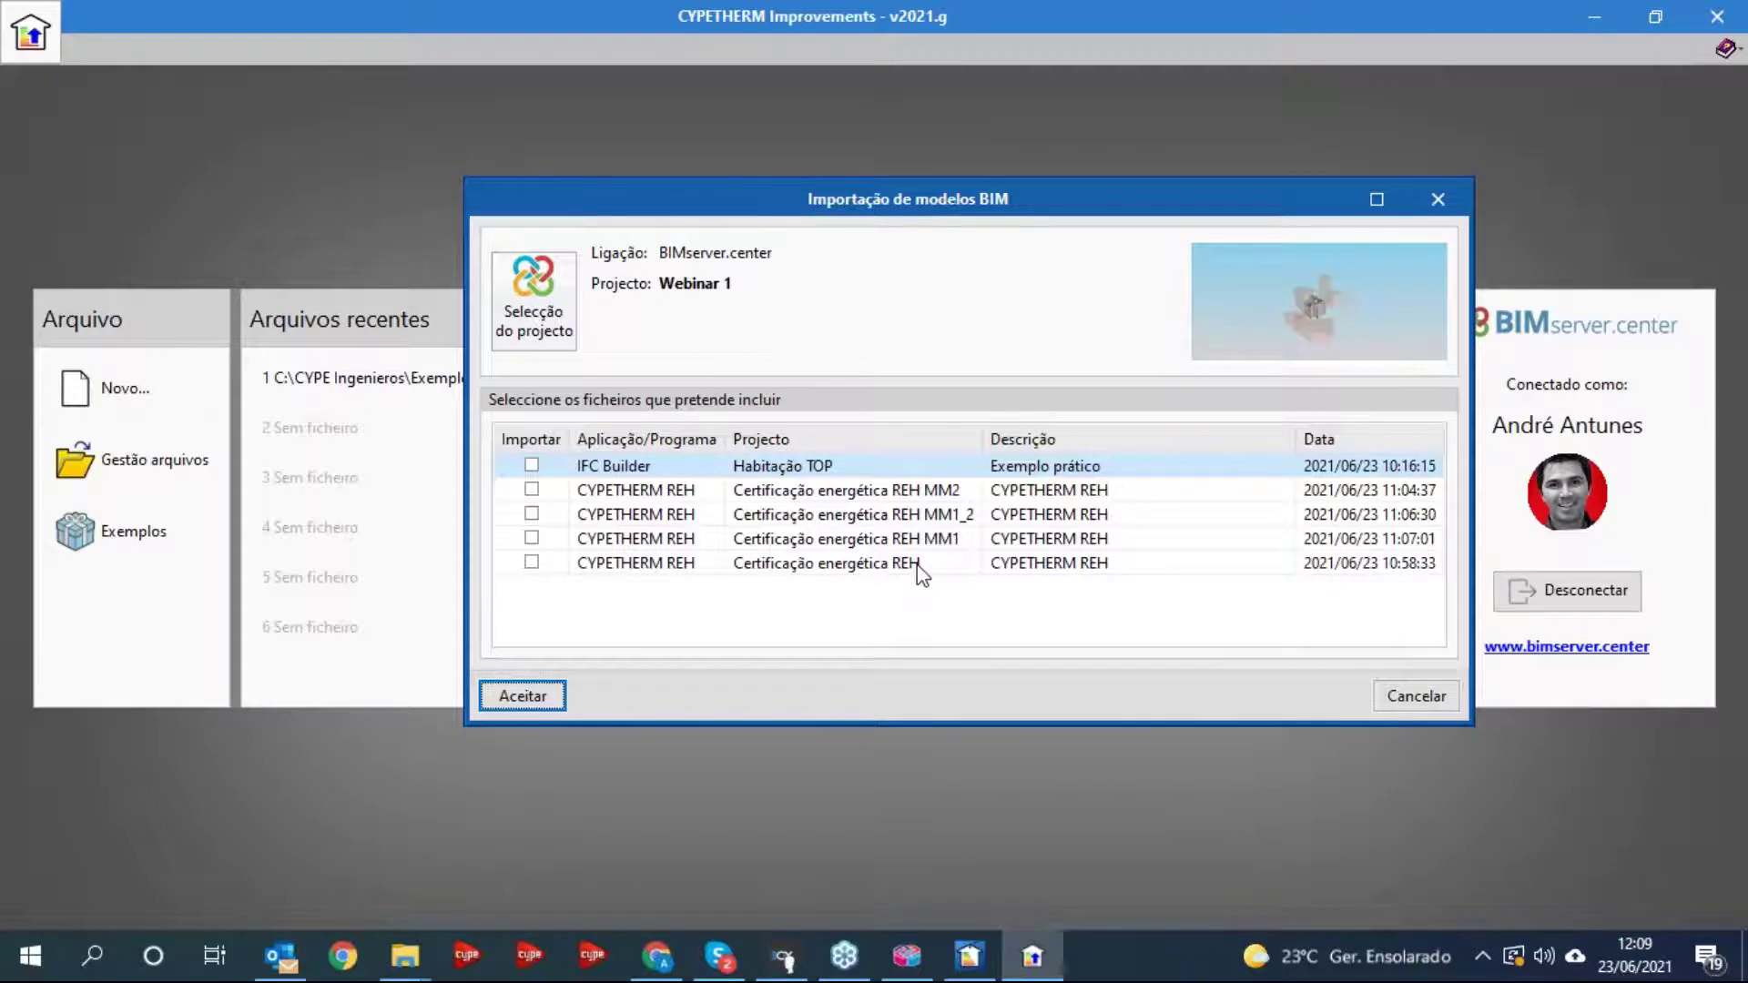
{"action": "left_click", "coordinate": [531, 490]}
{"action": "left_click", "coordinate": [532, 514]}
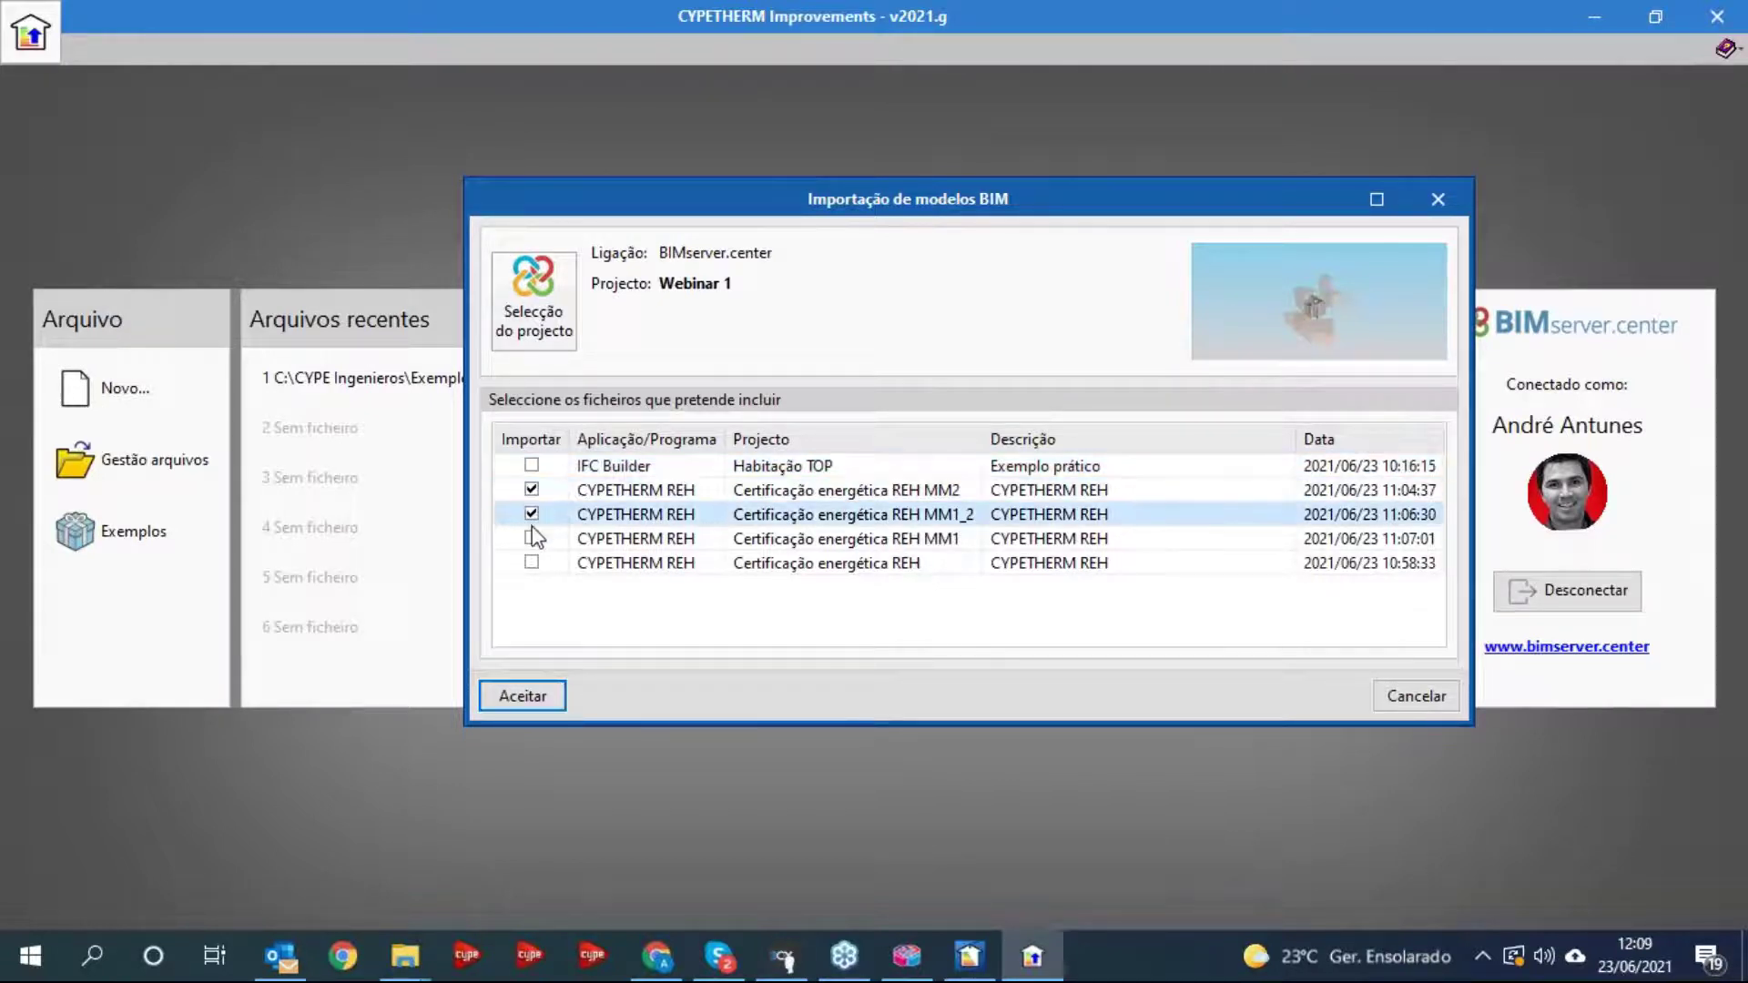
{"action": "left_click", "coordinate": [531, 538]}
{"action": "left_click", "coordinate": [532, 562]}
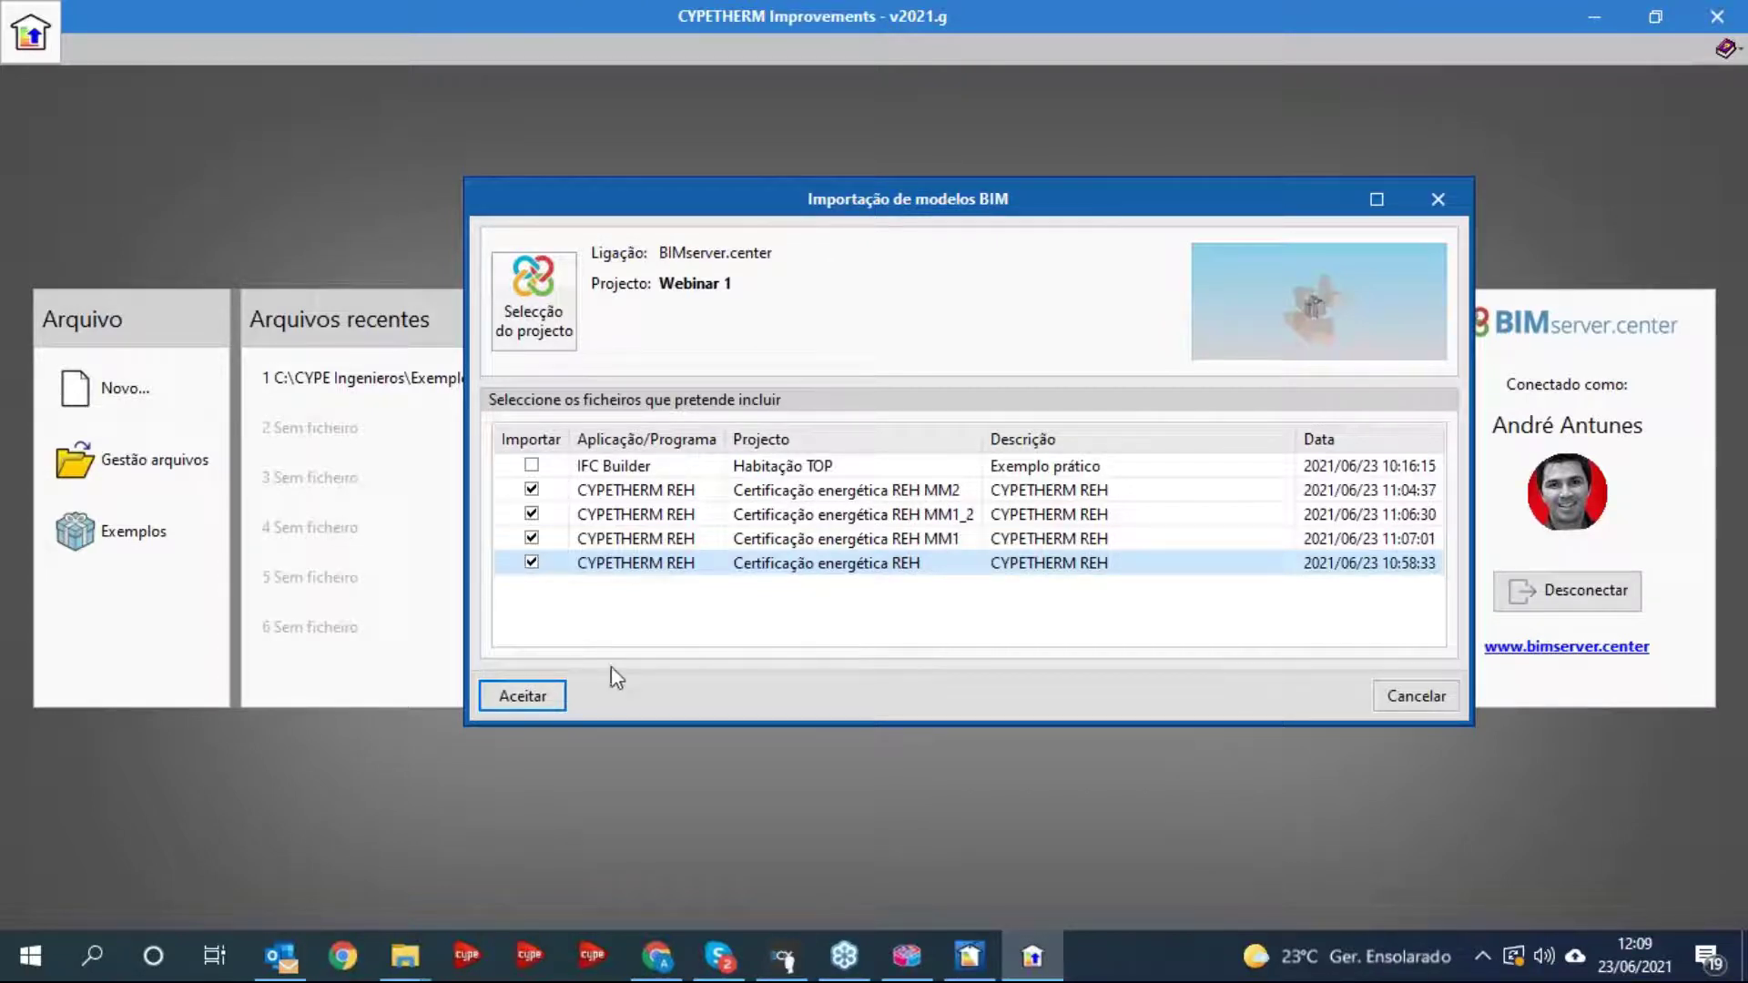
{"action": "left_click", "coordinate": [528, 696]}
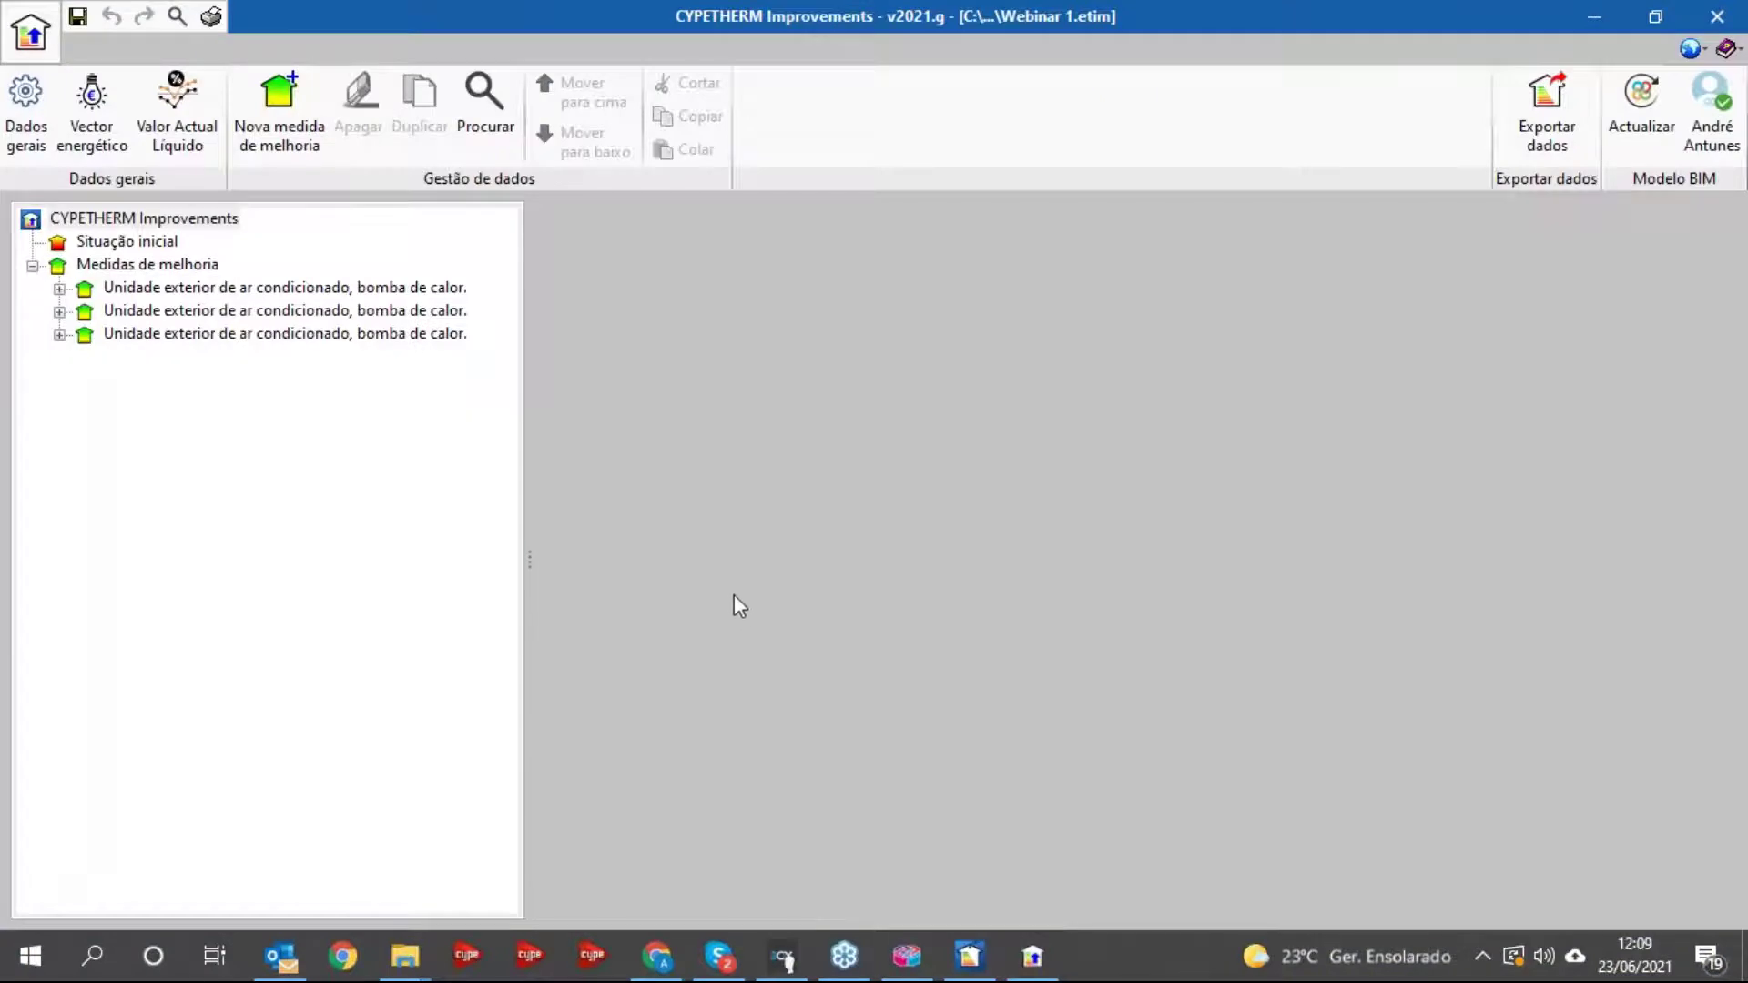
- Review the system indicators and heating losses of Situação inicial and the system indicators of the three improvement measures
{"action": "left_click", "coordinate": [173, 243]}
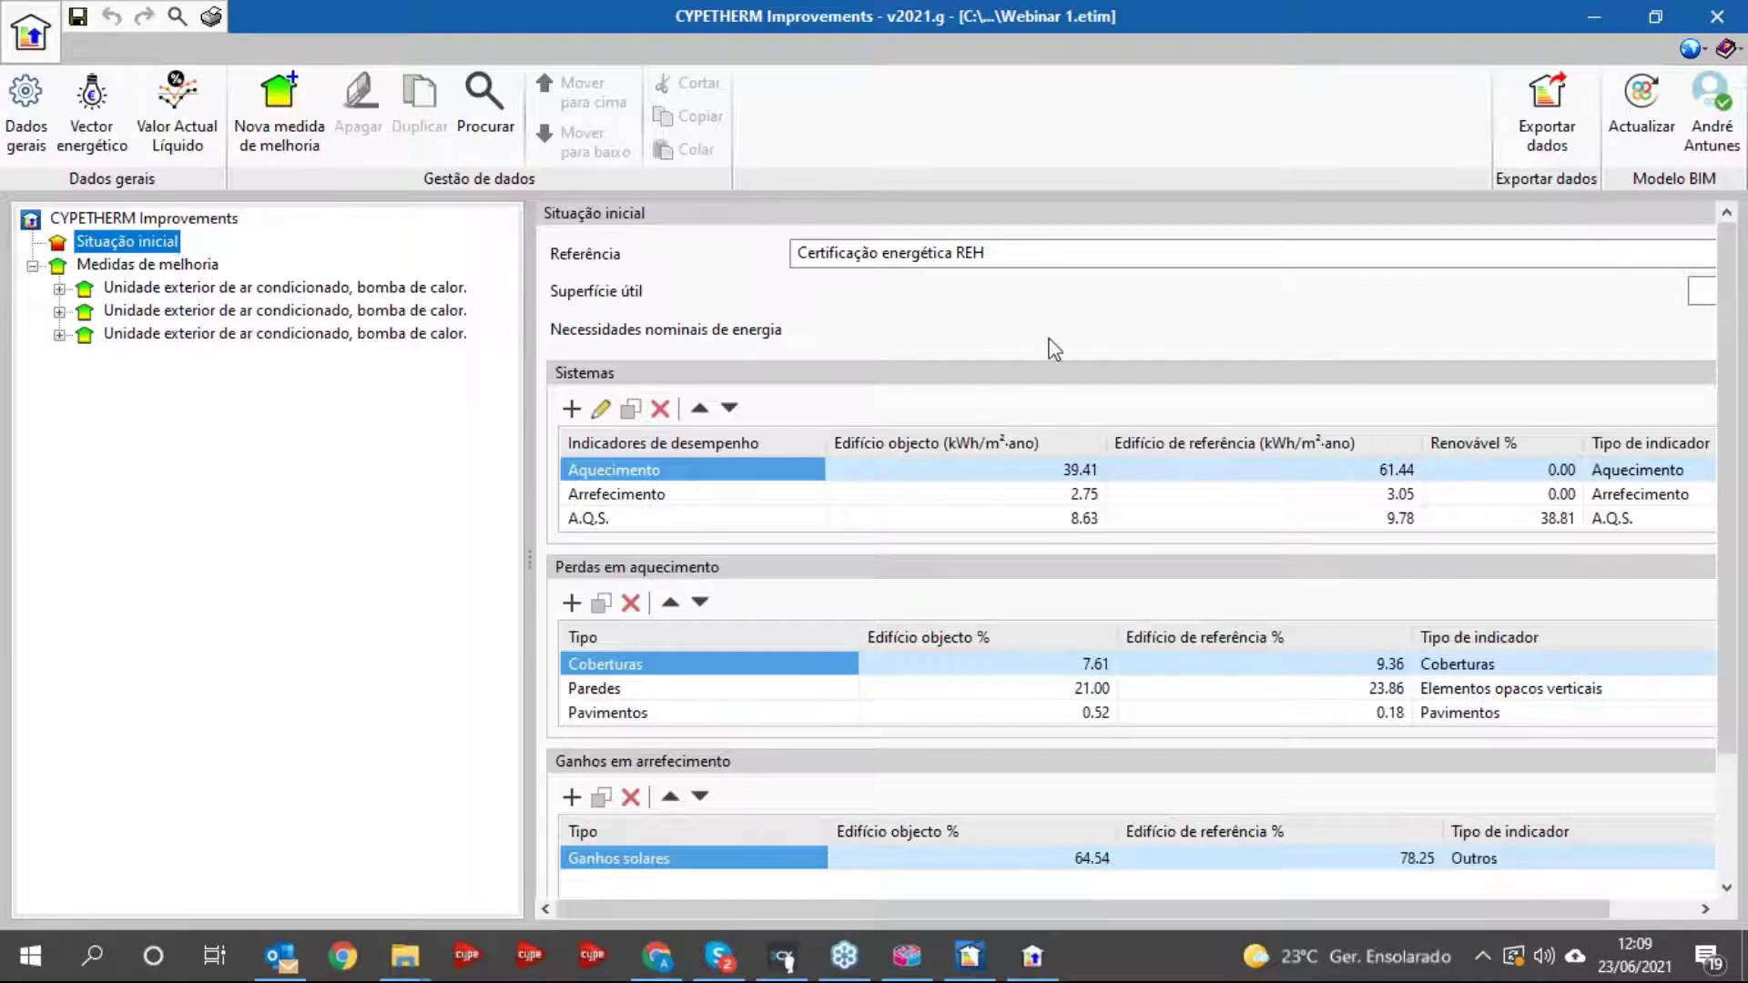
{"action": "scroll", "coordinate": [1063, 711], "scroll_direction": "down", "scroll_amount": 1}
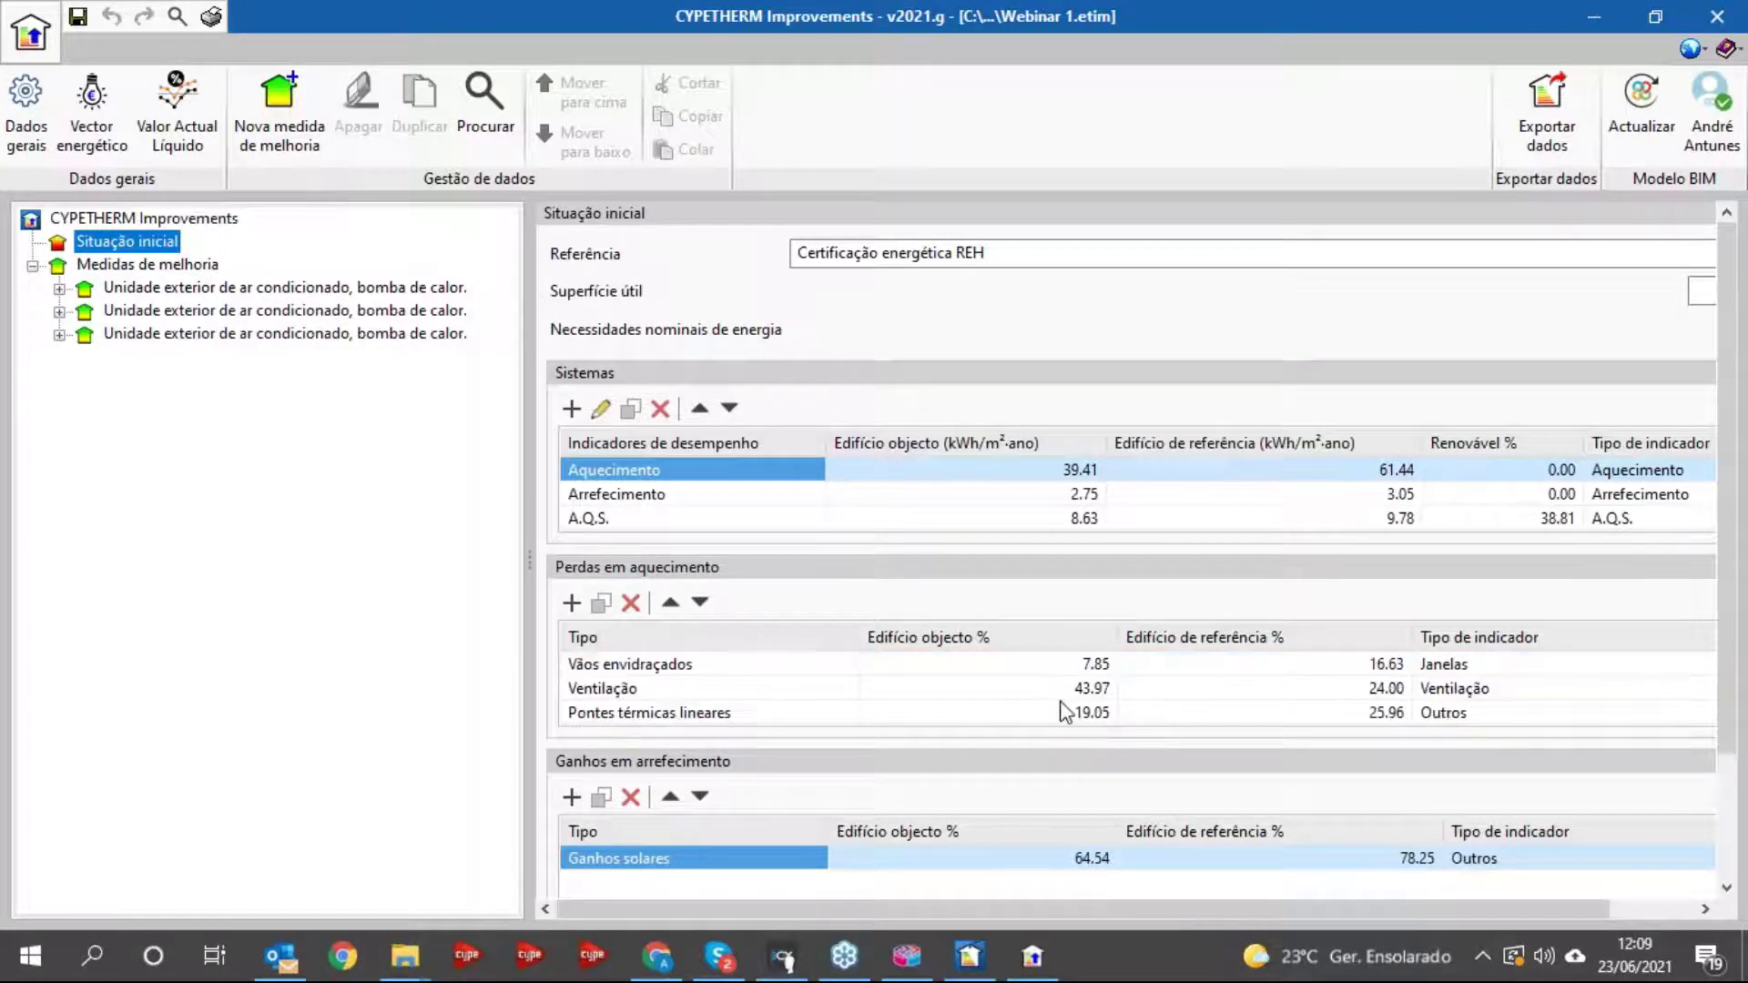
{"action": "scroll", "coordinate": [1064, 710], "scroll_direction": "up", "scroll_amount": 1}
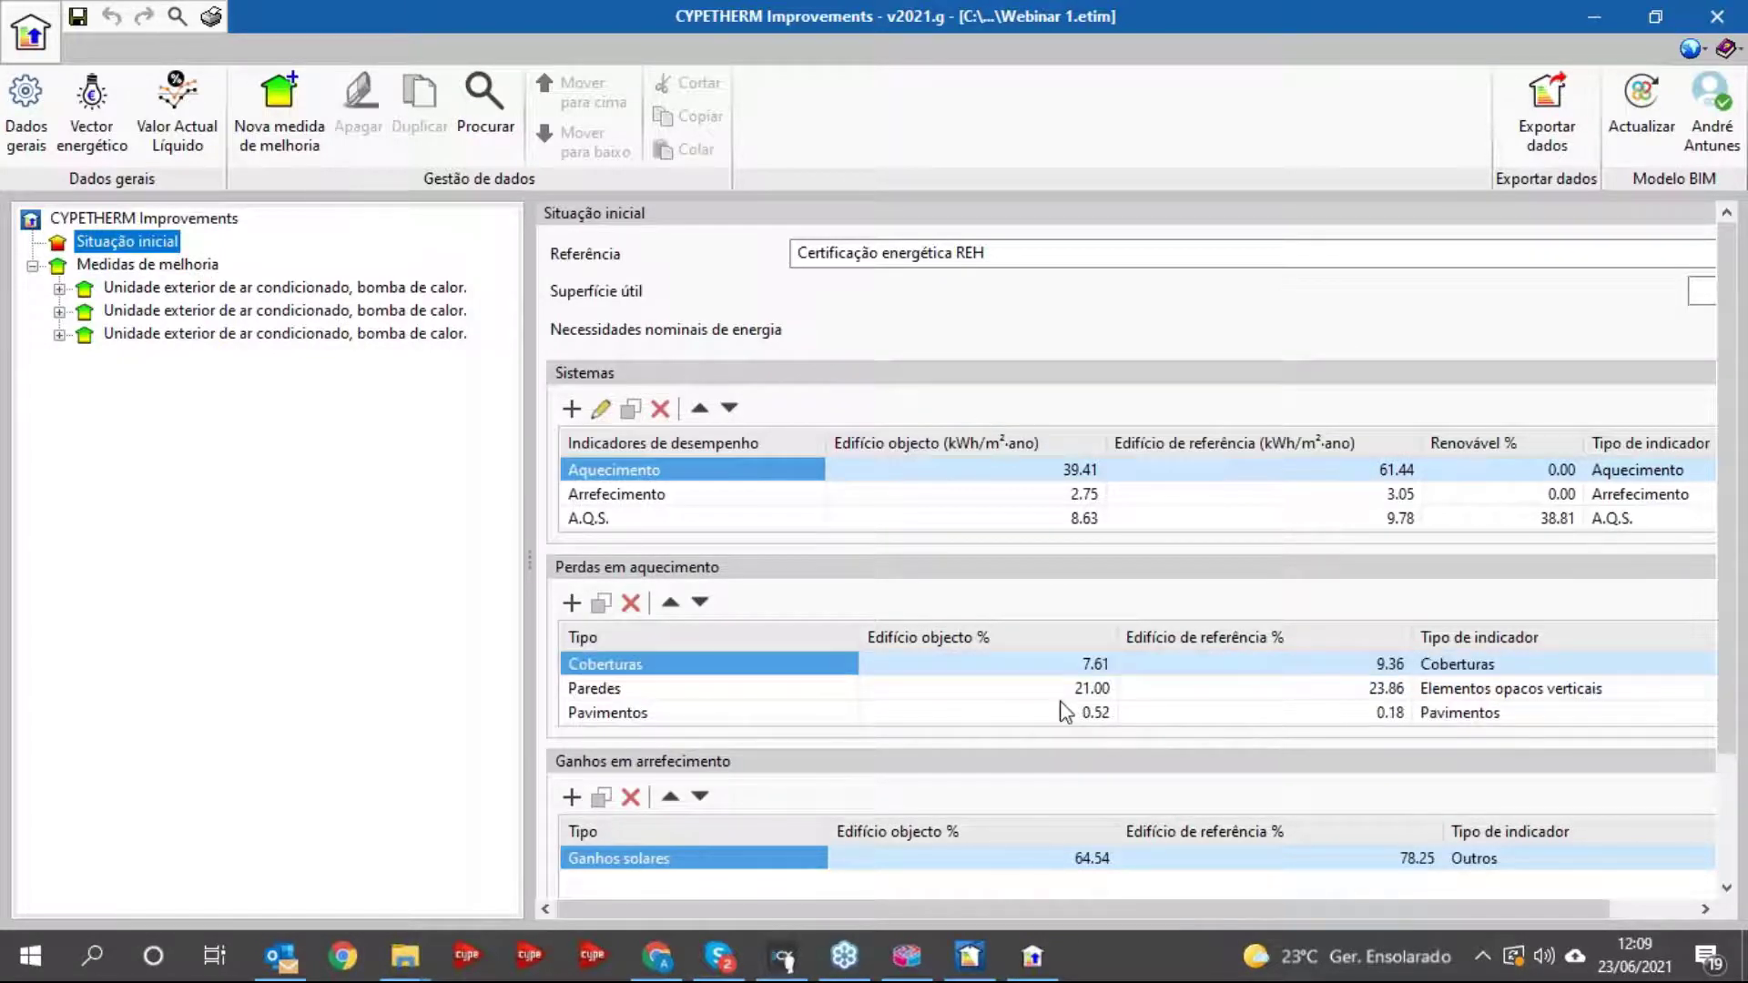
{"action": "left_click", "coordinate": [207, 291]}
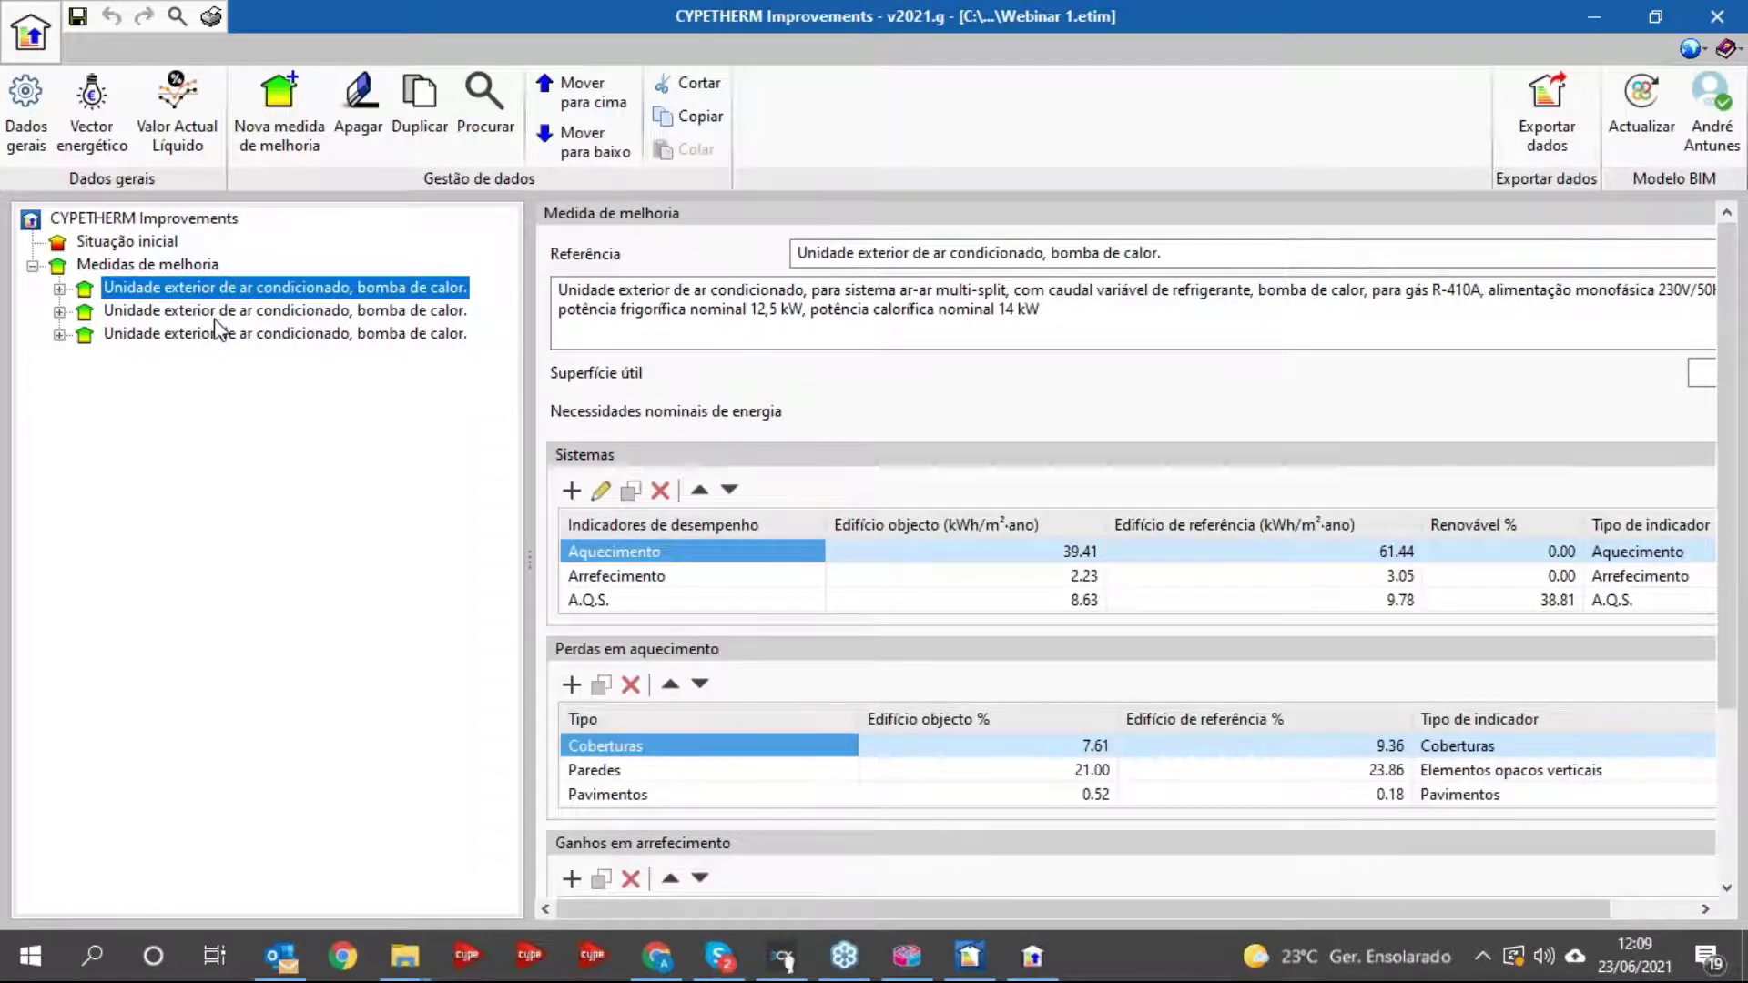
{"action": "left_click", "coordinate": [216, 315]}
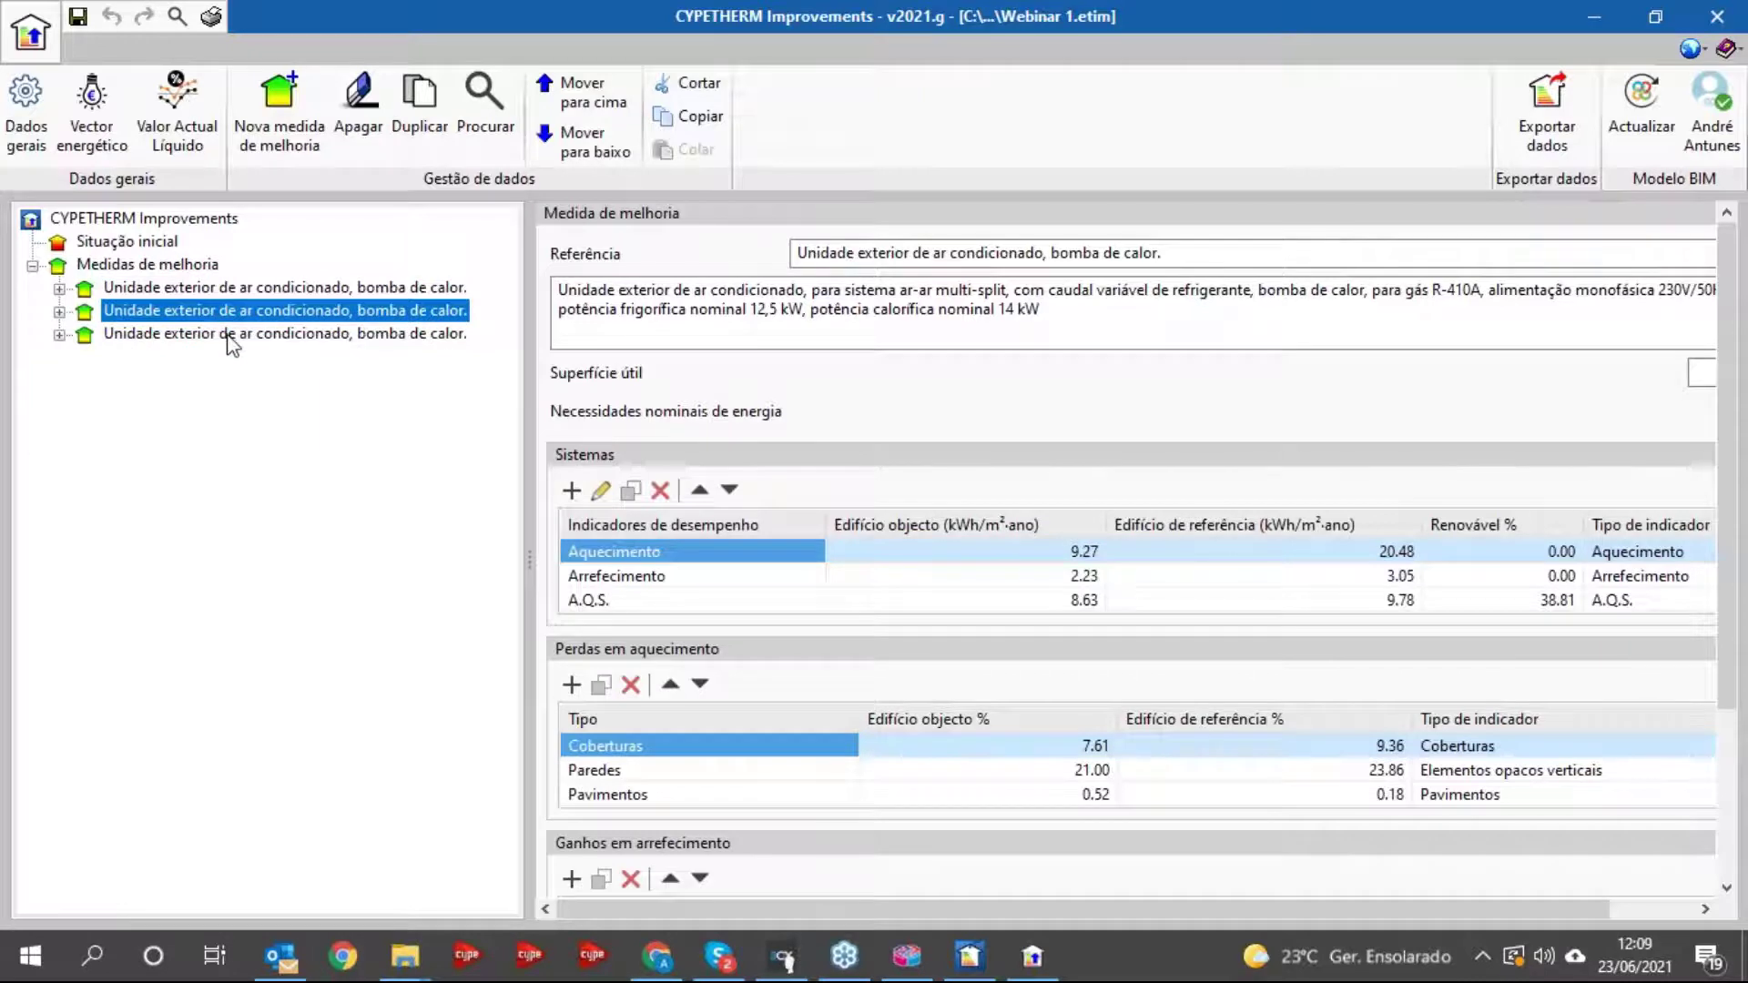
{"action": "left_click", "coordinate": [228, 335]}
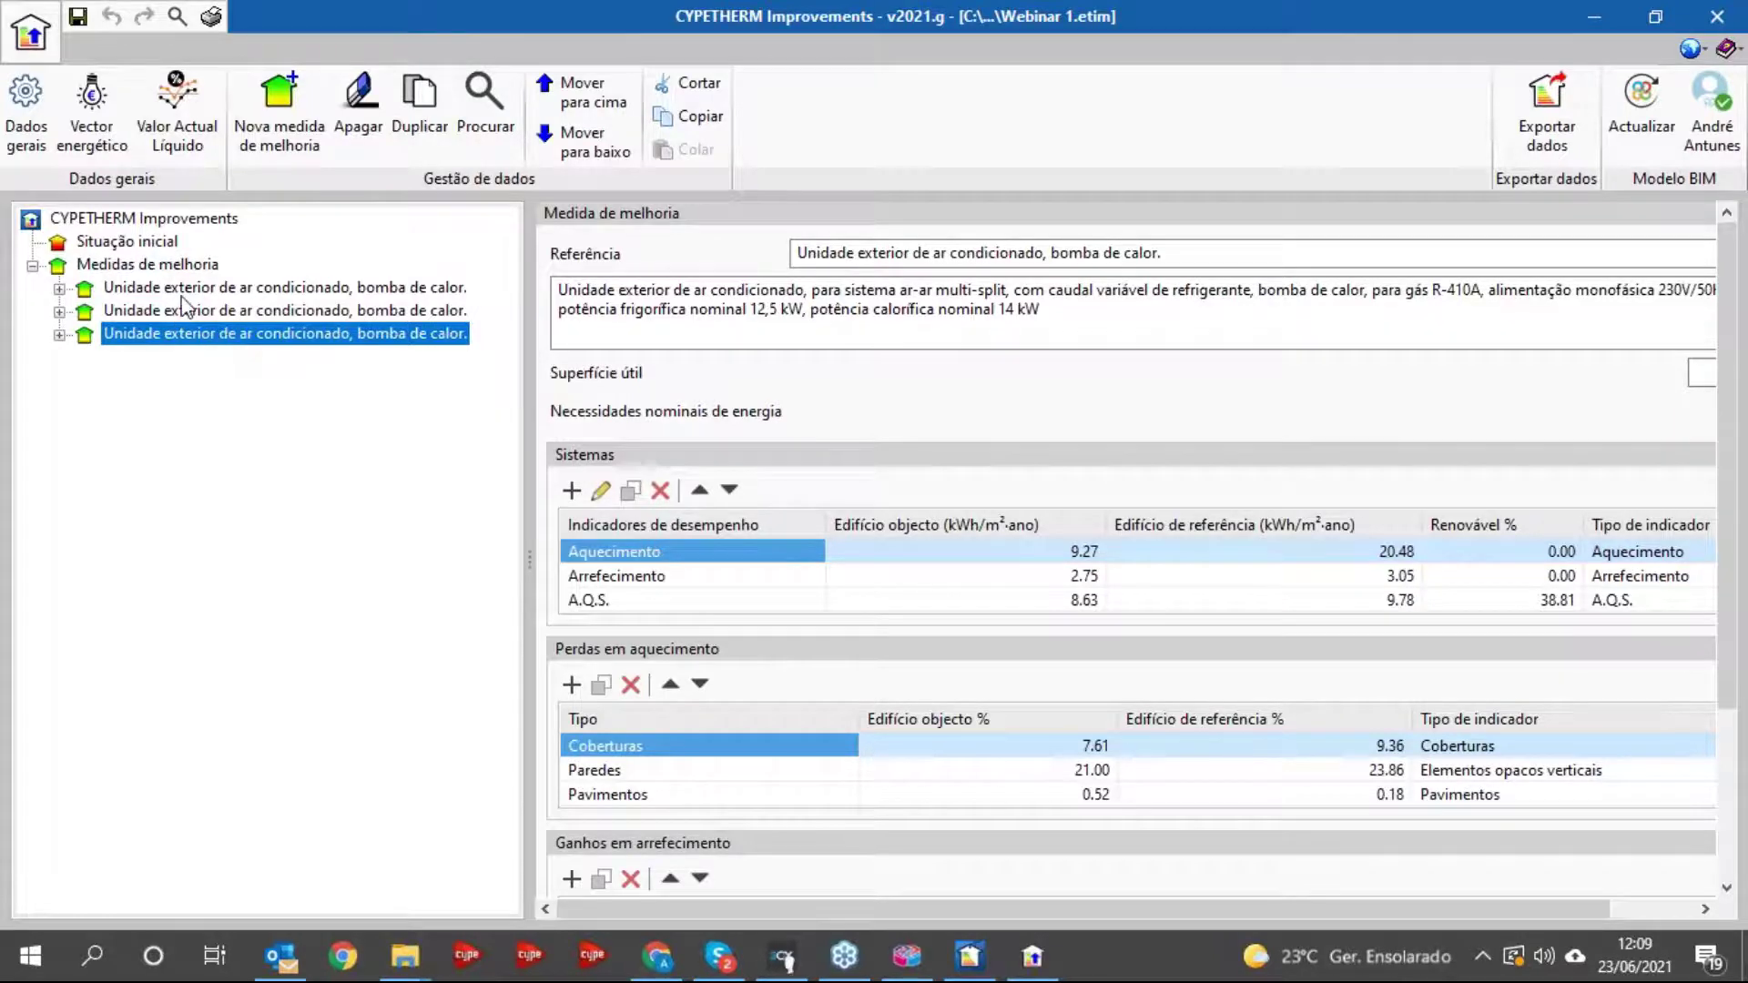
{"action": "left_click", "coordinate": [156, 243]}
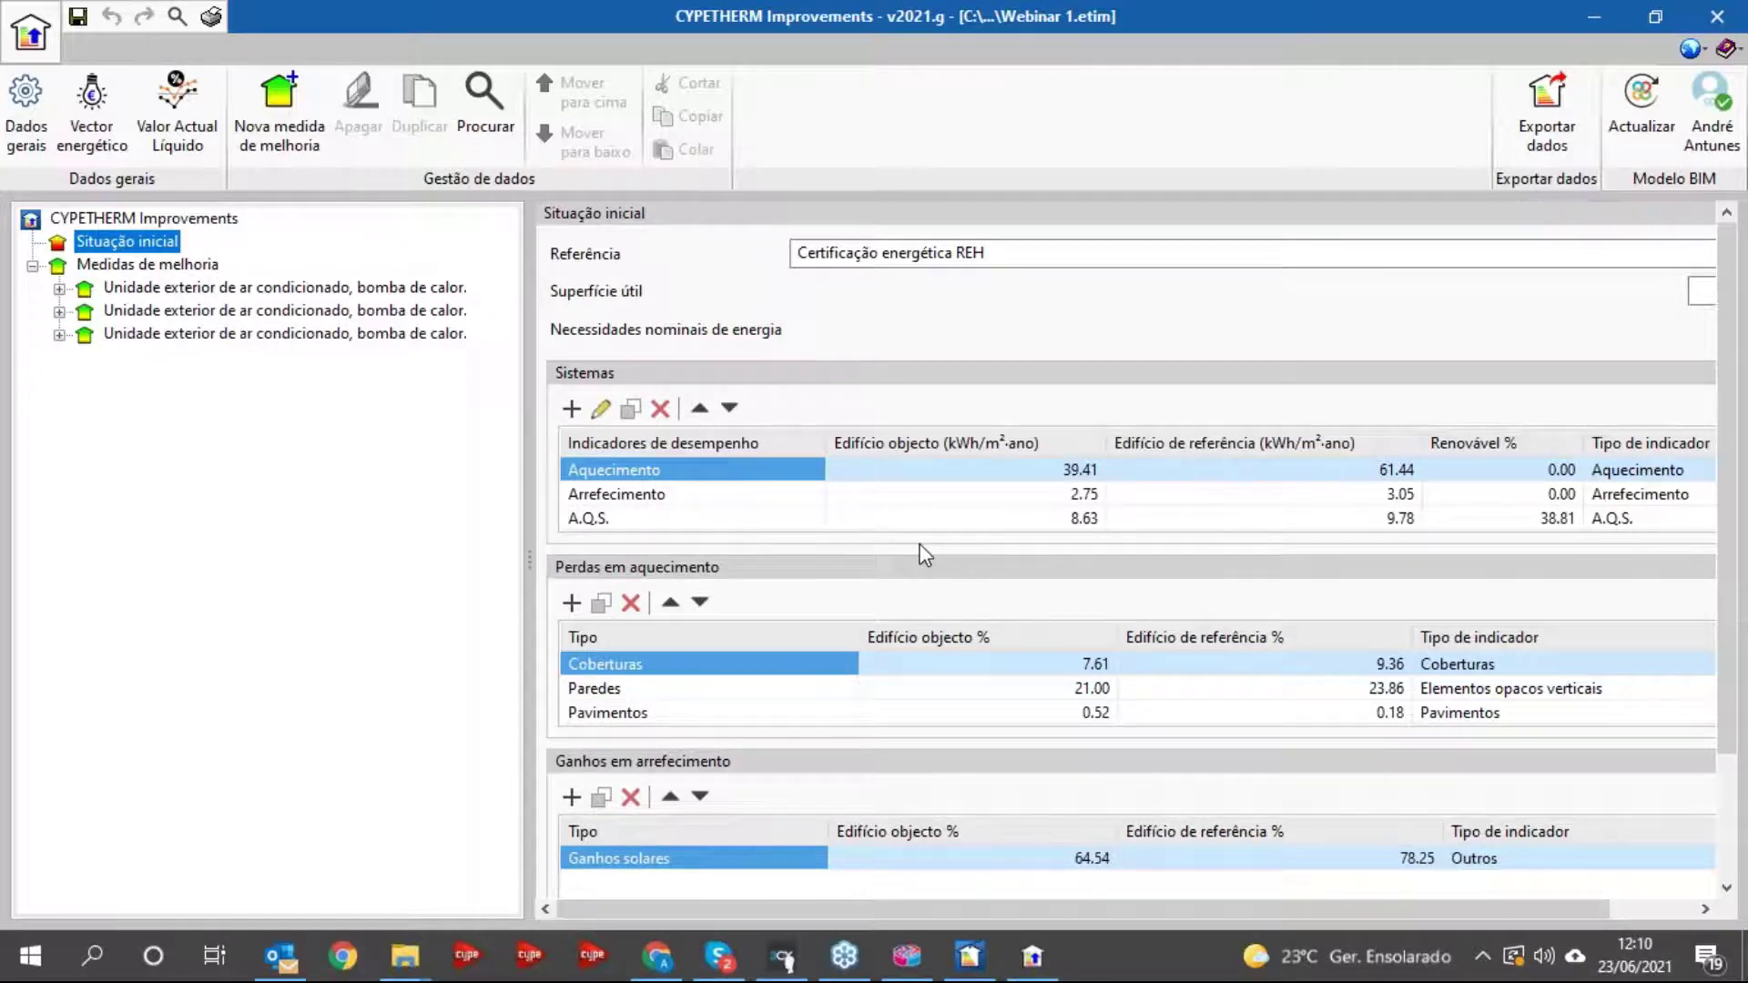
- Check the Habitação unifamiliar zone's generation systems in CYPETHERM REH, and return to CYPETHERM Improvements
{"action": "left_click", "coordinate": [971, 968]}
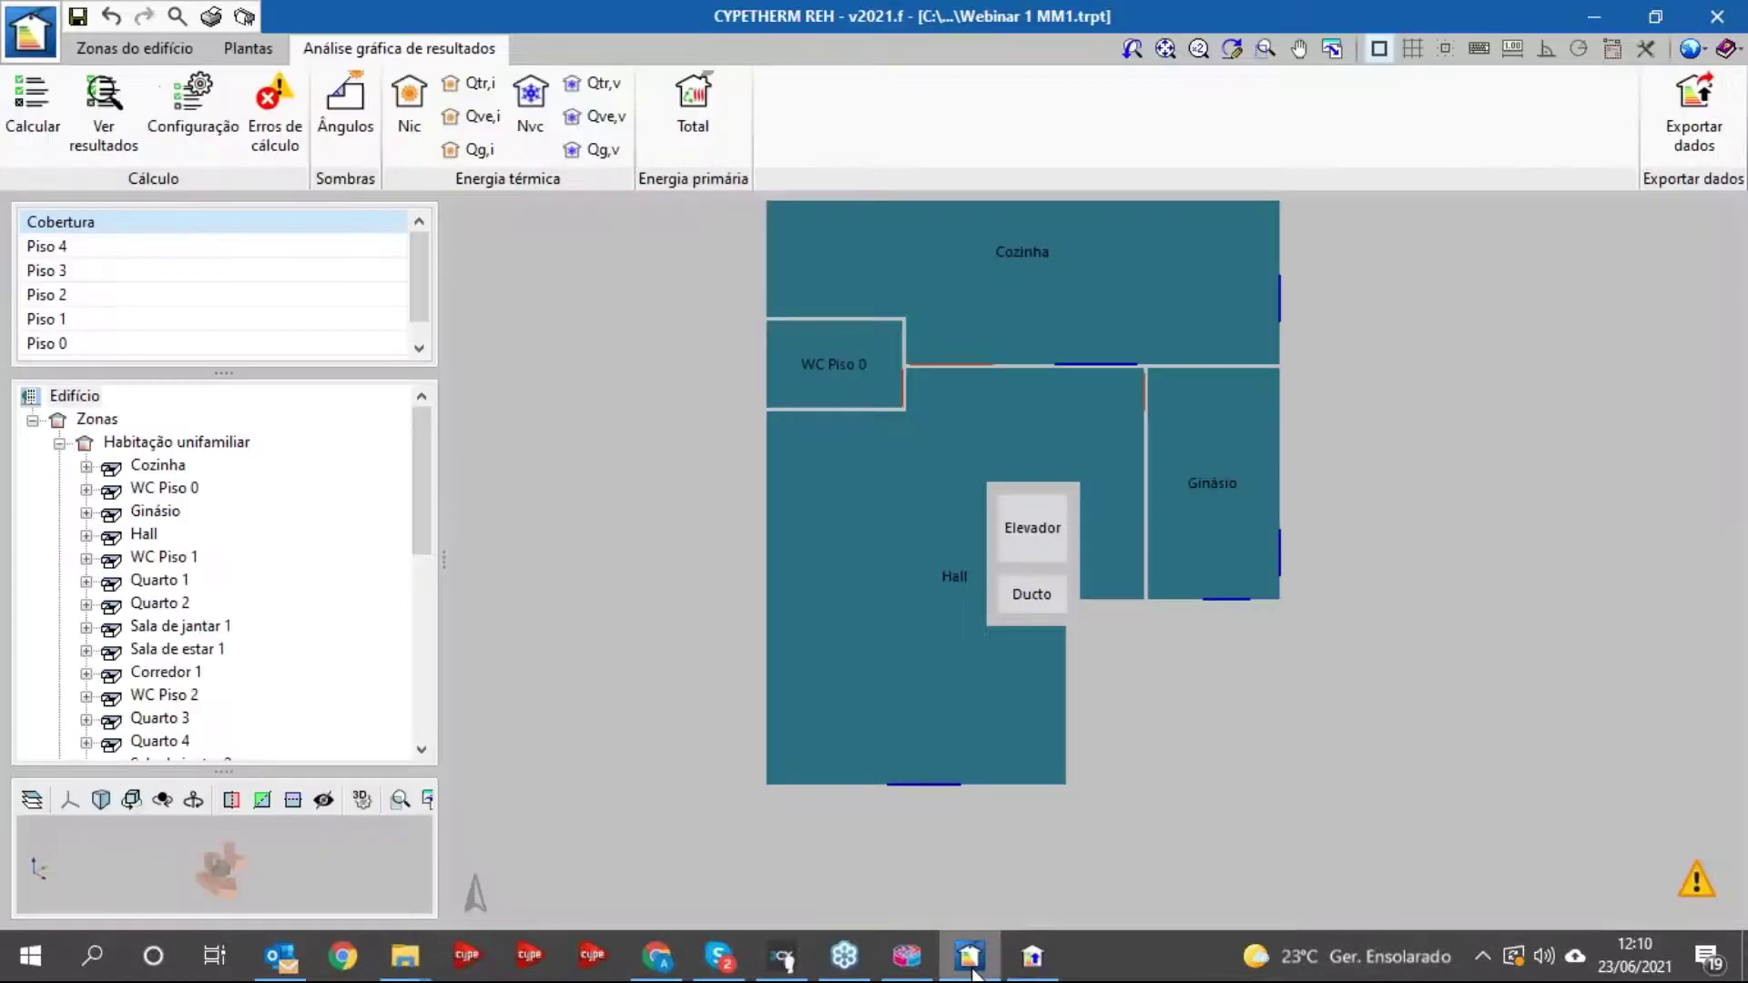
{"action": "left_click", "coordinate": [118, 51]}
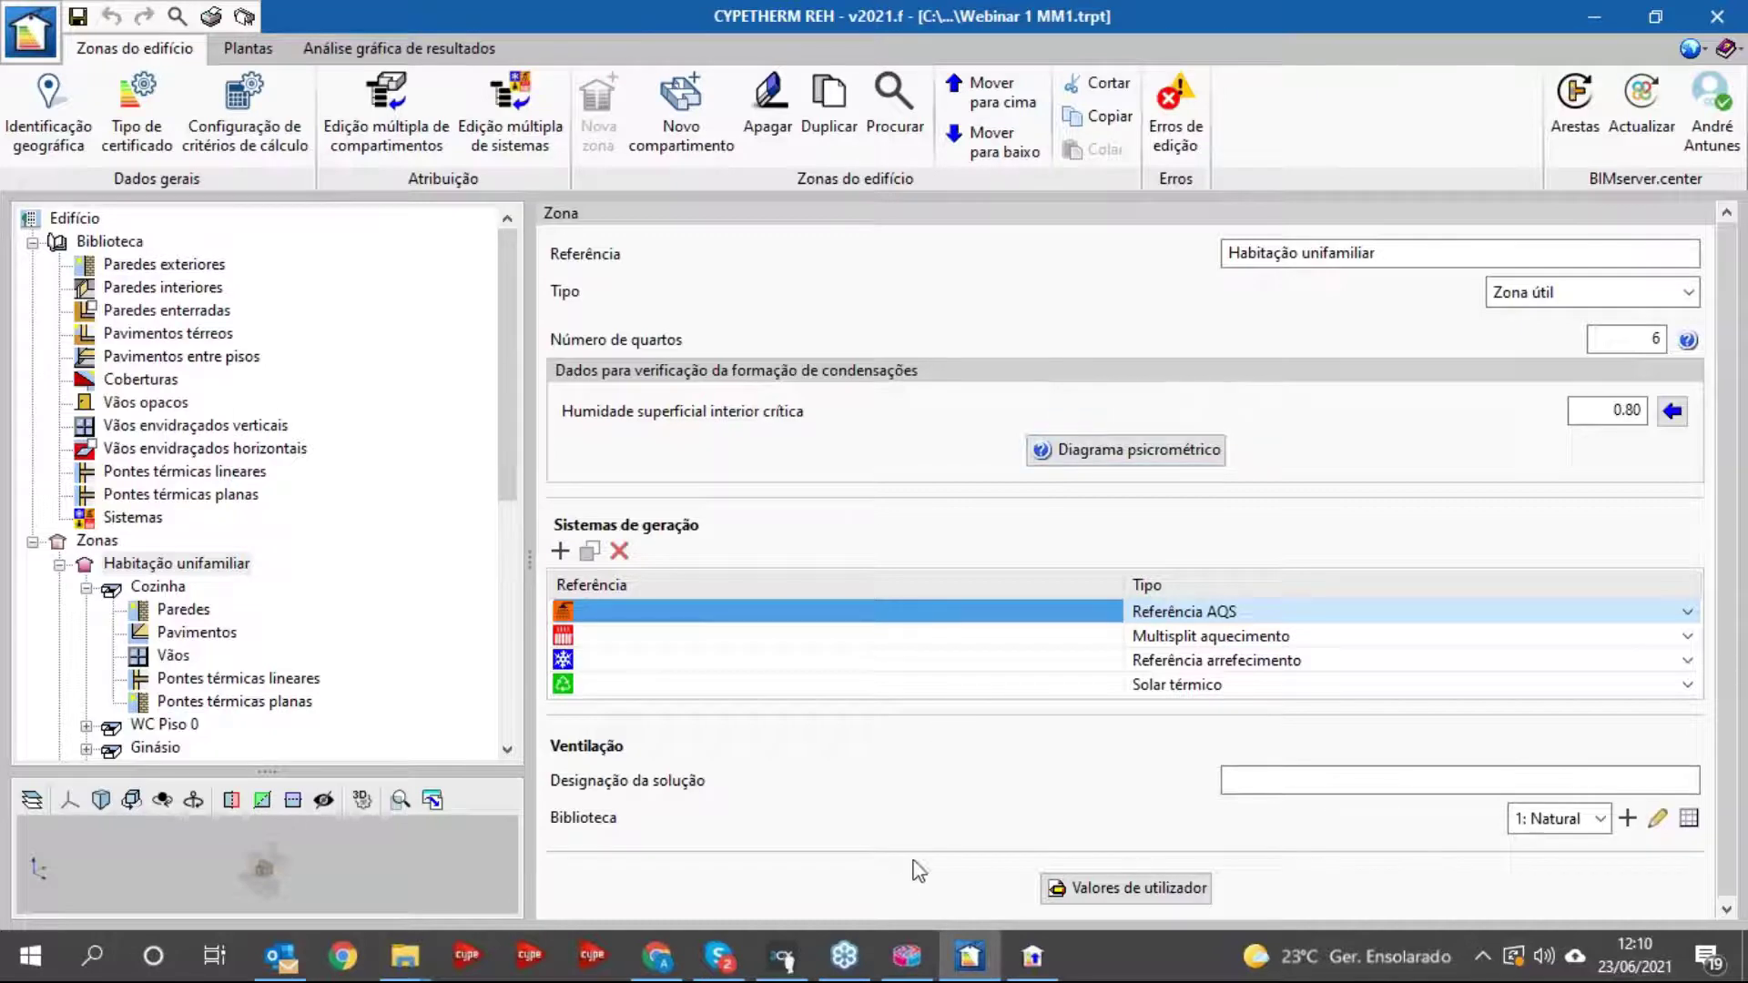
{"action": "left_click", "coordinate": [1031, 956]}
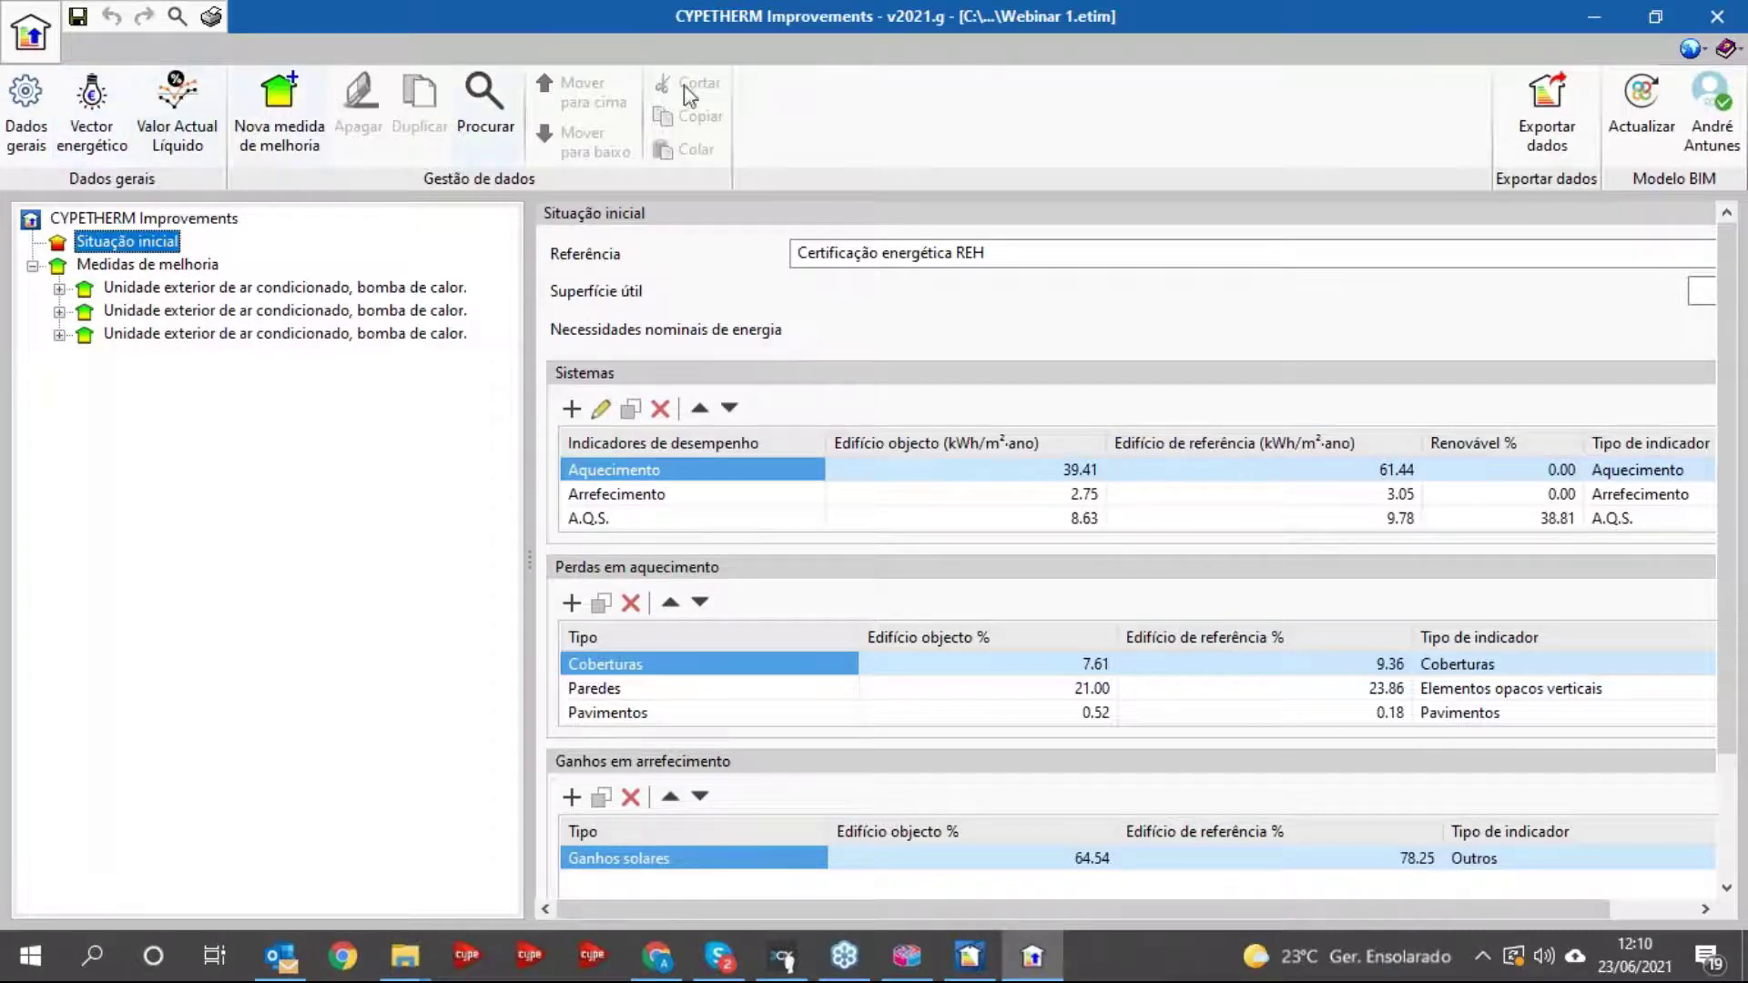
- Review the job's data source in Dados gerais and the energy prices per Vector energético
{"action": "left_click", "coordinate": [26, 109]}
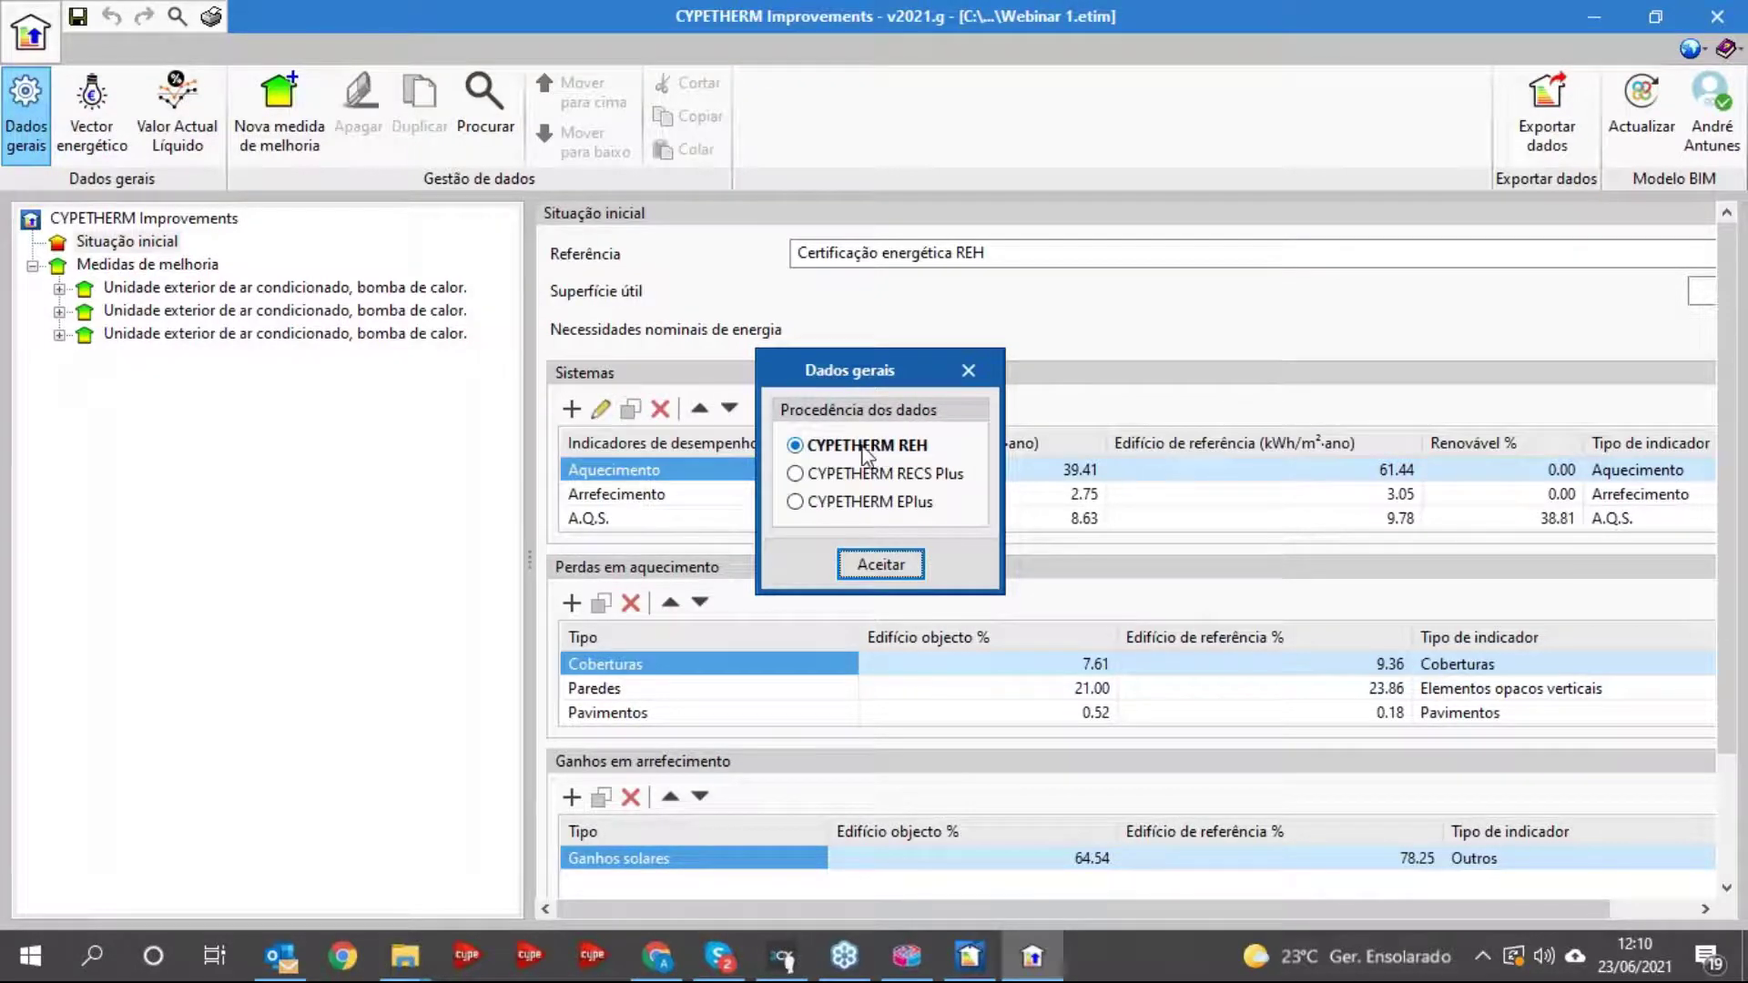
{"action": "left_click", "coordinate": [968, 371]}
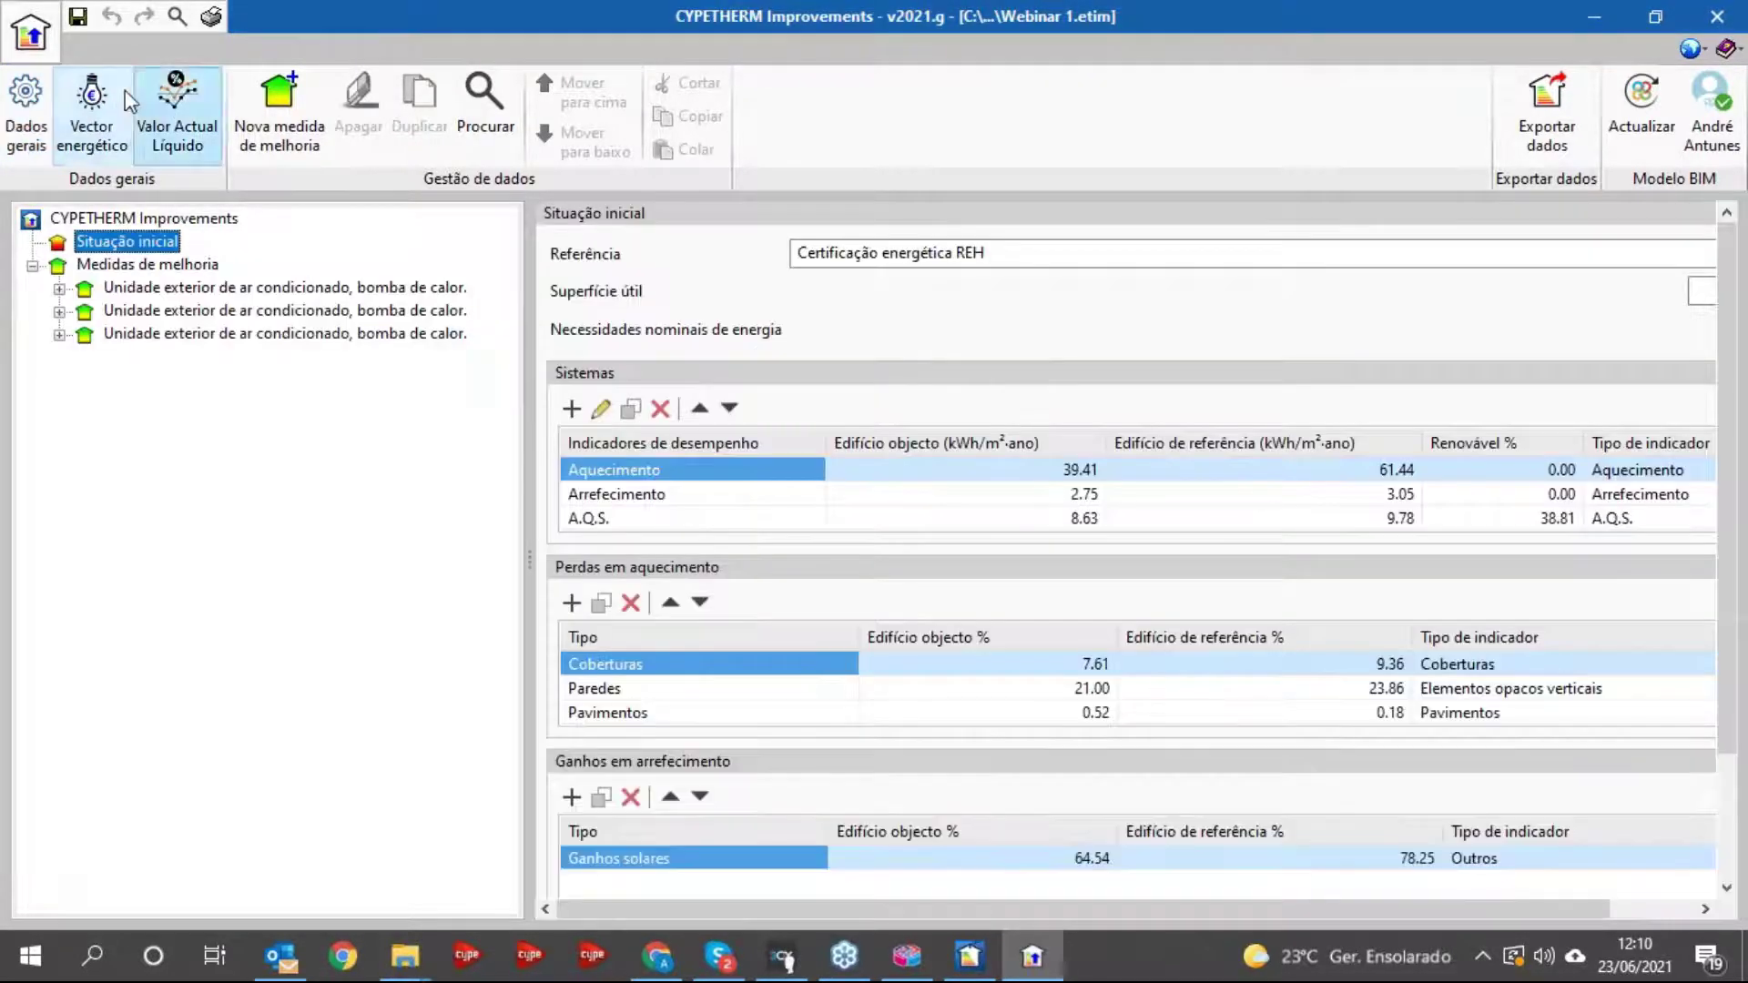
{"action": "left_click", "coordinate": [102, 110]}
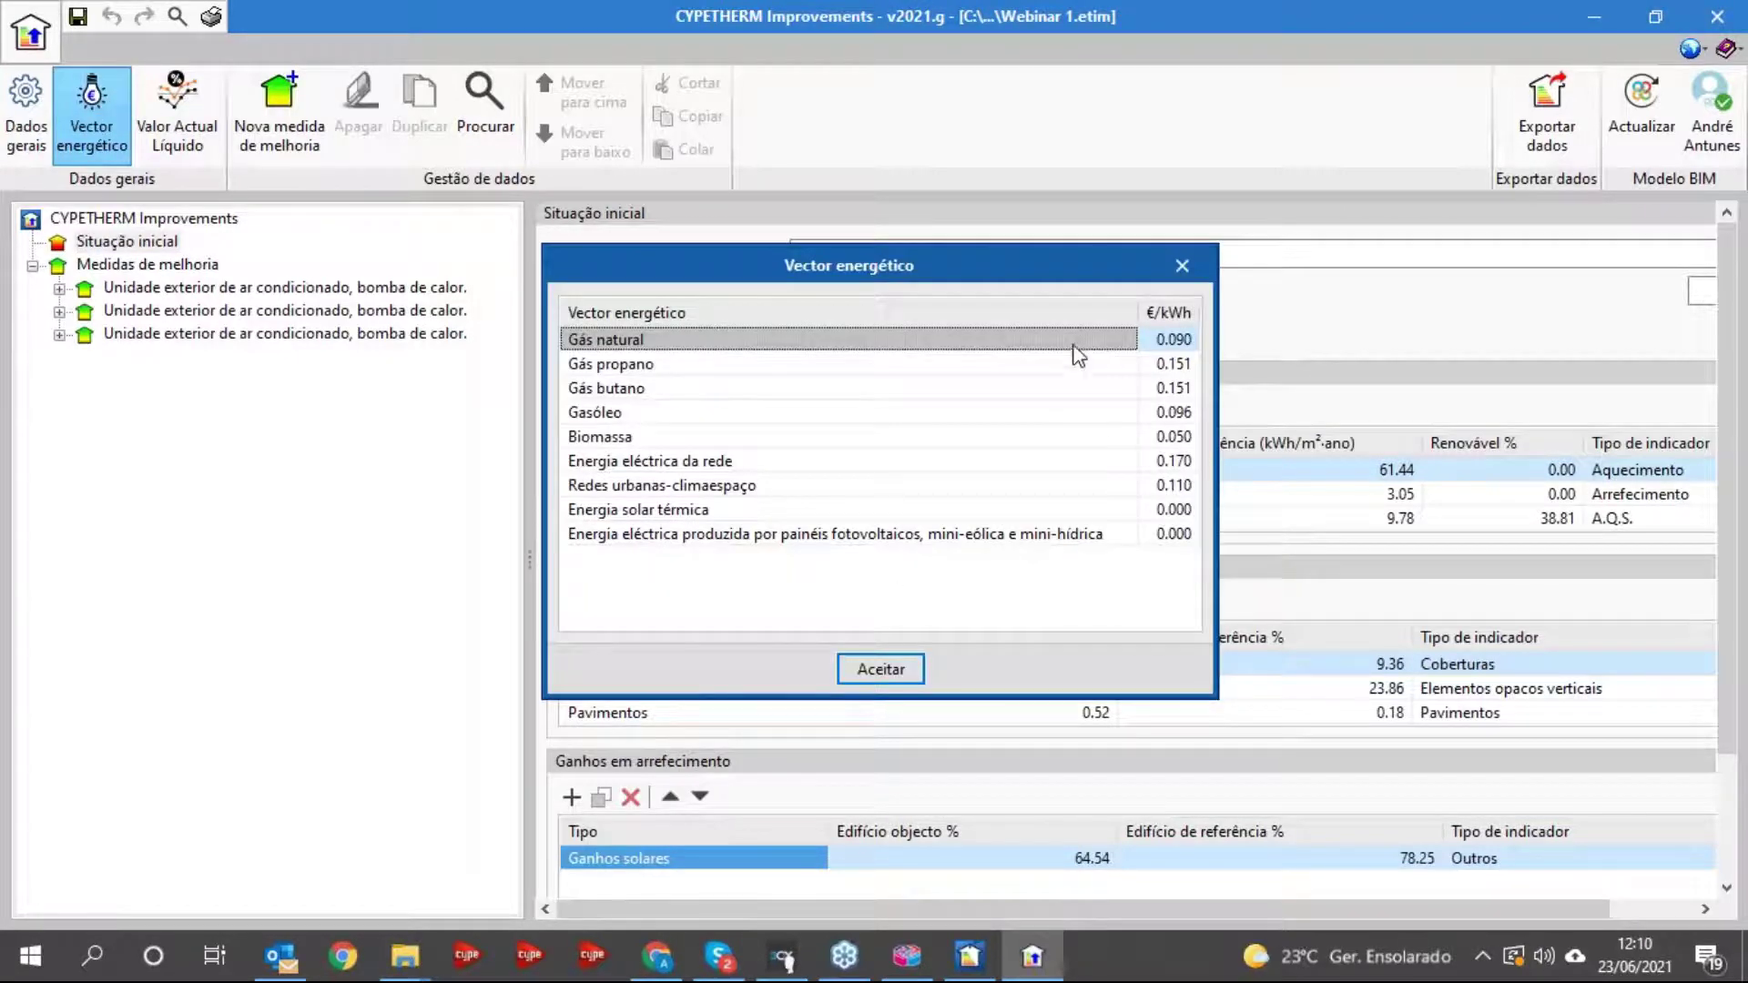
{"action": "left_click", "coordinate": [1181, 267]}
- Examine the parameters of the VAL calculation method in Valor Actual Líquido, leaving the method disabled
{"action": "left_click", "coordinate": [176, 114]}
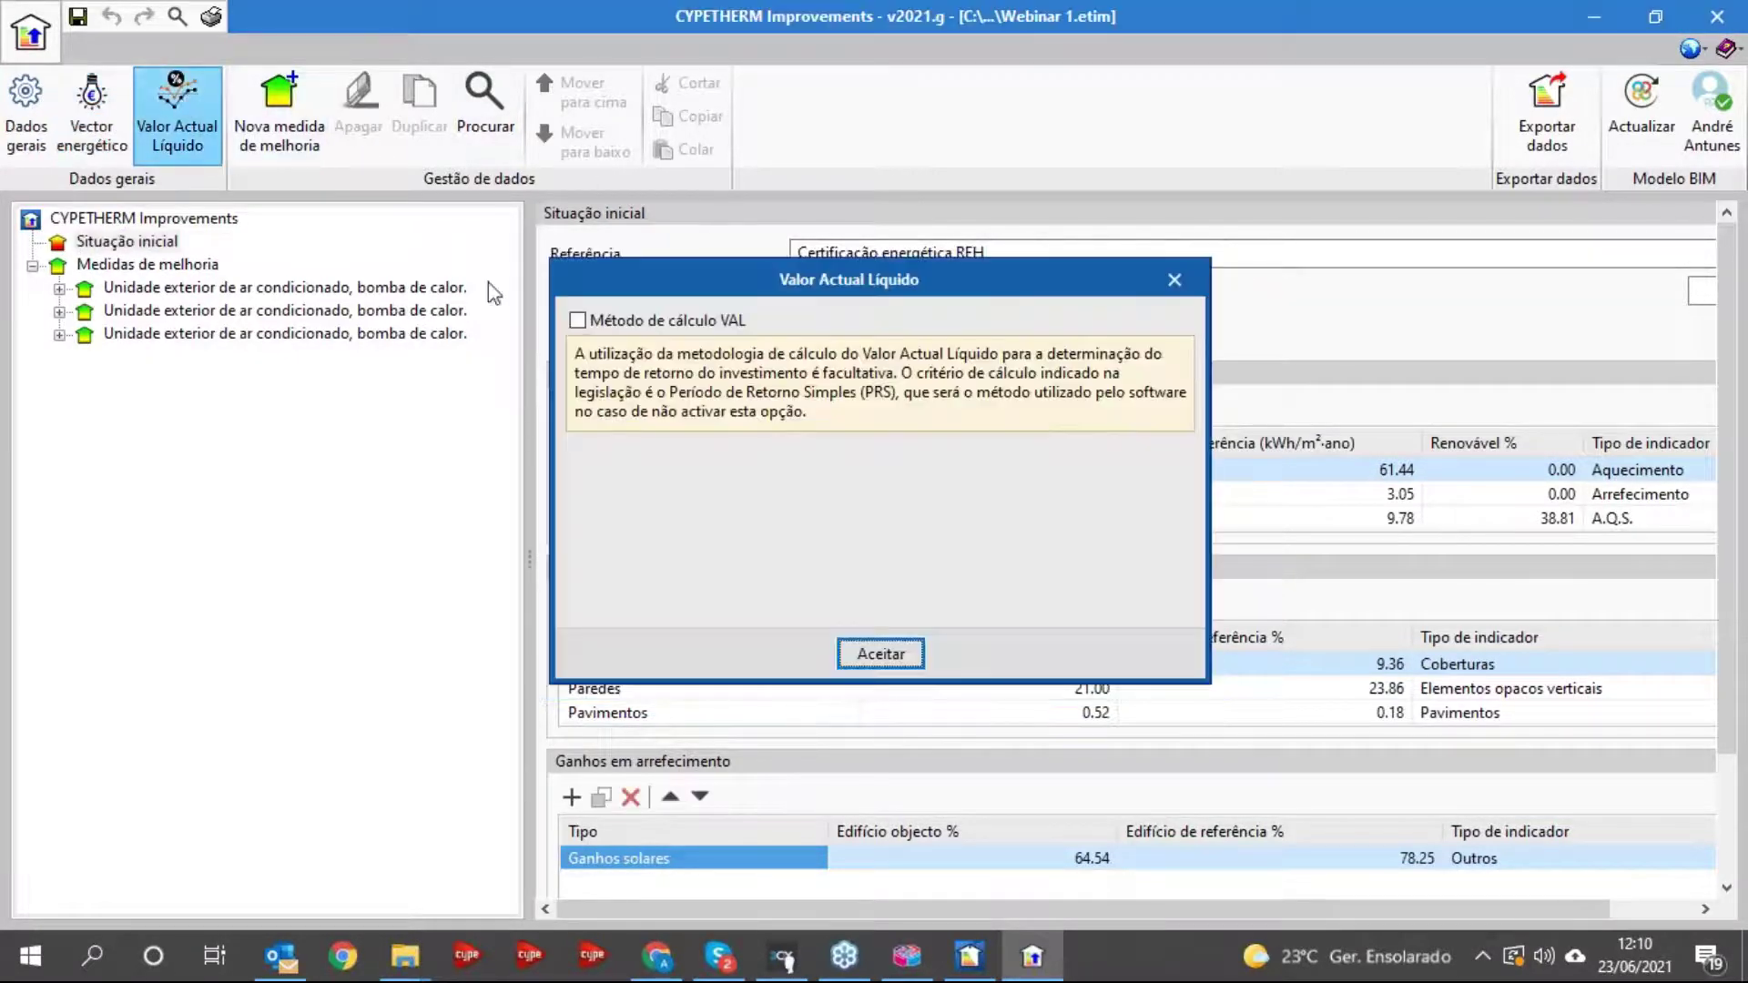
{"action": "left_click", "coordinate": [680, 324]}
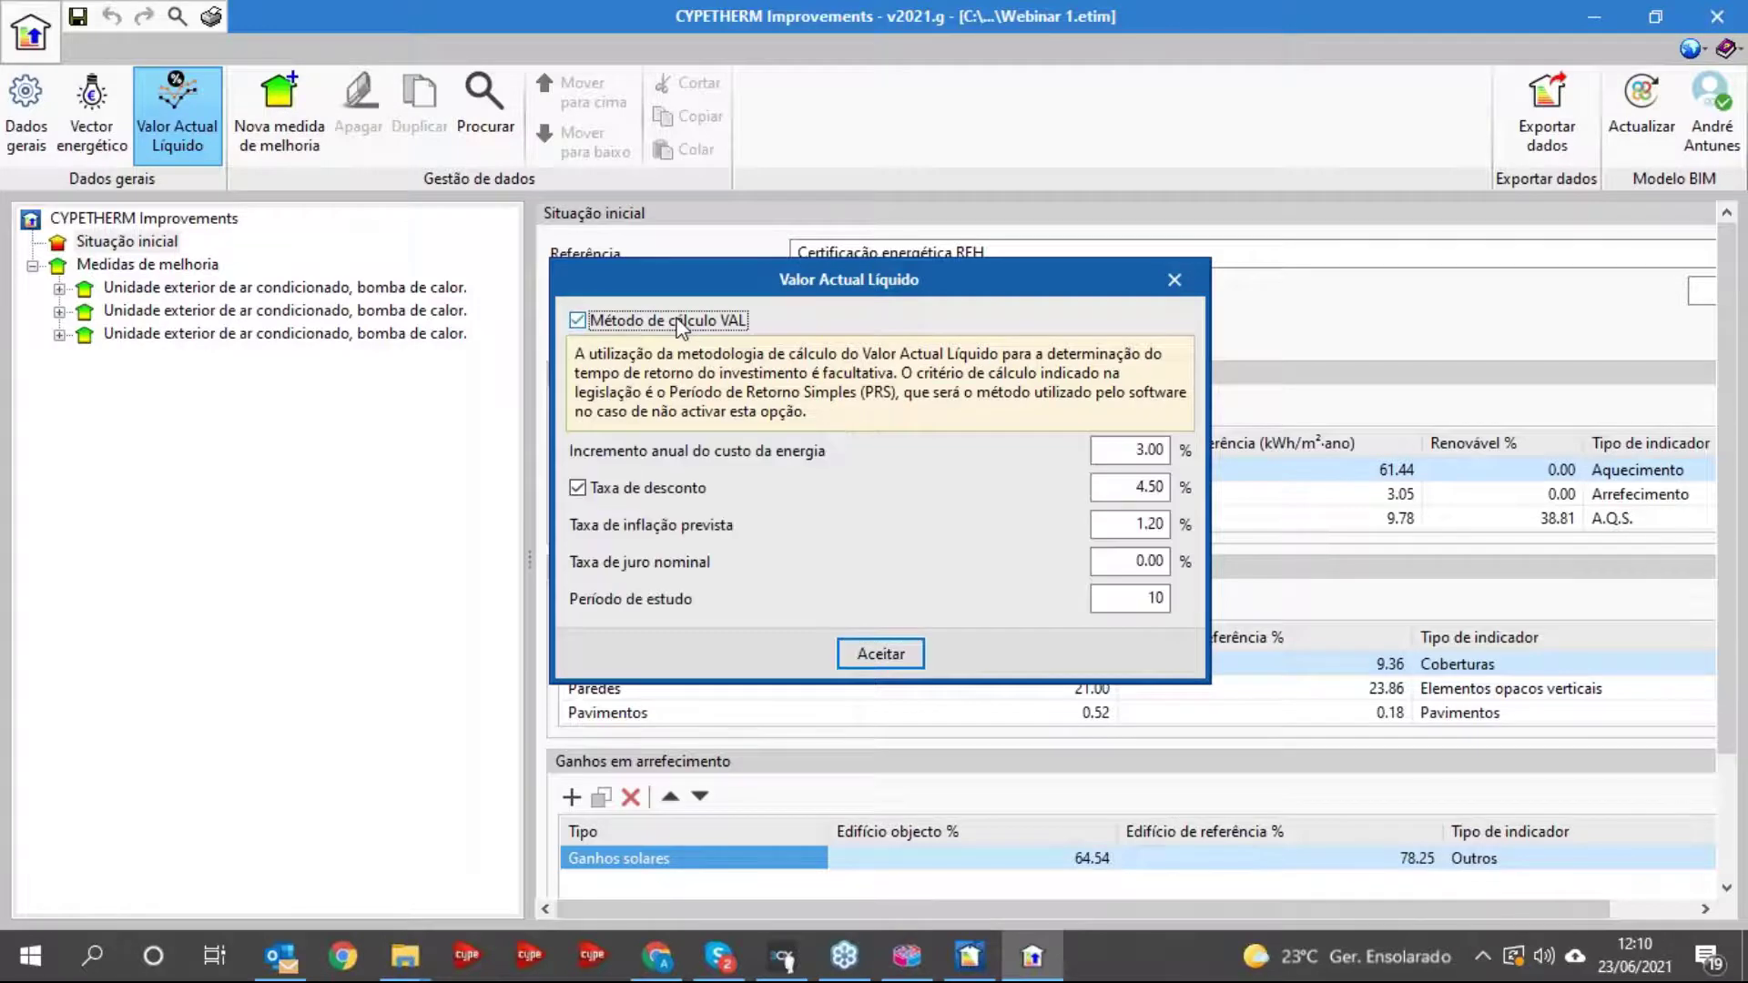
{"action": "left_click", "coordinate": [678, 321]}
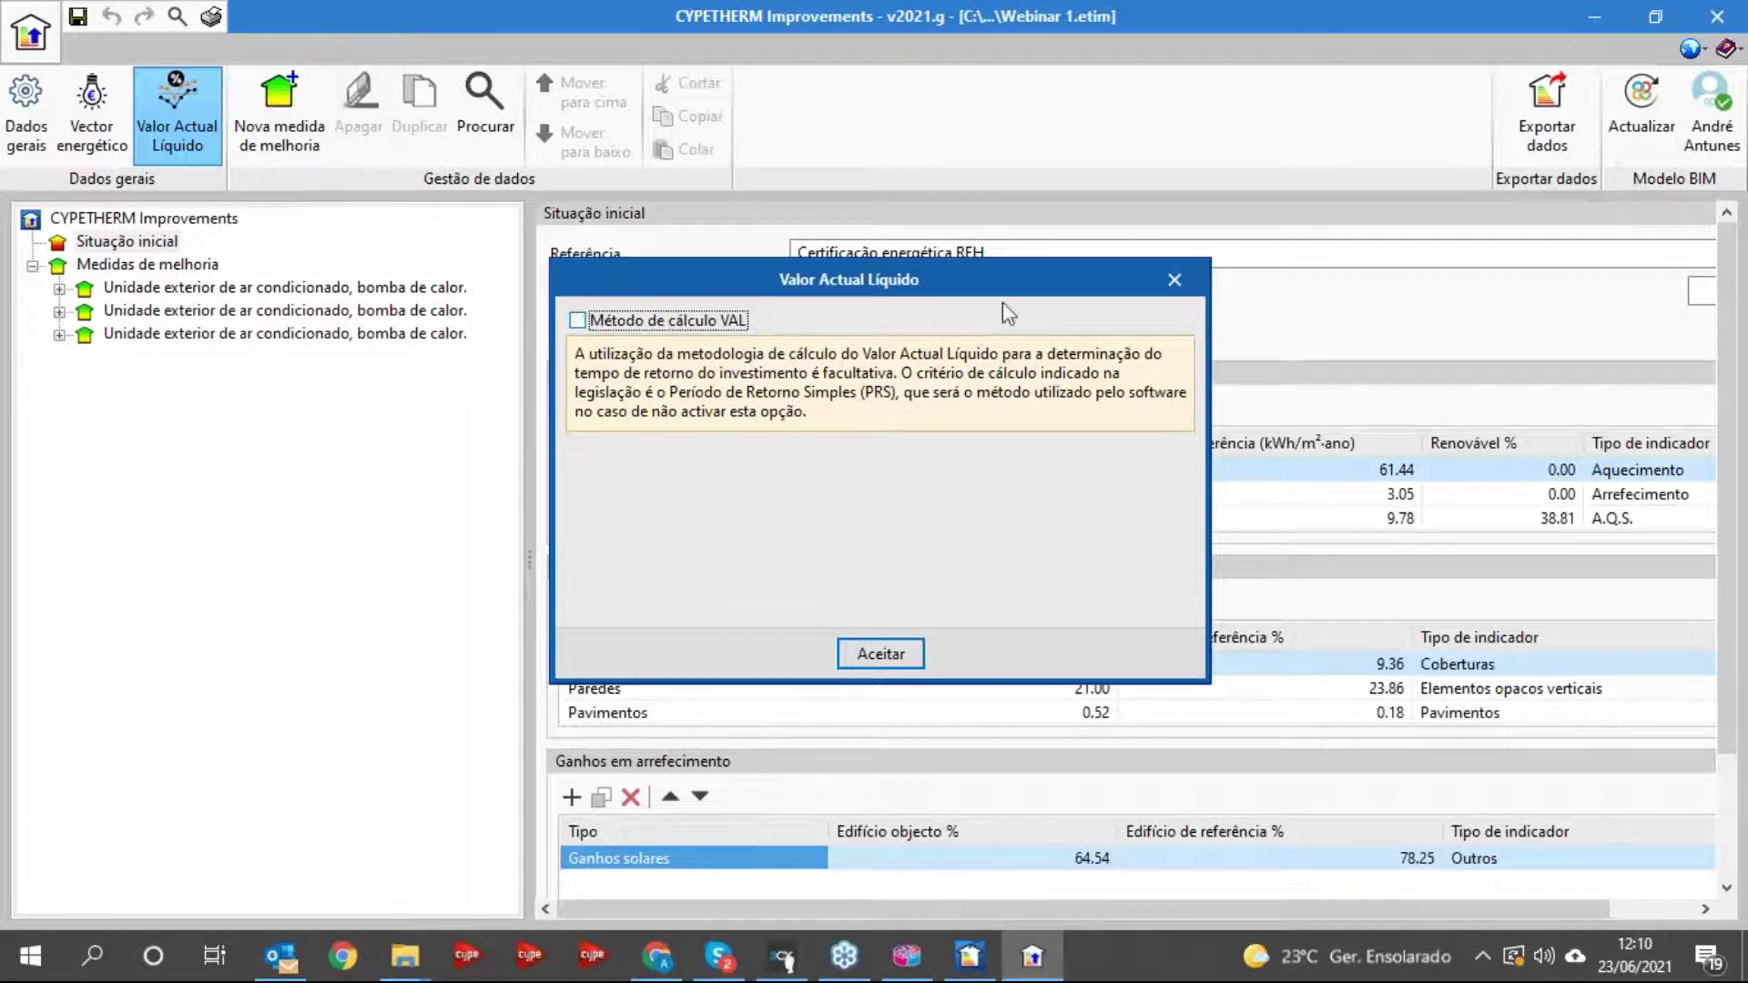
{"action": "left_click", "coordinate": [1174, 280]}
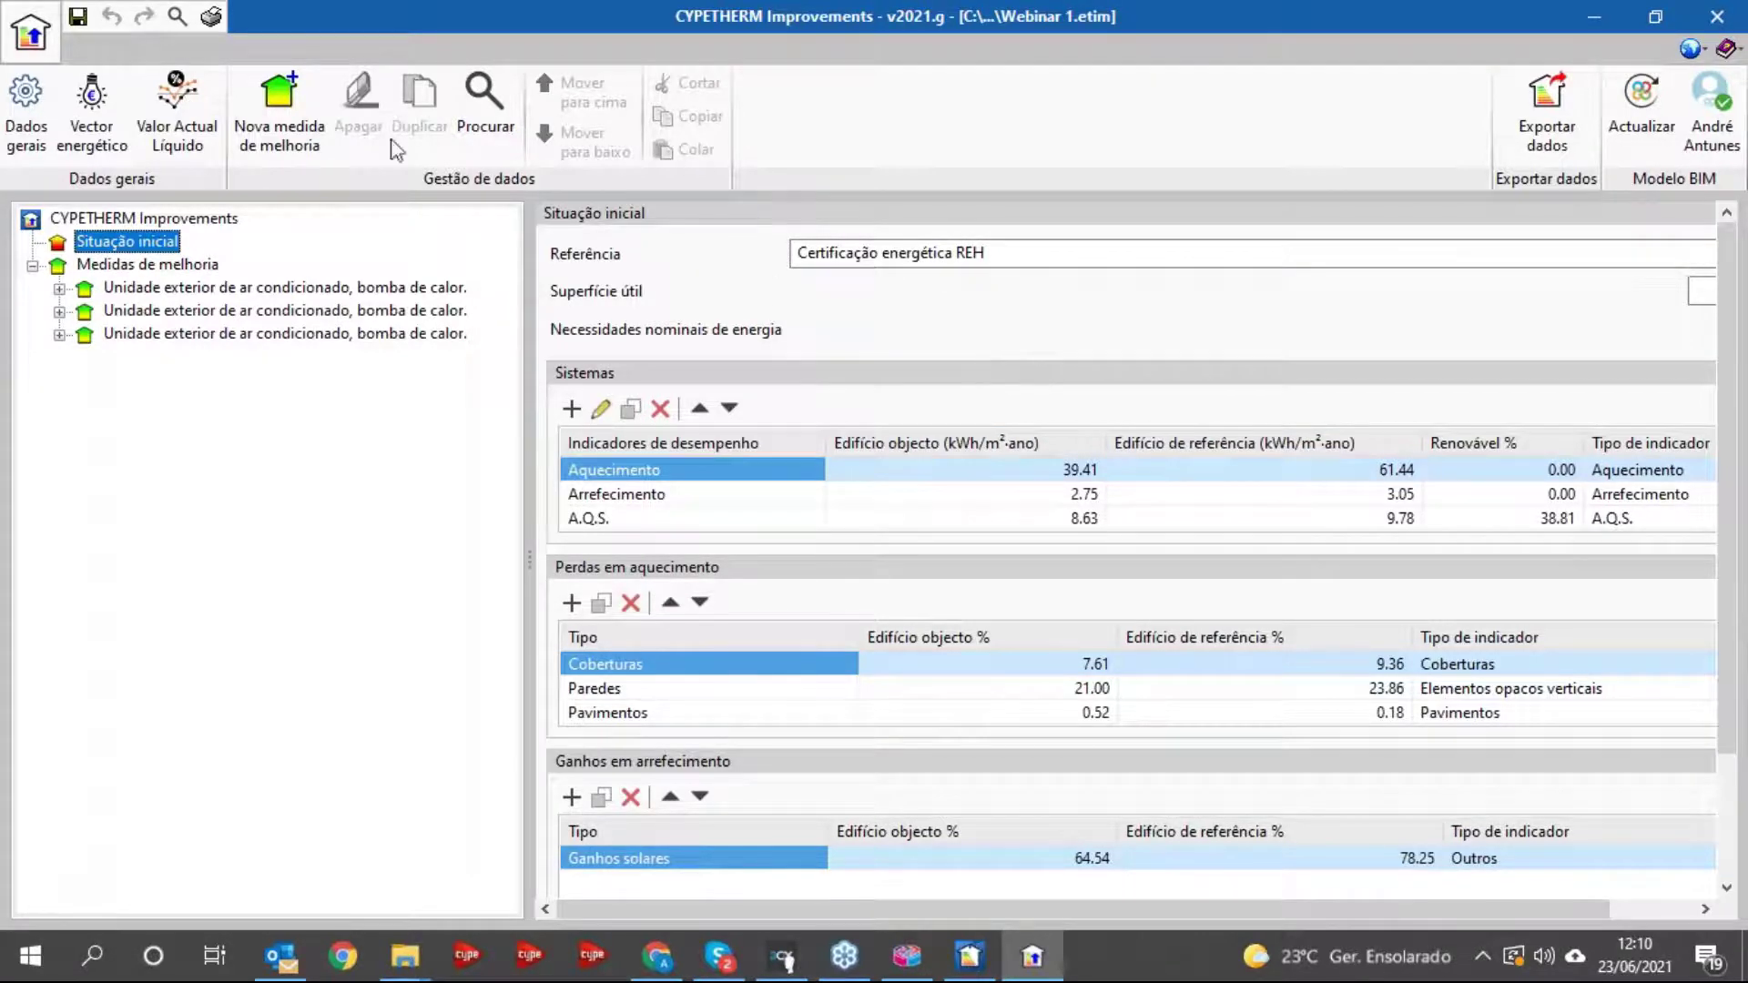
- Open the job's reports and examine the Certificação energética REH section of the Balanço energético, including its heating and cooling indicators
{"action": "left_click", "coordinate": [211, 16]}
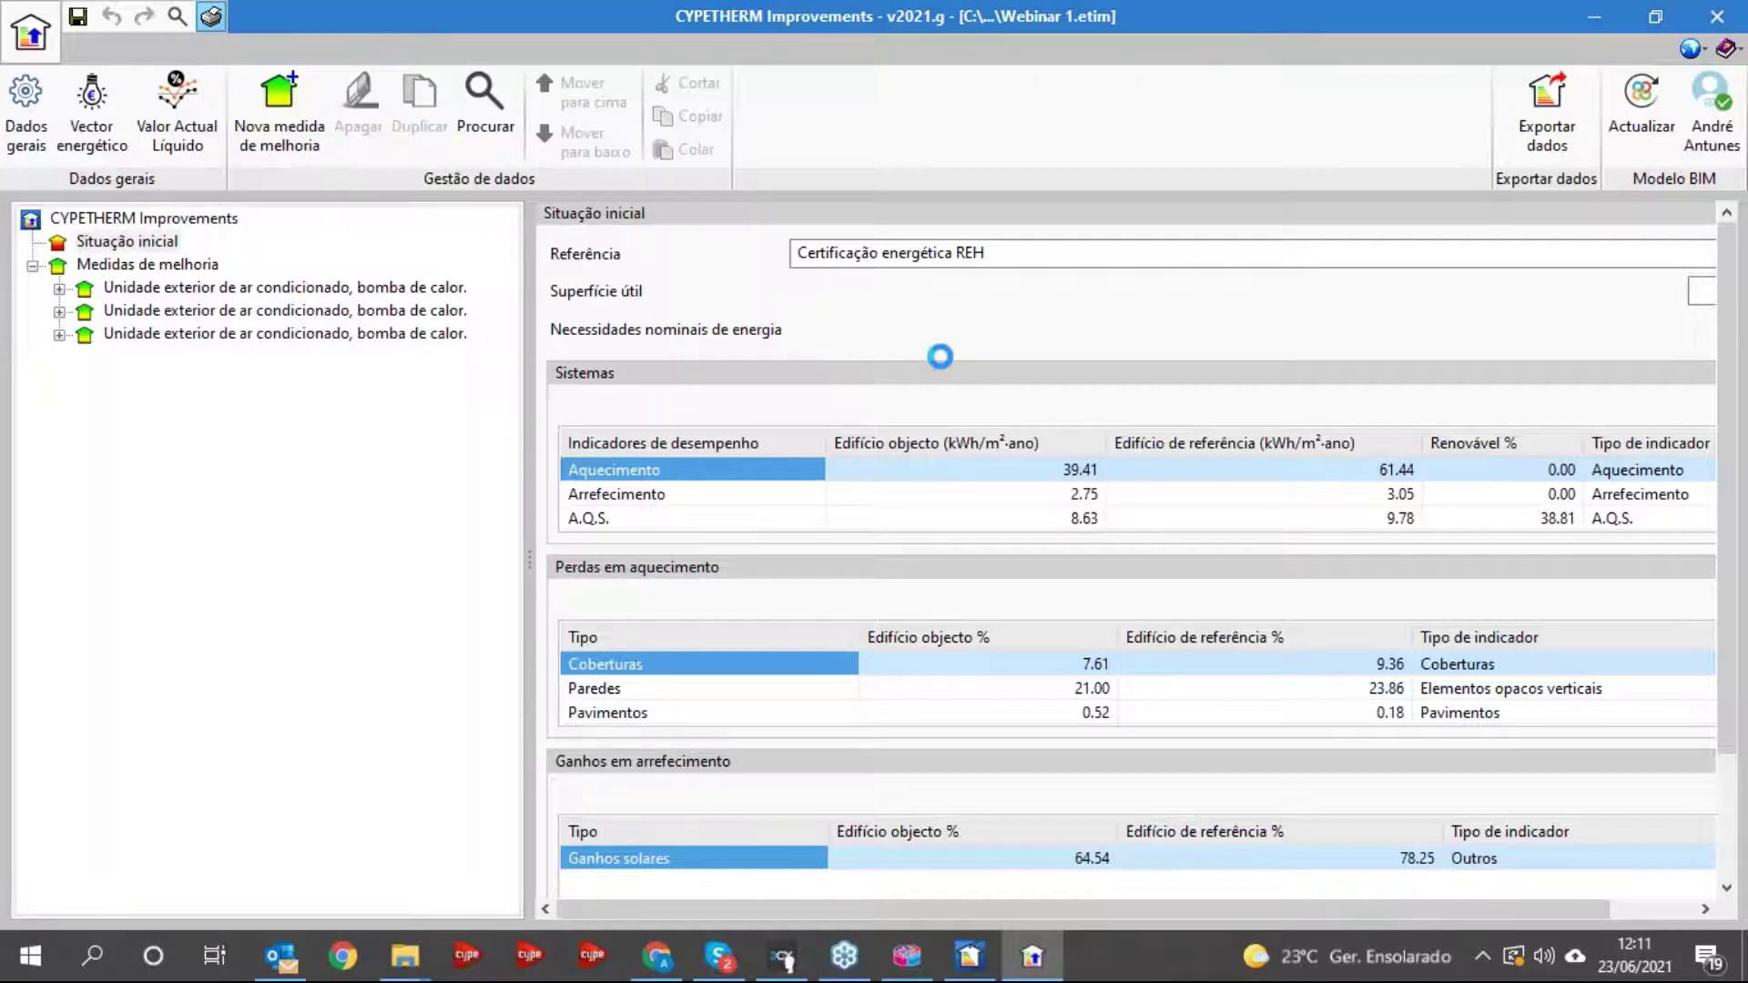
{"action": "left_click", "coordinate": [1245, 235]}
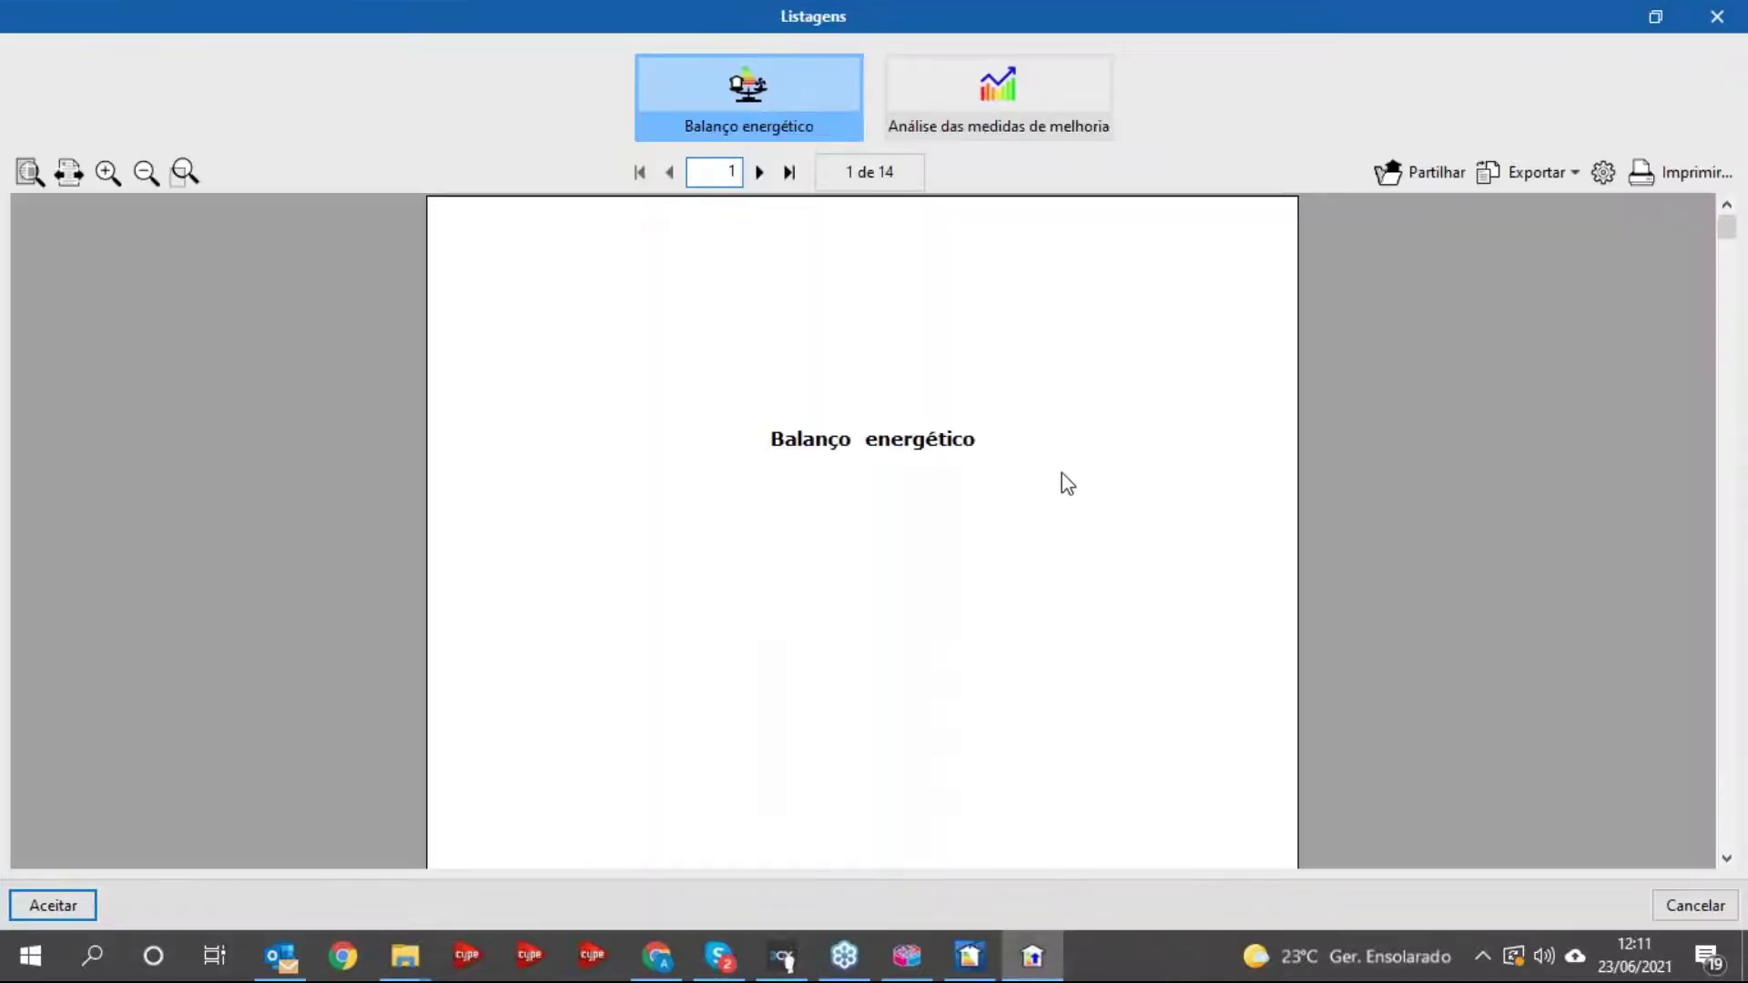
{"action": "scroll", "coordinate": [1046, 521], "scroll_direction": "down", "scroll_amount": 2}
{"action": "scroll", "coordinate": [1044, 528], "scroll_direction": "down", "scroll_amount": 20}
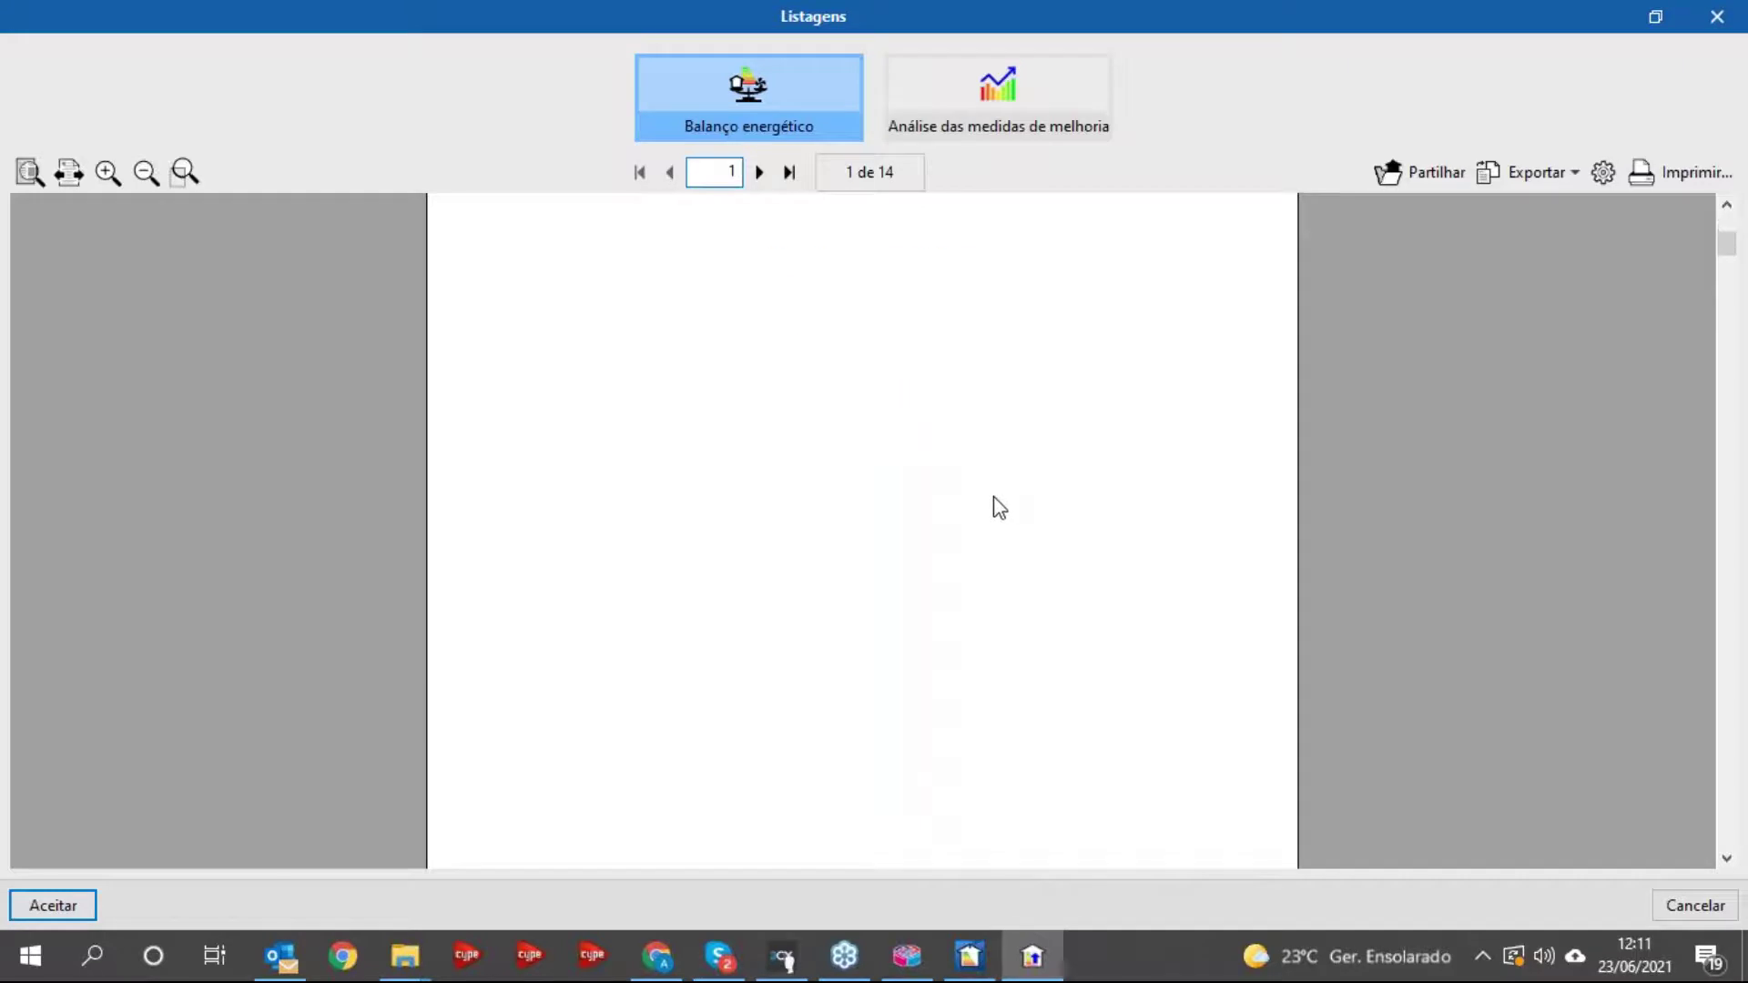
{"action": "scroll", "coordinate": [978, 511], "scroll_direction": "down", "scroll_amount": 15}
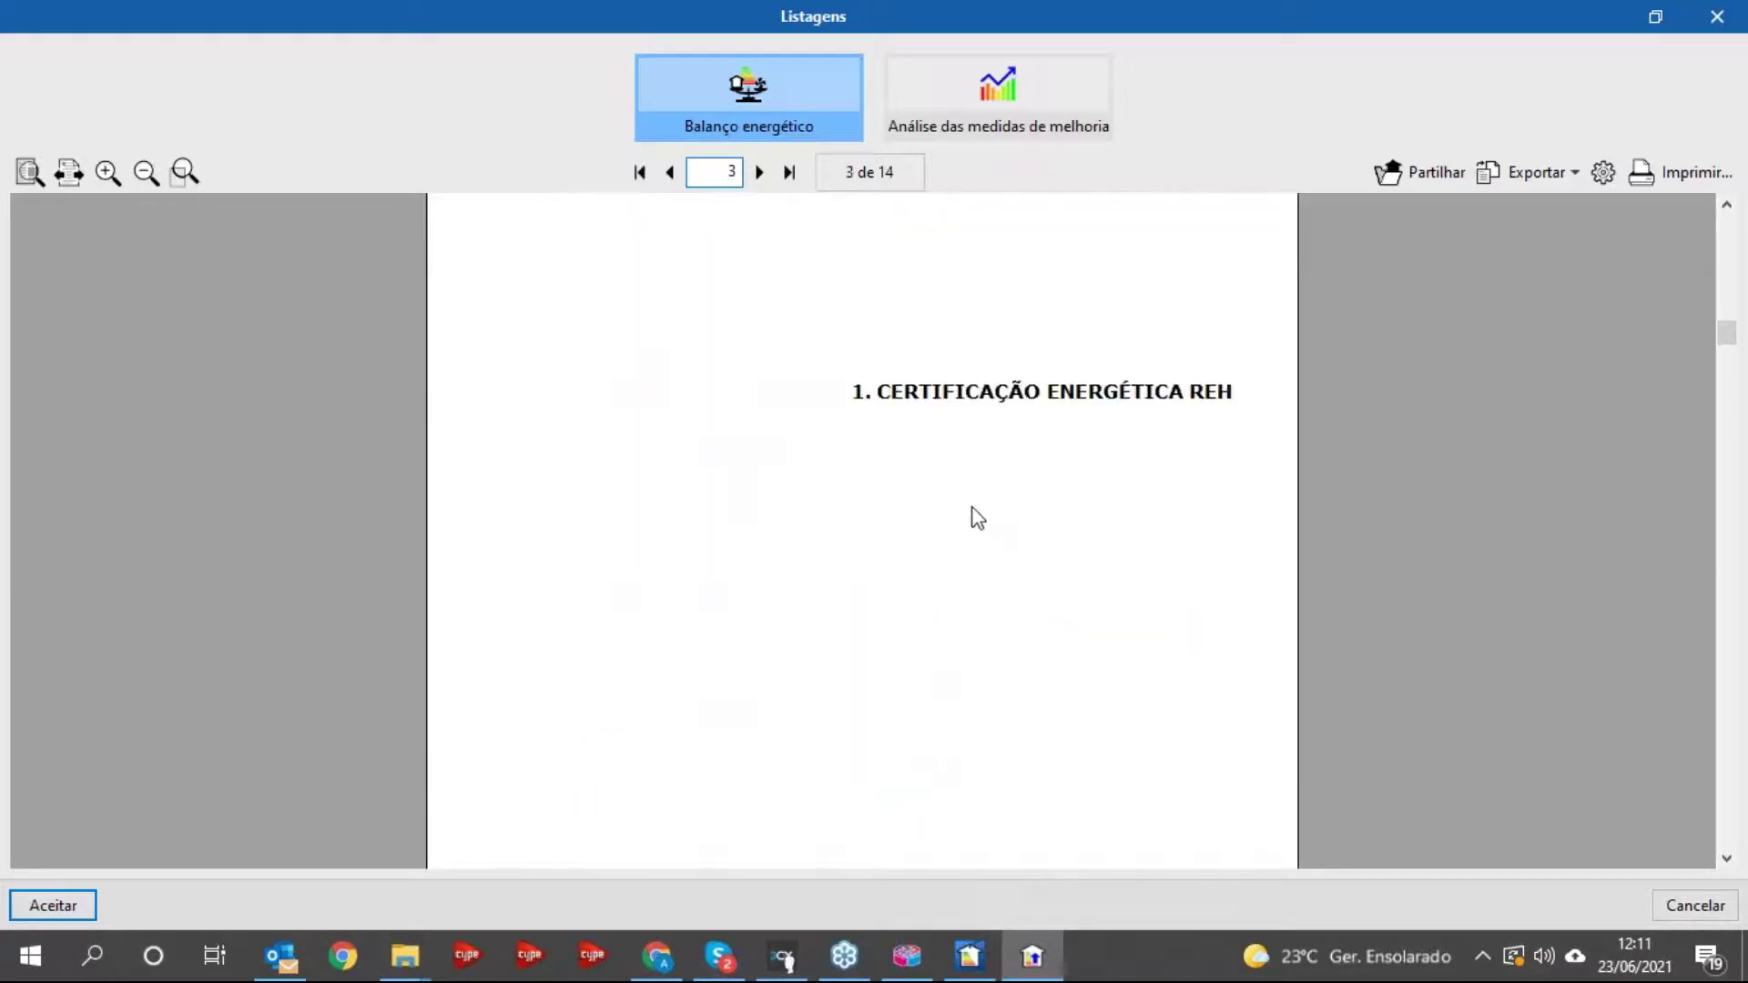
{"action": "scroll", "coordinate": [968, 508], "scroll_direction": "up", "scroll_amount": 1, "text": "ctrl"}
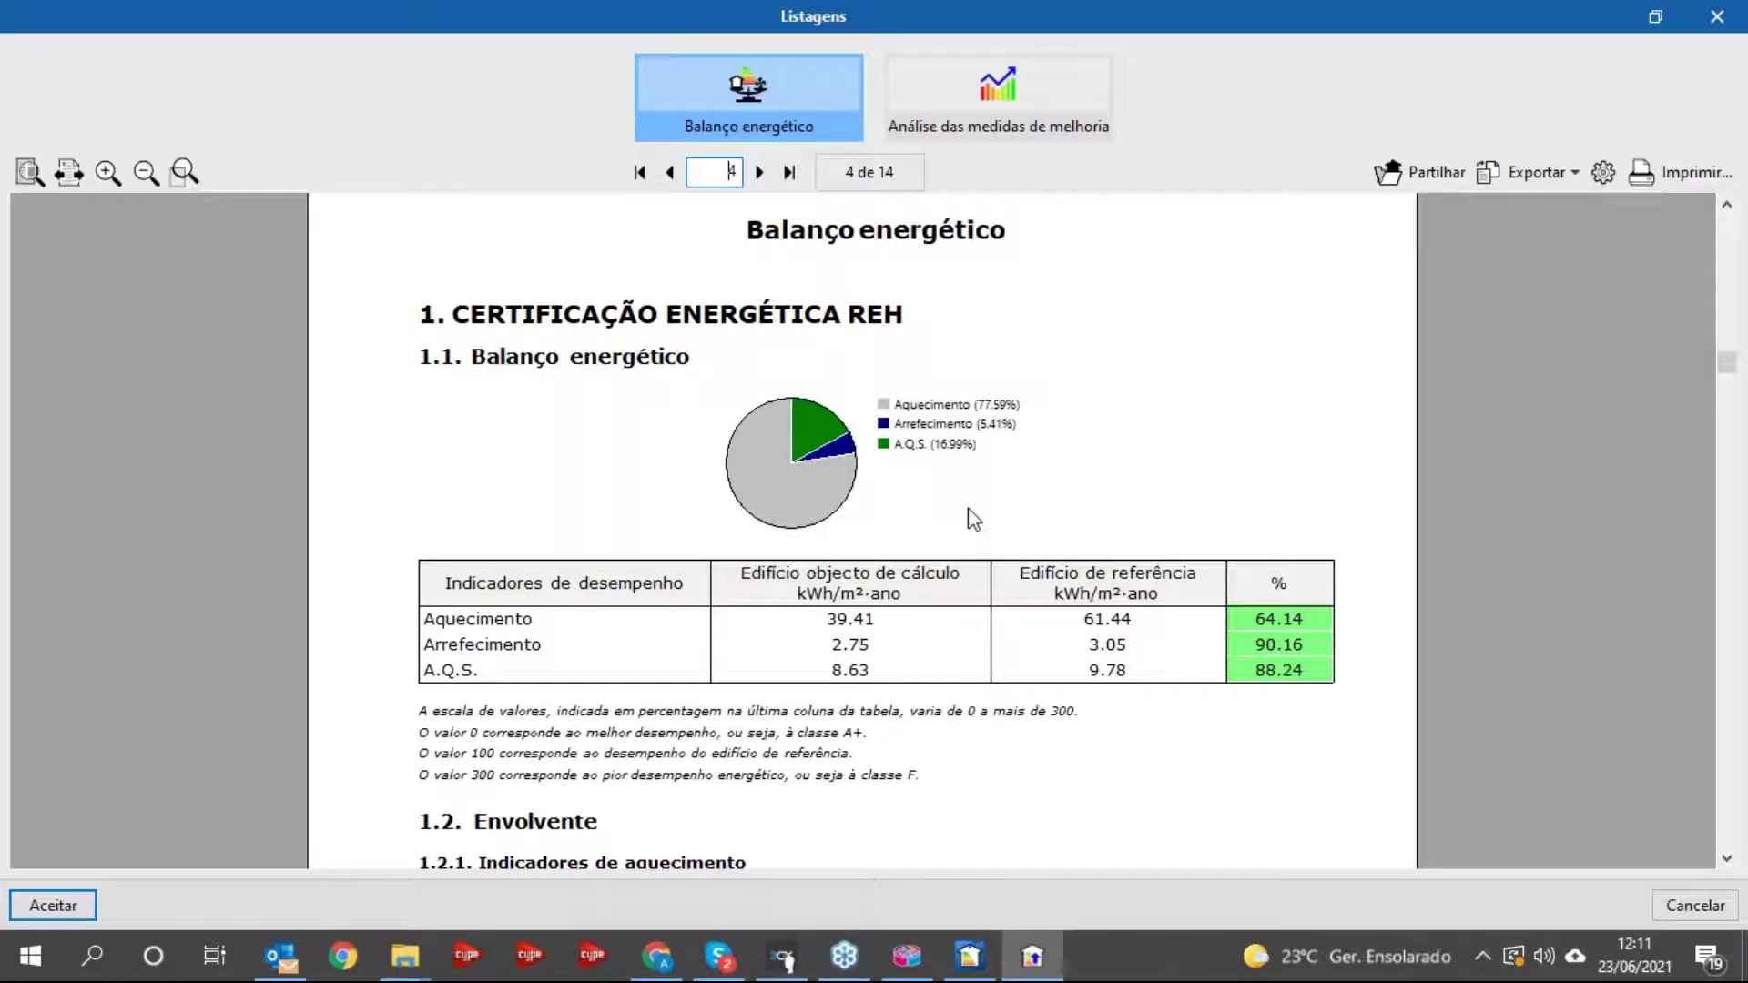
{"action": "scroll", "coordinate": [968, 509], "scroll_direction": "down", "scroll_amount": 5}
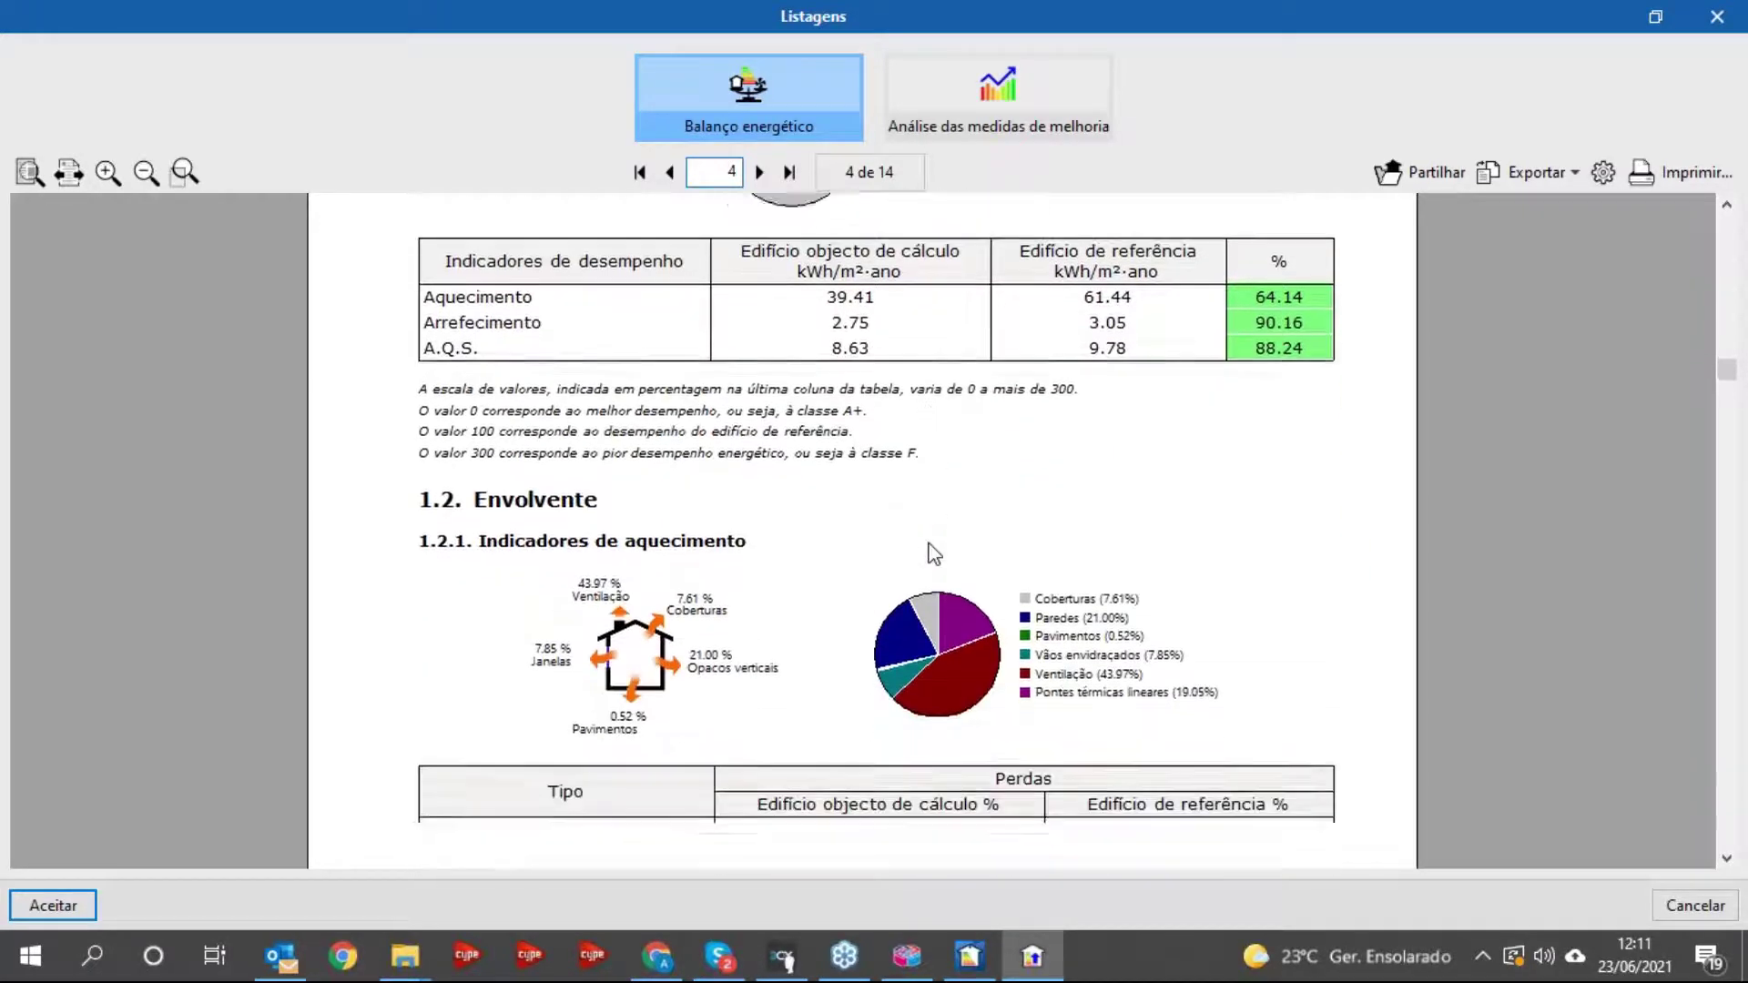
{"action": "scroll", "coordinate": [933, 553], "scroll_direction": "down", "scroll_amount": 3}
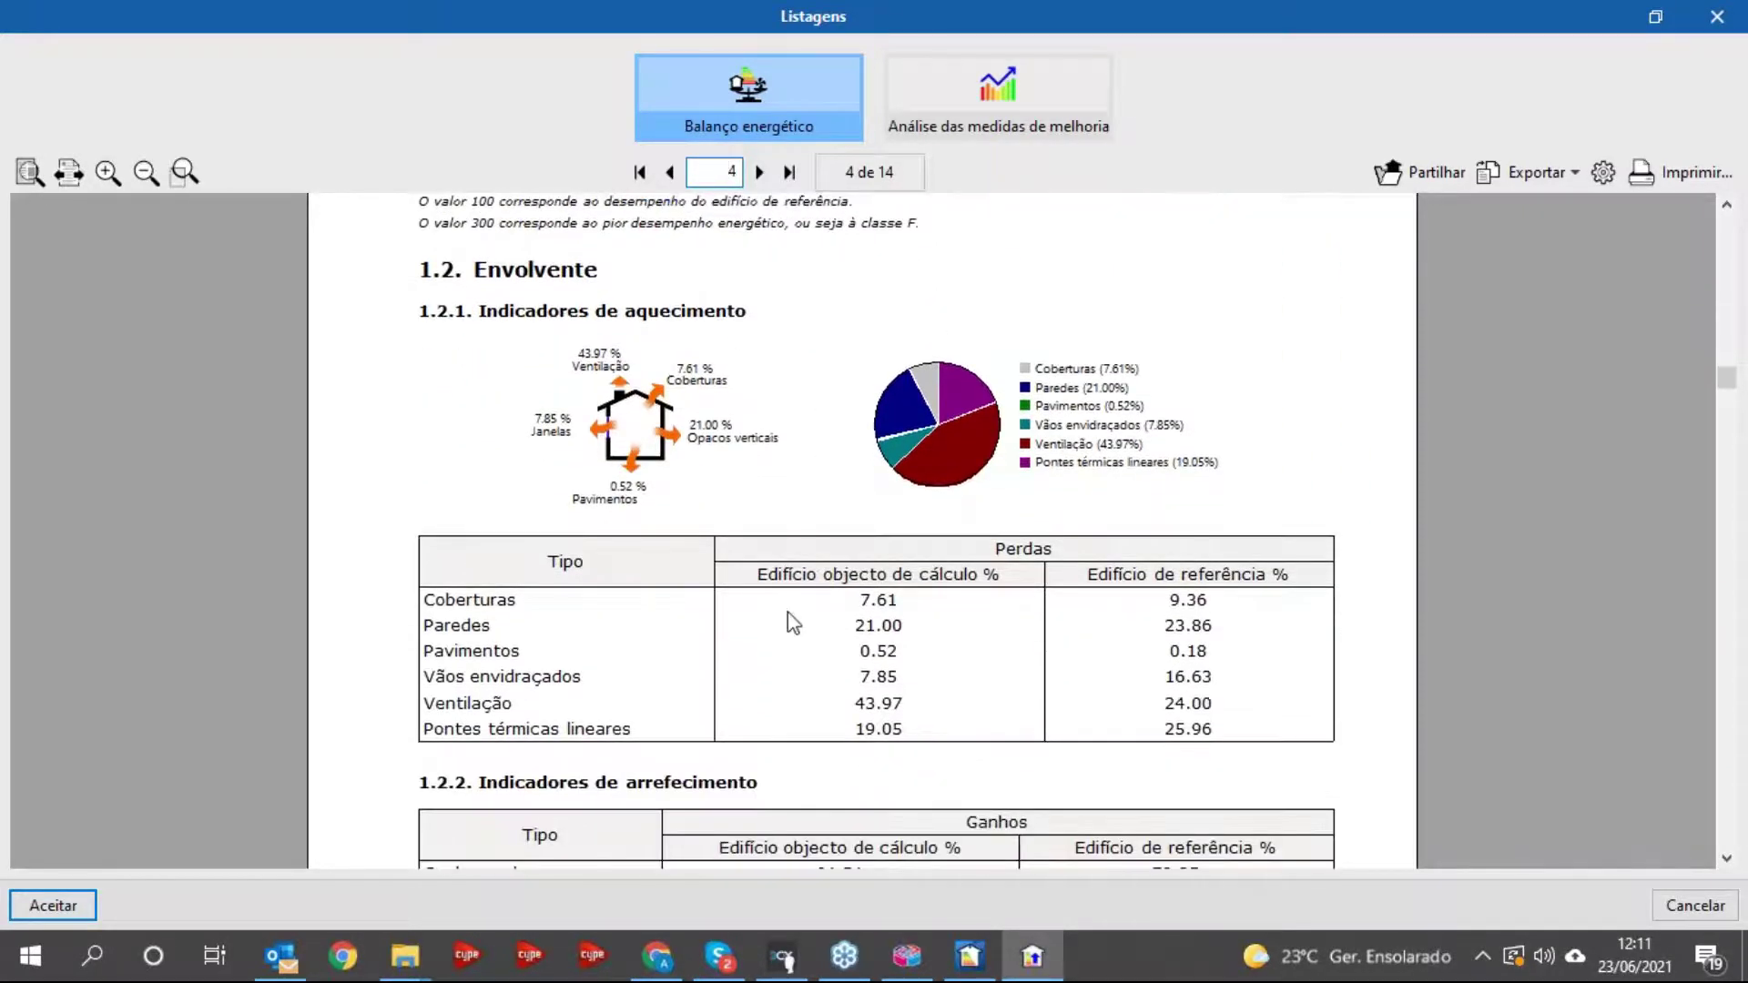
{"action": "scroll", "coordinate": [1040, 564], "scroll_direction": "down", "scroll_amount": 4}
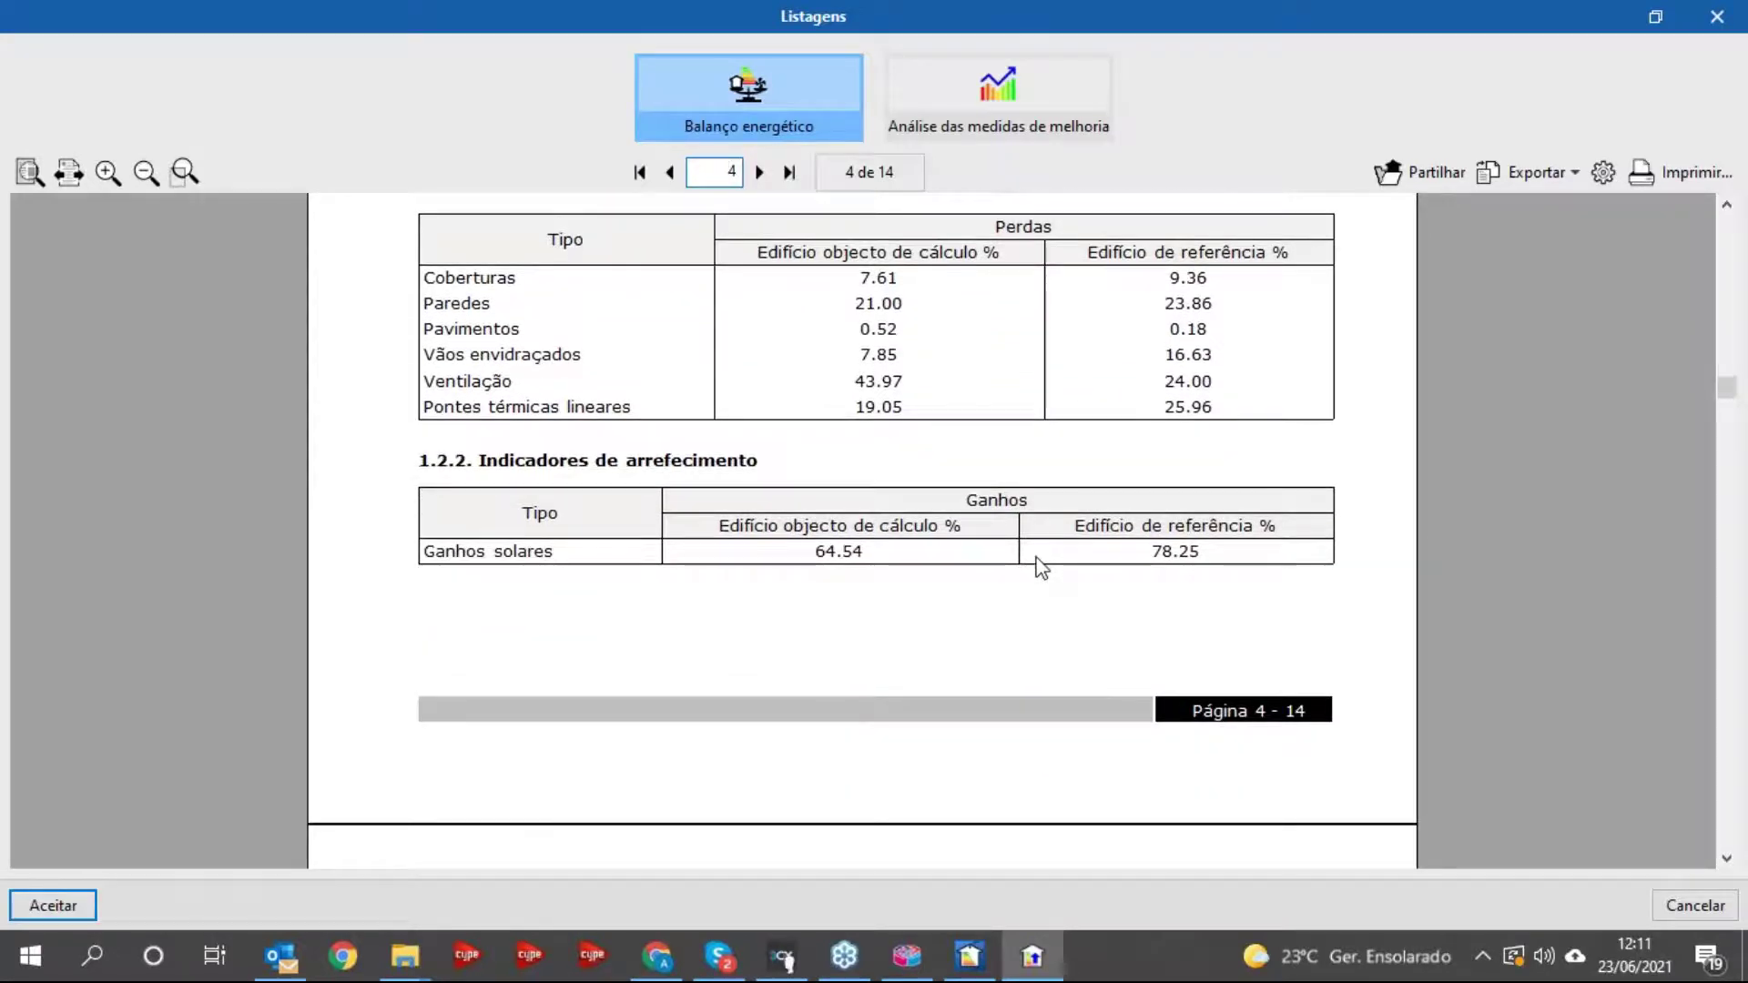
- Examine the performance indicators, envelope losses and systems in sections 2 and 3 of the Balanço energético report
{"action": "scroll", "coordinate": [1041, 566], "scroll_direction": "down", "scroll_amount": 20}
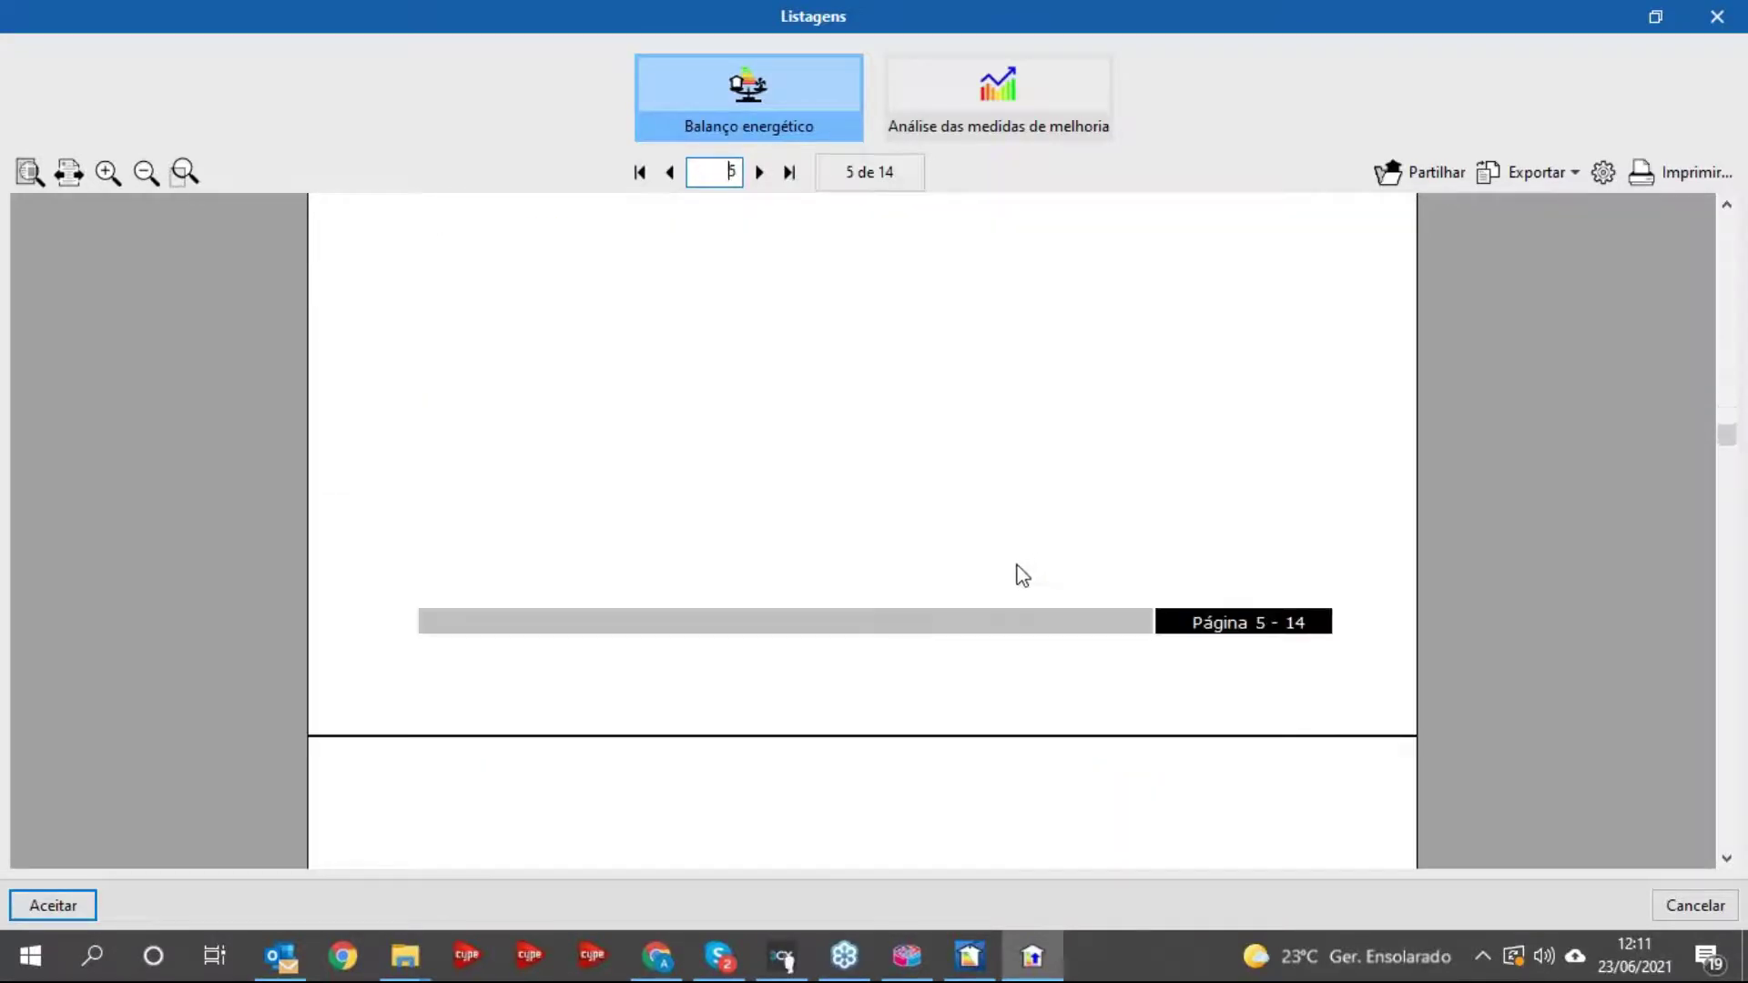
{"action": "scroll", "coordinate": [1022, 573], "scroll_direction": "down", "scroll_amount": 10}
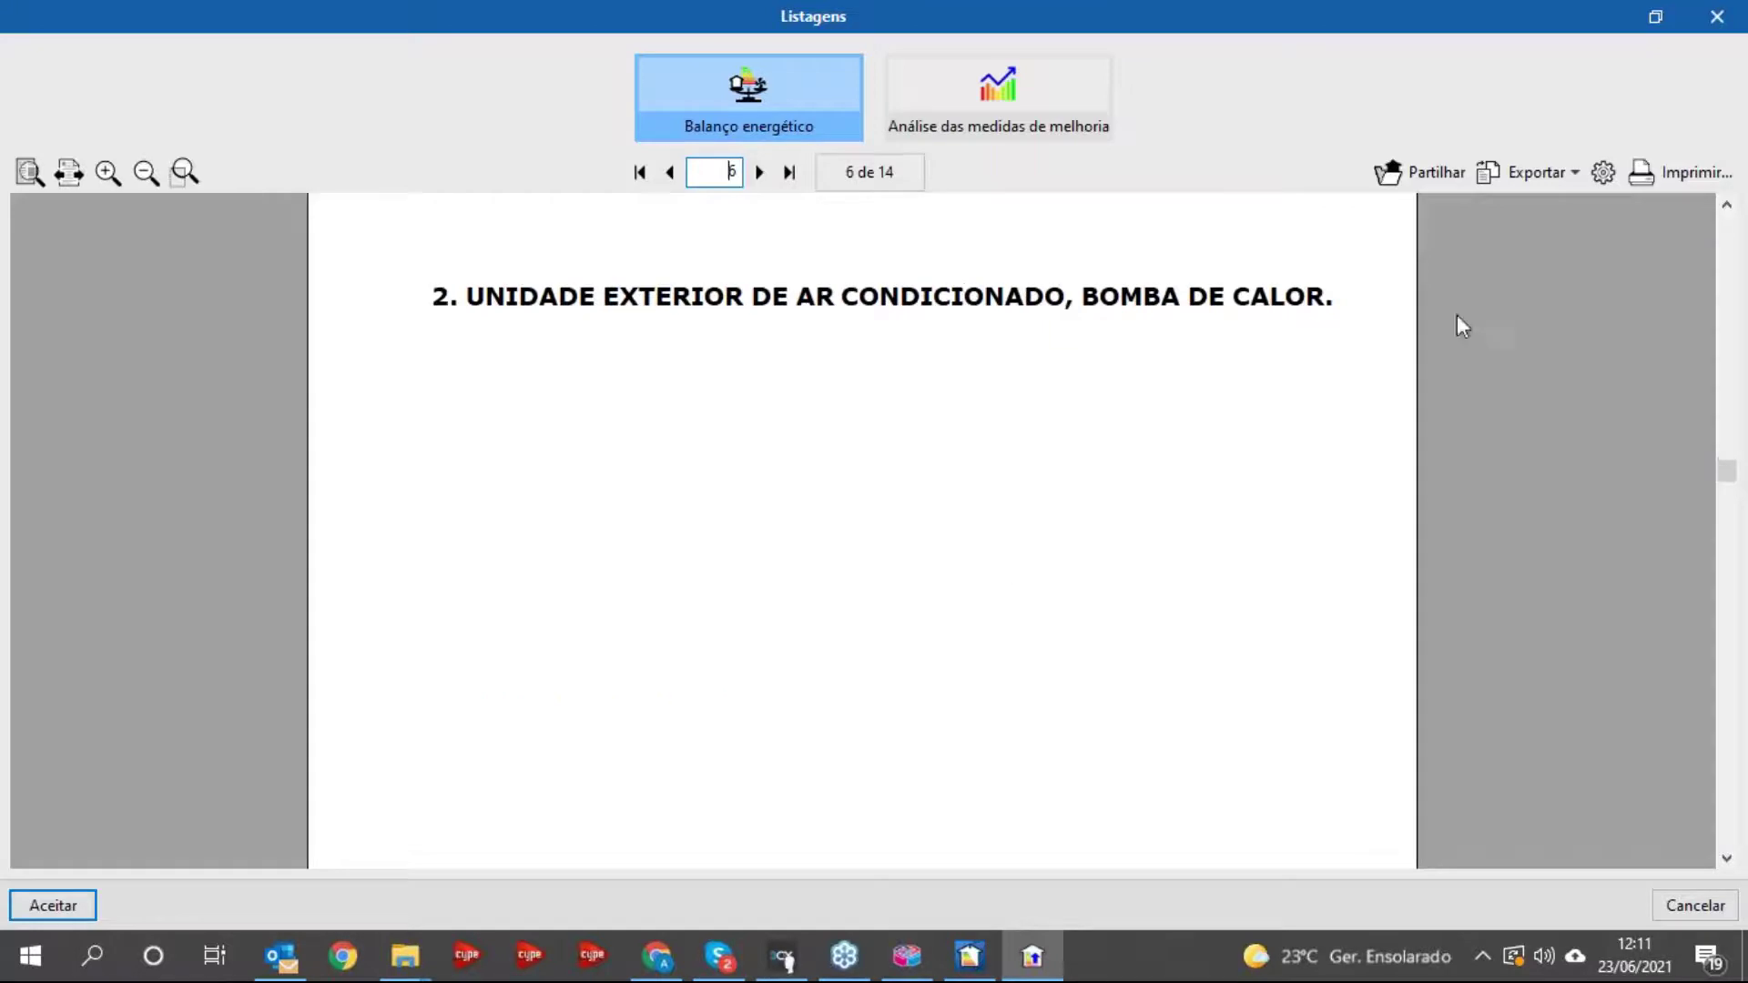
{"action": "scroll", "coordinate": [1038, 483], "scroll_direction": "down", "scroll_amount": 18}
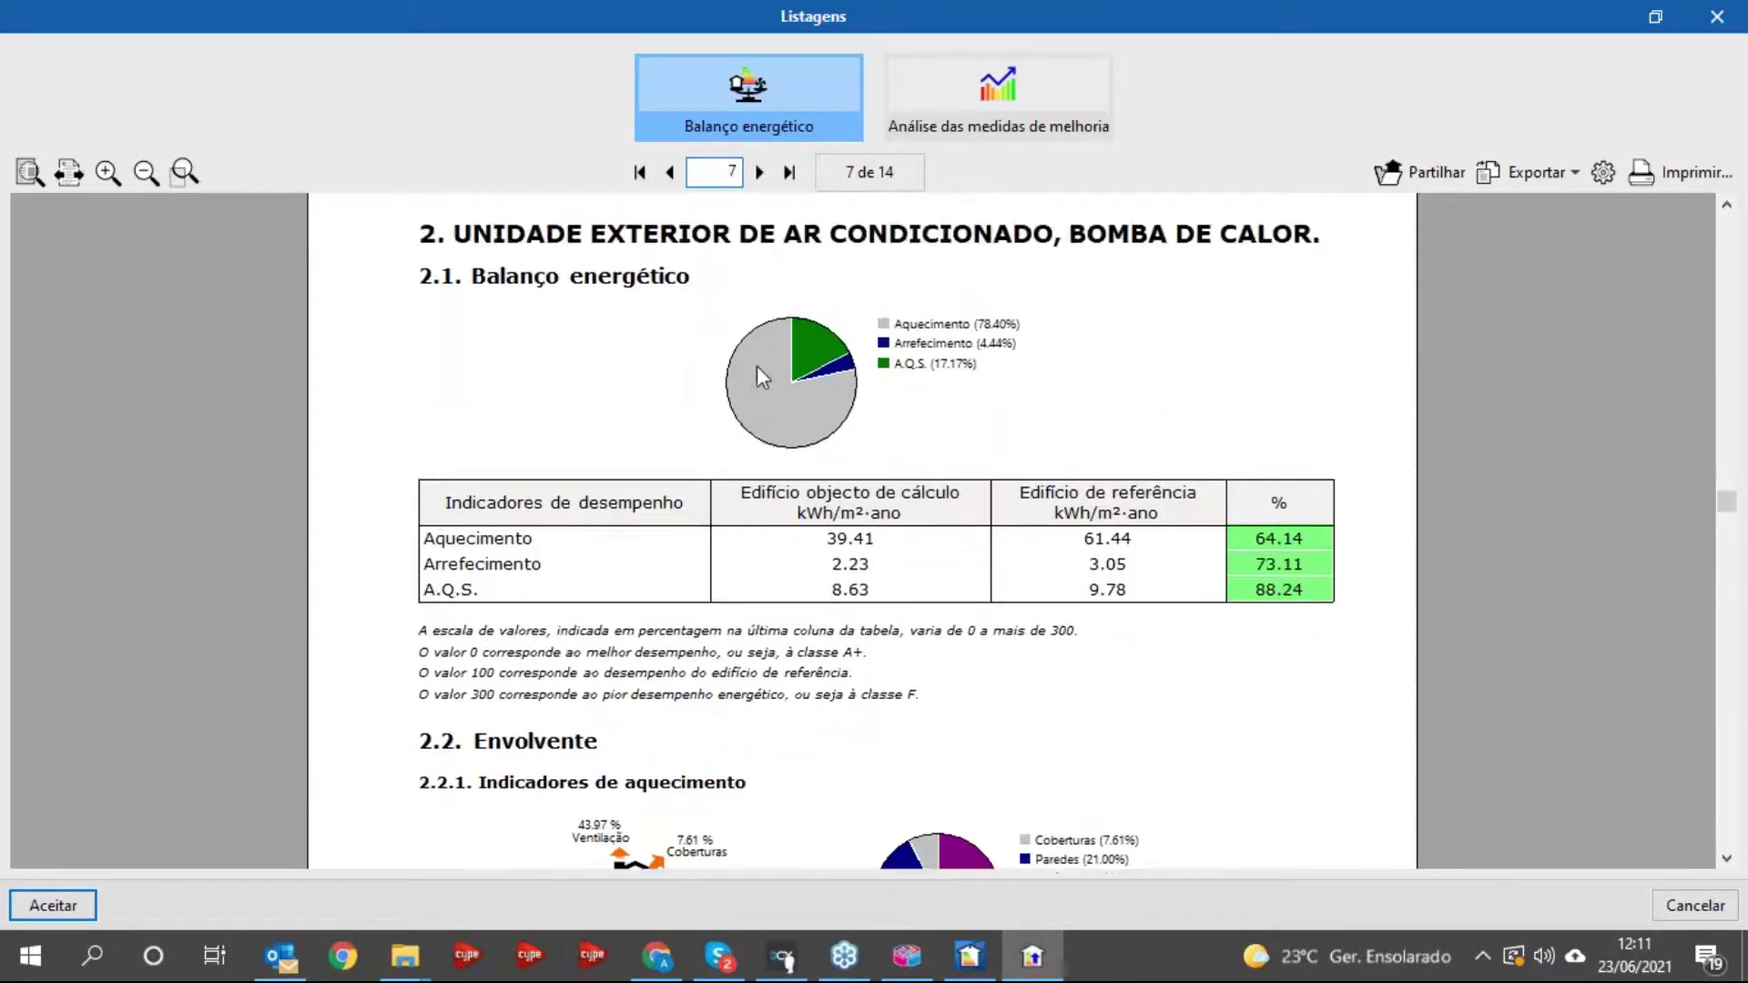
{"action": "scroll", "coordinate": [850, 400], "scroll_direction": "down", "scroll_amount": 3}
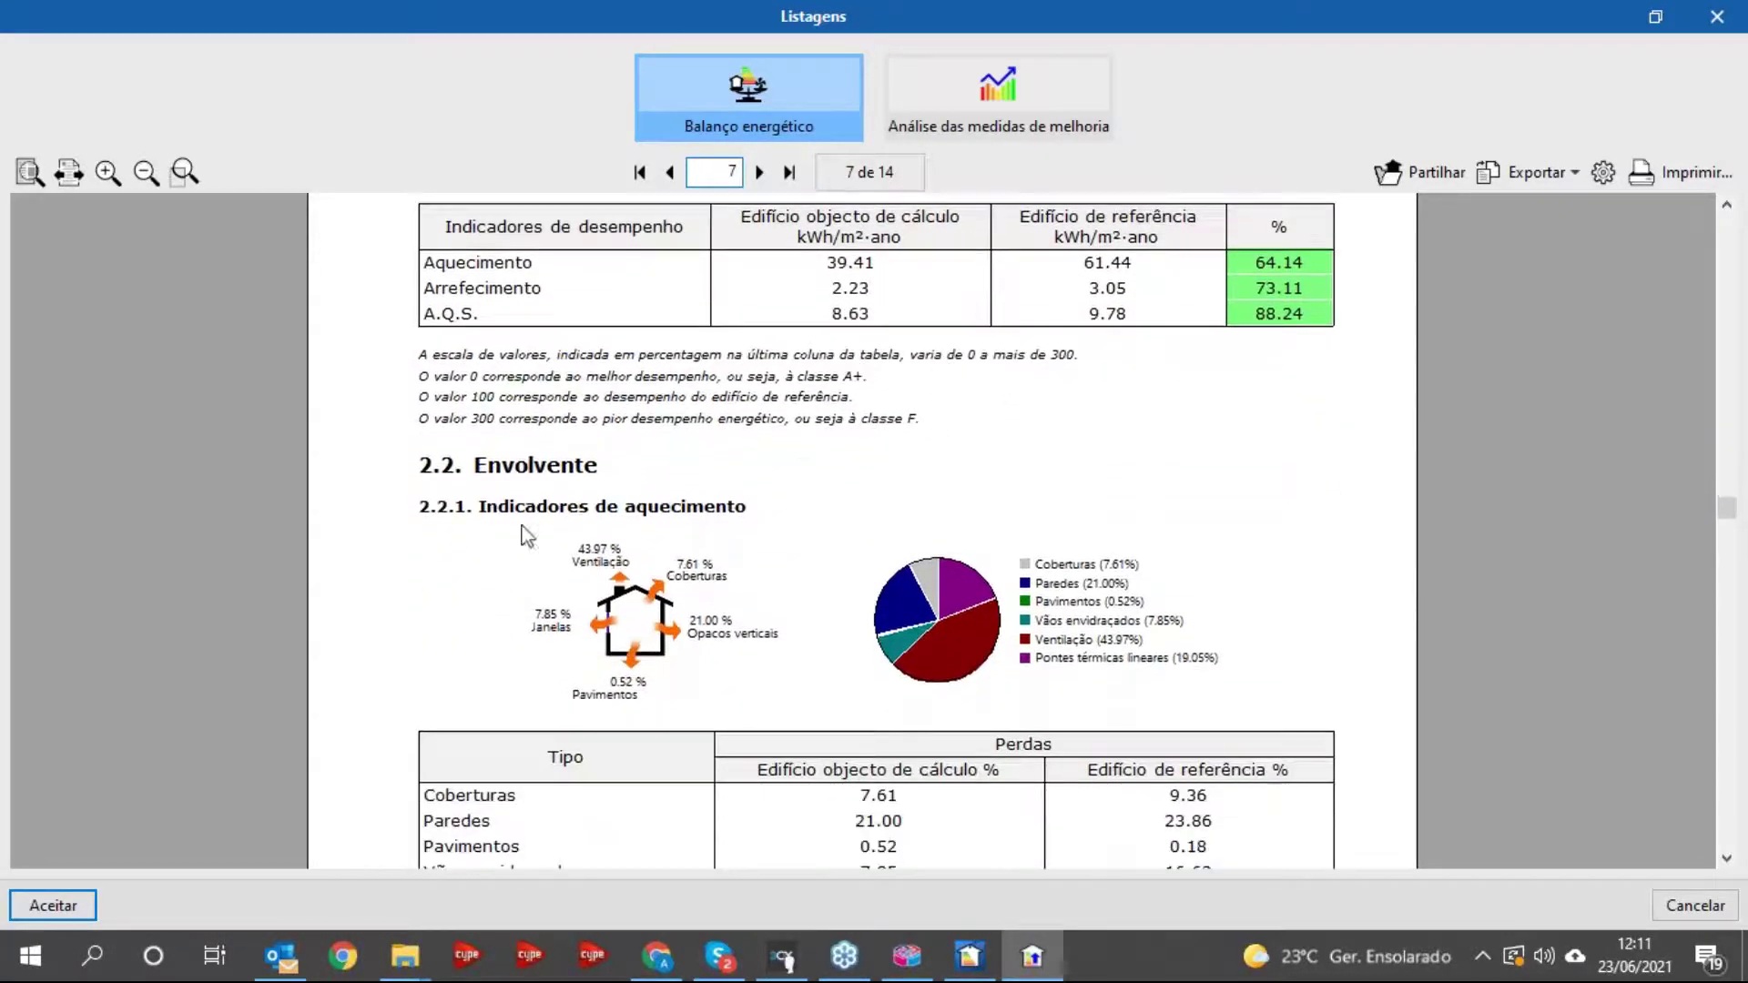
{"action": "scroll", "coordinate": [894, 537], "scroll_direction": "down", "scroll_amount": 2}
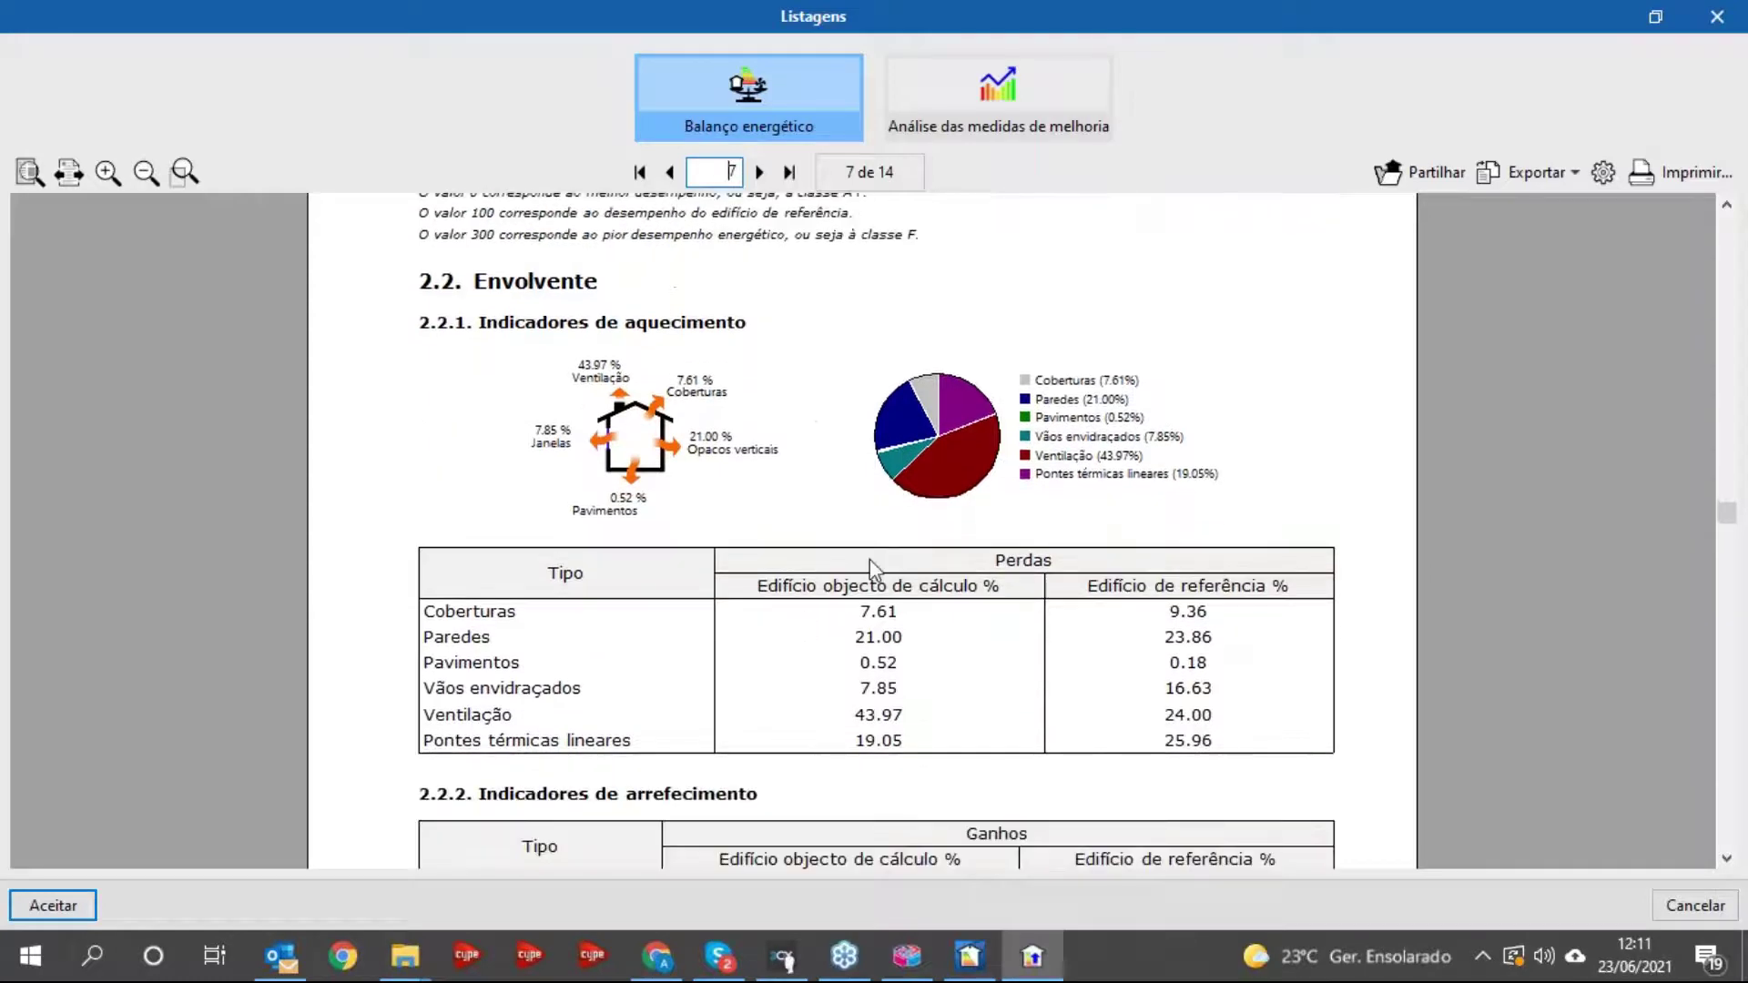
{"action": "scroll", "coordinate": [873, 569], "scroll_direction": "down", "scroll_amount": 11}
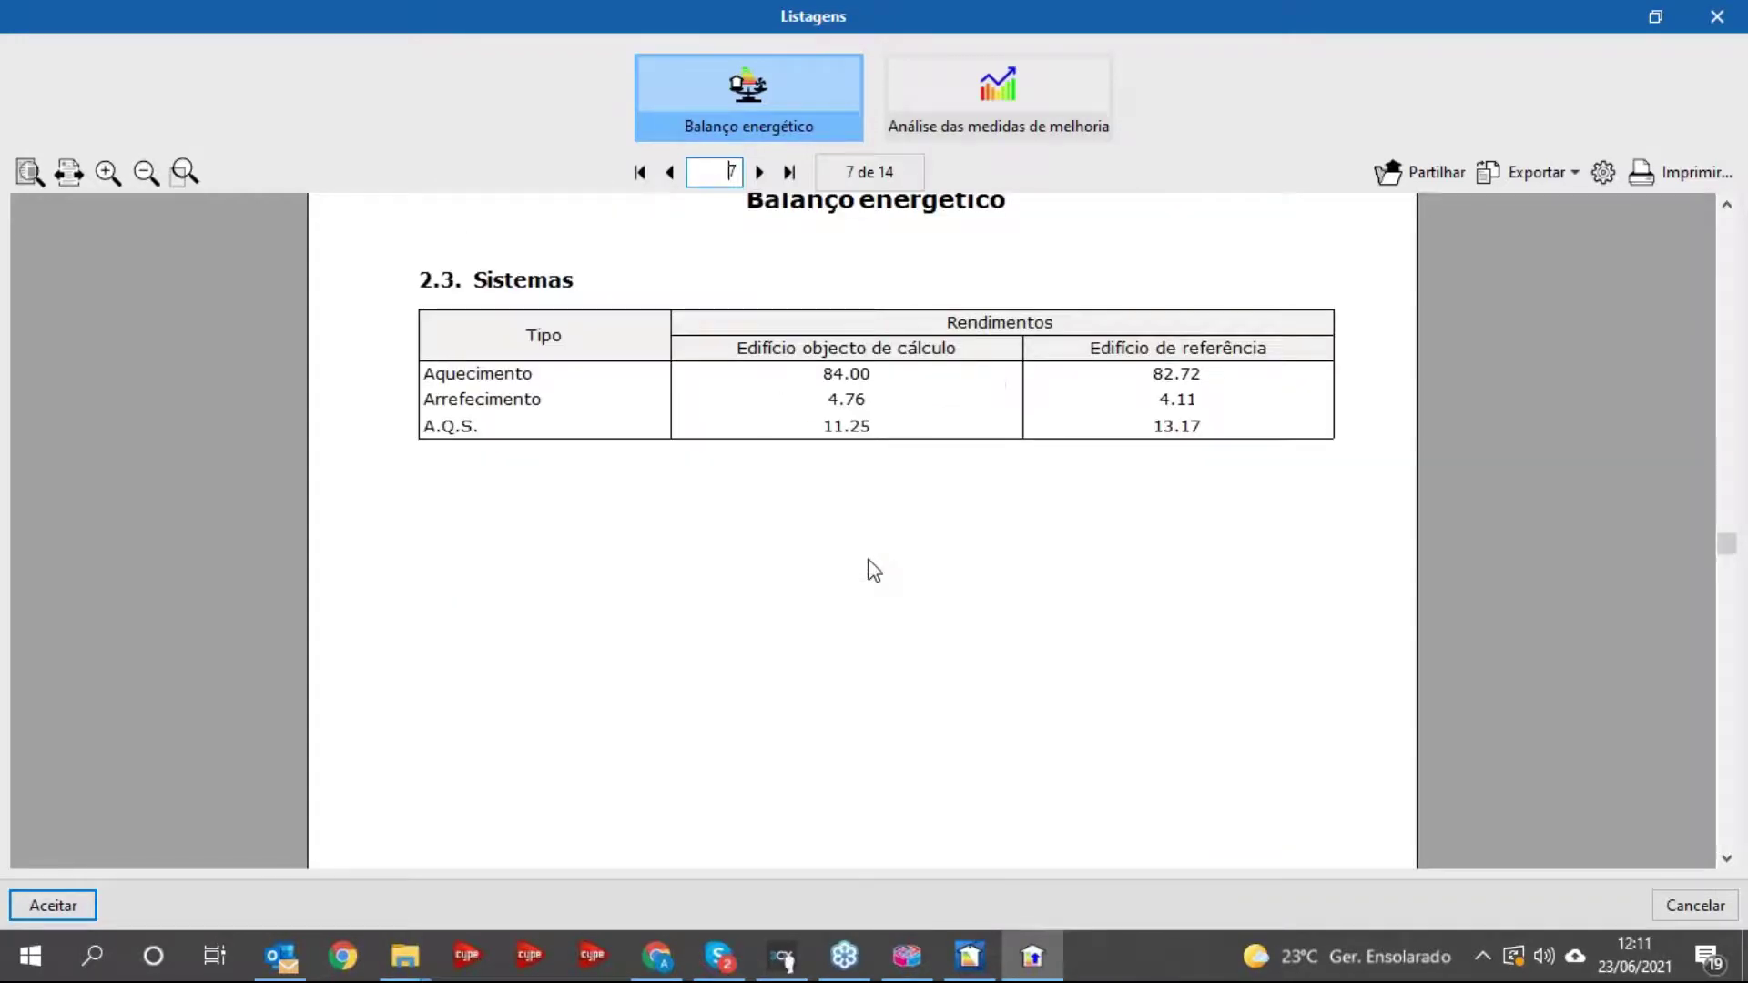
{"action": "scroll", "coordinate": [805, 571], "scroll_direction": "down", "scroll_amount": 10}
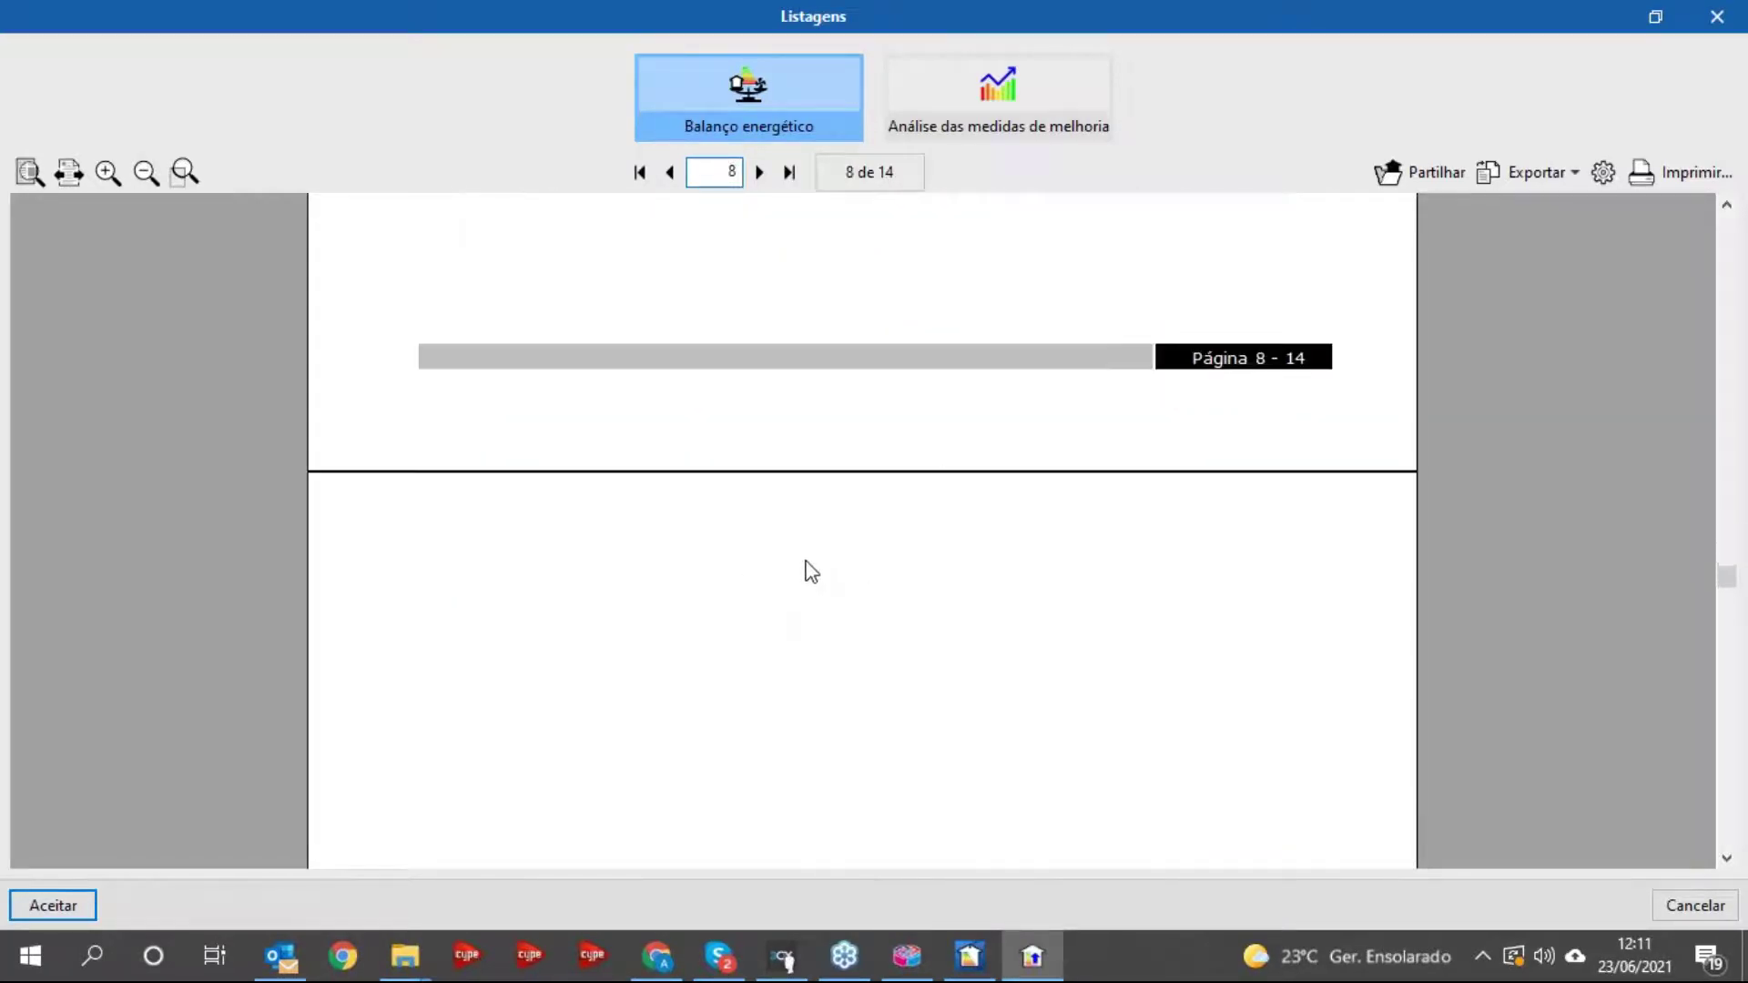
{"action": "scroll", "coordinate": [808, 569], "scroll_direction": "down", "scroll_amount": 4}
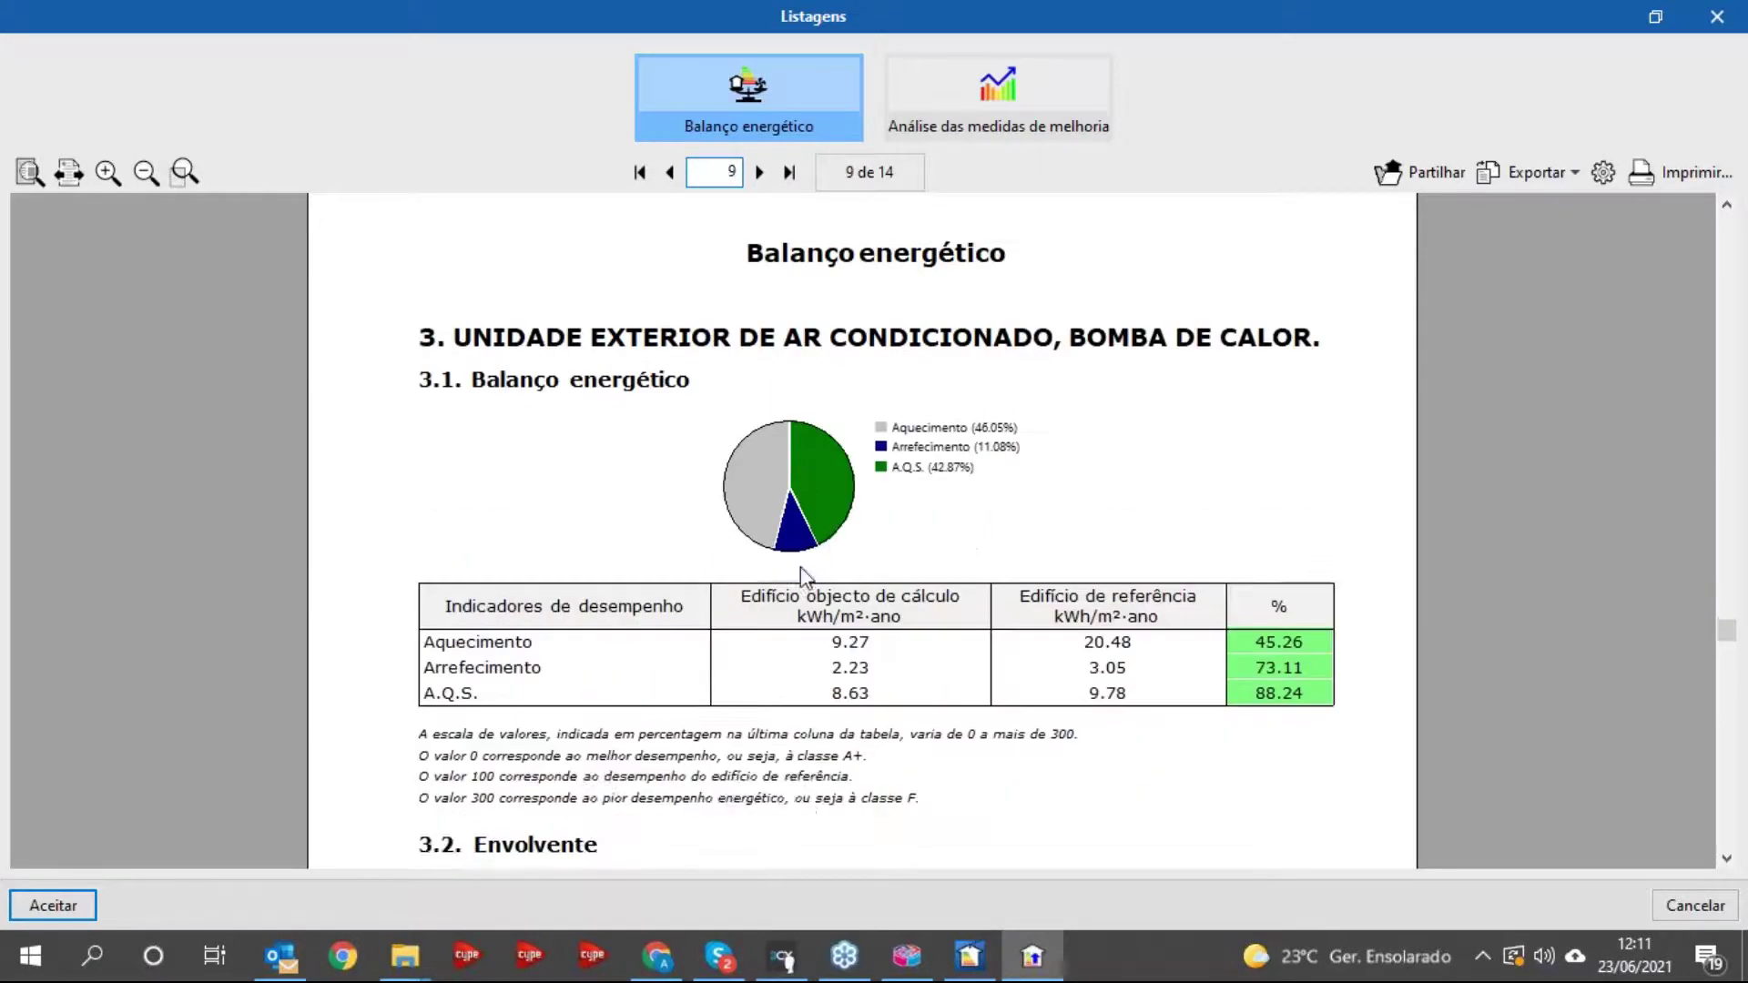
{"action": "scroll", "coordinate": [800, 566], "scroll_direction": "down", "scroll_amount": 4}
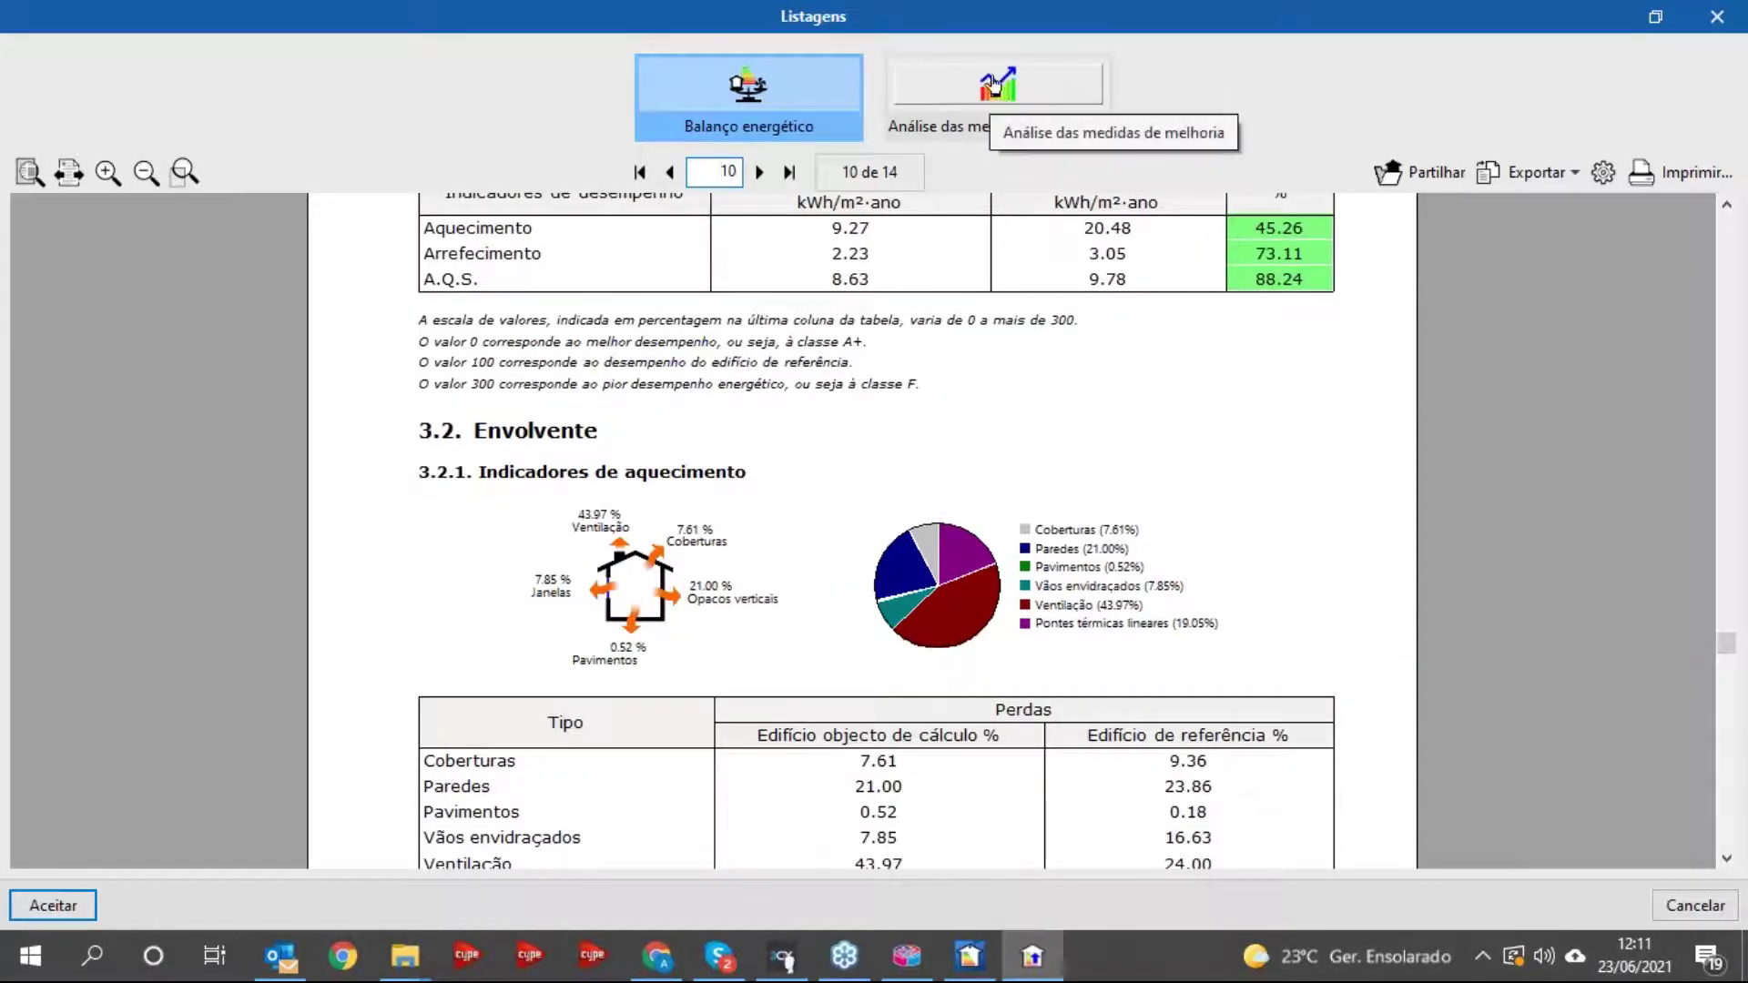
- Open the Análise das medidas de melhoria report and review cost, bill reduction, payback and energy class in Resumo de resultados
{"action": "left_click", "coordinate": [997, 95]}
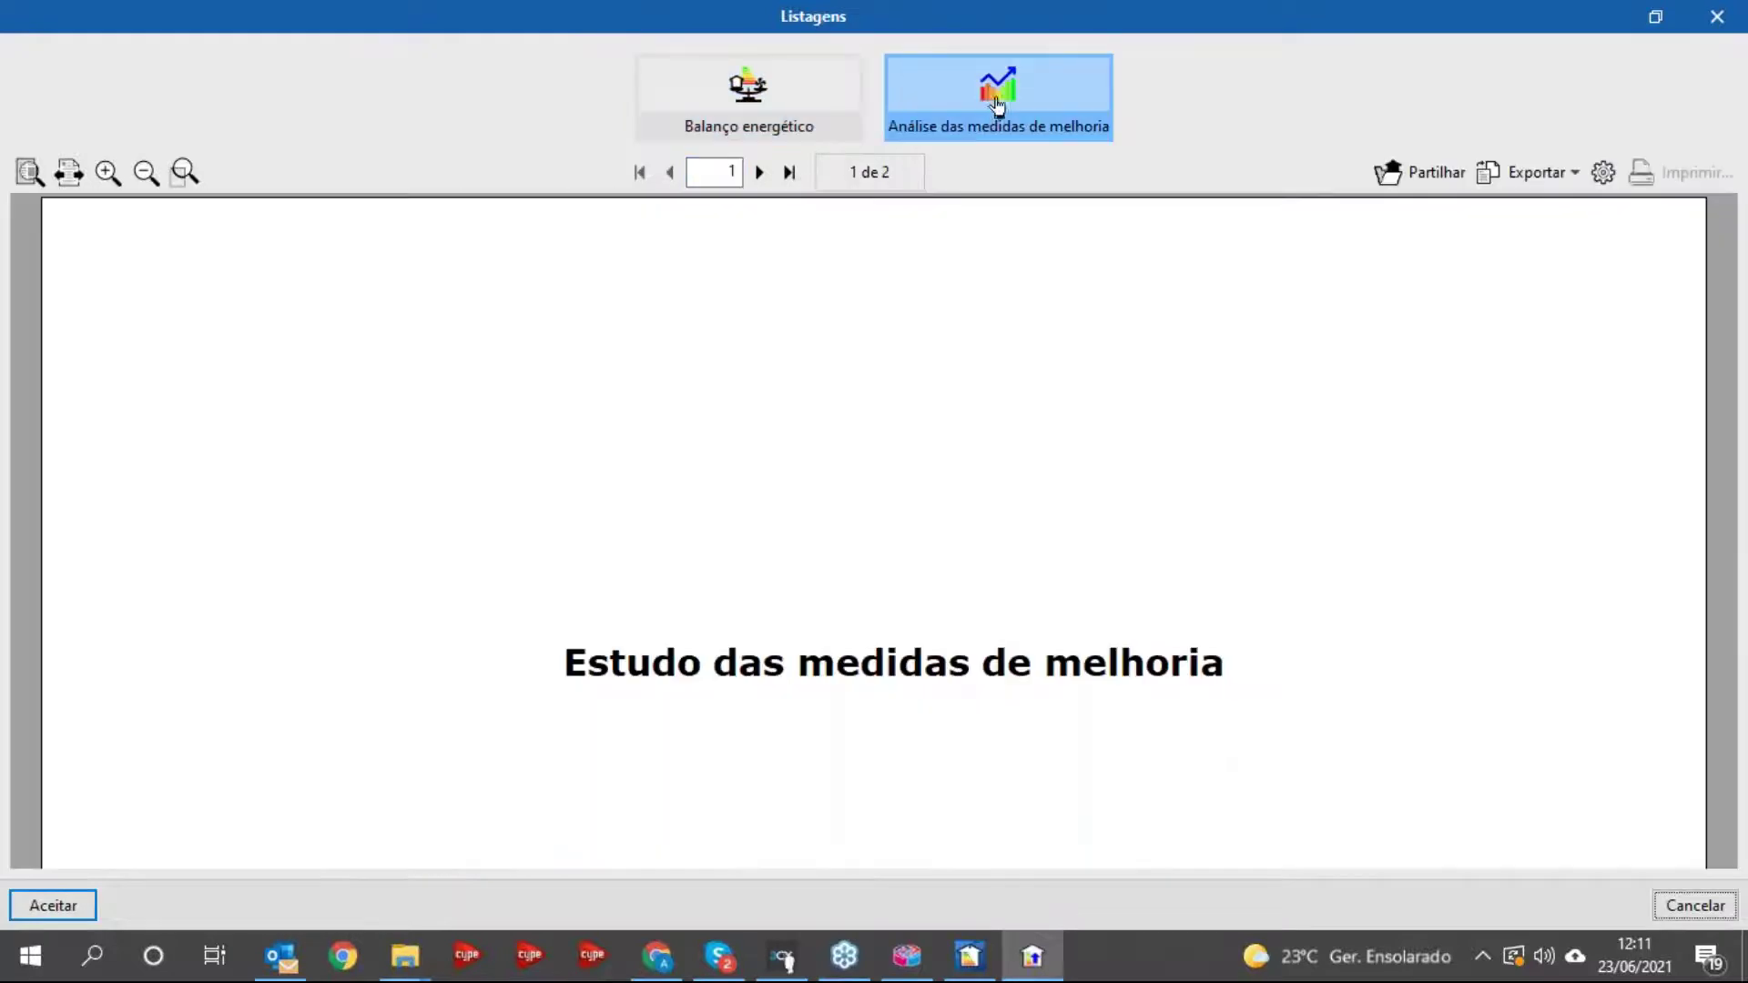
{"action": "scroll", "coordinate": [932, 473], "scroll_direction": "down", "scroll_amount": 10}
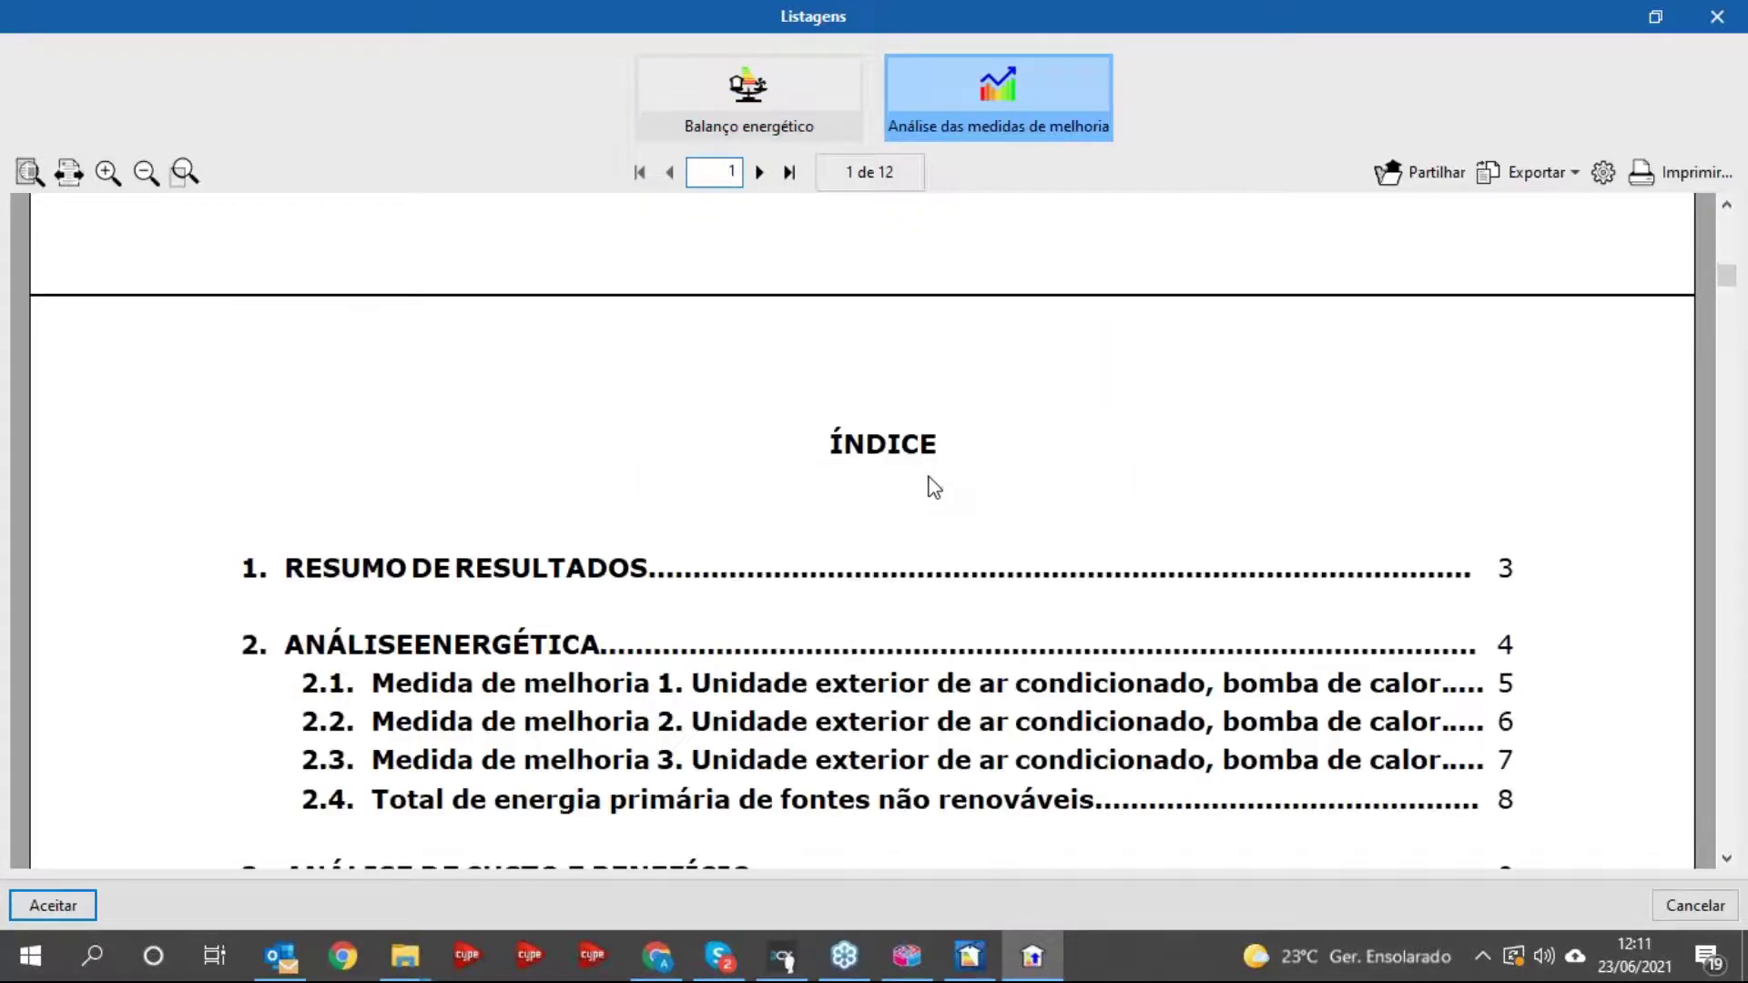
{"action": "scroll", "coordinate": [929, 479], "scroll_direction": "down", "scroll_amount": 8}
{"action": "scroll", "coordinate": [930, 484], "scroll_direction": "down", "scroll_amount": 6}
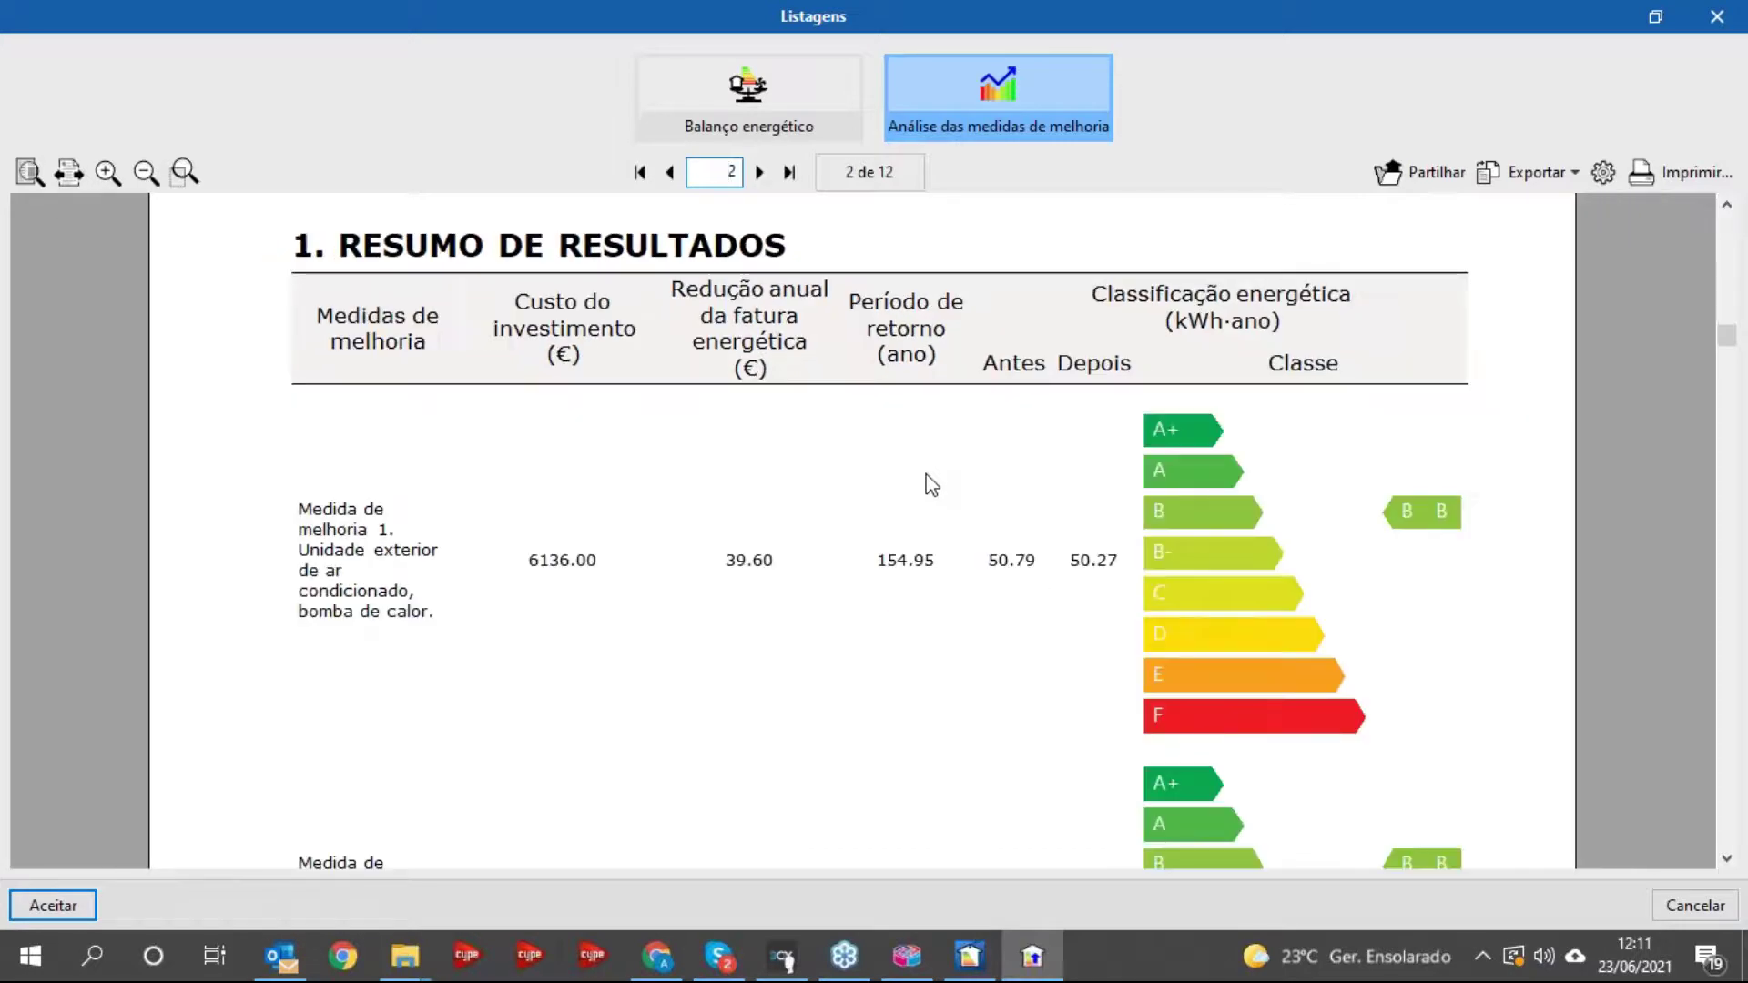
{"action": "scroll", "coordinate": [930, 484], "scroll_direction": "down", "scroll_amount": 3}
{"action": "scroll", "coordinate": [930, 484], "scroll_direction": "up", "scroll_amount": 2}
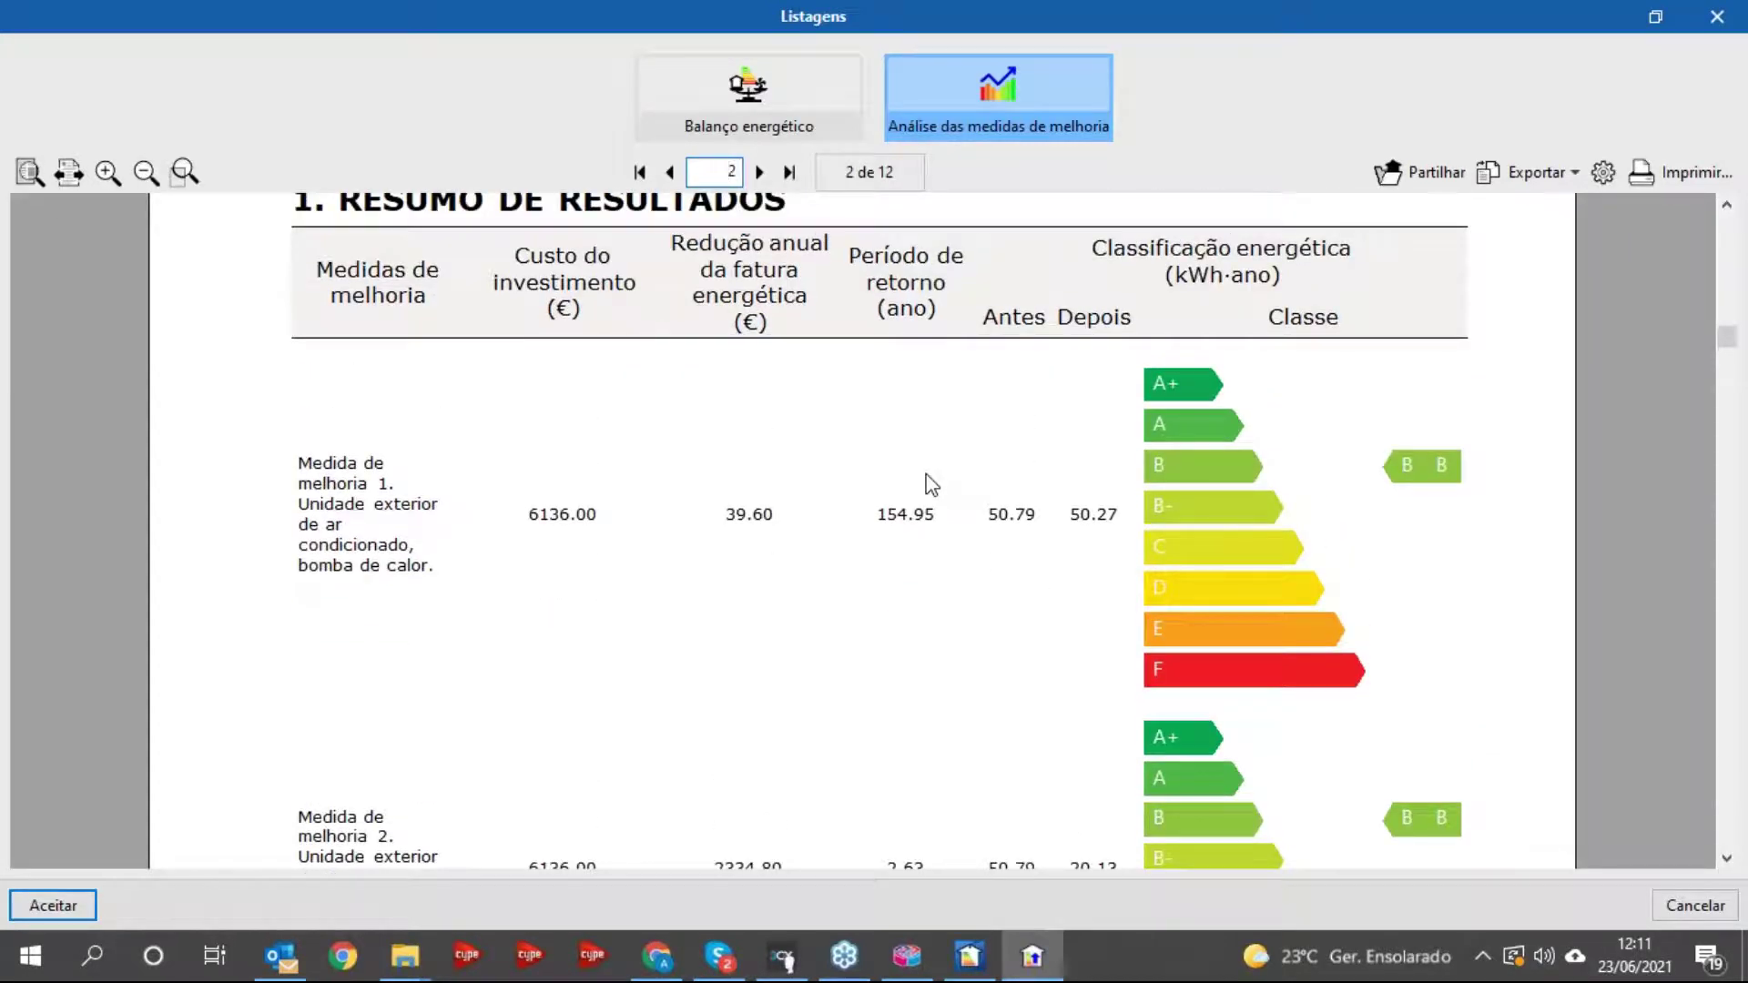
{"action": "scroll", "coordinate": [931, 484], "scroll_direction": "down", "scroll_amount": 10}
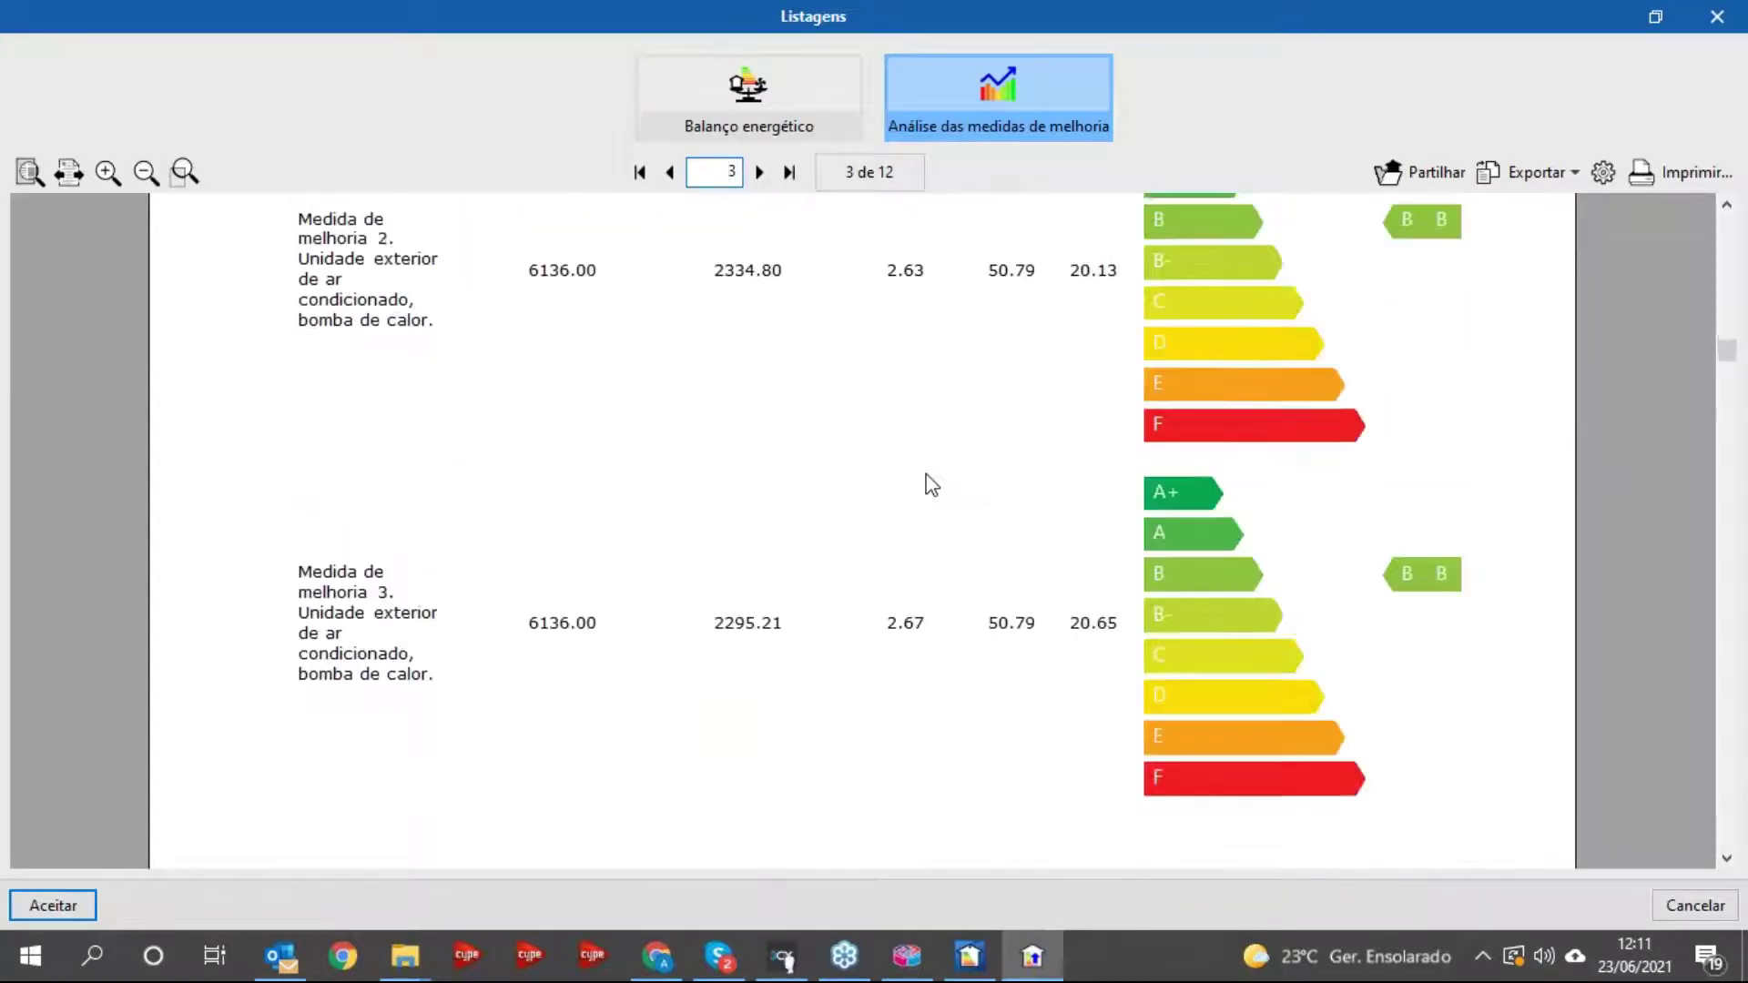
- Review the energy ratings in Análise energética, and the before/after indicators and annual energy savings of Medida de melhoria 1
{"action": "scroll", "coordinate": [930, 484], "scroll_direction": "down", "scroll_amount": 10}
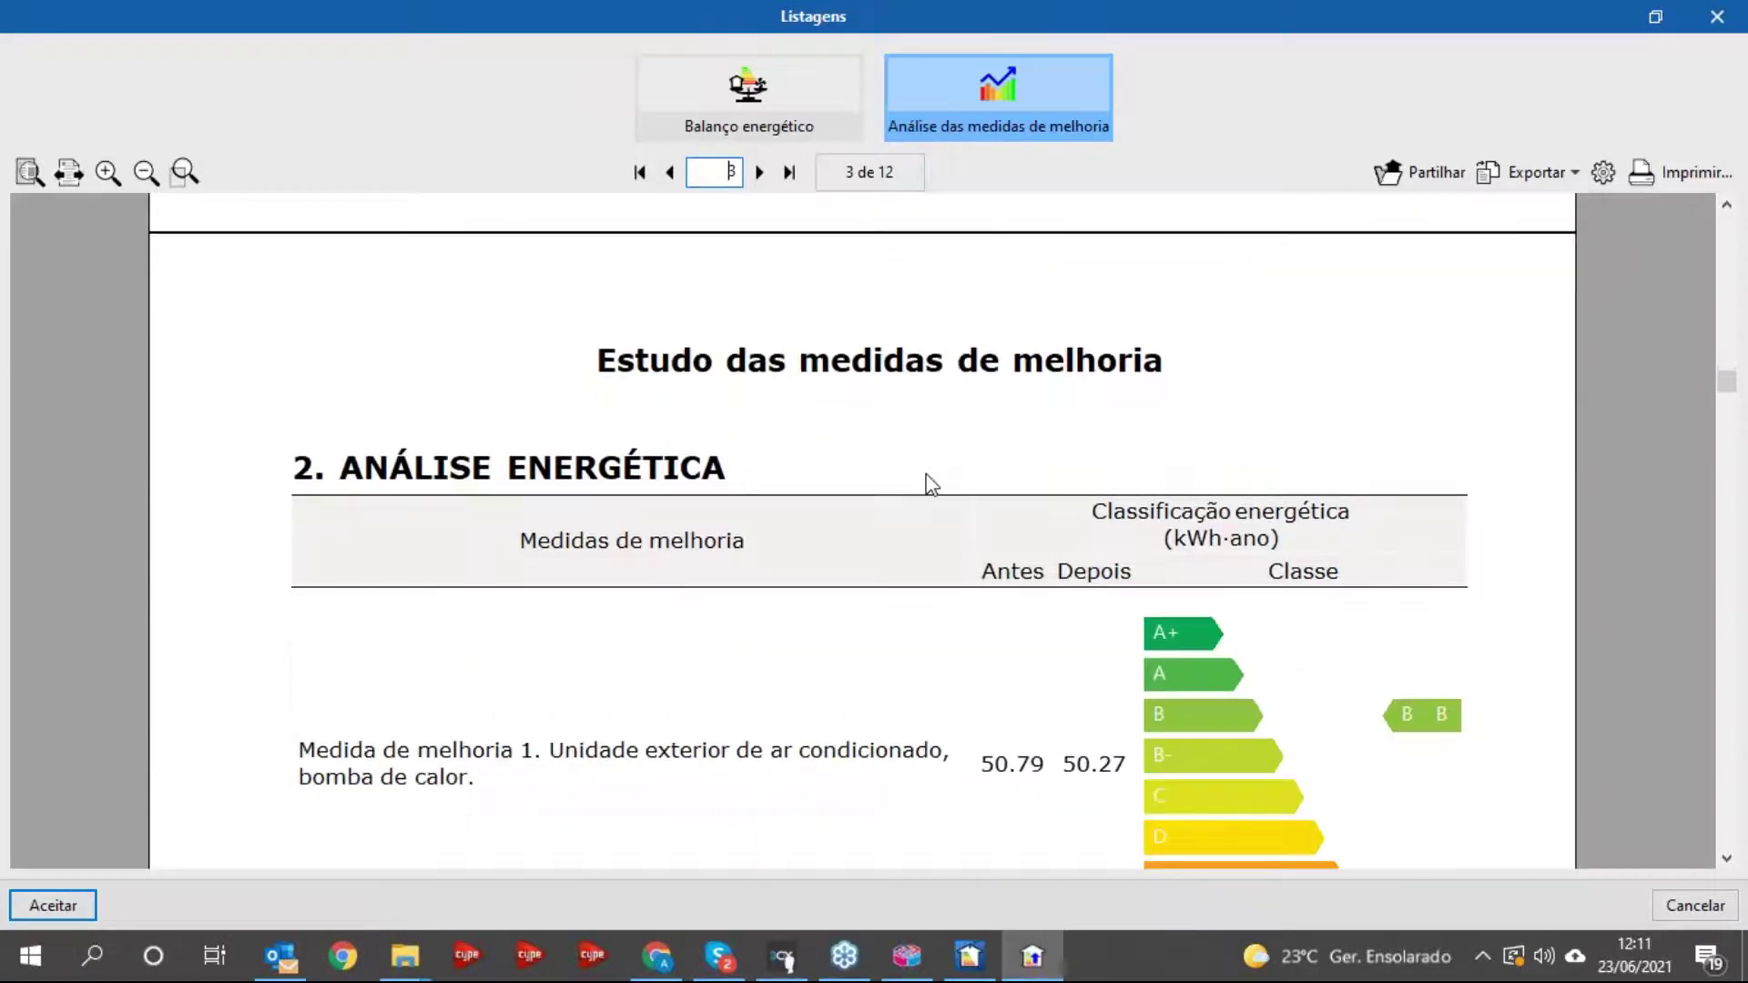
{"action": "scroll", "coordinate": [930, 484], "scroll_direction": "down", "scroll_amount": 1}
{"action": "scroll", "coordinate": [930, 485], "scroll_direction": "down", "scroll_amount": 12}
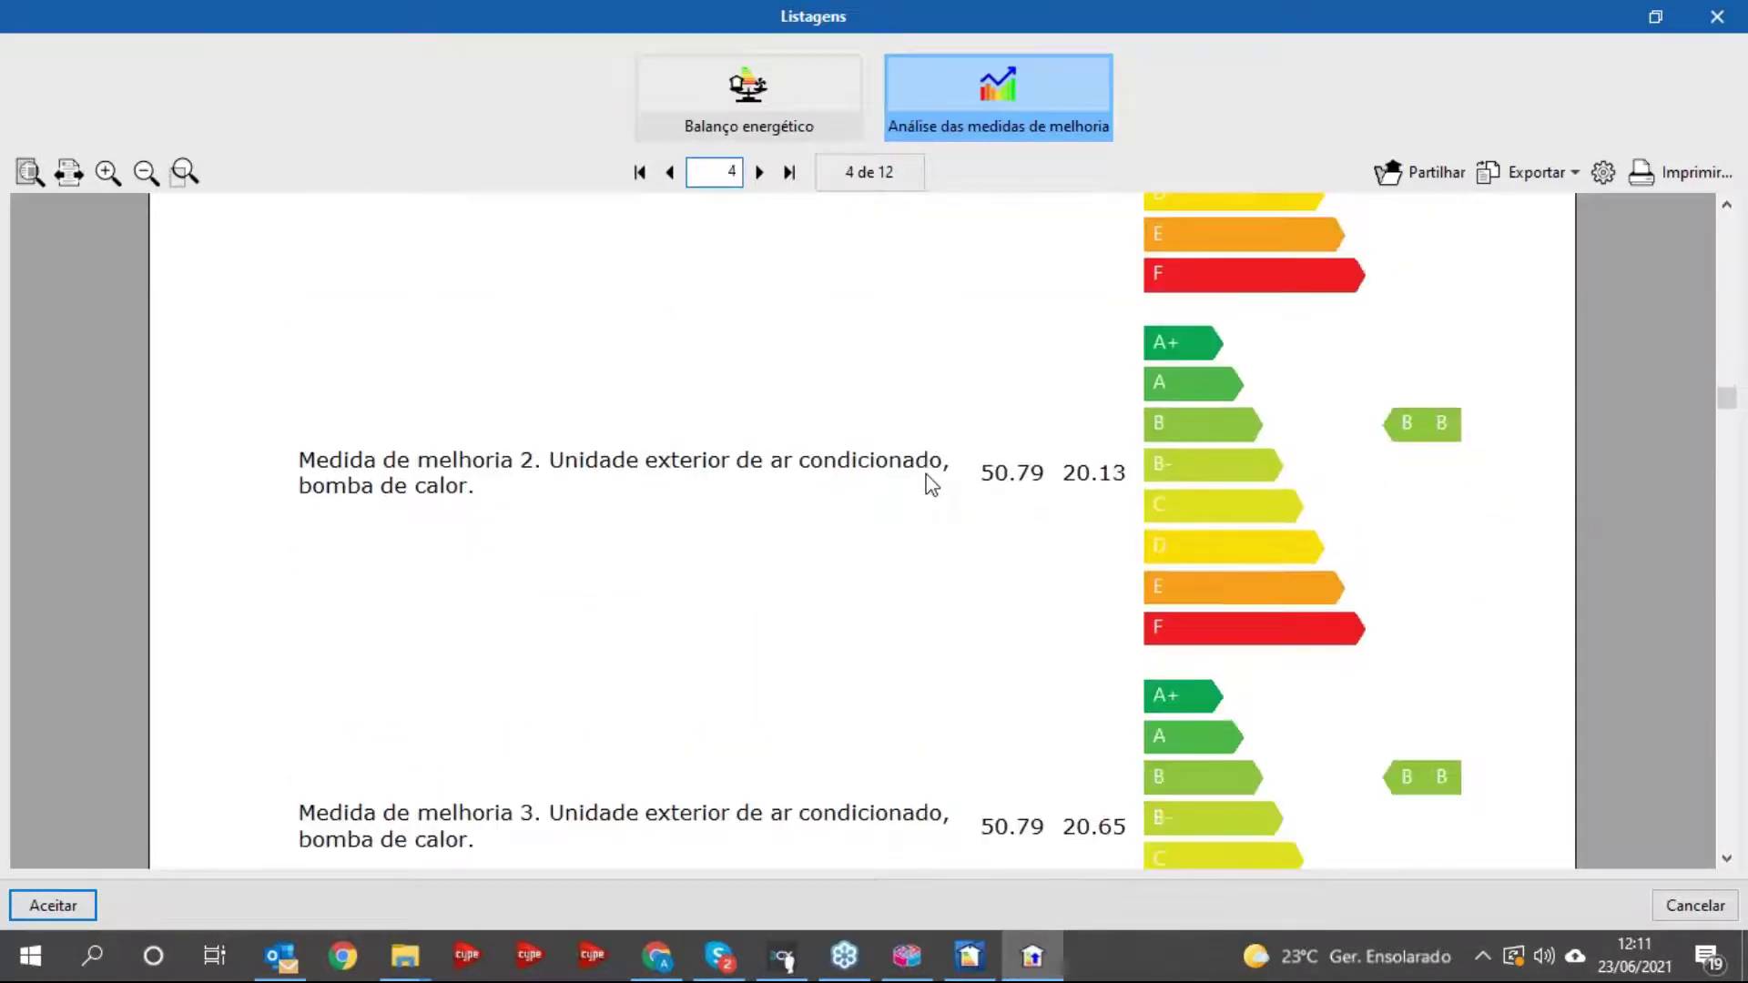
{"action": "scroll", "coordinate": [930, 484], "scroll_direction": "down", "scroll_amount": 14}
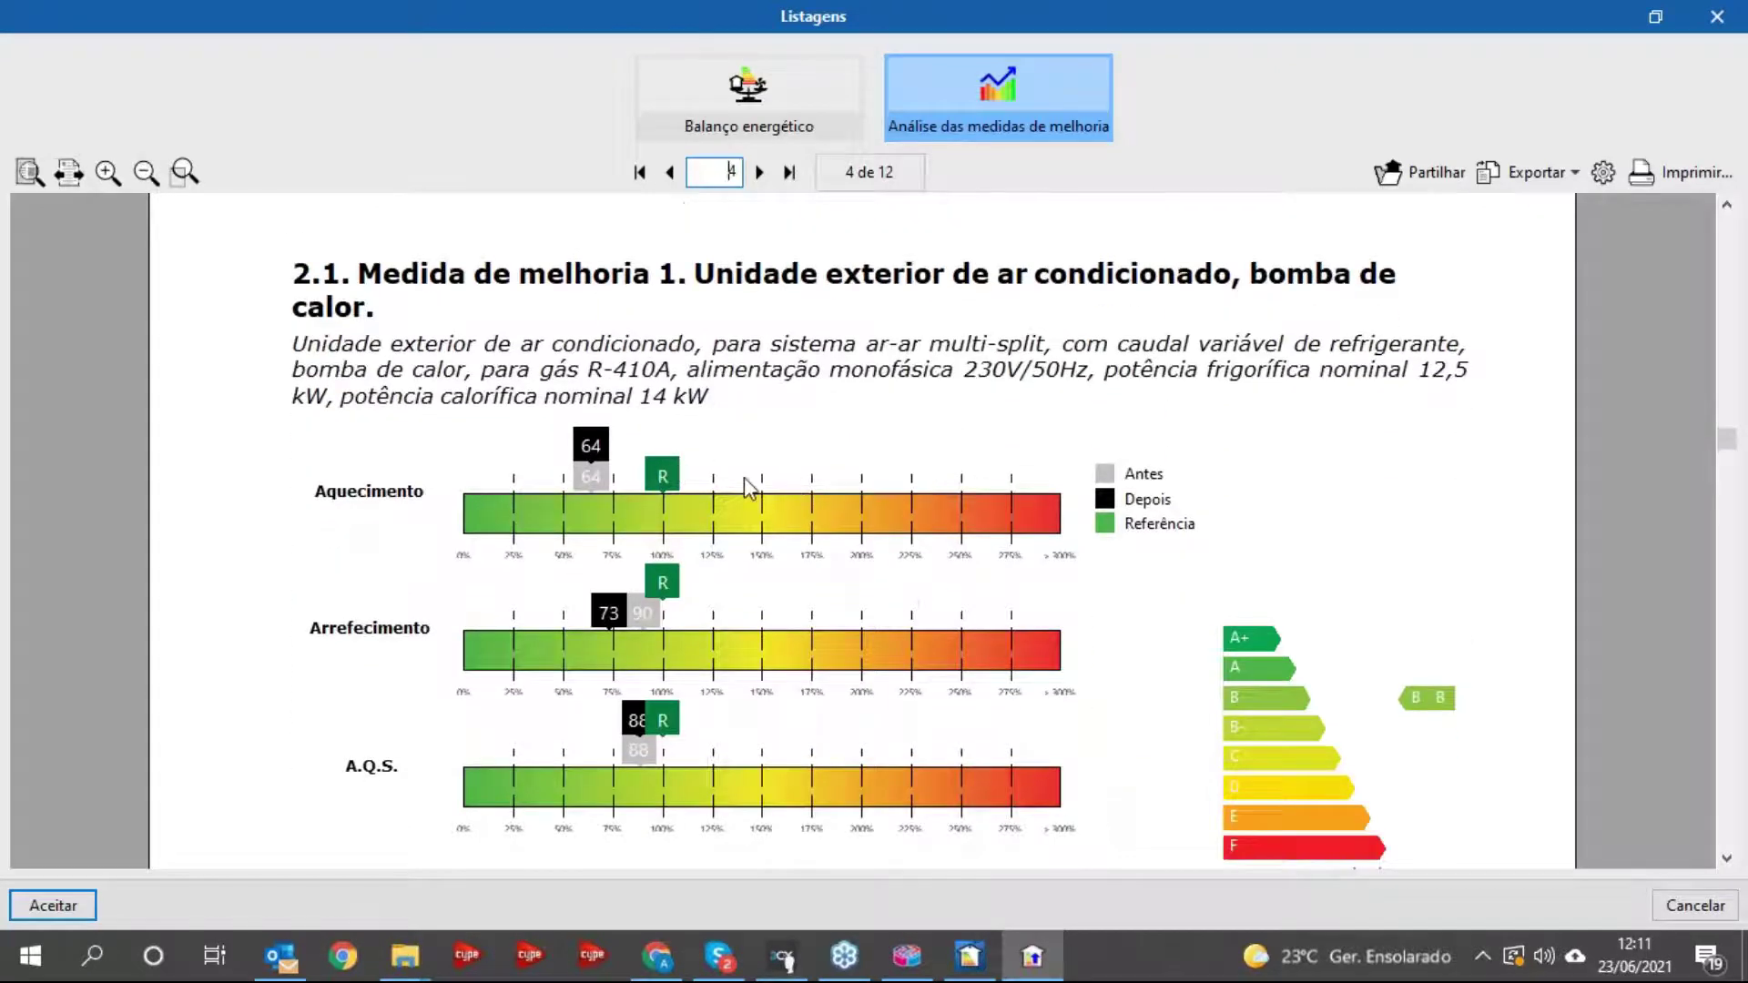
{"action": "scroll", "coordinate": [788, 484], "scroll_direction": "down", "scroll_amount": 2}
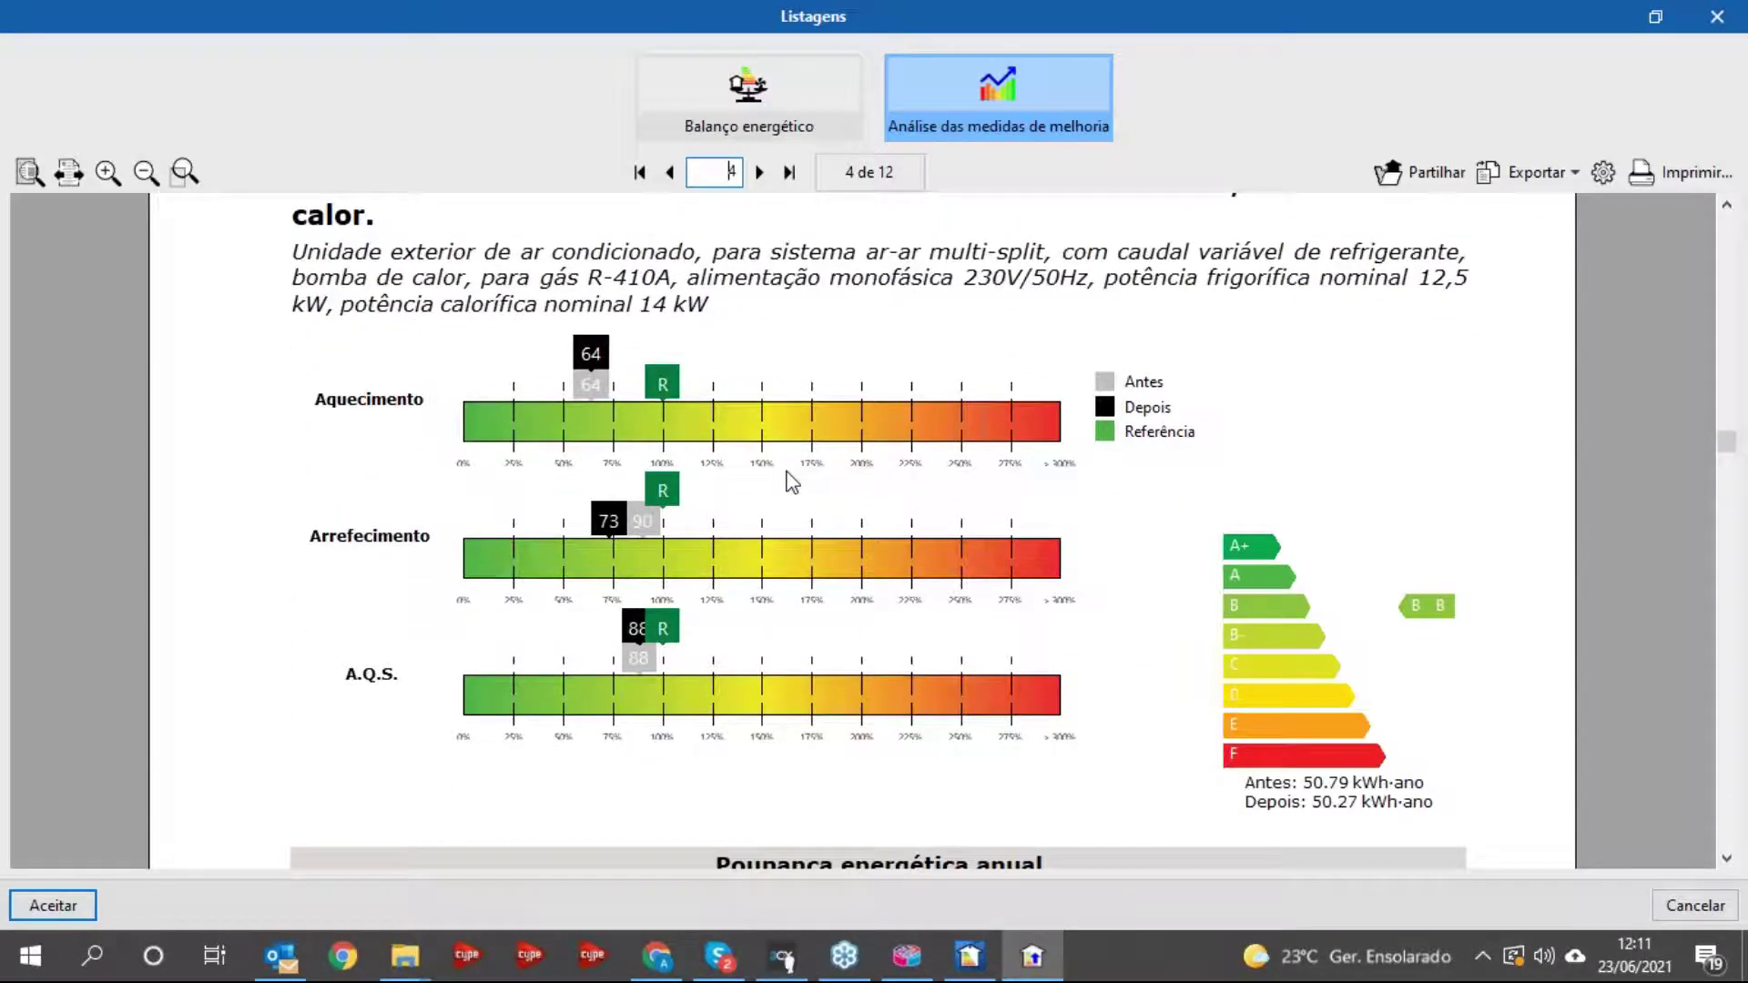
{"action": "scroll", "coordinate": [566, 494], "scroll_direction": "up", "scroll_amount": 3}
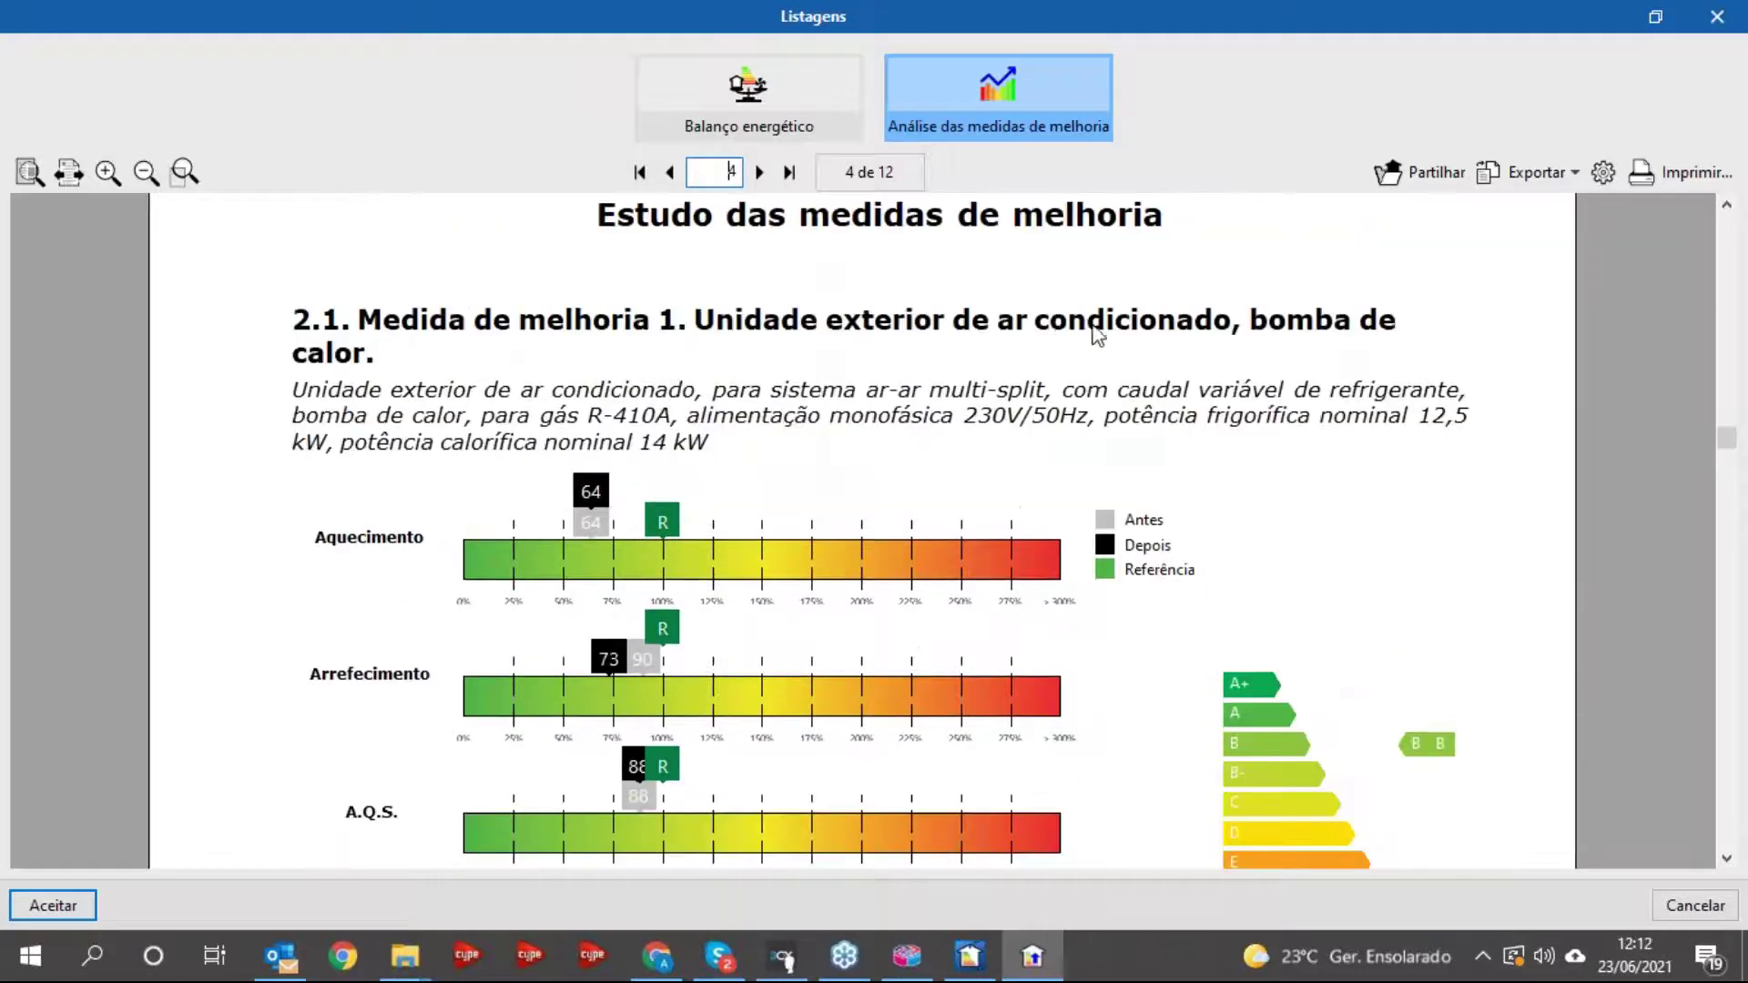
{"action": "scroll", "coordinate": [910, 500], "scroll_direction": "down", "scroll_amount": 1}
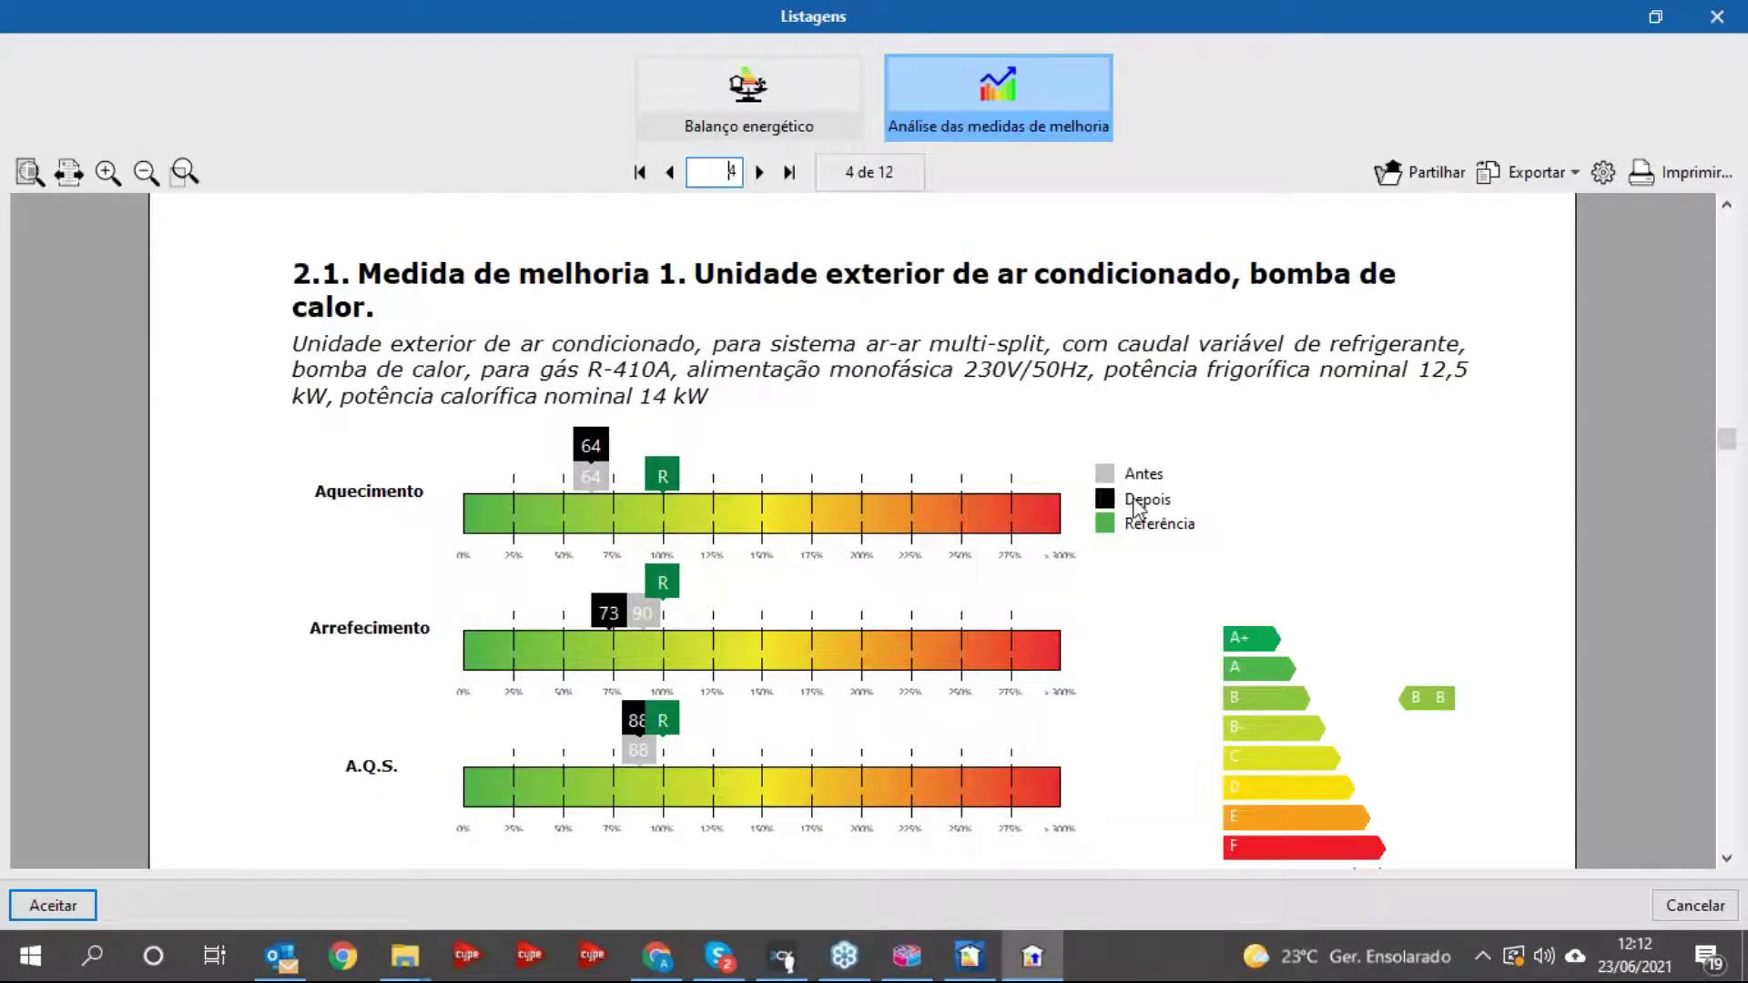
{"action": "scroll", "coordinate": [1038, 552], "scroll_direction": "down", "scroll_amount": 10}
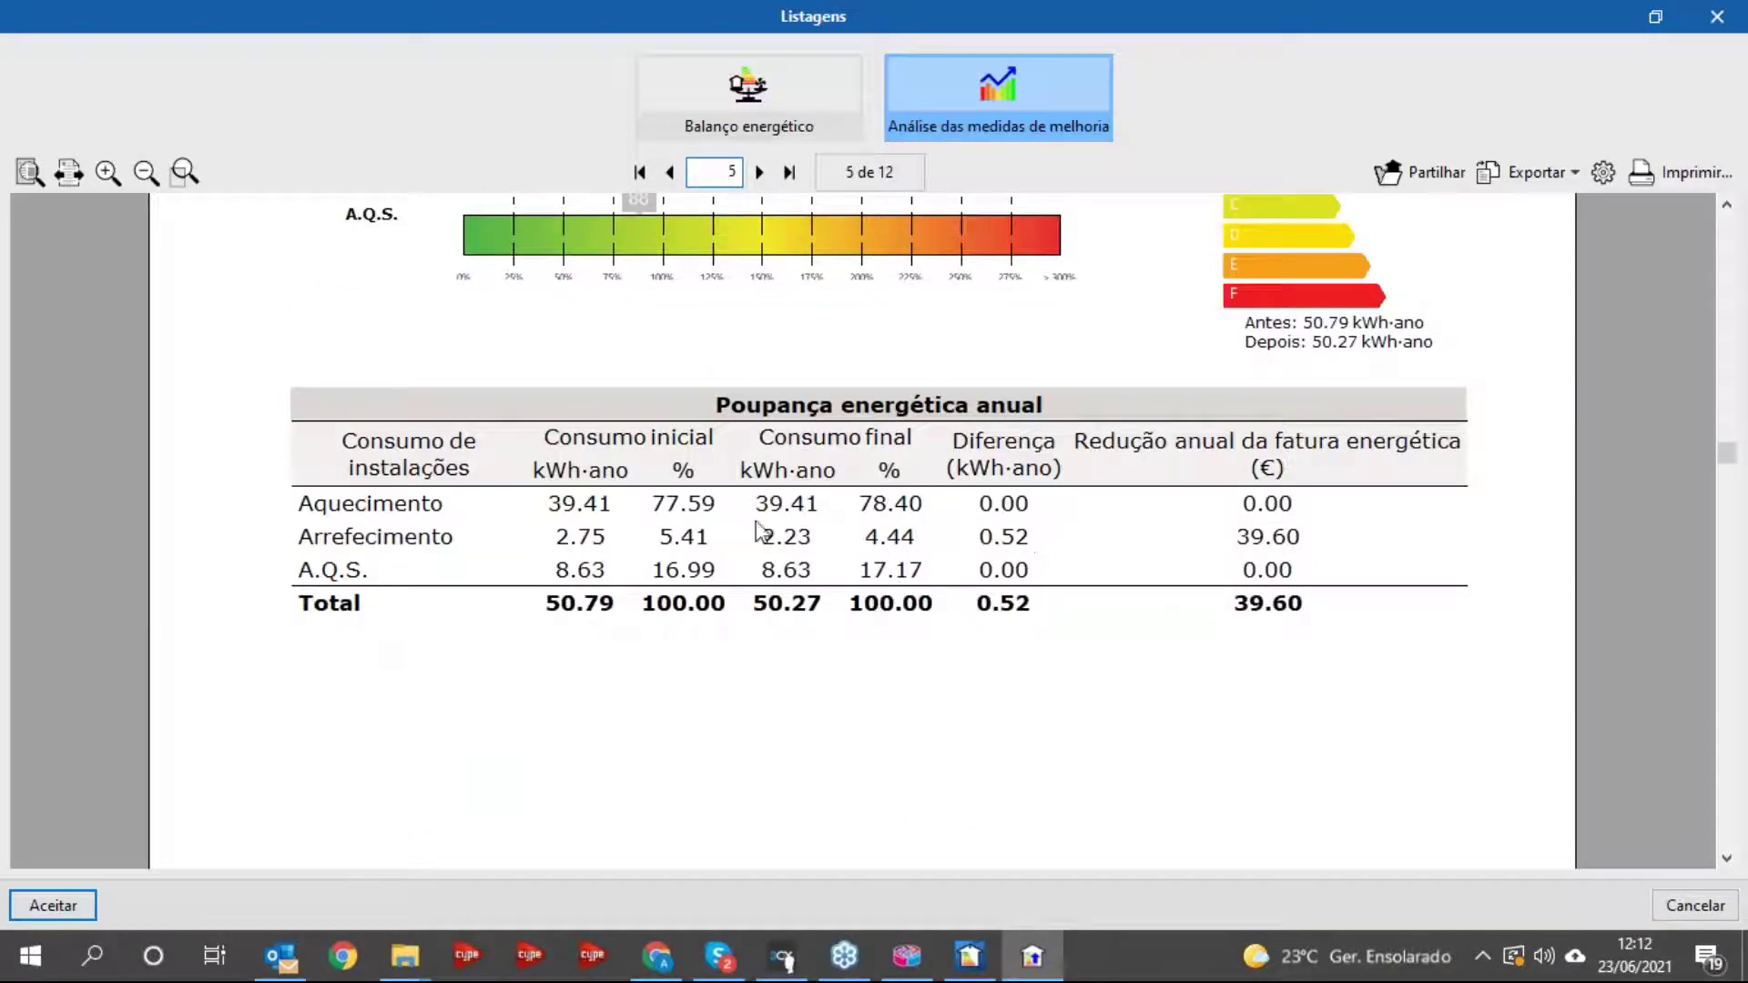
- Examine the before/after indicators and the Poupança energética anual table of Medida de melhoria 2
{"action": "scroll", "coordinate": [834, 539], "scroll_direction": "down", "scroll_amount": 1}
{"action": "scroll", "coordinate": [835, 538], "scroll_direction": "down", "scroll_amount": 15}
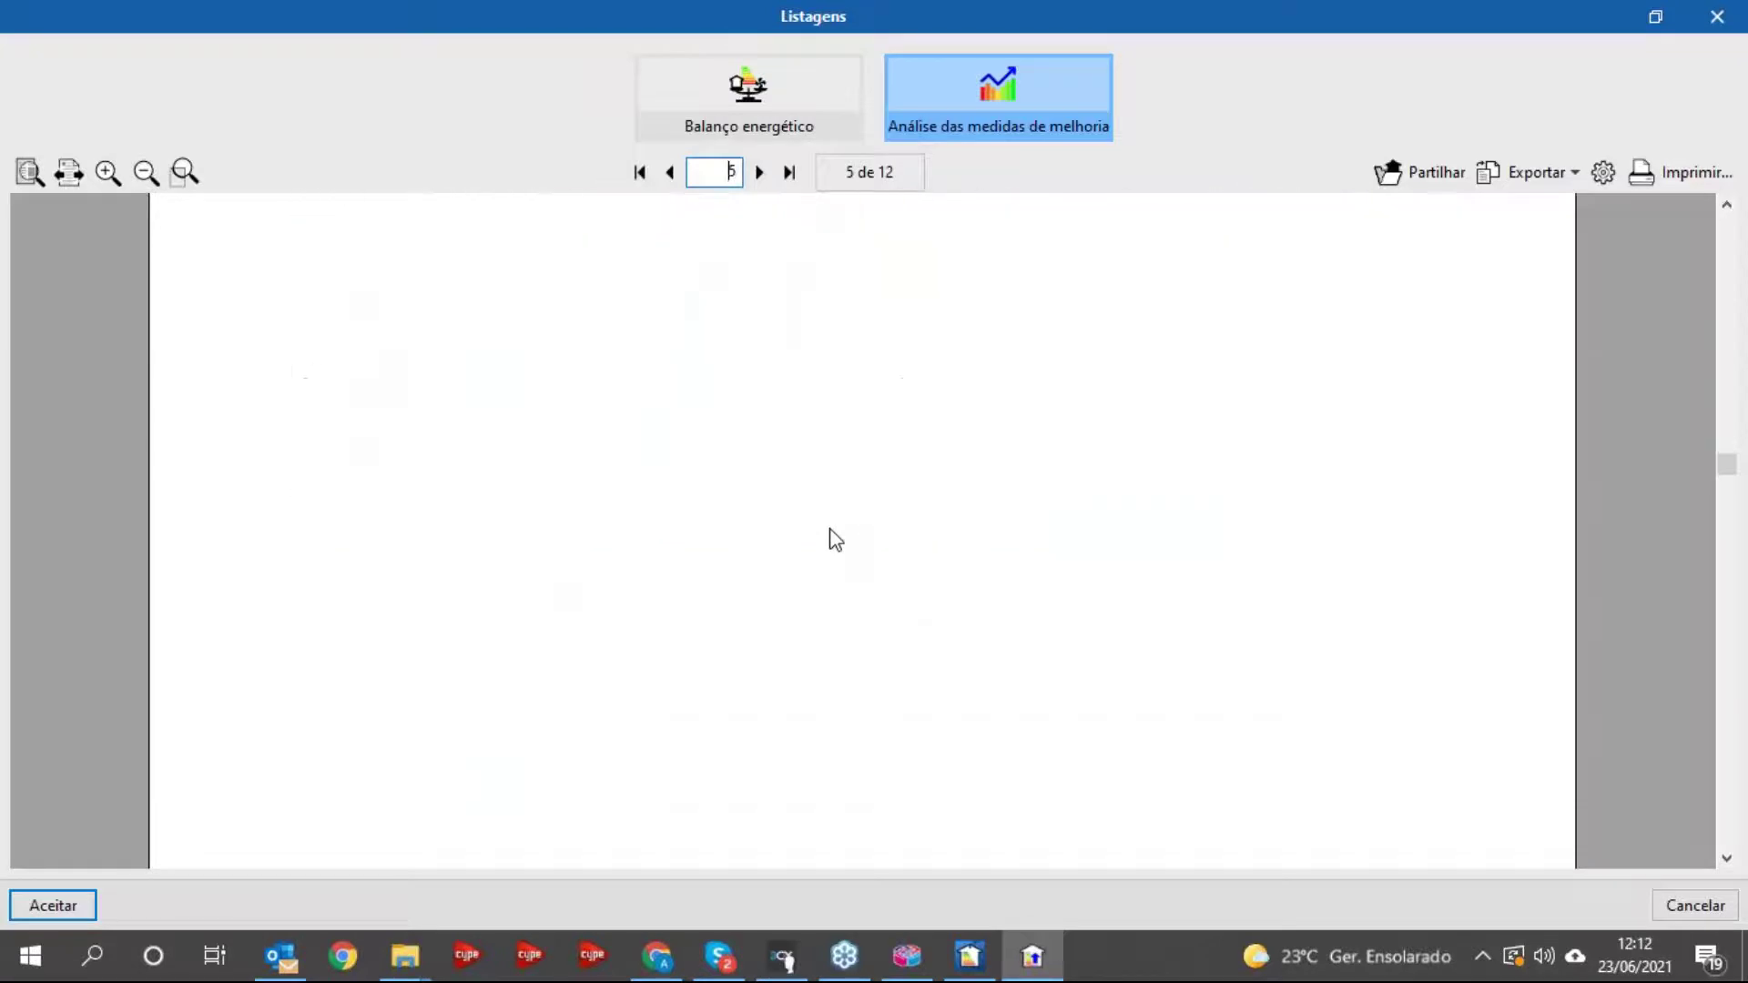
{"action": "scroll", "coordinate": [835, 539], "scroll_direction": "down", "scroll_amount": 1}
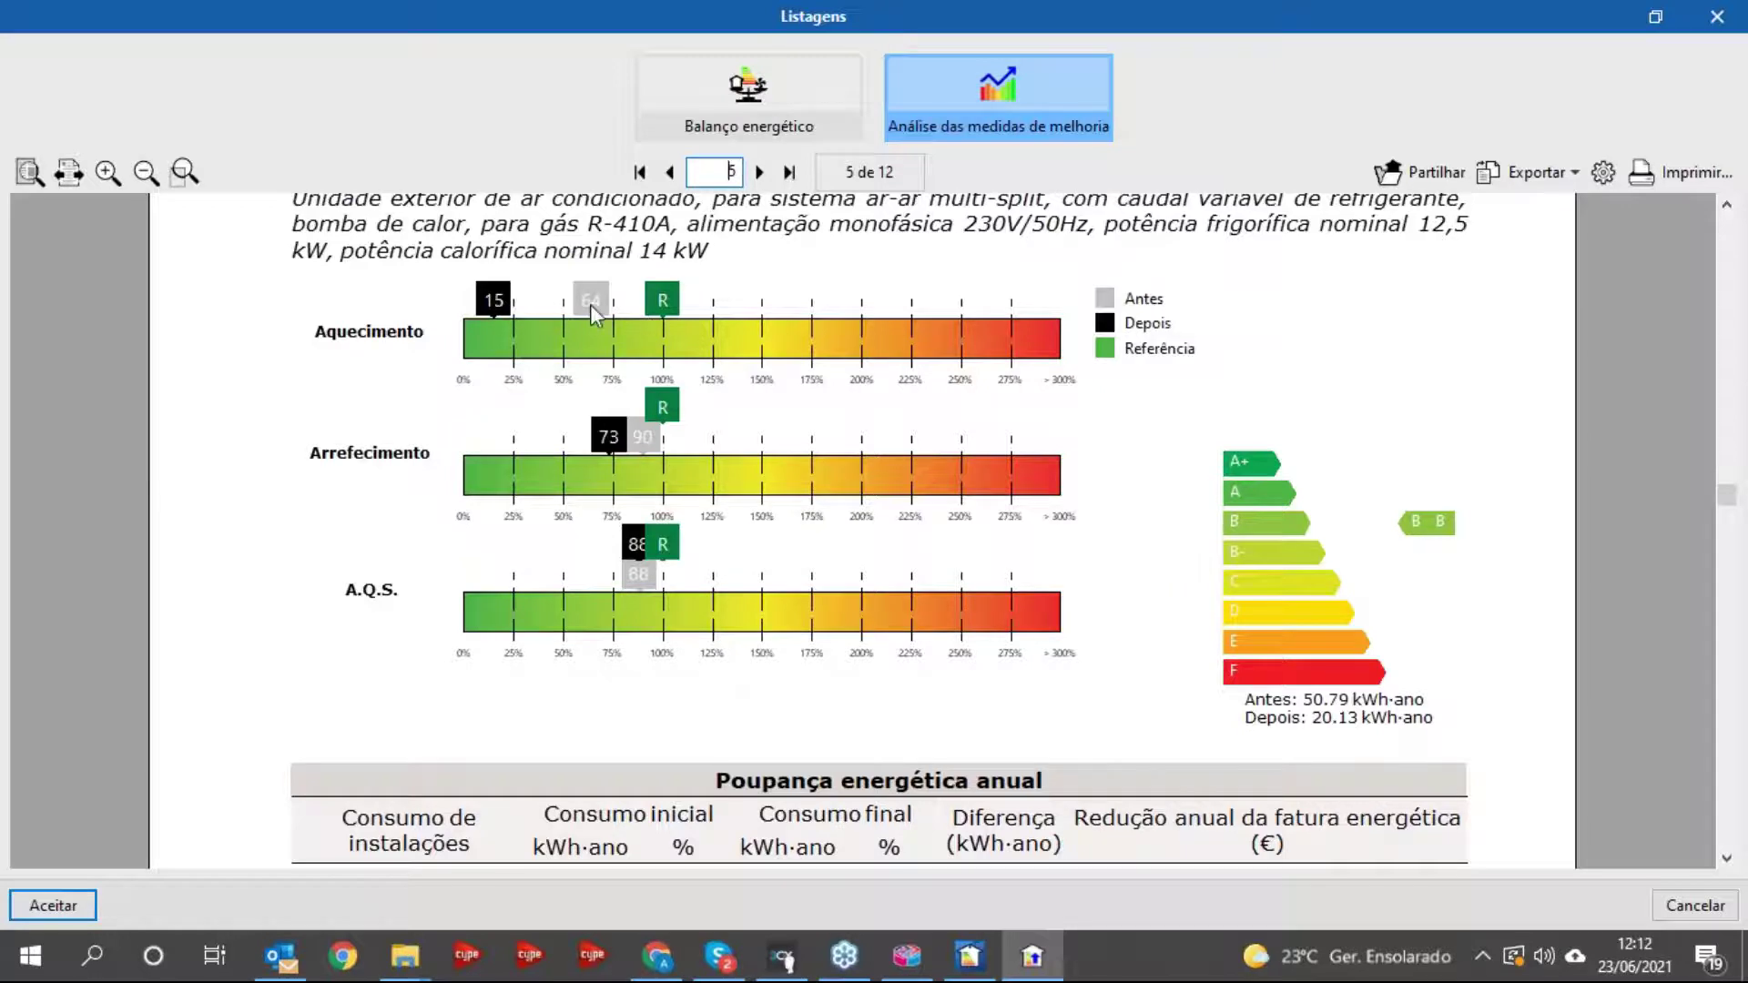
{"action": "scroll", "coordinate": [1256, 582], "scroll_direction": "down", "scroll_amount": 3}
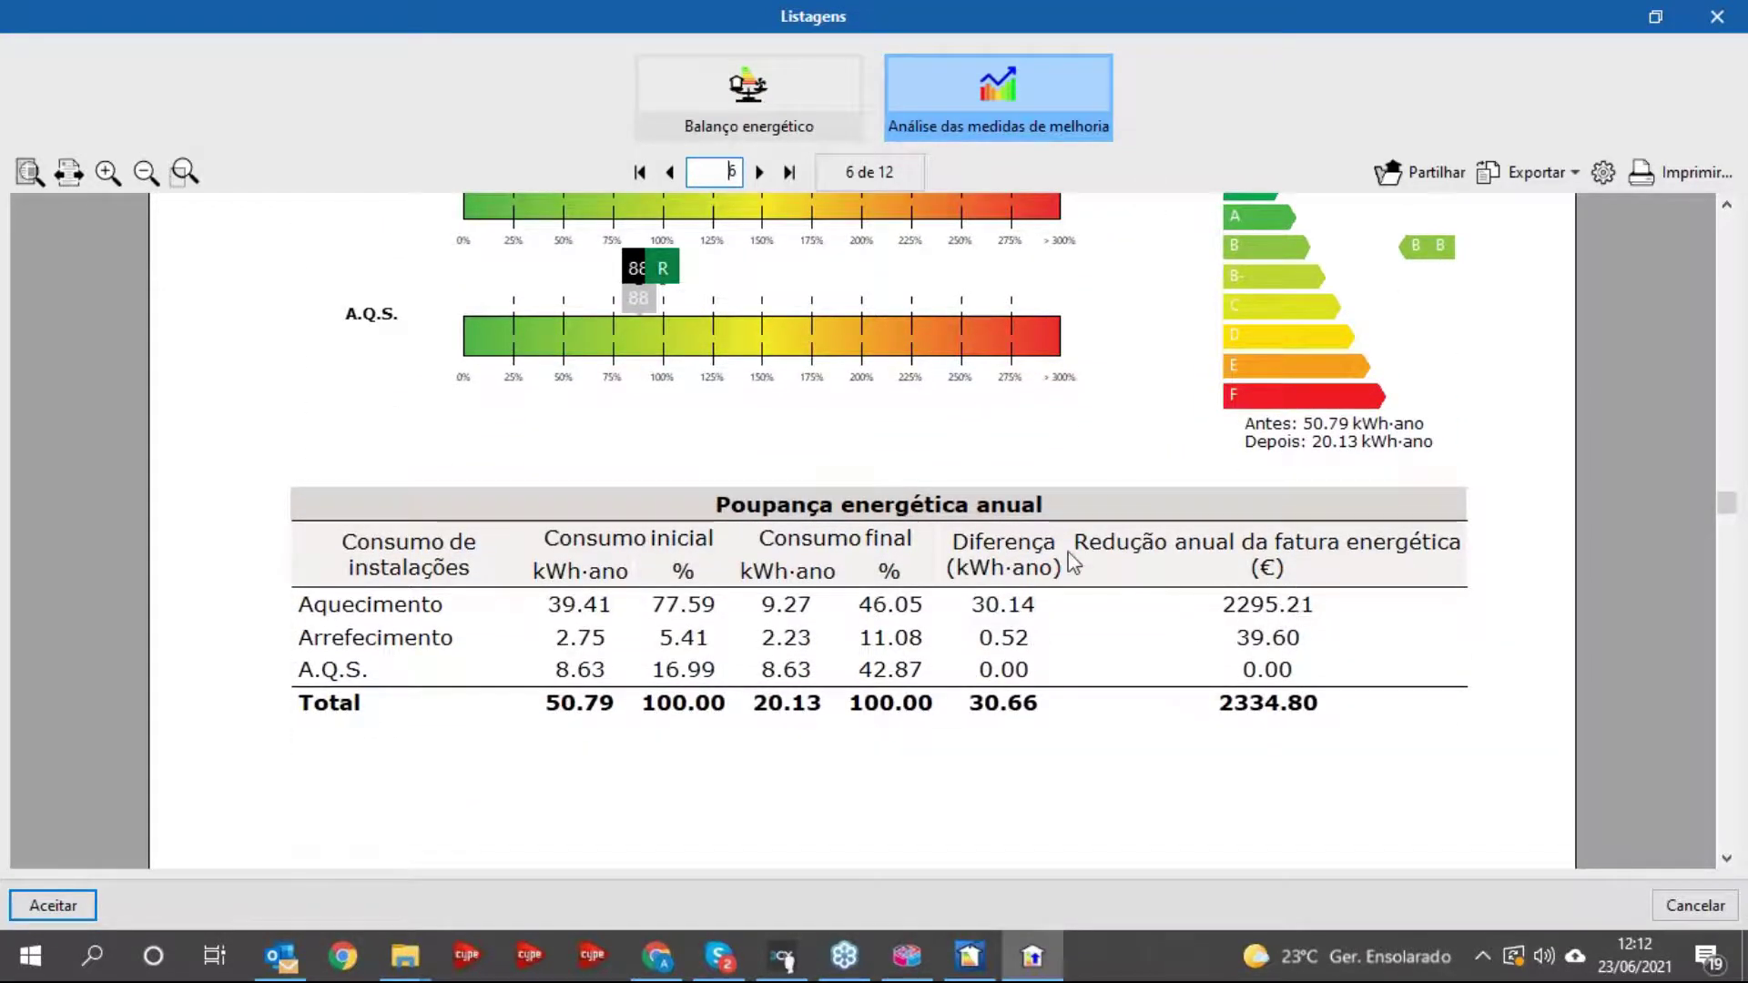
- Examine the before/after indicators and the Poupança energética anual table of Medida de melhoria 3
{"action": "scroll", "coordinate": [1067, 552], "scroll_direction": "down", "scroll_amount": 2}
{"action": "scroll", "coordinate": [1068, 551], "scroll_direction": "down", "scroll_amount": 12}
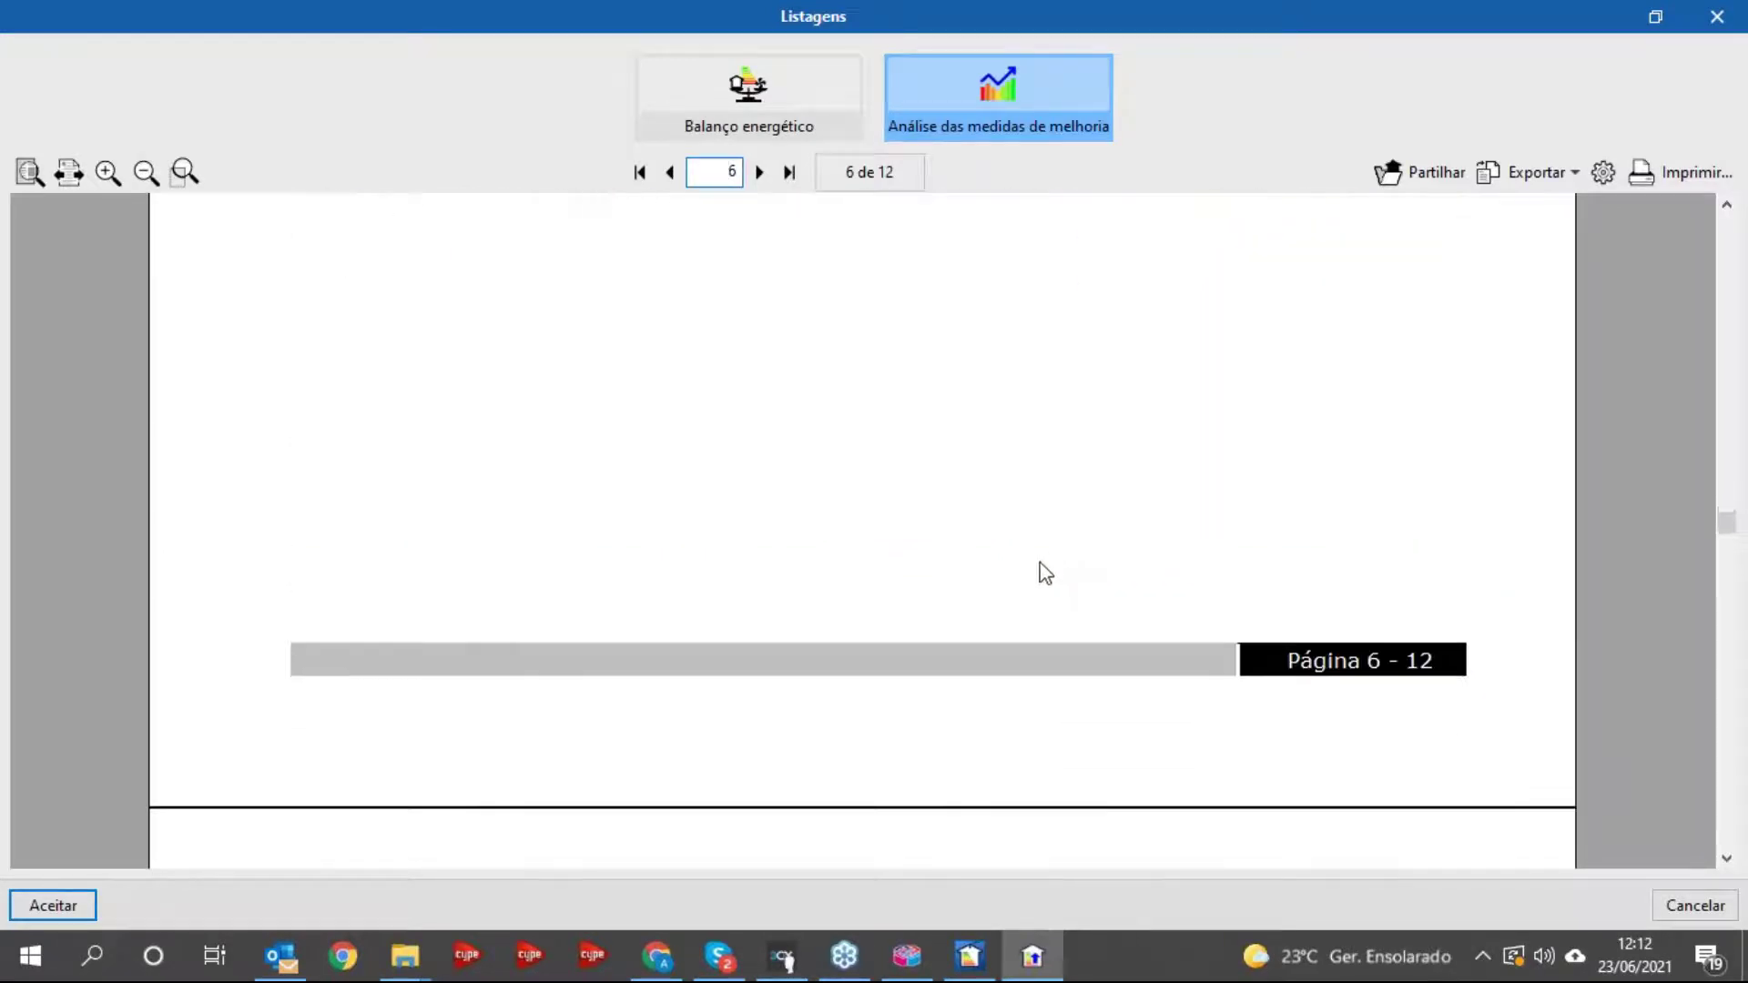
{"action": "scroll", "coordinate": [1039, 572], "scroll_direction": "down", "scroll_amount": 2}
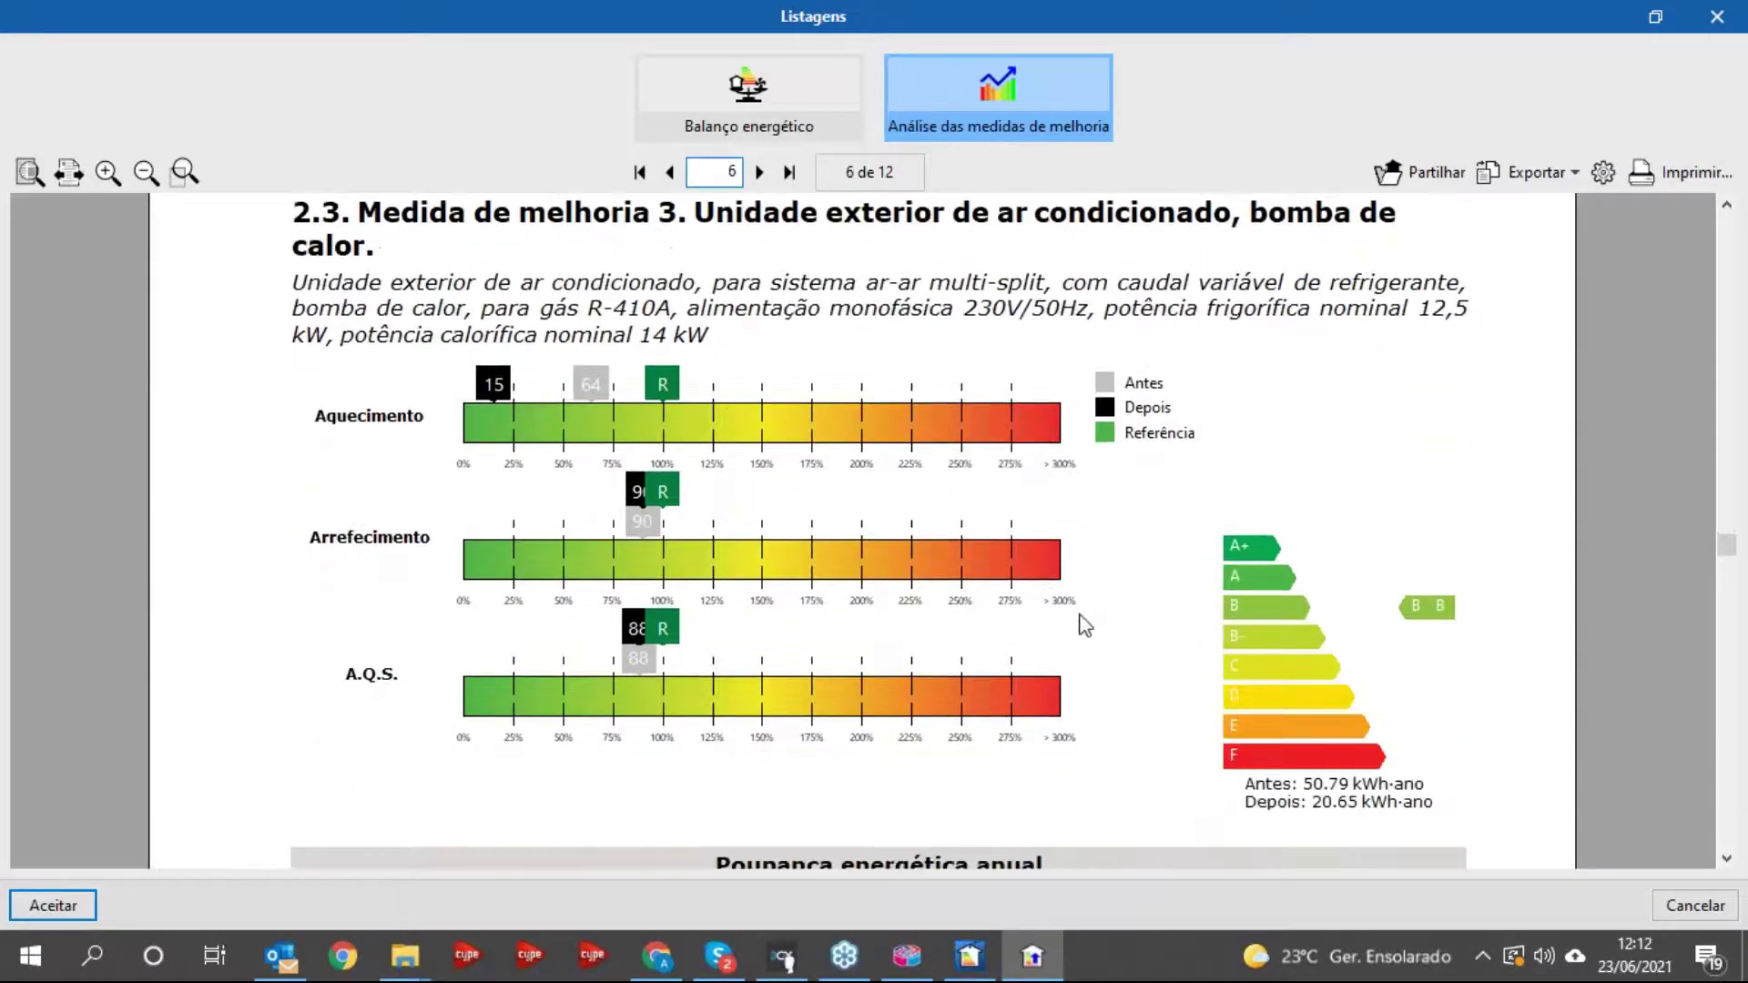
{"action": "scroll", "coordinate": [1079, 619], "scroll_direction": "down", "scroll_amount": 2}
{"action": "scroll", "coordinate": [1078, 617], "scroll_direction": "down", "scroll_amount": 9}
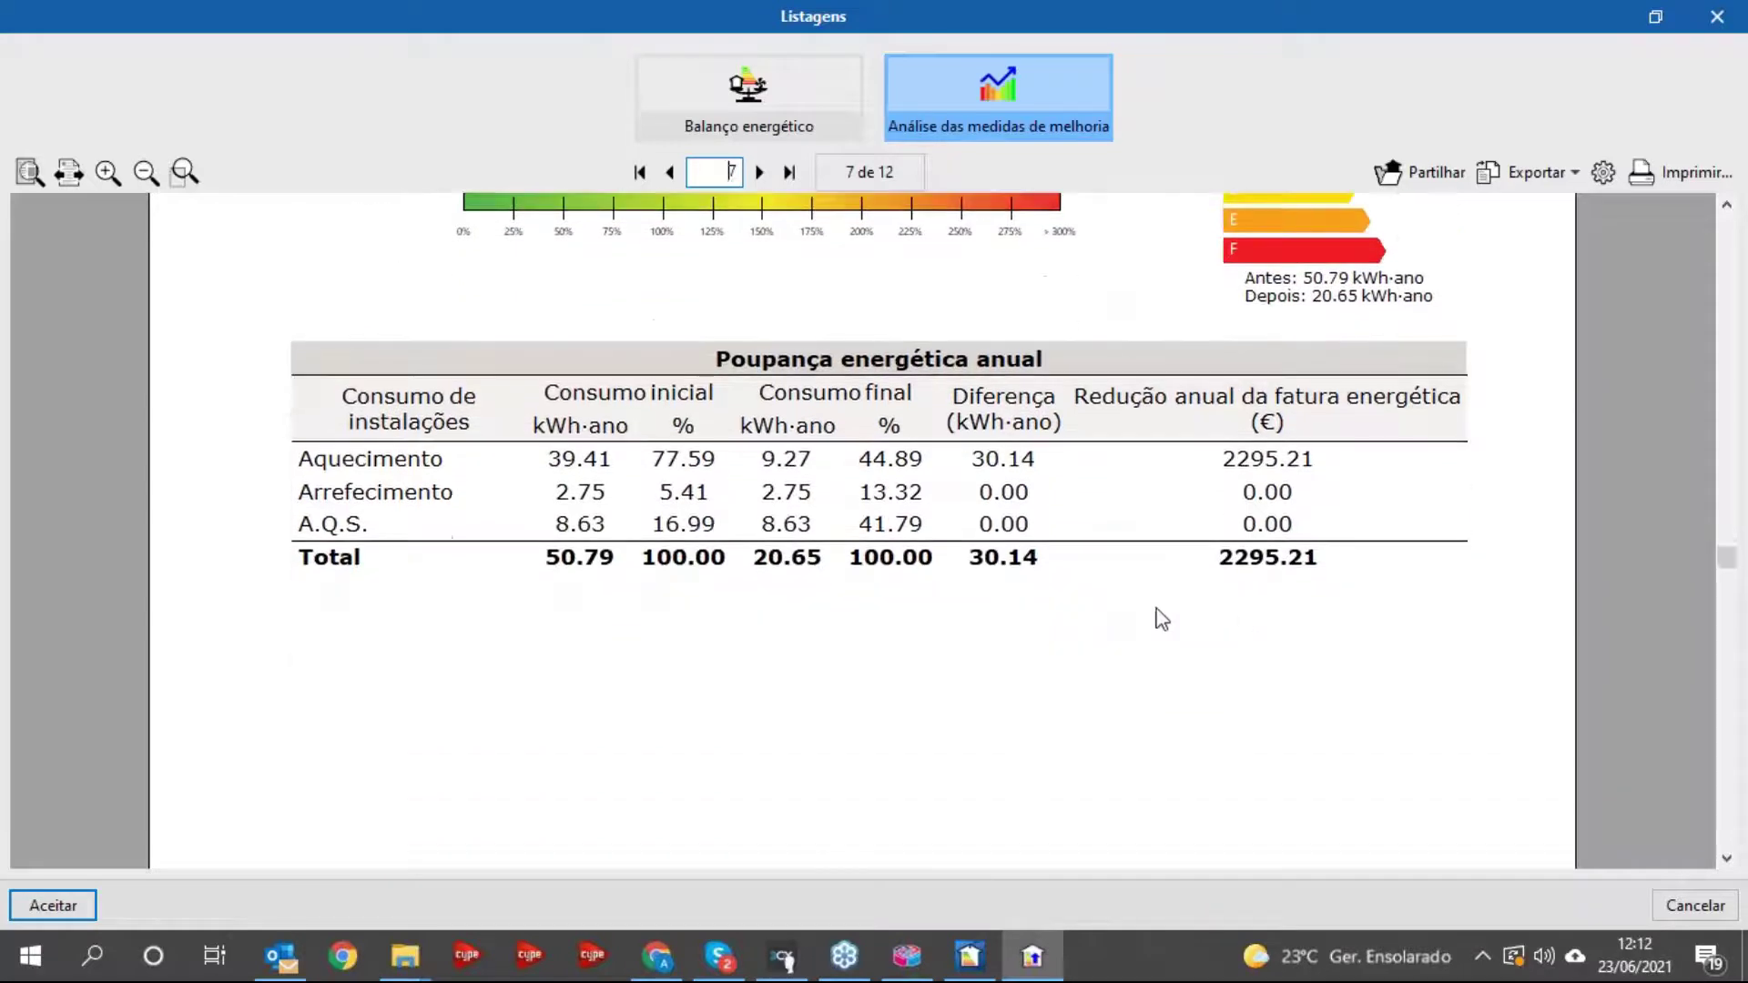
- Examine the non-renewable primary energy chart, the measures' investment costs and the report export formats, and close the reports
{"action": "scroll", "coordinate": [1231, 619], "scroll_direction": "down", "scroll_amount": 8}
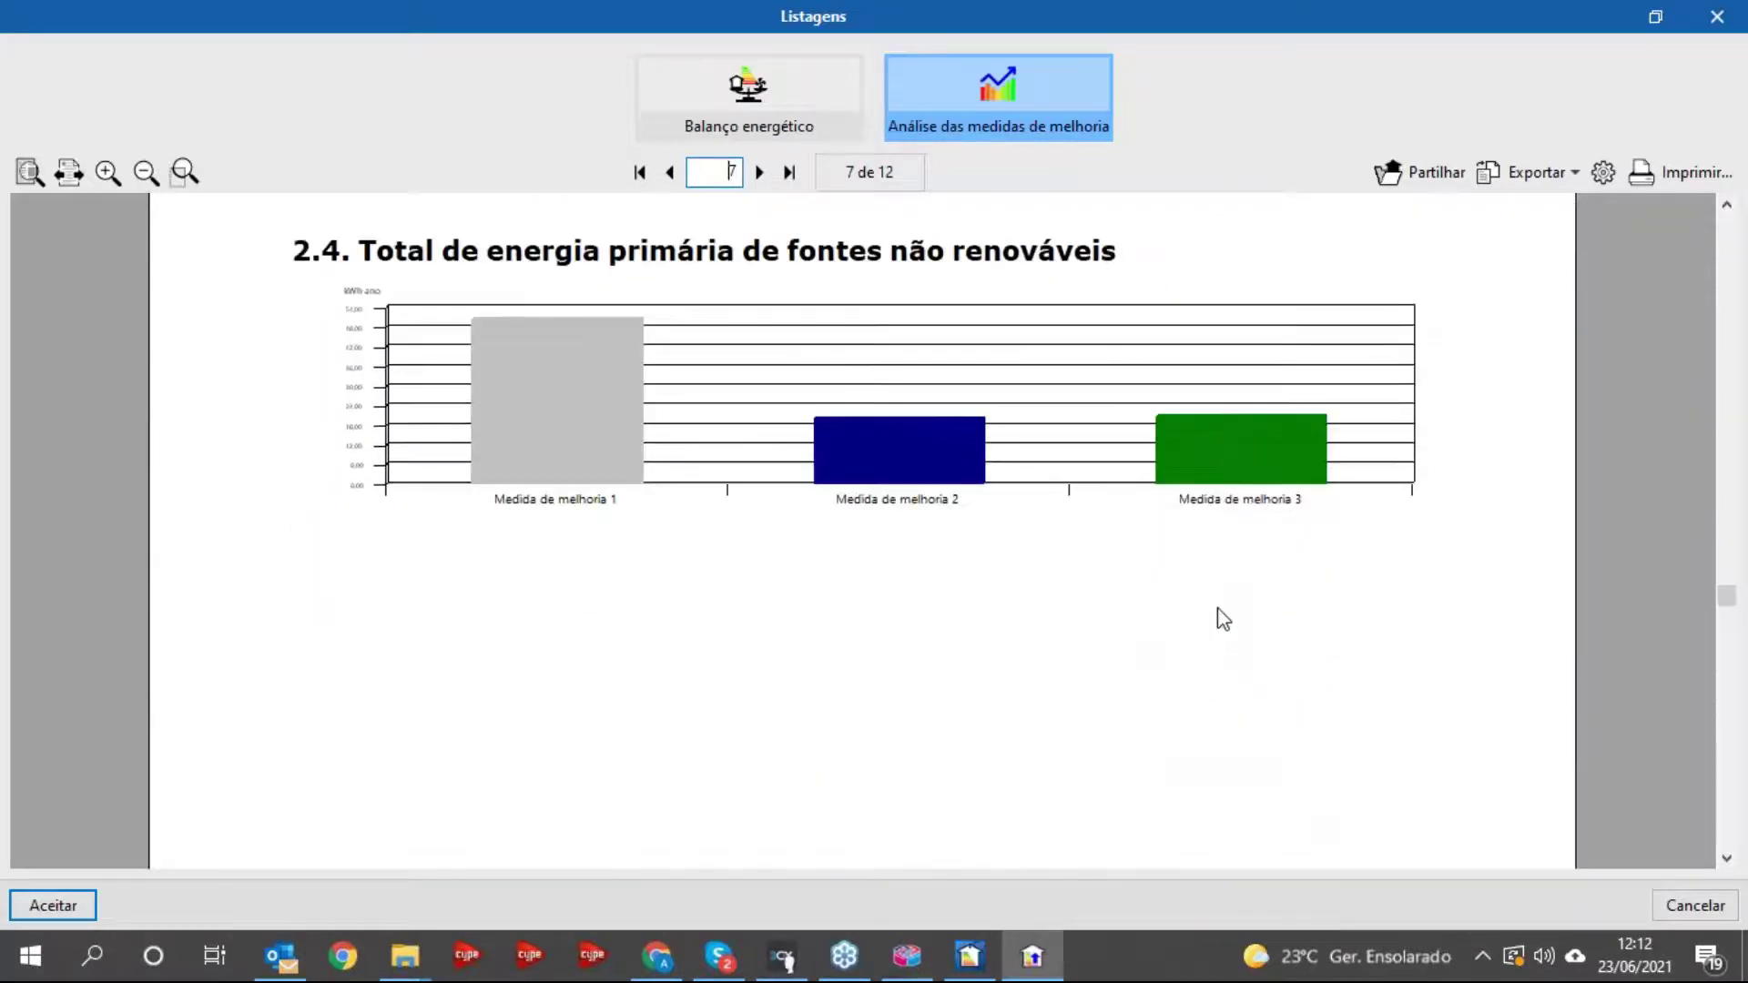
{"action": "scroll", "coordinate": [1190, 648], "scroll_direction": "up", "scroll_amount": 1}
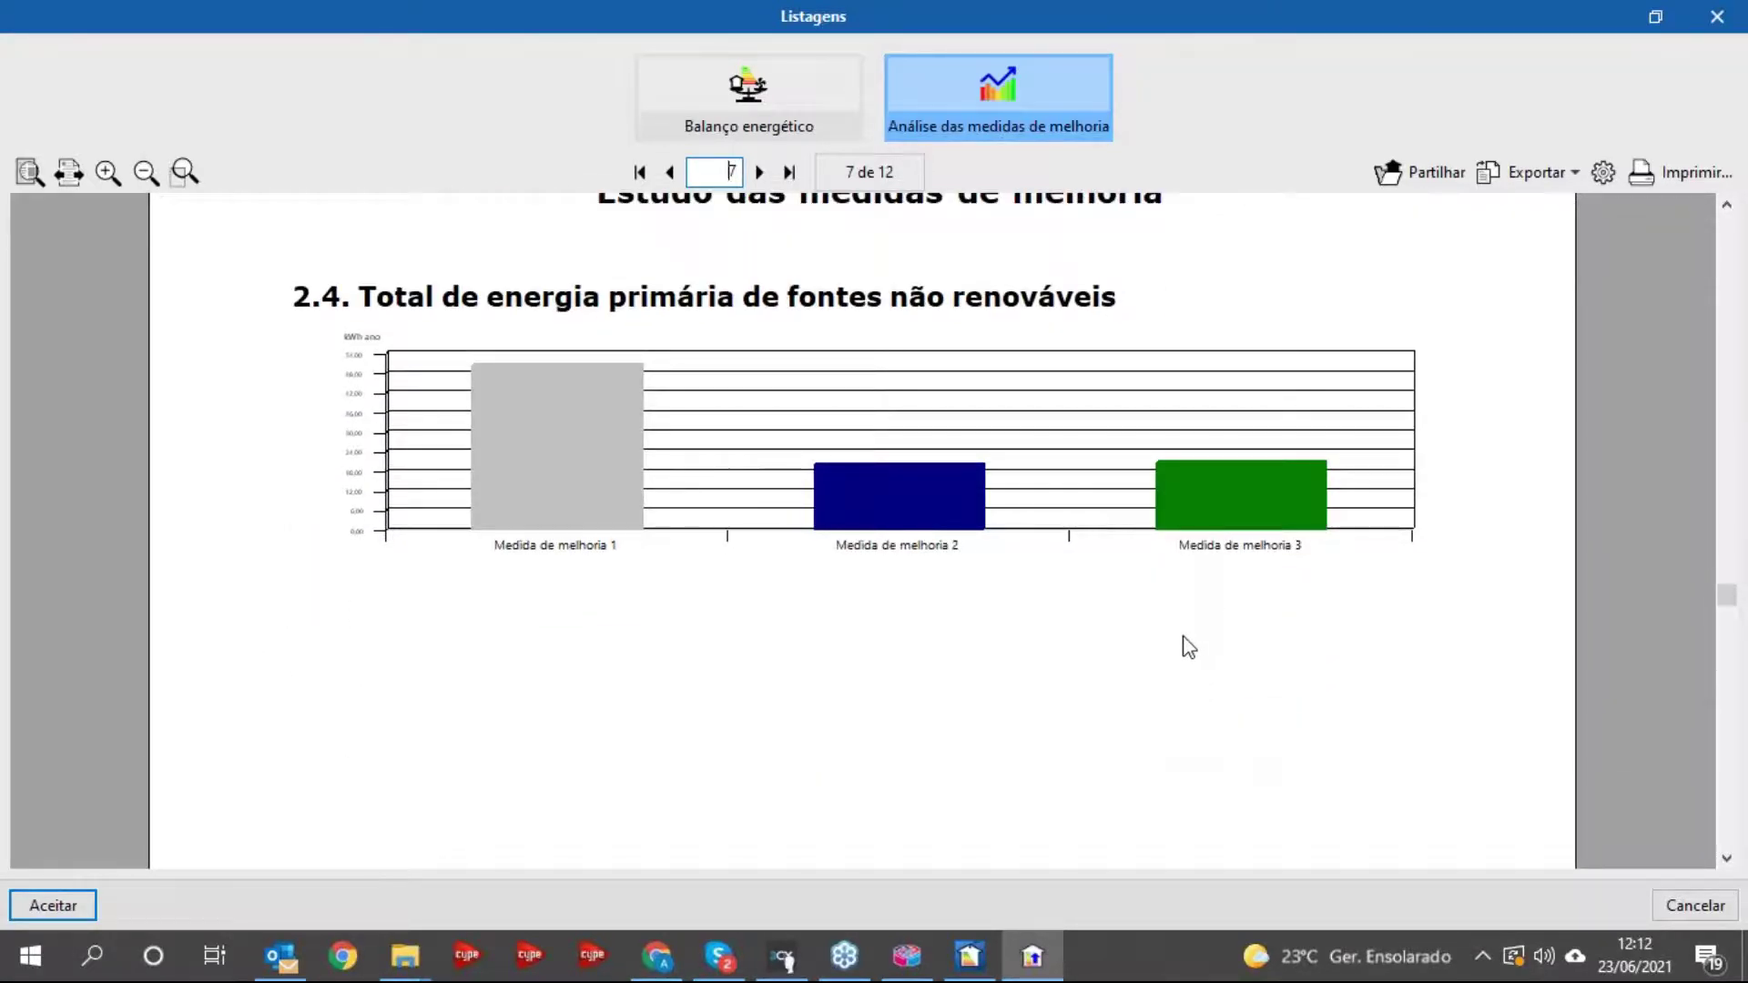
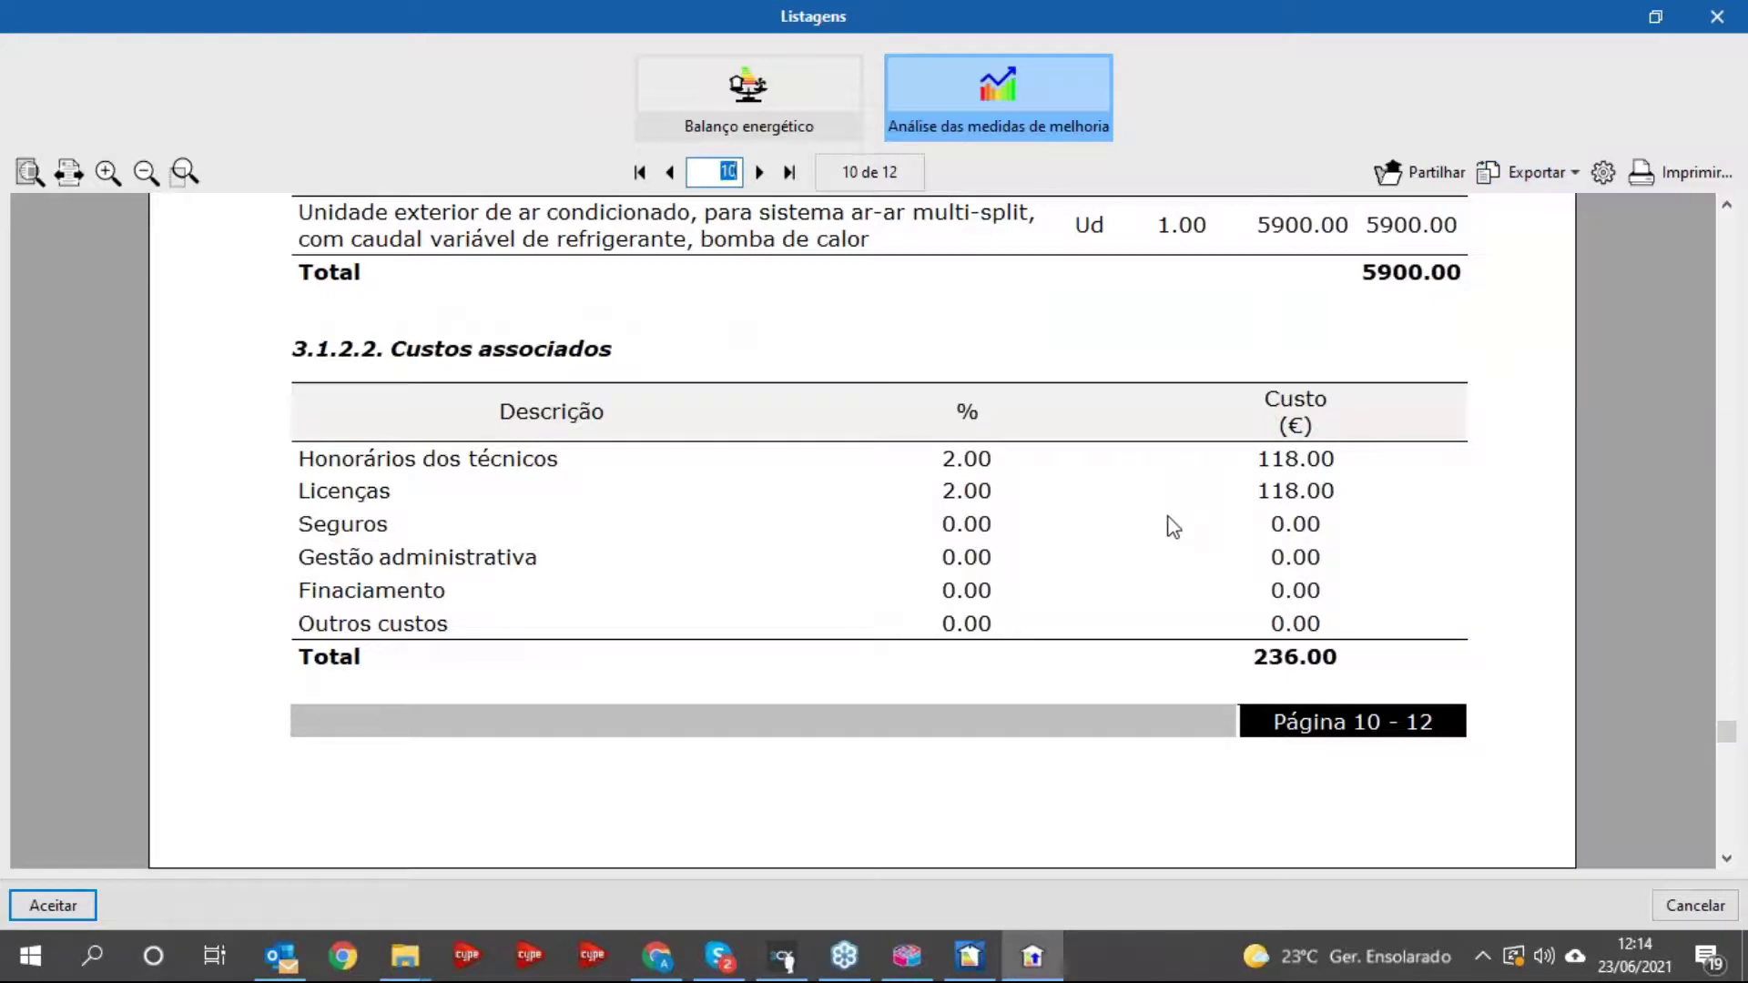
{"action": "left_click", "coordinate": [1538, 172]}
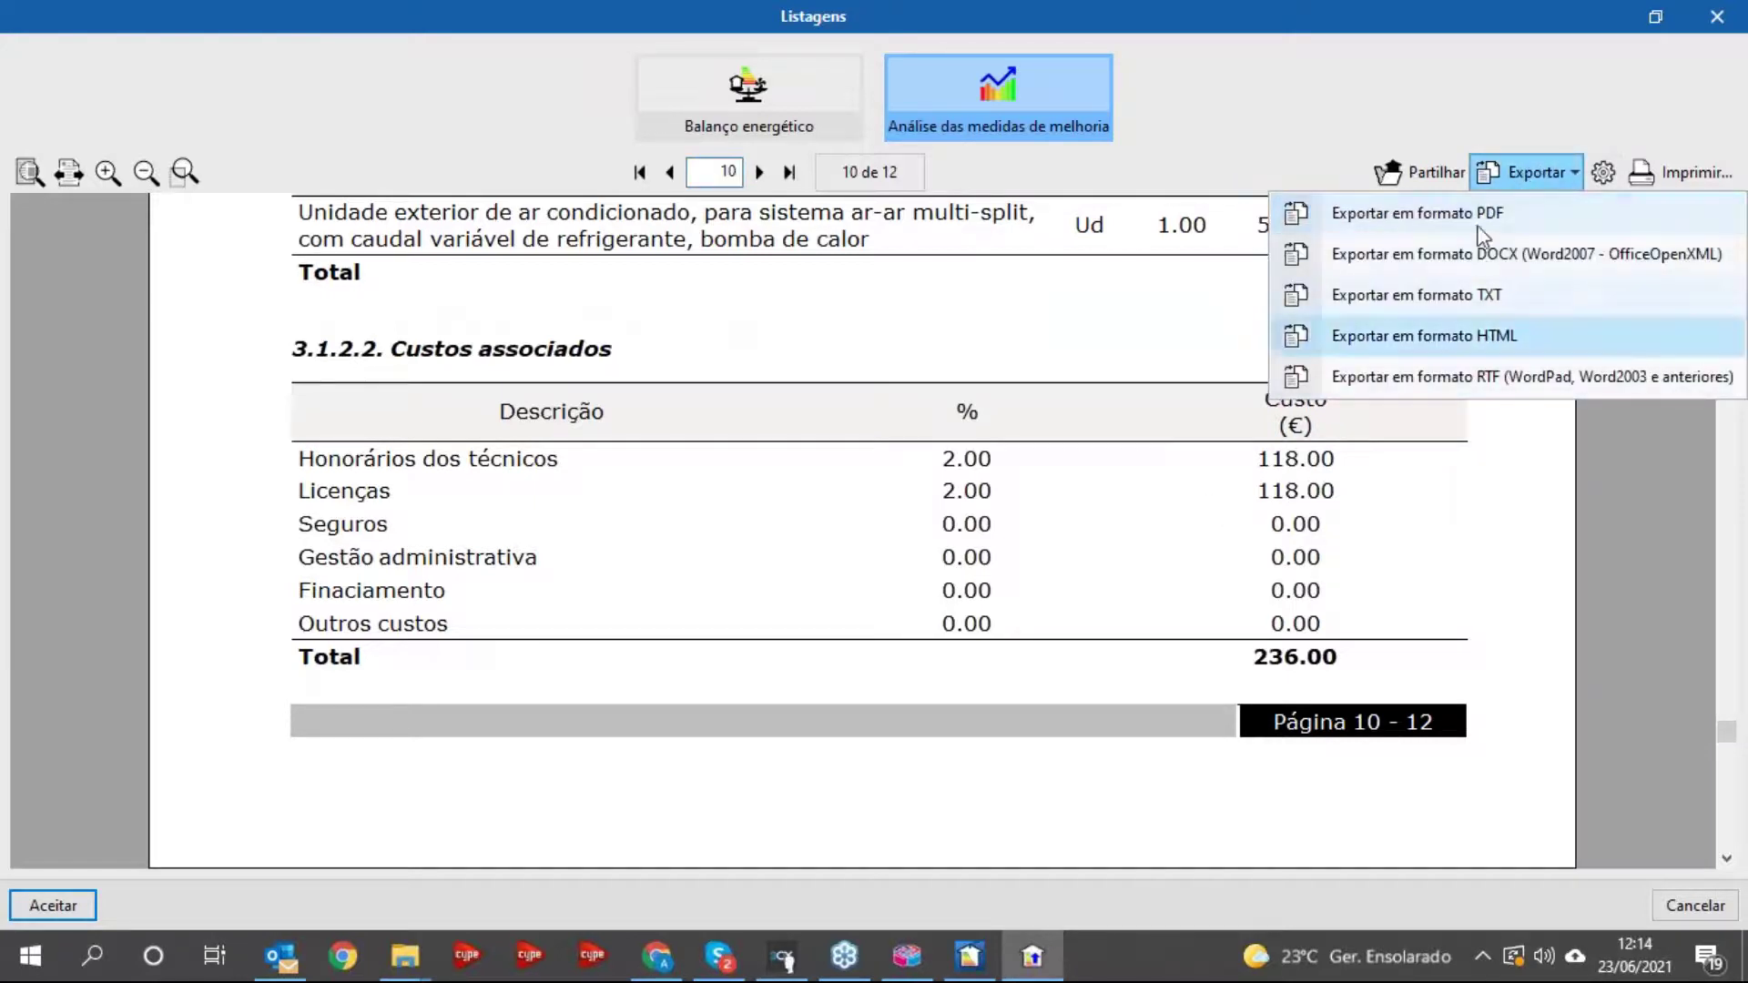
{"action": "left_click", "coordinate": [1116, 530]}
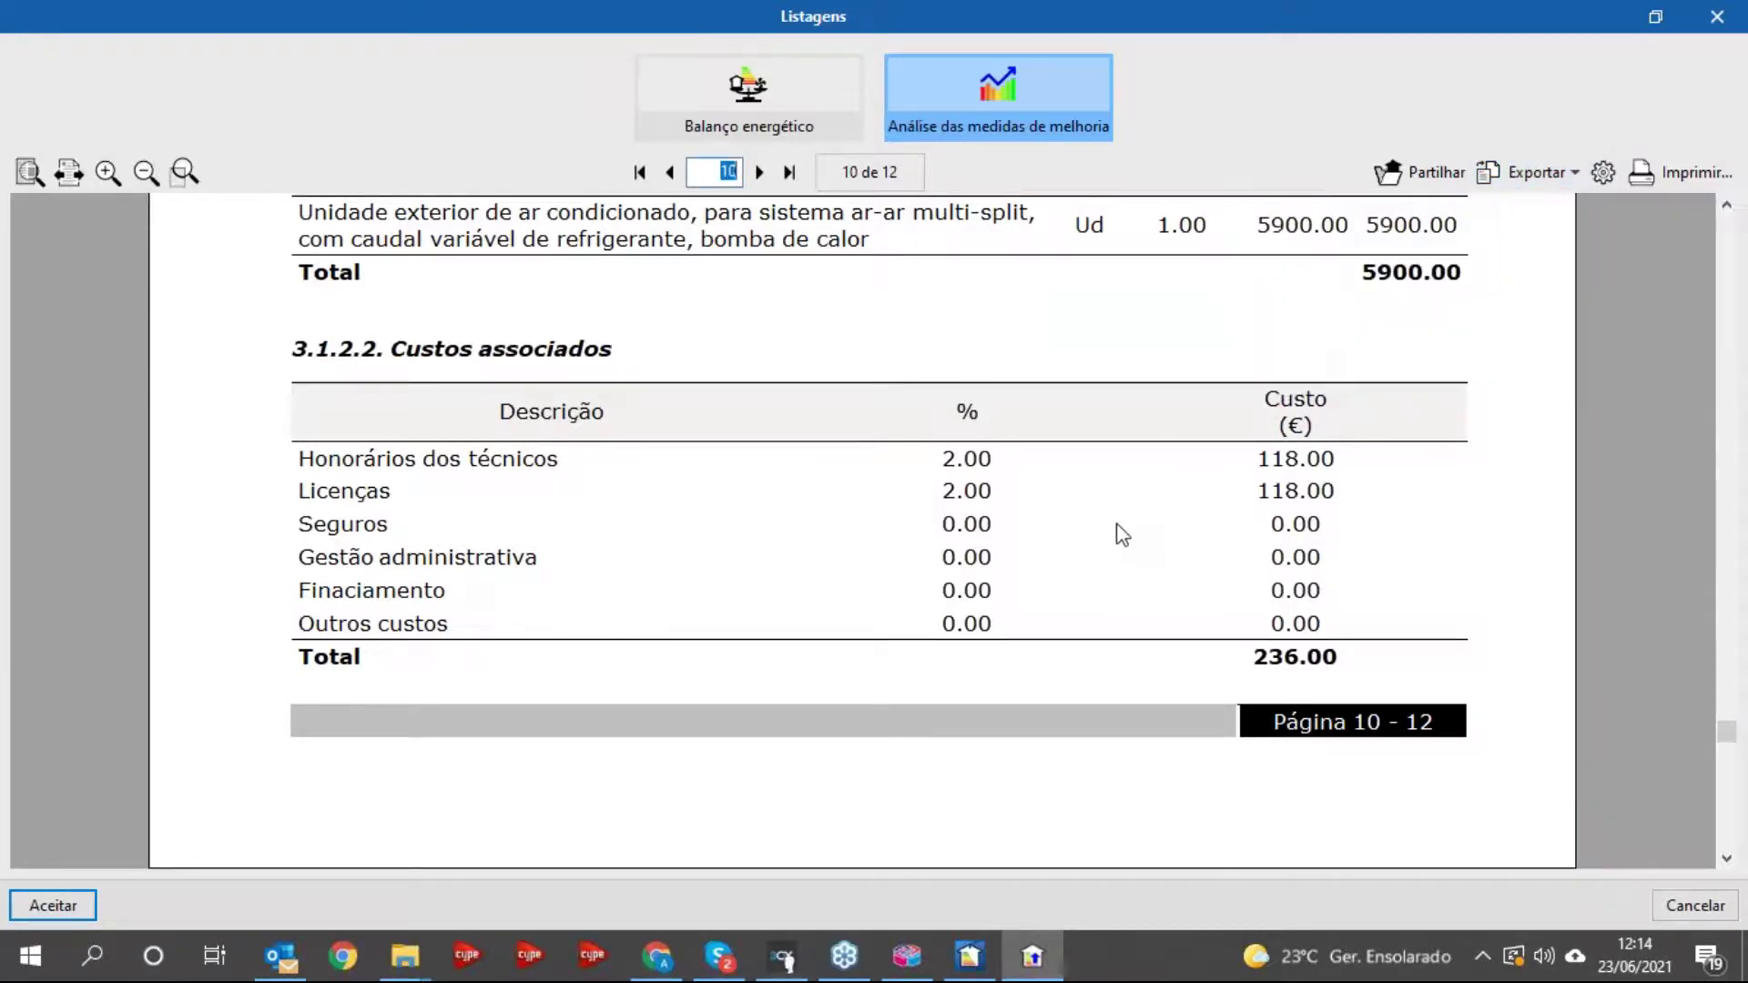
{"action": "scroll", "coordinate": [1115, 518], "scroll_direction": "down", "scroll_amount": 10}
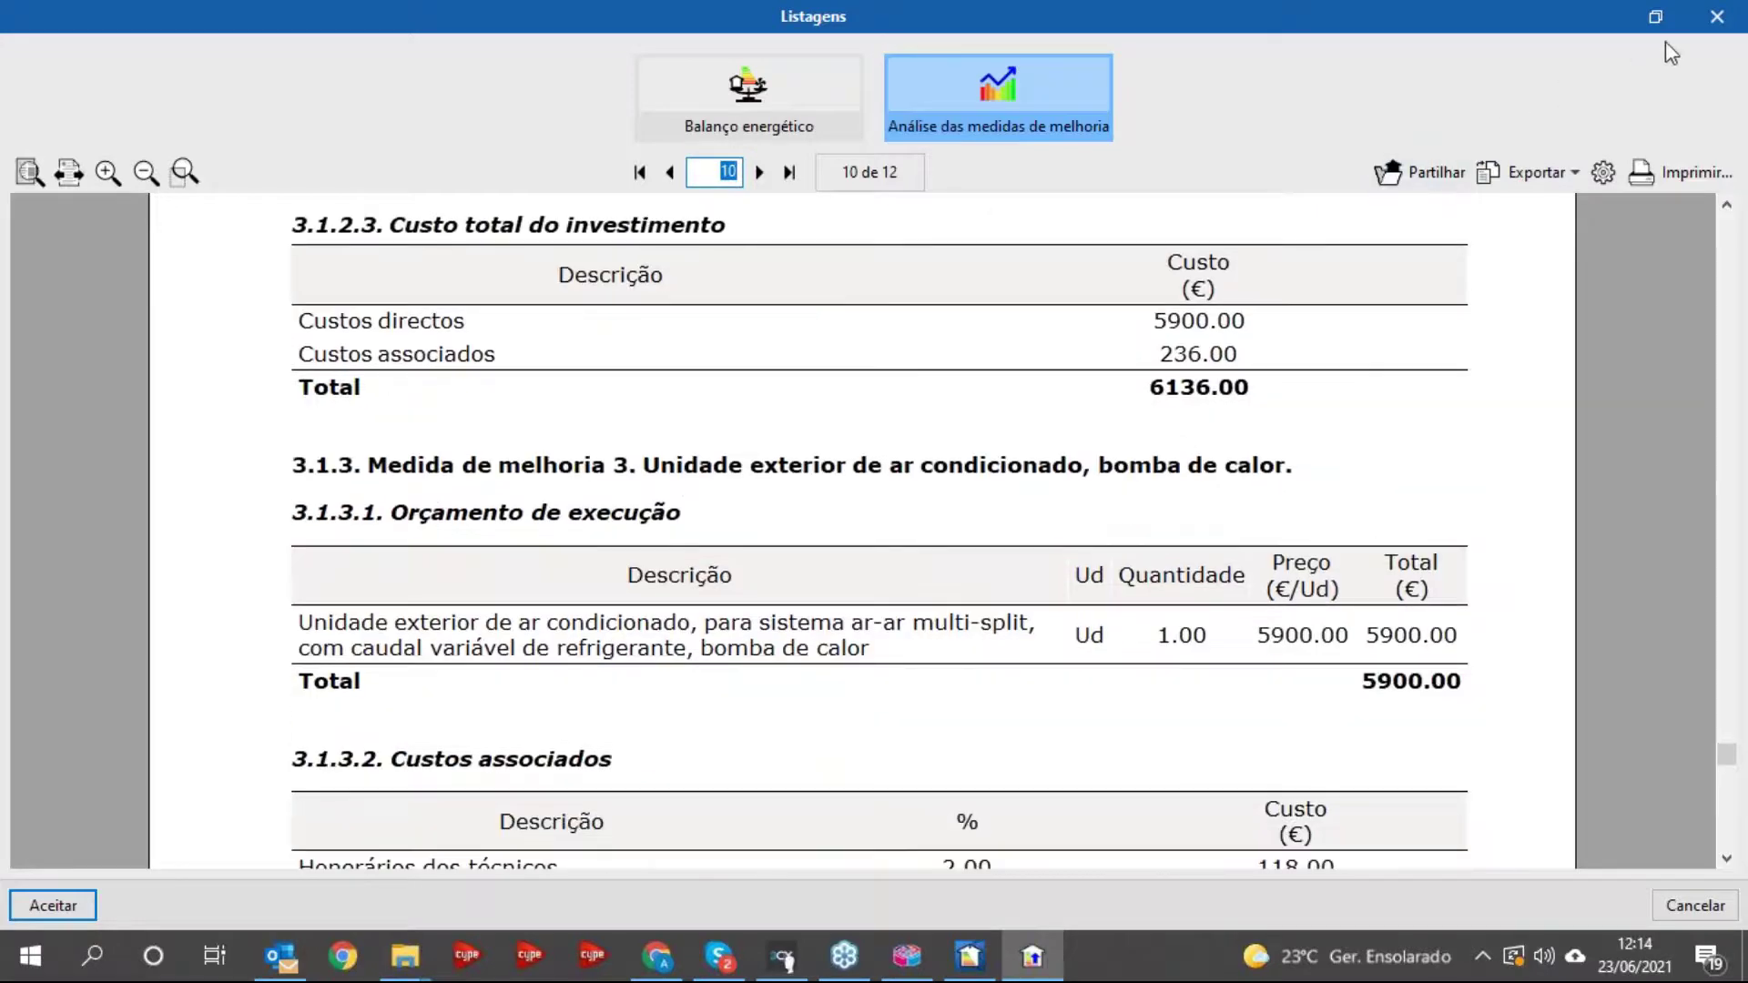
{"action": "left_click", "coordinate": [1712, 20]}
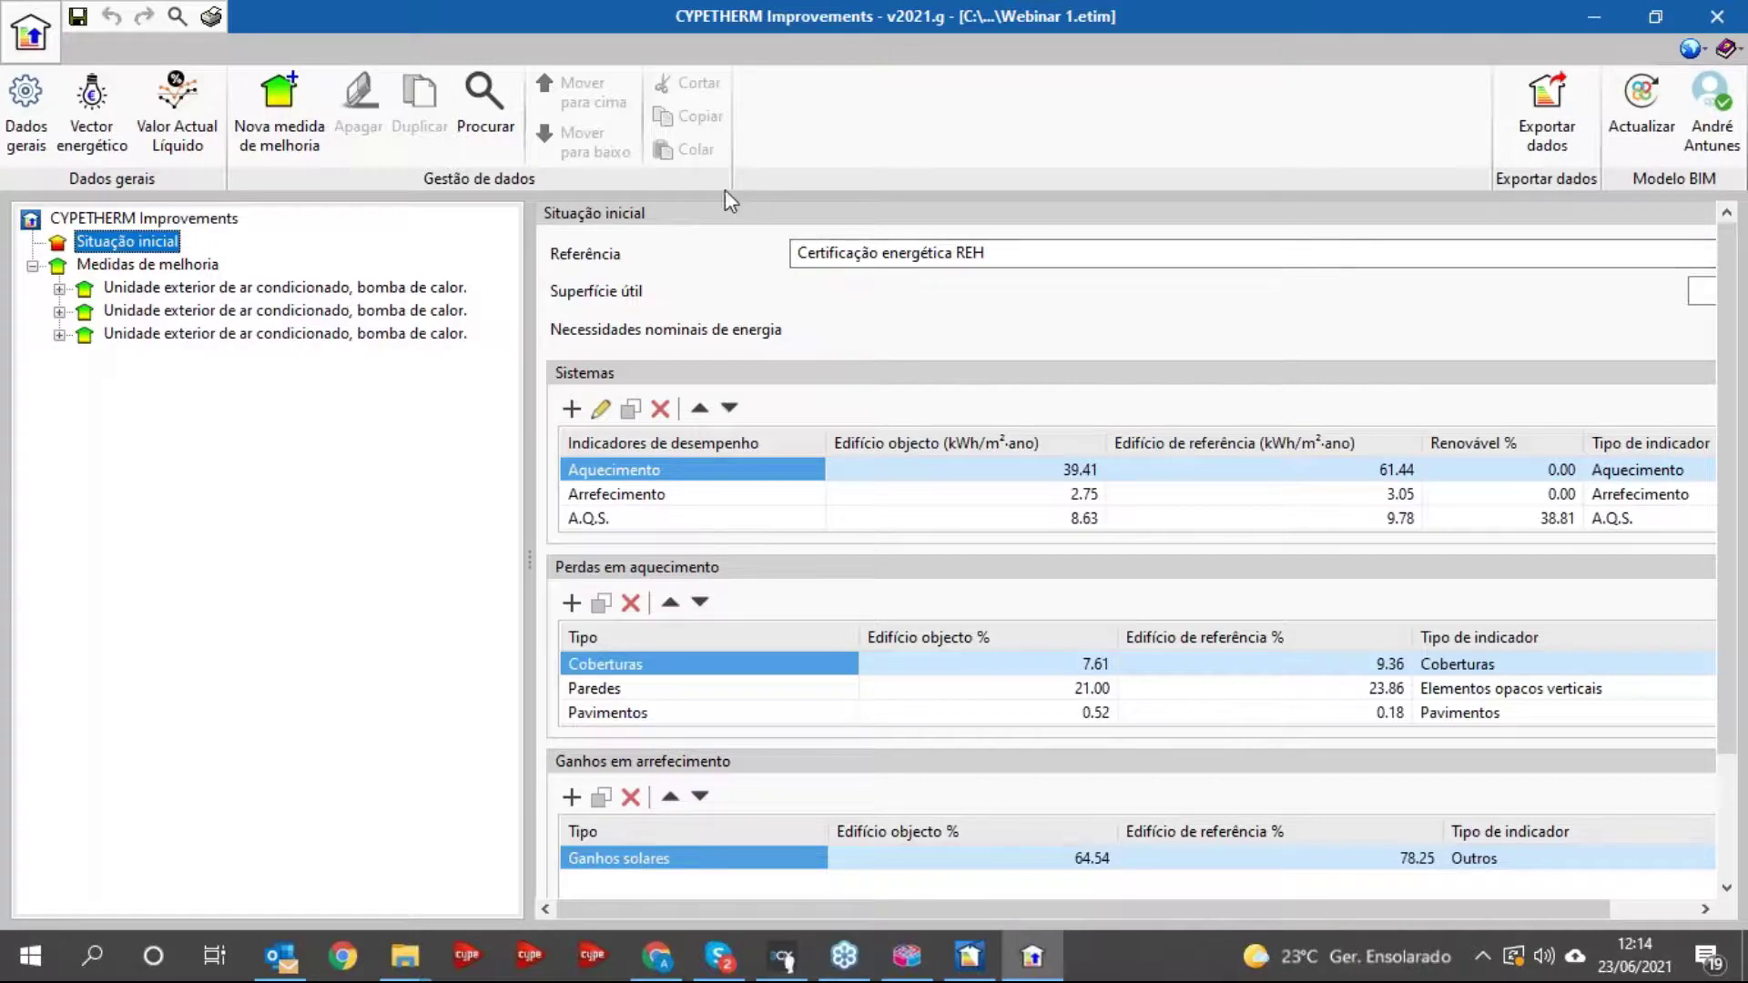
- Start exporting the improvement measures' data, choosing the desktop (Ambiente de trabalho) as the destination directory
{"action": "left_click", "coordinate": [1546, 114]}
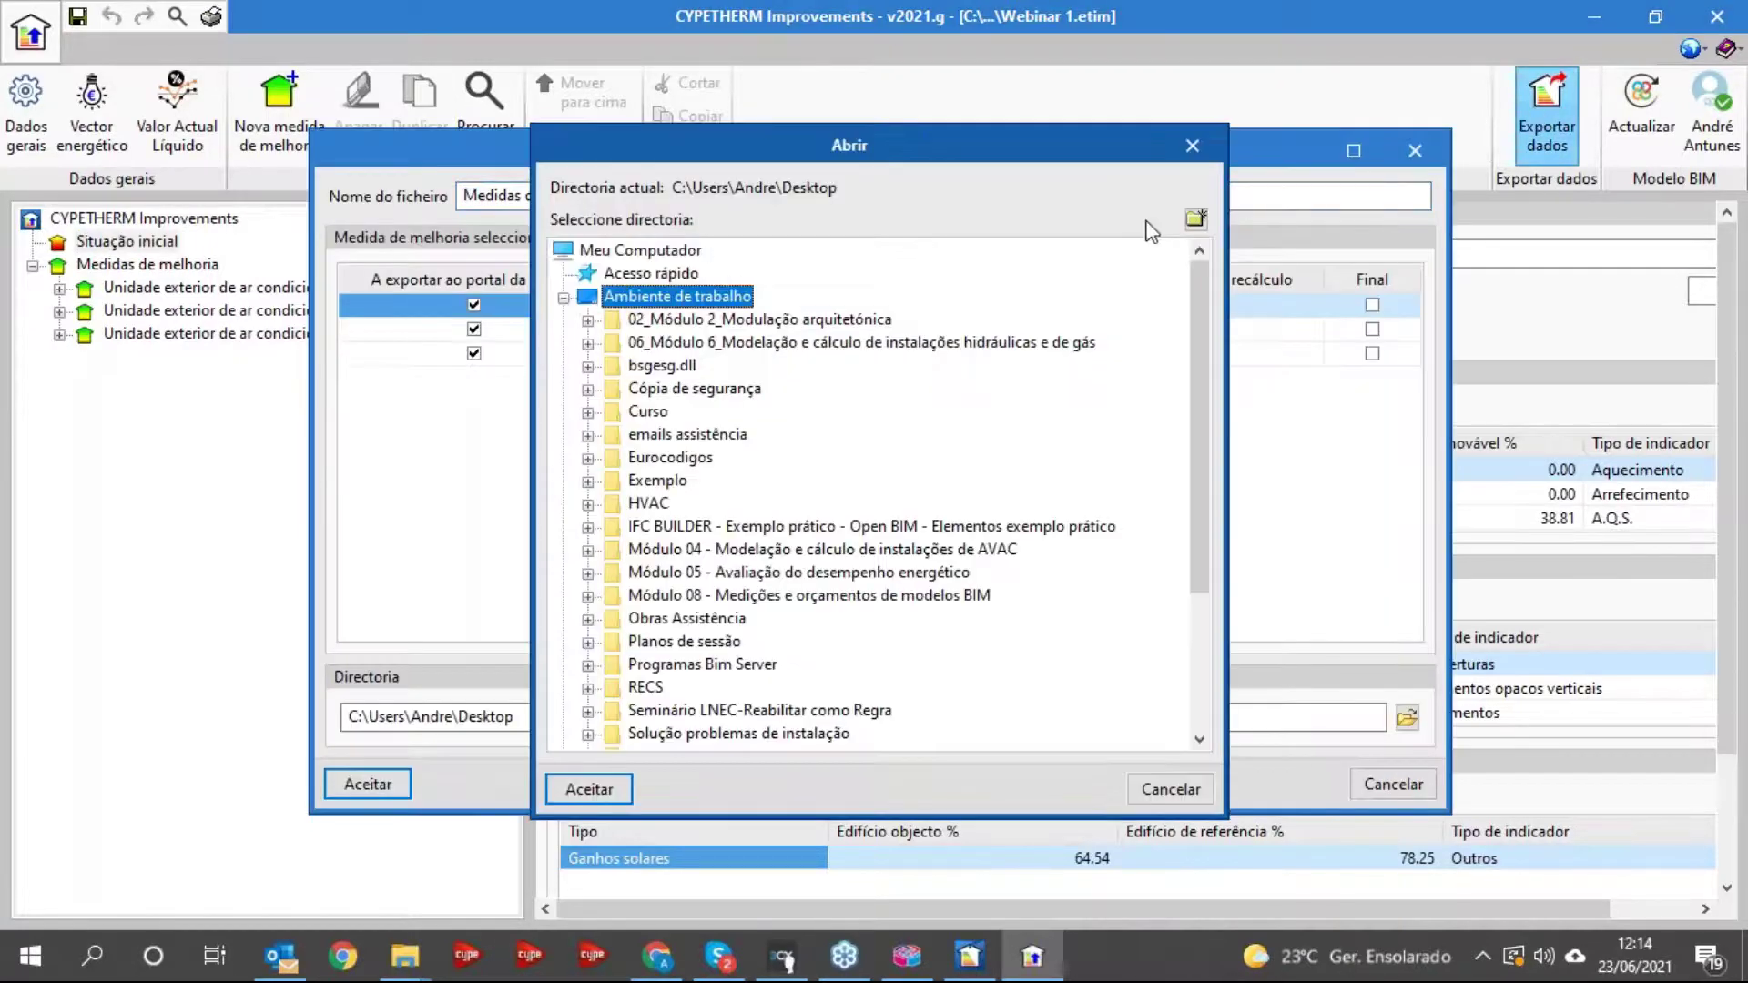
{"action": "left_click_drag", "start_coordinate": [1010, 157], "coordinate": [1140, 146]}
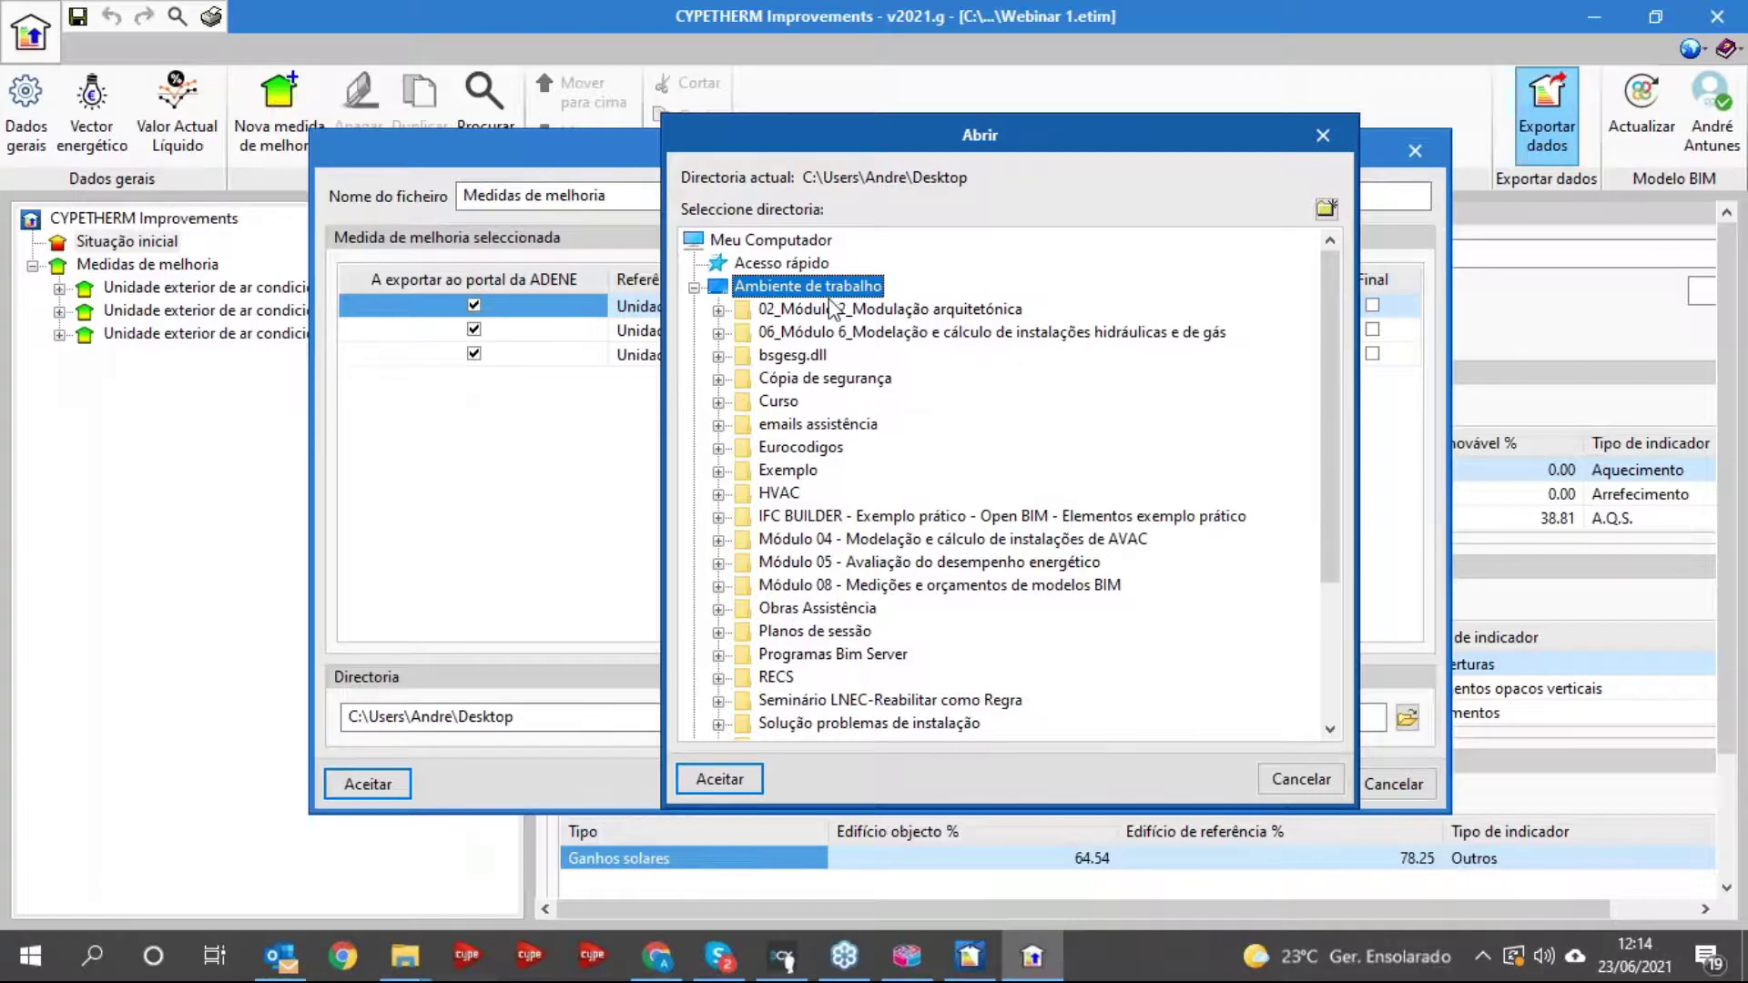
{"action": "left_click", "coordinate": [719, 779]}
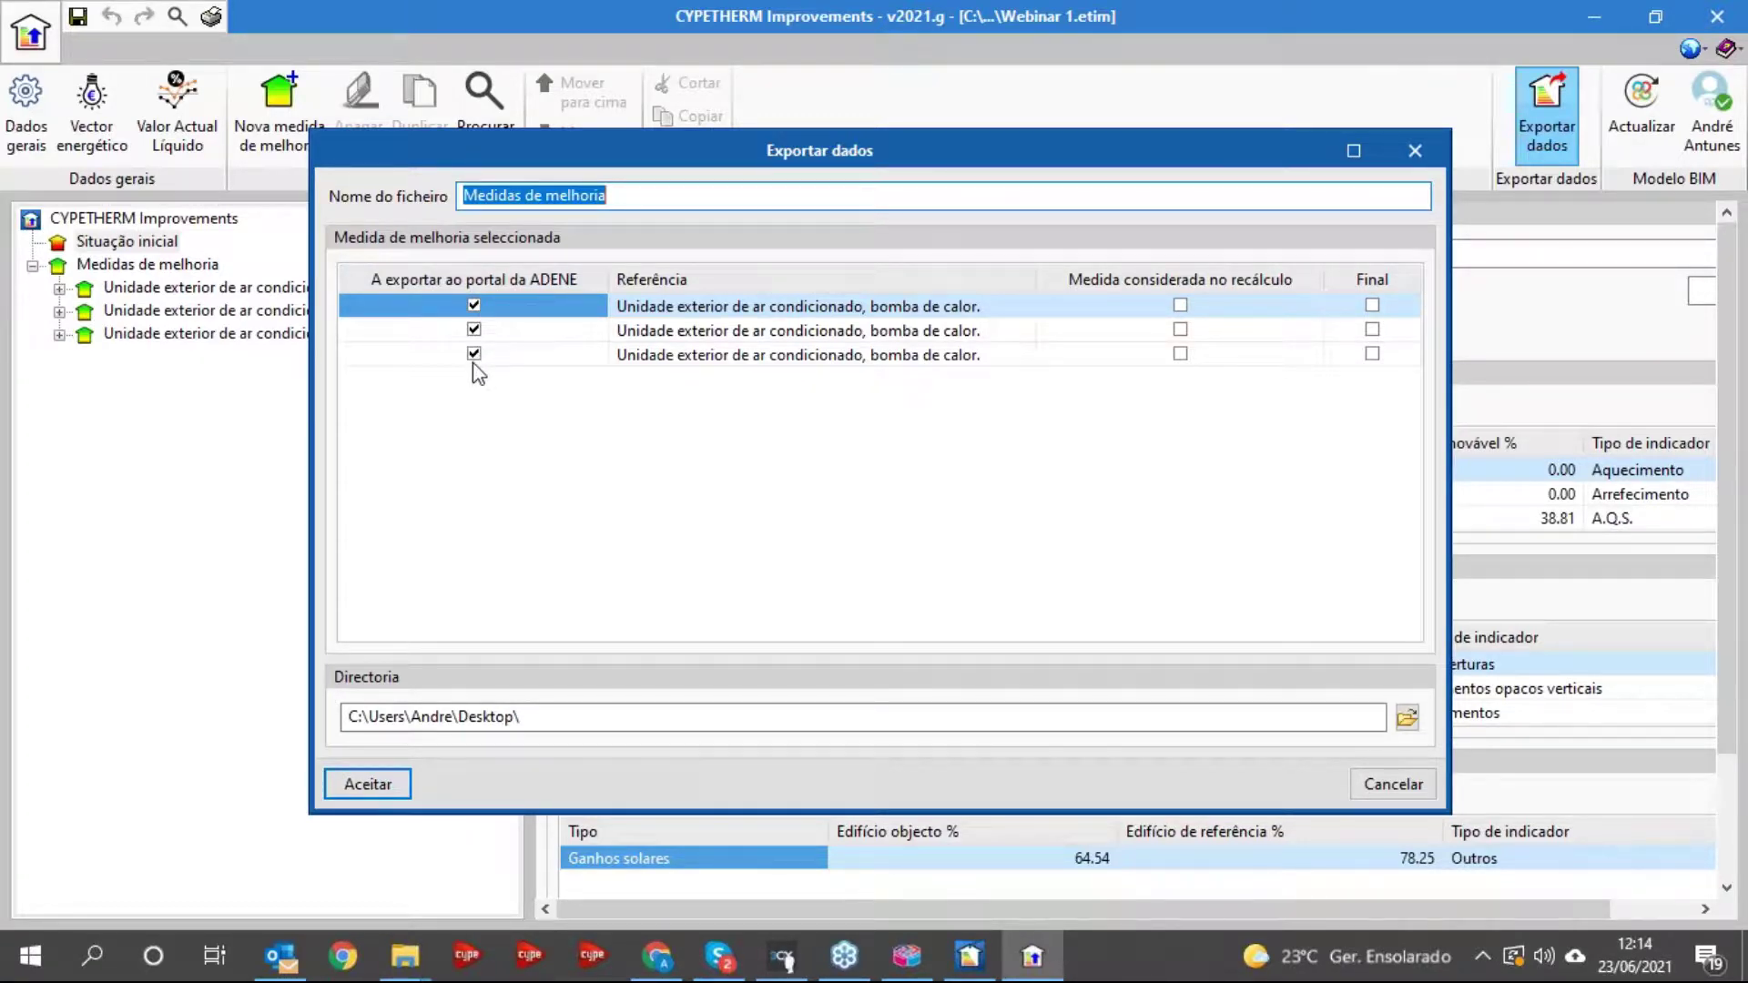
- Mark the first two measures as considered in the recalculation and the third as Final, and export the Medidas de melhoria file
{"action": "left_click", "coordinate": [1180, 309]}
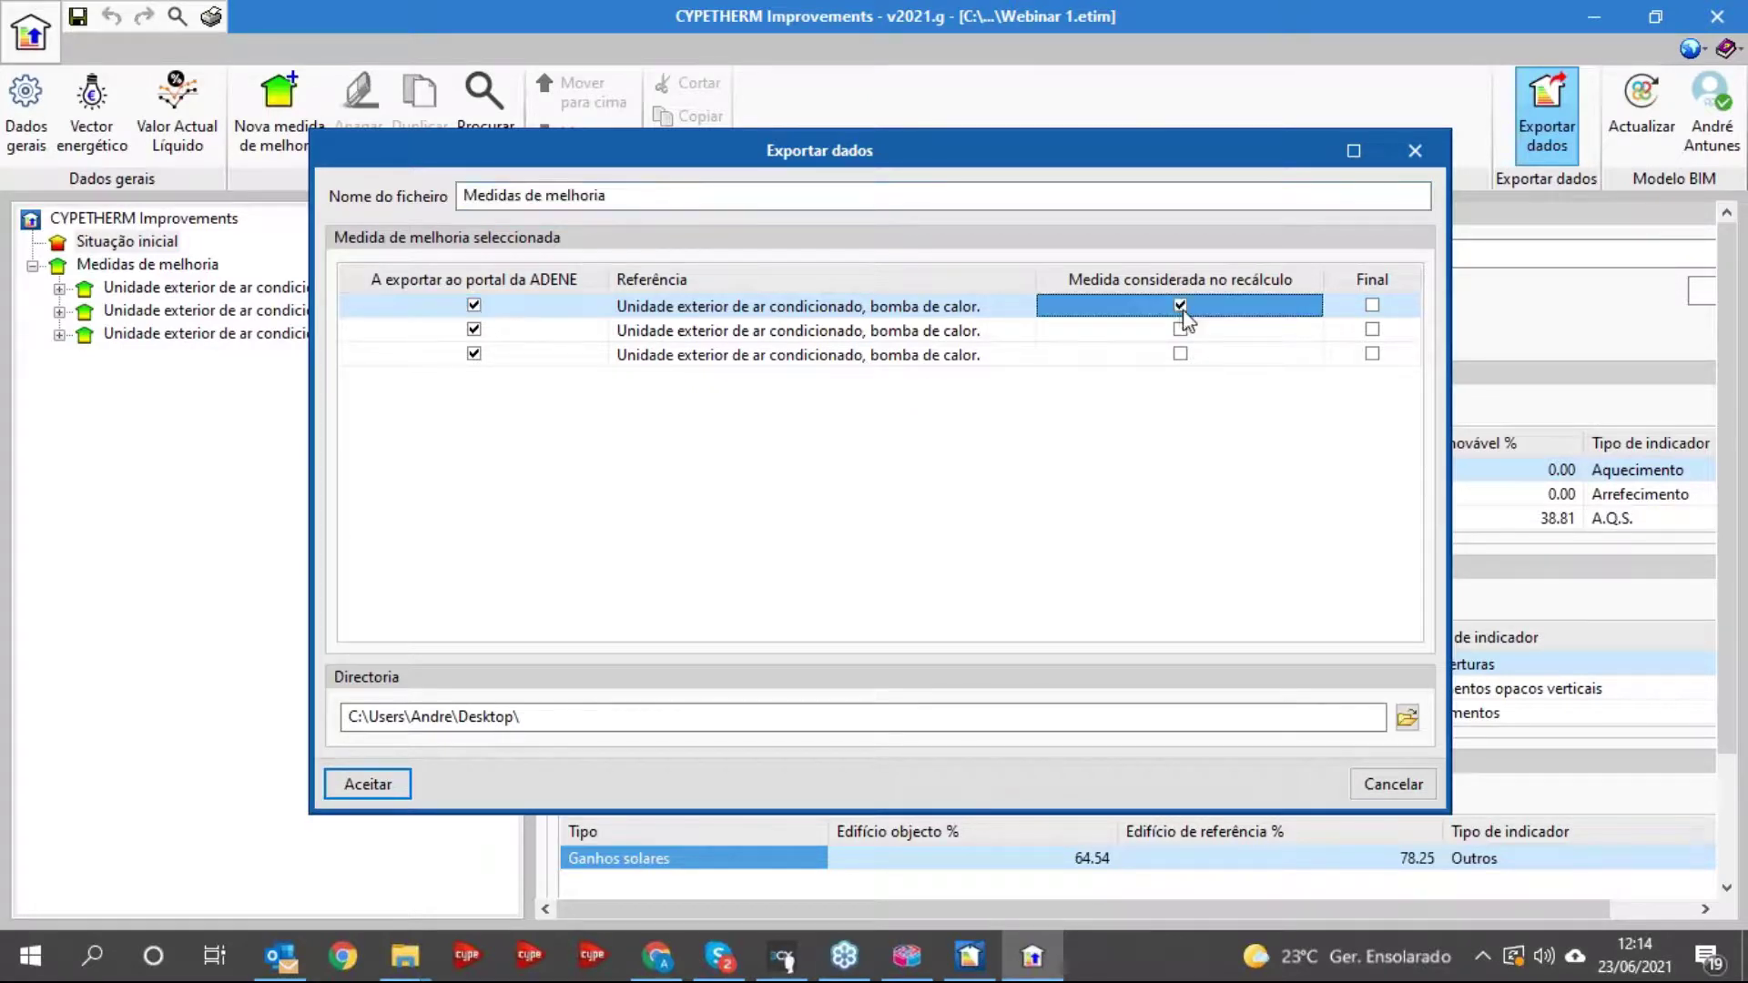
{"action": "left_click", "coordinate": [1180, 329]}
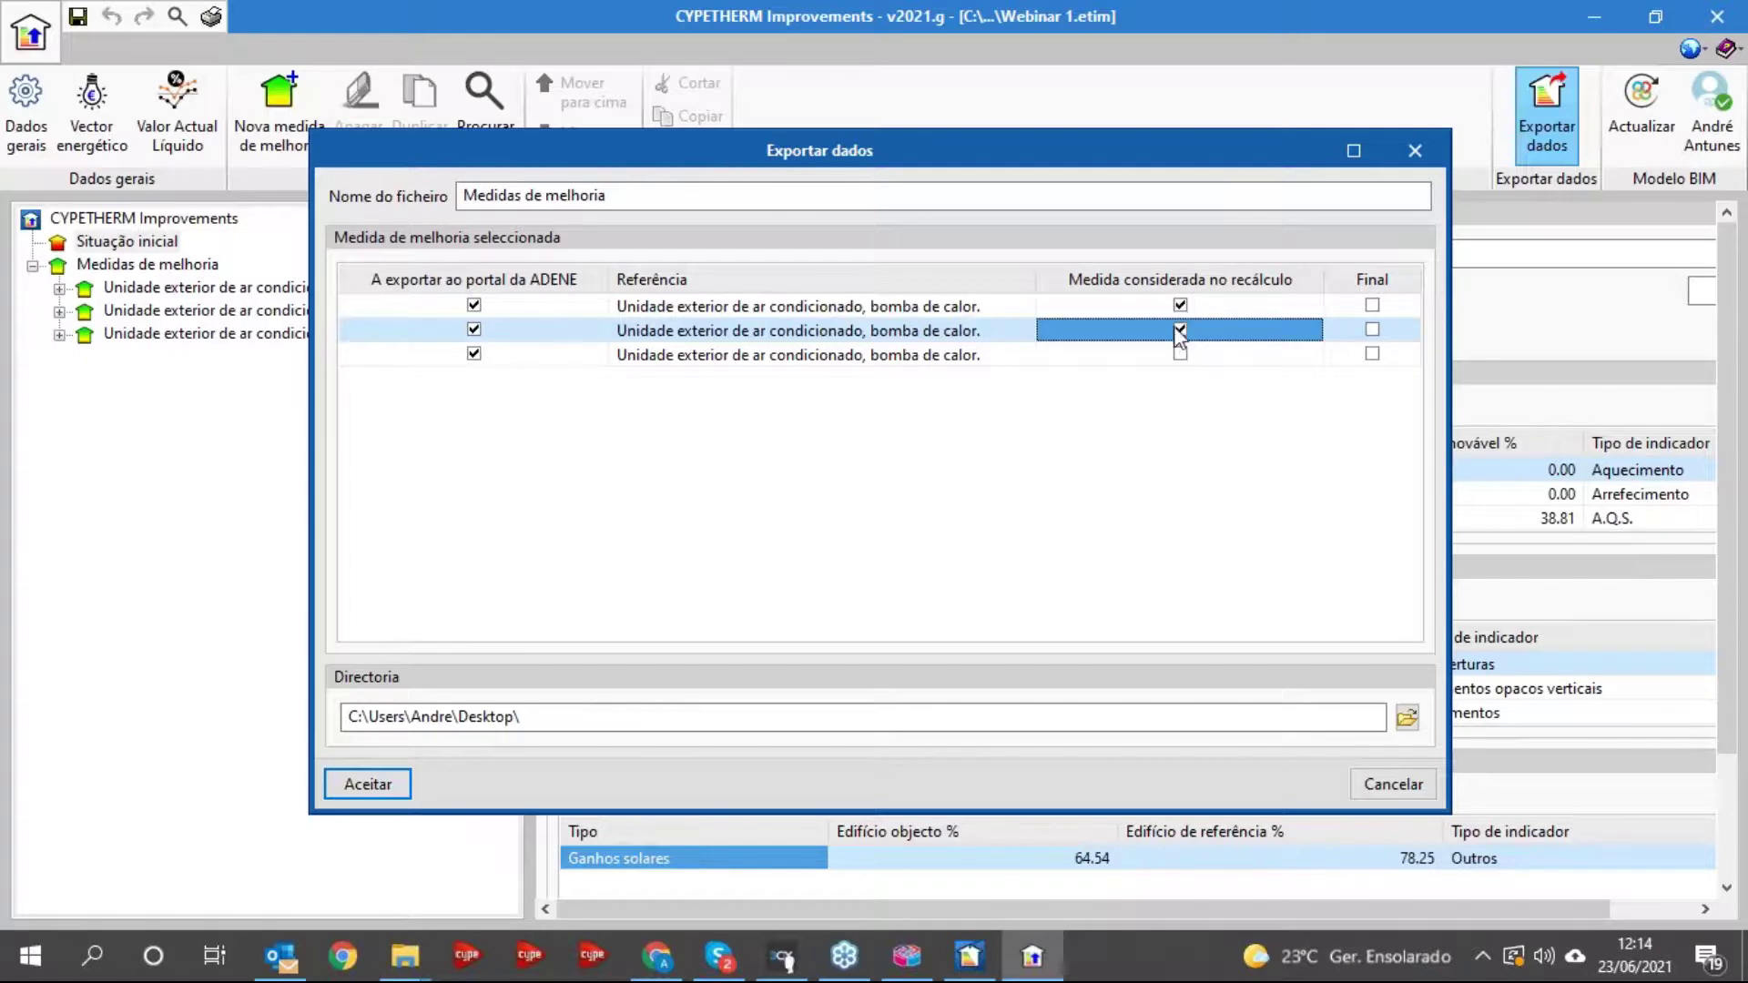
{"action": "left_click", "coordinate": [1372, 354]}
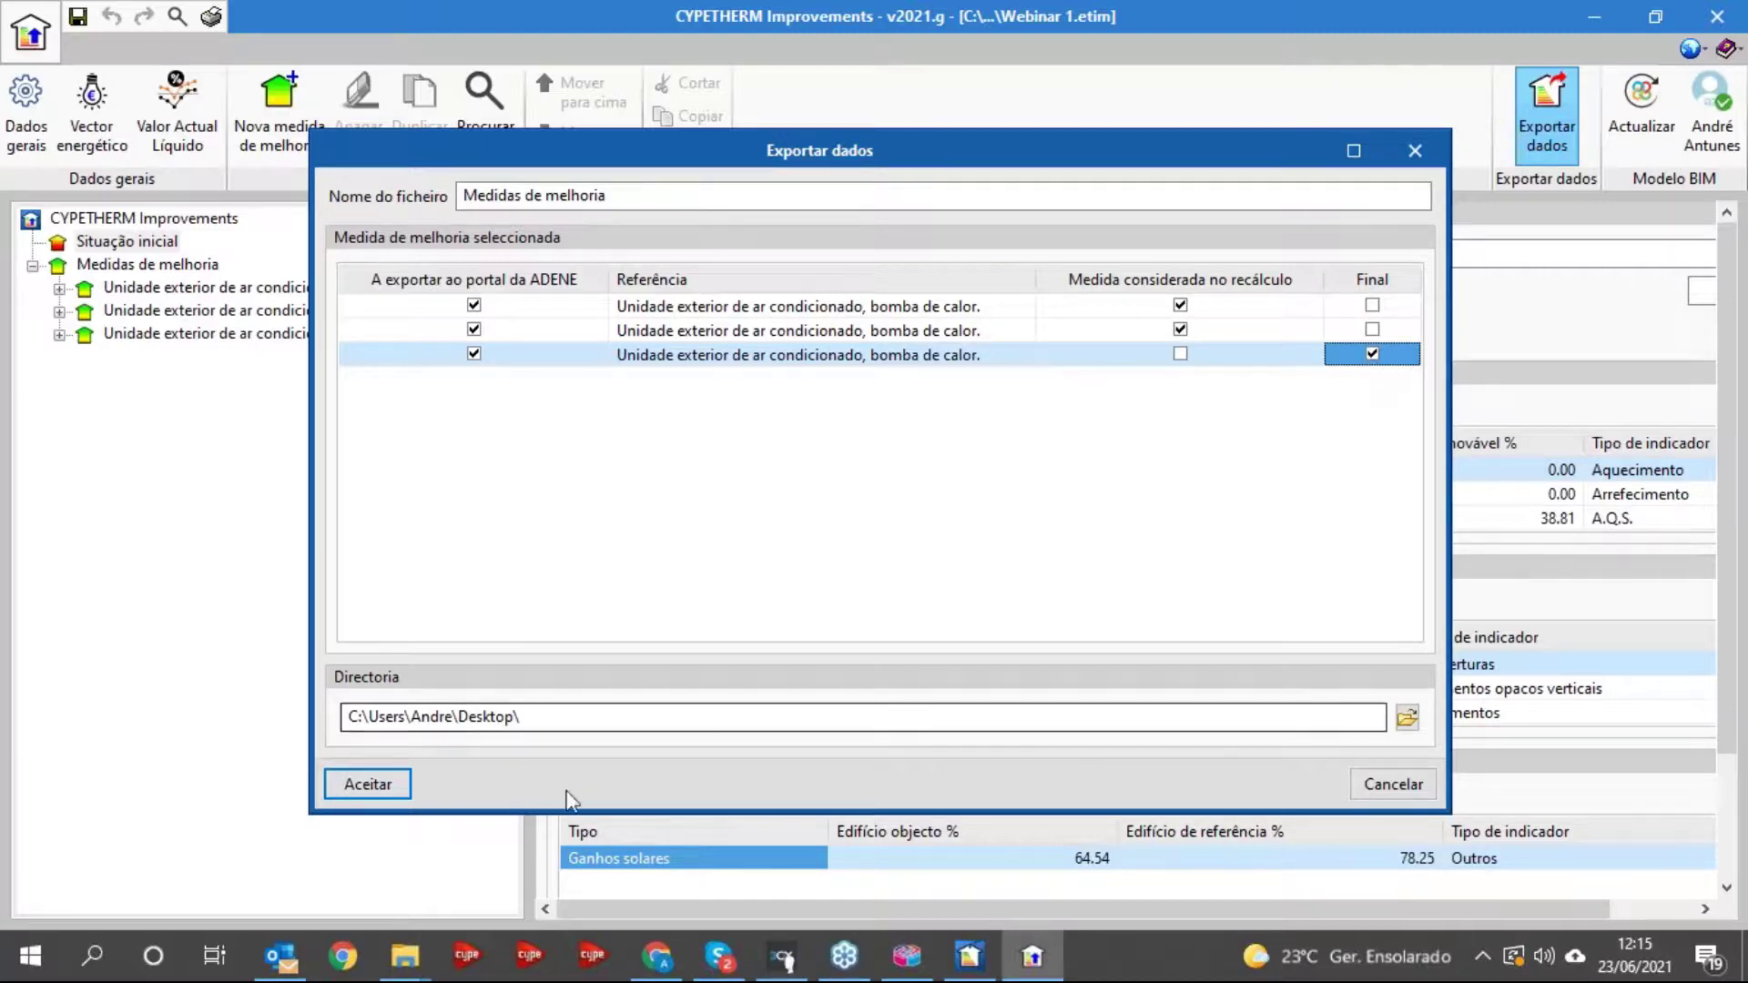
{"action": "left_click", "coordinate": [379, 788]}
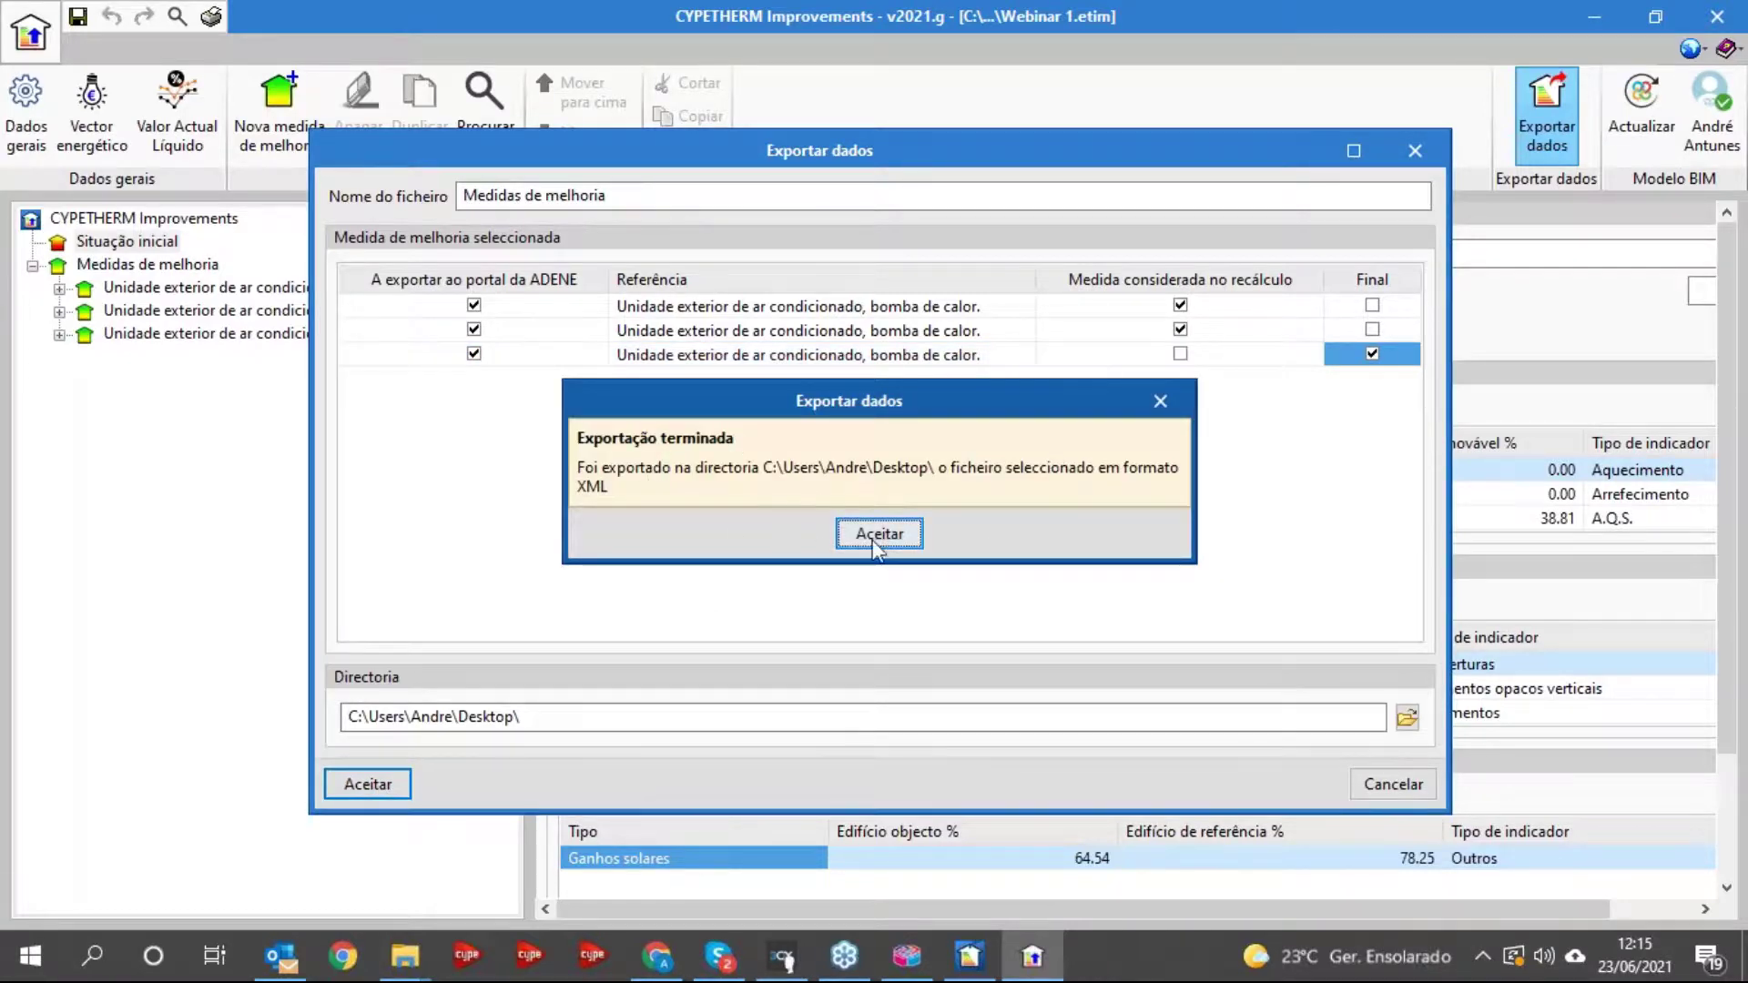
{"action": "left_click", "coordinate": [883, 534]}
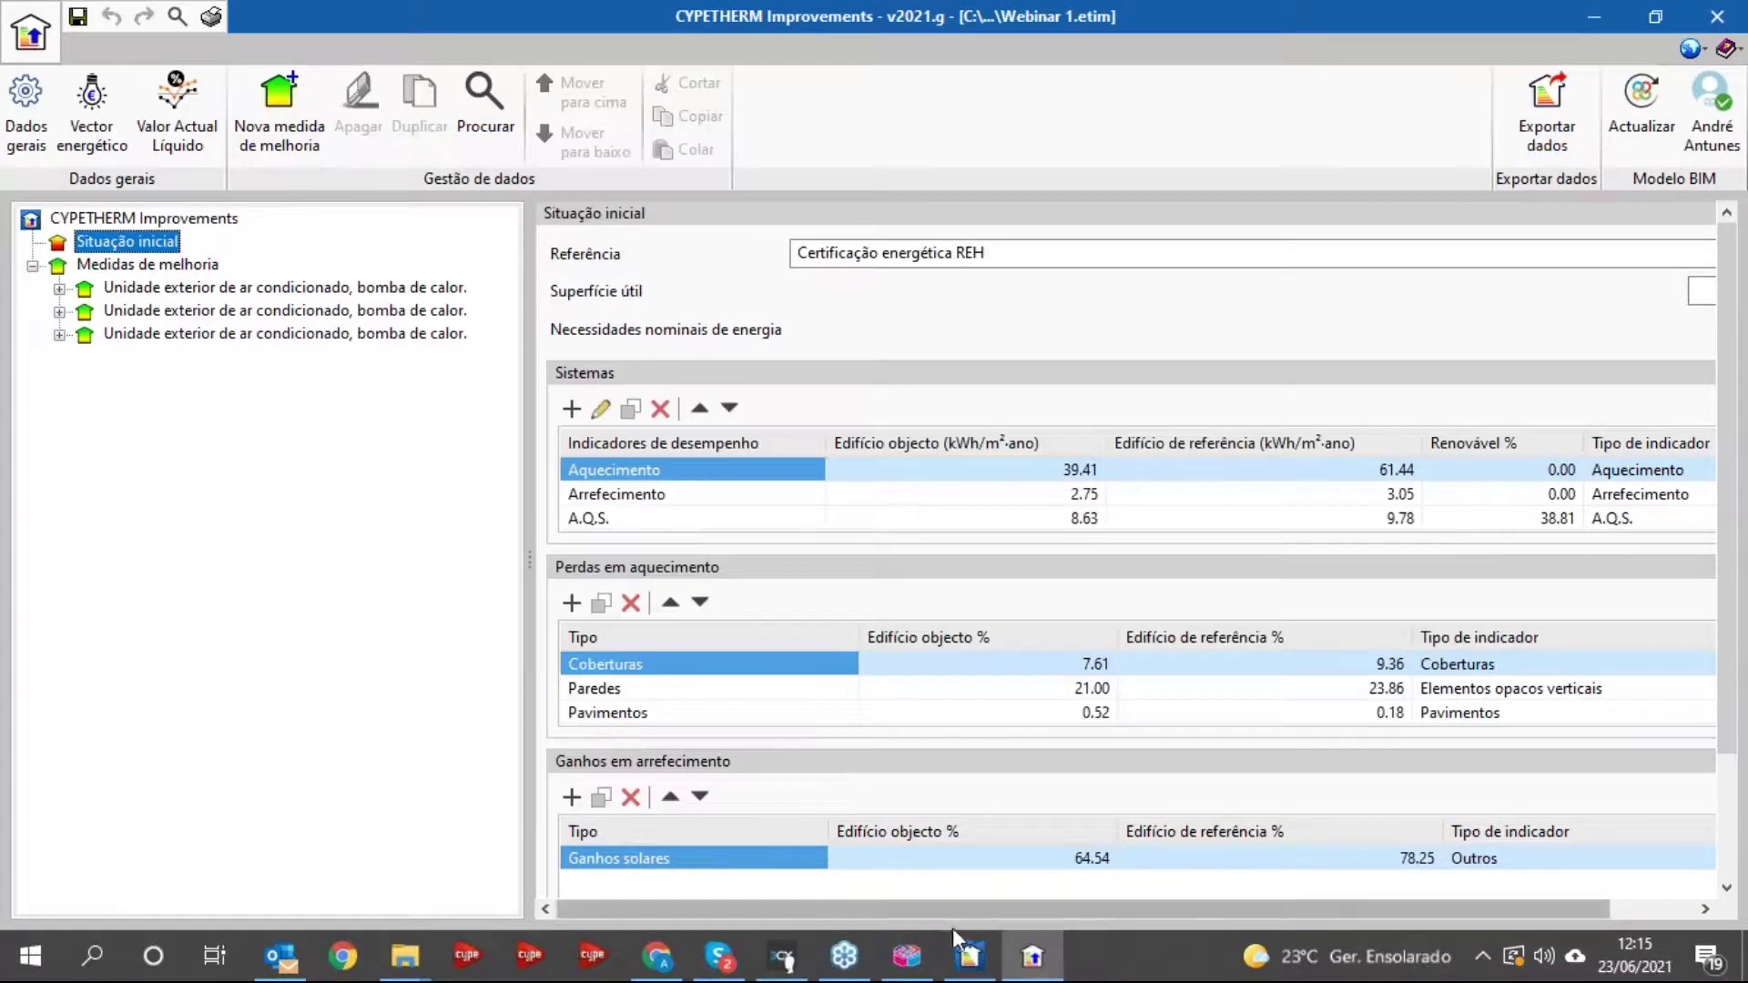
- Switch to CYPETHERM REH and open the Medidas de melhoria data of Habitação unifamiliar in the project's documents
{"action": "left_click", "coordinate": [969, 956]}
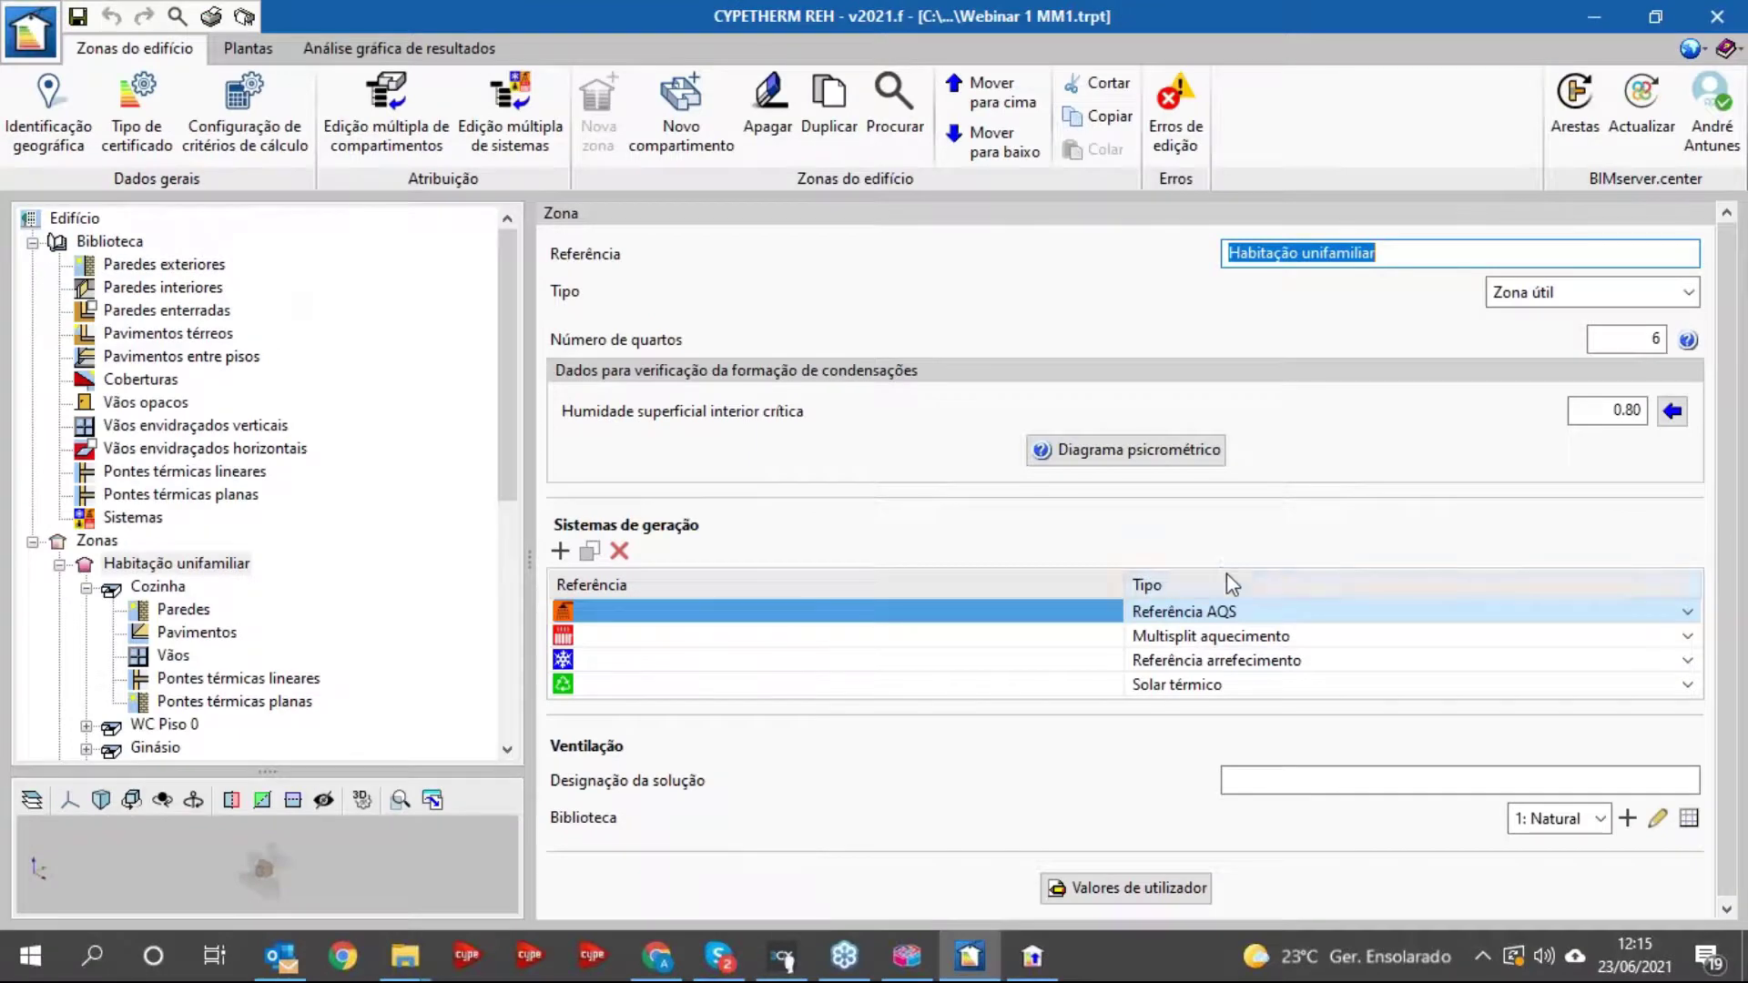
{"action": "left_click", "coordinate": [388, 51]}
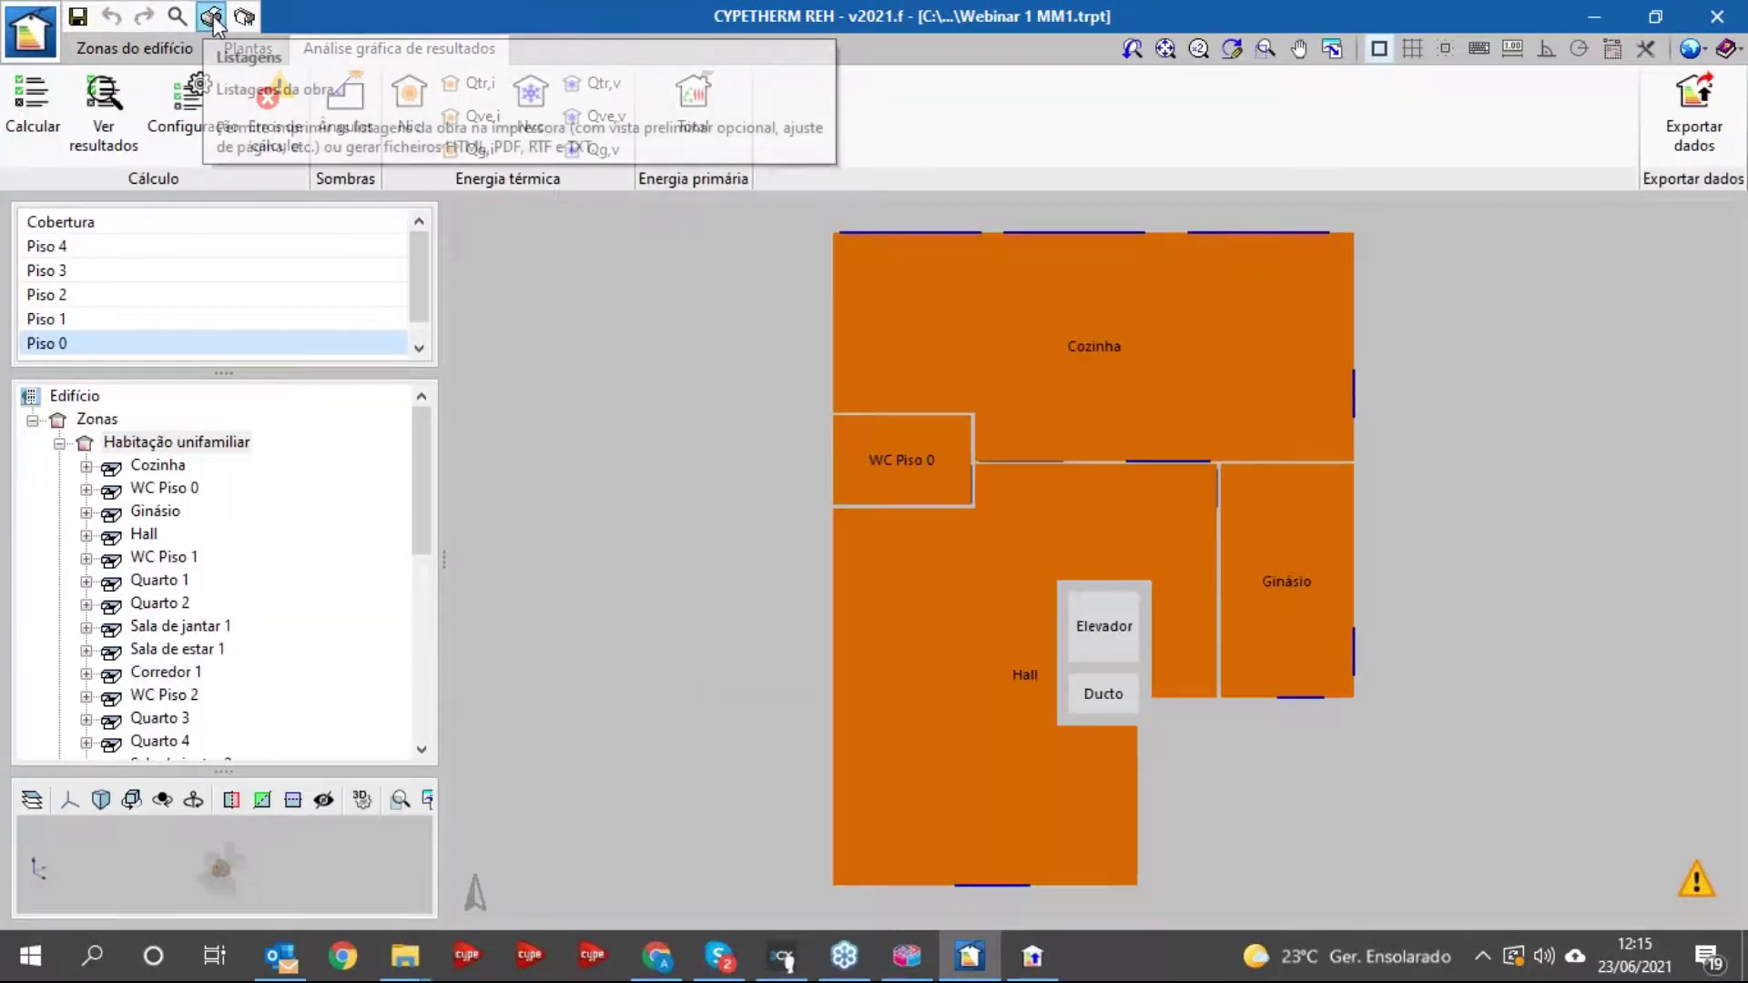
{"action": "left_click", "coordinate": [215, 20]}
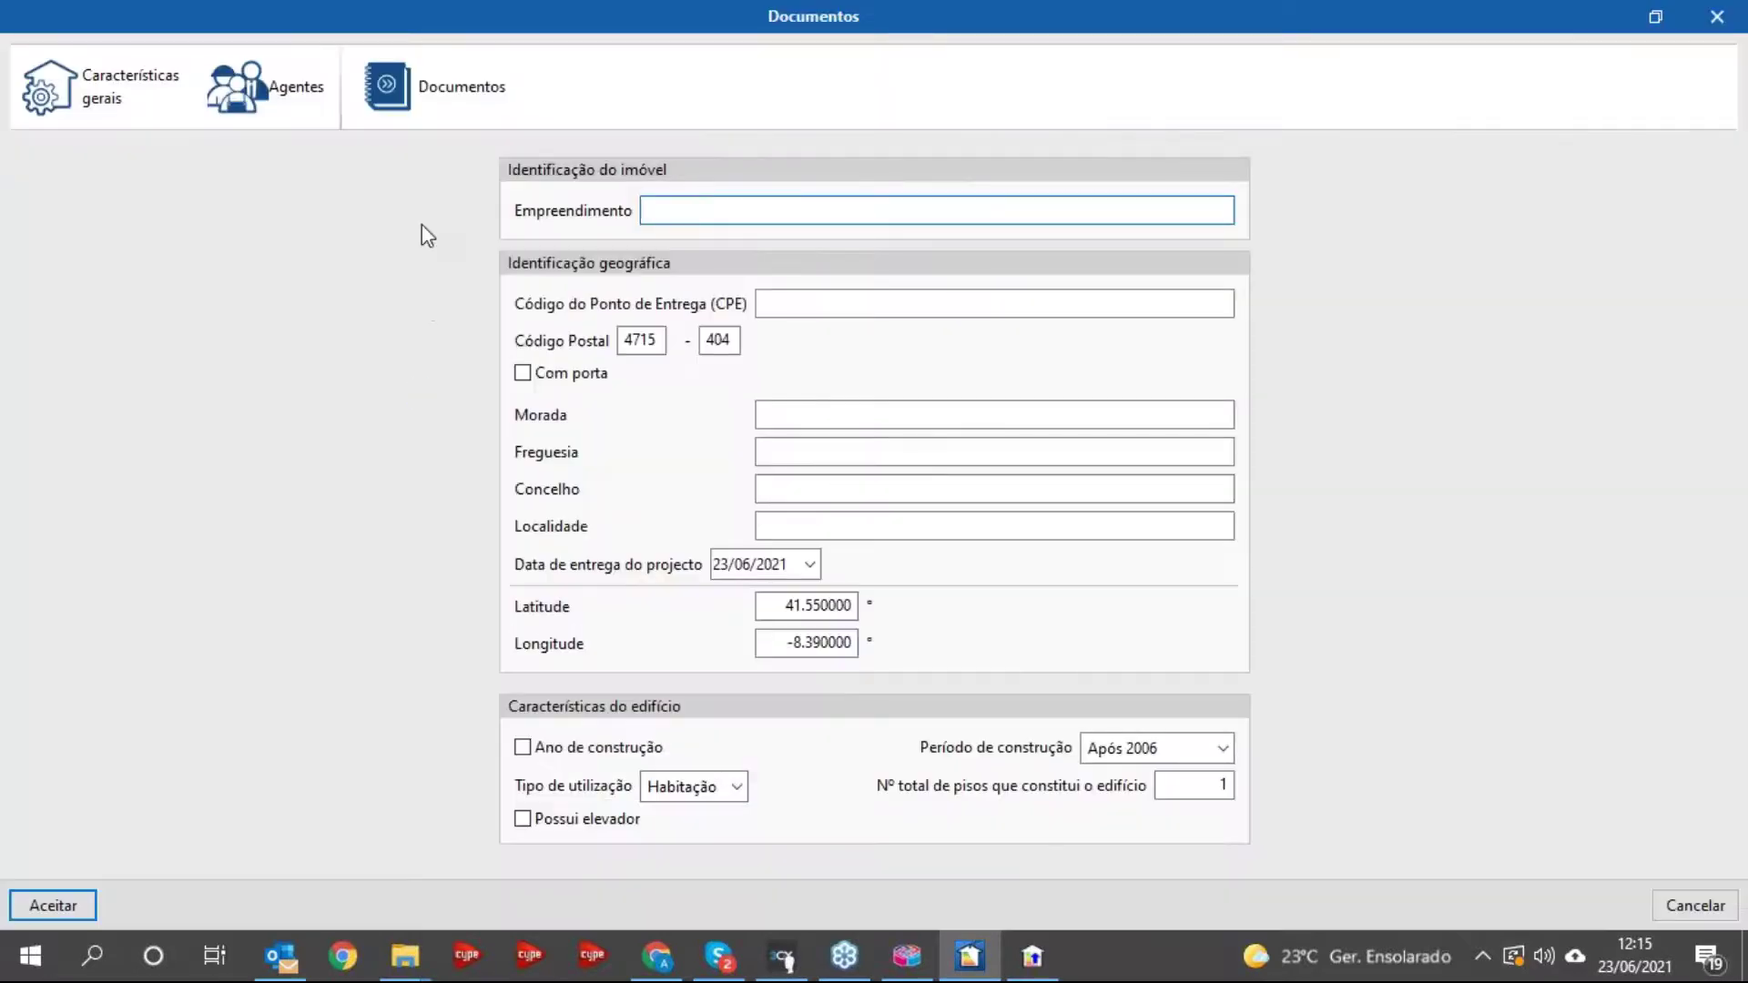
{"action": "left_click", "coordinate": [426, 105]}
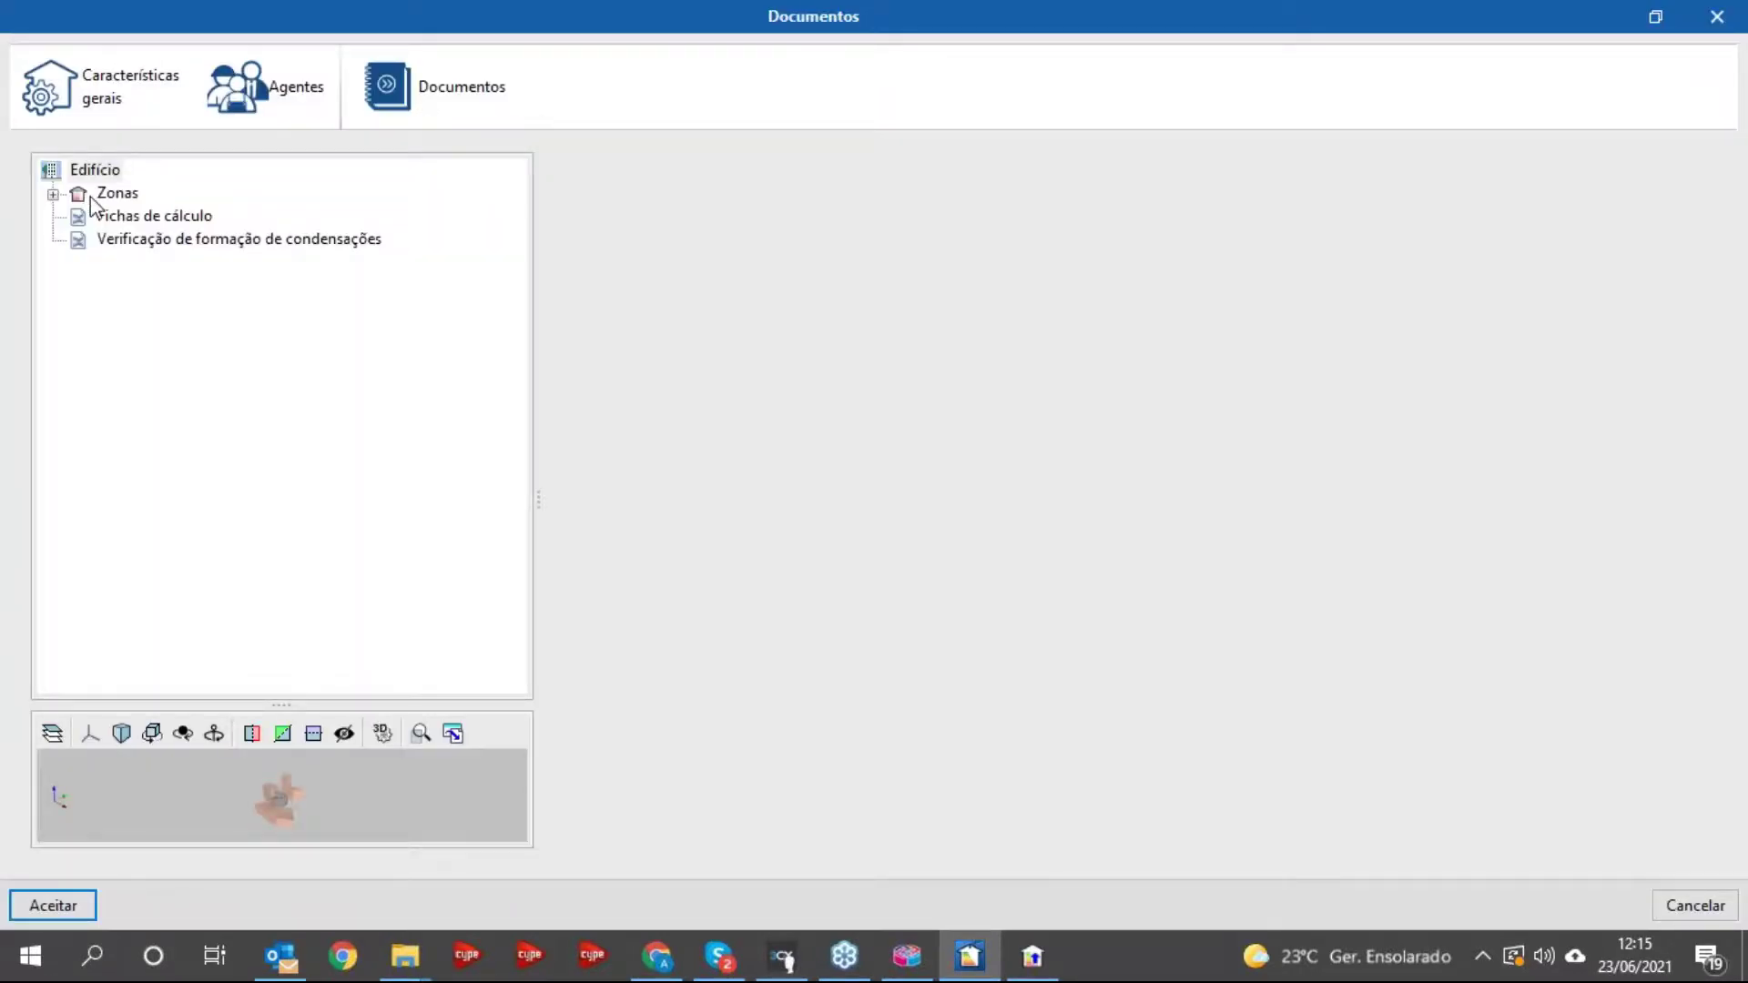
{"action": "left_click", "coordinate": [53, 194]}
{"action": "left_click", "coordinate": [80, 217]}
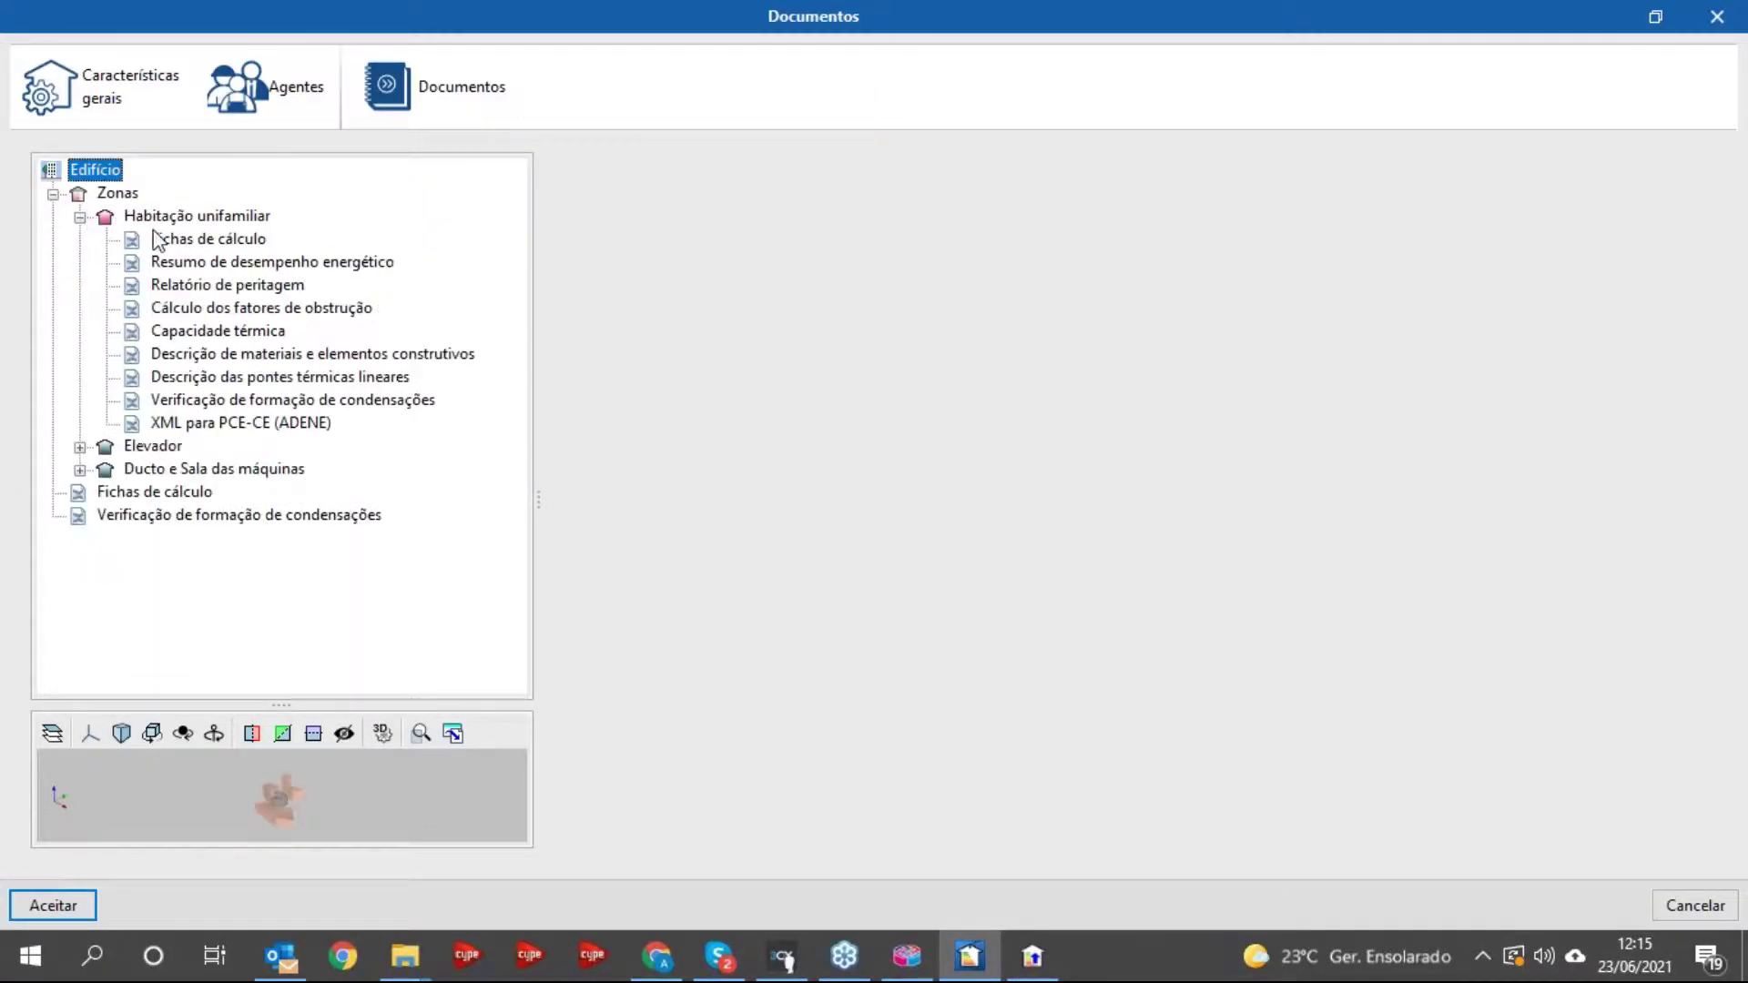
{"action": "left_click", "coordinate": [186, 218]}
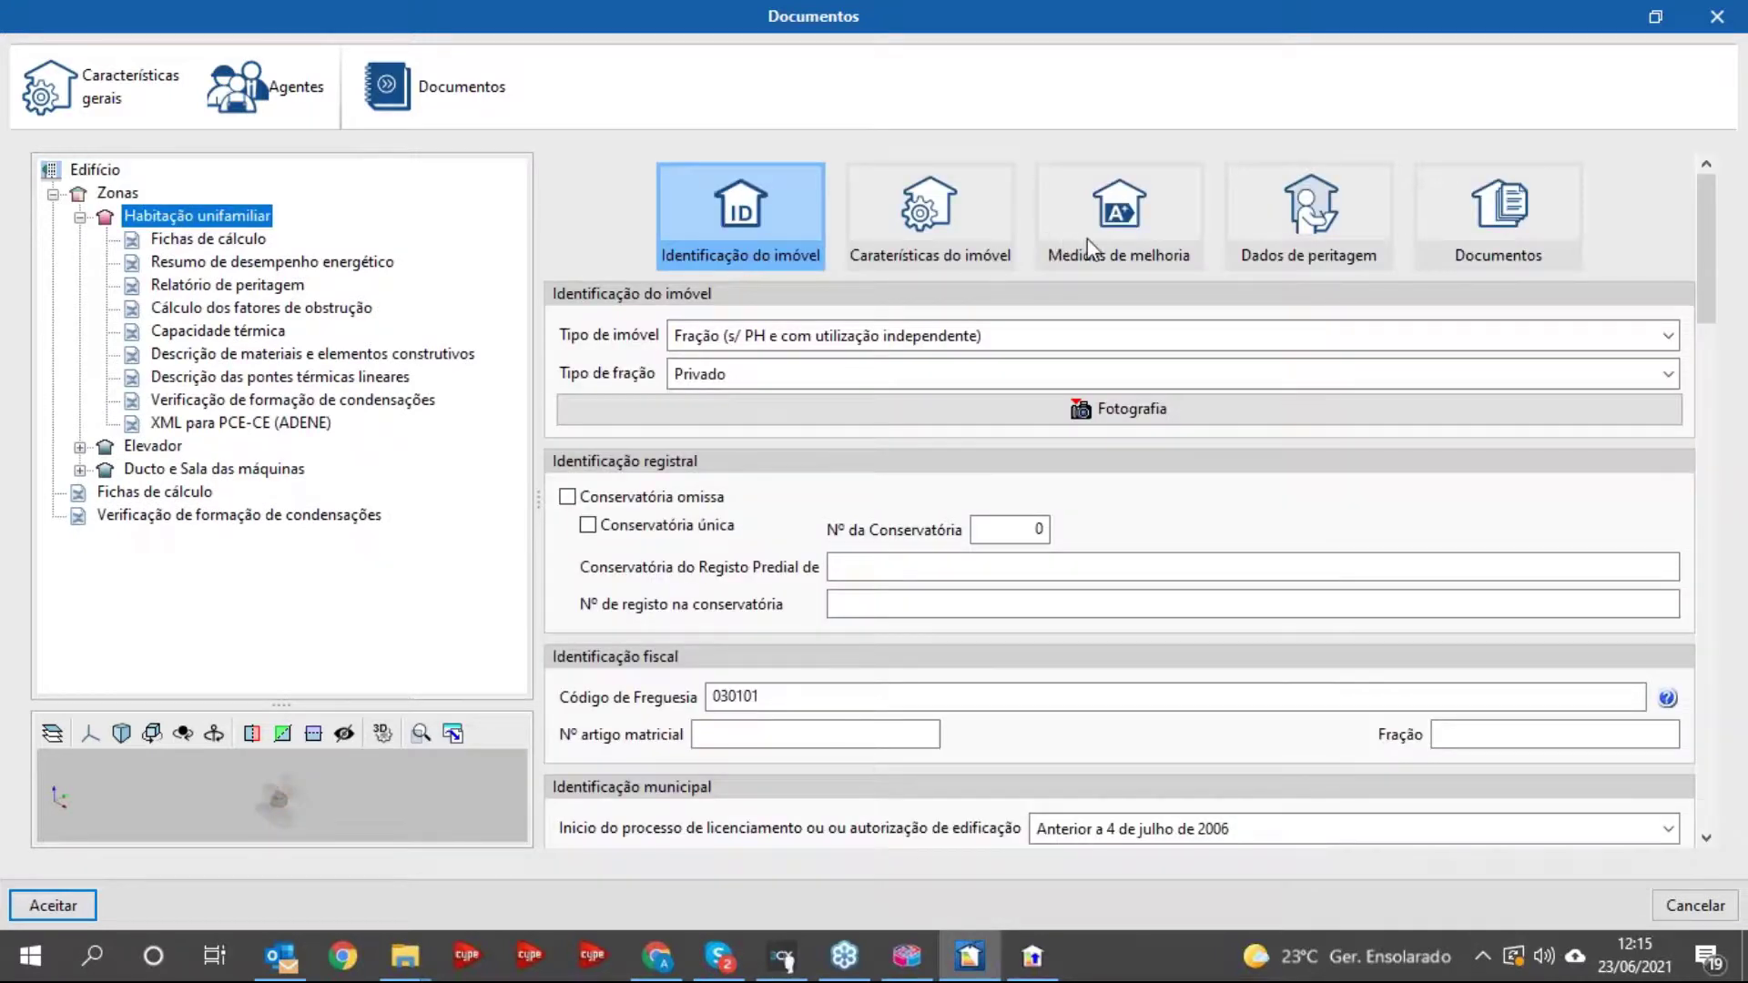
{"action": "left_click", "coordinate": [1114, 218]}
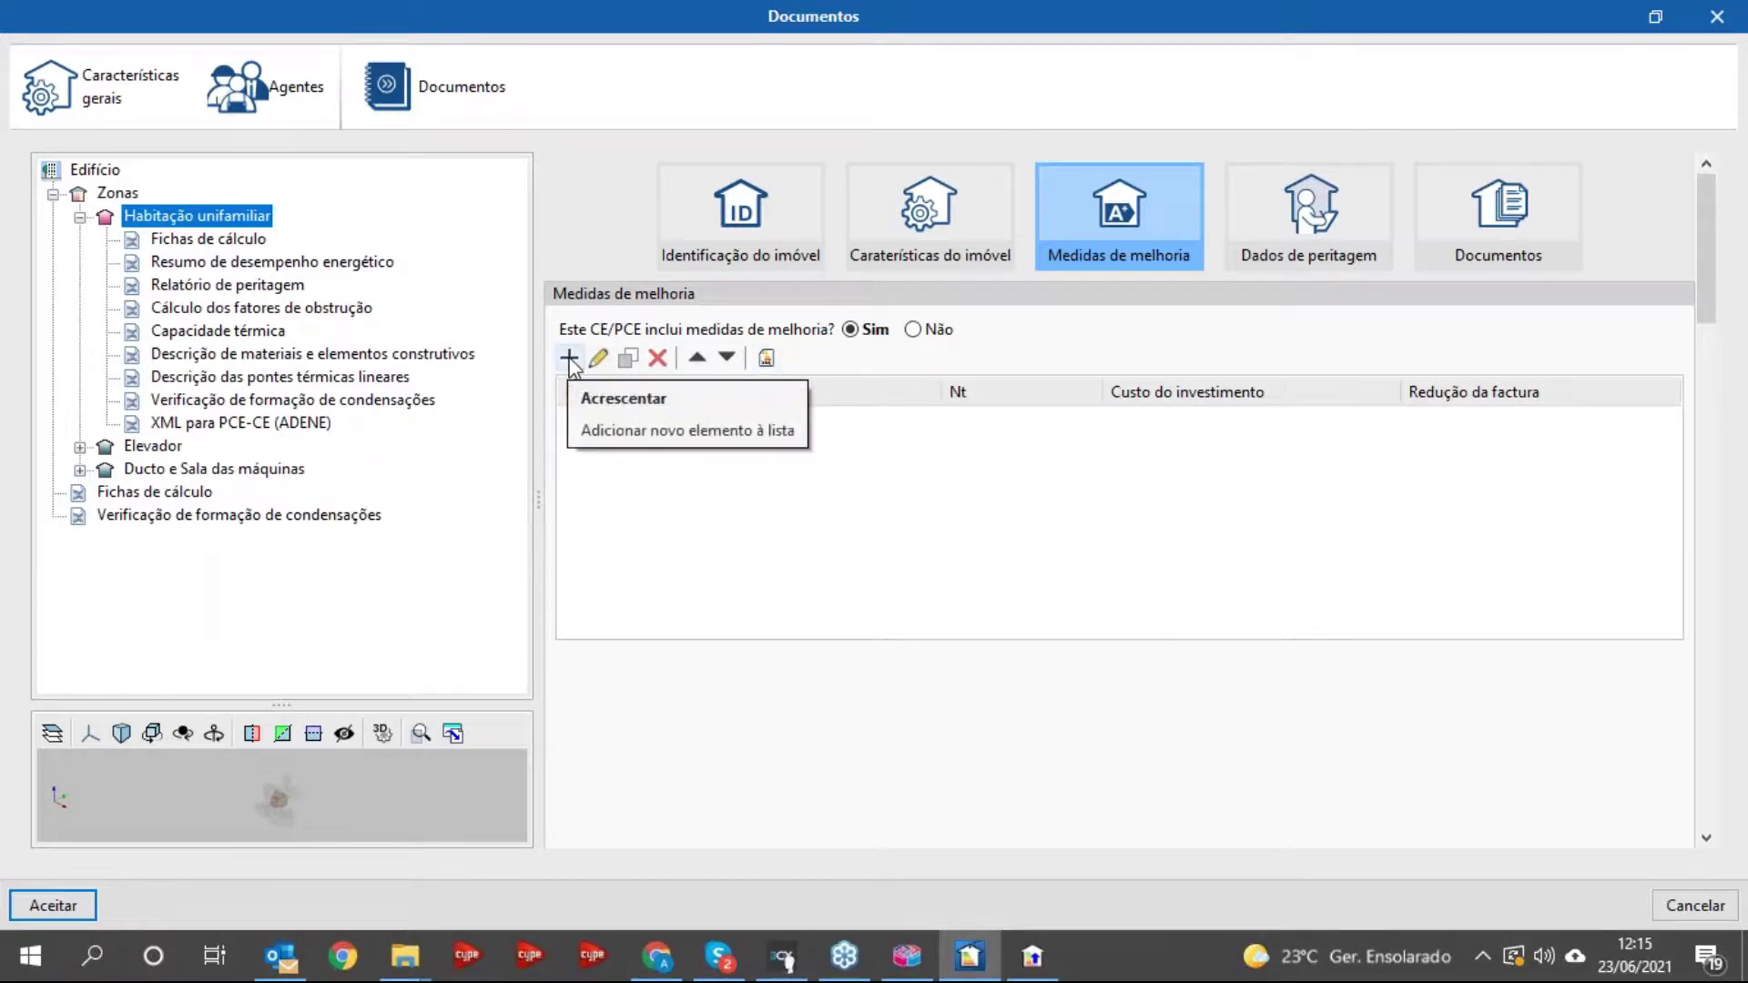
- Import the Medidas de melhoria XML file from the desktop into the dwelling's list of improvement measures
{"action": "left_click", "coordinate": [765, 360]}
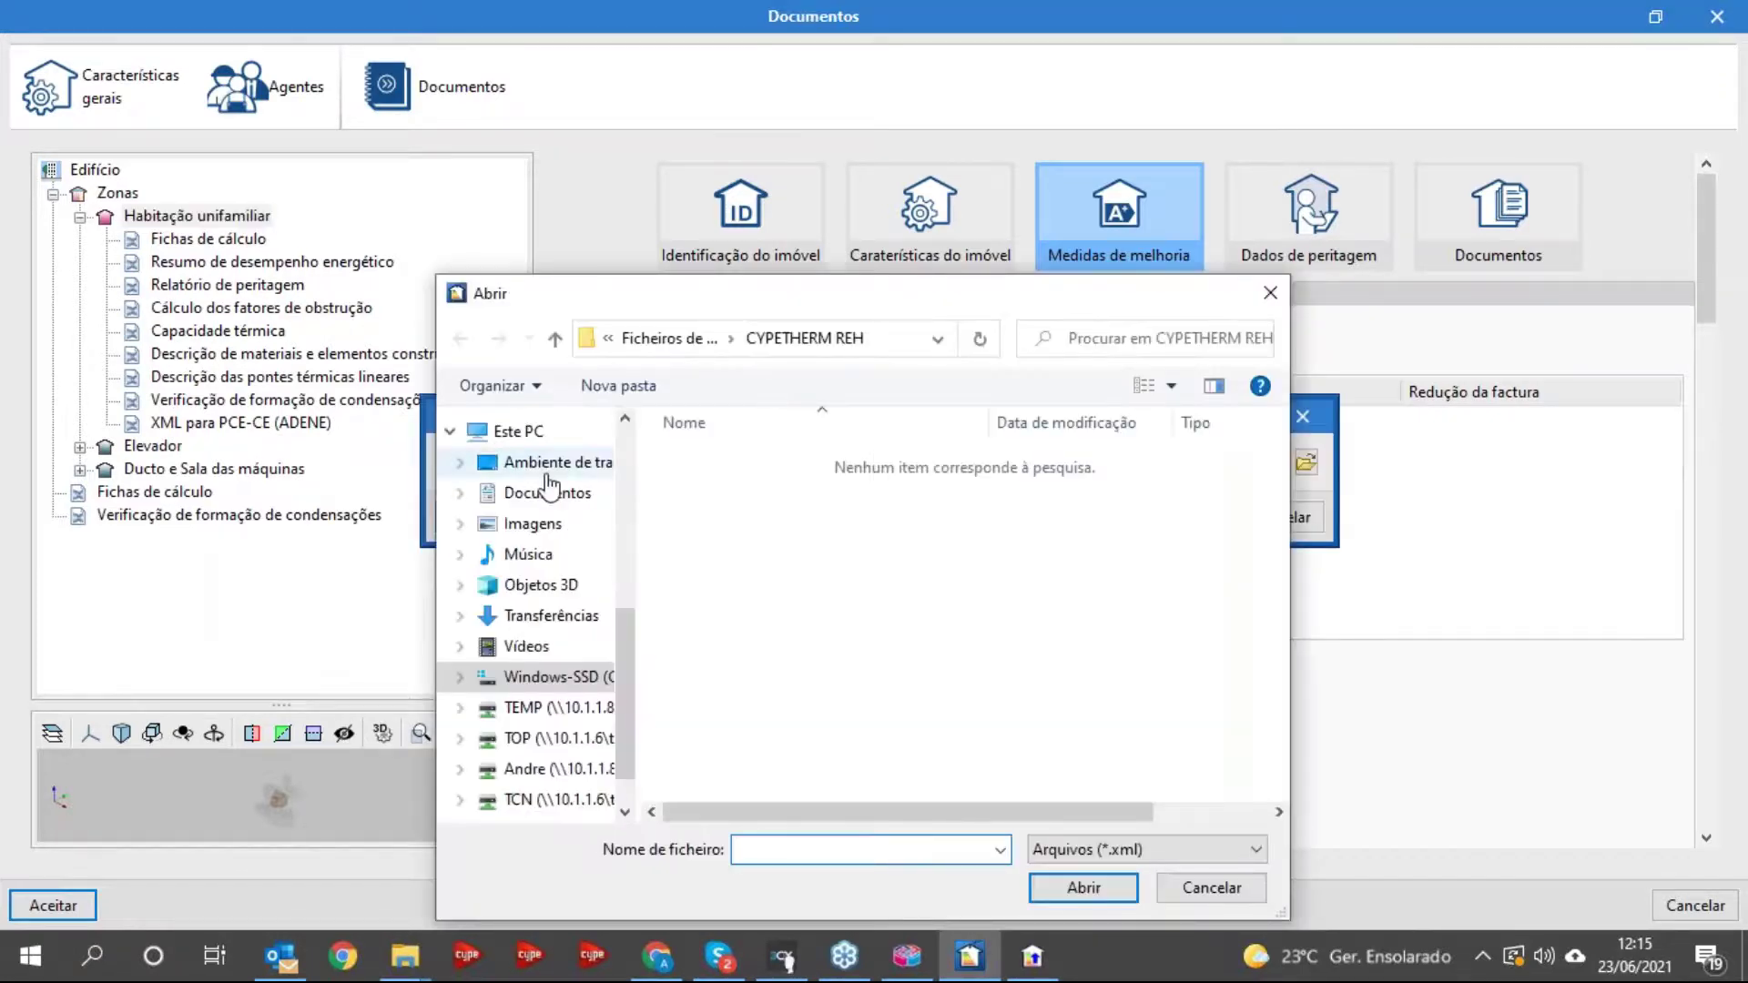
{"action": "left_click", "coordinate": [553, 463]}
{"action": "scroll", "coordinate": [850, 644], "scroll_direction": "down", "scroll_amount": 5}
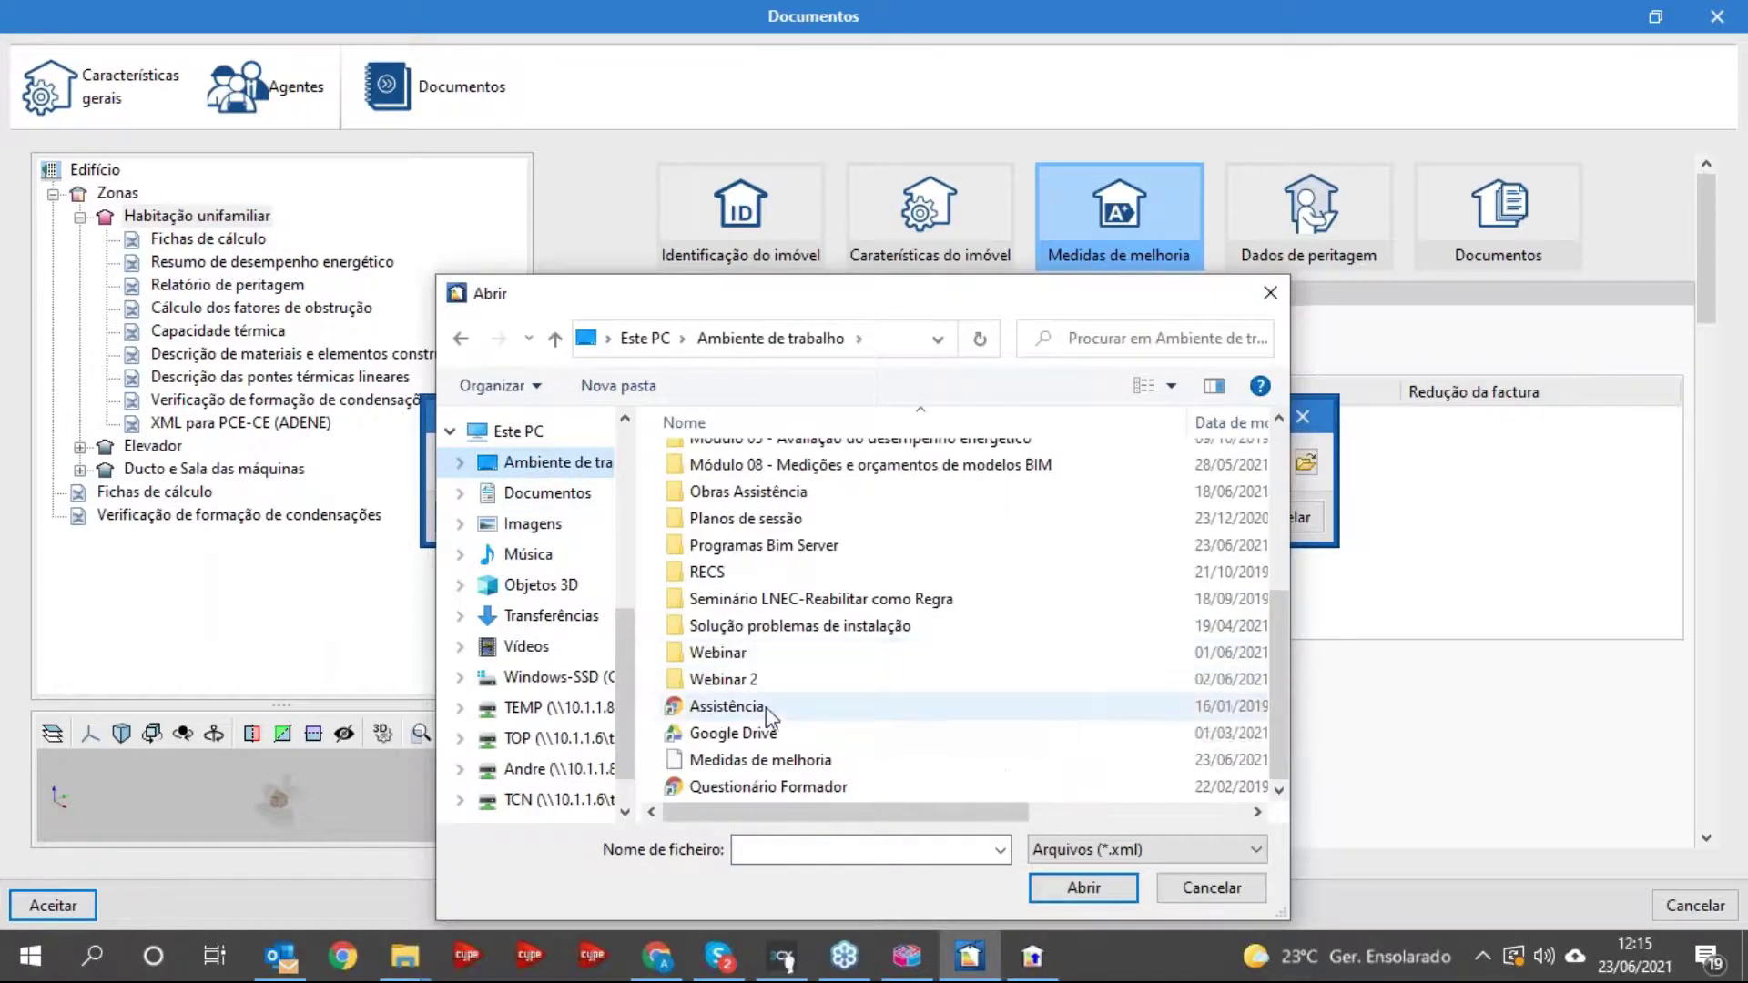
{"action": "left_click", "coordinate": [752, 761]}
{"action": "left_click", "coordinate": [1082, 888]}
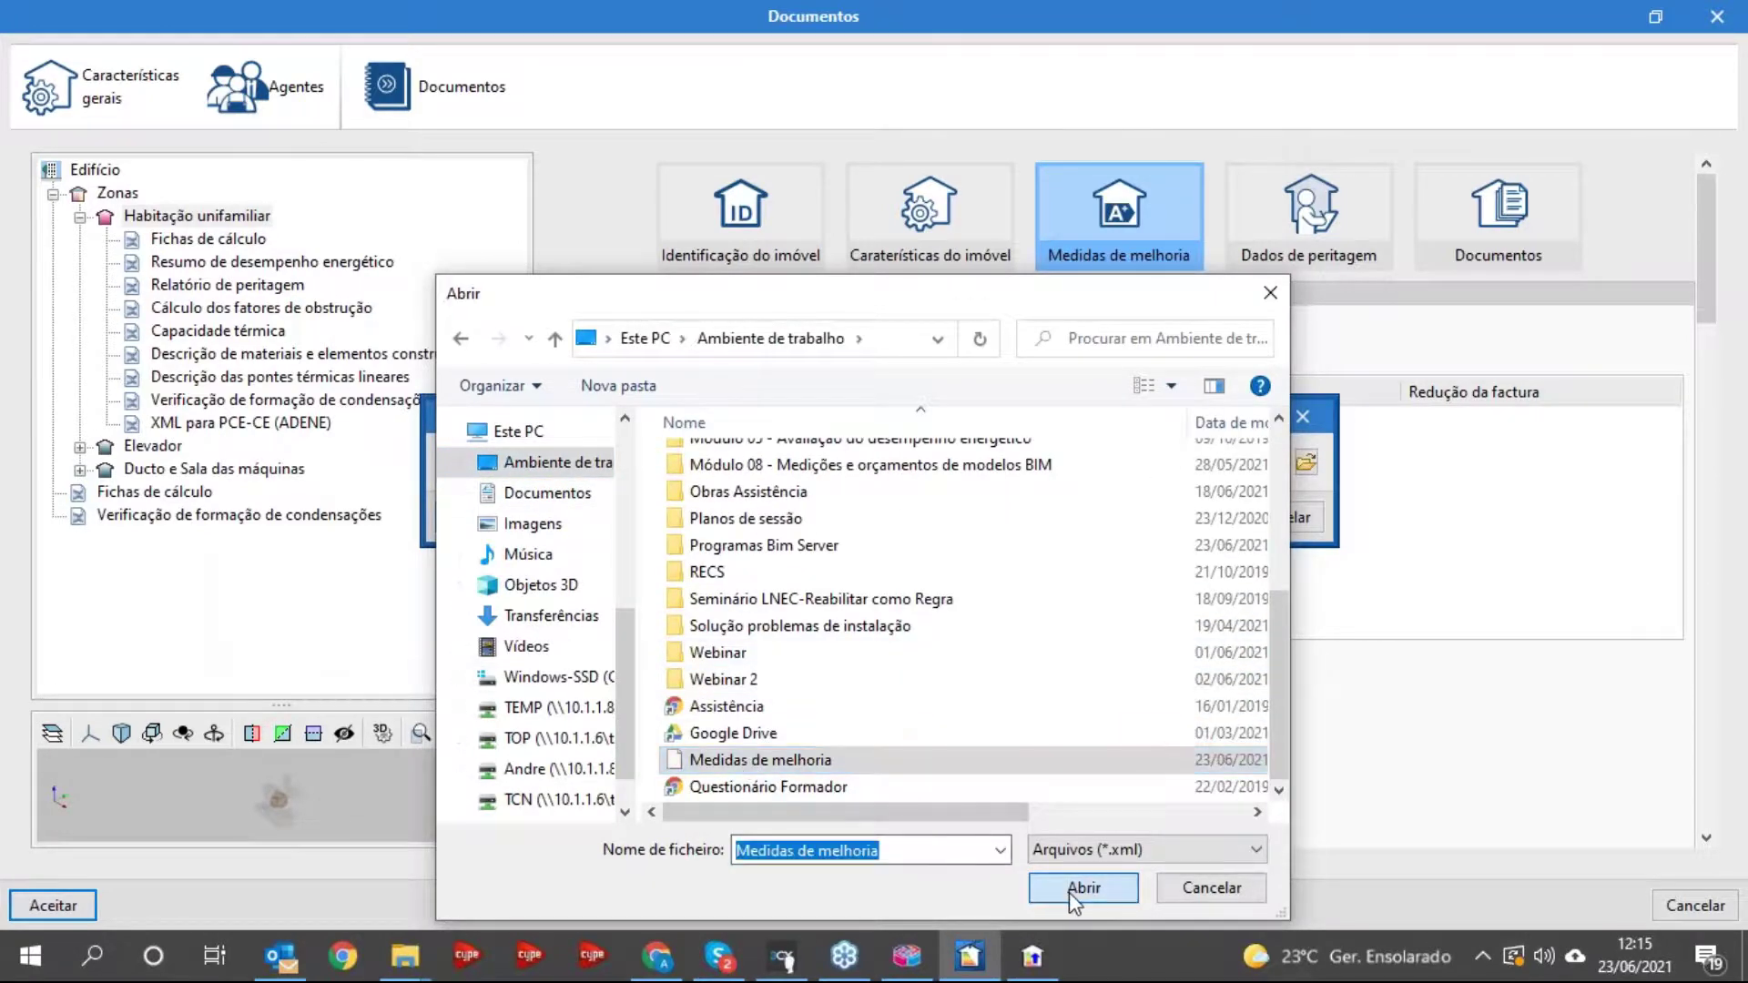
{"action": "left_click", "coordinate": [477, 518]}
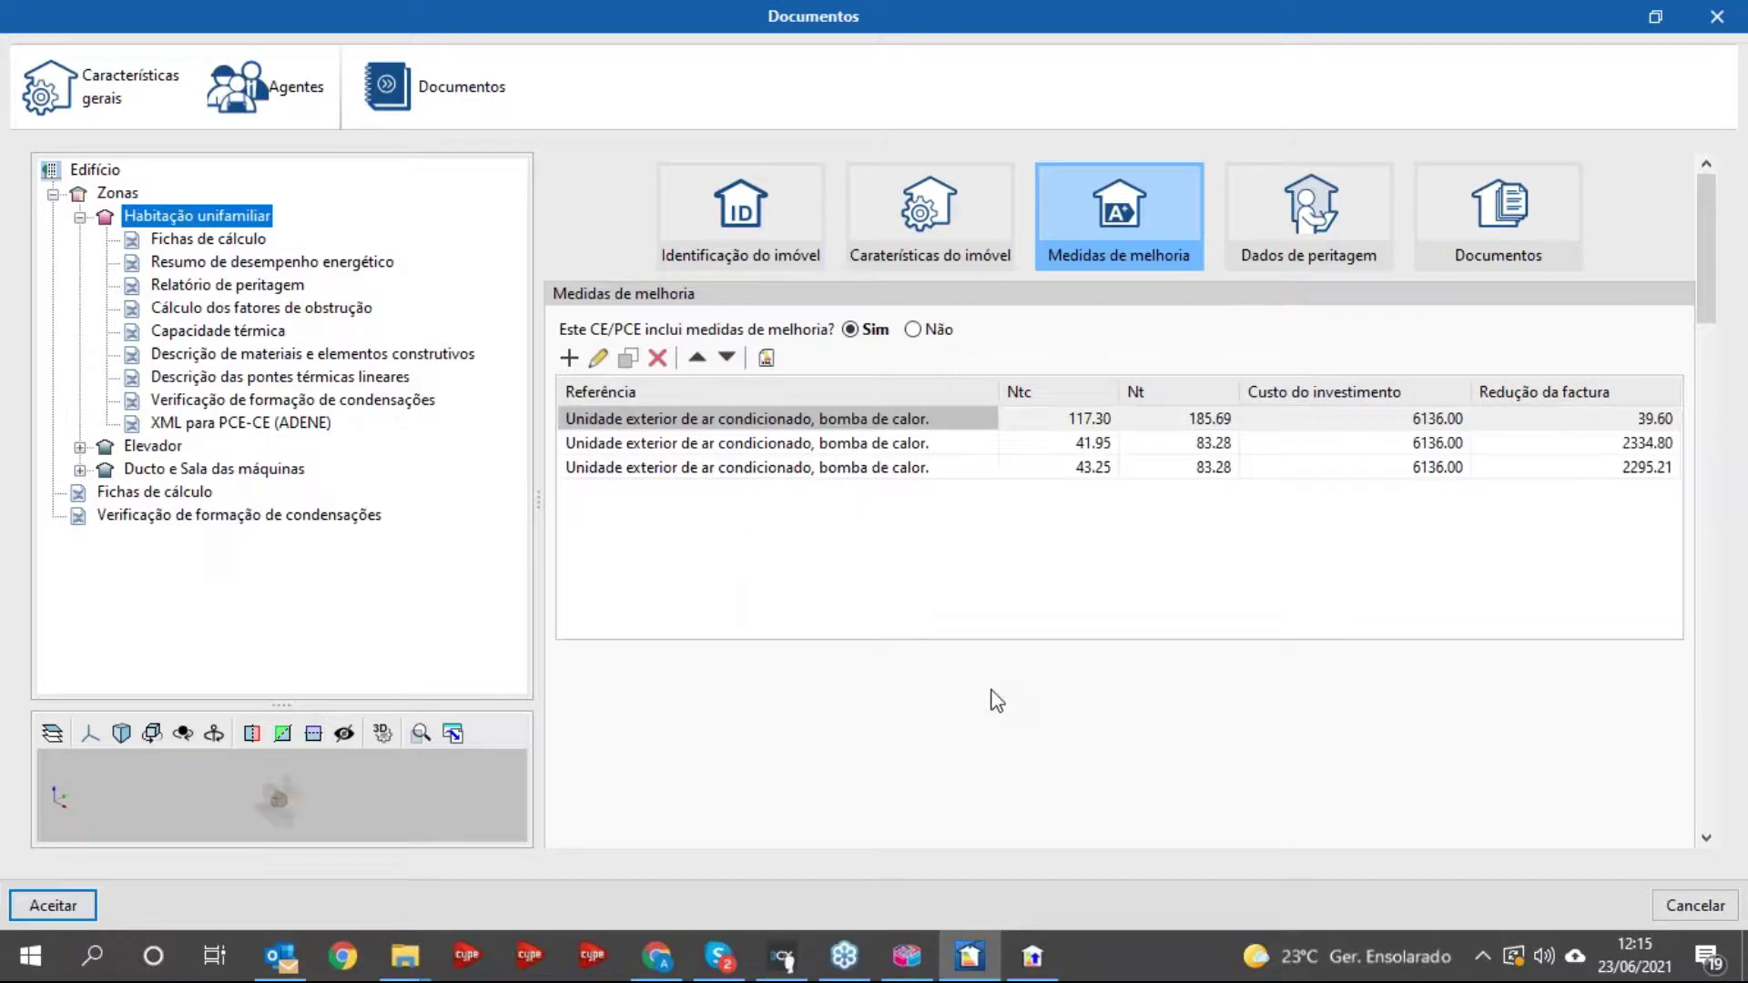
- View the XML para PCE-CE (ADENE) export document of Habitação unifamiliar, and return to the building zones
{"action": "left_click", "coordinate": [276, 424]}
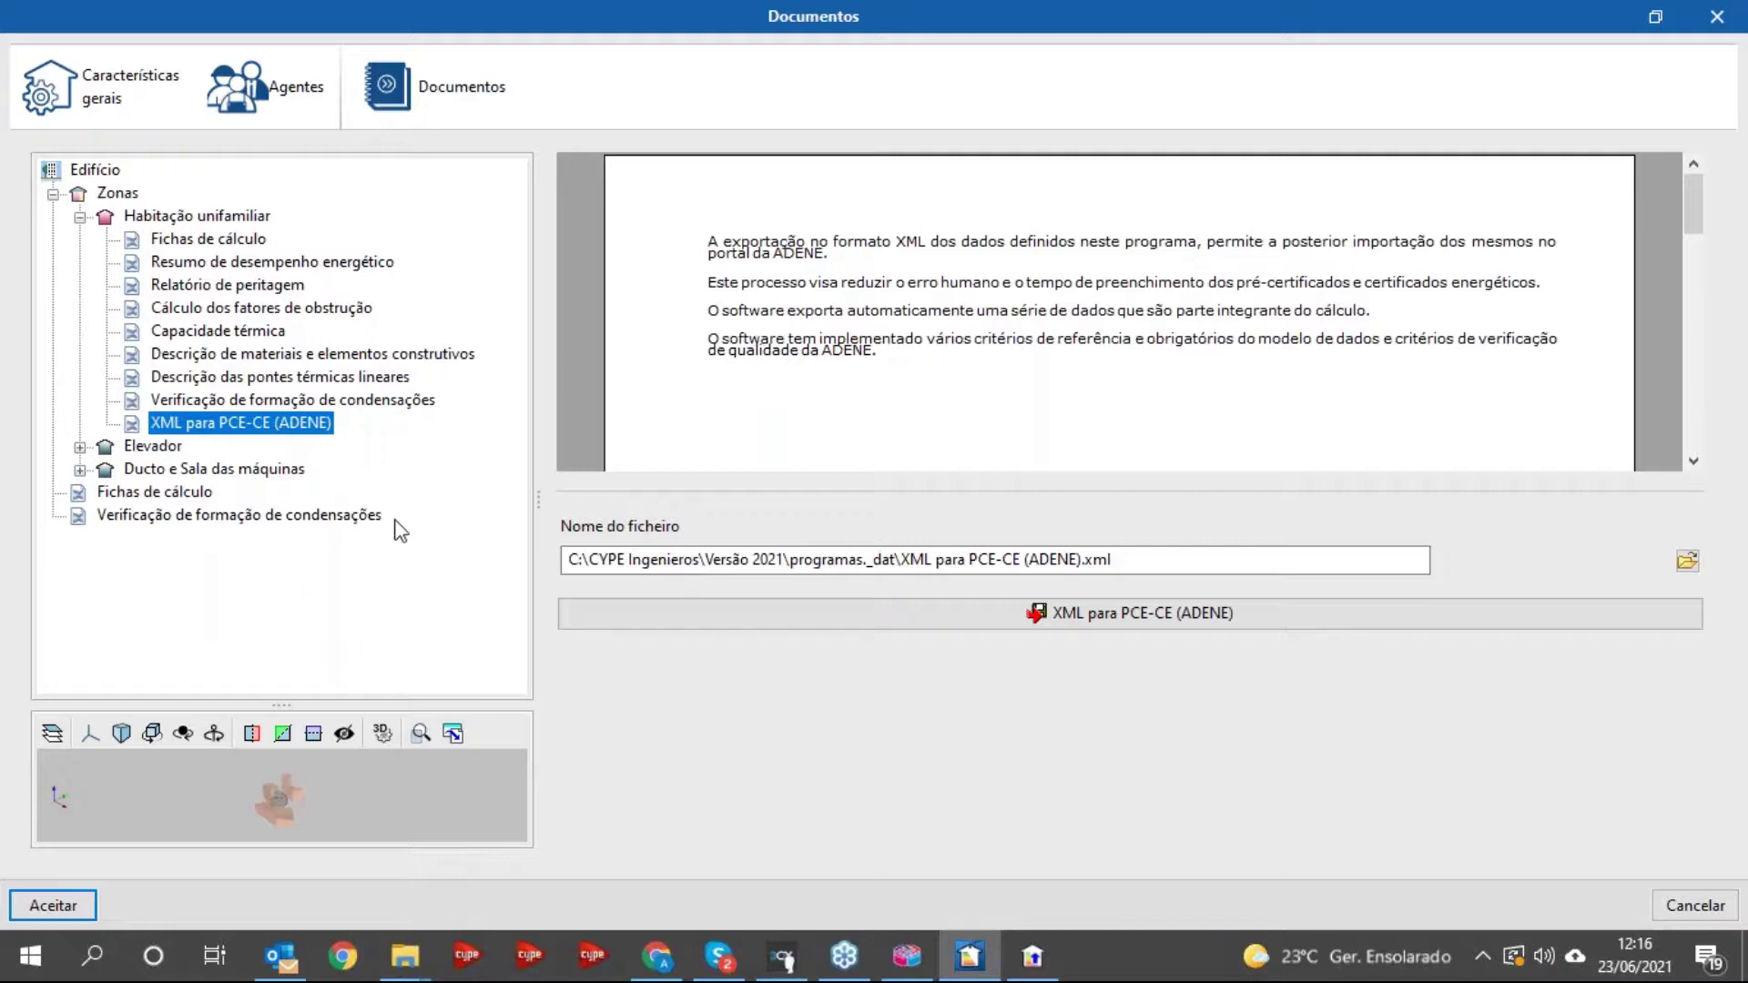
{"action": "left_click", "coordinate": [1691, 17]}
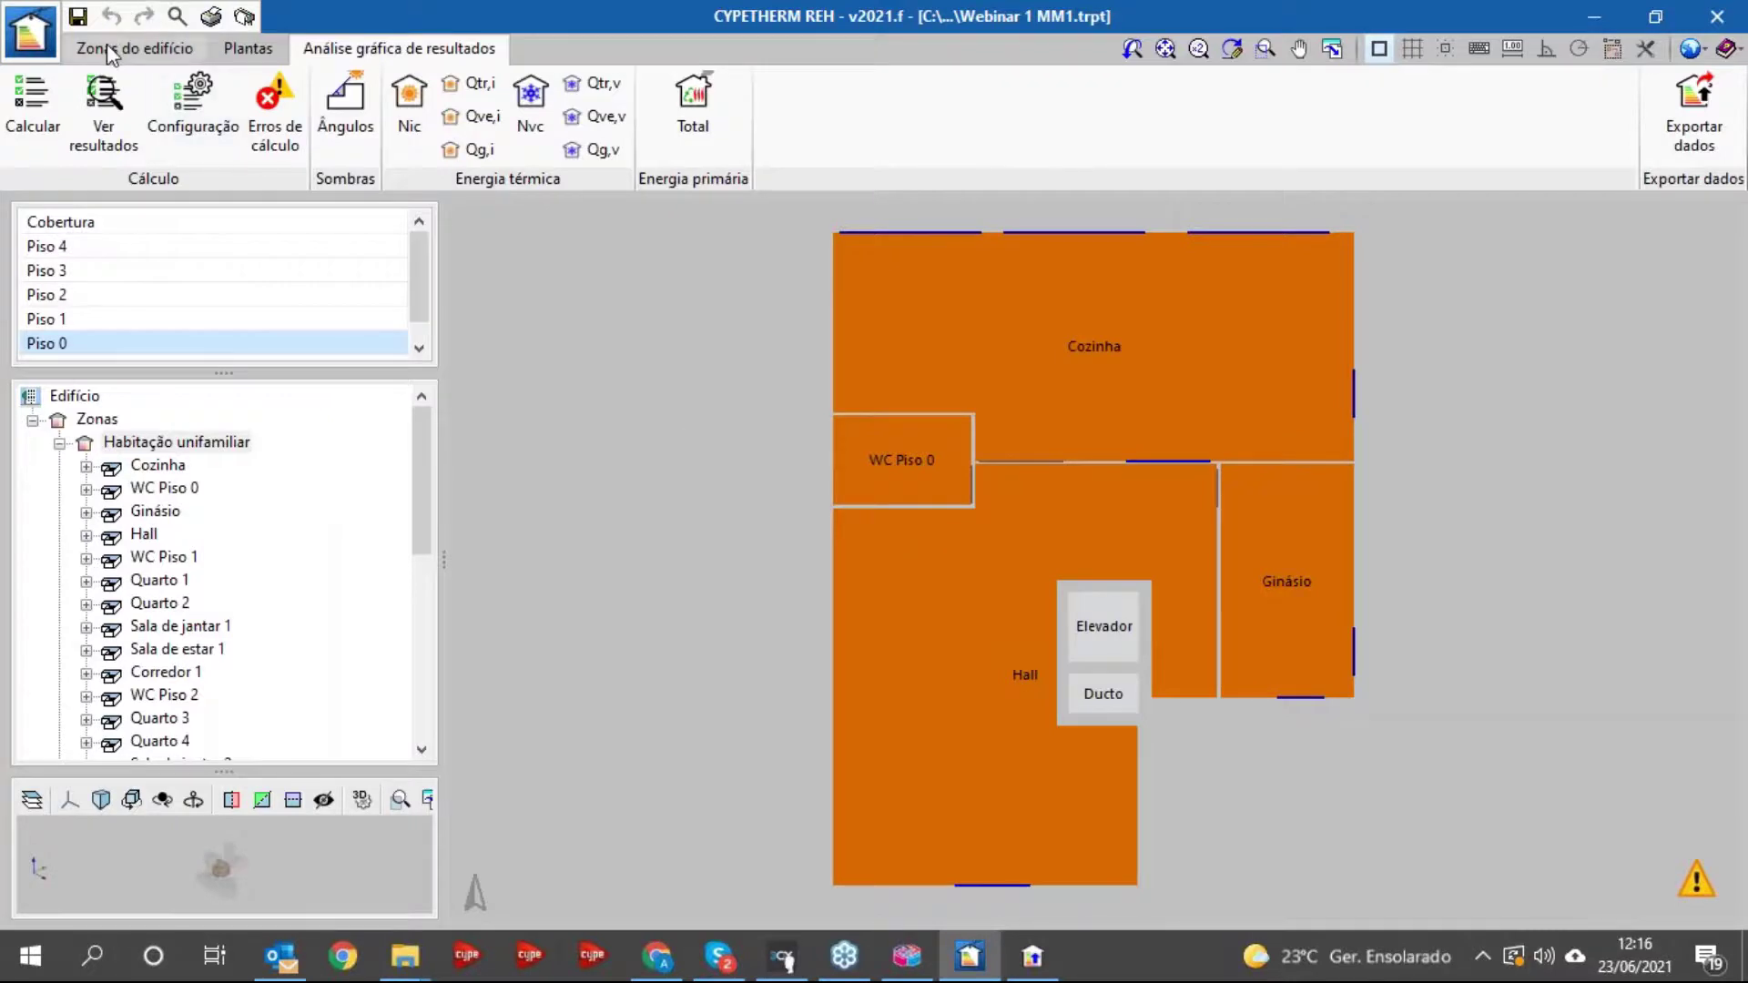
{"action": "left_click", "coordinate": [173, 48]}
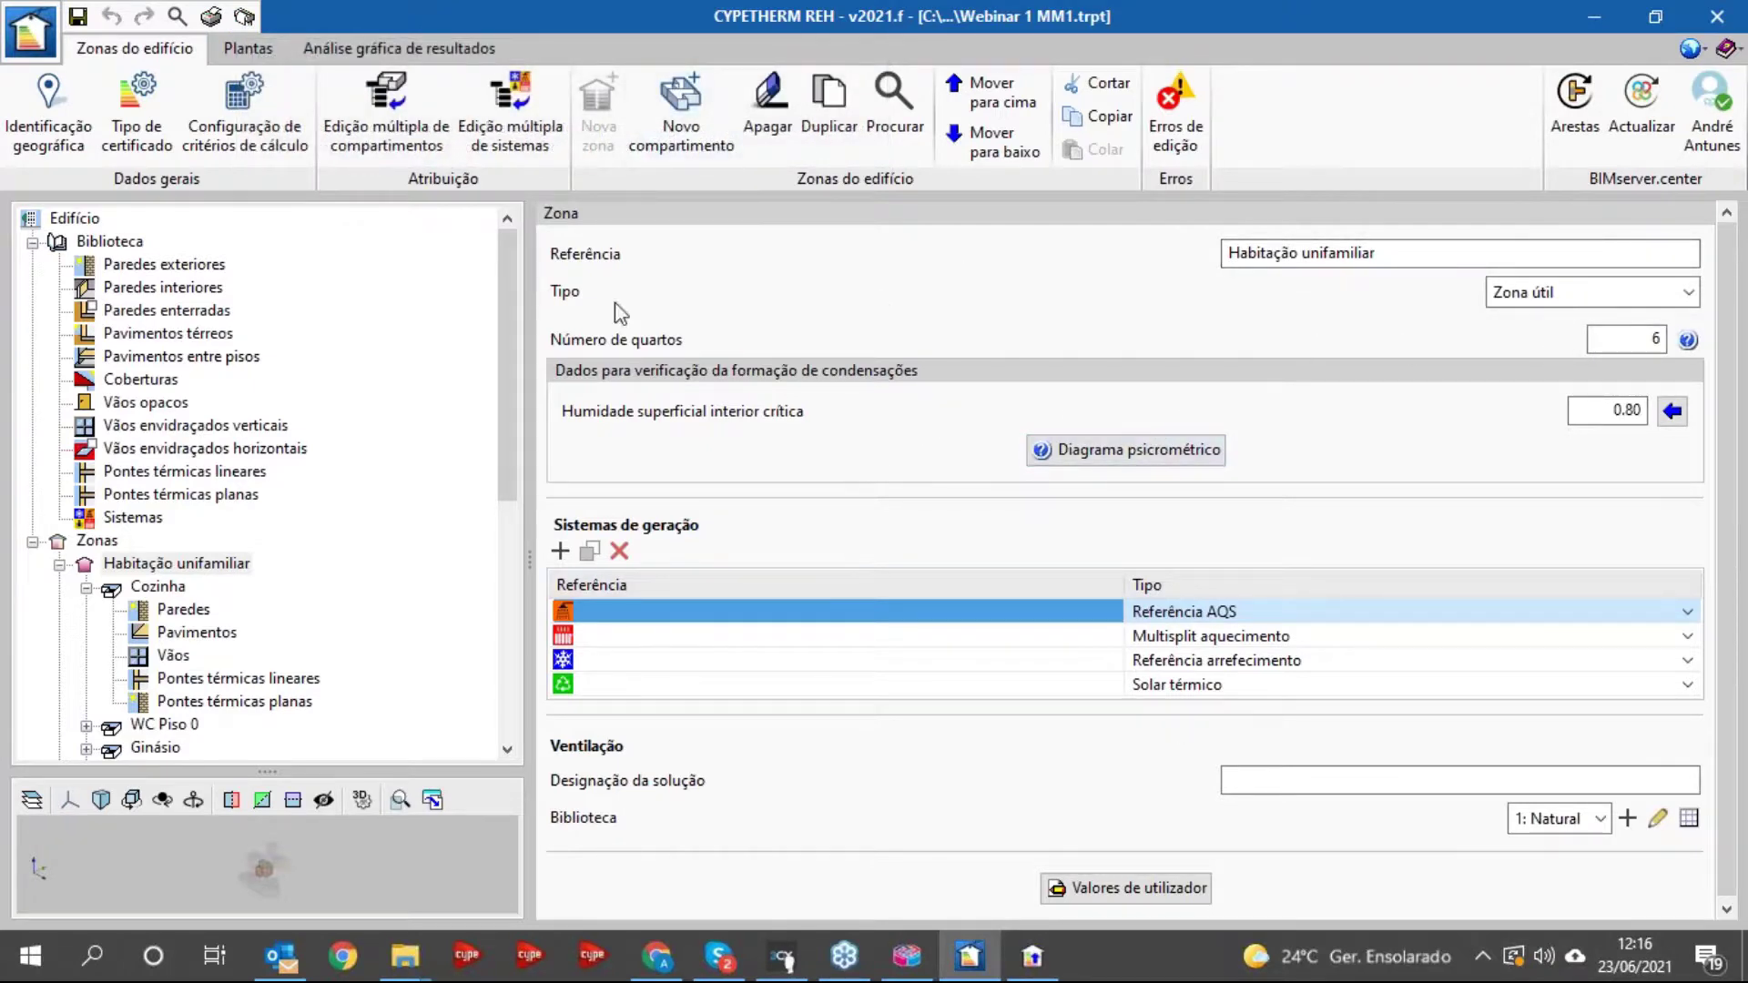
- Add a floor-plan drawing with Cobertura, Piso 4 to Piso 0 and Fundação, and generate the DWG drawing composition
{"action": "left_click", "coordinate": [243, 17]}
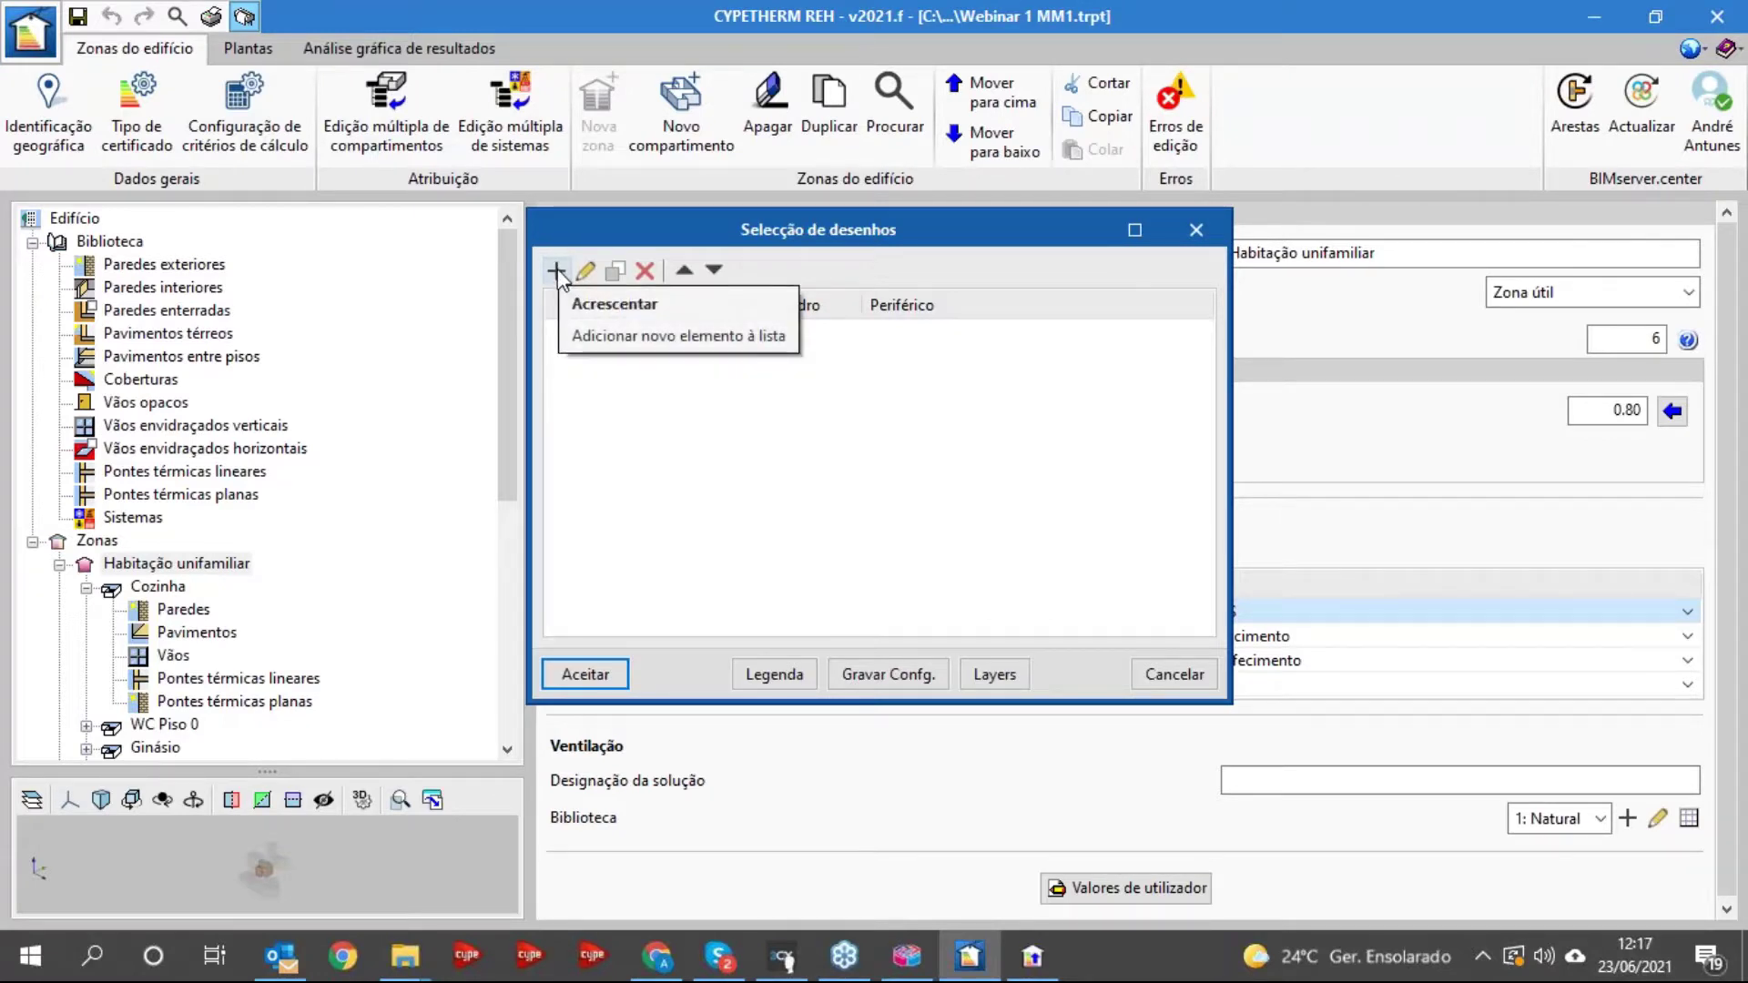
{"action": "left_click", "coordinate": [555, 271]}
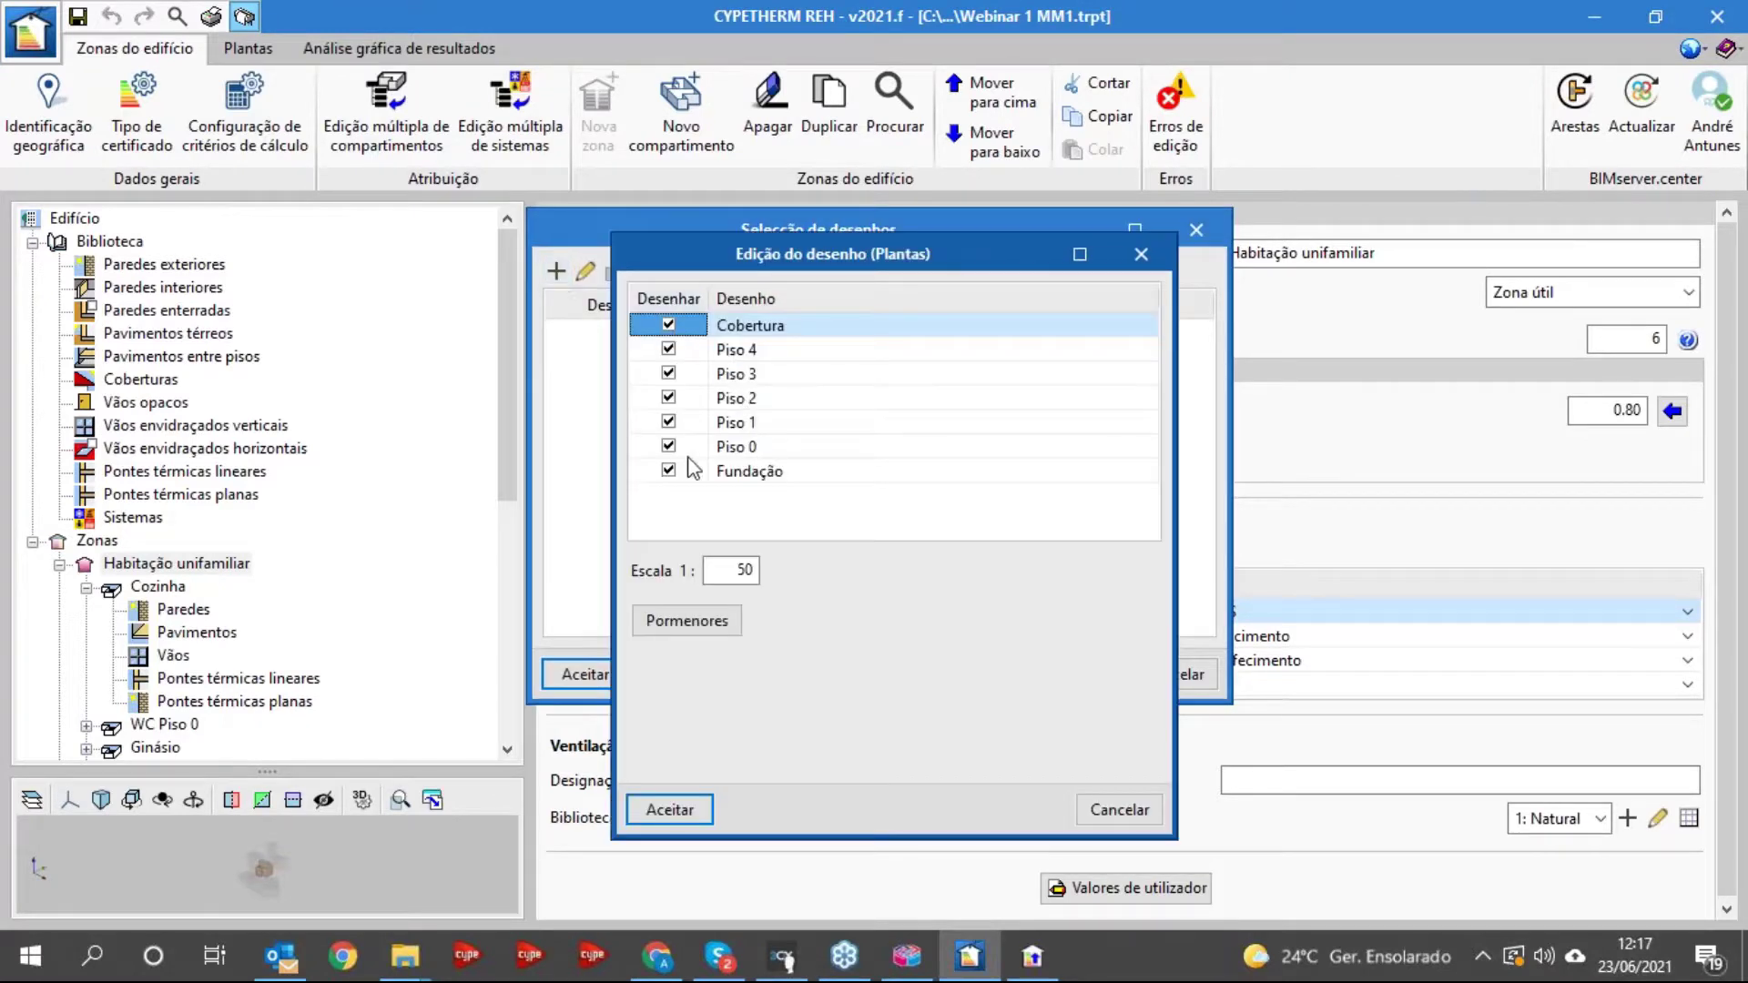
{"action": "left_click", "coordinate": [742, 570]}
{"action": "left_click", "coordinate": [669, 809]}
{"action": "left_click", "coordinate": [602, 676]}
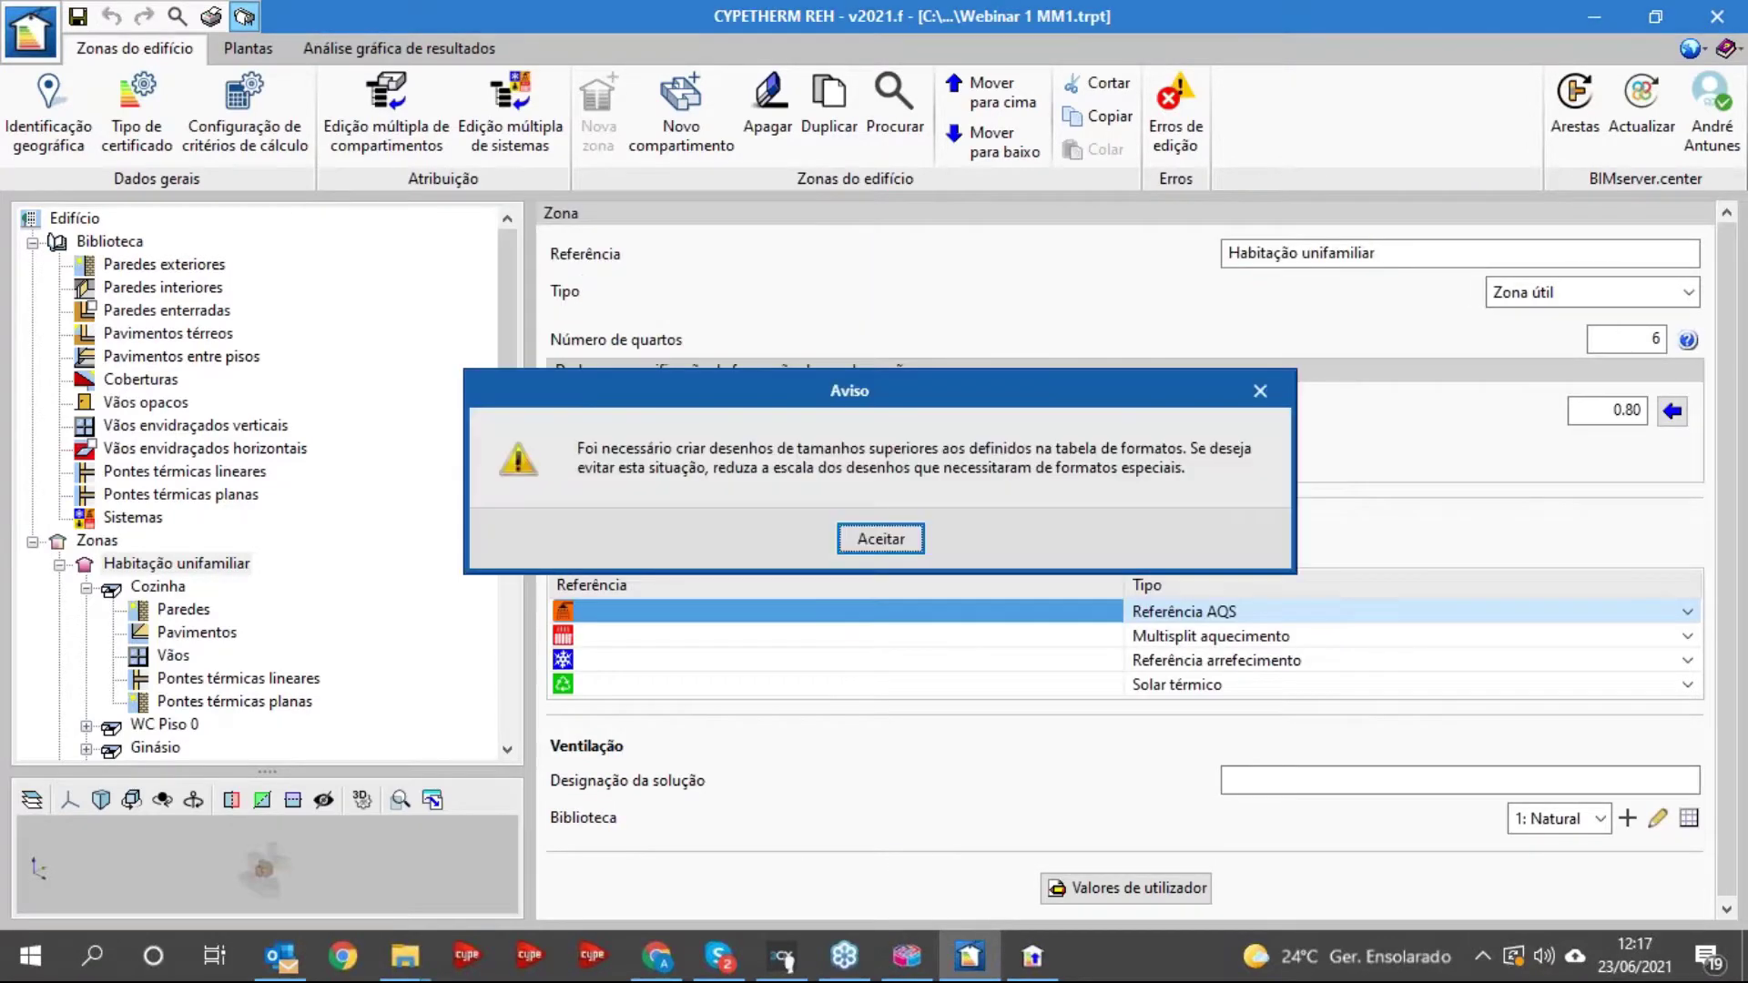
{"action": "left_click", "coordinate": [869, 539]}
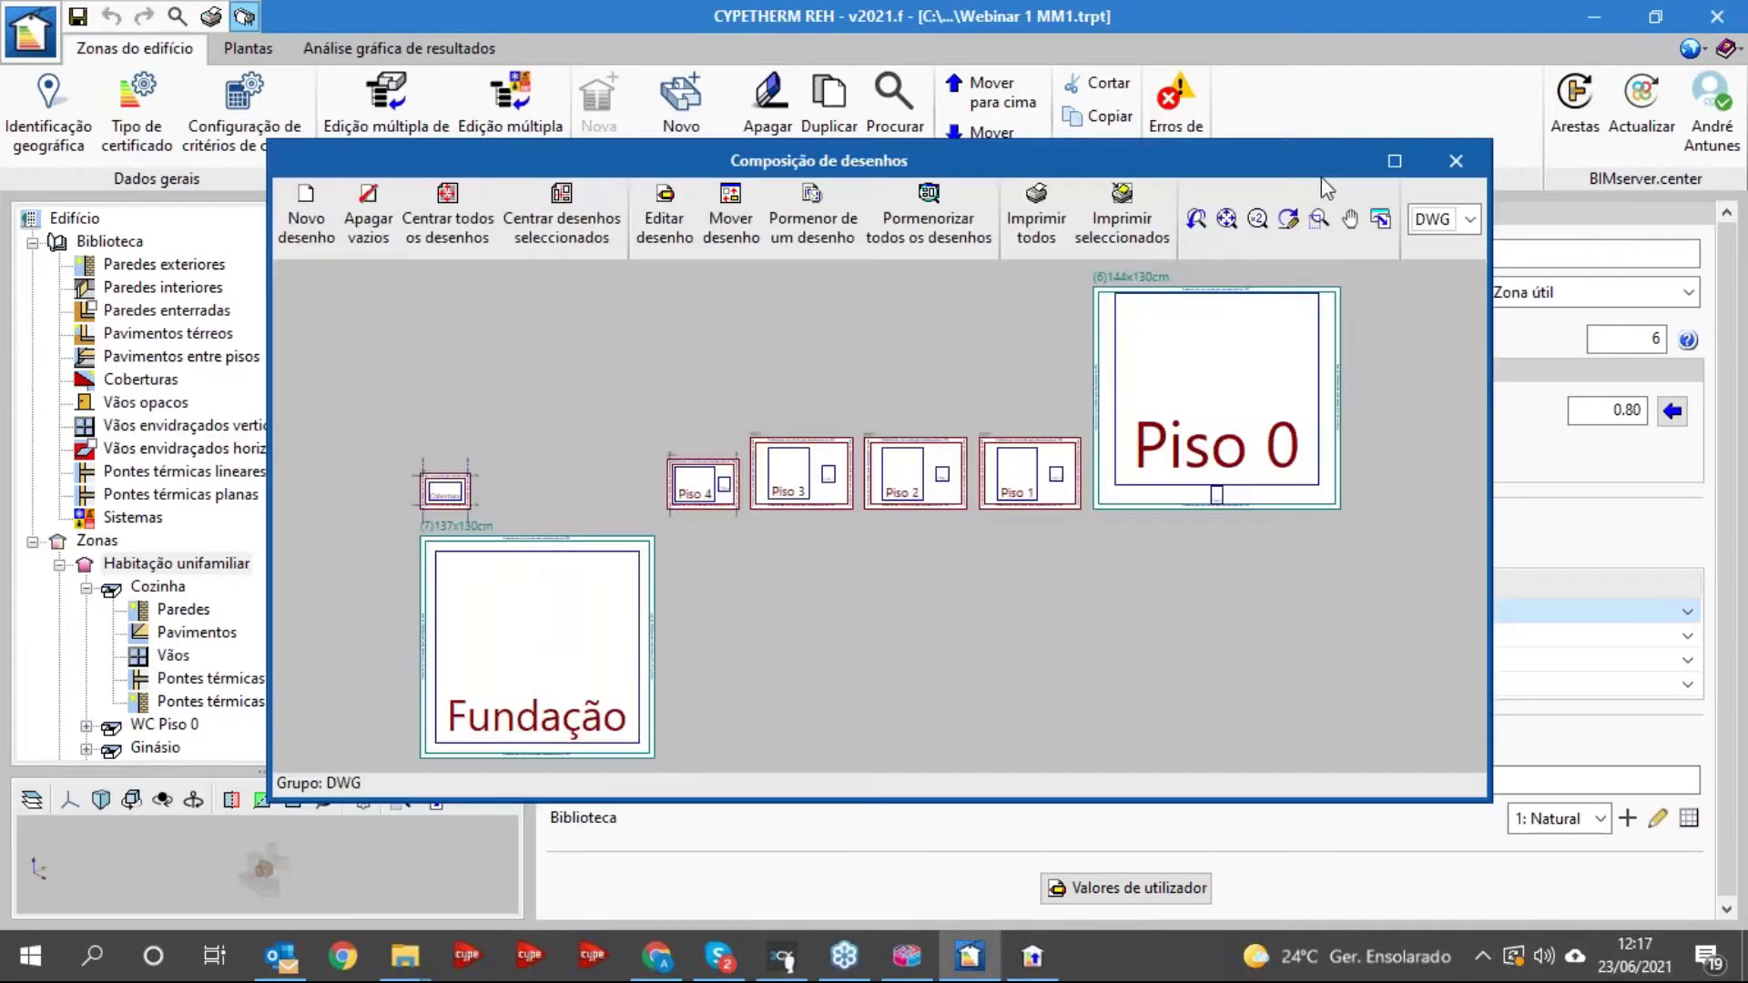
- Maximize the drawing composition and show the Piso 2 plan in full detail on its sheet
{"action": "left_click", "coordinate": [1396, 162]}
{"action": "scroll", "coordinate": [1189, 499], "scroll_direction": "up", "scroll_amount": 5}
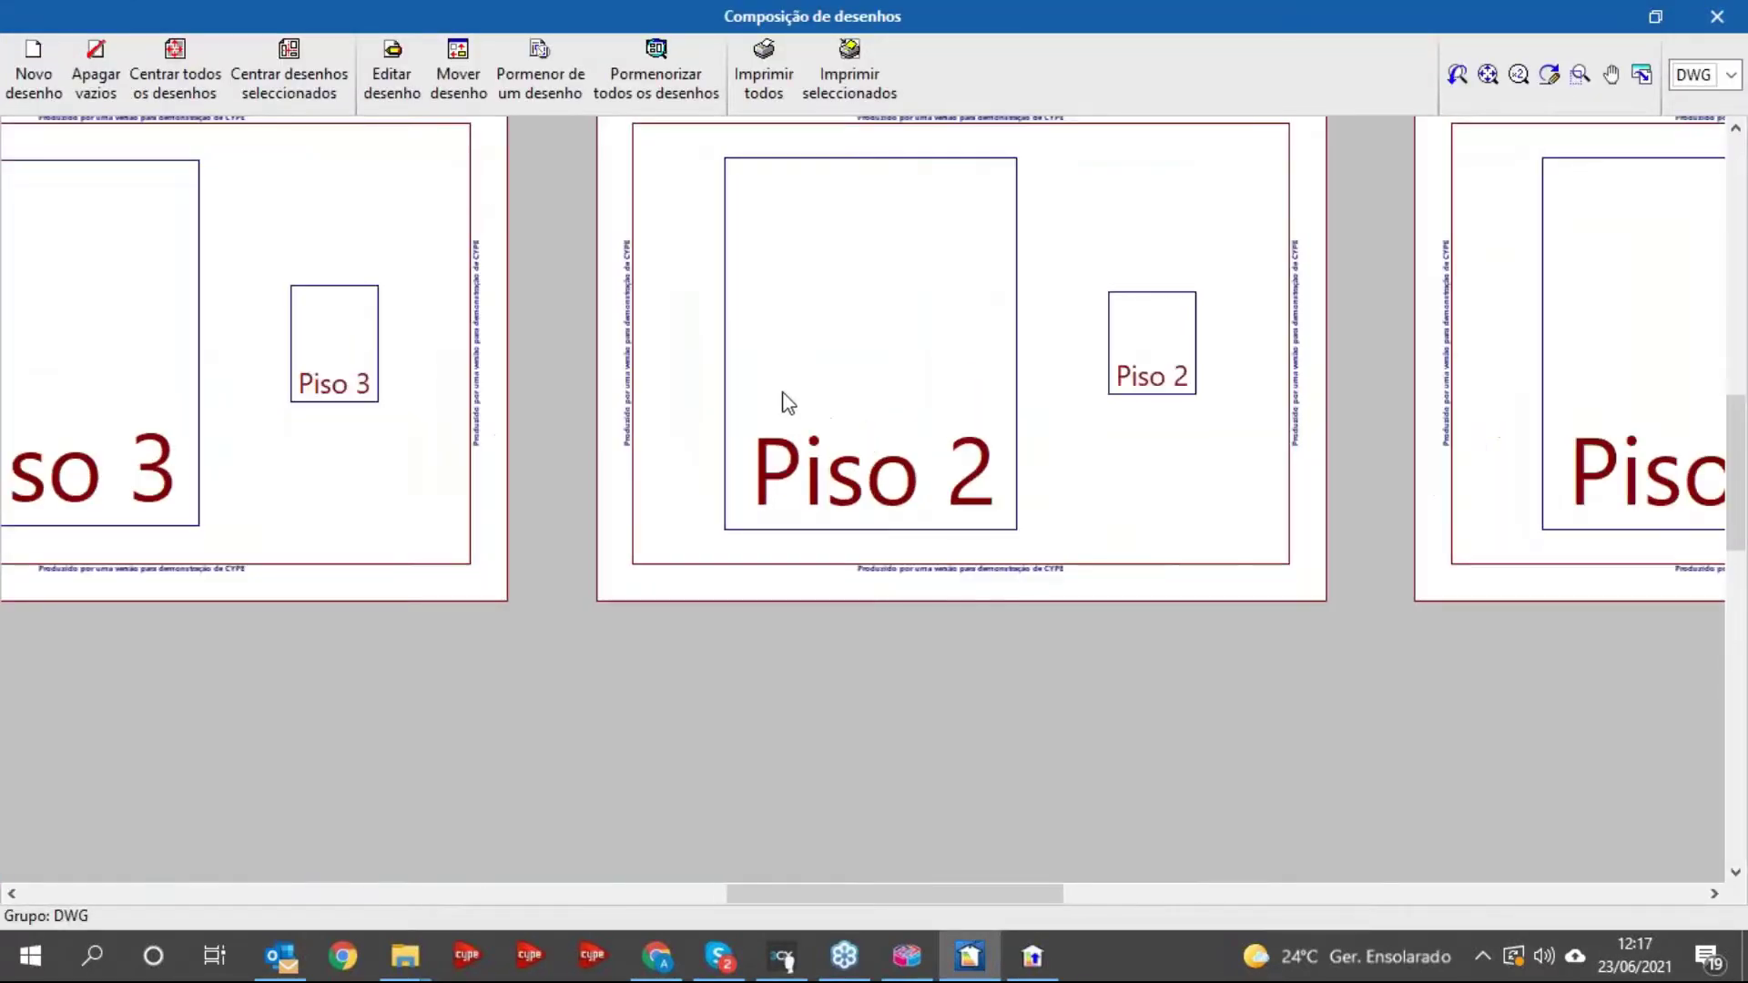
{"action": "left_click", "coordinate": [537, 55]}
{"action": "left_click", "coordinate": [870, 728]}
{"action": "scroll", "coordinate": [908, 668], "scroll_direction": "up", "scroll_amount": 4}
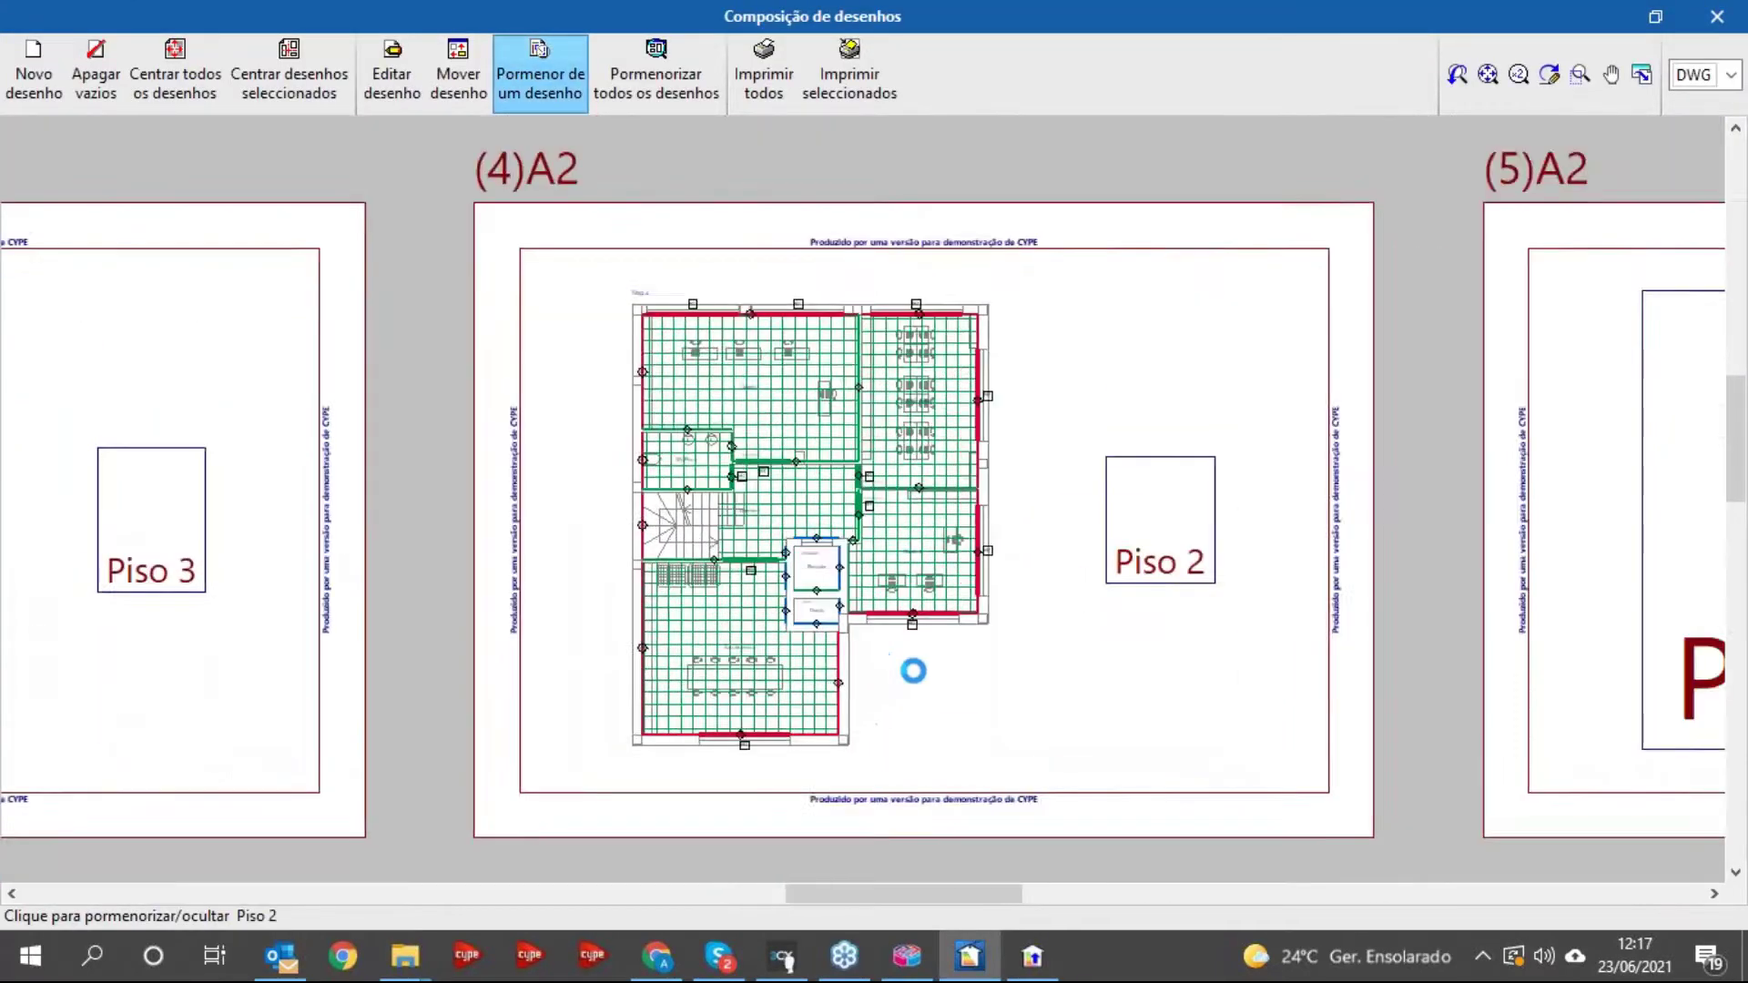
- Examine the detailed Piso 2 plan and its legend of walls, openings and envelope types
{"action": "scroll", "coordinate": [1174, 557], "scroll_direction": "up", "scroll_amount": 5}
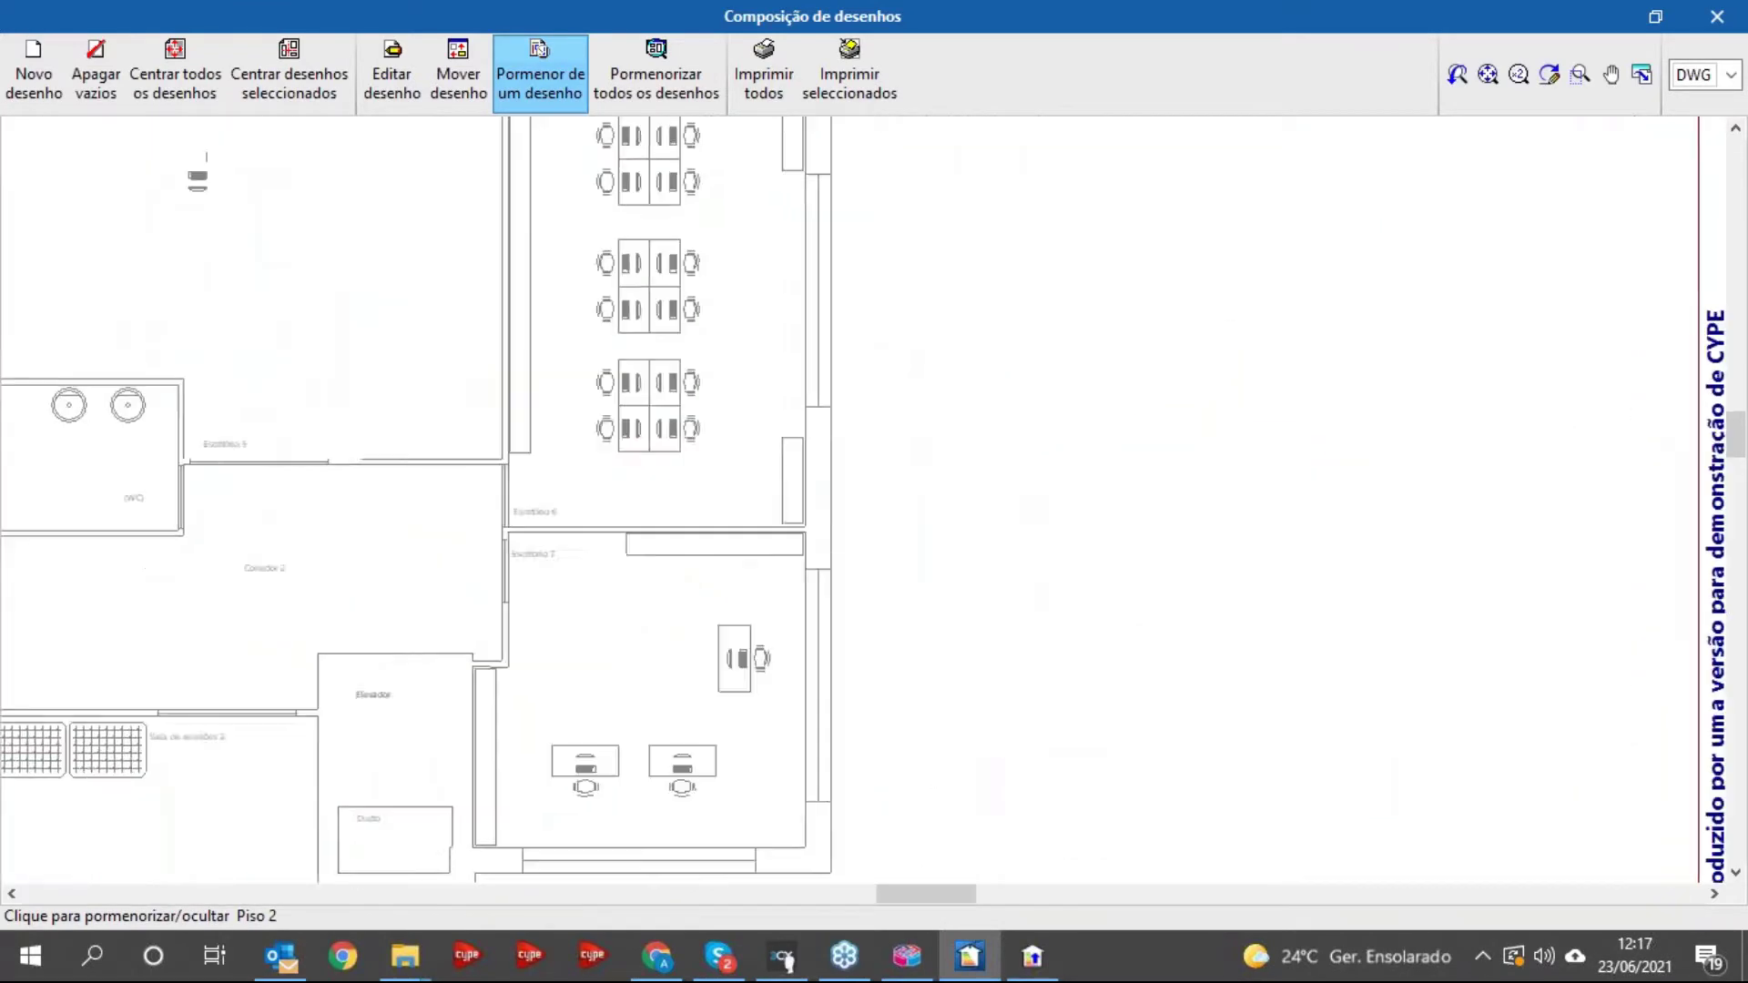
{"action": "scroll", "coordinate": [965, 646], "scroll_direction": "up", "scroll_amount": 2}
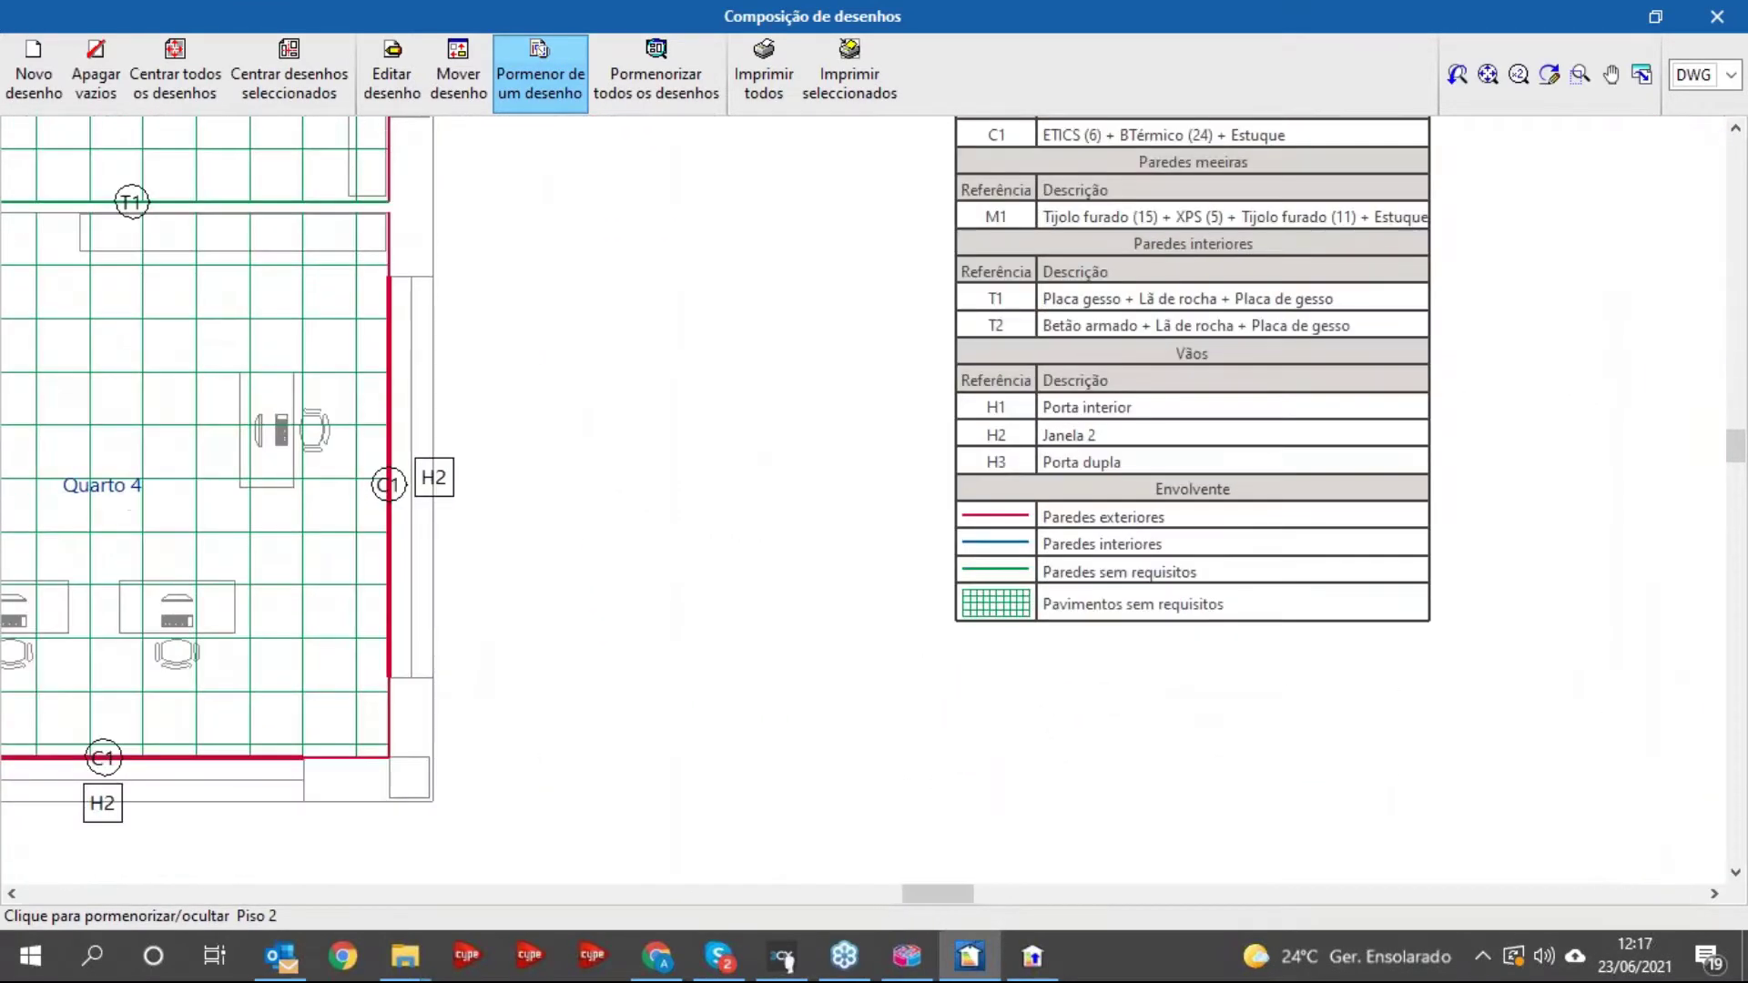
{"action": "scroll", "coordinate": [1362, 471], "scroll_direction": "down", "scroll_amount": 1}
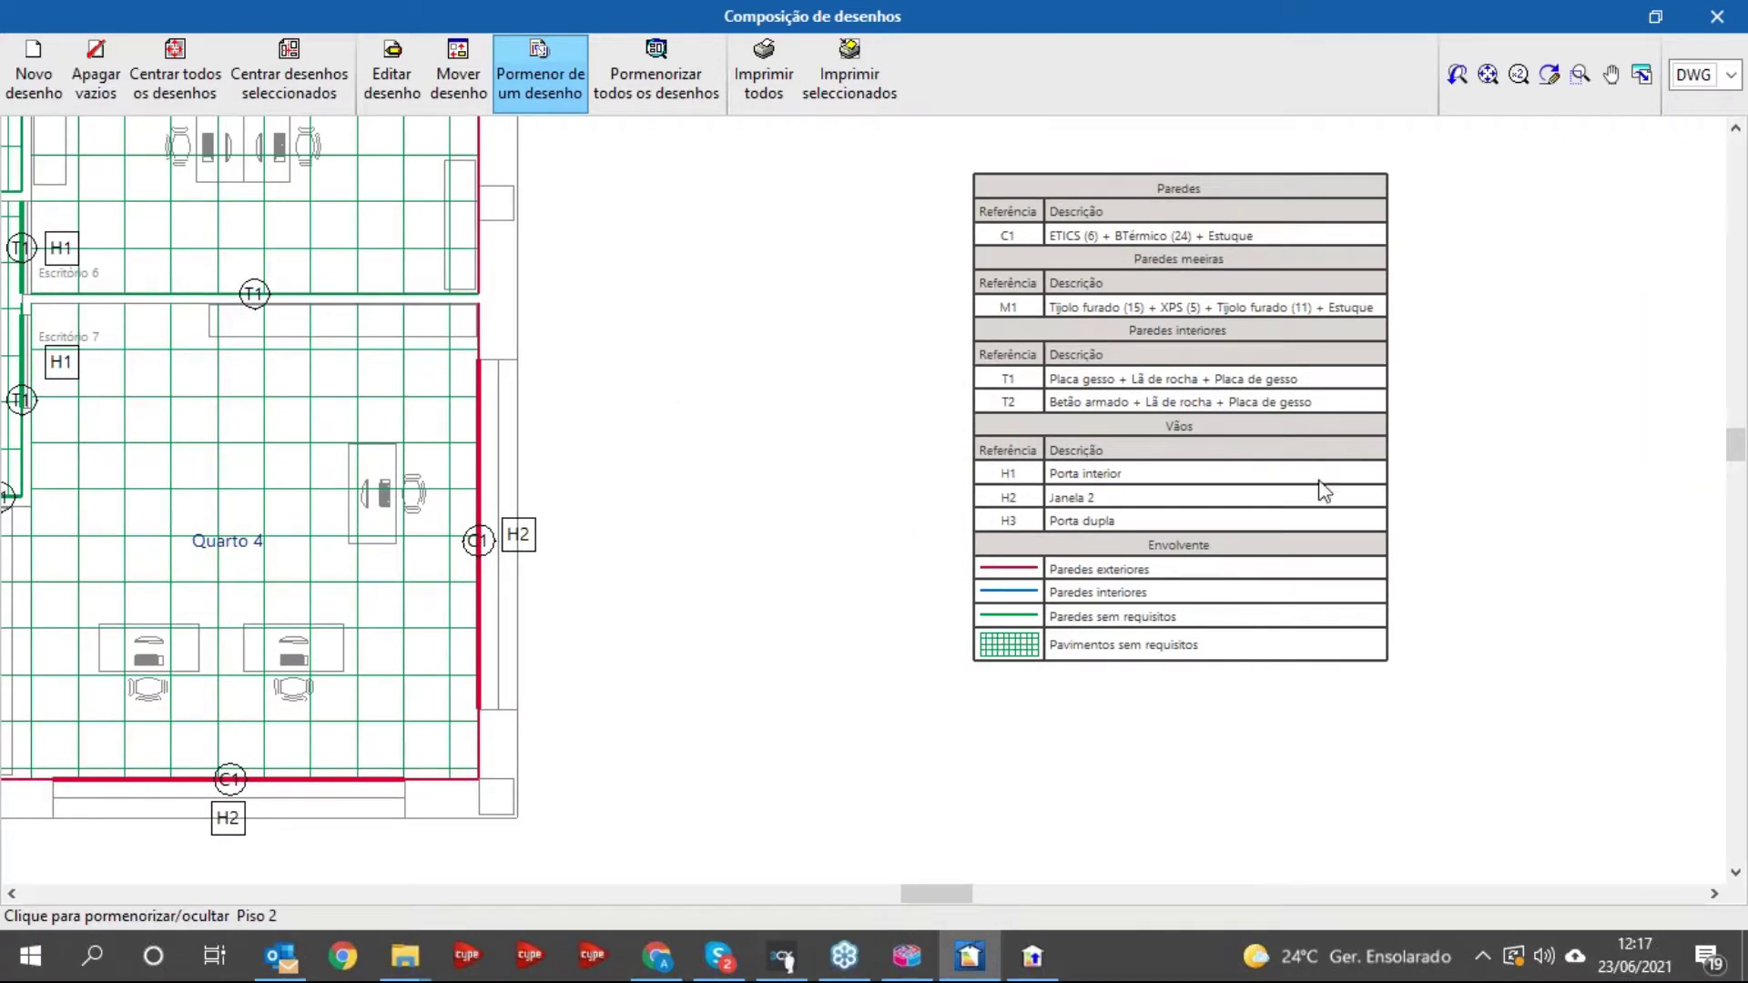
{"action": "scroll", "coordinate": [803, 531], "scroll_direction": "down", "scroll_amount": 2}
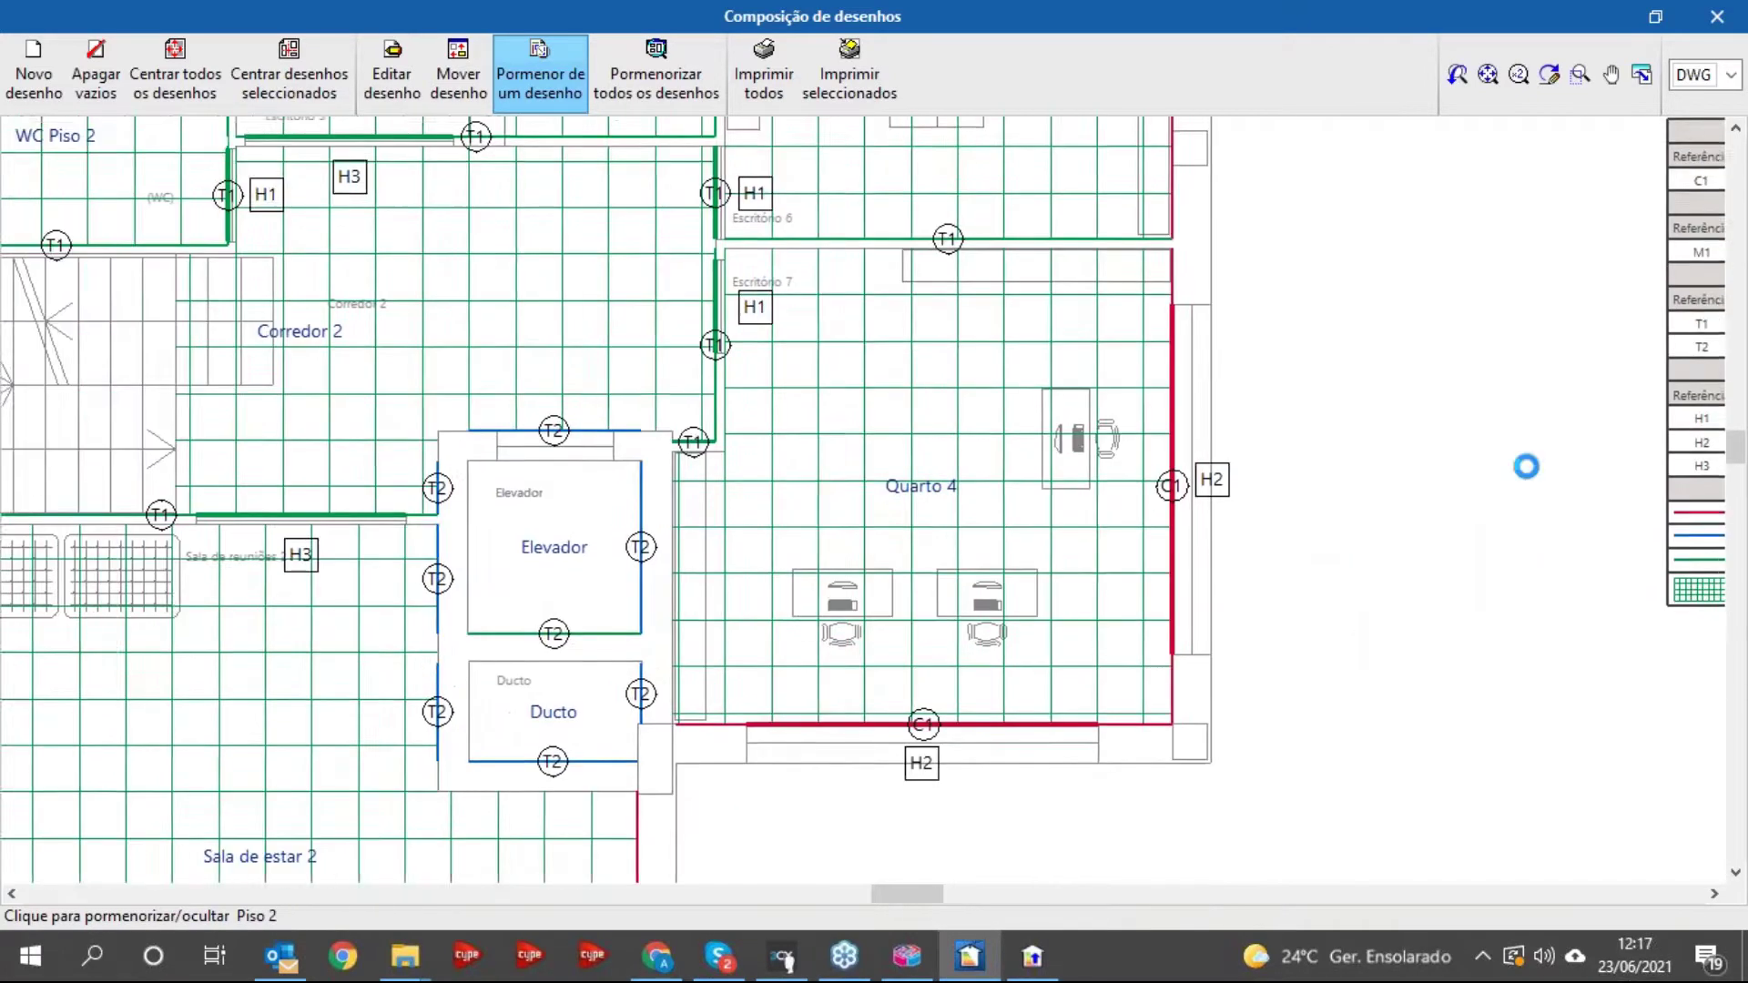
{"action": "scroll", "coordinate": [1053, 543], "scroll_direction": "up", "scroll_amount": 3}
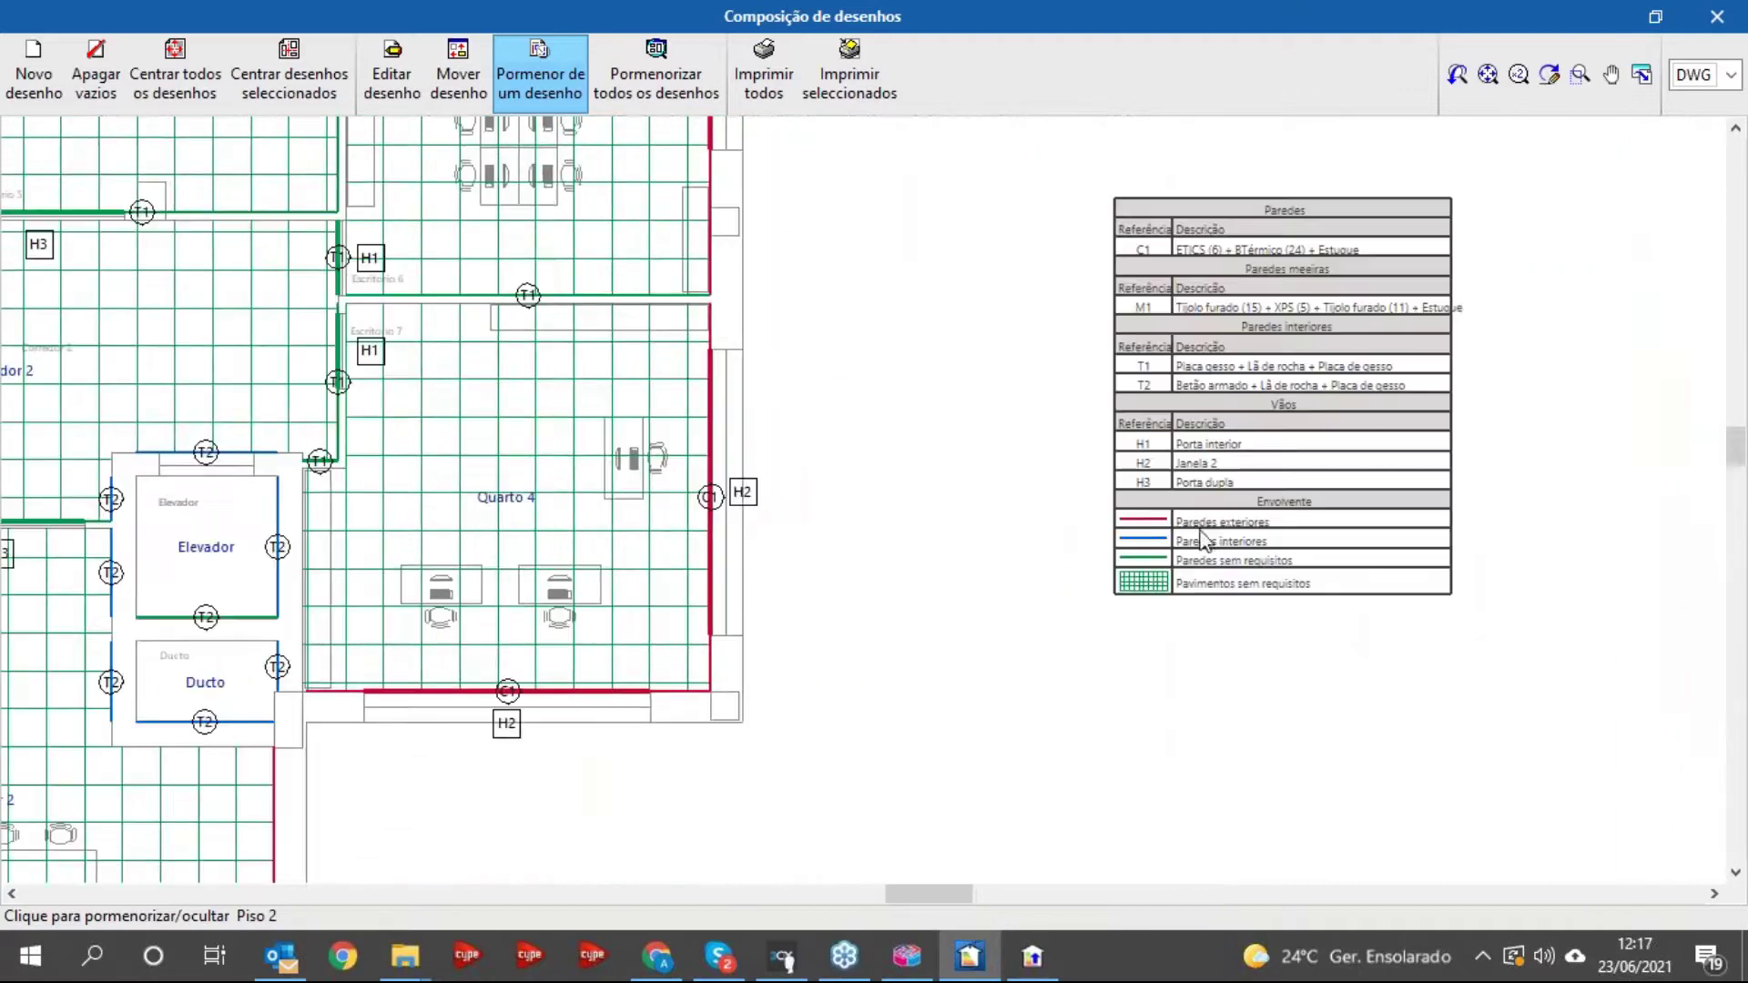
{"action": "scroll", "coordinate": [1386, 335], "scroll_direction": "up", "scroll_amount": 1}
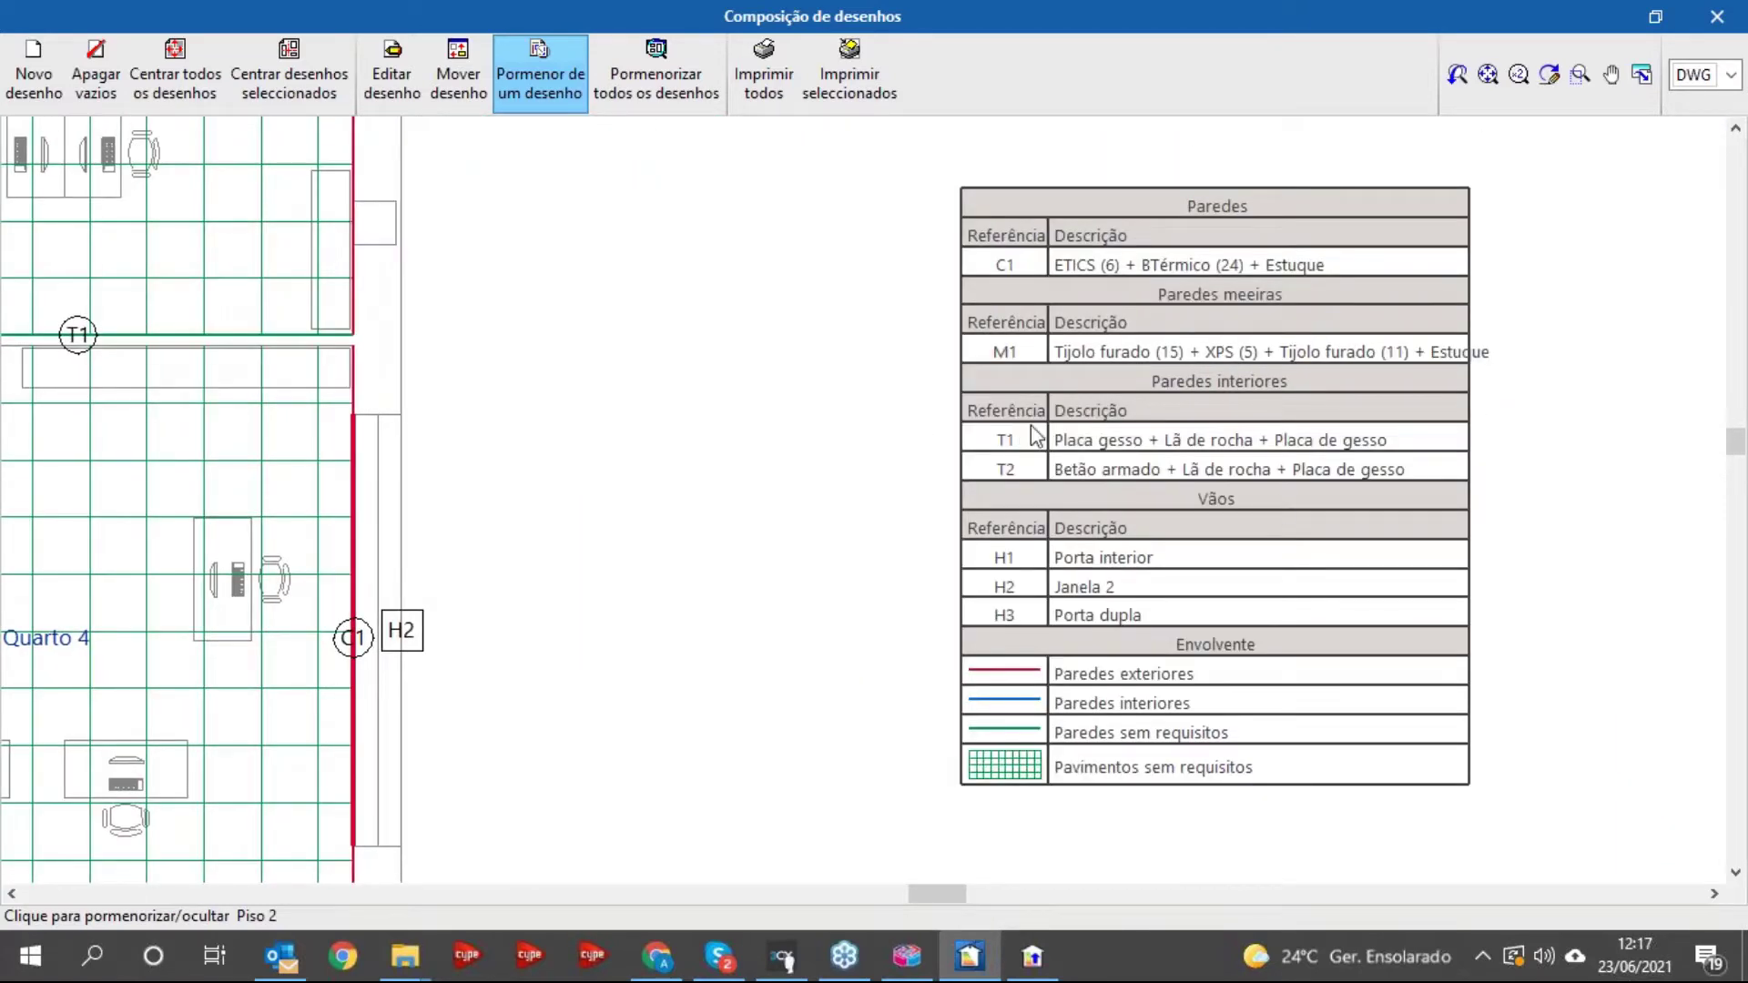
- Hide the Piso 2 plan's detail, and show the Piso 1 plan in full detail before hiding it again
{"action": "left_click", "coordinate": [1162, 483]}
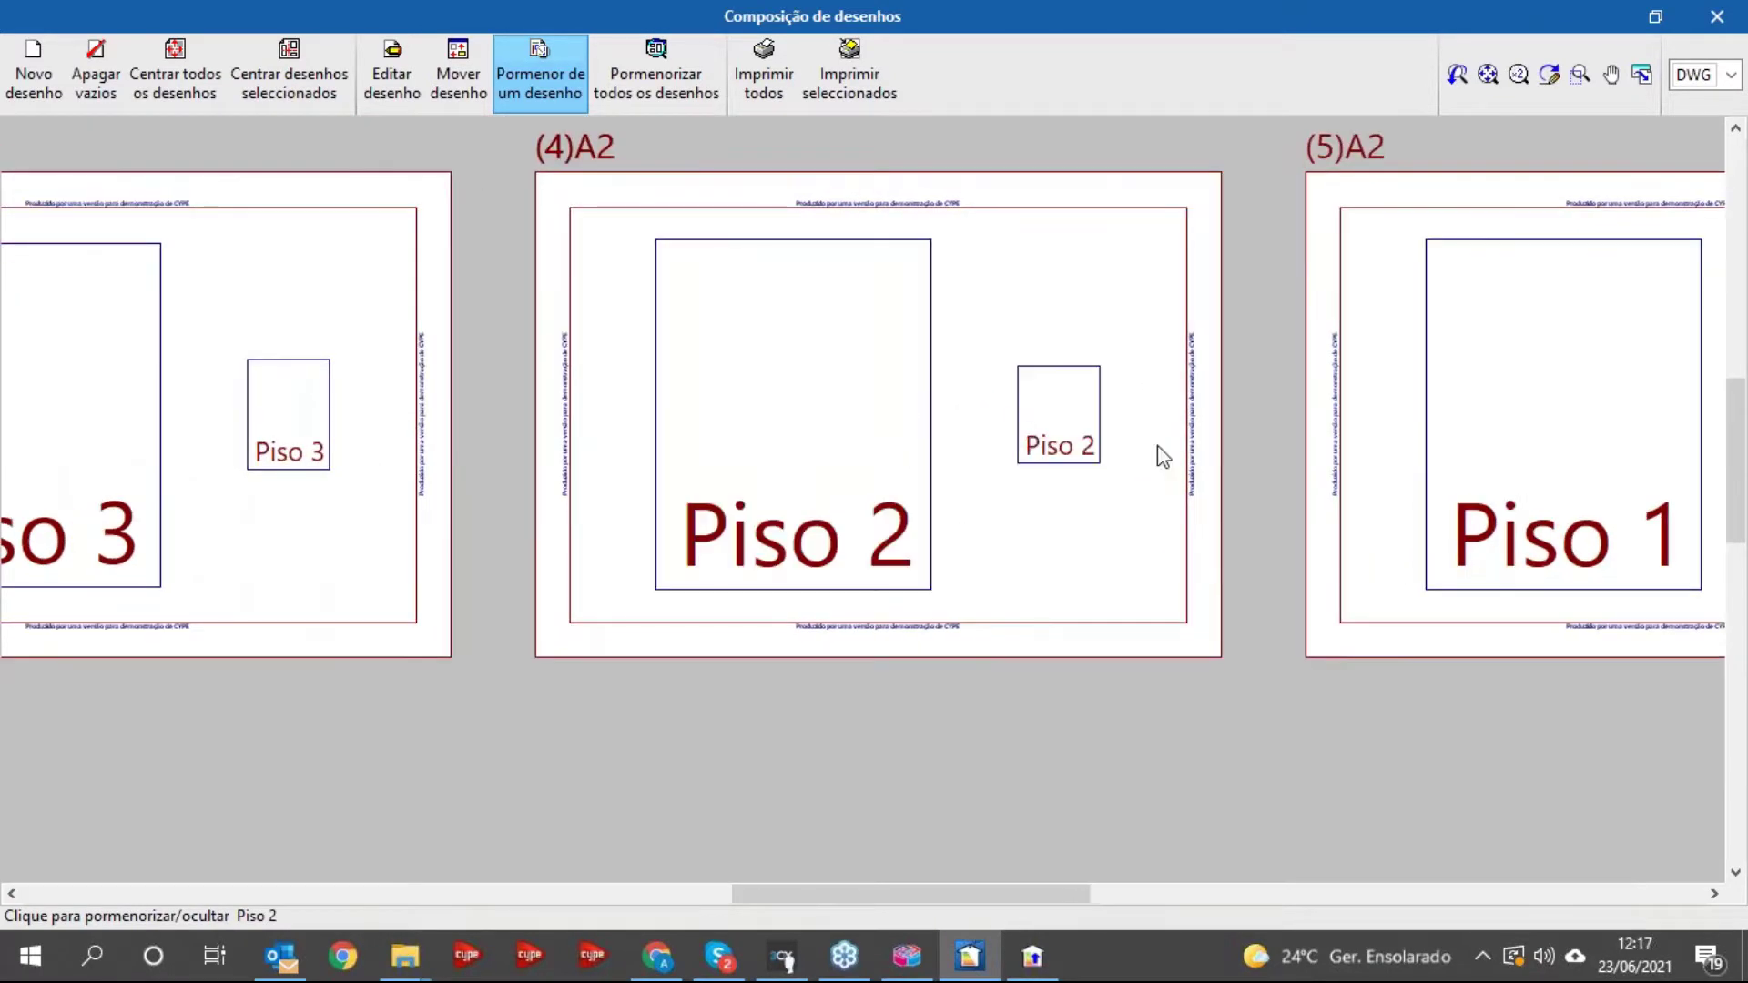
{"action": "left_click", "coordinate": [870, 455]}
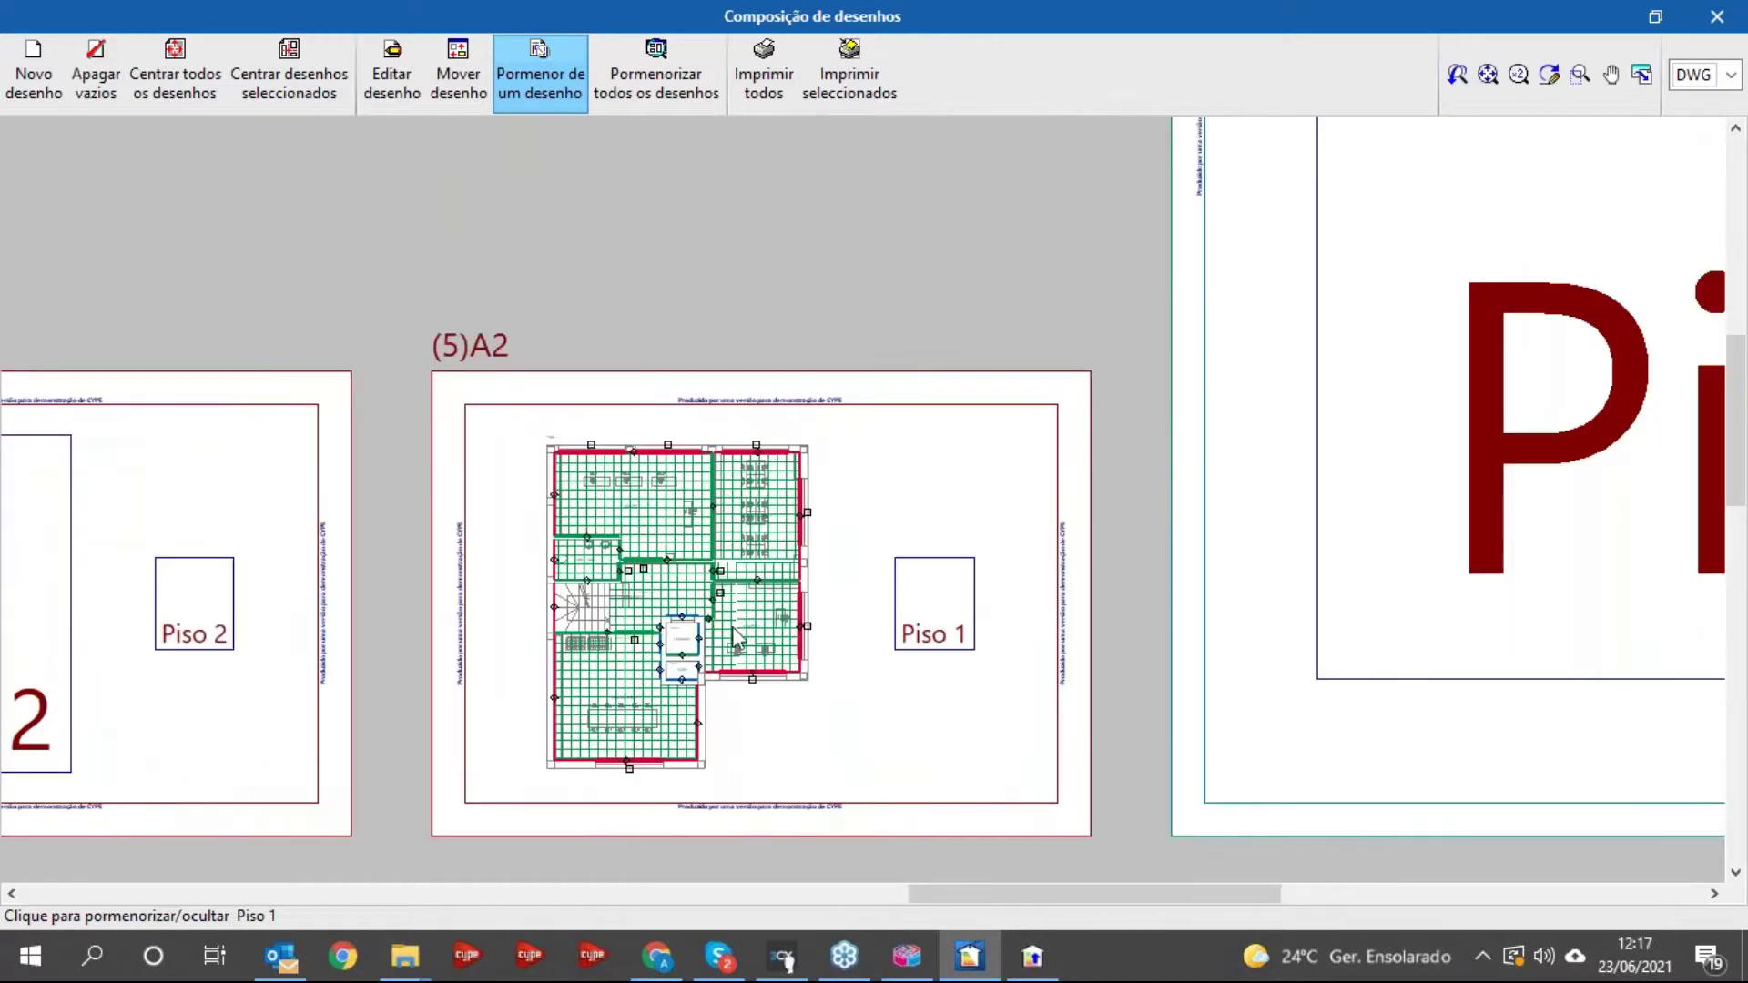
{"action": "left_click", "coordinate": [719, 624]}
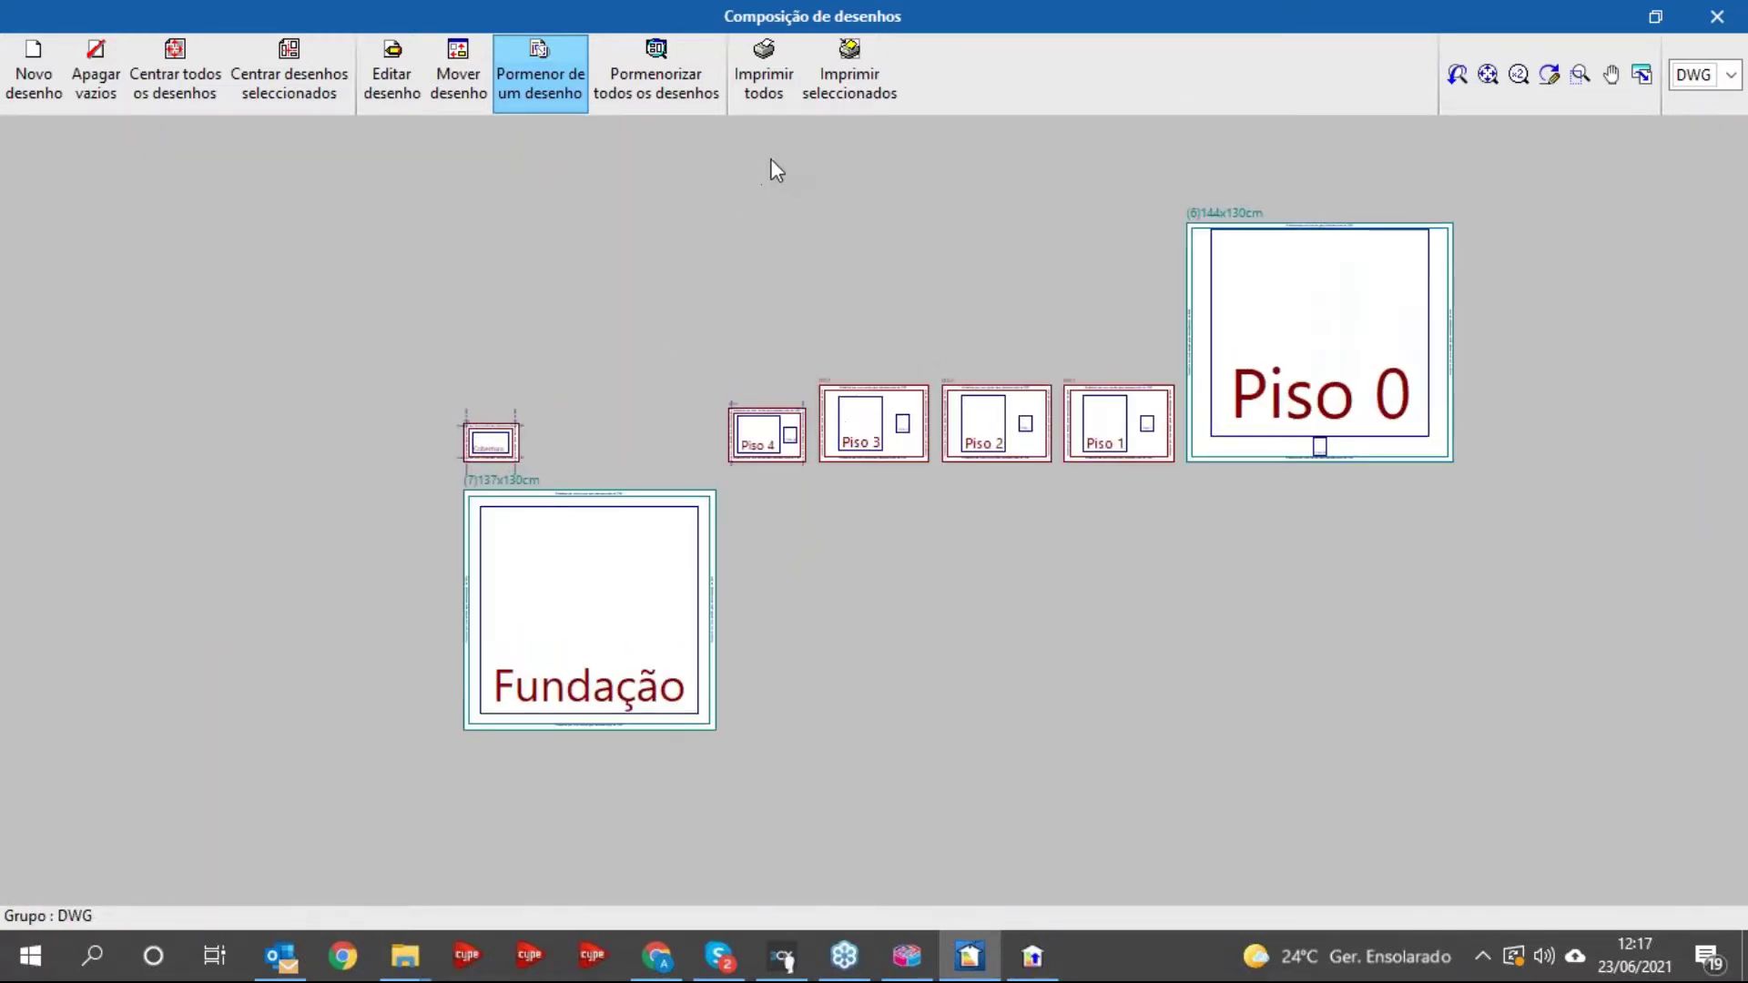
- Set the output of all drawings to a single DWG file named FILE, shown with its associated program, and close the file settings
{"action": "left_click", "coordinate": [778, 91]}
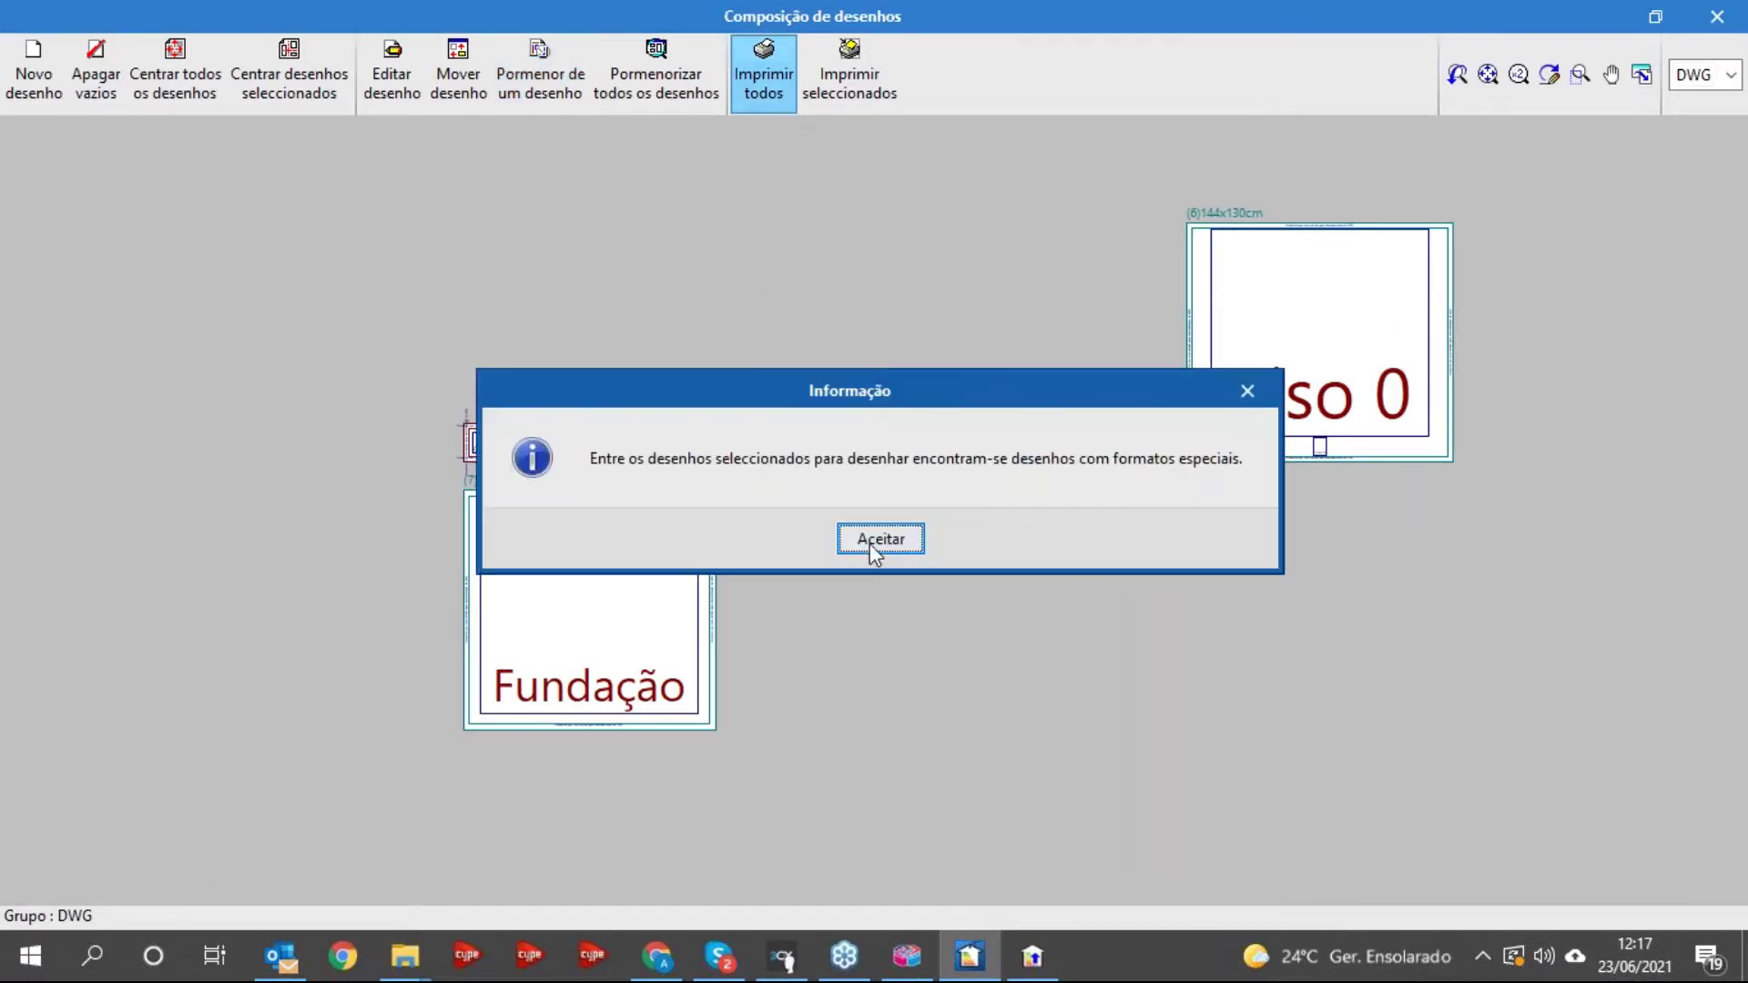
{"action": "left_click", "coordinate": [871, 542]}
{"action": "left_click", "coordinate": [662, 416]}
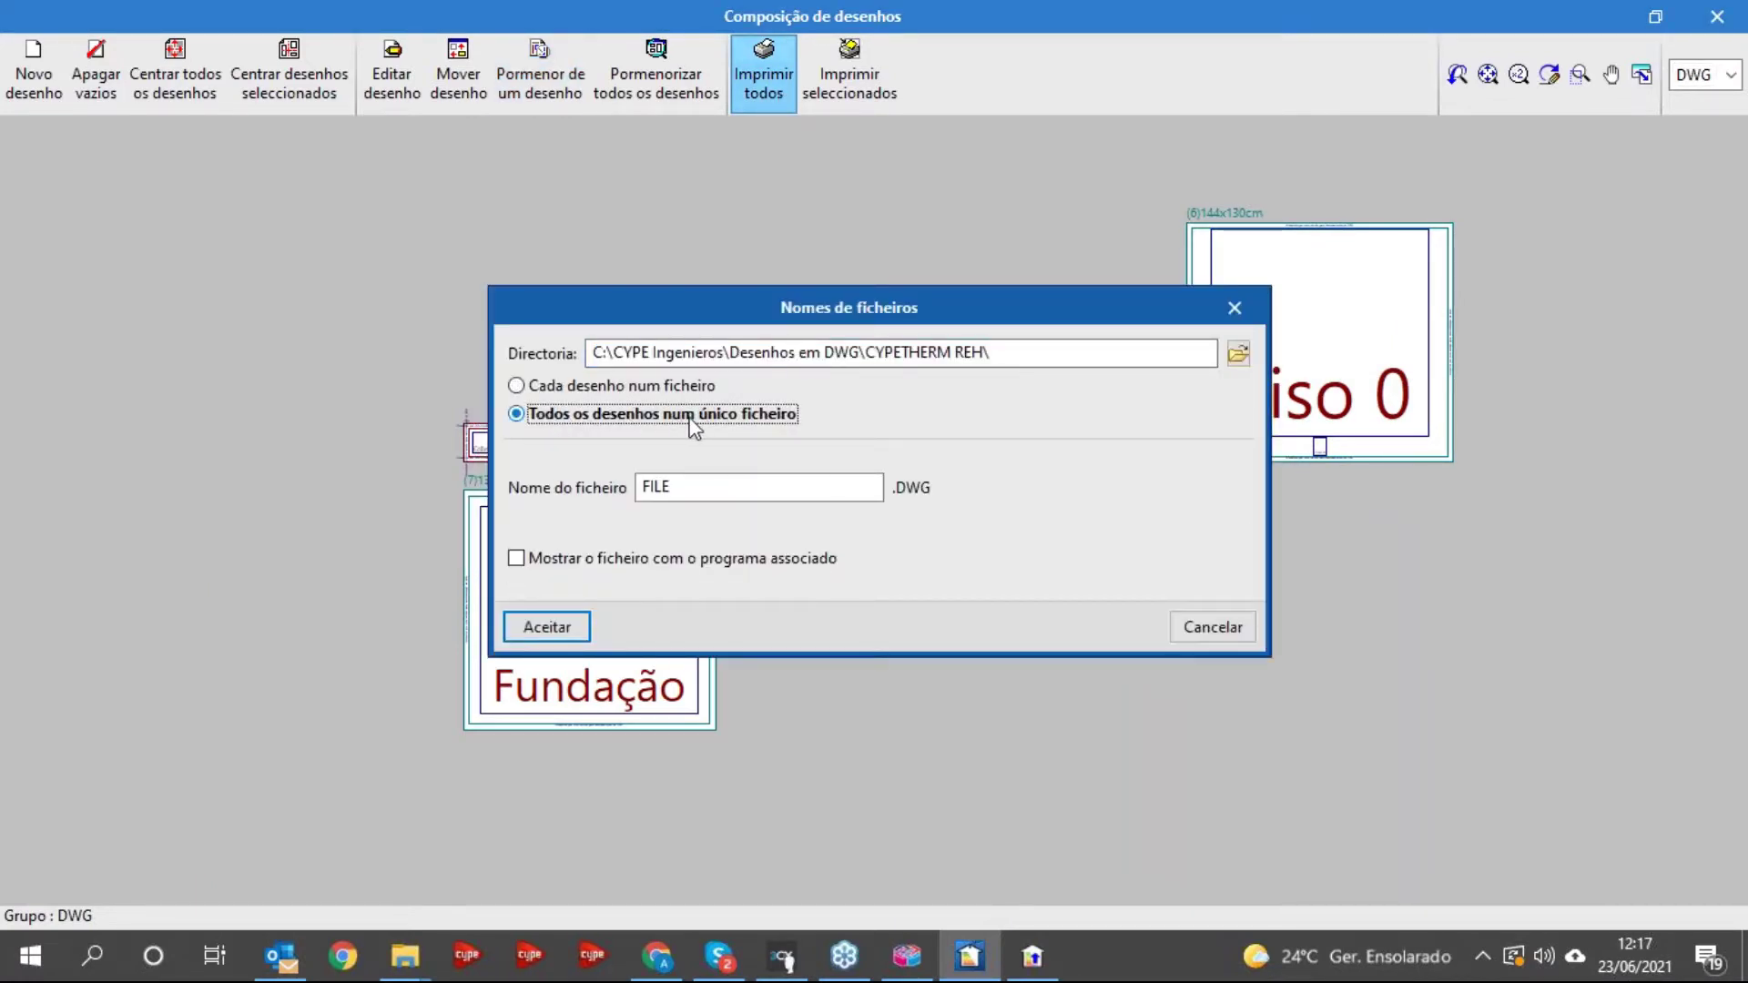
{"action": "left_click", "coordinate": [546, 562]}
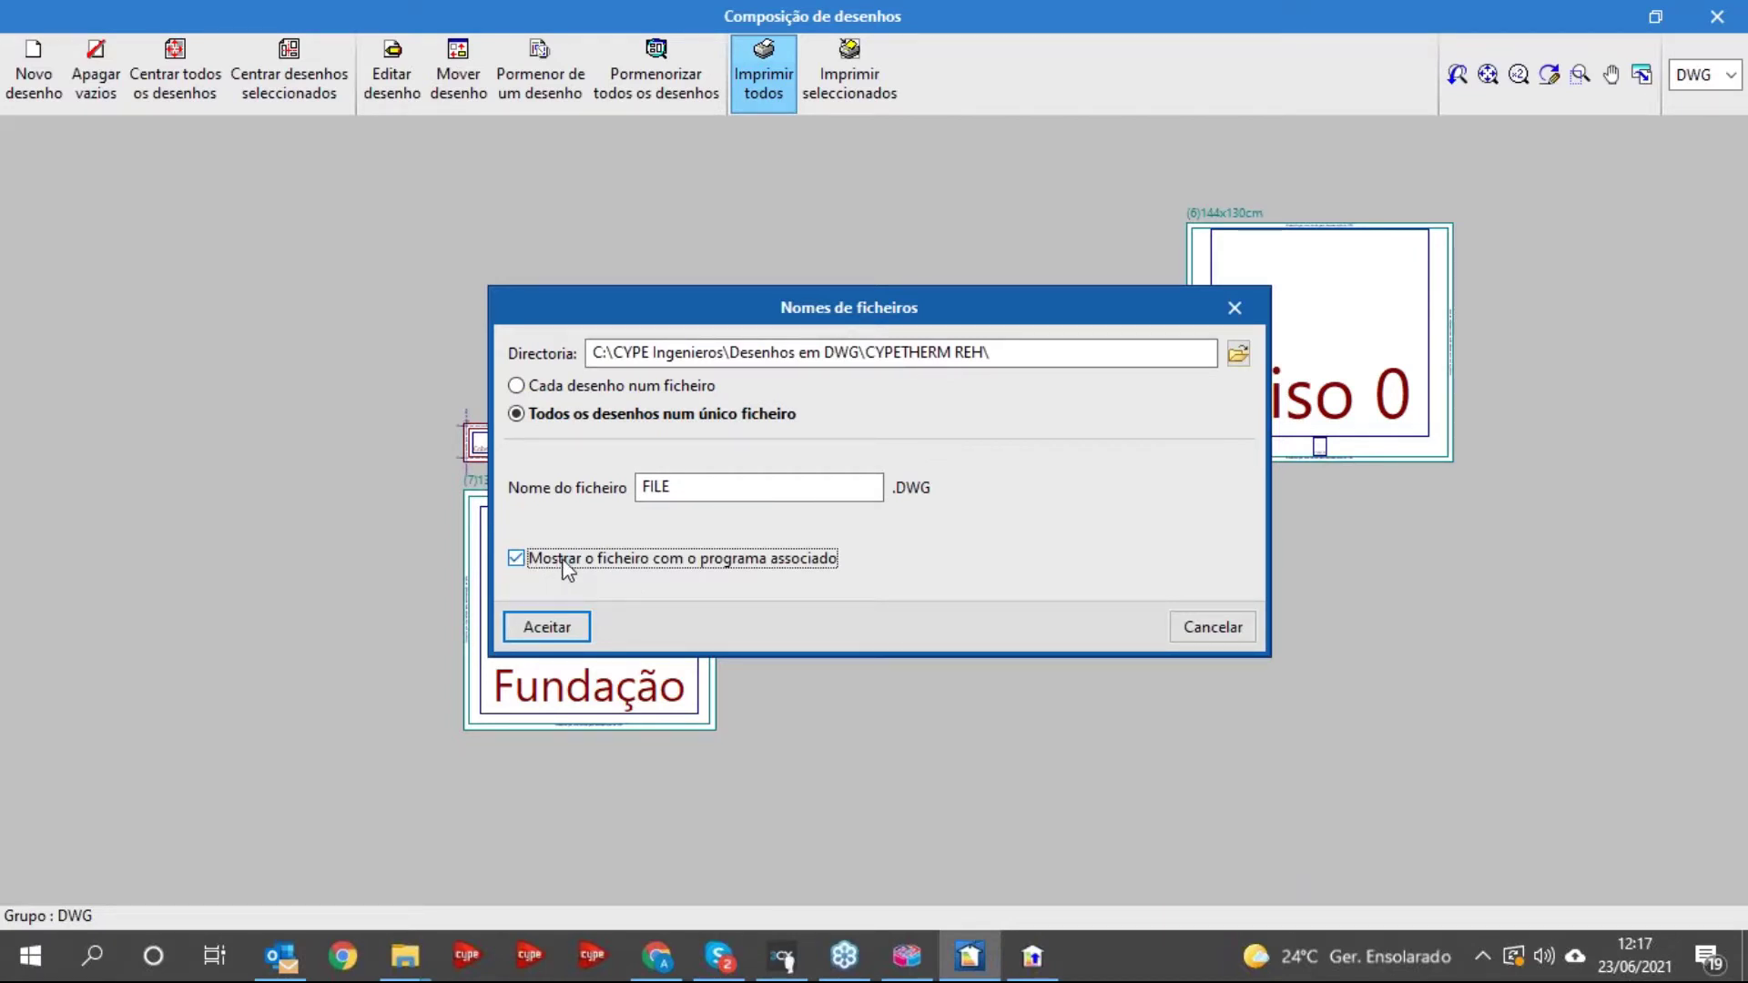
{"action": "left_click_drag", "start_coordinate": [992, 317], "coordinate": [1052, 573]}
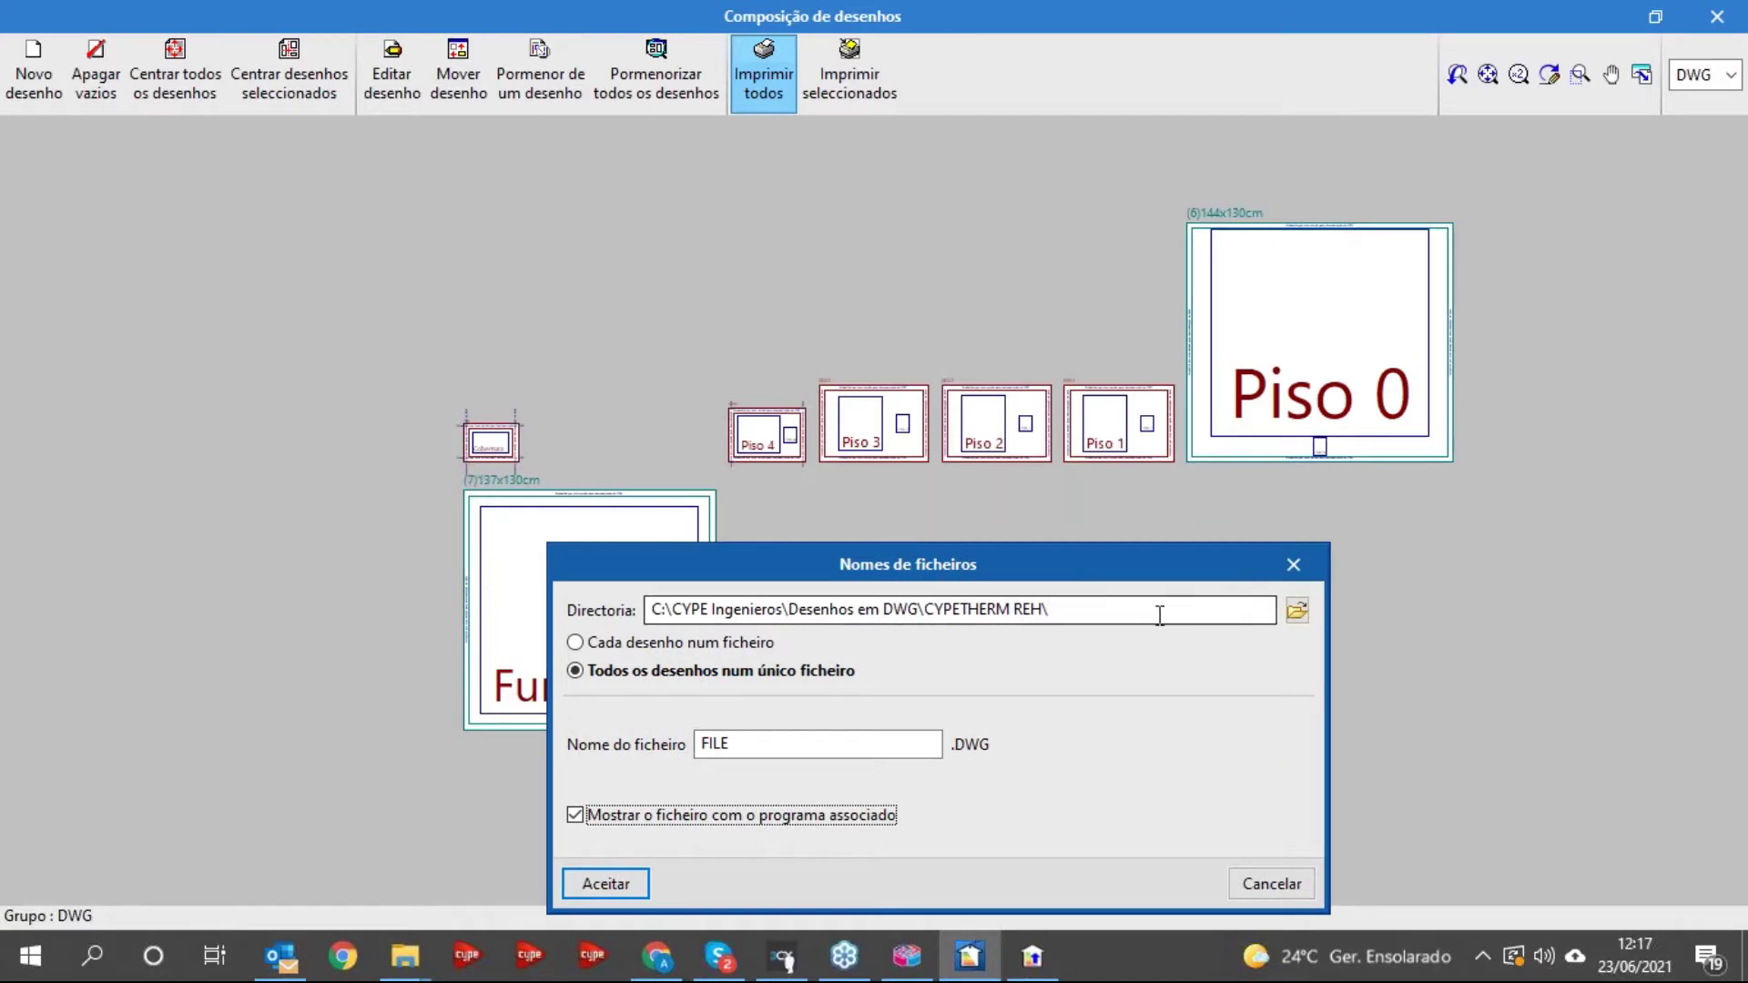
{"action": "key", "text": "Return"}
- Show the Piso 2 plan in full detail on its A2 sheet and hide the detail again
{"action": "scroll", "coordinate": [936, 492], "scroll_direction": "up", "scroll_amount": 3}
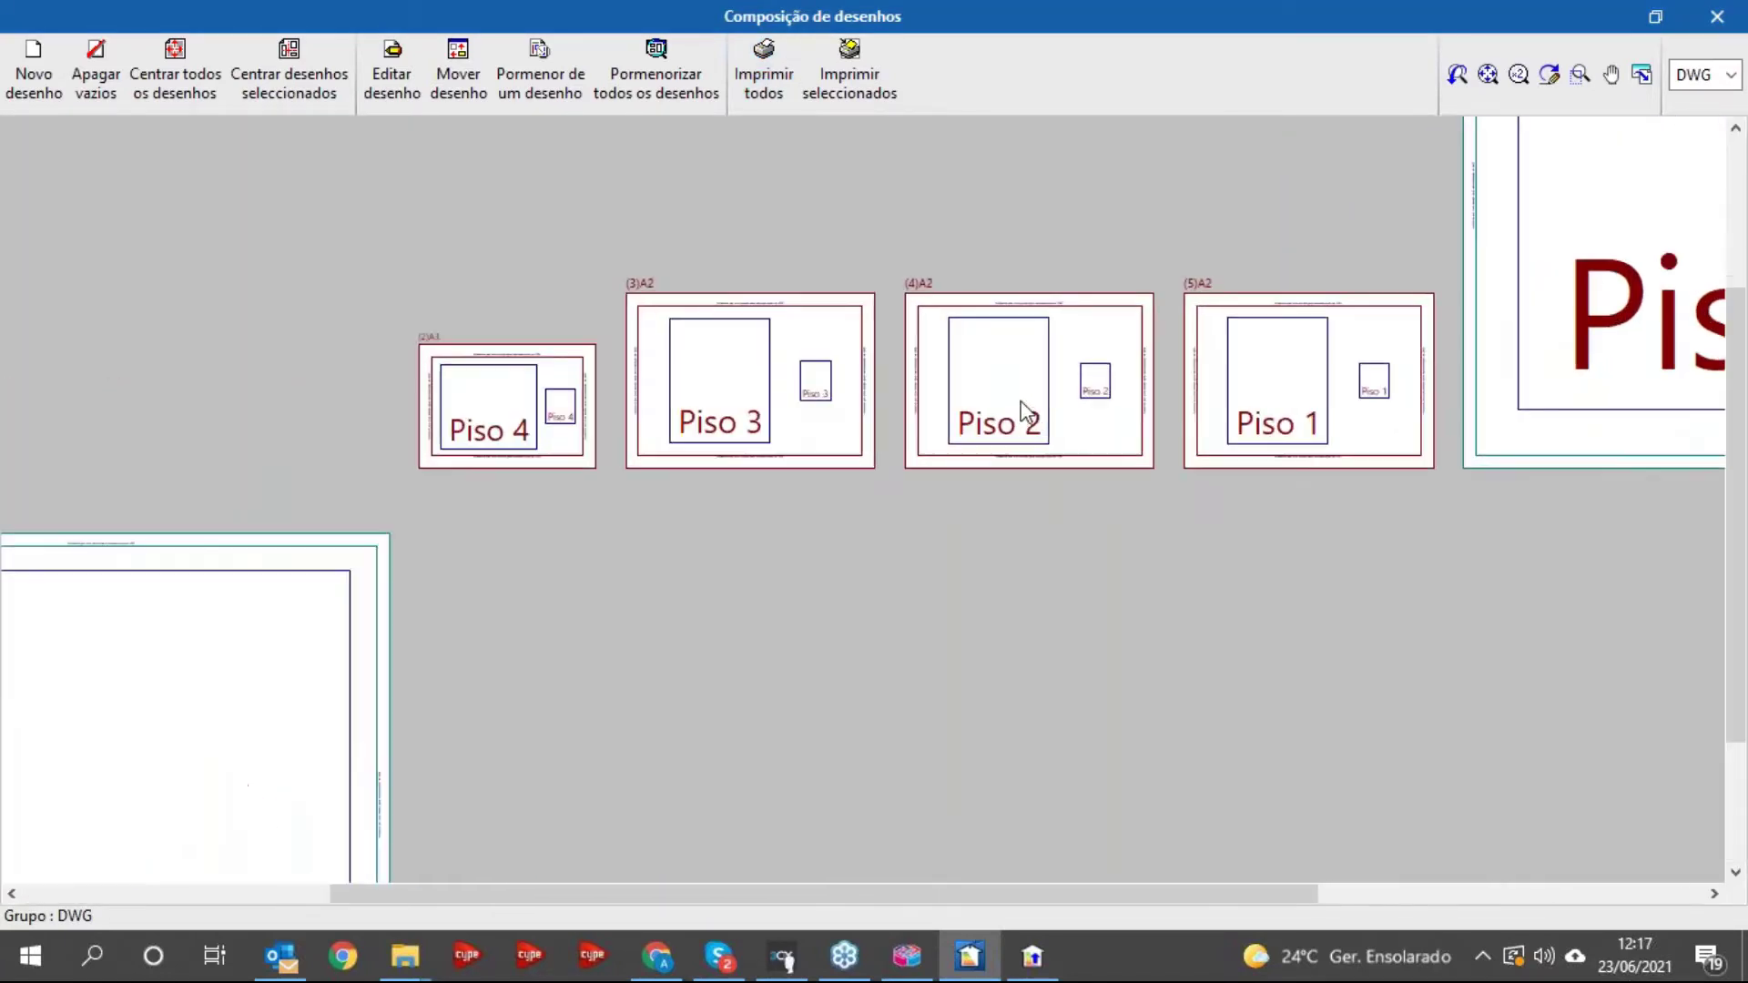
{"action": "scroll", "coordinate": [945, 469], "scroll_direction": "up", "scroll_amount": 5}
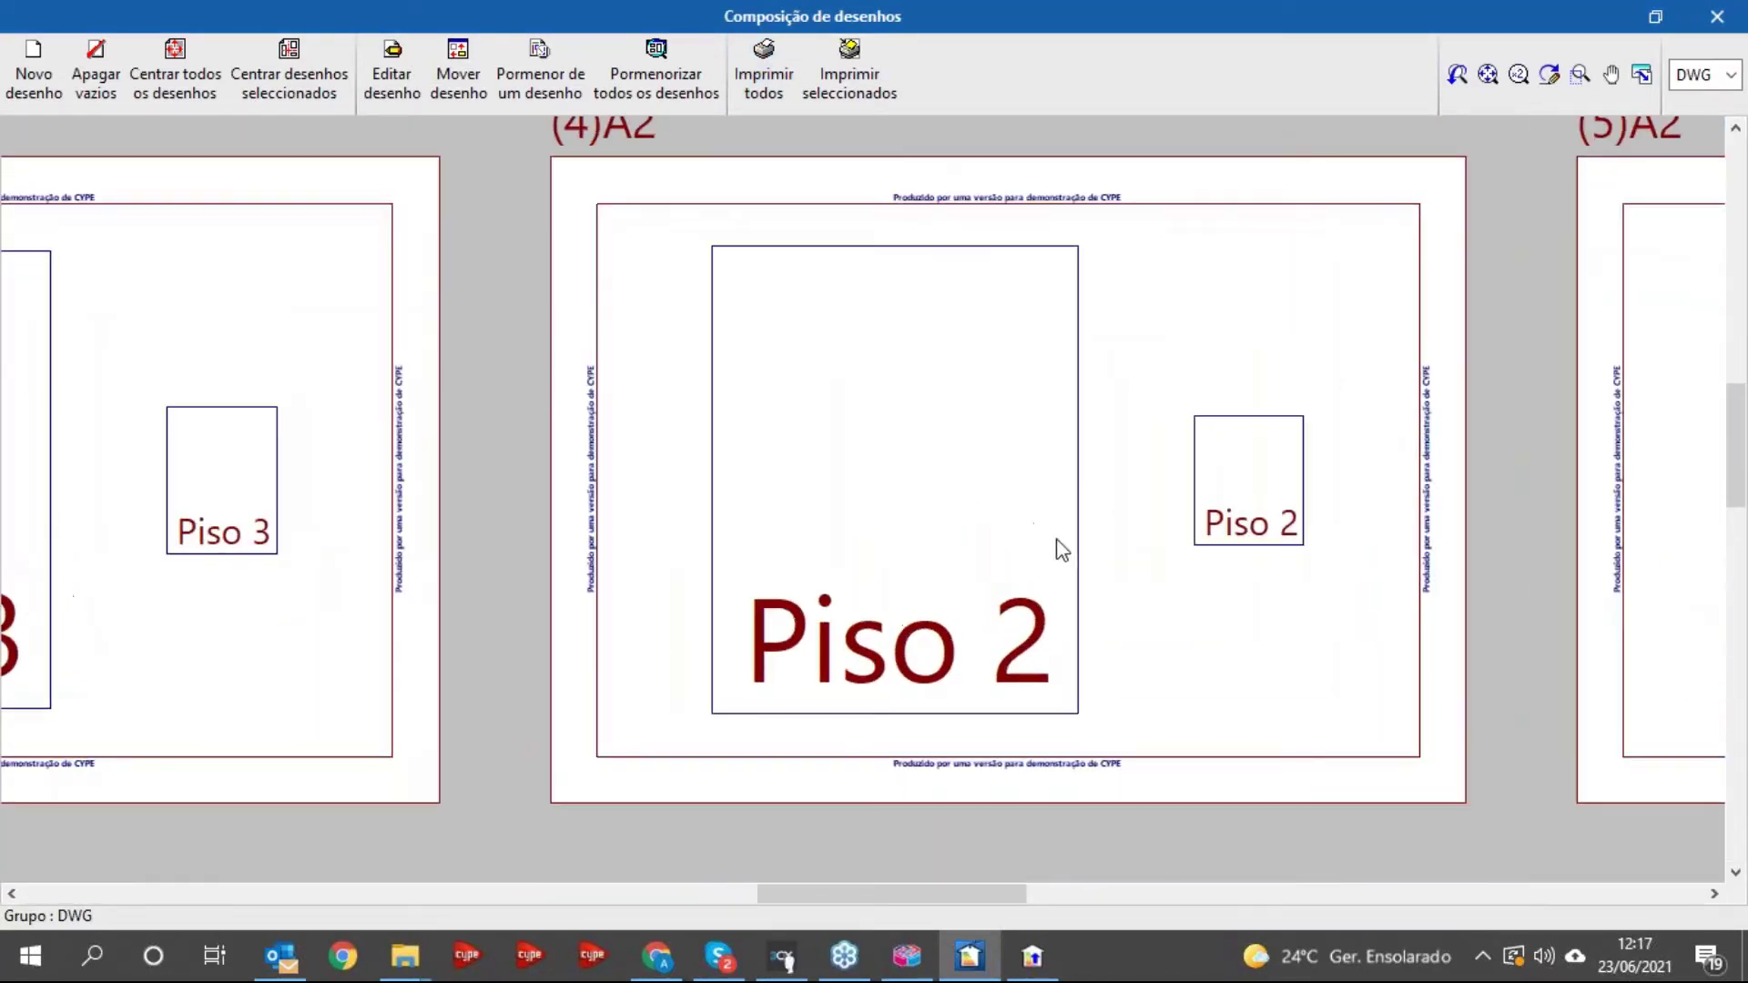
{"action": "scroll", "coordinate": [1029, 531], "scroll_direction": "up", "scroll_amount": 4}
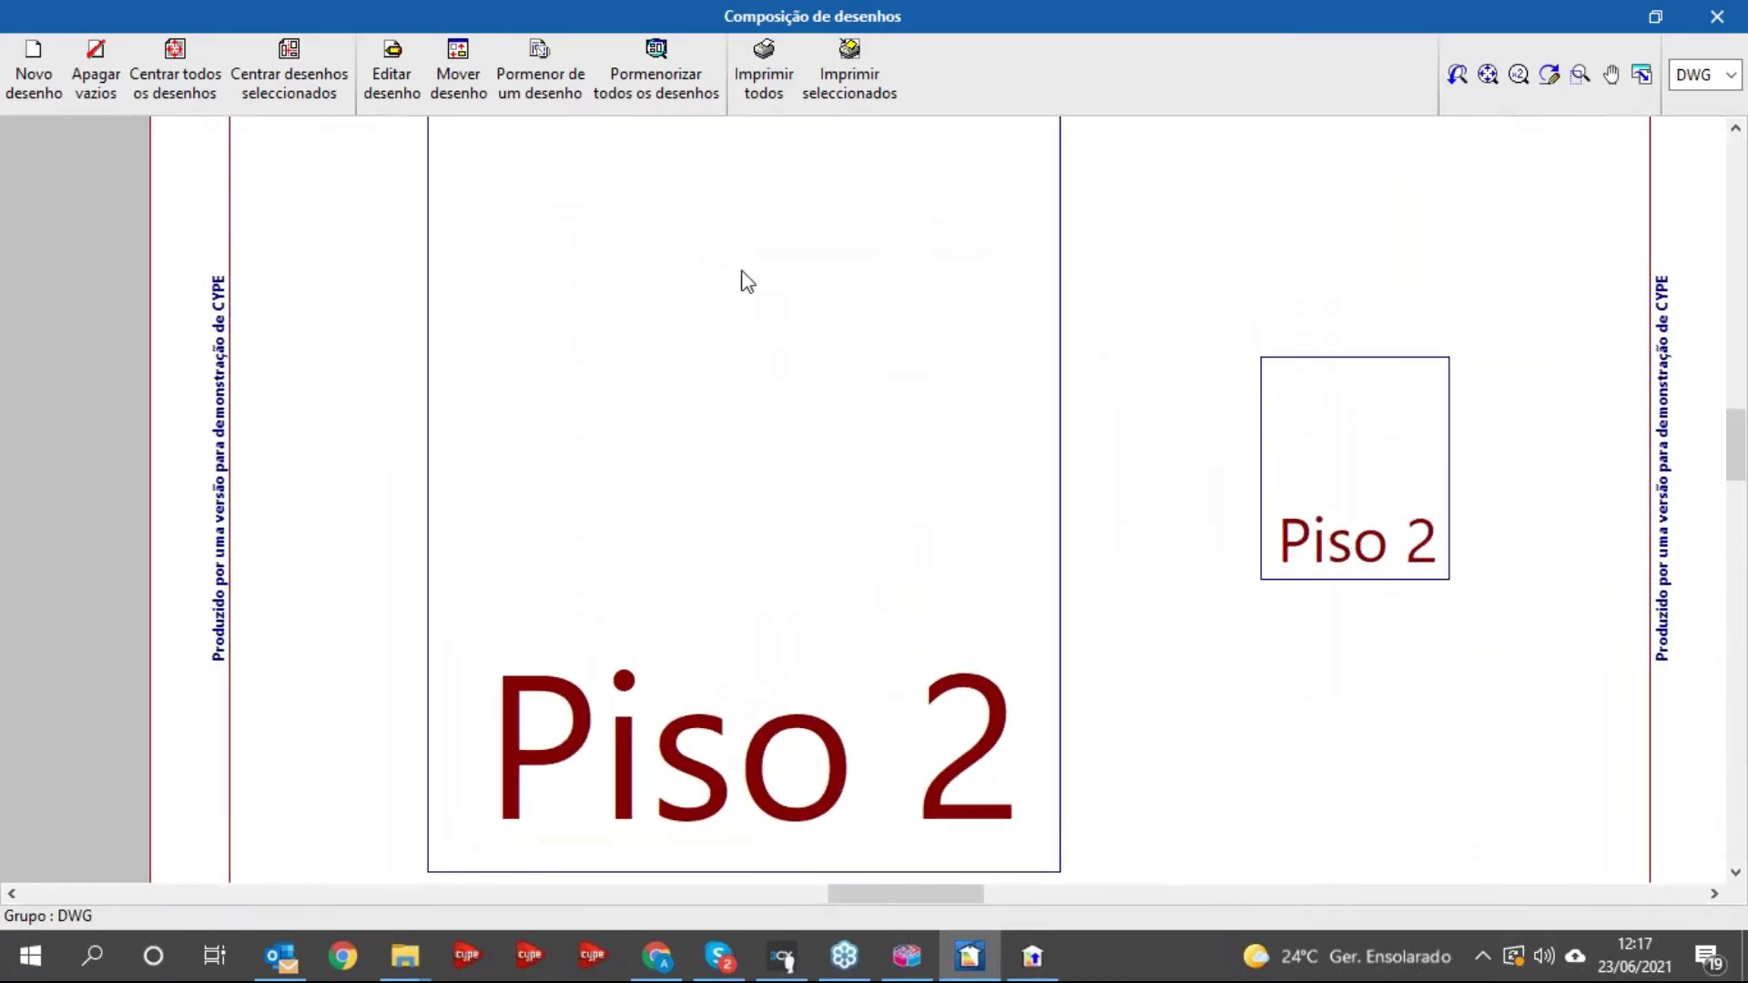
{"action": "left_click", "coordinate": [552, 86]}
{"action": "left_click", "coordinate": [810, 469]}
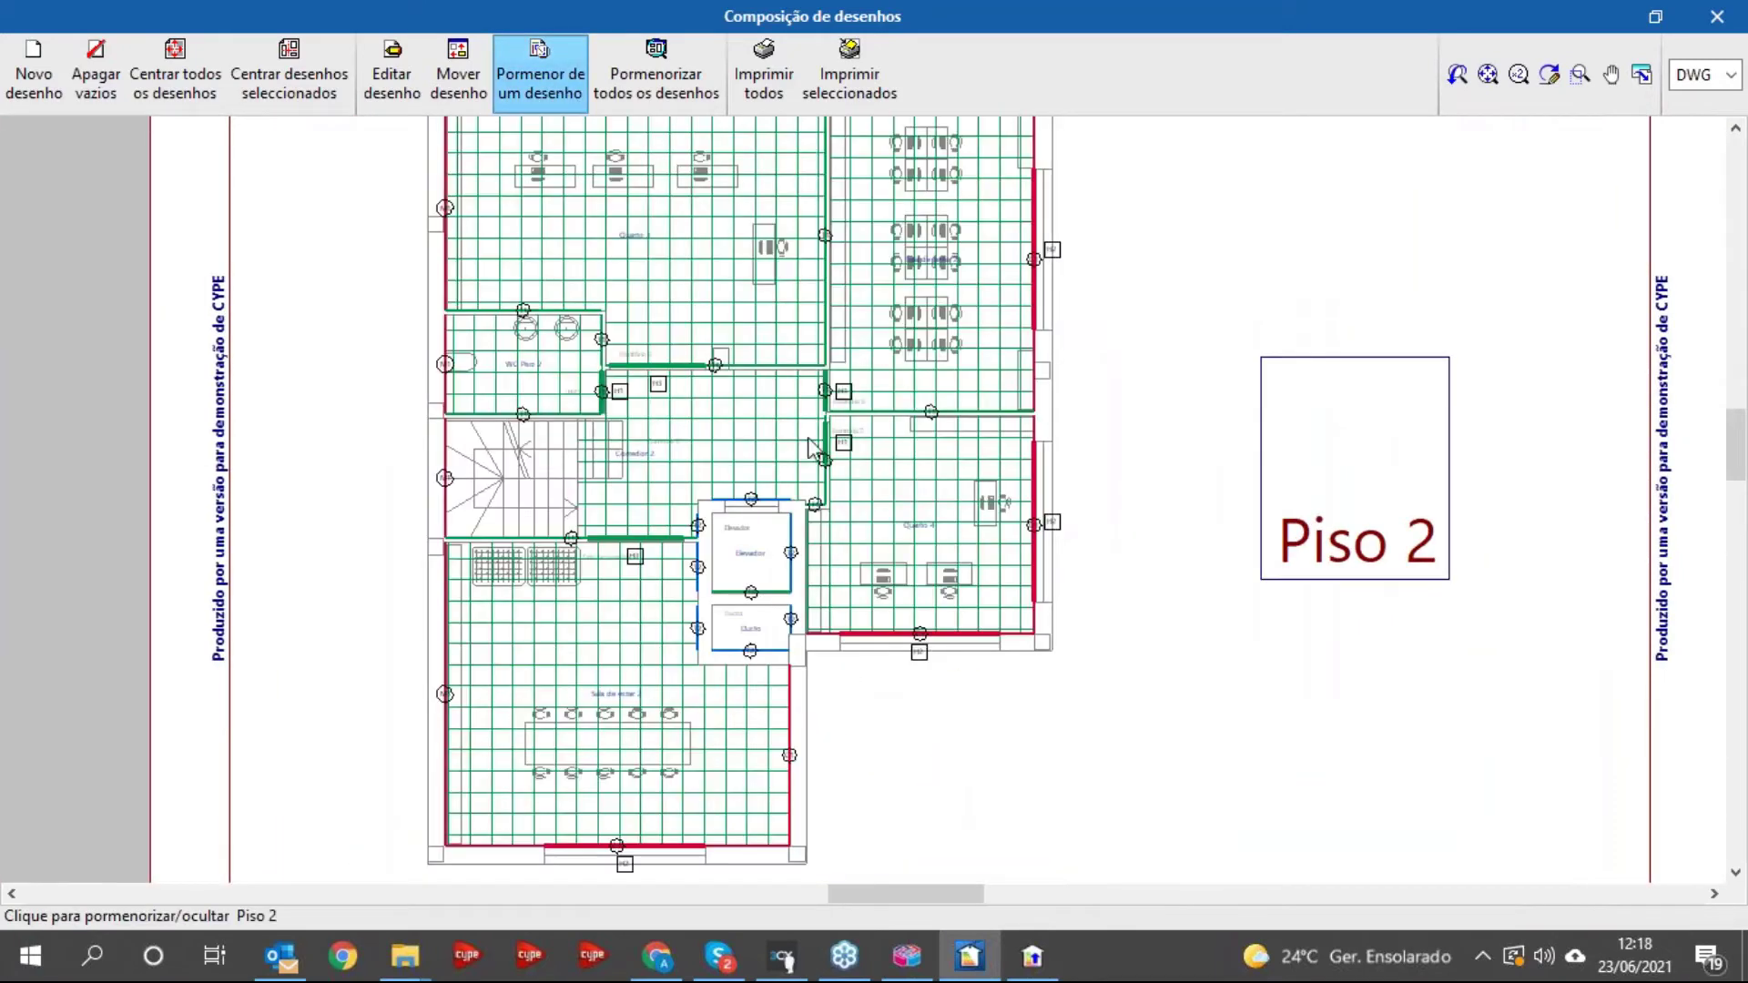
{"action": "left_click", "coordinate": [817, 430]}
- Show the Piso 0 plan in full detail, examine the building and its surrounding outlines, and hide the detail again
{"action": "scroll", "coordinate": [818, 431], "scroll_direction": "down", "scroll_amount": 5}
{"action": "left_click_drag", "start_coordinate": [993, 437], "coordinate": [469, 482]}
{"action": "left_click_drag", "start_coordinate": [1196, 437], "coordinate": [883, 628]}
{"action": "left_click", "coordinate": [1100, 521]}
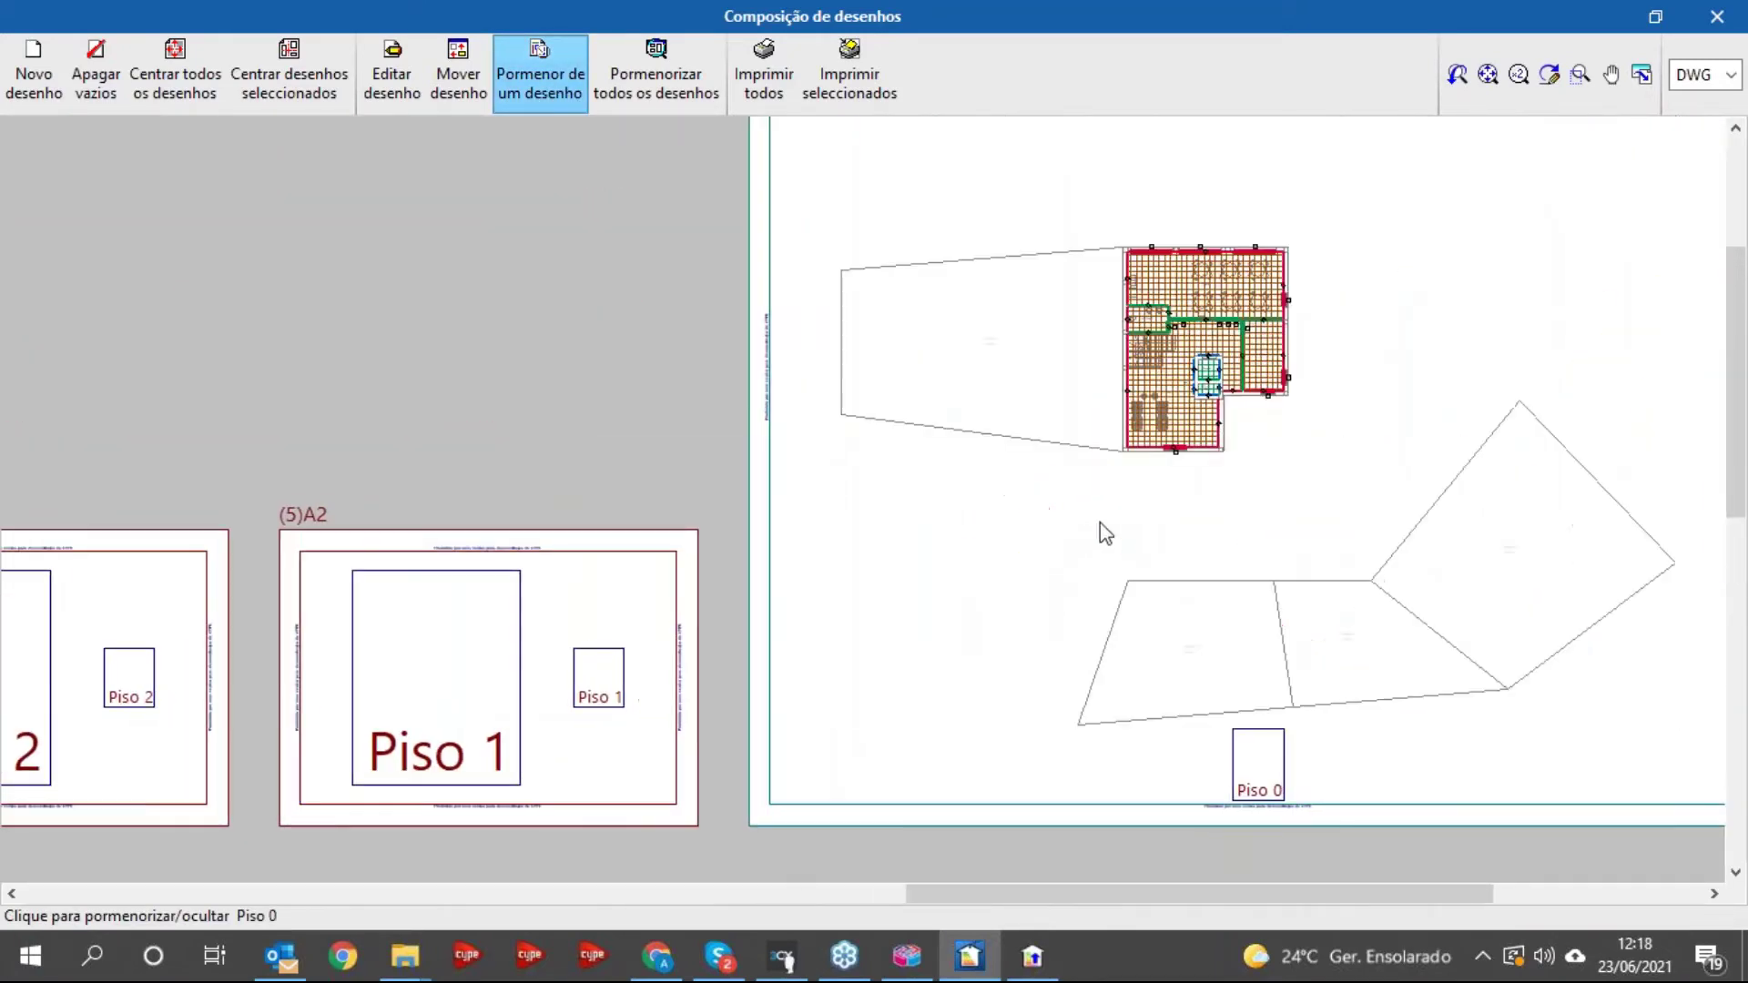
{"action": "left_click_drag", "start_coordinate": [1115, 553], "coordinate": [1077, 626]}
{"action": "scroll", "coordinate": [1168, 442], "scroll_direction": "up", "scroll_amount": 3}
{"action": "scroll", "coordinate": [1167, 443], "scroll_direction": "down", "scroll_amount": 9}
{"action": "left_click_drag", "start_coordinate": [1166, 444], "coordinate": [1137, 477]}
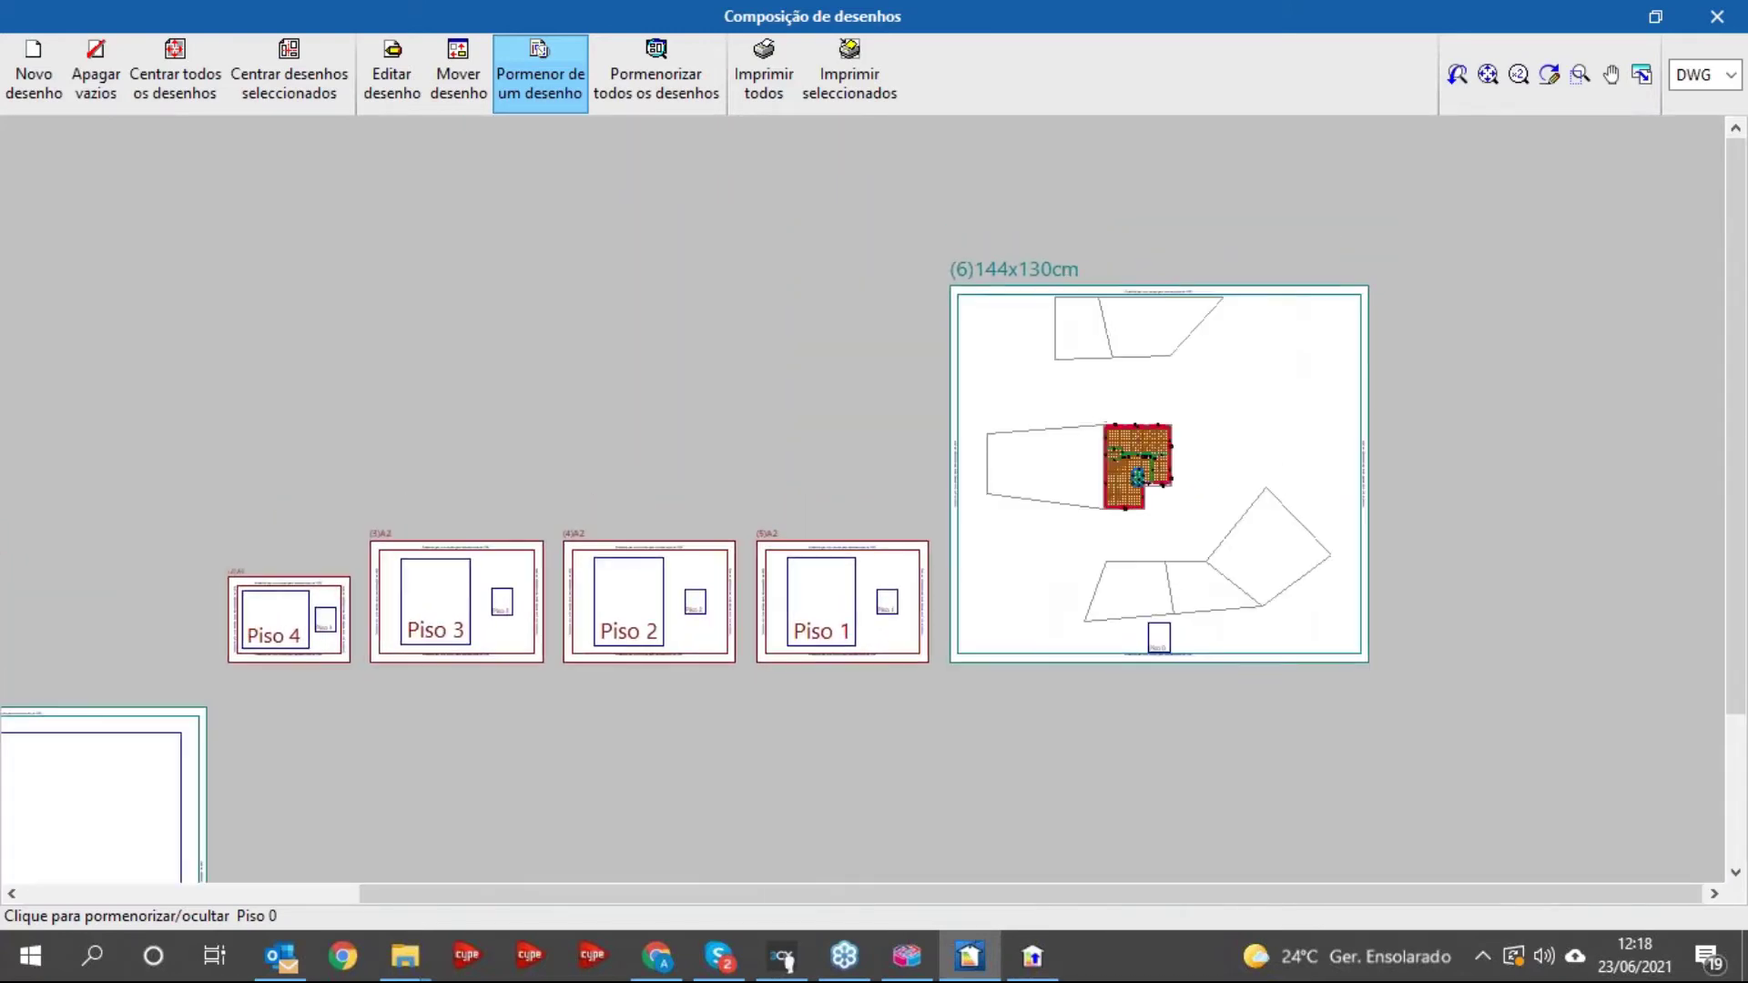
{"action": "scroll", "coordinate": [1183, 473], "scroll_direction": "up", "scroll_amount": 3}
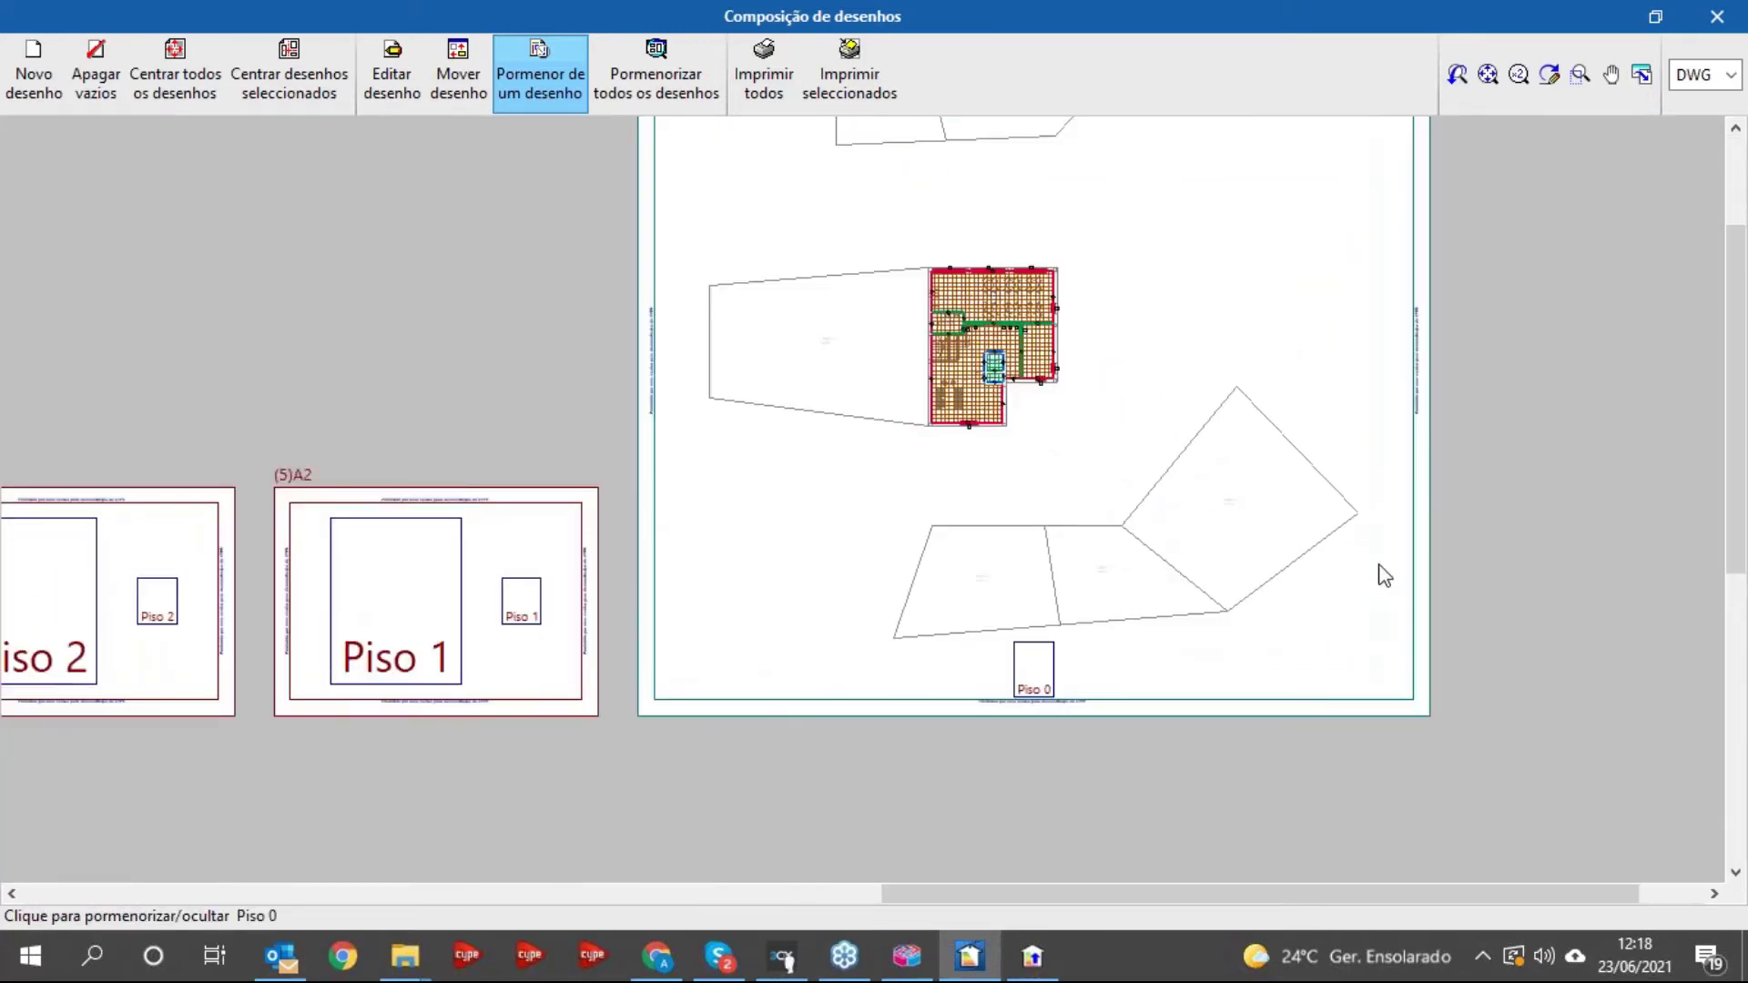
{"action": "scroll", "coordinate": [1112, 287], "scroll_direction": "up", "scroll_amount": 3}
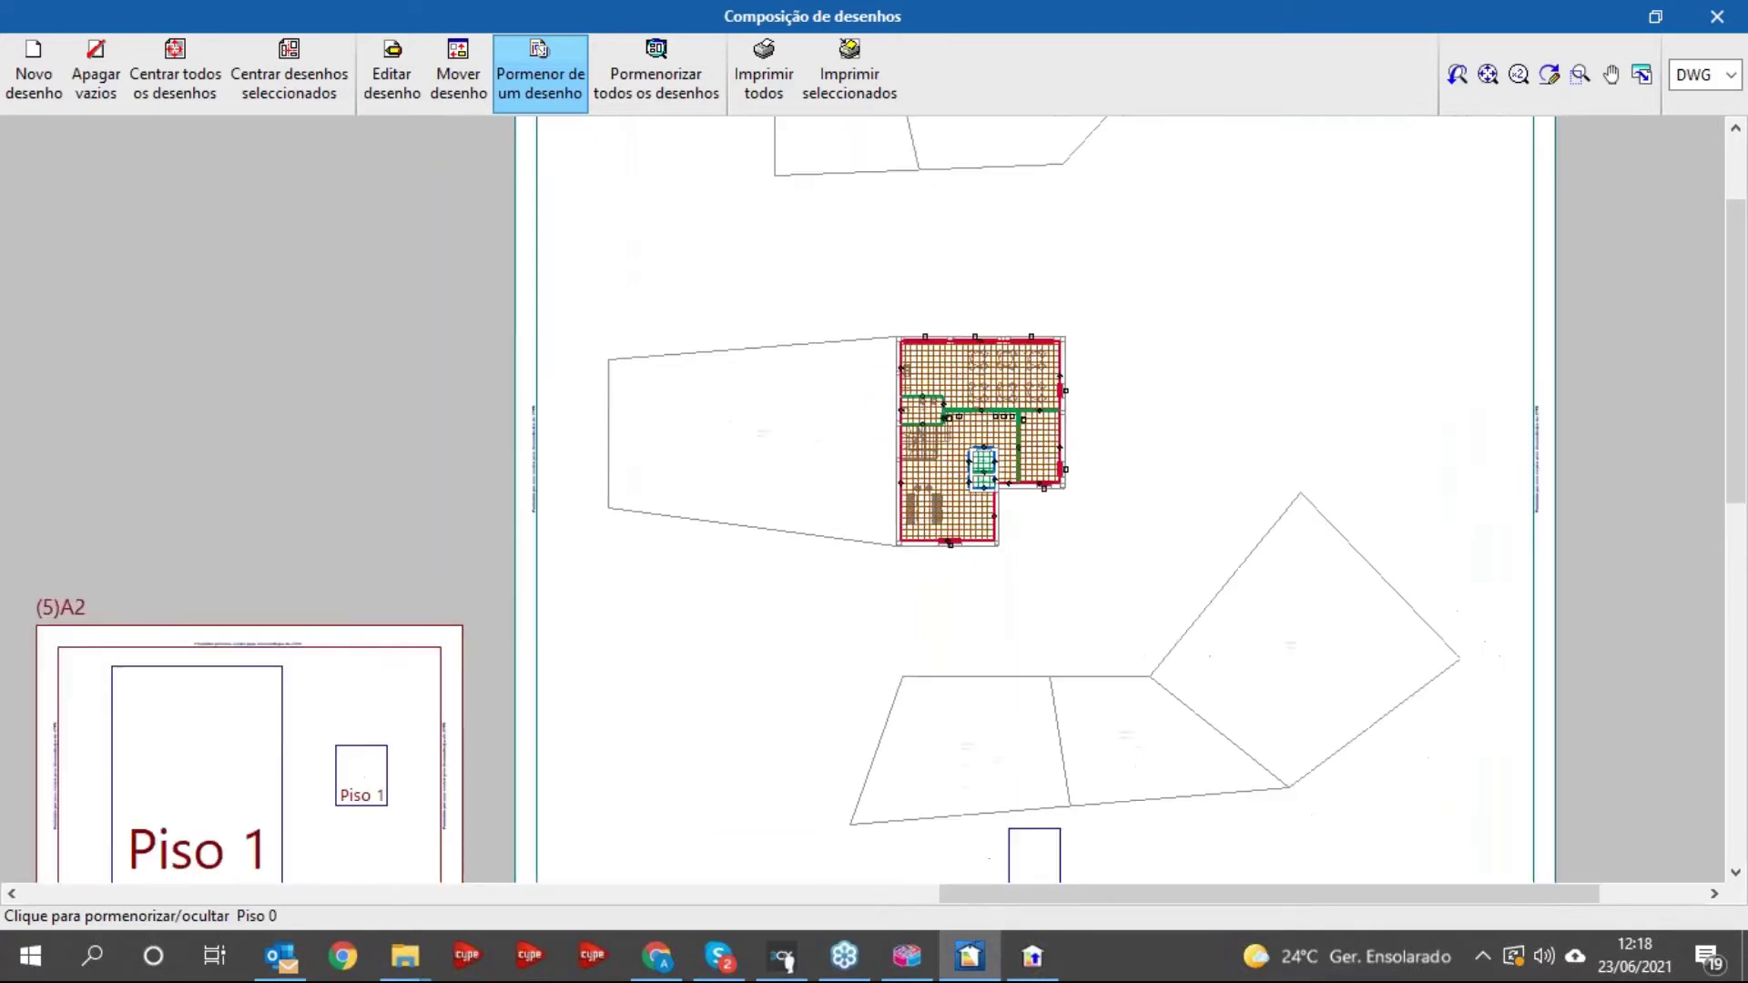
{"action": "scroll", "coordinate": [1060, 496], "scroll_direction": "up", "scroll_amount": 3}
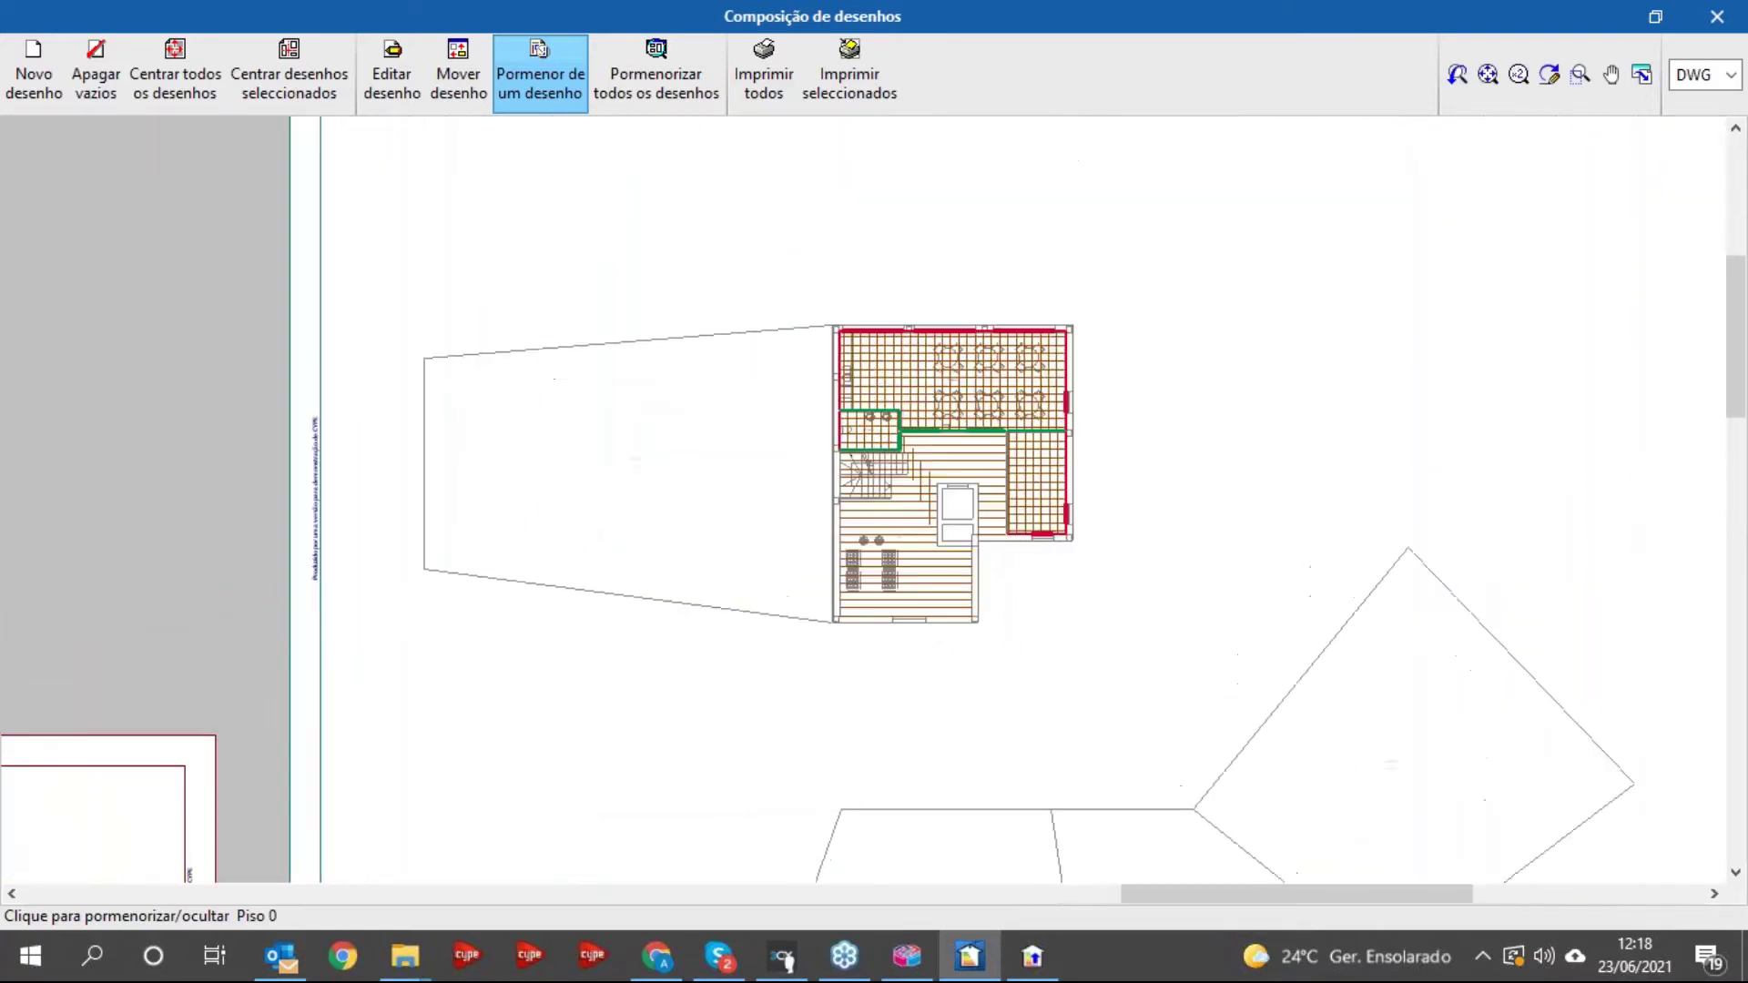
{"action": "scroll", "coordinate": [937, 510], "scroll_direction": "down", "scroll_amount": 6}
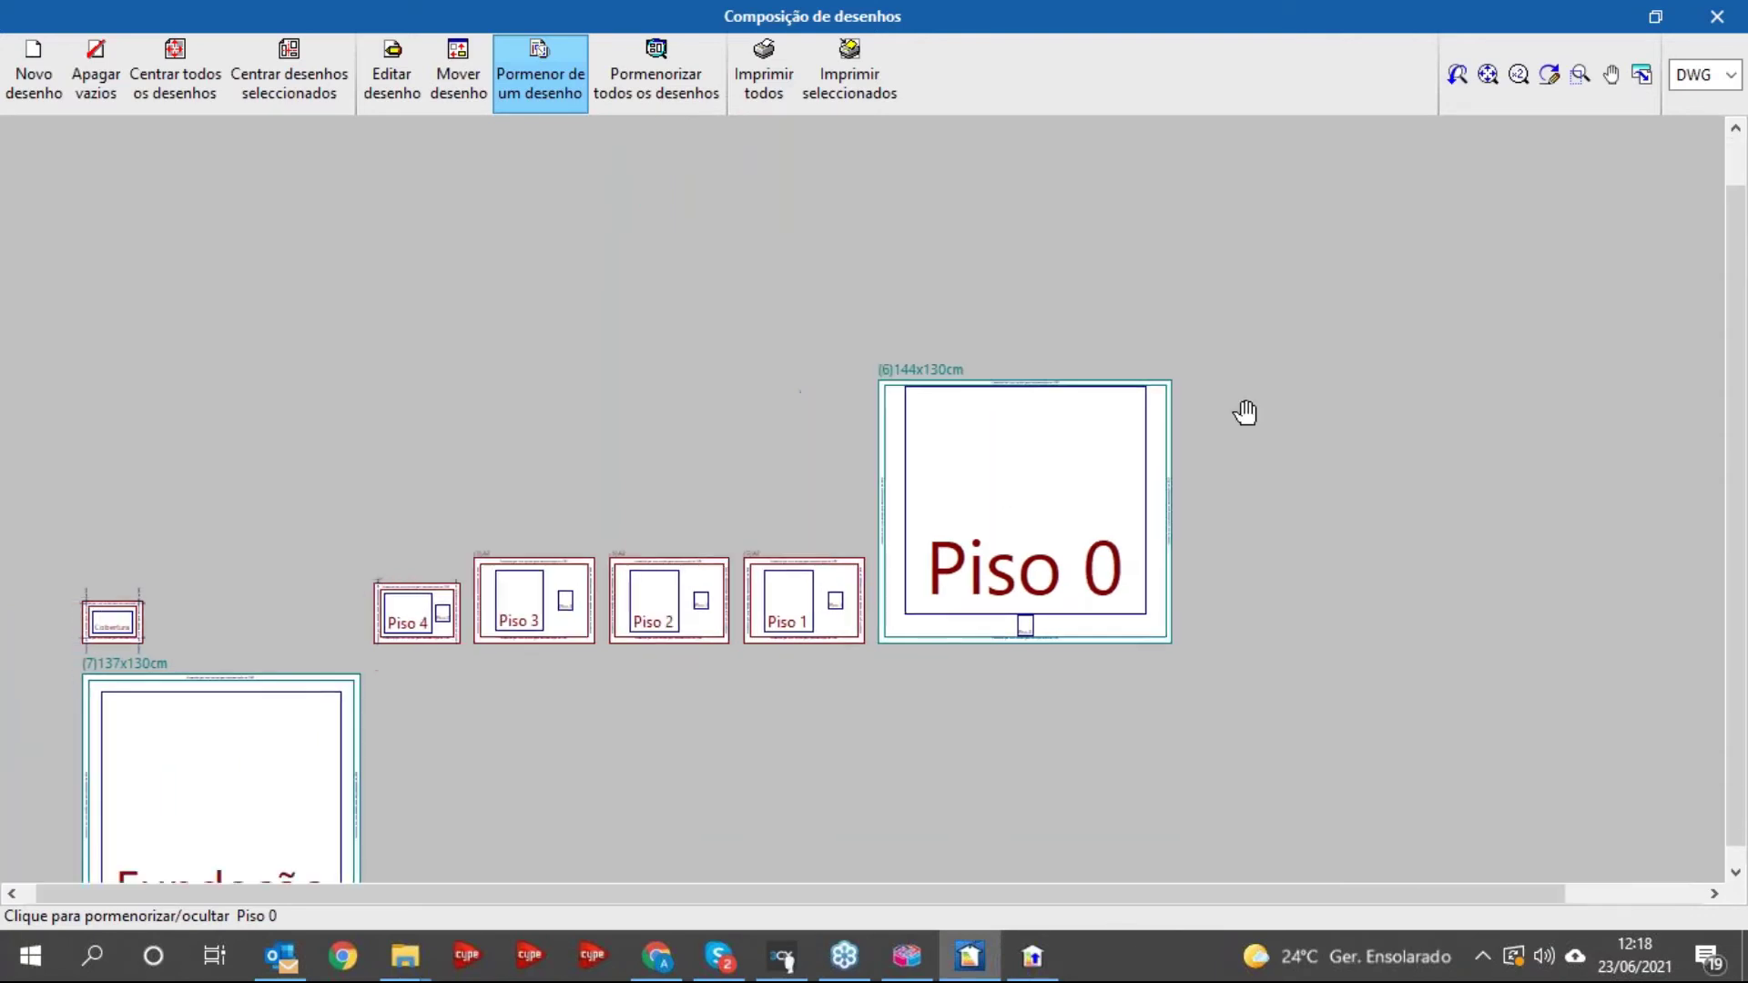
- Show the Piso 4 plan in full detail and close the drawing composition to return to the building zones
{"action": "scroll", "coordinate": [719, 495], "scroll_direction": "up", "scroll_amount": 6}
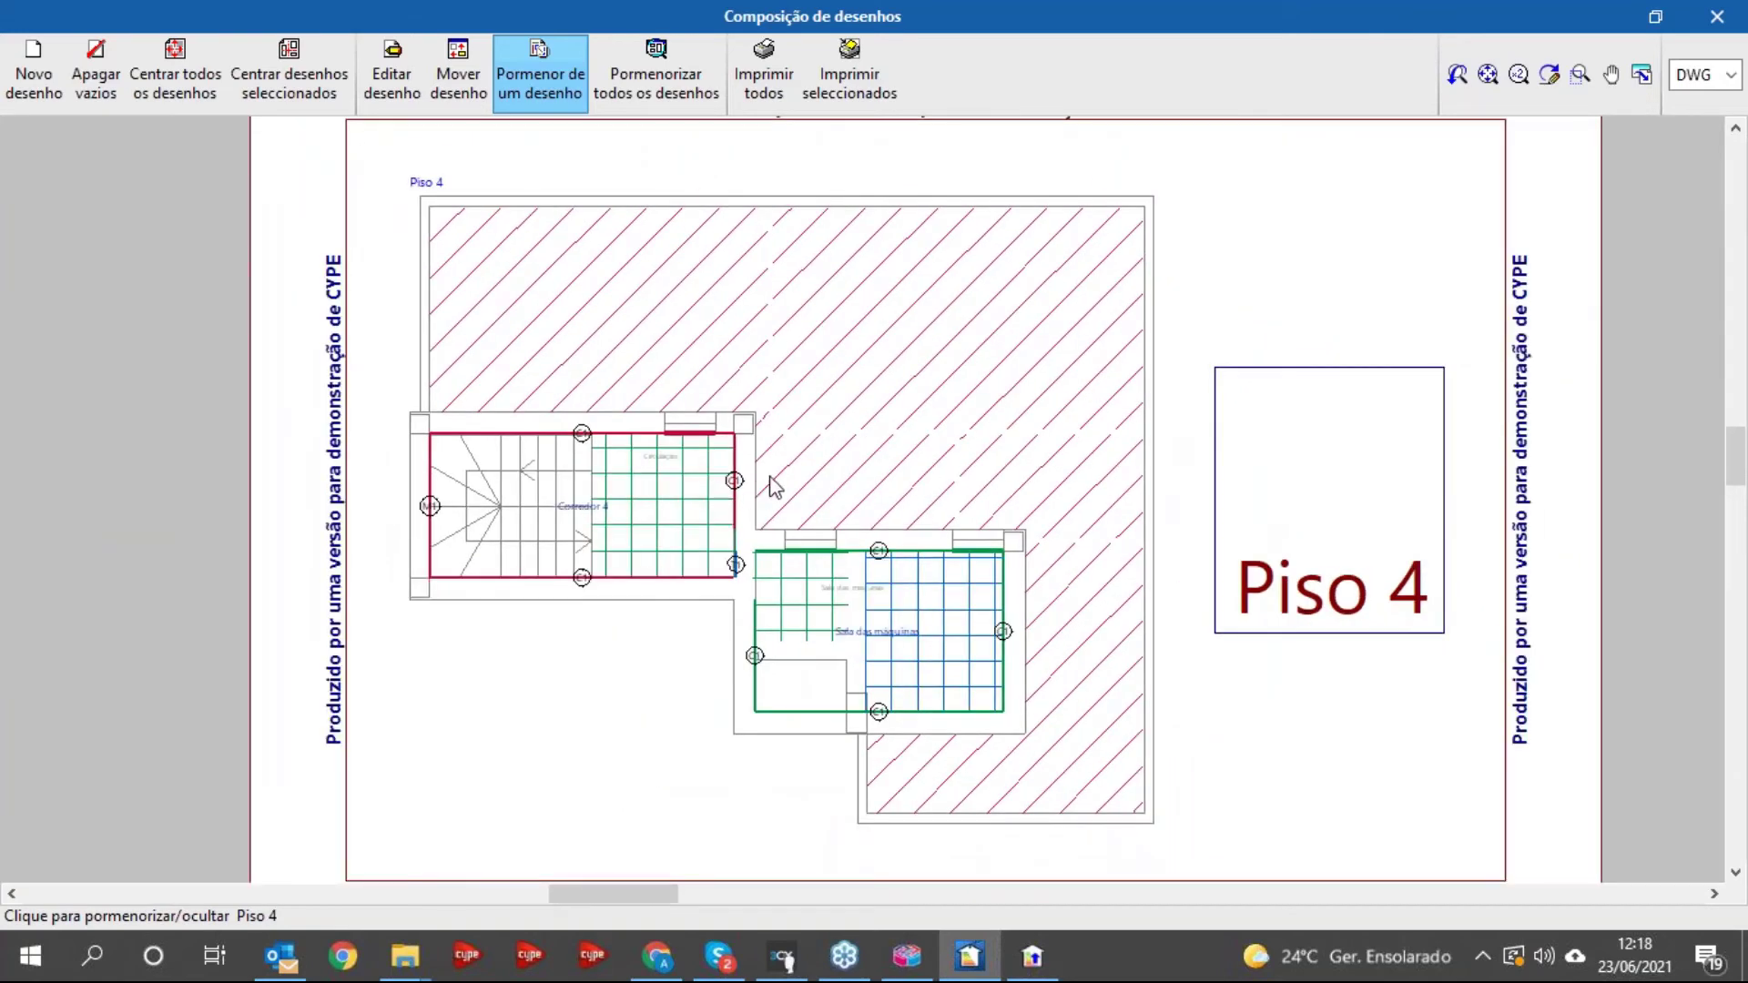
{"action": "left_click", "coordinate": [1699, 16]}
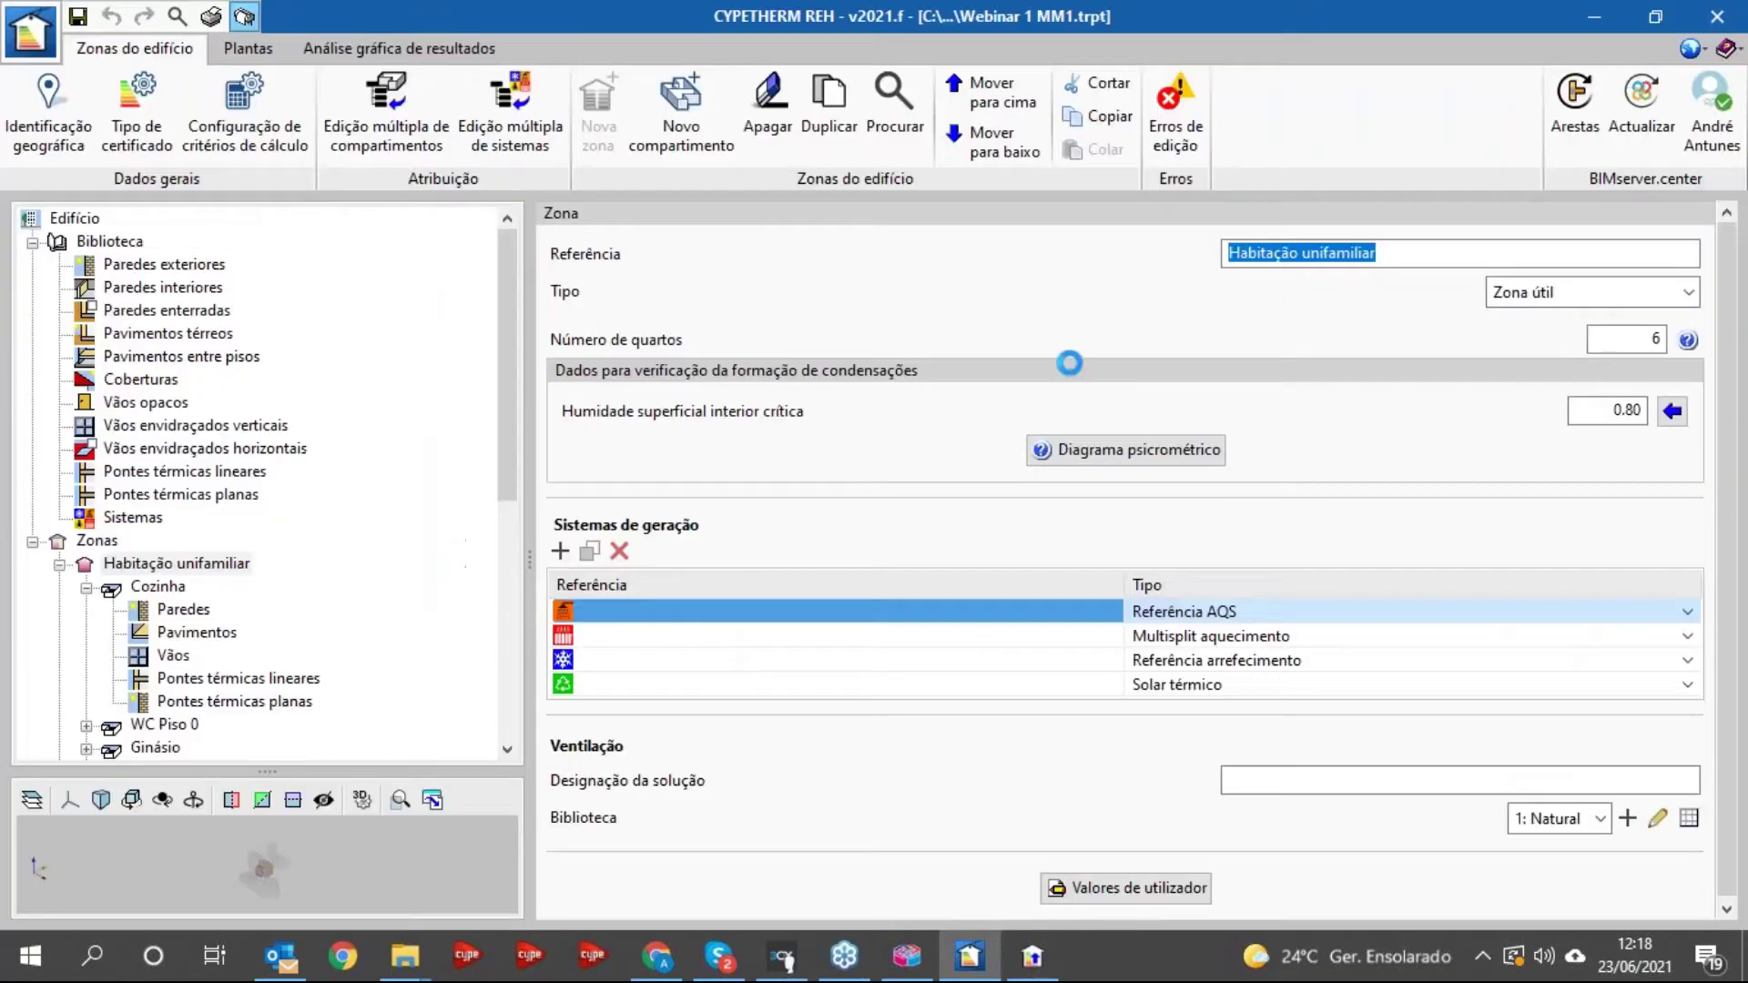